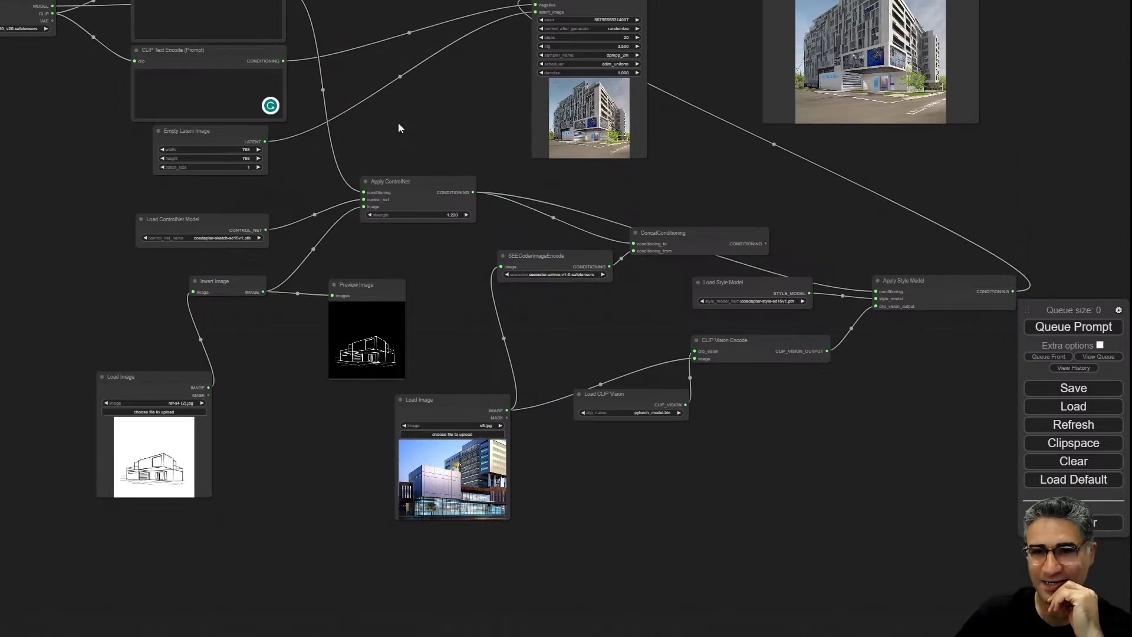
- Look over the style reference branch, from SEECoderImageEncode and ConcatConditioning to the Apply Style Model node
{"action": "left_click_drag", "start_coordinate": [398, 123], "coordinate": [346, 96]}
{"action": "scroll", "coordinate": [342, 298], "scroll_direction": "up", "scroll_amount": 6}
{"action": "scroll", "coordinate": [307, 314], "scroll_direction": "up", "scroll_amount": 6}
{"action": "left_click_drag", "start_coordinate": [302, 312], "coordinate": [69, 289]}
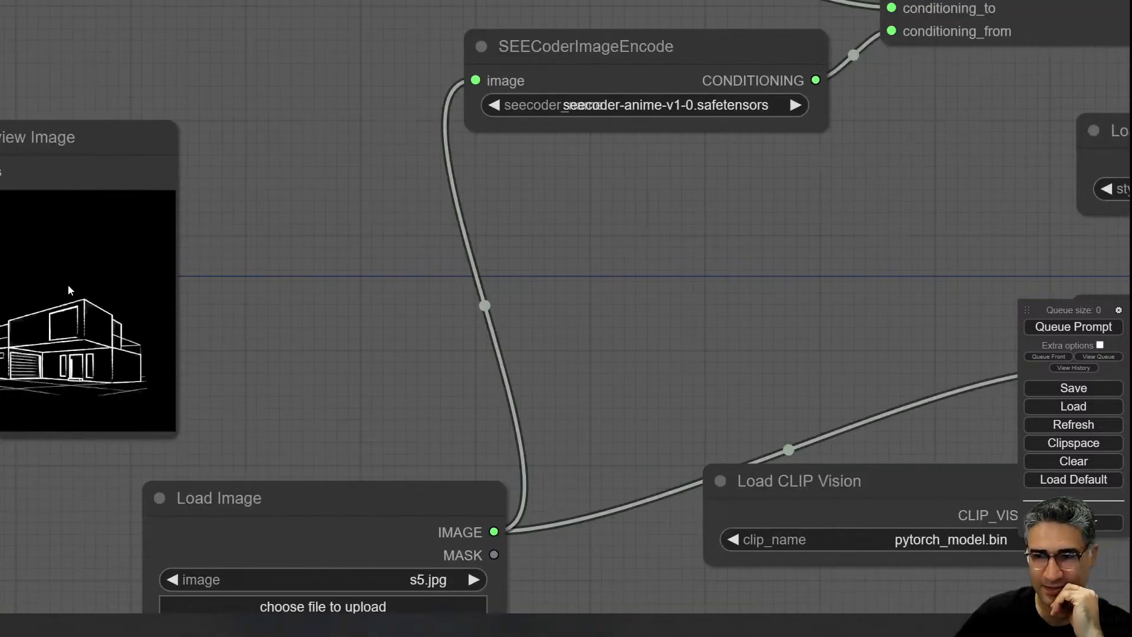
{"action": "left_click_drag", "start_coordinate": [972, 289], "coordinate": [50, 318]}
{"action": "scroll", "coordinate": [49, 318], "scroll_direction": "down", "scroll_amount": 6}
{"action": "left_click_drag", "start_coordinate": [367, 146], "coordinate": [475, 218]}
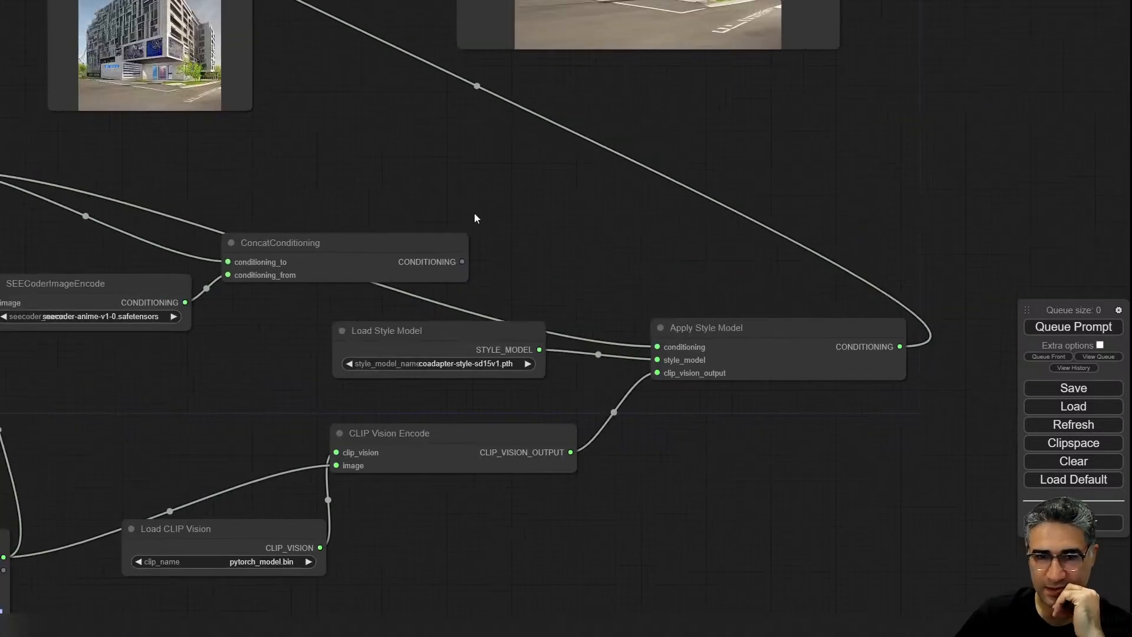
{"action": "left_click_drag", "start_coordinate": [310, 245], "coordinate": [286, 257]}
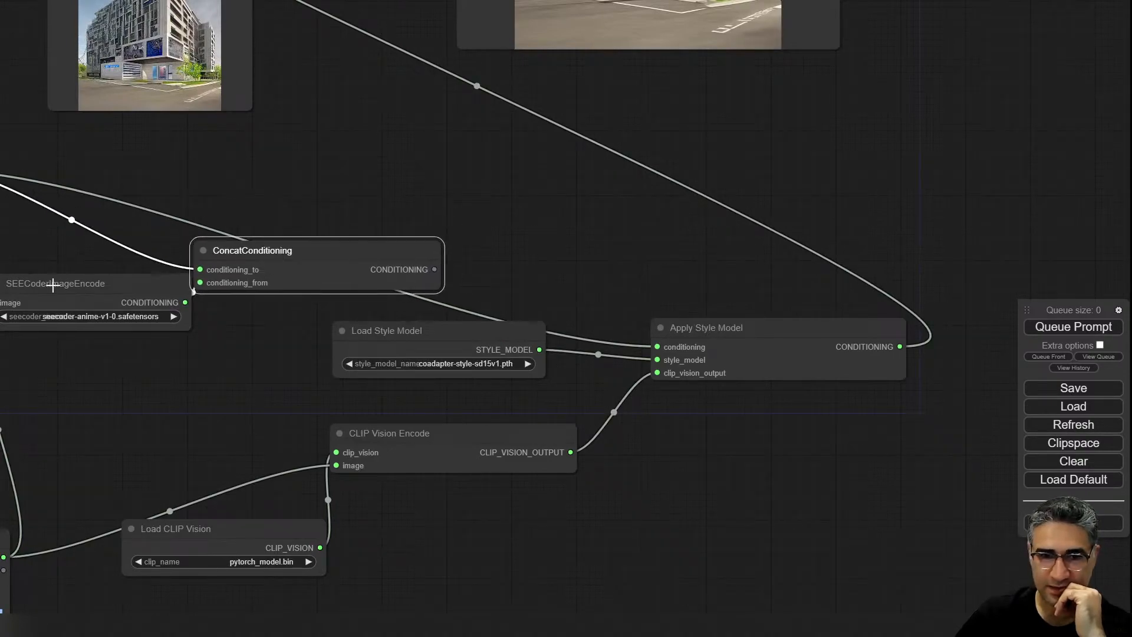
{"action": "left_click_drag", "start_coordinate": [52, 288], "coordinate": [61, 261]}
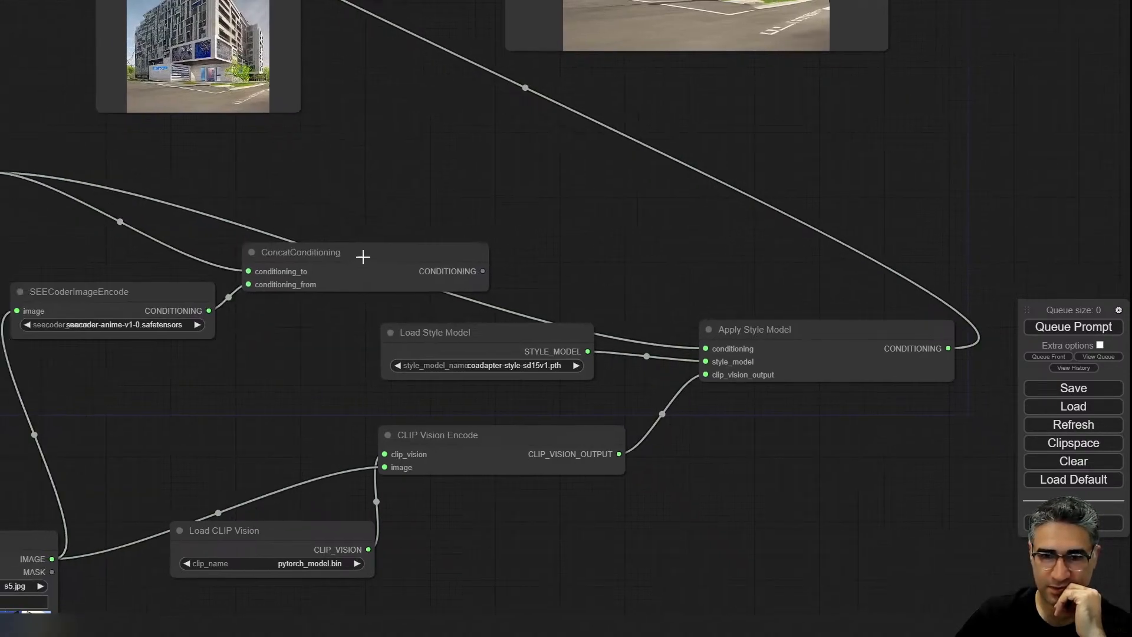
{"action": "left_click_drag", "start_coordinate": [362, 253], "coordinate": [334, 255]}
- Examine the generated building preview in the KSampler node and the surrounding node connections
{"action": "left_click_drag", "start_coordinate": [395, 222], "coordinate": [427, 373]}
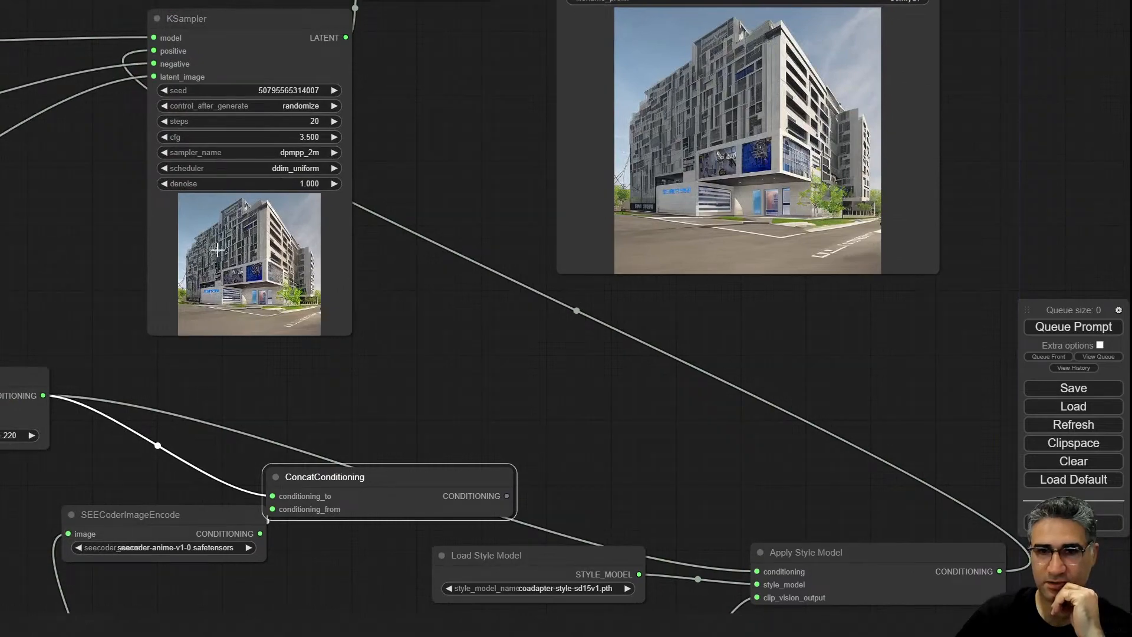
{"action": "scroll", "coordinate": [236, 275], "scroll_direction": "up", "scroll_amount": 10}
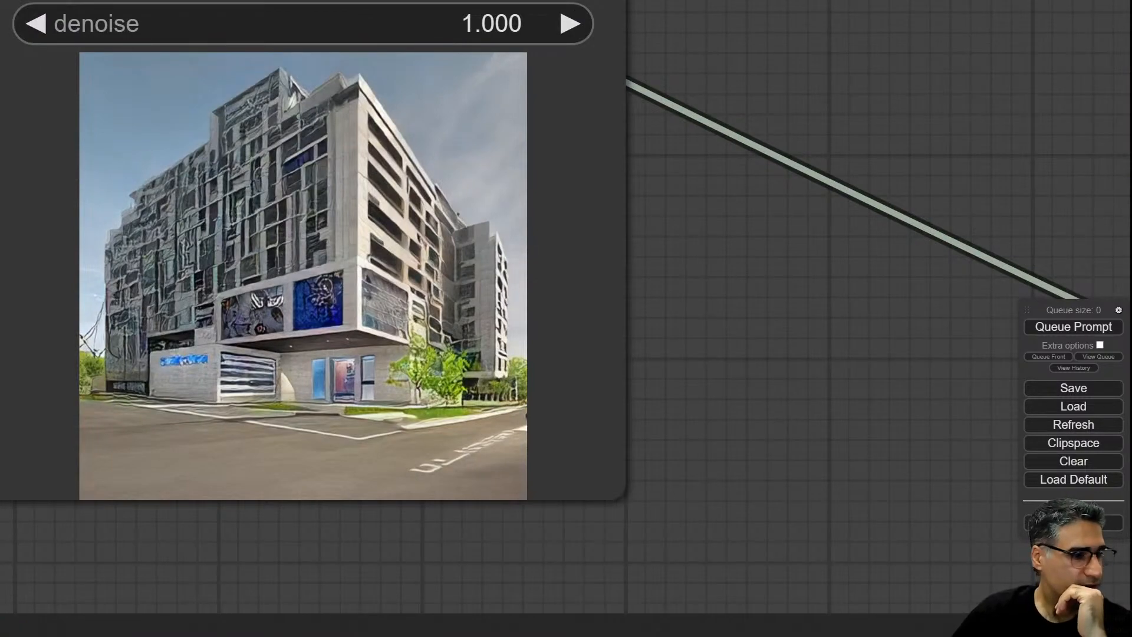
{"action": "scroll", "coordinate": [225, 363], "scroll_direction": "down", "scroll_amount": 20}
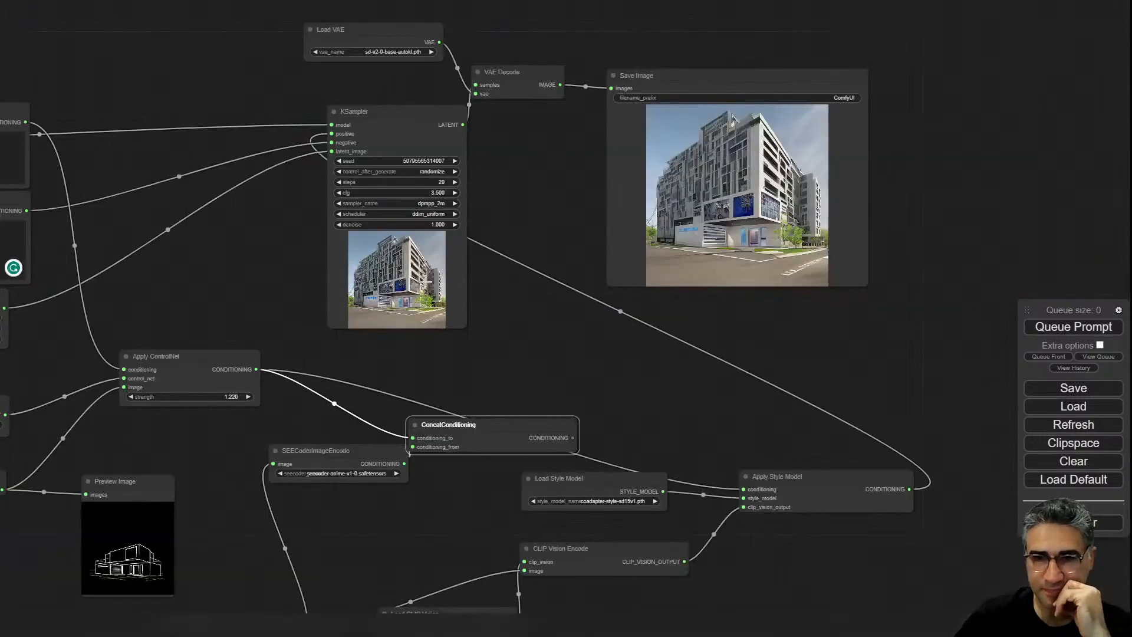
{"action": "left_click_drag", "start_coordinate": [306, 296], "coordinate": [211, 312]}
{"action": "scroll", "coordinate": [522, 254], "scroll_direction": "up", "scroll_amount": 12}
{"action": "scroll", "coordinate": [348, 353], "scroll_direction": "down", "scroll_amount": 4}
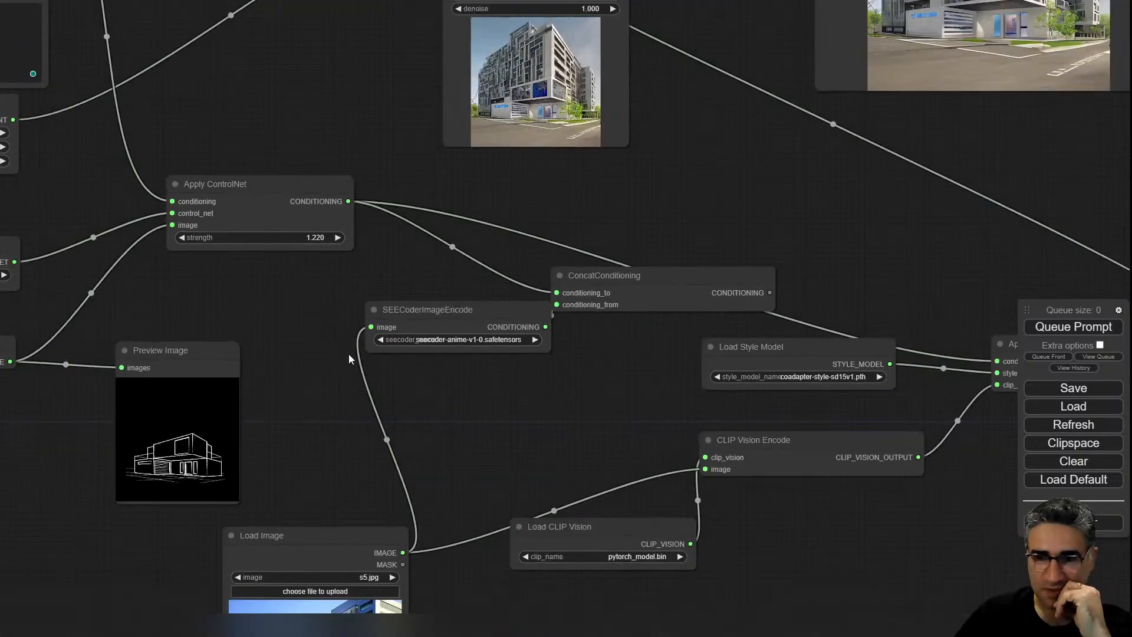
- Move the s5.jpg Load Image, SEECoderImageEncode and ConcatConditioning nodes below the rest of the graph and raise the Apply Style Model node slightly
{"action": "left_click_drag", "start_coordinate": [586, 355], "coordinate": [398, 284]}
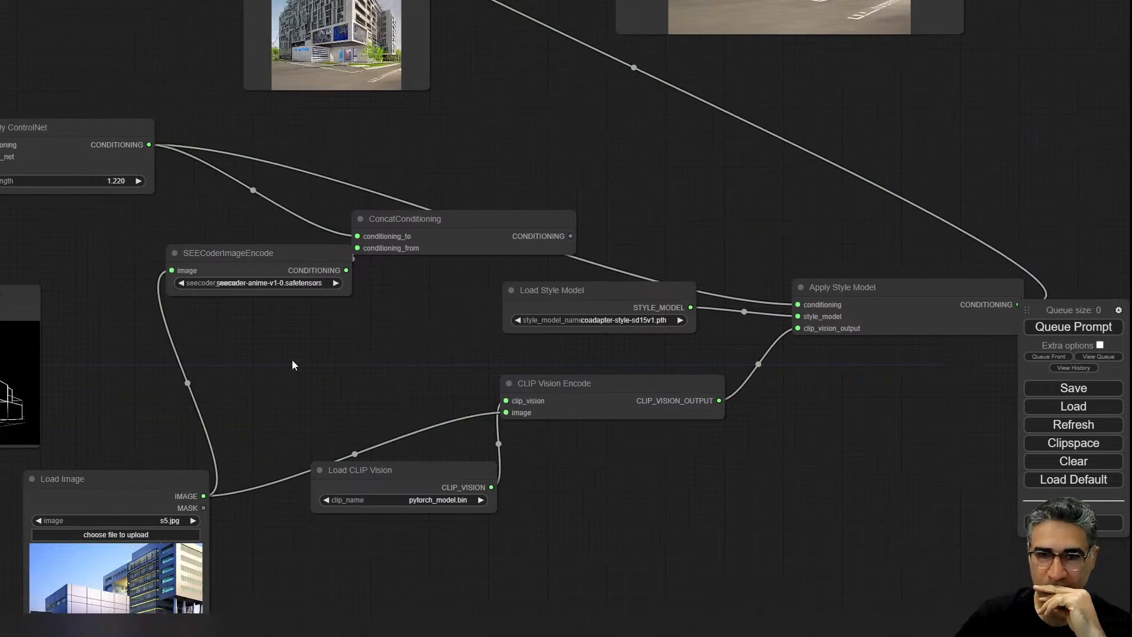
{"action": "left_click_drag", "start_coordinate": [292, 360], "coordinate": [459, 128]}
{"action": "left_click_drag", "start_coordinate": [290, 235], "coordinate": [175, 536]}
{"action": "left_click_drag", "start_coordinate": [485, 112], "coordinate": [466, 164]}
{"action": "left_click_drag", "start_coordinate": [437, 64], "coordinate": [423, 599]}
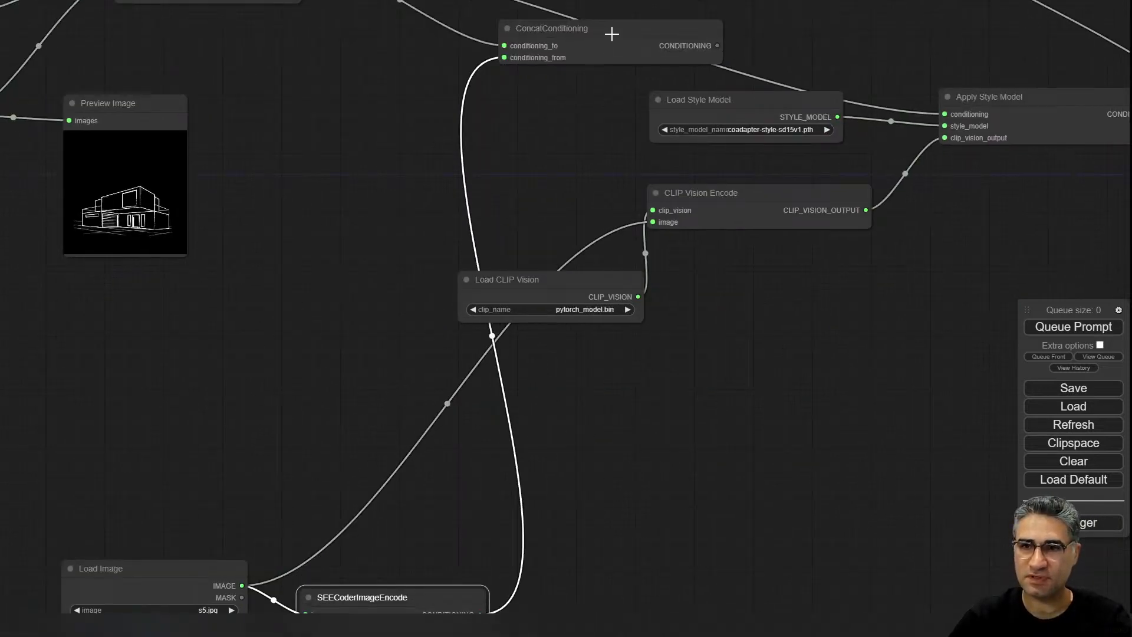
{"action": "left_click_drag", "start_coordinate": [612, 34], "coordinate": [653, 550]}
{"action": "left_click_drag", "start_coordinate": [500, 122], "coordinate": [321, 495]}
{"action": "left_click_drag", "start_coordinate": [434, 273], "coordinate": [387, 268]}
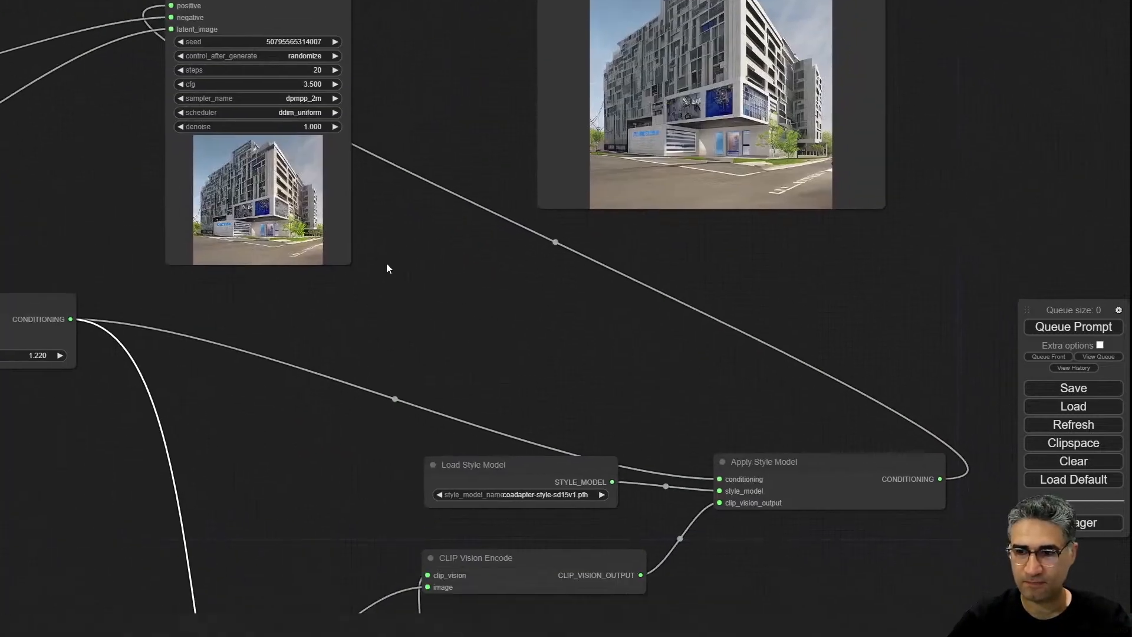
{"action": "left_click_drag", "start_coordinate": [843, 463], "coordinate": [830, 428]}
- Set the sketch Apply ControlNet strength to 1.000 and check that its loader uses coadapter-sketch-sd15v1.pth
{"action": "left_click_drag", "start_coordinate": [519, 342], "coordinate": [943, 100]}
{"action": "left_click_drag", "start_coordinate": [570, 193], "coordinate": [528, 248]}
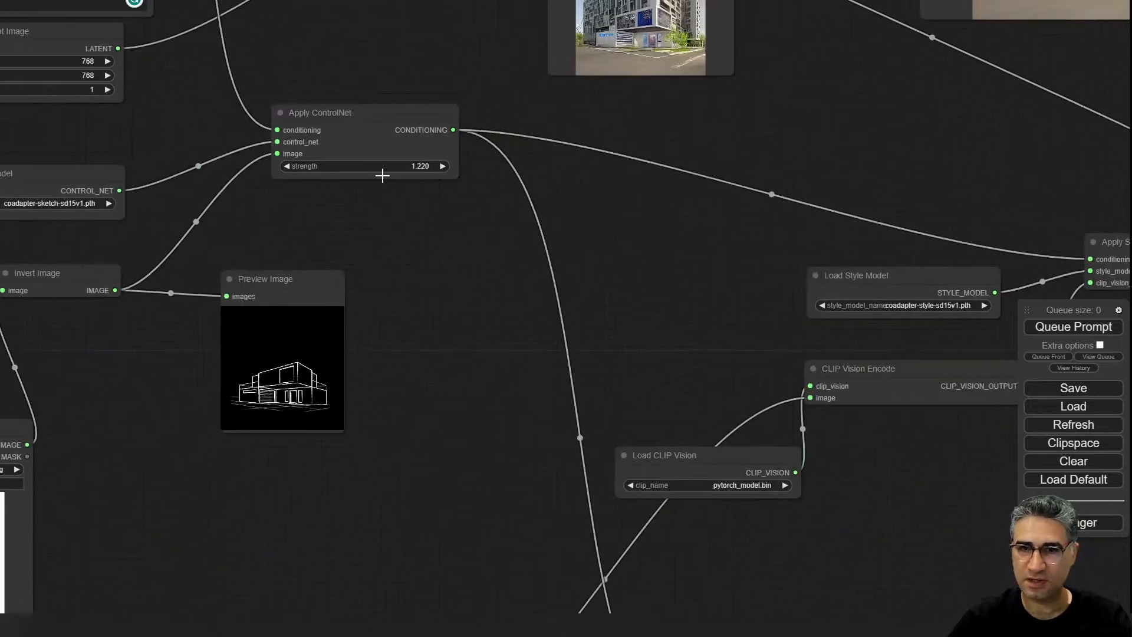
{"action": "left_click_drag", "start_coordinate": [376, 171], "coordinate": [364, 170]}
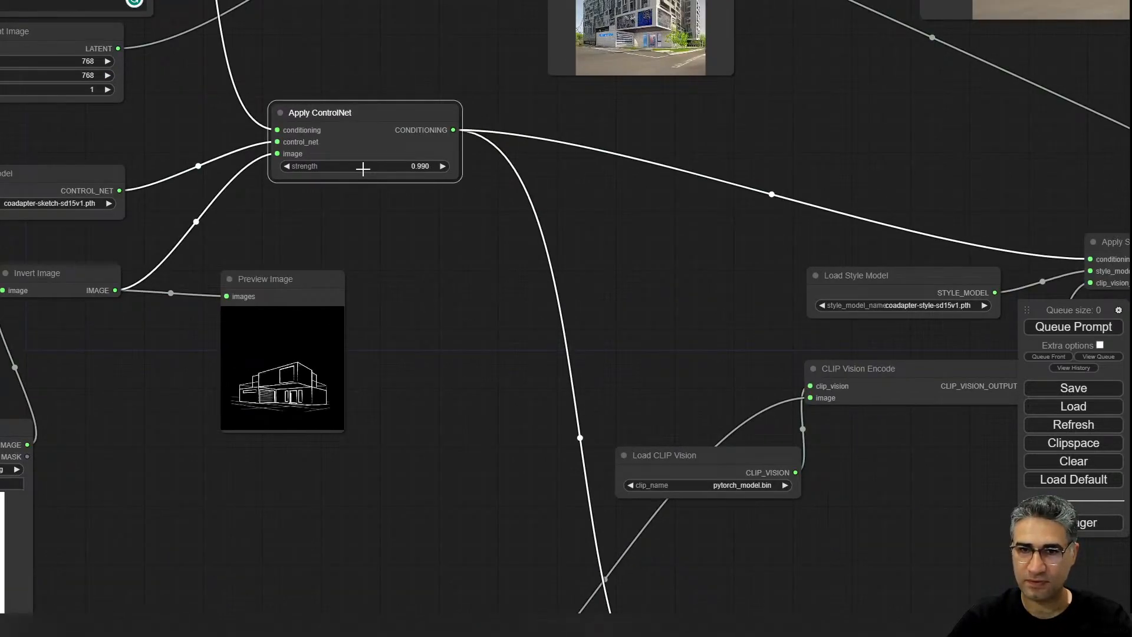
{"action": "scroll", "coordinate": [28, 206], "scroll_direction": "up", "scroll_amount": 10}
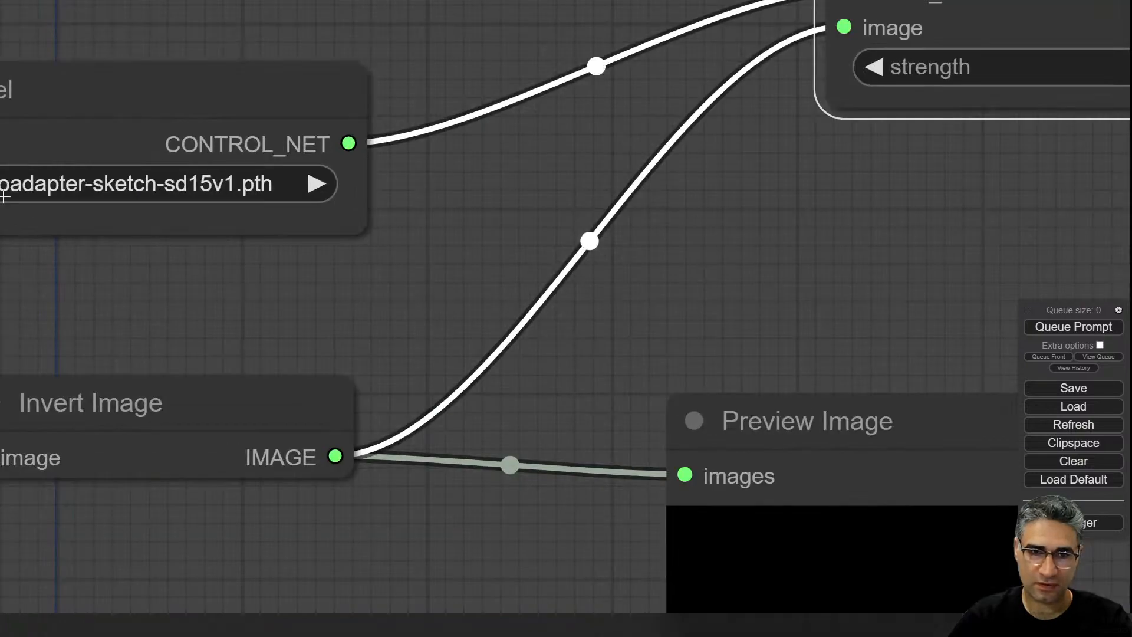
{"action": "scroll", "coordinate": [493, 190], "scroll_direction": "down", "scroll_amount": 8}
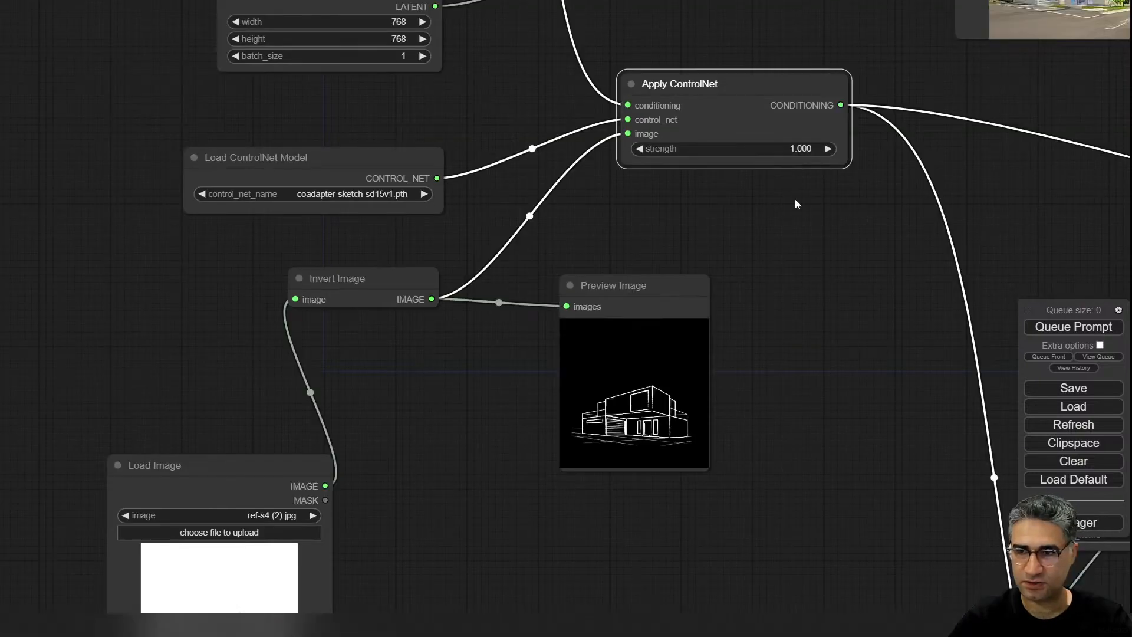
- Duplicate the Apply ControlNet and Load ControlNet Model nodes and place the copies between the original Apply ControlNet and the style nodes
{"action": "left_click_drag", "start_coordinate": [799, 202], "coordinate": [215, 141]}
{"action": "scroll", "coordinate": [362, 223], "scroll_direction": "up", "scroll_amount": 3}
{"action": "left_click", "coordinate": [362, 223]}
{"action": "left_click_drag", "start_coordinate": [120, 269], "coordinate": [362, 301]}
{"action": "scroll", "coordinate": [334, 342], "scroll_direction": "down", "scroll_amount": 2}
{"action": "scroll", "coordinate": [334, 352], "scroll_direction": "down", "scroll_amount": 3}
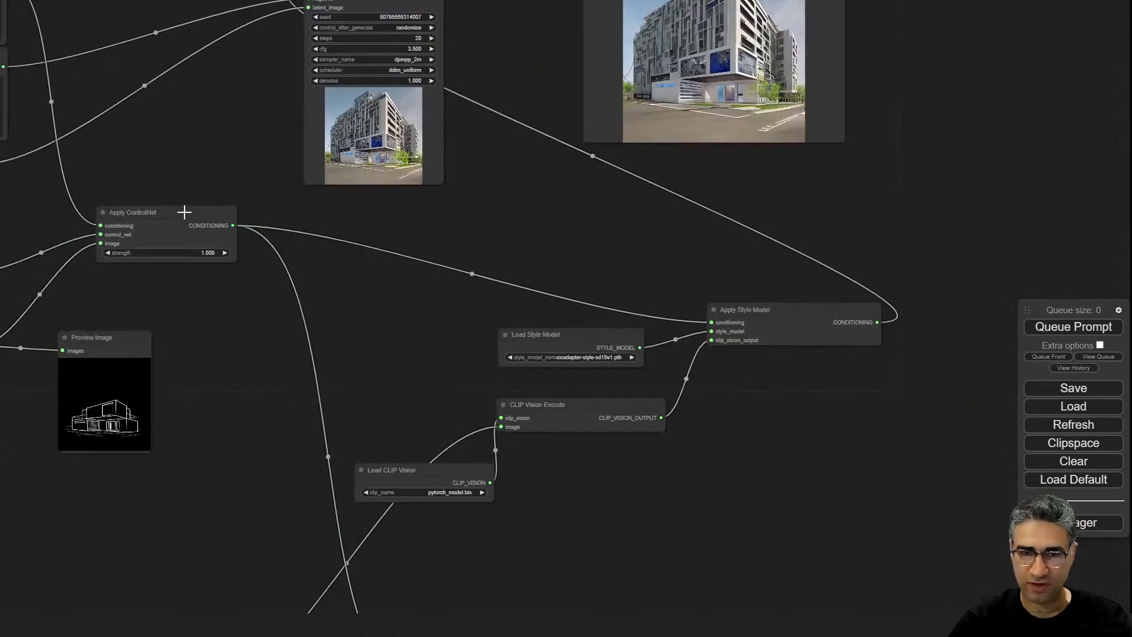
{"action": "left_click_drag", "start_coordinate": [171, 216], "coordinate": [368, 257]}
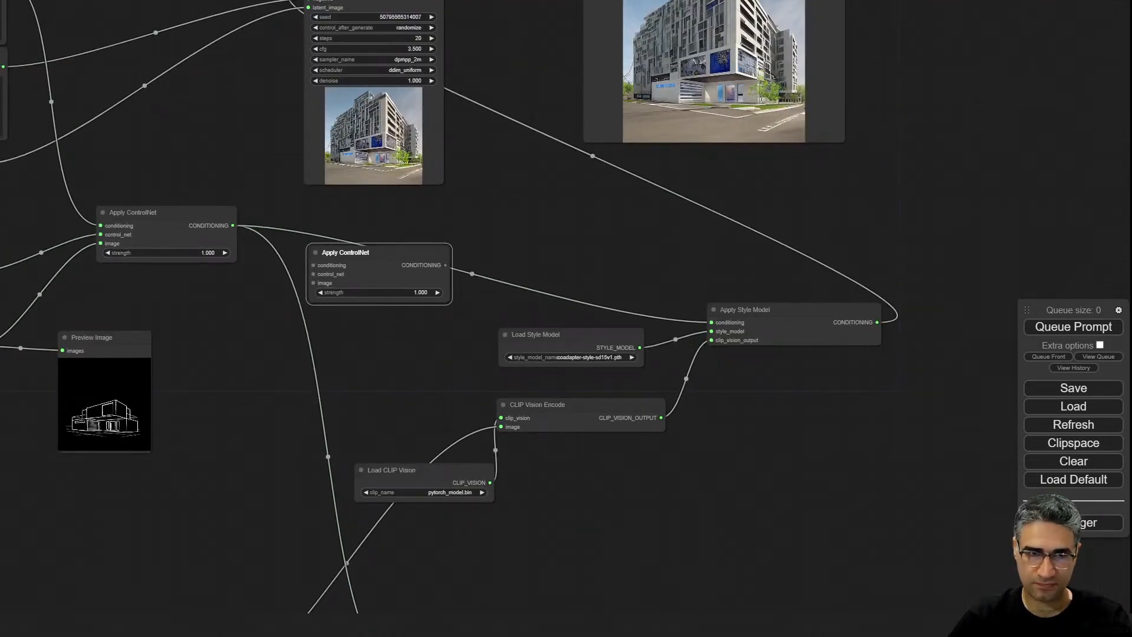
{"action": "key", "text": "ctrl+v"}
{"action": "left_click_drag", "start_coordinate": [153, 286], "coordinate": [189, 286]}
{"action": "left_click_drag", "start_coordinate": [328, 254], "coordinate": [354, 271]}
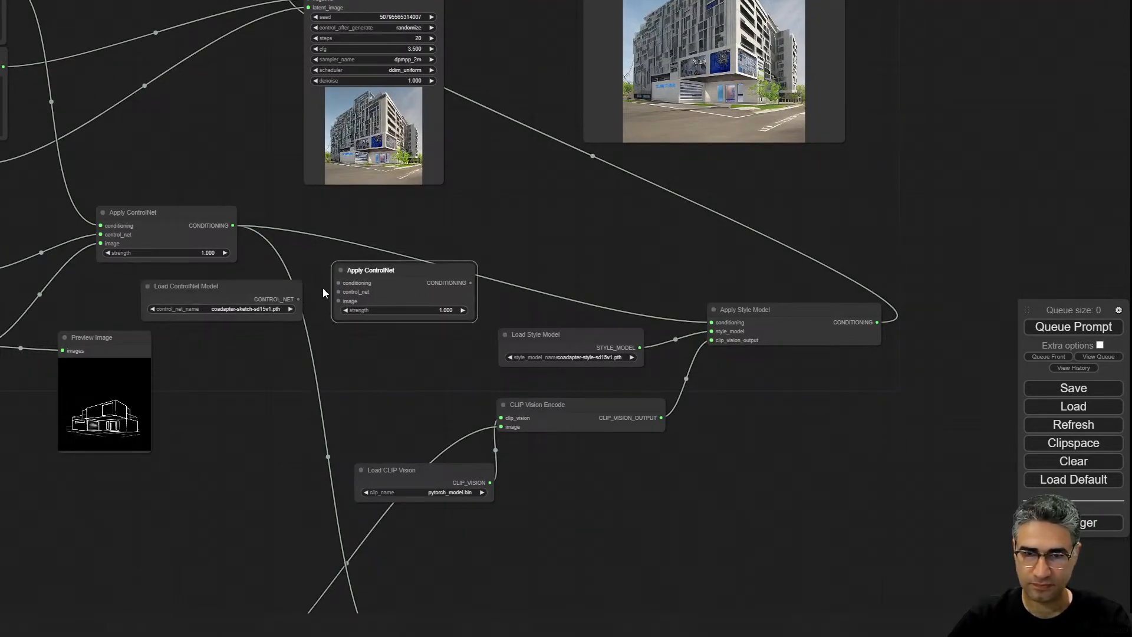
- Connect the copied ControlNet loader to the copied Apply ControlNet, and route the first ControlNet's conditioning through it into Apply Style Model
{"action": "scroll", "coordinate": [323, 293], "scroll_direction": "up", "scroll_amount": 6}
{"action": "left_click_drag", "start_coordinate": [298, 299], "coordinate": [339, 292]}
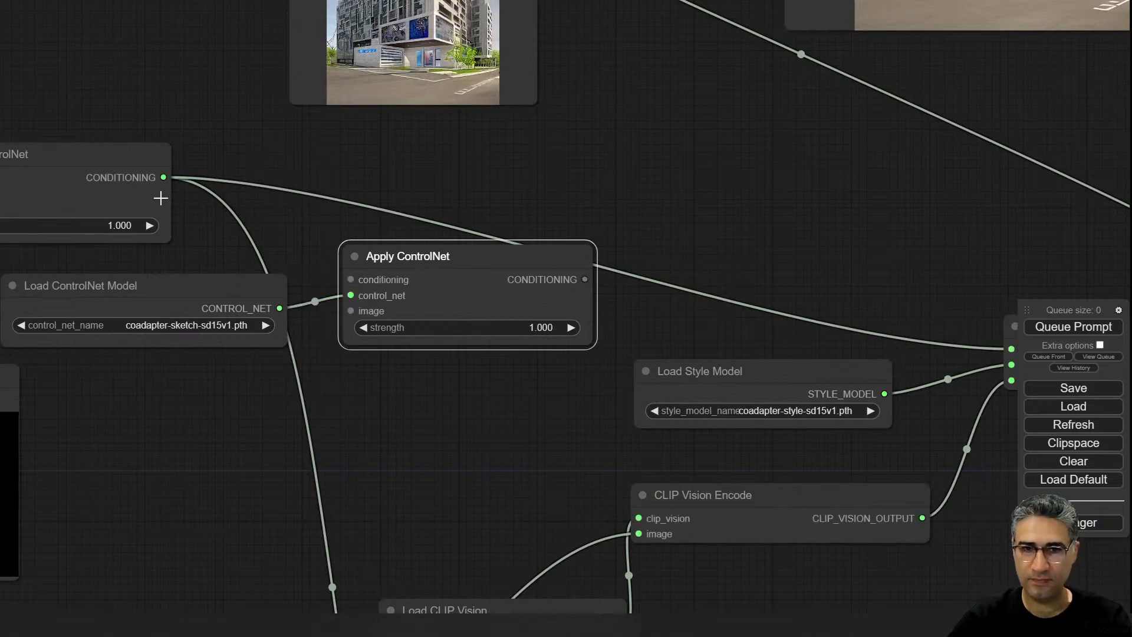
{"action": "left_click_drag", "start_coordinate": [160, 198], "coordinate": [350, 280]}
{"action": "scroll", "coordinate": [619, 195], "scroll_direction": "down", "scroll_amount": 4}
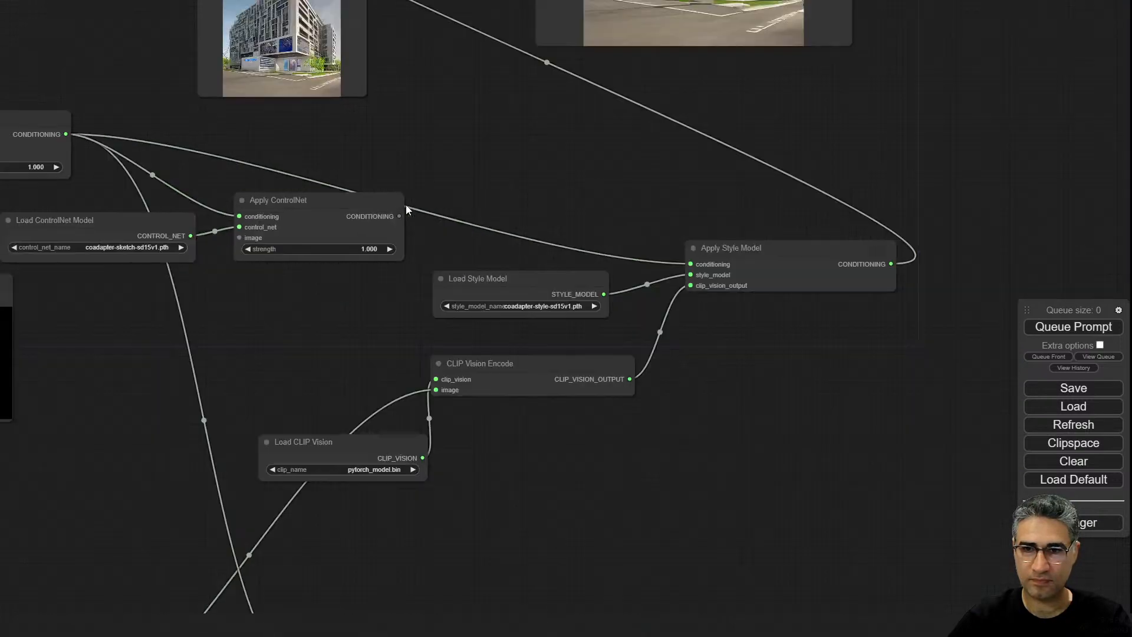
{"action": "left_click_drag", "start_coordinate": [399, 216], "coordinate": [691, 264]}
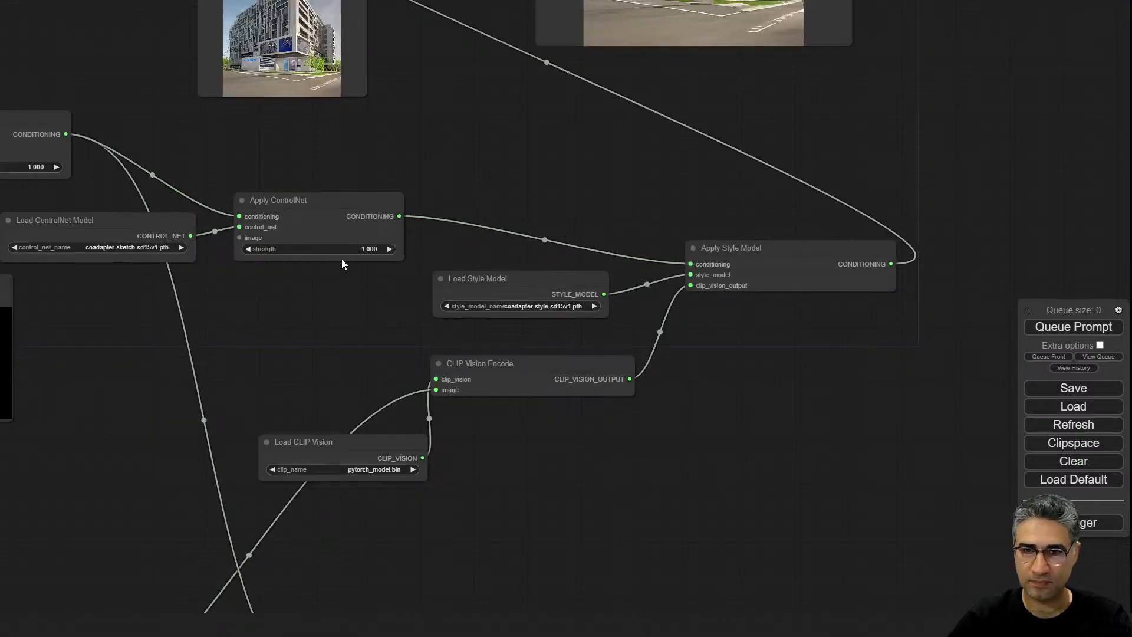
- Align the copied Load ControlNet Model with its Apply ControlNet and reposition the inverted sketch's Preview Image node
{"action": "scroll", "coordinate": [172, 289], "scroll_direction": "up", "scroll_amount": 2}
{"action": "left_click_drag", "start_coordinate": [171, 289], "coordinate": [482, 277]}
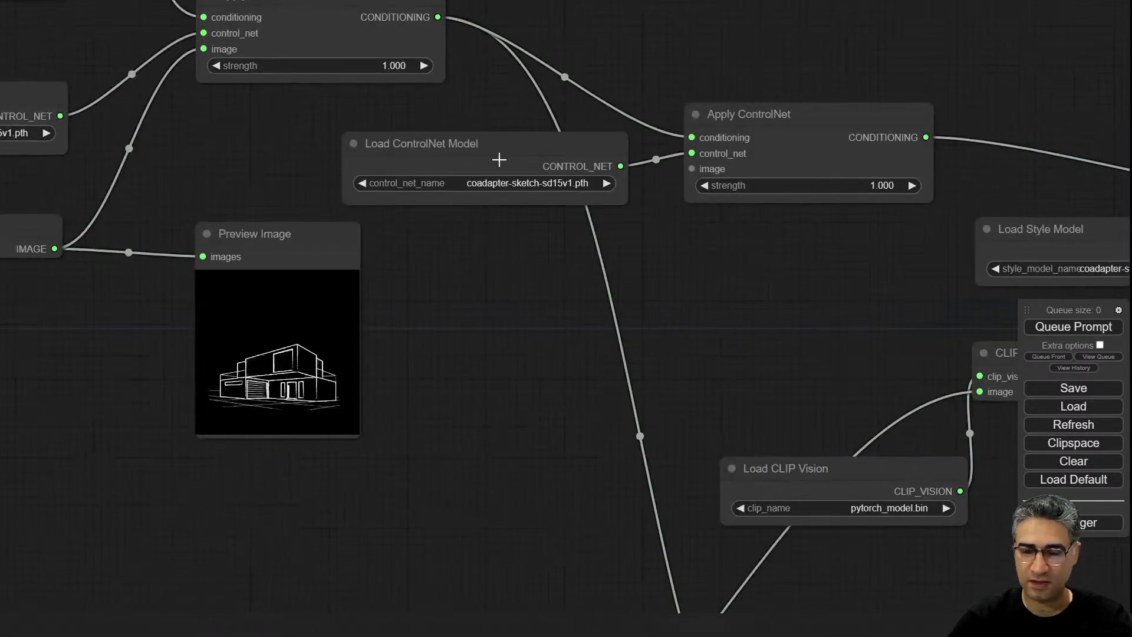
{"action": "left_click_drag", "start_coordinate": [499, 159], "coordinate": [501, 146]}
{"action": "left_click_drag", "start_coordinate": [443, 324], "coordinate": [417, 273]}
{"action": "left_click_drag", "start_coordinate": [285, 197], "coordinate": [180, 298]}
{"action": "left_click_drag", "start_coordinate": [353, 251], "coordinate": [500, 148]}
{"action": "scroll", "coordinate": [307, 225], "scroll_direction": "down", "scroll_amount": 3}
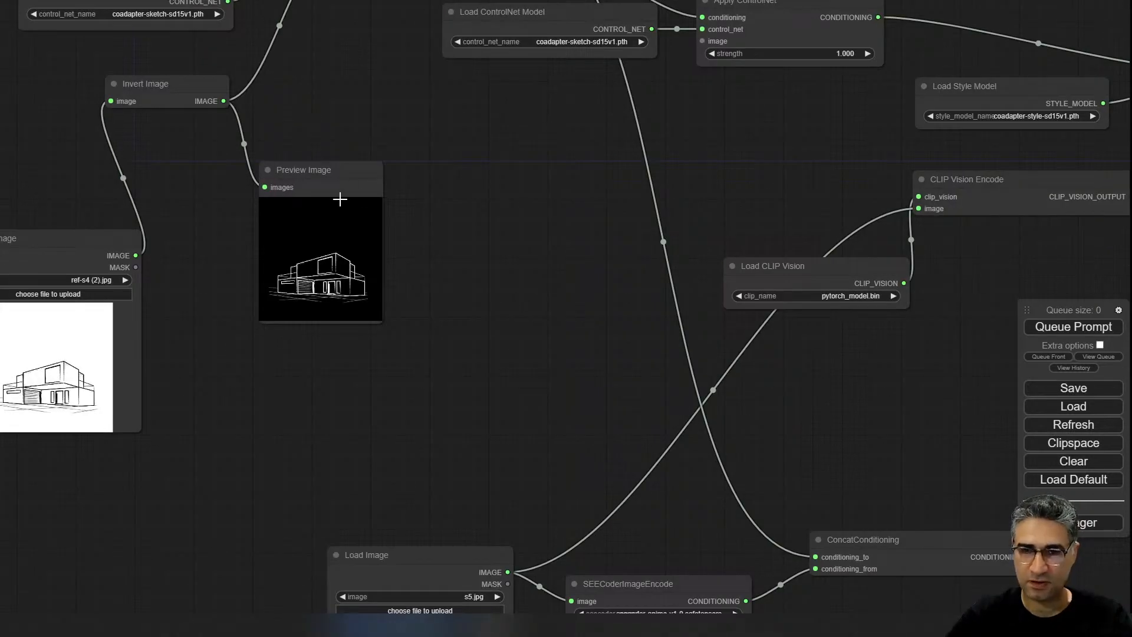
{"action": "left_click_drag", "start_coordinate": [340, 199], "coordinate": [354, 114]}
{"action": "left_click_drag", "start_coordinate": [621, 213], "coordinate": [374, 349]}
- Set the copied Load ControlNet Model to control_v11p_sd15_seg.pth
{"action": "scroll", "coordinate": [328, 253], "scroll_direction": "up", "scroll_amount": 3}
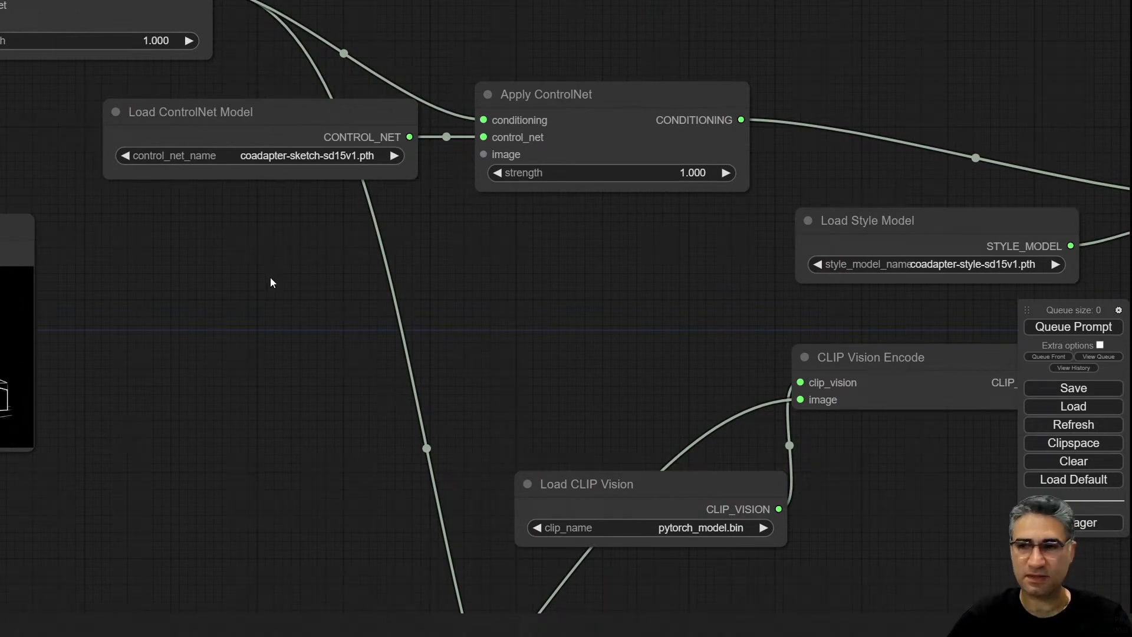
{"action": "double_click", "coordinate": [241, 267]}
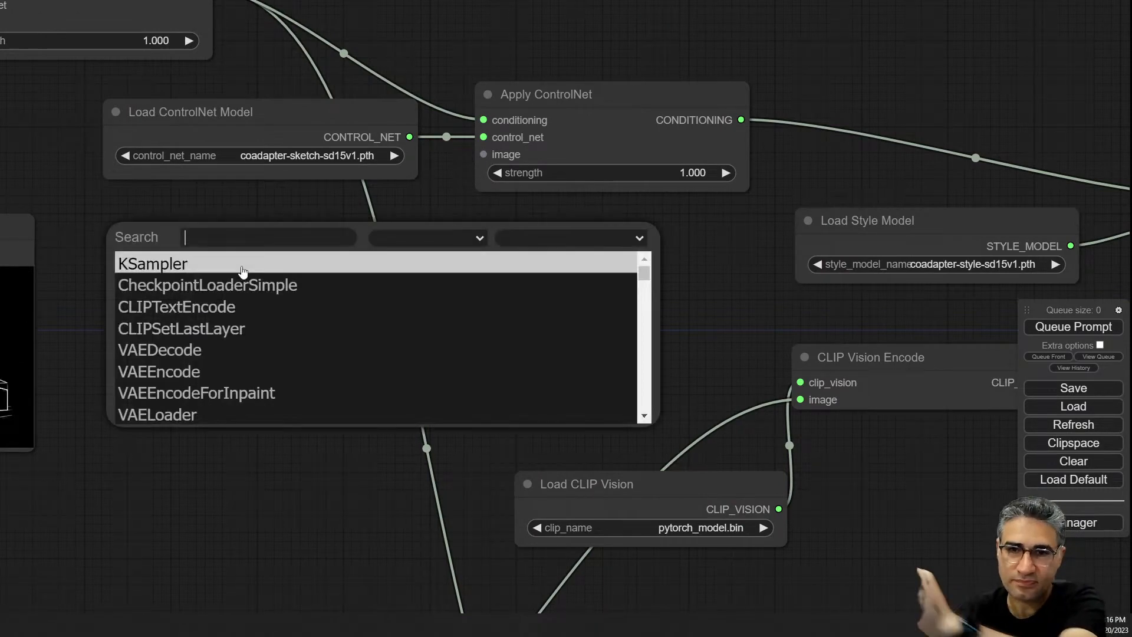
{"action": "left_click", "coordinate": [232, 155]}
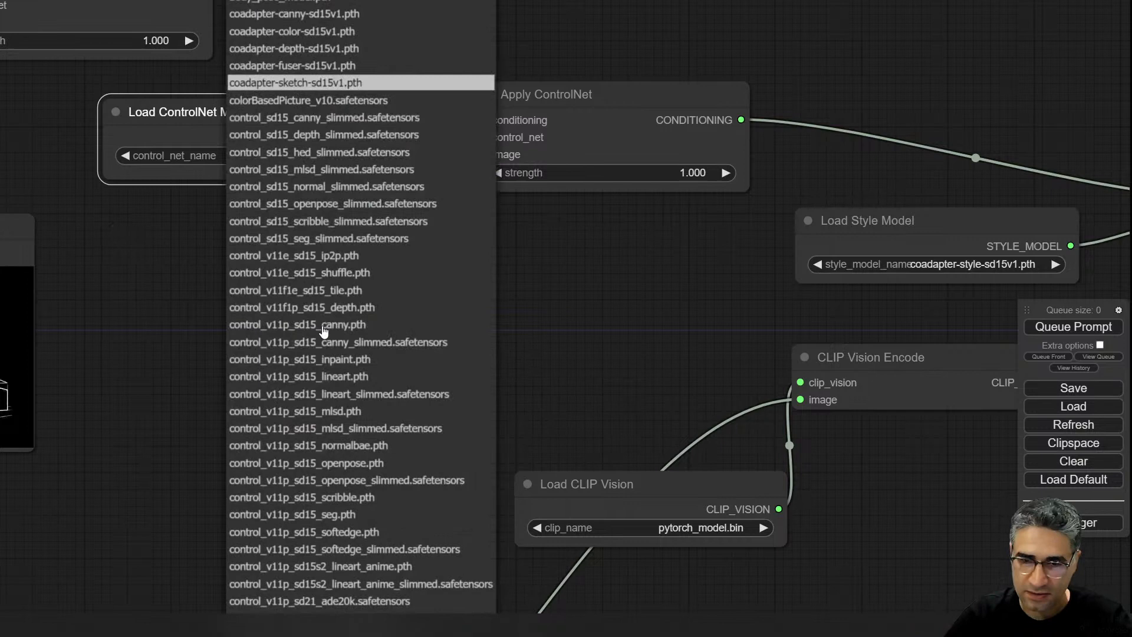
{"action": "left_click", "coordinate": [369, 516]}
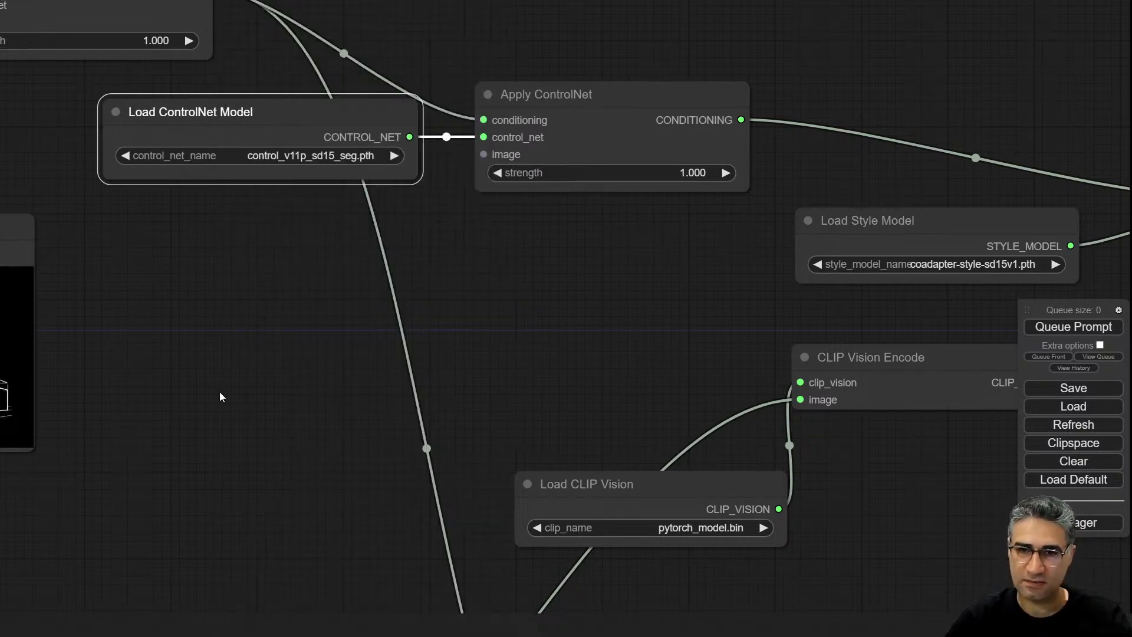
- Add a OneFormer-COCO-SemSegPreprocessor node, widen it to fit its title and place it below the segmentation ControlNet loader
{"action": "double_click", "coordinate": [243, 326]}
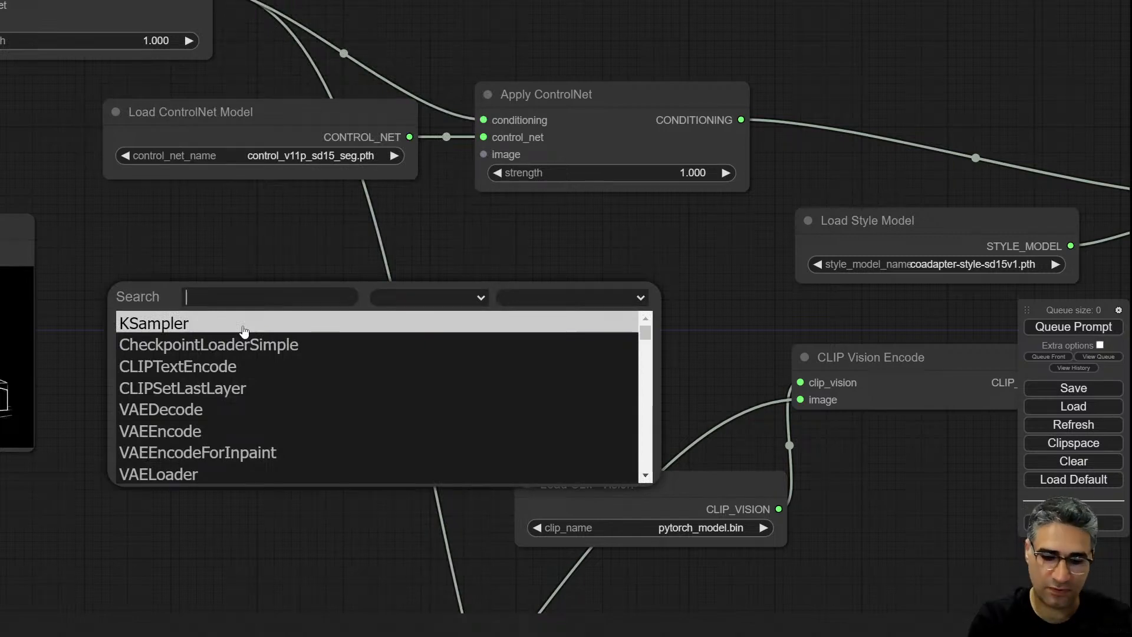
{"action": "type", "text": "seg"}
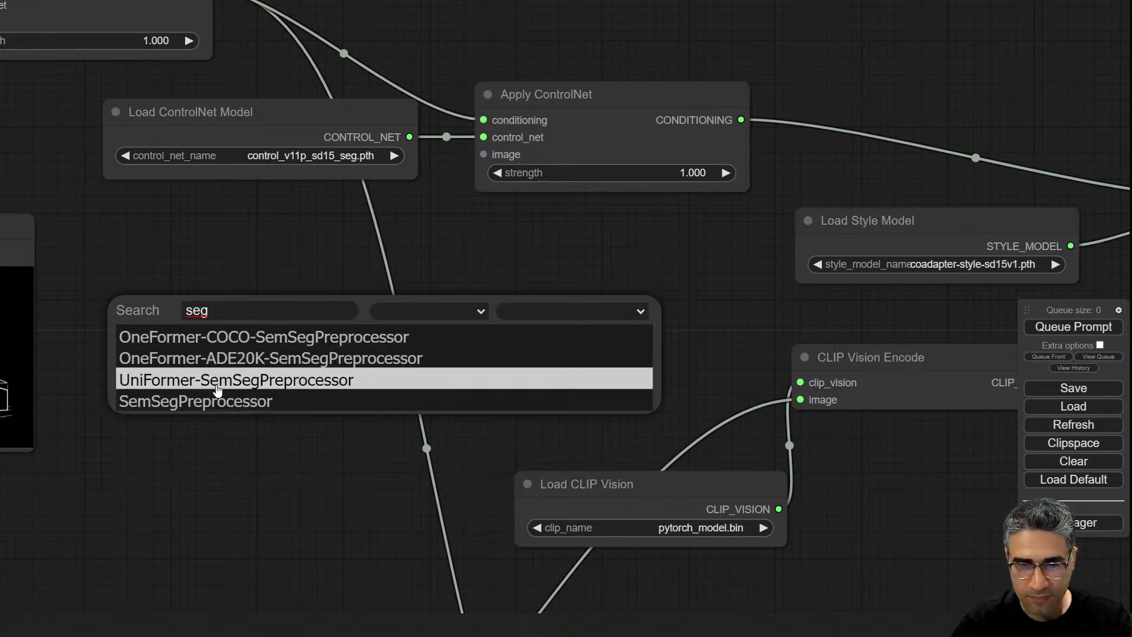
{"action": "left_click", "coordinate": [205, 338]}
{"action": "left_click_drag", "start_coordinate": [313, 320], "coordinate": [358, 275]}
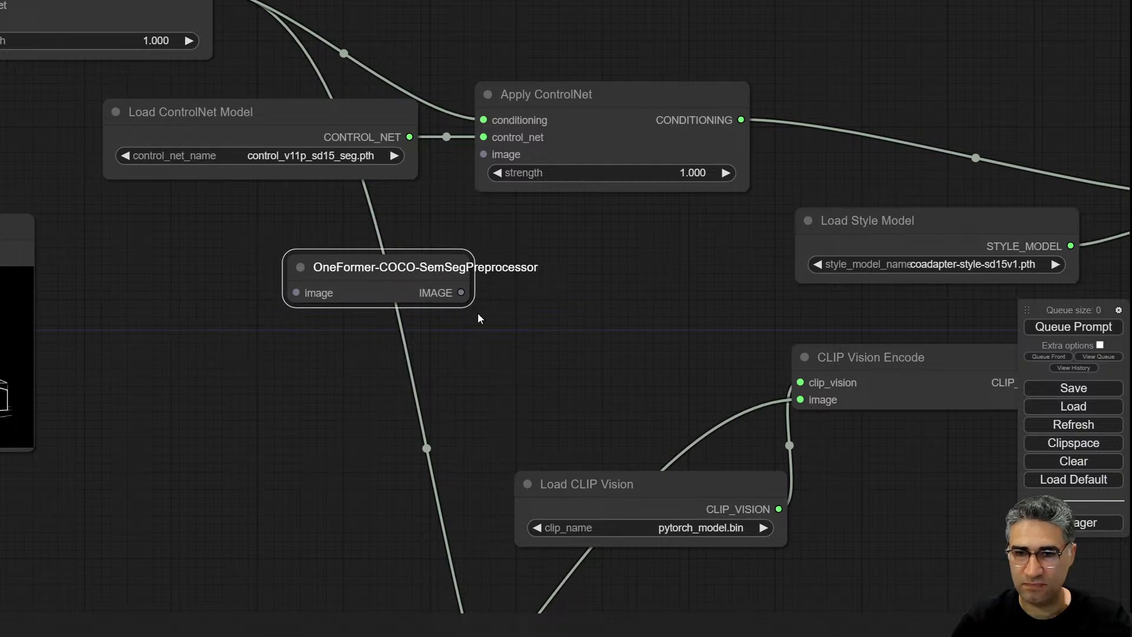
{"action": "left_click_drag", "start_coordinate": [465, 300], "coordinate": [578, 322]}
{"action": "left_click_drag", "start_coordinate": [437, 273], "coordinate": [337, 322]}
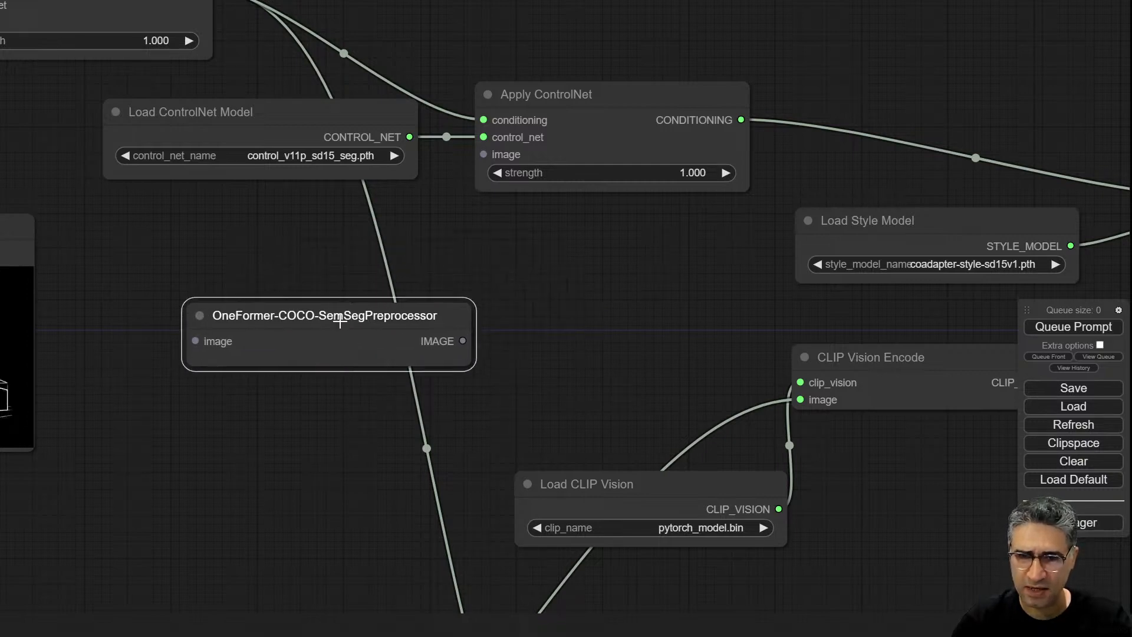
- Connect the sketch Load Image output to the OneFormer-COCO-SemSegPreprocessor image input and move the sketch preview clear of the link
{"action": "left_click_drag", "start_coordinate": [200, 228], "coordinate": [227, 213]}
{"action": "scroll", "coordinate": [334, 144], "scroll_direction": "down", "scroll_amount": 4}
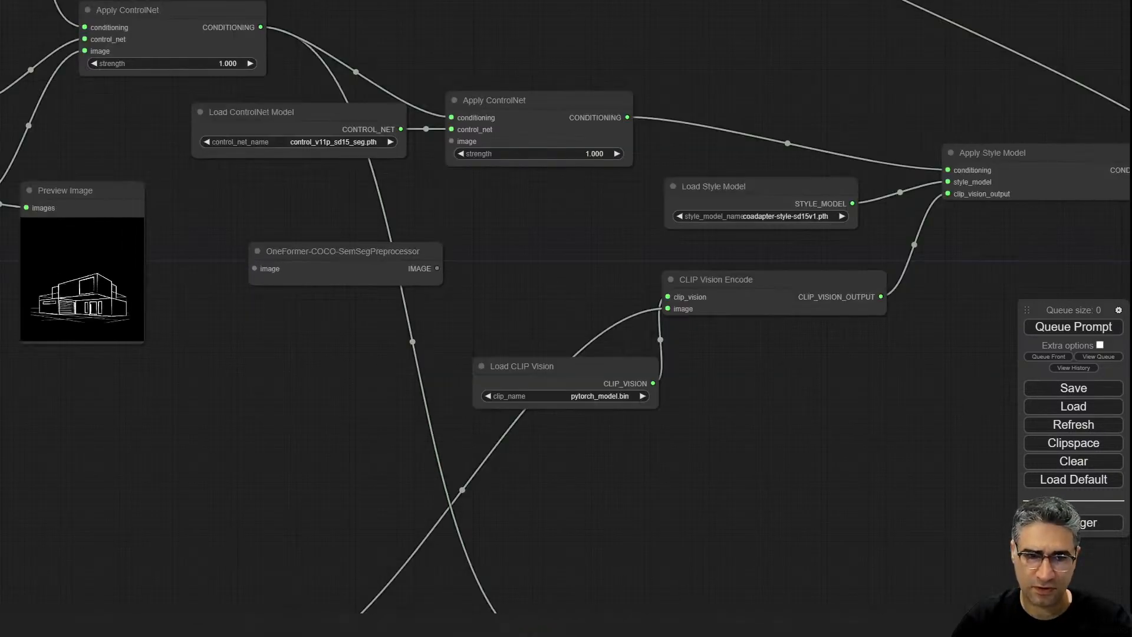
{"action": "left_click_drag", "start_coordinate": [1, 337], "coordinate": [260, 269]}
{"action": "left_click_drag", "start_coordinate": [88, 190], "coordinate": [86, 141]}
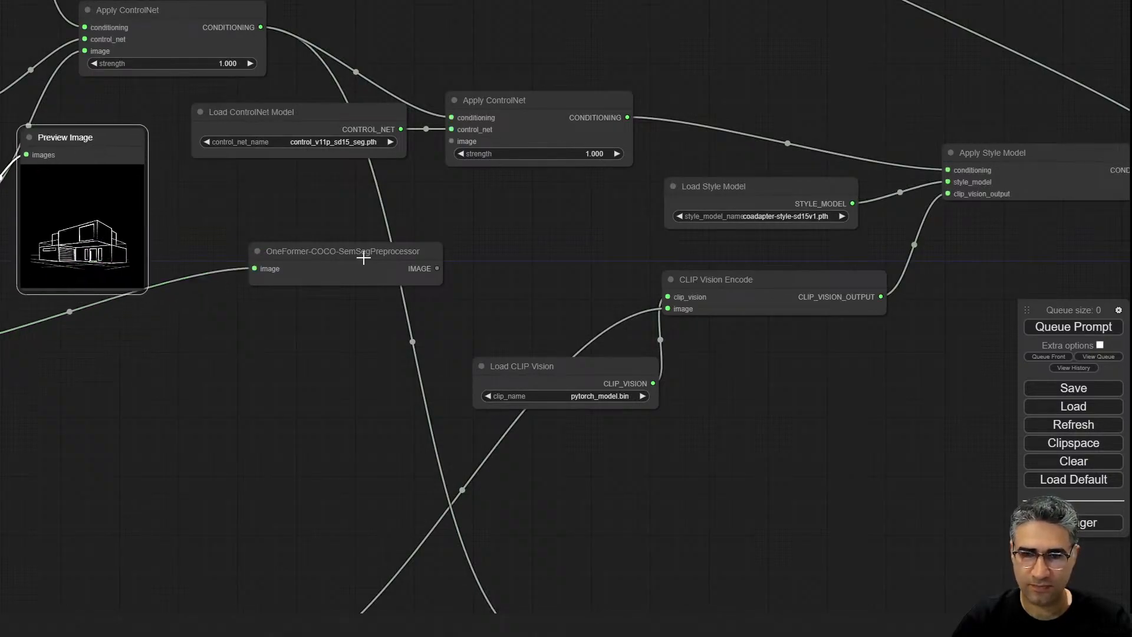
{"action": "left_click_drag", "start_coordinate": [354, 251], "coordinate": [244, 260]}
- Connect the preprocessor's IMAGE output to the second Apply ControlNet's image input and to a new Preview Image node
{"action": "scroll", "coordinate": [175, 301], "scroll_direction": "up", "scroll_amount": 5}
{"action": "left_click_drag", "start_coordinate": [175, 277], "coordinate": [92, 309]}
{"action": "left_click_drag", "start_coordinate": [214, 371], "coordinate": [415, 140]}
{"action": "left_click", "coordinate": [268, 478]}
- Move the OneFormer-COCO-SemSegPreprocessor node above its preview and queue the prompt
{"action": "scroll", "coordinate": [502, 255], "scroll_direction": "down", "scroll_amount": 3}
{"action": "left_click_drag", "start_coordinate": [444, 277], "coordinate": [422, 300]}
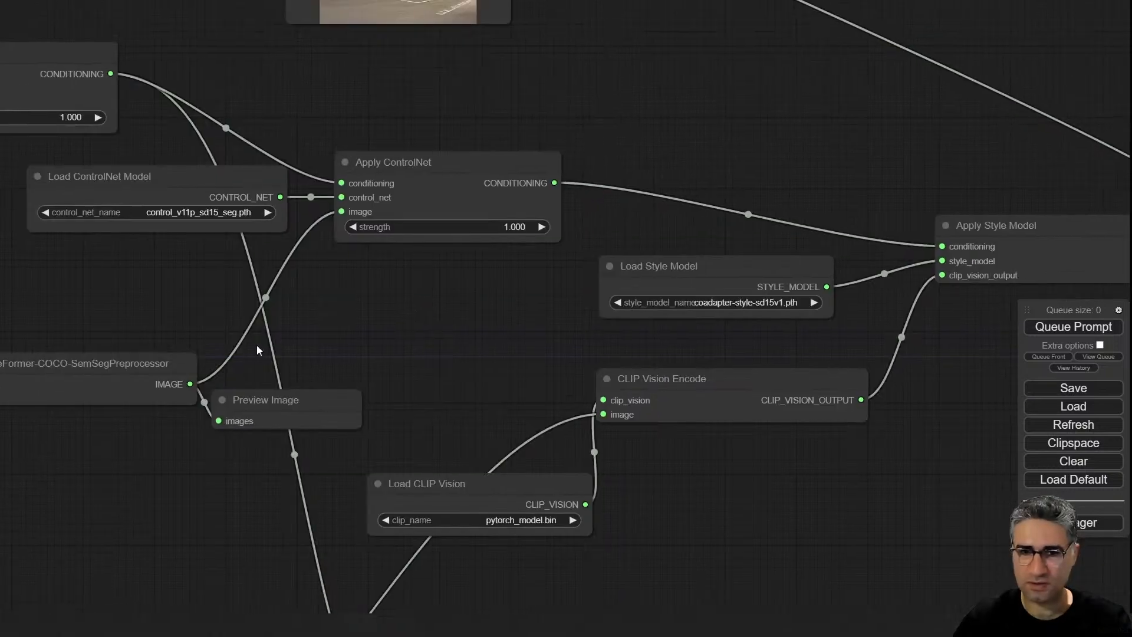
{"action": "left_click_drag", "start_coordinate": [181, 362], "coordinate": [230, 295]}
{"action": "left_click", "coordinate": [1074, 322]}
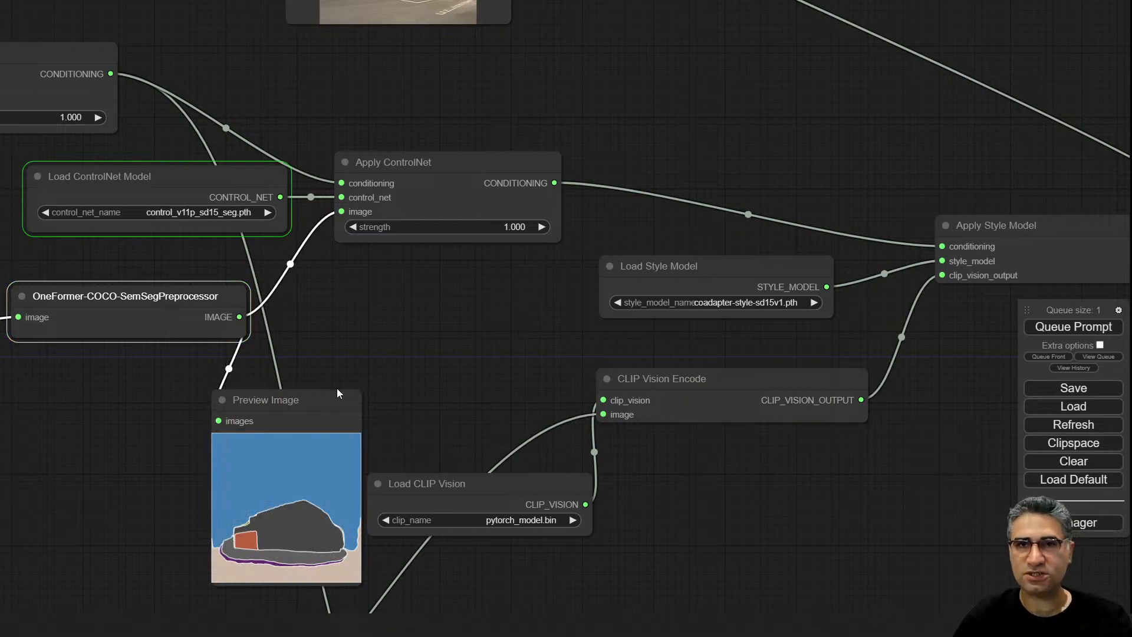
- Place the sketch's Load Image node beside the segmentation preview and examine how the segmented regions match the sketch
{"action": "left_click_drag", "start_coordinate": [347, 369], "coordinate": [358, 300]}
{"action": "scroll", "coordinate": [322, 479], "scroll_direction": "up", "scroll_amount": 10}
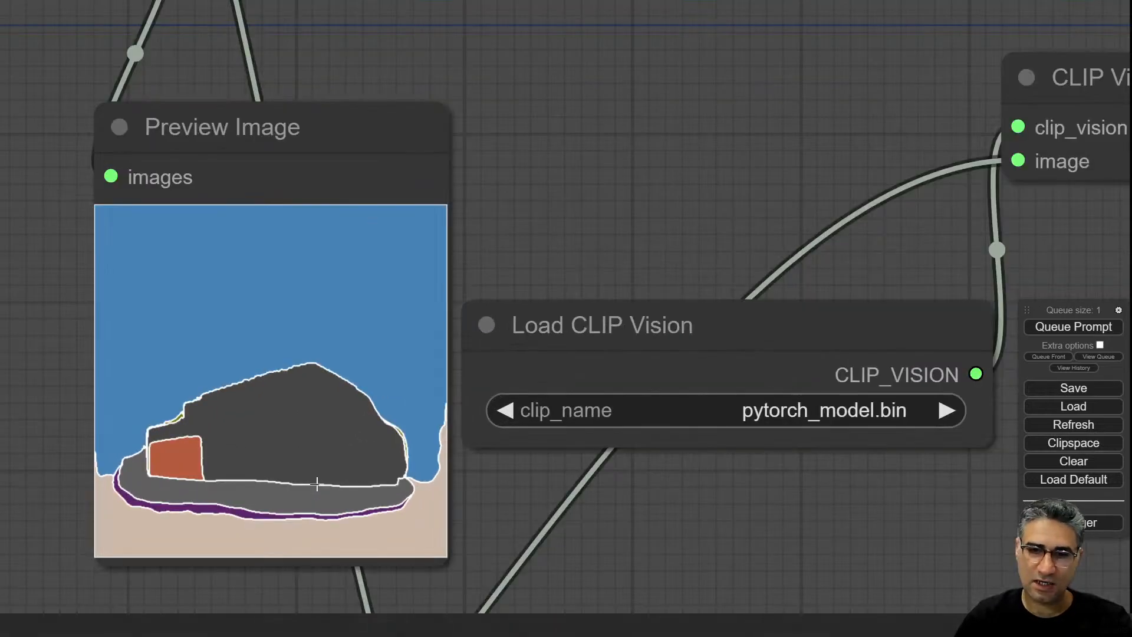
{"action": "scroll", "coordinate": [317, 484], "scroll_direction": "down", "scroll_amount": 8}
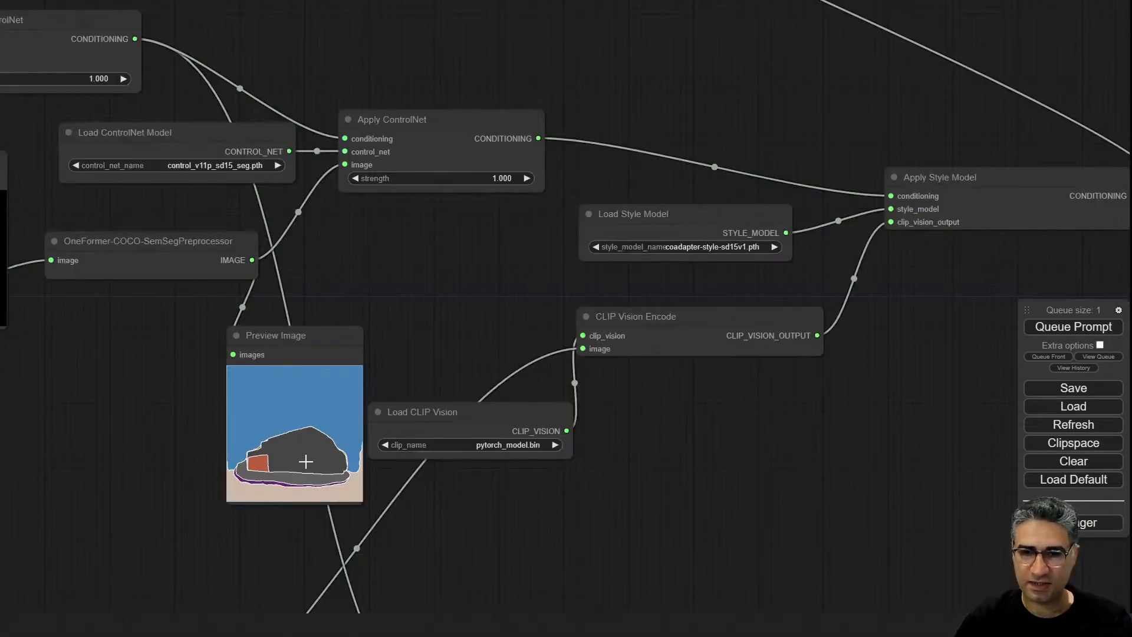
{"action": "left_click_drag", "start_coordinate": [6, 454], "coordinate": [322, 360]}
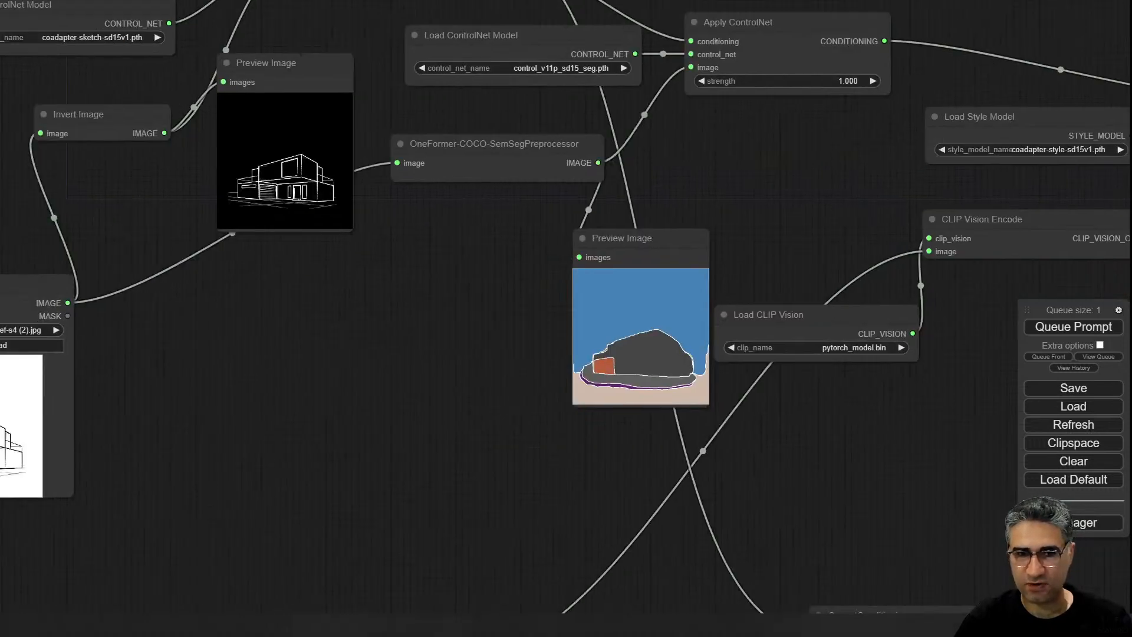
{"action": "mouse_move", "coordinate": [35, 283]}
{"action": "left_mouse_down"}
{"action": "mouse_move", "coordinate": [379, 278]}
{"action": "mouse_move", "coordinate": [456, 260]}
{"action": "left_mouse_up"}
{"action": "scroll", "coordinate": [569, 424], "scroll_direction": "up", "scroll_amount": 5}
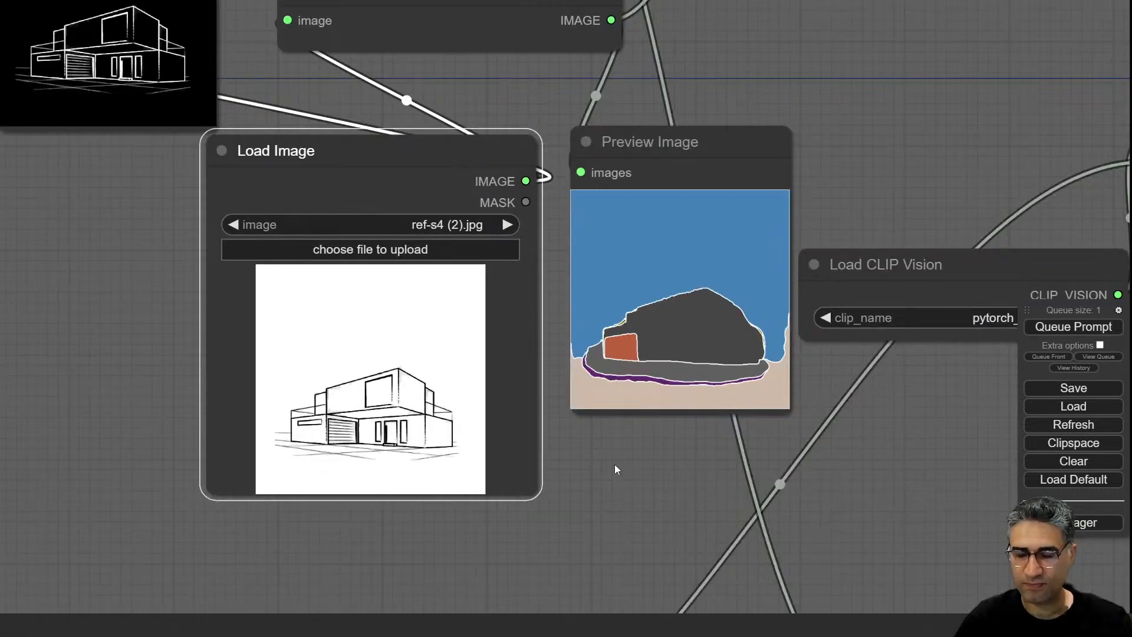
{"action": "scroll", "coordinate": [614, 469], "scroll_direction": "up", "scroll_amount": 4}
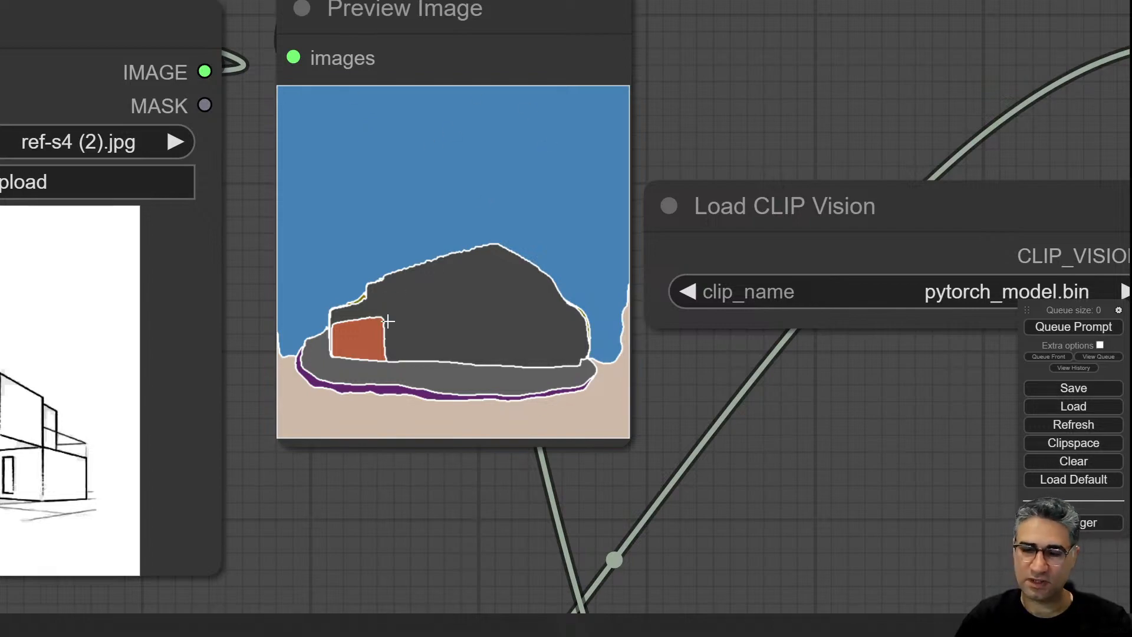
{"action": "scroll", "coordinate": [507, 258], "scroll_direction": "down", "scroll_amount": 5}
{"action": "scroll", "coordinate": [432, 316], "scroll_direction": "up", "scroll_amount": 3}
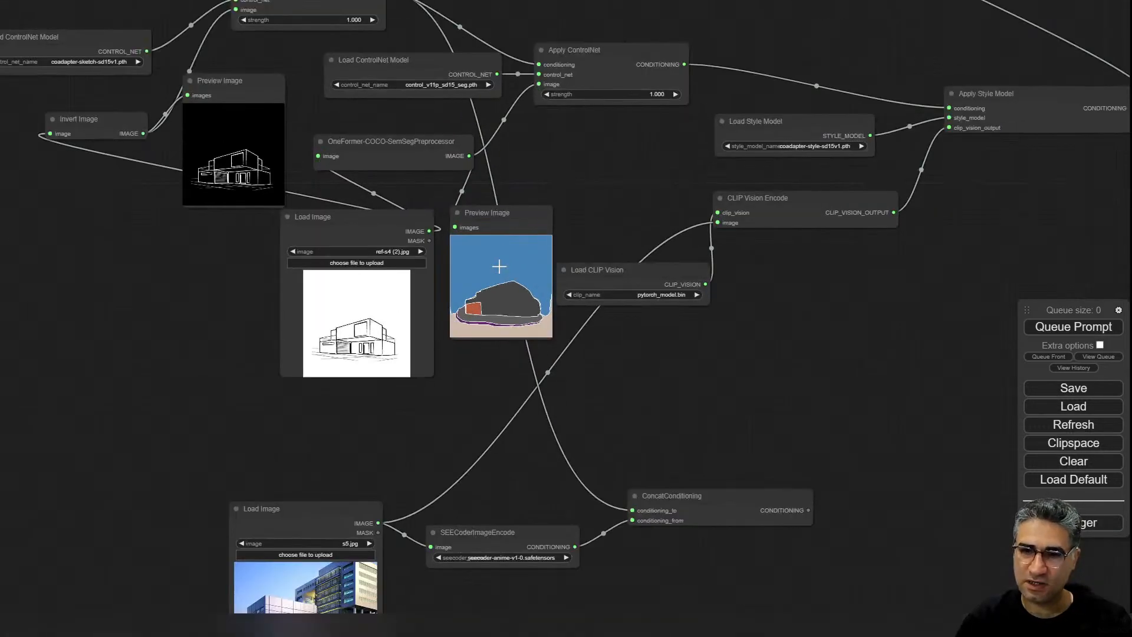
{"action": "scroll", "coordinate": [516, 293], "scroll_direction": "up", "scroll_amount": 1}
- Move the sketch's Load Image node back beside the inverted sketch preview and place the segmentation preview beside the OneFormer-COCO-SemSegPreprocessor
{"action": "left_click_drag", "start_coordinate": [402, 7], "coordinate": [303, 217]}
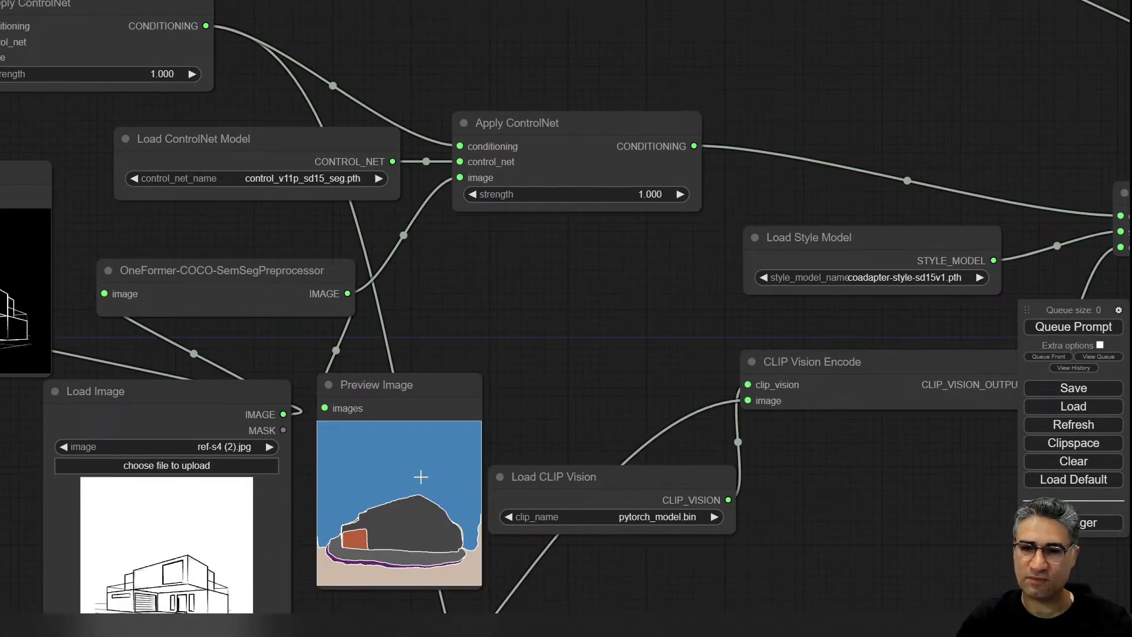
{"action": "scroll", "coordinate": [420, 477], "scroll_direction": "down", "scroll_amount": 3}
{"action": "left_click_drag", "start_coordinate": [444, 422], "coordinate": [434, 465]}
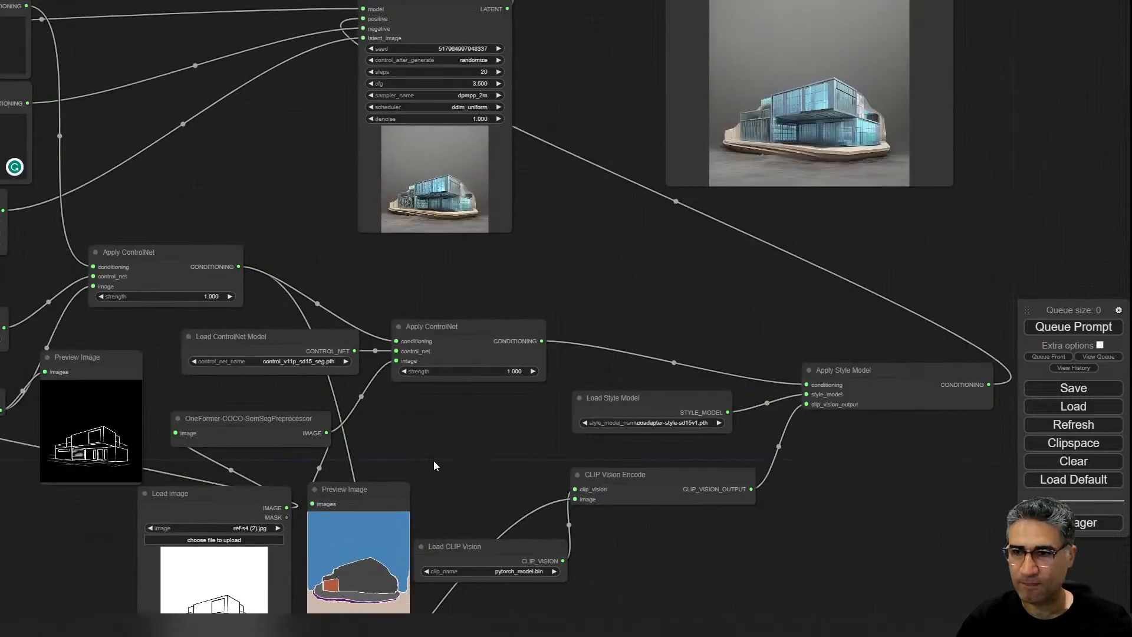
{"action": "left_click_drag", "start_coordinate": [632, 273], "coordinate": [412, 352]}
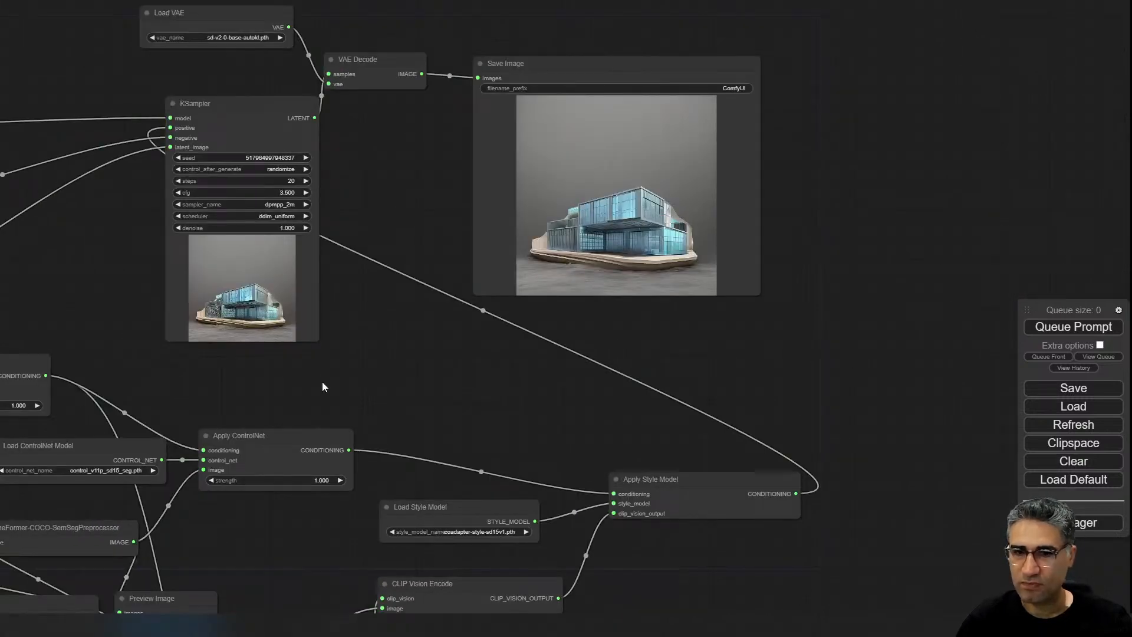
{"action": "left_click_drag", "start_coordinate": [323, 387], "coordinate": [494, 190]}
{"action": "left_click_drag", "start_coordinate": [204, 415], "coordinate": [0, 407]}
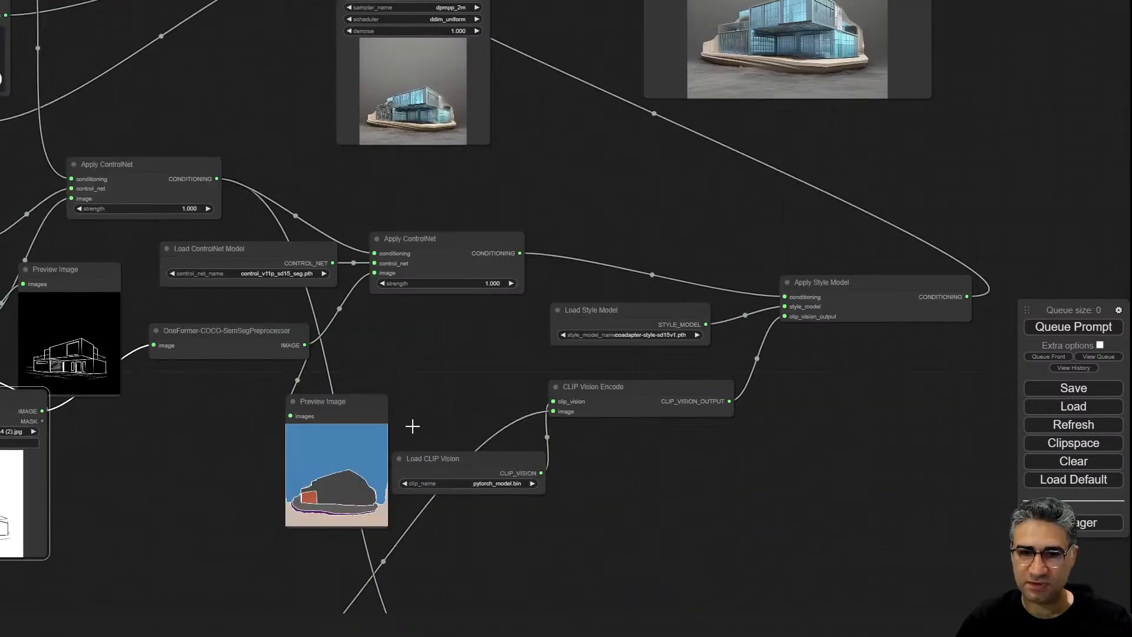
{"action": "scroll", "coordinate": [284, 354], "scroll_direction": "up", "scroll_amount": 5}
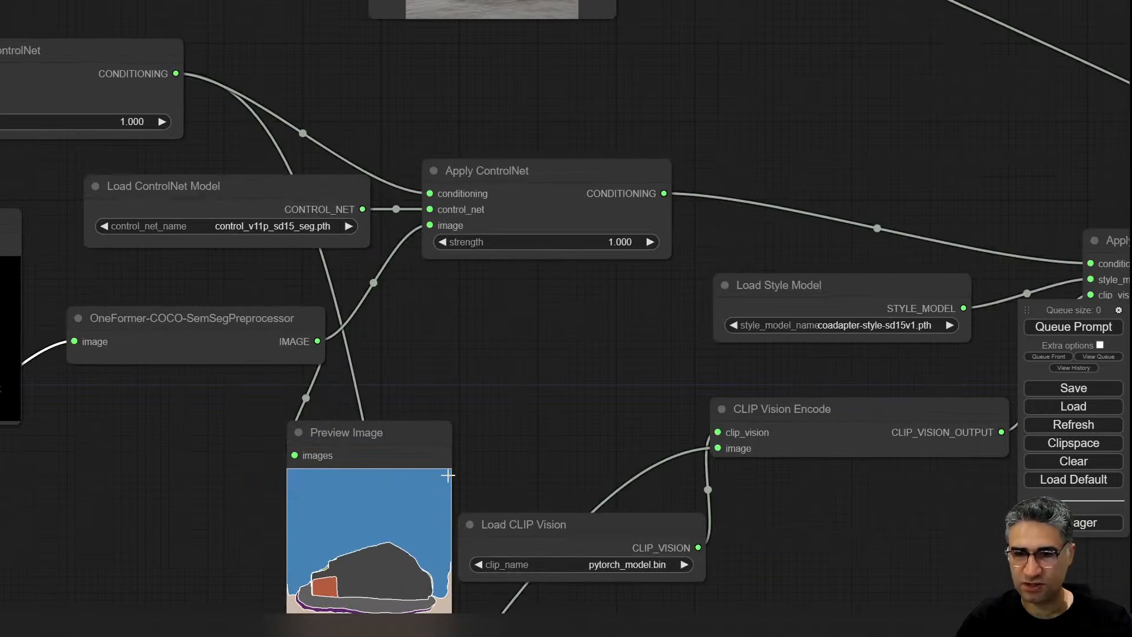
{"action": "left_click_drag", "start_coordinate": [421, 446], "coordinate": [533, 315]}
- Inspect the generated building up close in the Save Image node and check its shape against the segmentation preview
{"action": "left_click_drag", "start_coordinate": [615, 401], "coordinate": [389, 585]}
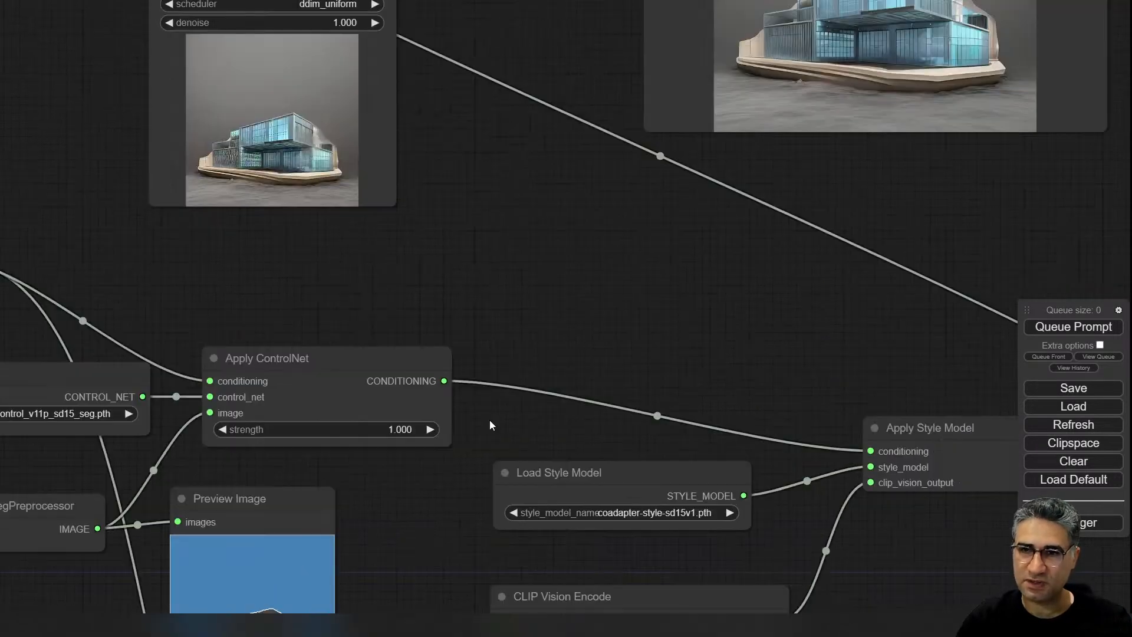
{"action": "left_click_drag", "start_coordinate": [576, 250], "coordinate": [367, 375]}
{"action": "left_click_drag", "start_coordinate": [754, 273], "coordinate": [707, 337]}
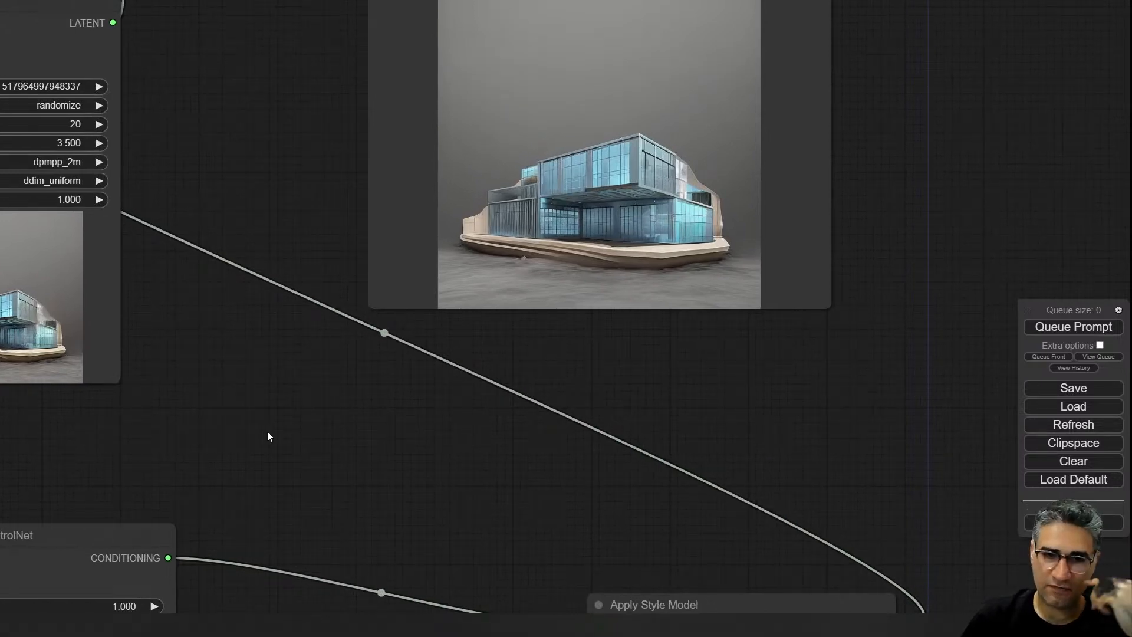
{"action": "left_click_drag", "start_coordinate": [267, 432], "coordinate": [543, 505]}
{"action": "scroll", "coordinate": [293, 417], "scroll_direction": "up", "scroll_amount": 12}
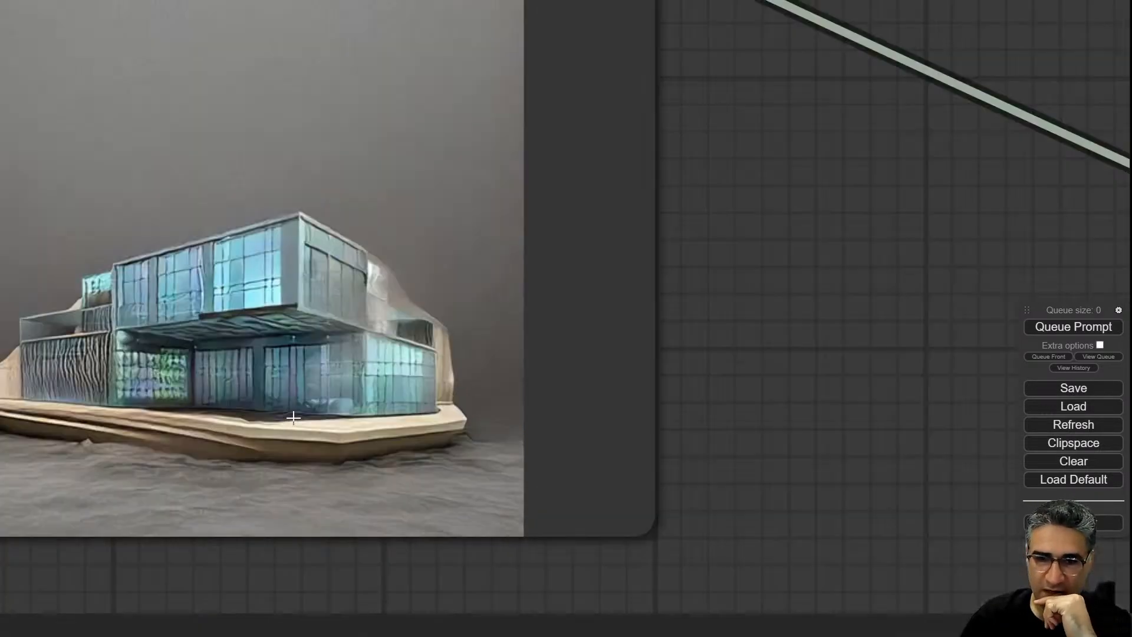
{"action": "scroll", "coordinate": [293, 417], "scroll_direction": "down", "scroll_amount": 6}
{"action": "left_click_drag", "start_coordinate": [589, 428], "coordinate": [809, 30]}
{"action": "scroll", "coordinate": [809, 30], "scroll_direction": "down", "scroll_amount": 9}
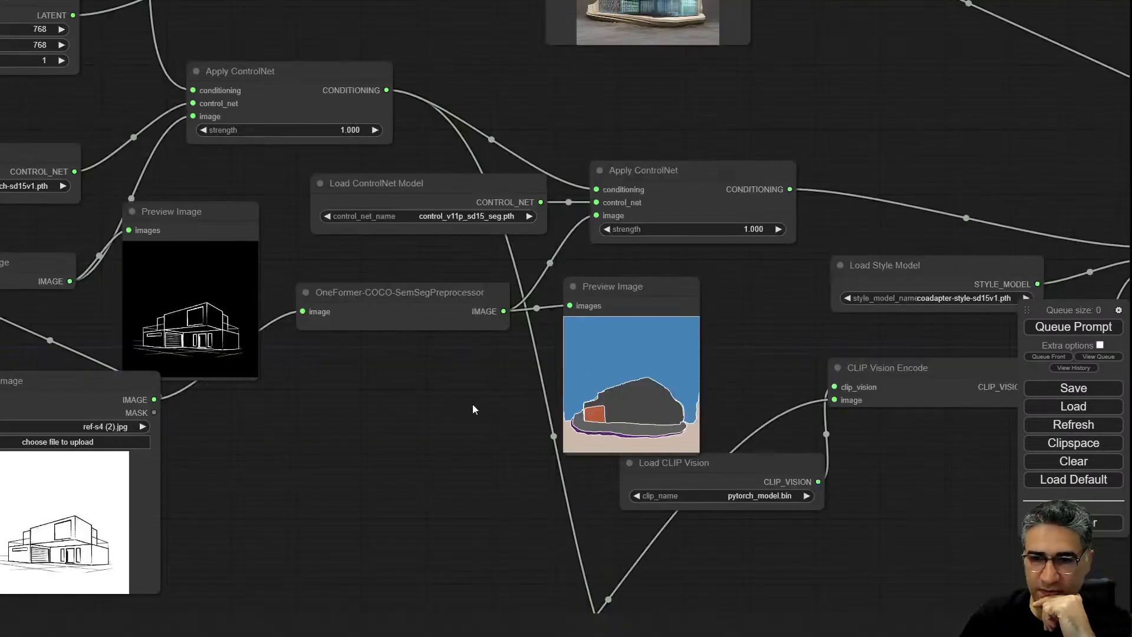
- Space out the Load CLIP Vision, OneFormer-COCO-SemSegPreprocessor and segmentation Preview Image nodes below the second Apply ControlNet
{"action": "left_click_drag", "start_coordinate": [453, 369], "coordinate": [442, 282]}
{"action": "left_click_drag", "start_coordinate": [422, 214], "coordinate": [434, 257]}
{"action": "left_click_drag", "start_coordinate": [766, 392], "coordinate": [855, 405]}
{"action": "left_click_drag", "start_coordinate": [286, 224], "coordinate": [284, 211]}
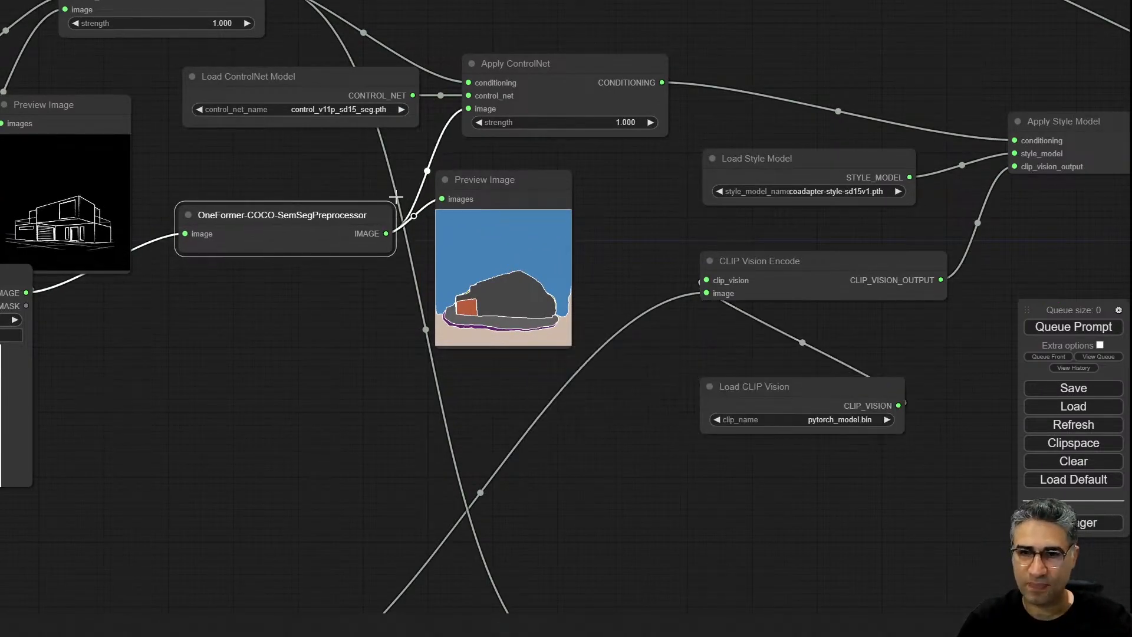
{"action": "left_click_drag", "start_coordinate": [501, 179], "coordinate": [564, 192]}
{"action": "left_click_drag", "start_coordinate": [293, 299], "coordinate": [329, 247]}
{"action": "left_click", "coordinate": [319, 168]}
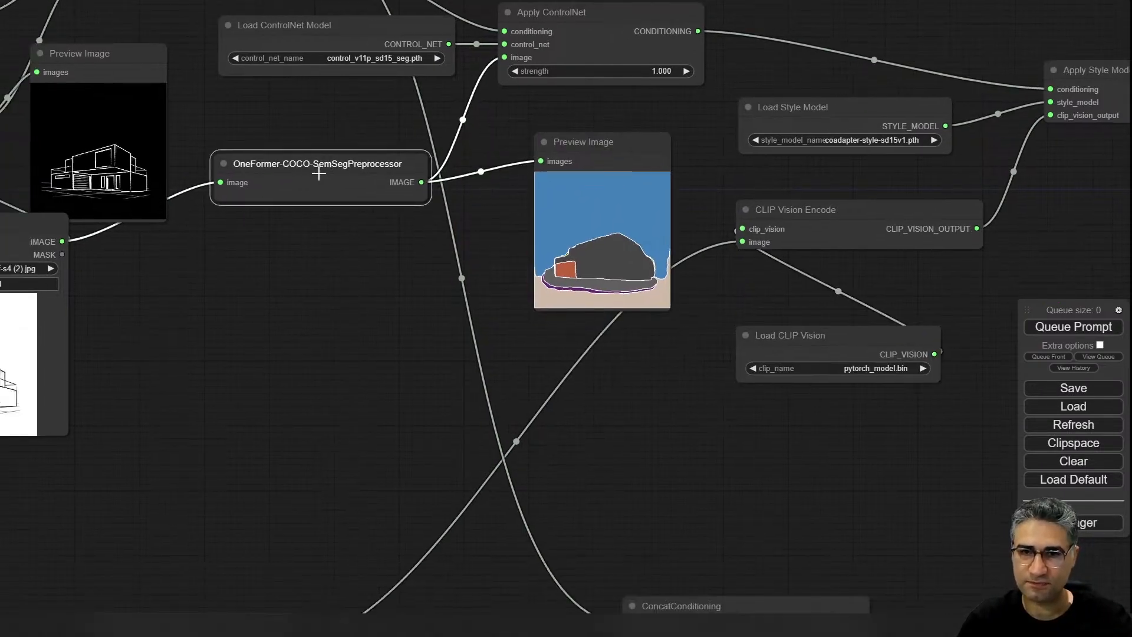
{"action": "left_click", "coordinate": [272, 352]}
- Shift the sketch's Load Image node outward and move the s5.jpg Load Image, SEECoderImageEncode and ConcatConditioning nodes together far to the right
{"action": "left_click_drag", "start_coordinate": [49, 227], "coordinate": [0, 272]}
{"action": "left_click_drag", "start_coordinate": [253, 339], "coordinate": [206, 365]}
{"action": "scroll", "coordinate": [244, 404], "scroll_direction": "down", "scroll_amount": 5}
{"action": "left_click_drag", "start_coordinate": [245, 405], "coordinate": [317, 294]}
{"action": "left_click_drag", "start_coordinate": [209, 415], "coordinate": [687, 613]}
{"action": "left_click_drag", "start_coordinate": [280, 450], "coordinate": [953, 455]}
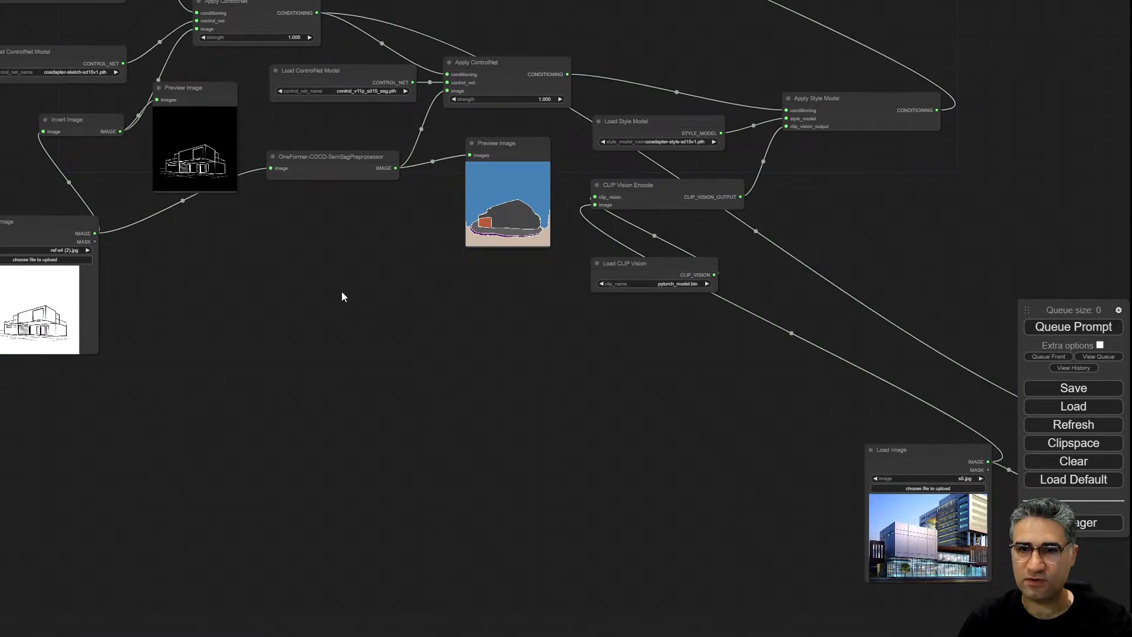
- Add a OneFormer-ADE20K-SemSegPreprocessor node below the OneFormer-COCO-SemSegPreprocessor
{"action": "double_click", "coordinate": [313, 272]}
{"action": "type", "text": "se"}
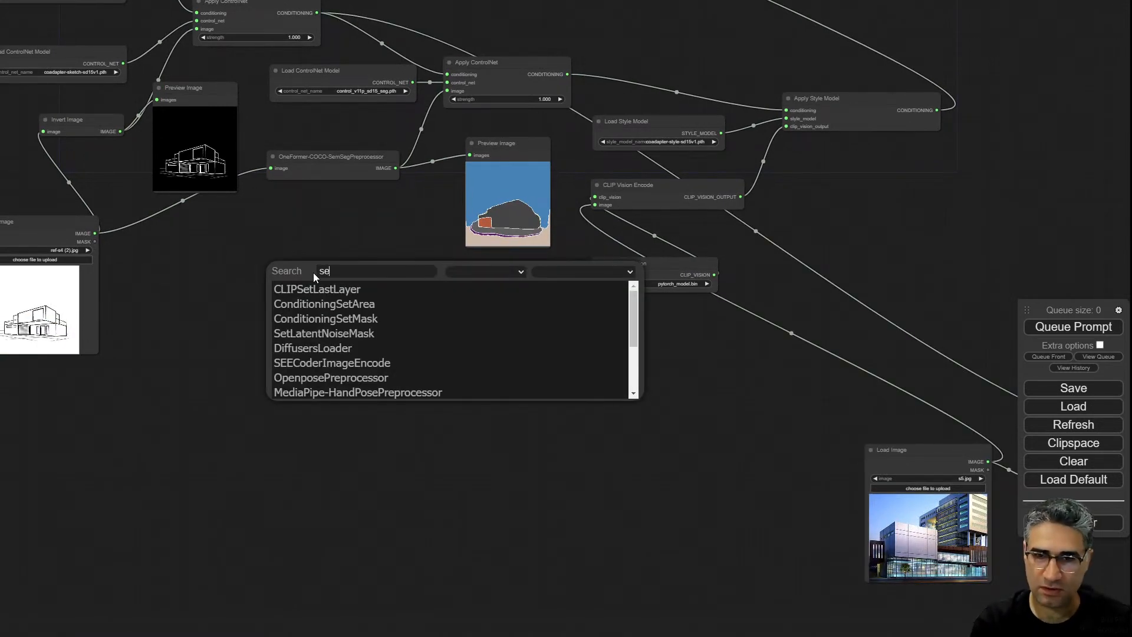
{"action": "type", "text": "g"}
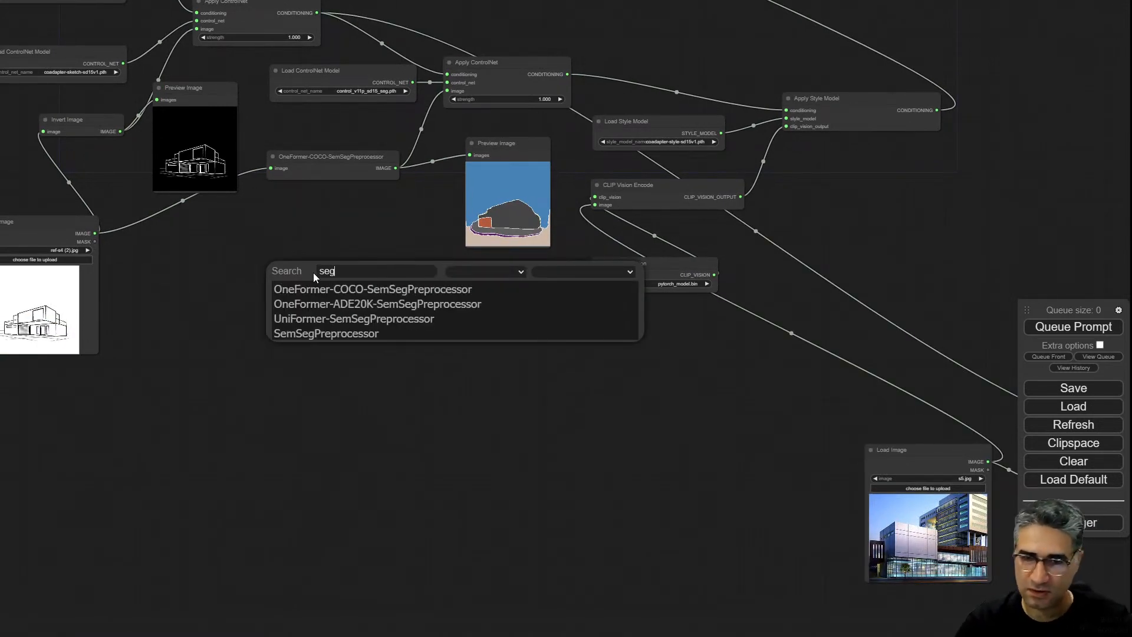
{"action": "left_click", "coordinate": [327, 303]}
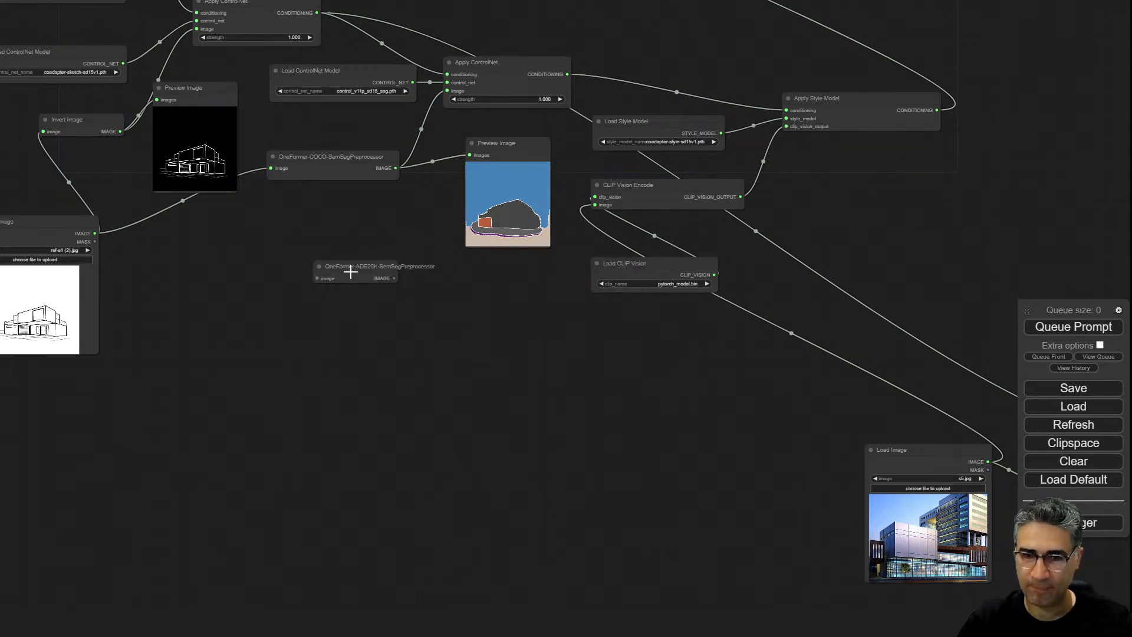
{"action": "left_click_drag", "start_coordinate": [350, 272], "coordinate": [292, 256]}
{"action": "double_click", "coordinate": [298, 308]}
{"action": "type", "text": "se"}
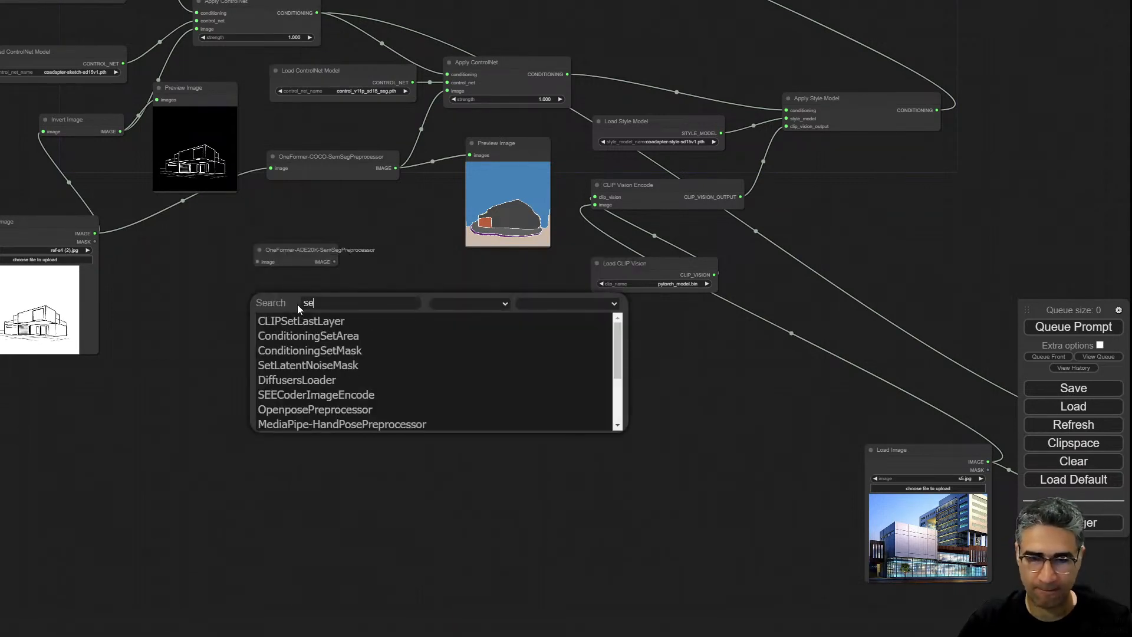
{"action": "type", "text": "g"}
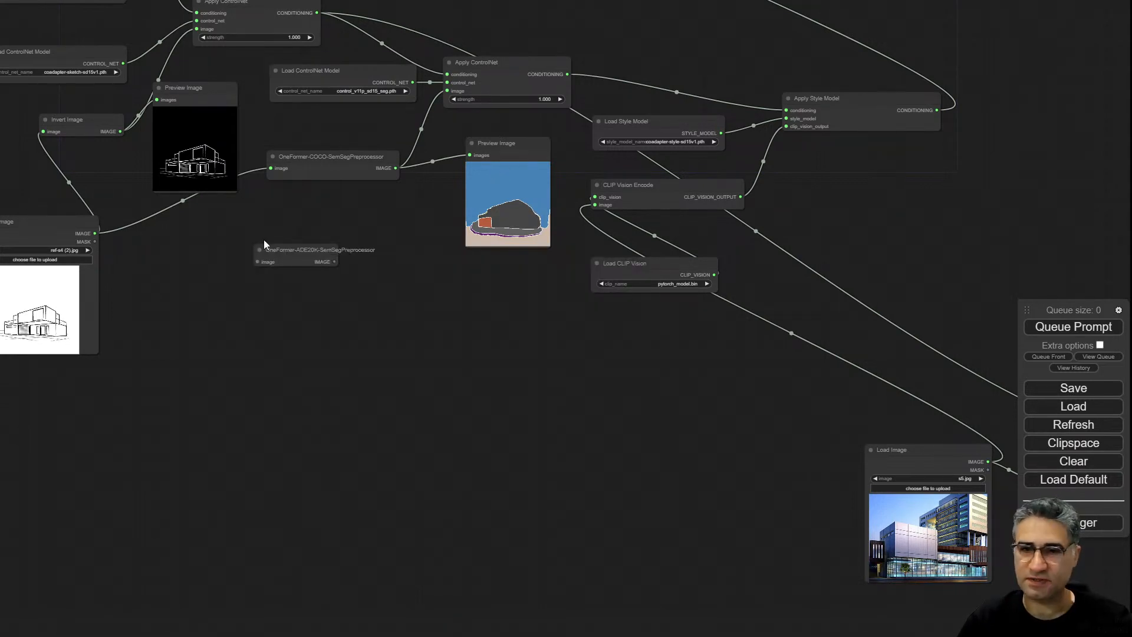
- Align the OneFormer-ADE20K-SemSegPreprocessor node beneath the COCO preprocessor
{"action": "left_click_drag", "start_coordinate": [265, 244], "coordinate": [318, 230]}
{"action": "scroll", "coordinate": [393, 192], "scroll_direction": "up", "scroll_amount": 5}
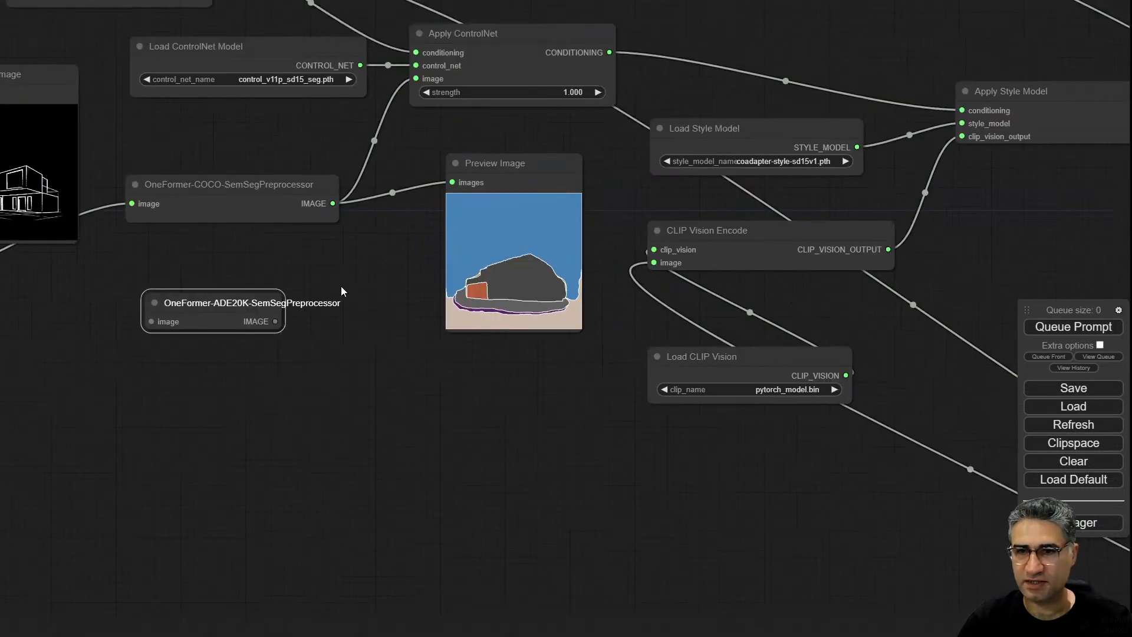
{"action": "left_click_drag", "start_coordinate": [341, 291], "coordinate": [312, 313]}
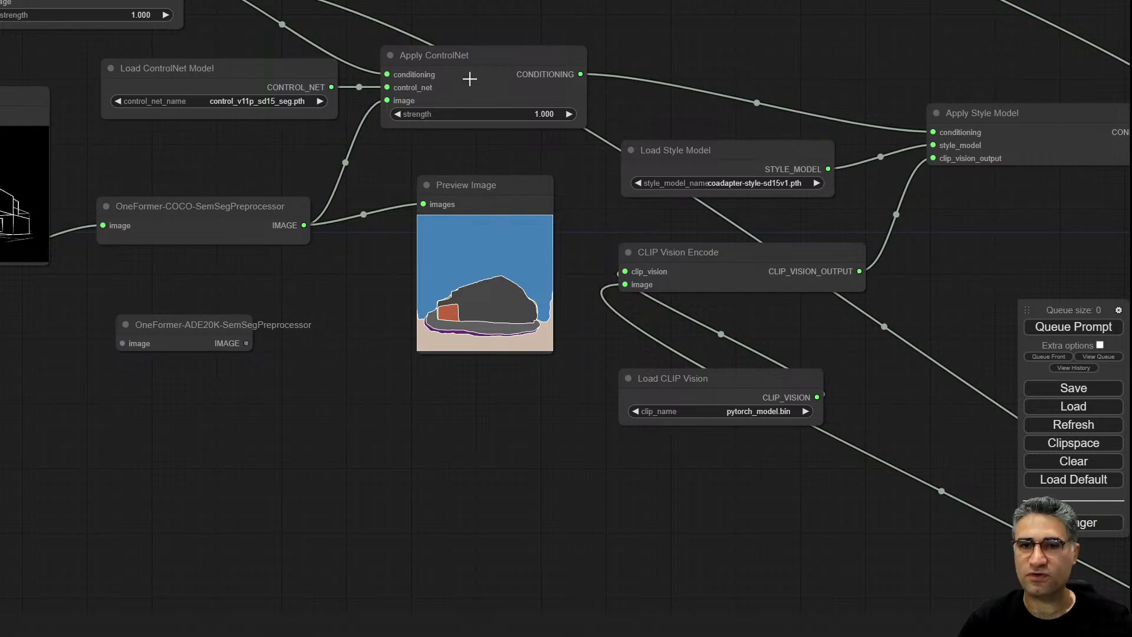
{"action": "left_click_drag", "start_coordinate": [218, 342], "coordinate": [213, 339]}
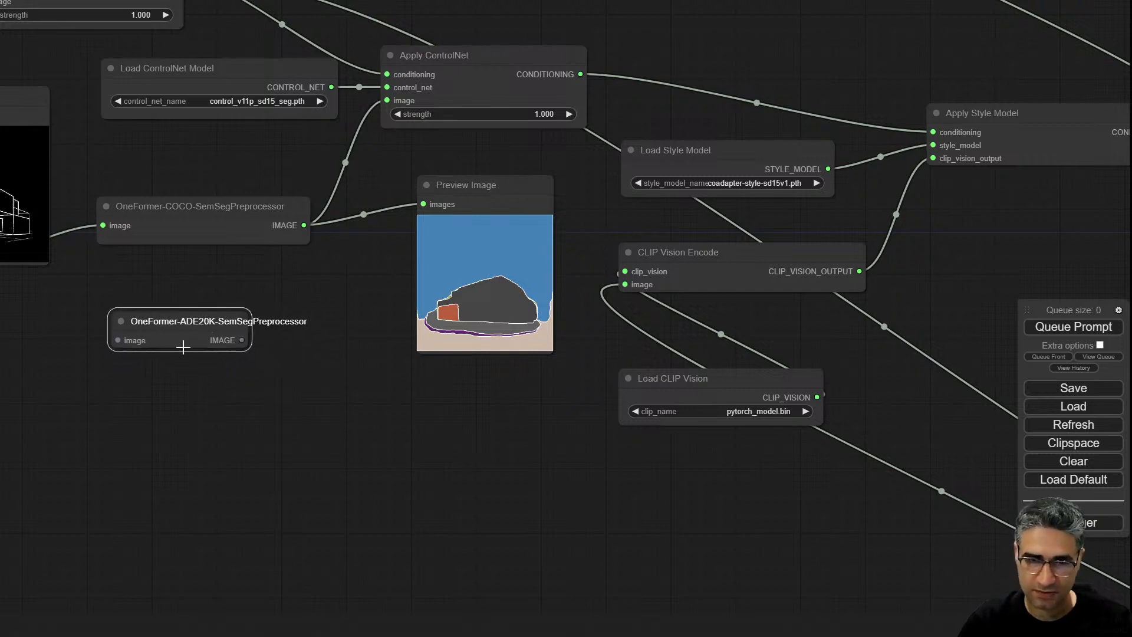
- Add UniFormer-SemSegPreprocessor and SemSegPreprocessor nodes and stack them below the OneFormer-ADE20K-SemSegPreprocessor
{"action": "double_click", "coordinate": [185, 395]}
{"action": "type", "text": "seg"}
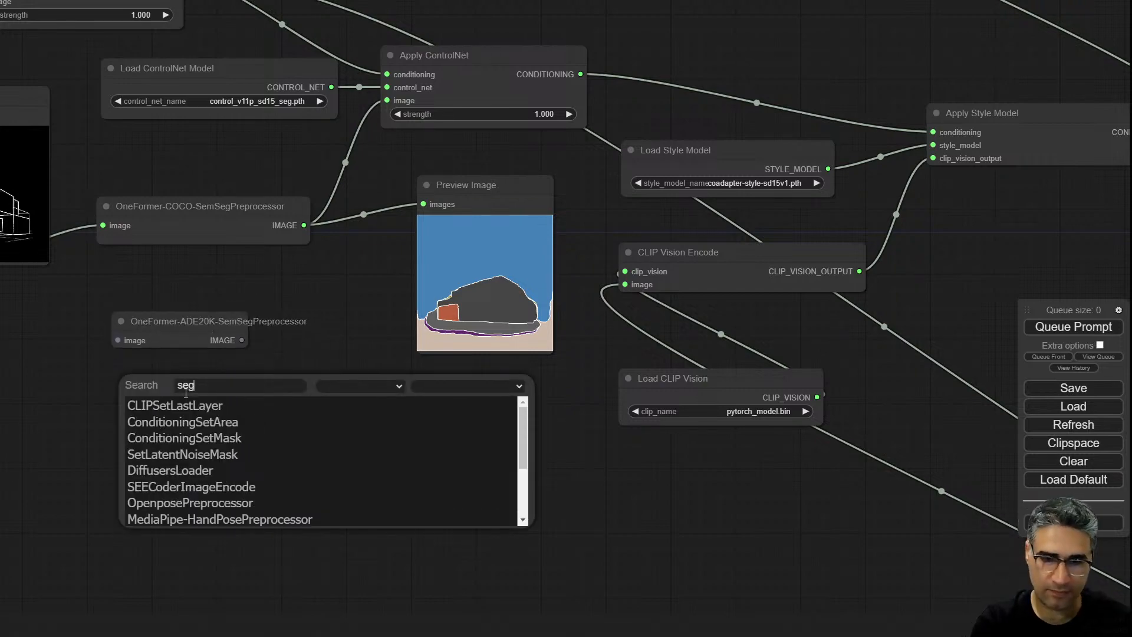
{"action": "left_click", "coordinate": [187, 443]}
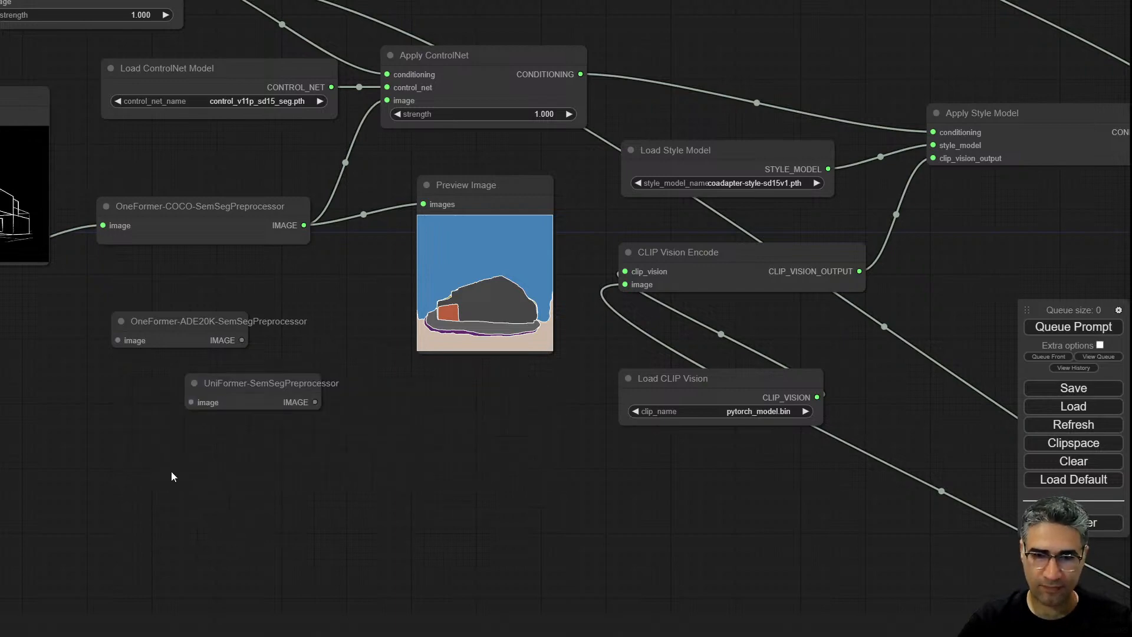
{"action": "double_click", "coordinate": [171, 472]}
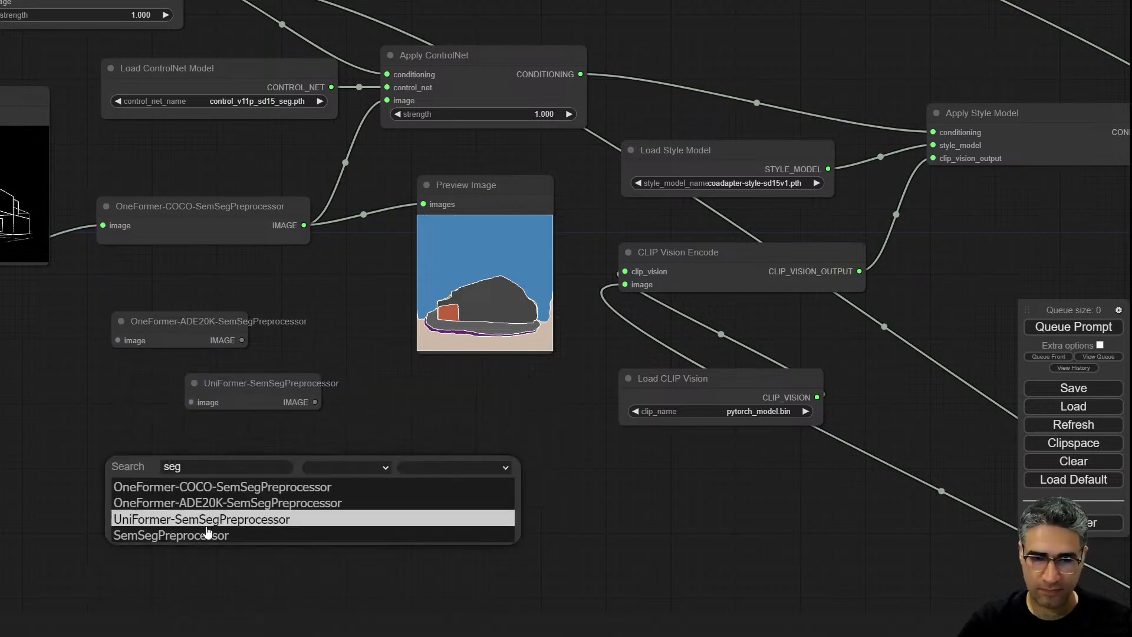
{"action": "left_click", "coordinate": [195, 534]}
{"action": "left_click_drag", "start_coordinate": [253, 456], "coordinate": [220, 488]}
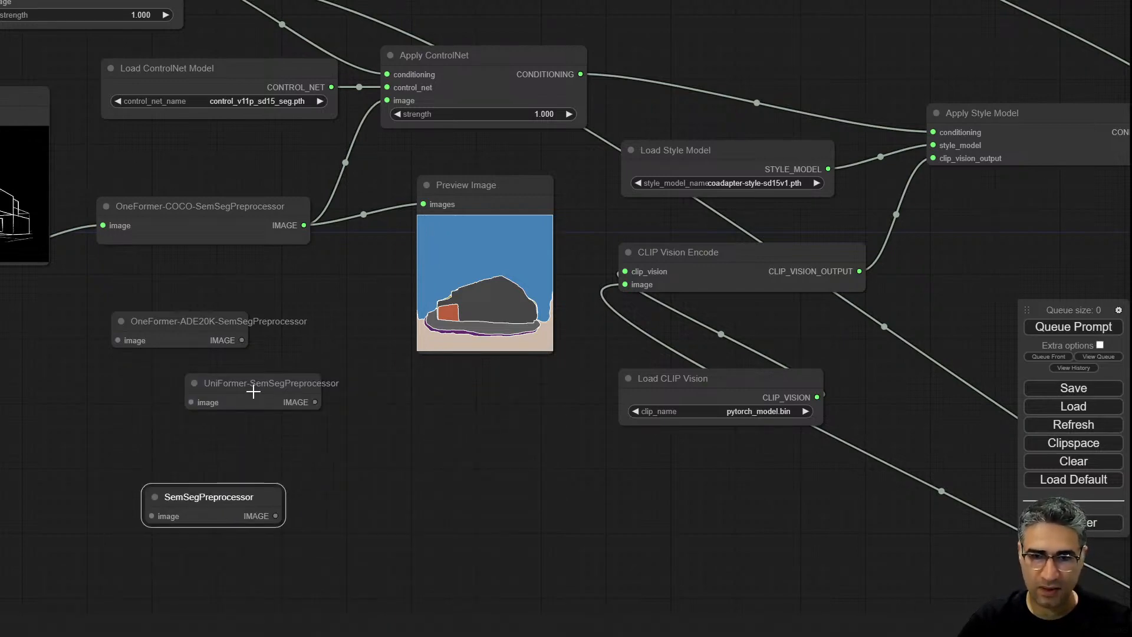
{"action": "left_click_drag", "start_coordinate": [253, 391], "coordinate": [289, 417]}
- Connect the sketch Load Image output to the image inputs of the ADE20K, UniFormer and SemSeg preprocessors
{"action": "left_click_drag", "start_coordinate": [3, 307], "coordinate": [229, 309]}
{"action": "left_click_drag", "start_coordinate": [2, 312], "coordinate": [237, 406]}
{"action": "left_click_drag", "start_coordinate": [2, 318], "coordinate": [262, 479]}
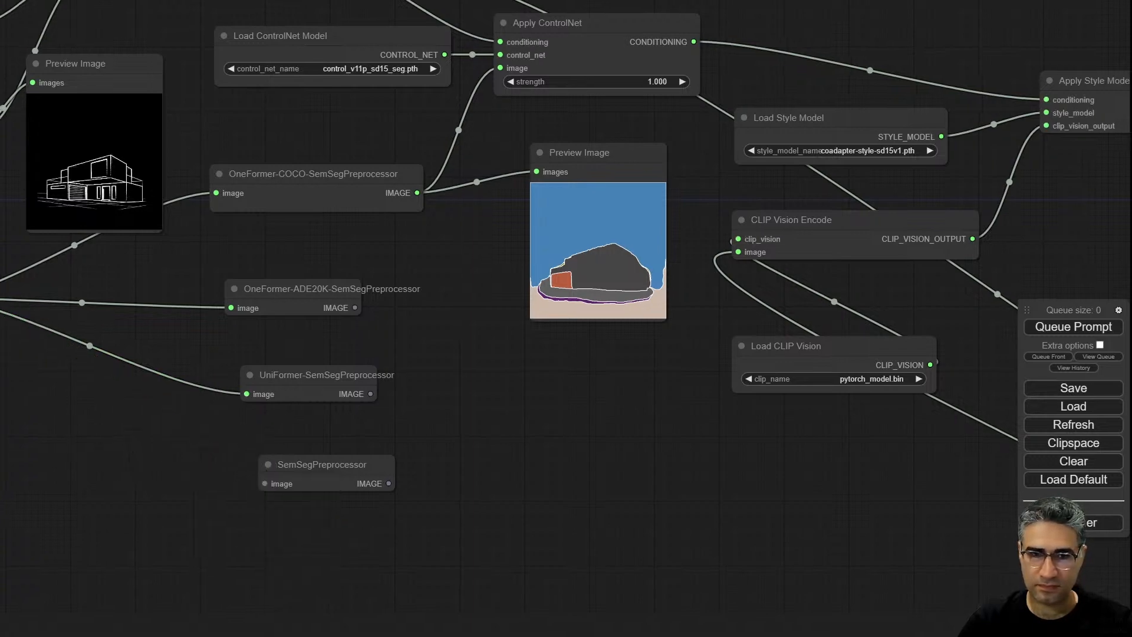
{"action": "left_click_drag", "start_coordinate": [2, 319], "coordinate": [264, 483]}
- Attach a new Preview Image node to the output of each of the three added preprocessors and queue the prompt
{"action": "left_click_drag", "start_coordinate": [354, 307], "coordinate": [413, 317]}
{"action": "left_click", "coordinate": [433, 399]}
{"action": "left_click_drag", "start_coordinate": [345, 382], "coordinate": [431, 414]}
{"action": "left_click", "coordinate": [459, 505]}
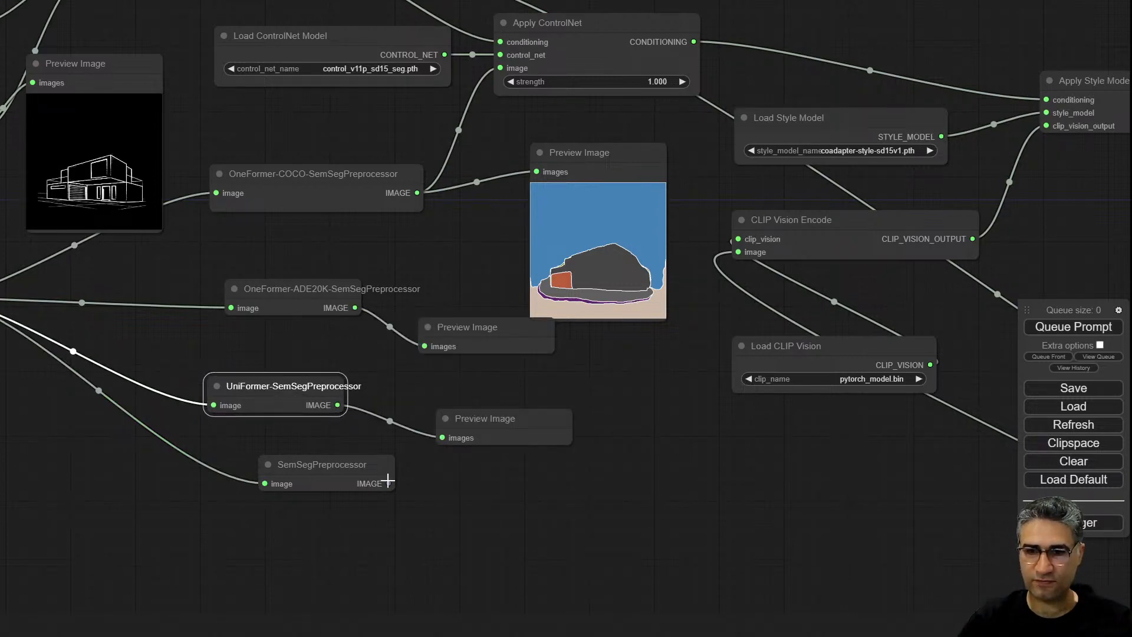
{"action": "left_click_drag", "start_coordinate": [389, 484], "coordinate": [480, 520]}
{"action": "left_click", "coordinate": [505, 613]}
{"action": "left_click_drag", "start_coordinate": [362, 493], "coordinate": [364, 498]}
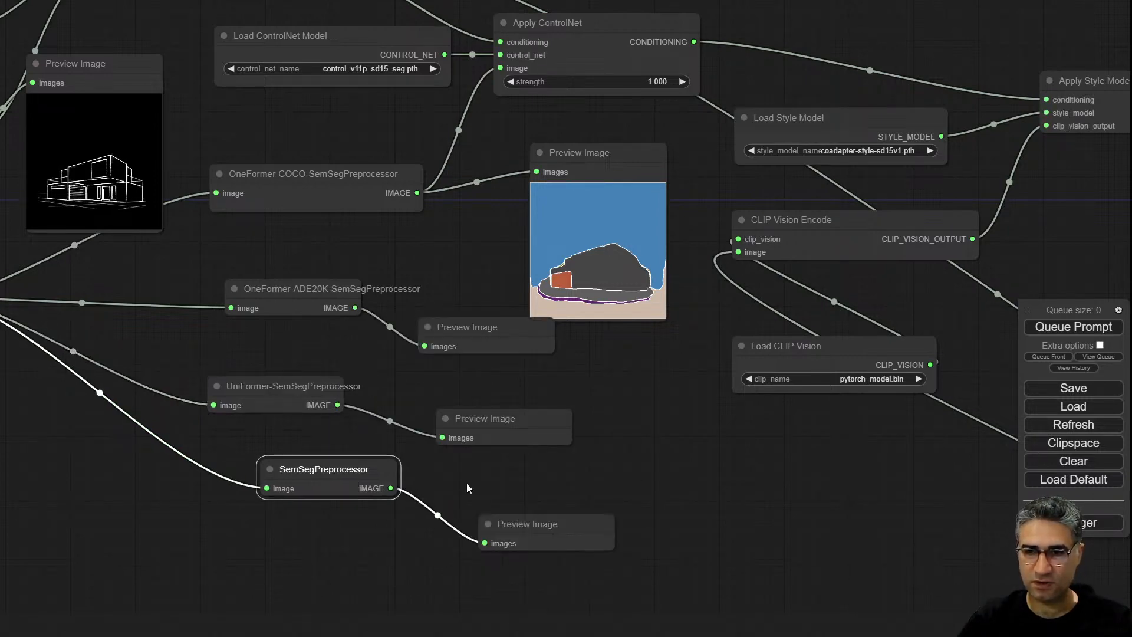
{"action": "left_click", "coordinate": [464, 488]}
{"action": "key", "text": "ctrl+Return"}
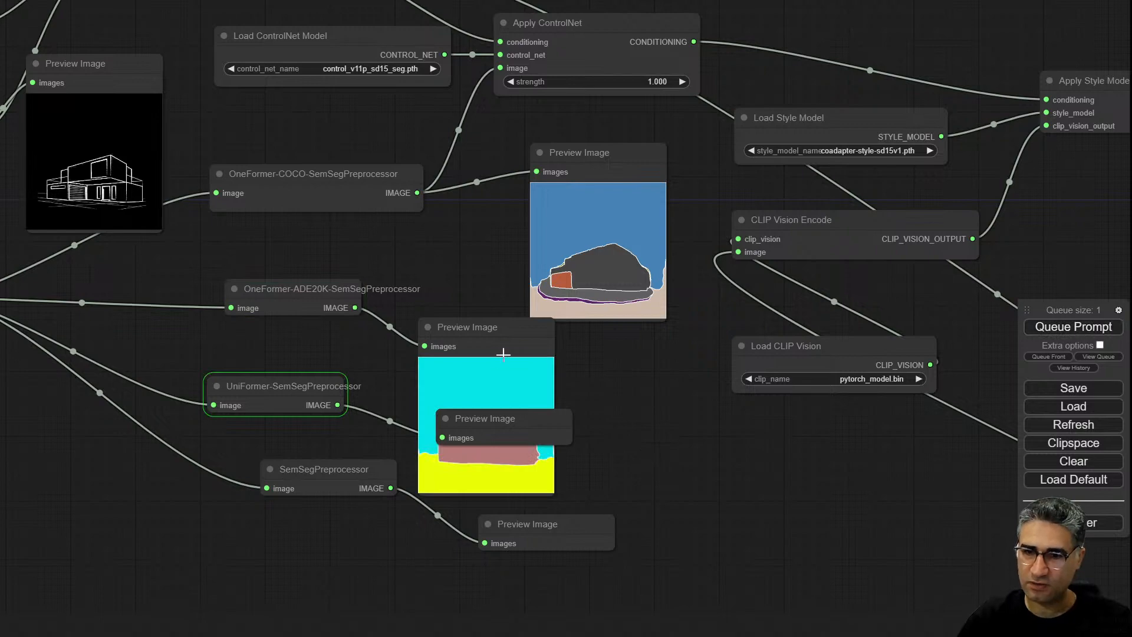
- Spread out the ADE20K and SemSeg Preview Image nodes and the SemSegPreprocessor node so the segmentation outputs are easier to see
{"action": "left_click_drag", "start_coordinate": [457, 330], "coordinate": [595, 352]}
{"action": "left_click_drag", "start_coordinate": [726, 490], "coordinate": [512, 295]}
{"action": "left_click_drag", "start_coordinate": [366, 306], "coordinate": [344, 434]}
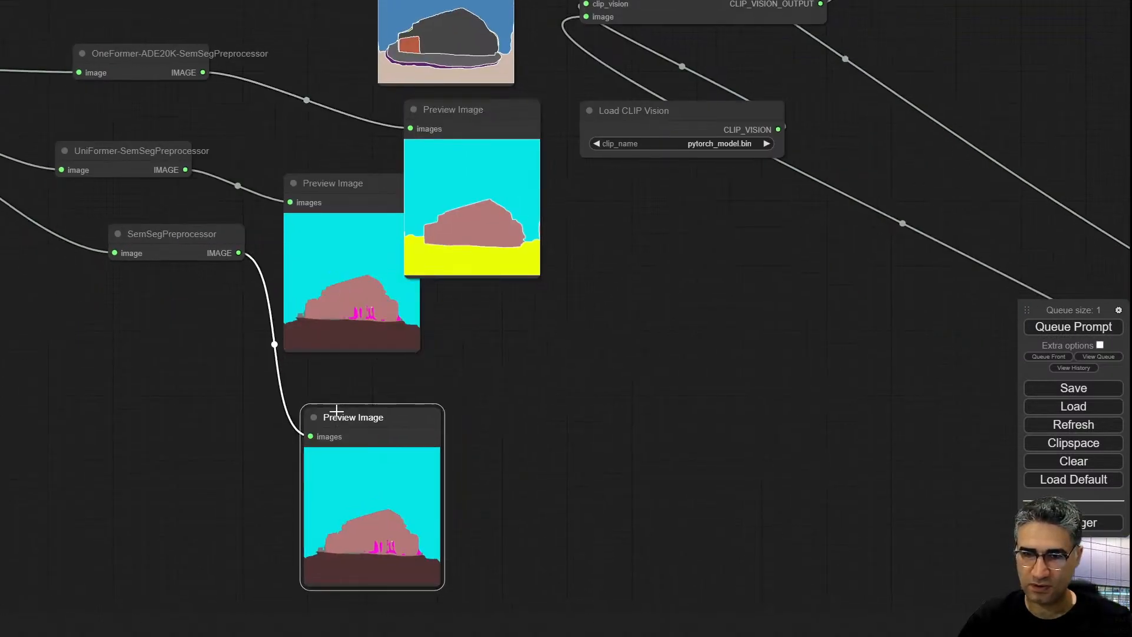
{"action": "left_click_drag", "start_coordinate": [163, 252], "coordinate": [69, 324]}
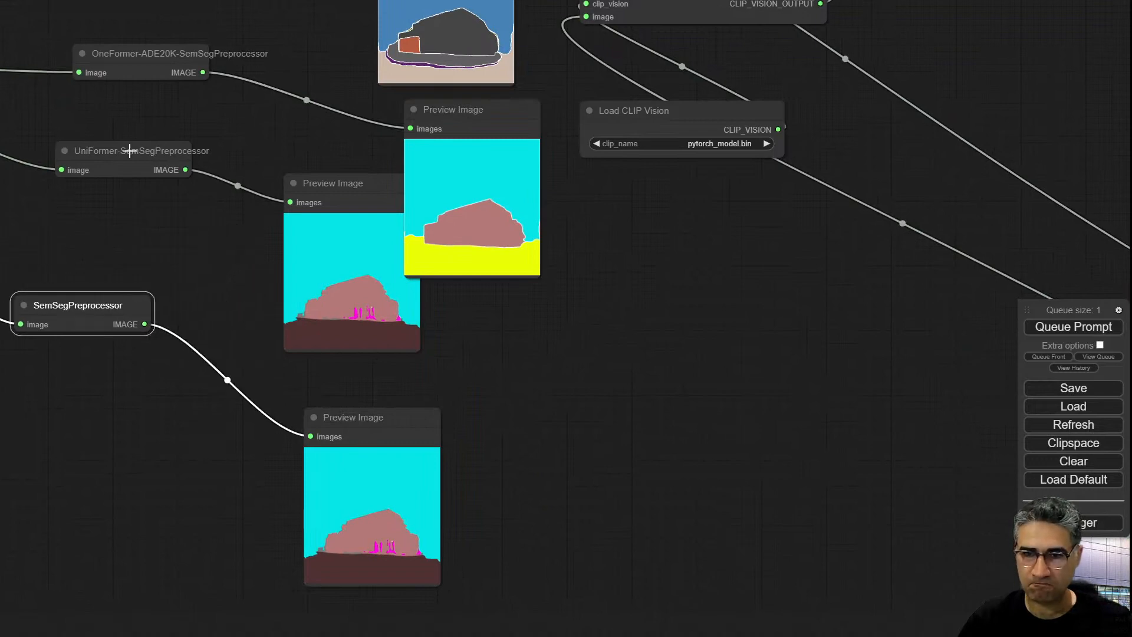
- Bring the sketch Load Image node beside the segmentation previews and compare the ADE20K, UniFormer and SemSeg maps with the sketch
{"action": "left_click_drag", "start_coordinate": [262, 143], "coordinate": [228, 186]}
{"action": "scroll", "coordinate": [425, 284], "scroll_direction": "up", "scroll_amount": 9}
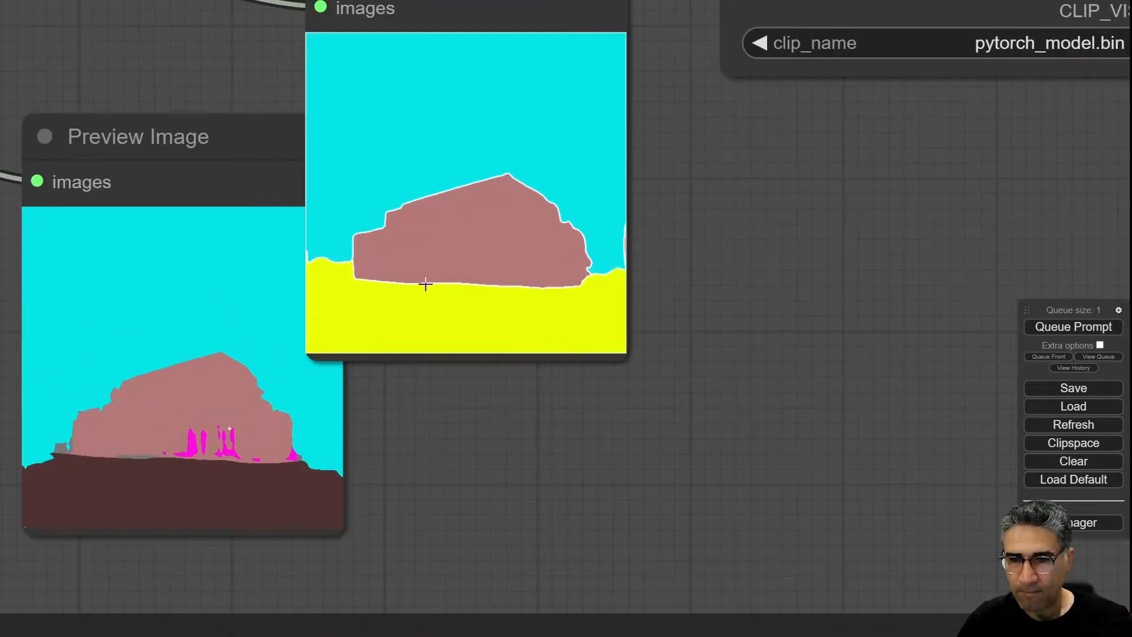
{"action": "scroll", "coordinate": [354, 187], "scroll_direction": "down", "scroll_amount": 5}
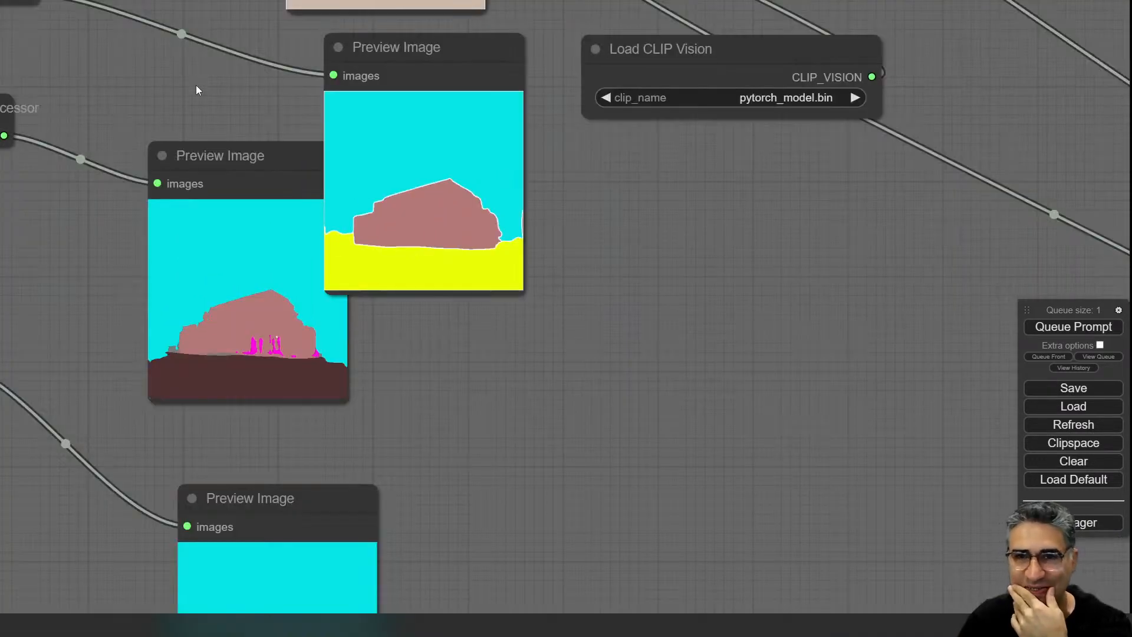
{"action": "left_click_drag", "start_coordinate": [196, 85], "coordinate": [244, 198]}
{"action": "scroll", "coordinate": [185, 205], "scroll_direction": "down", "scroll_amount": 5}
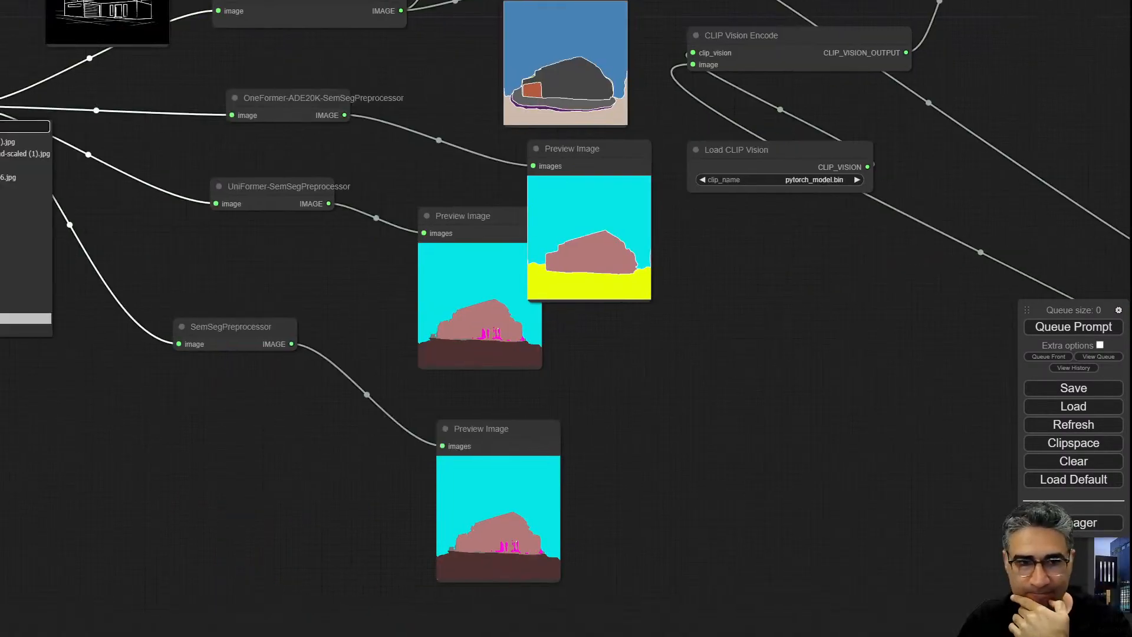
{"action": "left_click_drag", "start_coordinate": [0, 113], "coordinate": [283, 132]}
{"action": "scroll", "coordinate": [600, 236], "scroll_direction": "up", "scroll_amount": 9}
{"action": "left_click_drag", "start_coordinate": [76, 57], "coordinate": [223, 63]}
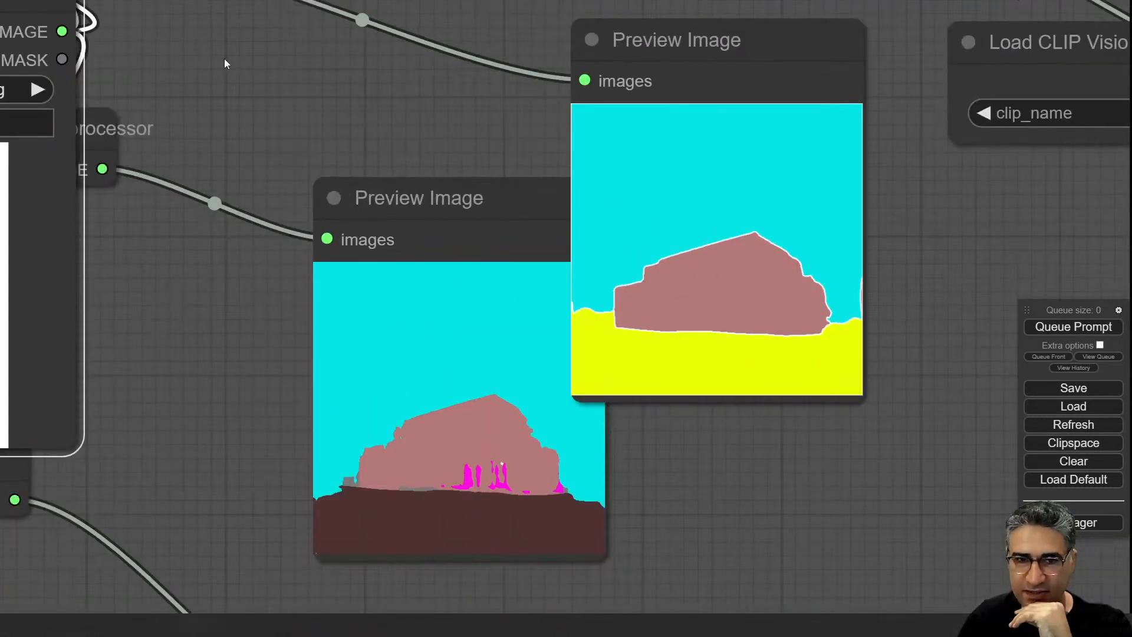
{"action": "scroll", "coordinate": [752, 241], "scroll_direction": "down", "scroll_amount": 5}
{"action": "left_click_drag", "start_coordinate": [432, 156], "coordinate": [466, 174]}
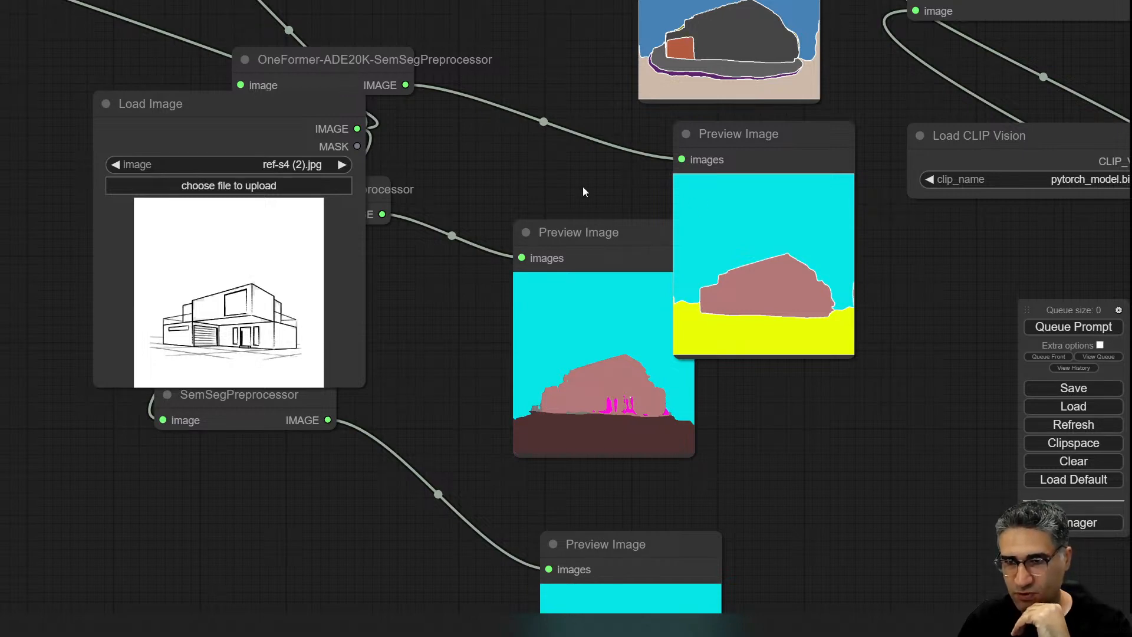
- Open the OneFormer-ADE20K preview image in its own browser tab and copy the image
{"action": "left_click_drag", "start_coordinate": [583, 188], "coordinate": [497, 197]}
{"action": "left_click_drag", "start_coordinate": [490, 79], "coordinate": [347, 197]}
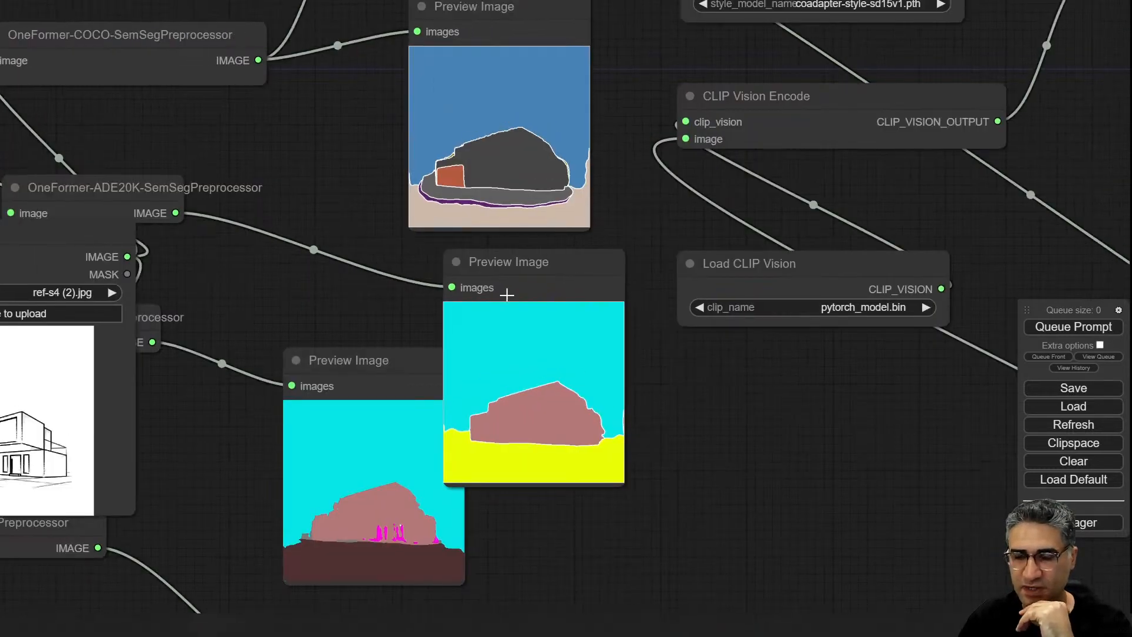
{"action": "left_click", "coordinate": [518, 351]}
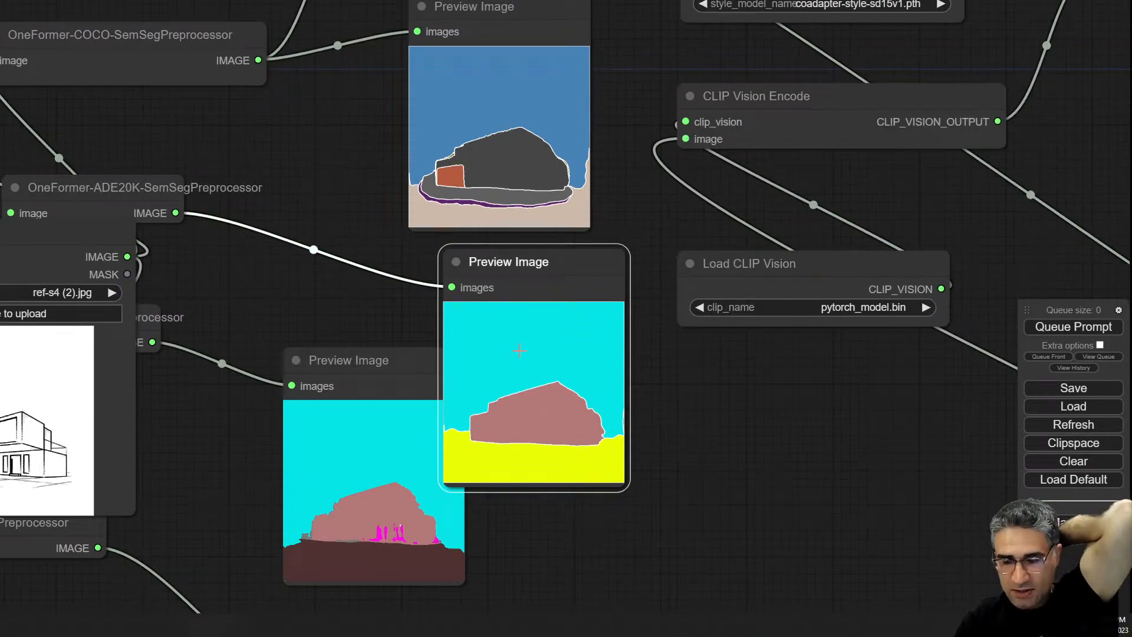
{"action": "right_click", "coordinate": [519, 341]}
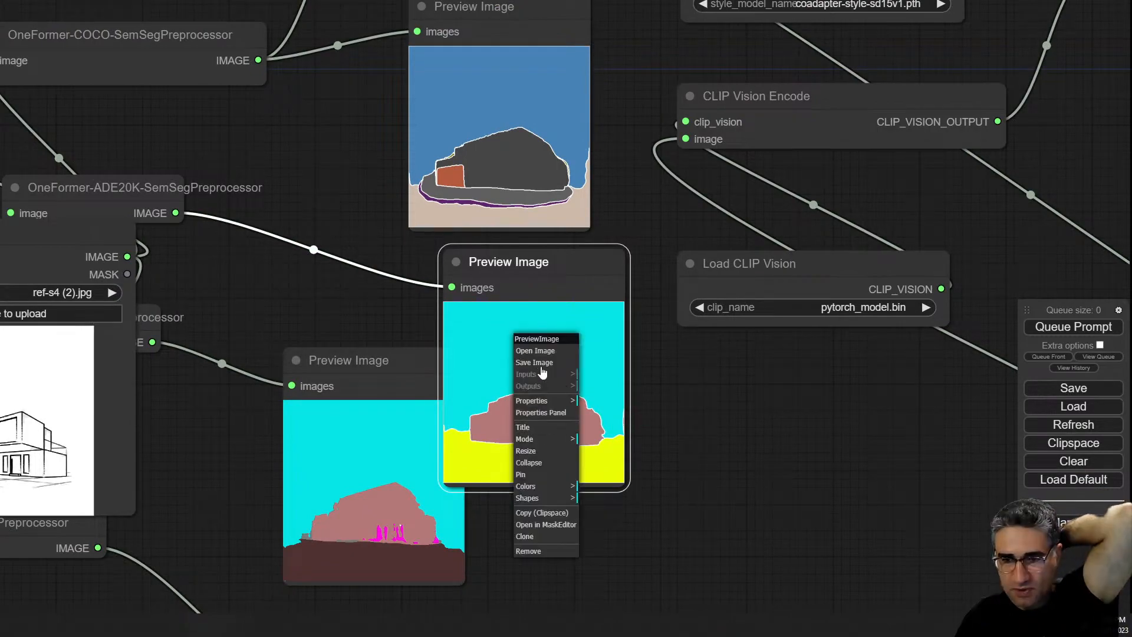
{"action": "left_click", "coordinate": [534, 351]}
{"action": "right_click", "coordinate": [487, 288]}
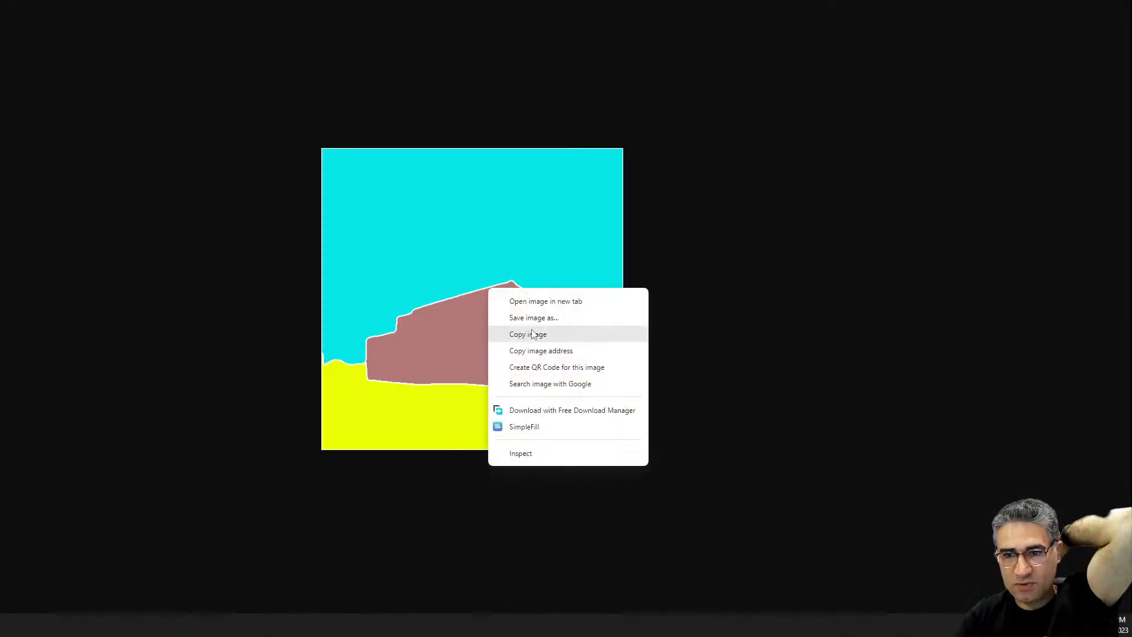
{"action": "left_click", "coordinate": [534, 331]}
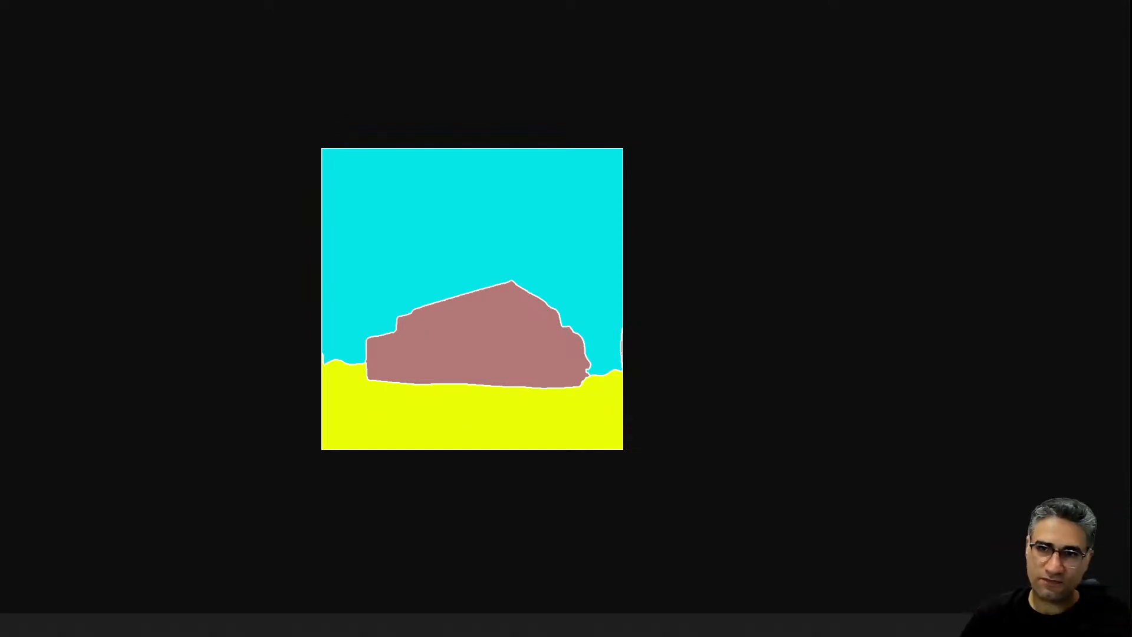
- Open the color_coding_semantic_segmentation_classes spreadsheet in a new tab and examine its color codes and class names
{"action": "key", "text": "ctrl+t"}
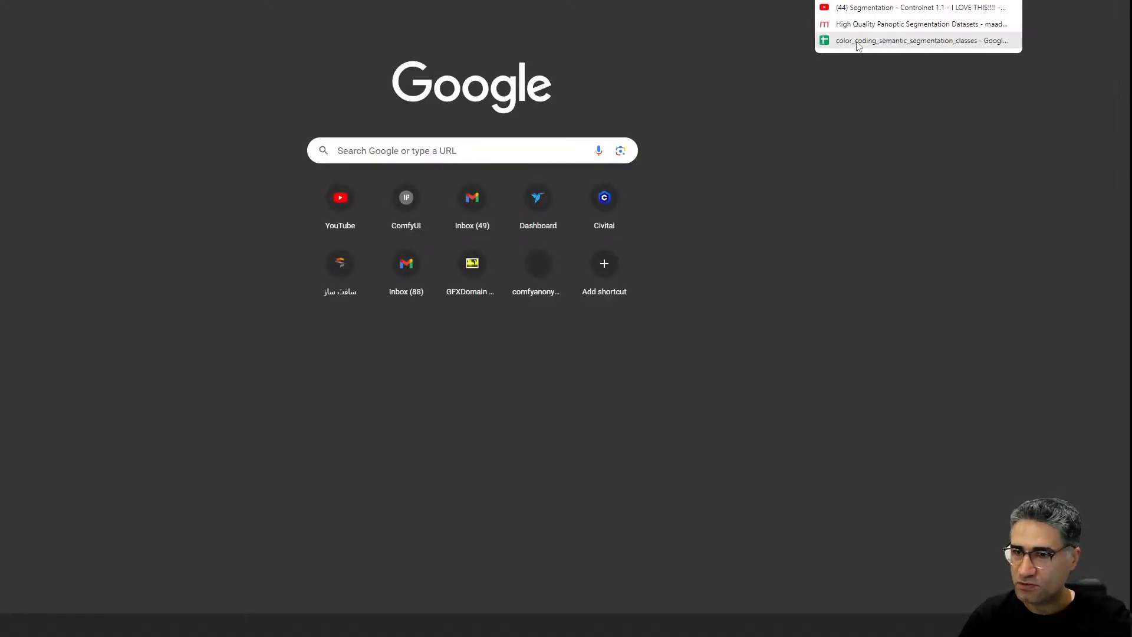
{"action": "left_click", "coordinate": [885, 40]}
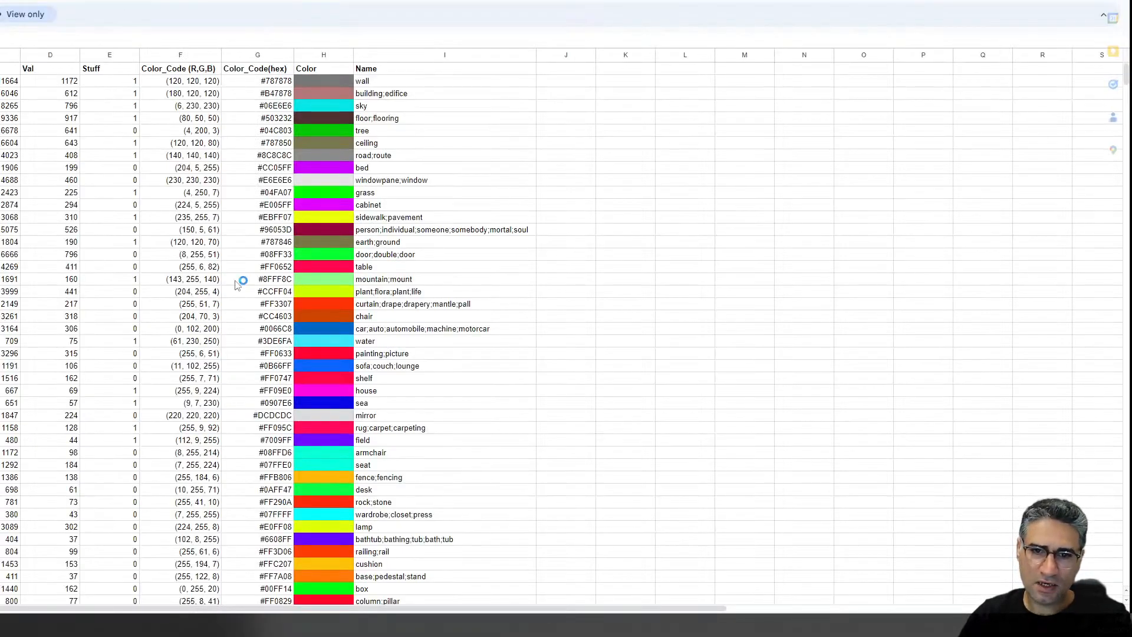
{"action": "scroll", "coordinate": [398, 323], "scroll_direction": "down", "scroll_amount": 15}
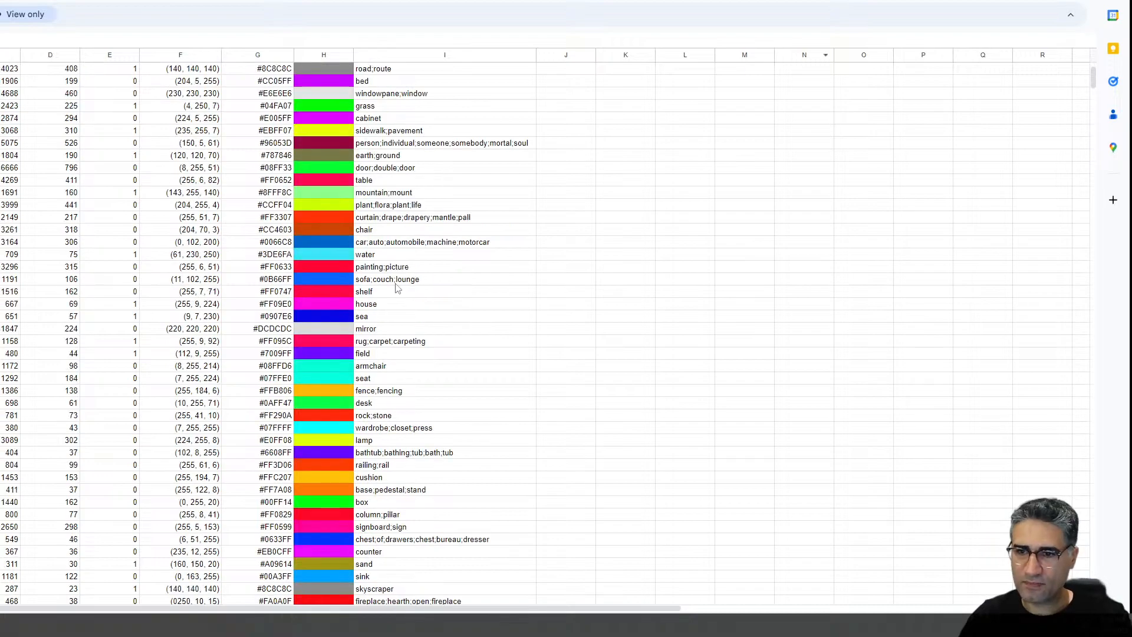
{"action": "scroll", "coordinate": [398, 323], "scroll_direction": "down", "scroll_amount": 12}
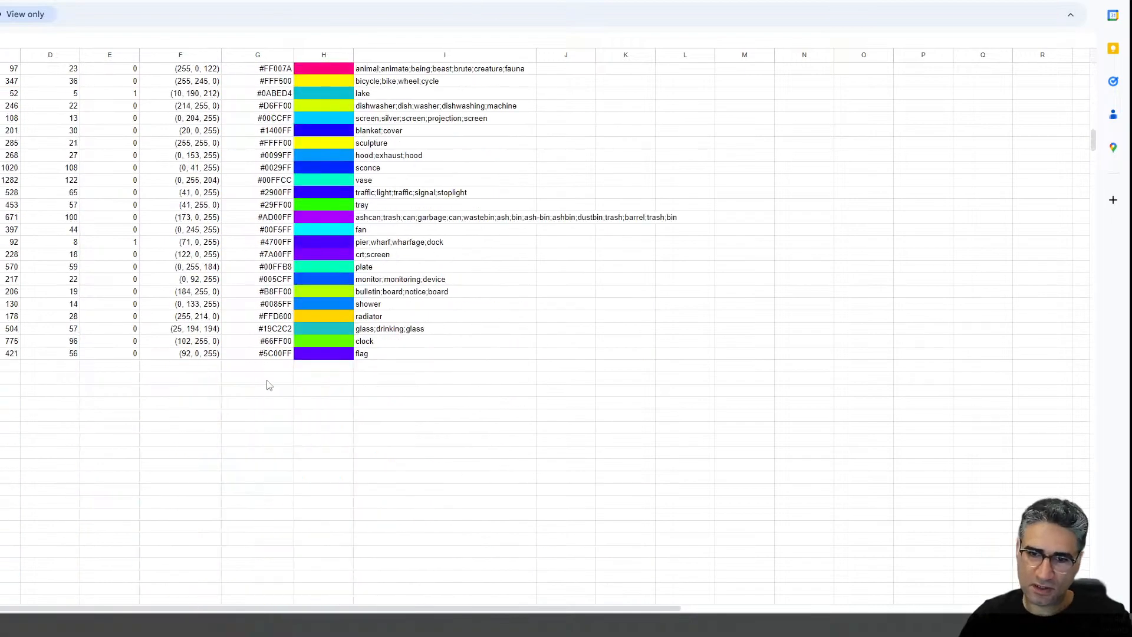
{"action": "scroll", "coordinate": [223, 323], "scroll_direction": "up", "scroll_amount": 6}
{"action": "scroll", "coordinate": [223, 324], "scroll_direction": "up", "scroll_amount": 20}
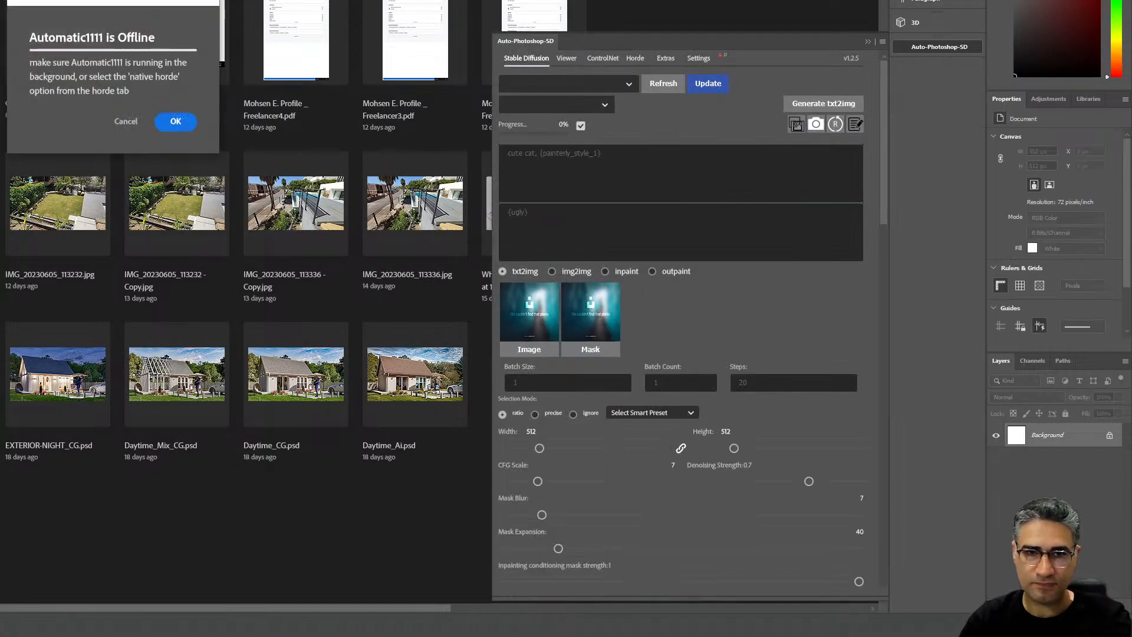
- In Photoshop, dismiss the Automatic1111 alert, paste the copied map into the blank 512 x 512 px document and collapse the Auto-Photoshop-SD panel
{"action": "left_click", "coordinate": [176, 121]}
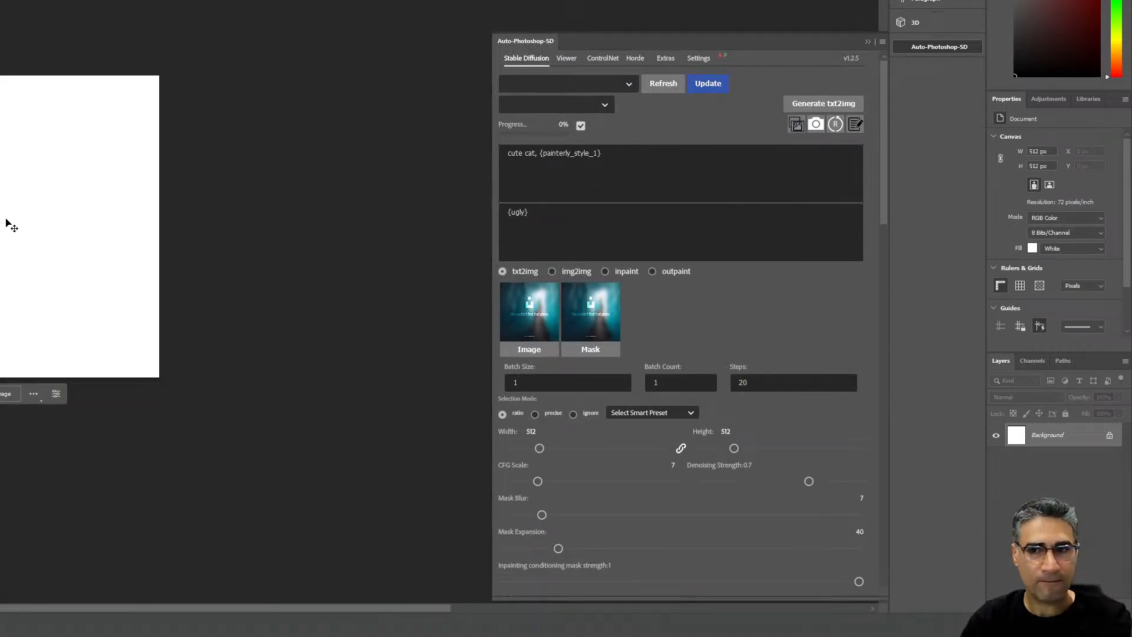
{"action": "key", "text": "ctrl+v"}
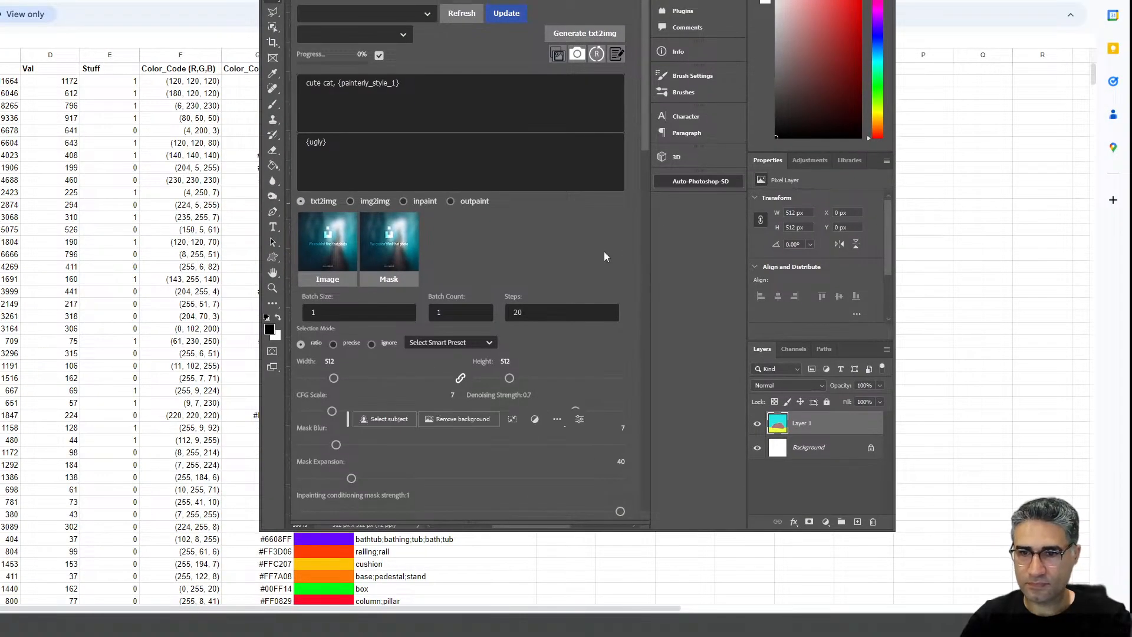
{"action": "left_click", "coordinate": [695, 182]}
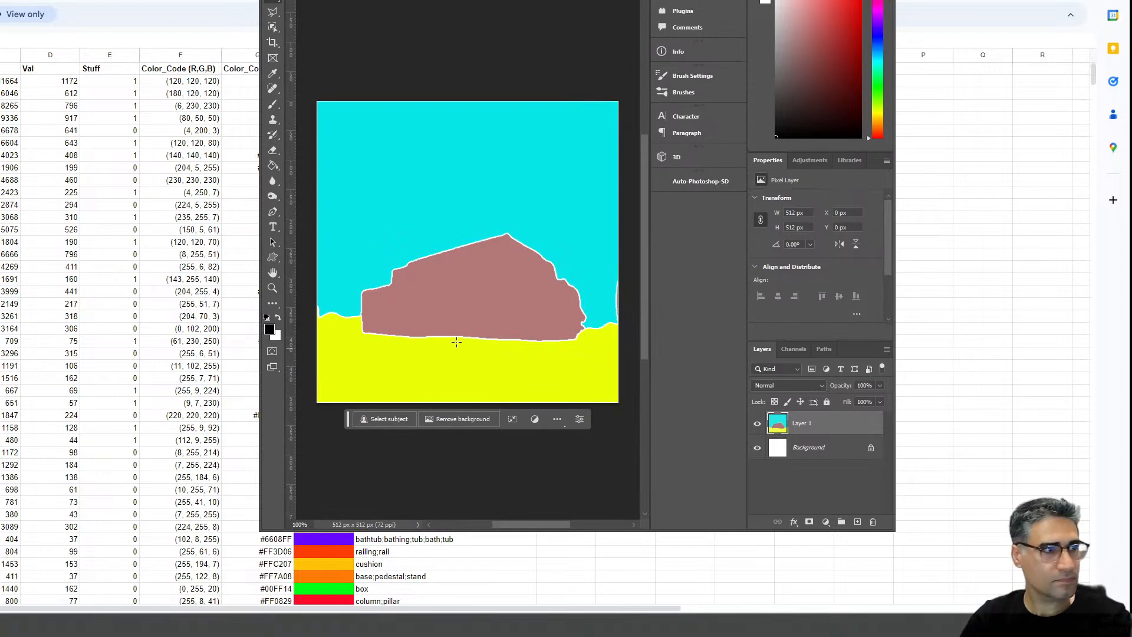
- Sample the map's sky color, open the foreground Color Picker and arrange the spreadsheet and Photoshop side by side to compare codes
{"action": "key", "text": "b"}
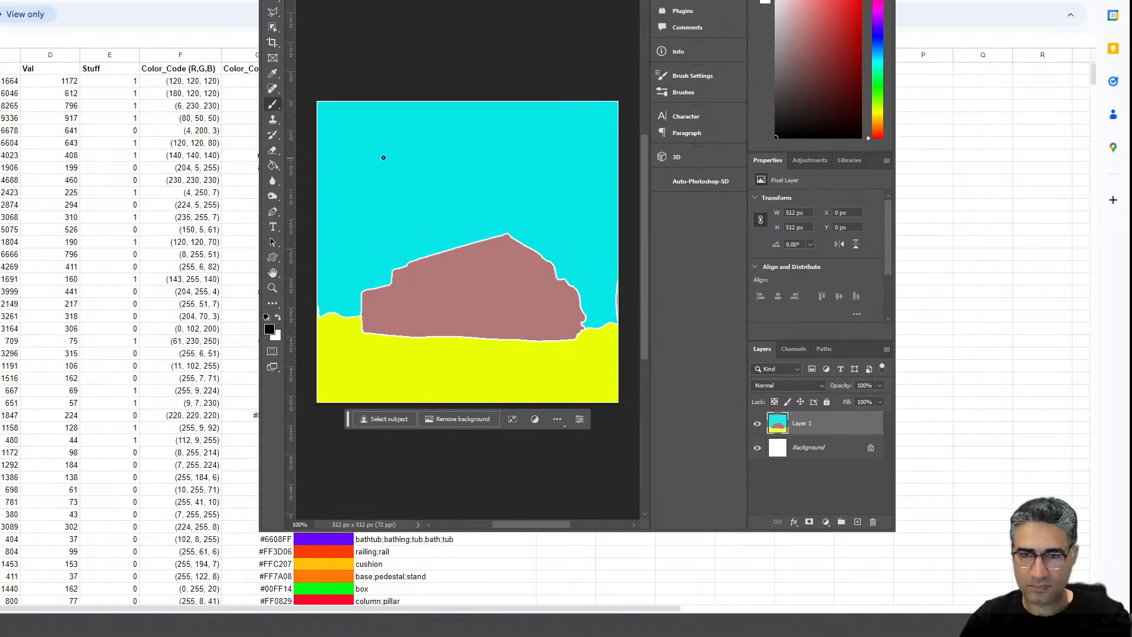
{"action": "left_click", "coordinate": [487, 189], "text": "alt"}
{"action": "left_click", "coordinate": [265, 332]}
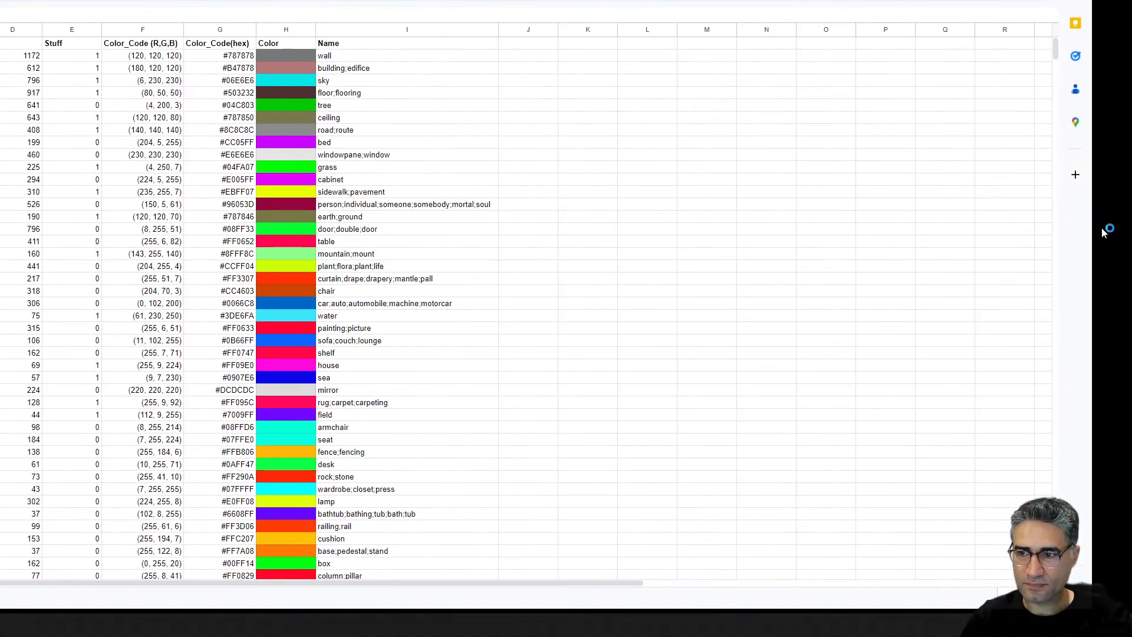
{"action": "left_click_drag", "start_coordinate": [1119, 233], "coordinate": [576, 231]}
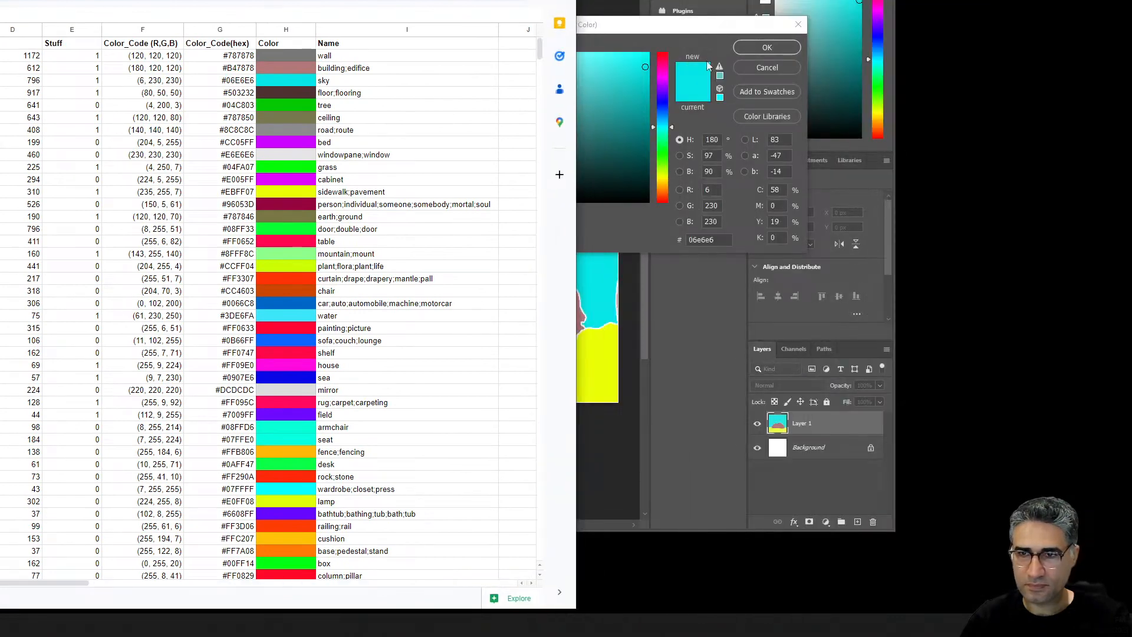
{"action": "left_click", "coordinate": [595, 1]}
{"action": "left_click_drag", "start_coordinate": [354, 1], "coordinate": [779, 17]}
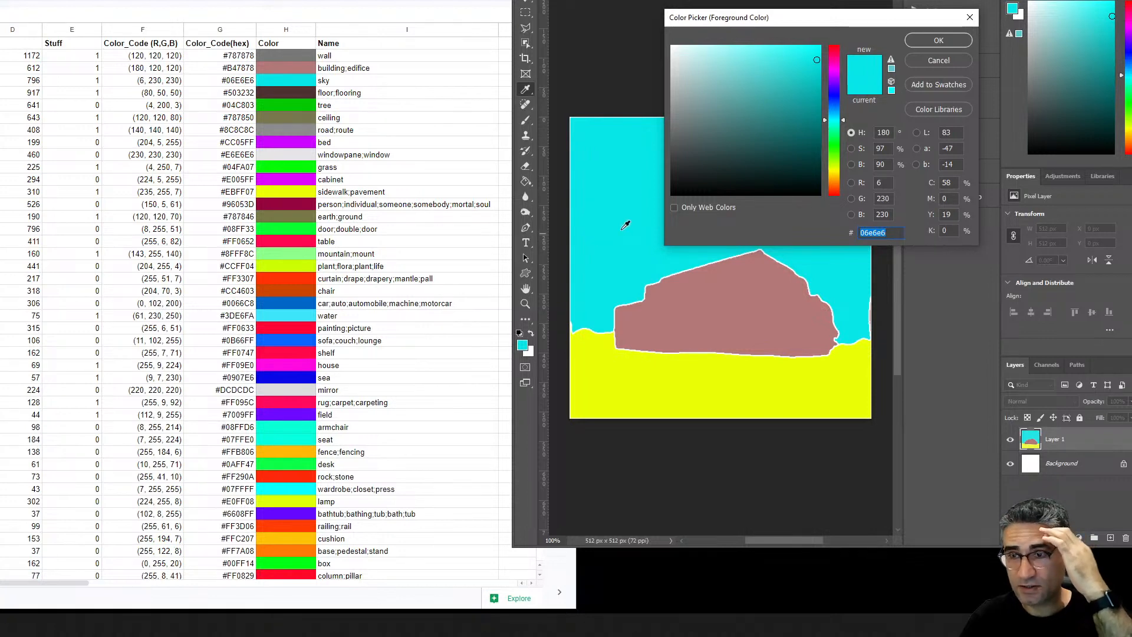
- Sample the yellow ground and the building color with the Color Picker open, check their hex codes against the spreadsheet and close the picker
{"action": "left_click", "coordinate": [688, 401]}
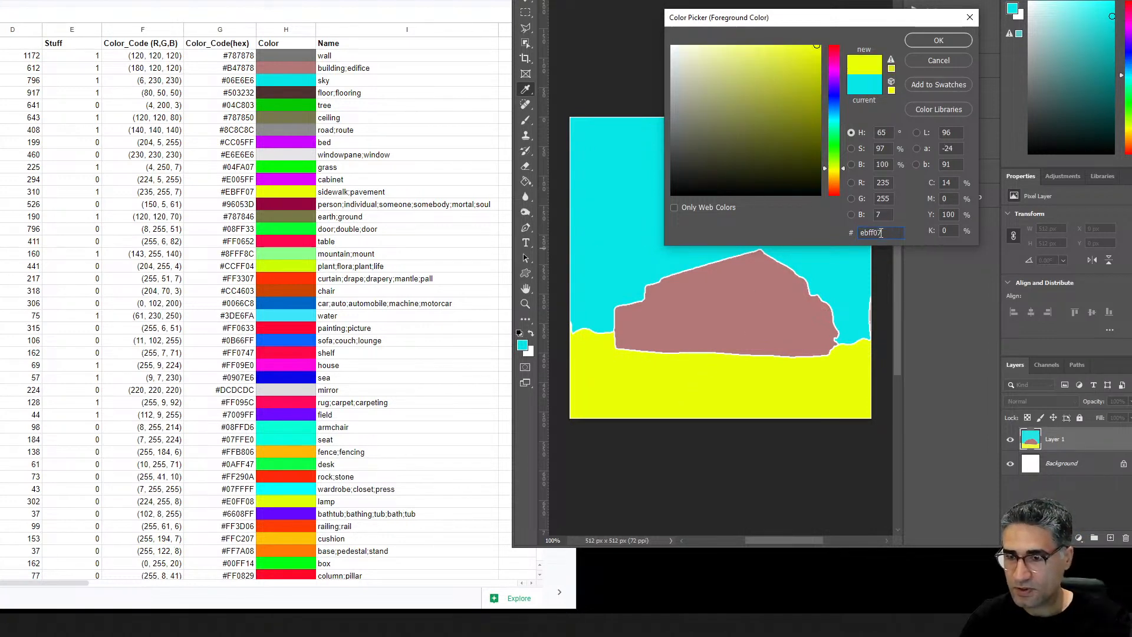
{"action": "double_click", "coordinate": [881, 233]}
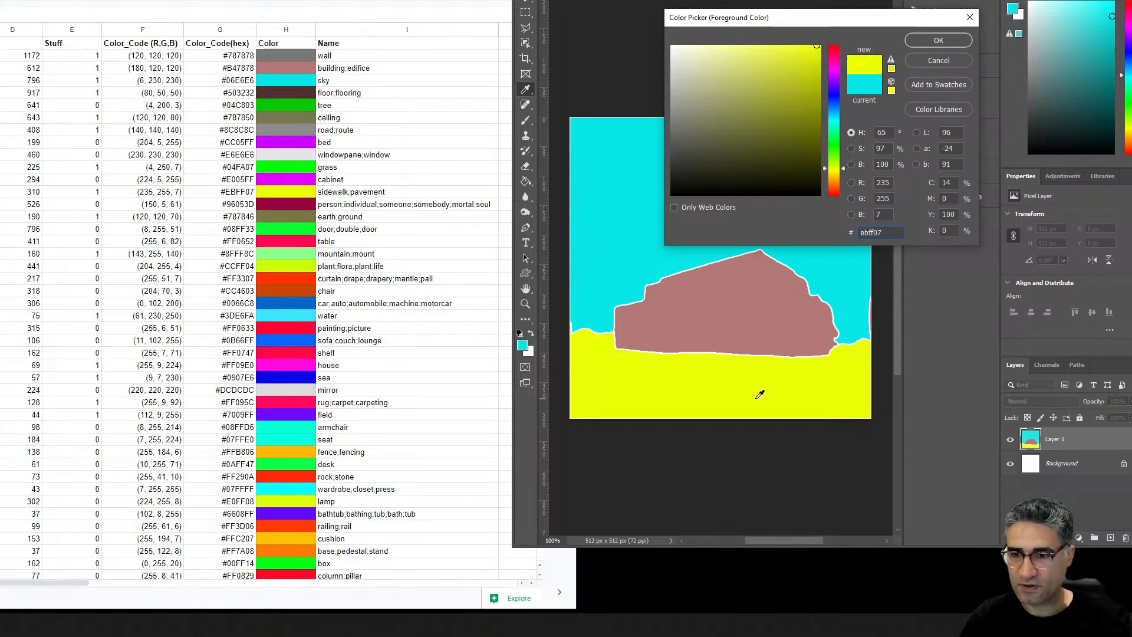
{"action": "left_click", "coordinate": [712, 295]}
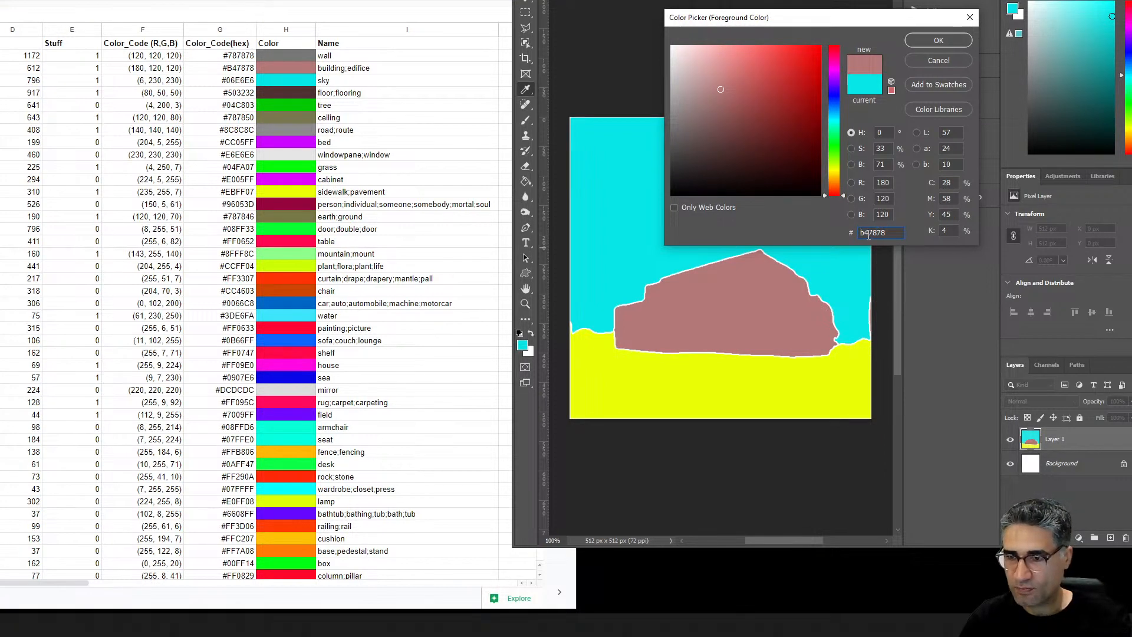
{"action": "double_click", "coordinate": [869, 233]}
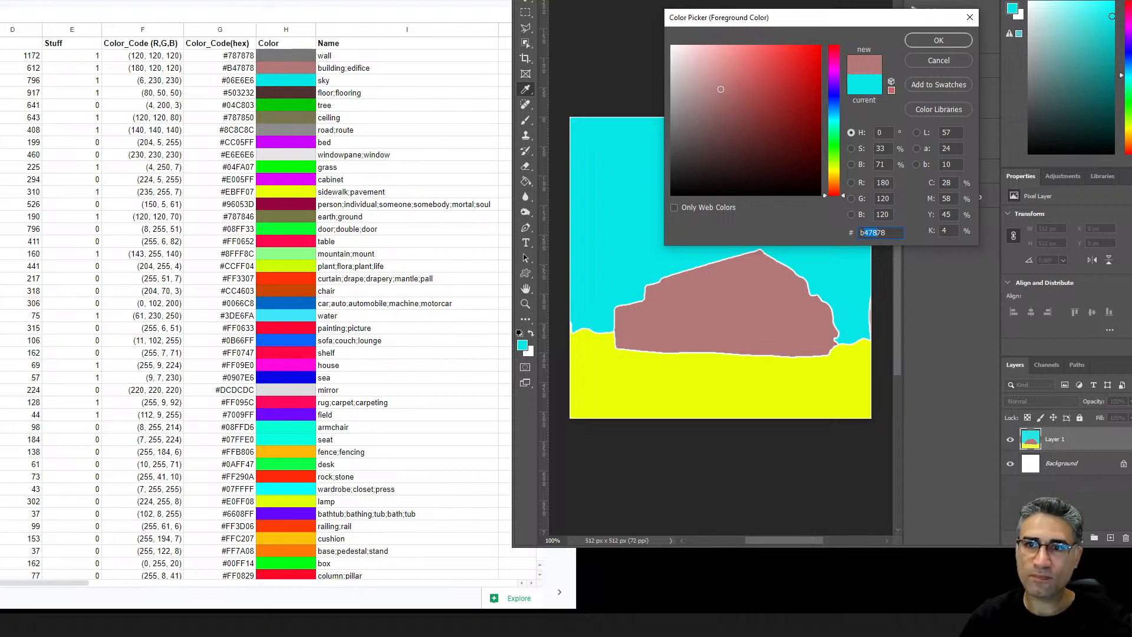
{"action": "left_click", "coordinate": [950, 44]}
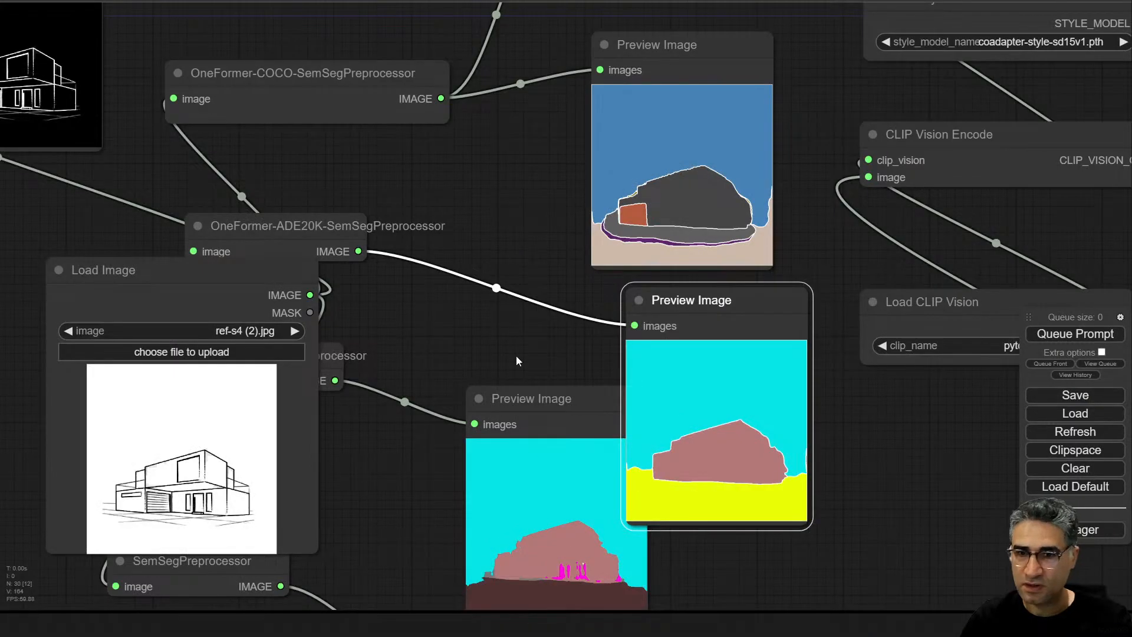
- Return to ComfyUI and move the sketch Load Image node clear of the segmentation preprocessors
{"action": "left_click_drag", "start_coordinate": [517, 361], "coordinate": [575, 226]}
{"action": "scroll", "coordinate": [422, 127], "scroll_direction": "down", "scroll_amount": 4}
{"action": "left_click_drag", "start_coordinate": [236, 126], "coordinate": [88, 210]}
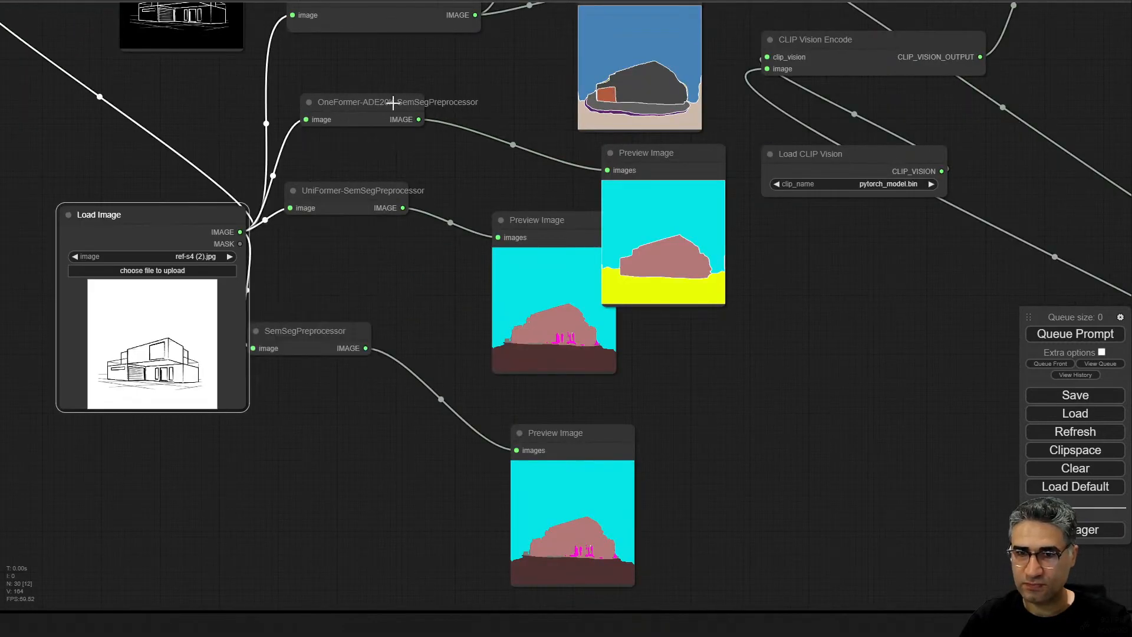
- Connect the OneFormer-ADE20K-SemSegPreprocessor output to the segmentation Apply ControlNet image input, queue the prompt and watch the KSampler preview
{"action": "left_click_drag", "start_coordinate": [430, 63], "coordinate": [310, 316]}
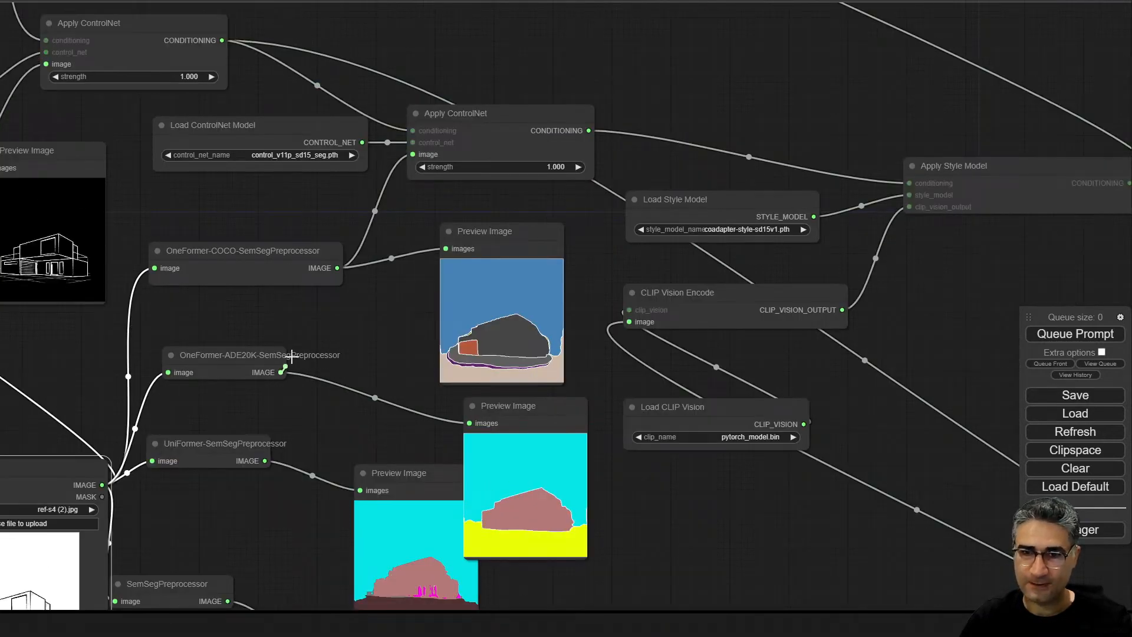
{"action": "left_click_drag", "start_coordinate": [280, 373], "coordinate": [412, 155]}
{"action": "left_click_drag", "start_coordinate": [414, 230], "coordinate": [384, 260]}
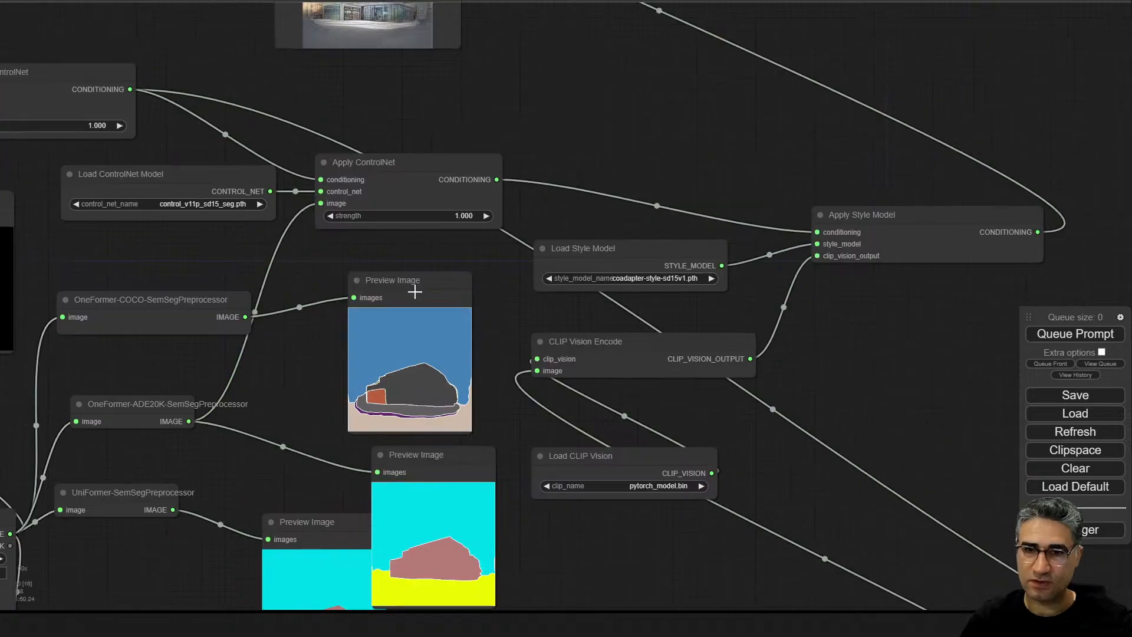
{"action": "left_click_drag", "start_coordinate": [509, 308], "coordinate": [522, 214]}
{"action": "left_click", "coordinate": [1103, 335]}
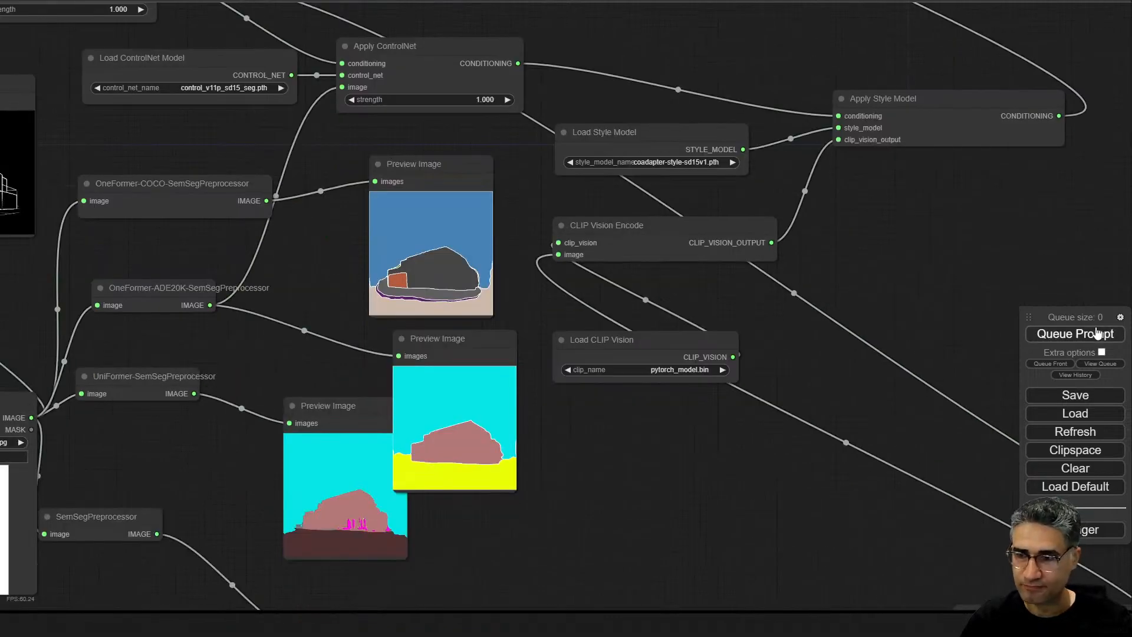
{"action": "left_click_drag", "start_coordinate": [963, 216], "coordinate": [809, 442]}
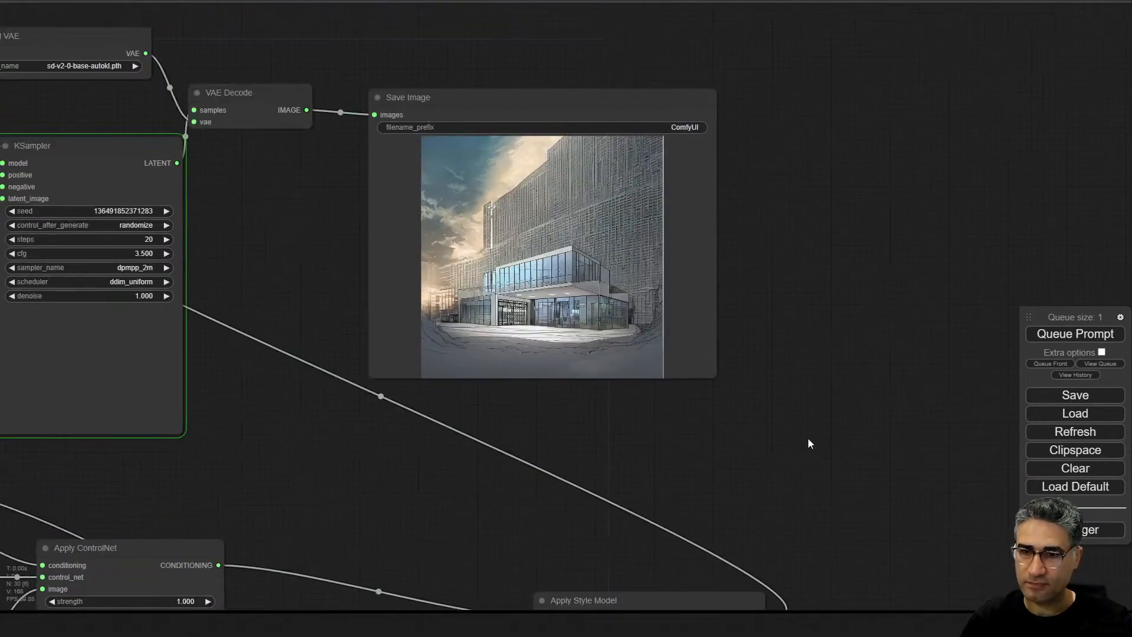
{"action": "left_click_drag", "start_coordinate": [237, 470], "coordinate": [633, 373]}
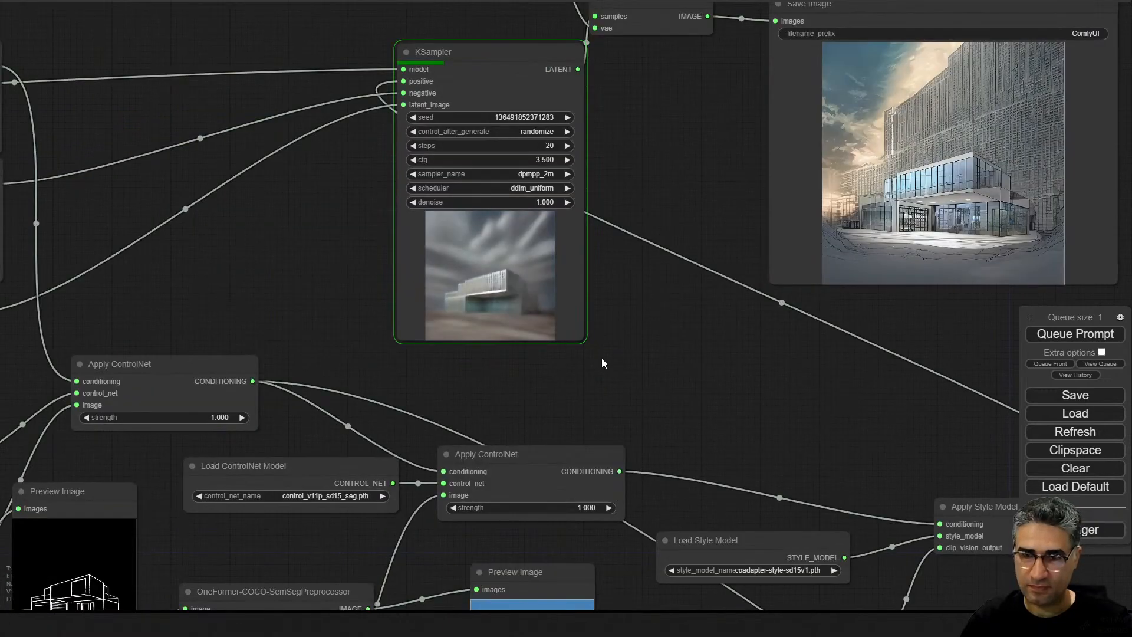
- Examine the generated building in the KSampler preview up close
{"action": "scroll", "coordinate": [492, 307], "scroll_direction": "up", "scroll_amount": 10}
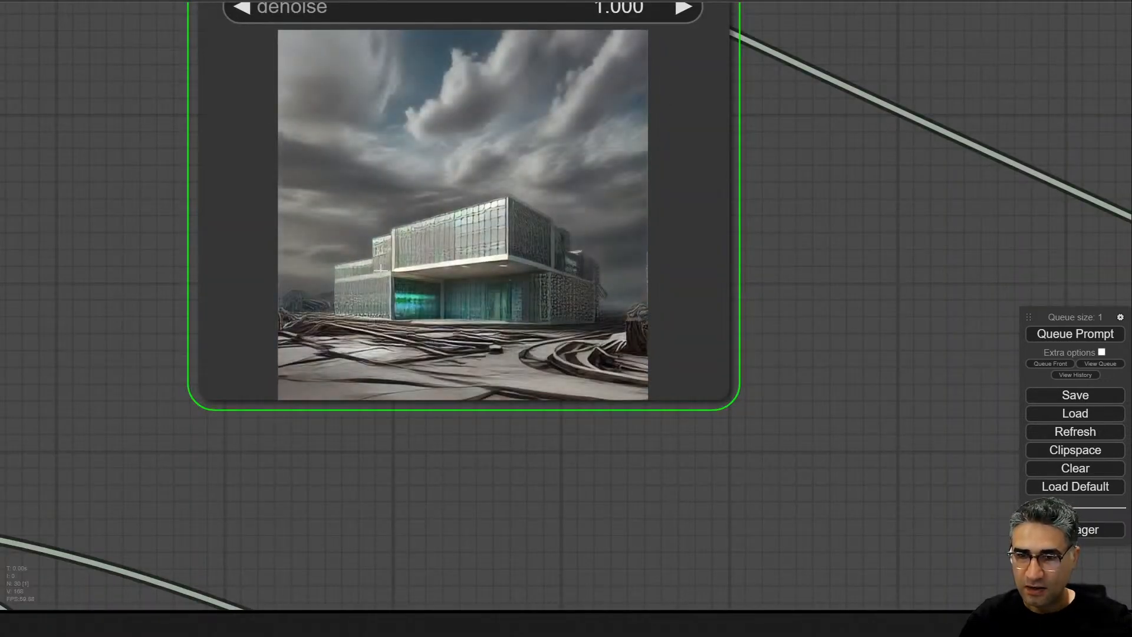
{"action": "scroll", "coordinate": [498, 277], "scroll_direction": "down", "scroll_amount": 5}
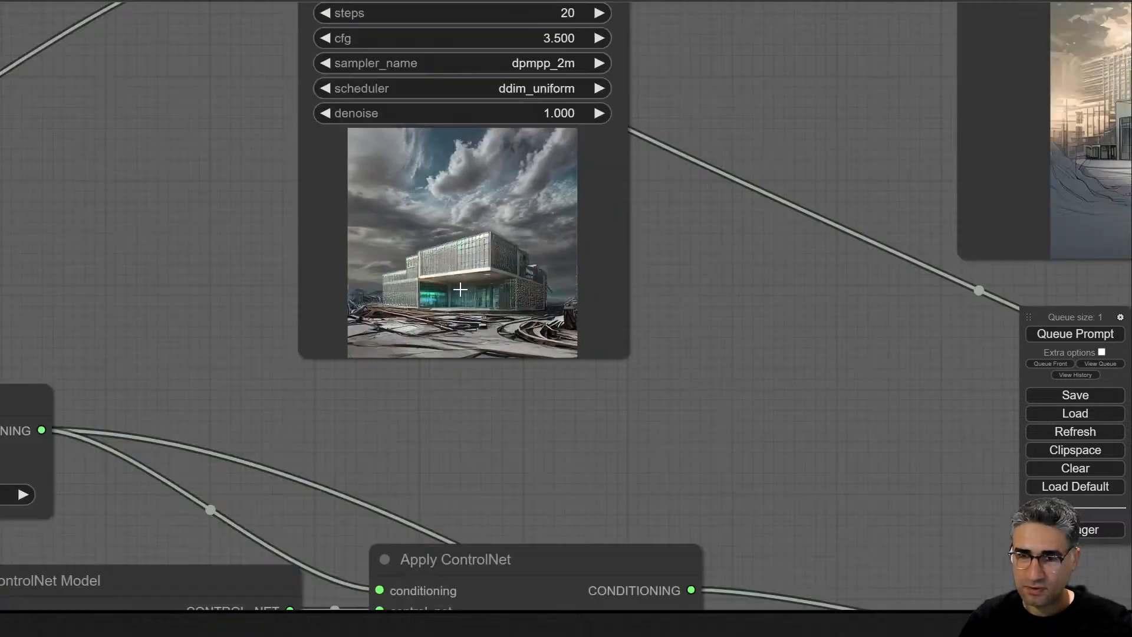
{"action": "scroll", "coordinate": [530, 282], "scroll_direction": "up", "scroll_amount": 5}
{"action": "scroll", "coordinate": [511, 287], "scroll_direction": "up", "scroll_amount": 5}
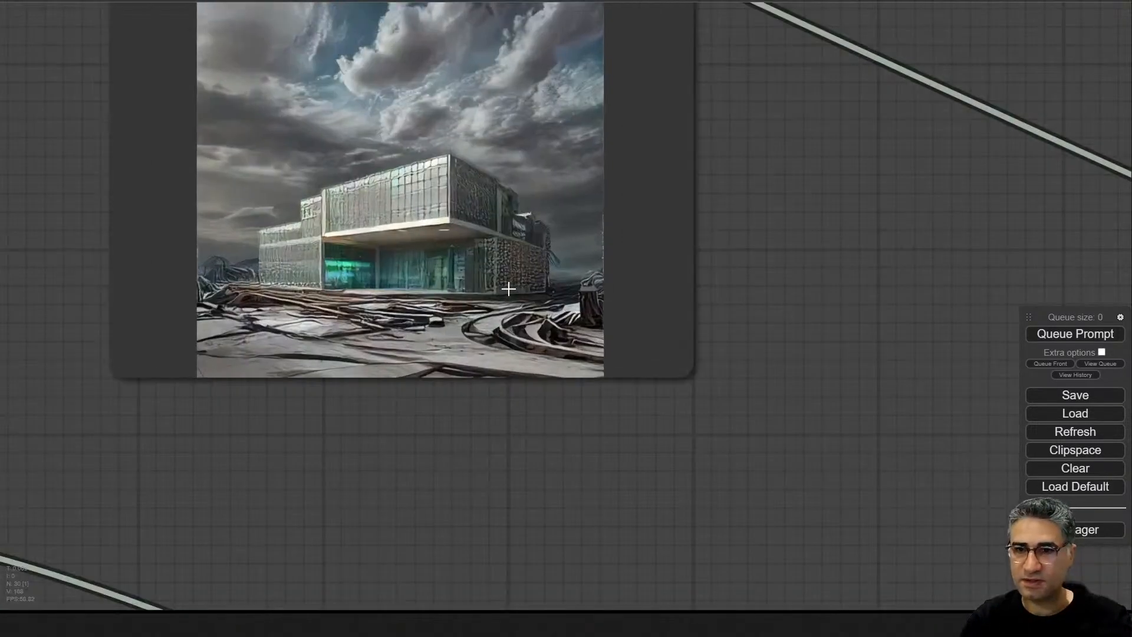
{"action": "scroll", "coordinate": [507, 289], "scroll_direction": "down", "scroll_amount": 7}
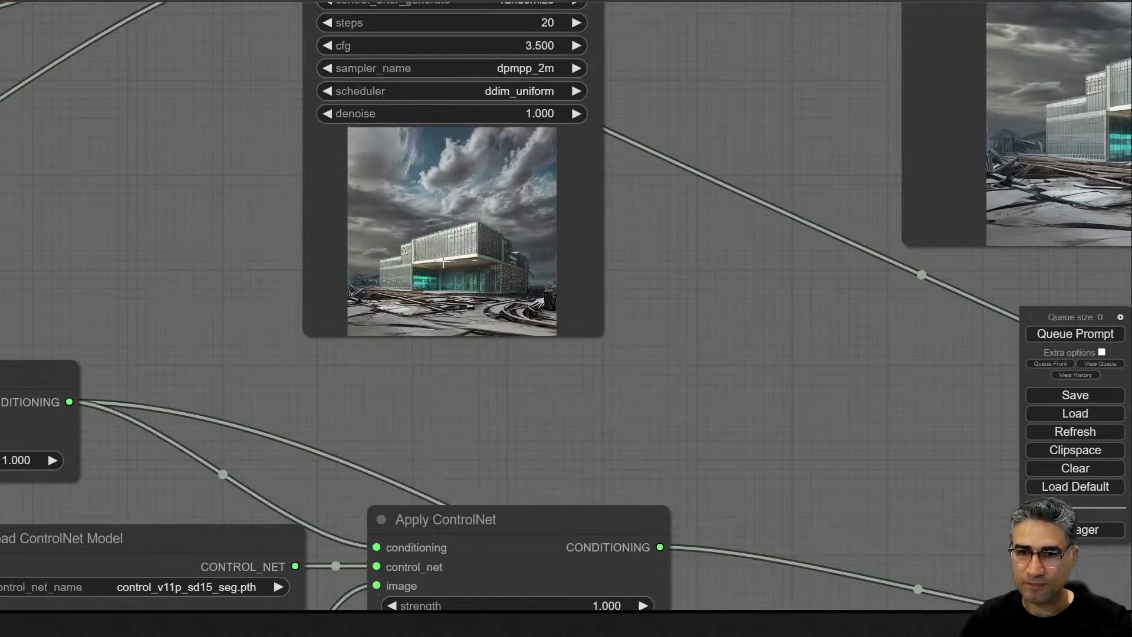
{"action": "scroll", "coordinate": [444, 262], "scroll_direction": "up", "scroll_amount": 3}
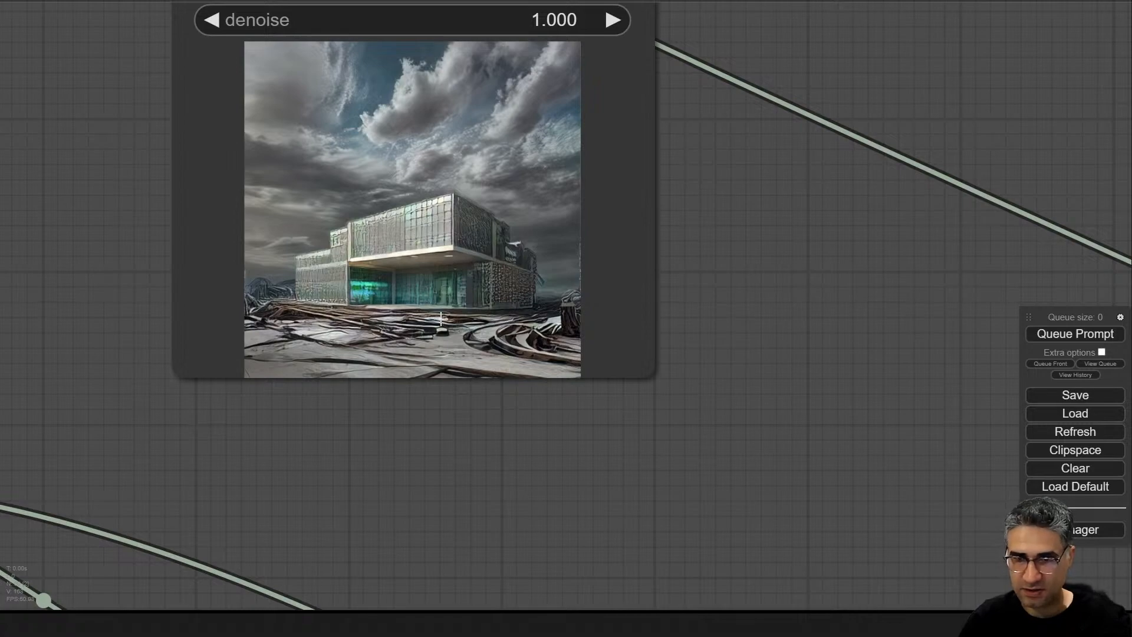
{"action": "scroll", "coordinate": [553, 315], "scroll_direction": "down", "scroll_amount": 6}
{"action": "scroll", "coordinate": [618, 310], "scroll_direction": "up", "scroll_amount": 3}
{"action": "scroll", "coordinate": [587, 203], "scroll_direction": "up", "scroll_amount": 3}
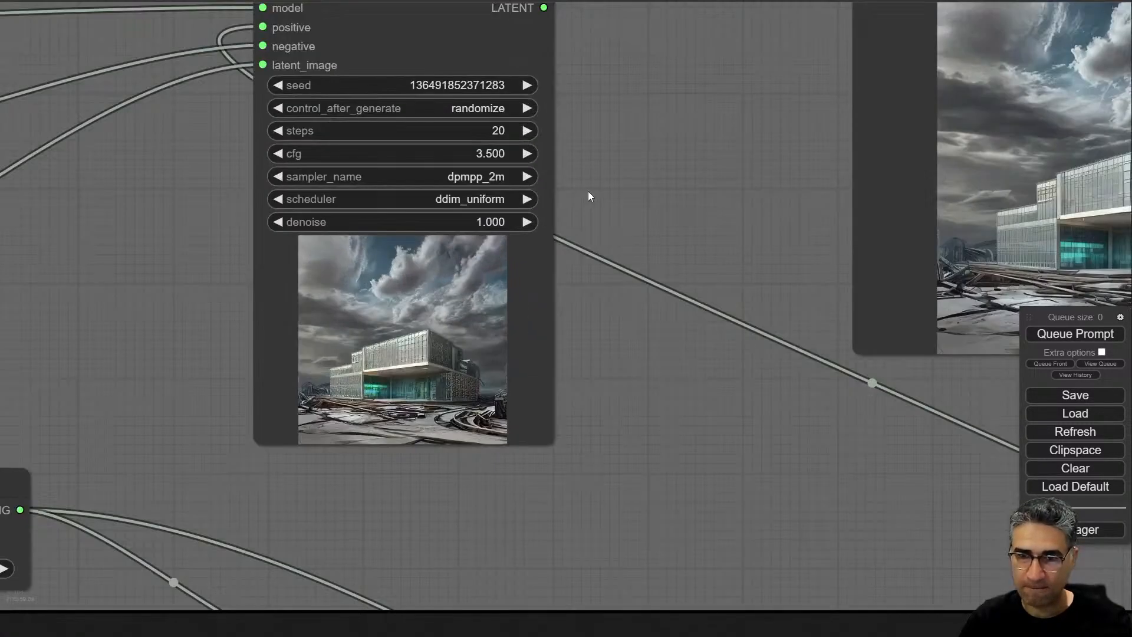
- Set the KSampler cfg to 8
{"action": "left_click", "coordinate": [497, 152]}
{"action": "key", "text": "ctrl+a"}
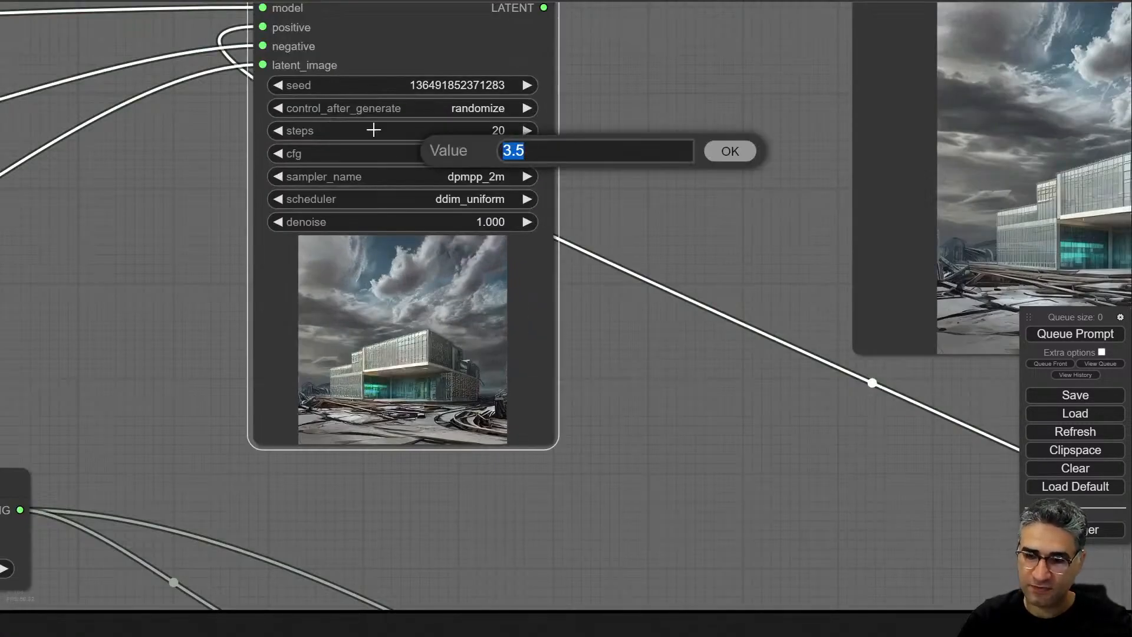
{"action": "type", "text": "8"}
{"action": "key", "text": "Return"}
- Look over the text prompt nodes, the ControlNet chain and the segmentation preprocessors with their previews
{"action": "scroll", "coordinate": [750, 208], "scroll_direction": "down", "scroll_amount": 5}
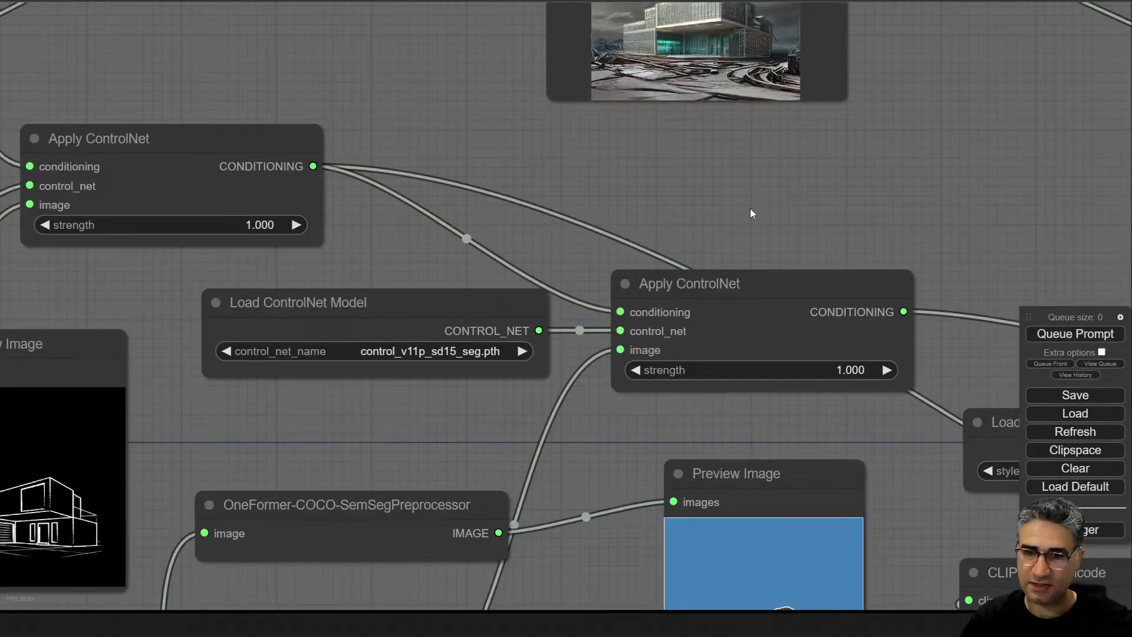
{"action": "left_click_drag", "start_coordinate": [342, 200], "coordinate": [469, 352]}
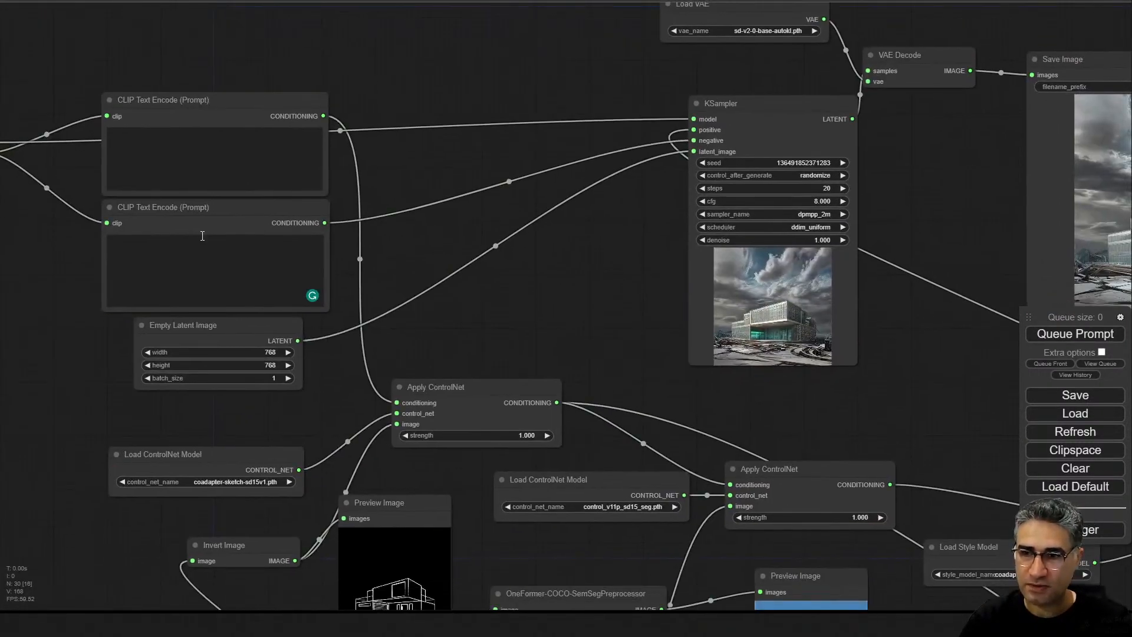
{"action": "scroll", "coordinate": [176, 232], "scroll_direction": "up", "scroll_amount": 5}
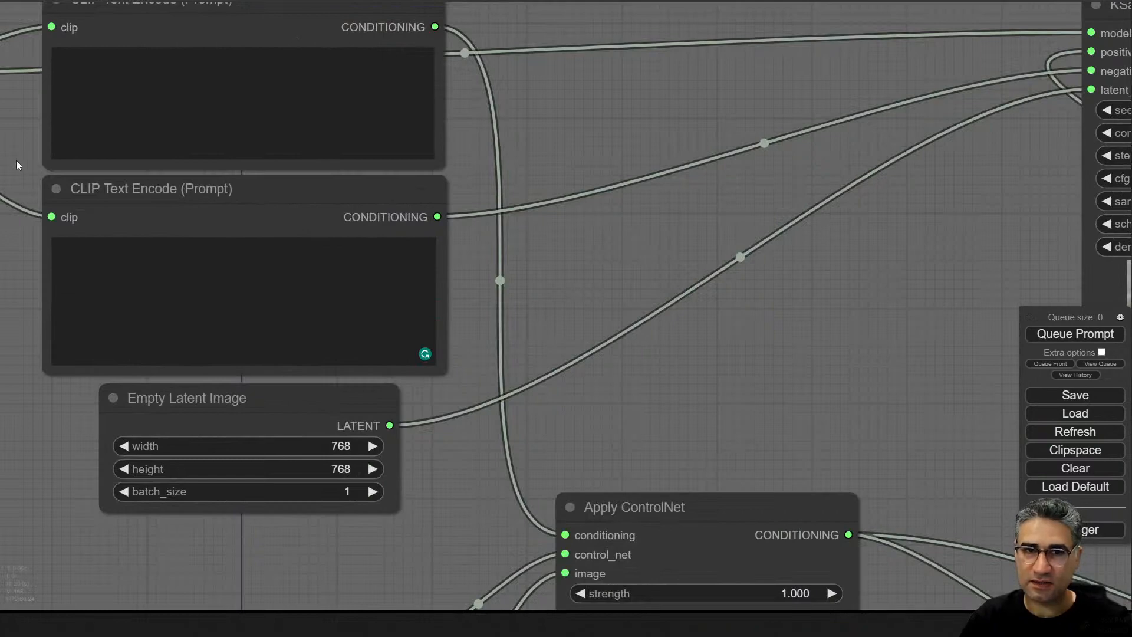
{"action": "left_click_drag", "start_coordinate": [16, 161], "coordinate": [168, 305]}
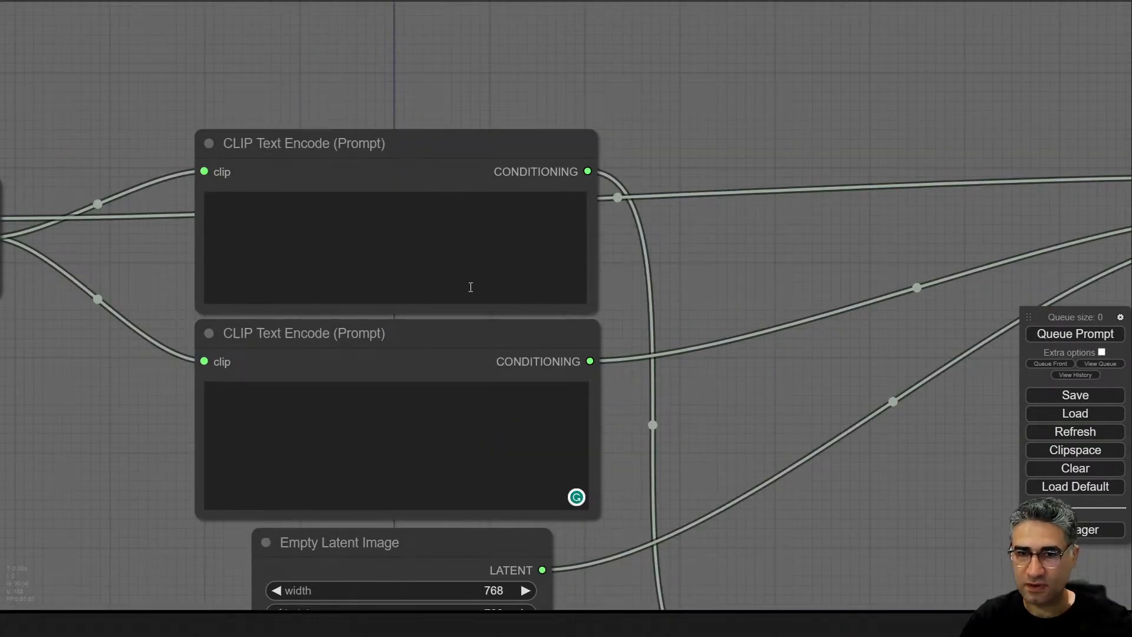
{"action": "left_click_drag", "start_coordinate": [694, 451], "coordinate": [689, 66]}
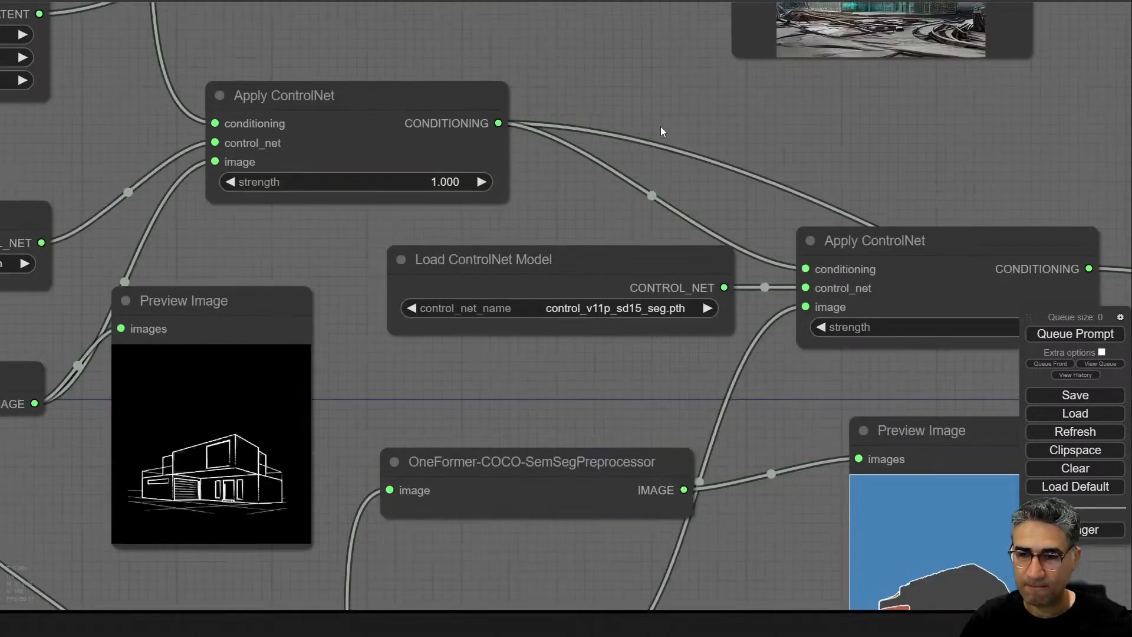
{"action": "left_click_drag", "start_coordinate": [660, 126], "coordinate": [309, 29]}
{"action": "scroll", "coordinate": [590, 255], "scroll_direction": "down", "scroll_amount": 4}
{"action": "left_click_drag", "start_coordinate": [601, 283], "coordinate": [557, 128]}
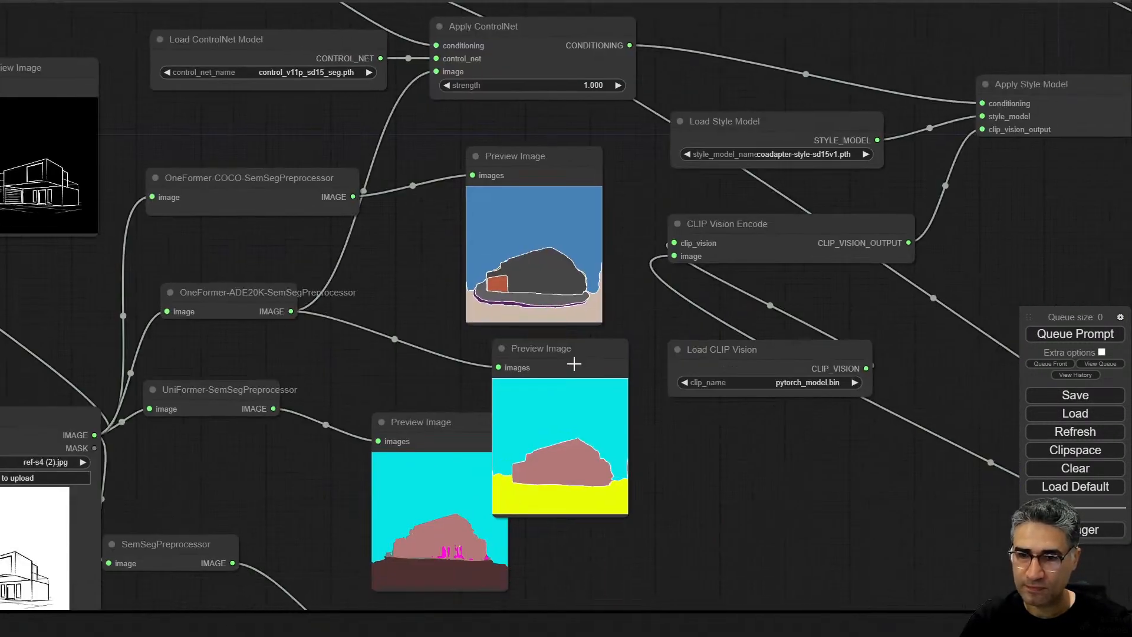
- Shift the ADE20K preview down slightly and move the OneFormer-COCO, UniFormer and SemSeg preprocessors below the OneFormer-ADE20K node
{"action": "left_click_drag", "start_coordinate": [574, 364], "coordinate": [576, 399]}
{"action": "left_click_drag", "start_coordinate": [267, 184], "coordinate": [286, 596]}
{"action": "left_click_drag", "start_coordinate": [318, 392], "coordinate": [409, 129]}
{"action": "left_click_drag", "start_coordinate": [334, 136], "coordinate": [324, 477]}
{"action": "left_click_drag", "start_coordinate": [273, 295], "coordinate": [310, 634]}
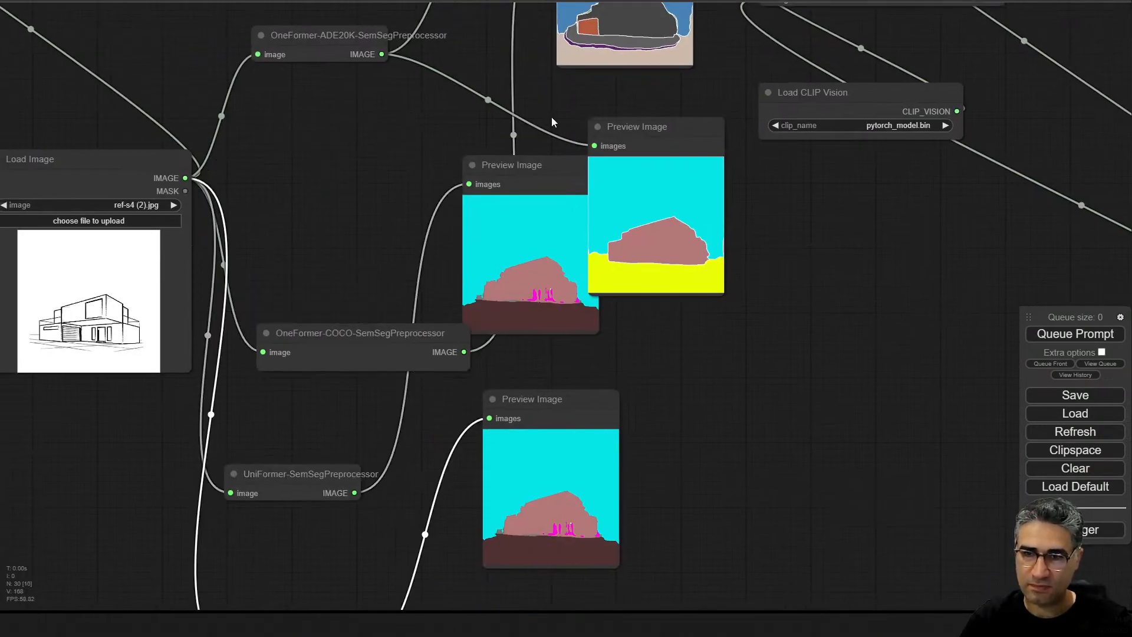
- Move the UniFormer and OneFormer-COCO previews below the SemSeg preview and place the COCO preprocessor over the UniFormer one
{"action": "left_click_drag", "start_coordinate": [521, 166], "coordinate": [594, 592]}
{"action": "left_click_drag", "start_coordinate": [445, 352], "coordinate": [426, 501]}
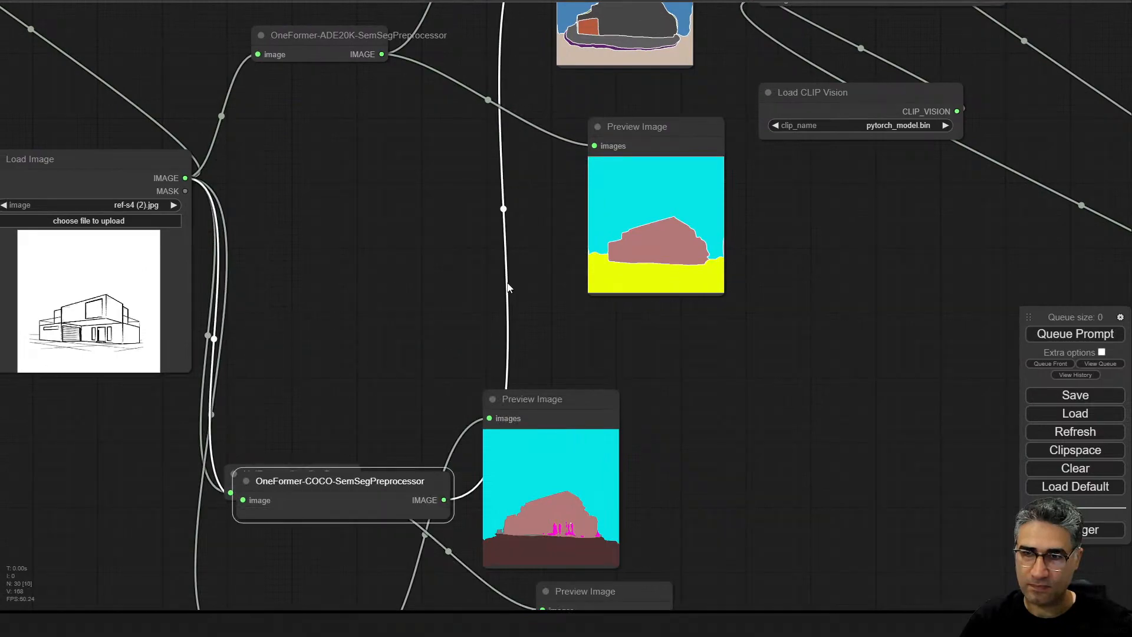
{"action": "scroll", "coordinate": [508, 287], "scroll_direction": "down", "scroll_amount": 4}
{"action": "left_click_drag", "start_coordinate": [576, 77], "coordinate": [619, 589]}
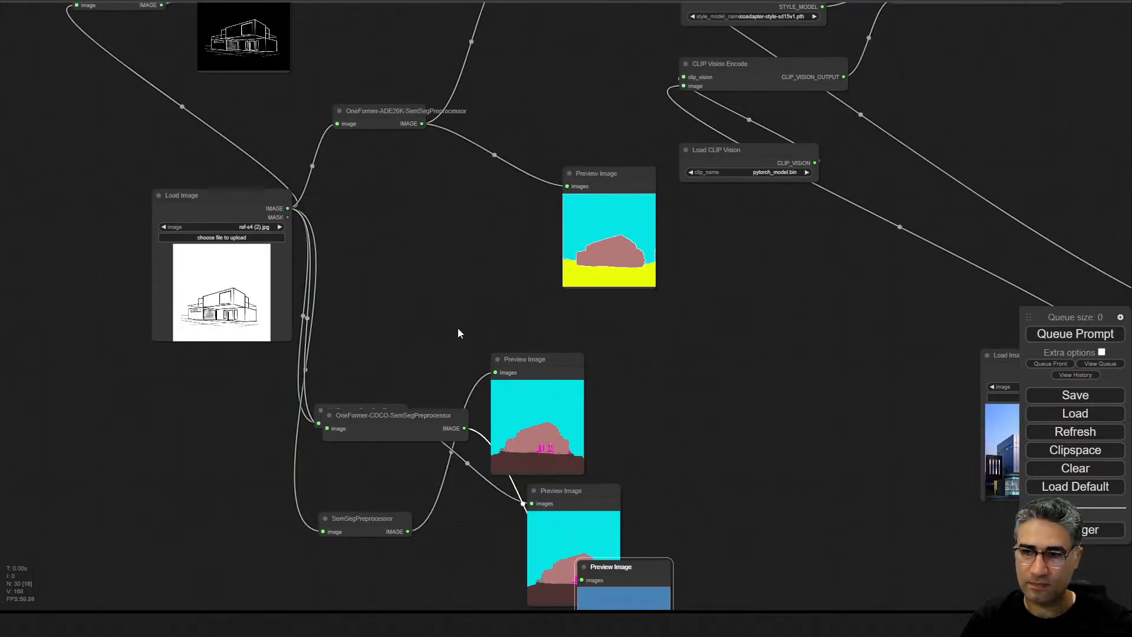
- Move the sketch Load Image node away from the preprocessors and shift the three unused preprocessors with their previews further down
{"action": "scroll", "coordinate": [459, 333], "scroll_direction": "down", "scroll_amount": 5}
{"action": "left_click_drag", "start_coordinate": [582, 233], "coordinate": [312, 584]}
{"action": "scroll", "coordinate": [348, 332], "scroll_direction": "up", "scroll_amount": 2}
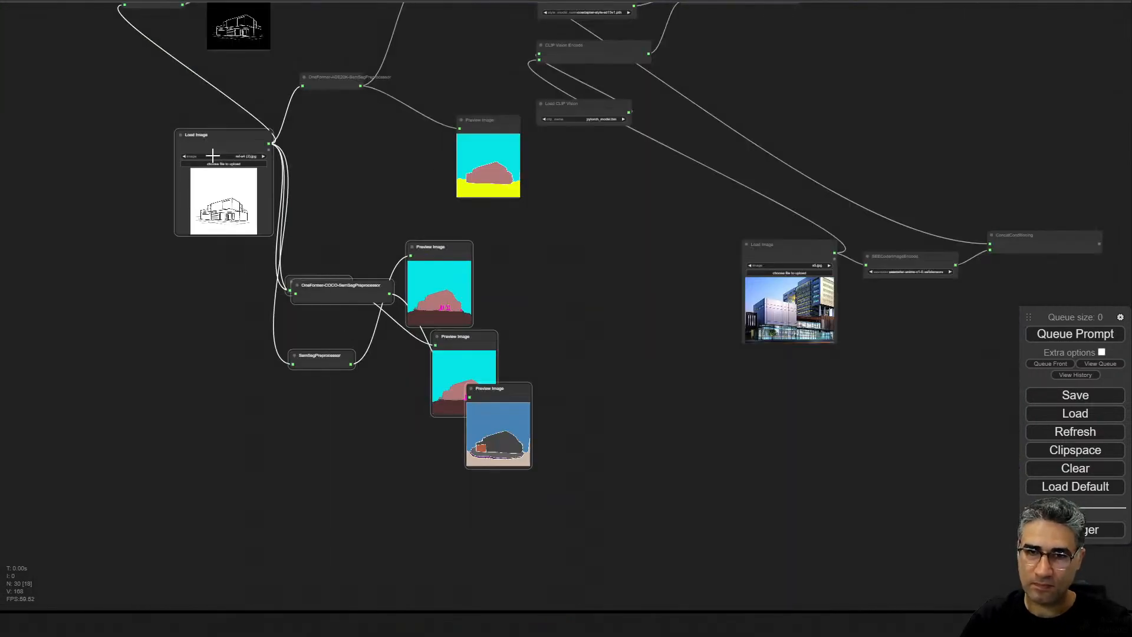
{"action": "left_click_drag", "start_coordinate": [228, 134], "coordinate": [92, 97]}
{"action": "left_click_drag", "start_coordinate": [528, 338], "coordinate": [389, 614]}
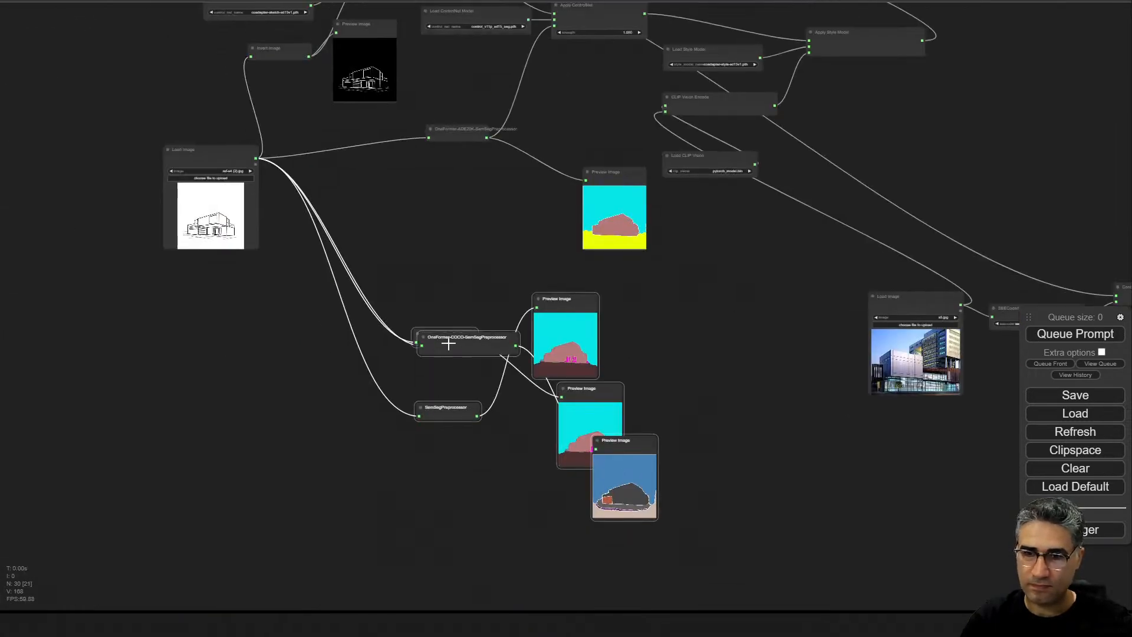
{"action": "left_click_drag", "start_coordinate": [451, 337], "coordinate": [425, 473]}
- Review the conditioning chain from the sketch and segmentation ControlNets through Apply Style Model to the KSampler
{"action": "left_click_drag", "start_coordinate": [534, 184], "coordinate": [475, 362]}
{"action": "scroll", "coordinate": [377, 265], "scroll_direction": "up", "scroll_amount": 7}
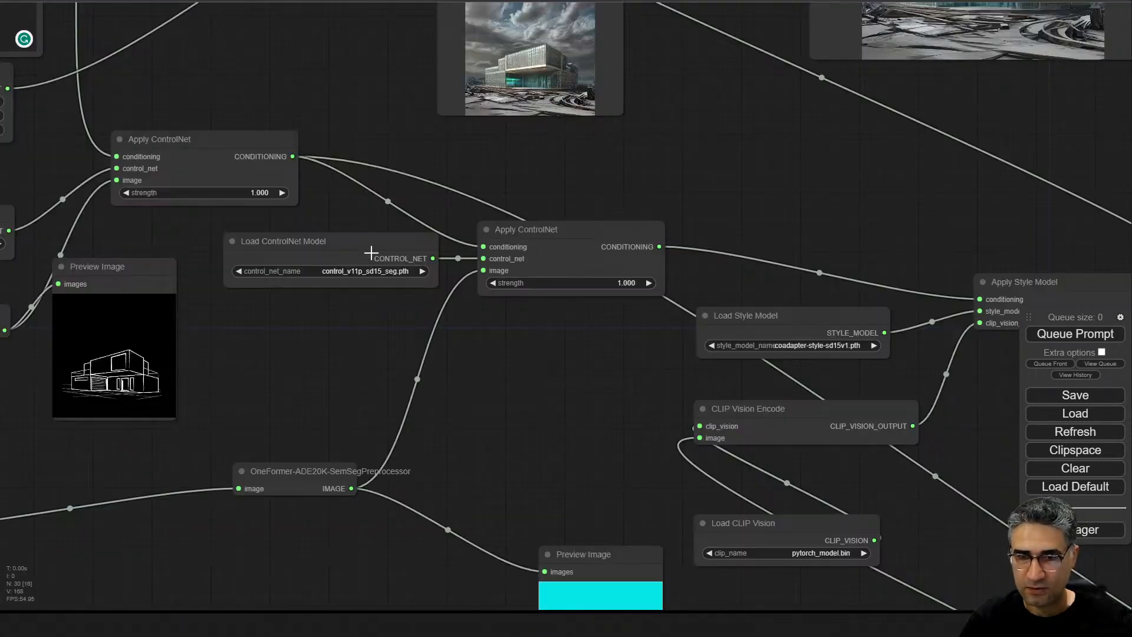
{"action": "left_click_drag", "start_coordinate": [183, 126], "coordinate": [407, 218]}
{"action": "scroll", "coordinate": [109, 321], "scroll_direction": "up", "scroll_amount": 3}
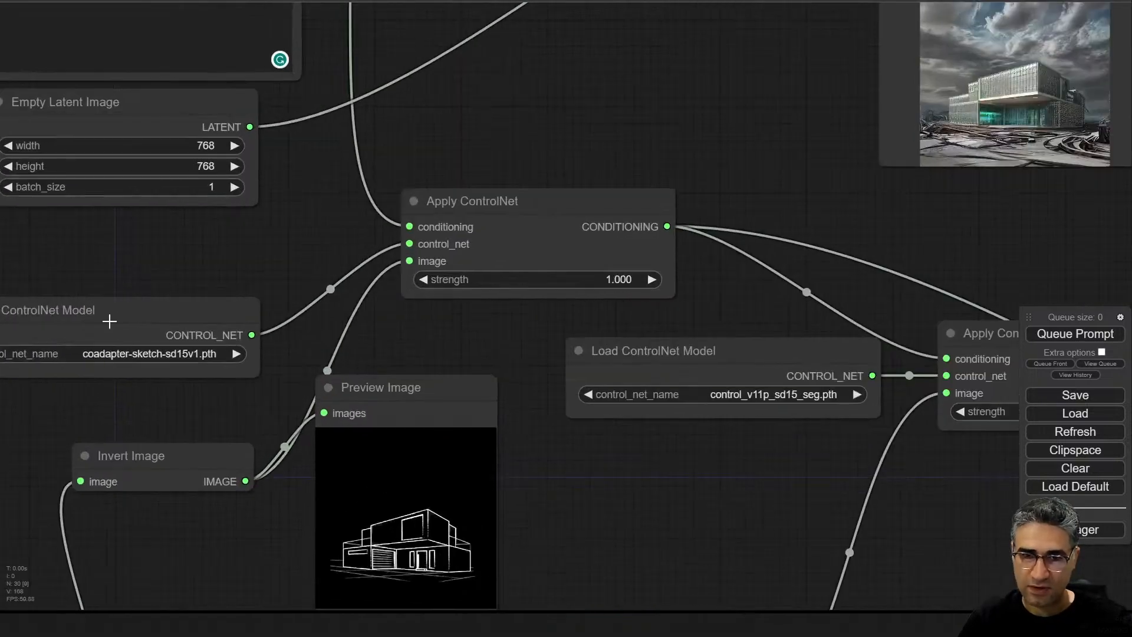
{"action": "scroll", "coordinate": [119, 366], "scroll_direction": "up", "scroll_amount": 2}
{"action": "left_click_drag", "start_coordinate": [767, 564], "coordinate": [114, 272]}
{"action": "scroll", "coordinate": [114, 272], "scroll_direction": "down", "scroll_amount": 2}
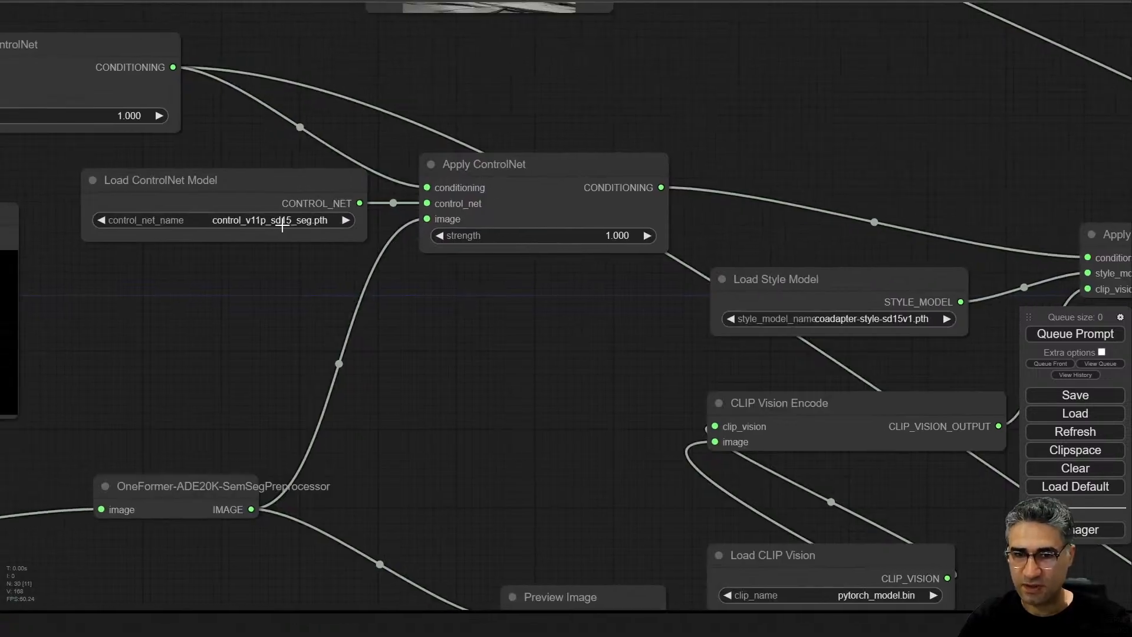
{"action": "left_click_drag", "start_coordinate": [404, 430], "coordinate": [191, 324]}
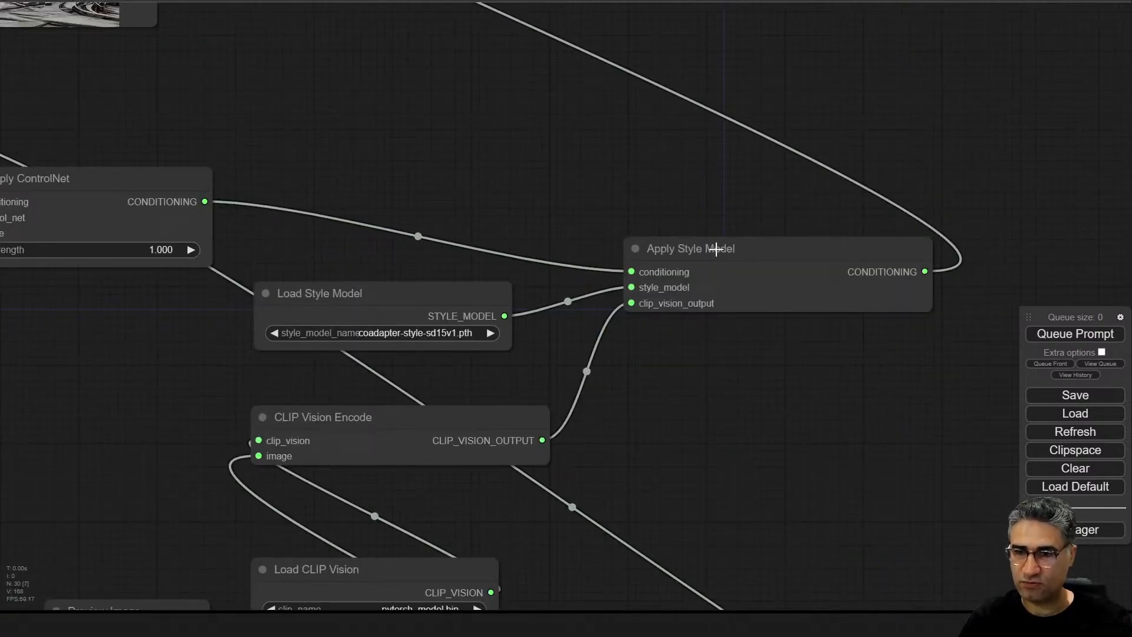
{"action": "left_click_drag", "start_coordinate": [401, 6], "coordinate": [652, 361]}
{"action": "scroll", "coordinate": [534, 211], "scroll_direction": "down", "scroll_amount": 5}
{"action": "left_click_drag", "start_coordinate": [534, 211], "coordinate": [629, 231]}
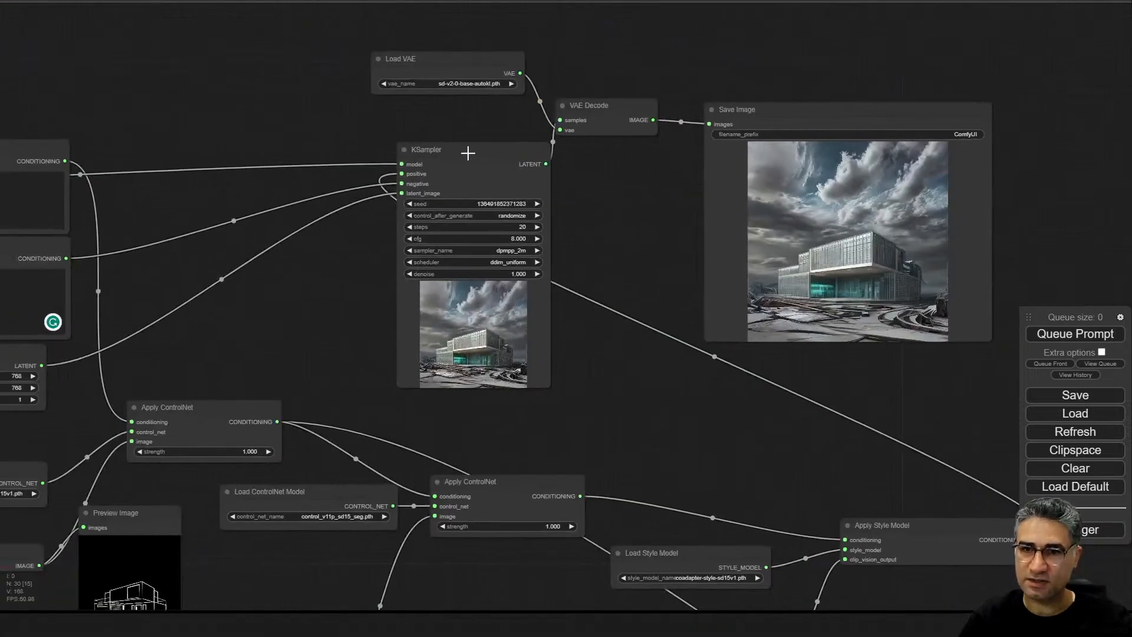
- Set the KSampler steps to 35
{"action": "scroll", "coordinate": [435, 178], "scroll_direction": "up", "scroll_amount": 8}
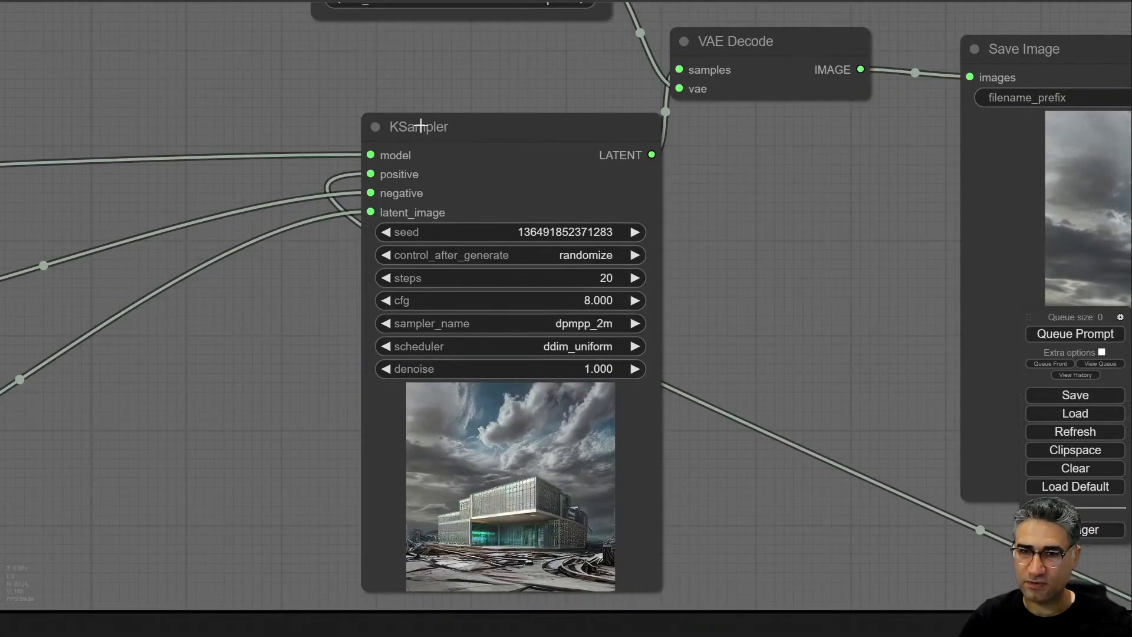
{"action": "left_click", "coordinate": [600, 282]}
{"action": "double_click", "coordinate": [599, 285]}
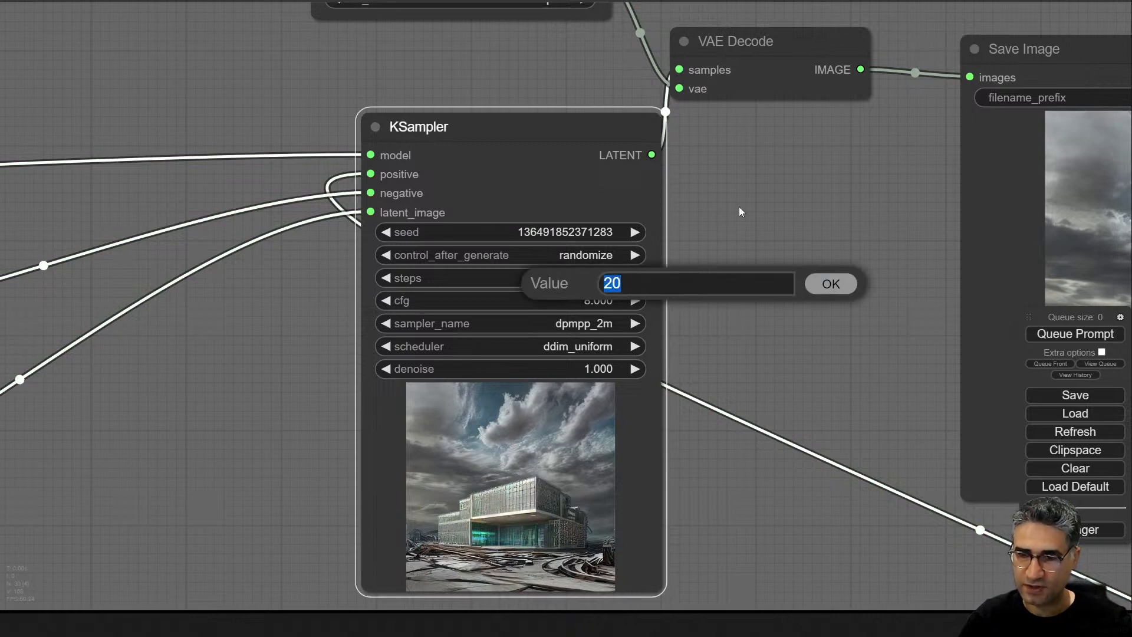
{"action": "type", "text": "3"}
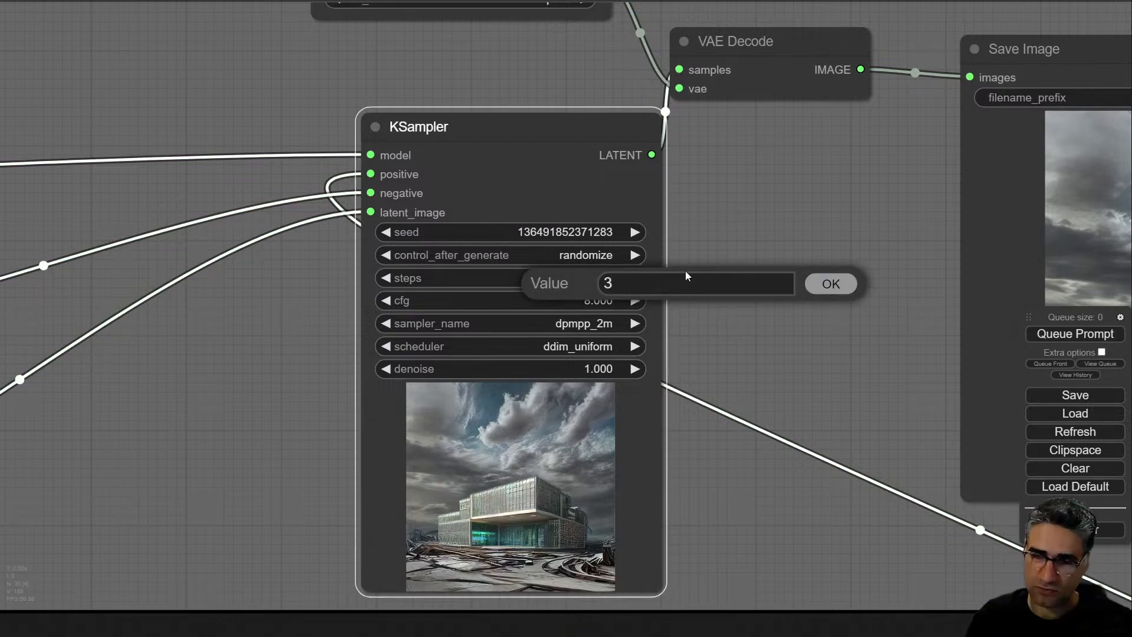
{"action": "type", "text": "5"}
{"action": "key", "text": "Return"}
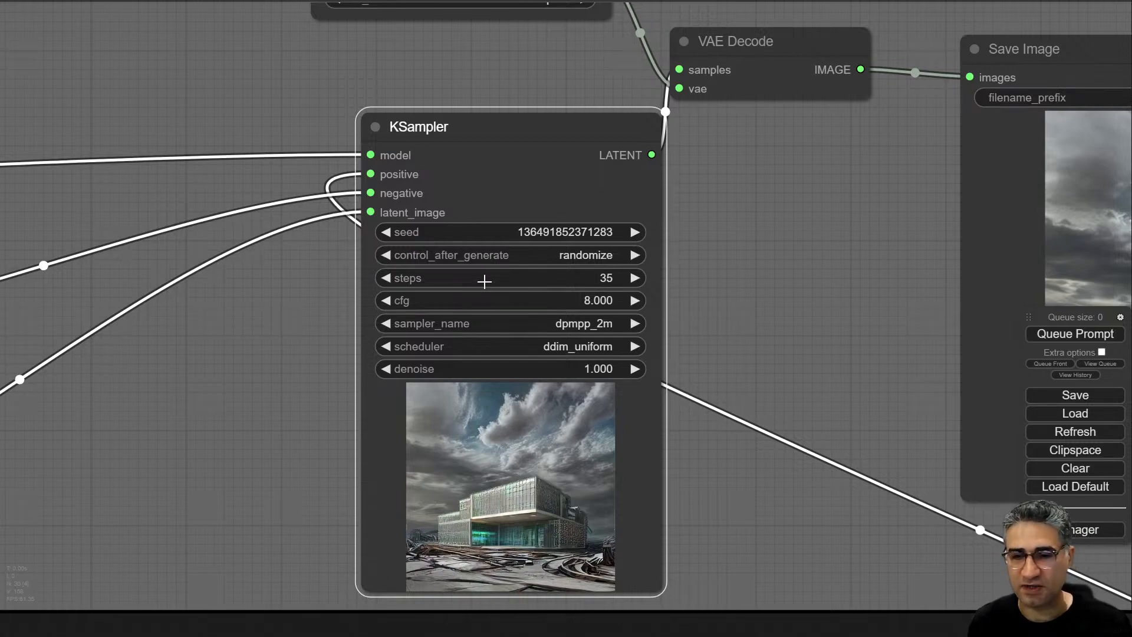
- Move the Load Image node holding the s5.jpg reference closer to the Load CLIP Vision node
{"action": "scroll", "coordinate": [484, 282], "scroll_direction": "down", "scroll_amount": 5}
{"action": "left_click_drag", "start_coordinate": [576, 422], "coordinate": [536, 144]}
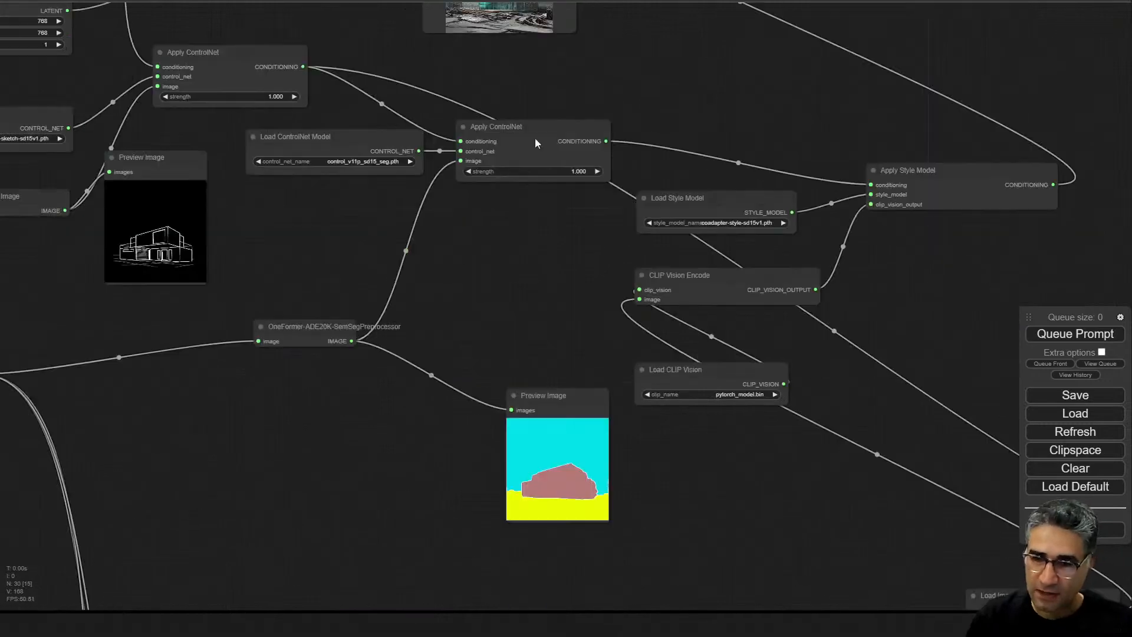
{"action": "scroll", "coordinate": [535, 144], "scroll_direction": "down", "scroll_amount": 4}
{"action": "left_click_drag", "start_coordinate": [498, 458], "coordinate": [249, 227]}
{"action": "scroll", "coordinate": [551, 214], "scroll_direction": "up", "scroll_amount": 6}
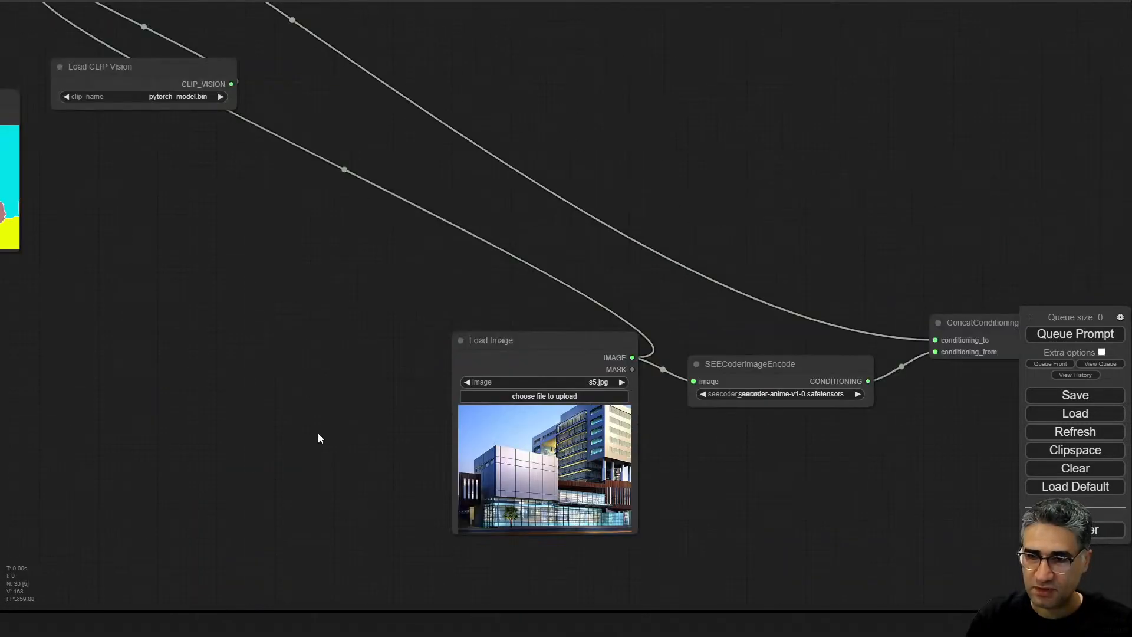
{"action": "left_click_drag", "start_coordinate": [503, 392], "coordinate": [289, 290]}
{"action": "left_click_drag", "start_coordinate": [185, 273], "coordinate": [553, 430]}
{"action": "scroll", "coordinate": [433, 329], "scroll_direction": "down", "scroll_amount": 4}
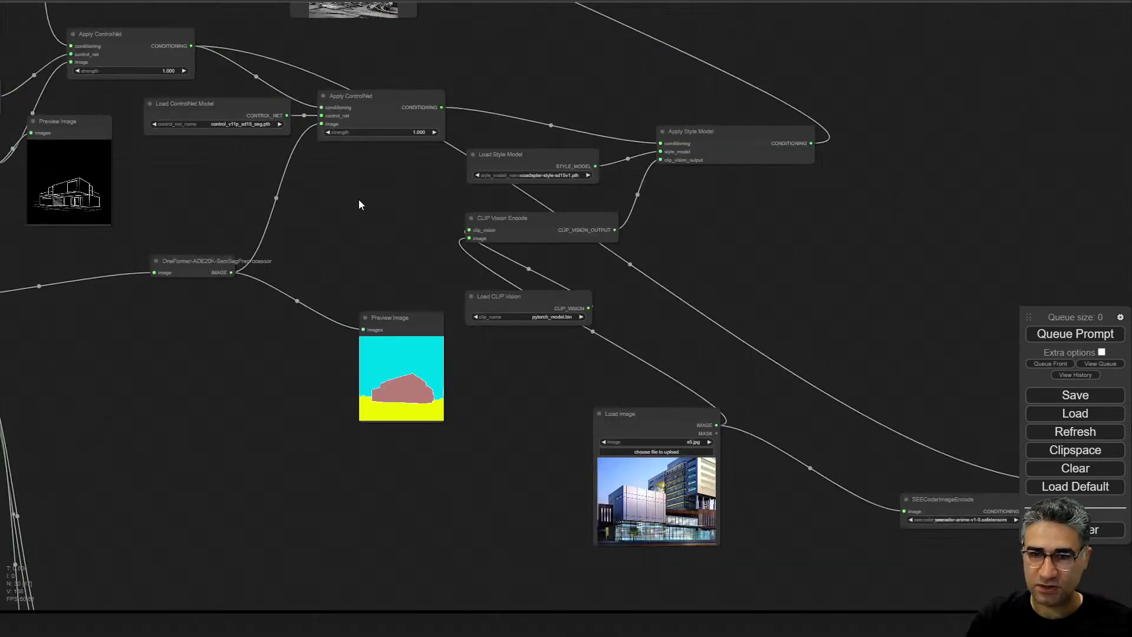
- Reduce the strength of the segmentation Apply ControlNet node to 0.61
{"action": "left_click_drag", "start_coordinate": [354, 163], "coordinate": [364, 511]}
{"action": "scroll", "coordinate": [386, 318], "scroll_direction": "up", "scroll_amount": 1}
{"action": "scroll", "coordinate": [401, 330], "scroll_direction": "up", "scroll_amount": 10}
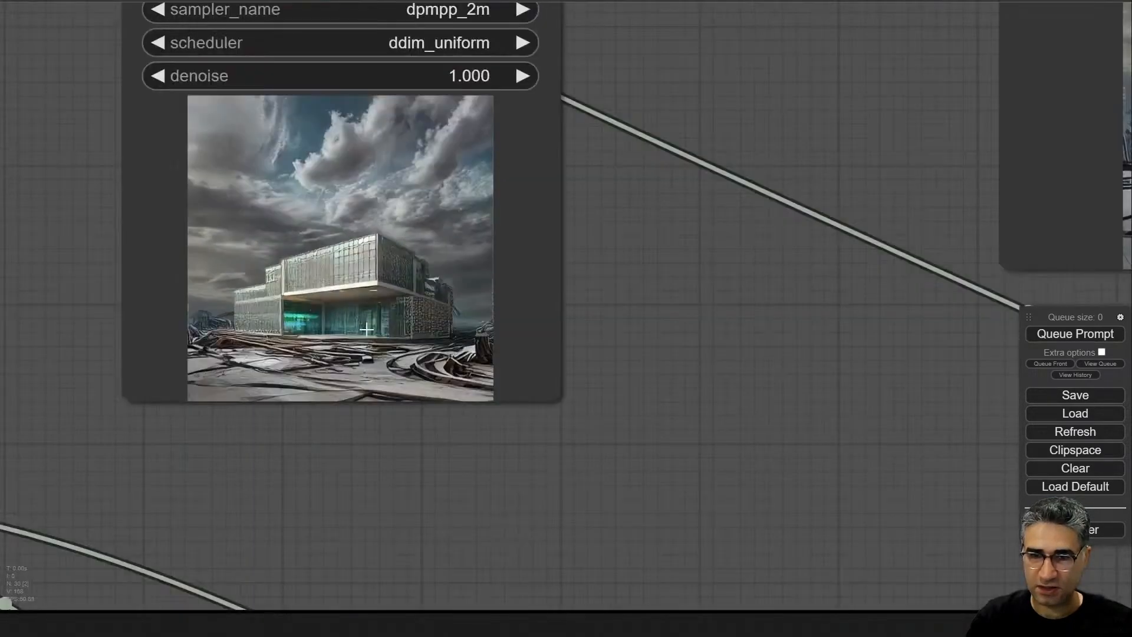
{"action": "scroll", "coordinate": [218, 489], "scroll_direction": "down", "scroll_amount": 3}
{"action": "left_click_drag", "start_coordinate": [442, 453], "coordinate": [496, 172]}
{"action": "left_click", "coordinate": [494, 381]}
{"action": "left_click_drag", "start_coordinate": [494, 381], "coordinate": [472, 382]}
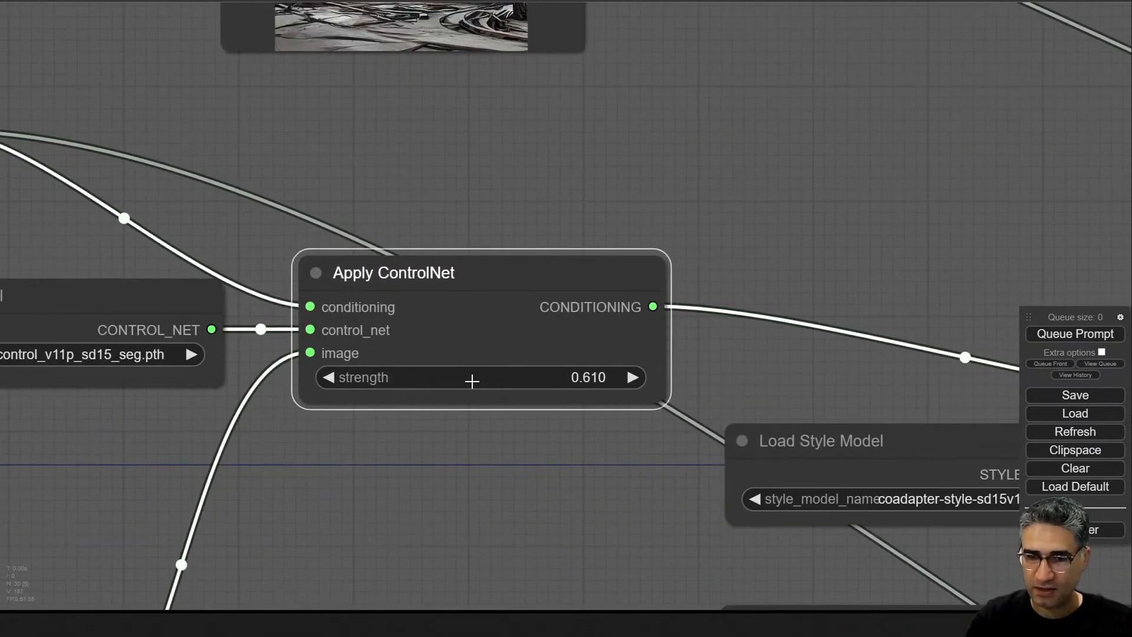
- Queue the prompt and bring the KSampler preview and saved image into view
{"action": "scroll", "coordinate": [454, 441], "scroll_direction": "down", "scroll_amount": 6}
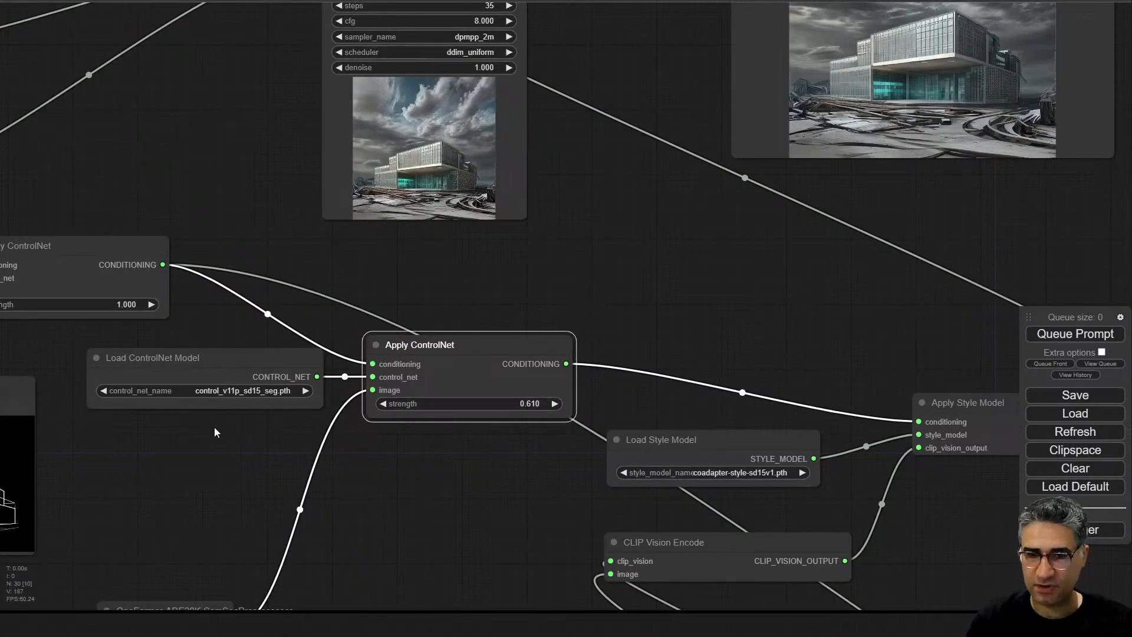
{"action": "left_click", "coordinate": [1075, 334]}
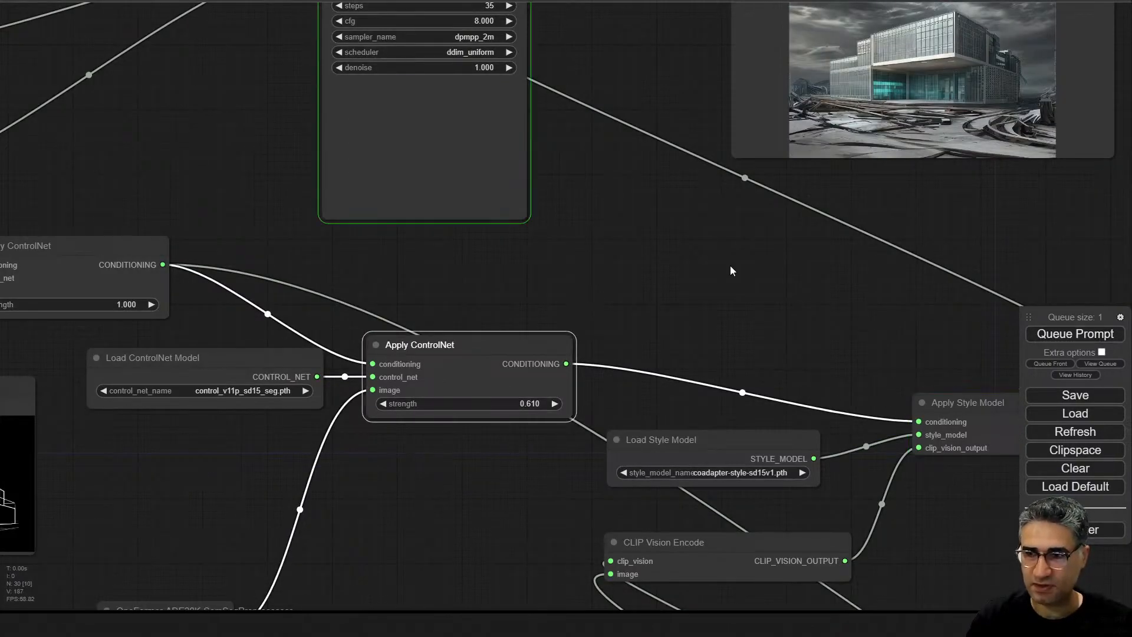
{"action": "left_click_drag", "start_coordinate": [620, 234], "coordinate": [553, 313]}
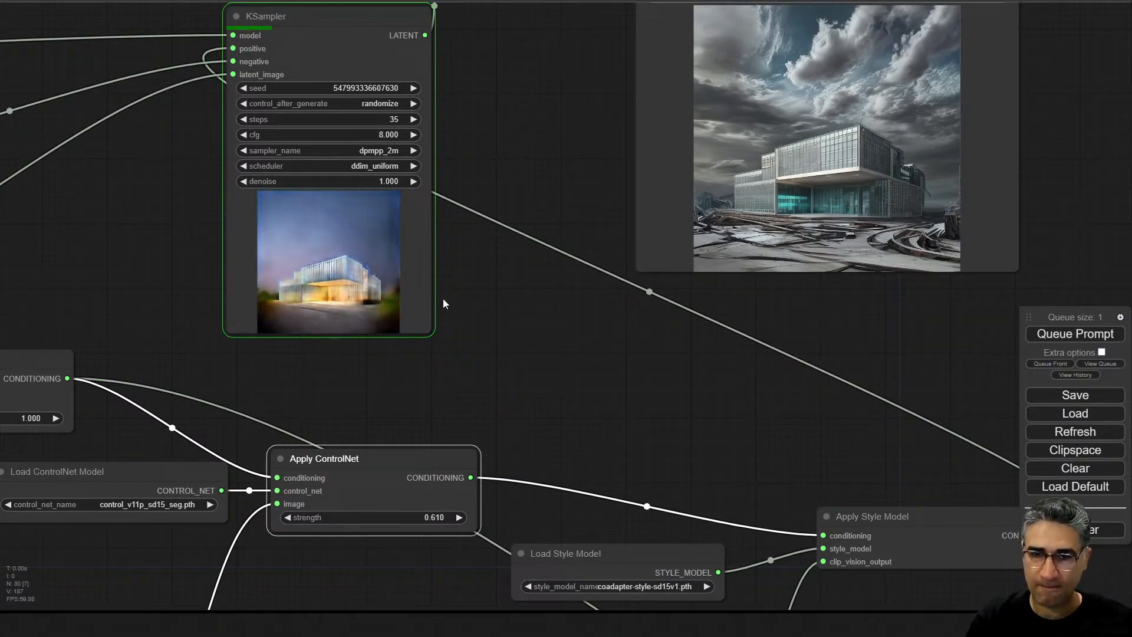
- Inspect the KSampler preview and the finished render in the Save Image node up close
{"action": "scroll", "coordinate": [334, 301], "scroll_direction": "up", "scroll_amount": 5}
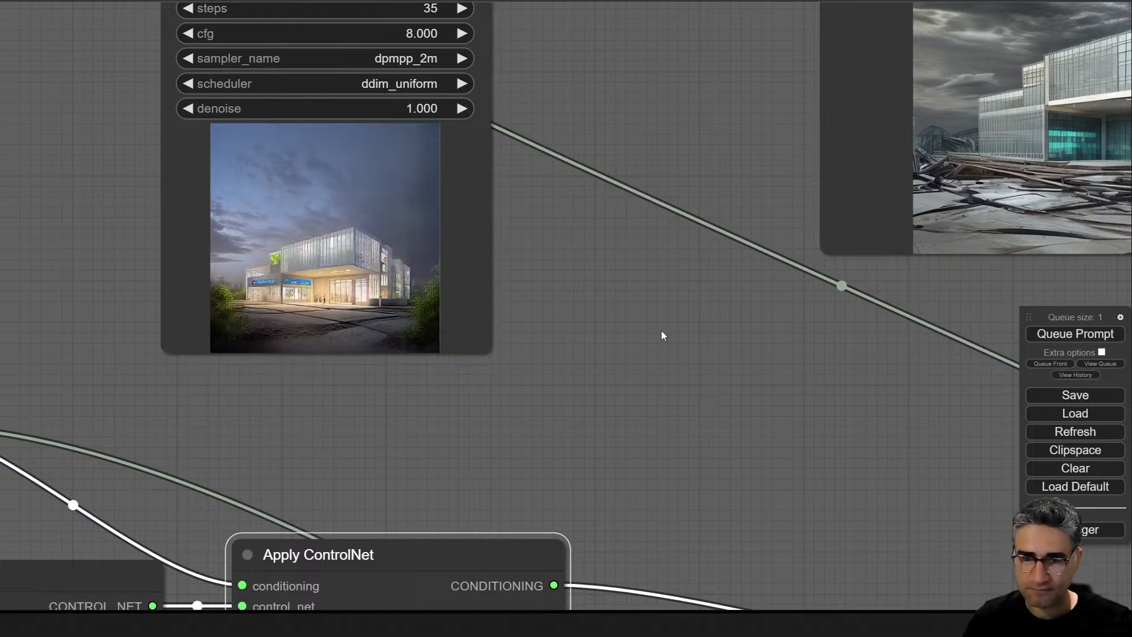
{"action": "left_click_drag", "start_coordinate": [662, 334], "coordinate": [449, 336]}
{"action": "scroll", "coordinate": [425, 305], "scroll_direction": "up", "scroll_amount": 6}
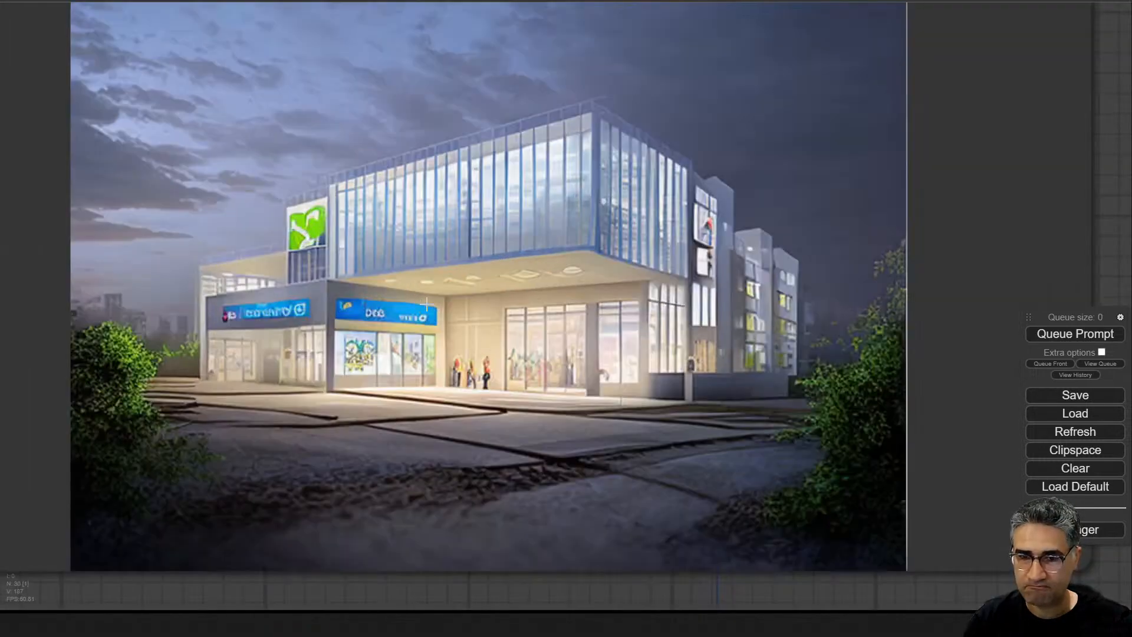
{"action": "scroll", "coordinate": [428, 303], "scroll_direction": "down", "scroll_amount": 15}
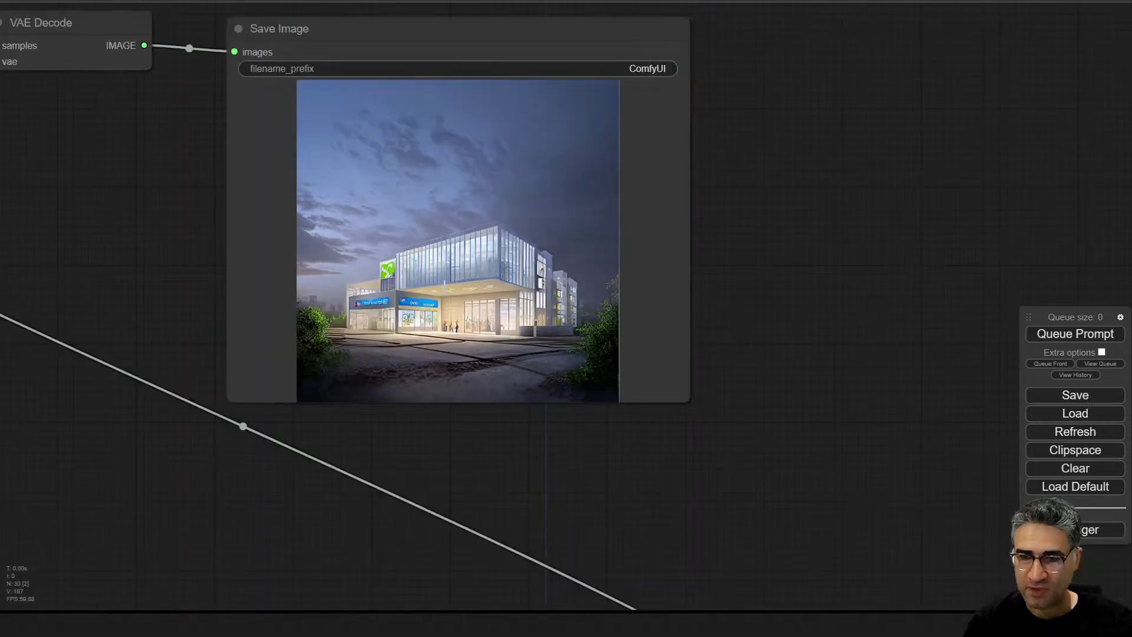
- Move the Load Image nodes holding the sketch and the s5.jpg reference beside the Save Image node
{"action": "scroll", "coordinate": [444, 384], "scroll_direction": "down", "scroll_amount": 5}
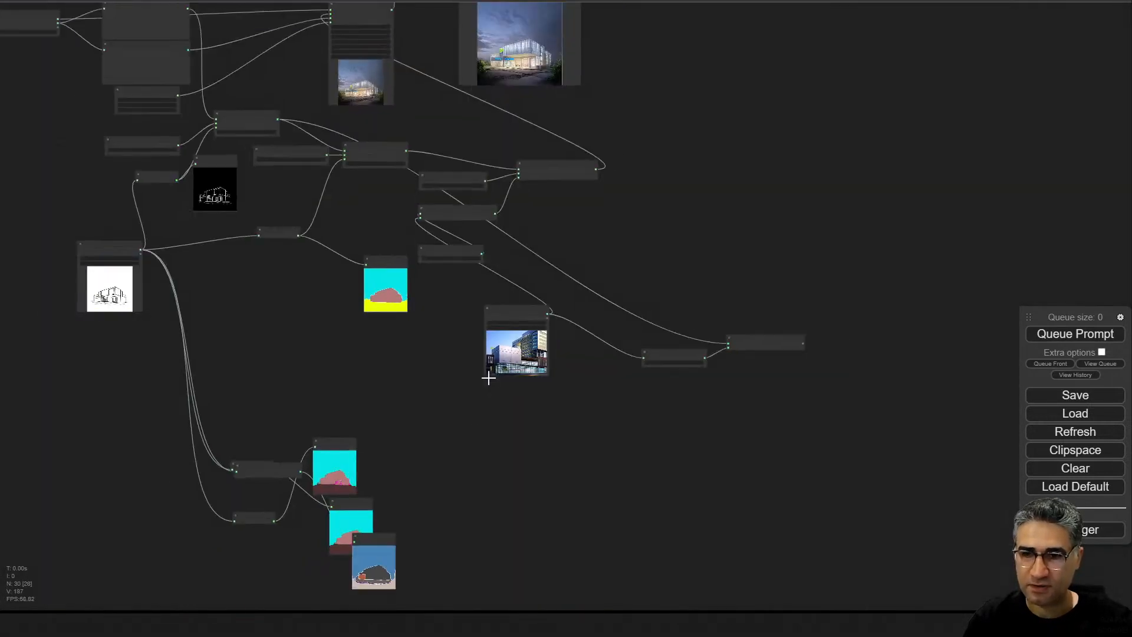
{"action": "left_click_drag", "start_coordinate": [488, 374], "coordinate": [317, 470]}
{"action": "mouse_move", "coordinate": [93, 377]}
{"action": "left_mouse_down"}
{"action": "mouse_move", "coordinate": [660, 109]}
{"action": "mouse_move", "coordinate": [590, 123]}
{"action": "left_mouse_up"}
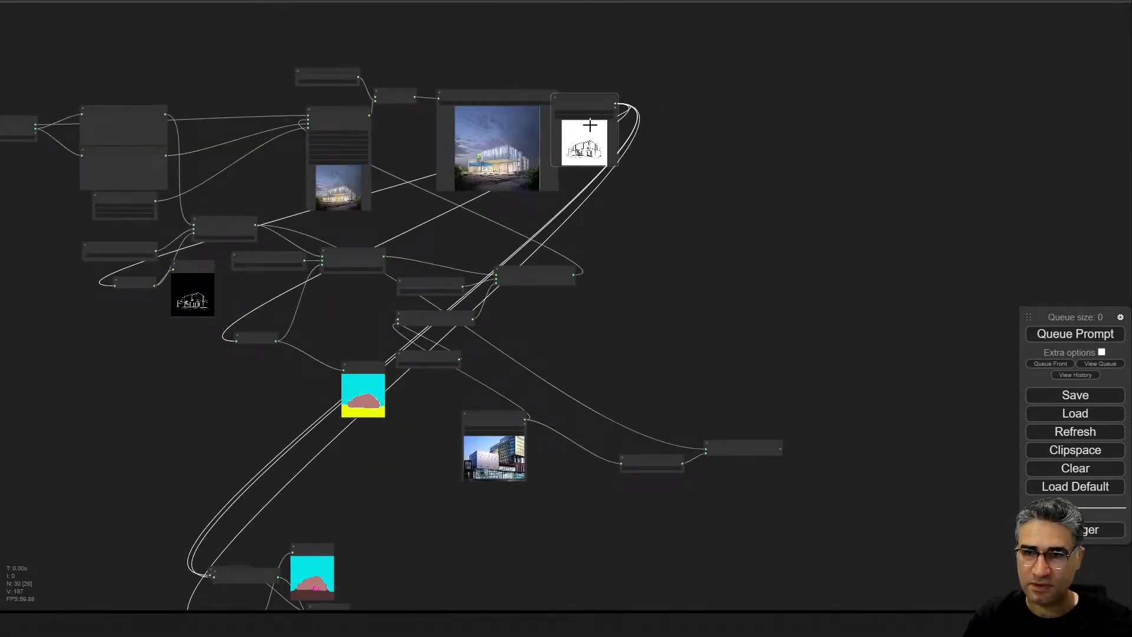
{"action": "left_click", "coordinate": [507, 424]}
{"action": "left_click", "coordinate": [648, 137]}
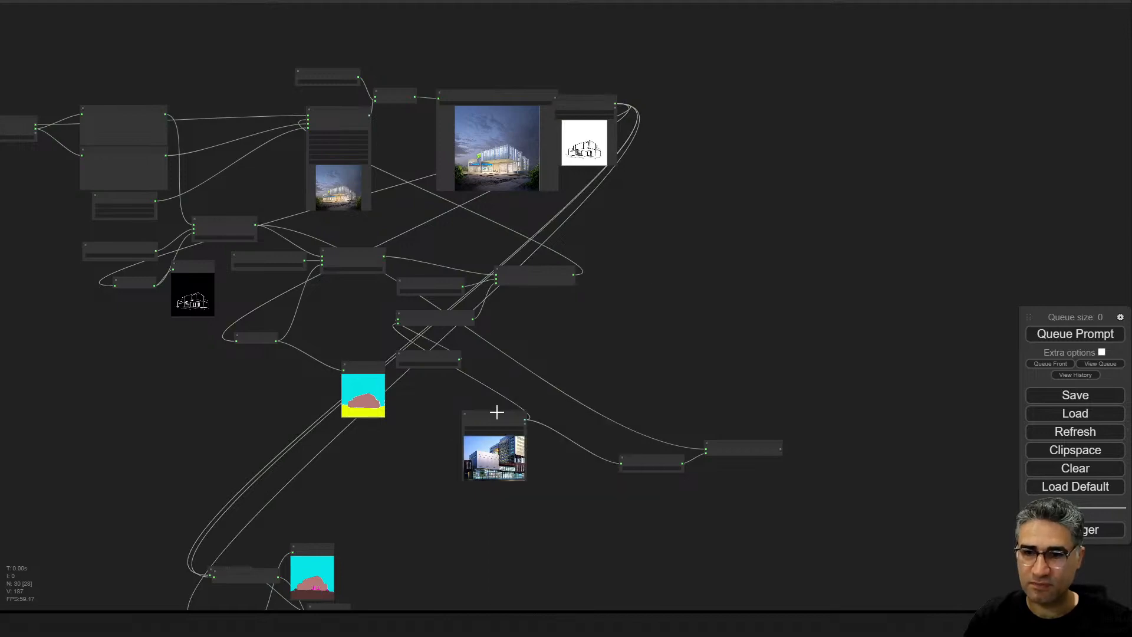
{"action": "mouse_move", "coordinate": [495, 412]}
{"action": "left_mouse_down"}
{"action": "mouse_move", "coordinate": [663, 114]}
{"action": "mouse_move", "coordinate": [661, 96]}
{"action": "left_mouse_up"}
- Compare the saved render with the ref-s4 (2).jpg sketch and the s5.jpg style reference
{"action": "scroll", "coordinate": [607, 146], "scroll_direction": "up", "scroll_amount": 10}
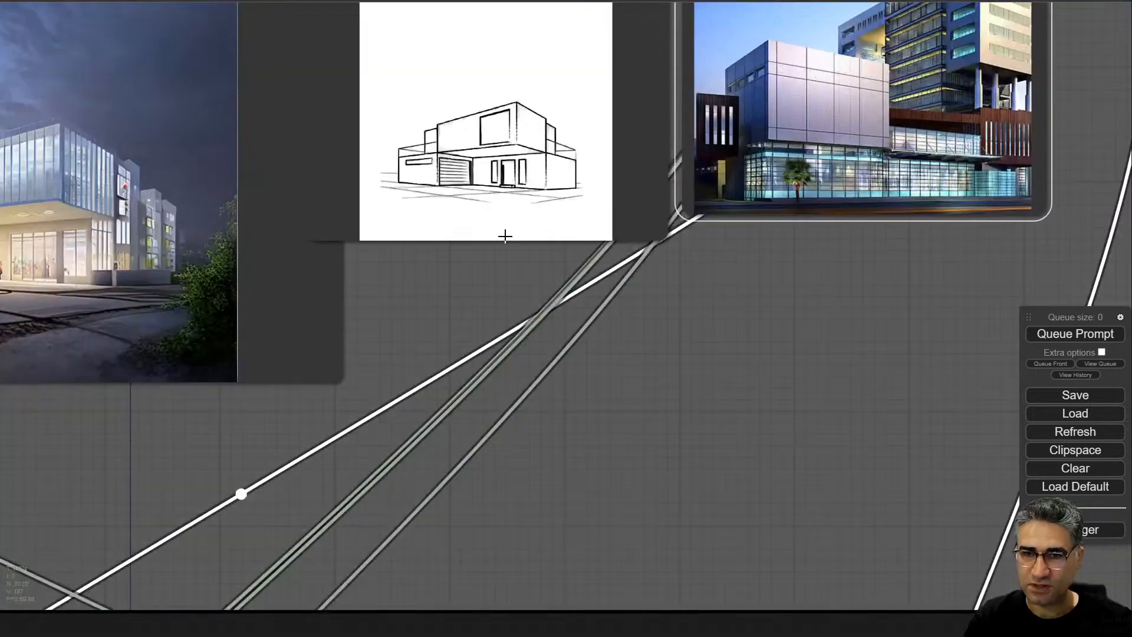
{"action": "mouse_move", "coordinate": [412, 290]}
{"action": "left_mouse_down"}
{"action": "mouse_move", "coordinate": [538, 472]}
{"action": "mouse_move", "coordinate": [574, 404]}
{"action": "left_mouse_up"}
{"action": "scroll", "coordinate": [593, 378], "scroll_direction": "down", "scroll_amount": 3}
{"action": "scroll", "coordinate": [678, 260], "scroll_direction": "up", "scroll_amount": 5}
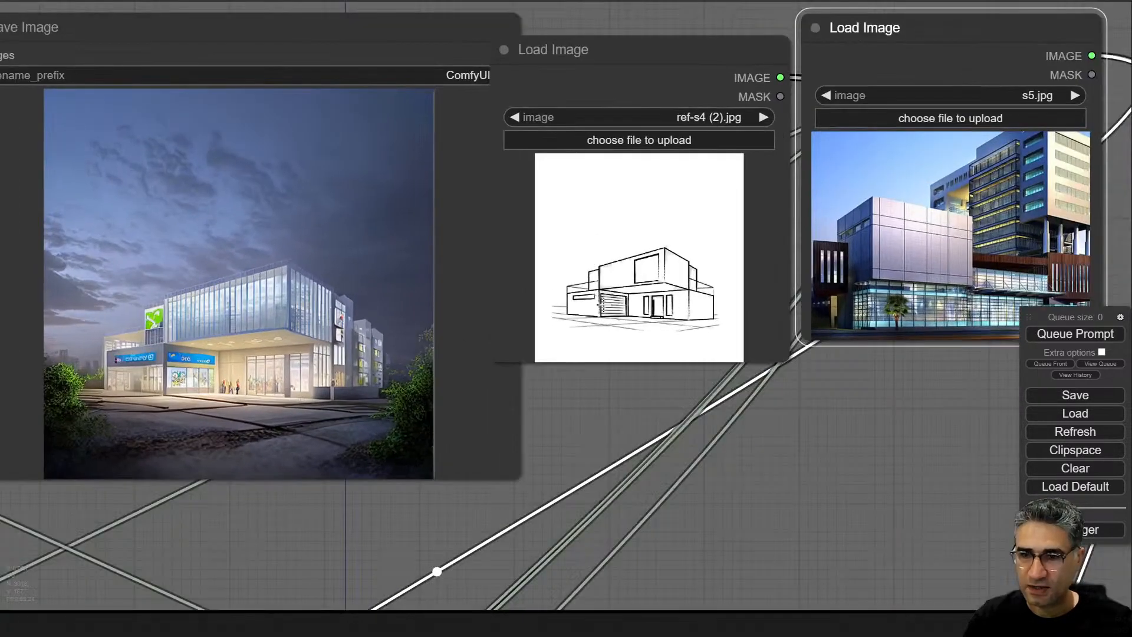
{"action": "scroll", "coordinate": [681, 259], "scroll_direction": "down", "scroll_amount": 1}
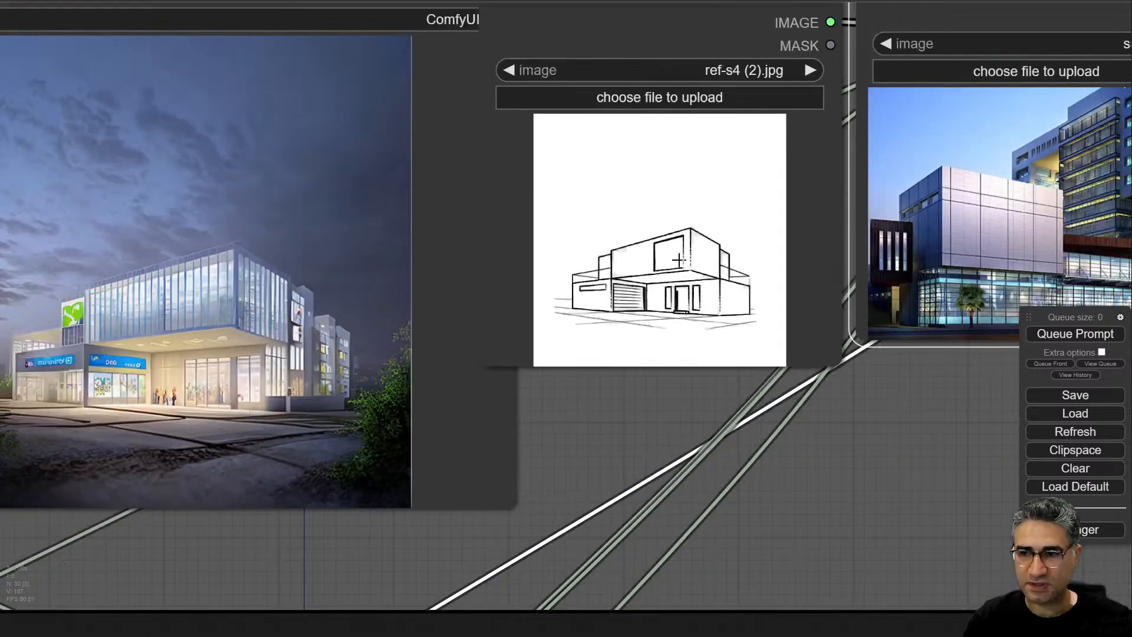
{"action": "left_click_drag", "start_coordinate": [634, 395], "coordinate": [611, 398]}
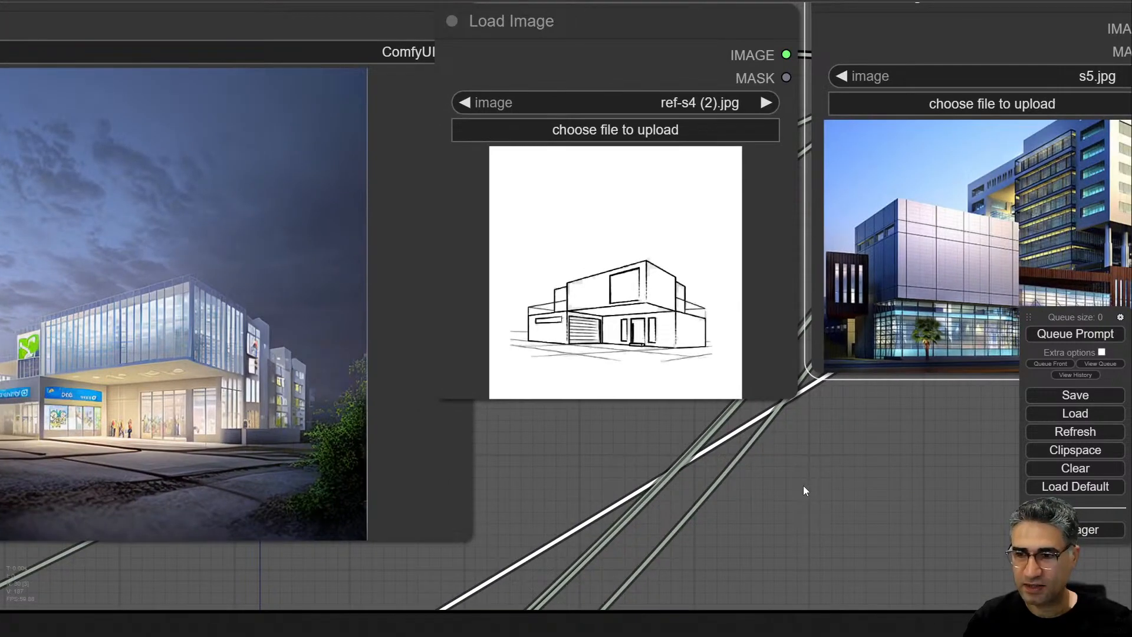
{"action": "left_click_drag", "start_coordinate": [805, 490], "coordinate": [729, 467]}
{"action": "scroll", "coordinate": [879, 273], "scroll_direction": "down", "scroll_amount": 5}
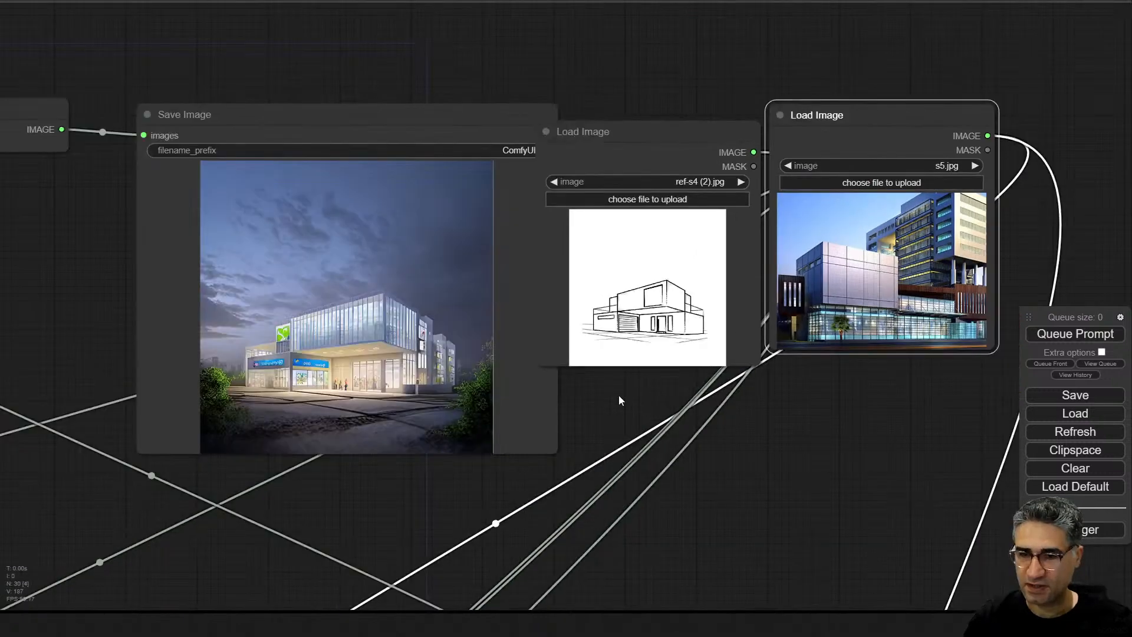
{"action": "left_click_drag", "start_coordinate": [618, 395], "coordinate": [695, 342]}
{"action": "scroll", "coordinate": [458, 290], "scroll_direction": "up", "scroll_amount": 7}
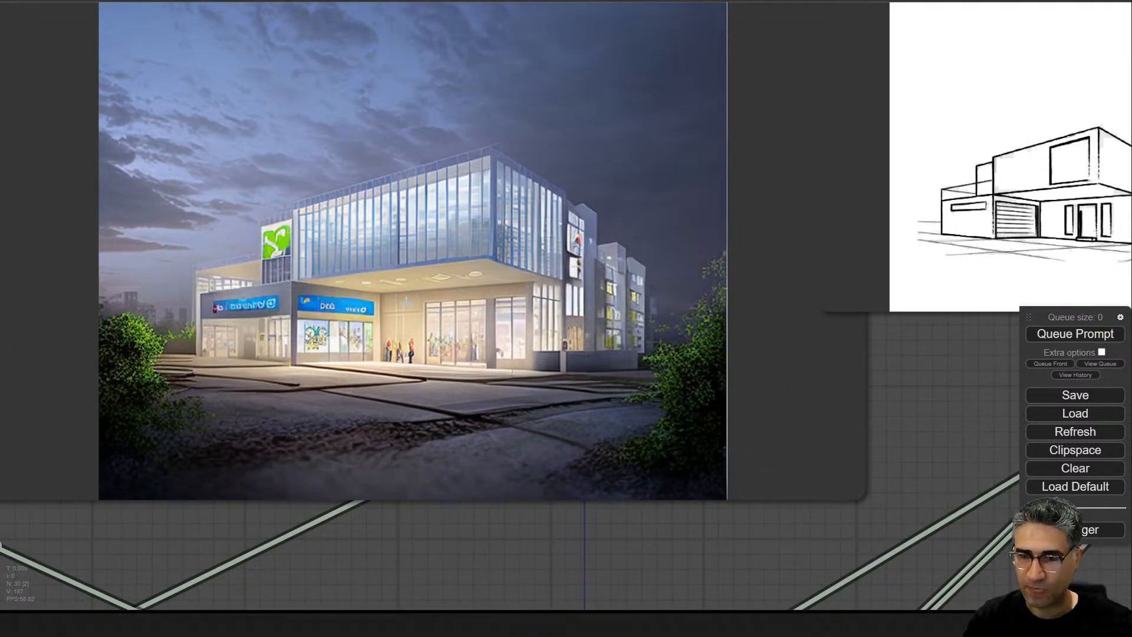
{"action": "left_click_drag", "start_coordinate": [940, 393], "coordinate": [872, 402]}
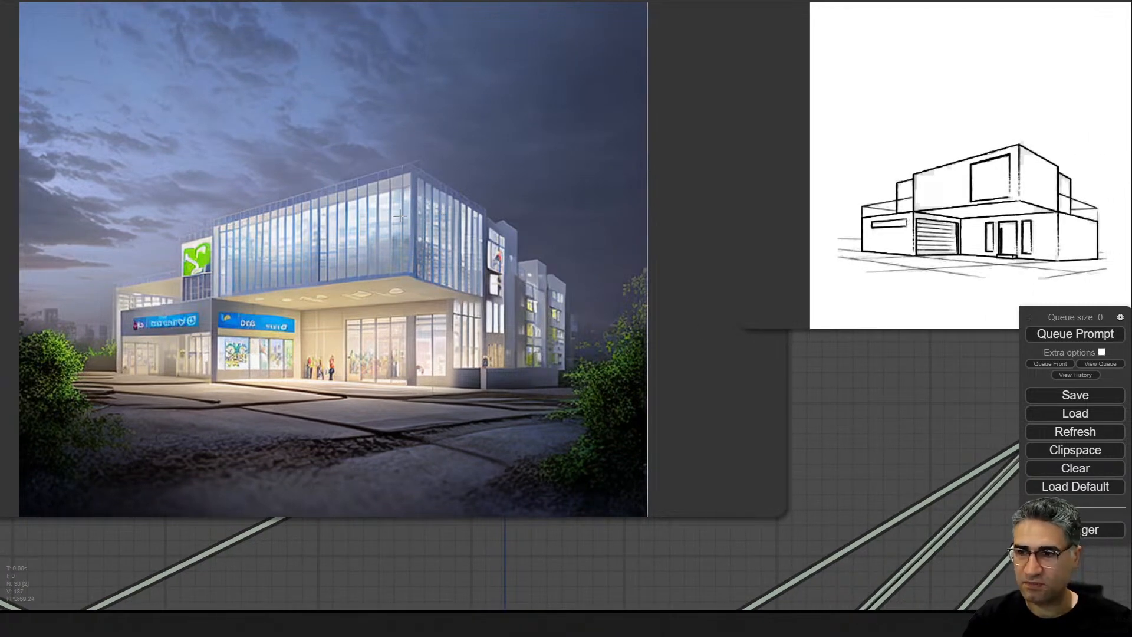
{"action": "left_click_drag", "start_coordinate": [890, 384], "coordinate": [816, 392]}
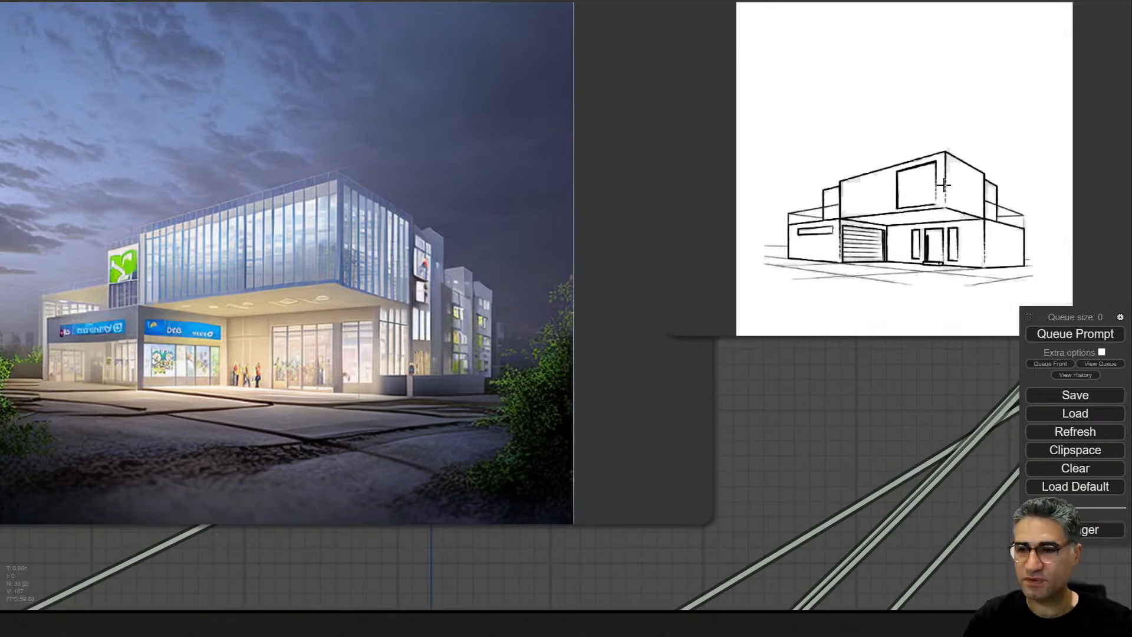
- Raise the strength of the sketch Apply ControlNet node to 1.45 and queue the prompt
{"action": "scroll", "coordinate": [788, 405], "scroll_direction": "down", "scroll_amount": 10}
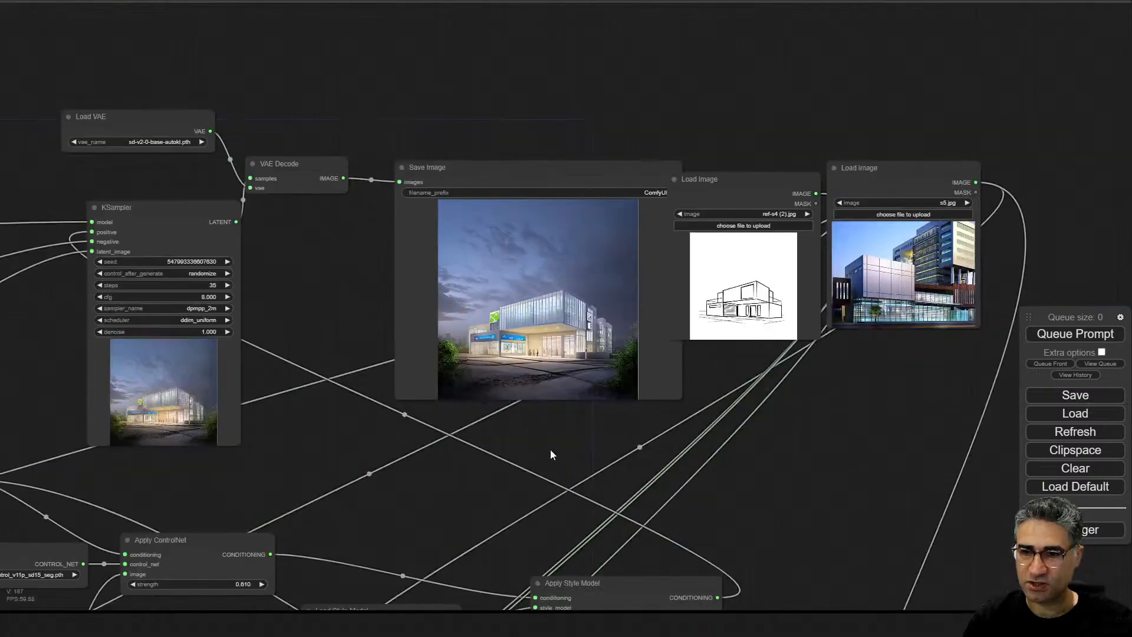
{"action": "left_click_drag", "start_coordinate": [536, 426], "coordinate": [586, 179]}
{"action": "left_click_drag", "start_coordinate": [178, 418], "coordinate": [505, 476]}
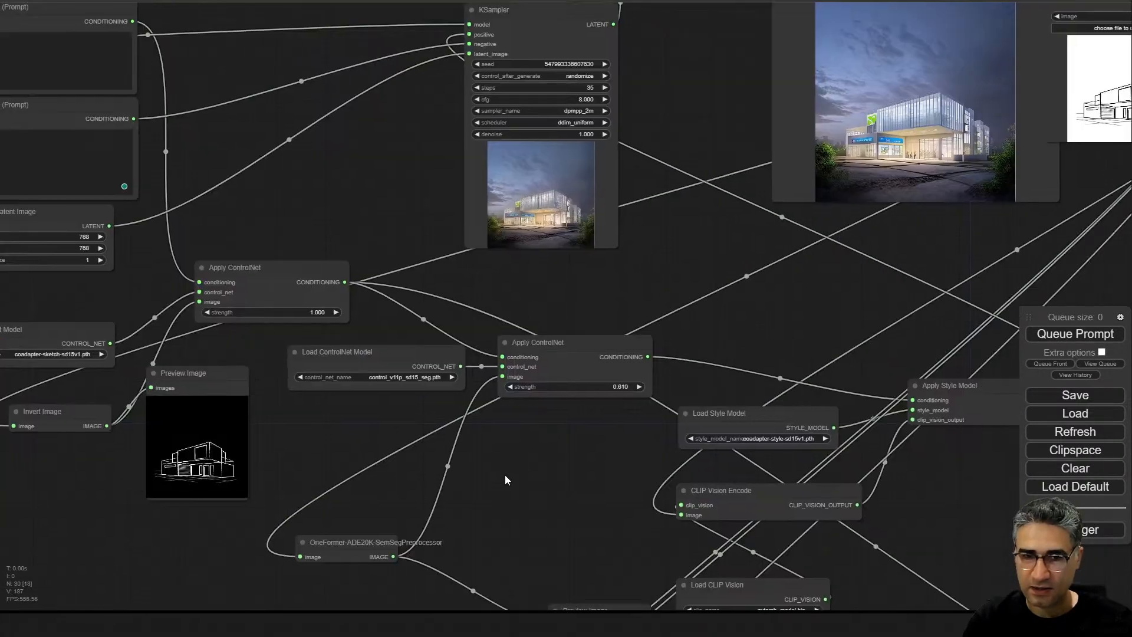
{"action": "left_click_drag", "start_coordinate": [345, 343], "coordinate": [313, 357]}
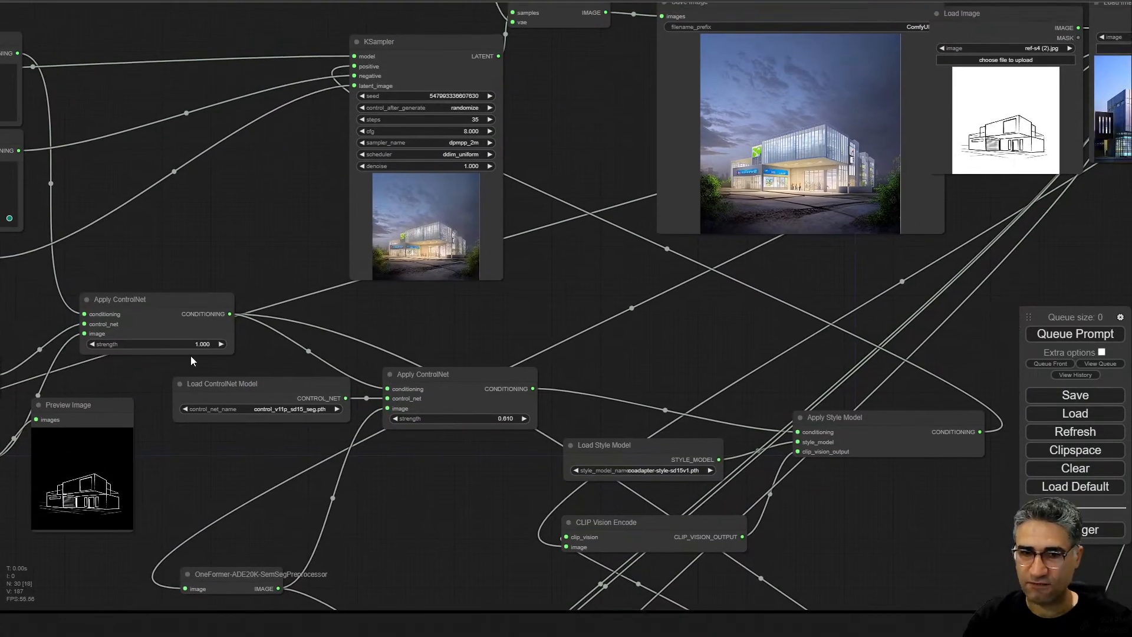
{"action": "left_click_drag", "start_coordinate": [156, 347], "coordinate": [178, 350]}
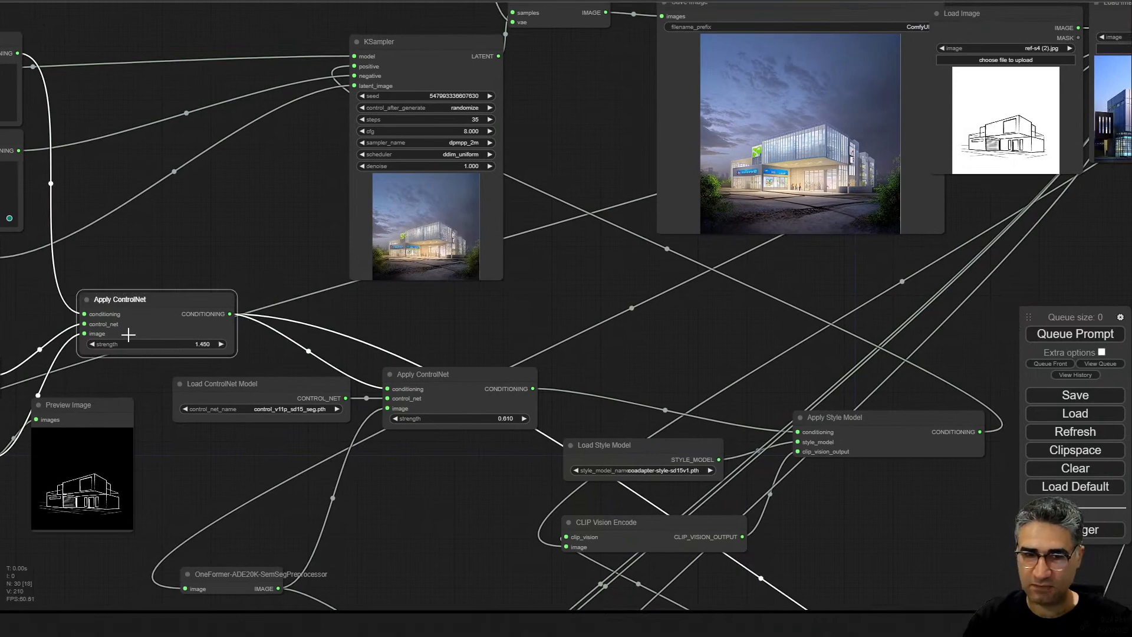
{"action": "left_click", "coordinate": [1082, 335]}
- Follow the KSampler preview during generation and examine the new saved render's facade and entrance
{"action": "left_click_drag", "start_coordinate": [868, 295], "coordinate": [730, 366]}
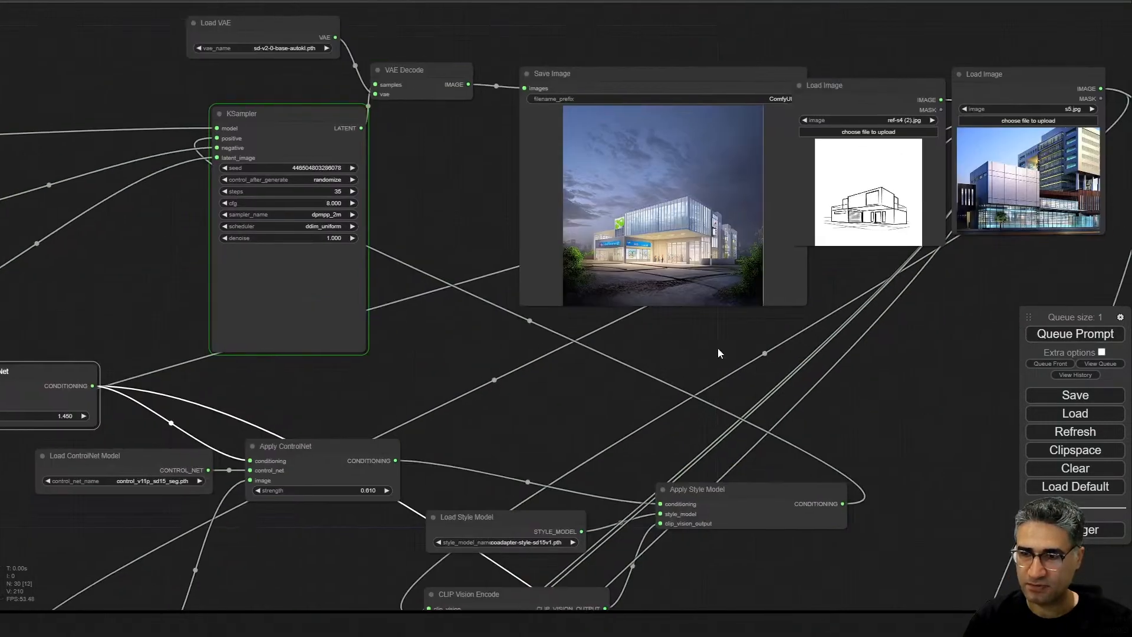
{"action": "scroll", "coordinate": [288, 294], "scroll_direction": "up", "scroll_amount": 14}
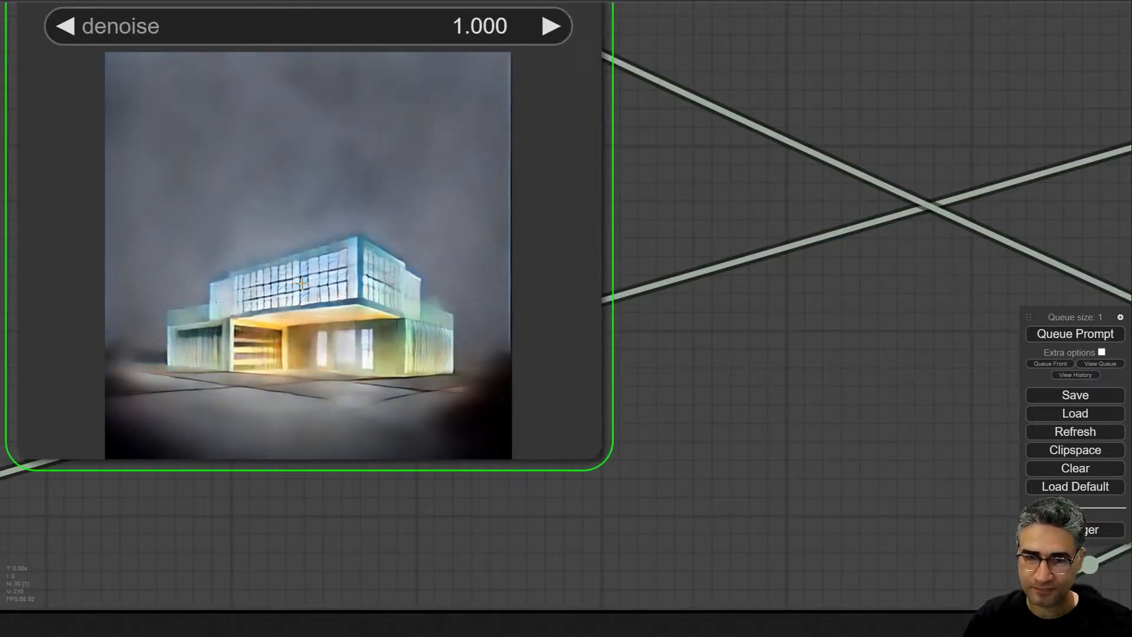
{"action": "scroll", "coordinate": [426, 306], "scroll_direction": "down", "scroll_amount": 8}
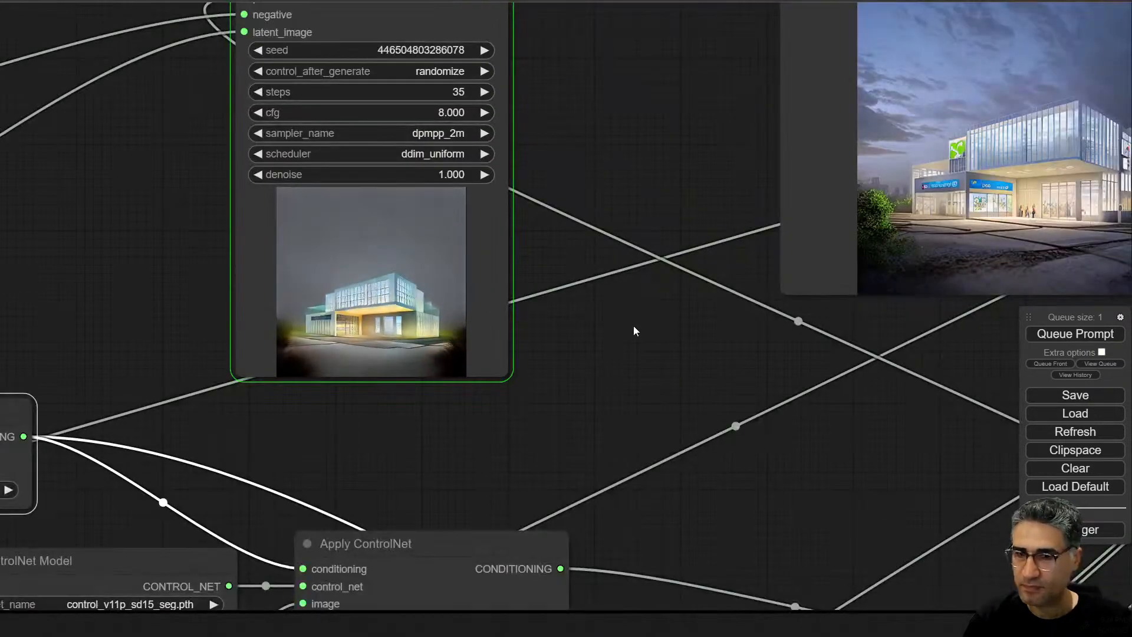
{"action": "scroll", "coordinate": [347, 321], "scroll_direction": "up", "scroll_amount": 10}
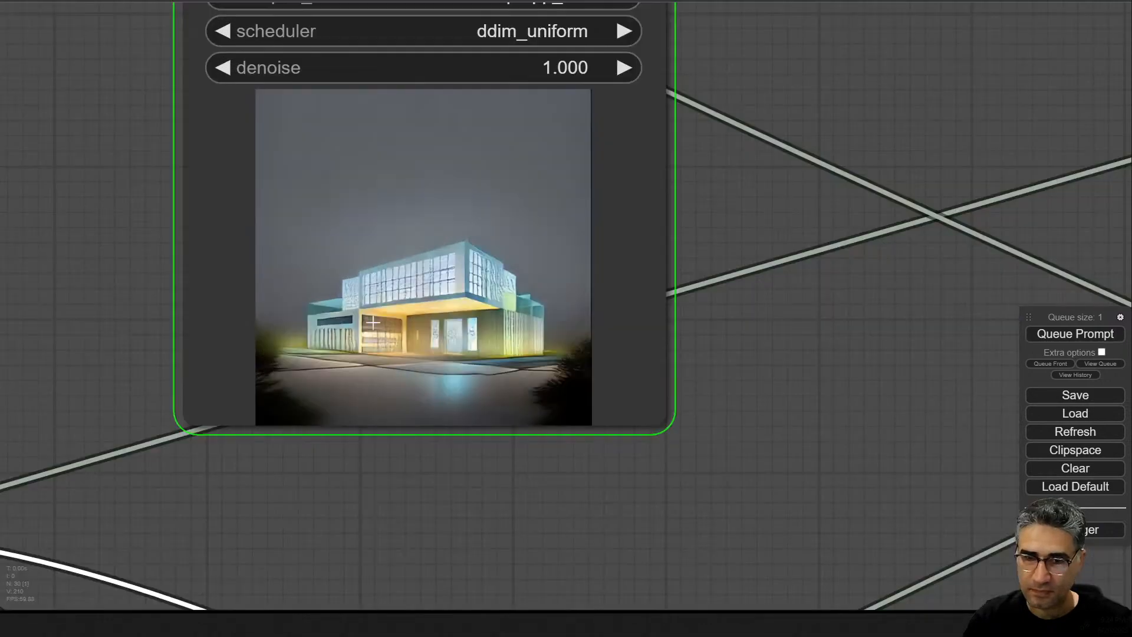
{"action": "scroll", "coordinate": [353, 321], "scroll_direction": "down", "scroll_amount": 4}
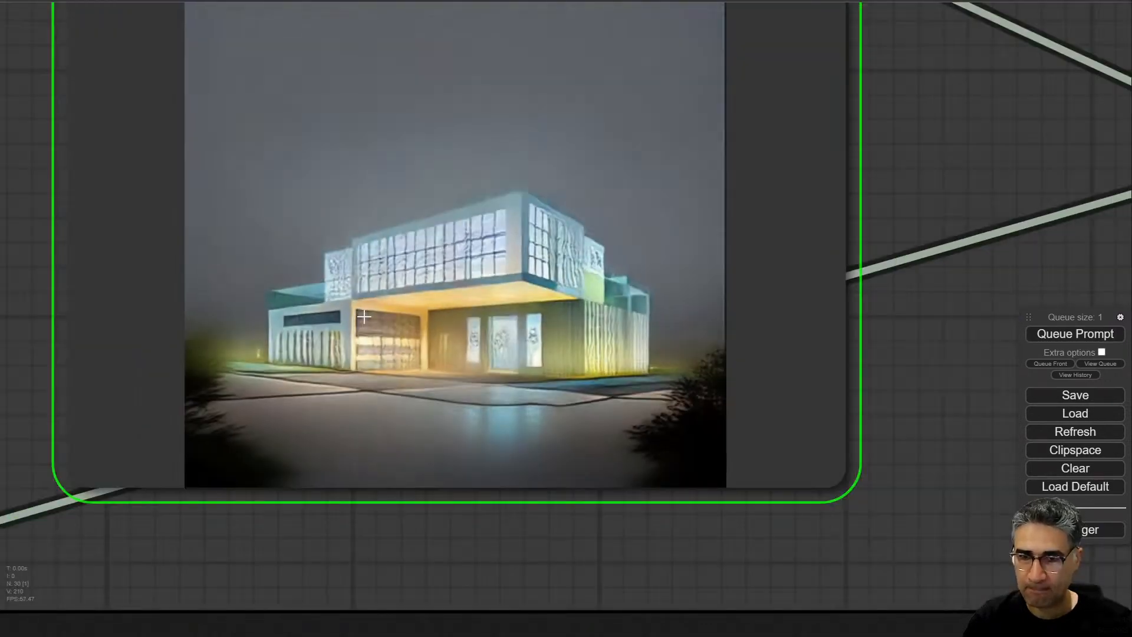
{"action": "scroll", "coordinate": [363, 316], "scroll_direction": "down", "scroll_amount": 4}
{"action": "left_click_drag", "start_coordinate": [770, 341], "coordinate": [920, 93]}
{"action": "scroll", "coordinate": [472, 341], "scroll_direction": "up", "scroll_amount": 6}
{"action": "scroll", "coordinate": [812, 275], "scroll_direction": "down", "scroll_amount": 9}
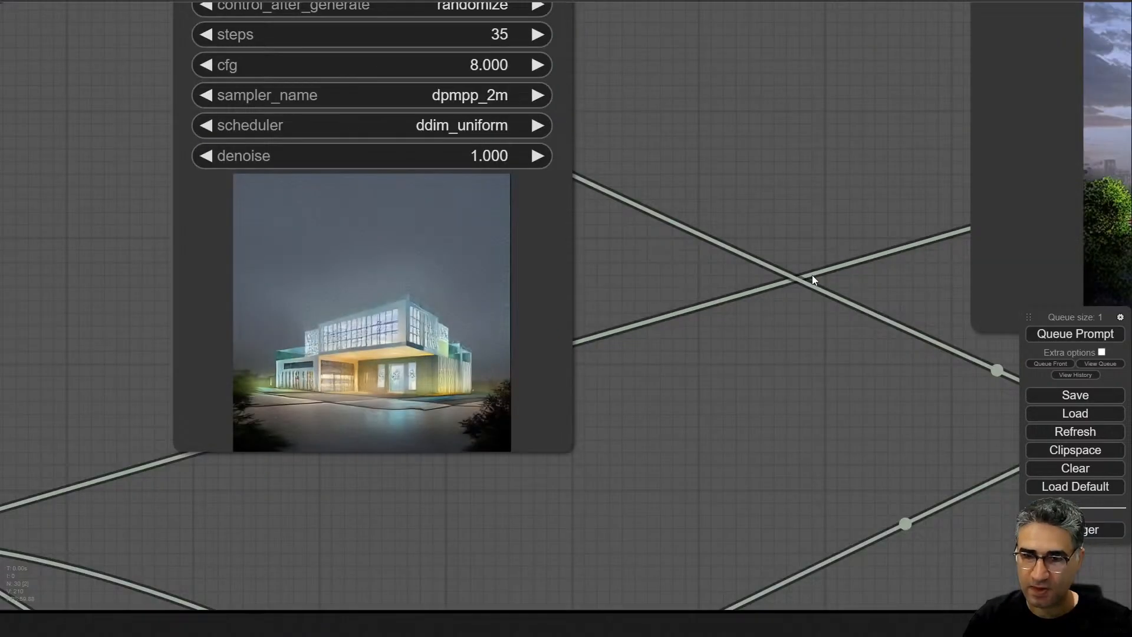
{"action": "scroll", "coordinate": [728, 313], "scroll_direction": "up", "scroll_amount": 5}
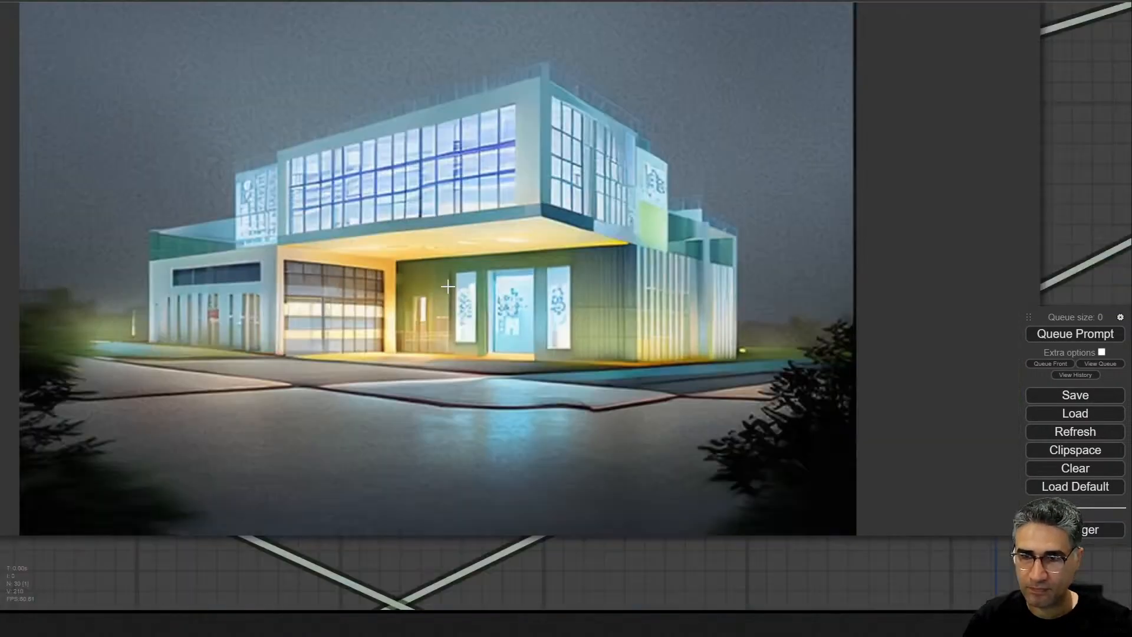
- Reposition the Save Image node so it sits next to the sketch's Load Image node without overlapping it
{"action": "scroll", "coordinate": [448, 287], "scroll_direction": "down", "scroll_amount": 3}
{"action": "left_click_drag", "start_coordinate": [730, 228], "coordinate": [526, 267]}
{"action": "scroll", "coordinate": [377, 276], "scroll_direction": "down", "scroll_amount": 1}
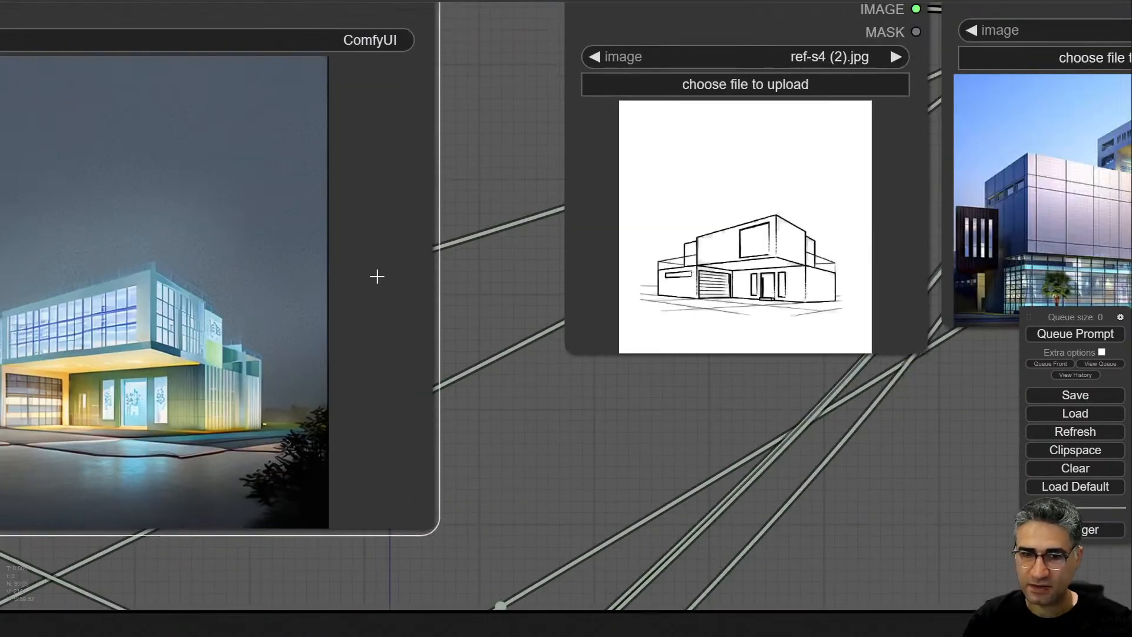
{"action": "scroll", "coordinate": [490, 195], "scroll_direction": "up", "scroll_amount": 2}
{"action": "left_click_drag", "start_coordinate": [386, 515], "coordinate": [678, 501]}
- Check how the new render follows the sketch's lines and the s5.jpg reference's style
{"action": "scroll", "coordinate": [696, 548], "scroll_direction": "up", "scroll_amount": 3}
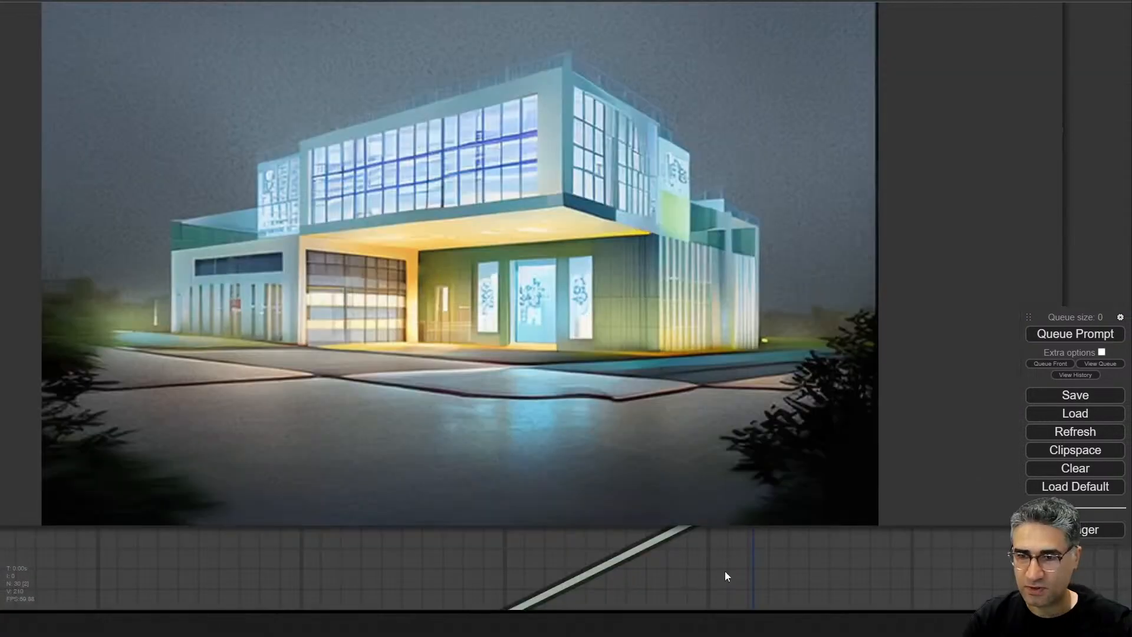
{"action": "left_click_drag", "start_coordinate": [725, 576], "coordinate": [542, 566]}
{"action": "scroll", "coordinate": [542, 567], "scroll_direction": "down", "scroll_amount": 2}
{"action": "scroll", "coordinate": [541, 567], "scroll_direction": "down", "scroll_amount": 2}
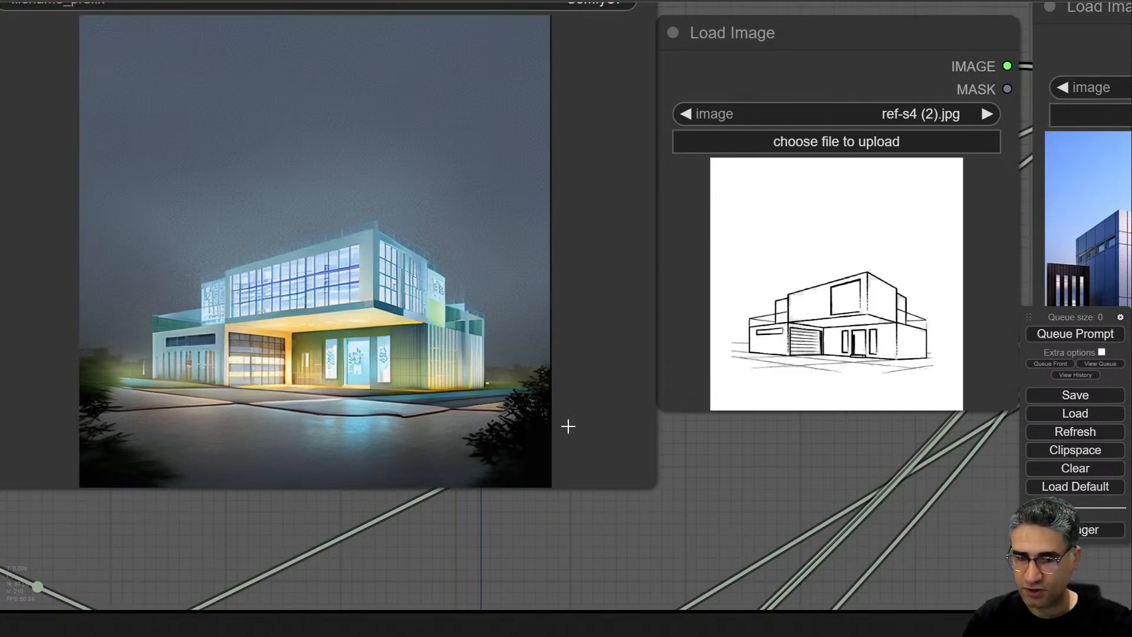
{"action": "scroll", "coordinate": [852, 344], "scroll_direction": "up", "scroll_amount": 4}
{"action": "scroll", "coordinate": [801, 468], "scroll_direction": "down", "scroll_amount": 2}
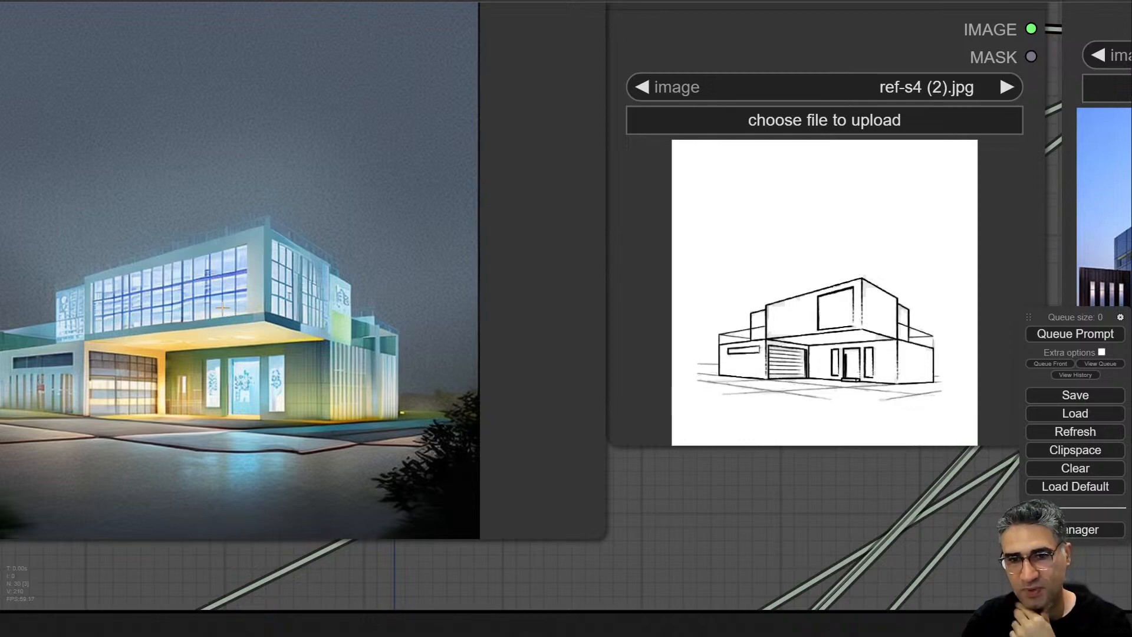
{"action": "scroll", "coordinate": [222, 307], "scroll_direction": "down", "scroll_amount": 5}
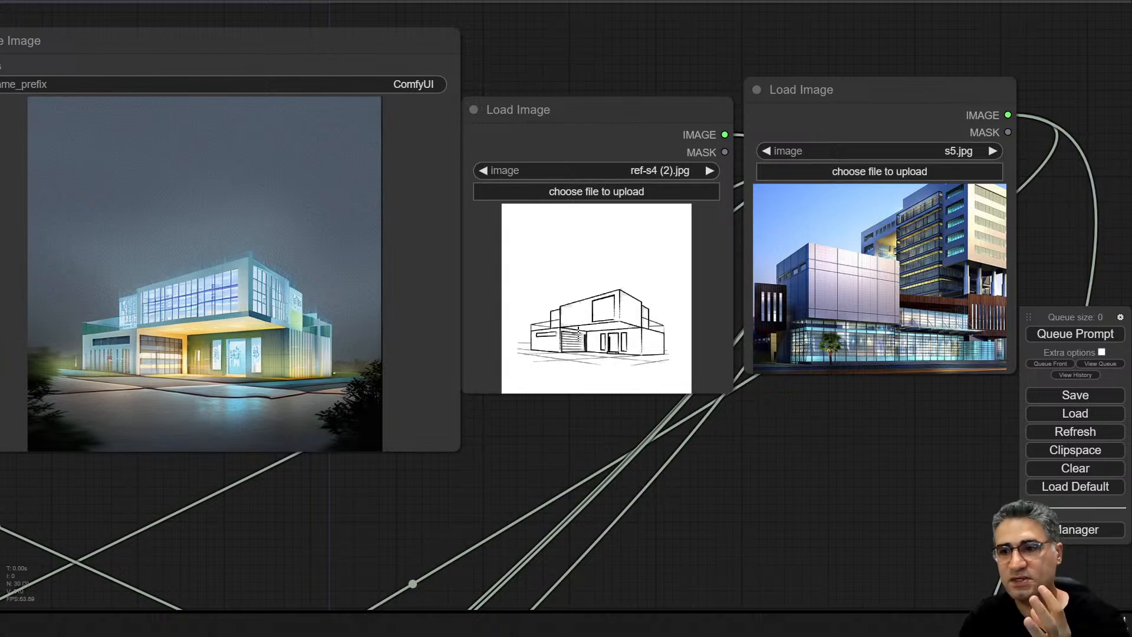
{"action": "left_click", "coordinate": [561, 312]}
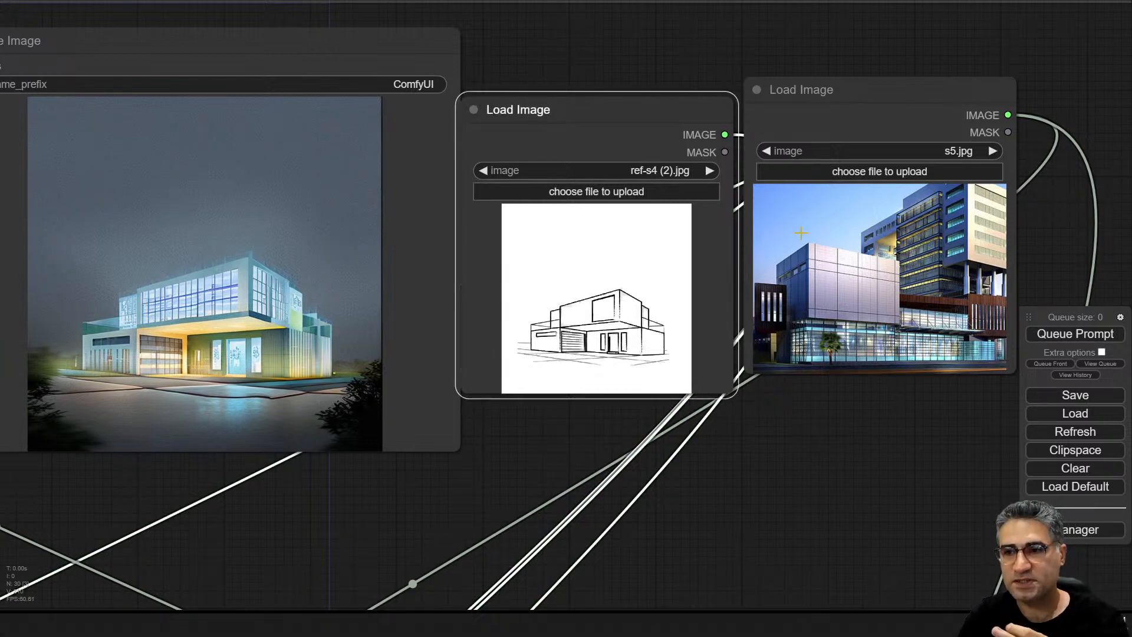
{"action": "left_click", "coordinate": [882, 260]}
- Check the empty prompt fields of the two CLIP Text Encode nodes fed by the realisticVisionV20 checkpoint
{"action": "scroll", "coordinate": [395, 520], "scroll_direction": "down", "scroll_amount": 5}
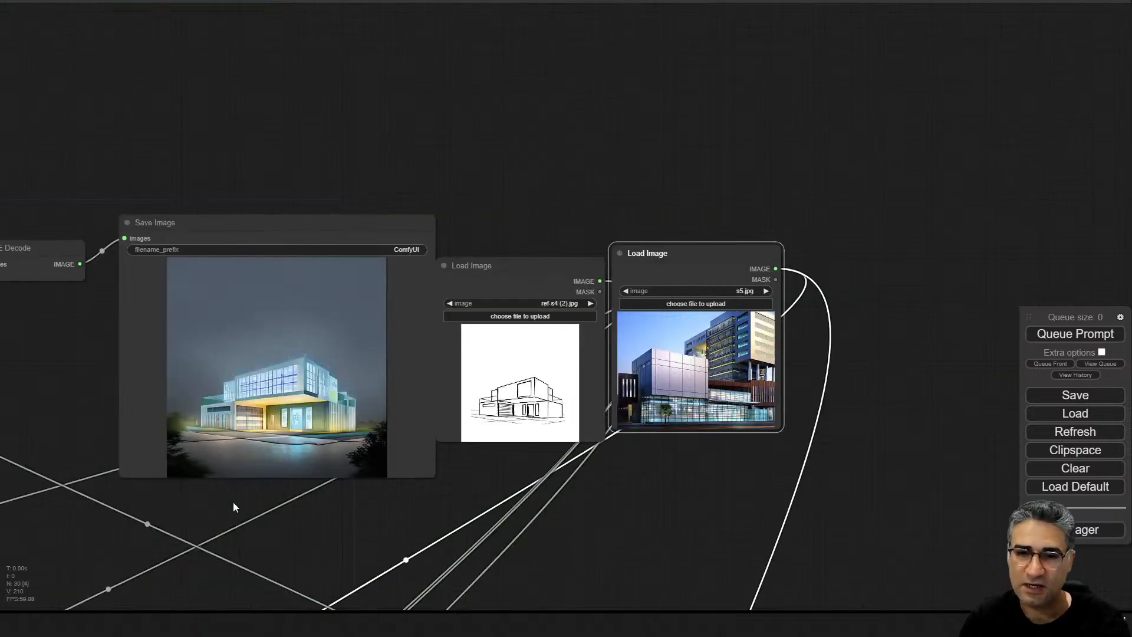
{"action": "left_click_drag", "start_coordinate": [192, 508], "coordinate": [831, 510]}
{"action": "left_click_drag", "start_coordinate": [219, 402], "coordinate": [528, 353]}
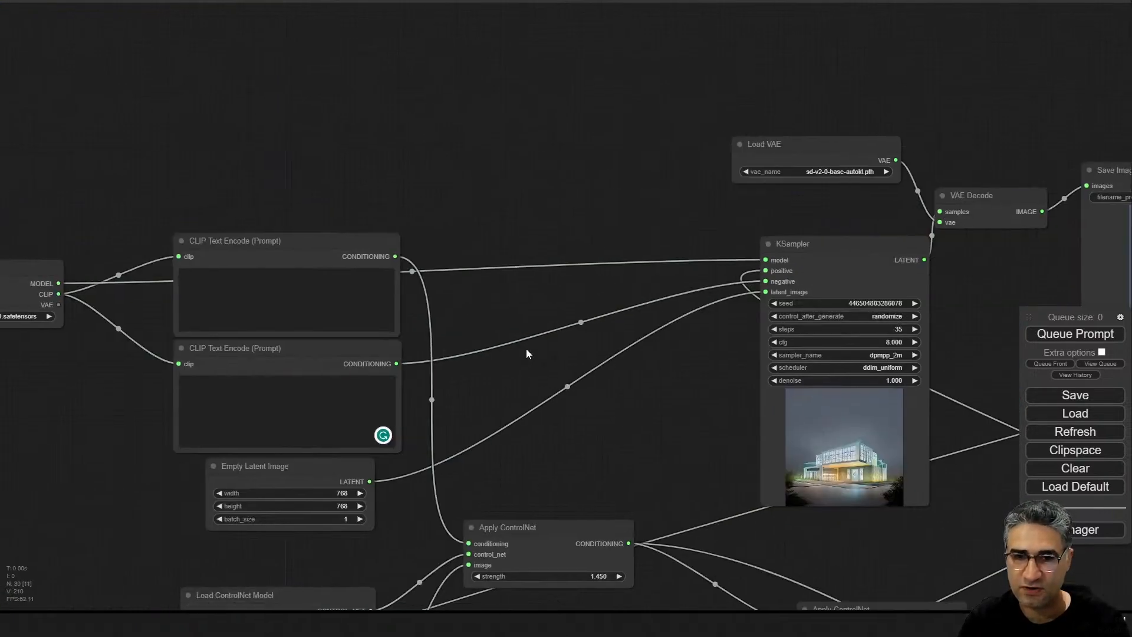
{"action": "left_click_drag", "start_coordinate": [325, 199], "coordinate": [506, 161]}
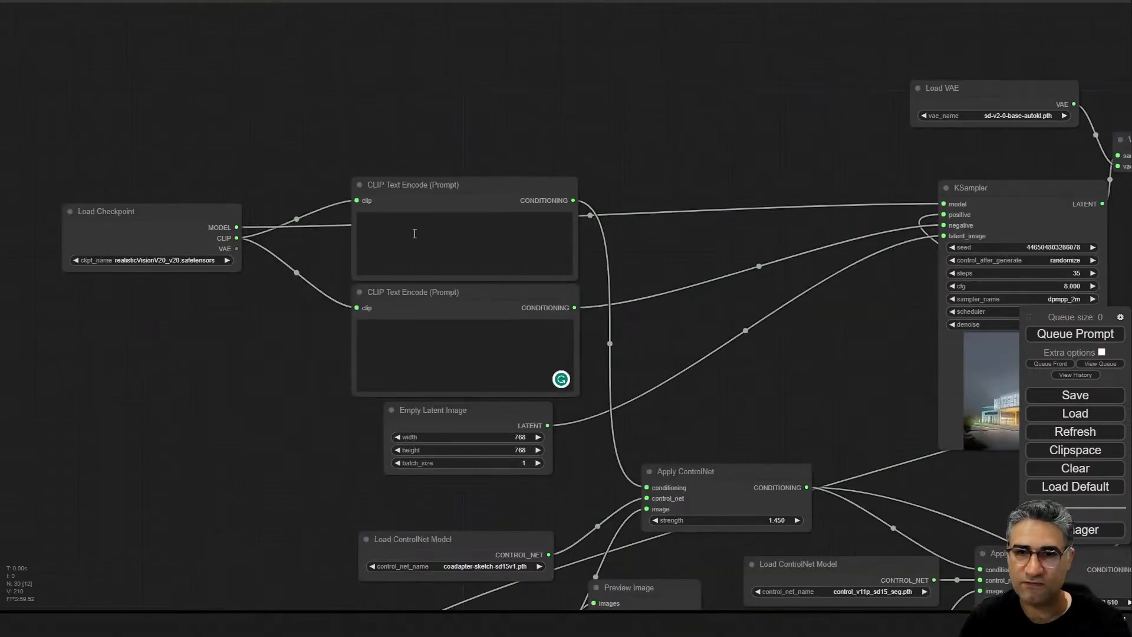
{"action": "left_click", "coordinate": [475, 264]}
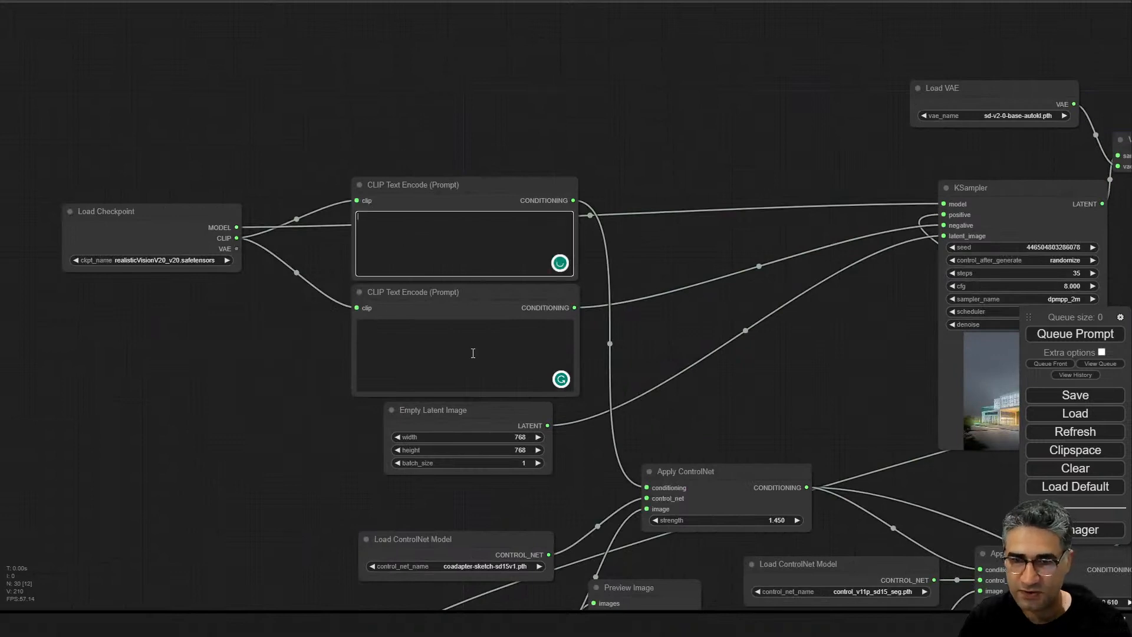
{"action": "left_click", "coordinate": [473, 353]}
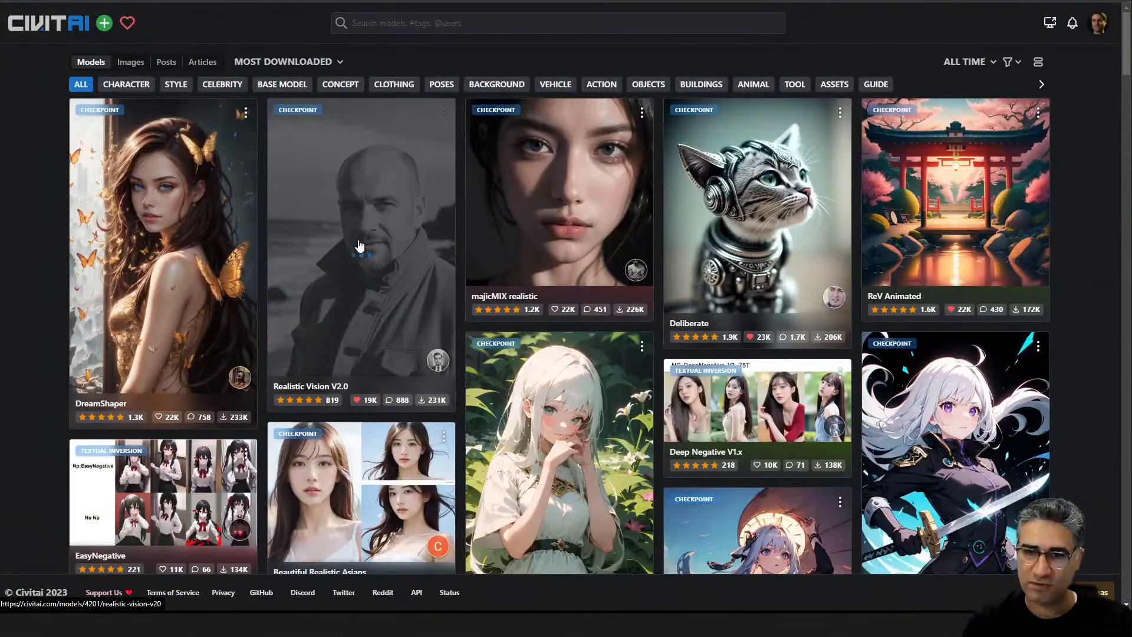
- Copy the recommended prompt template from Civitai's Realistic Vision V2.0 page into the upper CLIP Text Encode node in ComfyUI
{"action": "left_click", "coordinate": [359, 245]}
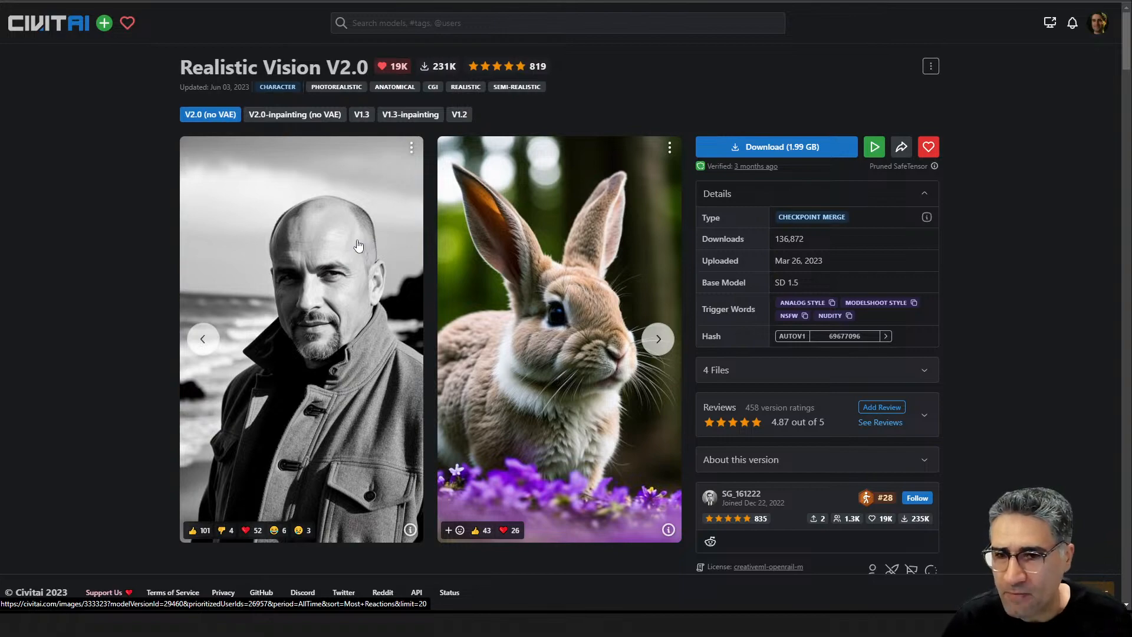
{"action": "scroll", "coordinate": [358, 246], "scroll_direction": "down", "scroll_amount": 7}
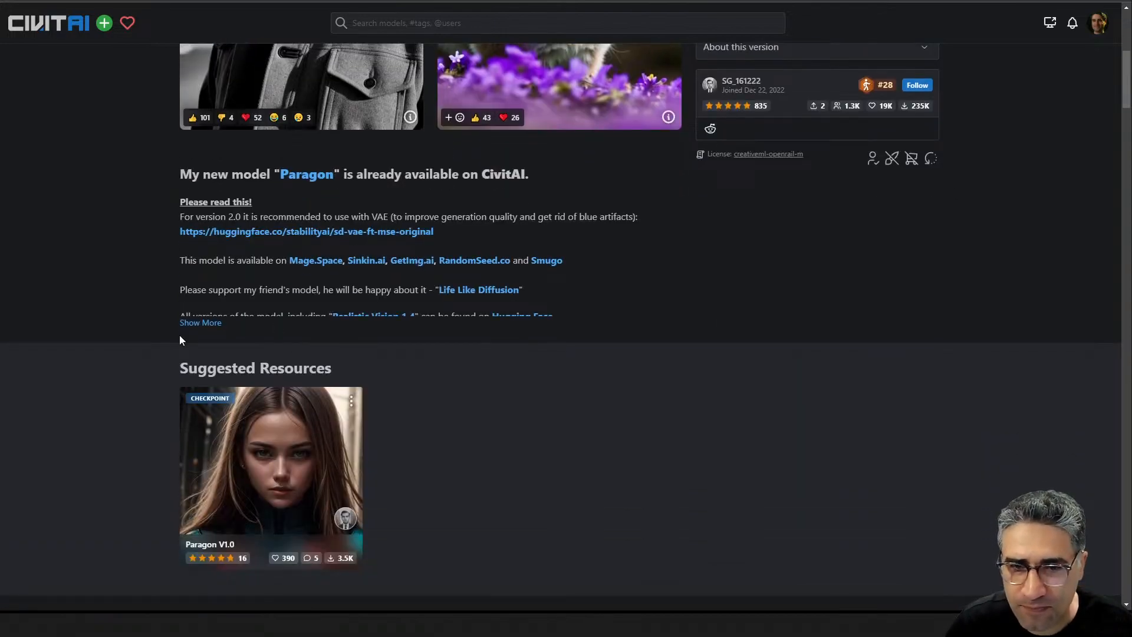
{"action": "scroll", "coordinate": [242, 283], "scroll_direction": "down", "scroll_amount": 3}
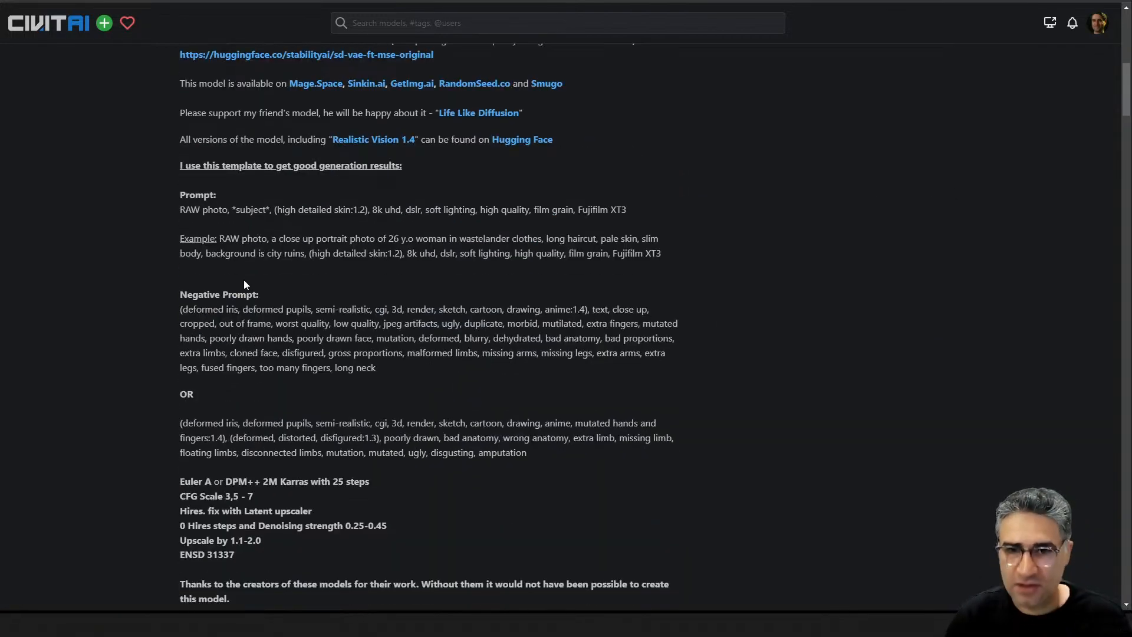
{"action": "triple_click", "coordinate": [210, 211]}
{"action": "right_click", "coordinate": [211, 215]}
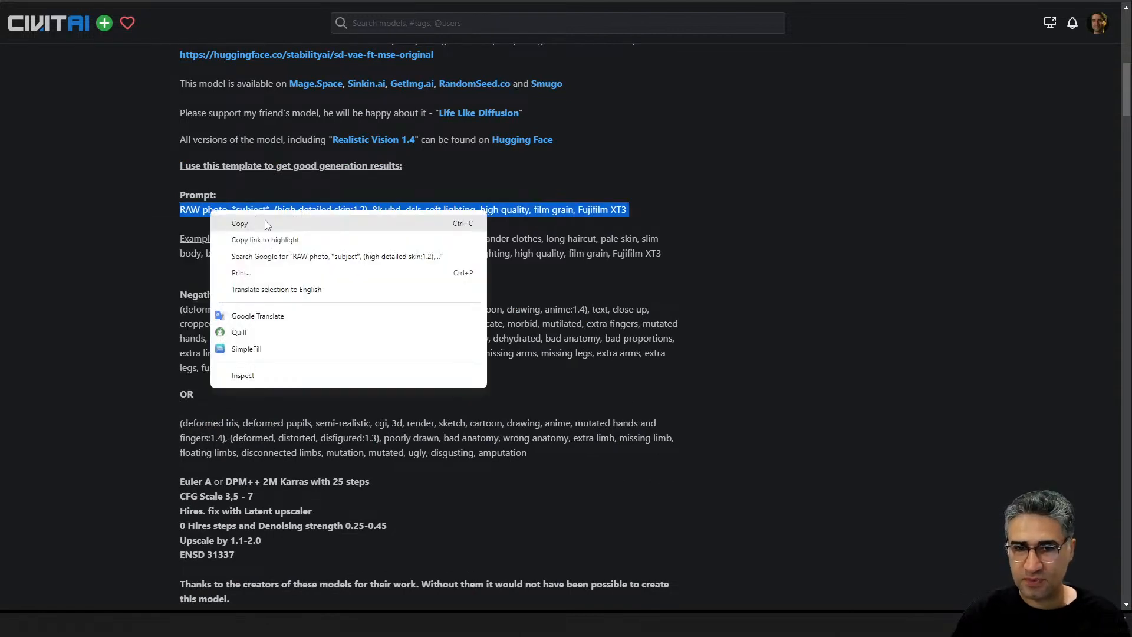
{"action": "left_click", "coordinate": [264, 223]}
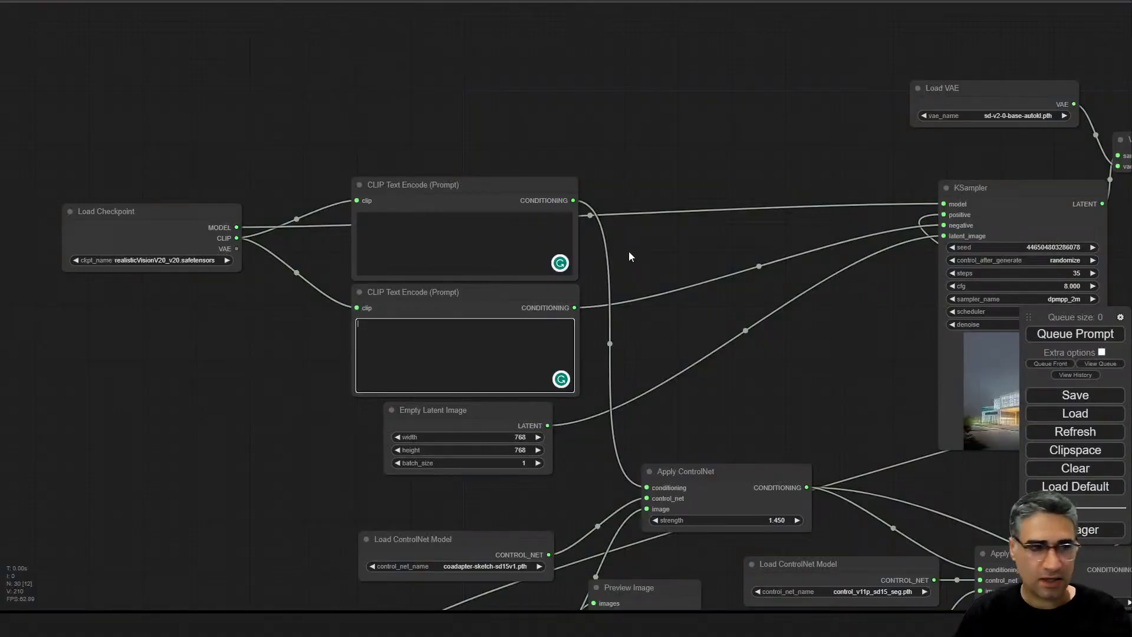
{"action": "left_click", "coordinate": [449, 244]}
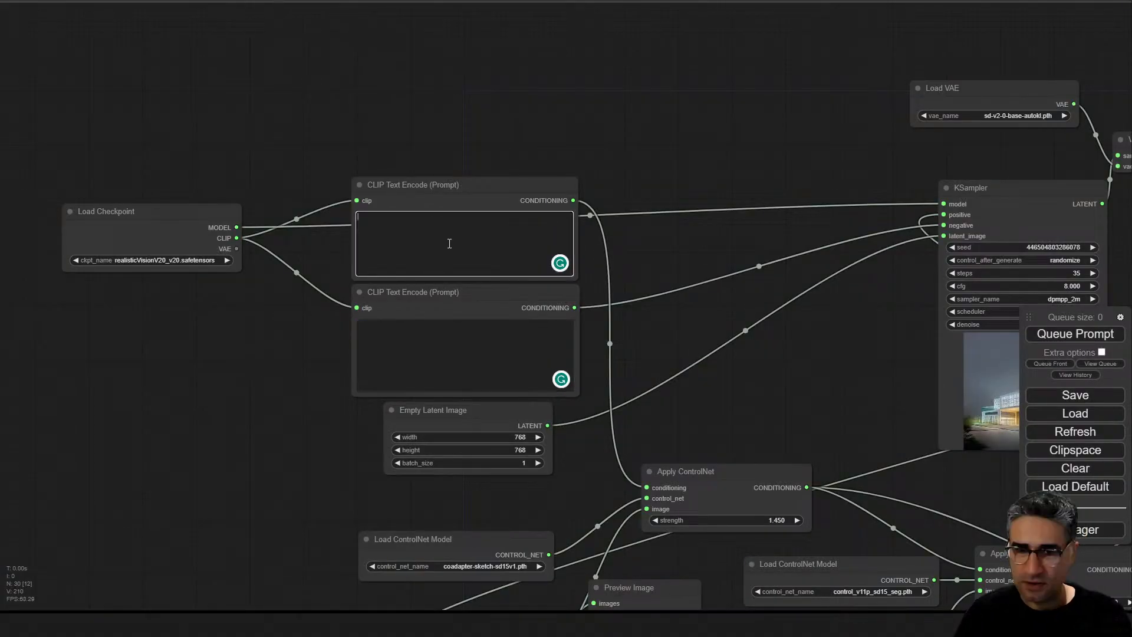
{"action": "key", "text": "ctrl+v"}
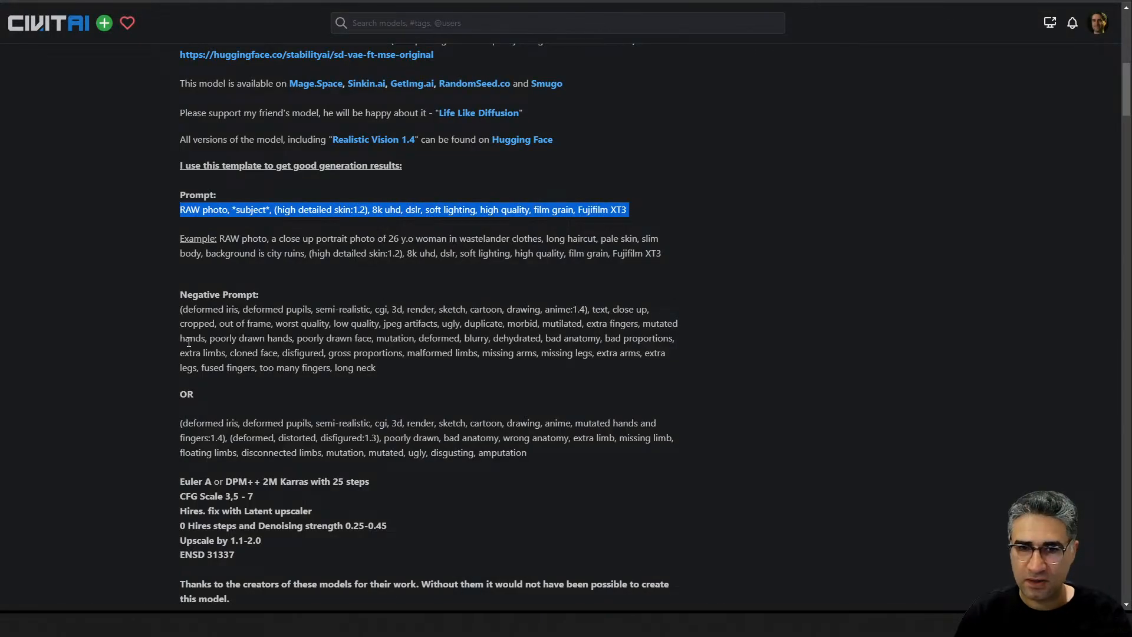
- Copy the first Negative Prompt template from the Civitai page into the lower CLIP Text Encode node in ComfyUI
{"action": "left_click_drag", "start_coordinate": [179, 307], "coordinate": [388, 372]}
{"action": "right_click", "coordinate": [343, 353]}
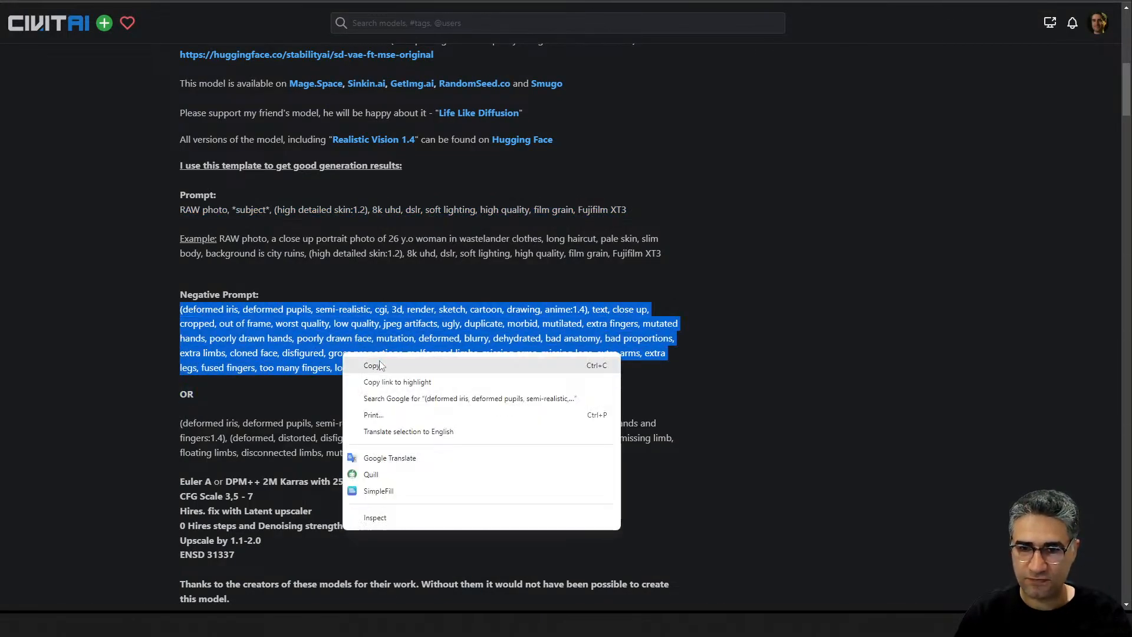
{"action": "left_click", "coordinate": [357, 362]}
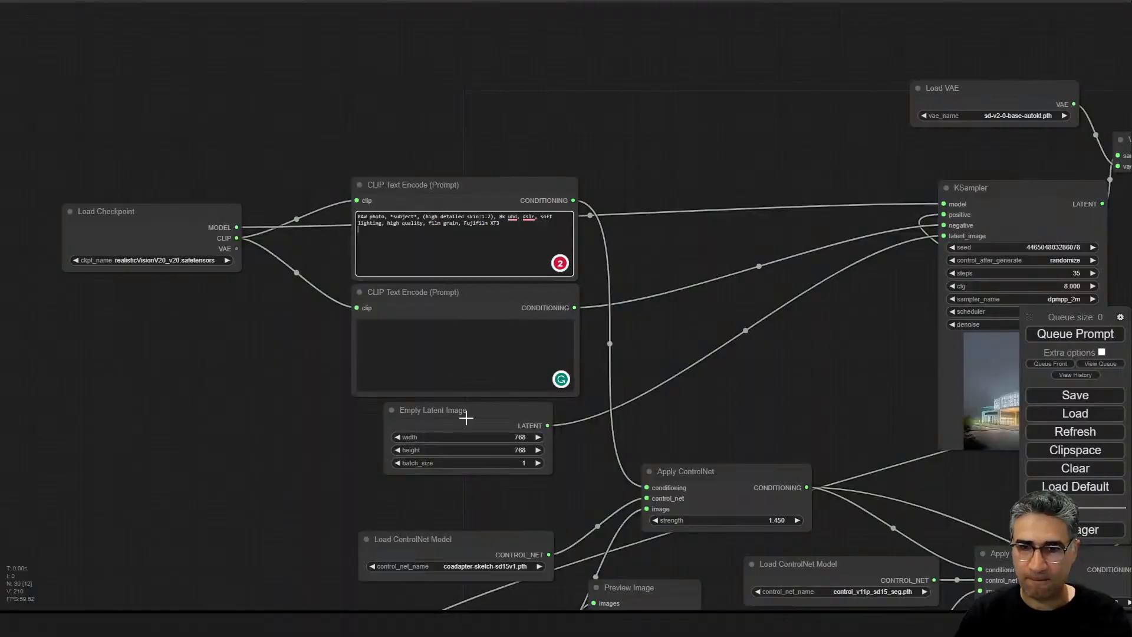
{"action": "left_click", "coordinate": [440, 365]}
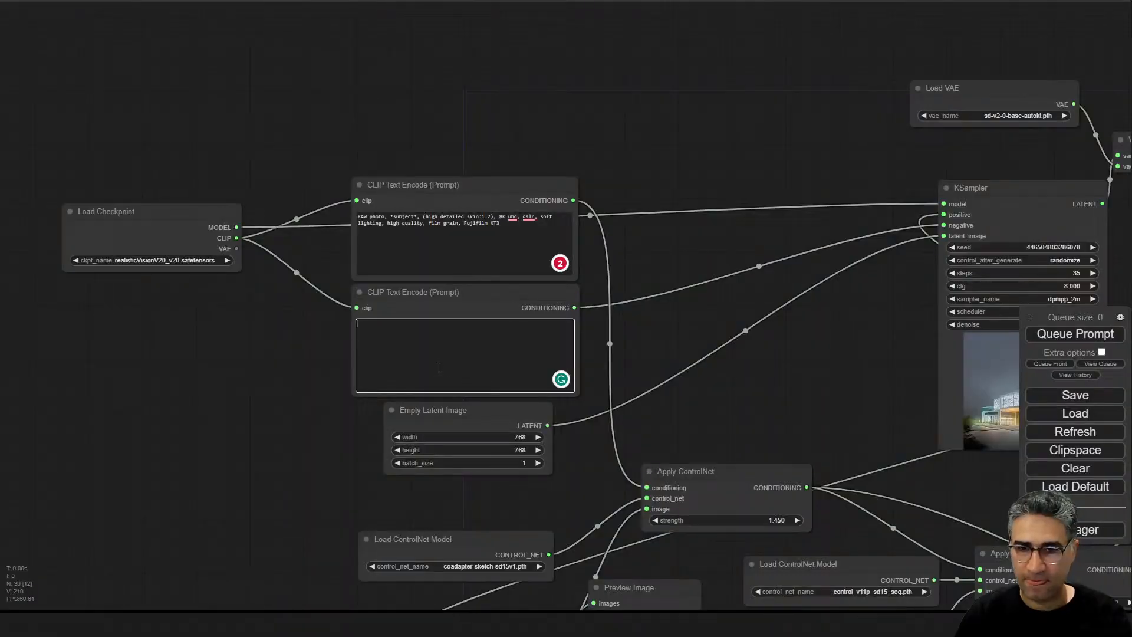
{"action": "key", "text": "ctrl+v"}
- In the positive prompt, replace "*subject*" with "house" and the word "skin" with "secen"
{"action": "scroll", "coordinate": [407, 144], "scroll_direction": "up", "scroll_amount": 15}
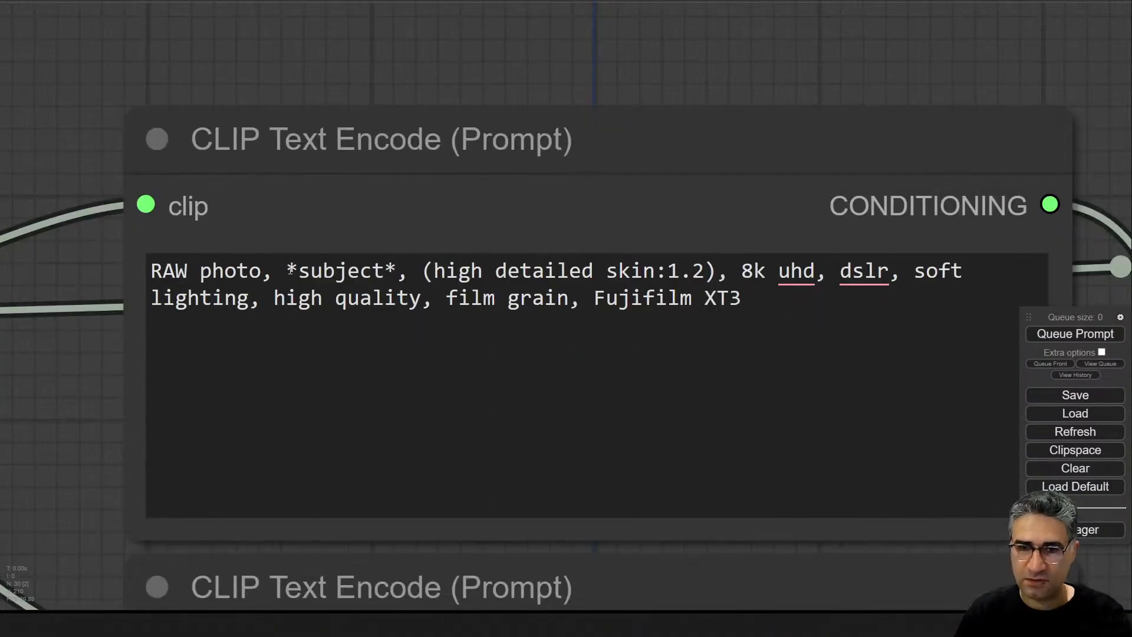
{"action": "left_click_drag", "start_coordinate": [288, 270], "coordinate": [397, 273]}
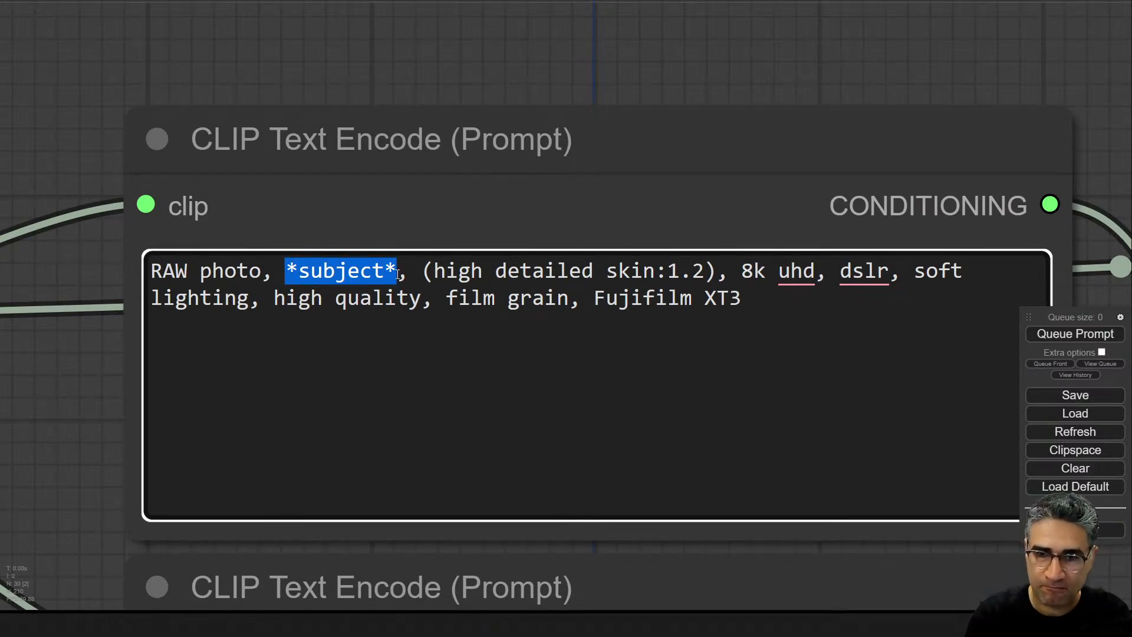
{"action": "type", "text": "house"}
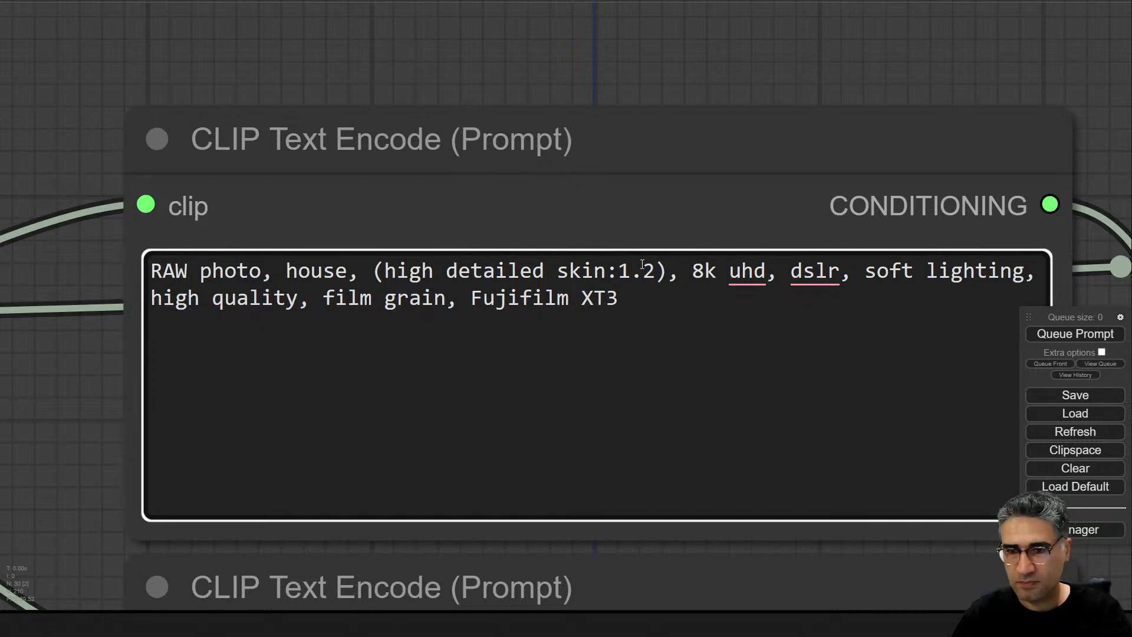
{"action": "left_click_drag", "start_coordinate": [605, 271], "coordinate": [557, 270]}
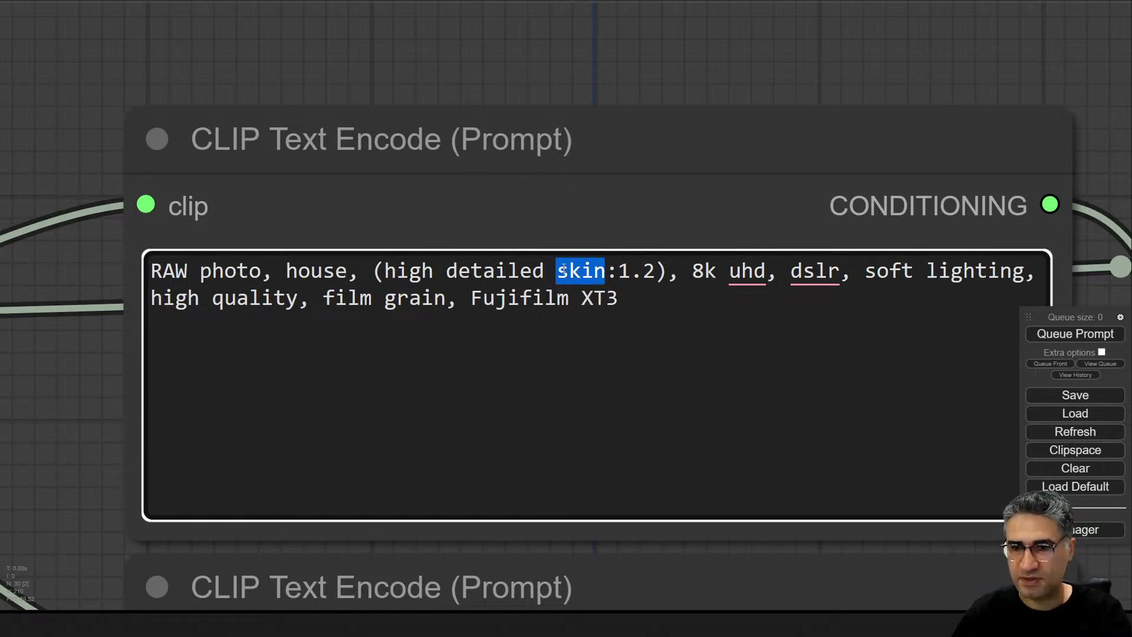
{"action": "type", "text": "se"}
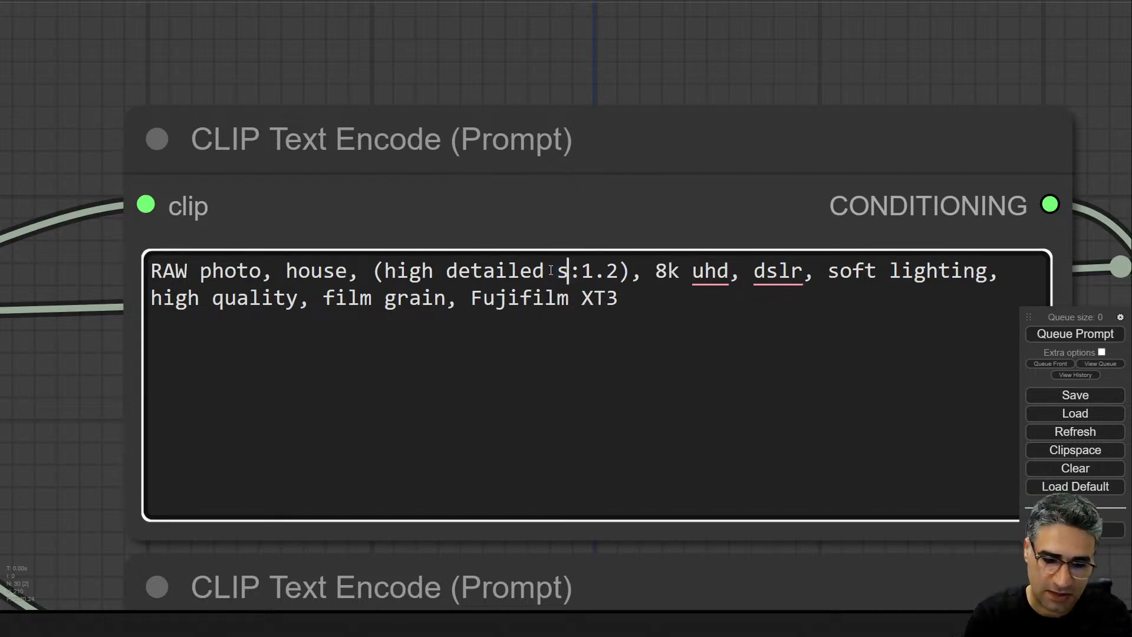
{"action": "type", "text": "d"}
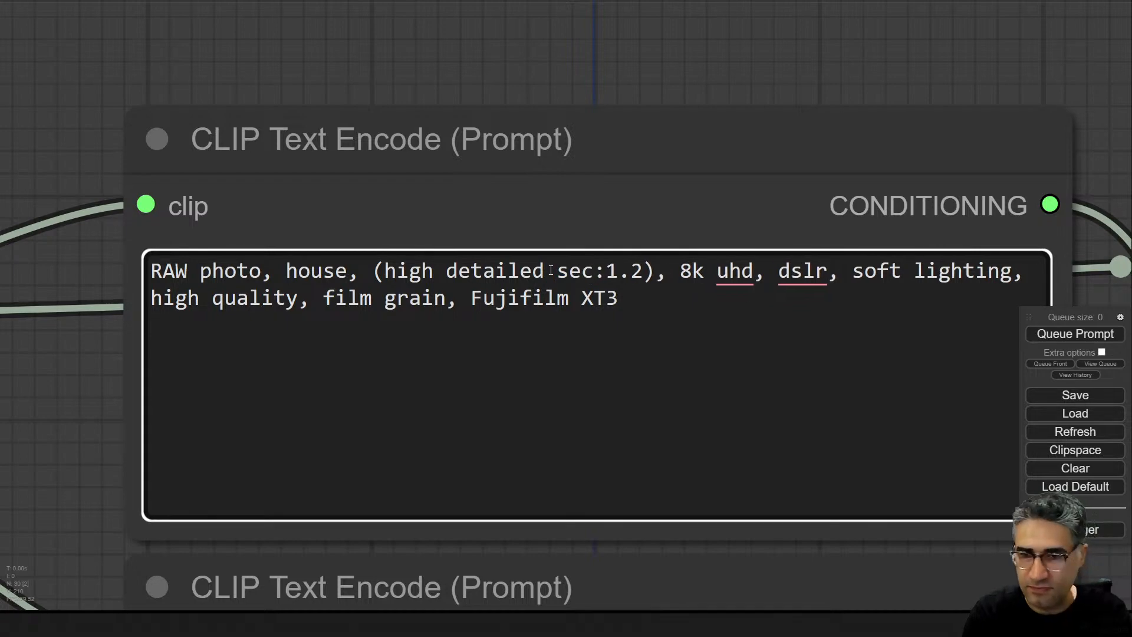
{"action": "key", "text": "BackSpace"}
{"action": "type", "text": "cen"}
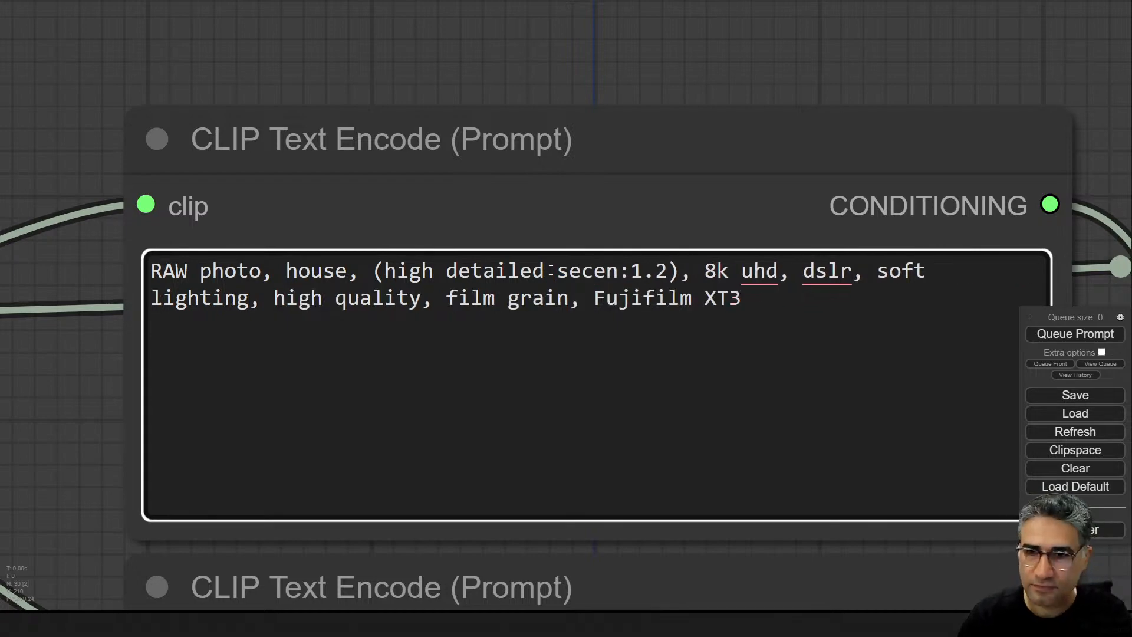
{"action": "left_click", "coordinate": [587, 300]}
{"action": "left_click", "coordinate": [802, 270]}
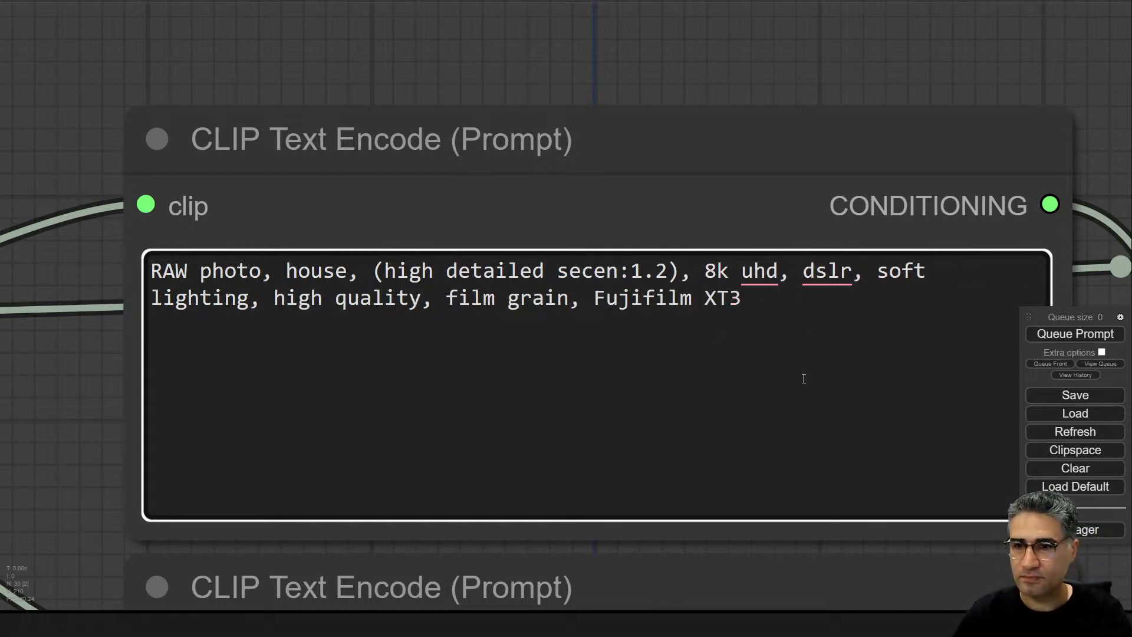
- Review the pasted positive and negative prompts and queue a new generation with them
{"action": "scroll", "coordinate": [760, 68], "scroll_direction": "down", "scroll_amount": 3}
{"action": "scroll", "coordinate": [759, 71], "scroll_direction": "down", "scroll_amount": 6}
{"action": "left_click_drag", "start_coordinate": [922, 151], "coordinate": [398, 142]}
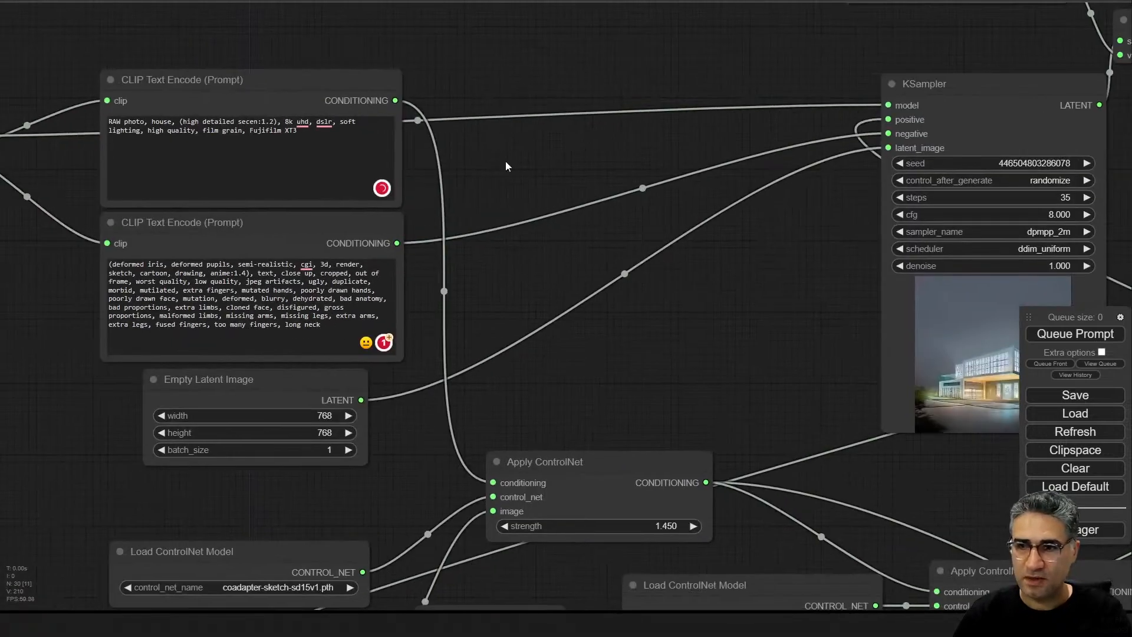
{"action": "scroll", "coordinate": [527, 259], "scroll_direction": "down", "scroll_amount": 2}
{"action": "left_click_drag", "start_coordinate": [527, 264], "coordinate": [594, 269]}
{"action": "scroll", "coordinate": [593, 269], "scroll_direction": "up", "scroll_amount": 3}
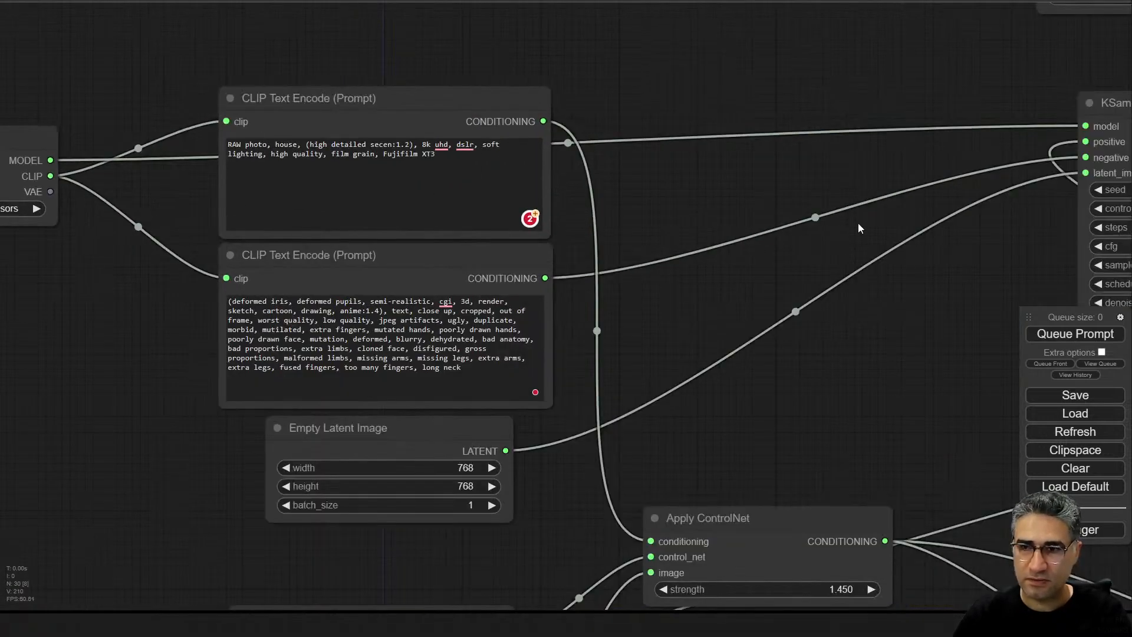
{"action": "left_click_drag", "start_coordinate": [859, 228], "coordinate": [321, 211]}
{"action": "left_click_drag", "start_coordinate": [1028, 293], "coordinate": [918, 276]}
{"action": "left_click_drag", "start_coordinate": [1069, 313], "coordinate": [784, 283]}
{"action": "left_click", "coordinate": [1097, 331]}
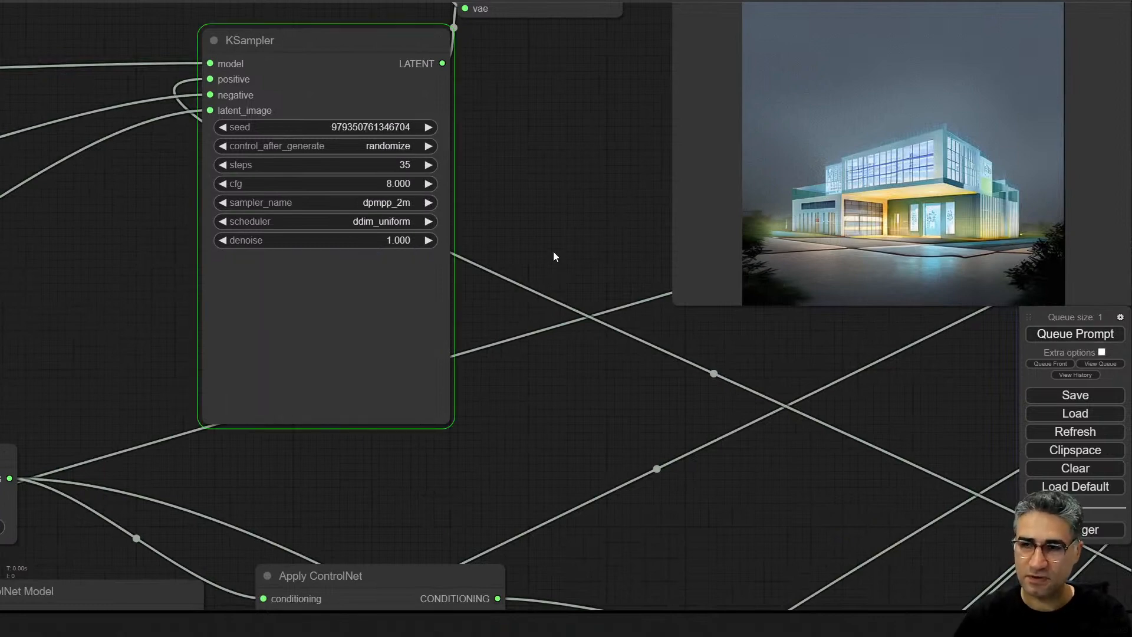
- Follow the KSampler preview and examine the saved house render's sky, balconies and lit interior up close
{"action": "scroll", "coordinate": [299, 385], "scroll_direction": "up", "scroll_amount": 6}
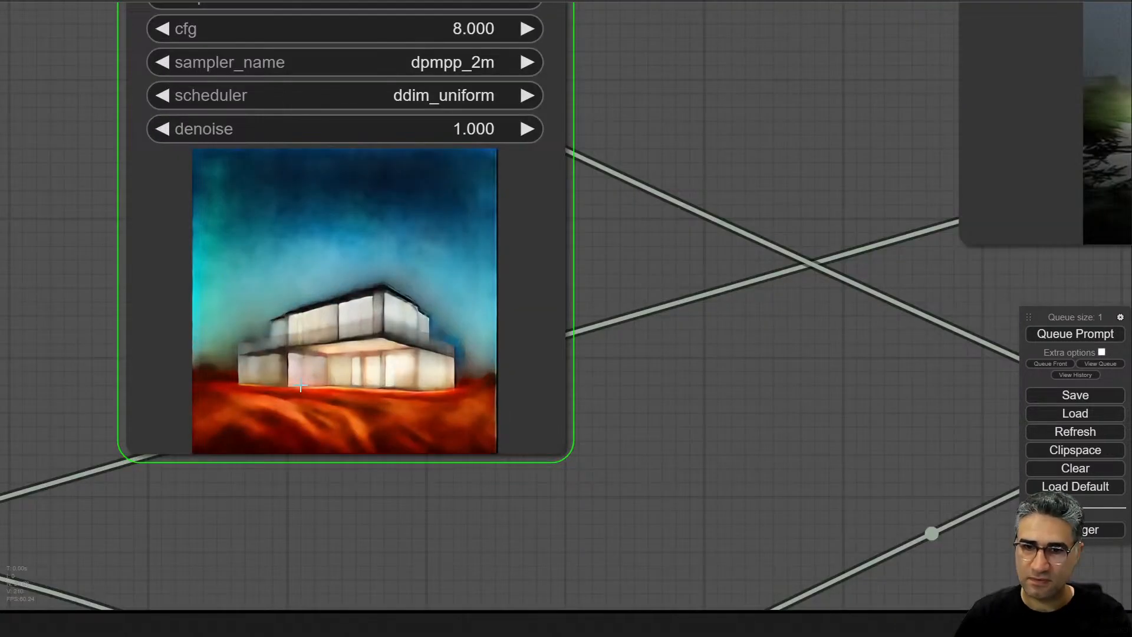
{"action": "scroll", "coordinate": [289, 378], "scroll_direction": "up", "scroll_amount": 5}
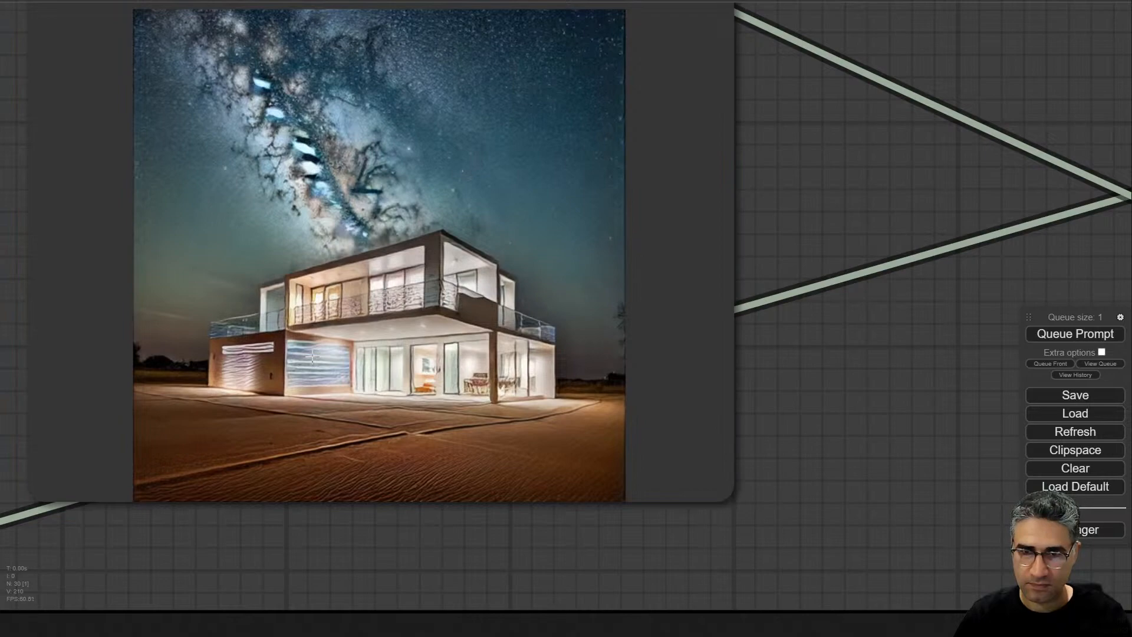
{"action": "scroll", "coordinate": [313, 358], "scroll_direction": "down", "scroll_amount": 9}
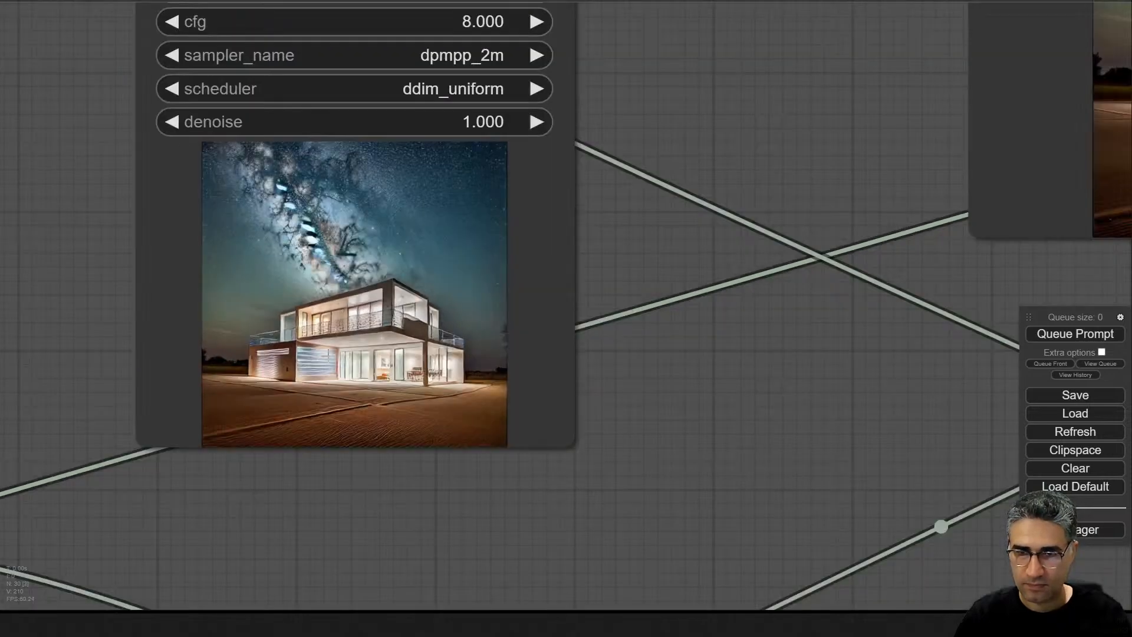
{"action": "left_click_drag", "start_coordinate": [665, 156], "coordinate": [122, 257]}
{"action": "scroll", "coordinate": [474, 209], "scroll_direction": "up", "scroll_amount": 6}
{"action": "scroll", "coordinate": [515, 227], "scroll_direction": "up", "scroll_amount": 5}
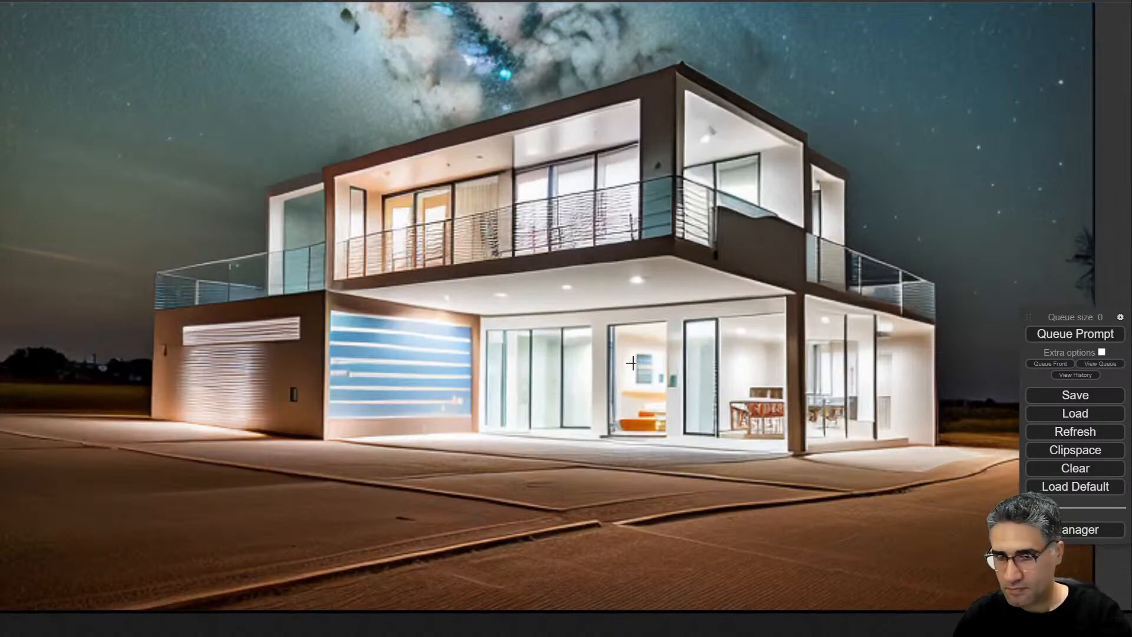
{"action": "scroll", "coordinate": [631, 363], "scroll_direction": "down", "scroll_amount": 10}
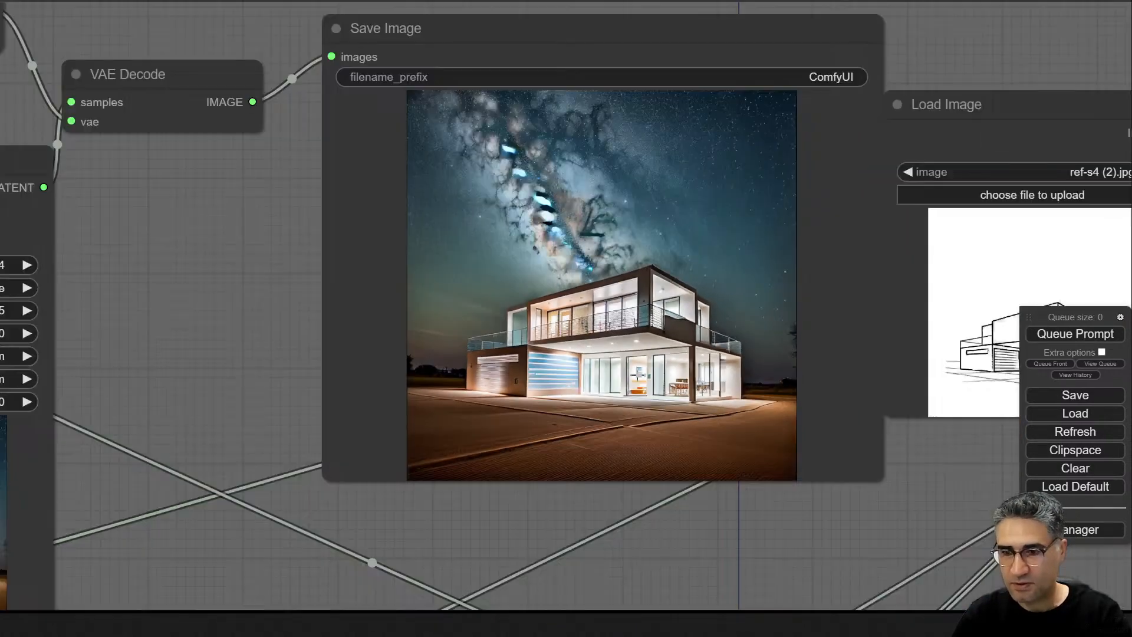
- Compare the saved house render with the ref-s4 (2).jpg sketch beside it
{"action": "left_click_drag", "start_coordinate": [749, 528], "coordinate": [440, 500]}
{"action": "scroll", "coordinate": [277, 334], "scroll_direction": "up", "scroll_amount": 5}
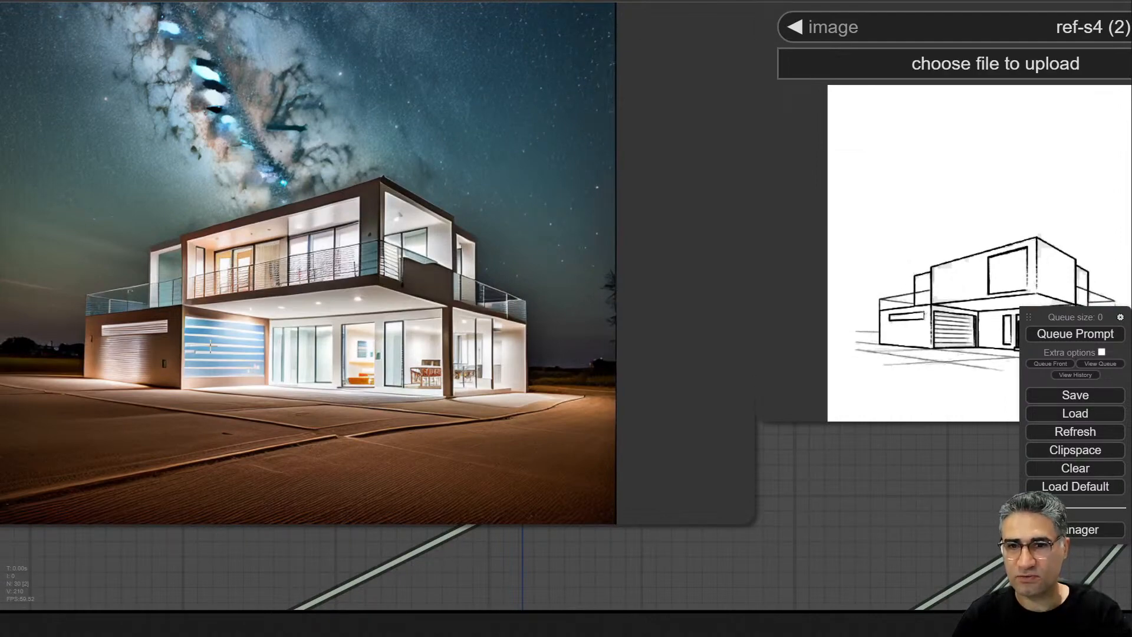
{"action": "left_click_drag", "start_coordinate": [895, 457], "coordinate": [846, 417]}
{"action": "scroll", "coordinate": [653, 451], "scroll_direction": "down", "scroll_amount": 5}
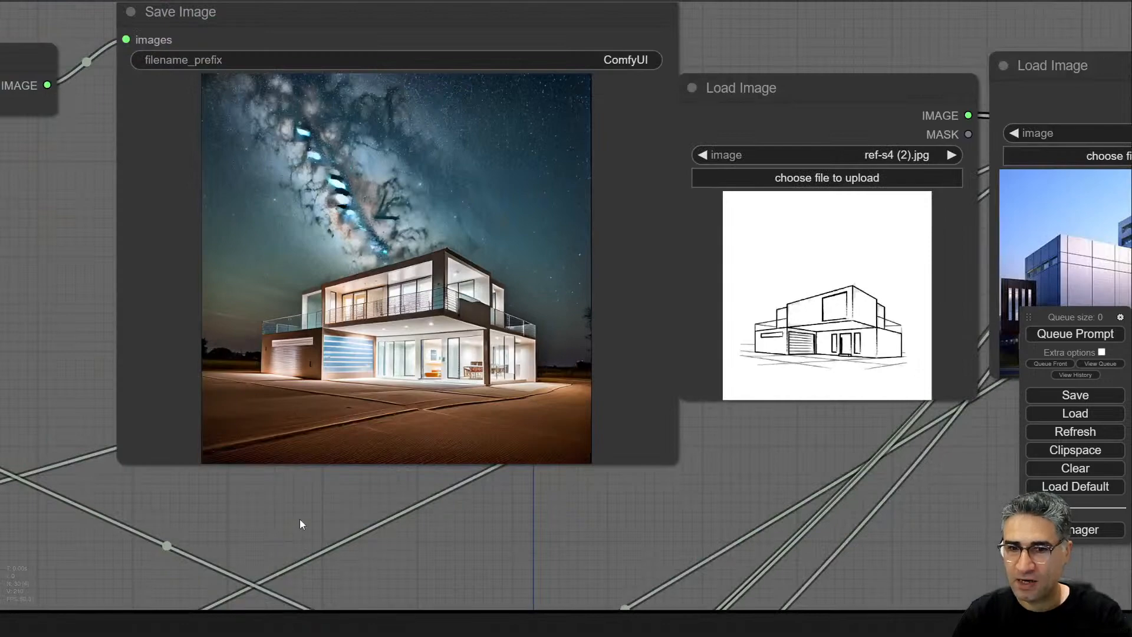
- Set the KSampler's steps to 20 and queue a new generation
{"action": "scroll", "coordinate": [299, 519], "scroll_direction": "down", "scroll_amount": 4}
{"action": "left_click_drag", "start_coordinate": [299, 519], "coordinate": [573, 479]}
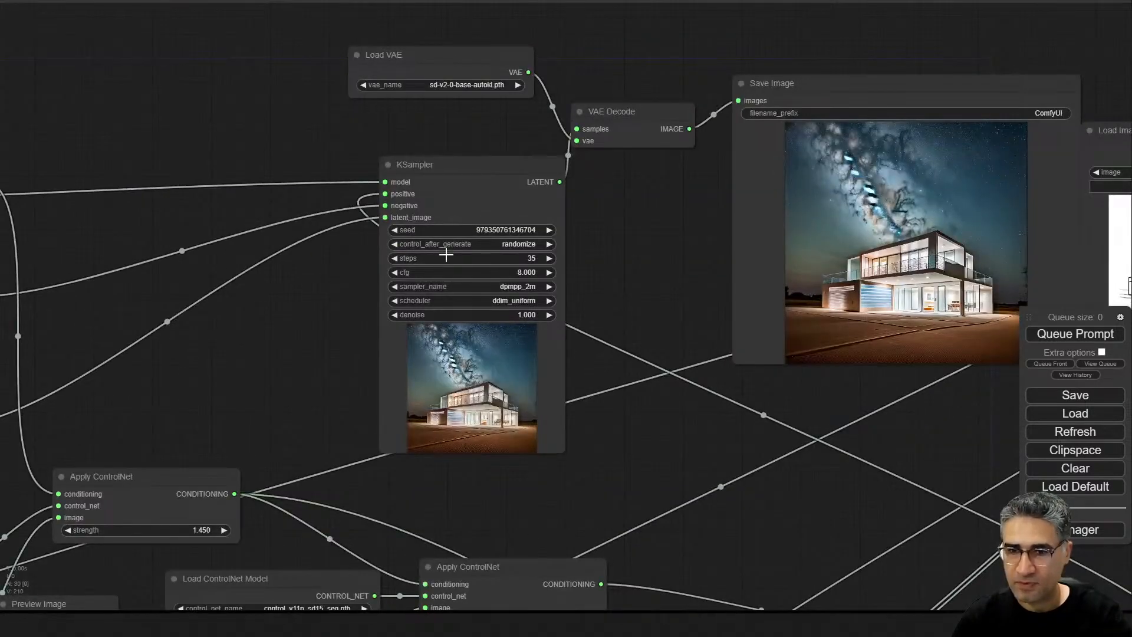
{"action": "left_click", "coordinate": [500, 258]}
{"action": "type", "text": "20"}
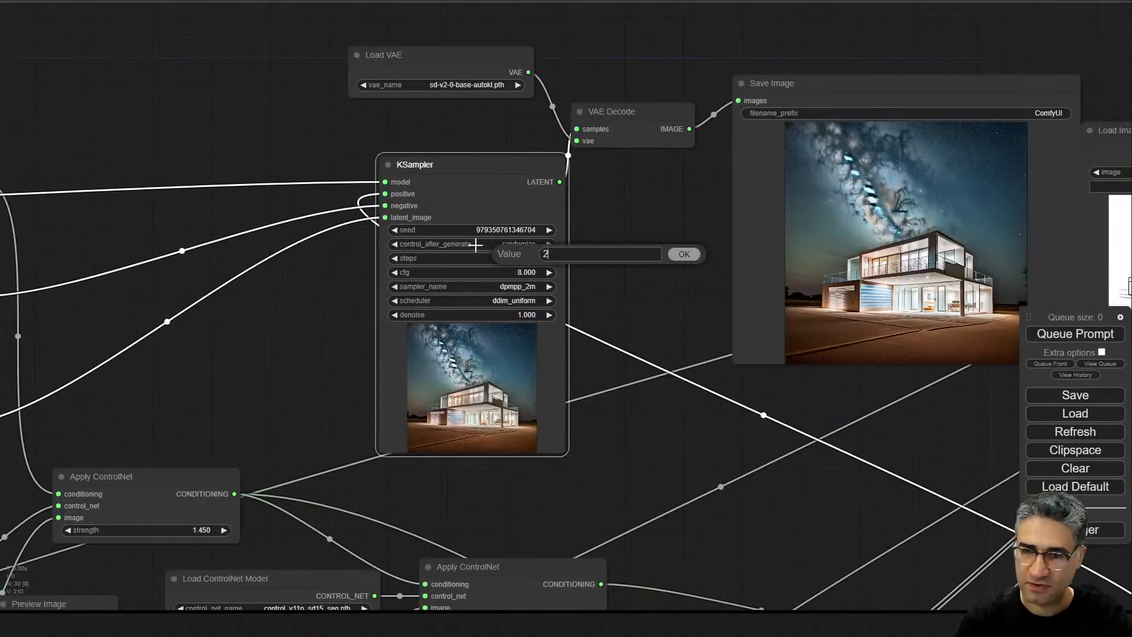
{"action": "key", "text": "Return"}
{"action": "left_click_drag", "start_coordinate": [412, 339], "coordinate": [389, 343]}
{"action": "scroll", "coordinate": [405, 364], "scroll_direction": "up", "scroll_amount": 6}
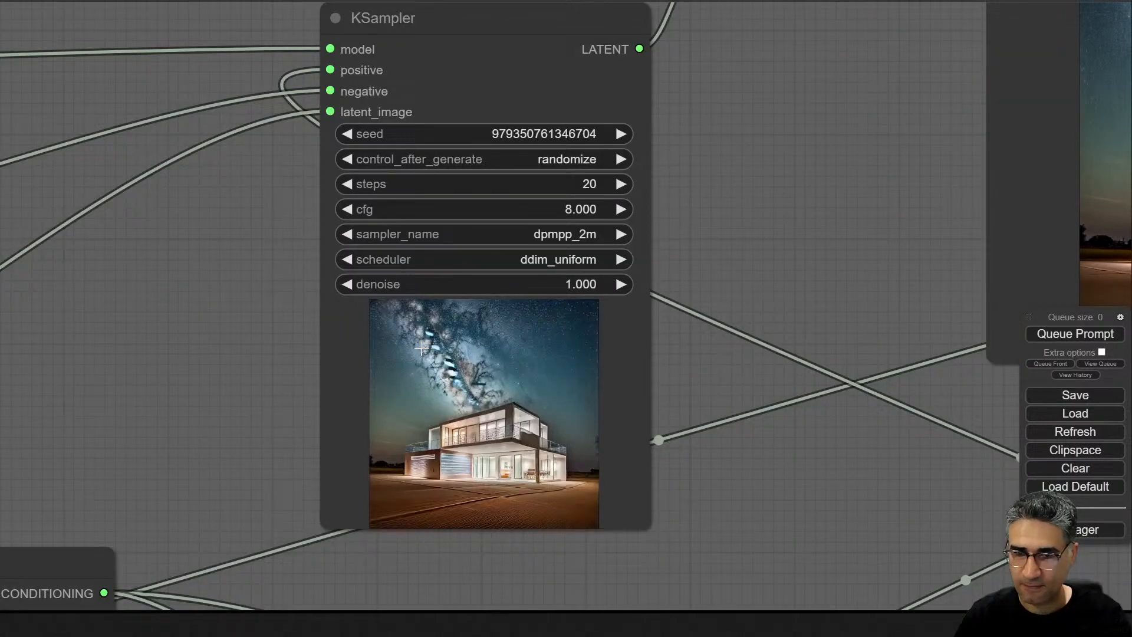
{"action": "left_click", "coordinate": [1097, 334]}
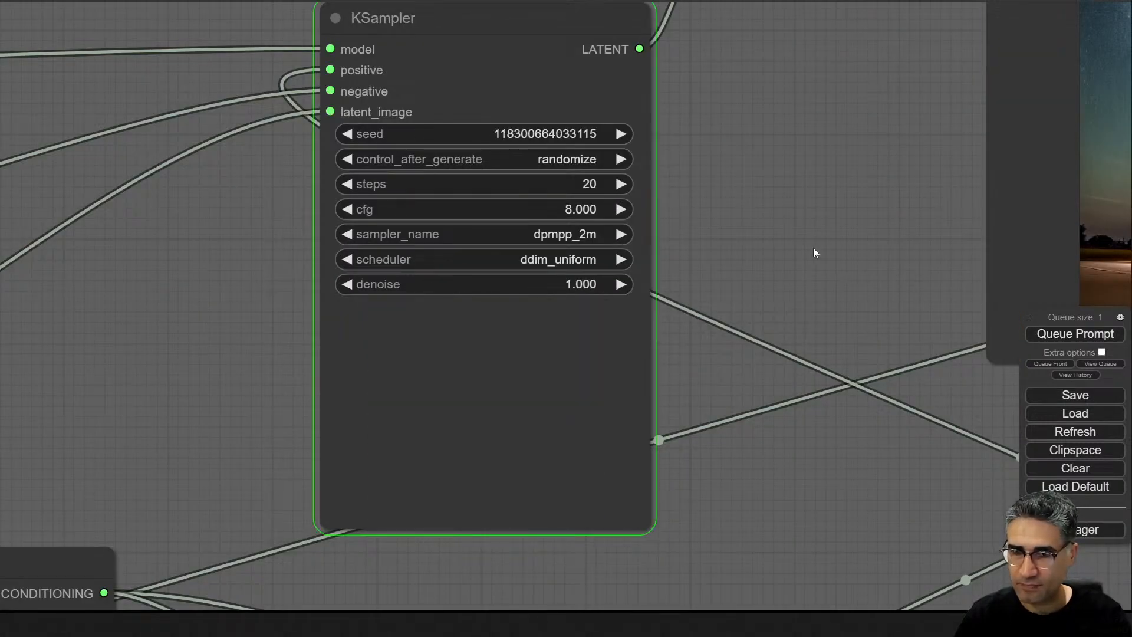
- Follow the 20-step generation in the KSampler preview and examine the house's facade, lighting and sky up close
{"action": "left_click_drag", "start_coordinate": [734, 281], "coordinate": [678, 214]}
{"action": "scroll", "coordinate": [603, 263], "scroll_direction": "up", "scroll_amount": 5}
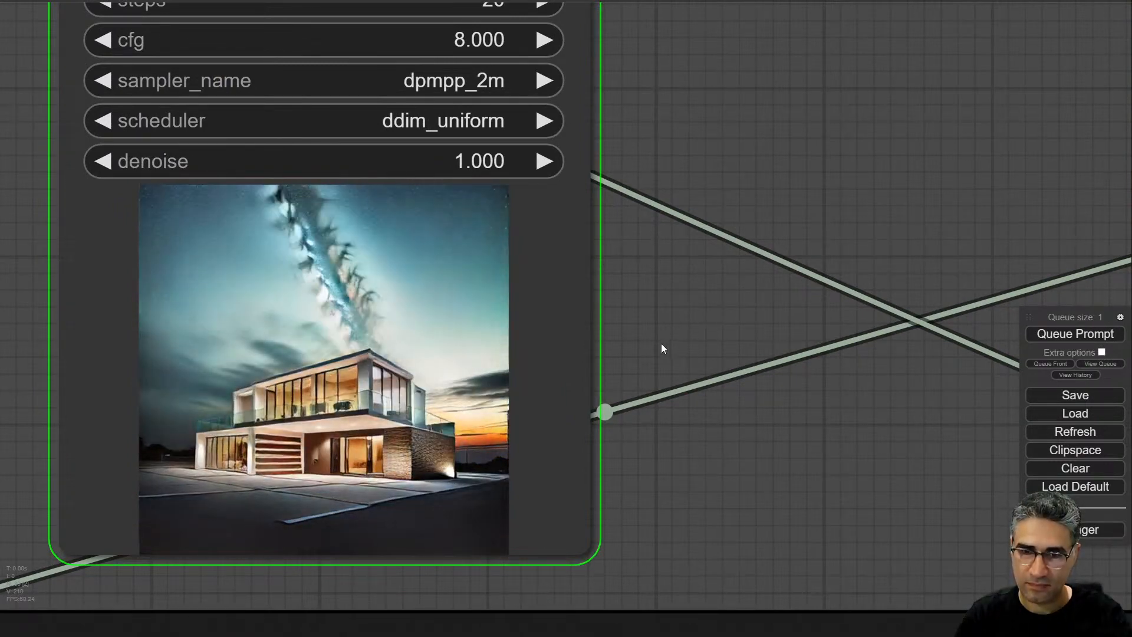
{"action": "scroll", "coordinate": [661, 343], "scroll_direction": "up", "scroll_amount": 6}
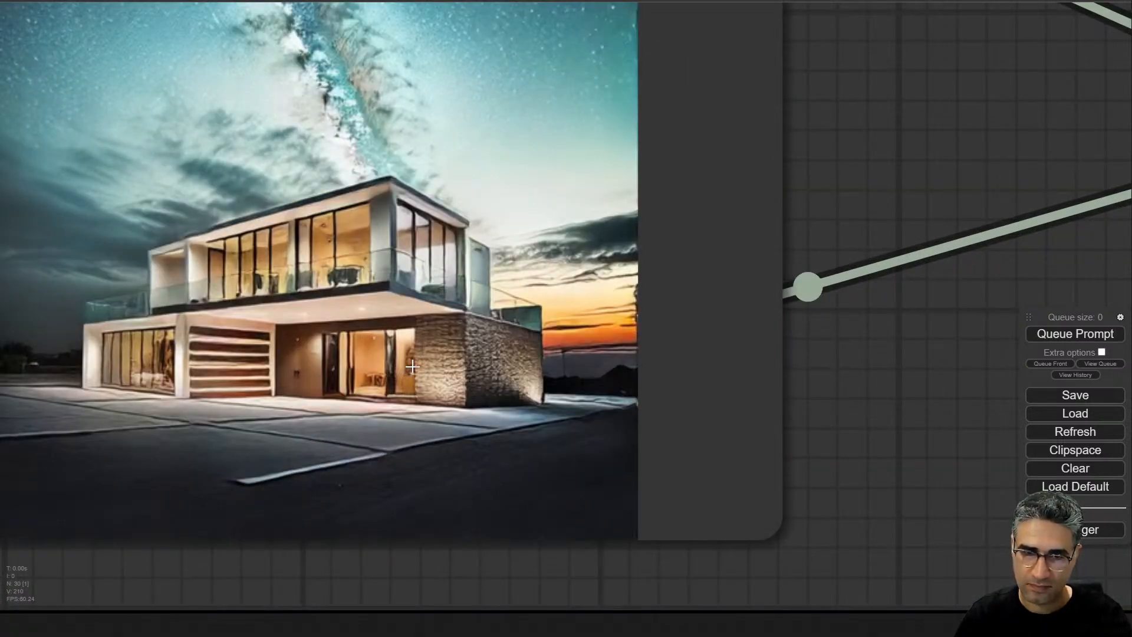
{"action": "scroll", "coordinate": [411, 367], "scroll_direction": "down", "scroll_amount": 6}
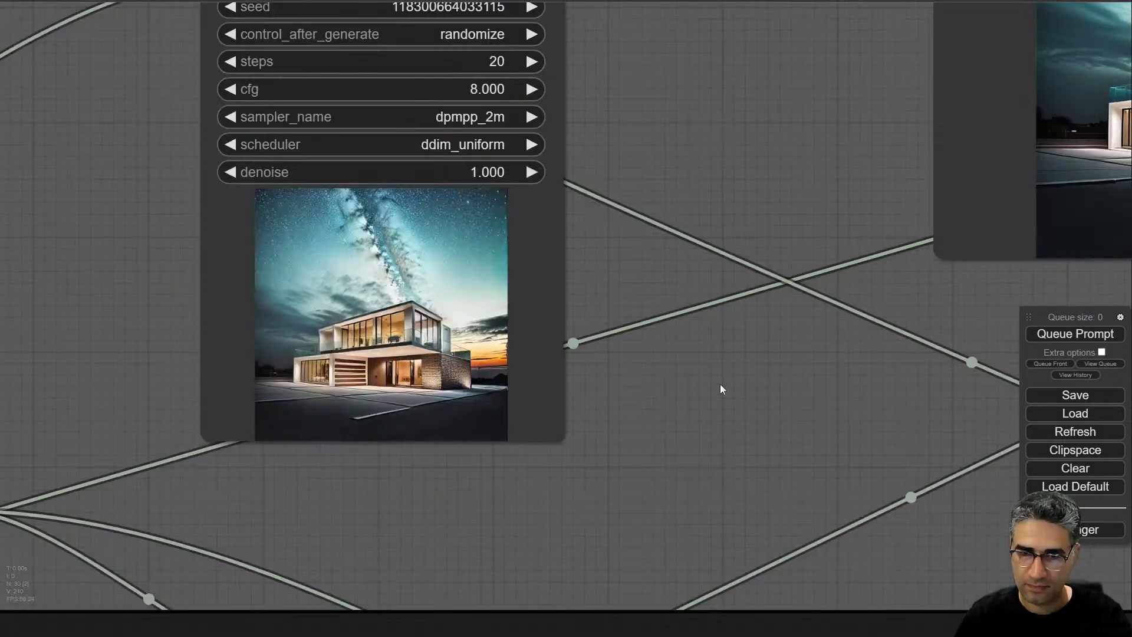
{"action": "scroll", "coordinate": [720, 384], "scroll_direction": "up", "scroll_amount": 4}
{"action": "scroll", "coordinate": [652, 337], "scroll_direction": "down", "scroll_amount": 2}
{"action": "scroll", "coordinate": [678, 383], "scroll_direction": "up", "scroll_amount": 4}
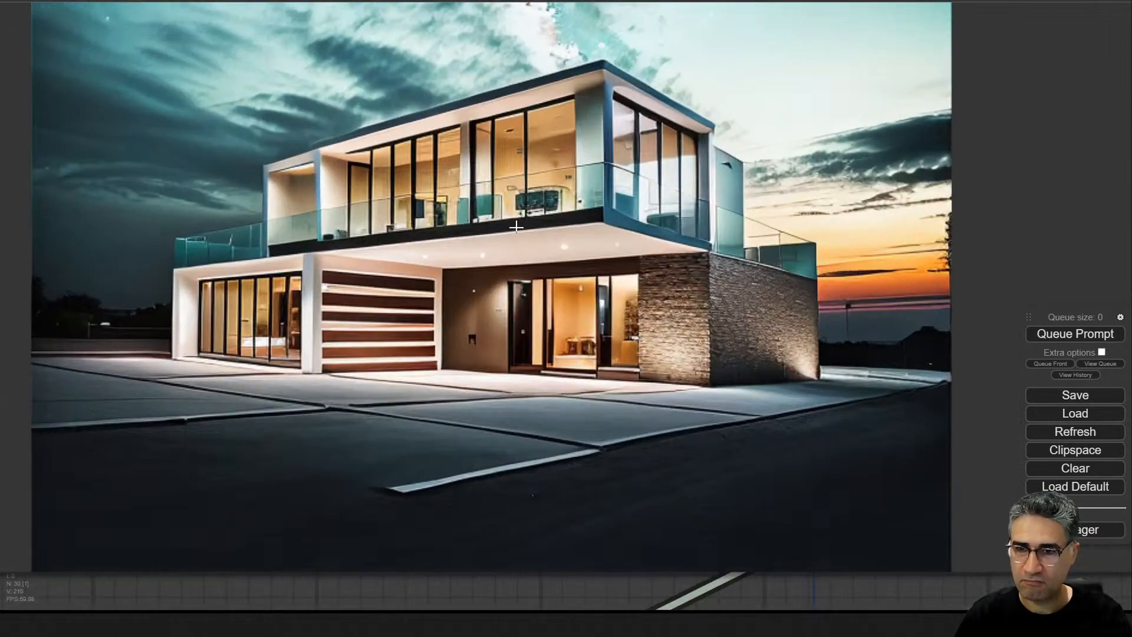
{"action": "scroll", "coordinate": [725, 489], "scroll_direction": "down", "scroll_amount": 5}
- Compare the new saved render's walls, balconies, garage and entrance with the ref-s4 (2).jpg sketch
{"action": "left_click_drag", "start_coordinate": [726, 496], "coordinate": [523, 457]}
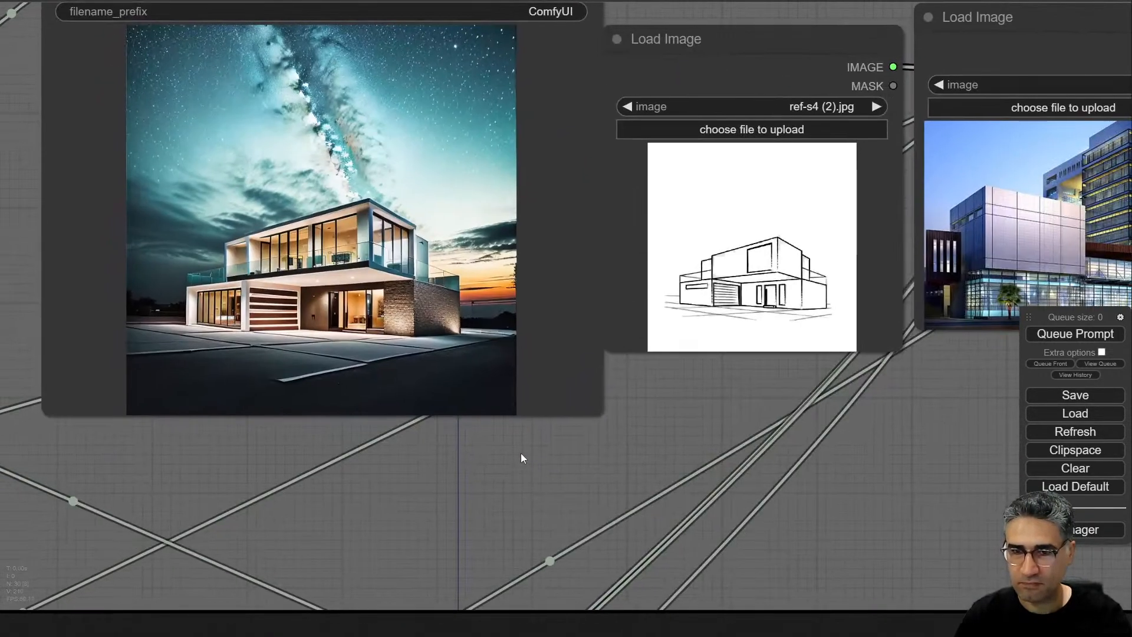
{"action": "scroll", "coordinate": [370, 246], "scroll_direction": "up", "scroll_amount": 4}
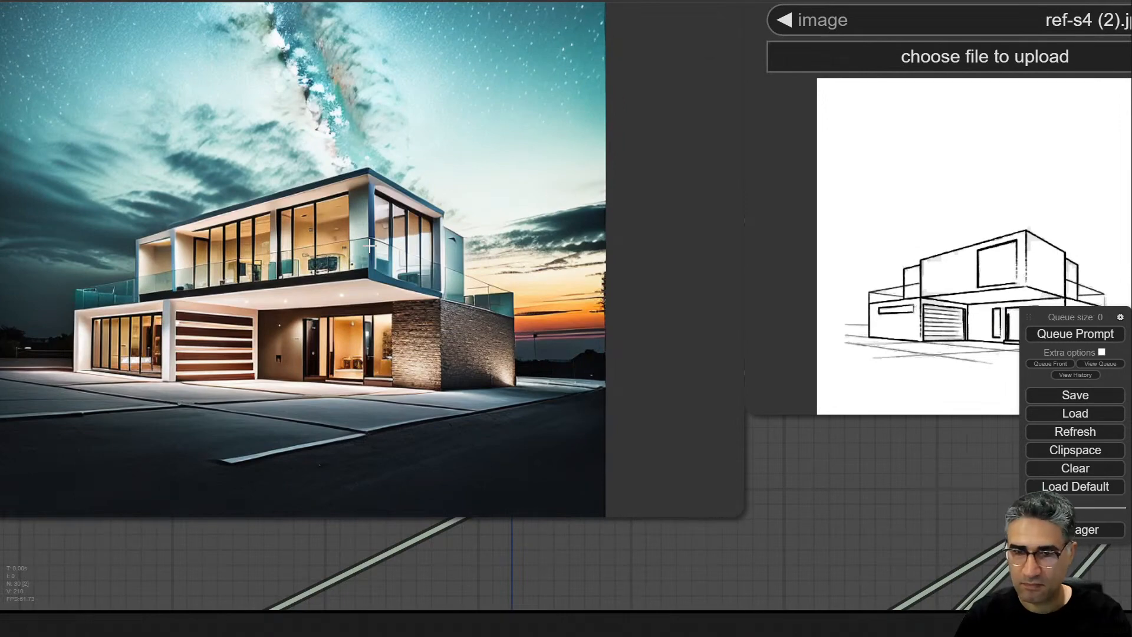
{"action": "scroll", "coordinate": [362, 320], "scroll_direction": "up", "scroll_amount": 5}
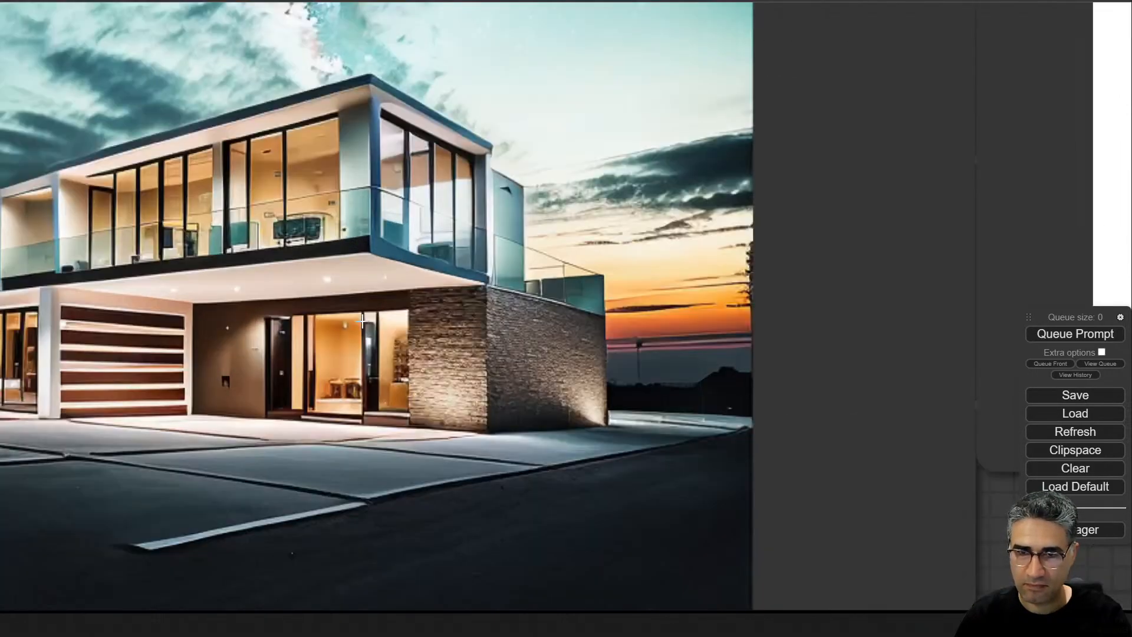
{"action": "scroll", "coordinate": [362, 320], "scroll_direction": "down", "scroll_amount": 3}
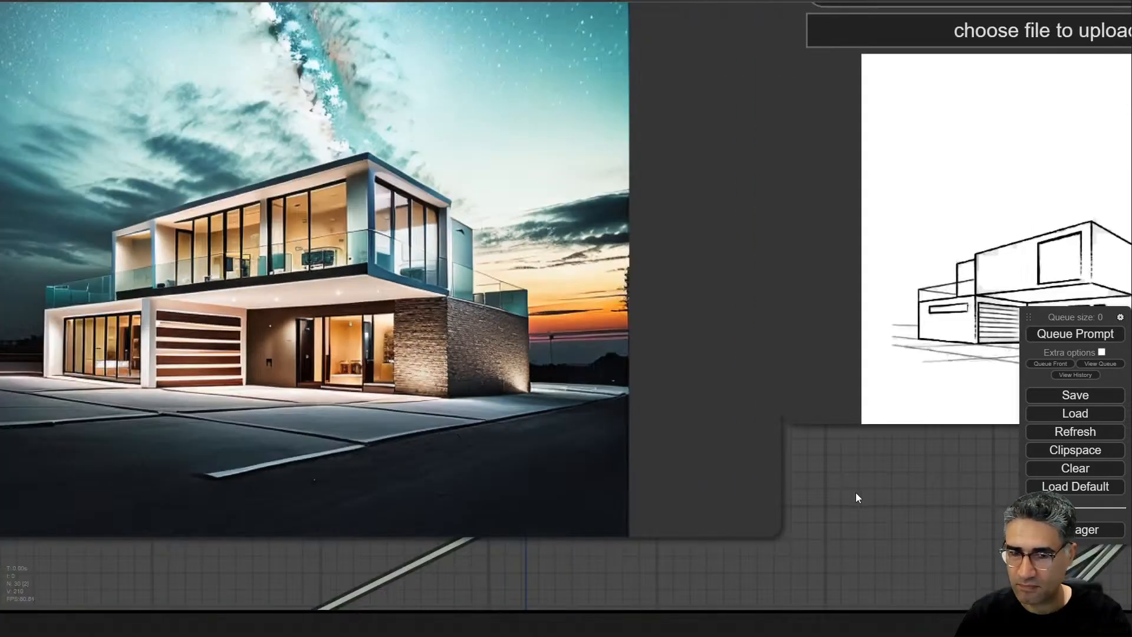
{"action": "left_click_drag", "start_coordinate": [855, 493], "coordinate": [815, 341]}
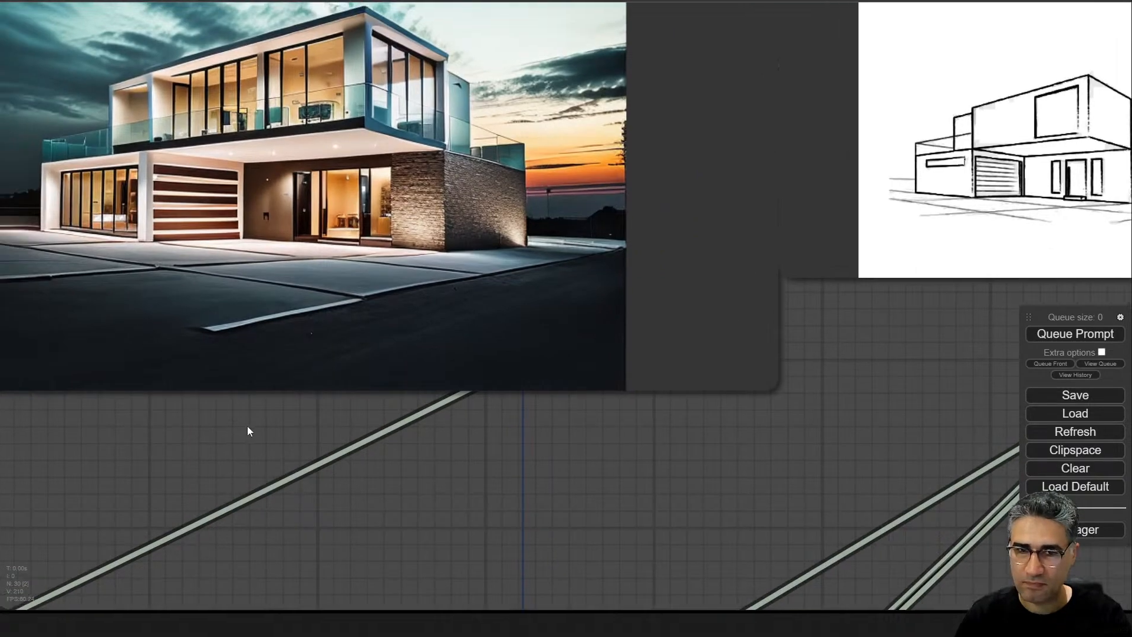
{"action": "scroll", "coordinate": [425, 437], "scroll_direction": "down", "scroll_amount": 3}
{"action": "scroll", "coordinate": [394, 462], "scroll_direction": "up", "scroll_amount": 2}
{"action": "left_click_drag", "start_coordinate": [395, 463], "coordinate": [320, 540]}
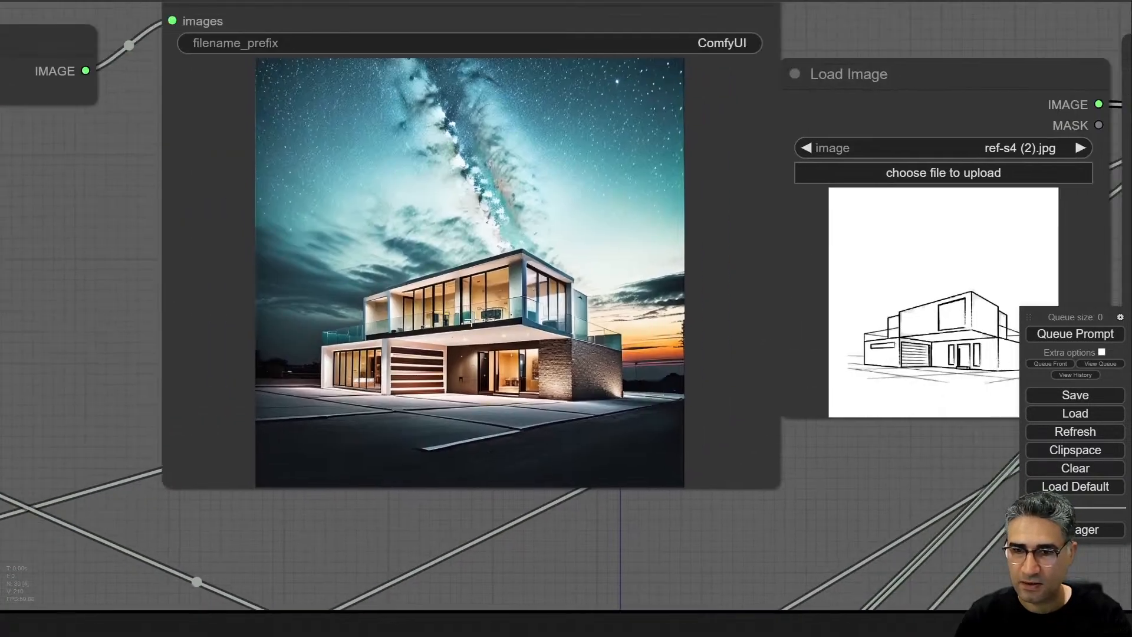
{"action": "scroll", "coordinate": [471, 318], "scroll_direction": "up", "scroll_amount": 6}
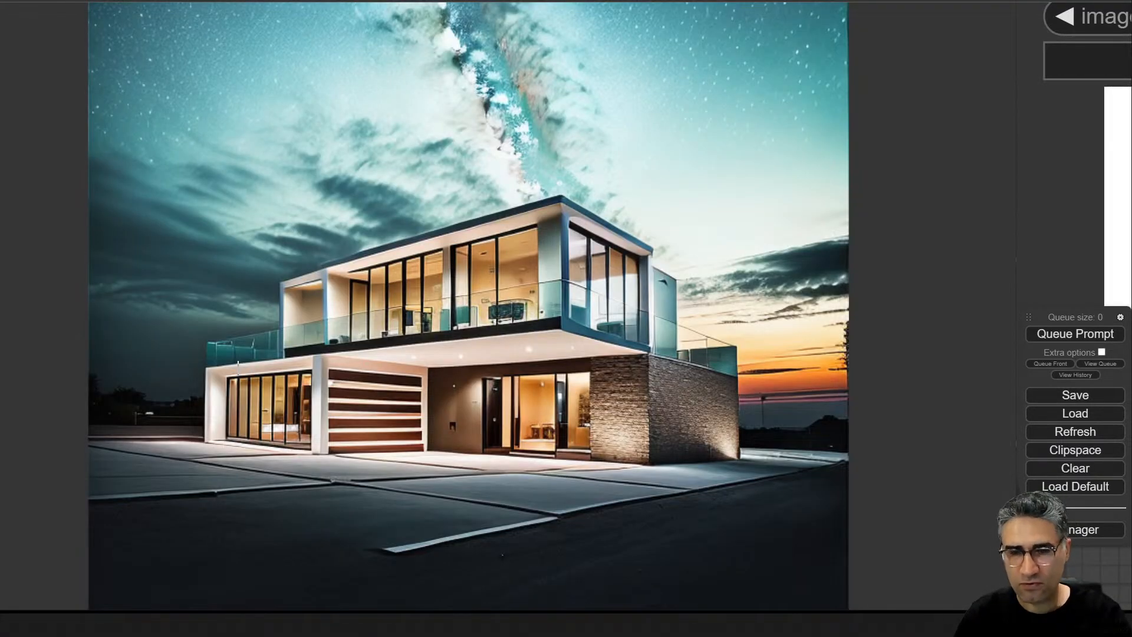
{"action": "scroll", "coordinate": [271, 377], "scroll_direction": "down", "scroll_amount": 7}
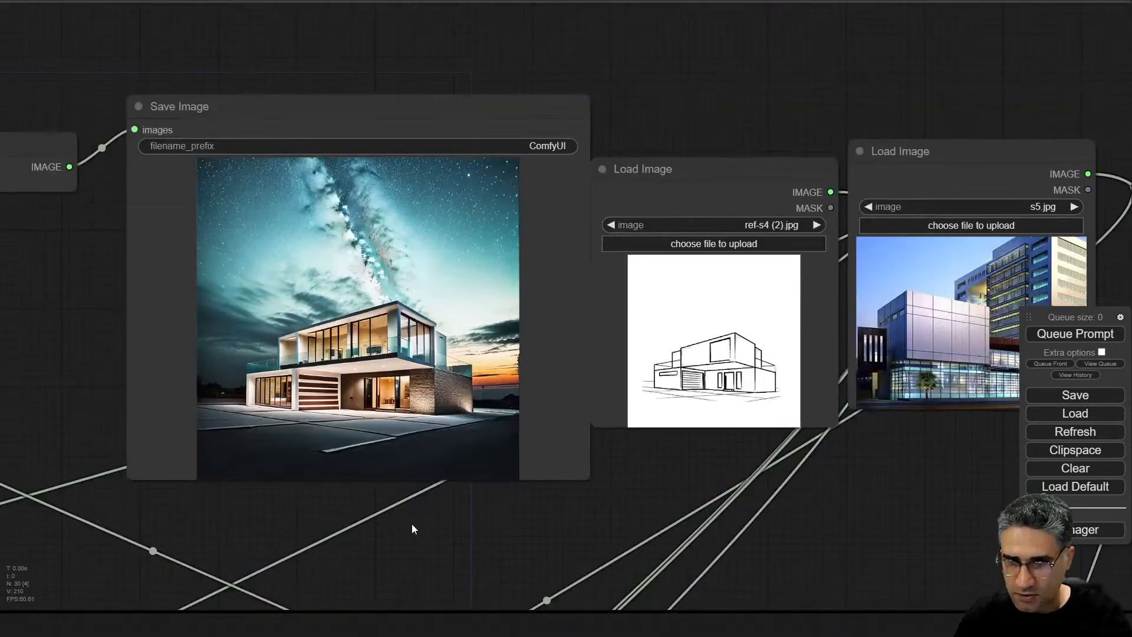
{"action": "left_click_drag", "start_coordinate": [411, 524], "coordinate": [364, 496]}
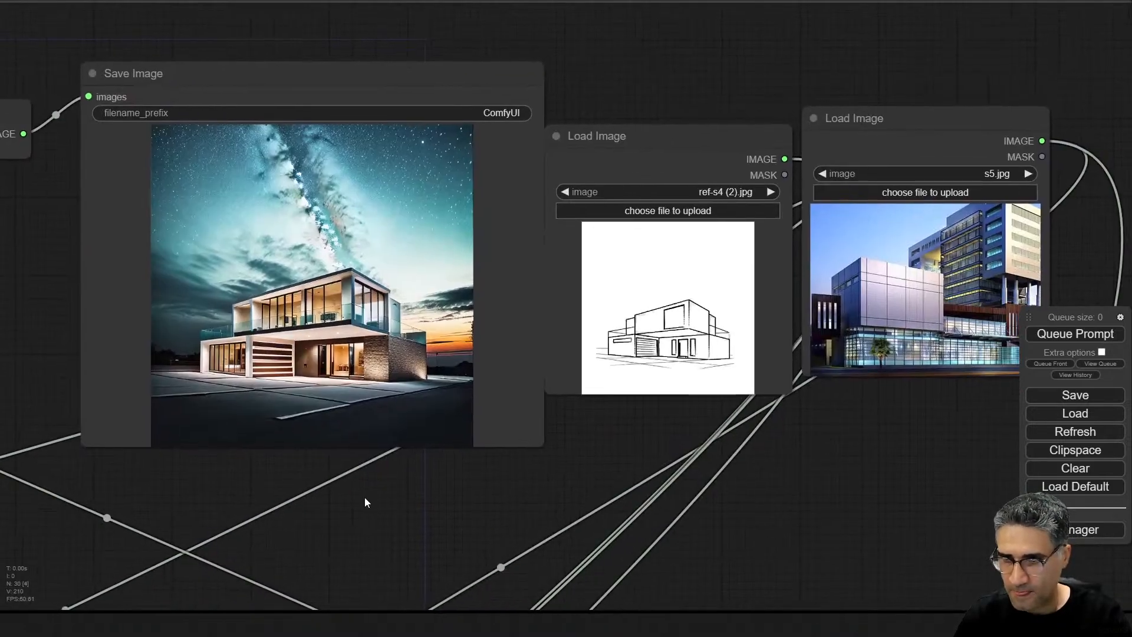
{"action": "scroll", "coordinate": [352, 352], "scroll_direction": "up", "scroll_amount": 7}
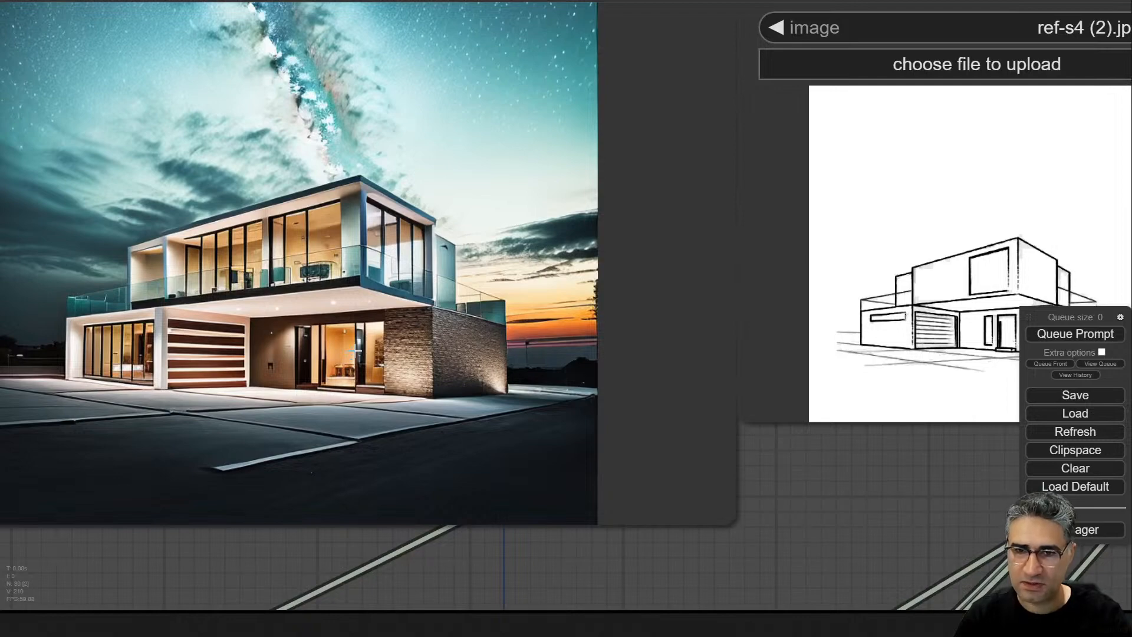
{"action": "scroll", "coordinate": [356, 351], "scroll_direction": "down", "scroll_amount": 2}
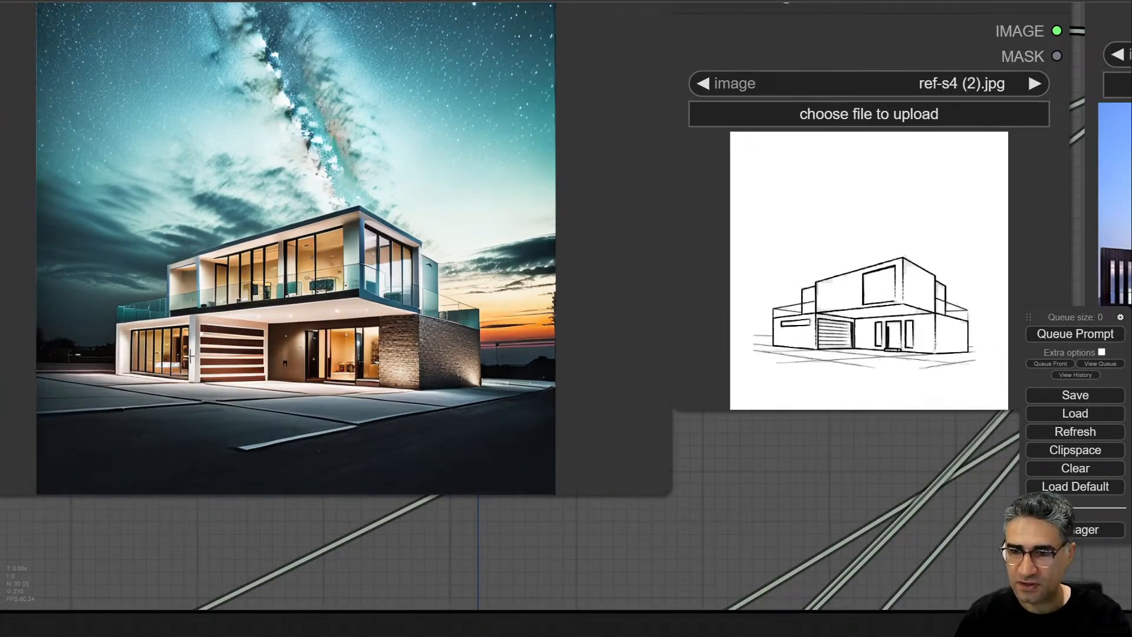
- Look over the whole node graph, from the text prompts and ControlNet nodes to the saved render
{"action": "left_click_drag", "start_coordinate": [227, 536], "coordinate": [637, 286]}
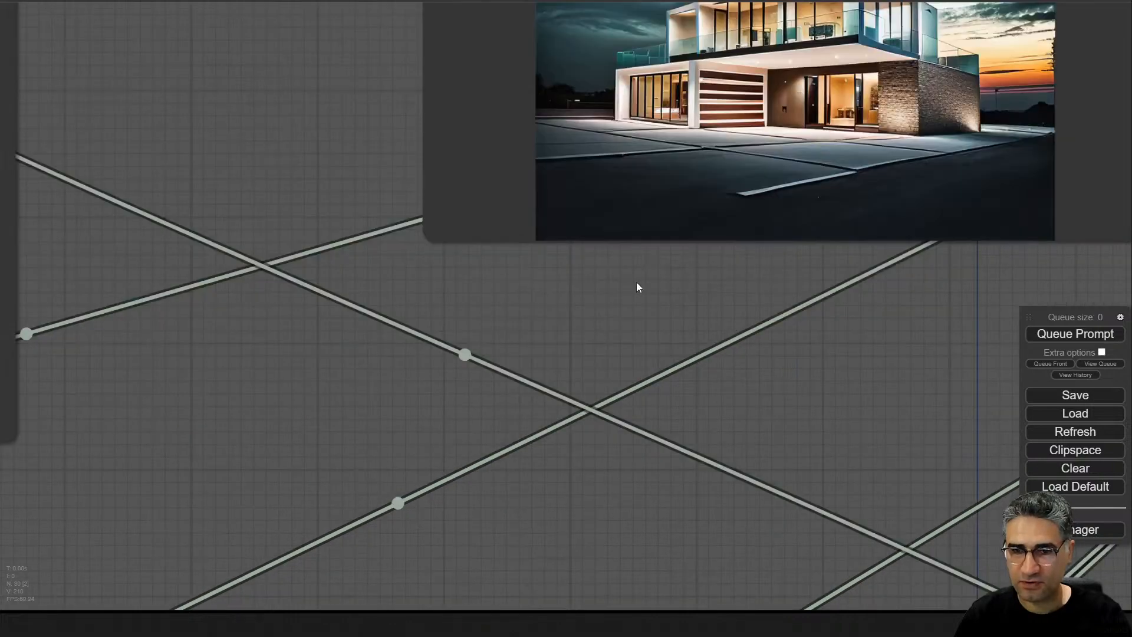
{"action": "scroll", "coordinate": [637, 286], "scroll_direction": "down", "scroll_amount": 6}
{"action": "scroll", "coordinate": [398, 399], "scroll_direction": "down", "scroll_amount": 1}
{"action": "left_click_drag", "start_coordinate": [399, 400], "coordinate": [476, 241]}
{"action": "scroll", "coordinate": [477, 241], "scroll_direction": "down", "scroll_amount": 2}
{"action": "left_click_drag", "start_coordinate": [466, 384], "coordinate": [670, 525]}
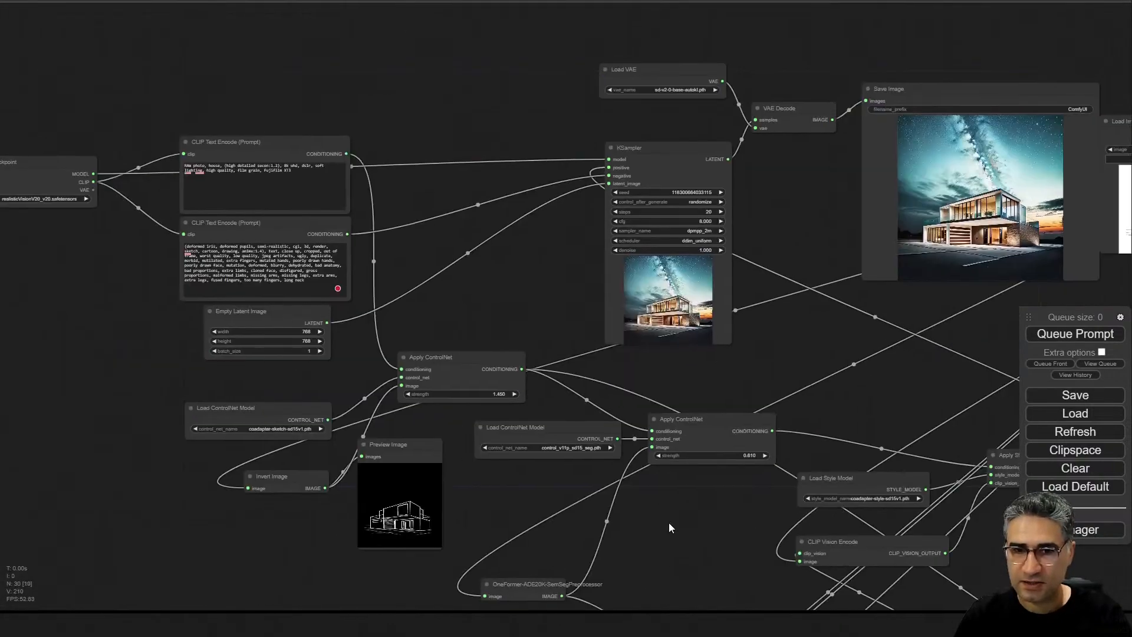
{"action": "left_click_drag", "start_coordinate": [772, 285], "coordinate": [487, 377]}
{"action": "scroll", "coordinate": [770, 244], "scroll_direction": "up", "scroll_amount": 6}
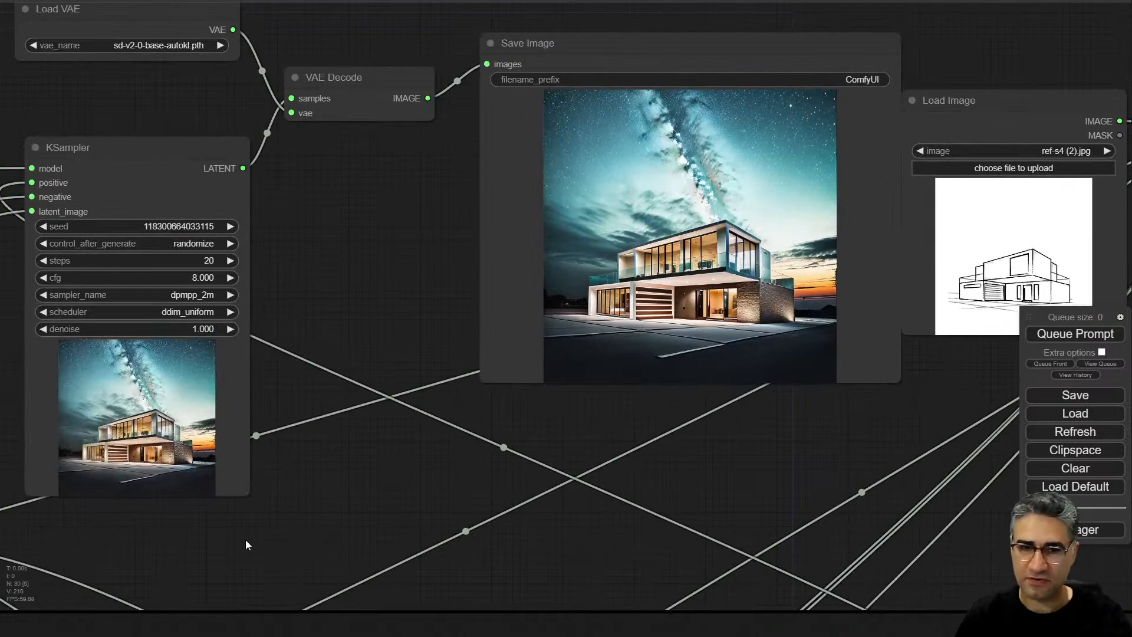
- Set the Empty Latent Image's batch_size to 8 and queue the batch generation
{"action": "scroll", "coordinate": [391, 233], "scroll_direction": "down", "scroll_amount": 2}
{"action": "left_click_drag", "start_coordinate": [248, 544], "coordinate": [740, 205]}
{"action": "scroll", "coordinate": [377, 167], "scroll_direction": "up", "scroll_amount": 6}
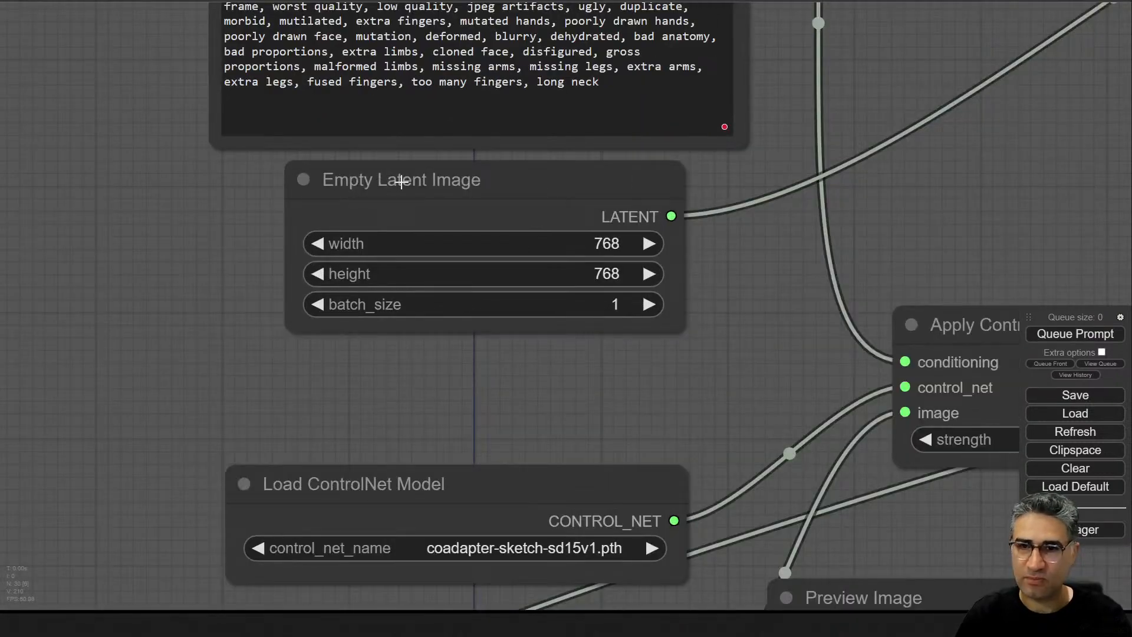
{"action": "left_click", "coordinate": [397, 184]}
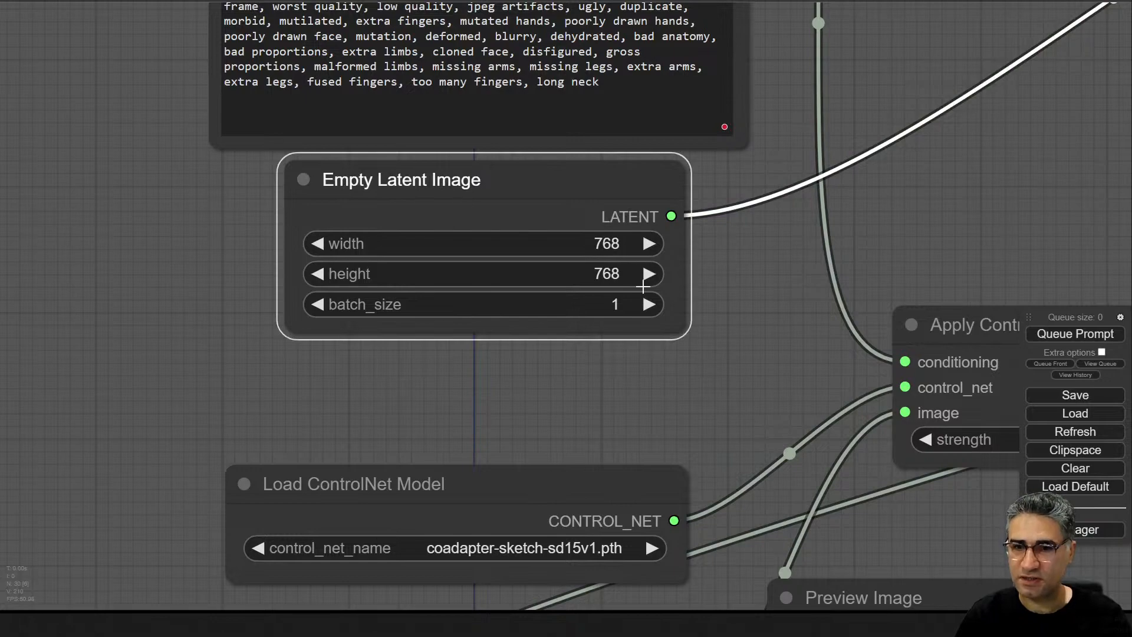
{"action": "left_click", "coordinate": [650, 304]}
{"action": "left_click", "coordinate": [650, 305]}
{"action": "left_click", "coordinate": [650, 304]}
{"action": "left_click", "coordinate": [650, 305]}
{"action": "left_click", "coordinate": [650, 304]}
{"action": "left_click", "coordinate": [650, 305]}
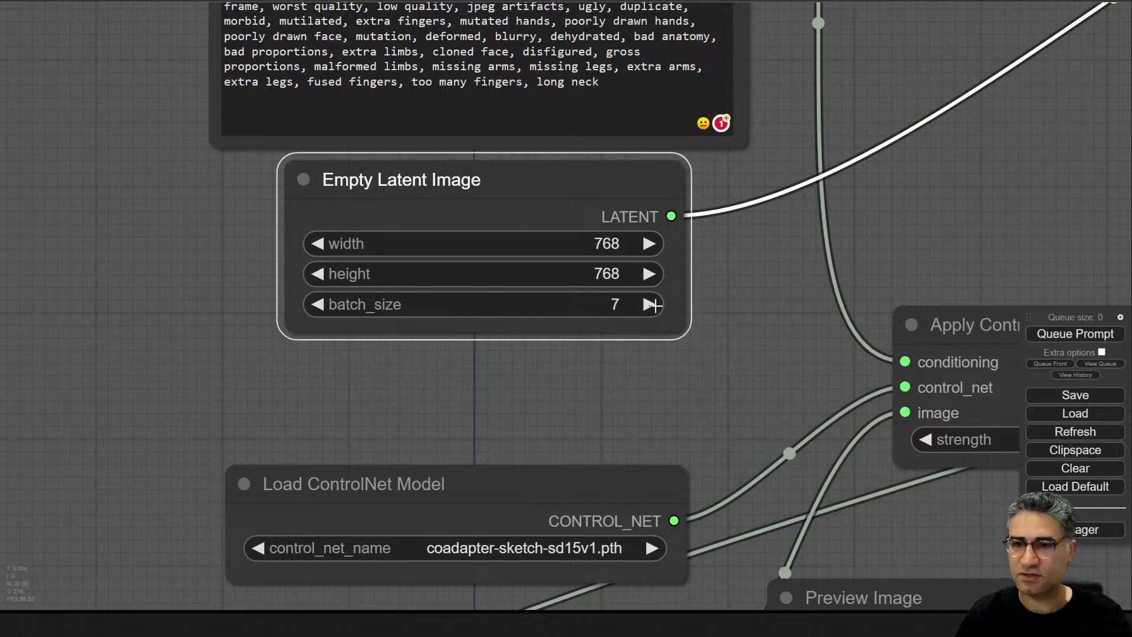
{"action": "left_click", "coordinate": [650, 305]}
{"action": "left_click", "coordinate": [1076, 333]}
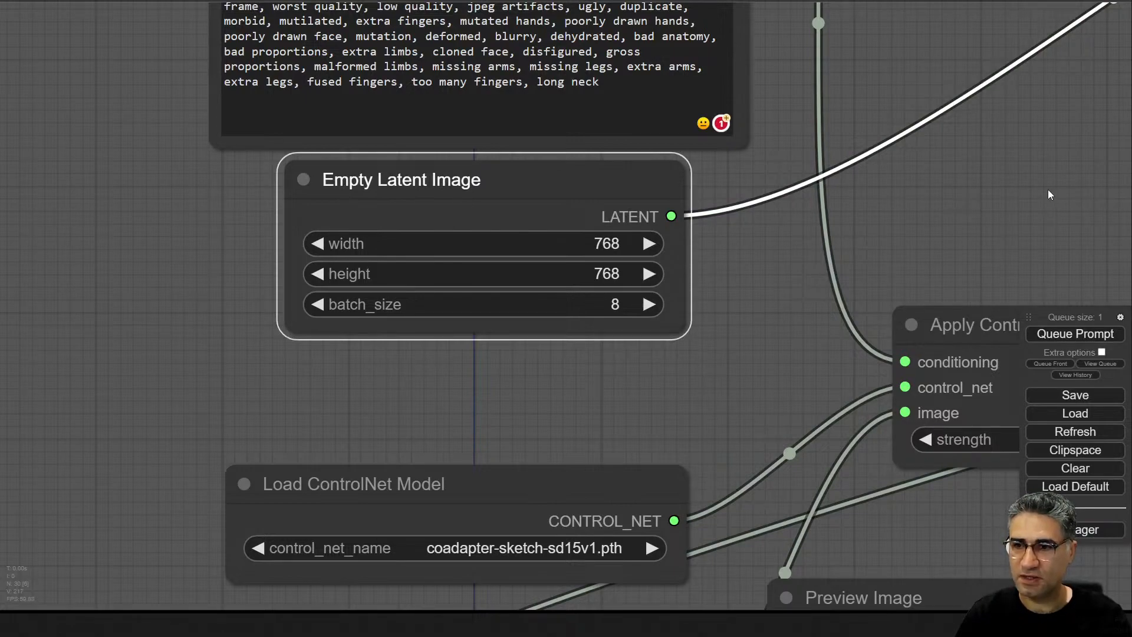
- Follow the batch generation in the KSampler preview and examine the emerging house, sky and grass up close
{"action": "left_click_drag", "start_coordinate": [1048, 189], "coordinate": [405, 309]}
{"action": "scroll", "coordinate": [405, 308], "scroll_direction": "down", "scroll_amount": 3}
{"action": "left_click_drag", "start_coordinate": [975, 99], "coordinate": [717, 265]}
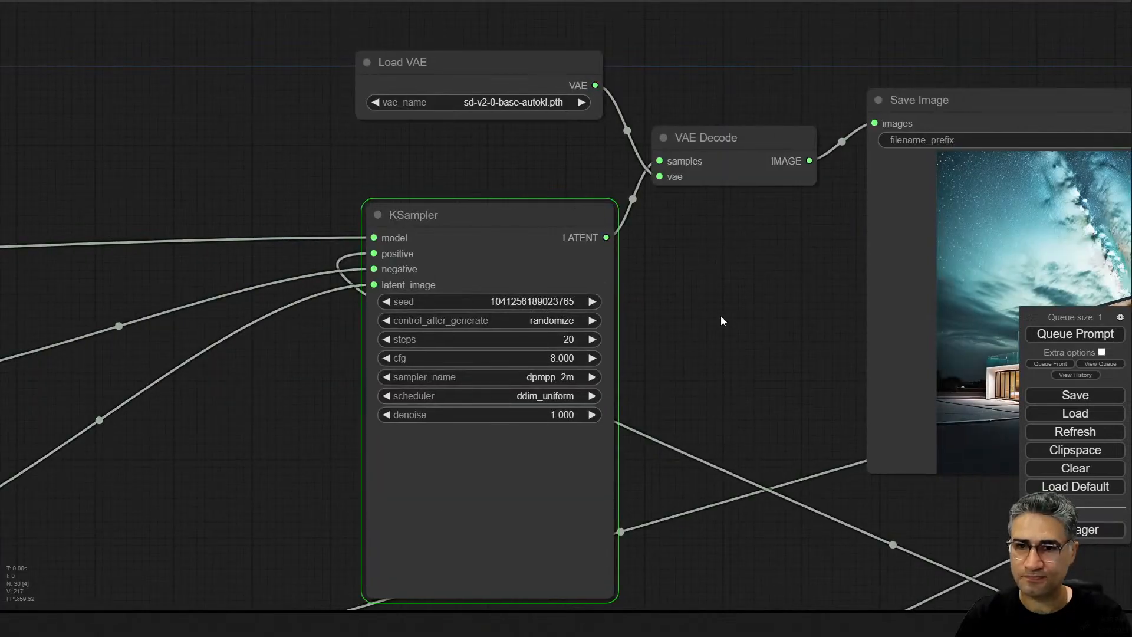
{"action": "left_click_drag", "start_coordinate": [721, 321], "coordinate": [524, 208]}
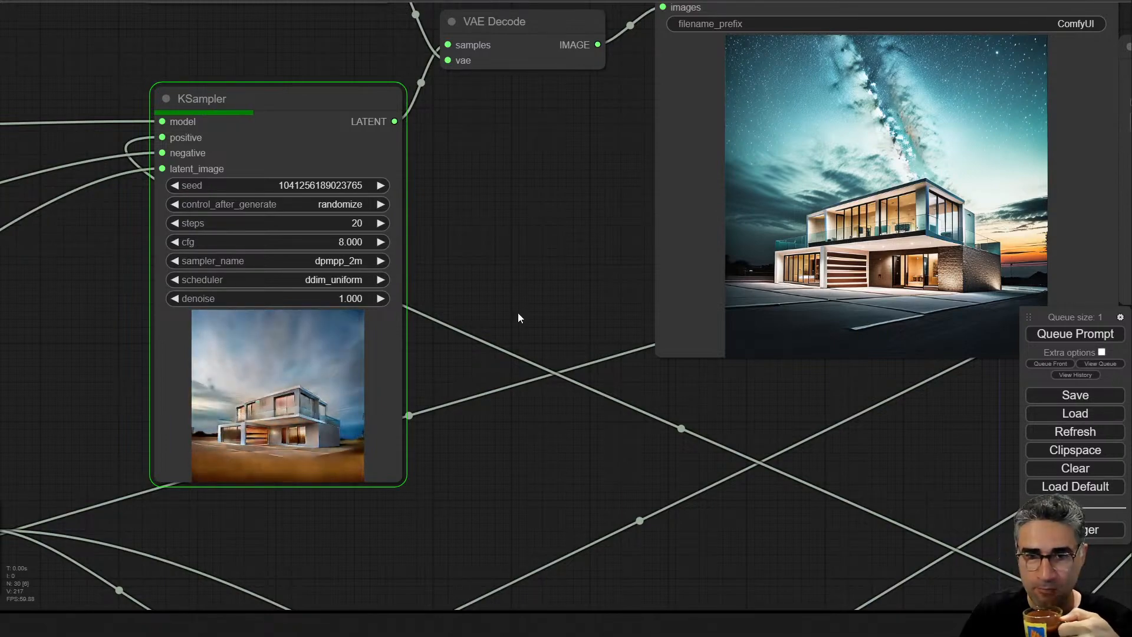
{"action": "scroll", "coordinate": [269, 387], "scroll_direction": "up", "scroll_amount": 8}
{"action": "left_click_drag", "start_coordinate": [623, 359], "coordinate": [731, 245]}
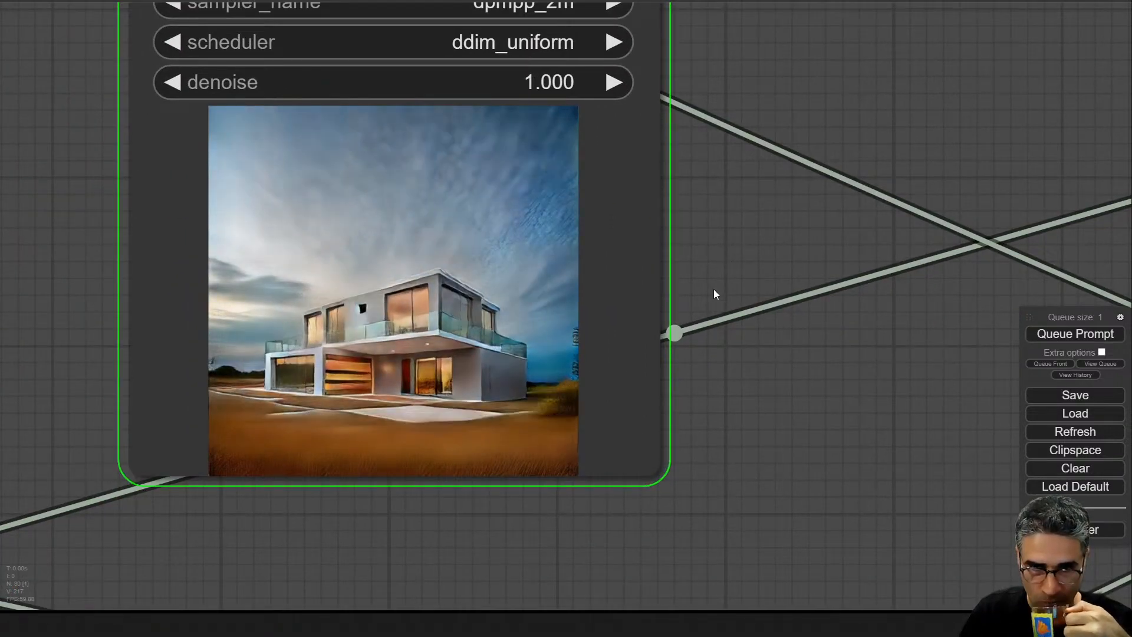
{"action": "scroll", "coordinate": [708, 293], "scroll_direction": "up", "scroll_amount": 5}
{"action": "left_click_drag", "start_coordinate": [698, 293], "coordinate": [990, 262]}
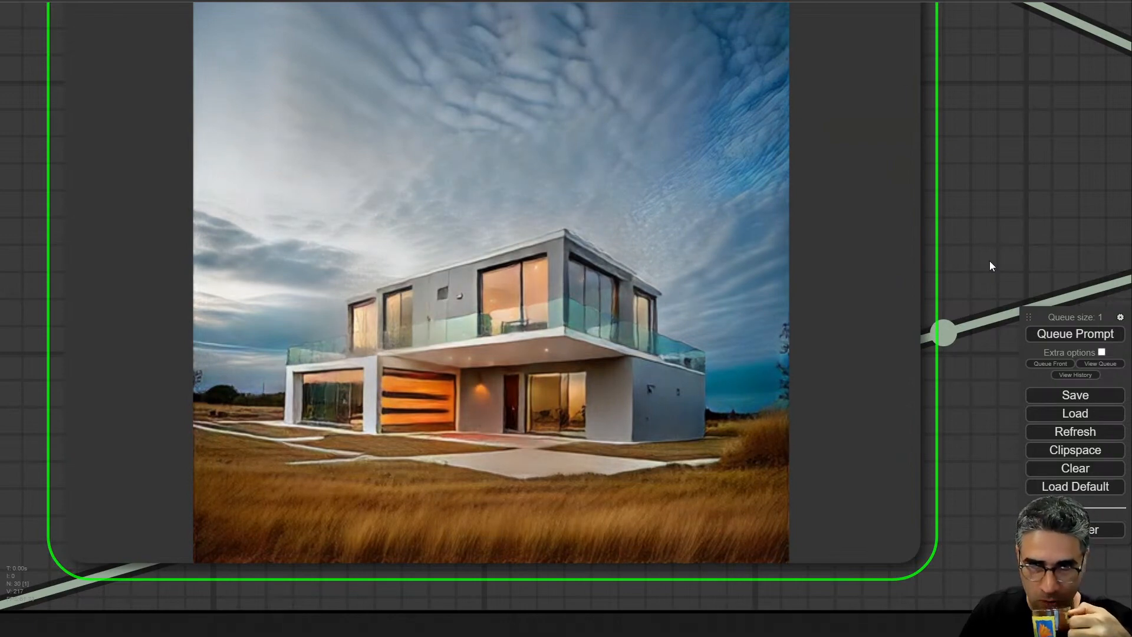
{"action": "scroll", "coordinate": [989, 260], "scroll_direction": "down", "scroll_amount": 3}
{"action": "left_click_drag", "start_coordinate": [1017, 229], "coordinate": [465, 318]}
{"action": "scroll", "coordinate": [746, 286], "scroll_direction": "down", "scroll_amount": 4}
{"action": "left_click", "coordinate": [466, 323]}
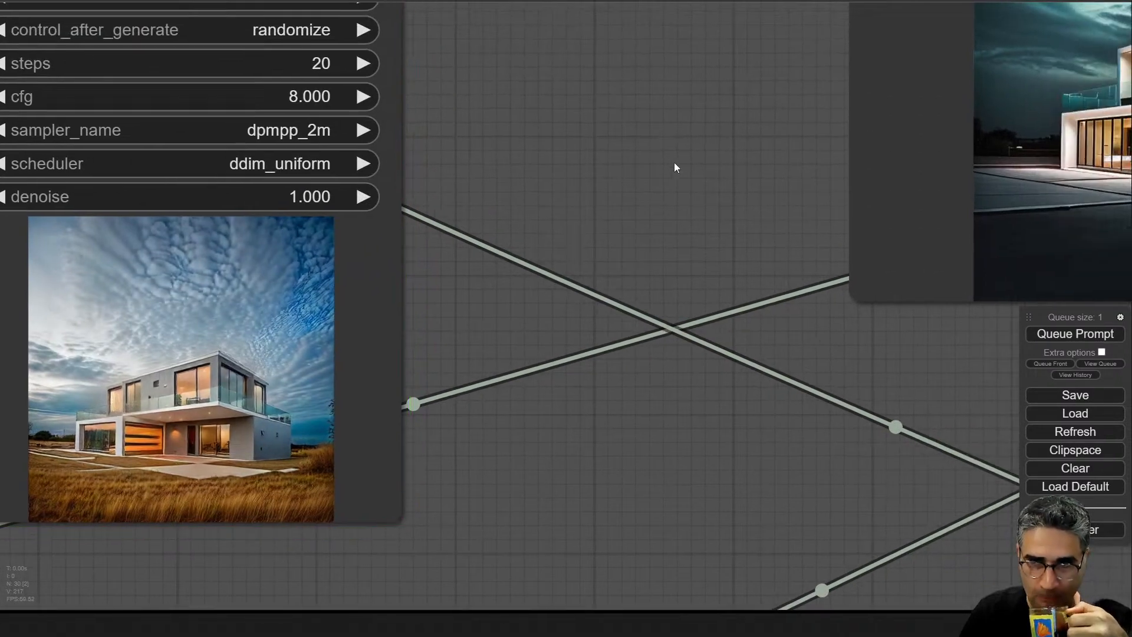
- Reposition the Save Image node between the VAE Decode node and the sketch's Load Image node, clear of VAE Decode
{"action": "left_click_drag", "start_coordinate": [666, 159], "coordinate": [653, 171]}
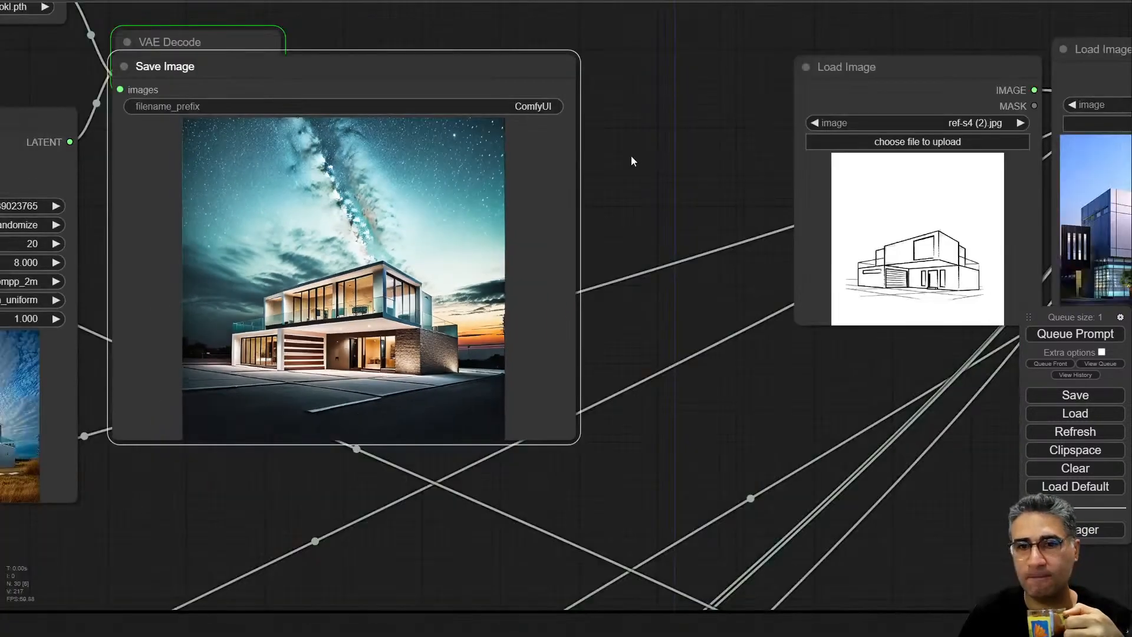
{"action": "left_click_drag", "start_coordinate": [405, 98], "coordinate": [498, 104]}
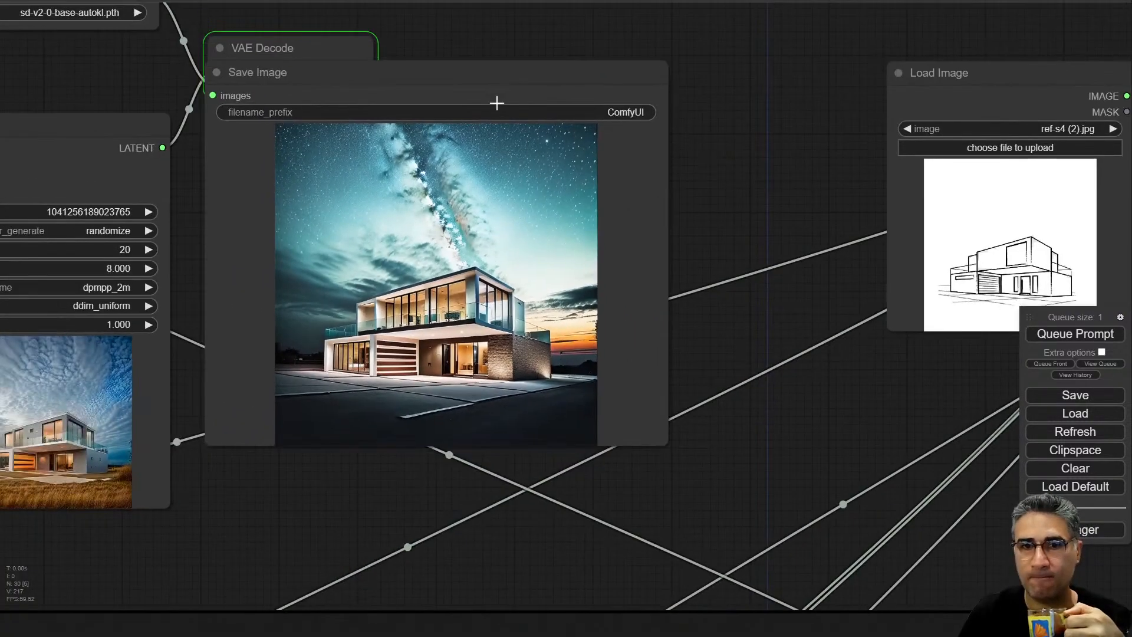
{"action": "left_click_drag", "start_coordinate": [441, 75], "coordinate": [664, 51]}
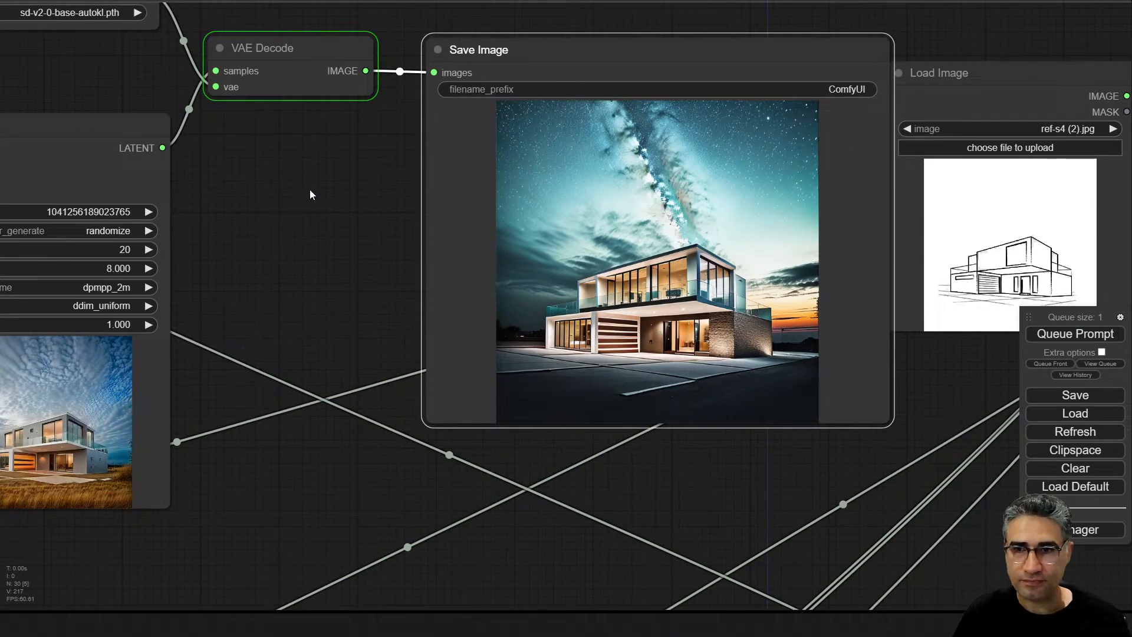
{"action": "left_click_drag", "start_coordinate": [311, 195], "coordinate": [257, 222]}
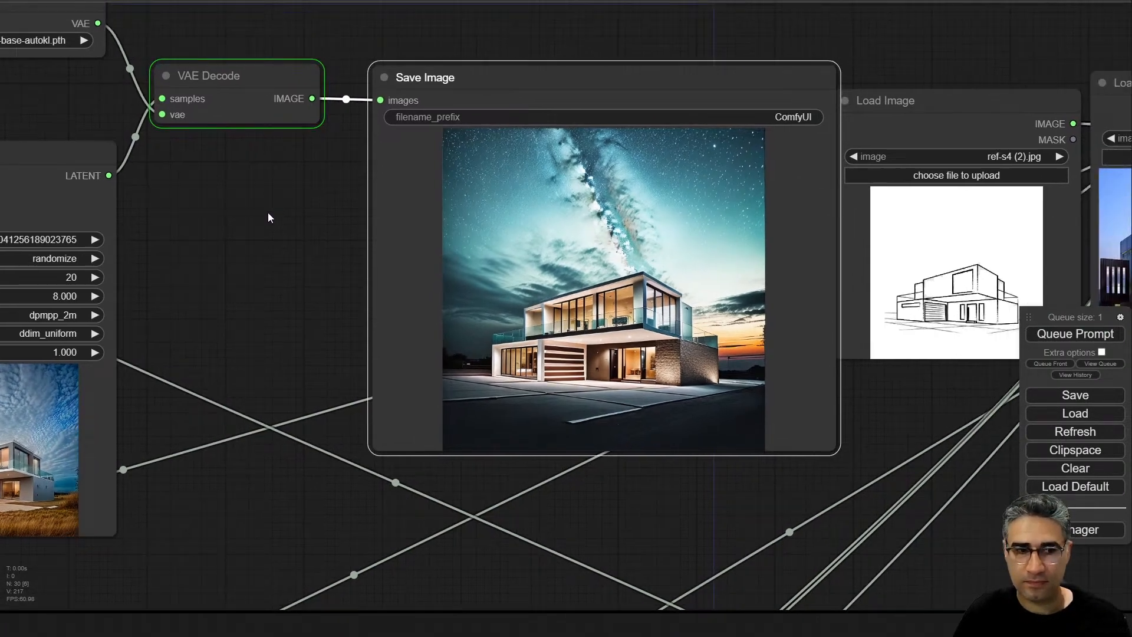
- Move the VAE Decode node closer to Save Image, and shift Save Image slightly away from the sketch's Load Image node
{"action": "left_click_drag", "start_coordinate": [255, 72], "coordinate": [279, 71]}
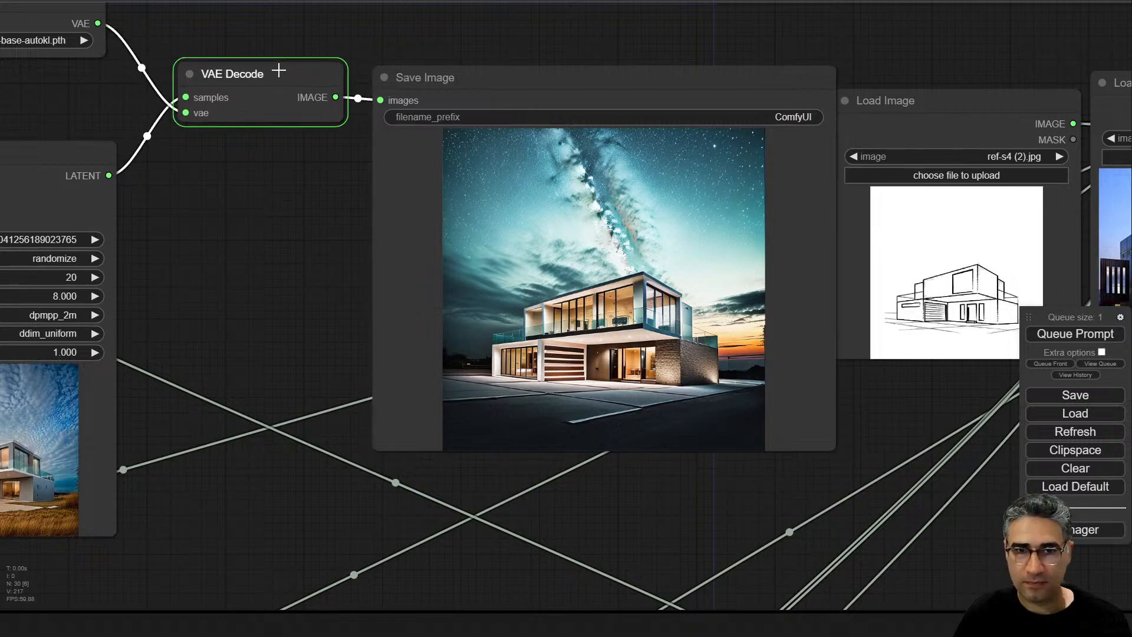
{"action": "left_click", "coordinate": [284, 184]}
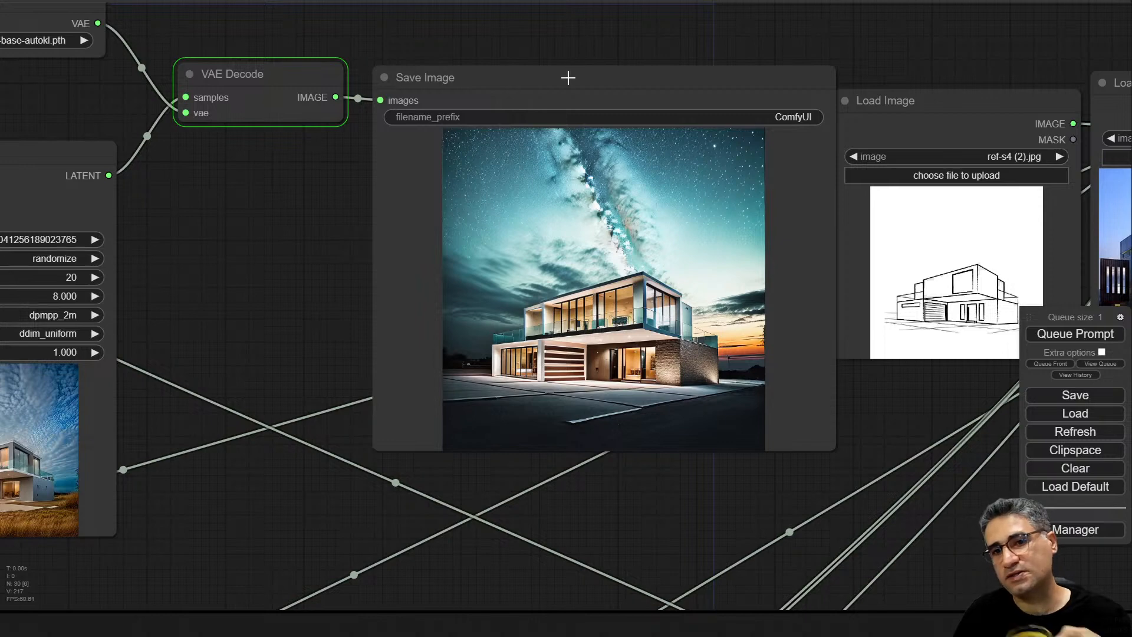
{"action": "left_click_drag", "start_coordinate": [584, 87], "coordinate": [573, 87]}
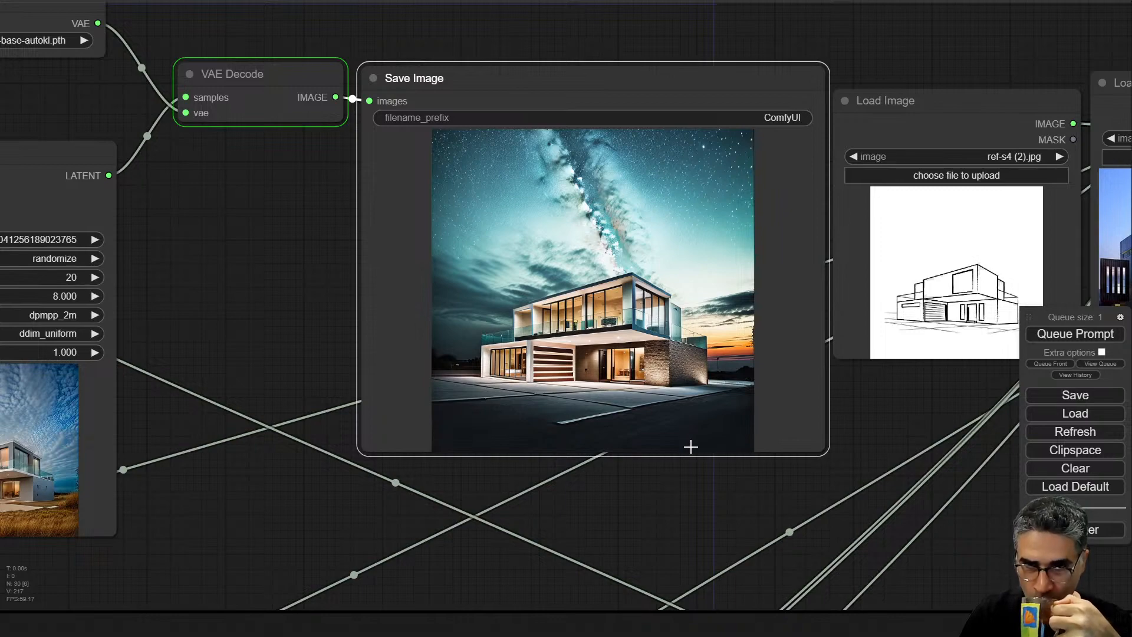
- Shift the coadapter-sketch-sd15v1.pth Load ControlNet Model node up, closer to the Empty Latent Image node
{"action": "left_click_drag", "start_coordinate": [498, 574], "coordinate": [704, 183]}
{"action": "scroll", "coordinate": [634, 262], "scroll_direction": "down", "scroll_amount": 5}
{"action": "left_click_drag", "start_coordinate": [408, 477], "coordinate": [560, 17]}
{"action": "left_click_drag", "start_coordinate": [549, 203], "coordinate": [242, 281]}
{"action": "left_click_drag", "start_coordinate": [228, 154], "coordinate": [350, 154]}
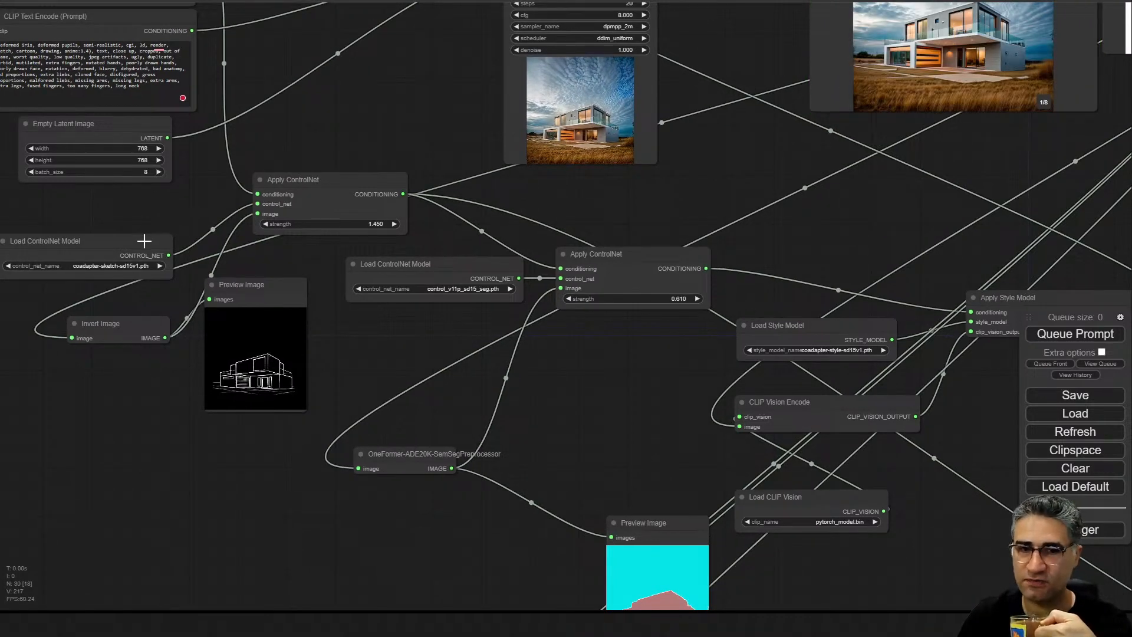
{"action": "left_click_drag", "start_coordinate": [144, 245], "coordinate": [147, 211]}
{"action": "scroll", "coordinate": [121, 241], "scroll_direction": "up", "scroll_amount": 8}
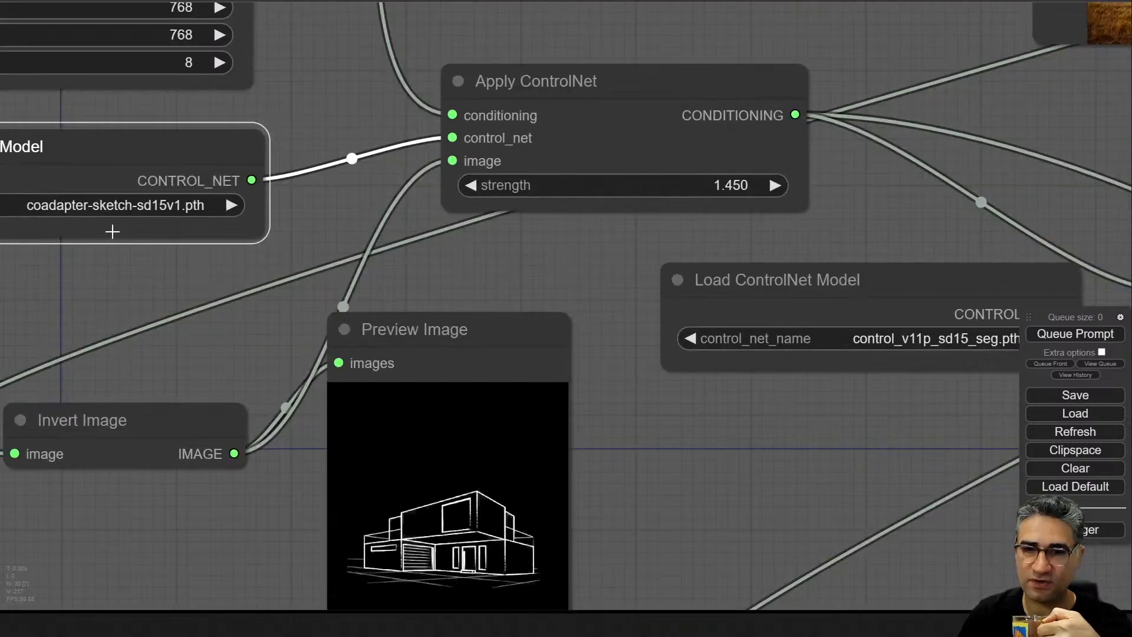
- Move the segmentation Preview Image node up and closer to the OneFormer-ADE20K-SemSegPreprocessor node
{"action": "scroll", "coordinate": [113, 232], "scroll_direction": "down", "scroll_amount": 4}
{"action": "left_click_drag", "start_coordinate": [611, 443], "coordinate": [98, 261]}
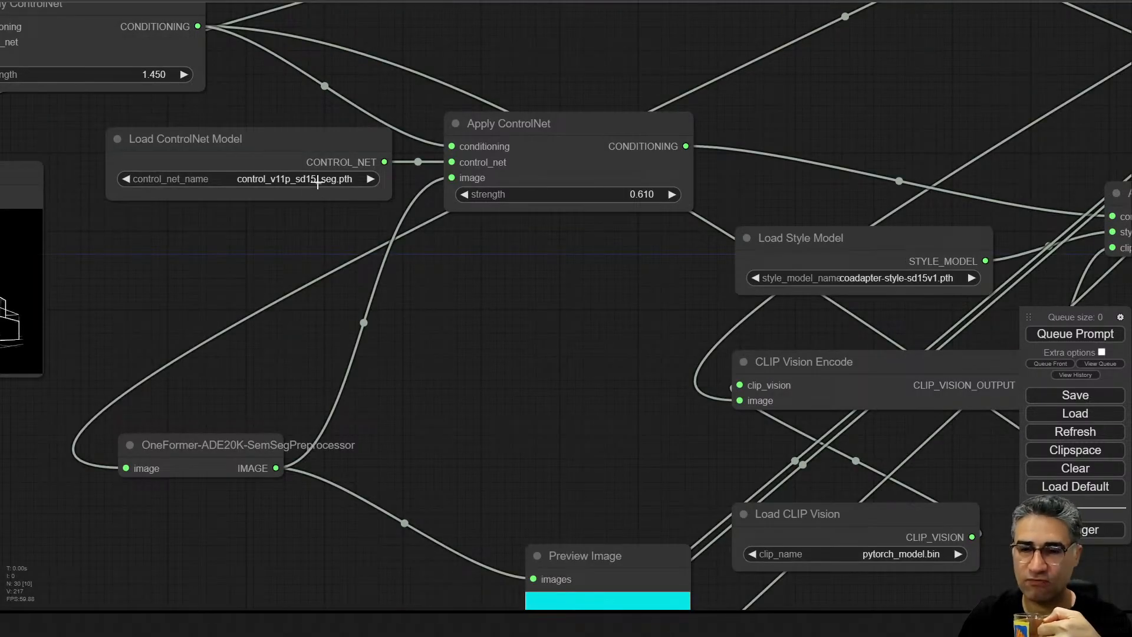
{"action": "left_click_drag", "start_coordinate": [308, 205], "coordinate": [525, 260]}
{"action": "left_click_drag", "start_coordinate": [533, 380], "coordinate": [474, 216]}
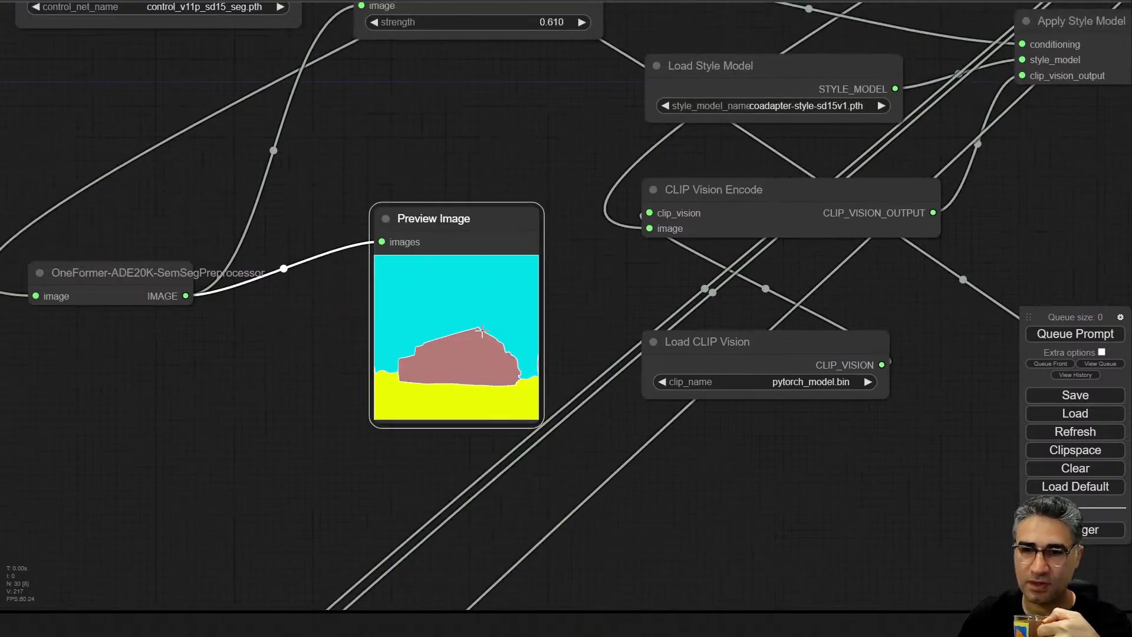
- Examine the segmentation preview up close for its sky, house and ground regions
{"action": "scroll", "coordinate": [443, 356], "scroll_direction": "up", "scroll_amount": 12}
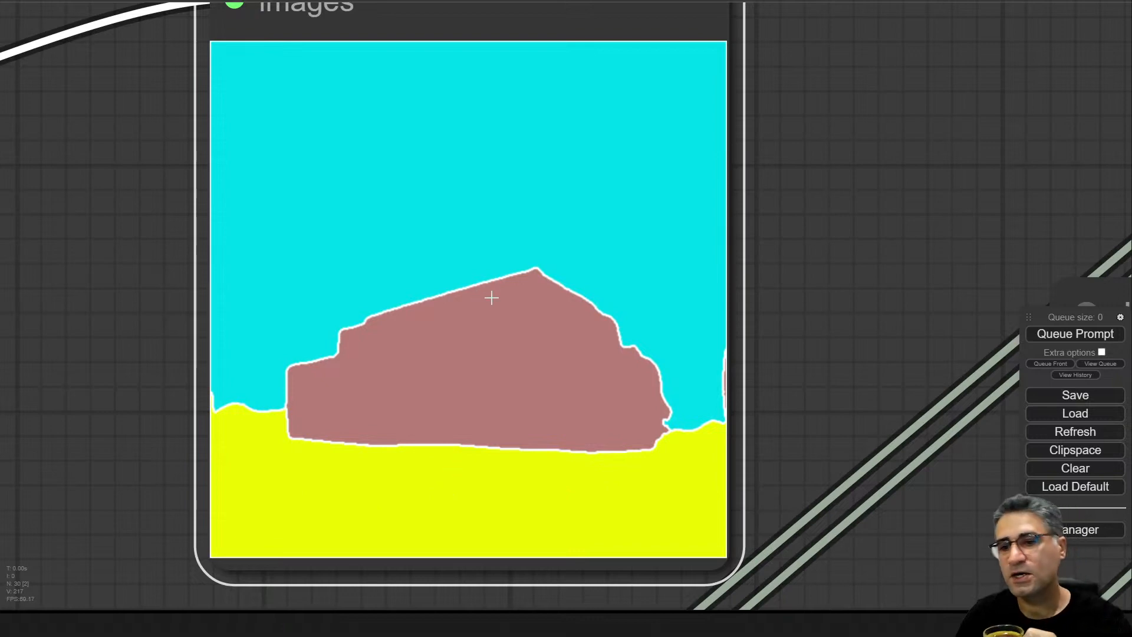
{"action": "scroll", "coordinate": [485, 319], "scroll_direction": "down", "scroll_amount": 2}
{"action": "scroll", "coordinate": [488, 332], "scroll_direction": "down", "scroll_amount": 8}
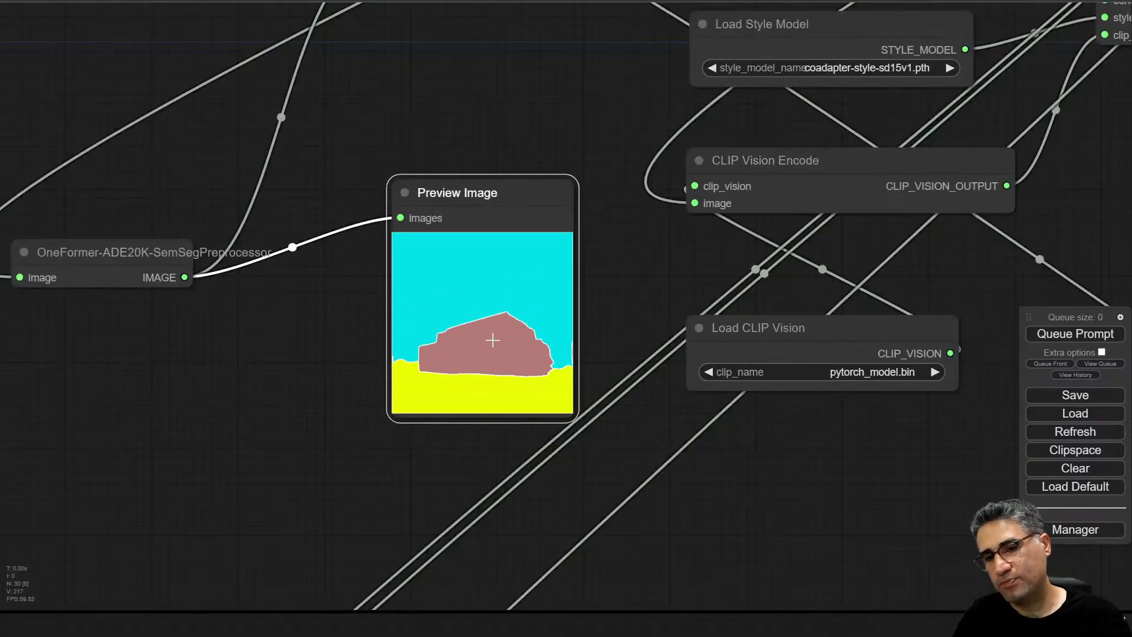
{"action": "scroll", "coordinate": [501, 330], "scroll_direction": "down", "scroll_amount": 5}
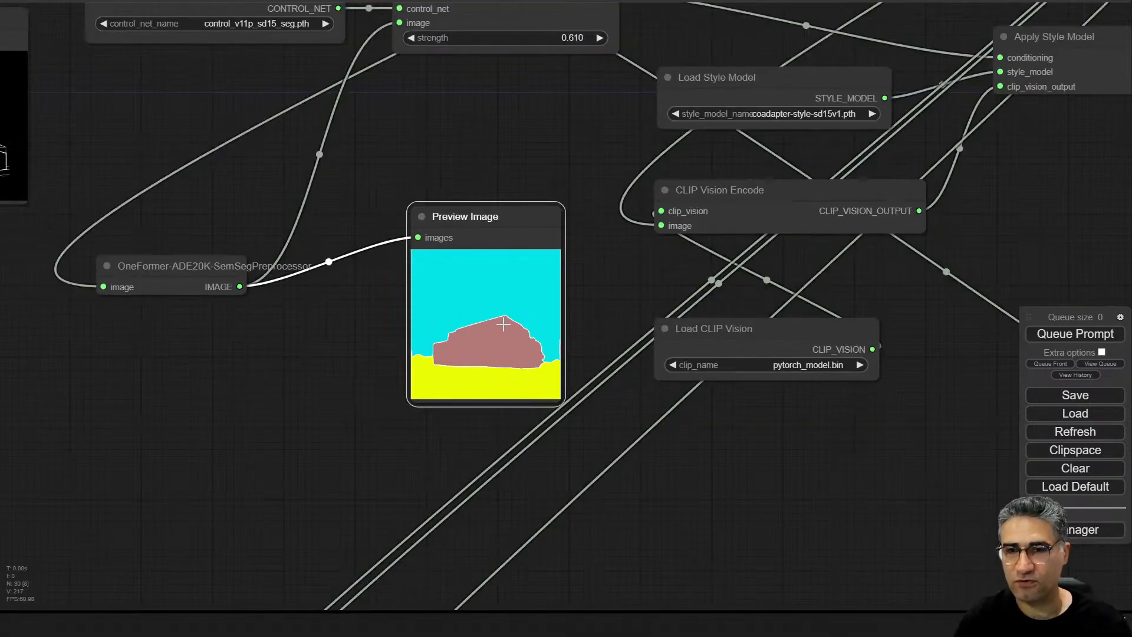
- Inspect the first generated house render up close in the KSampler preview and the Save Image node
{"action": "left_click_drag", "start_coordinate": [515, 195], "coordinate": [515, 354]}
{"action": "scroll", "coordinate": [515, 353], "scroll_direction": "up", "scroll_amount": 10}
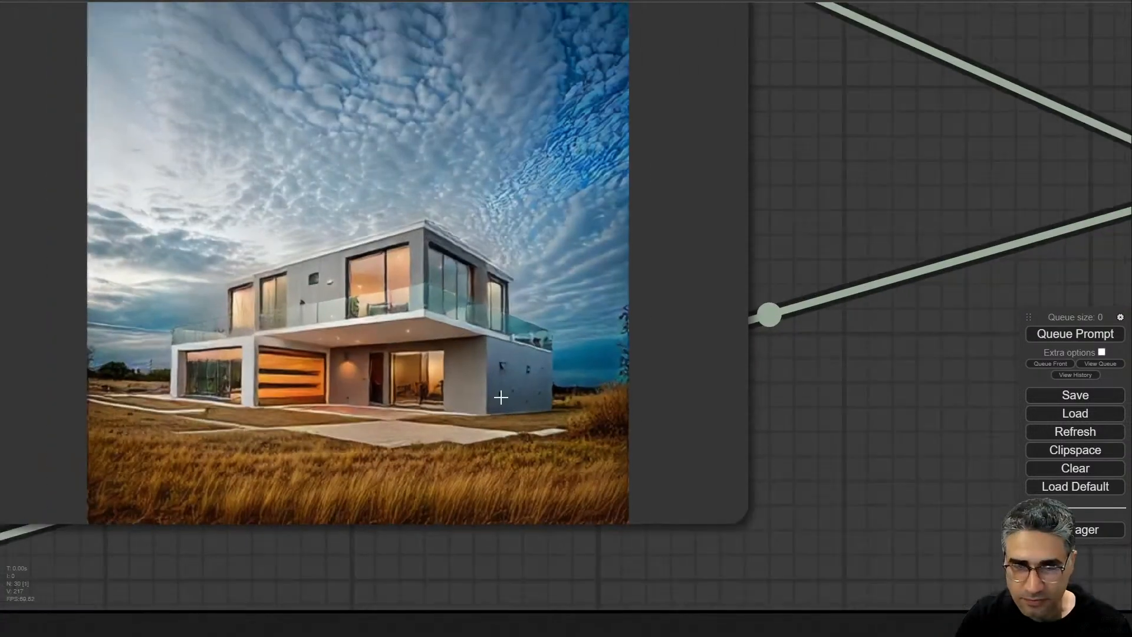
{"action": "scroll", "coordinate": [501, 398], "scroll_direction": "down", "scroll_amount": 5}
{"action": "left_click_drag", "start_coordinate": [501, 398], "coordinate": [170, 471]}
{"action": "left_click_drag", "start_coordinate": [545, 175], "coordinate": [195, 203]}
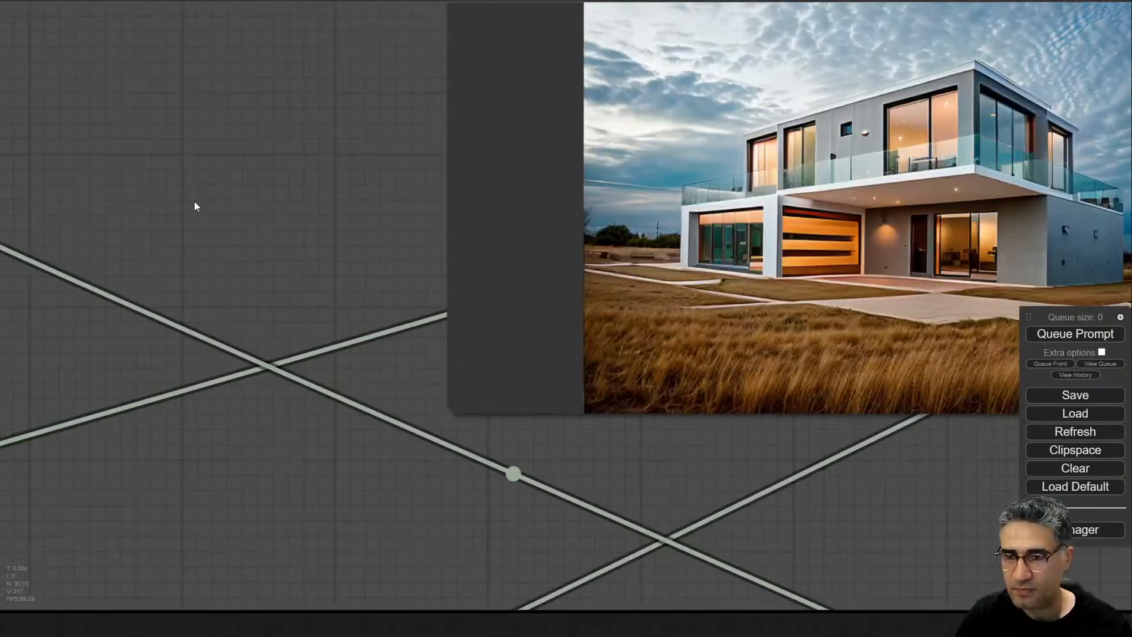
{"action": "left_click_drag", "start_coordinate": [866, 182], "coordinate": [562, 328]}
{"action": "scroll", "coordinate": [562, 328], "scroll_direction": "down", "scroll_amount": 3}
{"action": "scroll", "coordinate": [783, 577], "scroll_direction": "down", "scroll_amount": 2}
{"action": "scroll", "coordinate": [902, 526], "scroll_direction": "up", "scroll_amount": 4}
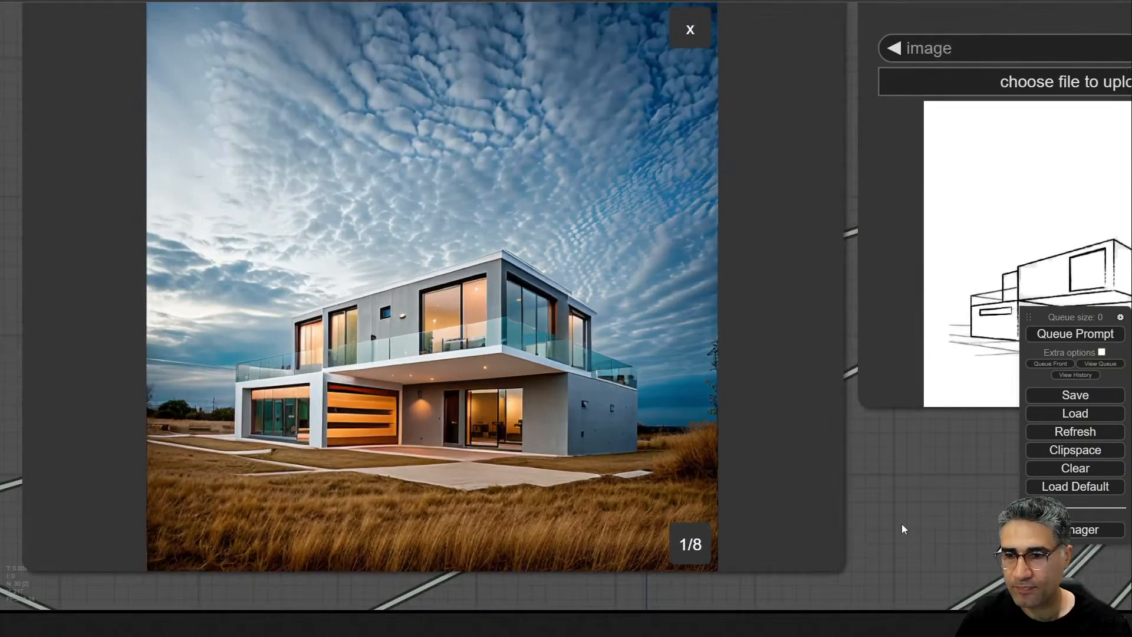
{"action": "left_click_drag", "start_coordinate": [902, 525], "coordinate": [955, 560]}
- Show the grid of all eight renders in Save Image, and page through them at full size back to the first
{"action": "left_click", "coordinate": [750, 75]}
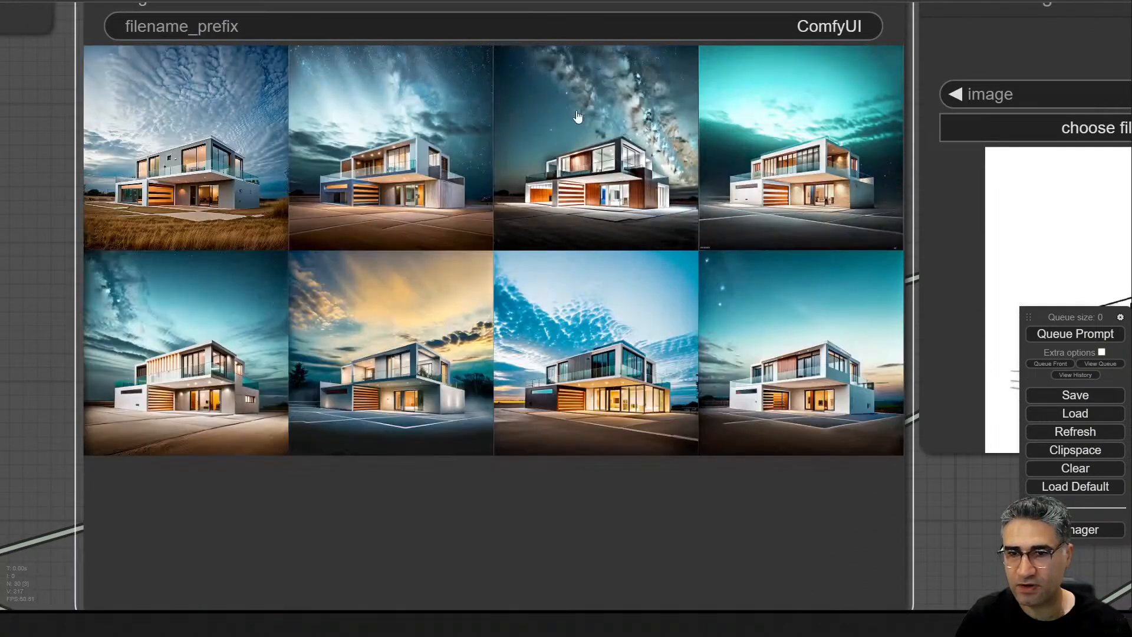
{"action": "left_click", "coordinate": [214, 167]}
{"action": "key", "text": "Right"}
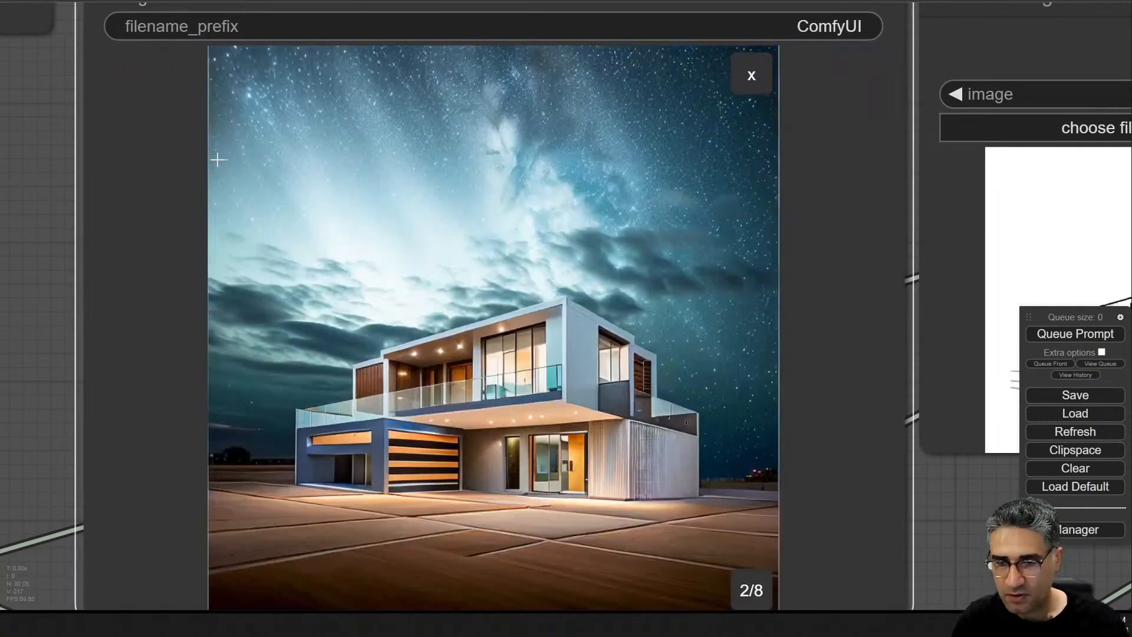
{"action": "key", "text": "Right"}
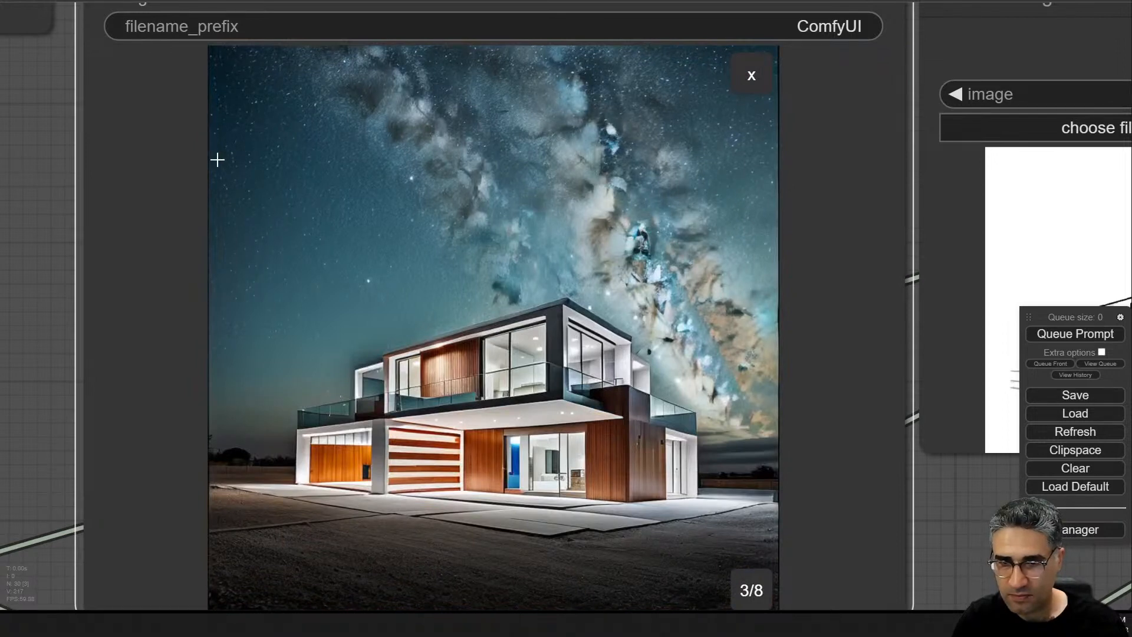
{"action": "key", "text": "Right"}
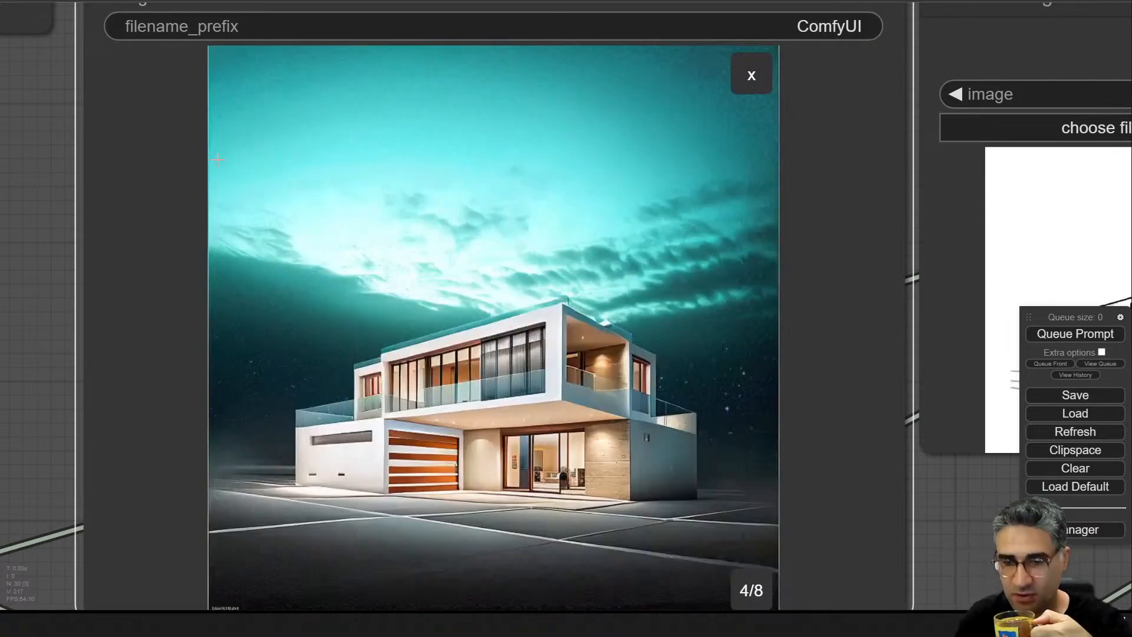
{"action": "key", "text": "Right"}
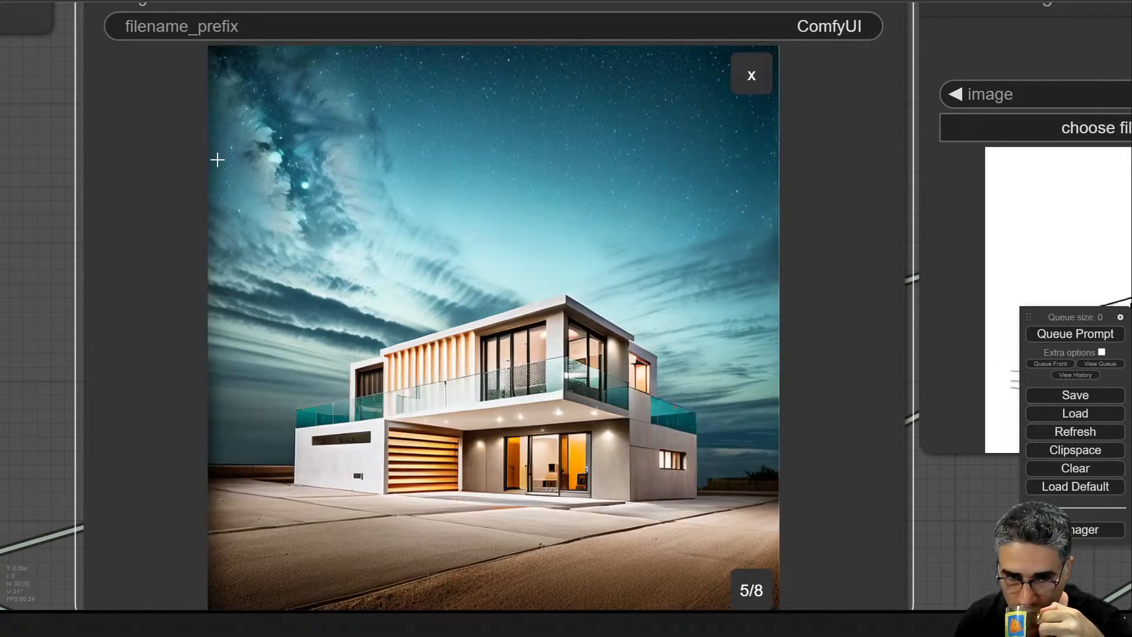
{"action": "key", "text": "Right"}
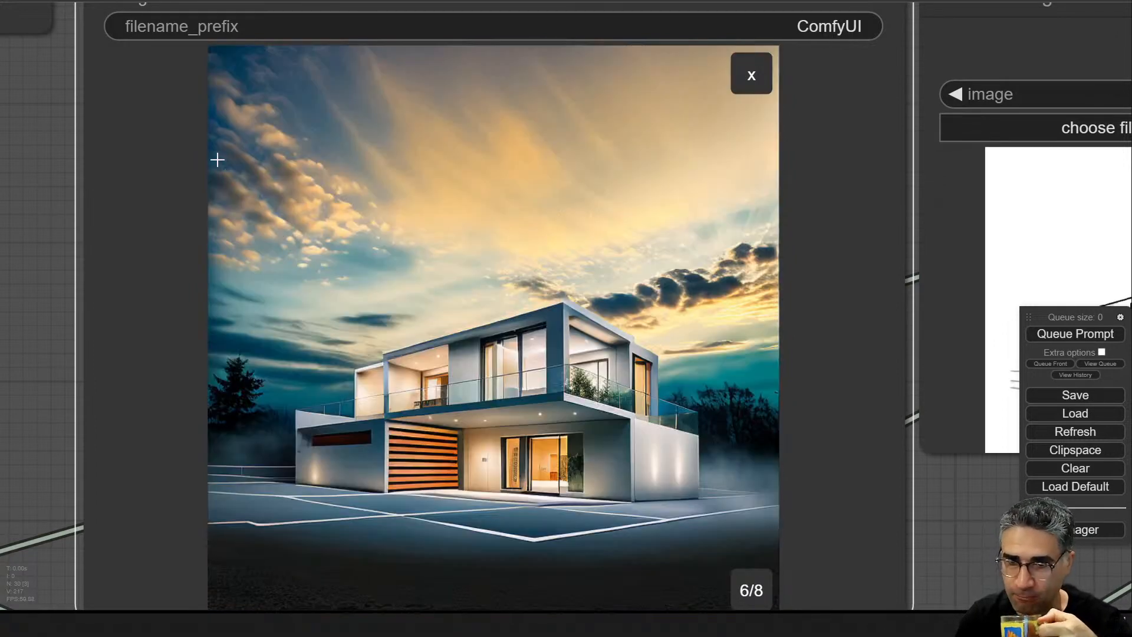
{"action": "key", "text": "Right"}
{"action": "key", "text": "Right"}
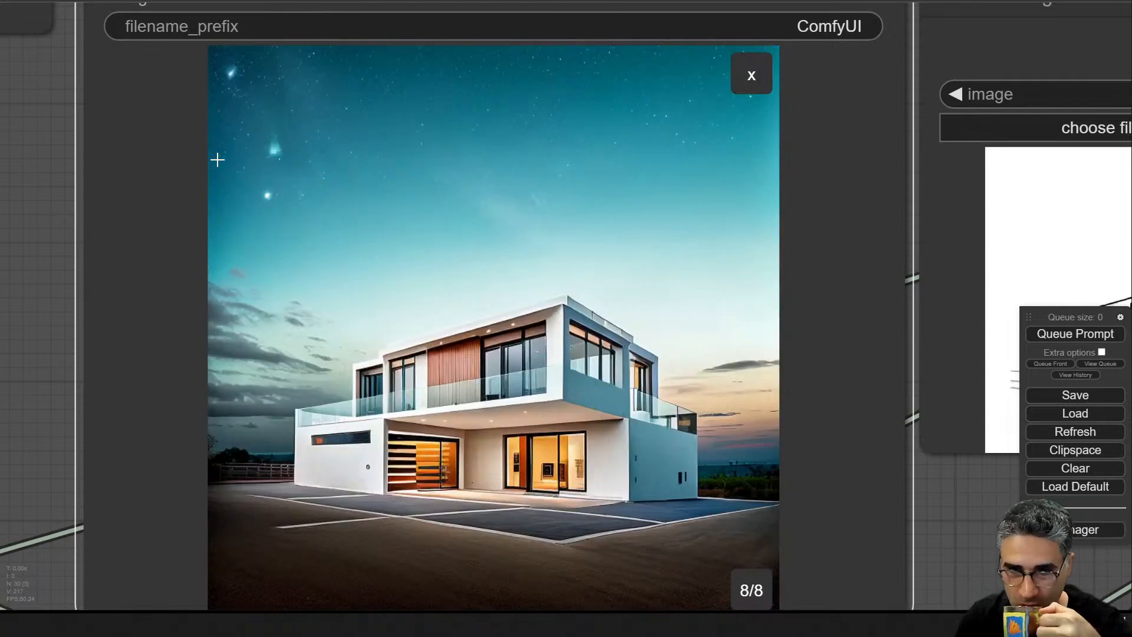
{"action": "key", "text": "Right"}
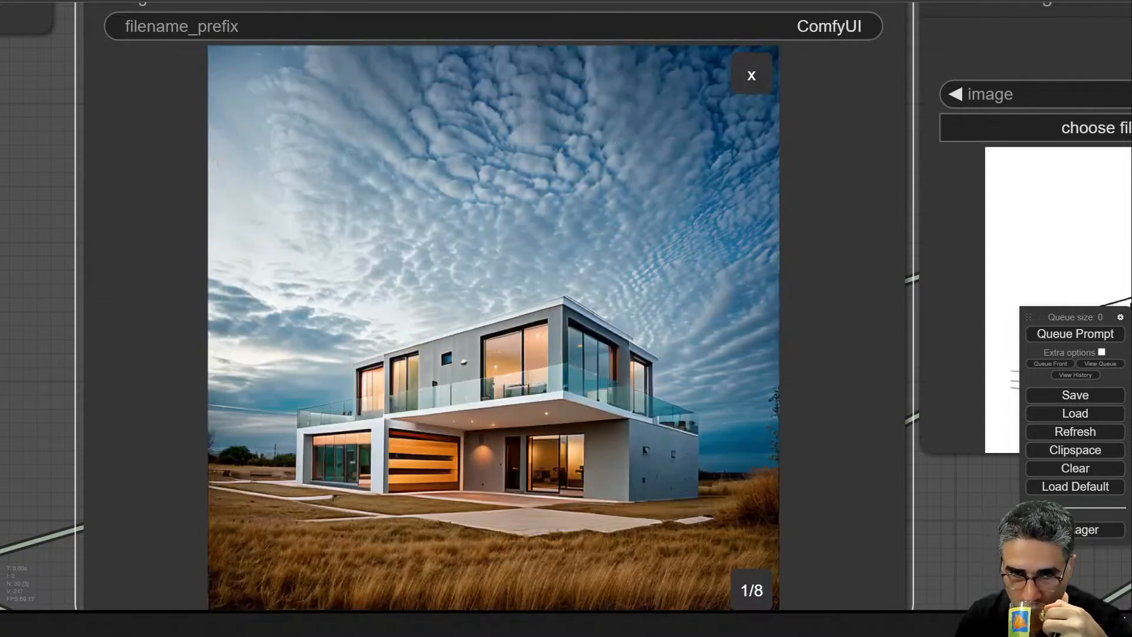
{"action": "key", "text": "Right"}
{"action": "key", "text": "Right"}
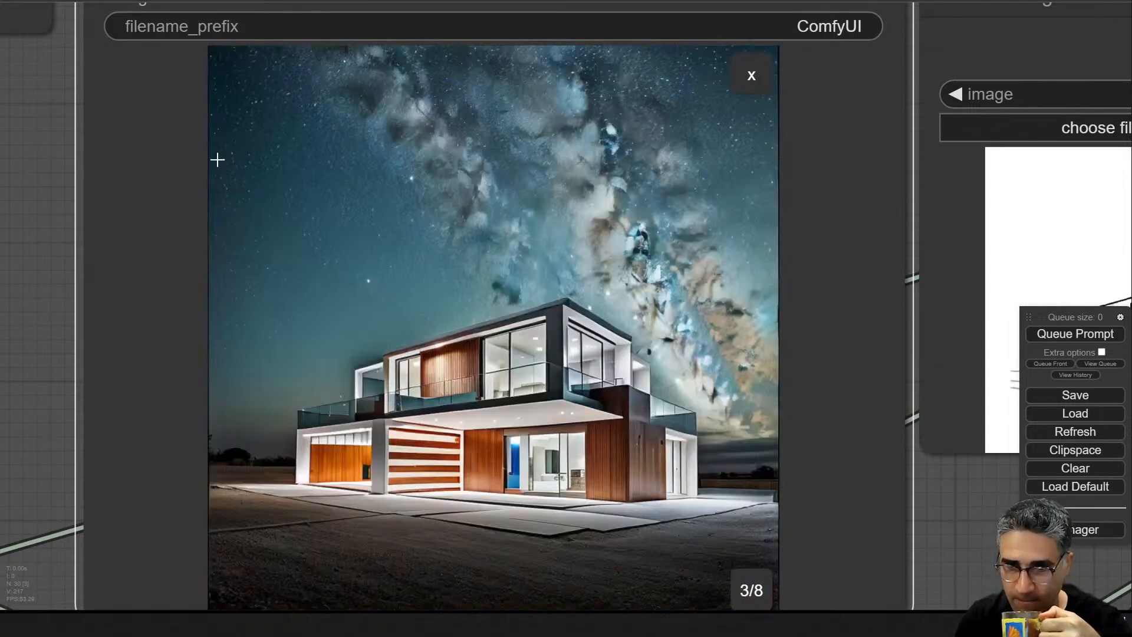
{"action": "key", "text": "Right"}
{"action": "key", "text": "Right"}
{"action": "key", "text": "Right"}
{"action": "key", "text": "Right"}
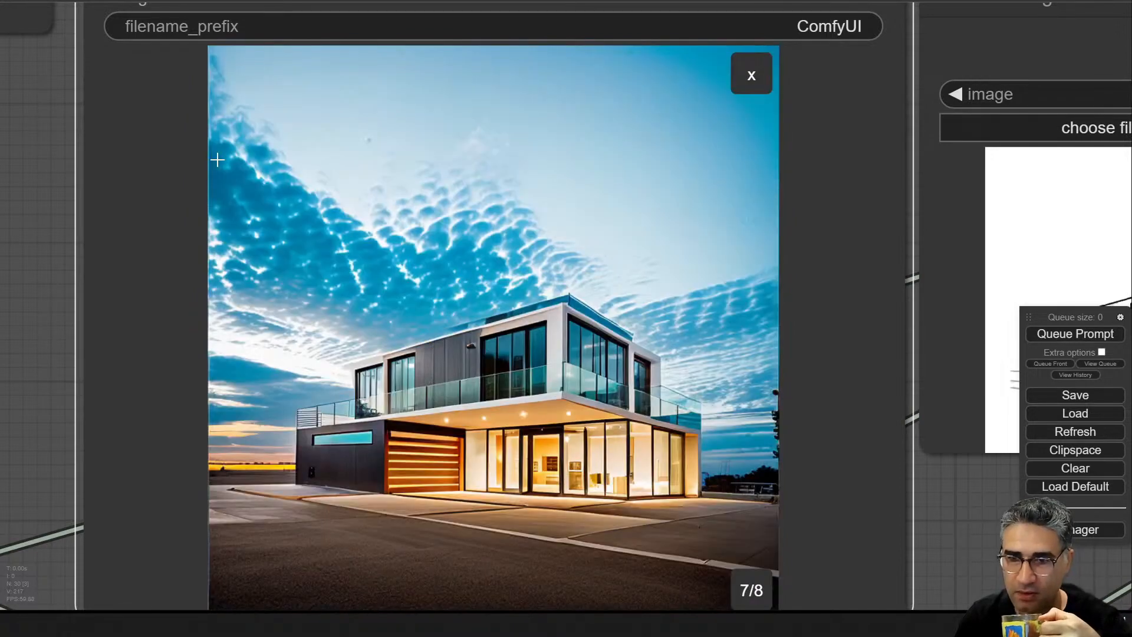
{"action": "key", "text": "Right"}
{"action": "key", "text": "Right"}
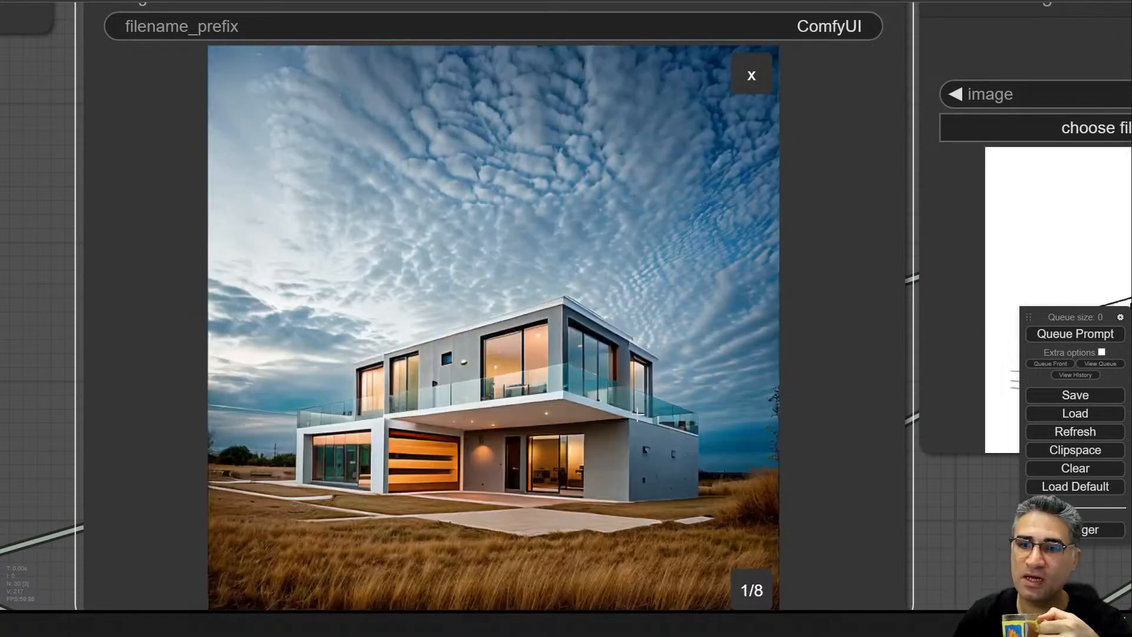
- Shift the unused ConcatConditioning node down so it lines up with the SEECoder image encoder node
{"action": "scroll", "coordinate": [633, 421], "scroll_direction": "down", "scroll_amount": 10}
{"action": "scroll", "coordinate": [625, 496], "scroll_direction": "down", "scroll_amount": 5}
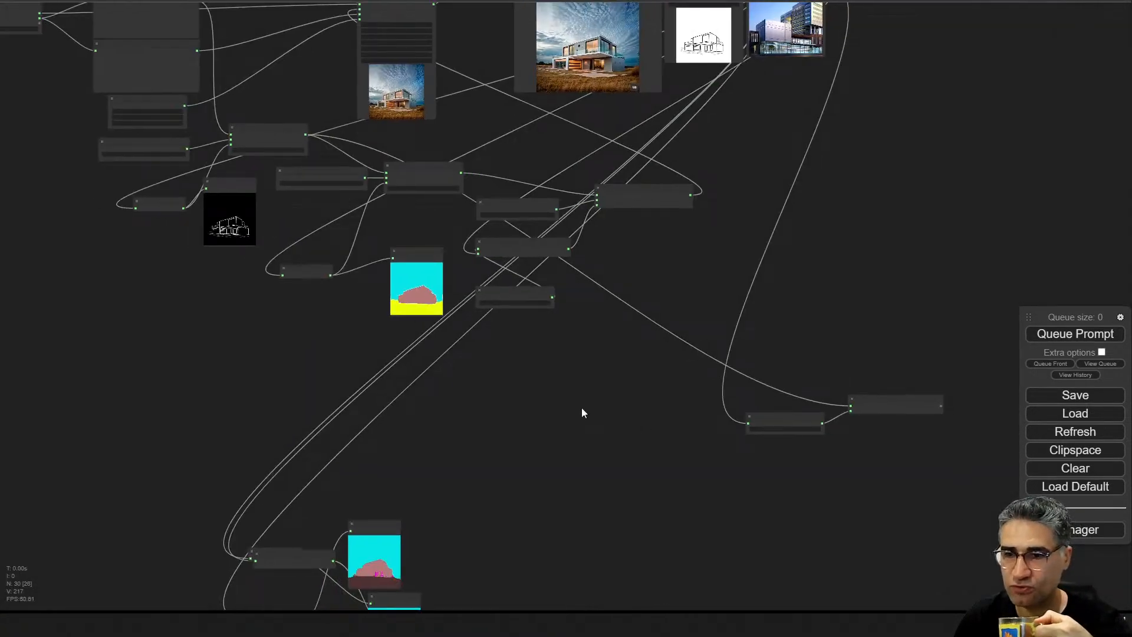
{"action": "scroll", "coordinate": [581, 408], "scroll_direction": "up", "scroll_amount": 6}
{"action": "mouse_move", "coordinate": [780, 352]}
{"action": "left_mouse_down"}
{"action": "mouse_move", "coordinate": [781, 285]}
{"action": "mouse_move", "coordinate": [784, 366]}
{"action": "left_mouse_up"}
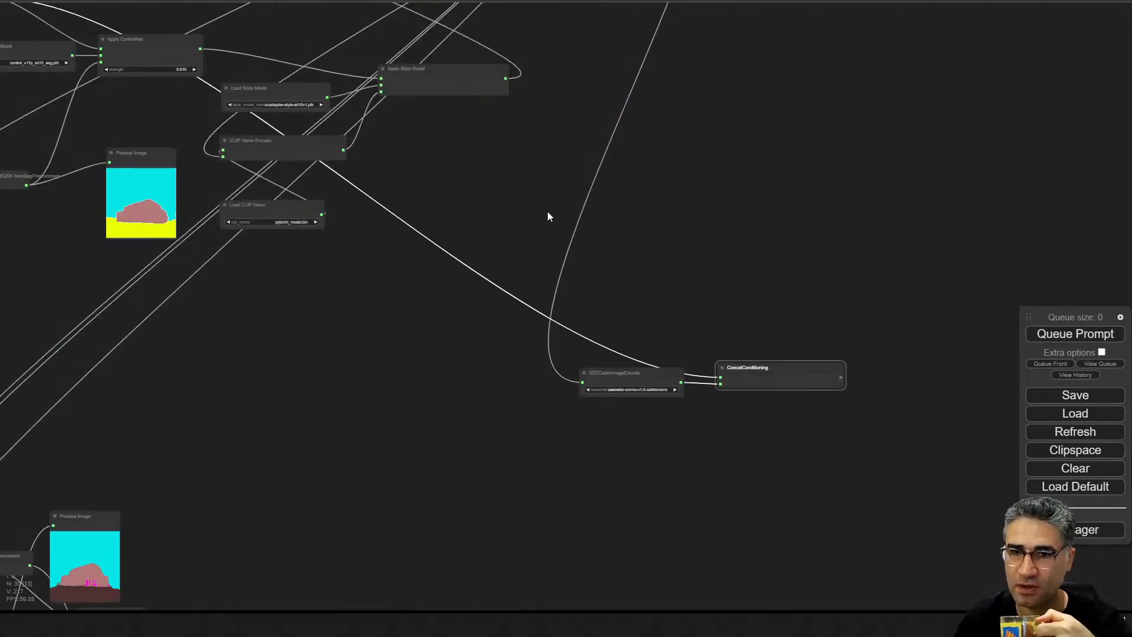
- Shift the Apply Style Model node slightly further from the Load Style Model node
{"action": "scroll", "coordinate": [548, 215], "scroll_direction": "up", "scroll_amount": 6}
{"action": "left_click_drag", "start_coordinate": [440, 172], "coordinate": [542, 304]}
{"action": "scroll", "coordinate": [472, 234], "scroll_direction": "up", "scroll_amount": 3}
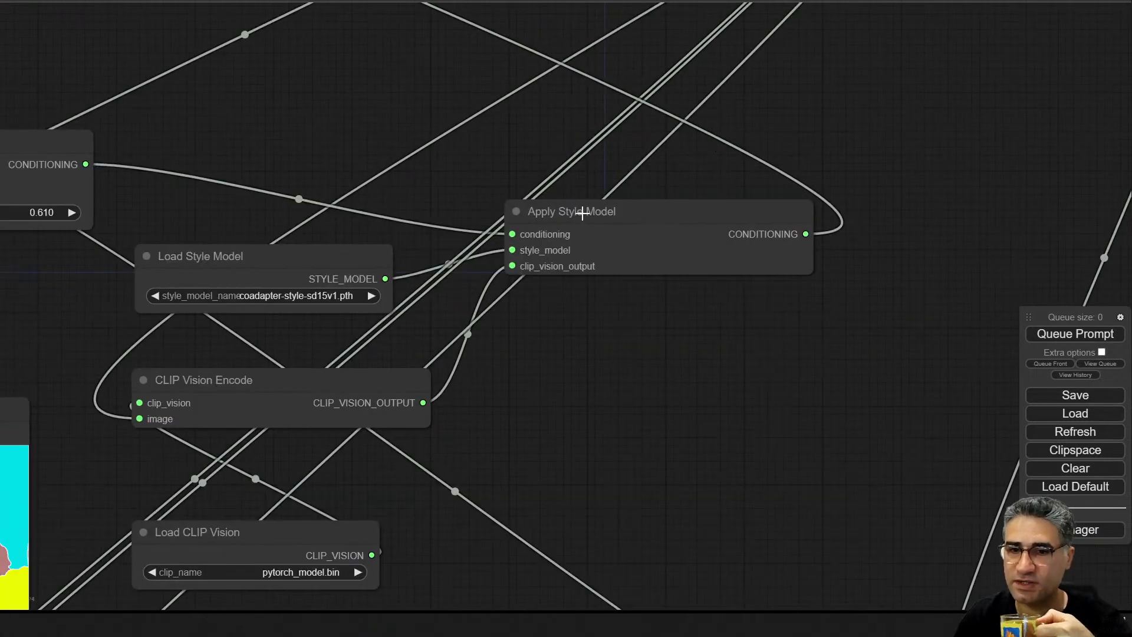
{"action": "left_click_drag", "start_coordinate": [614, 216], "coordinate": [641, 214]}
{"action": "left_click_drag", "start_coordinate": [351, 167], "coordinate": [490, 179]}
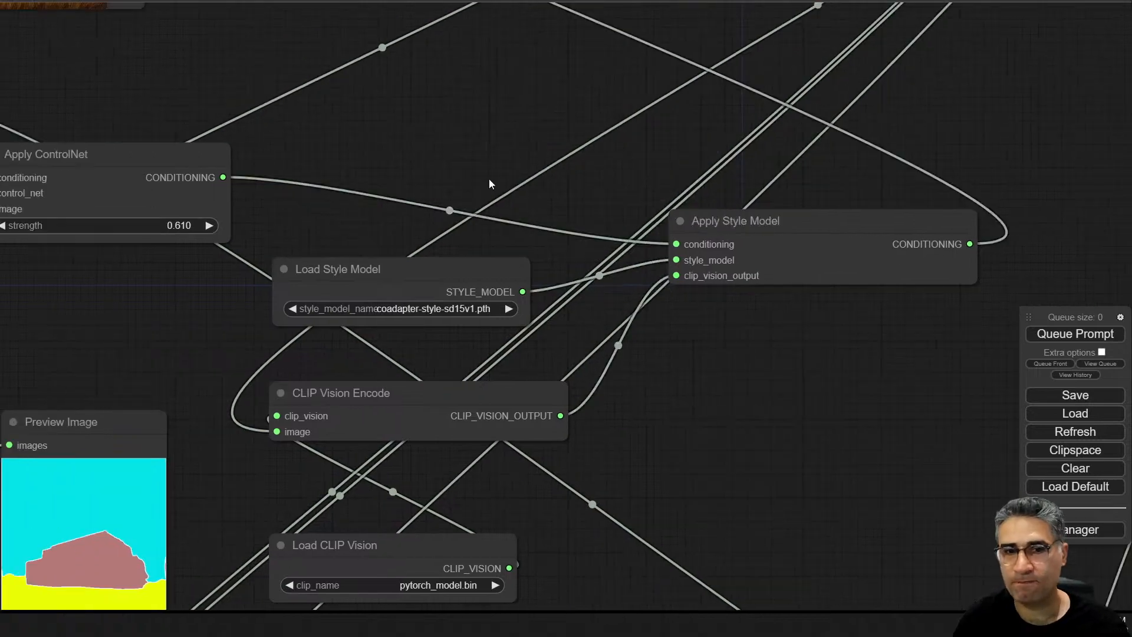
- Move the sketch Apply ControlNet node (strength 1.450) up and nearer to the segmentation Apply ControlNet node
{"action": "scroll", "coordinate": [246, 213], "scroll_direction": "down", "scroll_amount": 4}
{"action": "left_click_drag", "start_coordinate": [174, 270], "coordinate": [513, 369]}
{"action": "left_click_drag", "start_coordinate": [158, 195], "coordinate": [207, 169]}
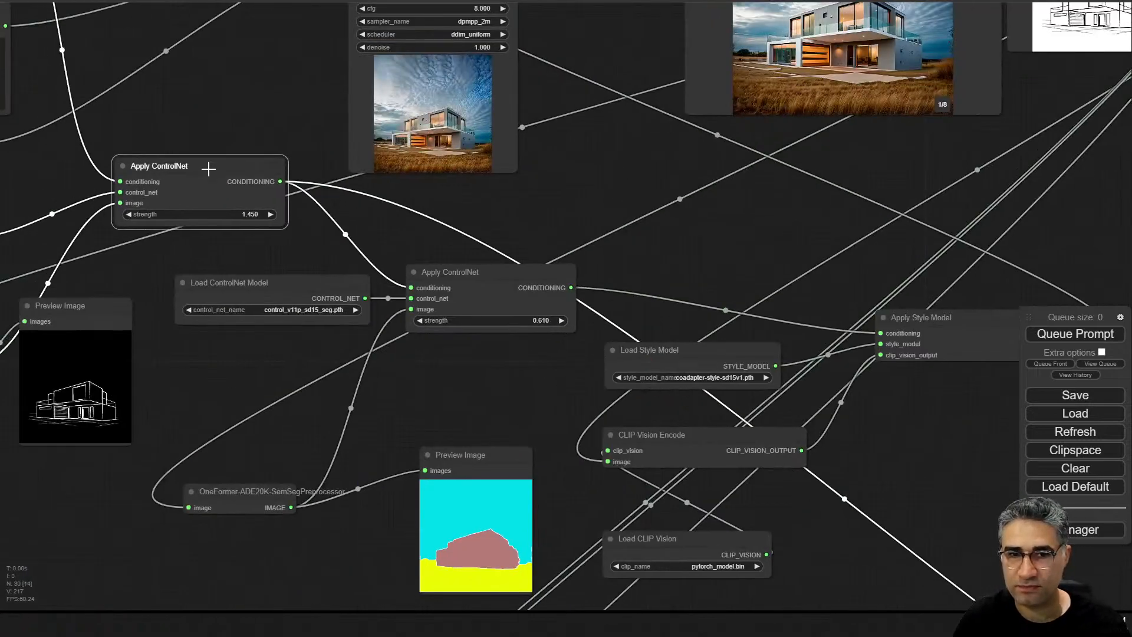
- Connect the segmentation Apply ControlNet's CONDITIONING output directly to the KSampler's positive input, bypassing Apply Style Model
{"action": "left_click_drag", "start_coordinate": [67, 268], "coordinate": [339, 264]}
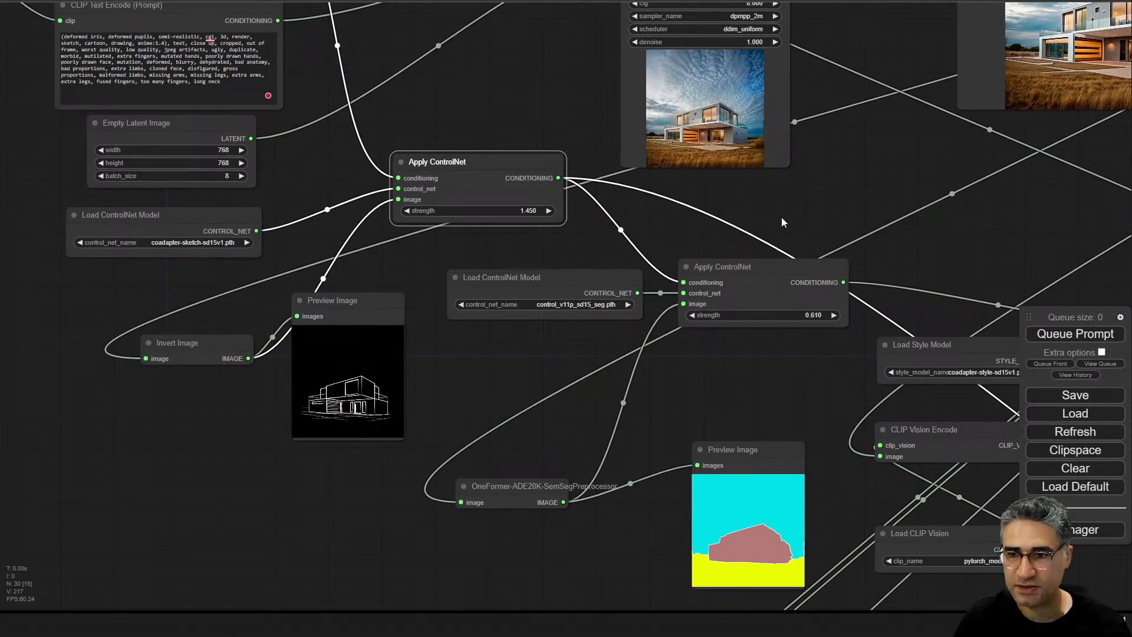
{"action": "left_click_drag", "start_coordinate": [656, 269], "coordinate": [393, 239]}
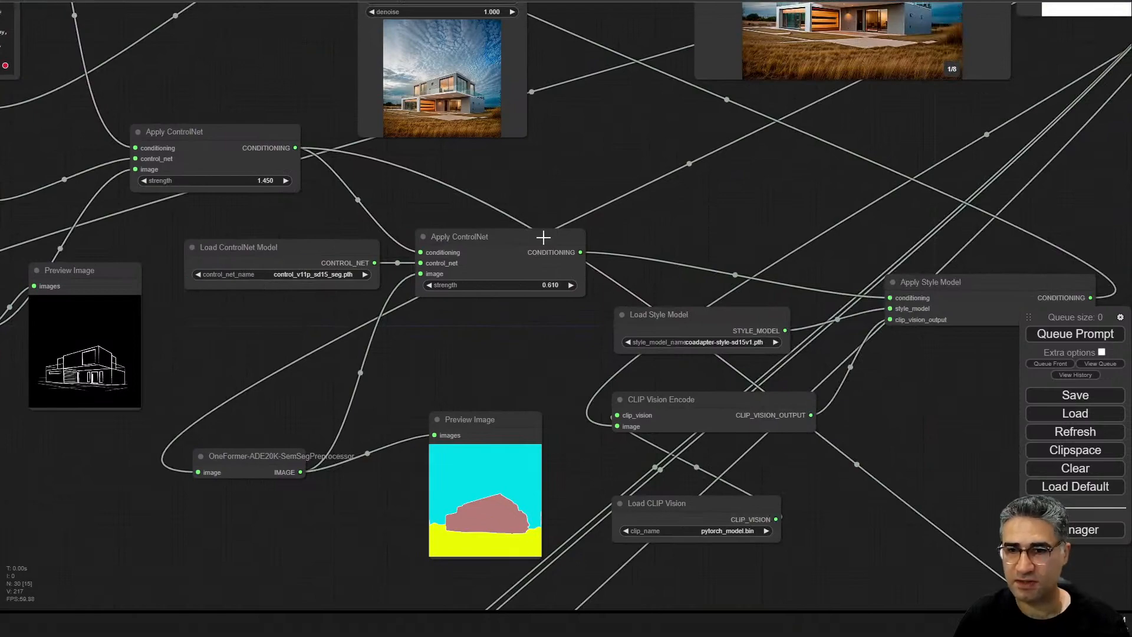
{"action": "left_click_drag", "start_coordinate": [766, 230], "coordinate": [385, 227]}
{"action": "scroll", "coordinate": [621, 300], "scroll_direction": "down", "scroll_amount": 2}
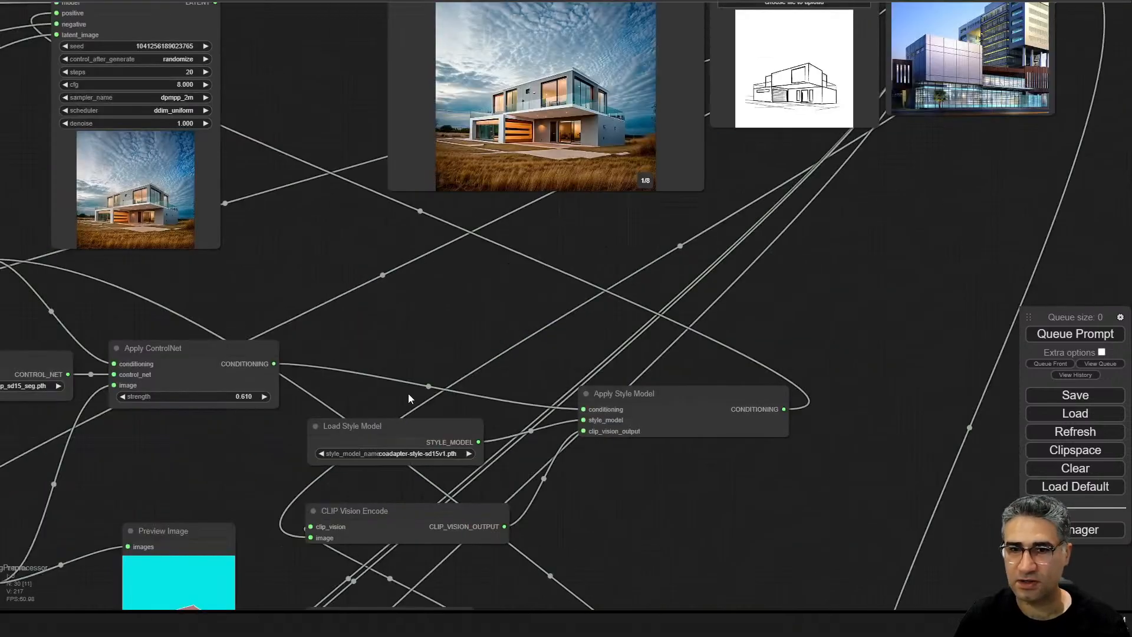
{"action": "scroll", "coordinate": [270, 160], "scroll_direction": "down", "scroll_amount": 1}
{"action": "left_click", "coordinate": [233, 132]}
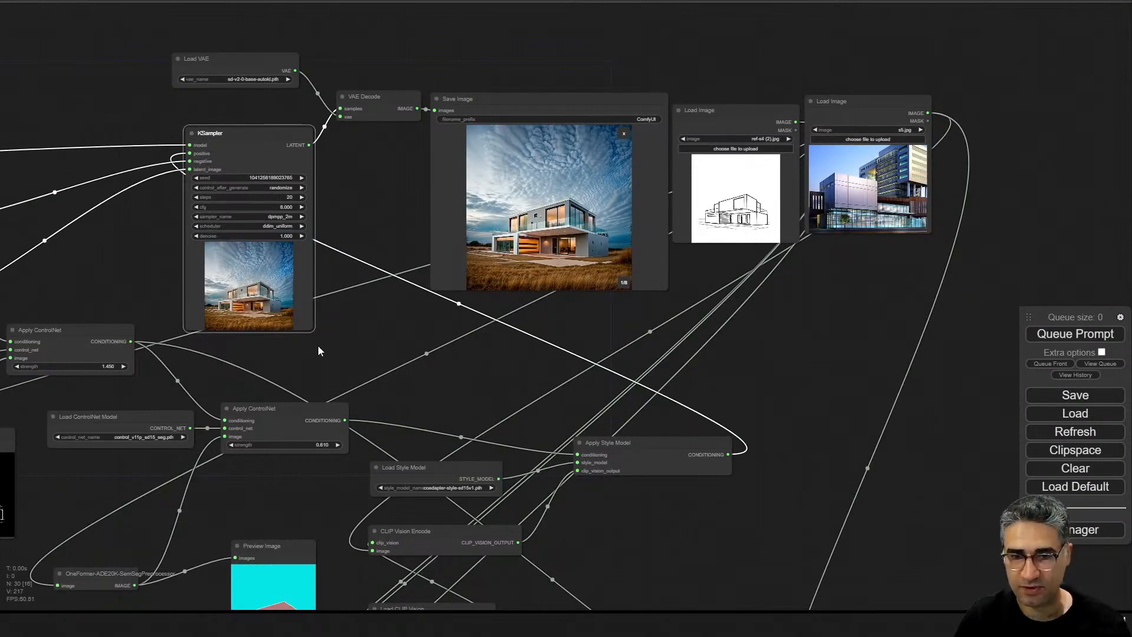
{"action": "left_click_drag", "start_coordinate": [317, 346], "coordinate": [427, 346]}
{"action": "scroll", "coordinate": [448, 357], "scroll_direction": "up", "scroll_amount": 2}
{"action": "scroll", "coordinate": [499, 413], "scroll_direction": "up", "scroll_amount": 1}
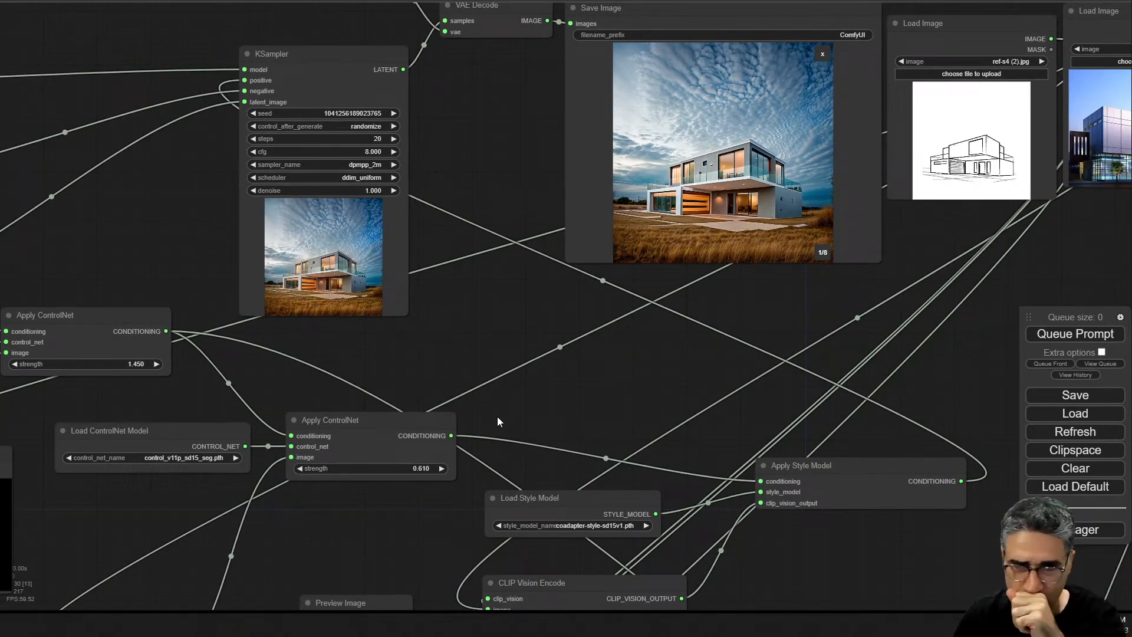
{"action": "left_click_drag", "start_coordinate": [451, 435], "coordinate": [245, 80]}
{"action": "left_click_drag", "start_coordinate": [834, 466], "coordinate": [526, 551]}
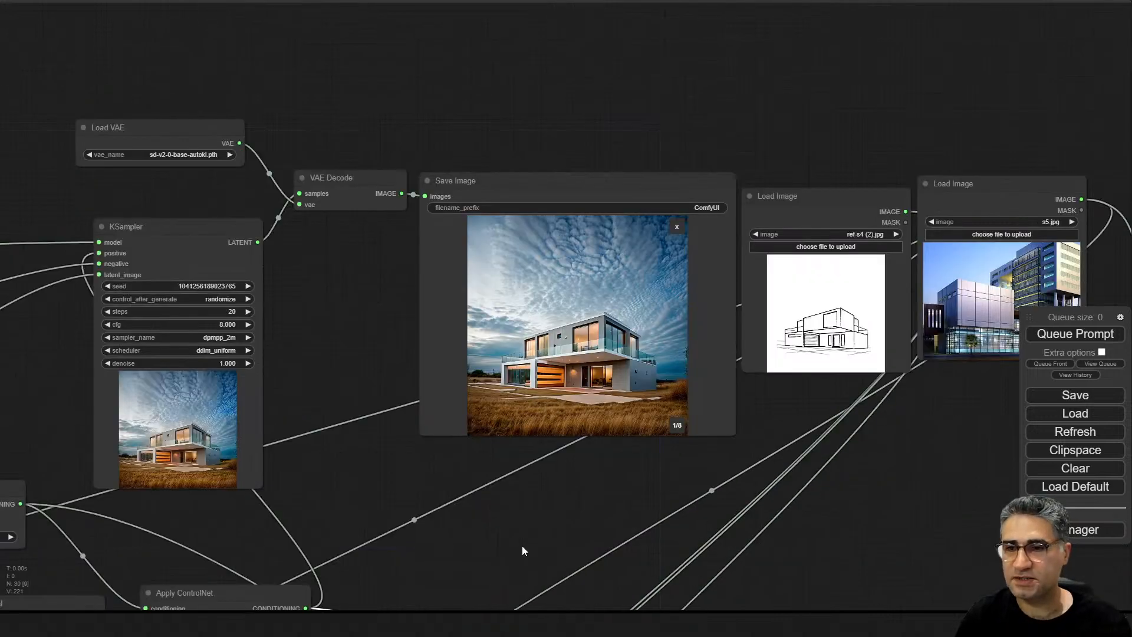
- Set the Save Image node's filename prefix to ComfyUI\no style and queue the prompt
{"action": "scroll", "coordinate": [557, 364], "scroll_direction": "up", "scroll_amount": 2}
{"action": "scroll", "coordinate": [558, 365], "scroll_direction": "up", "scroll_amount": 3}
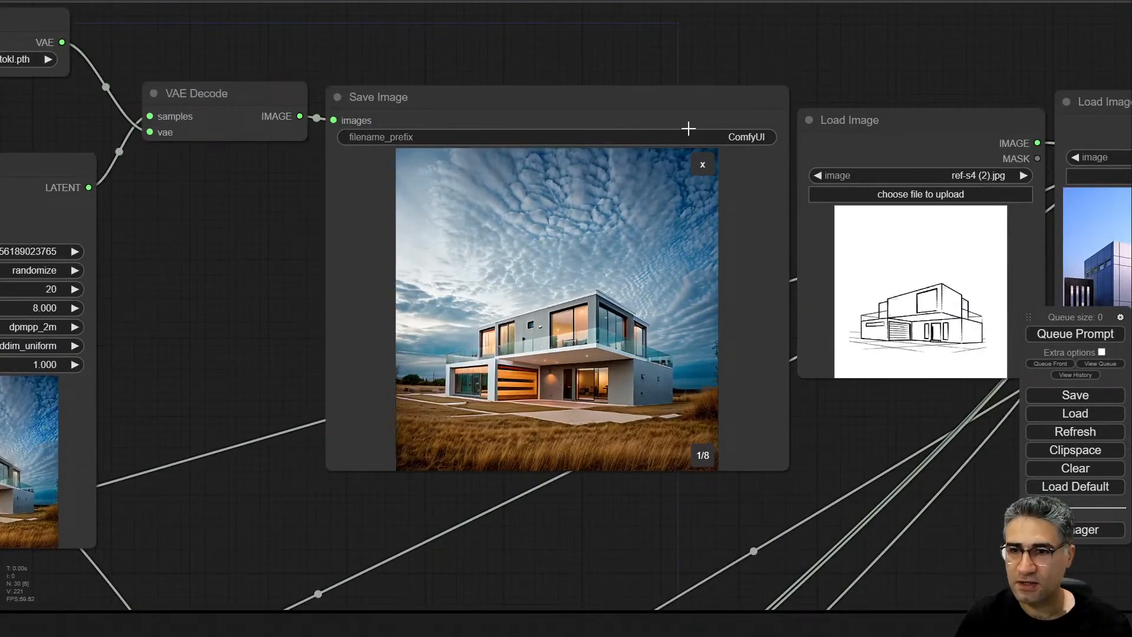
{"action": "left_click", "coordinate": [765, 135]}
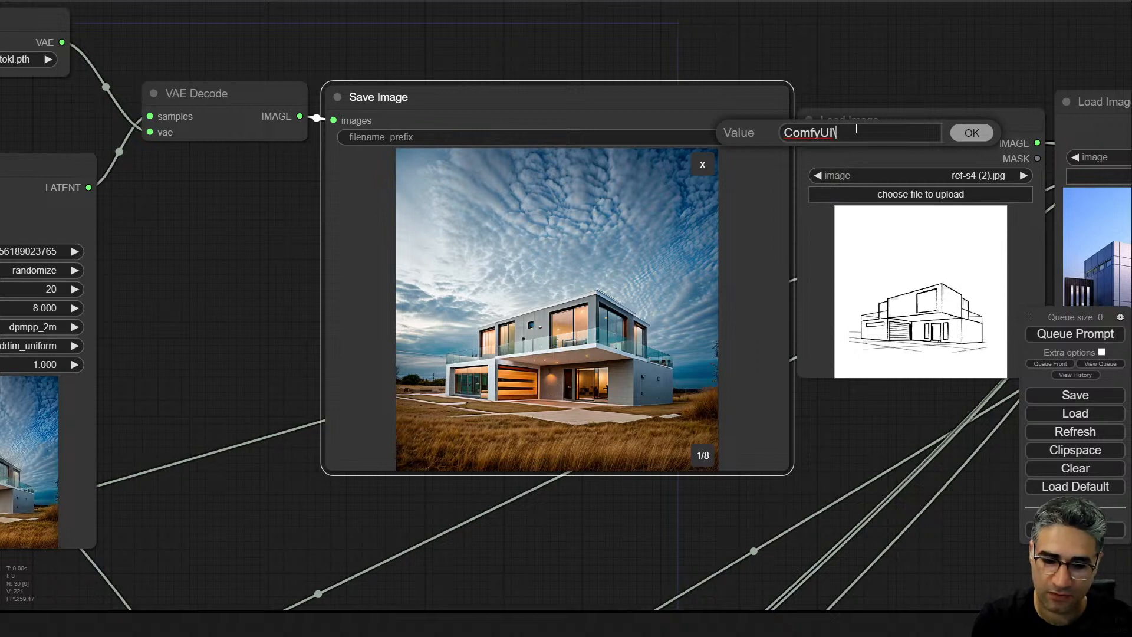
{"action": "type", "text": "\\no sty"}
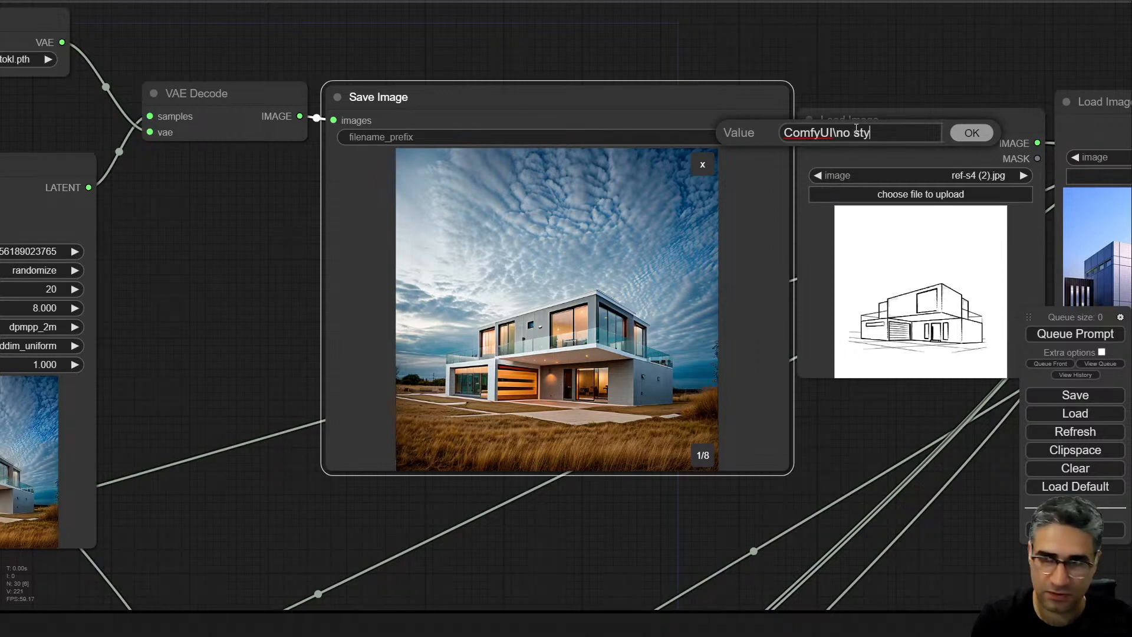
{"action": "type", "text": "le"}
{"action": "left_click", "coordinate": [848, 74]}
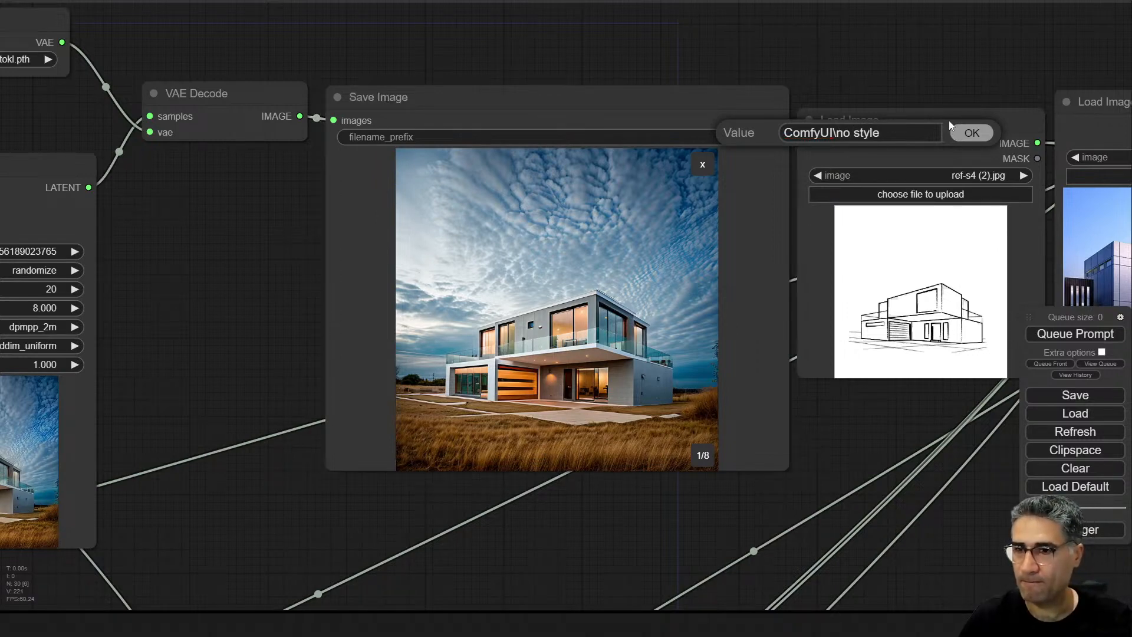
{"action": "left_click", "coordinate": [973, 133]}
{"action": "left_click", "coordinate": [1100, 341]}
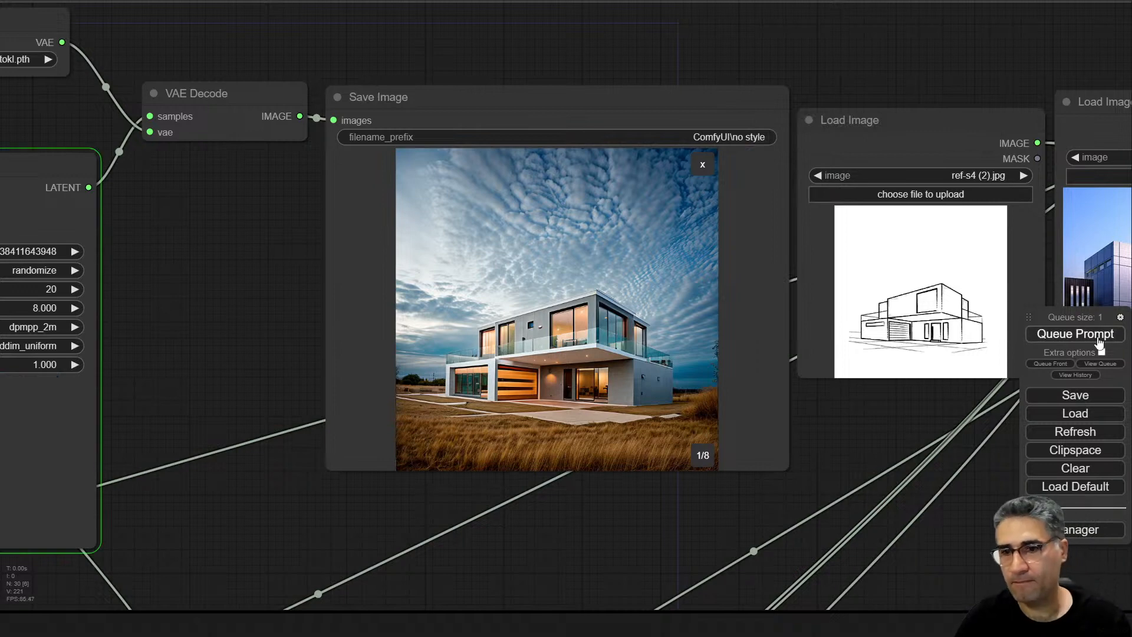
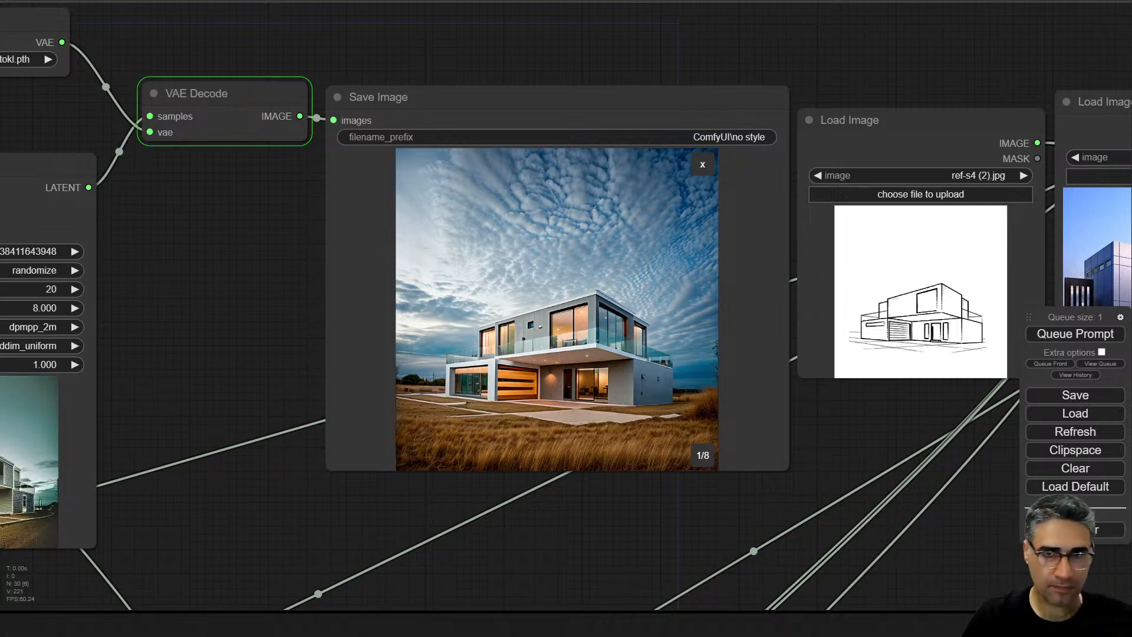
- Examine the new batch of renders made without the style model in the Save Image node
{"action": "left_click_drag", "start_coordinate": [362, 20], "coordinate": [0, 79]}
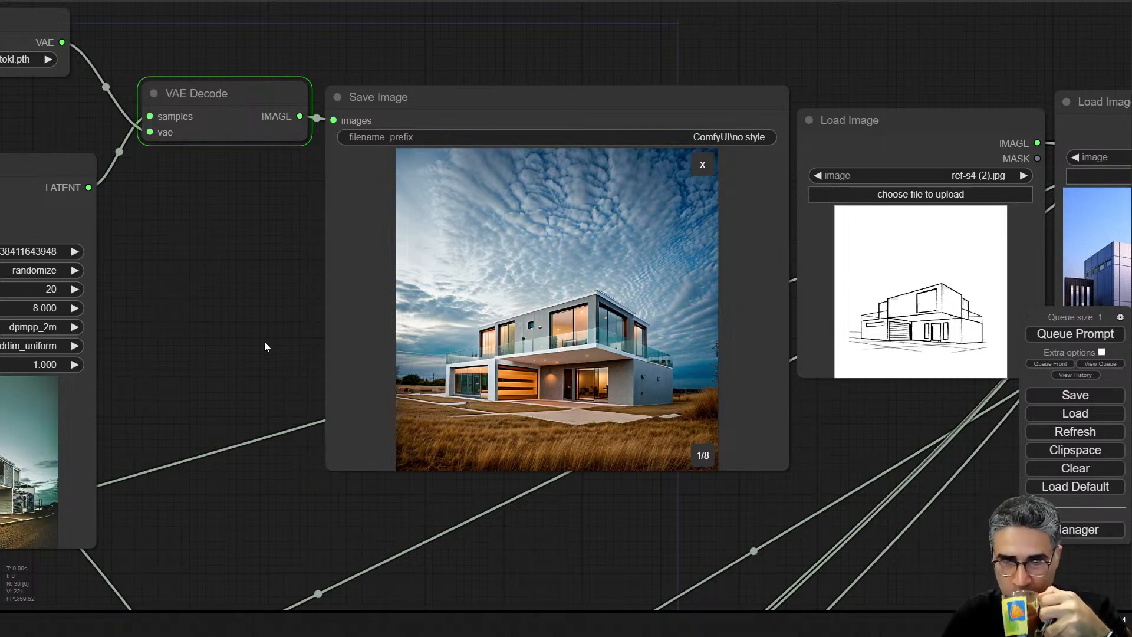
{"action": "left_click_drag", "start_coordinate": [239, 335], "coordinate": [163, 302]}
{"action": "scroll", "coordinate": [481, 313], "scroll_direction": "up", "scroll_amount": 10}
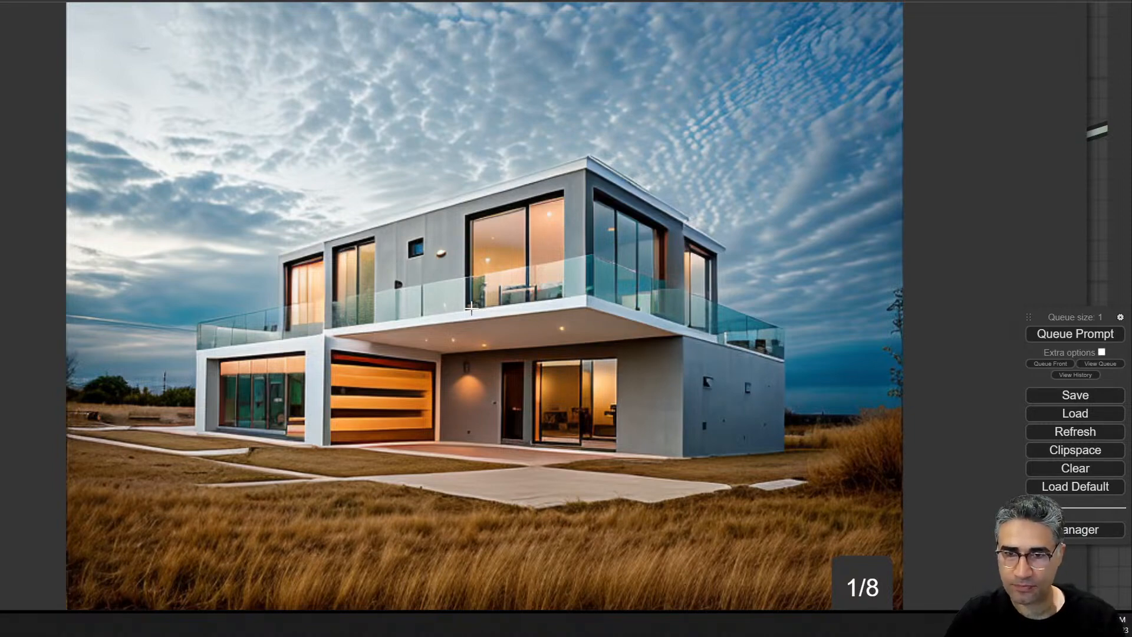
{"action": "scroll", "coordinate": [471, 306], "scroll_direction": "down", "scroll_amount": 9}
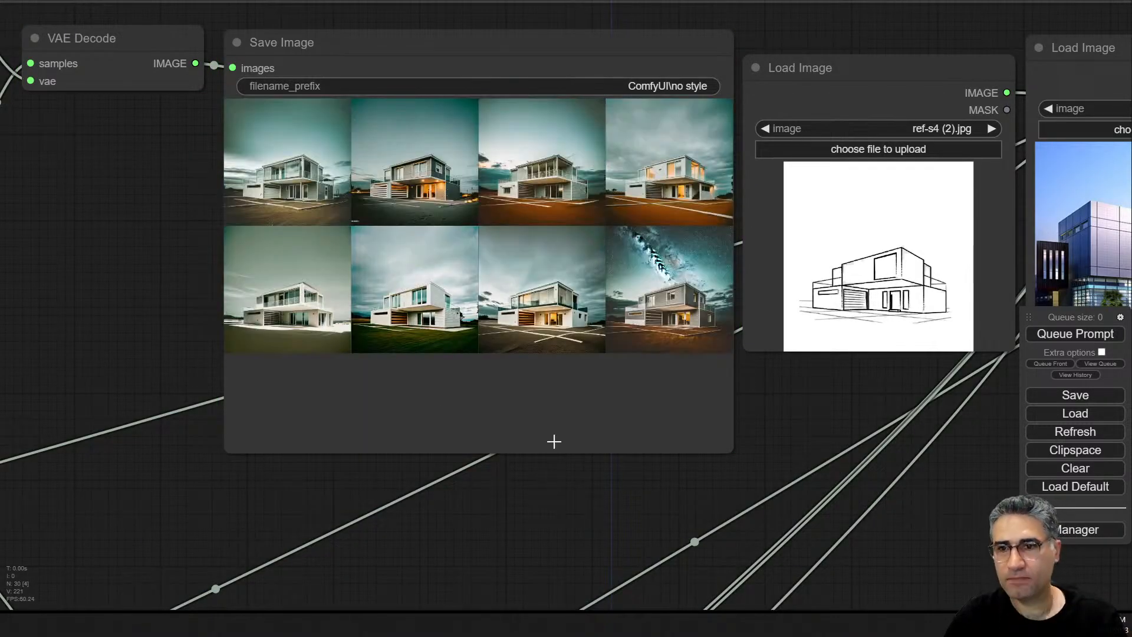
{"action": "scroll", "coordinate": [565, 451], "scroll_direction": "up", "scroll_amount": 5}
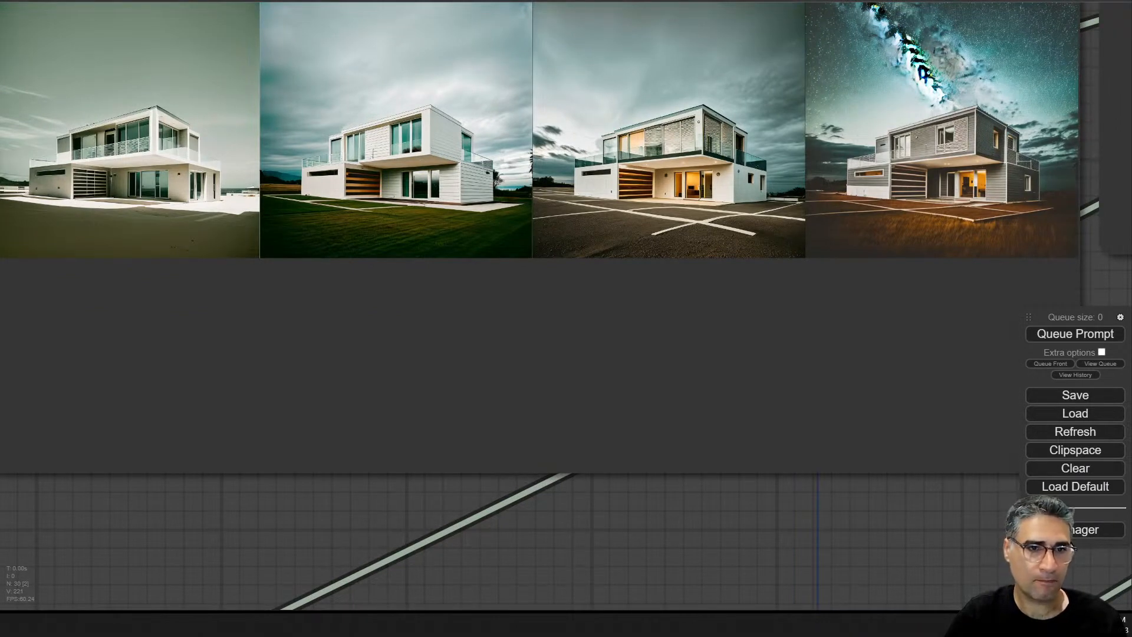
- Switch to File Explorer and open no style_00001_.png in an enlarged viewer window to inspect the house's details
{"action": "key", "text": "alt+Tab"}
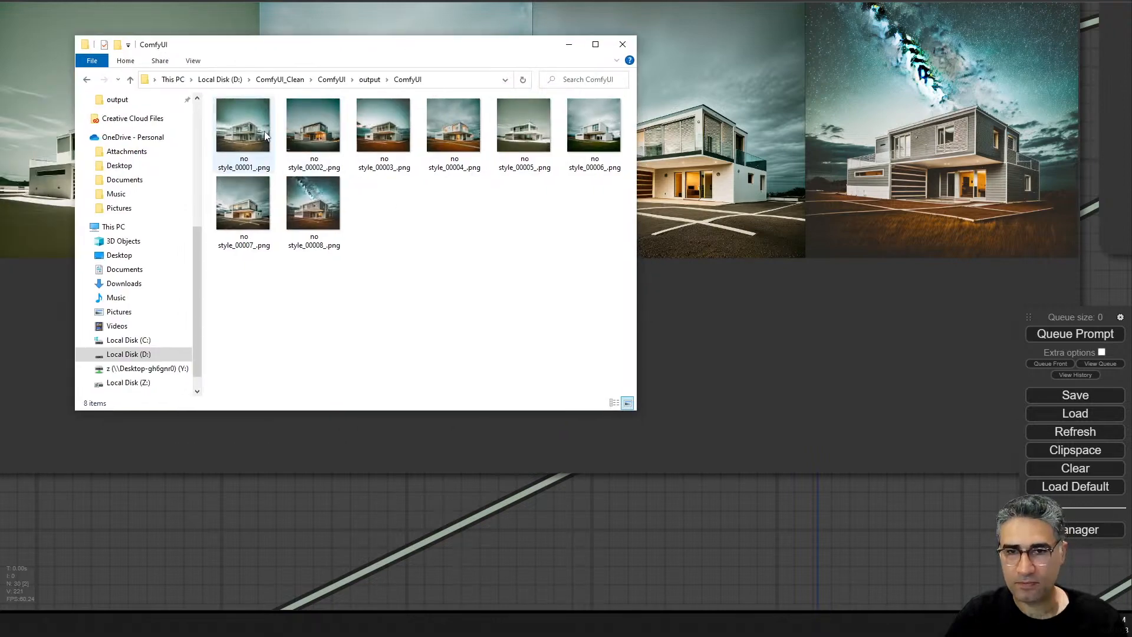
{"action": "left_click", "coordinate": [241, 131]}
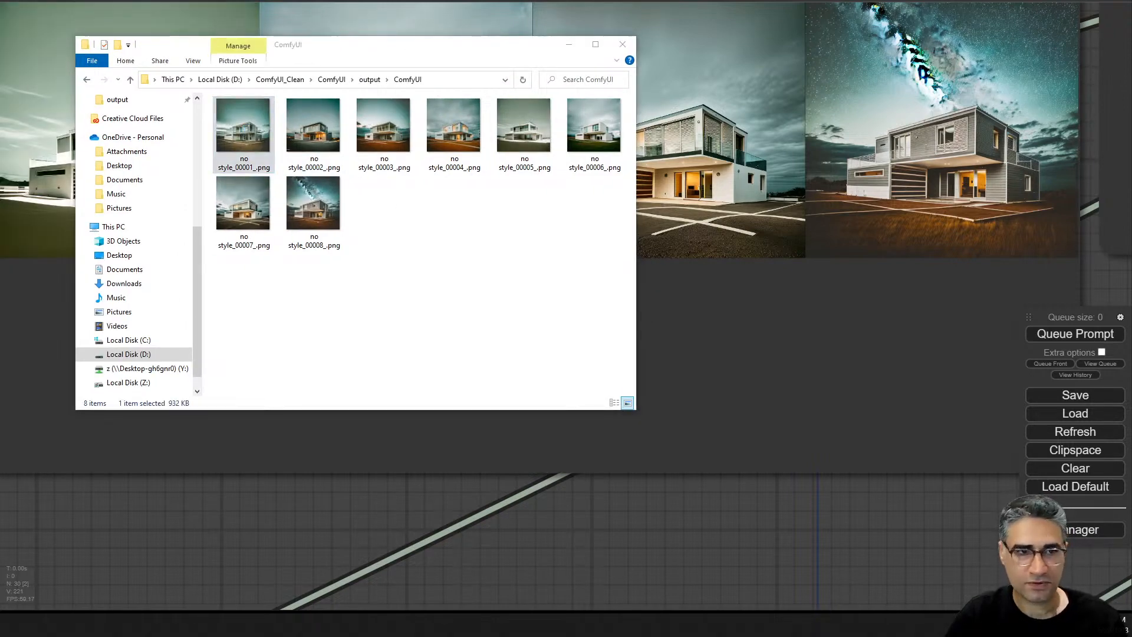
{"action": "key", "text": "space"}
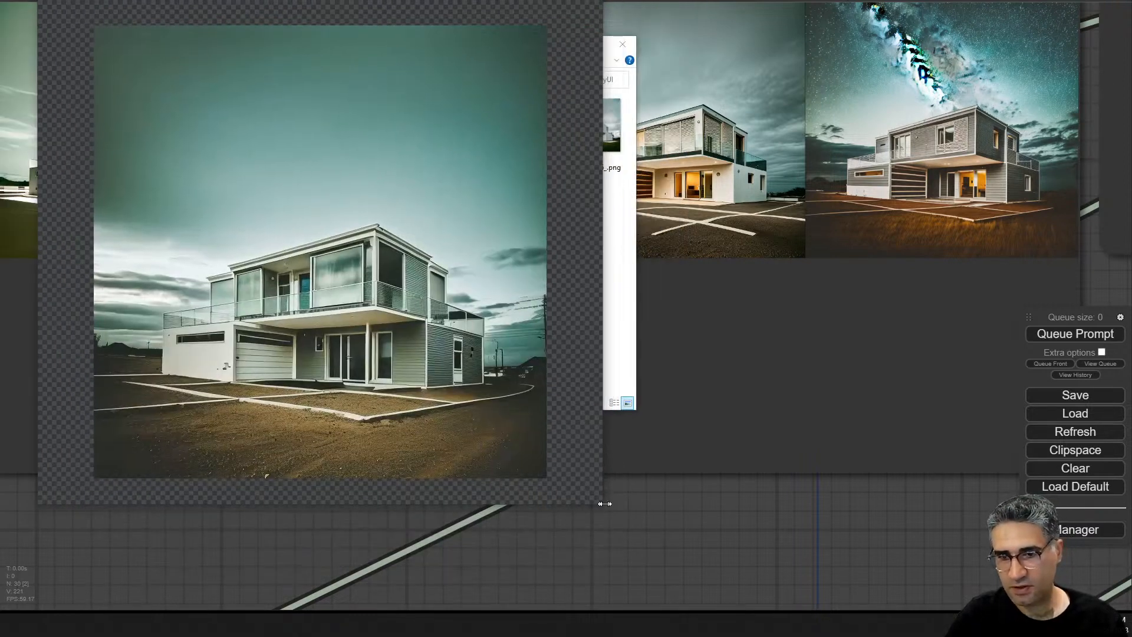
{"action": "left_click_drag", "start_coordinate": [602, 506], "coordinate": [1052, 505]}
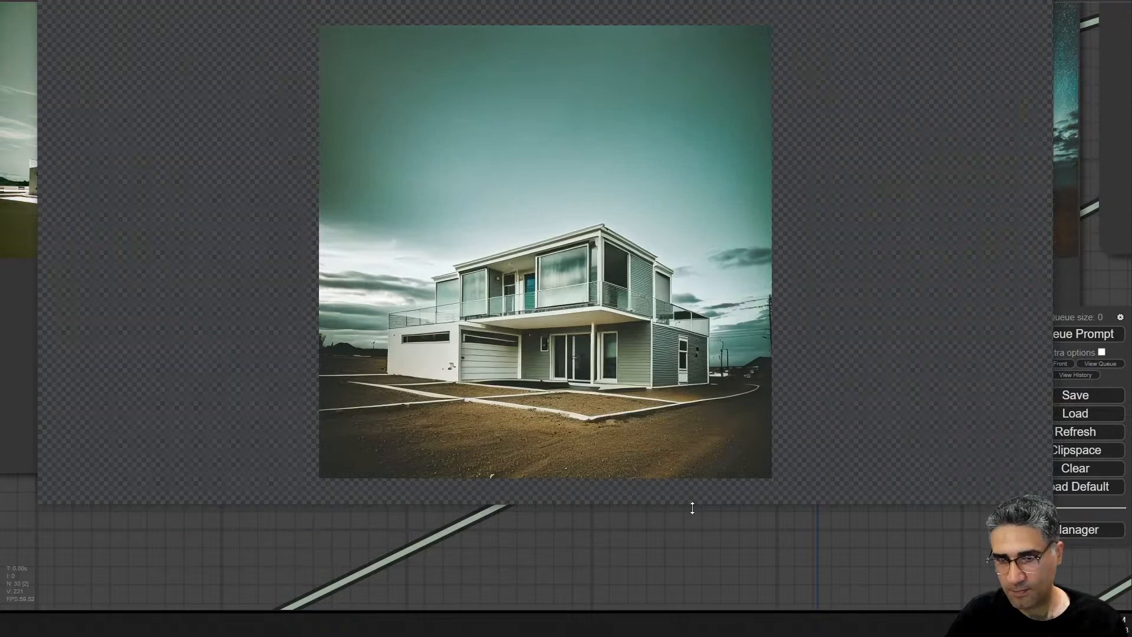
{"action": "left_click_drag", "start_coordinate": [693, 507], "coordinate": [701, 586]}
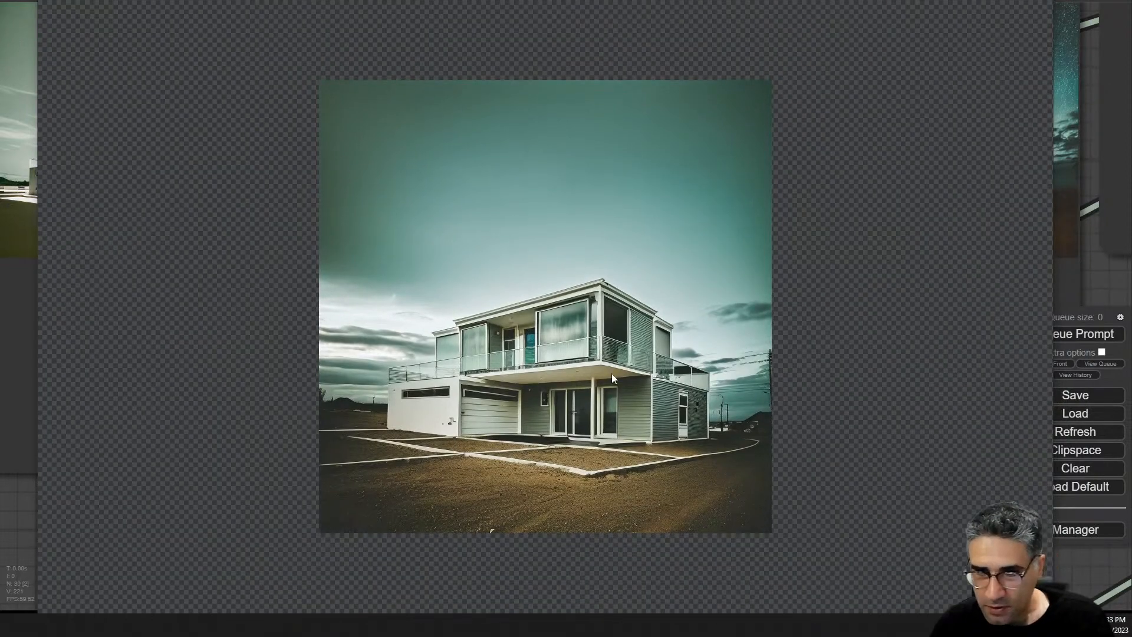
{"action": "scroll", "coordinate": [610, 373], "scroll_direction": "up", "scroll_amount": 5}
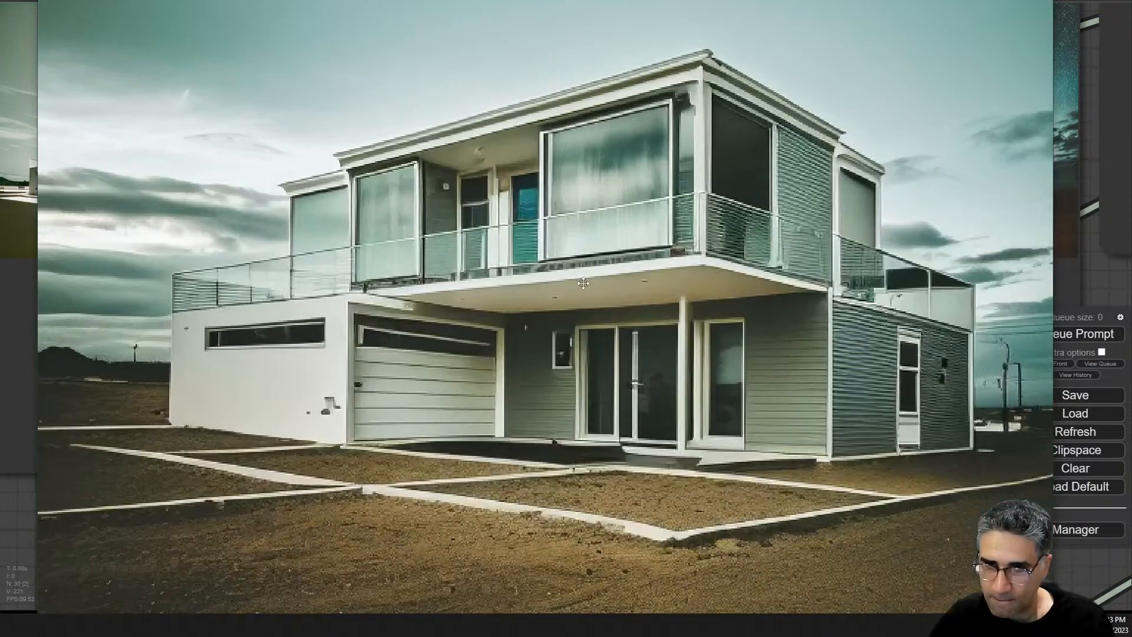
{"action": "left_click_drag", "start_coordinate": [583, 284], "coordinate": [584, 267]}
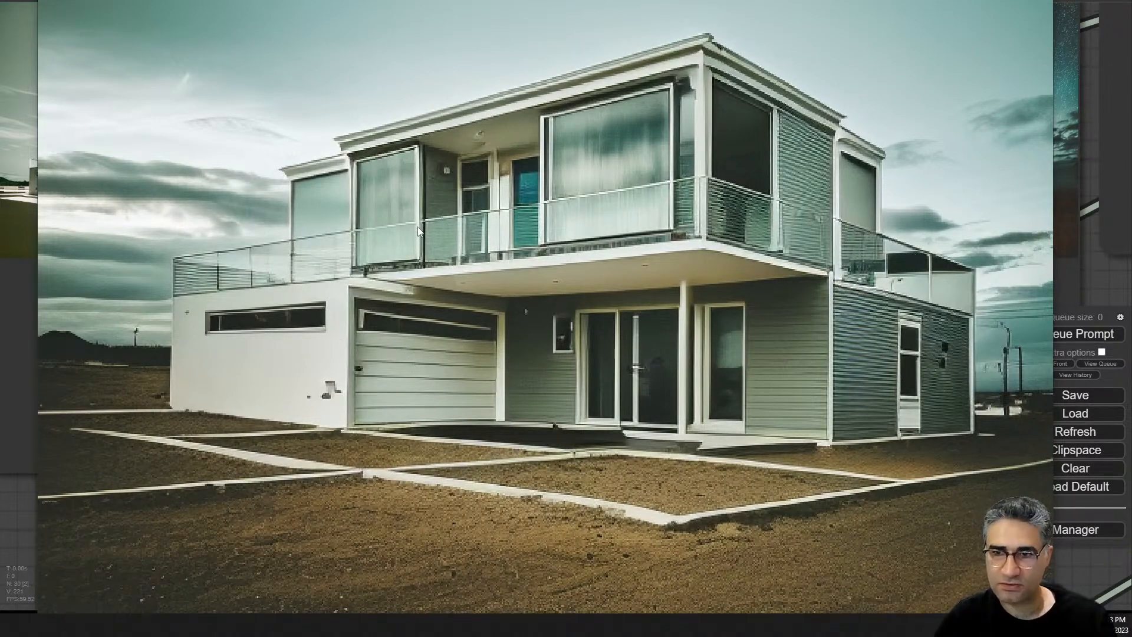
{"action": "scroll", "coordinate": [418, 231], "scroll_direction": "down", "scroll_amount": 3}
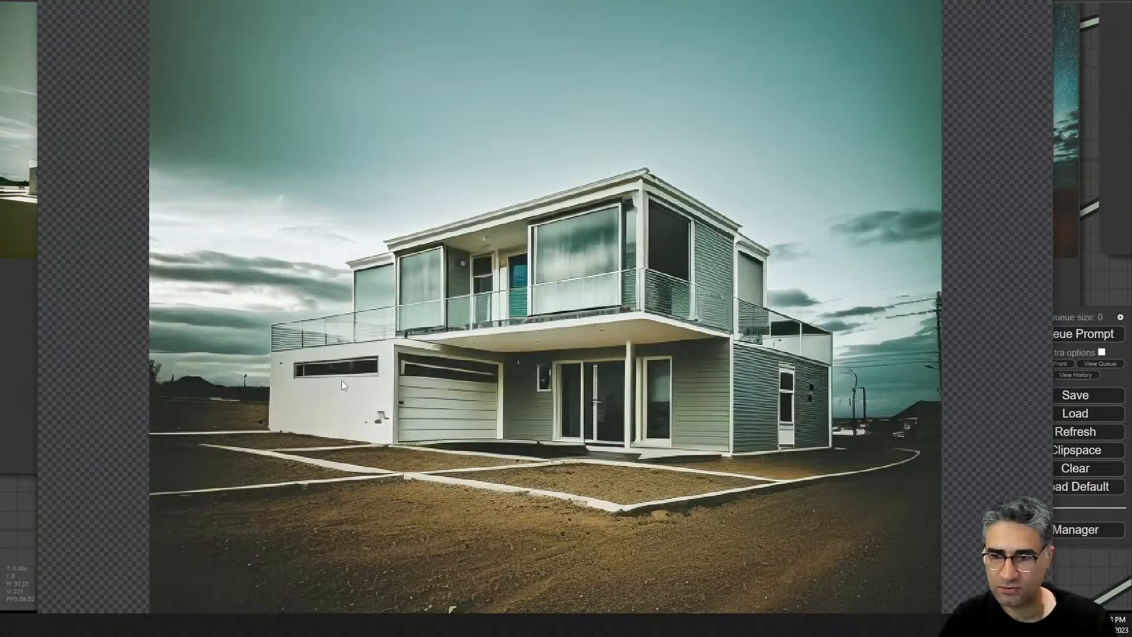
- Review the remaining no style renders one after another, inspecting the fourth one up close, and close the viewer
{"action": "key", "text": "Right"}
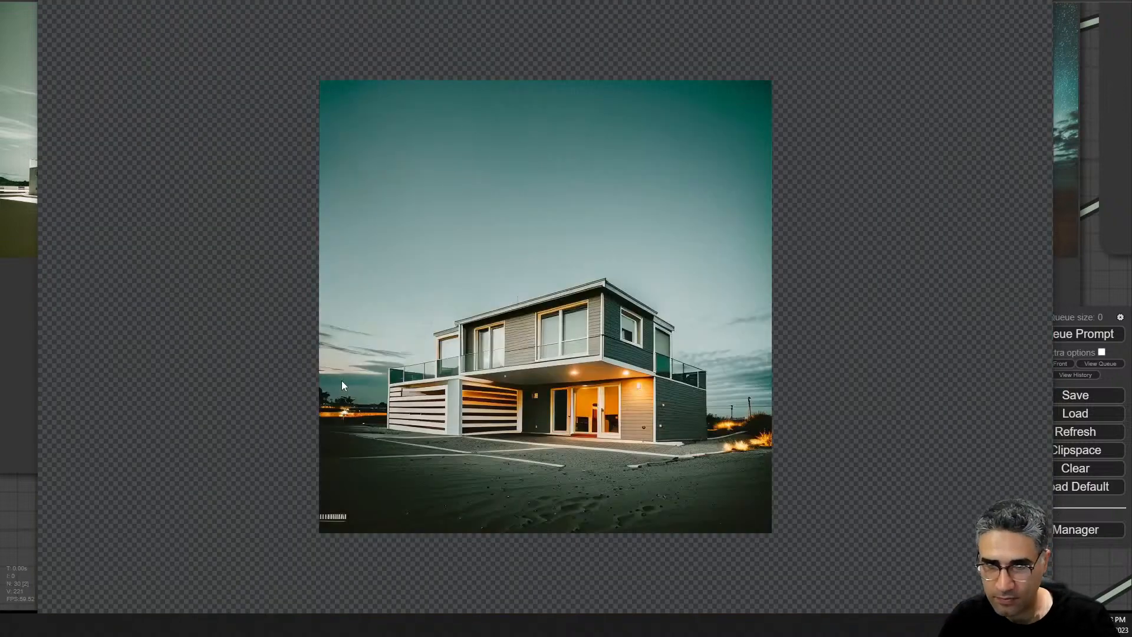
{"action": "key", "text": "Right"}
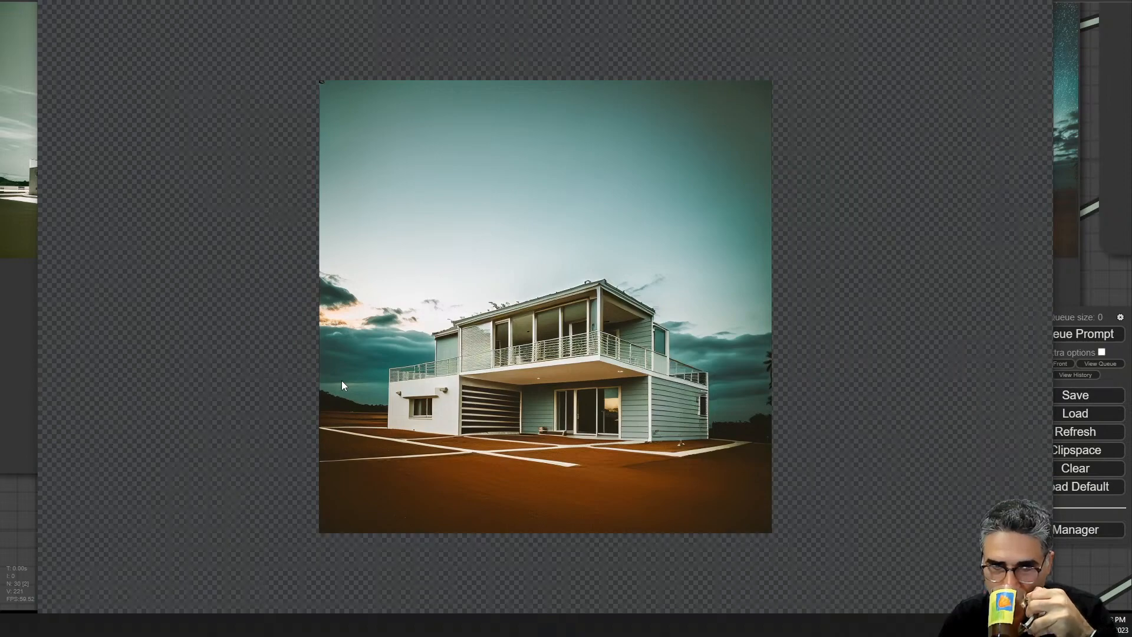
{"action": "key", "text": "Right"}
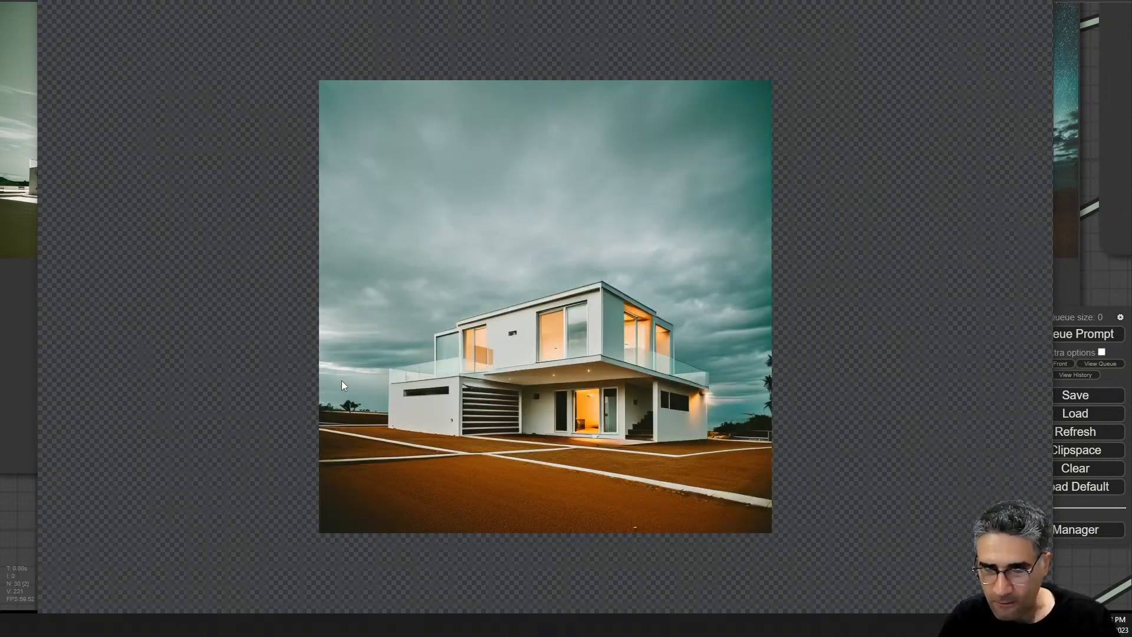
{"action": "scroll", "coordinate": [603, 407], "scroll_direction": "up", "scroll_amount": 5}
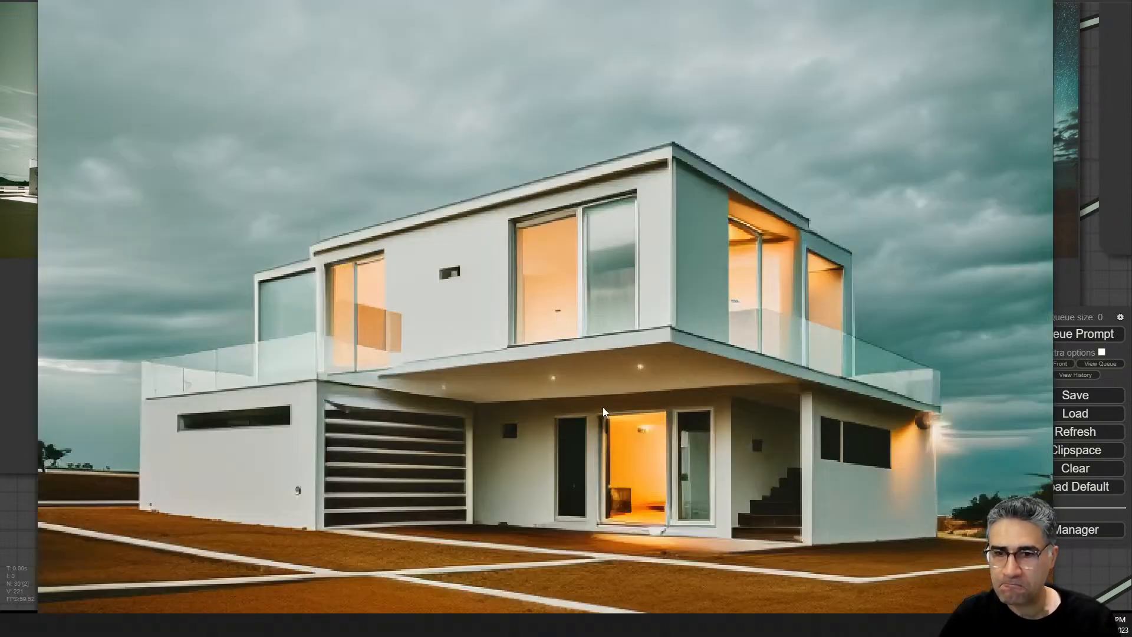
{"action": "scroll", "coordinate": [602, 407], "scroll_direction": "down", "scroll_amount": 4}
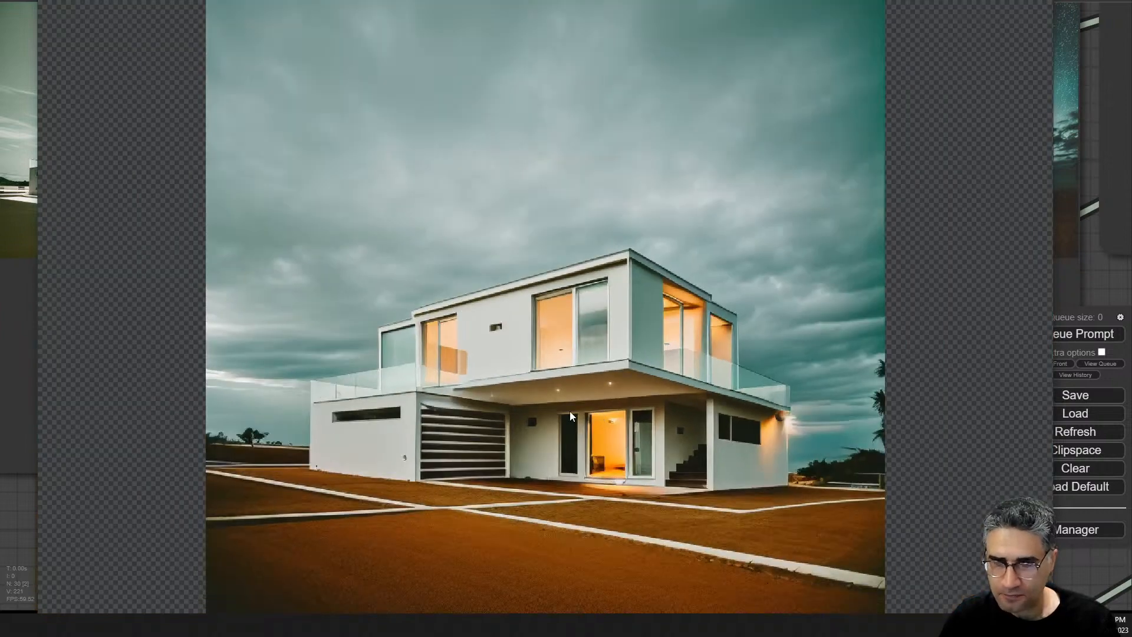
{"action": "key", "text": "Right"}
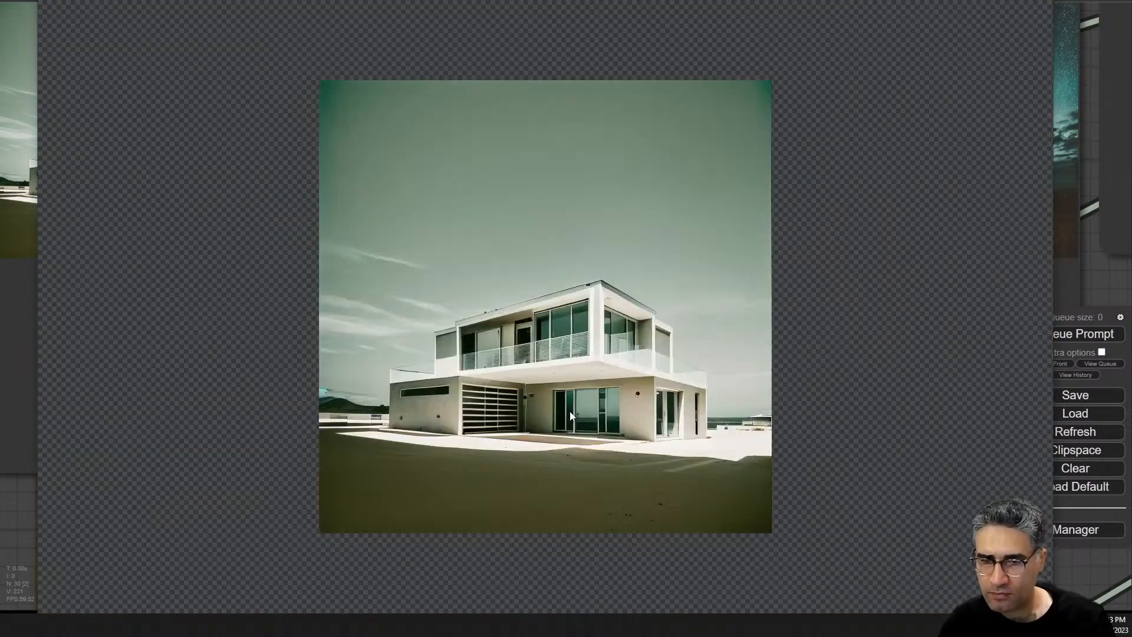
{"action": "key", "text": "Right"}
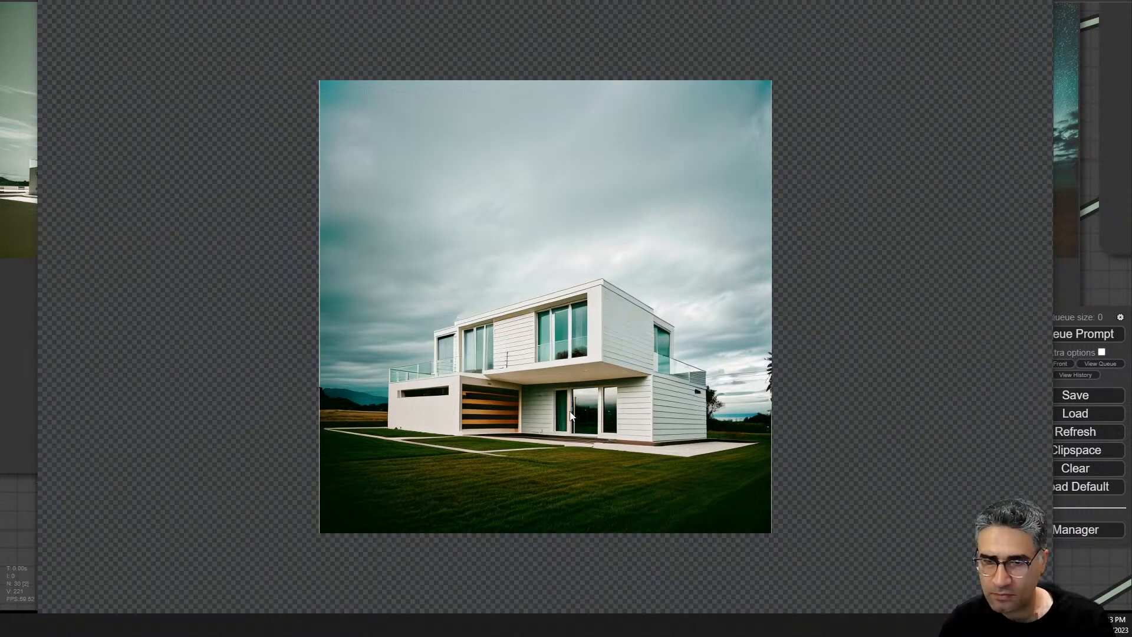
{"action": "key", "text": "Right"}
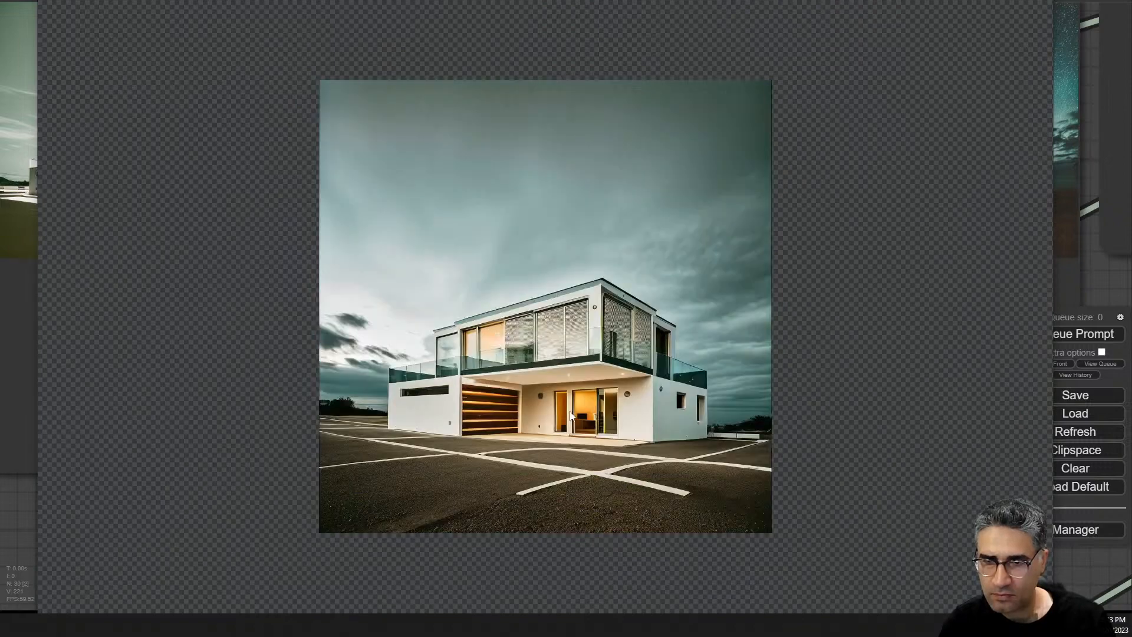
{"action": "key", "text": "Right"}
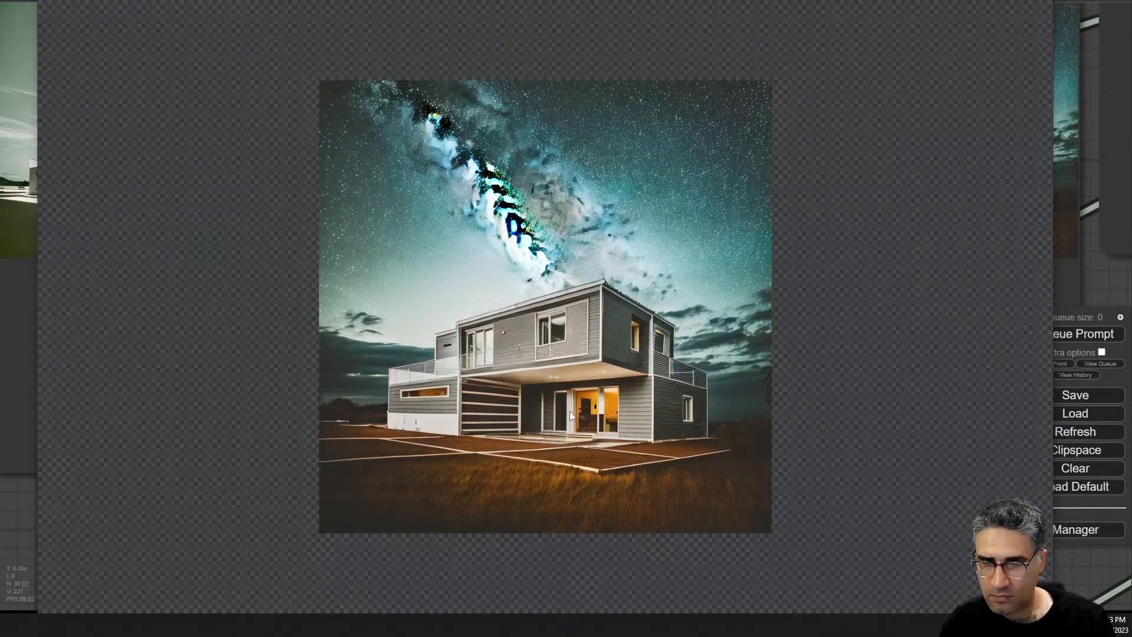
{"action": "key", "text": "Right"}
{"action": "key", "text": "Right"}
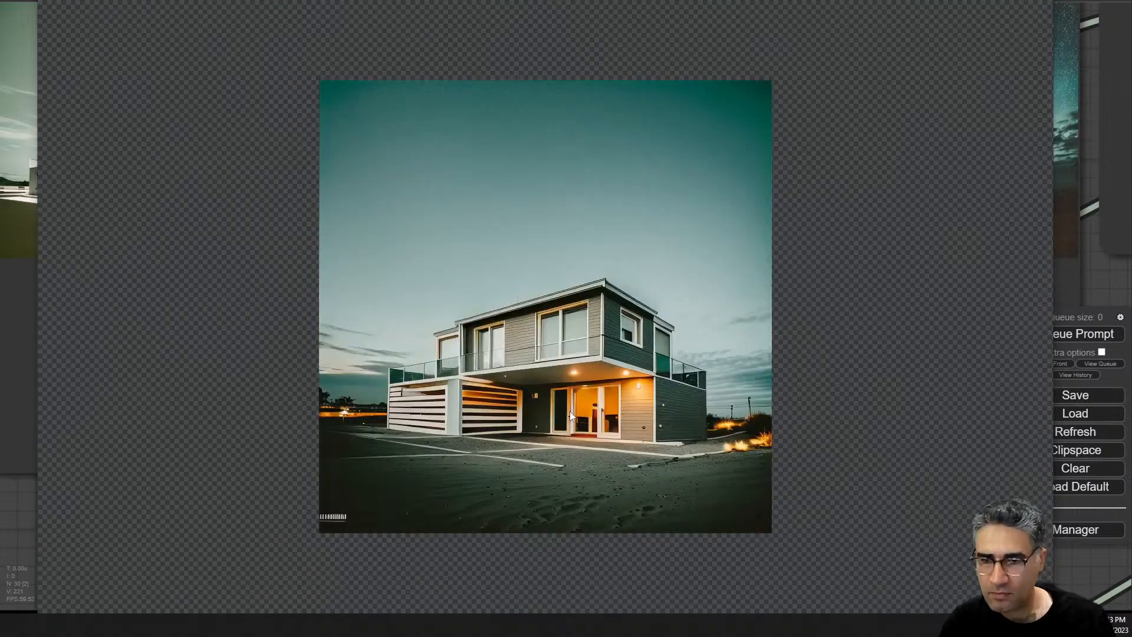
{"action": "key", "text": "Left"}
{"action": "key", "text": "Right"}
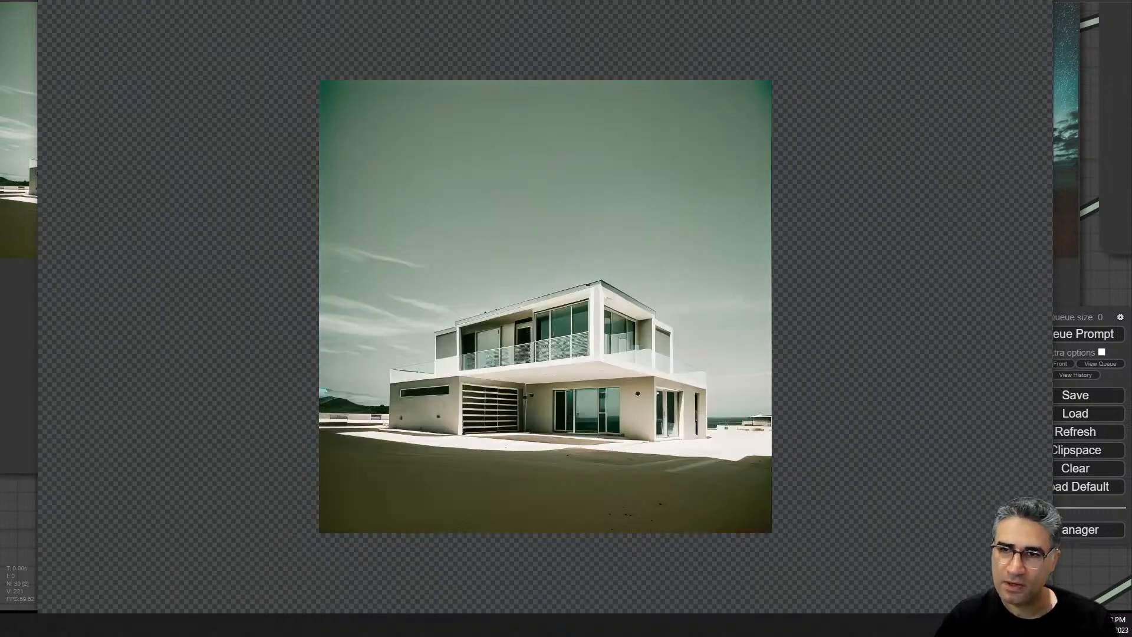
{"action": "key", "text": "Escape"}
- Go up to the output folder in File Explorer and open ComfyUI_00111_.png for comparison
{"action": "key", "text": "alt+Tab"}
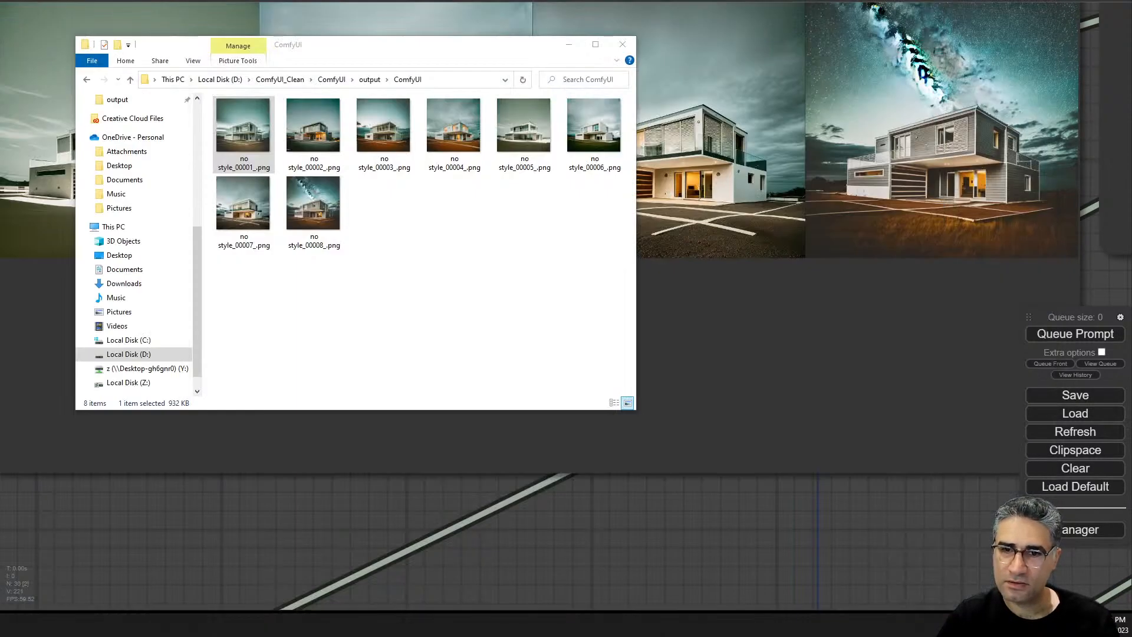
{"action": "left_click", "coordinate": [369, 79]}
{"action": "scroll", "coordinate": [411, 296], "scroll_direction": "down", "scroll_amount": 15}
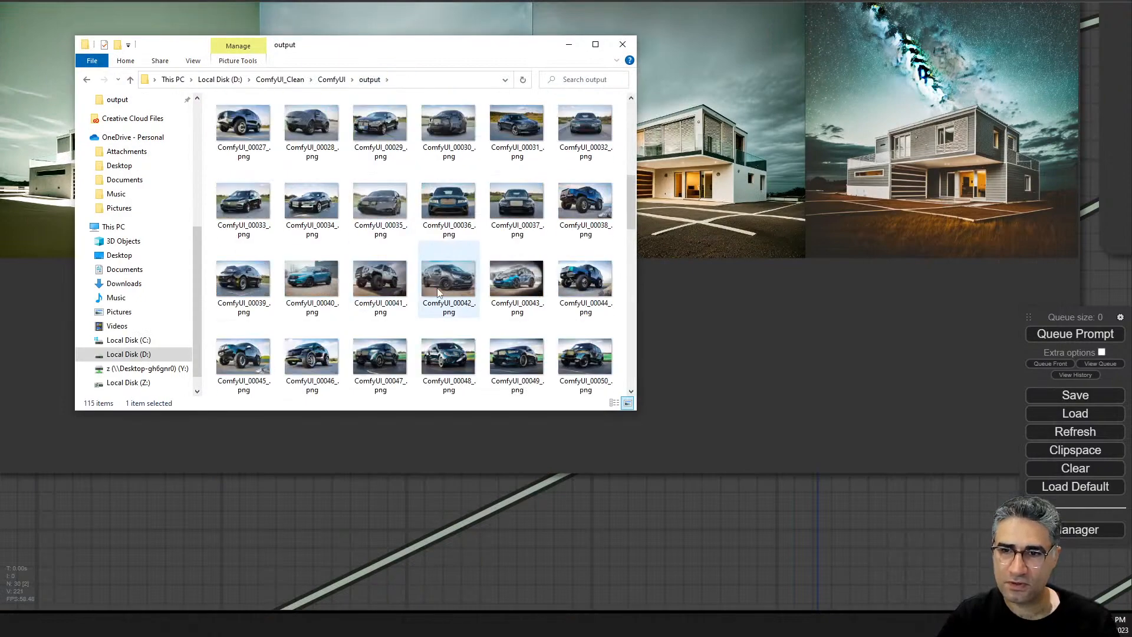
{"action": "double_click", "coordinate": [237, 361]}
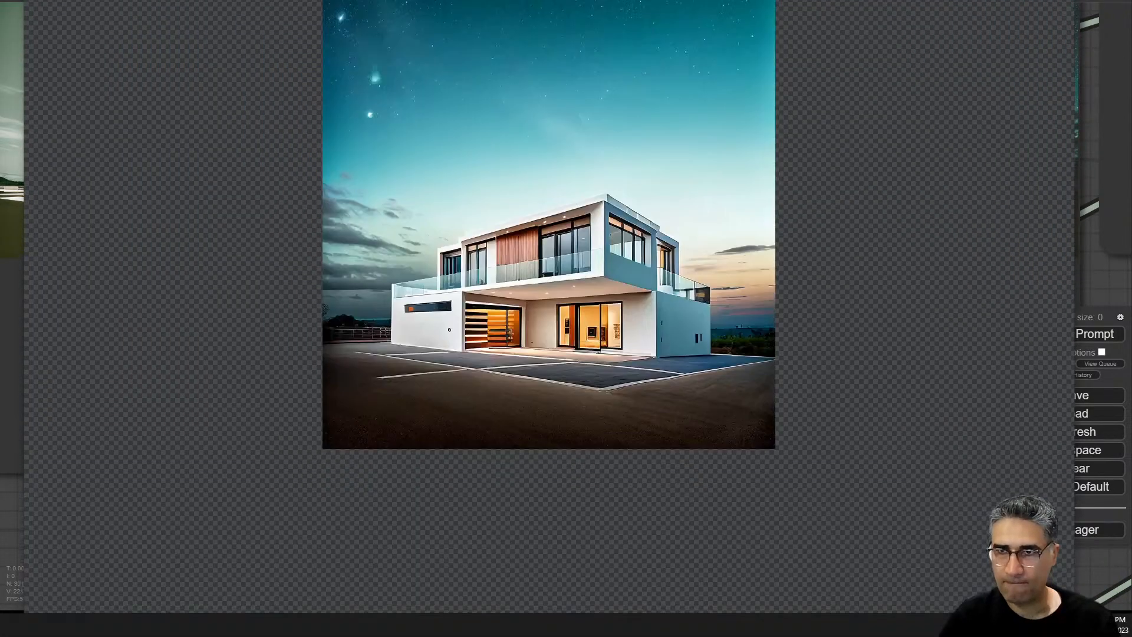
- Arrange the ImageGlass window showing ComfyUI_00111_.png beside the File Explorer window so both are accessible
{"action": "key", "text": "super+Right"}
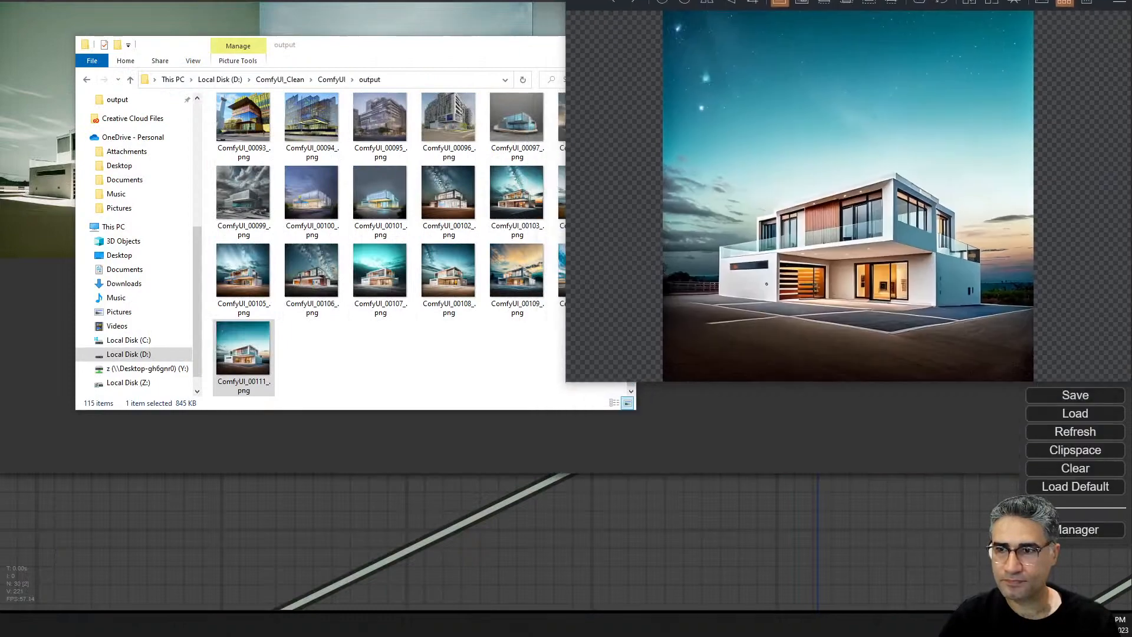
{"action": "left_click_drag", "start_coordinate": [750, 382], "coordinate": [760, 633]}
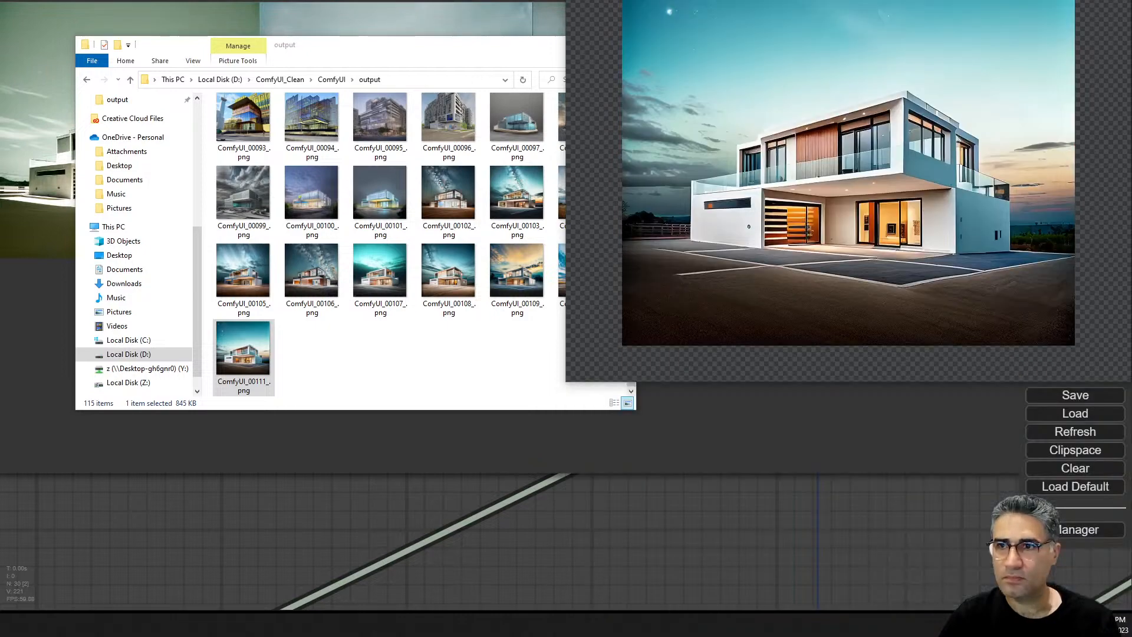
{"action": "left_click_drag", "start_coordinate": [726, 0], "coordinate": [707, 58]}
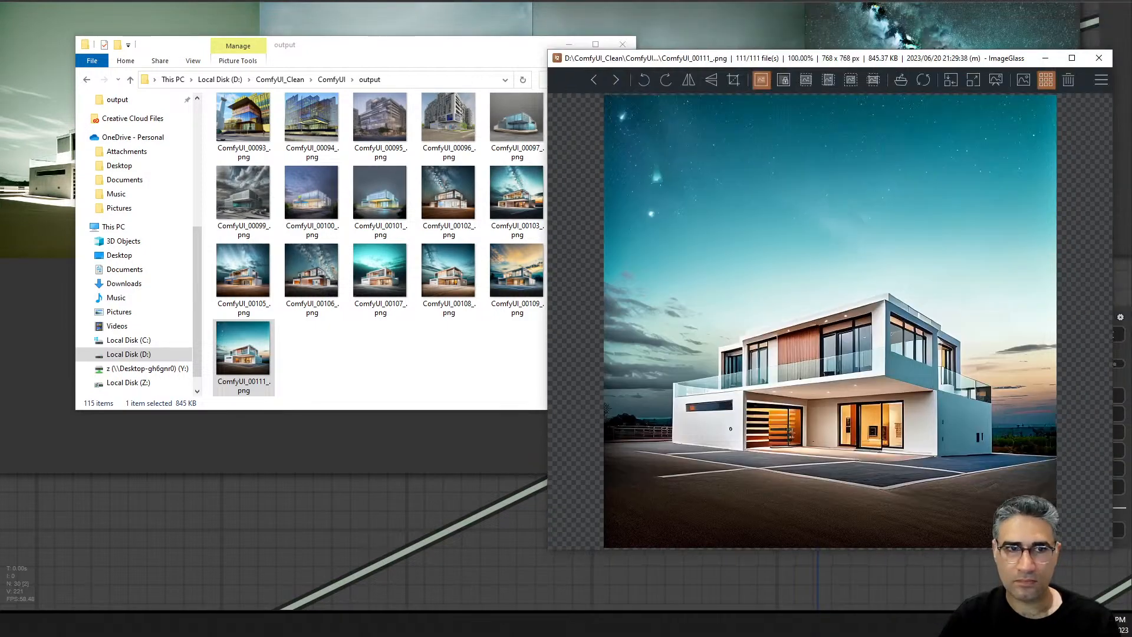
- Shrink the viewer window showing no style_00005_.png and place it beside the ComfyUI_00111_.png window for a side-by-side comparison
{"action": "left_click_drag", "start_coordinate": [0, 4], "coordinate": [674, 10]}
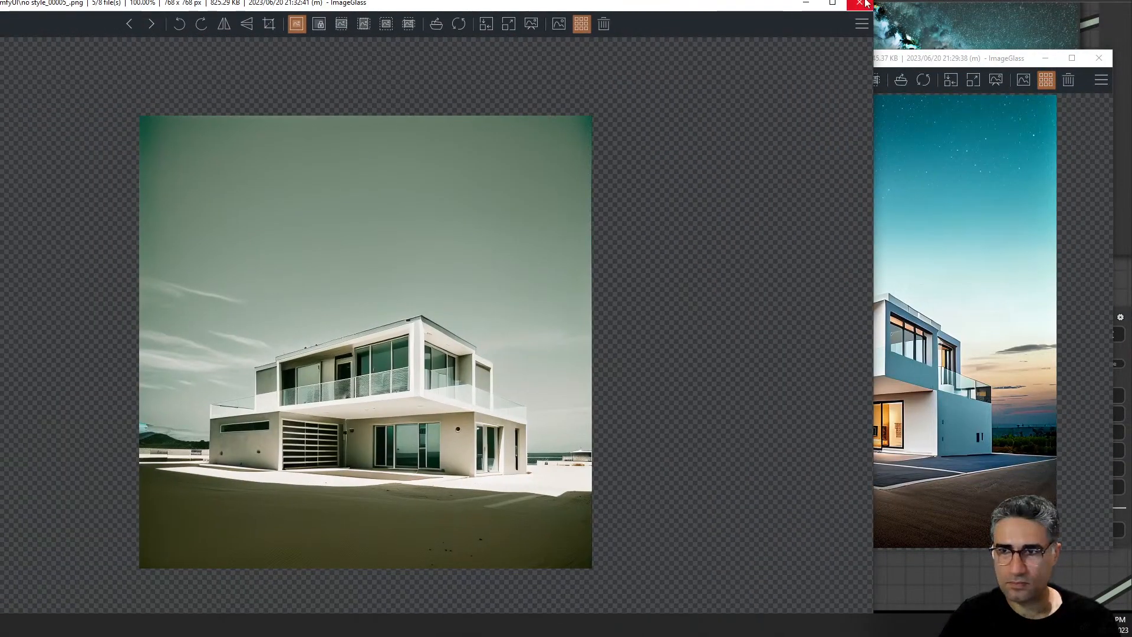
{"action": "left_click_drag", "start_coordinate": [873, 2], "coordinate": [327, 231]}
{"action": "left_click_drag", "start_coordinate": [214, 235], "coordinate": [453, 84]}
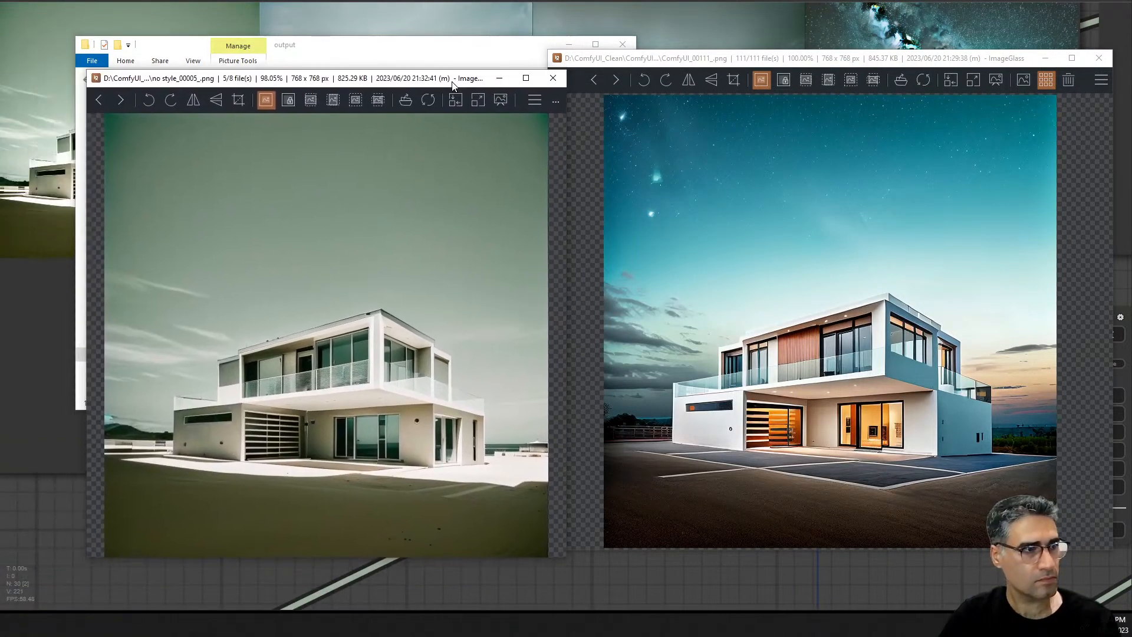
- Review the styled renders one after another from ComfyUI_00111_.png back to ComfyUI_00104_.png against the no style render
{"action": "left_click", "coordinate": [967, 359]}
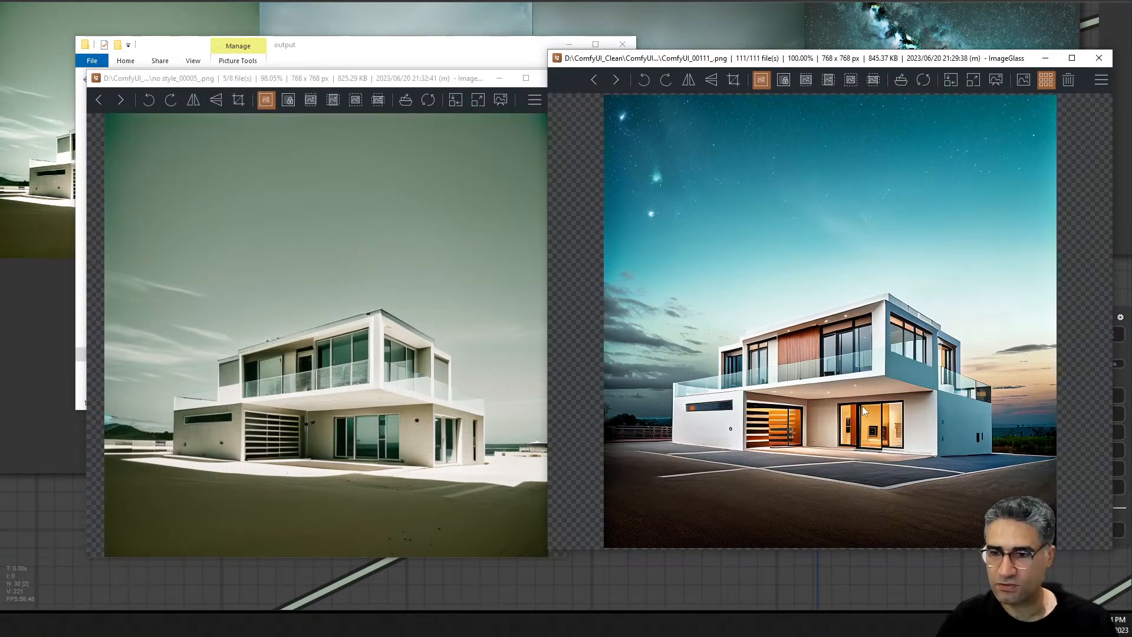
{"action": "key", "text": "Right"}
{"action": "key", "text": "Left"}
{"action": "key", "text": "Left"}
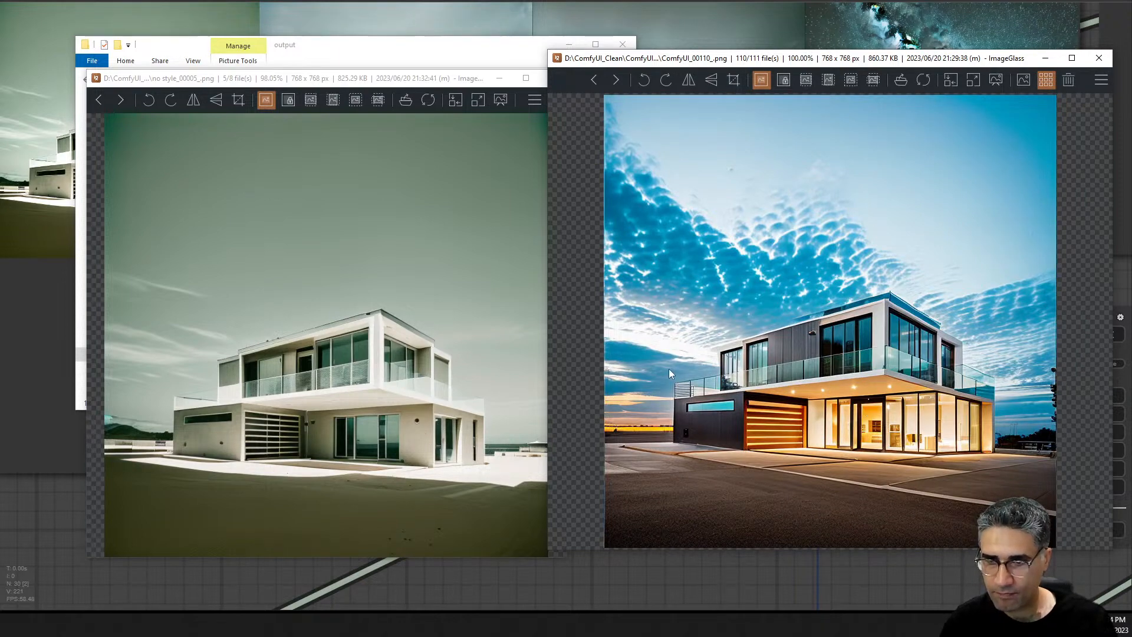
{"action": "key", "text": "Left"}
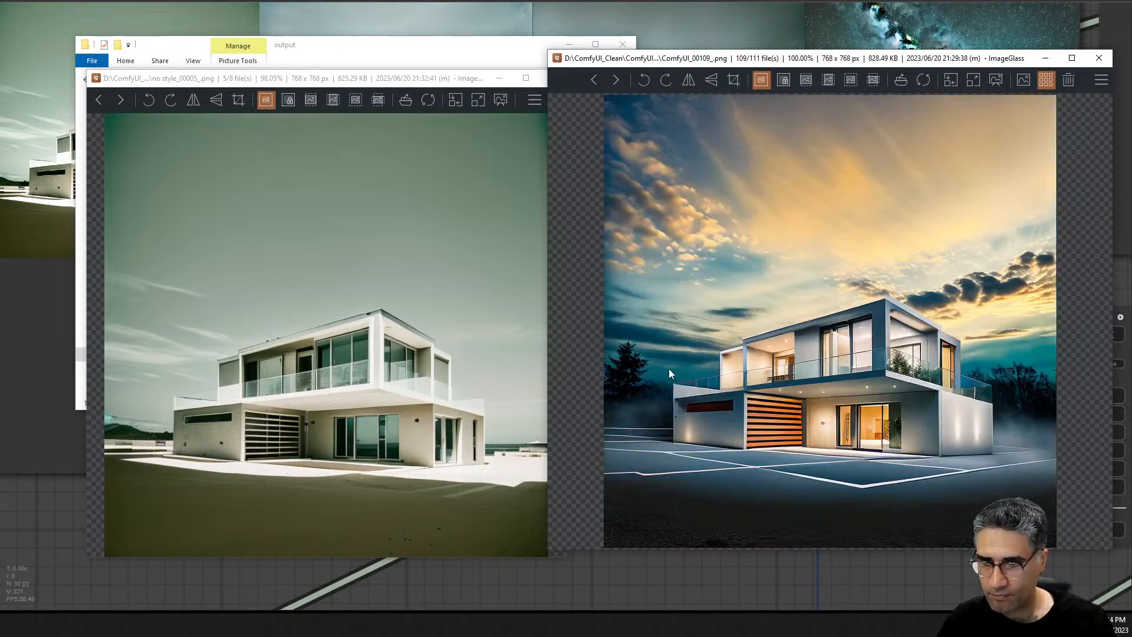
{"action": "key", "text": "Left"}
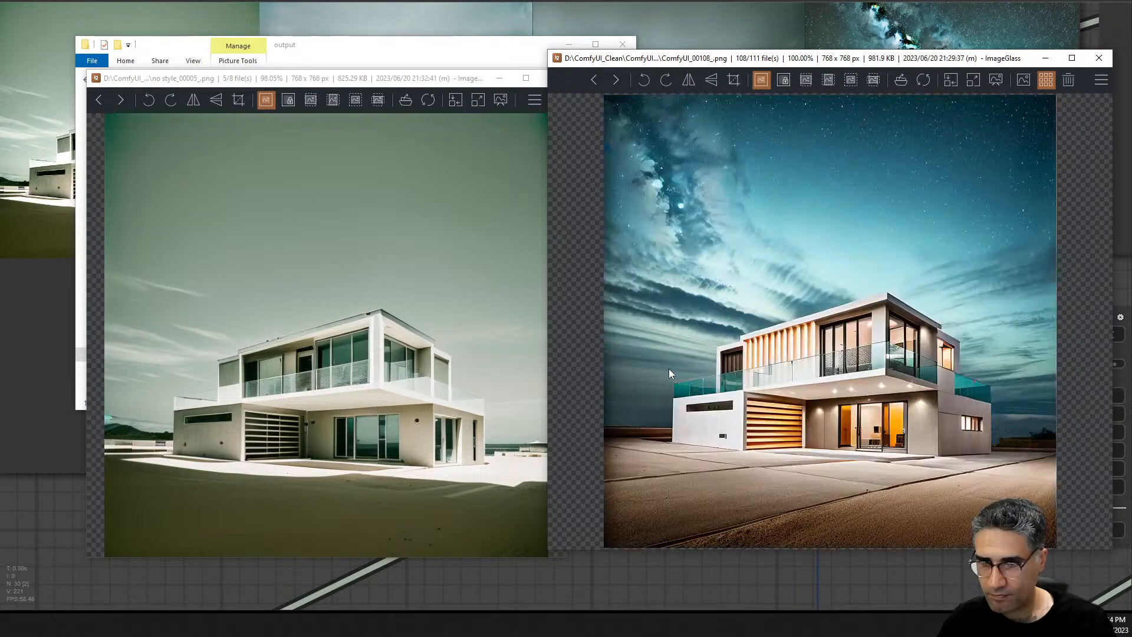
{"action": "key", "text": "Left"}
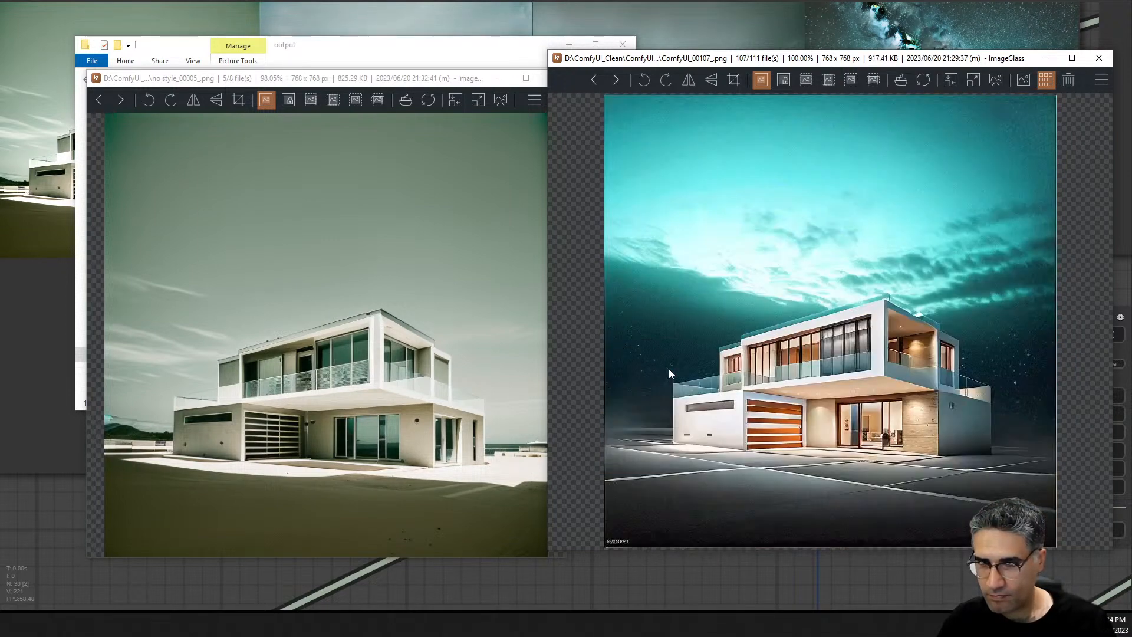
{"action": "key", "text": "Left"}
{"action": "key", "text": "Left"}
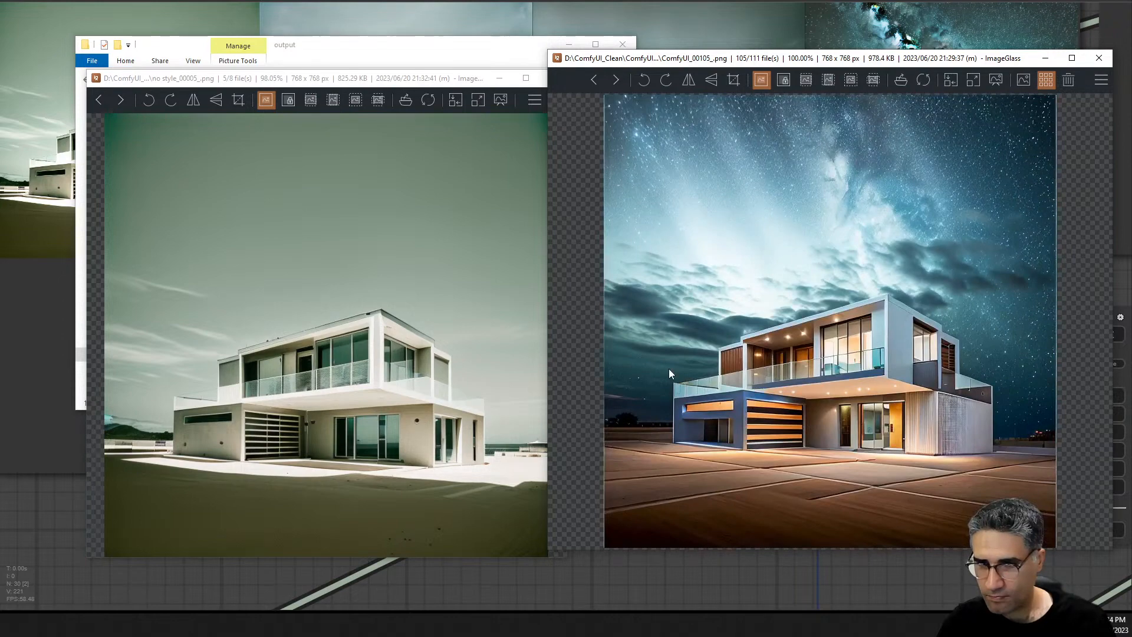
{"action": "key", "text": "Left"}
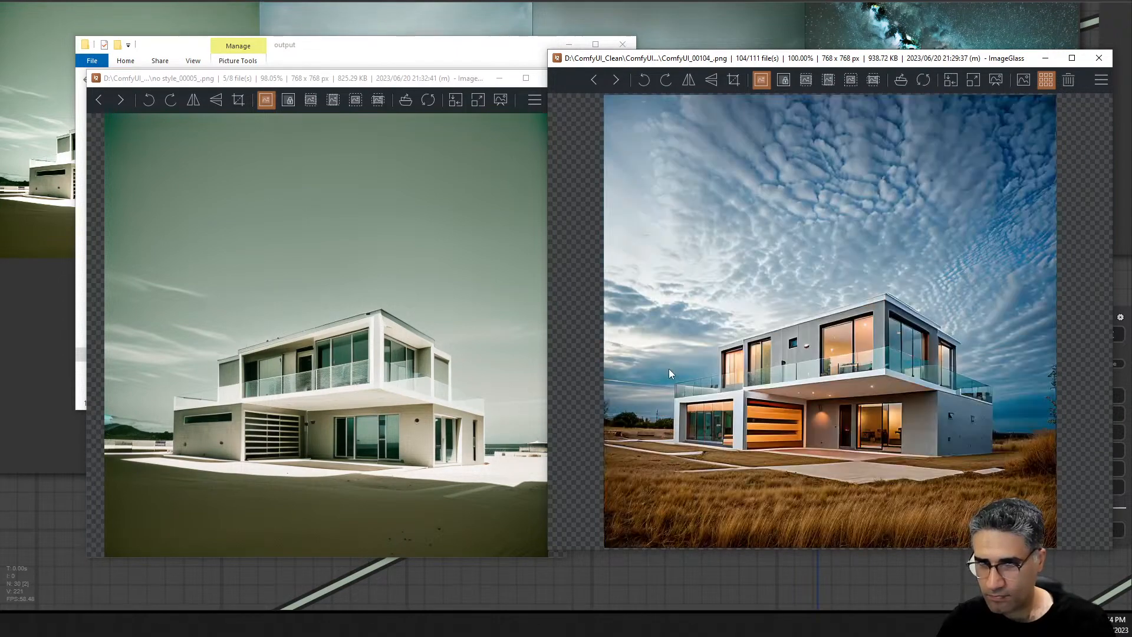
- Compare ComfyUI_00103_.png with its neighbouring renders and inspect its house up close at 200% zoom
{"action": "key", "text": "Left"}
{"action": "key", "text": "Left"}
{"action": "key", "text": "Right"}
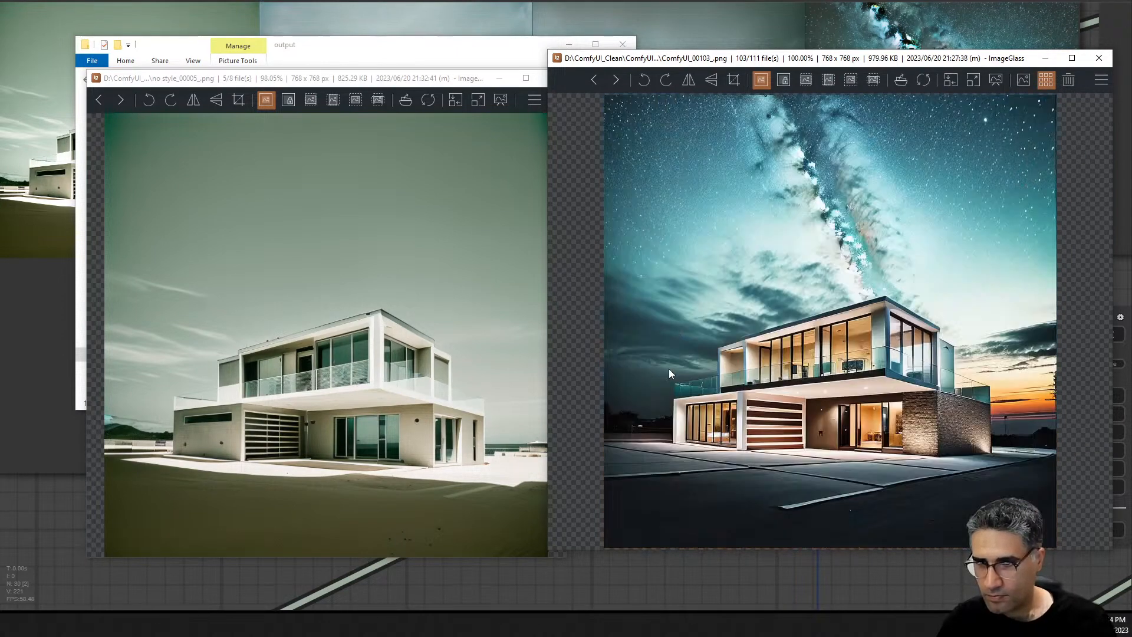
{"action": "key", "text": "Right"}
{"action": "key", "text": "Left"}
{"action": "key", "text": "Right"}
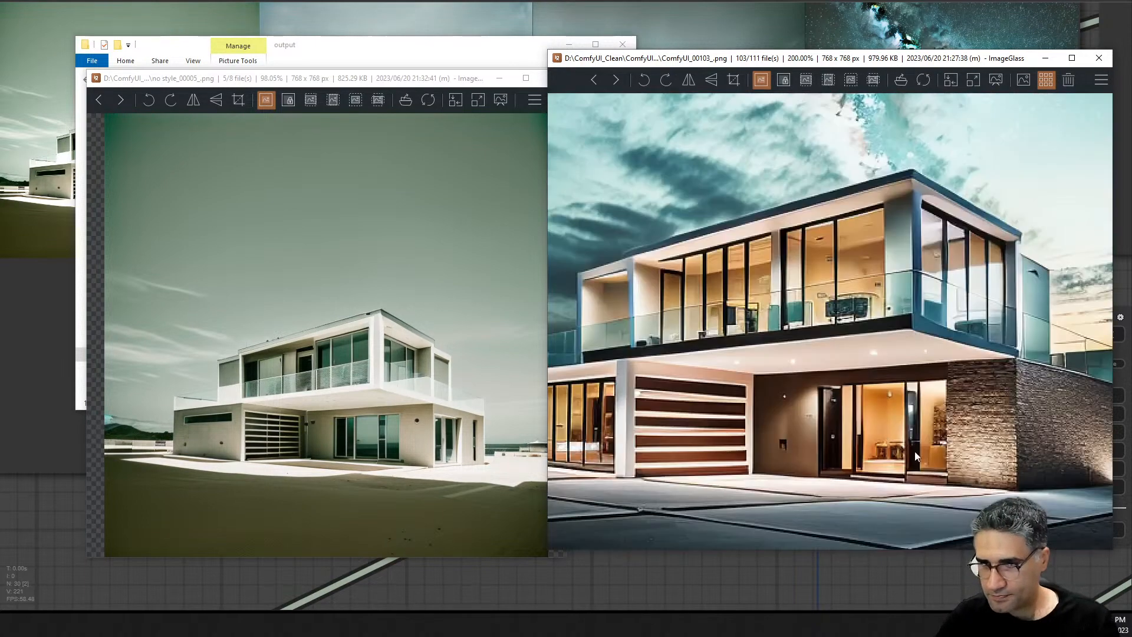
{"action": "key", "text": "Left"}
- Go back through the no style renders to no style_00001_.png and compare it with ComfyUI_00103_.png
{"action": "left_click", "coordinate": [378, 392]}
{"action": "key", "text": "Left"}
{"action": "key", "text": "Left"}
{"action": "key", "text": "Left"}
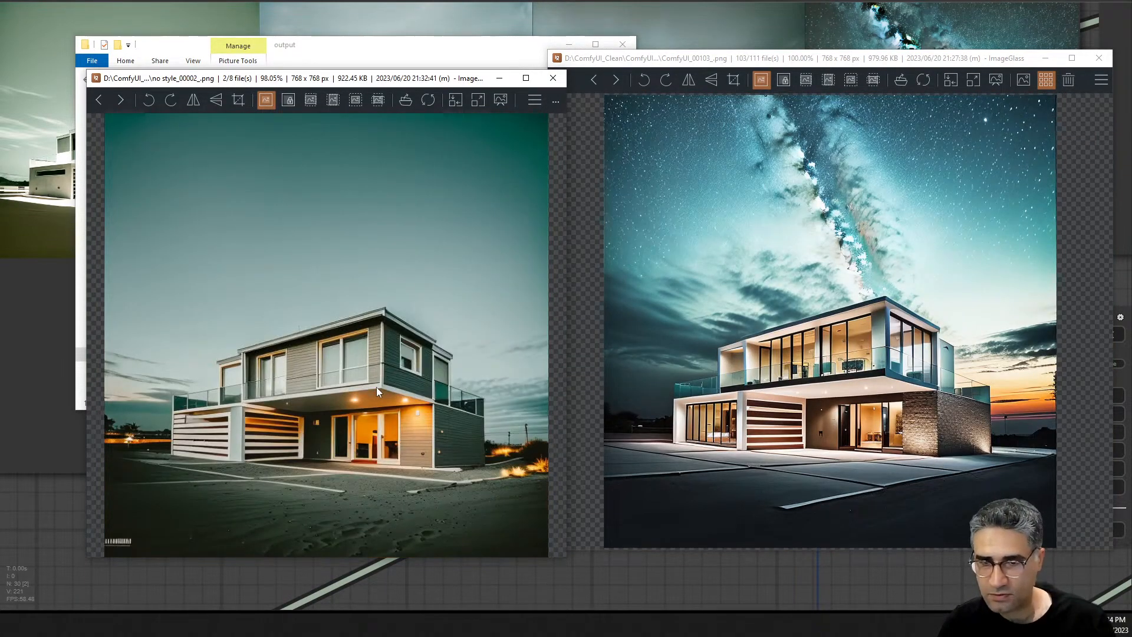
{"action": "key", "text": "Left"}
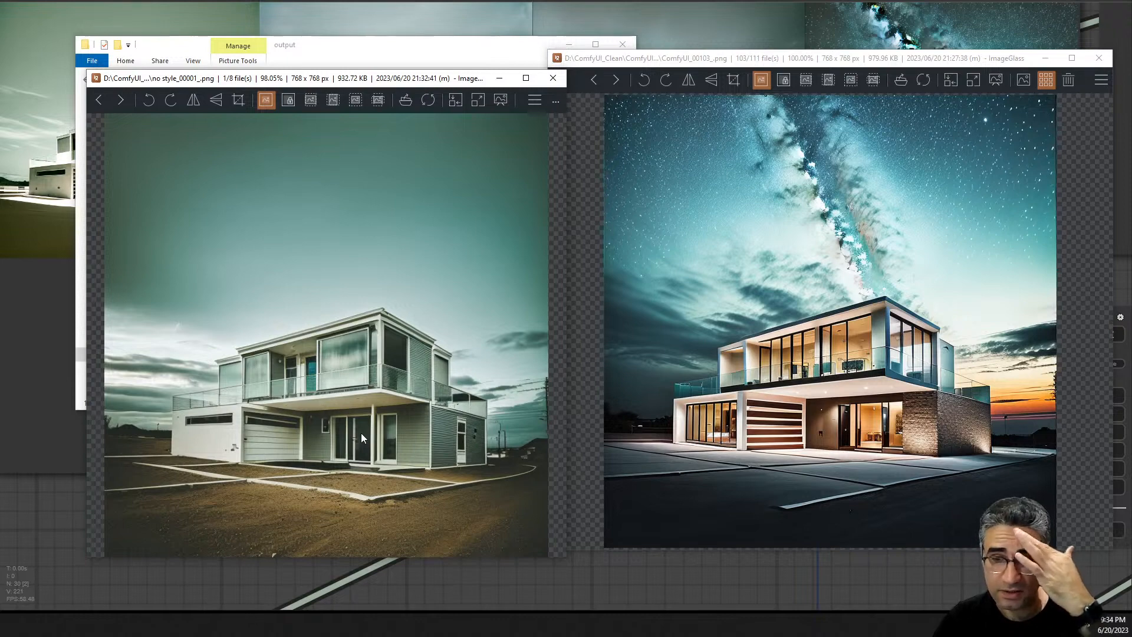
- Look through the styled renders between ComfyUI_00104_.png and ComfyUI_00101_.png, ending on ComfyUI_00102_.png beside no style_00001_.png
{"action": "left_click", "coordinate": [891, 460]}
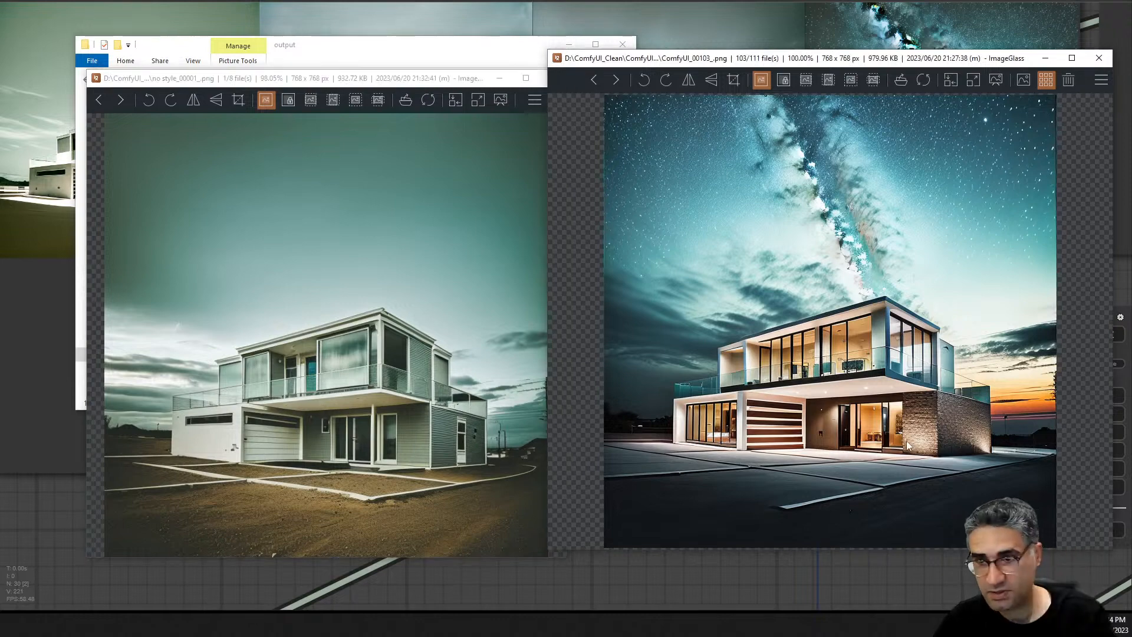
{"action": "key", "text": "Right"}
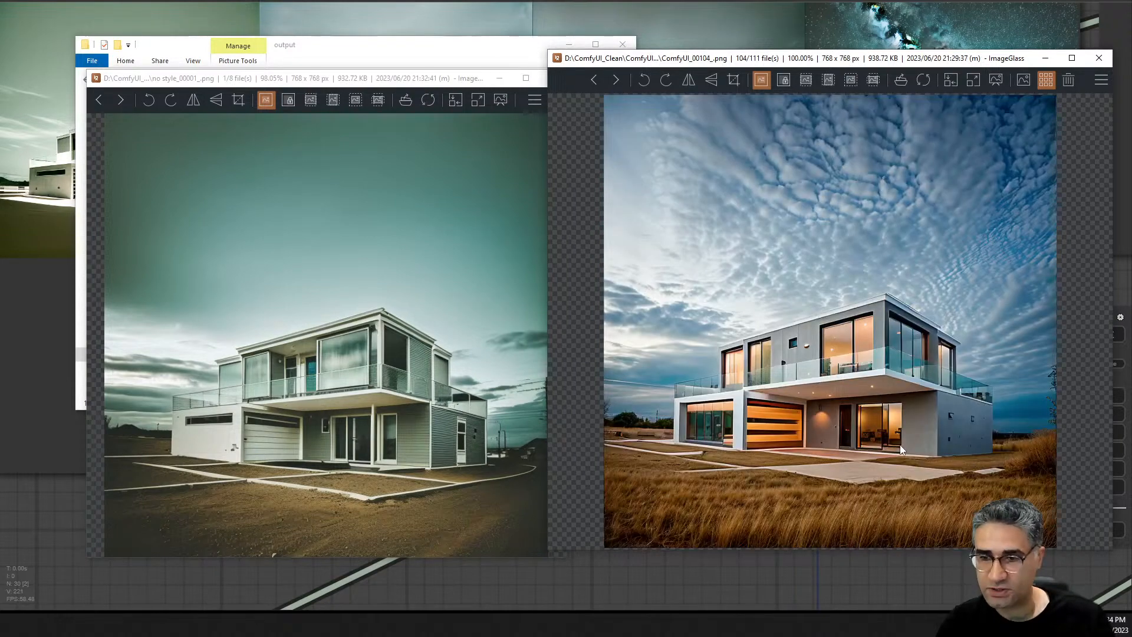
{"action": "key", "text": "Left"}
{"action": "key", "text": "Left"}
{"action": "key", "text": "Left"}
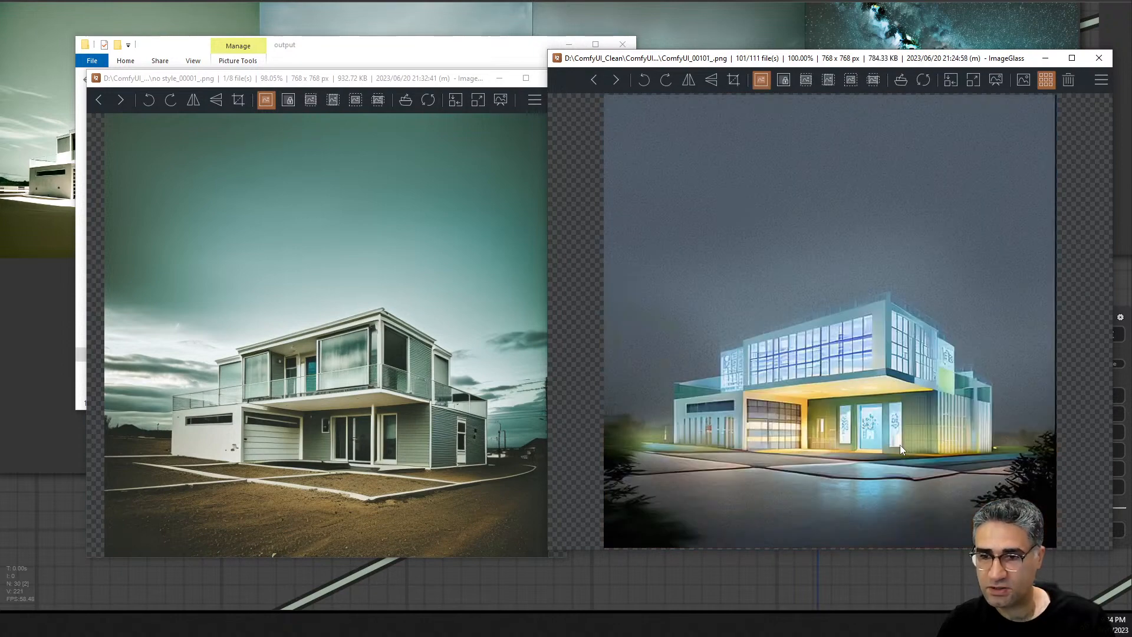
{"action": "key", "text": "Right"}
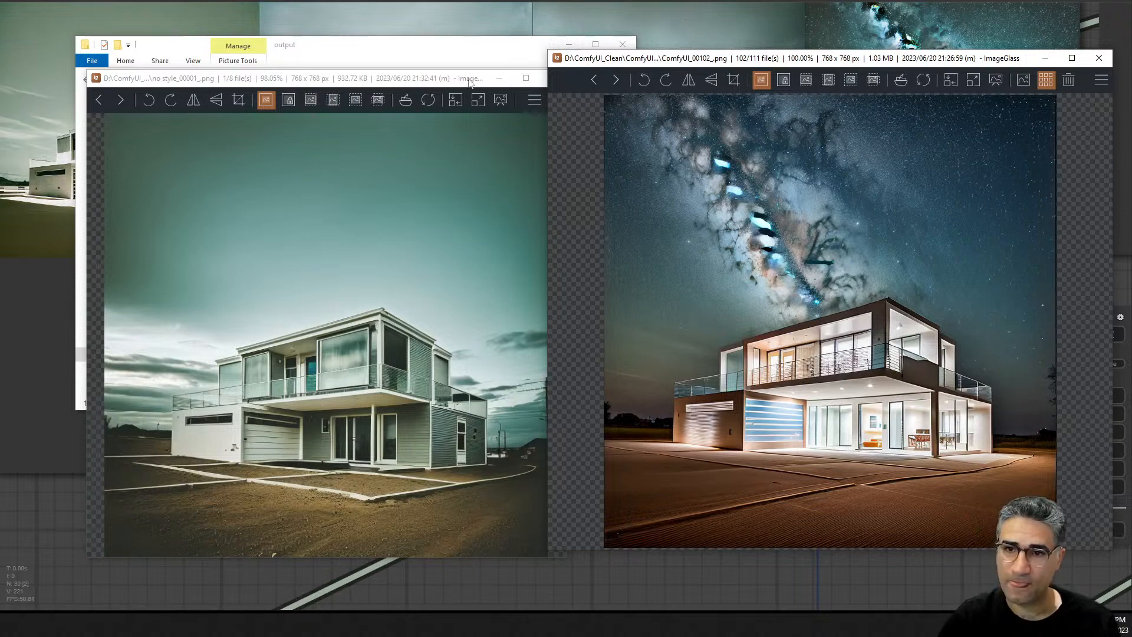
- Minimize both image viewer windows and the output folder window to return to the node workflow
{"action": "left_click", "coordinate": [499, 78]}
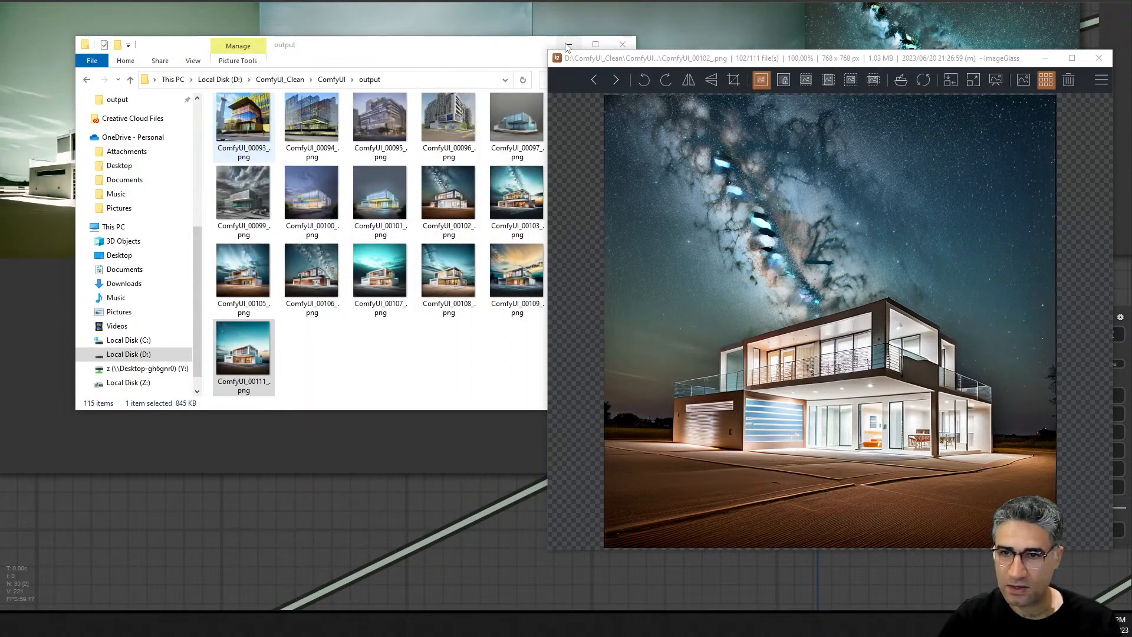
{"action": "left_click", "coordinate": [567, 46]}
{"action": "left_click", "coordinate": [1045, 58]}
- Switch the style reference Load Image node to s6.jpg and inspect the traditional building picture up close
{"action": "scroll", "coordinate": [592, 283], "scroll_direction": "up", "scroll_amount": 3}
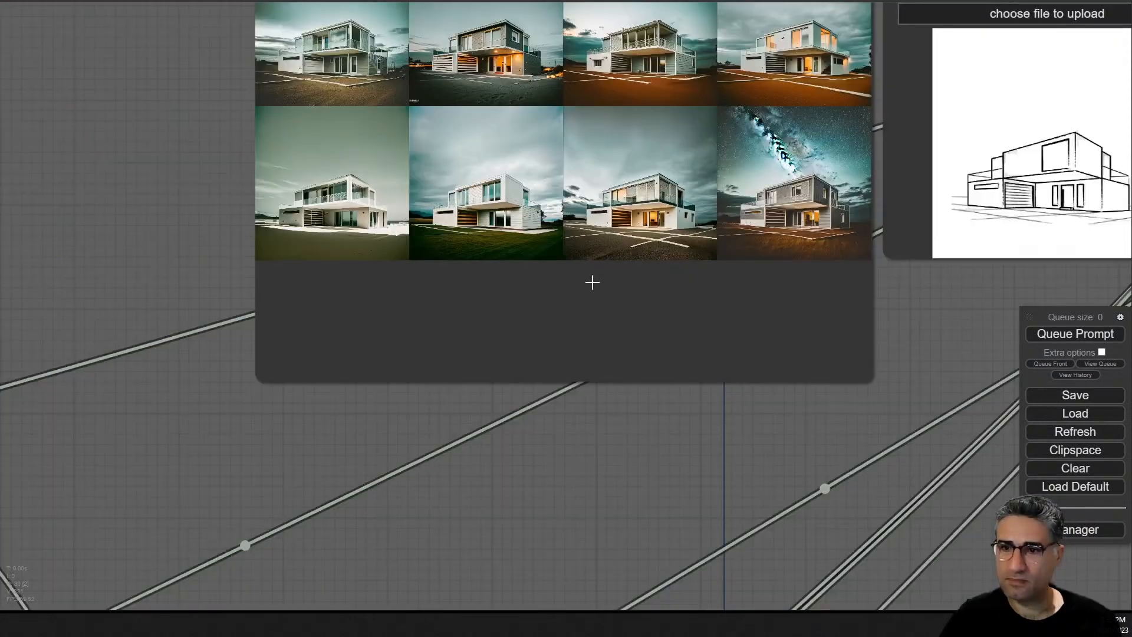
{"action": "scroll", "coordinate": [592, 283], "scroll_direction": "down", "scroll_amount": 5}
{"action": "left_click_drag", "start_coordinate": [632, 387], "coordinate": [377, 421]}
{"action": "scroll", "coordinate": [730, 212], "scroll_direction": "up", "scroll_amount": 3}
{"action": "scroll", "coordinate": [825, 207], "scroll_direction": "up", "scroll_amount": 3}
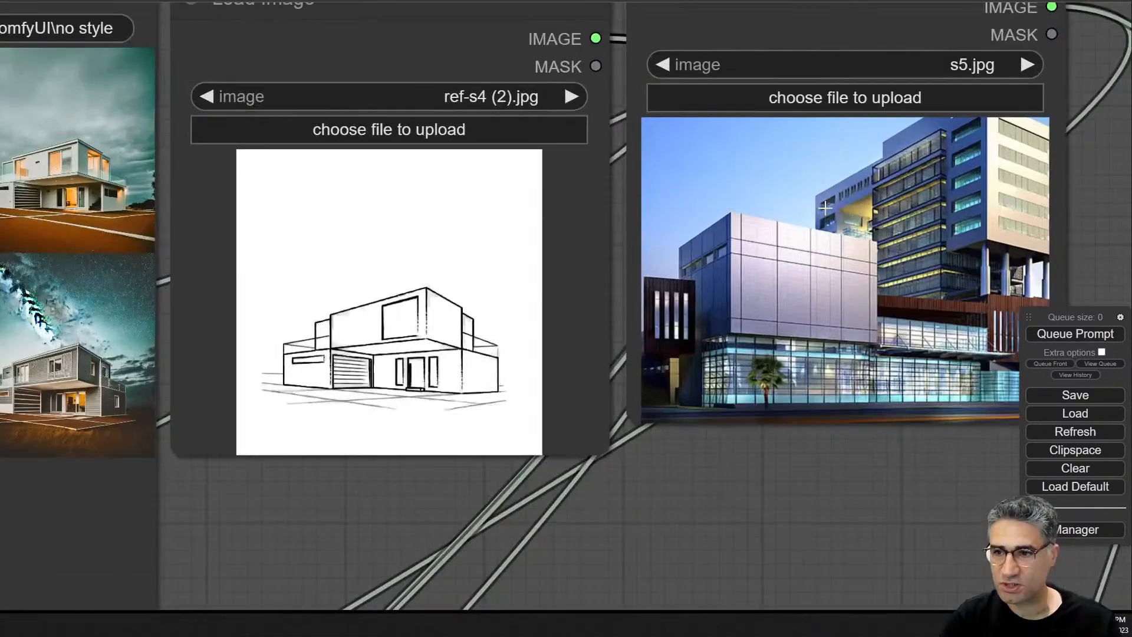
{"action": "scroll", "coordinate": [825, 207], "scroll_direction": "down", "scroll_amount": 10}
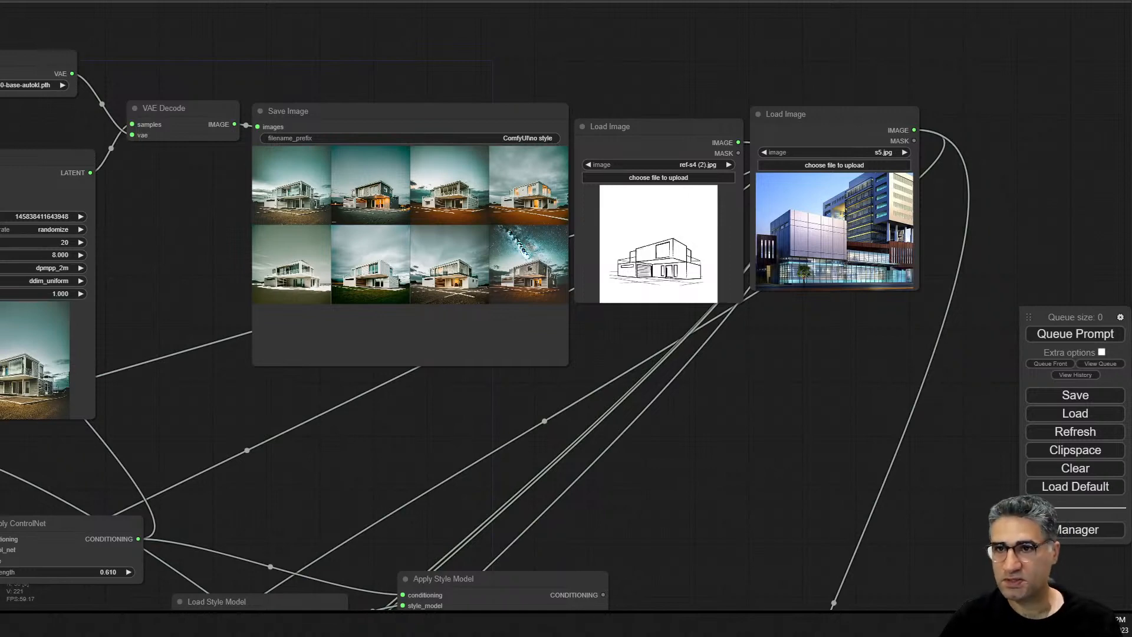
{"action": "left_click_drag", "start_coordinate": [1120, 330], "coordinate": [846, 250]}
{"action": "scroll", "coordinate": [846, 250], "scroll_direction": "up", "scroll_amount": 13}
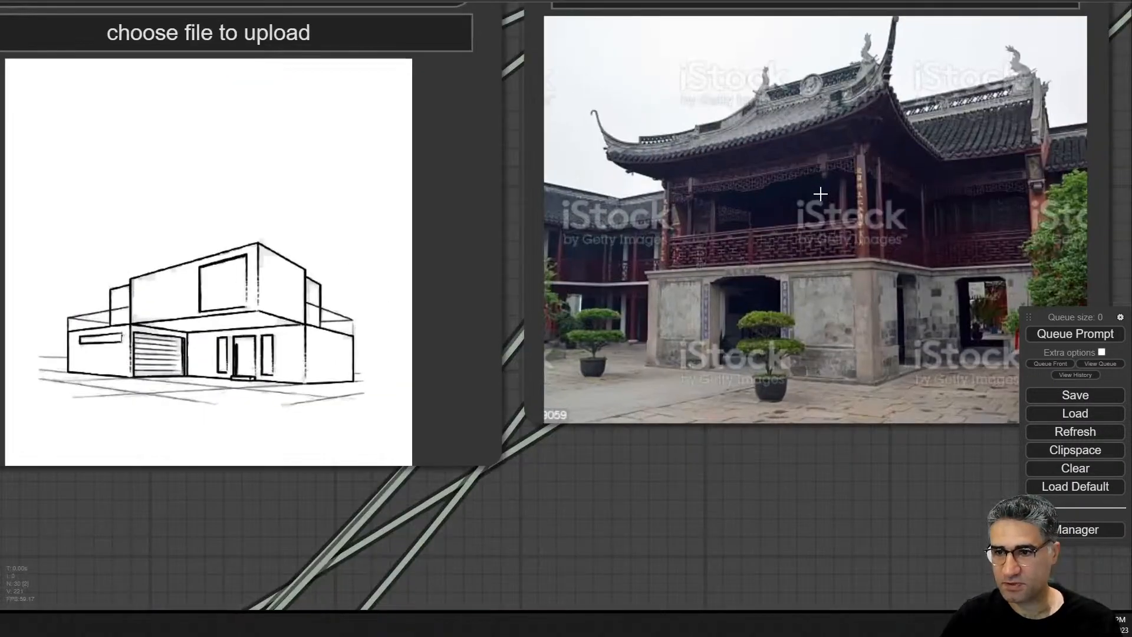
{"action": "scroll", "coordinate": [838, 222], "scroll_direction": "up", "scroll_amount": 4}
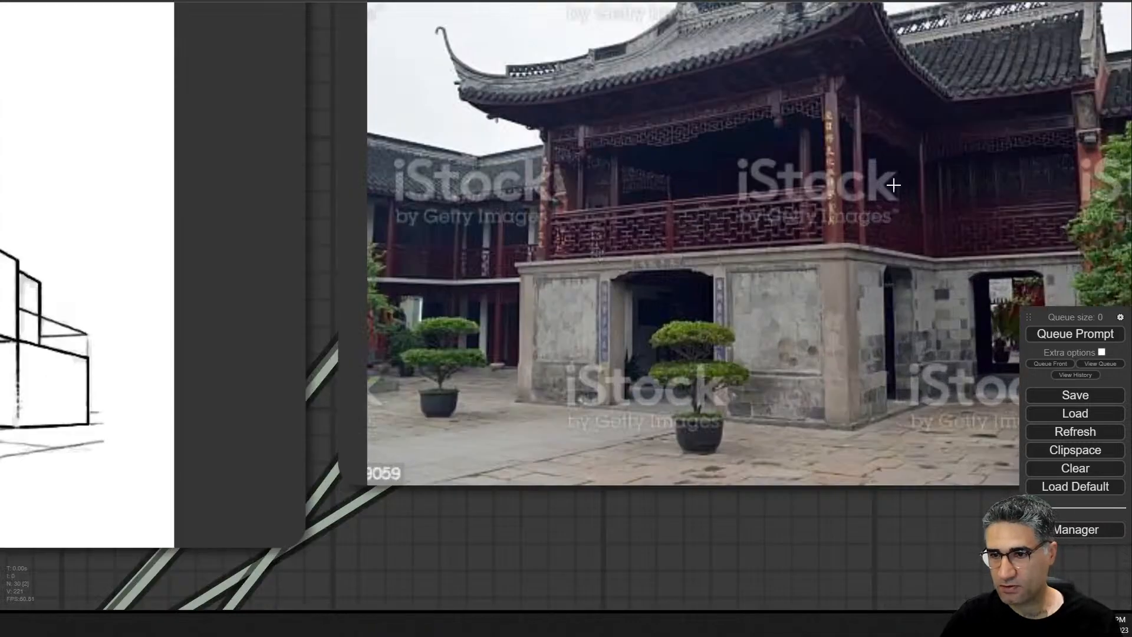
{"action": "scroll", "coordinate": [584, 177], "scroll_direction": "down", "scroll_amount": 15}
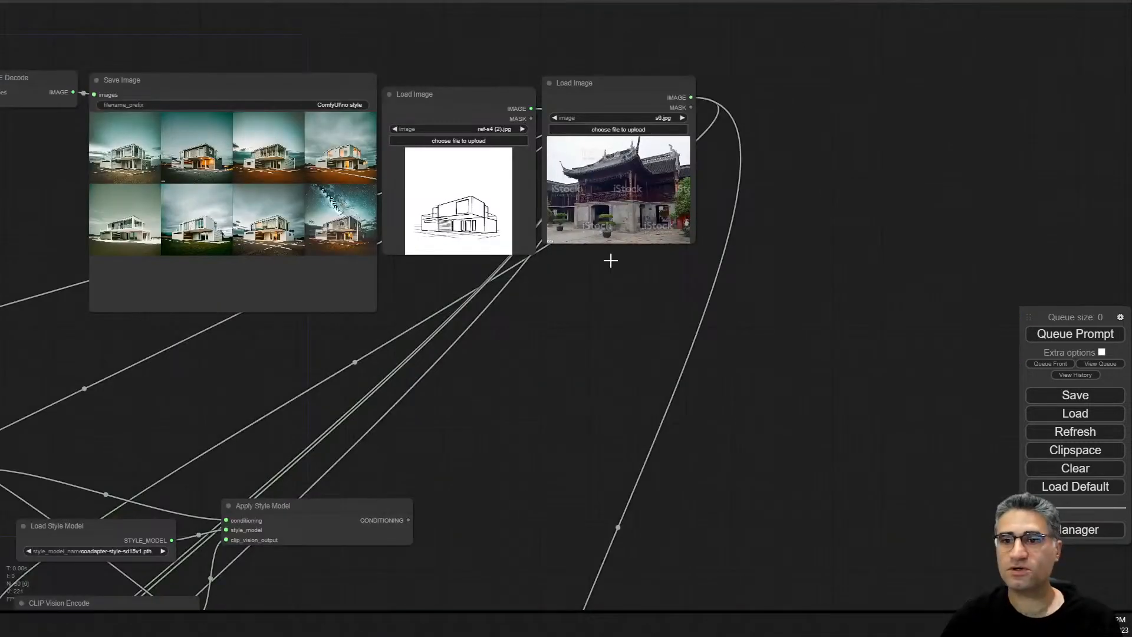
{"action": "left_click_drag", "start_coordinate": [610, 260], "coordinate": [674, 255]}
{"action": "left_click", "coordinate": [1056, 334]}
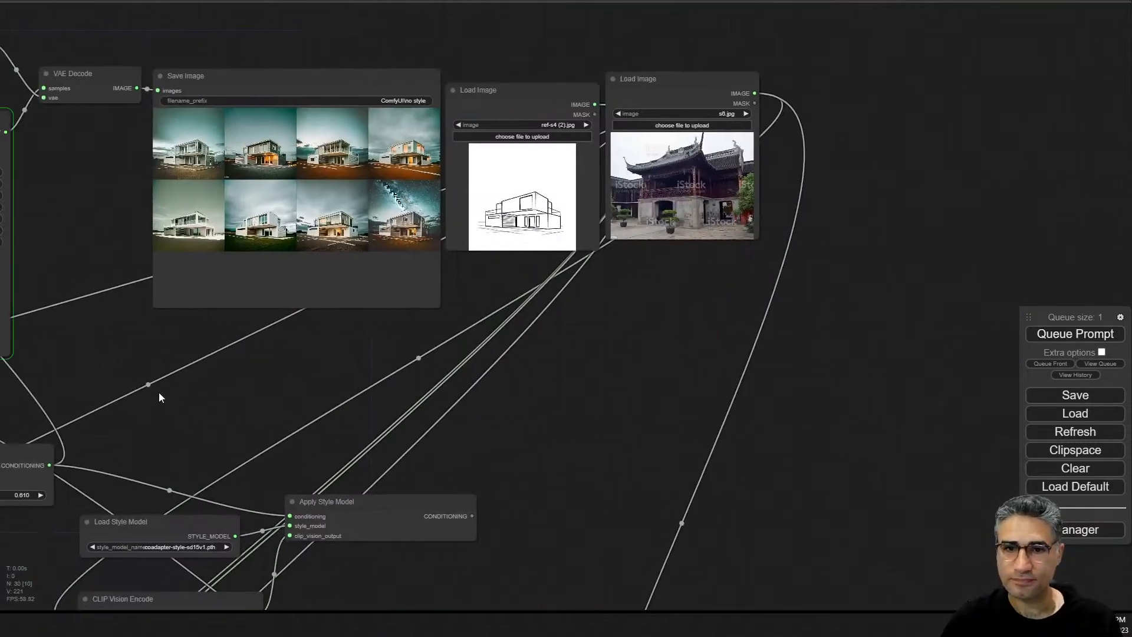
{"action": "left_click_drag", "start_coordinate": [598, 435], "coordinate": [778, 281]}
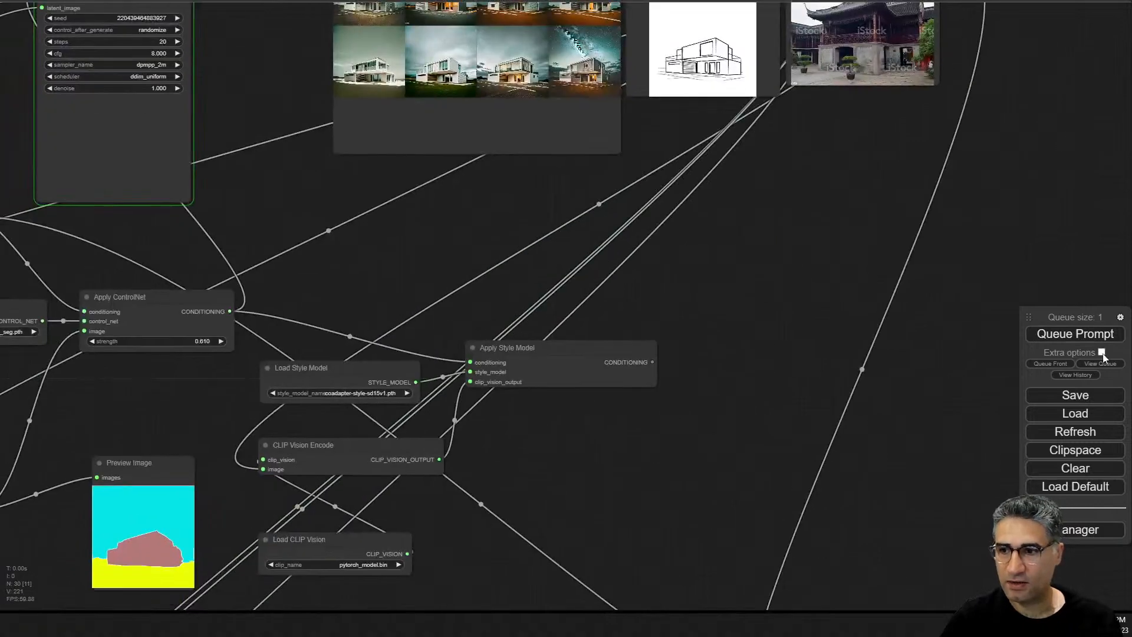
{"action": "left_click", "coordinate": [1100, 363]}
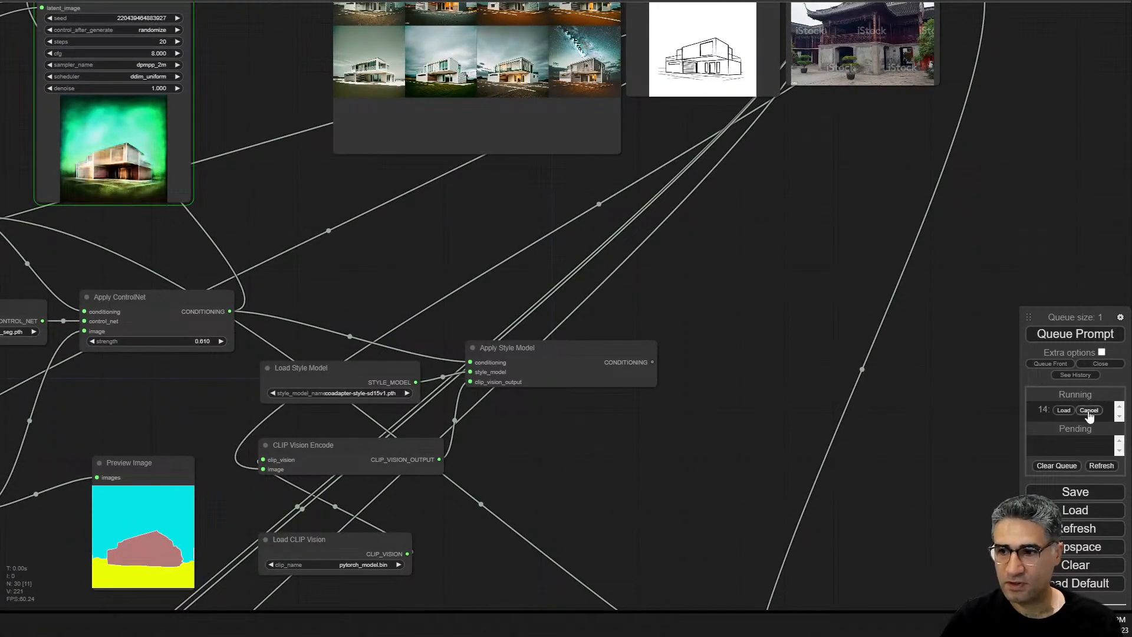
{"action": "left_click_drag", "start_coordinate": [664, 466], "coordinate": [738, 430]}
- Connect the Apply Style Model conditioning output to the KSampler's positive input and queue the prompt
{"action": "scroll", "coordinate": [737, 430], "scroll_direction": "down", "scroll_amount": 4}
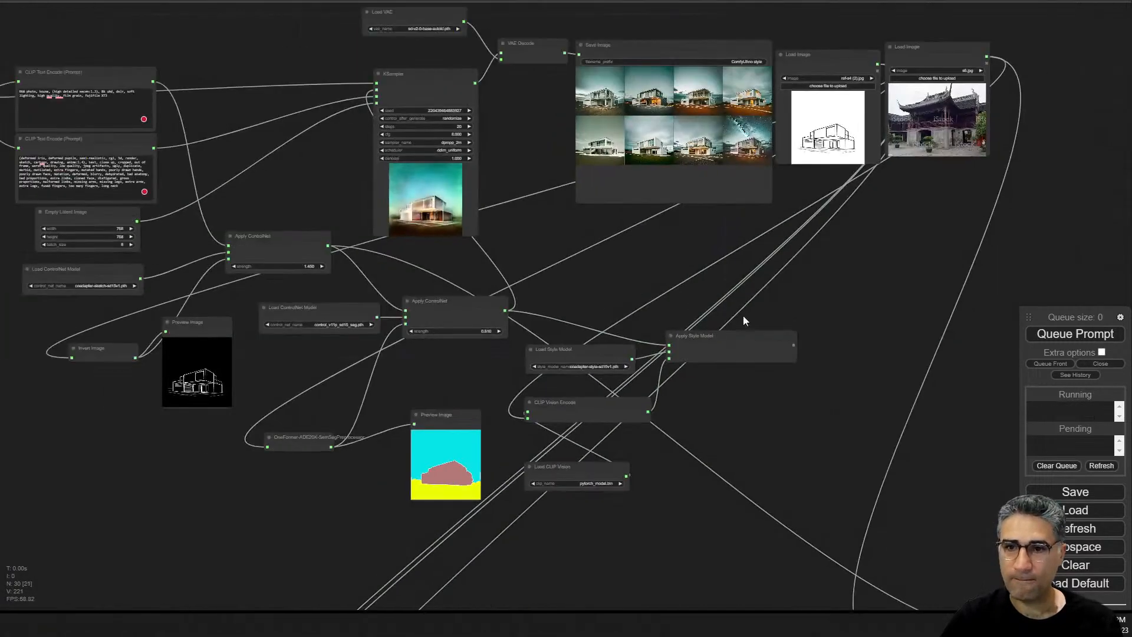
{"action": "left_click_drag", "start_coordinate": [804, 318], "coordinate": [377, 90]}
{"action": "left_click", "coordinate": [1059, 339]}
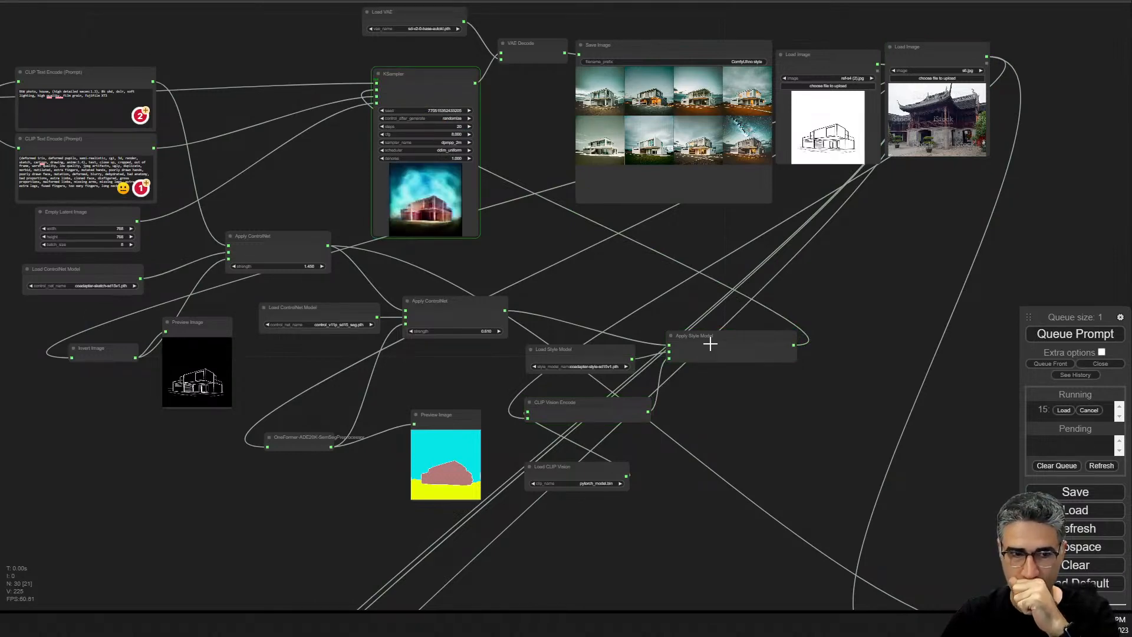
- Examine the house's roof, balconies and facade up close in the KSampler preview while the generation runs
{"action": "scroll", "coordinate": [445, 225], "scroll_direction": "up", "scroll_amount": 15}
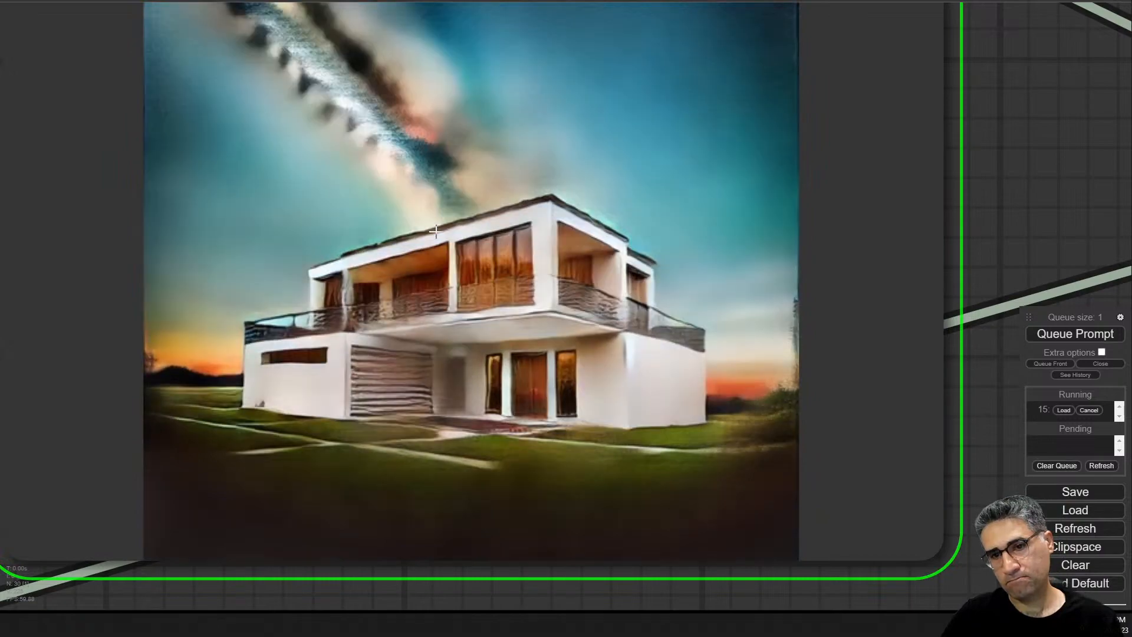
{"action": "scroll", "coordinate": [435, 229], "scroll_direction": "down", "scroll_amount": 15}
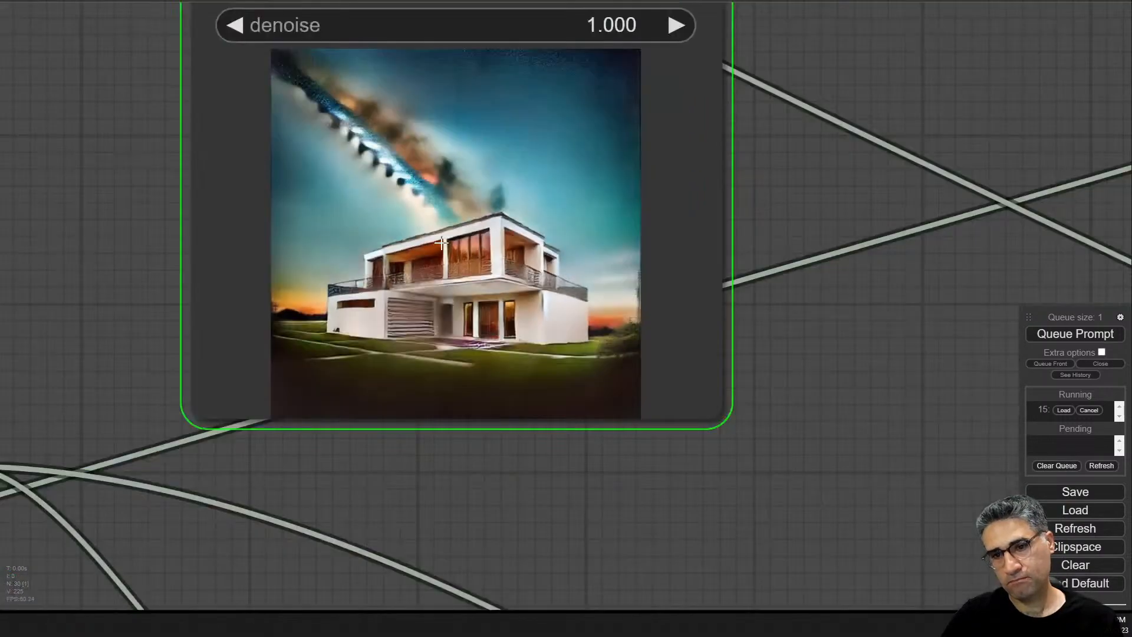
{"action": "scroll", "coordinate": [445, 243], "scroll_direction": "up", "scroll_amount": 6}
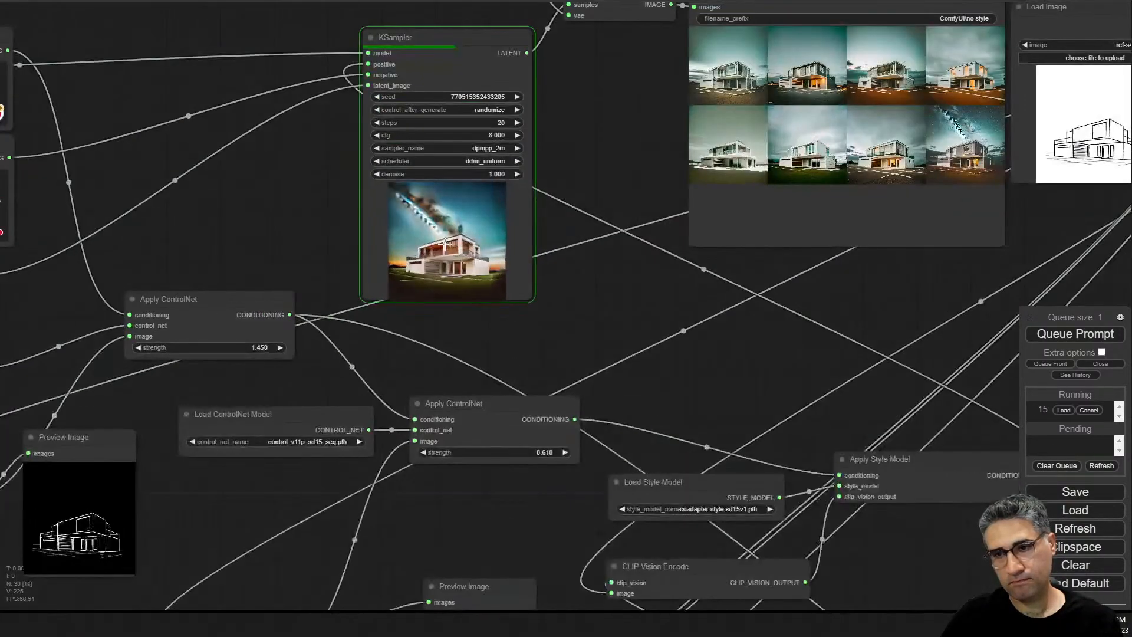
{"action": "scroll", "coordinate": [445, 243], "scroll_direction": "up", "scroll_amount": 15}
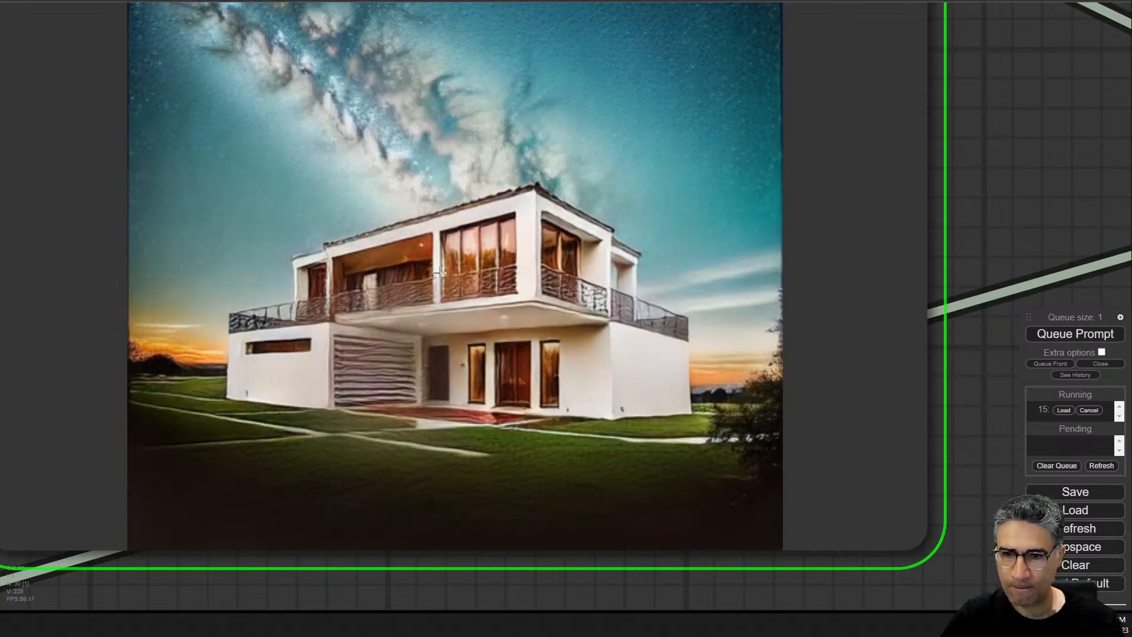
{"action": "scroll", "coordinate": [440, 272], "scroll_direction": "down", "scroll_amount": 5}
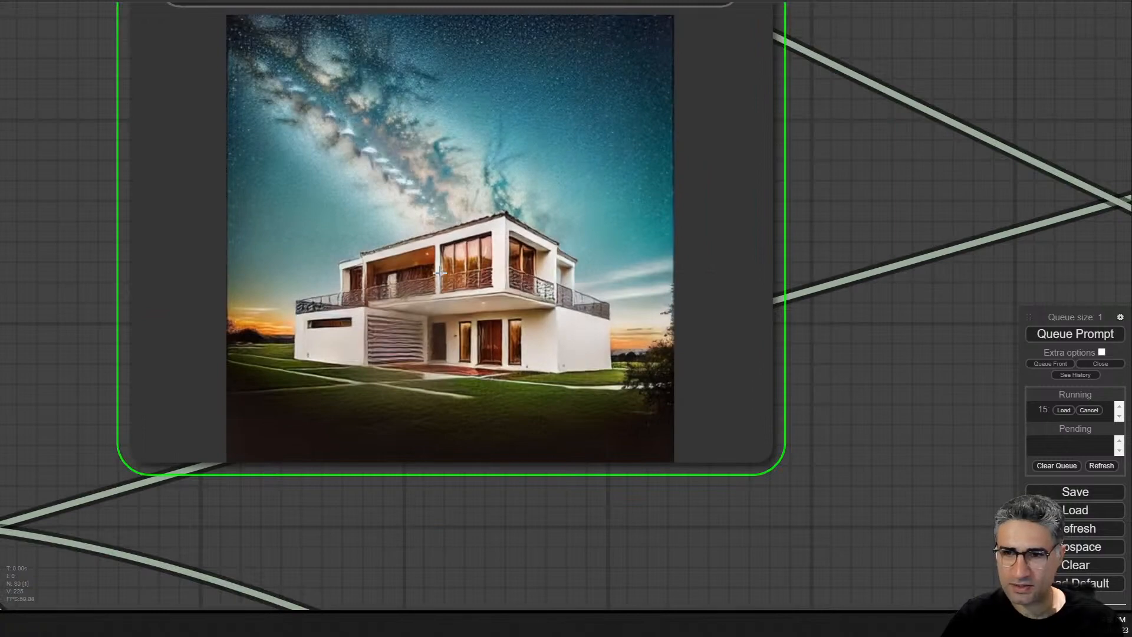
{"action": "scroll", "coordinate": [446, 214], "scroll_direction": "up", "scroll_amount": 5}
{"action": "scroll", "coordinate": [446, 213], "scroll_direction": "up", "scroll_amount": 4}
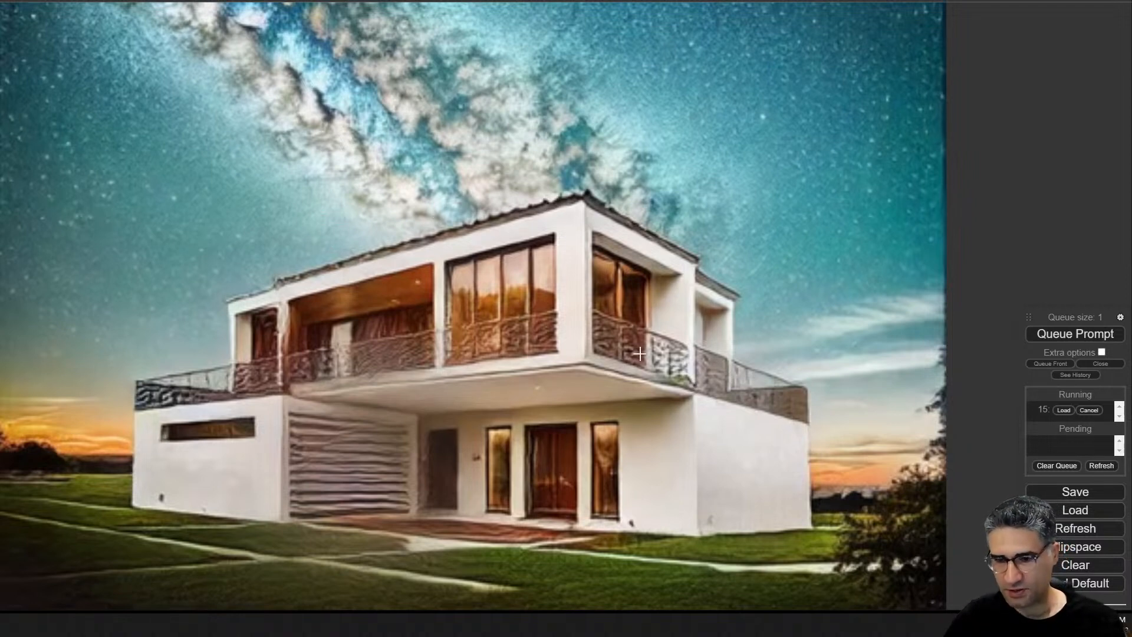
{"action": "scroll", "coordinate": [701, 354], "scroll_direction": "down", "scroll_amount": 4}
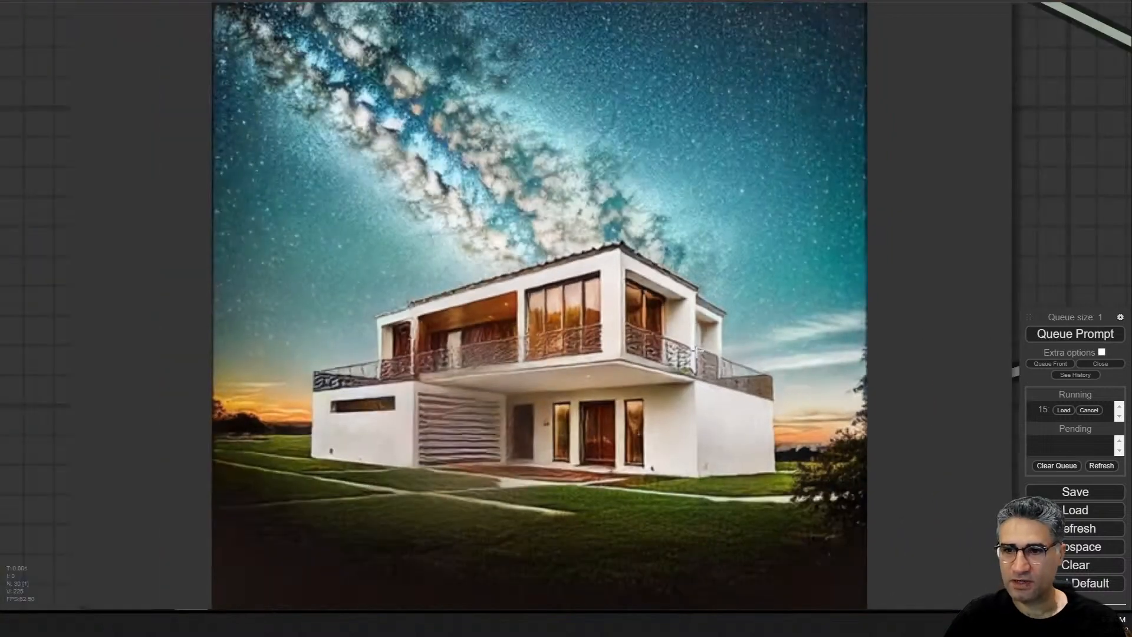
{"action": "scroll", "coordinate": [697, 350], "scroll_direction": "down", "scroll_amount": 4}
- Compare the previous results in the Save Image node with the new KSampler preview
{"action": "left_click_drag", "start_coordinate": [978, 243], "coordinate": [35, 280]}
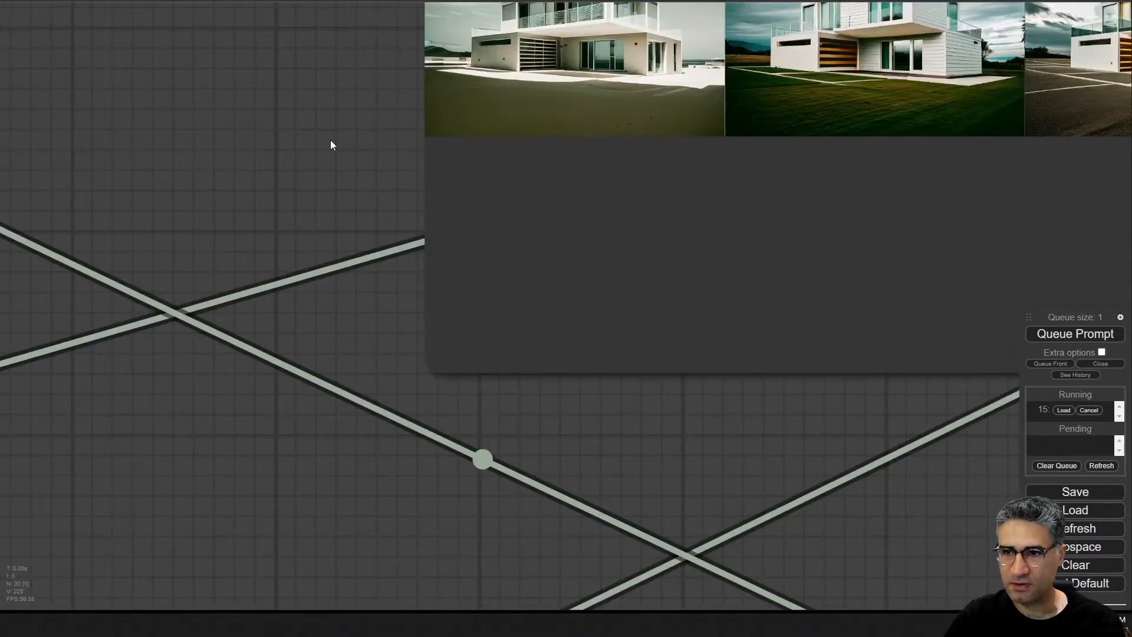
{"action": "left_click_drag", "start_coordinate": [274, 50], "coordinate": [64, 395]}
{"action": "scroll", "coordinate": [165, 314], "scroll_direction": "down", "scroll_amount": 7}
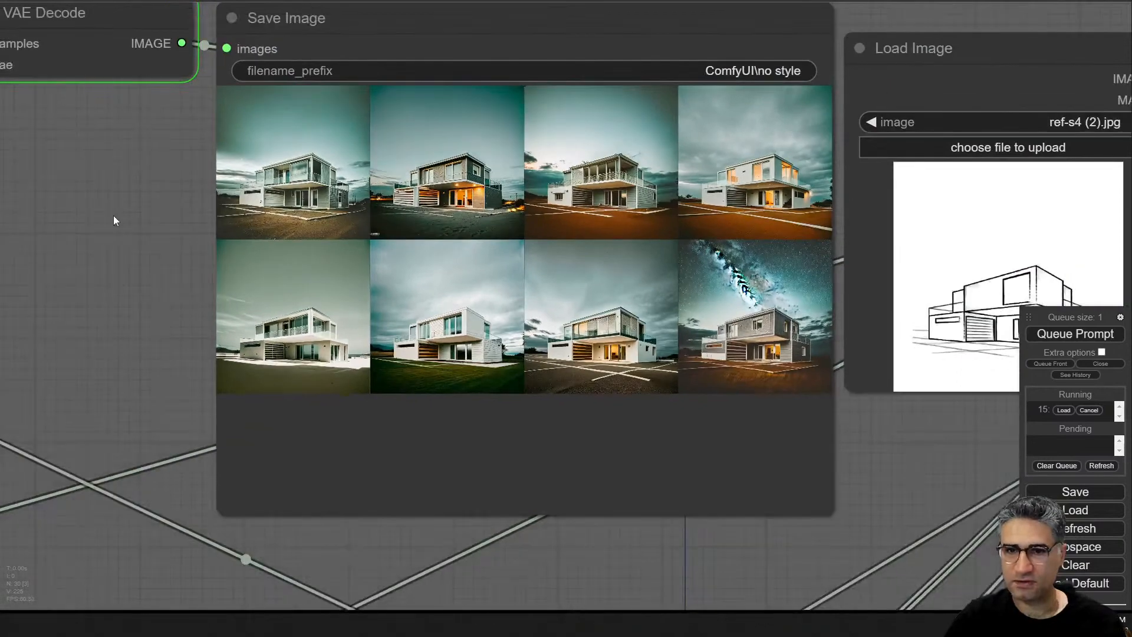
{"action": "left_click_drag", "start_coordinate": [112, 218], "coordinate": [418, 426]}
{"action": "left_click_drag", "start_coordinate": [300, 409], "coordinate": [551, 136]}
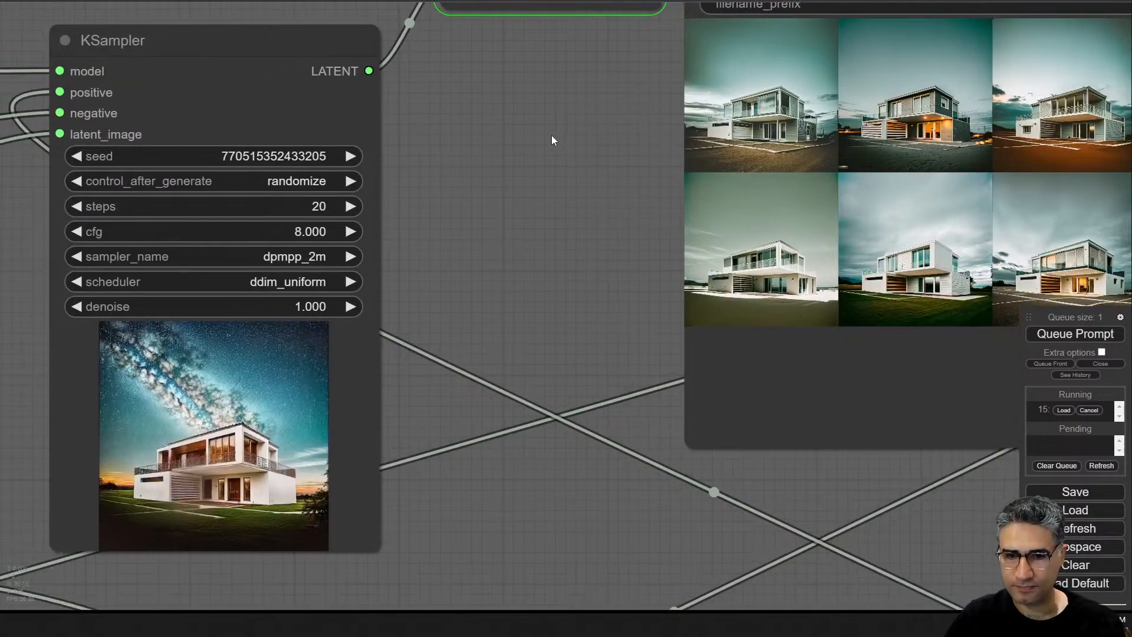
{"action": "scroll", "coordinate": [201, 459], "scroll_direction": "up", "scroll_amount": 10}
{"action": "scroll", "coordinate": [201, 460], "scroll_direction": "down", "scroll_amount": 12}
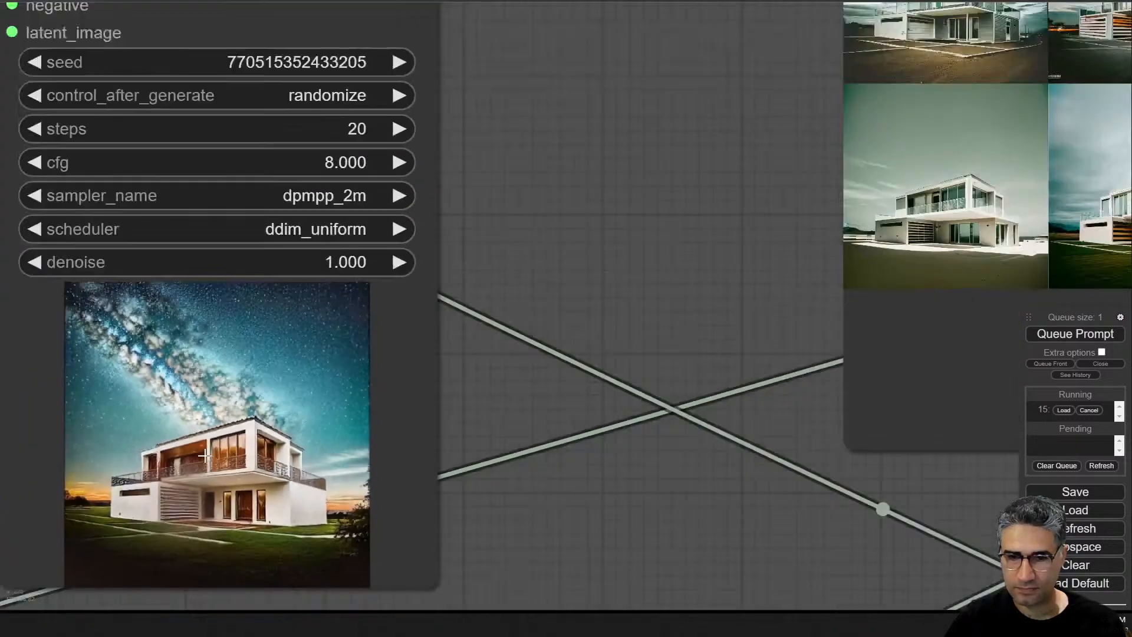
- Open the first newly generated house image enlarged in the Save Image node and inspect it
{"action": "left_click_drag", "start_coordinate": [589, 171], "coordinate": [459, 309]}
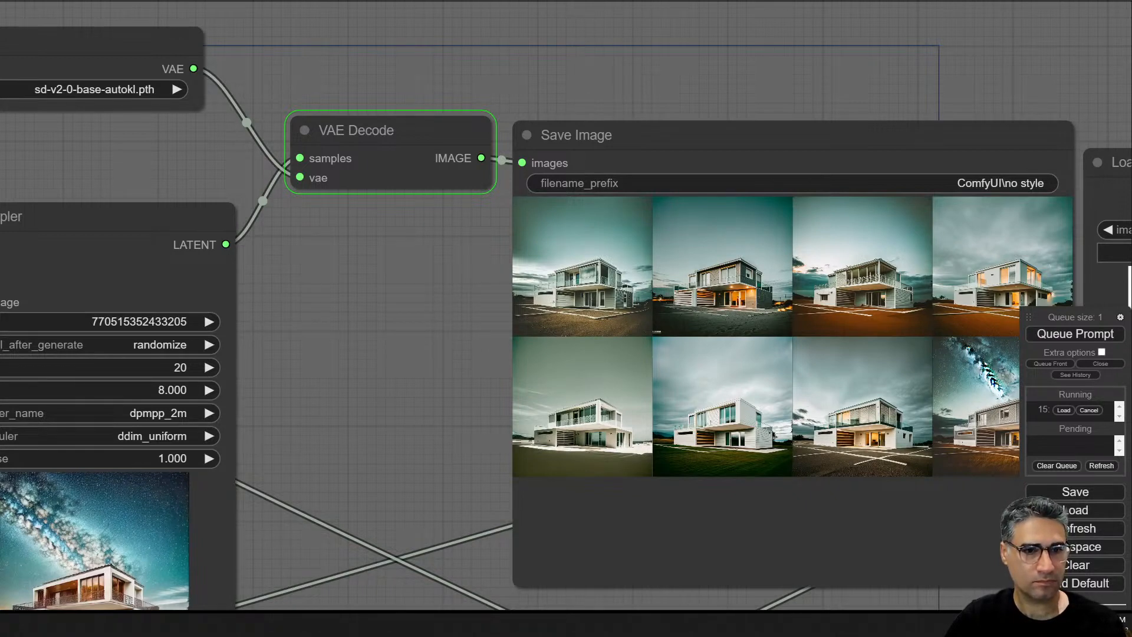
{"action": "left_click", "coordinate": [702, 354]}
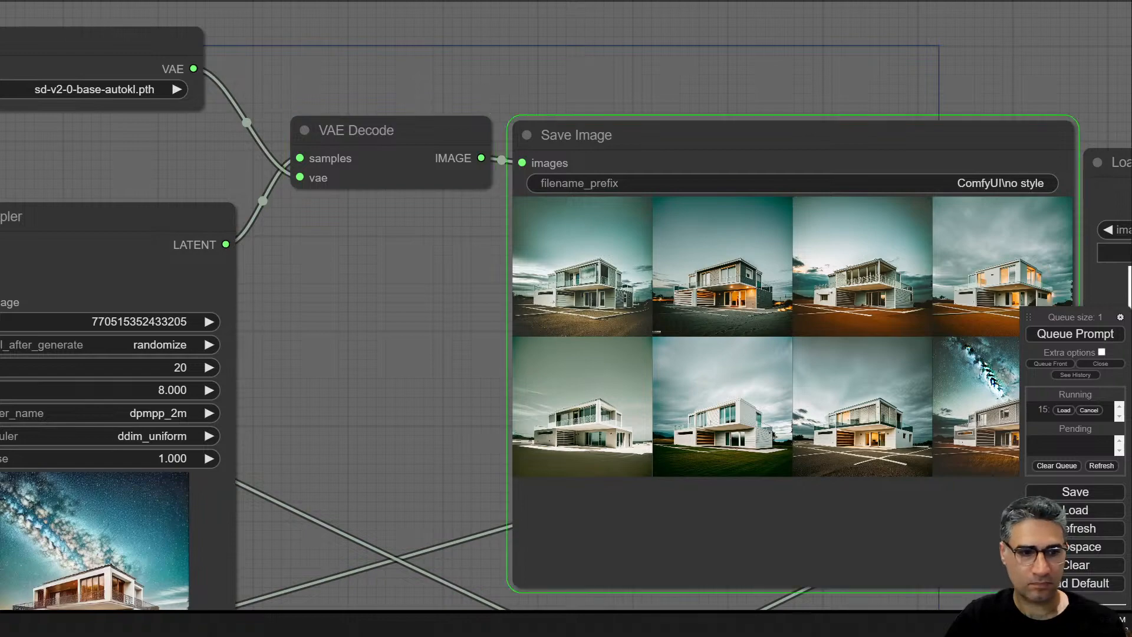
{"action": "left_click_drag", "start_coordinate": [350, 336], "coordinate": [276, 259]}
{"action": "scroll", "coordinate": [276, 259], "scroll_direction": "up", "scroll_amount": 4}
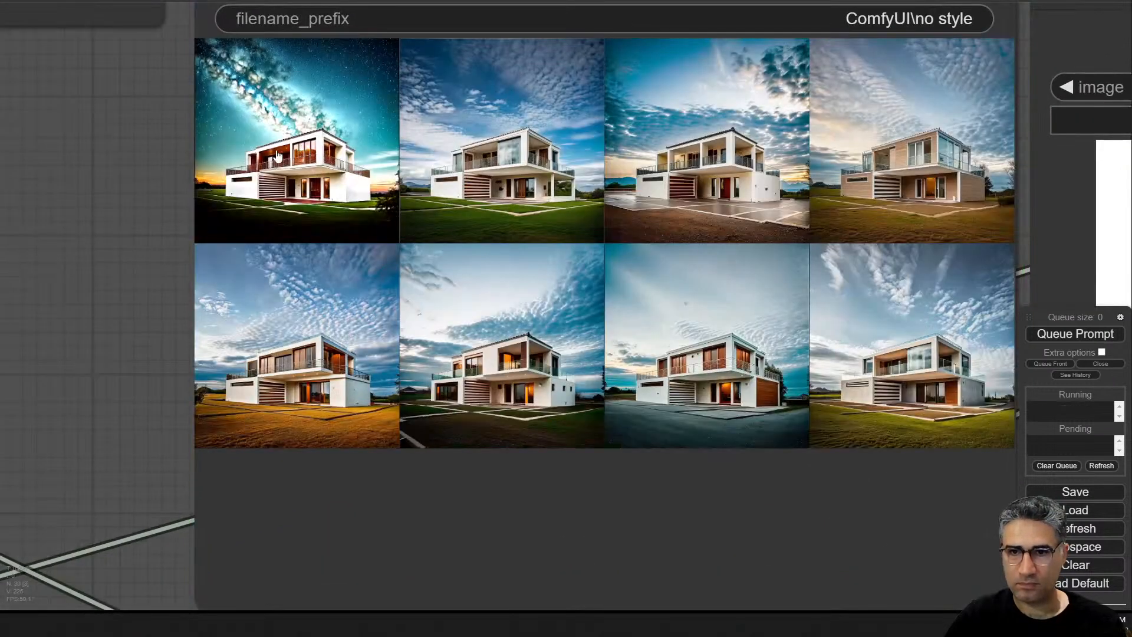
{"action": "left_click", "coordinate": [302, 151]}
{"action": "scroll", "coordinate": [41, 336], "scroll_direction": "up", "scroll_amount": 2}
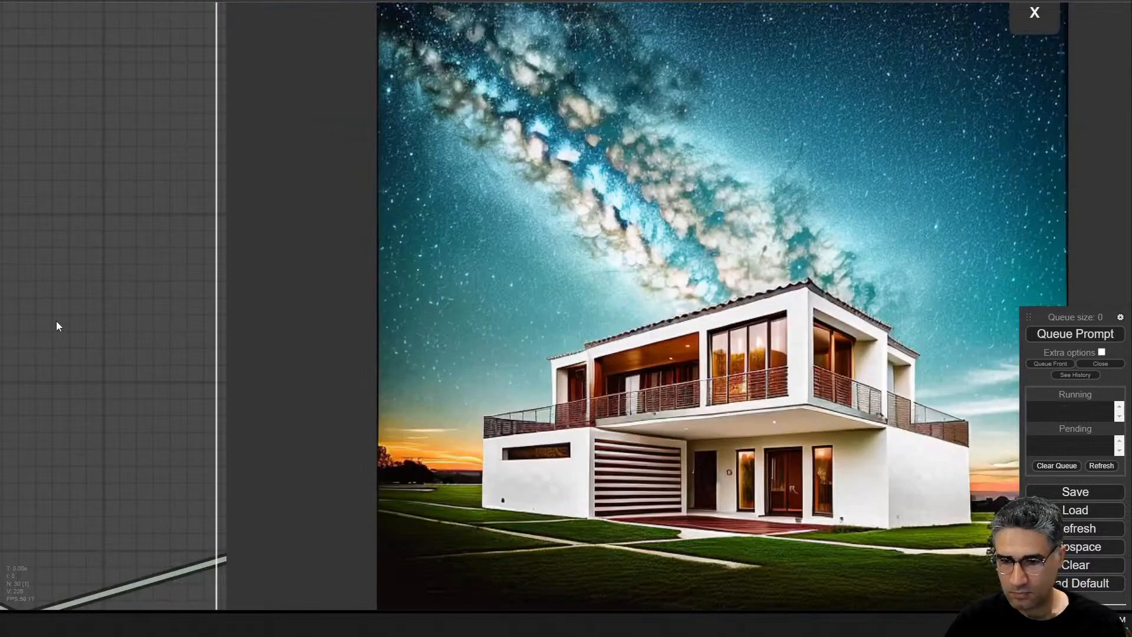
{"action": "left_click_drag", "start_coordinate": [100, 316], "coordinate": [31, 239]}
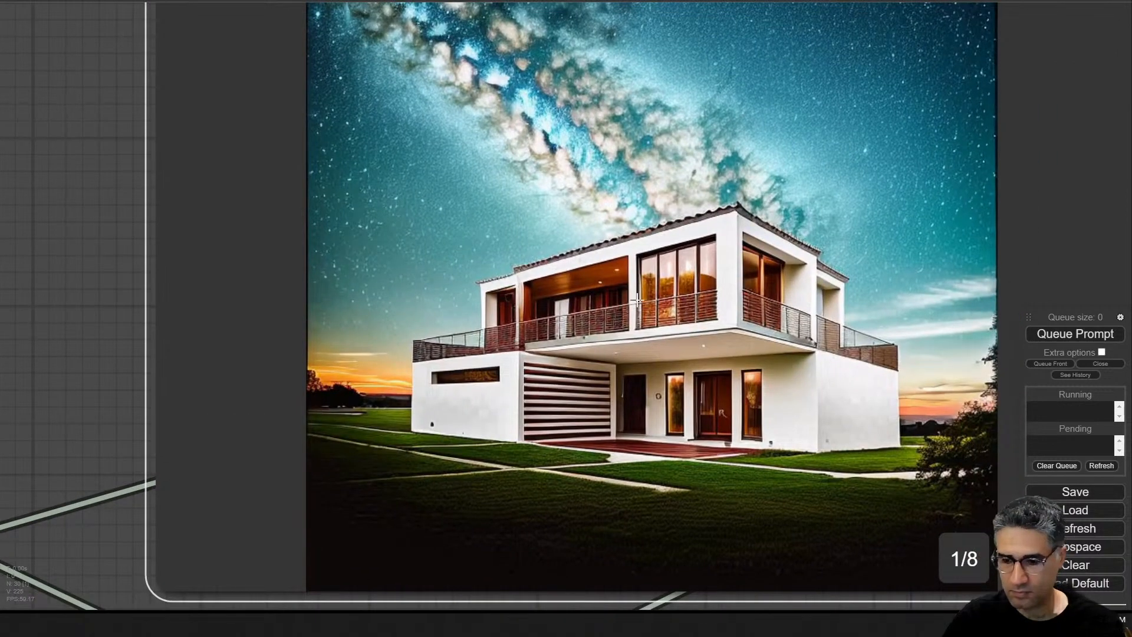
- Step through the remaining generated house images up to the eighth to review the applied style
{"action": "key", "text": "Right"}
{"action": "key", "text": "Right"}
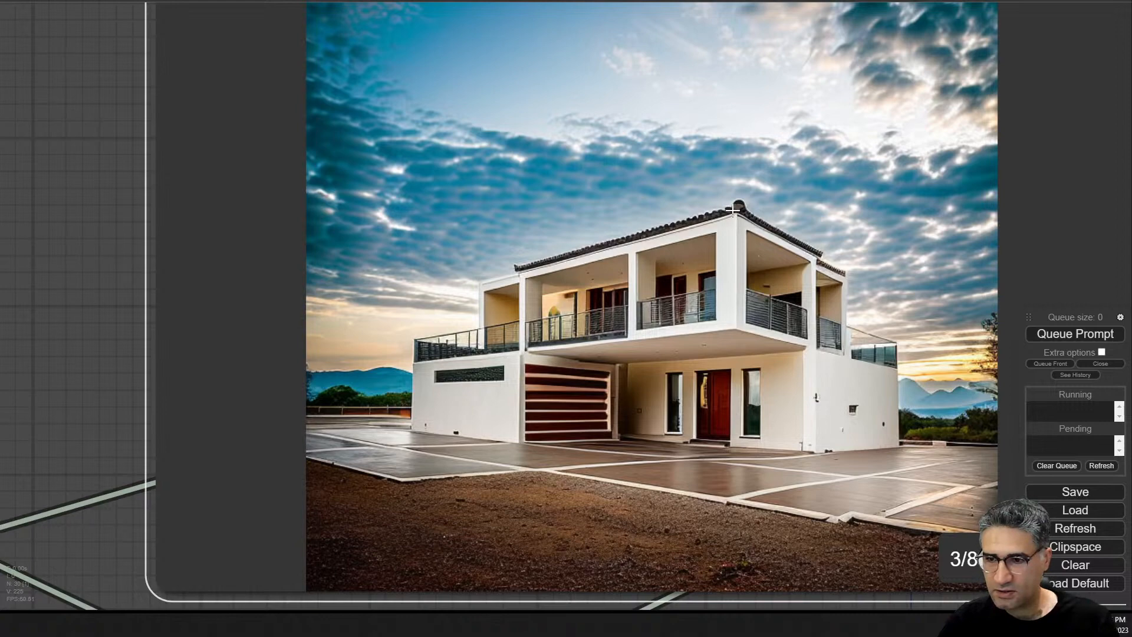
{"action": "key", "text": "Right"}
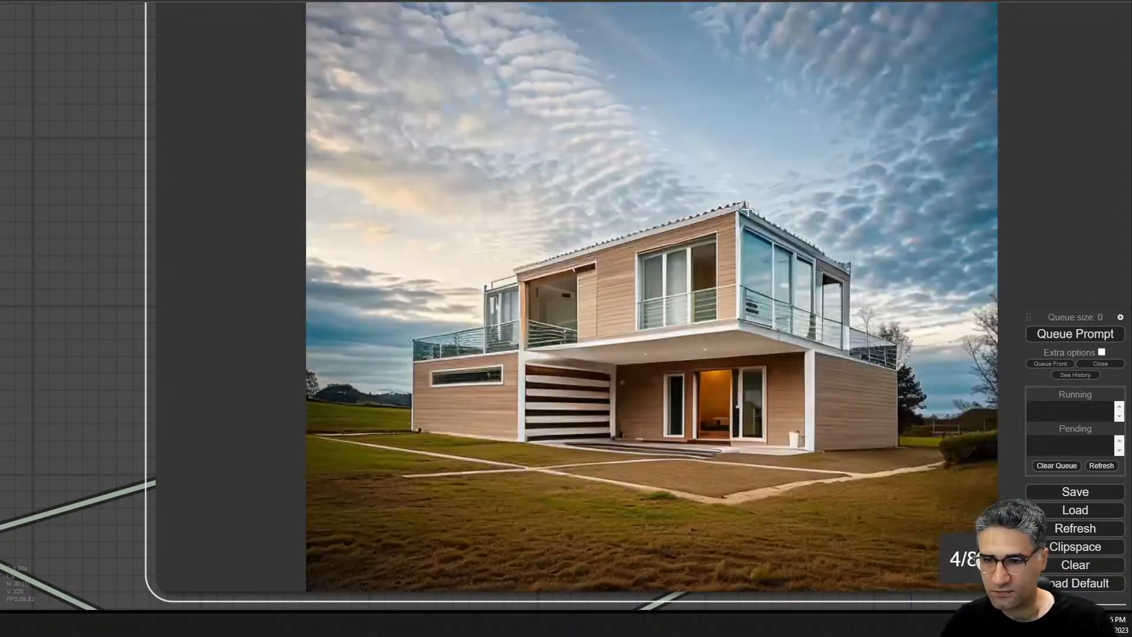
{"action": "key", "text": "Right"}
{"action": "key", "text": "Right"}
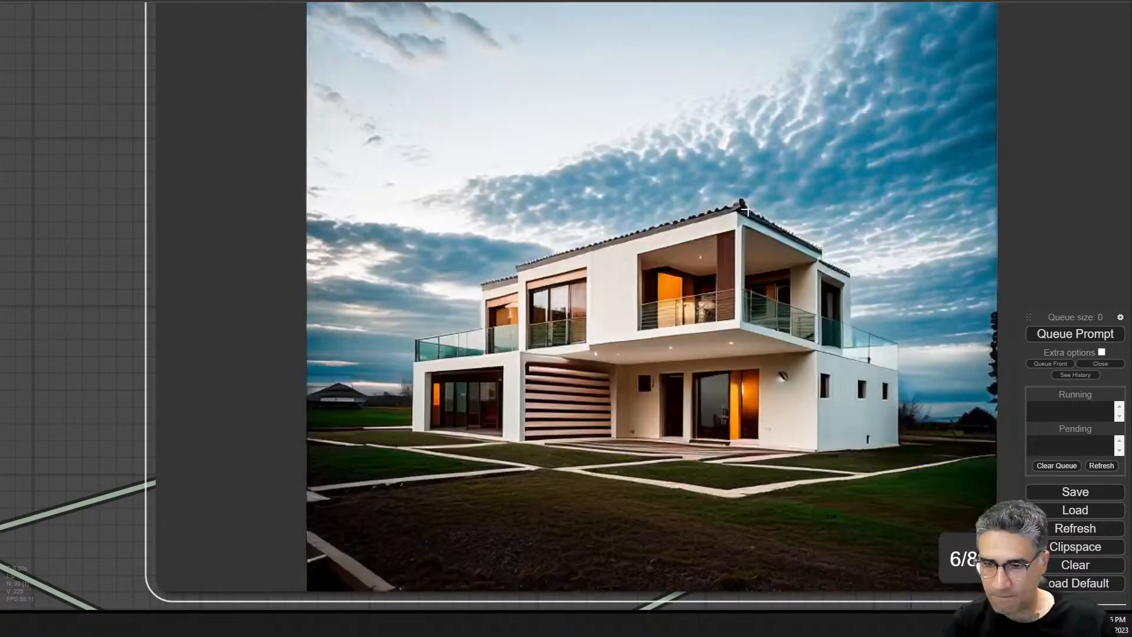
{"action": "key", "text": "Right"}
{"action": "key", "text": "Right"}
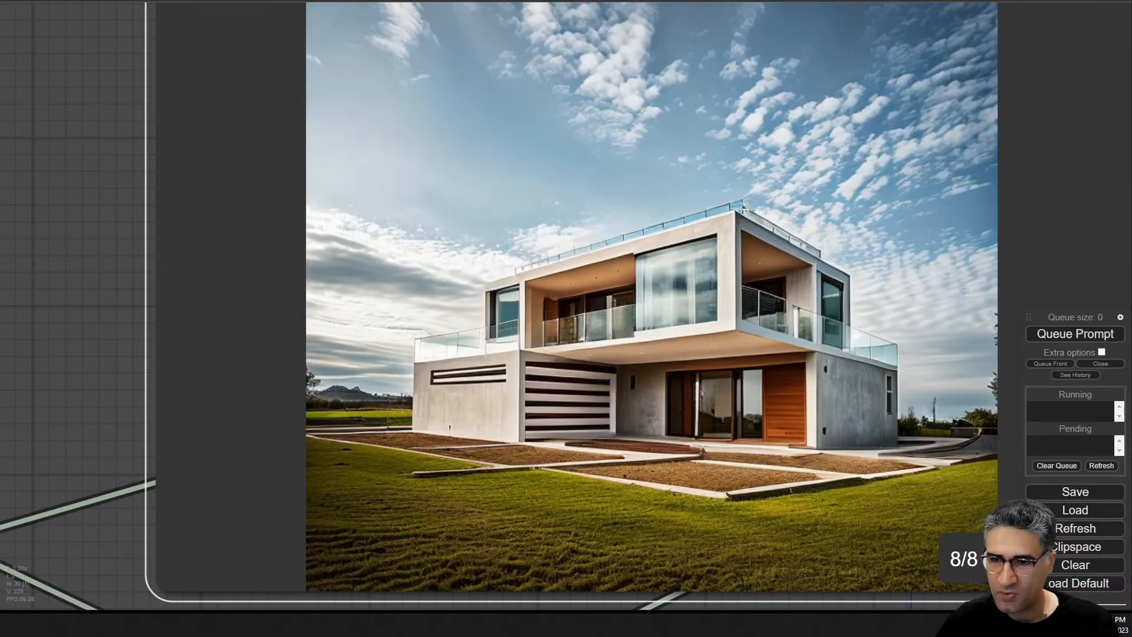
- Lower the sketch Apply ControlNet node's strength to 0.850 and queue a new generation
{"action": "scroll", "coordinate": [730, 330], "scroll_direction": "down", "scroll_amount": 2}
{"action": "scroll", "coordinate": [729, 330], "scroll_direction": "down", "scroll_amount": 5}
{"action": "left_click_drag", "start_coordinate": [528, 417], "coordinate": [644, 239]}
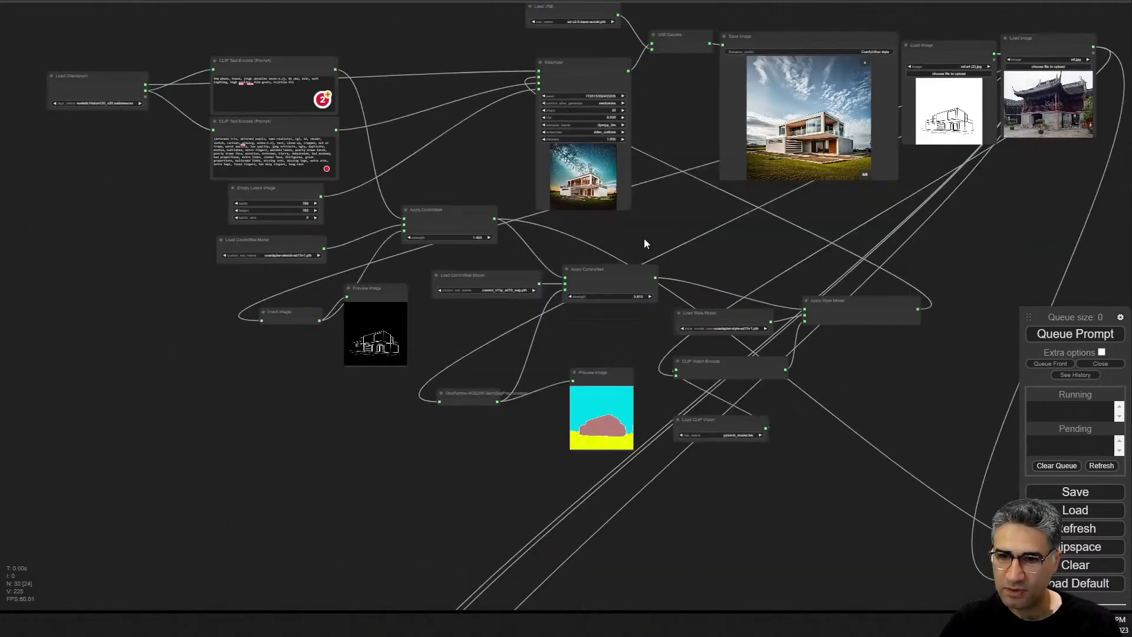
{"action": "scroll", "coordinate": [590, 236], "scroll_direction": "up", "scroll_amount": 4}
{"action": "scroll", "coordinate": [463, 225], "scroll_direction": "up", "scroll_amount": 4}
{"action": "left_click_drag", "start_coordinate": [488, 313], "coordinate": [607, 112]}
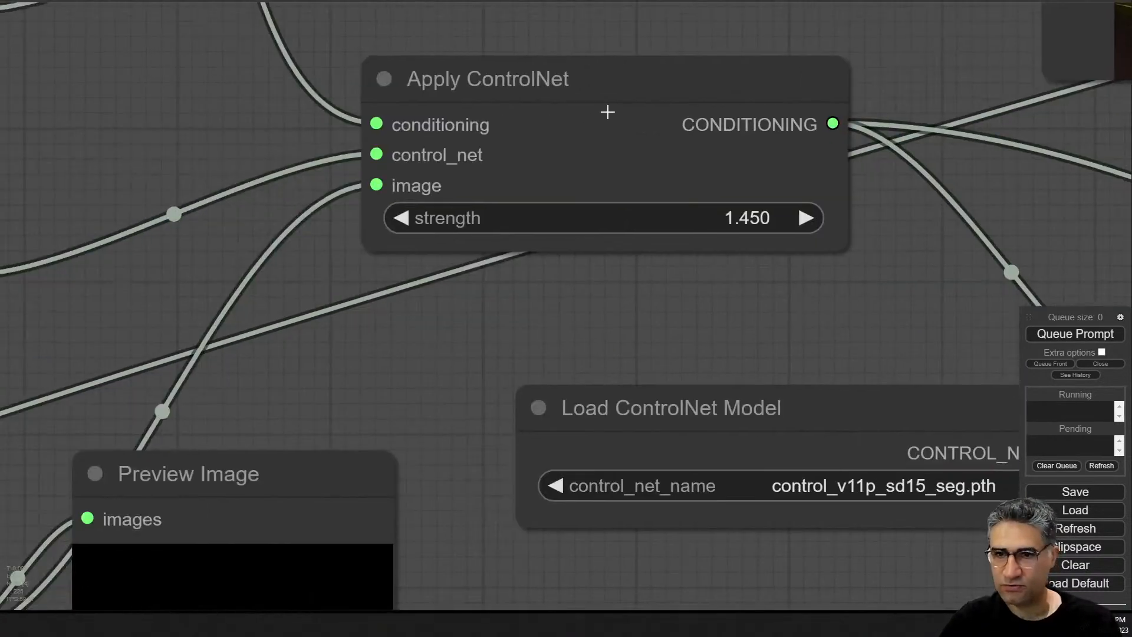
{"action": "scroll", "coordinate": [631, 349], "scroll_direction": "down", "scroll_amount": 5}
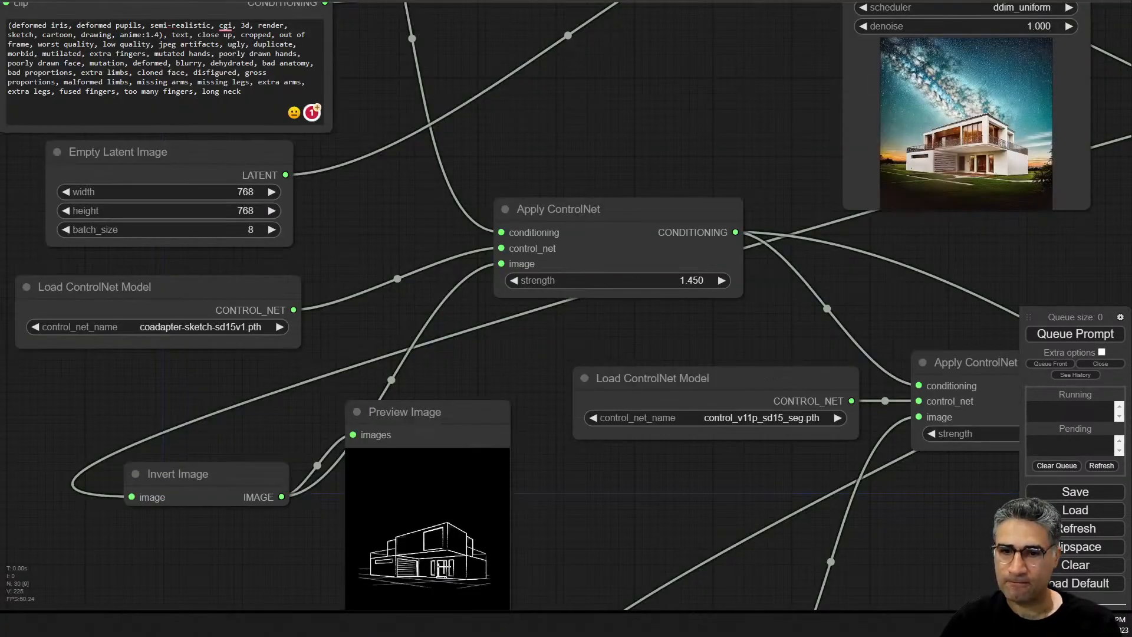
{"action": "scroll", "coordinate": [690, 279], "scroll_direction": "up", "scroll_amount": 4}
{"action": "left_click_drag", "start_coordinate": [652, 283], "coordinate": [615, 284]}
{"action": "left_click", "coordinate": [1076, 334]}
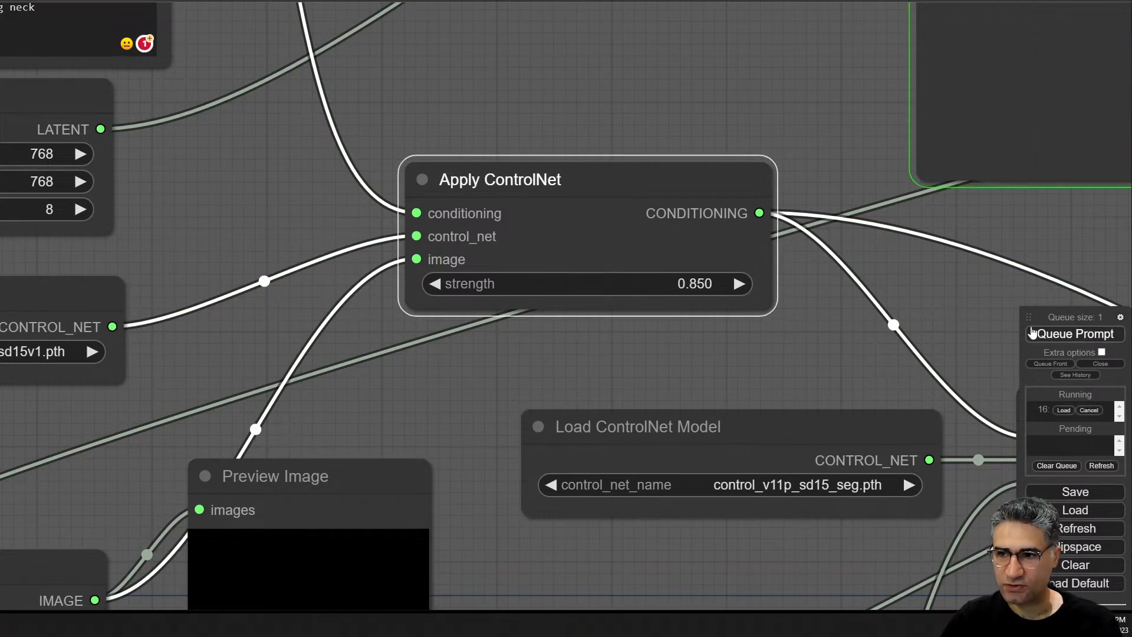
- Examine the house's roof, balcony and walls up close in the KSampler preview while the generation runs
{"action": "left_click_drag", "start_coordinate": [884, 319], "coordinate": [855, 328]}
{"action": "scroll", "coordinate": [731, 342], "scroll_direction": "down", "scroll_amount": 3}
{"action": "left_click_drag", "start_coordinate": [965, 274], "coordinate": [700, 388]}
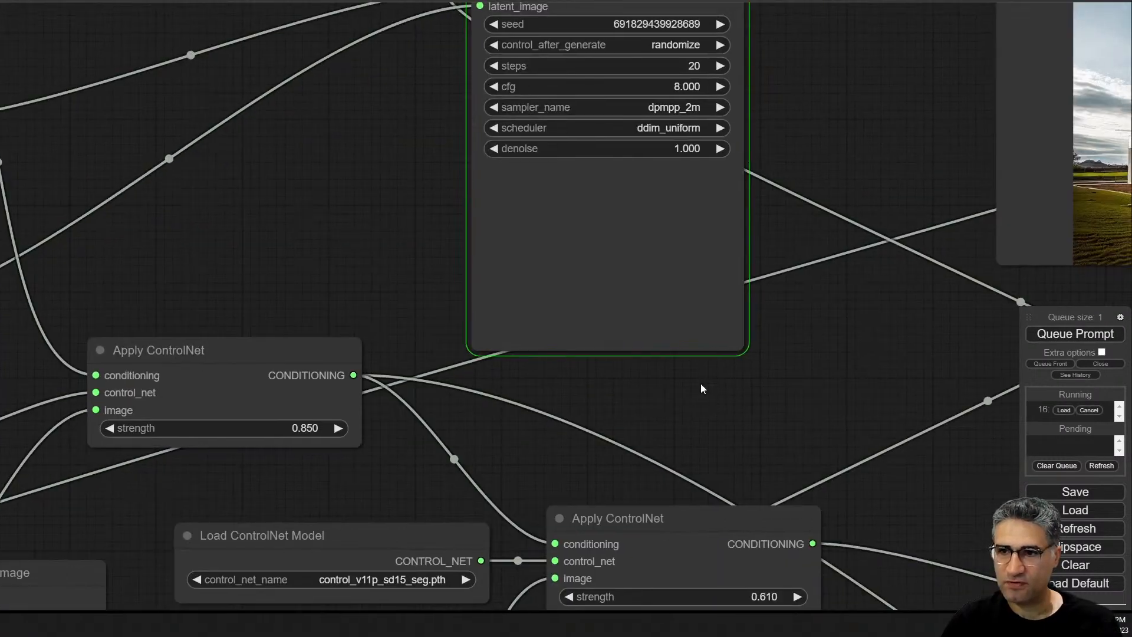
{"action": "scroll", "coordinate": [626, 261], "scroll_direction": "up", "scroll_amount": 4}
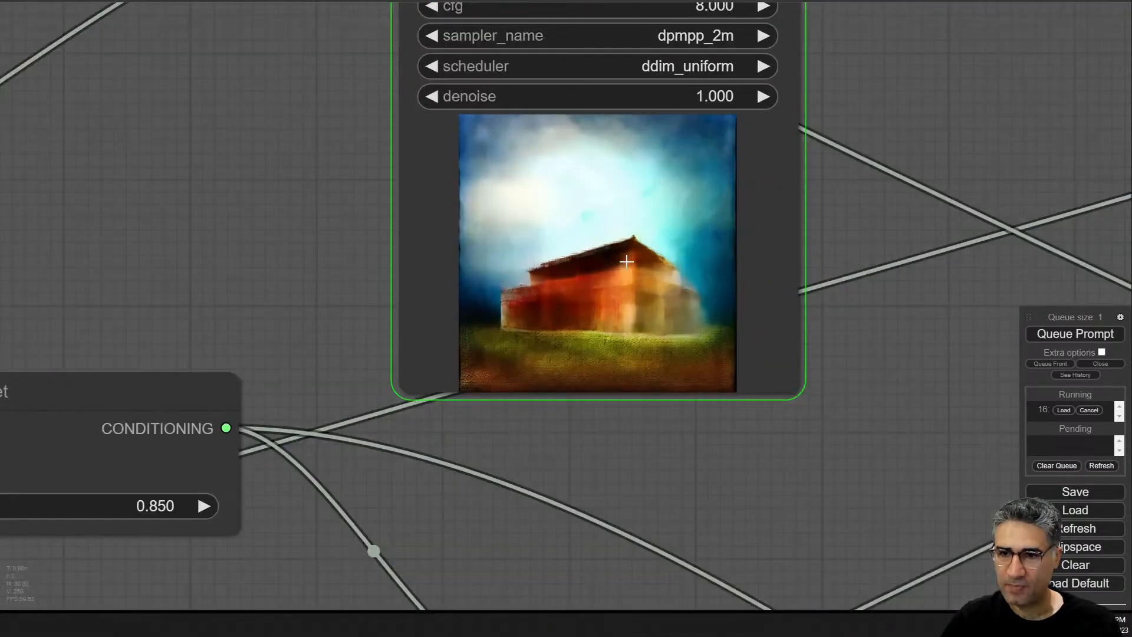
{"action": "scroll", "coordinate": [625, 249], "scroll_direction": "up", "scroll_amount": 4}
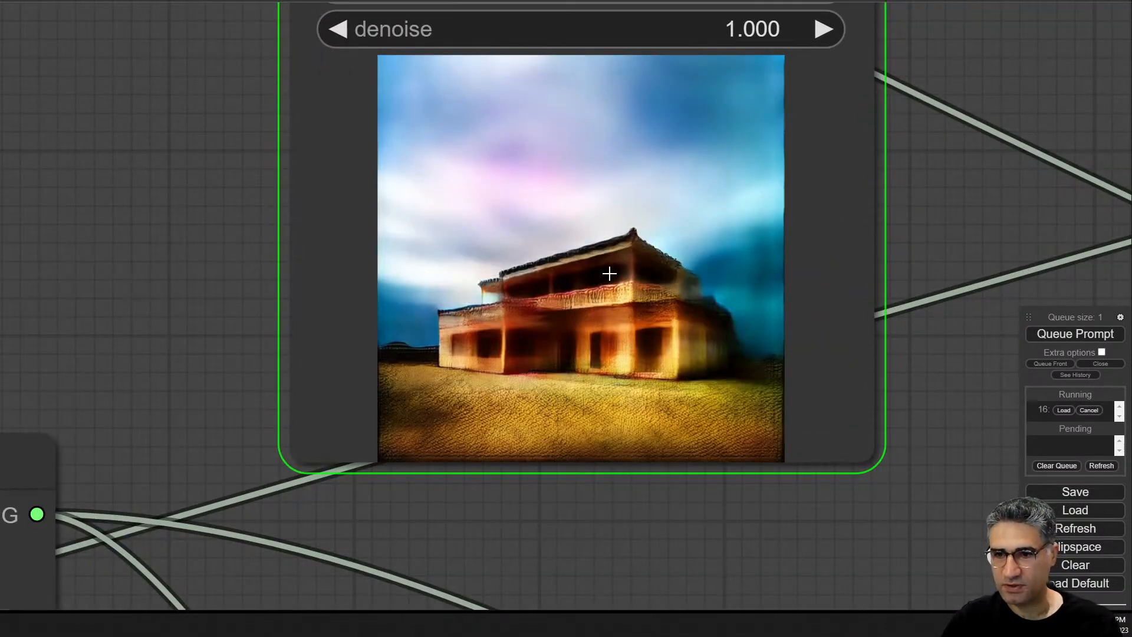
{"action": "scroll", "coordinate": [612, 313], "scroll_direction": "up", "scroll_amount": 5}
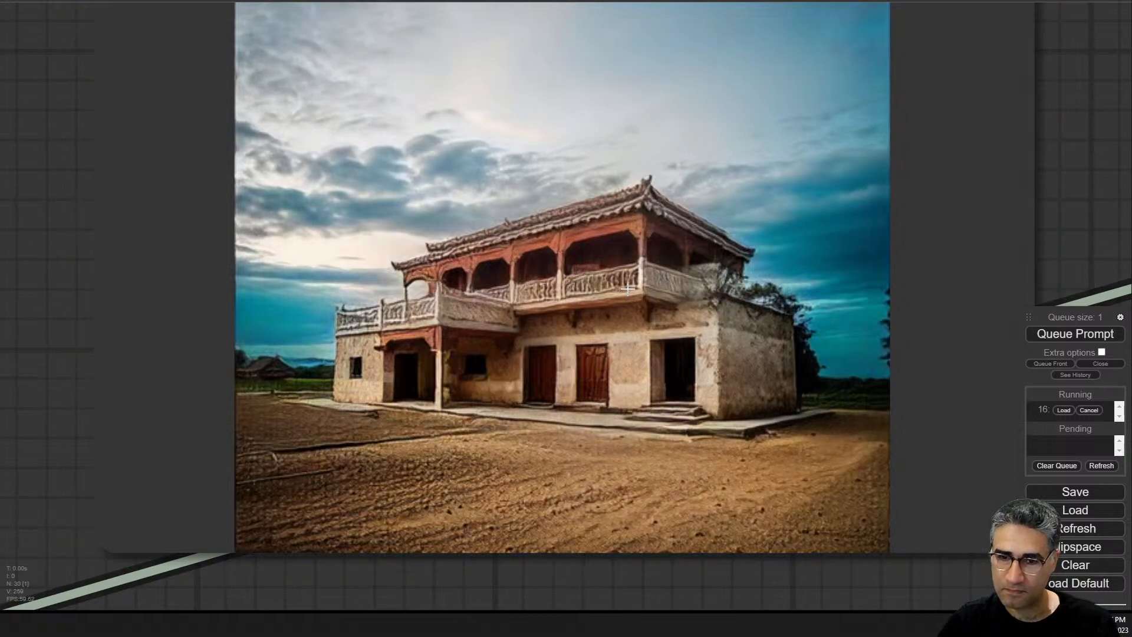
{"action": "scroll", "coordinate": [628, 288], "scroll_direction": "down", "scroll_amount": 5}
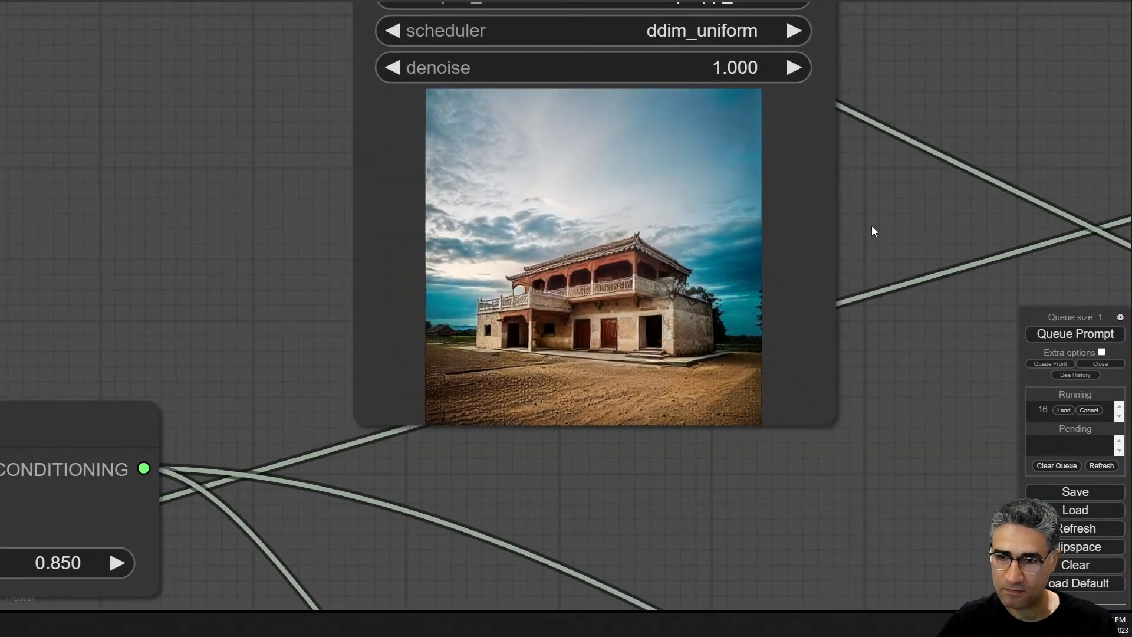
- Close the enlarged eighth image in the Save Image node to view the previous batch as a grid
{"action": "scroll", "coordinate": [528, 381], "scroll_direction": "down", "scroll_amount": 3}
{"action": "scroll", "coordinate": [637, 263], "scroll_direction": "down", "scroll_amount": 3}
{"action": "scroll", "coordinate": [385, 463], "scroll_direction": "up", "scroll_amount": 4}
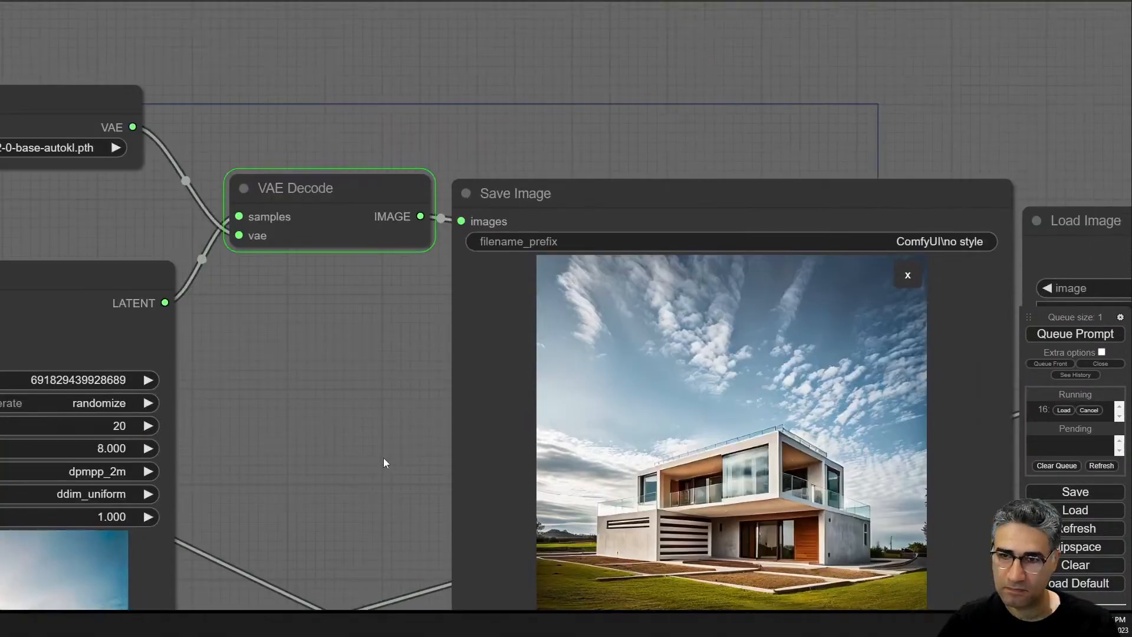
{"action": "left_click_drag", "start_coordinate": [383, 457], "coordinate": [285, 318]}
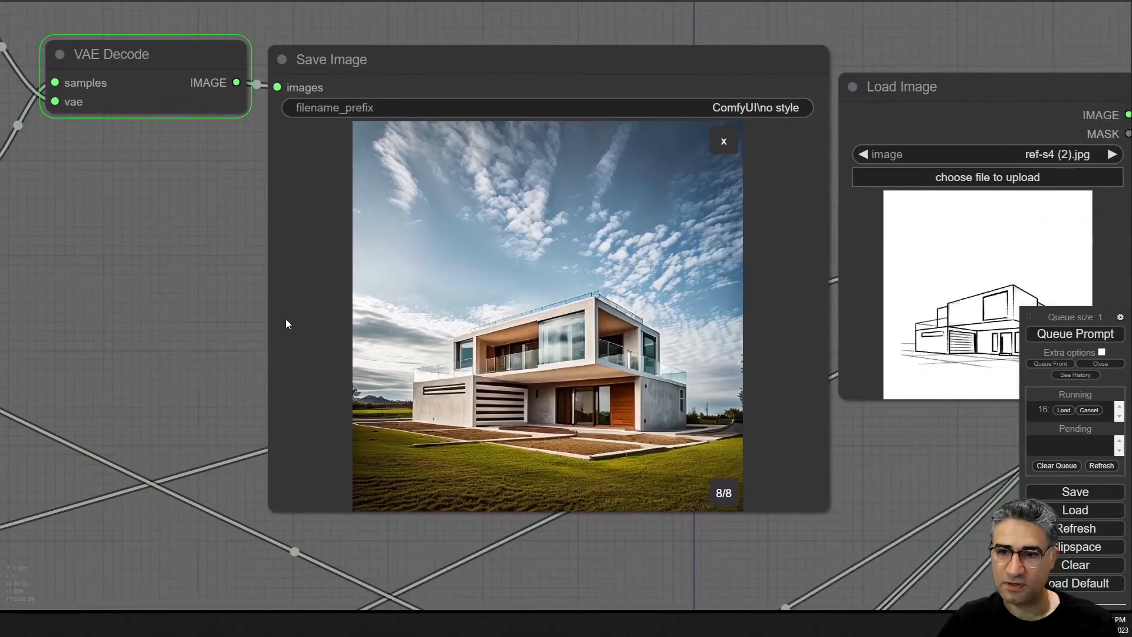
{"action": "left_click", "coordinate": [724, 141]}
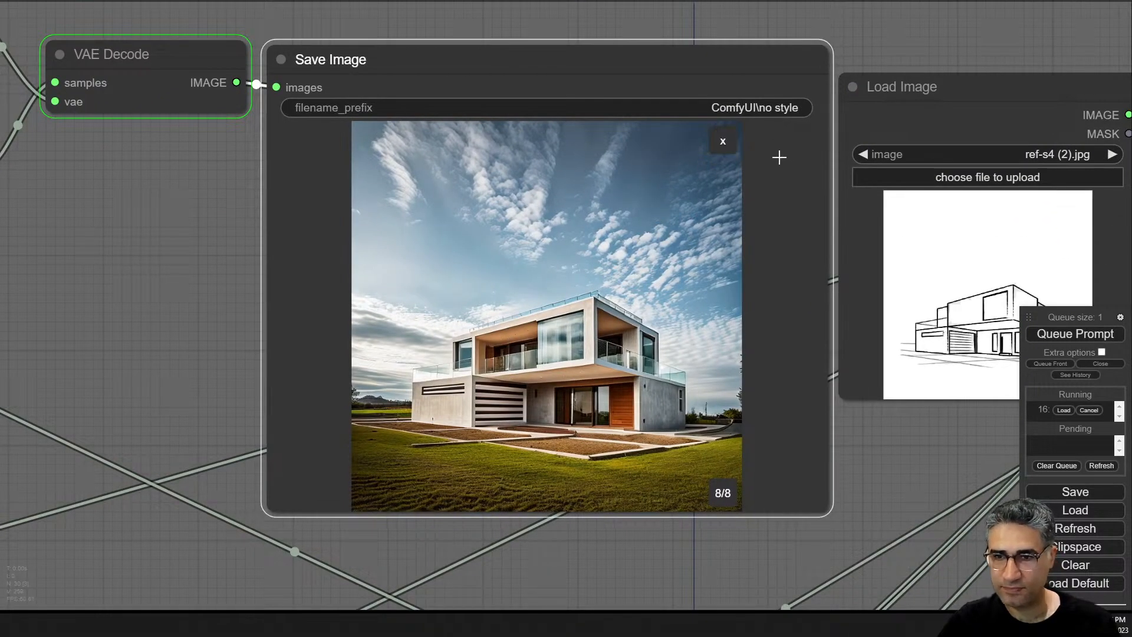
{"action": "left_click", "coordinate": [723, 140]}
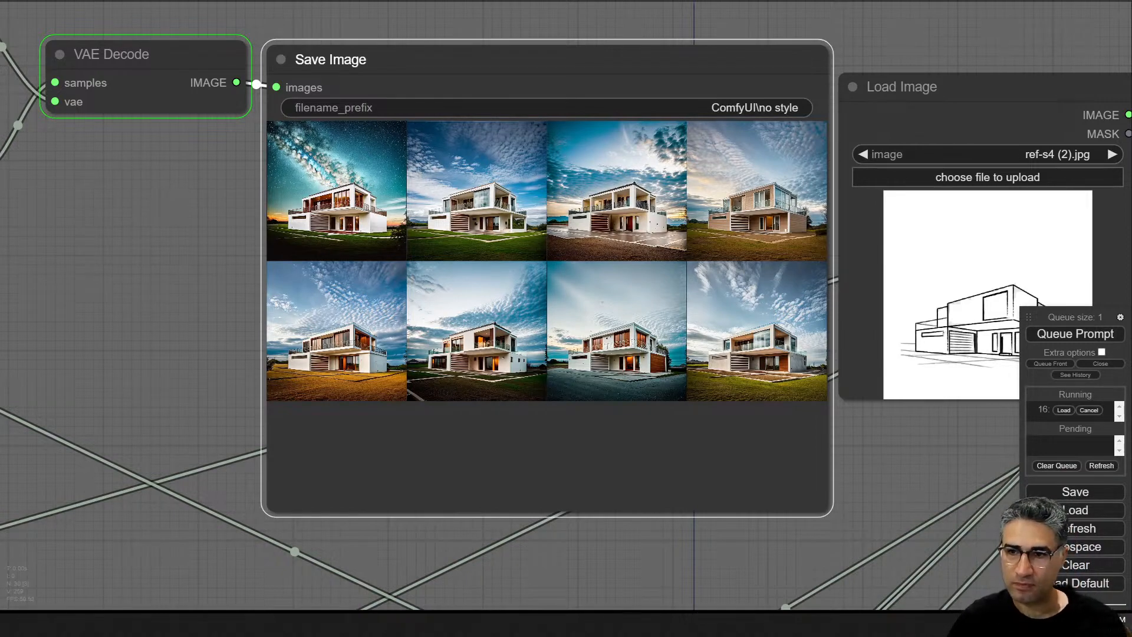
- Inspect the roof and balcony details of the s6.jpg style reference in its Load Image node
{"action": "left_click_drag", "start_coordinate": [949, 455], "coordinate": [516, 371]}
{"action": "scroll", "coordinate": [518, 371], "scroll_direction": "down", "scroll_amount": 5}
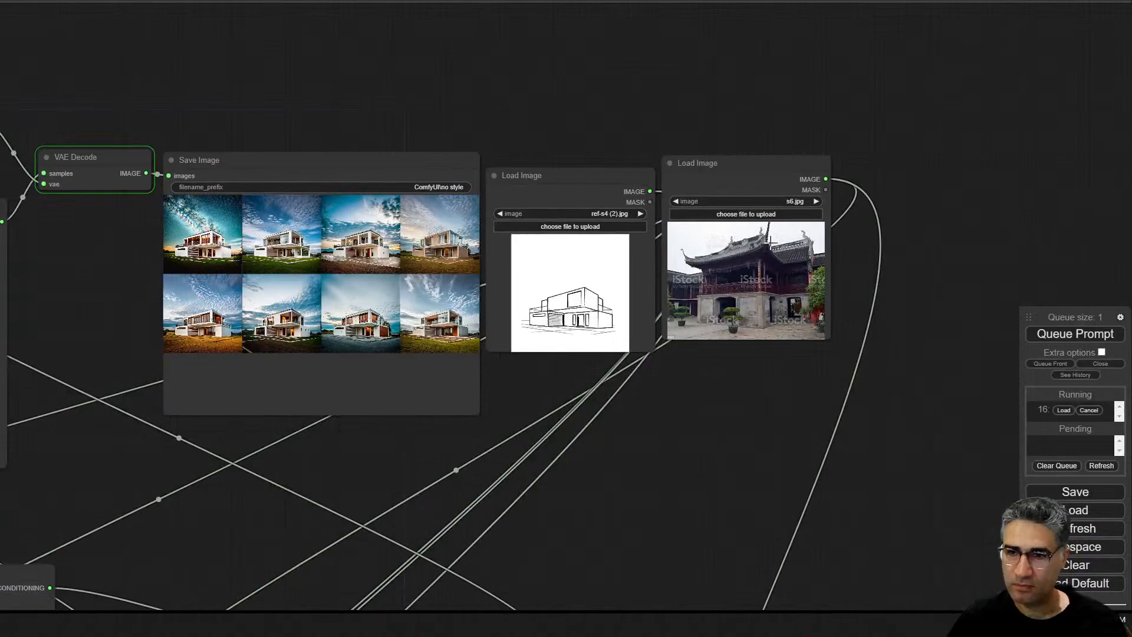
{"action": "scroll", "coordinate": [767, 247], "scroll_direction": "up", "scroll_amount": 12}
{"action": "scroll", "coordinate": [752, 234], "scroll_direction": "up", "scroll_amount": 6}
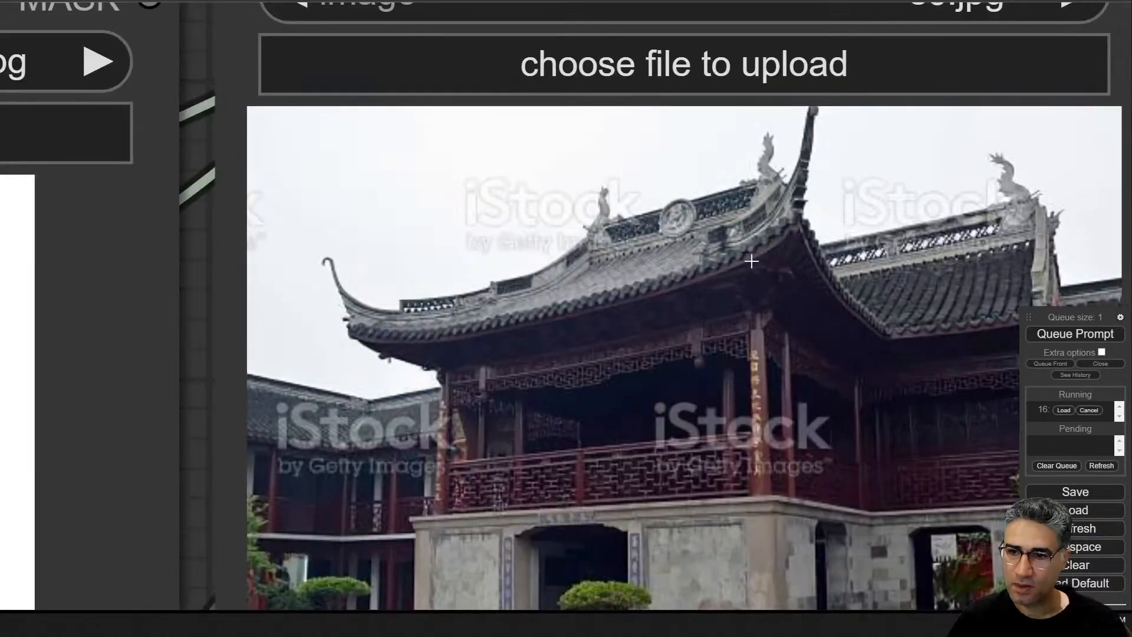
- Move the s6.jpg Load Image node next to the Save Image node and open the first new result enlarged
{"action": "scroll", "coordinate": [764, 322], "scroll_direction": "down", "scroll_amount": 15}
{"action": "left_click_drag", "start_coordinate": [395, 491], "coordinate": [795, 381]}
{"action": "left_click_drag", "start_coordinate": [884, 186], "coordinate": [687, 203]}
{"action": "scroll", "coordinate": [384, 265], "scroll_direction": "up", "scroll_amount": 6}
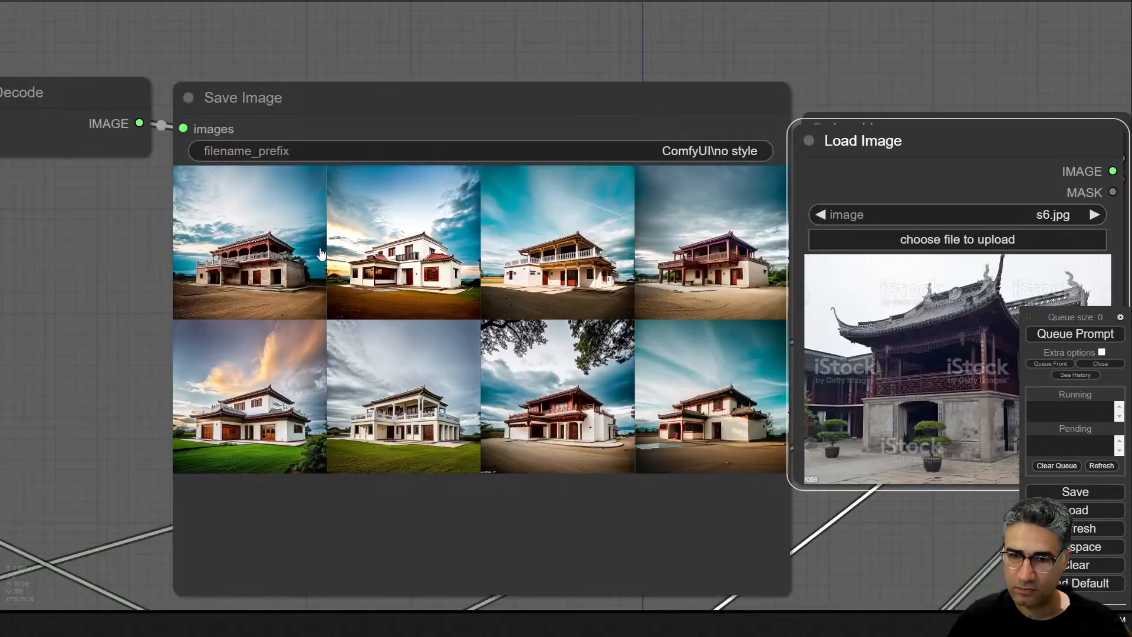
{"action": "left_click", "coordinate": [286, 259]}
{"action": "left_click_drag", "start_coordinate": [108, 328], "coordinate": [43, 219]}
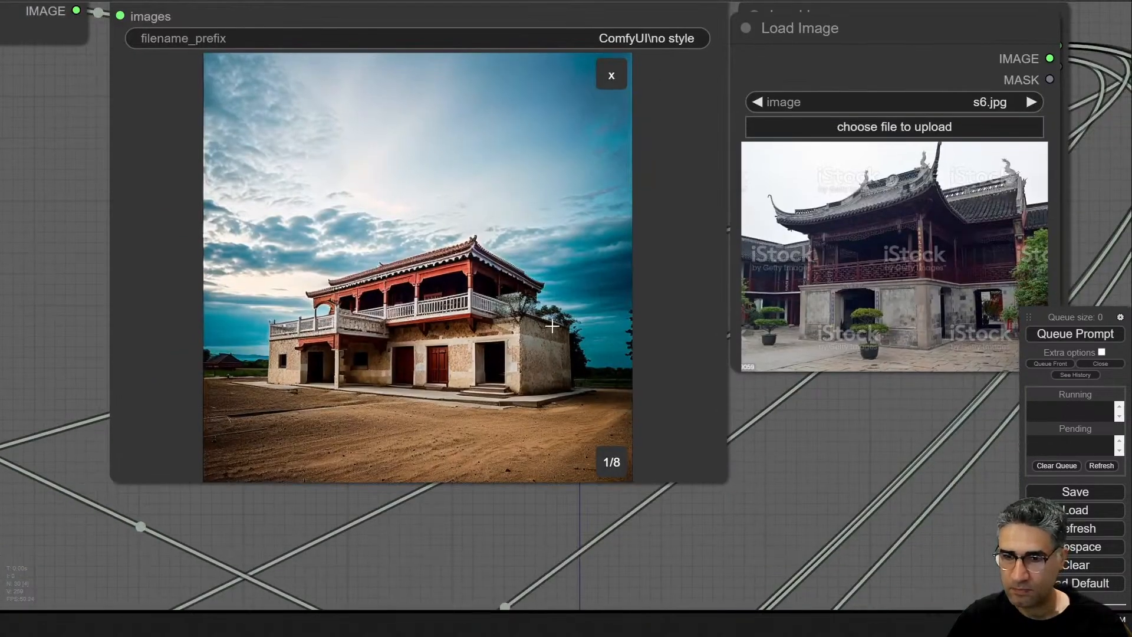
- Compare the first generated house with the s6.jpg reference building up close
{"action": "scroll", "coordinate": [553, 326], "scroll_direction": "up", "scroll_amount": 5}
{"action": "left_click_drag", "start_coordinate": [839, 411], "coordinate": [649, 465]}
{"action": "left_click_drag", "start_coordinate": [792, 486], "coordinate": [887, 457]}
{"action": "scroll", "coordinate": [887, 457], "scroll_direction": "down", "scroll_amount": 1}
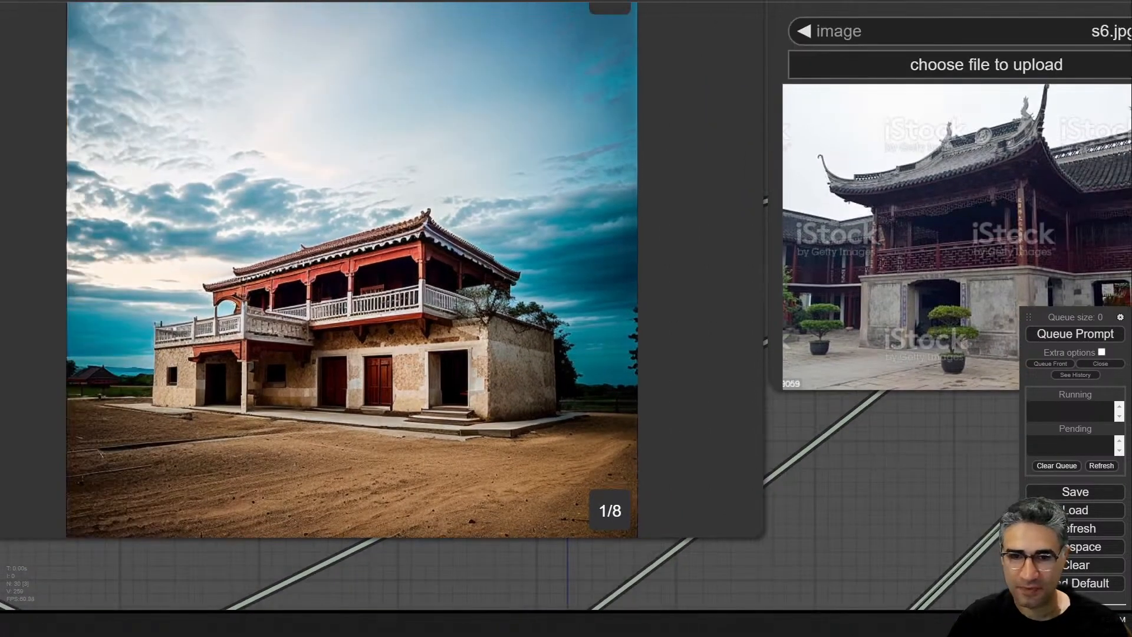
- Stack the sketch's Load Image node above the s6.jpg Load Image node, both beside the Save Image node
{"action": "scroll", "coordinate": [164, 237], "scroll_direction": "down", "scroll_amount": 5}
{"action": "left_click_drag", "start_coordinate": [600, 47], "coordinate": [614, 306]}
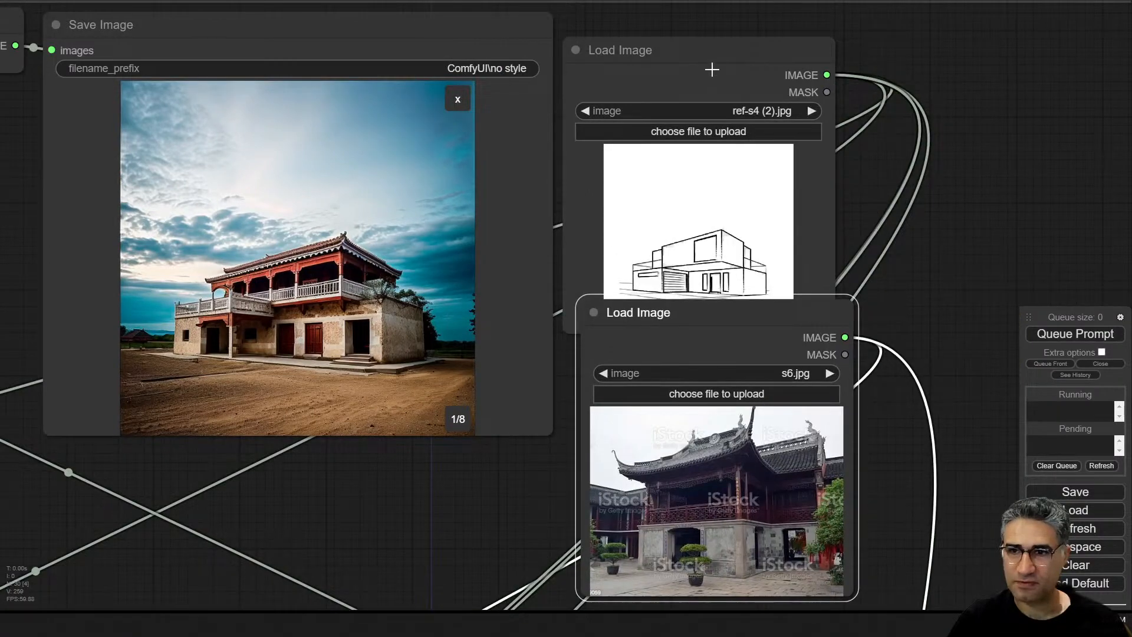
{"action": "left_click_drag", "start_coordinate": [712, 70], "coordinate": [678, 3]}
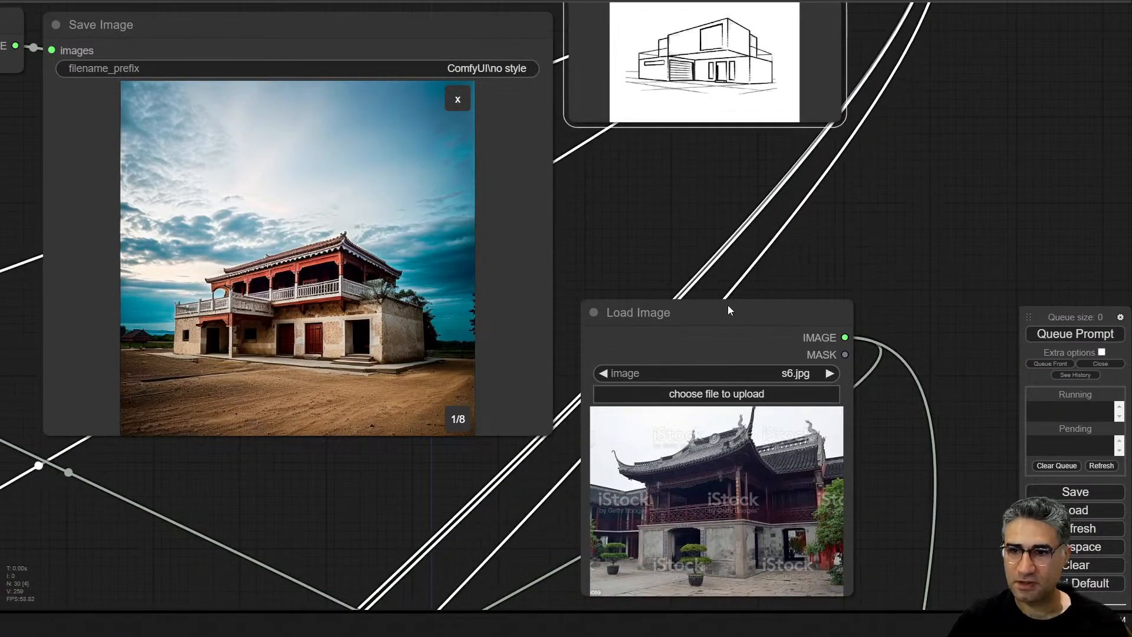
{"action": "mouse_move", "coordinate": [730, 311]}
{"action": "left_mouse_down"}
{"action": "mouse_move", "coordinate": [695, 157]}
{"action": "mouse_move", "coordinate": [708, 144]}
{"action": "left_mouse_up"}
{"action": "scroll", "coordinate": [583, 132], "scroll_direction": "up", "scroll_amount": 3}
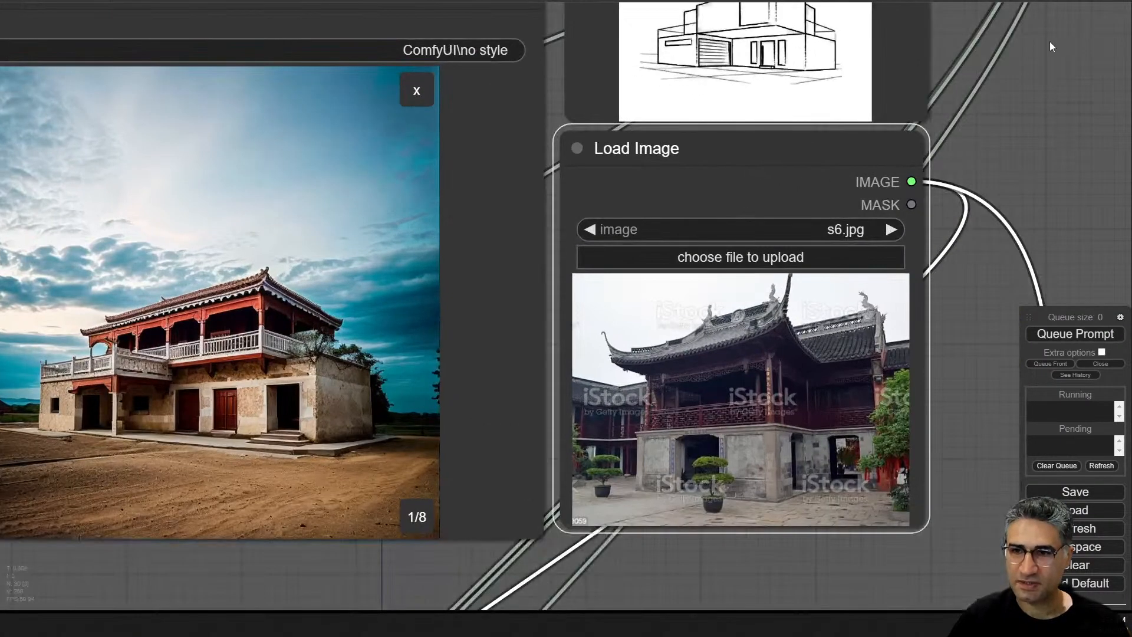
{"action": "left_click_drag", "start_coordinate": [1049, 41], "coordinate": [1127, 68]}
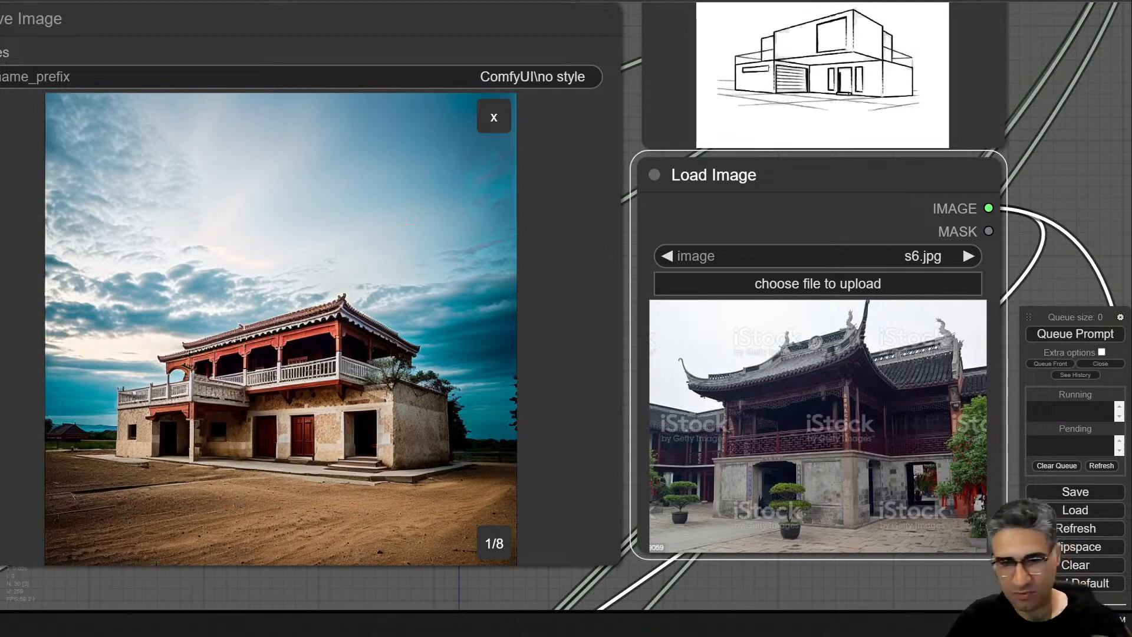
- Step through the generated houses from the first to the seventh, comparing each with the s6.jpg reference and the sketch
{"action": "left_click", "coordinate": [265, 384]}
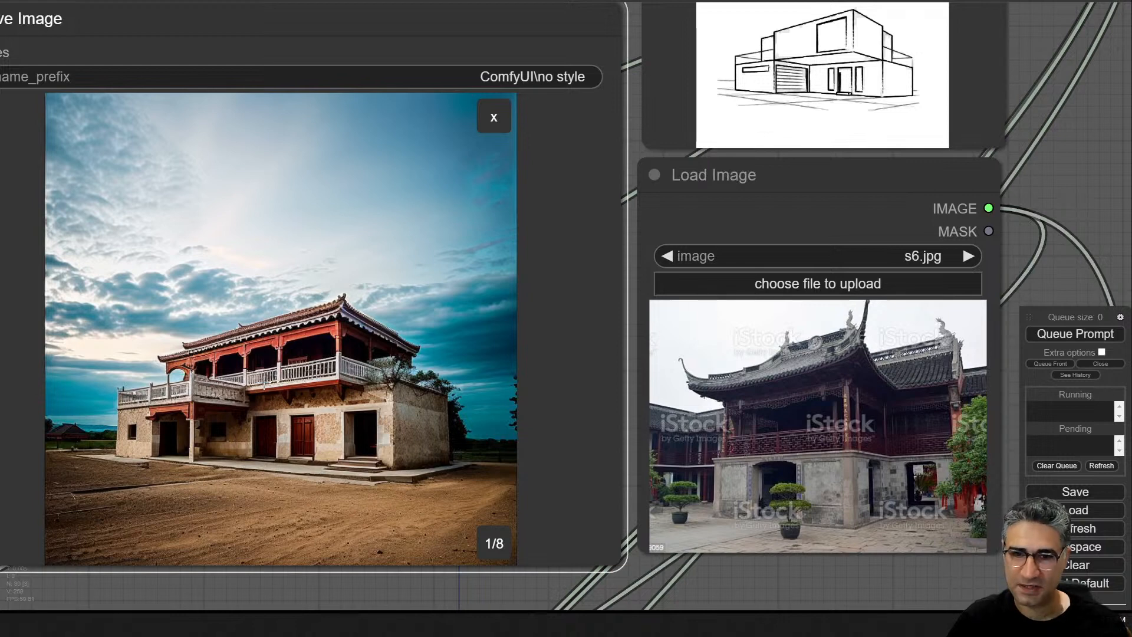
{"action": "key", "text": "Right"}
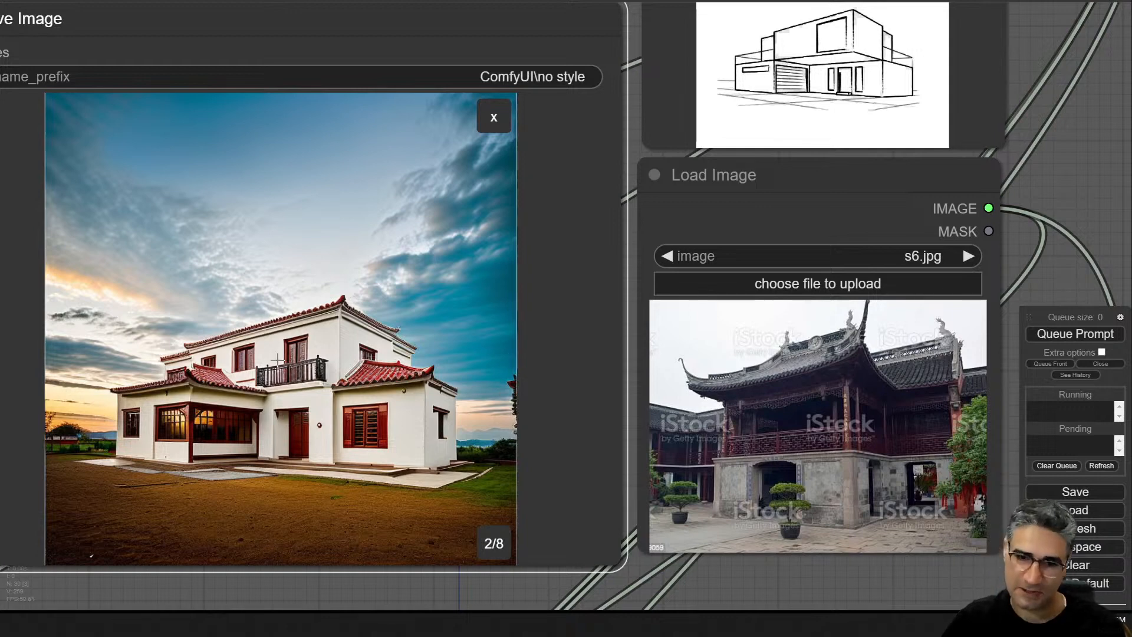
{"action": "key", "text": "Right"}
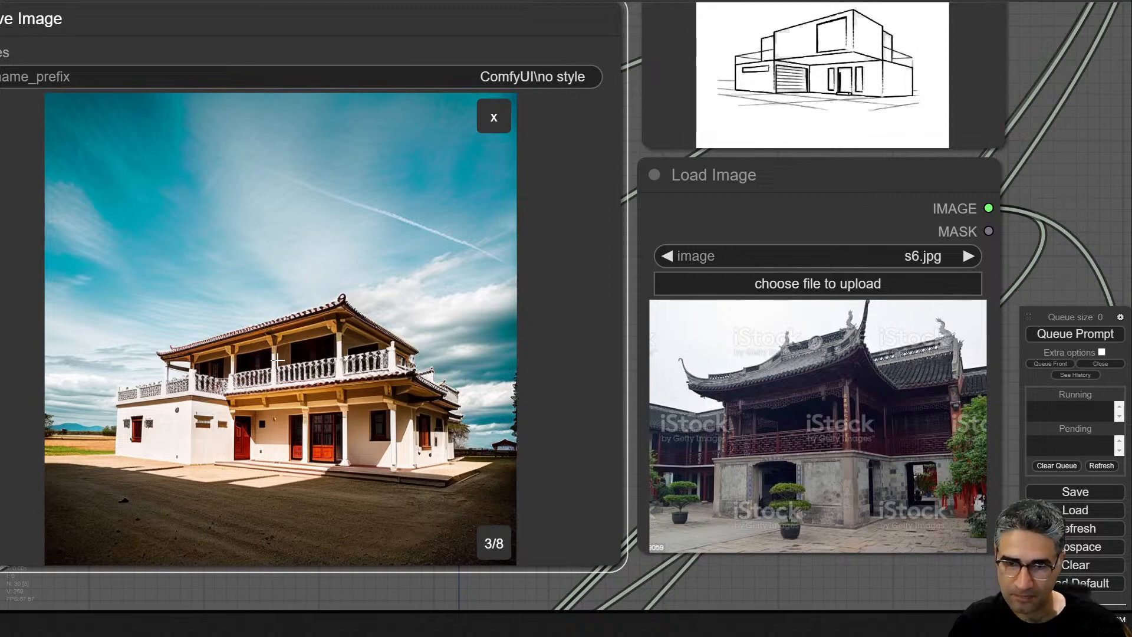
{"action": "key", "text": "Right"}
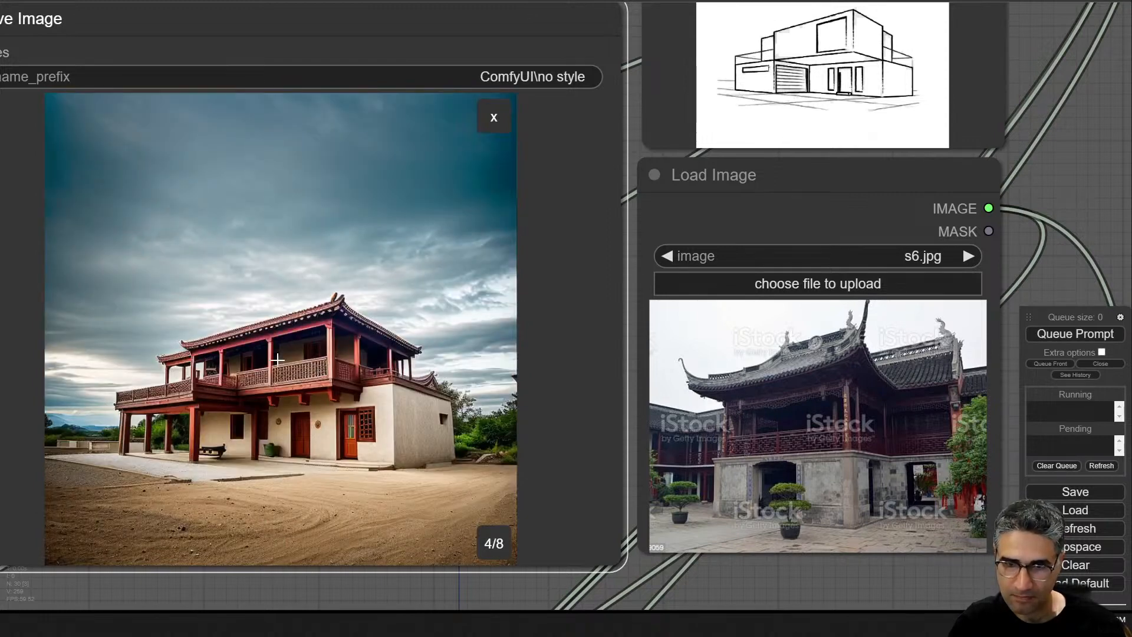
{"action": "key", "text": "Right"}
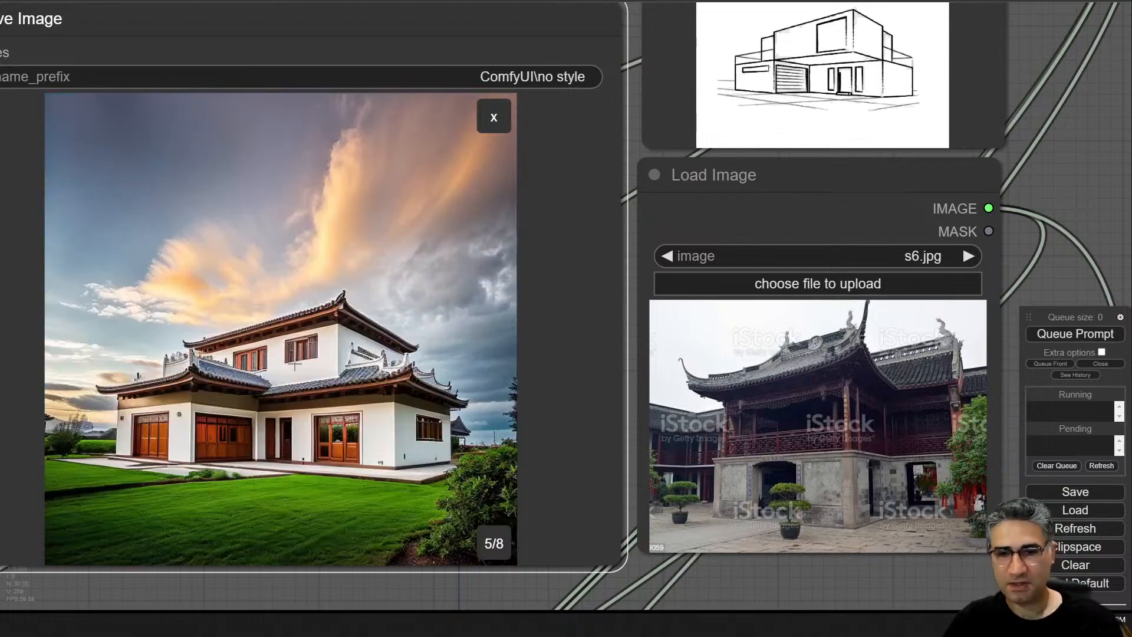
{"action": "scroll", "coordinate": [306, 368], "scroll_direction": "down", "scroll_amount": 6}
{"action": "scroll", "coordinate": [278, 367], "scroll_direction": "up", "scroll_amount": 6}
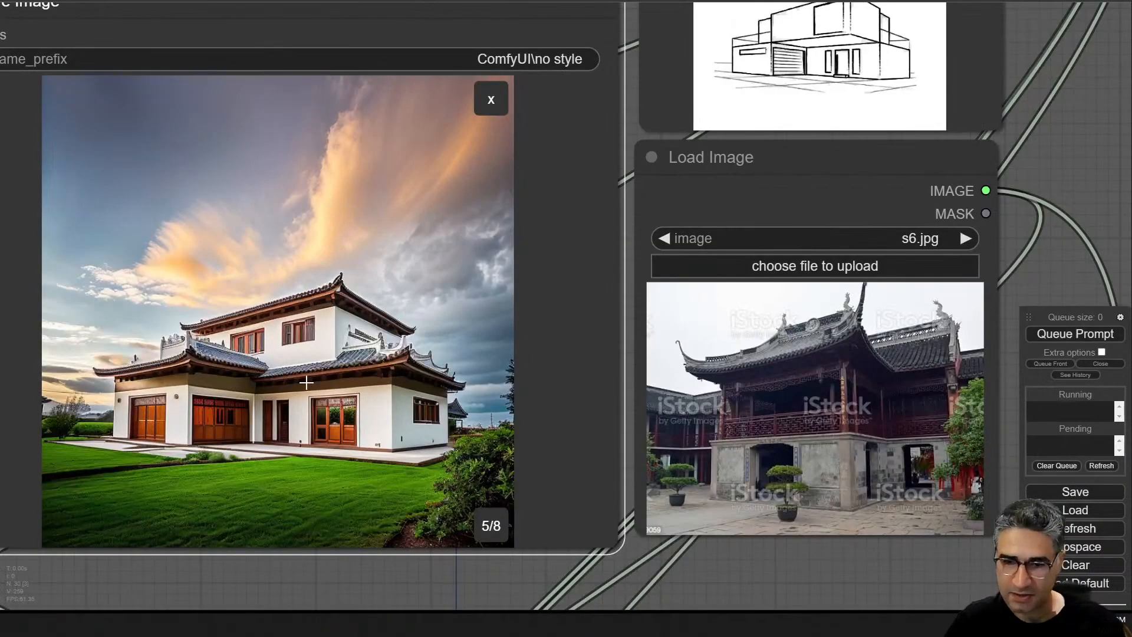
{"action": "key", "text": "Right"}
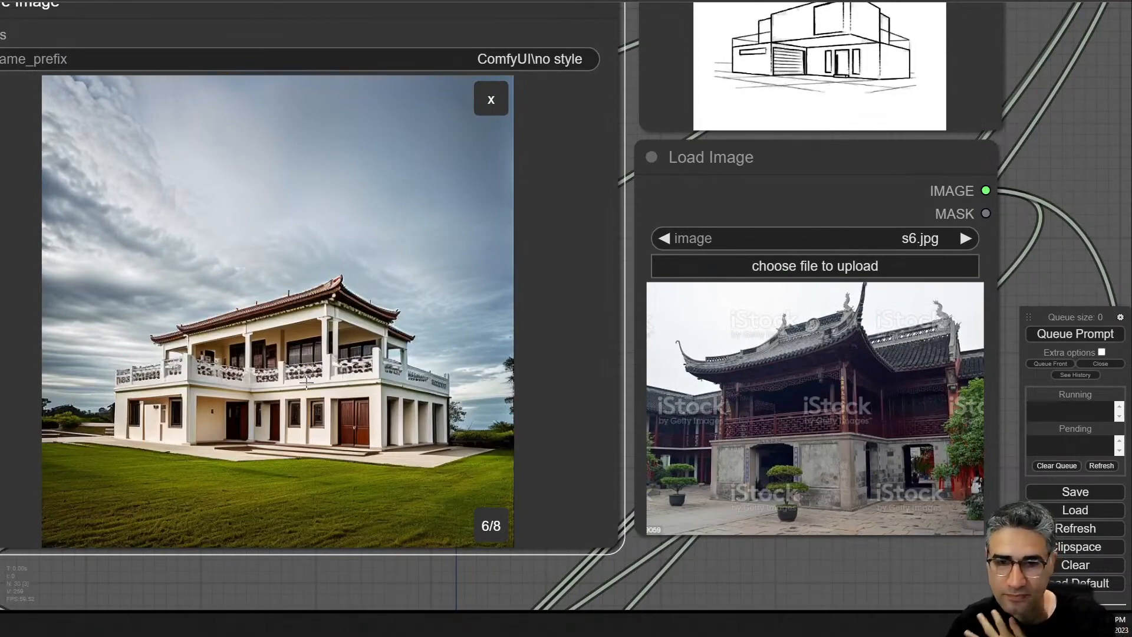
{"action": "key", "text": "Right"}
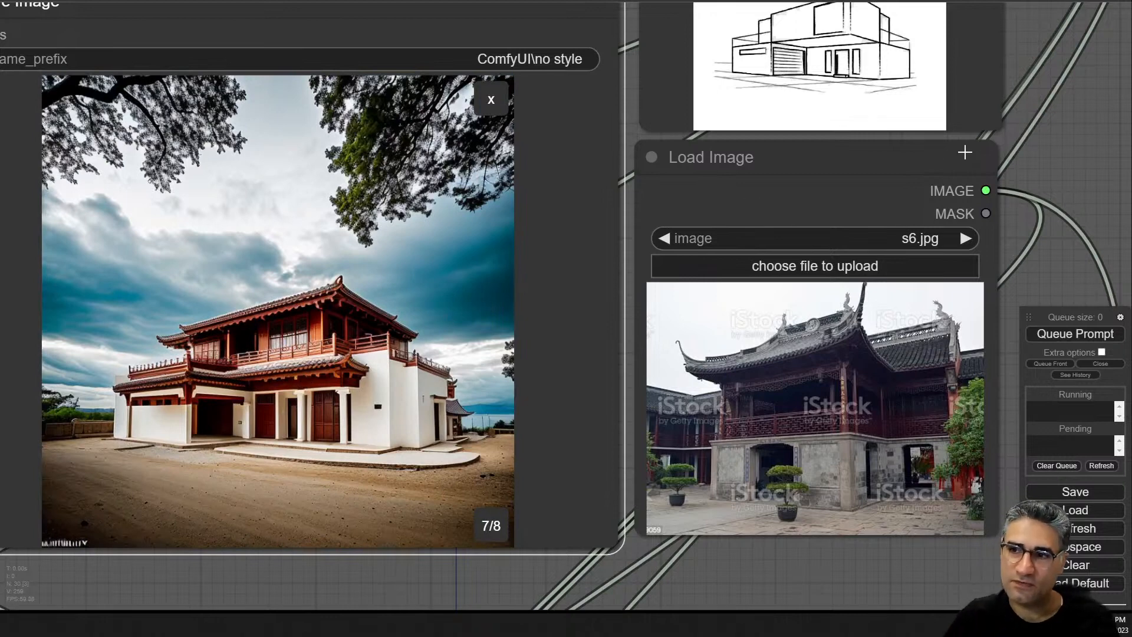
{"action": "left_click_drag", "start_coordinate": [1040, 157], "coordinate": [1019, 218]}
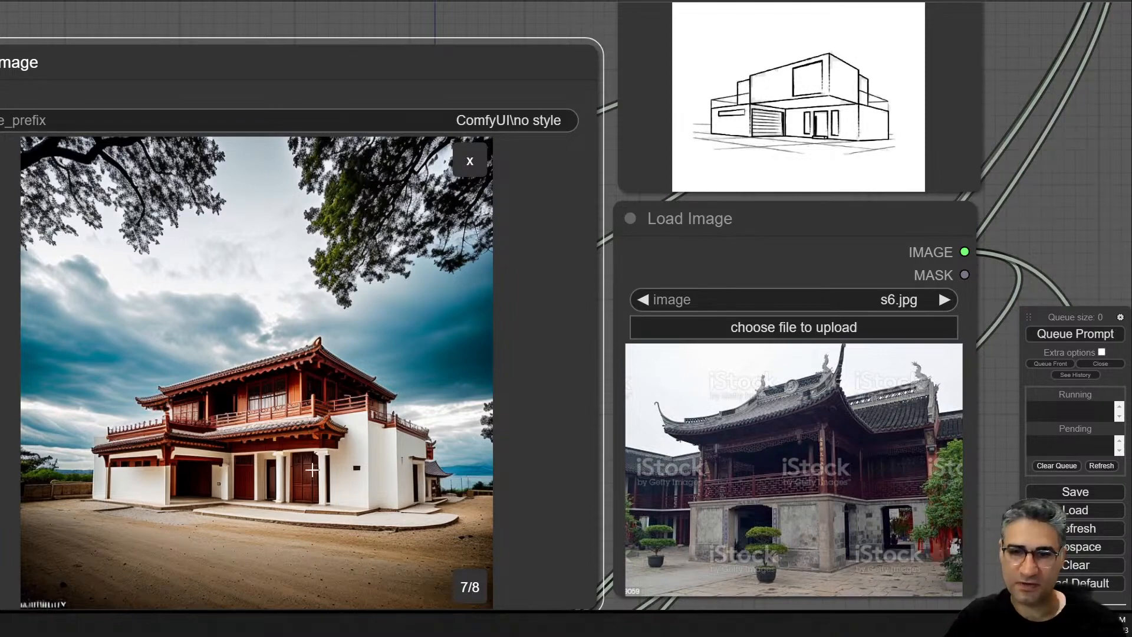
- Move the OneFormer-ADE20K-SemSegPreprocessor node and its segmentation Preview Image node up close beneath the second Apply ControlNet node
{"action": "scroll", "coordinate": [312, 470], "scroll_direction": "down", "scroll_amount": 4}
{"action": "left_click_drag", "start_coordinate": [272, 580], "coordinate": [728, 12]}
{"action": "left_click_drag", "start_coordinate": [369, 244], "coordinate": [447, 264]}
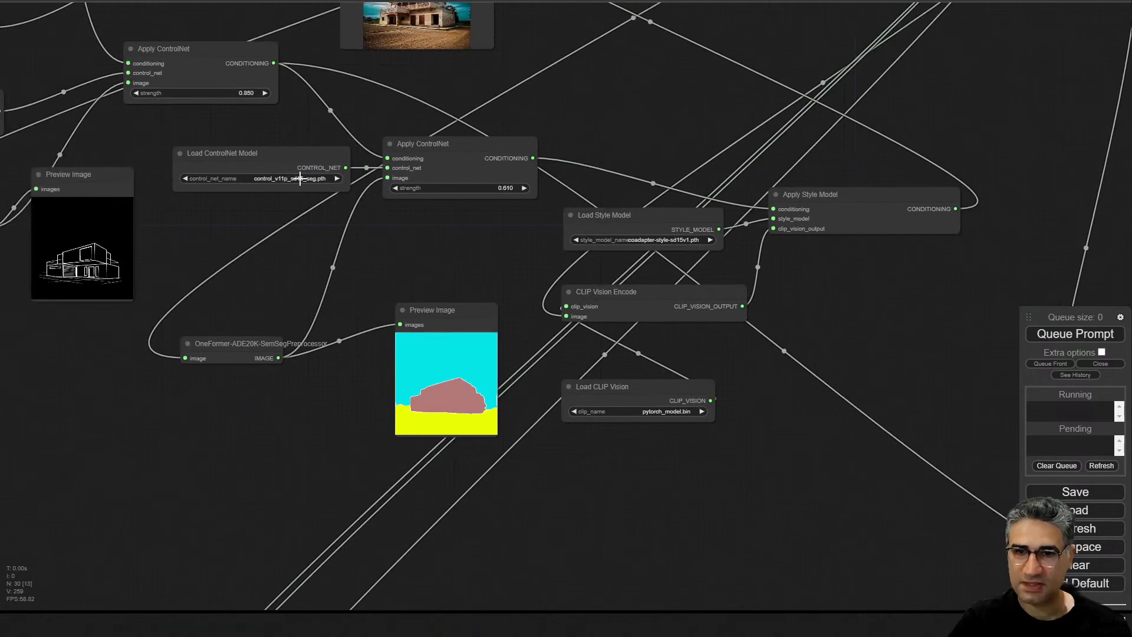
{"action": "left_click_drag", "start_coordinate": [239, 345], "coordinate": [335, 229]}
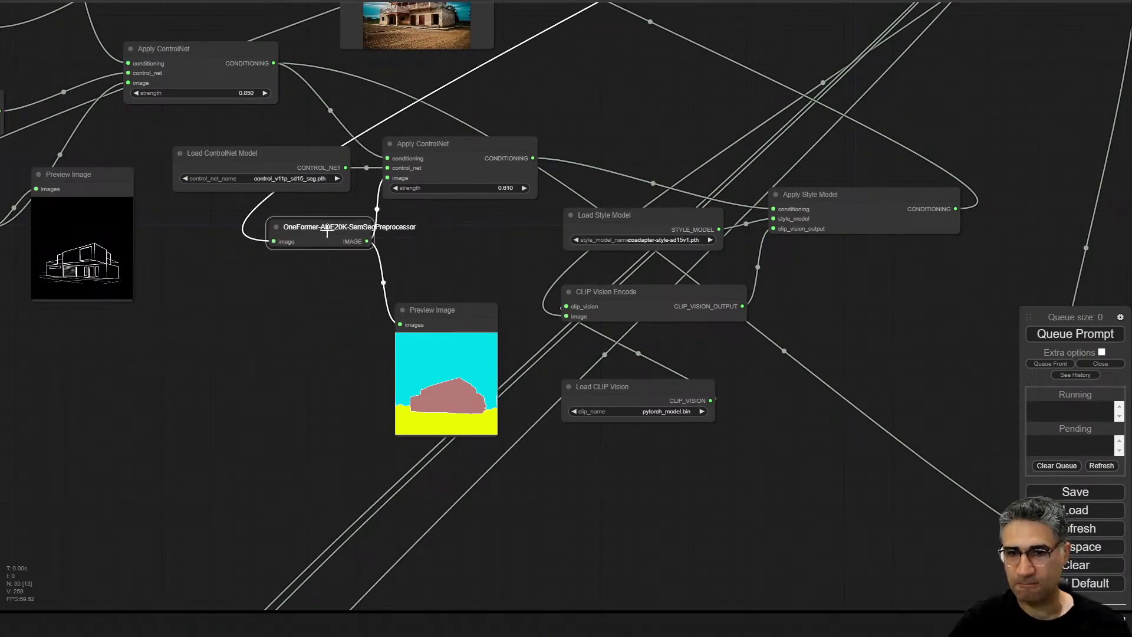
{"action": "left_click_drag", "start_coordinate": [457, 324], "coordinate": [480, 270]}
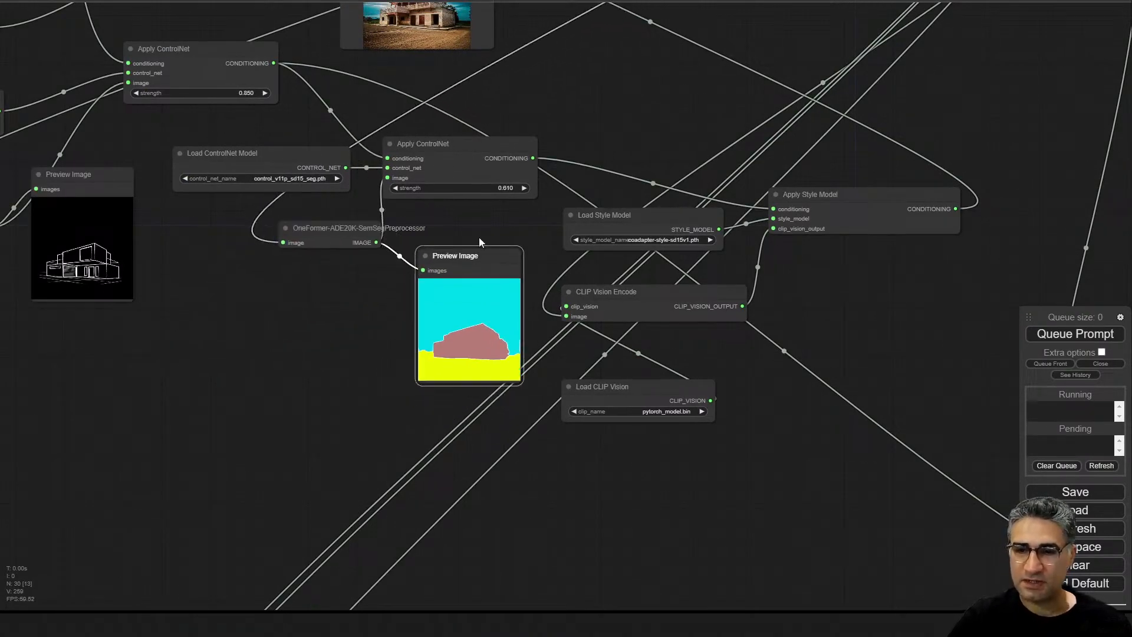
{"action": "left_click_drag", "start_coordinate": [495, 220], "coordinate": [385, 324]}
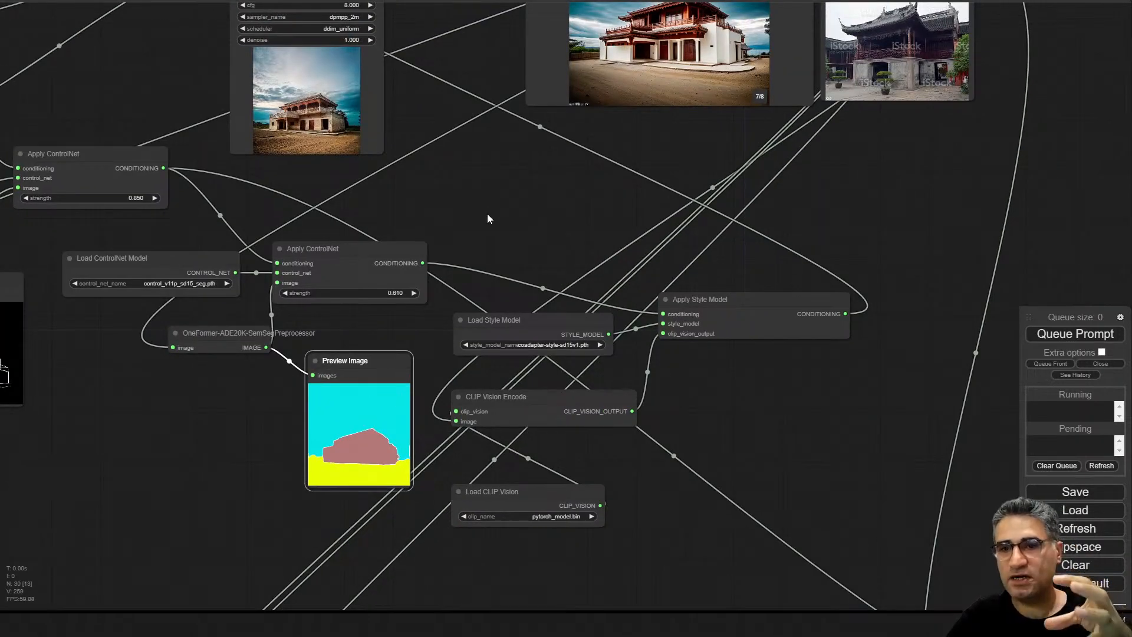
- Examine the two chained Apply ControlNet nodes and the style model nodes alongside the seventh generated house and the s6.jpg reference
{"action": "left_click_drag", "start_coordinate": [487, 218], "coordinate": [448, 271]}
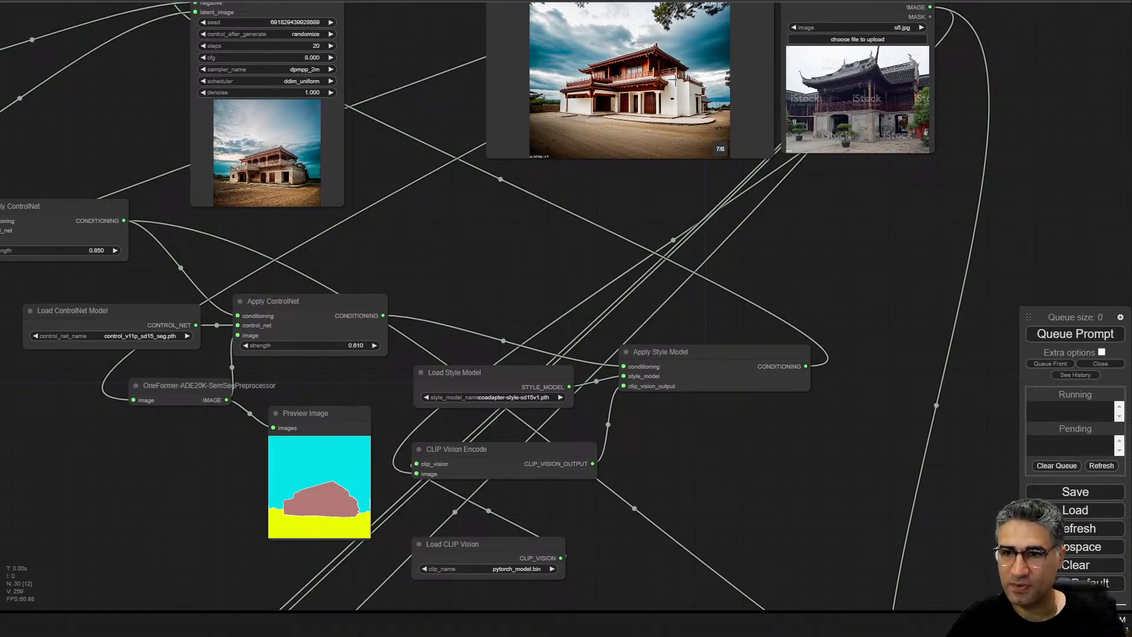
{"action": "scroll", "coordinate": [647, 243], "scroll_direction": "up", "scroll_amount": 3}
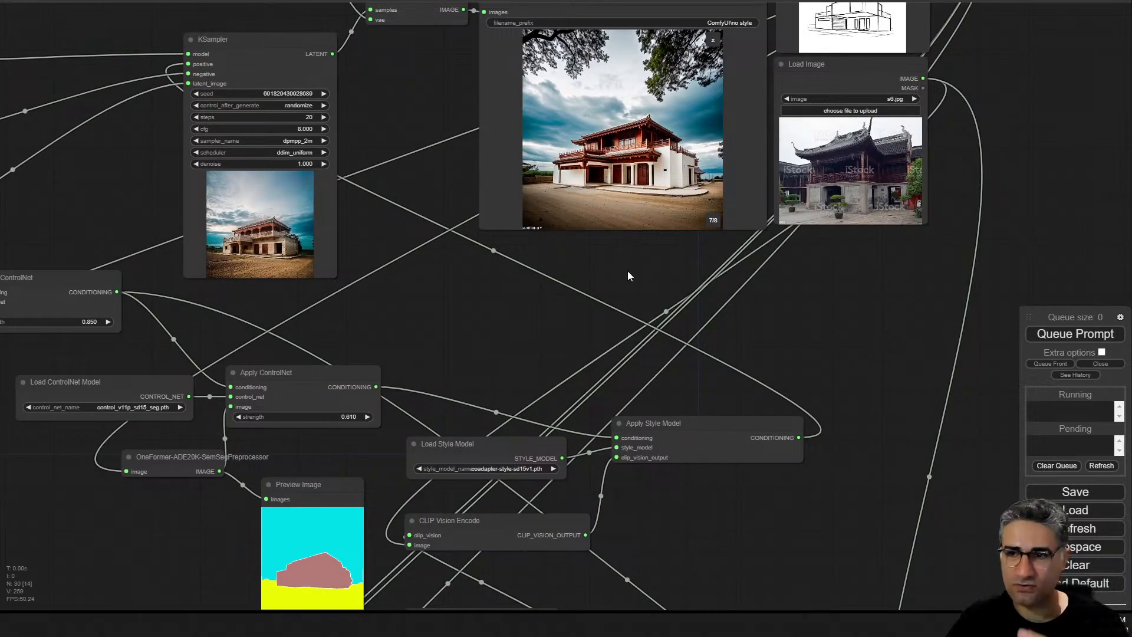
{"action": "left_click_drag", "start_coordinate": [631, 283], "coordinate": [618, 328]}
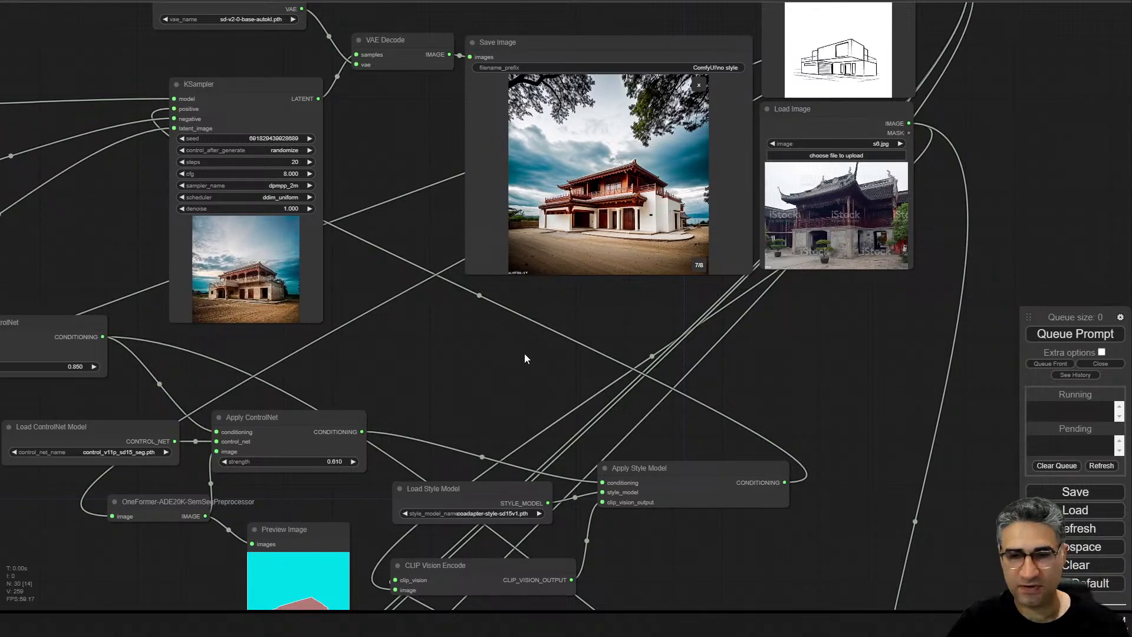
{"action": "mouse_move", "coordinate": [525, 353]}
{"action": "left_mouse_down"}
{"action": "mouse_move", "coordinate": [629, 267]}
{"action": "mouse_move", "coordinate": [847, 227]}
{"action": "left_mouse_up"}
{"action": "left_click_drag", "start_coordinate": [375, 477], "coordinate": [318, 539]}
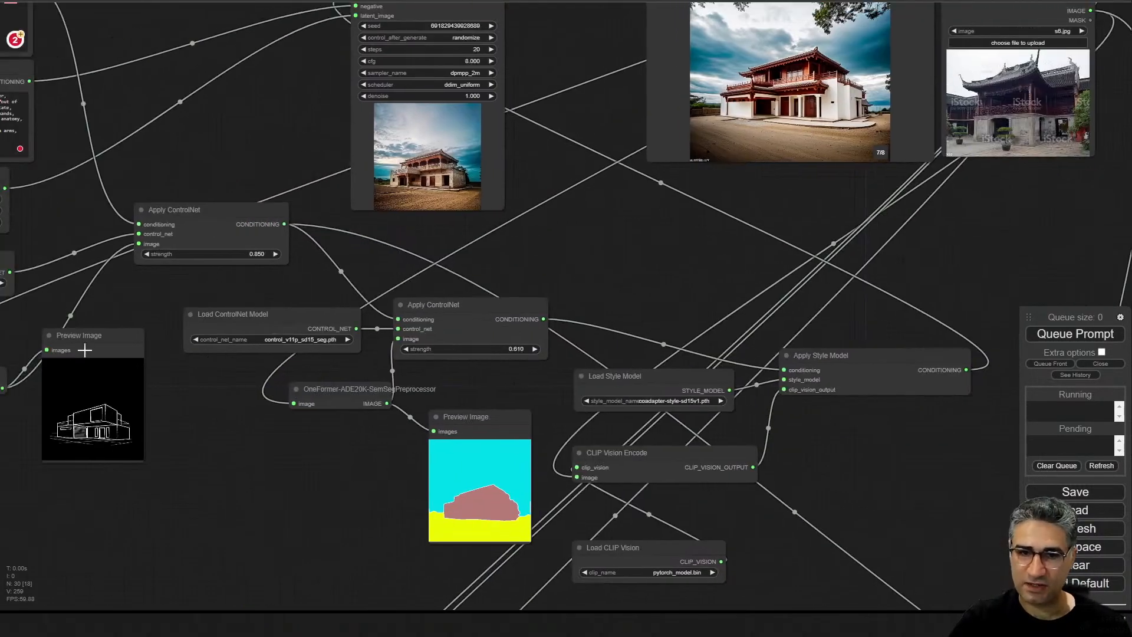
{"action": "scroll", "coordinate": [290, 335], "scroll_direction": "up", "scroll_amount": 6}
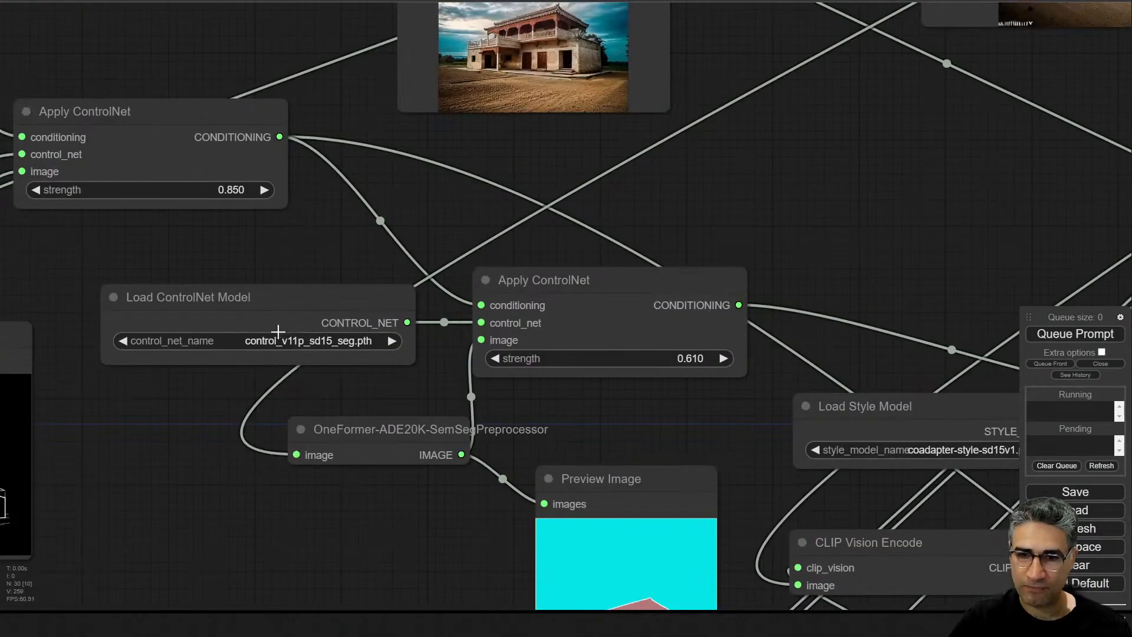
{"action": "scroll", "coordinate": [283, 340], "scroll_direction": "down", "scroll_amount": 5}
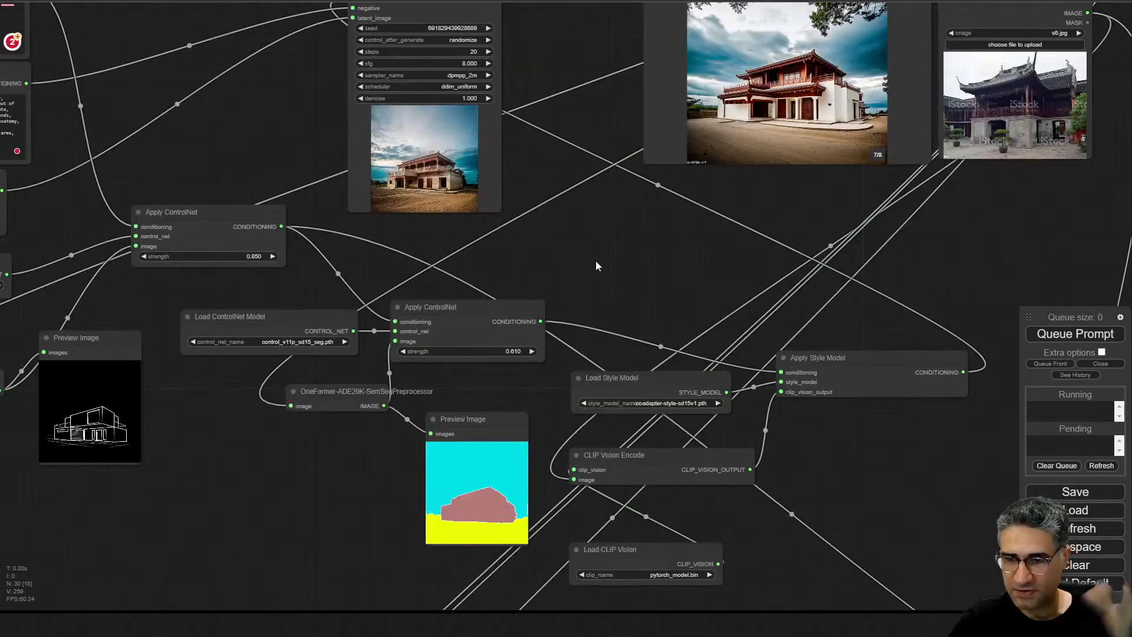
{"action": "left_click_drag", "start_coordinate": [599, 265], "coordinate": [471, 329]}
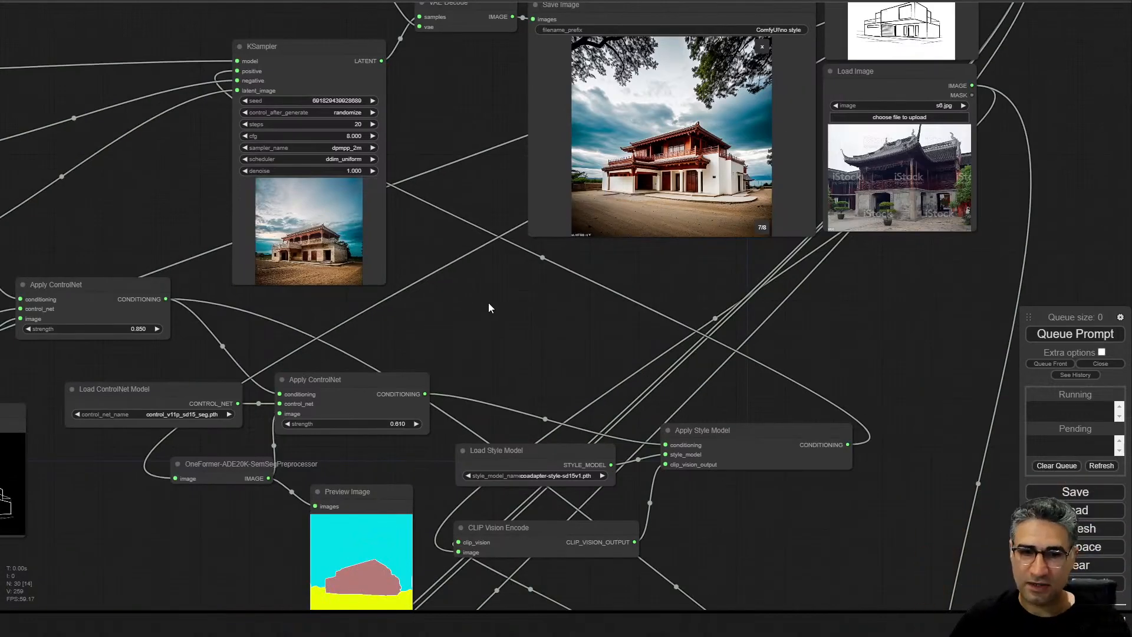
{"action": "left_click_drag", "start_coordinate": [494, 327], "coordinate": [602, 324]}
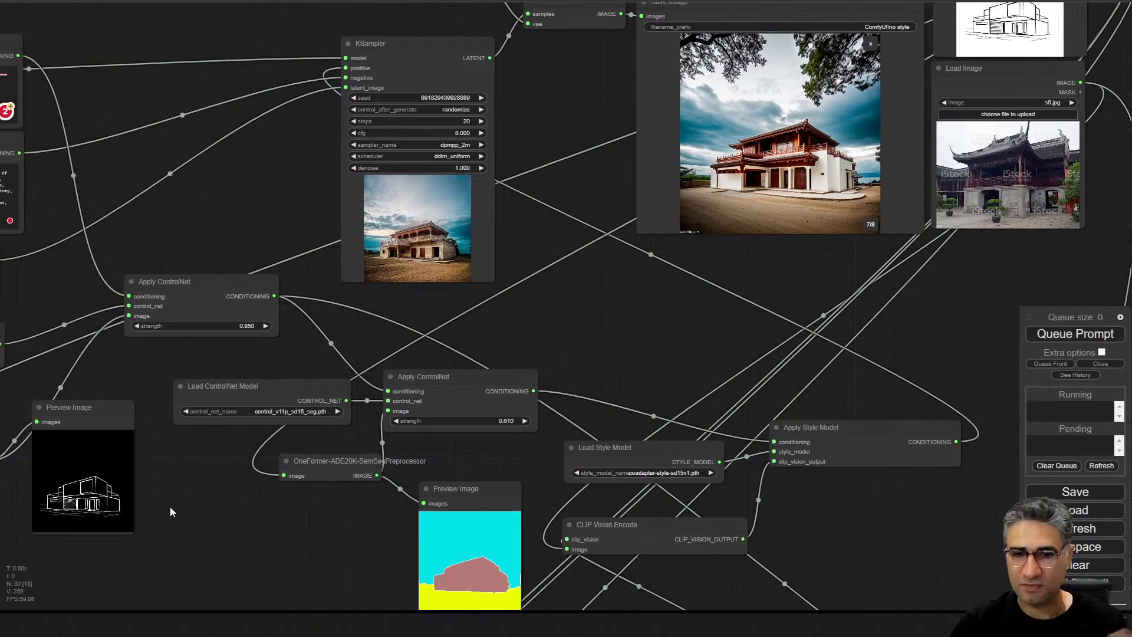
- Compare the seventh generated house with the s6.jpg reference, the inverted sketch preview and the segmentation preview
{"action": "scroll", "coordinate": [646, 335], "scroll_direction": "up", "scroll_amount": 10}
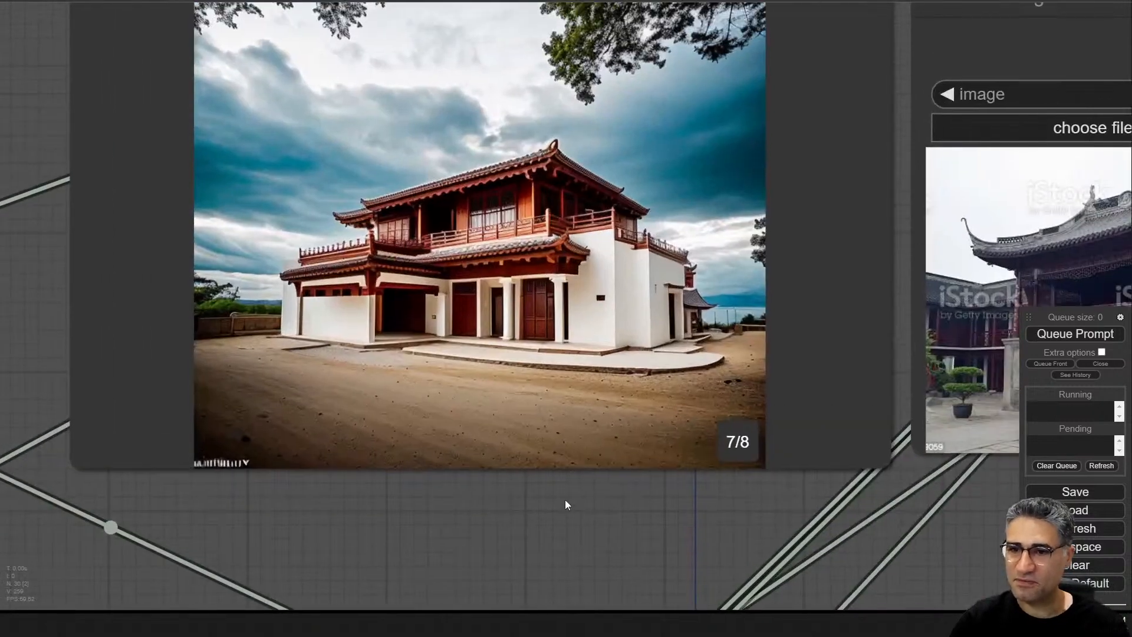
{"action": "scroll", "coordinate": [565, 505], "scroll_direction": "down", "scroll_amount": 5}
{"action": "left_click_drag", "start_coordinate": [566, 513], "coordinate": [479, 425]}
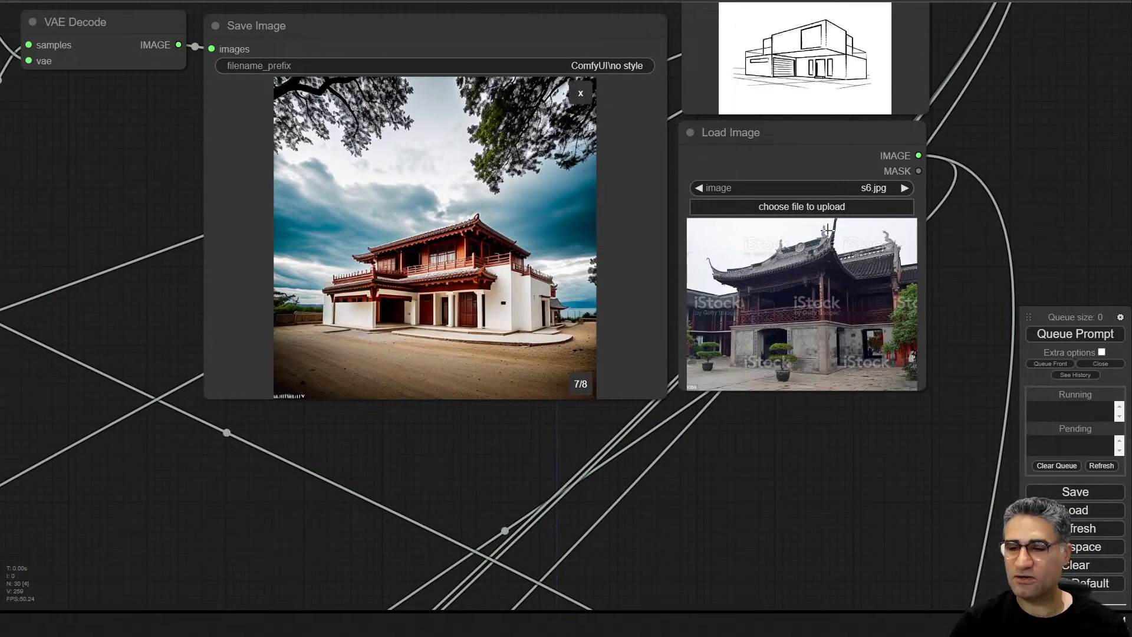
{"action": "scroll", "coordinate": [828, 228], "scroll_direction": "down", "scroll_amount": 5}
{"action": "left_click_drag", "start_coordinate": [338, 457], "coordinate": [581, 225]}
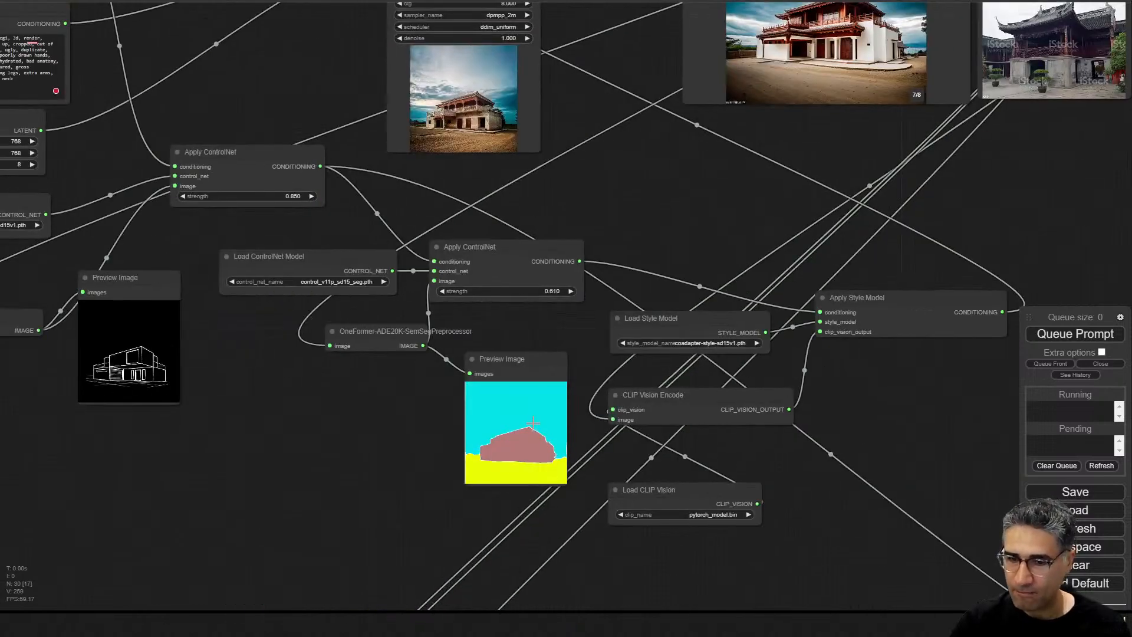
{"action": "left_click_drag", "start_coordinate": [628, 189], "coordinate": [904, 291]}
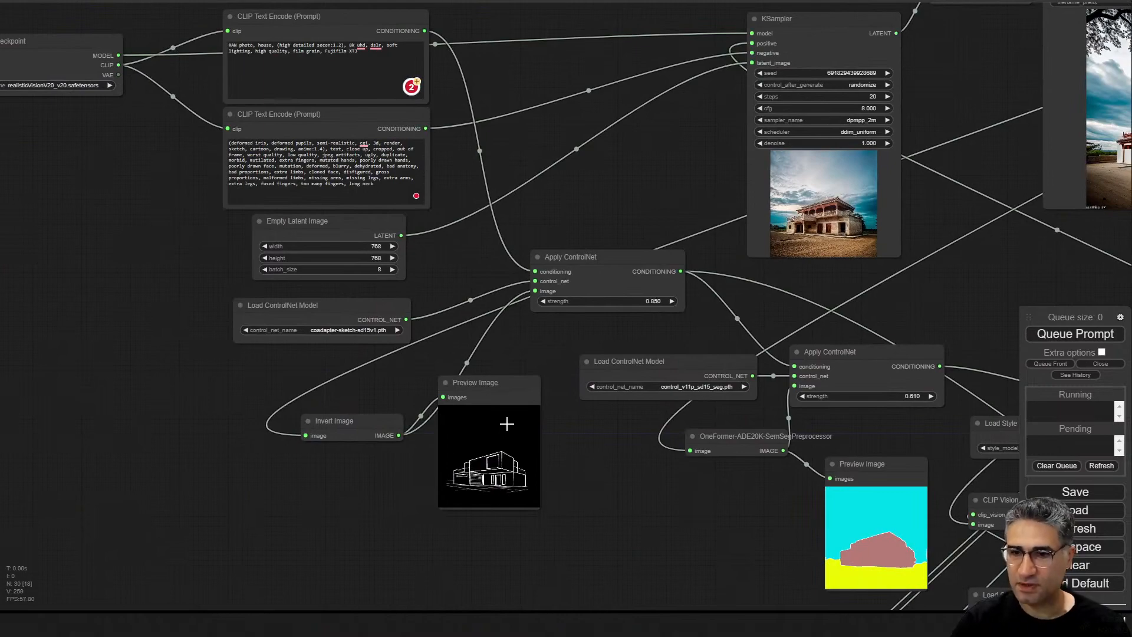
{"action": "left_click_drag", "start_coordinate": [511, 417], "coordinate": [539, 416]}
{"action": "left_click_drag", "start_coordinate": [922, 316], "coordinate": [342, 454]}
{"action": "scroll", "coordinate": [698, 218], "scroll_direction": "up", "scroll_amount": 4}
{"action": "scroll", "coordinate": [366, 358], "scroll_direction": "down", "scroll_amount": 3}
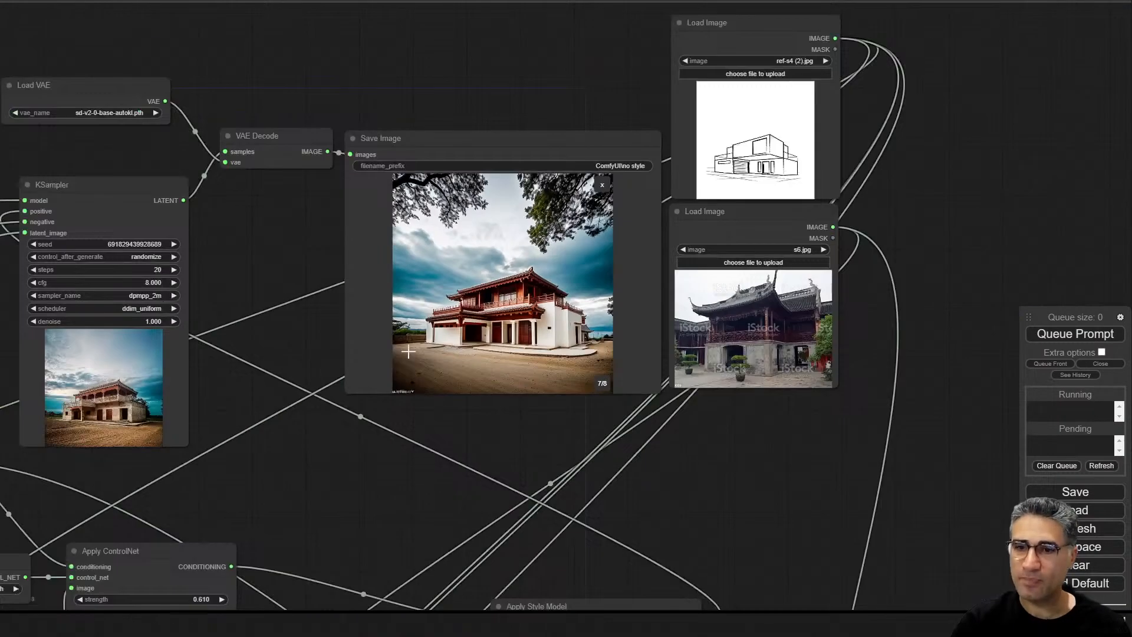
- Read the positive prompt up close and highlight the word "house" in it
{"action": "left_click_drag", "start_coordinate": [408, 352], "coordinate": [593, 351]}
{"action": "left_click_drag", "start_coordinate": [35, 141], "coordinate": [311, 202]}
{"action": "scroll", "coordinate": [323, 286], "scroll_direction": "up", "scroll_amount": 5}
{"action": "left_click_drag", "start_coordinate": [330, 354], "coordinate": [428, 35]}
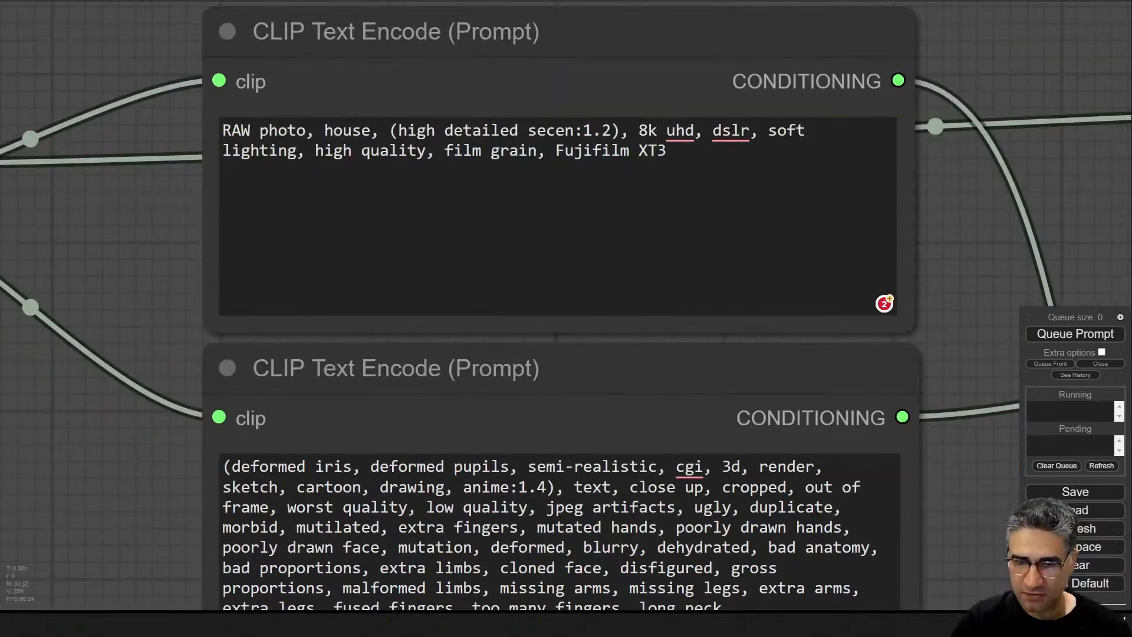
{"action": "left_click_drag", "start_coordinate": [326, 130], "coordinate": [374, 128]}
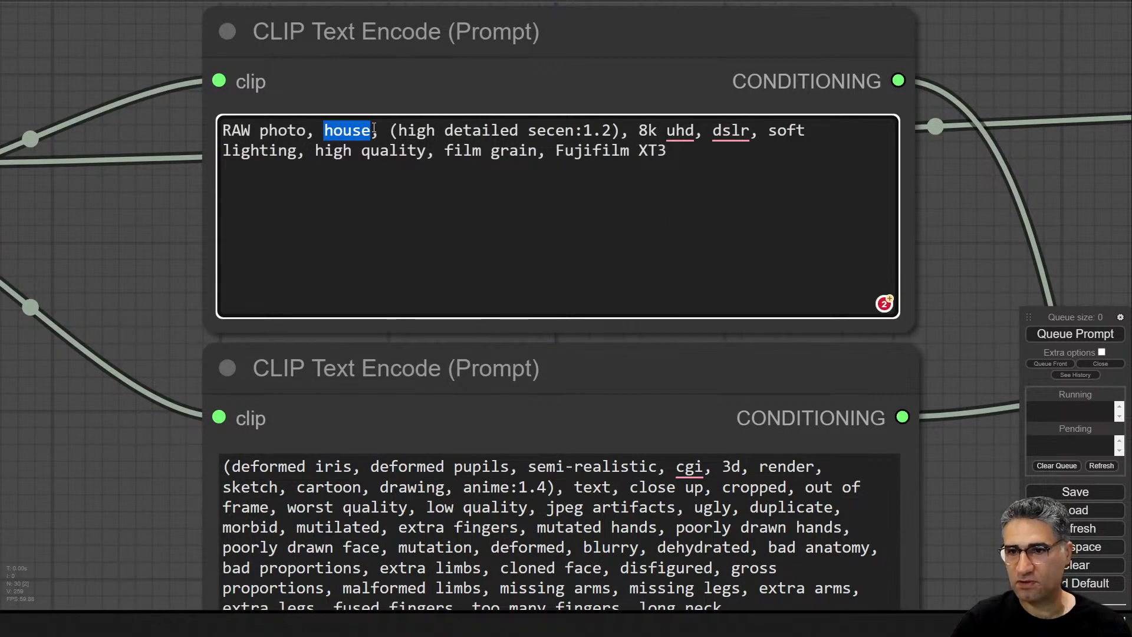
- View the seventh generated house and the s6.jpg reference side by side, up close
{"action": "scroll", "coordinate": [982, 107], "scroll_direction": "down", "scroll_amount": 5}
{"action": "left_click_drag", "start_coordinate": [982, 107], "coordinate": [22, 206]}
{"action": "scroll", "coordinate": [681, 229], "scroll_direction": "up", "scroll_amount": 6}
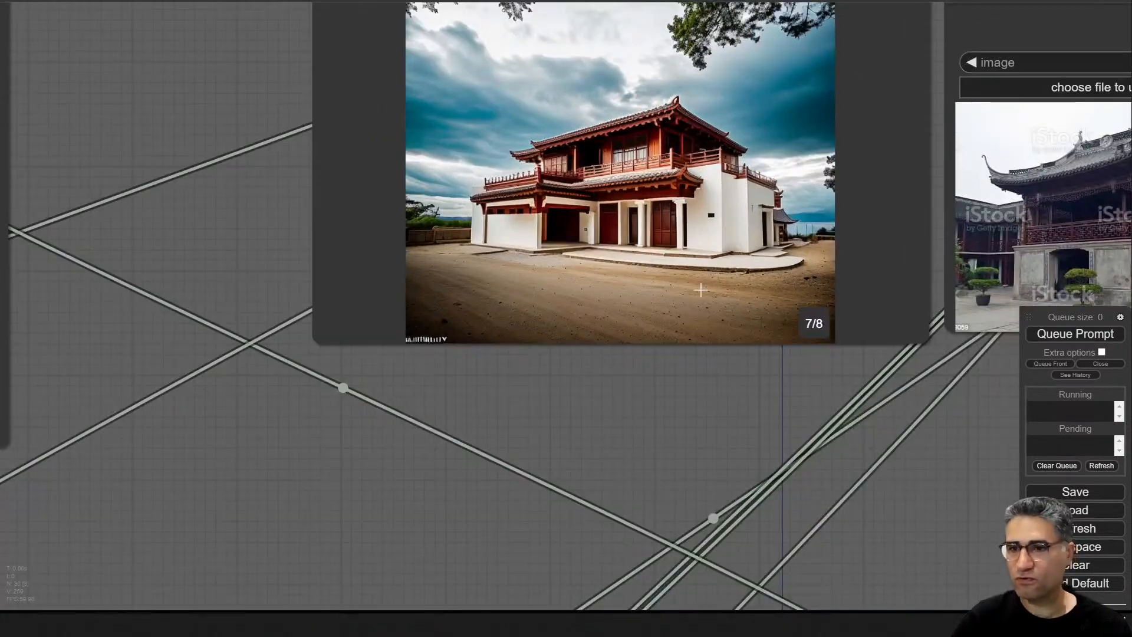
{"action": "left_click_drag", "start_coordinate": [665, 377], "coordinate": [438, 450]}
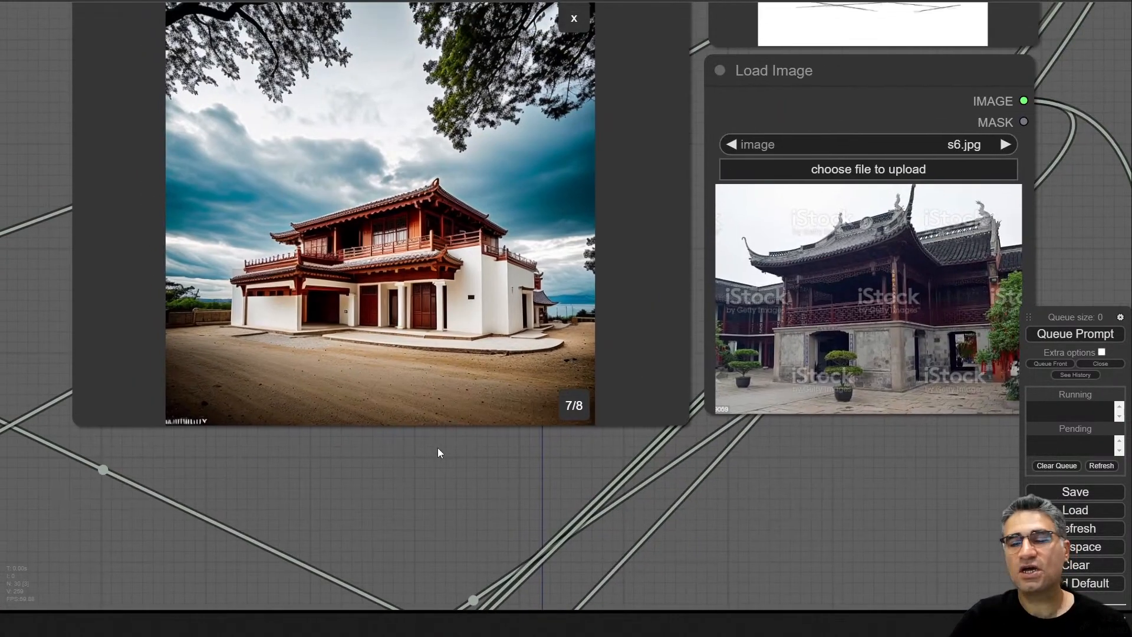
{"action": "left_click_drag", "start_coordinate": [413, 508], "coordinate": [428, 585]}
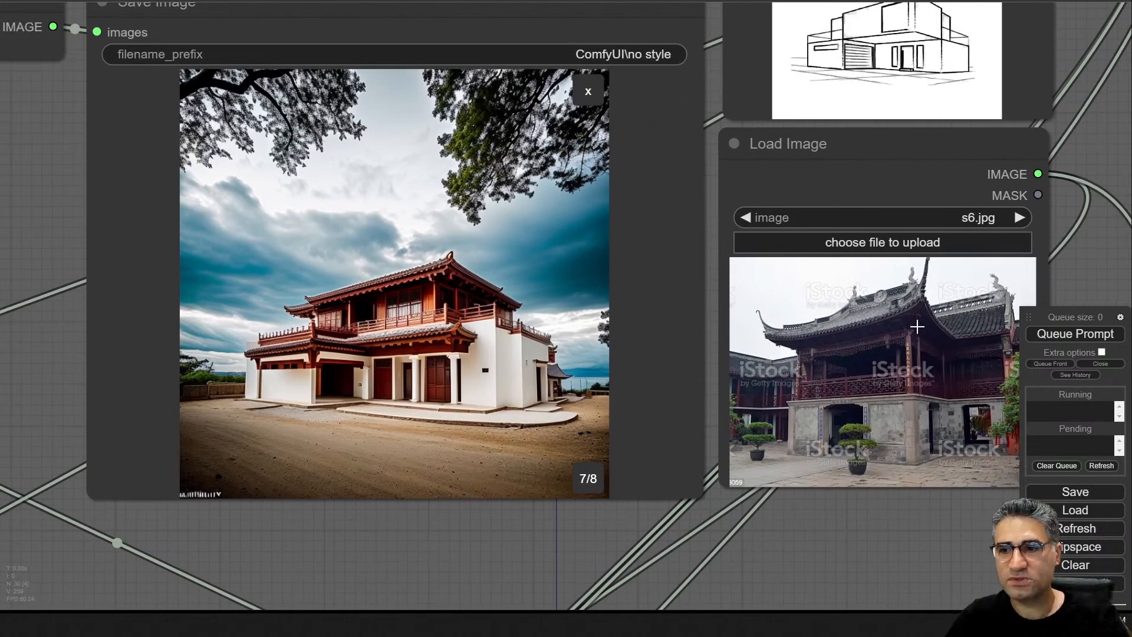
- Load s2.jpg into the reference Load Image node in place of s6.jpg and inspect the row of houses
{"action": "left_click", "coordinate": [908, 382]}
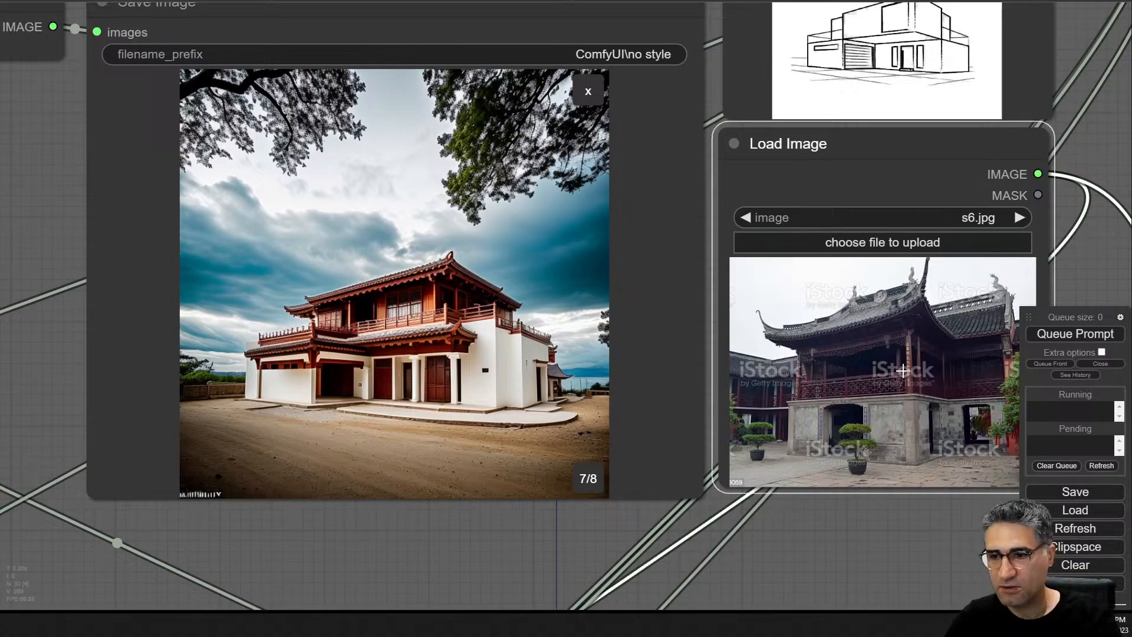
{"action": "left_click", "coordinate": [905, 511]}
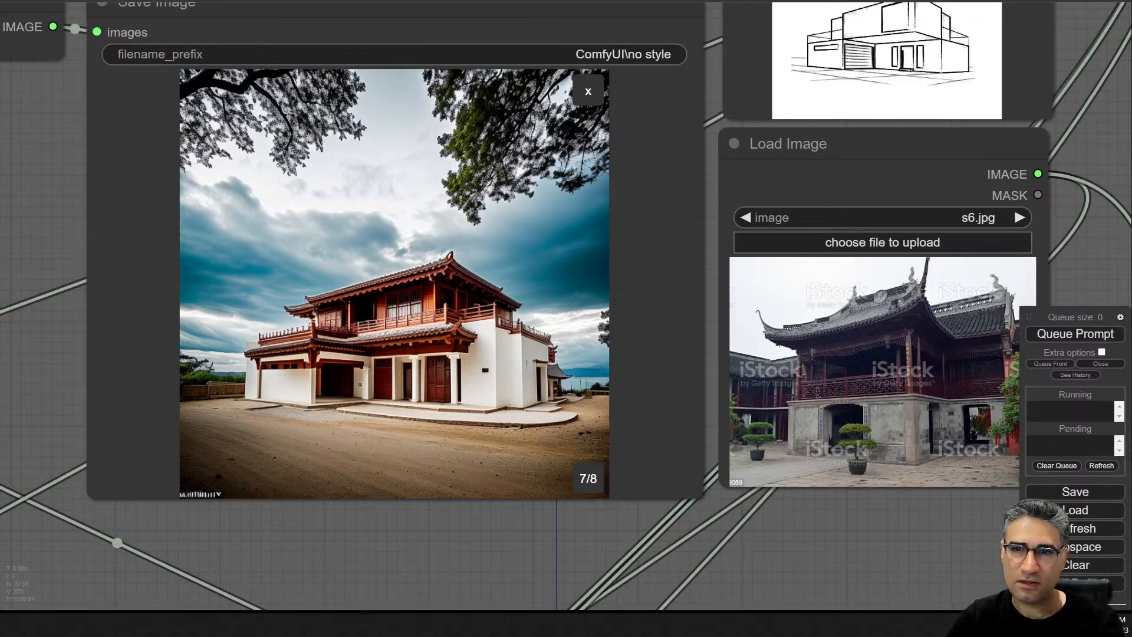
{"action": "left_click", "coordinate": [883, 217]}
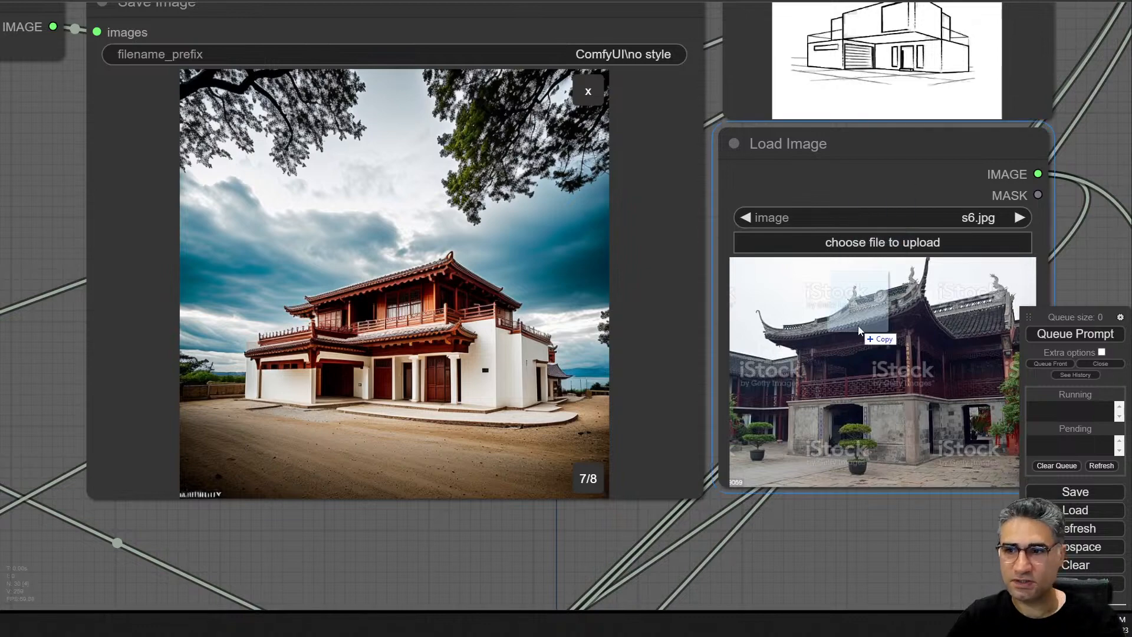
{"action": "left_click", "coordinate": [876, 336]}
{"action": "scroll", "coordinate": [923, 406], "scroll_direction": "up", "scroll_amount": 5}
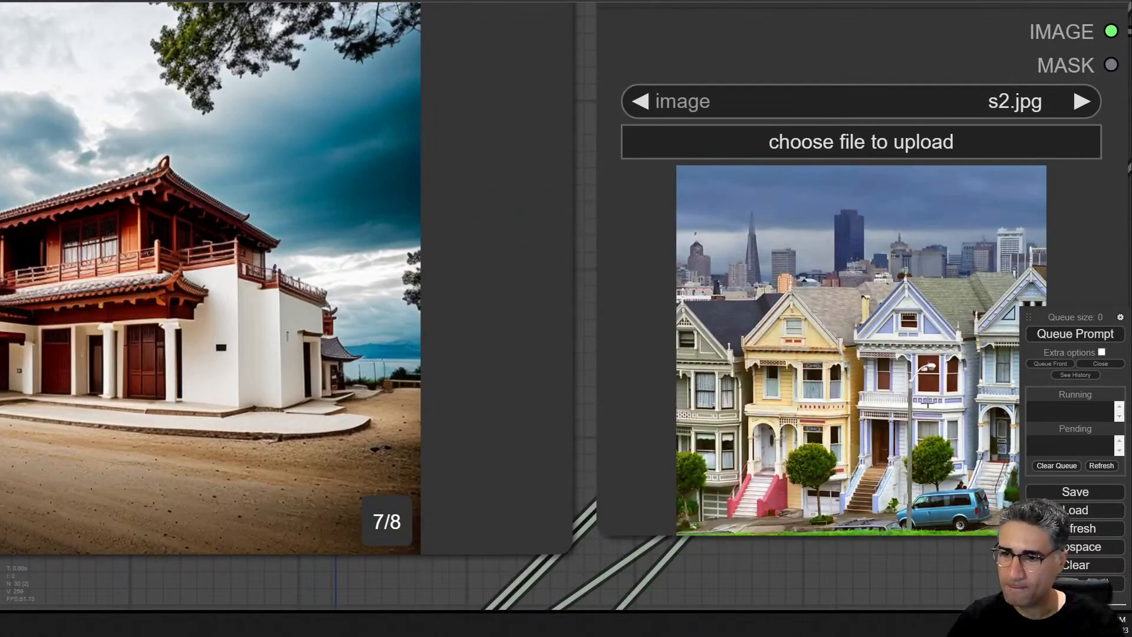
{"action": "scroll", "coordinate": [927, 405], "scroll_direction": "up", "scroll_amount": 3}
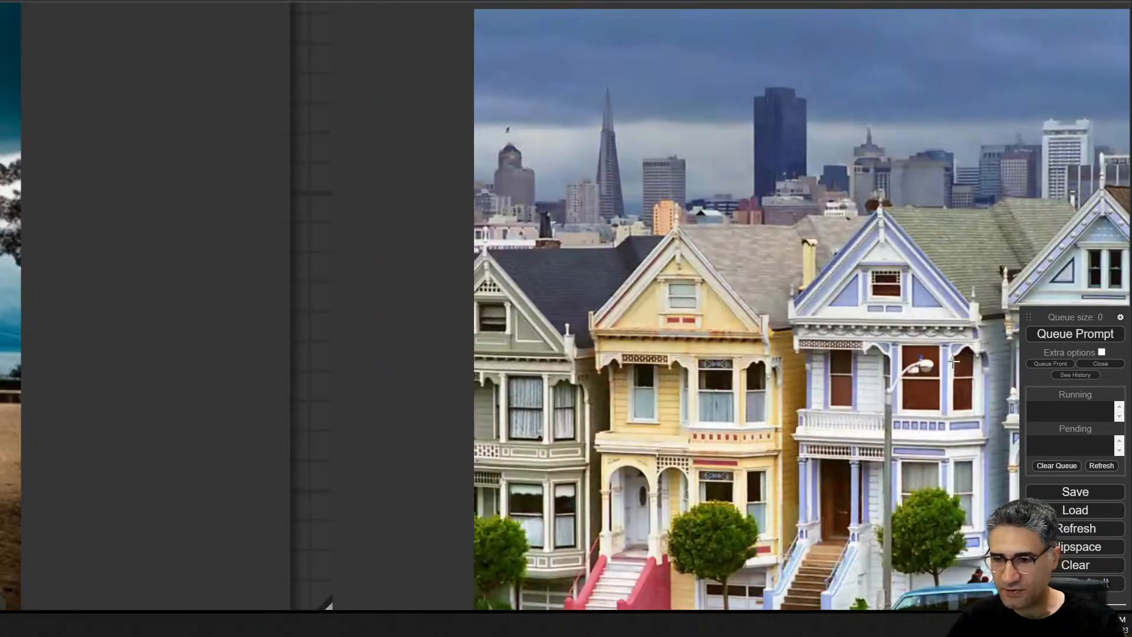
{"action": "scroll", "coordinate": [962, 368], "scroll_direction": "down", "scroll_amount": 2}
{"action": "left_click", "coordinate": [1101, 335]}
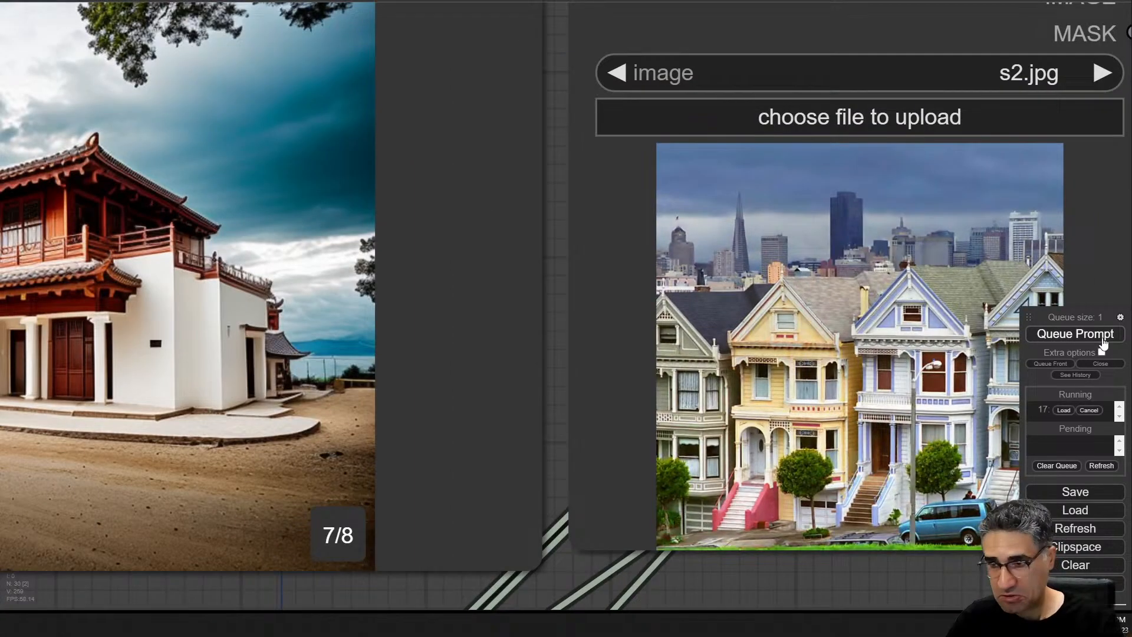
{"action": "scroll", "coordinate": [767, 531], "scroll_direction": "left", "scroll_amount": 5}
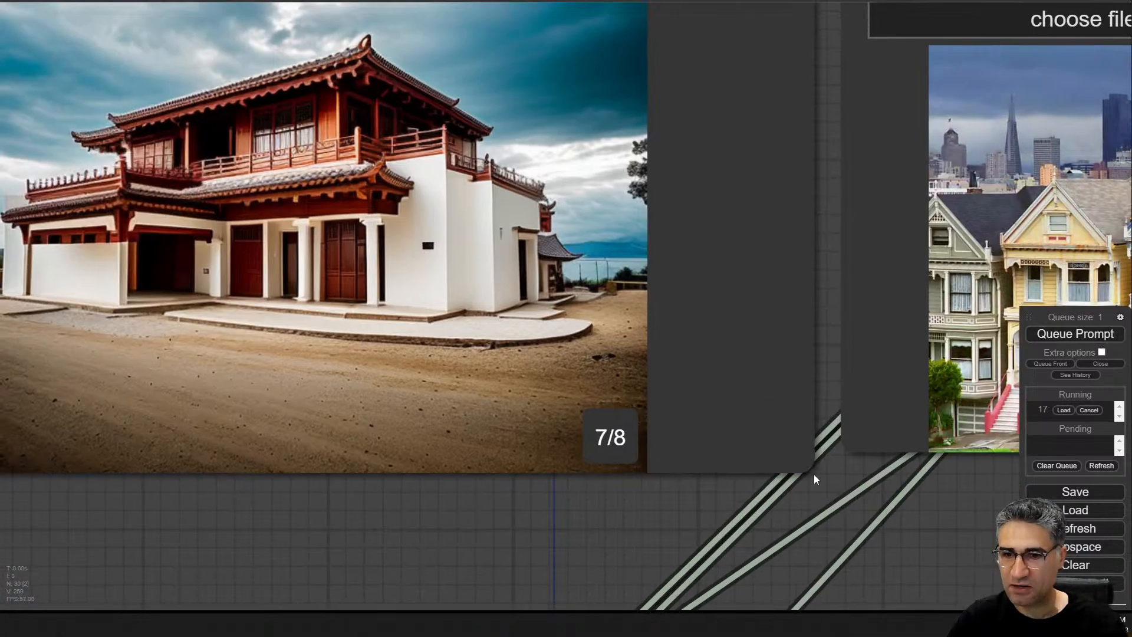
{"action": "scroll", "coordinate": [584, 483], "scroll_direction": "down", "scroll_amount": 3}
{"action": "left_click_drag", "start_coordinate": [488, 528], "coordinate": [703, 404]}
{"action": "scroll", "coordinate": [770, 432], "scroll_direction": "down", "scroll_amount": 6}
{"action": "left_click", "coordinate": [1101, 363]}
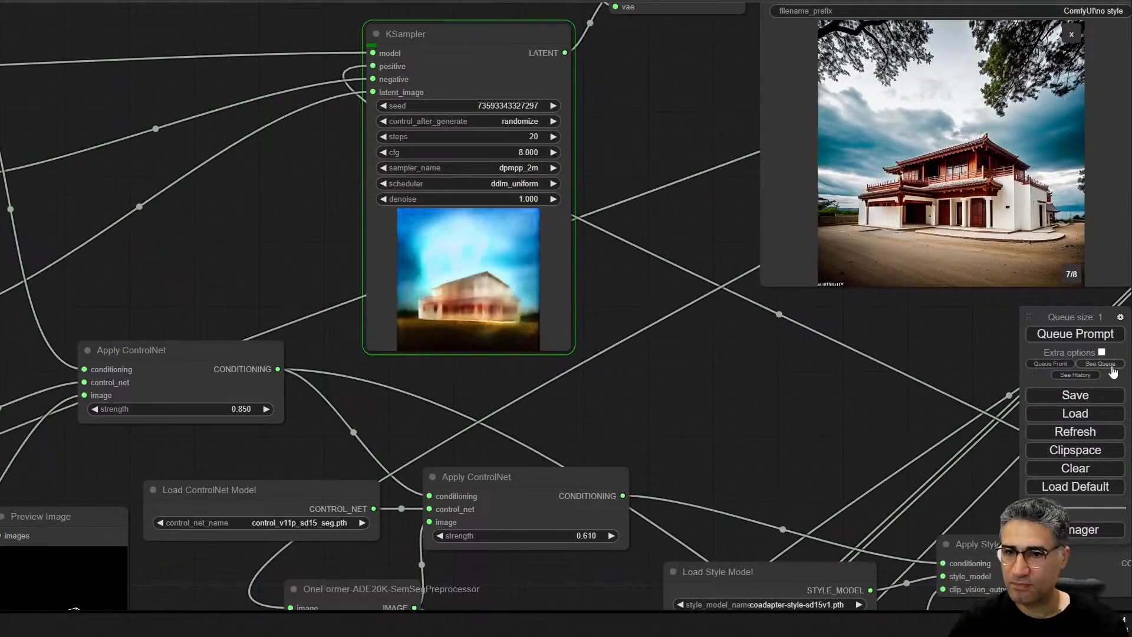
{"action": "left_click", "coordinate": [1100, 363]}
{"action": "left_click", "coordinate": [1089, 410]}
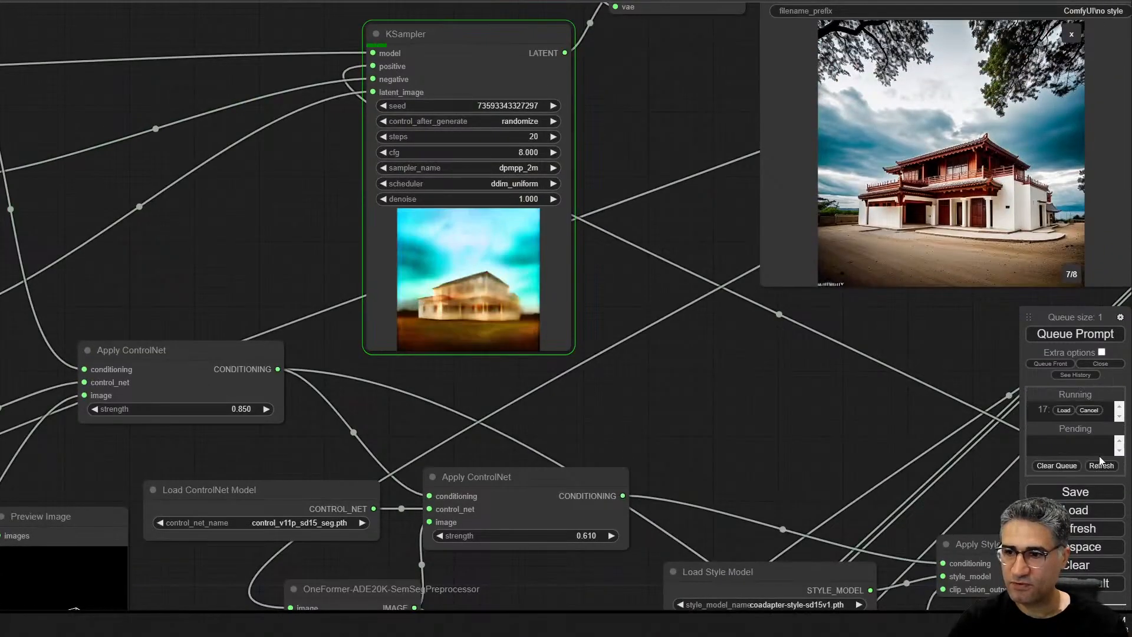
- Lower the batch size of the Empty Latent Image node to 4
{"action": "left_click_drag", "start_coordinate": [586, 470], "coordinate": [835, 169]}
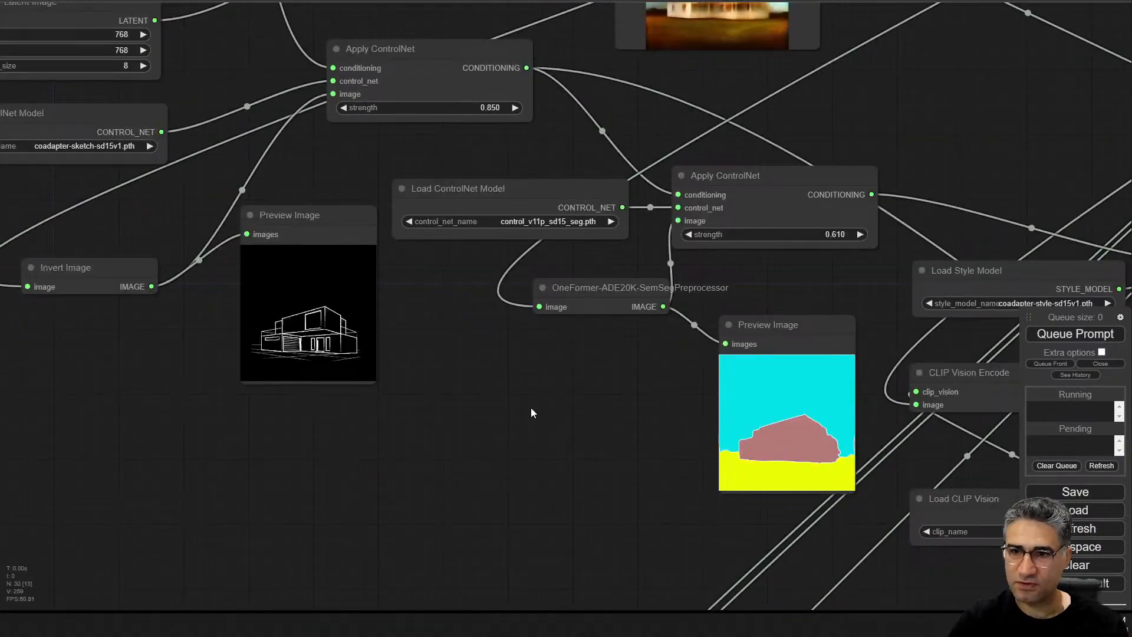
{"action": "scroll", "coordinate": [450, 435], "scroll_direction": "down", "scroll_amount": 5}
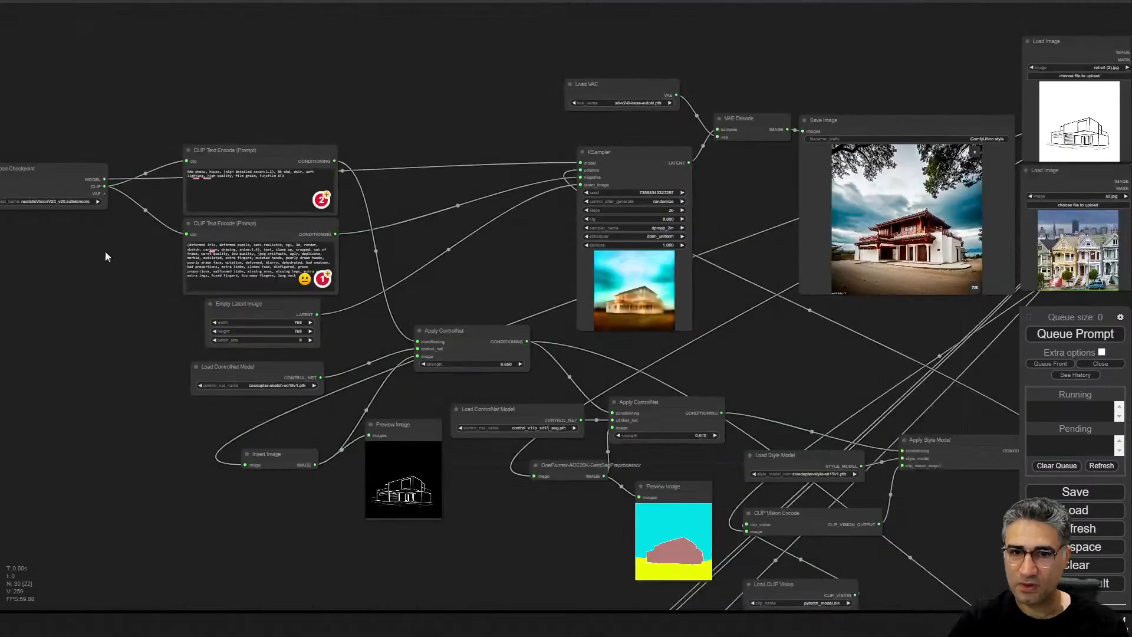
{"action": "scroll", "coordinate": [277, 345], "scroll_direction": "up", "scroll_amount": 5}
{"action": "left_click", "coordinate": [183, 348]}
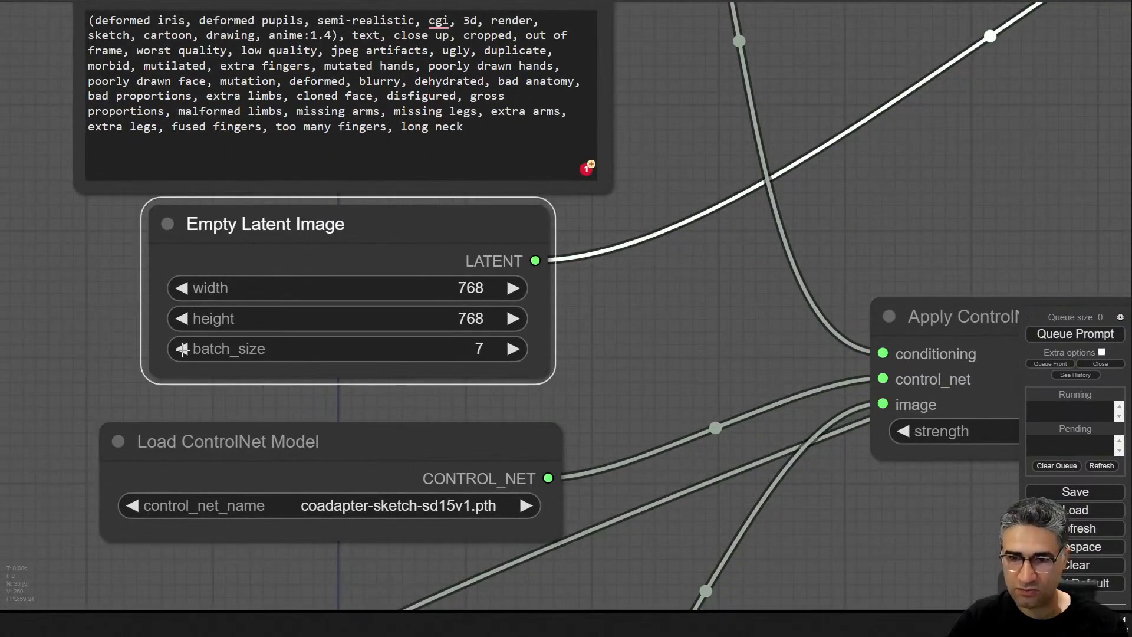
{"action": "left_click", "coordinate": [183, 349]}
{"action": "left_click", "coordinate": [182, 348]}
{"action": "left_click", "coordinate": [183, 349]}
- Queue the prompt to generate houses with the s2.jpg reference, keeping the KSampler and Save Image nodes in view
{"action": "left_click_drag", "start_coordinate": [1125, 193], "coordinate": [278, 342]}
{"action": "scroll", "coordinate": [295, 347], "scroll_direction": "down", "scroll_amount": 6}
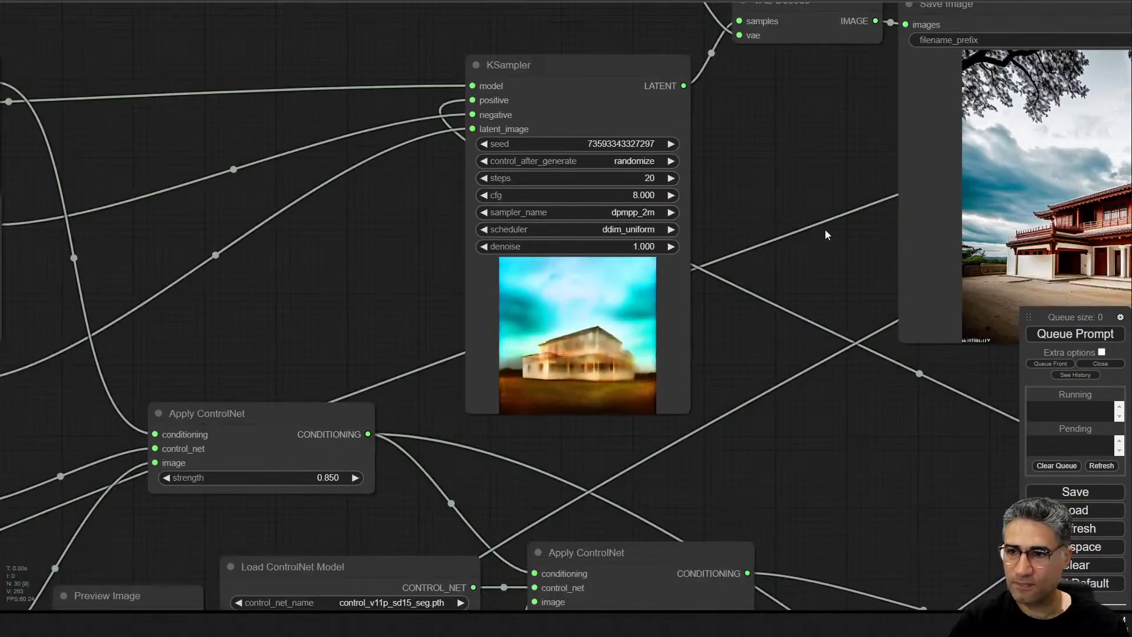
{"action": "left_click_drag", "start_coordinate": [826, 235], "coordinate": [441, 265]}
{"action": "left_click", "coordinate": [1075, 333]}
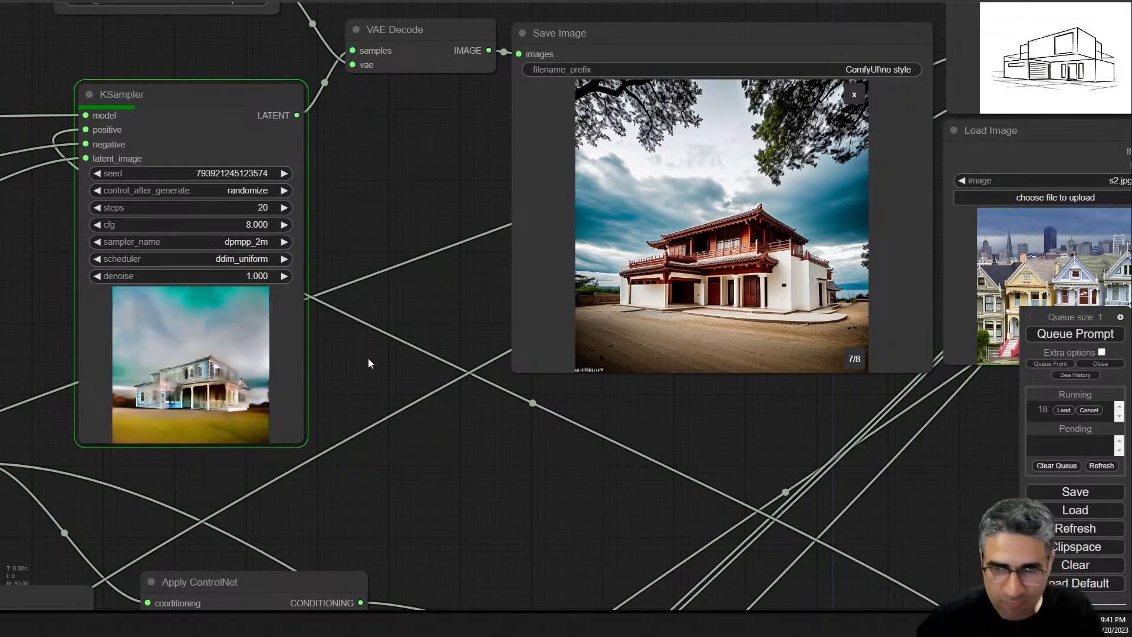
- Examine the architectural details of the row houses in the s2.jpg reference up close
{"action": "left_click_drag", "start_coordinate": [704, 395], "coordinate": [436, 351]}
{"action": "scroll", "coordinate": [829, 281], "scroll_direction": "up", "scroll_amount": 15}
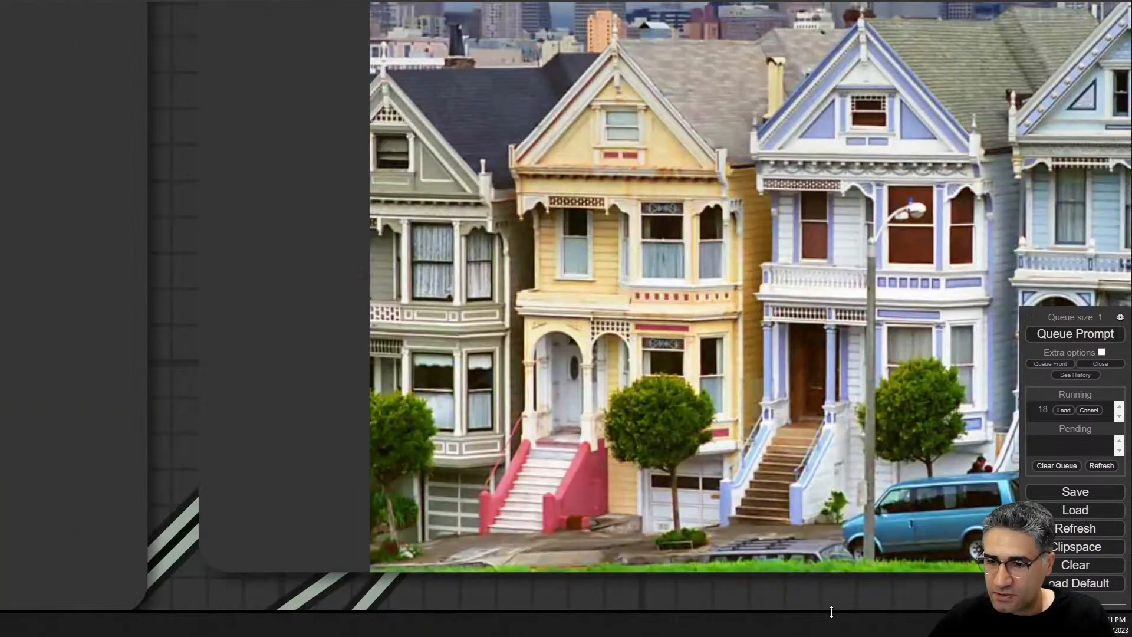
{"action": "left_click_drag", "start_coordinate": [773, 602], "coordinate": [527, 596]}
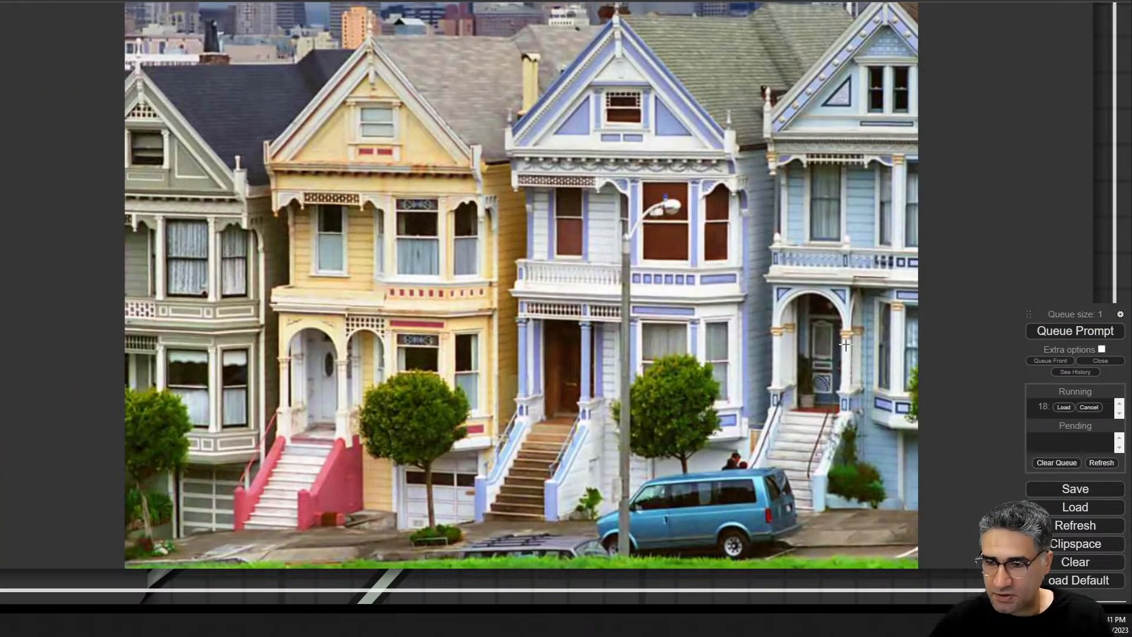
{"action": "scroll", "coordinate": [353, 187], "scroll_direction": "down", "scroll_amount": 13}
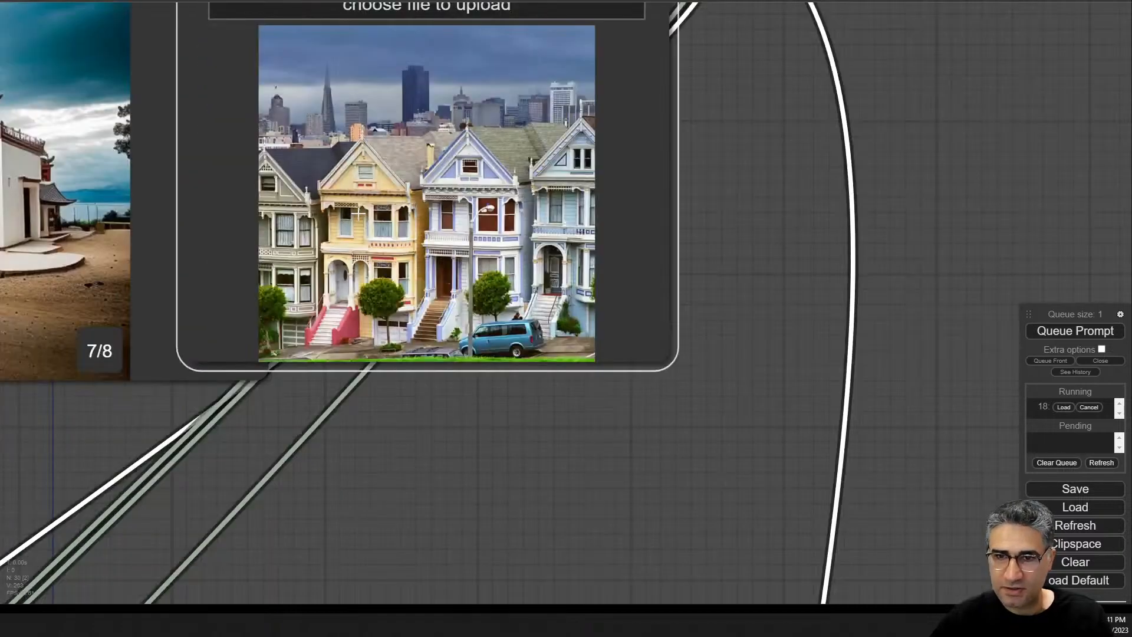
- Enlarge the first of the four houses generated in the Save Image node and inspect it
{"action": "left_click_drag", "start_coordinate": [166, 379], "coordinate": [326, 402]}
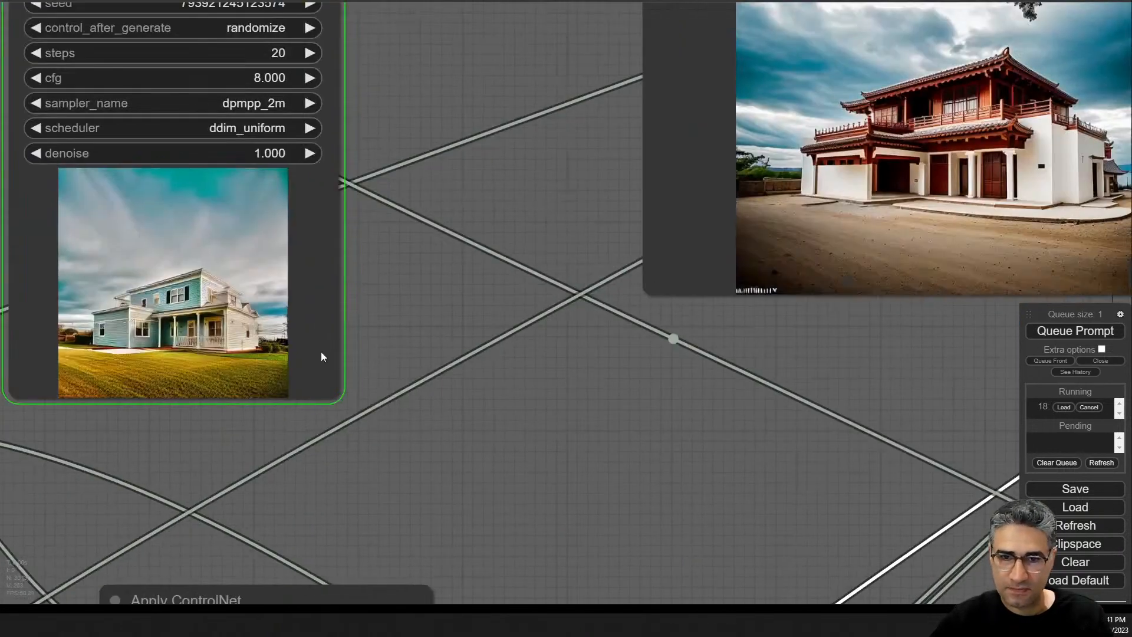
{"action": "scroll", "coordinate": [125, 330], "scroll_direction": "up", "scroll_amount": 10}
{"action": "scroll", "coordinate": [265, 287], "scroll_direction": "down", "scroll_amount": 6}
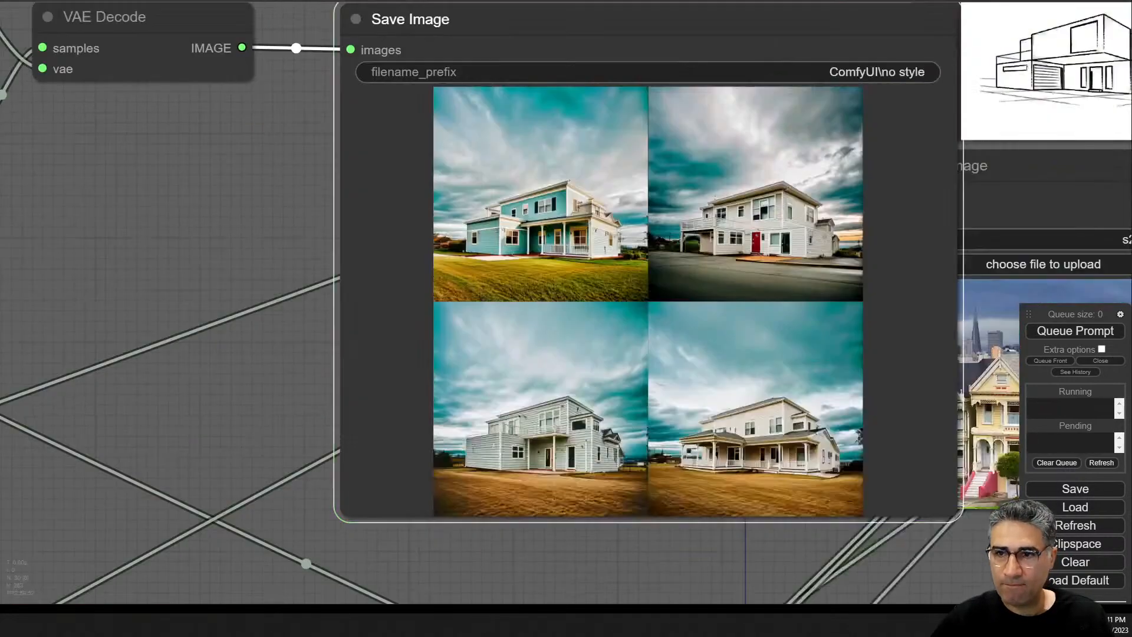
{"action": "left_click_drag", "start_coordinate": [840, 542], "coordinate": [501, 474]}
{"action": "left_click", "coordinate": [354, 192]}
{"action": "scroll", "coordinate": [586, 508], "scroll_direction": "up", "scroll_amount": 4}
{"action": "left_click_drag", "start_coordinate": [804, 514], "coordinate": [802, 515]}
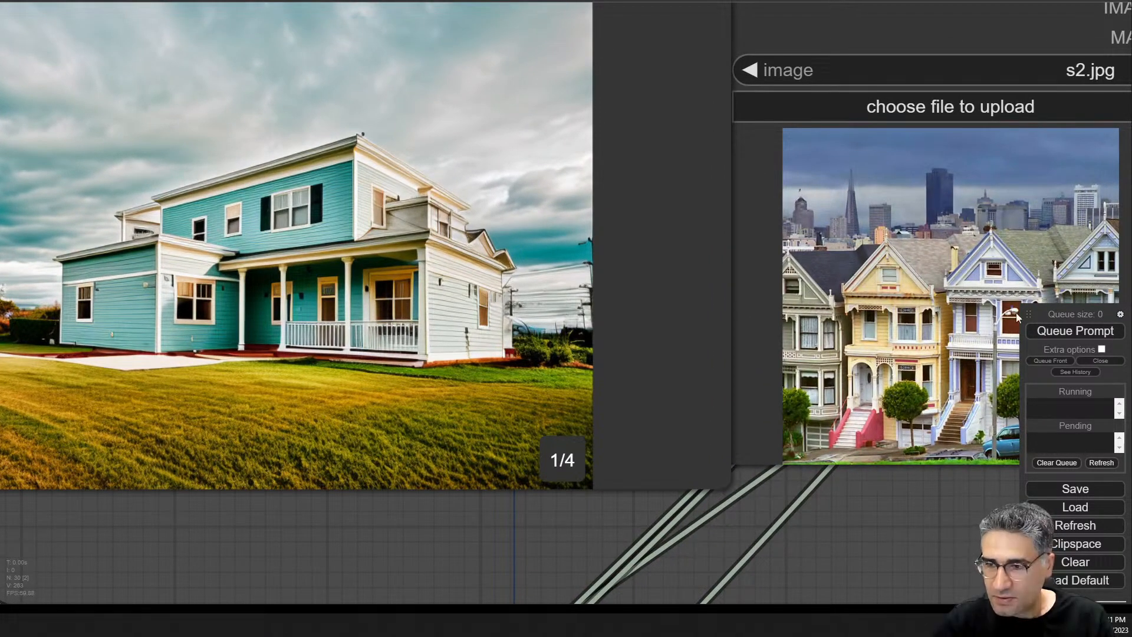
- Move the queue panel higher to clear the s2.jpg reference for a side-by-side comparison with the enlarged house
{"action": "left_click_drag", "start_coordinate": [885, 487], "coordinate": [851, 516]}
{"action": "scroll", "coordinate": [386, 555], "scroll_direction": "down", "scroll_amount": 1}
{"action": "left_click_drag", "start_coordinate": [386, 552], "coordinate": [426, 568]}
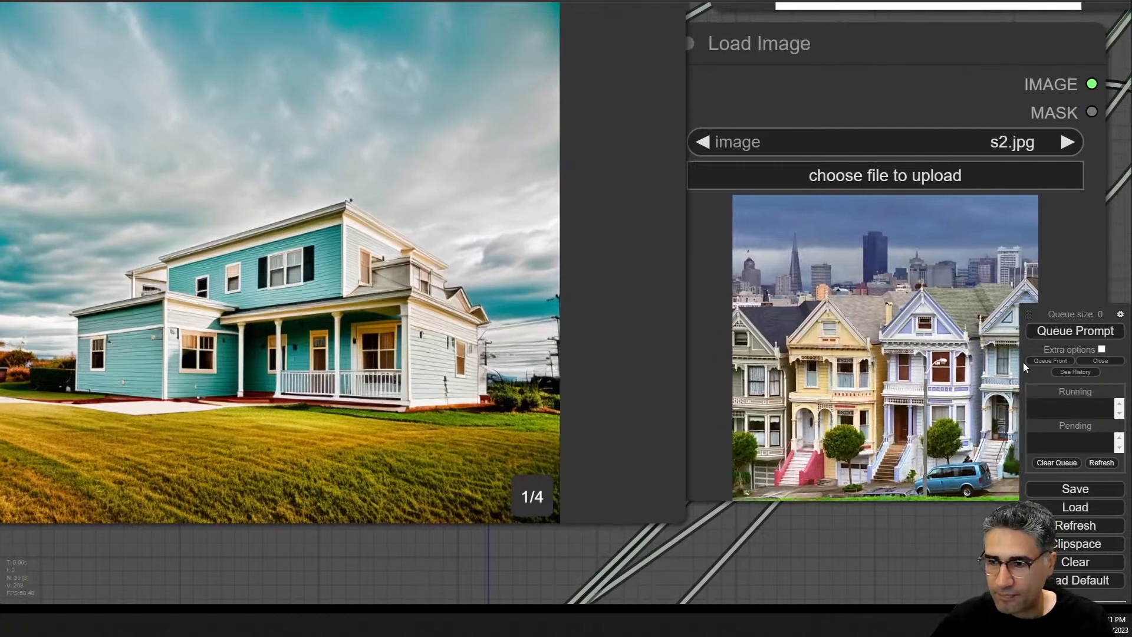
{"action": "left_click_drag", "start_coordinate": [1028, 318], "coordinate": [1028, 284]}
{"action": "scroll", "coordinate": [832, 524], "scroll_direction": "down", "scroll_amount": 1}
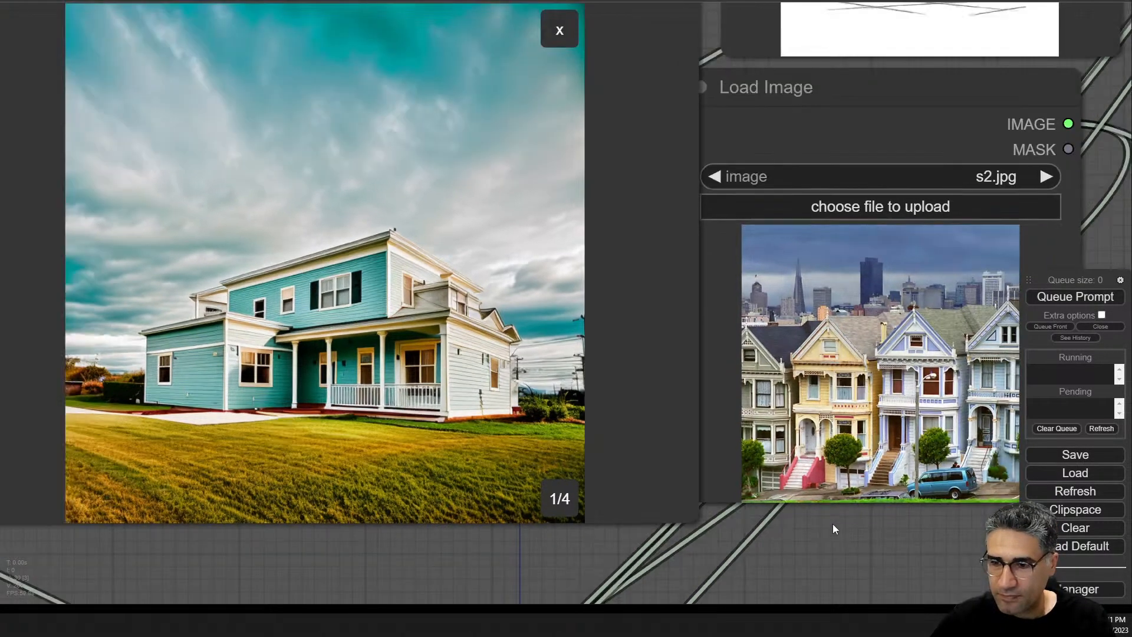
{"action": "scroll", "coordinate": [836, 544], "scroll_direction": "down", "scroll_amount": 1}
{"action": "left_click_drag", "start_coordinate": [807, 561], "coordinate": [810, 561]}
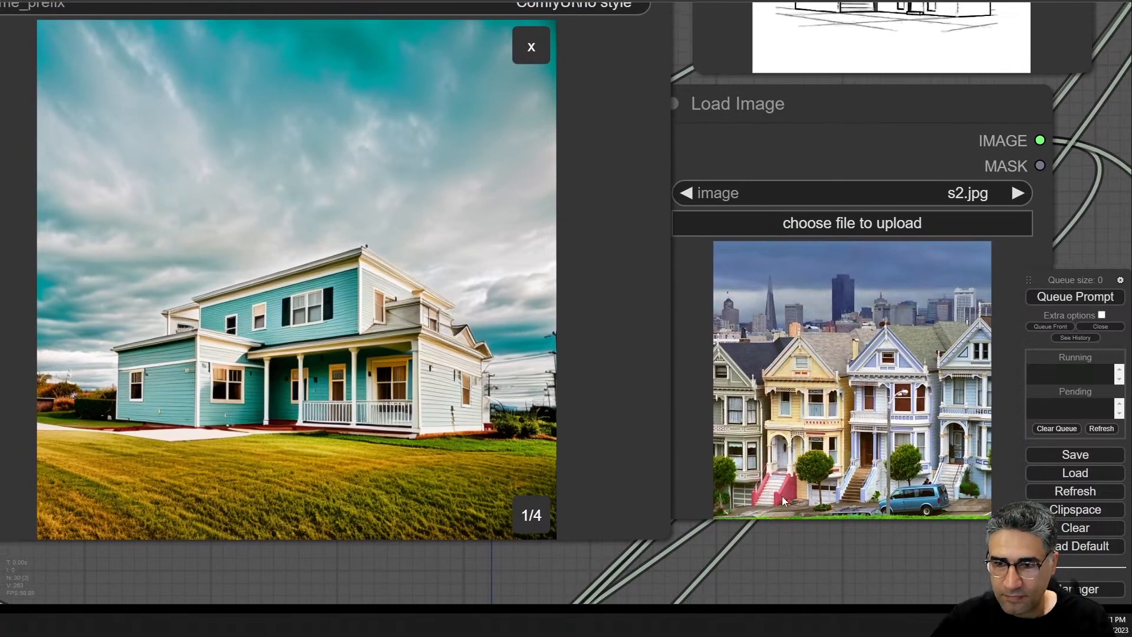
- Cycle through the four generated houses and compare each one's architecture and colours with the s2.jpg row houses
{"action": "left_click", "coordinate": [405, 342]}
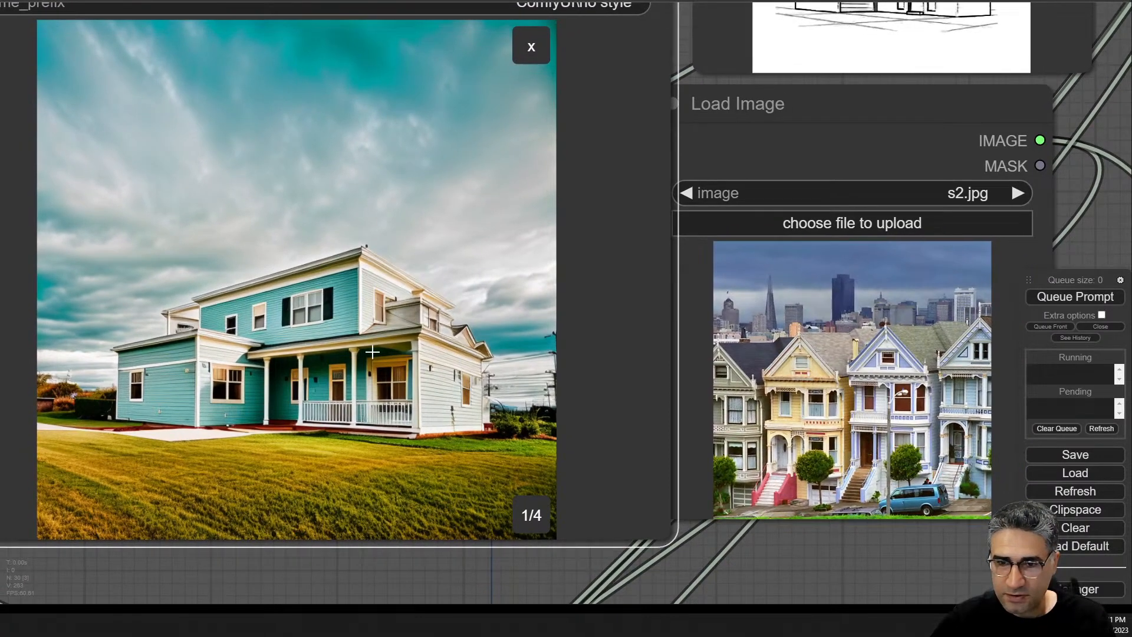
{"action": "key", "text": "Right"}
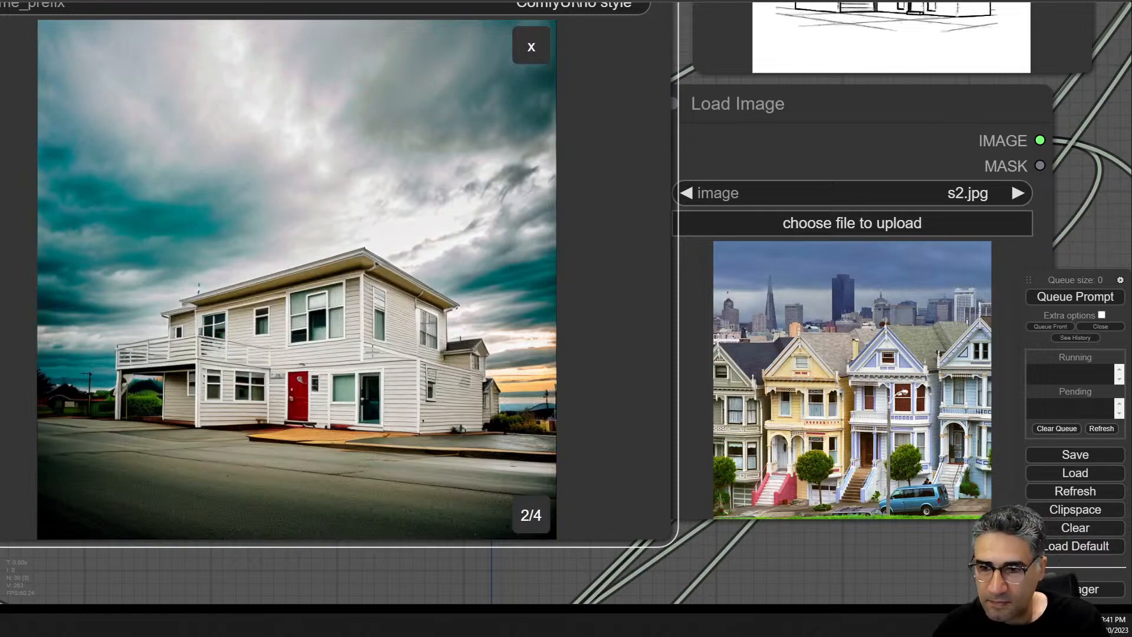
{"action": "key", "text": "Right"}
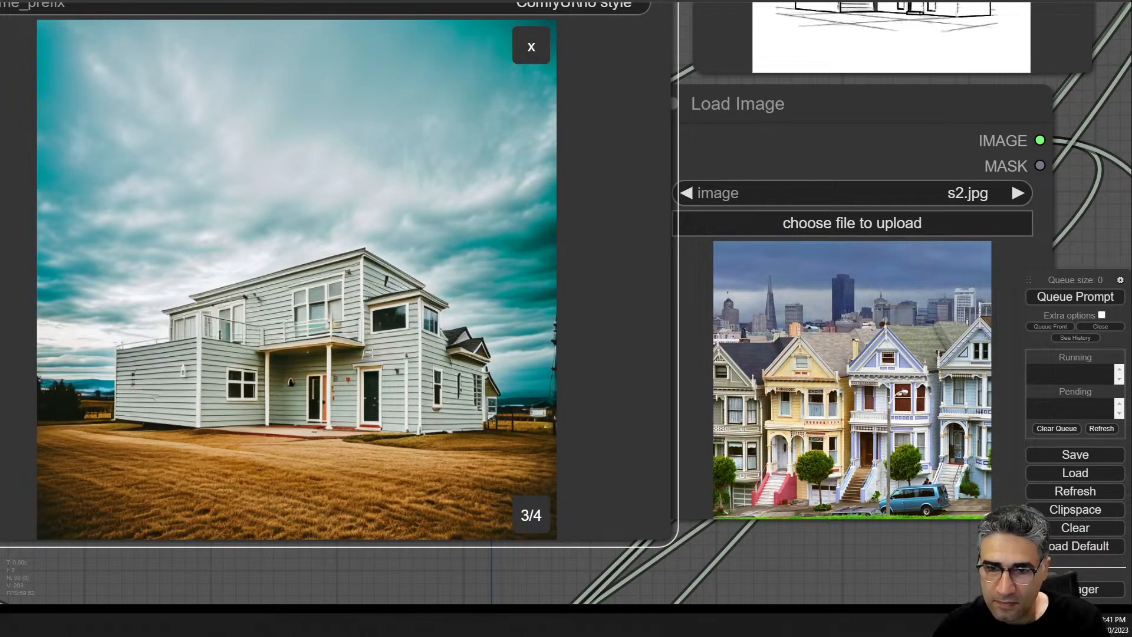
{"action": "key", "text": "Right"}
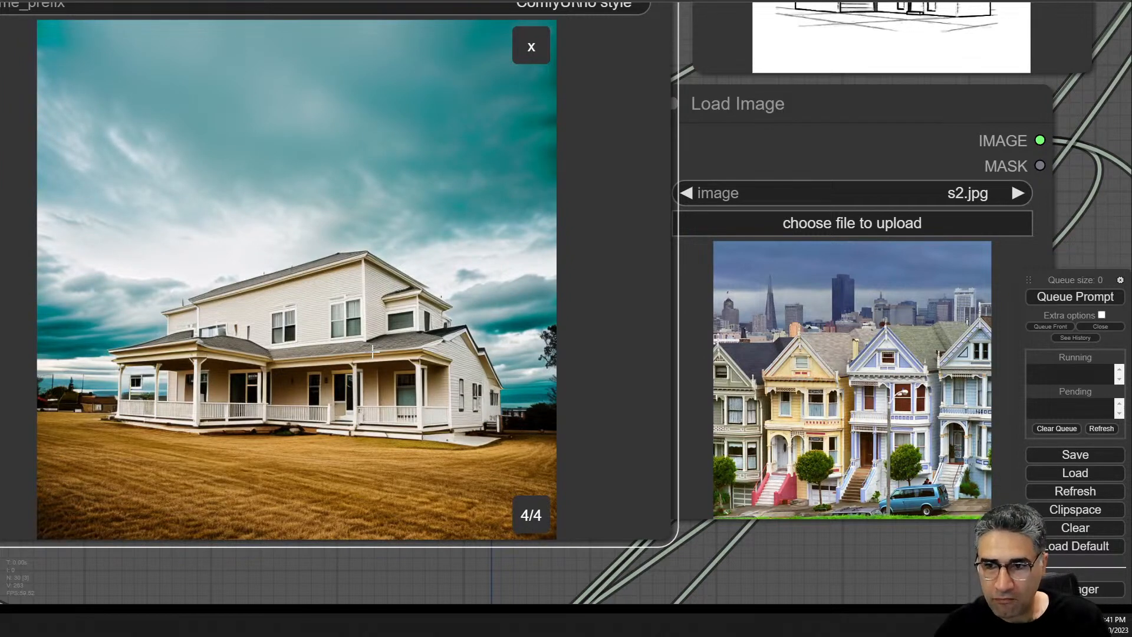
{"action": "key", "text": "Right"}
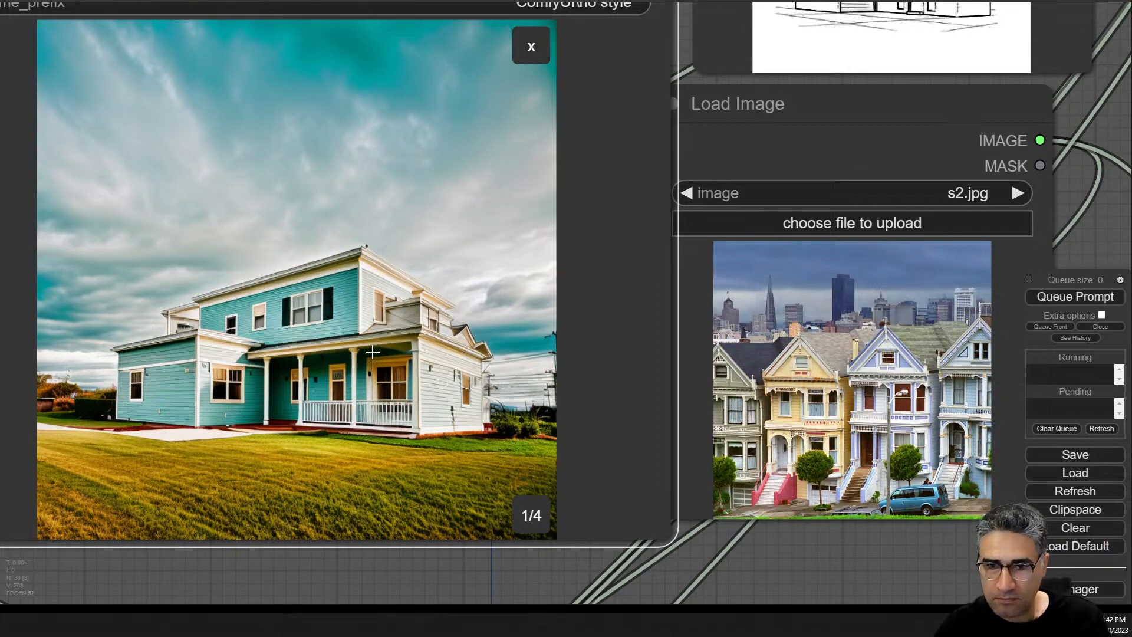
{"action": "key", "text": "Right"}
{"action": "key", "text": "Right"}
{"action": "key", "text": "Right"}
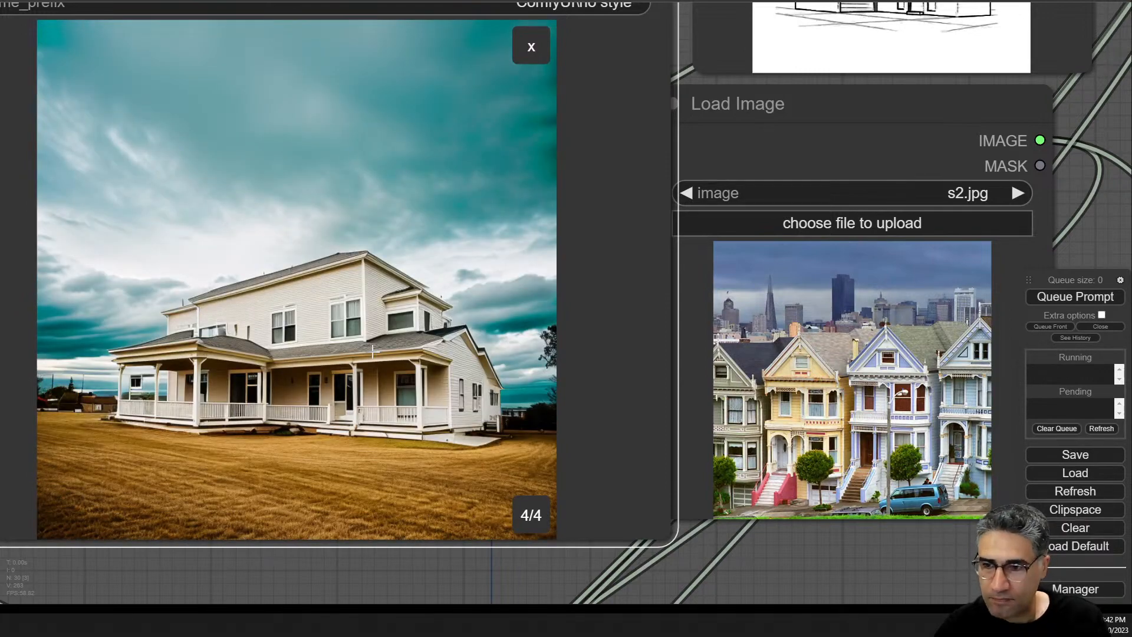
{"action": "key", "text": "Right"}
{"action": "key", "text": "Right"}
{"action": "key", "text": "Right"}
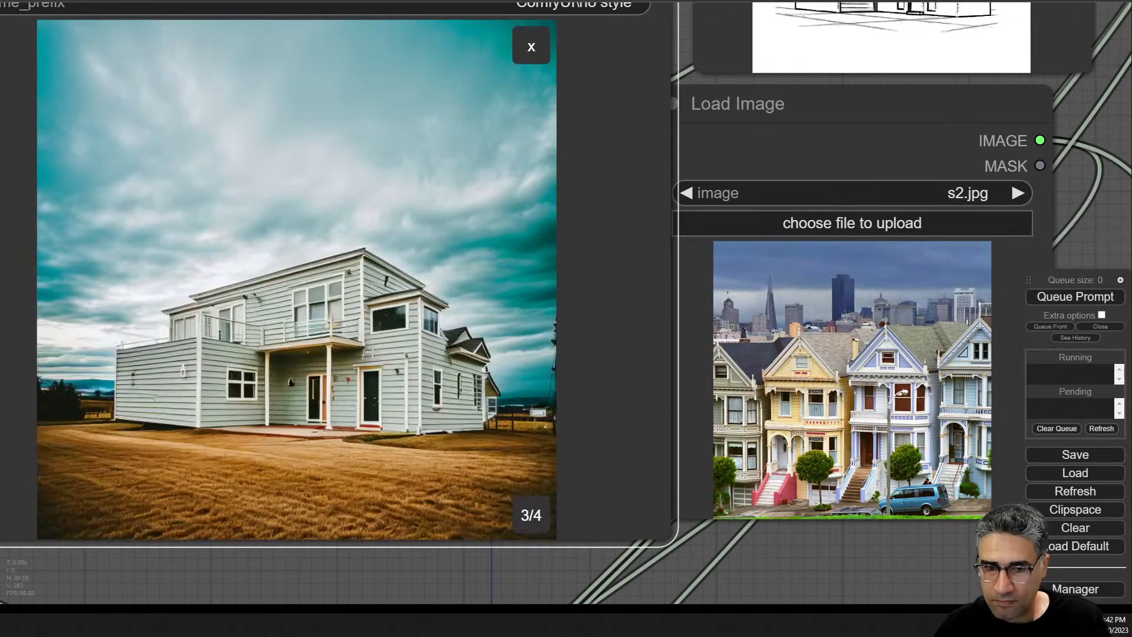
{"action": "key", "text": "Right"}
{"action": "key", "text": "Right"}
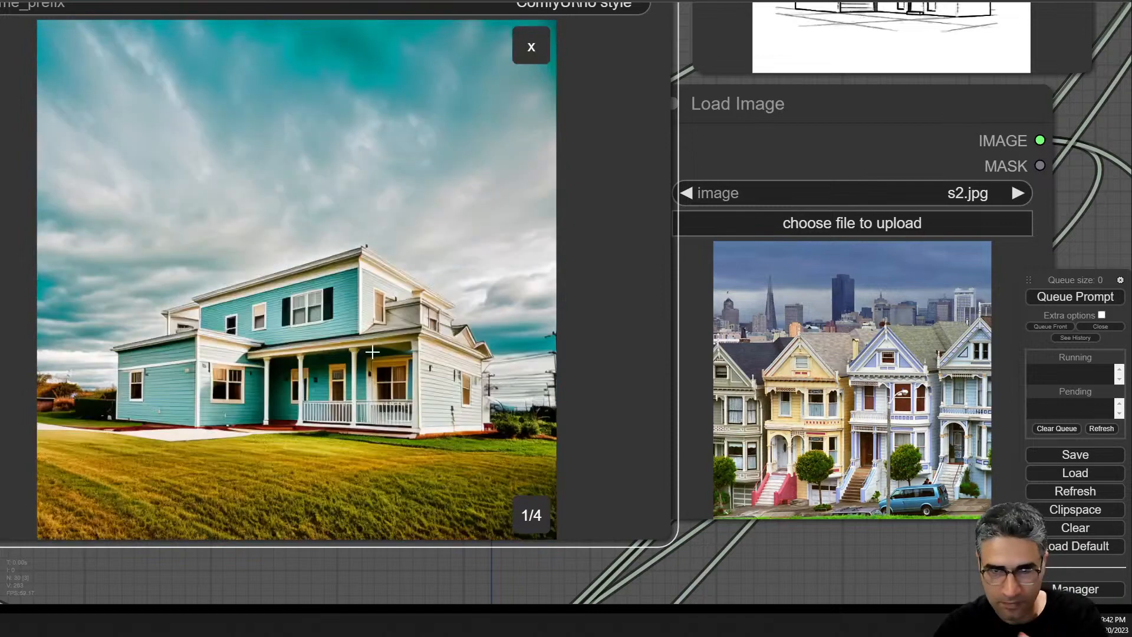
{"action": "key", "text": "Right"}
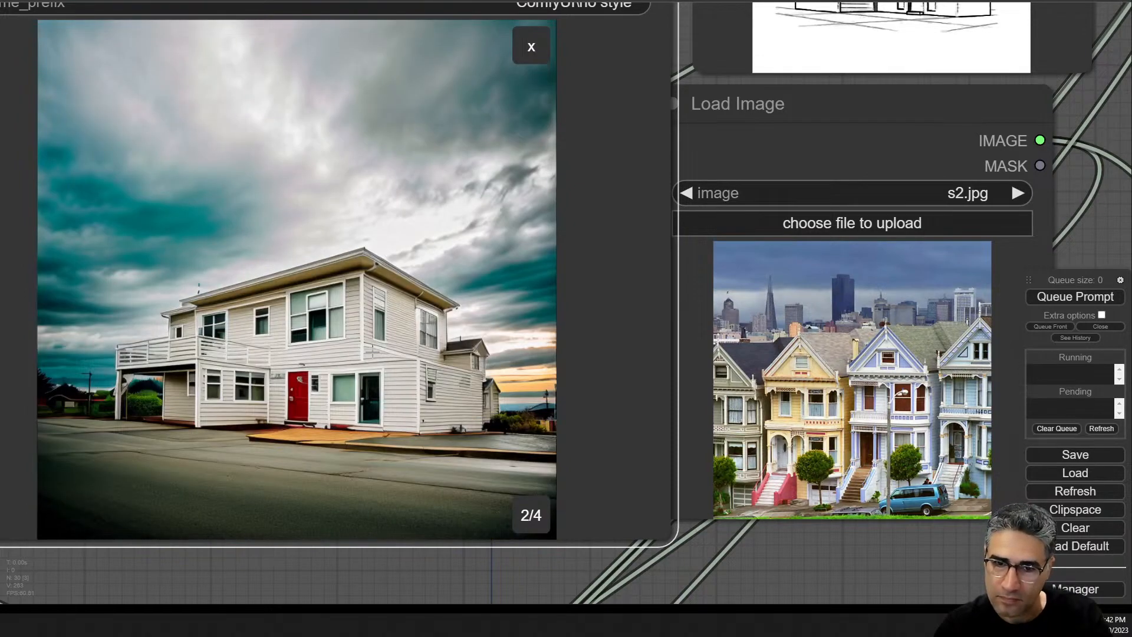
{"action": "key", "text": "Right"}
{"action": "key", "text": "Right"}
{"action": "key", "text": "Right"}
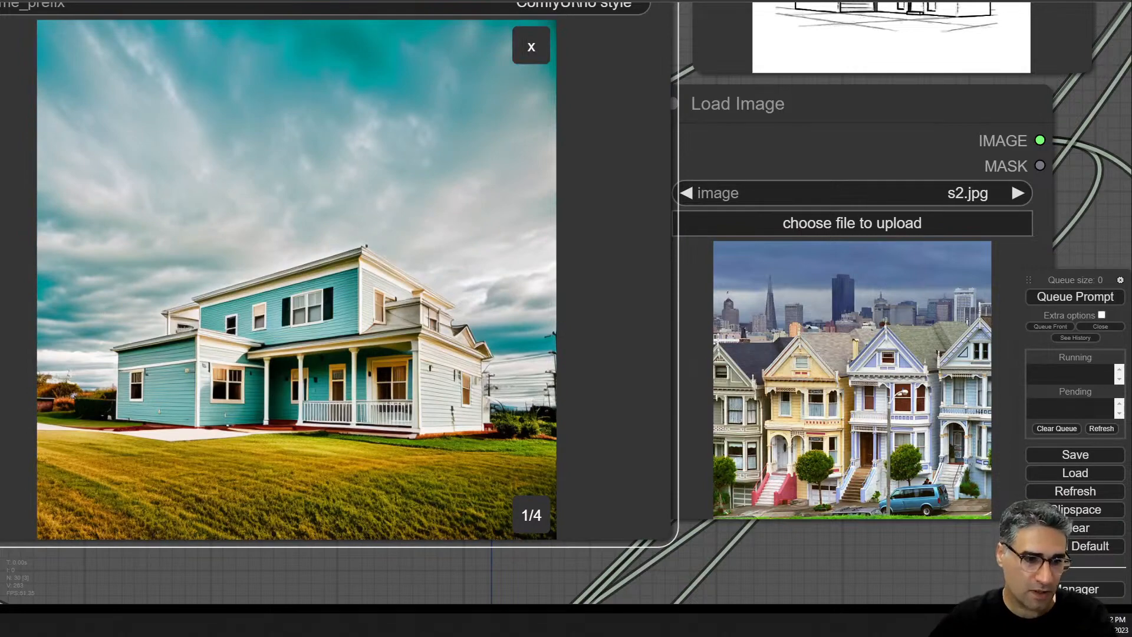
- Switch to Photoshop with the cyan, pink and yellow segmentation map and enlarge its window to fill the screen
{"action": "key", "text": "alt+Tab"}
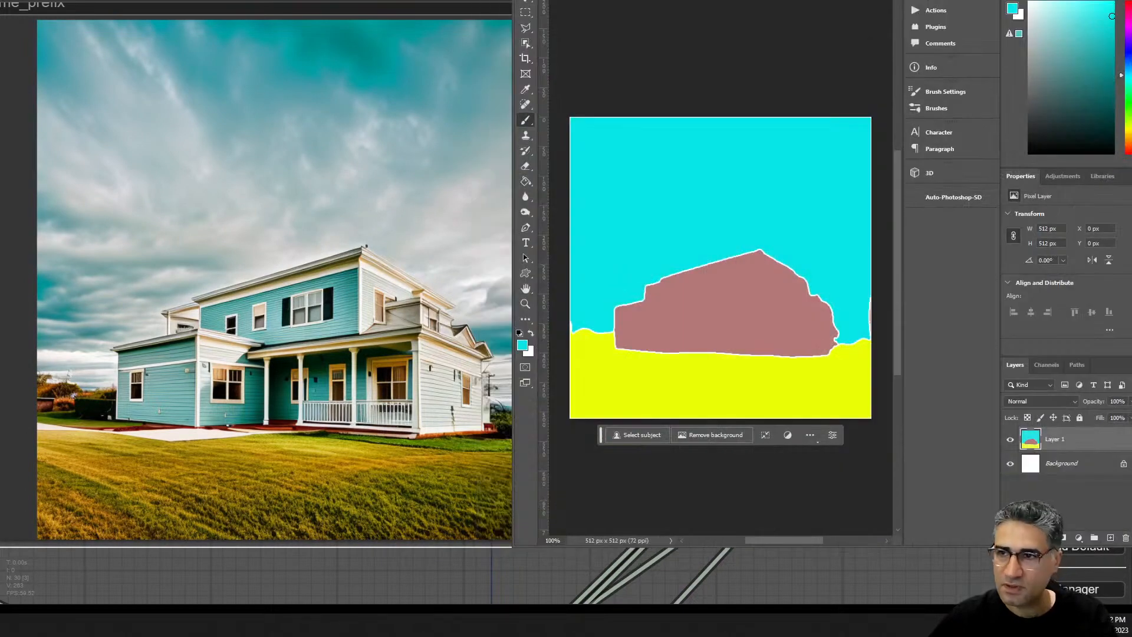
{"action": "left_click_drag", "start_coordinate": [707, 2], "coordinate": [484, 11]}
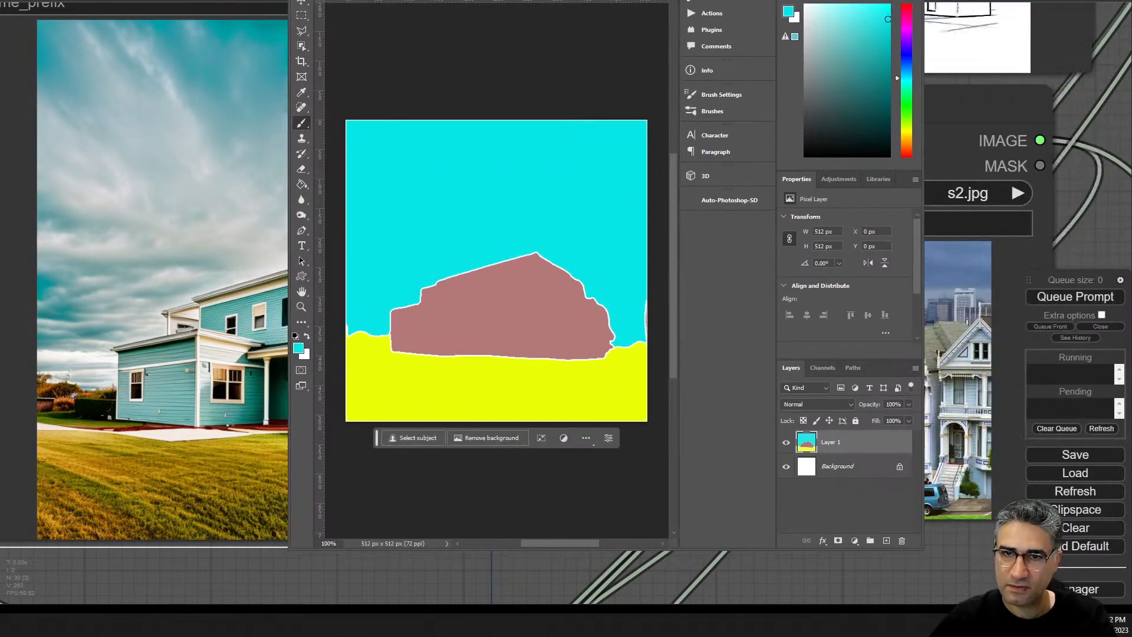
{"action": "left_click_drag", "start_coordinate": [289, 0], "coordinate": [11, 0]}
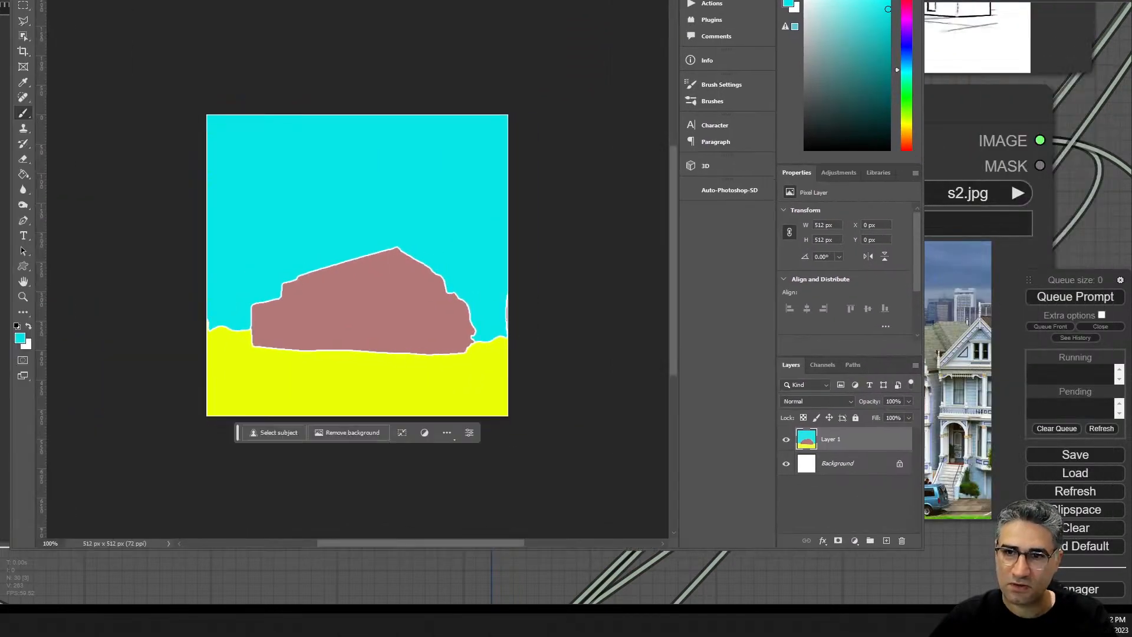
{"action": "left_click_drag", "start_coordinate": [922, 69], "coordinate": [1127, 89]}
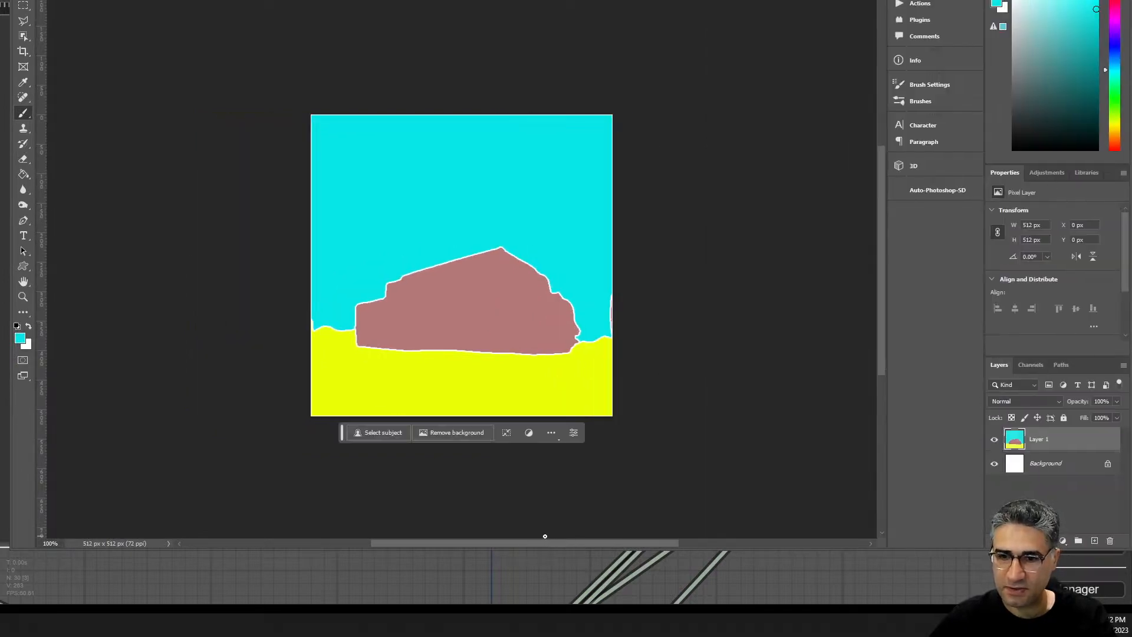
{"action": "left_click_drag", "start_coordinate": [555, 547], "coordinate": [540, 609]}
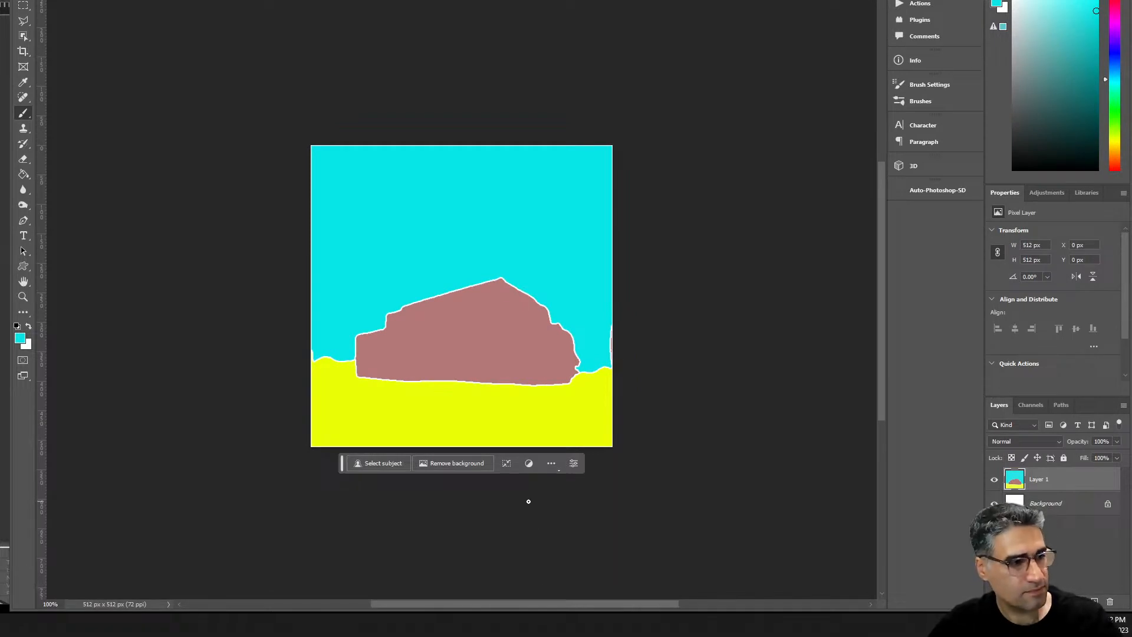
- Place the ref-s4.jpg house sketch over the segmentation map and set its layer's blend mode to Multiply
{"action": "key", "text": "ctrl+plus"}
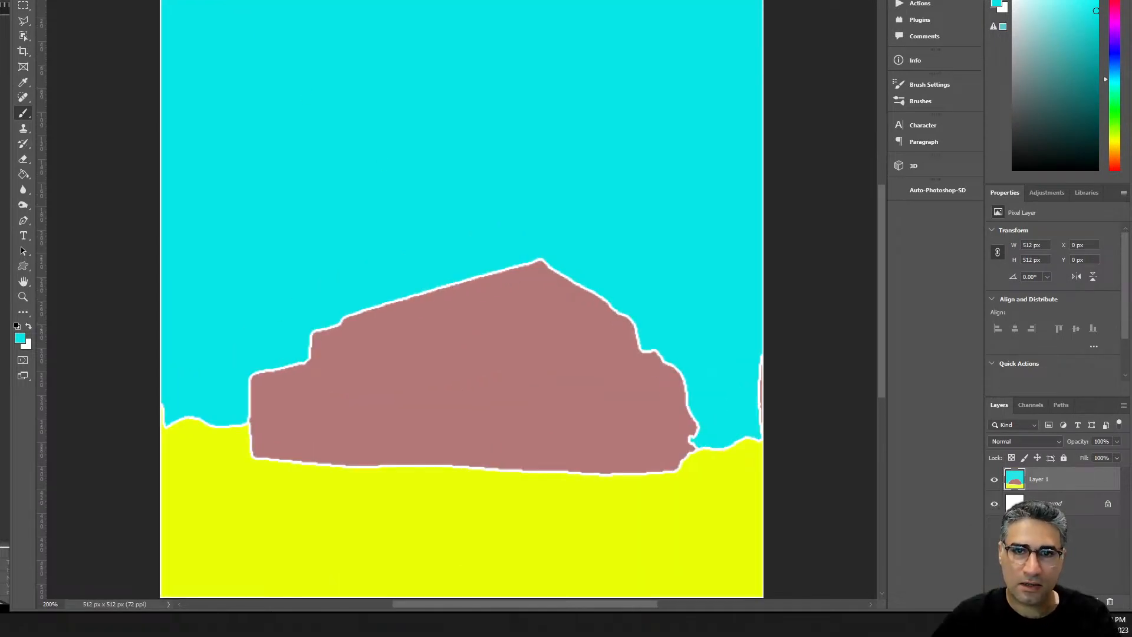
{"action": "left_click_drag", "start_coordinate": [472, 399], "coordinate": [461, 437]}
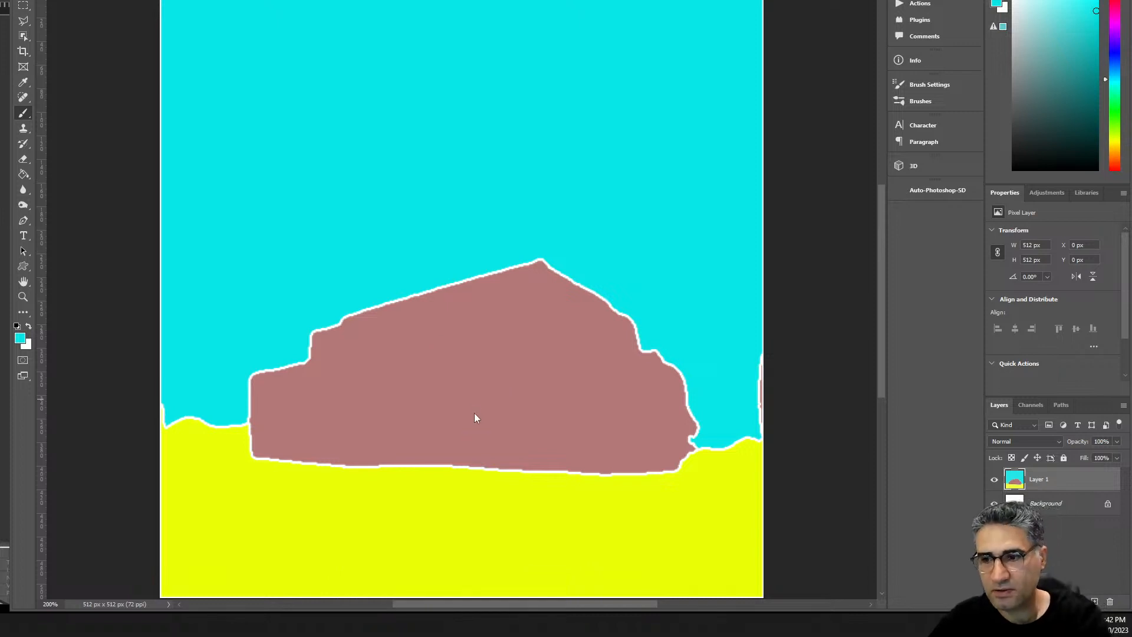
{"action": "key", "text": "Return"}
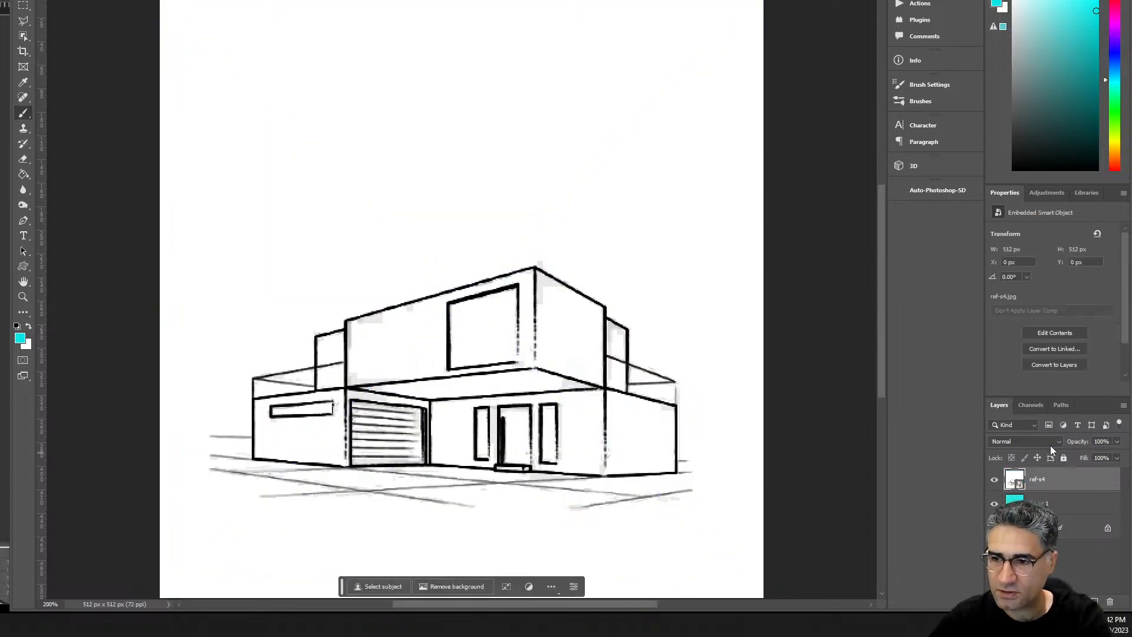
{"action": "left_click", "coordinate": [1049, 443]}
{"action": "left_click", "coordinate": [1030, 364]}
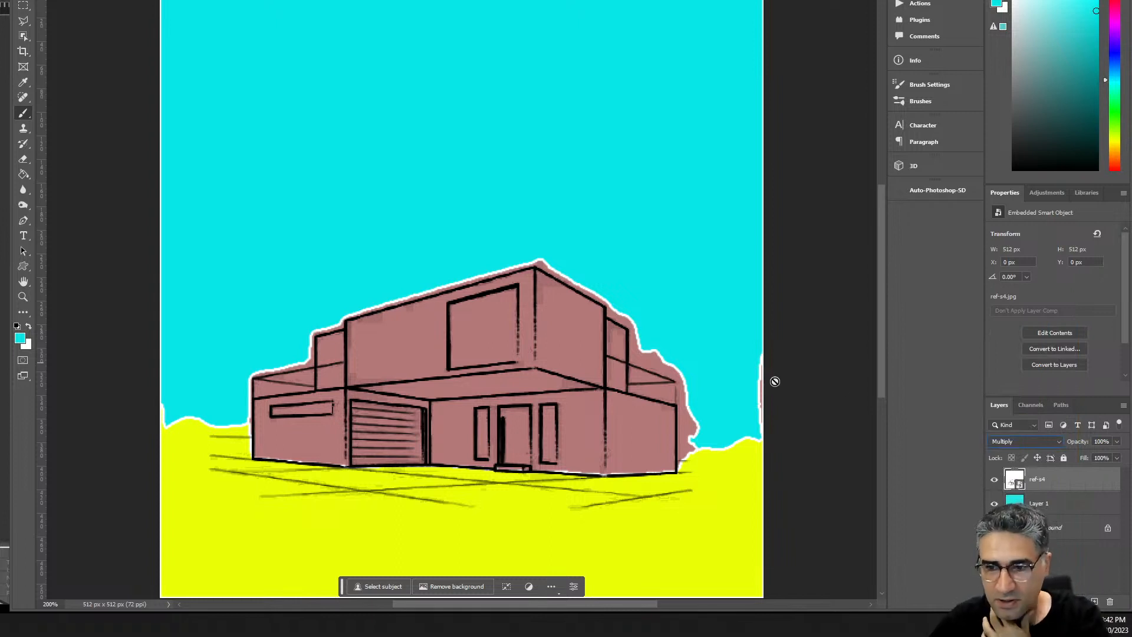
- On Layer 1, begin a Polygonal Lasso outline along the house's right-hand roofline up to the top front corner
{"action": "left_click", "coordinate": [1055, 511]}
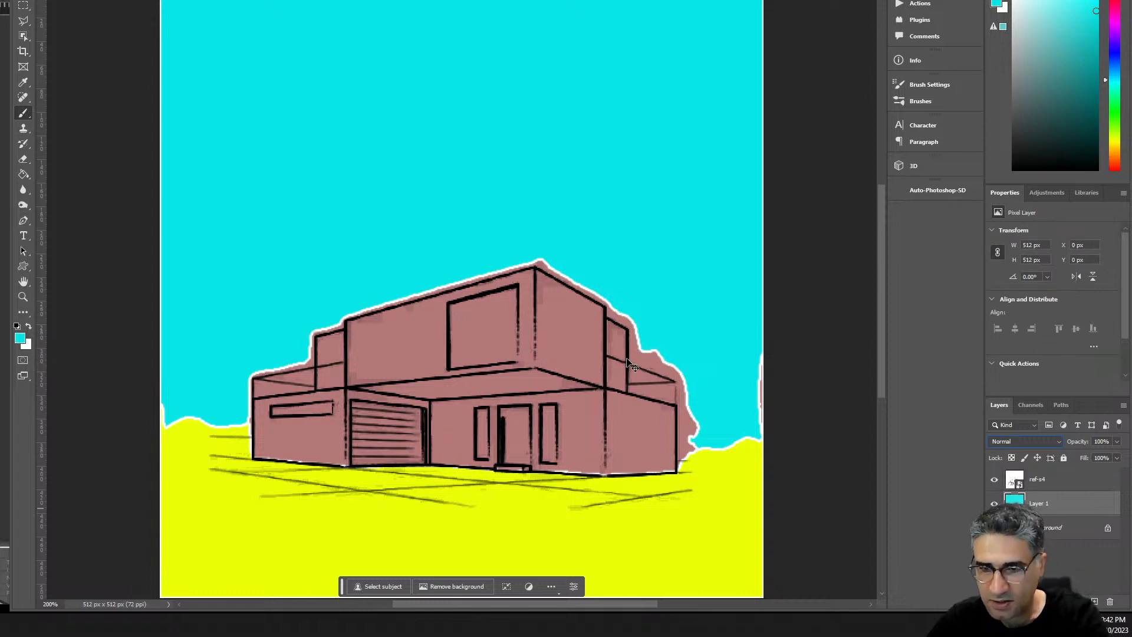
{"action": "key", "text": "ctrl+plus"}
{"action": "left_click_drag", "start_coordinate": [658, 369], "coordinate": [533, 290]}
{"action": "key", "text": "ctrl+plus"}
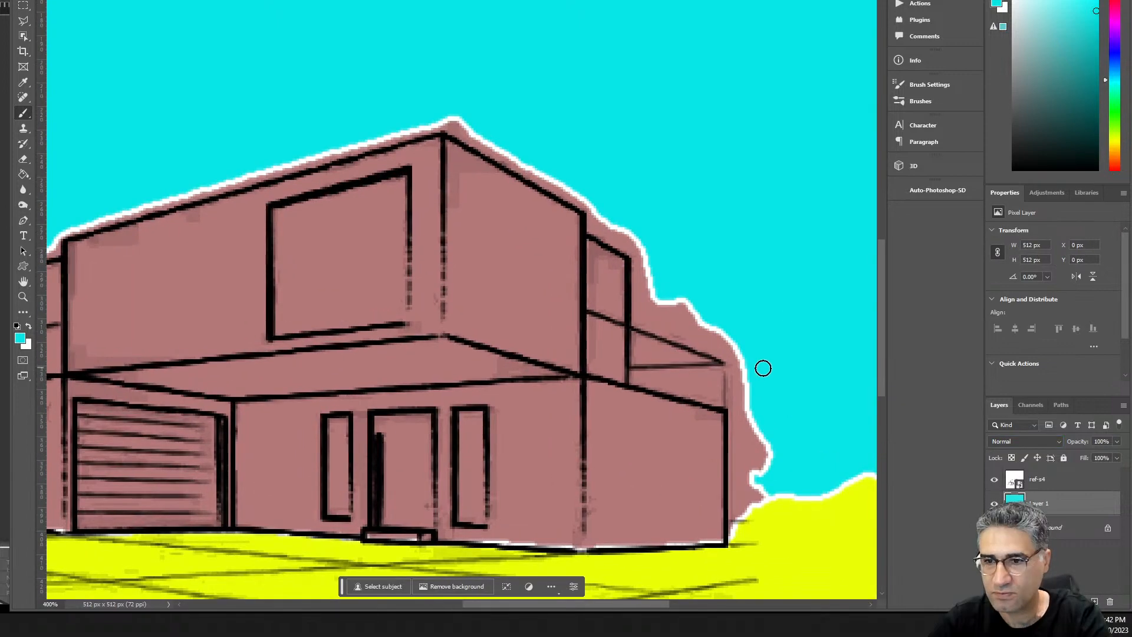
{"action": "key", "text": "l"}
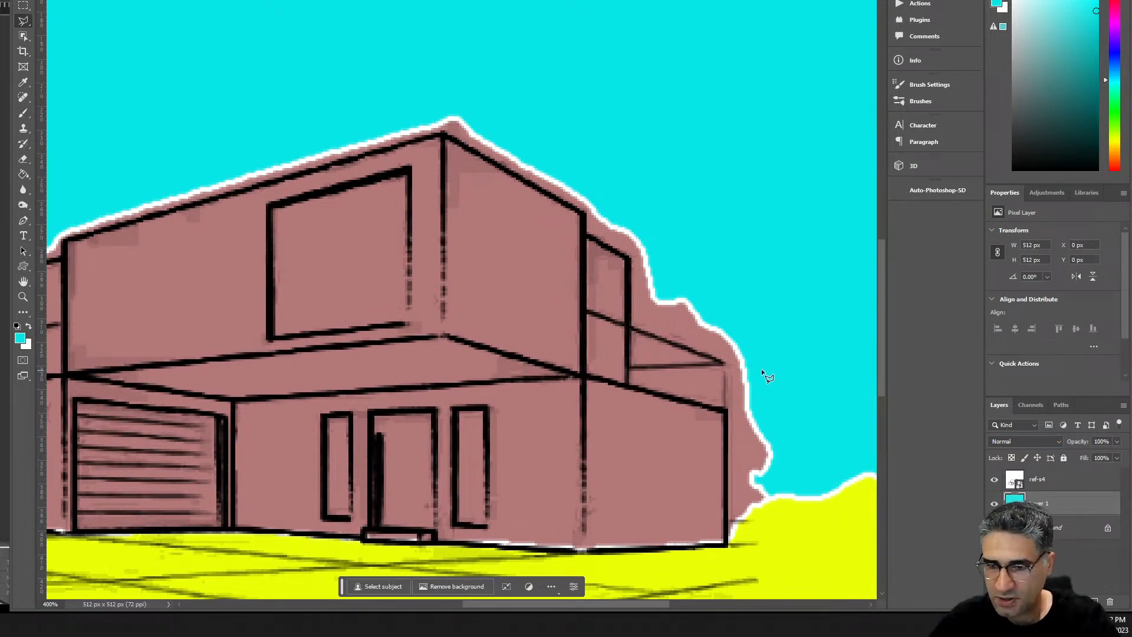
{"action": "left_click", "coordinate": [762, 368]}
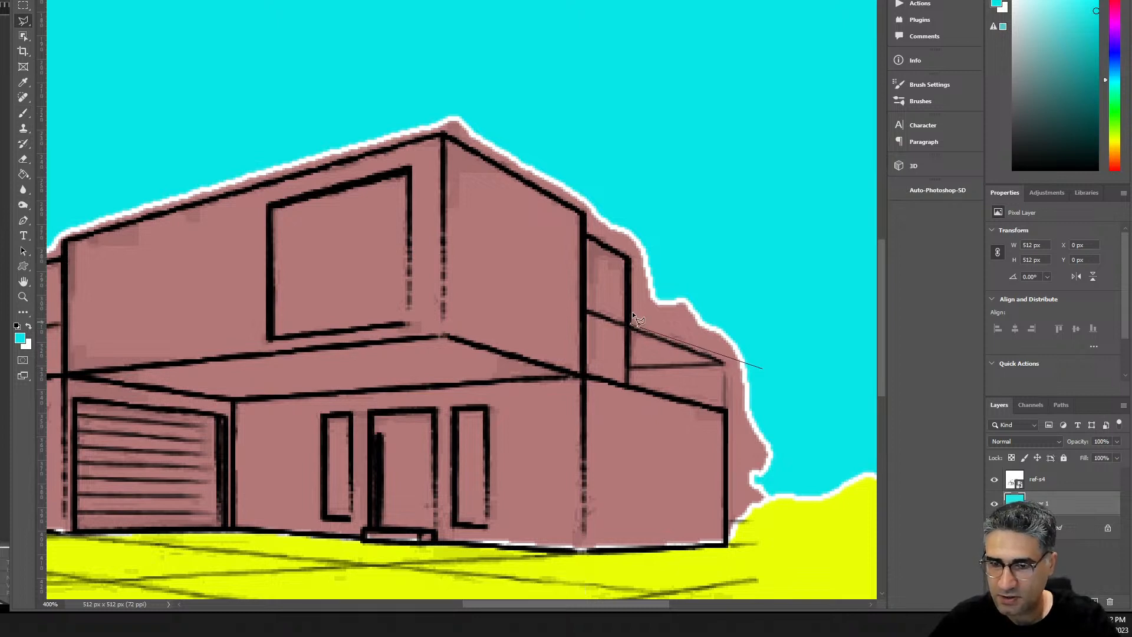
{"action": "left_click", "coordinate": [631, 253]}
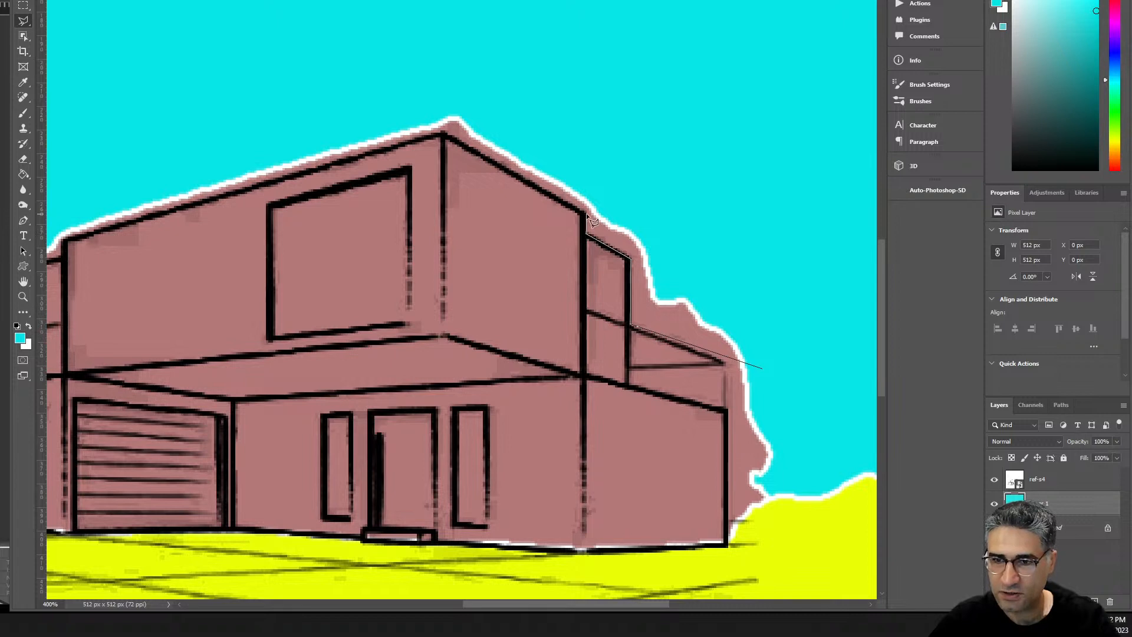
{"action": "left_click", "coordinate": [445, 132]}
- Continue the lasso outline along the left-hand roofline and close the selection through the cyan sky above the house
{"action": "left_click_drag", "start_coordinate": [257, 194], "coordinate": [744, 160]}
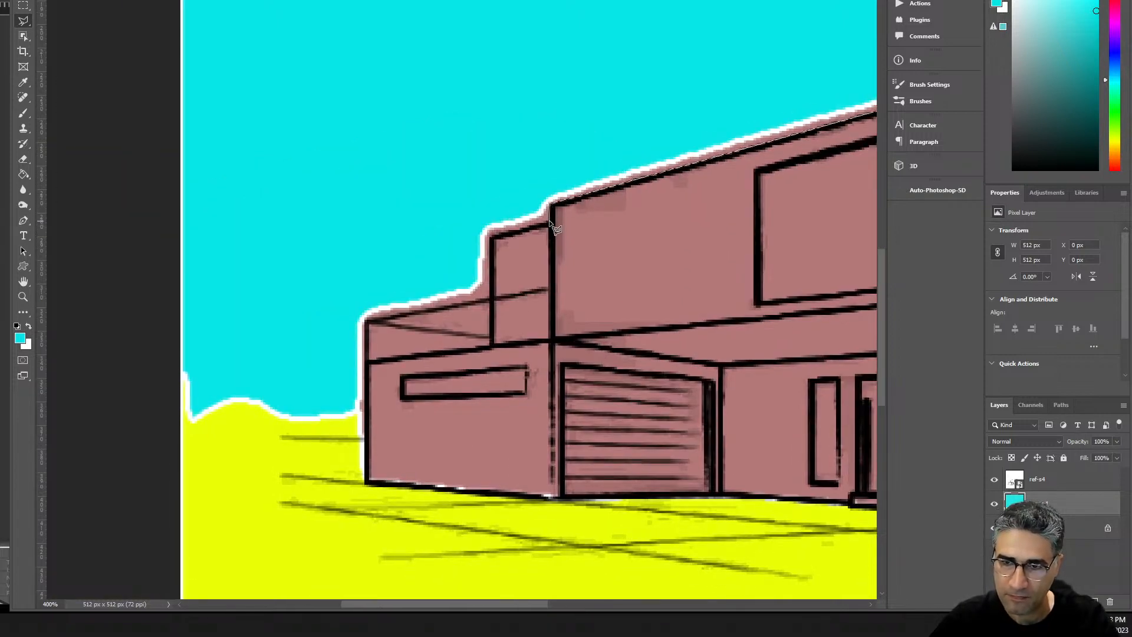
{"action": "left_click", "coordinate": [492, 236]}
{"action": "left_click", "coordinate": [491, 299]}
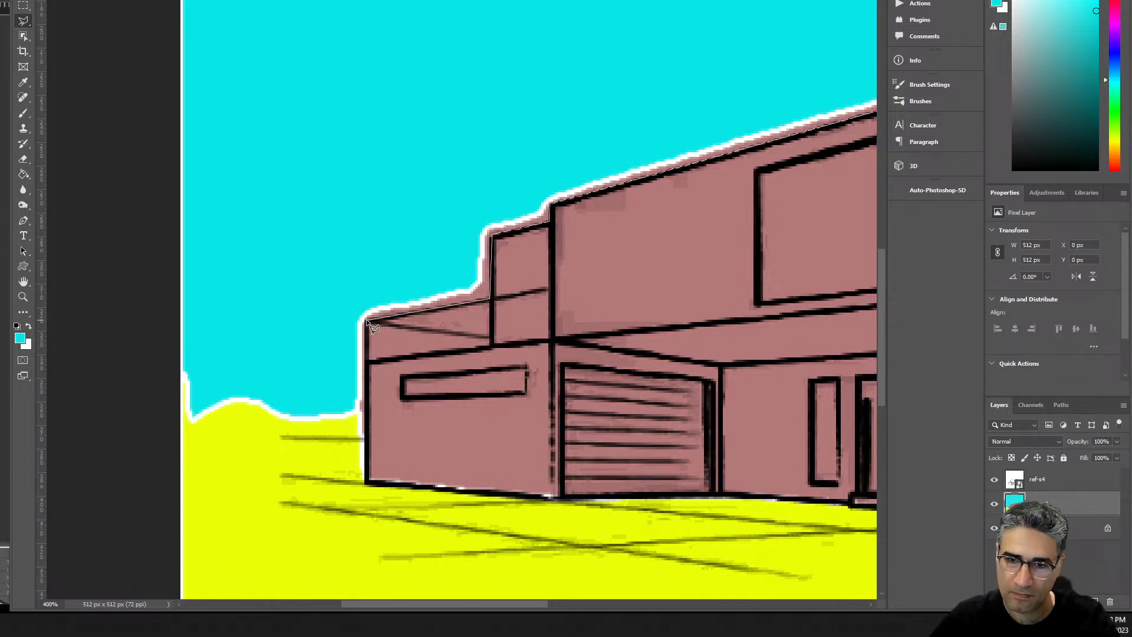
{"action": "left_click", "coordinate": [365, 320]}
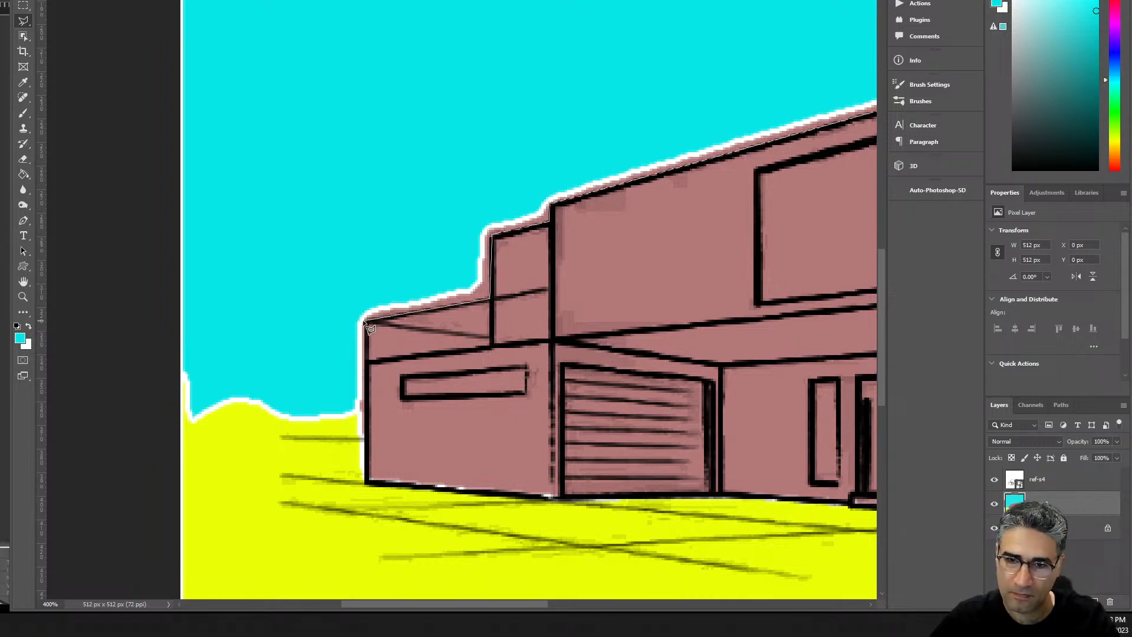
{"action": "left_click", "coordinate": [372, 386]}
{"action": "left_click", "coordinate": [228, 304]}
{"action": "scroll", "coordinate": [392, 197], "scroll_direction": "right", "scroll_amount": 10}
{"action": "scroll", "coordinate": [413, 154], "scroll_direction": "up", "scroll_amount": 2}
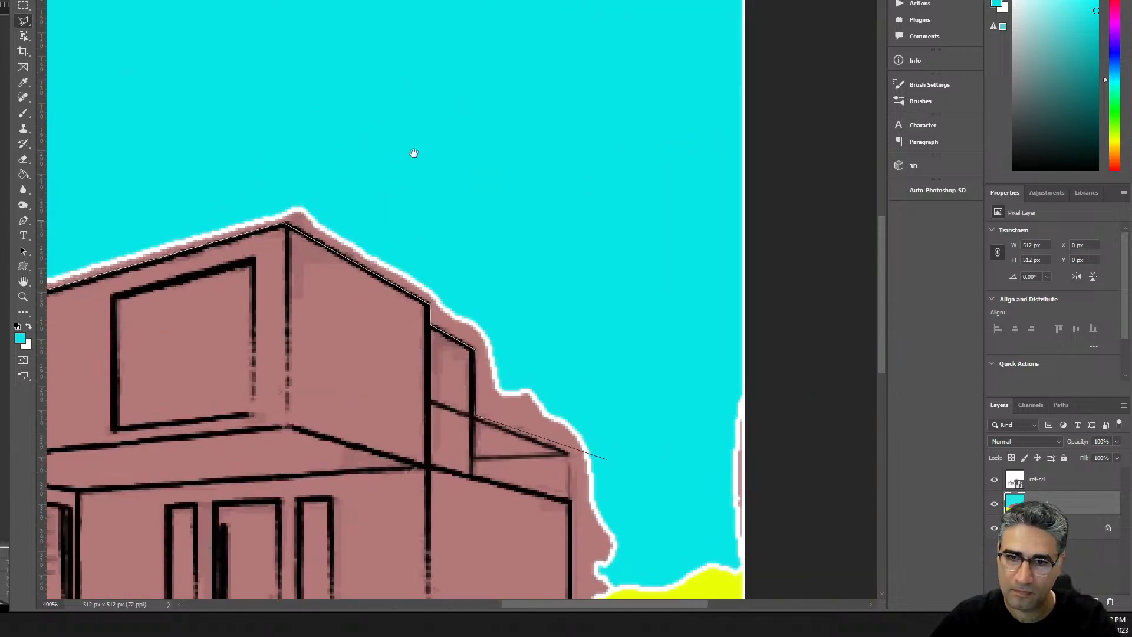
{"action": "left_click", "coordinate": [504, 129]}
{"action": "left_click", "coordinate": [643, 303]}
{"action": "double_click", "coordinate": [656, 467]}
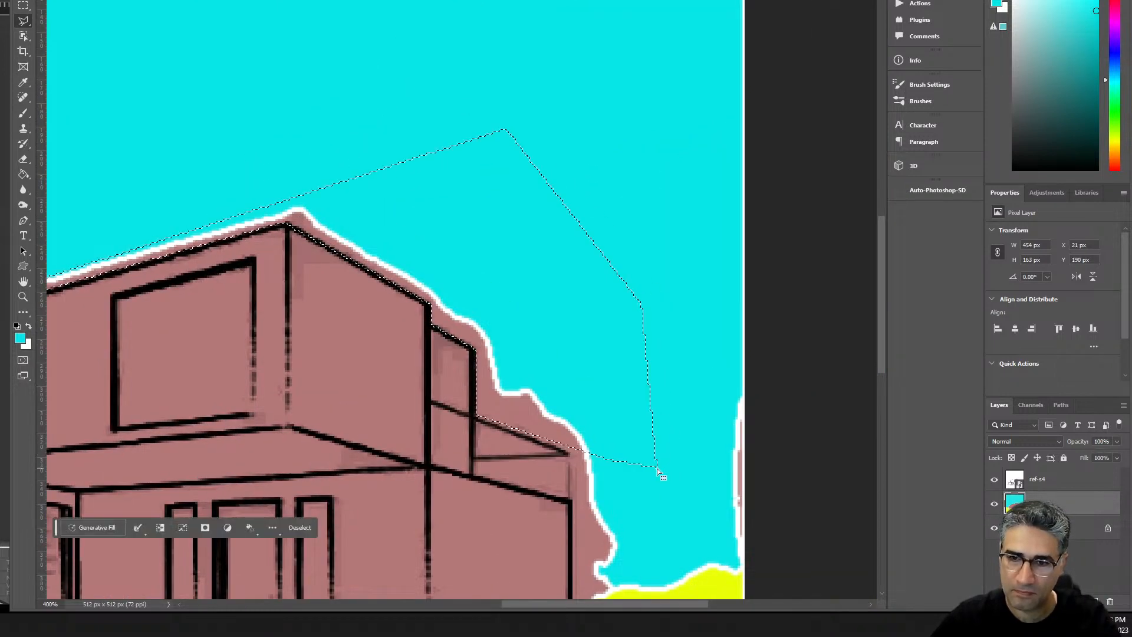
- Fill the selected area above and beside the house roofline with the cyan sky colour and deselect
{"action": "key", "text": "b"}
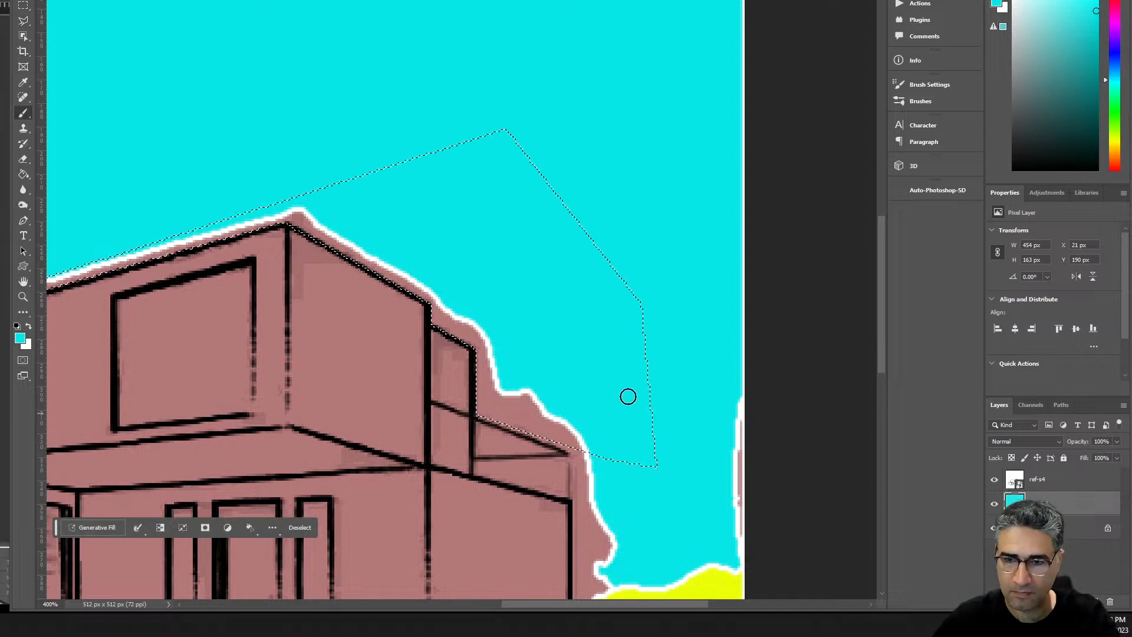
{"action": "key", "text": "alt+BackSpace"}
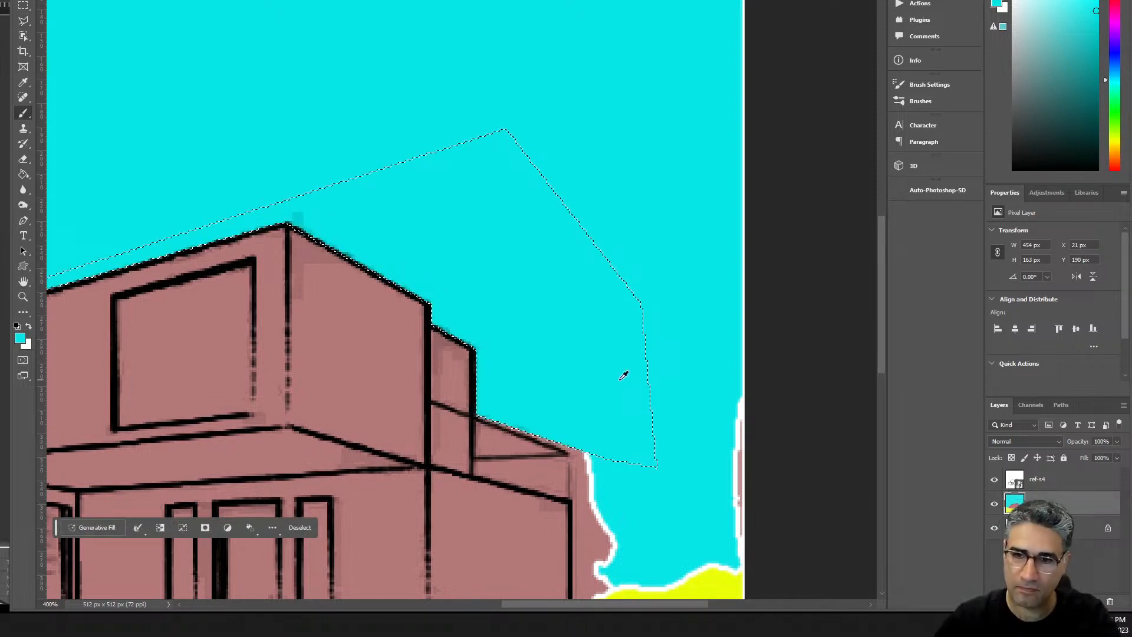
{"action": "key", "text": "ctrl+d"}
- Lasso the pink spill beyond the house's right-hand wall, fill it with the cyan sky colour and deselect
{"action": "left_click_drag", "start_coordinate": [579, 437], "coordinate": [547, 182]}
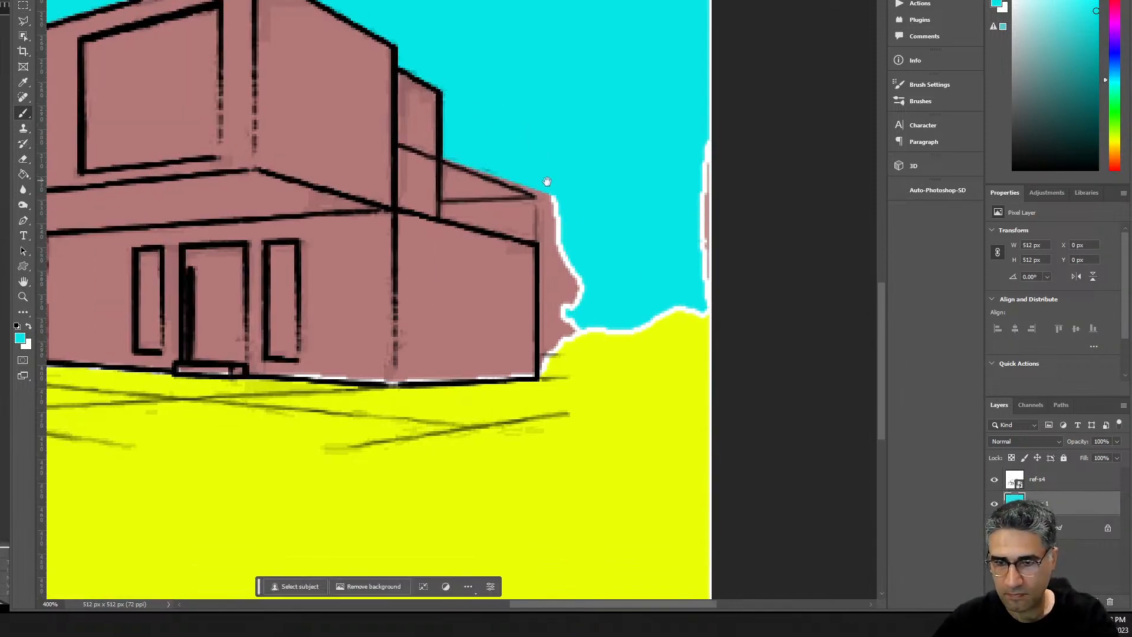
{"action": "key", "text": "l"}
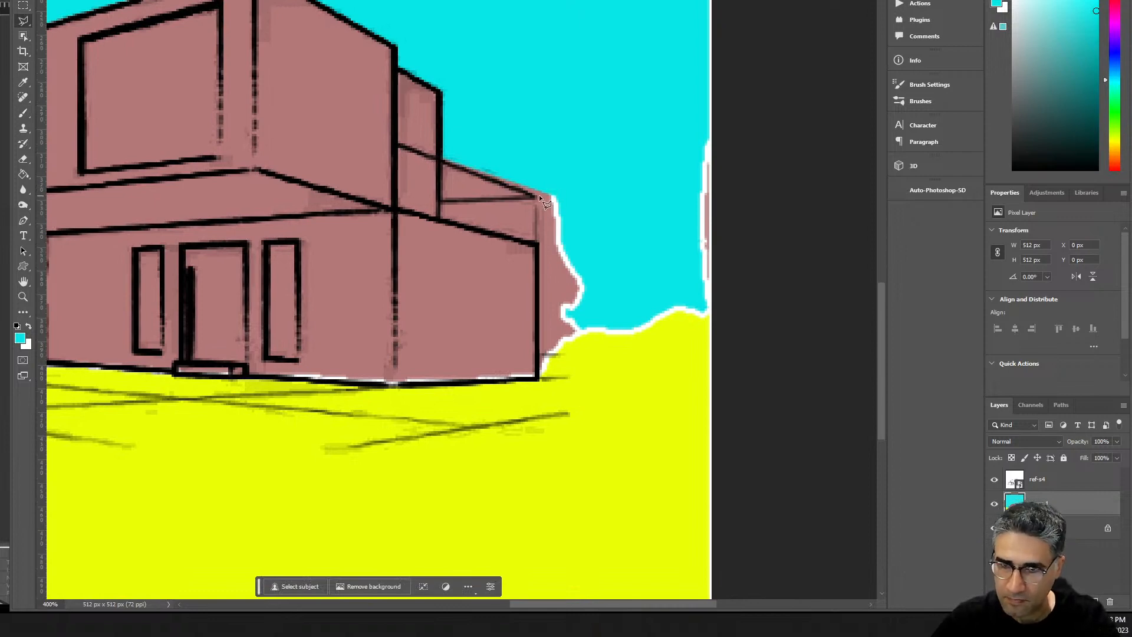
{"action": "left_click", "coordinate": [538, 194]}
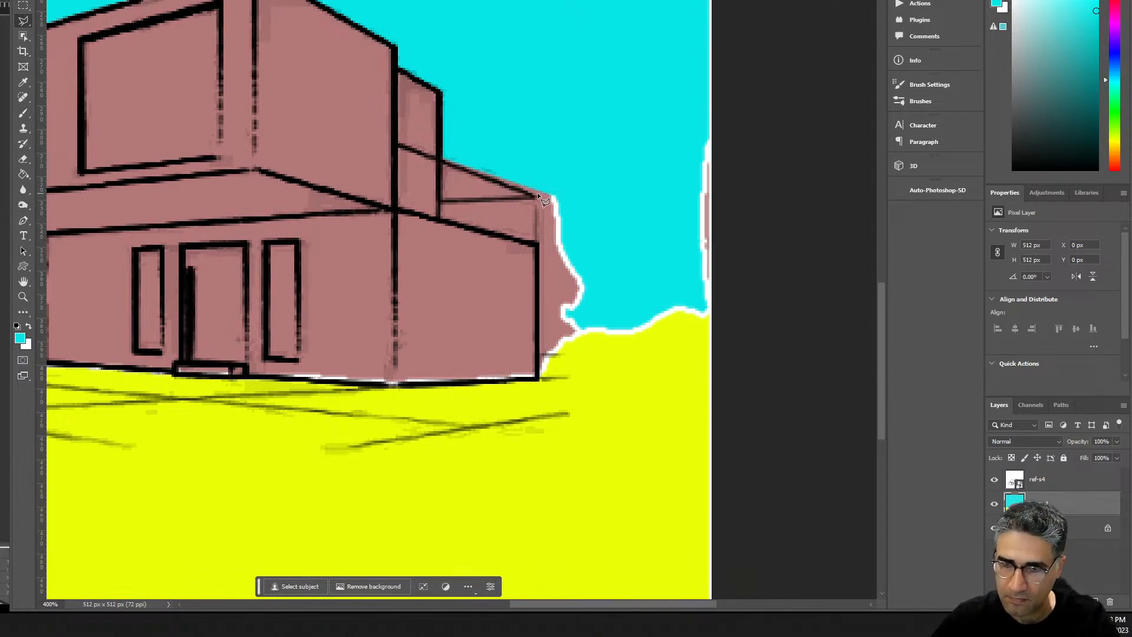
{"action": "left_click", "coordinate": [541, 380]}
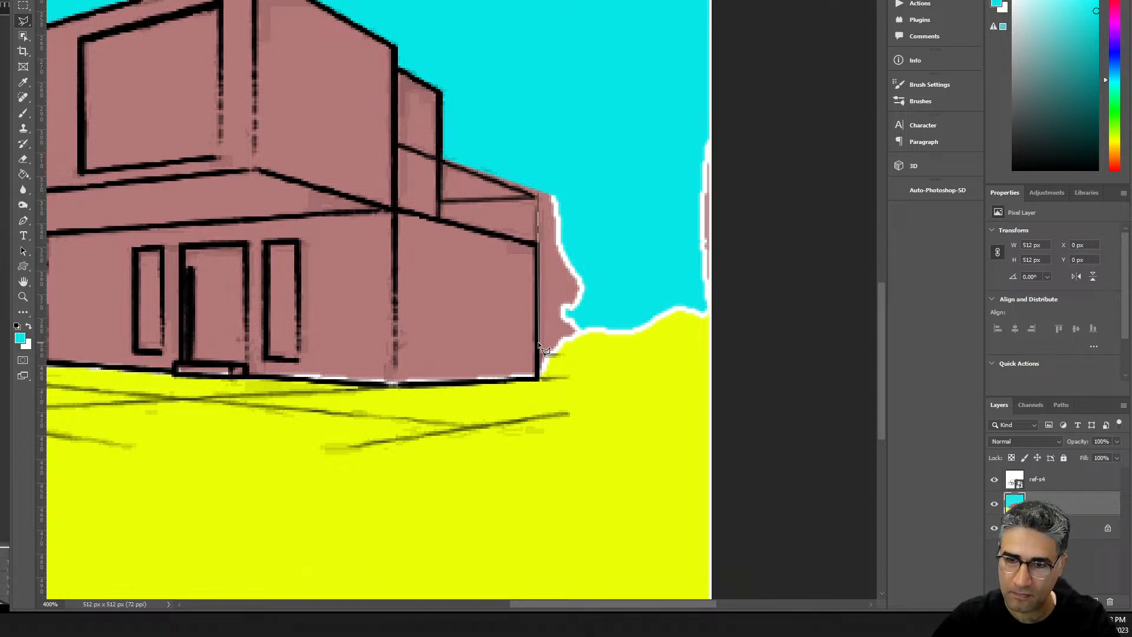
{"action": "left_click", "coordinate": [579, 334]}
{"action": "left_click", "coordinate": [650, 214]}
{"action": "double_click", "coordinate": [553, 141]}
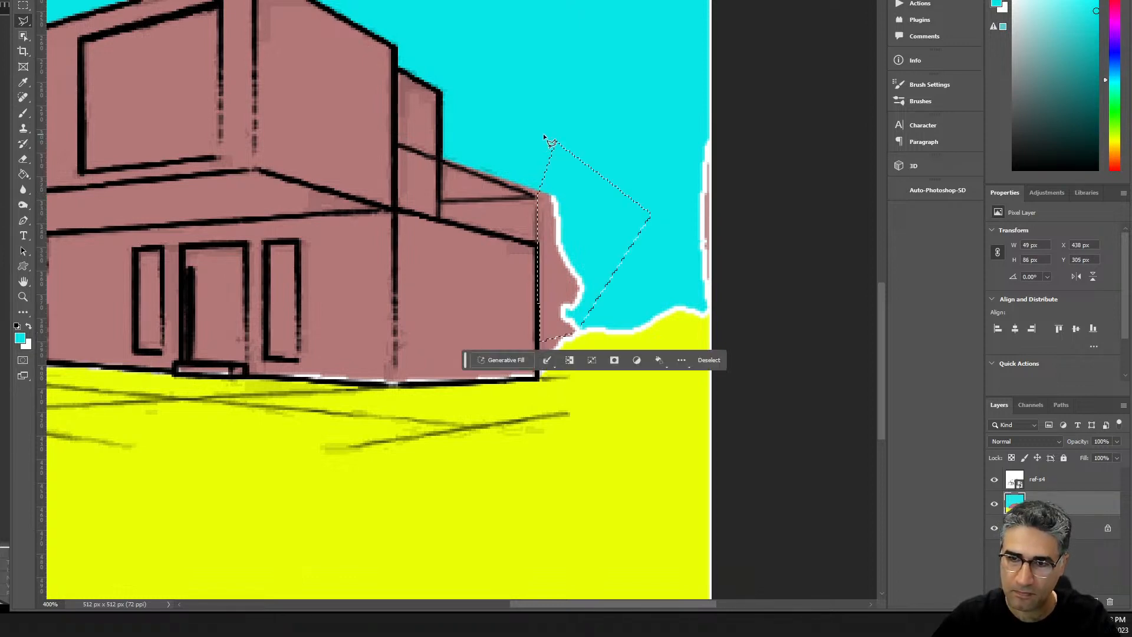
{"action": "key", "text": "ctrl+d"}
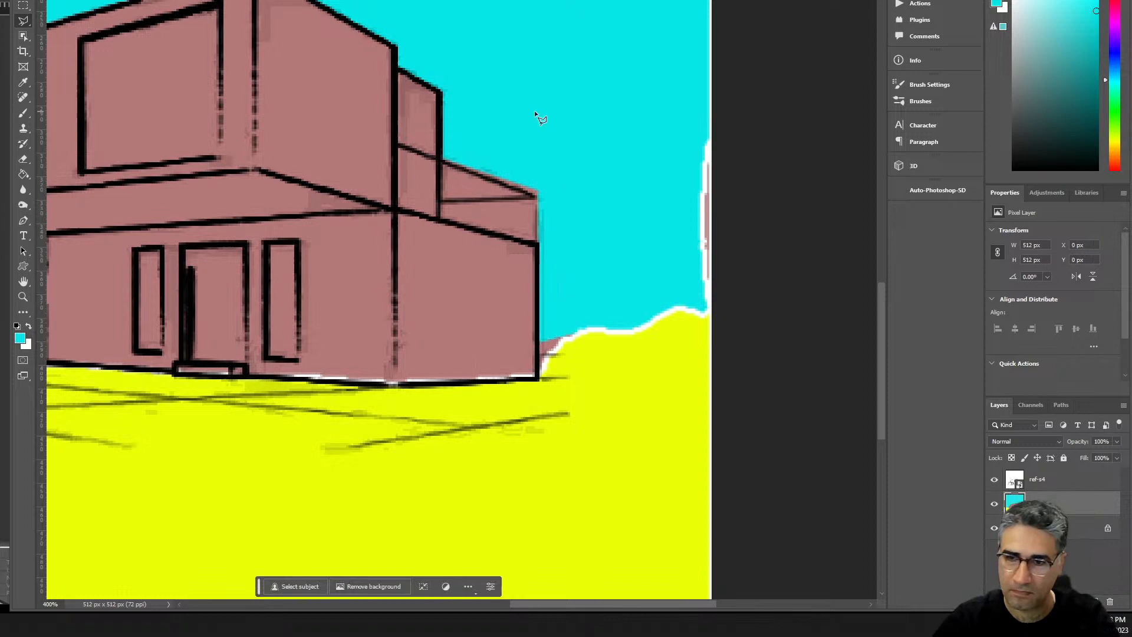
- Lasso the leftover pink patch at the base of the right-hand wall, fill it with yellow sampled from the ground and deselect
{"action": "left_click", "coordinate": [591, 329]}
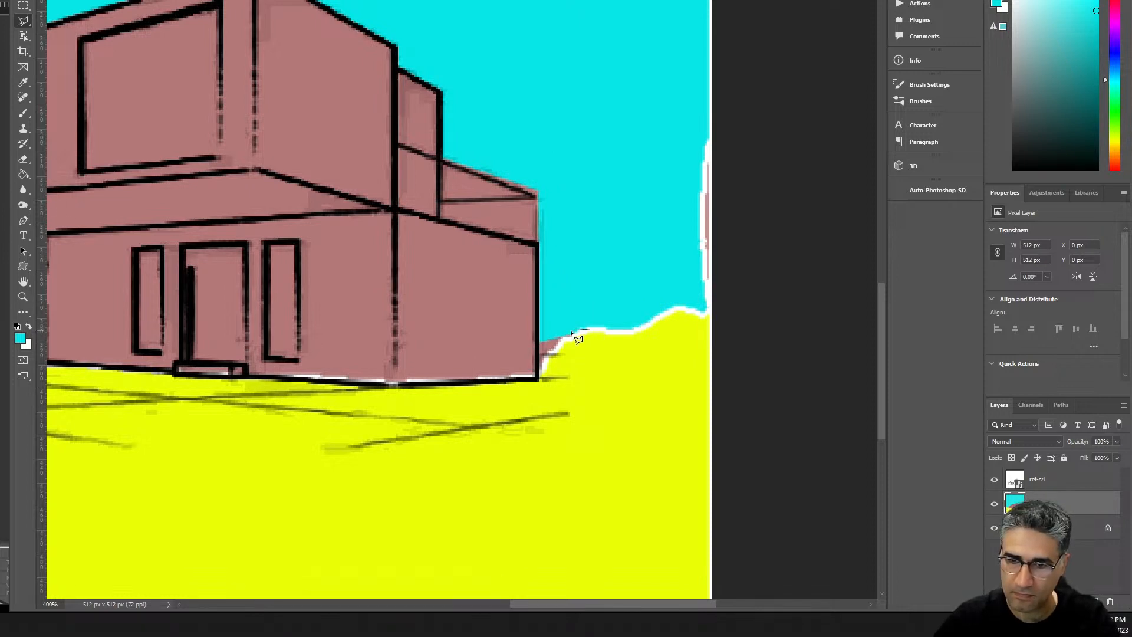
{"action": "left_click", "coordinate": [541, 339]}
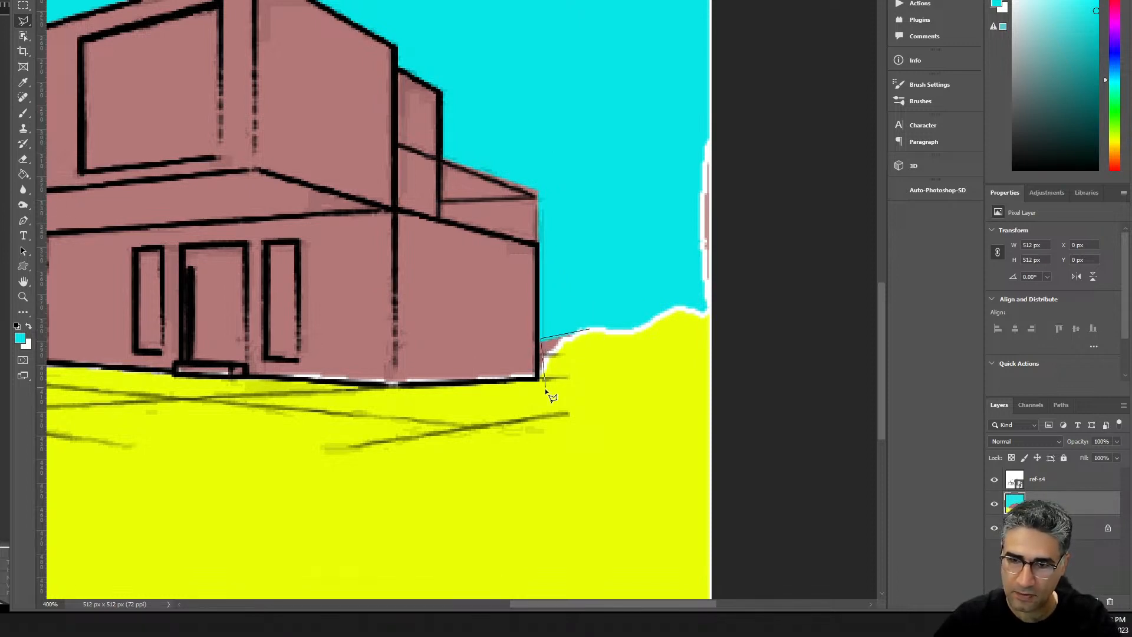
{"action": "double_click", "coordinate": [618, 382]}
{"action": "key", "text": "b"}
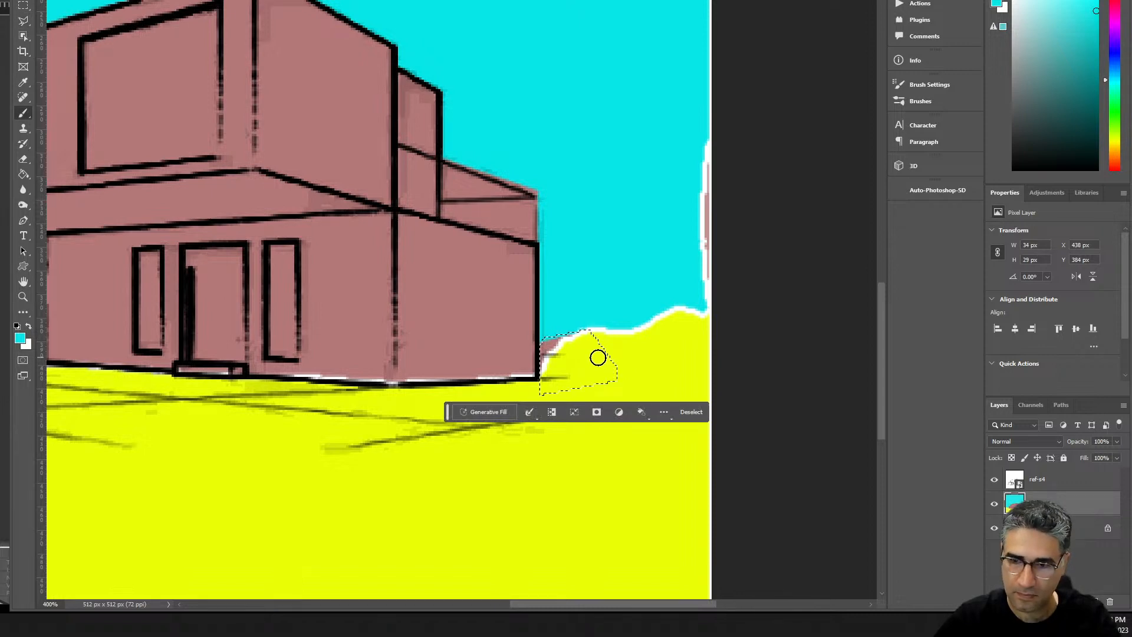
{"action": "left_click", "coordinate": [596, 355], "text": "alt"}
{"action": "left_click_drag", "start_coordinate": [597, 354], "coordinate": [591, 357]}
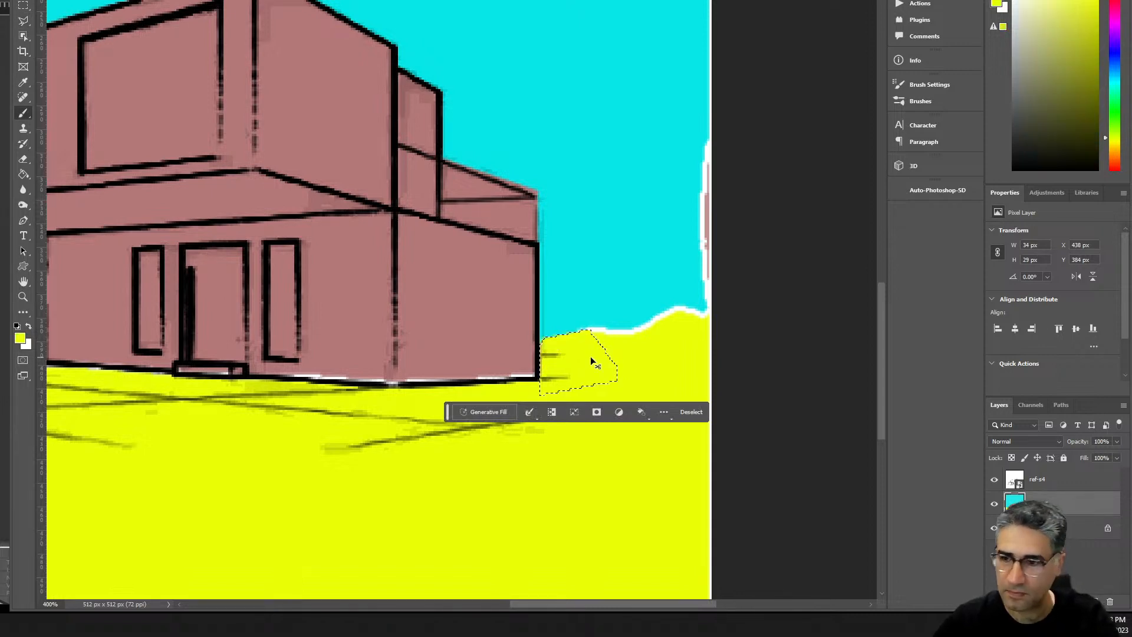
{"action": "key", "text": "ctrl+d"}
- Lasso the left-hand terrace parapet above the lower wing, fill it with yellow on a new layer and deselect
{"action": "key", "text": "h"}
{"action": "left_click_drag", "start_coordinate": [412, 378], "coordinate": [394, 334]}
{"action": "key", "text": "h"}
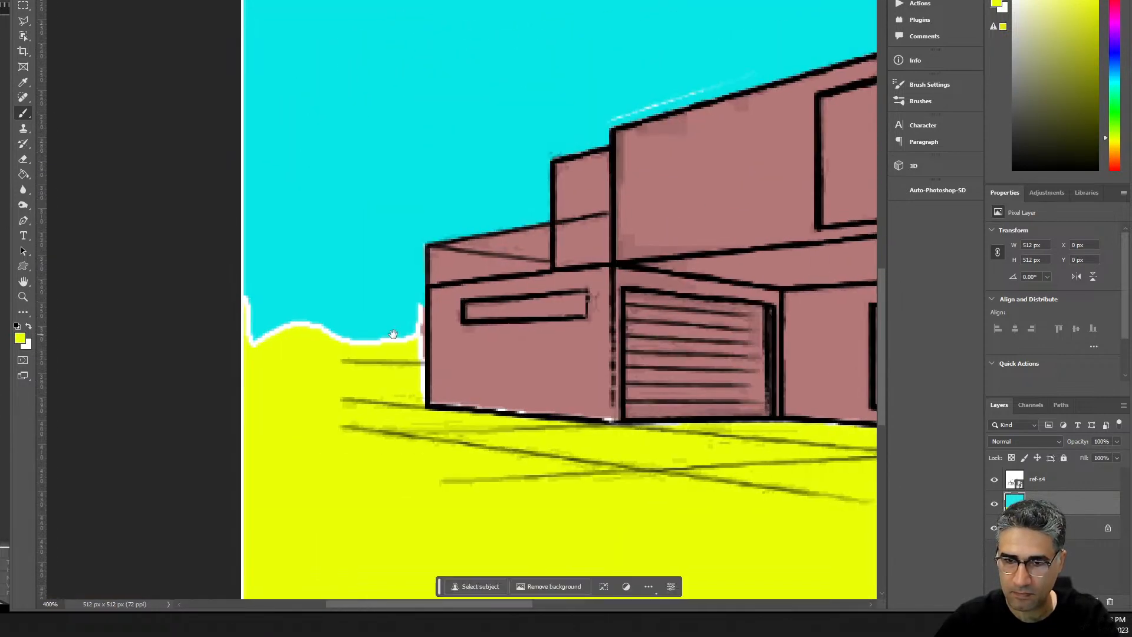
{"action": "key", "text": "ctrl+plus"}
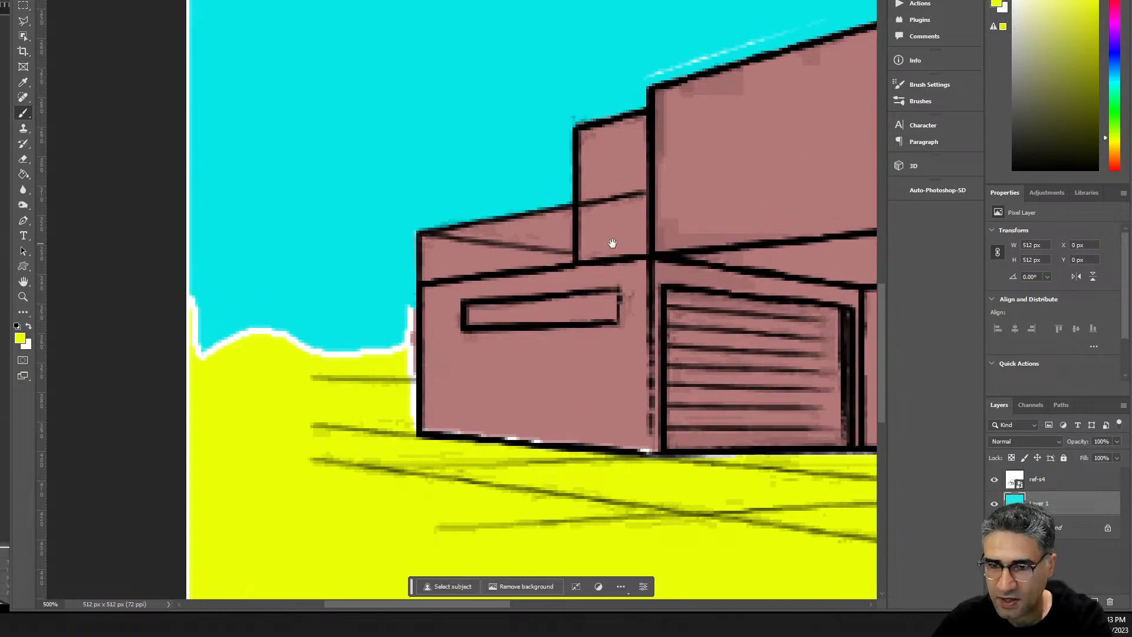
{"action": "key", "text": "l"}
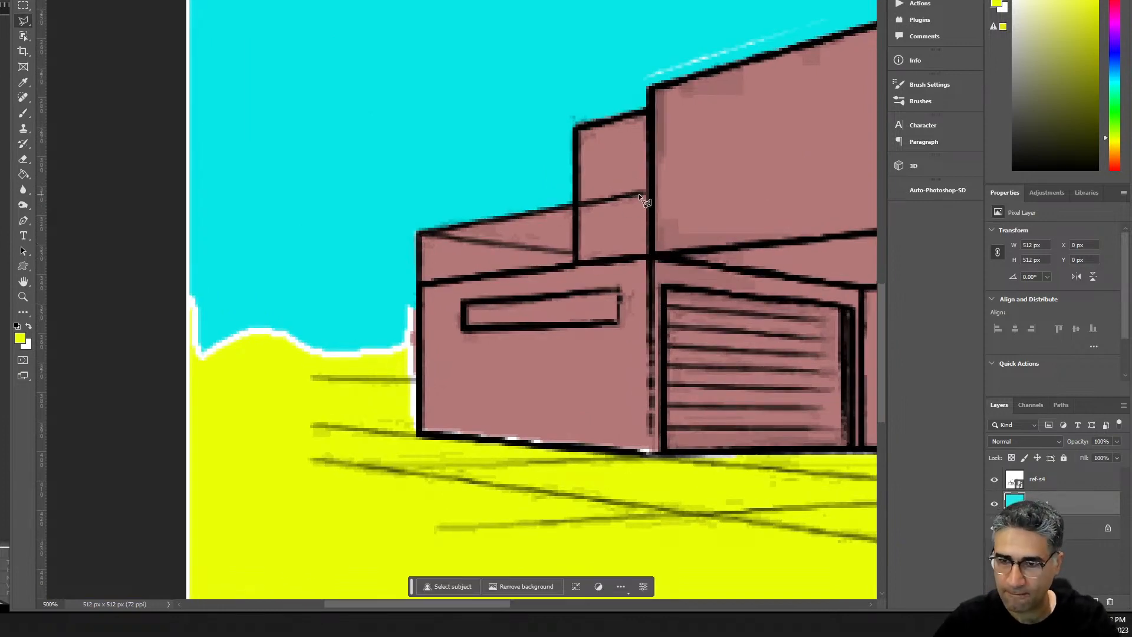
{"action": "left_click", "coordinate": [642, 194]}
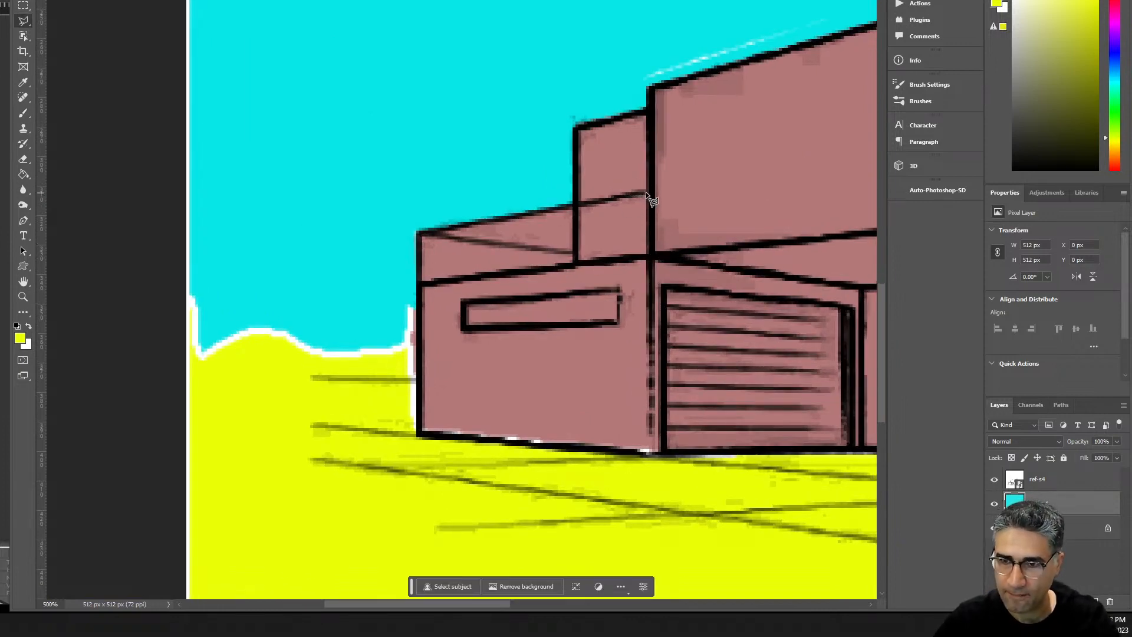
{"action": "left_click", "coordinate": [412, 231]}
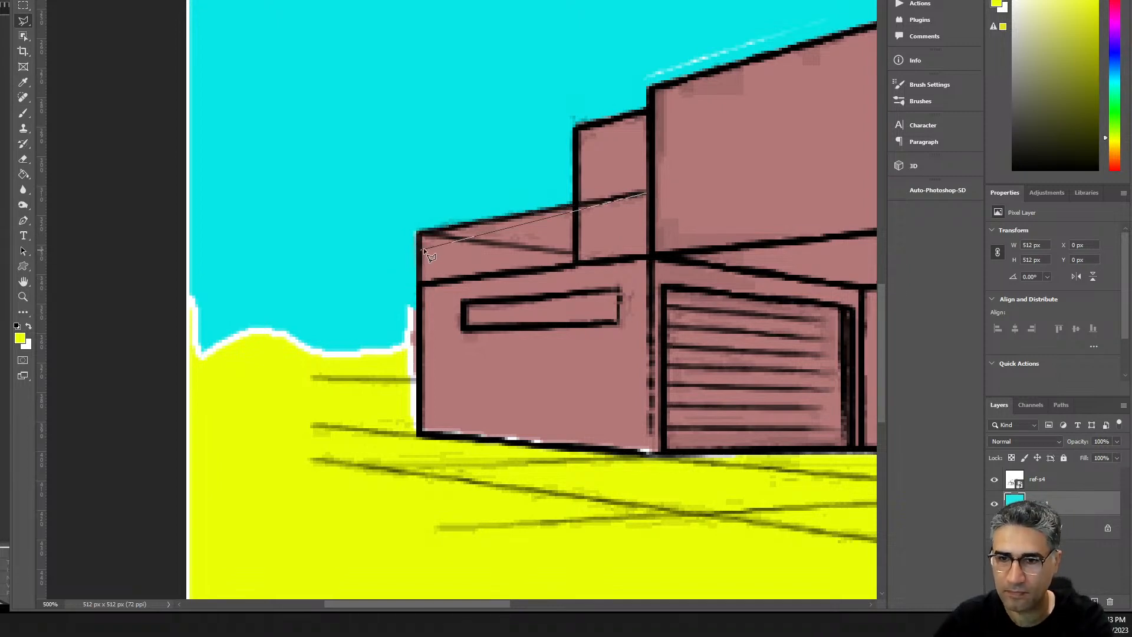
{"action": "left_click", "coordinate": [420, 284]}
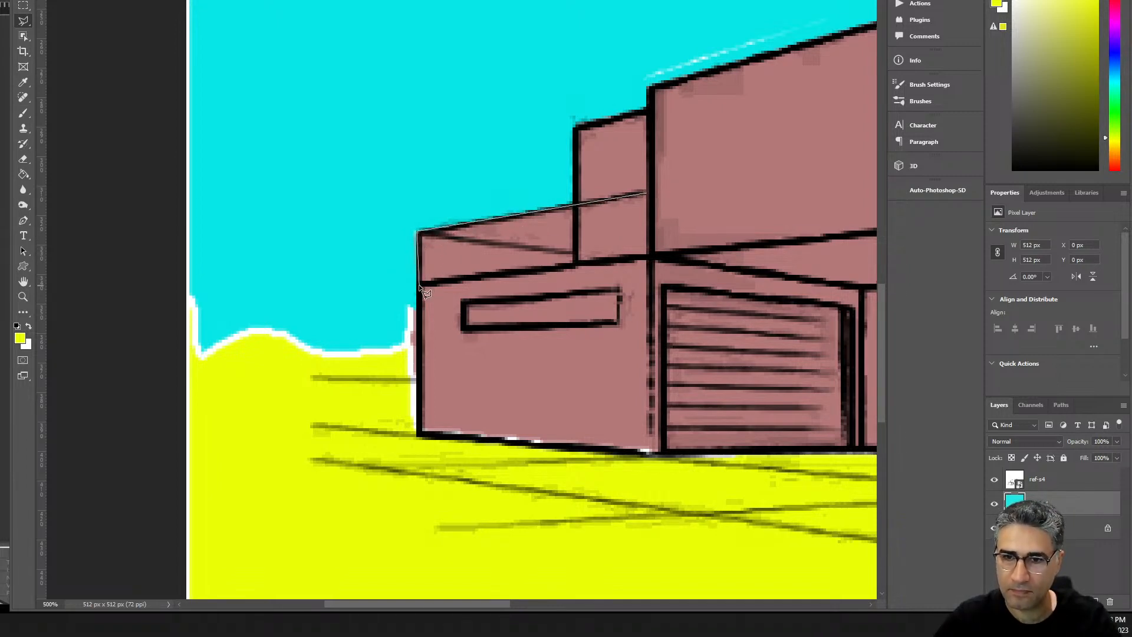
{"action": "left_click", "coordinate": [651, 258]}
{"action": "double_click", "coordinate": [648, 193]}
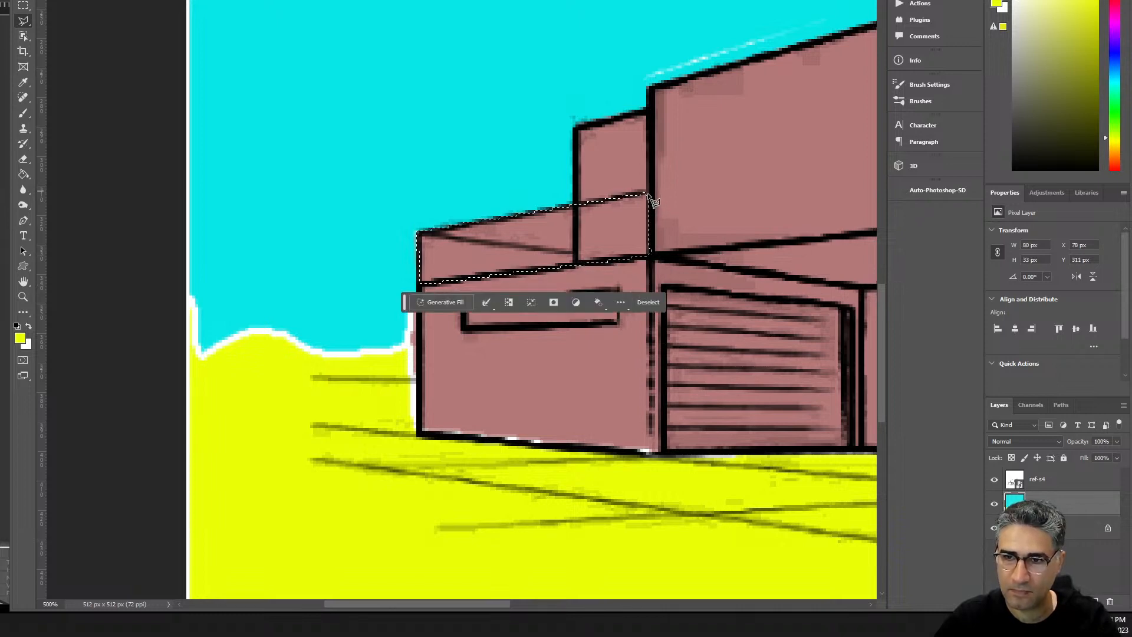
{"action": "left_click", "coordinate": [1095, 602]}
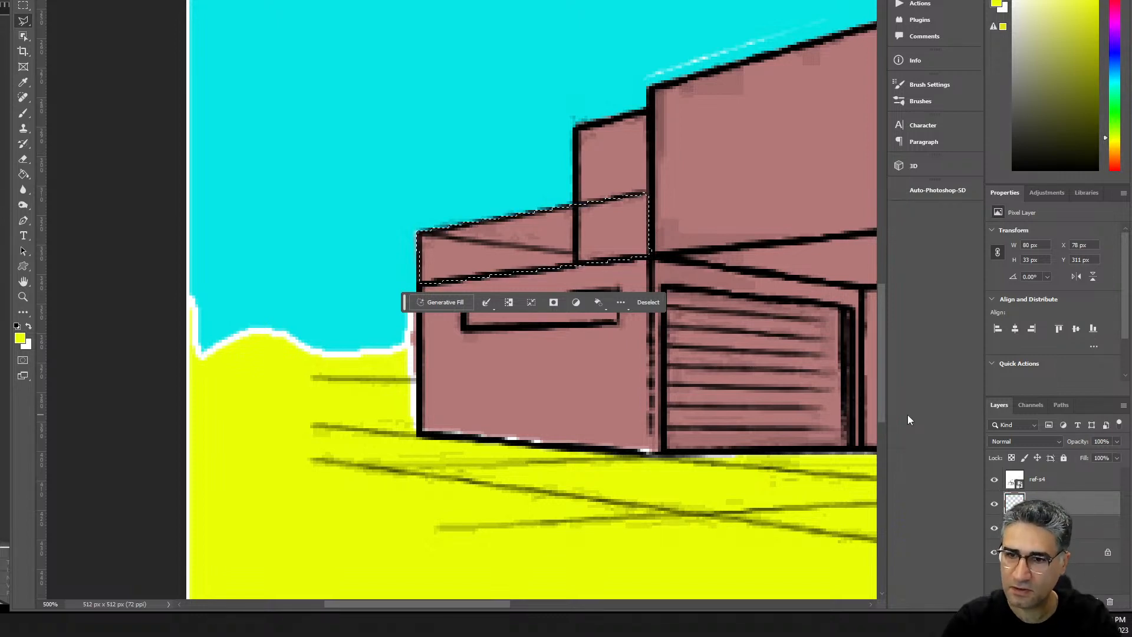
{"action": "key", "text": "alt+BackSpace"}
{"action": "key", "text": "ctrl+d"}
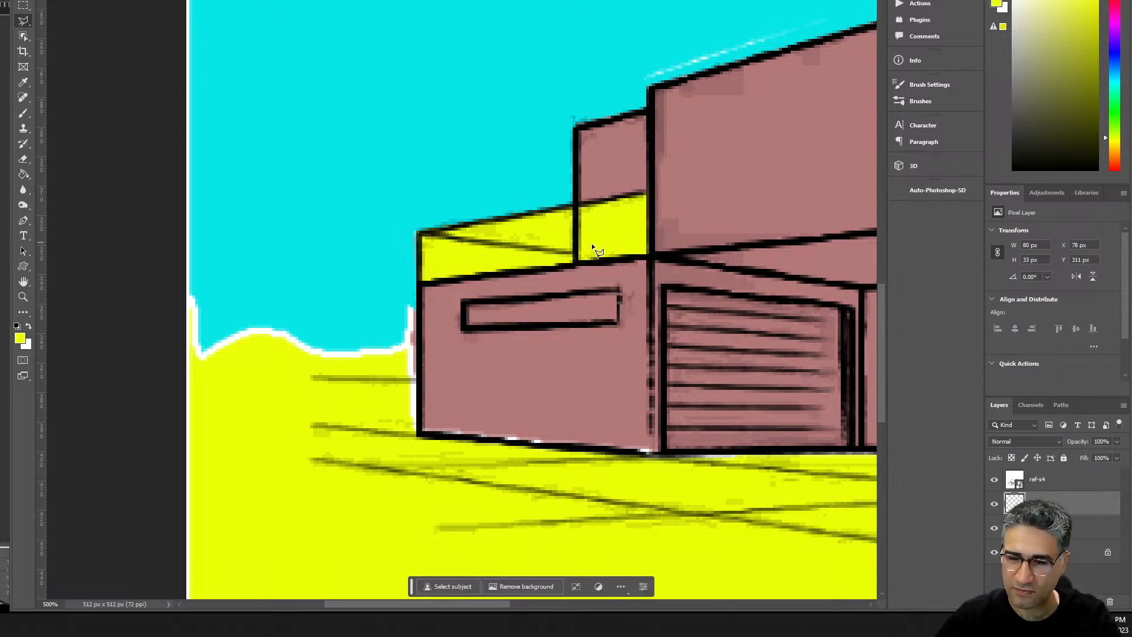
{"action": "left_click_drag", "start_coordinate": [594, 248], "coordinate": [41, 309]}
{"action": "mouse_move", "coordinate": [811, 344]}
{"action": "left_mouse_down"}
{"action": "mouse_move", "coordinate": [721, 336]}
{"action": "mouse_move", "coordinate": [783, 331]}
{"action": "left_mouse_up"}
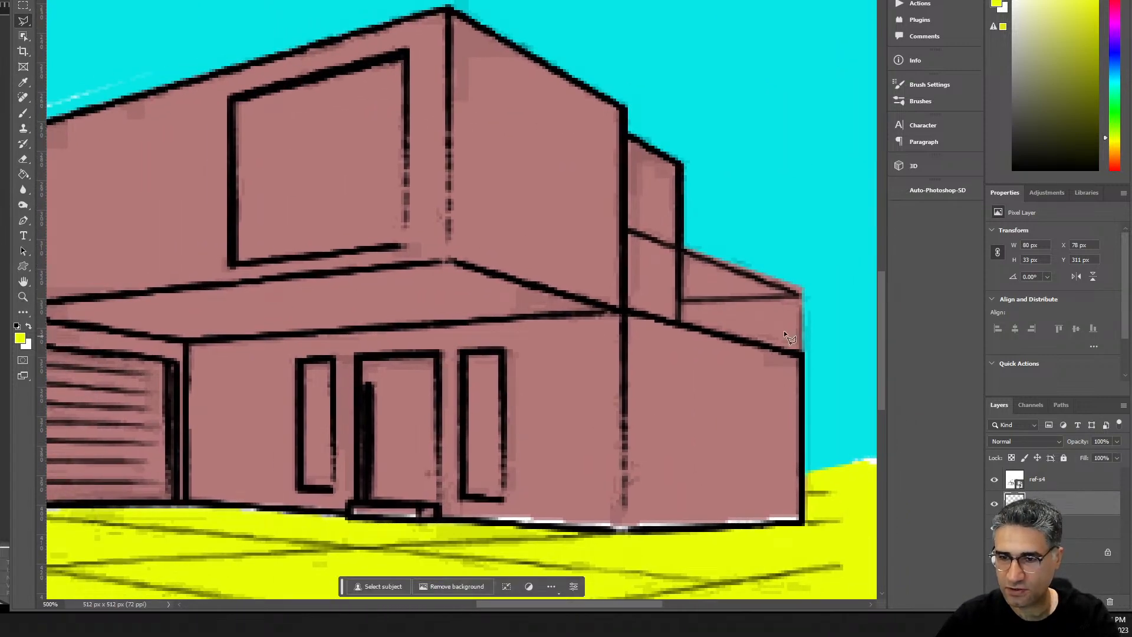
{"action": "left_click", "coordinate": [628, 228]}
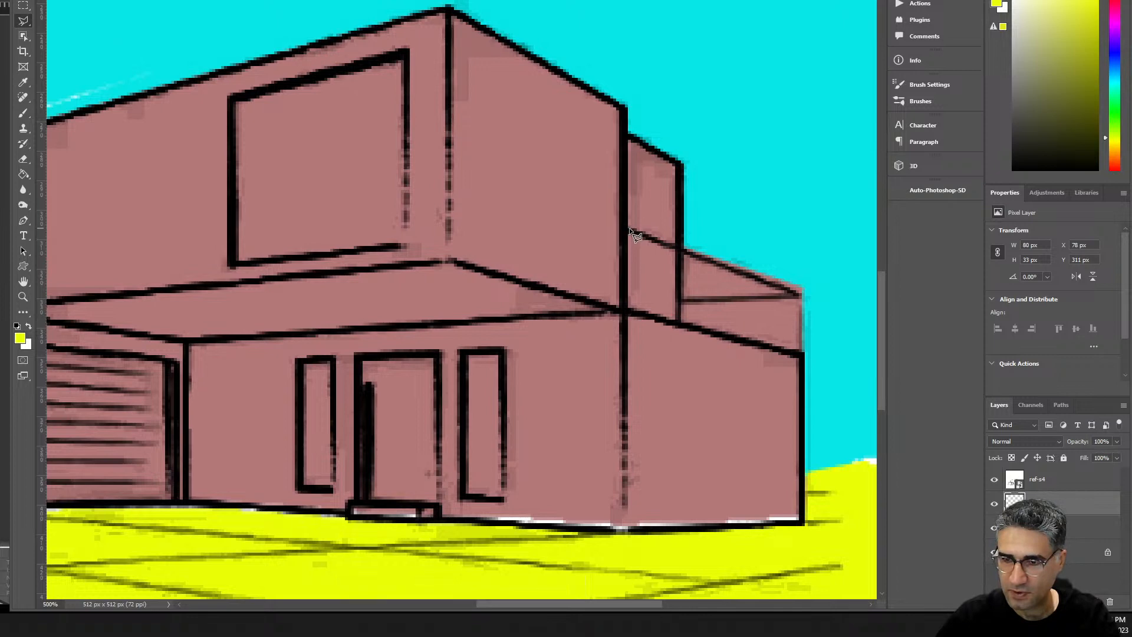
{"action": "left_click", "coordinate": [799, 291]}
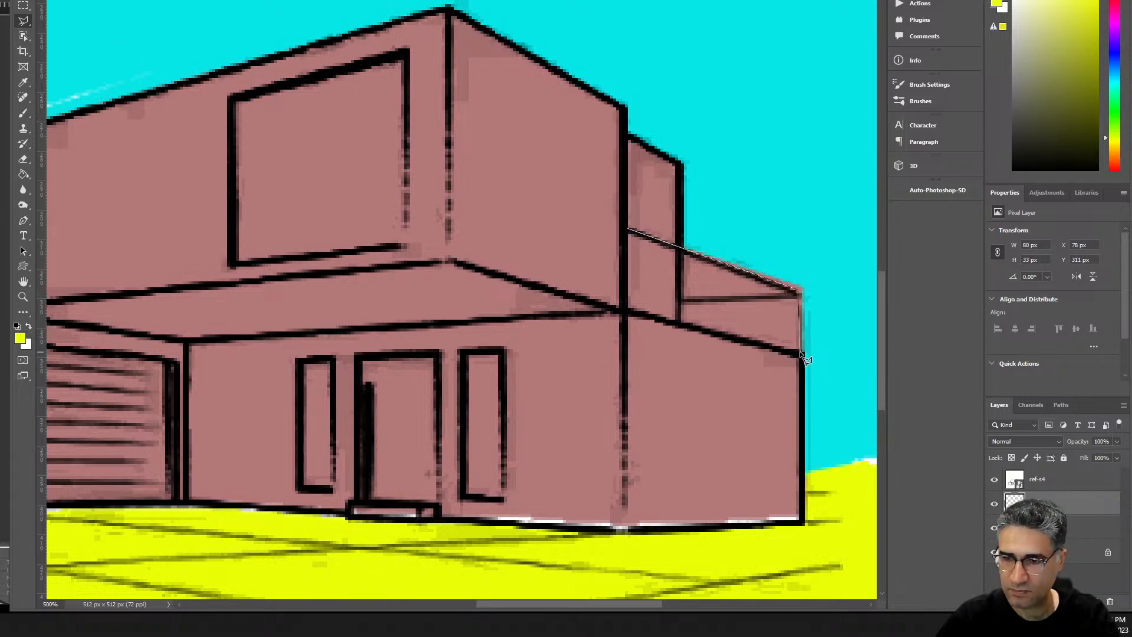
{"action": "key", "text": "Escape"}
- Lasso the right-hand terrace parapet along its sketch lines, fill it with yellow on the same layer and deselect
{"action": "left_click", "coordinate": [629, 228]}
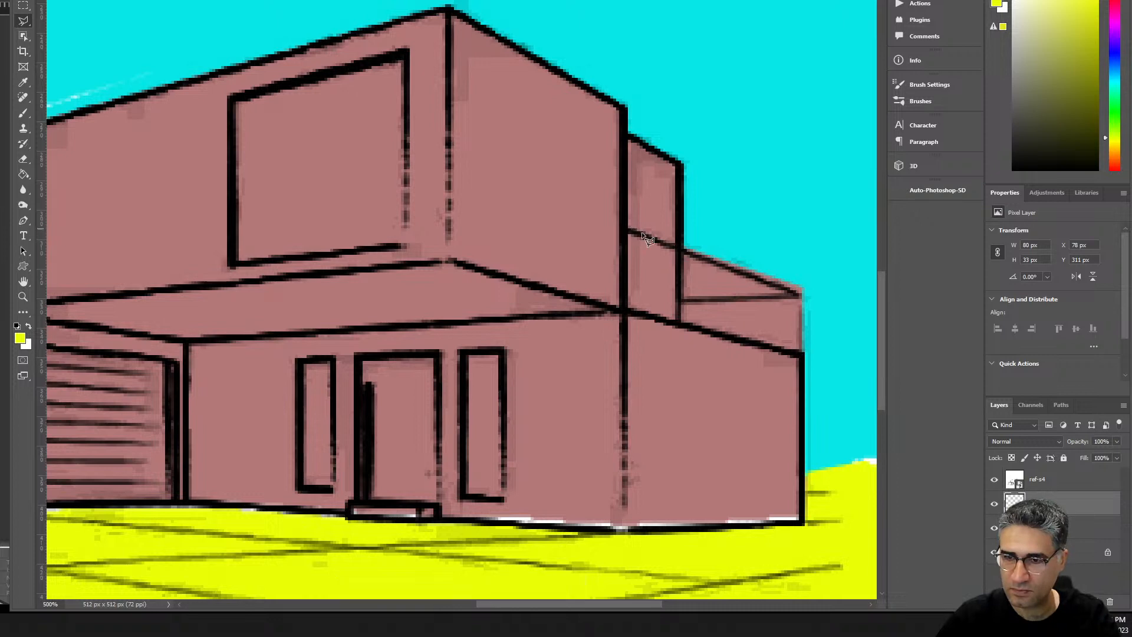
{"action": "left_click", "coordinate": [801, 293]}
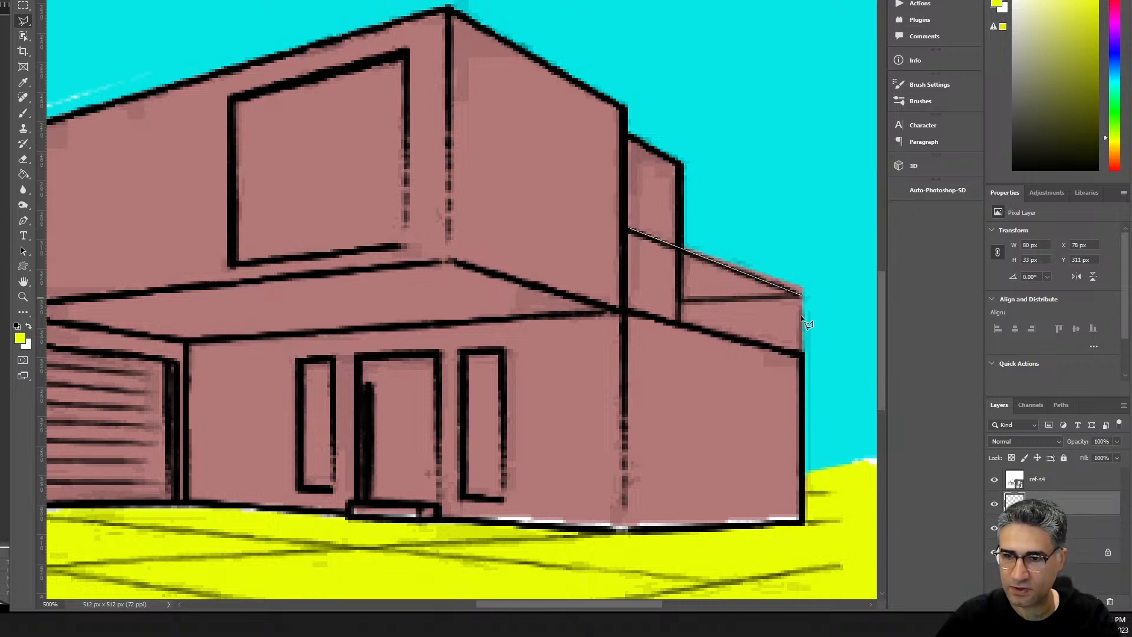
{"action": "left_click", "coordinate": [802, 354]}
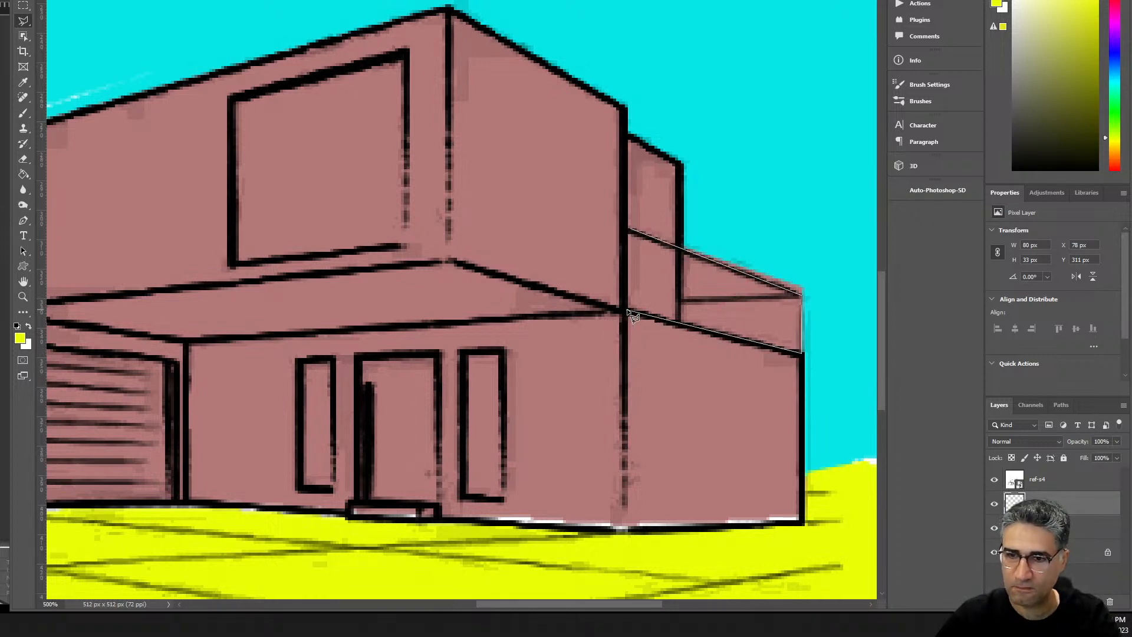
{"action": "left_click", "coordinate": [628, 229]}
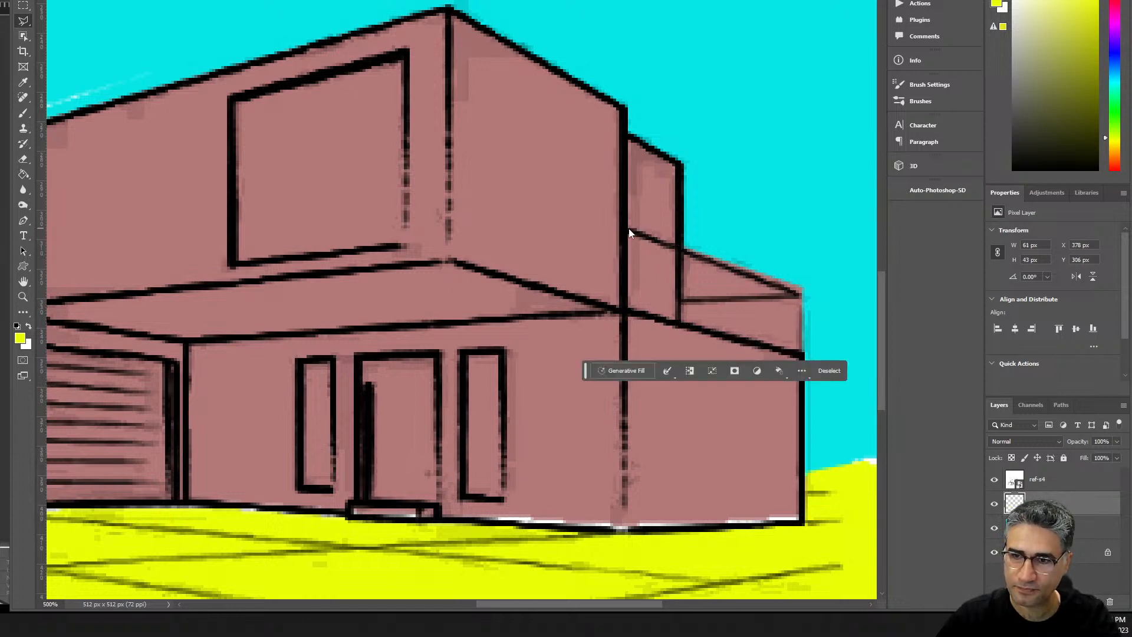
{"action": "key", "text": "alt+BackSpace"}
{"action": "key", "text": "ctrl+d"}
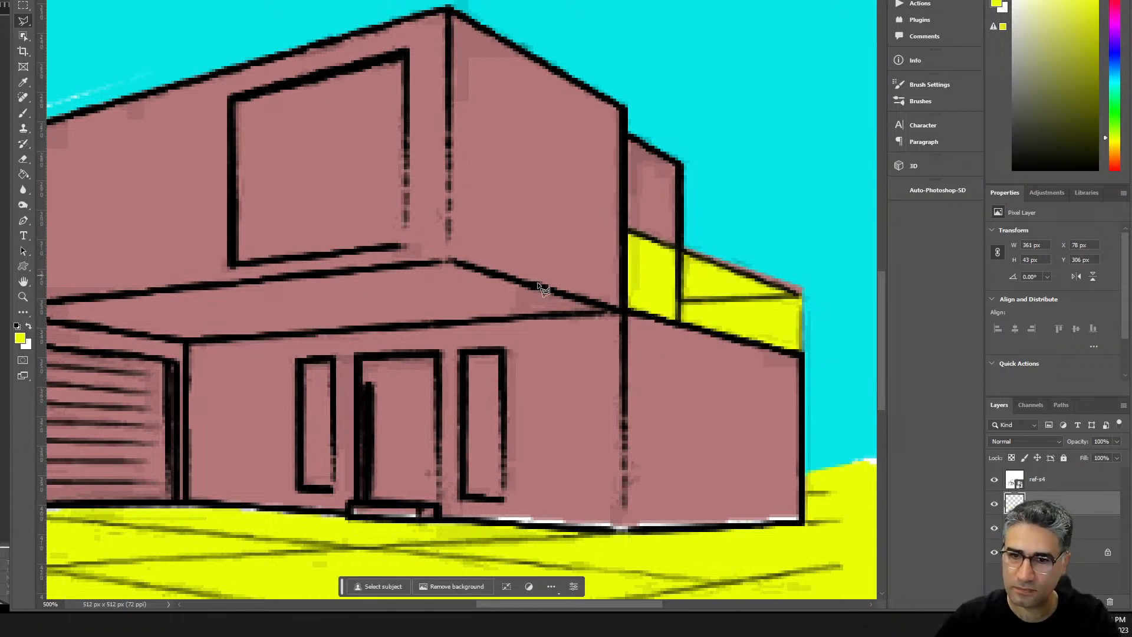
- Lasso the large upper-floor window at its four corners and fill it with yellow on another new layer
{"action": "left_click_drag", "start_coordinate": [395, 258], "coordinate": [491, 293]}
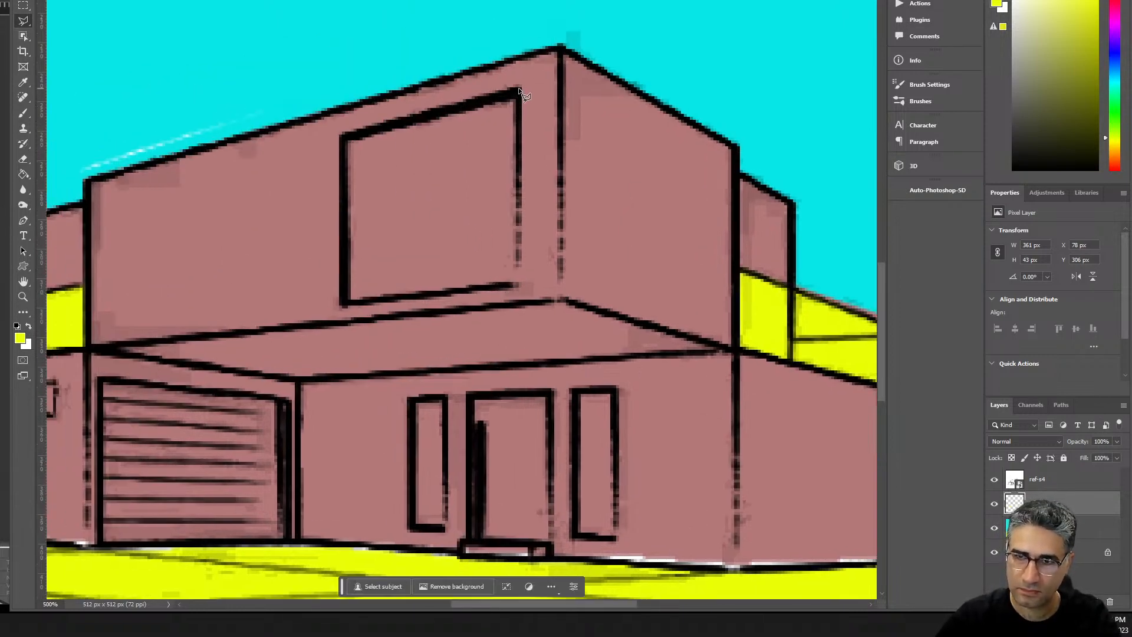
{"action": "left_click", "coordinate": [520, 90]}
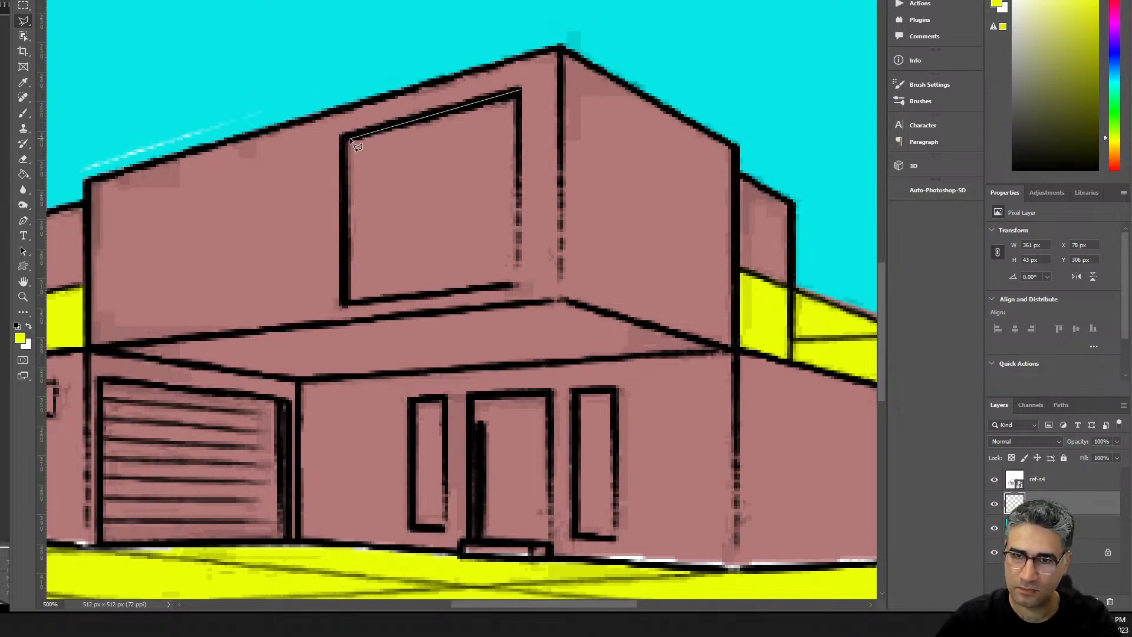
{"action": "left_click", "coordinate": [345, 136]}
{"action": "left_click", "coordinate": [343, 302]}
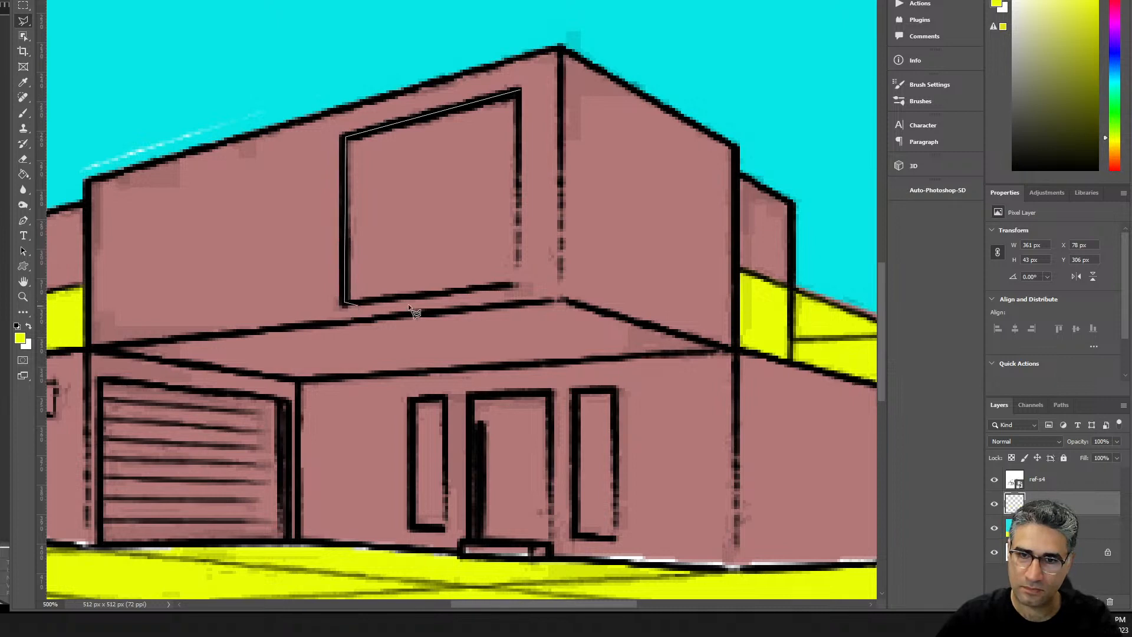
{"action": "left_click", "coordinate": [518, 285]}
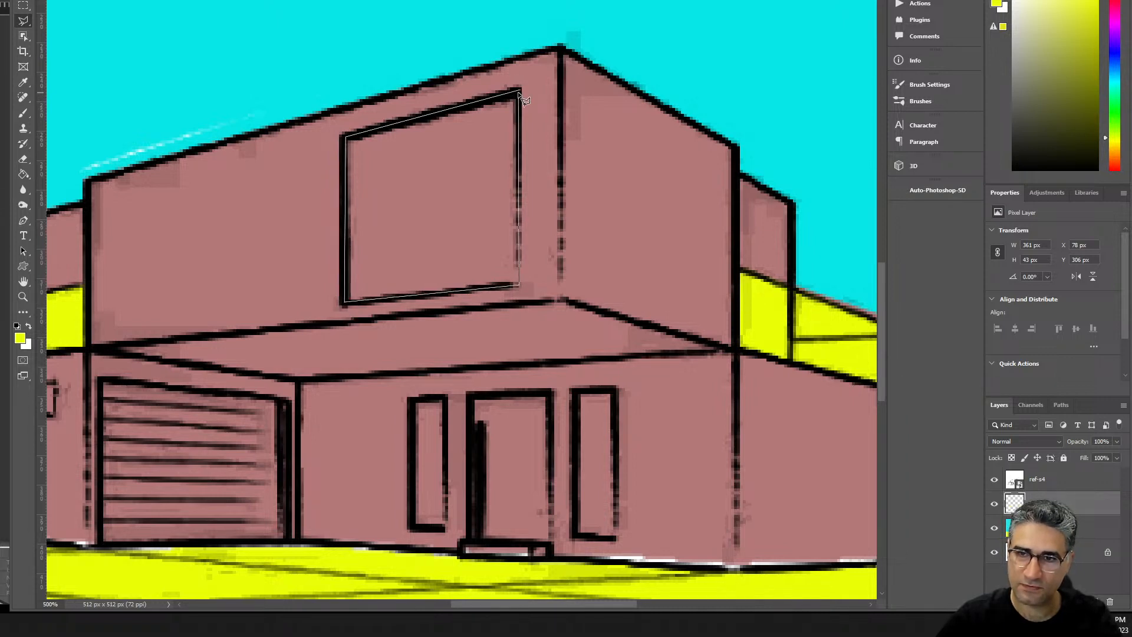
{"action": "left_click", "coordinate": [519, 92]}
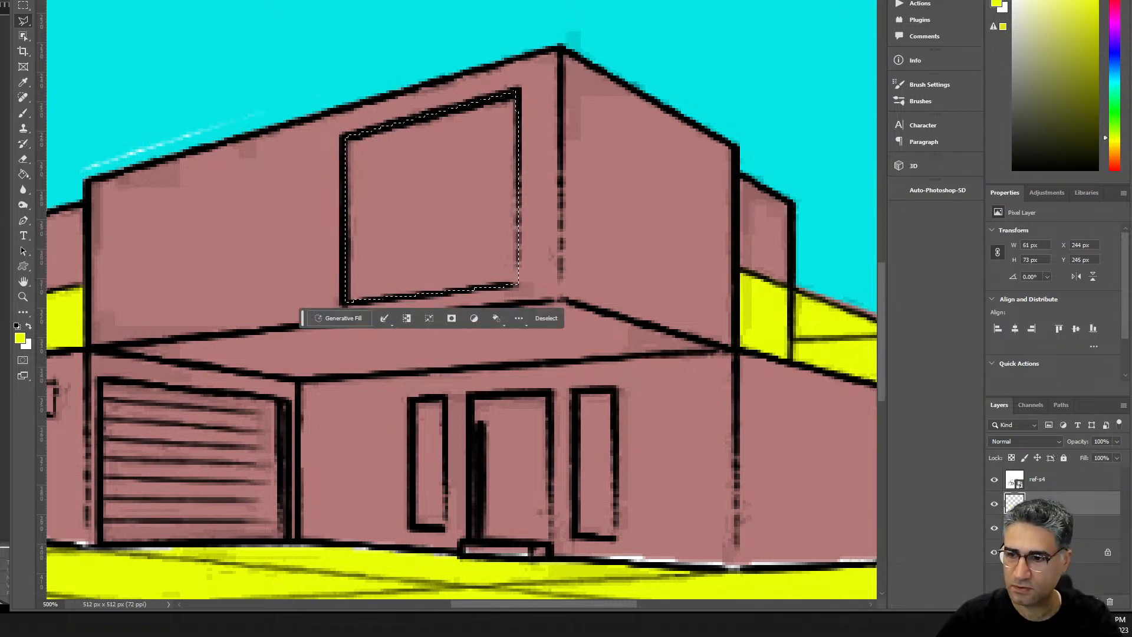
{"action": "key", "text": "alt+BackSpace"}
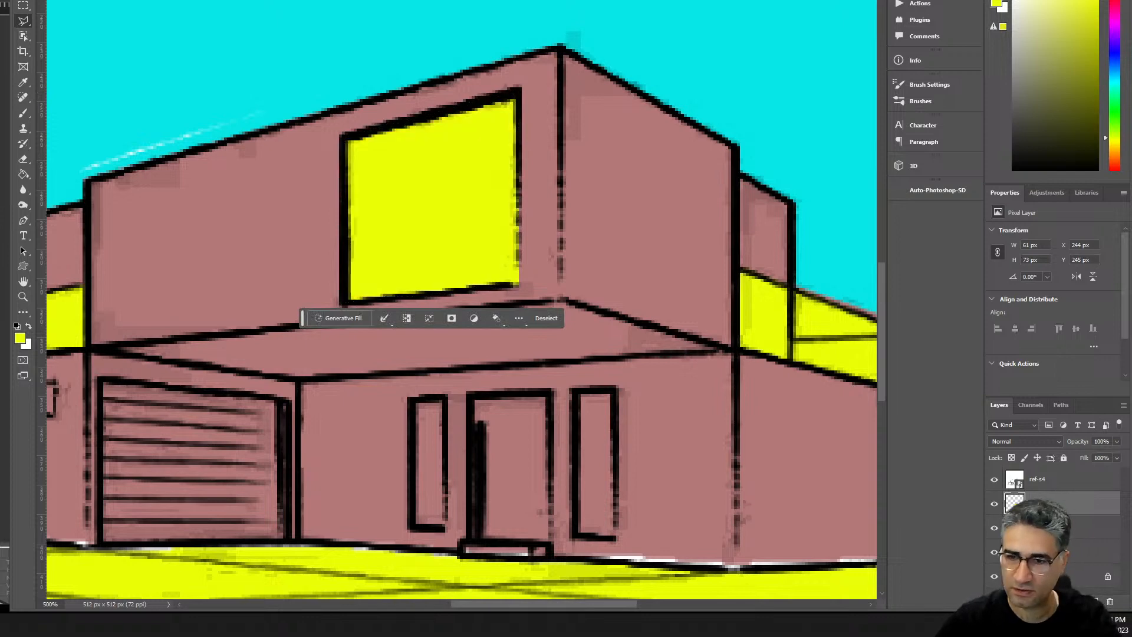
- Deselect the upper window, then lasso the narrow window on the right of the front door, fill it with yellow and deselect
{"action": "key", "text": "ctrl+d"}
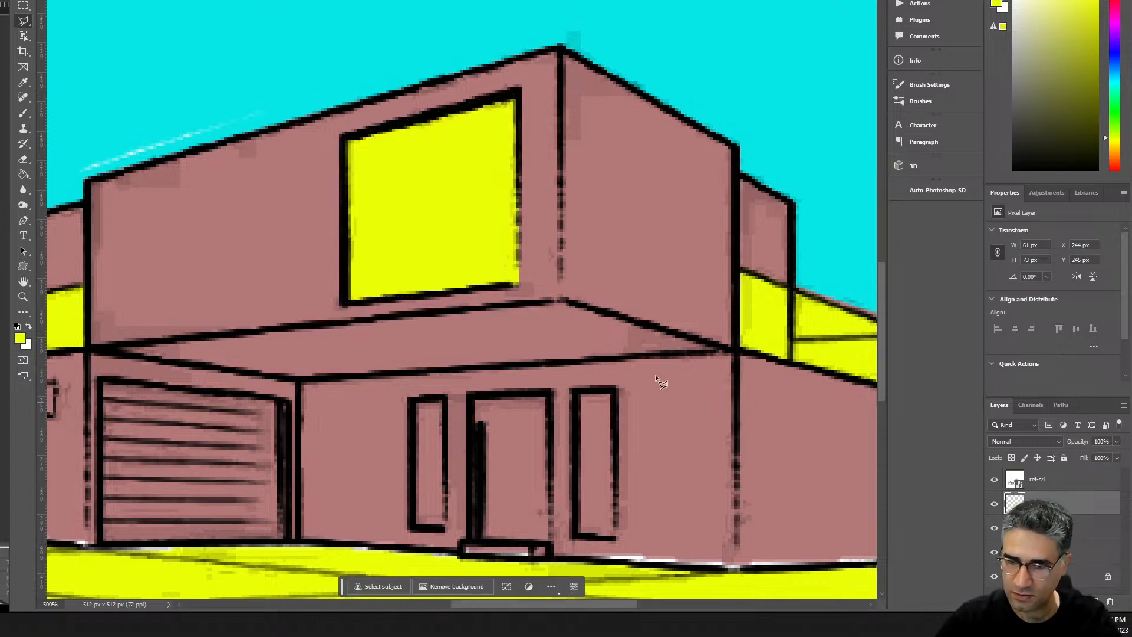
{"action": "left_click", "coordinate": [615, 390]}
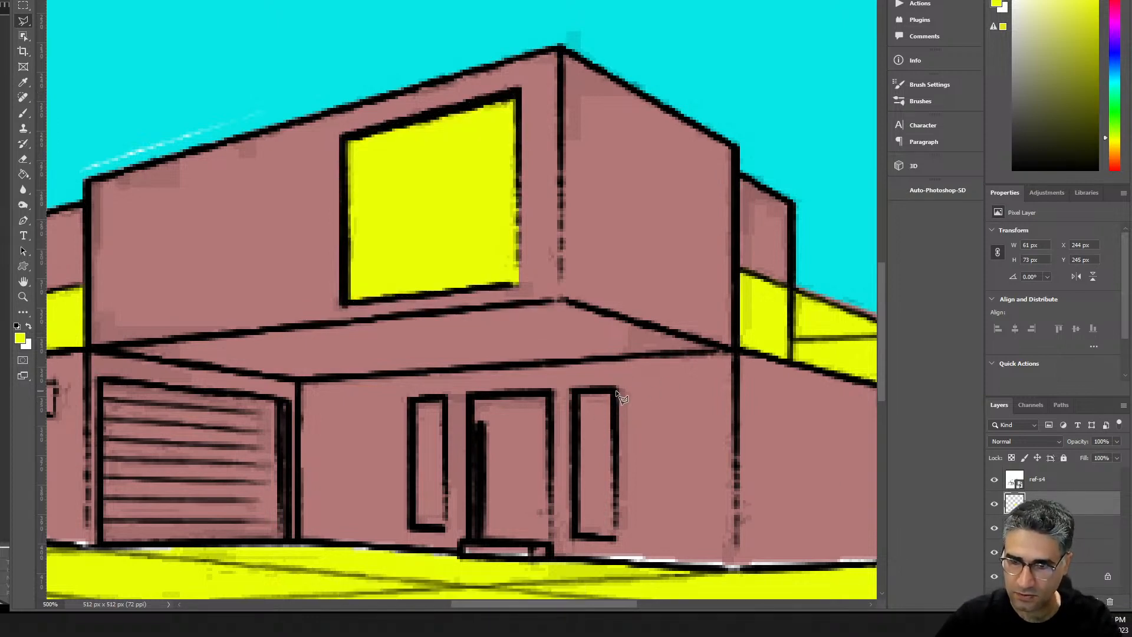
{"action": "left_click", "coordinate": [575, 392]}
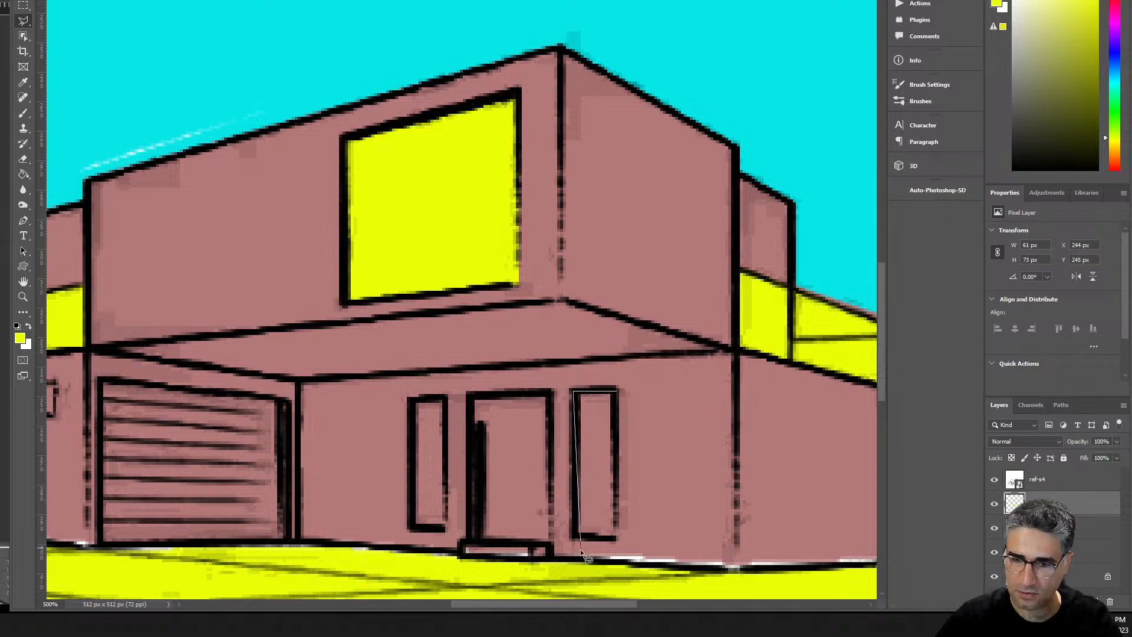
{"action": "left_click", "coordinate": [616, 538]}
{"action": "left_click", "coordinate": [617, 389]}
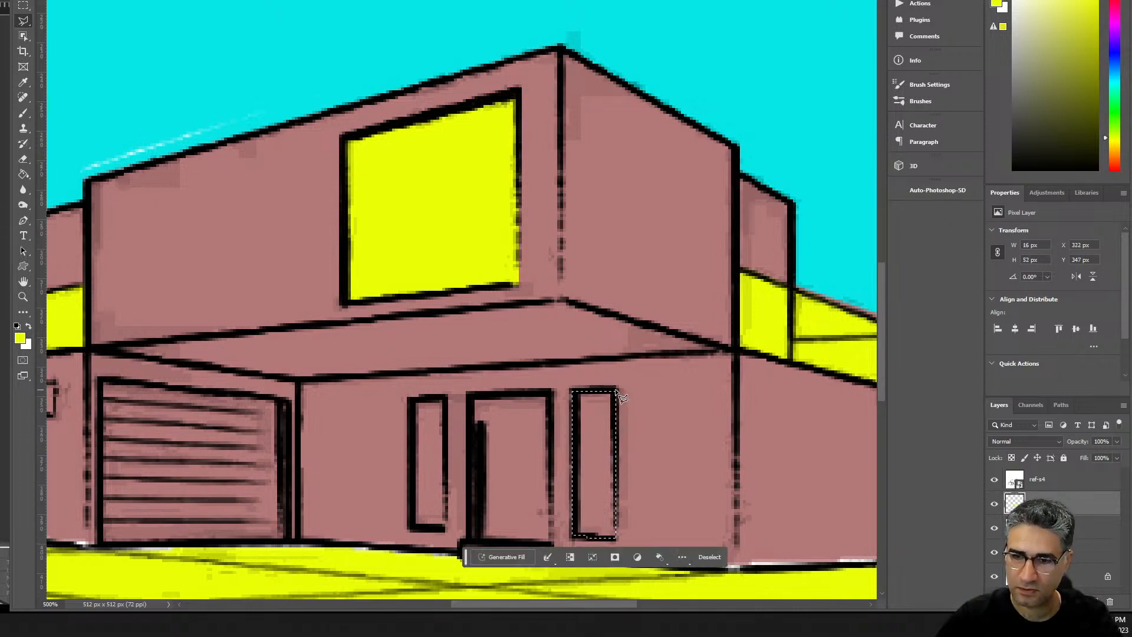
{"action": "key", "text": "alt+BackSpace"}
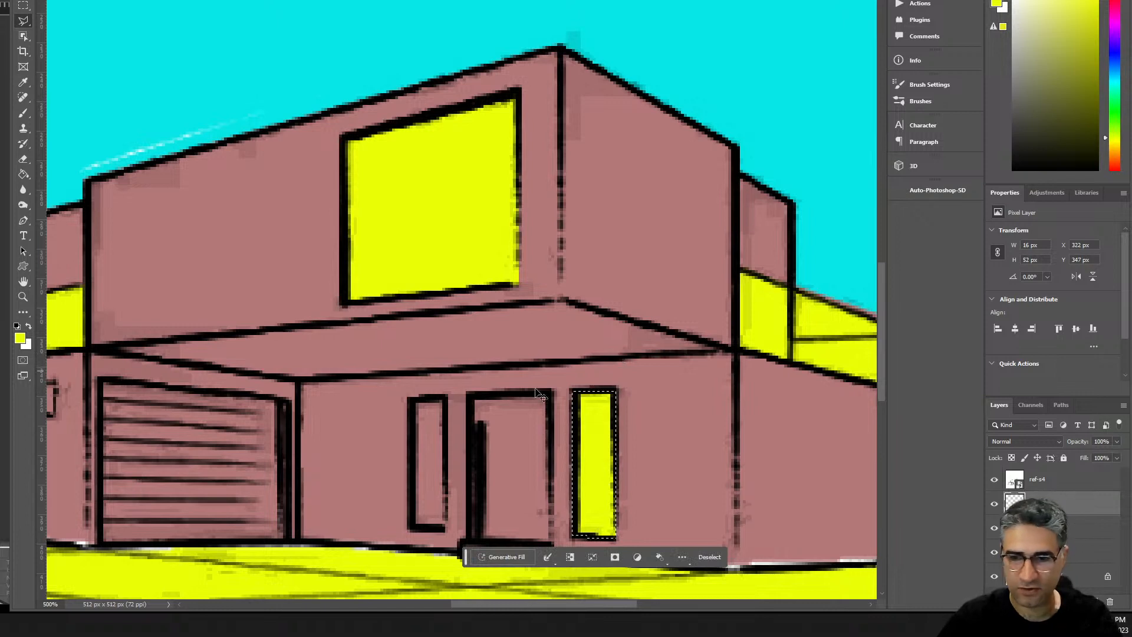
{"action": "key", "text": "ctrl+d"}
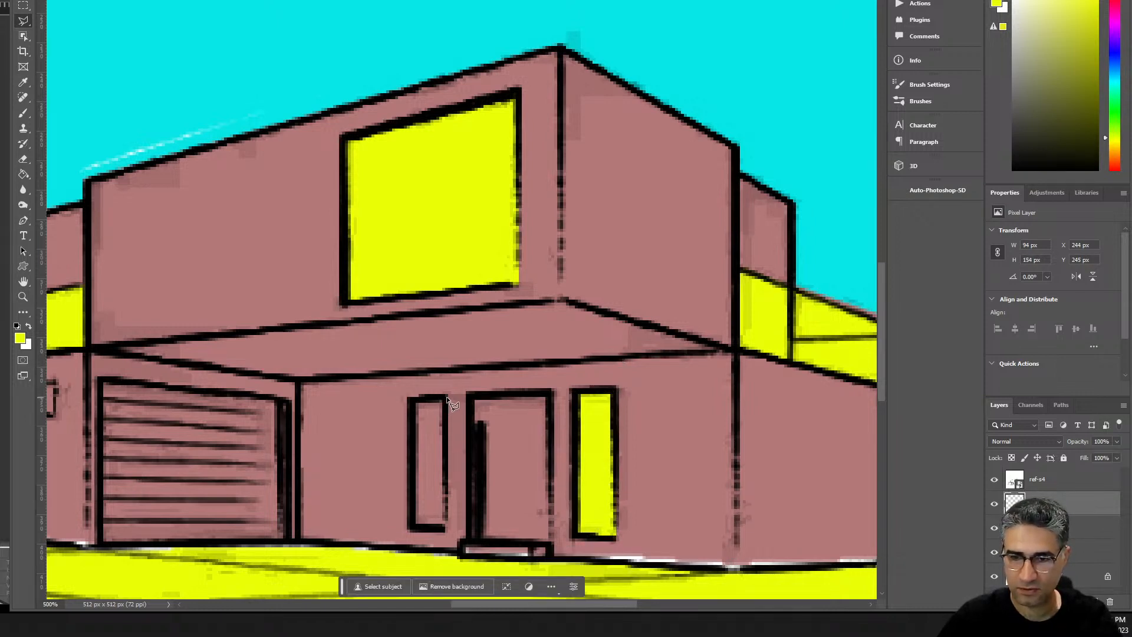
- Lasso the narrow window on the left of the front door, fill it with yellow on the same layer and deselect
{"action": "left_click", "coordinate": [446, 398]}
{"action": "left_click", "coordinate": [409, 401]}
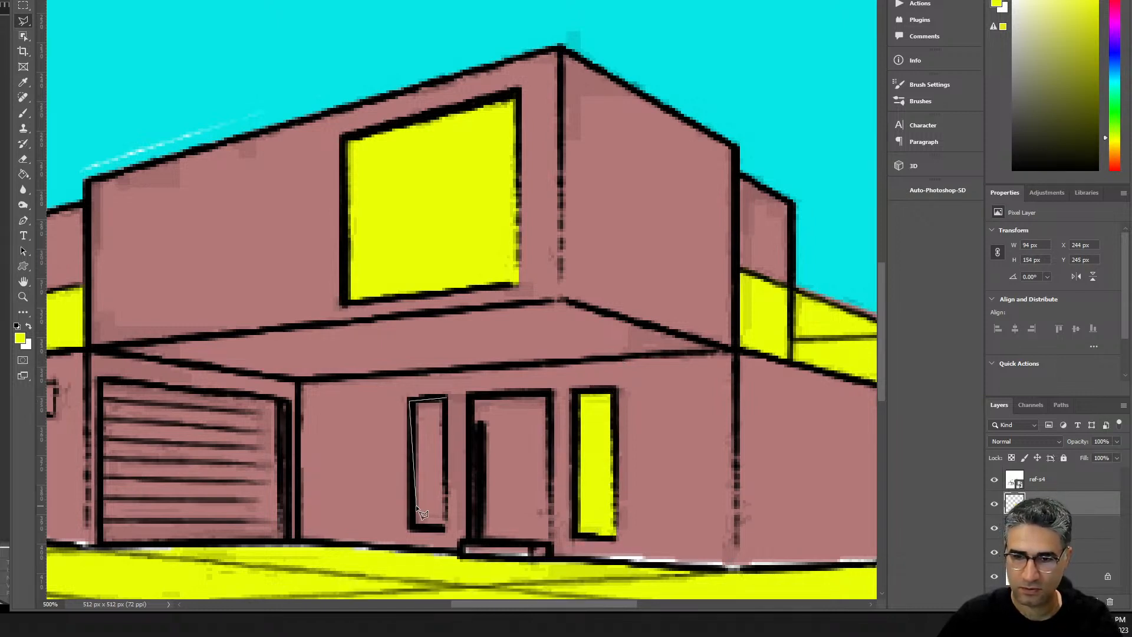
{"action": "left_click", "coordinate": [410, 529]}
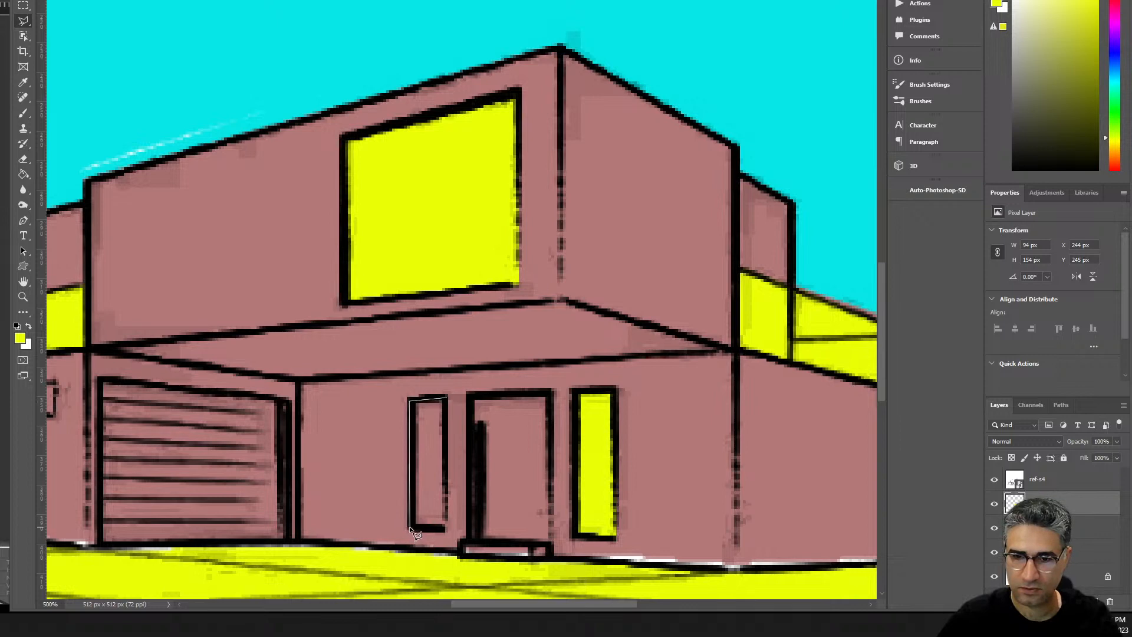
{"action": "left_click", "coordinate": [446, 528]}
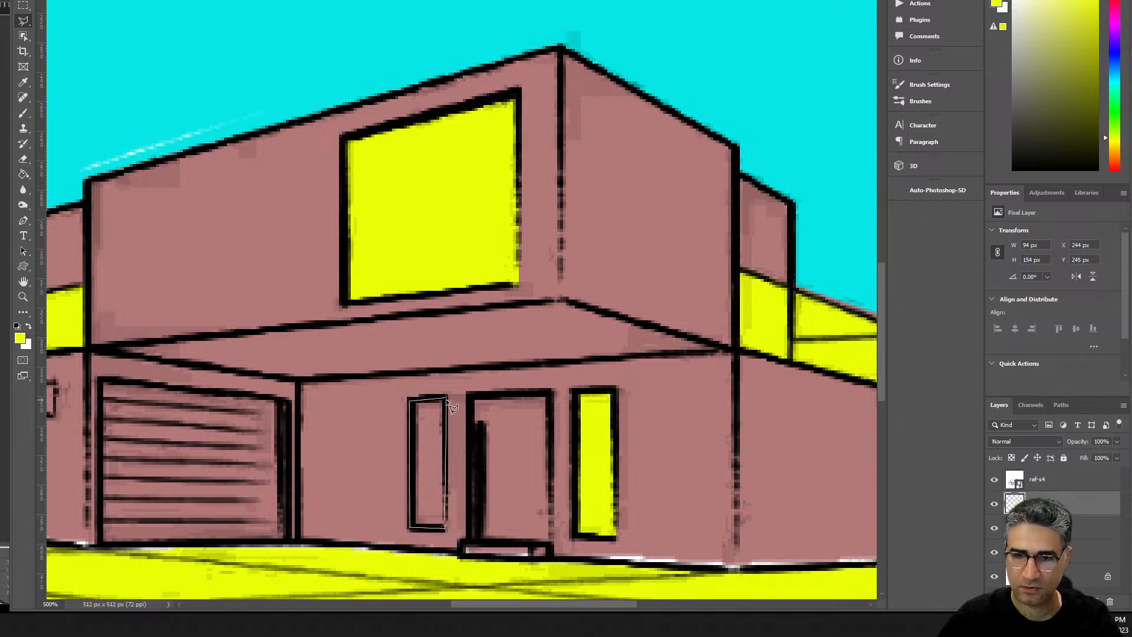
{"action": "left_click", "coordinate": [445, 398]}
{"action": "key", "text": "alt+BackSpace"}
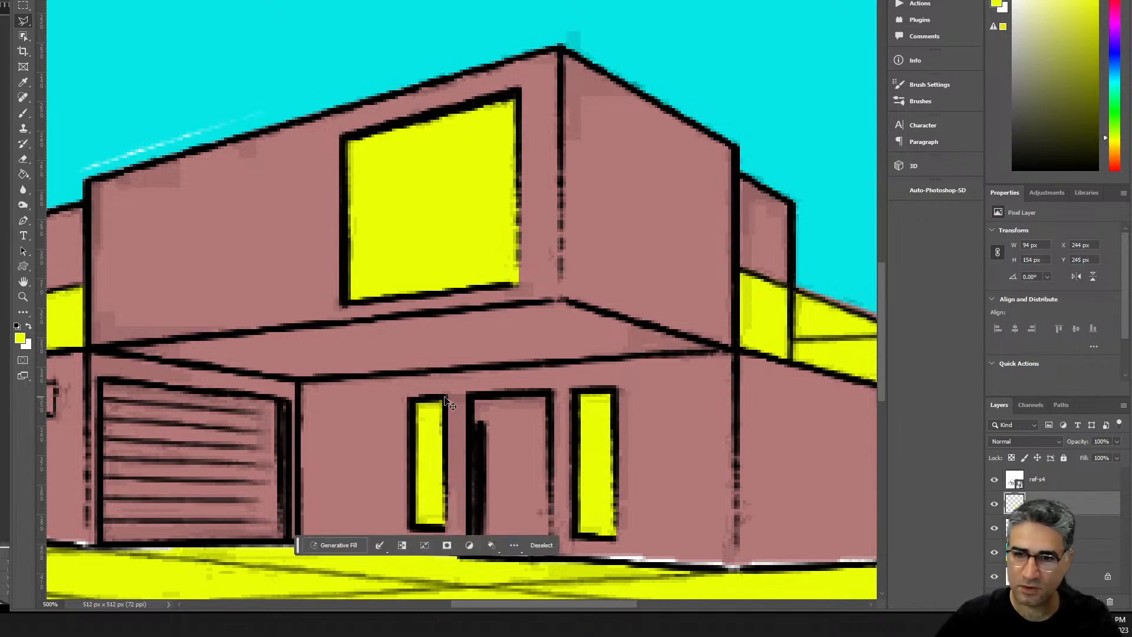
{"action": "key", "text": "ctrl+d"}
- Lasso the long horizontal window on the left wing's wall, fill it with yellow and deselect
{"action": "scroll", "coordinate": [446, 402], "scroll_direction": "down", "scroll_amount": 3}
{"action": "scroll", "coordinate": [354, 354], "scroll_direction": "left", "scroll_amount": 5}
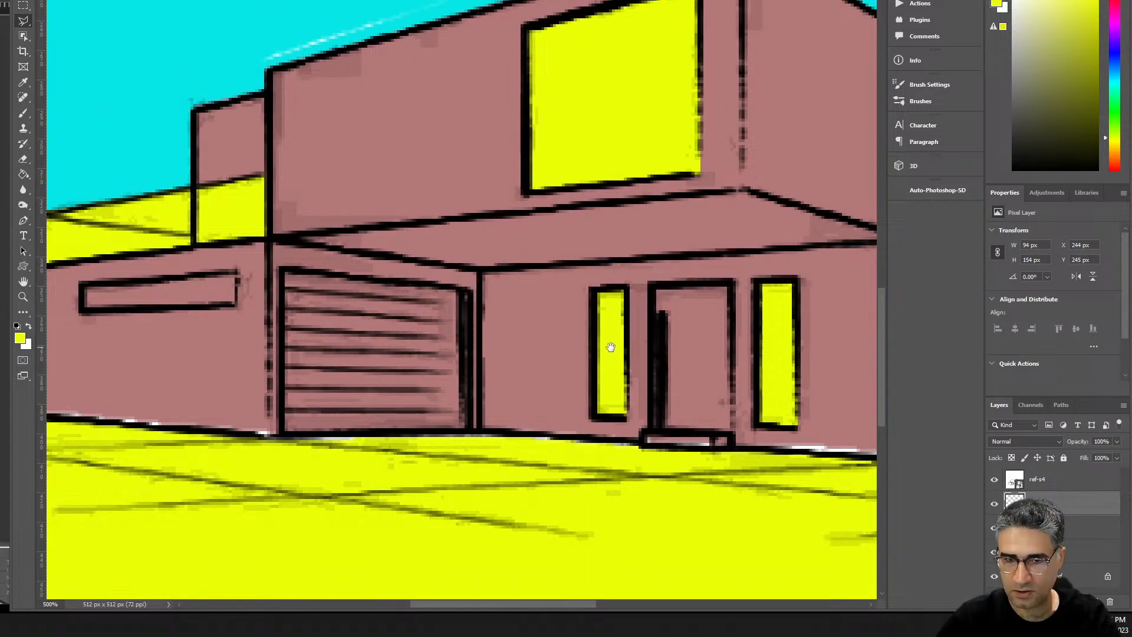
{"action": "left_click", "coordinate": [238, 273]}
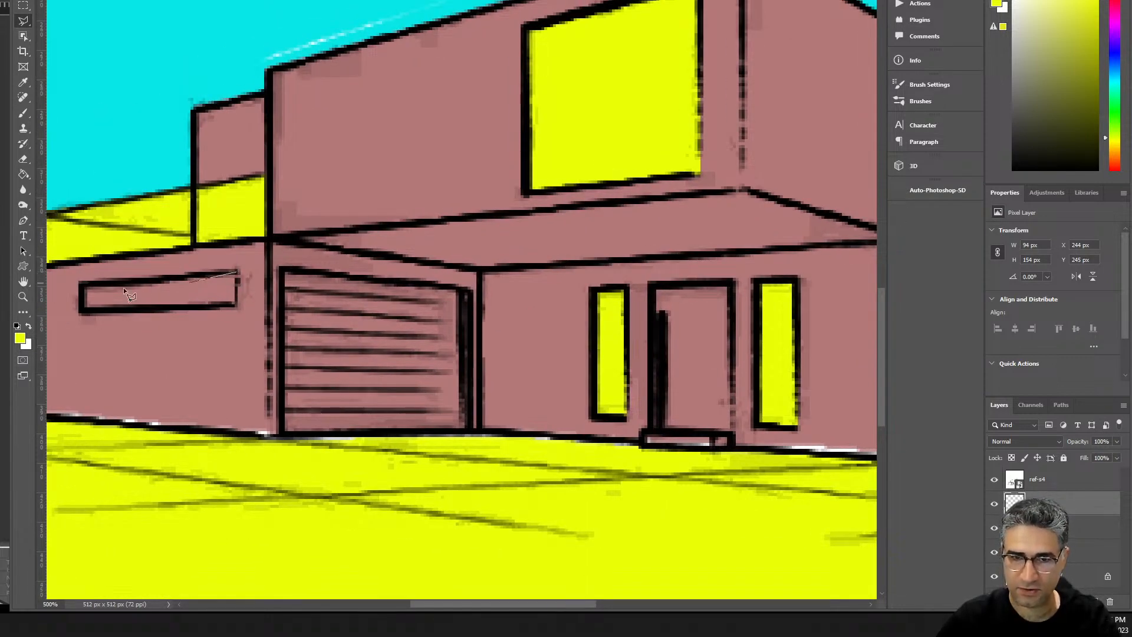
{"action": "left_click", "coordinate": [82, 312]}
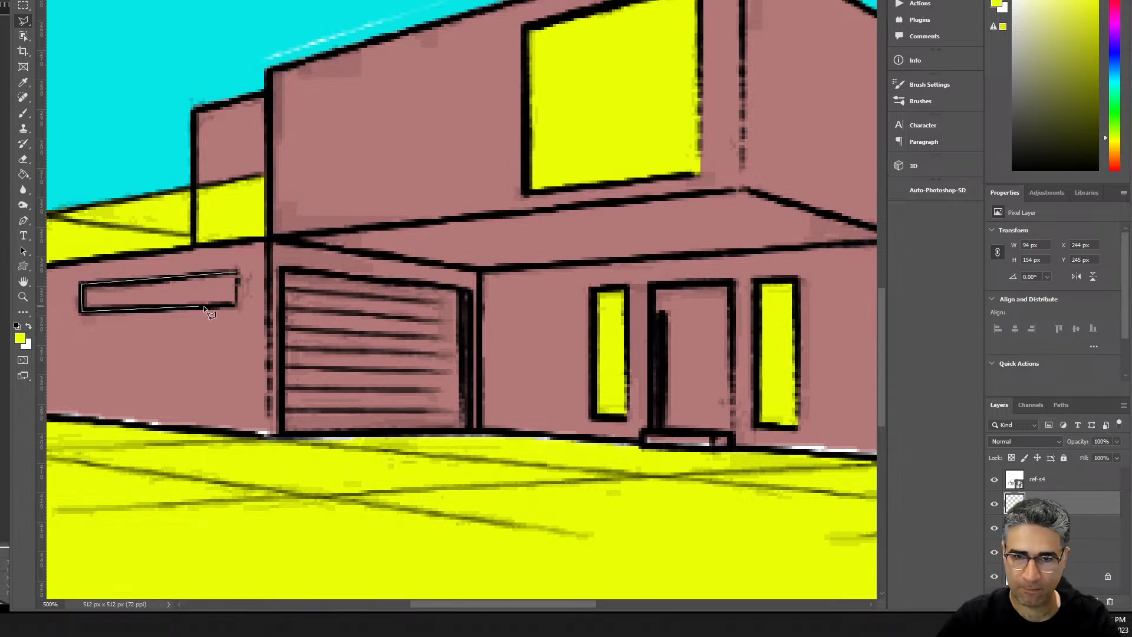
{"action": "double_click", "coordinate": [237, 300]}
{"action": "key", "text": "alt+BackSpace"}
{"action": "key", "text": "ctrl+d"}
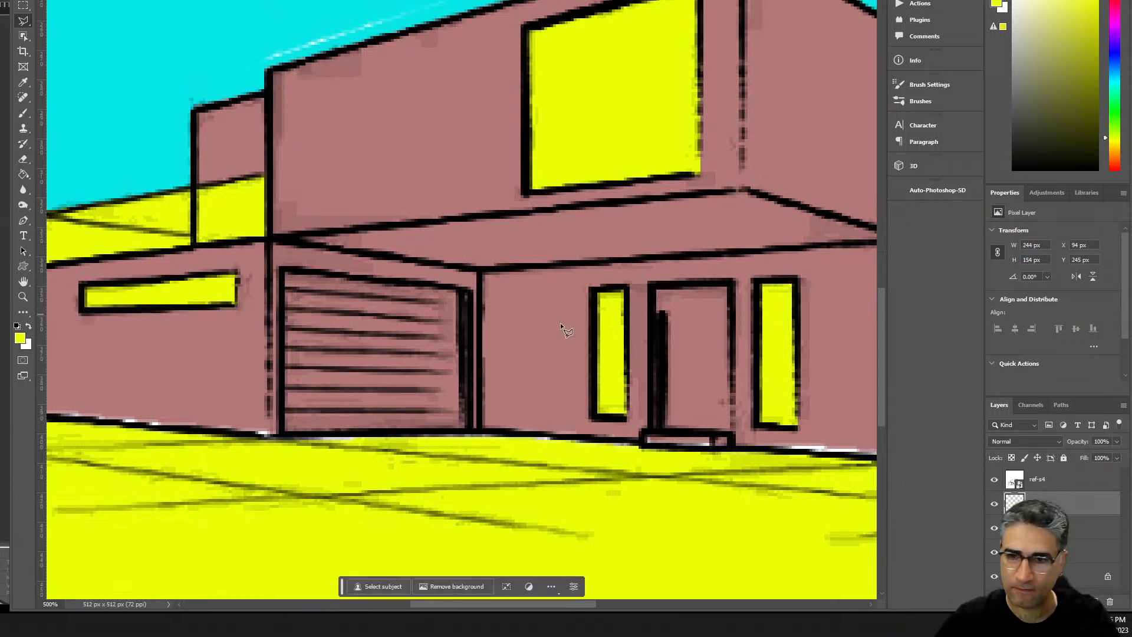
- Lasso the front door between the two narrow windows, fill it with yellow on a new layer and deselect
{"action": "scroll", "coordinate": [578, 307], "scroll_direction": "right", "scroll_amount": 3}
{"action": "scroll", "coordinate": [577, 307], "scroll_direction": "down", "scroll_amount": 1}
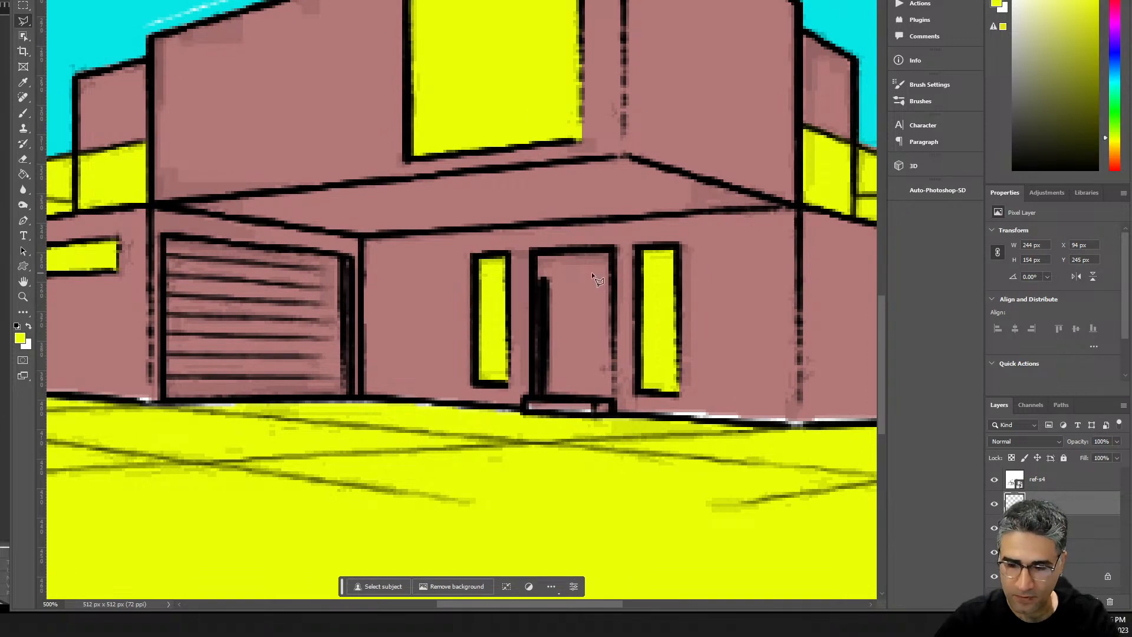
{"action": "left_click", "coordinate": [614, 247]}
{"action": "left_click", "coordinate": [531, 249]}
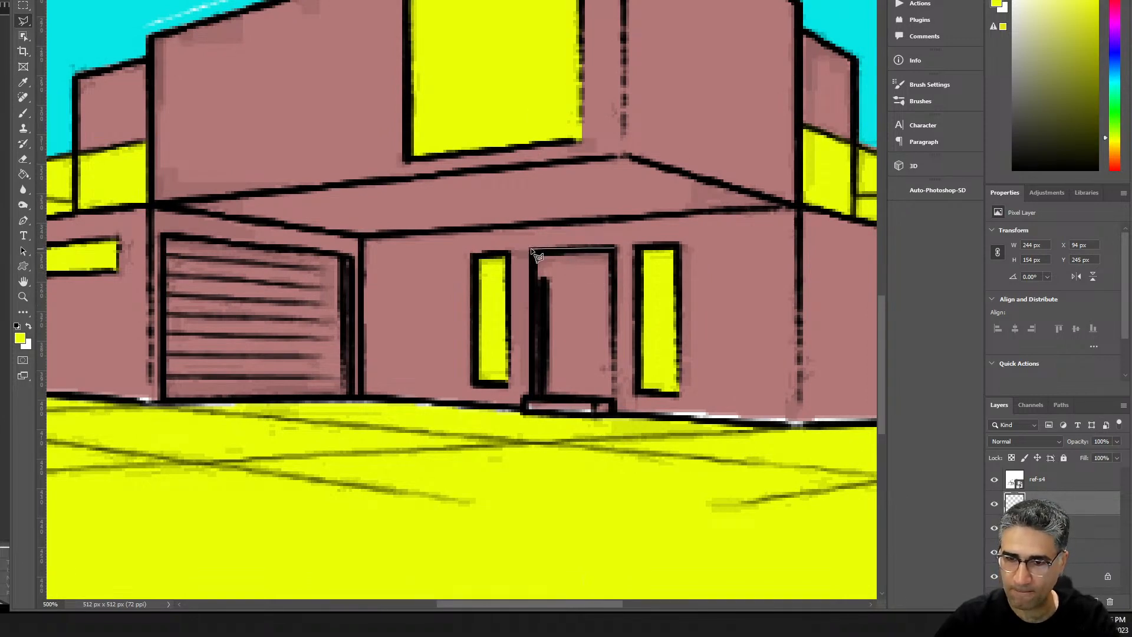
{"action": "left_click", "coordinate": [532, 397]}
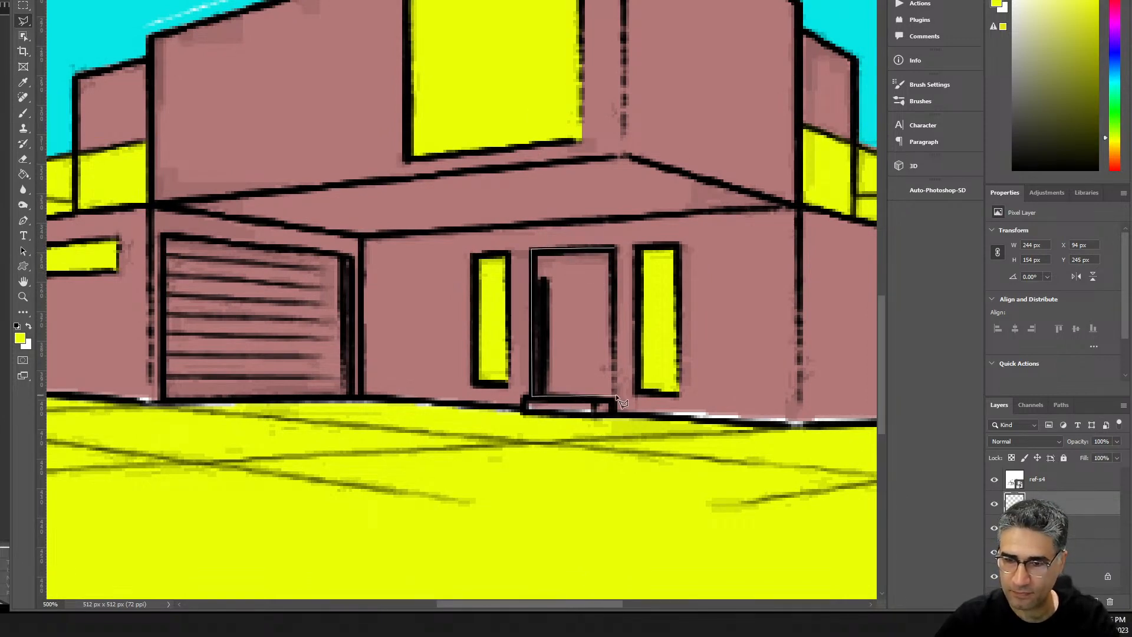
{"action": "double_click", "coordinate": [615, 395]}
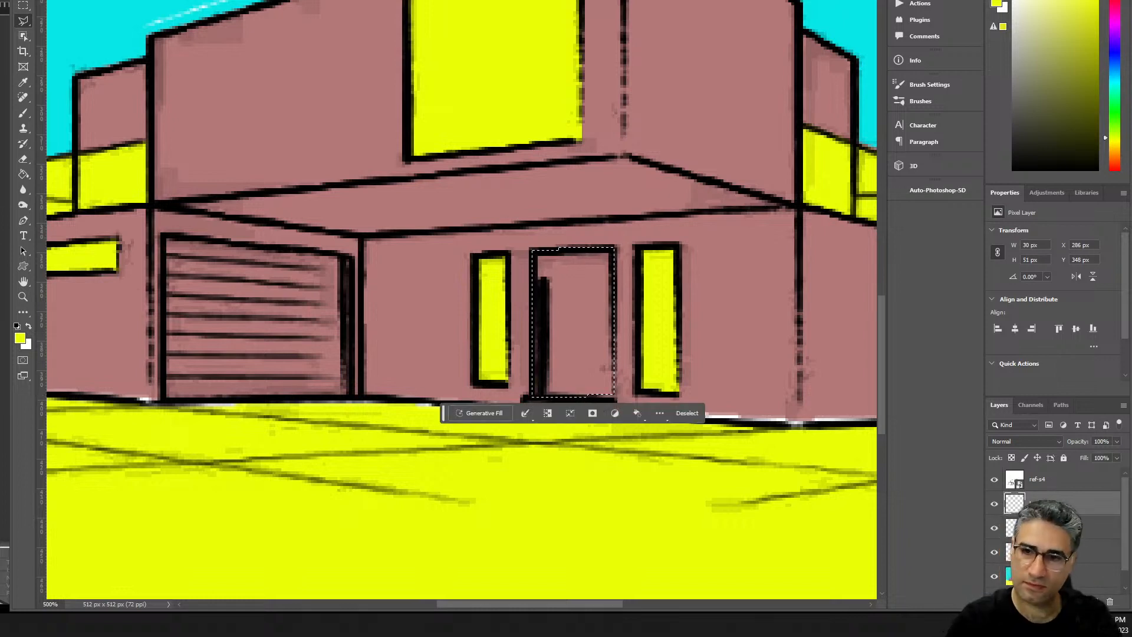
{"action": "key", "text": "alt+BackSpace"}
{"action": "key", "text": "ctrl+d"}
- Lasso the garage door at its four corners, fill it with yellow on another new layer and deselect
{"action": "left_click_drag", "start_coordinate": [297, 298], "coordinate": [333, 260]}
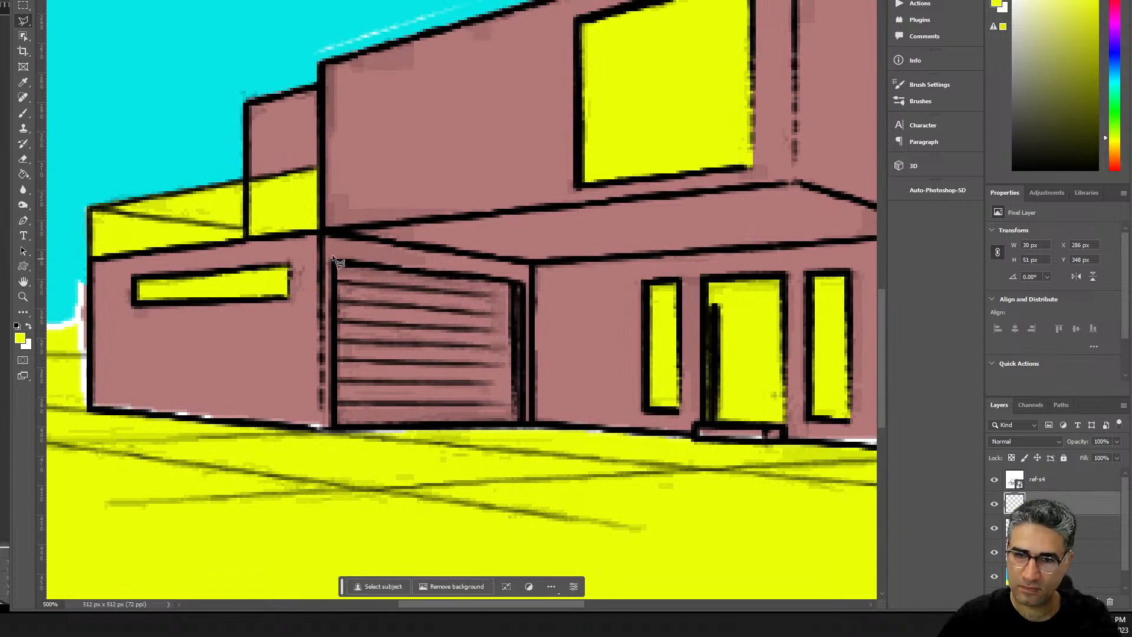
{"action": "left_click", "coordinate": [333, 263]}
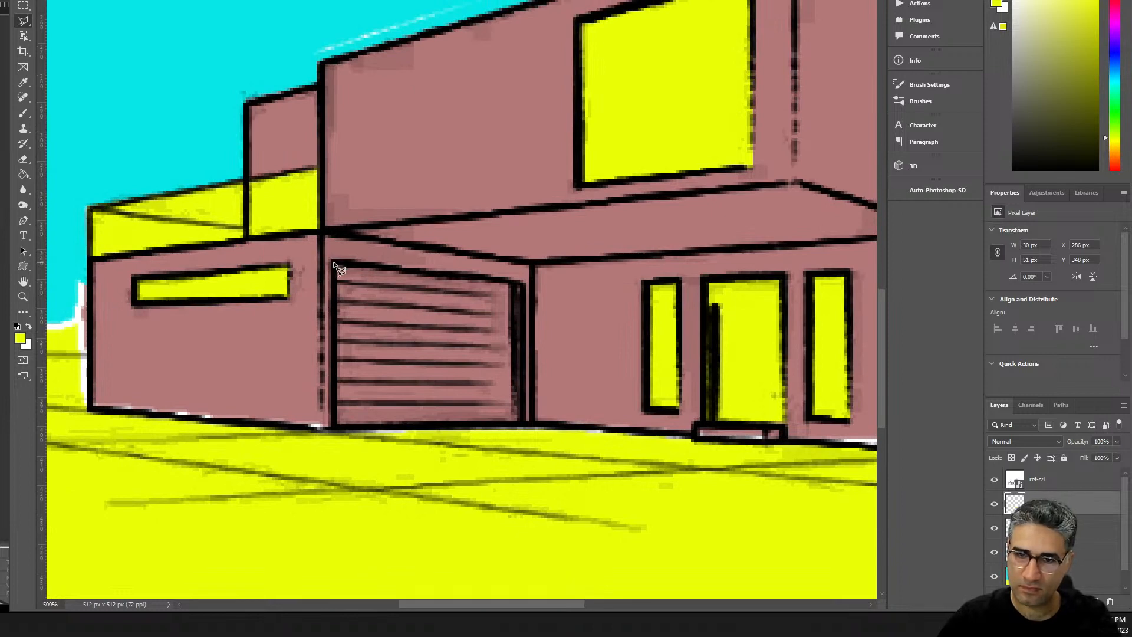
{"action": "left_click", "coordinate": [524, 283]}
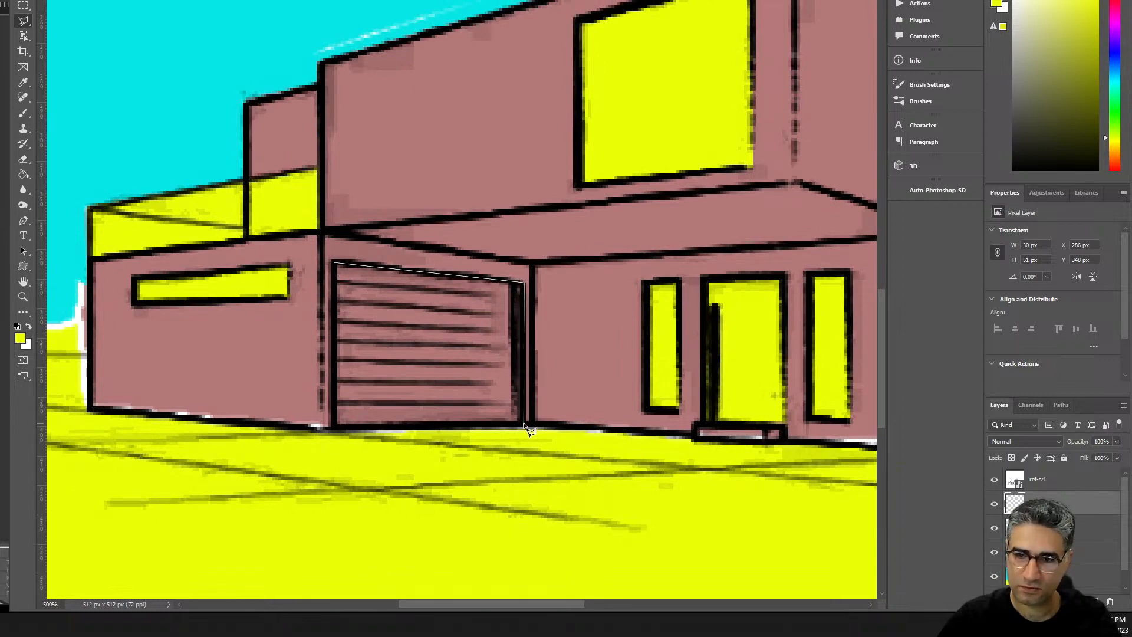
{"action": "left_click", "coordinate": [524, 423]}
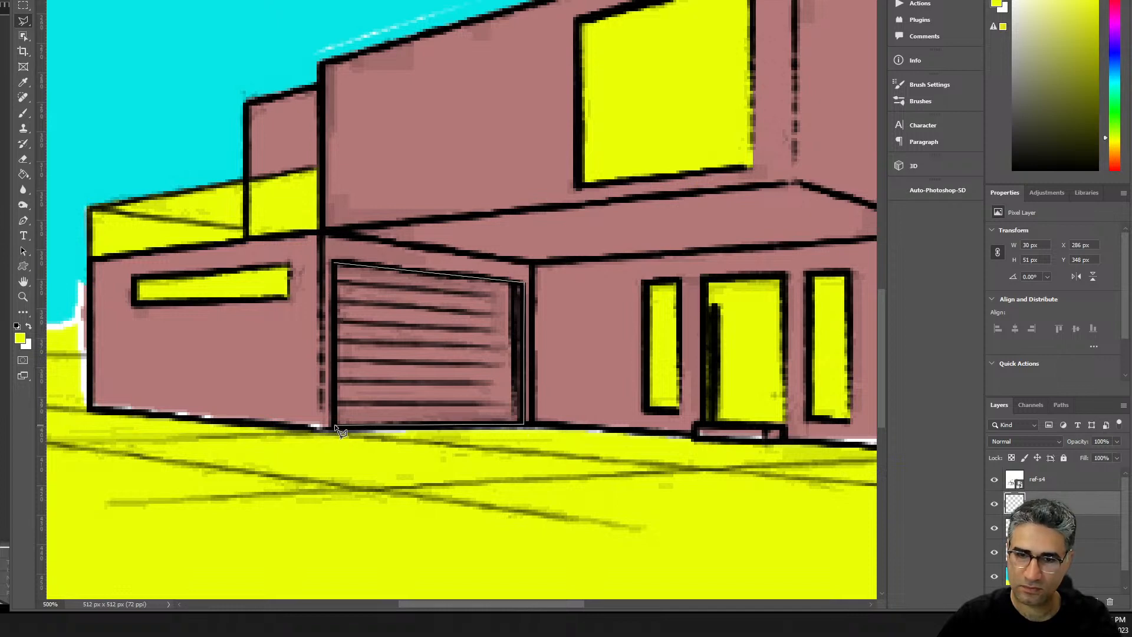
{"action": "left_click", "coordinate": [334, 262]}
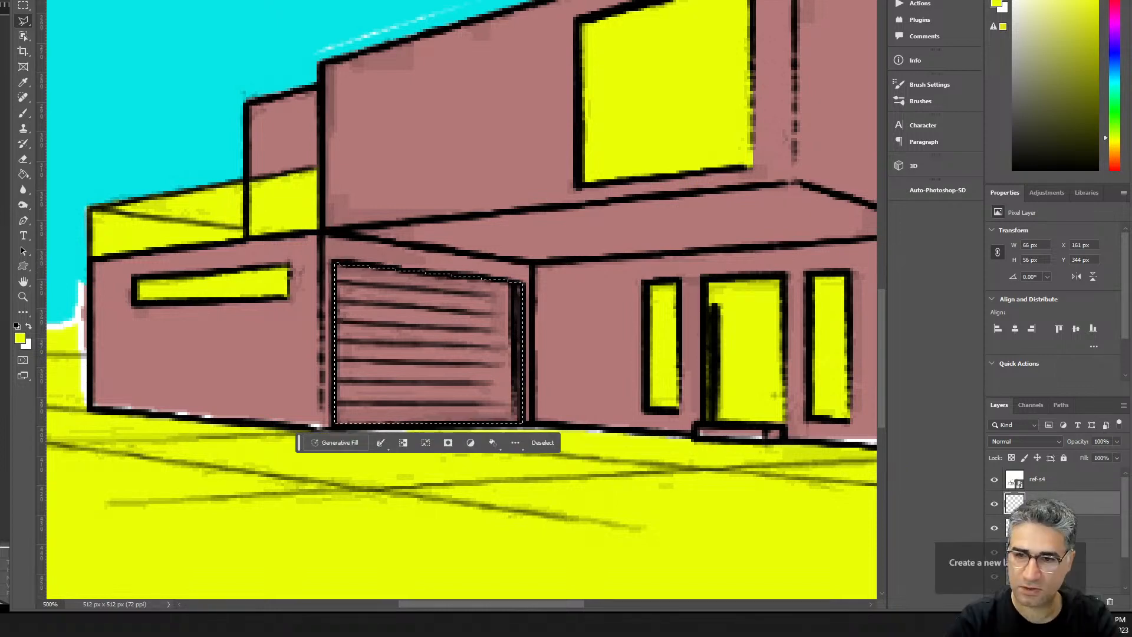
{"action": "key", "text": "alt+BackSpace"}
{"action": "key", "text": "ctrl+d"}
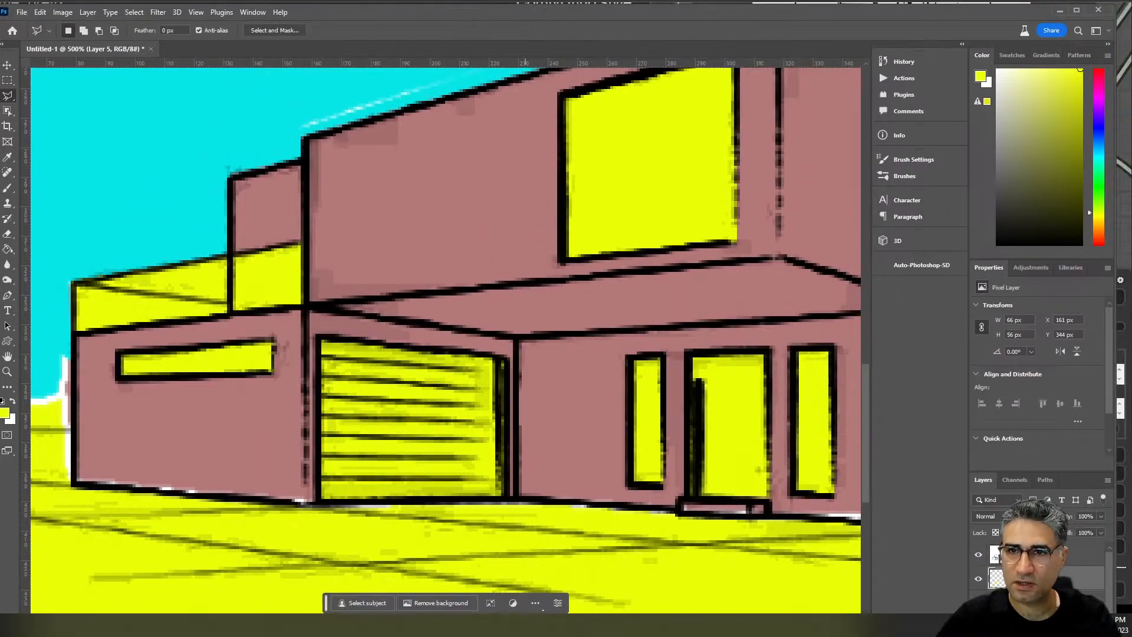
- Switch to the color_coding_semantic_segmentation_classes spreadsheet, search for "win" and copy the windowpane class's hex code #E6E6E6
{"action": "key", "text": "alt+Tab"}
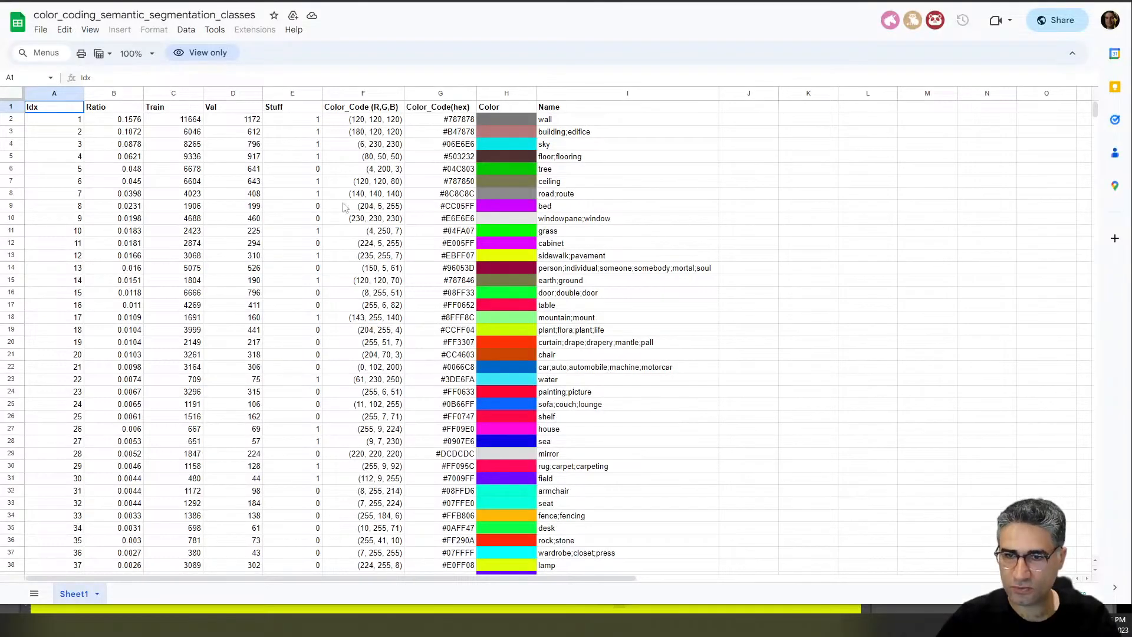
{"action": "left_click", "coordinate": [615, 206]}
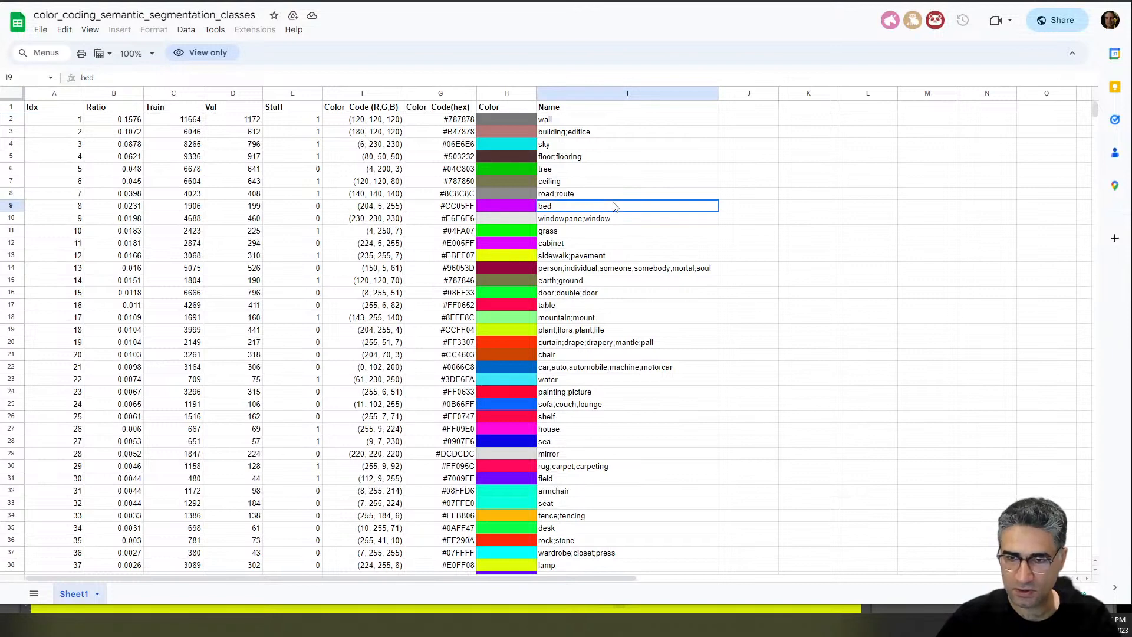
{"action": "key", "text": "ctrl+f"}
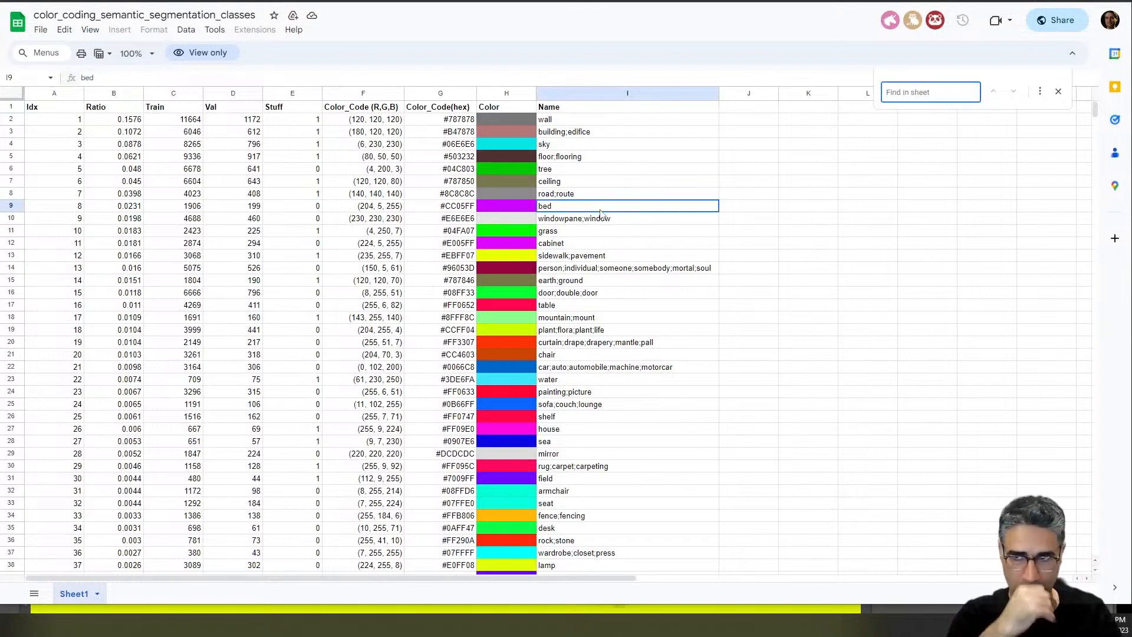
{"action": "type", "text": "win"}
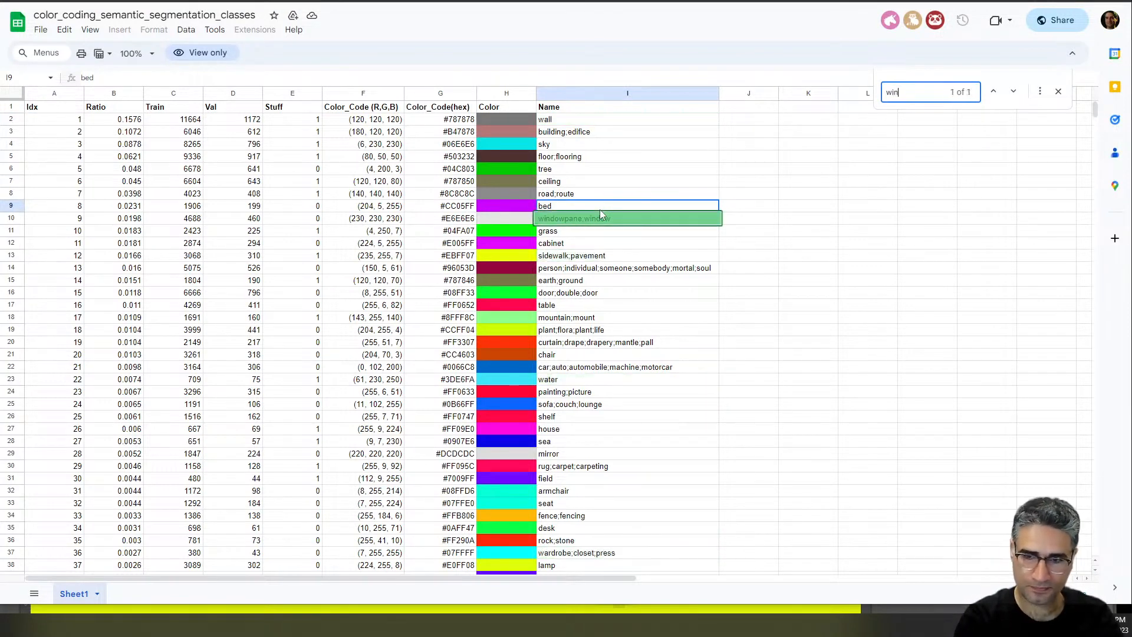
{"action": "left_click", "coordinate": [450, 220]}
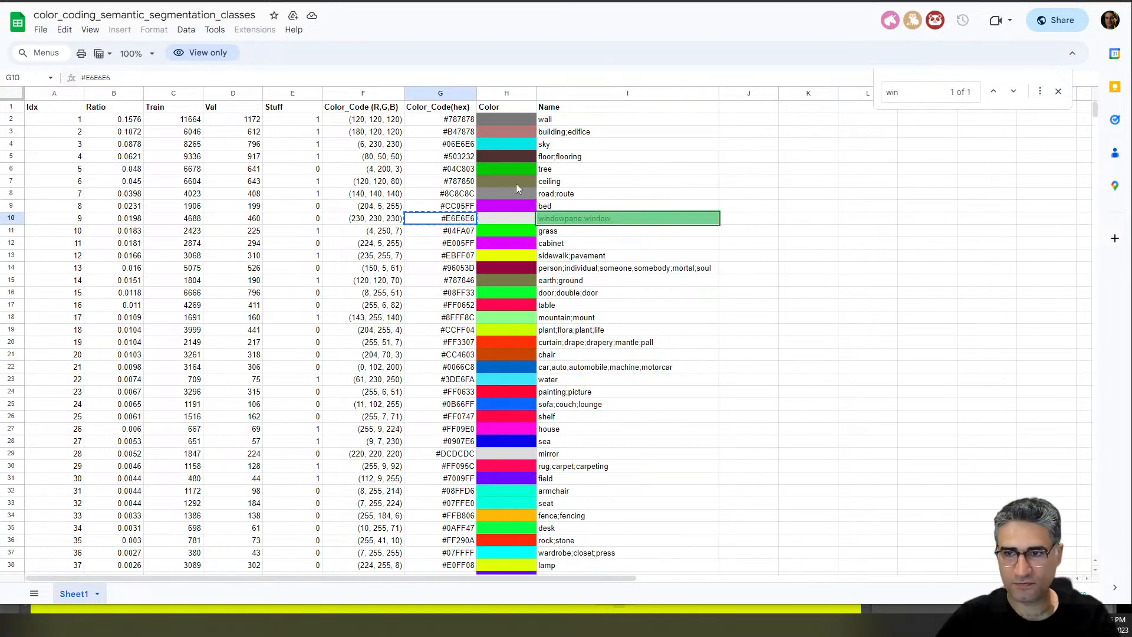
- Return to Photoshop and set the foreground colour to the copied window class code #E6E6E6
{"action": "left_click", "coordinate": [377, 624]}
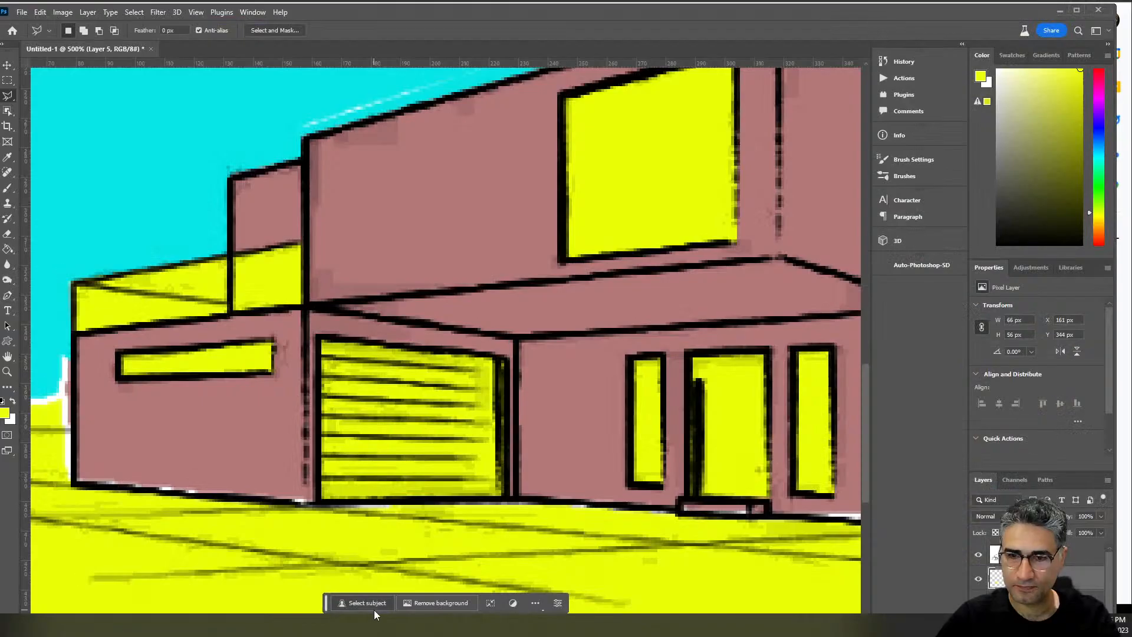
{"action": "scroll", "coordinate": [1012, 472], "scroll_direction": "down", "scroll_amount": 2}
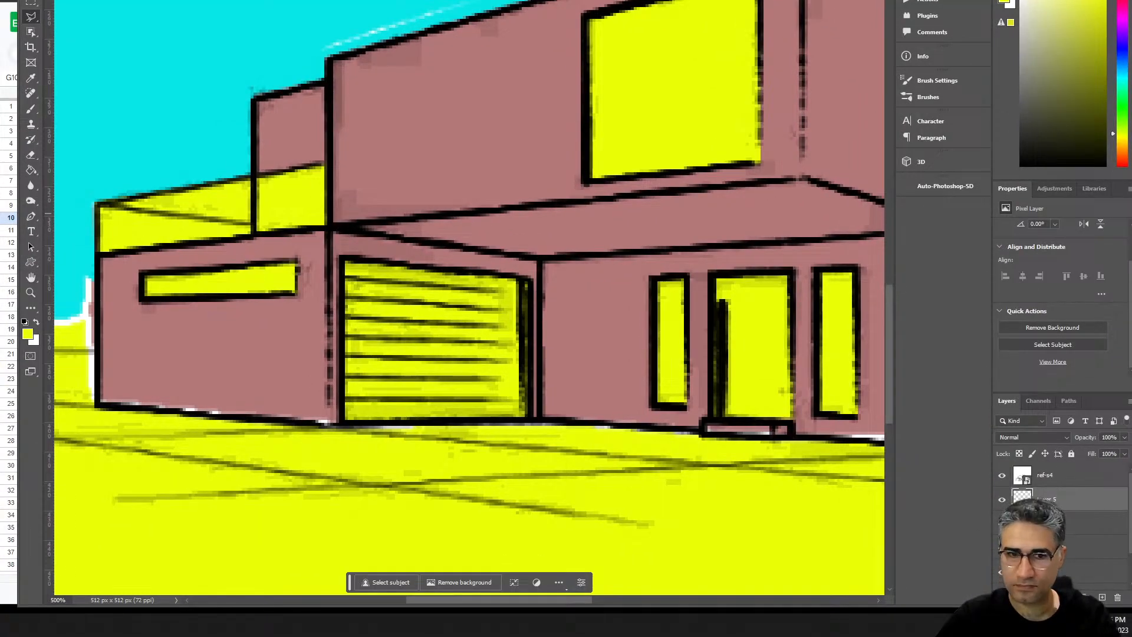
{"action": "left_click", "coordinate": [28, 333]}
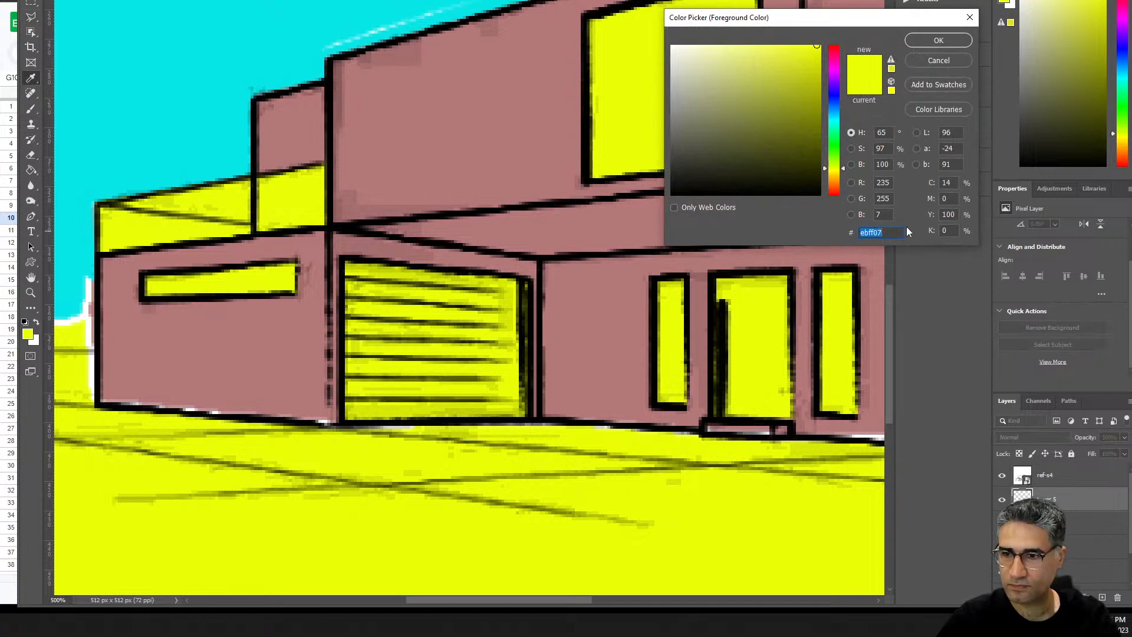
{"action": "type", "text": "ffffff"}
{"action": "left_click", "coordinate": [939, 40]}
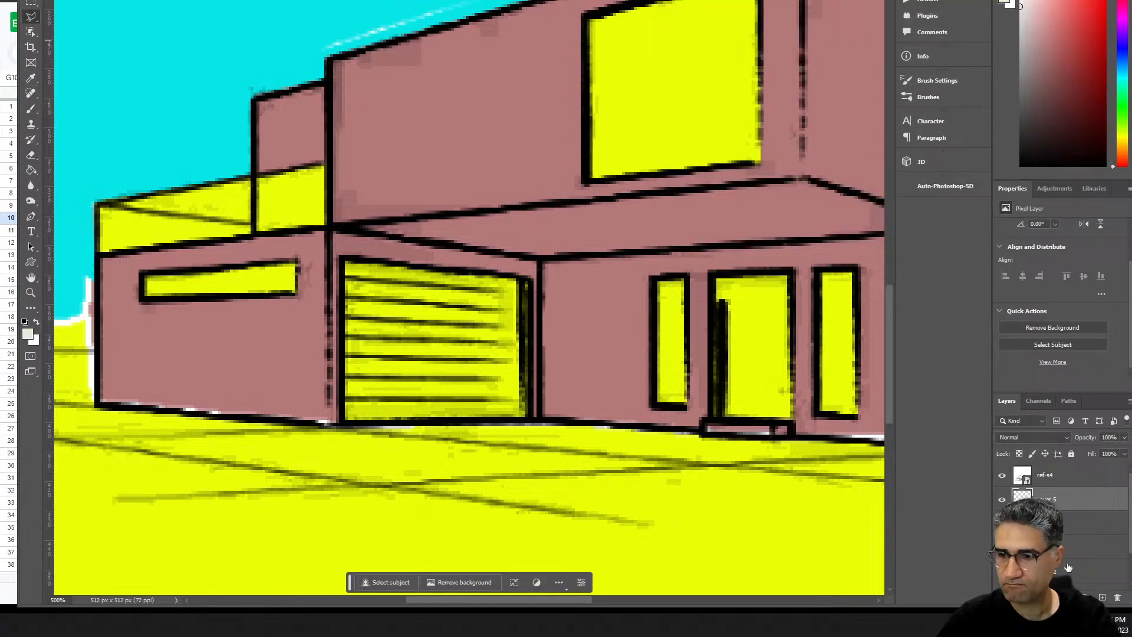
- Add a new layer above the windows layer, fill it with #E6E6E6 and clip it to the window shapes
{"action": "left_click", "coordinate": [1002, 547]}
{"action": "left_click", "coordinate": [1002, 548]}
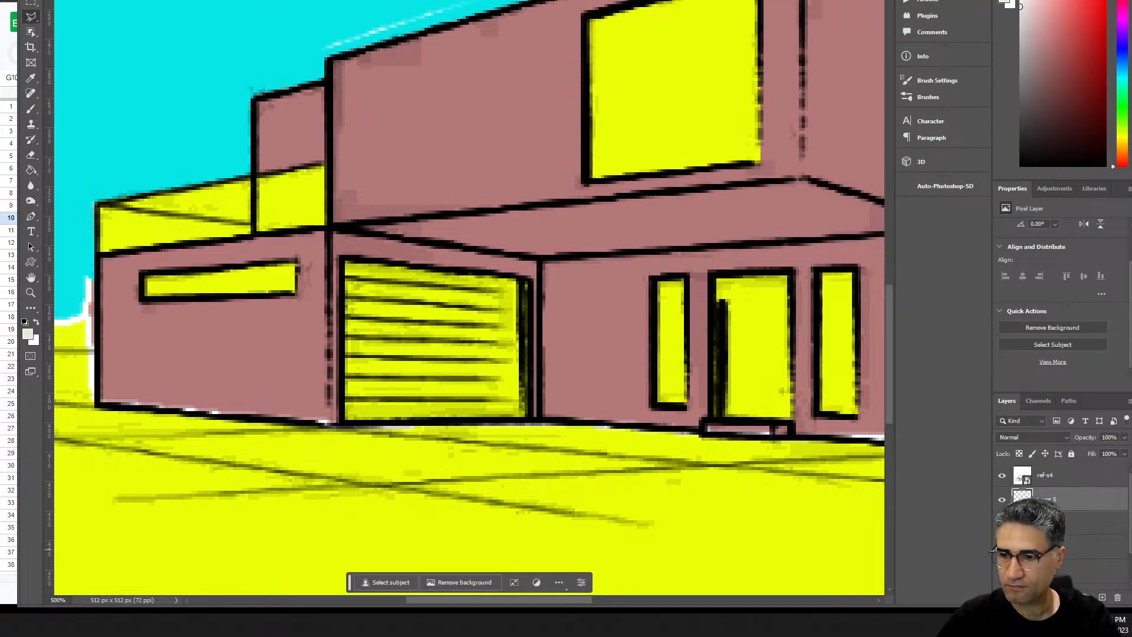
{"action": "left_click", "coordinate": [1055, 548]}
{"action": "left_click", "coordinate": [1104, 598]}
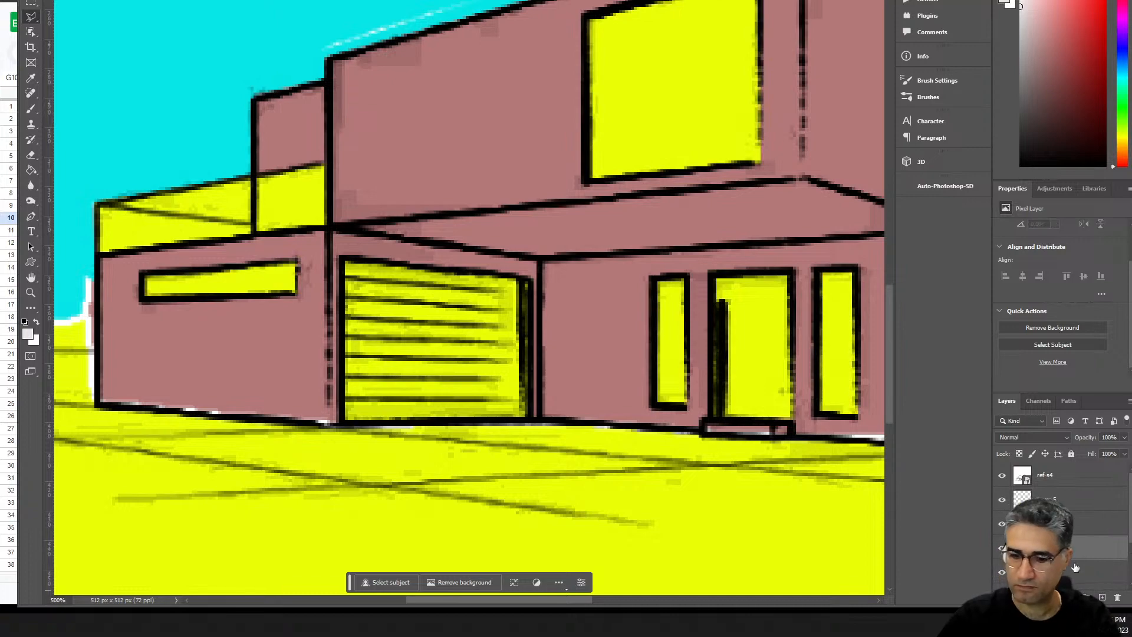
{"action": "key", "text": "alt+BackSpace"}
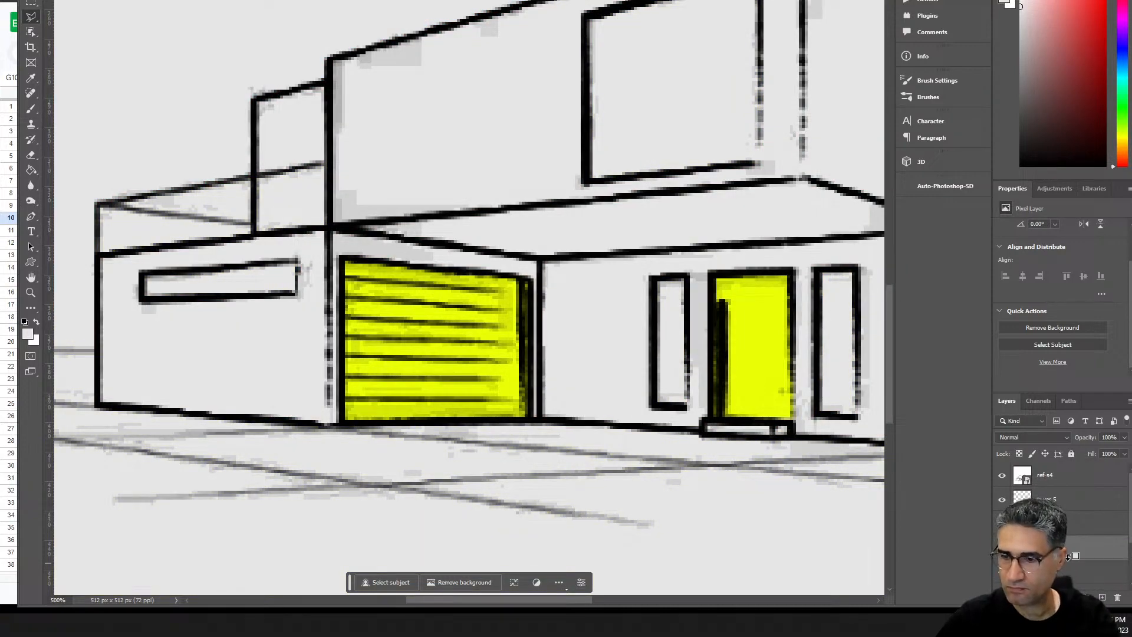
{"action": "left_click", "coordinate": [1069, 556], "text": "alt"}
{"action": "left_click_drag", "start_coordinate": [716, 265], "coordinate": [558, 292]}
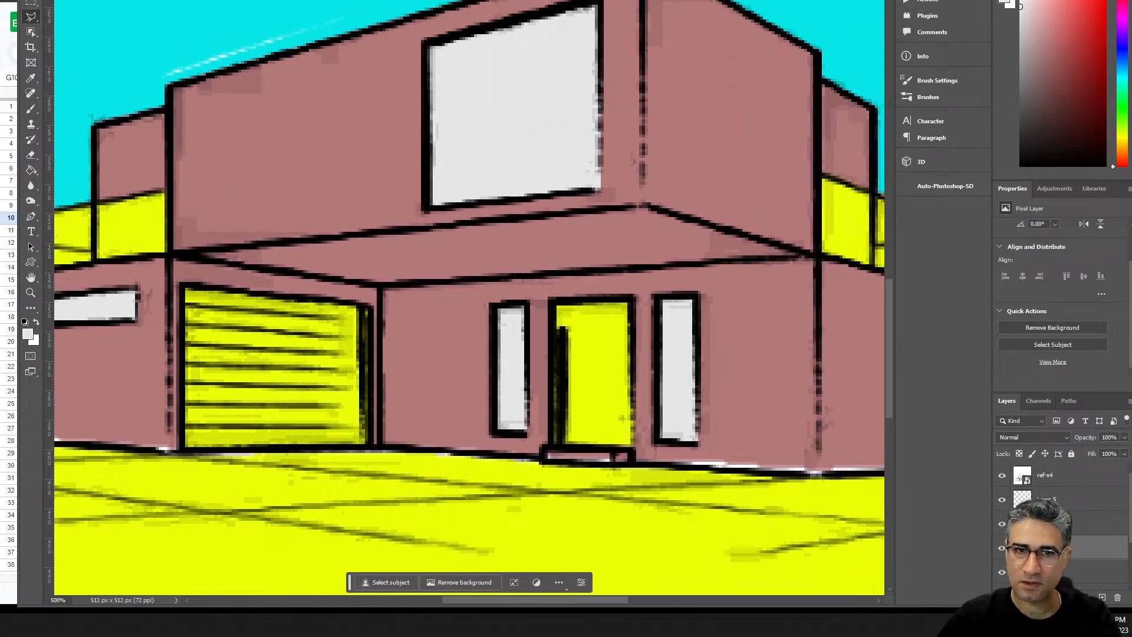
- Switch to the color_coding_semantic_segmentation_classes spreadsheet, search for "handr" and copy the bannister/handrail class's hex code #007AFF
{"action": "key", "text": "alt+Tab"}
{"action": "left_click", "coordinate": [436, 244]}
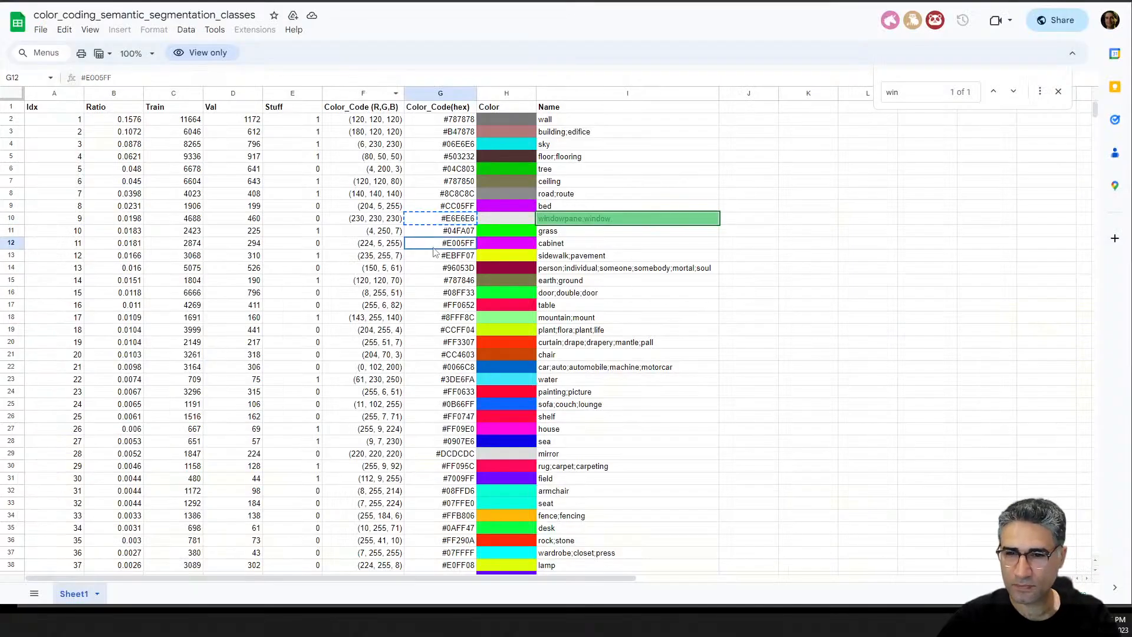
{"action": "left_click", "coordinate": [918, 94]}
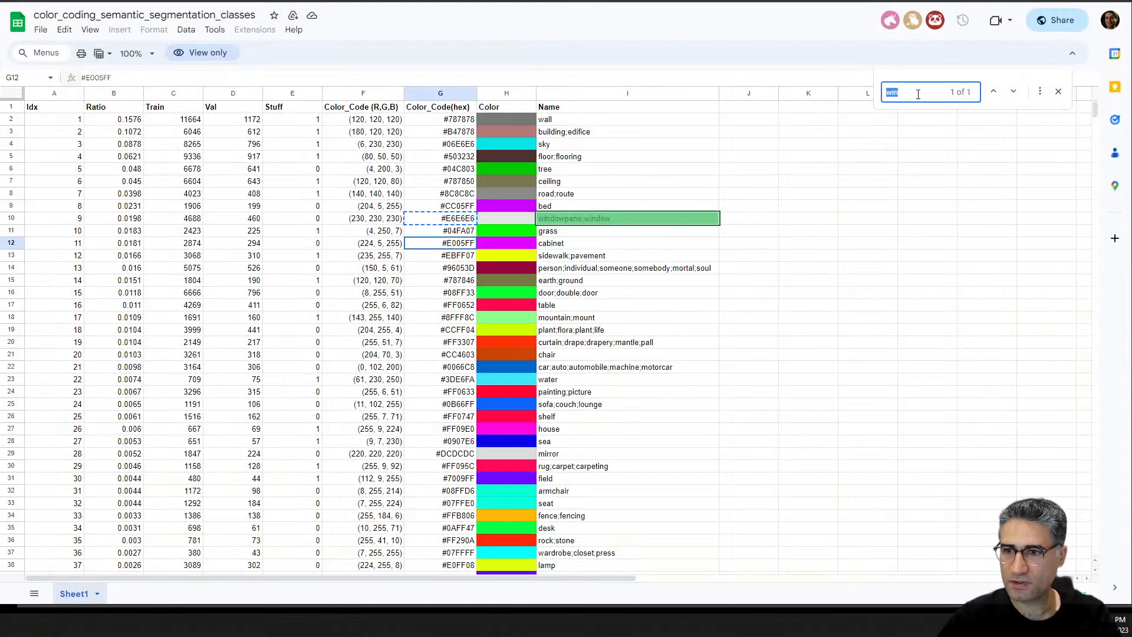
{"action": "type", "text": "hand"}
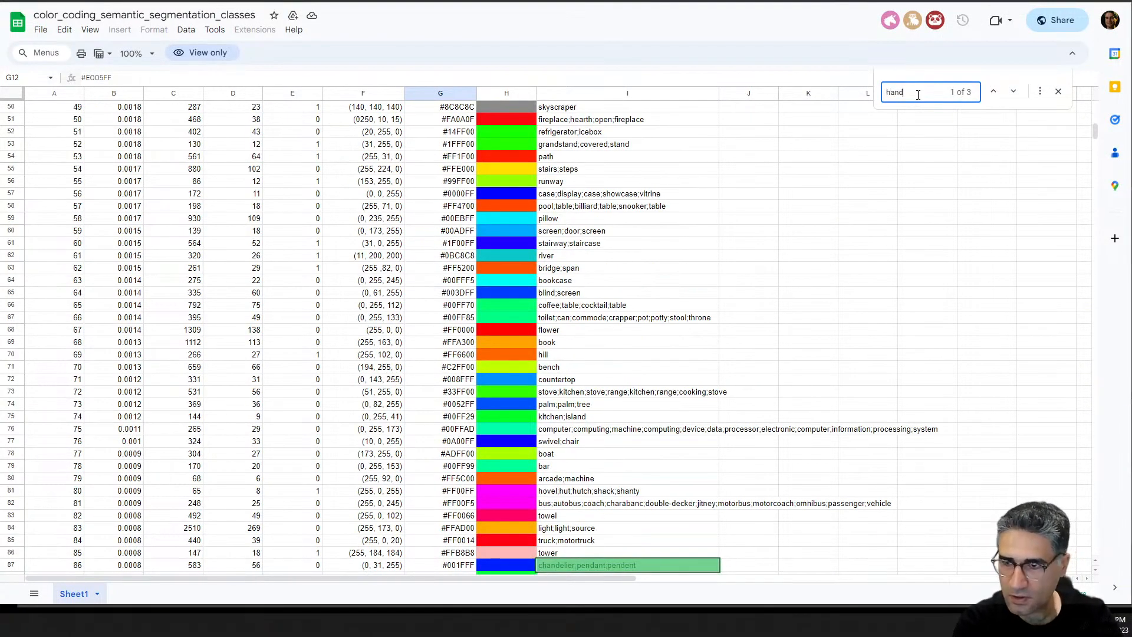
{"action": "type", "text": "r"}
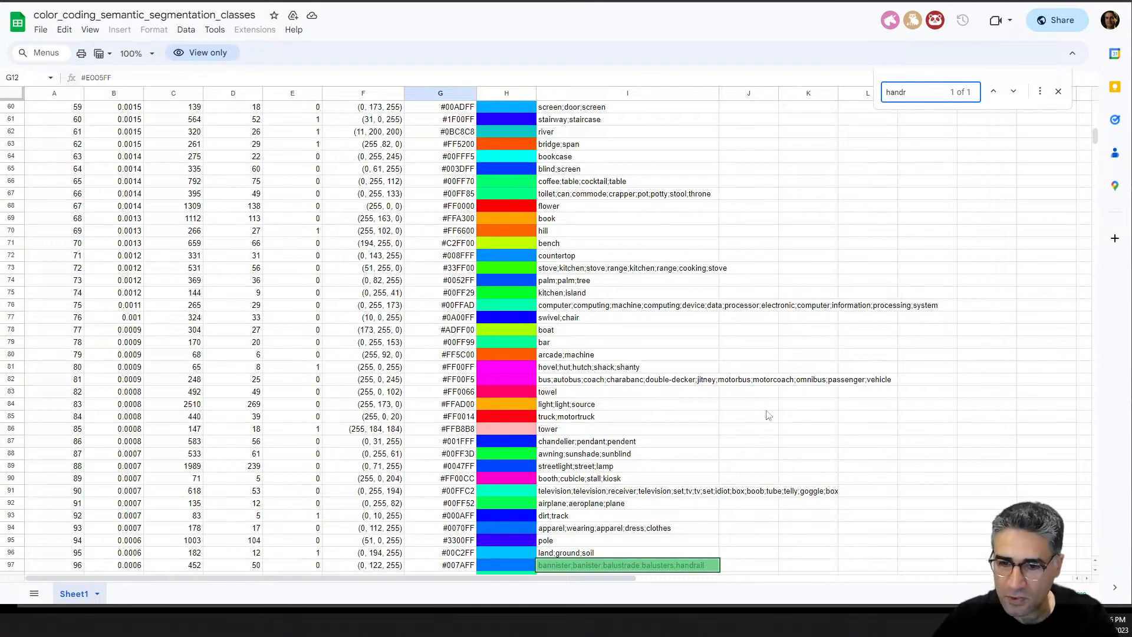
{"action": "left_click", "coordinate": [455, 566]}
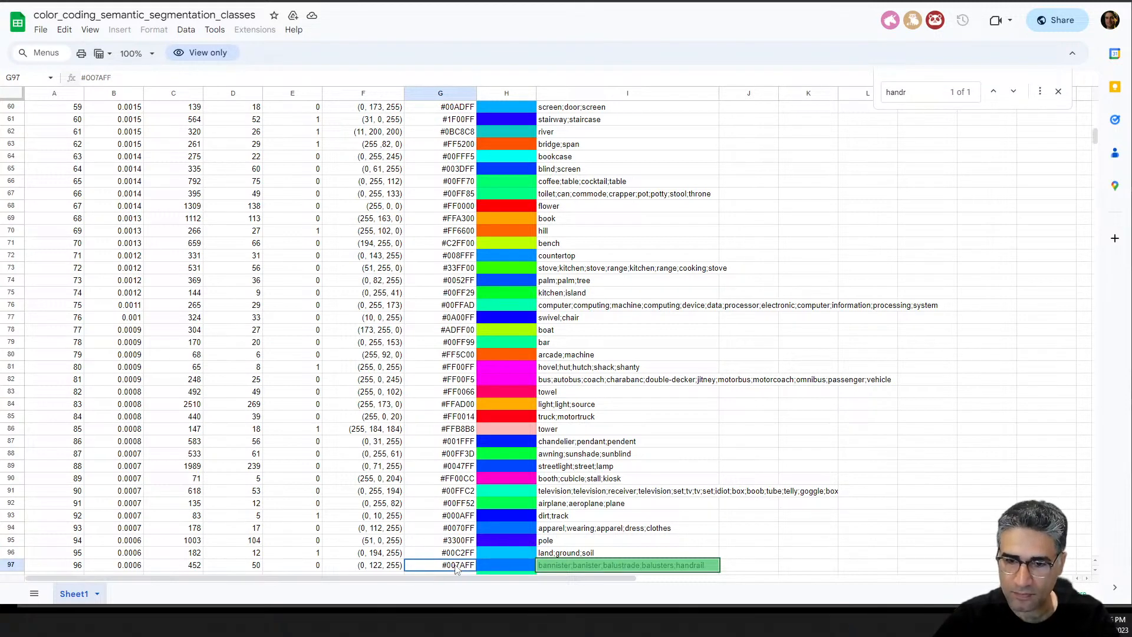
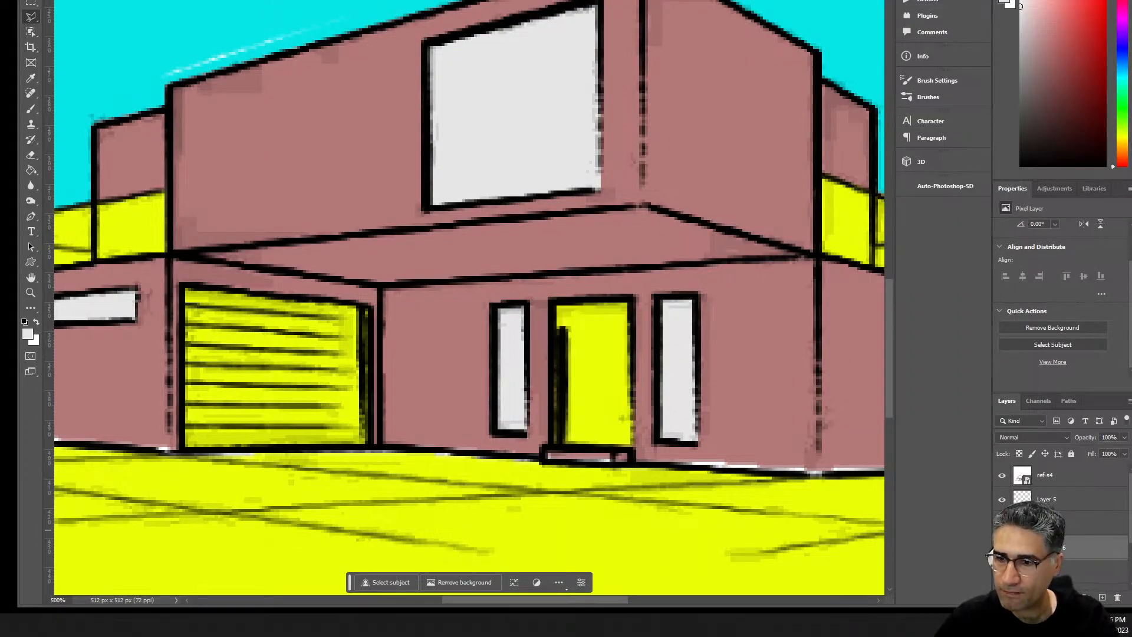
- In Photoshop, add a layer above the parapets layer, fill it with #007AFF and clip it to the parapet shapes
{"action": "left_click", "coordinate": [1002, 499]}
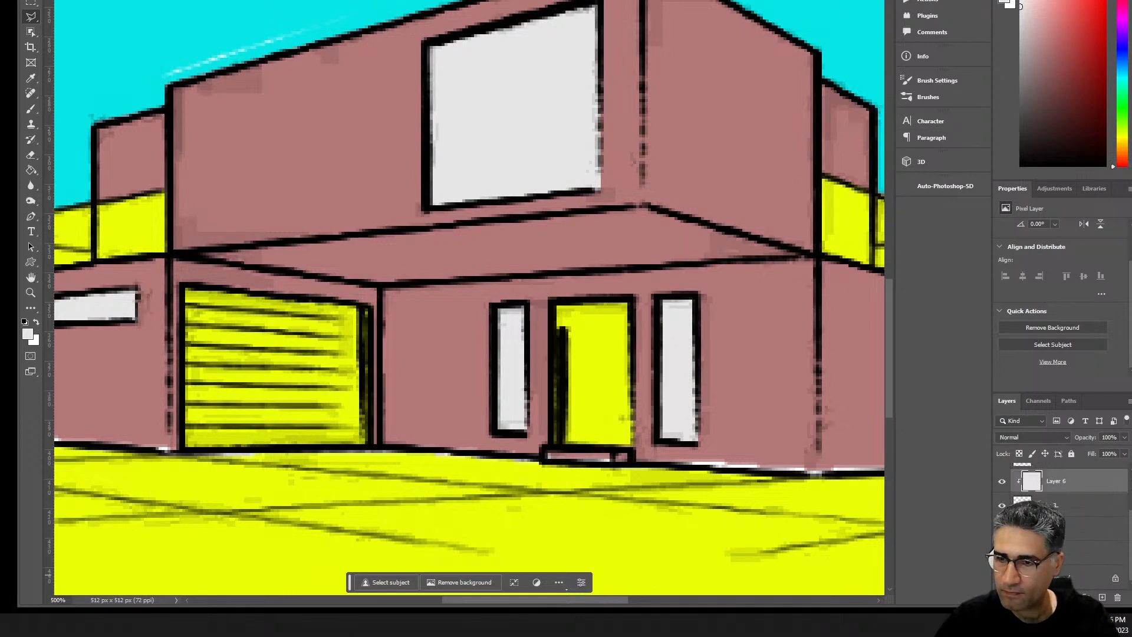
{"action": "left_click", "coordinate": [1102, 598]}
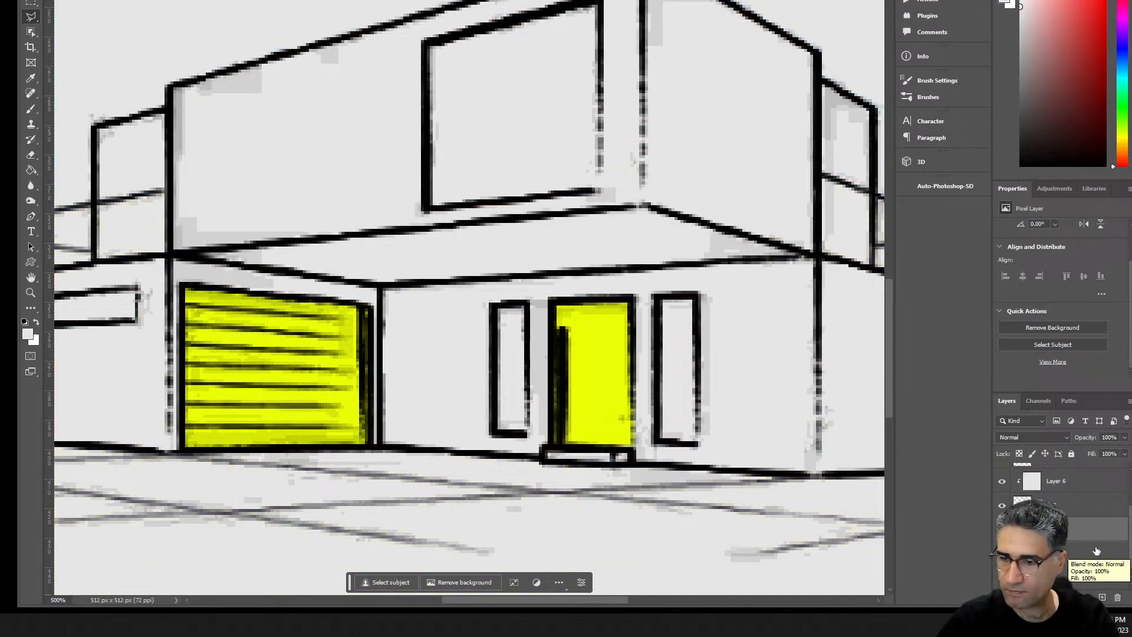
{"action": "left_click", "coordinate": [27, 335]}
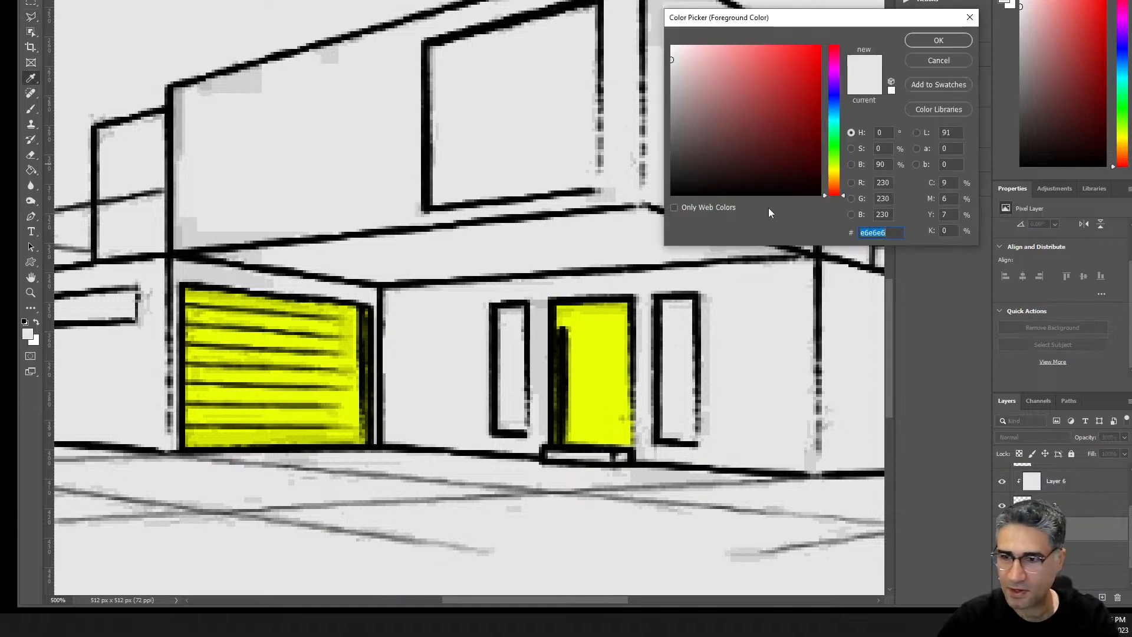
{"action": "type", "text": "#007AFF"}
{"action": "left_click", "coordinate": [921, 45]}
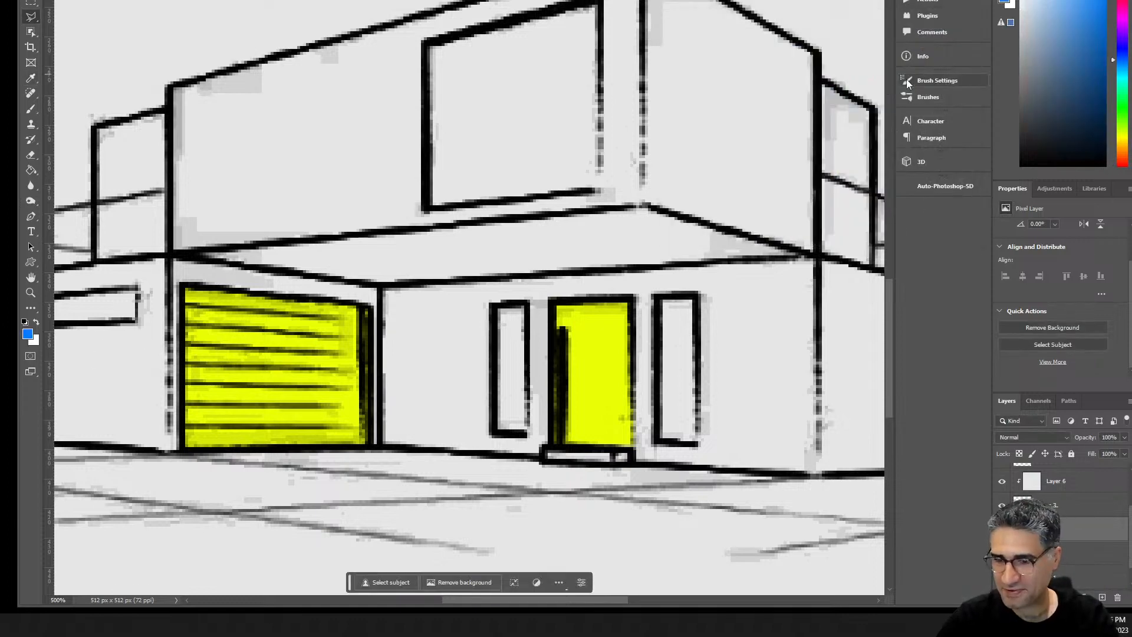
{"action": "key", "text": "alt+BackSpace"}
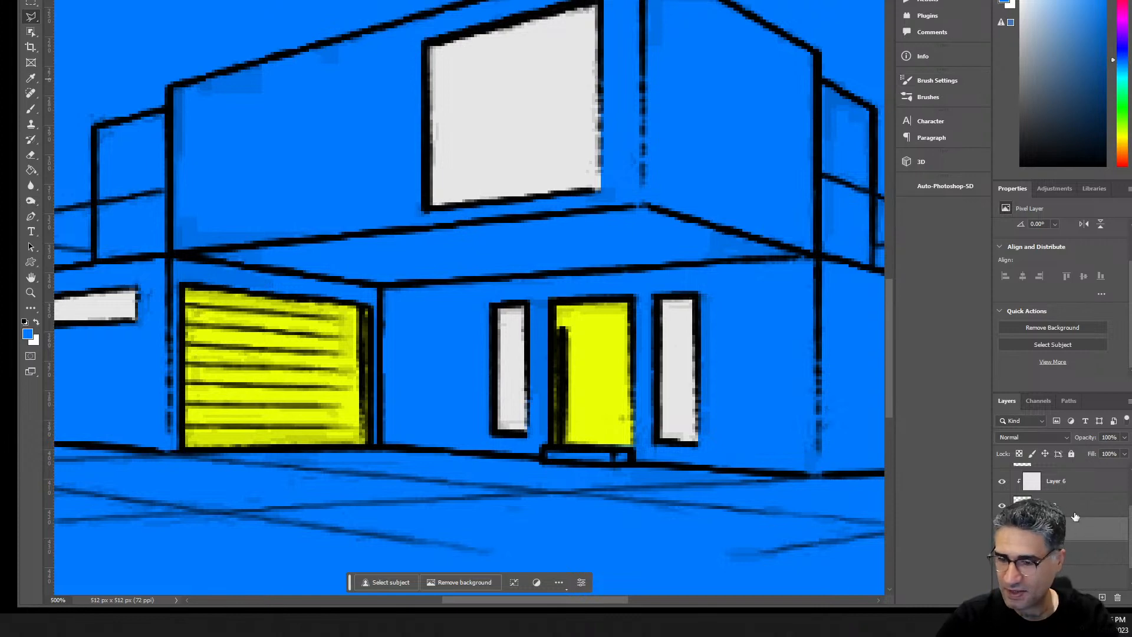
{"action": "key", "text": "ctrl+z"}
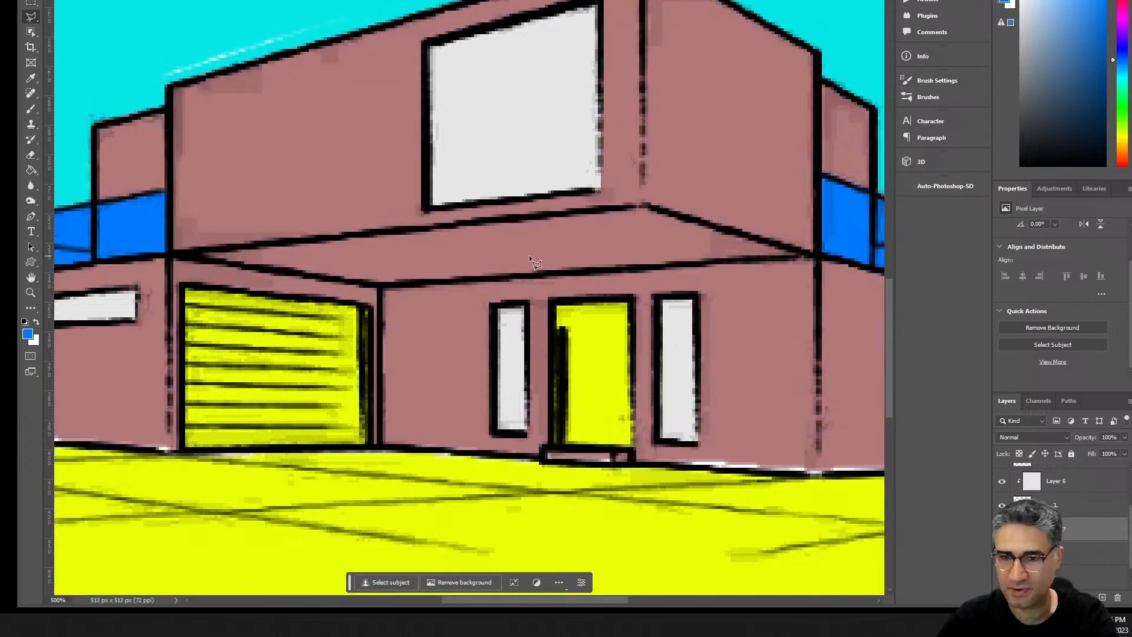
{"action": "key", "text": "ctrl+minus"}
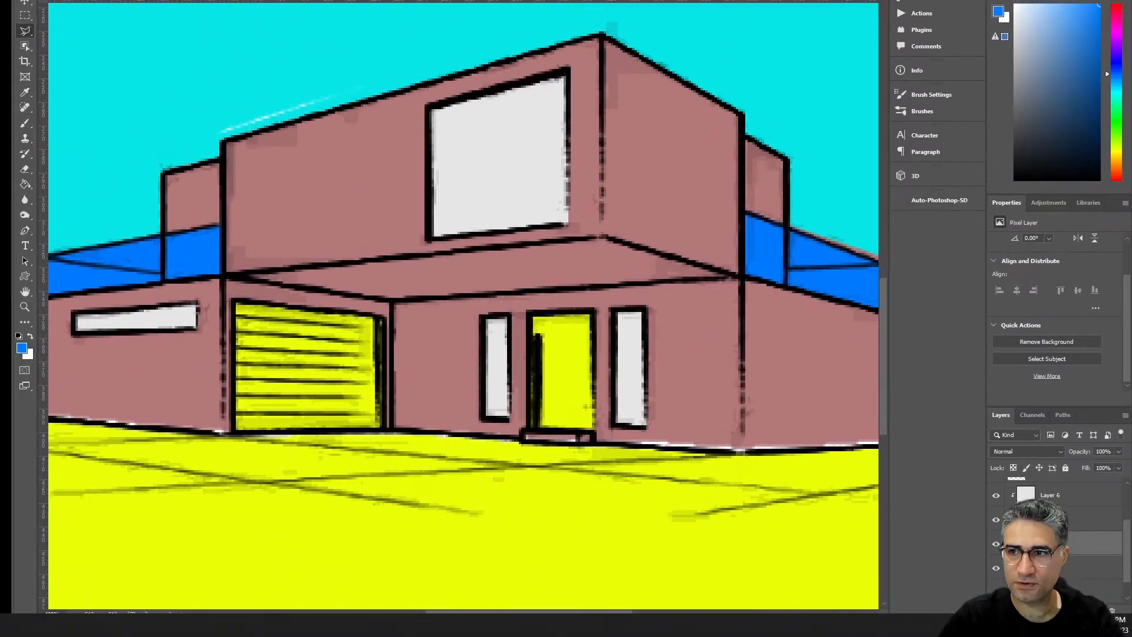
- Switch back to the segmentation classes spreadsheet, search for "door" and look through the matching classes
{"action": "key", "text": "alt+Tab"}
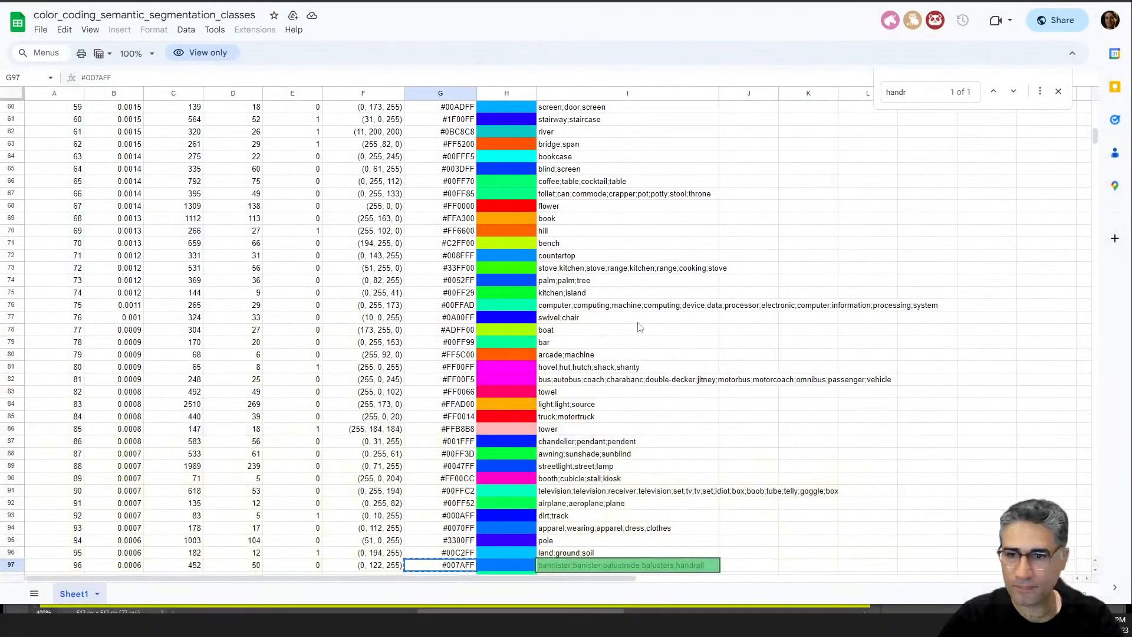
{"action": "left_click", "coordinate": [871, 193]}
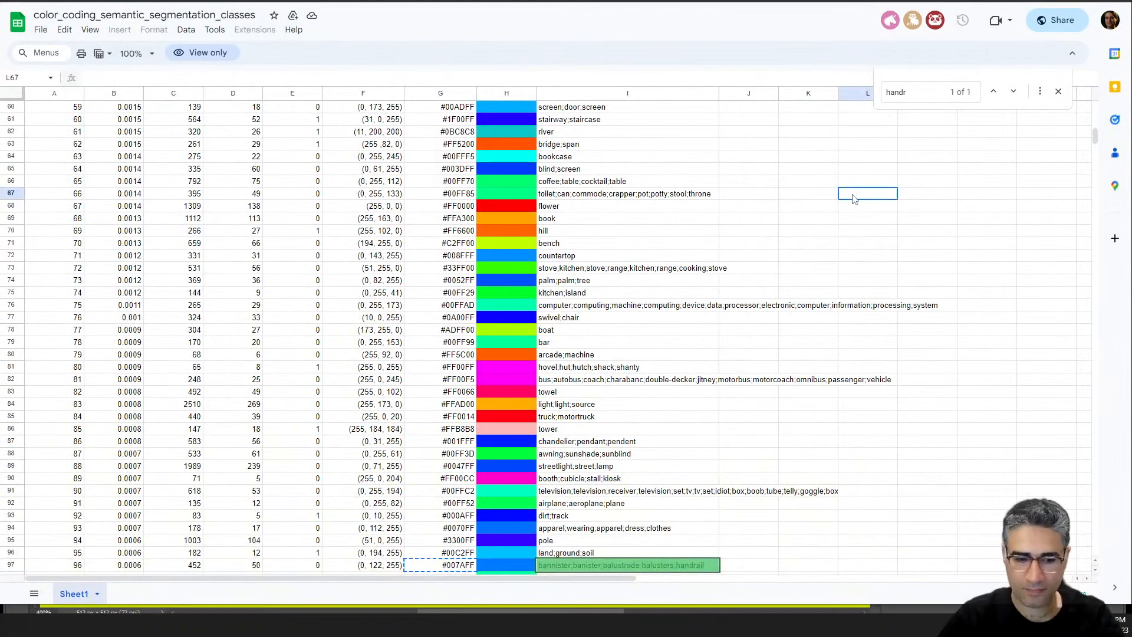
{"action": "left_click", "coordinate": [927, 95]}
{"action": "double_click", "coordinate": [927, 95]}
{"action": "type", "text": "d"}
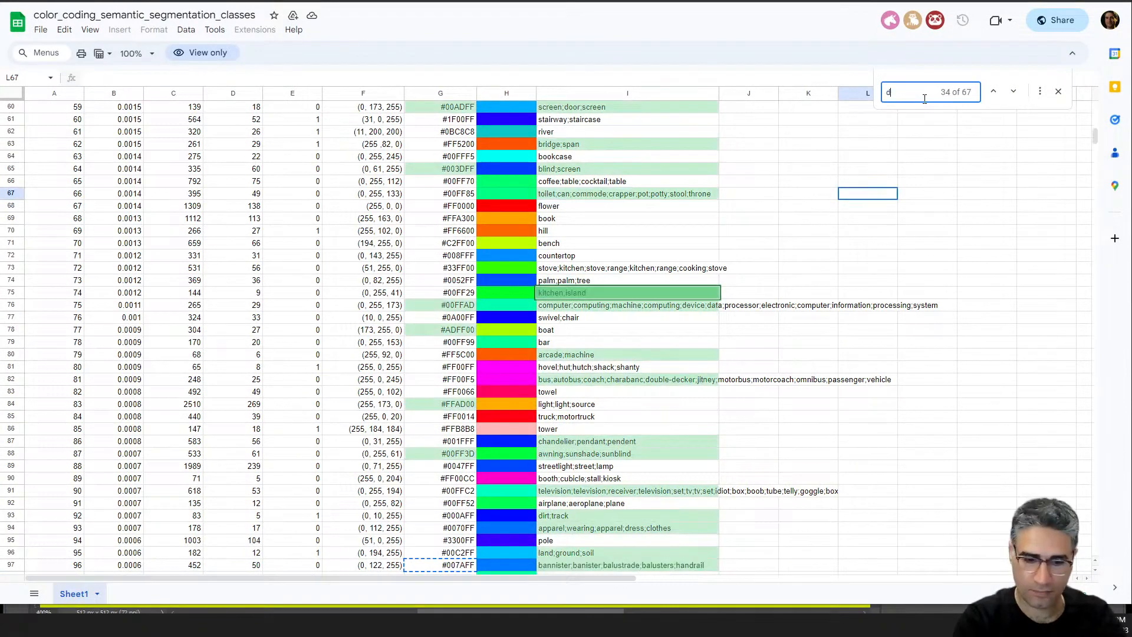
{"action": "type", "text": "oor"}
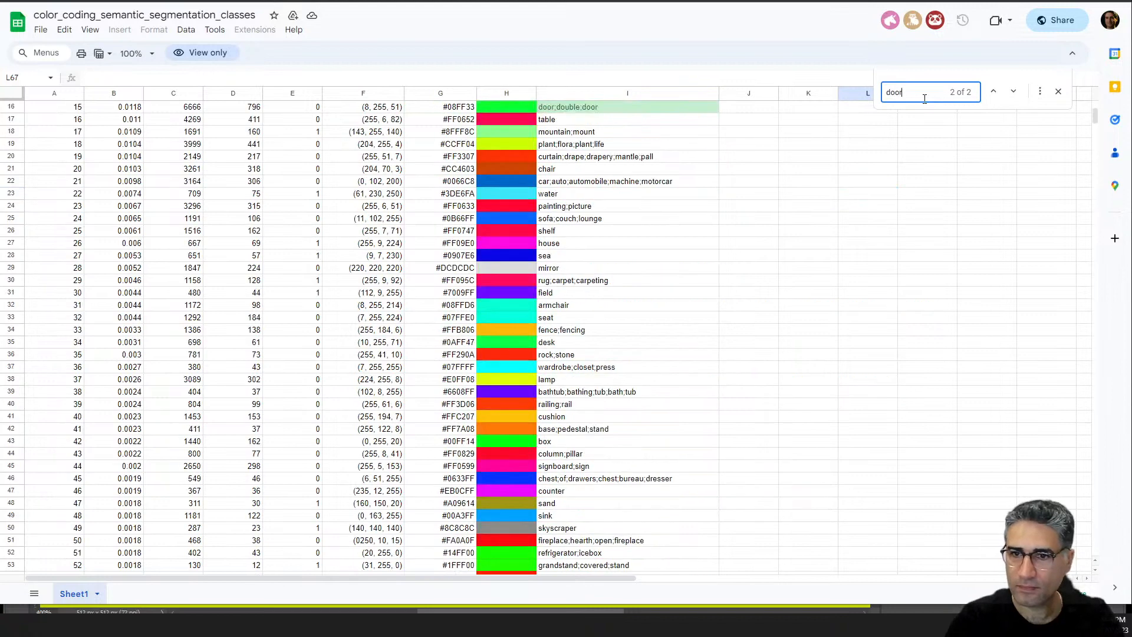
{"action": "scroll", "coordinate": [726, 106], "scroll_direction": "up", "scroll_amount": 1}
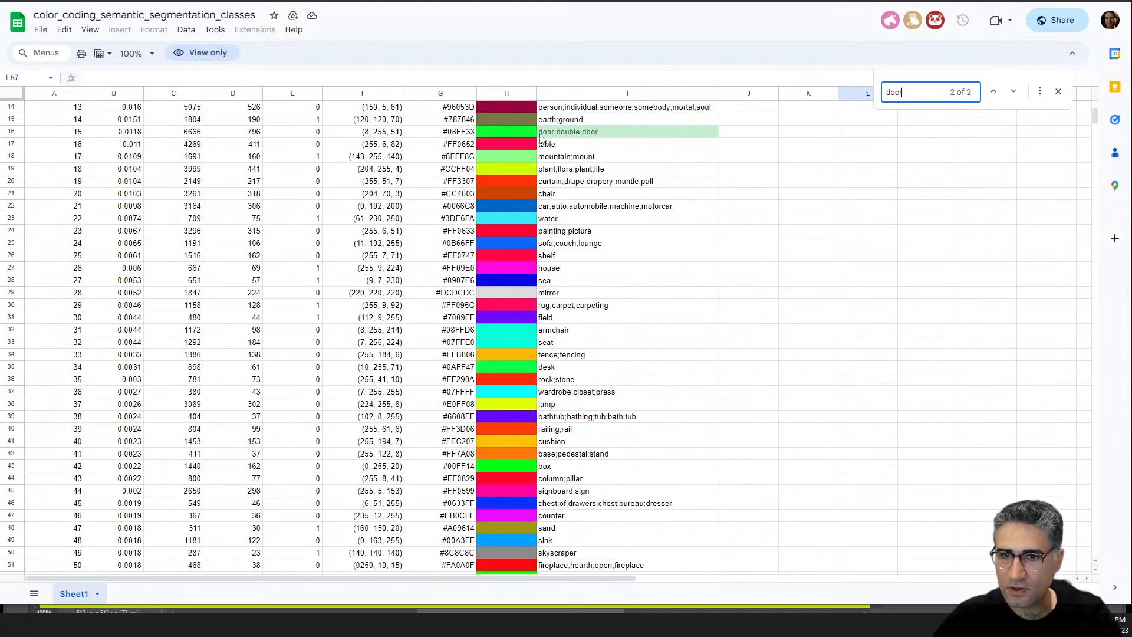
{"action": "key", "text": "Return"}
{"action": "key", "text": "Return"}
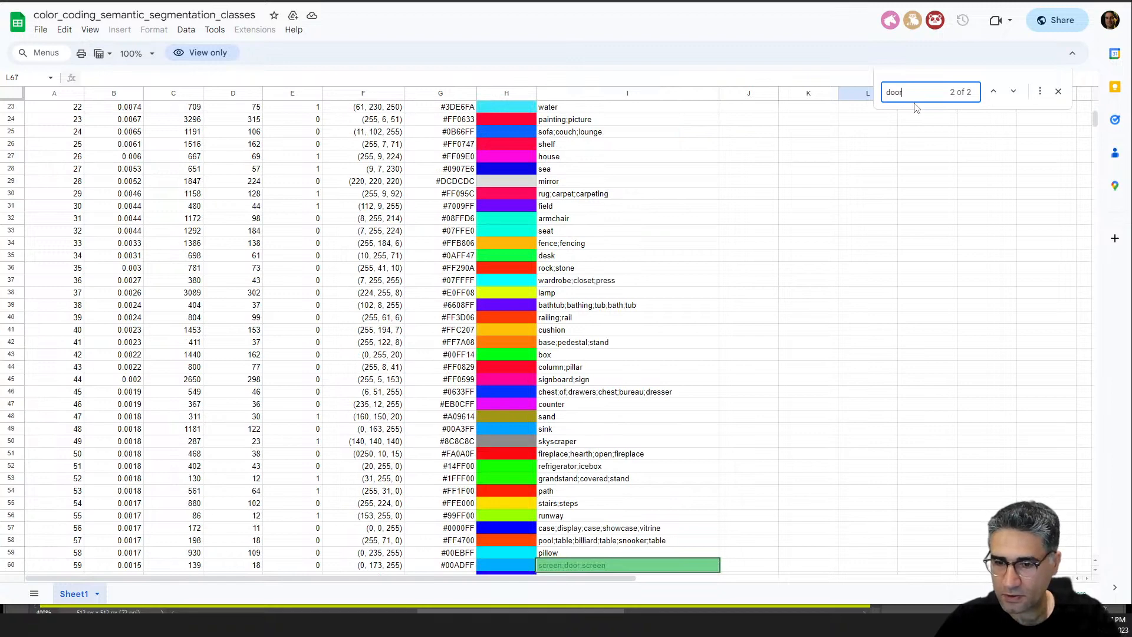
- Look for a garage class by searching the sheet for "gara", "gar" and "b", and clear the search
{"action": "double_click", "coordinate": [903, 98]}
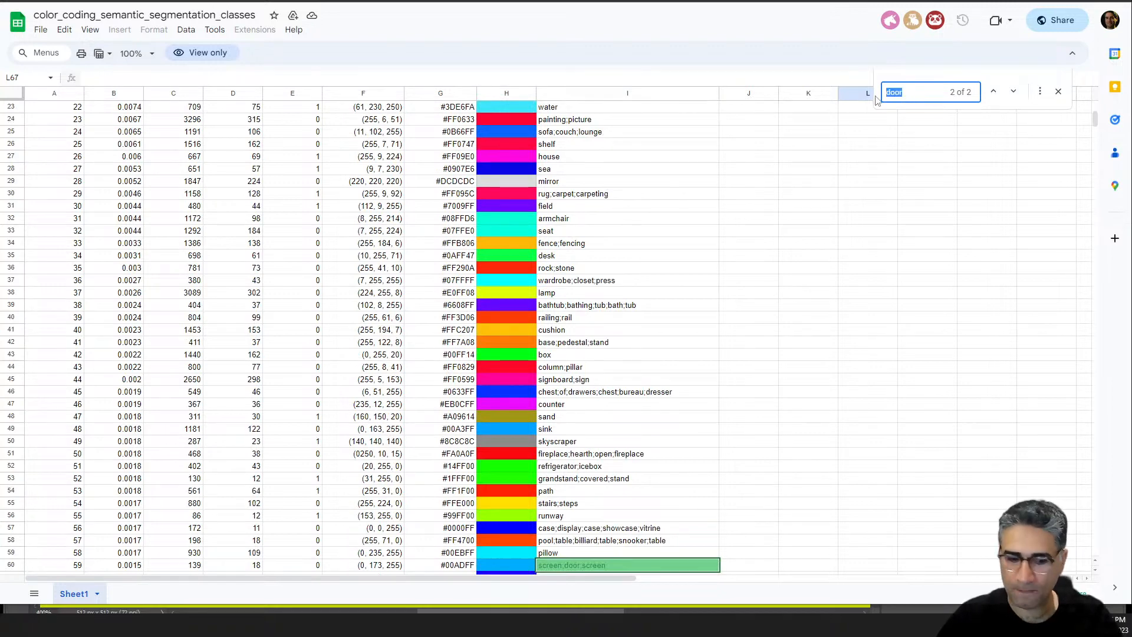
{"action": "type", "text": "gara"}
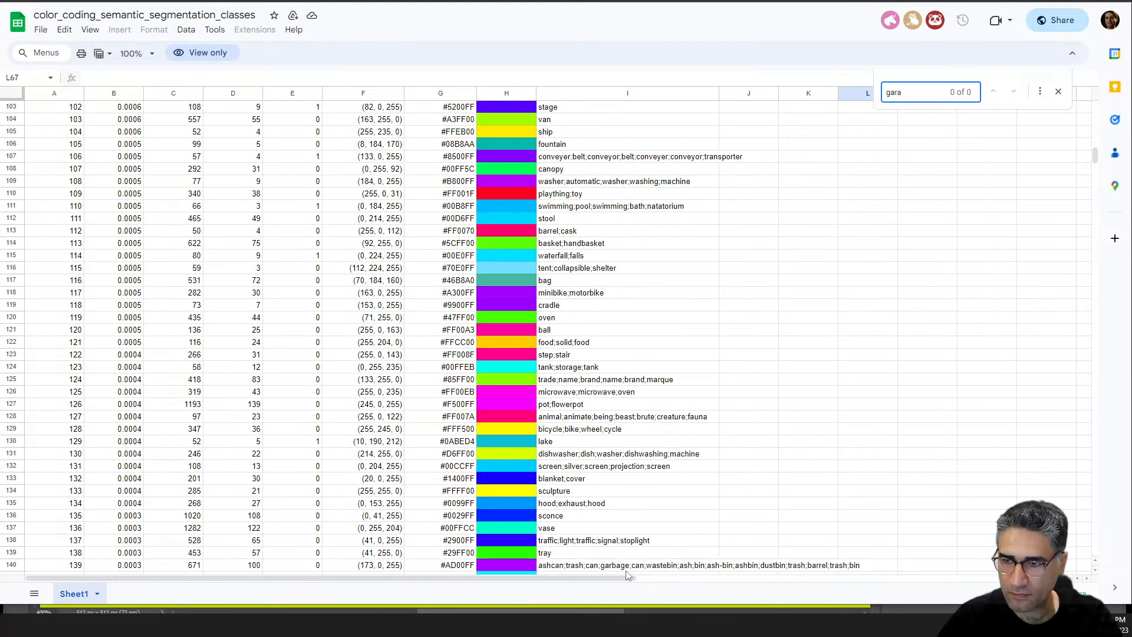
{"action": "key", "text": "BackSpace"}
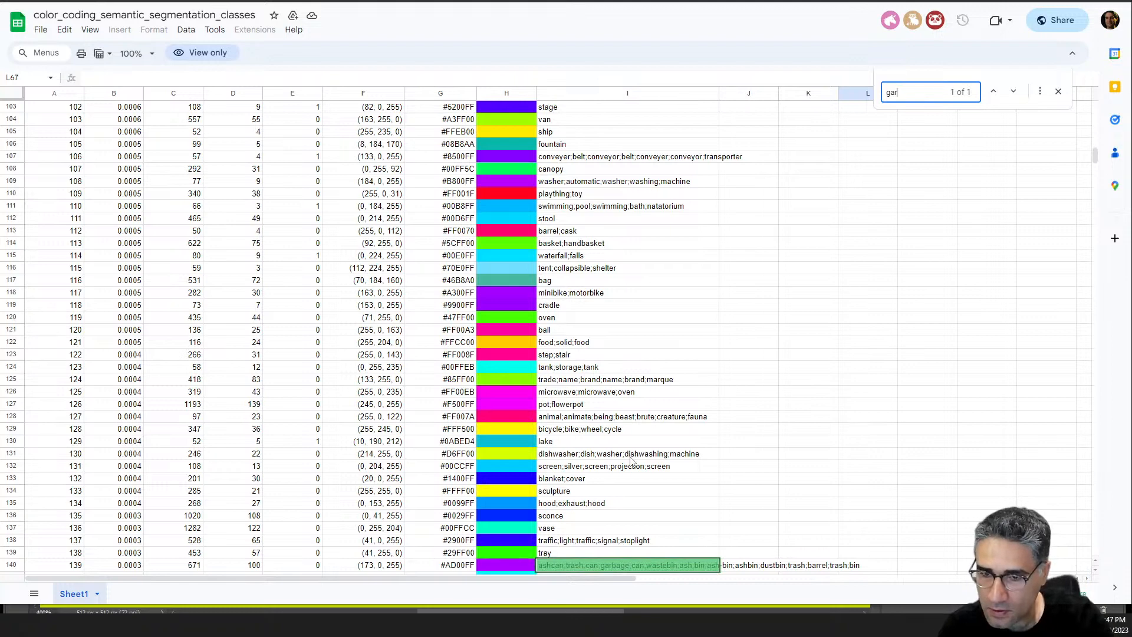
{"action": "key", "text": "BackSpace"}
{"action": "key", "text": "BackSpace"}
{"action": "key", "text": "BackSpace"}
{"action": "type", "text": "big"}
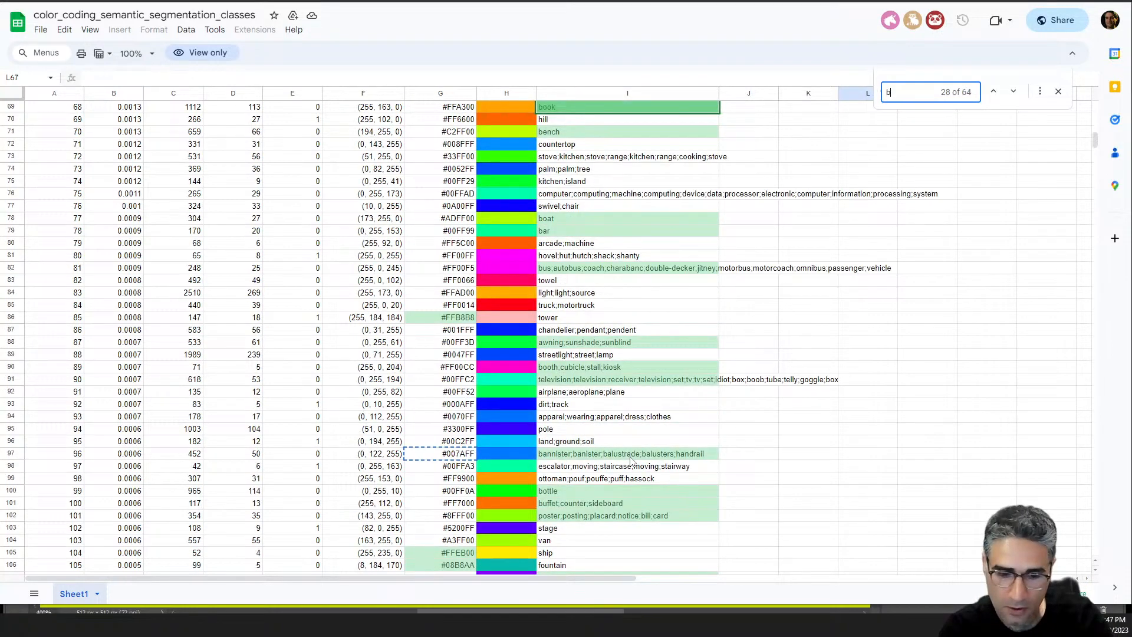
{"action": "key", "text": "BackSpace"}
{"action": "key", "text": "BackSpace"}
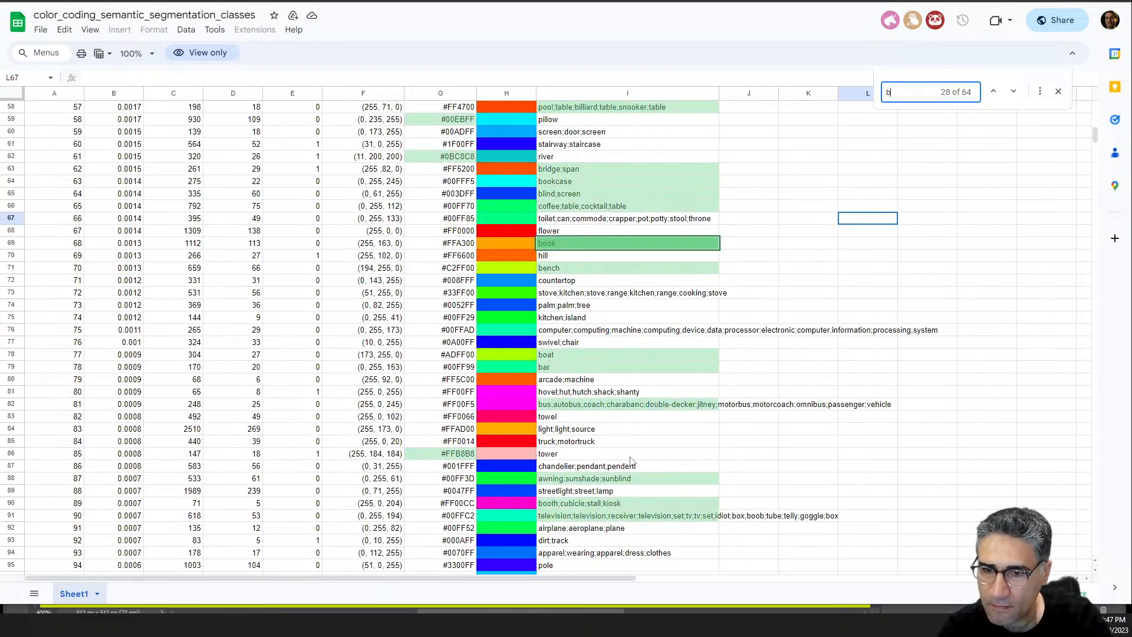
{"action": "key", "text": "BackSpace"}
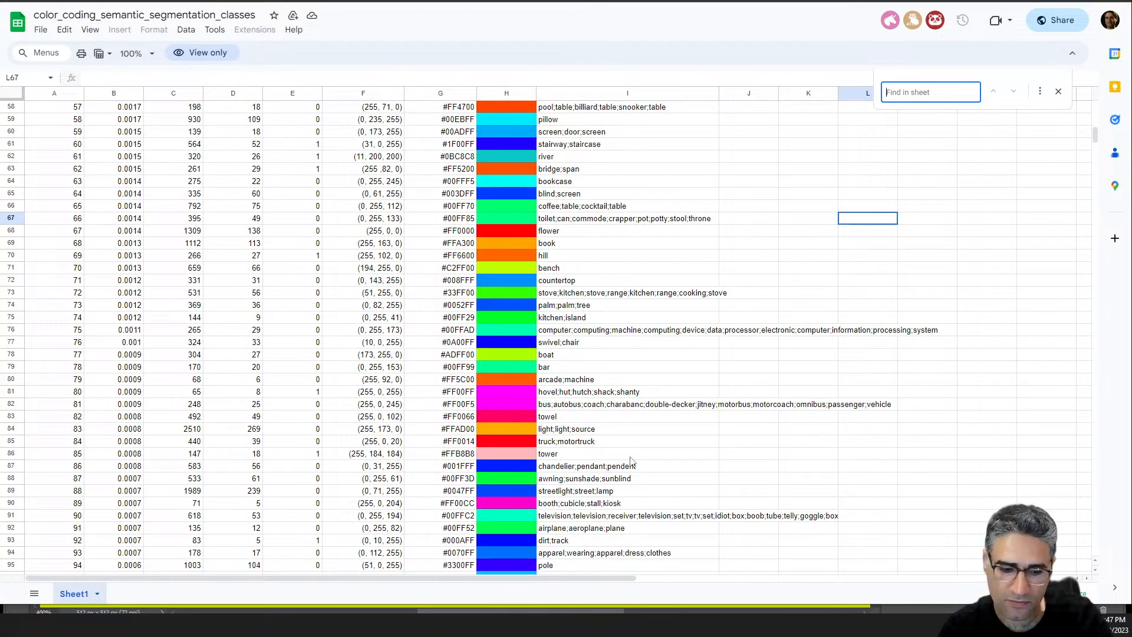
- Search for "door" again, copy the door class's hex code #08FF33 and return to Photoshop
{"action": "type", "text": "do"}
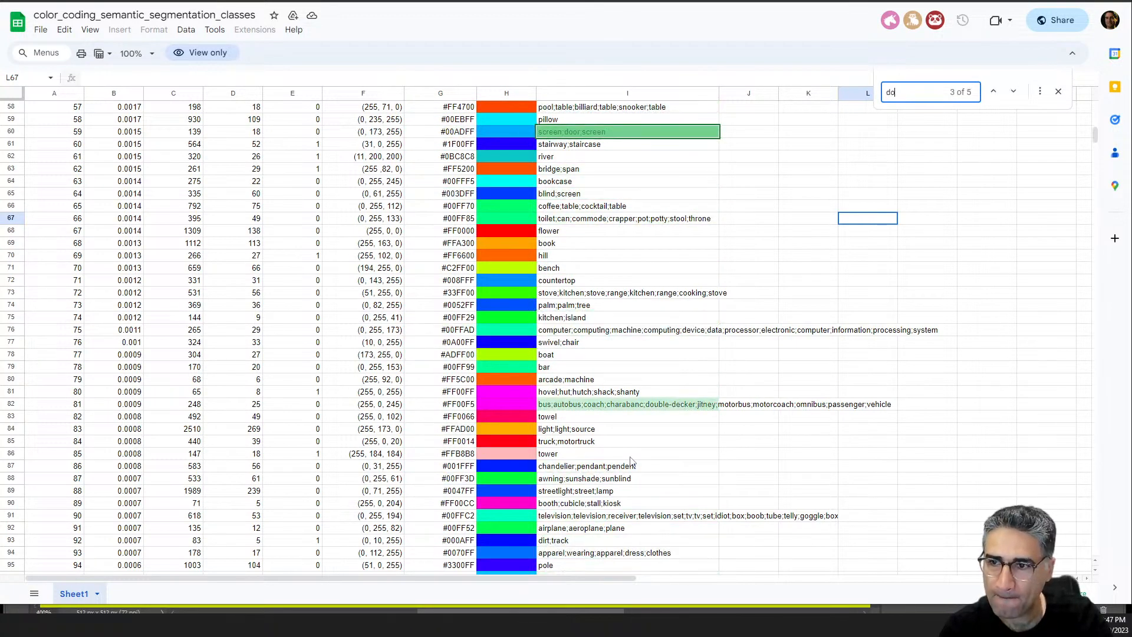
{"action": "type", "text": "or"}
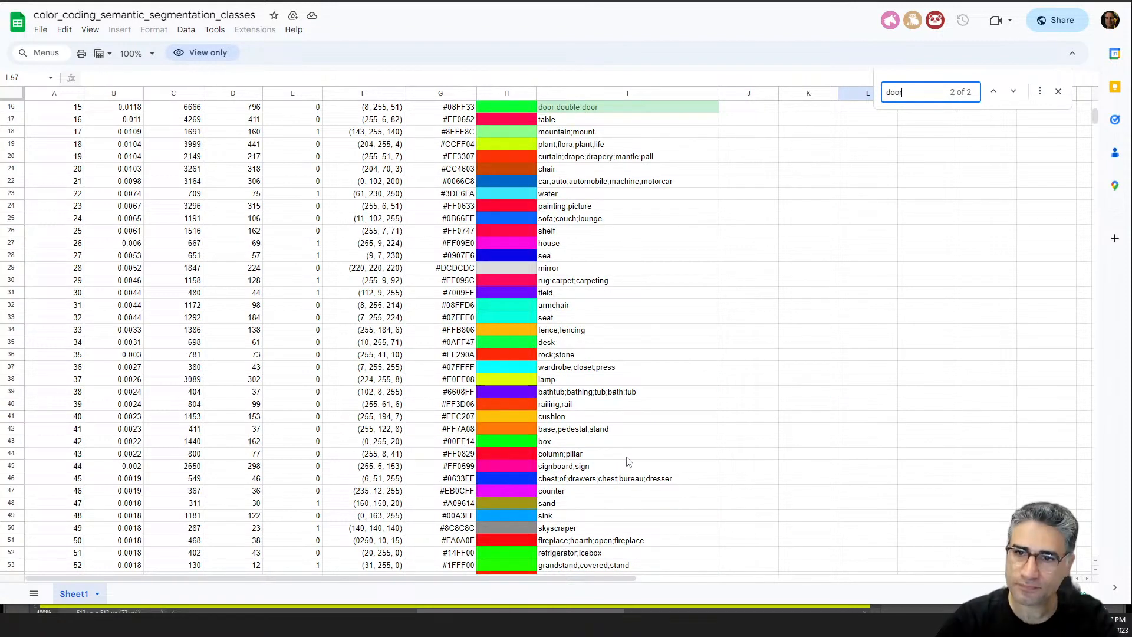
{"action": "scroll", "coordinate": [540, 121], "scroll_direction": "up", "scroll_amount": 1}
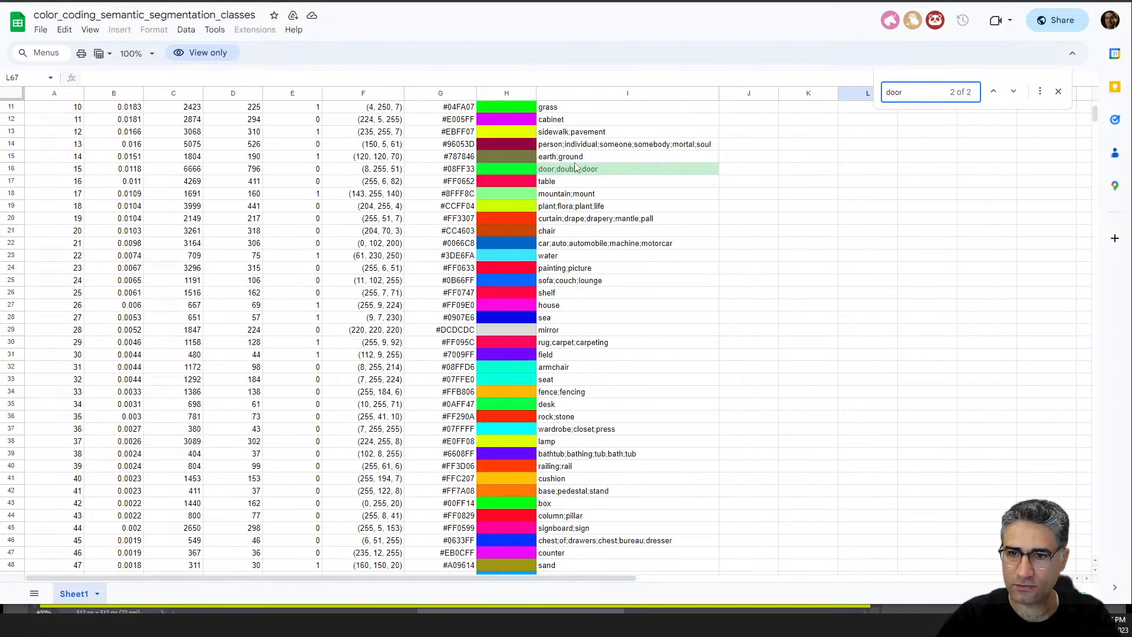
{"action": "left_click", "coordinate": [434, 172]}
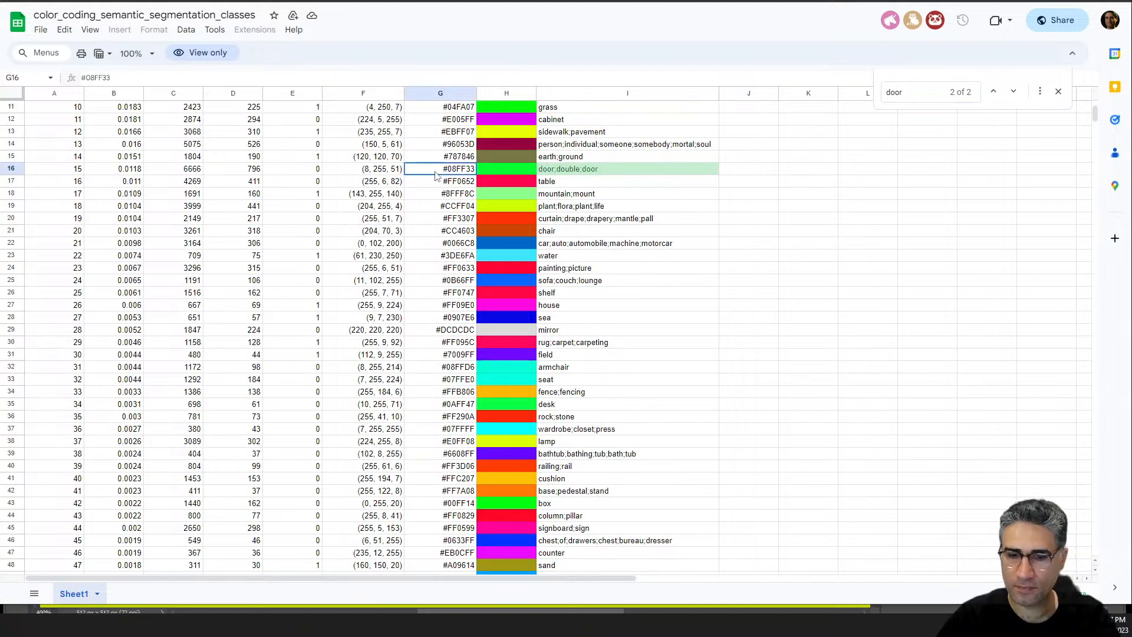
{"action": "key", "text": "ctrl+c"}
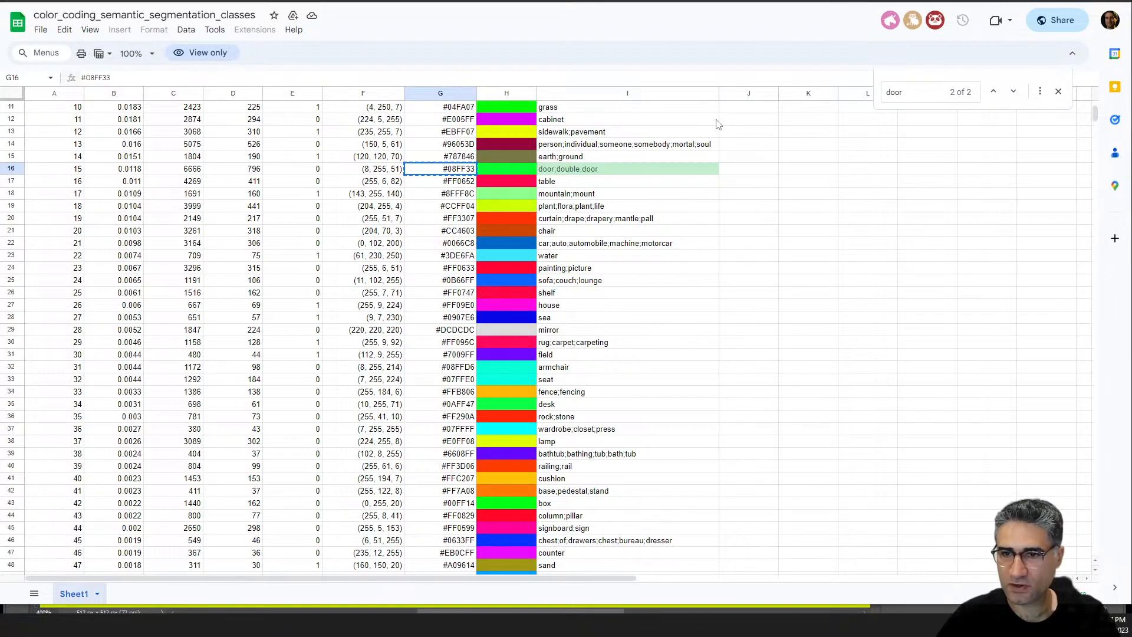
{"action": "key", "text": "alt+Tab"}
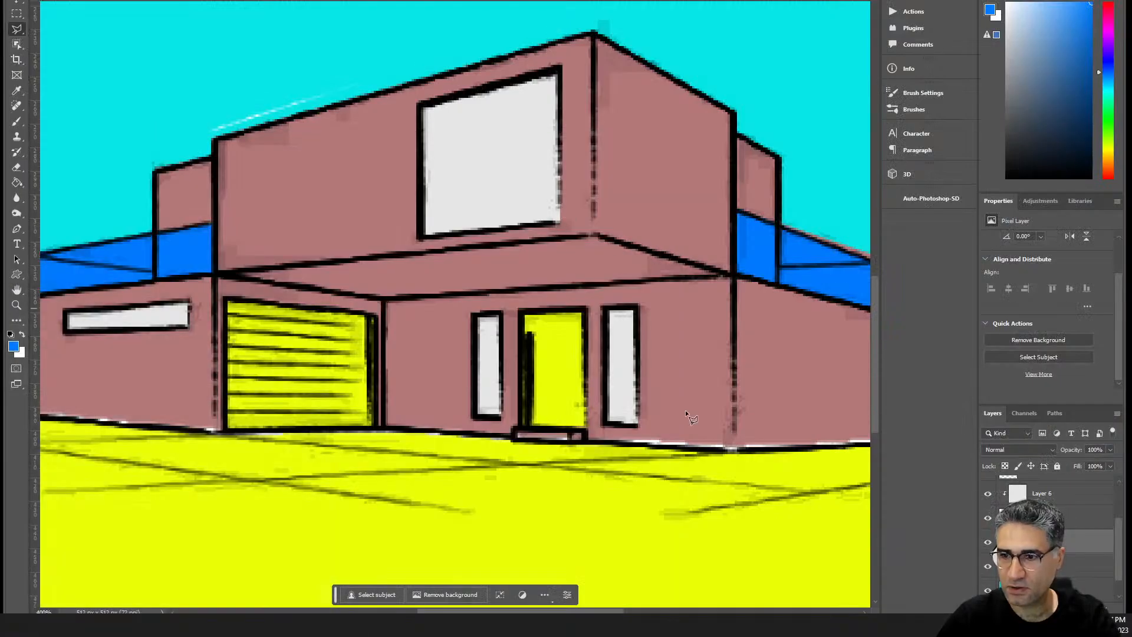
- Identify the layers holding the door and wall shapes by toggling their visibility, and select the layer directly below ref-s4
{"action": "scroll", "coordinate": [981, 545], "scroll_direction": "up", "scroll_amount": 2}
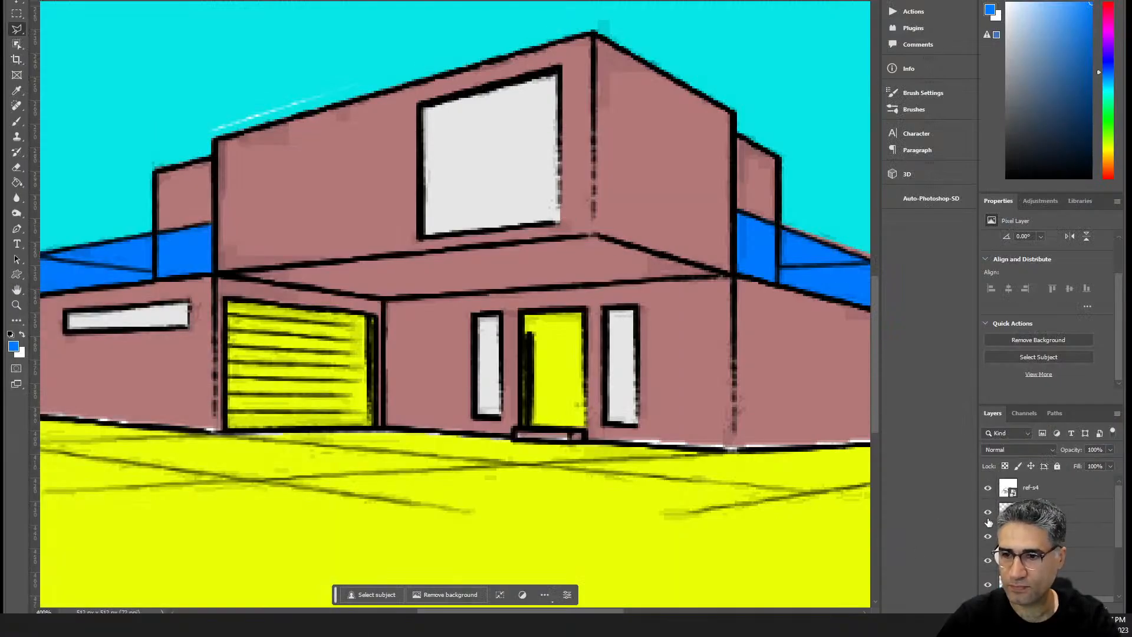
{"action": "left_click", "coordinate": [989, 522]}
{"action": "left_click", "coordinate": [988, 525]}
{"action": "left_click", "coordinate": [988, 535]}
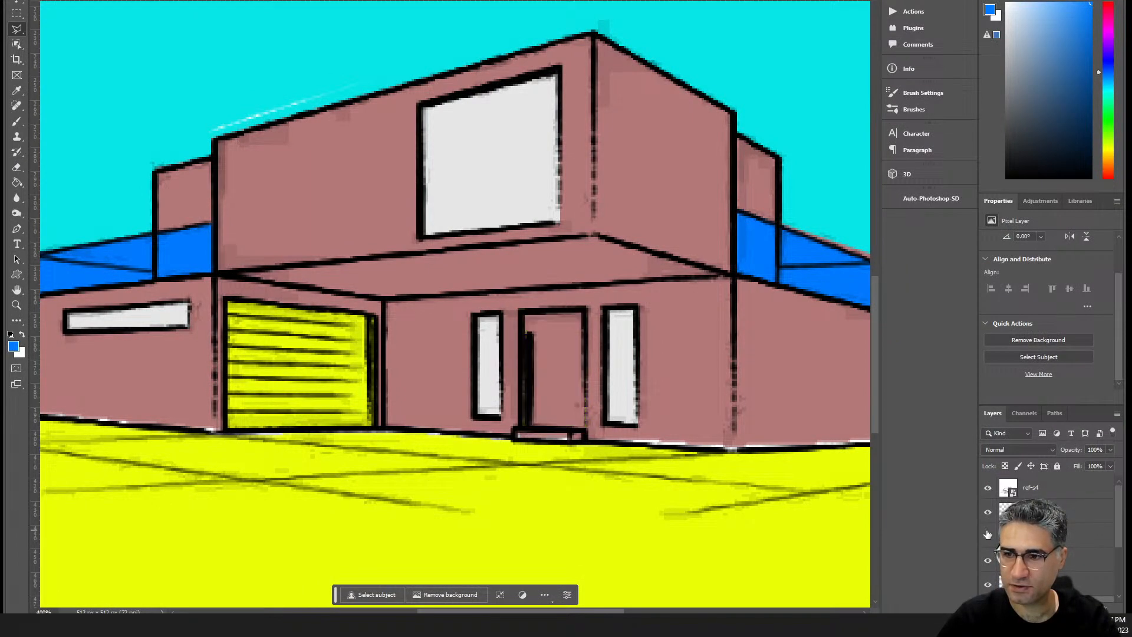
{"action": "left_click", "coordinate": [988, 534]}
{"action": "left_click", "coordinate": [1049, 512]}
{"action": "left_click", "coordinate": [989, 560]}
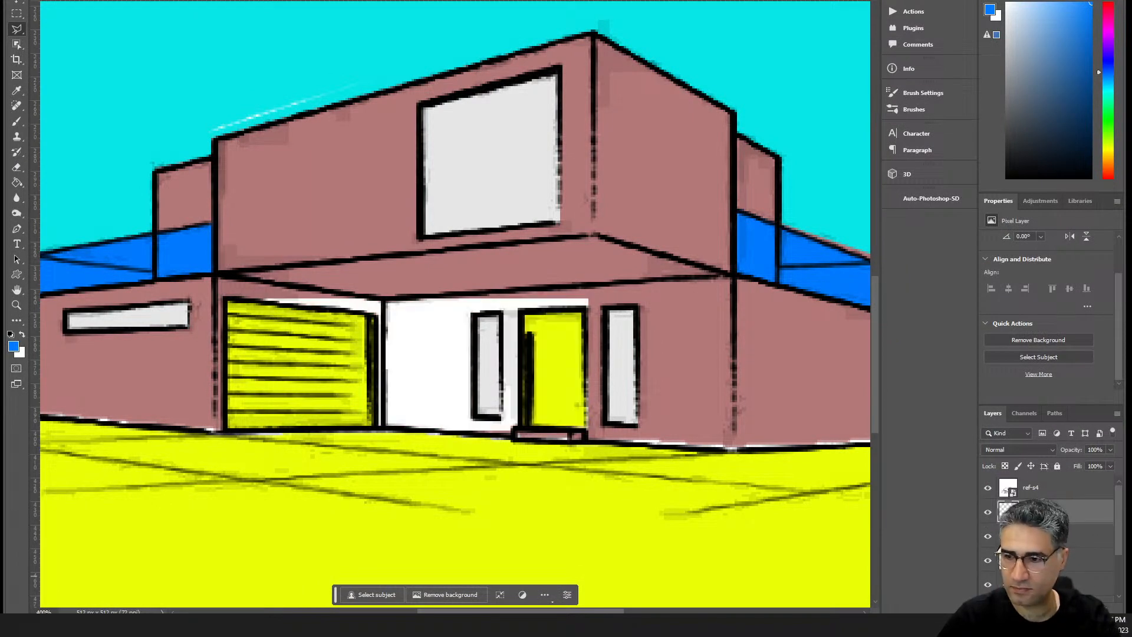
{"action": "left_click", "coordinate": [988, 560]}
- Fill the selected layer with #08FF33 and clip it to the front door and garage door shapes
{"action": "left_click", "coordinate": [14, 349]}
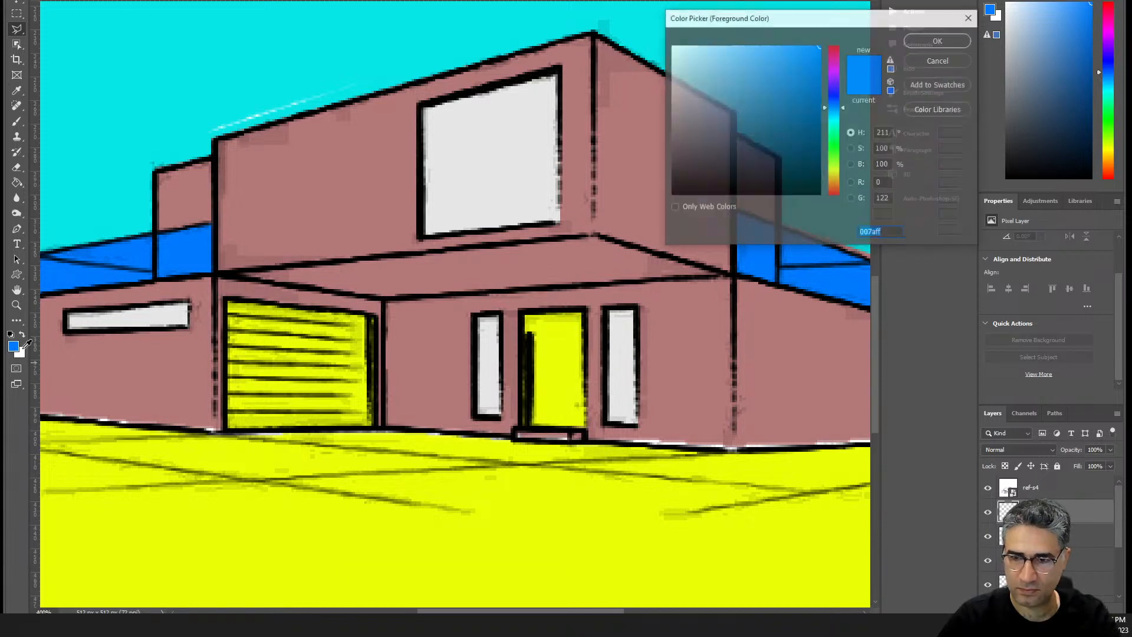
{"action": "type", "text": "00ff00"}
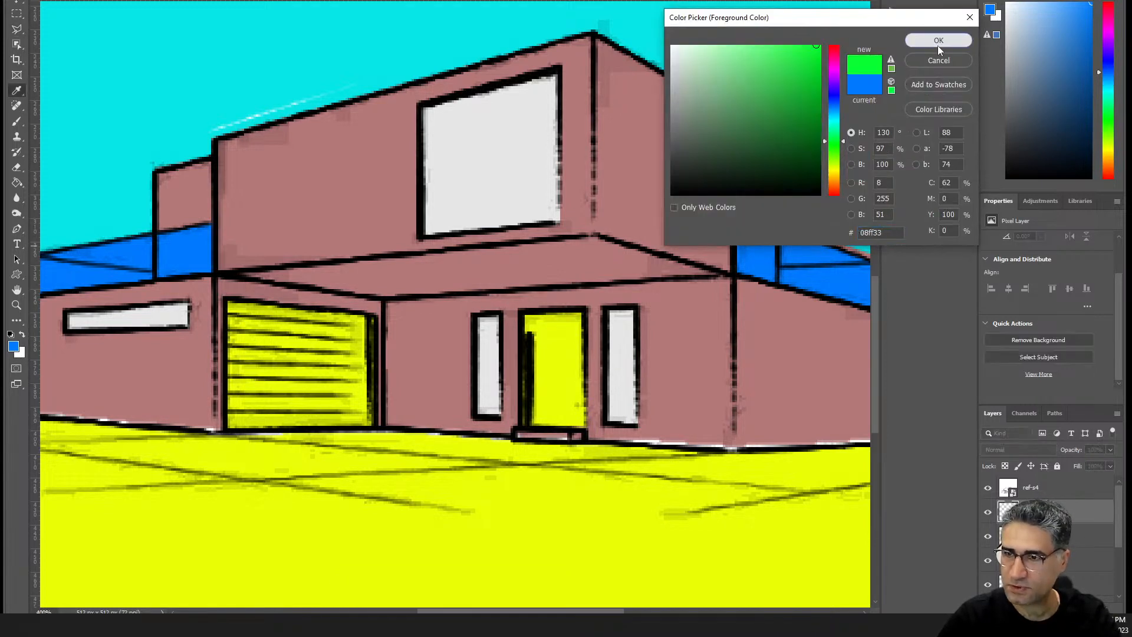
{"action": "left_click", "coordinate": [938, 40]}
{"action": "key", "text": "alt+BackSpace"}
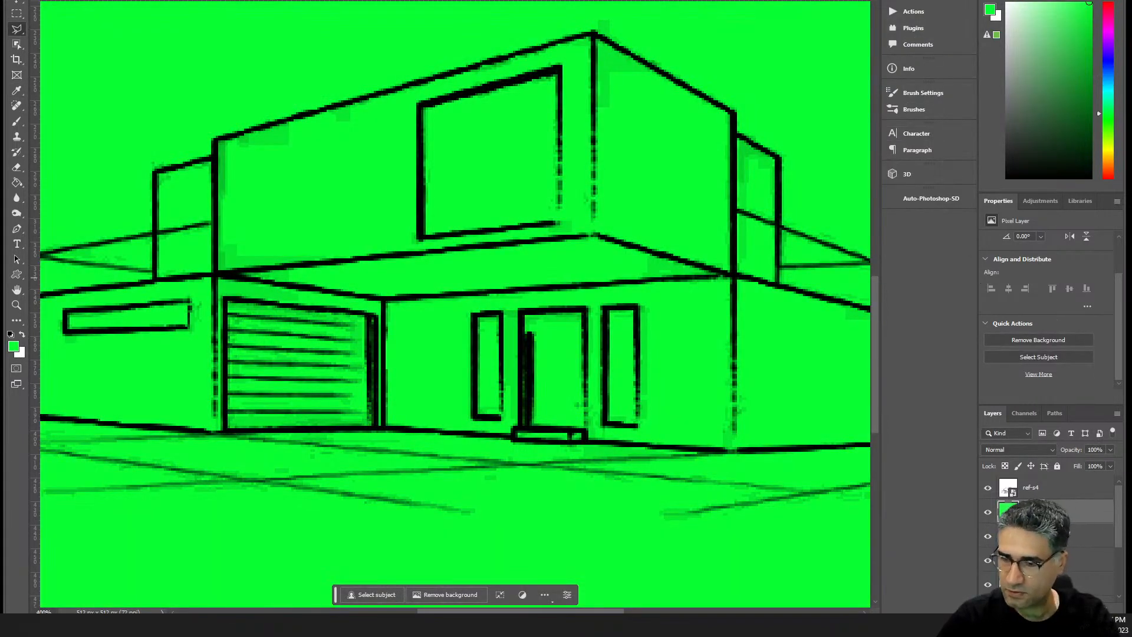
{"action": "key", "text": "ctrl+z"}
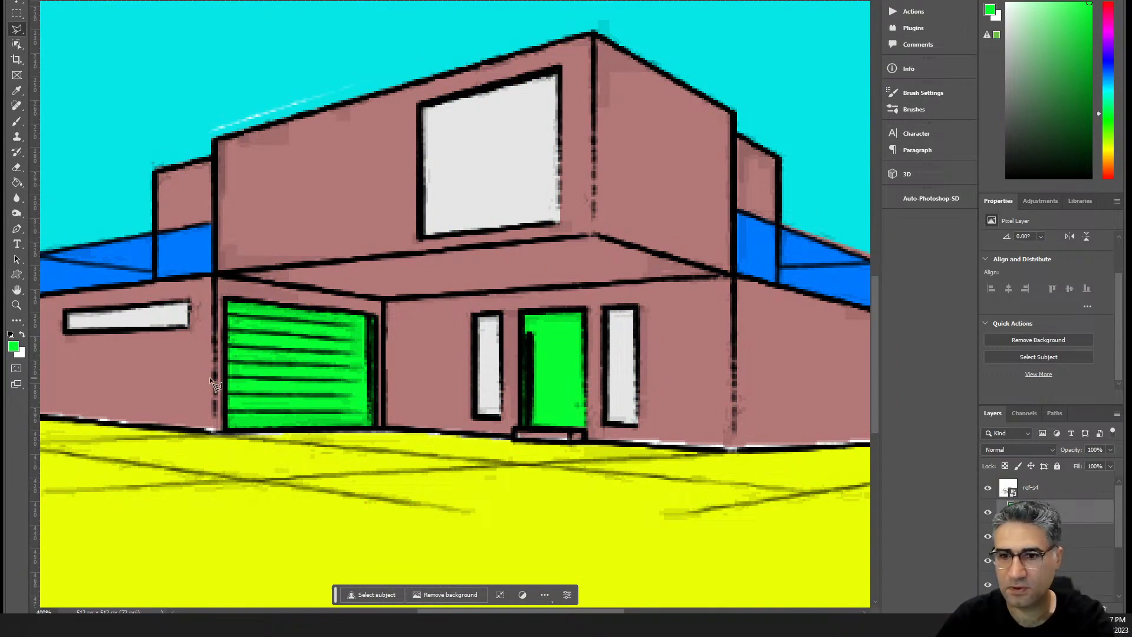
{"action": "key", "text": "ctrl+minus"}
{"action": "key", "text": "ctrl+minus"}
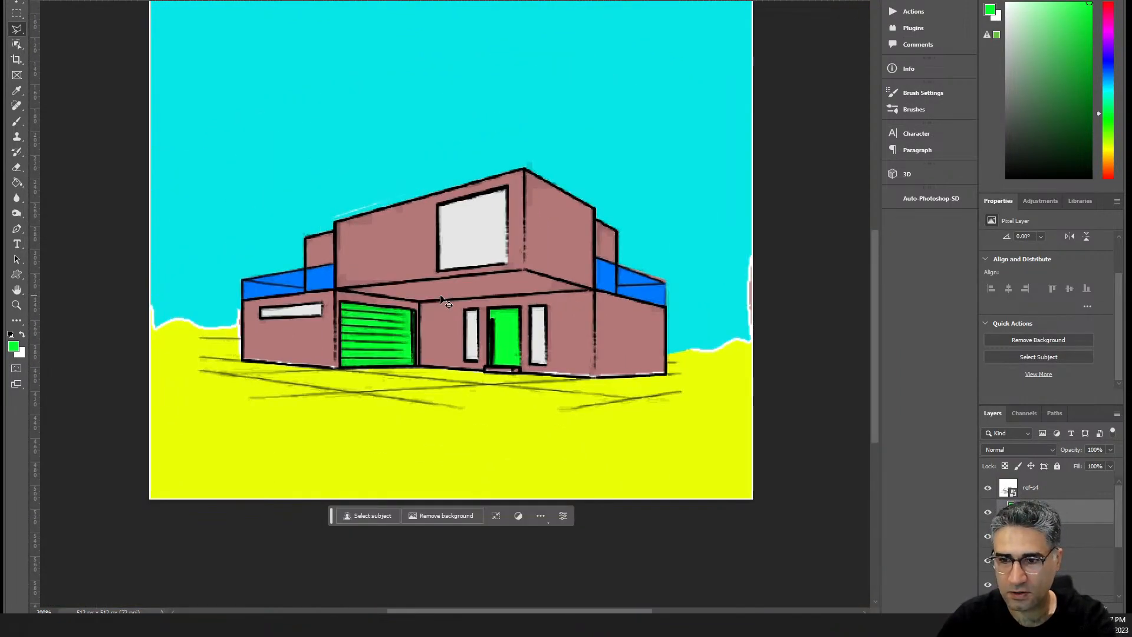
{"action": "key", "text": "ctrl+plus"}
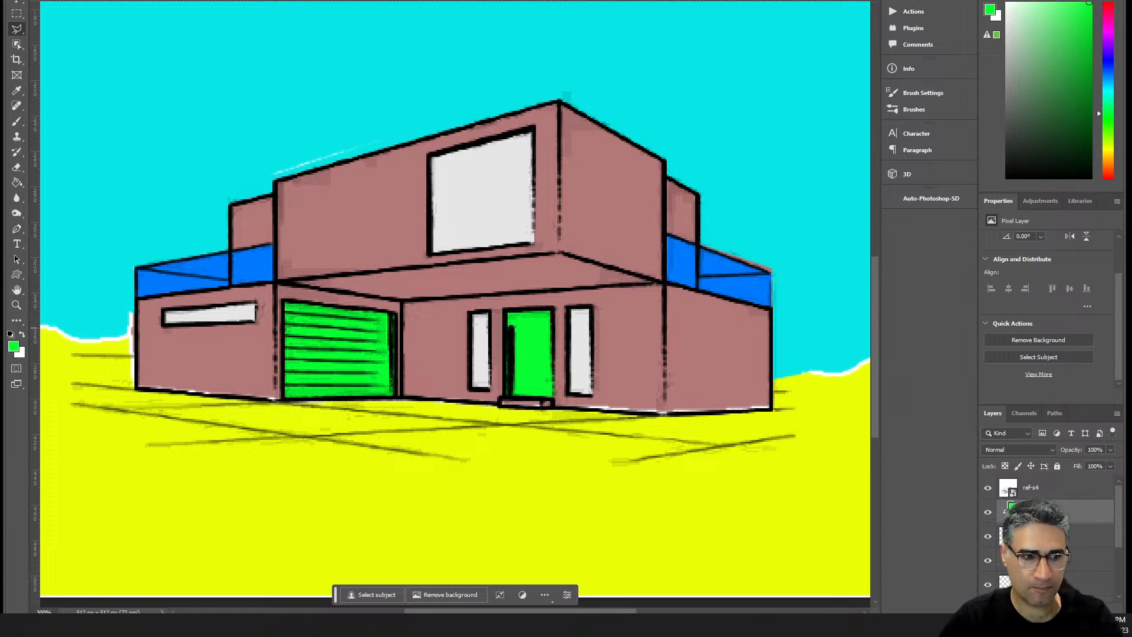
- Switch to the segmentation classes spreadsheet, look for a street class by searching for "stree", and clear the search
{"action": "key", "text": "alt+Tab"}
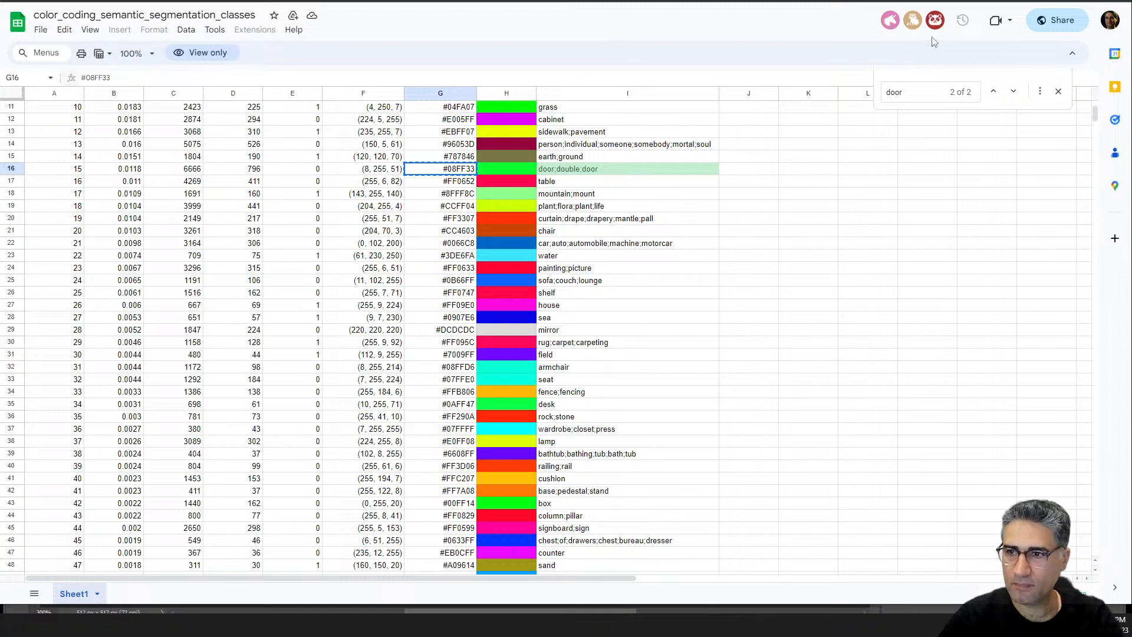
{"action": "left_click", "coordinate": [970, 89]}
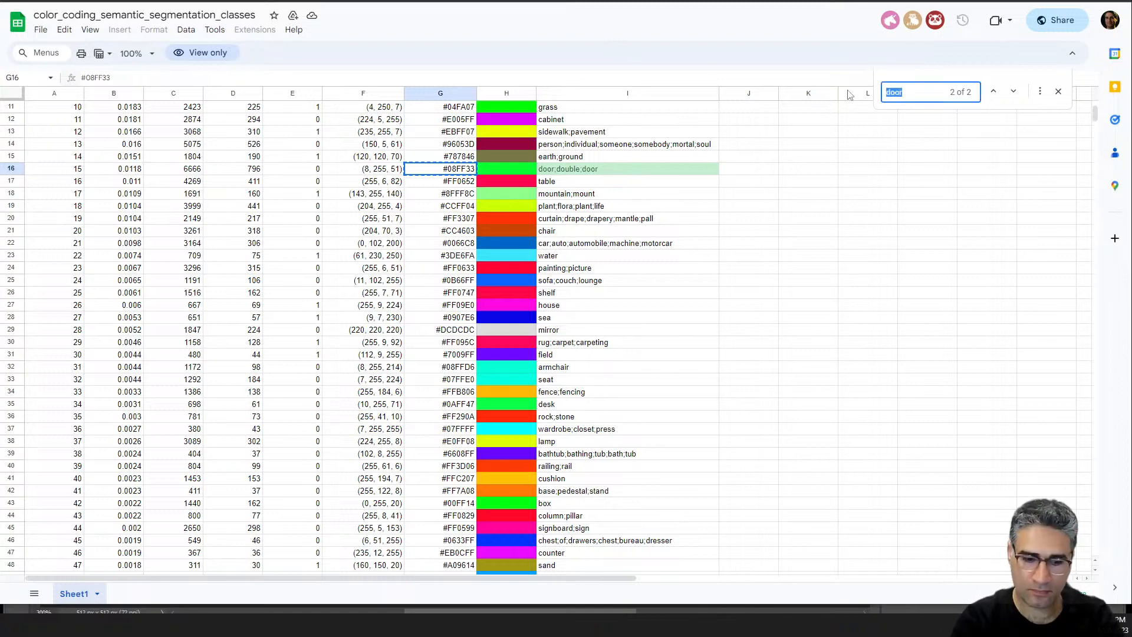
{"action": "type", "text": "stre"}
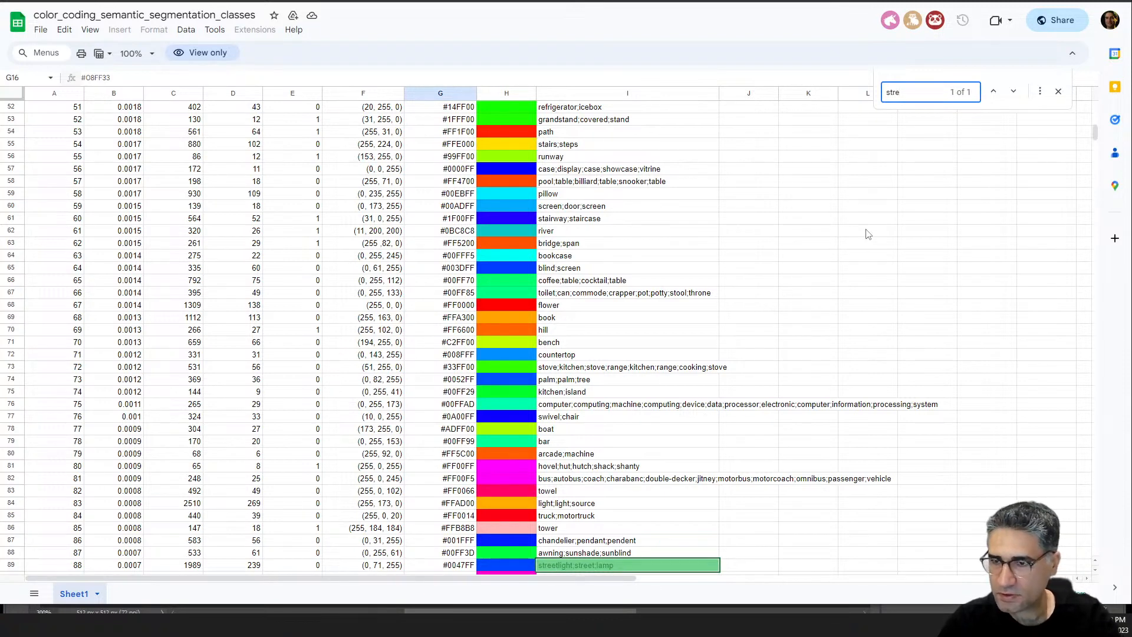
{"action": "type", "text": "e"}
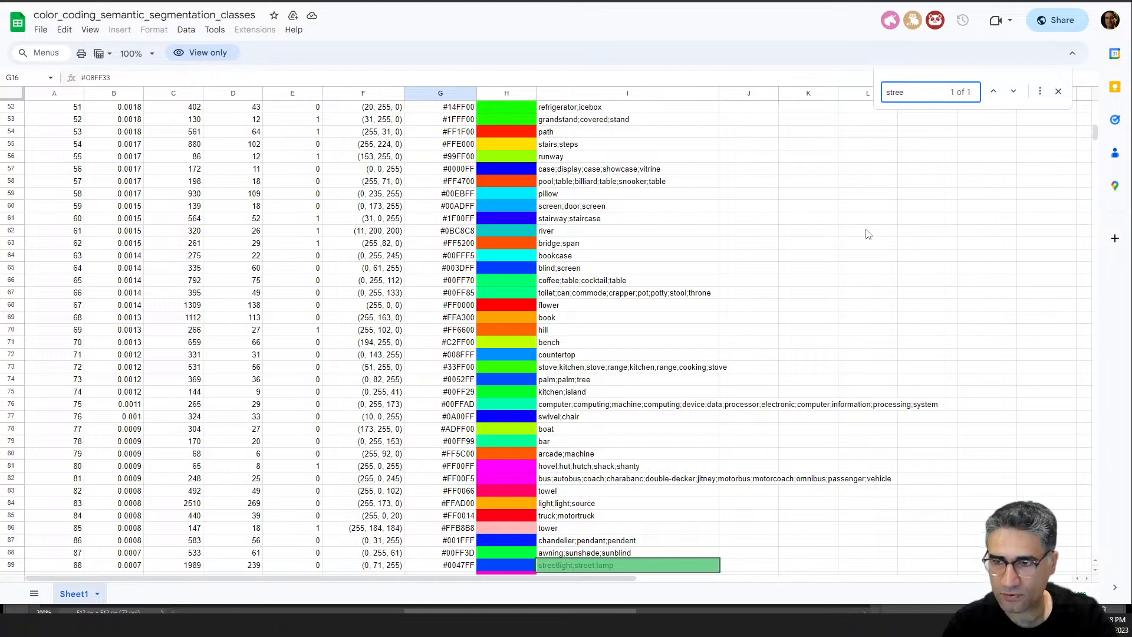
{"action": "key", "text": "BackSpace"}
{"action": "key", "text": "BackSpace"}
{"action": "key", "text": "BackSpace"}
{"action": "key", "text": "BackSpace"}
{"action": "key", "text": "BackSpace"}
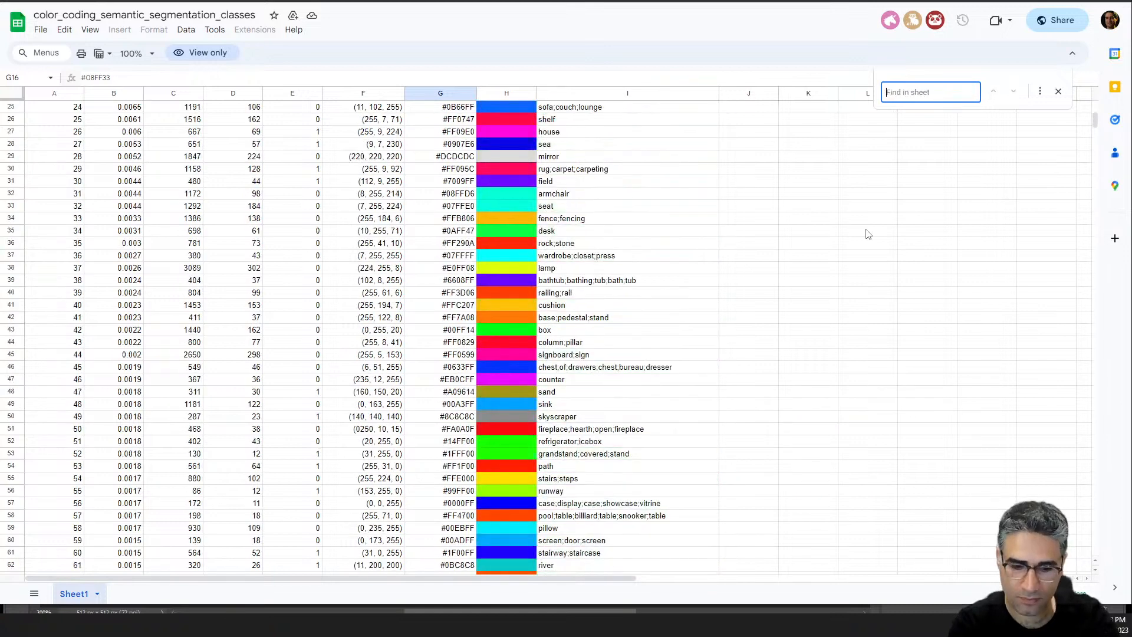
- Search the sheet for "roa", copy the road class's hex code #8C8C8C and return to Photoshop
{"action": "type", "text": "roa"}
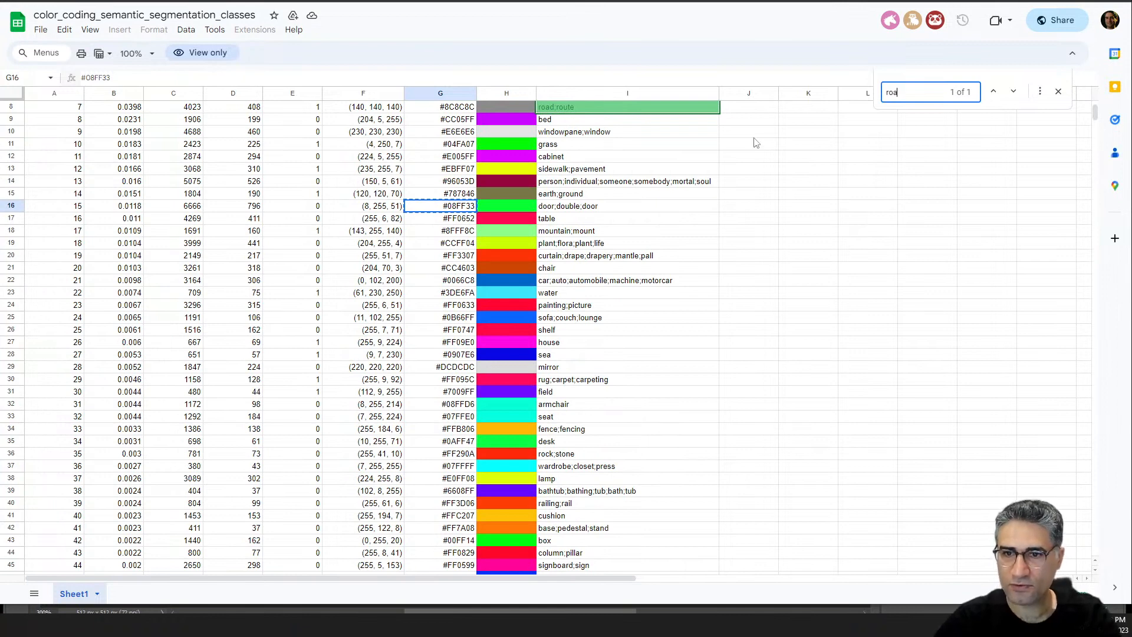
{"action": "scroll", "coordinate": [534, 135], "scroll_direction": "up", "scroll_amount": 1}
{"action": "left_click", "coordinate": [455, 171]}
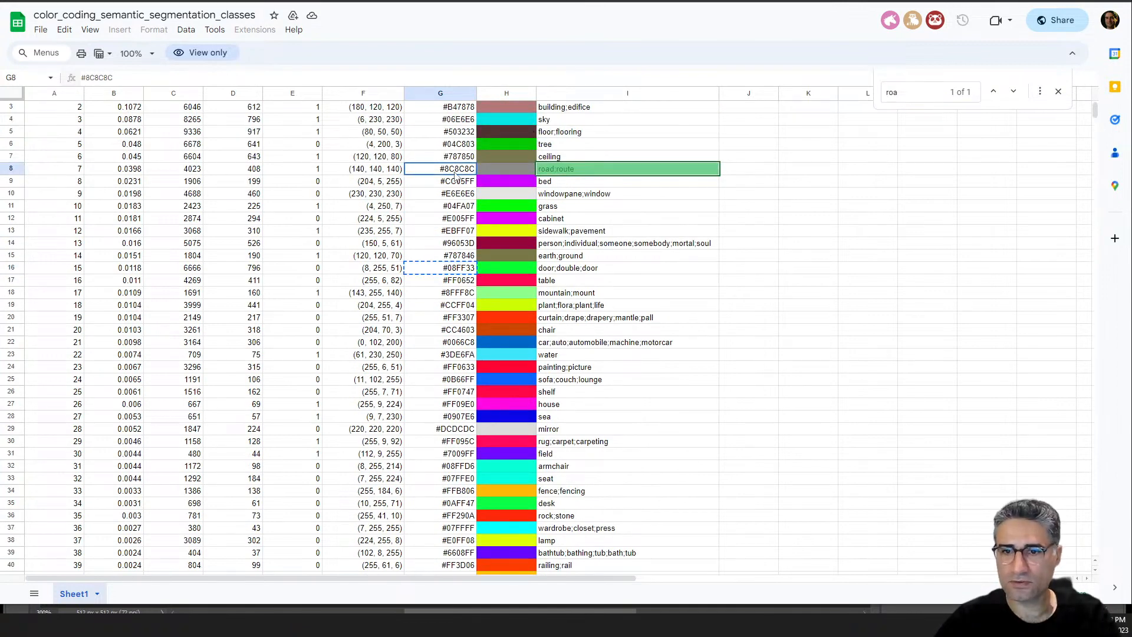
{"action": "key", "text": "ctrl+c"}
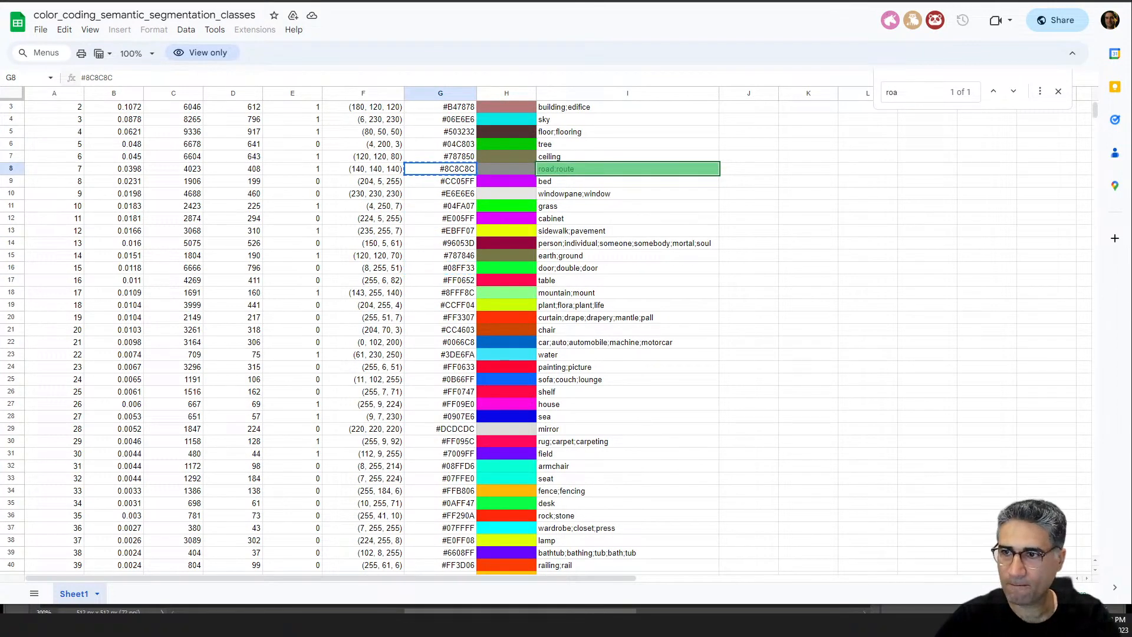
{"action": "key", "text": "alt+Tab"}
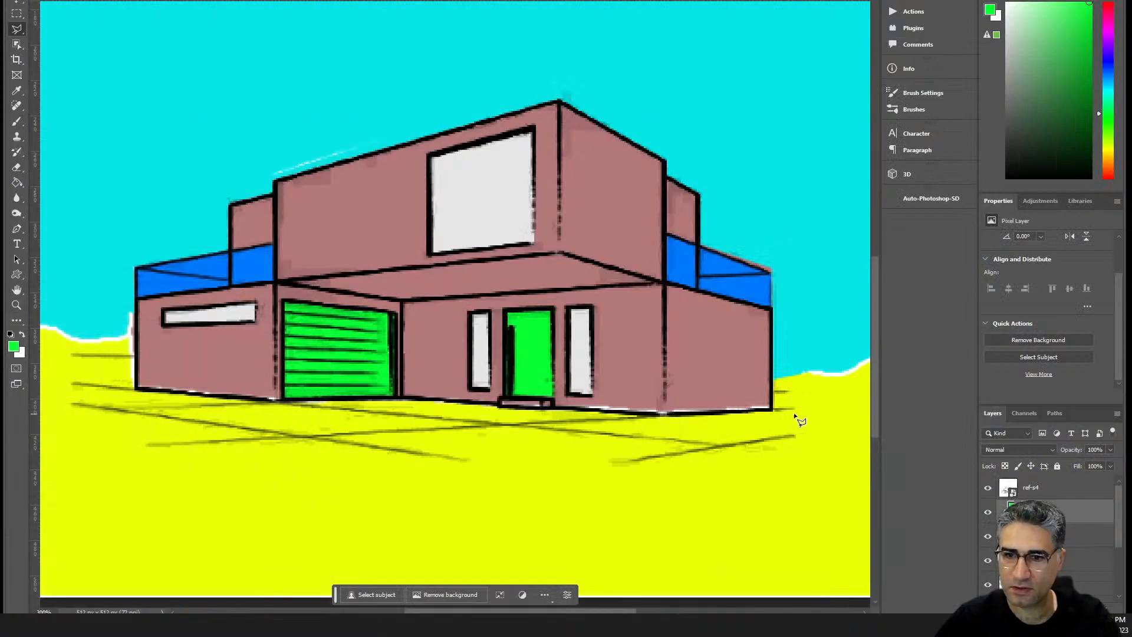
- On a new layer, outline a diagonal road across the foreground pavement with a polygonal lasso selection reaching beyond the canvas edges
{"action": "key", "text": "ctrl+minus"}
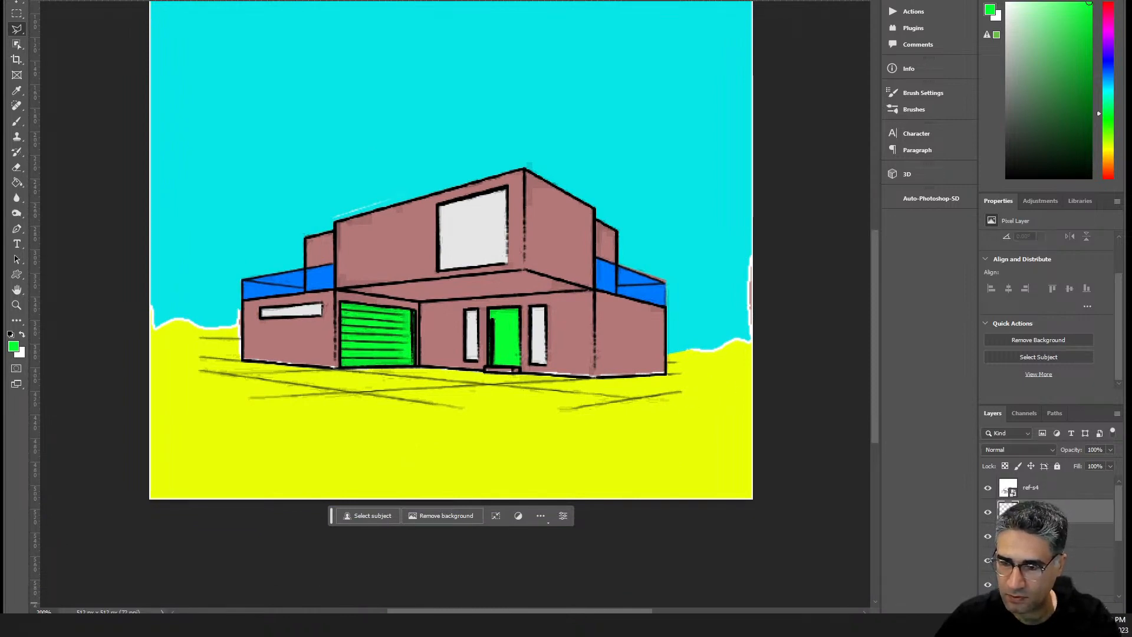
{"action": "left_click", "coordinate": [690, 389]}
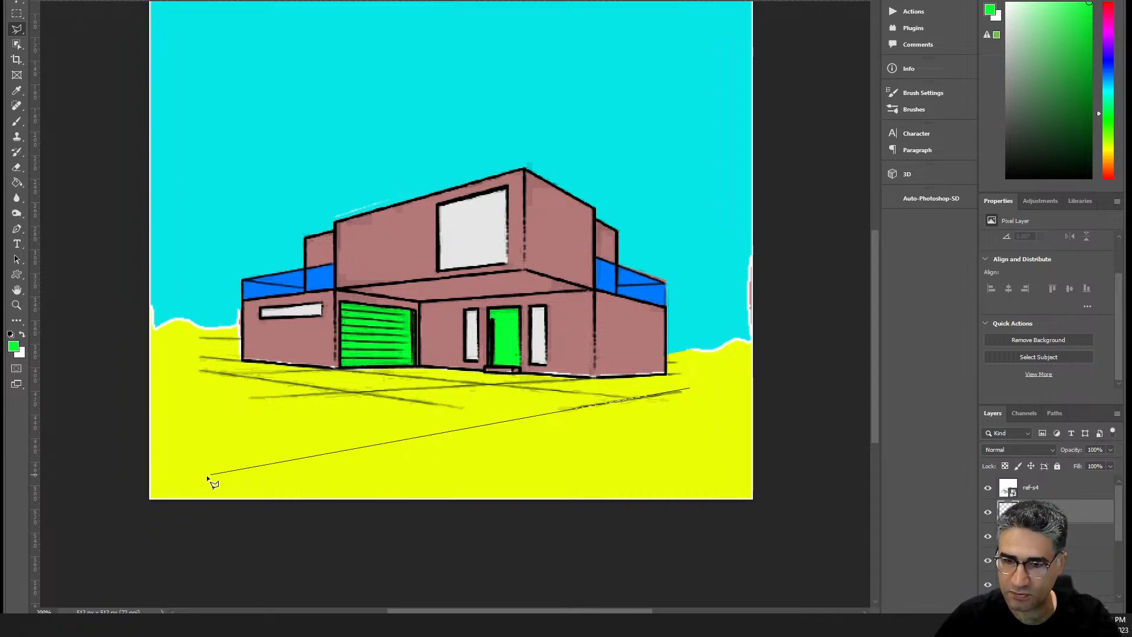
{"action": "left_click", "coordinate": [149, 485]}
{"action": "left_click", "coordinate": [101, 523]}
{"action": "left_click", "coordinate": [247, 575]}
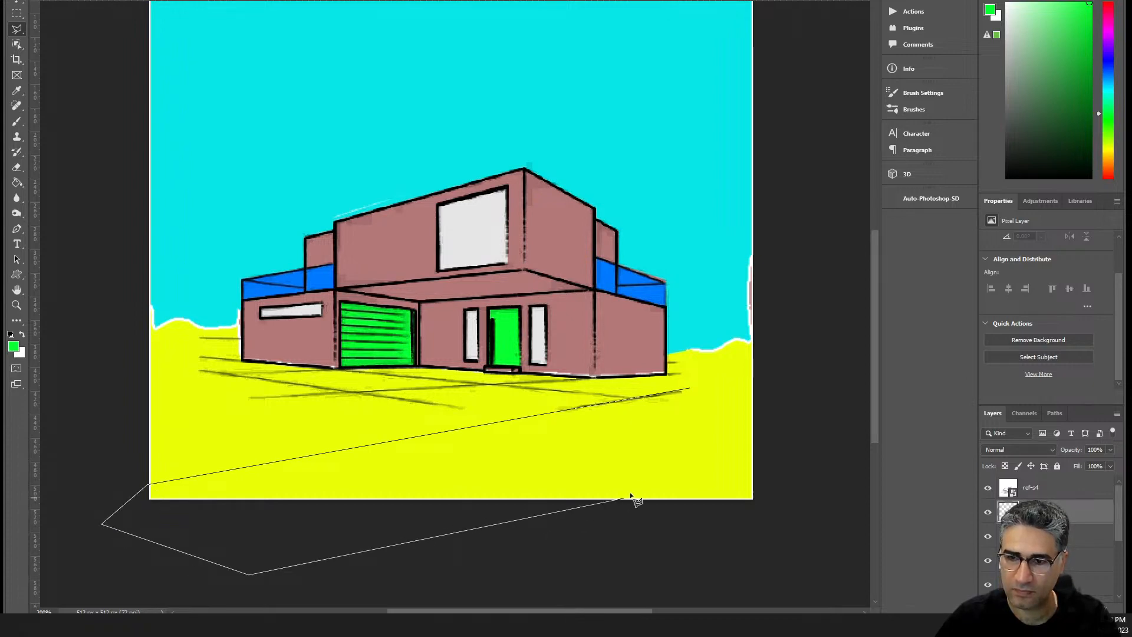
{"action": "left_click", "coordinate": [608, 485]}
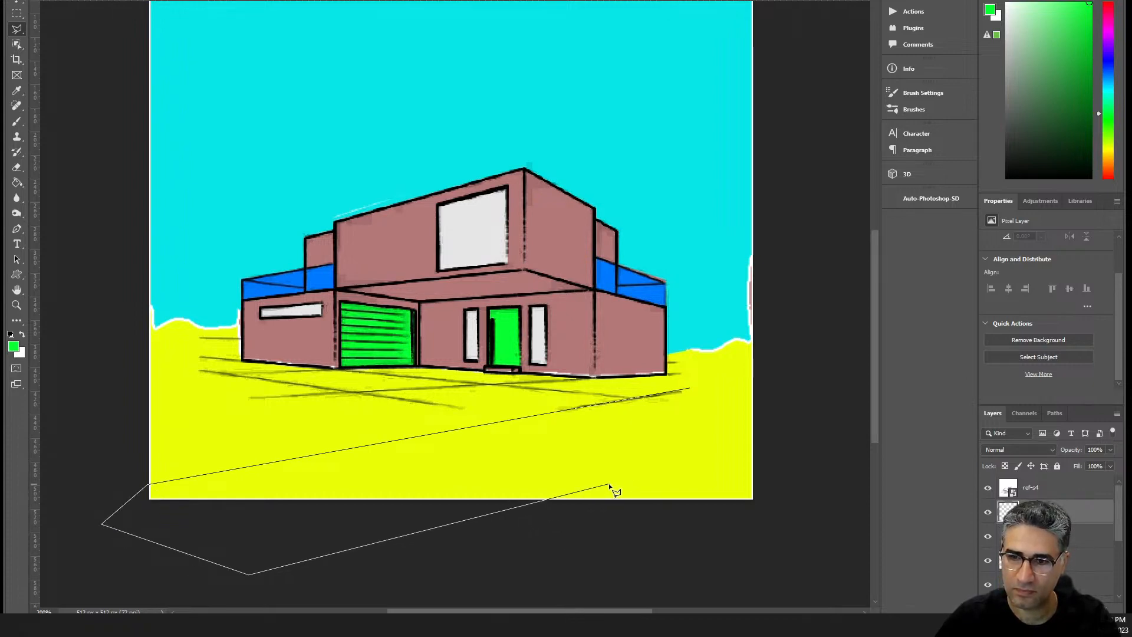
{"action": "left_click", "coordinate": [832, 414]}
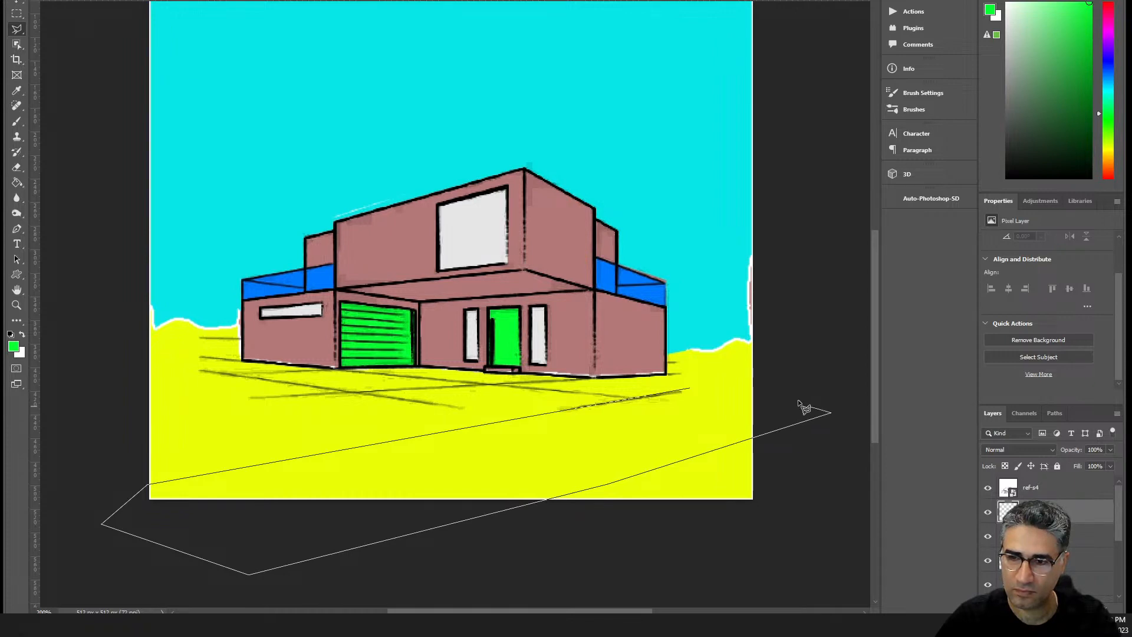
{"action": "left_click", "coordinate": [767, 365]}
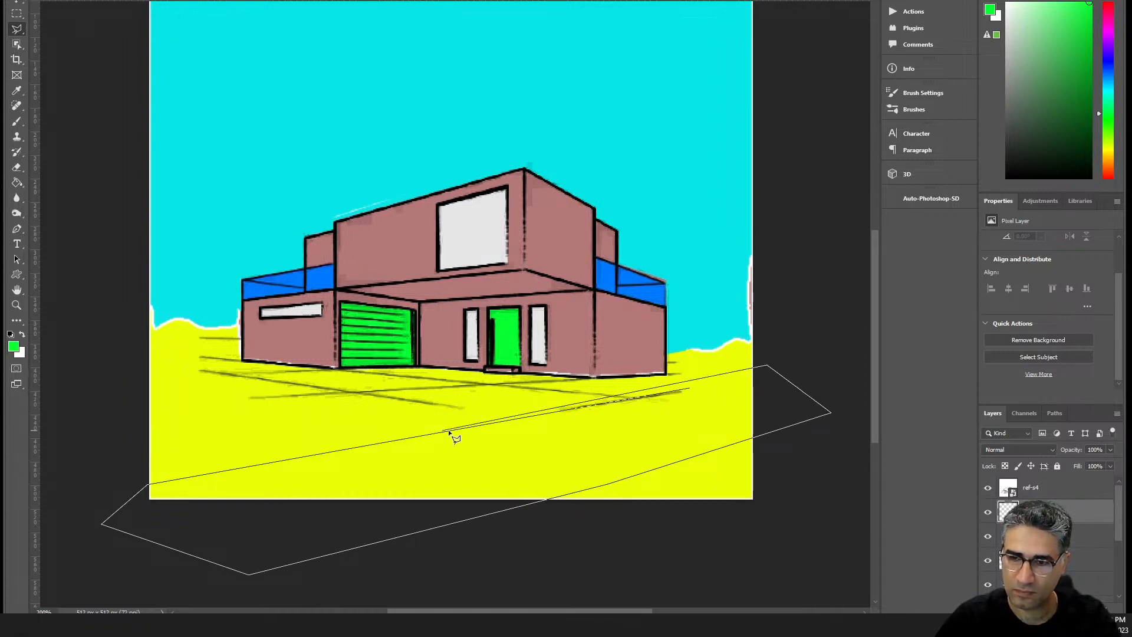
{"action": "left_click", "coordinate": [757, 374]}
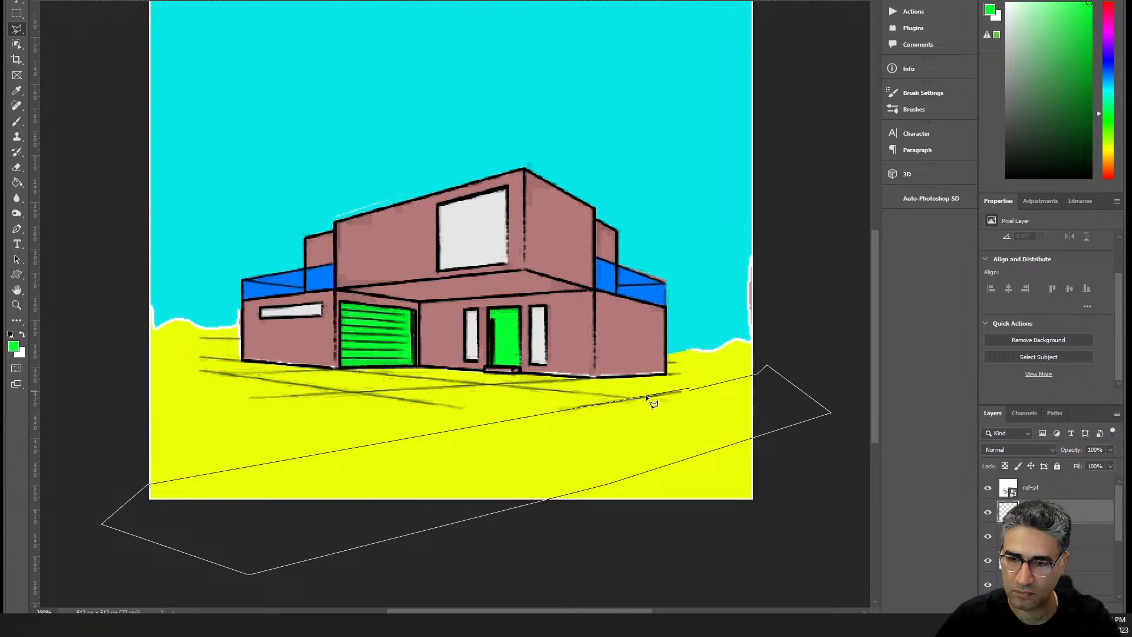
{"action": "double_click", "coordinate": [644, 401]}
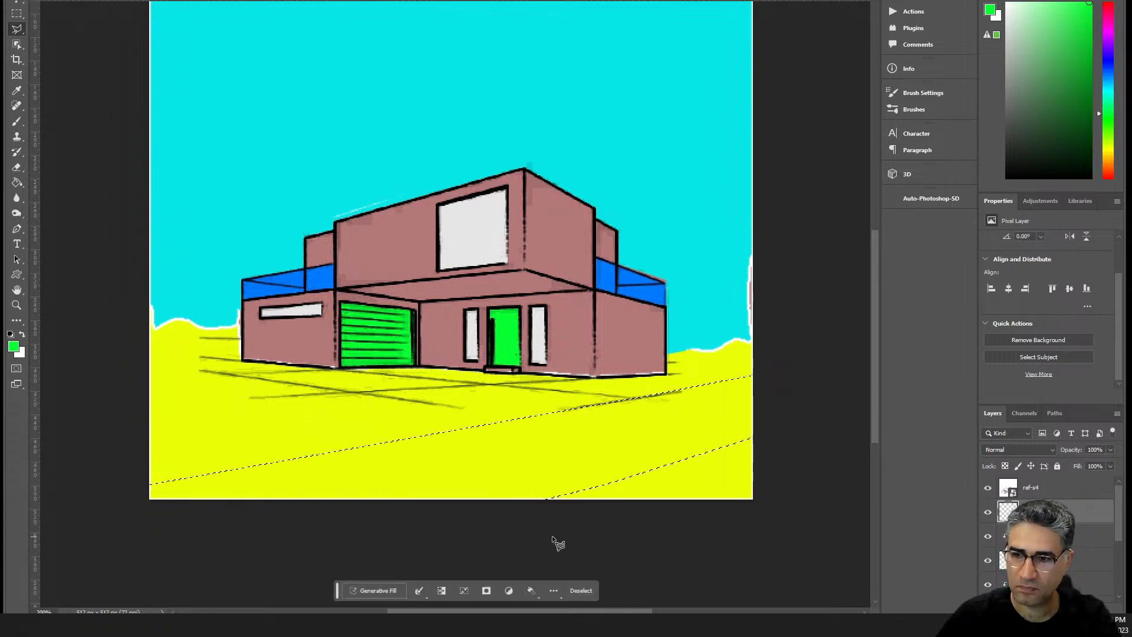
- Set the foreground colour to #8C8C8C, fill the road selection with it and deselect
{"action": "key", "text": "alt+BackSpace"}
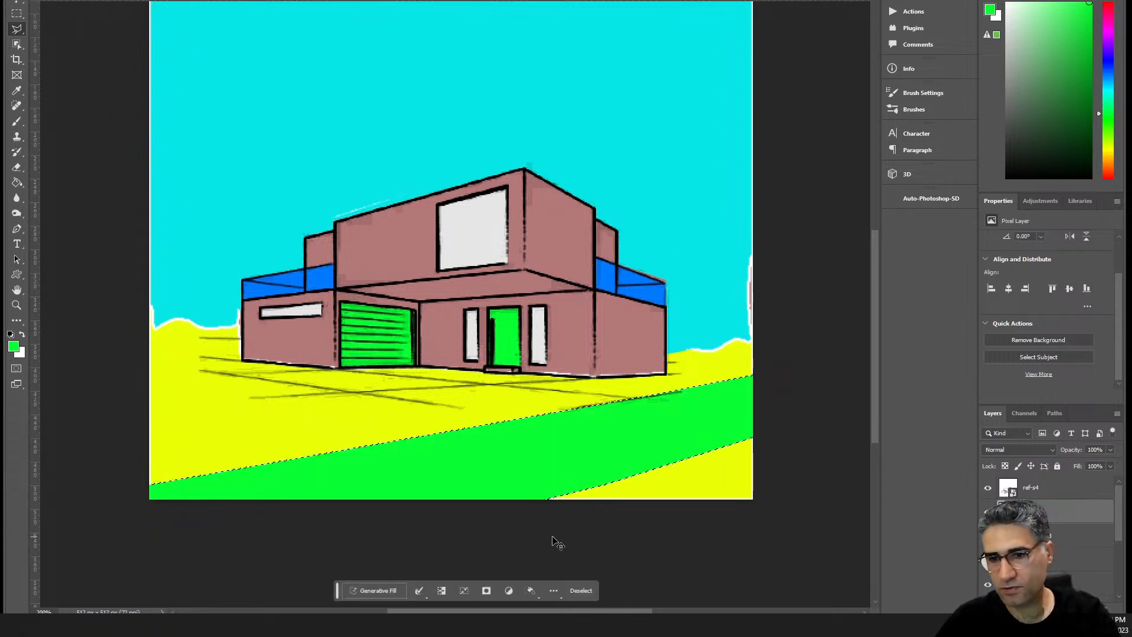
{"action": "left_click", "coordinate": [13, 346]}
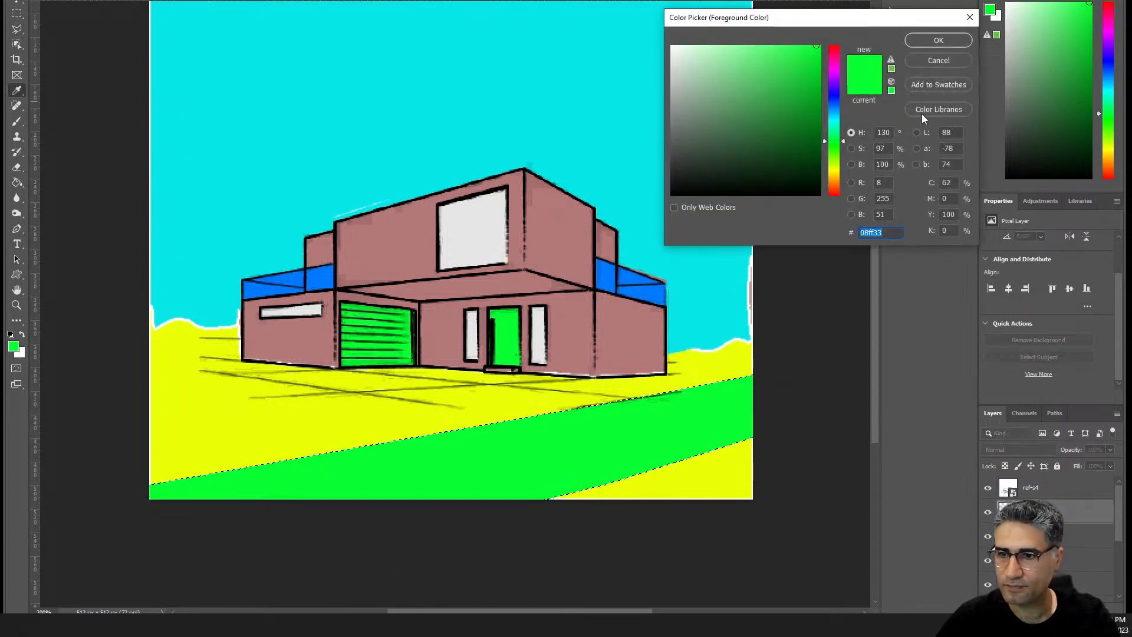
{"action": "left_click", "coordinate": [883, 114]}
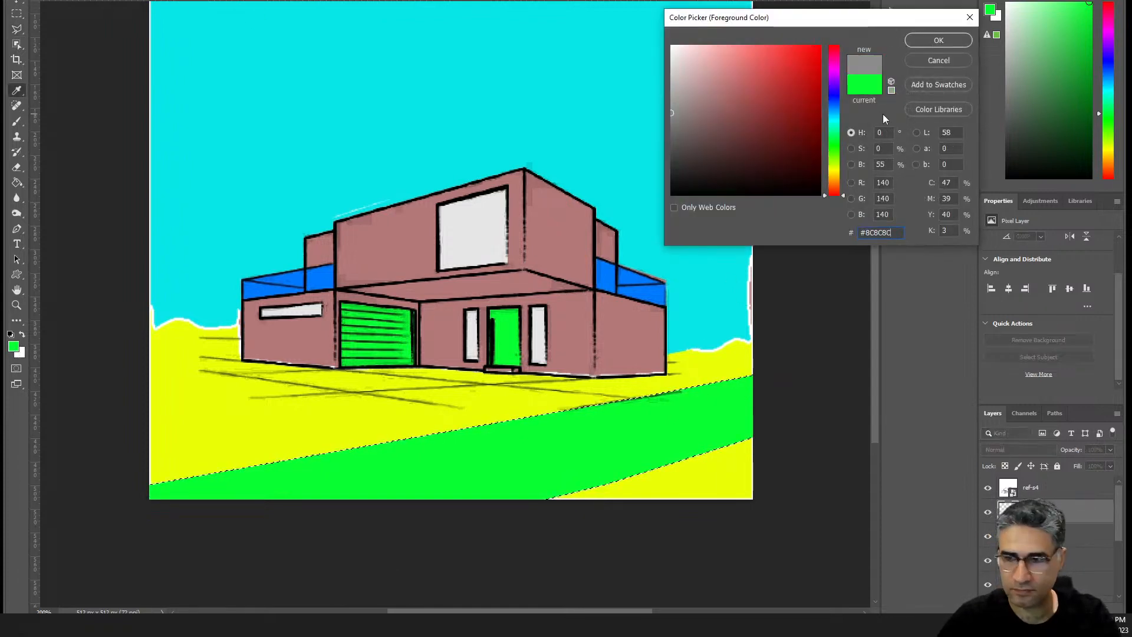
{"action": "left_click", "coordinate": [938, 41]}
{"action": "key", "text": "Delete"}
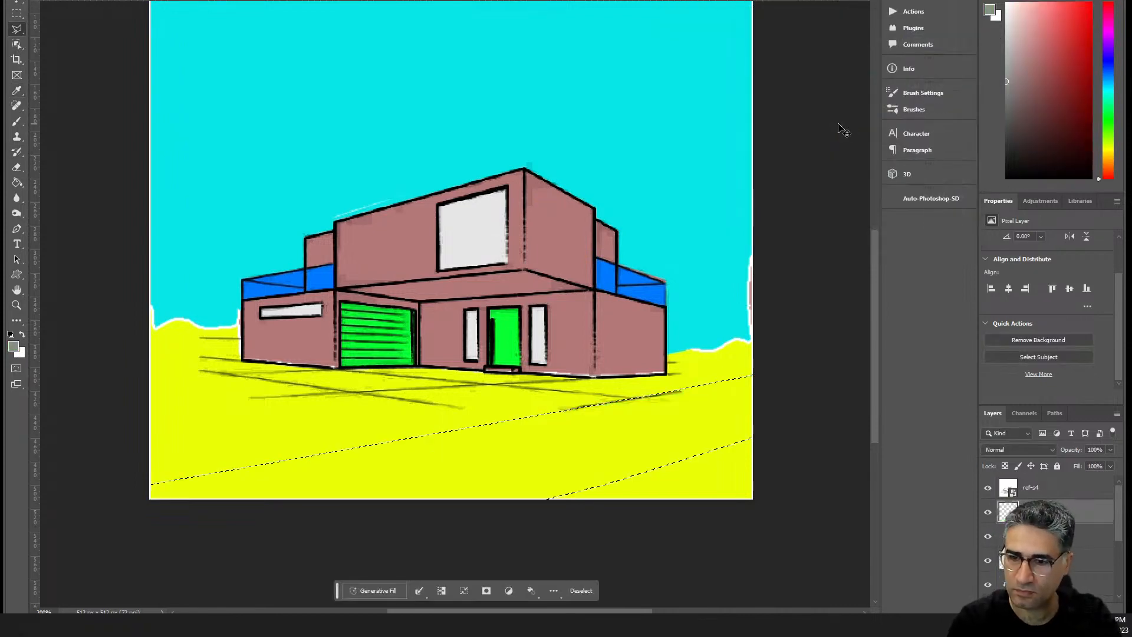
{"action": "key", "text": "alt+BackSpace"}
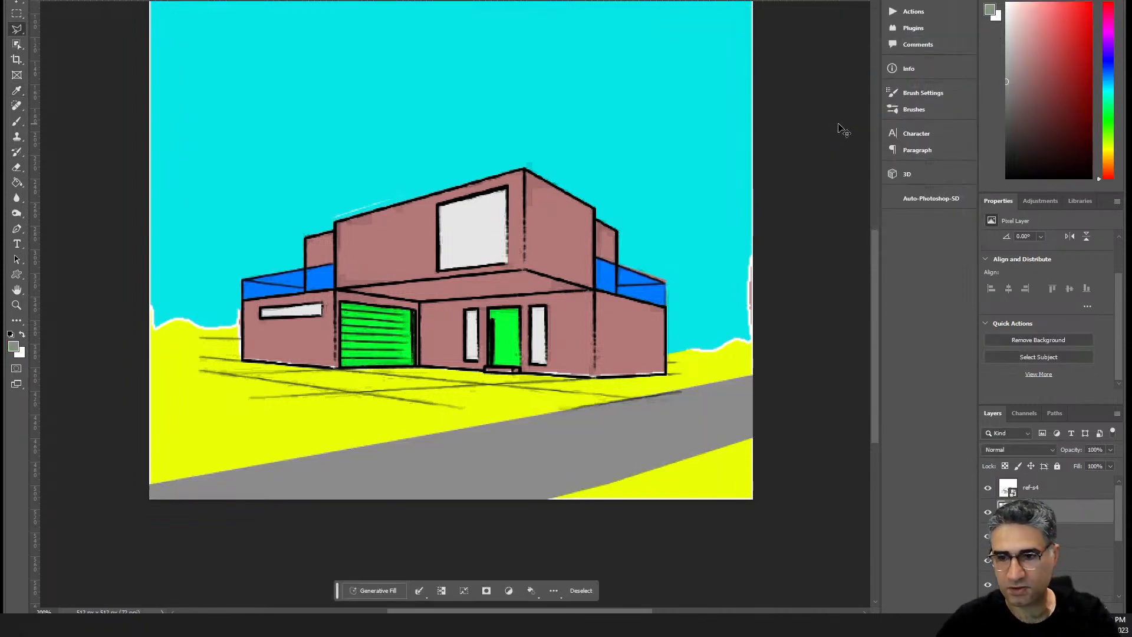
{"action": "key", "text": "ctrl+d"}
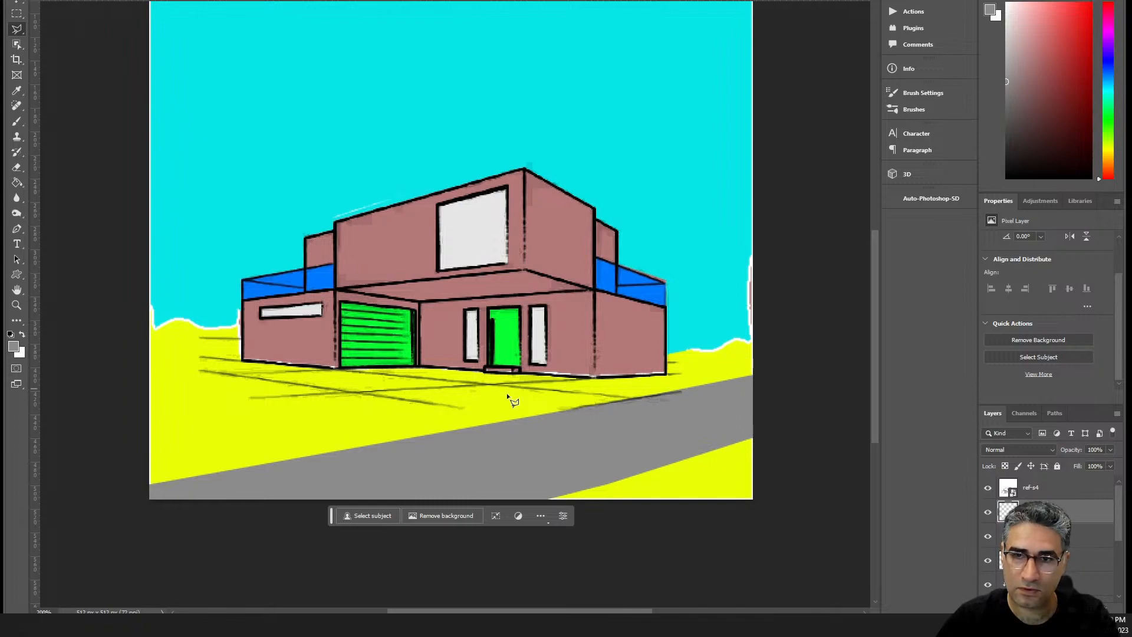
- Switch back to the segmentation classes spreadsheet and search for the sidewalk class with "sid"
{"action": "key", "text": "alt+Tab"}
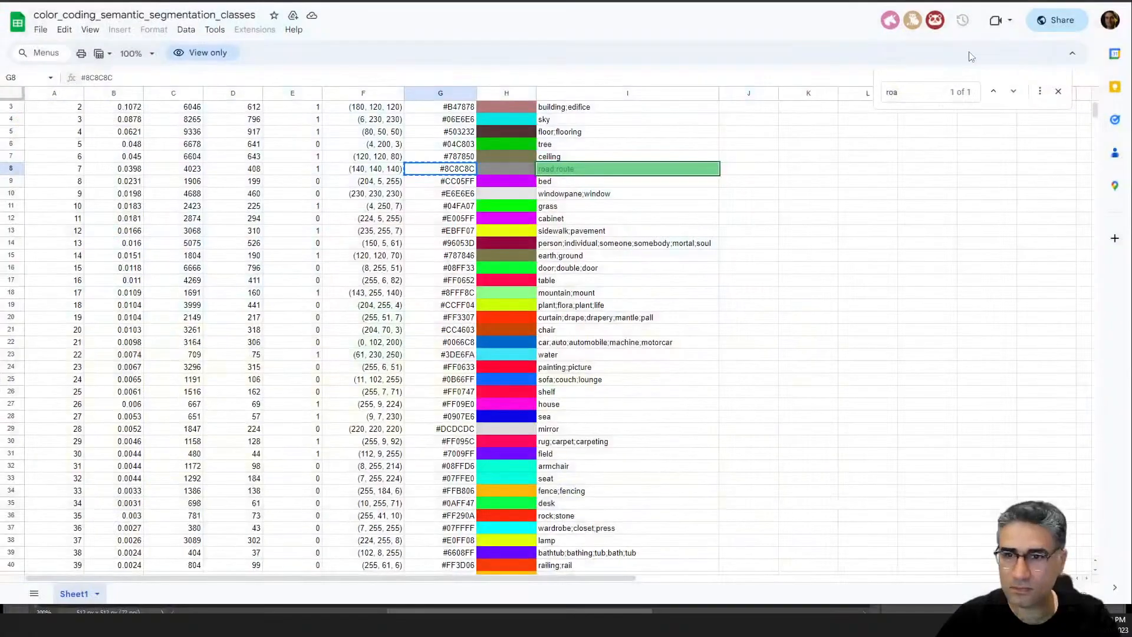
{"action": "key", "text": "ctrl+f"}
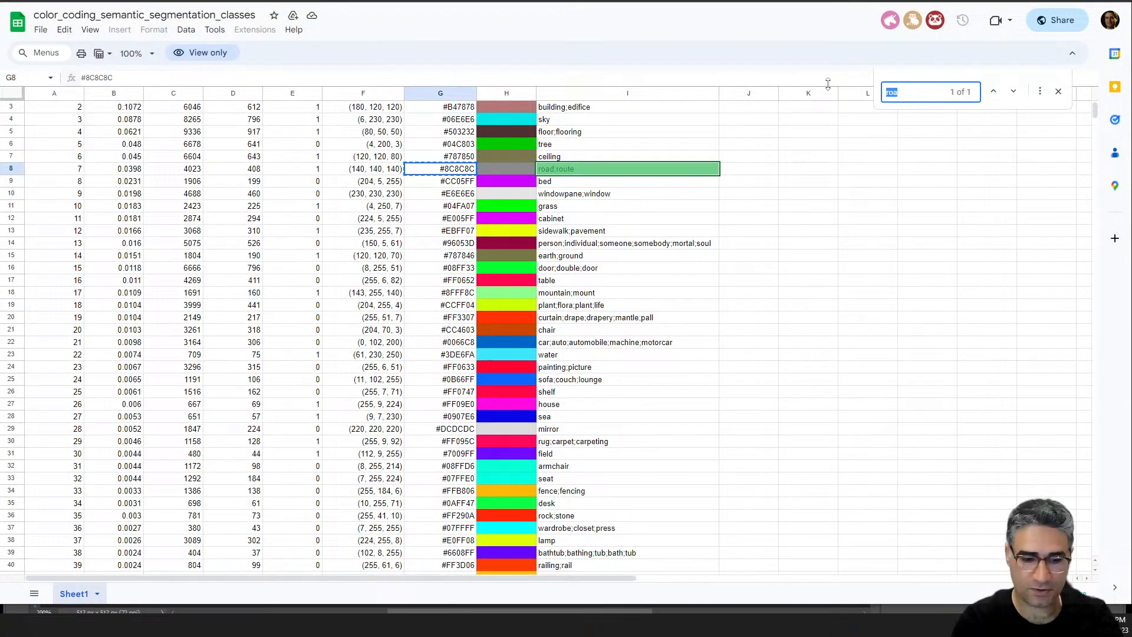
{"action": "type", "text": "sid"}
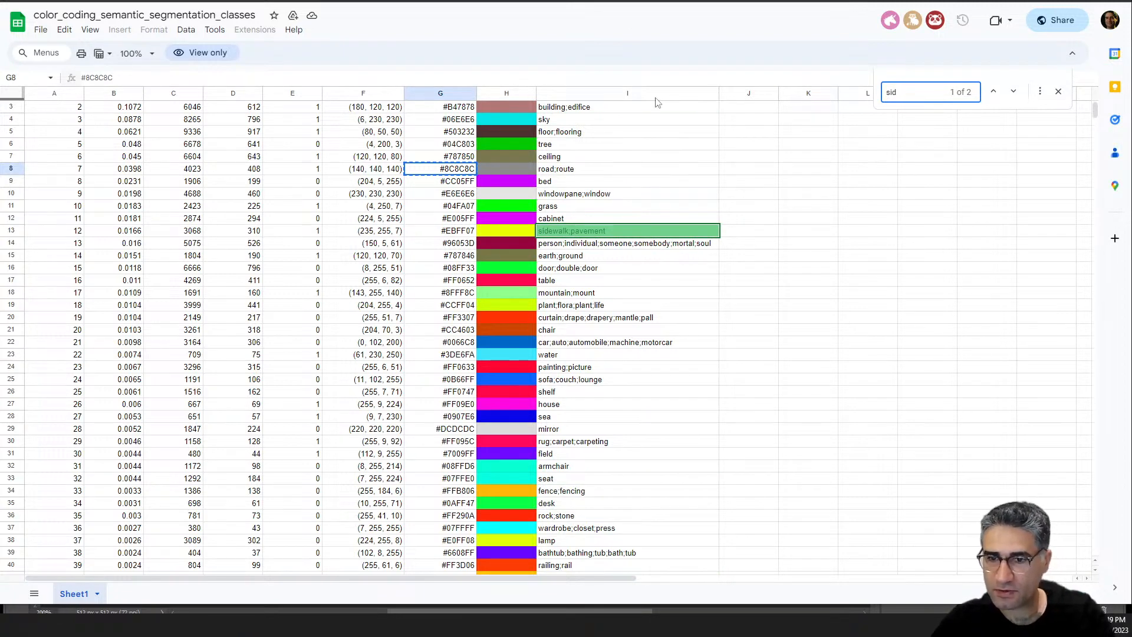
- Search the sheet for "pla", copy the plant class's hex code #CCFF04 and return to Photoshop
{"action": "key", "text": "Return"}
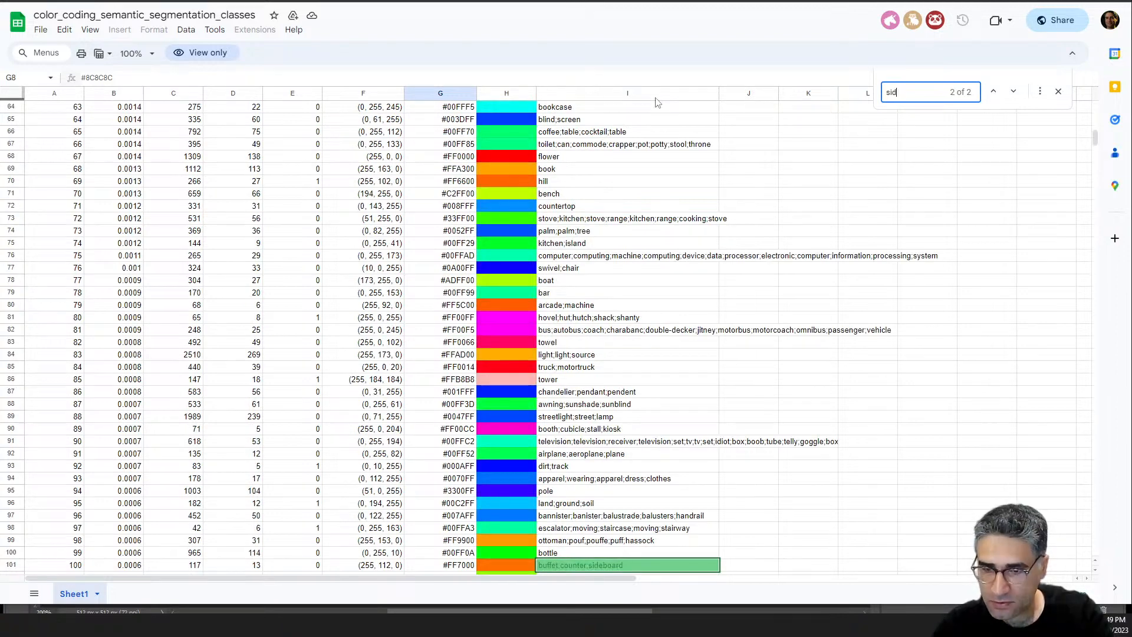
{"action": "key", "text": "Return"}
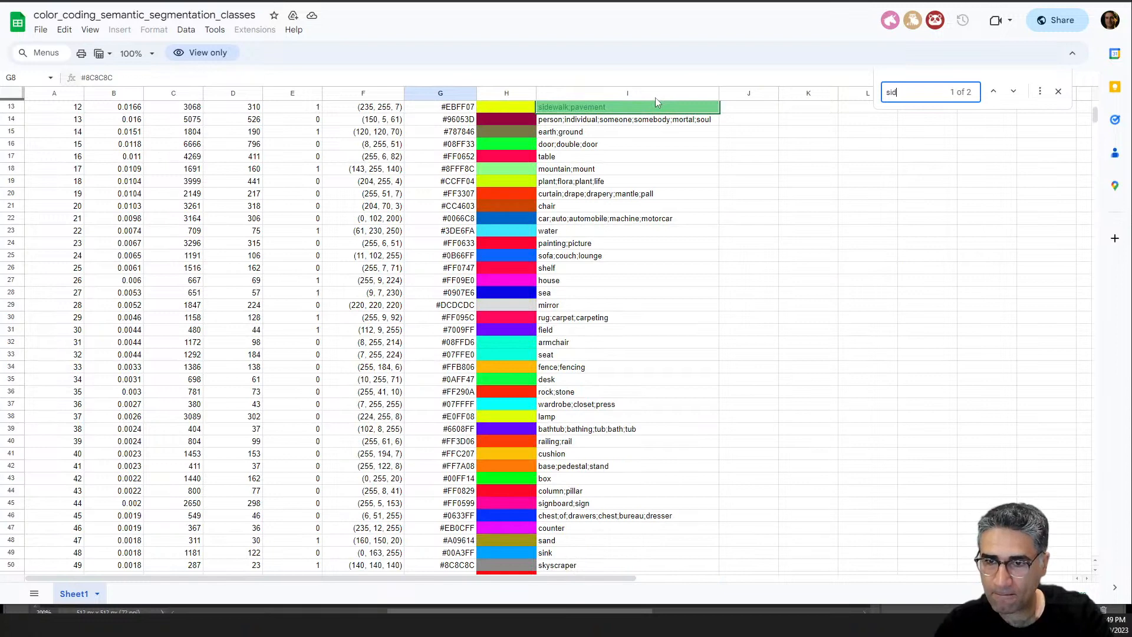
{"action": "key", "text": "ctrl+f"}
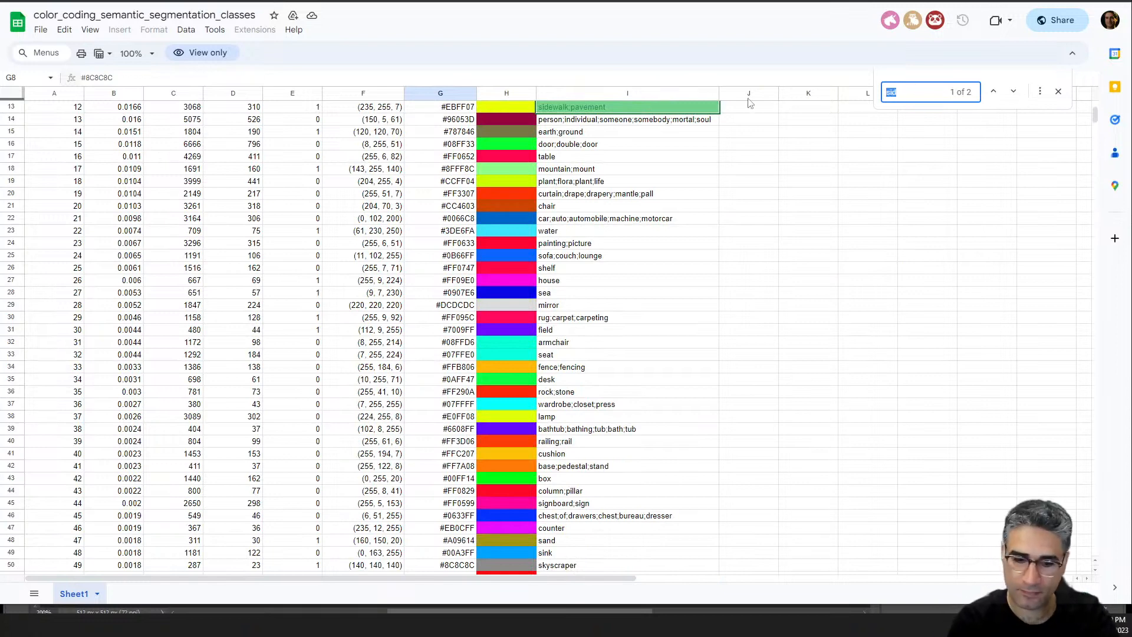
{"action": "type", "text": "pla"}
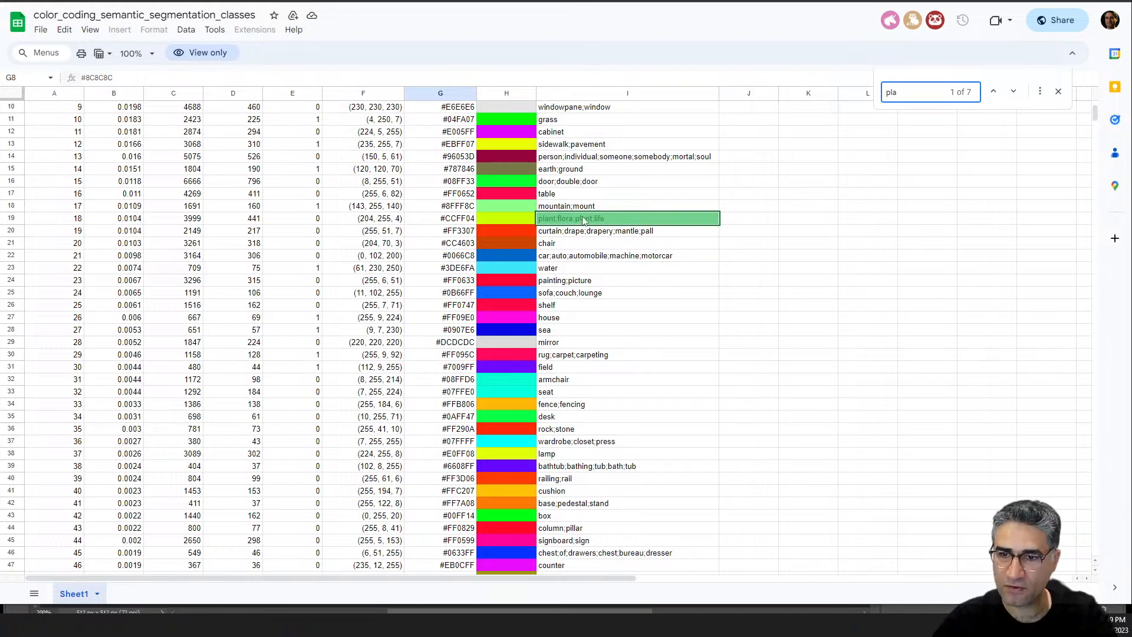
{"action": "left_click", "coordinate": [439, 218]}
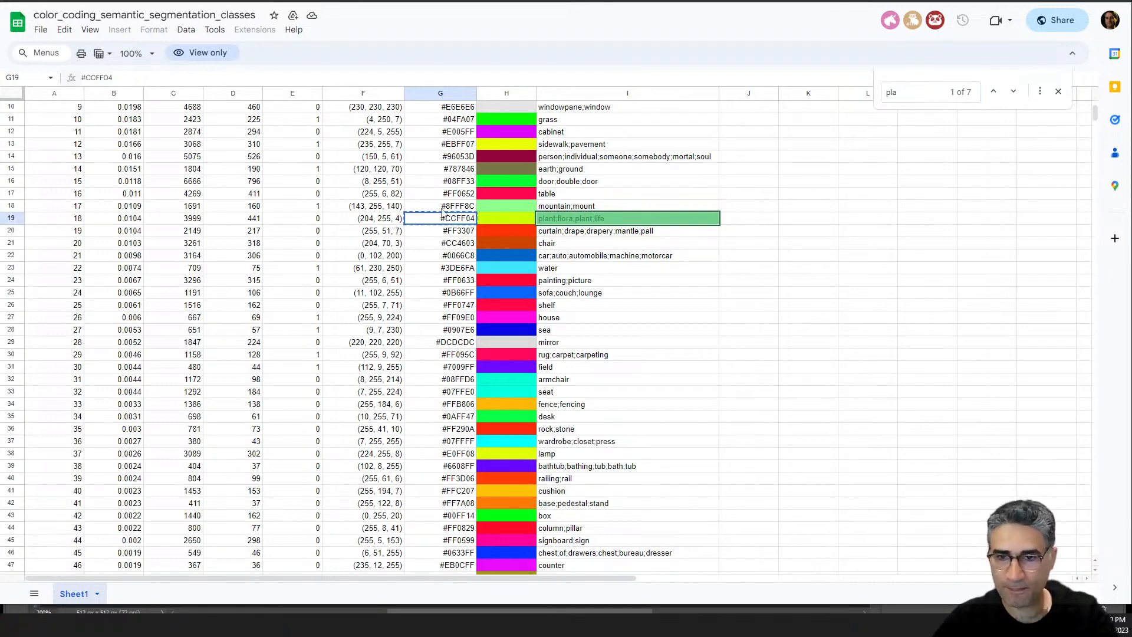
{"action": "key", "text": "alt+Tab"}
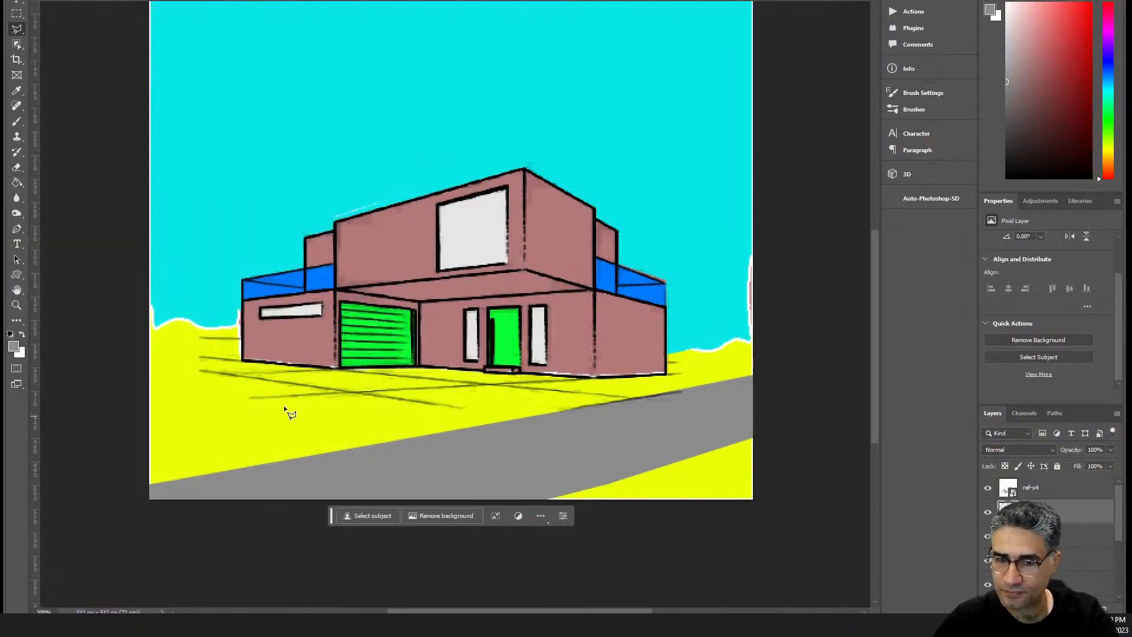
- Outline a tall plant area along the canvas's left edge, from above the horizon down to the road, with a polygonal lasso selection
{"action": "left_click", "coordinate": [204, 323]}
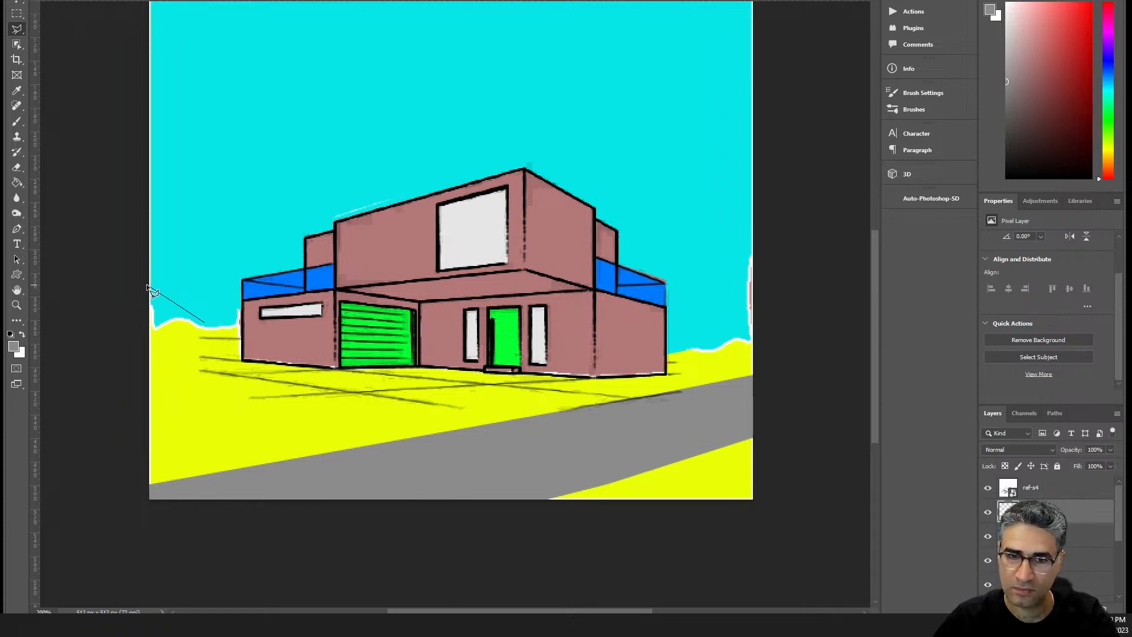
{"action": "left_click", "coordinate": [182, 270]}
{"action": "left_click", "coordinate": [133, 260]}
{"action": "left_click", "coordinate": [98, 369]}
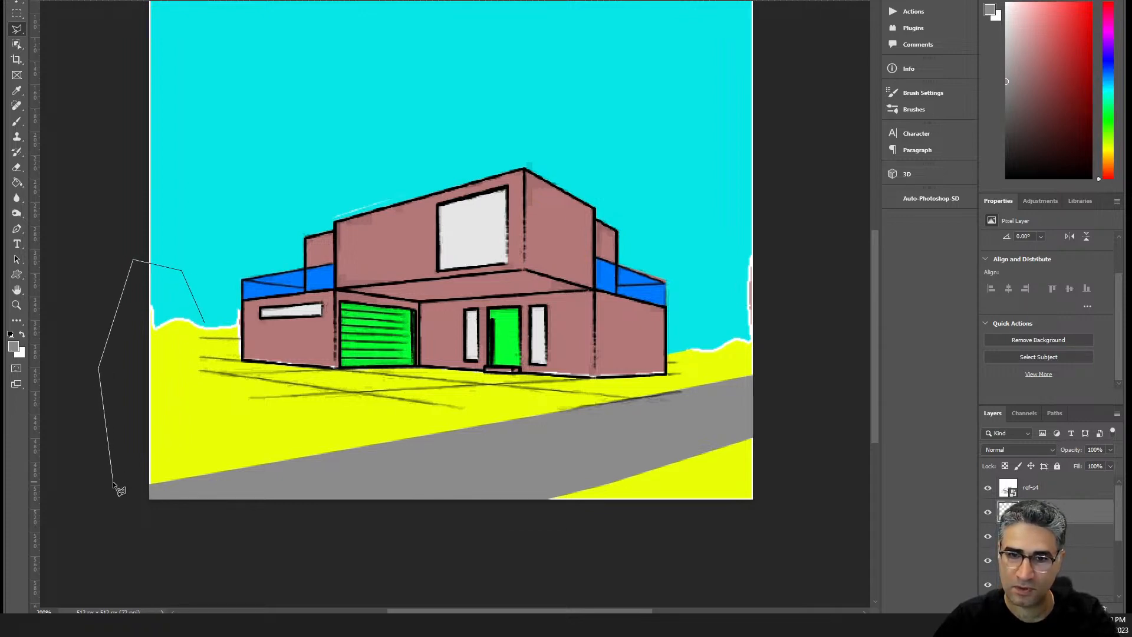
{"action": "left_click", "coordinate": [220, 471]}
{"action": "left_click", "coordinate": [204, 324]}
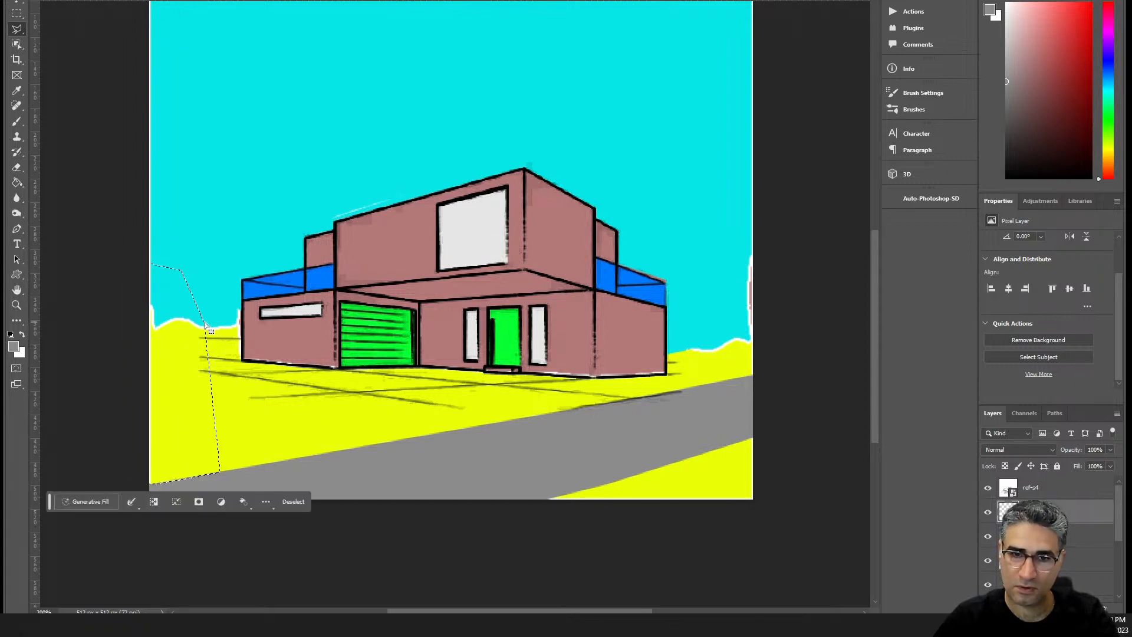
- Set the foreground colour to the copied #CCFF04, fill the plant selection at the canvas's left edge with it and deselect
{"action": "key", "text": "alt+BackSpace"}
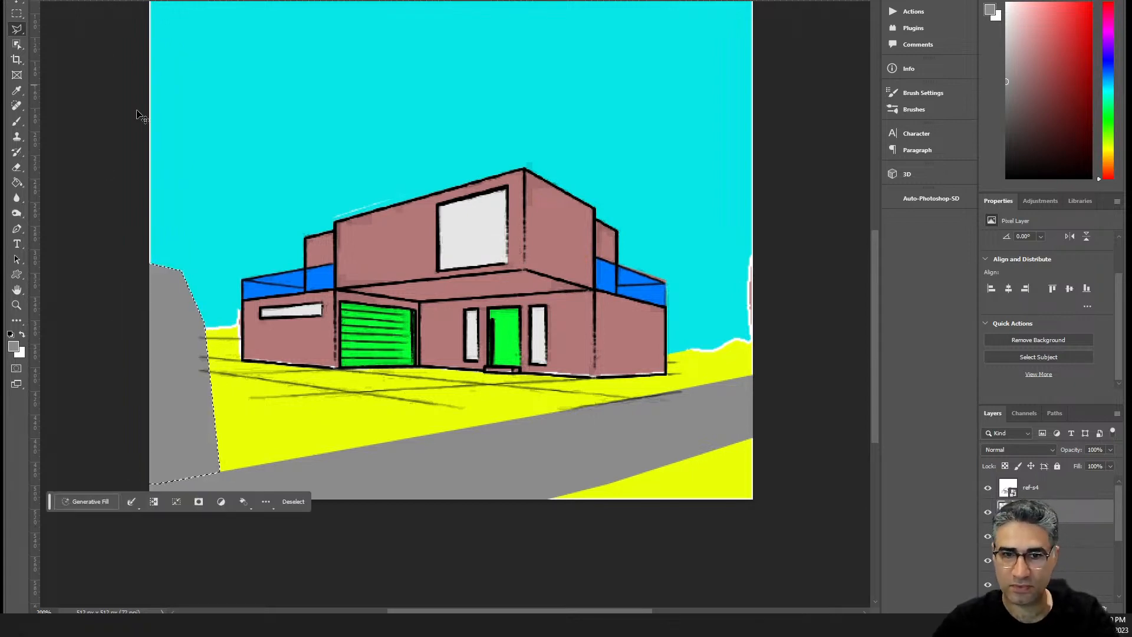
{"action": "key", "text": "ctrl+z"}
{"action": "left_click", "coordinate": [13, 346]}
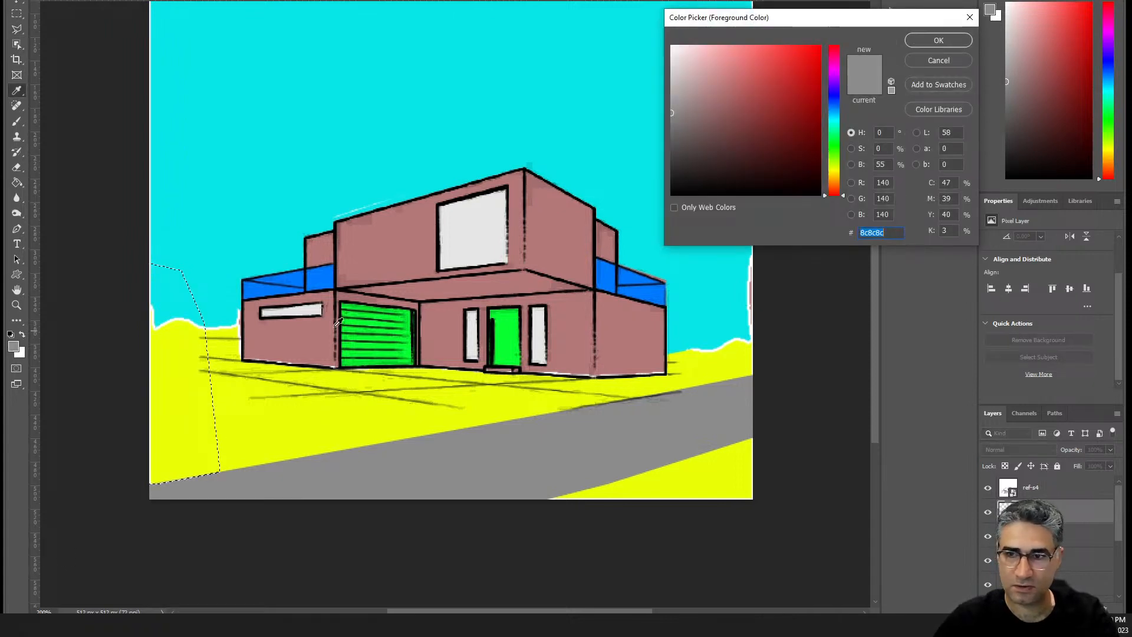
{"action": "left_click", "coordinate": [413, 425]}
{"action": "left_click", "coordinate": [954, 45]}
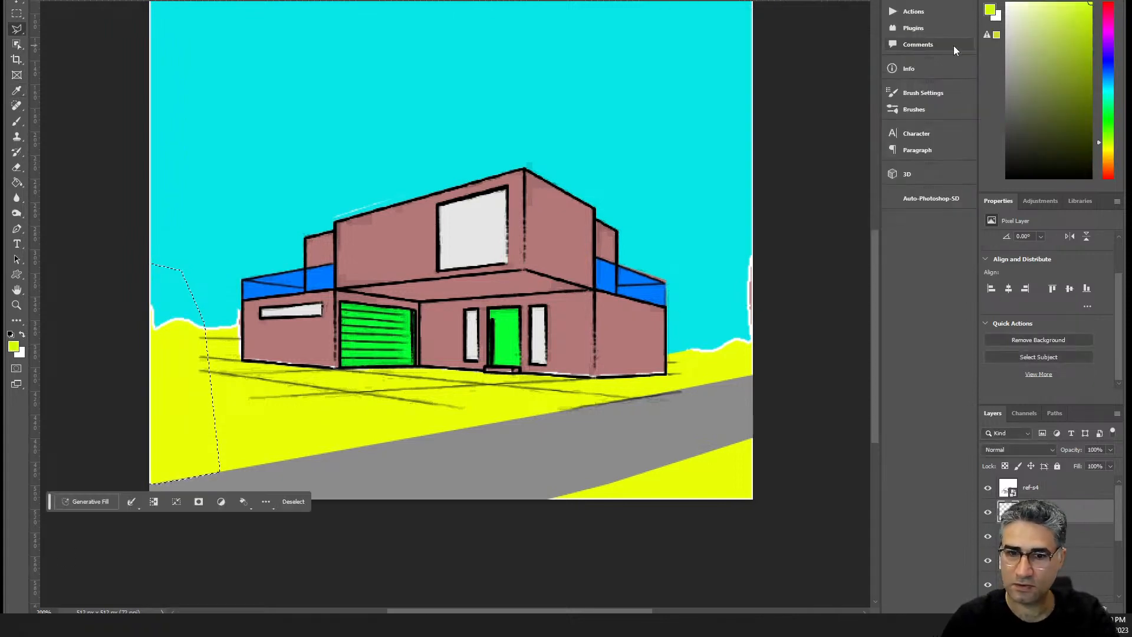
{"action": "key", "text": "alt+BackSpace"}
{"action": "key", "text": "ctrl+d"}
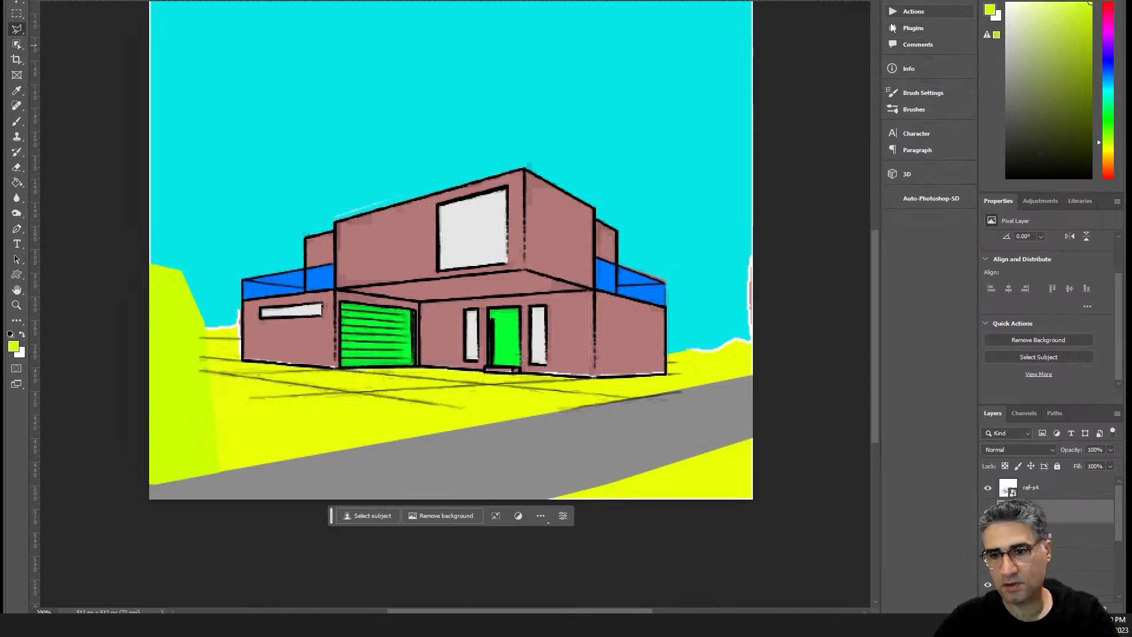
- Hide the ref-s4 sketch layer and switch to an enlarged Brush in the plant colour
{"action": "left_click", "coordinate": [987, 488]}
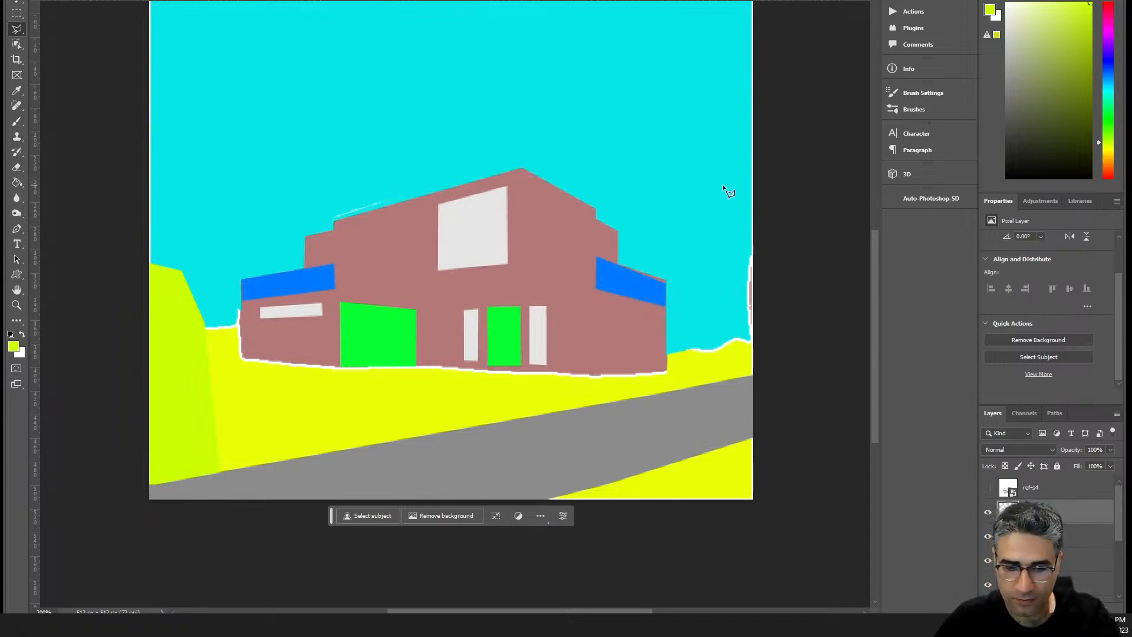
{"action": "key", "text": "b"}
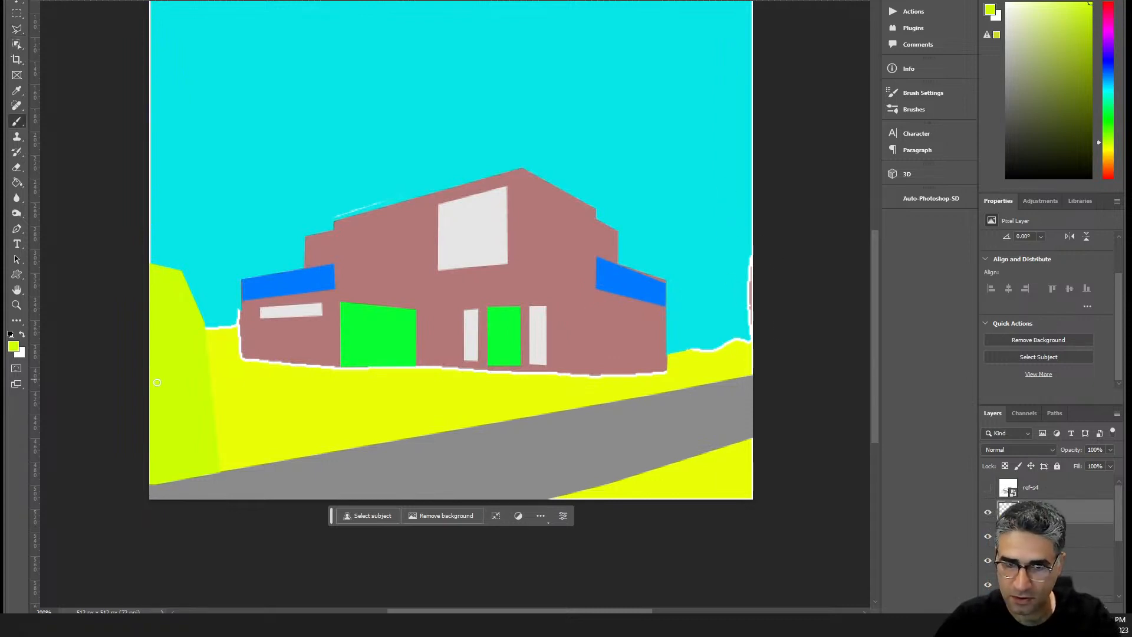
{"action": "left_click", "coordinate": [182, 372]}
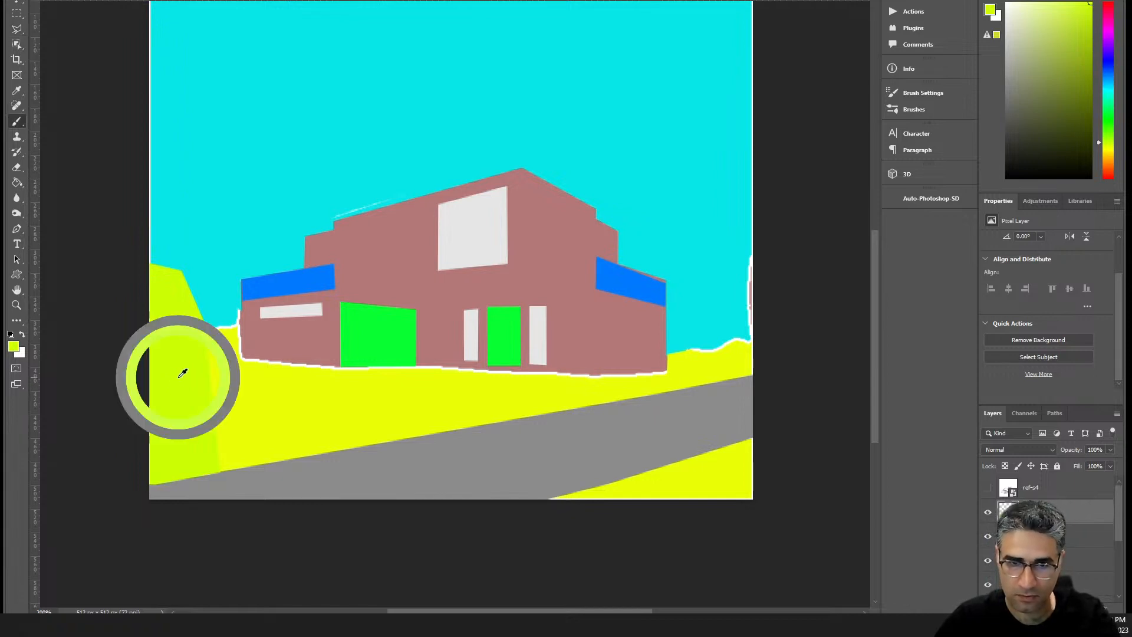
{"action": "key", "text": "bracketright"}
{"action": "key", "text": "bracketright"}
{"action": "key", "text": "bracketright"}
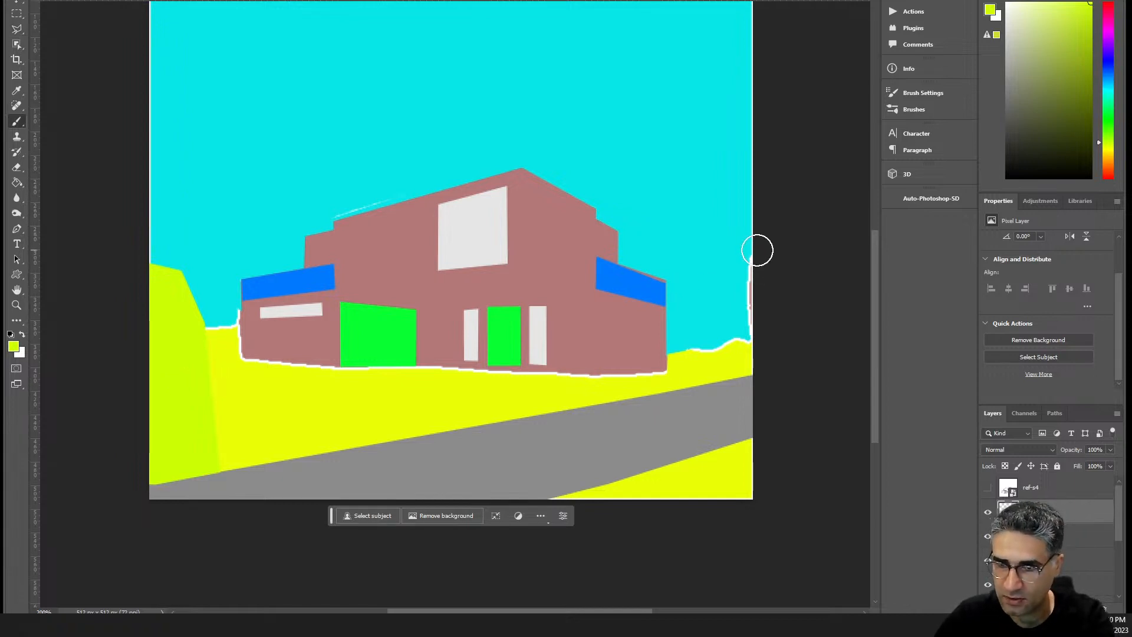
{"action": "left_click_drag", "start_coordinate": [756, 250], "coordinate": [740, 329]}
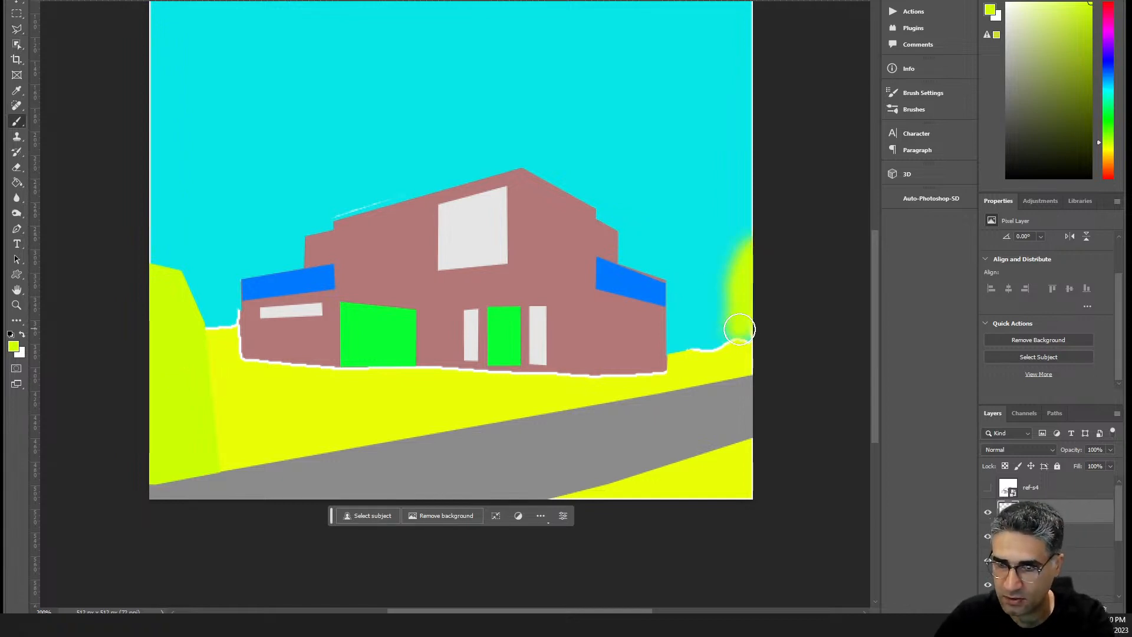
{"action": "right_click", "coordinate": [734, 268]}
{"action": "left_click", "coordinate": [696, 222]}
{"action": "key", "text": "ctrl+z"}
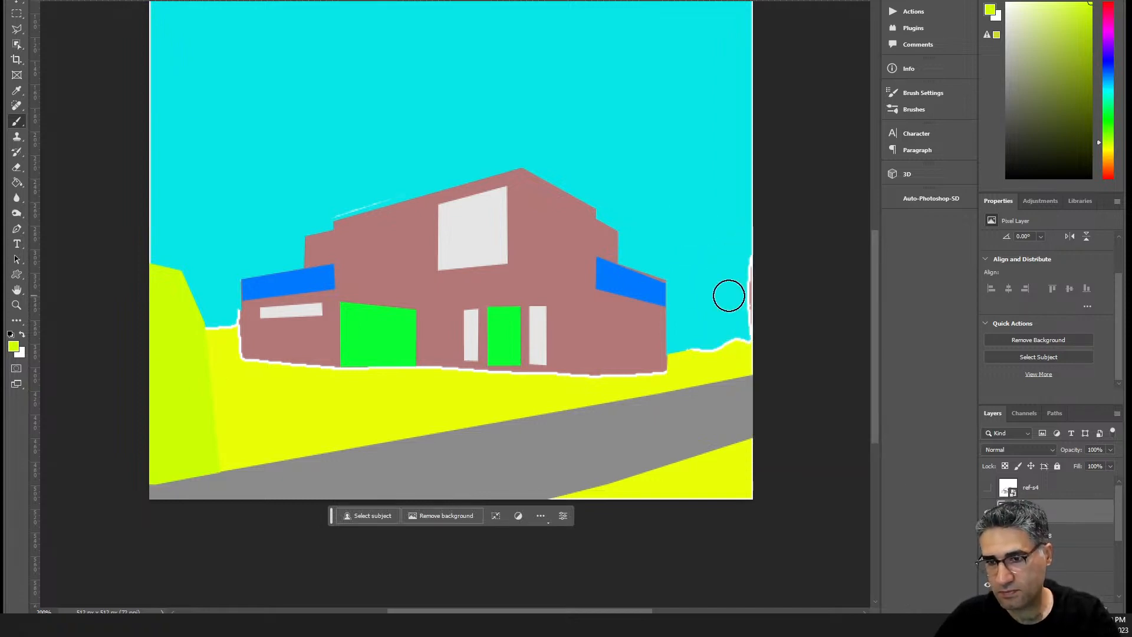
- With a hard-edged brush, paint a tall bush at the canvas's right edge and one round plant in each pavement area beside the road
{"action": "right_click", "coordinate": [732, 295]}
{"action": "left_click", "coordinate": [911, 349]}
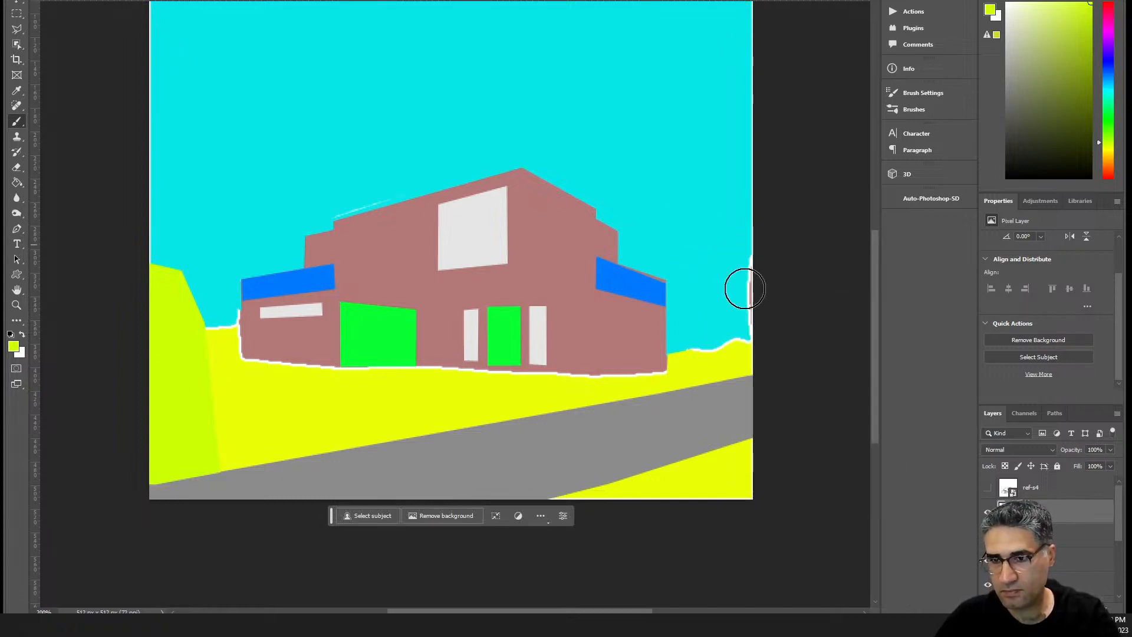
{"action": "mouse_move", "coordinate": [745, 285]}
{"action": "left_mouse_down"}
{"action": "mouse_move", "coordinate": [747, 335]}
{"action": "mouse_move", "coordinate": [733, 337]}
{"action": "mouse_move", "coordinate": [731, 366]}
{"action": "left_mouse_up"}
{"action": "mouse_move", "coordinate": [736, 484]}
{"action": "left_mouse_down"}
{"action": "mouse_move", "coordinate": [735, 470]}
{"action": "mouse_move", "coordinate": [718, 480]}
{"action": "left_mouse_up"}
{"action": "left_click_drag", "start_coordinate": [301, 414], "coordinate": [239, 441]}
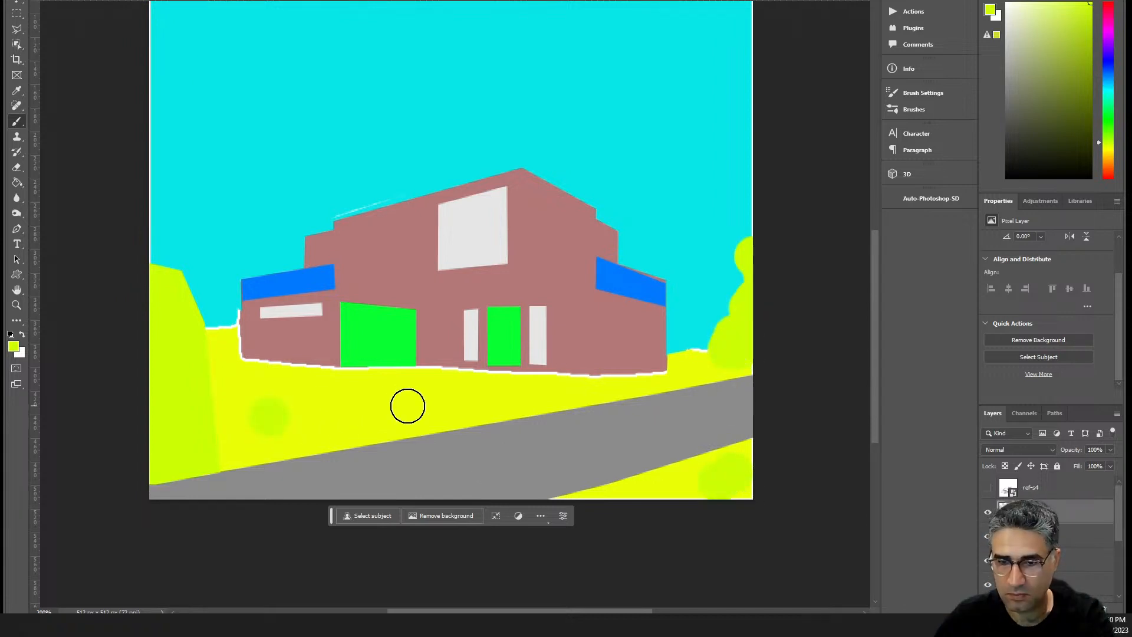
- Dot four small round plants on the pavement in front of the house with a smaller brush
{"action": "left_click", "coordinate": [336, 397]}
{"action": "left_click", "coordinate": [408, 397]}
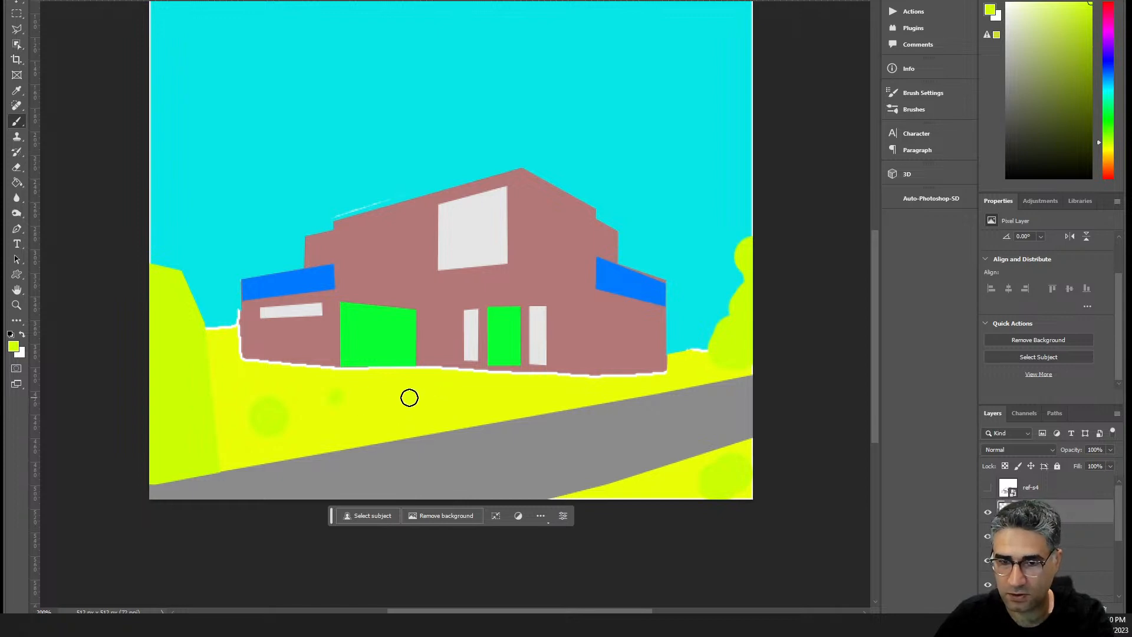
{"action": "left_click", "coordinate": [513, 400]}
{"action": "left_click", "coordinate": [351, 418]}
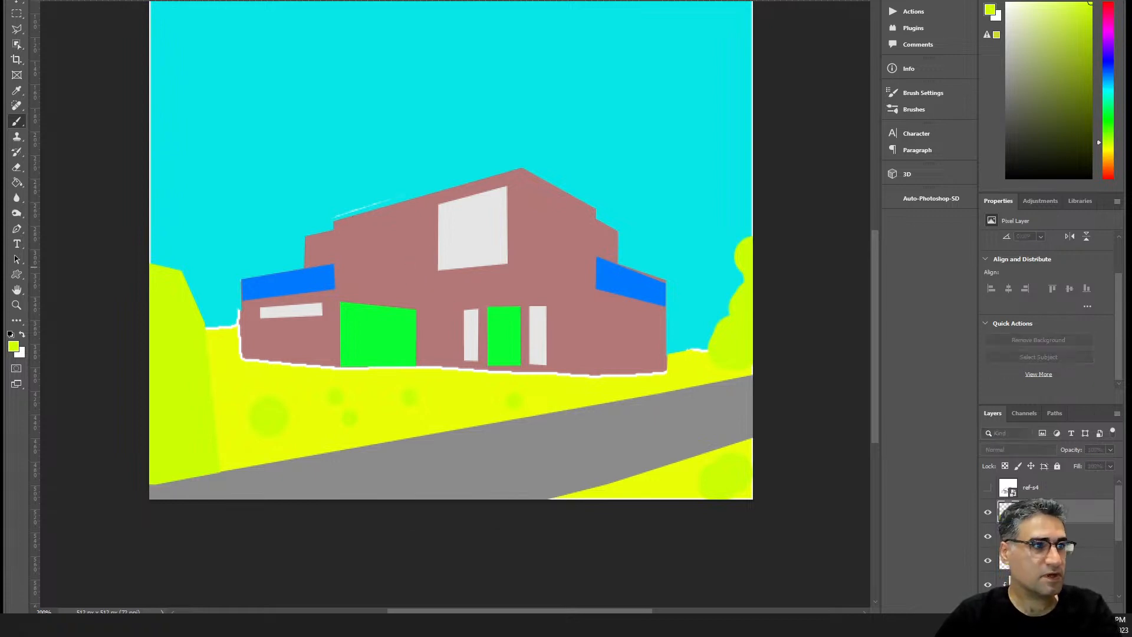
- Save the segmentation map as a Photoshop document and export an image copy with Save for Web
{"action": "key", "text": "ctrl+shift+s"}
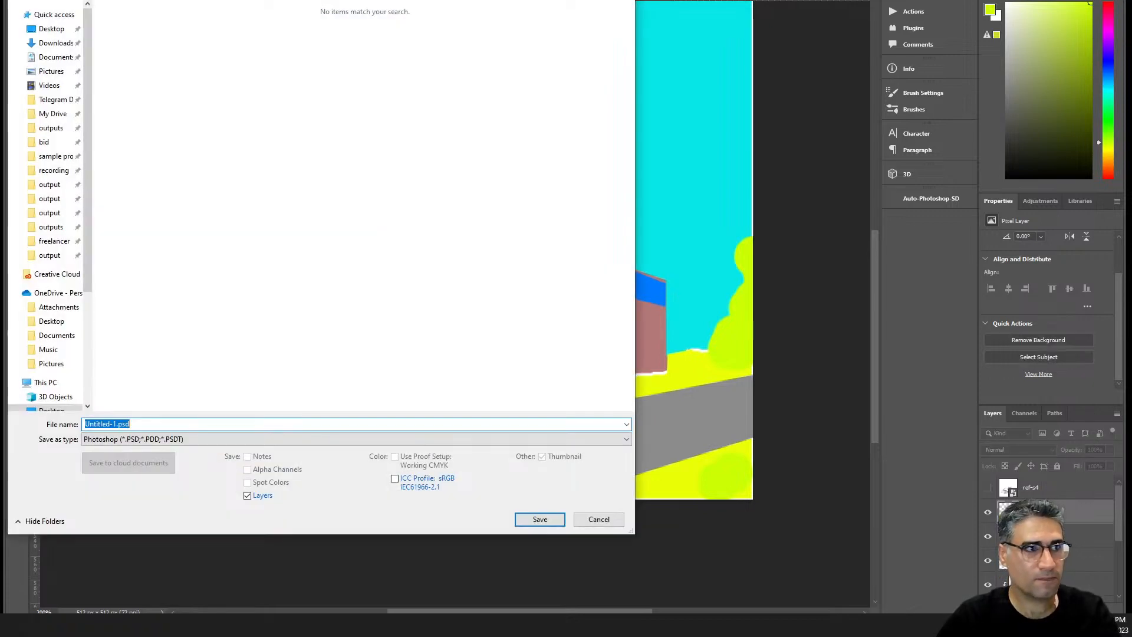
{"action": "key", "text": "Return"}
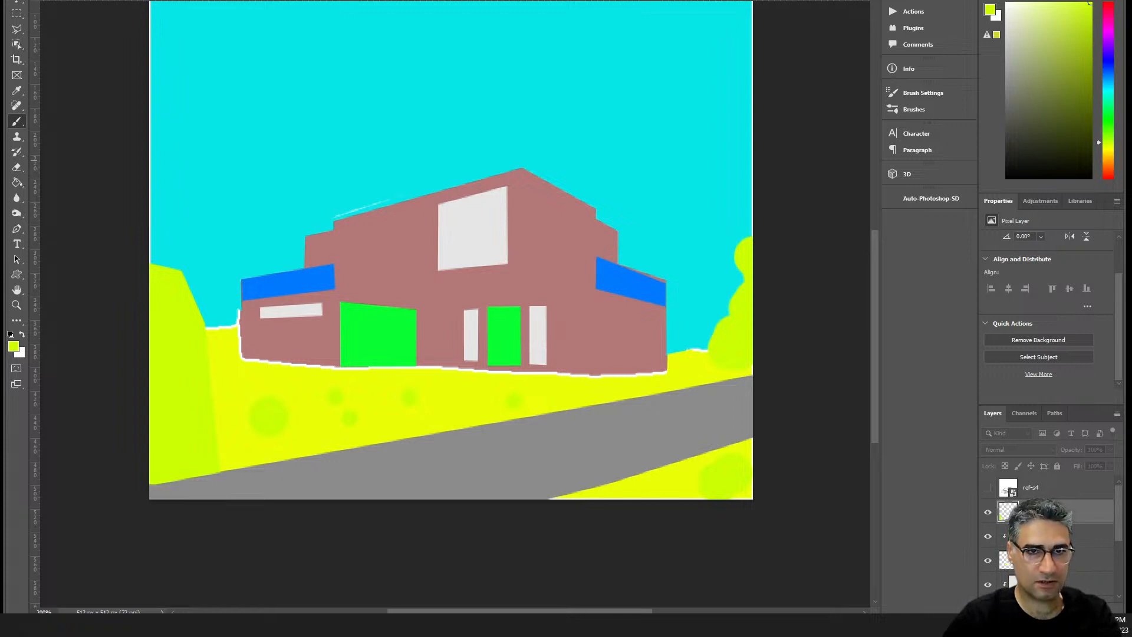
{"action": "key", "text": "ctrl+alt+shift+s"}
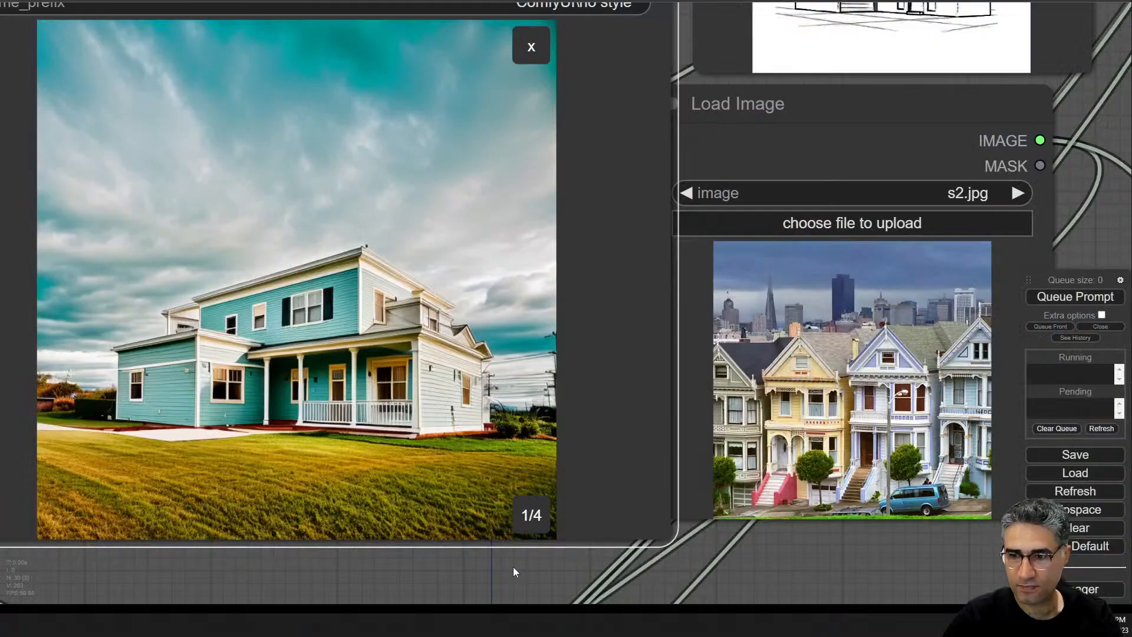
- Switch to ComfyUI and move the OneFormer-ADE20K-SemSegPreprocessor node slightly up and away from its segmentation preview
{"action": "scroll", "coordinate": [513, 567], "scroll_direction": "down", "scroll_amount": 10}
{"action": "left_click_drag", "start_coordinate": [380, 589], "coordinate": [656, 100]}
{"action": "scroll", "coordinate": [443, 200], "scroll_direction": "up", "scroll_amount": 8}
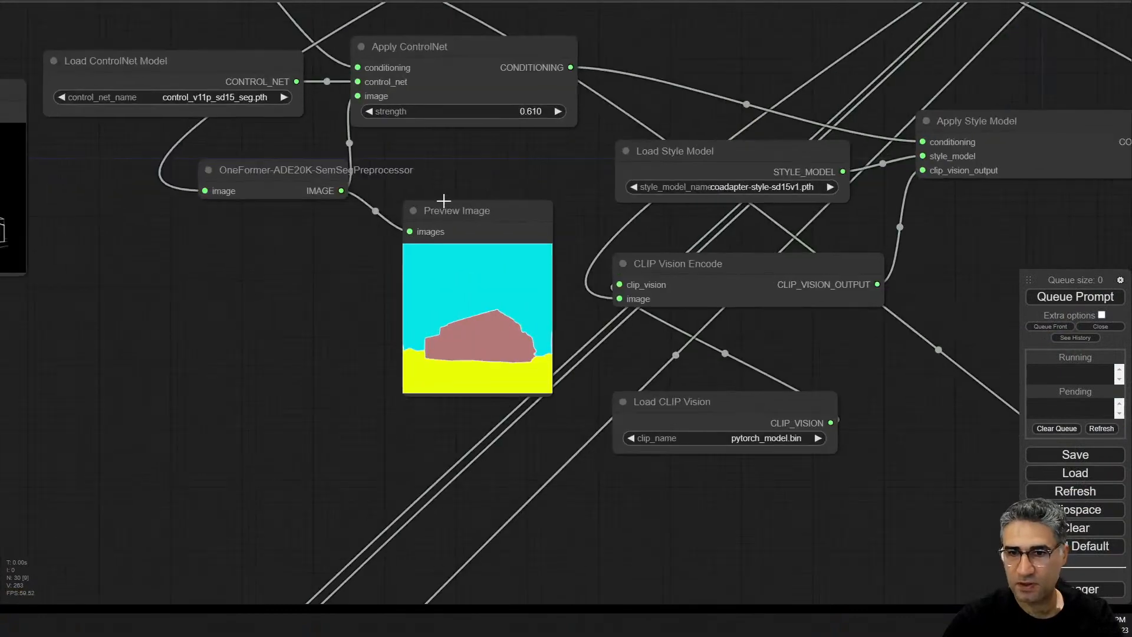
{"action": "left_click_drag", "start_coordinate": [473, 213], "coordinate": [454, 192]}
{"action": "scroll", "coordinate": [279, 153], "scroll_direction": "up", "scroll_amount": 4}
{"action": "left_click", "coordinate": [193, 187]}
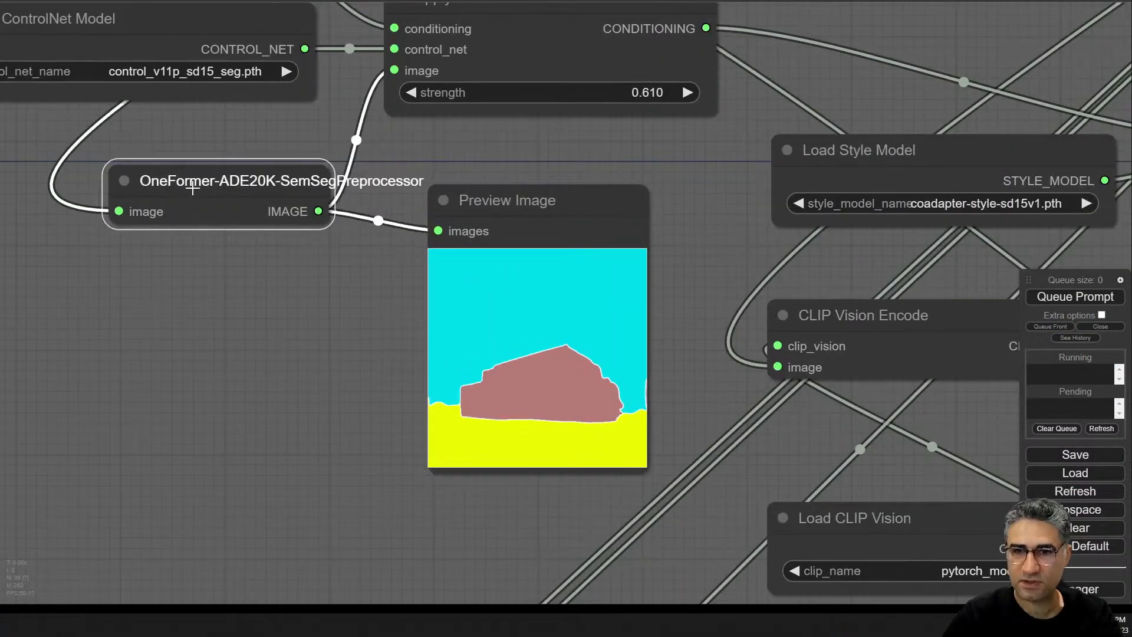
{"action": "left_click_drag", "start_coordinate": [192, 187], "coordinate": [180, 161]}
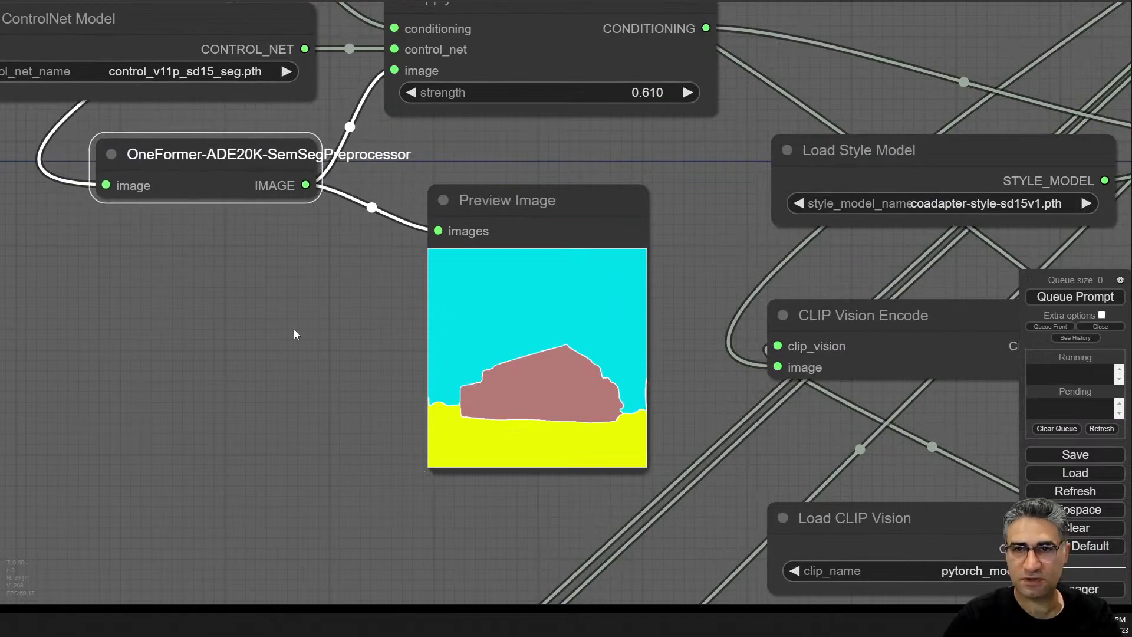
{"action": "left_click_drag", "start_coordinate": [294, 334], "coordinate": [262, 414]}
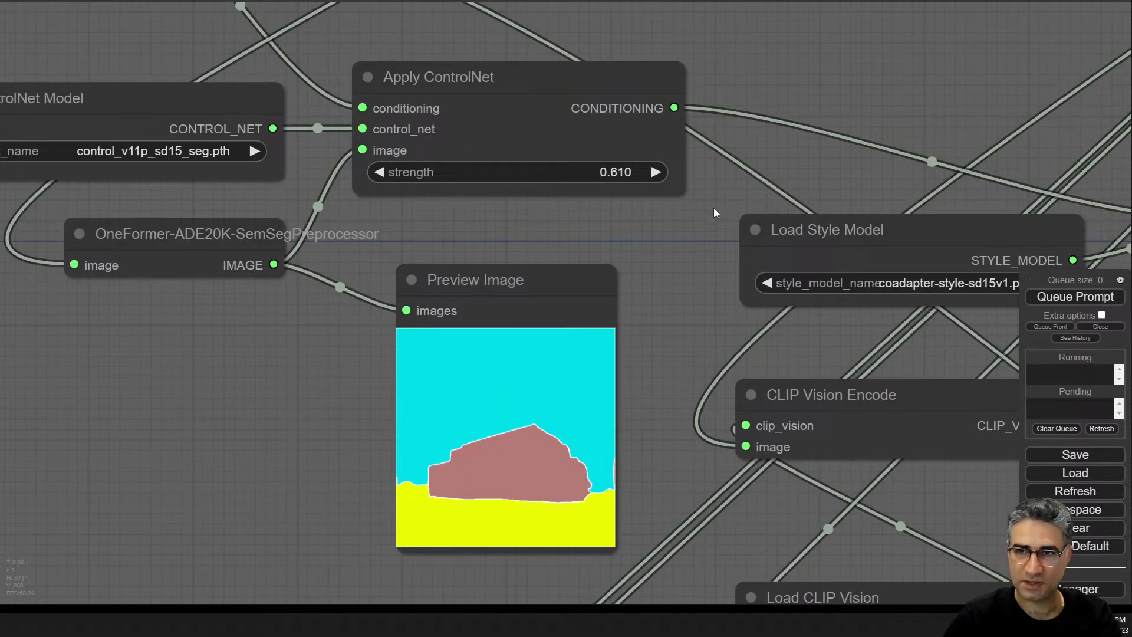
- Search for "loa" and add a Load Image node below the OneFormer segmentation preprocessor
{"action": "scroll", "coordinate": [282, 394], "scroll_direction": "down", "scroll_amount": 10}
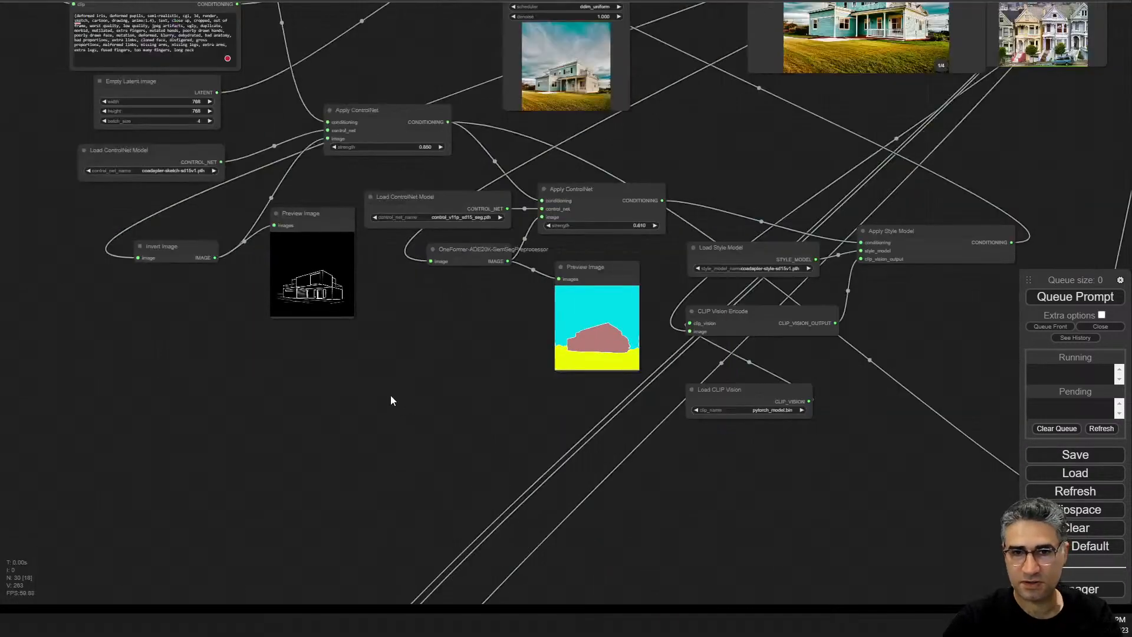
{"action": "left_click_drag", "start_coordinate": [407, 222], "coordinate": [394, 254]}
{"action": "scroll", "coordinate": [483, 362], "scroll_direction": "up", "scroll_amount": 5}
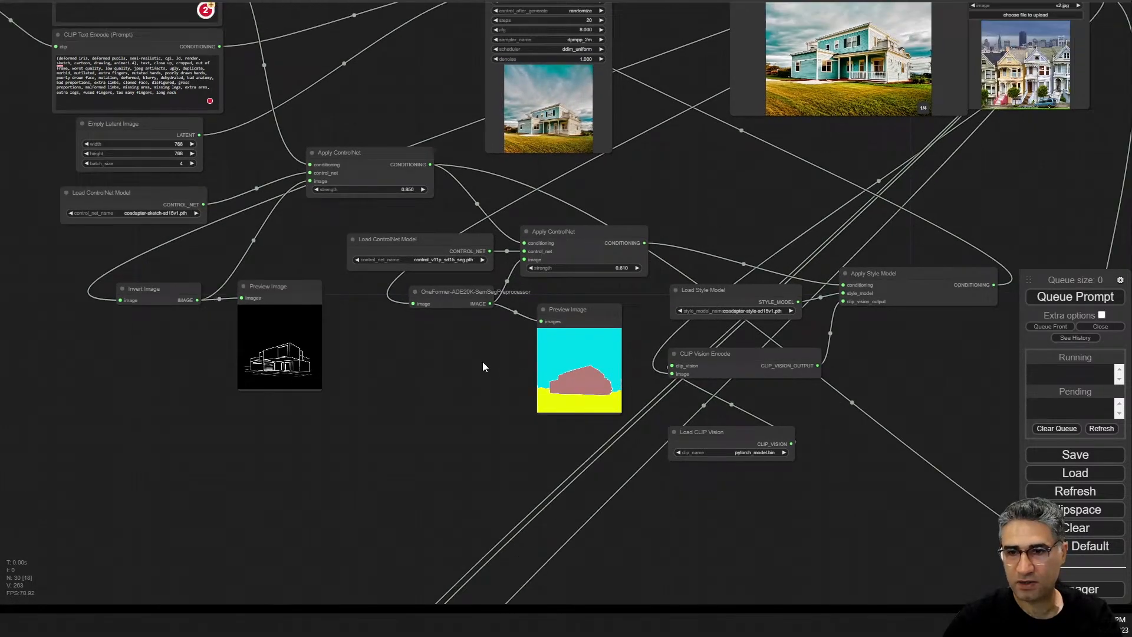
{"action": "double_click", "coordinate": [448, 370]}
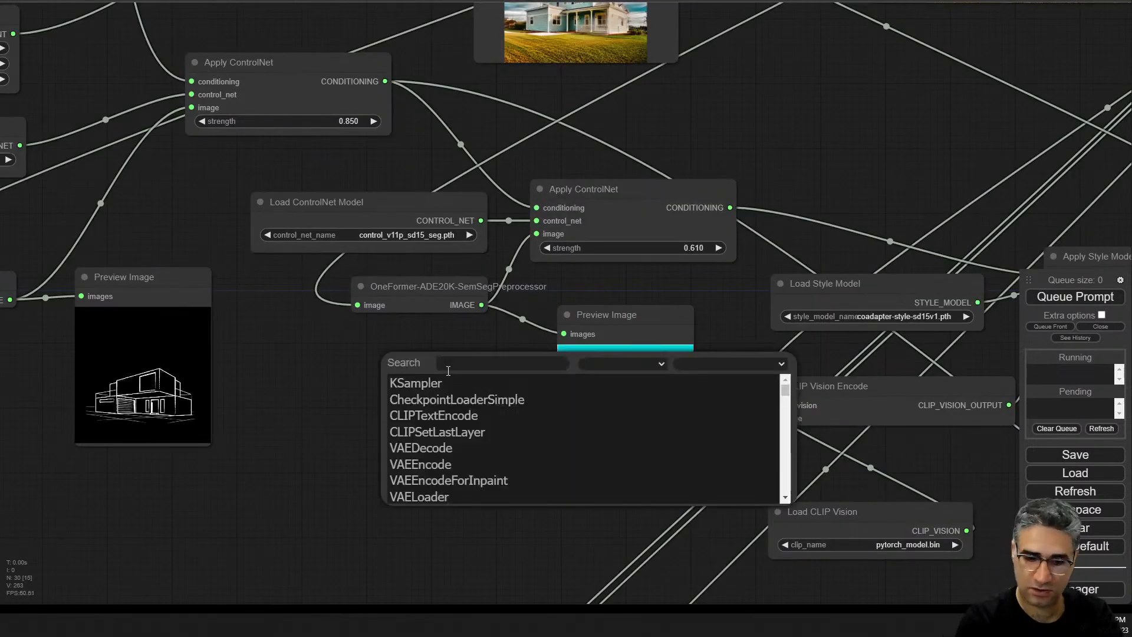
{"action": "type", "text": "loa"}
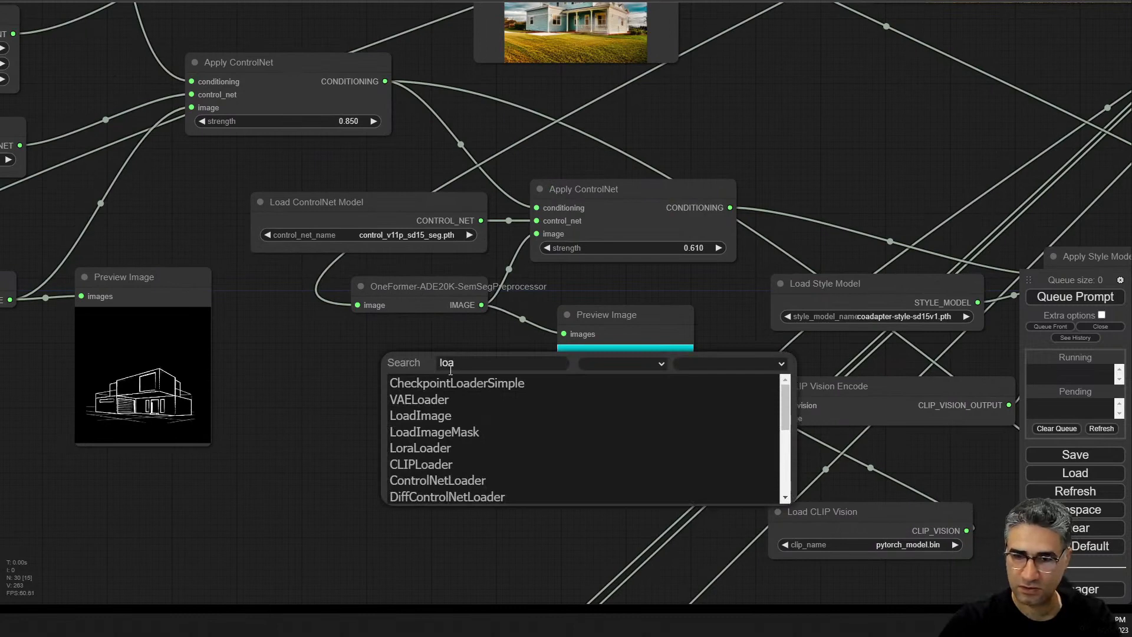
{"action": "key", "text": "Down"}
{"action": "key", "text": "Down"}
{"action": "key", "text": "Return"}
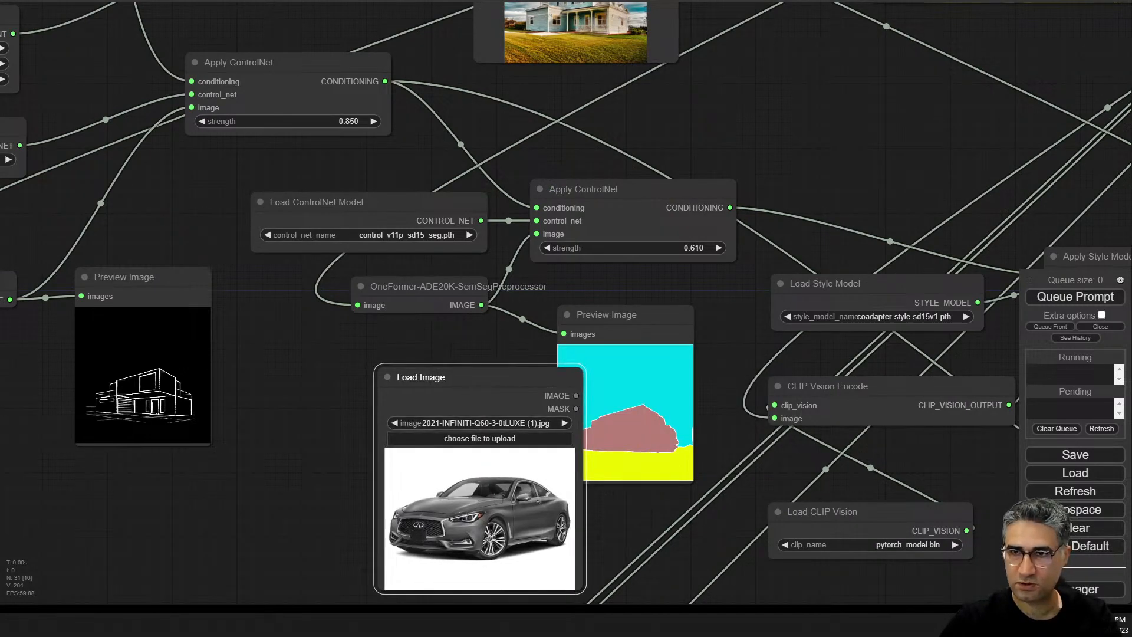
- Load SEG.jpg into the new Load Image node and space that node apart from the segmentation preview
{"action": "left_click_drag", "start_coordinate": [612, 2], "coordinate": [472, 492]}
{"action": "left_click_drag", "start_coordinate": [351, 484], "coordinate": [328, 463]}
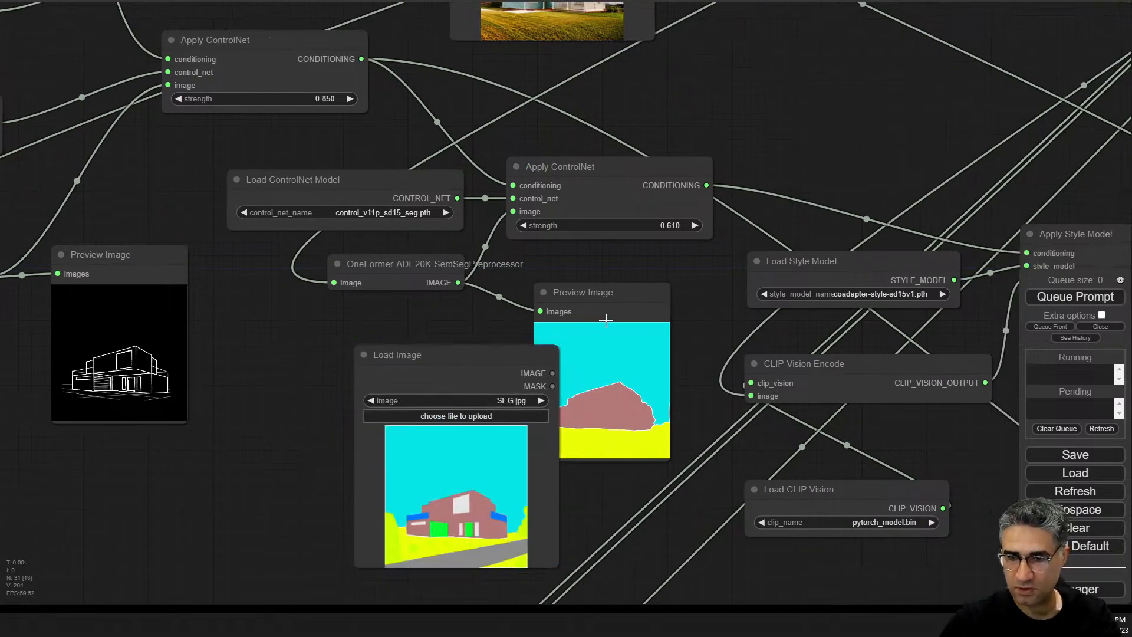
{"action": "left_click_drag", "start_coordinate": [609, 303], "coordinate": [677, 302]}
{"action": "left_click_drag", "start_coordinate": [459, 354], "coordinate": [415, 344]}
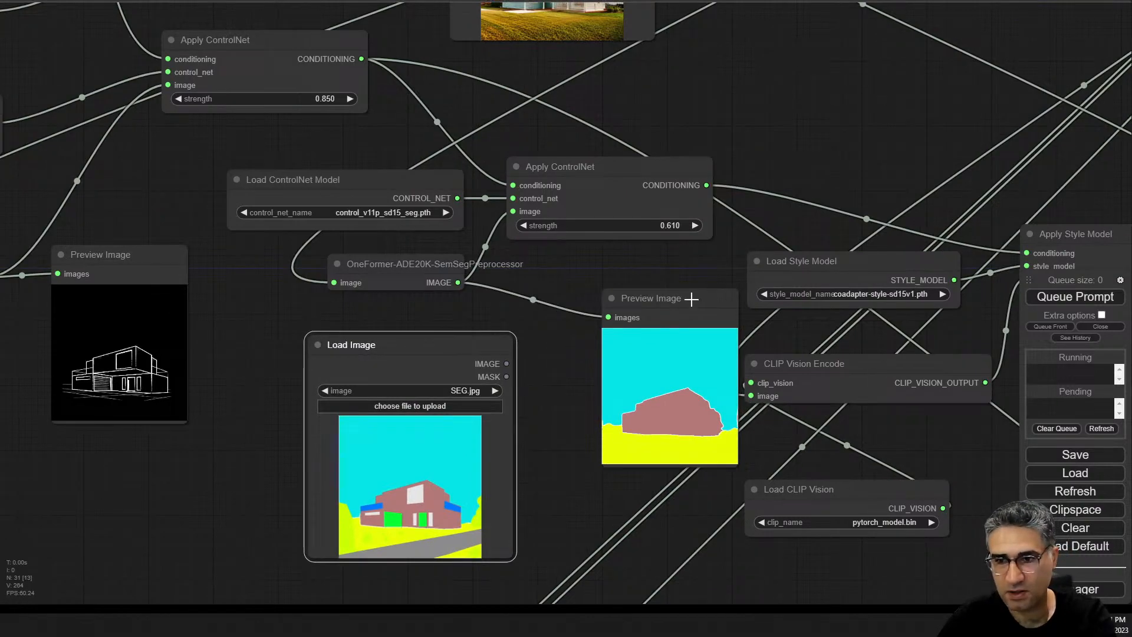
- Delete the segmentation preview node and connect the SEG.jpg image output to the image input of the segmentation Apply ControlNet node
{"action": "left_click", "coordinate": [679, 300]}
{"action": "key", "text": "Delete"}
{"action": "scroll", "coordinate": [490, 363], "scroll_direction": "up", "scroll_amount": 6}
{"action": "left_click_drag", "start_coordinate": [524, 368], "coordinate": [526, 102]}
{"action": "scroll", "coordinate": [661, 315], "scroll_direction": "down", "scroll_amount": 5}
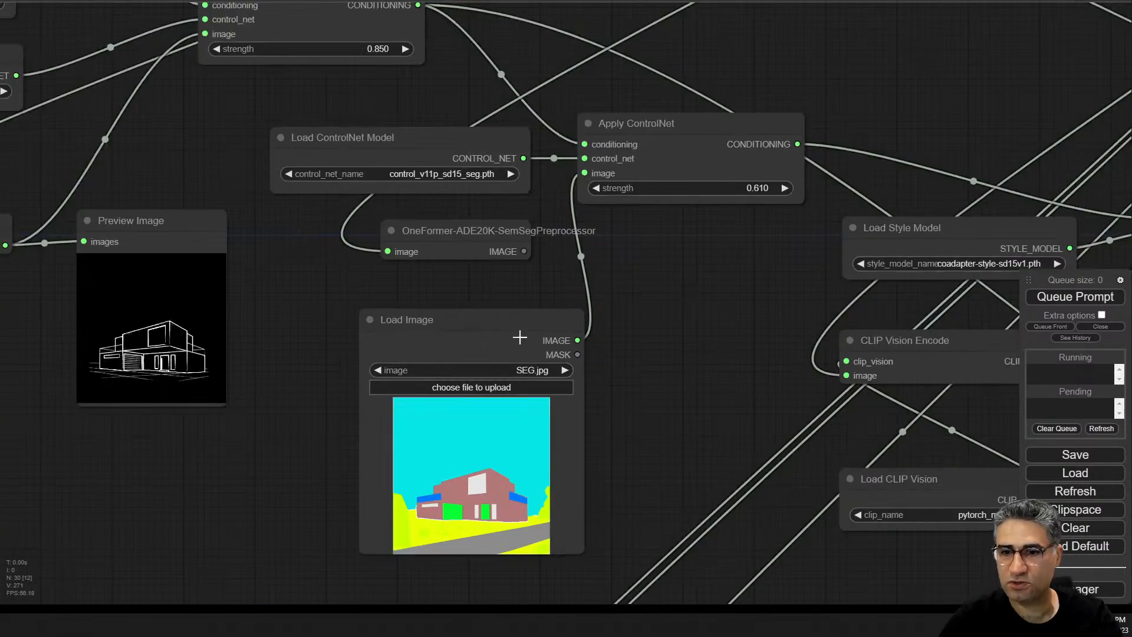
- Queue the prompt with the custom segmentation map and watch the house form in the KSampler preview
{"action": "left_click_drag", "start_coordinate": [640, 192], "coordinate": [497, 343]}
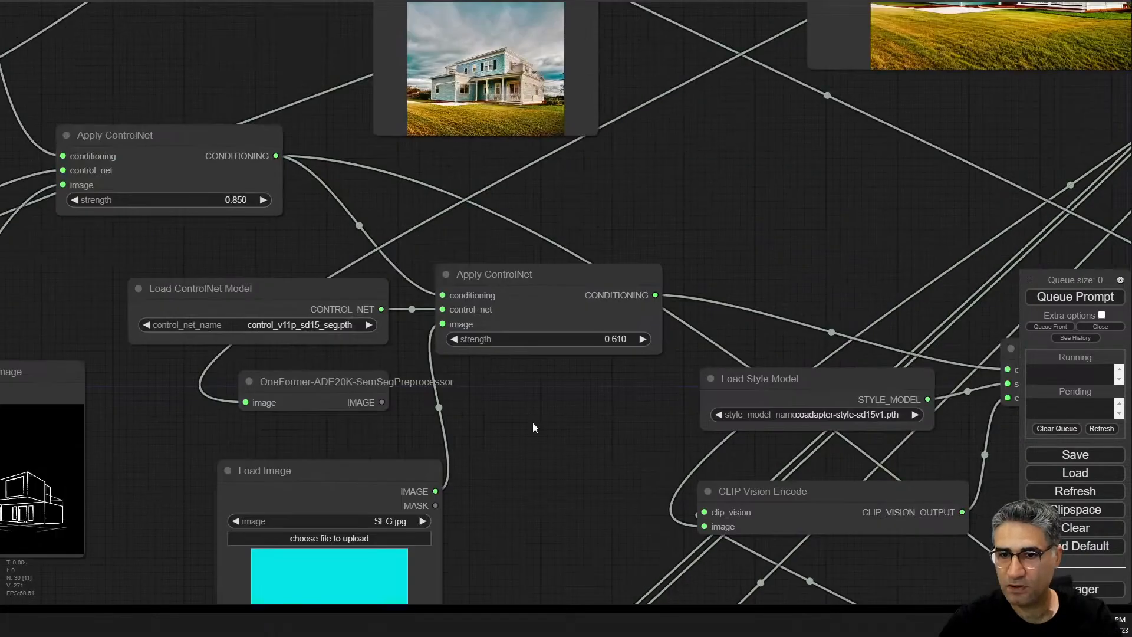
{"action": "left_click_drag", "start_coordinate": [548, 405], "coordinate": [569, 377]}
{"action": "scroll", "coordinate": [567, 374], "scroll_direction": "down", "scroll_amount": 3}
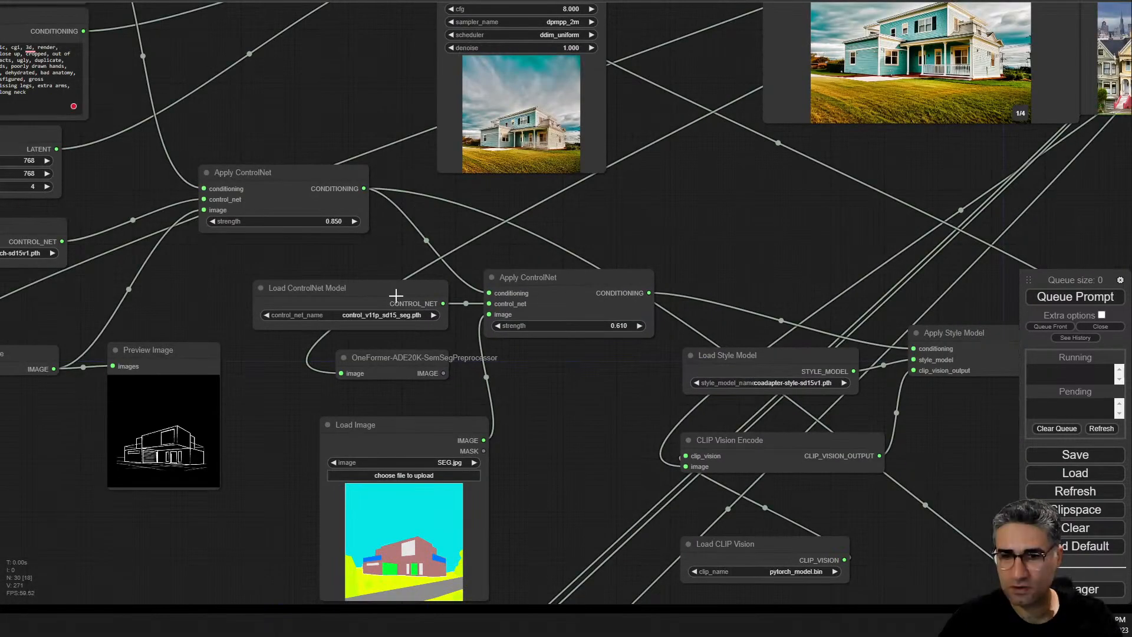
{"action": "scroll", "coordinate": [395, 295], "scroll_direction": "up", "scroll_amount": 4}
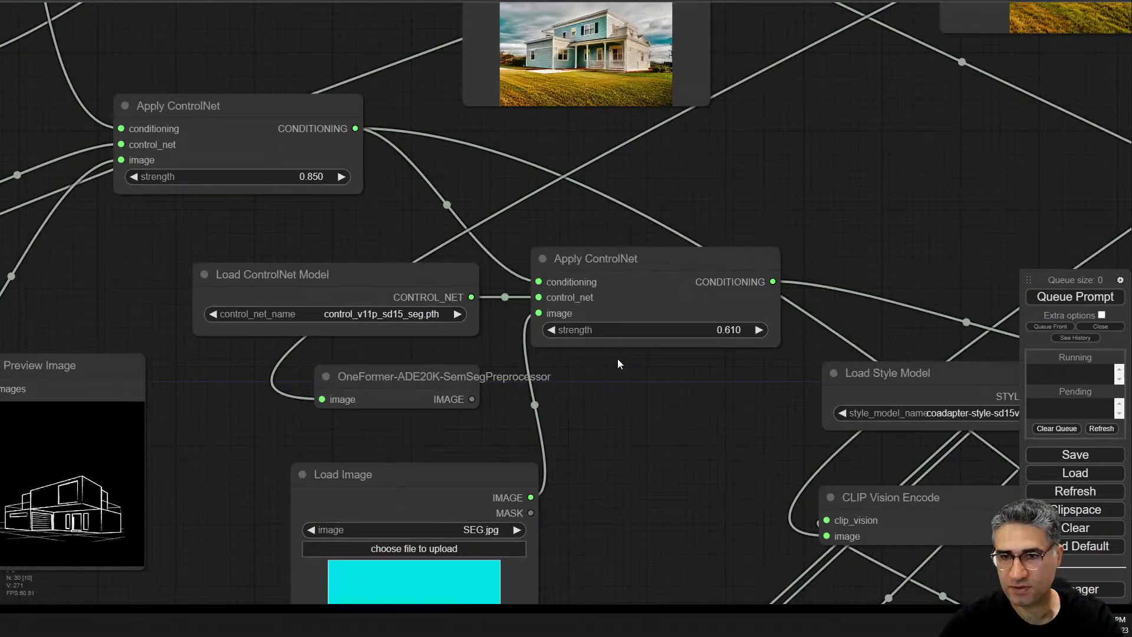
{"action": "scroll", "coordinate": [617, 358], "scroll_direction": "down", "scroll_amount": 2}
{"action": "left_click_drag", "start_coordinate": [730, 218], "coordinate": [295, 381]}
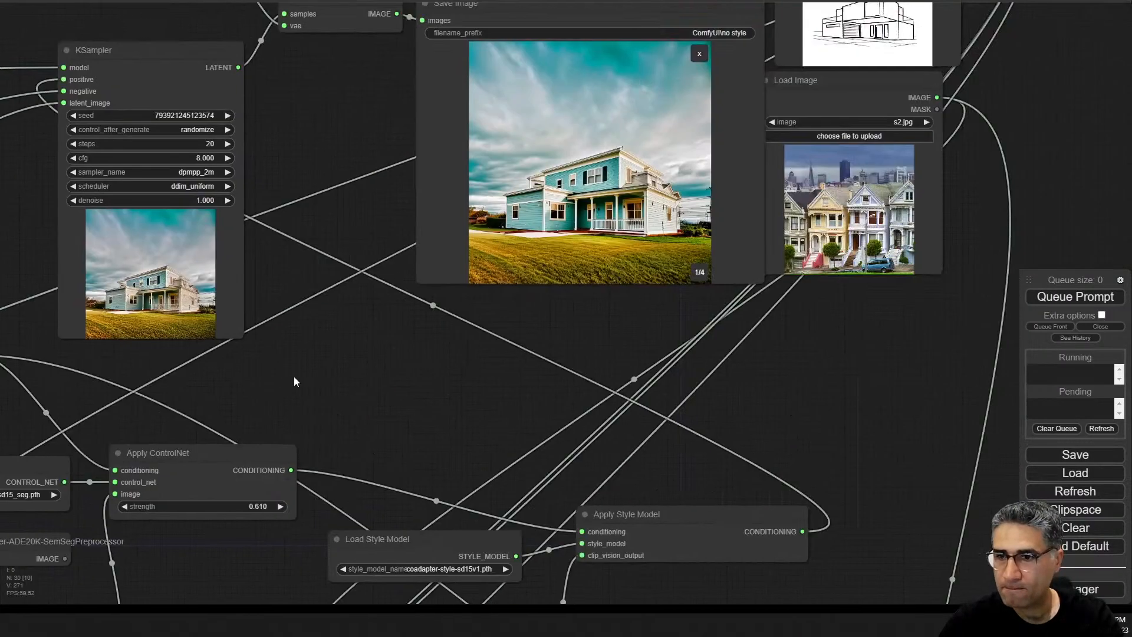
{"action": "key", "text": "ctrl+Return"}
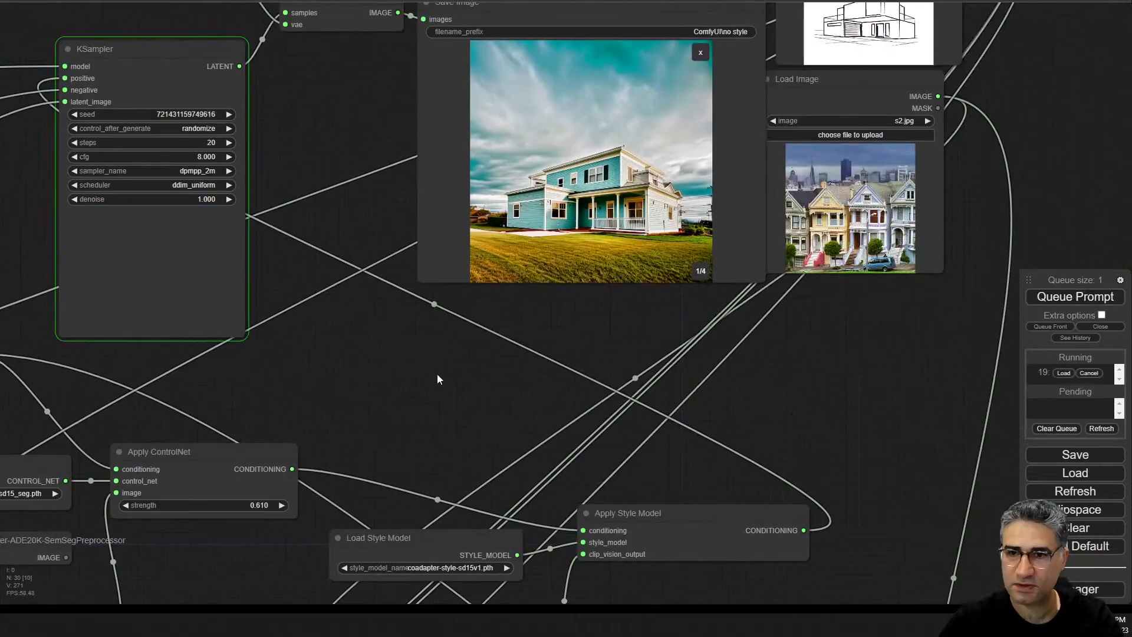
{"action": "left_click_drag", "start_coordinate": [437, 379], "coordinate": [716, 345]}
{"action": "scroll", "coordinate": [455, 288], "scroll_direction": "up", "scroll_amount": 7}
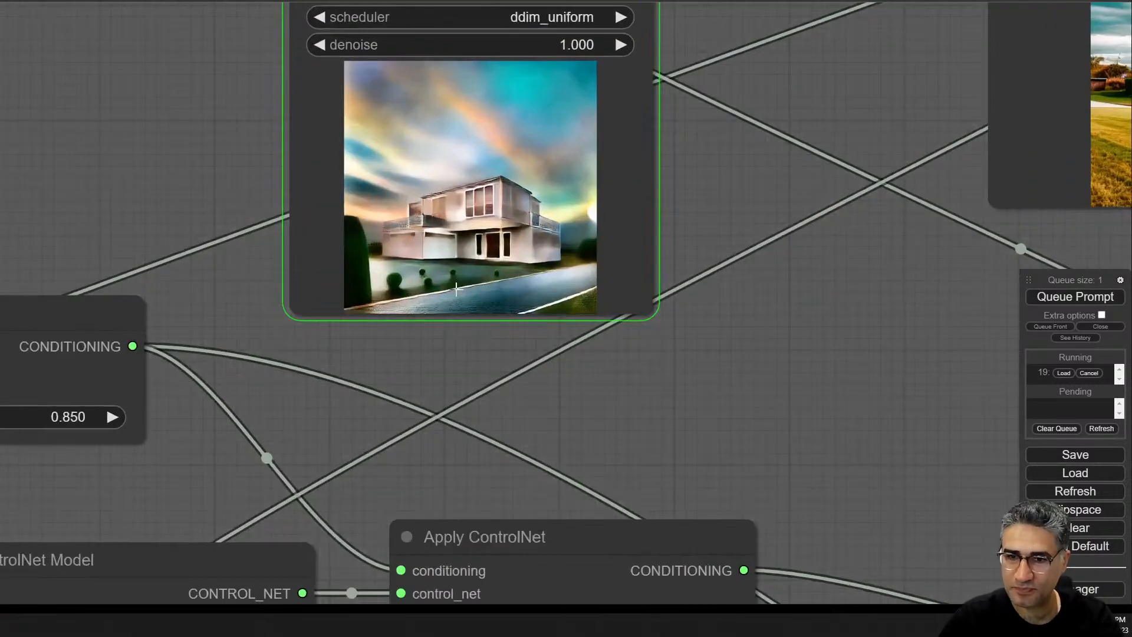
{"action": "scroll", "coordinate": [455, 288], "scroll_direction": "up", "scroll_amount": 6}
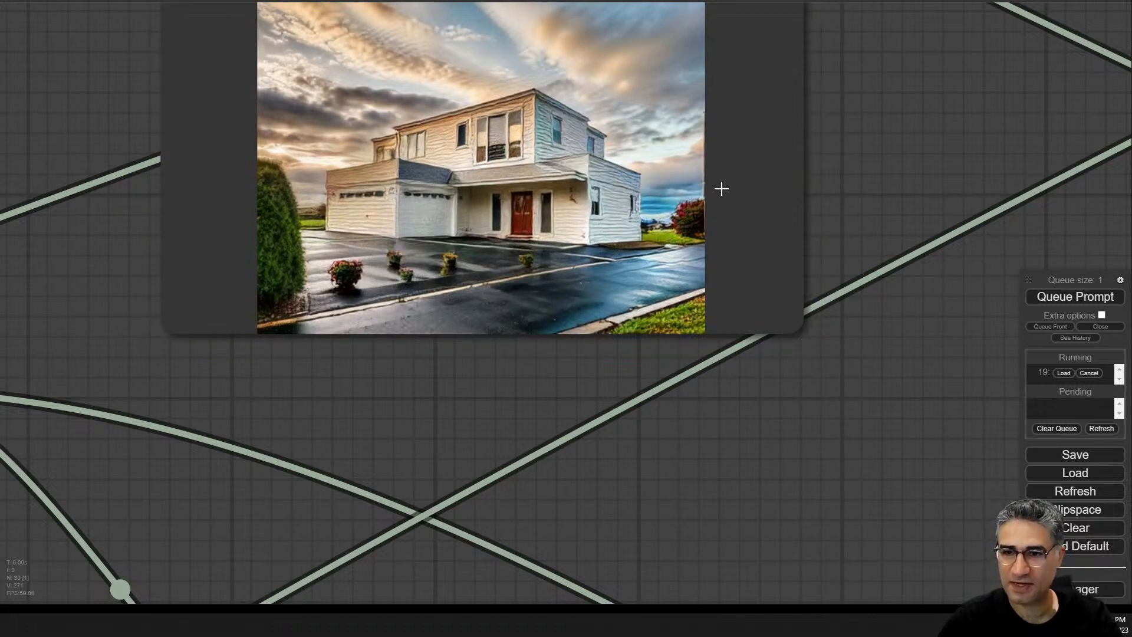
- Examine the newly generated house renders in the Save Image node, enlarging individual images to compare them
{"action": "left_click_drag", "start_coordinate": [940, 132], "coordinate": [182, 308]}
{"action": "scroll", "coordinate": [782, 210], "scroll_direction": "up", "scroll_amount": 5}
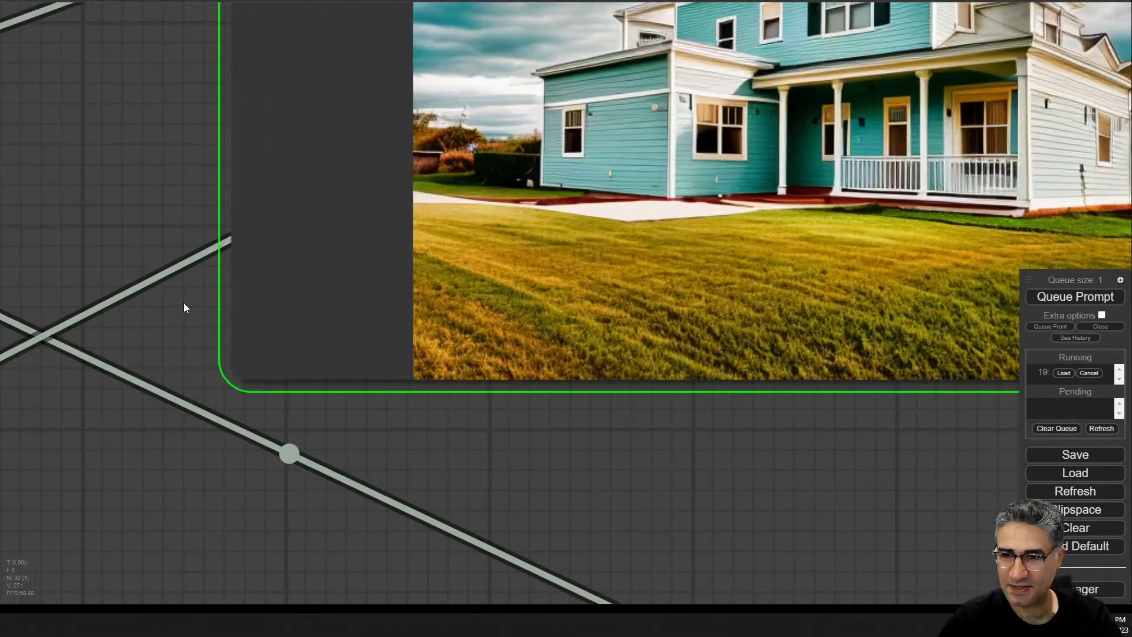
{"action": "left_click_drag", "start_coordinate": [601, 472], "coordinate": [458, 487]}
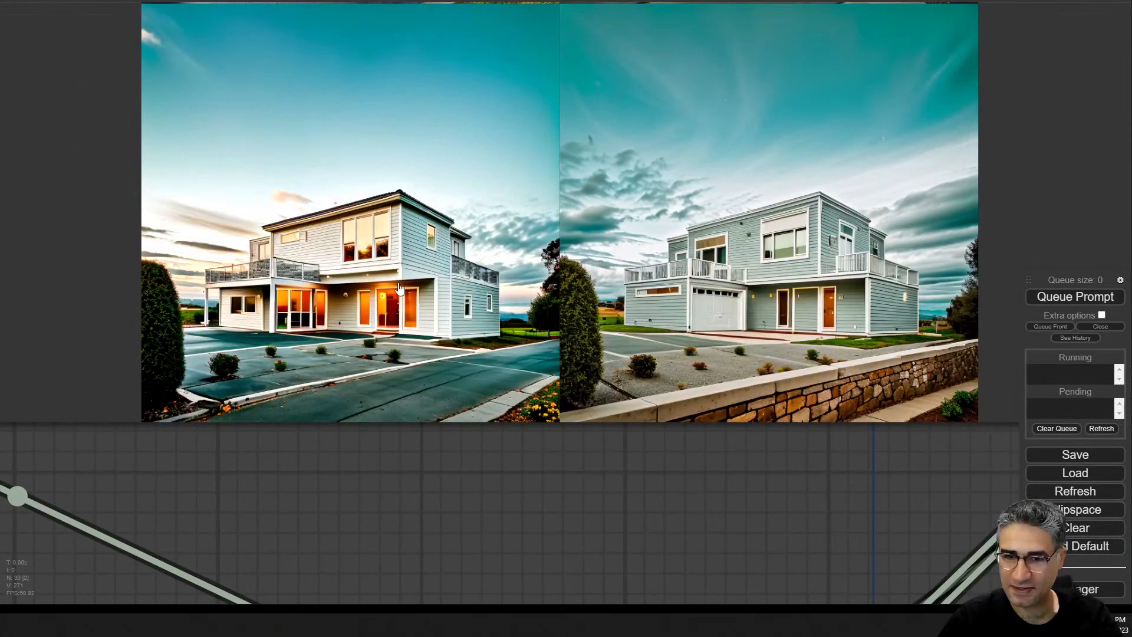
{"action": "left_click", "coordinate": [379, 281]}
{"action": "left_click_drag", "start_coordinate": [557, 524], "coordinate": [432, 599]}
{"action": "scroll", "coordinate": [445, 533], "scroll_direction": "down", "scroll_amount": 3}
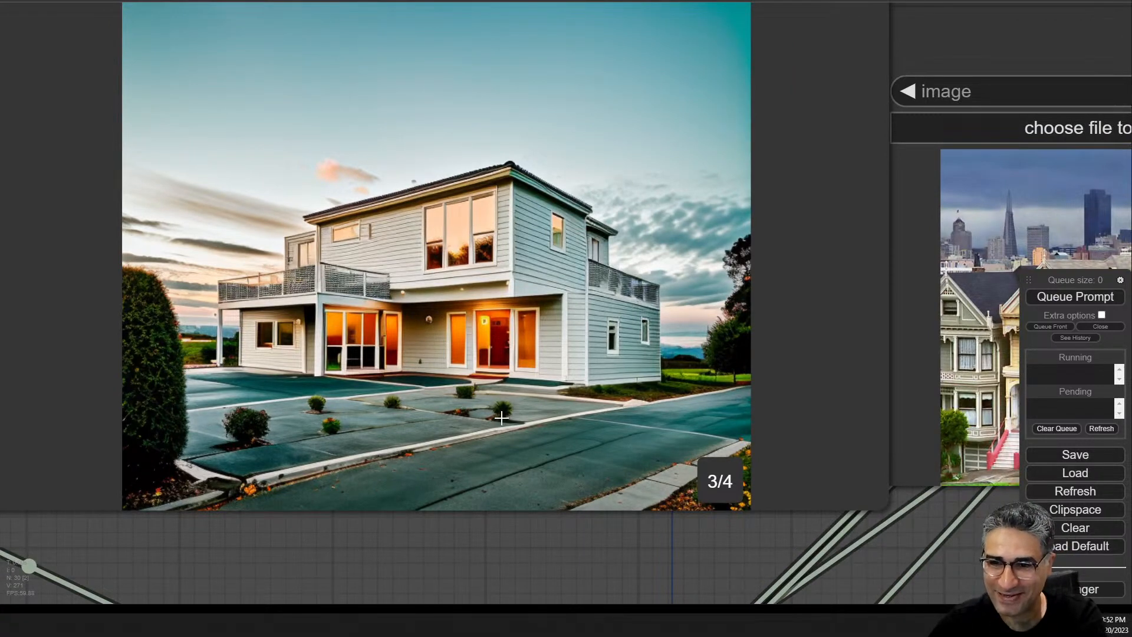
{"action": "left_click", "coordinate": [306, 268]}
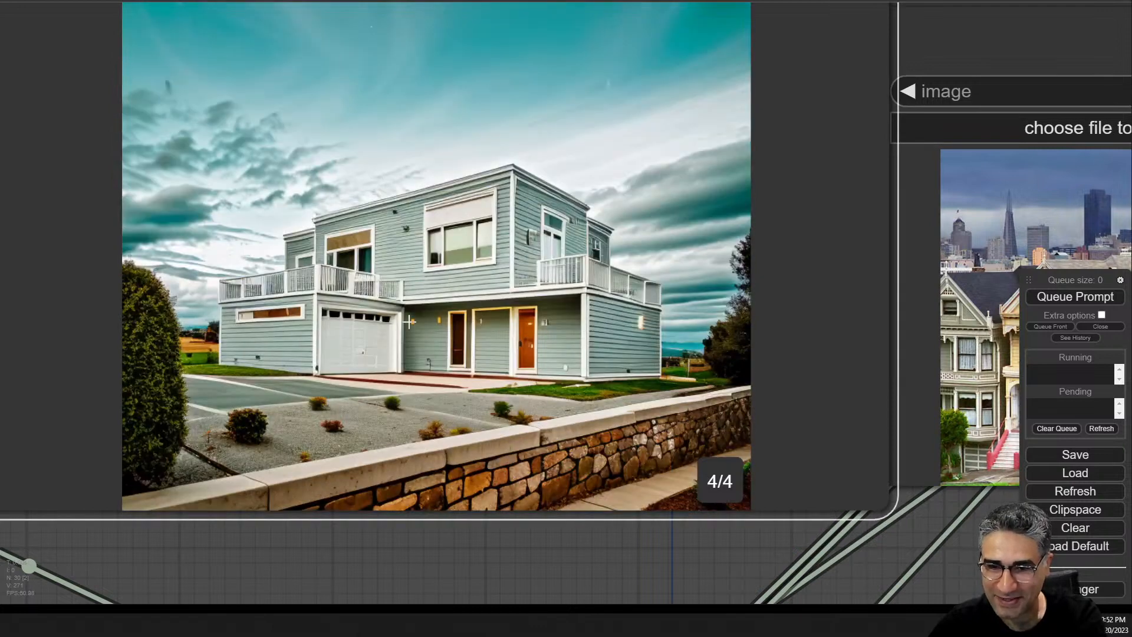
{"action": "left_click", "coordinate": [570, 279]}
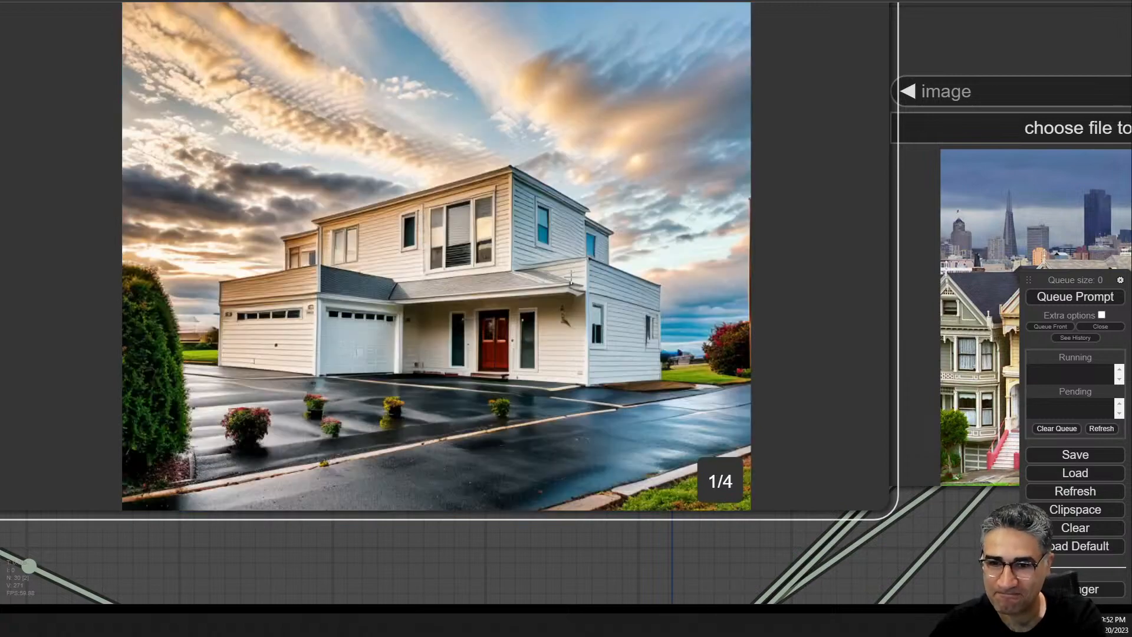
- Review all four generated house images one by one, comparing the ground, driveway and planting in each
{"action": "left_click", "coordinate": [570, 278]}
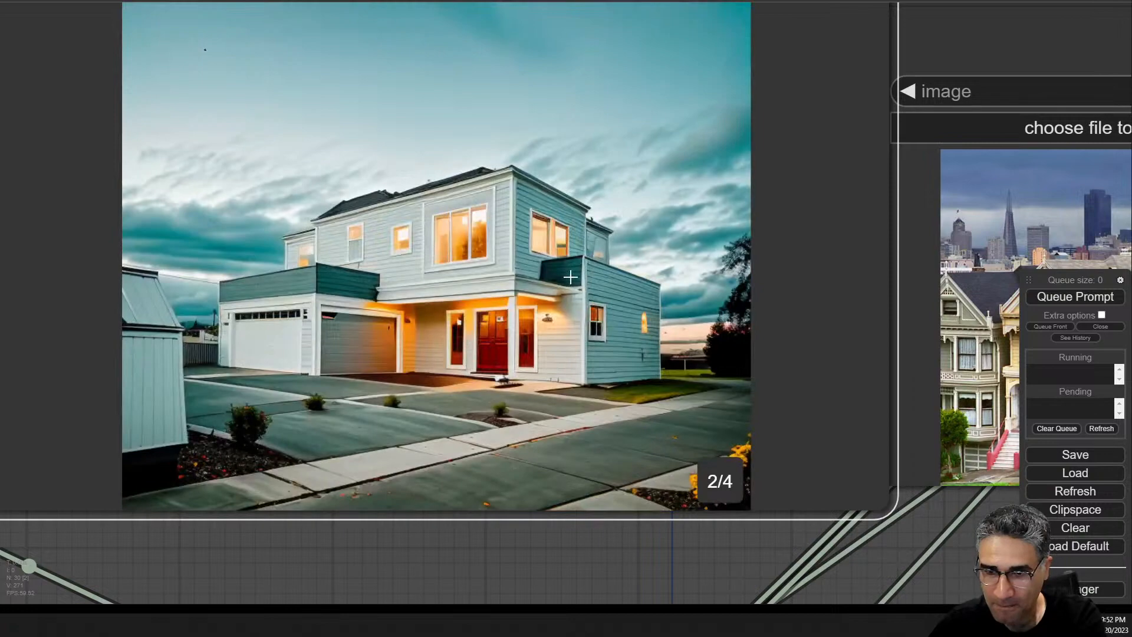
{"action": "left_click", "coordinate": [570, 277]}
{"action": "left_click", "coordinate": [570, 276]}
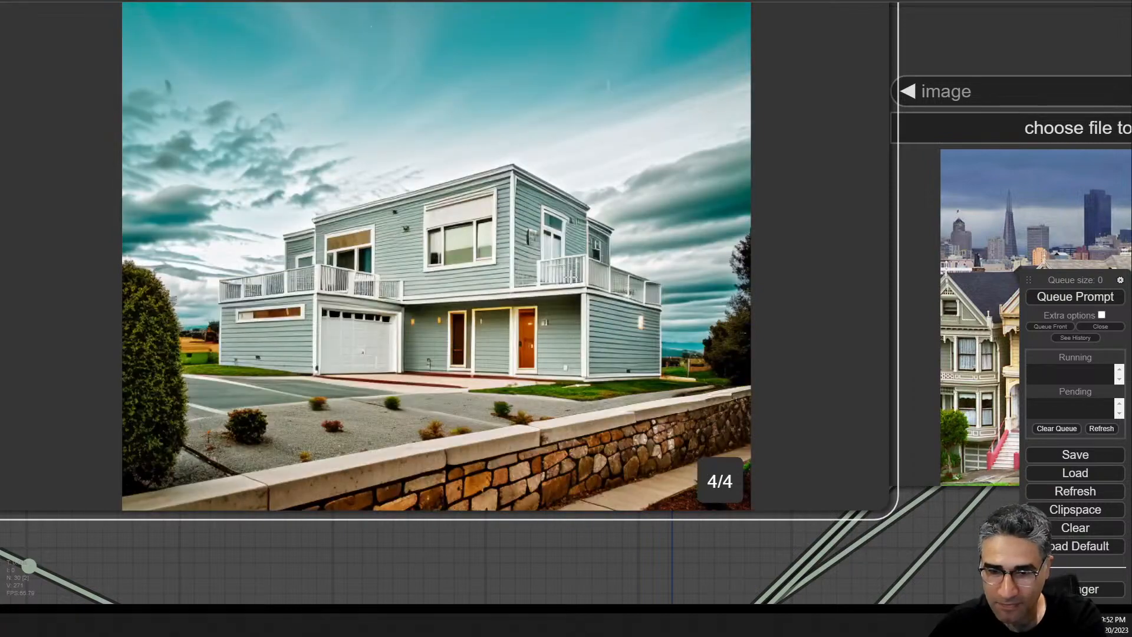
{"action": "left_click", "coordinate": [570, 277]}
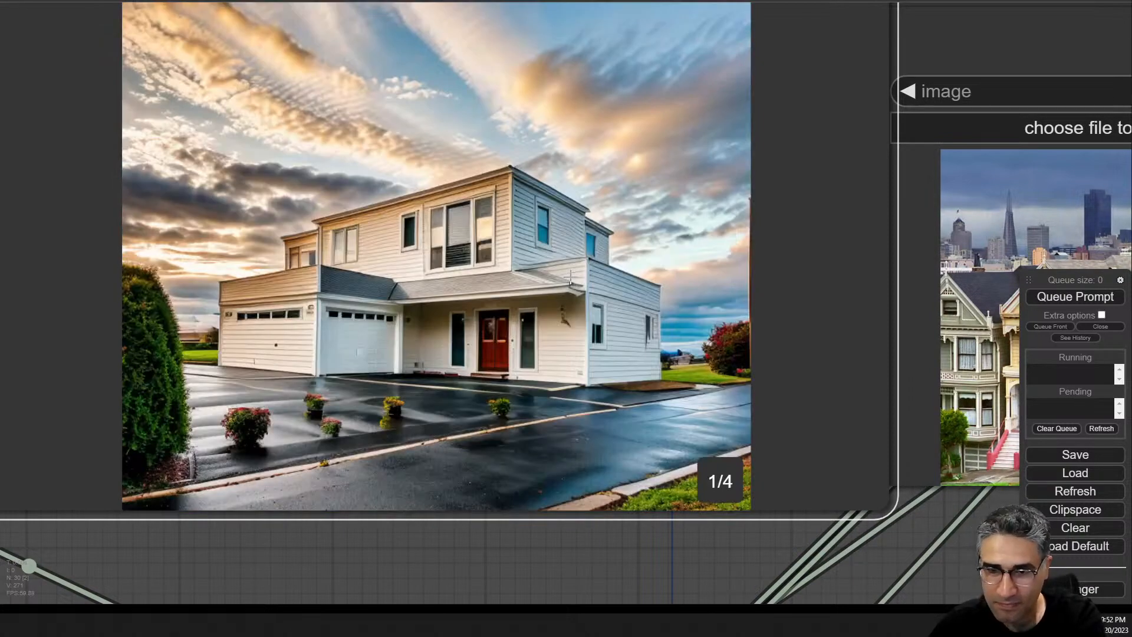
{"action": "left_click", "coordinate": [570, 277]}
{"action": "left_click", "coordinate": [570, 277]}
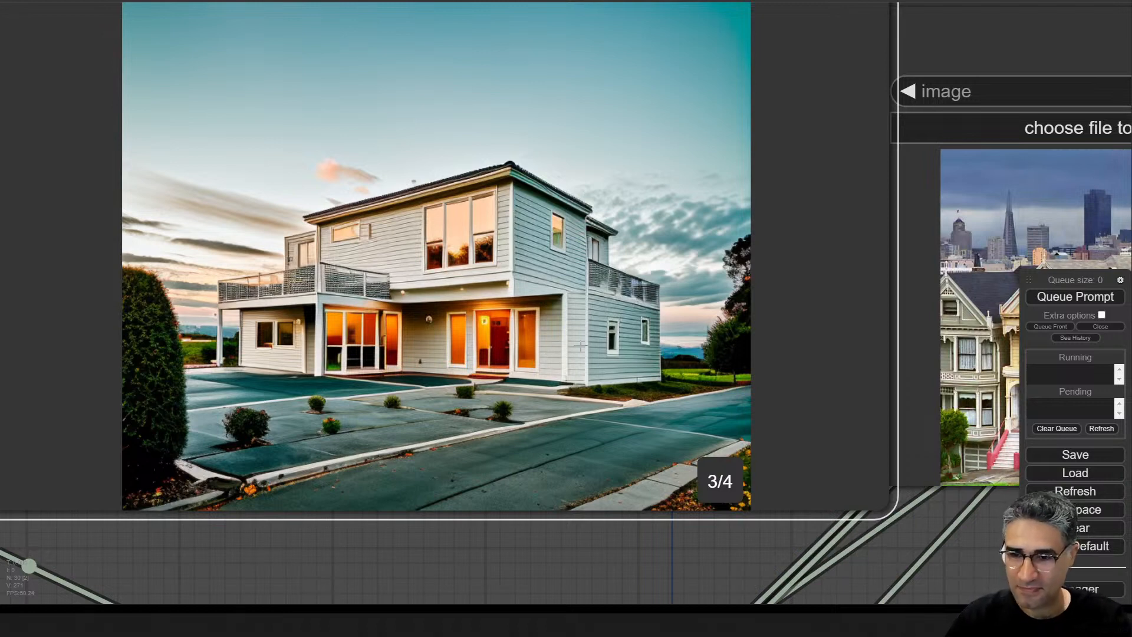
{"action": "key", "text": "Right"}
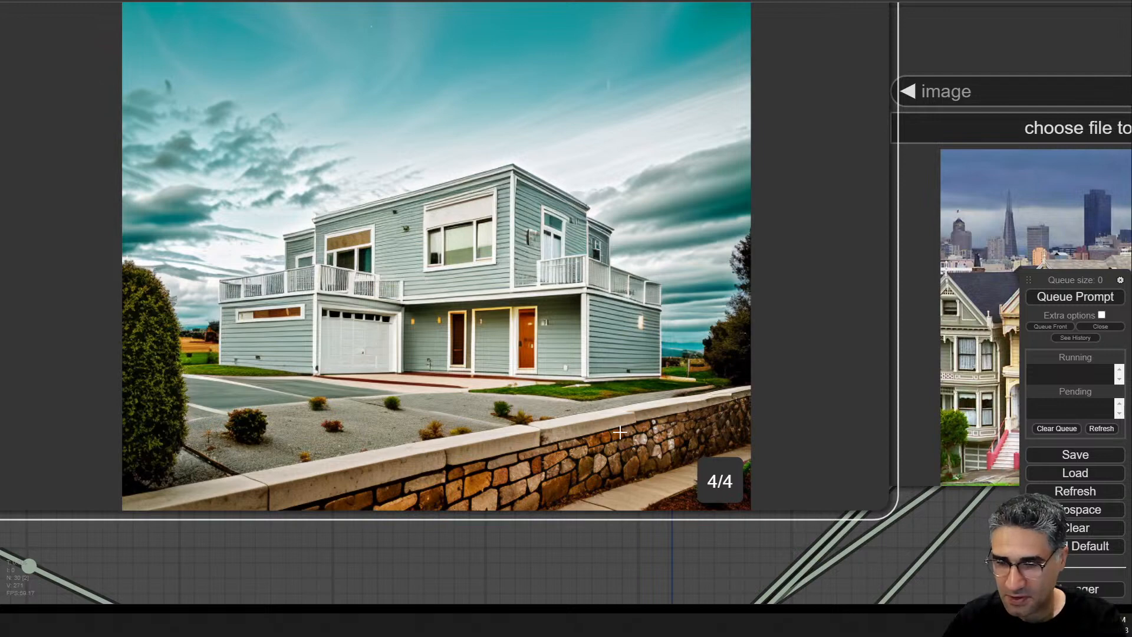
{"action": "key", "text": "Left"}
{"action": "key", "text": "Left"}
{"action": "key", "text": "Left"}
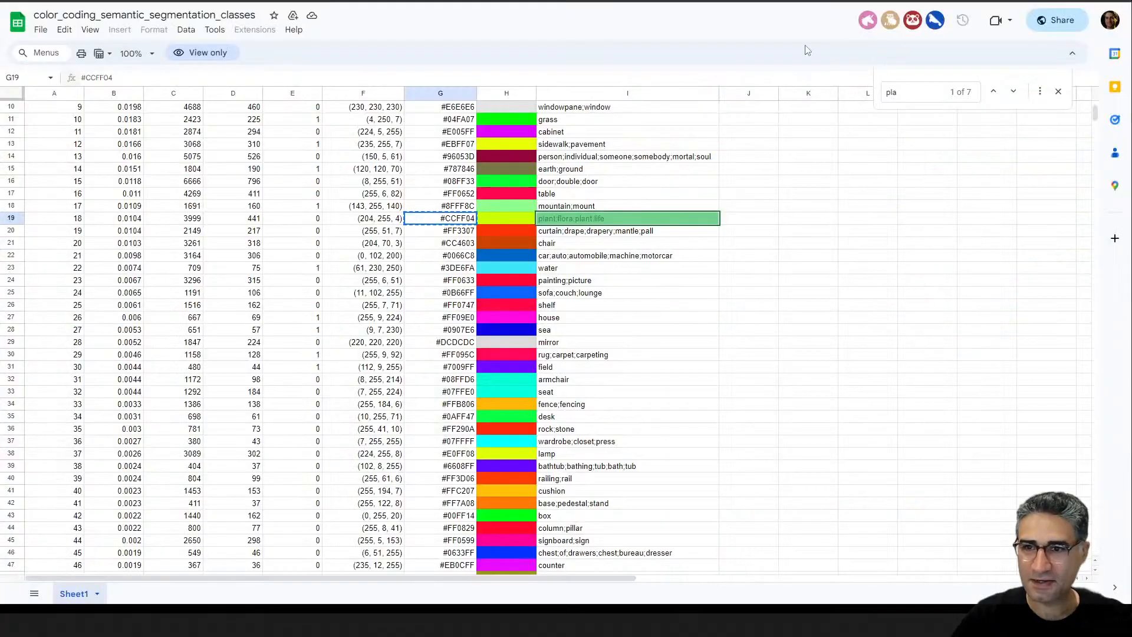
- In the color_coding_semantic_segmentation_classes sheet, search for "grass" and copy its hex color code, #04FA07
{"action": "key", "text": "ctrl+f"}
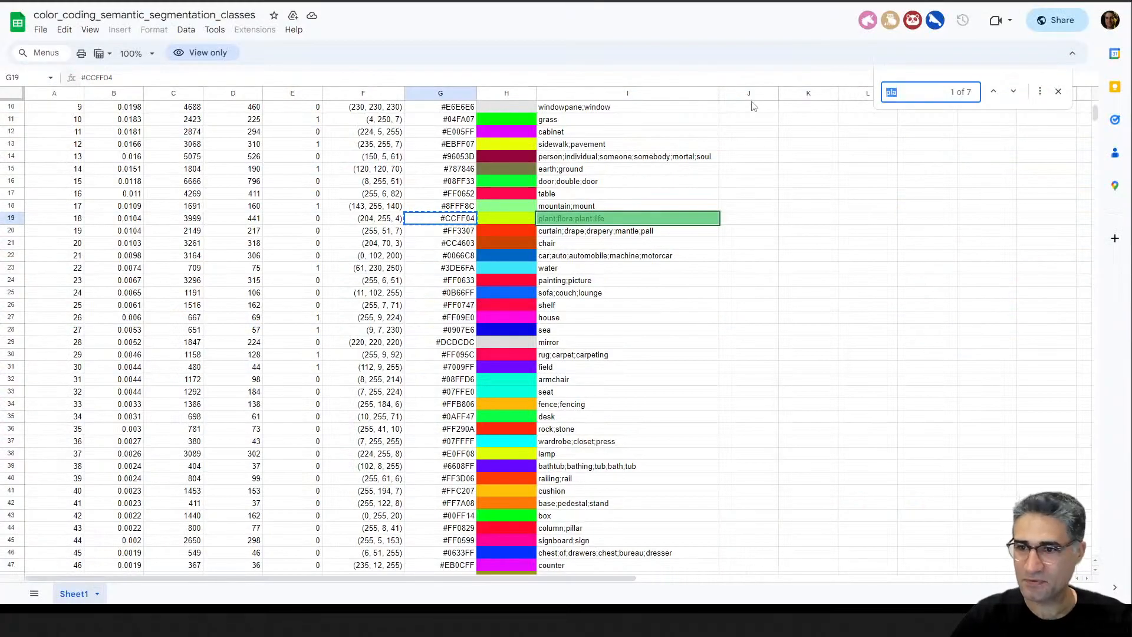
{"action": "type", "text": "gras"}
{"action": "scroll", "coordinate": [752, 105], "scroll_direction": "down", "scroll_amount": 2}
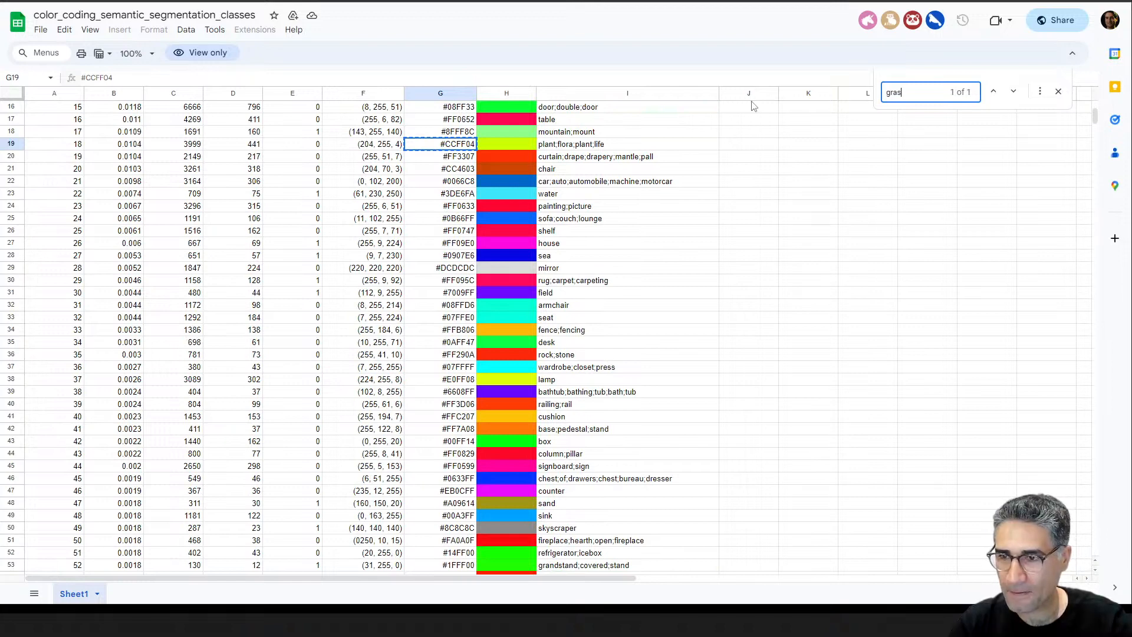
{"action": "type", "text": "s"}
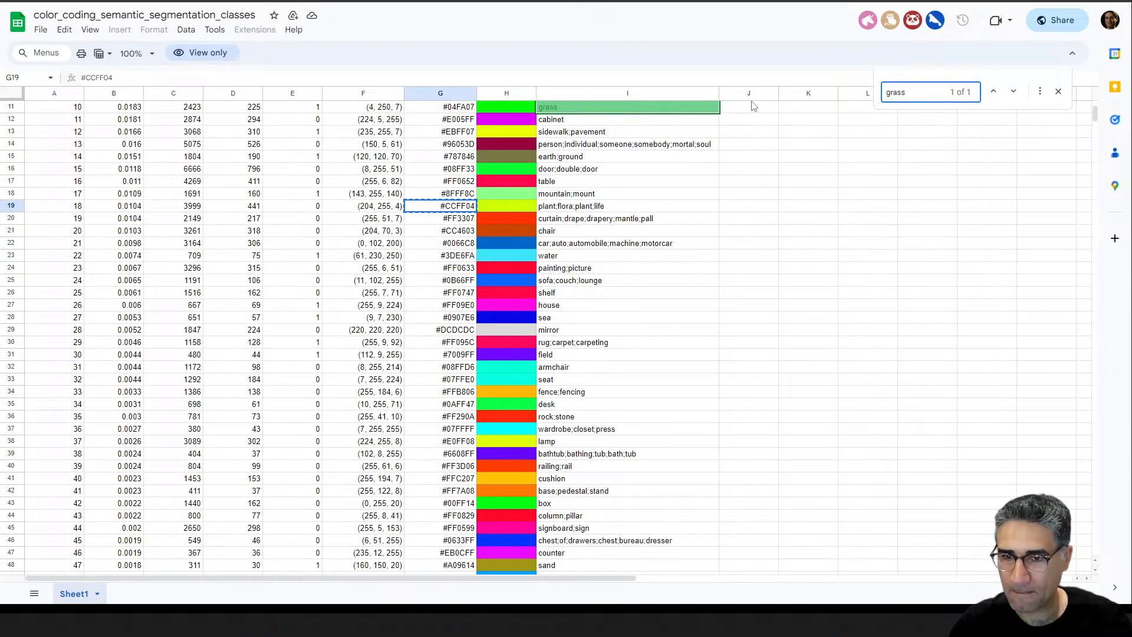
{"action": "scroll", "coordinate": [628, 258], "scroll_direction": "up", "scroll_amount": 3}
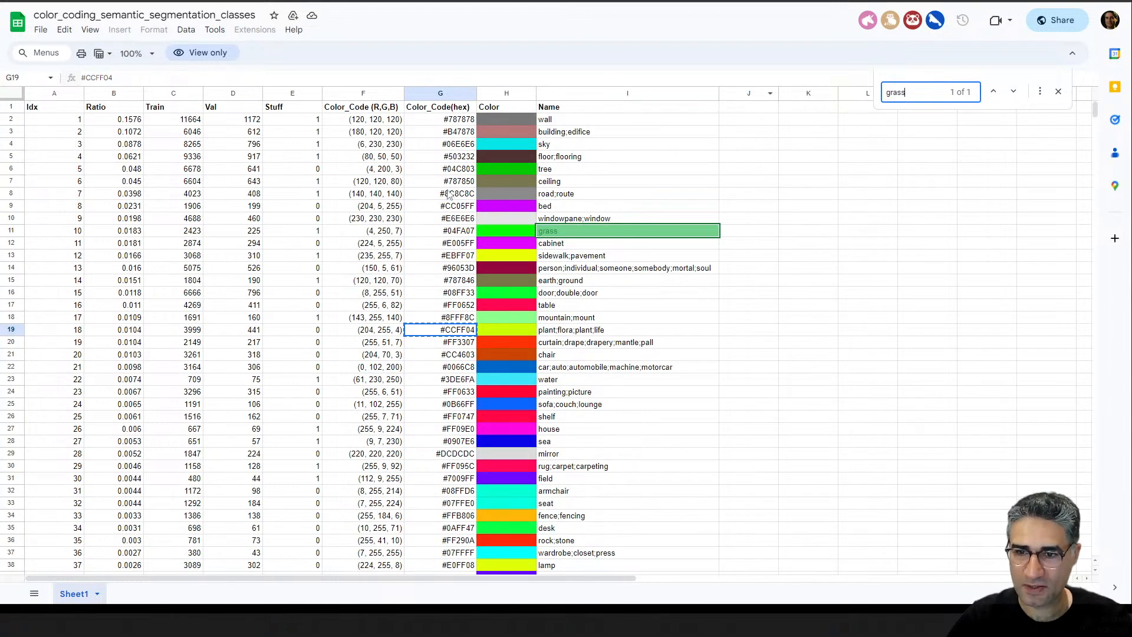
{"action": "left_click", "coordinate": [449, 233]}
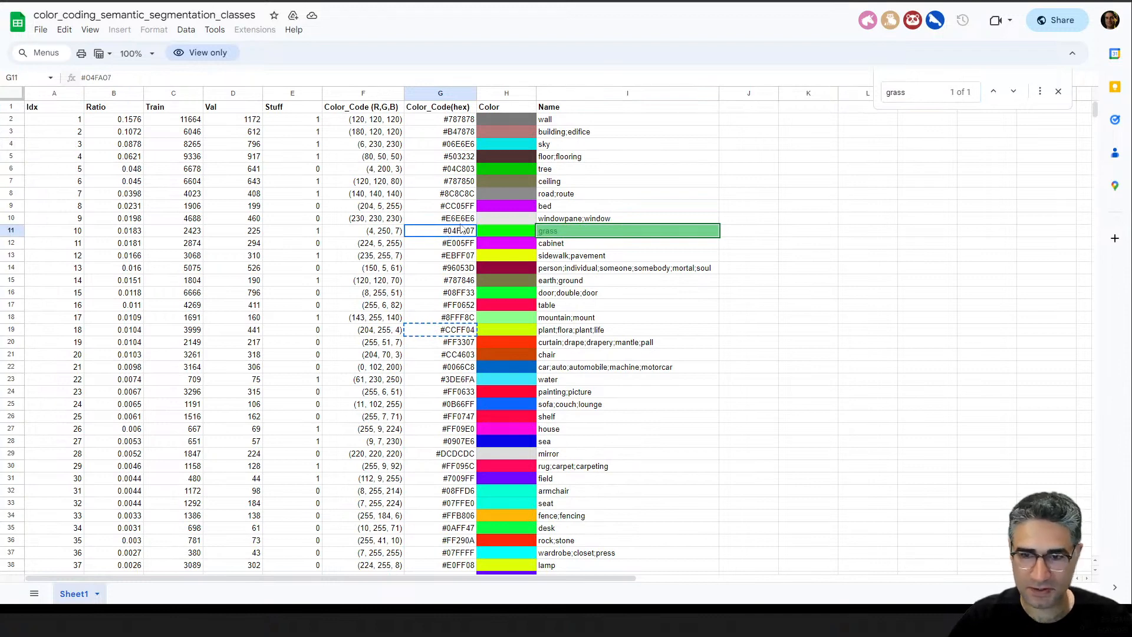
{"action": "key", "text": "ctrl+c"}
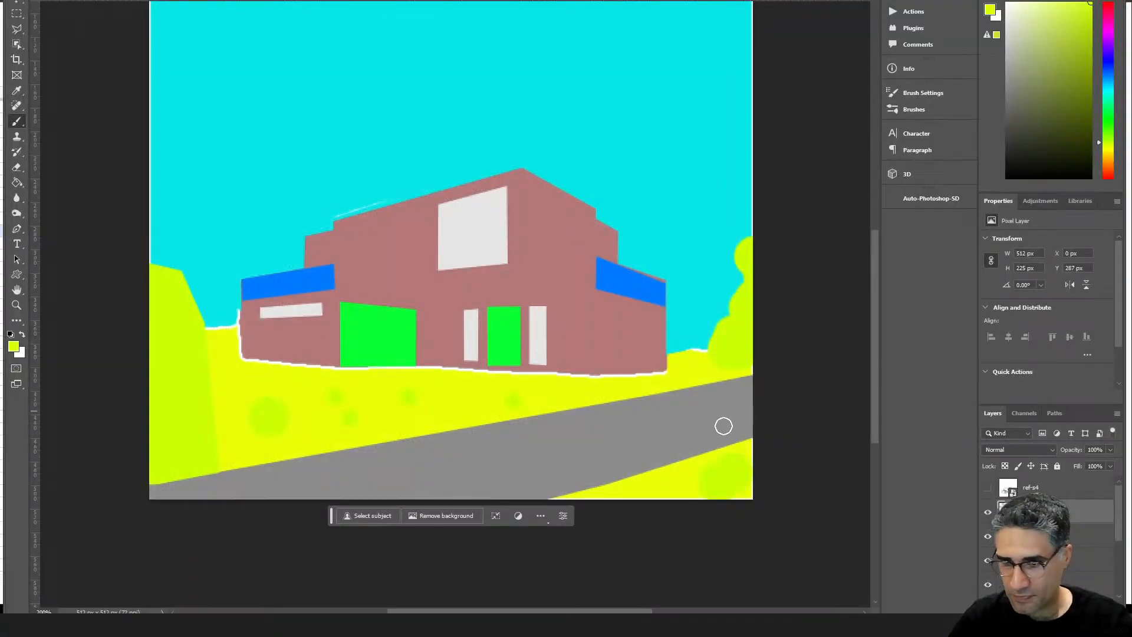
- In Photoshop, set the foreground color to the copied grass code #04FA07
{"action": "left_click", "coordinate": [13, 346]}
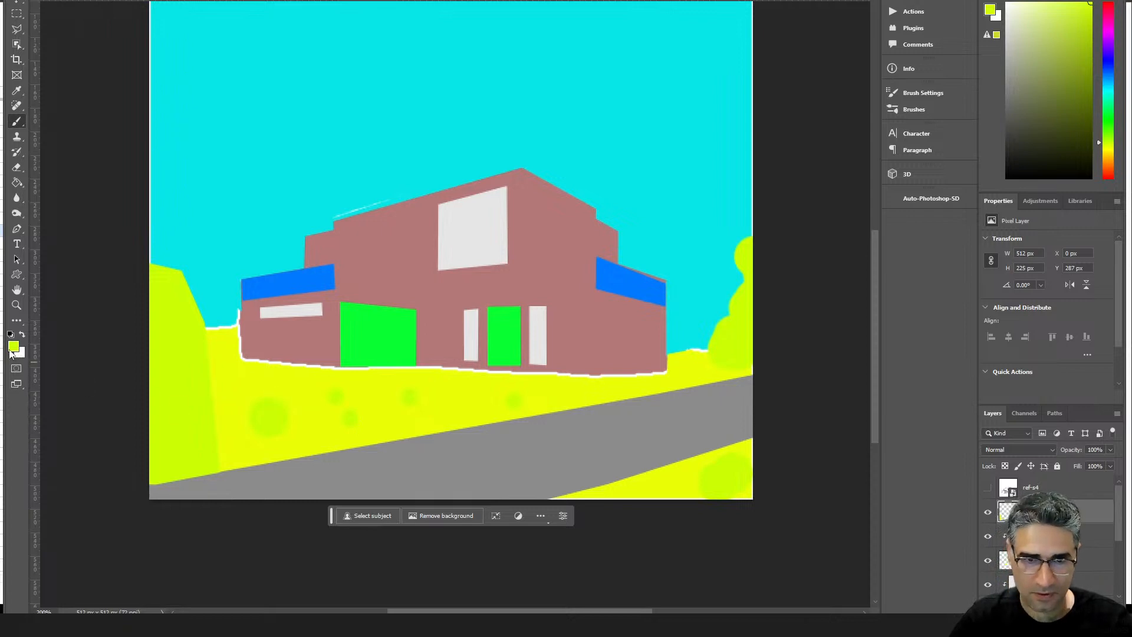
{"action": "key", "text": "ctrl+v"}
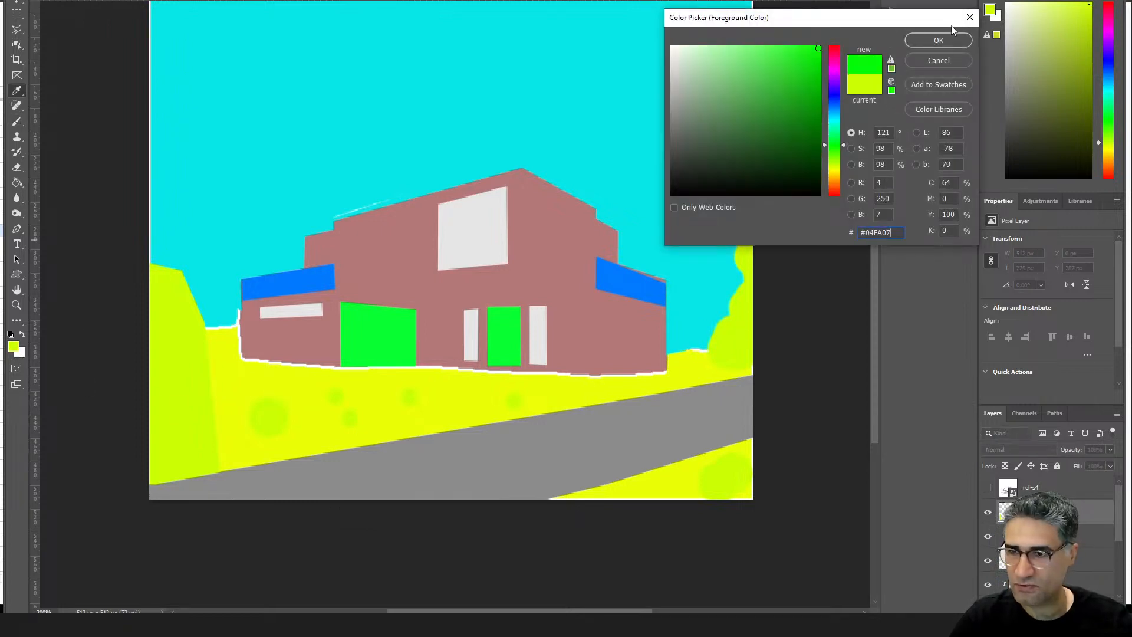
{"action": "left_click", "coordinate": [938, 40]}
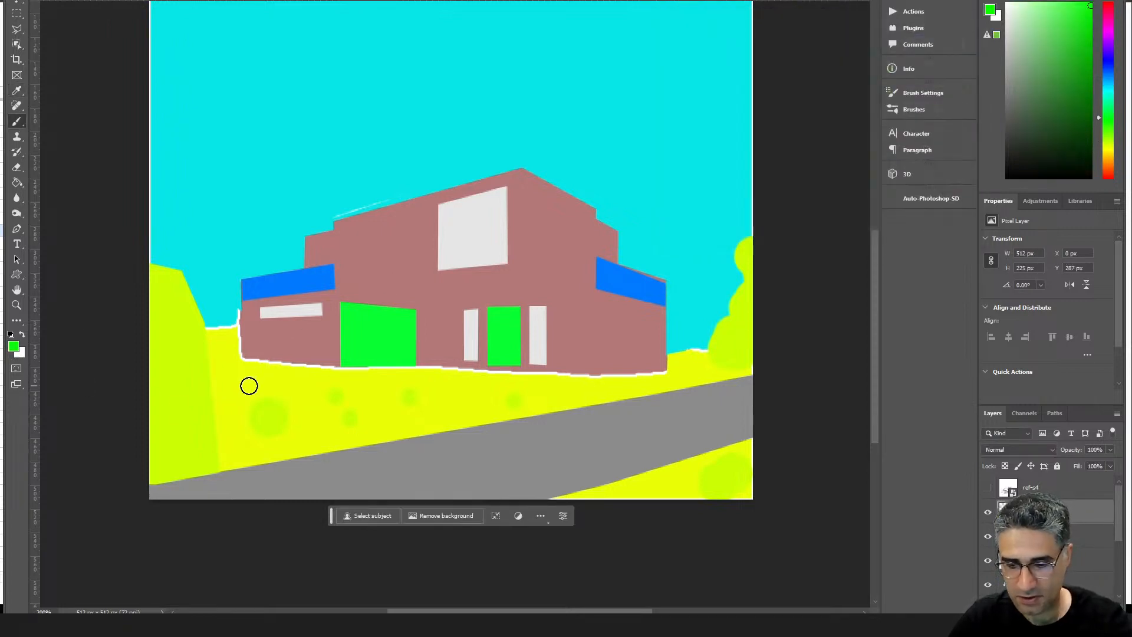
- Paint green grass strips down the hedge's inner edge and straight along both sides of the gray road
{"action": "left_click_drag", "start_coordinate": [211, 341], "coordinate": [224, 457]}
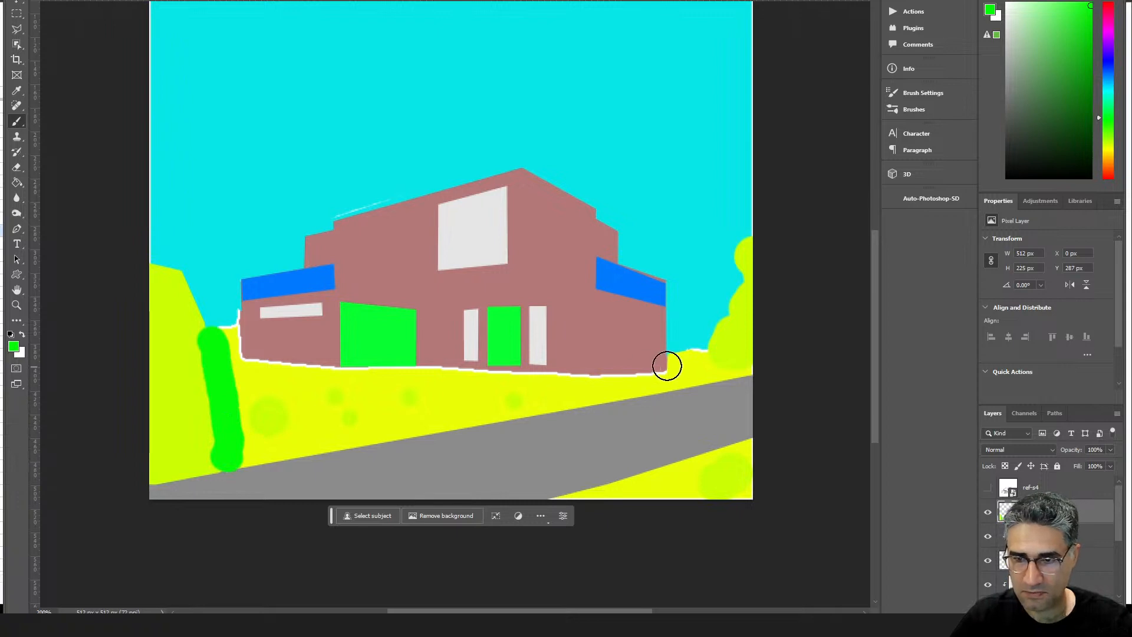
{"action": "left_click", "coordinate": [745, 369]}
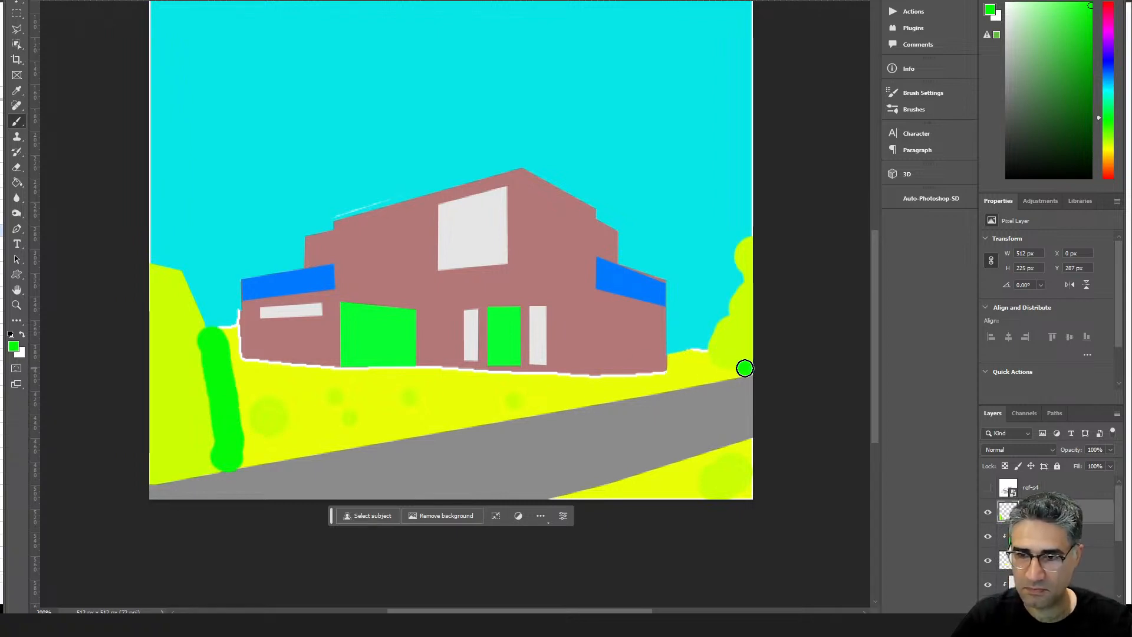
{"action": "left_click", "coordinate": [229, 461], "text": "shift"}
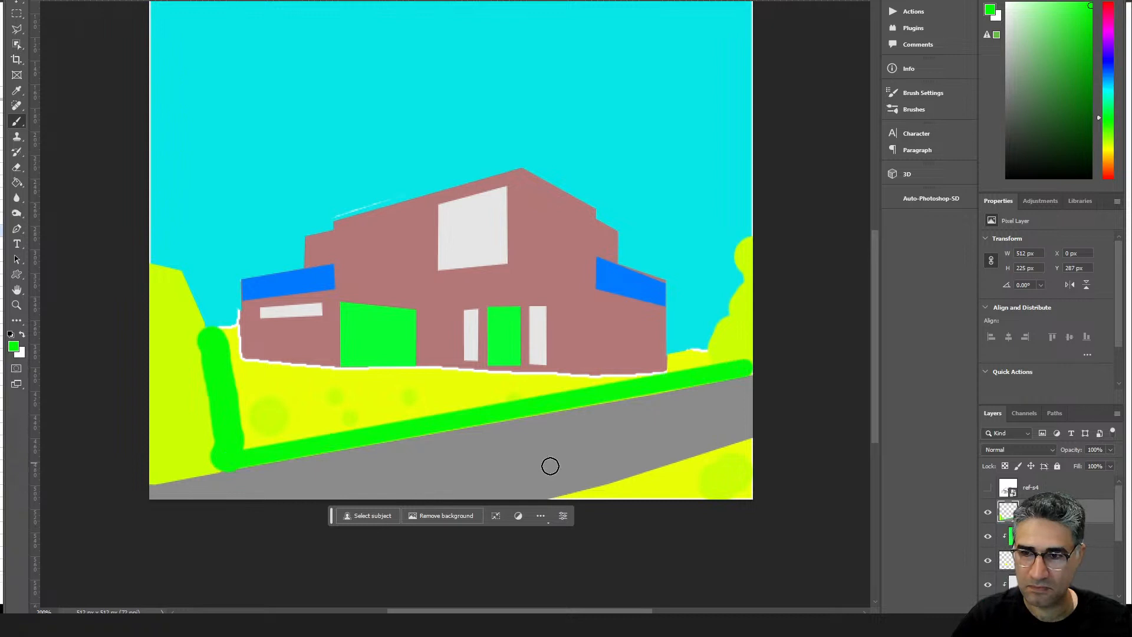
{"action": "left_click", "coordinate": [758, 440]}
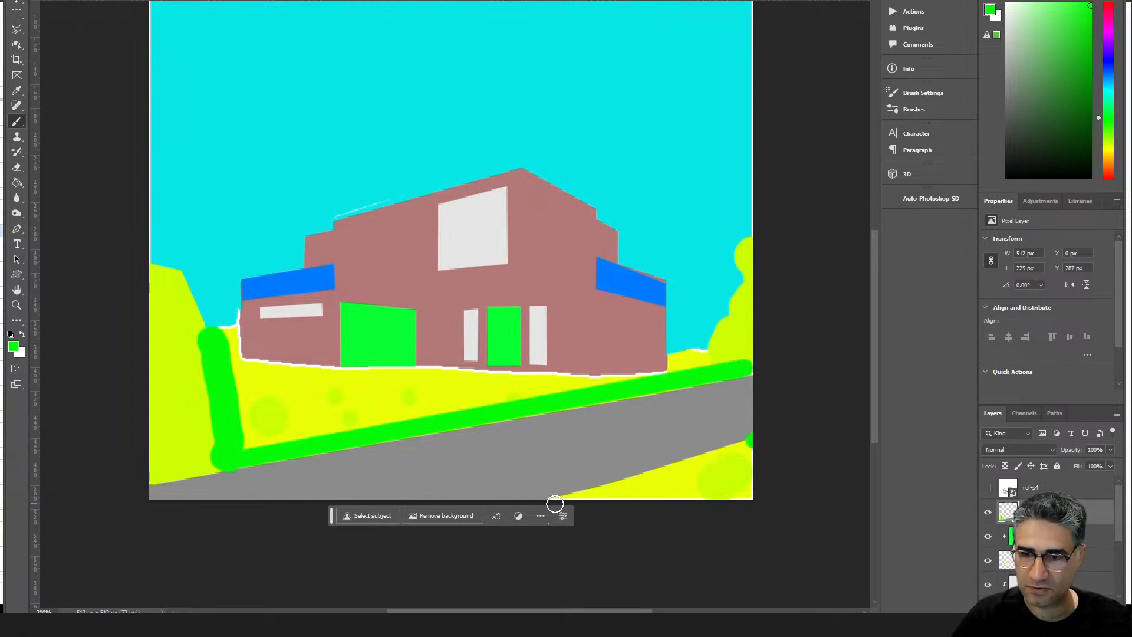
{"action": "left_click", "coordinate": [551, 504], "text": "shift"}
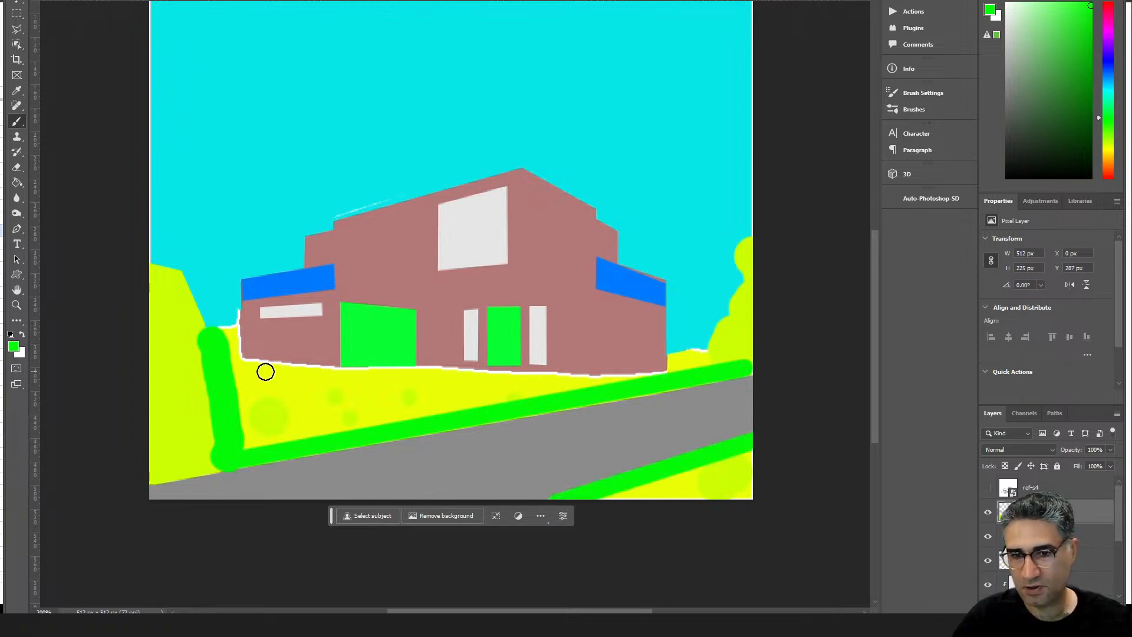
- Paint a straight green grass strip across the yellow yard, from the hedge strip below the house to the roadside strip
{"action": "left_click", "coordinate": [227, 360]}
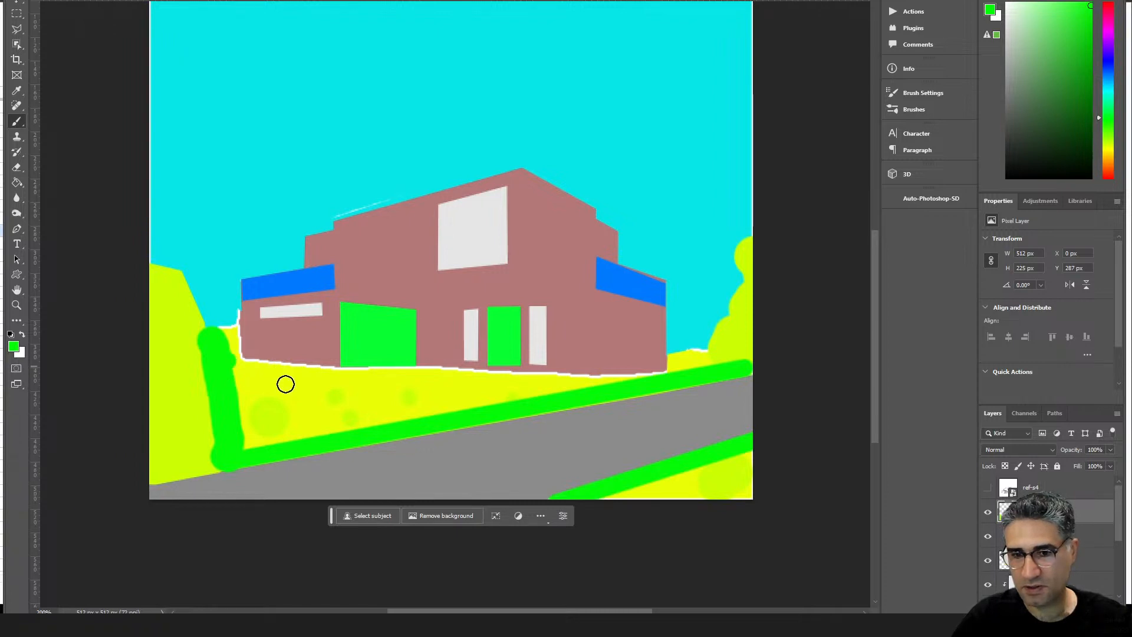
{"action": "left_click", "coordinate": [430, 413], "text": "shift"}
{"action": "key", "text": "ctrl+z"}
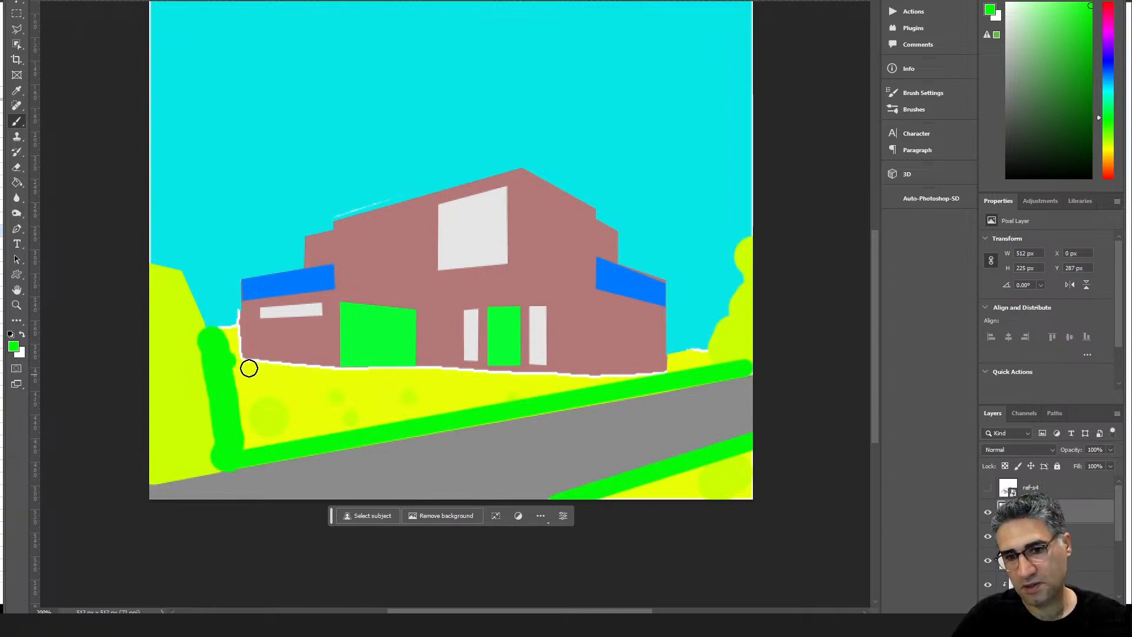
{"action": "left_click", "coordinate": [471, 408], "text": "shift"}
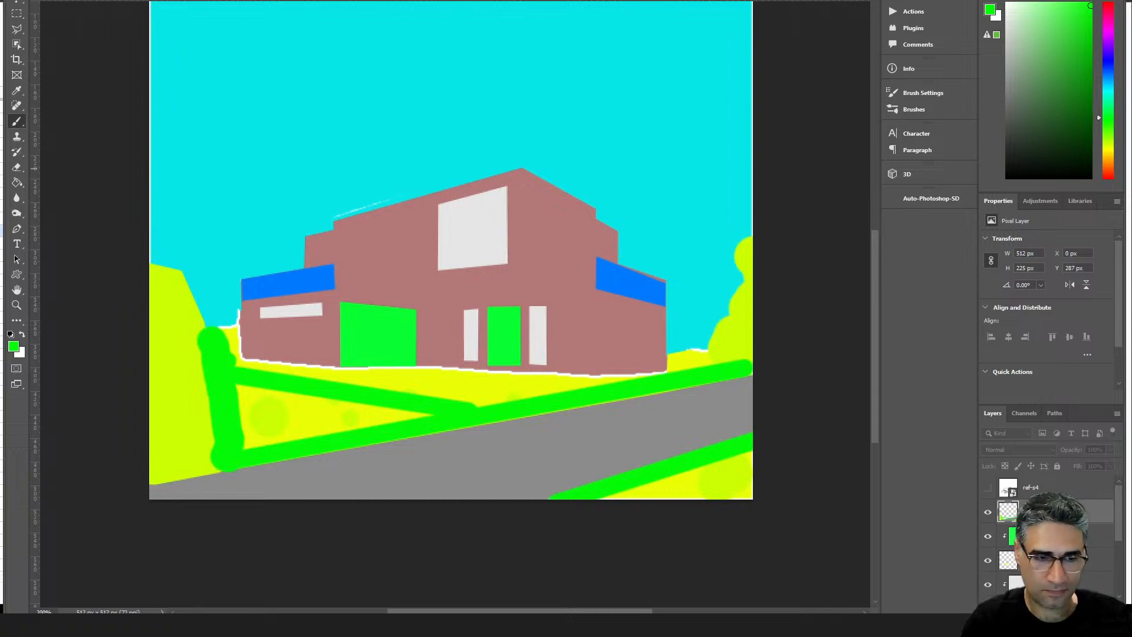
- Save the repainted segmentation map as SEG-2.jpg and switch back to ComfyUI
{"action": "key", "text": "Return"}
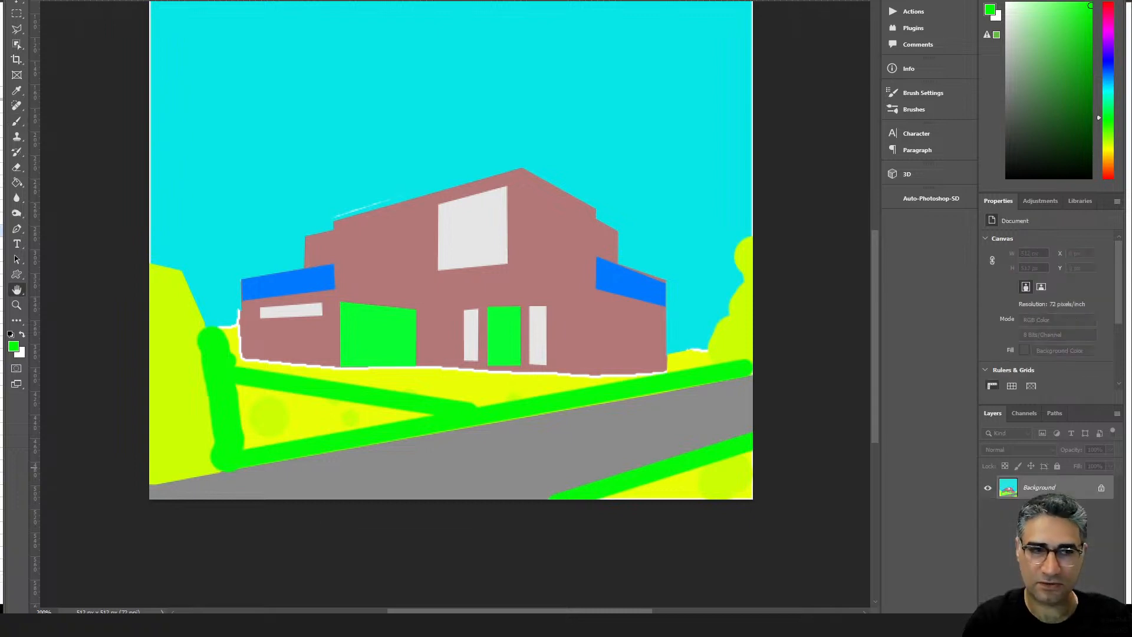
{"action": "key", "text": "ctrl+z"}
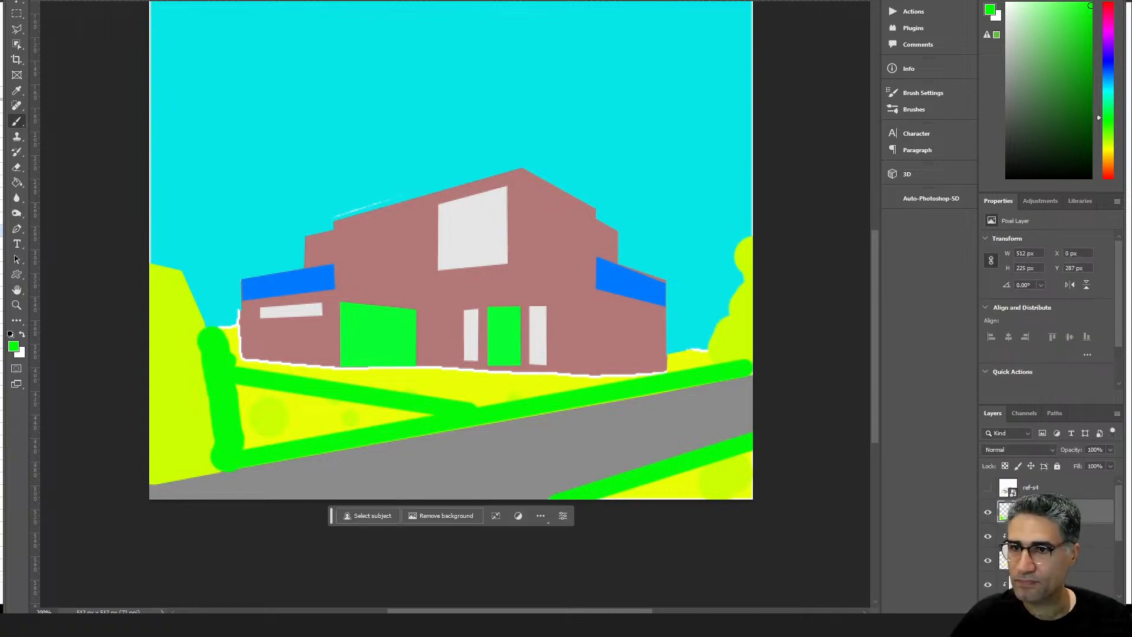
{"action": "key", "text": "alt+Tab"}
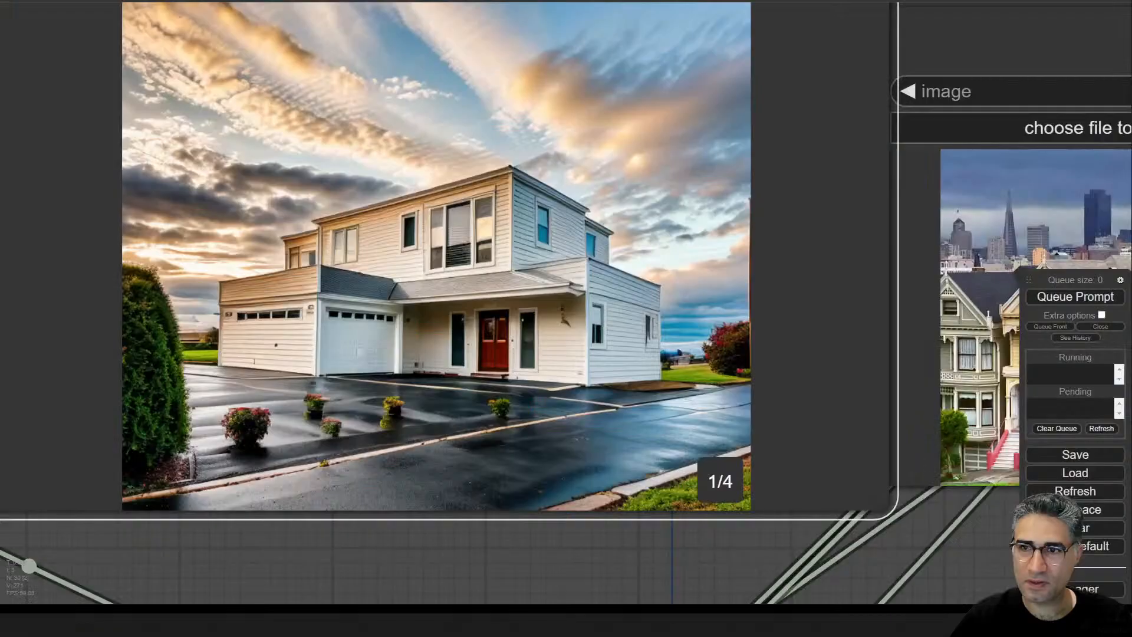
- Load SEG-2.jpg into the Load Image node that feeds the segmentation ControlNet
{"action": "scroll", "coordinate": [545, 295], "scroll_direction": "down", "scroll_amount": 11}
{"action": "left_click_drag", "start_coordinate": [363, 446], "coordinate": [785, 88]}
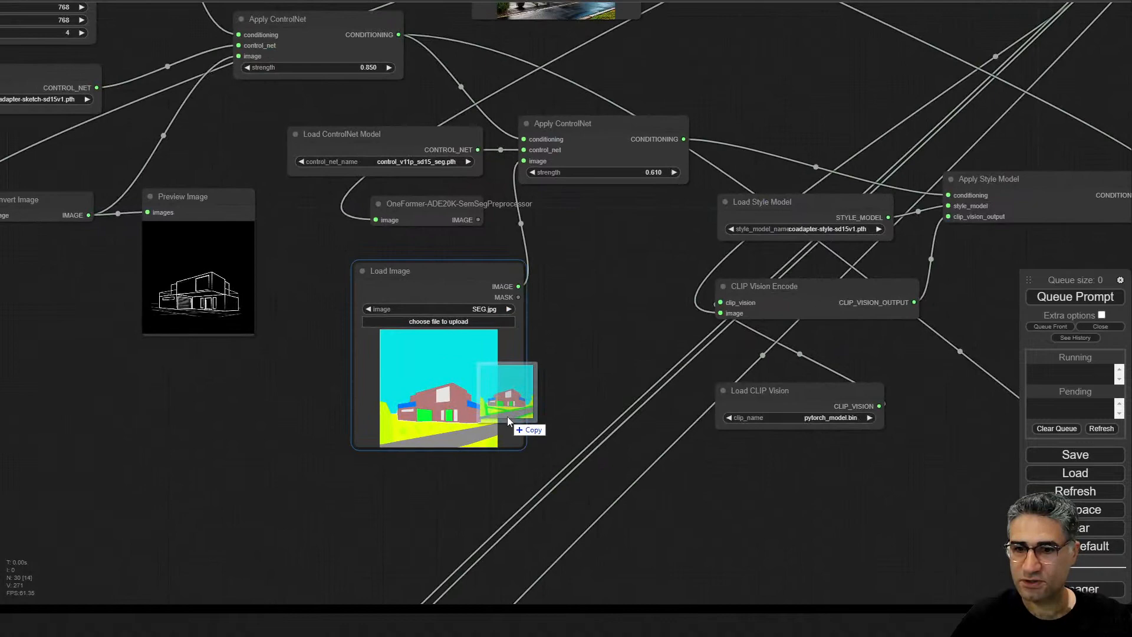
{"action": "left_click_drag", "start_coordinate": [506, 416], "coordinate": [499, 416]}
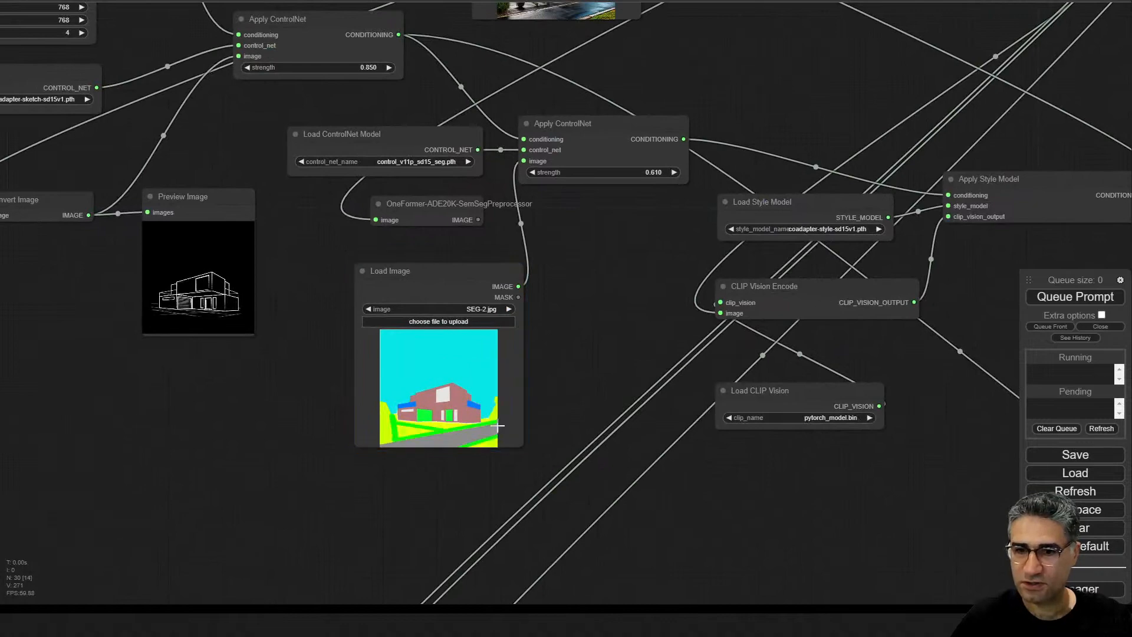
- Set the strength of the segmentation model's Apply ControlNet node to 1.000
{"action": "scroll", "coordinate": [418, 419], "scroll_direction": "up", "scroll_amount": 7}
{"action": "scroll", "coordinate": [460, 412], "scroll_direction": "up", "scroll_amount": 5}
{"action": "scroll", "coordinate": [461, 413], "scroll_direction": "down", "scroll_amount": 6}
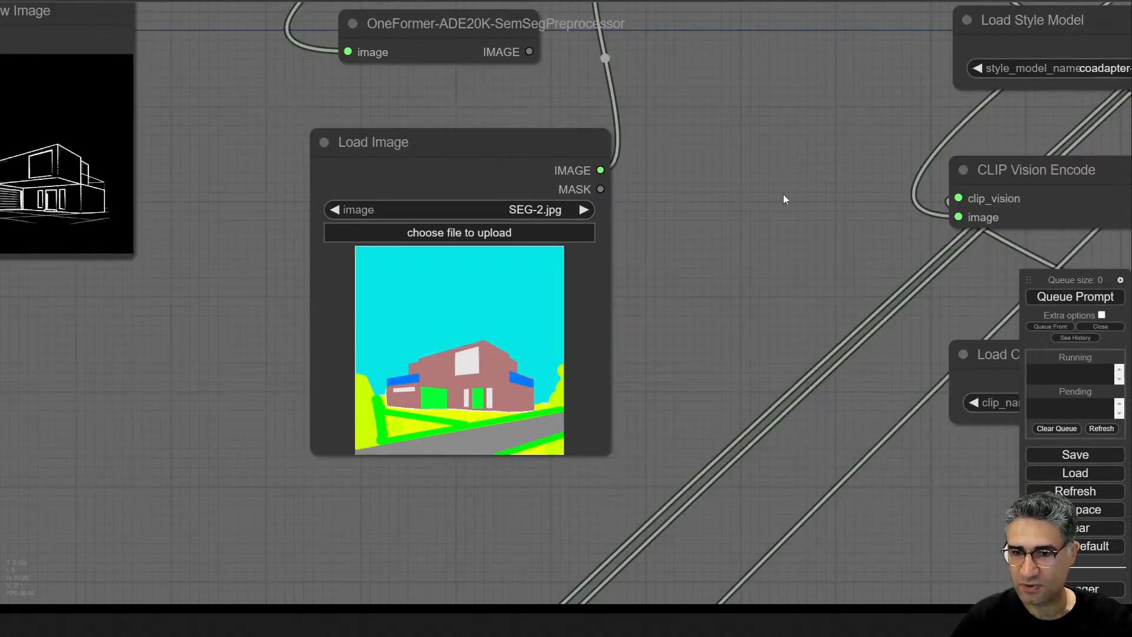
{"action": "left_click_drag", "start_coordinate": [717, 247], "coordinate": [571, 465]}
{"action": "left_click_drag", "start_coordinate": [623, 244], "coordinate": [499, 388]}
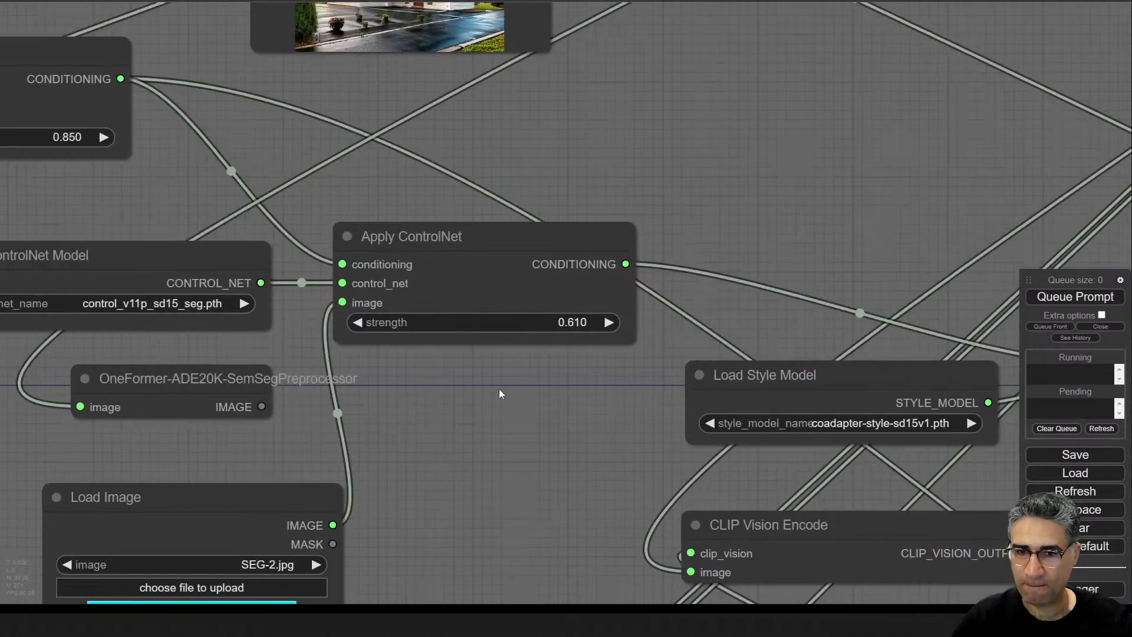
{"action": "left_click", "coordinate": [543, 323]}
{"action": "left_click_drag", "start_coordinate": [543, 323], "coordinate": [548, 324]}
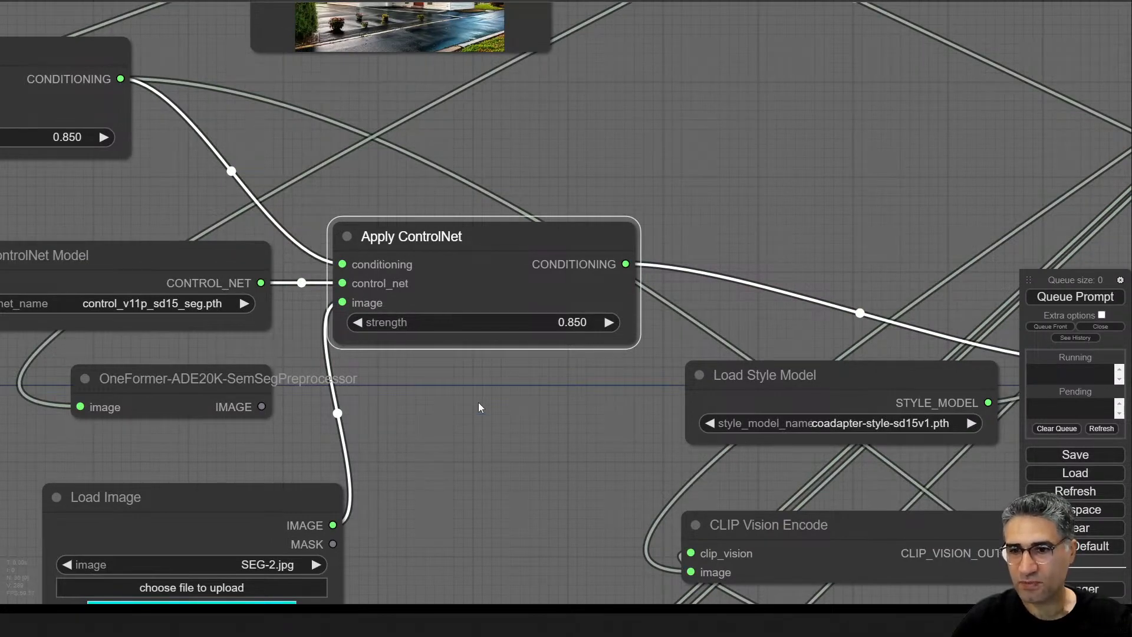
{"action": "left_click_drag", "start_coordinate": [479, 402], "coordinate": [423, 552]}
{"action": "left_click_drag", "start_coordinate": [436, 479], "coordinate": [446, 477]}
{"action": "scroll", "coordinate": [485, 398], "scroll_direction": "down", "scroll_amount": 5}
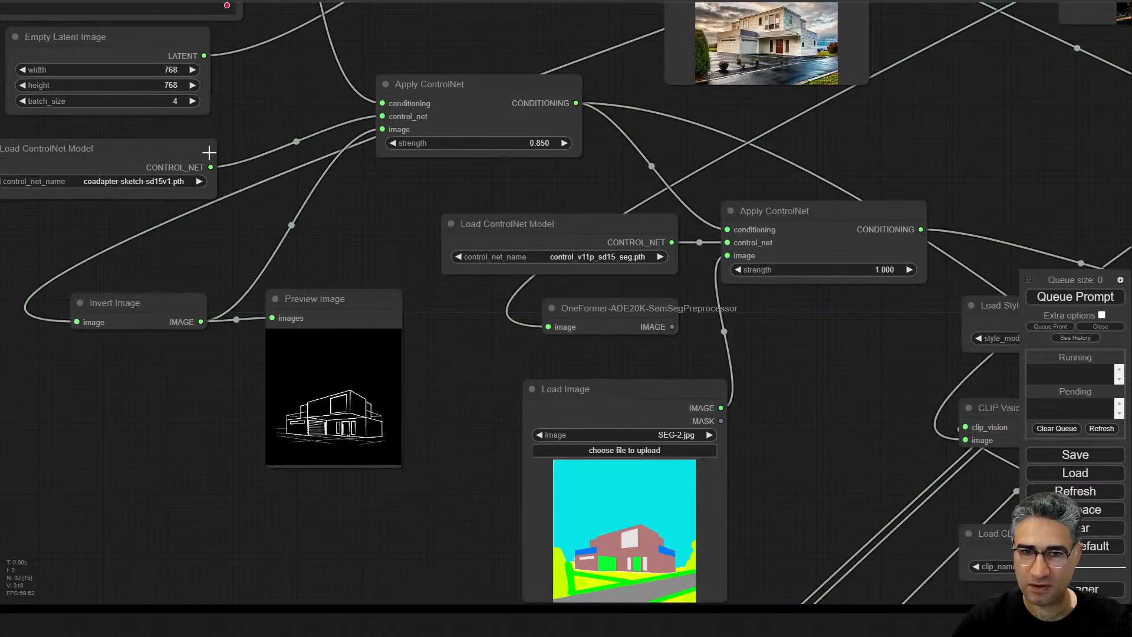
- Queue the prompt to generate new house images from the updated map and inspect the sampler's preview
{"action": "triple_click", "coordinate": [25, 102]}
{"action": "left_click_drag", "start_coordinate": [911, 105], "coordinate": [652, 278]}
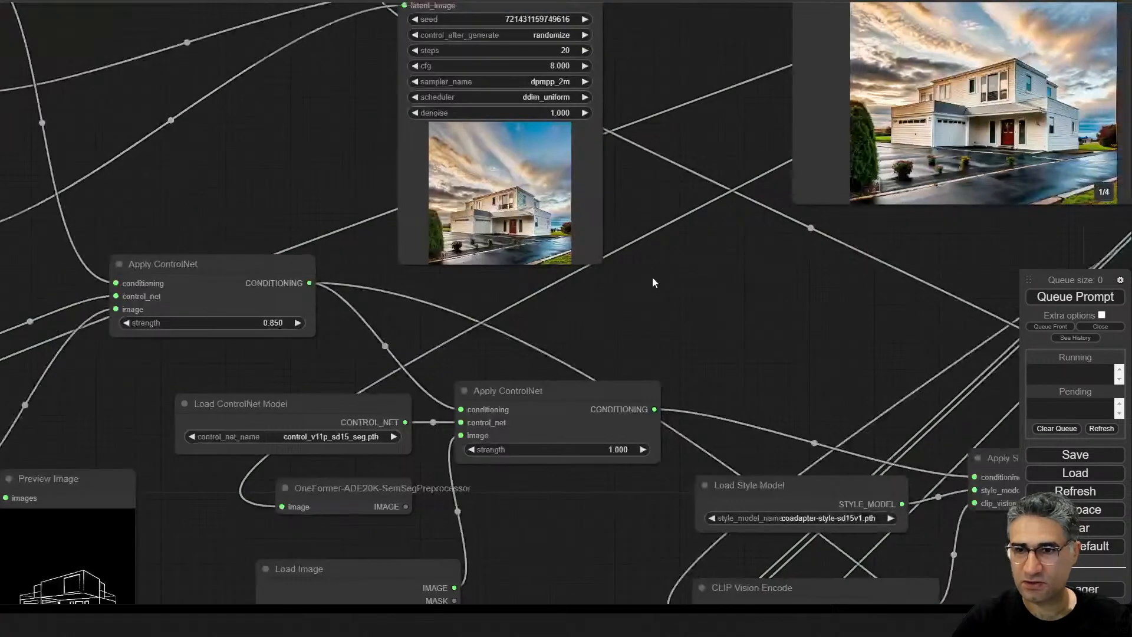
{"action": "scroll", "coordinate": [652, 277], "scroll_direction": "up", "scroll_amount": 4}
{"action": "left_click", "coordinate": [1091, 298]}
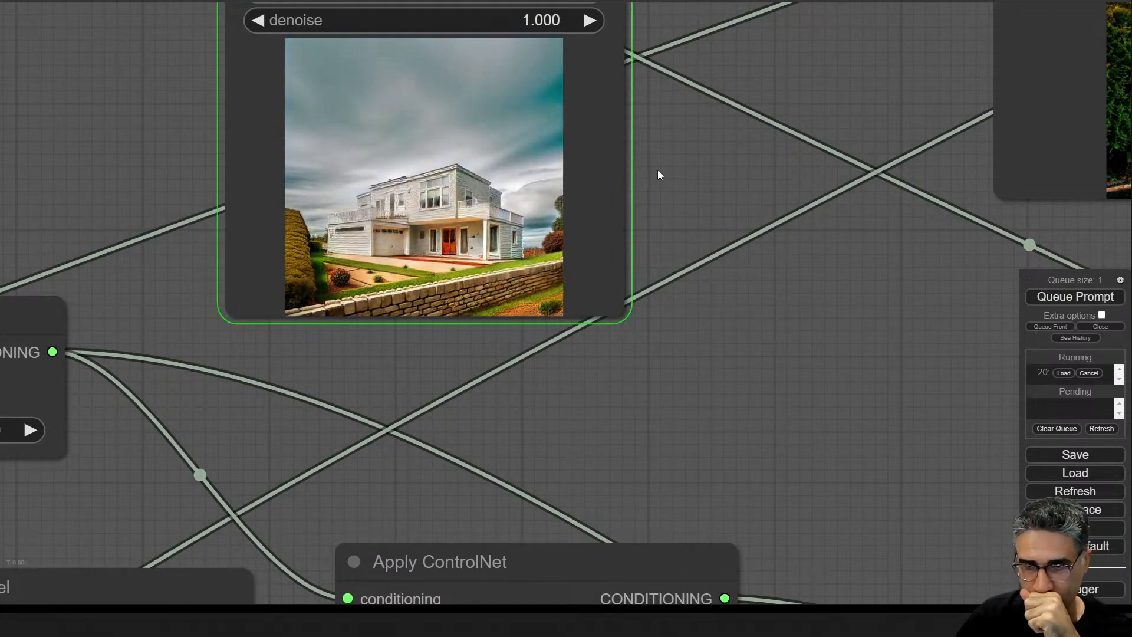
{"action": "scroll", "coordinate": [440, 243], "scroll_direction": "up", "scroll_amount": 6}
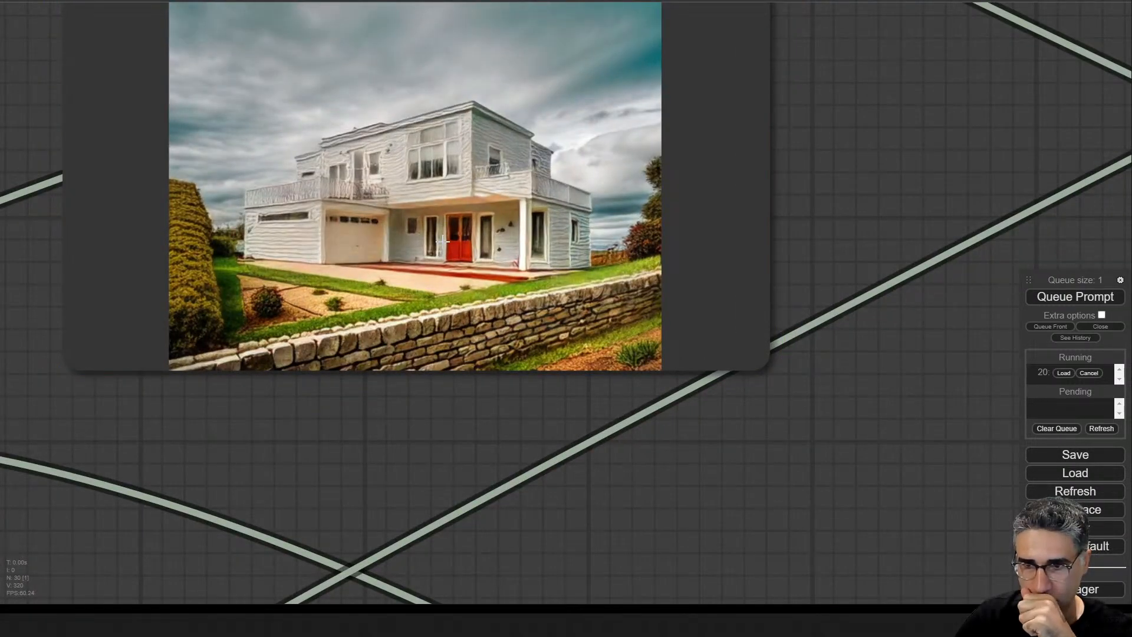
- Examine the generated house image in the Save Image node, including the lawn, stone wall and facade
{"action": "left_click_drag", "start_coordinate": [964, 136], "coordinate": [233, 482]}
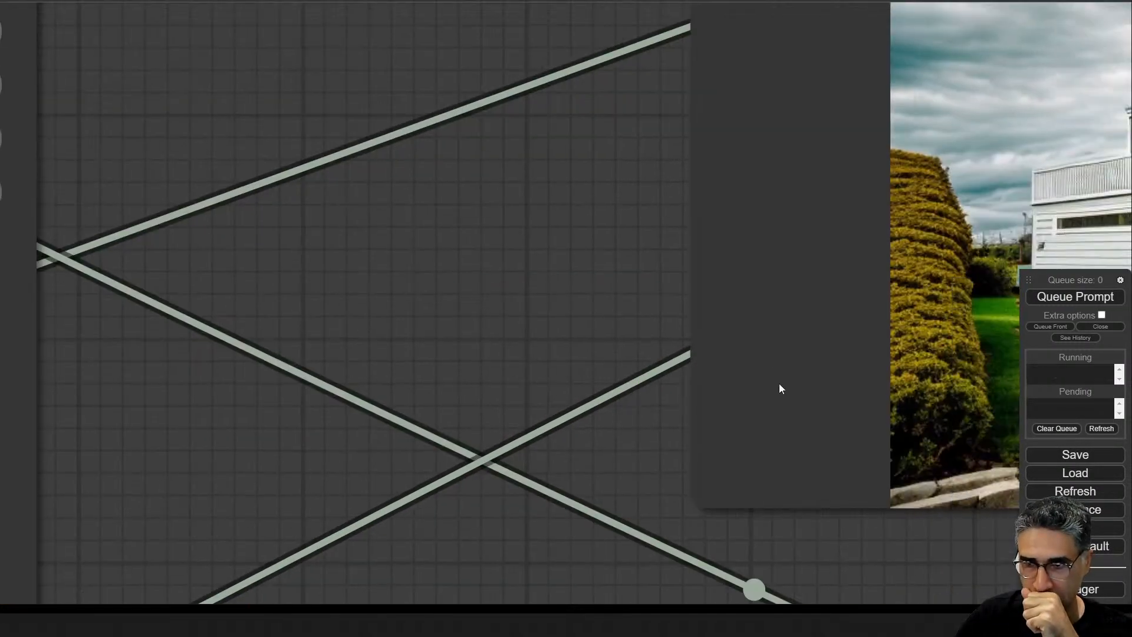
{"action": "left_click_drag", "start_coordinate": [695, 278], "coordinate": [96, 245]}
{"action": "left_click_drag", "start_coordinate": [869, 579], "coordinate": [236, 518]}
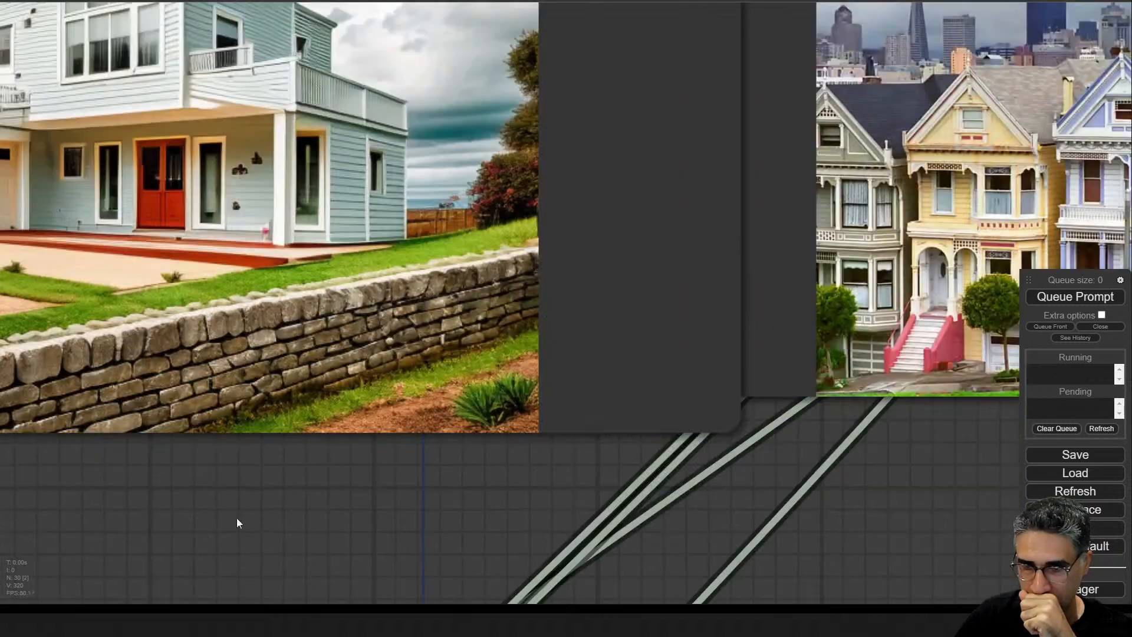
{"action": "scroll", "coordinate": [241, 508], "scroll_direction": "down", "scroll_amount": 2}
{"action": "left_click_drag", "start_coordinate": [146, 515], "coordinate": [549, 499]}
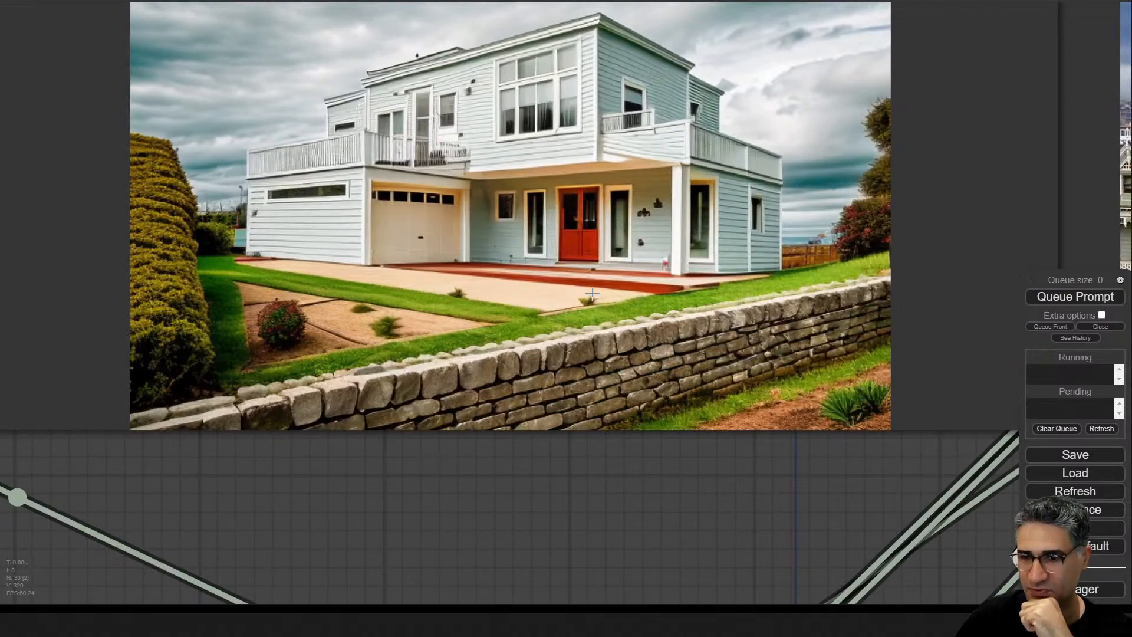
{"action": "scroll", "coordinate": [679, 468], "scroll_direction": "down", "scroll_amount": 2}
{"action": "scroll", "coordinate": [679, 468], "scroll_direction": "down", "scroll_amount": 3}
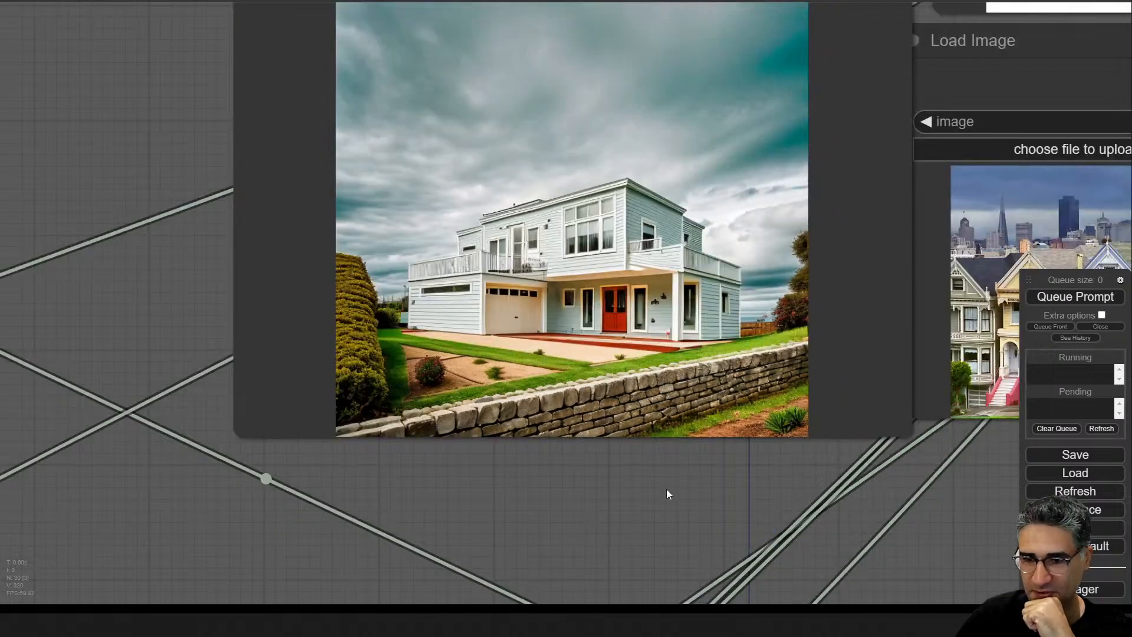
- Queue the prompt again for another variation of the house and inspect the saved image
{"action": "left_click", "coordinate": [1044, 297]}
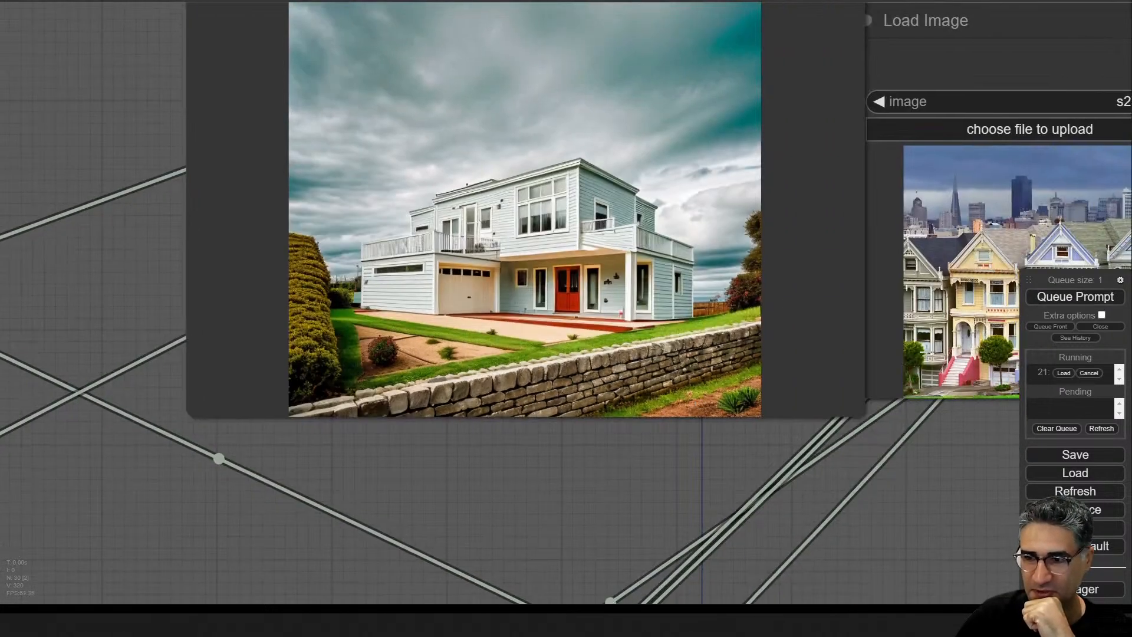
{"action": "left_click_drag", "start_coordinate": [233, 538], "coordinate": [894, 371]}
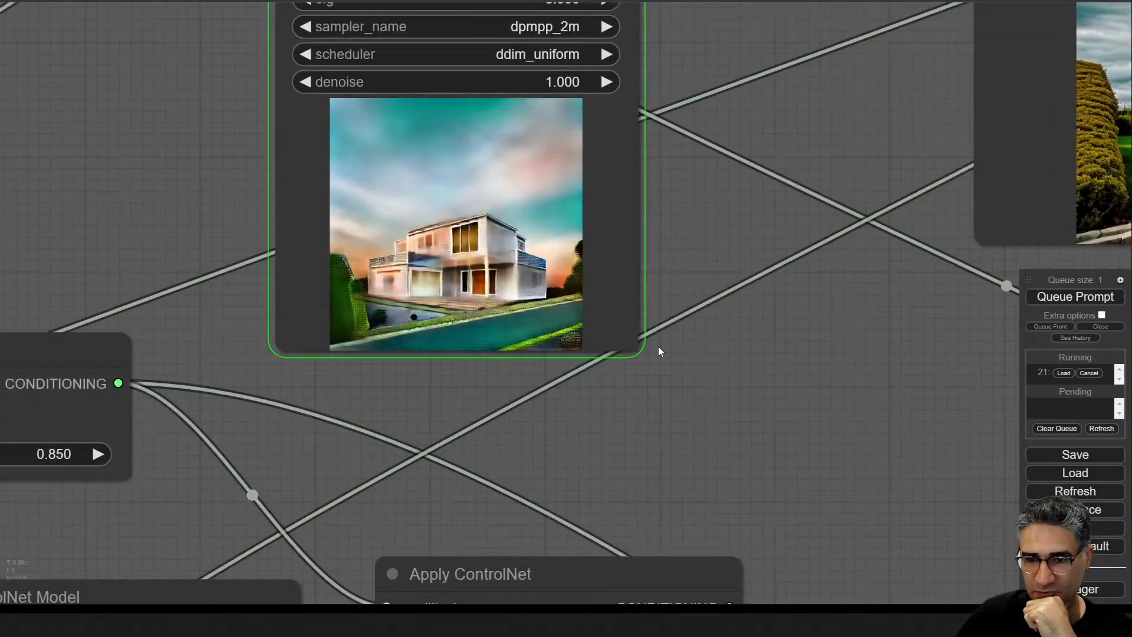
{"action": "scroll", "coordinate": [516, 325], "scroll_direction": "up", "scroll_amount": 4}
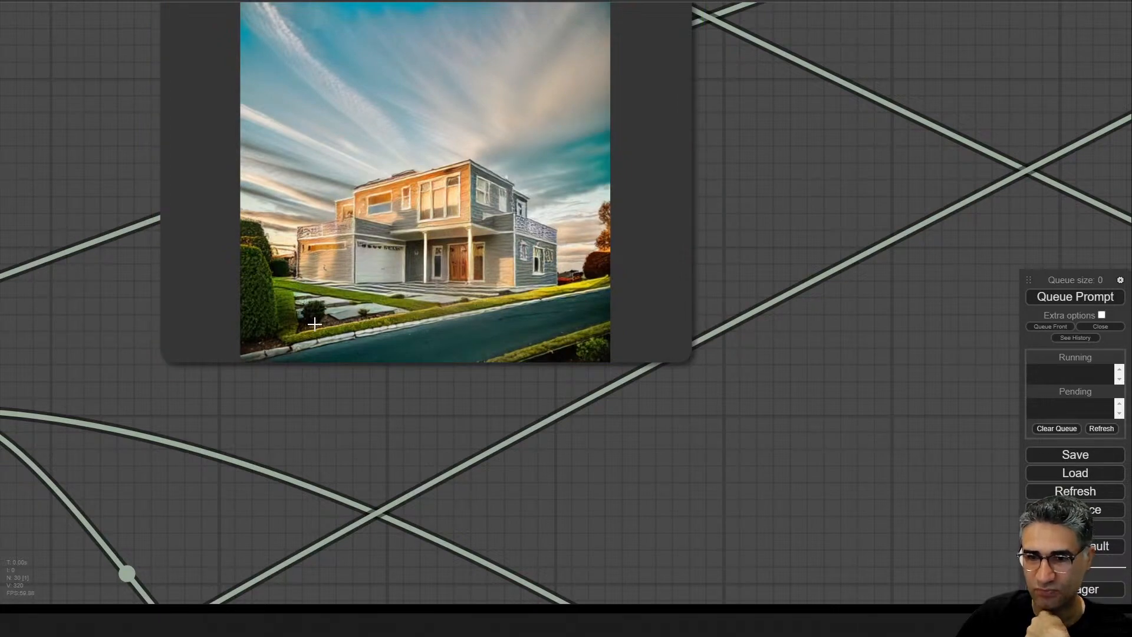
{"action": "left_click_drag", "start_coordinate": [792, 325], "coordinate": [514, 382]}
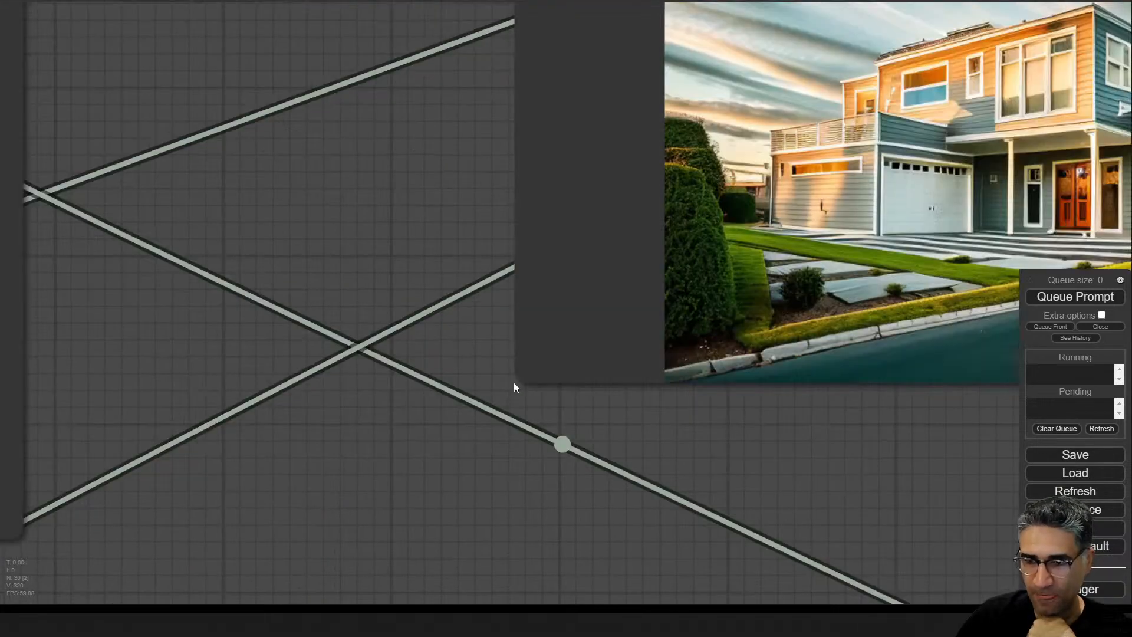
{"action": "scroll", "coordinate": [154, 495], "scroll_direction": "up", "scroll_amount": 2}
{"action": "left_click_drag", "start_coordinate": [647, 468], "coordinate": [362, 509]}
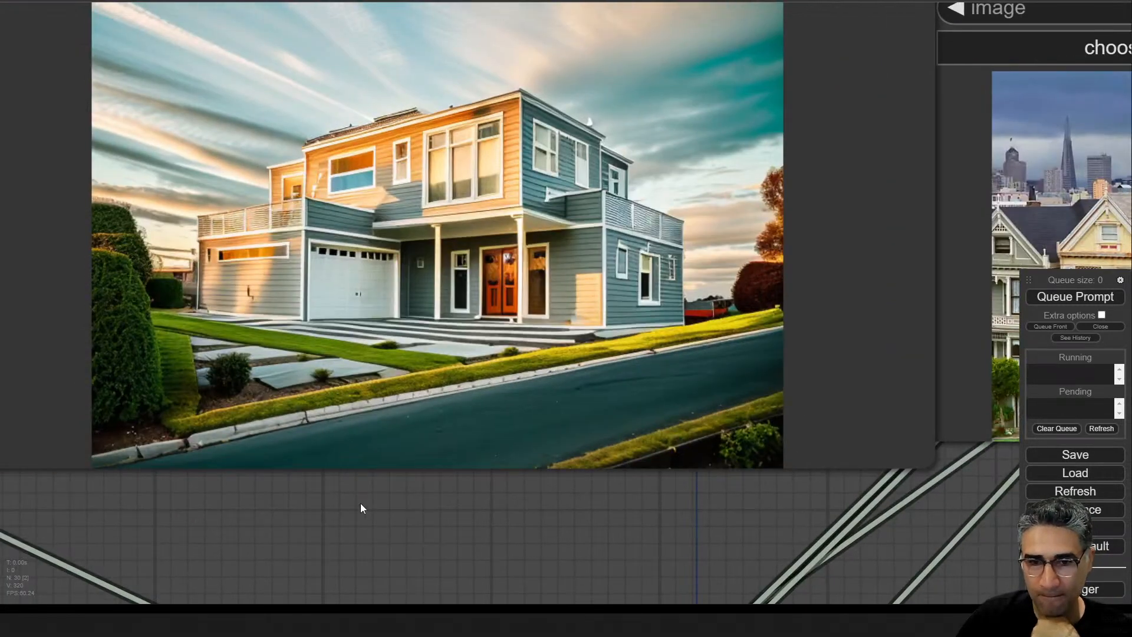
- Use the spacecraft-glass-wall shop photo as the style reference, queue the prompt, and inspect the sampler preview and the saved image
{"action": "scroll", "coordinate": [362, 502], "scroll_direction": "down", "scroll_amount": 5}
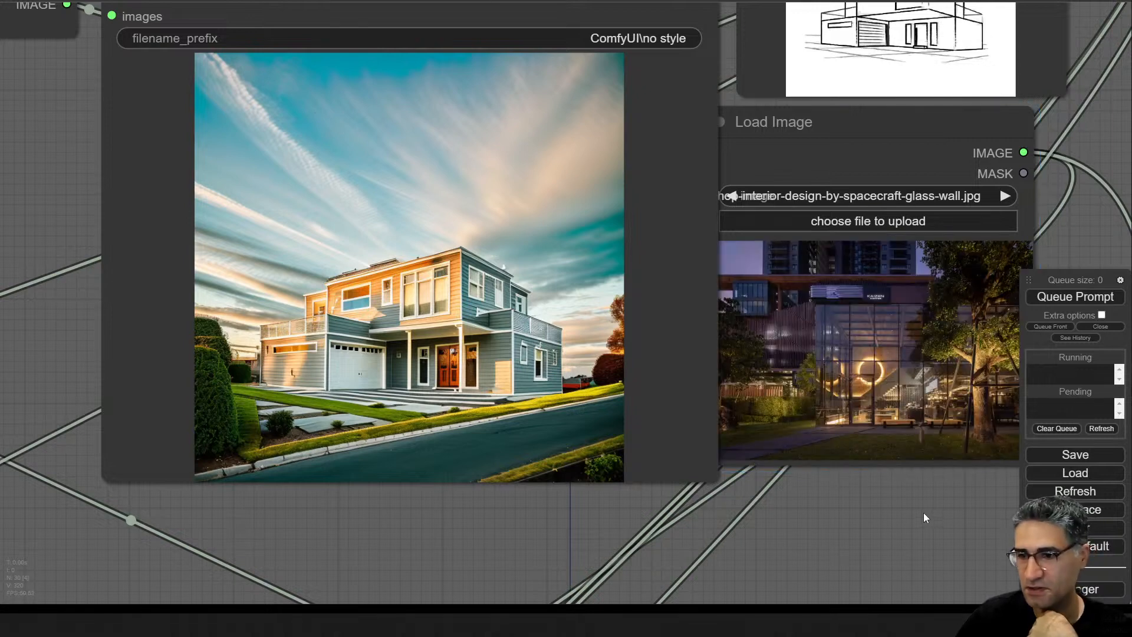
{"action": "left_click", "coordinate": [1068, 298]}
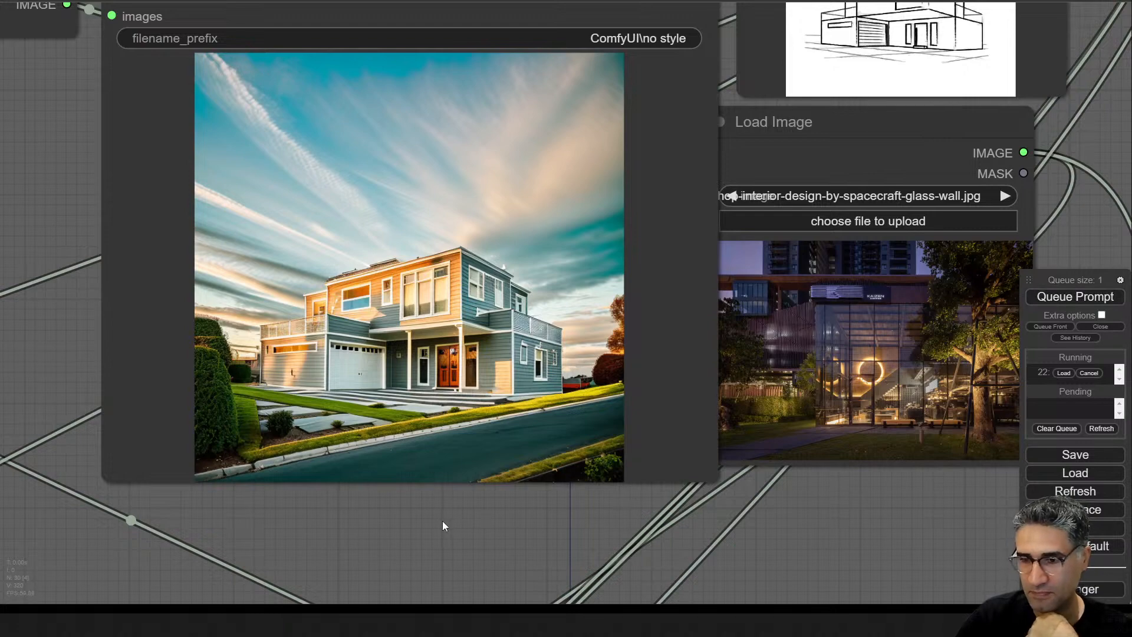
{"action": "left_click_drag", "start_coordinate": [831, 521], "coordinate": [689, 511]}
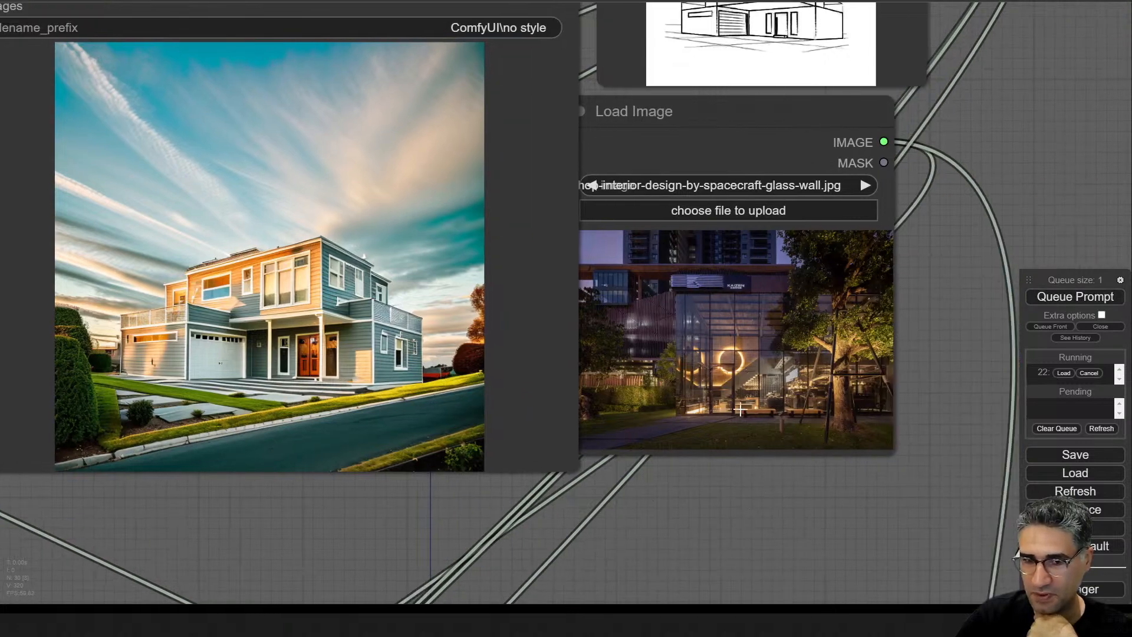
{"action": "scroll", "coordinate": [722, 407], "scroll_direction": "up", "scroll_amount": 5}
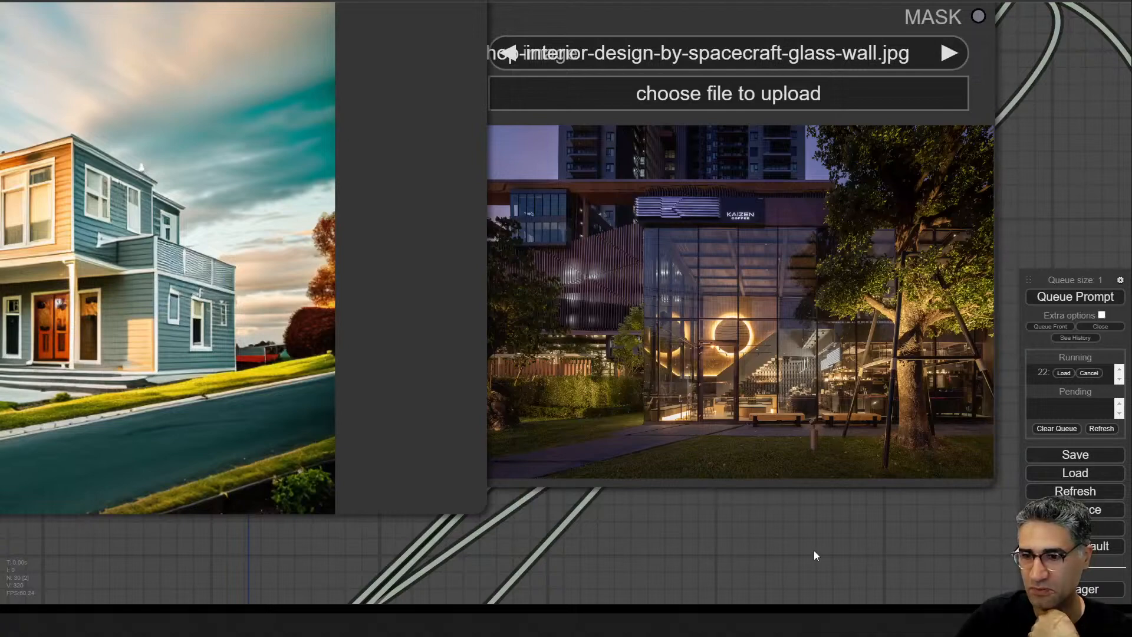
{"action": "left_click_drag", "start_coordinate": [222, 586], "coordinate": [878, 531]}
{"action": "scroll", "coordinate": [590, 412], "scroll_direction": "down", "scroll_amount": 3}
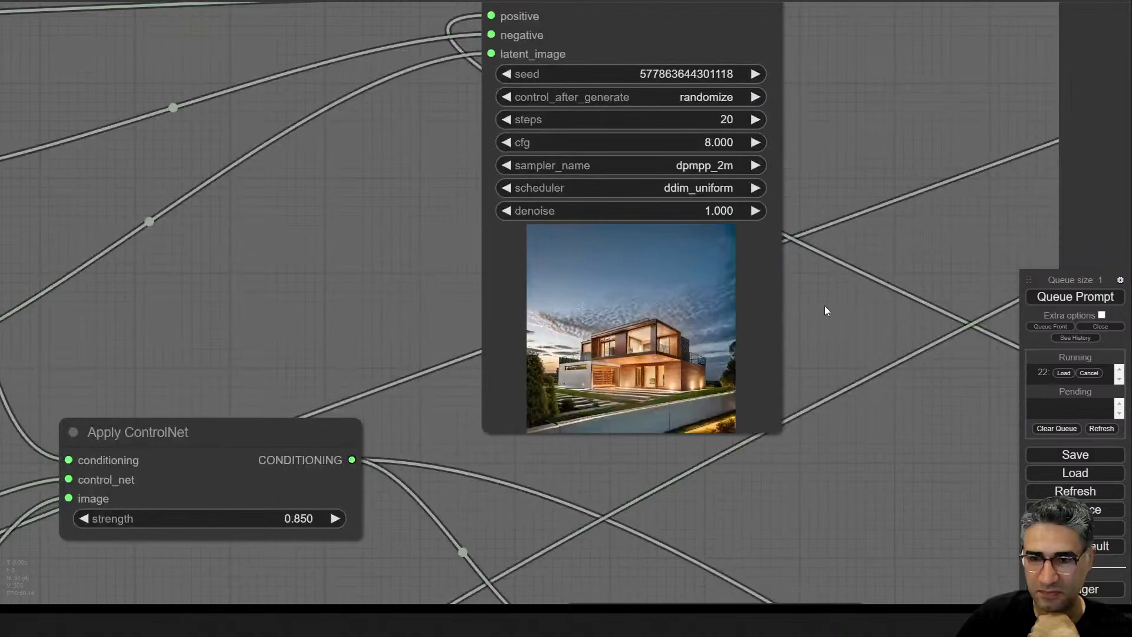
{"action": "scroll", "coordinate": [649, 354], "scroll_direction": "up", "scroll_amount": 10}
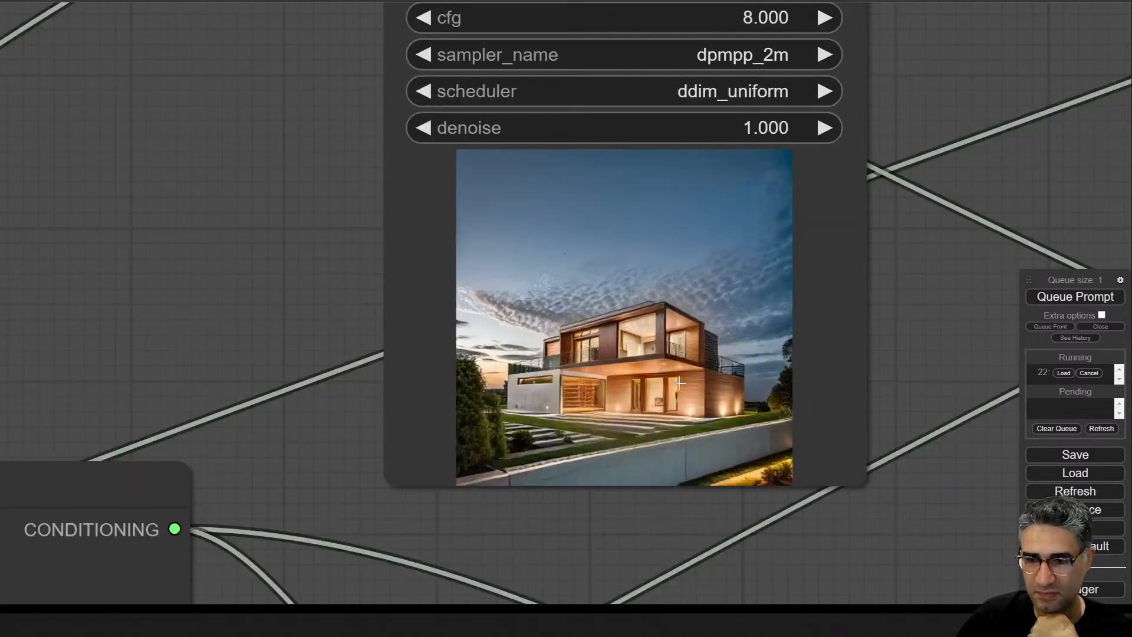
{"action": "left_click_drag", "start_coordinate": [1023, 181], "coordinate": [396, 205]}
{"action": "left_click_drag", "start_coordinate": [920, 283], "coordinate": [330, 262]}
{"action": "left_click_drag", "start_coordinate": [807, 369], "coordinate": [166, 479]}
{"action": "scroll", "coordinate": [466, 472], "scroll_direction": "down", "scroll_amount": 5}
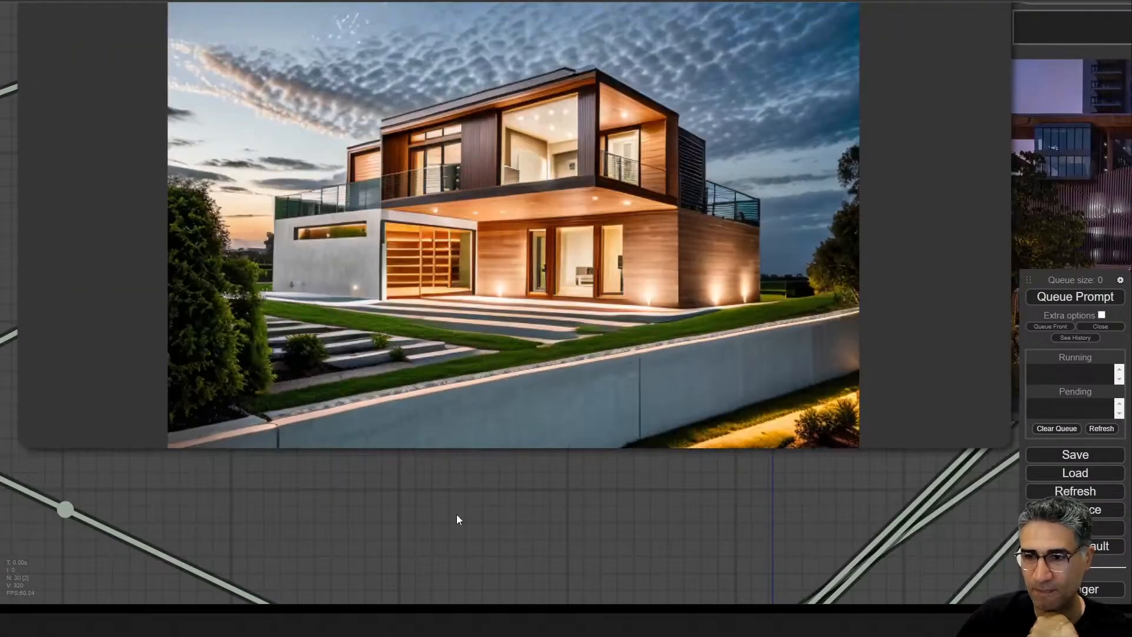
- Load shop-design-timber.jpg as the style reference image, queue the prompt, and bring up the sampler's preview
{"action": "left_click_drag", "start_coordinate": [457, 514], "coordinate": [253, 493]}
{"action": "left_click_drag", "start_coordinate": [166, 506], "coordinate": [204, 493]}
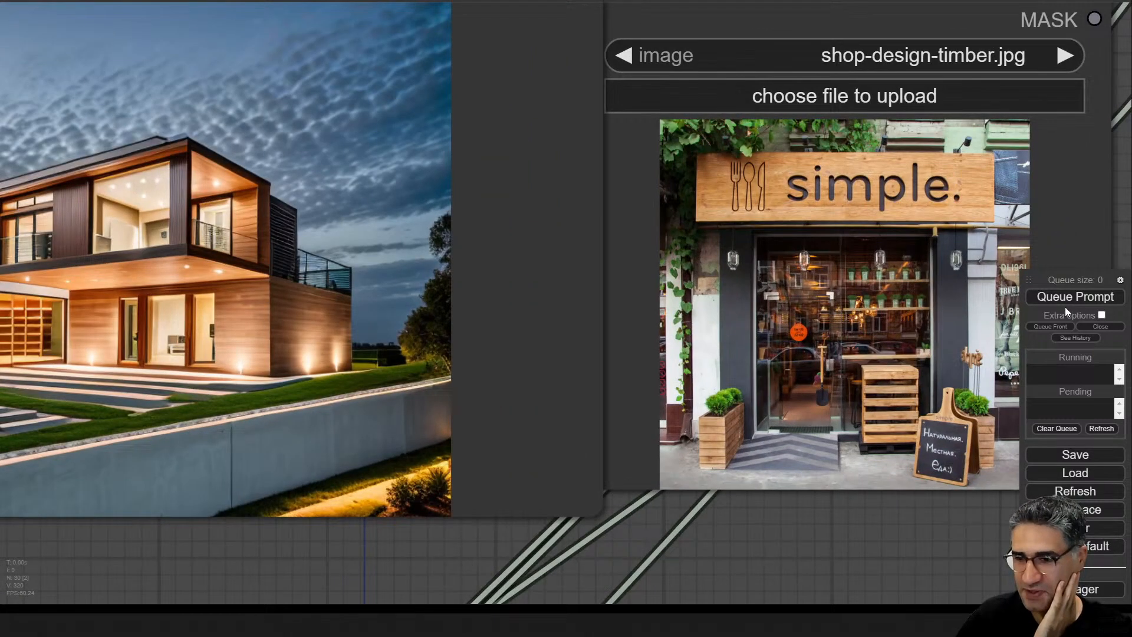
{"action": "left_click", "coordinate": [1066, 301]}
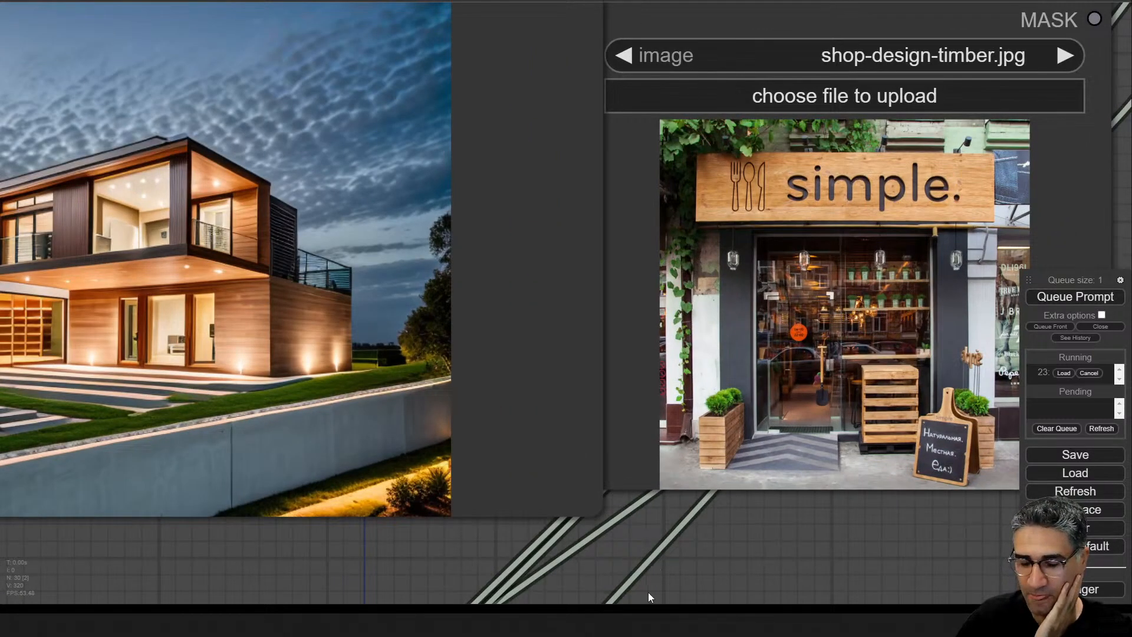
{"action": "left_click_drag", "start_coordinate": [648, 592], "coordinate": [883, 526]}
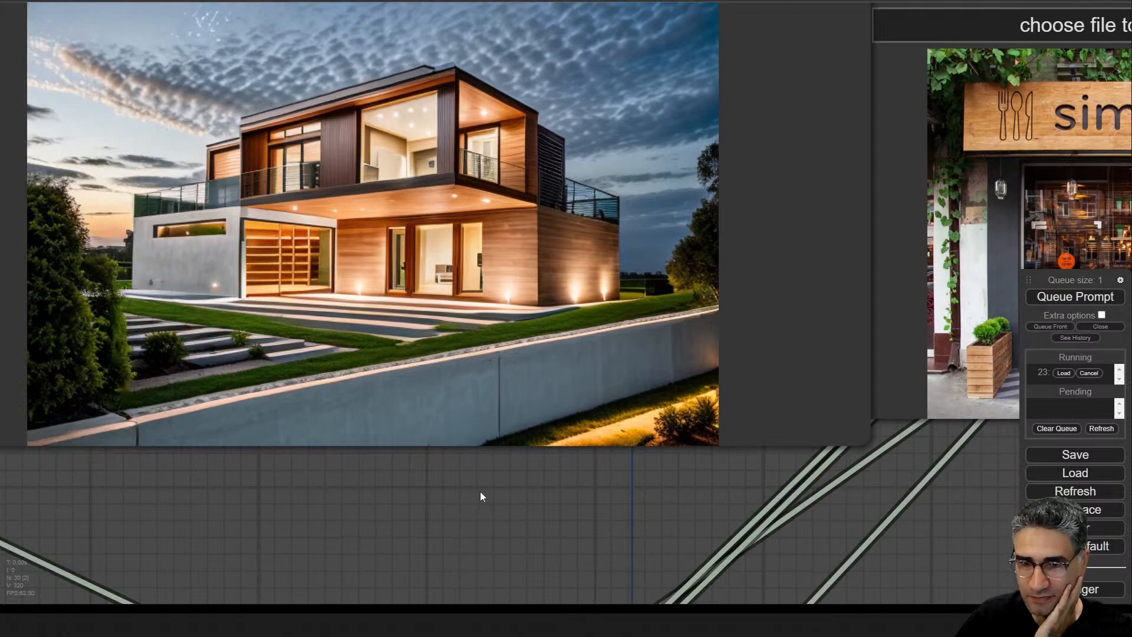
{"action": "left_click_drag", "start_coordinate": [480, 490], "coordinate": [517, 533]}
{"action": "scroll", "coordinate": [228, 539], "scroll_direction": "down", "scroll_amount": 3}
{"action": "left_click_drag", "start_coordinate": [227, 539], "coordinate": [854, 412]}
{"action": "scroll", "coordinate": [855, 412], "scroll_direction": "up", "scroll_amount": 1}
{"action": "left_click_drag", "start_coordinate": [91, 531], "coordinate": [437, 384]}
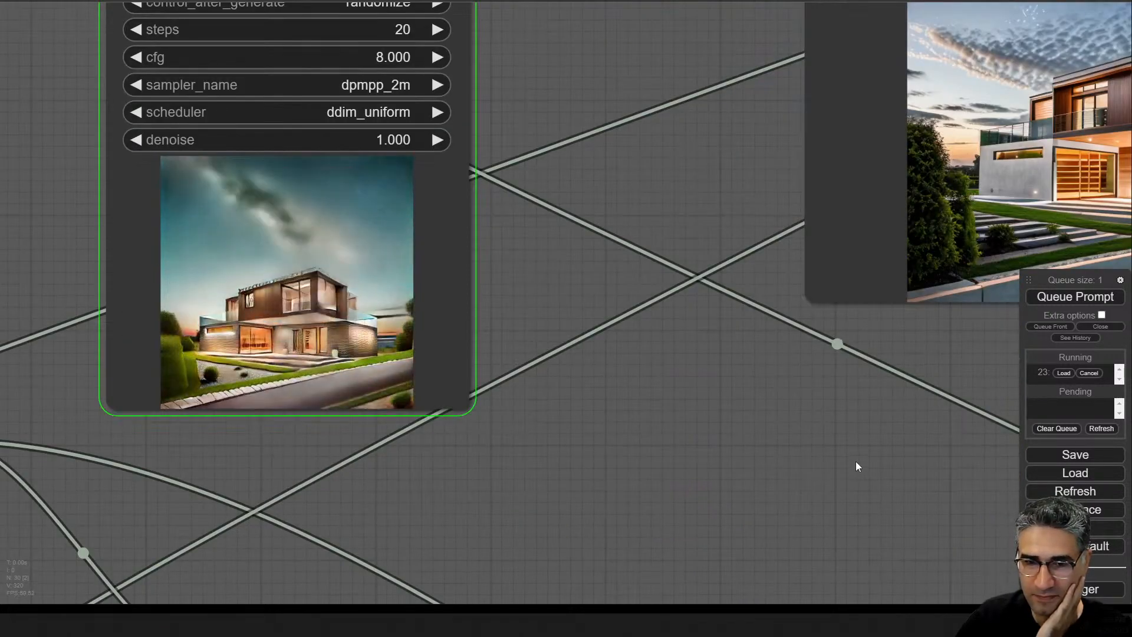
- Inspect the house generated with the timber style and compare its materials with the shop reference photo
{"action": "scroll", "coordinate": [383, 339], "scroll_direction": "up", "scroll_amount": 8}
{"action": "scroll", "coordinate": [383, 339], "scroll_direction": "up", "scroll_amount": 1}
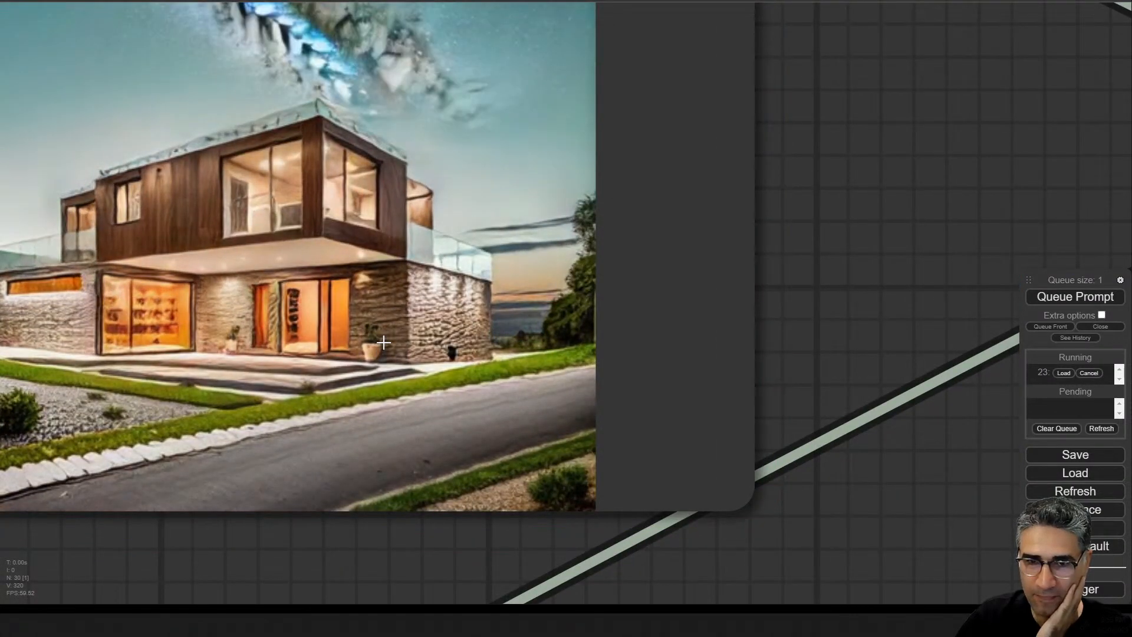
{"action": "scroll", "coordinate": [384, 342], "scroll_direction": "down", "scroll_amount": 3}
{"action": "left_click_drag", "start_coordinate": [683, 362], "coordinate": [71, 434]}
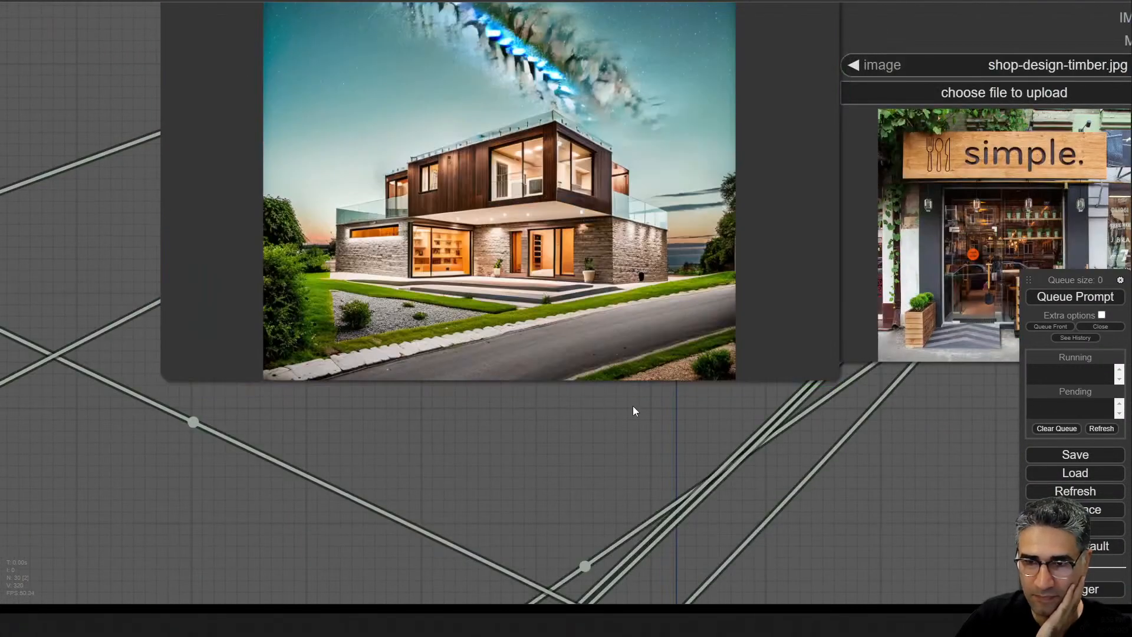
{"action": "left_click_drag", "start_coordinate": [633, 406], "coordinate": [395, 420]}
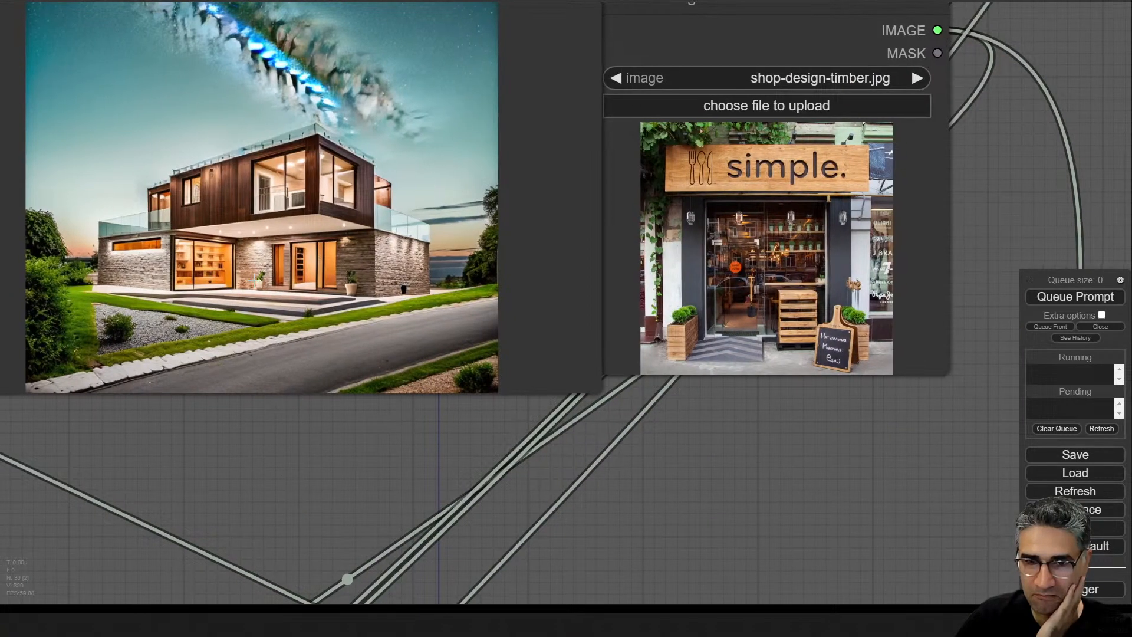
{"action": "scroll", "coordinate": [354, 424], "scroll_direction": "up", "scroll_amount": 5}
{"action": "scroll", "coordinate": [328, 440], "scroll_direction": "down", "scroll_amount": 2}
{"action": "scroll", "coordinate": [295, 454], "scroll_direction": "down", "scroll_amount": 2}
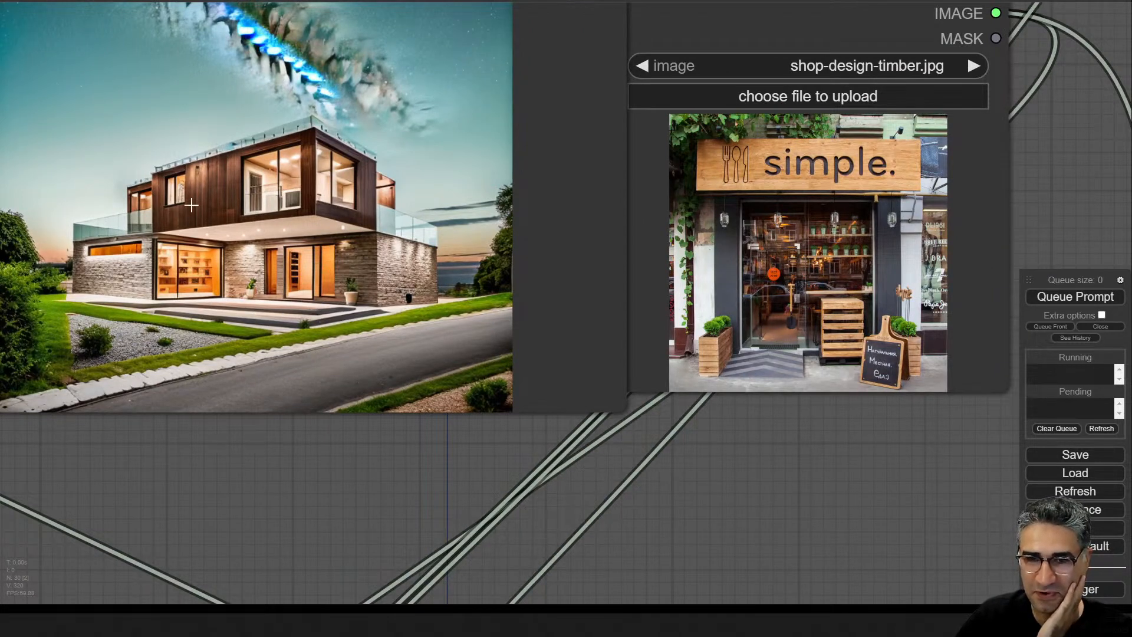
{"action": "scroll", "coordinate": [82, 221], "scroll_direction": "up", "scroll_amount": 15}
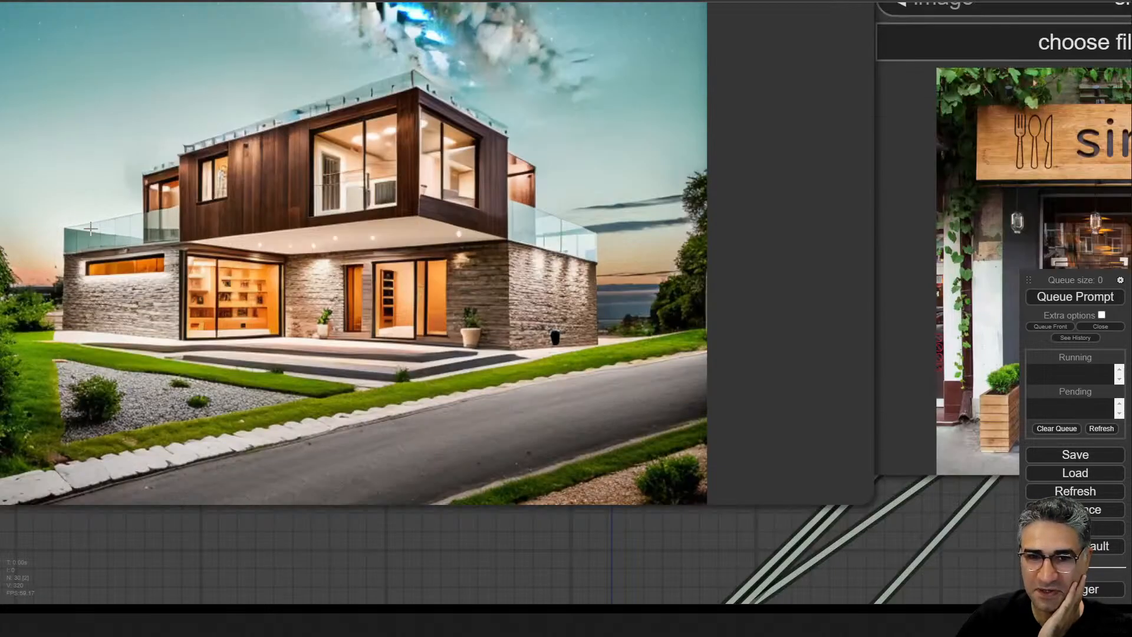
{"action": "scroll", "coordinate": [71, 221], "scroll_direction": "down", "scroll_amount": 10}
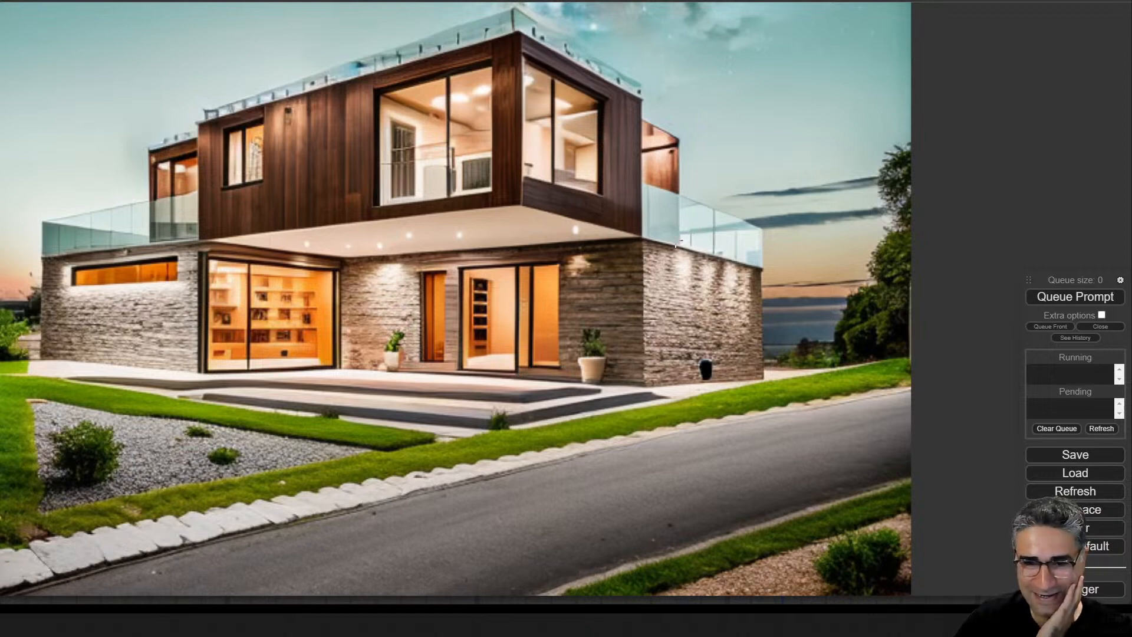
{"action": "scroll", "coordinate": [675, 243], "scroll_direction": "down", "scroll_amount": 3}
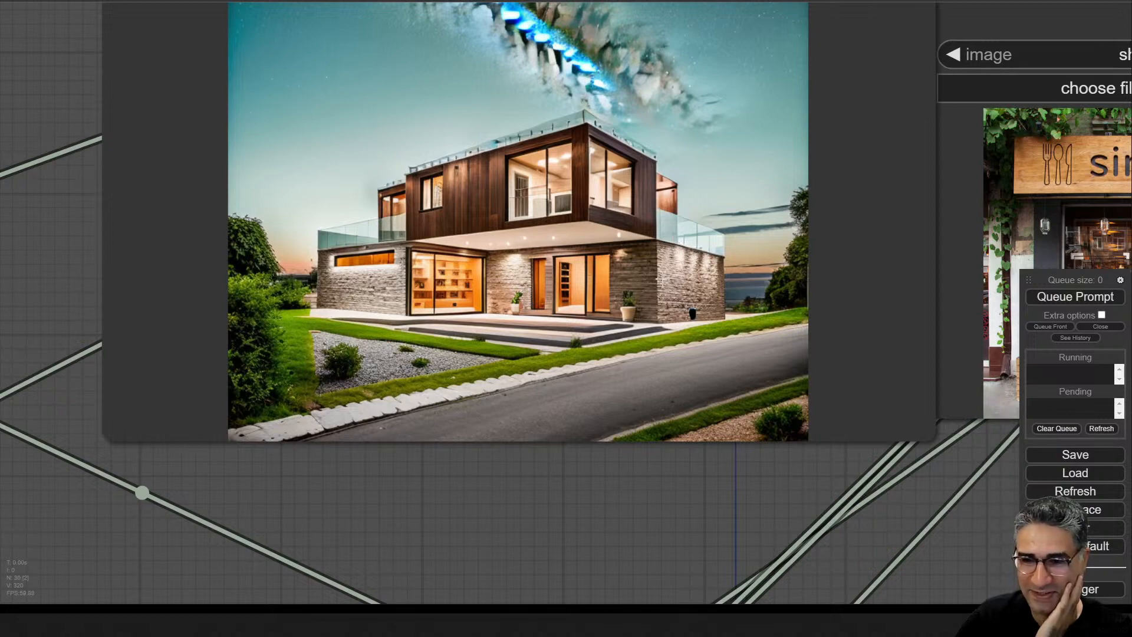
{"action": "left_click_drag", "start_coordinate": [599, 495], "coordinate": [320, 478]}
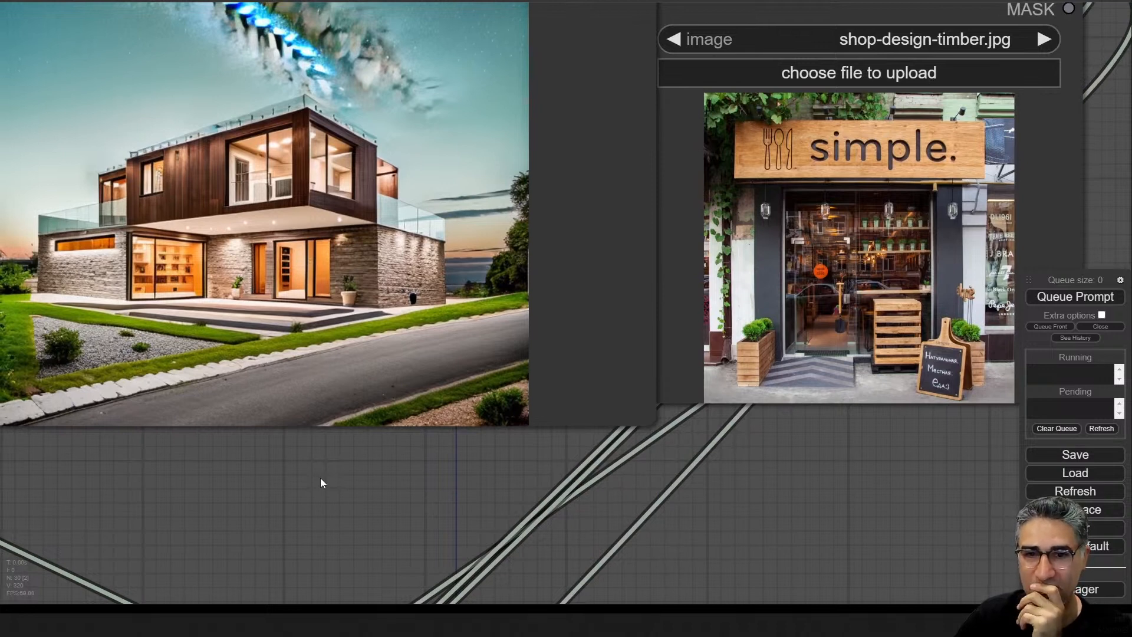
{"action": "left_click_drag", "start_coordinate": [320, 477], "coordinate": [323, 477]}
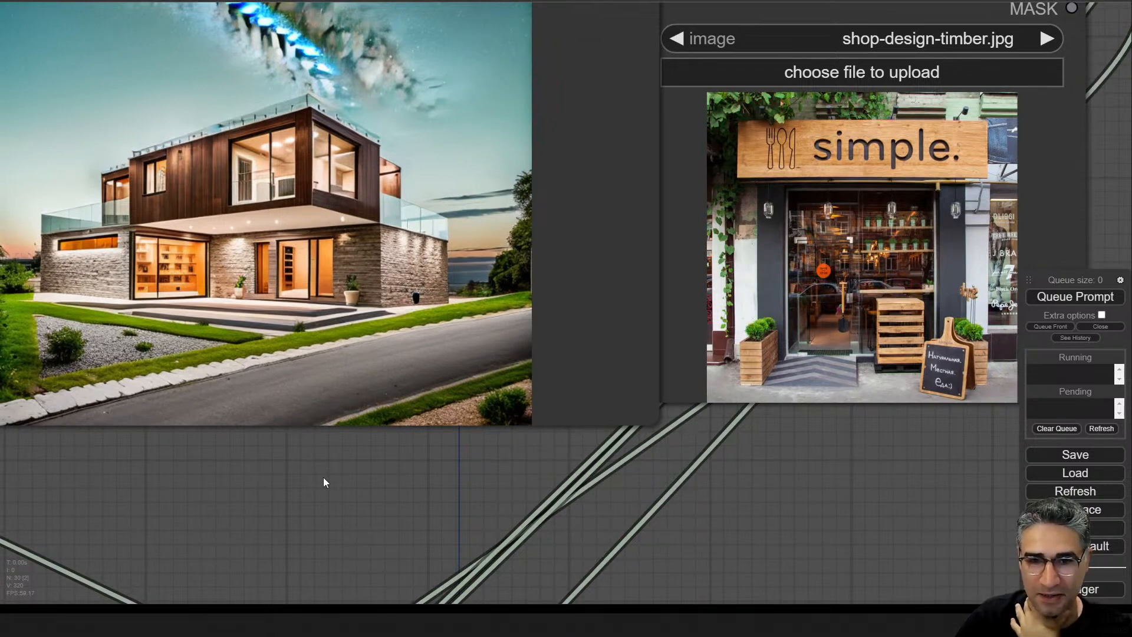
- Set the strength of the sketch model's Apply ControlNet node to 1.000
{"action": "left_click_drag", "start_coordinate": [323, 476], "coordinate": [702, 426]}
{"action": "scroll", "coordinate": [702, 425], "scroll_direction": "down", "scroll_amount": 6}
{"action": "left_click_drag", "start_coordinate": [448, 471], "coordinate": [1003, 371]}
{"action": "left_click_drag", "start_coordinate": [412, 291], "coordinate": [684, 451]}
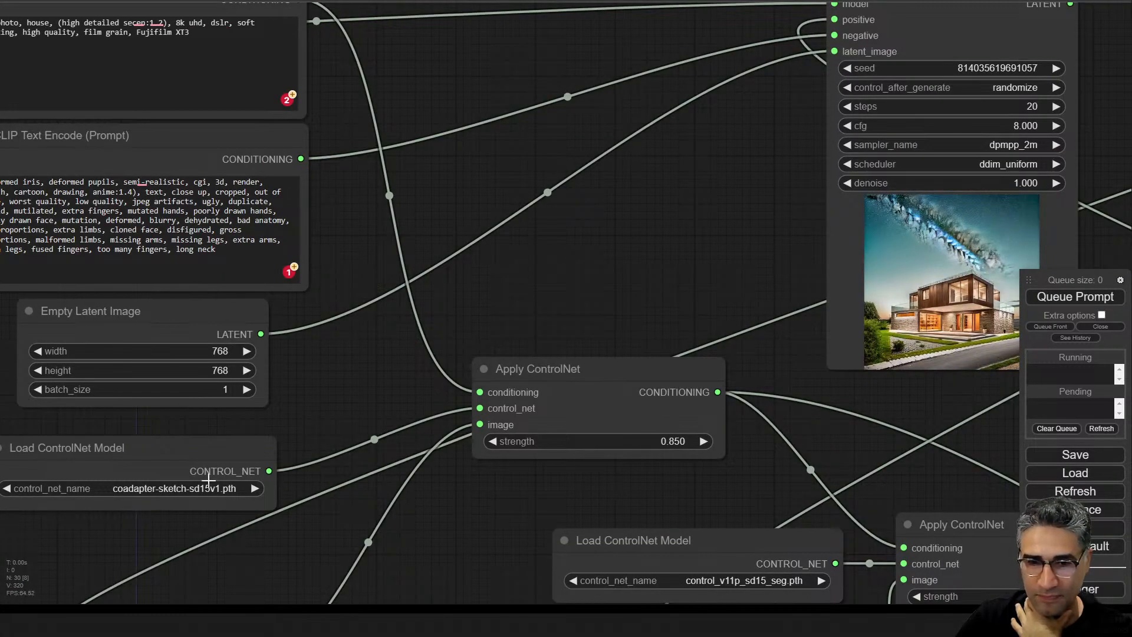
{"action": "left_click", "coordinate": [653, 441]}
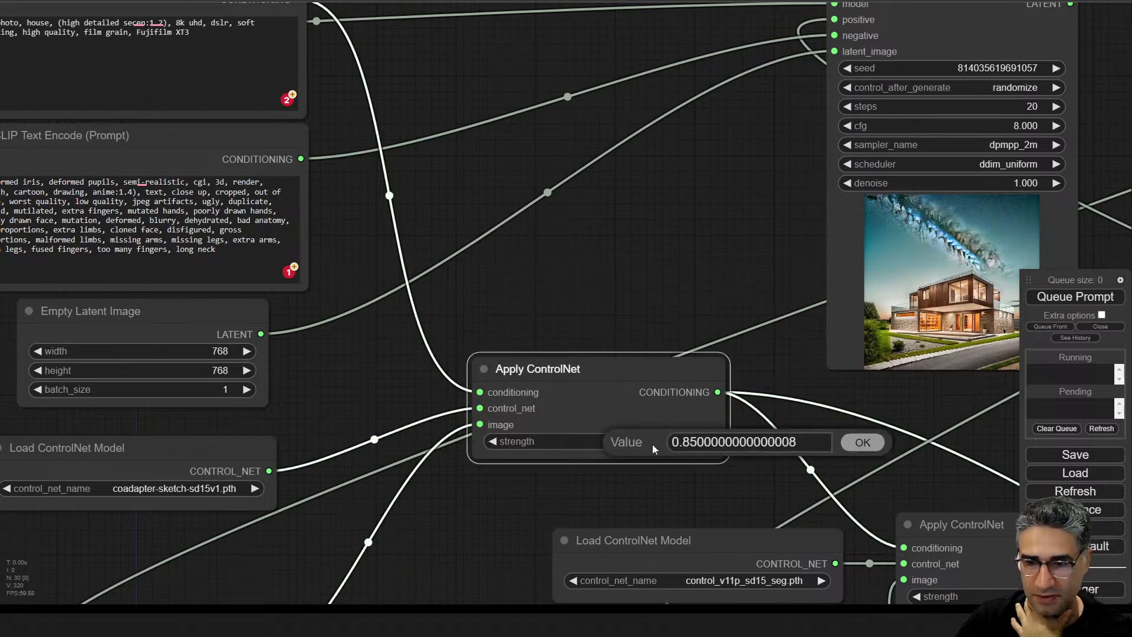
{"action": "type", "text": "1"}
{"action": "key", "text": "Return"}
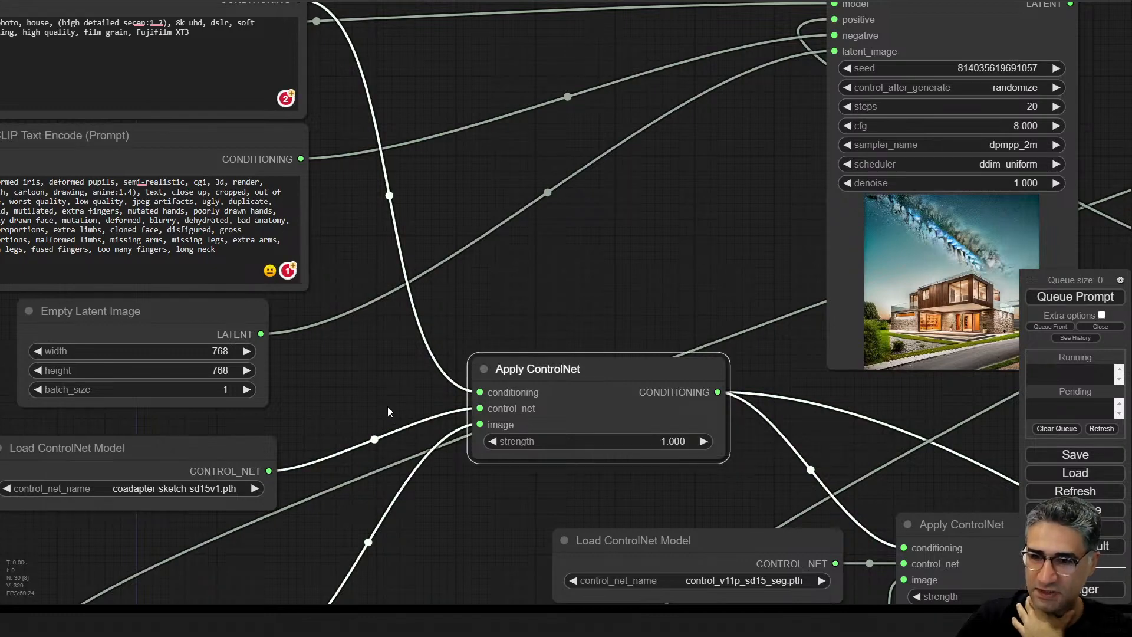
- Queue the prompt with the stronger sketch ControlNet and check the KSampler node's progress
{"action": "left_click_drag", "start_coordinate": [843, 447], "coordinate": [81, 109]}
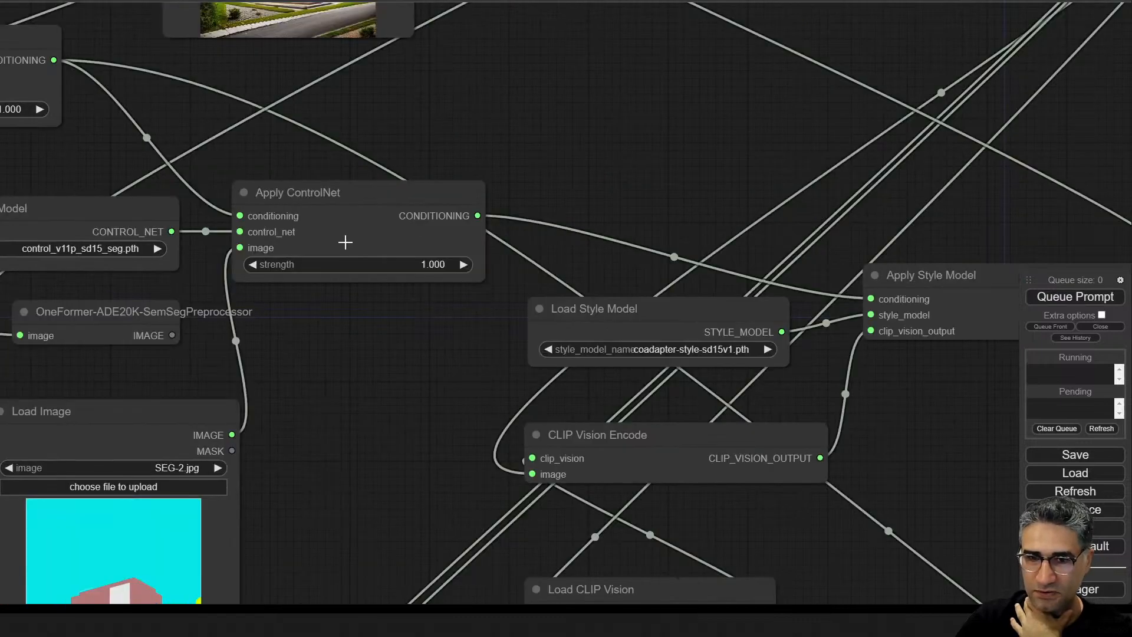
{"action": "left_click", "coordinate": [1075, 297]}
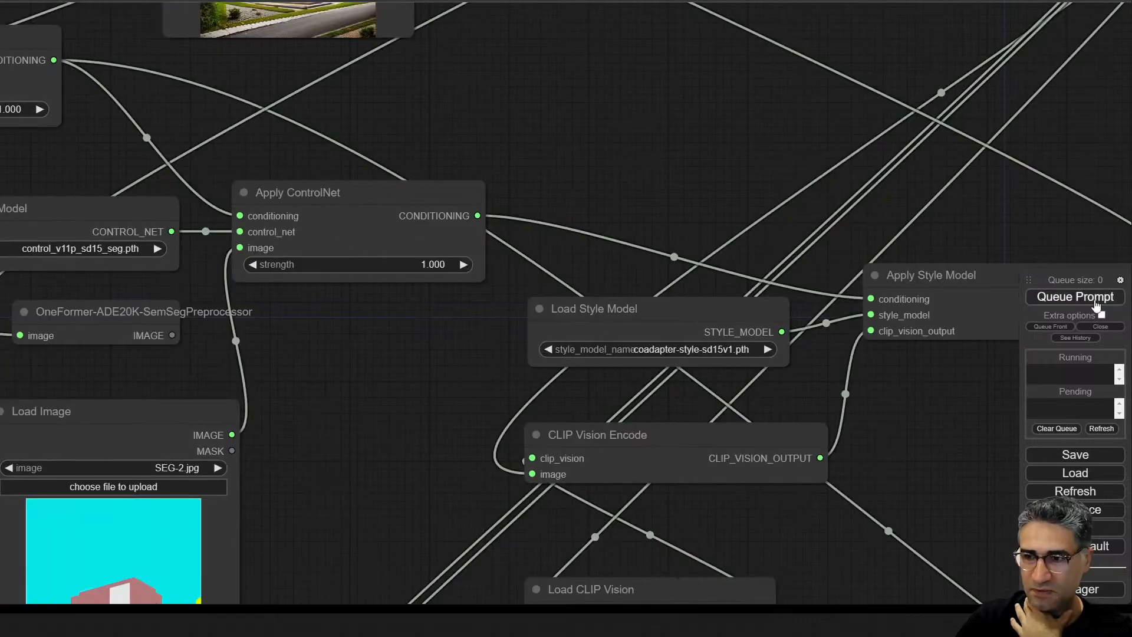
{"action": "left_click_drag", "start_coordinate": [638, 21], "coordinate": [600, 469]}
{"action": "scroll", "coordinate": [293, 430], "scroll_direction": "up", "scroll_amount": 4}
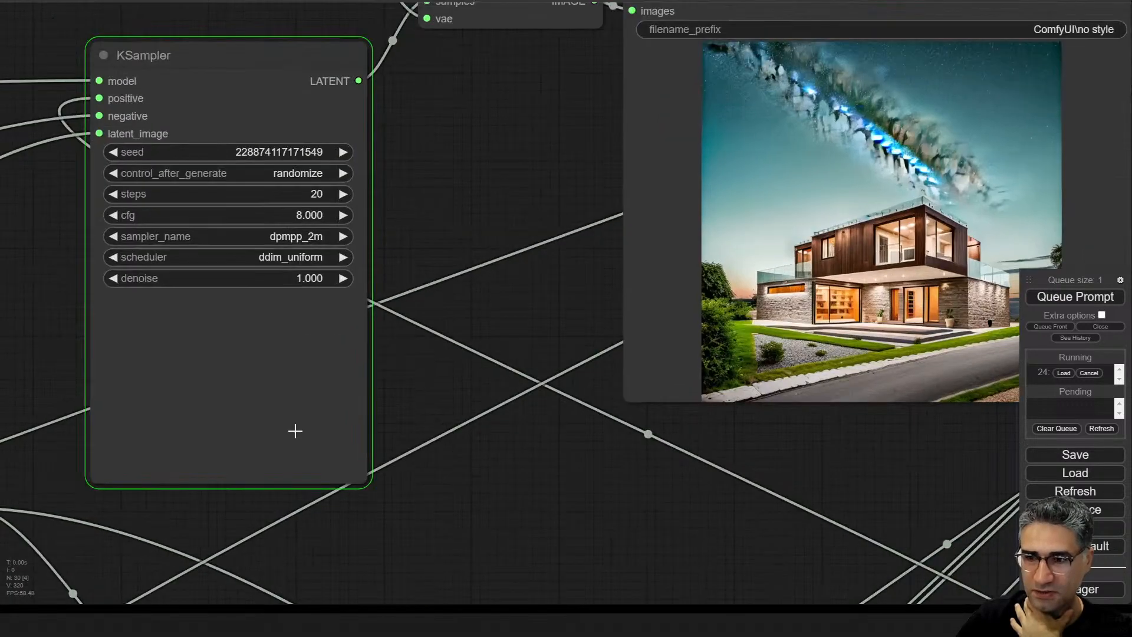
- Inspect the house rendered with the stronger sketch ControlNet, comparing its timber and walls with the shop reference photo
{"action": "left_click_drag", "start_coordinate": [437, 370], "coordinate": [618, 287]}
{"action": "scroll", "coordinate": [368, 324], "scroll_direction": "up", "scroll_amount": 5}
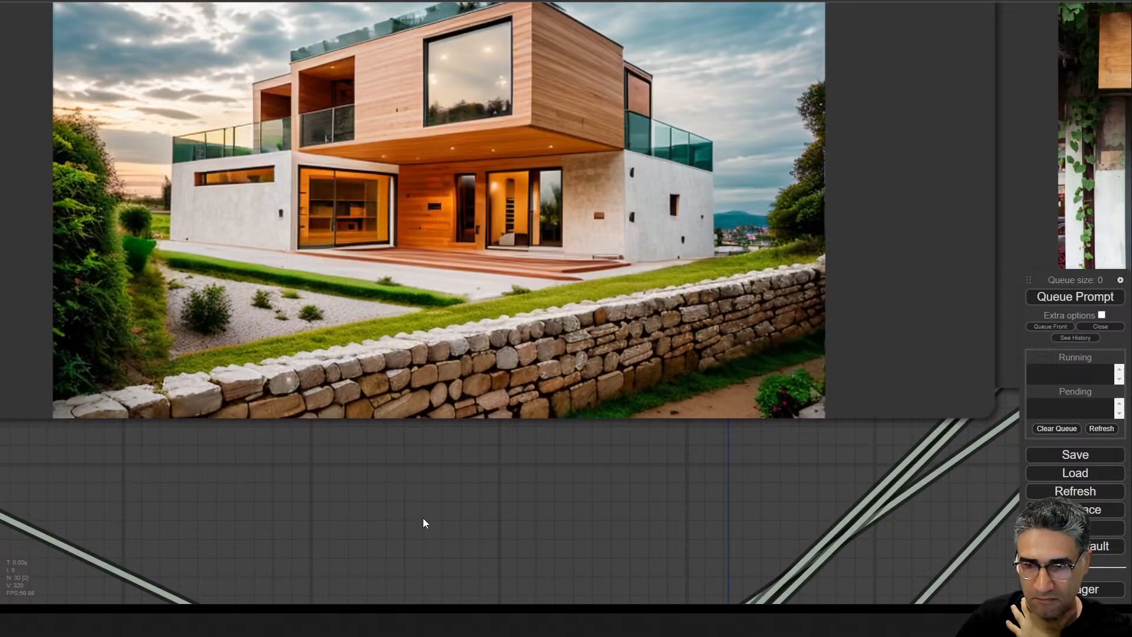
{"action": "scroll", "coordinate": [423, 523], "scroll_direction": "down", "scroll_amount": 2}
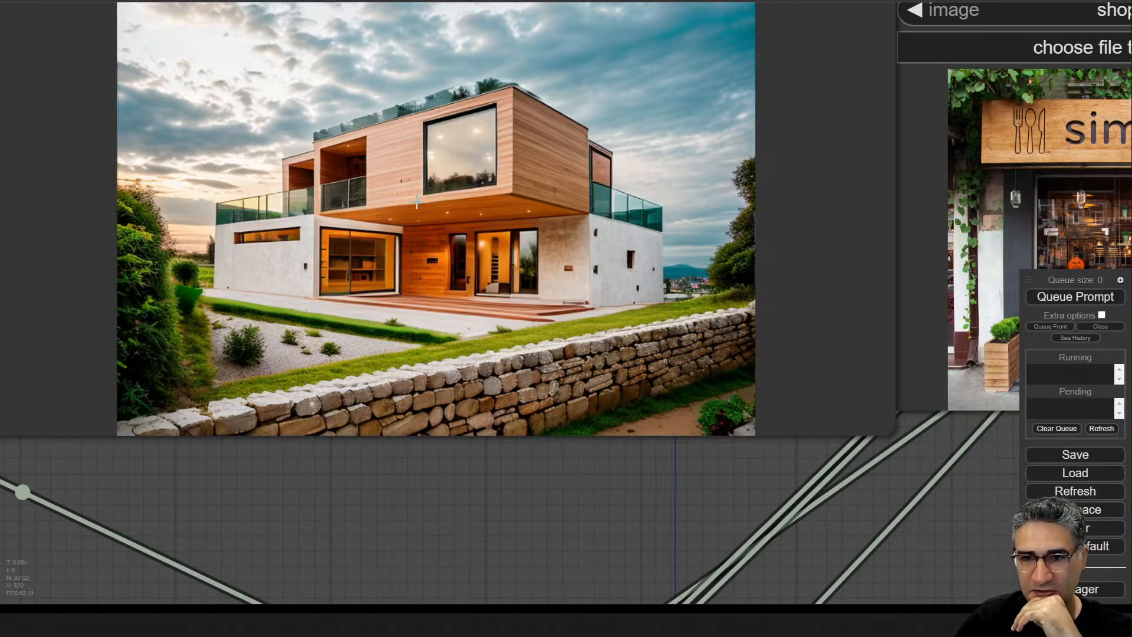
{"action": "scroll", "coordinate": [520, 236], "scroll_direction": "up", "scroll_amount": 5}
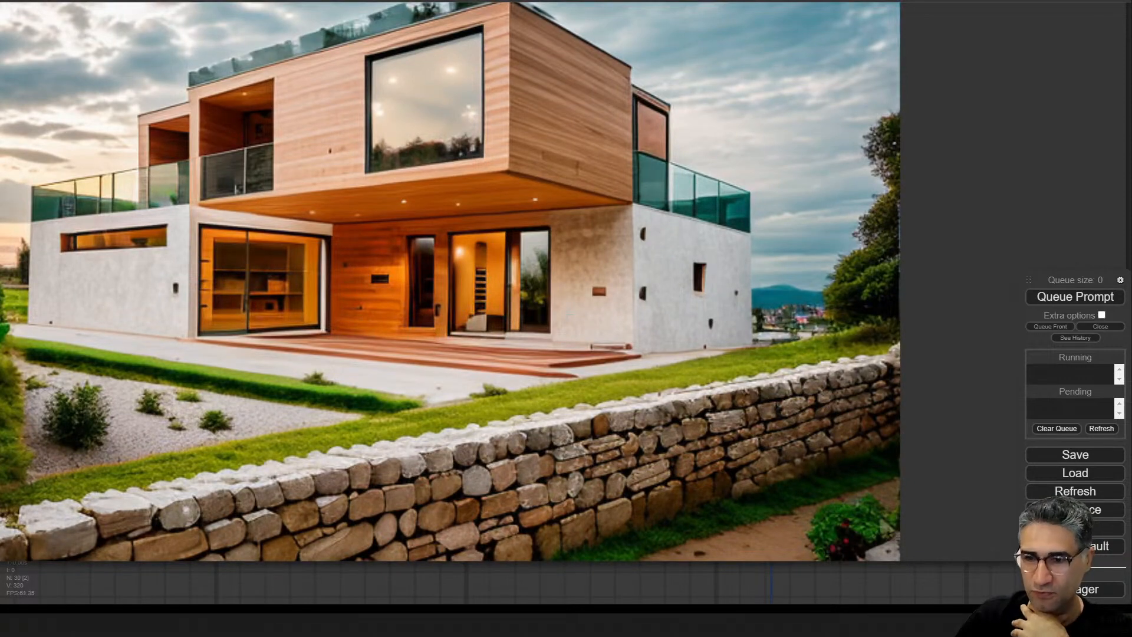
{"action": "scroll", "coordinate": [528, 357], "scroll_direction": "down", "scroll_amount": 4}
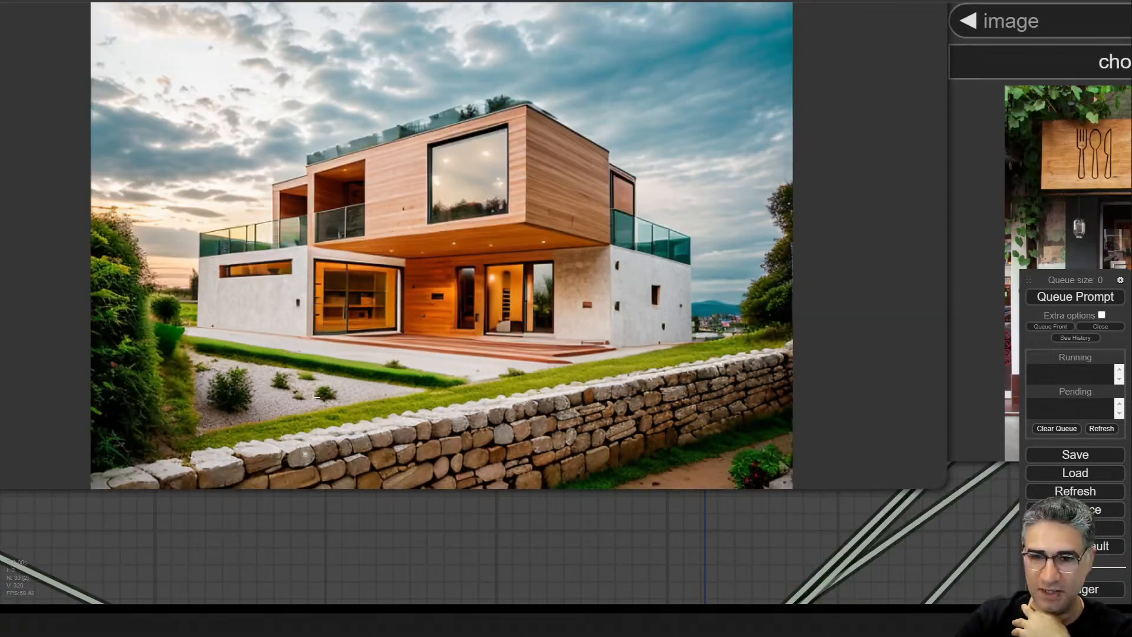
{"action": "scroll", "coordinate": [716, 430], "scroll_direction": "down", "scroll_amount": 4}
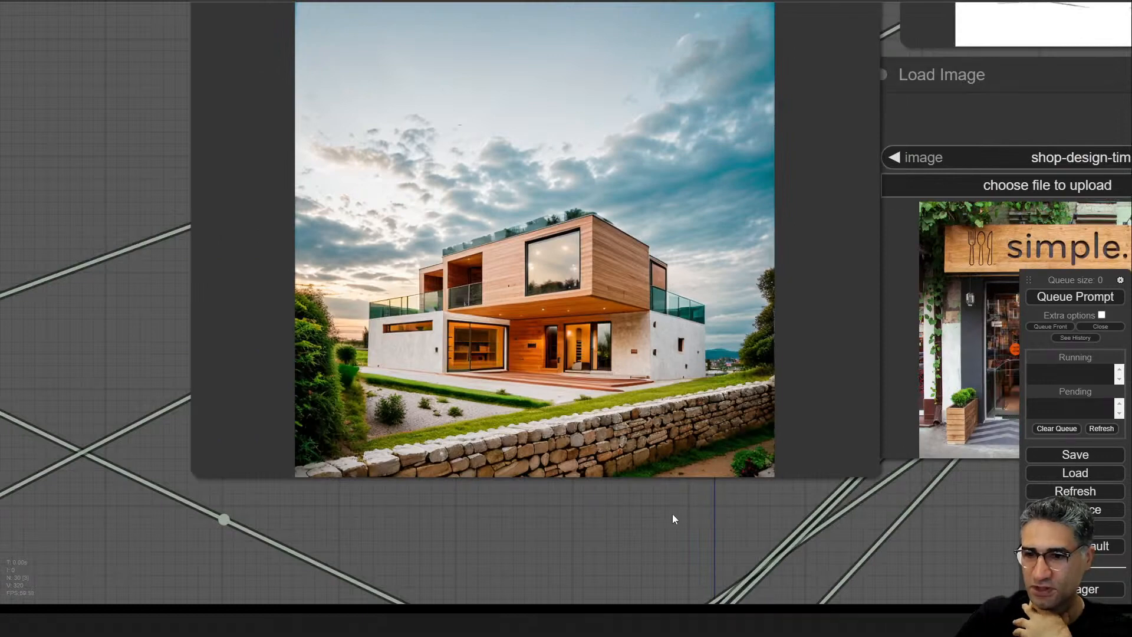
{"action": "left_click_drag", "start_coordinate": [672, 518], "coordinate": [598, 498]}
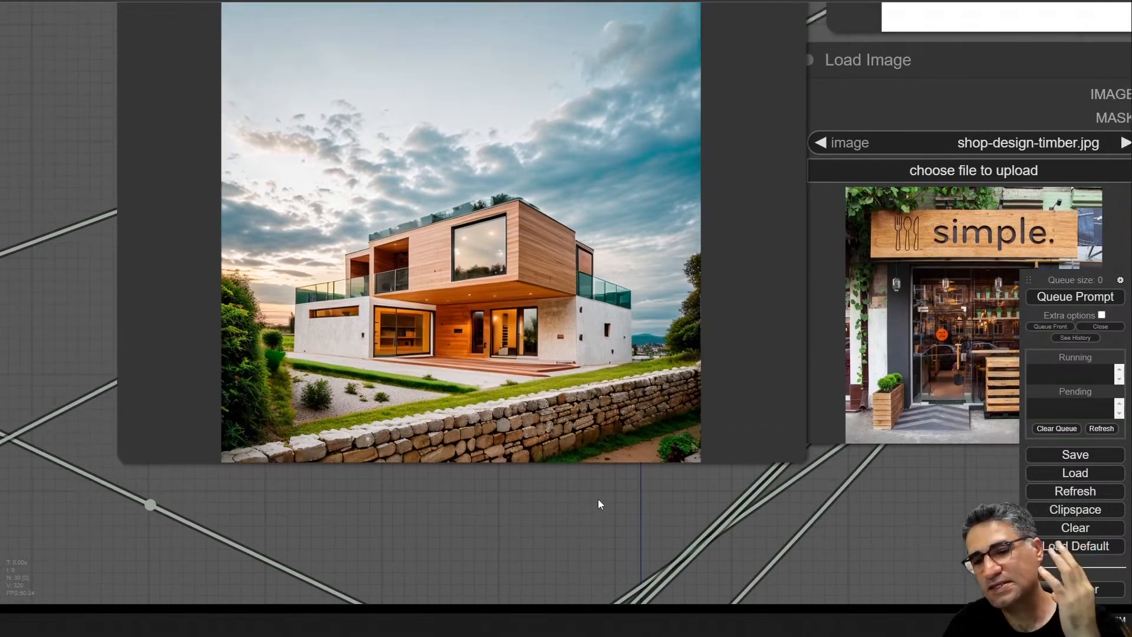
{"action": "scroll", "coordinate": [598, 499], "scroll_direction": "down", "scroll_amount": 5}
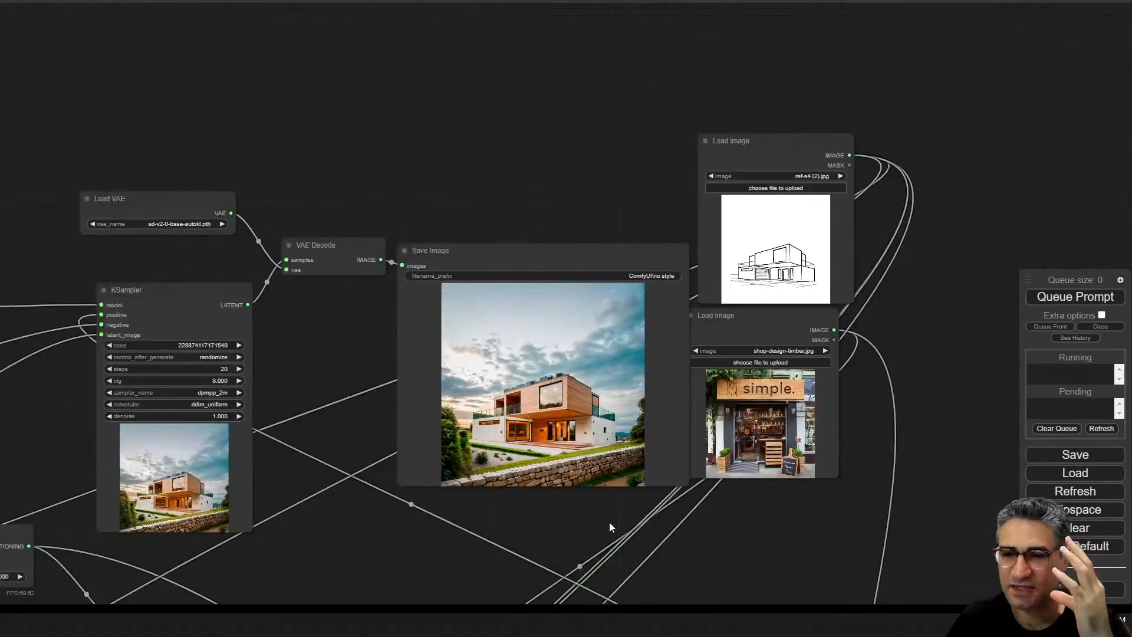
- Review the ControlNet, segmentation and style model nodes, and compare the saved house image with the timber shop reference
{"action": "left_click_drag", "start_coordinate": [386, 566], "coordinate": [807, 424]}
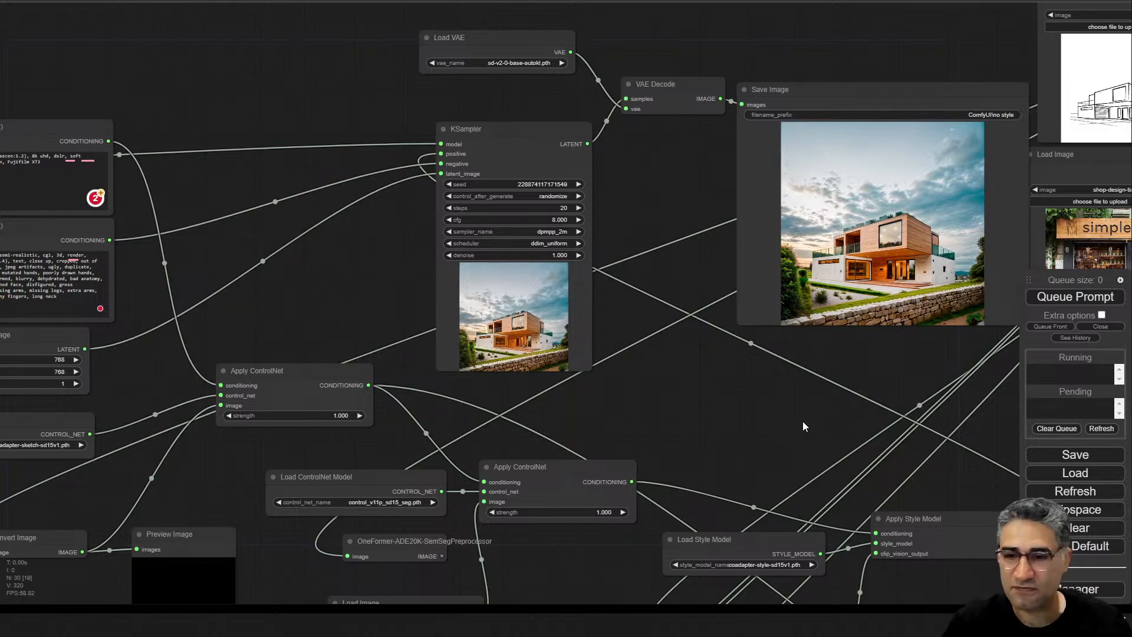
{"action": "left_click_drag", "start_coordinate": [747, 422], "coordinate": [759, 234]}
{"action": "scroll", "coordinate": [575, 434], "scroll_direction": "down", "scroll_amount": 3}
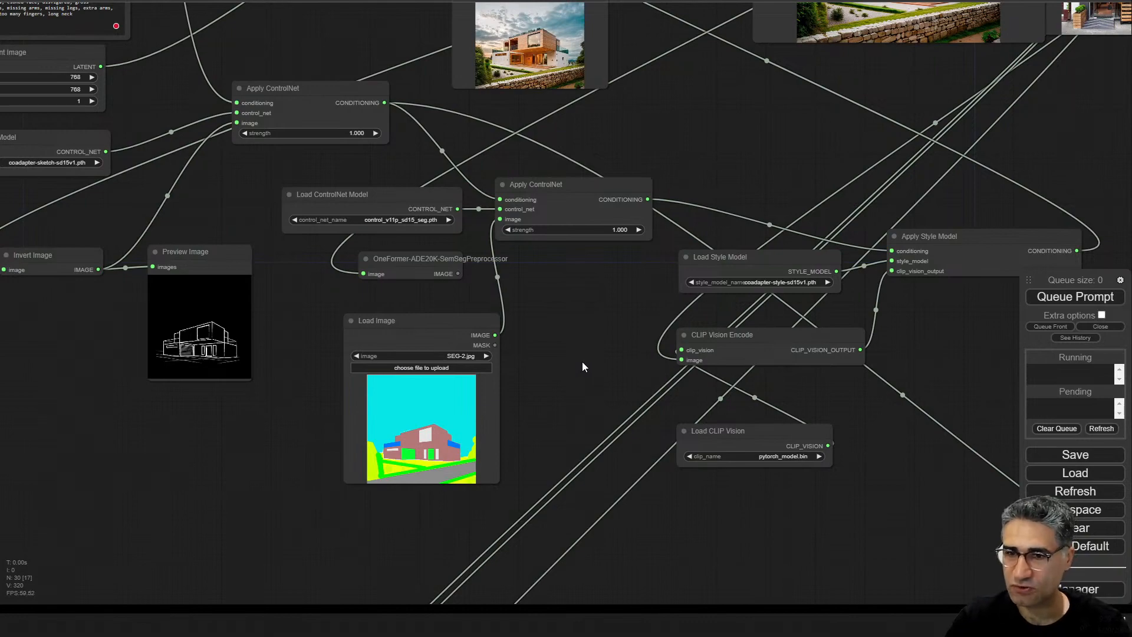
{"action": "left_click_drag", "start_coordinate": [582, 362], "coordinate": [366, 487]}
{"action": "left_click_drag", "start_coordinate": [475, 250], "coordinate": [440, 328]}
{"action": "scroll", "coordinate": [439, 328], "scroll_direction": "up", "scroll_amount": 5}
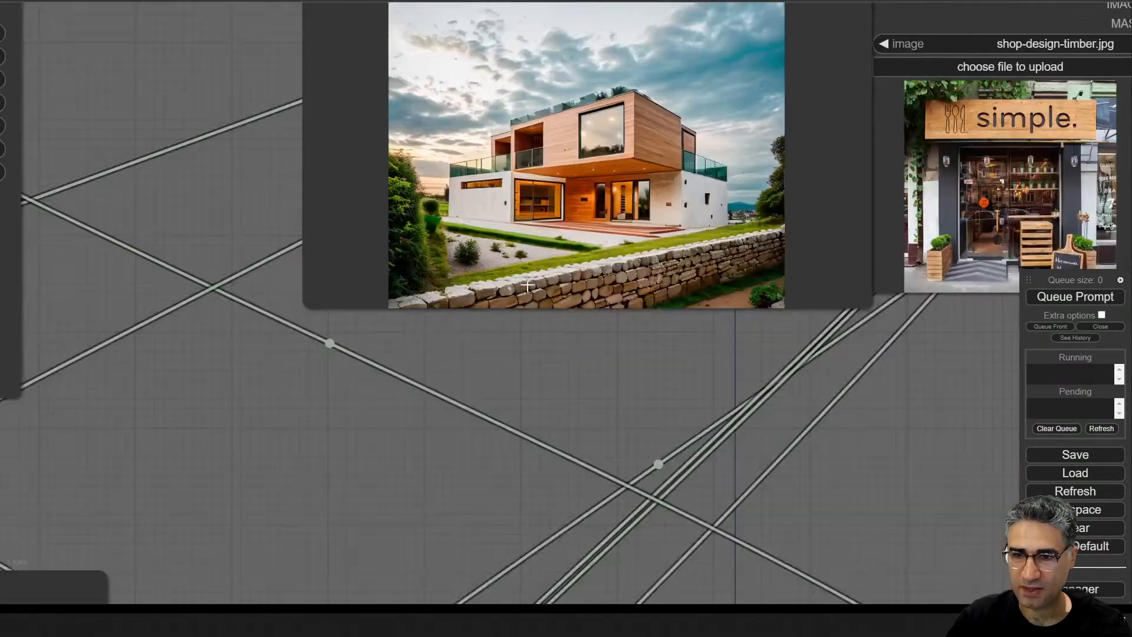
{"action": "left_click_drag", "start_coordinate": [584, 360], "coordinate": [545, 445]}
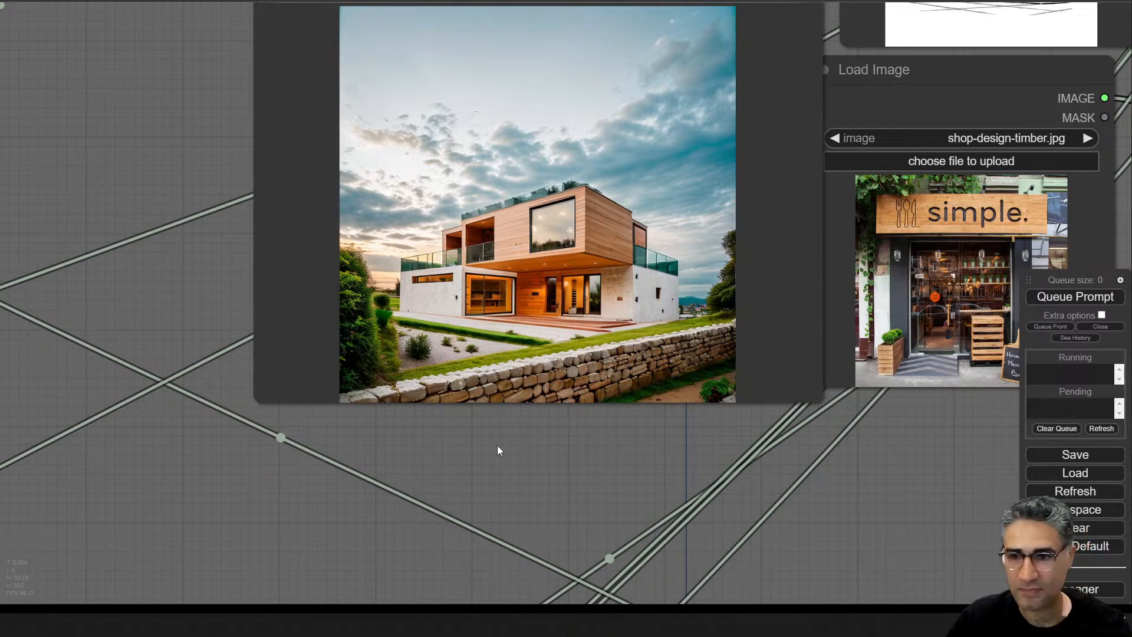
{"action": "left_click_drag", "start_coordinate": [497, 450], "coordinate": [311, 366]}
{"action": "scroll", "coordinate": [420, 427], "scroll_direction": "down", "scroll_amount": 10}
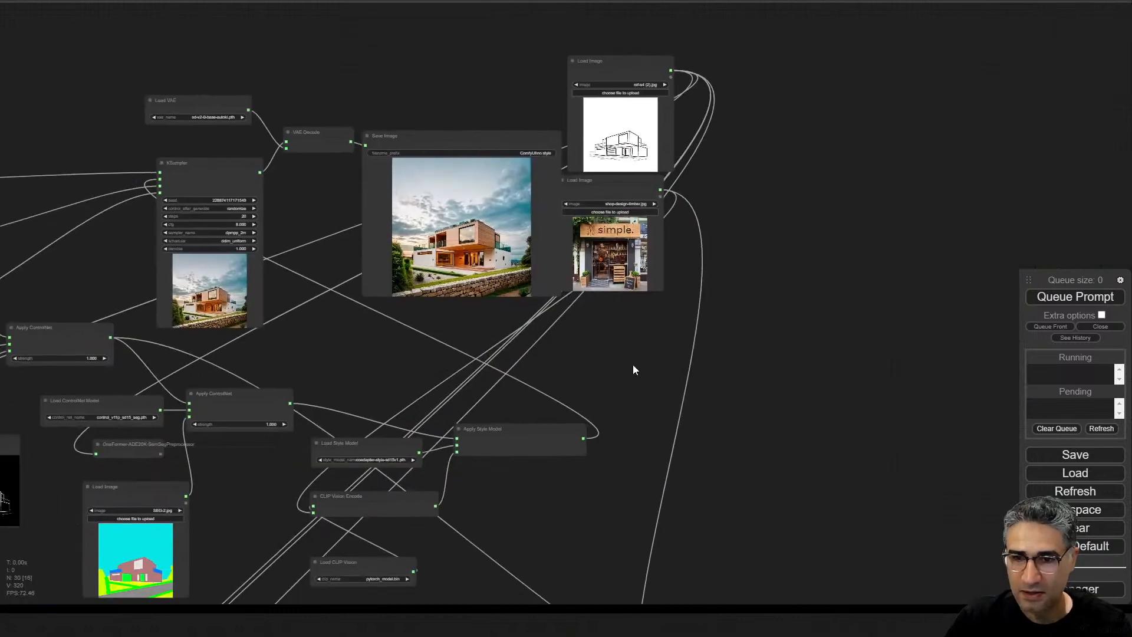
- Load s3 (1).jpg as the style reference image and queue the prompt
{"action": "left_click", "coordinate": [449, 140]}
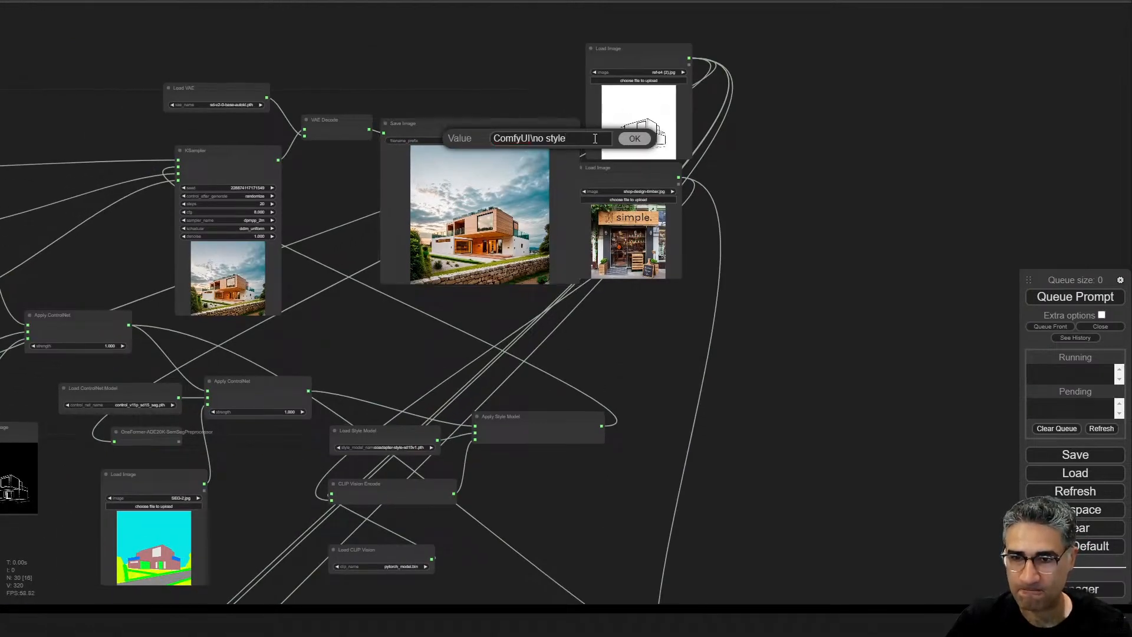
{"action": "left_click", "coordinate": [631, 142]}
{"action": "scroll", "coordinate": [497, 281], "scroll_direction": "up", "scroll_amount": 5}
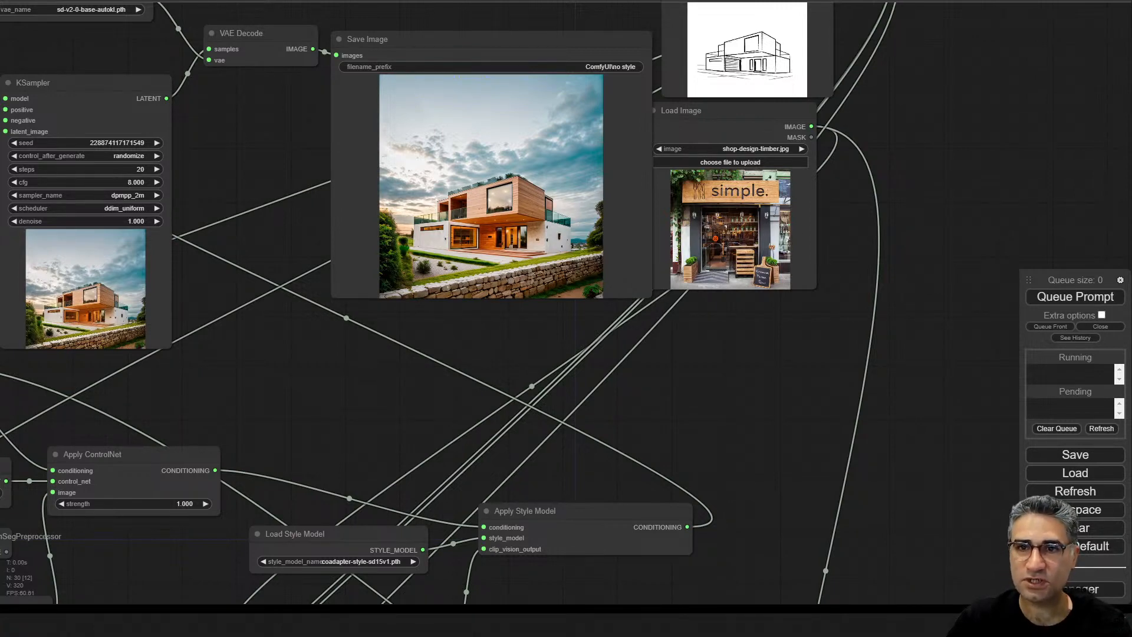
{"action": "left_click_drag", "start_coordinate": [1131, 230], "coordinate": [731, 227]}
{"action": "scroll", "coordinate": [706, 219], "scroll_direction": "up", "scroll_amount": 10}
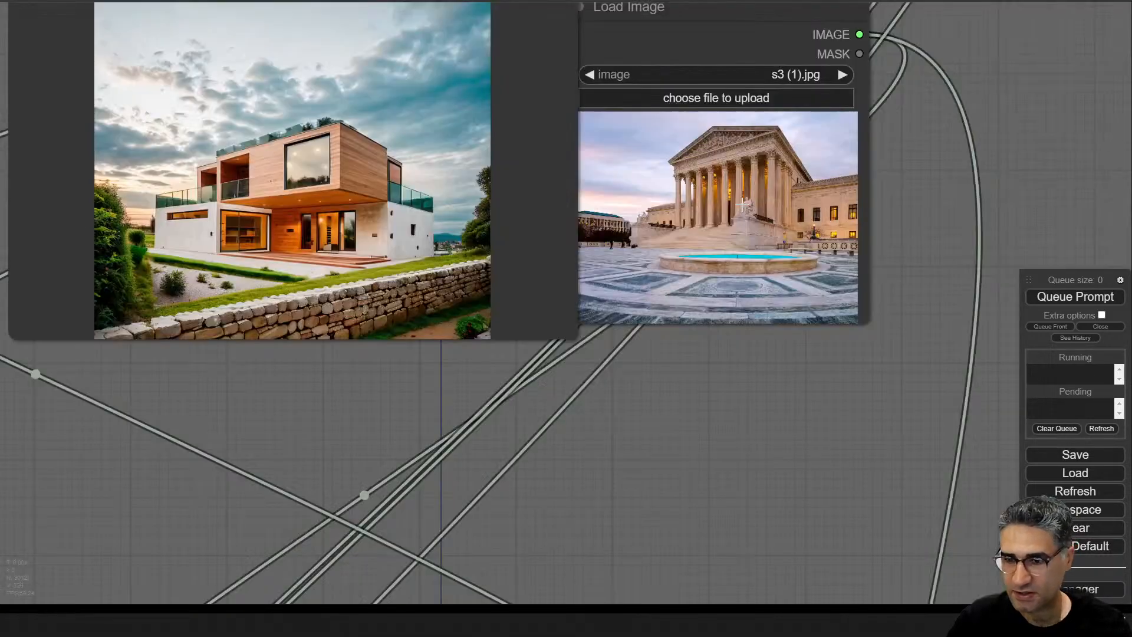
{"action": "scroll", "coordinate": [706, 219], "scroll_direction": "down", "scroll_amount": 5}
{"action": "left_click", "coordinate": [1076, 296]}
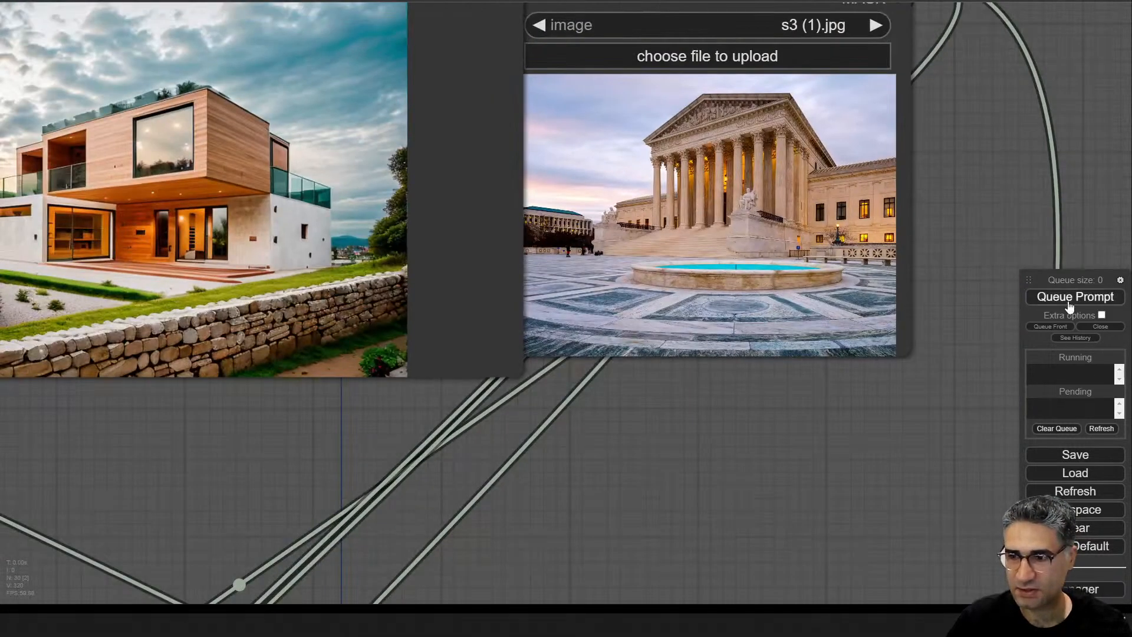
- Follow the KSampler preview and compare the finished house with the columned building in the style reference
{"action": "left_click_drag", "start_coordinate": [621, 555], "coordinate": [831, 521]}
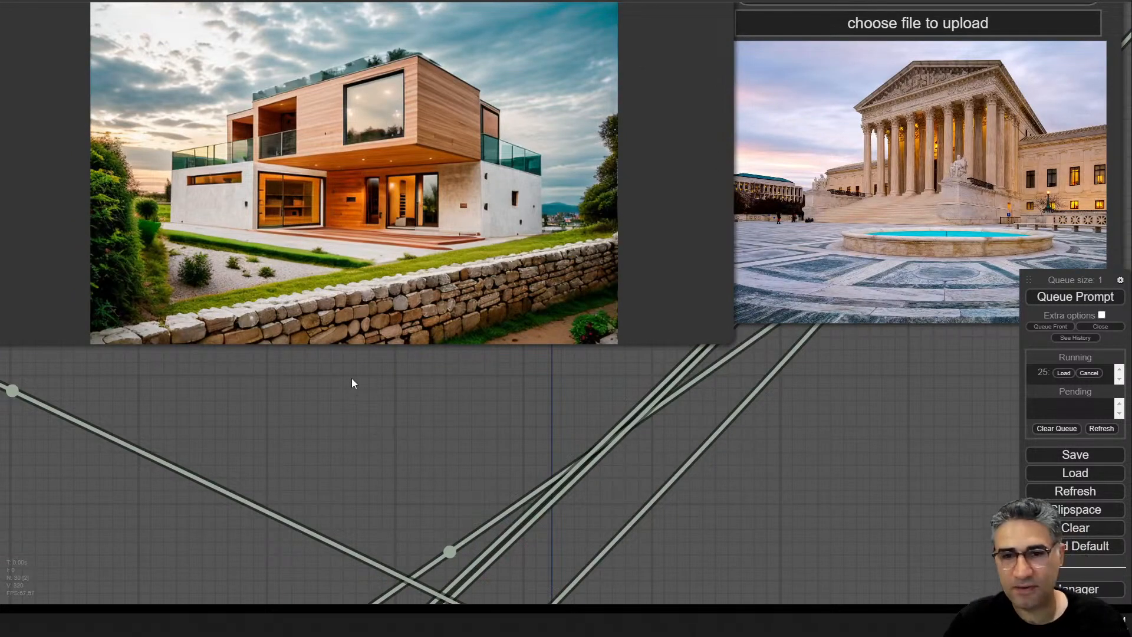
{"action": "scroll", "coordinate": [391, 479], "scroll_direction": "down", "scroll_amount": 5}
{"action": "left_click_drag", "start_coordinate": [462, 401], "coordinate": [1075, 213]}
{"action": "scroll", "coordinate": [631, 309], "scroll_direction": "up", "scroll_amount": 8}
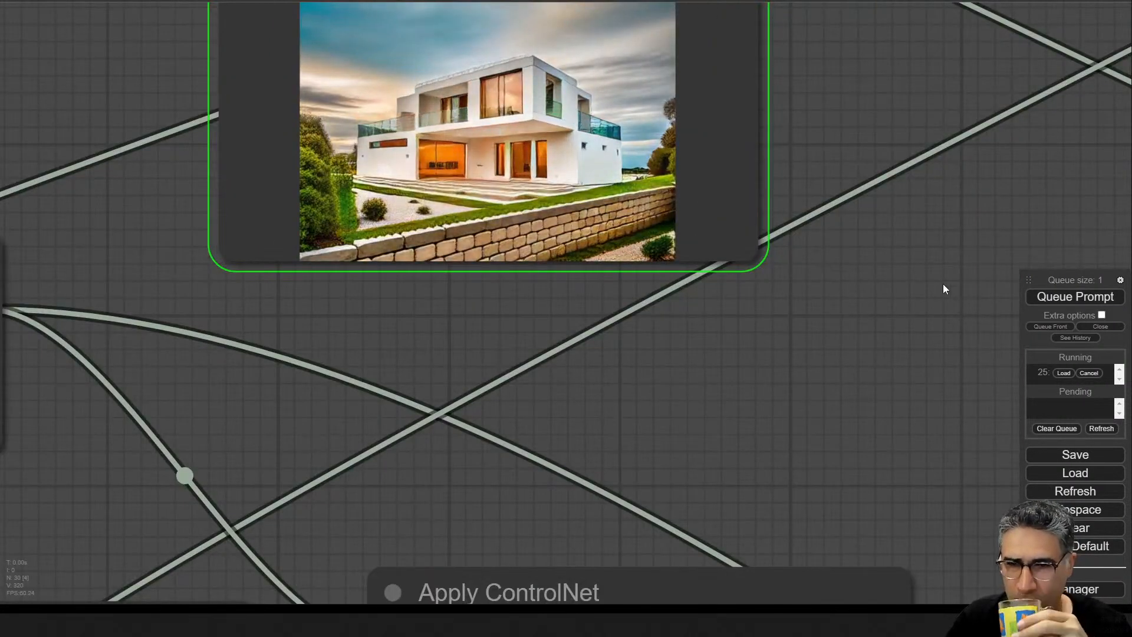
{"action": "left_click_drag", "start_coordinate": [947, 280], "coordinate": [558, 380]}
{"action": "scroll", "coordinate": [558, 379], "scroll_direction": "down", "scroll_amount": 5}
{"action": "left_click_drag", "start_coordinate": [670, 346], "coordinate": [250, 401]}
{"action": "scroll", "coordinate": [249, 401], "scroll_direction": "down", "scroll_amount": 3}
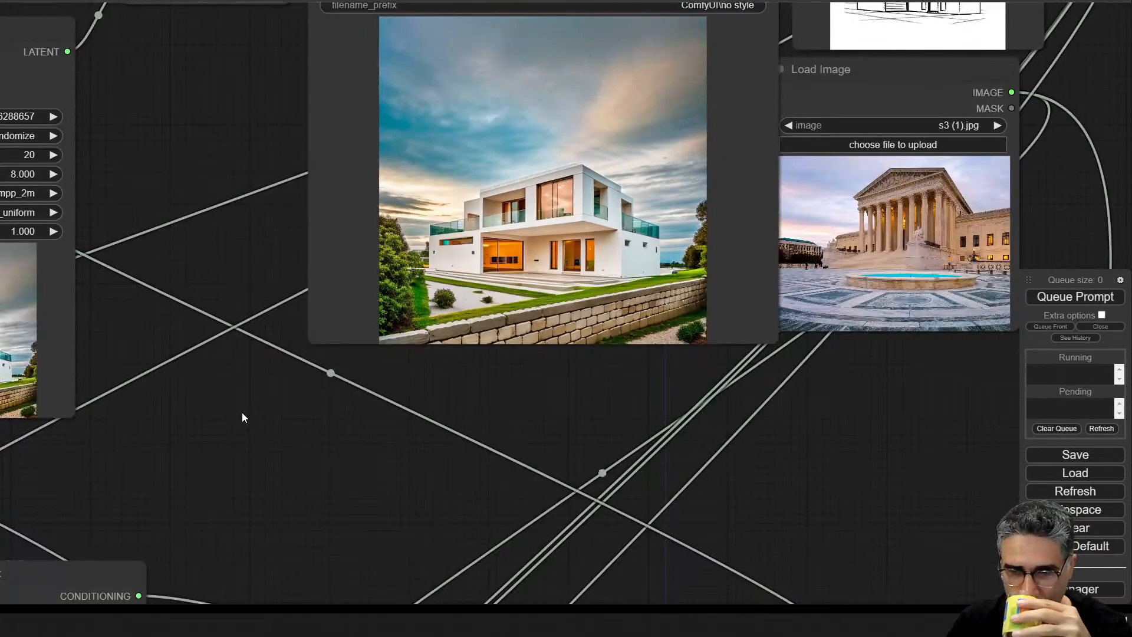
{"action": "left_click_drag", "start_coordinate": [606, 384], "coordinate": [566, 417]}
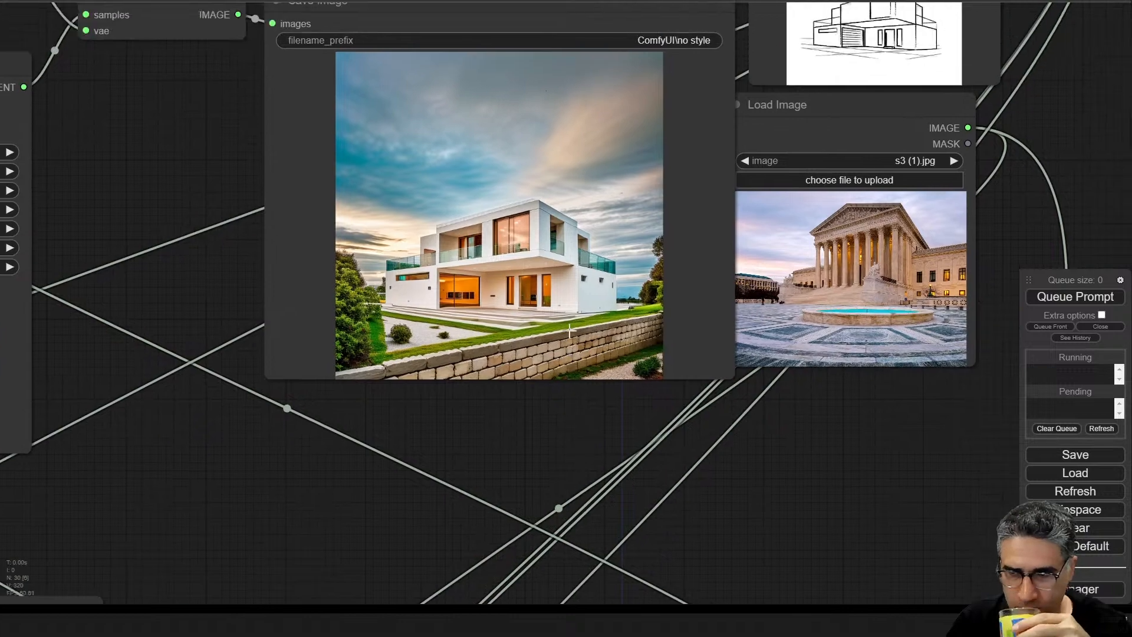
{"action": "scroll", "coordinate": [573, 488], "scroll_direction": "up", "scroll_amount": 3}
{"action": "scroll", "coordinate": [553, 514], "scroll_direction": "down", "scroll_amount": 3}
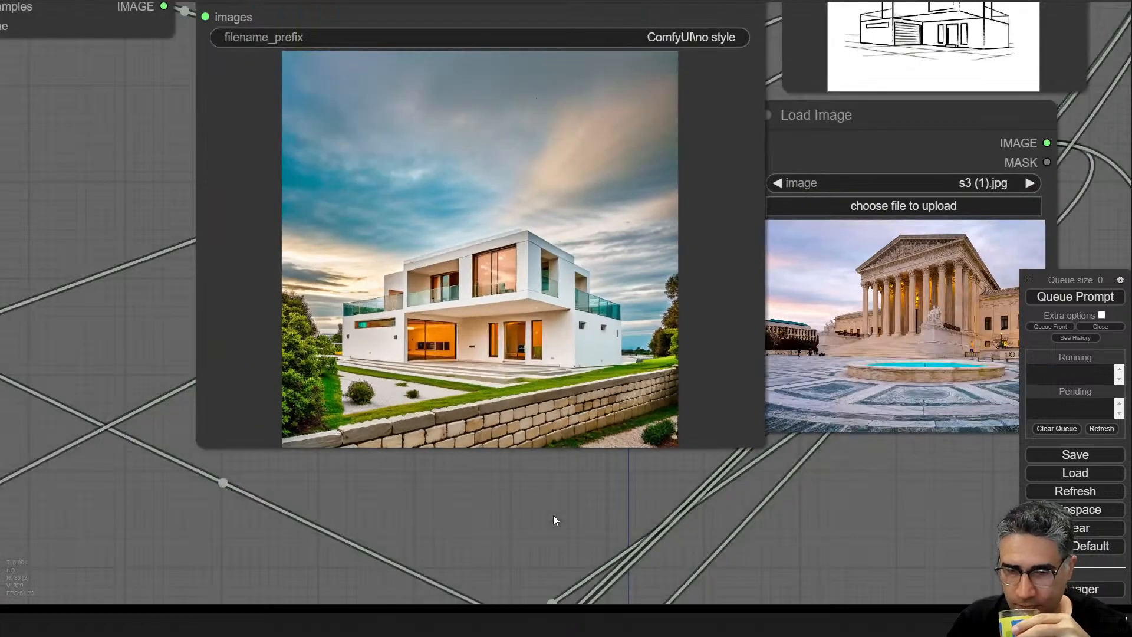
{"action": "left_click_drag", "start_coordinate": [553, 515], "coordinate": [499, 497]}
- Queue another generation with the s3 (1).jpg style reference and follow the KSampler preview up close
{"action": "left_click", "coordinate": [1047, 298]}
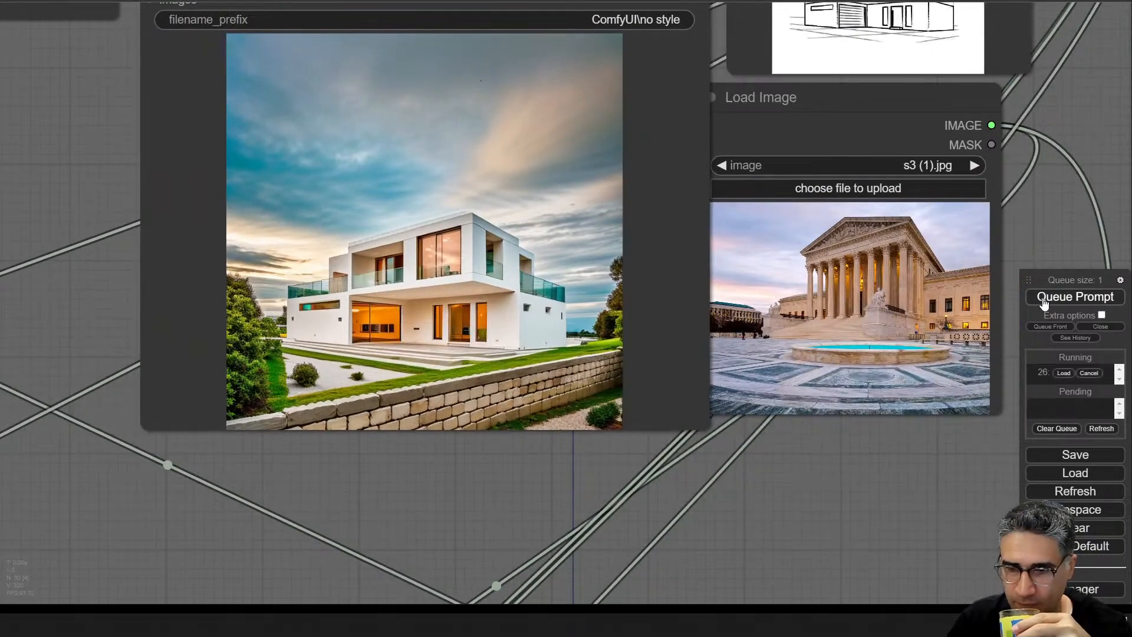
{"action": "left_click_drag", "start_coordinate": [173, 557], "coordinate": [656, 392]}
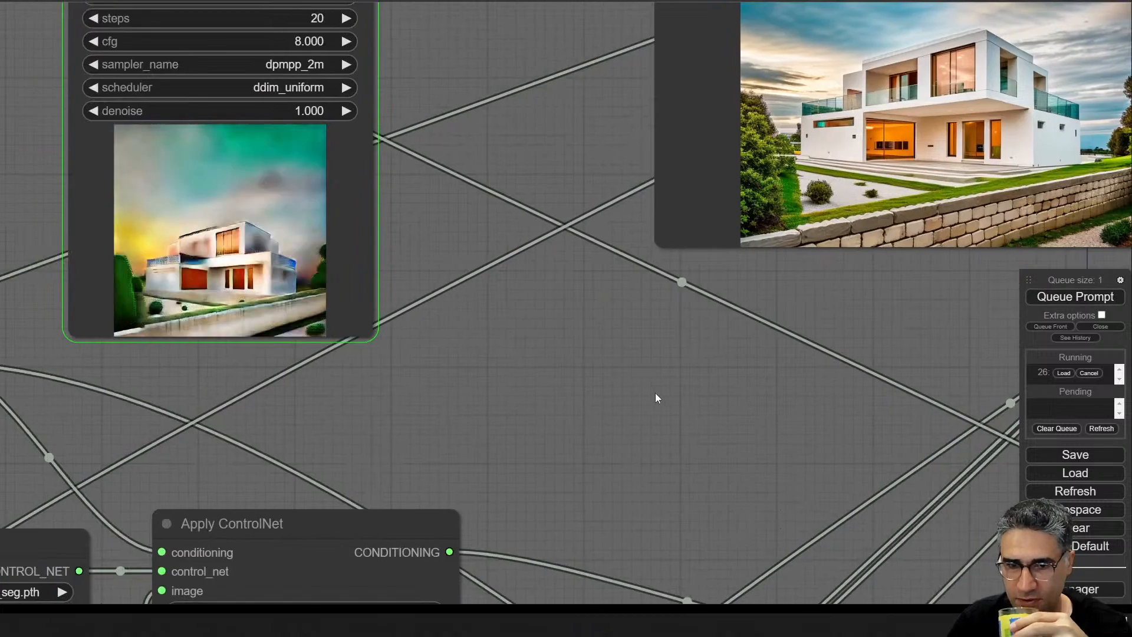
{"action": "scroll", "coordinate": [222, 348], "scroll_direction": "up", "scroll_amount": 3}
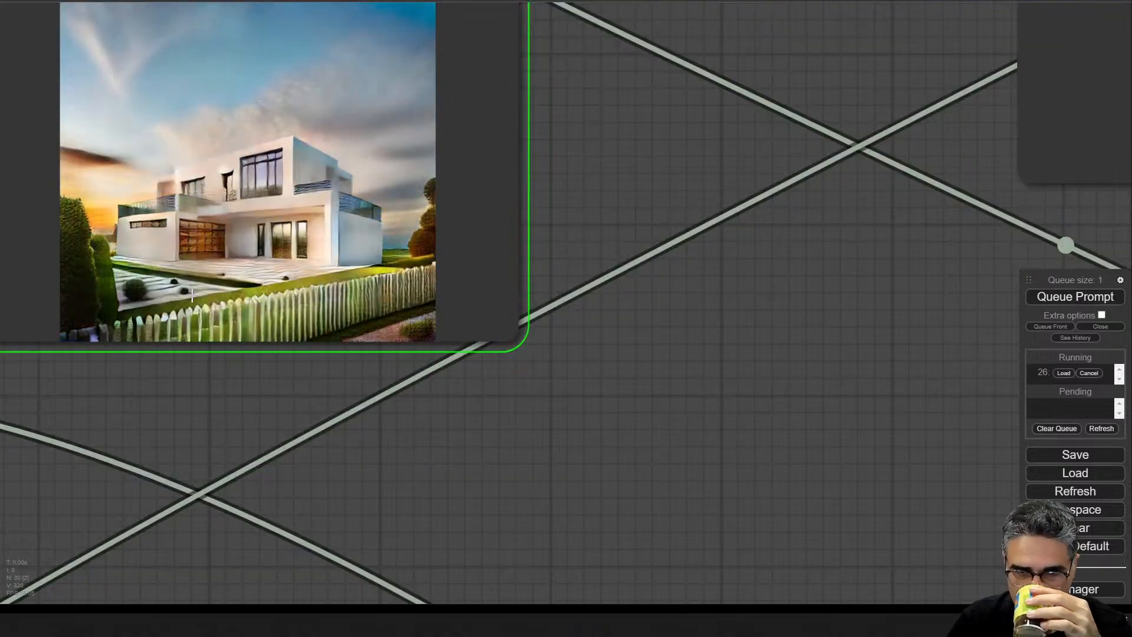
{"action": "scroll", "coordinate": [215, 322], "scroll_direction": "up", "scroll_amount": 3}
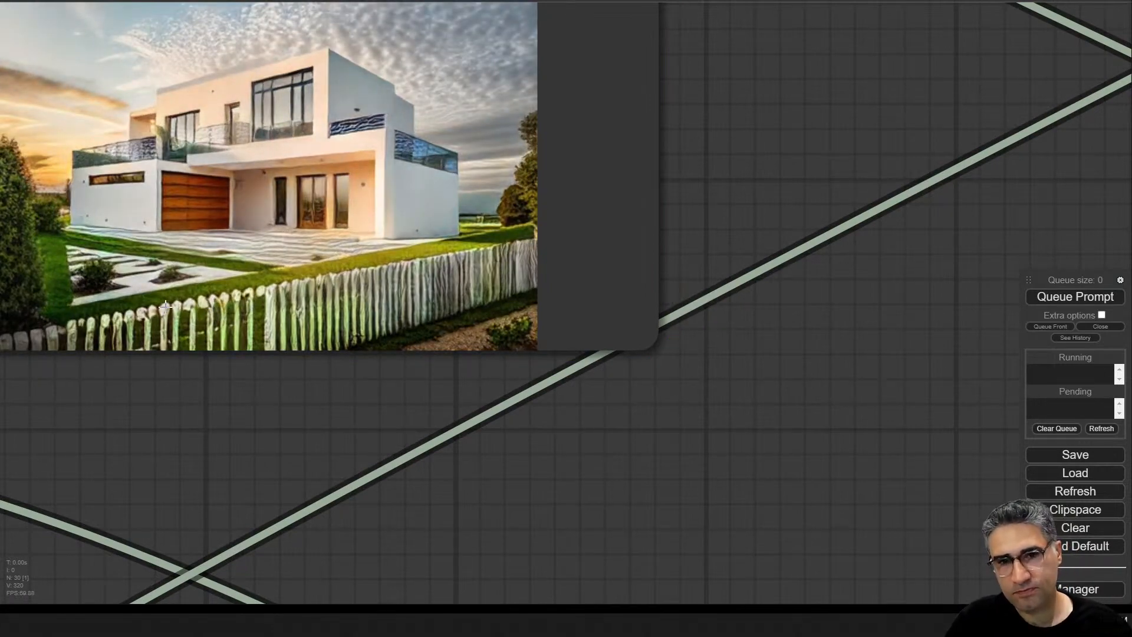
- Examine the new render's facade, paving and front fence in the saved image and the sampler preview
{"action": "left_click_drag", "start_coordinate": [950, 307], "coordinate": [176, 466]}
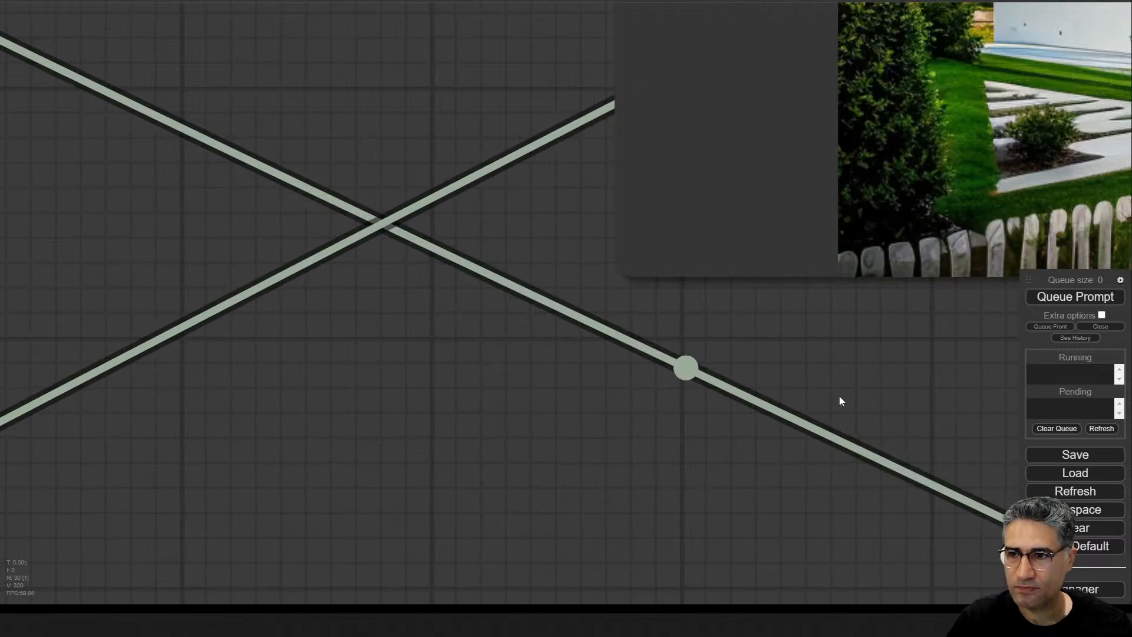
{"action": "left_click_drag", "start_coordinate": [841, 401], "coordinate": [170, 559]}
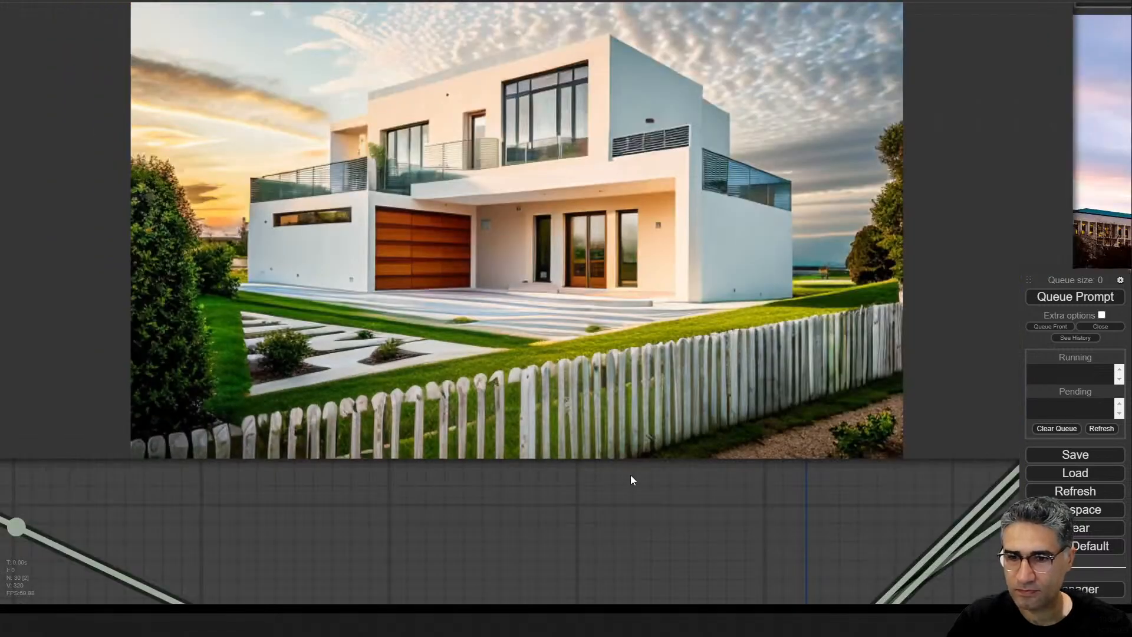
{"action": "scroll", "coordinate": [630, 476], "scroll_direction": "down", "scroll_amount": 10}
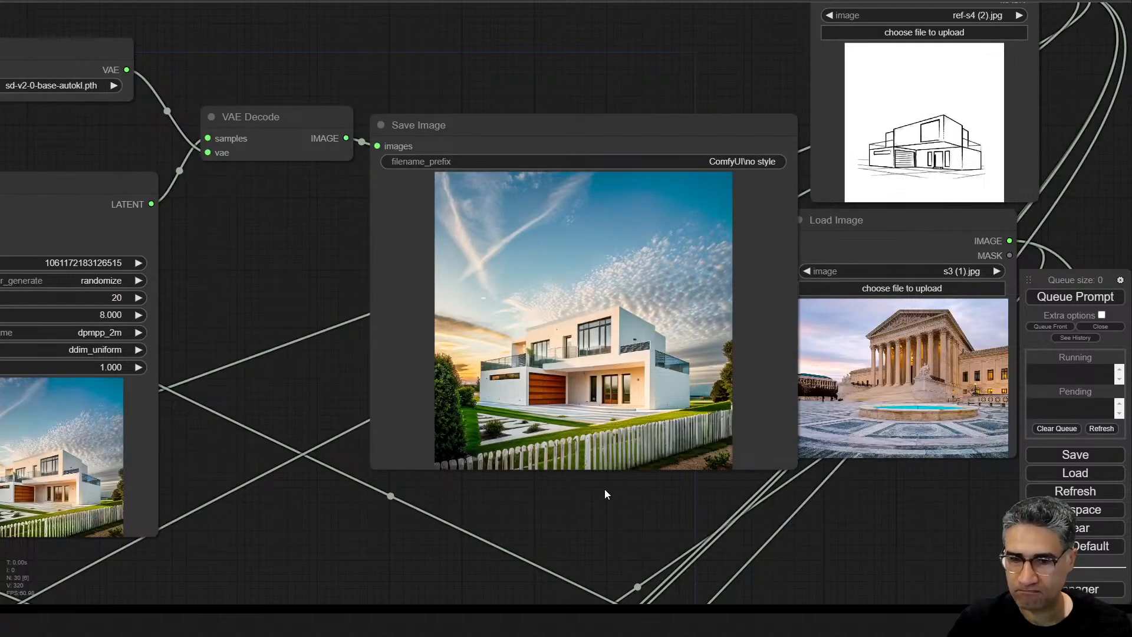
{"action": "left_click_drag", "start_coordinate": [604, 489], "coordinate": [842, 422]}
{"action": "scroll", "coordinate": [861, 380], "scroll_direction": "up", "scroll_amount": 10}
{"action": "scroll", "coordinate": [860, 380], "scroll_direction": "up", "scroll_amount": 3}
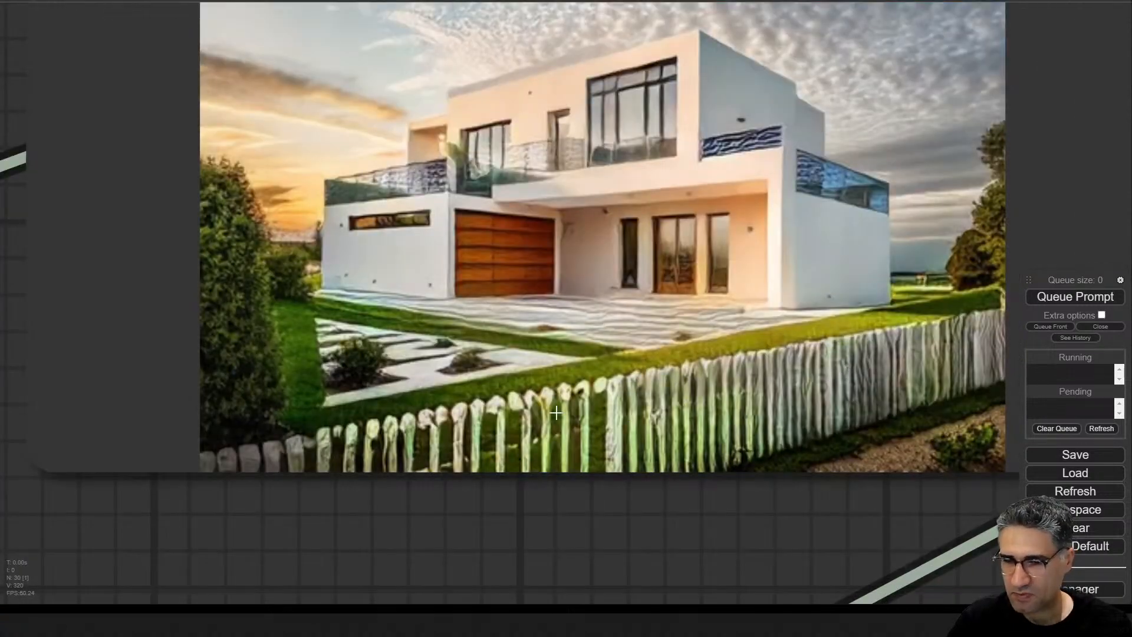
{"action": "scroll", "coordinate": [556, 413], "scroll_direction": "down", "scroll_amount": 5}
{"action": "scroll", "coordinate": [866, 360], "scroll_direction": "up", "scroll_amount": 5}
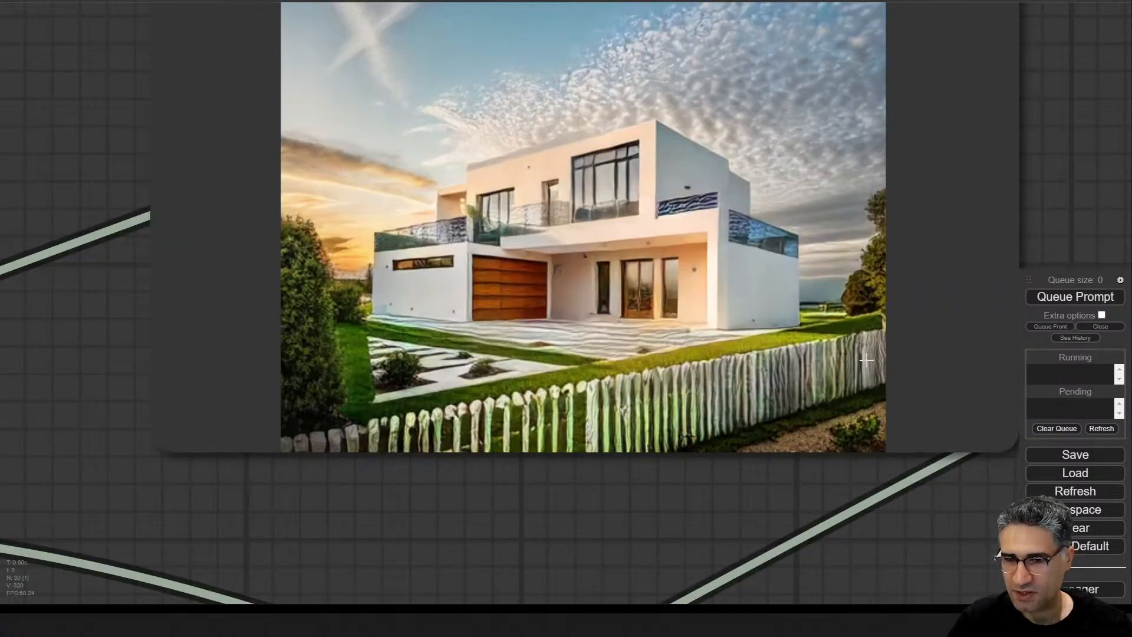
{"action": "scroll", "coordinate": [866, 360], "scroll_direction": "down", "scroll_amount": 5}
- Append a comma after "Fujifilm XT3" in the positive prompt, trying out and removing a road term
{"action": "left_click_drag", "start_coordinate": [122, 237], "coordinate": [577, 151]}
{"action": "scroll", "coordinate": [435, 286], "scroll_direction": "up", "scroll_amount": 5}
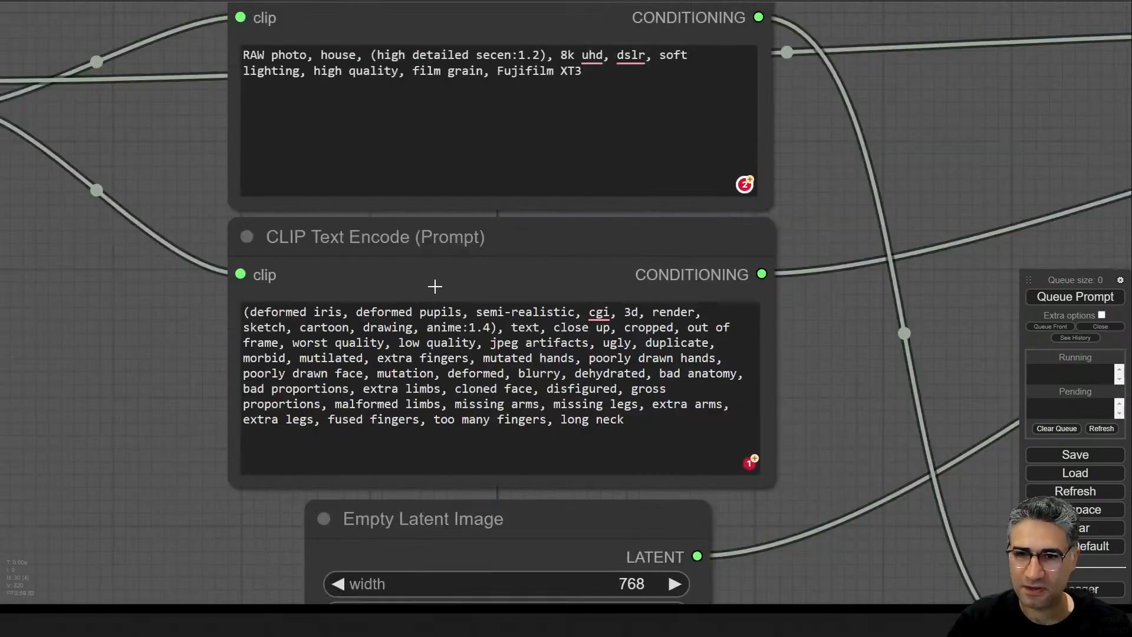
{"action": "left_click_drag", "start_coordinate": [187, 112], "coordinate": [217, 232]}
{"action": "scroll", "coordinate": [409, 151], "scroll_direction": "up", "scroll_amount": 5}
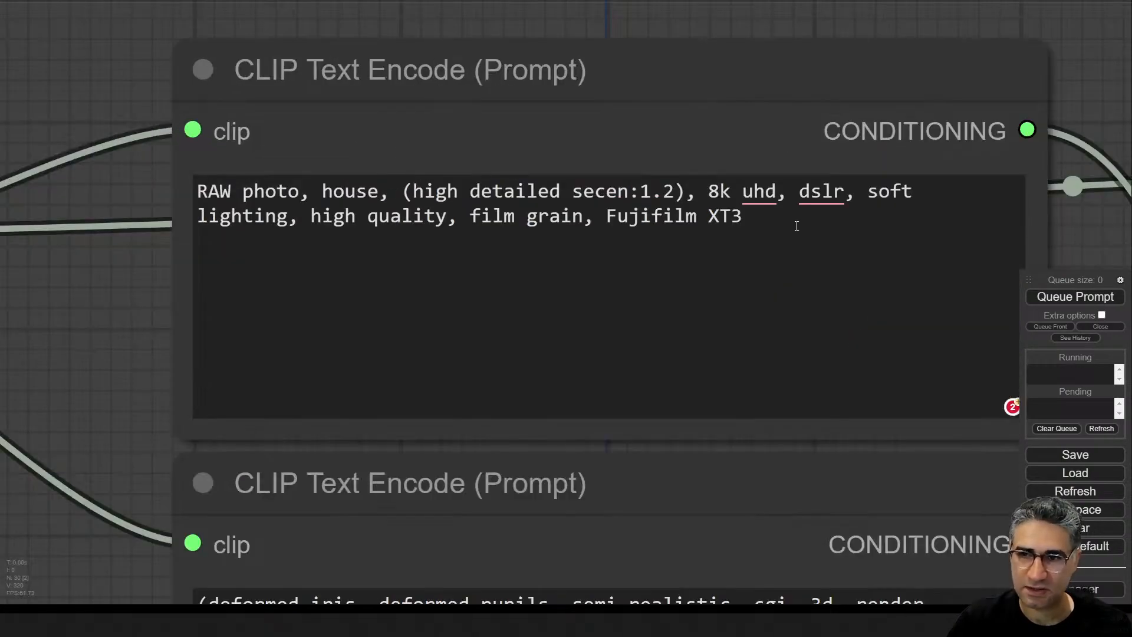
{"action": "left_click", "coordinate": [769, 223]}
{"action": "type", "text": ", r"}
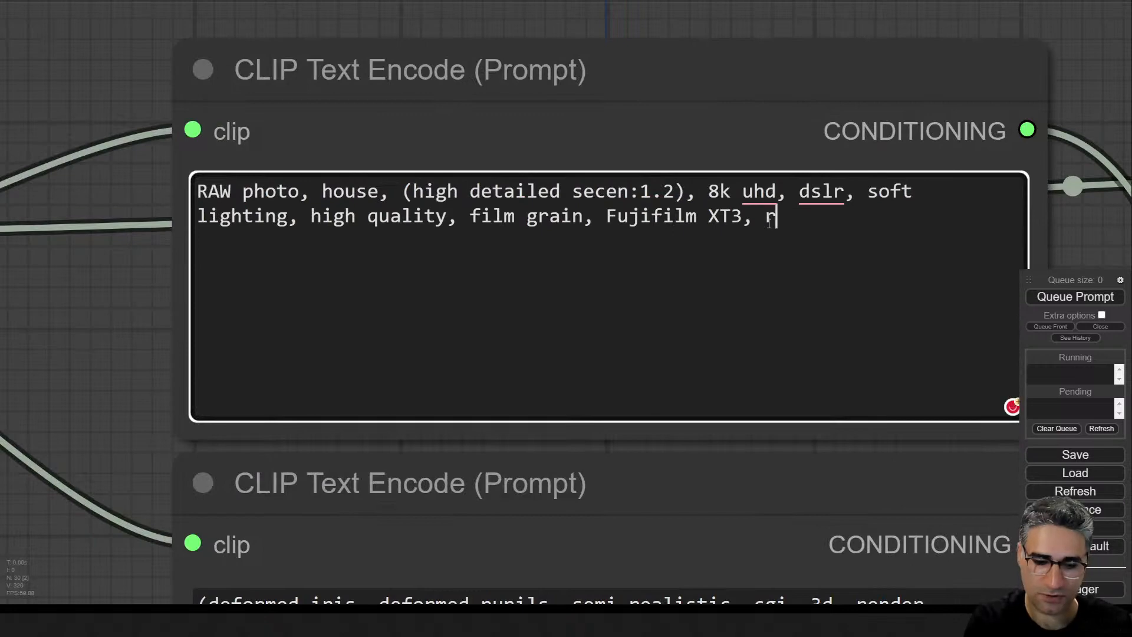
{"action": "type", "text": "o"}
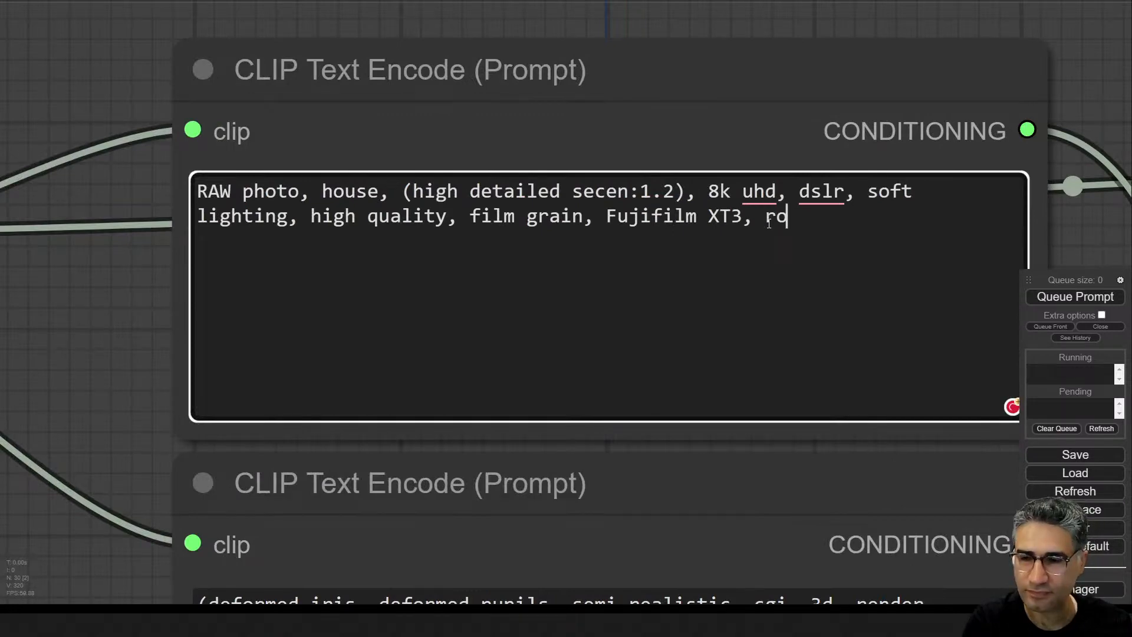
{"action": "type", "text": "ade"}
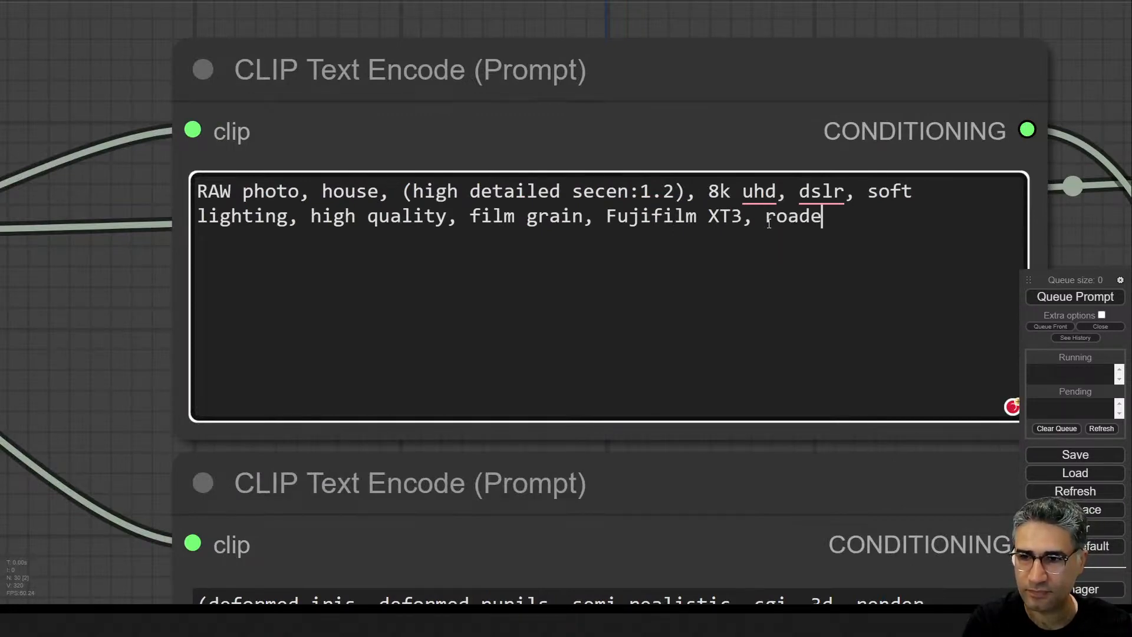
{"action": "key", "text": "BackSpace"}
{"action": "key", "text": "BackSpace"}
{"action": "key", "text": "BackSpace"}
{"action": "key", "text": "BackSpace"}
{"action": "key", "text": "BackSpace"}
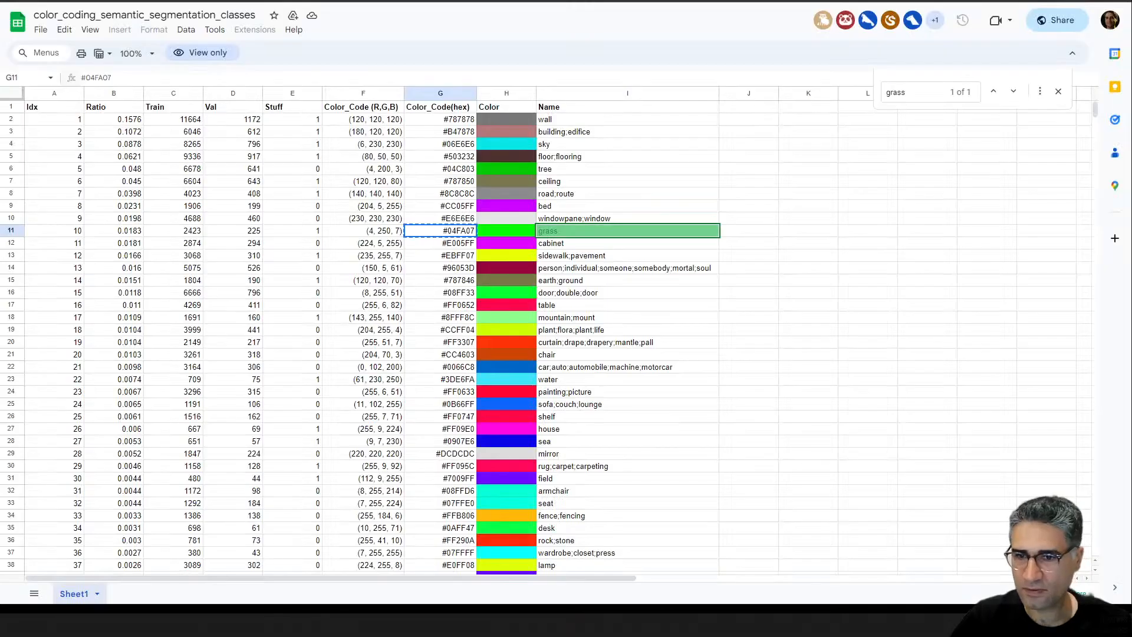
- Switch to the color_coding_semantic_segmentation_classes sheet and search for the road class
{"action": "left_click", "coordinate": [924, 88]}
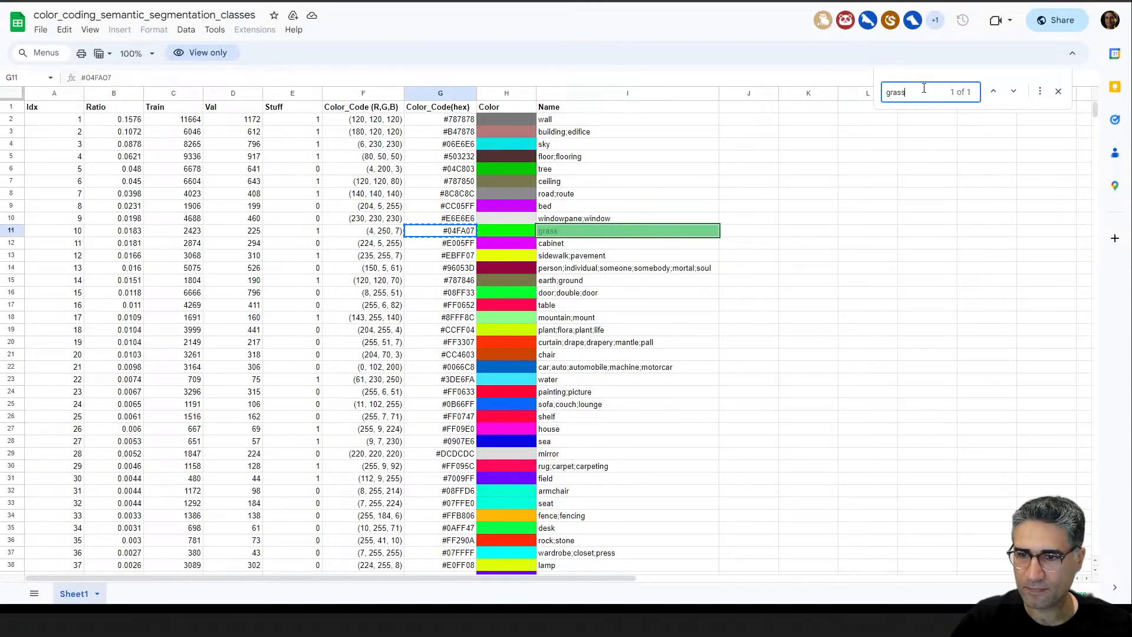
{"action": "type", "text": "roa"}
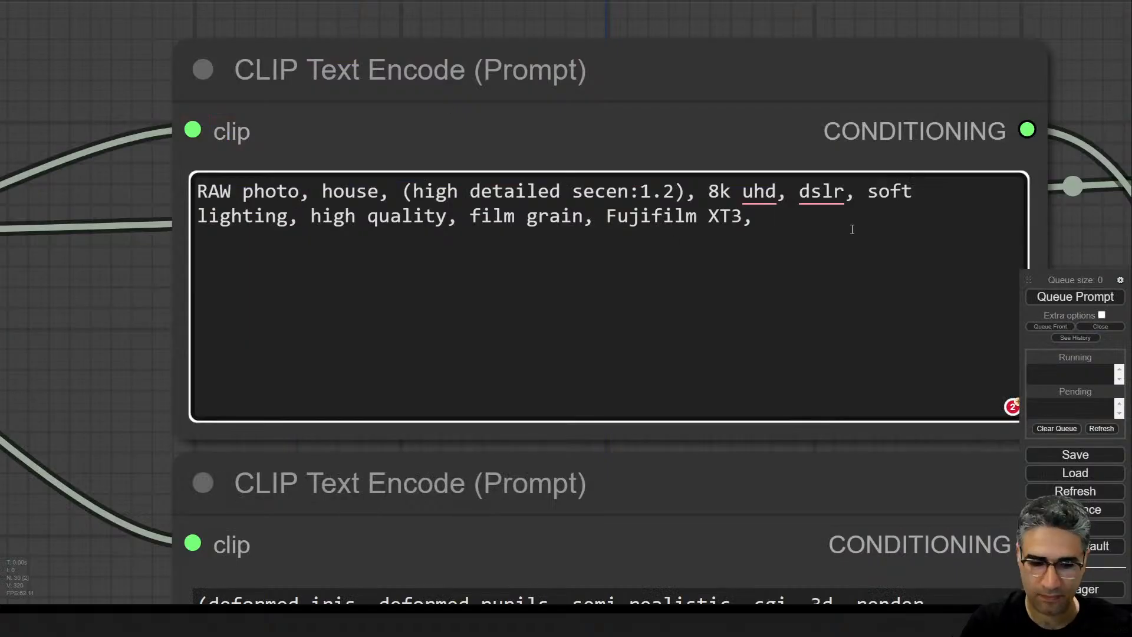
- Add "road" to the end of the positive prompt and queue the prompt
{"action": "type", "text": "road"}
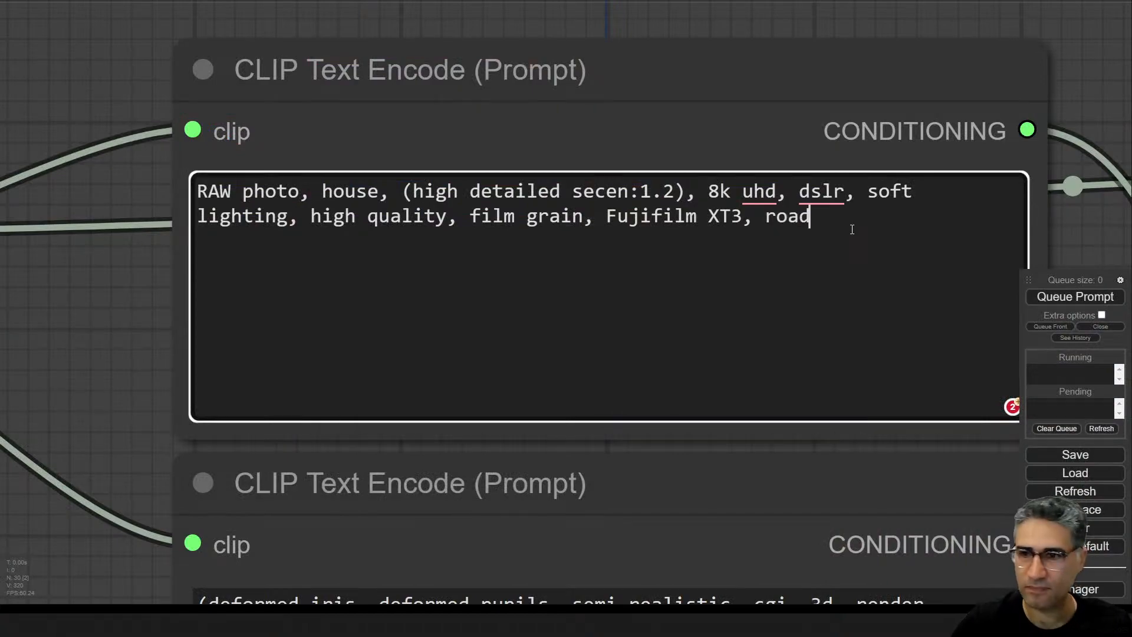
{"action": "left_click", "coordinate": [1061, 297]}
- Follow the KSampler preview and examine the road, front yard and facade in the finished render
{"action": "left_click_drag", "start_coordinate": [1063, 257], "coordinate": [277, 299]}
{"action": "scroll", "coordinate": [277, 300], "scroll_direction": "down", "scroll_amount": 2}
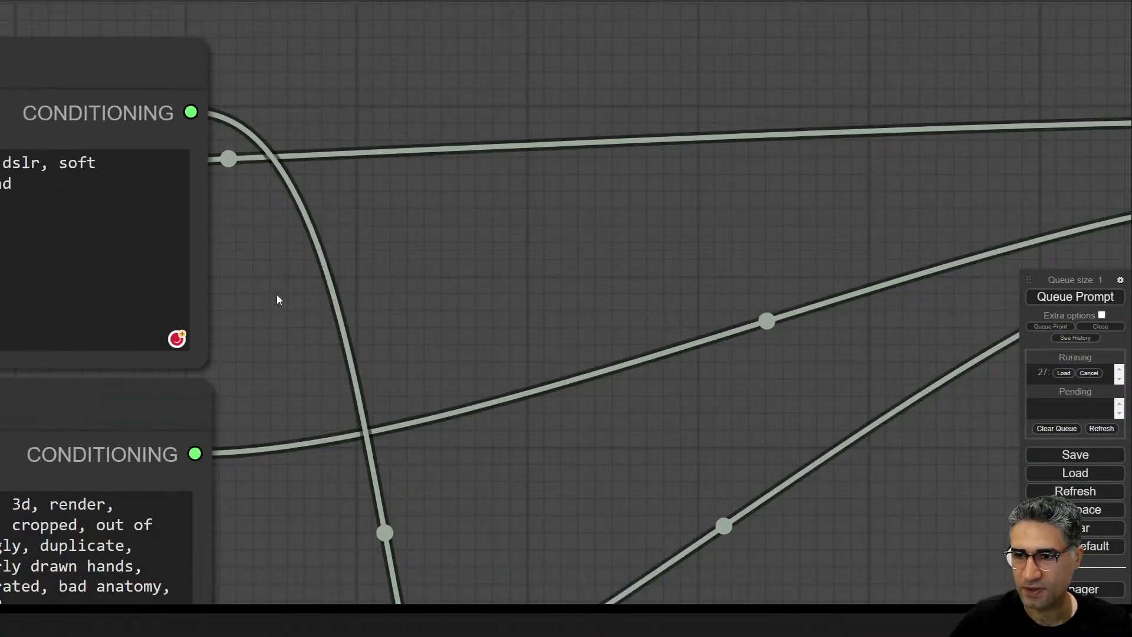
{"action": "scroll", "coordinate": [277, 299], "scroll_direction": "down", "scroll_amount": 5}
{"action": "scroll", "coordinate": [228, 202], "scroll_direction": "up", "scroll_amount": 5}
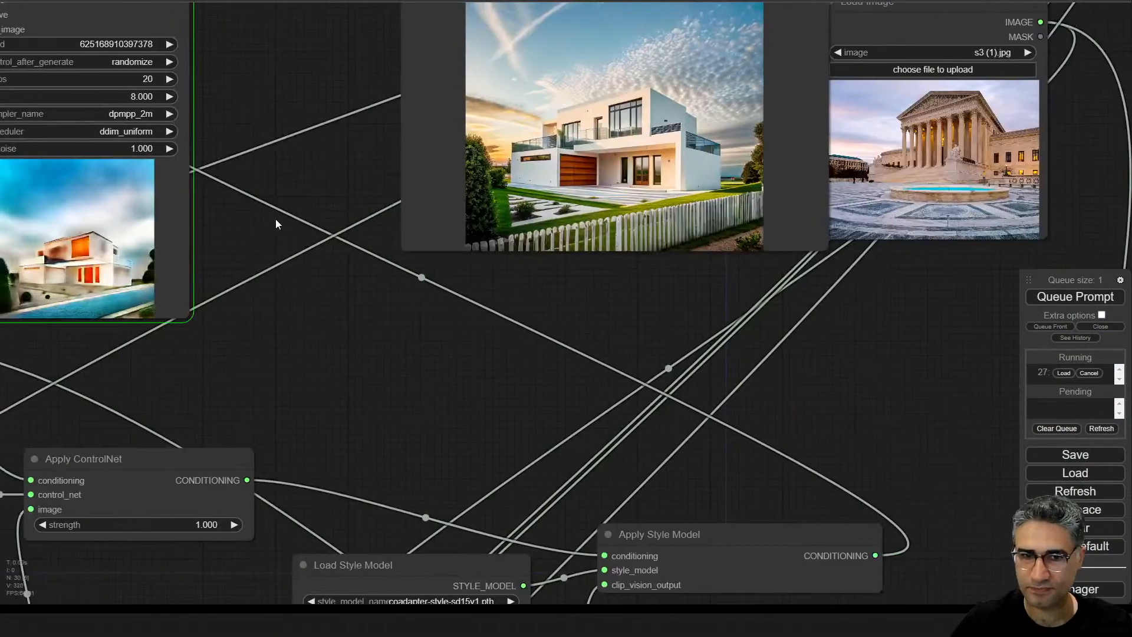
{"action": "left_click_drag", "start_coordinate": [274, 218], "coordinate": [317, 207]}
{"action": "scroll", "coordinate": [130, 333], "scroll_direction": "up", "scroll_amount": 10}
{"action": "left_click_drag", "start_coordinate": [121, 336], "coordinate": [372, 371]}
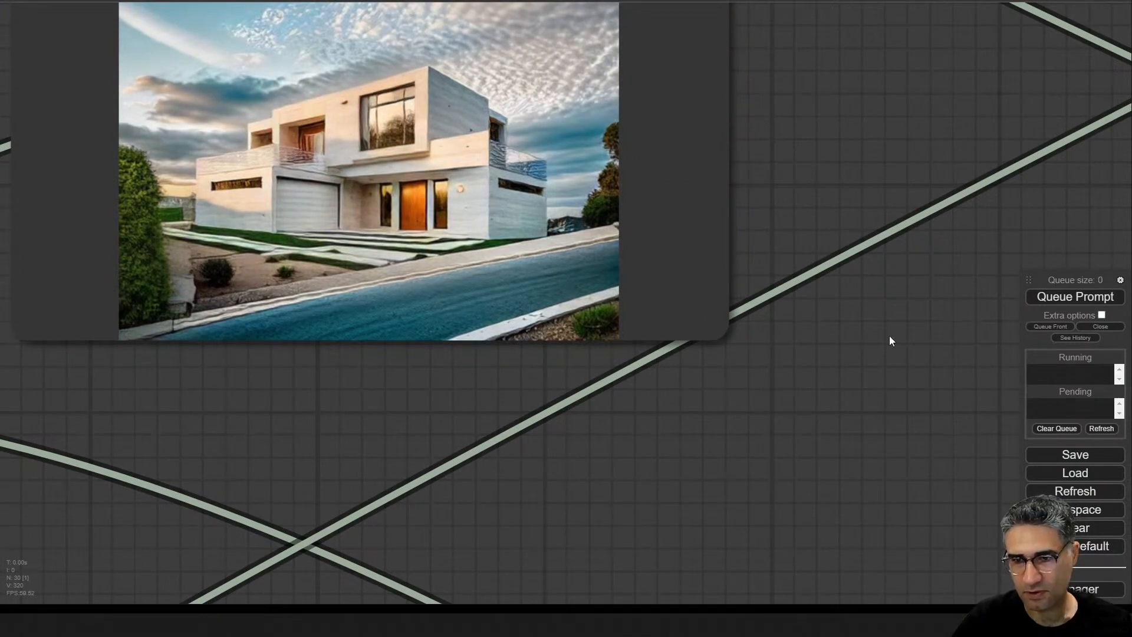
{"action": "left_click_drag", "start_coordinate": [647, 376], "coordinate": [7, 486]}
{"action": "mouse_move", "coordinate": [1020, 296]}
{"action": "left_mouse_down"}
{"action": "mouse_move", "coordinate": [850, 296]}
{"action": "mouse_move", "coordinate": [144, 419]}
{"action": "left_mouse_up"}
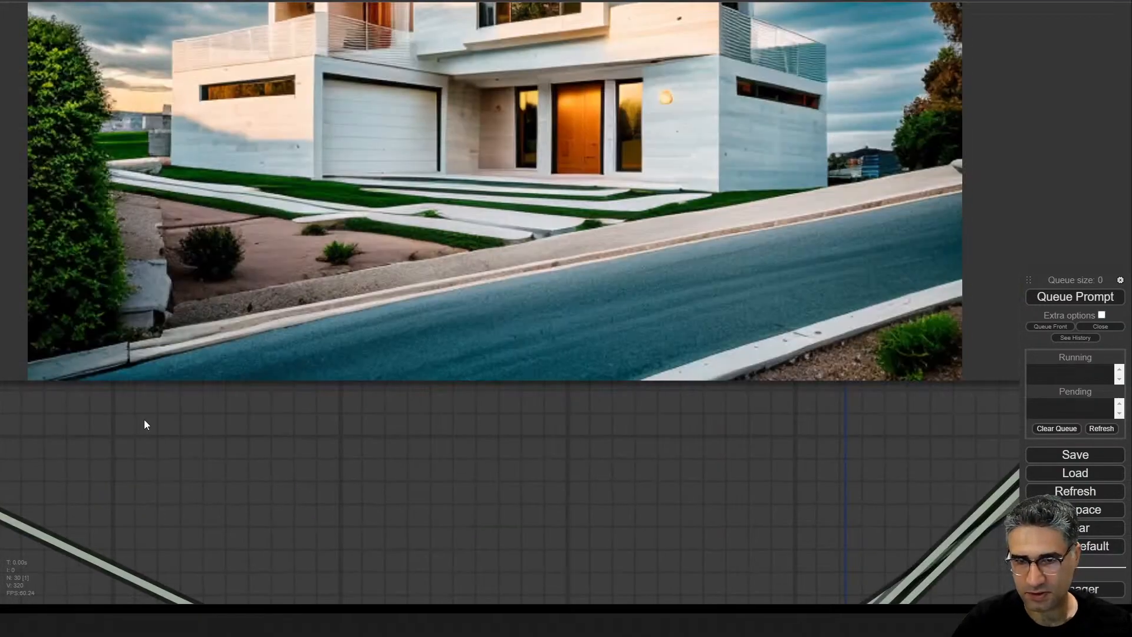
{"action": "scroll", "coordinate": [188, 236], "scroll_direction": "down", "scroll_amount": 4}
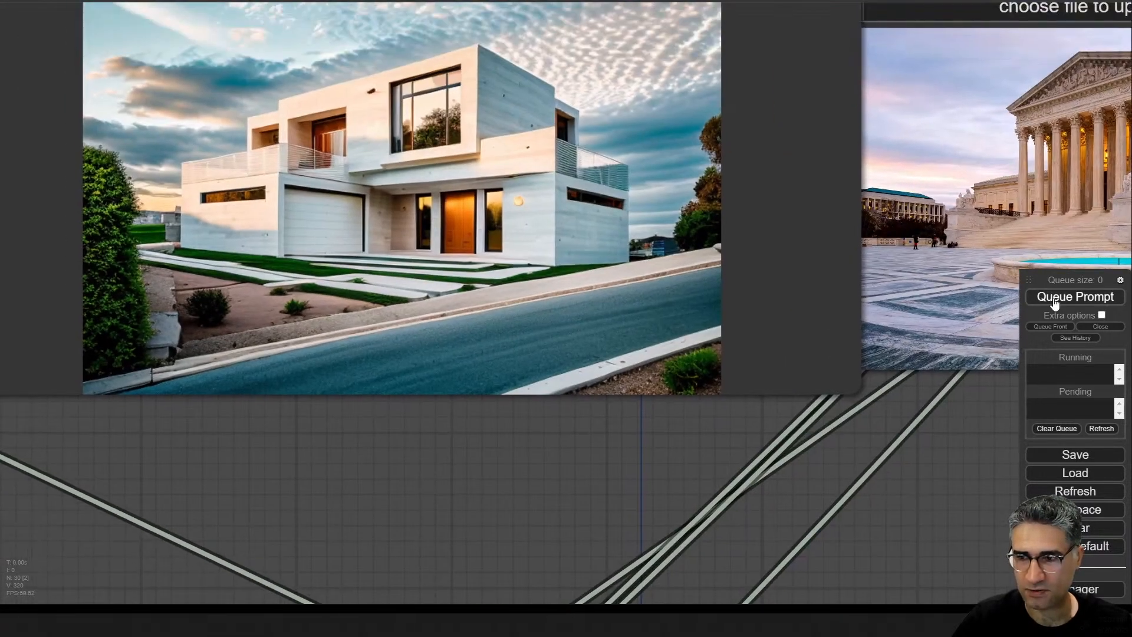
- Queue another generation with the road prompt and compare the finished house with the s3 (1).jpg style reference
{"action": "left_click", "coordinate": [1056, 300]}
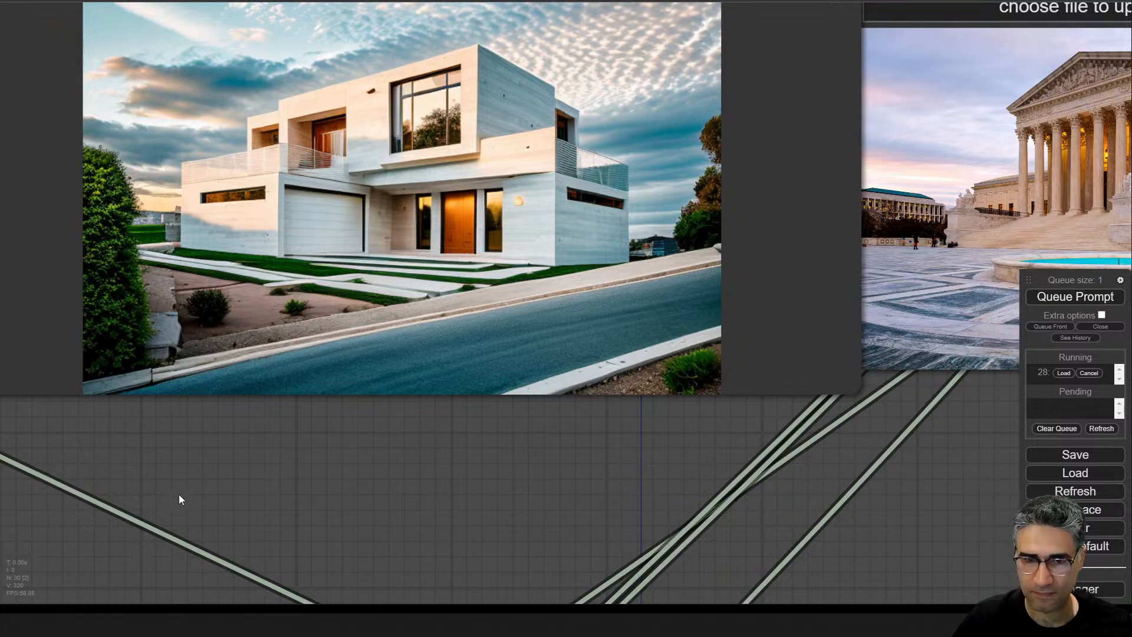
{"action": "left_click_drag", "start_coordinate": [186, 497], "coordinate": [816, 412]}
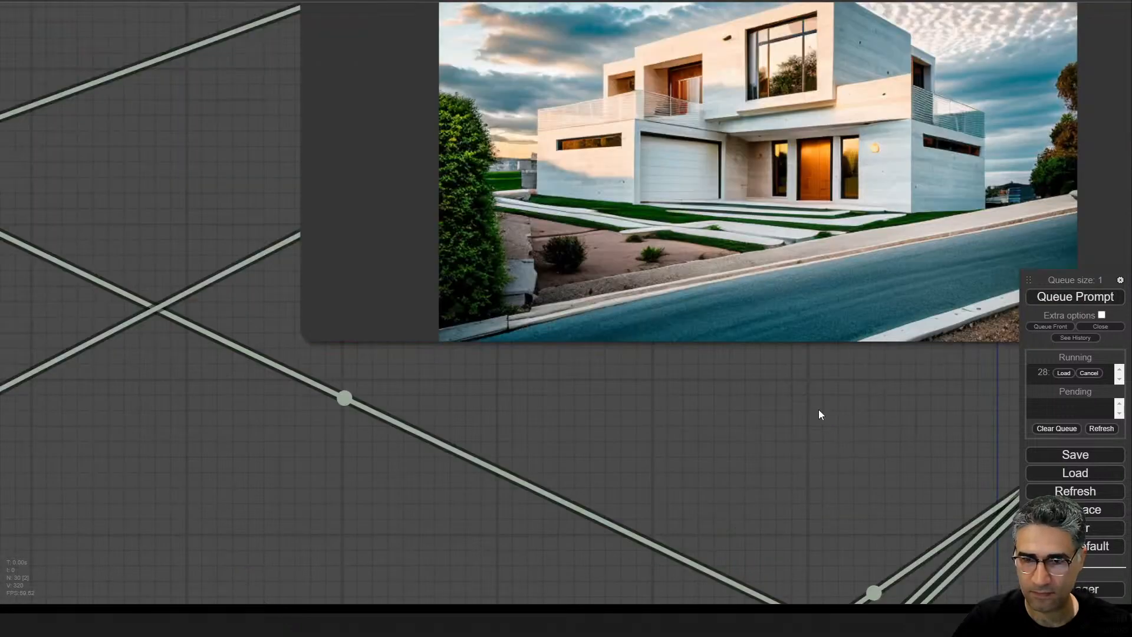
{"action": "scroll", "coordinate": [816, 411], "scroll_direction": "up", "scroll_amount": 5}
{"action": "scroll", "coordinate": [407, 340], "scroll_direction": "up", "scroll_amount": 4}
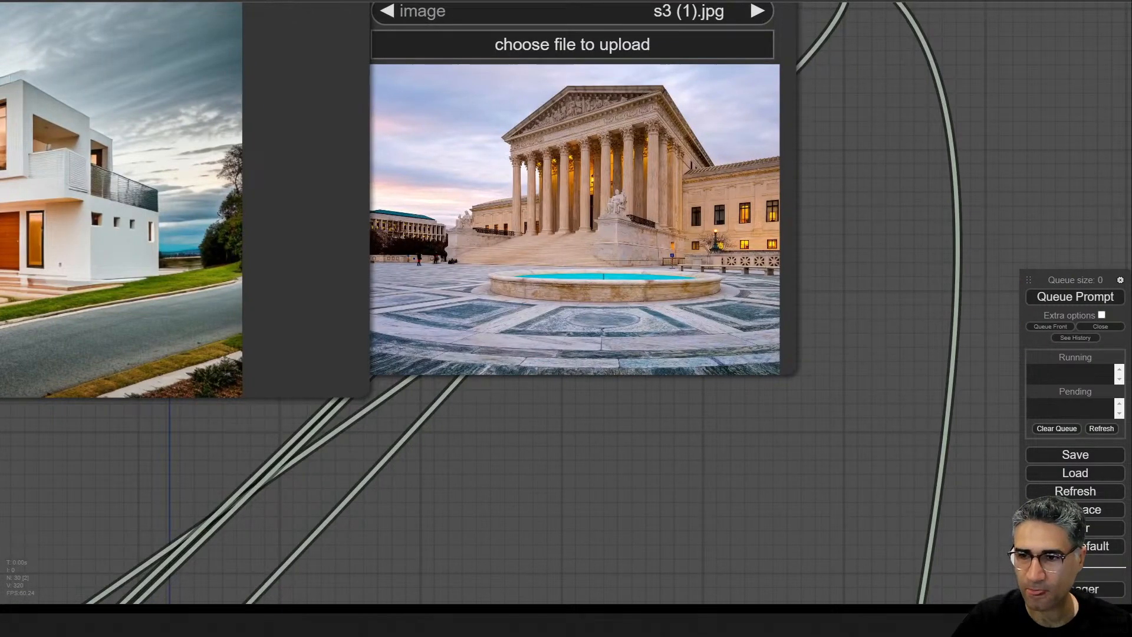
{"action": "left_click_drag", "start_coordinate": [568, 411], "coordinate": [576, 464]}
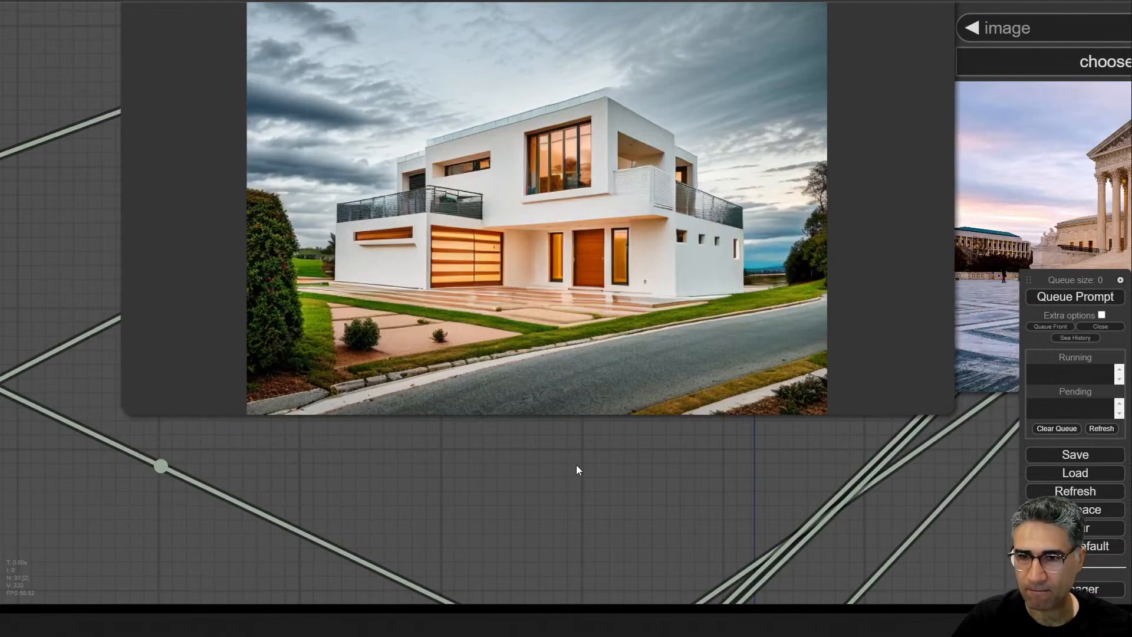
{"action": "left_click_drag", "start_coordinate": [571, 466], "coordinate": [281, 501]}
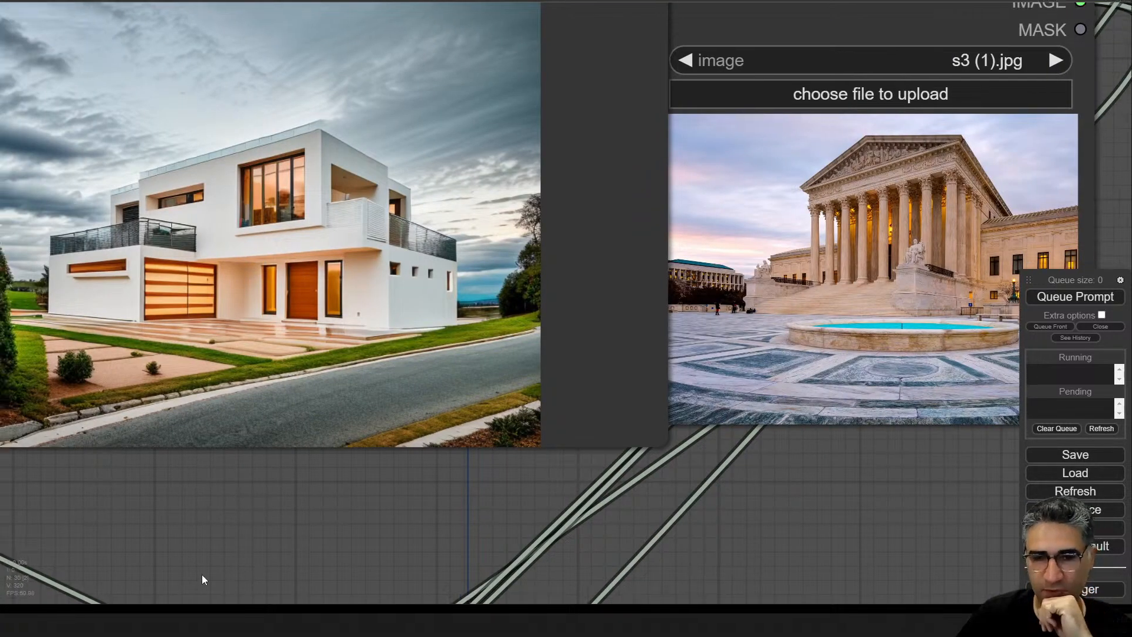
- Set the strength of the sketch model's Apply ControlNet node to 0.6
{"action": "mouse_move", "coordinate": [202, 575]}
{"action": "left_mouse_down"}
{"action": "mouse_move", "coordinate": [277, 477]}
{"action": "mouse_move", "coordinate": [747, 193]}
{"action": "left_mouse_up"}
{"action": "left_click_drag", "start_coordinate": [330, 448], "coordinate": [954, 30]}
{"action": "scroll", "coordinate": [586, 247], "scroll_direction": "down", "scroll_amount": 5}
{"action": "left_click_drag", "start_coordinate": [458, 362], "coordinate": [792, 144]}
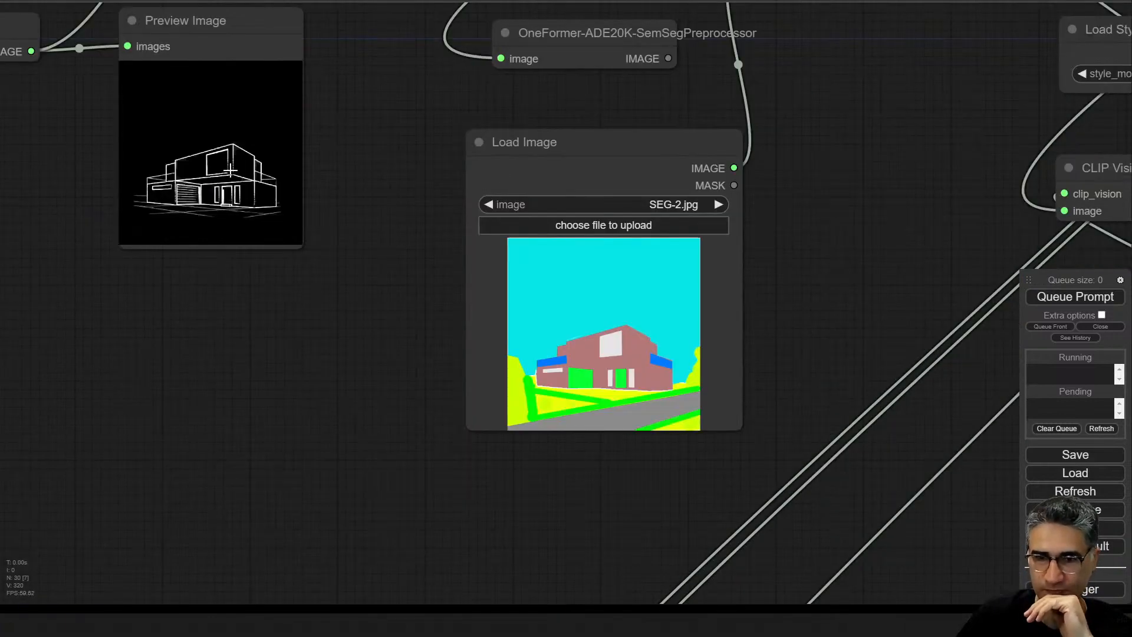
{"action": "mouse_move", "coordinate": [230, 170]}
{"action": "left_mouse_down"}
{"action": "mouse_move", "coordinate": [431, 342]}
{"action": "mouse_move", "coordinate": [516, 235]}
{"action": "mouse_move", "coordinate": [317, 272]}
{"action": "mouse_move", "coordinate": [226, 152]}
{"action": "mouse_move", "coordinate": [508, 290]}
{"action": "left_mouse_up"}
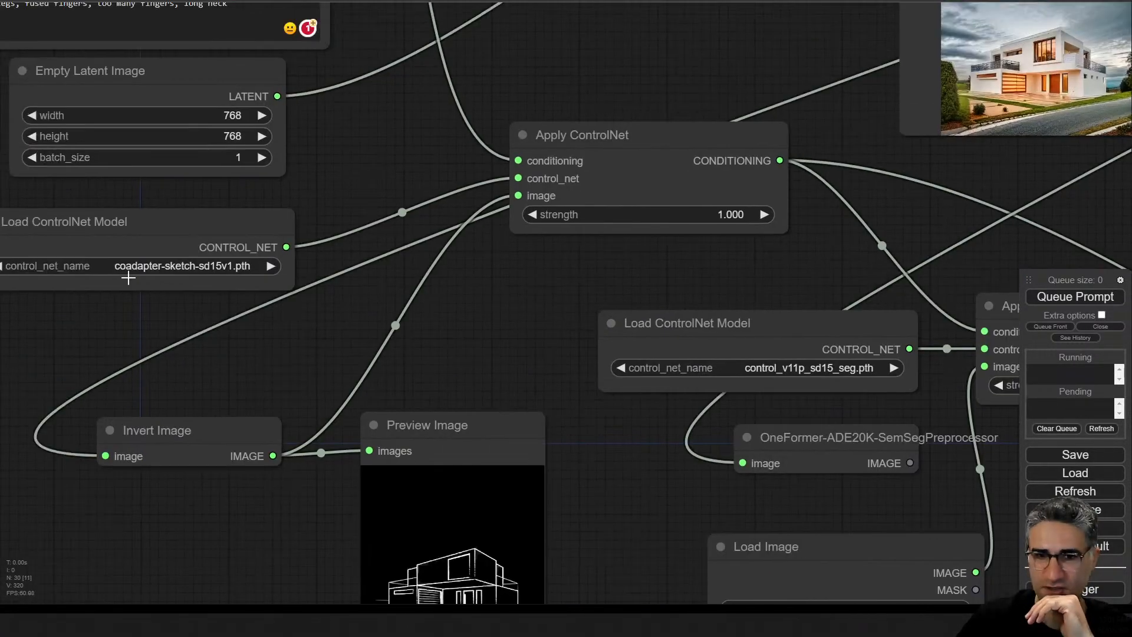
{"action": "left_click", "coordinate": [692, 212]}
{"action": "key", "text": "ctrl+a"}
{"action": "type", "text": "."}
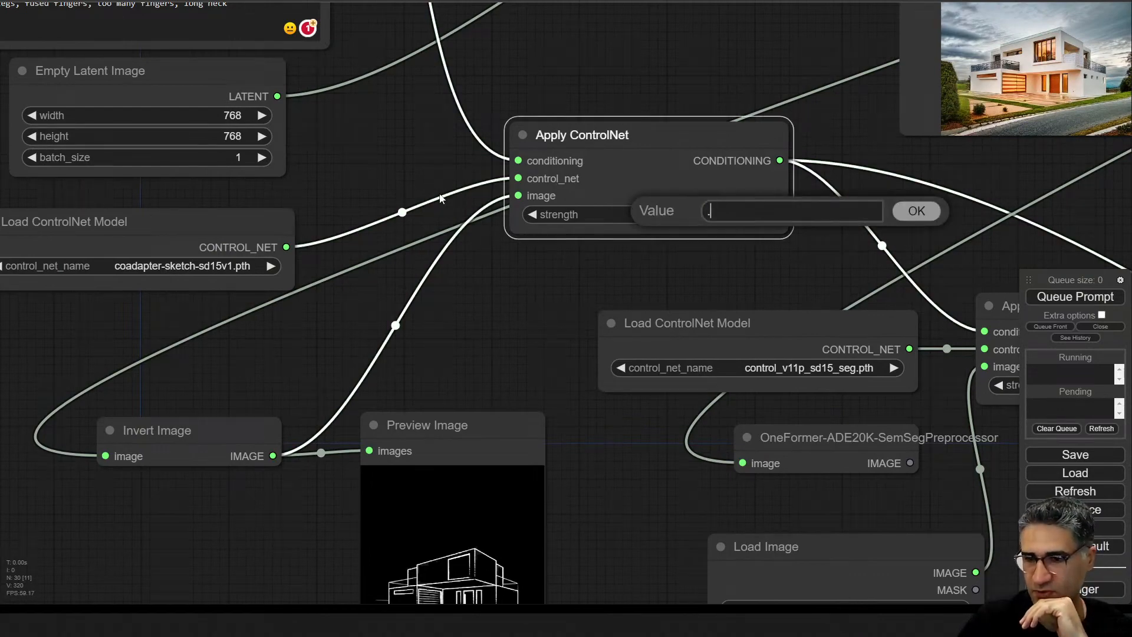
{"action": "type", "text": "6"}
{"action": "key", "text": "Return"}
- Queue a generation with the new sketch ControlNet strength and inspect the KSampler preview up close
{"action": "left_click_drag", "start_coordinate": [497, 271], "coordinate": [90, 248]}
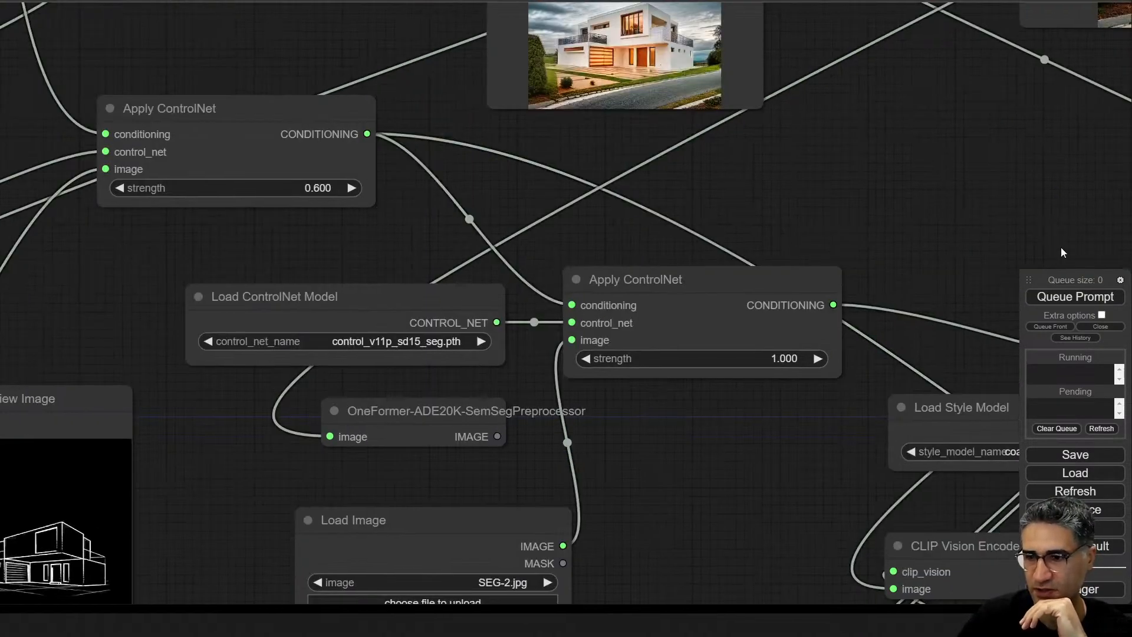
{"action": "left_click", "coordinate": [1082, 296]}
{"action": "left_click_drag", "start_coordinate": [1032, 243], "coordinate": [496, 267]}
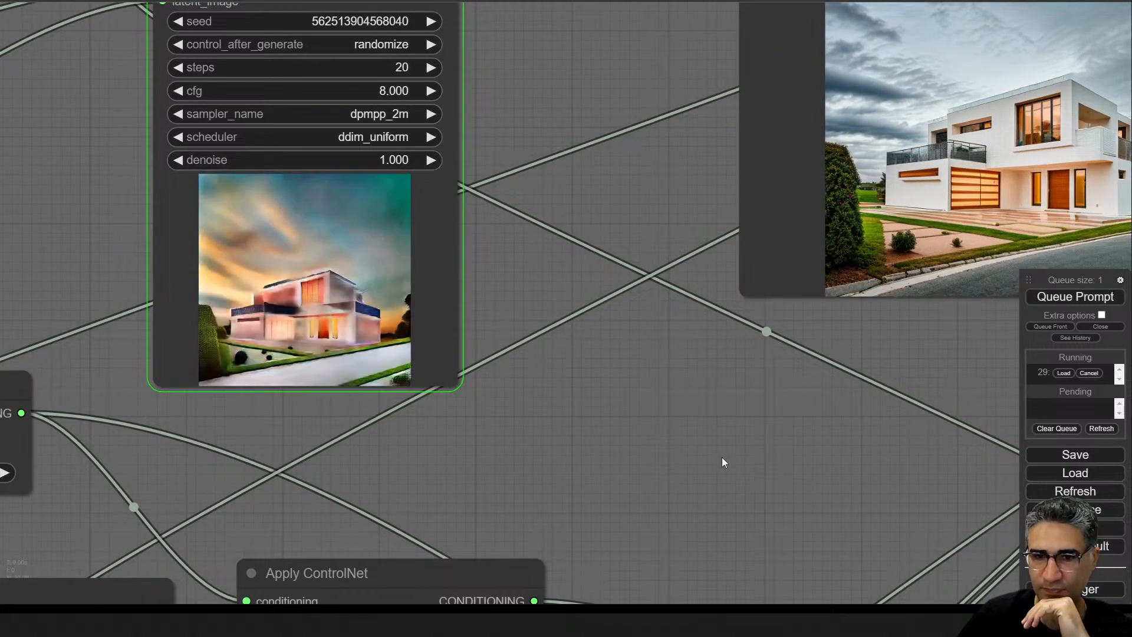
{"action": "scroll", "coordinate": [233, 281], "scroll_direction": "up", "scroll_amount": 7}
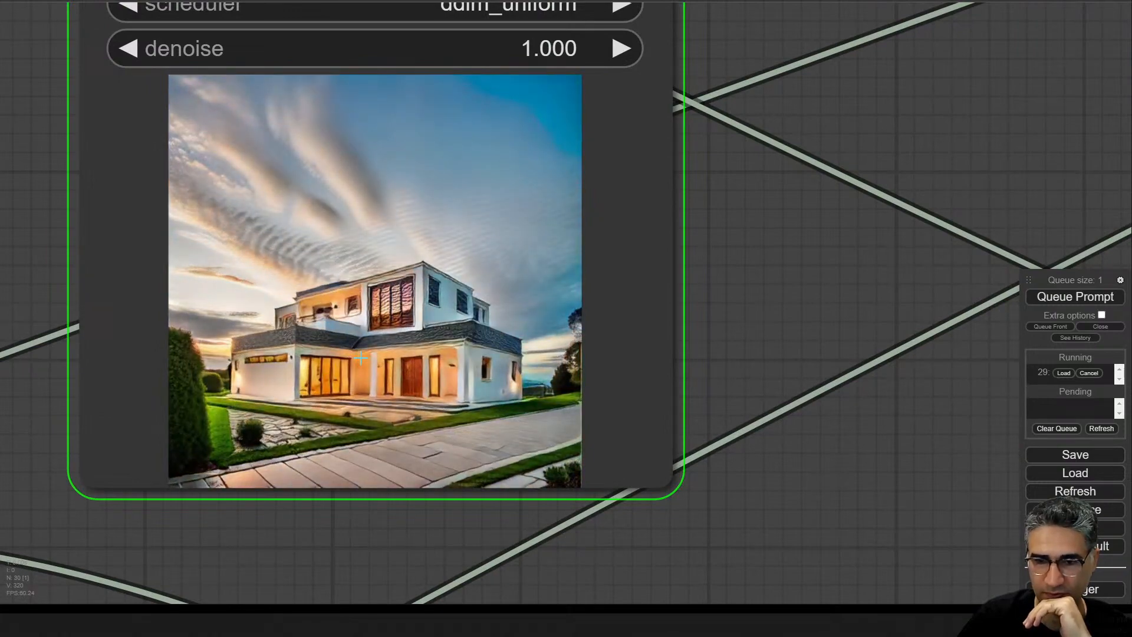
{"action": "scroll", "coordinate": [361, 357], "scroll_direction": "up", "scroll_amount": 6}
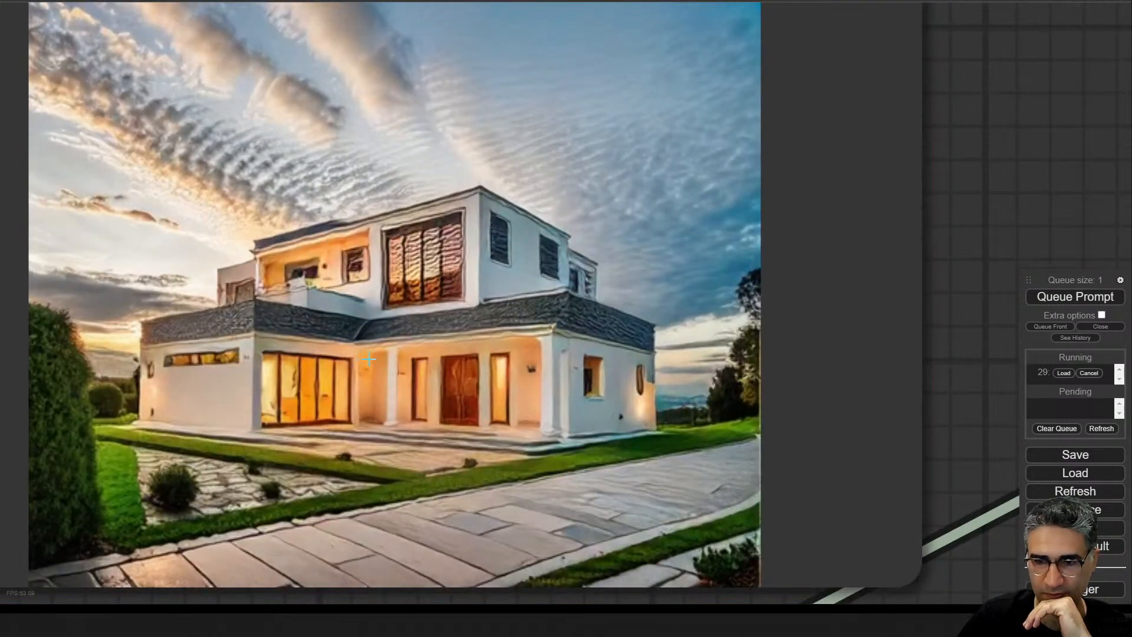
- Compare the saved render side by side with the style reference and queue two more generations
{"action": "scroll", "coordinate": [369, 358], "scroll_direction": "down", "scroll_amount": 10}
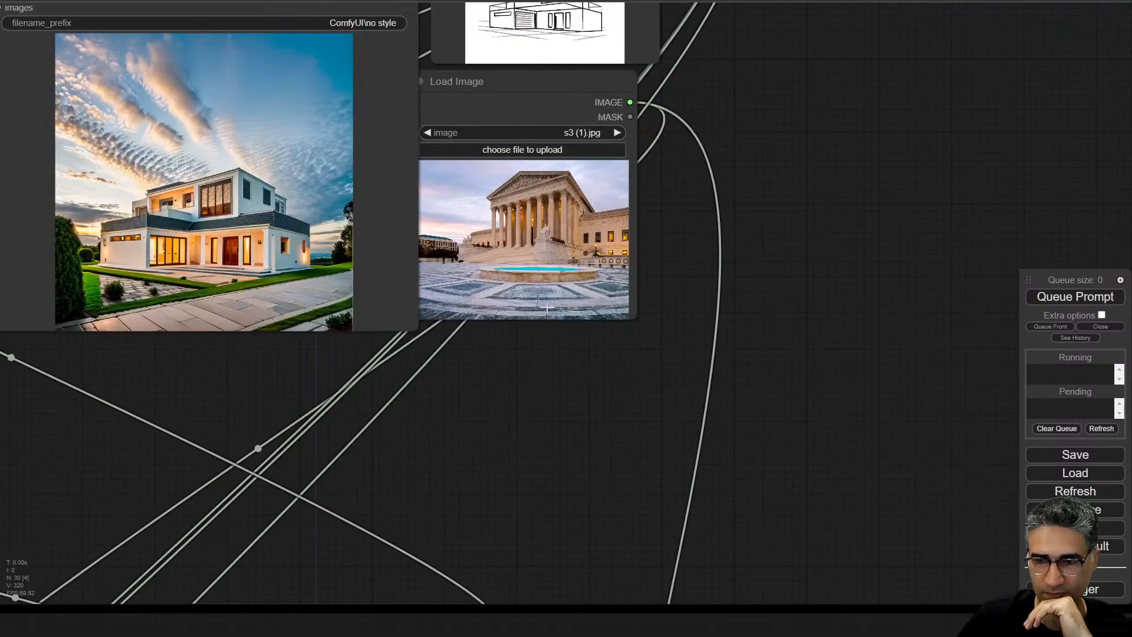
{"action": "scroll", "coordinate": [428, 225], "scroll_direction": "up", "scroll_amount": 5}
{"action": "scroll", "coordinate": [643, 219], "scroll_direction": "down", "scroll_amount": 2}
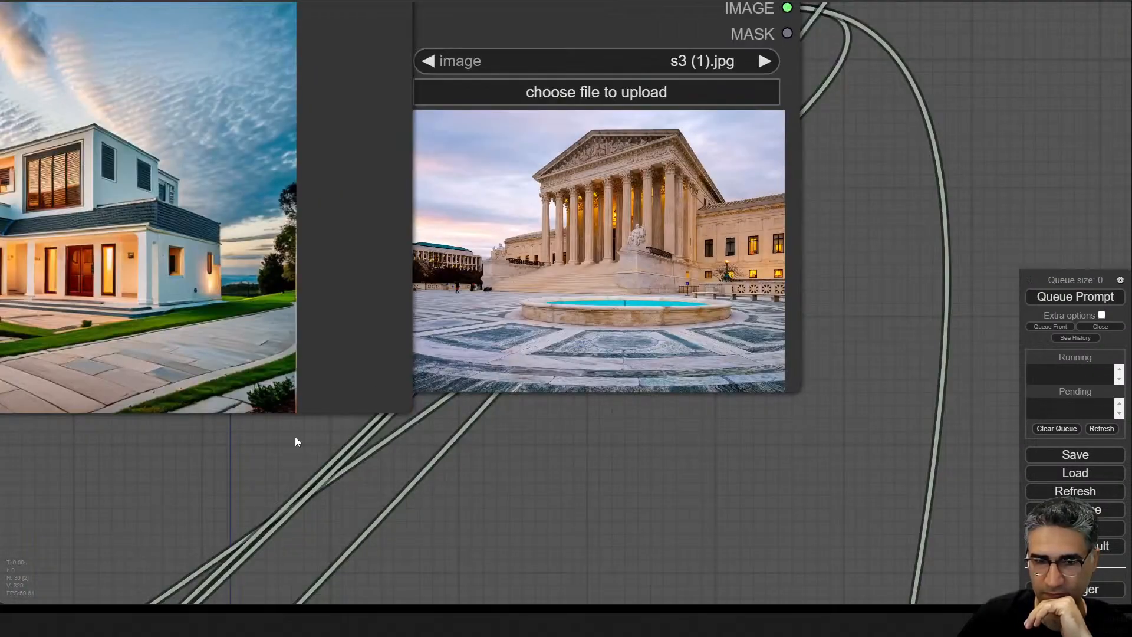
{"action": "left_click_drag", "start_coordinate": [296, 441], "coordinate": [488, 456]}
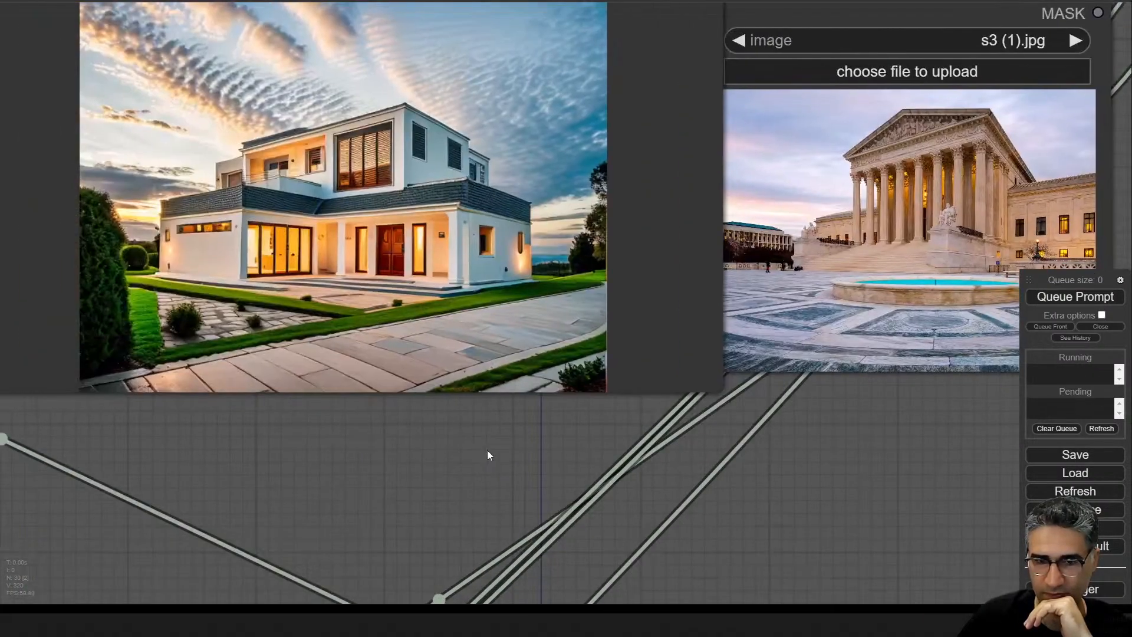
{"action": "left_click", "coordinate": [1095, 297]}
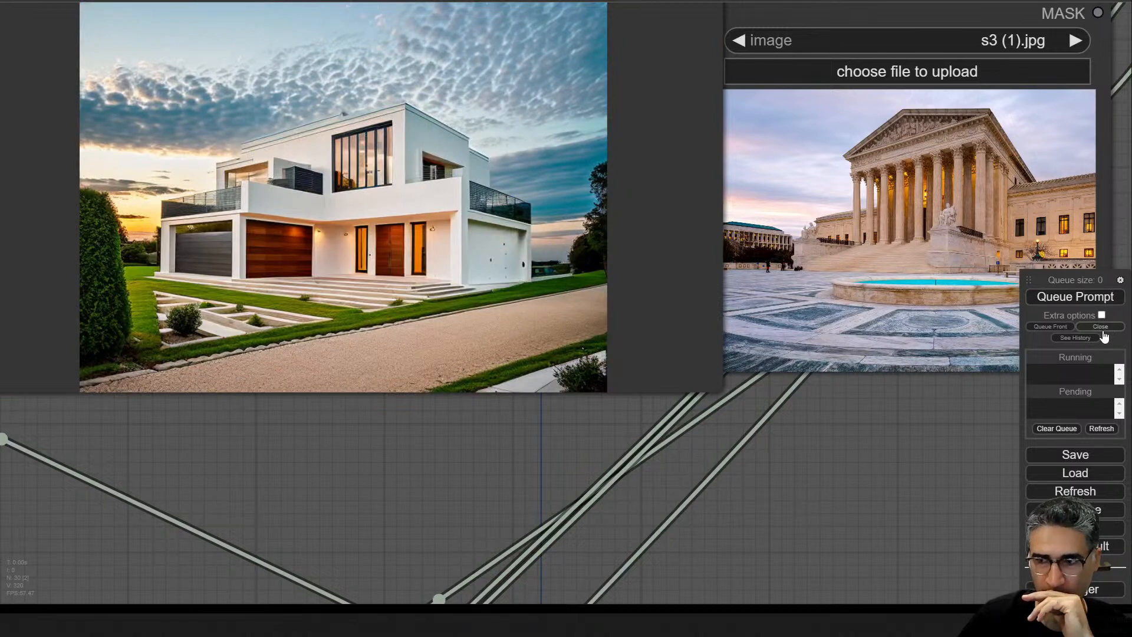
{"action": "left_click", "coordinate": [1092, 306]}
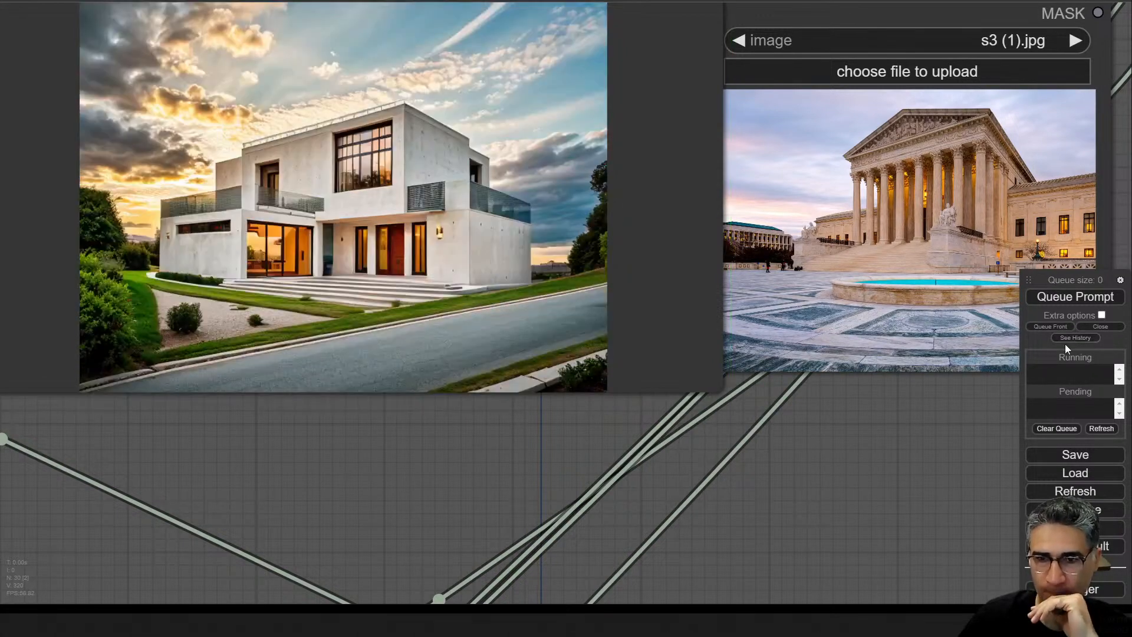
- Compare the latest render with the style reference and examine the columned building's details up close
{"action": "scroll", "coordinate": [684, 389], "scroll_direction": "down", "scroll_amount": 8}
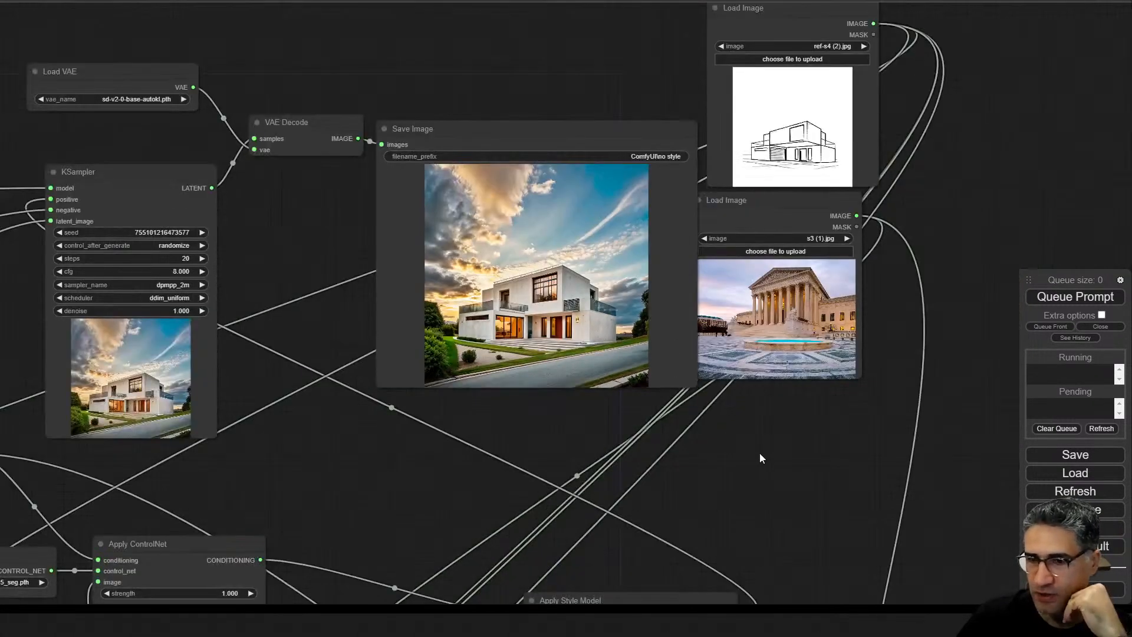
{"action": "left_click_drag", "start_coordinate": [760, 453], "coordinate": [691, 376]}
{"action": "scroll", "coordinate": [492, 226], "scroll_direction": "up", "scroll_amount": 5}
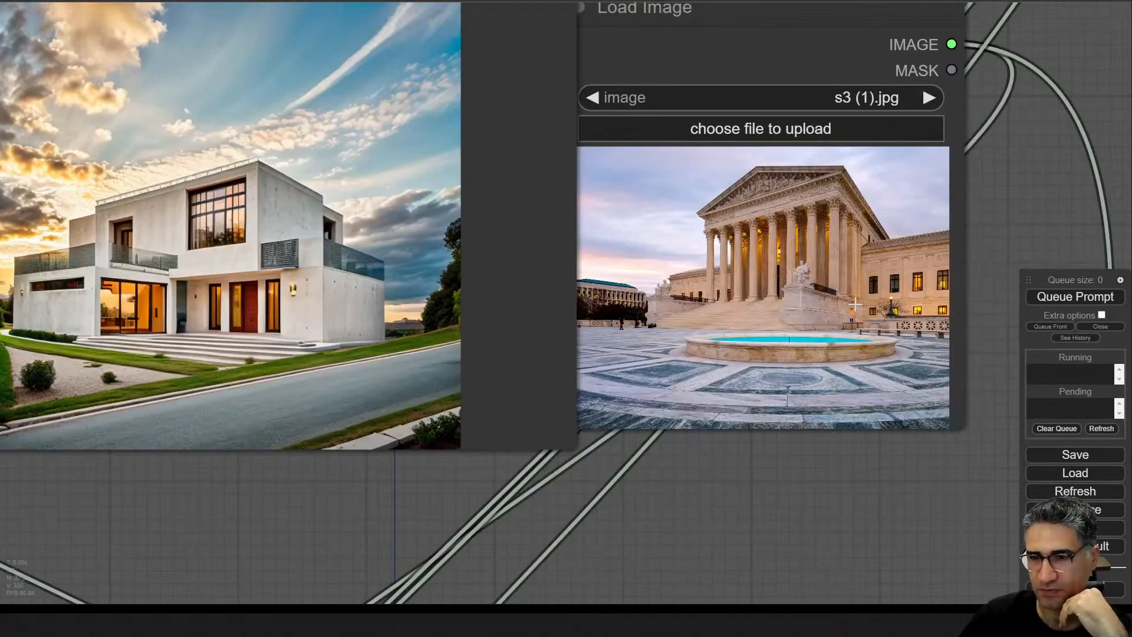
{"action": "scroll", "coordinate": [855, 305], "scroll_direction": "up", "scroll_amount": 10}
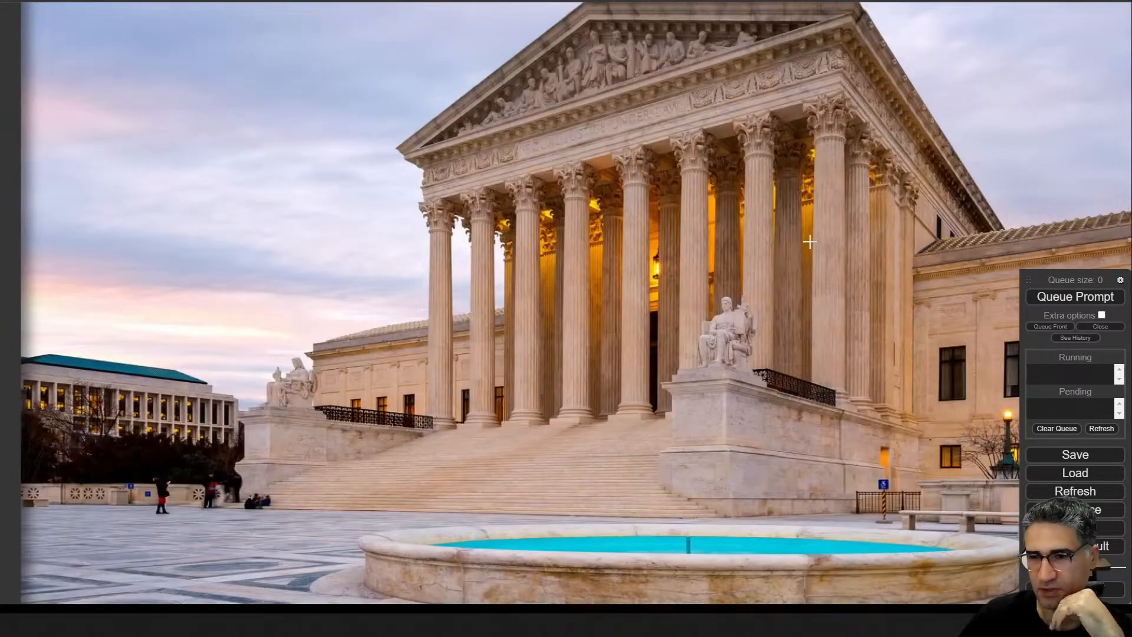
{"action": "scroll", "coordinate": [802, 270], "scroll_direction": "down", "scroll_amount": 5}
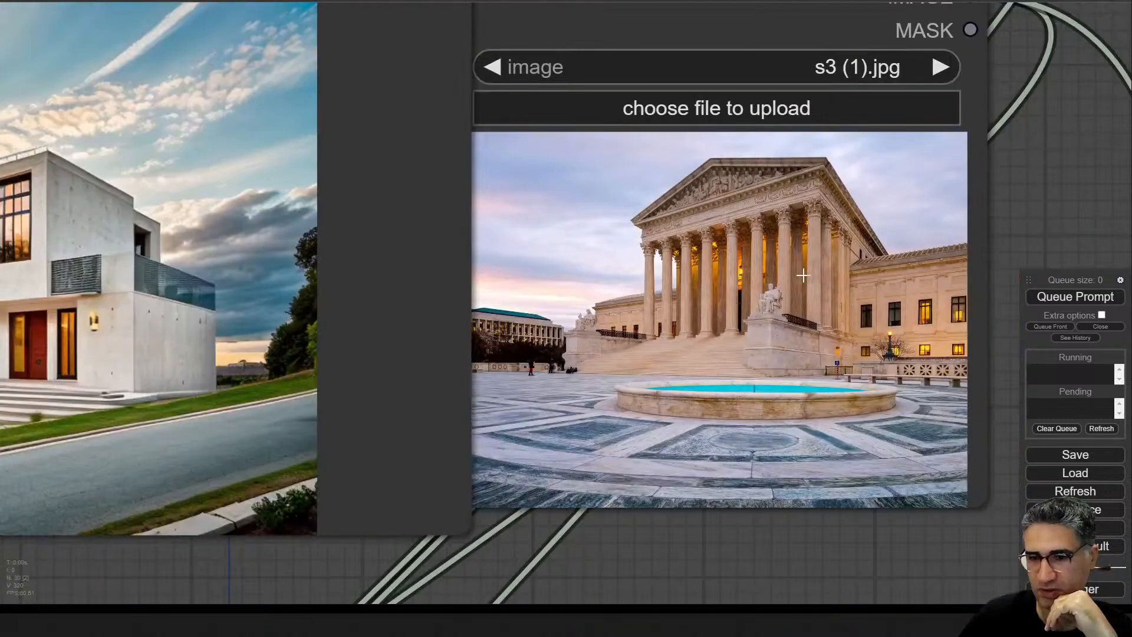
- Load s6 (1).jpg, the Chinese temple photo, as the style reference image and queue a generation
{"action": "scroll", "coordinate": [802, 274], "scroll_direction": "down", "scroll_amount": 4}
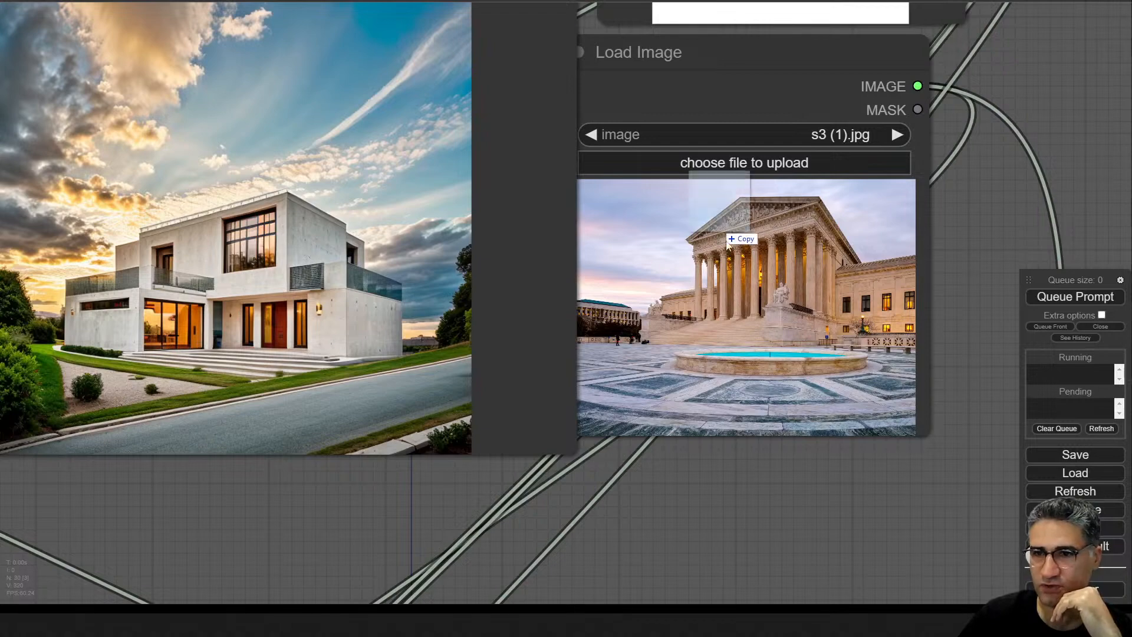
{"action": "left_click_drag", "start_coordinate": [723, 229], "coordinate": [749, 276]}
{"action": "left_click", "coordinate": [1076, 297]}
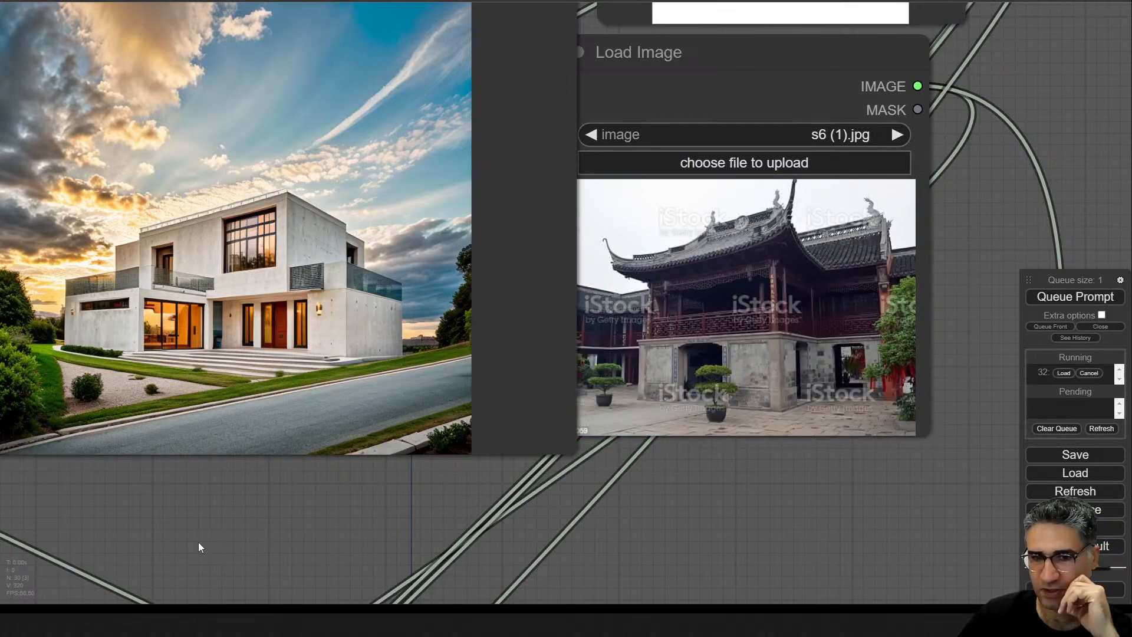
- Inspect the KSampler preview of the temple-styled generation up close
{"action": "left_click_drag", "start_coordinate": [197, 543], "coordinate": [449, 447]}
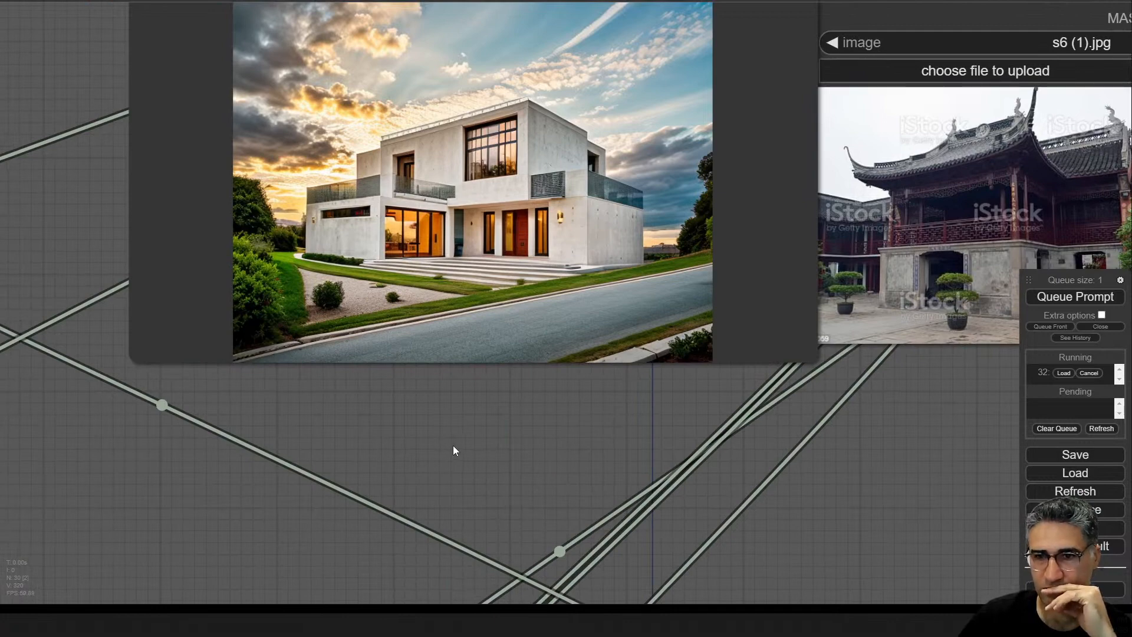
{"action": "scroll", "coordinate": [453, 450], "scroll_direction": "down", "scroll_amount": 6}
{"action": "left_click_drag", "start_coordinate": [304, 526], "coordinate": [741, 452]}
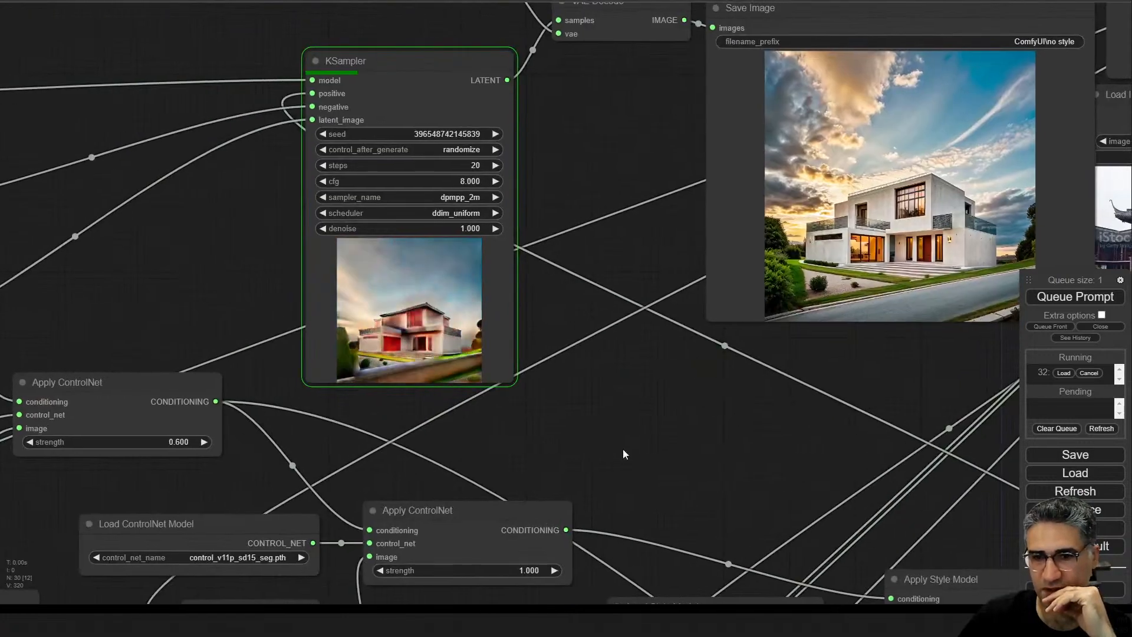
{"action": "scroll", "coordinate": [419, 348], "scroll_direction": "up", "scroll_amount": 10}
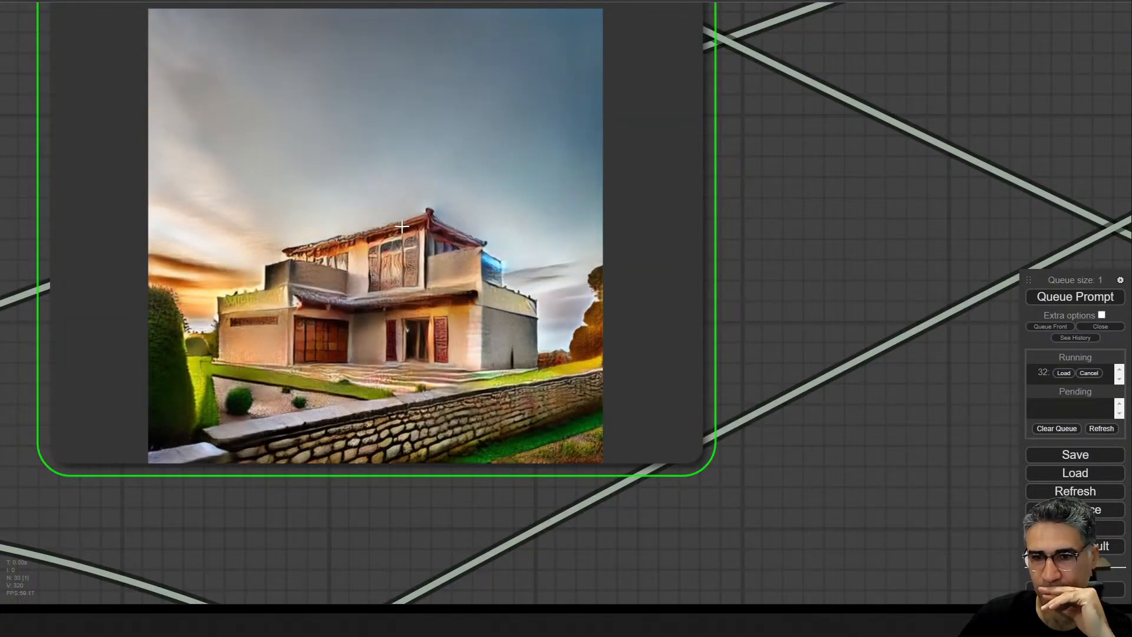
{"action": "scroll", "coordinate": [402, 227], "scroll_direction": "down", "scroll_amount": 3}
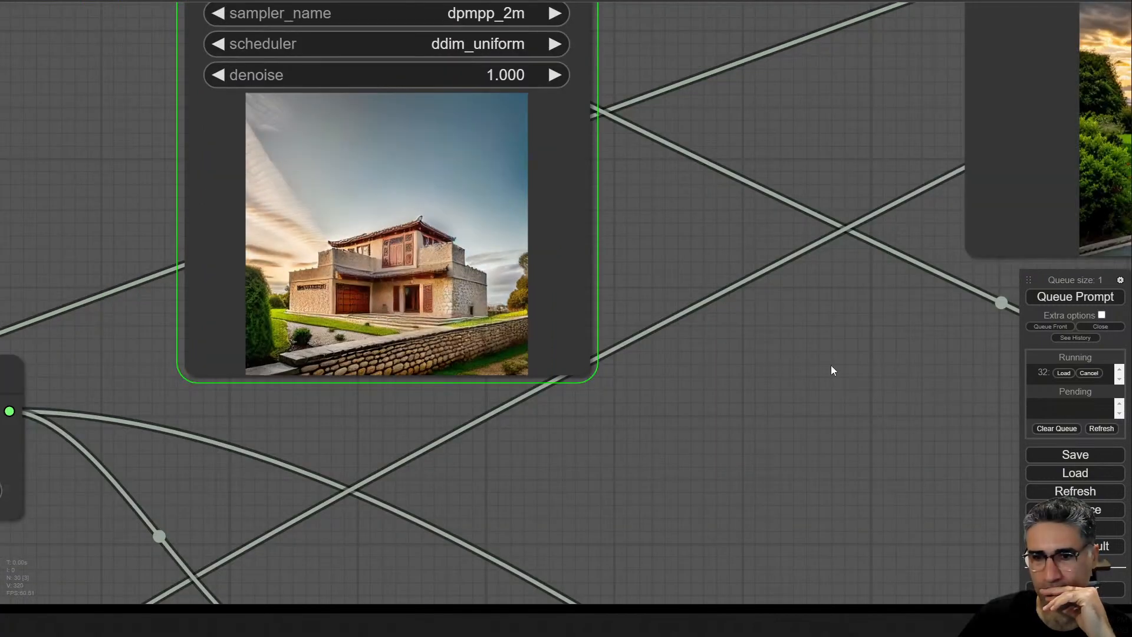
- Compare the saved render side by side with the temple reference and examine the reference's roof and stone details
{"action": "left_click_drag", "start_coordinate": [831, 372], "coordinate": [270, 513]}
{"action": "left_click_drag", "start_coordinate": [662, 459], "coordinate": [359, 511]}
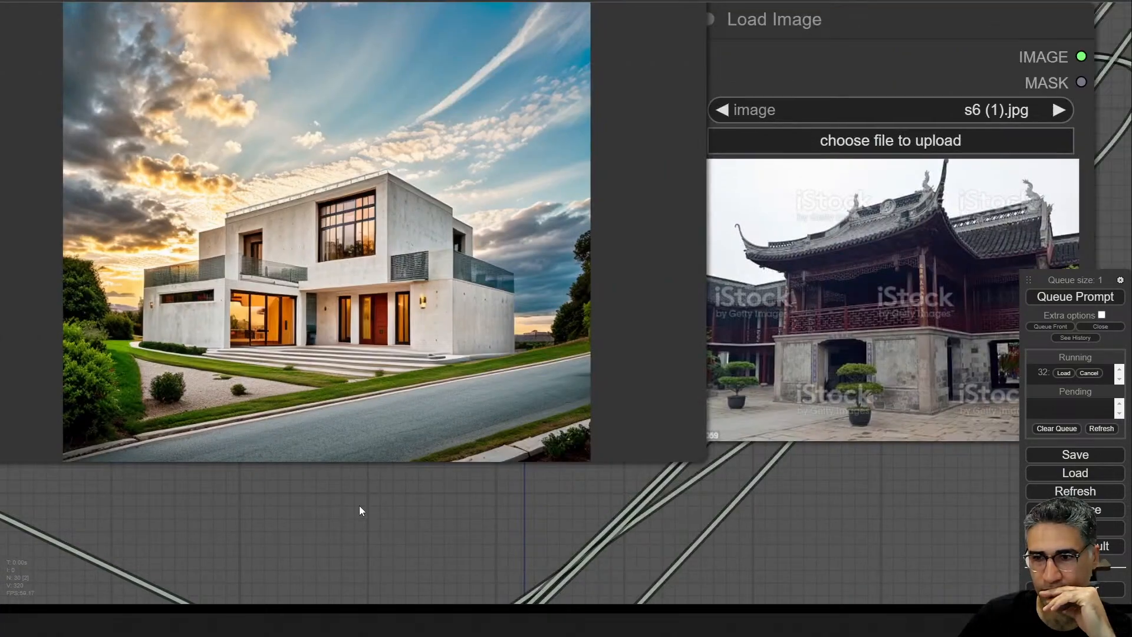
{"action": "scroll", "coordinate": [371, 533], "scroll_direction": "up", "scroll_amount": 2}
{"action": "left_click_drag", "start_coordinate": [444, 599], "coordinate": [396, 536]}
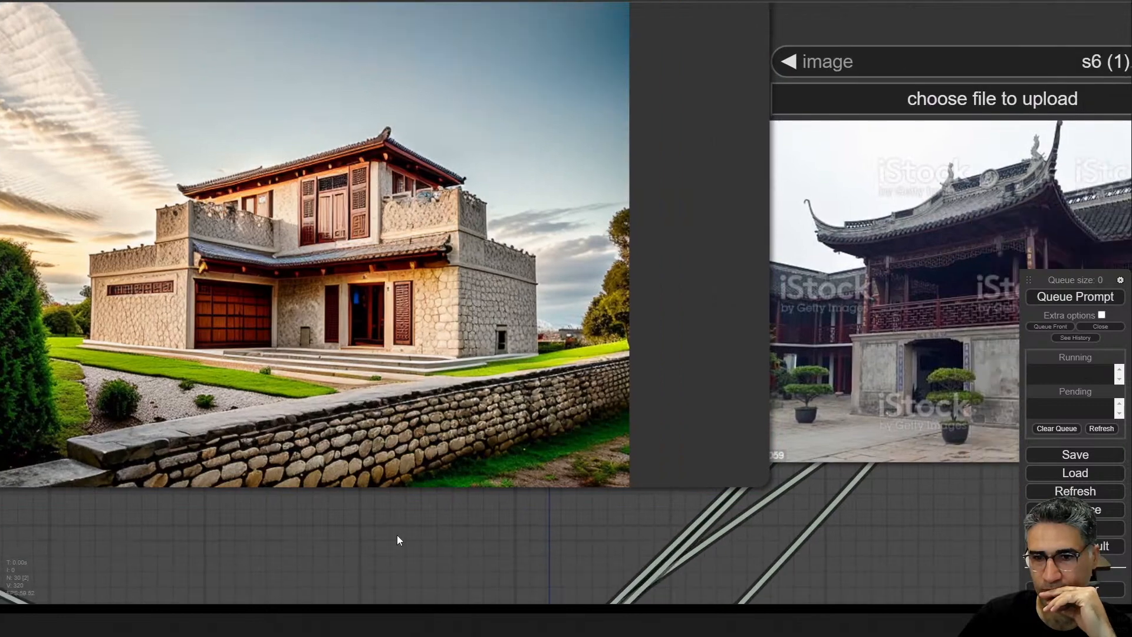
{"action": "scroll", "coordinate": [397, 535], "scroll_direction": "down", "scroll_amount": 3}
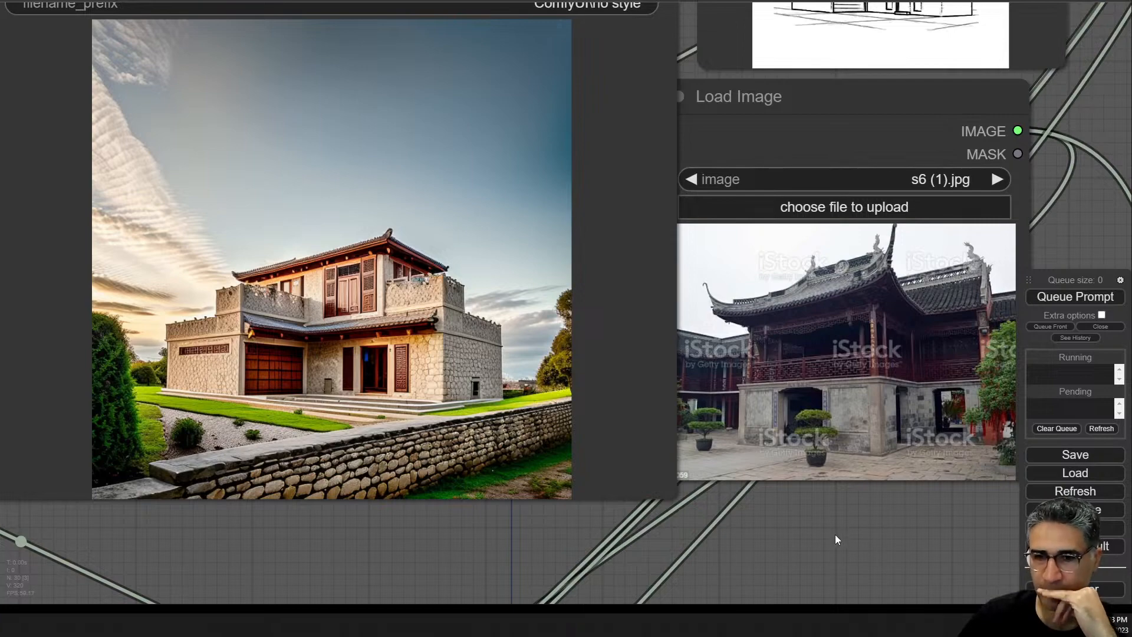
{"action": "left_click_drag", "start_coordinate": [830, 538], "coordinate": [679, 529]}
{"action": "scroll", "coordinate": [678, 307], "scroll_direction": "up", "scroll_amount": 5}
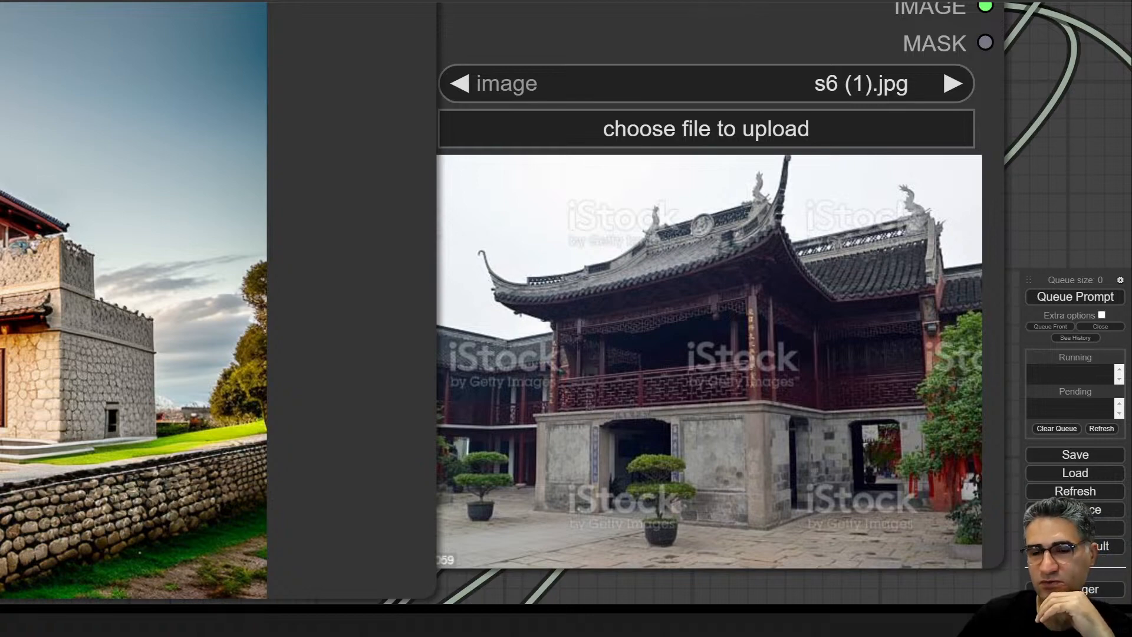
{"action": "scroll", "coordinate": [534, 348], "scroll_direction": "down", "scroll_amount": 5}
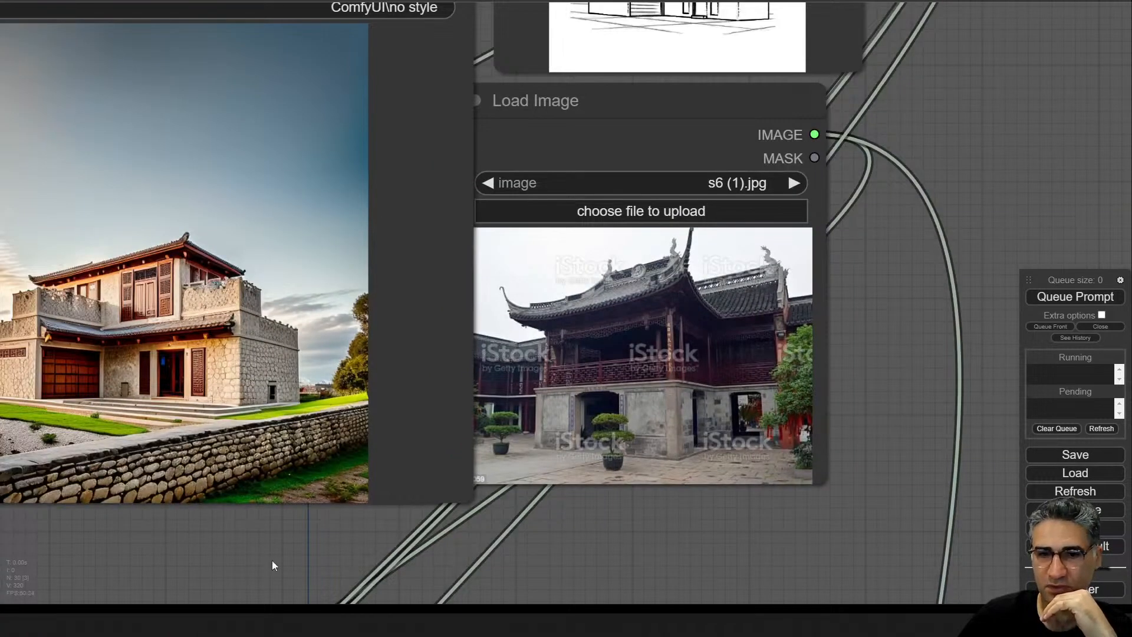
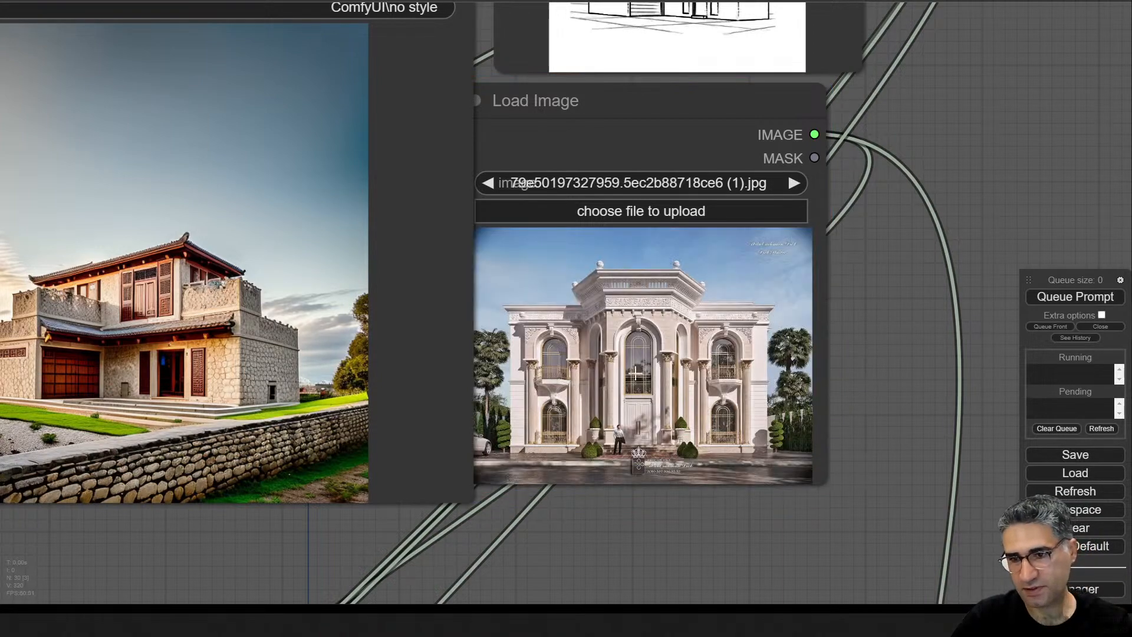
- Load 79e50197327959.5ec2b88718ce6 (1).jpg, the white classical villa, as the style reference and queue a generation
{"action": "scroll", "coordinate": [605, 364], "scroll_direction": "up", "scroll_amount": 5}
{"action": "scroll", "coordinate": [610, 357], "scroll_direction": "up", "scroll_amount": 8}
{"action": "scroll", "coordinate": [625, 345], "scroll_direction": "down", "scroll_amount": 9}
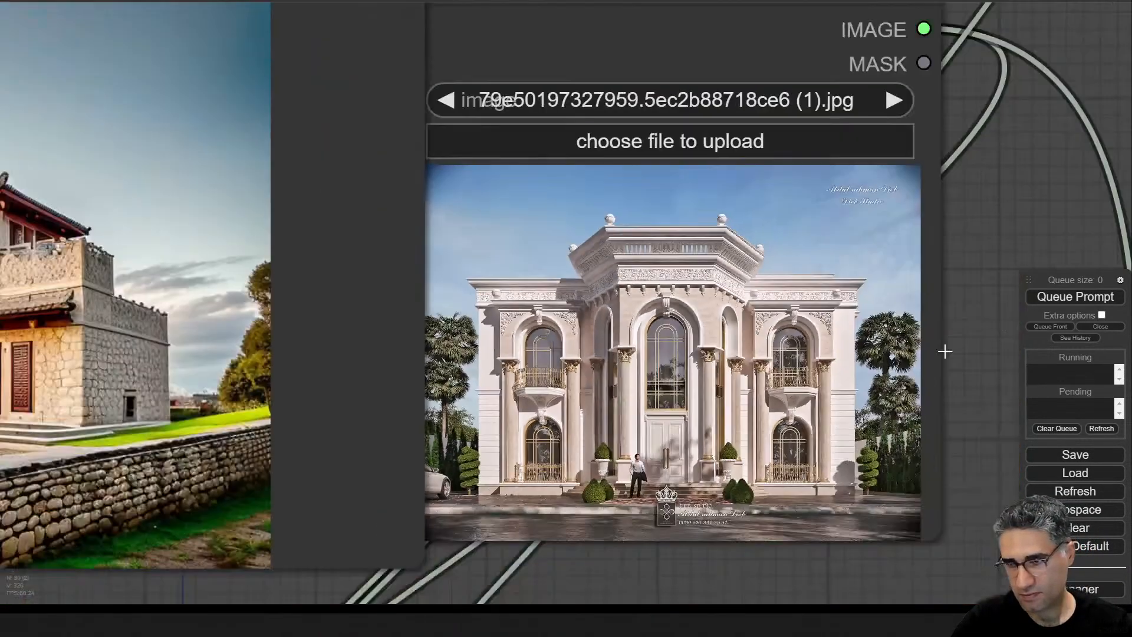
{"action": "left_click", "coordinate": [1057, 298]}
- Inspect the KSampler preview of the villa-styled generation, and compare the saved render with the white villa reference
{"action": "left_click_drag", "start_coordinate": [564, 564], "coordinate": [885, 507]}
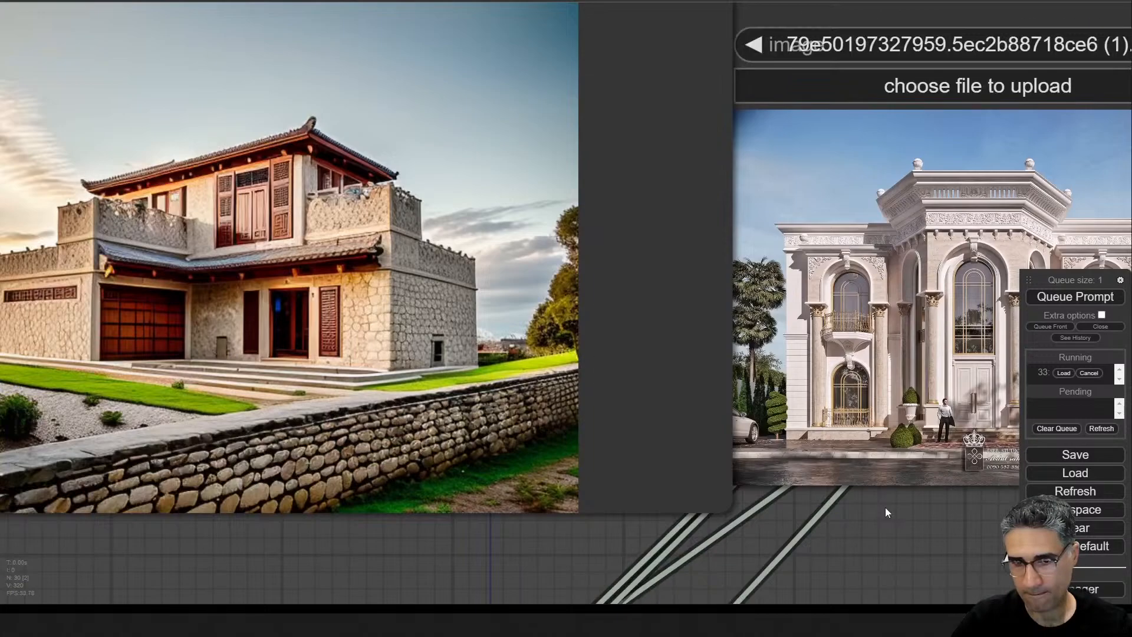
{"action": "scroll", "coordinate": [562, 514], "scroll_direction": "down", "scroll_amount": 4}
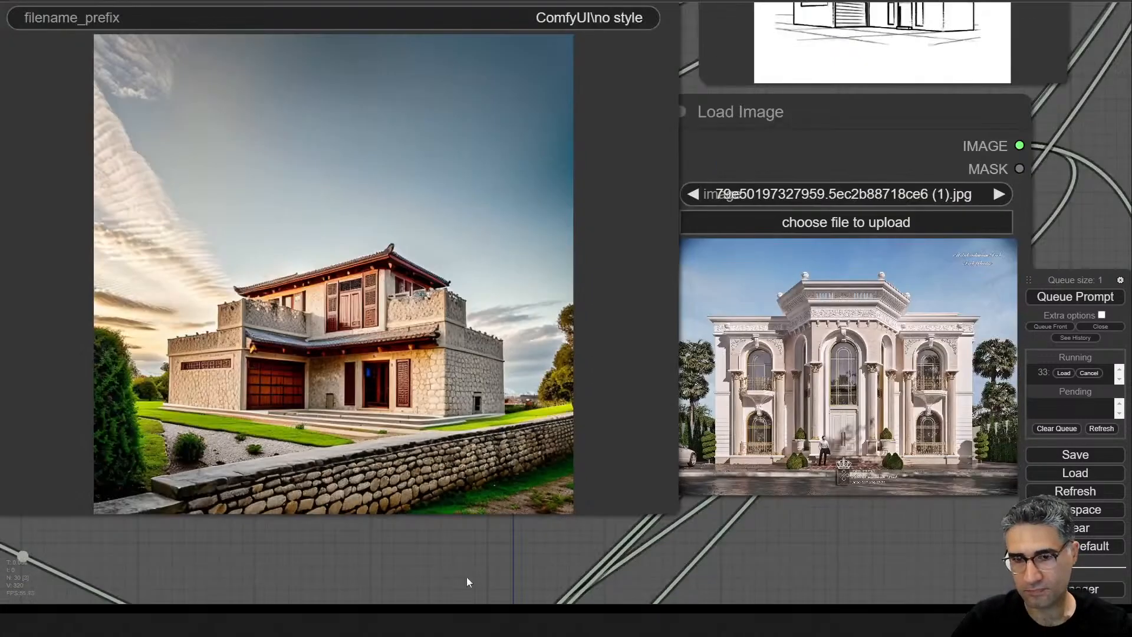
{"action": "left_click_drag", "start_coordinate": [503, 519], "coordinate": [726, 371]}
{"action": "scroll", "coordinate": [727, 372], "scroll_direction": "down", "scroll_amount": 5}
{"action": "scroll", "coordinate": [292, 496], "scroll_direction": "down", "scroll_amount": 2}
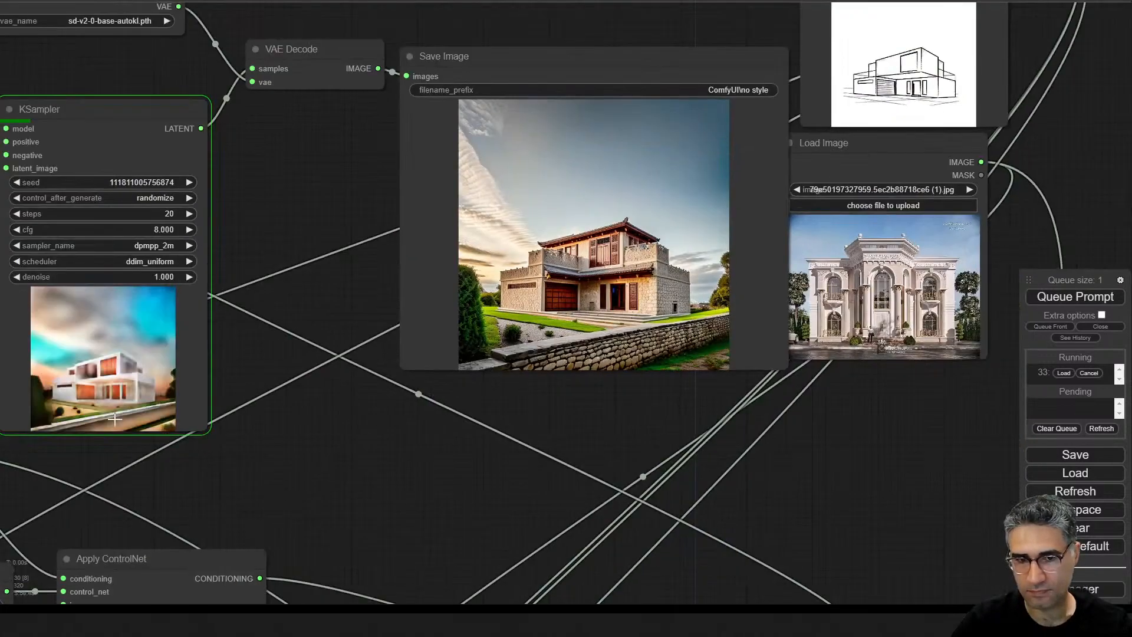
{"action": "scroll", "coordinate": [94, 369], "scroll_direction": "up", "scroll_amount": 15}
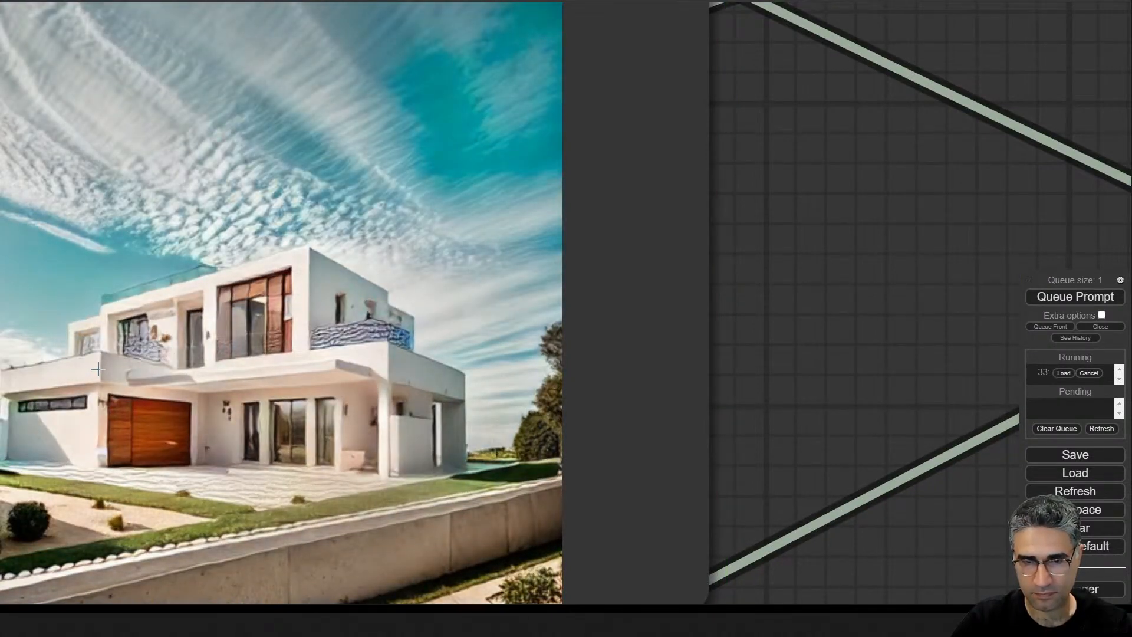
{"action": "scroll", "coordinate": [97, 369], "scroll_direction": "down", "scroll_amount": 5}
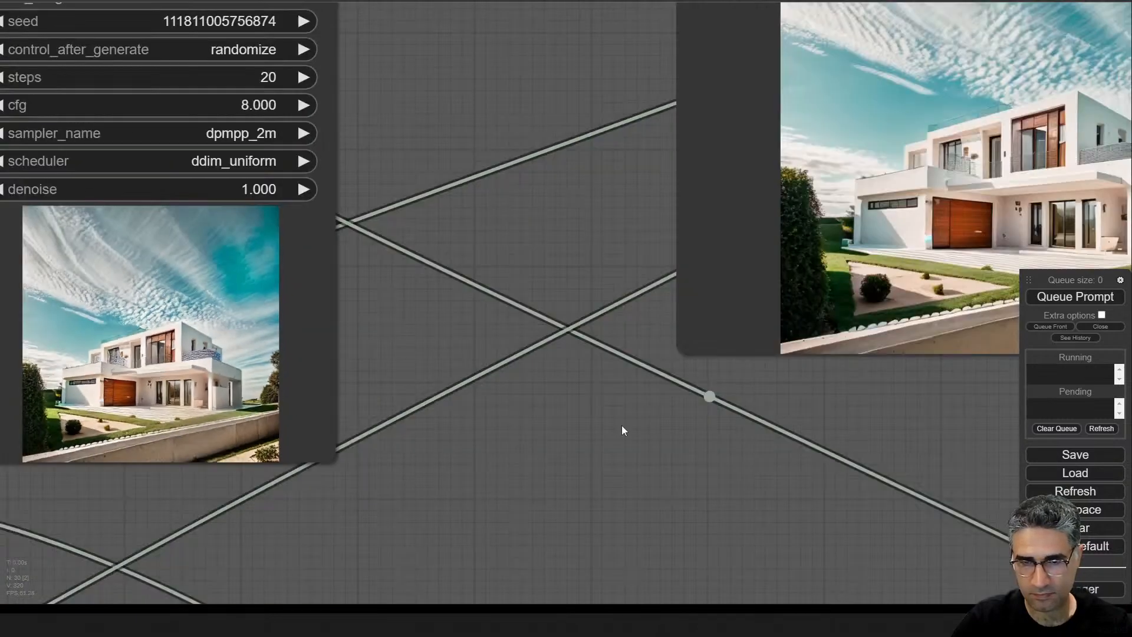
{"action": "left_click_drag", "start_coordinate": [622, 426], "coordinate": [458, 373]}
{"action": "scroll", "coordinate": [459, 372], "scroll_direction": "up", "scroll_amount": 2}
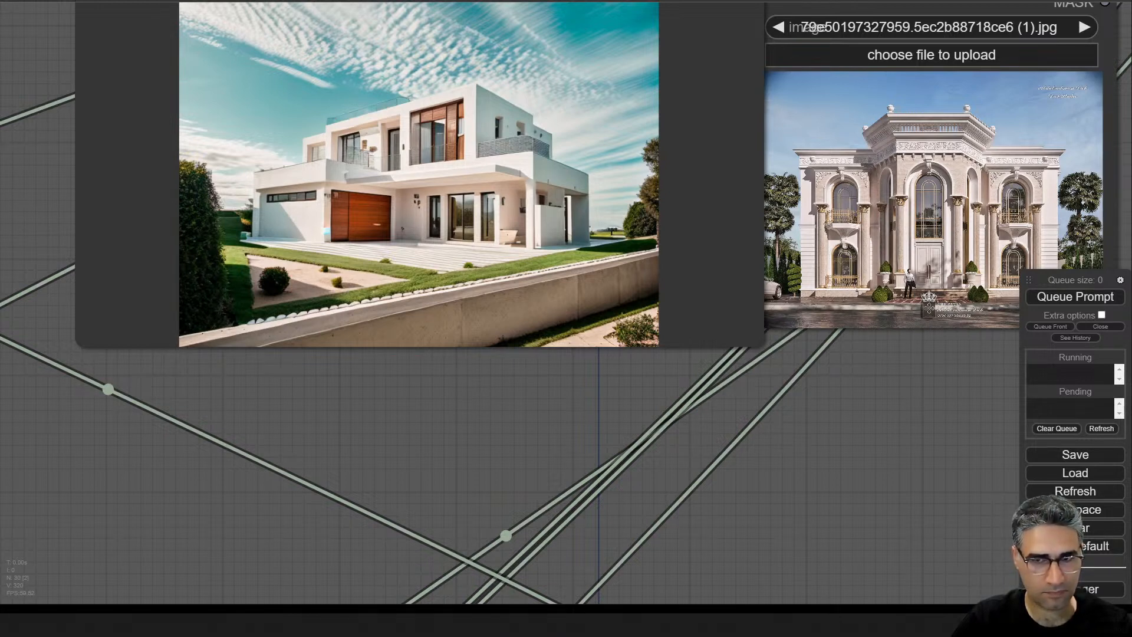
{"action": "left_click_drag", "start_coordinate": [415, 401], "coordinate": [374, 481]}
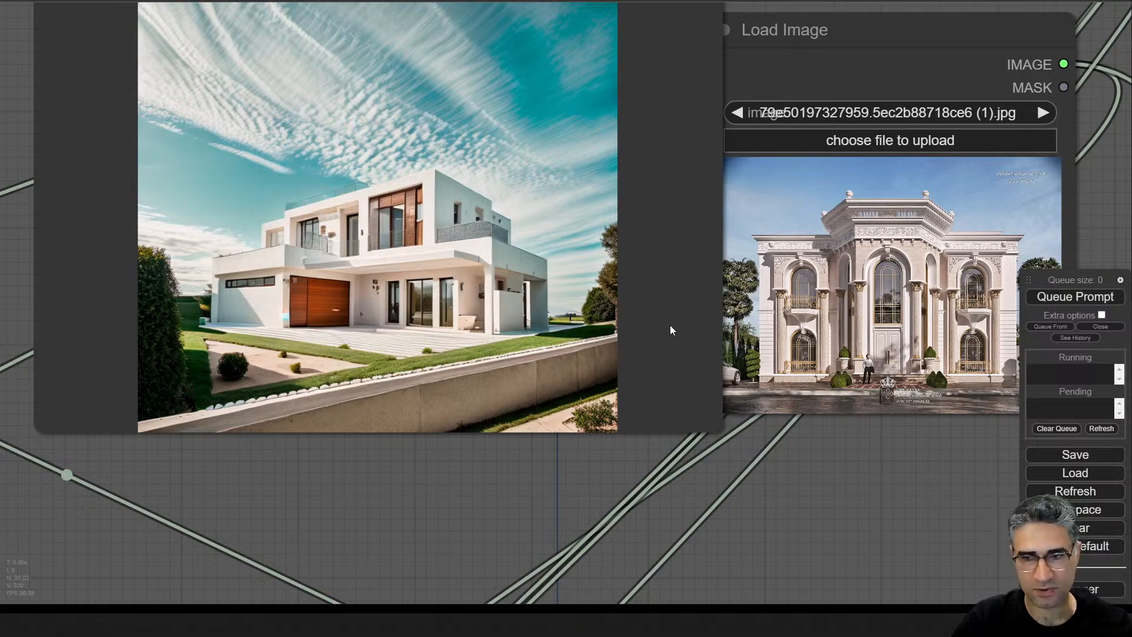
- Switch the style reference to the ornate illuminated facade image ending in A4BE-3BD350D76ED2.jpeg and queue a generation
{"action": "left_click", "coordinate": [1043, 112]}
{"action": "left_click", "coordinate": [1070, 296]}
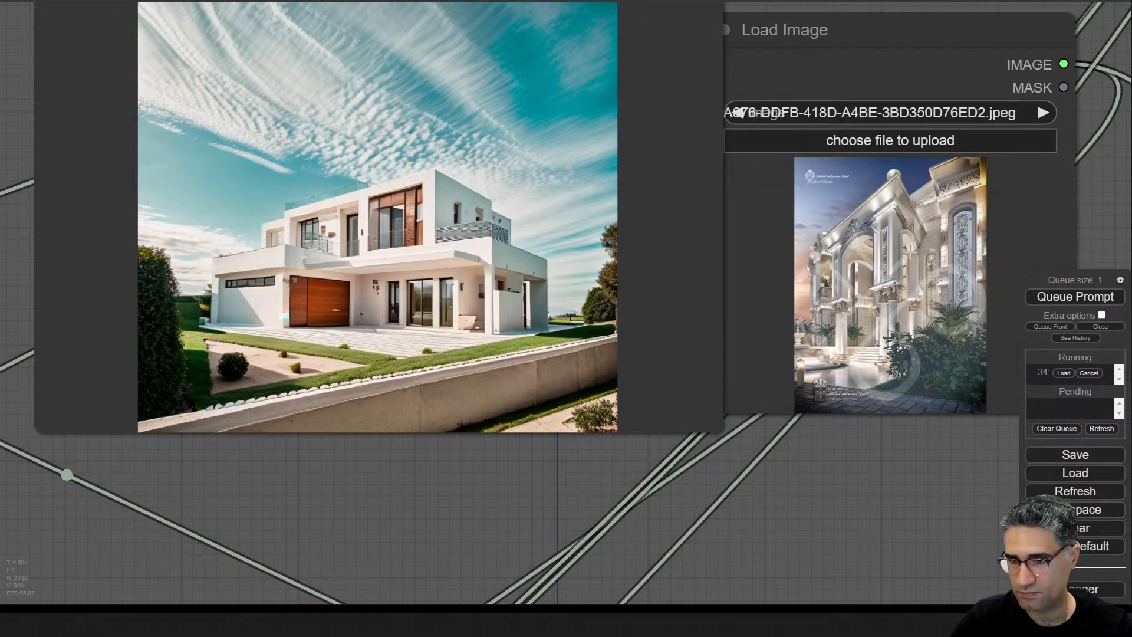
{"action": "scroll", "coordinate": [878, 266], "scroll_direction": "up", "scroll_amount": 12}
{"action": "scroll", "coordinate": [877, 266], "scroll_direction": "down", "scroll_amount": 10}
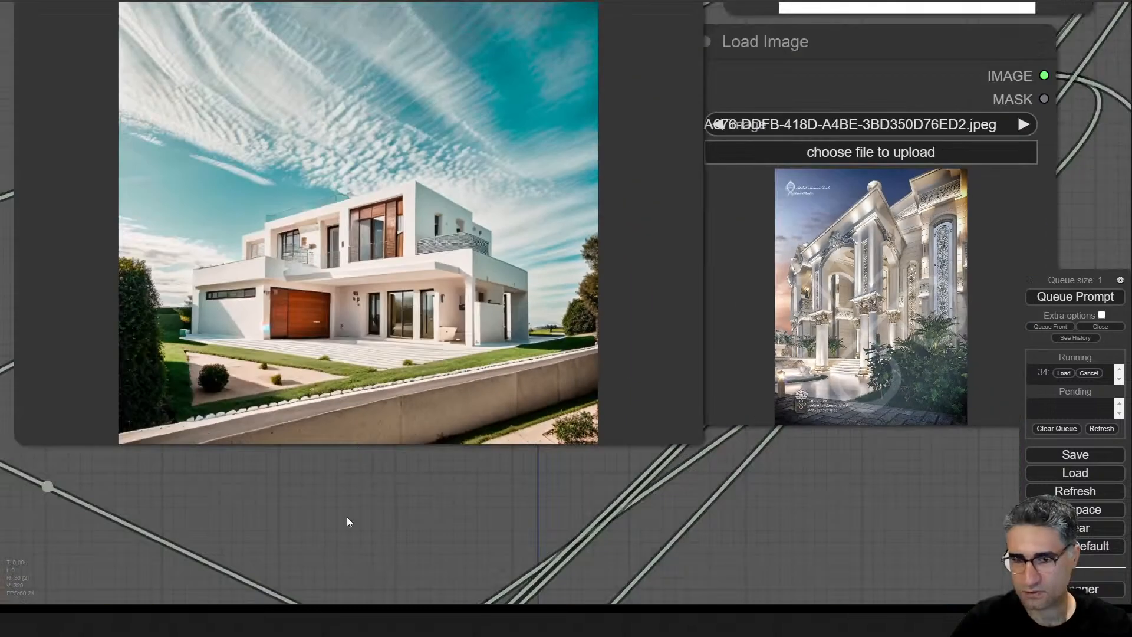
- Inspect the KSampler preview of the illuminated-facade generation up close and compare the saved render with its style reference
{"action": "left_click_drag", "start_coordinate": [347, 523], "coordinate": [928, 416]}
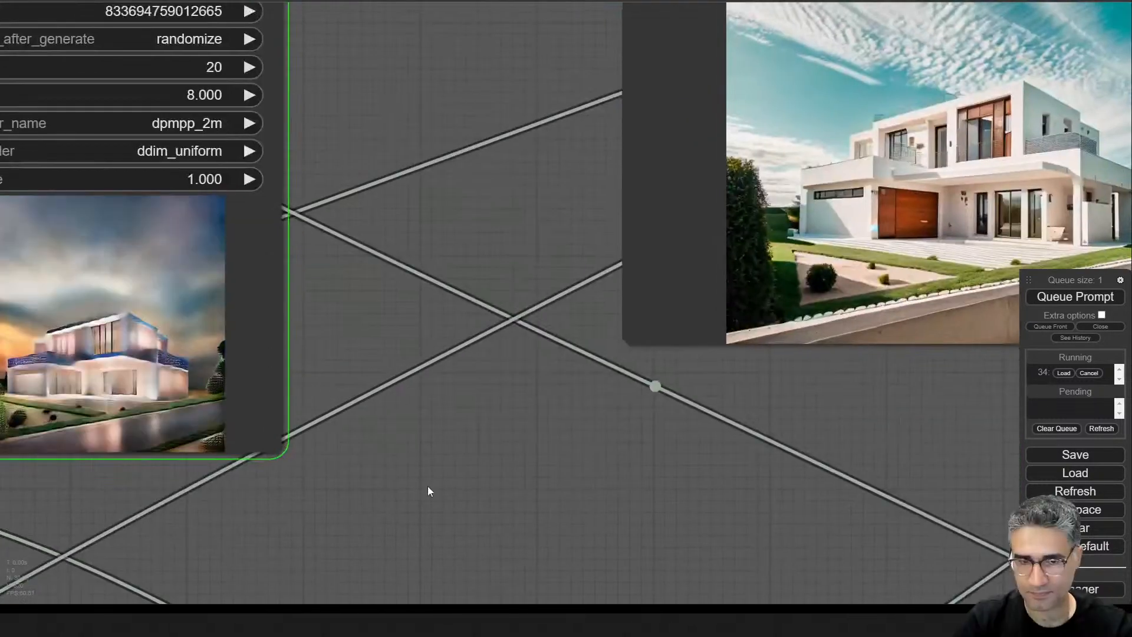
{"action": "left_click_drag", "start_coordinate": [427, 485], "coordinate": [785, 451]}
{"action": "scroll", "coordinate": [505, 321], "scroll_direction": "up", "scroll_amount": 11}
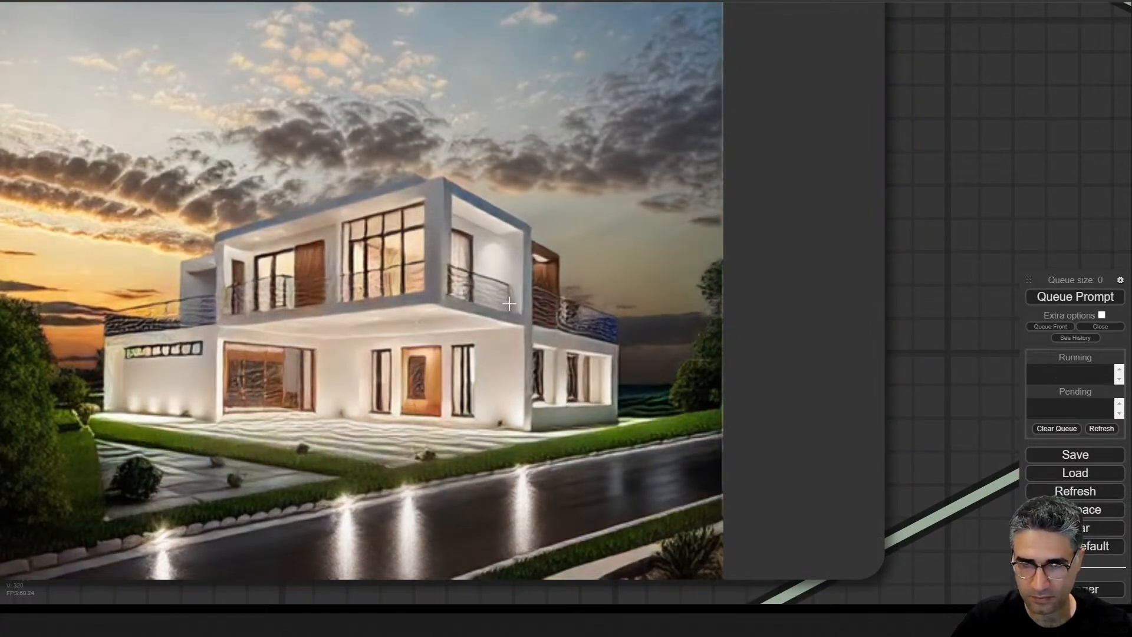
{"action": "scroll", "coordinate": [509, 304], "scroll_direction": "down", "scroll_amount": 11}
{"action": "left_click_drag", "start_coordinate": [890, 373], "coordinate": [52, 409]}
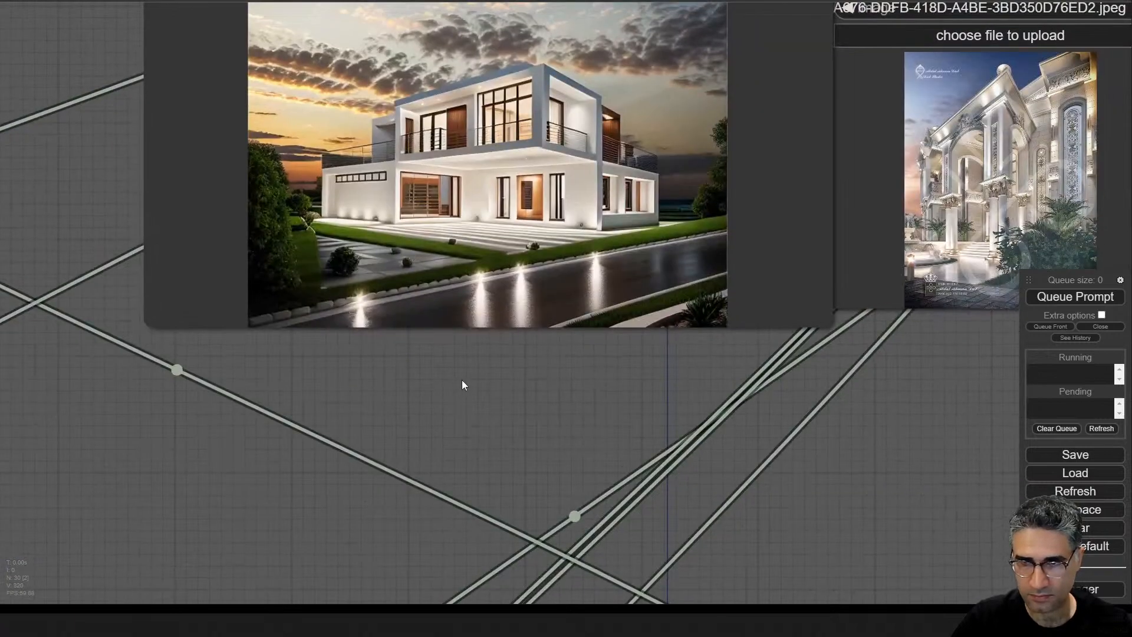
- Select the SEECoderImageEncode and ConcatConditioning nodes and move them together closer to the style model nodes
{"action": "left_click_drag", "start_coordinate": [464, 381], "coordinate": [285, 273]}
{"action": "scroll", "coordinate": [285, 273], "scroll_direction": "down", "scroll_amount": 10}
{"action": "left_click_drag", "start_coordinate": [464, 378], "coordinate": [503, 182]}
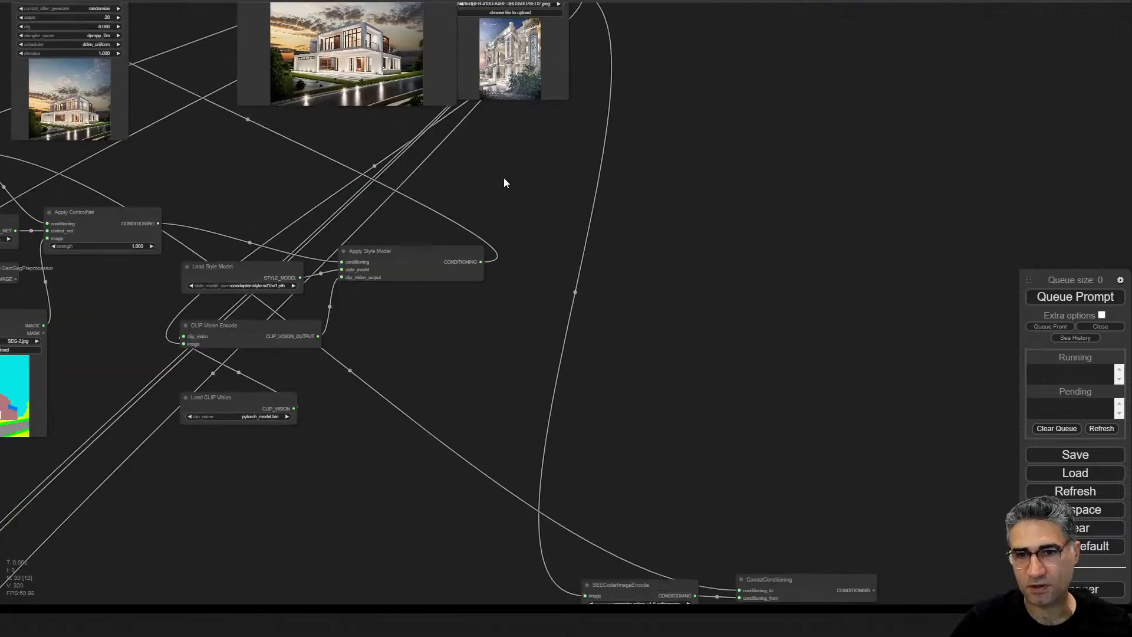
{"action": "left_click_drag", "start_coordinate": [490, 380], "coordinate": [526, 571]}
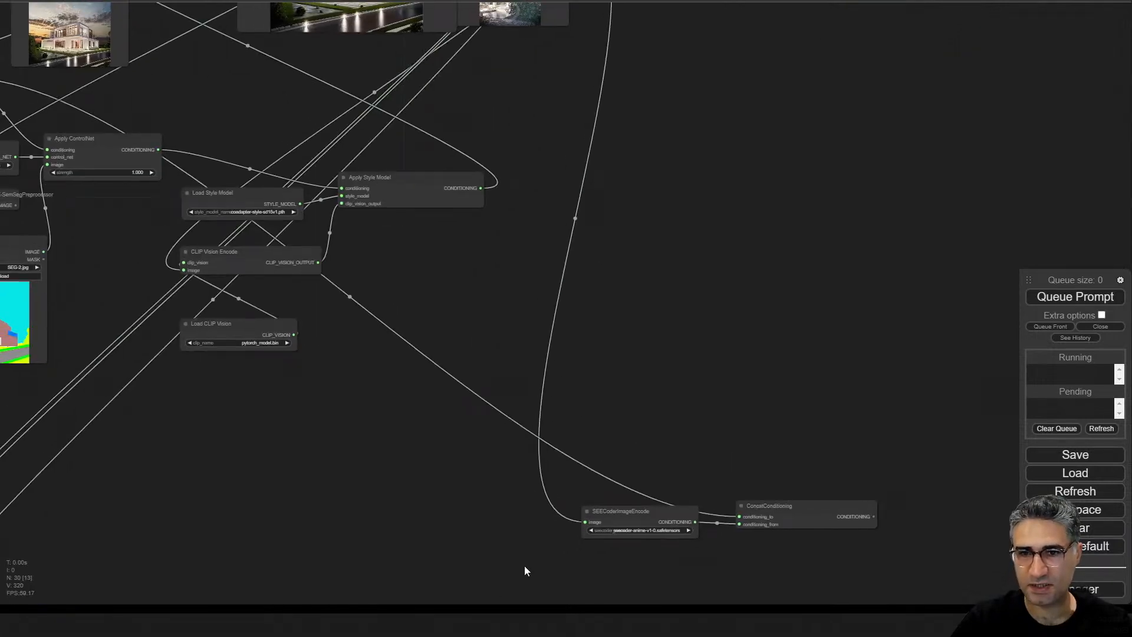
{"action": "left_click", "coordinate": [810, 511]}
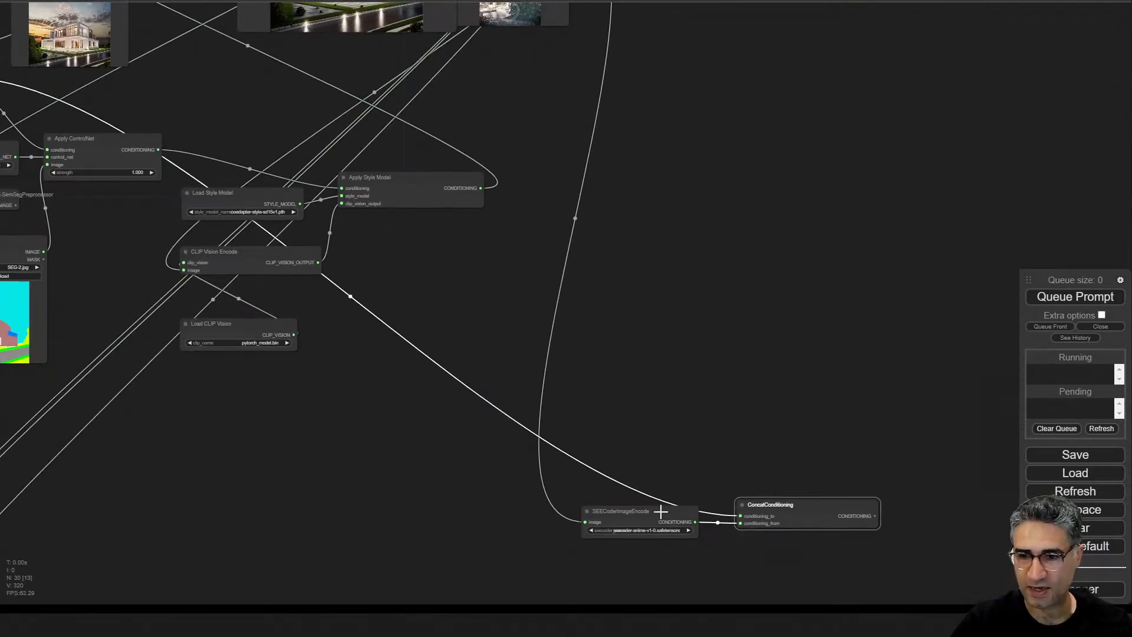
{"action": "left_click", "coordinate": [643, 512], "text": "ctrl"}
{"action": "left_click", "coordinate": [656, 512]}
{"action": "left_click", "coordinate": [807, 508]}
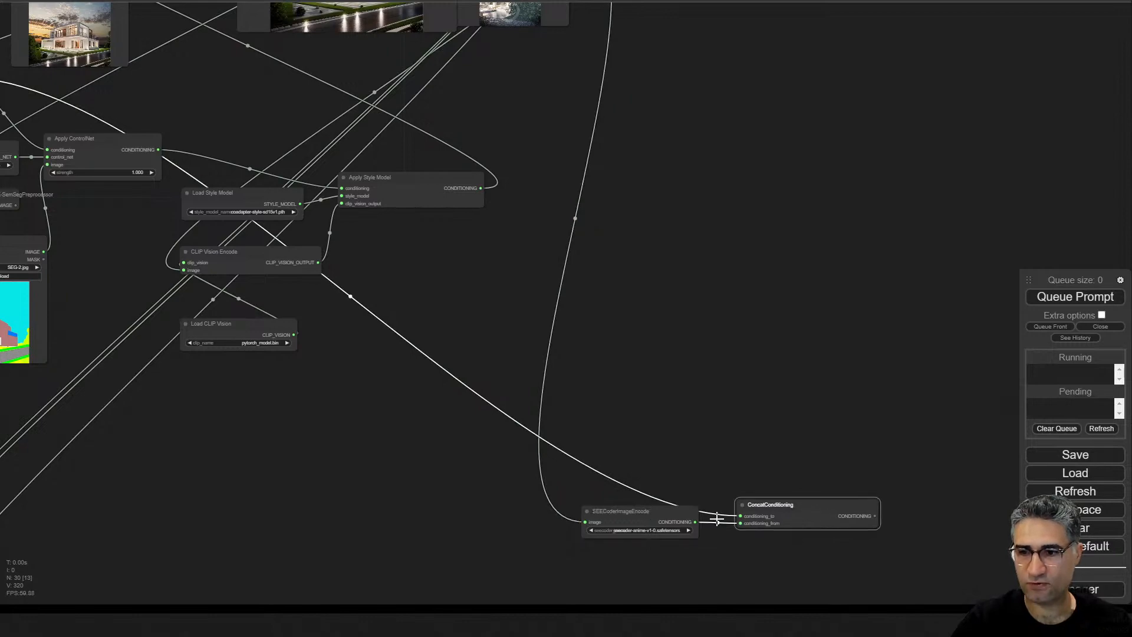
{"action": "left_click", "coordinate": [665, 510], "text": "ctrl"}
{"action": "left_click_drag", "start_coordinate": [770, 506], "coordinate": [744, 431]}
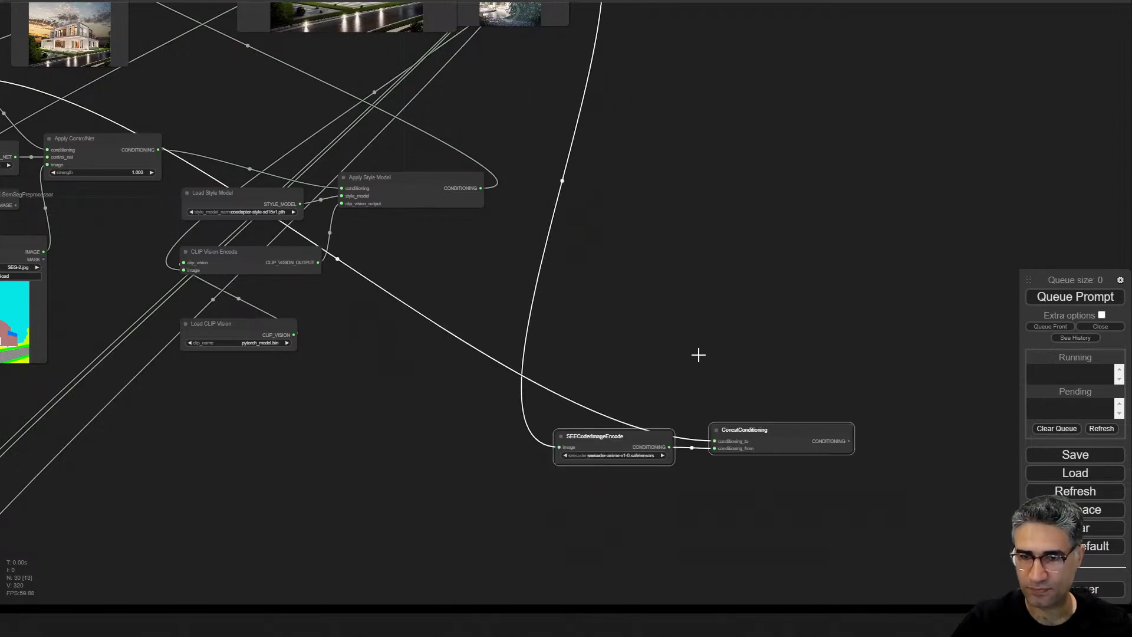
- Reposition the Apply Style Model node and connect its CONDITIONING output to the conditioning_to input of ConcatConditioning
{"action": "left_click_drag", "start_coordinate": [699, 355], "coordinate": [607, 218]}
{"action": "scroll", "coordinate": [336, 235], "scroll_direction": "up", "scroll_amount": 4}
{"action": "left_click_drag", "start_coordinate": [440, 330], "coordinate": [525, 480]}
{"action": "left_click_drag", "start_coordinate": [519, 310], "coordinate": [552, 255]}
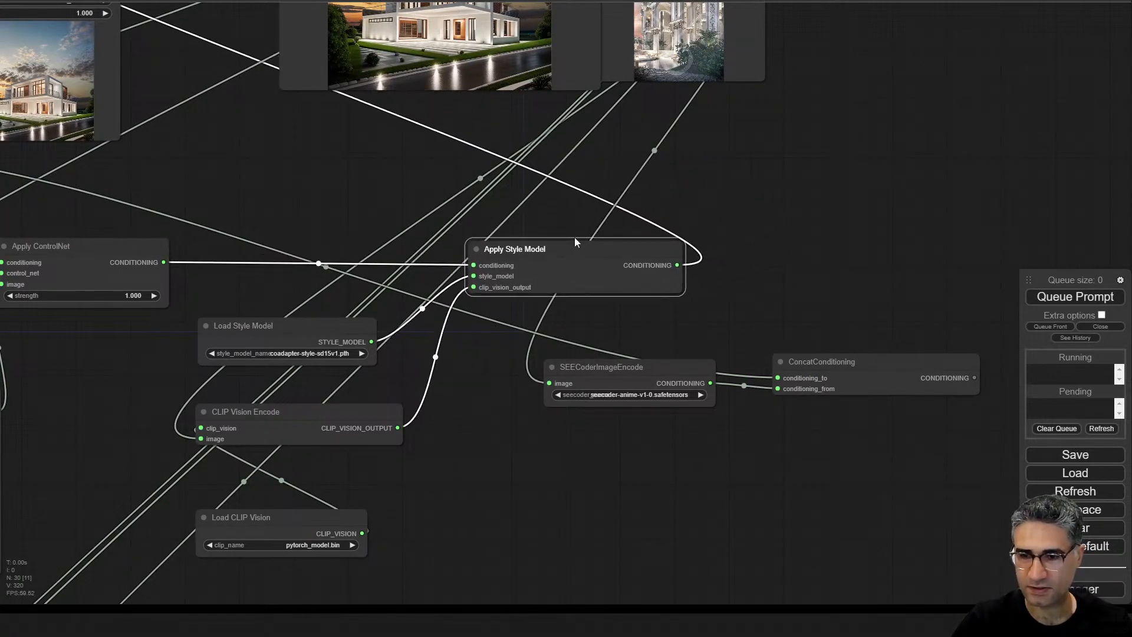
{"action": "left_click_drag", "start_coordinate": [742, 295], "coordinate": [552, 293]}
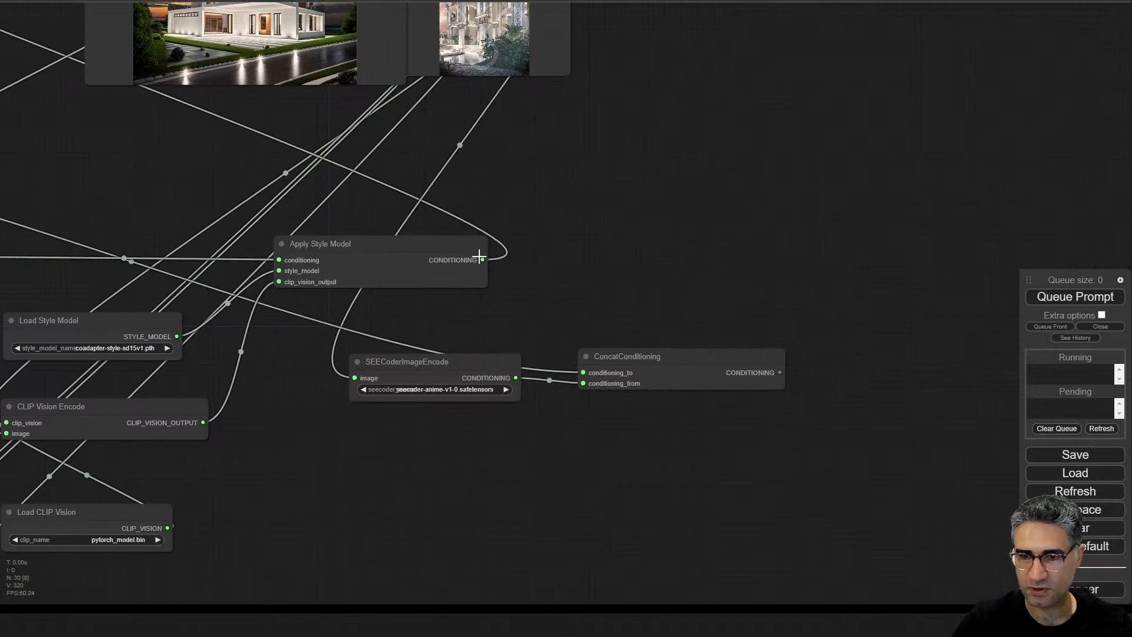
{"action": "left_click_drag", "start_coordinate": [482, 260], "coordinate": [582, 372]}
{"action": "scroll", "coordinate": [435, 368], "scroll_direction": "up", "scroll_amount": 4}
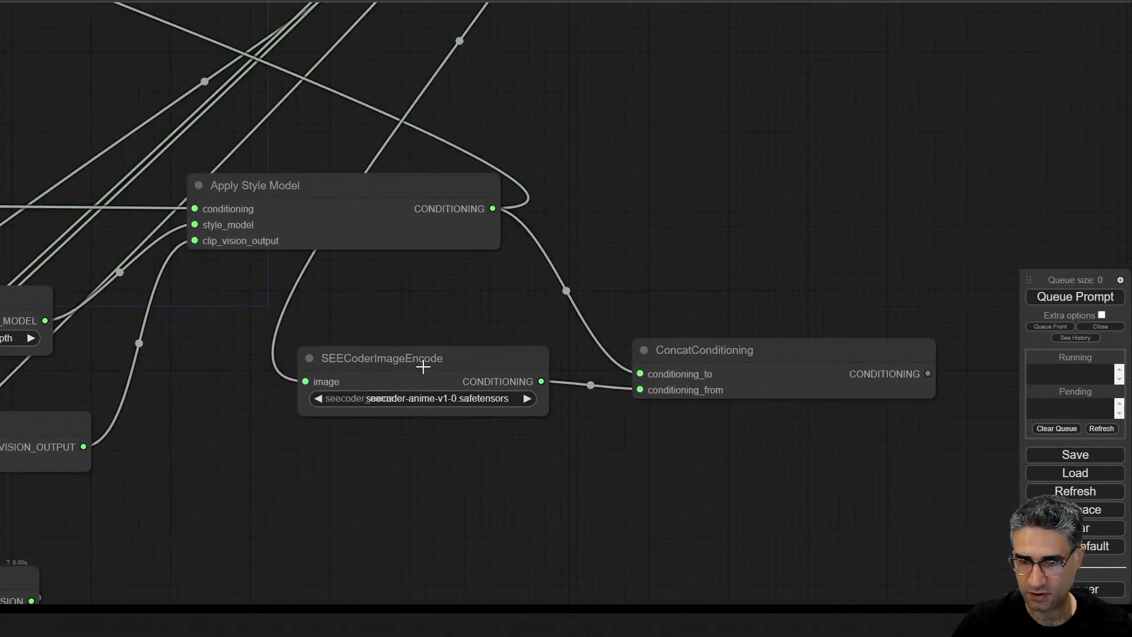
- Shift the SEECoderImageEncode node slightly closer to the ConcatConditioning node
{"action": "left_click_drag", "start_coordinate": [424, 367], "coordinate": [440, 383]}
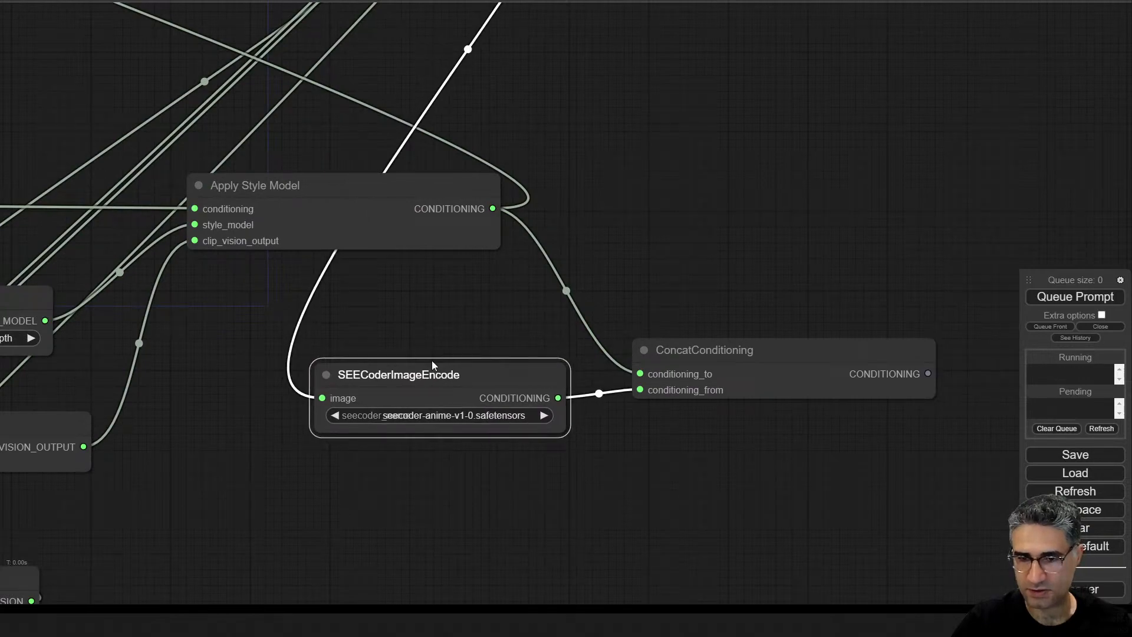
{"action": "scroll", "coordinate": [424, 389], "scroll_direction": "down", "scroll_amount": 3}
{"action": "left_click_drag", "start_coordinate": [572, 252], "coordinate": [472, 433]}
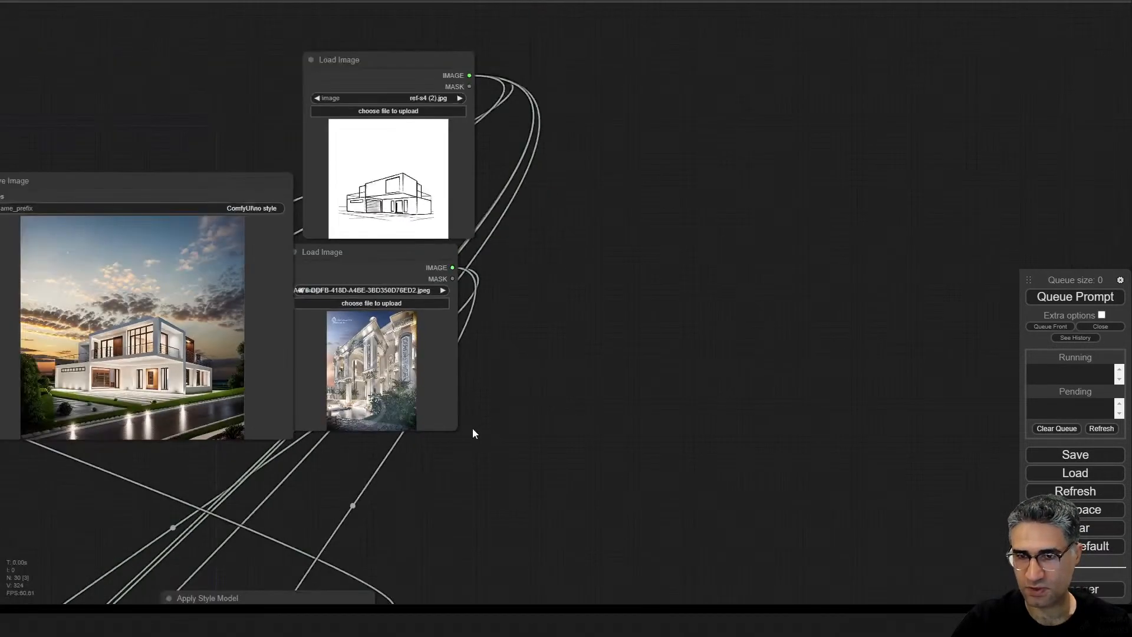
- Queue a generation with the SEECoder conditioning concatenated after the style model
{"action": "scroll", "coordinate": [473, 429], "scroll_direction": "down", "scroll_amount": 4}
{"action": "left_click_drag", "start_coordinate": [558, 411], "coordinate": [579, 299]}
{"action": "scroll", "coordinate": [446, 230], "scroll_direction": "up", "scroll_amount": 5}
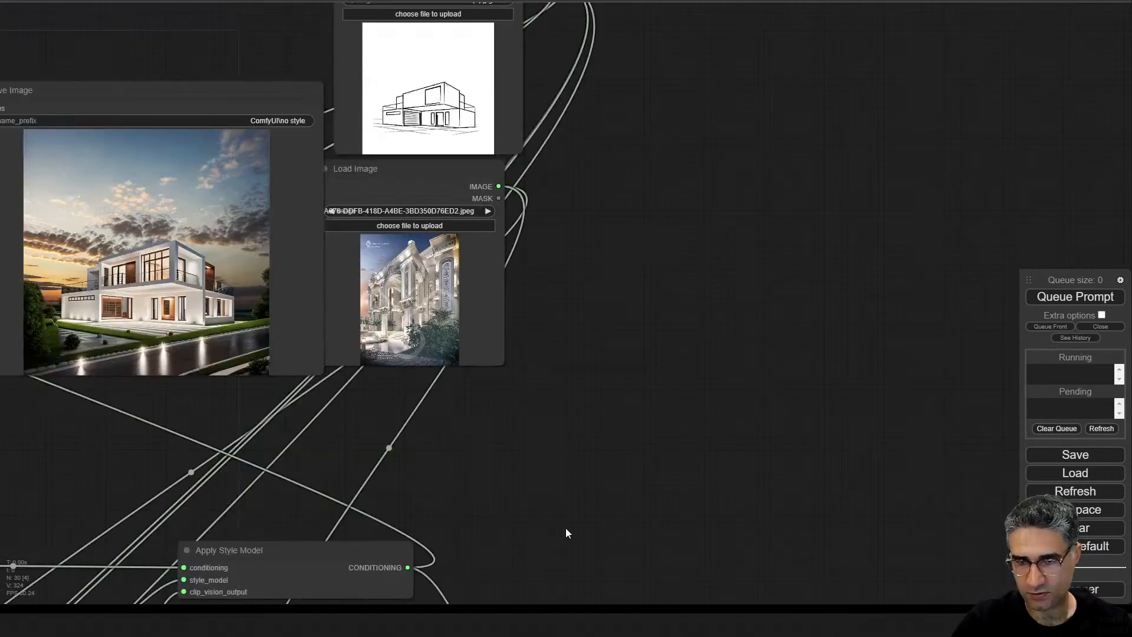
{"action": "left_click_drag", "start_coordinate": [566, 533], "coordinate": [135, 227]}
{"action": "scroll", "coordinate": [560, 235], "scroll_direction": "down", "scroll_amount": 5}
{"action": "scroll", "coordinate": [803, 516], "scroll_direction": "up", "scroll_amount": 3}
{"action": "scroll", "coordinate": [136, 224], "scroll_direction": "up", "scroll_amount": 15}
{"action": "scroll", "coordinate": [789, 367], "scroll_direction": "down", "scroll_amount": 5}
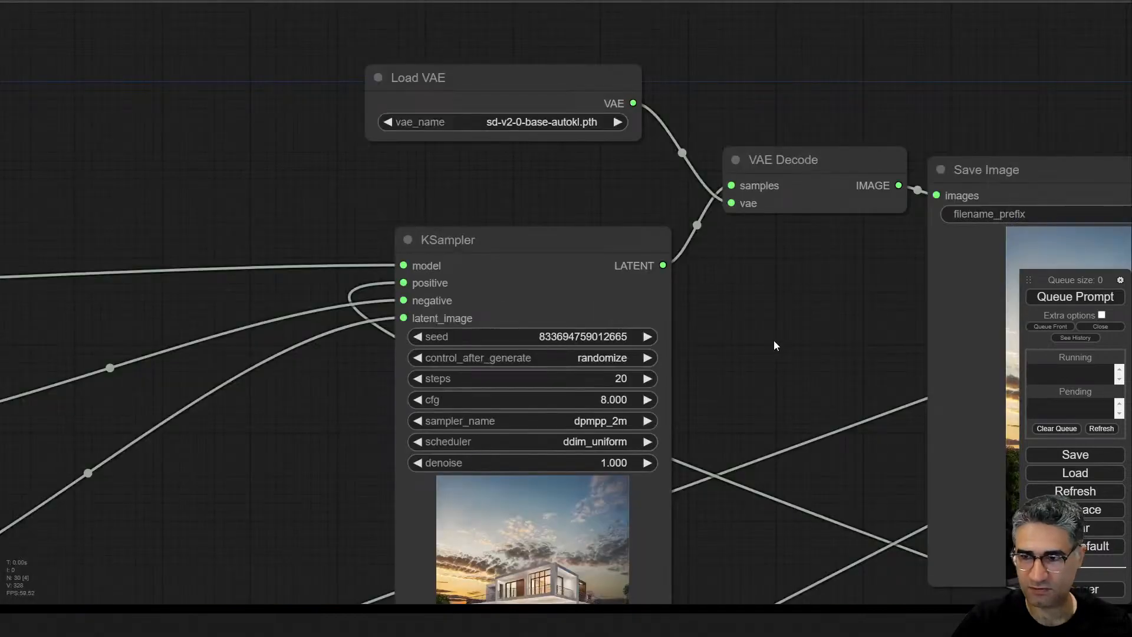
{"action": "left_click_drag", "start_coordinate": [773, 341], "coordinate": [79, 189]}
{"action": "left_click", "coordinate": [1101, 296]}
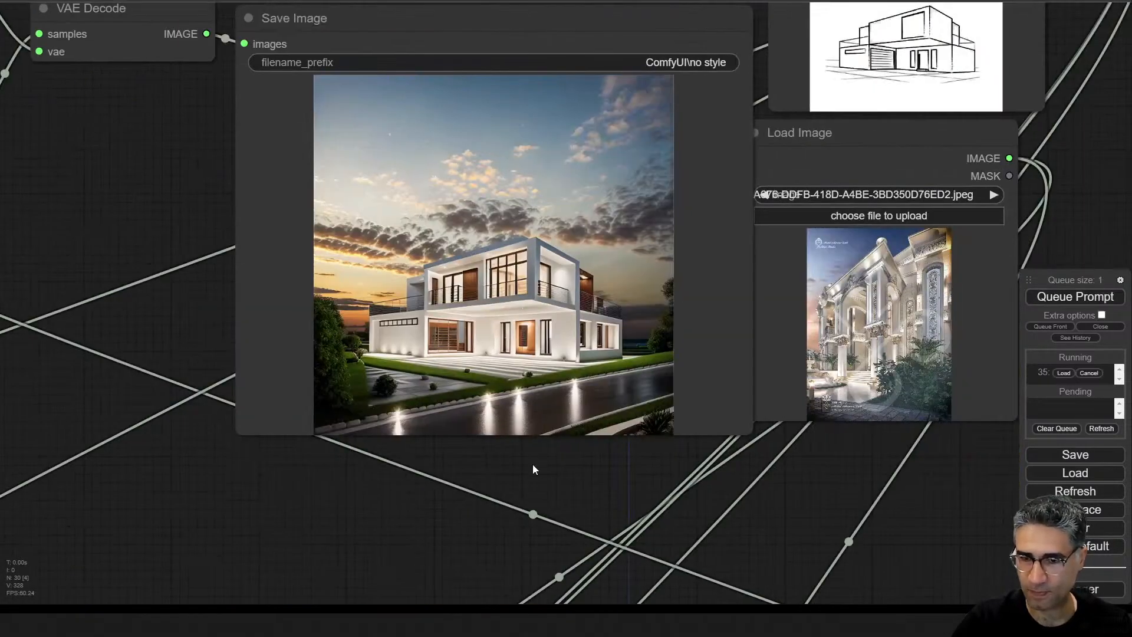
- Inspect the house generation up close in the KSampler preview and examine the saved render
{"action": "left_click_drag", "start_coordinate": [230, 491], "coordinate": [875, 322]}
{"action": "scroll", "coordinate": [507, 230], "scroll_direction": "up", "scroll_amount": 10}
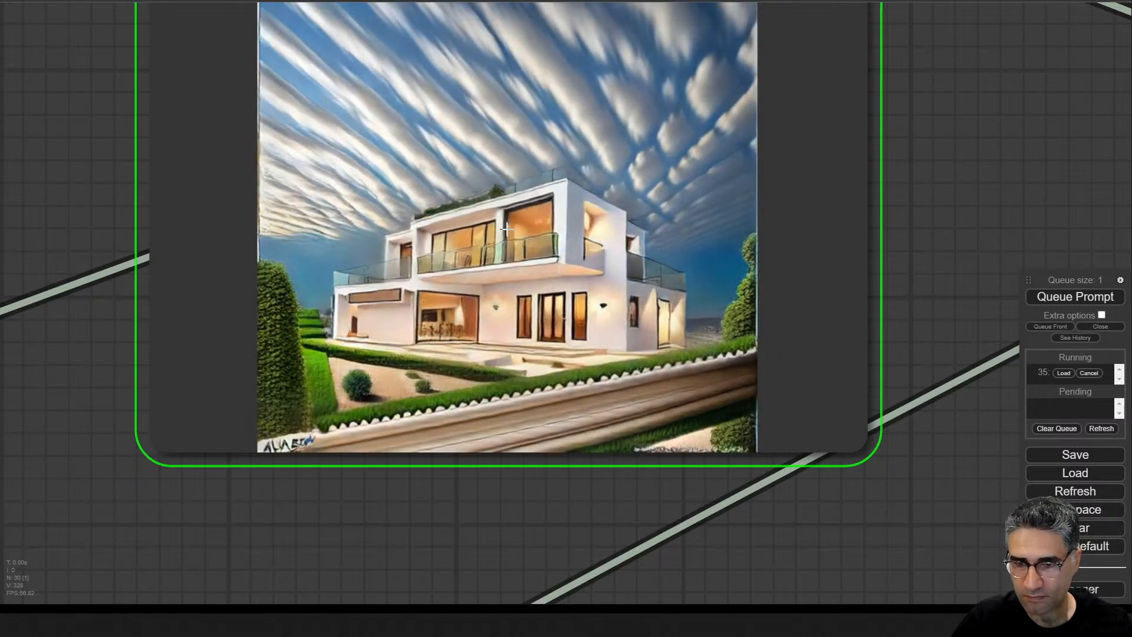
{"action": "scroll", "coordinate": [506, 230], "scroll_direction": "down", "scroll_amount": 5}
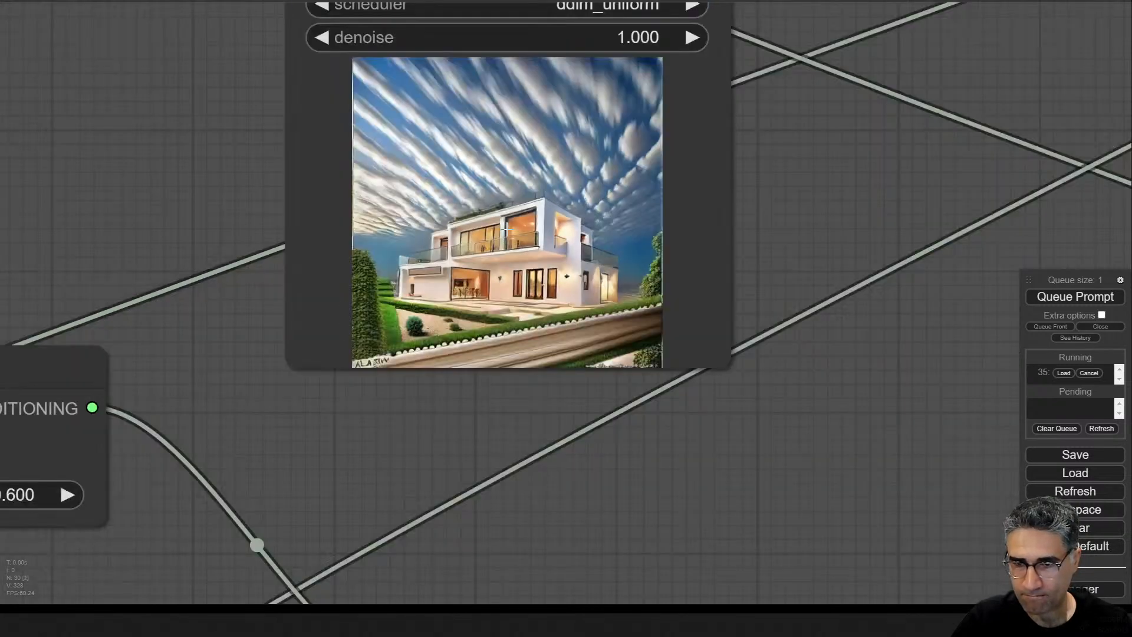
{"action": "scroll", "coordinate": [336, 427], "scroll_direction": "up", "scroll_amount": 3}
{"action": "scroll", "coordinate": [643, 243], "scroll_direction": "up", "scroll_amount": 6}
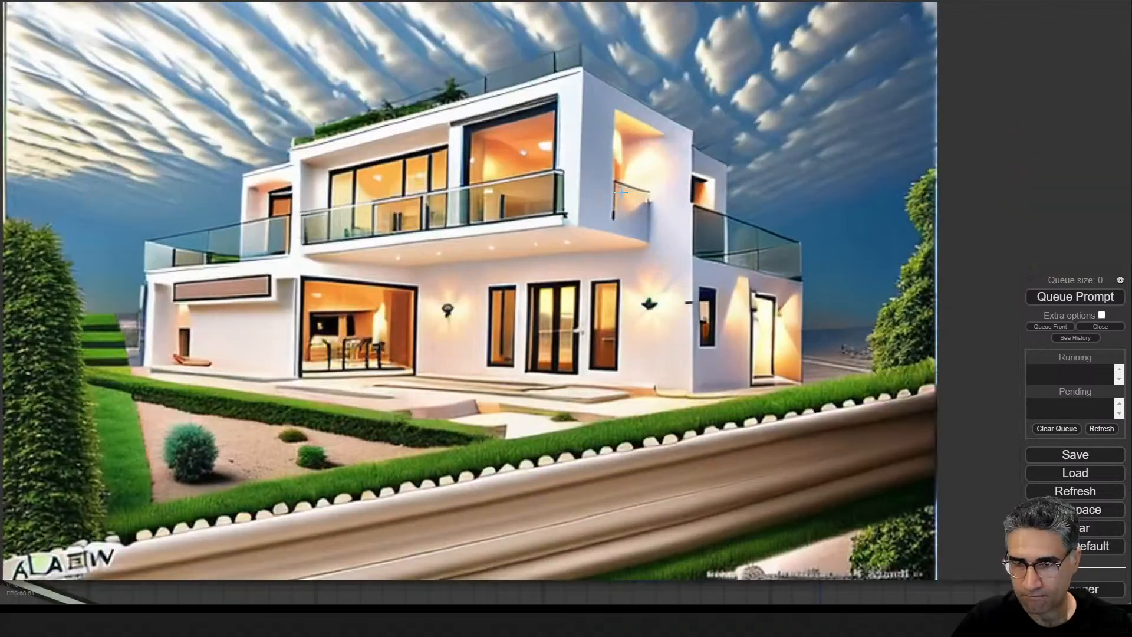
{"action": "scroll", "coordinate": [625, 192], "scroll_direction": "down", "scroll_amount": 10}
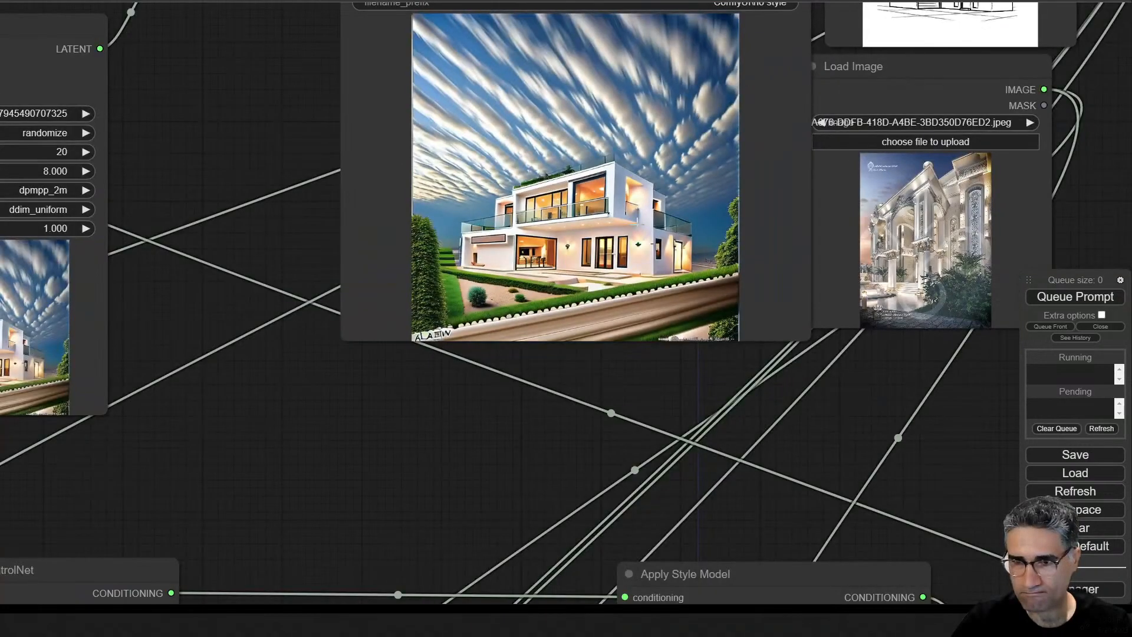
- Move the ConcatConditioning and SEECoderImageEncode nodes ahead of Apply Style Model, placing them above the segmentation Apply ControlNet node
{"action": "left_click_drag", "start_coordinate": [509, 523], "coordinate": [412, 230]}
{"action": "scroll", "coordinate": [412, 230], "scroll_direction": "down", "scroll_amount": 6}
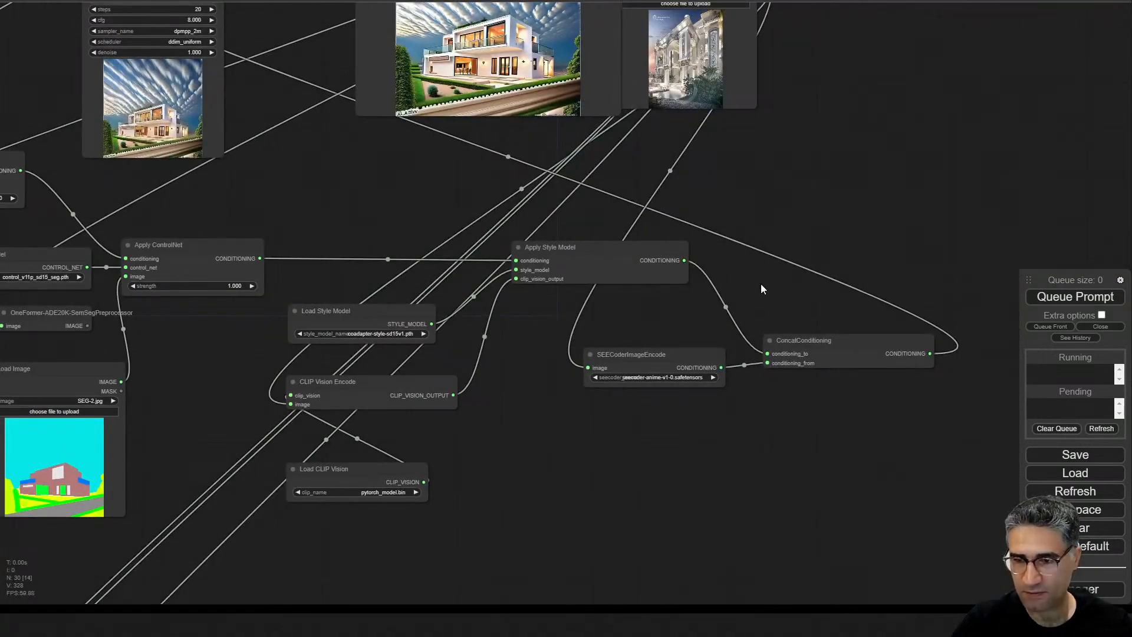
{"action": "left_click_drag", "start_coordinate": [761, 289], "coordinate": [698, 356]}
{"action": "left_click_drag", "start_coordinate": [505, 336], "coordinate": [534, 339]}
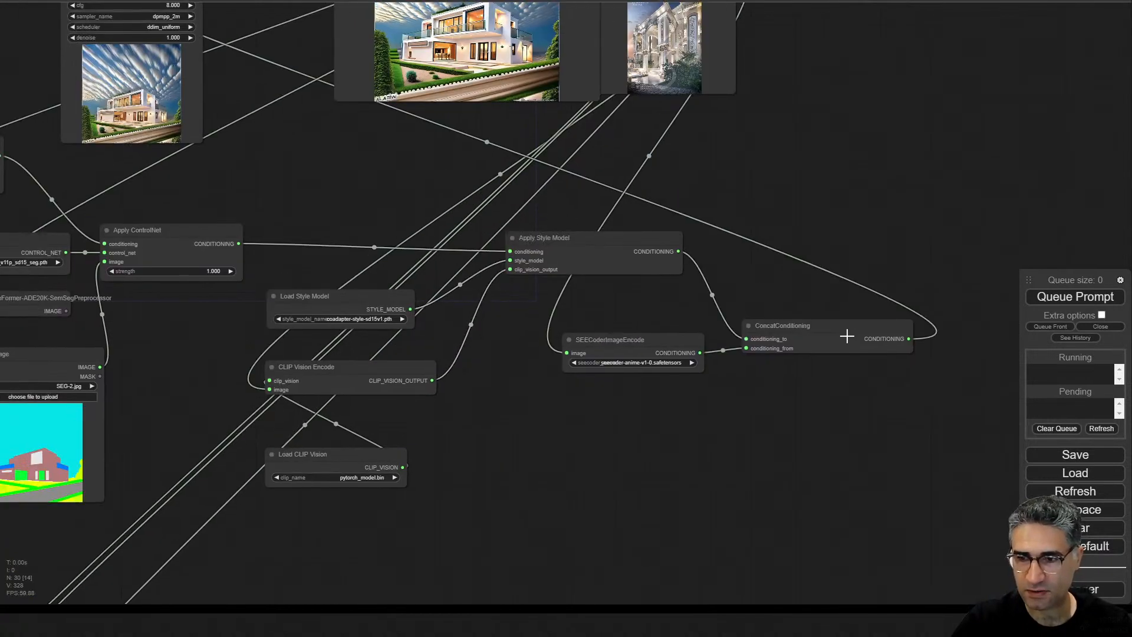
{"action": "left_click", "coordinate": [846, 331]}
{"action": "left_click_drag", "start_coordinate": [828, 331], "coordinate": [412, 171]}
{"action": "left_click_drag", "start_coordinate": [647, 350], "coordinate": [274, 160]}
{"action": "scroll", "coordinate": [319, 225], "scroll_direction": "up", "scroll_amount": 2}
{"action": "left_click_drag", "start_coordinate": [312, 227], "coordinate": [312, 249]}
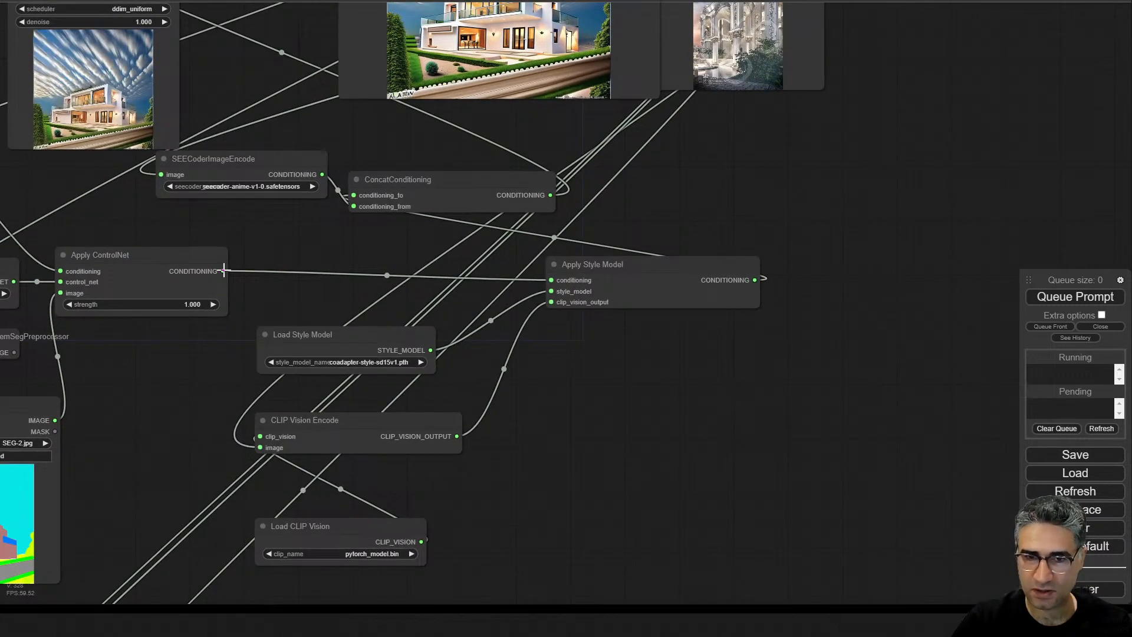
- Connect the segmentation Apply ControlNet output to conditioning_to of ConcatConditioning and shift the SEECoderImageEncode node for a clearer layout
{"action": "left_click_drag", "start_coordinate": [224, 271], "coordinate": [355, 195]}
{"action": "left_click_drag", "start_coordinate": [260, 231], "coordinate": [398, 208]}
{"action": "scroll", "coordinate": [118, 277], "scroll_direction": "up", "scroll_amount": 2}
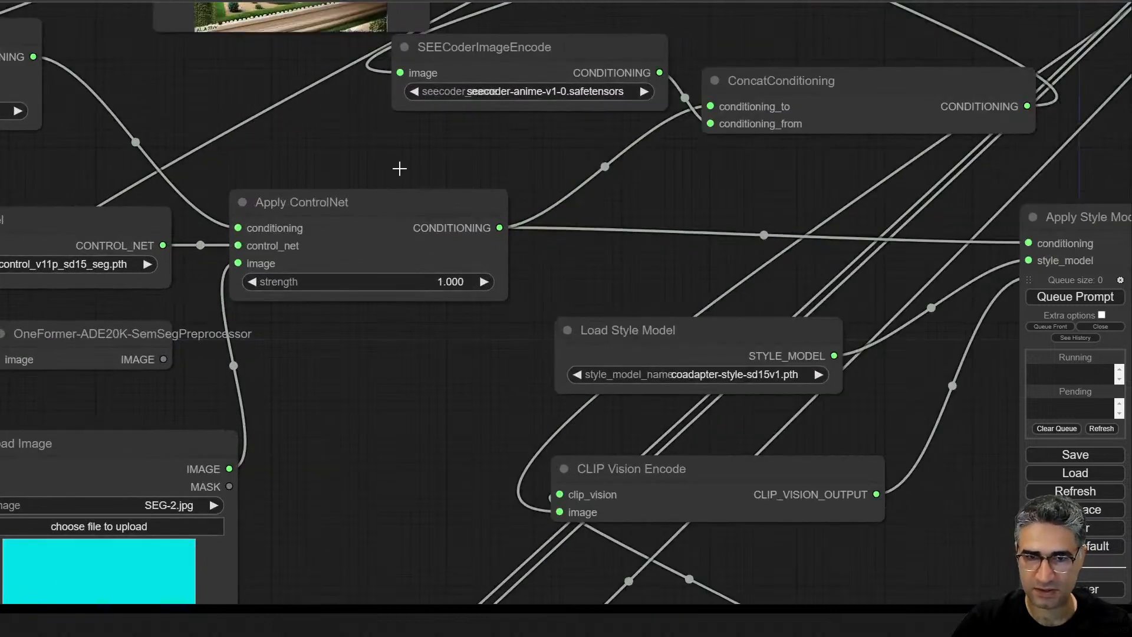
{"action": "left_click_drag", "start_coordinate": [535, 53], "coordinate": [488, 96]}
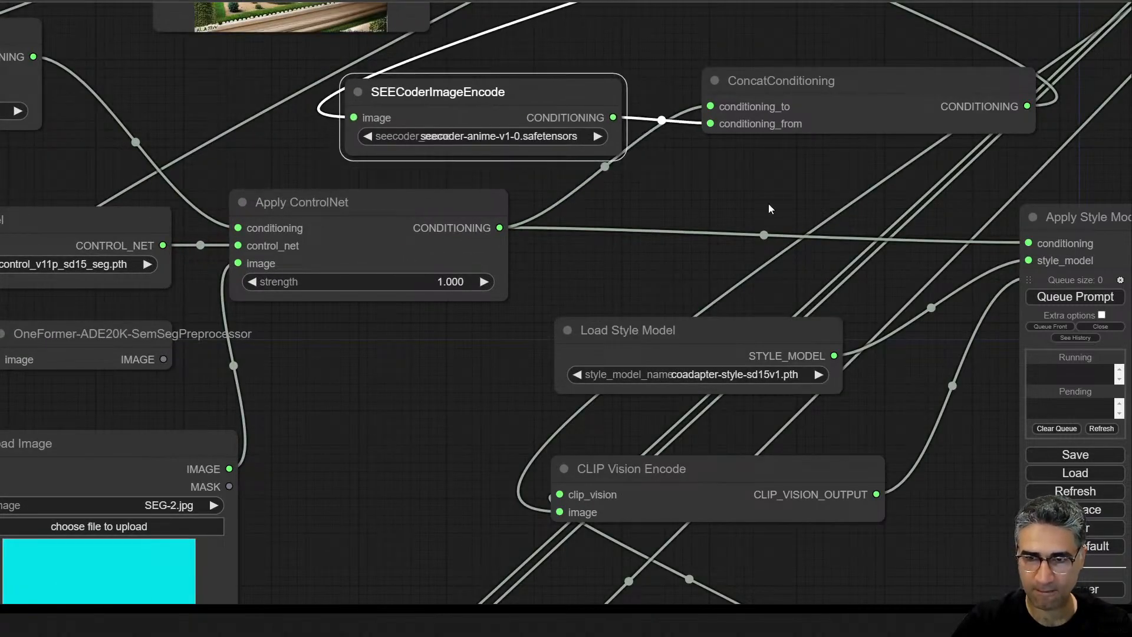
- Connect the ConcatConditioning output to Apply Style Model's conditioning input, and the Apply Style Model output to the KSampler's positive input
{"action": "left_click_drag", "start_coordinate": [806, 189], "coordinate": [419, 187]}
{"action": "scroll", "coordinate": [469, 148], "scroll_direction": "down", "scroll_amount": 3}
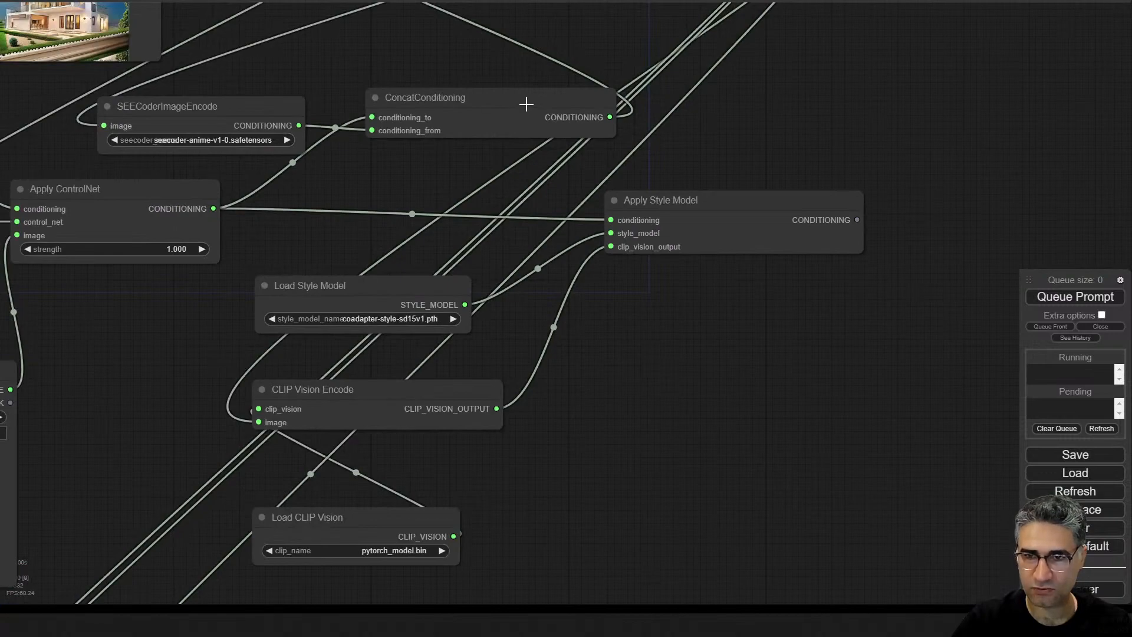
{"action": "left_click_drag", "start_coordinate": [610, 117], "coordinate": [610, 220]}
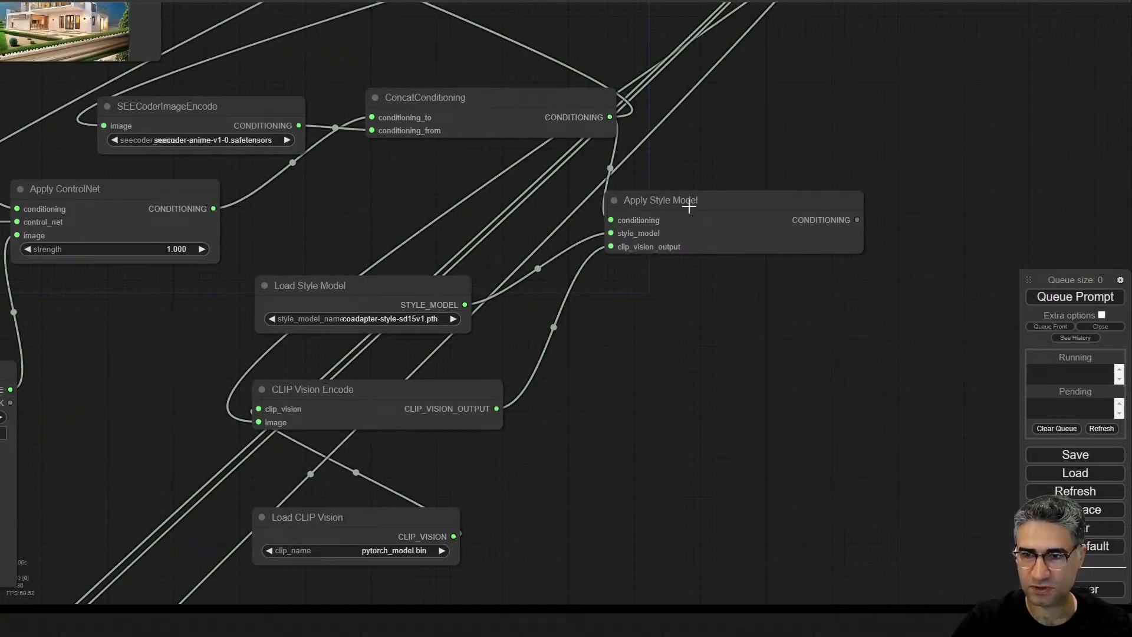
{"action": "scroll", "coordinate": [687, 202], "scroll_direction": "down", "scroll_amount": 4}
{"action": "left_click_drag", "start_coordinate": [774, 163], "coordinate": [842, 329]}
{"action": "left_click_drag", "start_coordinate": [876, 376], "coordinate": [258, 76]}
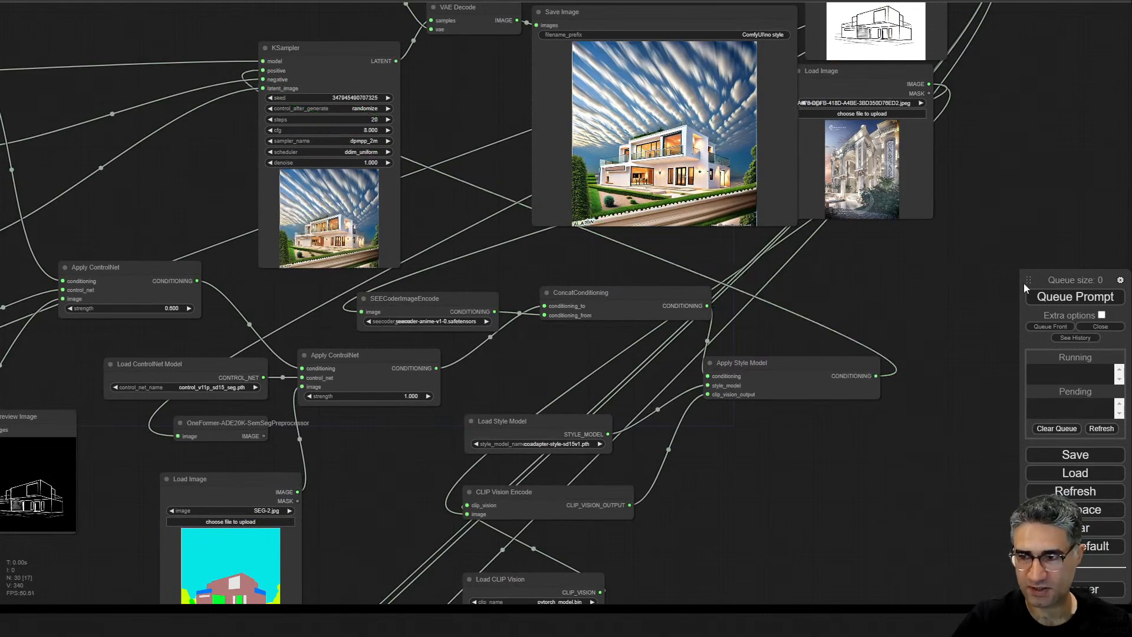
- Queue the workflow with SEECoder applied before the style model and examine the resulting render up close beside its style reference
{"action": "left_click", "coordinate": [1066, 298]}
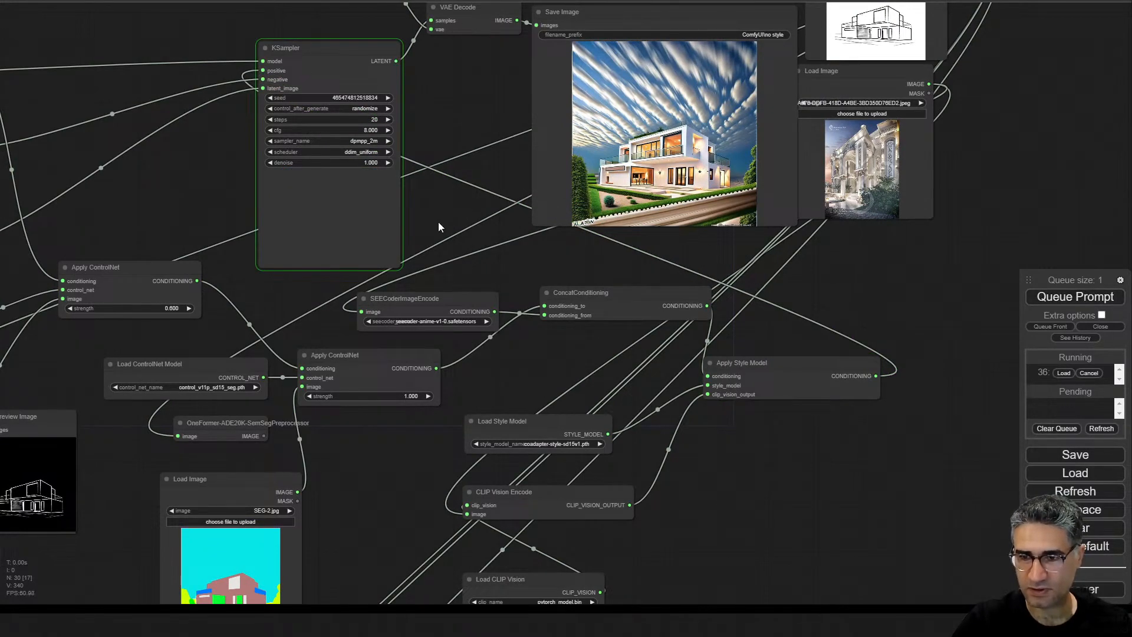
{"action": "scroll", "coordinate": [437, 222], "scroll_direction": "up", "scroll_amount": 3}
{"action": "scroll", "coordinate": [298, 250], "scroll_direction": "up", "scroll_amount": 9}
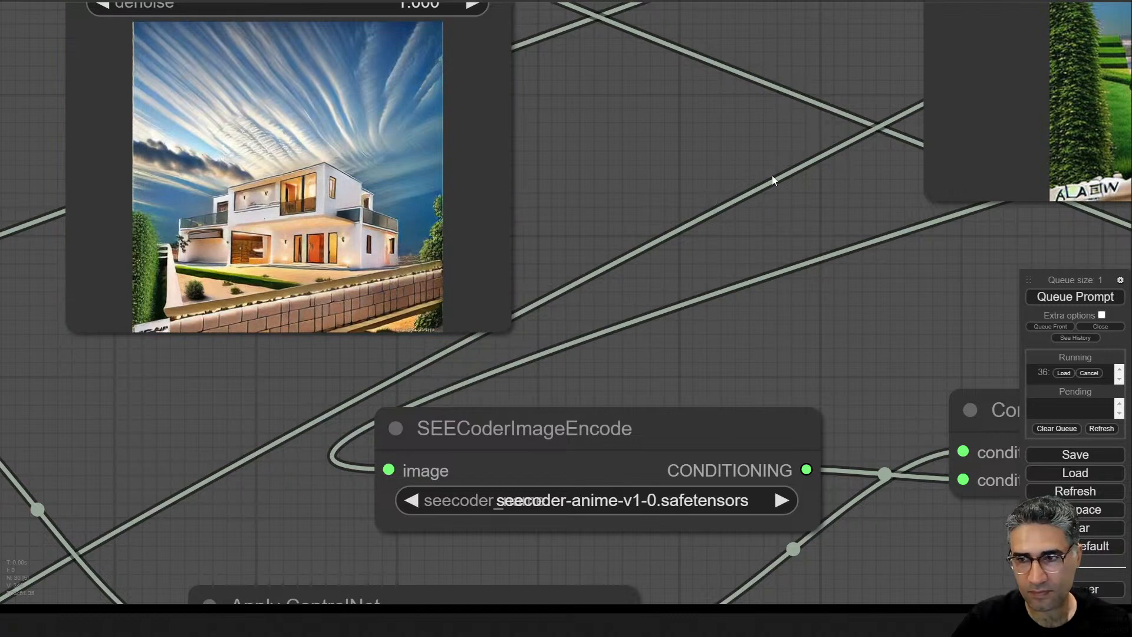
{"action": "left_click_drag", "start_coordinate": [773, 175], "coordinate": [118, 360]}
{"action": "left_click_drag", "start_coordinate": [805, 235], "coordinate": [622, 280]}
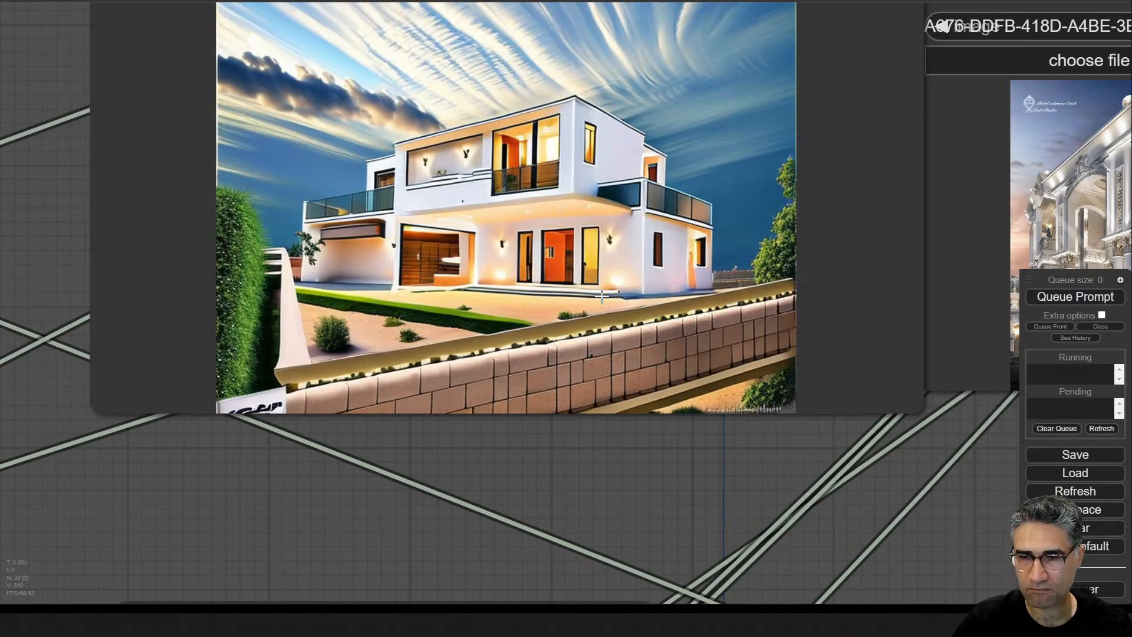
{"action": "scroll", "coordinate": [601, 295], "scroll_direction": "down", "scroll_amount": 10}
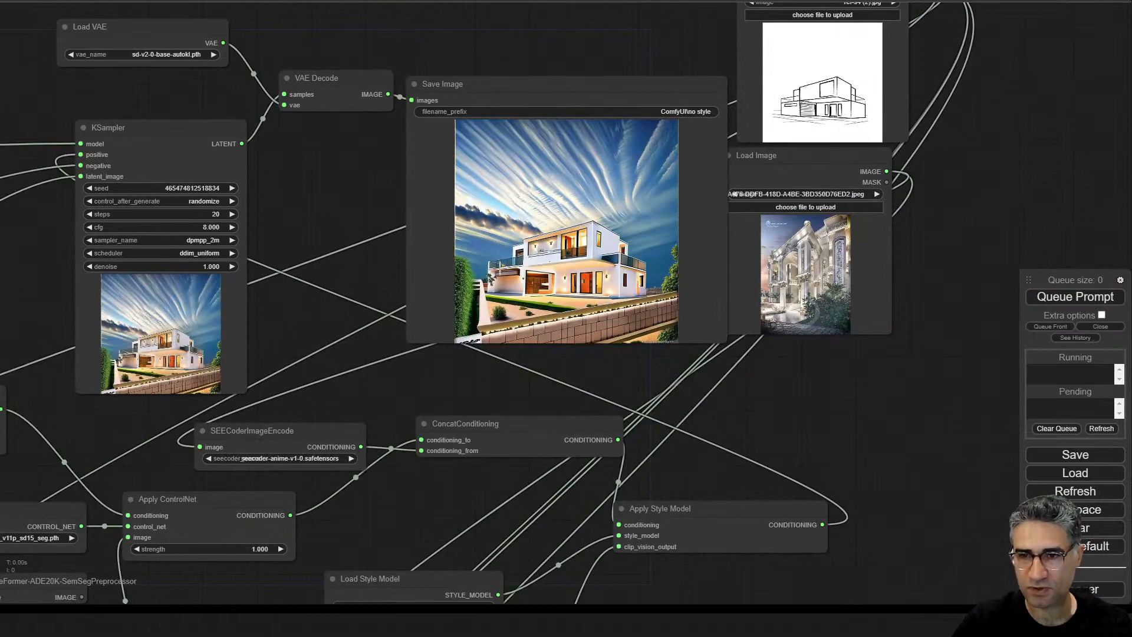
- Swap the ConcatConditioning inputs, feeding Apply ControlNet into conditioning_from and SEECoderImageEncode into conditioning_to
{"action": "left_click_drag", "start_coordinate": [399, 405], "coordinate": [411, 231]}
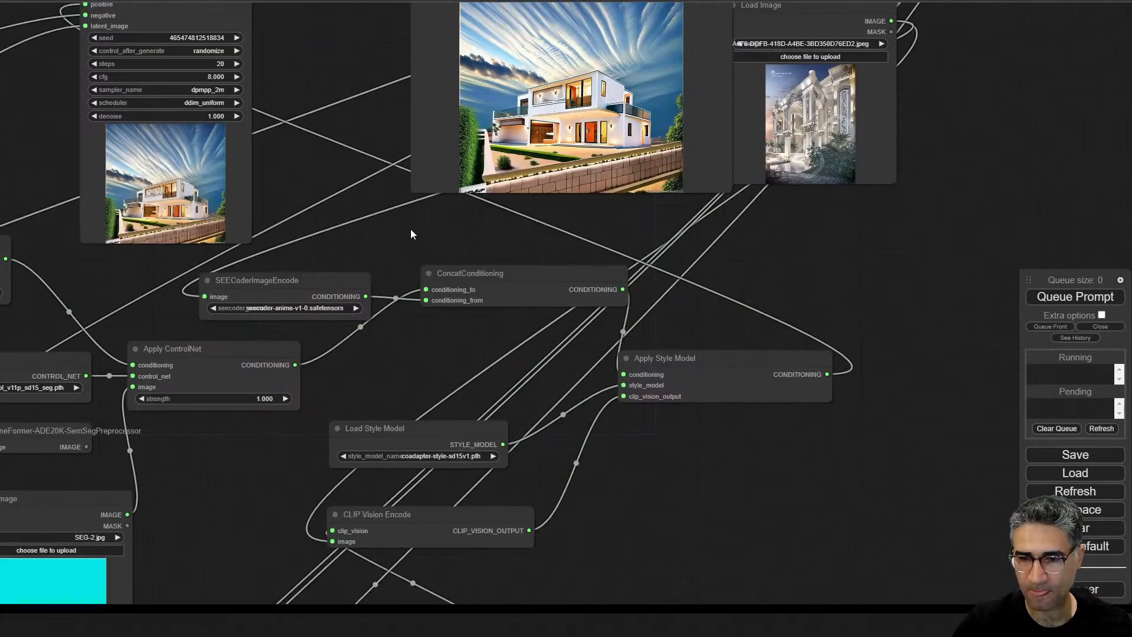
{"action": "scroll", "coordinate": [401, 302], "scroll_direction": "up", "scroll_amount": 5}
{"action": "left_click_drag", "start_coordinate": [240, 370], "coordinate": [452, 265]}
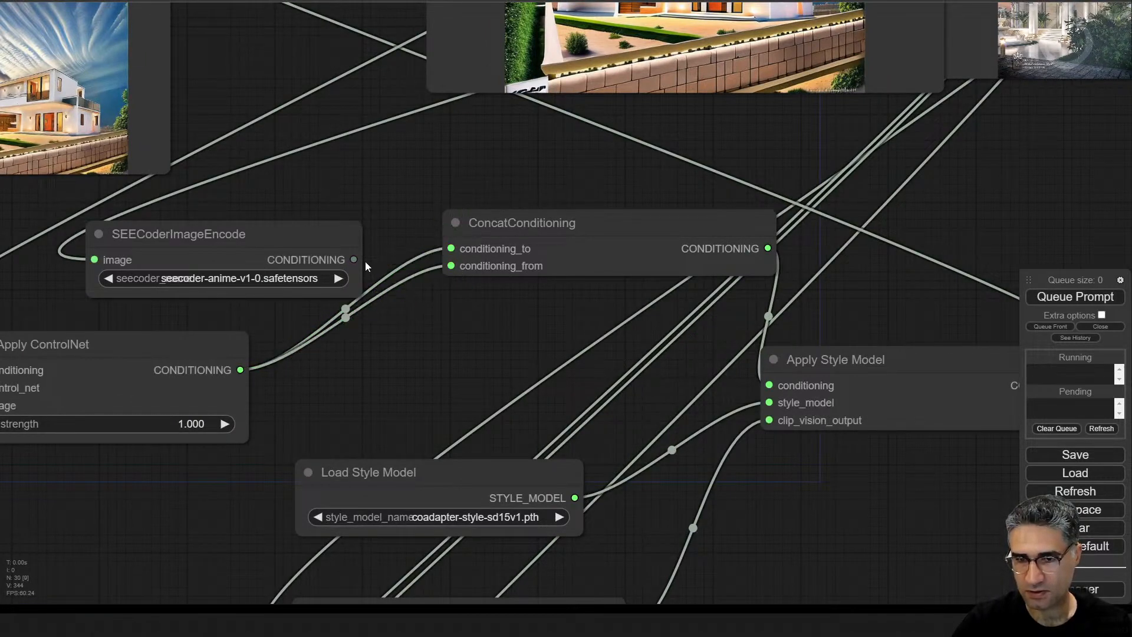
{"action": "left_click_drag", "start_coordinate": [354, 260], "coordinate": [451, 248]}
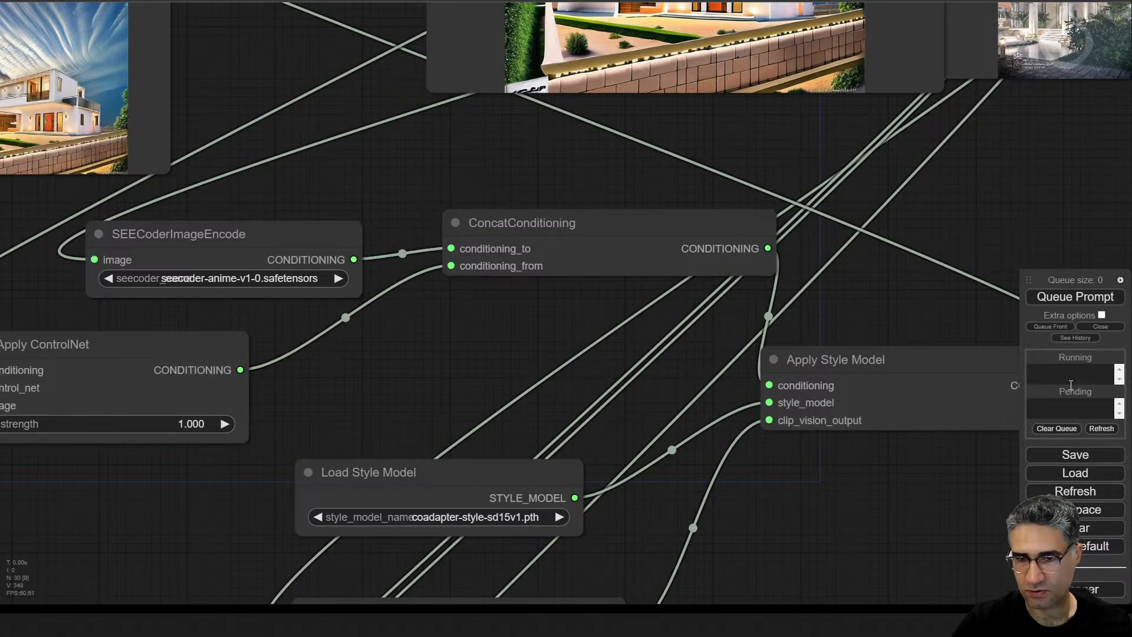
- Queue a generation with the swapped ConcatConditioning inputs and examine the KSampler preview
{"action": "left_click", "coordinate": [1096, 296]}
{"action": "left_click_drag", "start_coordinate": [429, 171], "coordinate": [656, 430]}
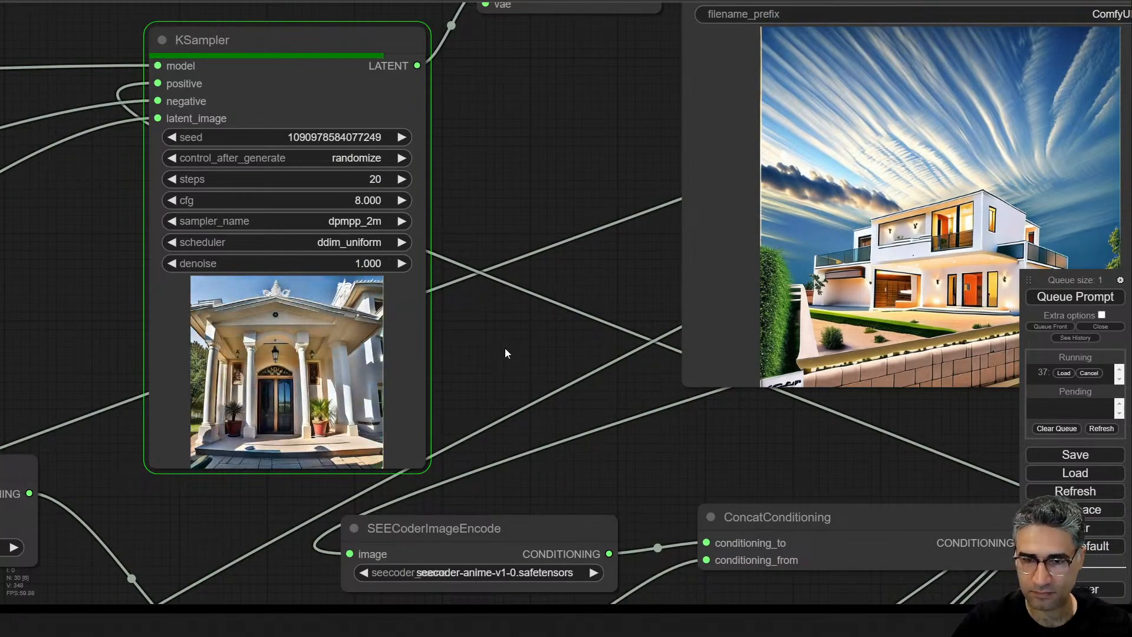
{"action": "left_click_drag", "start_coordinate": [504, 348], "coordinate": [500, 146]}
{"action": "left_click_drag", "start_coordinate": [409, 182], "coordinate": [486, 111]}
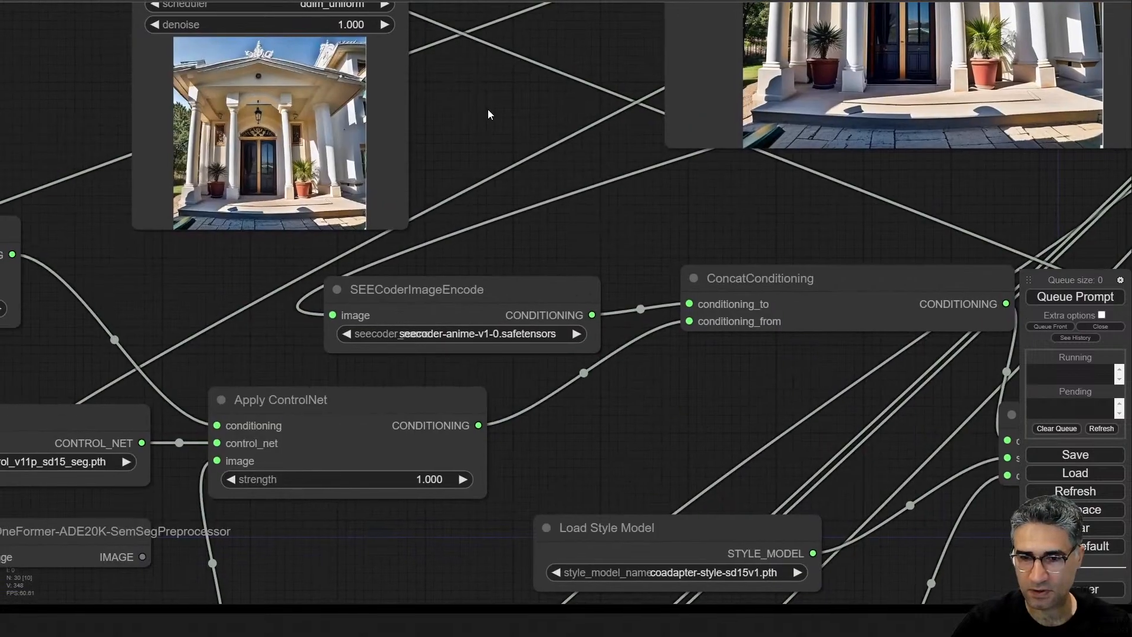
- Raise the first Apply ControlNet node's strength to 1.740 and queue a generation
{"action": "left_click_drag", "start_coordinate": [487, 108], "coordinate": [816, 169]}
{"action": "left_click_drag", "start_coordinate": [184, 378], "coordinate": [235, 379]}
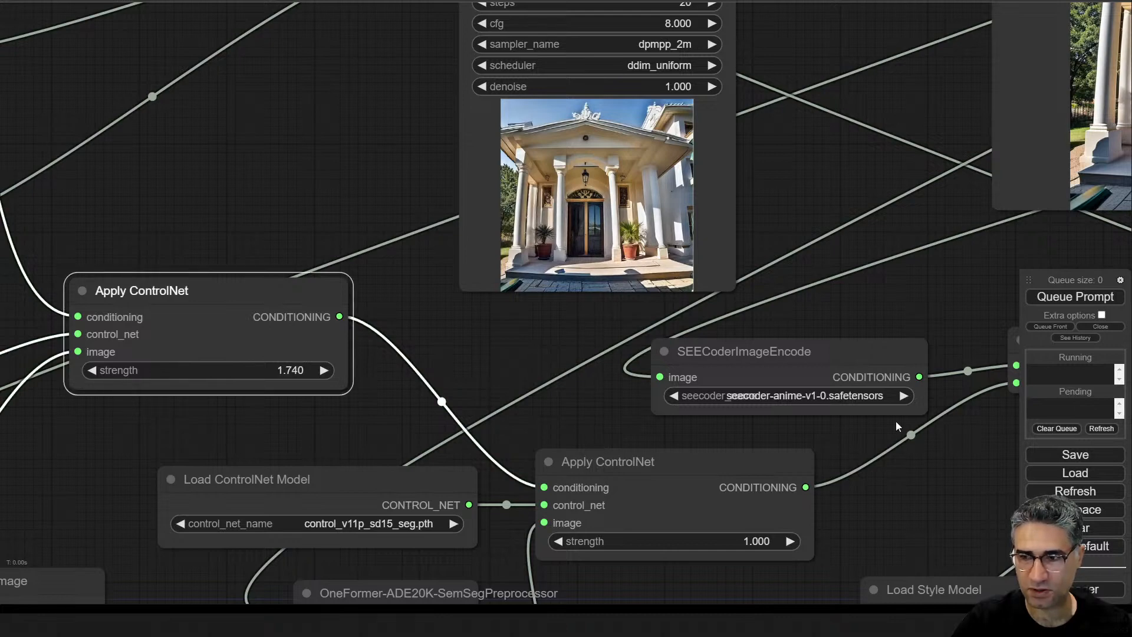
{"action": "left_click", "coordinate": [1085, 299]}
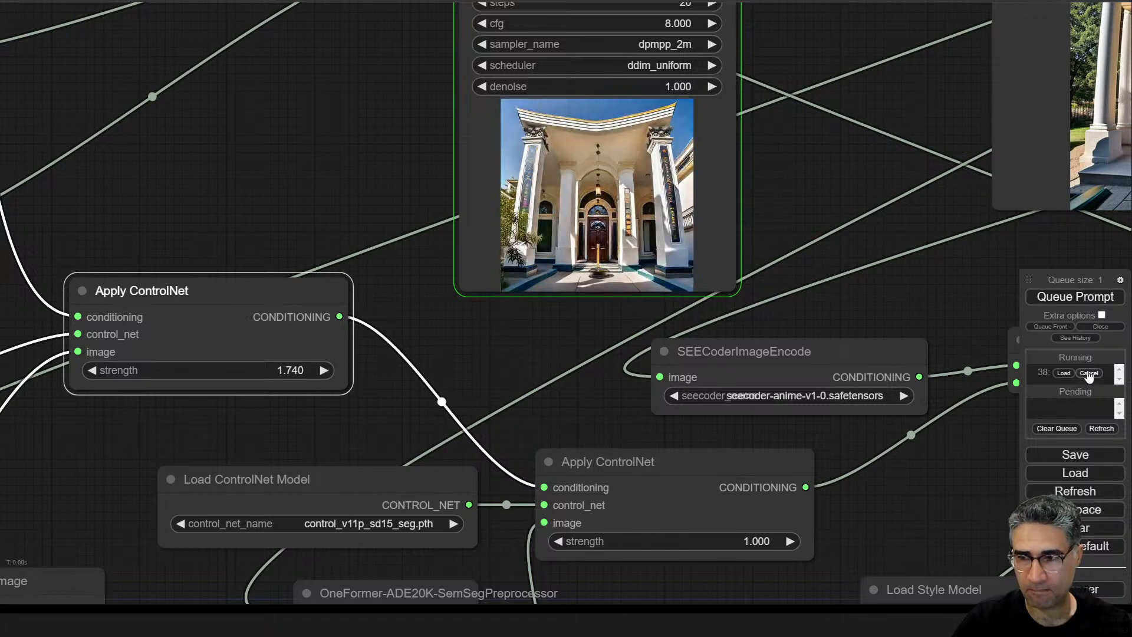
- Raise the first Apply ControlNet node's strength to 2.640, queue another generation and inspect its preview up close
{"action": "left_click_drag", "start_coordinate": [259, 370], "coordinate": [398, 374]}
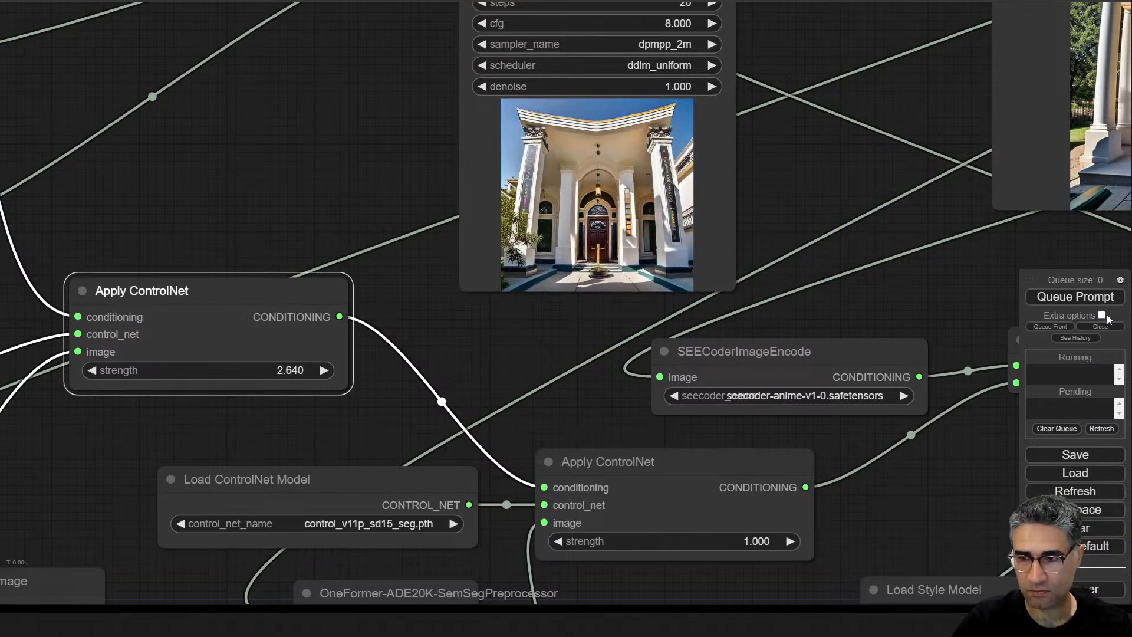
{"action": "left_click", "coordinate": [1091, 302]}
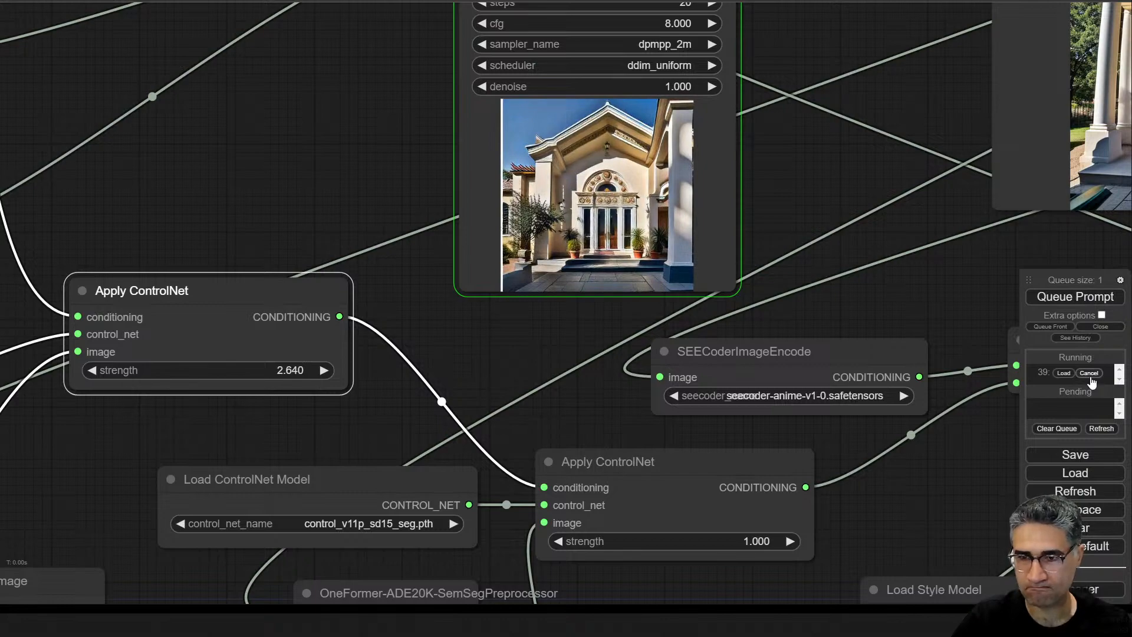
{"action": "scroll", "coordinate": [505, 165], "scroll_direction": "up", "scroll_amount": 6}
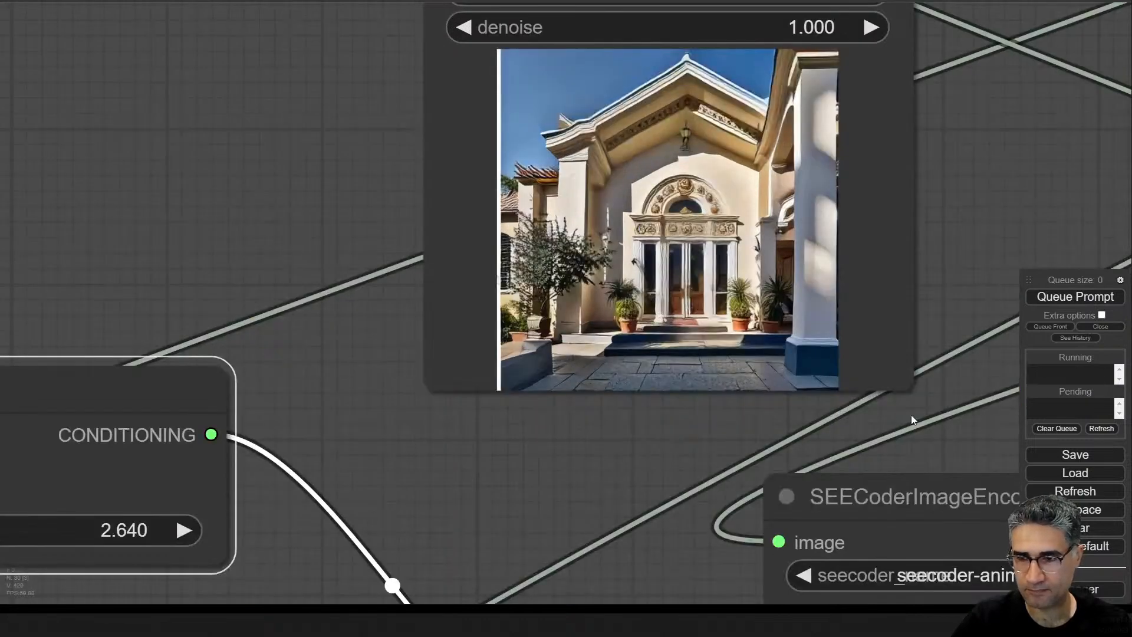
{"action": "scroll", "coordinate": [472, 375], "scroll_direction": "down", "scroll_amount": 5}
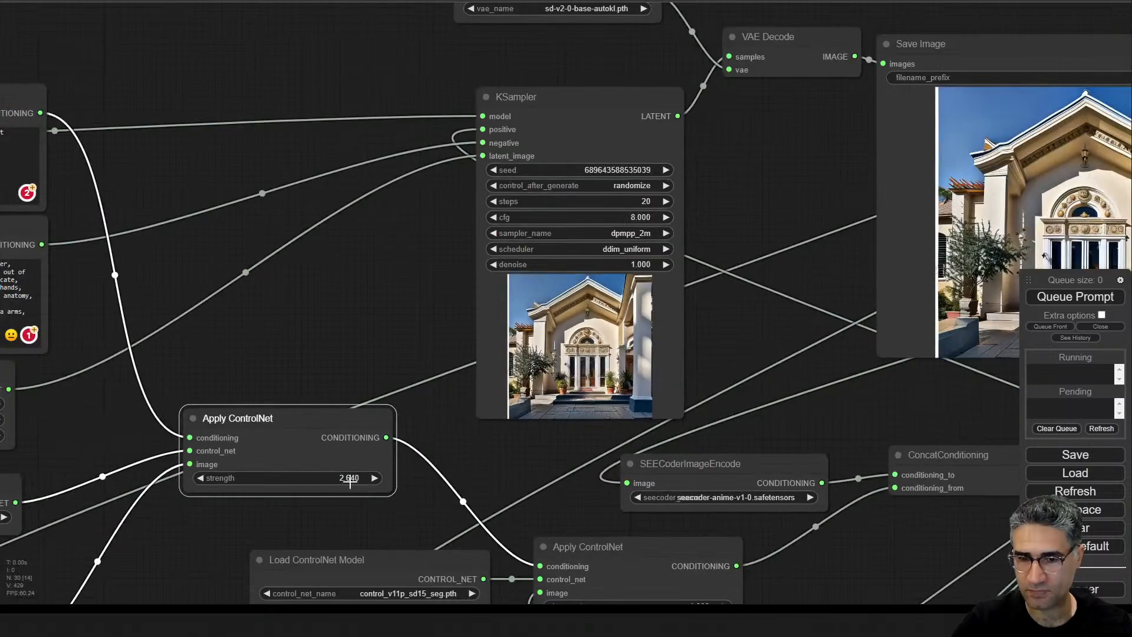
- Set the first Apply ControlNet node's strength to 1
{"action": "left_click_drag", "start_coordinate": [350, 482], "coordinate": [318, 480]}
{"action": "left_click", "coordinate": [319, 481]}
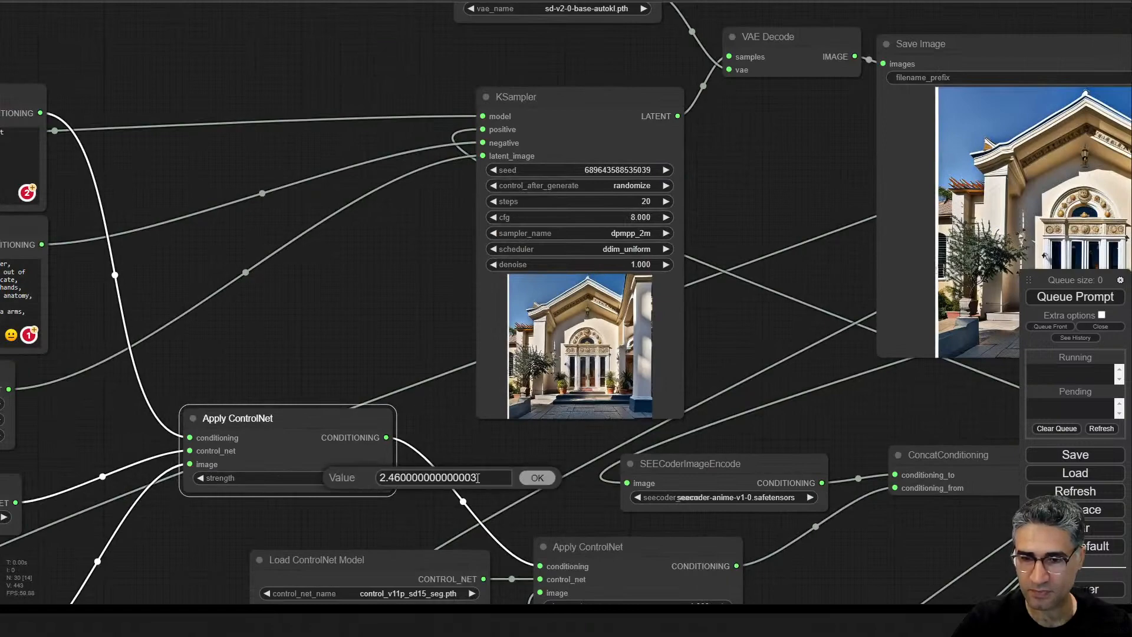
{"action": "left_click_drag", "start_coordinate": [478, 478], "coordinate": [253, 477]}
{"action": "type", "text": "1"}
{"action": "key", "text": "Return"}
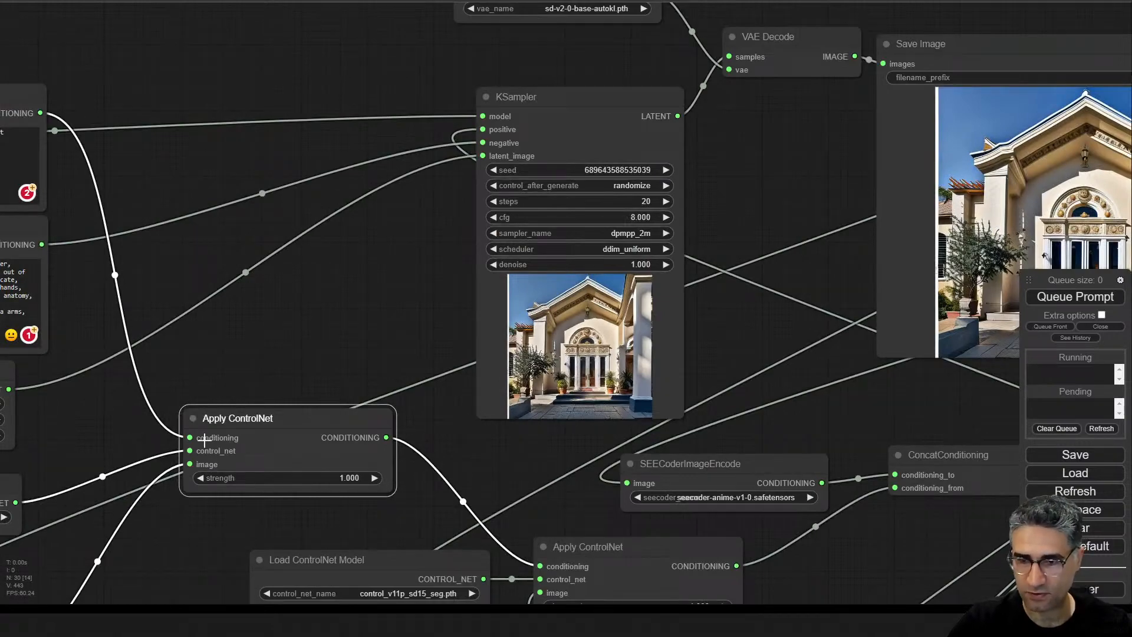
- Reconnect SEECoderImageEncode to conditioning_from and the segmentation Apply ControlNet to conditioning_to of ConcatConditioning
{"action": "scroll", "coordinate": [649, 501], "scroll_direction": "up", "scroll_amount": 5}
{"action": "left_click_drag", "start_coordinate": [541, 508], "coordinate": [126, 329]}
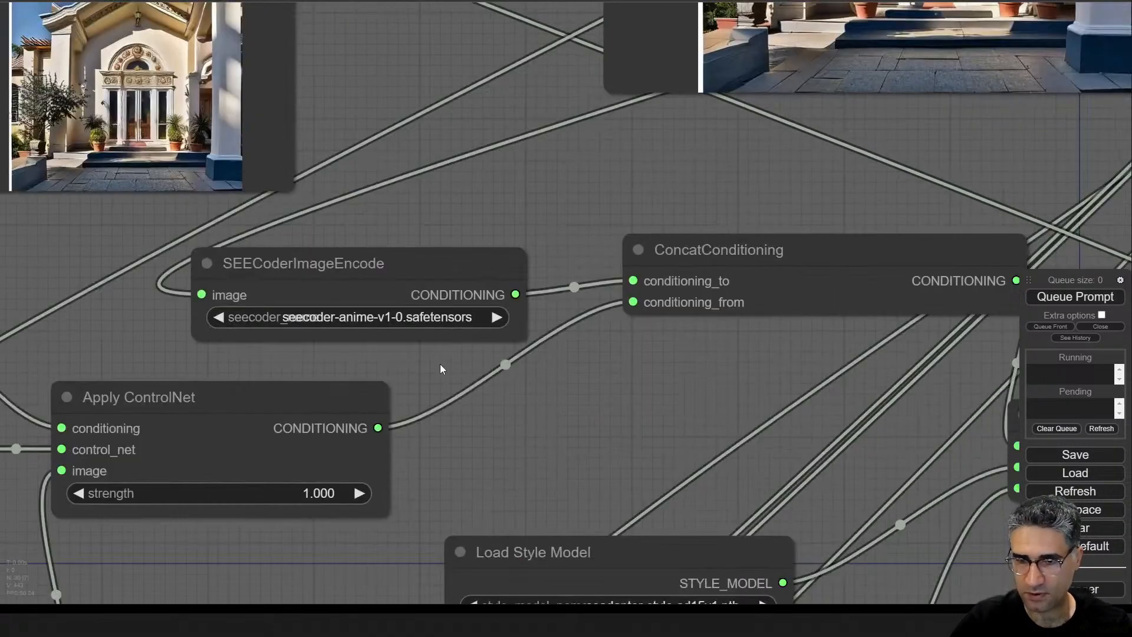
{"action": "left_click_drag", "start_coordinate": [516, 295], "coordinate": [631, 302]}
{"action": "left_click_drag", "start_coordinate": [394, 430], "coordinate": [633, 281]}
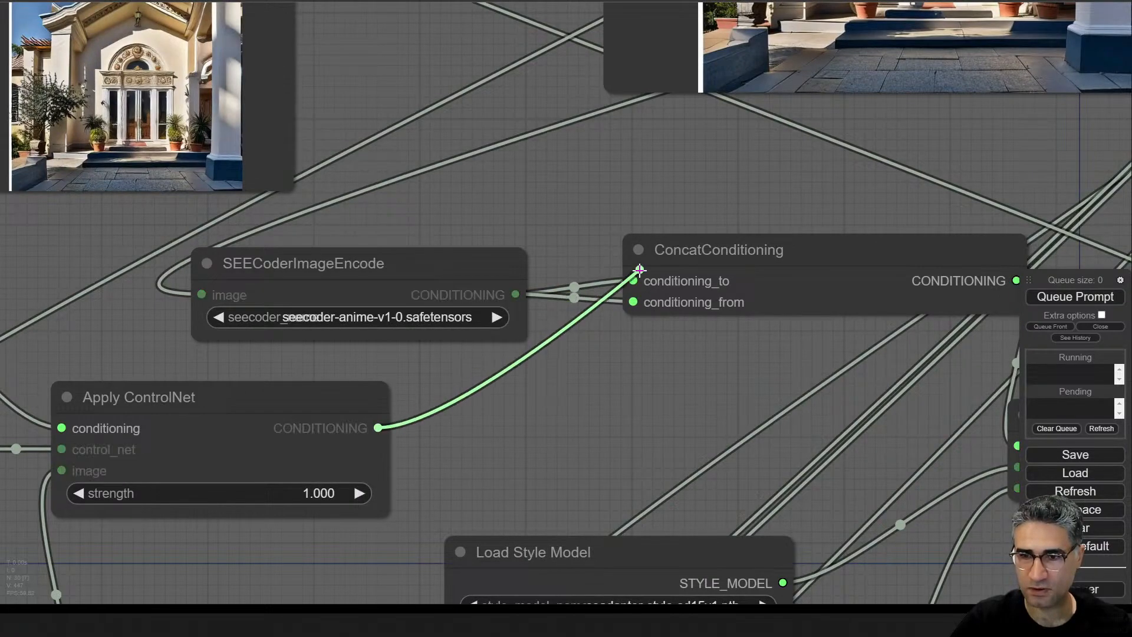
{"action": "scroll", "coordinate": [645, 373], "scroll_direction": "down", "scroll_amount": 3}
{"action": "left_click_drag", "start_coordinate": [536, 403], "coordinate": [389, 377]}
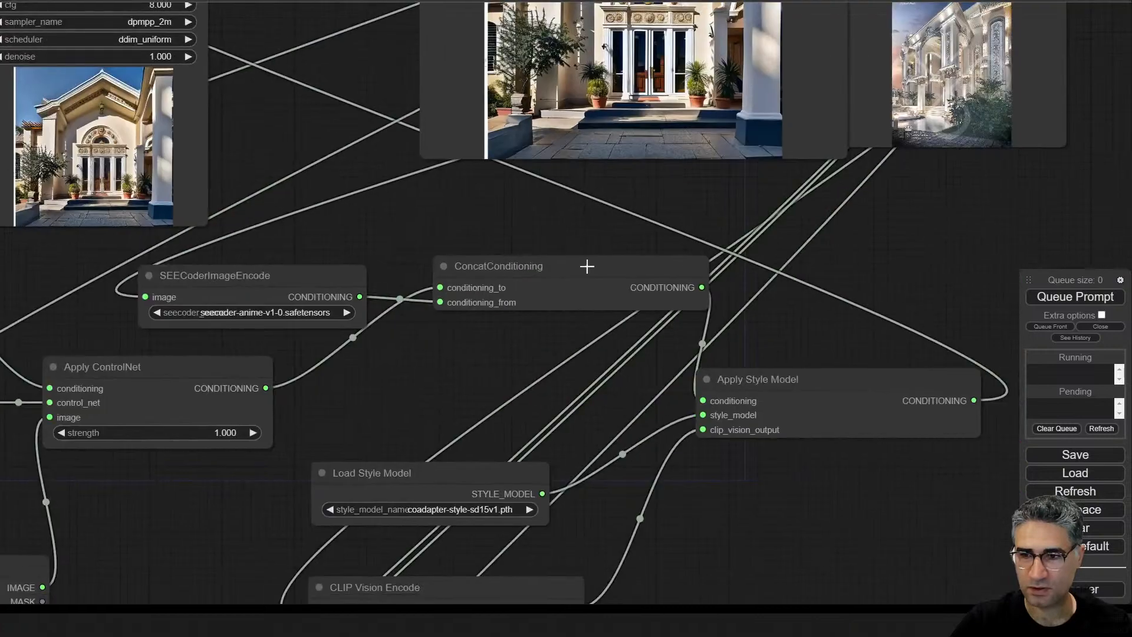
- Move the ConcatConditioning node down and set the segmentation Apply ControlNet node's strength to 0.650
{"action": "left_click_drag", "start_coordinate": [606, 263], "coordinate": [628, 329]}
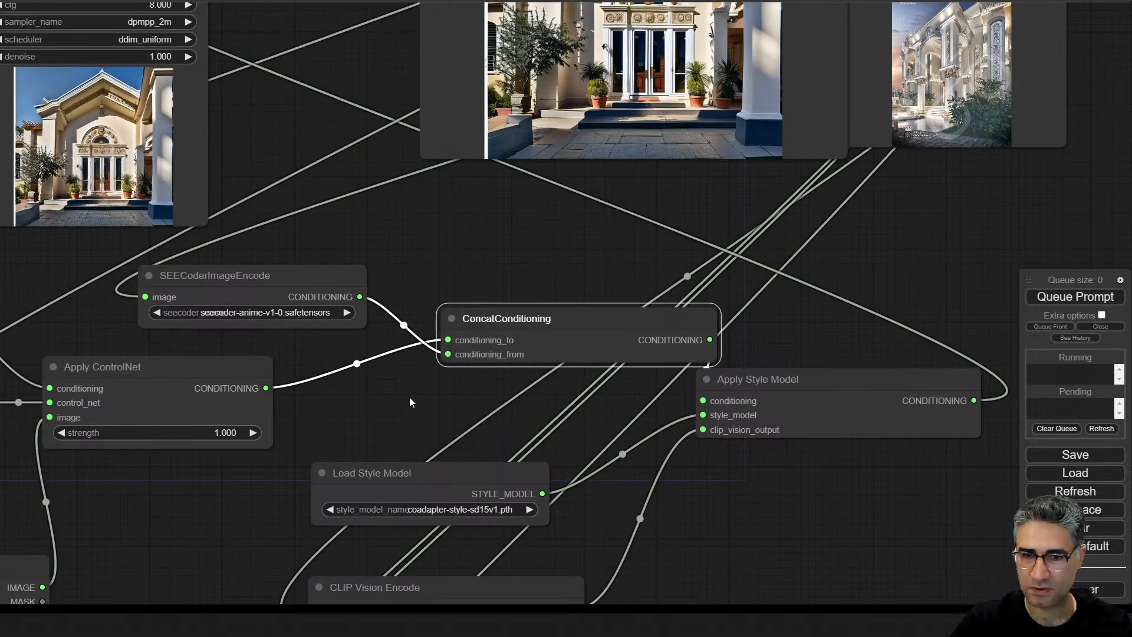
{"action": "left_click_drag", "start_coordinate": [410, 398], "coordinate": [456, 483]}
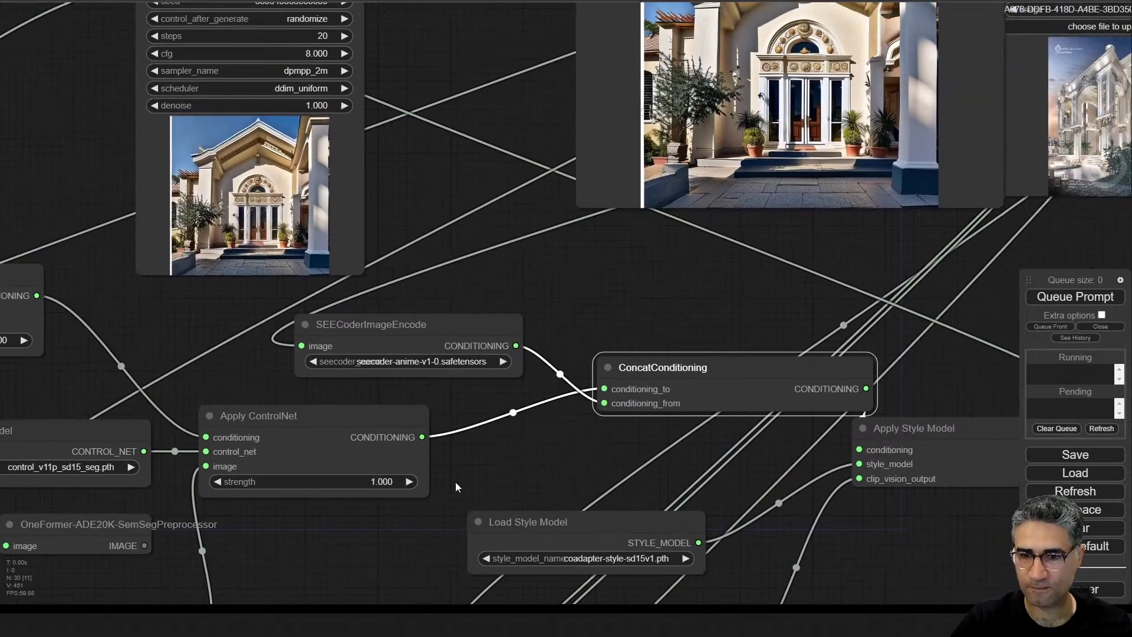
{"action": "left_click_drag", "start_coordinate": [299, 487], "coordinate": [279, 483]}
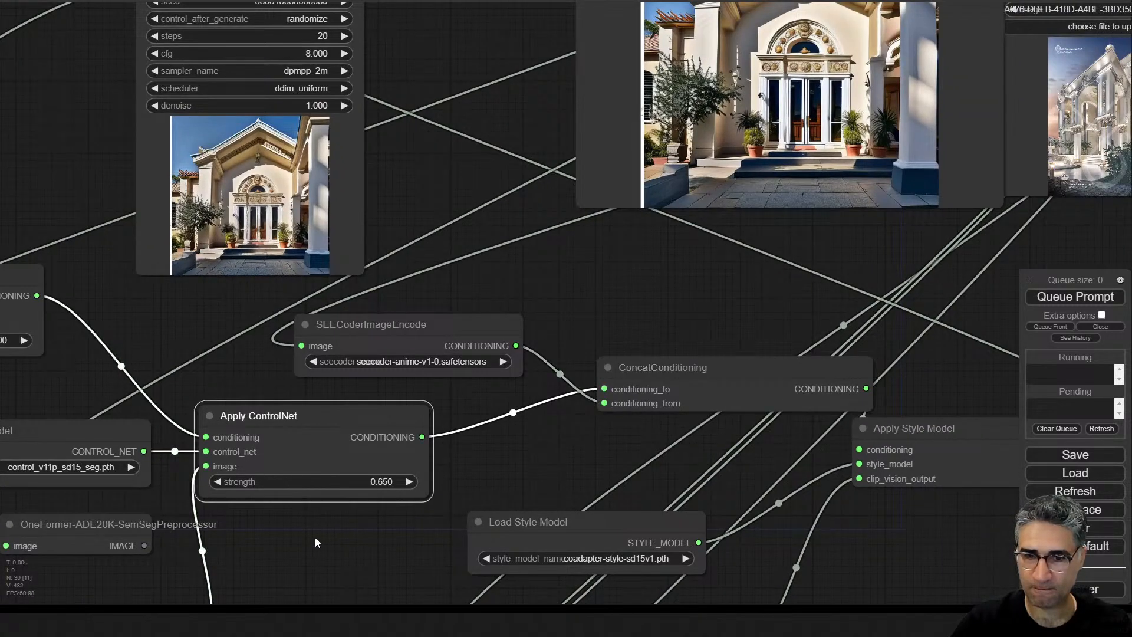
- Lower the first Apply ControlNet node's strength to 0.510 and queue a generation
{"action": "left_click_drag", "start_coordinate": [318, 542], "coordinate": [454, 303]}
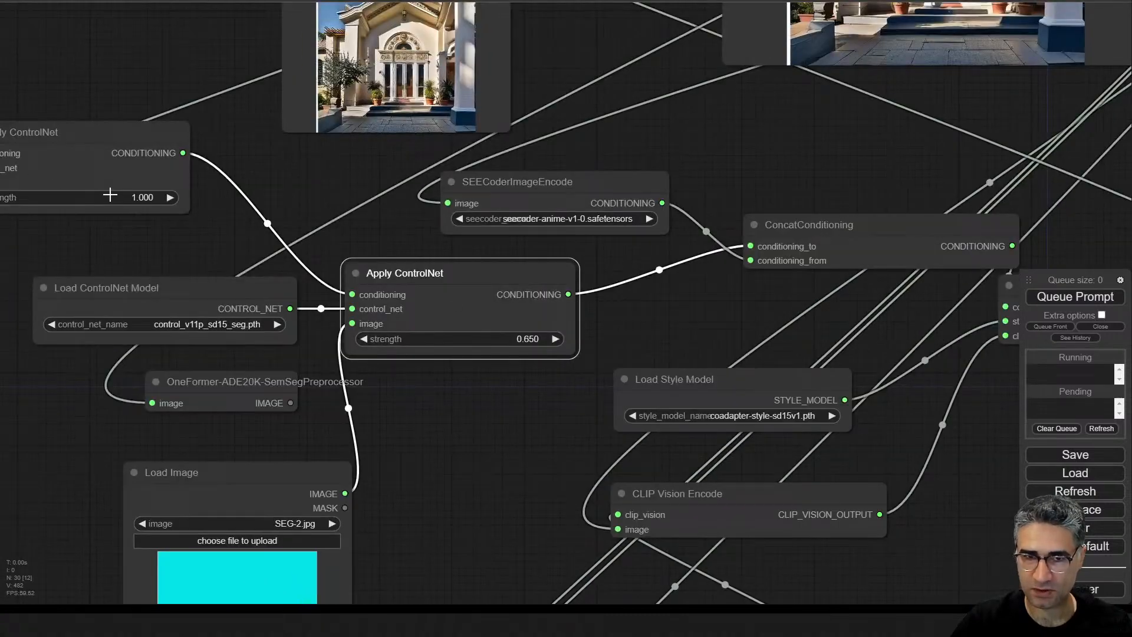
{"action": "left_click_drag", "start_coordinate": [109, 195], "coordinate": [78, 200]}
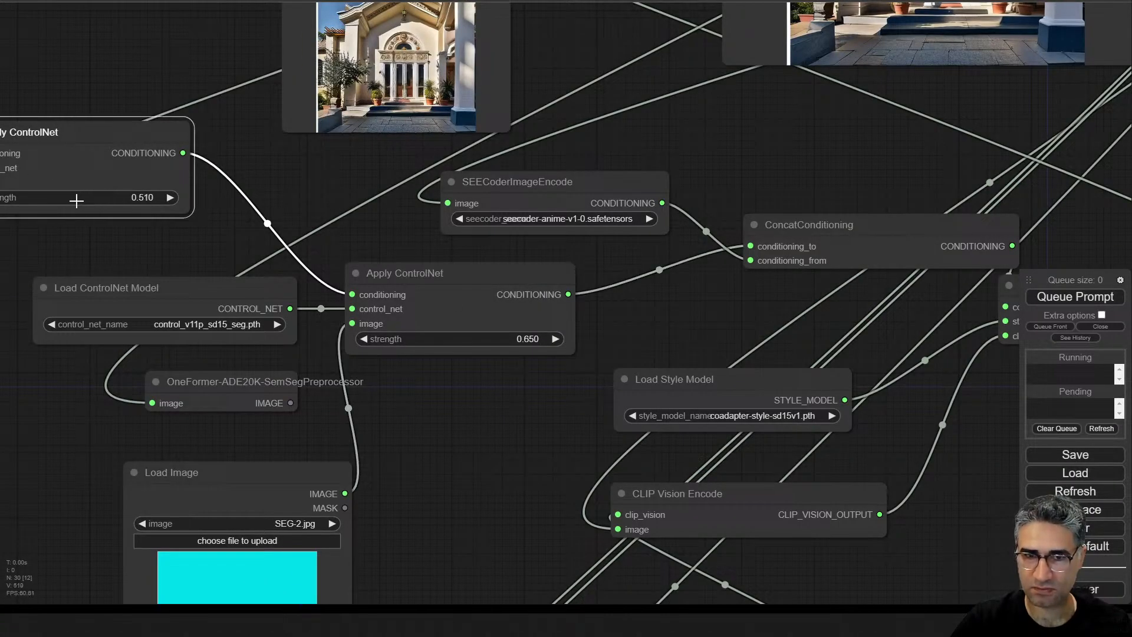
{"action": "left_click", "coordinate": [1073, 296]}
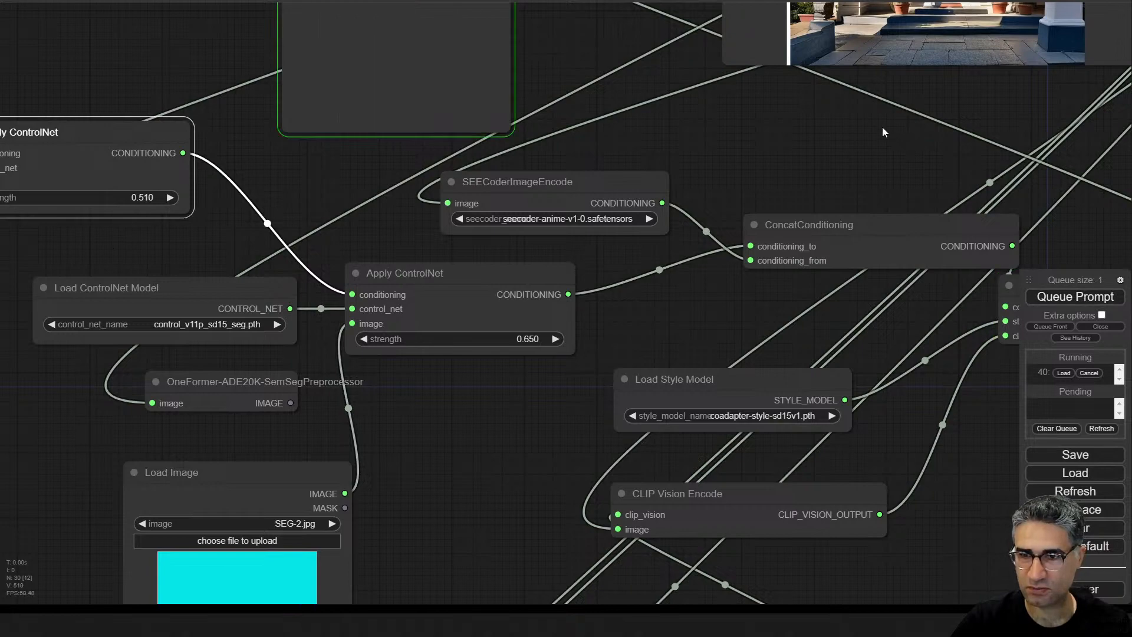
- Examine the new house rendering up close in the KSampler preview and the Save Image node, comparing it with the style reference
{"action": "left_click_drag", "start_coordinate": [882, 127], "coordinate": [607, 425]}
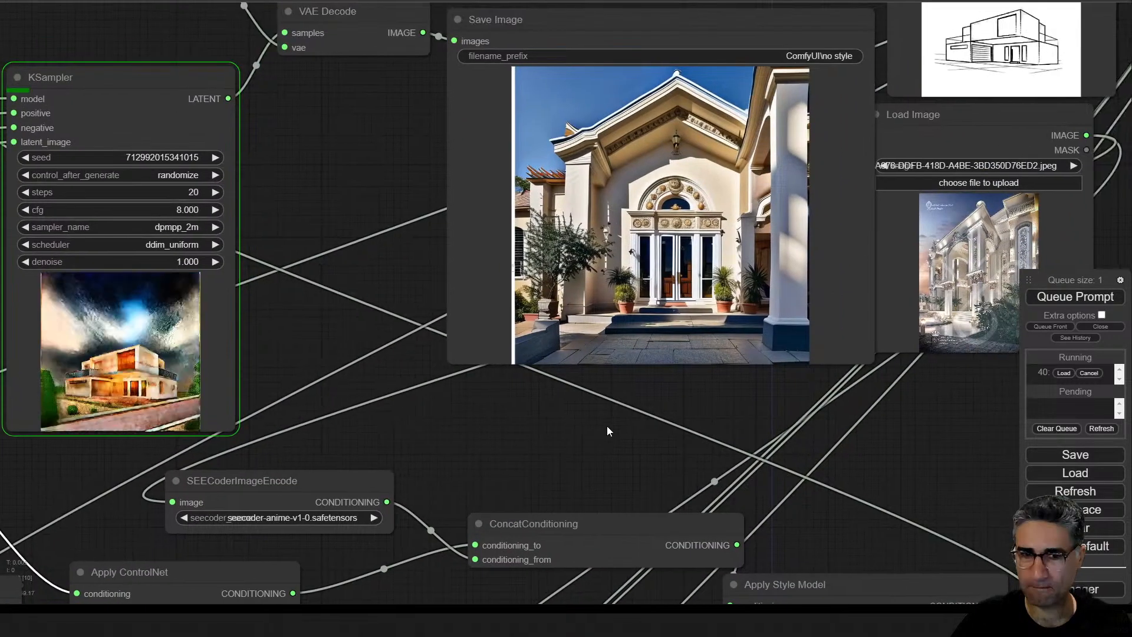
{"action": "scroll", "coordinate": [86, 372], "scroll_direction": "up", "scroll_amount": 5}
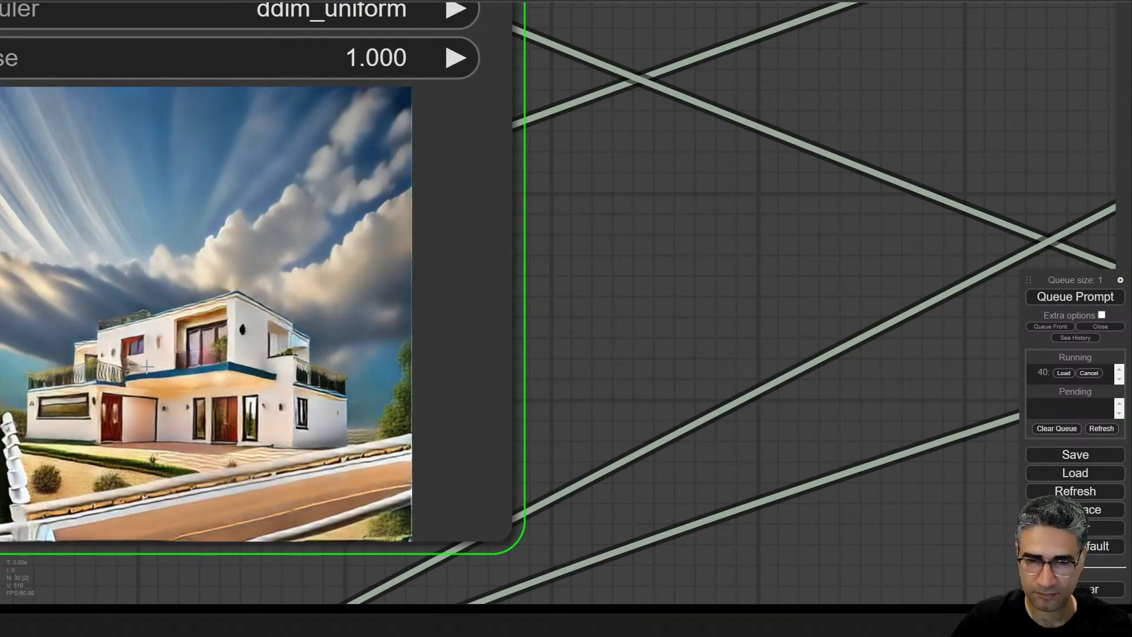
{"action": "scroll", "coordinate": [120, 395], "scroll_direction": "up", "scroll_amount": 2}
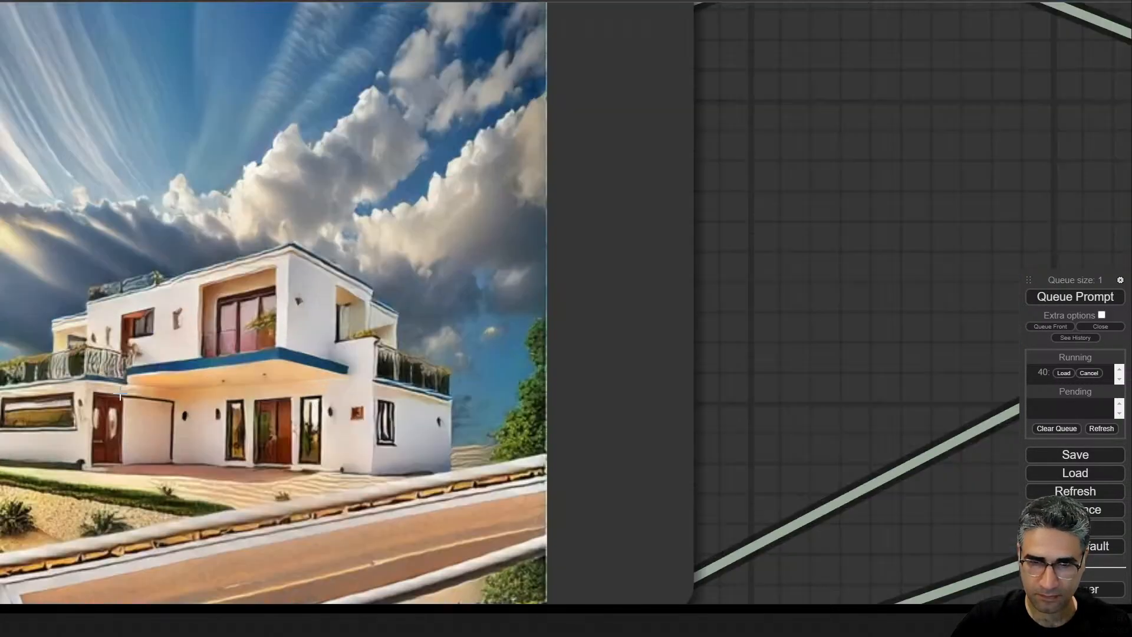
{"action": "scroll", "coordinate": [121, 392], "scroll_direction": "down", "scroll_amount": 9}
{"action": "left_click_drag", "start_coordinate": [793, 440], "coordinate": [171, 466]}
{"action": "scroll", "coordinate": [575, 242], "scroll_direction": "up", "scroll_amount": 1}
{"action": "scroll", "coordinate": [575, 241], "scroll_direction": "up", "scroll_amount": 4}
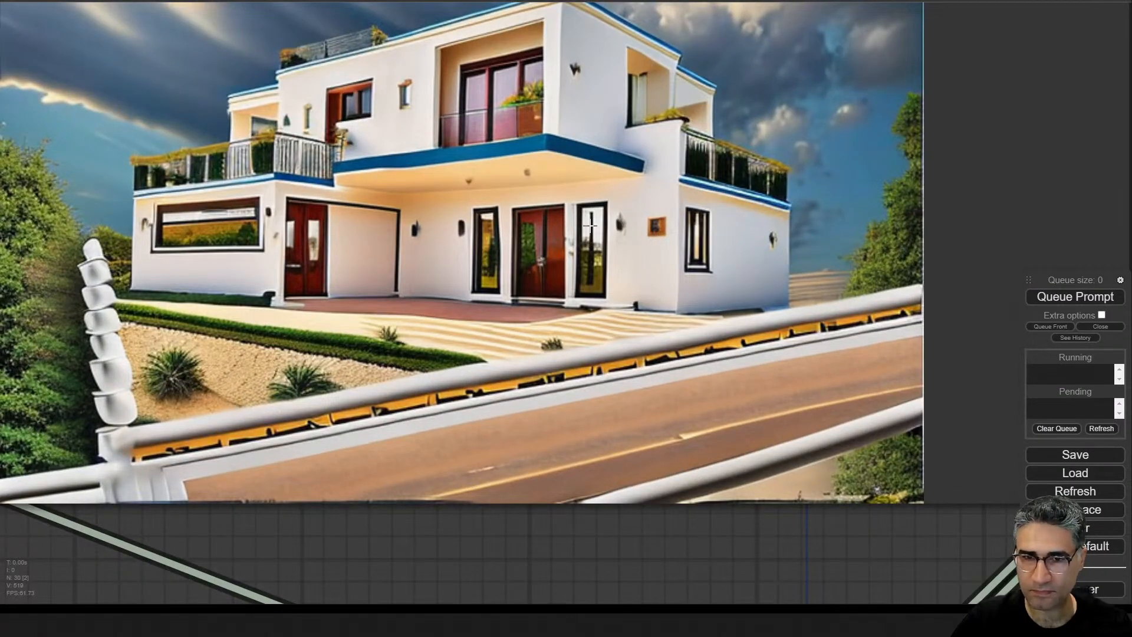
{"action": "scroll", "coordinate": [590, 224], "scroll_direction": "down", "scroll_amount": 4}
{"action": "scroll", "coordinate": [612, 176], "scroll_direction": "up", "scroll_amount": 5}
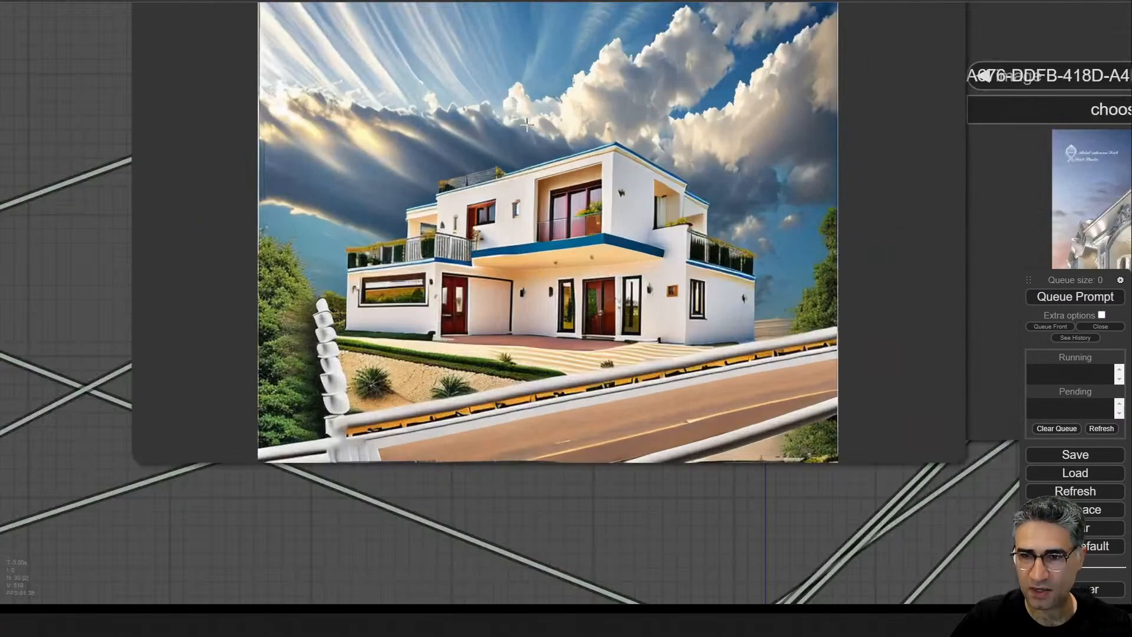
{"action": "scroll", "coordinate": [612, 176], "scroll_direction": "down", "scroll_amount": 8}
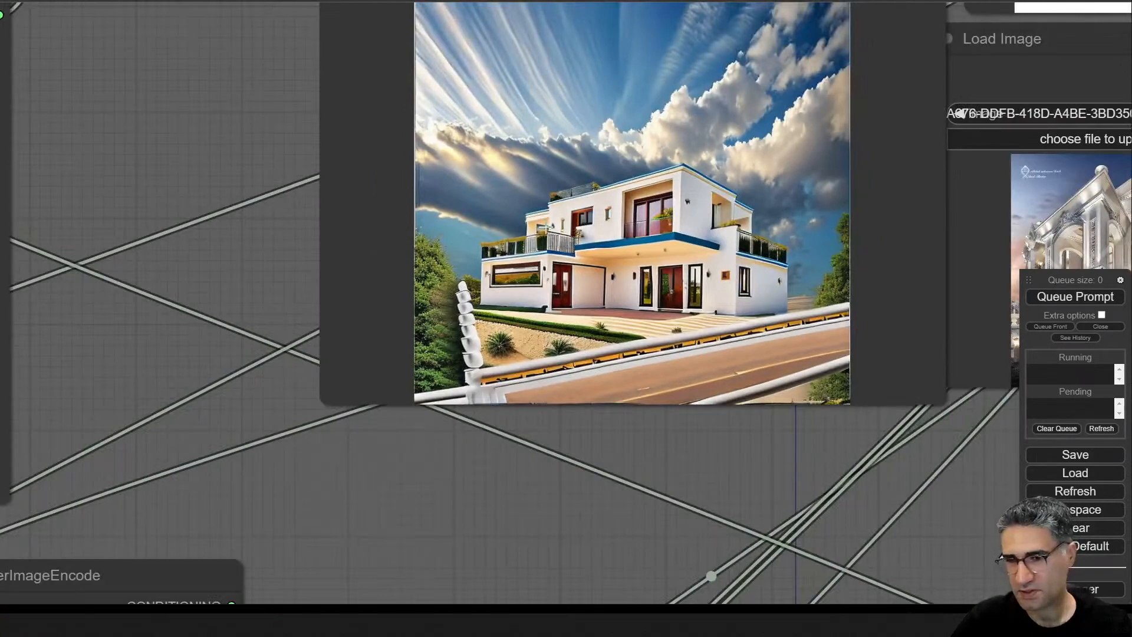
{"action": "scroll", "coordinate": [438, 520], "scroll_direction": "down", "scroll_amount": 3}
{"action": "left_click_drag", "start_coordinate": [400, 513], "coordinate": [478, 256]}
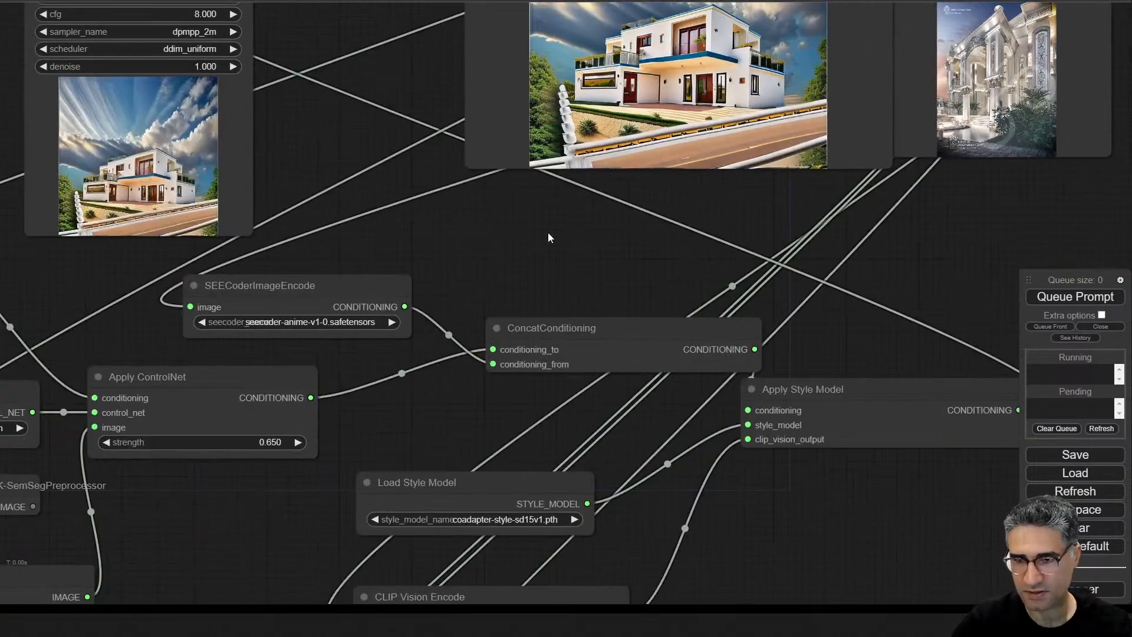
{"action": "left_click_drag", "start_coordinate": [713, 98], "coordinate": [533, 237]}
{"action": "scroll", "coordinate": [535, 236], "scroll_direction": "up", "scroll_amount": 5}
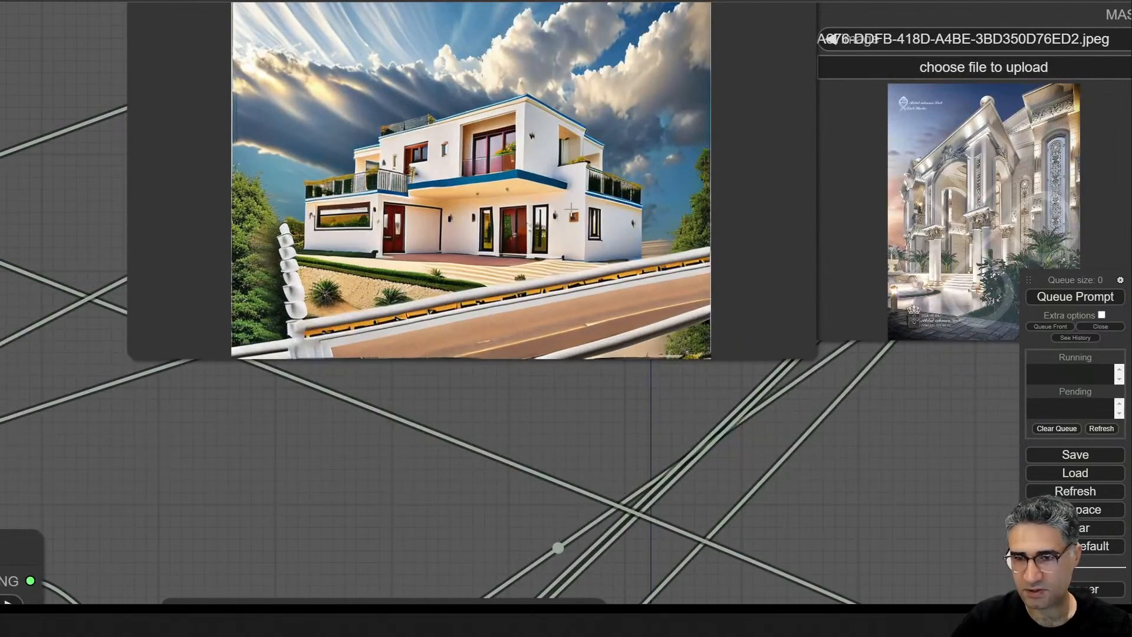
{"action": "scroll", "coordinate": [592, 127], "scroll_direction": "up", "scroll_amount": 4}
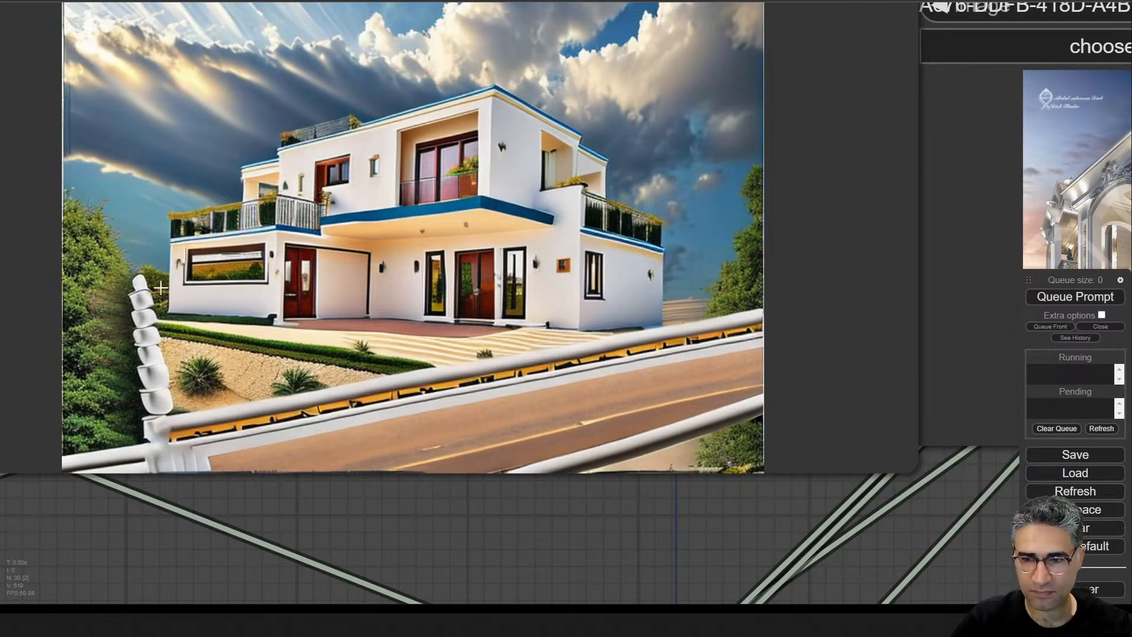
{"action": "scroll", "coordinate": [676, 245], "scroll_direction": "up", "scroll_amount": 3}
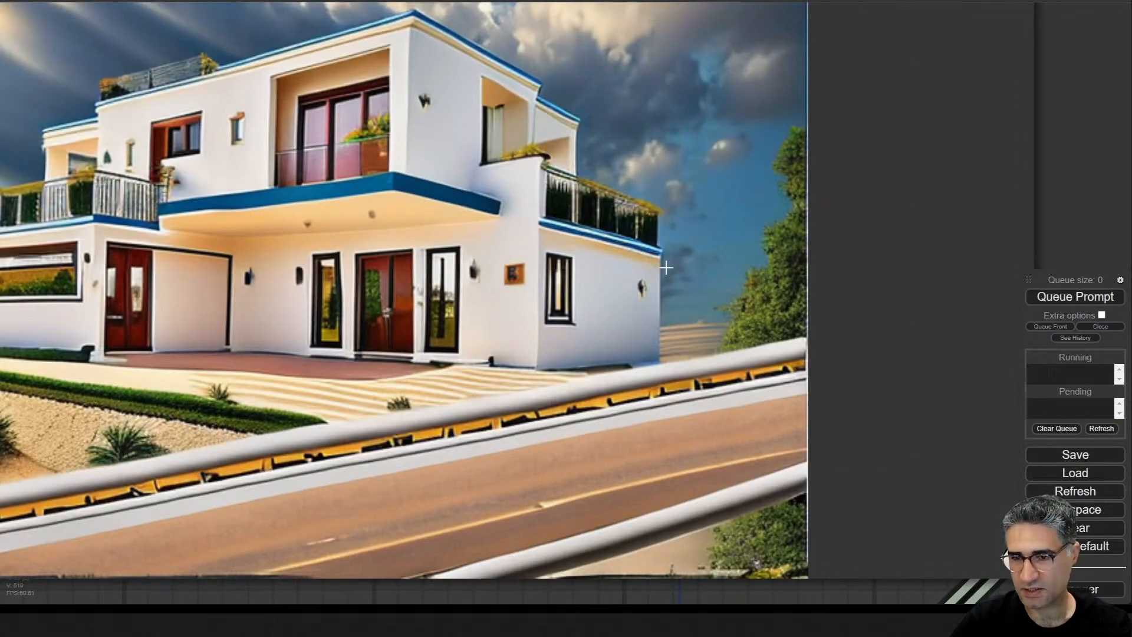
{"action": "scroll", "coordinate": [598, 143], "scroll_direction": "down", "scroll_amount": 6}
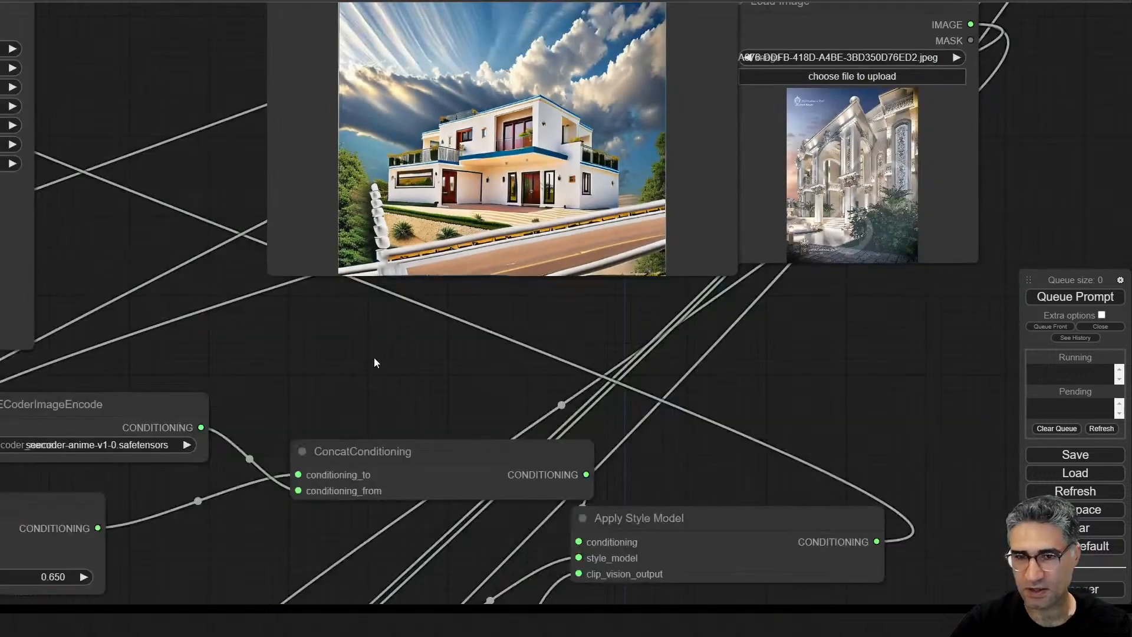
- Set the KSampler's cfg to 4, queue another generation and inspect the resulting rendering up close
{"action": "left_click_drag", "start_coordinate": [374, 357], "coordinate": [551, 484]}
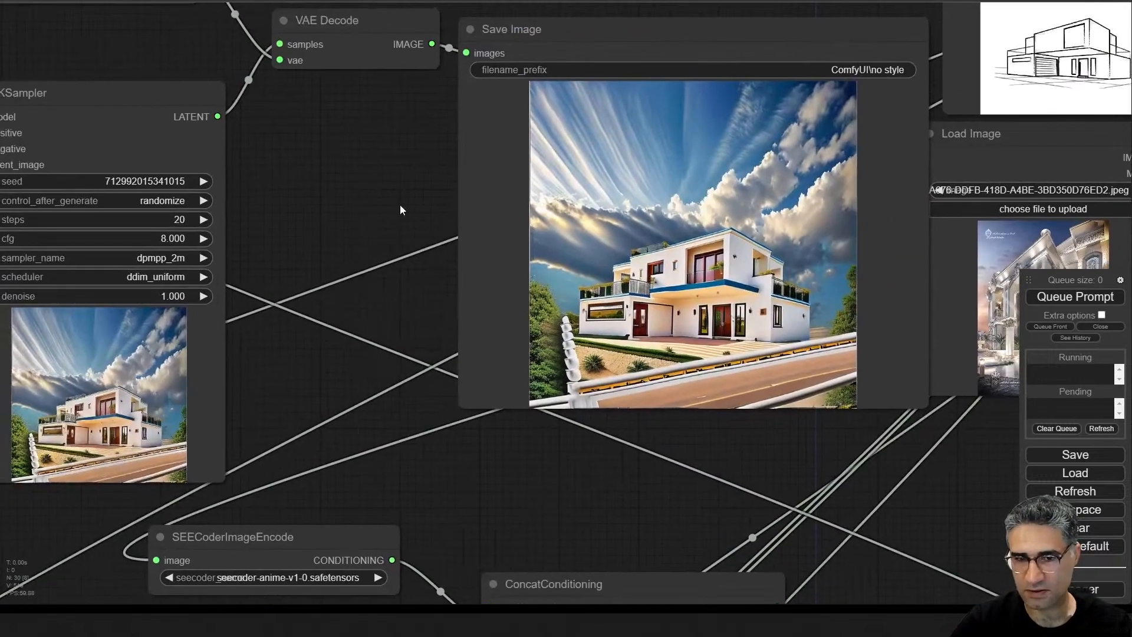
{"action": "left_click_drag", "start_coordinate": [315, 240], "coordinate": [465, 211]}
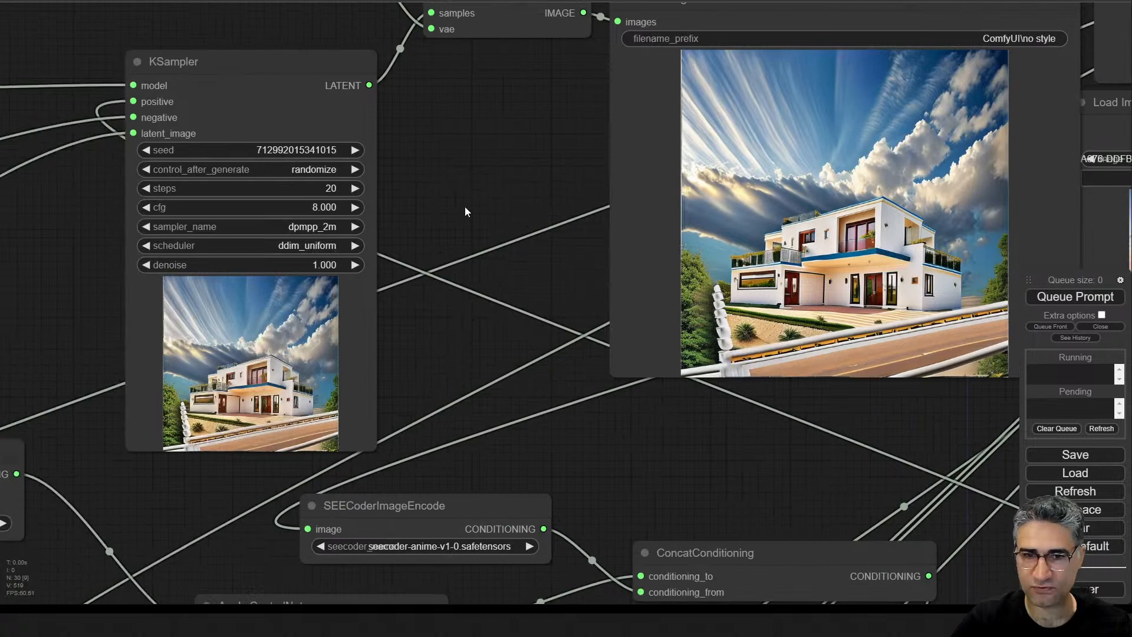
{"action": "left_click", "coordinate": [307, 213]}
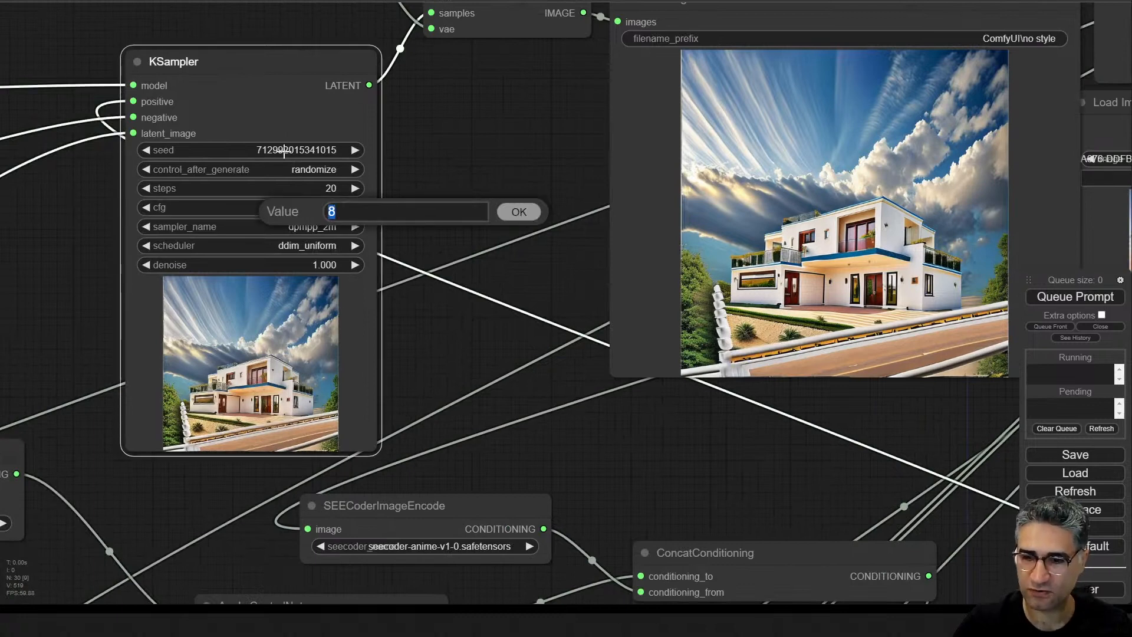
{"action": "key", "text": "Escape"}
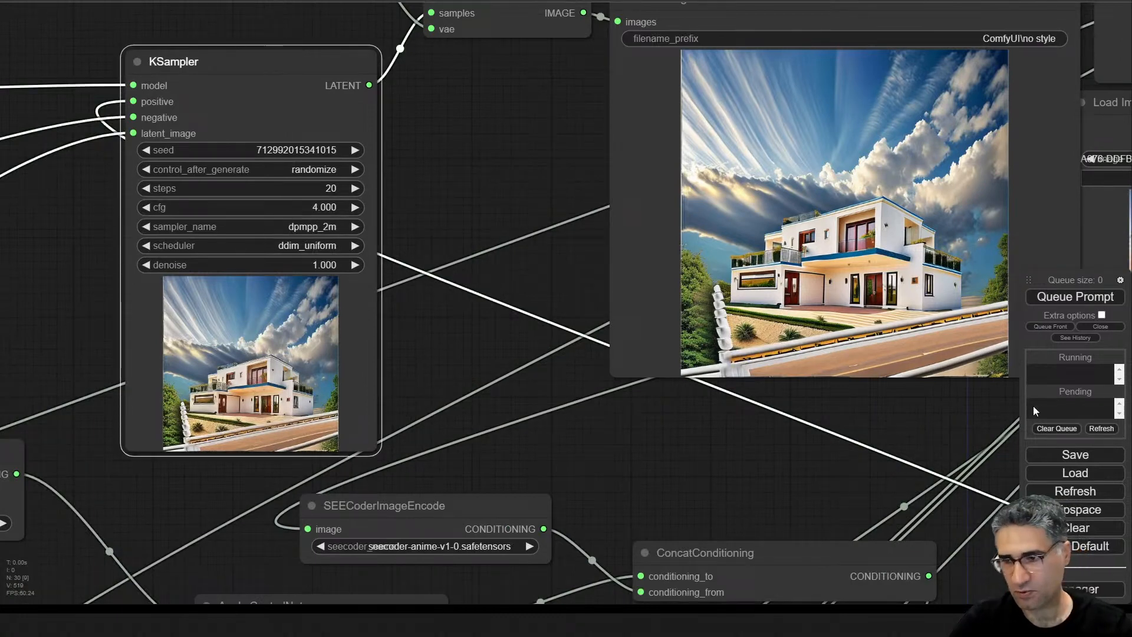
{"action": "left_click", "coordinate": [1067, 297]}
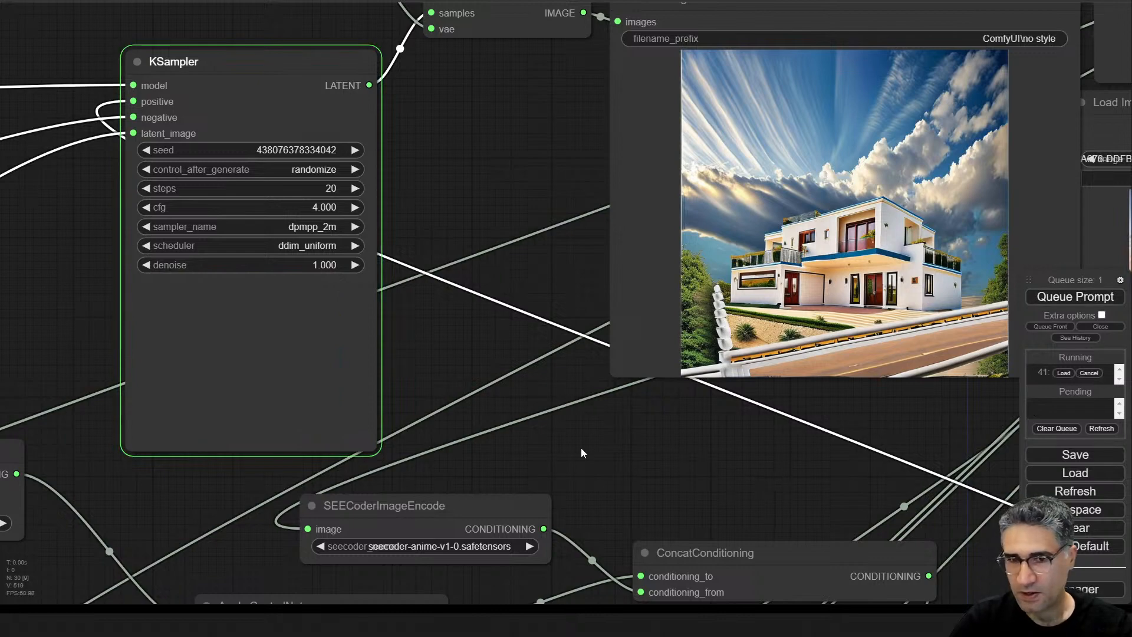
{"action": "scroll", "coordinate": [194, 378], "scroll_direction": "up", "scroll_amount": 5}
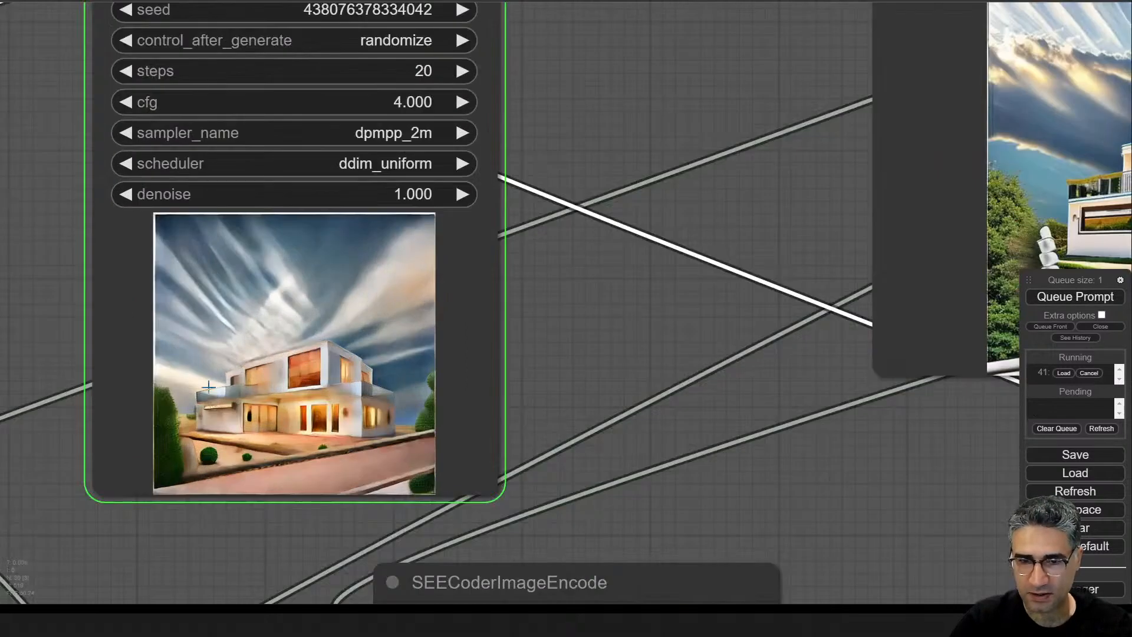
{"action": "scroll", "coordinate": [312, 420], "scroll_direction": "up", "scroll_amount": 5}
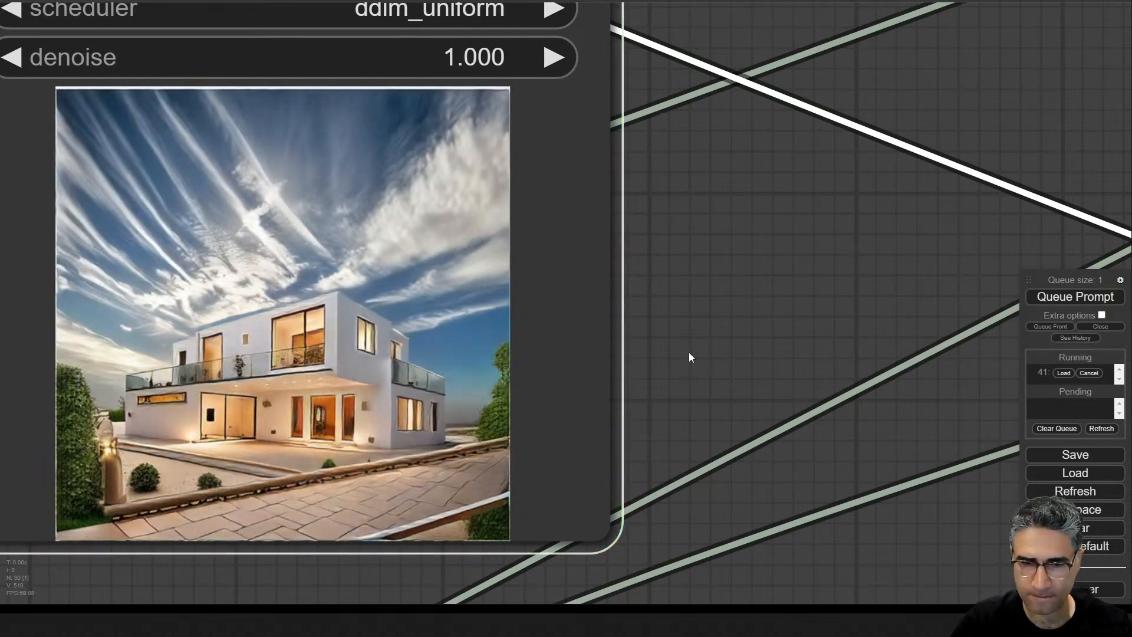
{"action": "scroll", "coordinate": [688, 352], "scroll_direction": "down", "scroll_amount": 6}
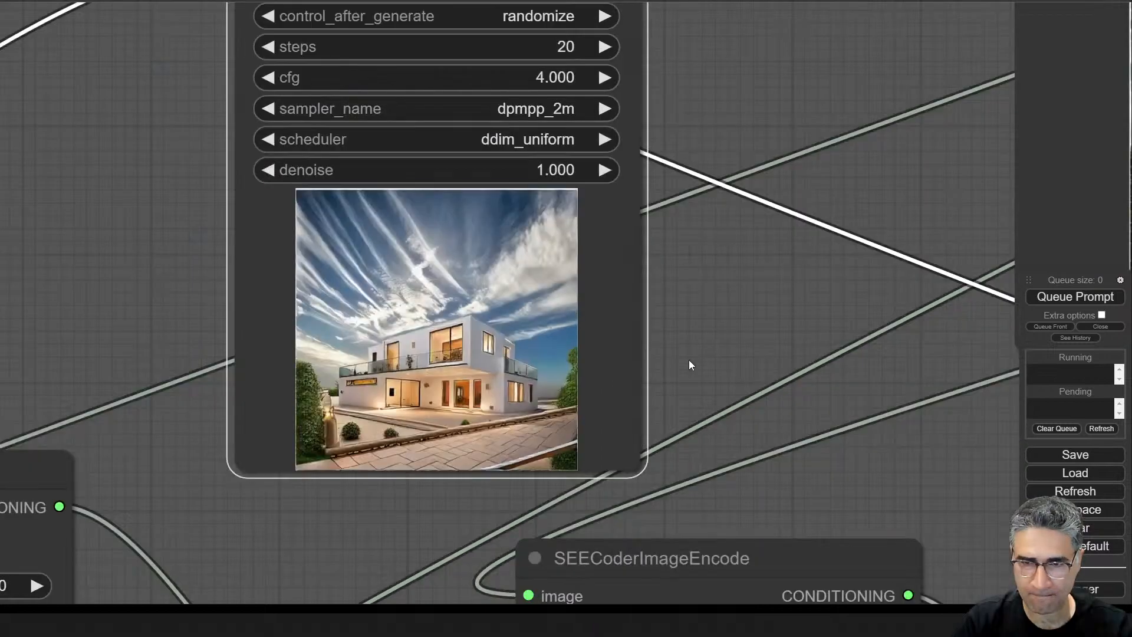
{"action": "left_click_drag", "start_coordinate": [737, 303], "coordinate": [103, 324]}
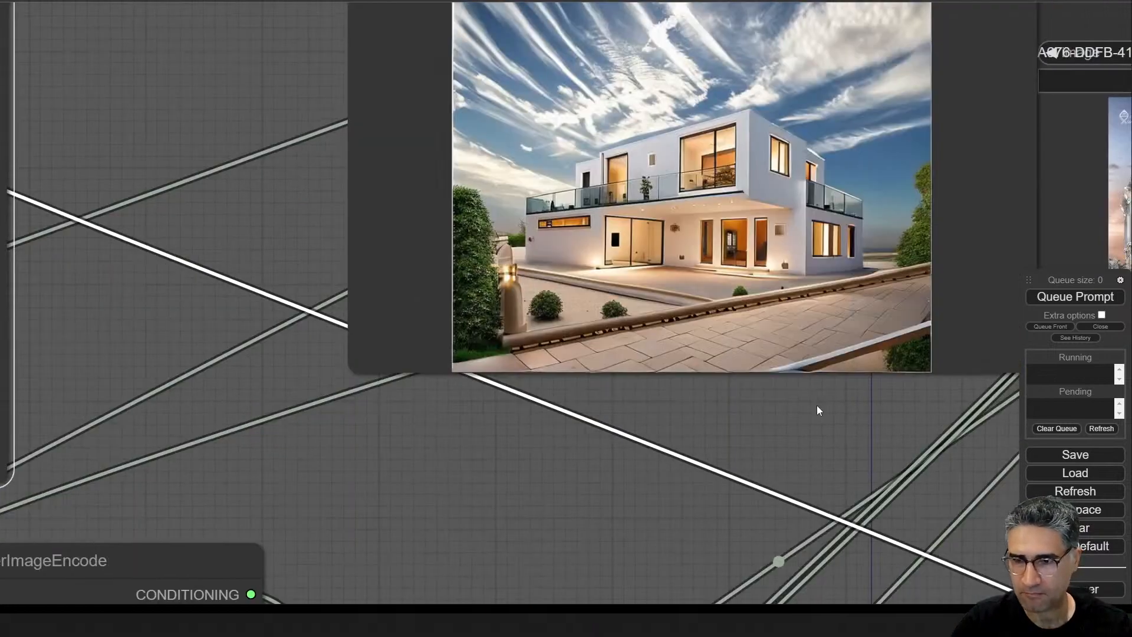
- Clear all text from the positive prompt, queue a generation and inspect its preview up close
{"action": "scroll", "coordinate": [574, 450], "scroll_direction": "down", "scroll_amount": 5}
{"action": "left_click_drag", "start_coordinate": [235, 234], "coordinate": [908, 206]}
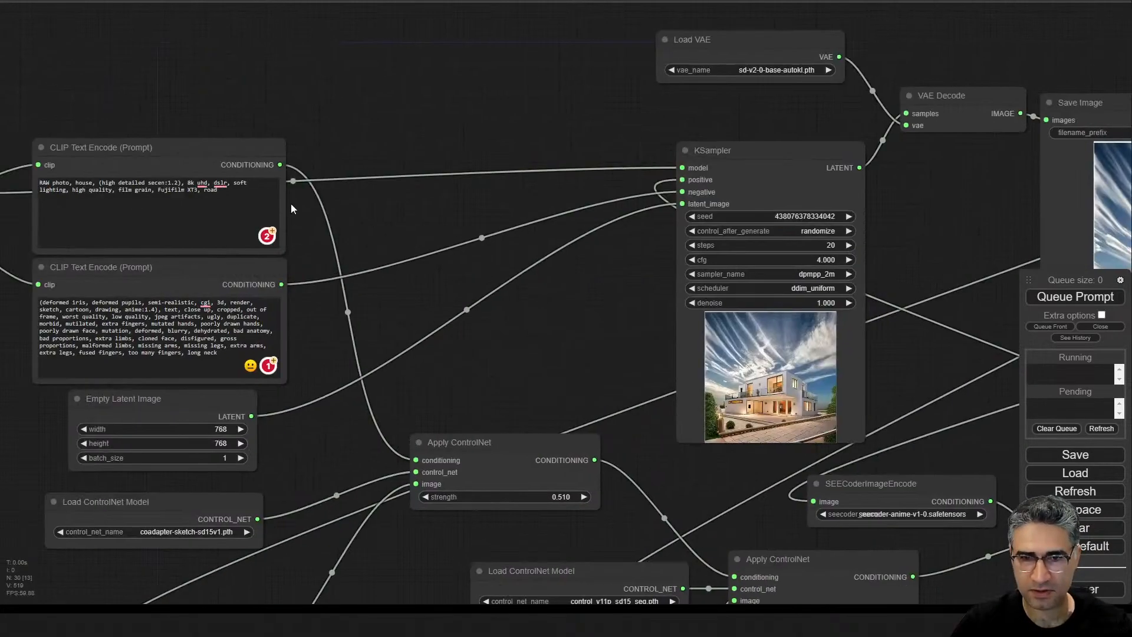
{"action": "left_click_drag", "start_coordinate": [253, 203], "coordinate": [191, 191]}
{"action": "left_click", "coordinate": [176, 203]}
{"action": "triple_click", "coordinate": [46, 184]}
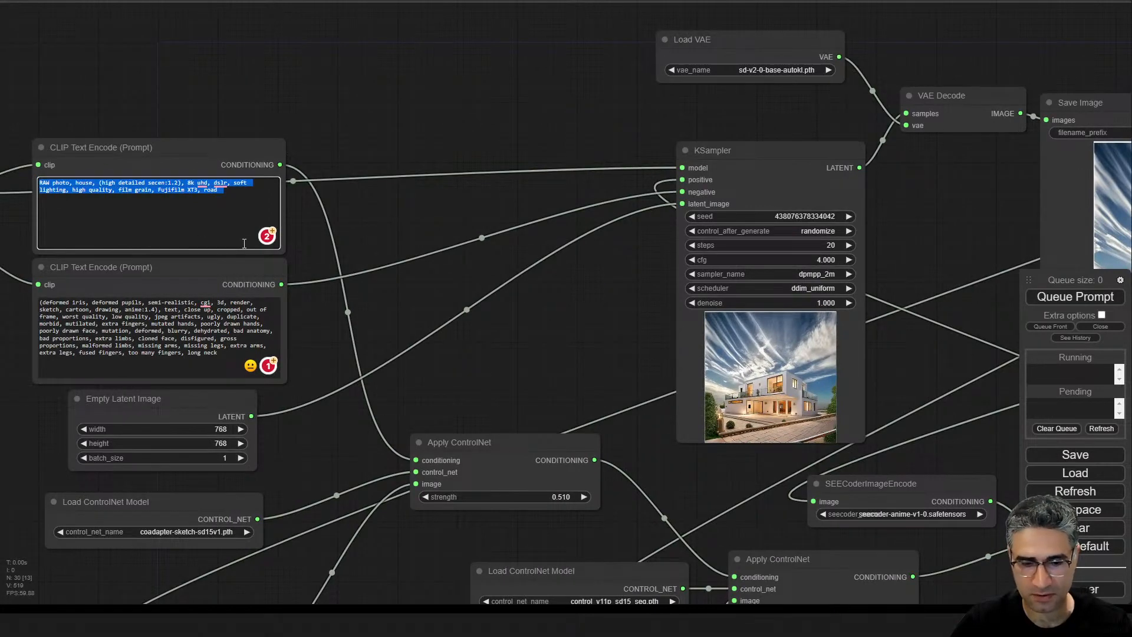
{"action": "key", "text": "BackSpace"}
{"action": "left_click", "coordinate": [1098, 300]}
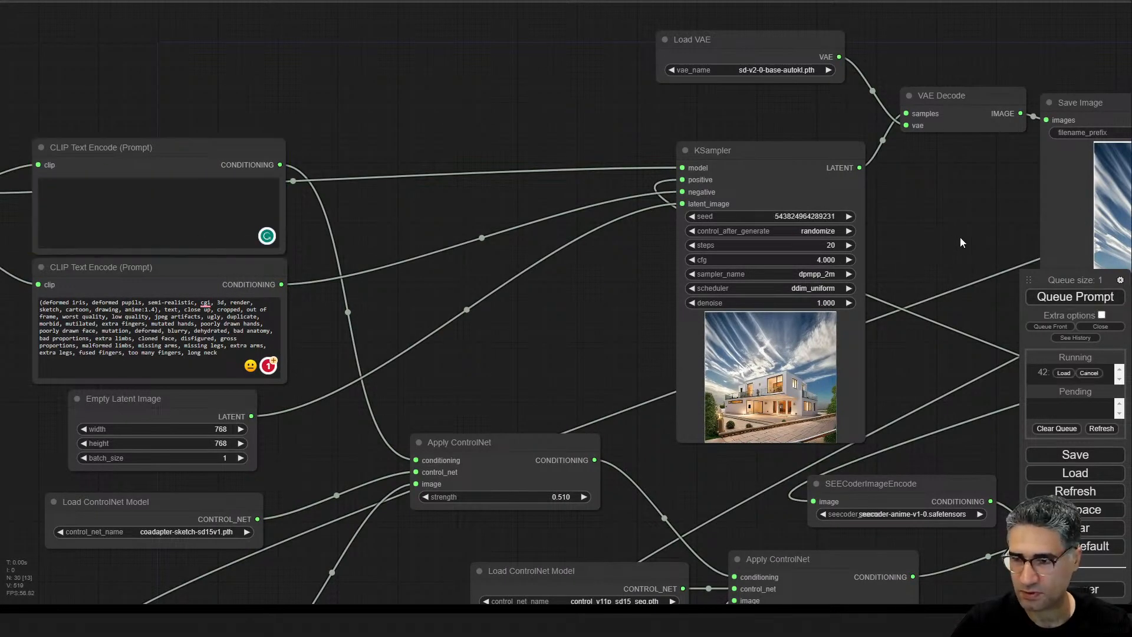
{"action": "left_click_drag", "start_coordinate": [961, 241], "coordinate": [461, 249]}
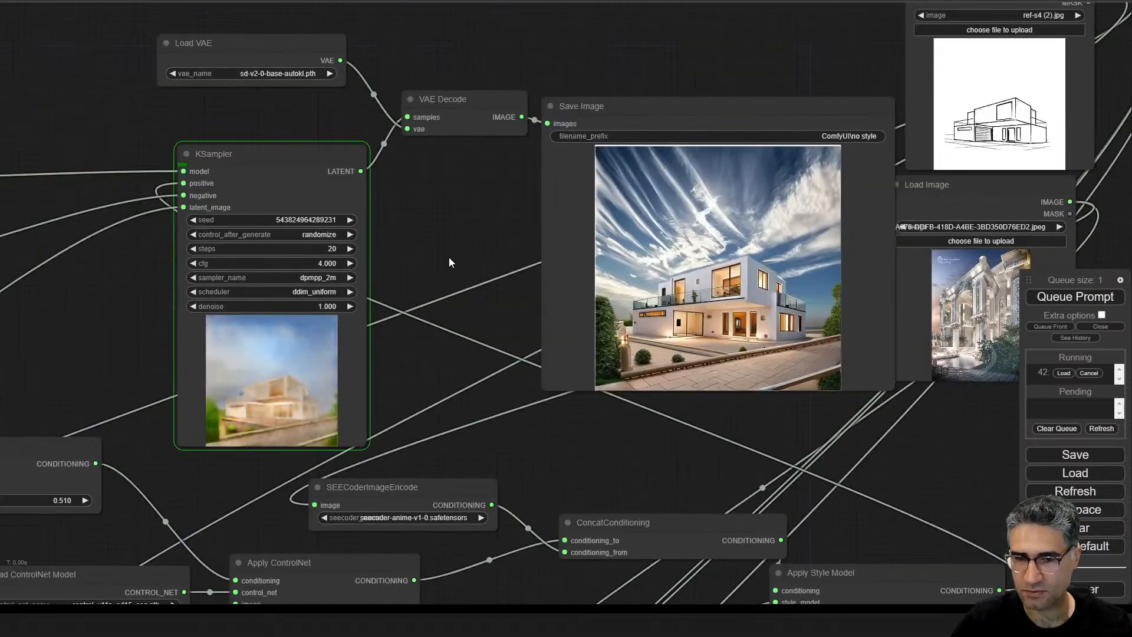
{"action": "scroll", "coordinate": [277, 372], "scroll_direction": "up", "scroll_amount": 12}
{"action": "scroll", "coordinate": [282, 360], "scroll_direction": "up", "scroll_amount": 4}
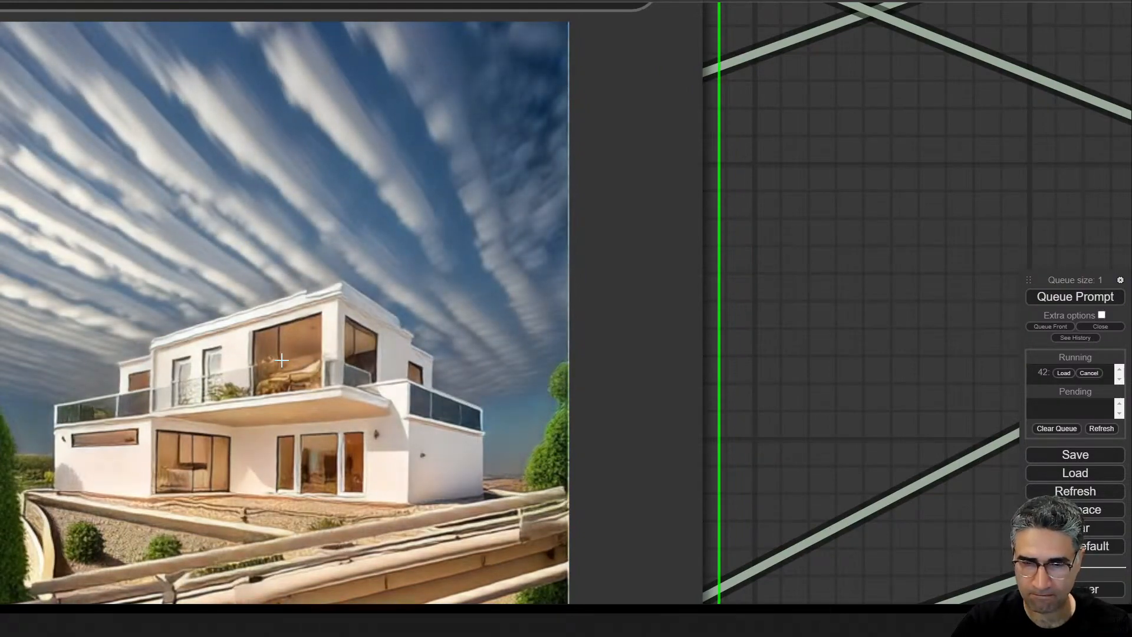
{"action": "scroll", "coordinate": [493, 374], "scroll_direction": "down", "scroll_amount": 5}
- Lower the first Apply ControlNet node's strength to 0.360 and the segmentation one's to 0.200, and queue a generation
{"action": "left_click_drag", "start_coordinate": [744, 411], "coordinate": [769, 140]}
{"action": "left_click_drag", "start_coordinate": [1046, 195], "coordinate": [565, 379]}
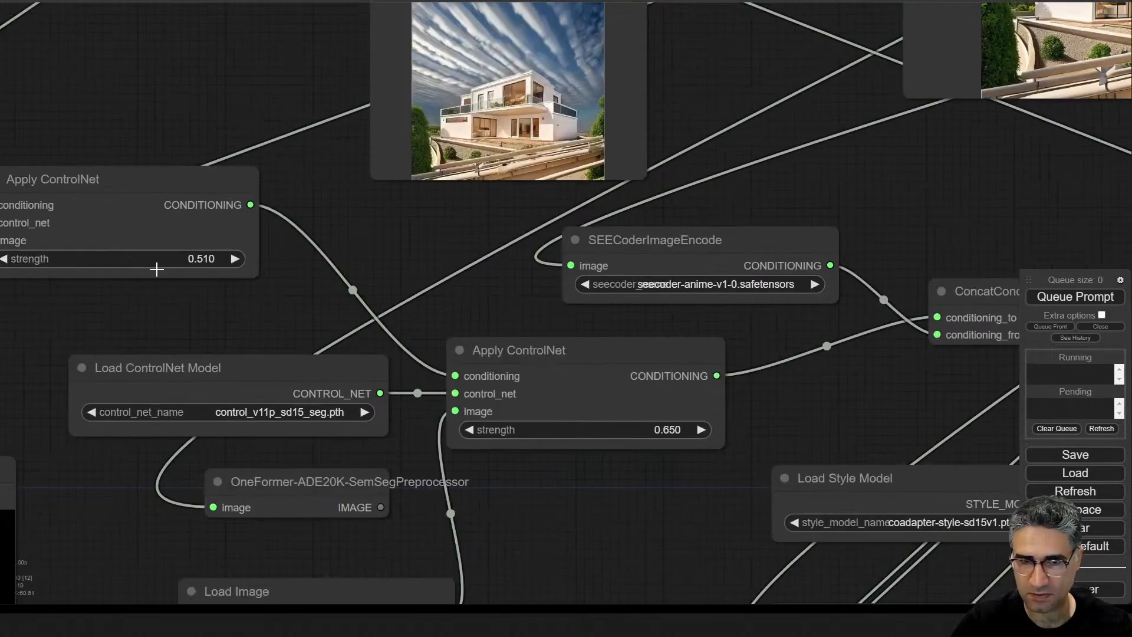
{"action": "left_click_drag", "start_coordinate": [153, 260], "coordinate": [131, 260]}
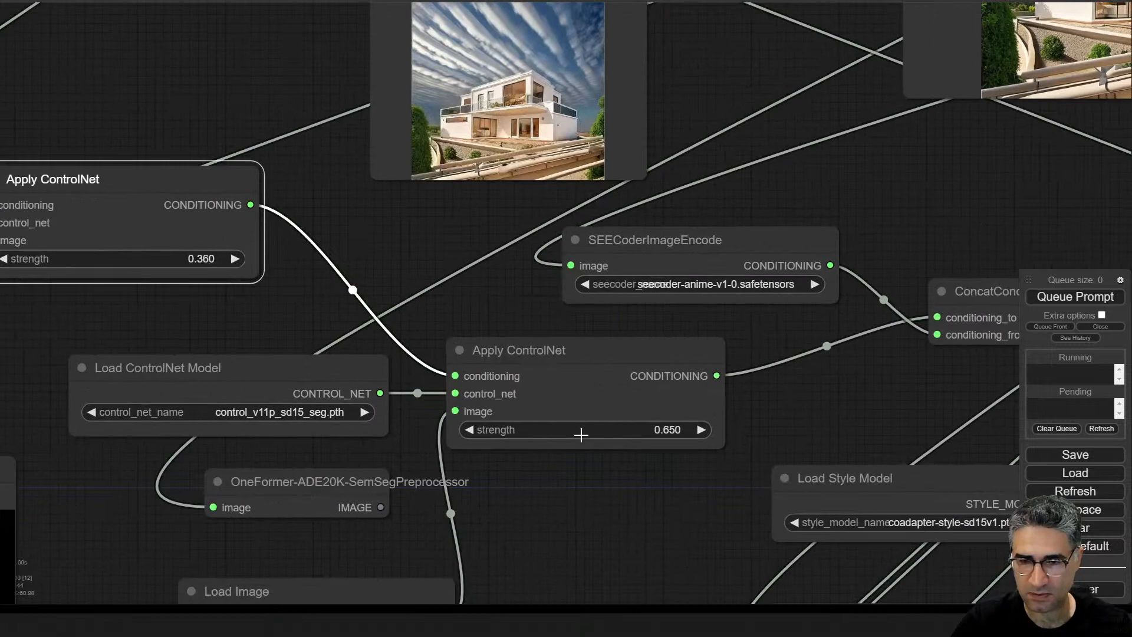
{"action": "left_click_drag", "start_coordinate": [579, 433], "coordinate": [554, 428]}
{"action": "left_click", "coordinate": [1075, 297]}
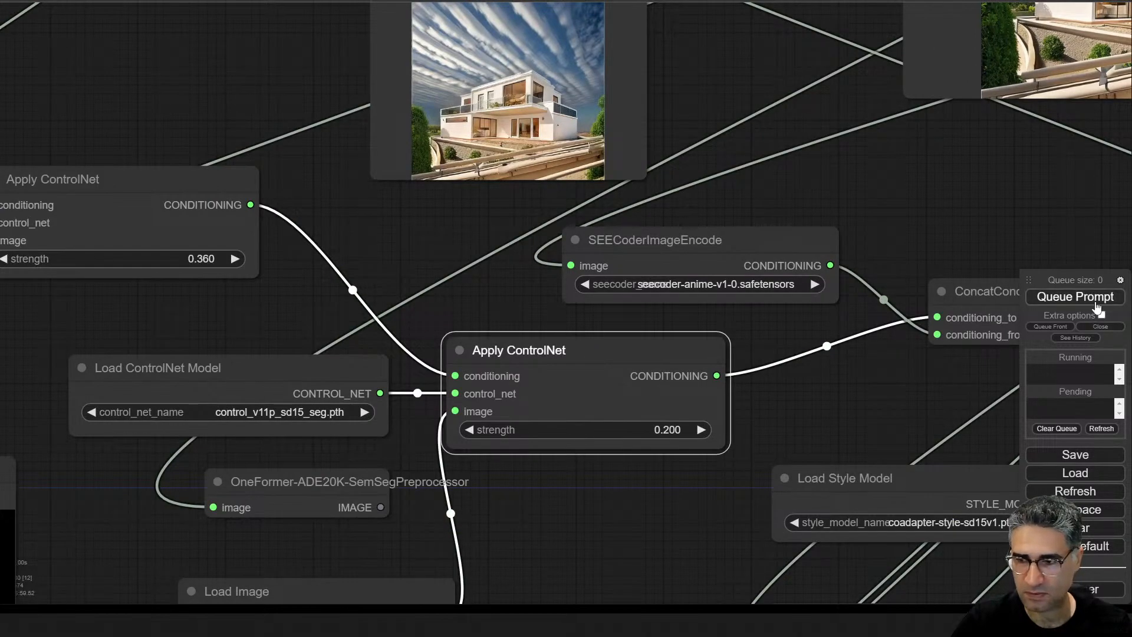
{"action": "left_click_drag", "start_coordinate": [983, 193], "coordinate": [651, 406]}
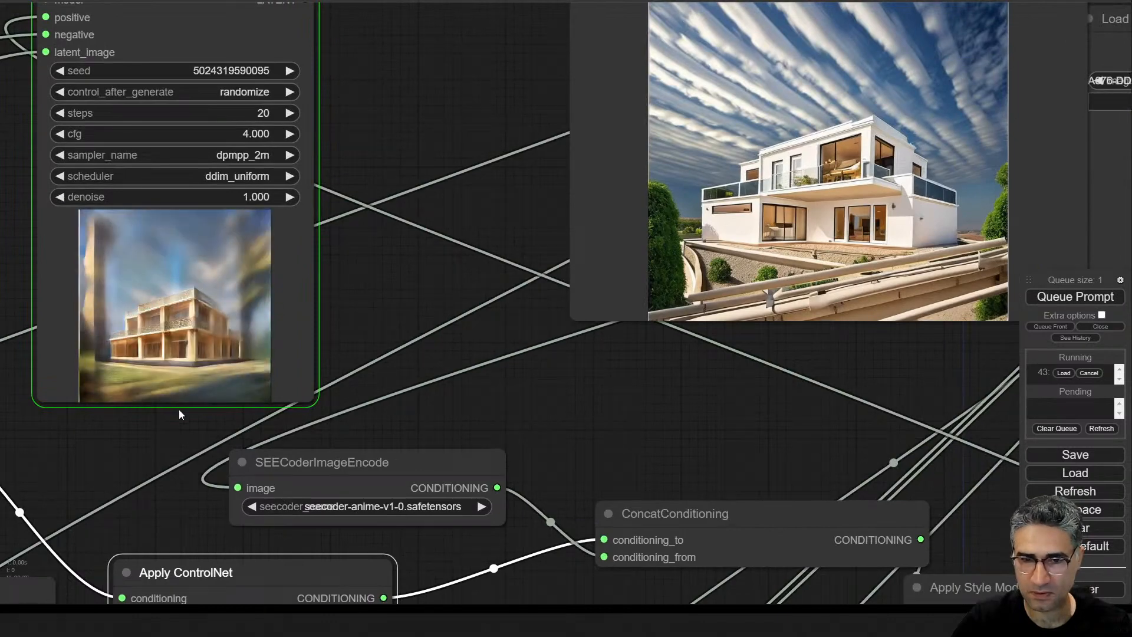
- Examine the new house rendering up close in the KSampler preview and the Save Image node, comparing it with the style reference
{"action": "scroll", "coordinate": [132, 352], "scroll_direction": "up", "scroll_amount": 3}
{"action": "scroll", "coordinate": [177, 286], "scroll_direction": "up", "scroll_amount": 8}
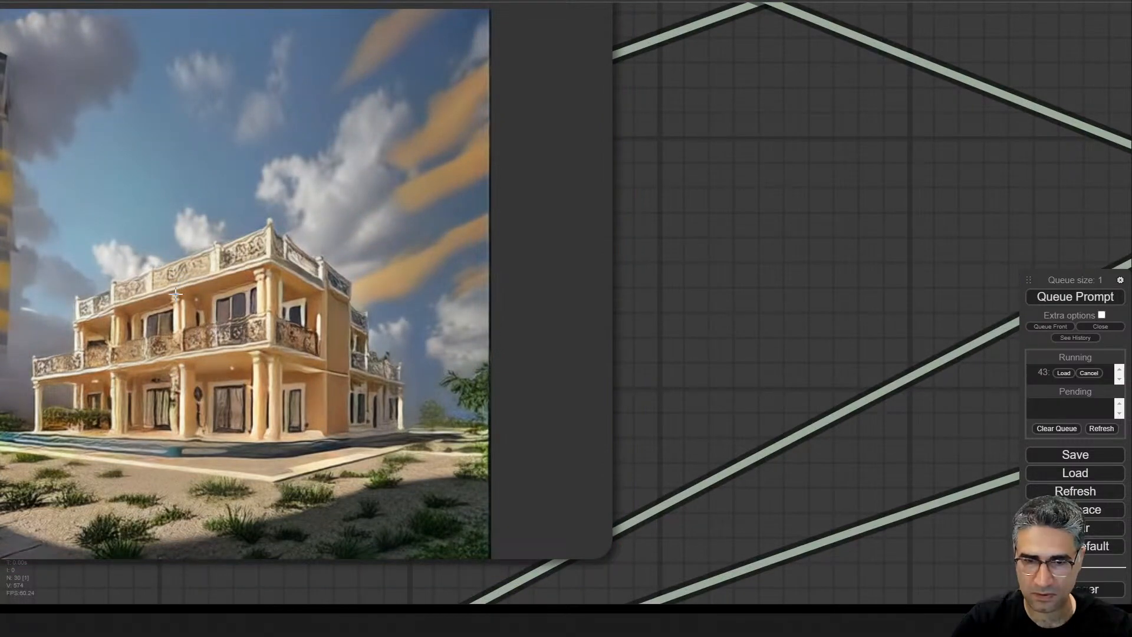
{"action": "scroll", "coordinate": [948, 285], "scroll_direction": "down", "scroll_amount": 5}
{"action": "scroll", "coordinate": [224, 340], "scroll_direction": "up", "scroll_amount": 7}
{"action": "left_click_drag", "start_coordinate": [867, 479], "coordinate": [107, 496]}
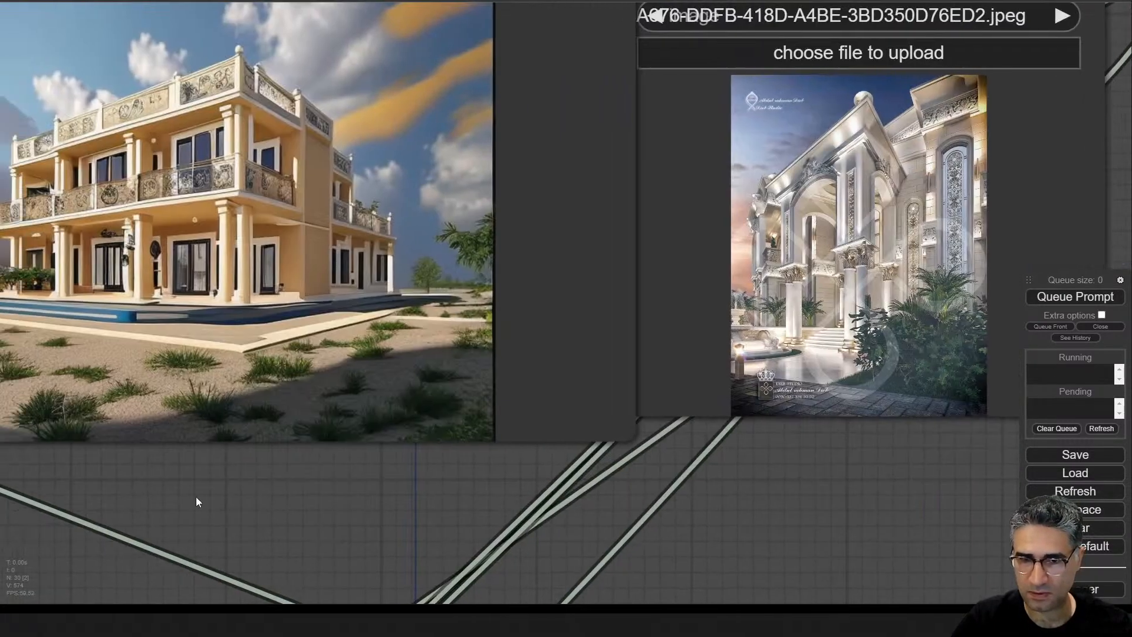
{"action": "left_click_drag", "start_coordinate": [195, 497], "coordinate": [471, 518]}
{"action": "scroll", "coordinate": [485, 240], "scroll_direction": "up", "scroll_amount": 4}
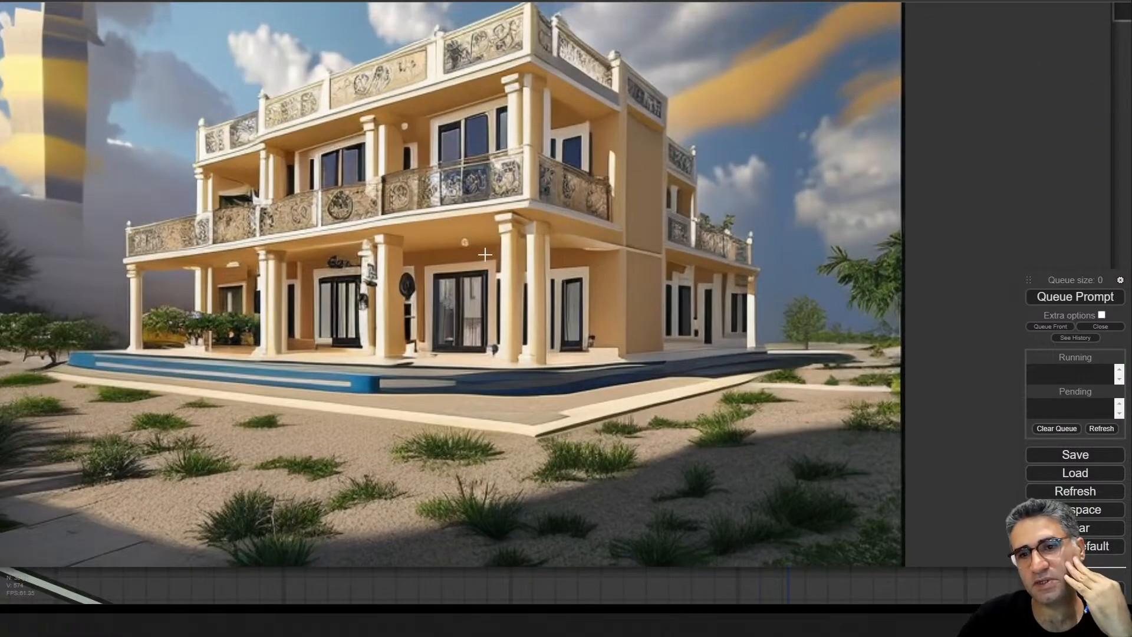
{"action": "scroll", "coordinate": [486, 240], "scroll_direction": "down", "scroll_amount": 5}
{"action": "scroll", "coordinate": [489, 265], "scroll_direction": "down", "scroll_amount": 7}
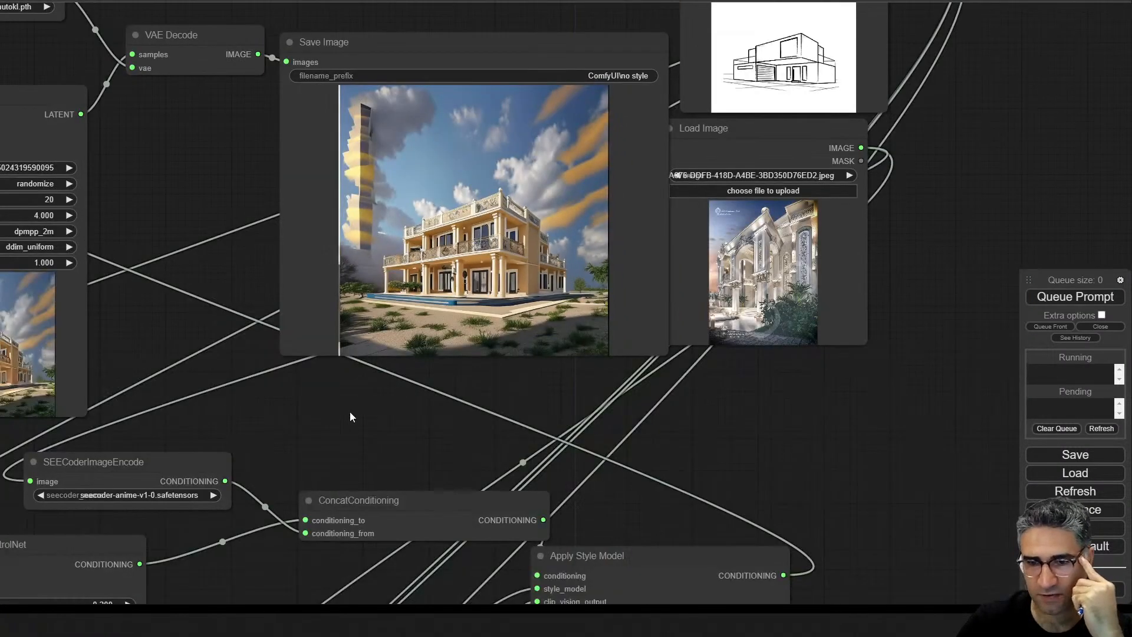
- Raise the first Apply ControlNet node's strength to 0.530 and the segmentation one's to 0.490, and queue a generation
{"action": "left_click_drag", "start_coordinate": [356, 442], "coordinate": [472, 428]}
{"action": "left_click_drag", "start_coordinate": [561, 395], "coordinate": [601, 374]}
{"action": "left_click_drag", "start_coordinate": [145, 389], "coordinate": [289, 370]}
{"action": "left_click_drag", "start_coordinate": [93, 392], "coordinate": [96, 393]}
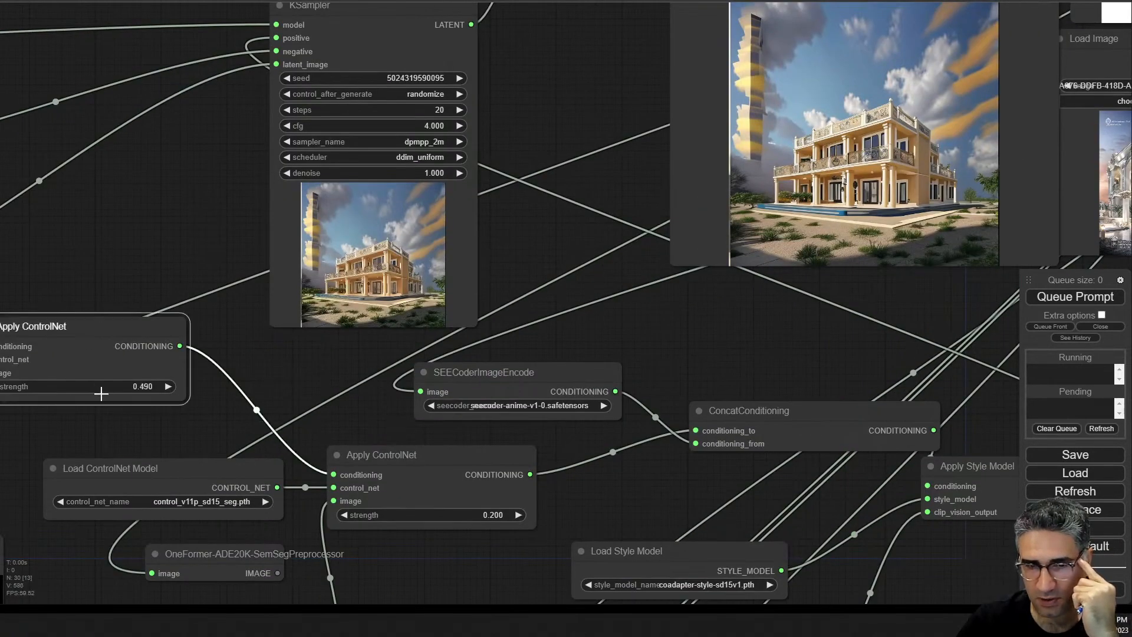
{"action": "left_click_drag", "start_coordinate": [468, 514], "coordinate": [484, 513]}
{"action": "key", "text": "ctrl+Return"}
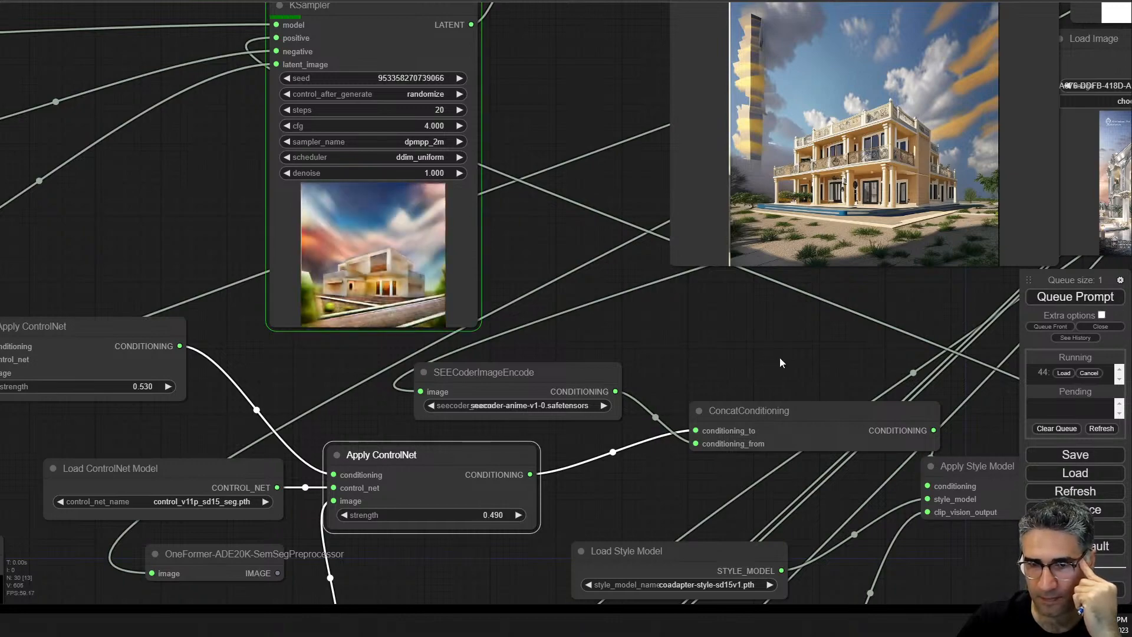
- Replace the style reference with 79e50197327959.5ec2b88718ce6 (2).jpg in its Load Image node and queue a generation
{"action": "scroll", "coordinate": [416, 288], "scroll_direction": "up", "scroll_amount": 6}
{"action": "scroll", "coordinate": [416, 288], "scroll_direction": "up", "scroll_amount": 5}
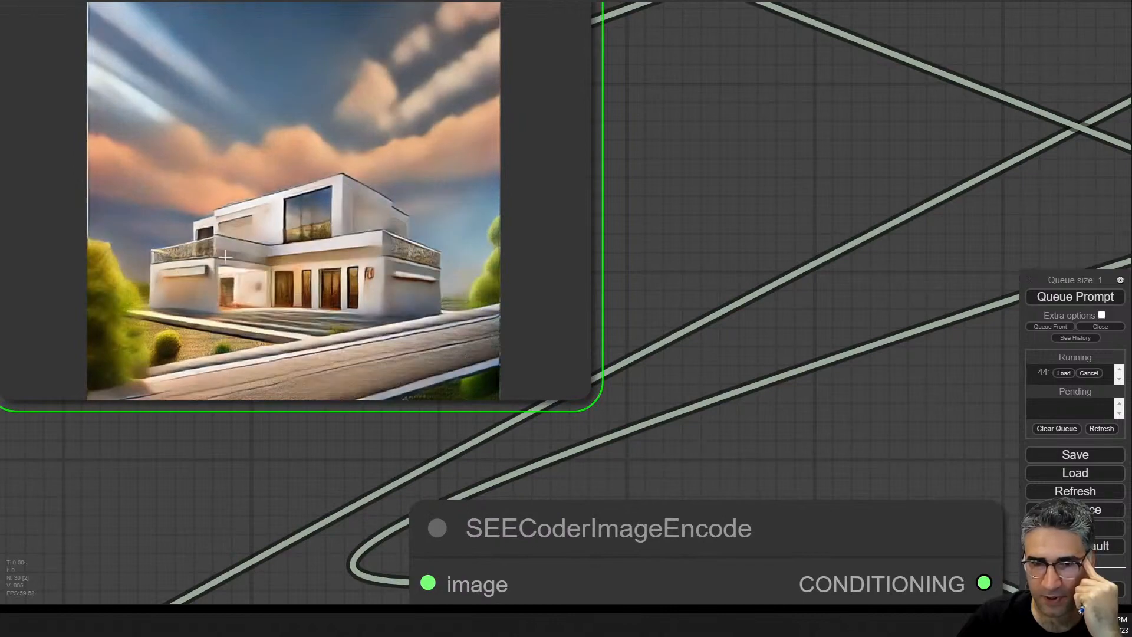
{"action": "scroll", "coordinate": [220, 253], "scroll_direction": "up", "scroll_amount": 3}
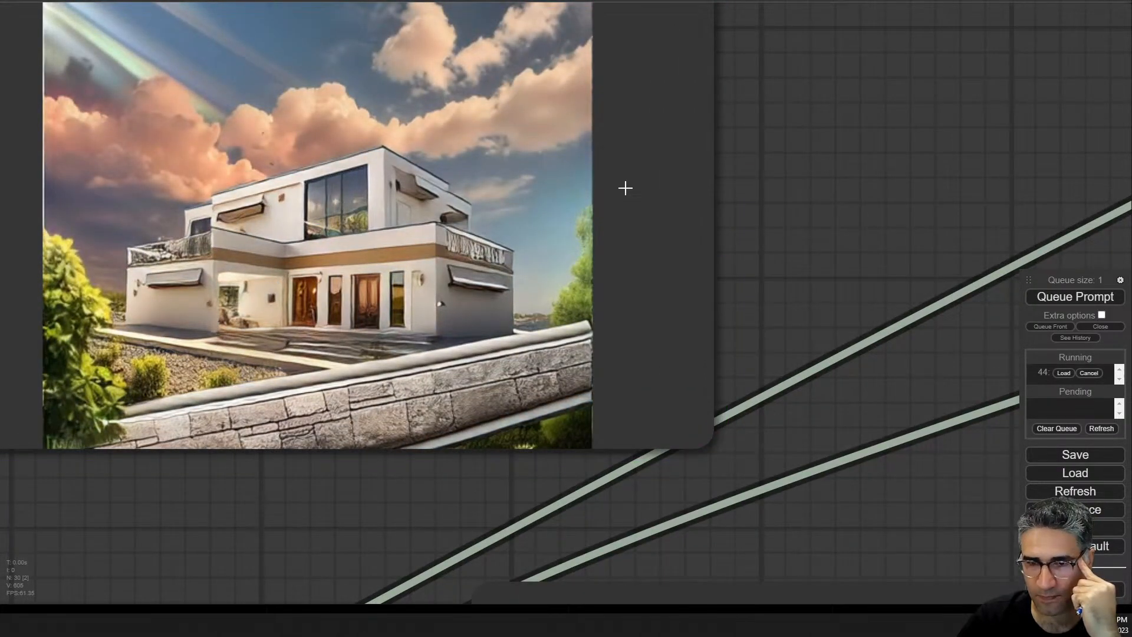
{"action": "scroll", "coordinate": [797, 201], "scroll_direction": "down", "scroll_amount": 3}
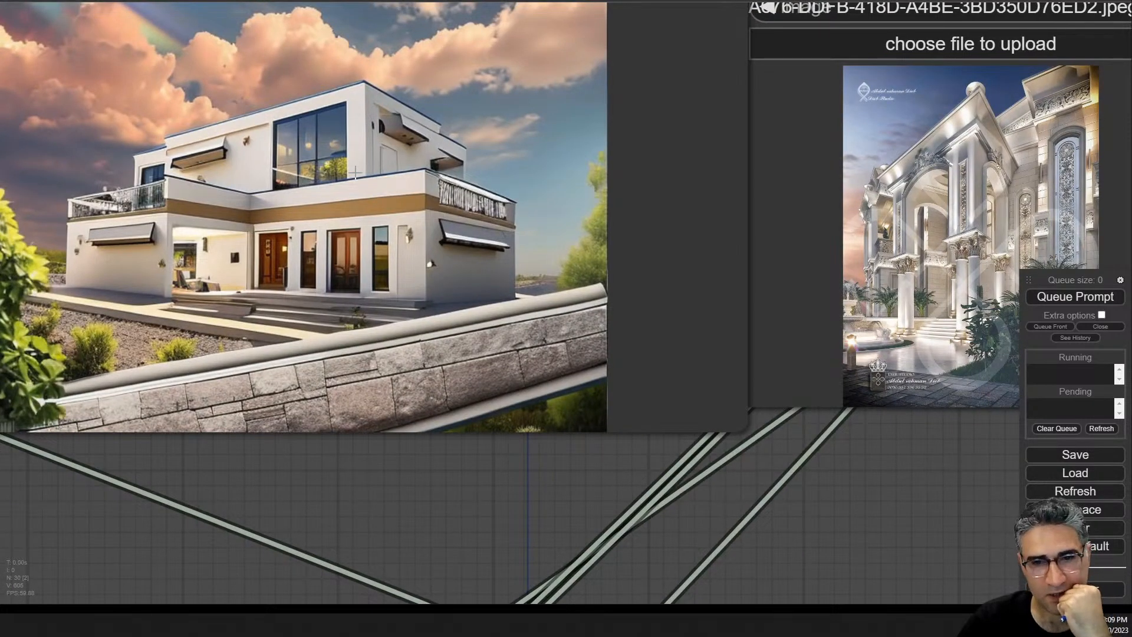
{"action": "scroll", "coordinate": [361, 174], "scroll_direction": "down", "scroll_amount": 3}
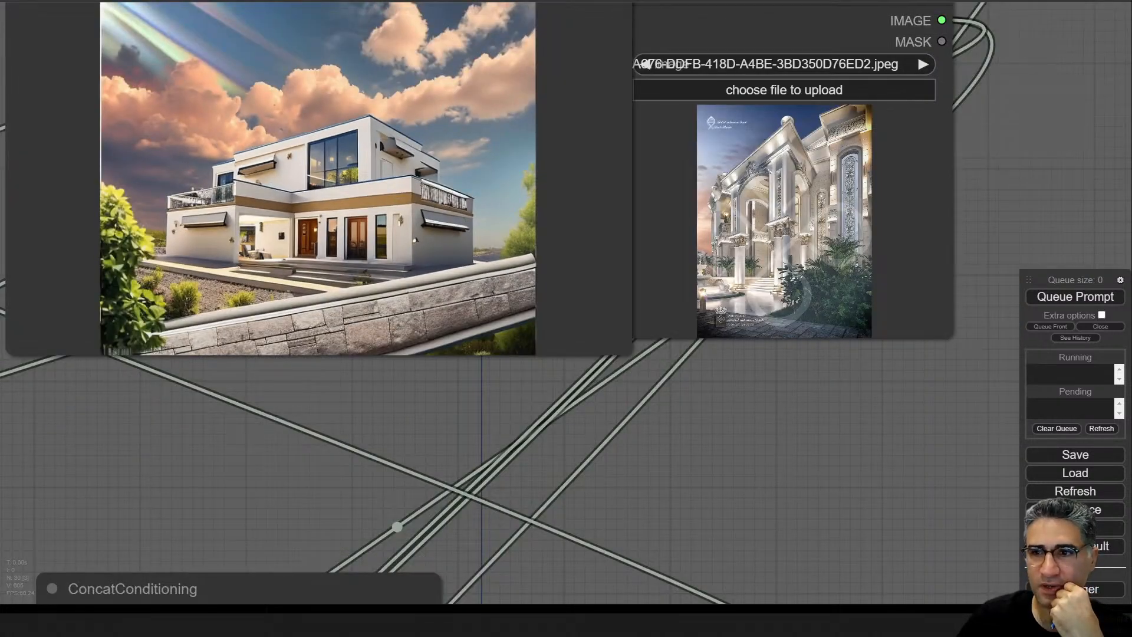
{"action": "left_click_drag", "start_coordinate": [1131, 259], "coordinate": [858, 225]}
{"action": "left_click", "coordinate": [1087, 298]}
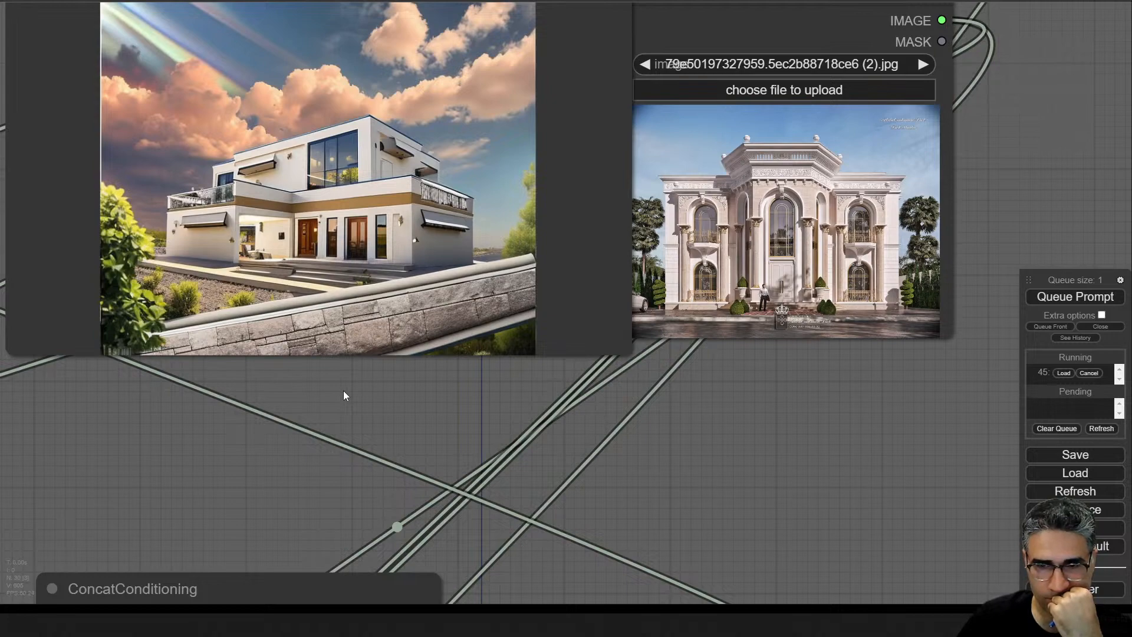
- Inspect the rendering made with the replaced style reference as it generates and compare the saved image with the reference villa
{"action": "scroll", "coordinate": [282, 223], "scroll_direction": "up", "scroll_amount": 3}
{"action": "left_click_drag", "start_coordinate": [379, 534], "coordinate": [385, 563]}
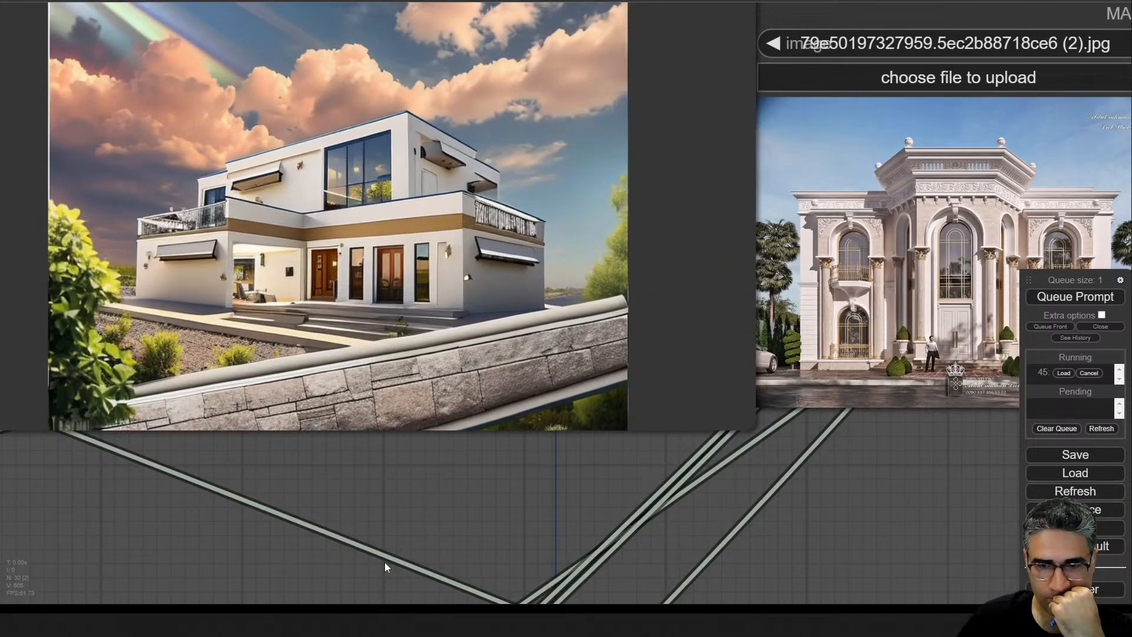
{"action": "scroll", "coordinate": [385, 567], "scroll_direction": "down", "scroll_amount": 5}
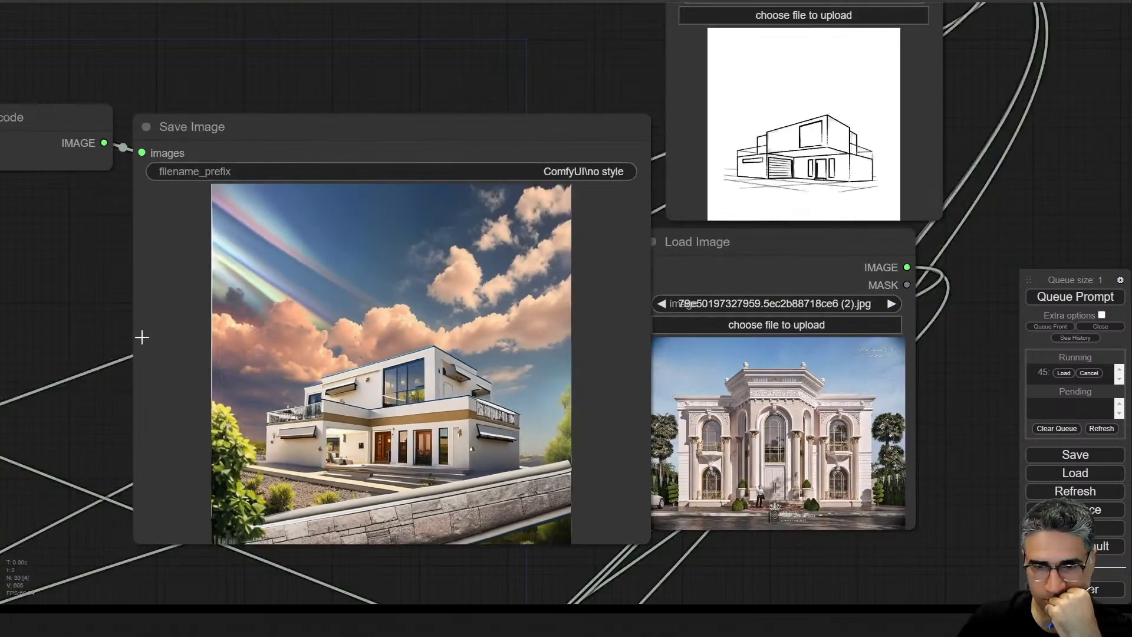
{"action": "scroll", "coordinate": [142, 338], "scroll_direction": "down", "scroll_amount": 4}
{"action": "left_click_drag", "start_coordinate": [76, 341], "coordinate": [525, 83]}
{"action": "scroll", "coordinate": [303, 232], "scroll_direction": "up", "scroll_amount": 8}
{"action": "scroll", "coordinate": [346, 202], "scroll_direction": "up", "scroll_amount": 4}
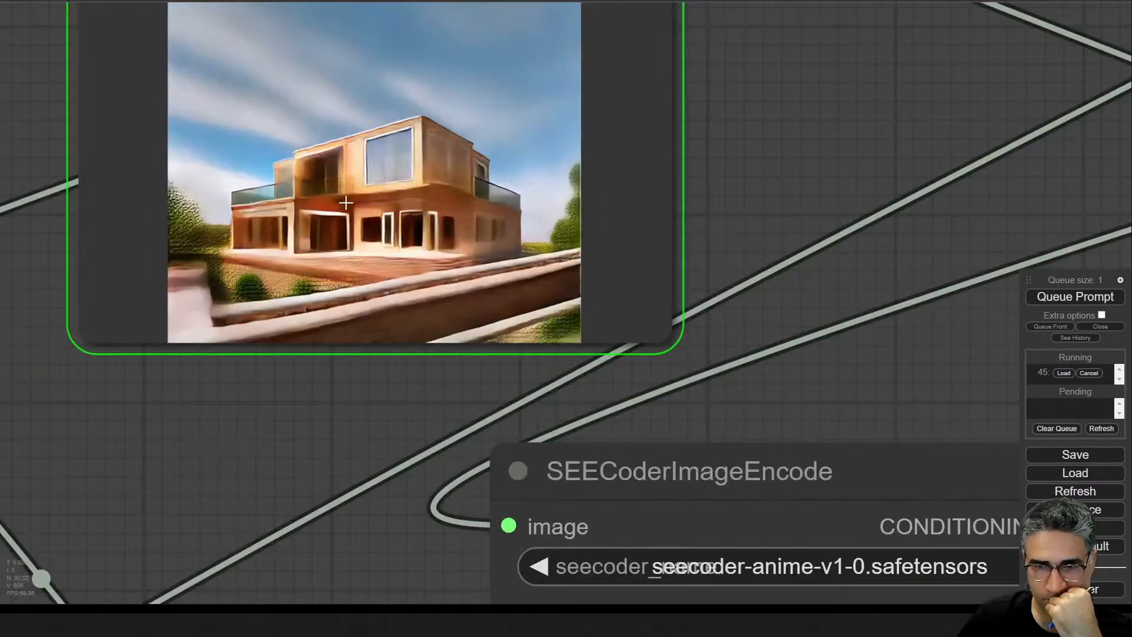
{"action": "scroll", "coordinate": [419, 183], "scroll_direction": "up", "scroll_amount": 5}
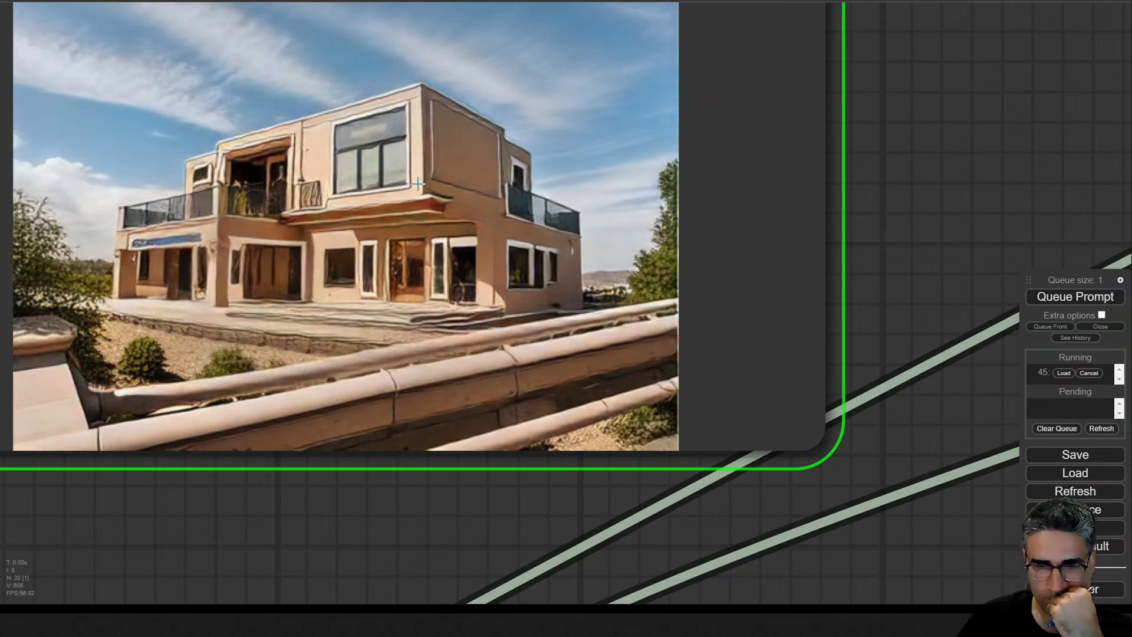
{"action": "scroll", "coordinate": [418, 183], "scroll_direction": "down", "scroll_amount": 1}
{"action": "left_click_drag", "start_coordinate": [418, 183], "coordinate": [367, 292]}
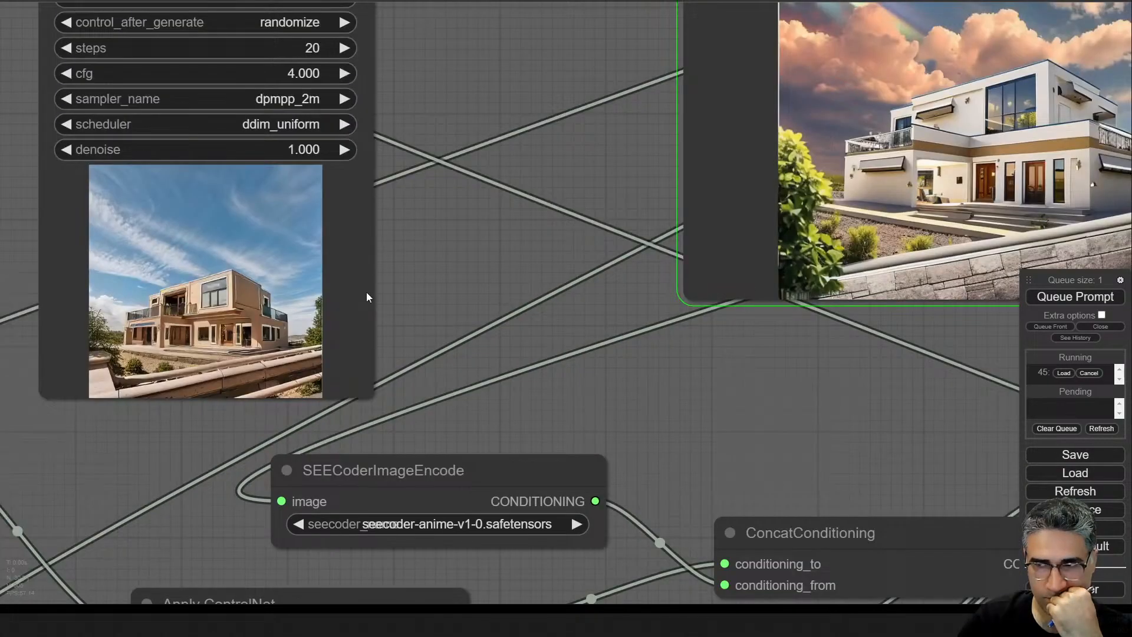
{"action": "left_click_drag", "start_coordinate": [706, 393], "coordinate": [410, 393]}
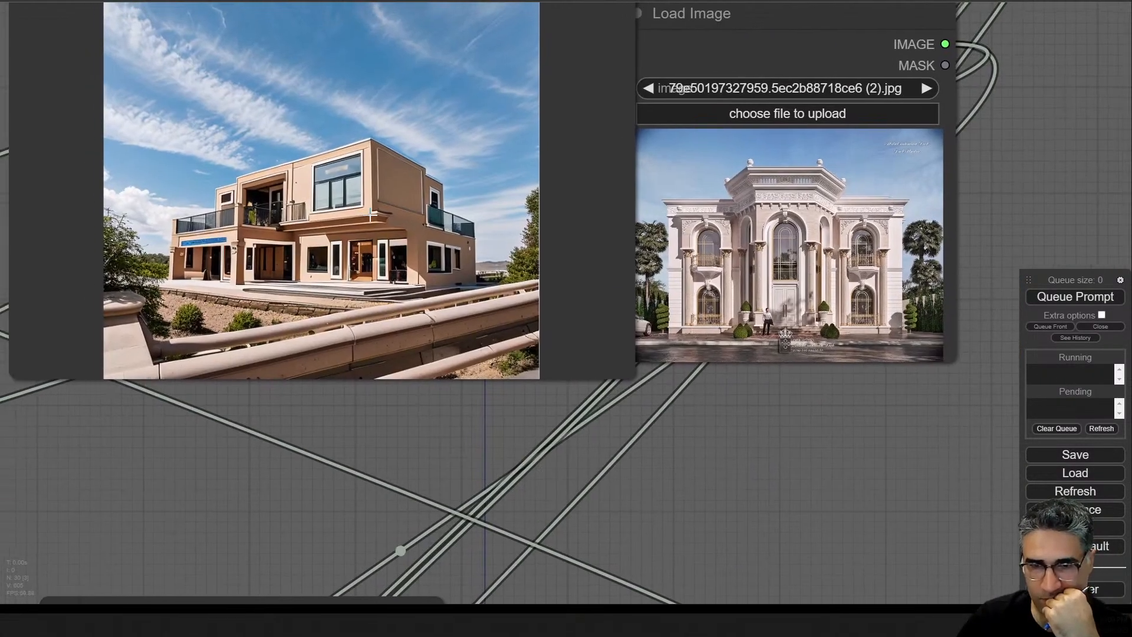
{"action": "scroll", "coordinate": [349, 168], "scroll_direction": "up", "scroll_amount": 6}
{"action": "scroll", "coordinate": [349, 167], "scroll_direction": "down", "scroll_amount": 3}
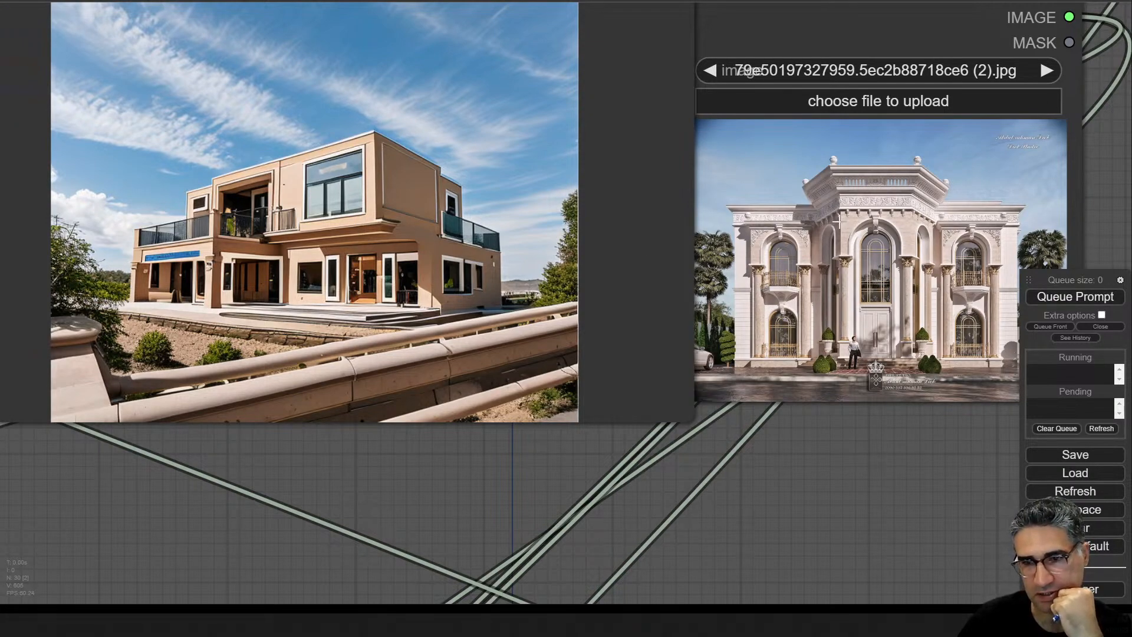
{"action": "scroll", "coordinate": [834, 246], "scroll_direction": "down", "scroll_amount": 2}
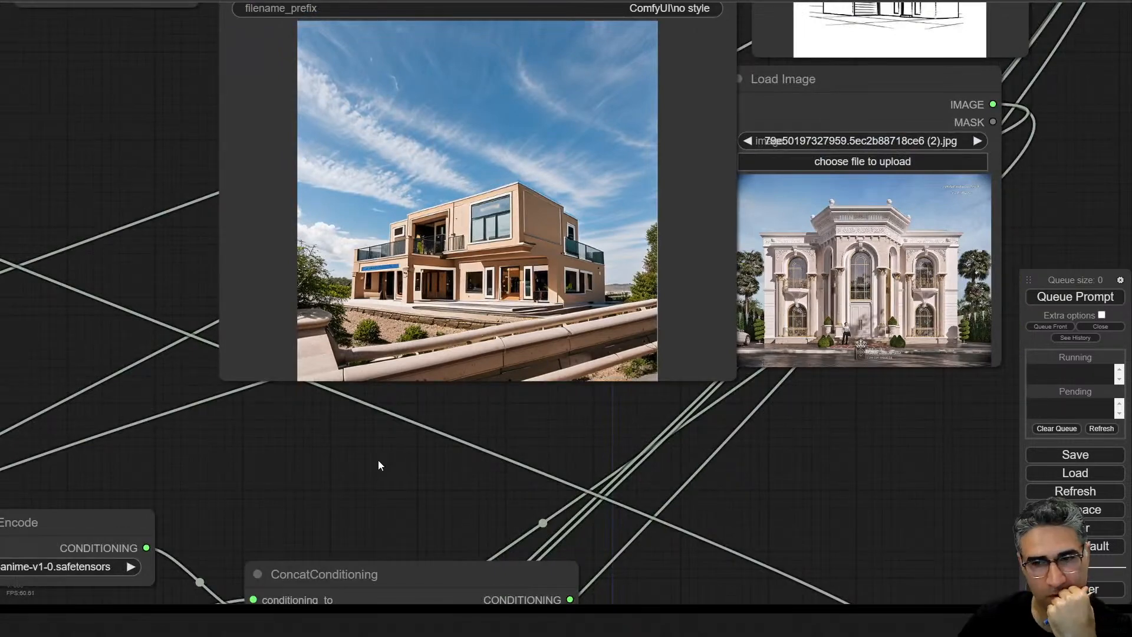
- Connect the positive prompt's conditioning directly to the segmentation Apply ControlNet node, bypassing the sketch one, and queue a generation
{"action": "left_click_drag", "start_coordinate": [260, 497], "coordinate": [621, 169]}
{"action": "left_click_drag", "start_coordinate": [563, 369], "coordinate": [299, 267]}
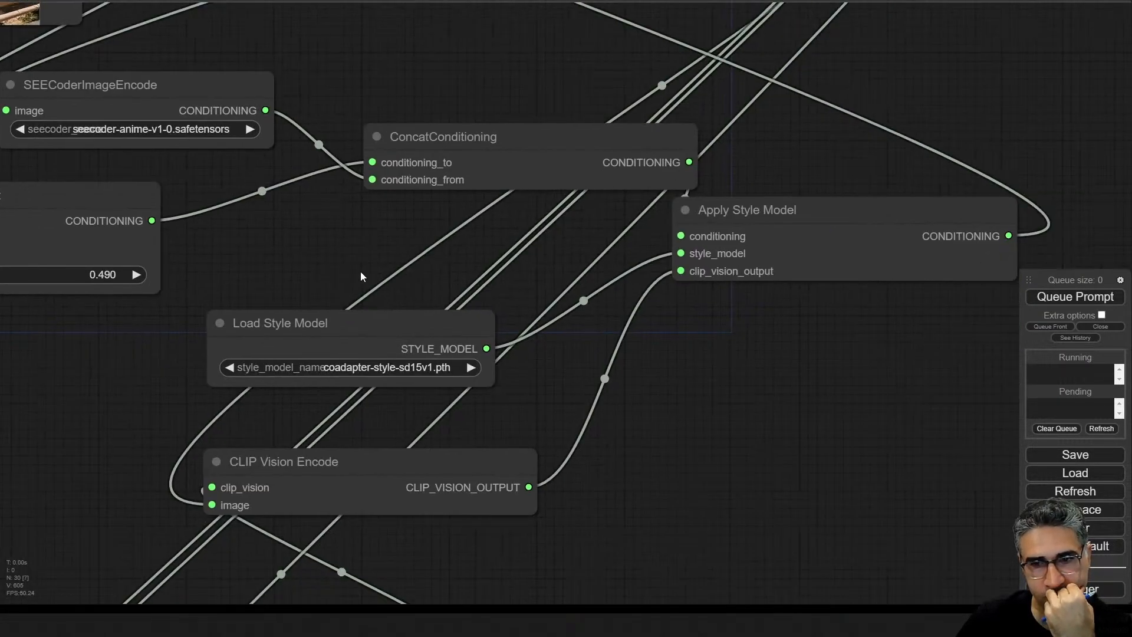
{"action": "scroll", "coordinate": [290, 266], "scroll_direction": "down", "scroll_amount": 4}
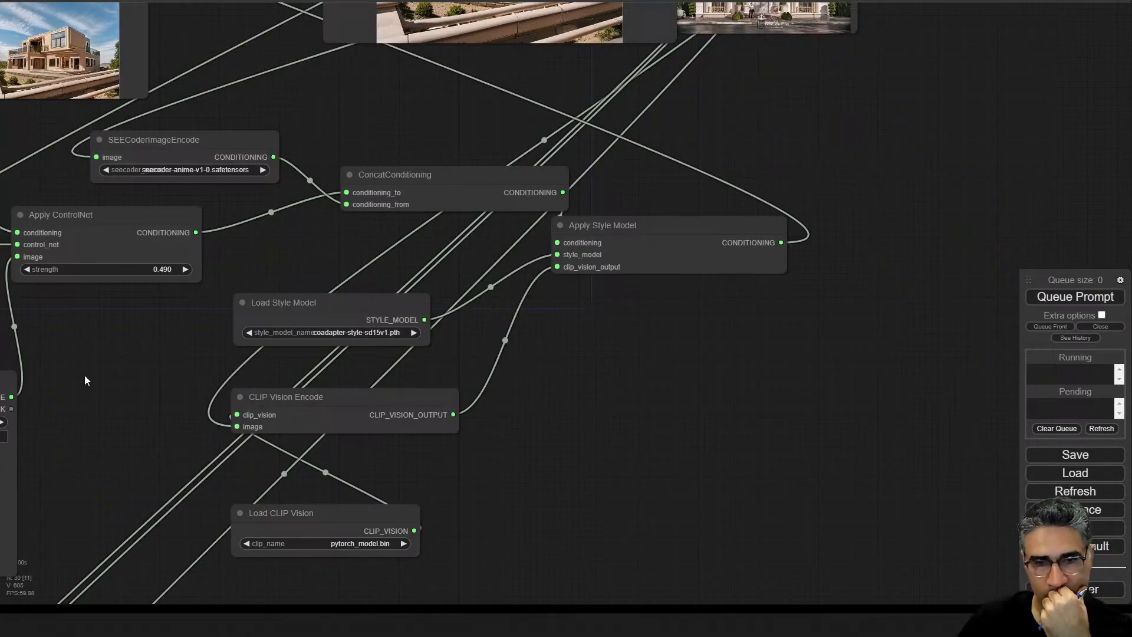
{"action": "left_click_drag", "start_coordinate": [85, 379], "coordinate": [595, 527]}
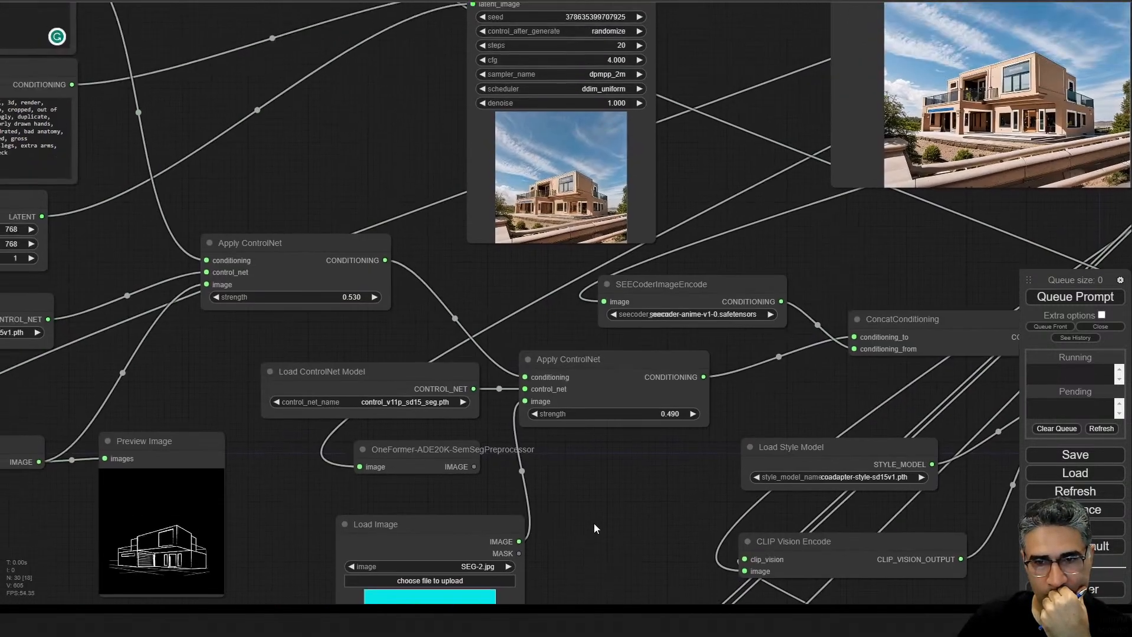
{"action": "left_click_drag", "start_coordinate": [306, 264], "coordinate": [326, 253]}
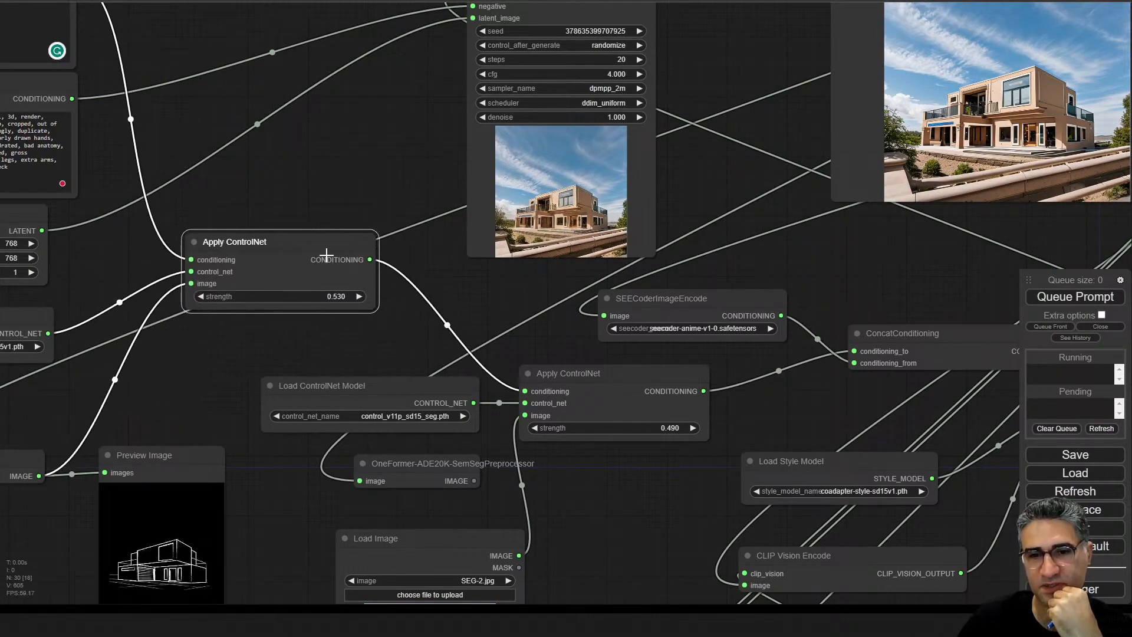
{"action": "scroll", "coordinate": [326, 254], "scroll_direction": "down", "scroll_amount": 4}
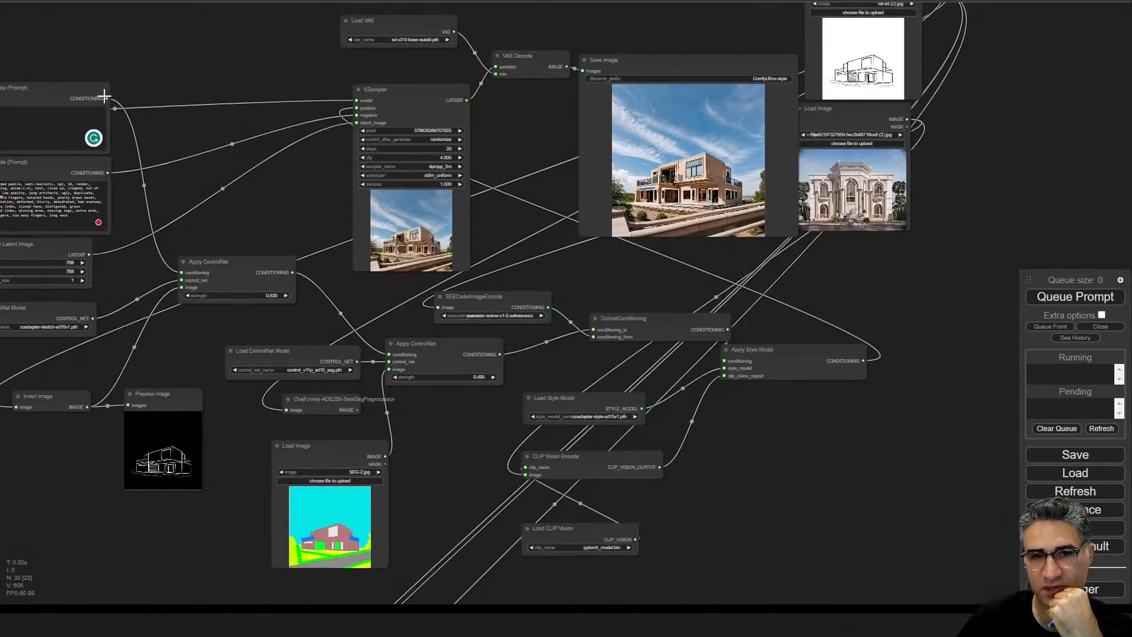
{"action": "left_click_drag", "start_coordinate": [107, 98], "coordinate": [390, 354]}
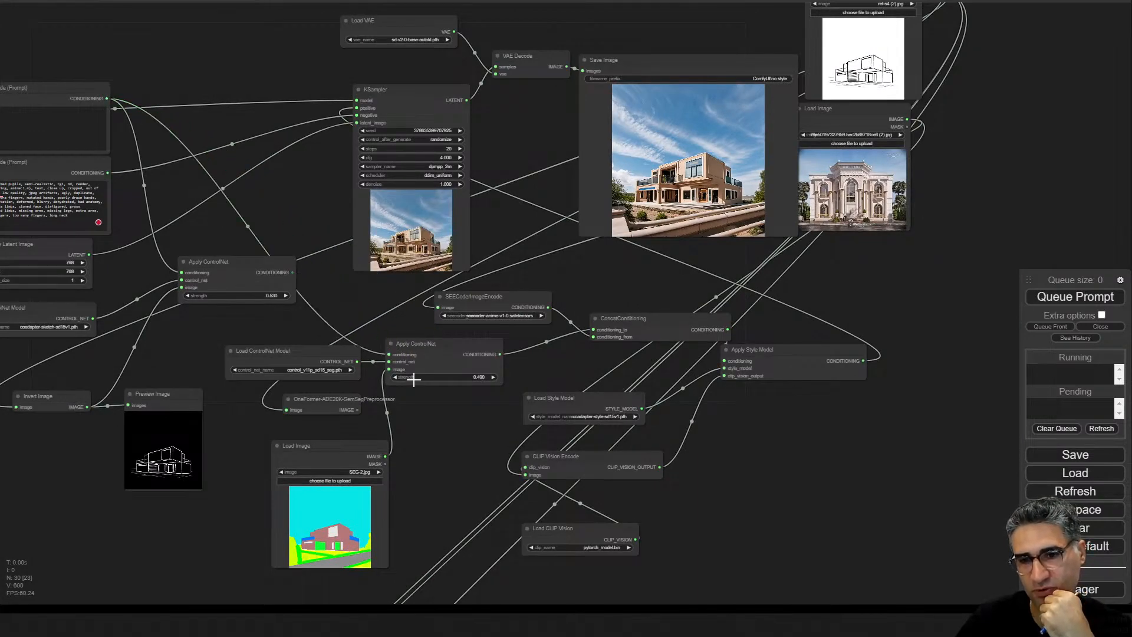
{"action": "scroll", "coordinate": [414, 380], "scroll_direction": "up", "scroll_amount": 4}
{"action": "left_click_drag", "start_coordinate": [188, 203], "coordinate": [167, 223]}
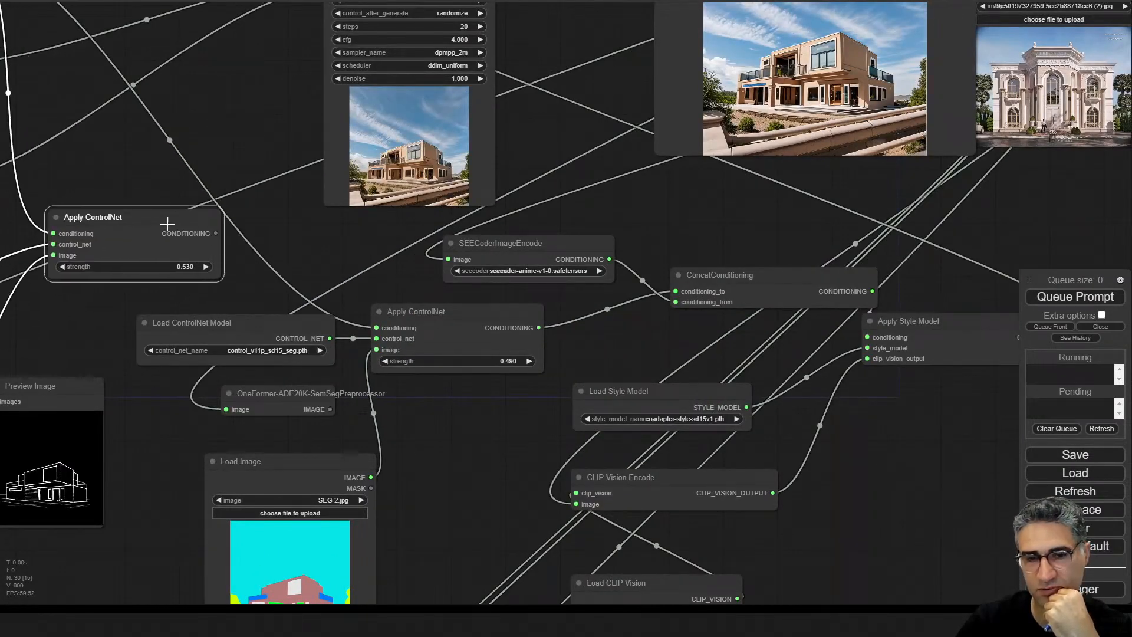
{"action": "scroll", "coordinate": [444, 292], "scroll_direction": "down", "scroll_amount": 6}
{"action": "scroll", "coordinate": [970, 233], "scroll_direction": "up", "scroll_amount": 6}
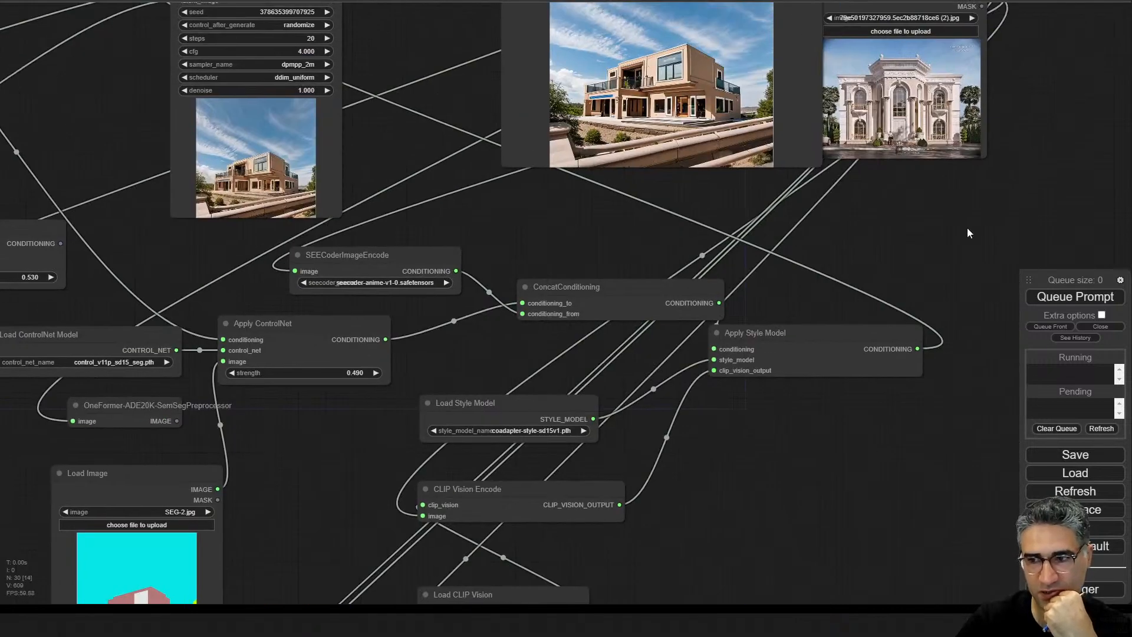
{"action": "left_click", "coordinate": [1074, 297]}
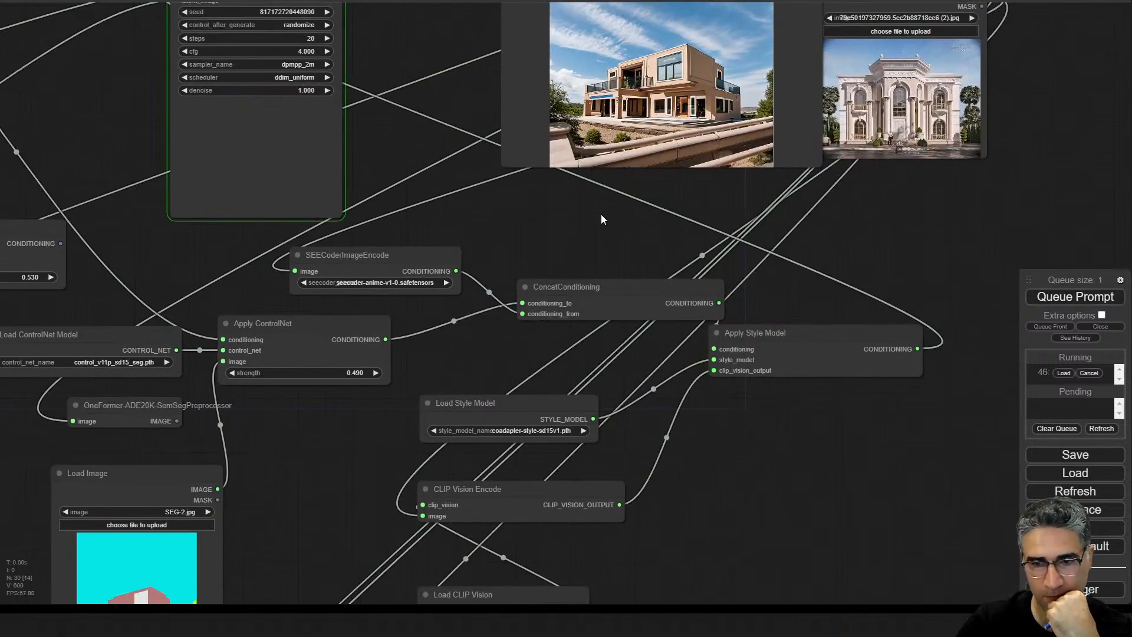
- Examine the rendering generated with only the segmentation ControlNet up close, in the sampler preview and as the saved image
{"action": "scroll", "coordinate": [270, 185], "scroll_direction": "up", "scroll_amount": 7}
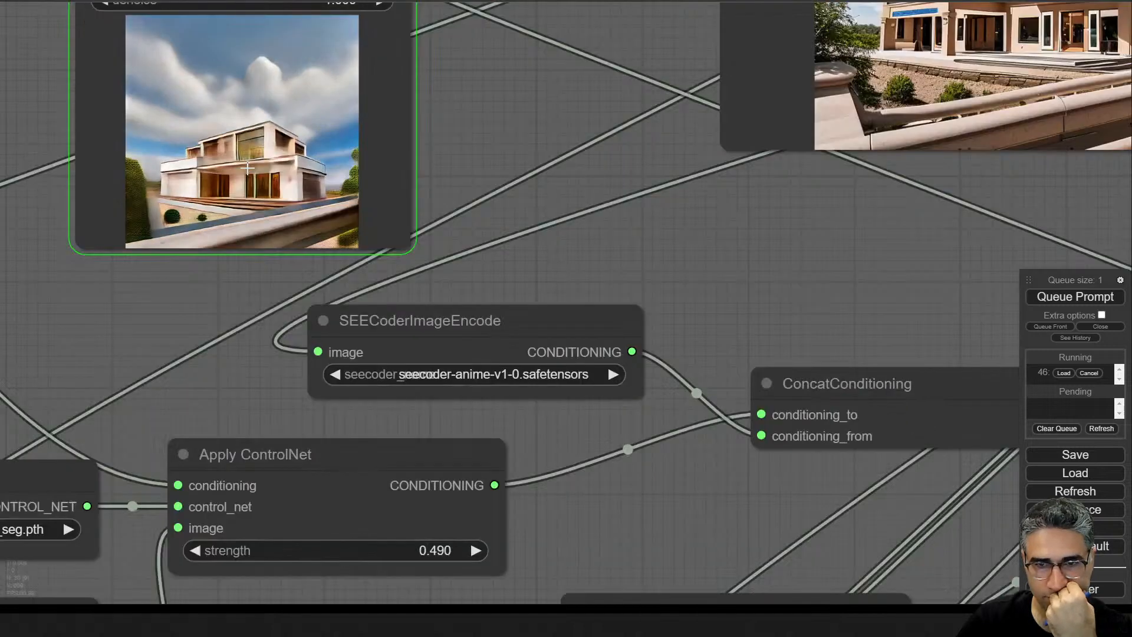
{"action": "scroll", "coordinate": [247, 168], "scroll_direction": "up", "scroll_amount": 5}
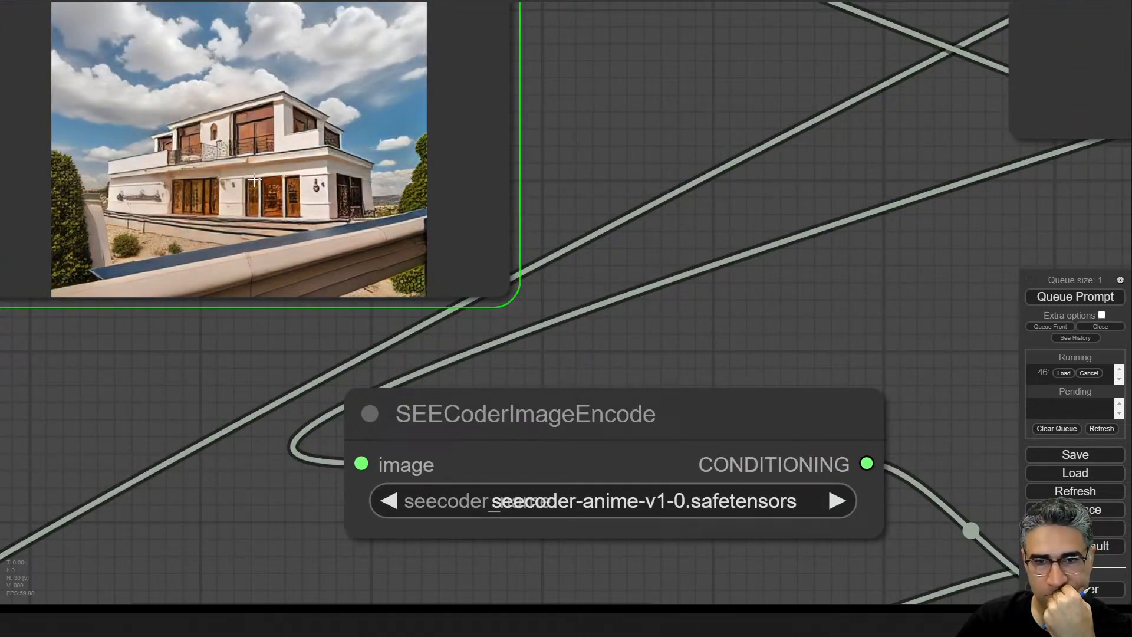
{"action": "scroll", "coordinate": [254, 180], "scroll_direction": "down", "scroll_amount": 4}
{"action": "left_click_drag", "start_coordinate": [734, 214], "coordinate": [185, 353]}
{"action": "scroll", "coordinate": [185, 354], "scroll_direction": "up", "scroll_amount": 7}
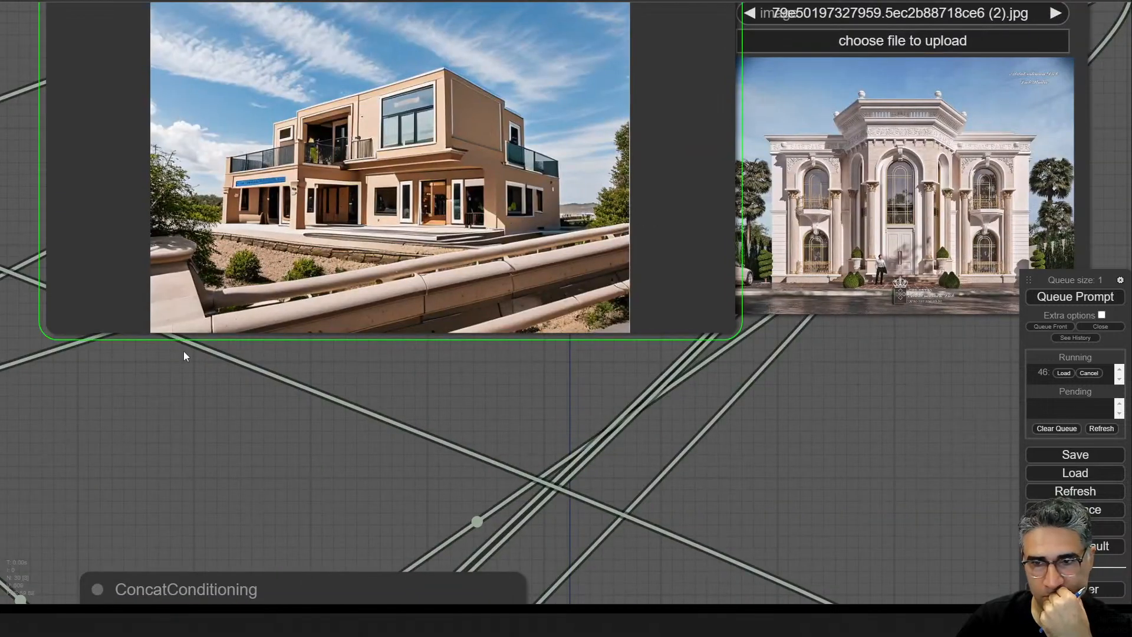
{"action": "scroll", "coordinate": [422, 169], "scroll_direction": "up", "scroll_amount": 5}
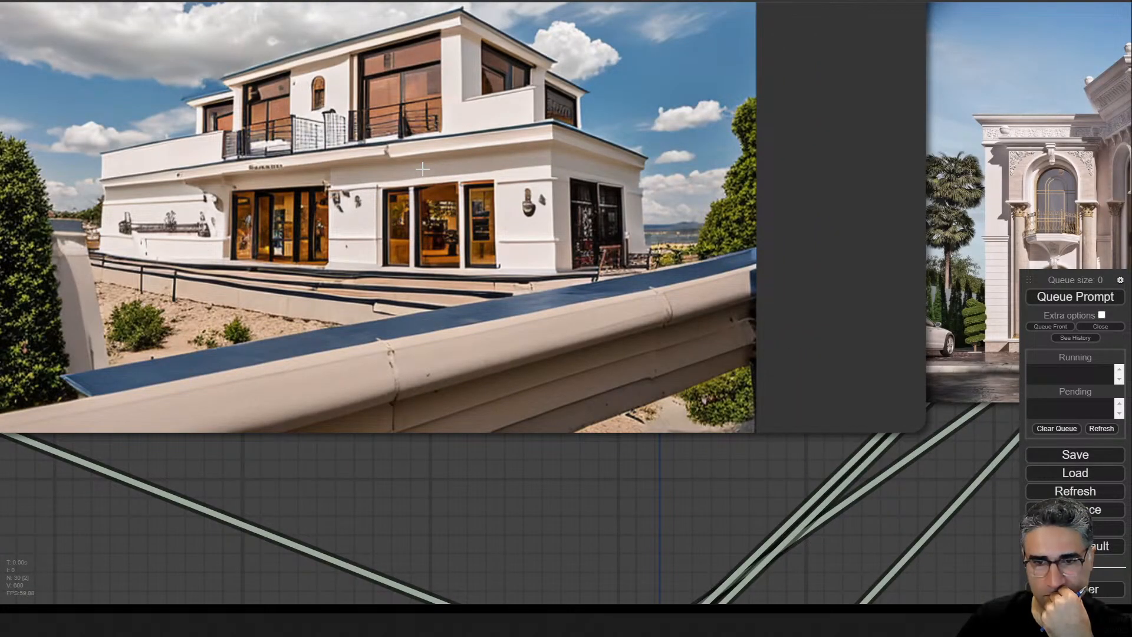
{"action": "scroll", "coordinate": [423, 169], "scroll_direction": "down", "scroll_amount": 12}
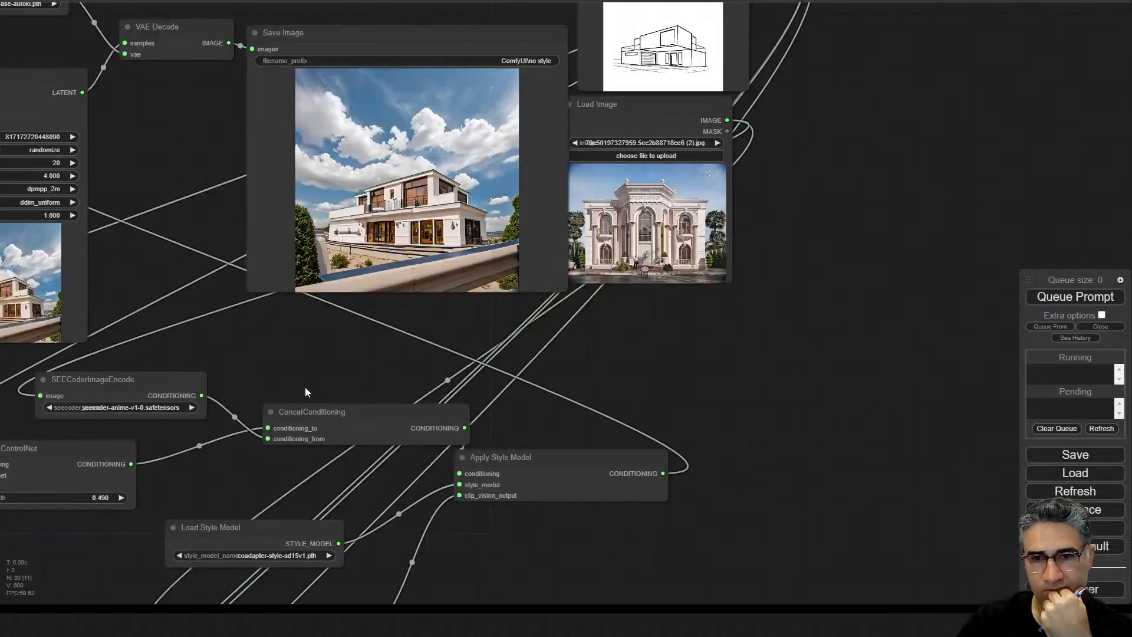
- Raise the segmentation Apply ControlNet node's strength to 0.850
{"action": "left_click_drag", "start_coordinate": [313, 381], "coordinate": [514, 161]}
{"action": "scroll", "coordinate": [324, 209], "scroll_direction": "up", "scroll_amount": 5}
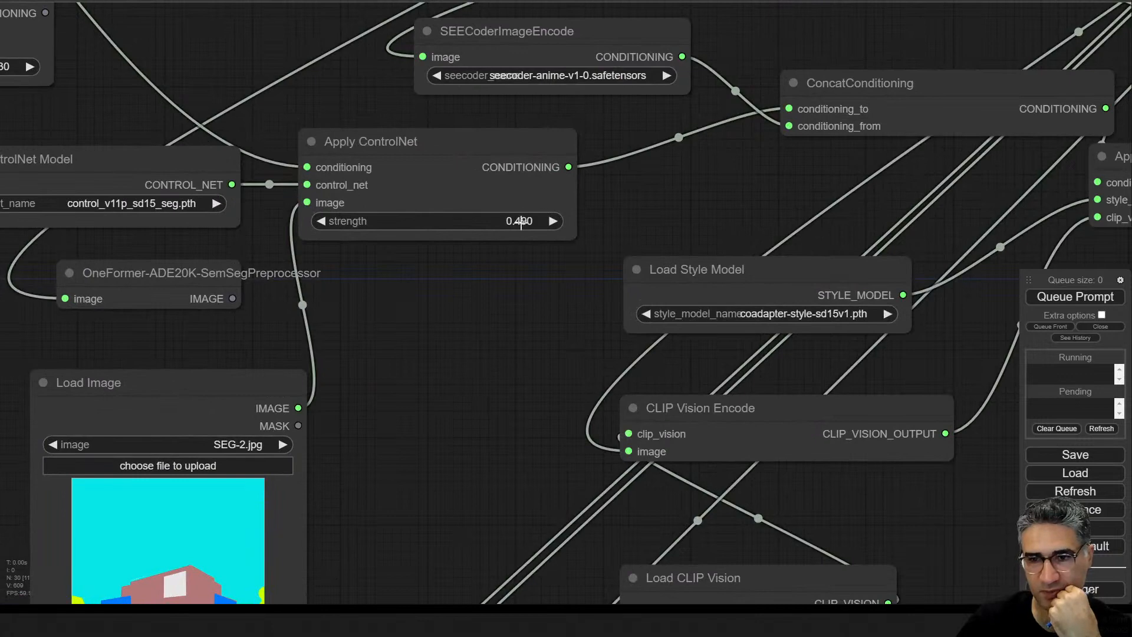
{"action": "left_click_drag", "start_coordinate": [493, 221], "coordinate": [515, 224]}
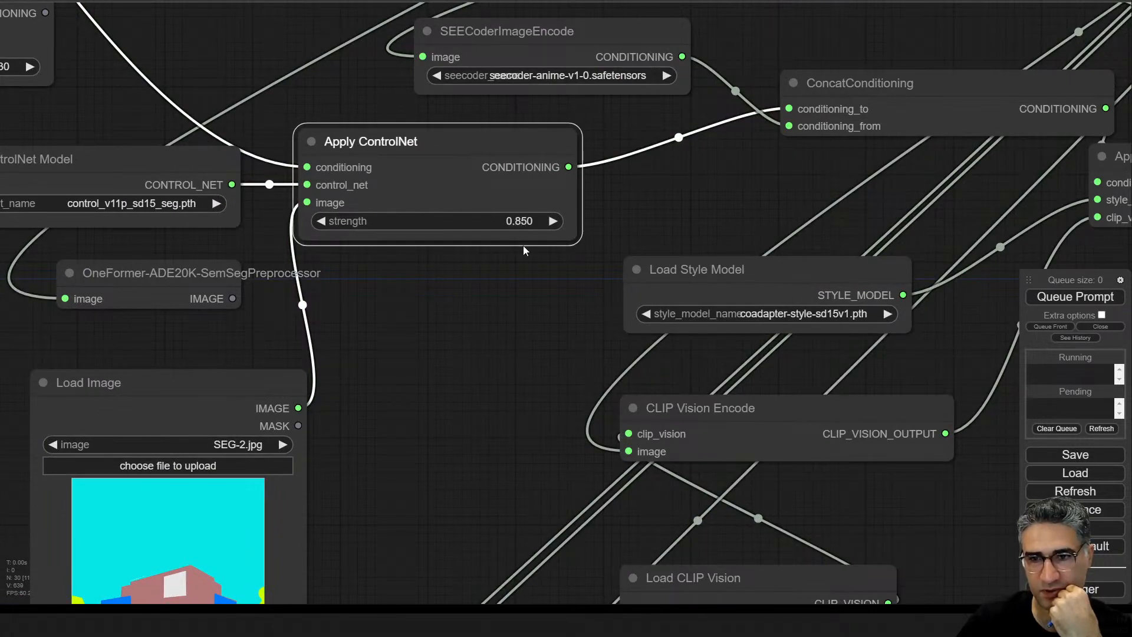
- Queue a generation with the raised segmentation strength and compare the resulting rendering up close with the villa style reference
{"action": "left_click", "coordinate": [1075, 297]}
{"action": "left_click_drag", "start_coordinate": [736, 197], "coordinate": [678, 322]}
{"action": "scroll", "coordinate": [678, 322], "scroll_direction": "down", "scroll_amount": 4}
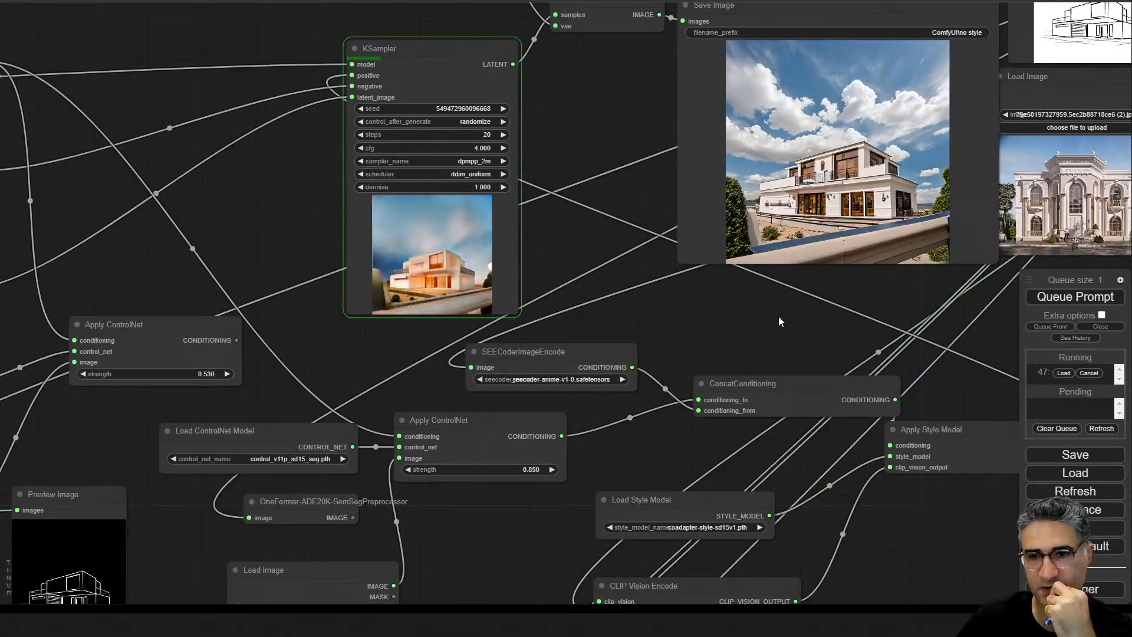
{"action": "scroll", "coordinate": [419, 274], "scroll_direction": "up", "scroll_amount": 5}
{"action": "scroll", "coordinate": [439, 249], "scroll_direction": "up", "scroll_amount": 7}
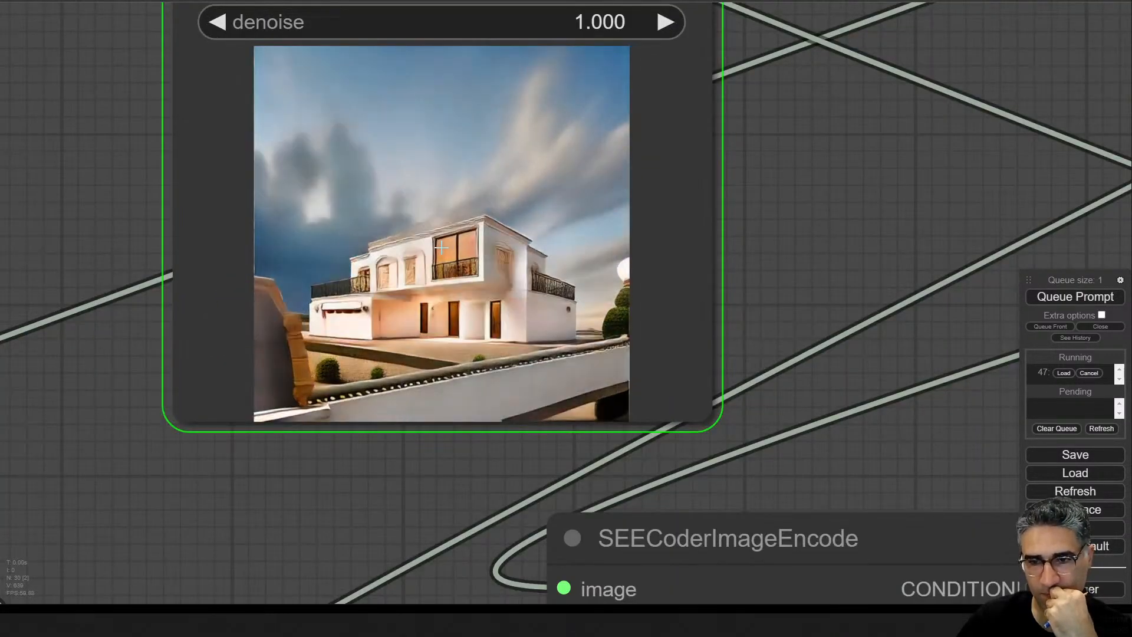
{"action": "scroll", "coordinate": [441, 248], "scroll_direction": "up", "scroll_amount": 5}
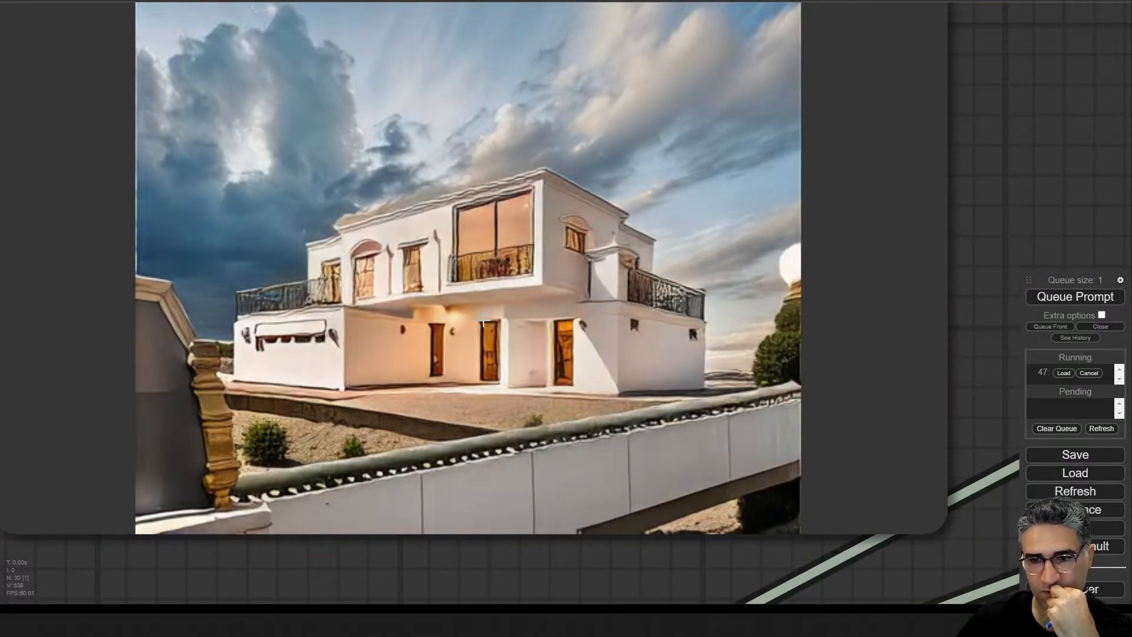
{"action": "scroll", "coordinate": [466, 333], "scroll_direction": "down", "scroll_amount": 10}
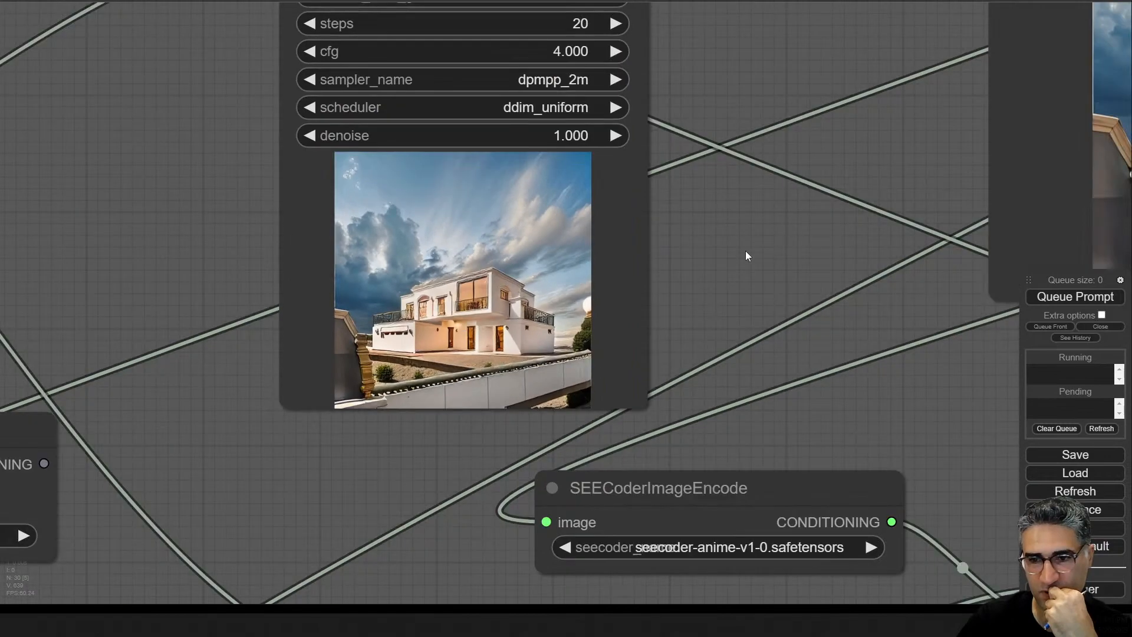
{"action": "scroll", "coordinate": [155, 345], "scroll_direction": "up", "scroll_amount": 7}
{"action": "scroll", "coordinate": [844, 235], "scroll_direction": "up", "scroll_amount": 5}
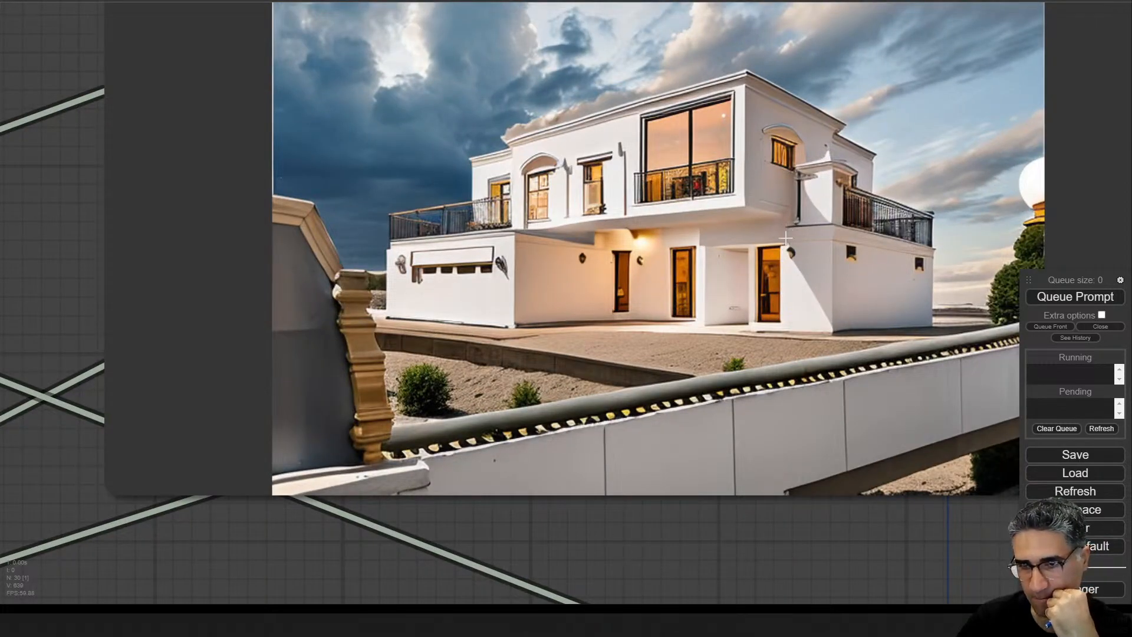
{"action": "scroll", "coordinate": [791, 259], "scroll_direction": "down", "scroll_amount": 4}
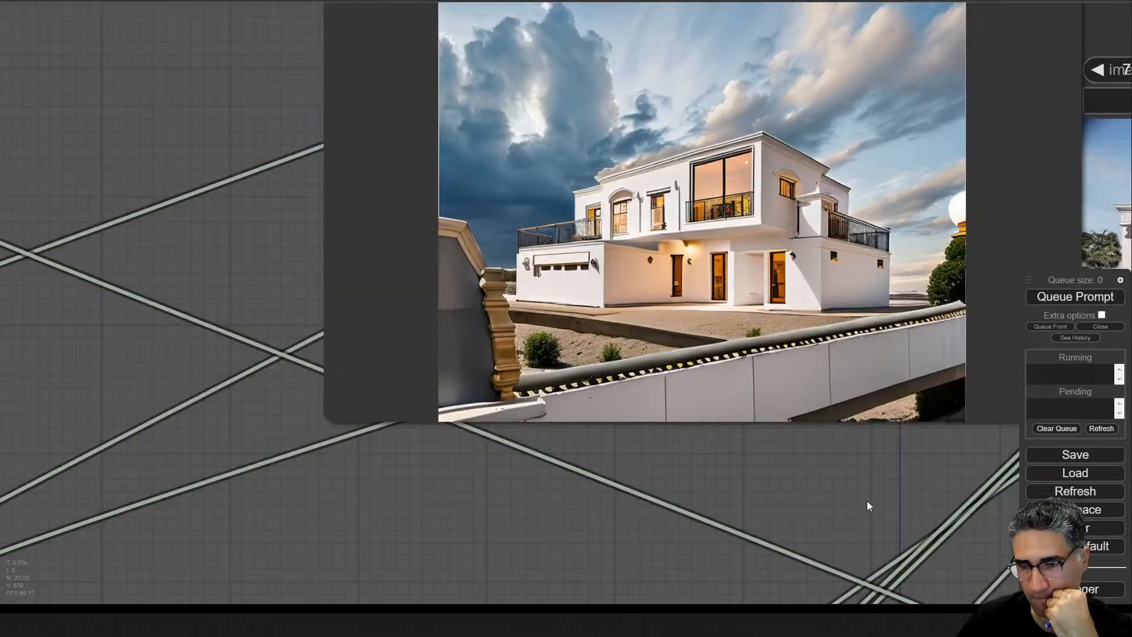
{"action": "left_click_drag", "start_coordinate": [868, 506], "coordinate": [342, 512]}
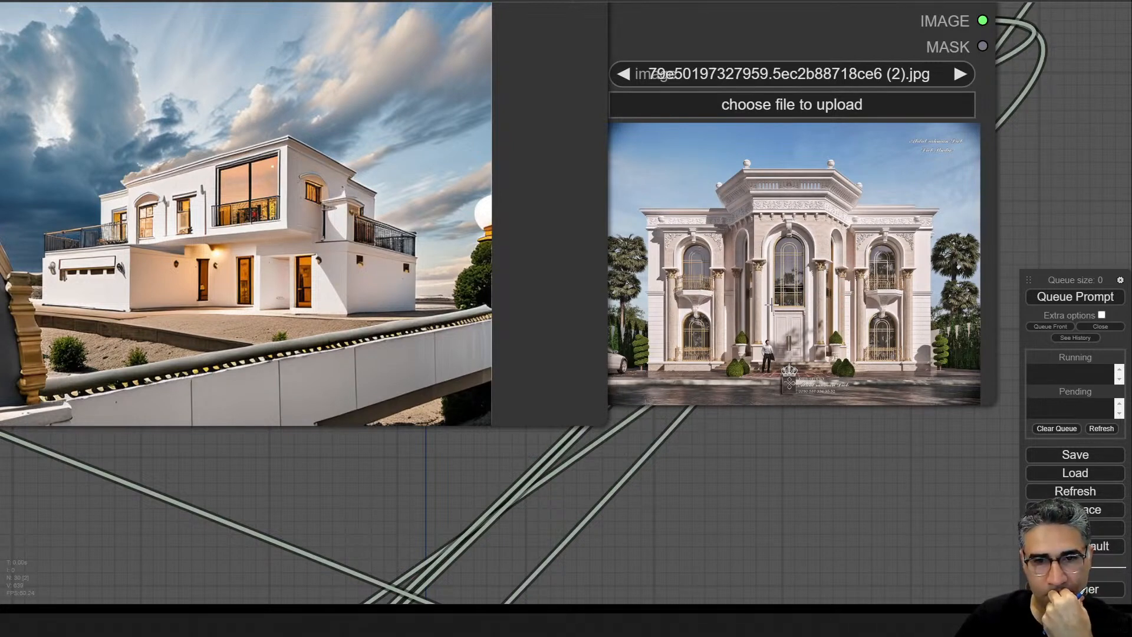
{"action": "scroll", "coordinate": [255, 435], "scroll_direction": "down", "scroll_amount": 6}
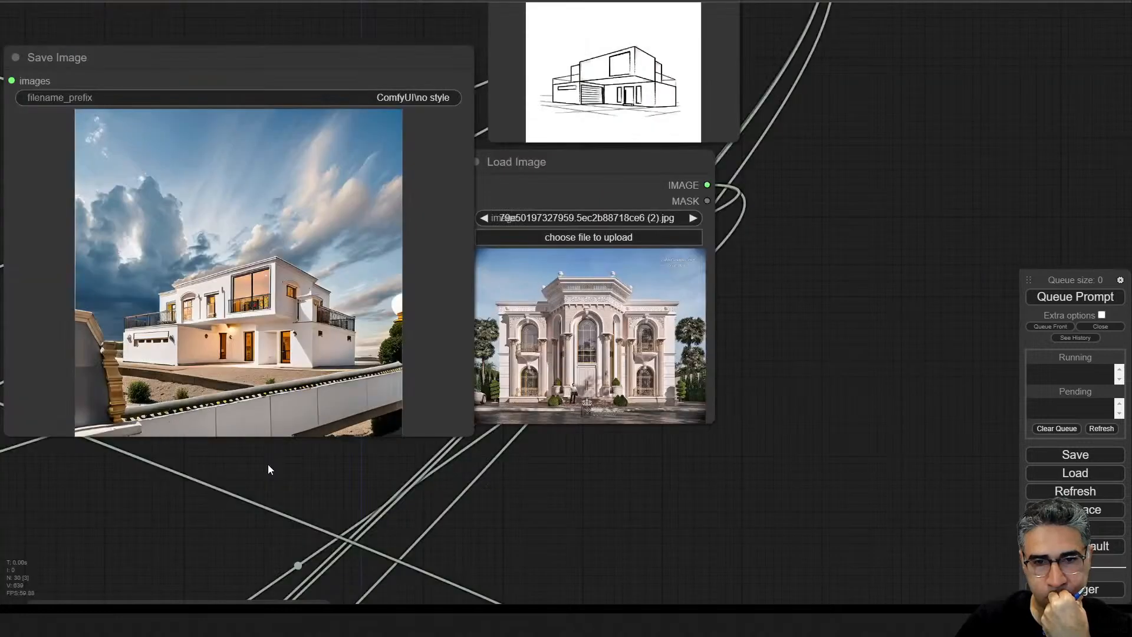
- Switch the segmentation Load ControlNet Model node to control_sd15_seg_slimmed.safetensors
{"action": "left_click_drag", "start_coordinate": [267, 464], "coordinate": [290, 399]}
{"action": "left_click_drag", "start_coordinate": [206, 573], "coordinate": [464, 71]}
{"action": "left_click_drag", "start_coordinate": [721, 342], "coordinate": [803, 499]}
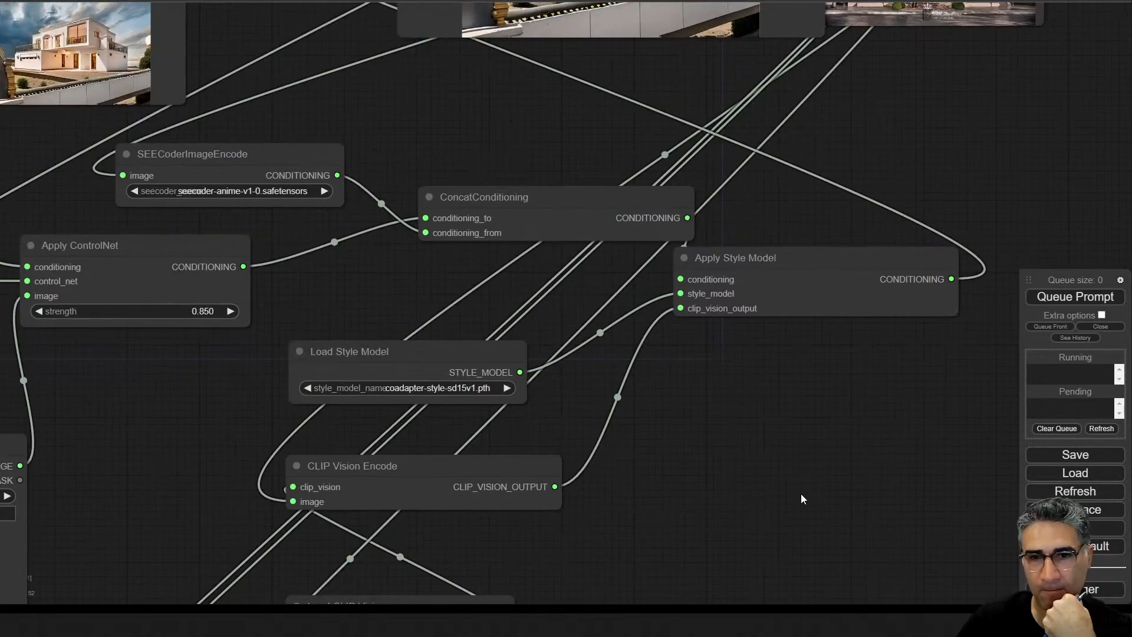
{"action": "scroll", "coordinate": [255, 239], "scroll_direction": "up", "scroll_amount": 6}
{"action": "left_click_drag", "start_coordinate": [464, 304], "coordinate": [155, 306]}
{"action": "left_click_drag", "start_coordinate": [470, 458], "coordinate": [752, 349]}
{"action": "scroll", "coordinate": [737, 366], "scroll_direction": "down", "scroll_amount": 5}
{"action": "left_click_drag", "start_coordinate": [326, 369], "coordinate": [710, 357]}
{"action": "scroll", "coordinate": [342, 277], "scroll_direction": "up", "scroll_amount": 5}
{"action": "left_click_drag", "start_coordinate": [440, 326], "coordinate": [376, 331]}
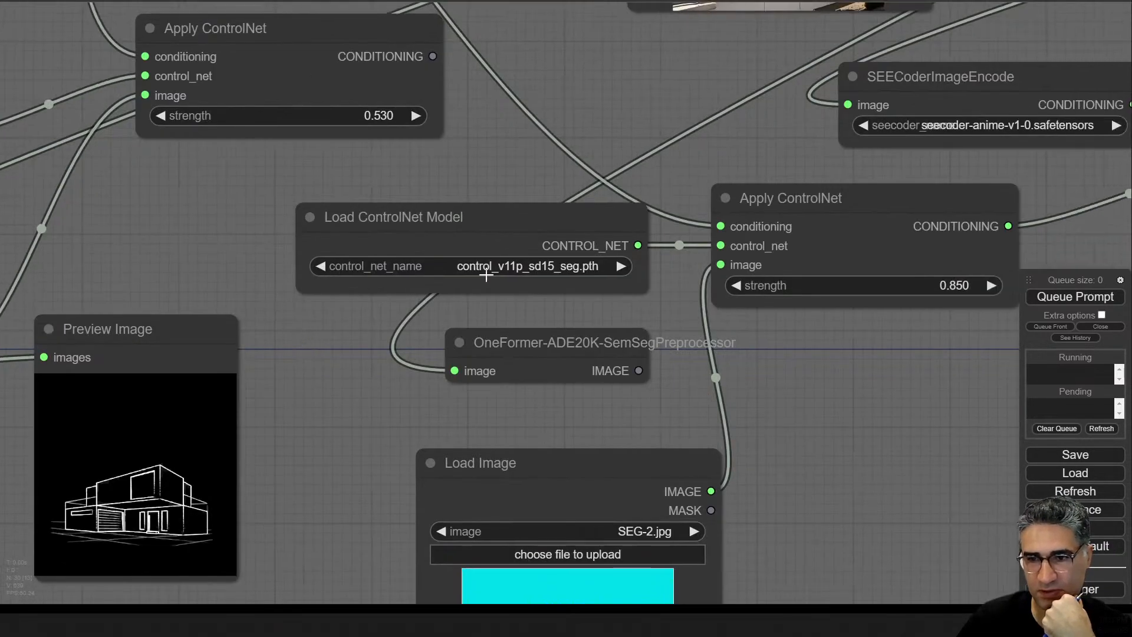
{"action": "left_click", "coordinate": [534, 270]}
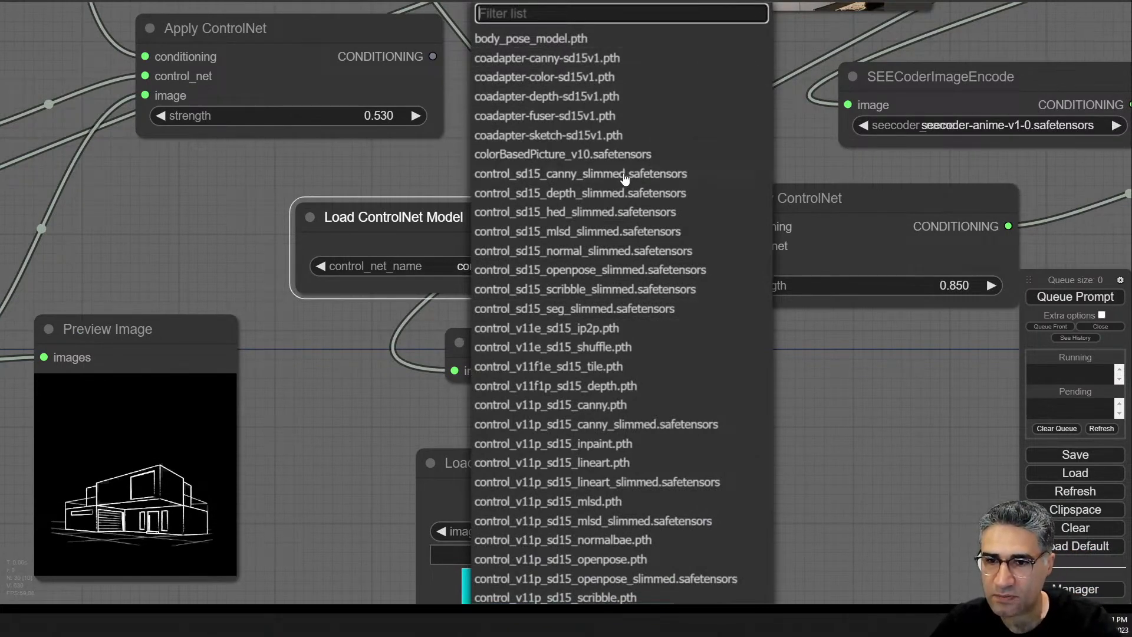
{"action": "scroll", "coordinate": [636, 406], "scroll_direction": "down", "scroll_amount": 2}
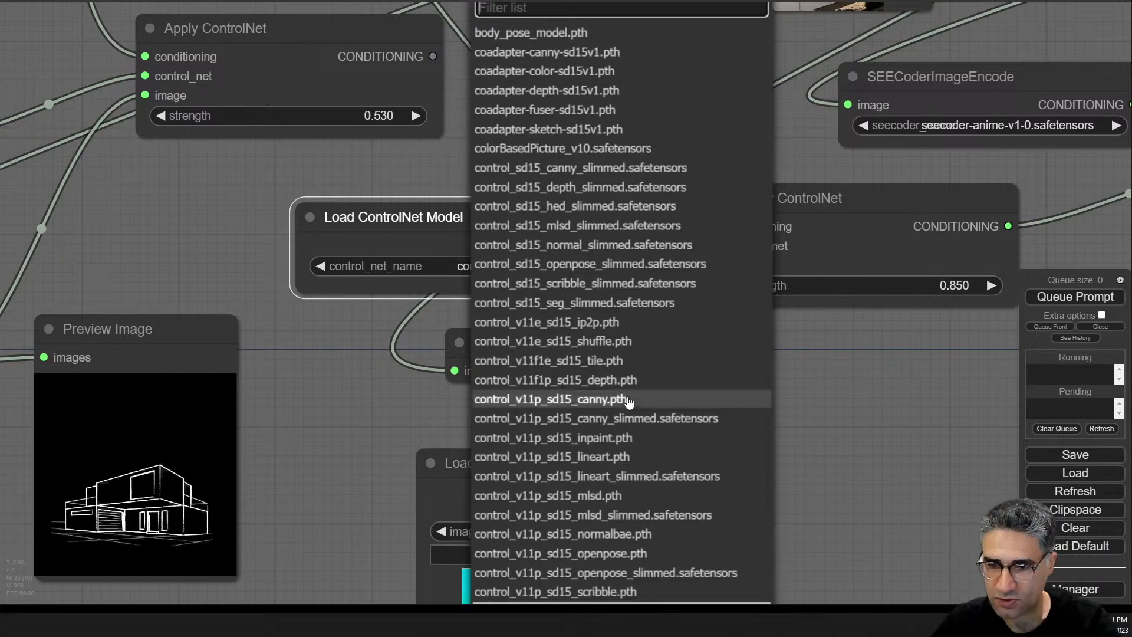
{"action": "scroll", "coordinate": [648, 572], "scroll_direction": "down", "scroll_amount": 5}
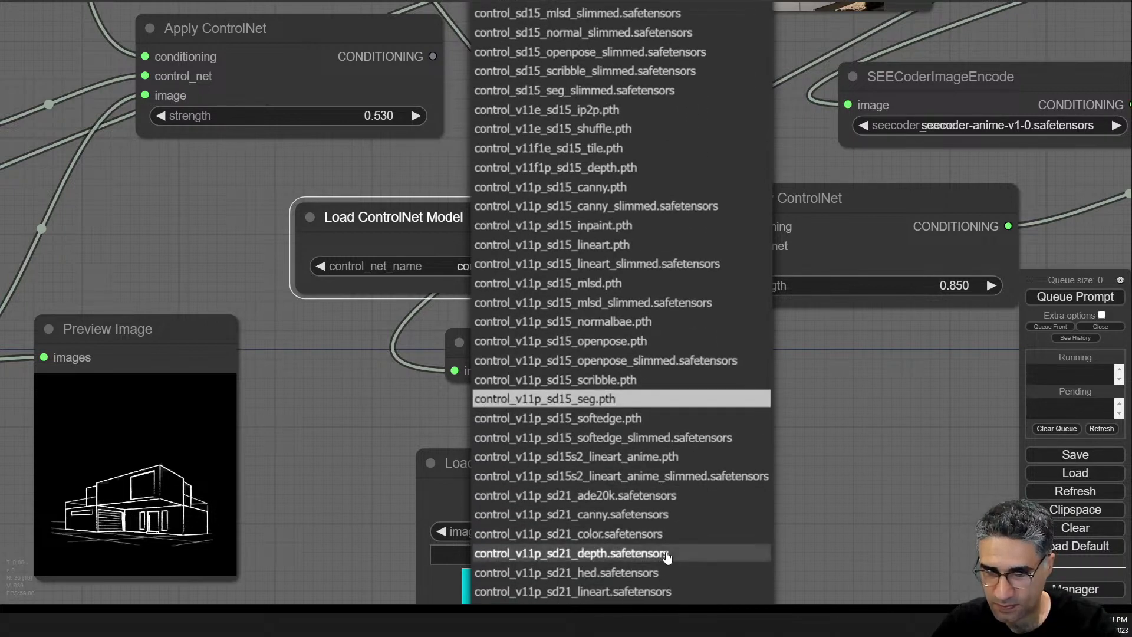
{"action": "scroll", "coordinate": [670, 576], "scroll_direction": "down", "scroll_amount": 1}
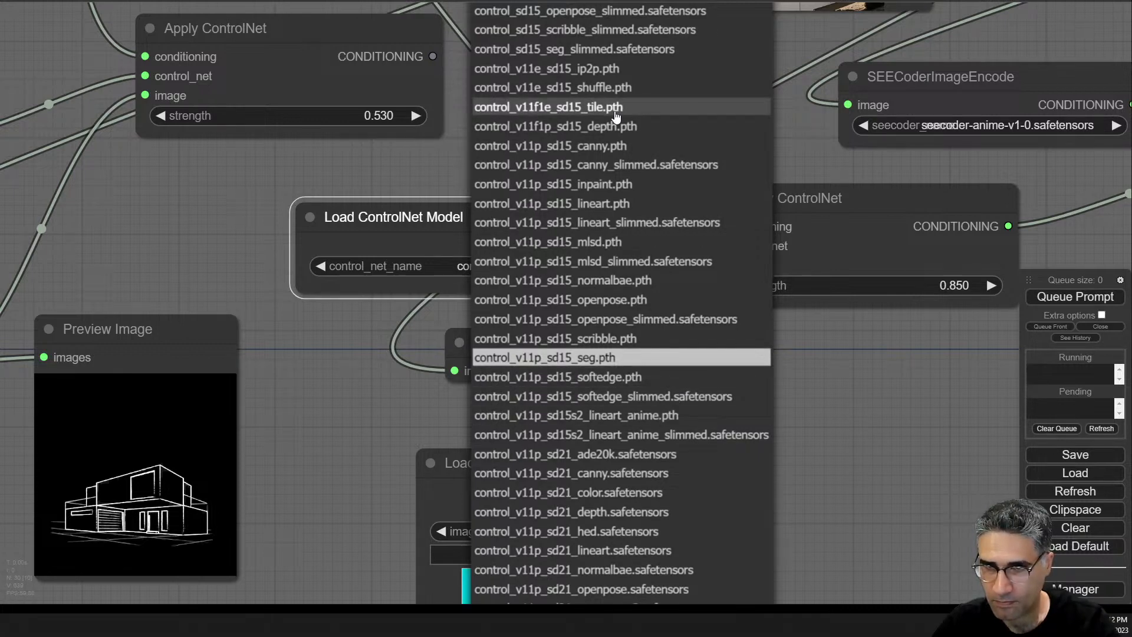
{"action": "scroll", "coordinate": [616, 118], "scroll_direction": "down", "scroll_amount": 1}
{"action": "scroll", "coordinate": [617, 123], "scroll_direction": "up", "scroll_amount": 5}
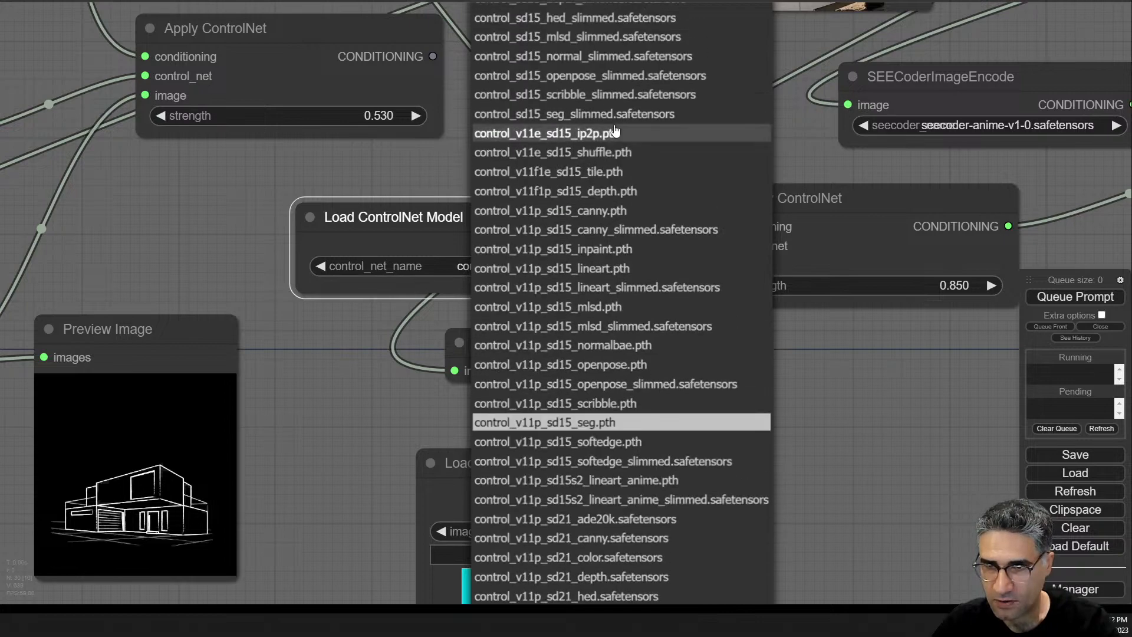
{"action": "scroll", "coordinate": [613, 124], "scroll_direction": "up", "scroll_amount": 1}
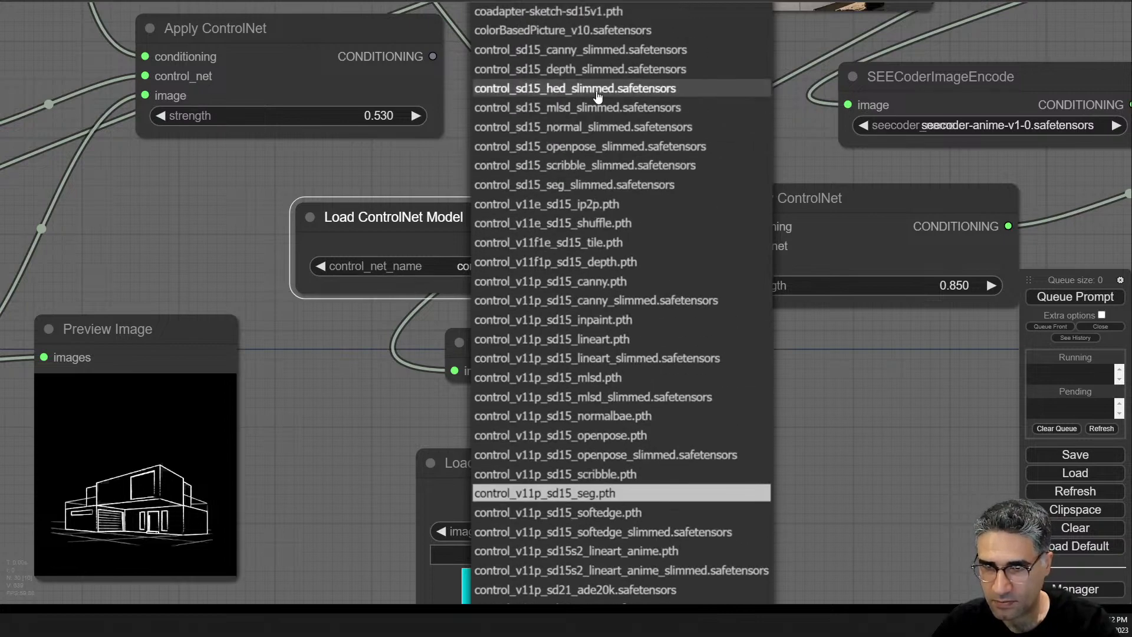
{"action": "left_click", "coordinate": [557, 184]}
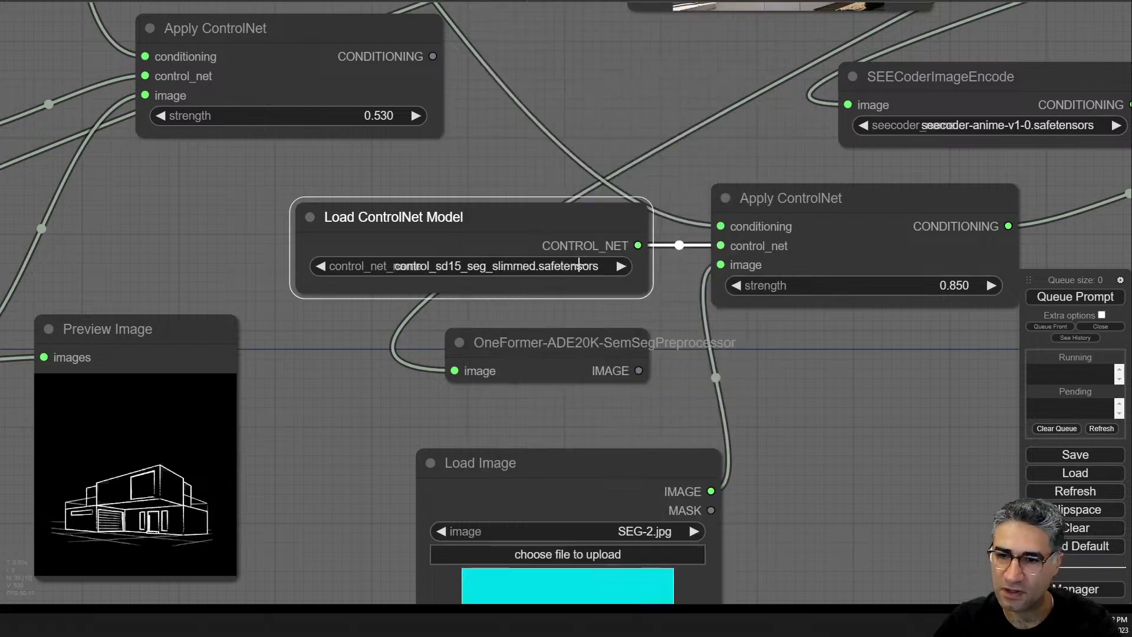
- Queue a generation with the slimmed segmentation model and inspect the rendering in the sampler preview and as the saved image
{"action": "left_click", "coordinate": [1082, 297]}
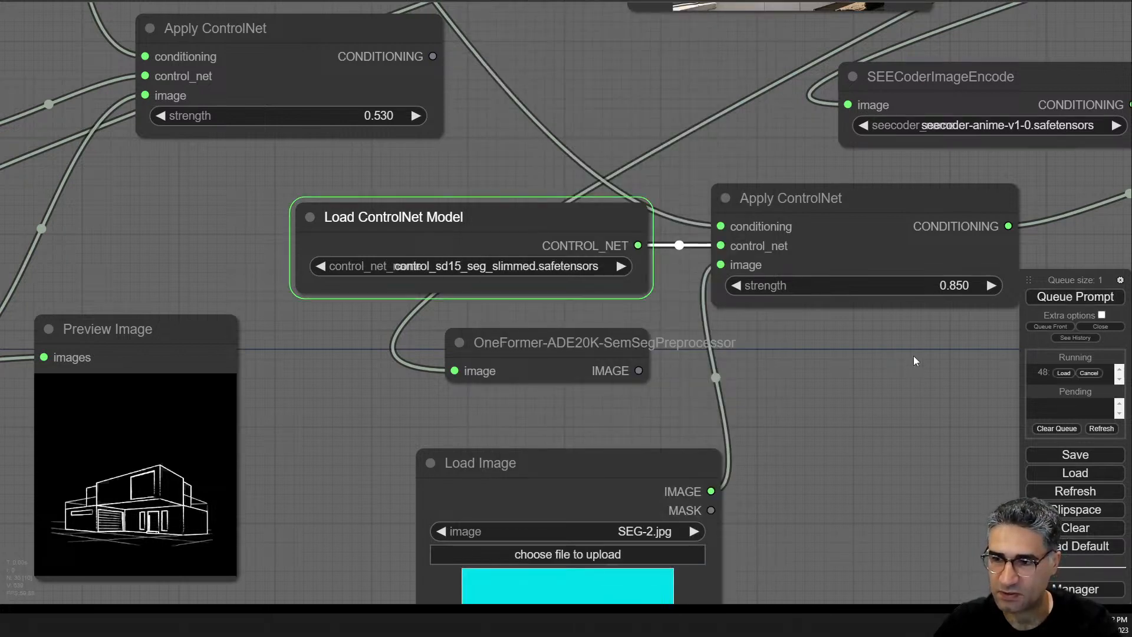
{"action": "left_click_drag", "start_coordinate": [914, 355], "coordinate": [817, 415]}
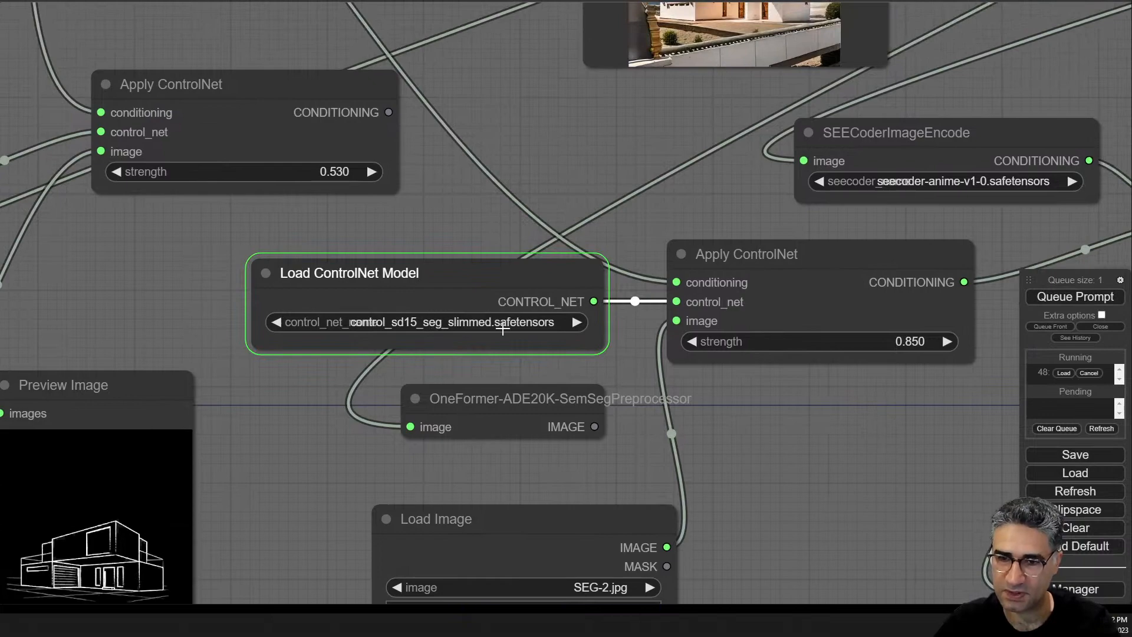
{"action": "left_click_drag", "start_coordinate": [597, 151], "coordinate": [379, 409]}
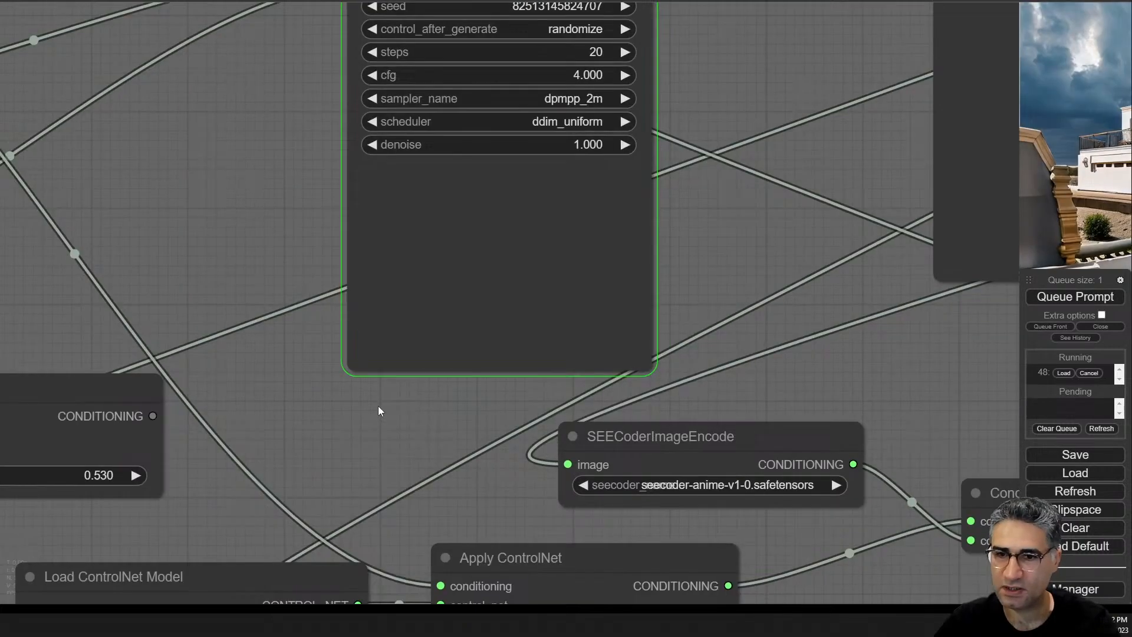
{"action": "scroll", "coordinate": [750, 509], "scroll_direction": "down", "scroll_amount": 3}
{"action": "scroll", "coordinate": [767, 471], "scroll_direction": "up", "scroll_amount": 3}
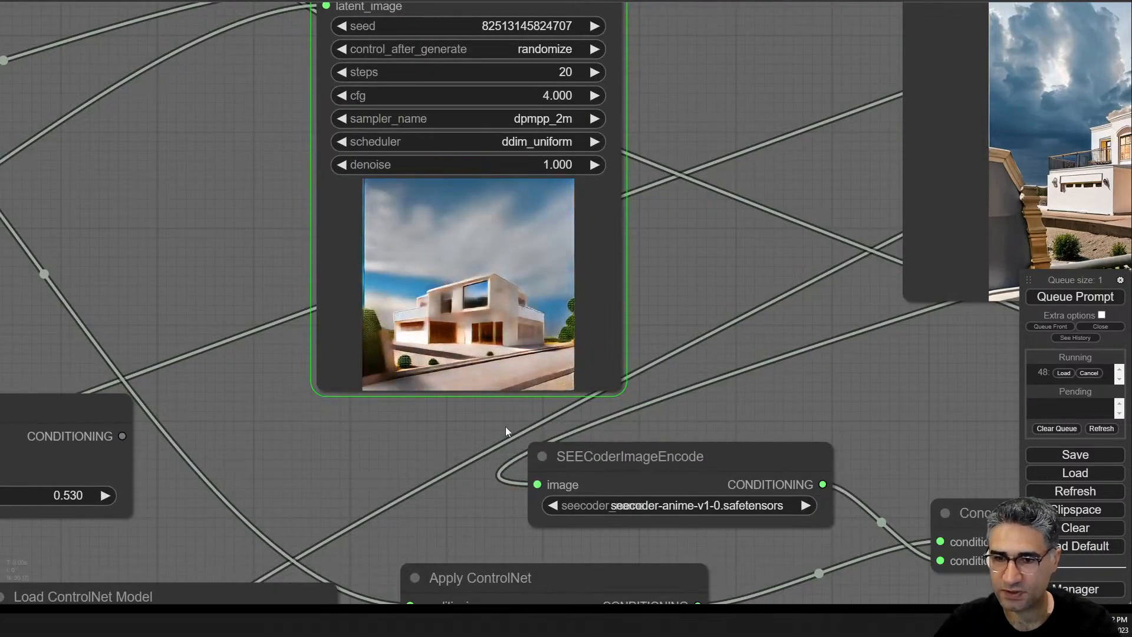
{"action": "scroll", "coordinate": [433, 404], "scroll_direction": "up", "scroll_amount": 5}
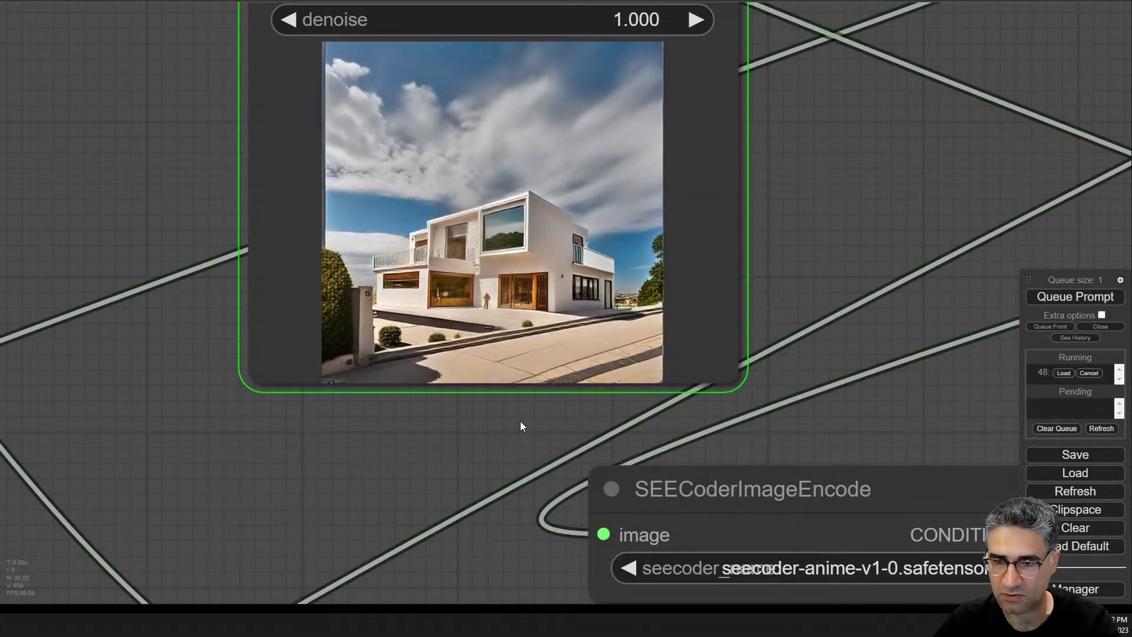
{"action": "left_click_drag", "start_coordinate": [943, 108], "coordinate": [1, 403]}
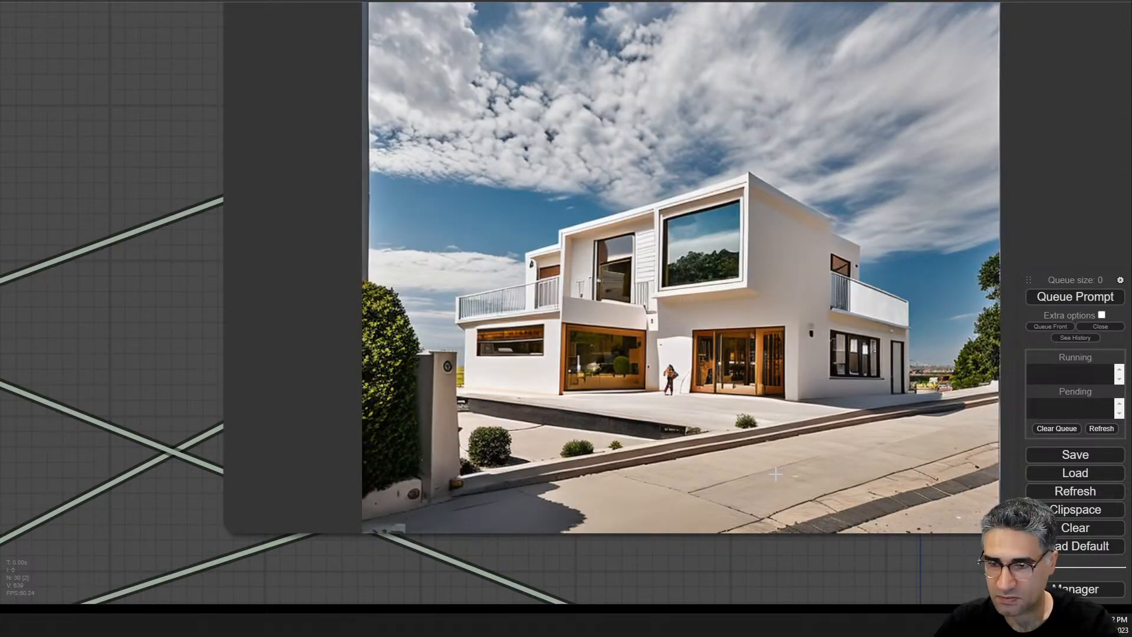
{"action": "scroll", "coordinate": [768, 479], "scroll_direction": "down", "scroll_amount": 8}
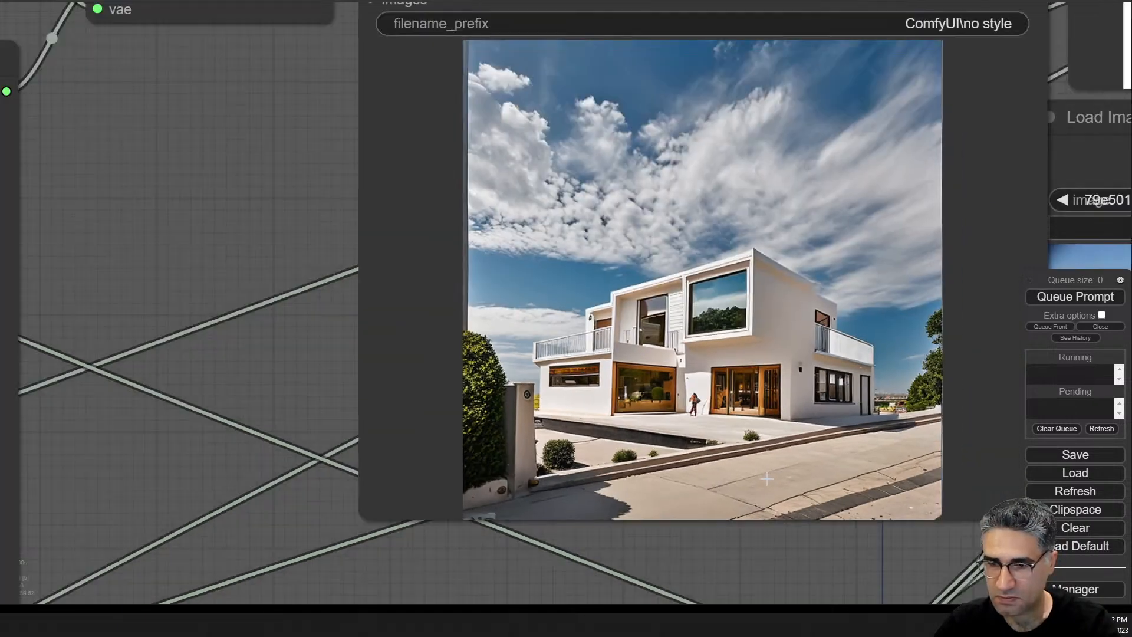
- Lower the segmentation Apply ControlNet node's strength to 0.490
{"action": "left_click_drag", "start_coordinate": [805, 521], "coordinate": [800, 197]}
{"action": "left_click_drag", "start_coordinate": [342, 446], "coordinate": [510, 399]}
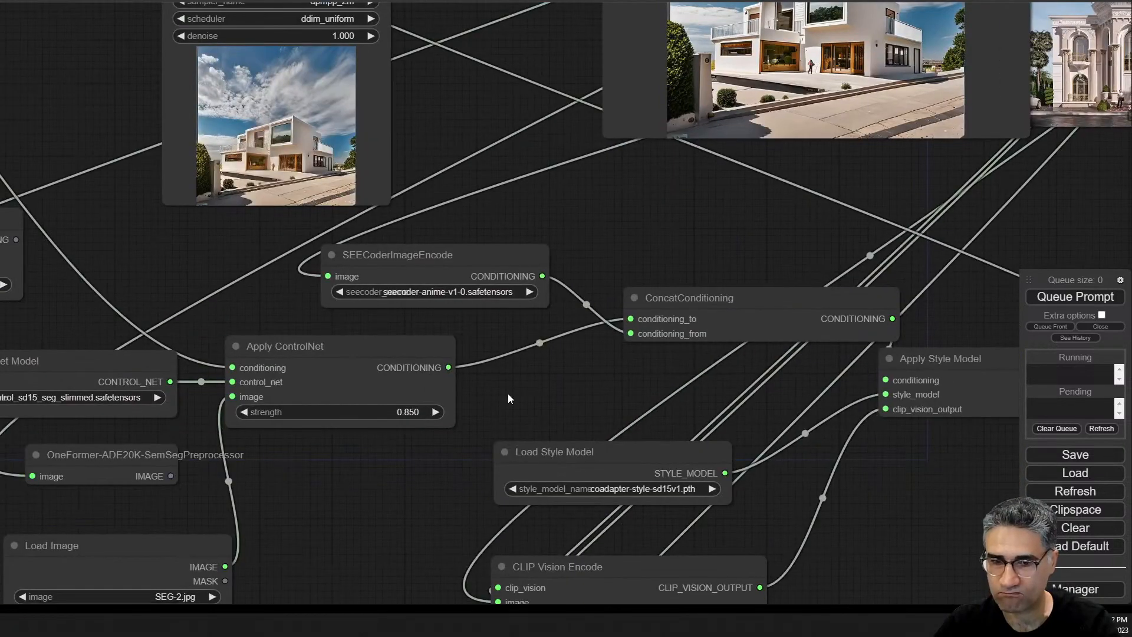
{"action": "left_click_drag", "start_coordinate": [375, 411], "coordinate": [354, 411]}
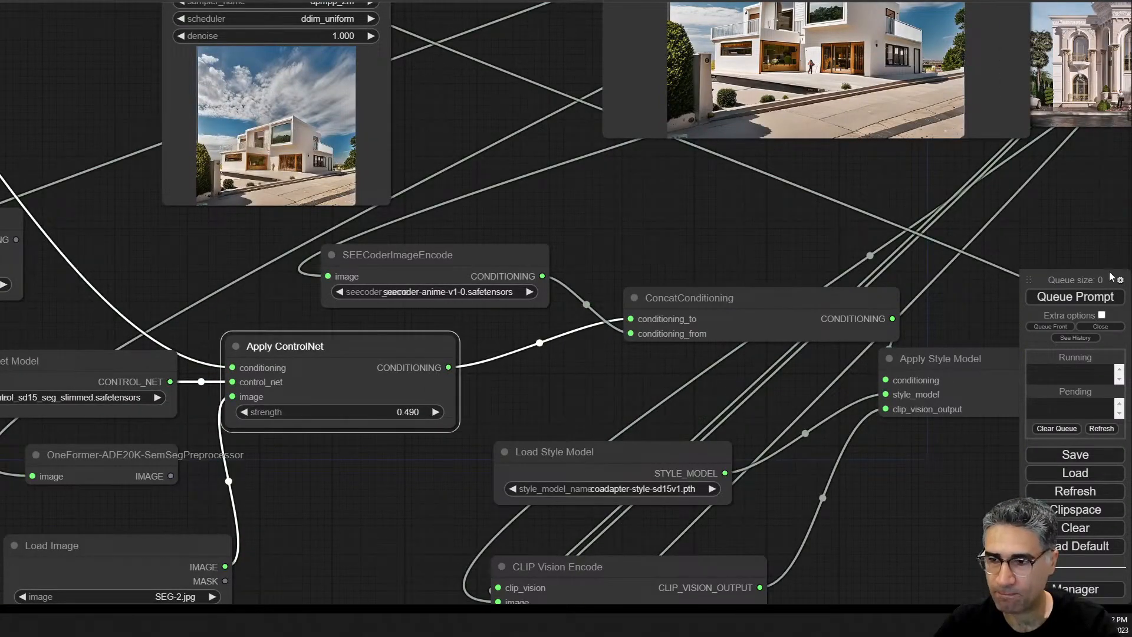
- Queue a generation with the reduced segmentation strength and compare the preview and saved rendering with the villa style reference
{"action": "left_click", "coordinate": [1085, 296]}
{"action": "left_click_drag", "start_coordinate": [741, 204], "coordinate": [653, 394]}
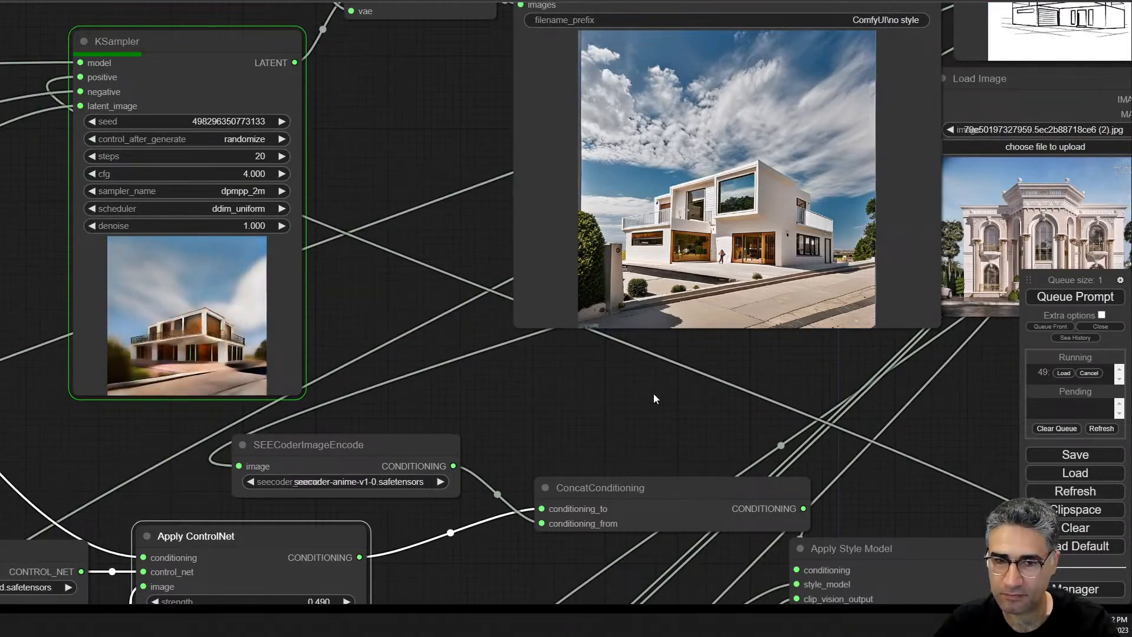
{"action": "scroll", "coordinate": [216, 393], "scroll_direction": "up", "scroll_amount": 6}
{"action": "scroll", "coordinate": [165, 320], "scroll_direction": "up", "scroll_amount": 5}
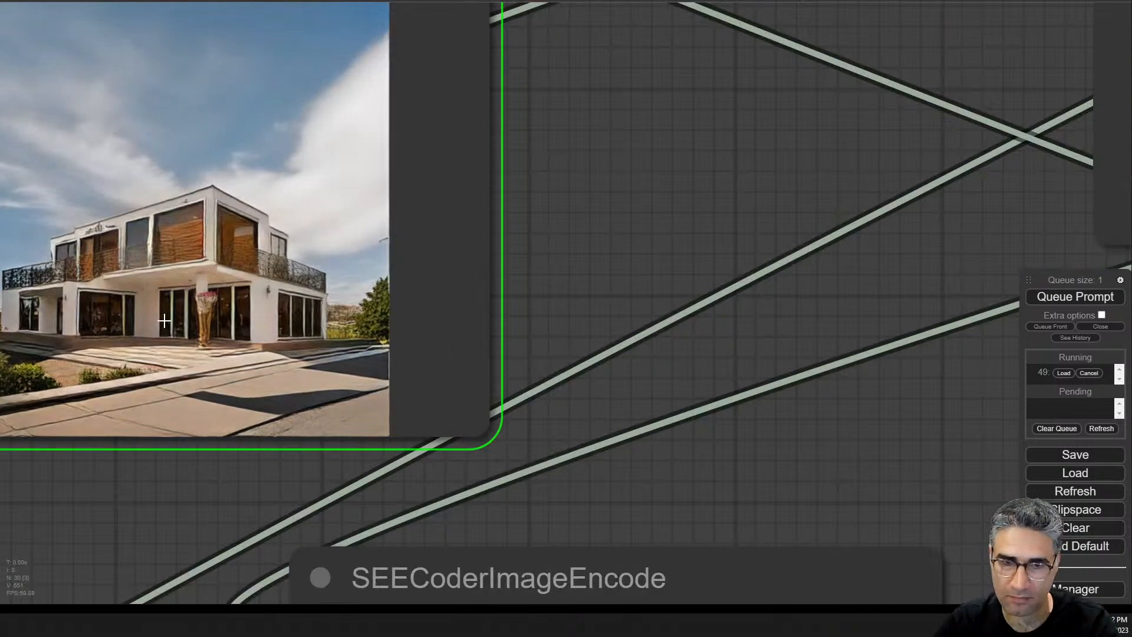
{"action": "scroll", "coordinate": [164, 320], "scroll_direction": "down", "scroll_amount": 4}
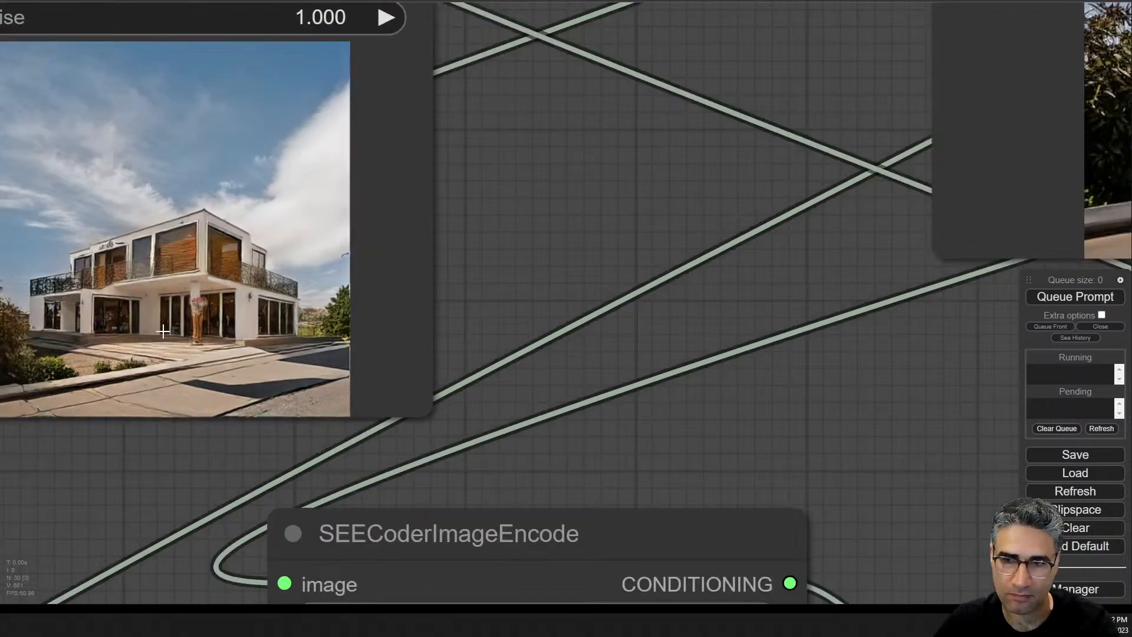
{"action": "left_click_drag", "start_coordinate": [798, 355], "coordinate": [324, 484]}
{"action": "scroll", "coordinate": [324, 485], "scroll_direction": "up", "scroll_amount": 2}
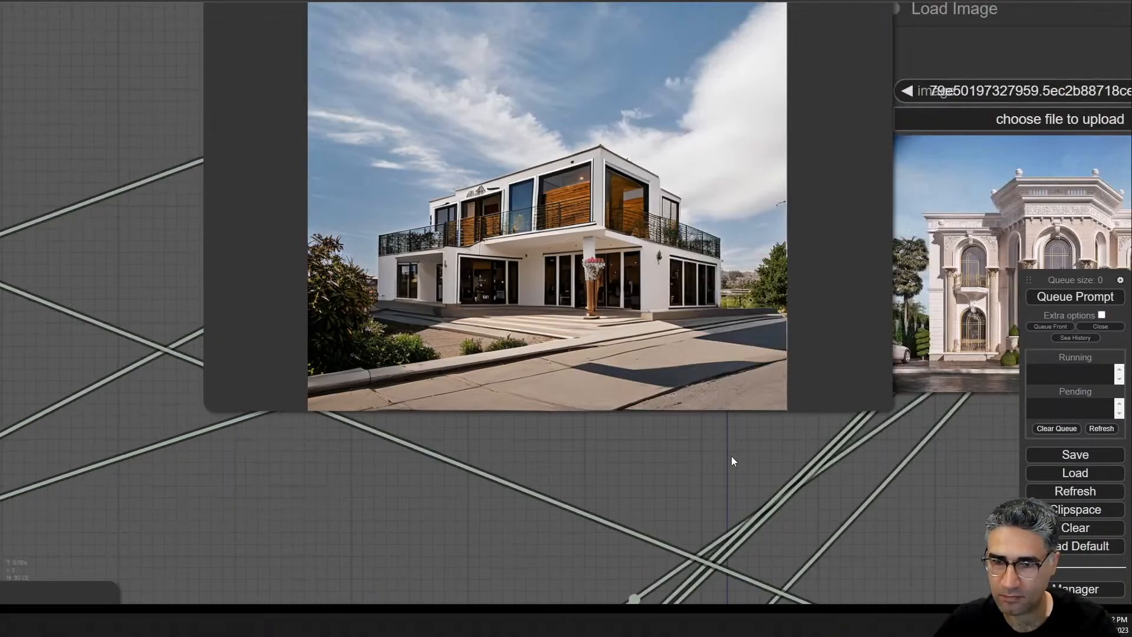
{"action": "left_click_drag", "start_coordinate": [731, 455], "coordinate": [453, 485]}
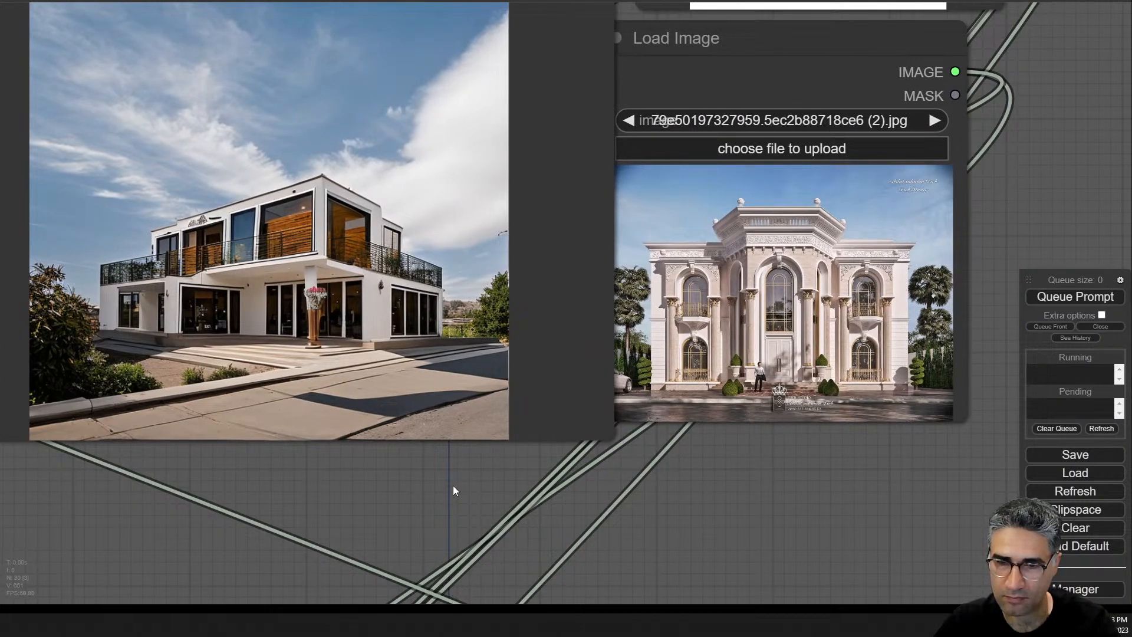
- Move the ConcatConditioning node slightly down and closer to the segmentation Apply ControlNet node
{"action": "left_click_drag", "start_coordinate": [452, 486], "coordinate": [703, 178]}
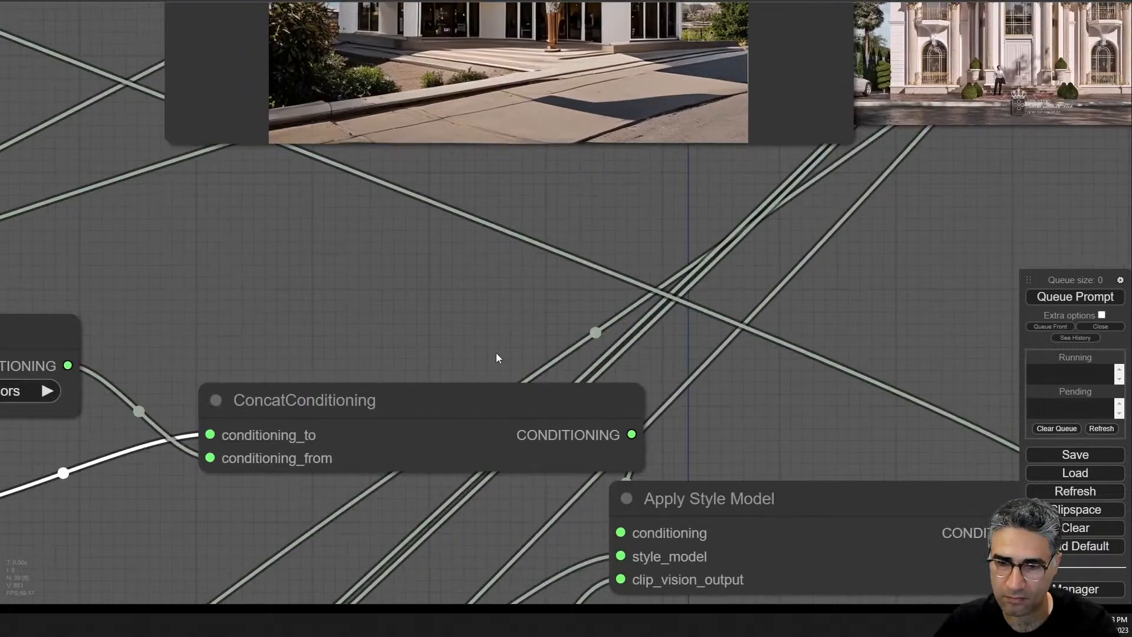
{"action": "scroll", "coordinate": [496, 352], "scroll_direction": "down", "scroll_amount": 5}
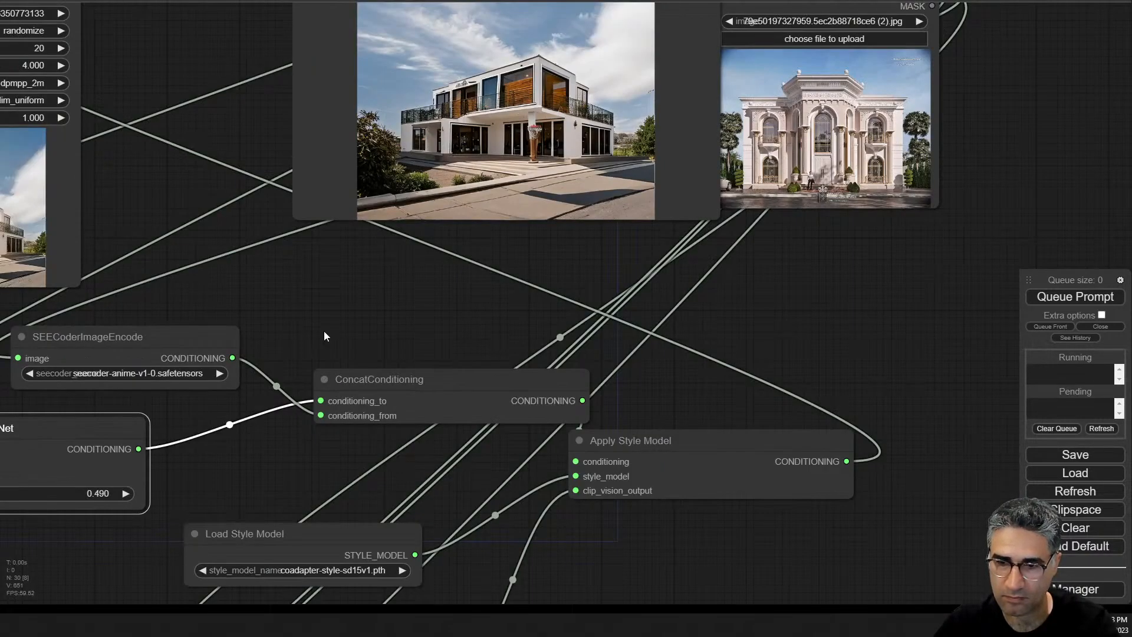
{"action": "left_click_drag", "start_coordinate": [323, 336], "coordinate": [398, 395]}
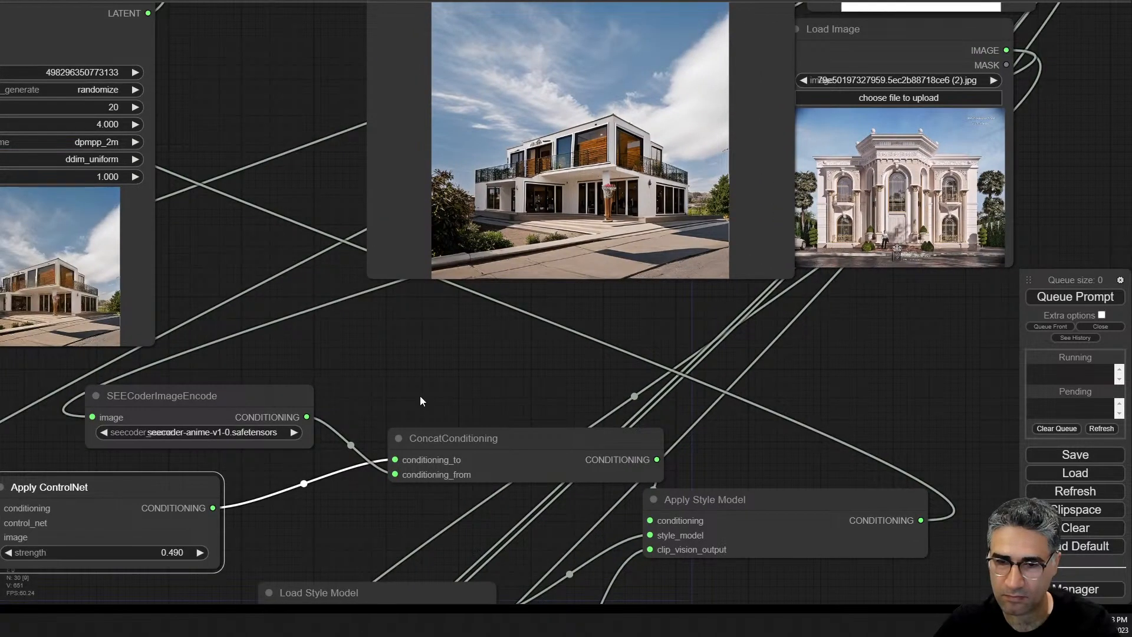
{"action": "left_click_drag", "start_coordinate": [492, 438], "coordinate": [459, 461]}
{"action": "scroll", "coordinate": [459, 461], "scroll_direction": "down", "scroll_amount": 6}
{"action": "left_click_drag", "start_coordinate": [434, 397], "coordinate": [603, 404]}
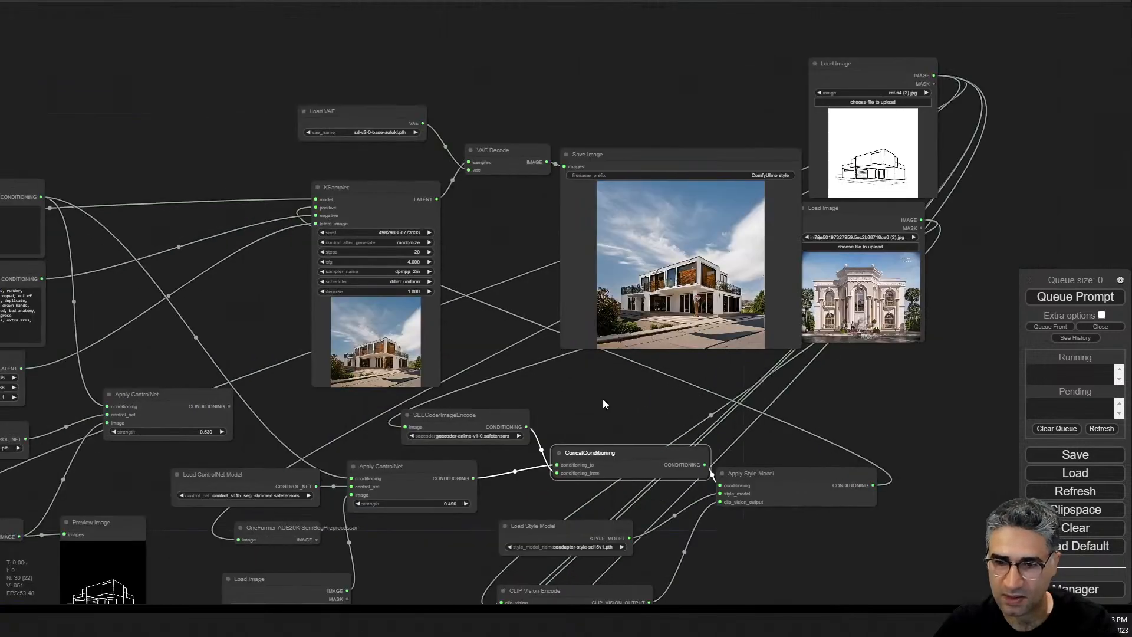
- Connect the ConcatConditioning output directly to the KSampler's positive input and move the bypassed Apply Style Model node away from it
{"action": "scroll", "coordinate": [684, 457], "scroll_direction": "up", "scroll_amount": 2}
{"action": "left_click_drag", "start_coordinate": [668, 467], "coordinate": [239, 154]}
{"action": "left_click_drag", "start_coordinate": [813, 498], "coordinate": [861, 571]}
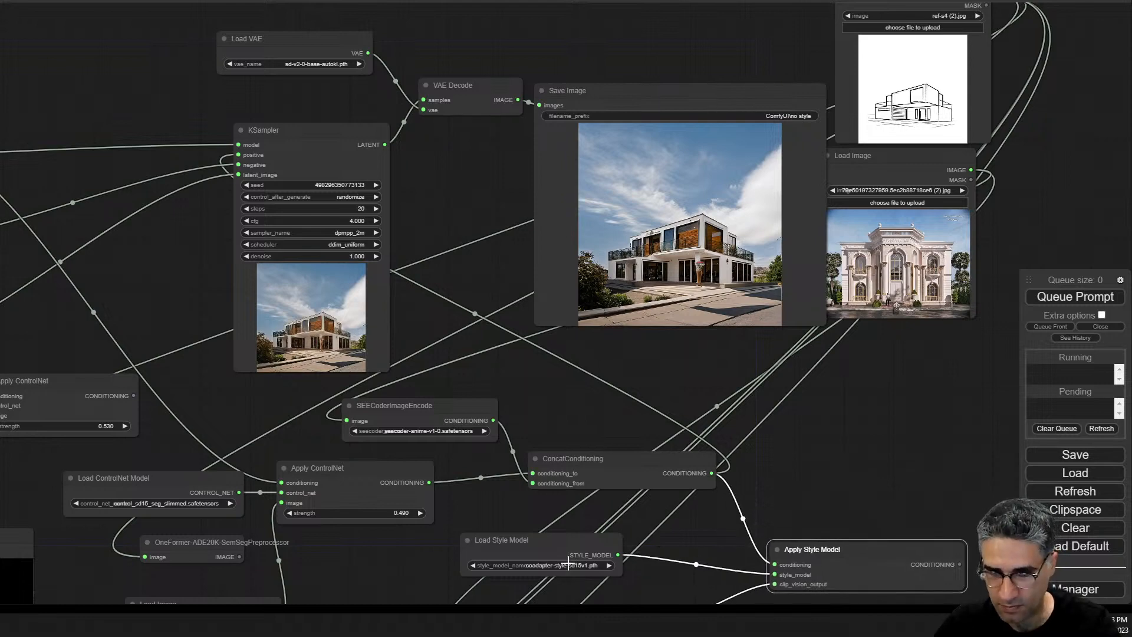
- Queue a generation without the style model and inspect the rendering in the sampler preview and as the saved image
{"action": "scroll", "coordinate": [568, 565], "scroll_direction": "up", "scroll_amount": 1}
{"action": "key", "text": "ctrl+Return"}
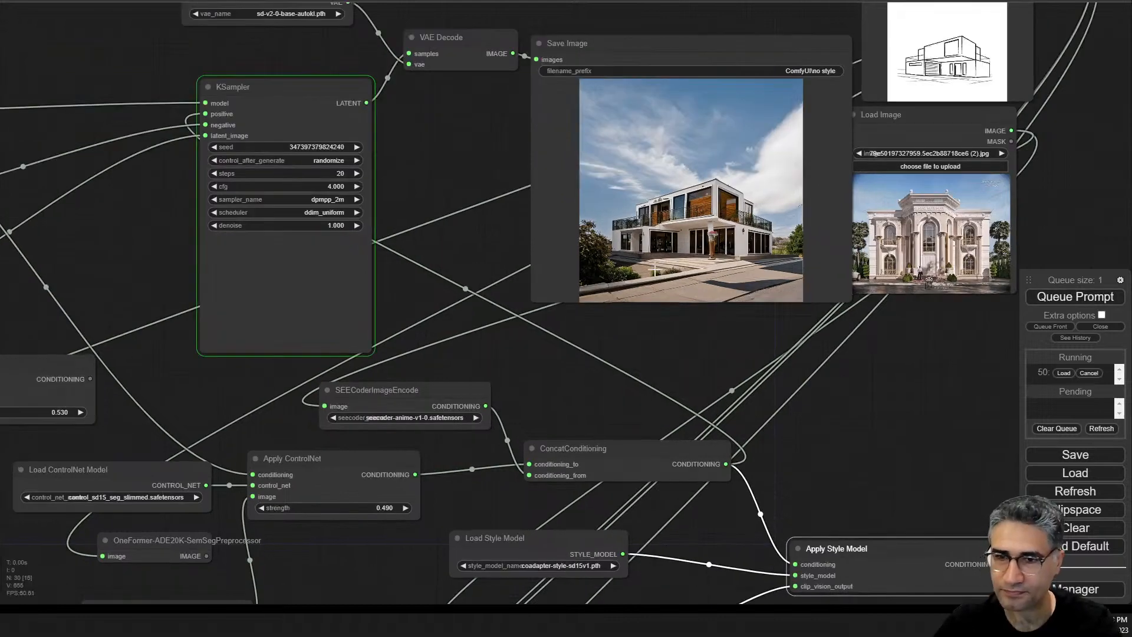
{"action": "scroll", "coordinate": [285, 319], "scroll_direction": "up", "scroll_amount": 10}
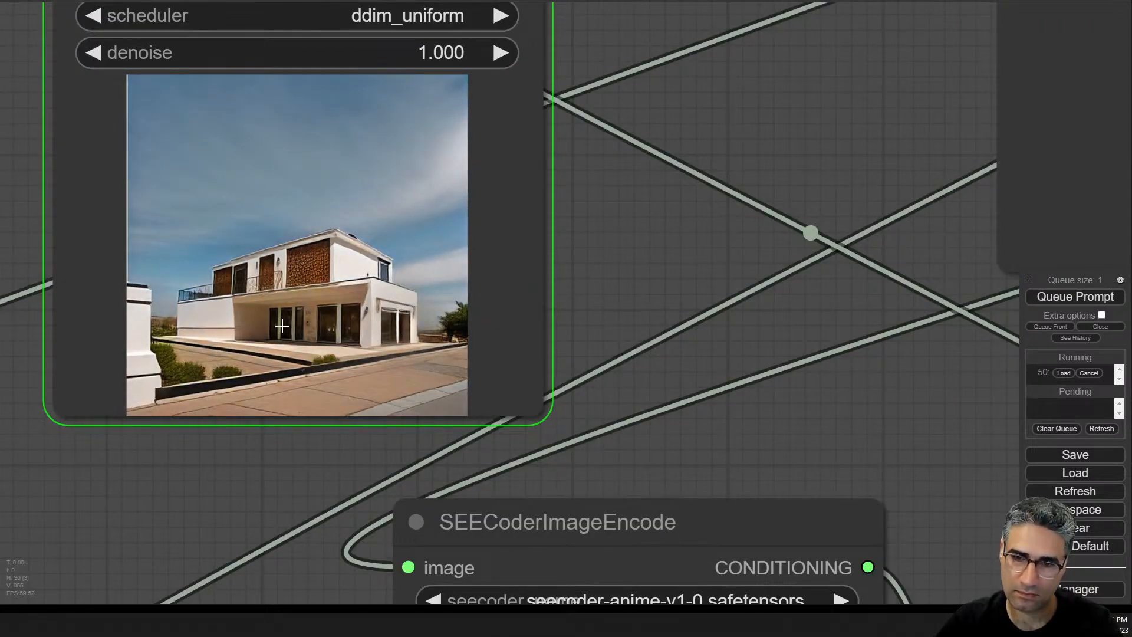
{"action": "scroll", "coordinate": [282, 326], "scroll_direction": "down", "scroll_amount": 5}
{"action": "scroll", "coordinate": [316, 247], "scroll_direction": "up", "scroll_amount": 8}
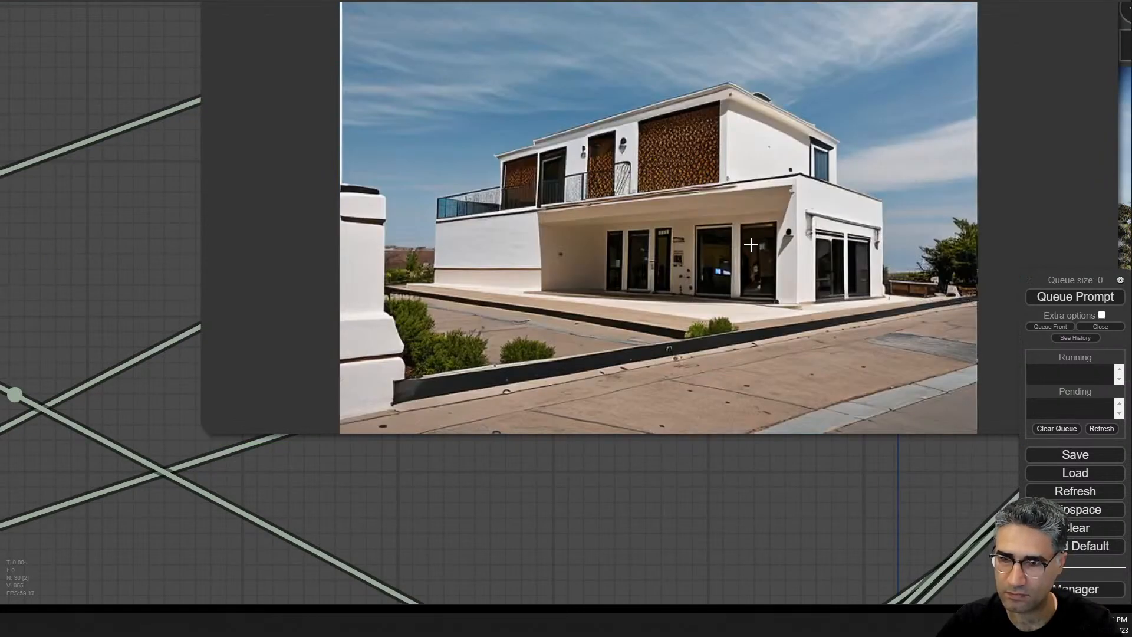
{"action": "scroll", "coordinate": [750, 248], "scroll_direction": "down", "scroll_amount": 5}
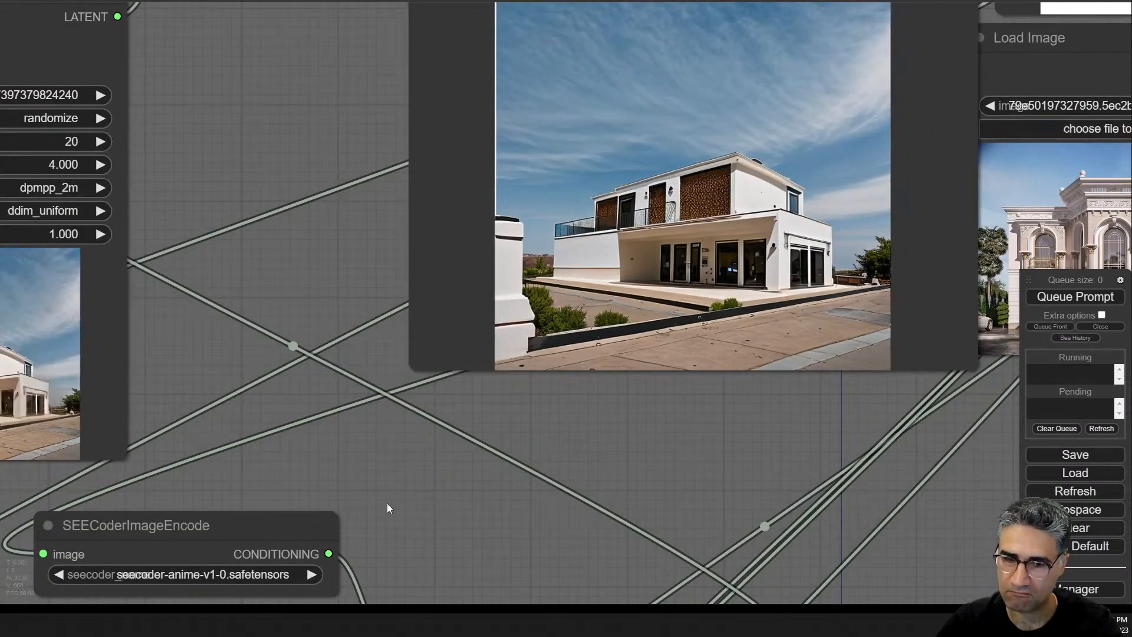
- Lower the segmentation Apply ControlNet node's strength to 0.470
{"action": "left_click_drag", "start_coordinate": [386, 504], "coordinate": [754, 288]}
{"action": "left_click_drag", "start_coordinate": [416, 507], "coordinate": [429, 496]}
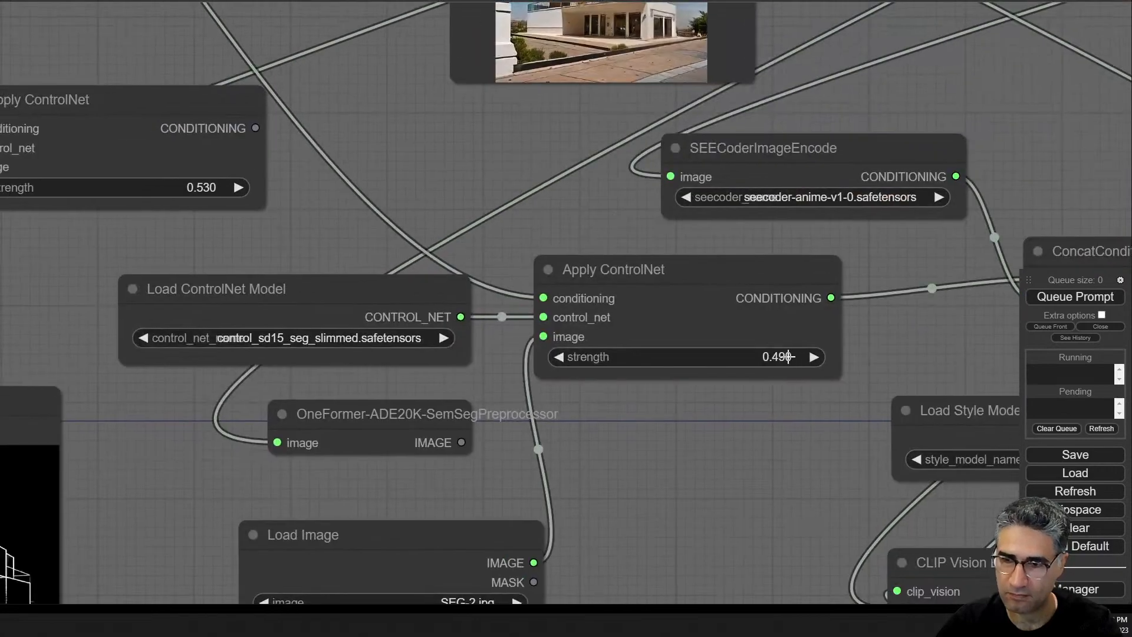
{"action": "left_click_drag", "start_coordinate": [788, 356], "coordinate": [760, 362]}
- Connect the sketch Apply ControlNet node's conditioning output to the segmentation Apply ControlNet node's conditioning input
{"action": "left_click_drag", "start_coordinate": [710, 450], "coordinate": [905, 409]}
{"action": "scroll", "coordinate": [905, 408], "scroll_direction": "down", "scroll_amount": 4}
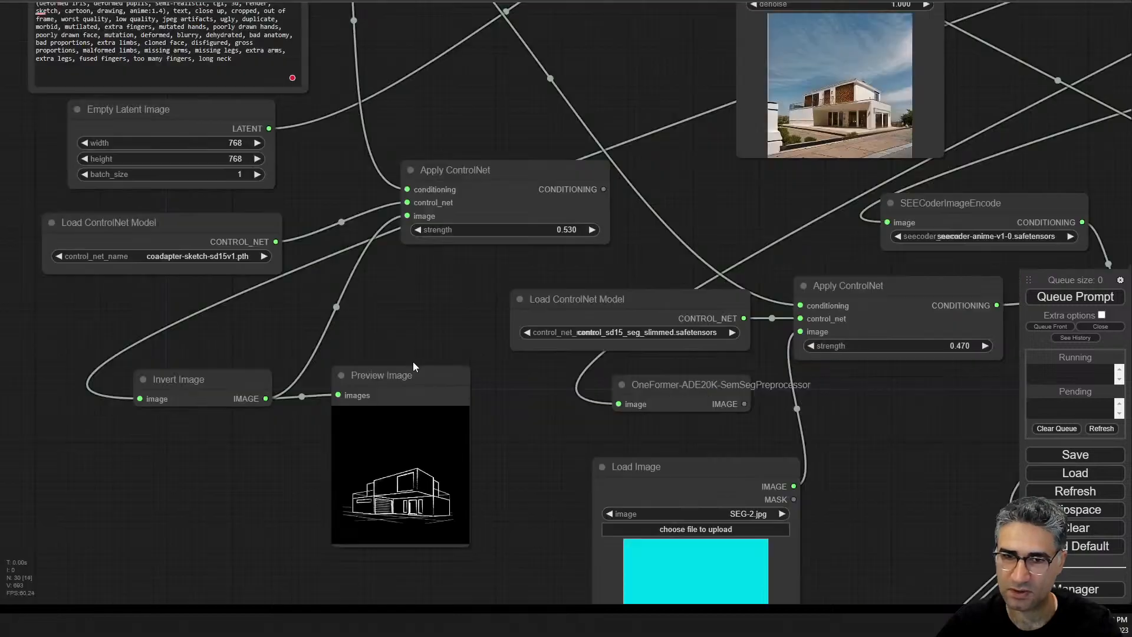
{"action": "left_click_drag", "start_coordinate": [446, 315], "coordinate": [449, 482]}
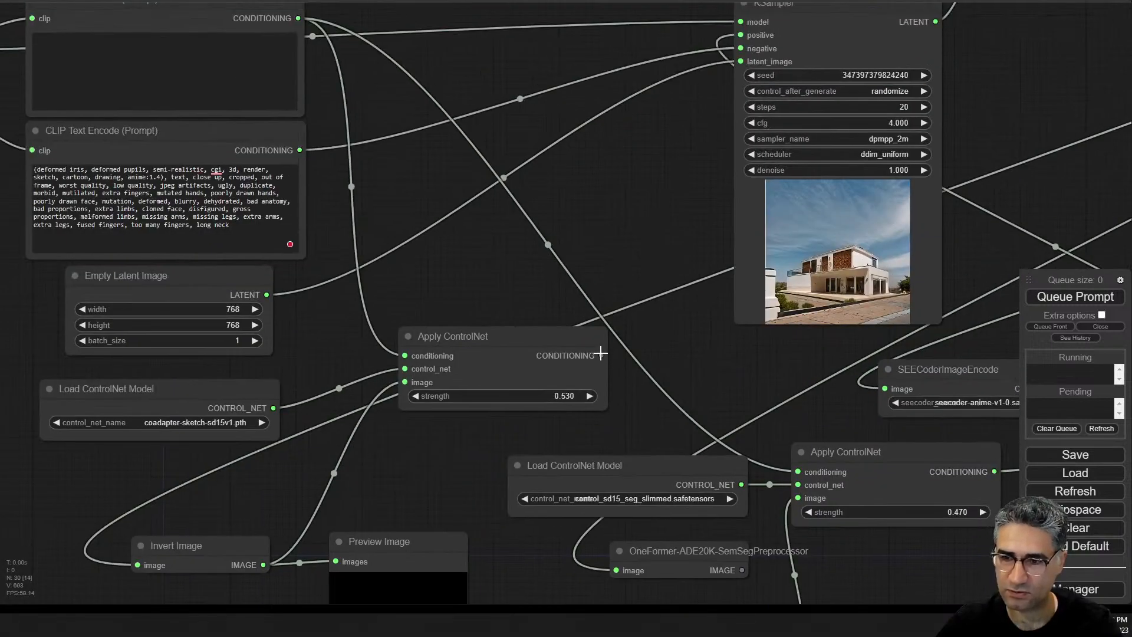
{"action": "left_click_drag", "start_coordinate": [601, 354], "coordinate": [798, 472]}
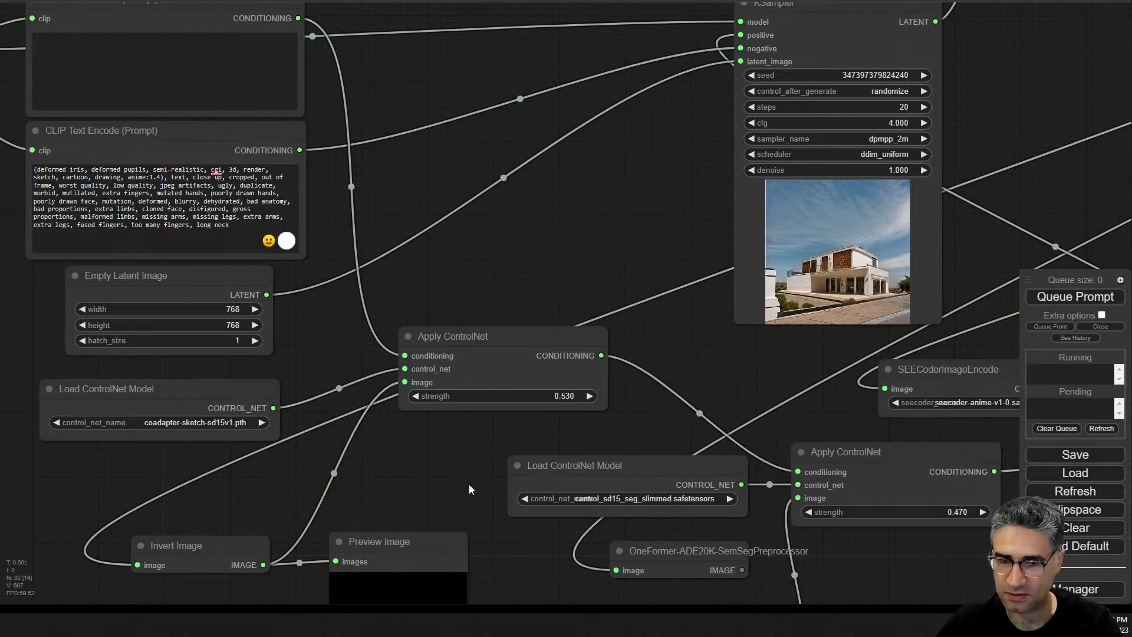
- Load control_sd15_scribble_slimmed.safetensors as the ControlNet model for the sketch input
{"action": "left_click_drag", "start_coordinate": [354, 265], "coordinate": [525, 185]}
{"action": "scroll", "coordinate": [321, 347], "scroll_direction": "up", "scroll_amount": 5}
{"action": "left_click", "coordinate": [323, 341]}
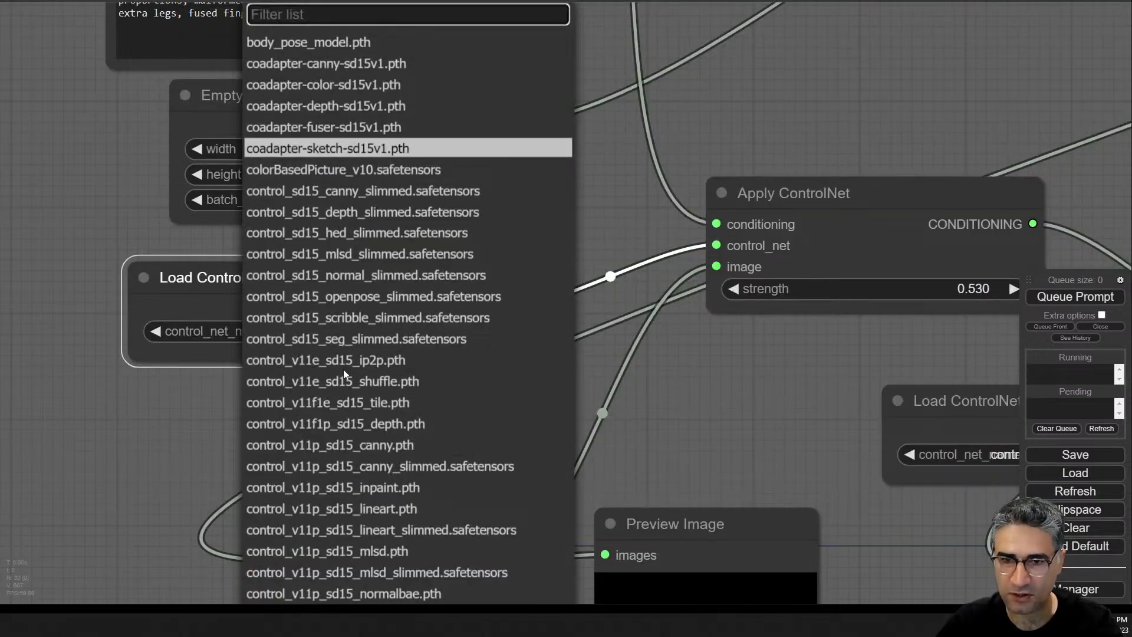
{"action": "scroll", "coordinate": [380, 219], "scroll_direction": "down", "scroll_amount": 1}
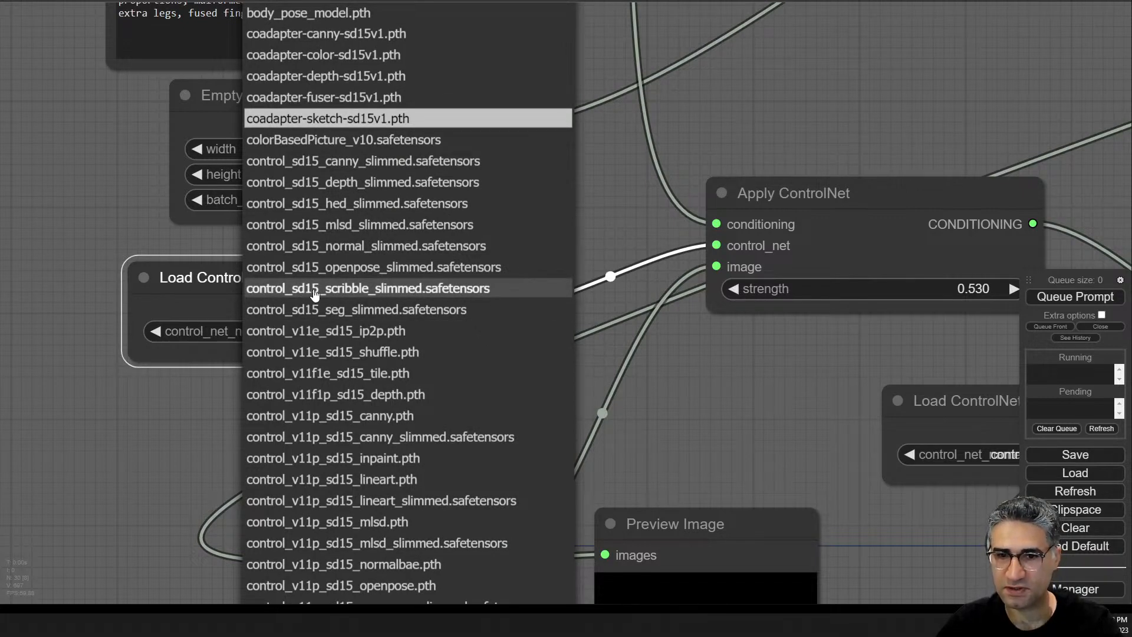
{"action": "left_click", "coordinate": [405, 293]}
{"action": "left_click", "coordinate": [565, 262]}
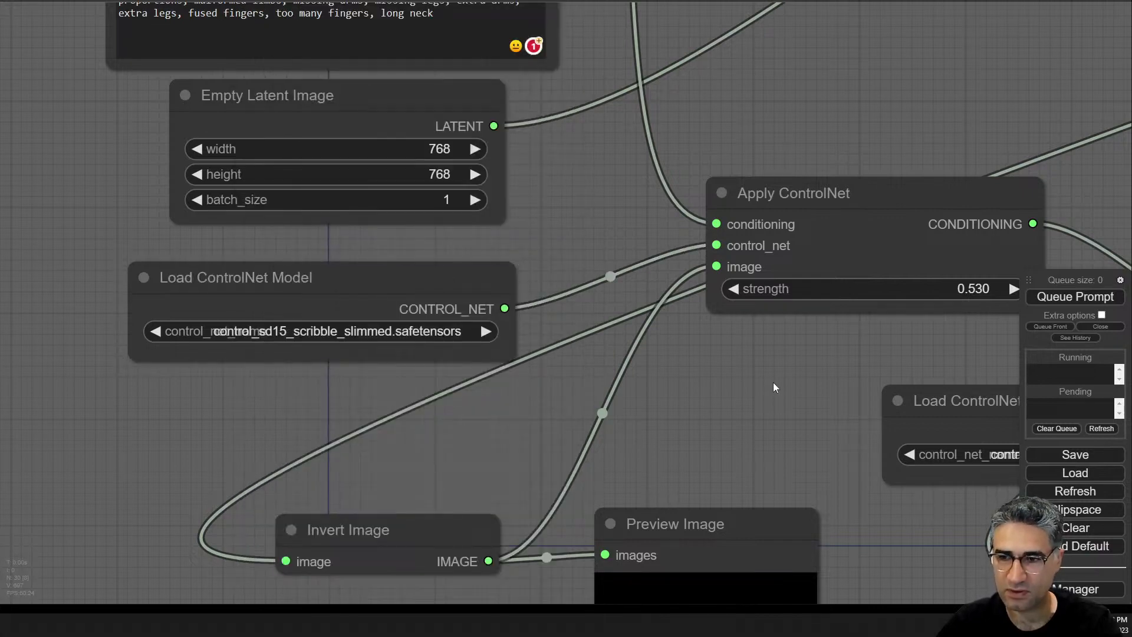
- Queue a generation with the scribble and segmentation ControlNets chained together
{"action": "left_click_drag", "start_coordinate": [773, 382], "coordinate": [266, 373]}
{"action": "scroll", "coordinate": [266, 373], "scroll_direction": "down", "scroll_amount": 5}
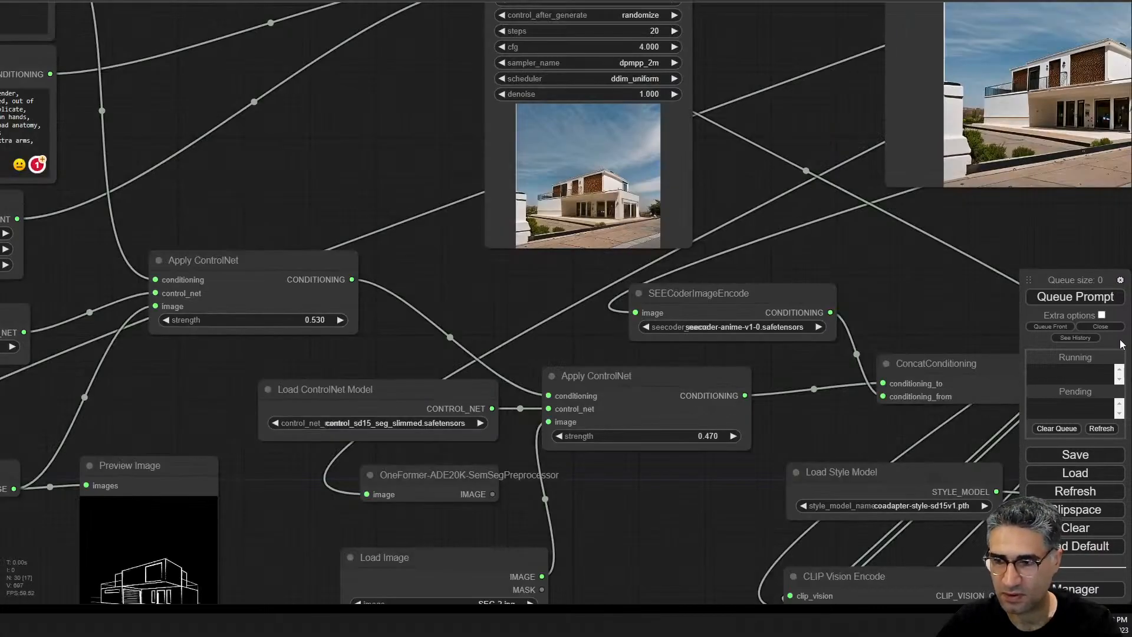
{"action": "left_click", "coordinate": [1075, 297]}
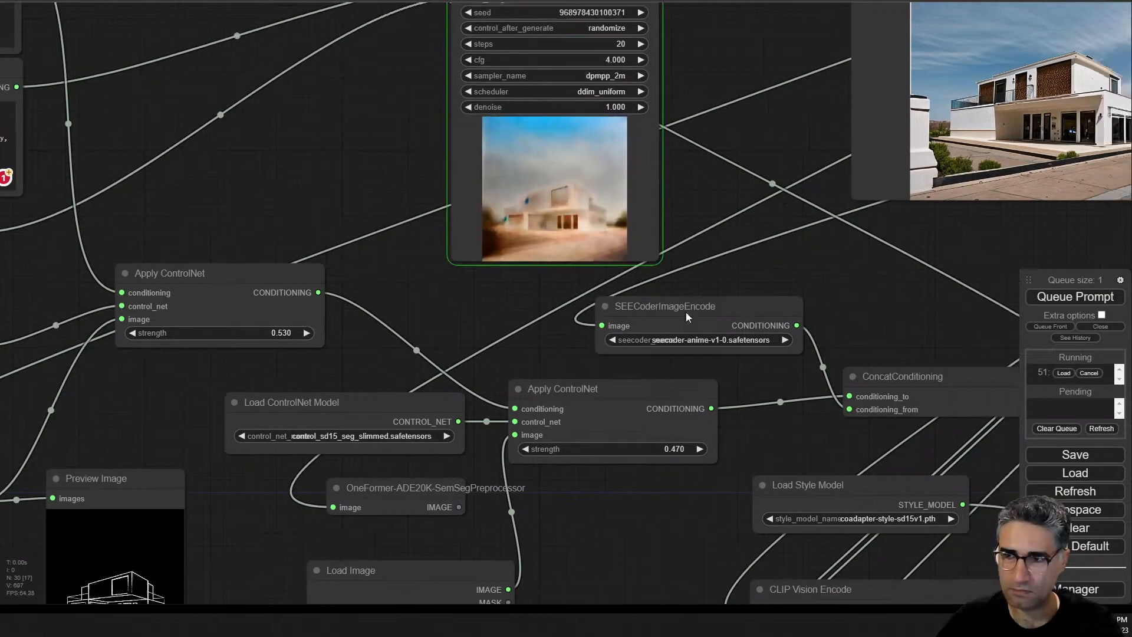
- Examine the generated house image up close and compare it with the classical villa reference in the Load Image node
{"action": "left_click_drag", "start_coordinate": [685, 313], "coordinate": [432, 383]}
{"action": "scroll", "coordinate": [277, 271], "scroll_direction": "up", "scroll_amount": 3}
{"action": "scroll", "coordinate": [314, 285], "scroll_direction": "up", "scroll_amount": 3}
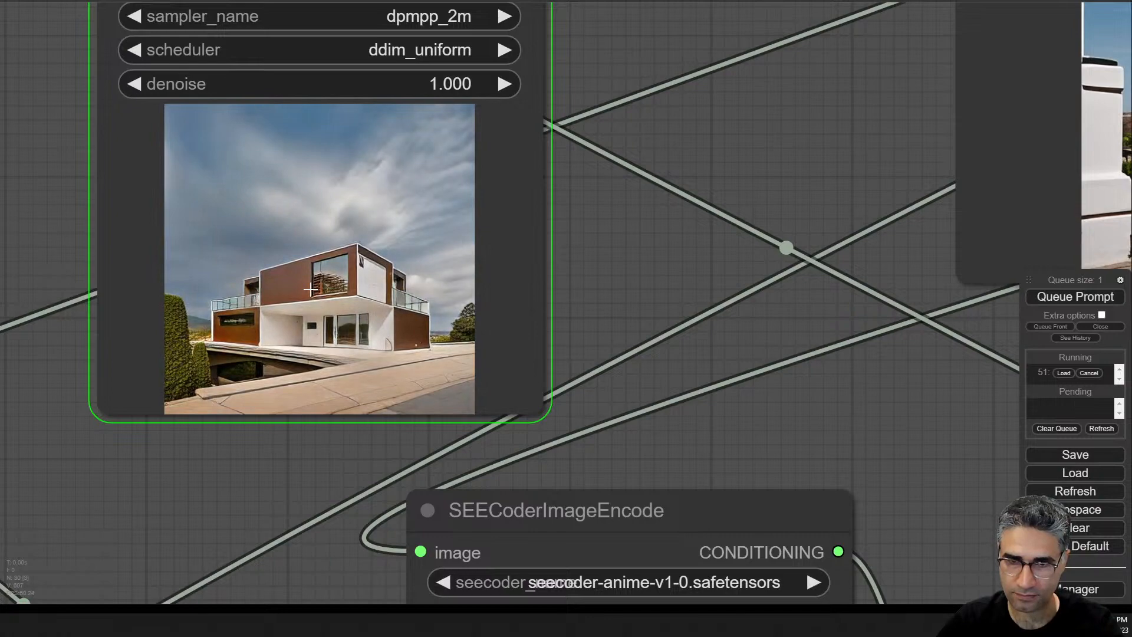
{"action": "scroll", "coordinate": [310, 288], "scroll_direction": "up", "scroll_amount": 6}
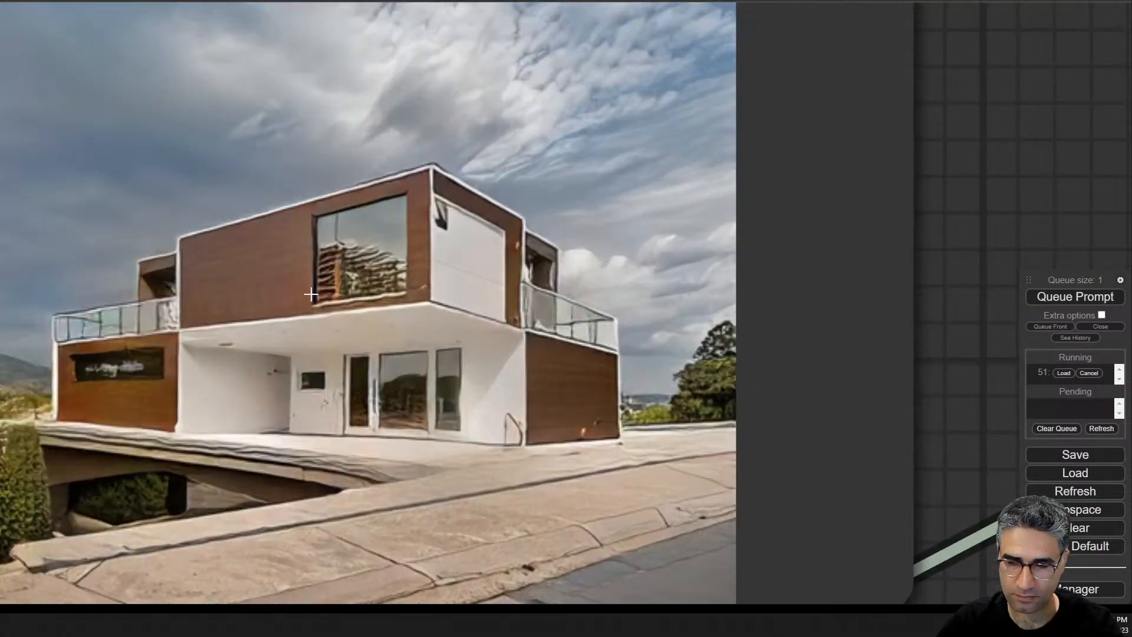
{"action": "scroll", "coordinate": [311, 294], "scroll_direction": "down", "scroll_amount": 5}
{"action": "left_click_drag", "start_coordinate": [310, 294], "coordinate": [778, 352]}
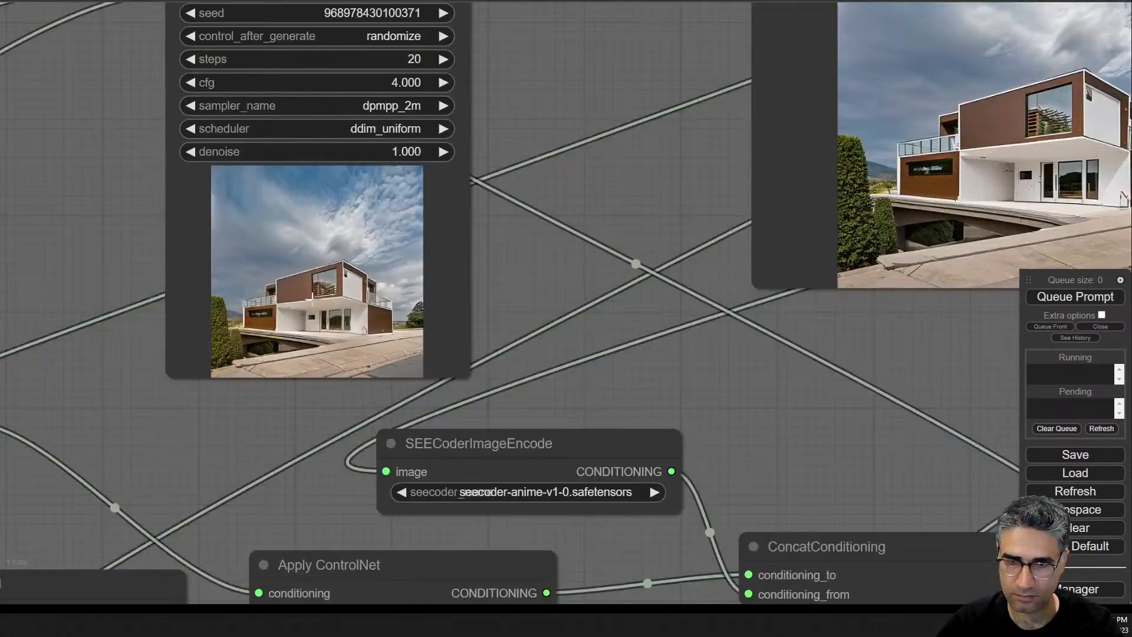
{"action": "left_click_drag", "start_coordinate": [887, 353], "coordinate": [728, 214]}
{"action": "scroll", "coordinate": [728, 214], "scroll_direction": "up", "scroll_amount": 7}
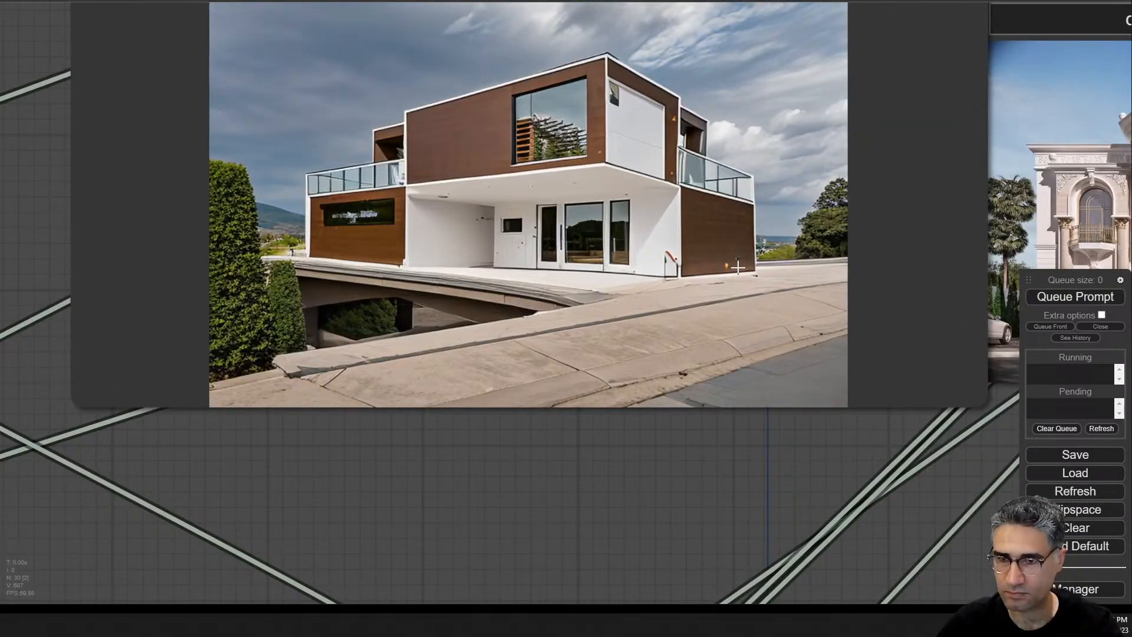
{"action": "scroll", "coordinate": [738, 267], "scroll_direction": "down", "scroll_amount": 3}
{"action": "left_click_drag", "start_coordinate": [649, 418], "coordinate": [183, 494]}
{"action": "left_click_drag", "start_coordinate": [548, 97], "coordinate": [583, 103]}
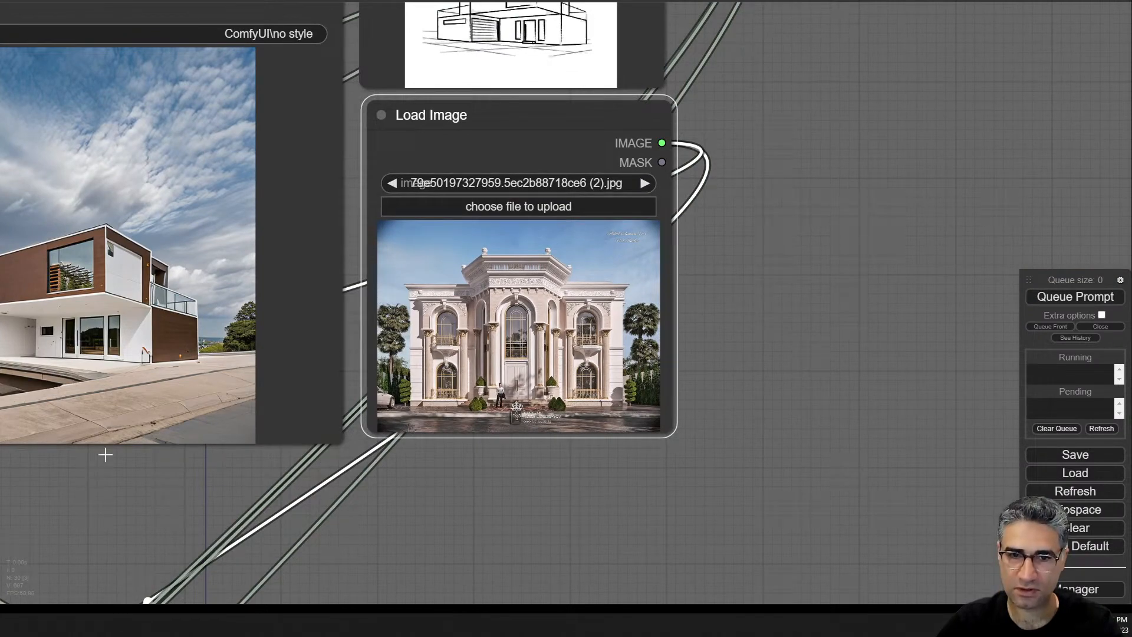
{"action": "left_click_drag", "start_coordinate": [105, 454], "coordinate": [693, 63]}
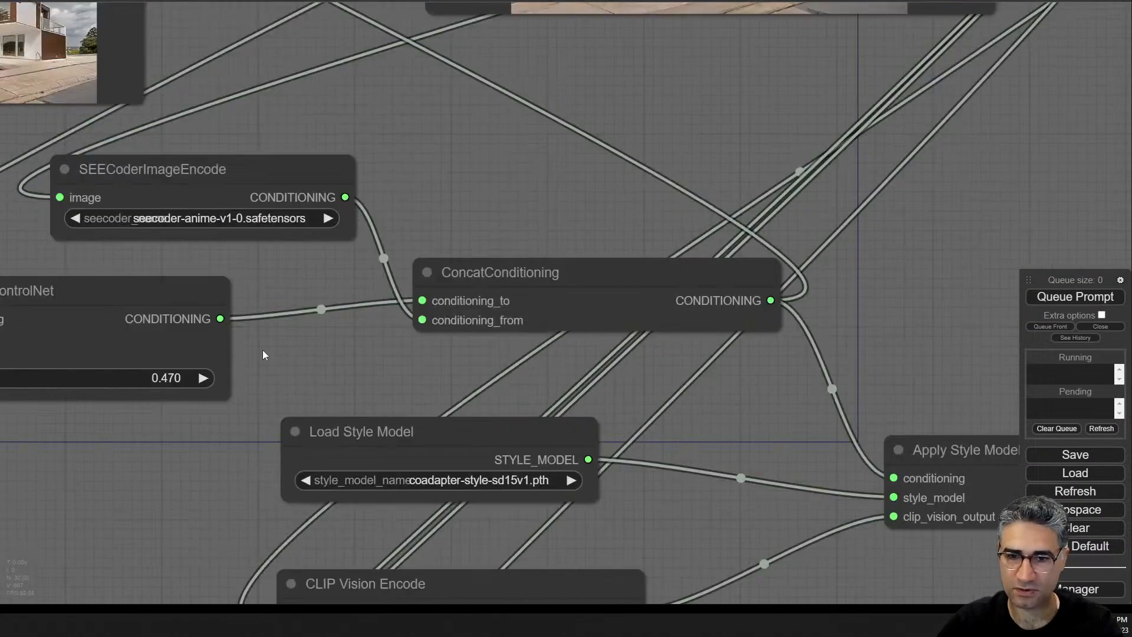
- Set the strength of the segmentation Apply ControlNet node to 0.300 and of the preceding Apply ControlNet node to 0.330
{"action": "scroll", "coordinate": [670, 245], "scroll_direction": "down", "scroll_amount": 5}
{"action": "scroll", "coordinate": [519, 344], "scroll_direction": "up", "scroll_amount": 3}
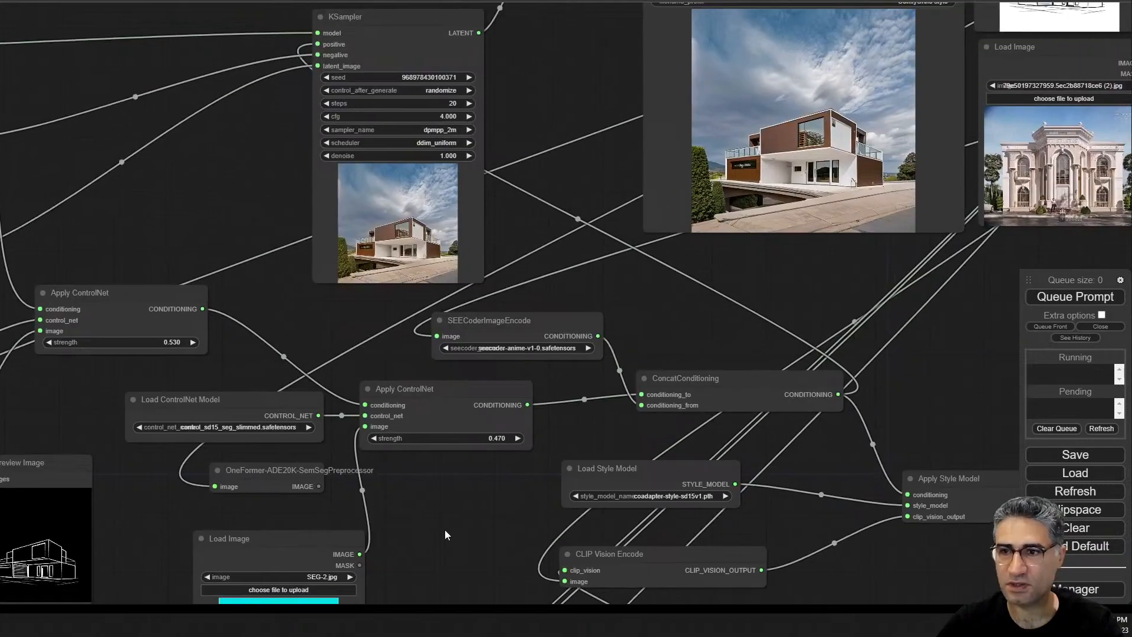
{"action": "left_click_drag", "start_coordinate": [447, 534], "coordinate": [450, 531]}
{"action": "left_click_drag", "start_coordinate": [458, 438], "coordinate": [449, 437]}
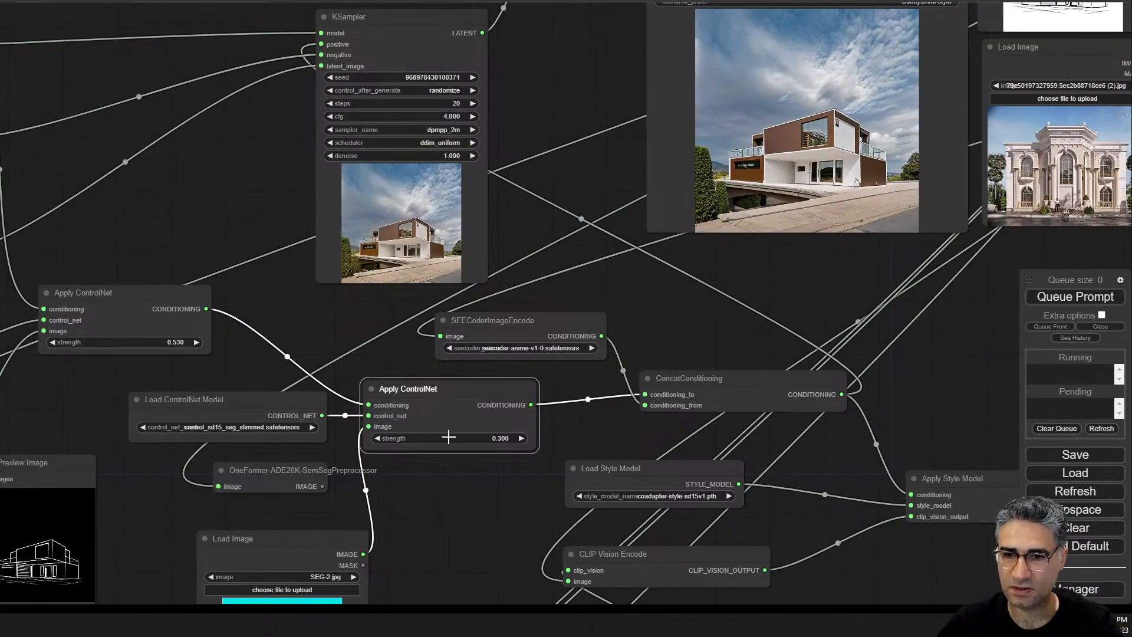
{"action": "left_click_drag", "start_coordinate": [157, 345], "coordinate": [149, 343]}
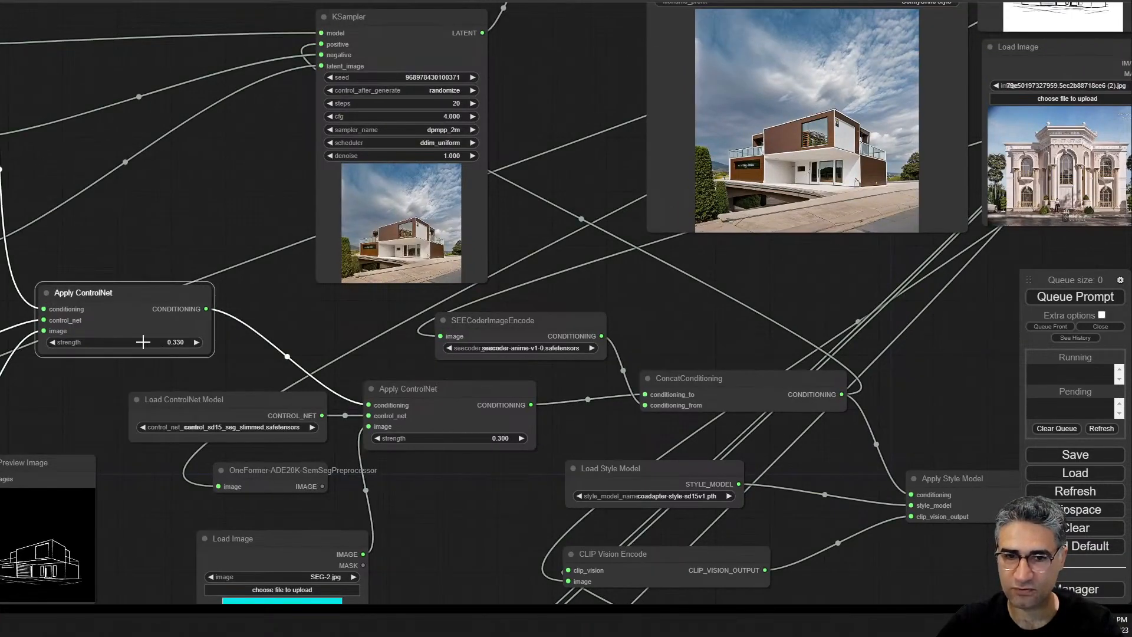
- Queue a generation with the reduced ControlNet strengths and inspect the render in the KSampler preview
{"action": "key", "text": "ctrl+Return"}
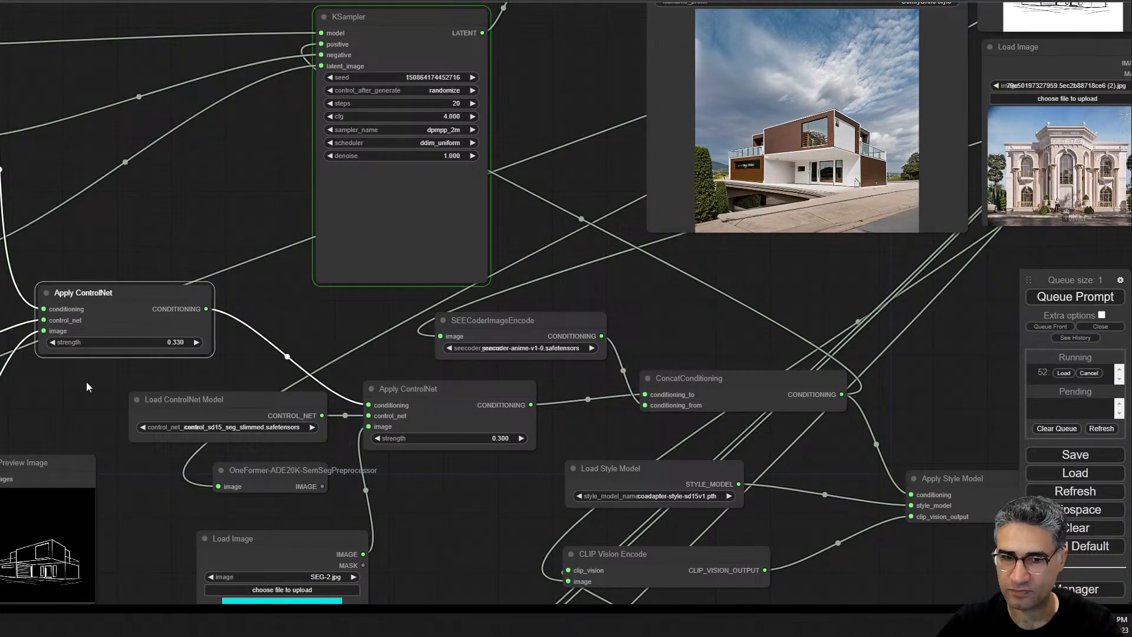
{"action": "scroll", "coordinate": [88, 348], "scroll_direction": "up", "scroll_amount": 5}
{"action": "left_click_drag", "start_coordinate": [610, 288], "coordinate": [189, 406]}
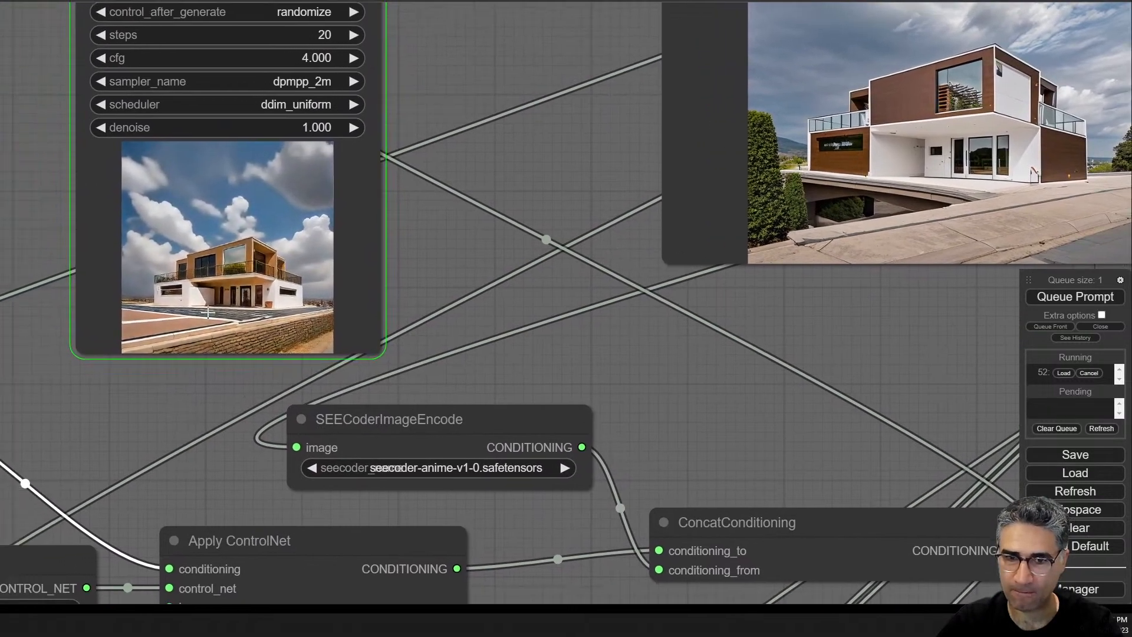
{"action": "scroll", "coordinate": [275, 305], "scroll_direction": "up", "scroll_amount": 6}
{"action": "scroll", "coordinate": [275, 305], "scroll_direction": "up", "scroll_amount": 6}
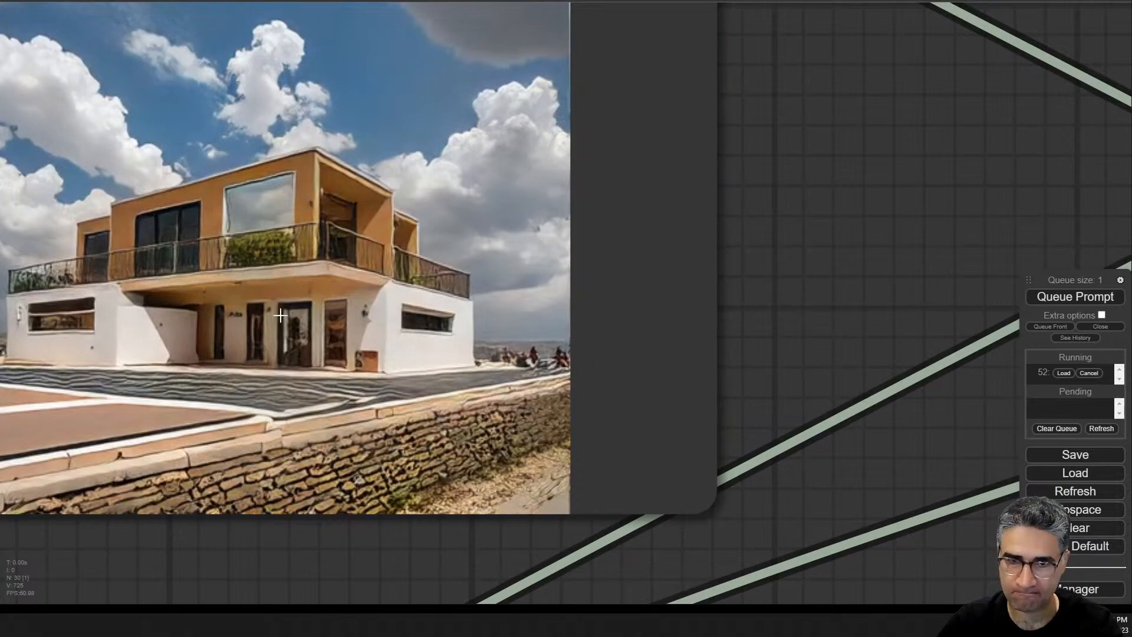
{"action": "scroll", "coordinate": [280, 315], "scroll_direction": "down", "scroll_amount": 15}
- Set the segmentation Apply ControlNet strength to 0.220 and the preceding Apply ControlNet strength to 0.180
{"action": "scroll", "coordinate": [239, 472], "scroll_direction": "up", "scroll_amount": 6}
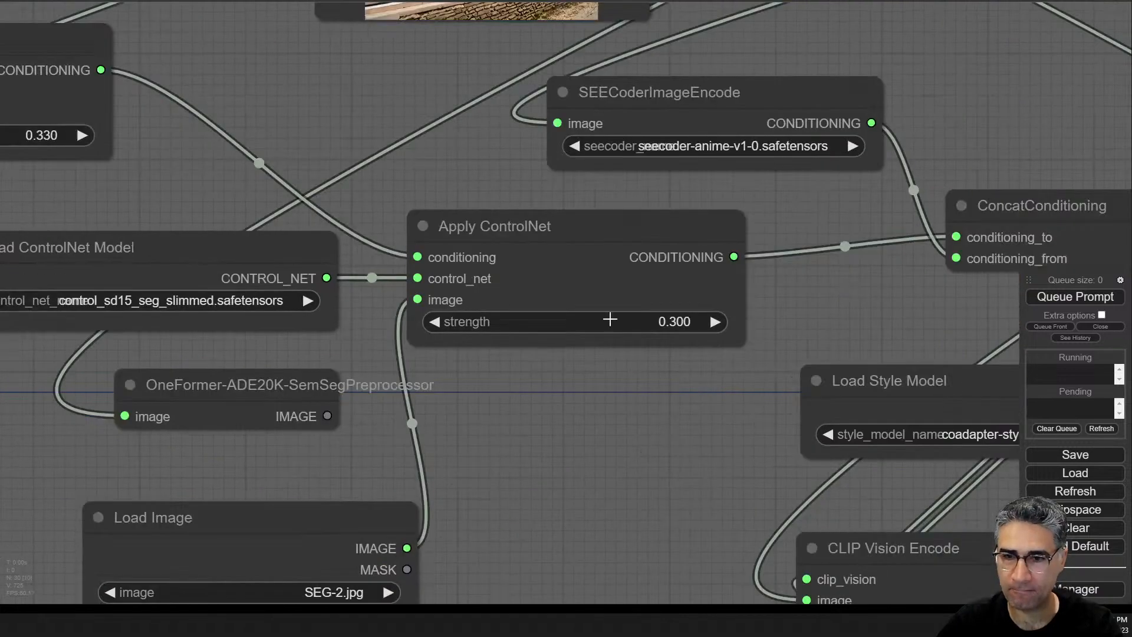
{"action": "left_click_drag", "start_coordinate": [607, 320], "coordinate": [579, 323]}
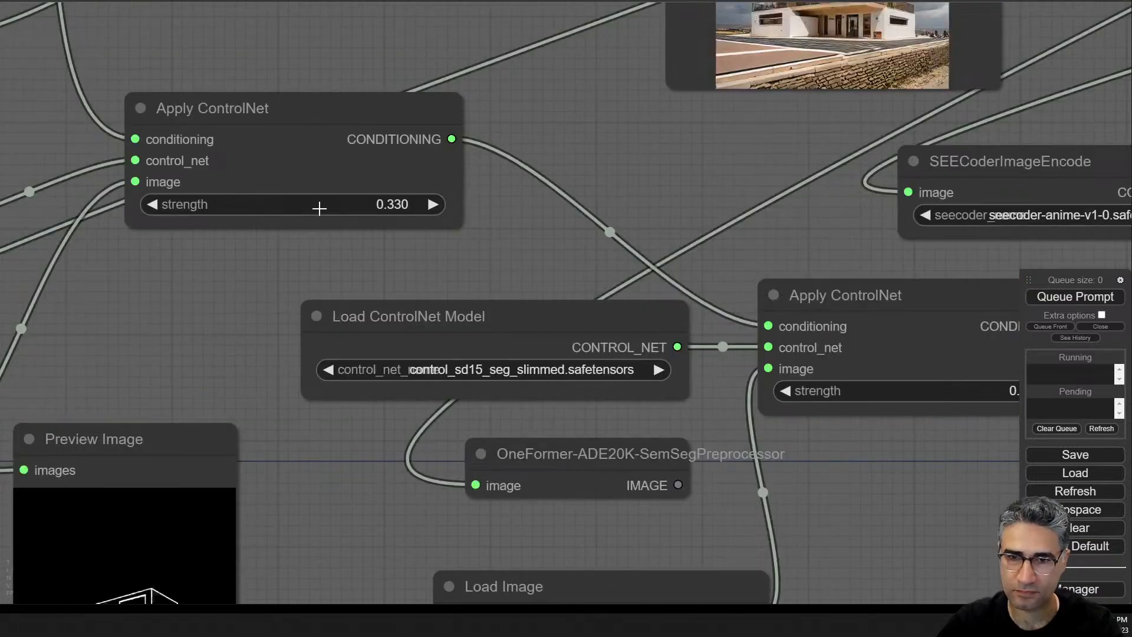
{"action": "left_click_drag", "start_coordinate": [321, 207], "coordinate": [307, 207]}
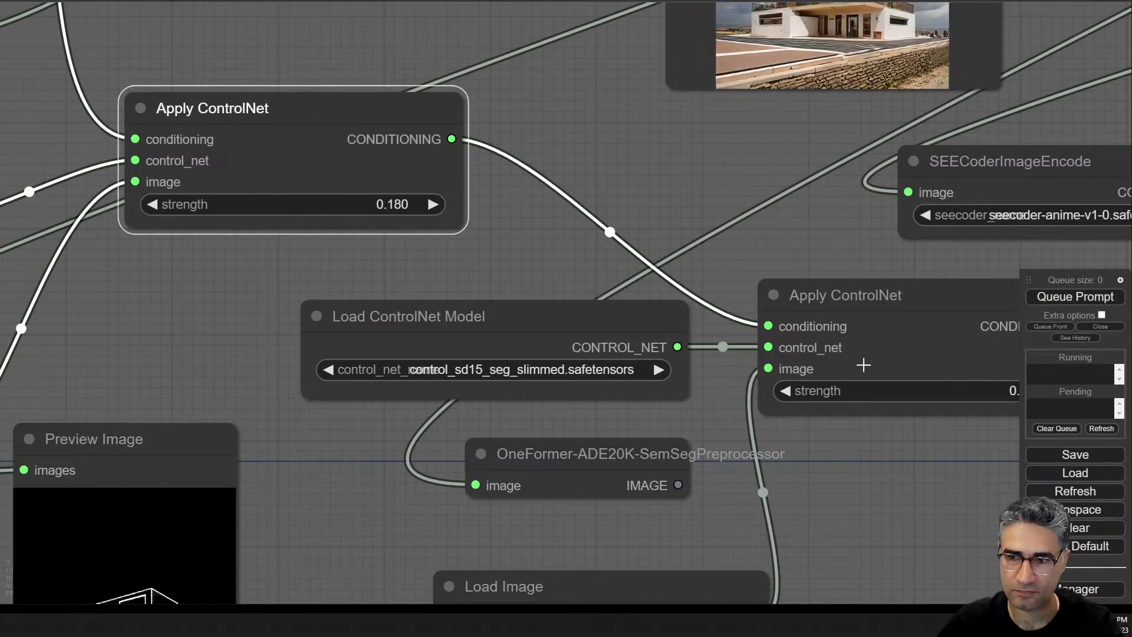
- Queue another generation and compare the saved house image with the classical villa reference
{"action": "left_click", "coordinate": [1075, 296]}
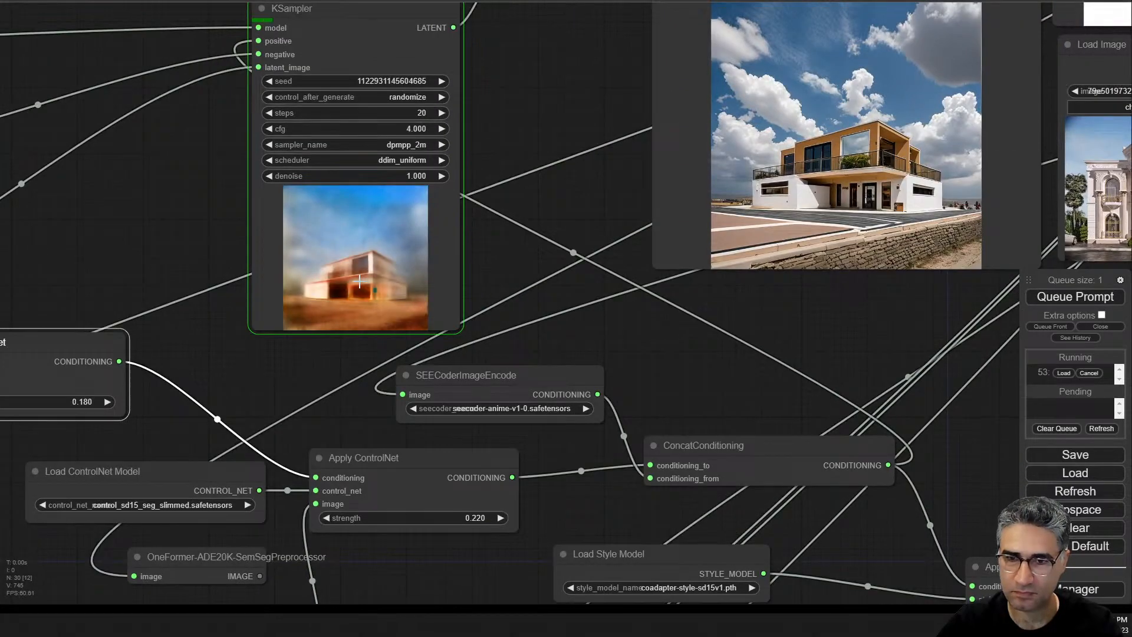
{"action": "scroll", "coordinate": [360, 281], "scroll_direction": "up", "scroll_amount": 8}
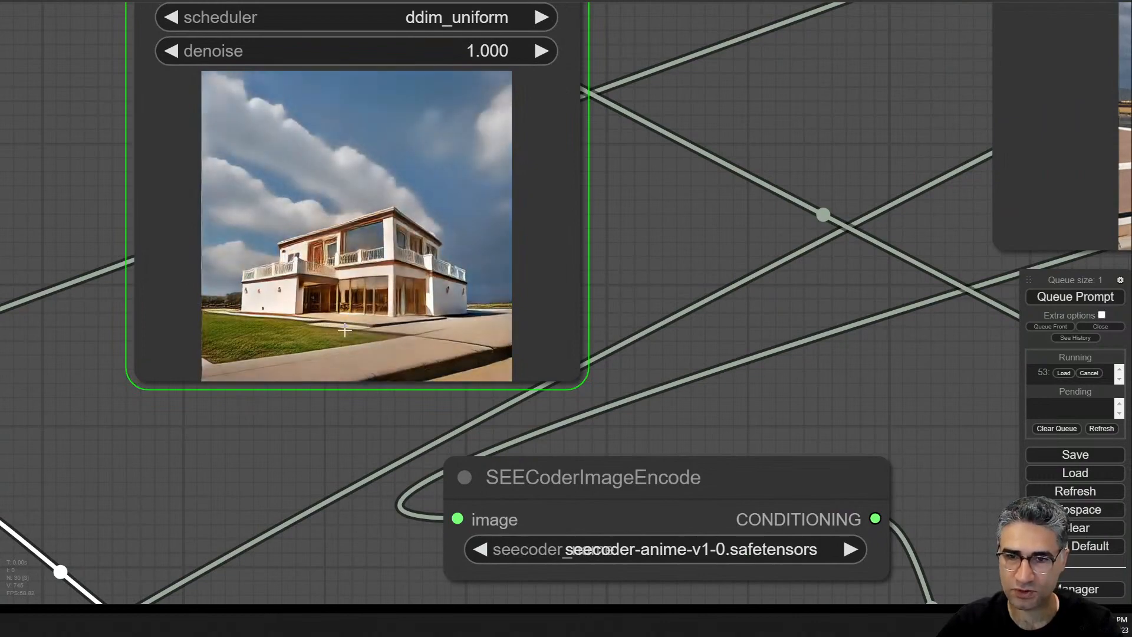
{"action": "scroll", "coordinate": [340, 254], "scroll_direction": "up", "scroll_amount": 5}
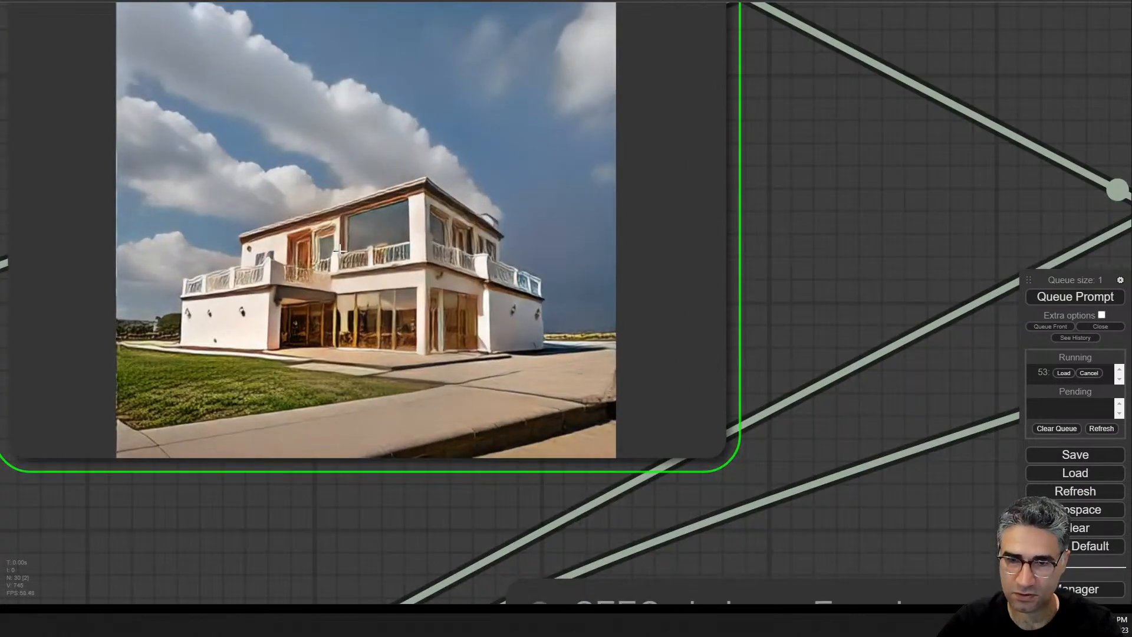
{"action": "scroll", "coordinate": [340, 251], "scroll_direction": "down", "scroll_amount": 5}
{"action": "scroll", "coordinate": [855, 104], "scroll_direction": "up", "scroll_amount": 6}
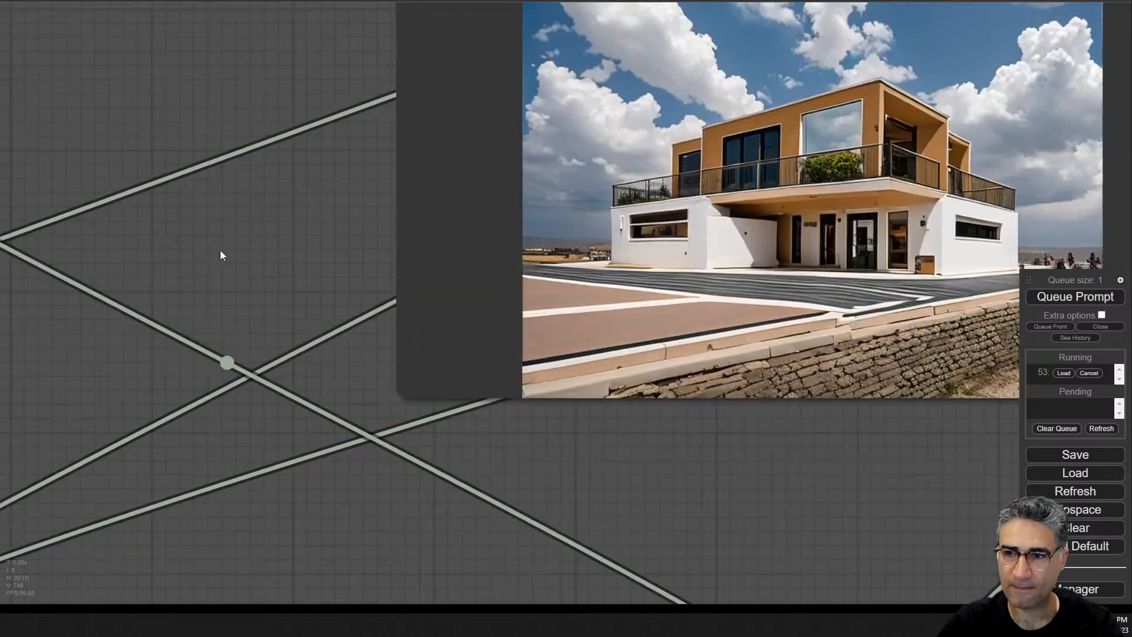
{"action": "left_click_drag", "start_coordinate": [935, 455], "coordinate": [423, 566]}
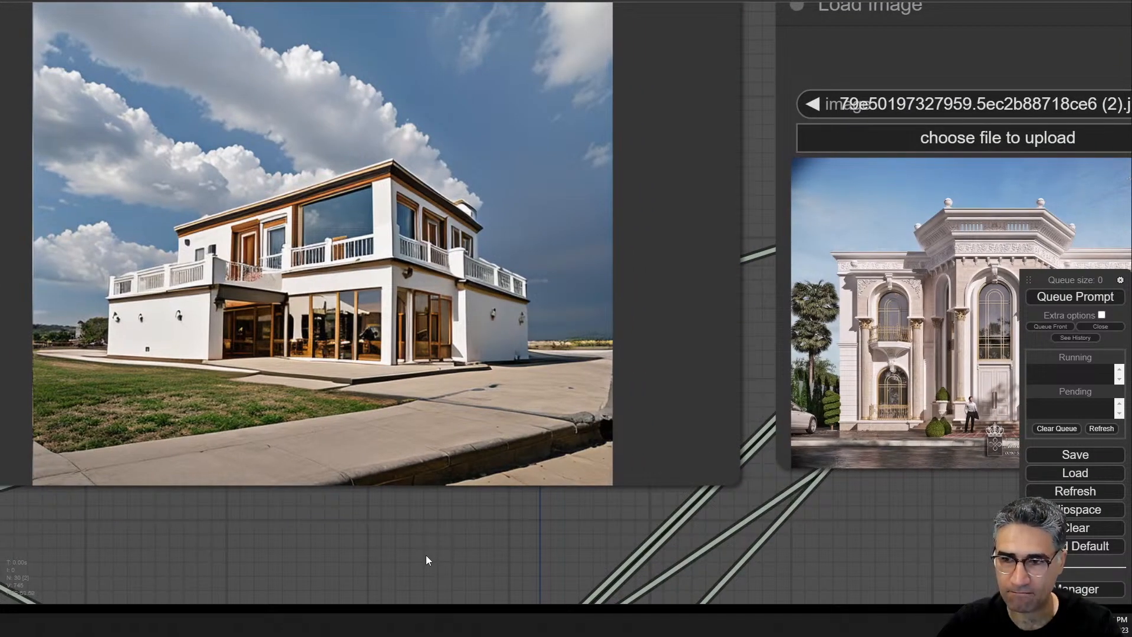
{"action": "left_click_drag", "start_coordinate": [425, 554], "coordinate": [244, 538]}
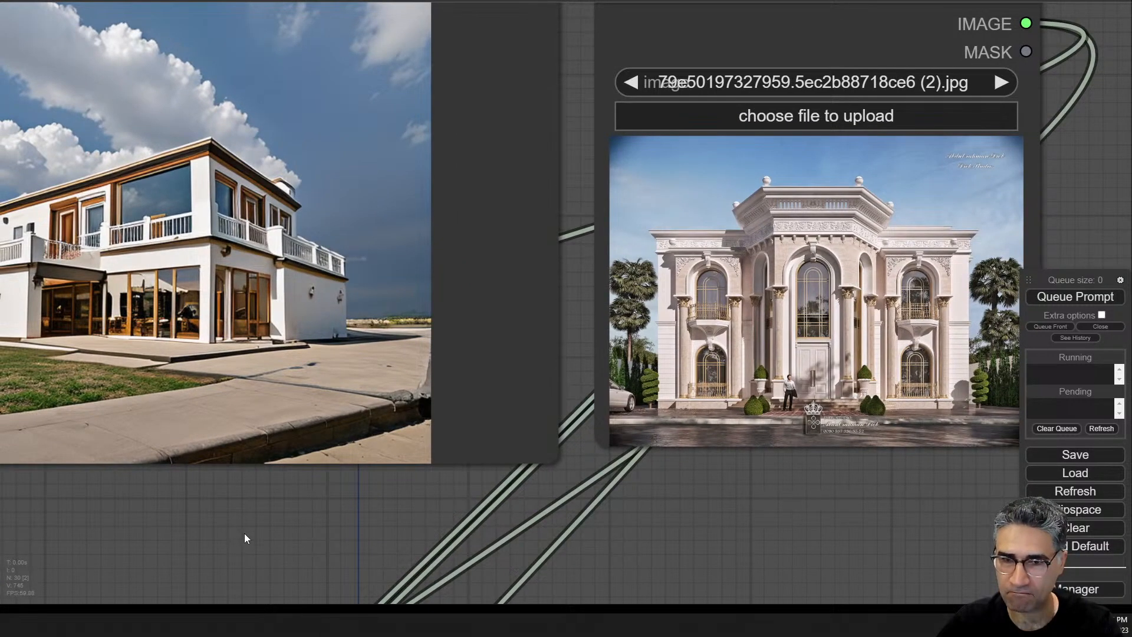
{"action": "scroll", "coordinate": [244, 533], "scroll_direction": "down", "scroll_amount": 5}
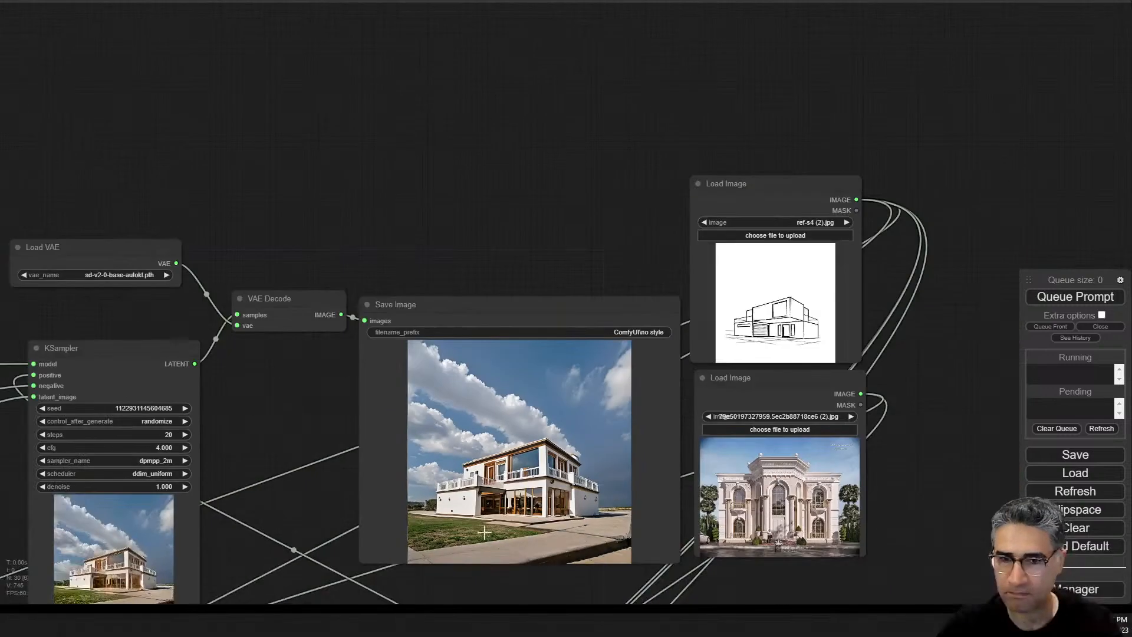
- Widen the SEECoderImageEncode node, switch its model to seecoder-v1-0.safetensors, and queue a new generation
{"action": "left_click_drag", "start_coordinate": [250, 427], "coordinate": [312, 160]}
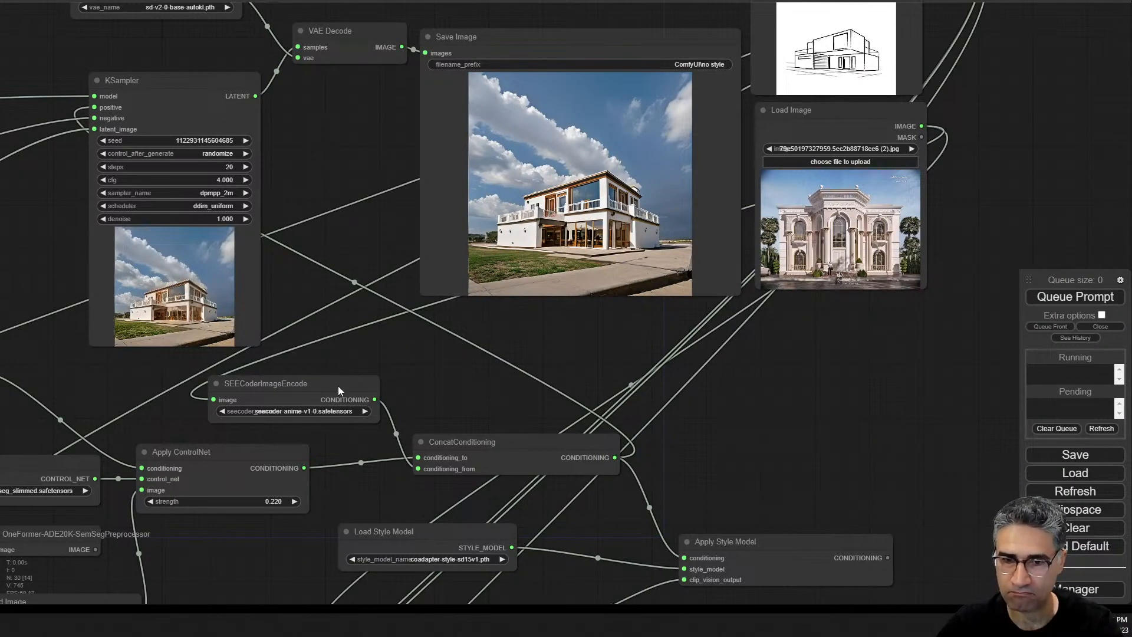
{"action": "scroll", "coordinate": [294, 427], "scroll_direction": "up", "scroll_amount": 5}
{"action": "scroll", "coordinate": [293, 427], "scroll_direction": "up", "scroll_amount": 3}
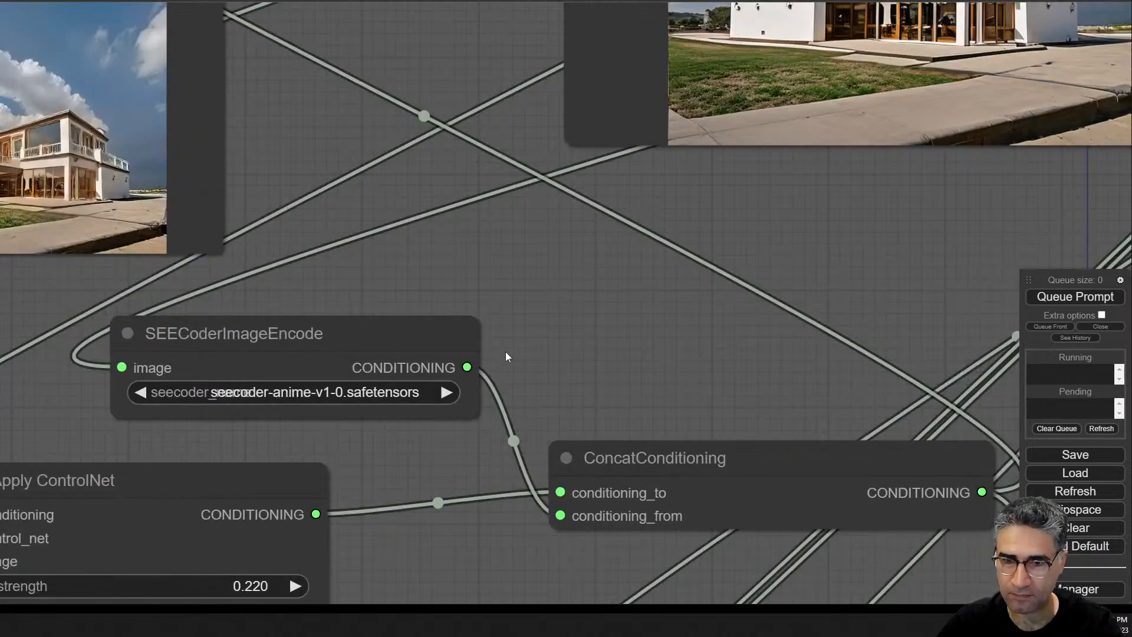
{"action": "left_click_drag", "start_coordinate": [480, 416], "coordinate": [543, 420]}
{"action": "left_click", "coordinate": [405, 392]}
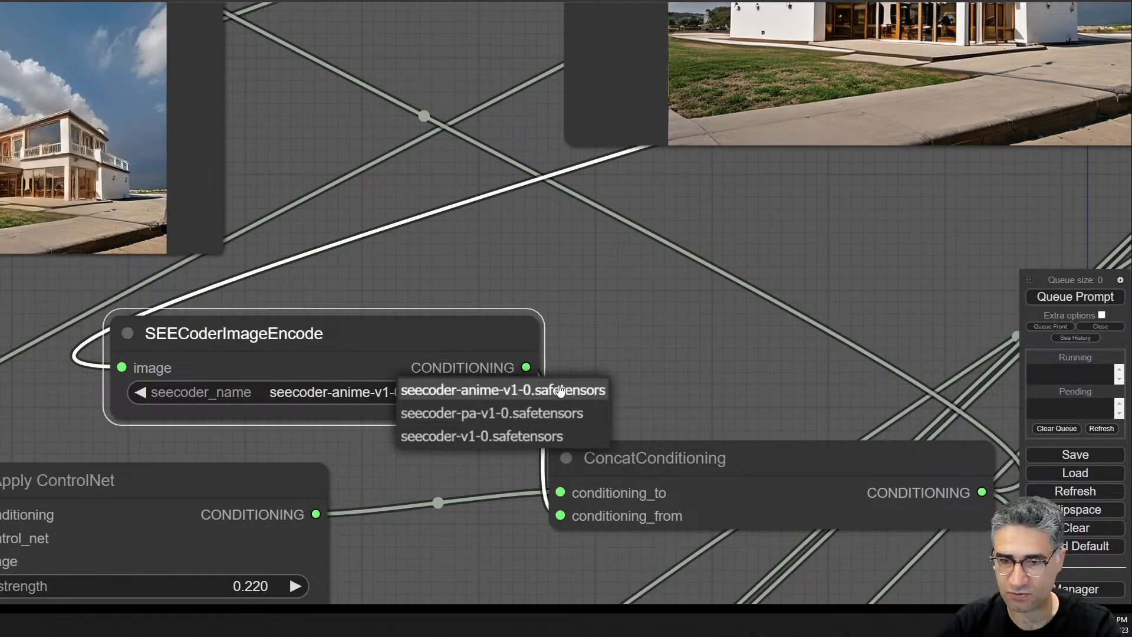
{"action": "left_click", "coordinate": [484, 439]}
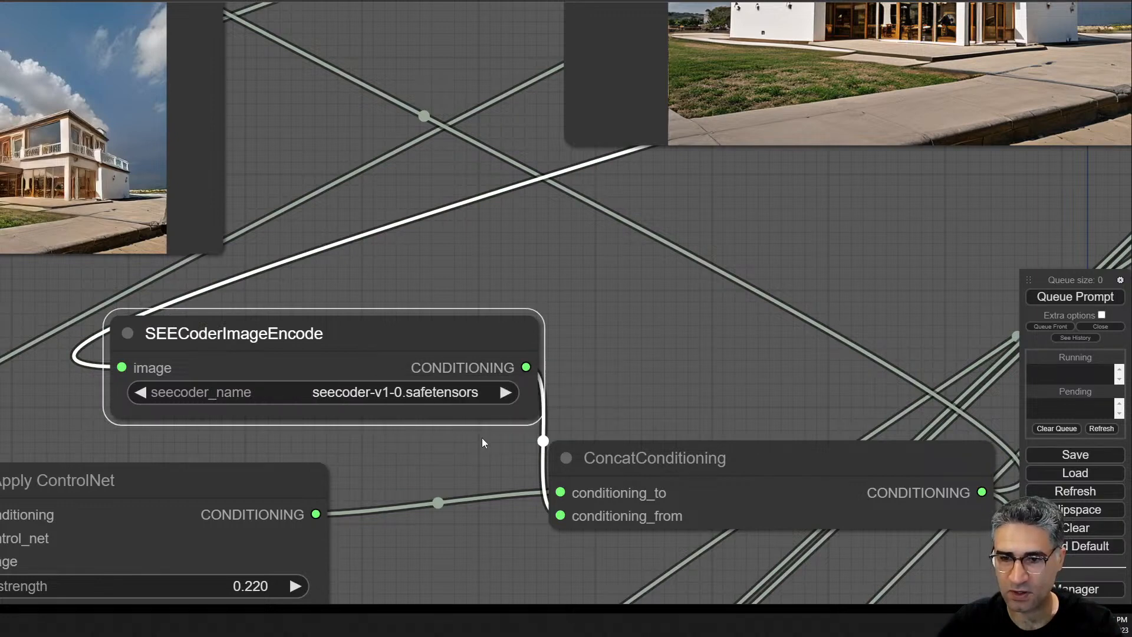
{"action": "left_click", "coordinate": [389, 402]}
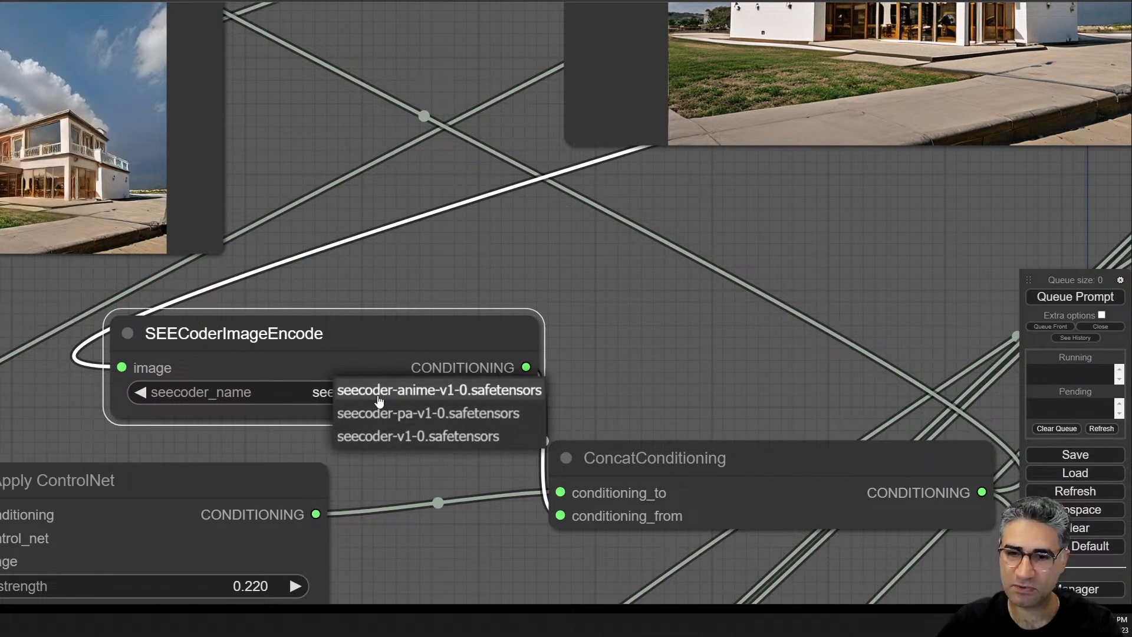
{"action": "left_click", "coordinate": [403, 437]}
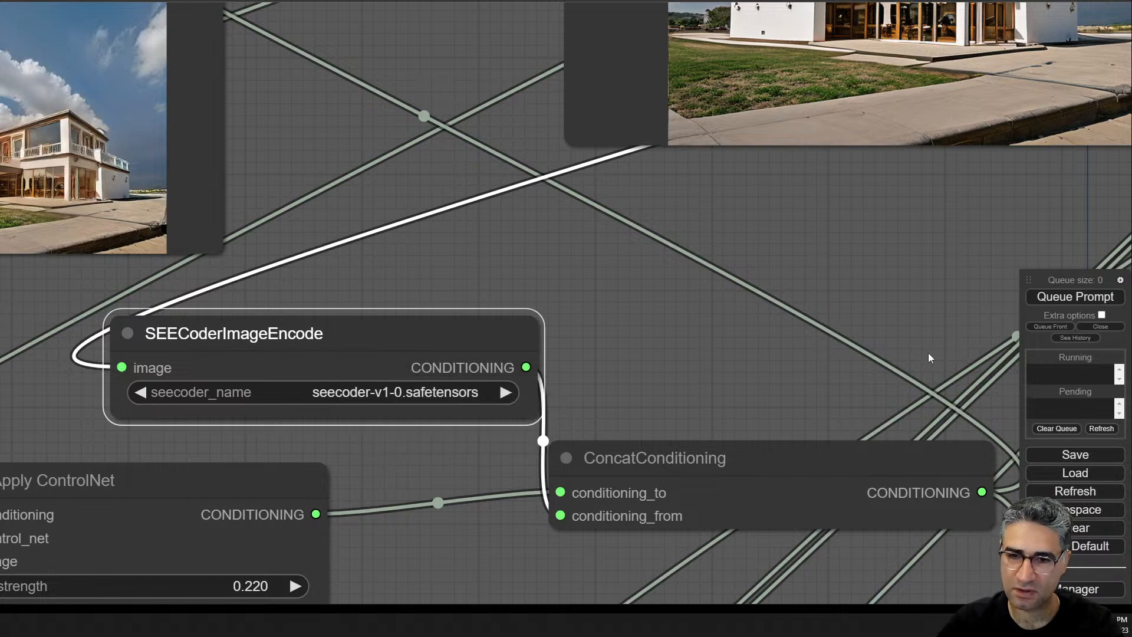
{"action": "key", "text": "ctrl+Return"}
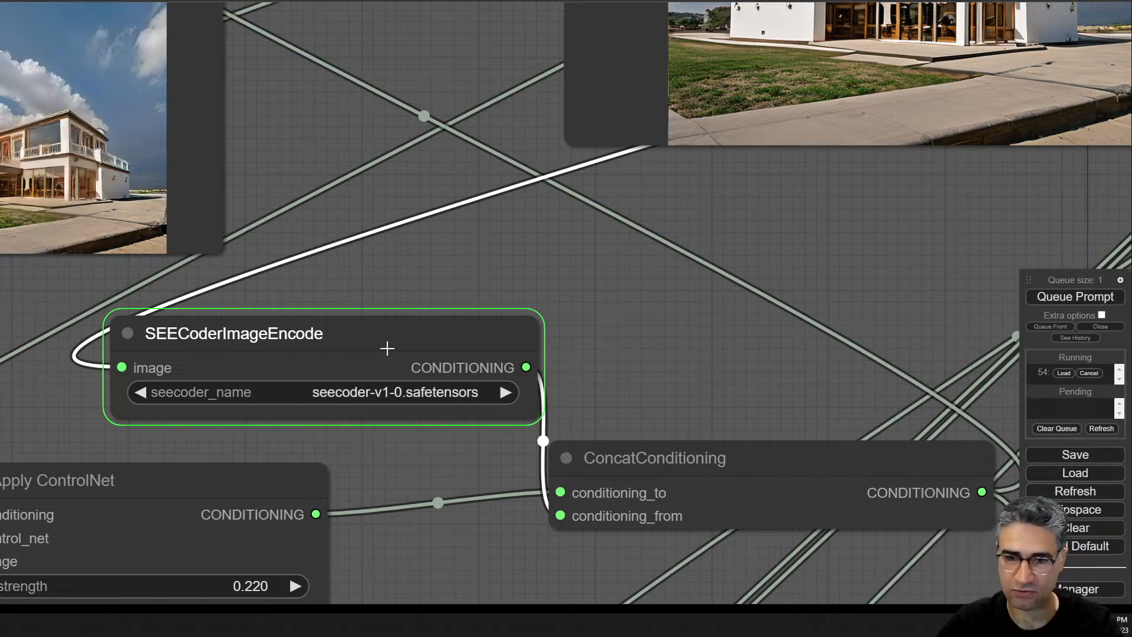
- Examine the image generated with the new SEECoder model and compare its architecture with the villa reference and the line sketch
{"action": "left_click_drag", "start_coordinate": [522, 263], "coordinate": [535, 399]}
{"action": "scroll", "coordinate": [402, 369], "scroll_direction": "down", "scroll_amount": 2}
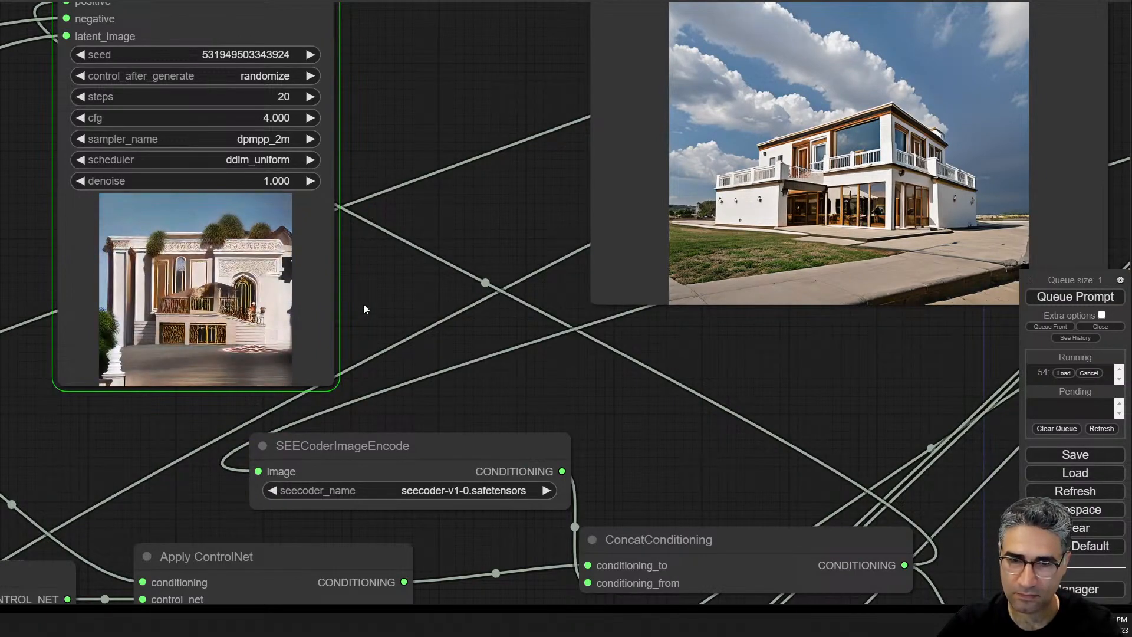
{"action": "scroll", "coordinate": [218, 302], "scroll_direction": "up", "scroll_amount": 6}
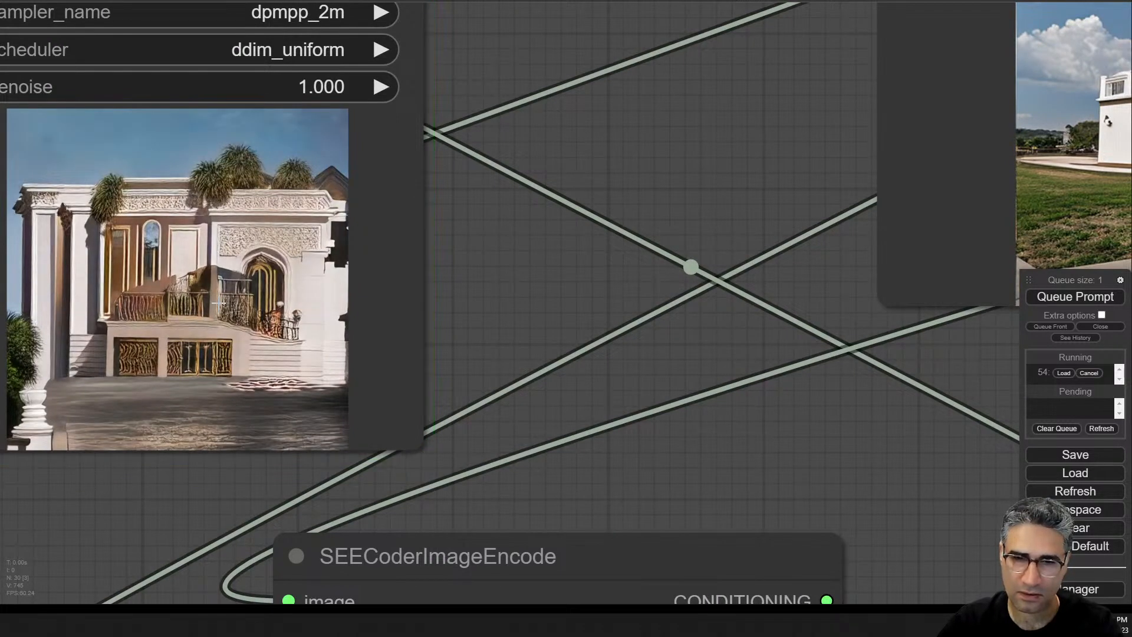
{"action": "scroll", "coordinate": [218, 301], "scroll_direction": "down", "scroll_amount": 4}
{"action": "left_click_drag", "start_coordinate": [876, 346], "coordinate": [150, 379]}
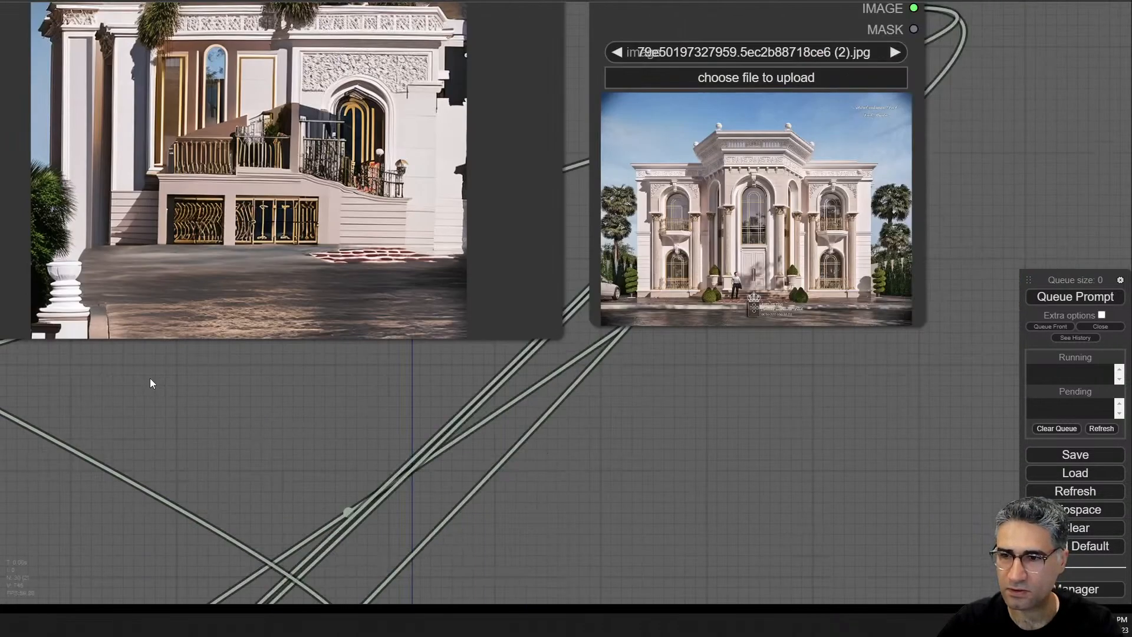
{"action": "left_click_drag", "start_coordinate": [689, 402], "coordinate": [709, 489]}
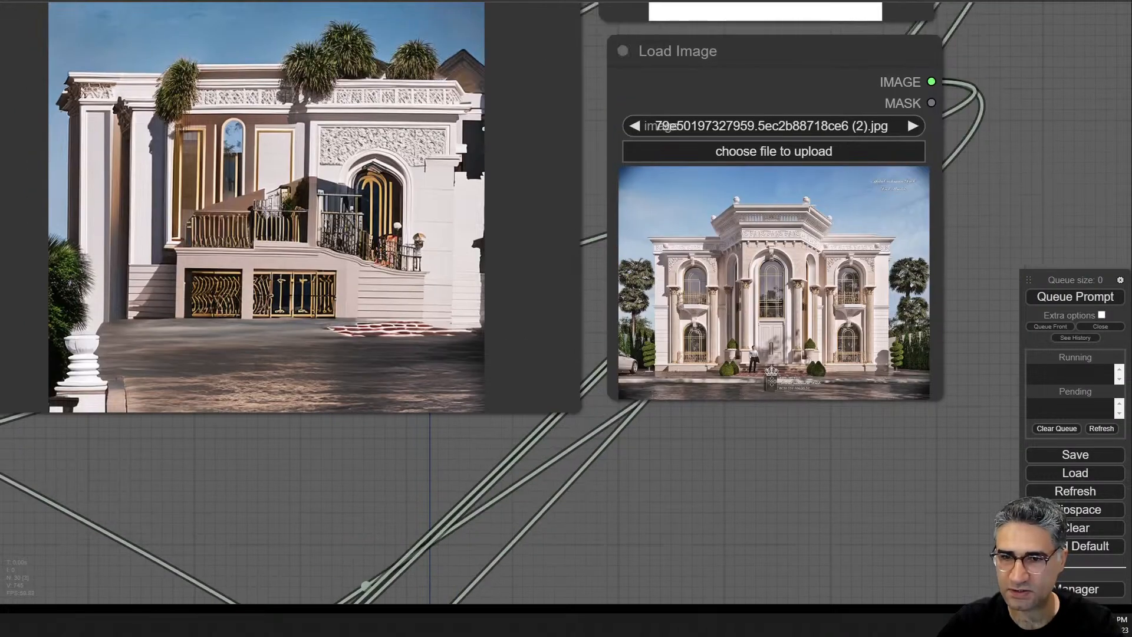
{"action": "scroll", "coordinate": [799, 184], "scroll_direction": "down", "scroll_amount": 5}
{"action": "scroll", "coordinate": [609, 336], "scroll_direction": "down", "scroll_amount": 4}
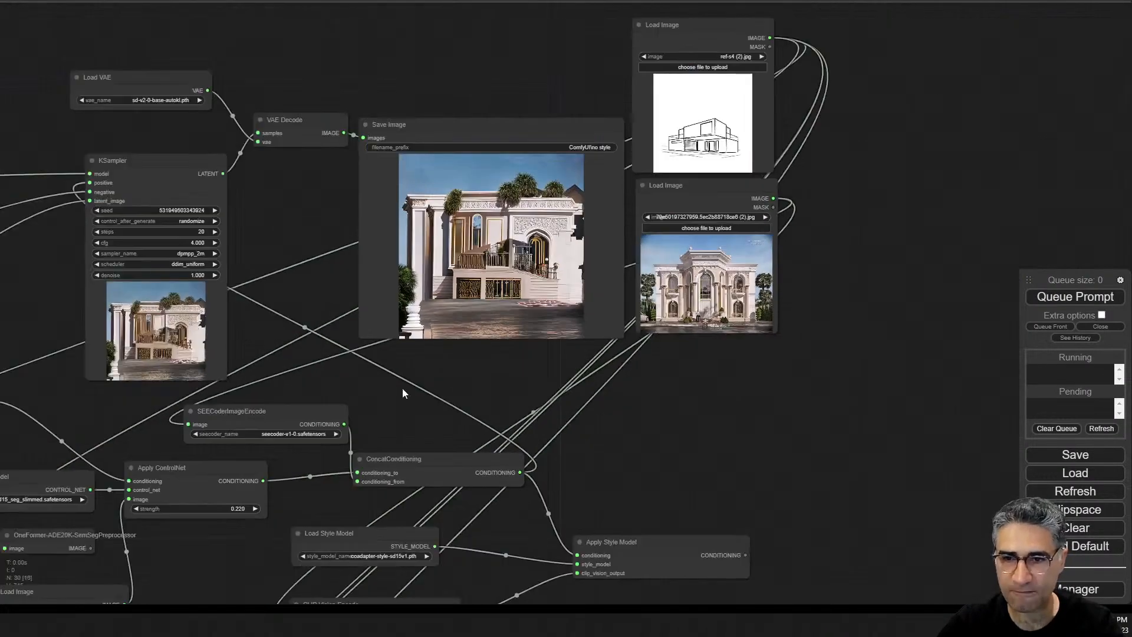
{"action": "left_click_drag", "start_coordinate": [403, 388], "coordinate": [611, 294]}
{"action": "scroll", "coordinate": [722, 186], "scroll_direction": "up", "scroll_amount": 10}
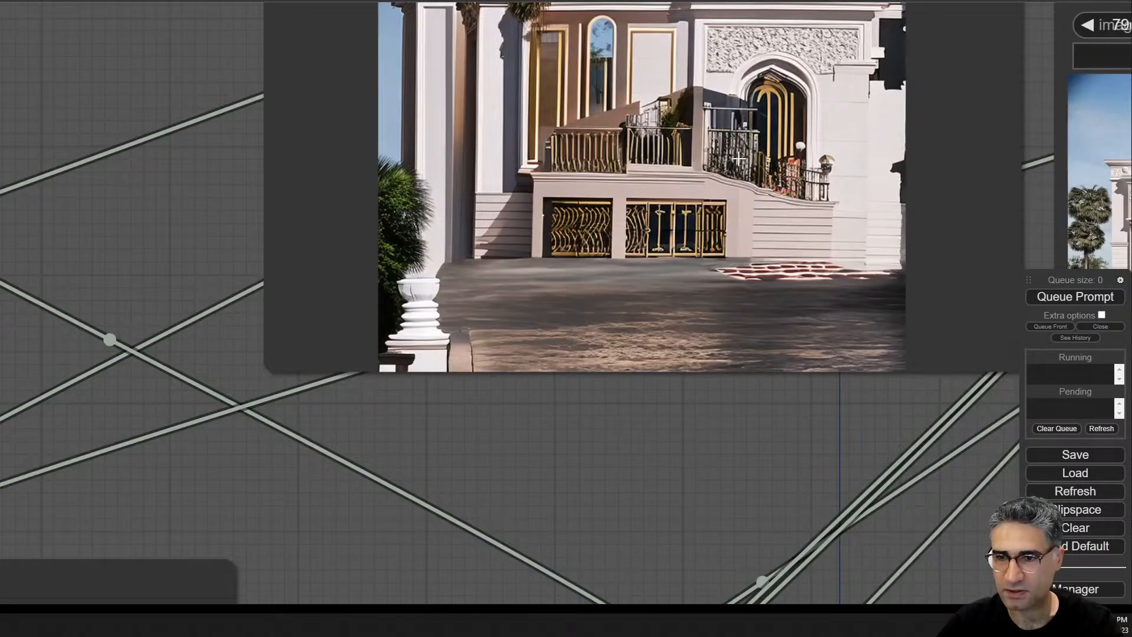
- Set the segmentation Apply ControlNet strength to 0.520 and the scribble Apply ControlNet strength to 0.560
{"action": "scroll", "coordinate": [739, 158], "scroll_direction": "down", "scroll_amount": 6}
{"action": "scroll", "coordinate": [577, 340], "scroll_direction": "up", "scroll_amount": 5}
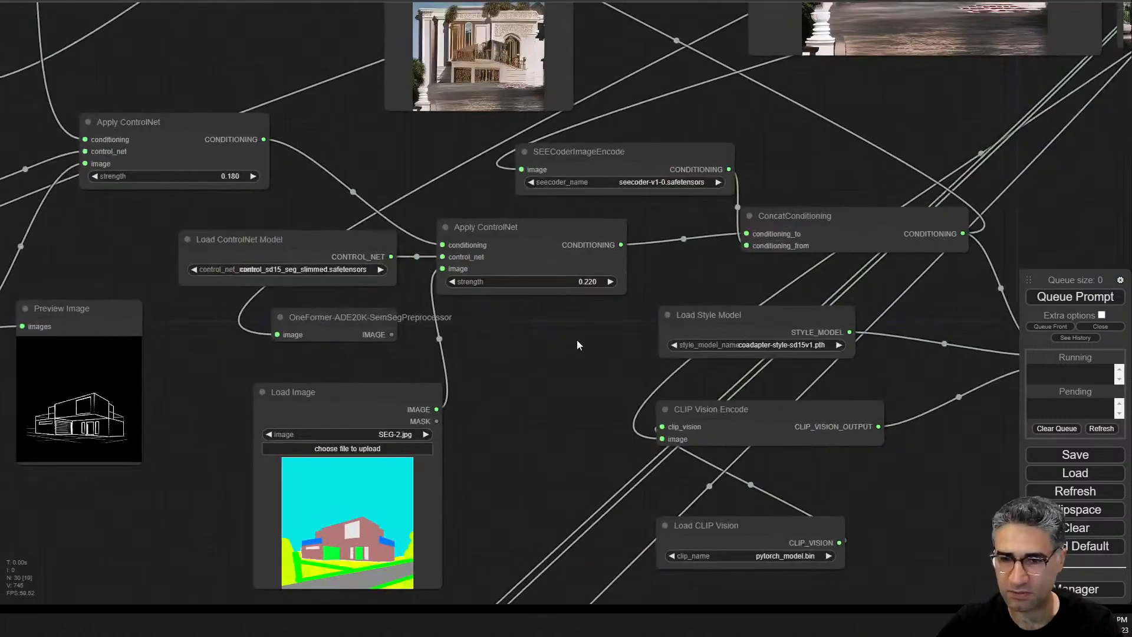
{"action": "left_click_drag", "start_coordinate": [624, 302], "coordinate": [650, 302]}
{"action": "left_click_drag", "start_coordinate": [136, 155], "coordinate": [180, 161]}
{"action": "left_click_drag", "start_coordinate": [856, 293], "coordinate": [529, 356]}
{"action": "scroll", "coordinate": [636, 156], "scroll_direction": "down", "scroll_amount": 5}
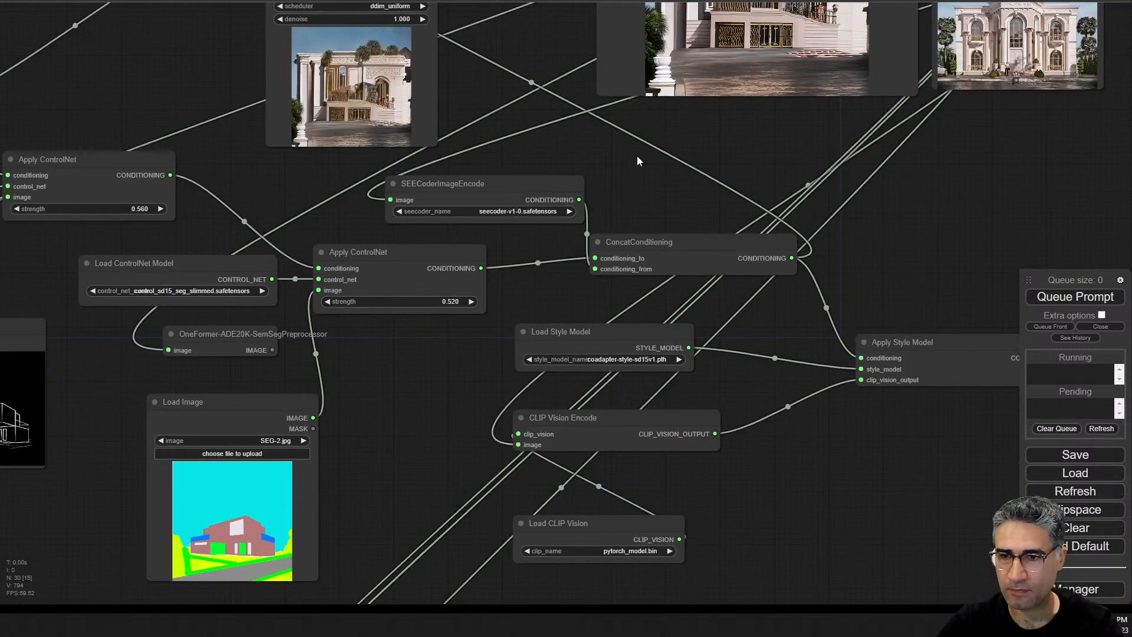
- Queue a generation with the new strengths and examine the house image's facade details against the villa reference
{"action": "left_click", "coordinate": [1074, 296]}
{"action": "left_click_drag", "start_coordinate": [856, 152], "coordinate": [665, 322]}
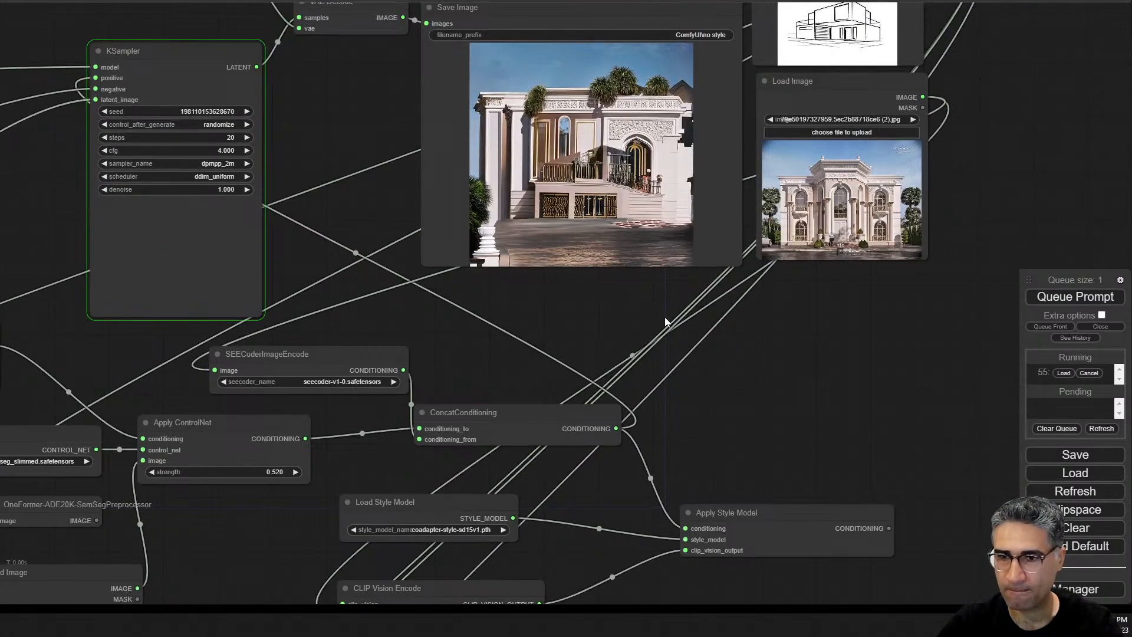
{"action": "scroll", "coordinate": [153, 266], "scroll_direction": "up", "scroll_amount": 10}
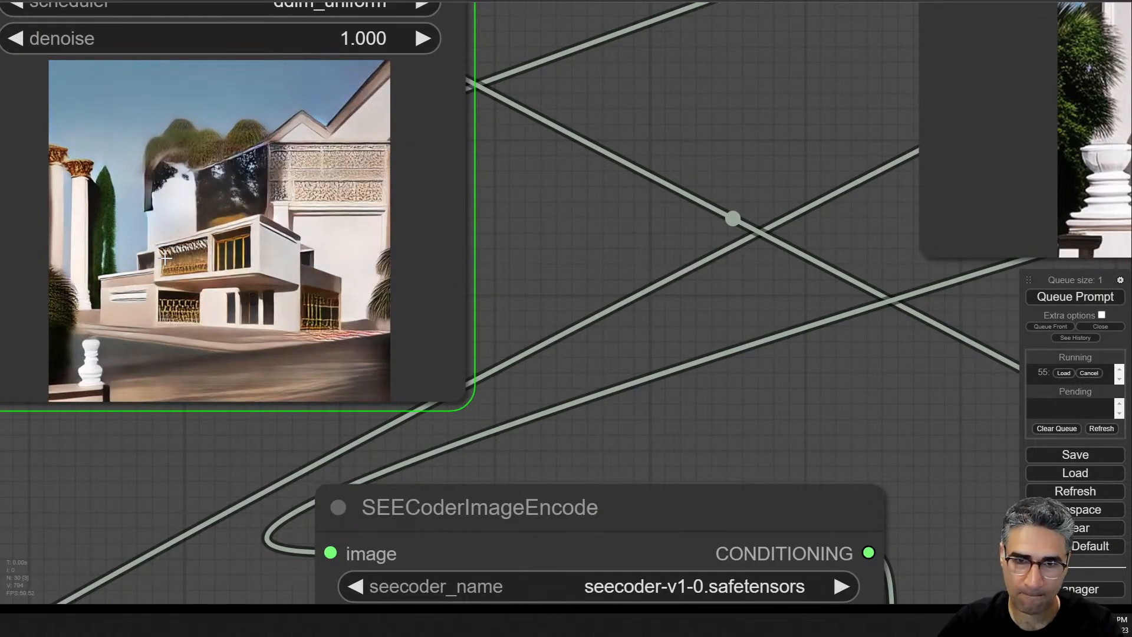
{"action": "scroll", "coordinate": [166, 258], "scroll_direction": "up", "scroll_amount": 10}
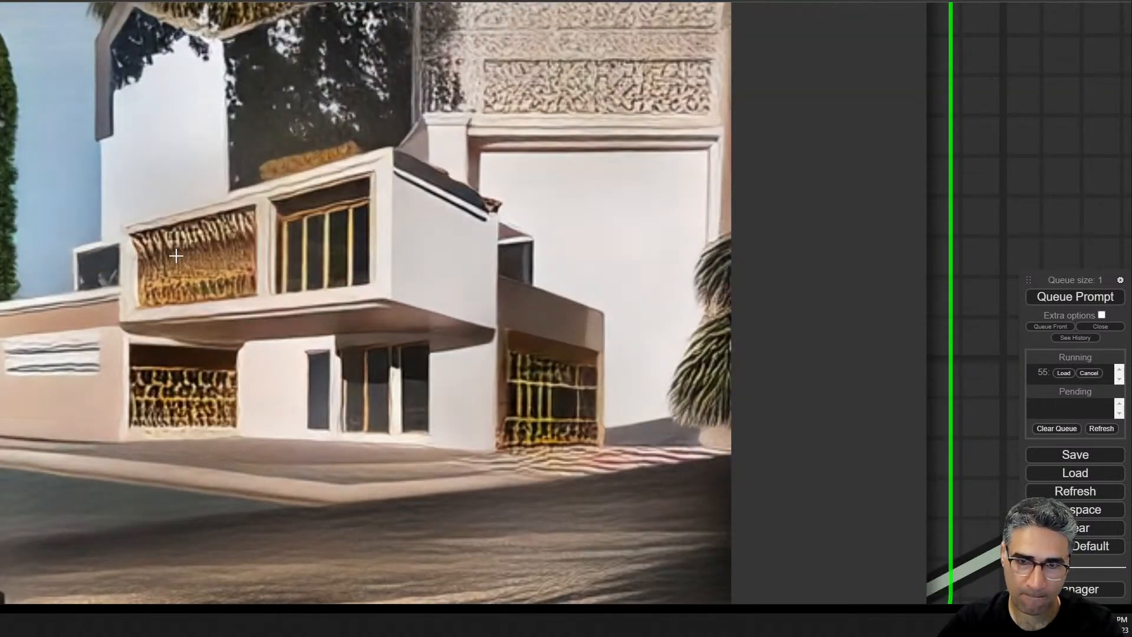
{"action": "scroll", "coordinate": [175, 255], "scroll_direction": "down", "scroll_amount": 10}
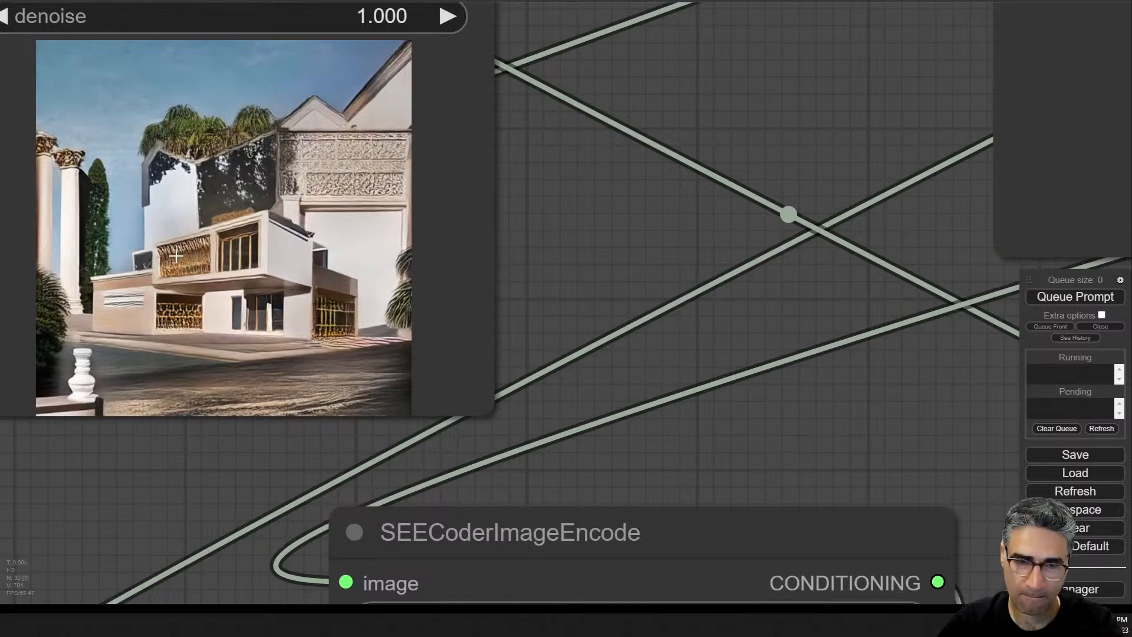
{"action": "scroll", "coordinate": [175, 255], "scroll_direction": "down", "scroll_amount": 5}
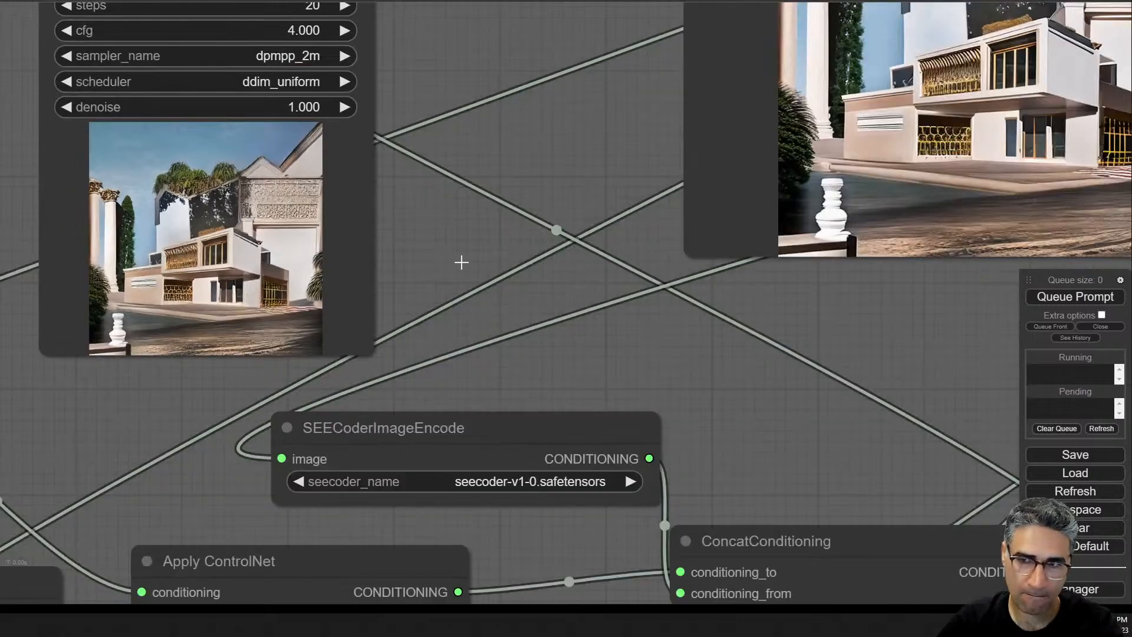
{"action": "left_click_drag", "start_coordinate": [462, 257], "coordinate": [225, 449]}
{"action": "scroll", "coordinate": [375, 149], "scroll_direction": "up", "scroll_amount": 6}
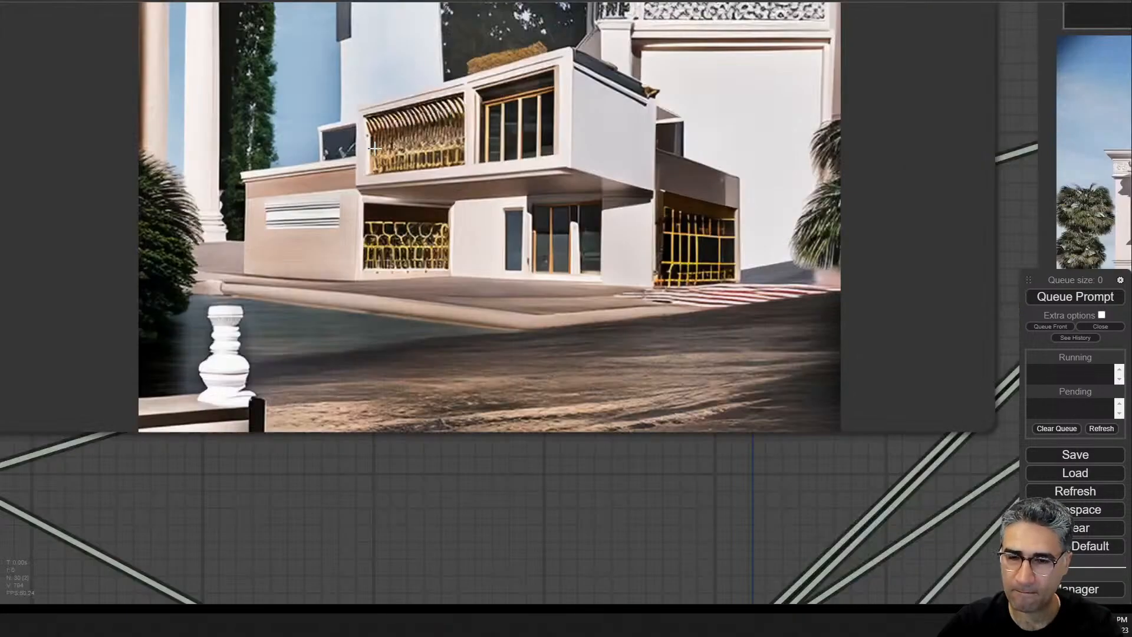
{"action": "scroll", "coordinate": [397, 185], "scroll_direction": "down", "scroll_amount": 2}
{"action": "scroll", "coordinate": [397, 185], "scroll_direction": "down", "scroll_amount": 8}
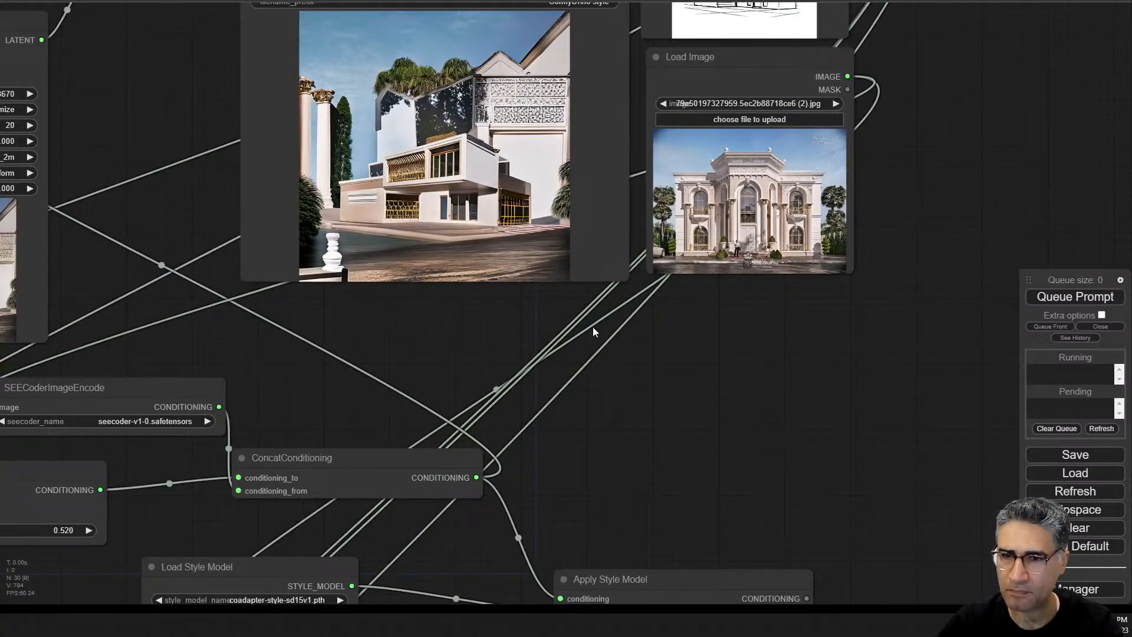
- Set the strength of the segmentation Apply ControlNet node to 1
{"action": "left_click_drag", "start_coordinate": [431, 344], "coordinate": [752, 198]}
{"action": "left_click_drag", "start_coordinate": [460, 266], "coordinate": [435, 279]}
{"action": "mouse_move", "coordinate": [349, 480]}
{"action": "left_mouse_down"}
{"action": "mouse_move", "coordinate": [508, 559]}
{"action": "mouse_move", "coordinate": [652, 534]}
{"action": "mouse_move", "coordinate": [465, 553]}
{"action": "mouse_move", "coordinate": [239, 548]}
{"action": "mouse_move", "coordinate": [283, 544]}
{"action": "mouse_move", "coordinate": [288, 526]}
{"action": "mouse_move", "coordinate": [358, 469]}
{"action": "left_mouse_up"}
{"action": "left_click", "coordinate": [359, 416]}
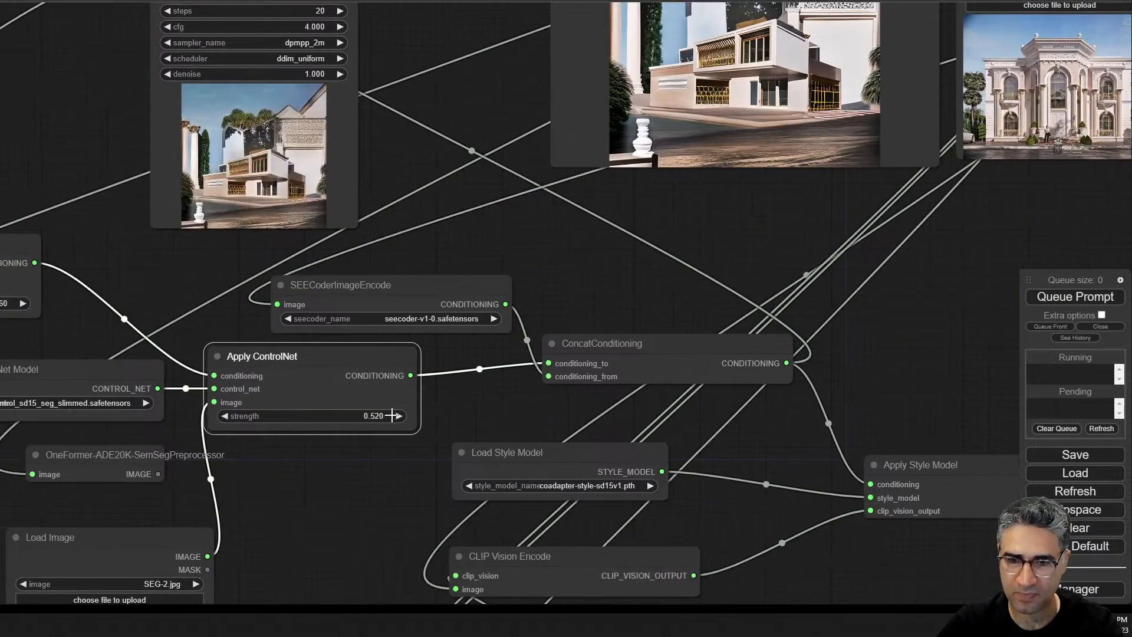
{"action": "left_click", "coordinate": [378, 415]}
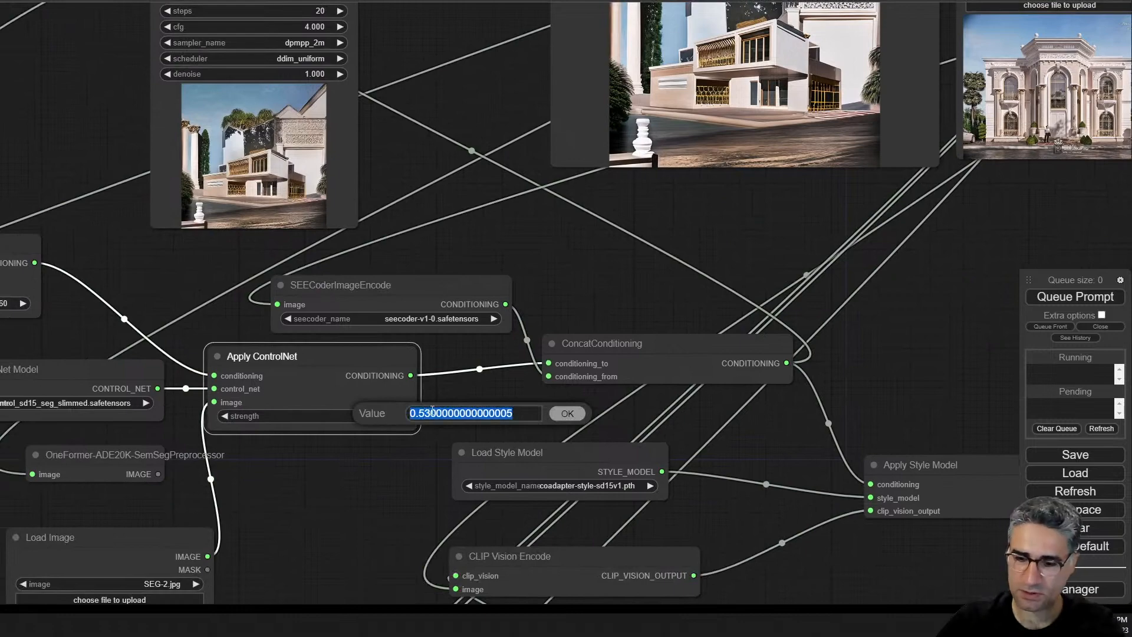
{"action": "type", "text": "1"}
{"action": "key", "text": "Return"}
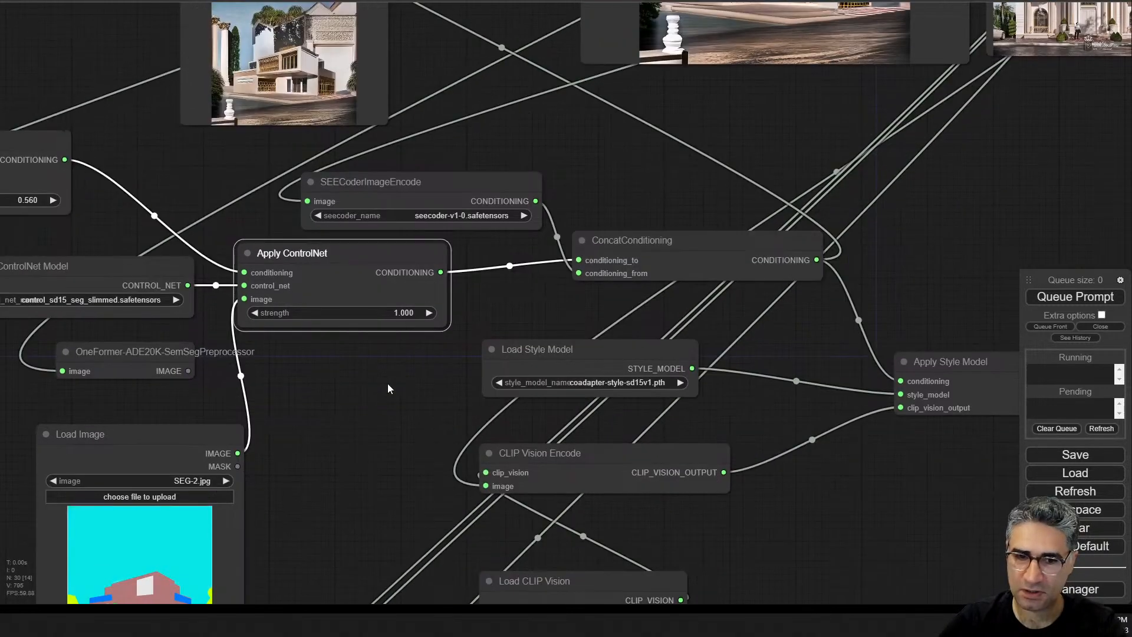
- Check the SEG-2.jpg segmentation map, queue another generation, and compare the new house image with the villa reference and line sketch
{"action": "left_click_drag", "start_coordinate": [430, 404], "coordinate": [460, 301]}
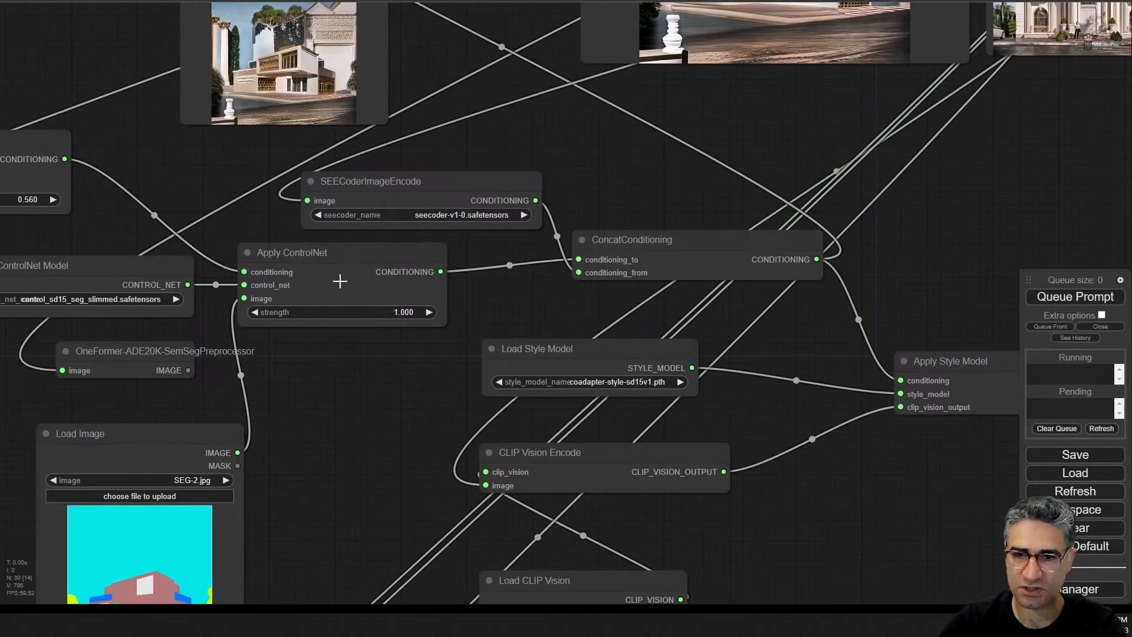
{"action": "left_click_drag", "start_coordinate": [366, 469], "coordinate": [396, 387]}
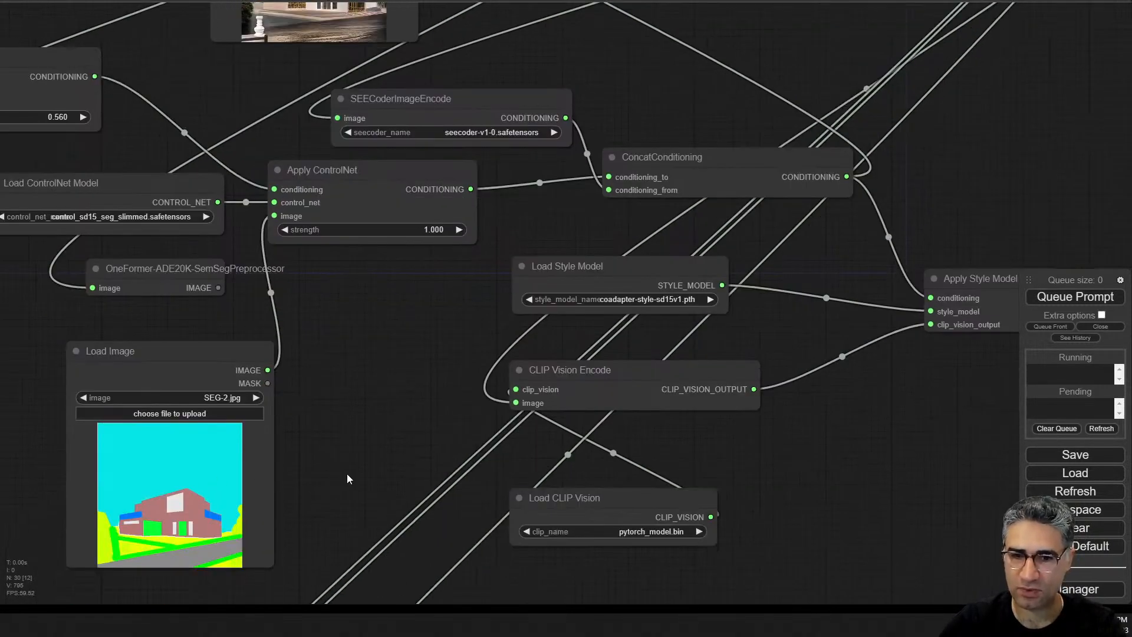
{"action": "left_click_drag", "start_coordinate": [396, 418], "coordinate": [296, 566]}
{"action": "left_click", "coordinate": [1065, 298]}
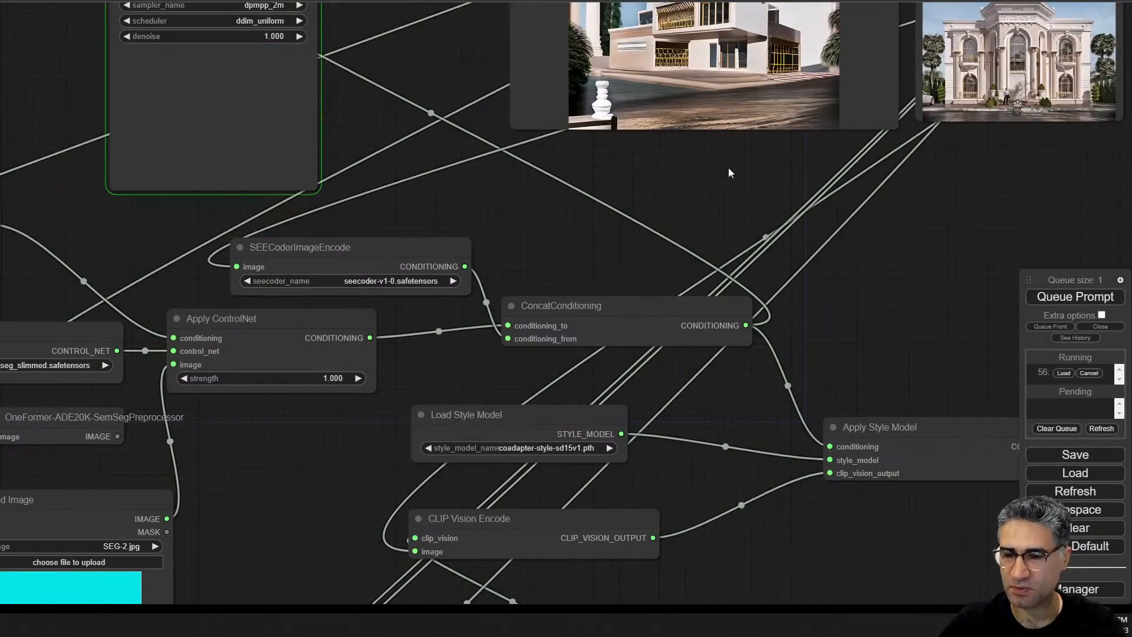
{"action": "left_click_drag", "start_coordinate": [728, 187], "coordinate": [667, 338]}
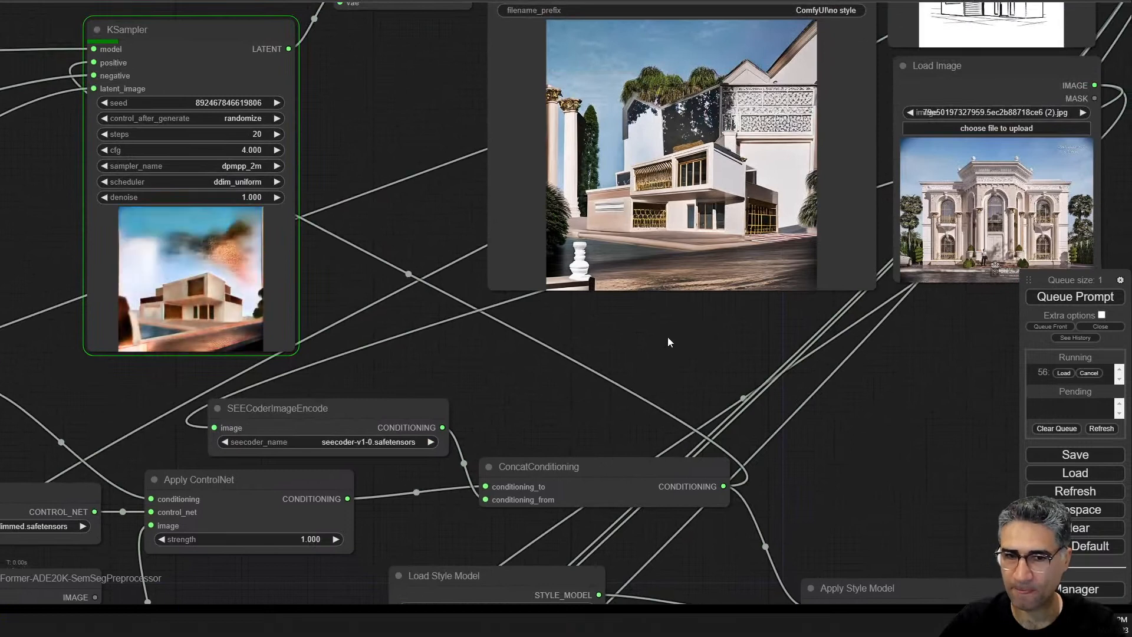
{"action": "scroll", "coordinate": [175, 276], "scroll_direction": "up", "scroll_amount": 5}
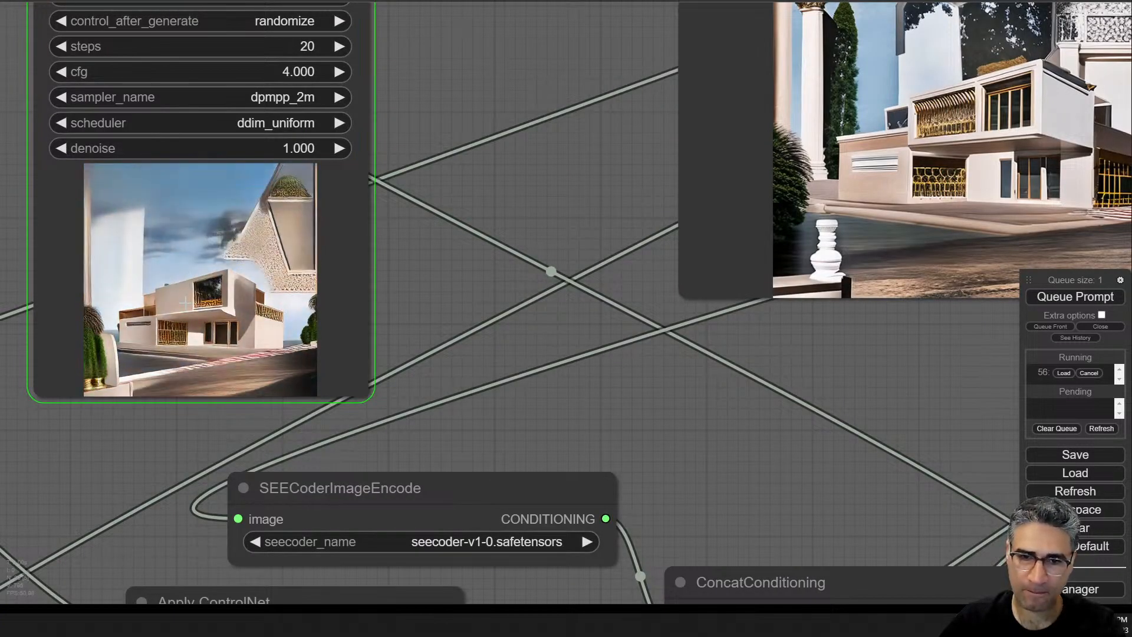
{"action": "scroll", "coordinate": [183, 305], "scroll_direction": "up", "scroll_amount": 4}
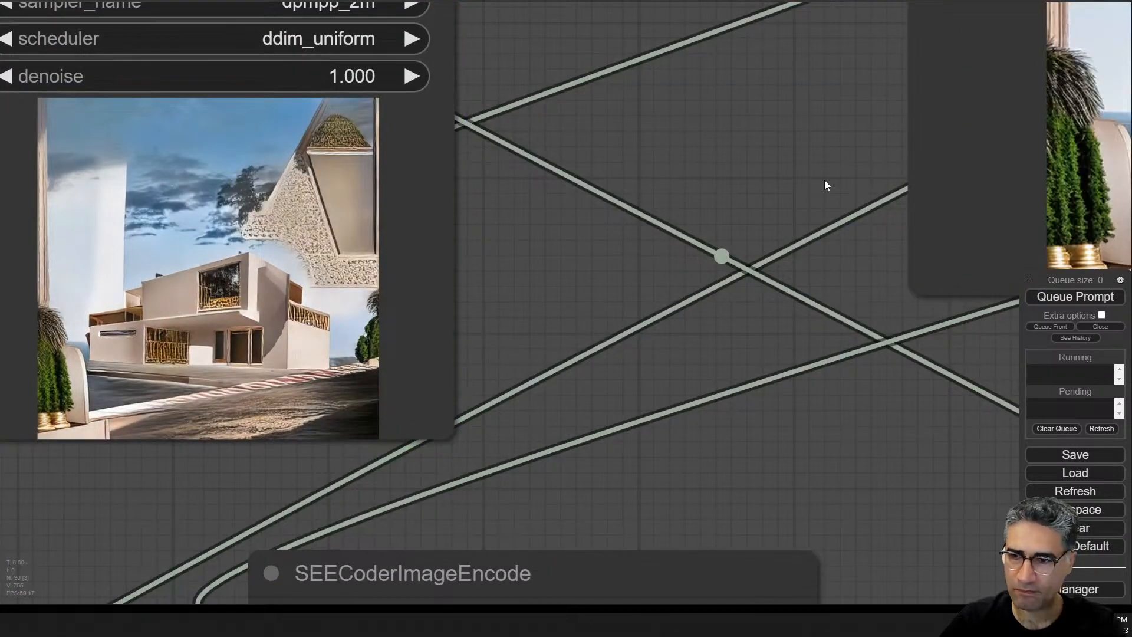
{"action": "left_click_drag", "start_coordinate": [824, 185], "coordinate": [547, 408]}
{"action": "left_click_drag", "start_coordinate": [635, 470], "coordinate": [355, 506]}
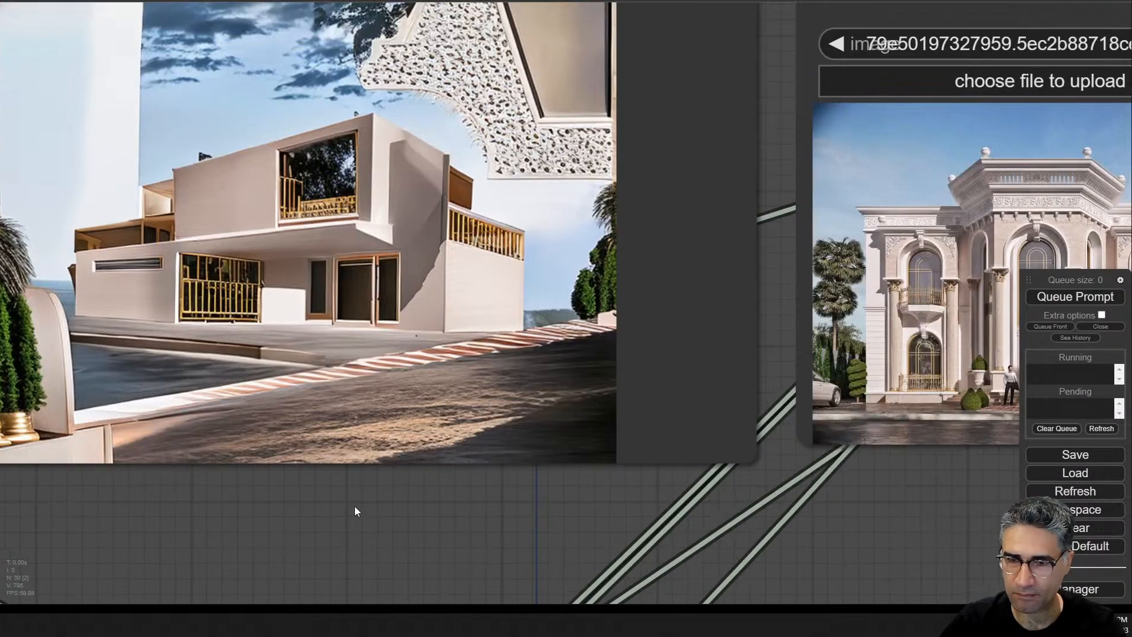
{"action": "scroll", "coordinate": [363, 500], "scroll_direction": "down", "scroll_amount": 10}
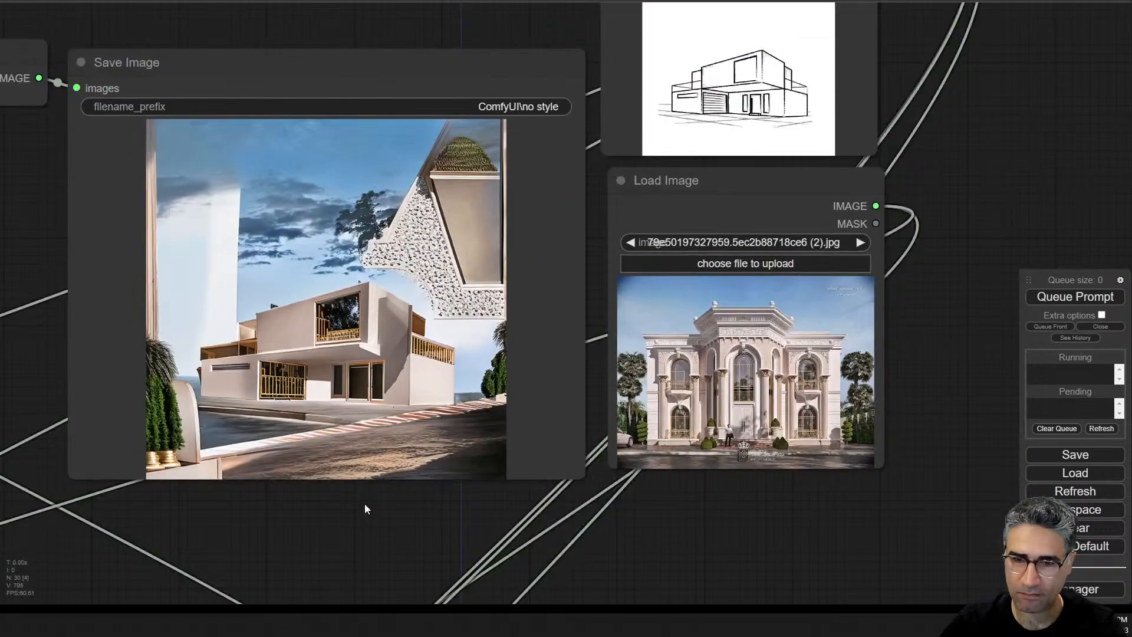
- Set the scribble Apply ControlNet strength to 0 and queue a generation guided only by the segmentation ControlNet
{"action": "left_click_drag", "start_coordinate": [308, 539], "coordinate": [598, 187]}
{"action": "left_click_drag", "start_coordinate": [279, 231], "coordinate": [559, 231]}
{"action": "left_click_drag", "start_coordinate": [345, 254], "coordinate": [260, 255]}
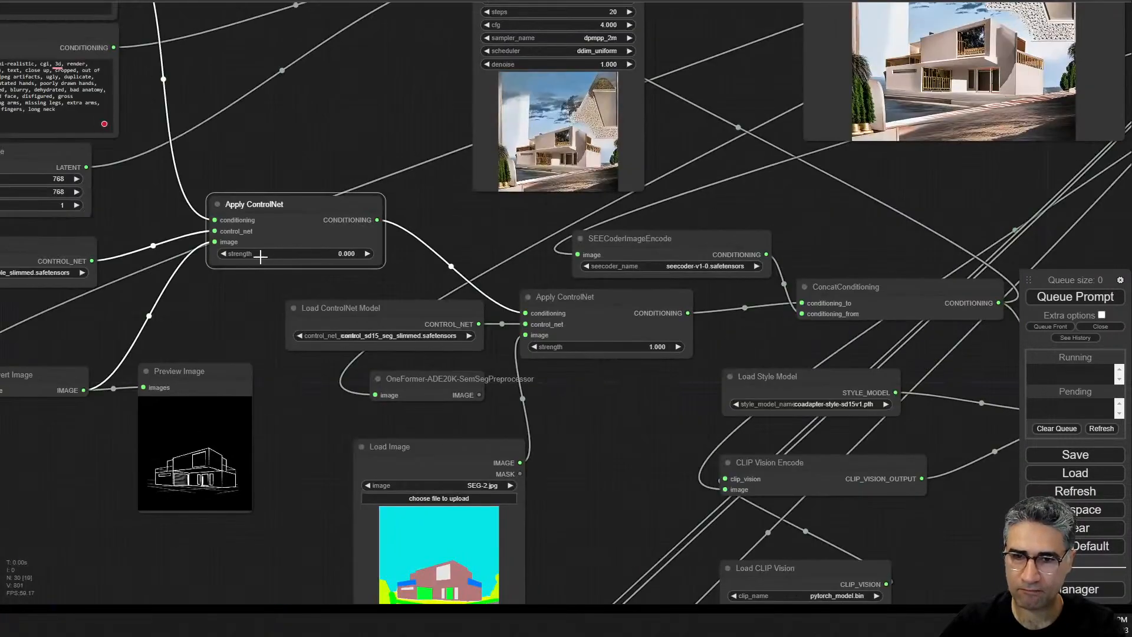
{"action": "left_click", "coordinate": [1079, 296]}
- Examine the house image generated without scribble guidance and compare its ornament with the villa reference and the sketch
{"action": "left_click_drag", "start_coordinate": [955, 216], "coordinate": [825, 304]}
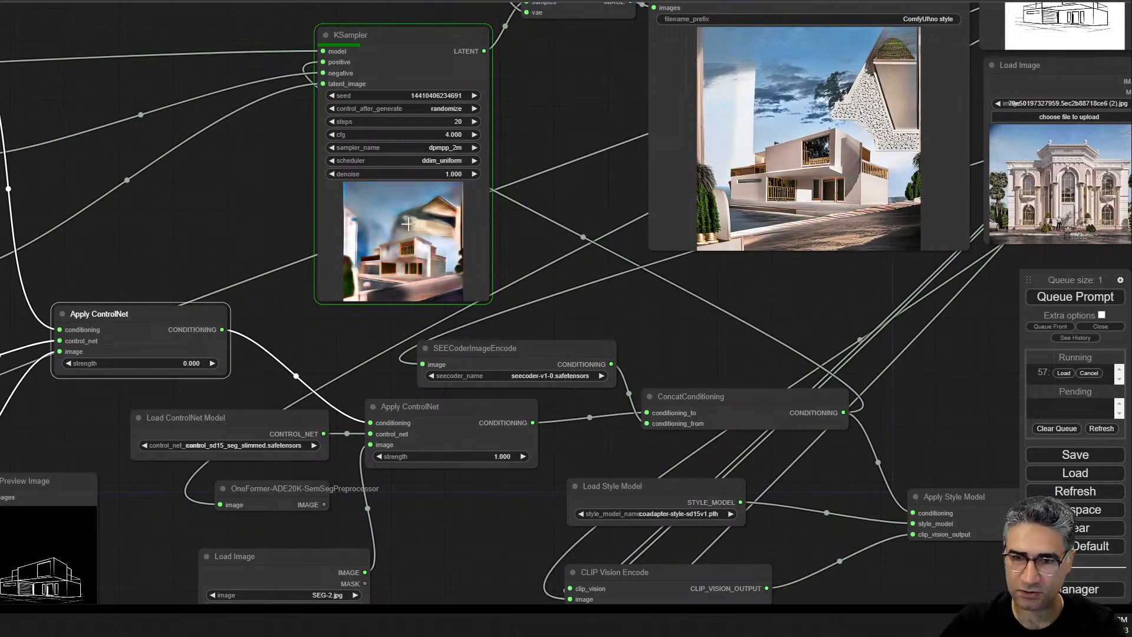
{"action": "scroll", "coordinate": [399, 224], "scroll_direction": "up", "scroll_amount": 5}
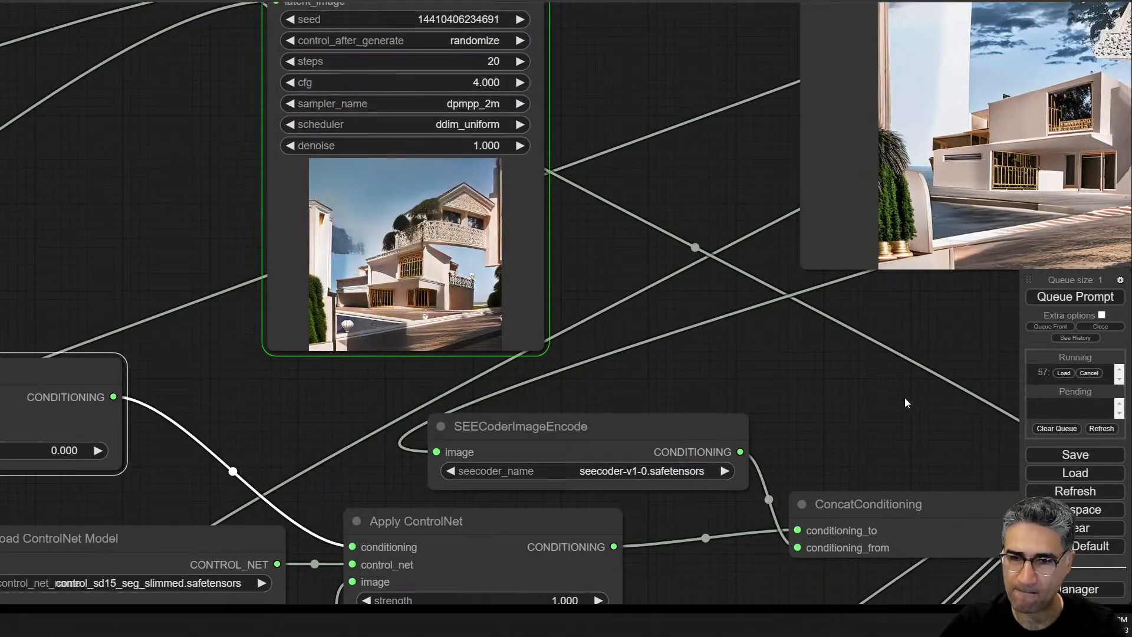
{"action": "scroll", "coordinate": [448, 283], "scroll_direction": "up", "scroll_amount": 12}
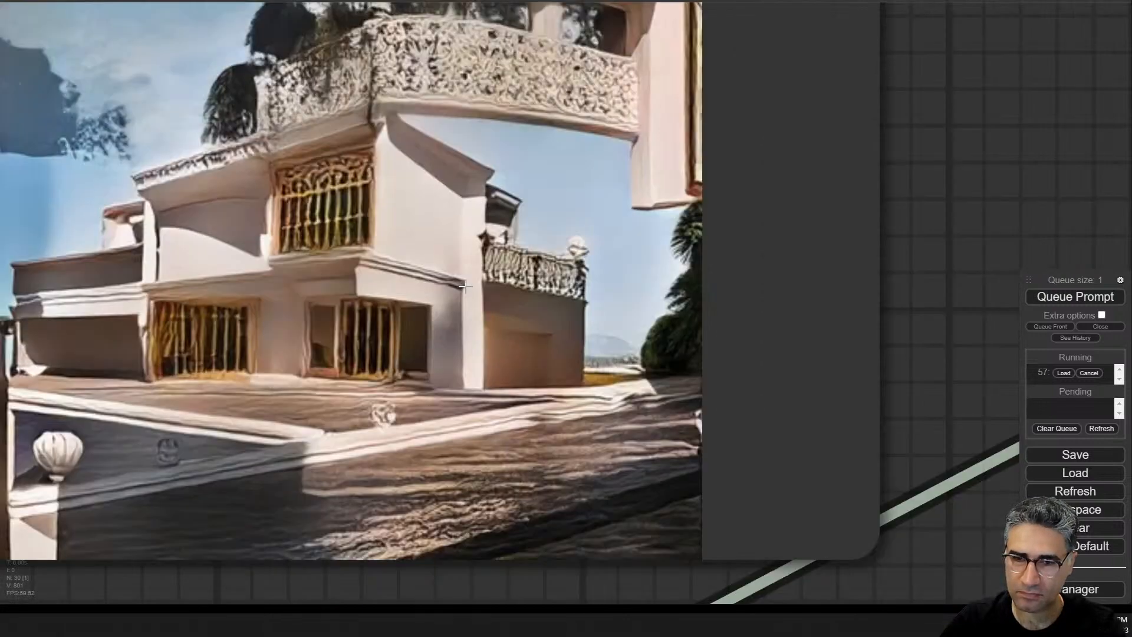
{"action": "scroll", "coordinate": [466, 286], "scroll_direction": "down", "scroll_amount": 11}
{"action": "left_click_drag", "start_coordinate": [720, 189], "coordinate": [53, 227]}
{"action": "left_click_drag", "start_coordinate": [828, 356], "coordinate": [417, 538]}
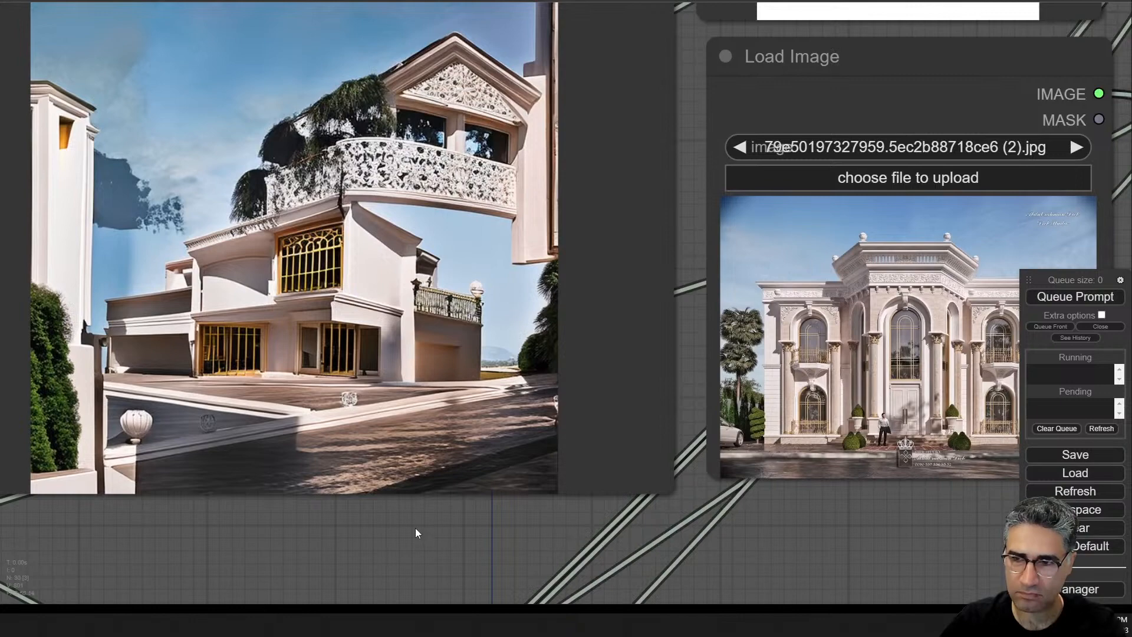
{"action": "scroll", "coordinate": [416, 523], "scroll_direction": "down", "scroll_amount": 5}
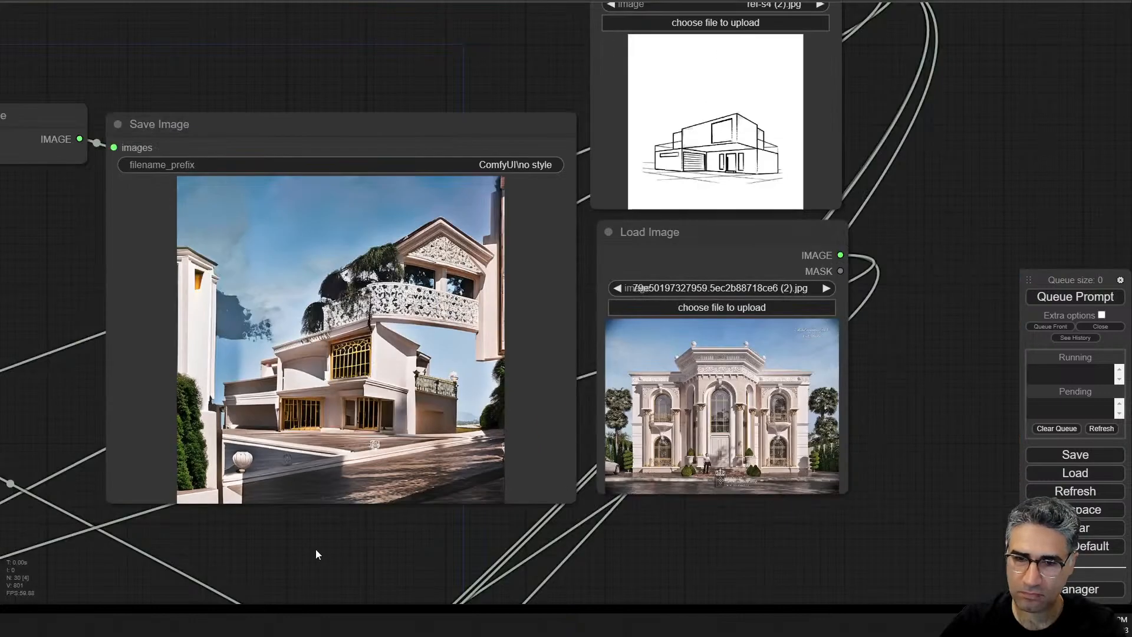
- Replace the scribble model in the first Load ControlNet Model node with control_v11p_sd15_softedge_slimmed.safetensors
{"action": "left_click_drag", "start_coordinate": [316, 550], "coordinate": [536, 170]}
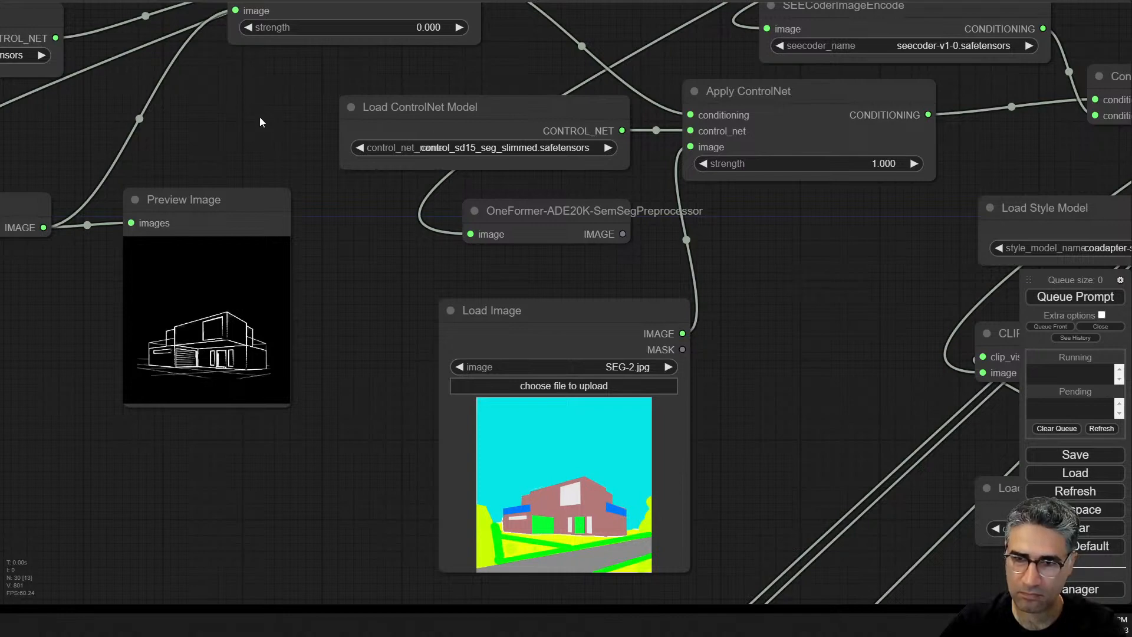
{"action": "left_click_drag", "start_coordinate": [260, 118], "coordinate": [585, 330]}
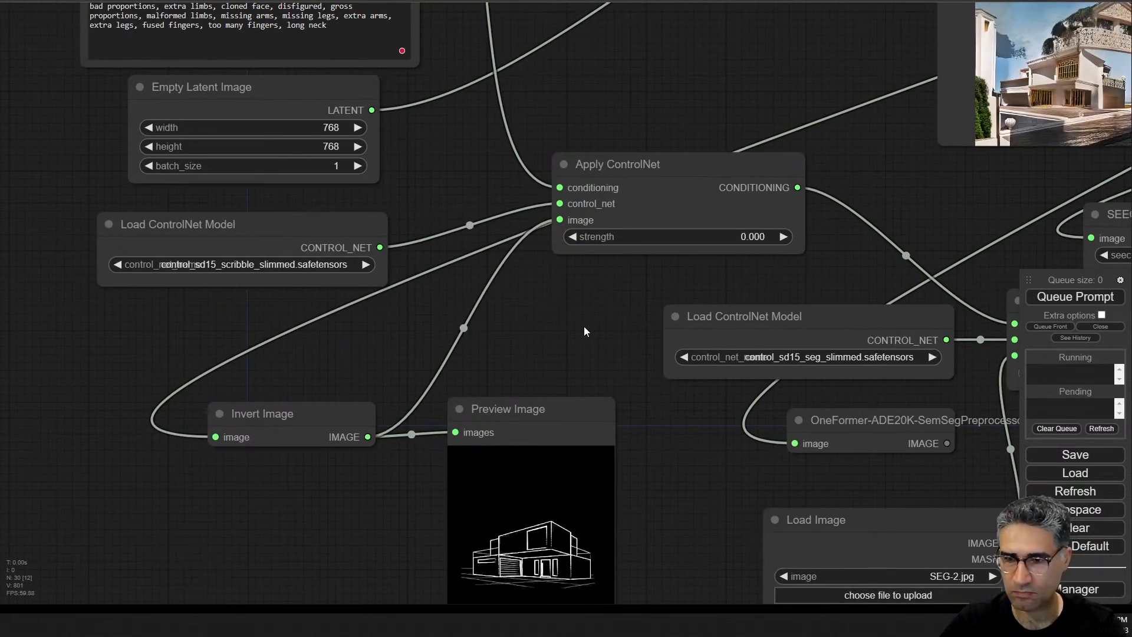
{"action": "left_click", "coordinate": [296, 266]}
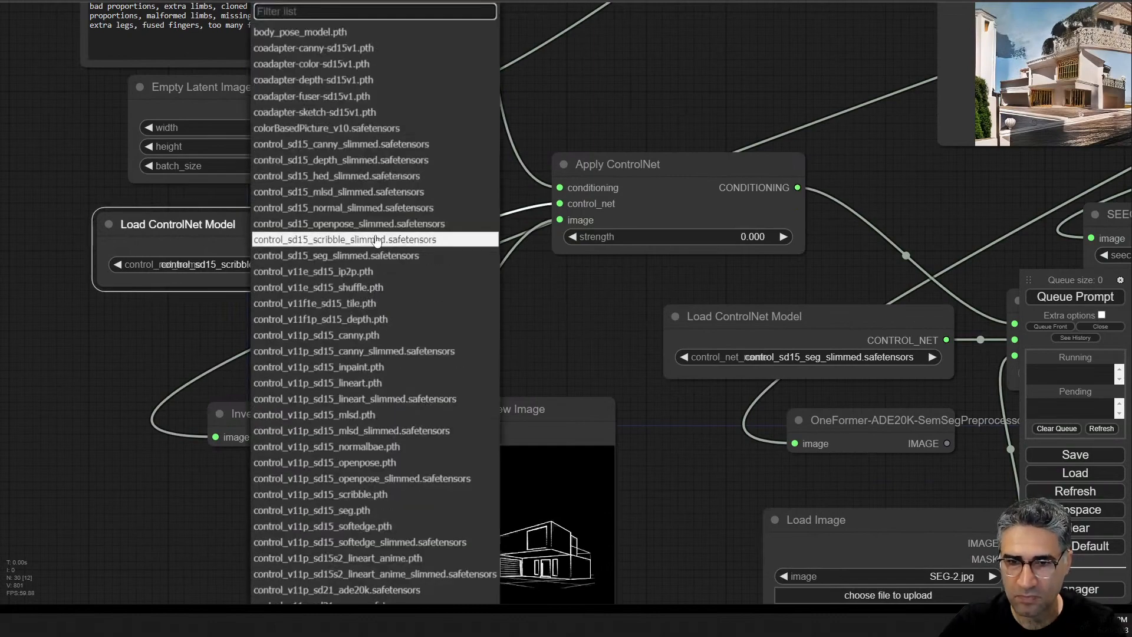
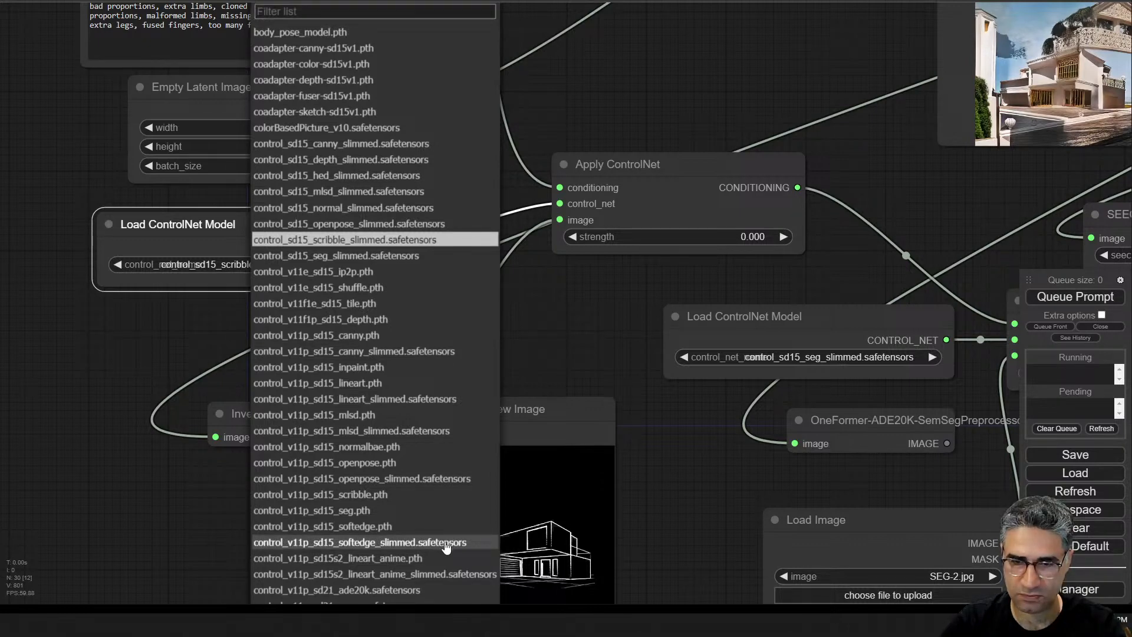
{"action": "left_click", "coordinate": [444, 542]}
{"action": "left_click_drag", "start_coordinate": [600, 282], "coordinate": [109, 213]}
{"action": "scroll", "coordinate": [109, 213], "scroll_direction": "down", "scroll_amount": 2}
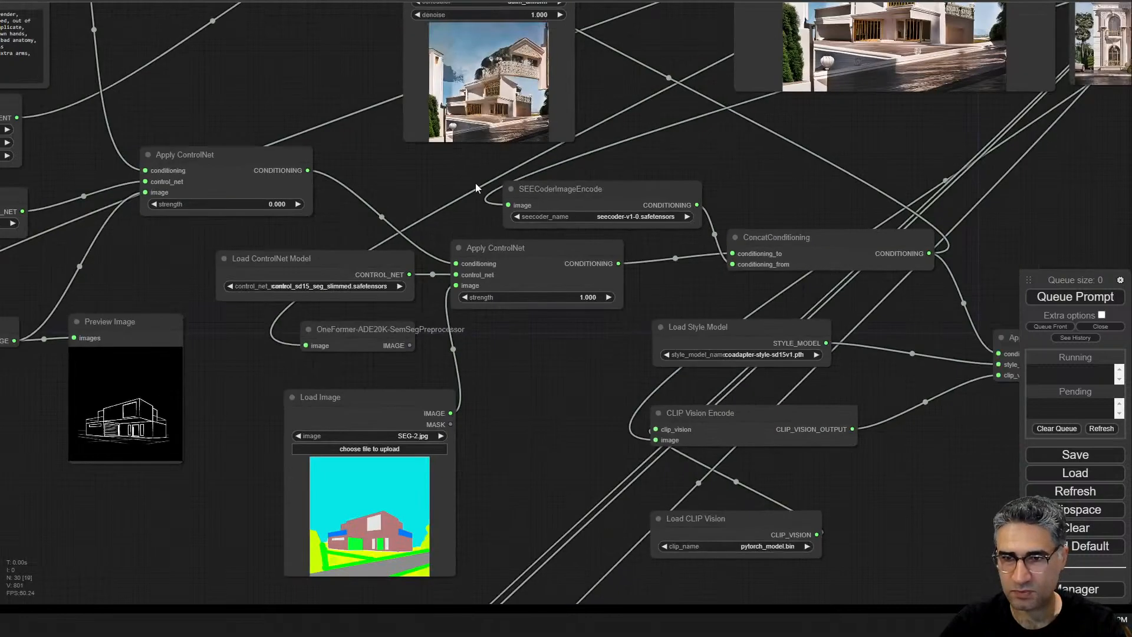
{"action": "scroll", "coordinate": [72, 248], "scroll_direction": "up", "scroll_amount": 3}
{"action": "left_click_drag", "start_coordinate": [70, 248], "coordinate": [613, 291]}
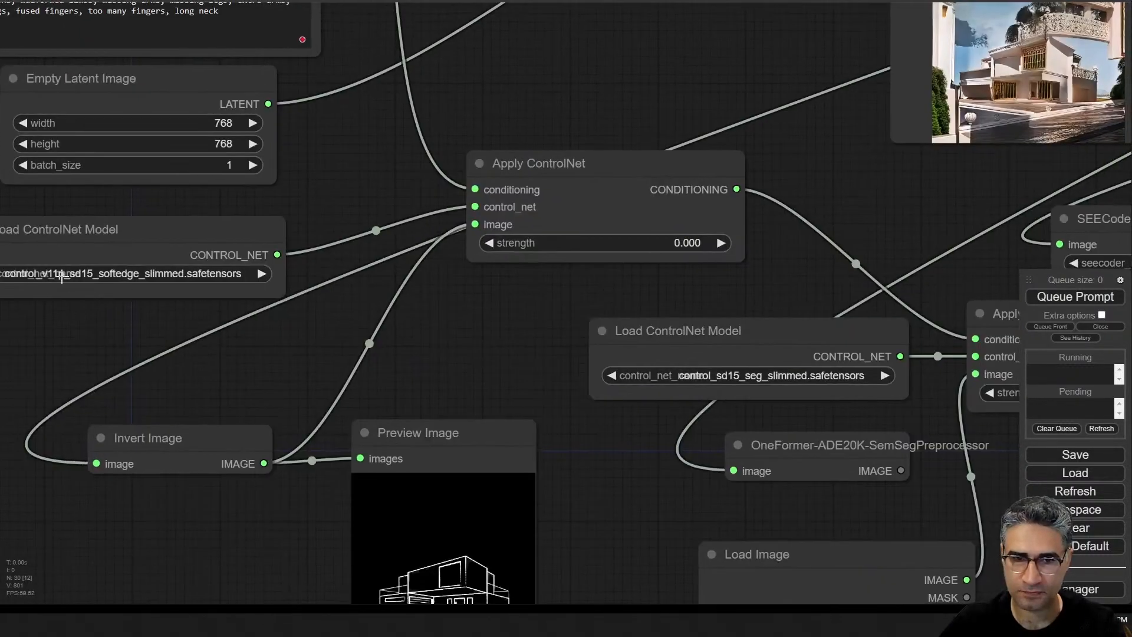
- Set the segmentation Apply ControlNet strength to 0.2
{"action": "left_click_drag", "start_coordinate": [646, 457], "coordinate": [210, 388]}
{"action": "left_click", "coordinate": [673, 323]}
{"action": "key", "text": "ctrl+a"}
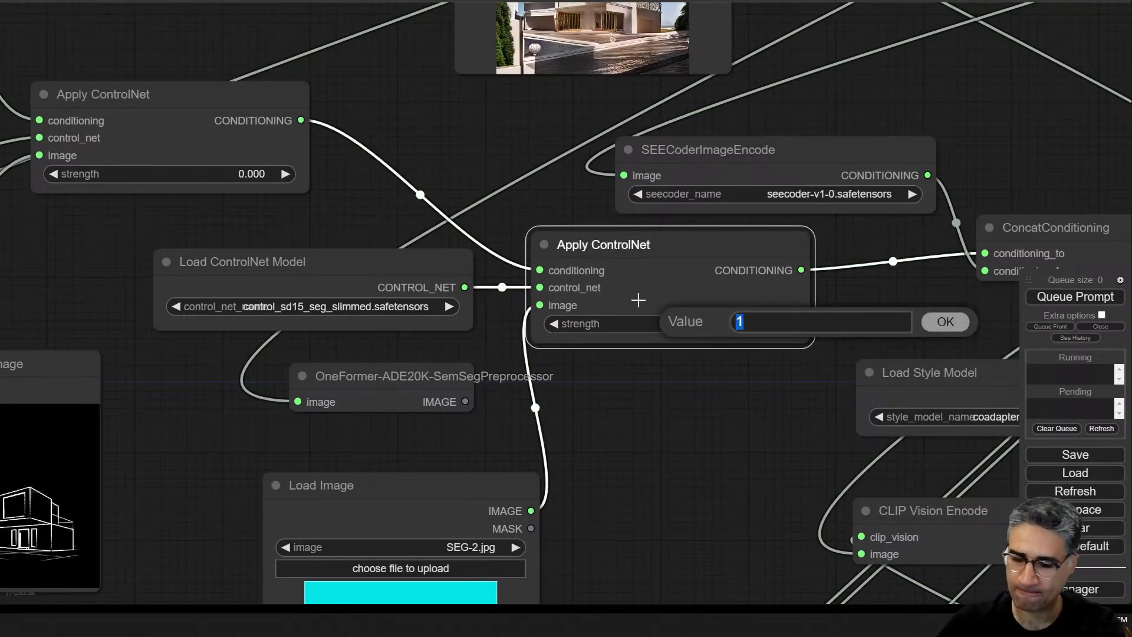
{"action": "type", "text": ".2"}
{"action": "key", "text": "Return"}
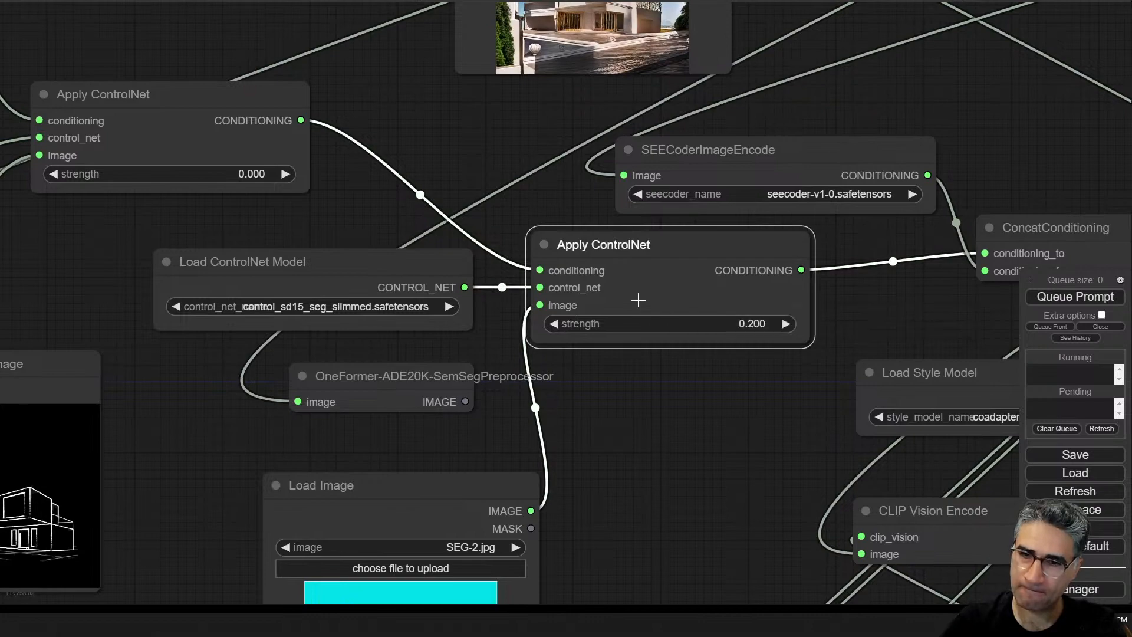
- Raise the soft-edge Apply ControlNet strength to 0.47 and queue a new generation
{"action": "left_click_drag", "start_coordinate": [412, 149], "coordinate": [523, 232]}
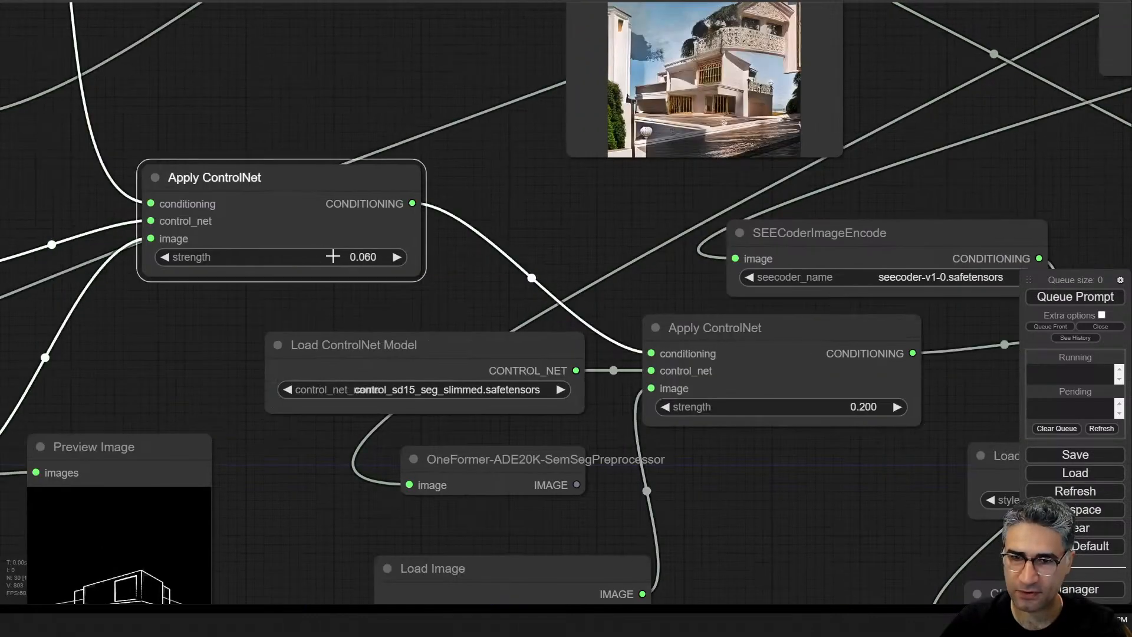
{"action": "left_click_drag", "start_coordinate": [326, 255], "coordinate": [351, 266]}
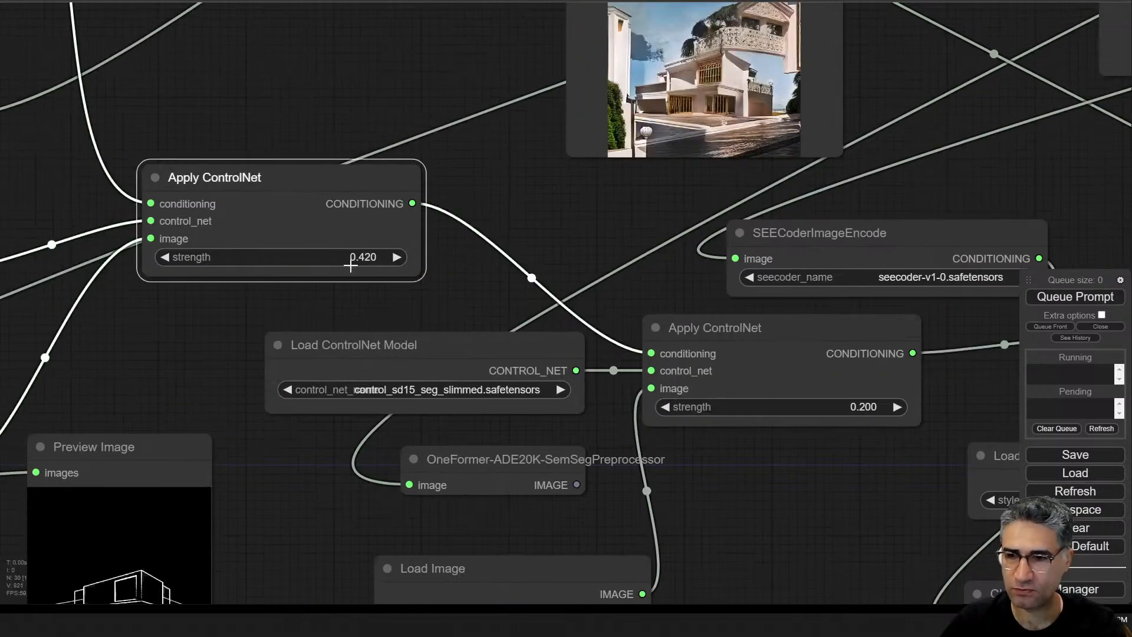
{"action": "left_click_drag", "start_coordinate": [351, 265], "coordinate": [353, 265]}
{"action": "left_click_drag", "start_coordinate": [613, 213], "coordinate": [373, 276]}
{"action": "left_click", "coordinate": [1051, 301]}
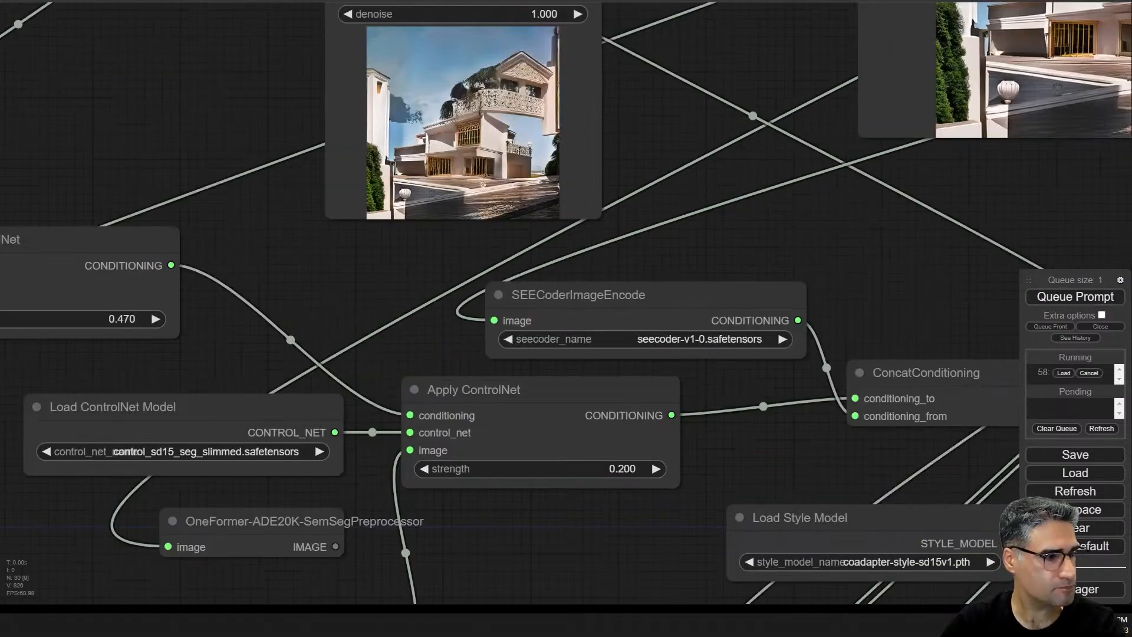
- Examine the house image generated with soft-edge guidance and compare it with the sketch and the villa reference
{"action": "left_click_drag", "start_coordinate": [894, 188], "coordinate": [439, 395]}
{"action": "left_click_drag", "start_coordinate": [529, 374], "coordinate": [707, 407]}
{"action": "scroll", "coordinate": [240, 319], "scroll_direction": "up", "scroll_amount": 6}
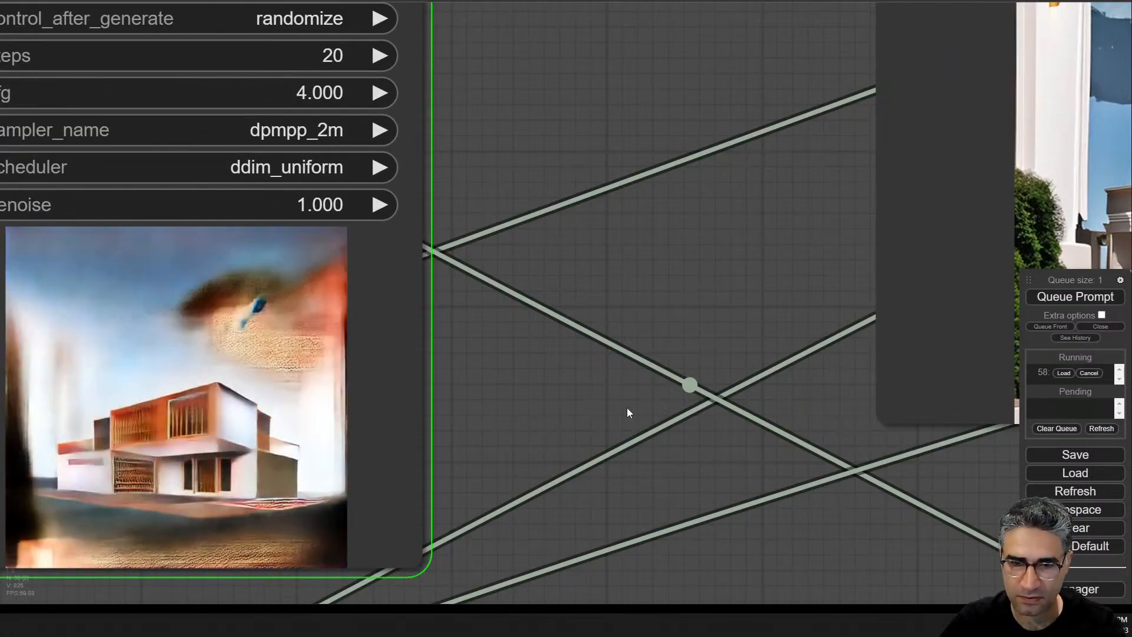
{"action": "left_click_drag", "start_coordinate": [641, 352], "coordinate": [736, 269]}
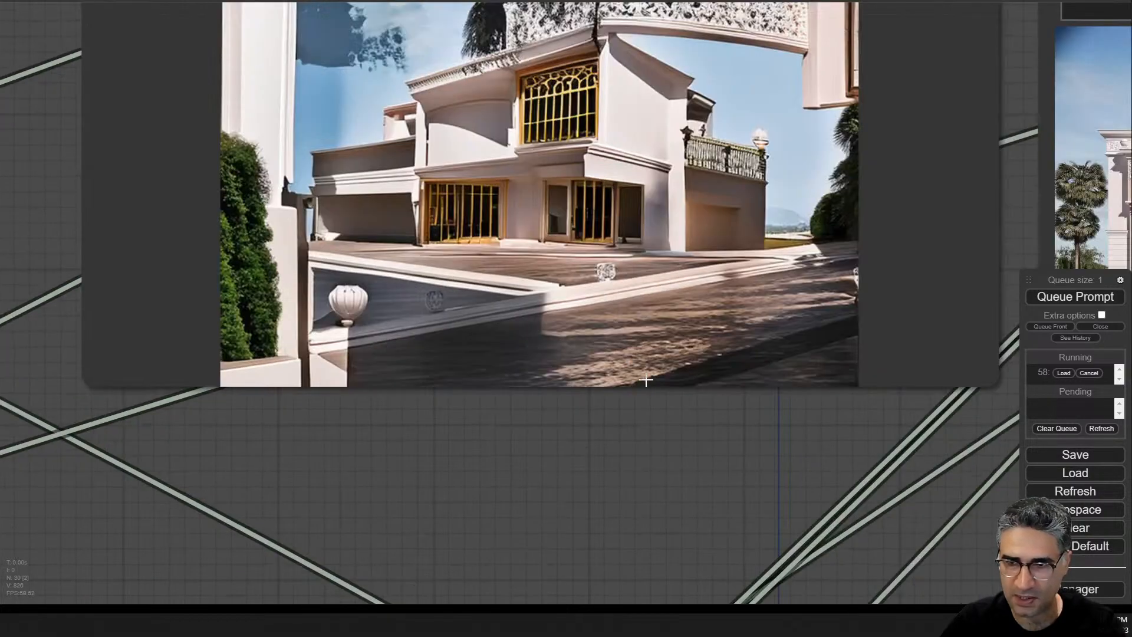
{"action": "scroll", "coordinate": [593, 497], "scroll_direction": "up", "scroll_amount": 4}
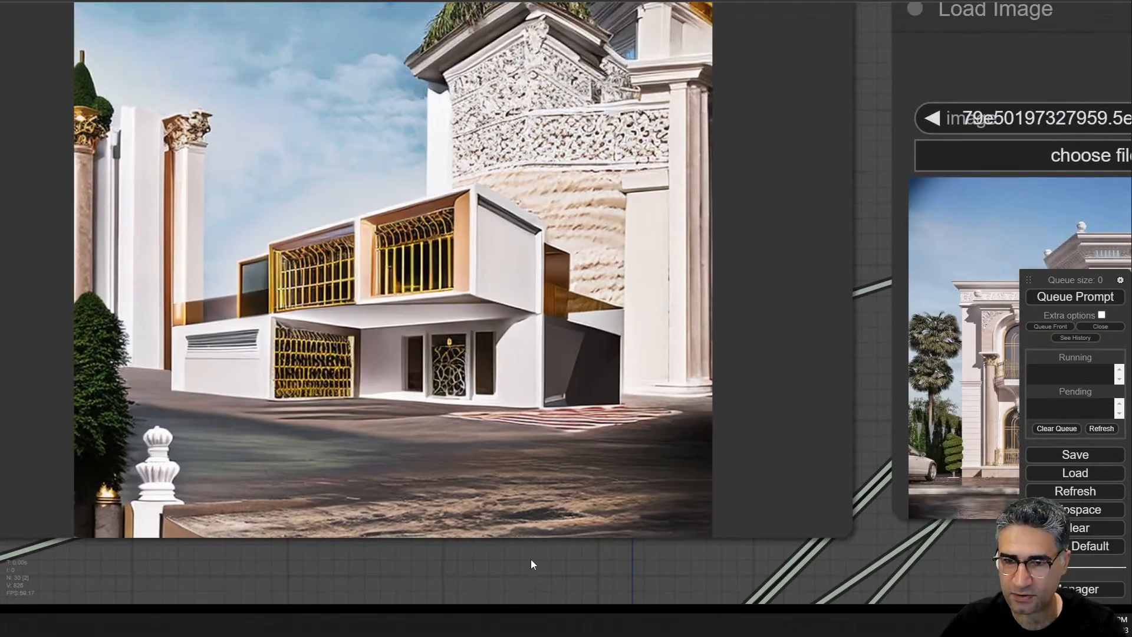
{"action": "scroll", "coordinate": [529, 547], "scroll_direction": "down", "scroll_amount": 5}
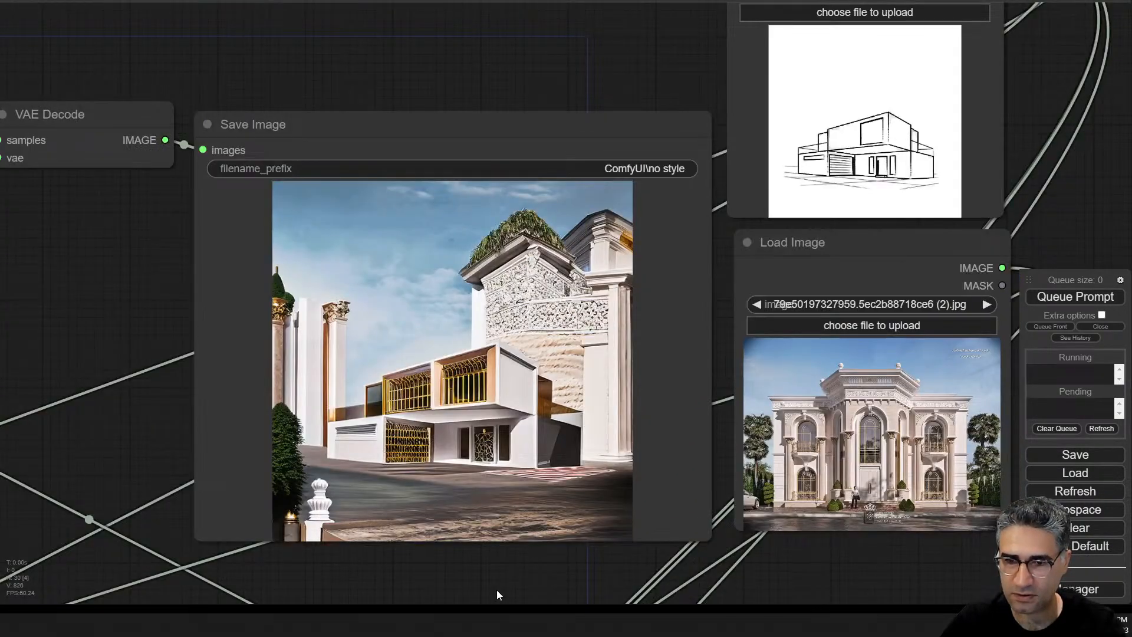
- Switch the SEECoderImageEncode model to seecoder-pa-v1-0.safetensors and queue a generation
{"action": "left_click_drag", "start_coordinate": [501, 584], "coordinate": [478, 145]}
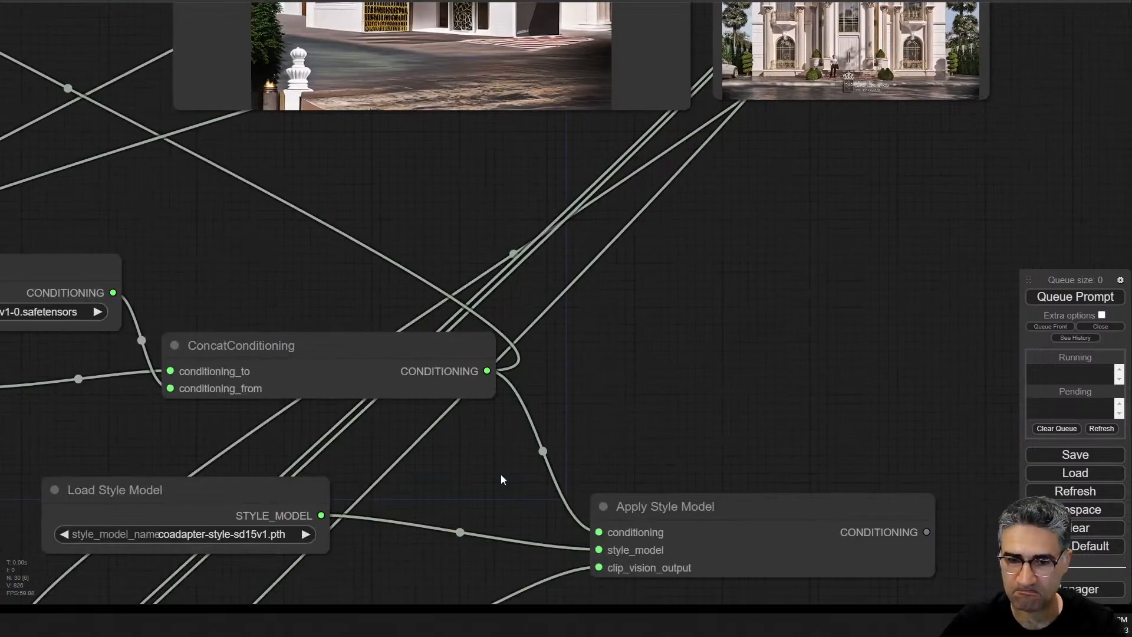
{"action": "left_click_drag", "start_coordinate": [500, 480], "coordinate": [543, 440]}
{"action": "left_click_drag", "start_coordinate": [208, 413], "coordinate": [612, 438]}
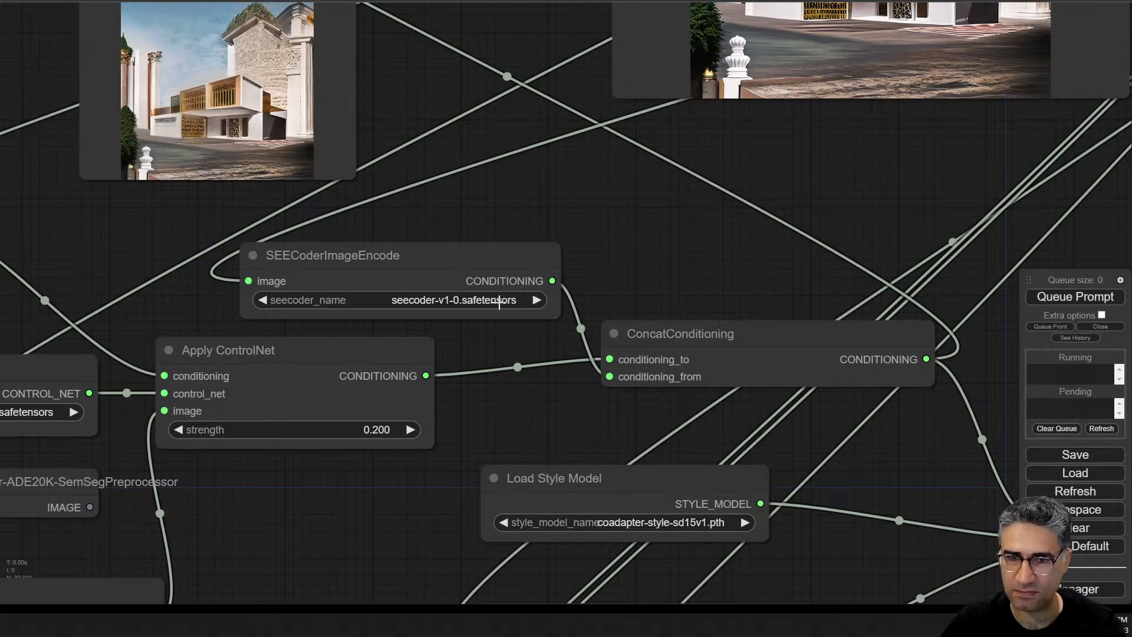
{"action": "left_click", "coordinate": [500, 302]}
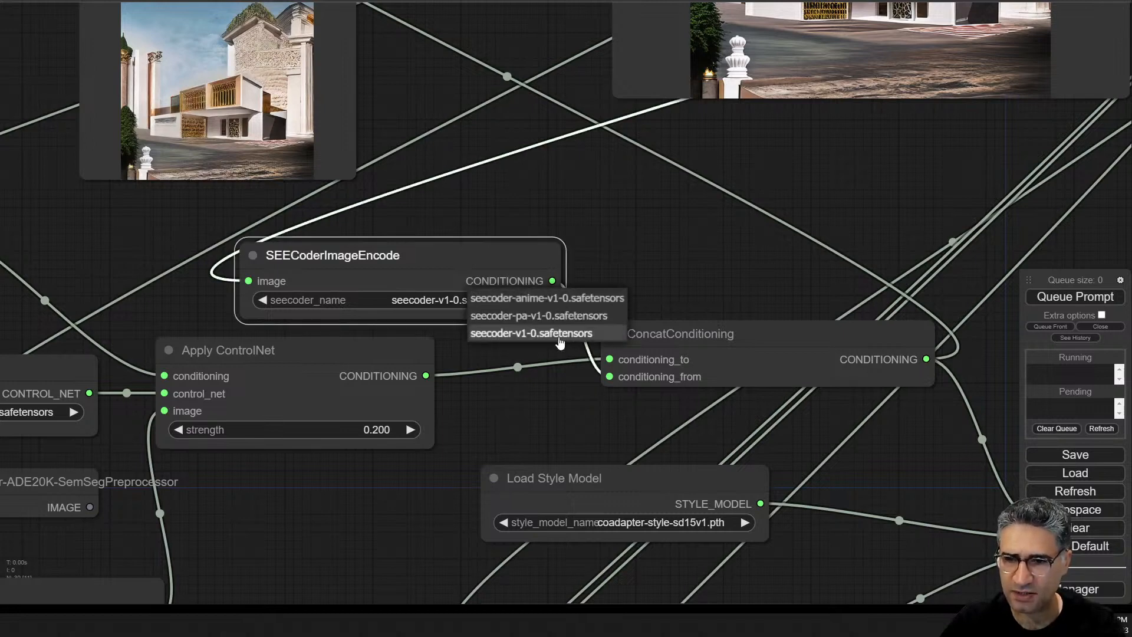
{"action": "left_click", "coordinate": [513, 317]}
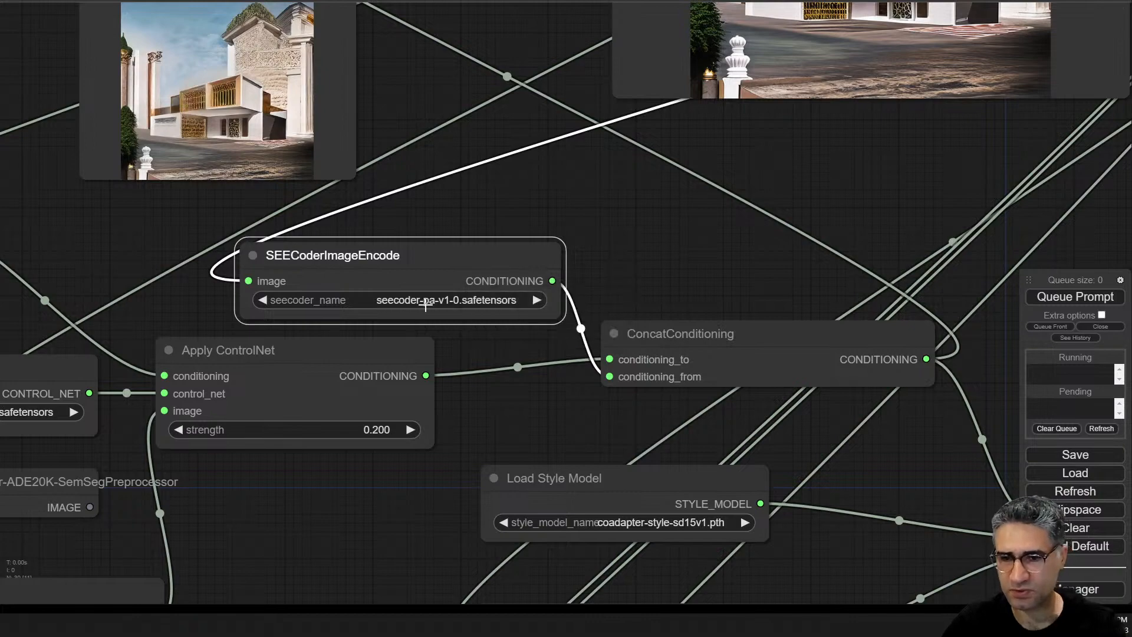
{"action": "left_click", "coordinate": [1087, 301]}
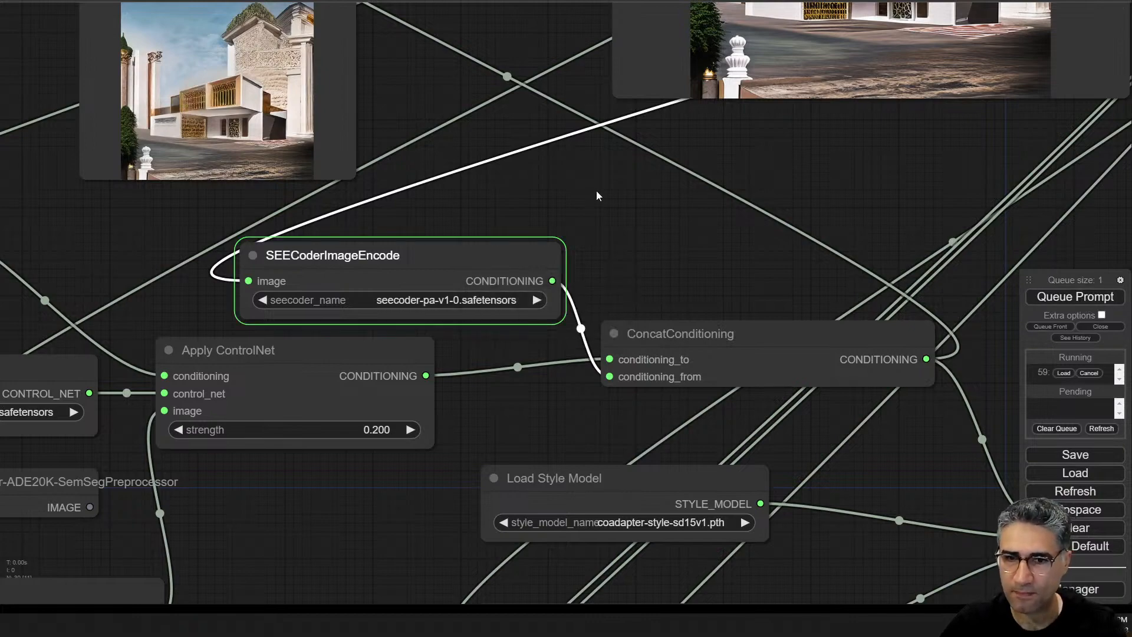
- Inspect the KSampler preview of the seecoder-pa generation up close as it develops
{"action": "scroll", "coordinate": [596, 196], "scroll_direction": "down", "scroll_amount": 6}
{"action": "left_click_drag", "start_coordinate": [760, 199], "coordinate": [627, 357]}
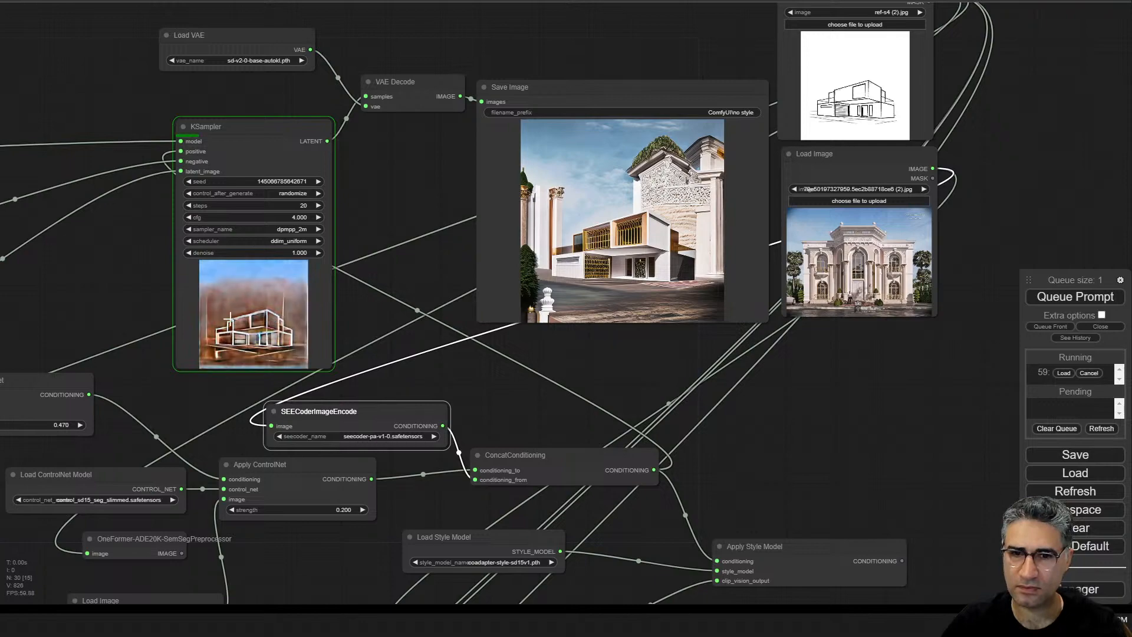
{"action": "scroll", "coordinate": [236, 333], "scroll_direction": "up", "scroll_amount": 9}
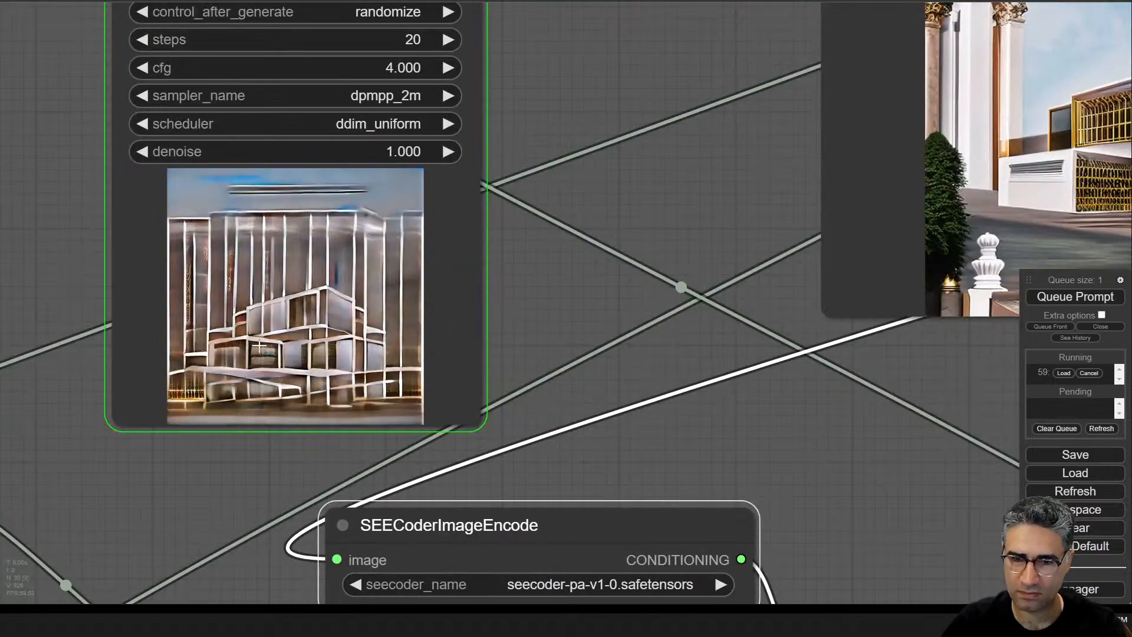
{"action": "scroll", "coordinate": [295, 384], "scroll_direction": "up", "scroll_amount": 6}
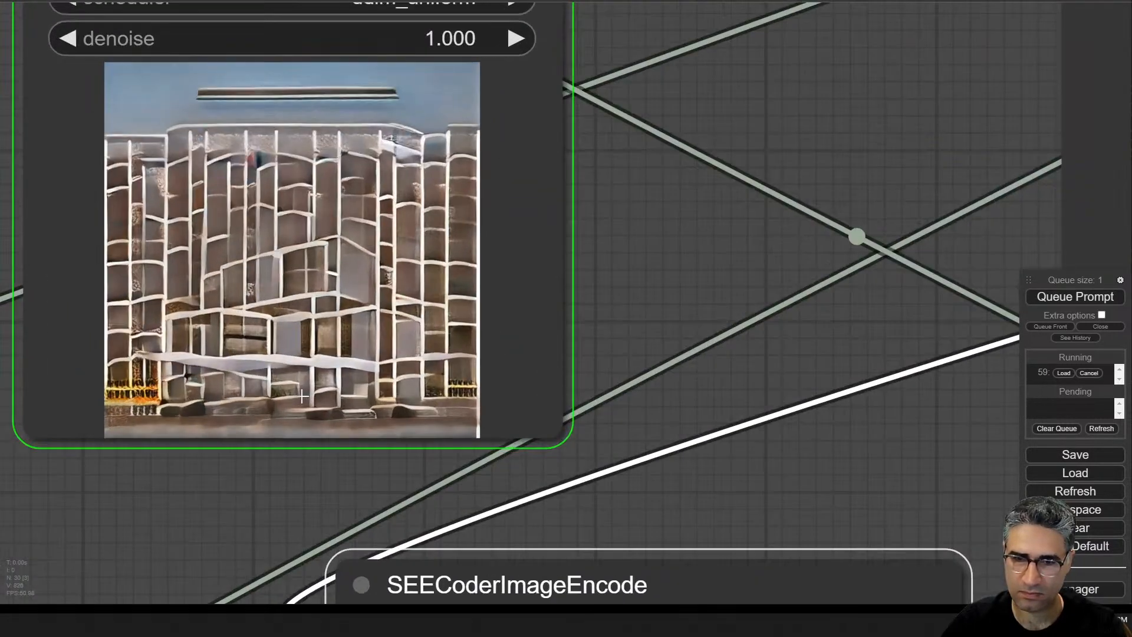
{"action": "scroll", "coordinate": [266, 402], "scroll_direction": "up", "scroll_amount": 3}
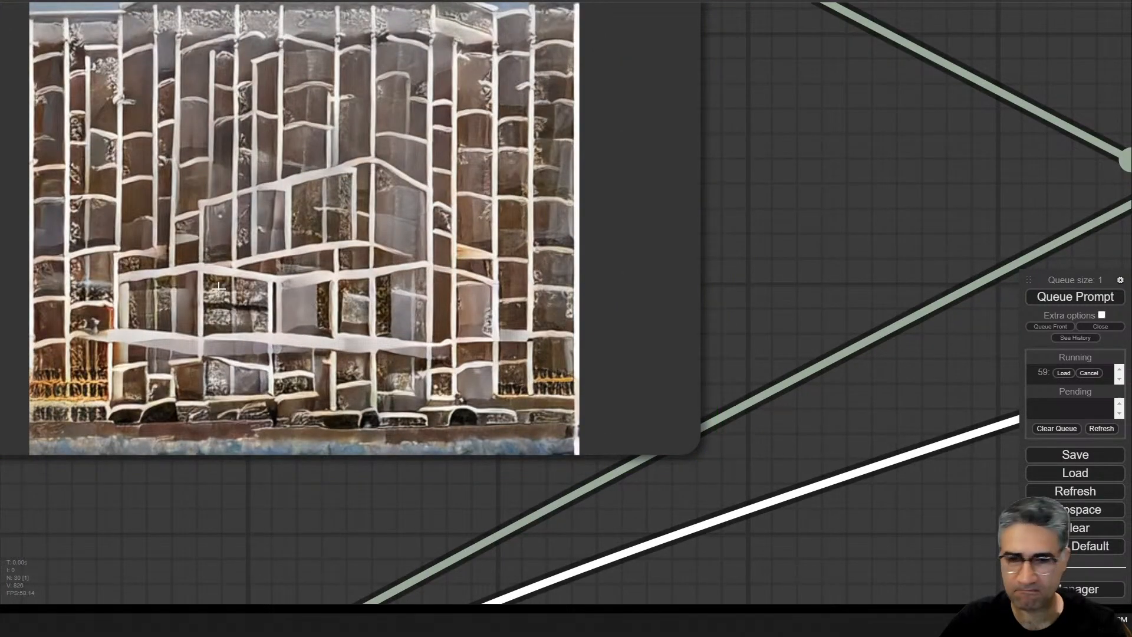
{"action": "scroll", "coordinate": [219, 287], "scroll_direction": "down", "scroll_amount": 5}
- Switch the SEECoderImageEncode model to seecoder-anime-v1-0.safetensors and queue a generation
{"action": "left_click_drag", "start_coordinate": [687, 470], "coordinate": [387, 294]}
{"action": "left_click", "coordinate": [344, 298]}
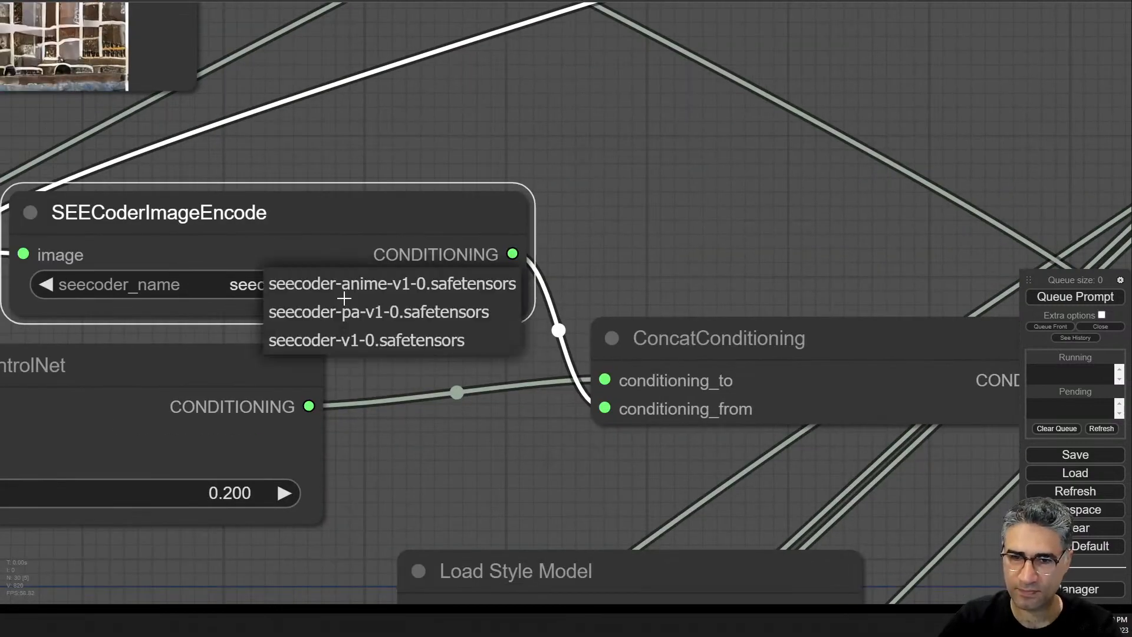
{"action": "left_click", "coordinate": [394, 293]}
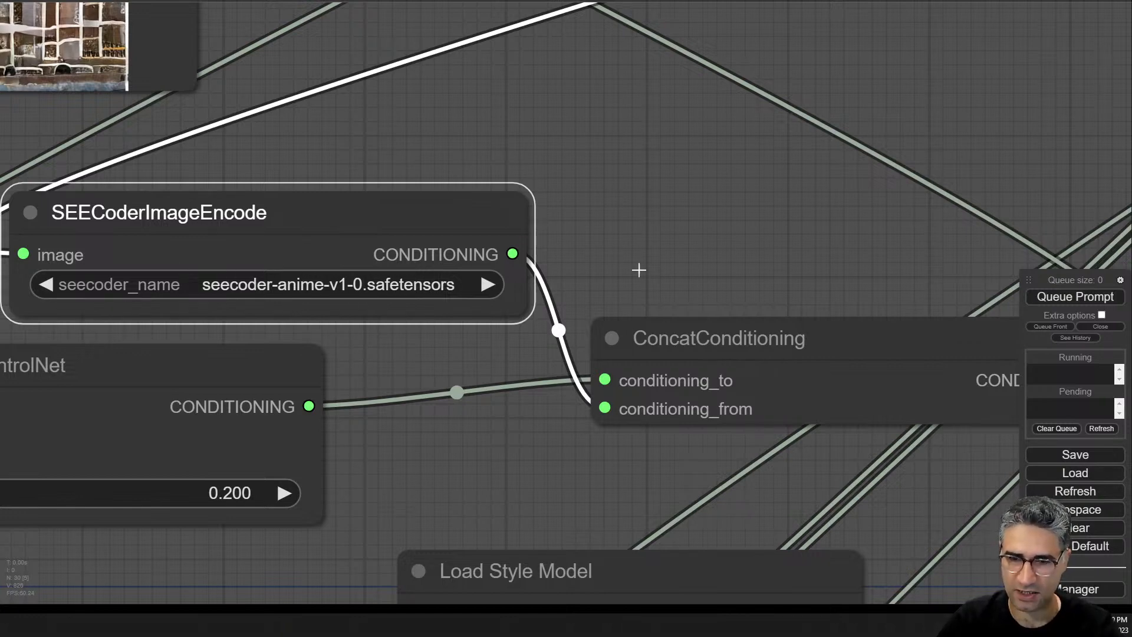
{"action": "left_click", "coordinate": [1052, 302]}
- Examine the seecoder-anime house image in the preview and the saved result, and compare it with the villa reference
{"action": "scroll", "coordinate": [740, 292], "scroll_direction": "down", "scroll_amount": 5}
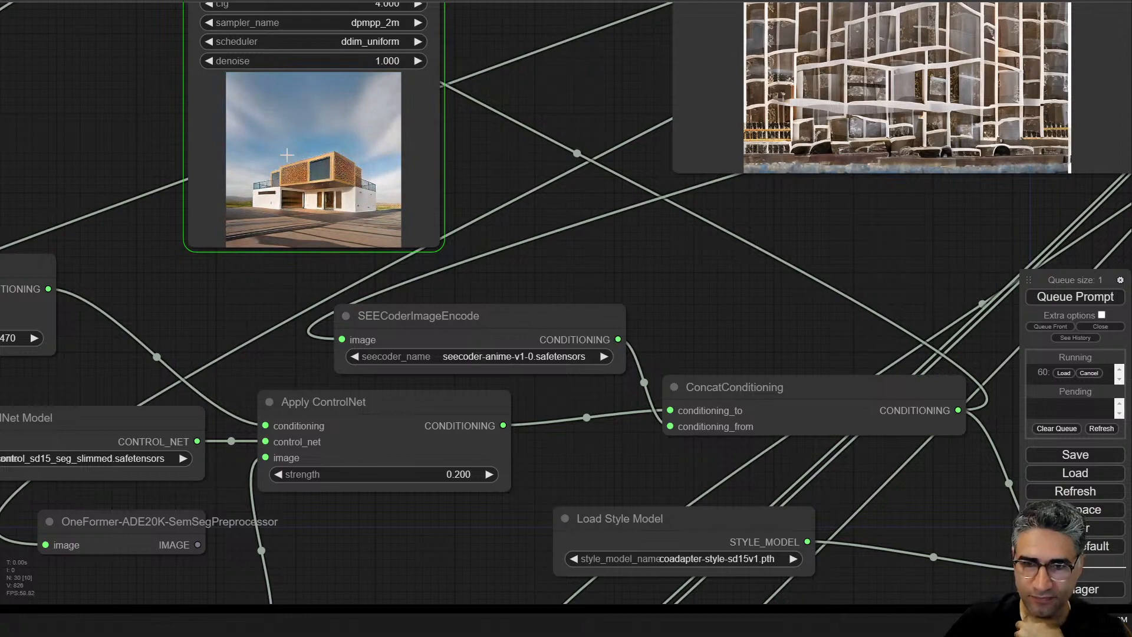
{"action": "scroll", "coordinate": [287, 155], "scroll_direction": "up", "scroll_amount": 10}
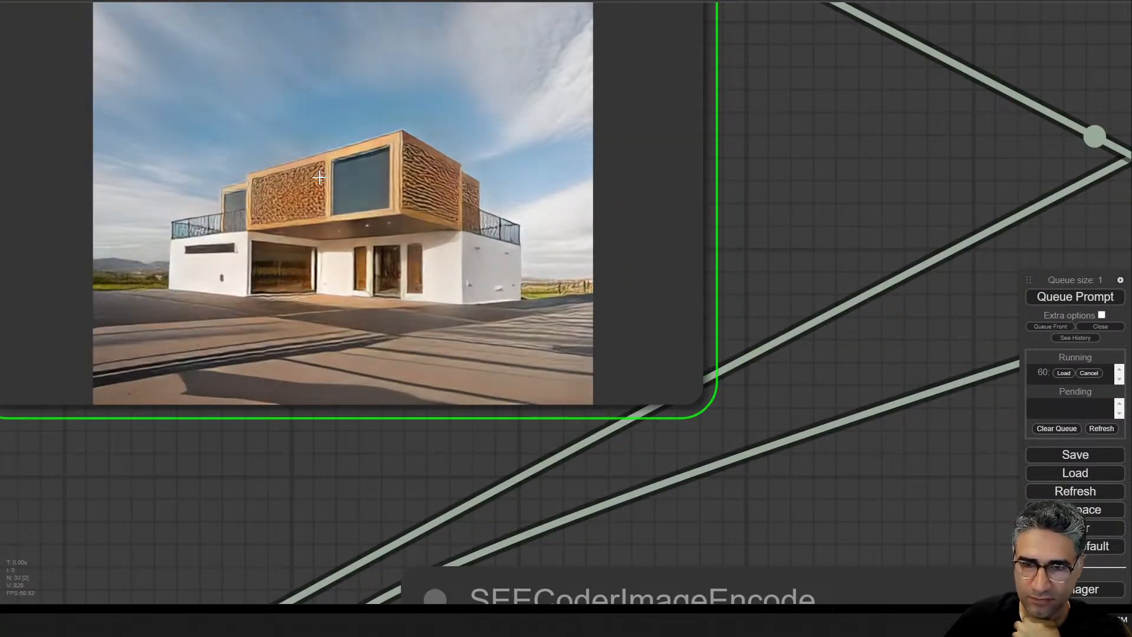
{"action": "scroll", "coordinate": [318, 193], "scroll_direction": "down", "scroll_amount": 12}
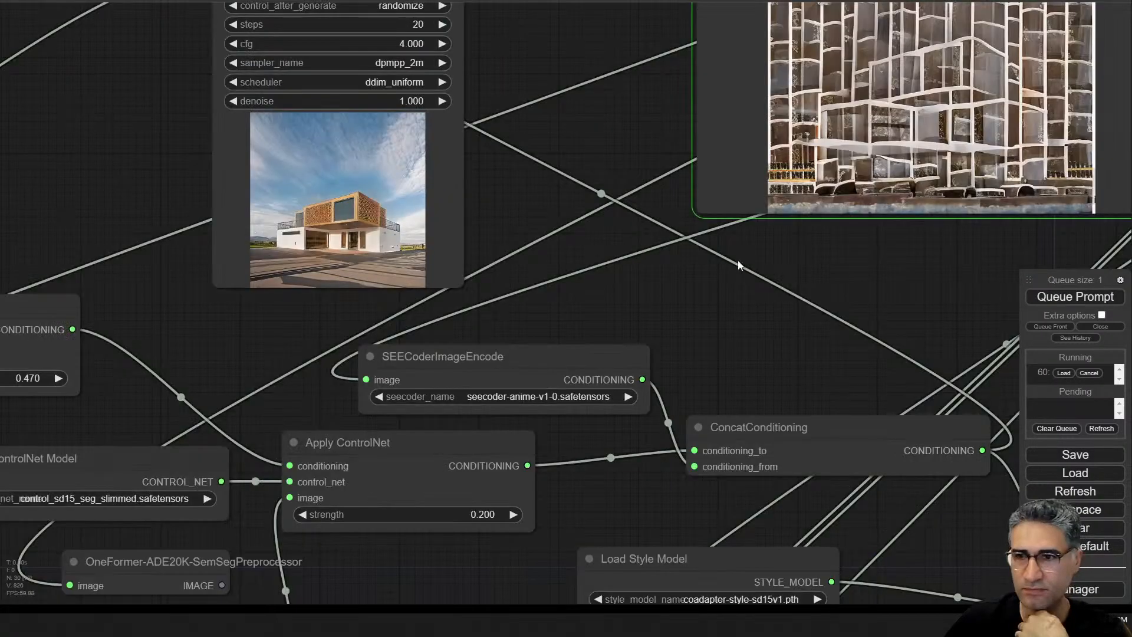
{"action": "scroll", "coordinate": [242, 294], "scroll_direction": "up", "scroll_amount": 8}
{"action": "scroll", "coordinate": [519, 134], "scroll_direction": "up", "scroll_amount": 5}
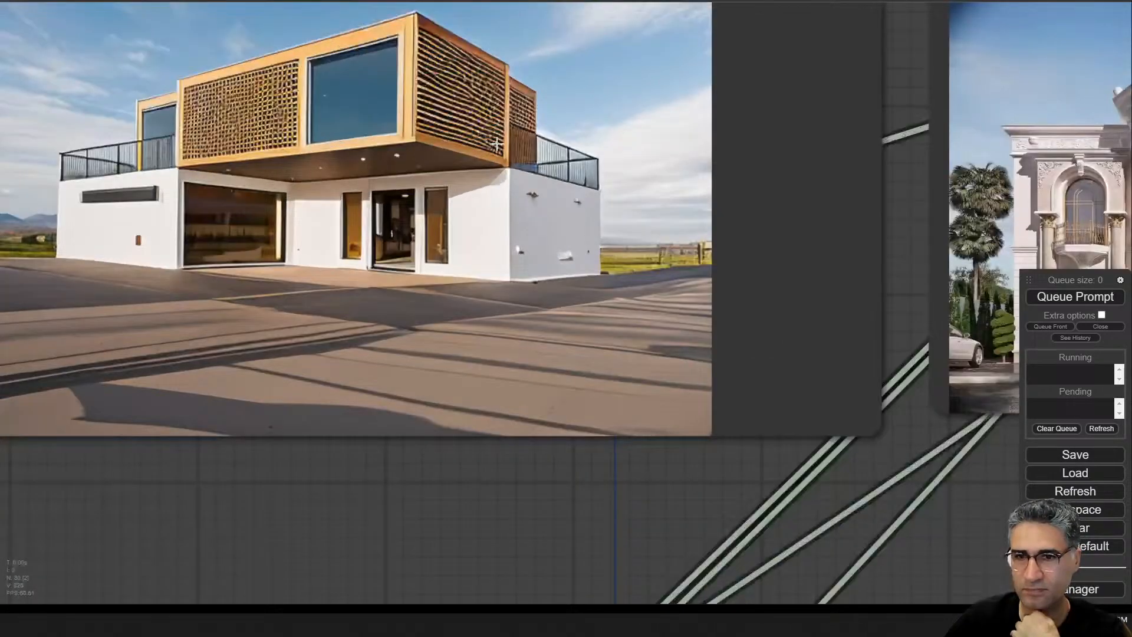
{"action": "scroll", "coordinate": [496, 144], "scroll_direction": "down", "scroll_amount": 5}
{"action": "scroll", "coordinate": [504, 311], "scroll_direction": "up", "scroll_amount": 2}
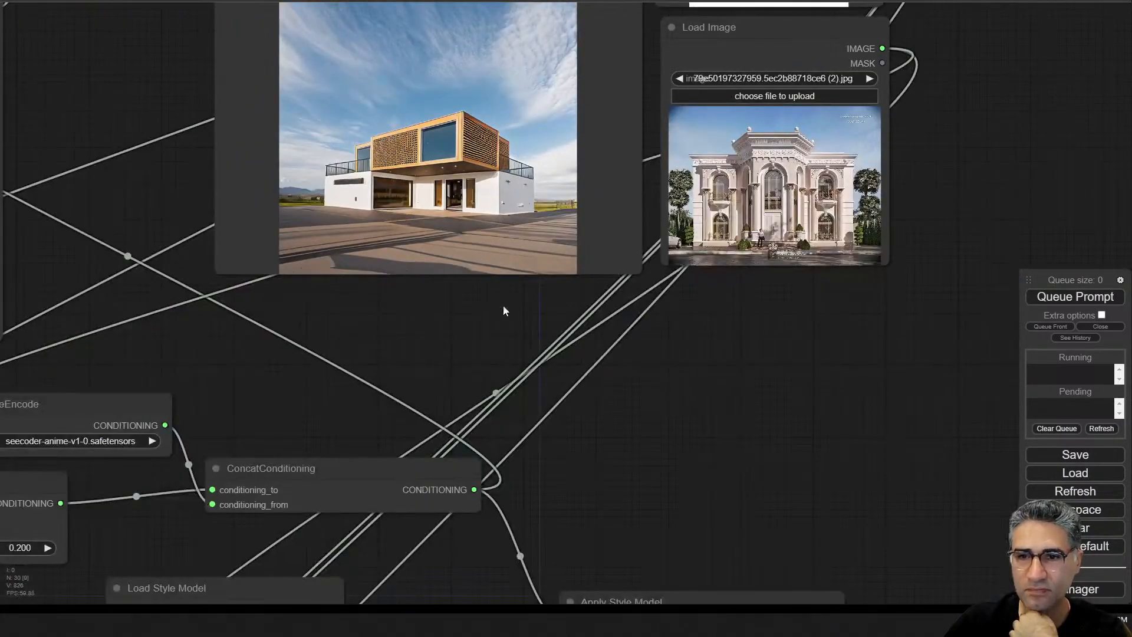
{"action": "scroll", "coordinate": [733, 236], "scroll_direction": "down", "scroll_amount": 3}
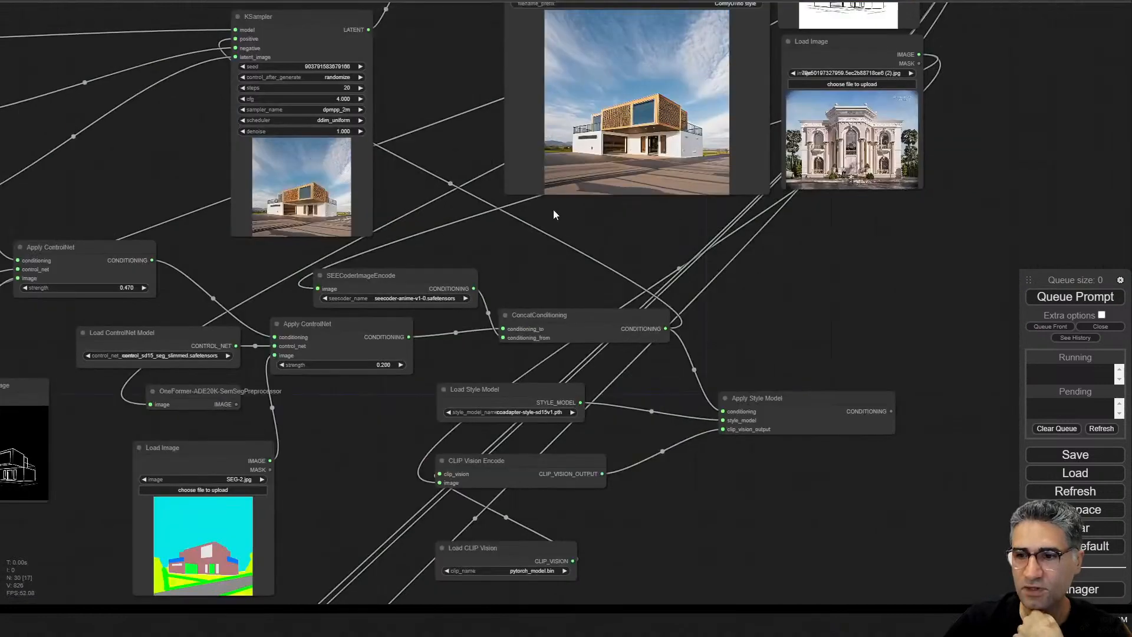
- Review the ControlNet, SEECoder and style model nodes across the graph, and study the villa reference beside the latest image
{"action": "left_click_drag", "start_coordinate": [553, 210], "coordinate": [490, 204]}
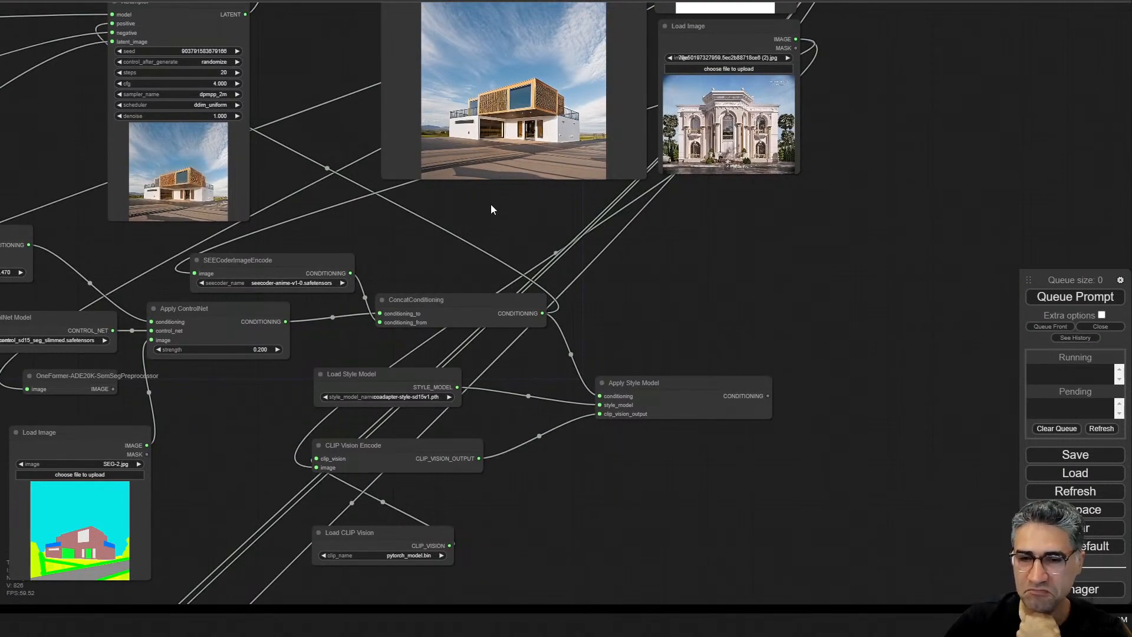
{"action": "left_click_drag", "start_coordinate": [491, 204], "coordinate": [811, 192]}
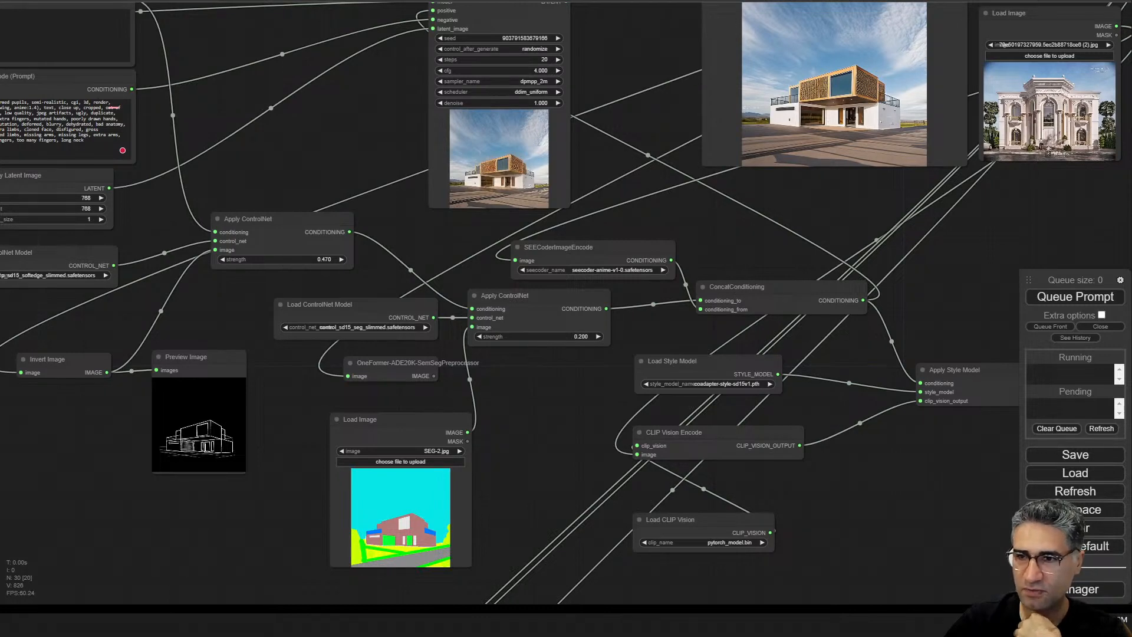
{"action": "scroll", "coordinate": [560, 220], "scroll_direction": "up", "scroll_amount": 5}
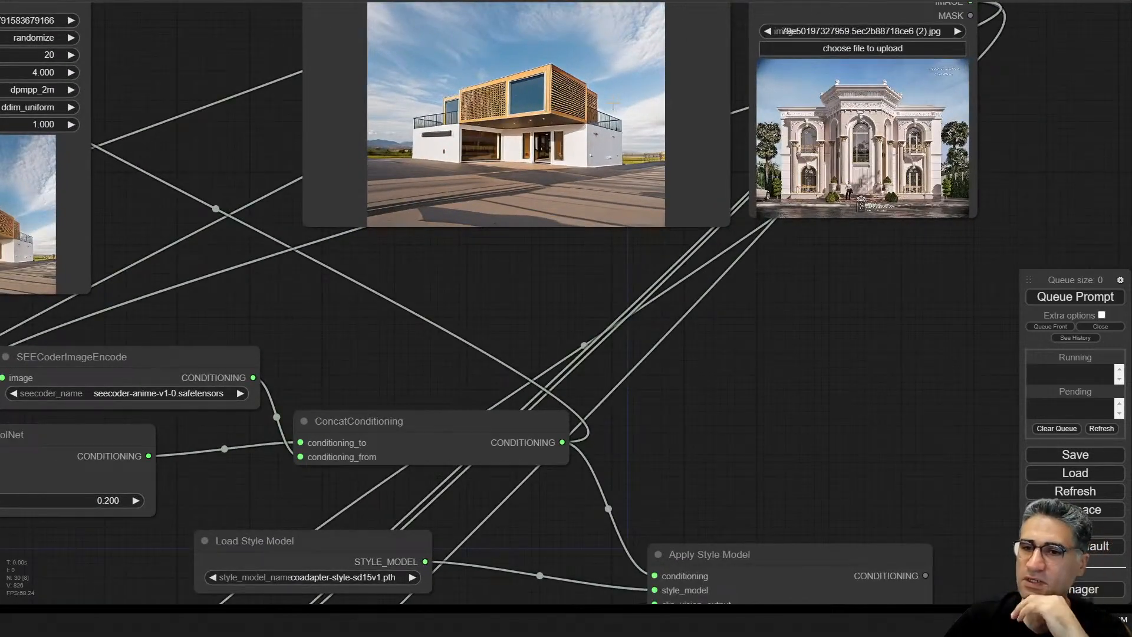
{"action": "scroll", "coordinate": [885, 112], "scroll_direction": "up", "scroll_amount": 9}
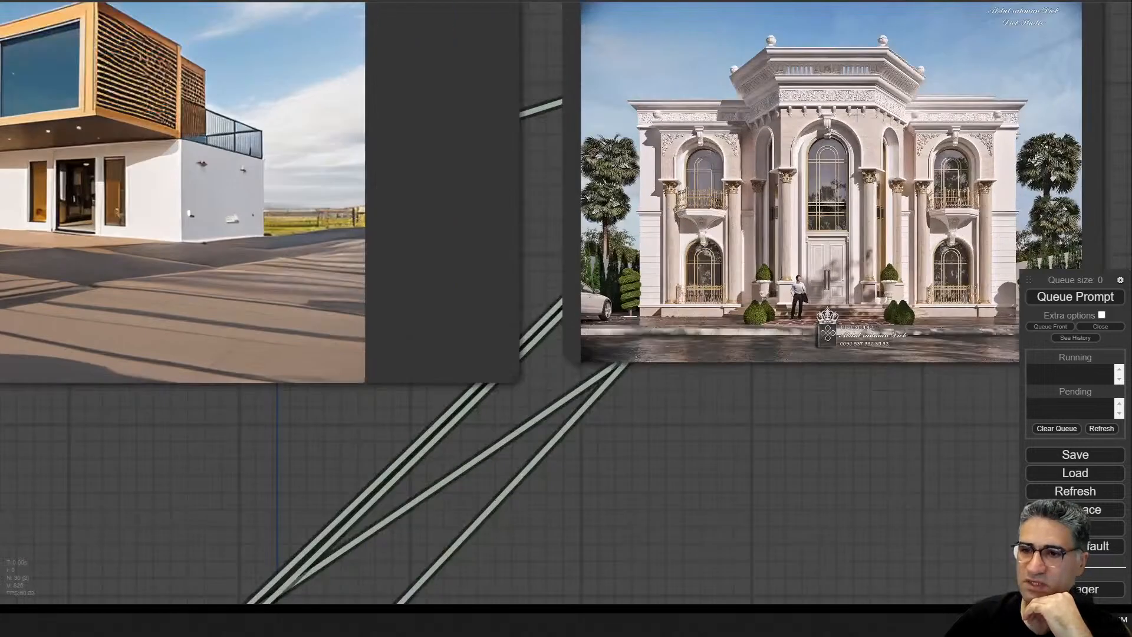
{"action": "left_click_drag", "start_coordinate": [749, 375], "coordinate": [637, 224]}
{"action": "scroll", "coordinate": [620, 346], "scroll_direction": "down", "scroll_amount": 4}
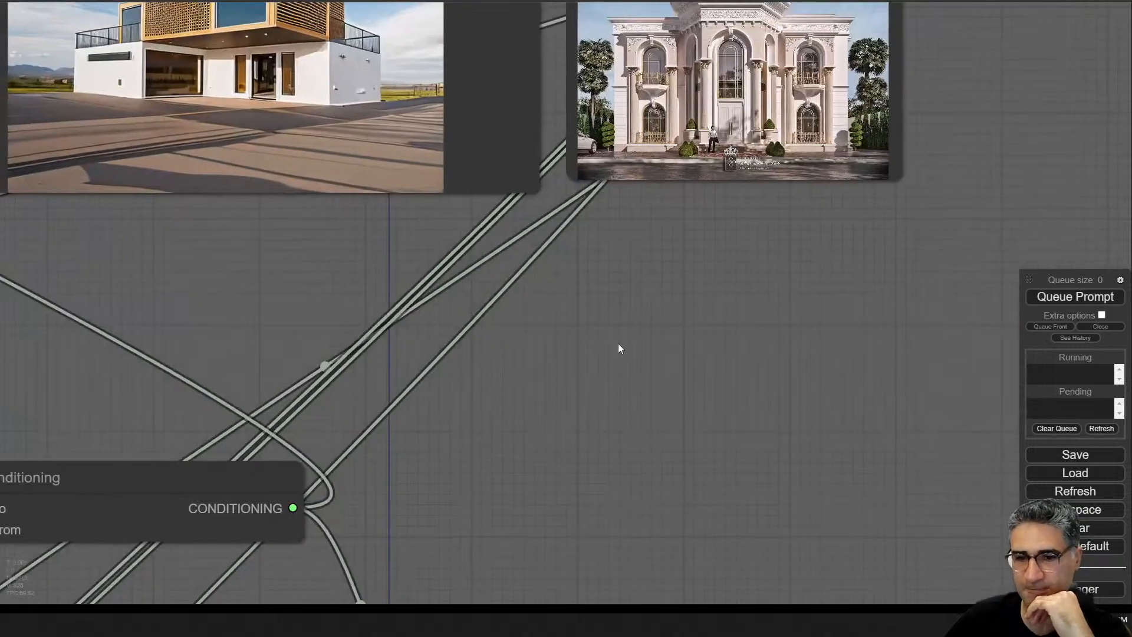
{"action": "left_click_drag", "start_coordinate": [632, 121], "coordinate": [603, 242]}
{"action": "left_click_drag", "start_coordinate": [810, 297], "coordinate": [822, 374]}
{"action": "scroll", "coordinate": [774, 370], "scroll_direction": "down", "scroll_amount": 5}
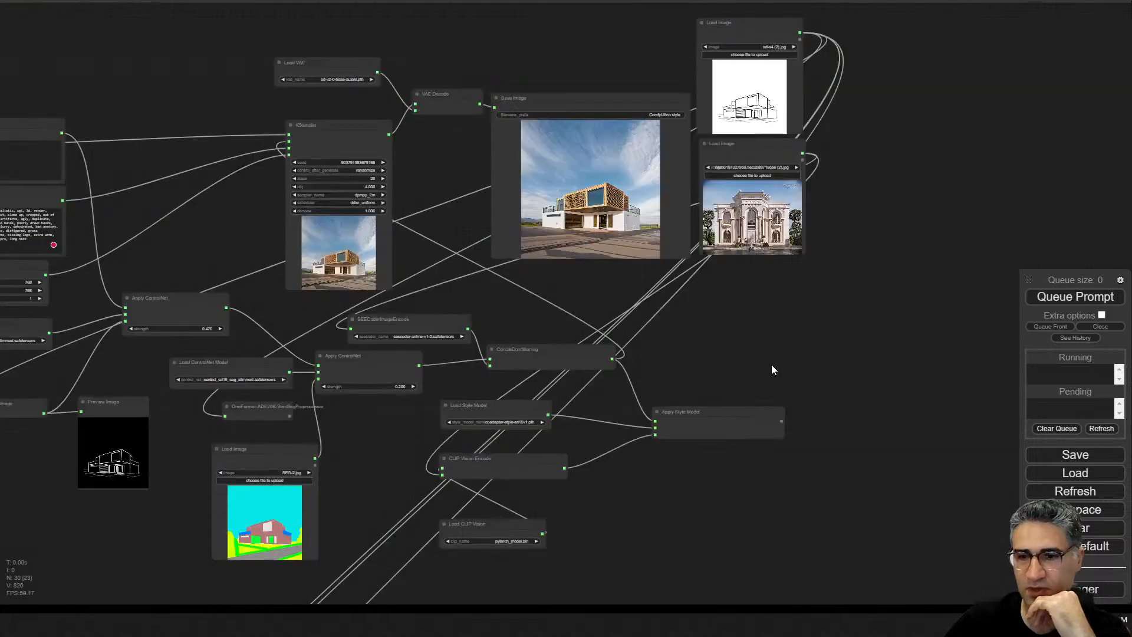
- Connect the Apply Style Model conditioning output to the KSampler's positive input in place of the direct ConcatConditioning link
{"action": "scroll", "coordinate": [483, 443], "scroll_direction": "up", "scroll_amount": 12}
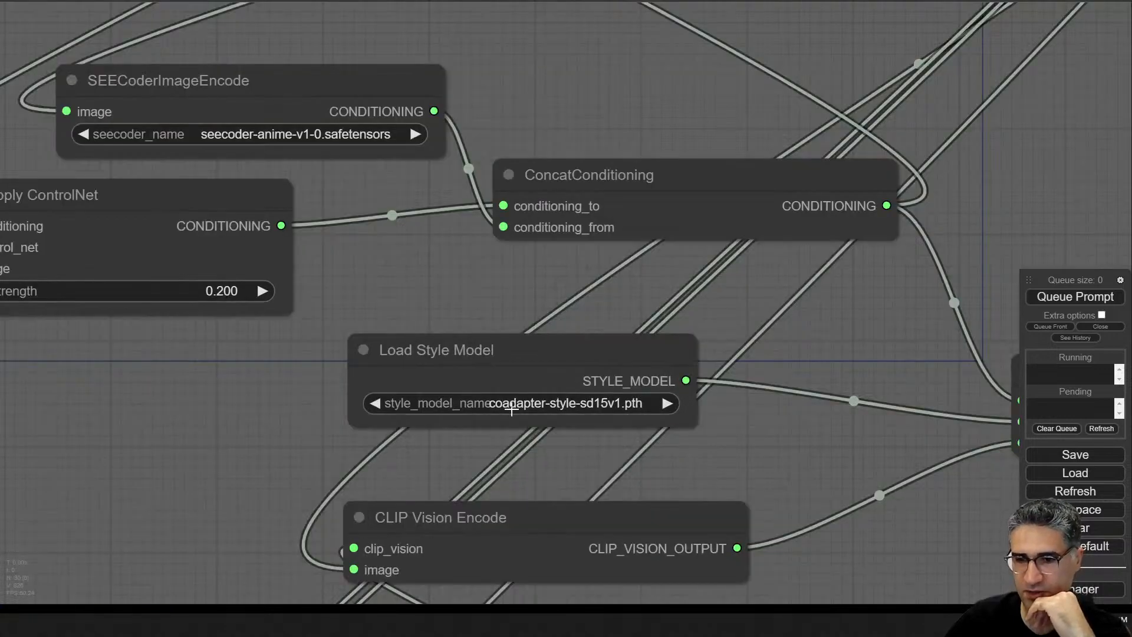
{"action": "scroll", "coordinate": [552, 403], "scroll_direction": "down", "scroll_amount": 8}
{"action": "scroll", "coordinate": [833, 427], "scroll_direction": "down", "scroll_amount": 5}
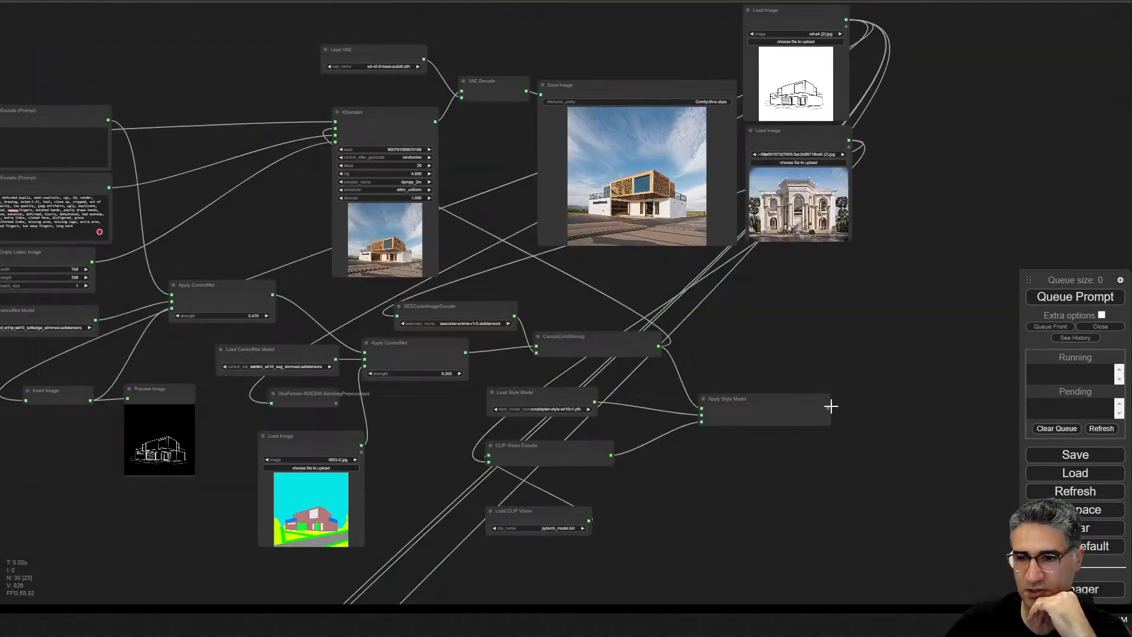
{"action": "left_click_drag", "start_coordinate": [827, 408], "coordinate": [380, 151]}
{"action": "scroll", "coordinate": [813, 156], "scroll_direction": "up", "scroll_amount": 4}
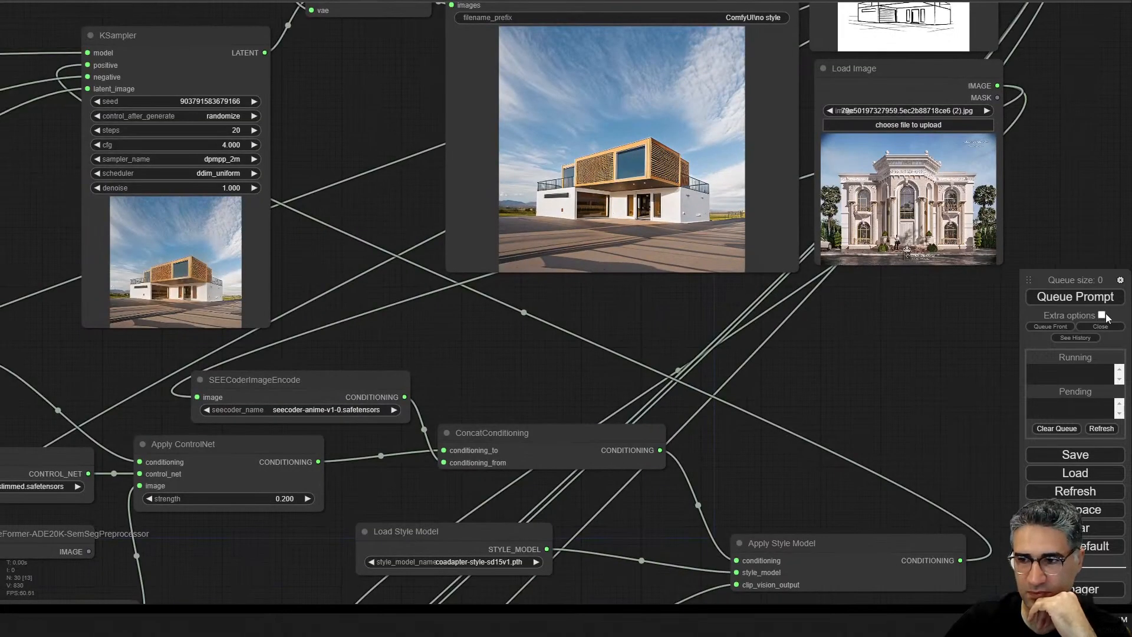
- Queue a generation with the style model conditioning connected and examine the house in the KSampler preview and saved image
{"action": "left_click", "coordinate": [1091, 297]}
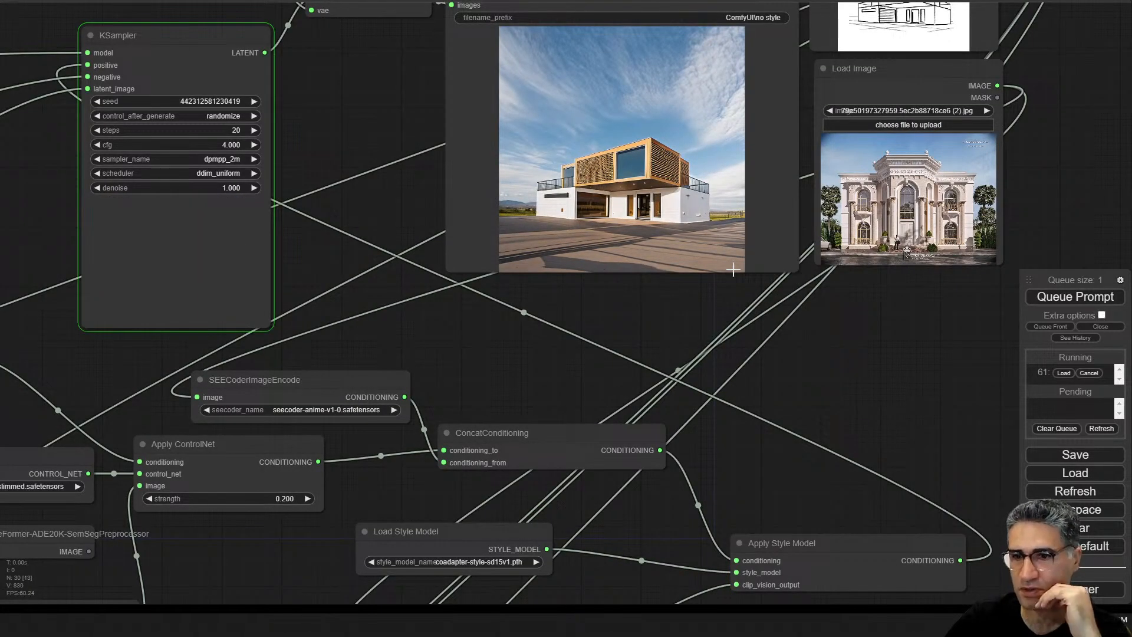
{"action": "scroll", "coordinate": [156, 276], "scroll_direction": "up", "scroll_amount": 5}
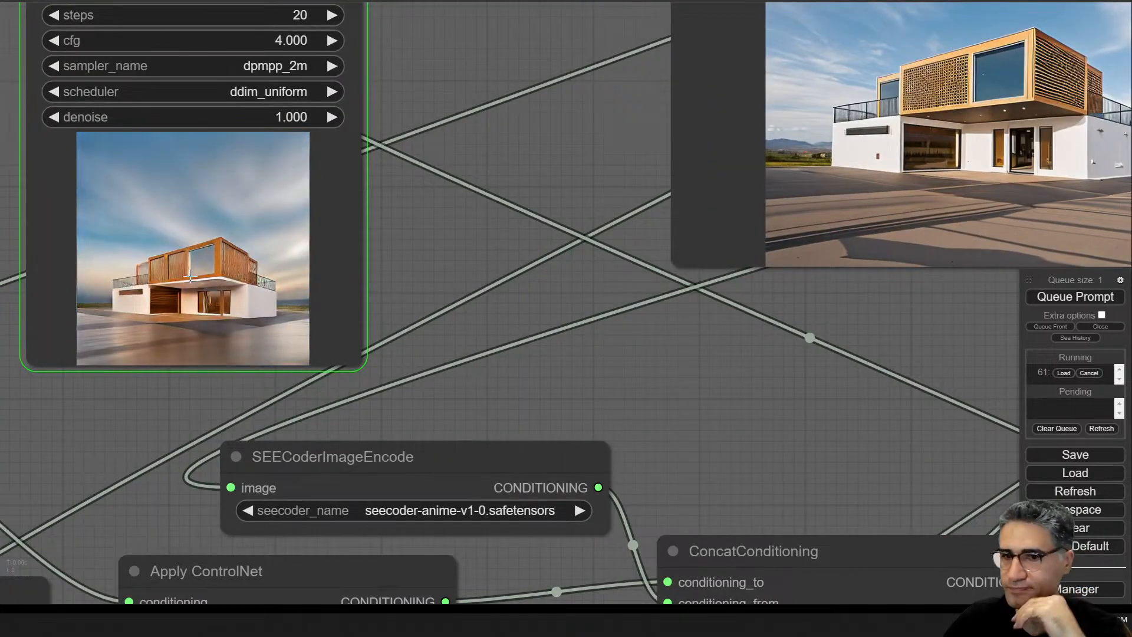
{"action": "scroll", "coordinate": [199, 267], "scroll_direction": "up", "scroll_amount": 6}
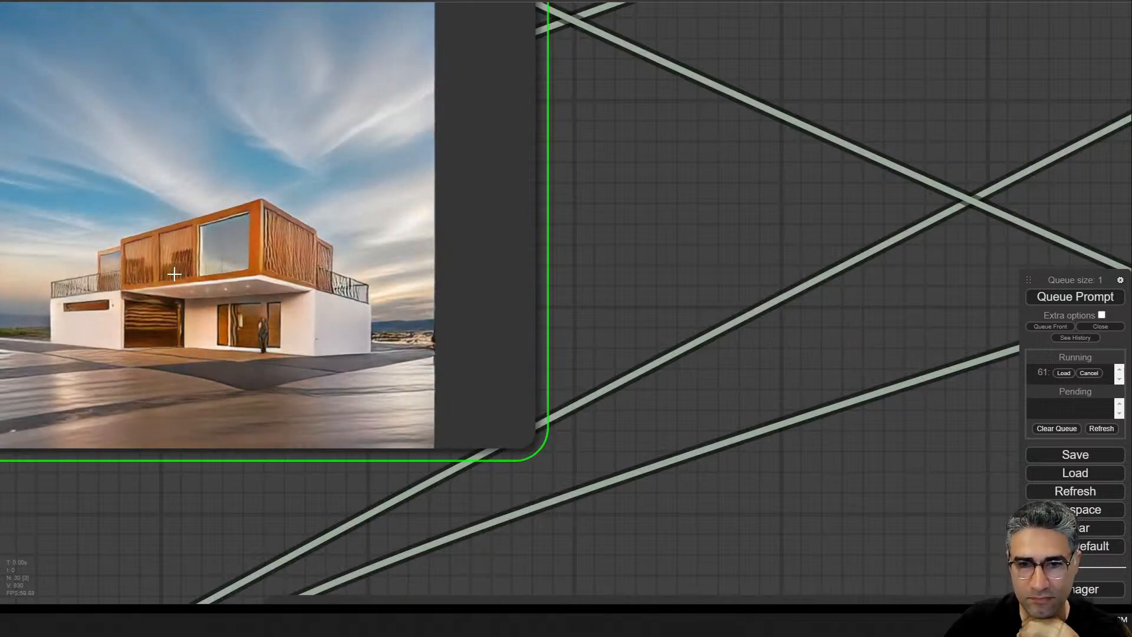
{"action": "scroll", "coordinate": [174, 274], "scroll_direction": "down", "scroll_amount": 8}
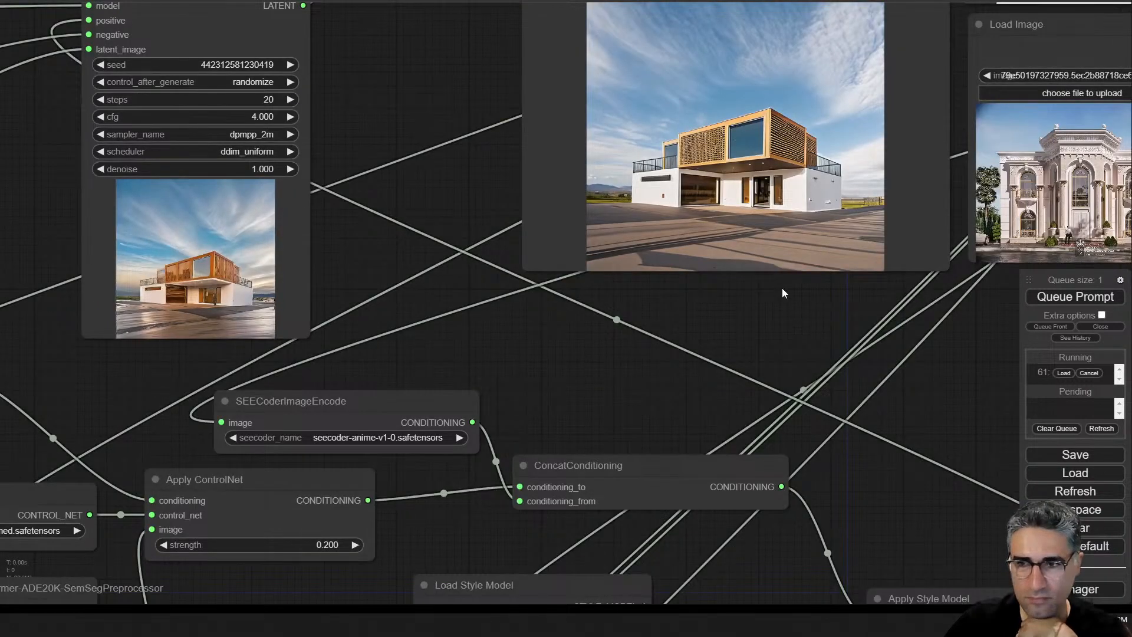
{"action": "scroll", "coordinate": [684, 253], "scroll_direction": "up", "scroll_amount": 15}
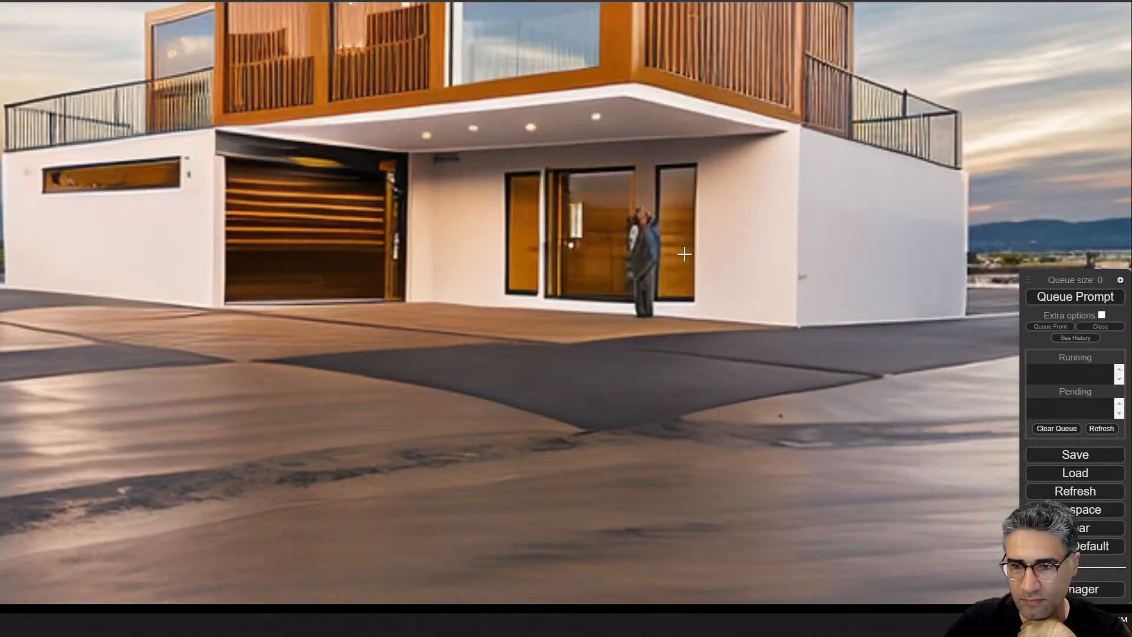
{"action": "scroll", "coordinate": [684, 253], "scroll_direction": "down", "scroll_amount": 5}
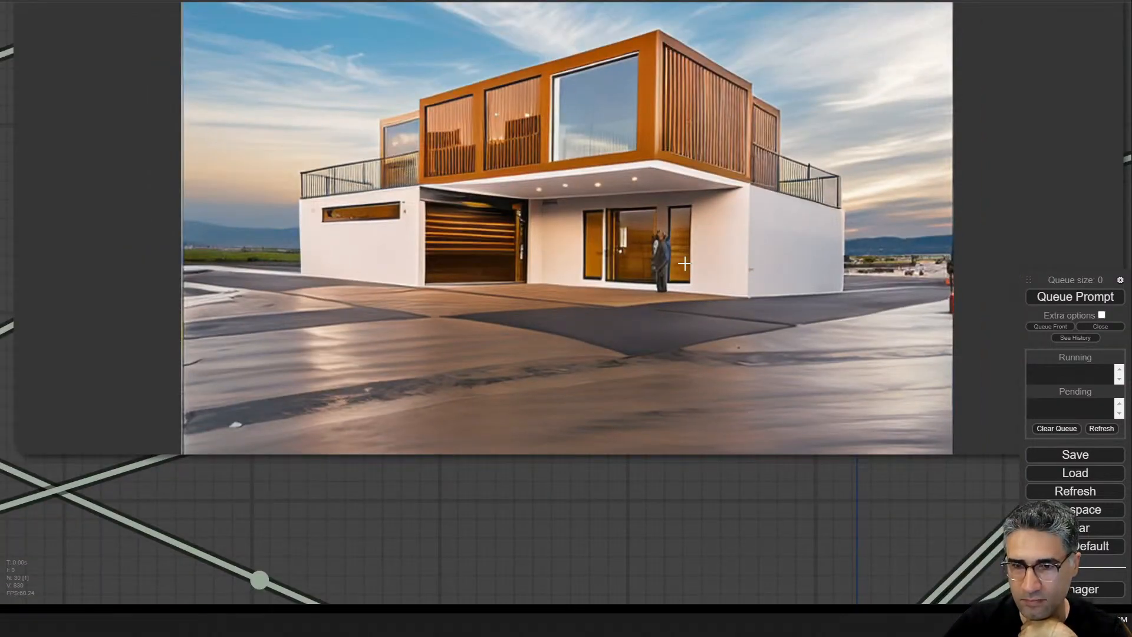
{"action": "scroll", "coordinate": [684, 263], "scroll_direction": "down", "scroll_amount": 8}
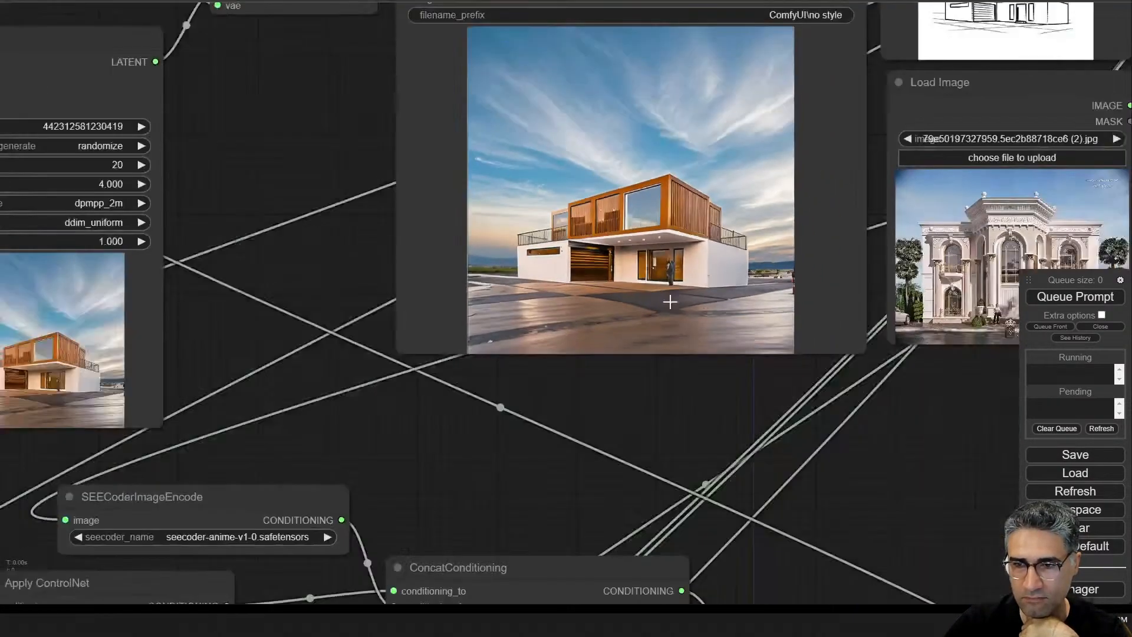
- Set the soft-edge Apply ControlNet strength to 0.3 and queue a generation
{"action": "left_click_drag", "start_coordinate": [574, 369], "coordinate": [518, 236]}
{"action": "scroll", "coordinate": [517, 236], "scroll_direction": "up", "scroll_amount": 5}
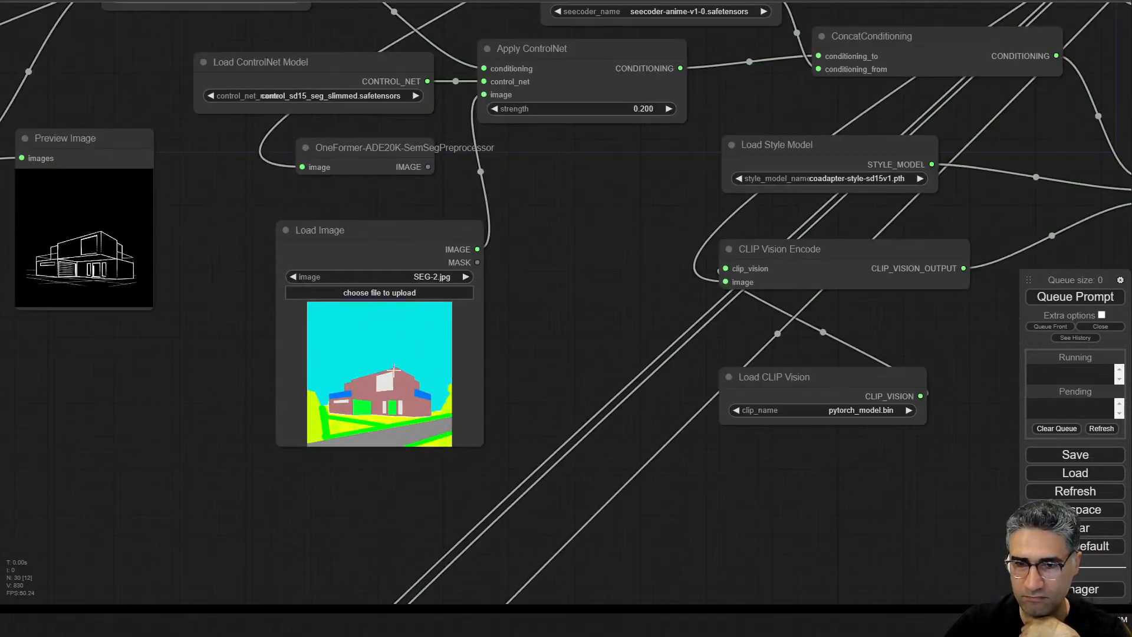
{"action": "scroll", "coordinate": [471, 321], "scroll_direction": "down", "scroll_amount": 2}
{"action": "left_click_drag", "start_coordinate": [580, 265], "coordinate": [537, 439]}
{"action": "left_click_drag", "start_coordinate": [213, 259], "coordinate": [263, 257]}
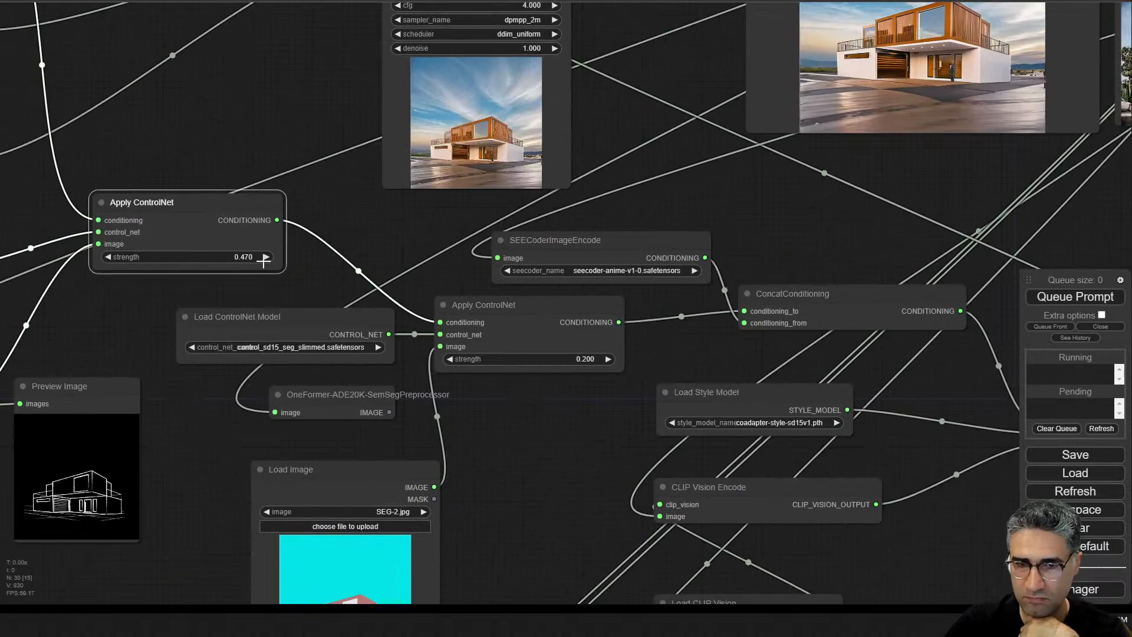
{"action": "left_click", "coordinate": [255, 258]}
{"action": "double_click", "coordinate": [319, 253]}
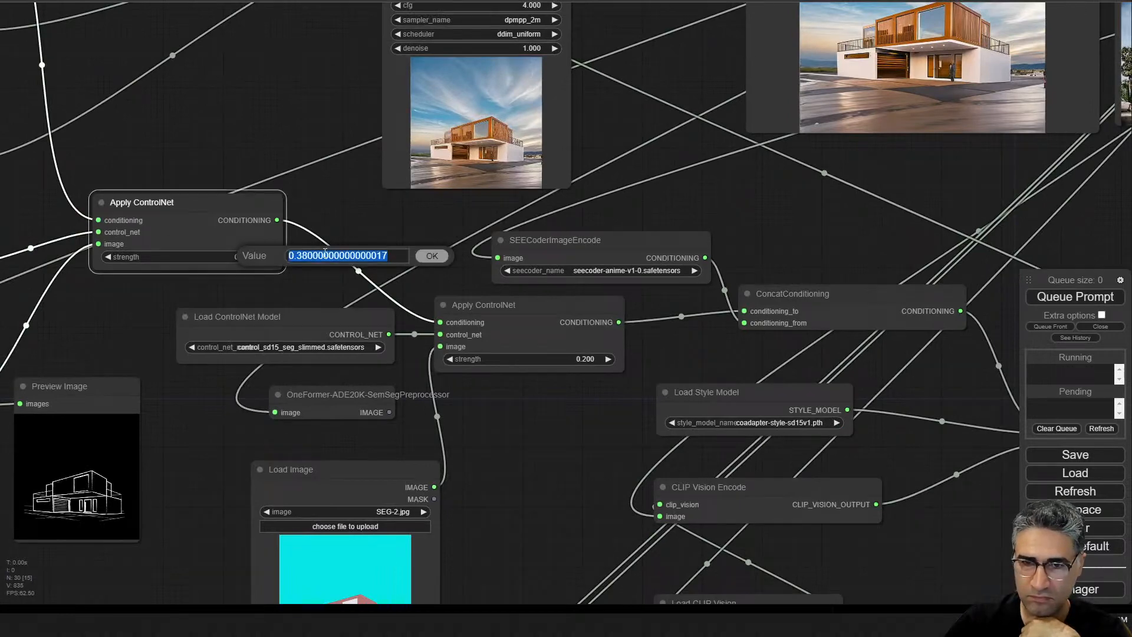
{"action": "type", "text": "0.3"}
{"action": "key", "text": "Return"}
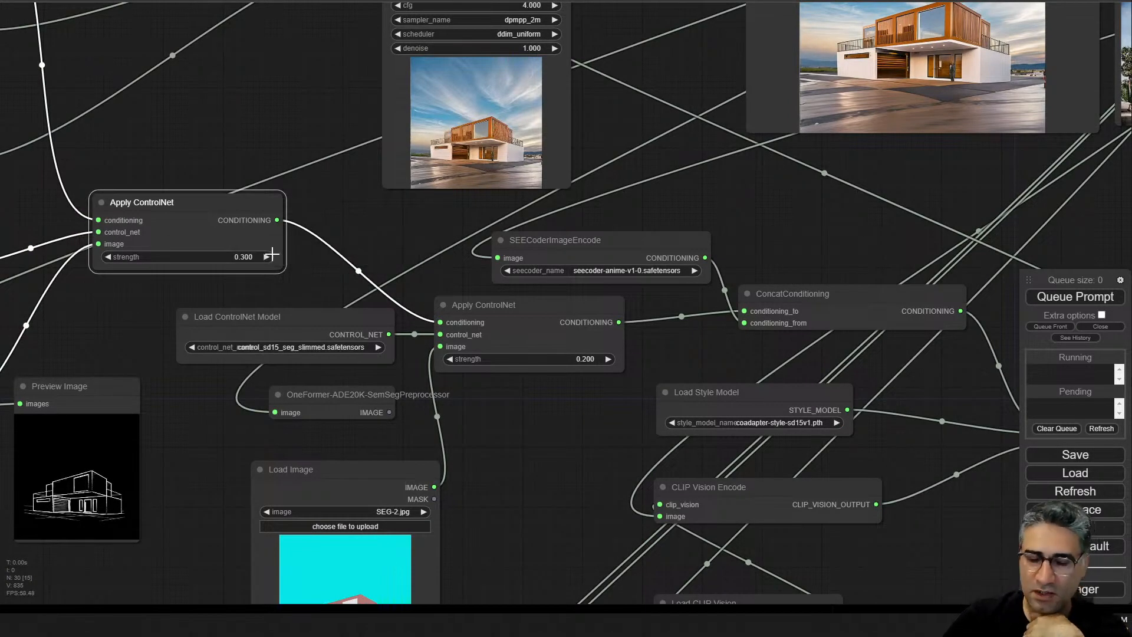
{"action": "left_click", "coordinate": [1103, 303]}
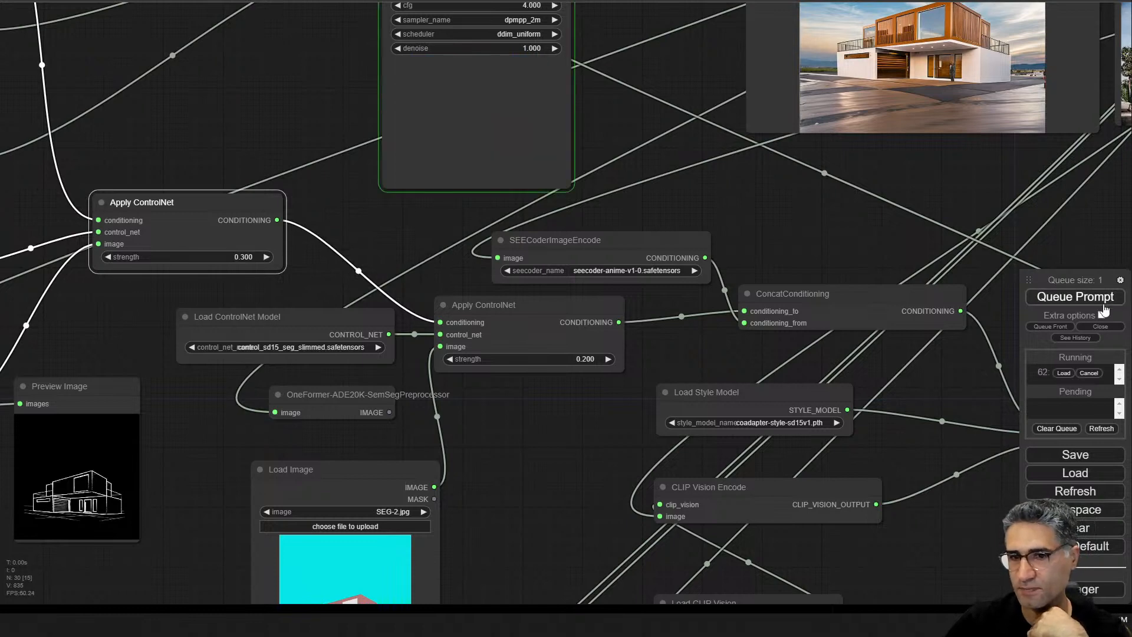
- Examine the house generated at 0.3 soft-edge strength and compare its architecture with the classical villa reference
{"action": "left_click_drag", "start_coordinate": [136, 334], "coordinate": [545, 321]}
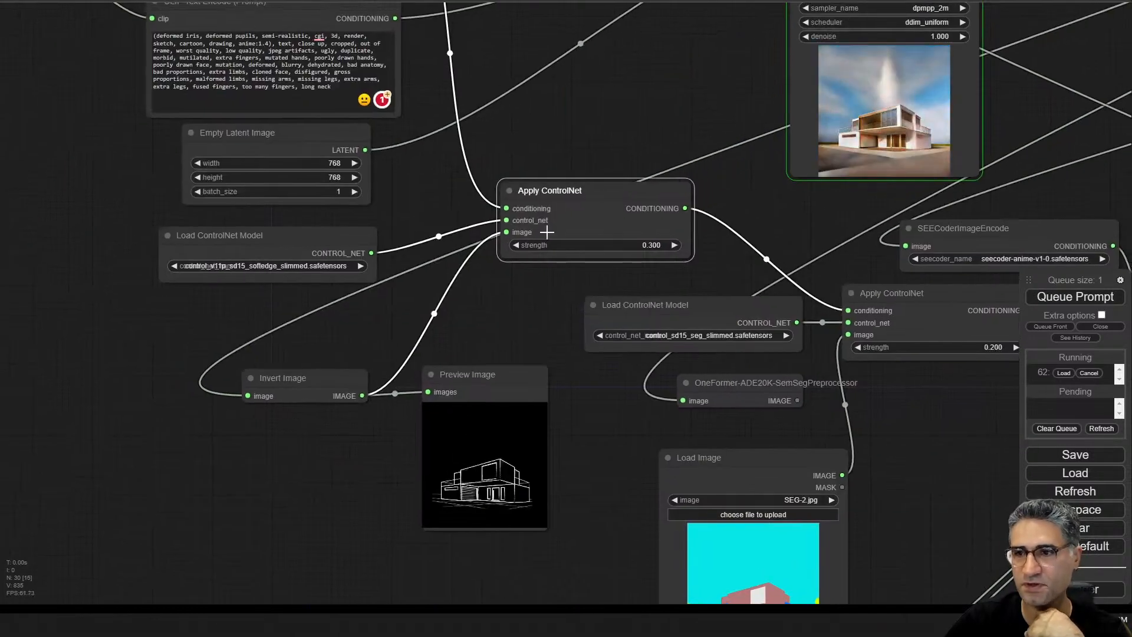
{"action": "left_click_drag", "start_coordinate": [786, 221], "coordinate": [491, 260]}
{"action": "scroll", "coordinate": [458, 206], "scroll_direction": "up", "scroll_amount": 10}
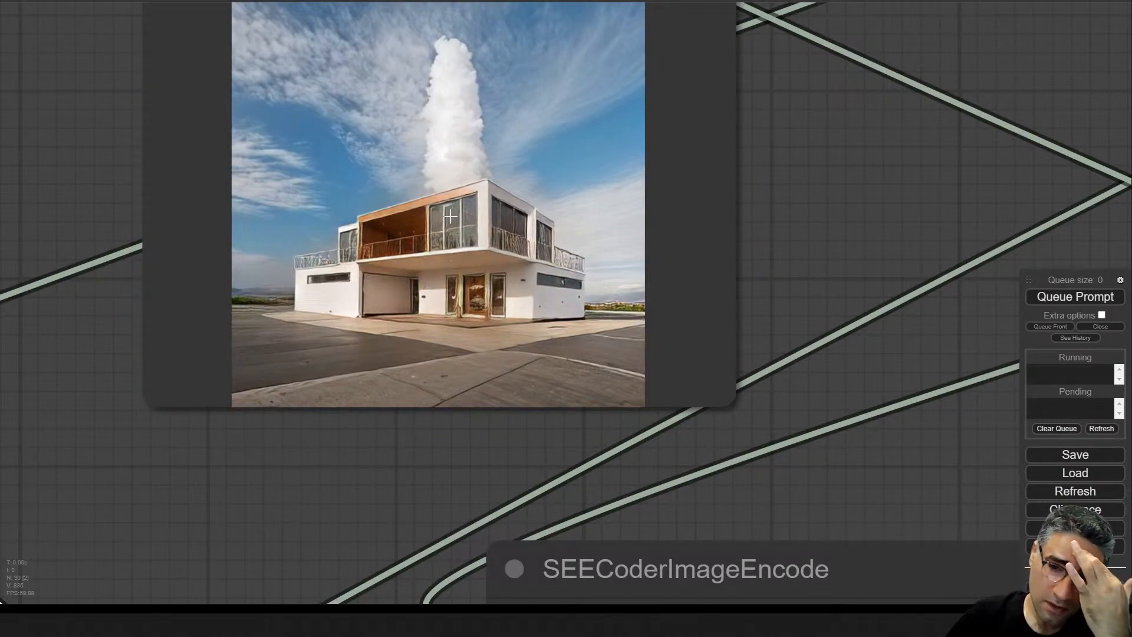
{"action": "scroll", "coordinate": [515, 260], "scroll_direction": "down", "scroll_amount": 14}
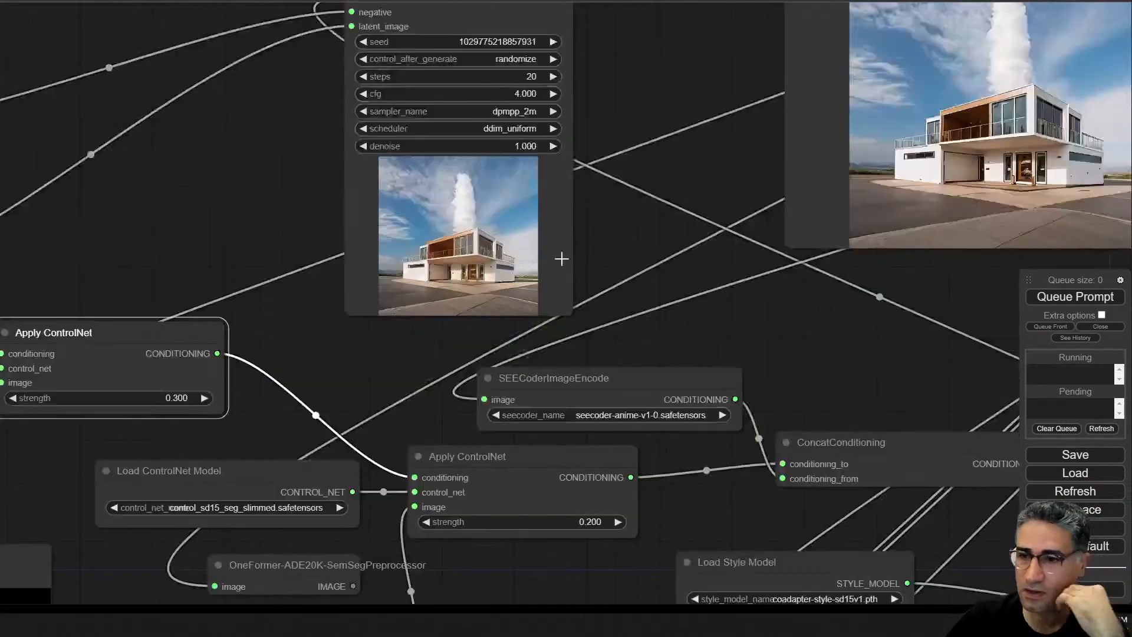
{"action": "scroll", "coordinate": [511, 341], "scroll_direction": "down", "scroll_amount": 3}
{"action": "scroll", "coordinate": [902, 210], "scroll_direction": "up", "scroll_amount": 6}
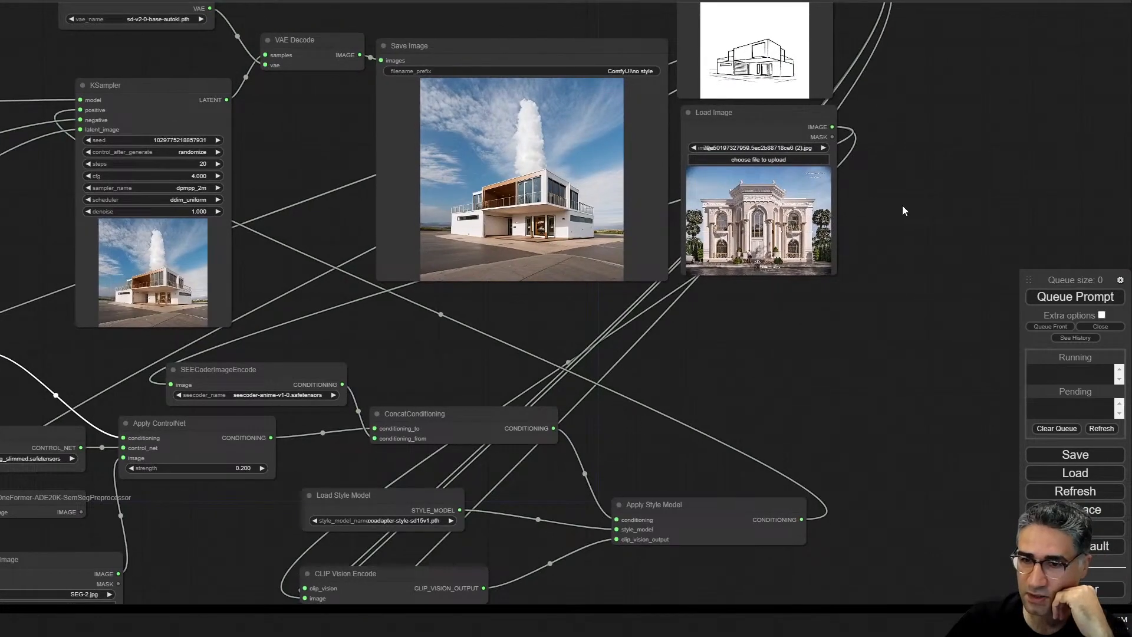
{"action": "scroll", "coordinate": [772, 254], "scroll_direction": "up", "scroll_amount": 15}
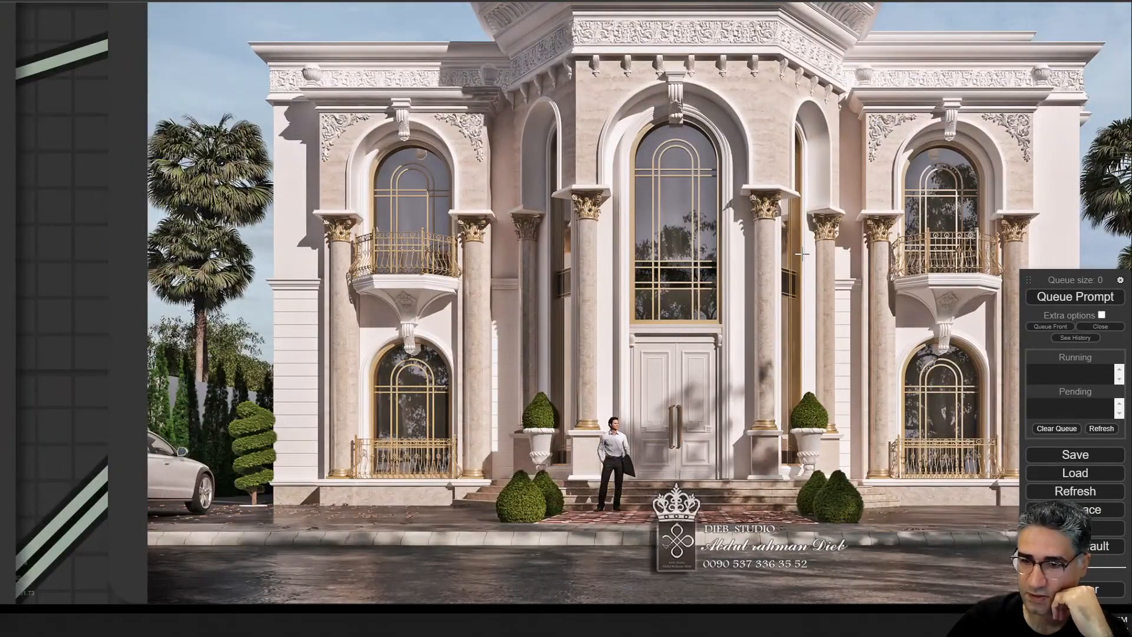
{"action": "scroll", "coordinate": [802, 253], "scroll_direction": "down", "scroll_amount": 12}
- Set the soft-edge Apply ControlNet strength to 0.2 and queue a generation
{"action": "left_click_drag", "start_coordinate": [419, 382], "coordinate": [895, 224]}
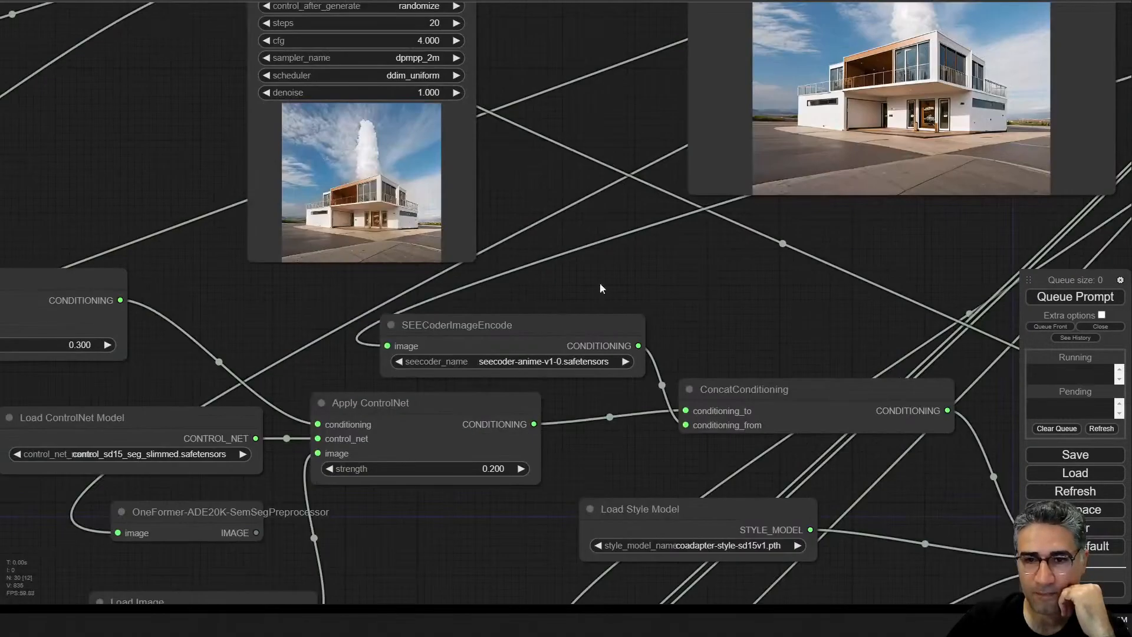
{"action": "left_click_drag", "start_coordinate": [253, 476], "coordinate": [466, 315]}
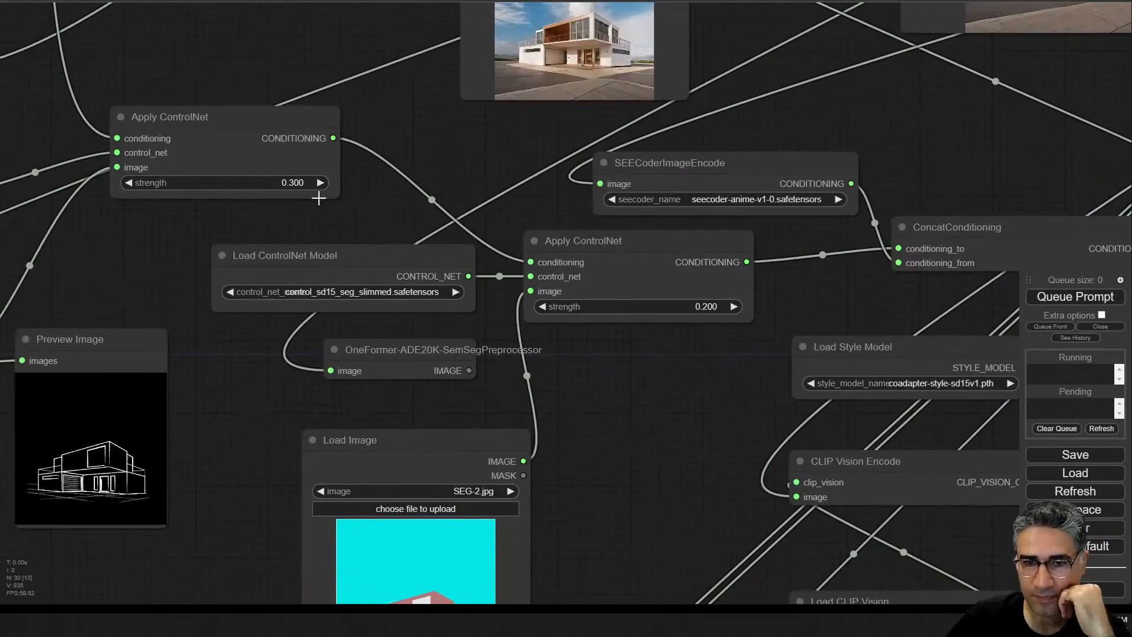
{"action": "left_click", "coordinate": [300, 187]}
{"action": "key", "text": "ctrl+a"}
{"action": "key", "text": "Return"}
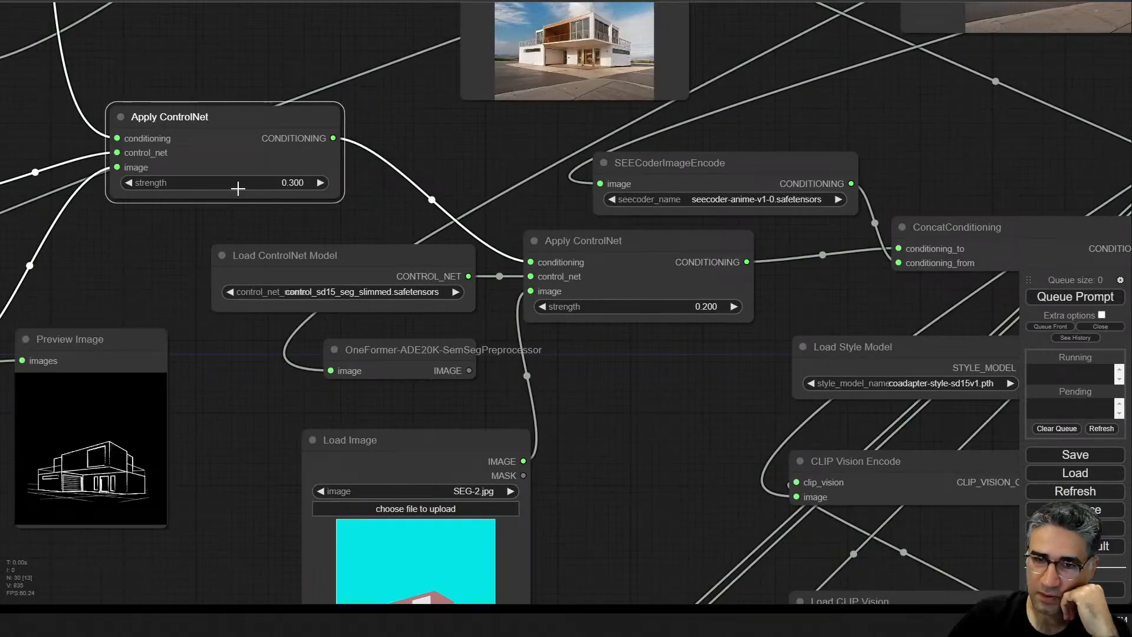
{"action": "left_click", "coordinate": [1074, 297]}
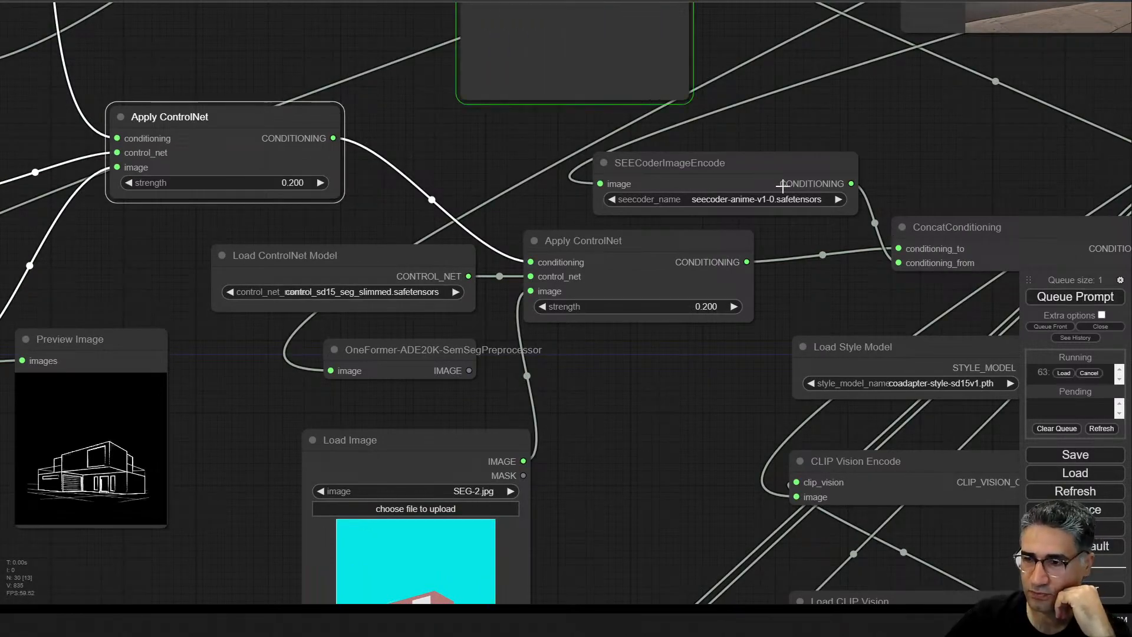
- Examine the house generated at 0.2 soft-edge strength in the preview and saved image, and compare it with the villa reference
{"action": "left_click_drag", "start_coordinate": [813, 159], "coordinate": [520, 221]}
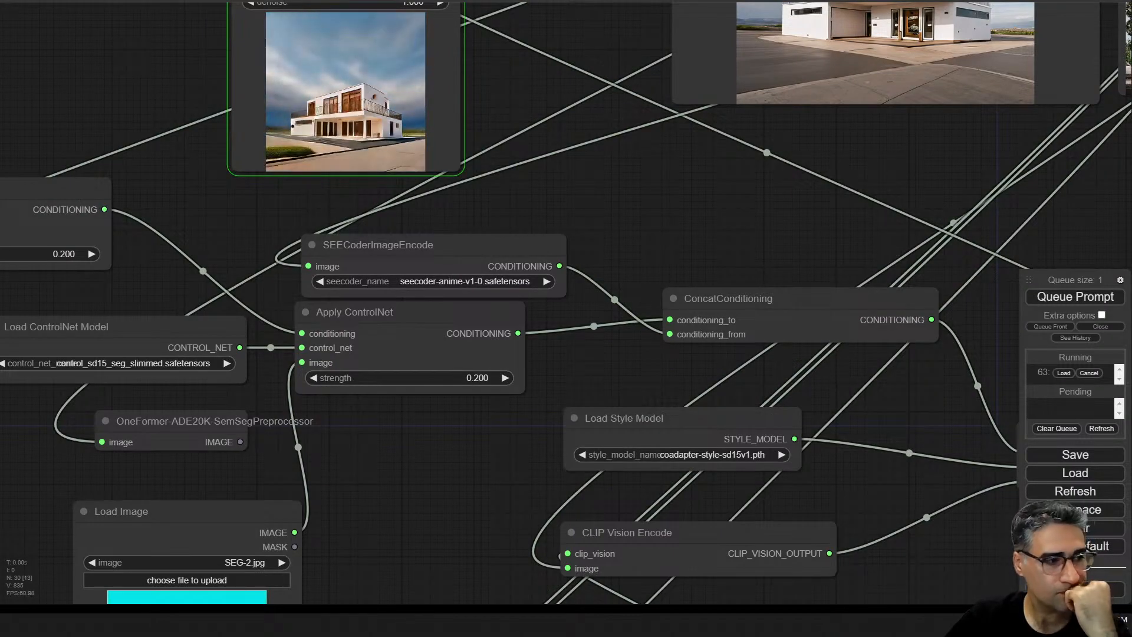
{"action": "left_click_drag", "start_coordinate": [653, 296], "coordinate": [617, 454]}
{"action": "left_click_drag", "start_coordinate": [655, 376], "coordinate": [551, 322]}
{"action": "scroll", "coordinate": [147, 215], "scroll_direction": "up", "scroll_amount": 1}
{"action": "scroll", "coordinate": [146, 215], "scroll_direction": "up", "scroll_amount": 12}
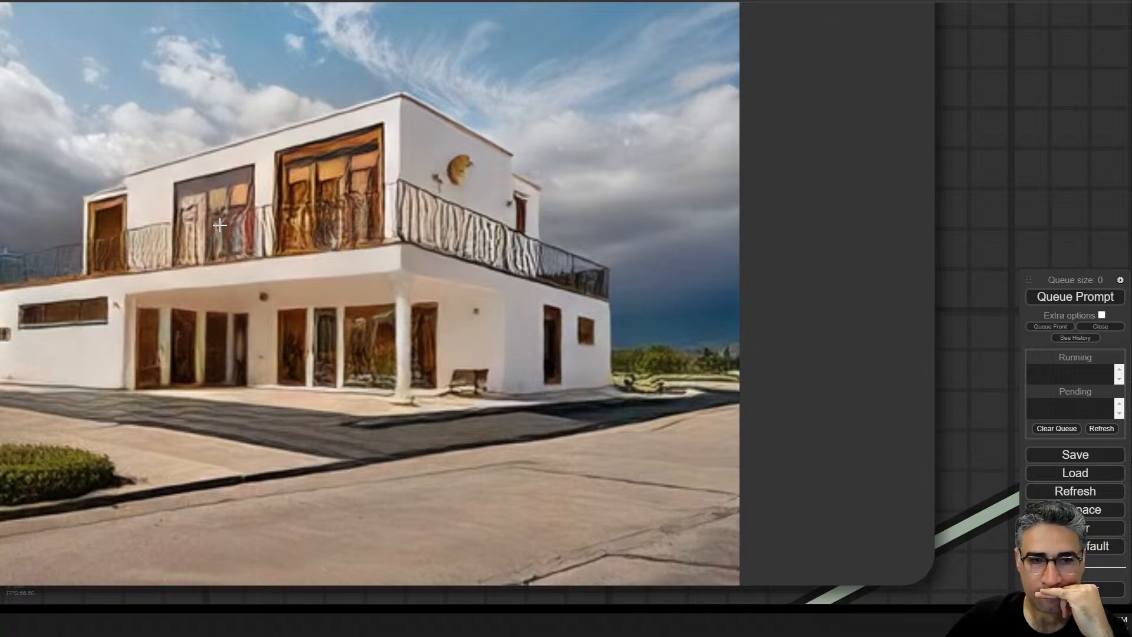
{"action": "scroll", "coordinate": [219, 224], "scroll_direction": "down", "scroll_amount": 5}
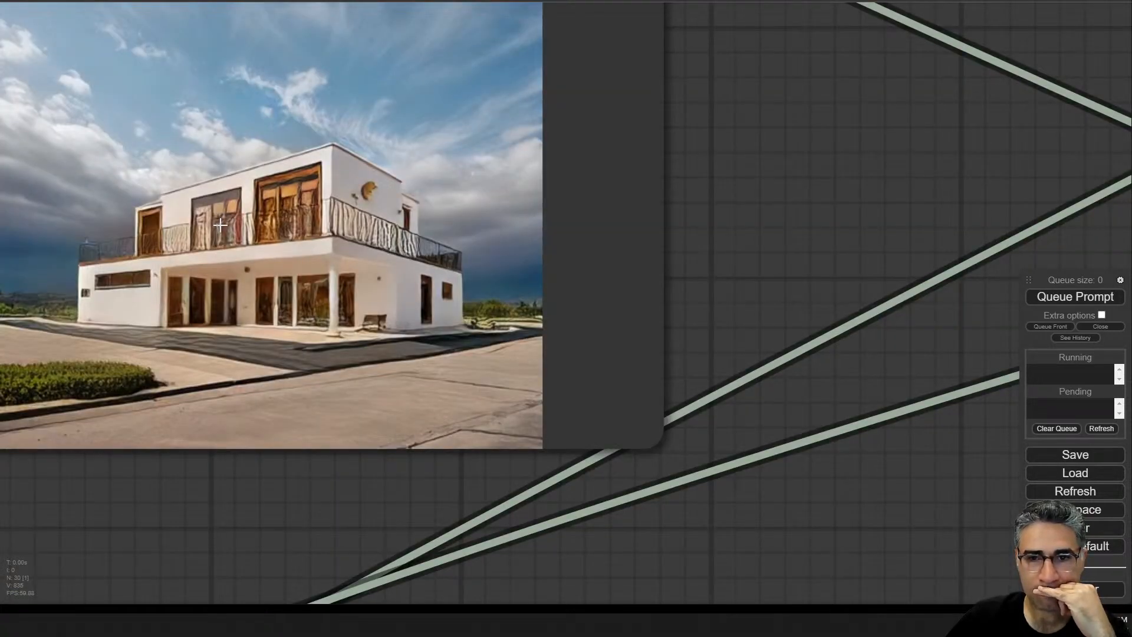
{"action": "scroll", "coordinate": [220, 225], "scroll_direction": "up", "scroll_amount": 1}
{"action": "left_click_drag", "start_coordinate": [985, 191], "coordinate": [30, 179]}
{"action": "scroll", "coordinate": [774, 250], "scroll_direction": "down", "scroll_amount": 5}
{"action": "left_click_drag", "start_coordinate": [926, 254], "coordinate": [68, 425]}
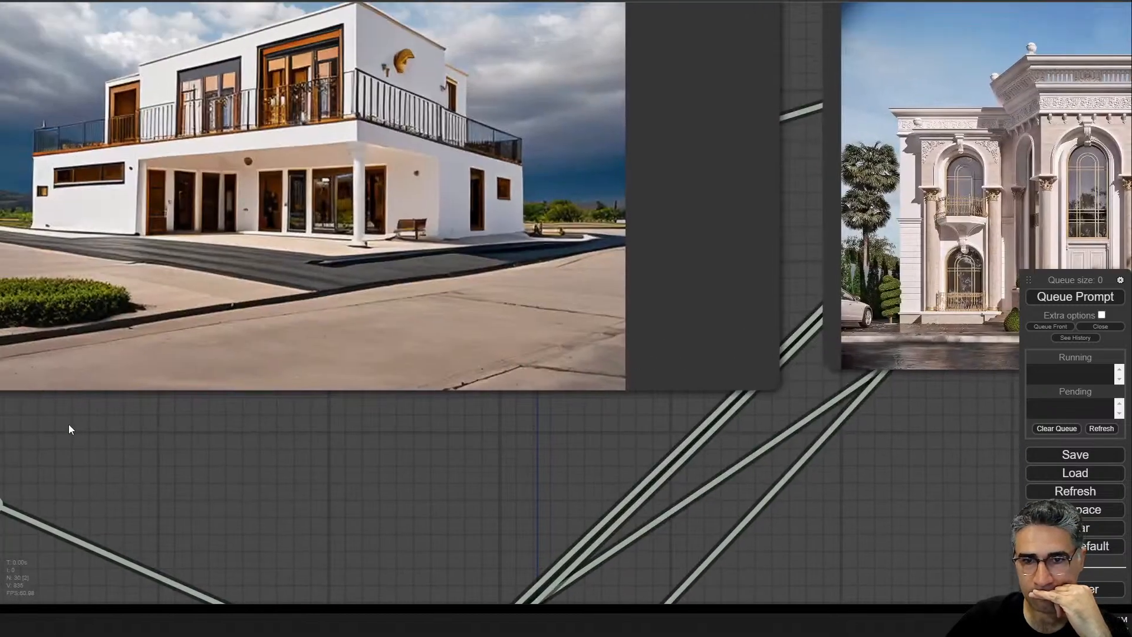
{"action": "left_click_drag", "start_coordinate": [415, 463], "coordinate": [337, 492]}
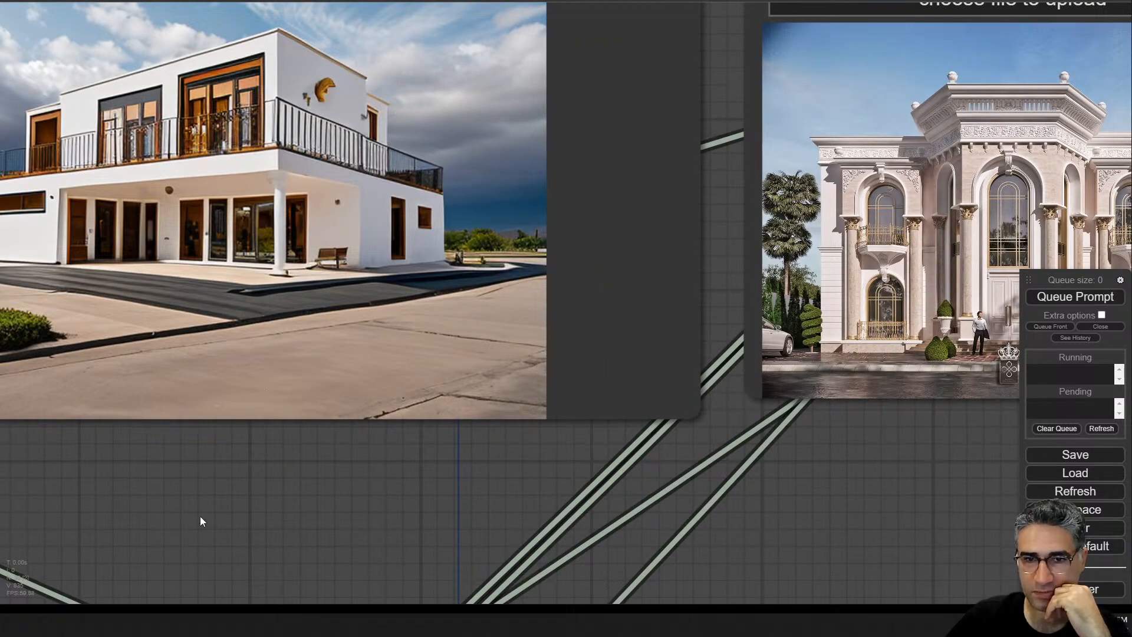
- Set the strength of the segmentation Apply ControlNet node to 0.15
{"action": "scroll", "coordinate": [192, 522], "scroll_direction": "down", "scroll_amount": 4}
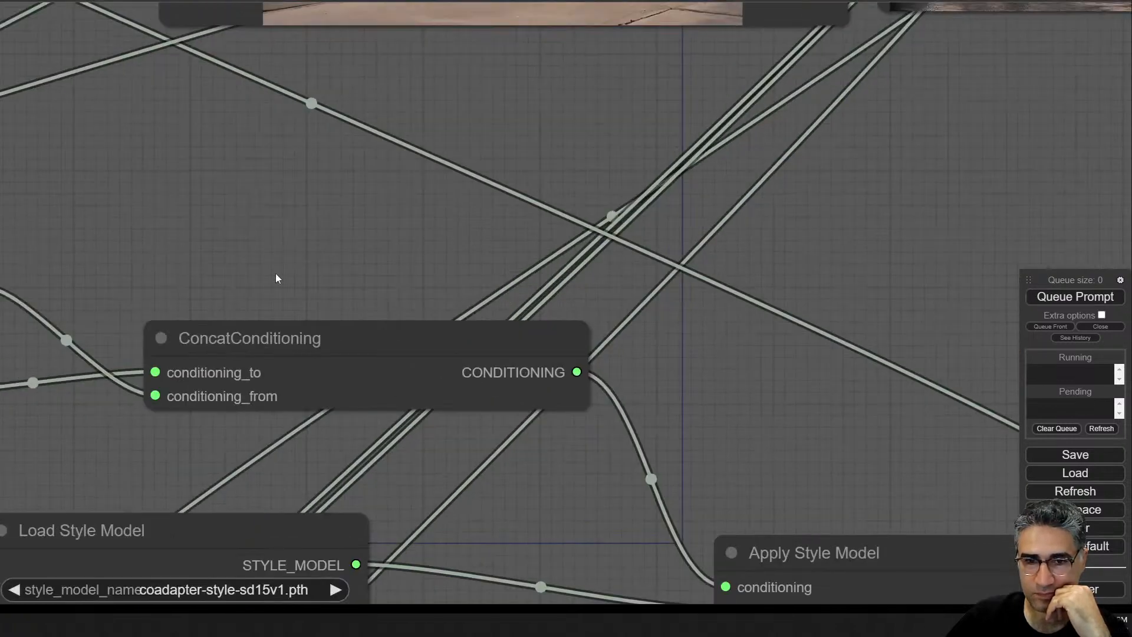
{"action": "scroll", "coordinate": [278, 278], "scroll_direction": "down", "scroll_amount": 5}
{"action": "scroll", "coordinate": [285, 286], "scroll_direction": "up", "scroll_amount": 1}
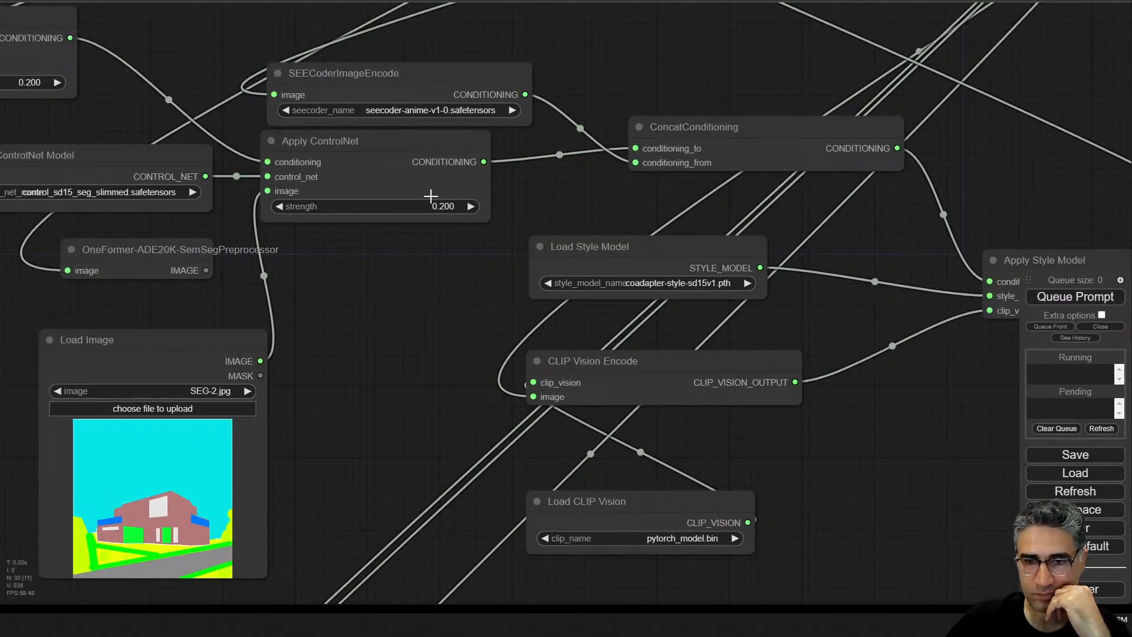
{"action": "left_click", "coordinate": [432, 200]}
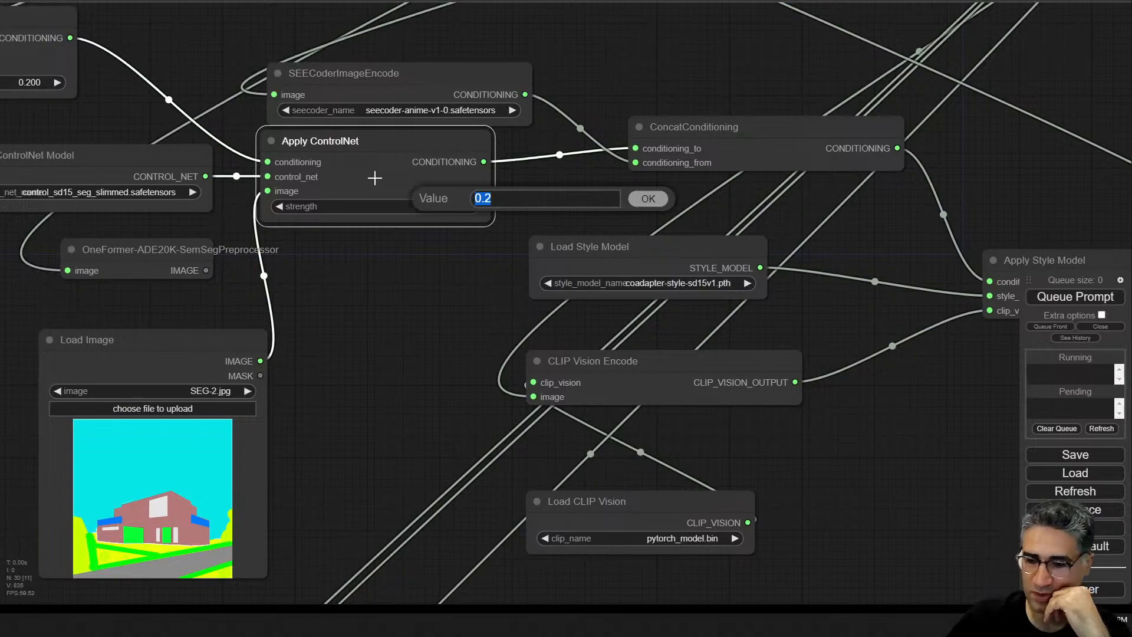
{"action": "type", "text": "0."}
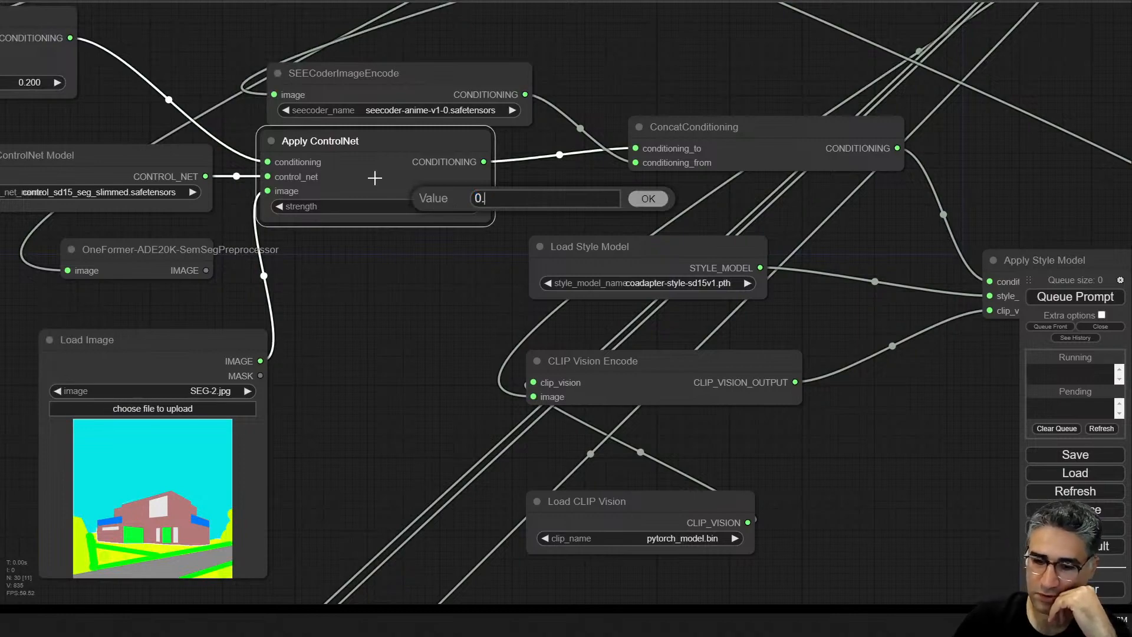
{"action": "type", "text": "1"}
{"action": "key", "text": "Return"}
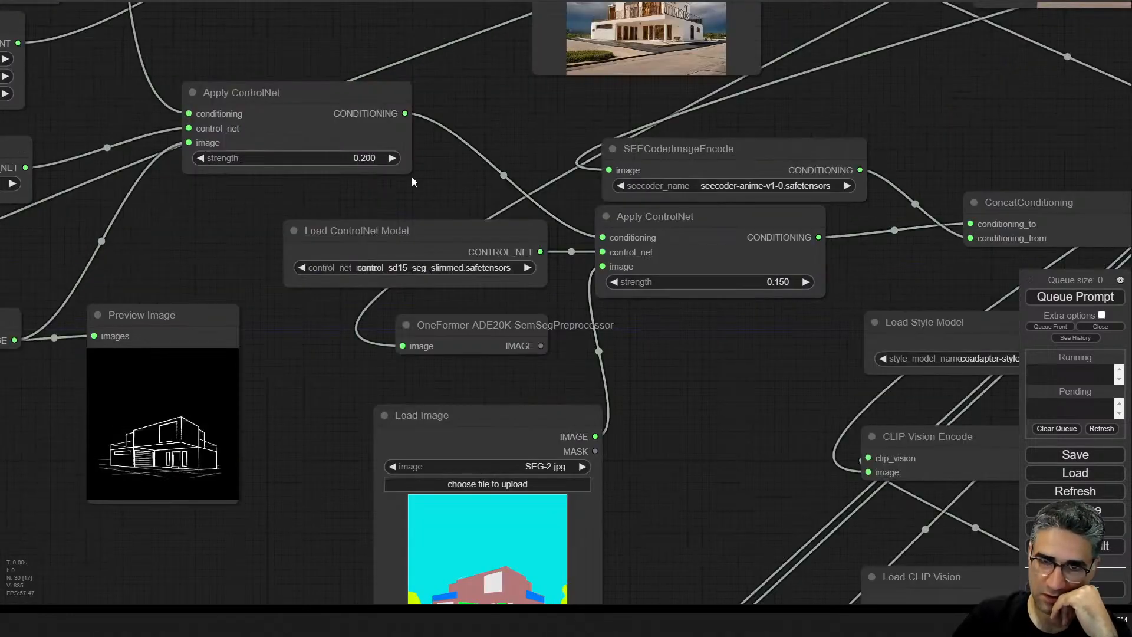
- Set the strength of the soft-edge Apply ControlNet node to 0.15
{"action": "left_click", "coordinate": [389, 158]}
{"action": "left_click", "coordinate": [407, 154]}
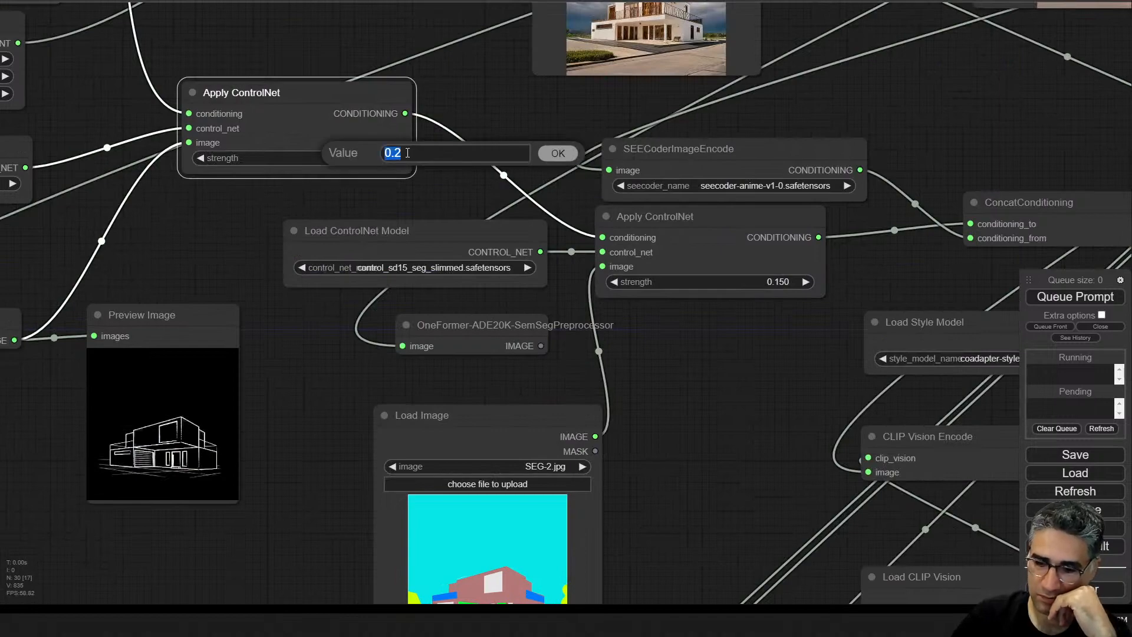
{"action": "key", "text": "BackSpace"}
{"action": "type", "text": "15"}
{"action": "key", "text": "Return"}
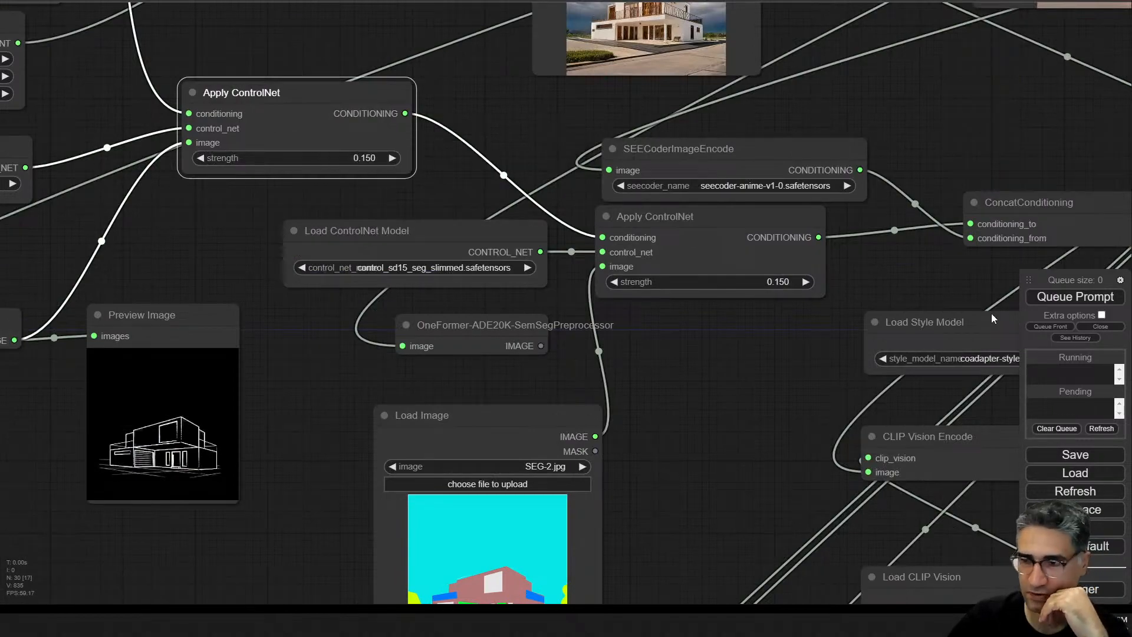
- Queue a generation with both reduced ControlNet strengths and inspect the developing house in the KSampler preview
{"action": "left_click", "coordinate": [1076, 296]}
{"action": "left_click_drag", "start_coordinate": [945, 111], "coordinate": [579, 409]}
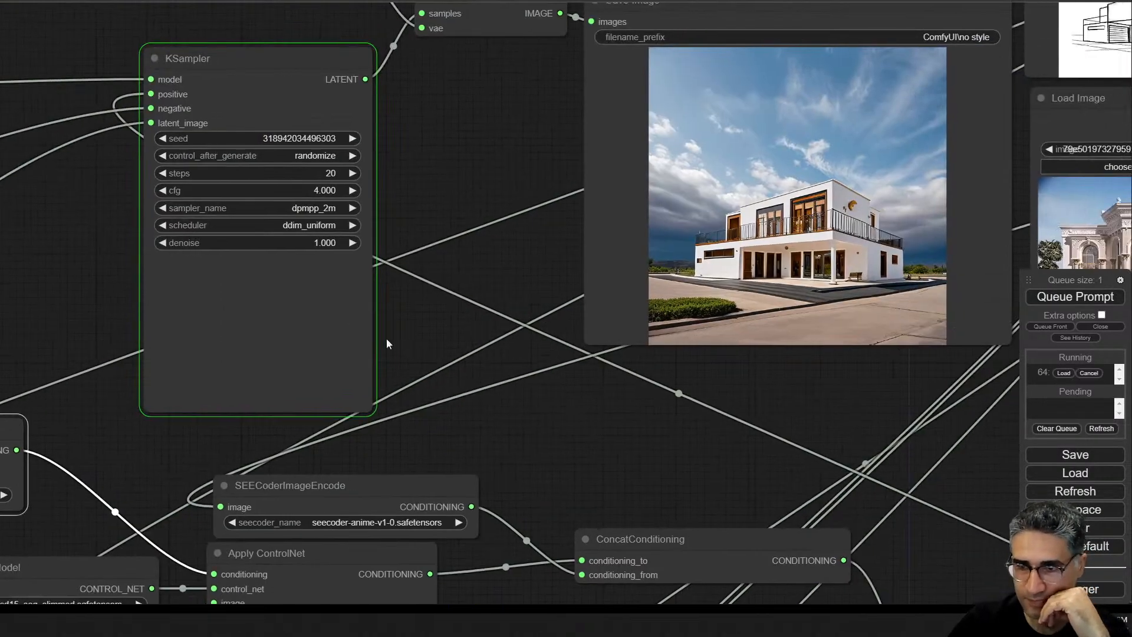
{"action": "scroll", "coordinate": [306, 341], "scroll_direction": "up", "scroll_amount": 8}
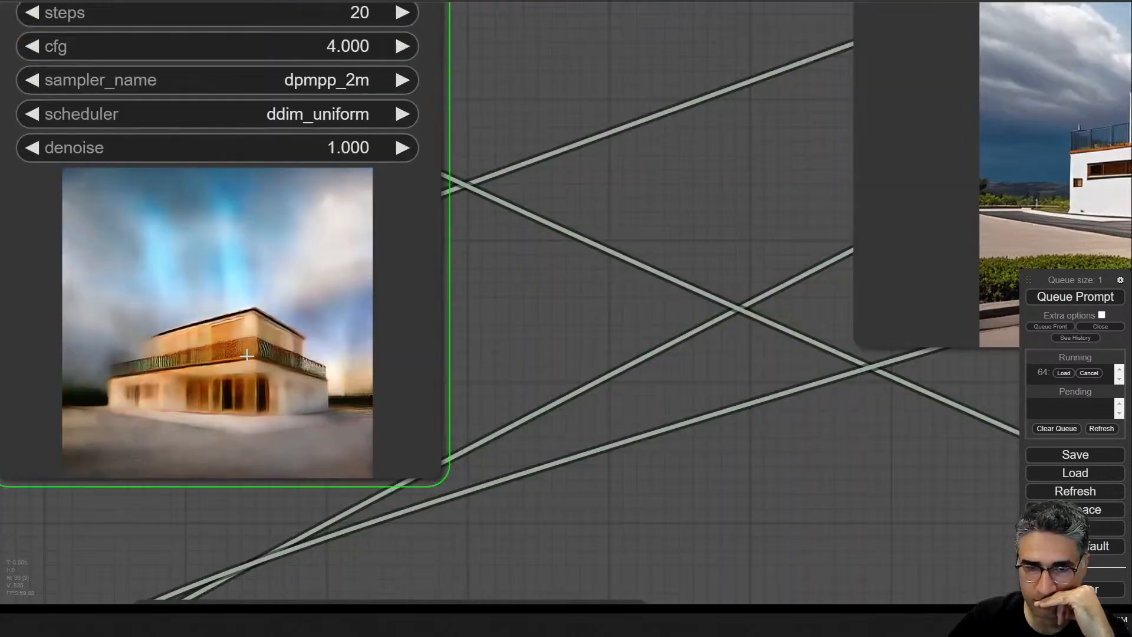
- Examine the house generated with both ControlNets at 0.15 in the preview and saved image, and compare it with the villa reference
{"action": "scroll", "coordinate": [246, 356], "scroll_direction": "up", "scroll_amount": 6}
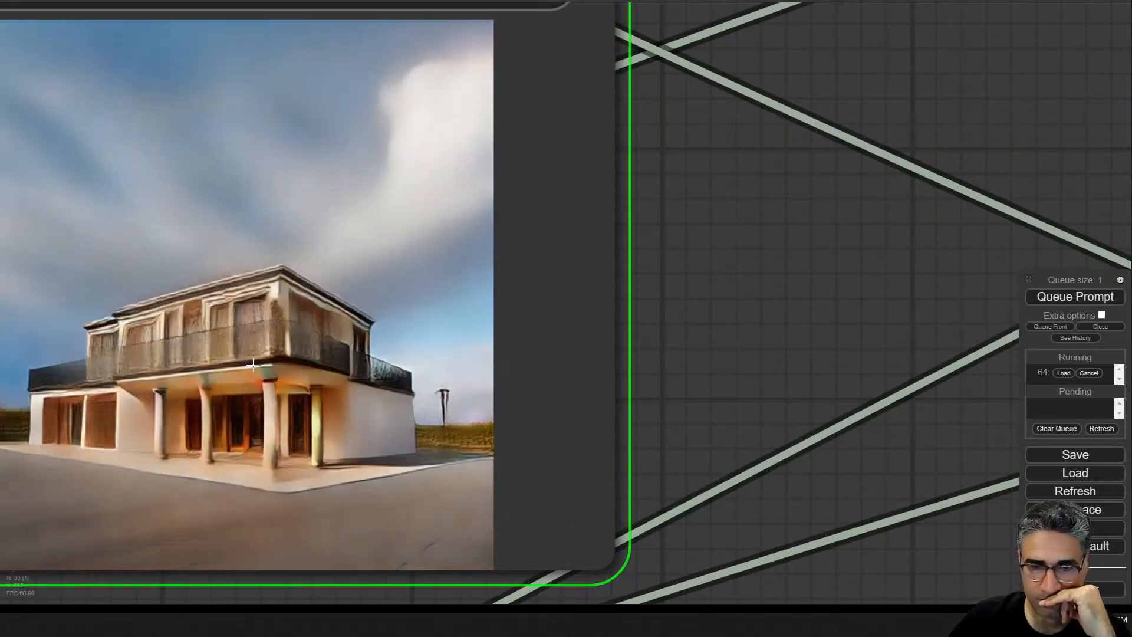
{"action": "scroll", "coordinate": [236, 407], "scroll_direction": "up", "scroll_amount": 2}
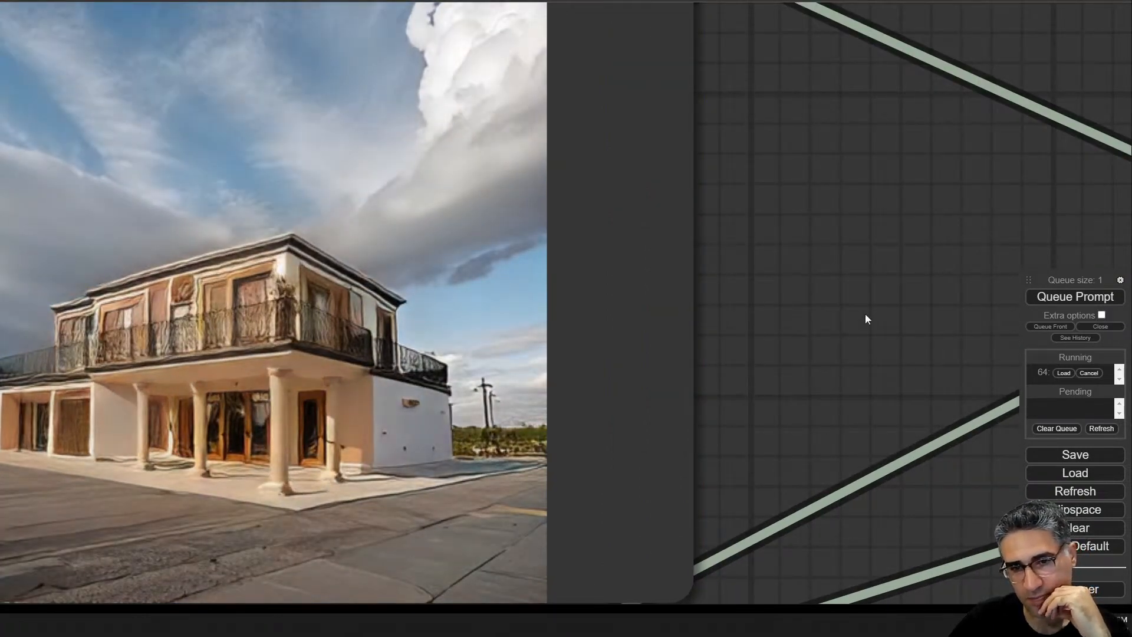
{"action": "scroll", "coordinate": [884, 281], "scroll_direction": "down", "scroll_amount": 4}
{"action": "scroll", "coordinate": [827, 406], "scroll_direction": "up", "scroll_amount": 7}
{"action": "left_click_drag", "start_coordinate": [945, 494], "coordinate": [246, 541]}
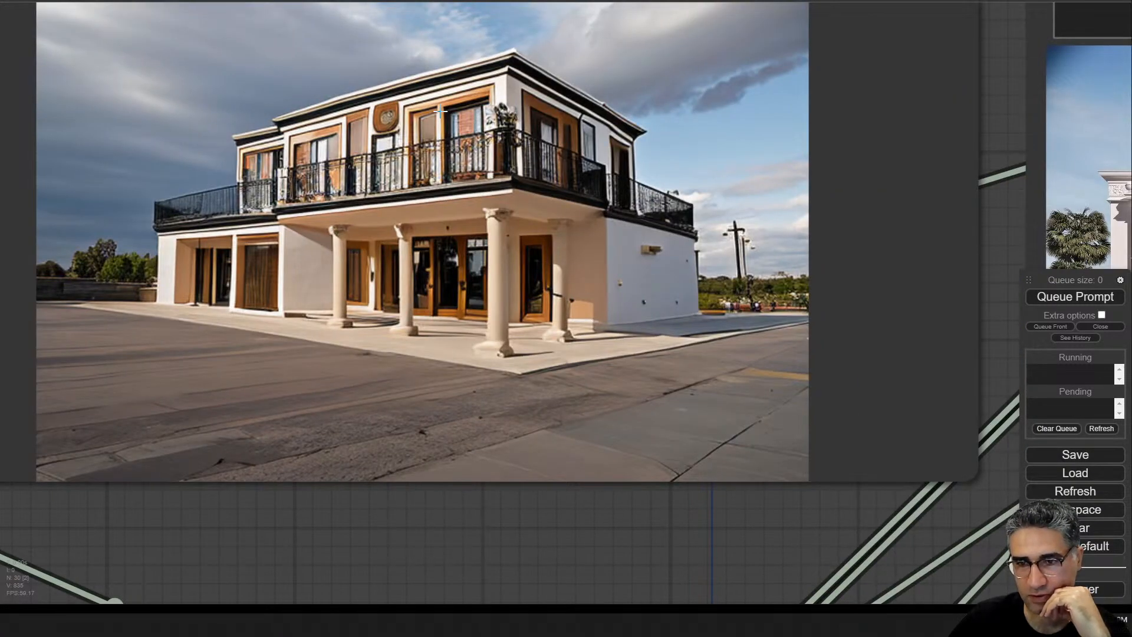
{"action": "scroll", "coordinate": [291, 490], "scroll_direction": "down", "scroll_amount": 3}
{"action": "left_click_drag", "start_coordinate": [292, 489], "coordinate": [203, 470]}
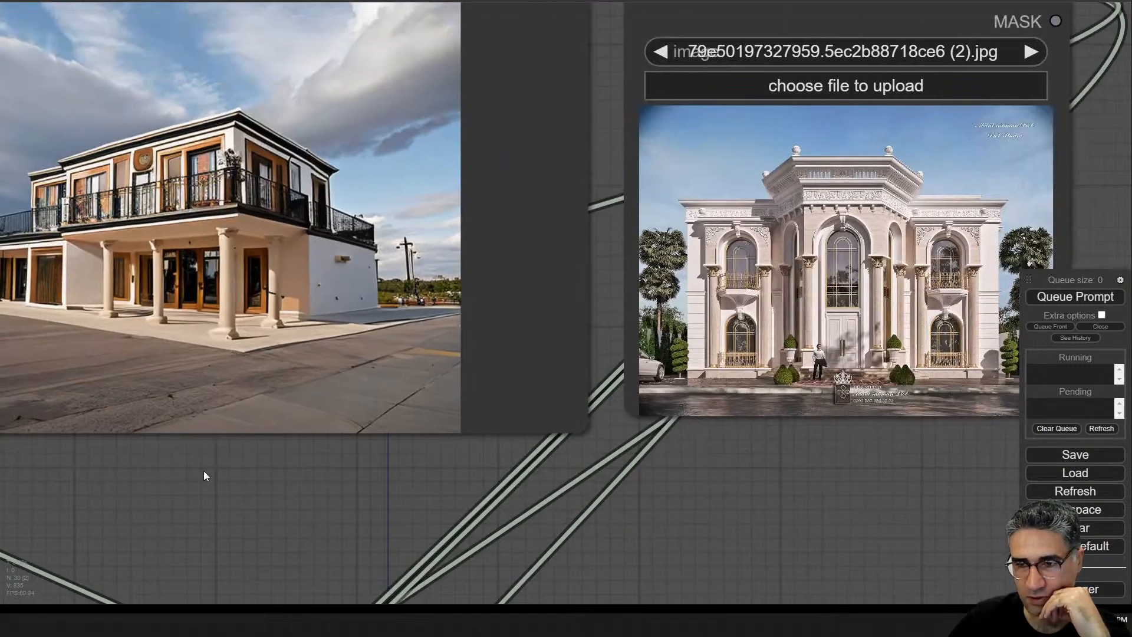
{"action": "scroll", "coordinate": [235, 189], "scroll_direction": "up", "scroll_amount": 3}
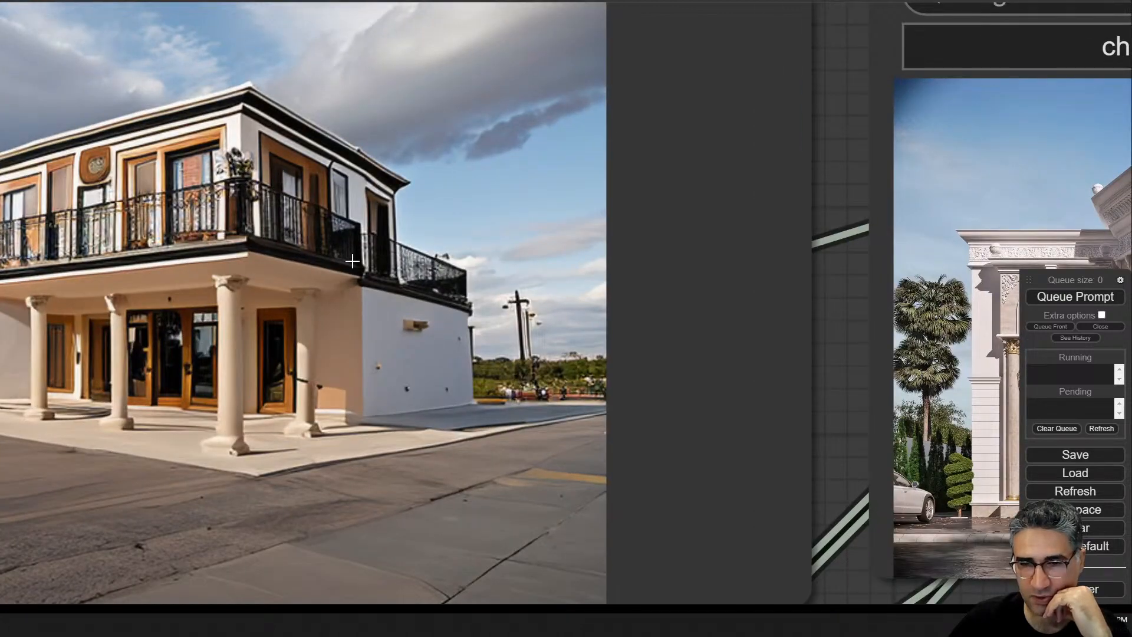
{"action": "scroll", "coordinate": [158, 250], "scroll_direction": "down", "scroll_amount": 8}
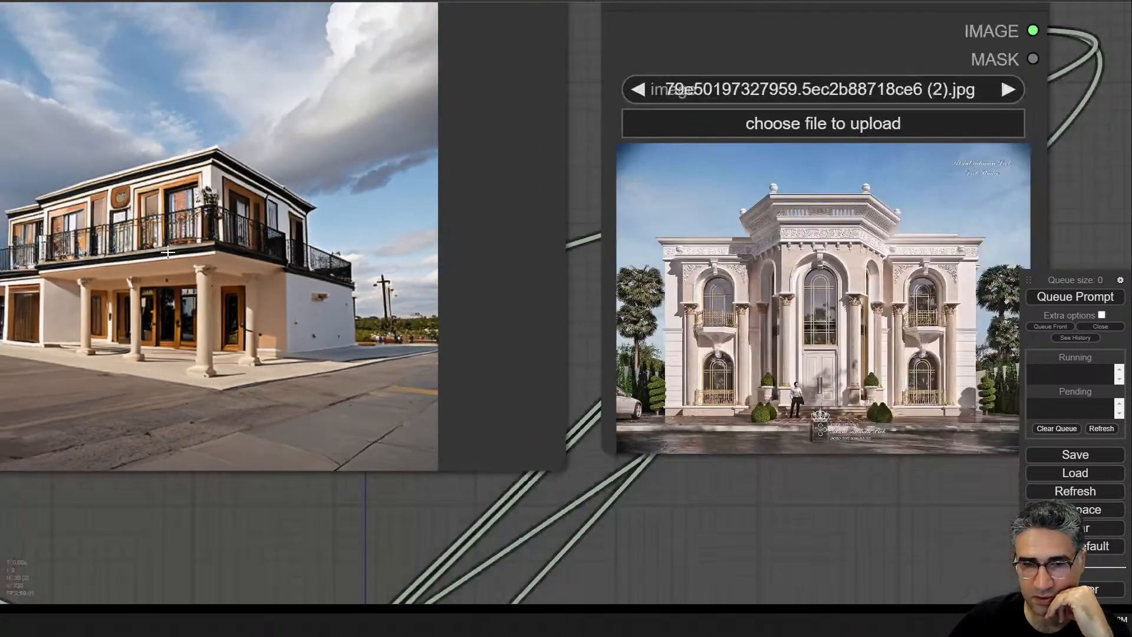
{"action": "left_click_drag", "start_coordinate": [270, 478], "coordinate": [246, 555]}
{"action": "scroll", "coordinate": [259, 450], "scroll_direction": "down", "scroll_amount": 5}
{"action": "scroll", "coordinate": [194, 377], "scroll_direction": "up", "scroll_amount": 5}
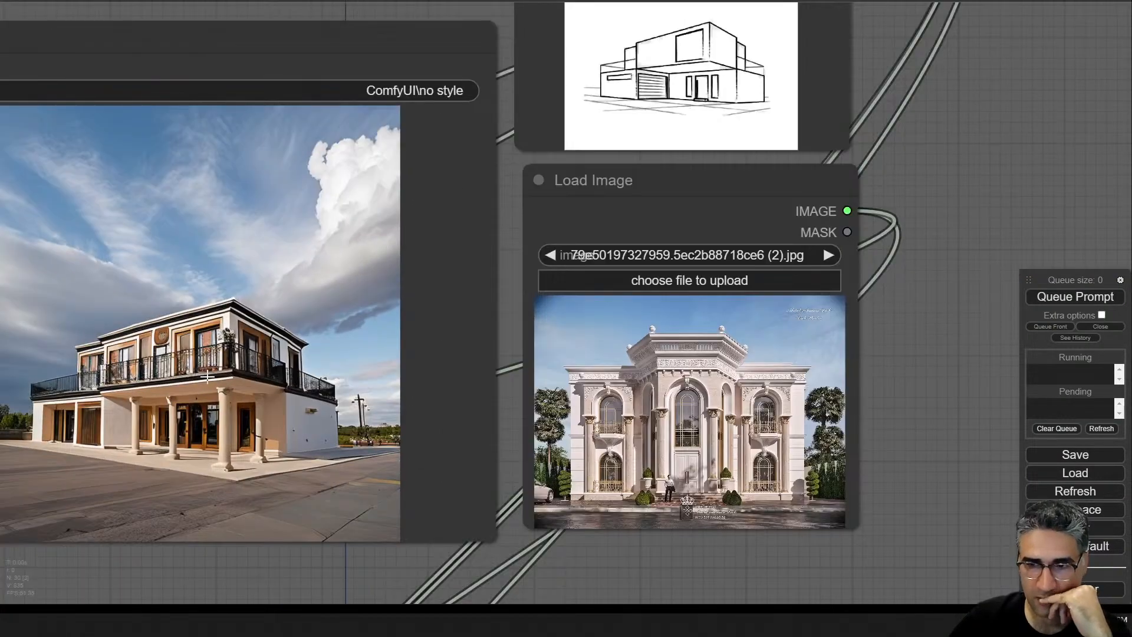
{"action": "scroll", "coordinate": [210, 376], "scroll_direction": "down", "scroll_amount": 5}
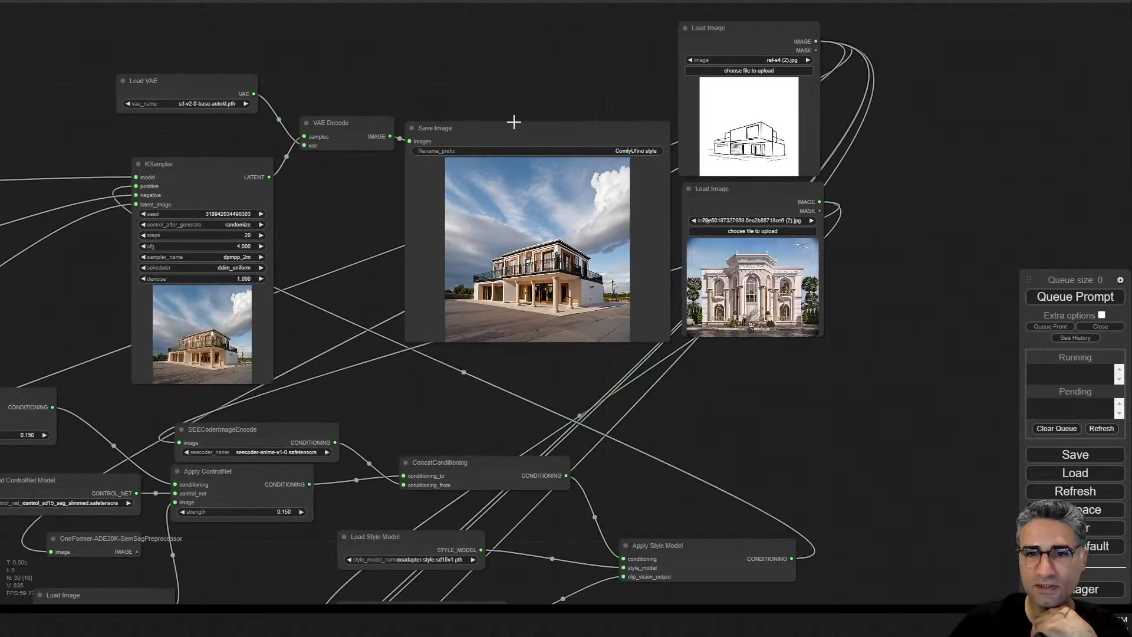
- Duplicate the KSampler node into the empty area above the Save Image node, moving Save Image down to make room
{"action": "left_click_drag", "start_coordinate": [514, 122], "coordinate": [516, 191]}
{"action": "left_click_drag", "start_coordinate": [401, 89], "coordinate": [402, 156]}
{"action": "left_click_drag", "start_coordinate": [204, 231], "coordinate": [523, 10], "text": "alt"}
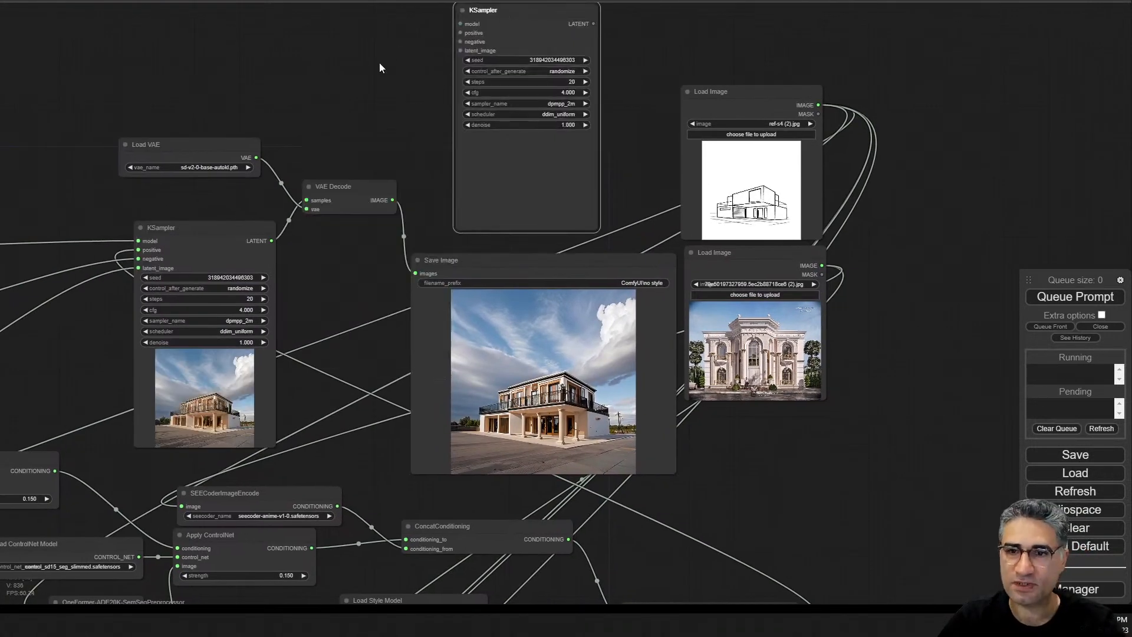
{"action": "left_click_drag", "start_coordinate": [659, 37], "coordinate": [513, 254]}
{"action": "scroll", "coordinate": [513, 255], "scroll_direction": "down", "scroll_amount": 2}
{"action": "left_click_drag", "start_coordinate": [438, 240], "coordinate": [803, 172]}
{"action": "left_click_drag", "start_coordinate": [528, 184], "coordinate": [465, 151]}
{"action": "left_click_drag", "start_coordinate": [763, 159], "coordinate": [367, 93]}
{"action": "scroll", "coordinate": [191, 328], "scroll_direction": "up", "scroll_amount": 5}
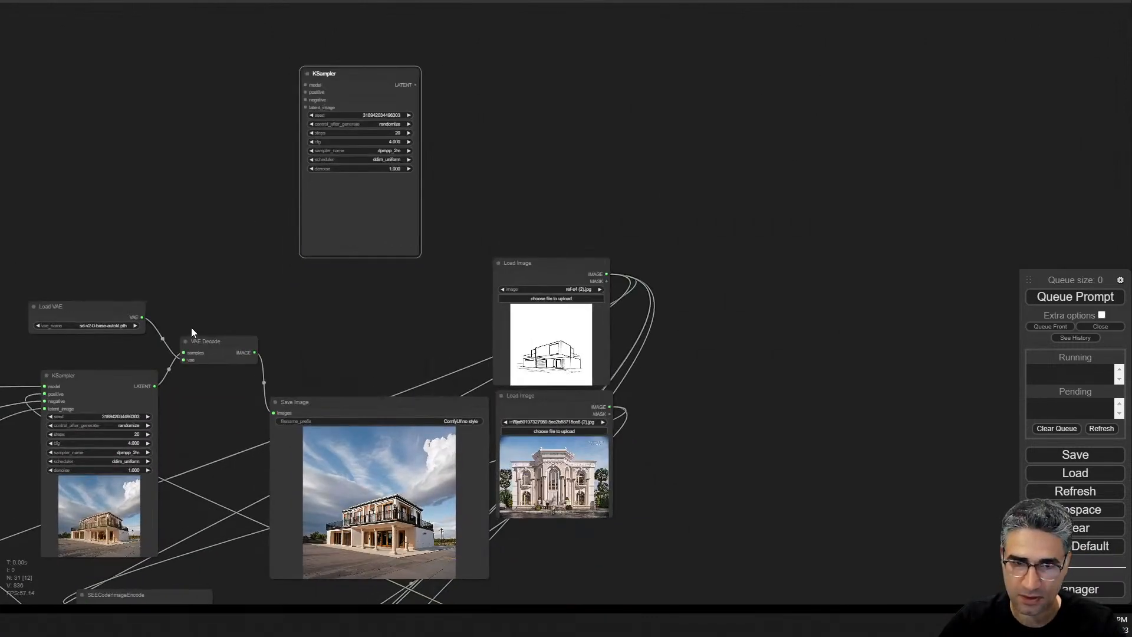
{"action": "left_click_drag", "start_coordinate": [168, 296], "coordinate": [195, 302]}
{"action": "left_click_drag", "start_coordinate": [213, 264], "coordinate": [244, 375]}
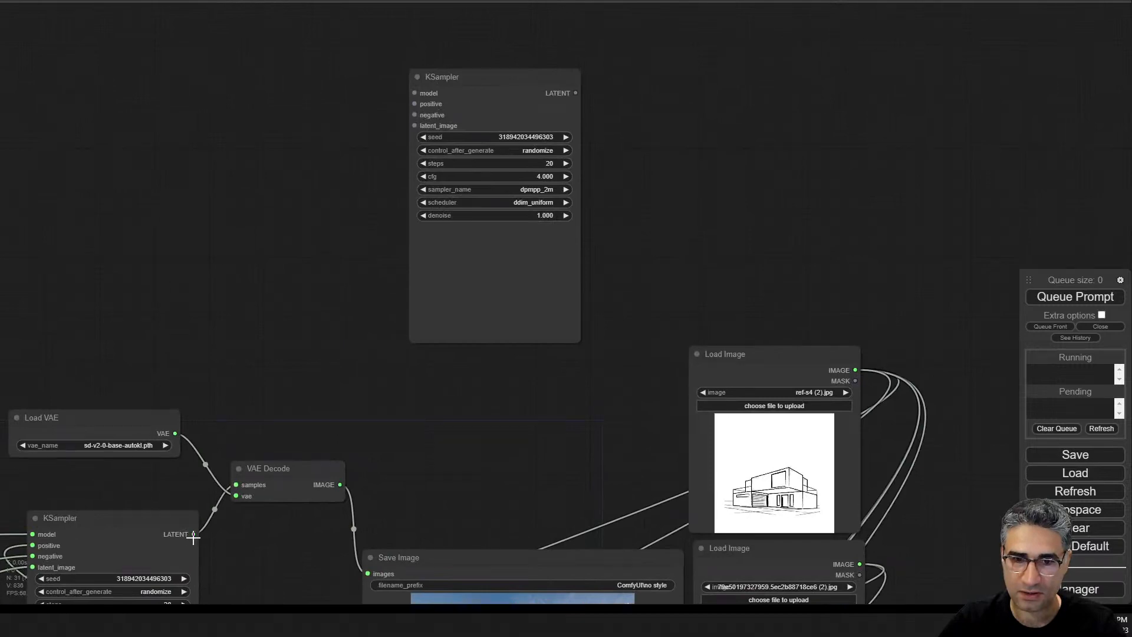
- Connect the first KSampler's LATENT output to the latent_image input of the duplicated KSampler
{"action": "left_click_drag", "start_coordinate": [193, 535], "coordinate": [415, 125]}
{"action": "left_click_drag", "start_coordinate": [303, 220], "coordinate": [390, 177]}
{"action": "scroll", "coordinate": [390, 177], "scroll_direction": "down", "scroll_amount": 1}
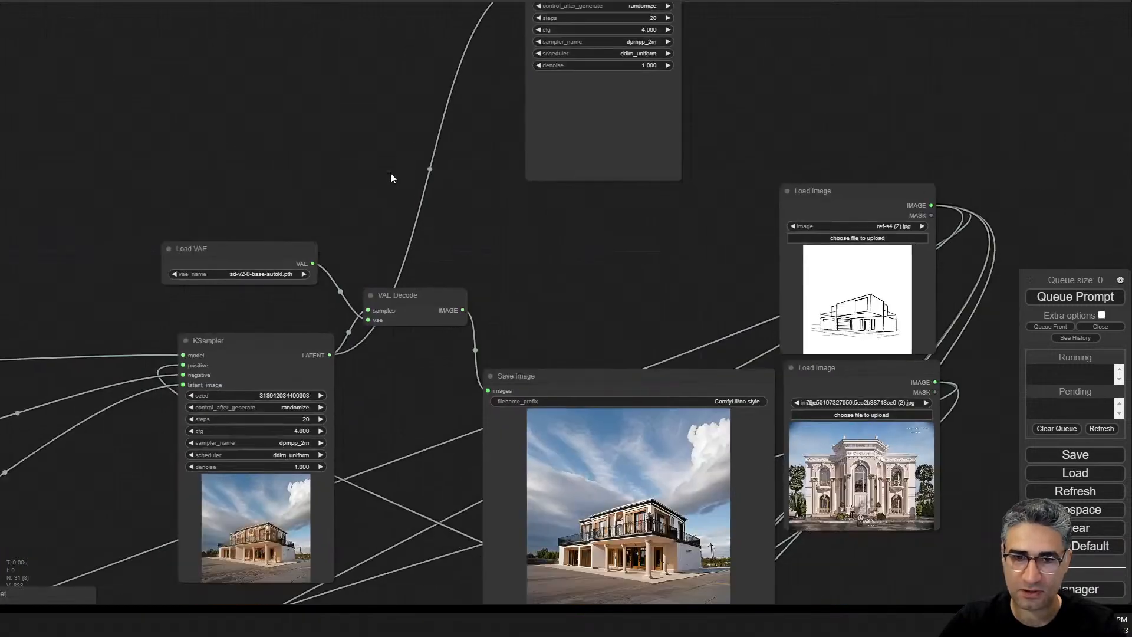
- Connect the Apply Style Model conditioning and the negative prompt's conditioning to the duplicated KSampler's positive and negative inputs
{"action": "scroll", "coordinate": [412, 171], "scroll_direction": "down", "scroll_amount": 5}
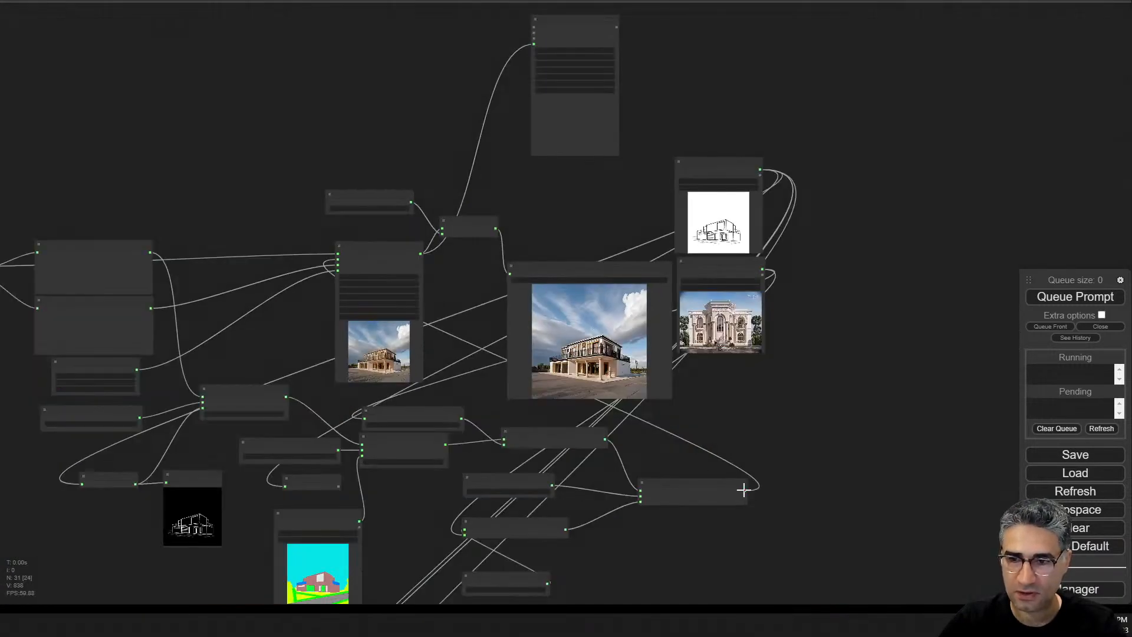
{"action": "left_click_drag", "start_coordinate": [746, 490], "coordinate": [534, 35]}
{"action": "left_click_drag", "start_coordinate": [147, 306], "coordinate": [534, 38]}
- Connect the Load Checkpoint node's MODEL output to the model input of the duplicated KSampler
{"action": "left_click_drag", "start_coordinate": [331, 121], "coordinate": [270, 215]}
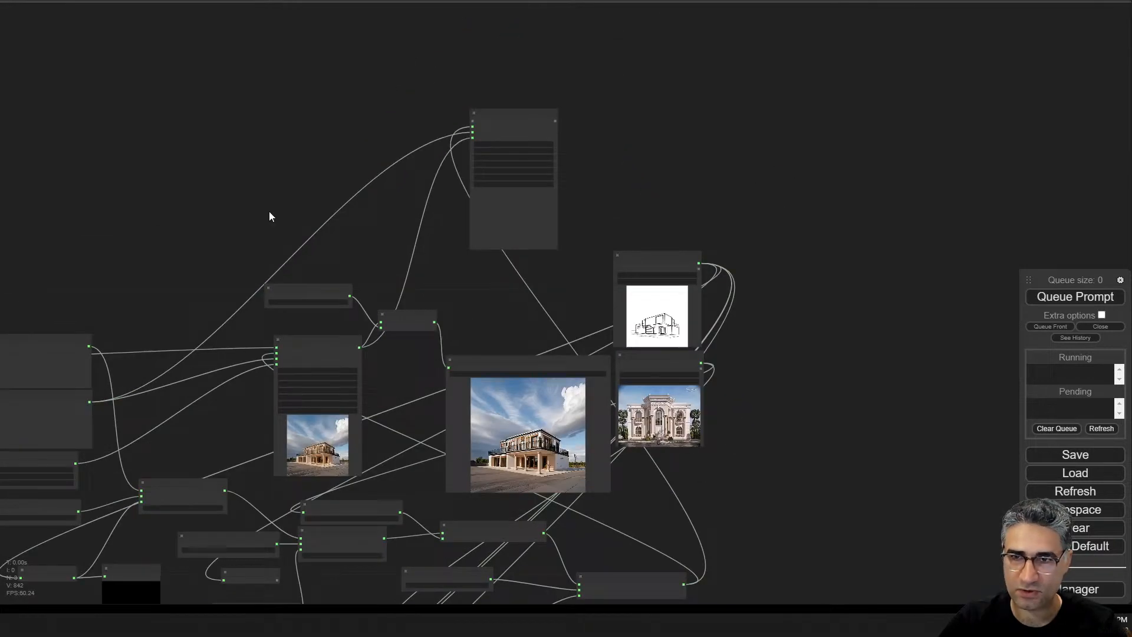
{"action": "left_click_drag", "start_coordinate": [41, 303], "coordinate": [401, 229]}
{"action": "scroll", "coordinate": [304, 258], "scroll_direction": "up", "scroll_amount": 5}
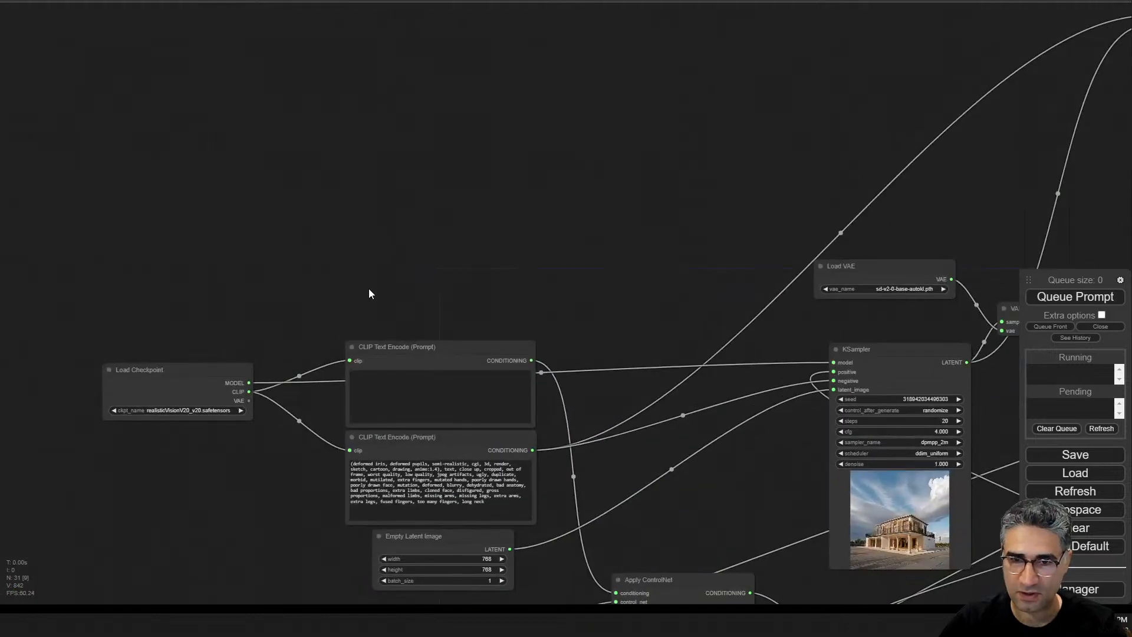
{"action": "left_click_drag", "start_coordinate": [369, 295], "coordinate": [86, 391]}
{"action": "scroll", "coordinate": [63, 467], "scroll_direction": "up", "scroll_amount": 1}
{"action": "left_click_drag", "start_coordinate": [31, 457], "coordinate": [932, 73]}
- Send the second KSampler's latent through a new VAE Decode node, fed by the Load VAE node, into a new Save Image node
{"action": "left_click_drag", "start_coordinate": [873, 333], "coordinate": [517, 364]}
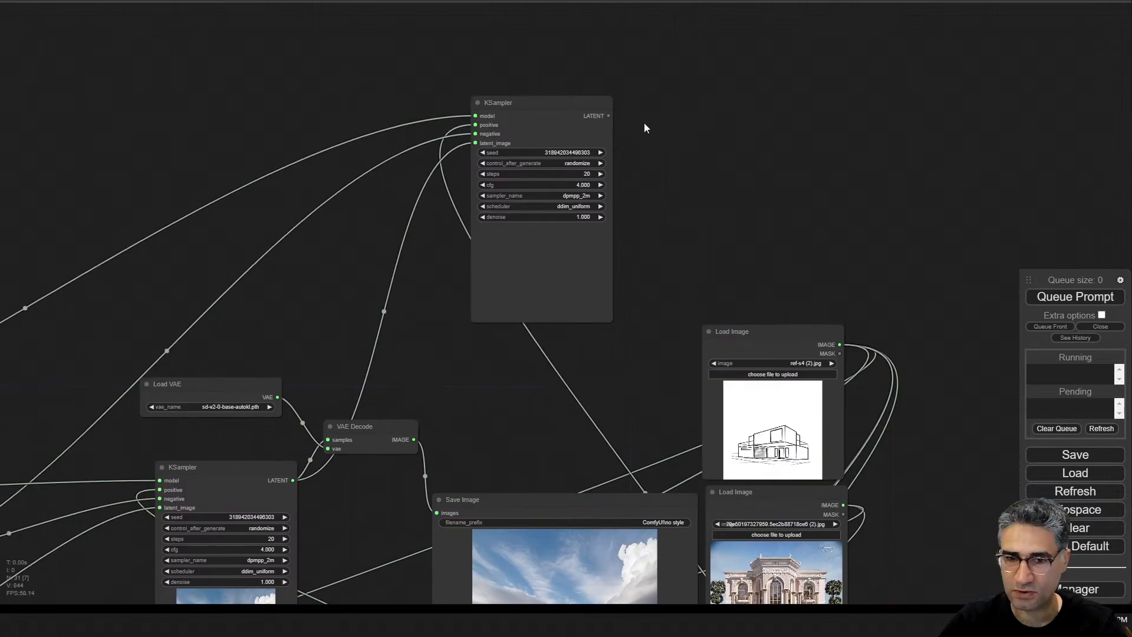
{"action": "left_click_drag", "start_coordinate": [609, 116], "coordinate": [653, 109]}
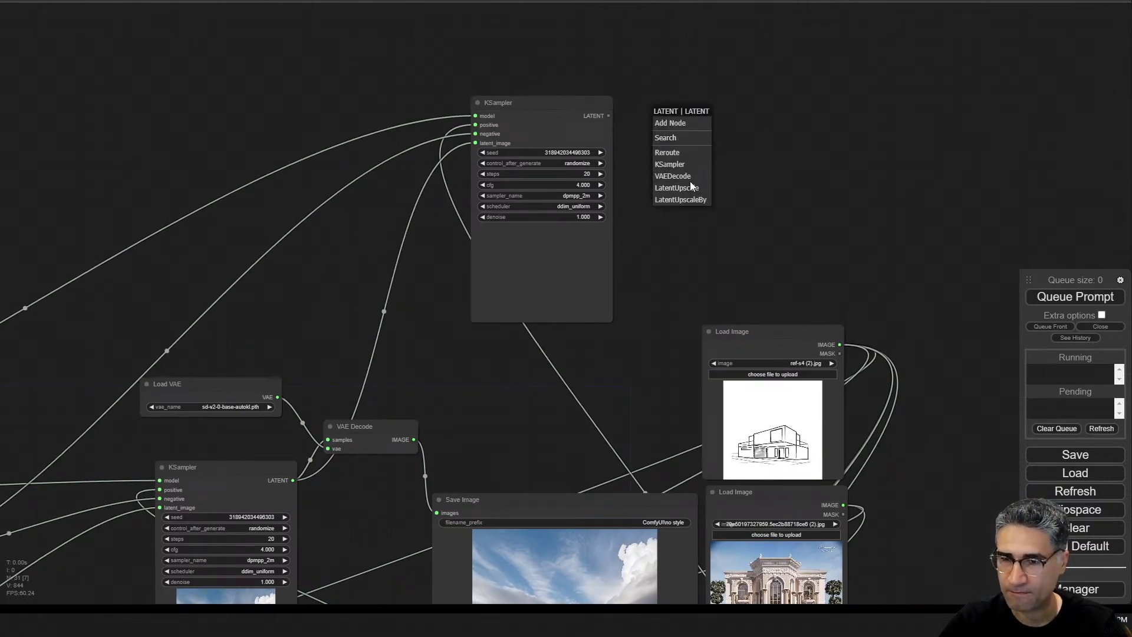
{"action": "left_click", "coordinate": [673, 176]}
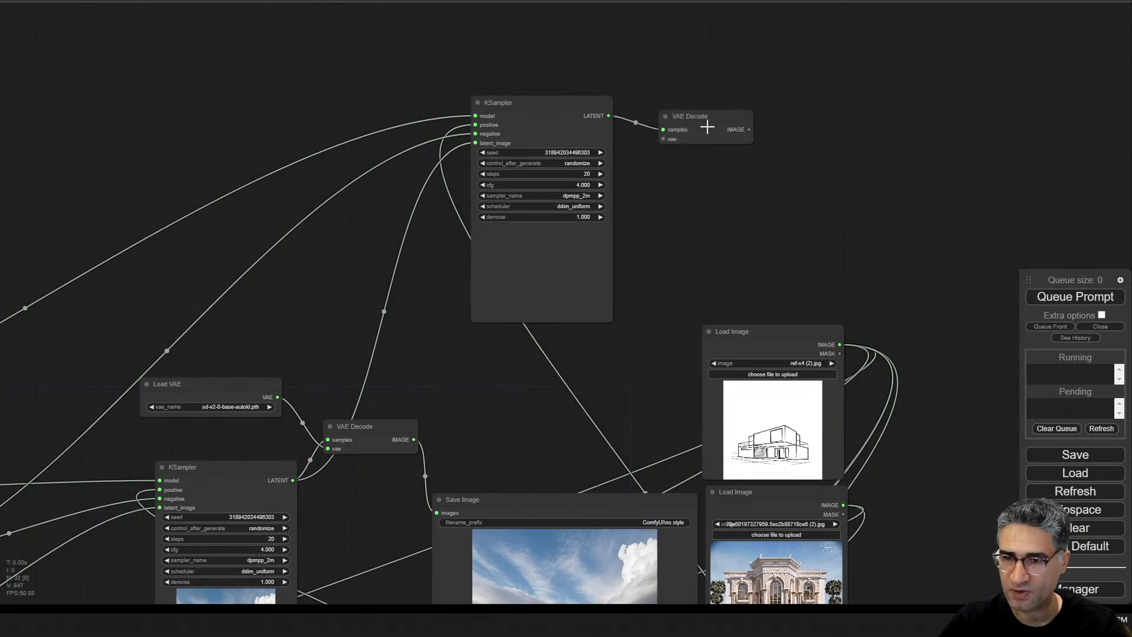
{"action": "left_click_drag", "start_coordinate": [271, 394], "coordinate": [664, 139]}
{"action": "left_click_drag", "start_coordinate": [748, 133], "coordinate": [787, 143]}
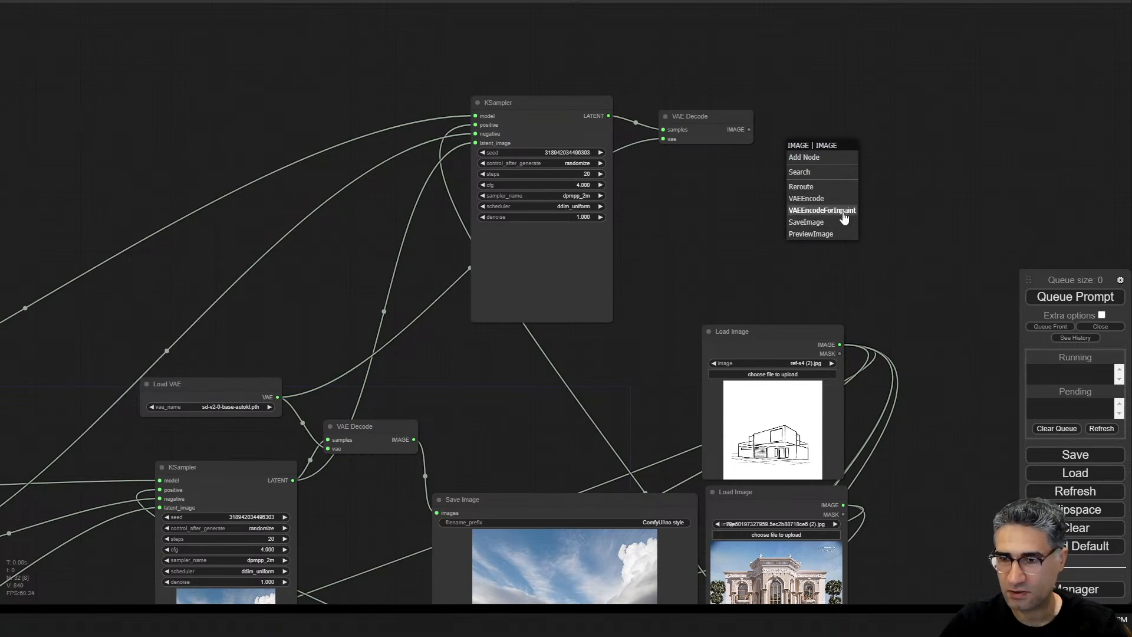
{"action": "left_click", "coordinate": [812, 223]}
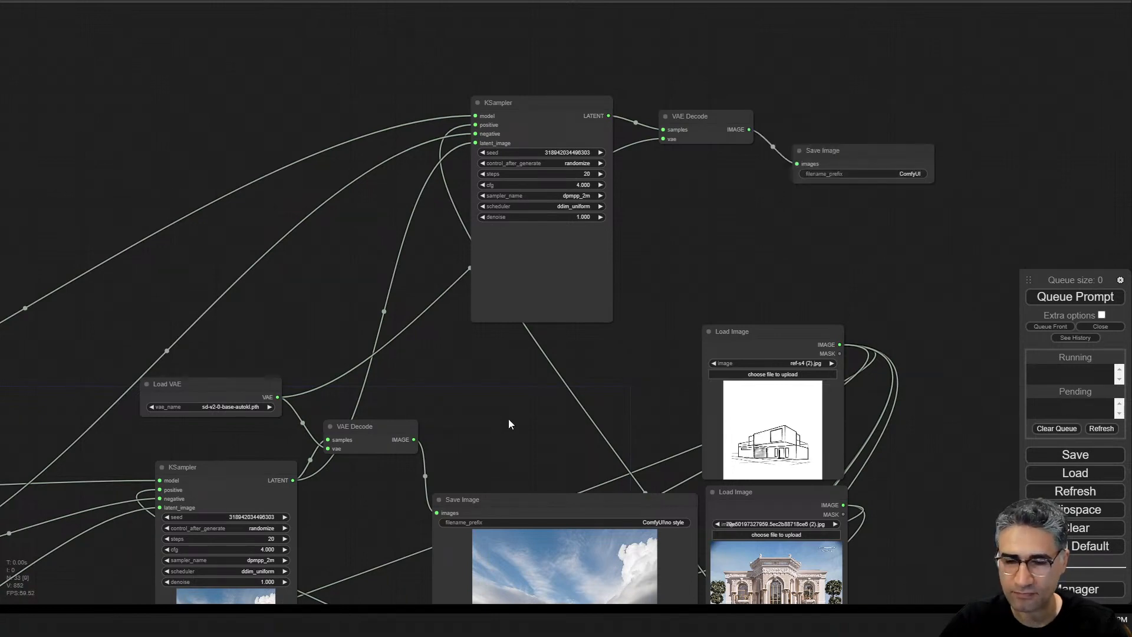
- Move the first KSampler's VAE Decode node directly above its Save Image node to free space beside Load VAE
{"action": "left_click_drag", "start_coordinate": [398, 323], "coordinate": [372, 239]}
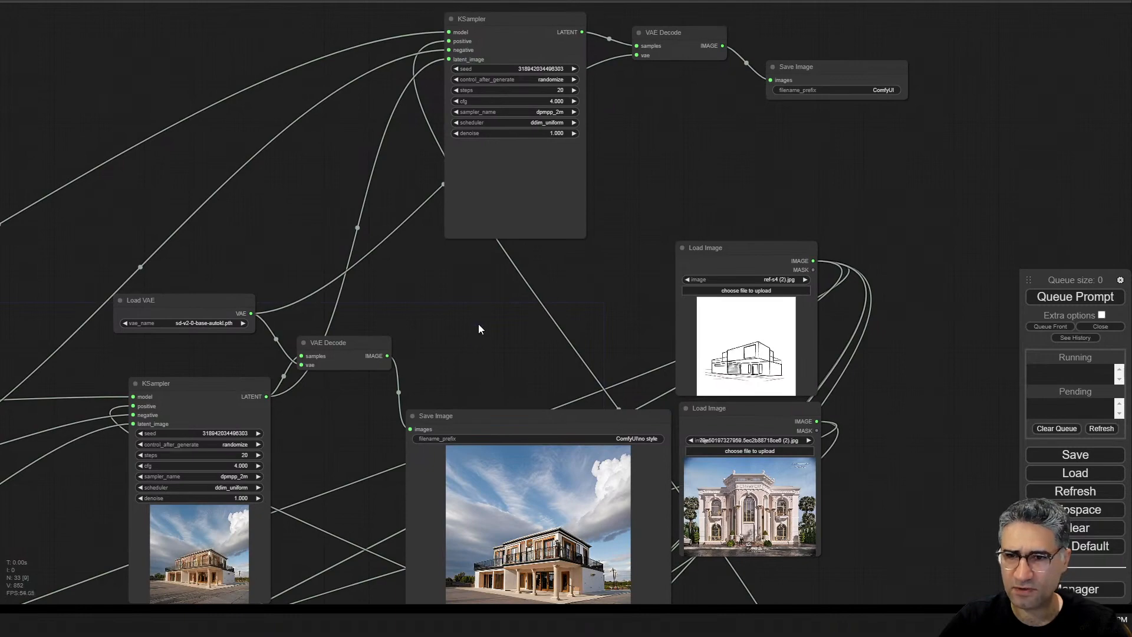
{"action": "scroll", "coordinate": [236, 531], "scroll_direction": "up", "scroll_amount": 15}
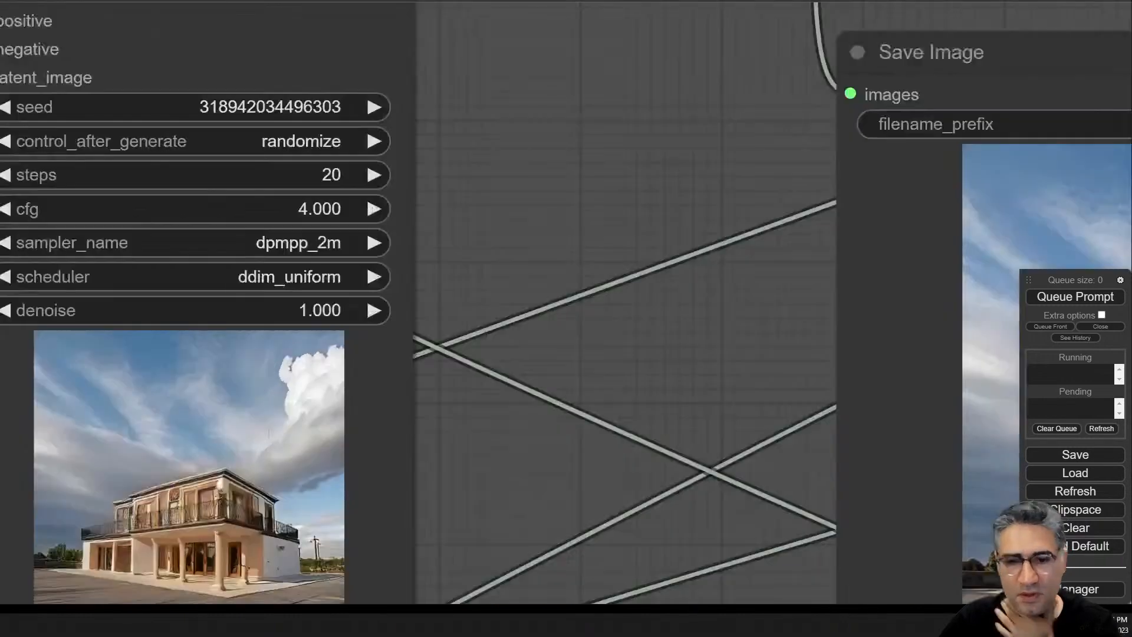
{"action": "scroll", "coordinate": [493, 222], "scroll_direction": "down", "scroll_amount": 12}
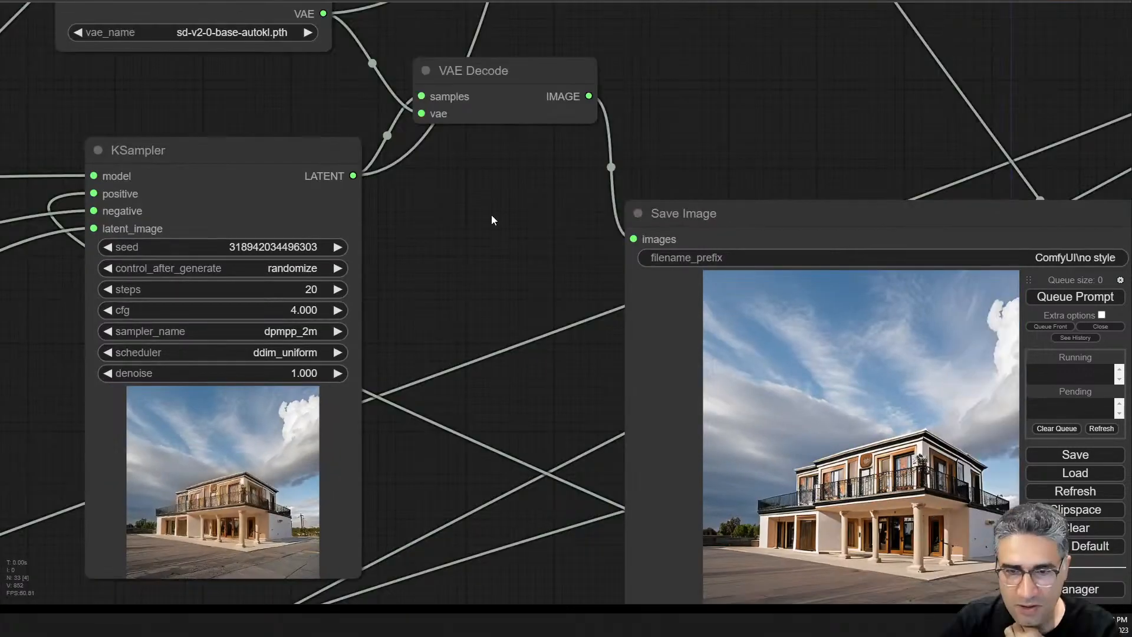
{"action": "left_click_drag", "start_coordinate": [493, 213], "coordinate": [479, 392]}
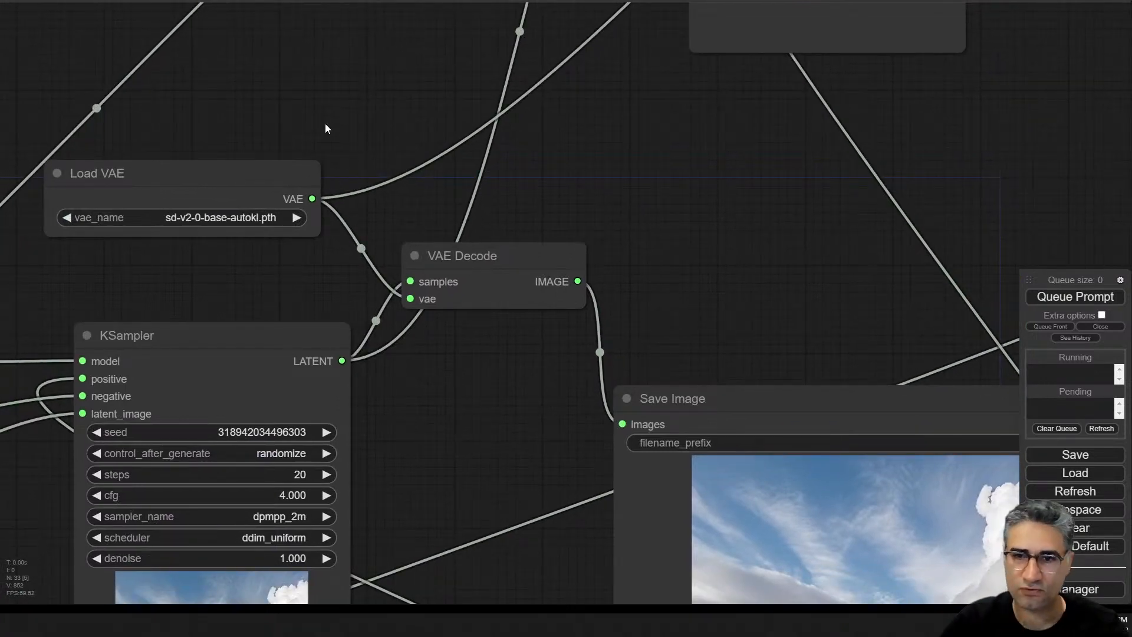
{"action": "left_click_drag", "start_coordinate": [500, 267], "coordinate": [702, 317]}
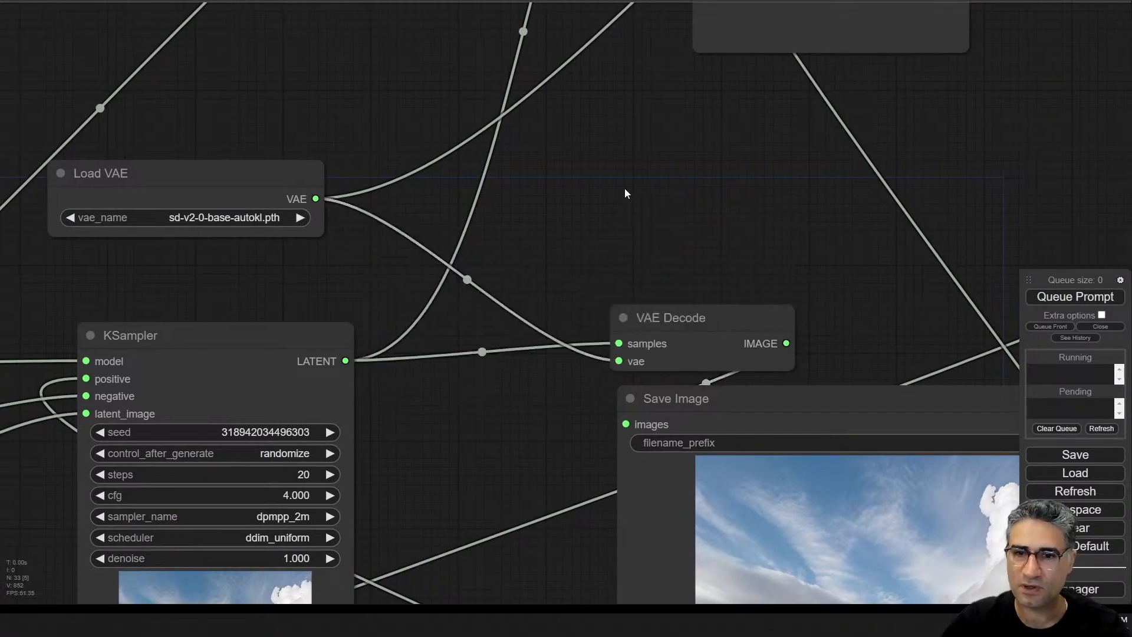
- Add an Upscale Latent By node in the space between the two KSampler nodes
{"action": "left_click_drag", "start_coordinate": [594, 201], "coordinate": [535, 386]}
{"action": "double_click", "coordinate": [370, 204]}
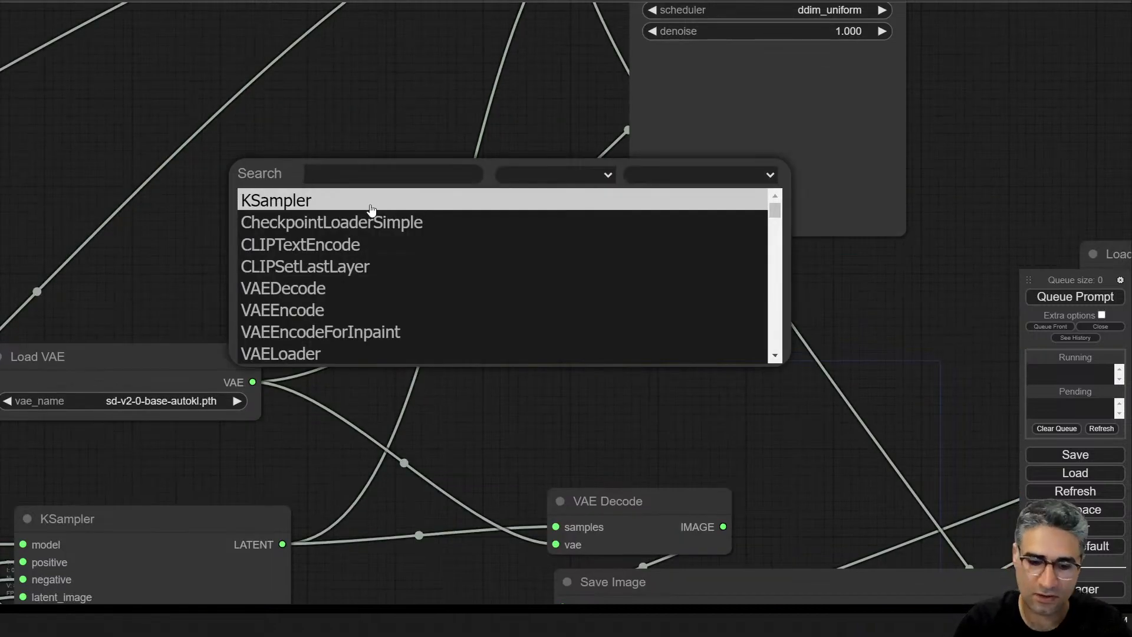
{"action": "type", "text": "lat"}
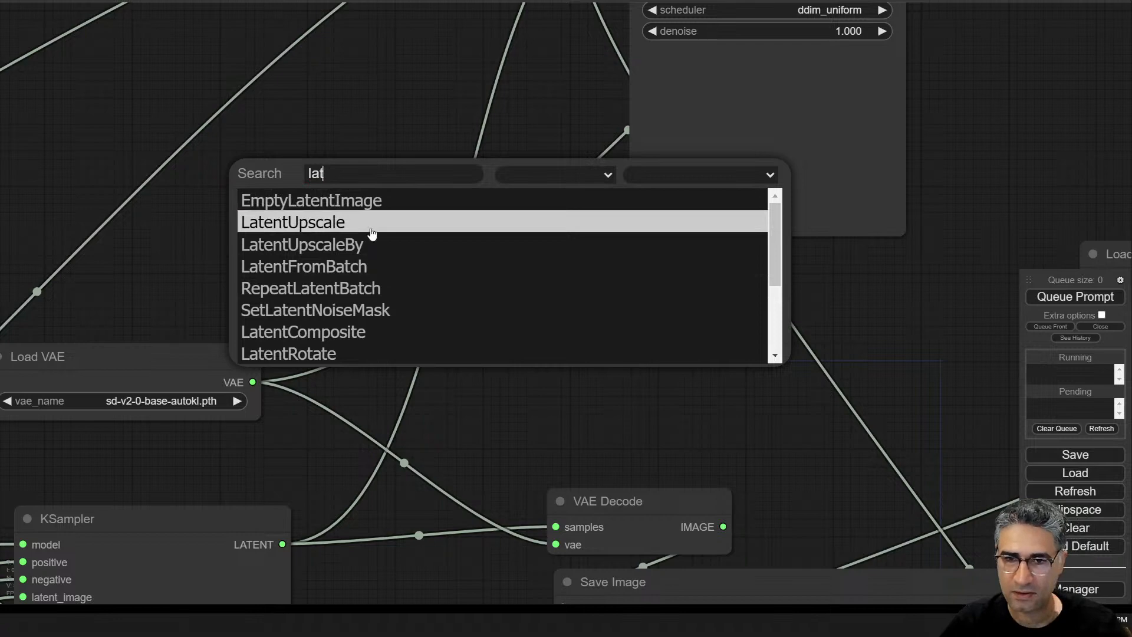
{"action": "left_click", "coordinate": [380, 245]}
- Set the Upscale Latent By node's scale_by to 2 and its upscale_method to bilinear
{"action": "left_click", "coordinate": [574, 259]}
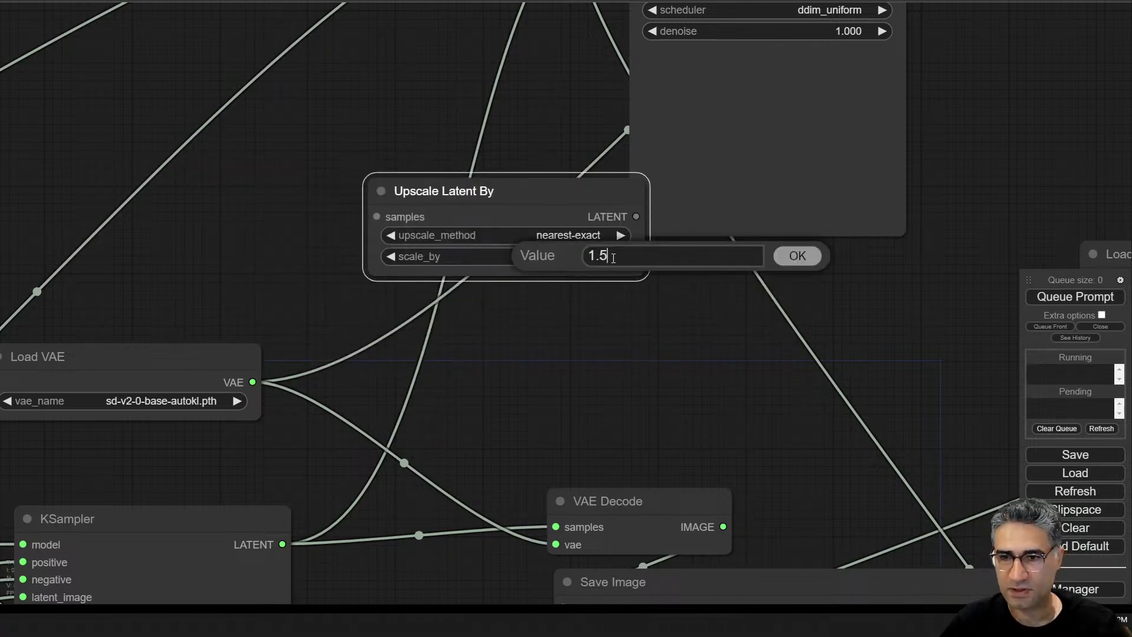
{"action": "double_click", "coordinate": [614, 257]}
{"action": "type", "text": "2"}
{"action": "key", "text": "Return"}
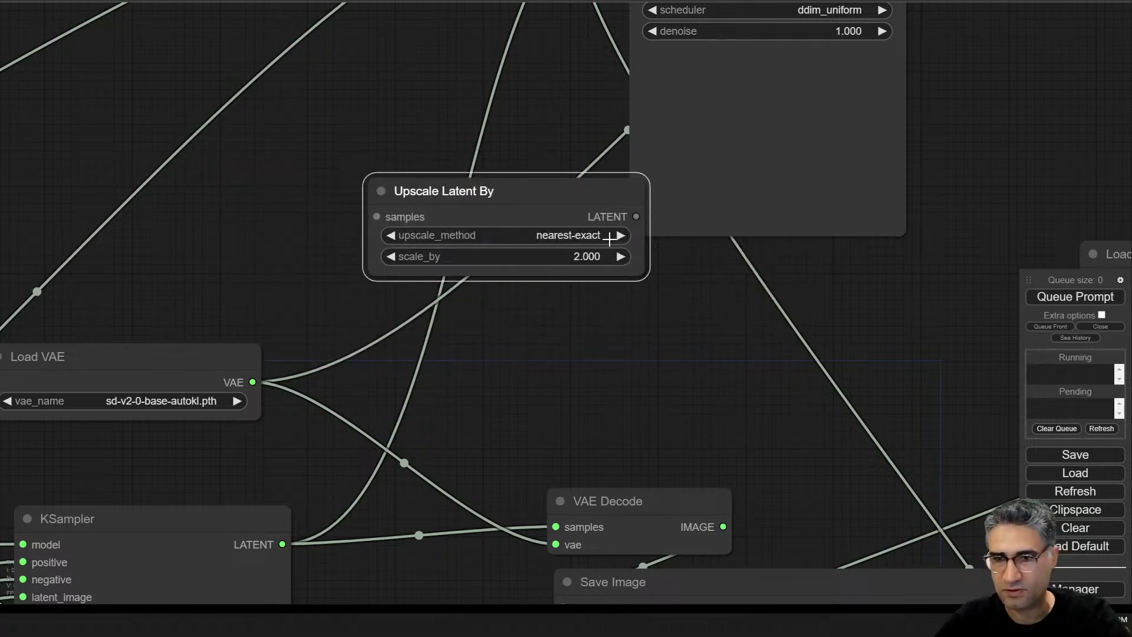
{"action": "left_click", "coordinate": [610, 237]}
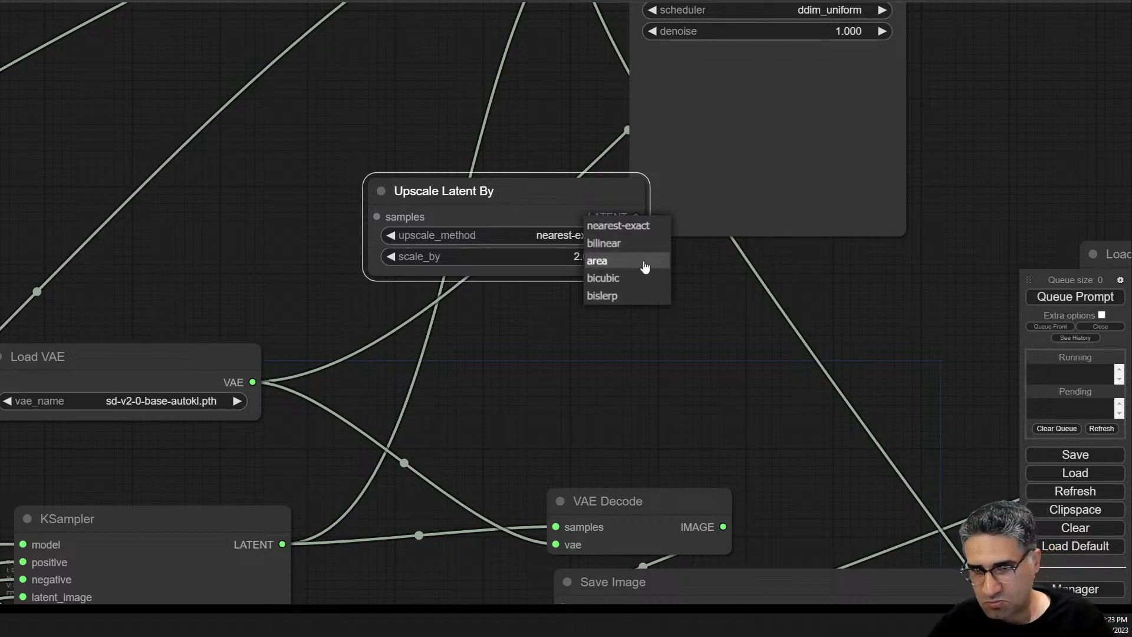
{"action": "left_click", "coordinate": [627, 279]}
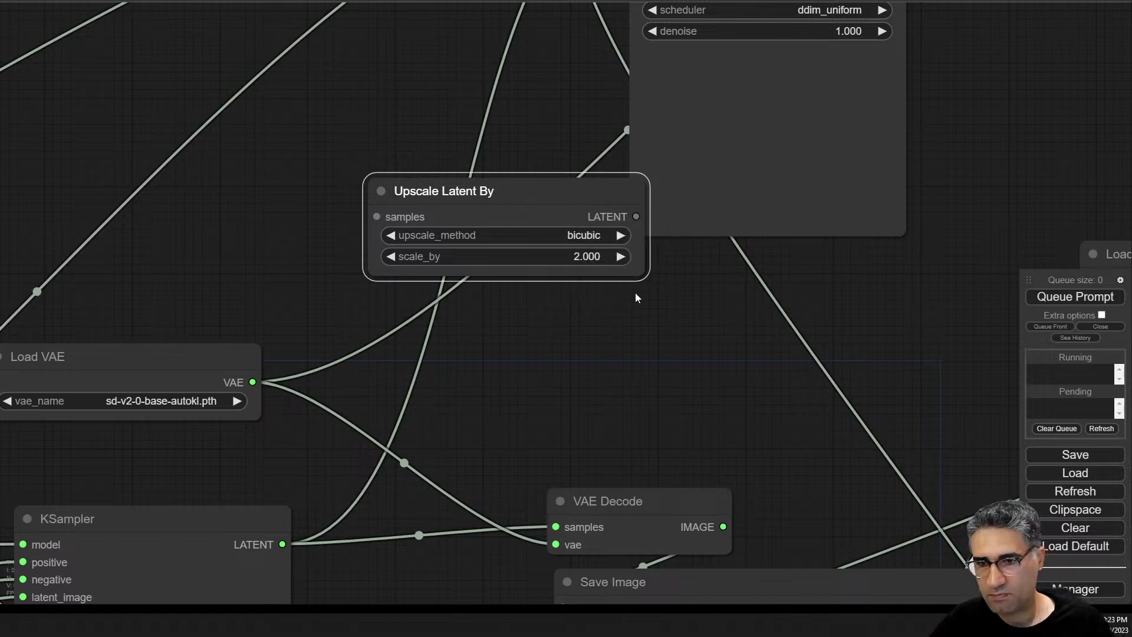
{"action": "left_click", "coordinate": [597, 231]}
{"action": "left_click", "coordinate": [629, 236]}
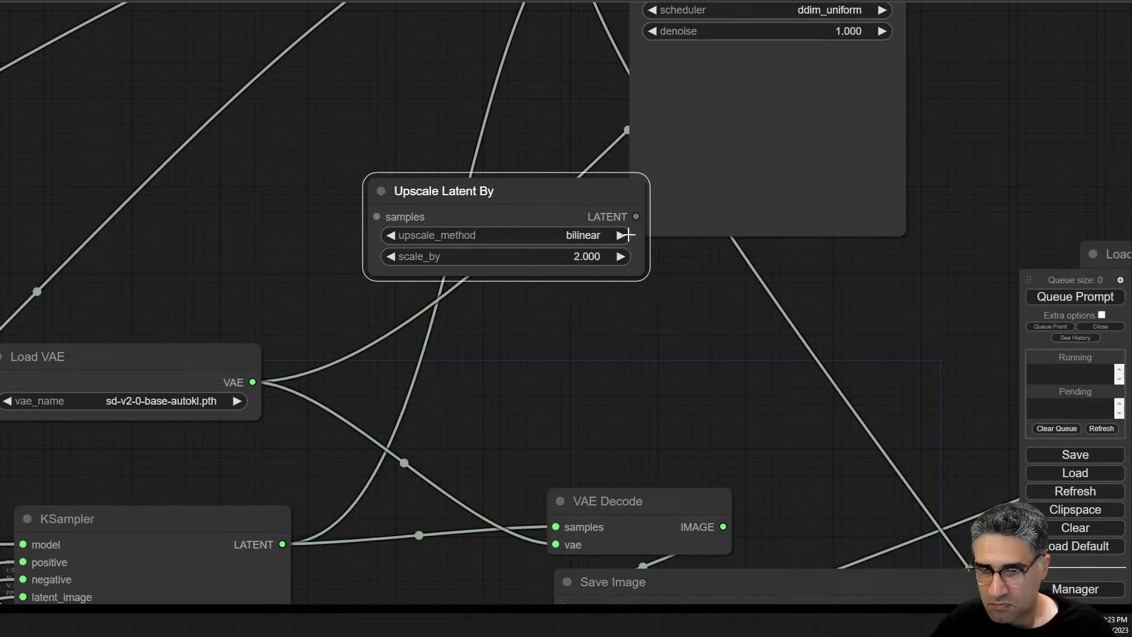
- Route the first KSampler's latent through Upscale Latent By into the second KSampler's latent_image, and queue the workflow
{"action": "left_click_drag", "start_coordinate": [611, 192], "coordinate": [518, 172]}
{"action": "scroll", "coordinate": [544, 245], "scroll_direction": "down", "scroll_amount": 5}
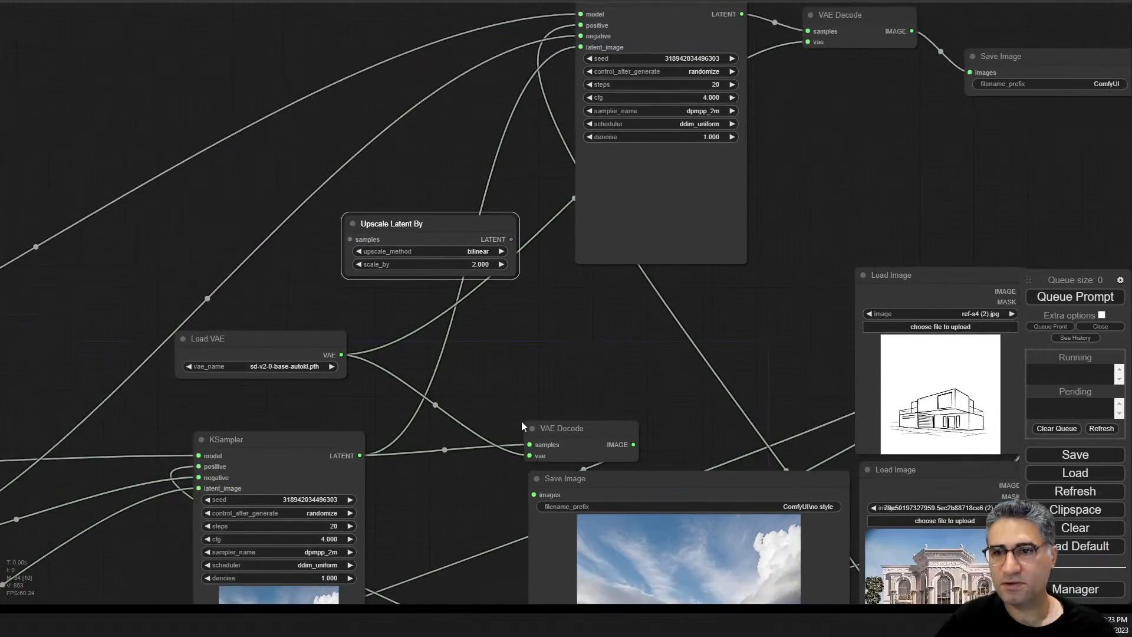
{"action": "left_click_drag", "start_coordinate": [522, 421], "coordinate": [358, 598]}
{"action": "left_click_drag", "start_coordinate": [316, 405], "coordinate": [364, 303]}
{"action": "left_click_drag", "start_coordinate": [240, 487], "coordinate": [263, 293]}
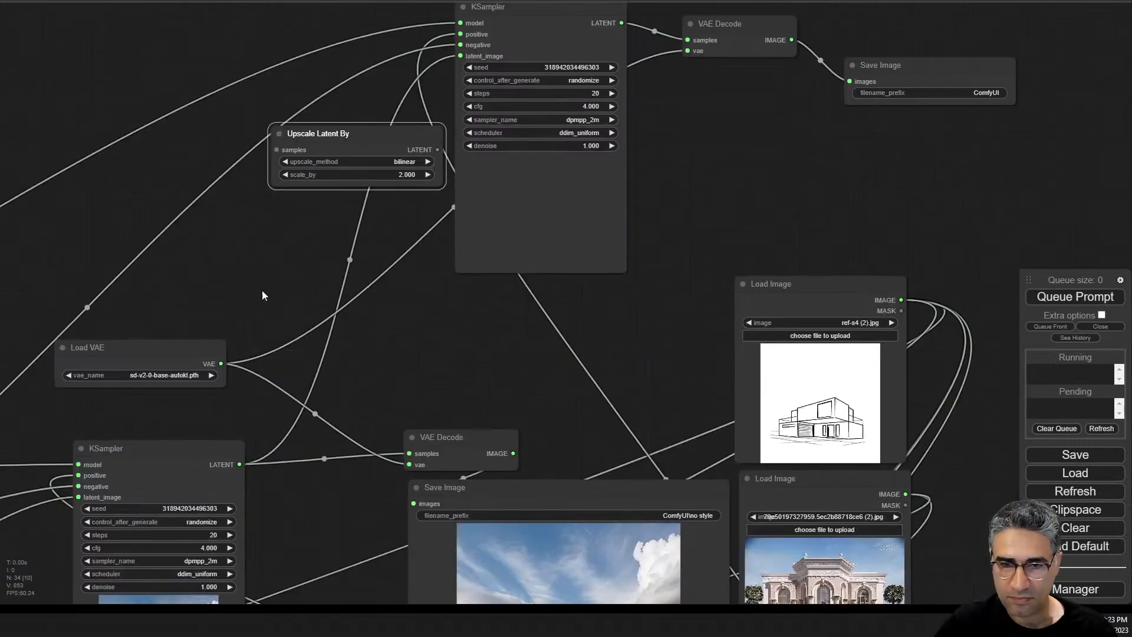
{"action": "left_click_drag", "start_coordinate": [240, 462], "coordinate": [279, 267]}
{"action": "left_click_drag", "start_coordinate": [344, 293], "coordinate": [408, 135]}
{"action": "left_click", "coordinate": [1078, 296]}
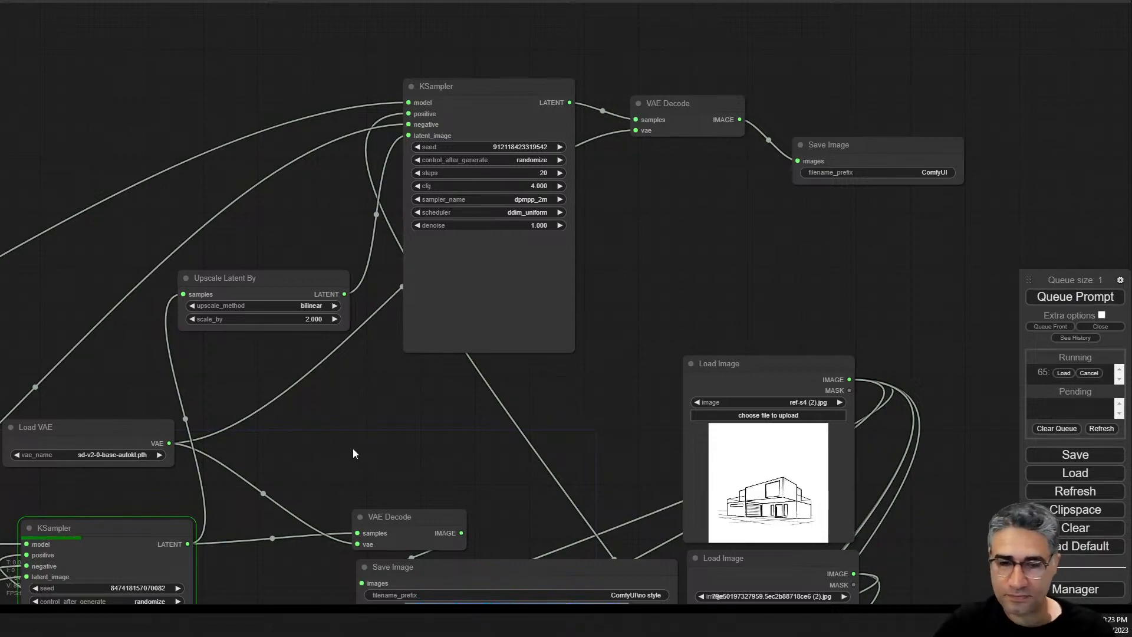
- Examine the first KSampler's preview and the image in its Save Image node
{"action": "left_click_drag", "start_coordinate": [352, 453], "coordinate": [462, 65]}
{"action": "scroll", "coordinate": [204, 415], "scroll_direction": "up", "scroll_amount": 6}
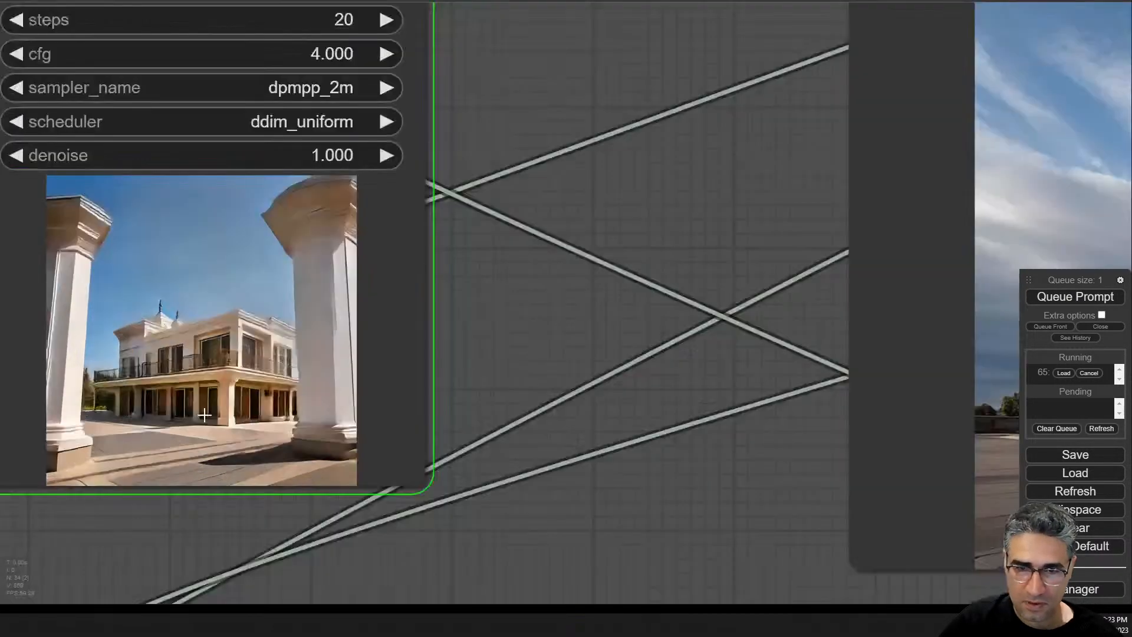
{"action": "scroll", "coordinate": [204, 415], "scroll_direction": "up", "scroll_amount": 6}
{"action": "scroll", "coordinate": [202, 410], "scroll_direction": "down", "scroll_amount": 5}
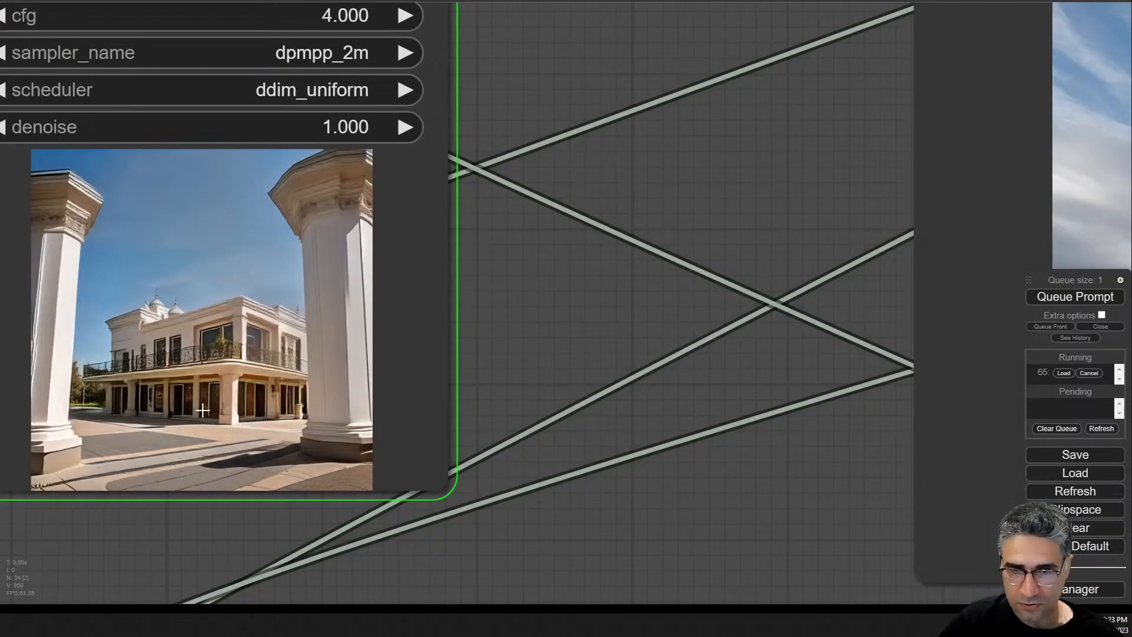
{"action": "scroll", "coordinate": [203, 409], "scroll_direction": "down", "scroll_amount": 6}
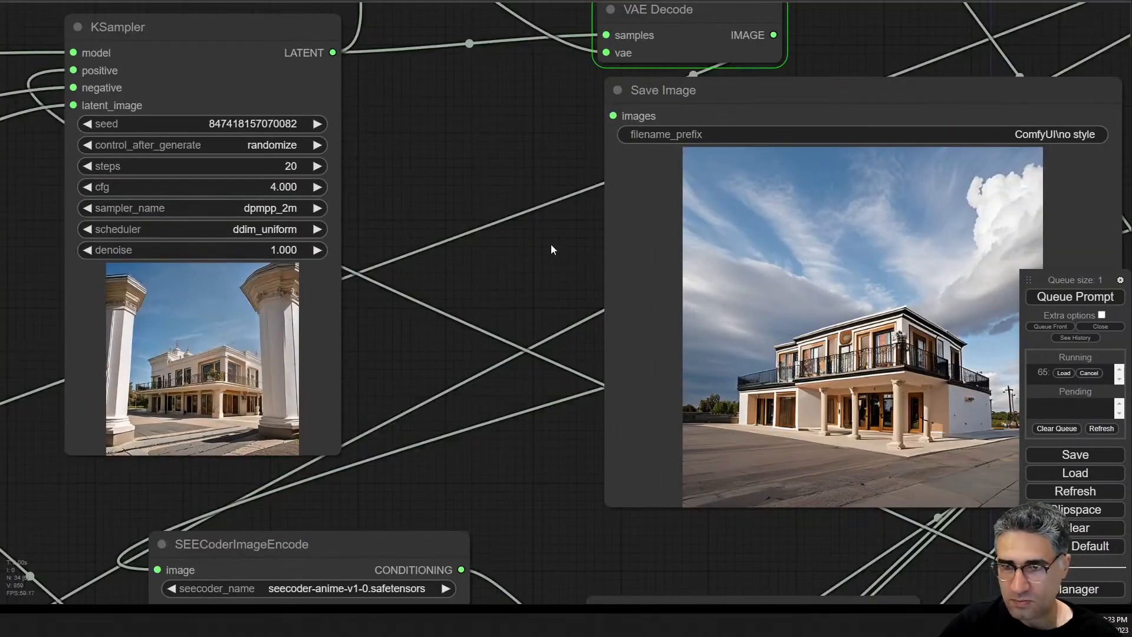
{"action": "left_click_drag", "start_coordinate": [551, 250], "coordinate": [261, 422]}
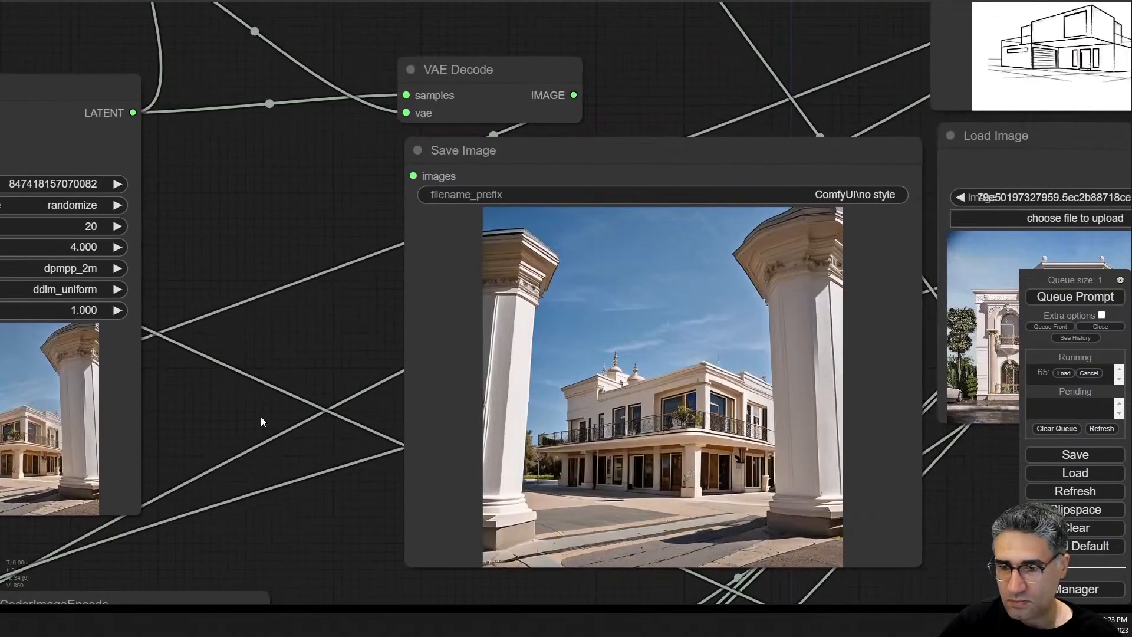
- Examine the second KSampler's developing preview and compare it with the first pass's saved image and the villa reference
{"action": "left_click_drag", "start_coordinate": [348, 70], "coordinate": [397, 411]}
{"action": "left_click_drag", "start_coordinate": [397, 412], "coordinate": [212, 515]}
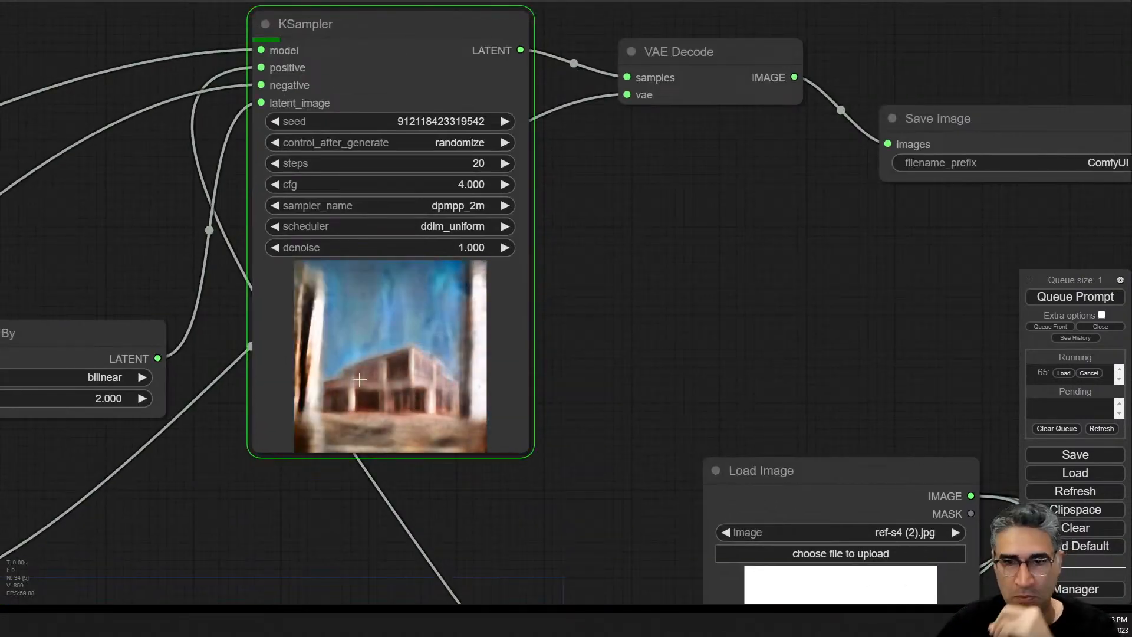
{"action": "scroll", "coordinate": [371, 390], "scroll_direction": "up", "scroll_amount": 5}
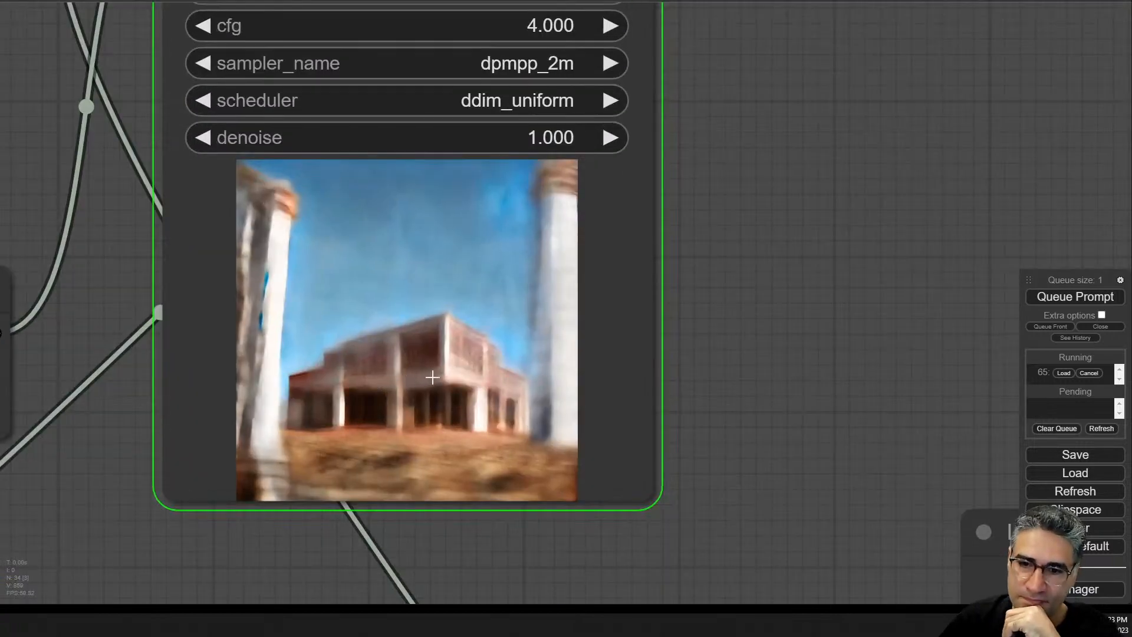
{"action": "scroll", "coordinate": [436, 375], "scroll_direction": "down", "scroll_amount": 2}
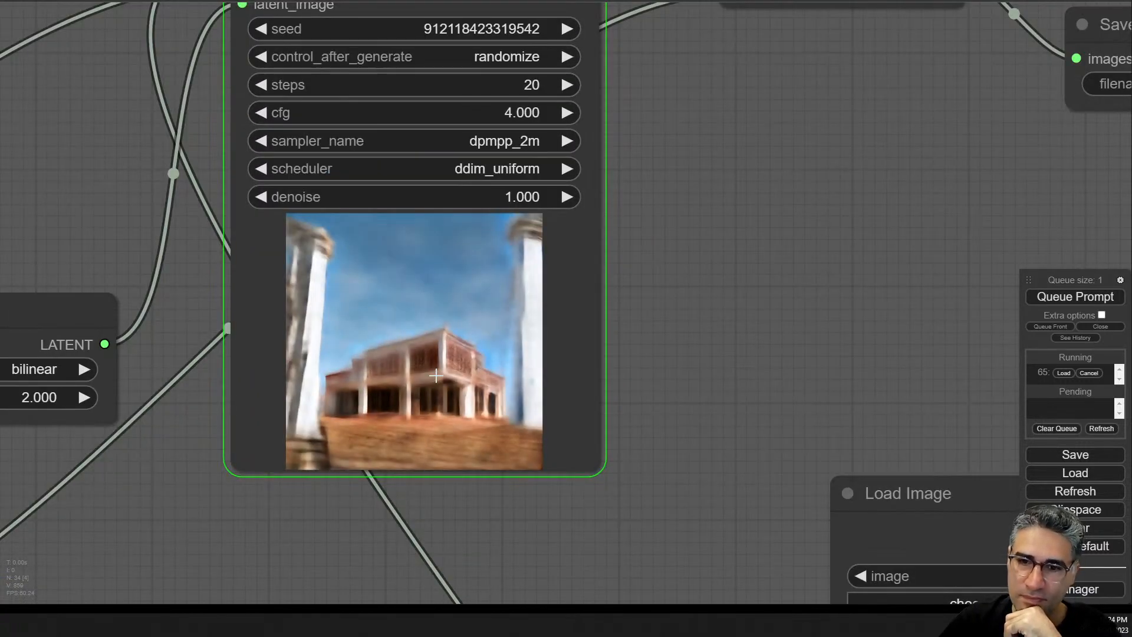
{"action": "scroll", "coordinate": [436, 376], "scroll_direction": "down", "scroll_amount": 5}
{"action": "left_click_drag", "start_coordinate": [476, 494], "coordinate": [447, 417]}
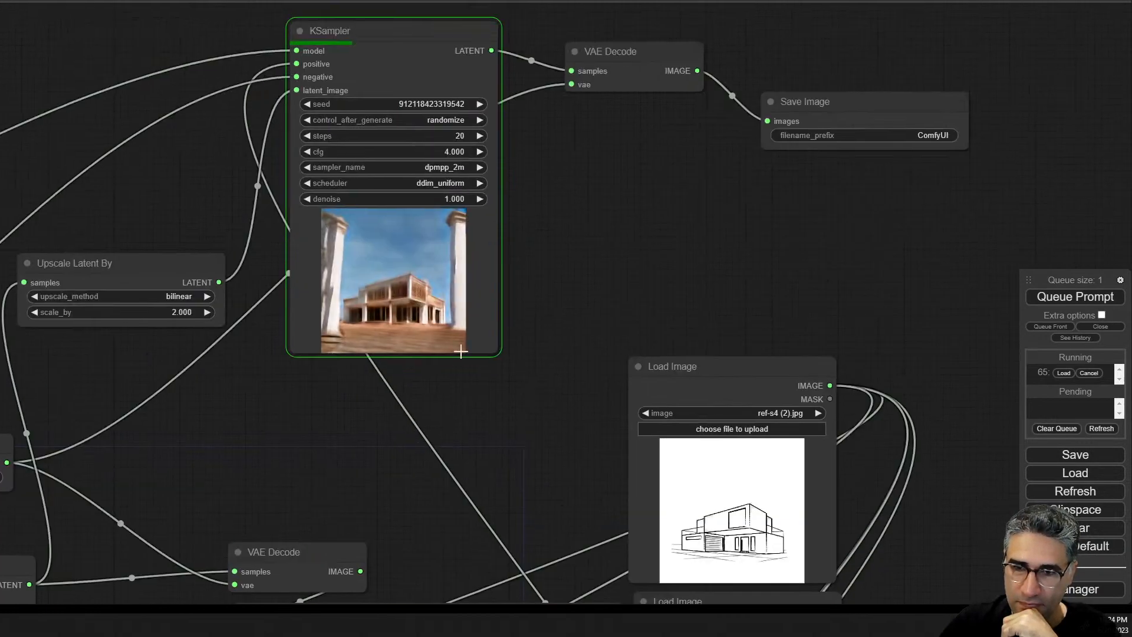
{"action": "scroll", "coordinate": [425, 309], "scroll_direction": "up", "scroll_amount": 10}
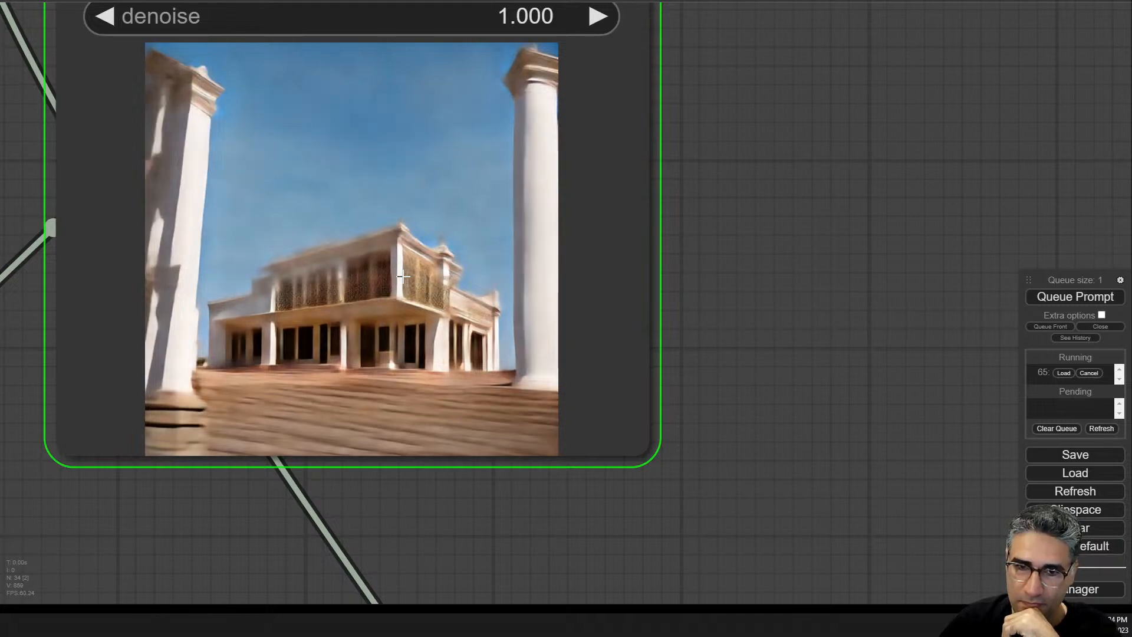
{"action": "scroll", "coordinate": [403, 276], "scroll_direction": "down", "scroll_amount": 10}
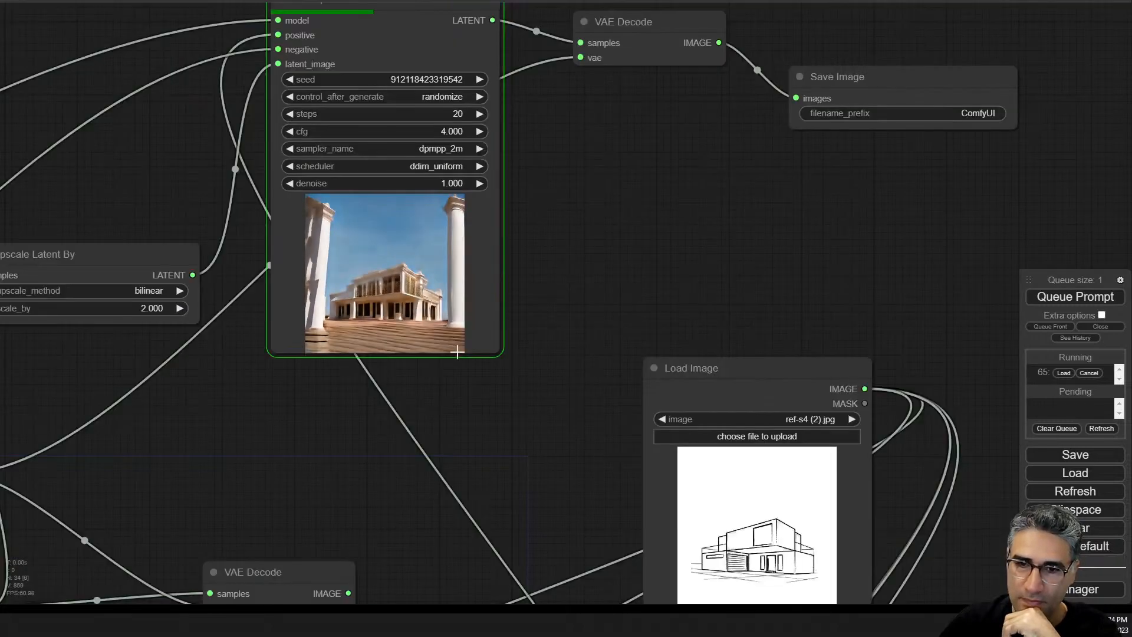
{"action": "left_click_drag", "start_coordinate": [507, 424], "coordinate": [587, 75]}
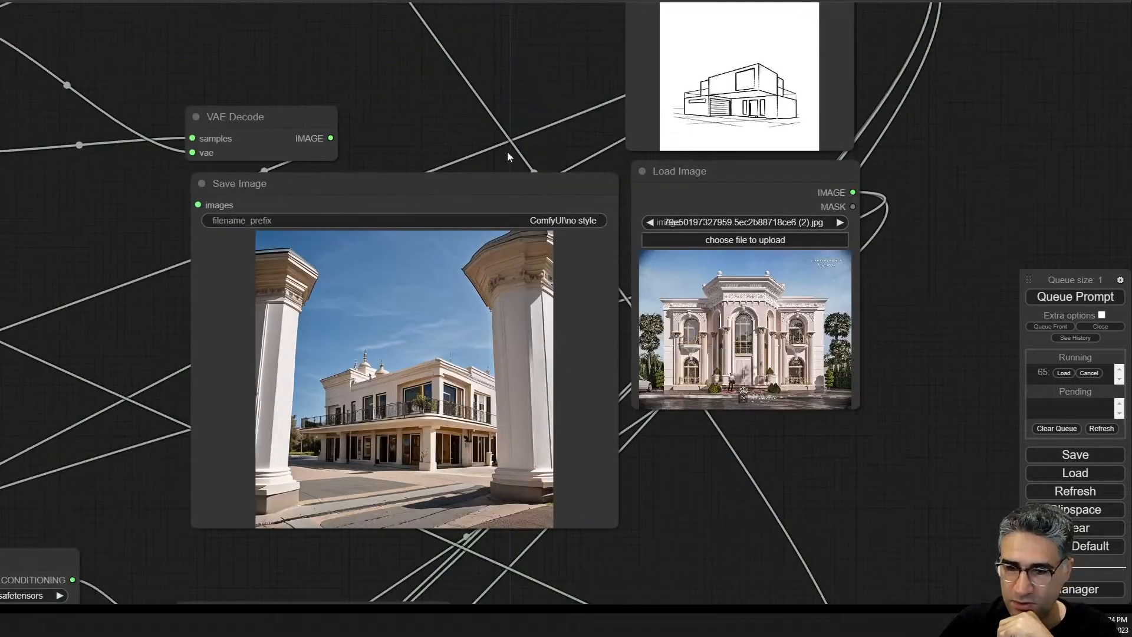
{"action": "scroll", "coordinate": [406, 420], "scroll_direction": "up", "scroll_amount": 6}
{"action": "scroll", "coordinate": [406, 420], "scroll_direction": "down", "scroll_amount": 5}
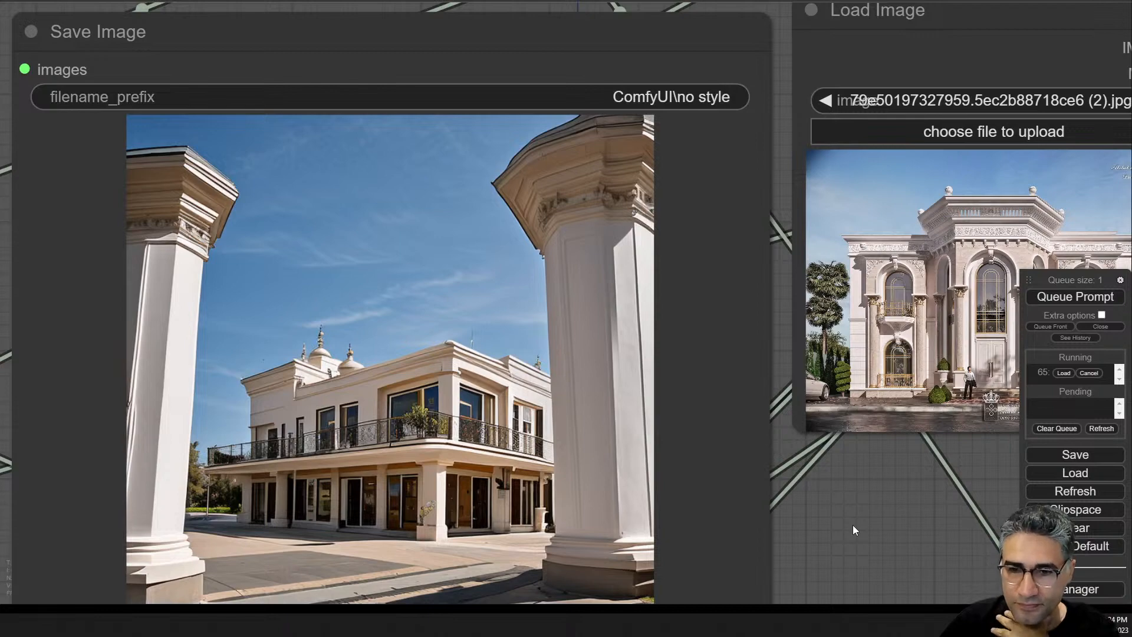
{"action": "left_click_drag", "start_coordinate": [853, 525], "coordinate": [850, 635]}
{"action": "scroll", "coordinate": [614, 261], "scroll_direction": "down", "scroll_amount": 5}
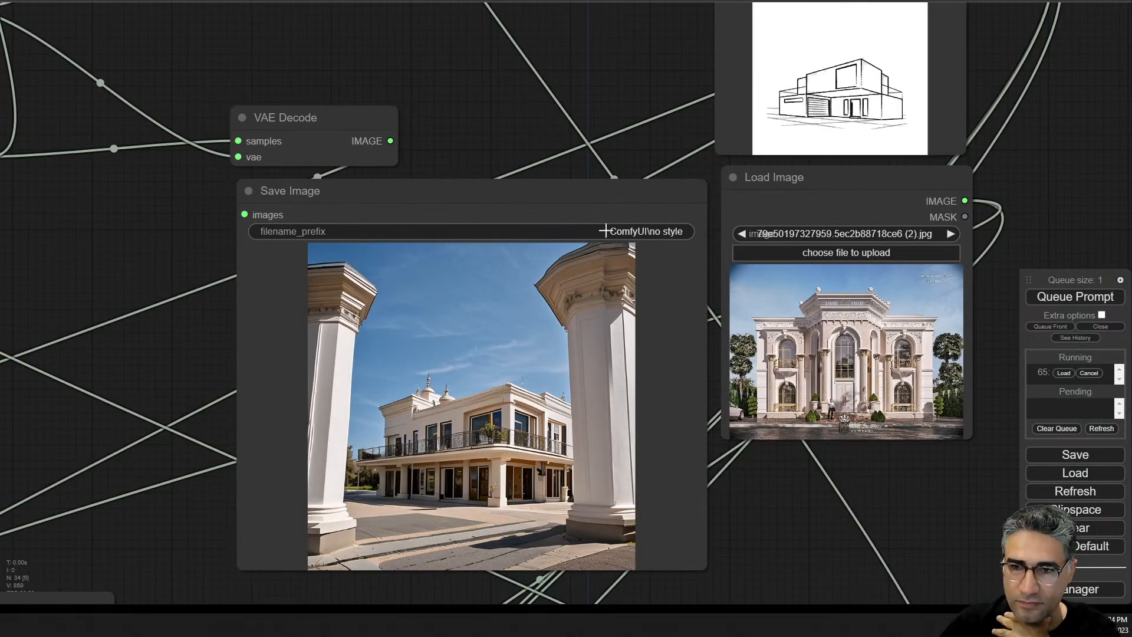
- Inspect the balcony, column and paving detail in the second KSampler's preview as it nears the end of sampling
{"action": "left_click_drag", "start_coordinate": [626, 76], "coordinate": [612, 487]}
{"action": "left_click_drag", "start_coordinate": [607, 234], "coordinate": [654, 344]}
{"action": "scroll", "coordinate": [476, 314], "scroll_direction": "up", "scroll_amount": 11}
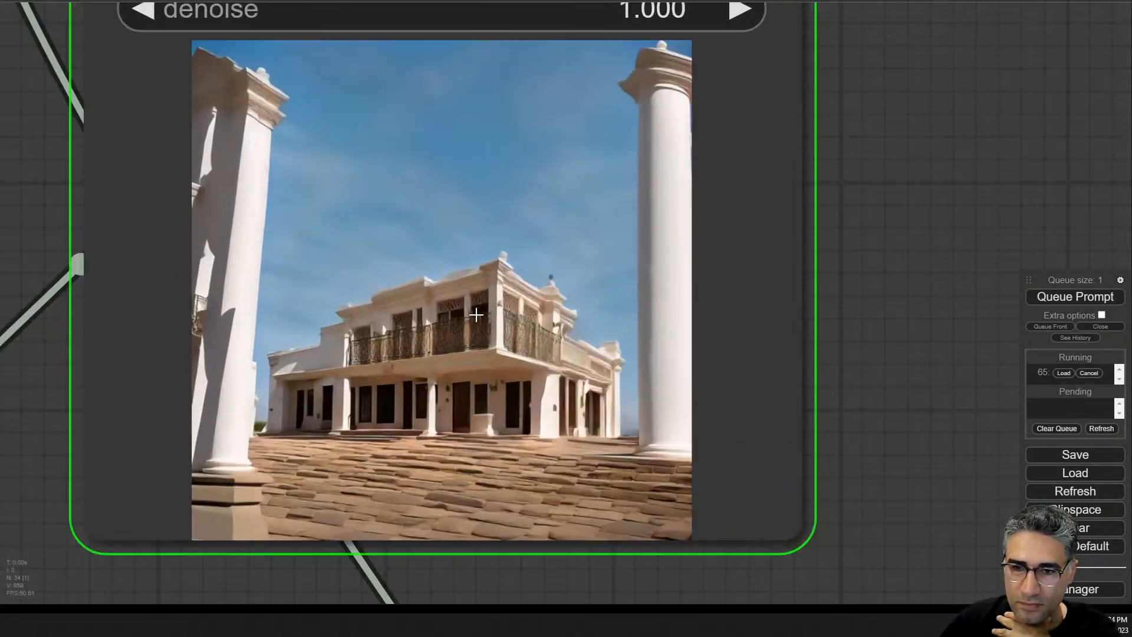
{"action": "scroll", "coordinate": [476, 315], "scroll_direction": "up", "scroll_amount": 4}
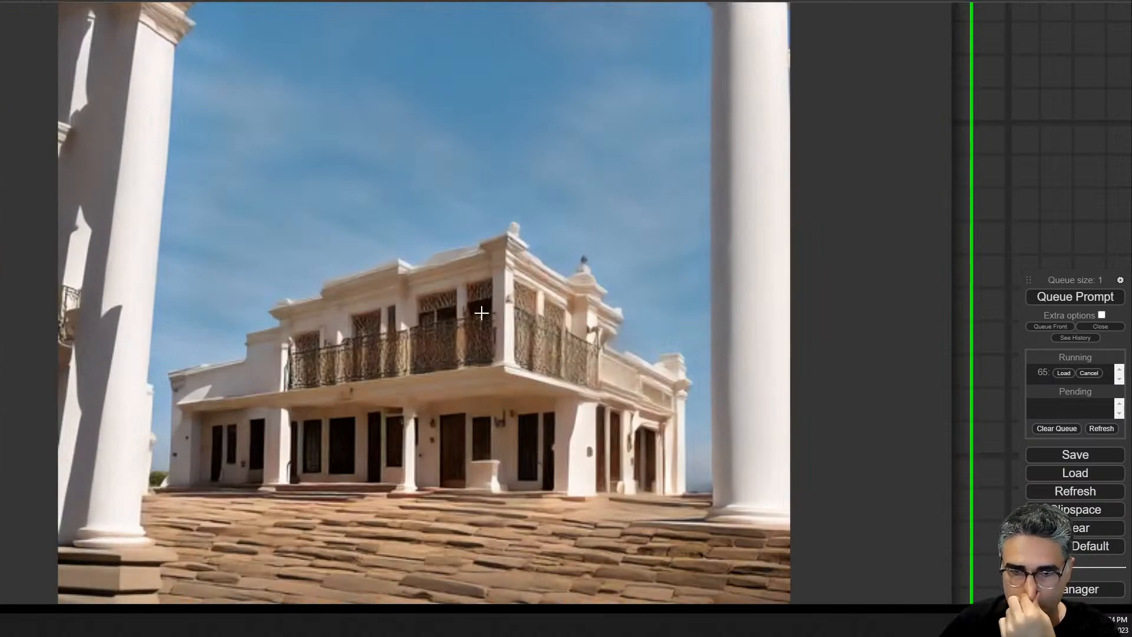
{"action": "scroll", "coordinate": [482, 312], "scroll_direction": "down", "scroll_amount": 2}
{"action": "scroll", "coordinate": [878, 199], "scroll_direction": "down", "scroll_amount": 2}
{"action": "left_click_drag", "start_coordinate": [879, 199], "coordinate": [798, 415]}
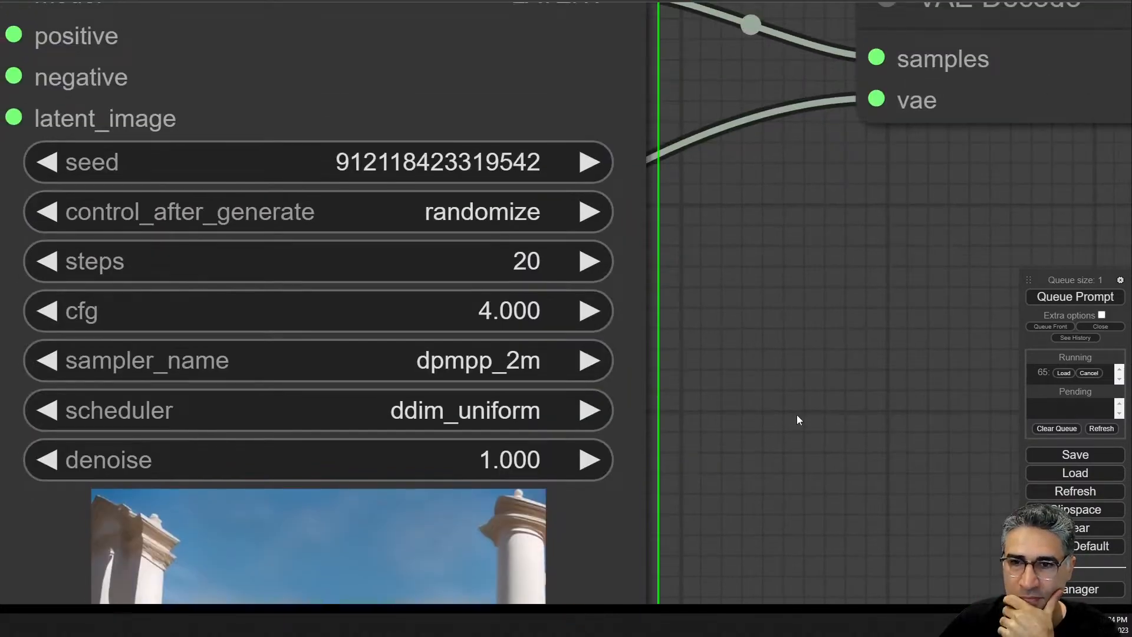
{"action": "scroll", "coordinate": [798, 418], "scroll_direction": "down", "scroll_amount": 2}
{"action": "scroll", "coordinate": [770, 533], "scroll_direction": "down", "scroll_amount": 2}
{"action": "left_click_drag", "start_coordinate": [747, 336], "coordinate": [687, 119]}
{"action": "scroll", "coordinate": [402, 372], "scroll_direction": "up", "scroll_amount": 3}
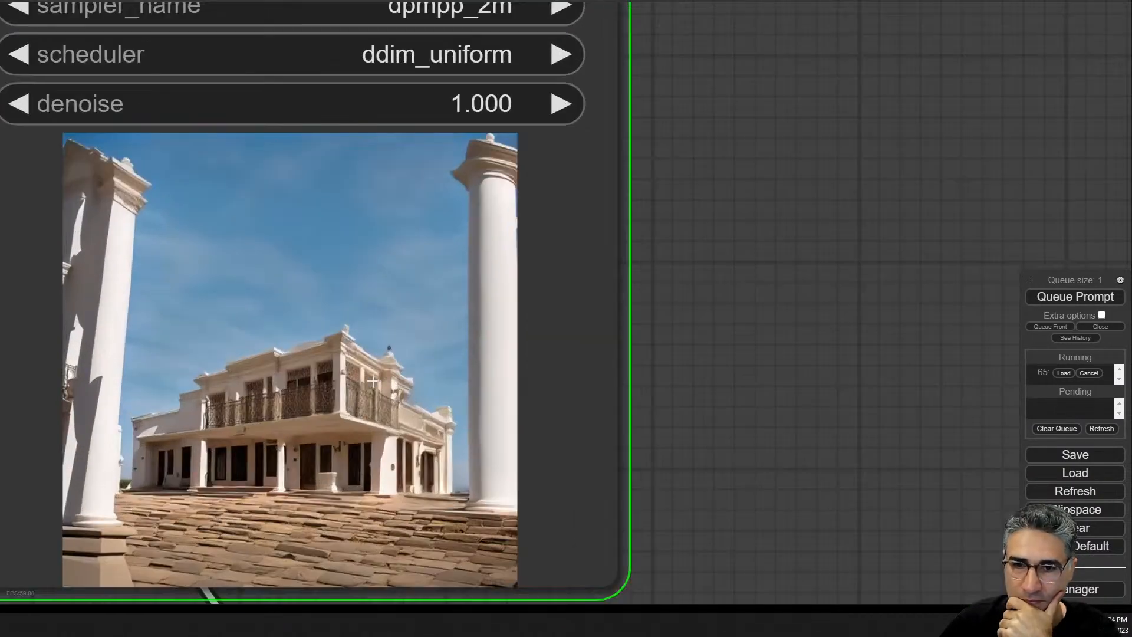
{"action": "scroll", "coordinate": [373, 381], "scroll_direction": "up", "scroll_amount": 4}
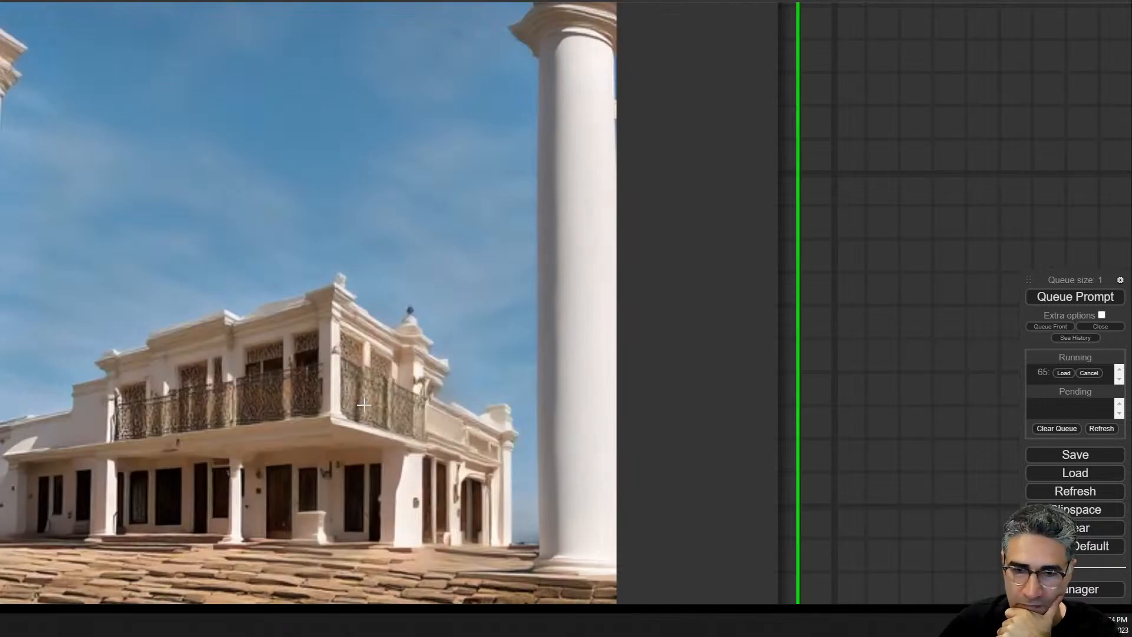
{"action": "scroll", "coordinate": [363, 404], "scroll_direction": "down", "scroll_amount": 10}
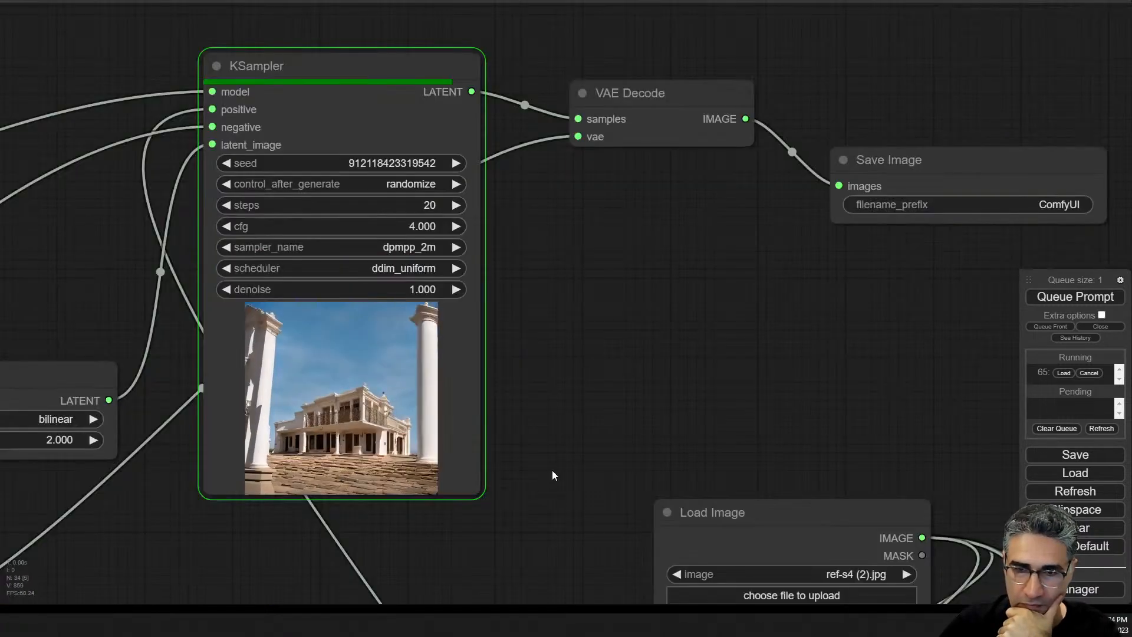
{"action": "left_click_drag", "start_coordinate": [552, 470], "coordinate": [557, 85]}
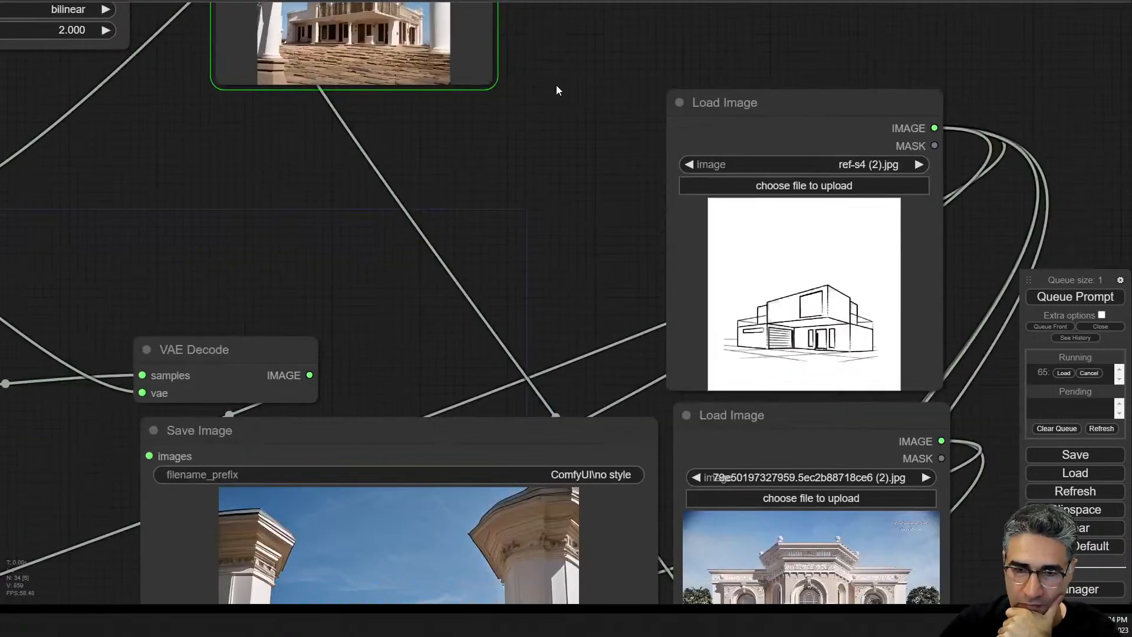
- Enlarge the second pass's Save Image node to about three times its width and place it above and beyond its VAE Decode node
{"action": "left_click_drag", "start_coordinate": [514, 259], "coordinate": [370, 631]}
{"action": "left_click_drag", "start_coordinate": [592, 227], "coordinate": [546, 282]}
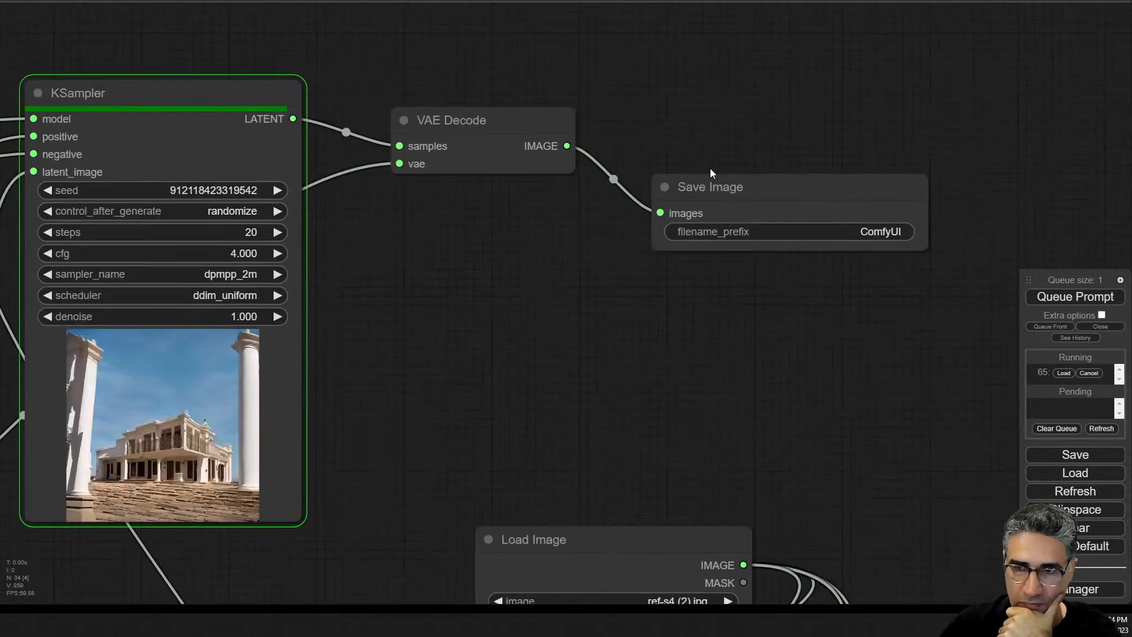
{"action": "left_click_drag", "start_coordinate": [712, 172], "coordinate": [755, 37]}
{"action": "left_click_drag", "start_coordinate": [640, 274], "coordinate": [380, 313]}
{"action": "scroll", "coordinate": [587, 211], "scroll_direction": "down", "scroll_amount": 3}
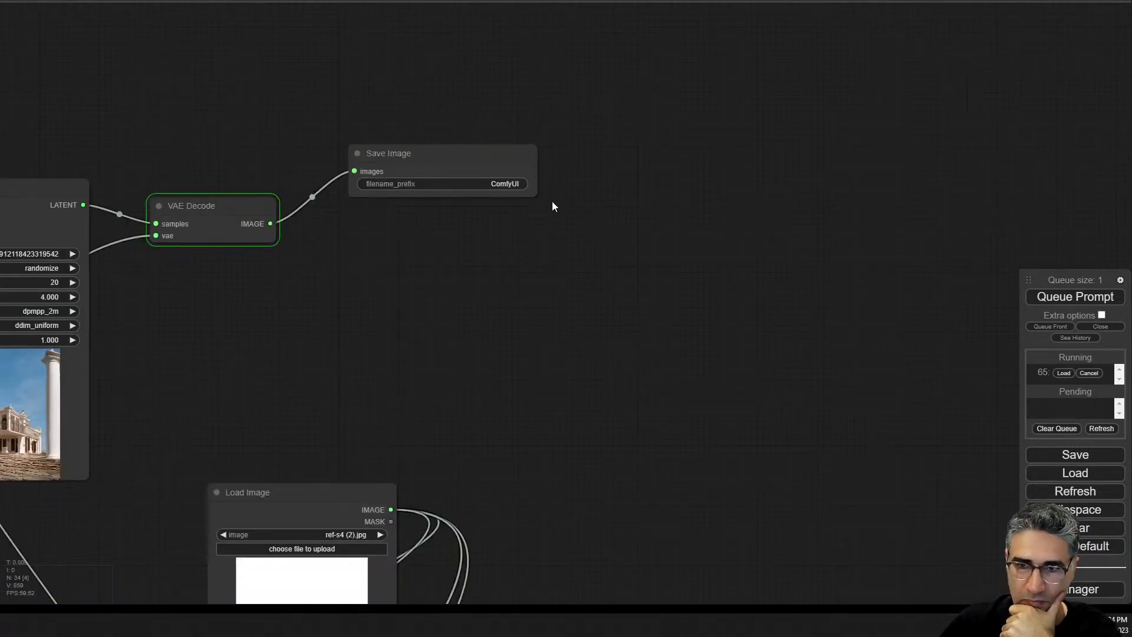
{"action": "left_click_drag", "start_coordinate": [535, 194], "coordinate": [908, 546]}
{"action": "left_click_drag", "start_coordinate": [594, 160], "coordinate": [570, 21]}
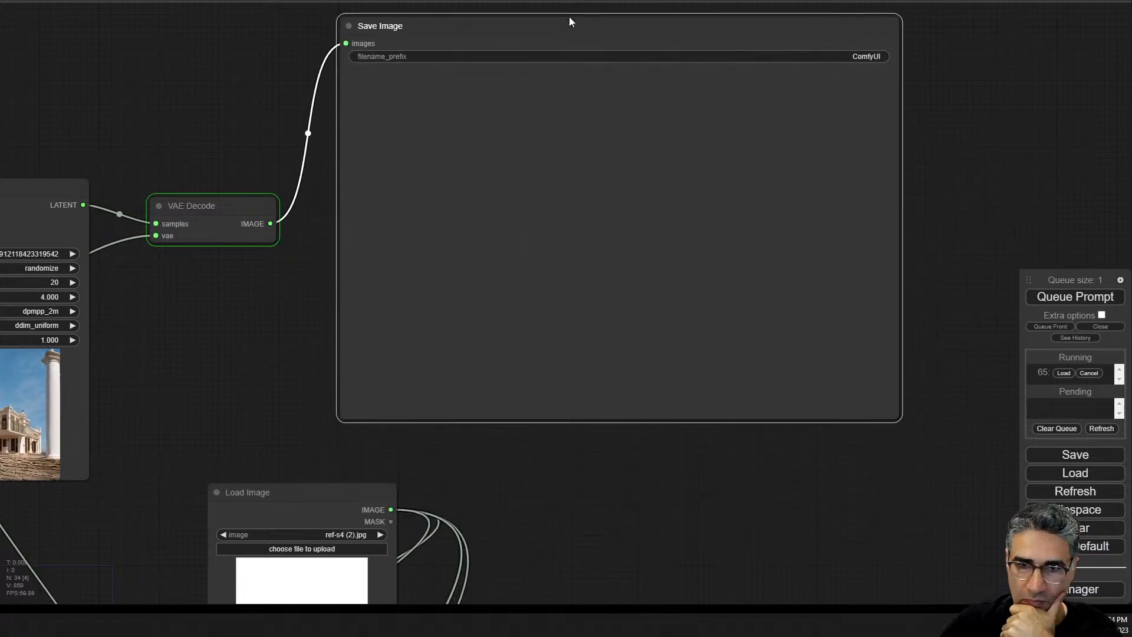
- Examine the facade detail in the second pass's upscaled image and compare it with the first pass's saved image
{"action": "scroll", "coordinate": [275, 338], "scroll_direction": "down", "scroll_amount": 1}
{"action": "scroll", "coordinate": [605, 299], "scroll_direction": "up", "scroll_amount": 2}
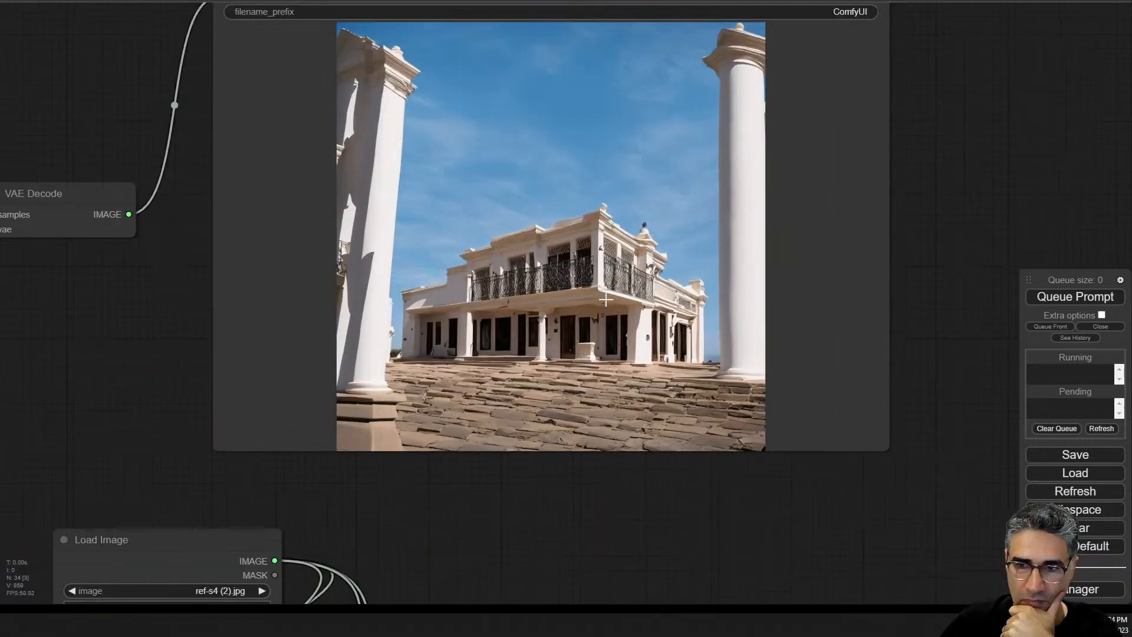
{"action": "scroll", "coordinate": [605, 299], "scroll_direction": "up", "scroll_amount": 10}
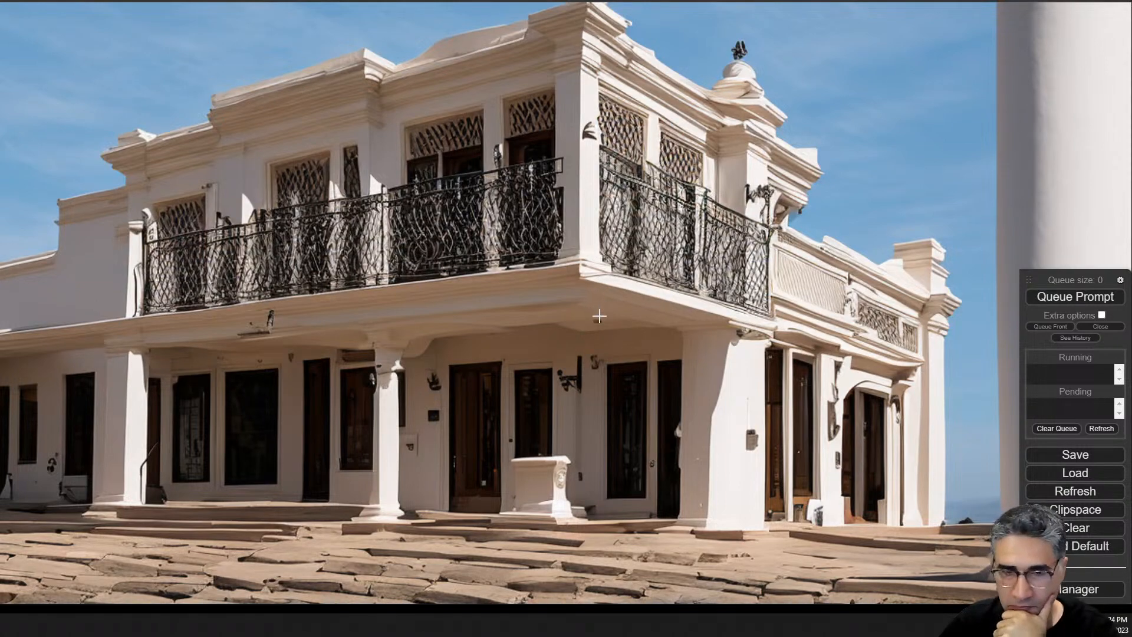
{"action": "scroll", "coordinate": [599, 317], "scroll_direction": "down", "scroll_amount": 5}
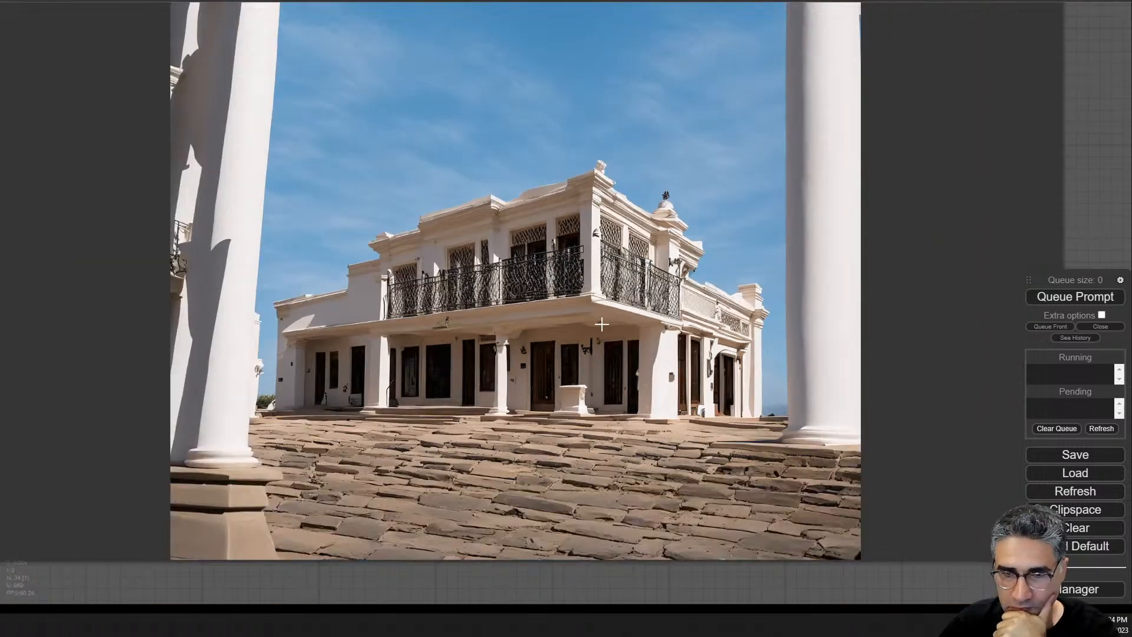
{"action": "scroll", "coordinate": [601, 324], "scroll_direction": "down", "scroll_amount": 5}
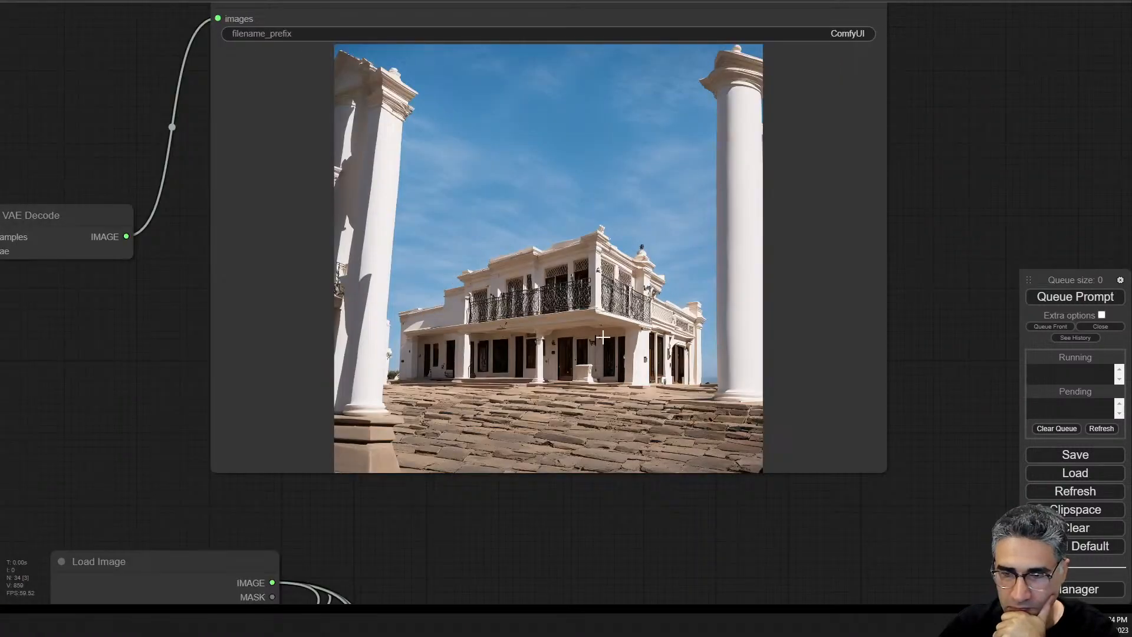
{"action": "left_click_drag", "start_coordinate": [477, 421], "coordinate": [704, 332]}
{"action": "scroll", "coordinate": [705, 332], "scroll_direction": "up", "scroll_amount": 5}
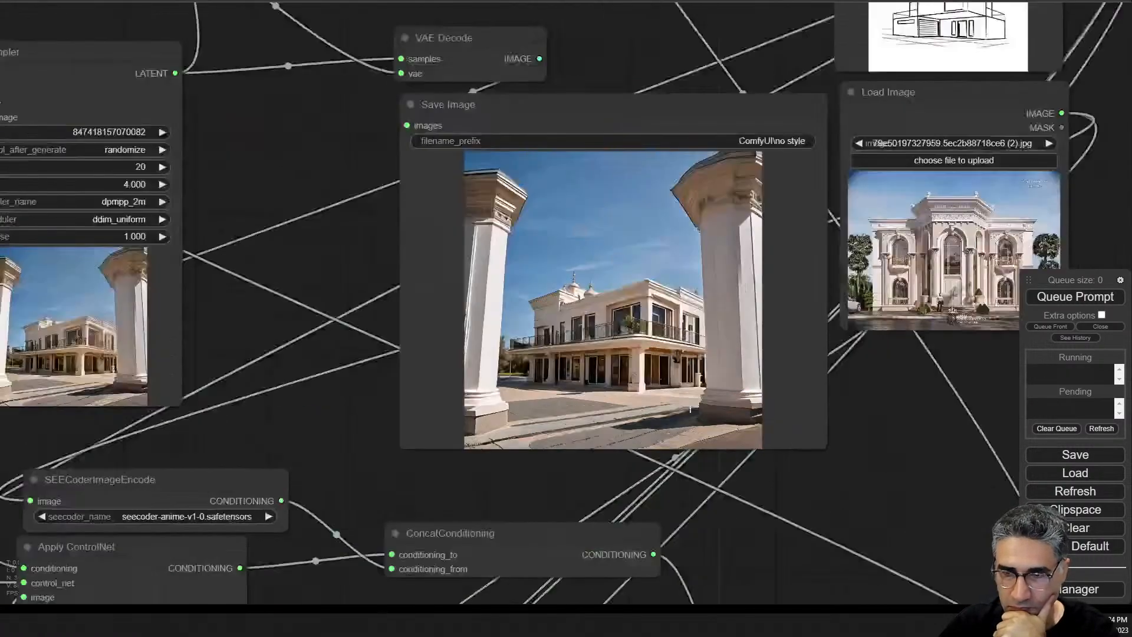
{"action": "scroll", "coordinate": [725, 366], "scroll_direction": "down", "scroll_amount": 5}
{"action": "scroll", "coordinate": [750, 402], "scroll_direction": "up", "scroll_amount": 1}
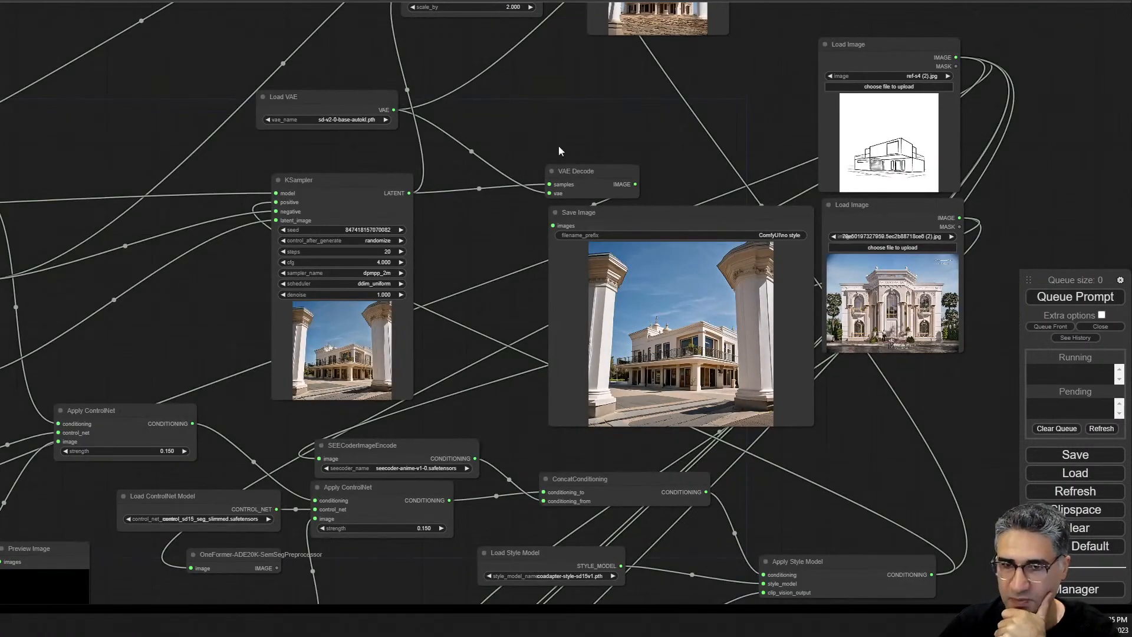
- Mute the second KSampler and queue the workflow to generate a new image with the first pass only
{"action": "left_click_drag", "start_coordinate": [559, 151], "coordinate": [527, 457]}
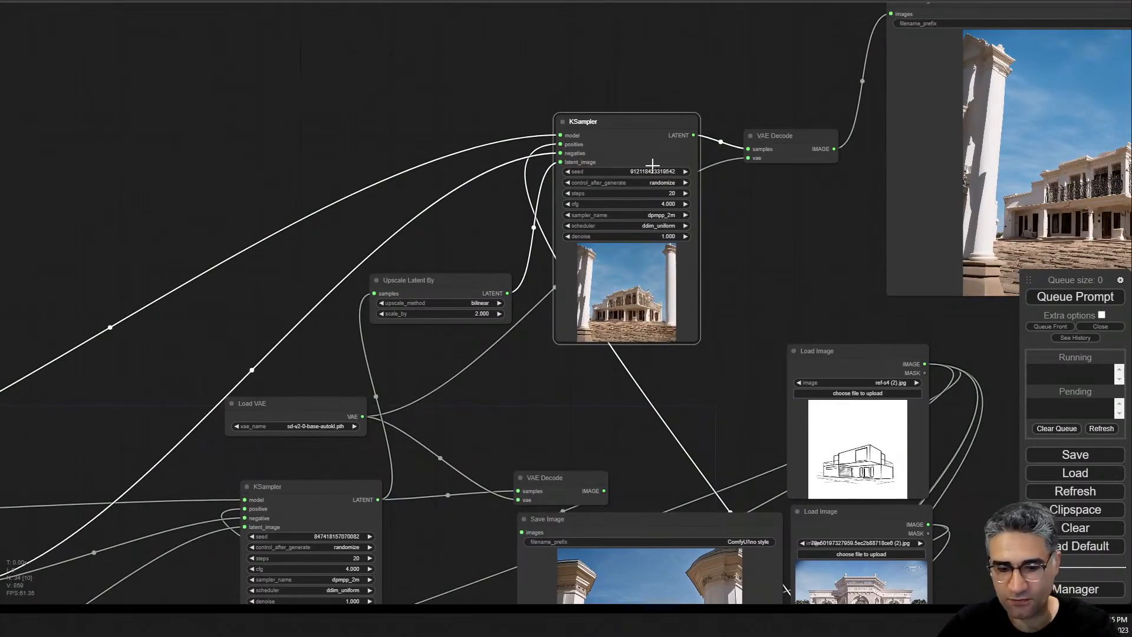
{"action": "key", "text": "ctrl+m"}
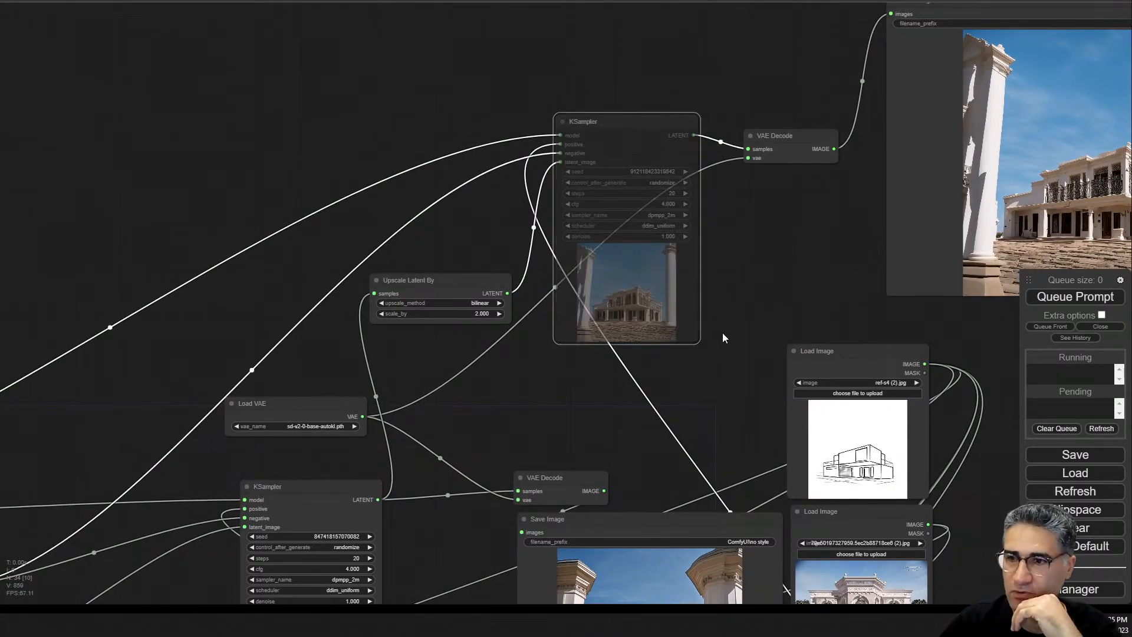
{"action": "left_click_drag", "start_coordinate": [725, 337], "coordinate": [644, 12]}
{"action": "scroll", "coordinate": [584, 369], "scroll_direction": "up", "scroll_amount": 10}
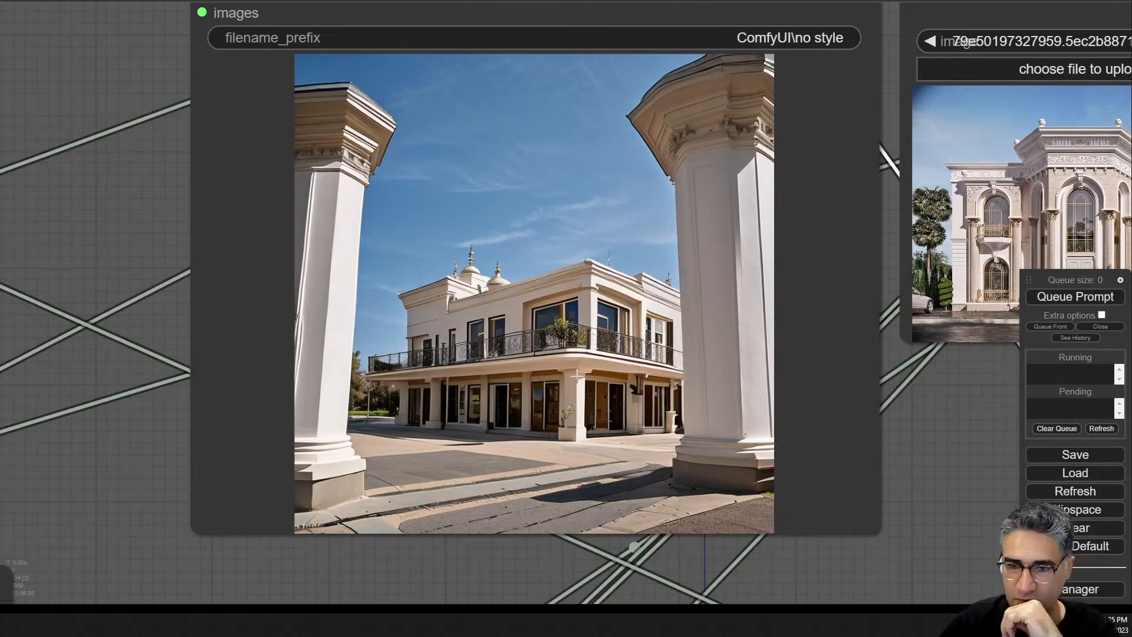
{"action": "scroll", "coordinate": [565, 387], "scroll_direction": "up", "scroll_amount": 3}
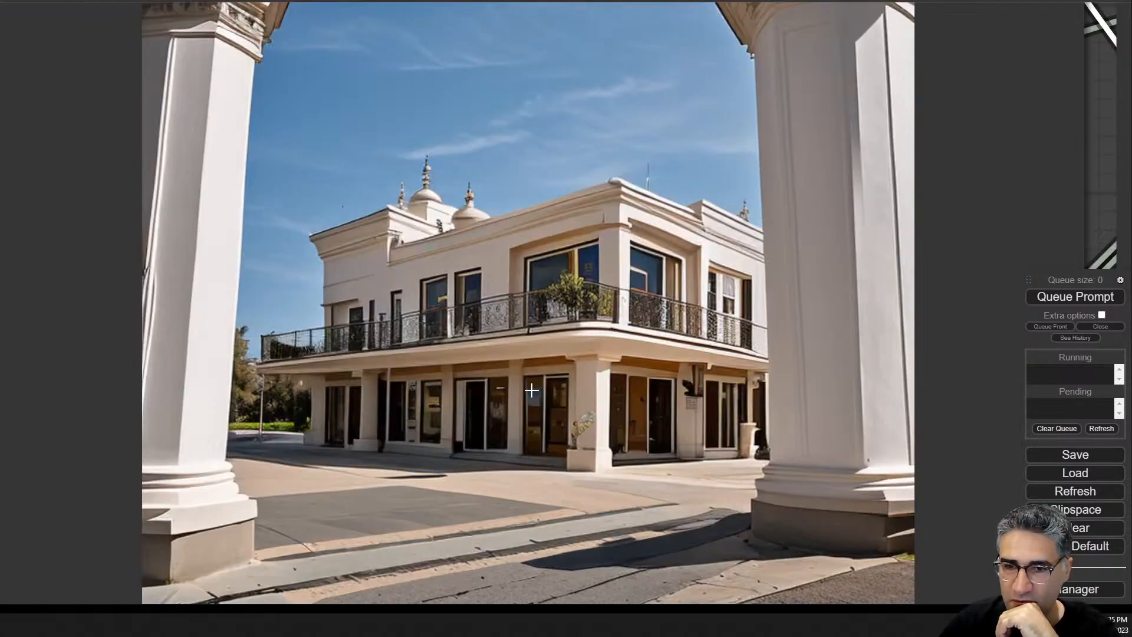
{"action": "scroll", "coordinate": [532, 390], "scroll_direction": "down", "scroll_amount": 8}
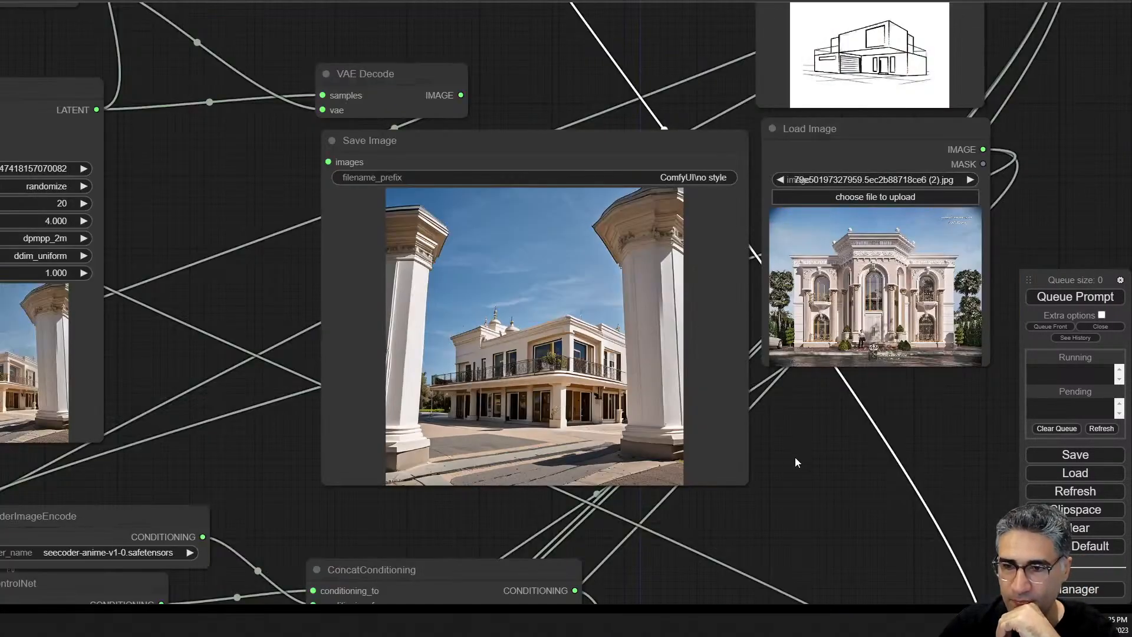
{"action": "scroll", "coordinate": [809, 434], "scroll_direction": "up", "scroll_amount": 6}
{"action": "left_click_drag", "start_coordinate": [811, 420], "coordinate": [705, 494]}
{"action": "left_click", "coordinate": [1104, 298]}
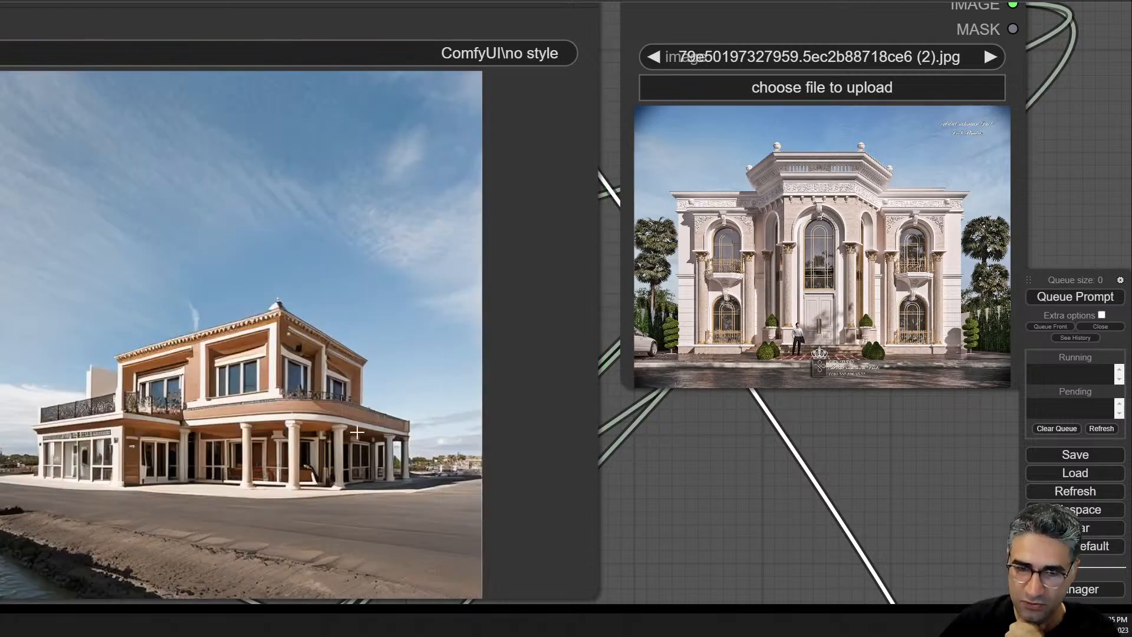
- Compare the first-pass saved image with the classical villa reference and the house sketch
{"action": "left_click_drag", "start_coordinate": [689, 546], "coordinate": [799, 451]}
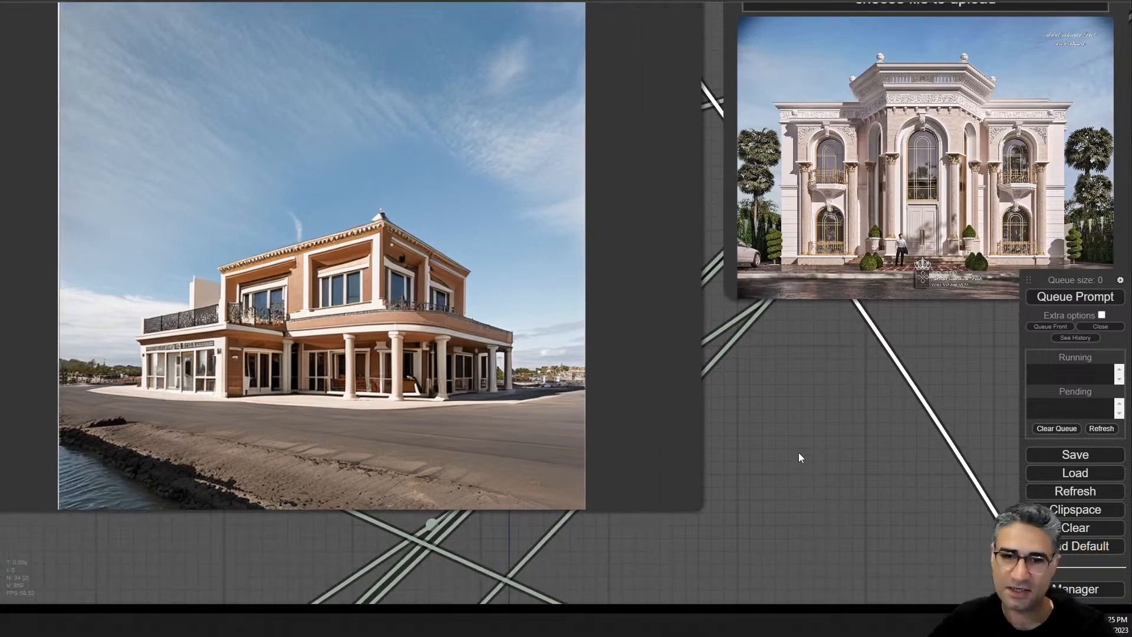
{"action": "scroll", "coordinate": [755, 531], "scroll_direction": "down", "scroll_amount": 10}
{"action": "scroll", "coordinate": [858, 265], "scroll_direction": "up", "scroll_amount": 5}
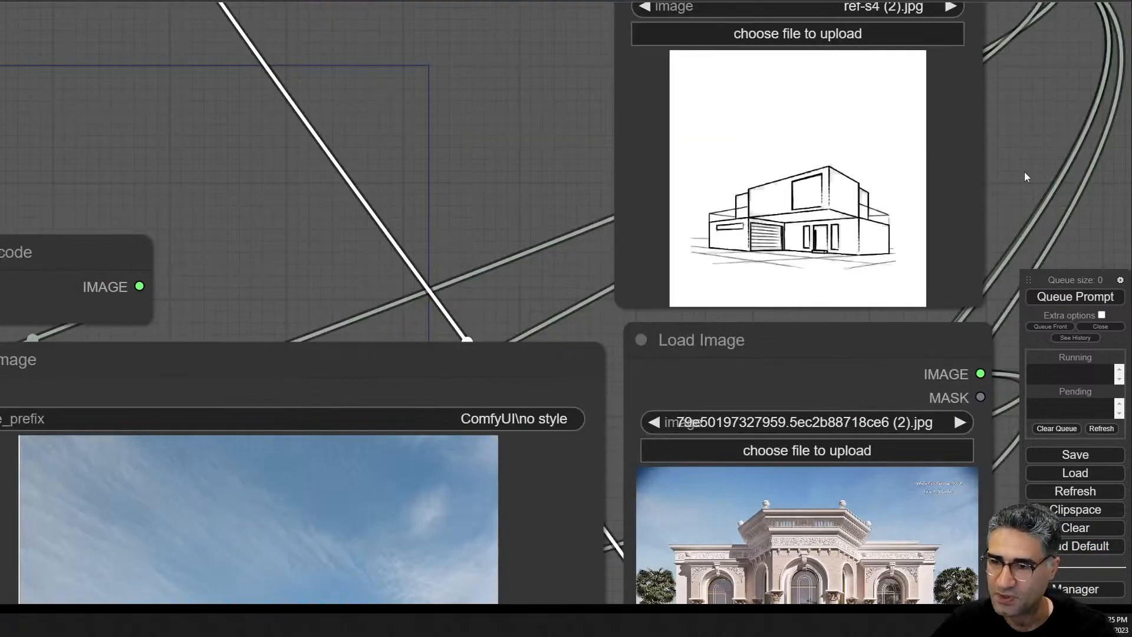
{"action": "left_click_drag", "start_coordinate": [1024, 172], "coordinate": [845, 59]}
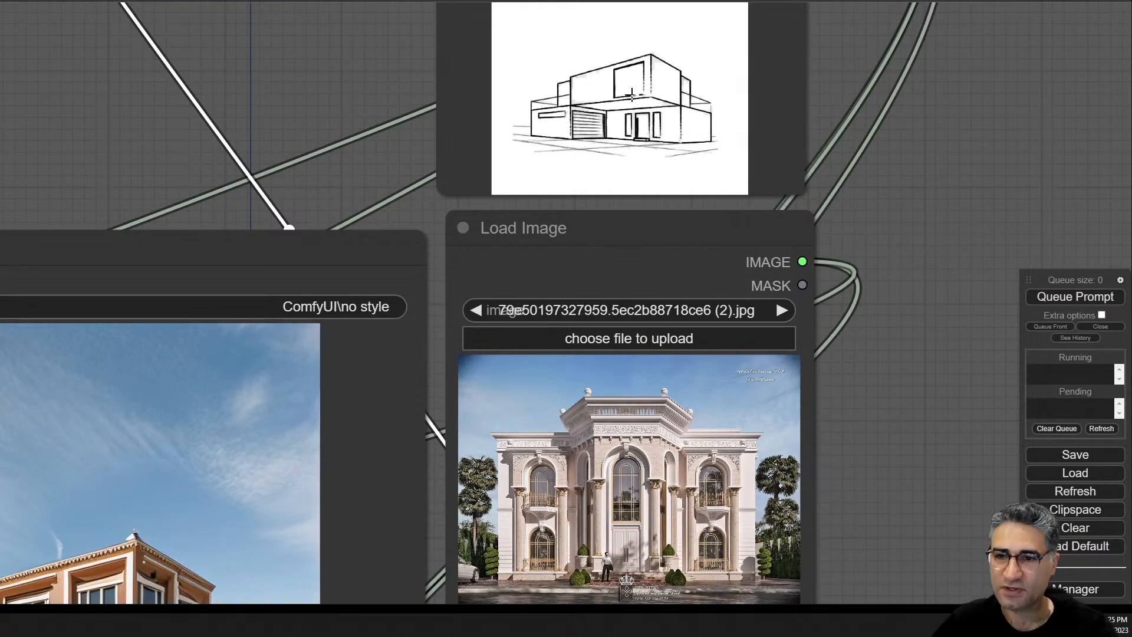
{"action": "scroll", "coordinate": [627, 105], "scroll_direction": "down", "scroll_amount": 4}
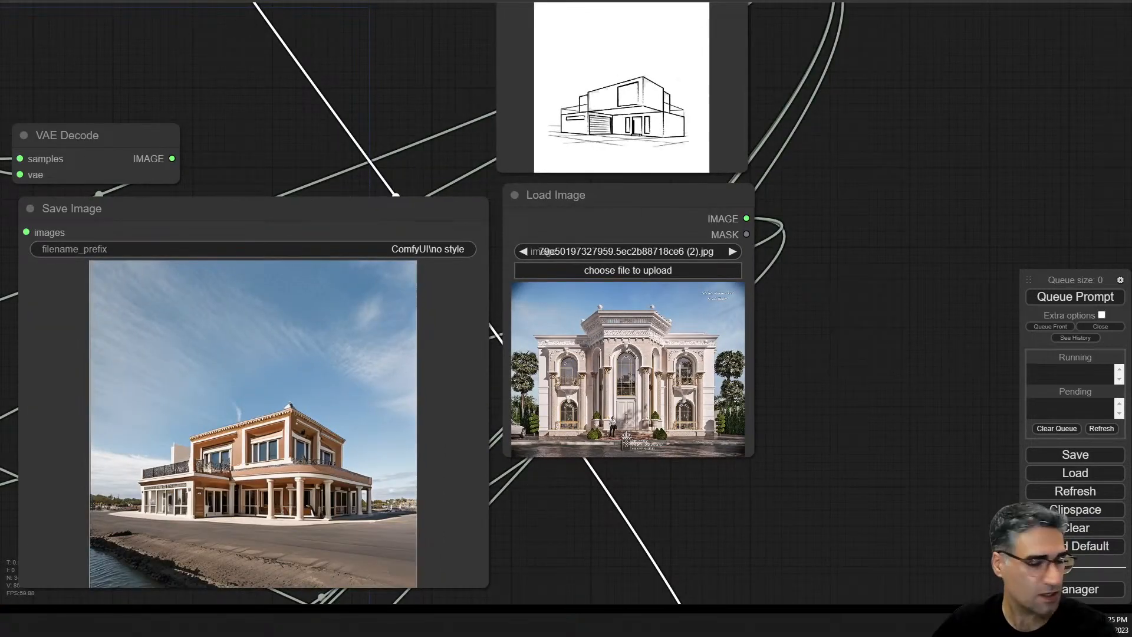
- Switch the house sketch's Load Image node to REF_Sketch (1).jpg
{"action": "scroll", "coordinate": [372, 100], "scroll_direction": "down", "scroll_amount": 4}
{"action": "left_click_drag", "start_coordinate": [375, 97], "coordinate": [378, 159]}
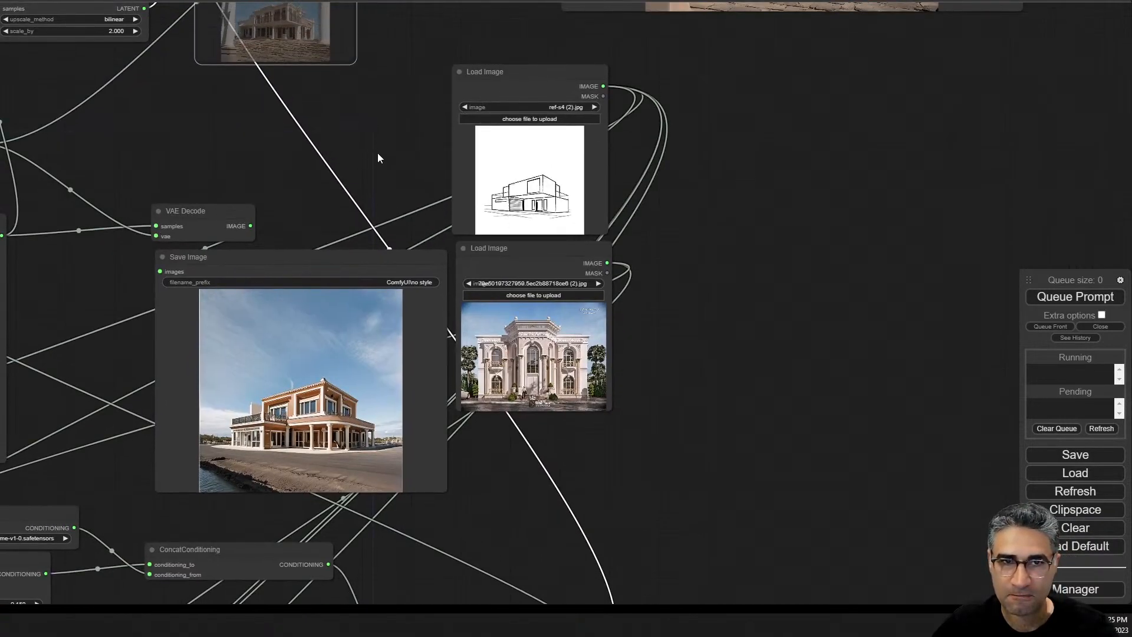
{"action": "left_click", "coordinate": [595, 107]}
{"action": "left_click", "coordinate": [595, 107]}
{"action": "scroll", "coordinate": [530, 201], "scroll_direction": "up", "scroll_amount": 12}
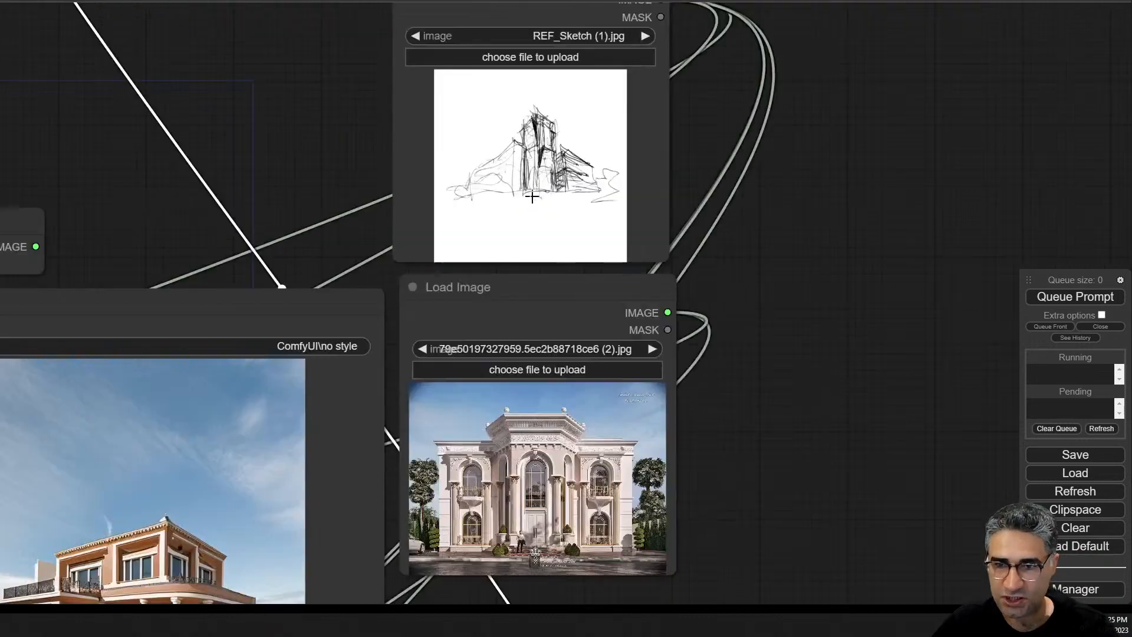
- Feed the OneFormer segmentation output into the second Apply ControlNet instead of SEG-2.jpg, move that Load Image node aside, and queue the workflow
{"action": "scroll", "coordinate": [543, 161], "scroll_direction": "down", "scroll_amount": 6}
{"action": "scroll", "coordinate": [543, 161], "scroll_direction": "down", "scroll_amount": 4}
{"action": "scroll", "coordinate": [396, 346], "scroll_direction": "down", "scroll_amount": 6}
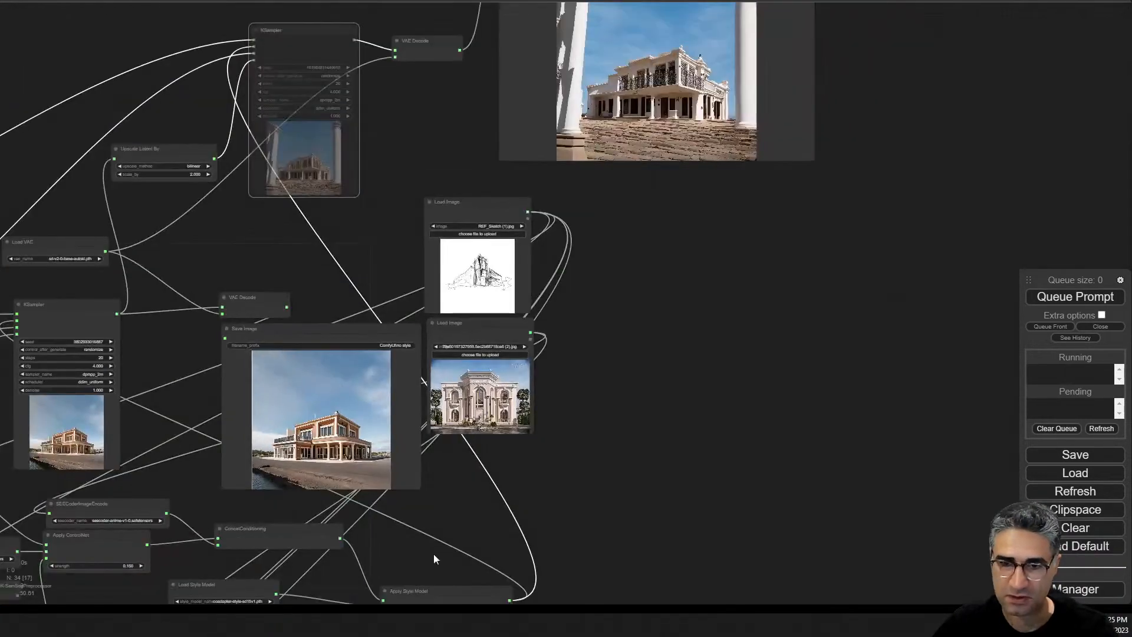
{"action": "left_click_drag", "start_coordinate": [435, 553], "coordinate": [721, 89]}
{"action": "left_click_drag", "start_coordinate": [371, 239], "coordinate": [371, 338]}
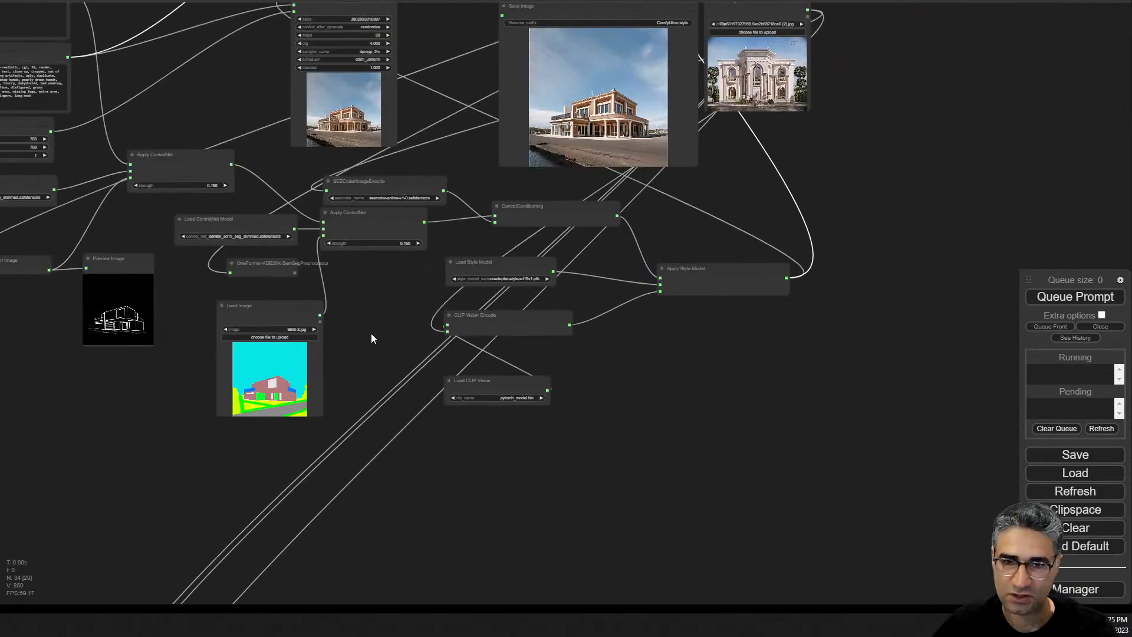
{"action": "left_click_drag", "start_coordinate": [336, 228], "coordinate": [322, 234]}
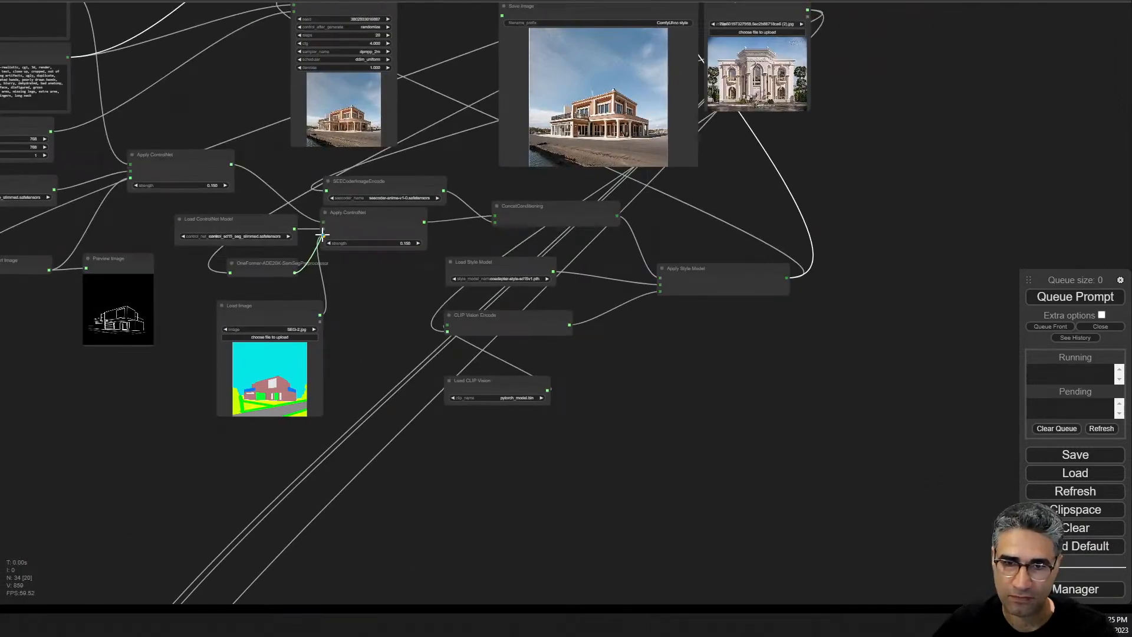
{"action": "left_click_drag", "start_coordinate": [302, 323], "coordinate": [284, 392]}
{"action": "left_click", "coordinate": [1057, 326]}
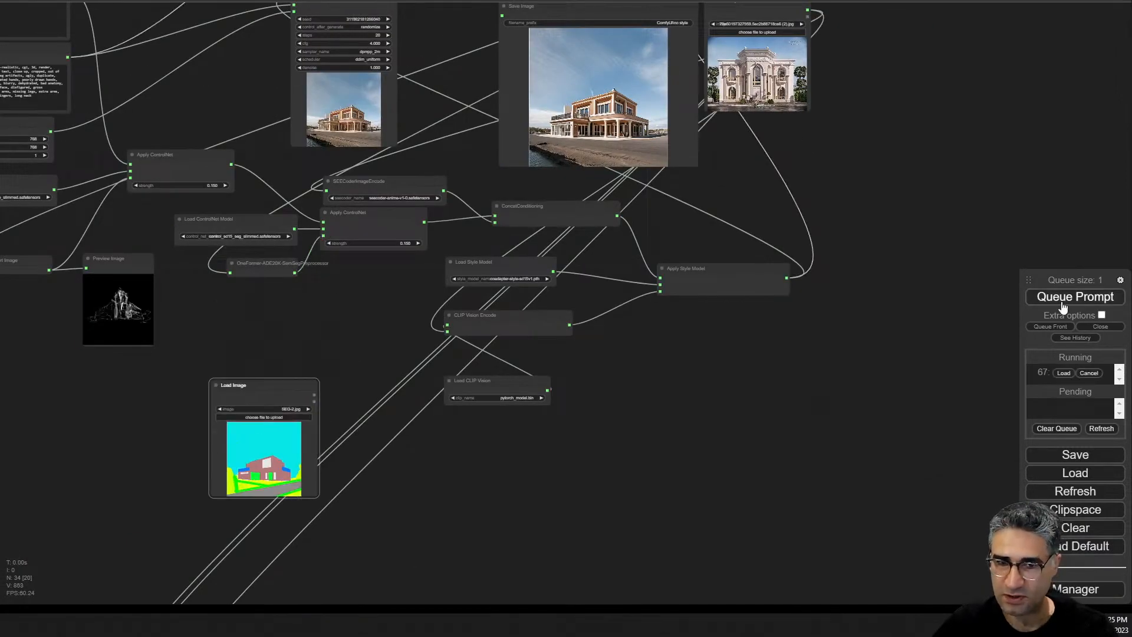
- Add a Preview Image node to the OneFormer segmentation preprocessor's image output
{"action": "left_click_drag", "start_coordinate": [294, 272], "coordinate": [313, 301]}
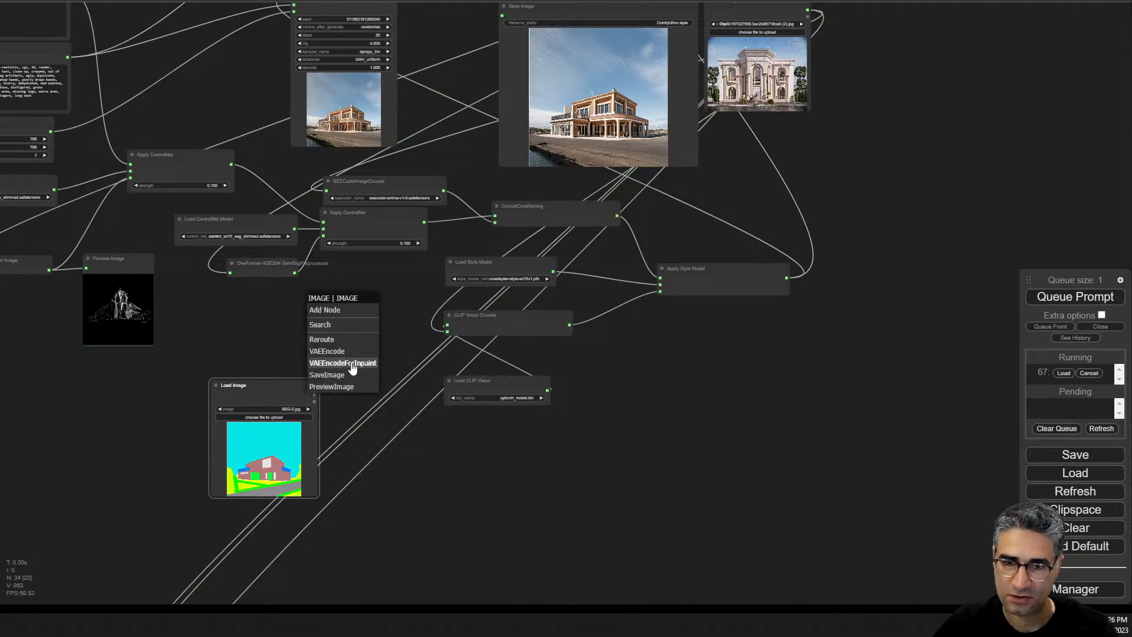
{"action": "left_click", "coordinate": [343, 387]}
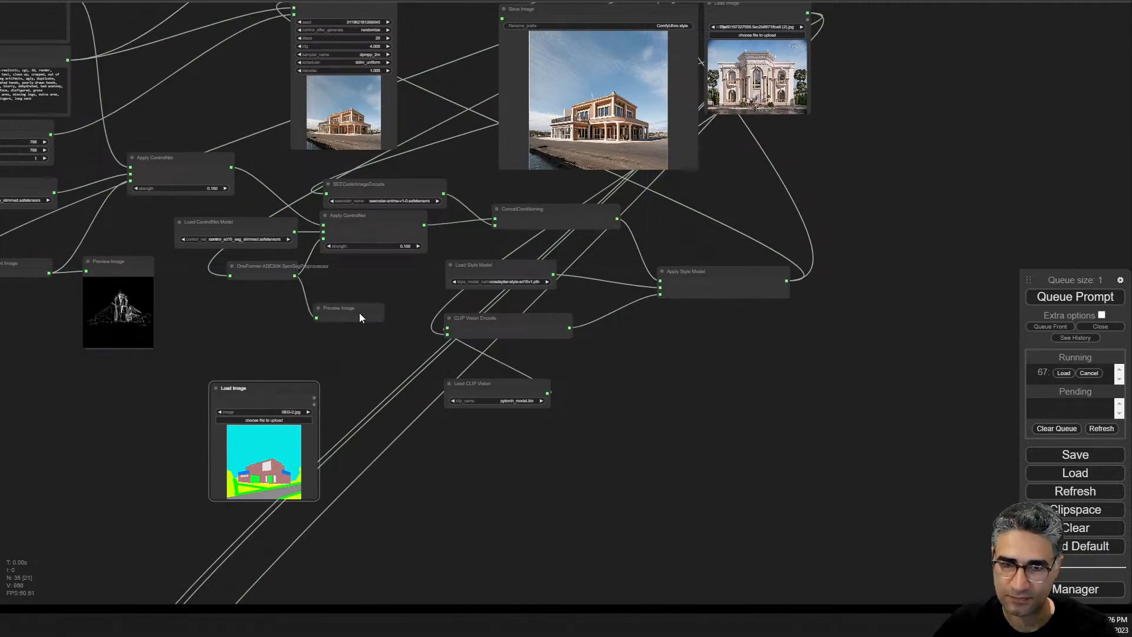
{"action": "scroll", "coordinate": [359, 312], "scroll_direction": "down", "scroll_amount": 5}
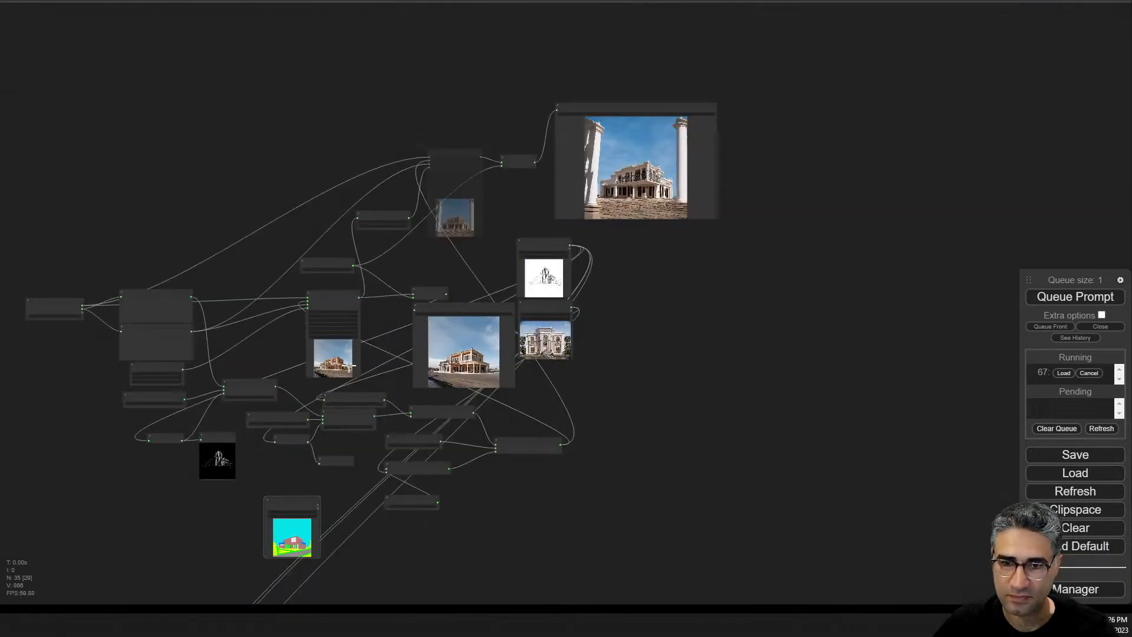
- Follow the first KSampler's preview during sampling to check how the building takes shape from the new sketch
{"action": "scroll", "coordinate": [348, 366], "scroll_direction": "up", "scroll_amount": 5}
{"action": "scroll", "coordinate": [283, 369], "scroll_direction": "up", "scroll_amount": 10}
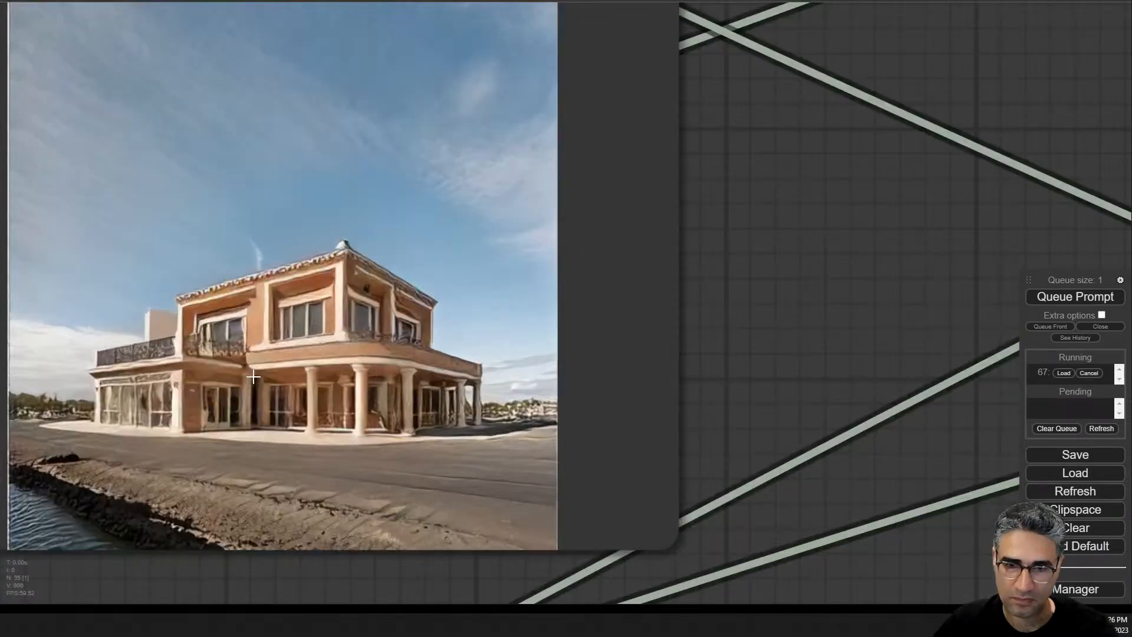
{"action": "scroll", "coordinate": [268, 366], "scroll_direction": "down", "scroll_amount": 3}
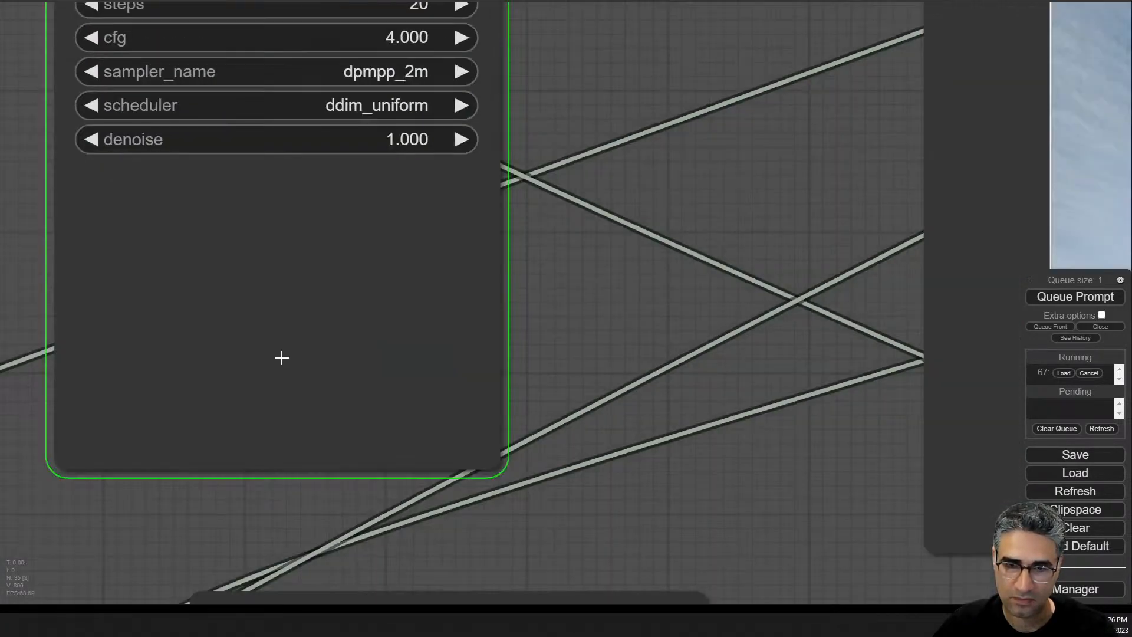
{"action": "scroll", "coordinate": [281, 358], "scroll_direction": "down", "scroll_amount": 3}
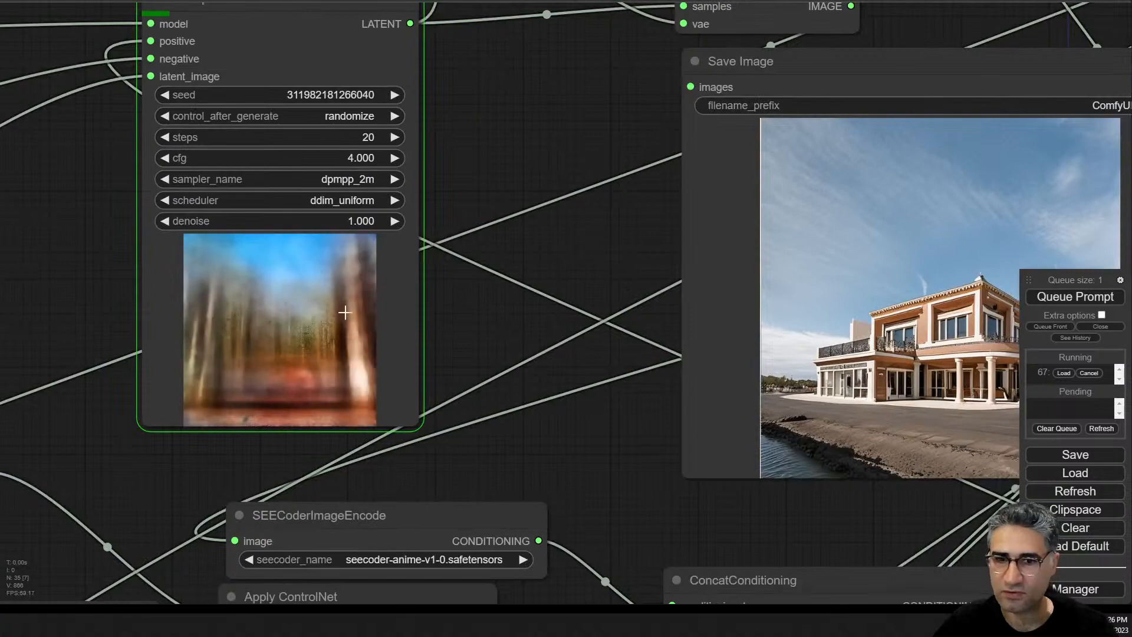
{"action": "scroll", "coordinate": [274, 336], "scroll_direction": "up", "scroll_amount": 2}
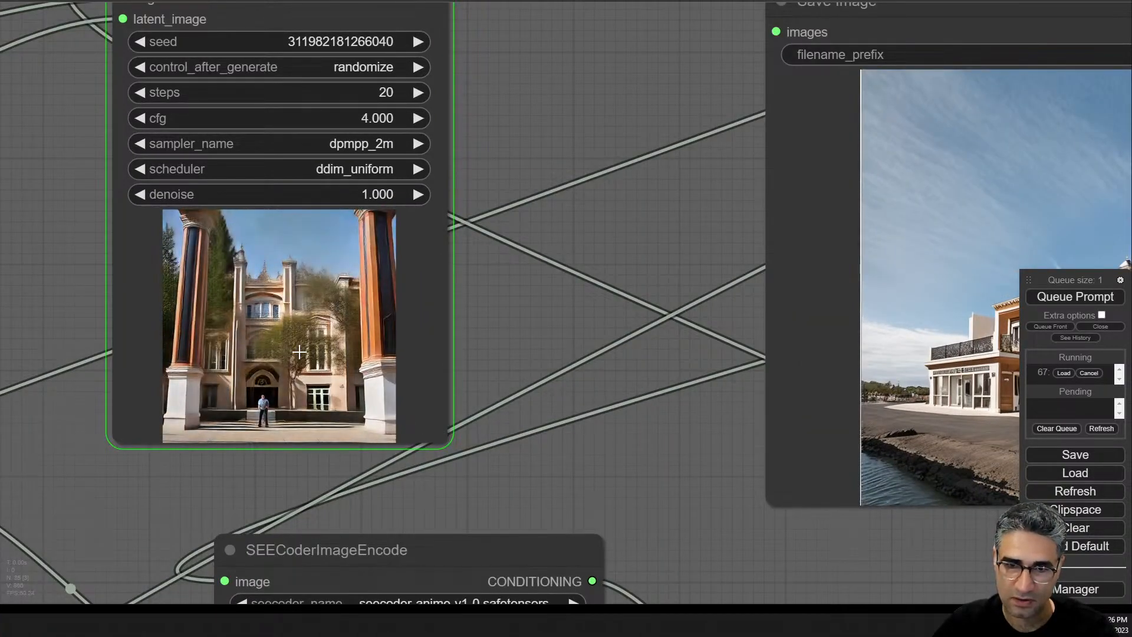
{"action": "scroll", "coordinate": [299, 352], "scroll_direction": "down", "scroll_amount": 5}
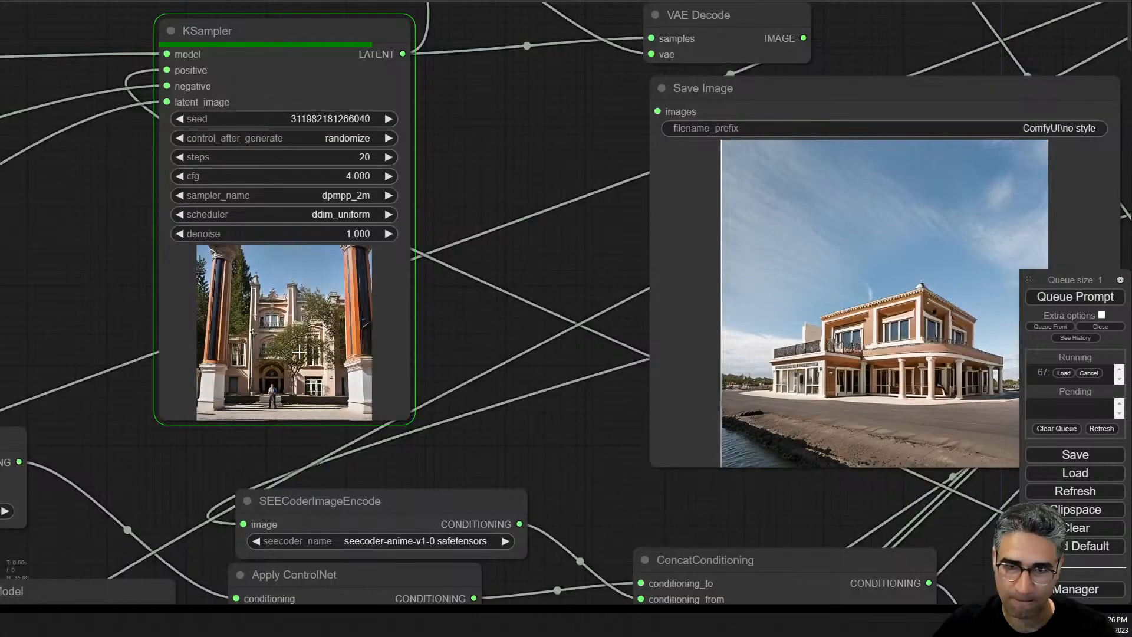
{"action": "scroll", "coordinate": [740, 187], "scroll_direction": "up", "scroll_amount": 3}
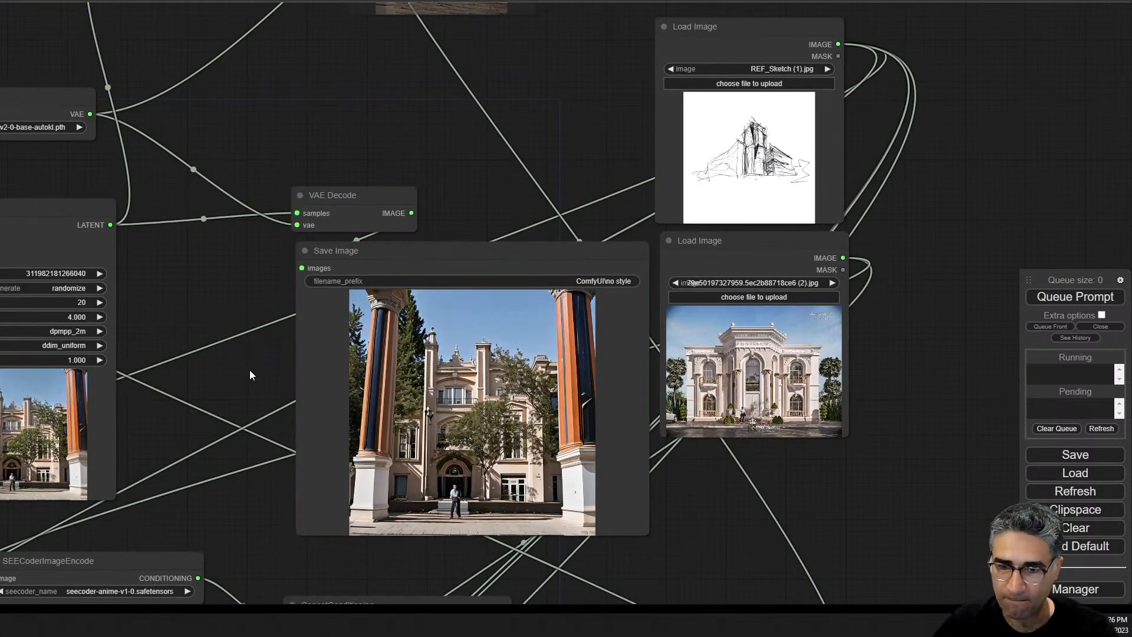
- Examine the facade, columns and trees in the new saved image against the REF_Sketch drawing and the villa reference
{"action": "scroll", "coordinate": [472, 416], "scroll_direction": "up", "scroll_amount": 5}
{"action": "scroll", "coordinate": [456, 413], "scroll_direction": "up", "scroll_amount": 2}
{"action": "scroll", "coordinate": [493, 425], "scroll_direction": "down", "scroll_amount": 4}
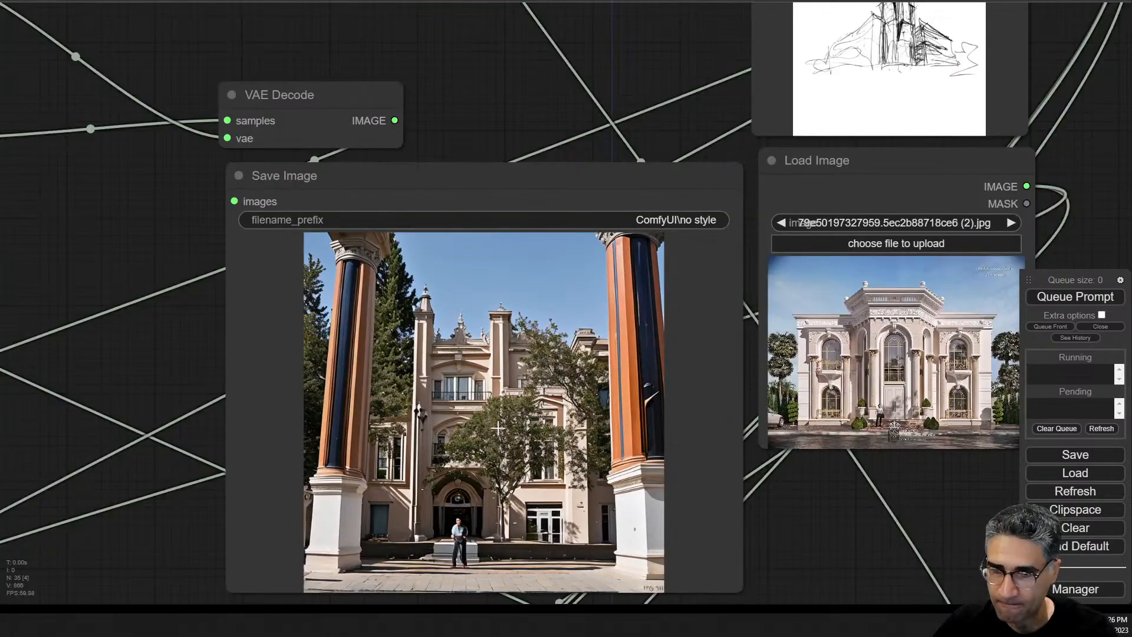
{"action": "scroll", "coordinate": [498, 428], "scroll_direction": "up", "scroll_amount": 4}
{"action": "scroll", "coordinate": [503, 462], "scroll_direction": "down", "scroll_amount": 3}
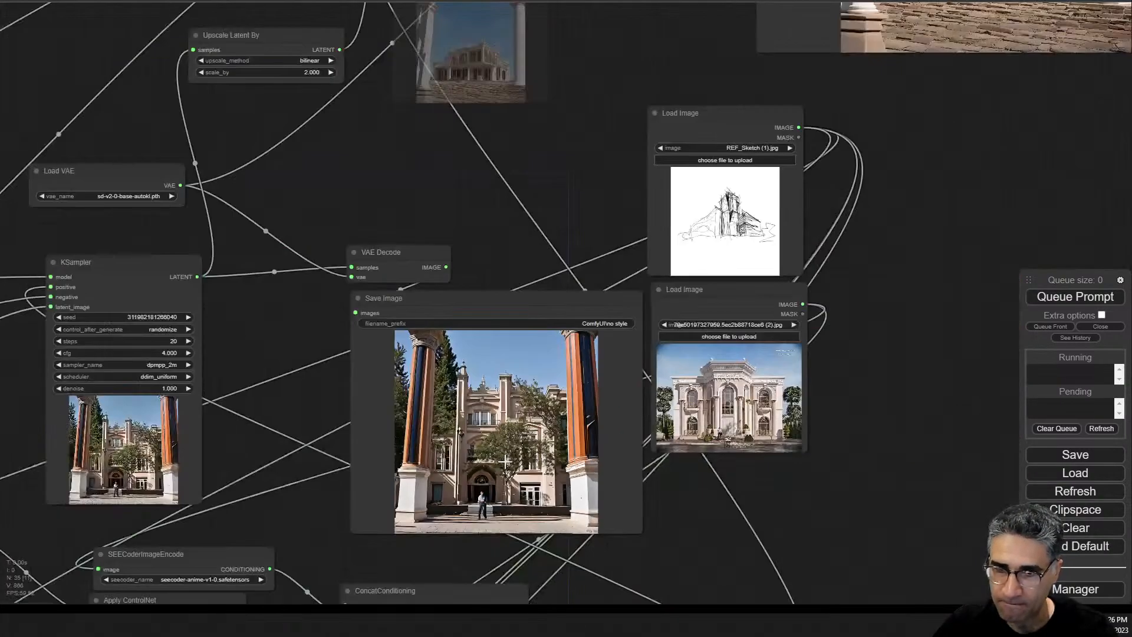
{"action": "left_click_drag", "start_coordinate": [232, 454], "coordinate": [300, 321]}
{"action": "scroll", "coordinate": [587, 302], "scroll_direction": "up", "scroll_amount": 5}
{"action": "scroll", "coordinate": [586, 302], "scroll_direction": "up", "scroll_amount": 5}
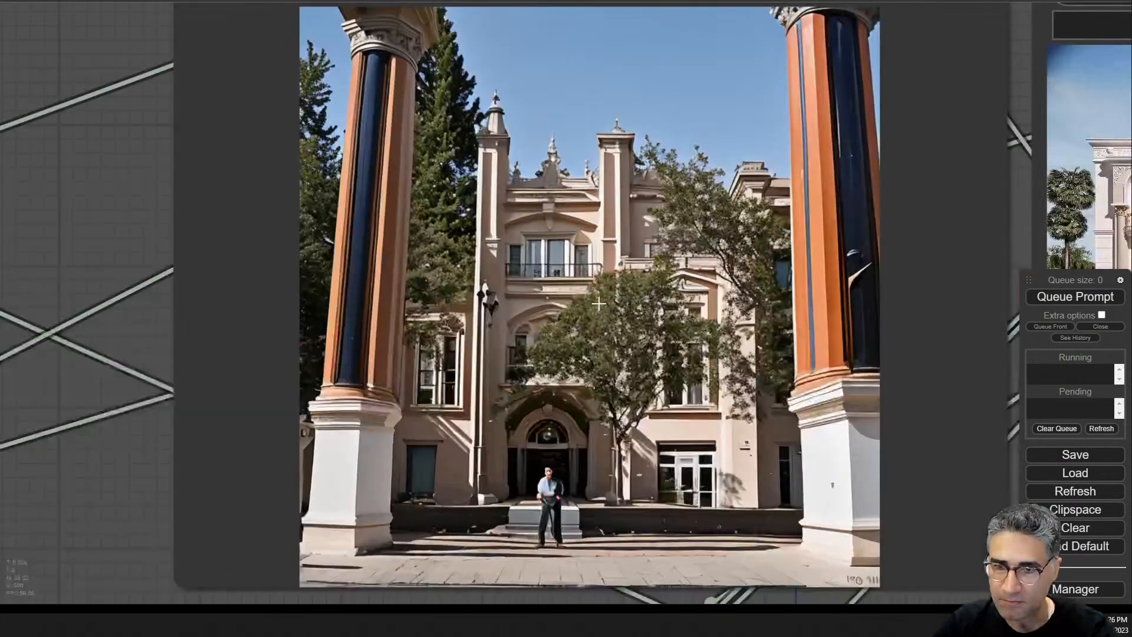
{"action": "scroll", "coordinate": [592, 303], "scroll_direction": "down", "scroll_amount": 11}
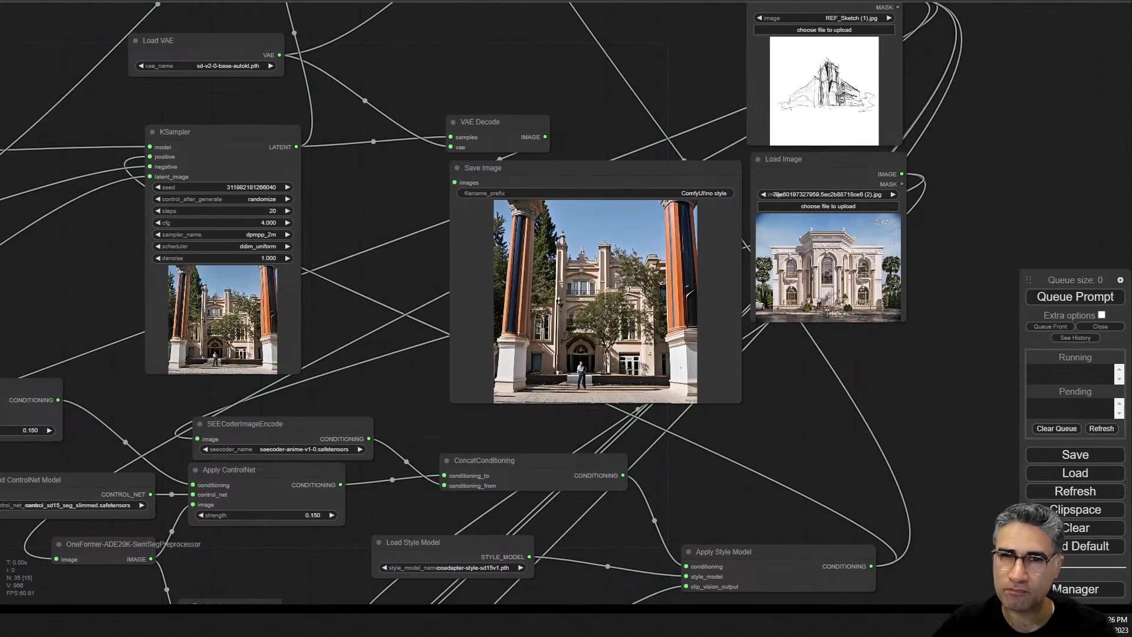
- Restore ref-s4 (2).jpg as the sketch and SEG-2.jpg as the second Apply ControlNet's image, and queue the workflow
{"action": "mouse_move", "coordinate": [731, 1]}
{"action": "left_mouse_down"}
{"action": "mouse_move", "coordinate": [757, 46]}
{"action": "mouse_move", "coordinate": [856, 117]}
{"action": "left_mouse_up"}
{"action": "left_click_drag", "start_coordinate": [737, 460], "coordinate": [902, 128]}
{"action": "left_click_drag", "start_coordinate": [343, 407], "coordinate": [357, 172]}
{"action": "scroll", "coordinate": [426, 281], "scroll_direction": "down", "scroll_amount": 2}
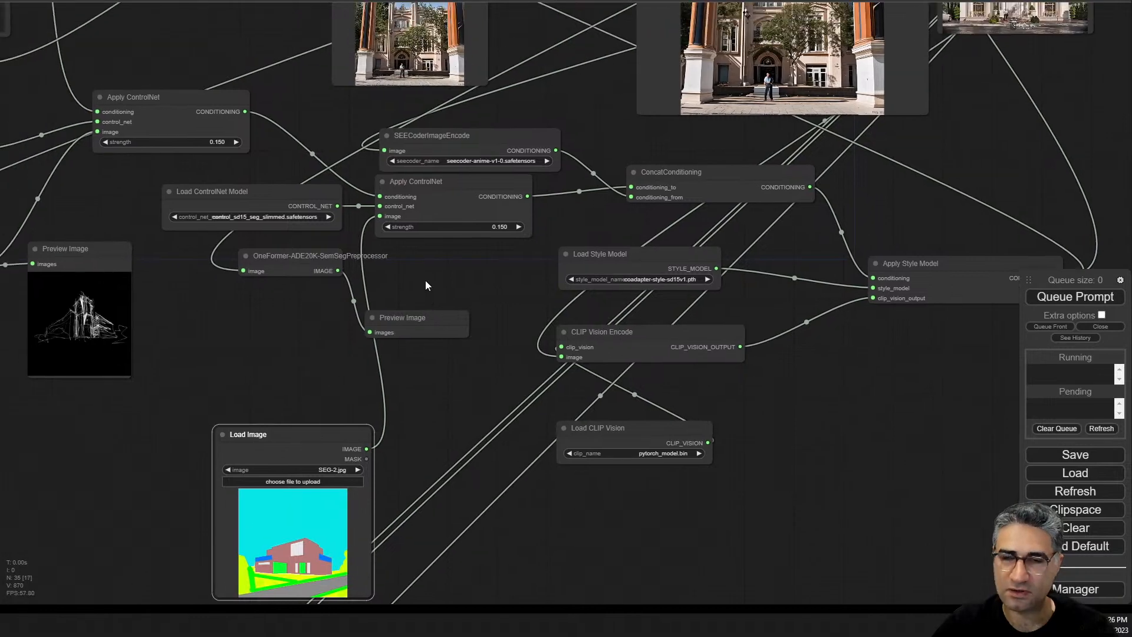
{"action": "scroll", "coordinate": [426, 281], "scroll_direction": "down", "scroll_amount": 3}
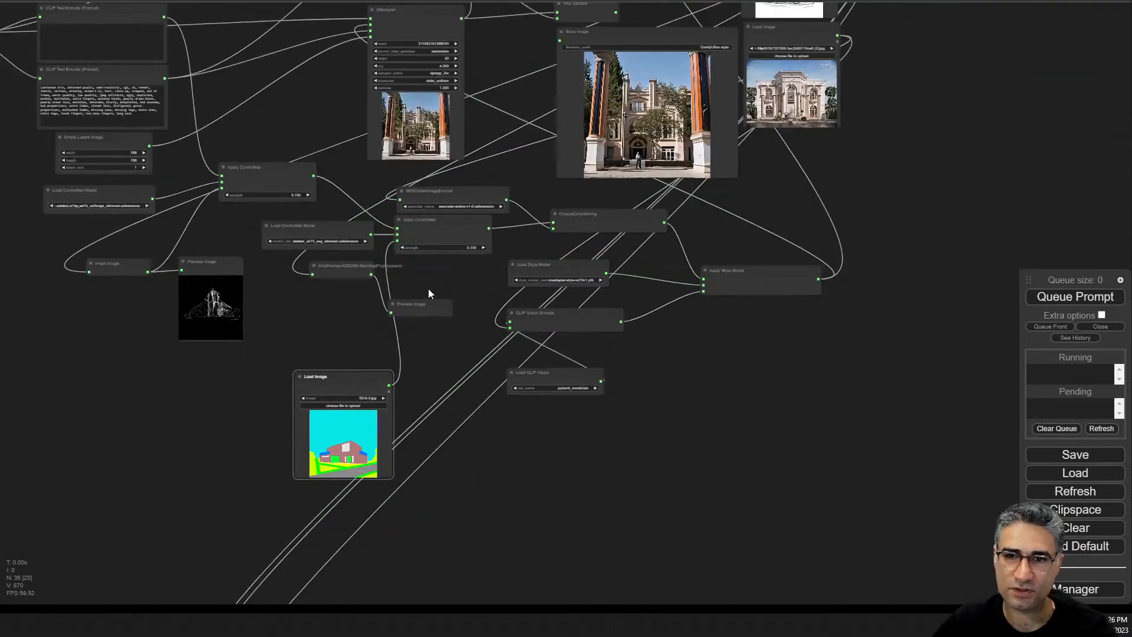
{"action": "left_click", "coordinate": [1095, 298]}
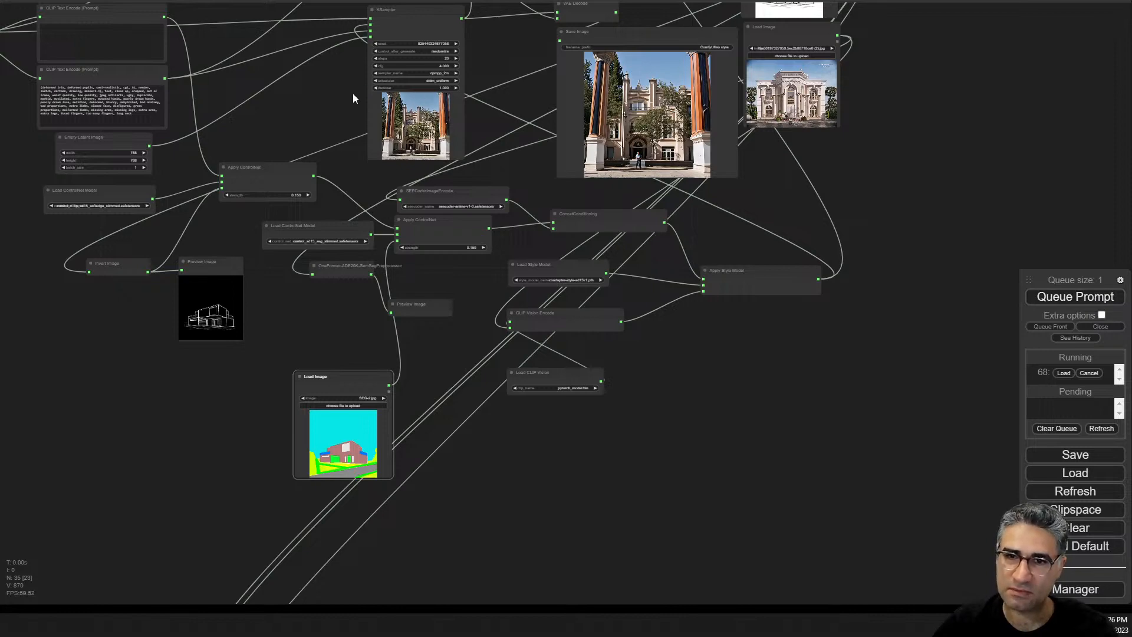
- Review the villa reference, and examine the house's balcony, walls and columns in the KSampler preview and the saved image
{"action": "left_click_drag", "start_coordinate": [353, 93], "coordinate": [354, 324]}
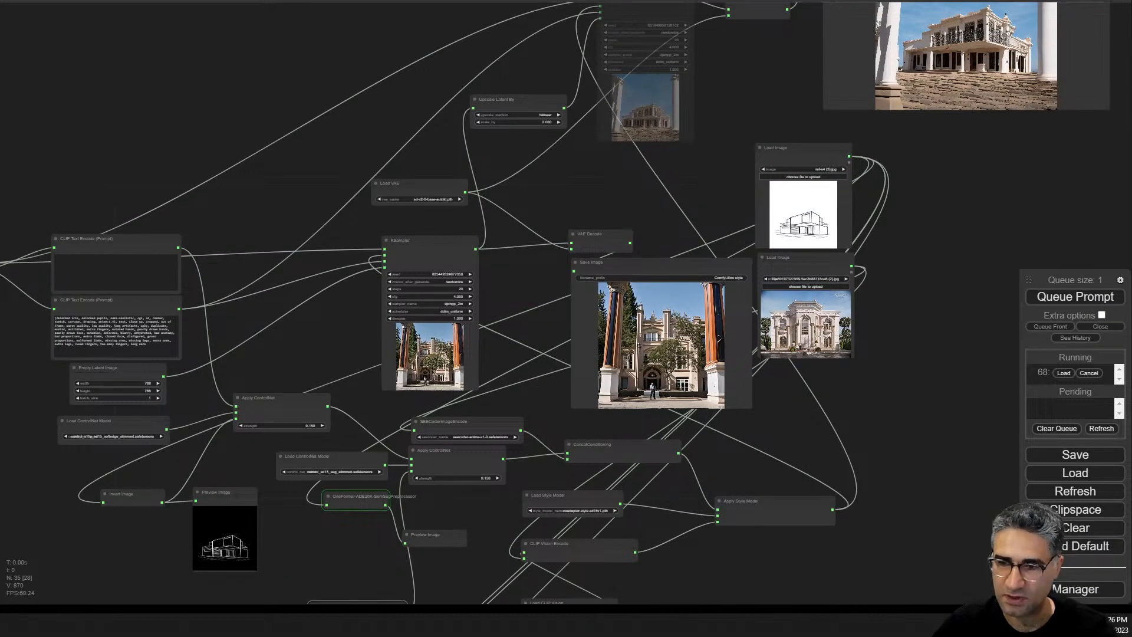
{"action": "scroll", "coordinate": [817, 330], "scroll_direction": "up", "scroll_amount": 15}
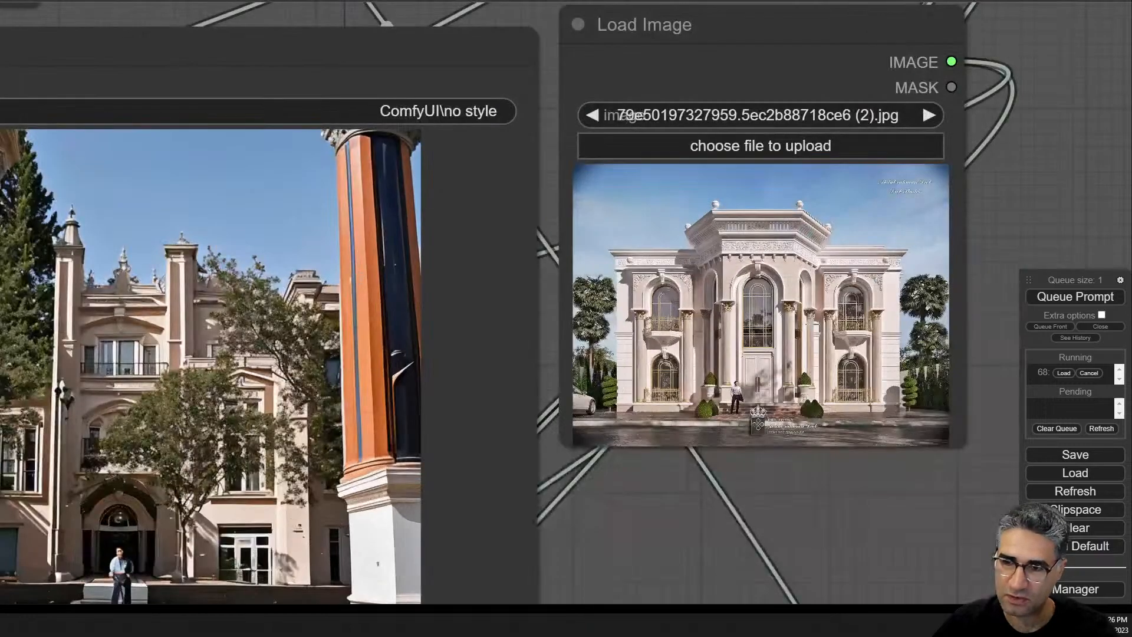
{"action": "scroll", "coordinate": [548, 361], "scroll_direction": "down", "scroll_amount": 9}
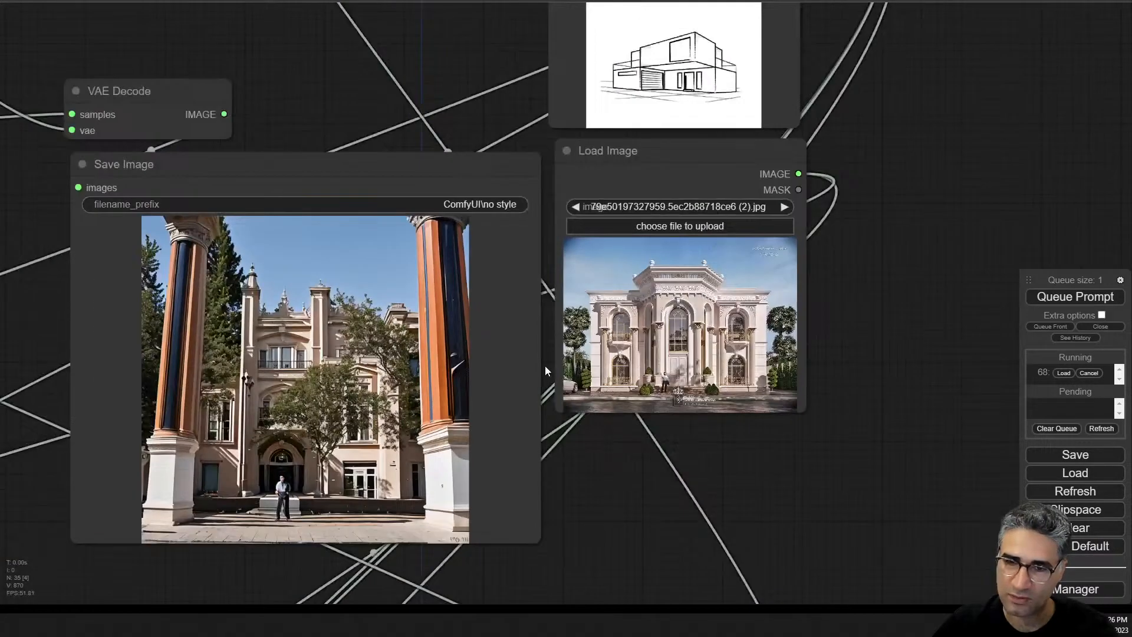
{"action": "left_click_drag", "start_coordinate": [124, 364], "coordinate": [469, 289]}
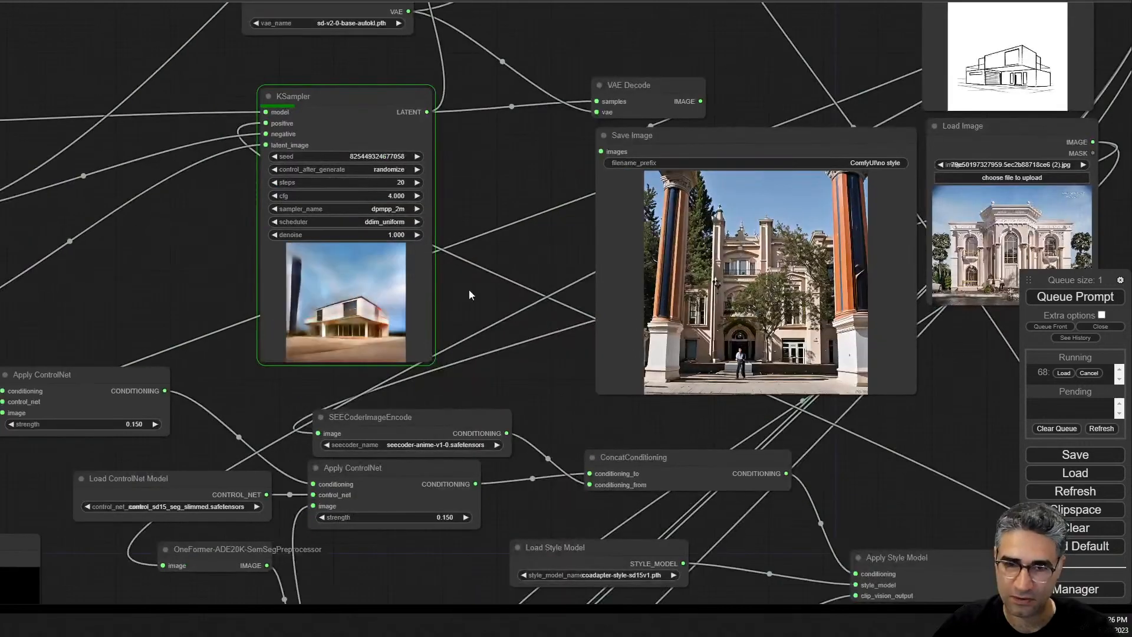
{"action": "scroll", "coordinate": [365, 301], "scroll_direction": "up", "scroll_amount": 12}
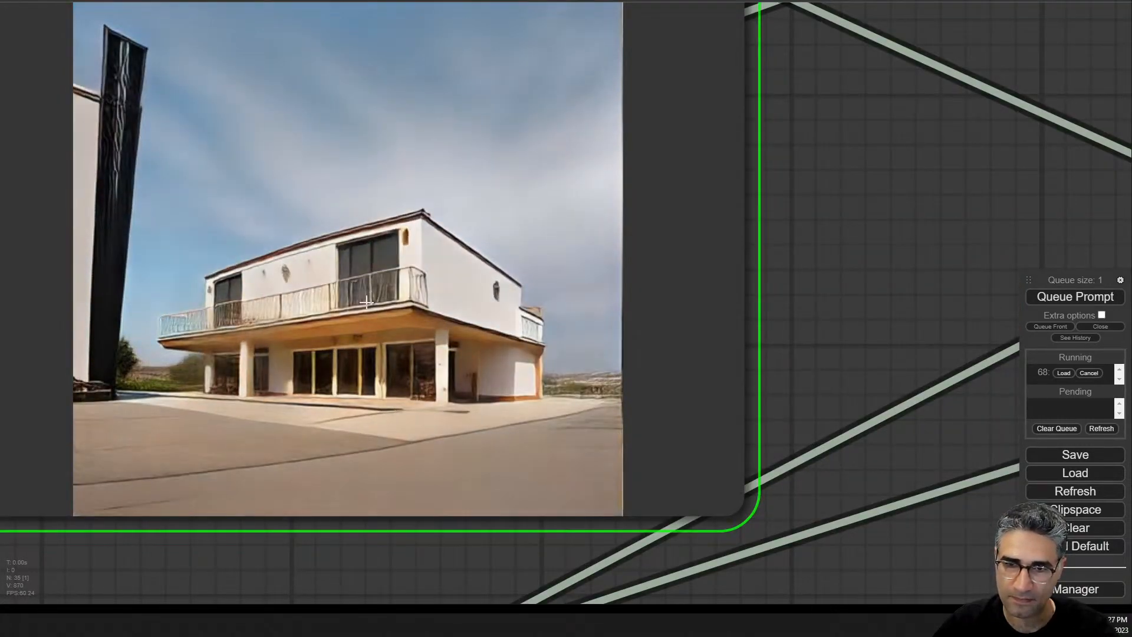
{"action": "scroll", "coordinate": [409, 307], "scroll_direction": "down", "scroll_amount": 12}
{"action": "left_click_drag", "start_coordinate": [671, 408], "coordinate": [650, 516]}
{"action": "scroll", "coordinate": [505, 391], "scroll_direction": "up", "scroll_amount": 6}
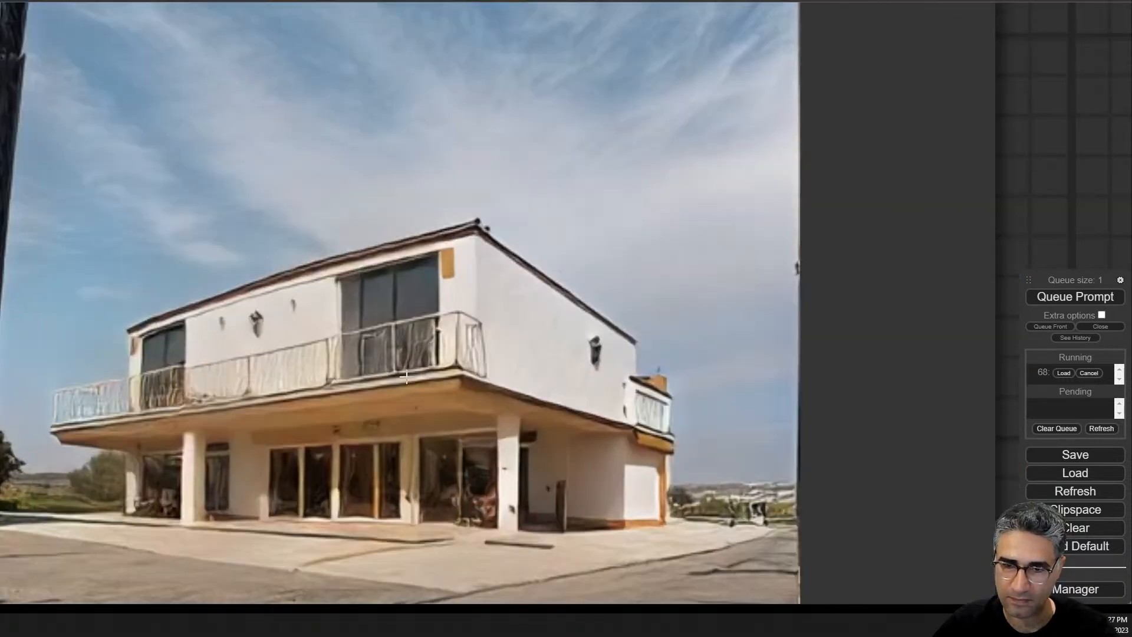
{"action": "scroll", "coordinate": [618, 418], "scroll_direction": "down", "scroll_amount": 5}
{"action": "left_click_drag", "start_coordinate": [618, 417], "coordinate": [147, 415]}
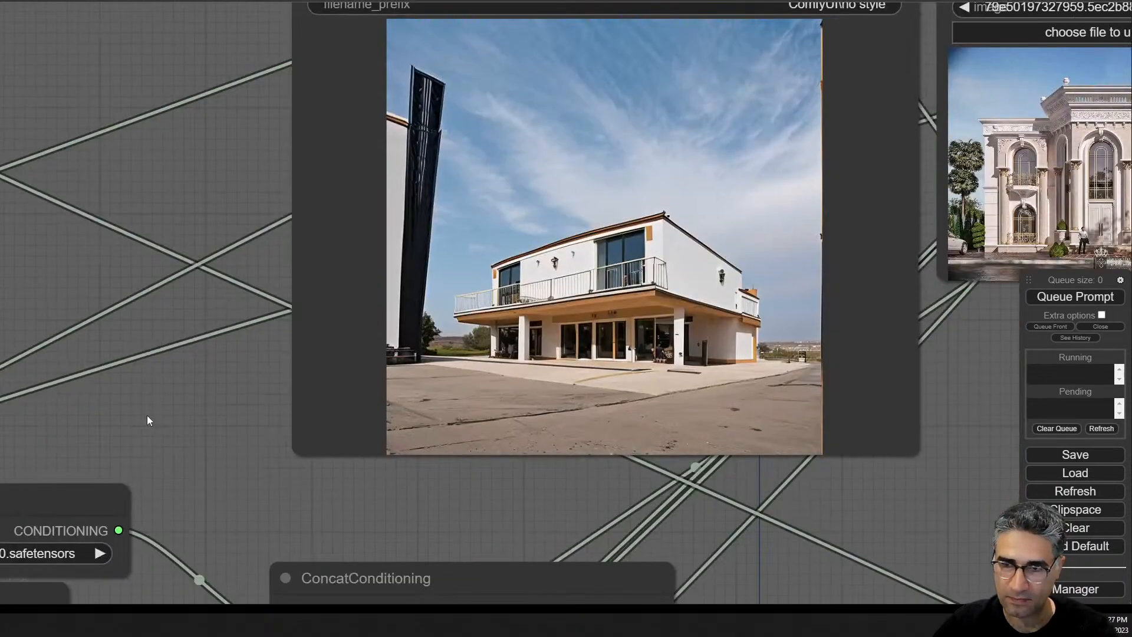
- Enter "classic luxury building" as the prompt in the empty CLIP Text Encode node and queue the workflow
{"action": "left_click_drag", "start_coordinate": [354, 412], "coordinate": [847, 485]}
{"action": "scroll", "coordinate": [501, 362], "scroll_direction": "down", "scroll_amount": 2}
{"action": "scroll", "coordinate": [490, 365], "scroll_direction": "down", "scroll_amount": 3}
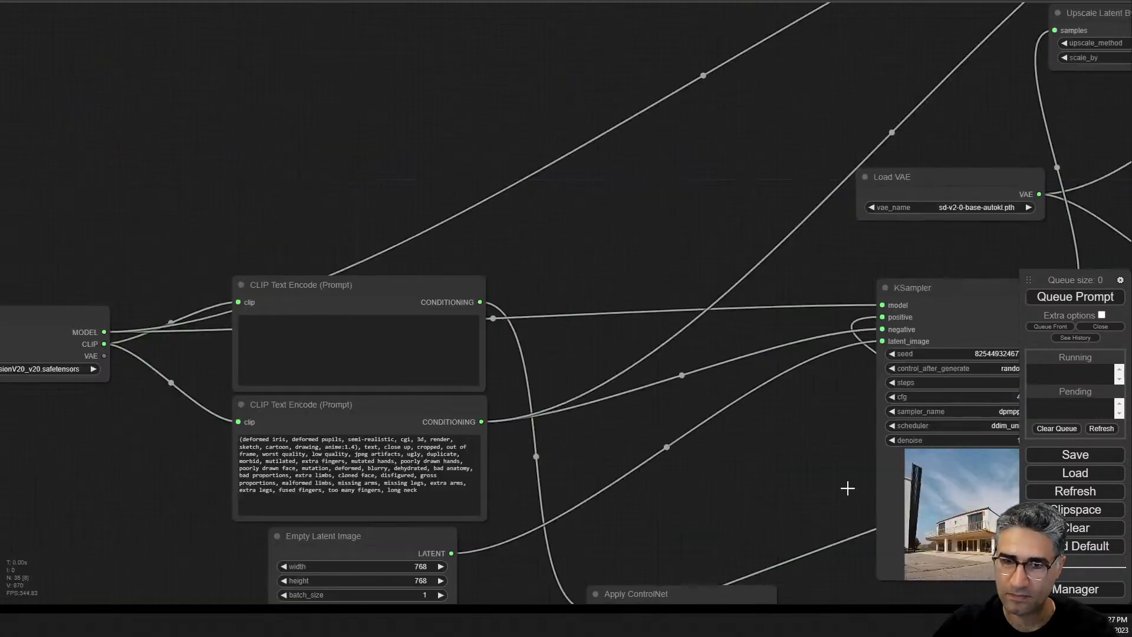
{"action": "scroll", "coordinate": [440, 354], "scroll_direction": "down", "scroll_amount": 2}
{"action": "scroll", "coordinate": [447, 380], "scroll_direction": "up", "scroll_amount": 4}
{"action": "left_click", "coordinate": [447, 380]}
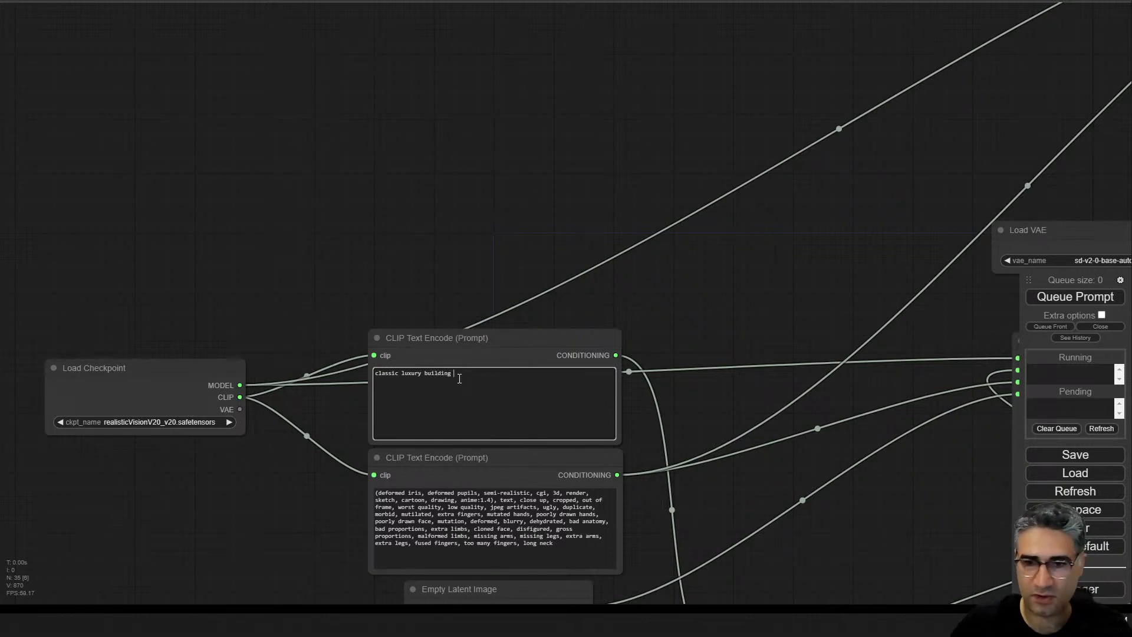
{"action": "scroll", "coordinate": [461, 295], "scroll_direction": "up", "scroll_amount": 4}
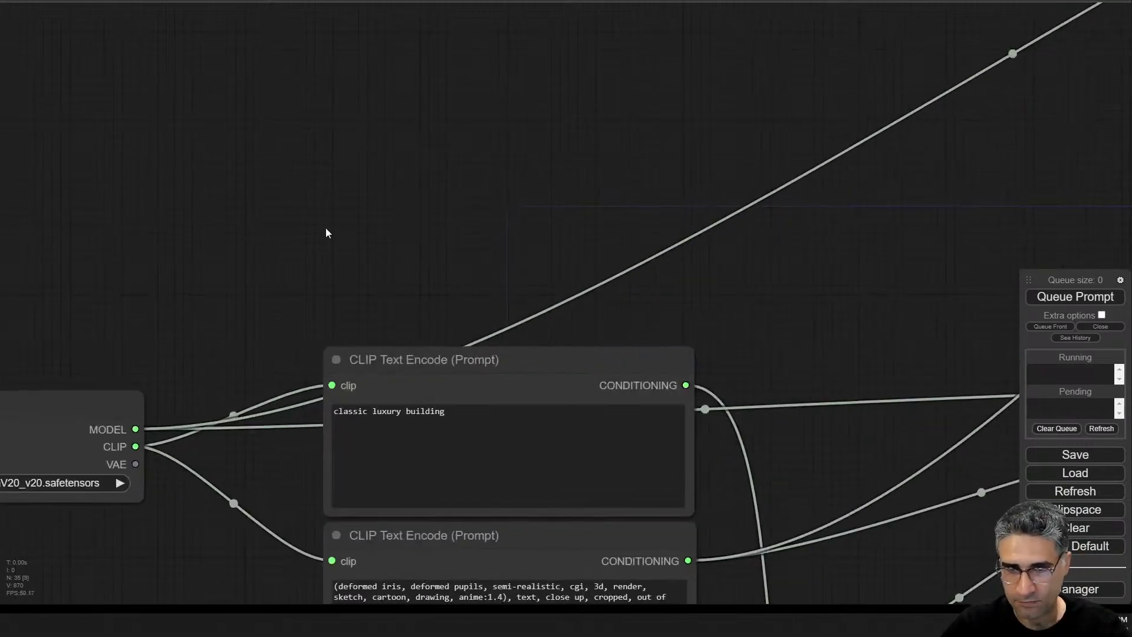
{"action": "left_click_drag", "start_coordinate": [324, 232], "coordinate": [139, 14]}
{"action": "scroll", "coordinate": [200, 193], "scroll_direction": "up", "scroll_amount": 5}
{"action": "scroll", "coordinate": [829, 217], "scroll_direction": "down", "scroll_amount": 5}
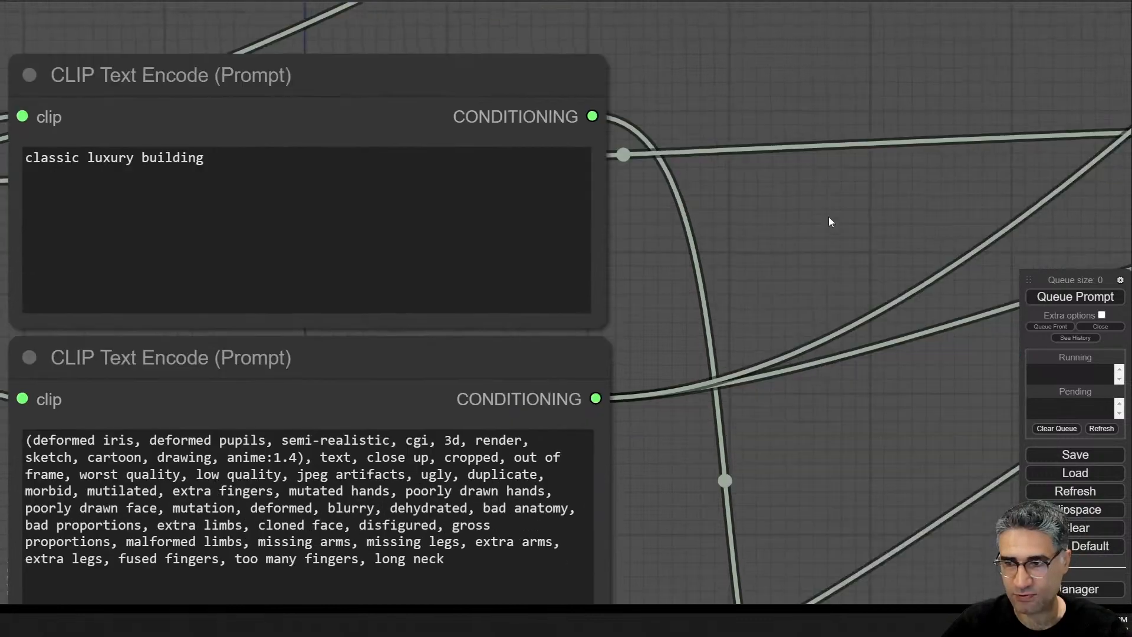
{"action": "left_click", "coordinate": [1075, 297]}
- Follow the KSampler preview to check how the building takes shape with the added text prompt
{"action": "scroll", "coordinate": [539, 351], "scroll_direction": "up", "scroll_amount": 5}
{"action": "scroll", "coordinate": [540, 355], "scroll_direction": "down", "scroll_amount": 10}
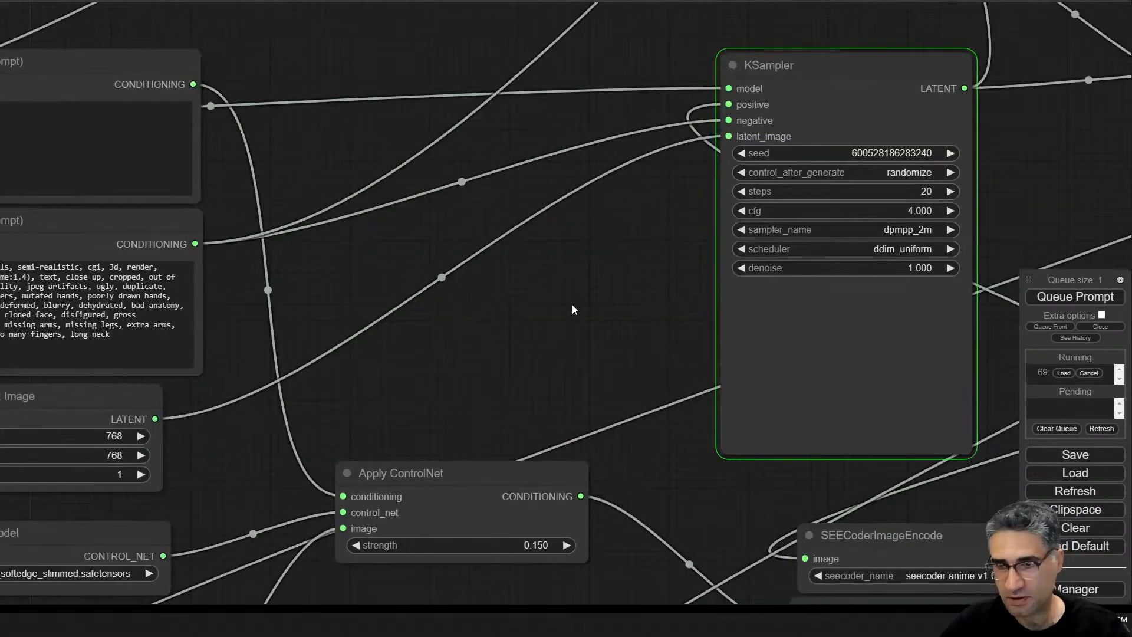
{"action": "left_click_drag", "start_coordinate": [572, 305], "coordinate": [207, 196]}
{"action": "scroll", "coordinate": [614, 313], "scroll_direction": "up", "scroll_amount": 7}
{"action": "left_click_drag", "start_coordinate": [571, 243], "coordinate": [524, 249]}
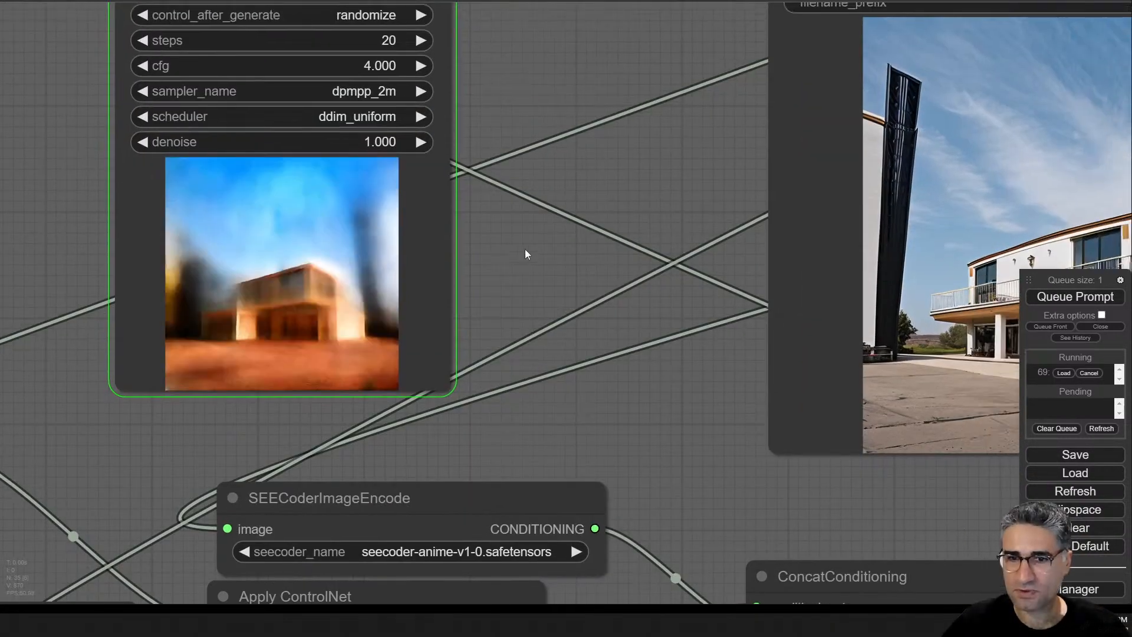
{"action": "scroll", "coordinate": [354, 301], "scroll_direction": "up", "scroll_amount": 5}
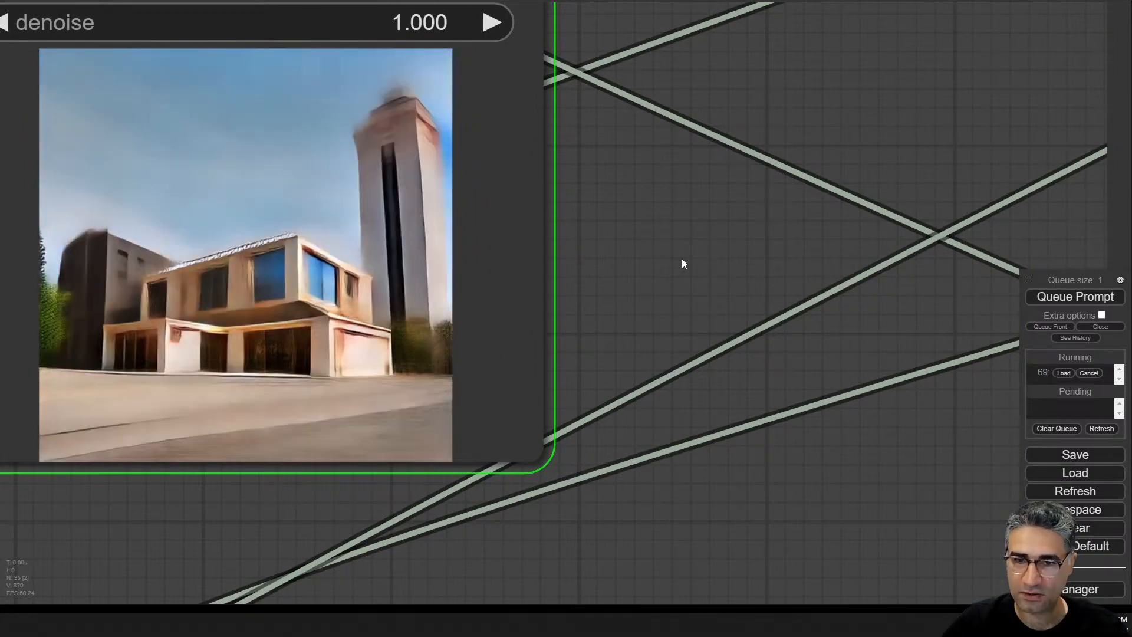
{"action": "scroll", "coordinate": [652, 198], "scroll_direction": "down", "scroll_amount": 6}
{"action": "left_click_drag", "start_coordinate": [770, 320], "coordinate": [518, 329]}
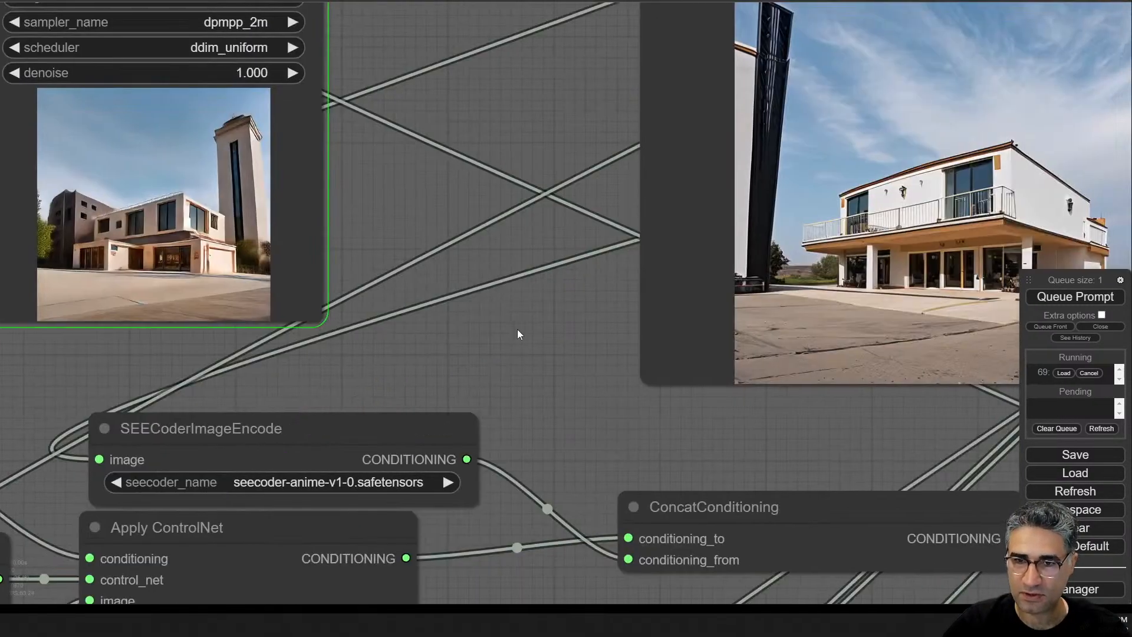
{"action": "scroll", "coordinate": [621, 352], "scroll_direction": "down", "scroll_amount": 4}
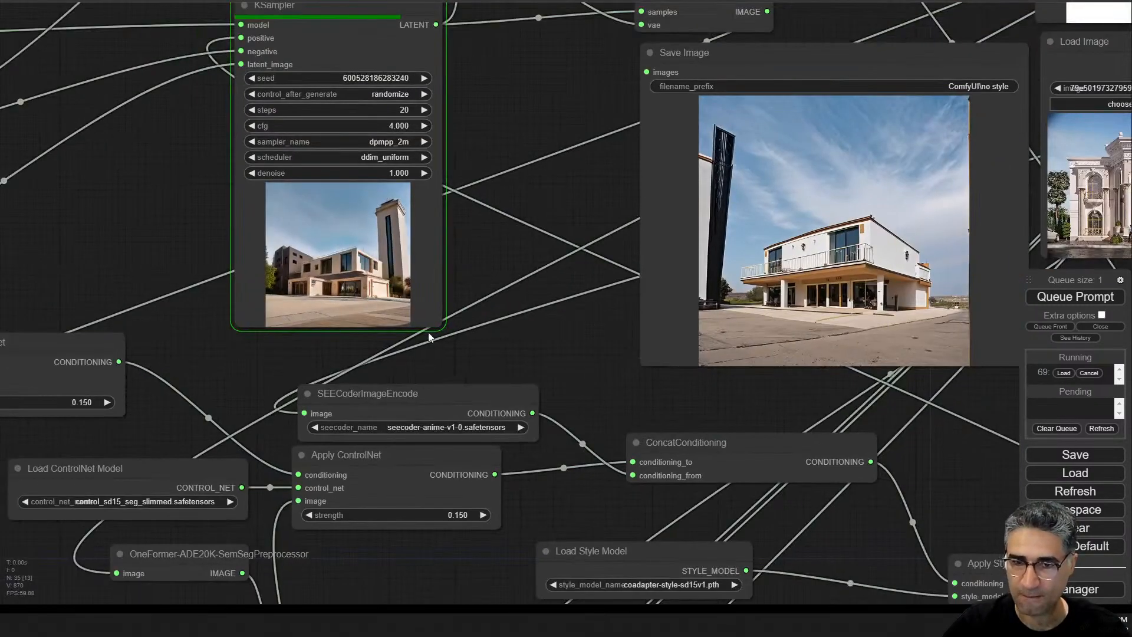
{"action": "scroll", "coordinate": [331, 253], "scroll_direction": "up", "scroll_amount": 10}
{"action": "scroll", "coordinate": [331, 253], "scroll_direction": "down", "scroll_amount": 6}
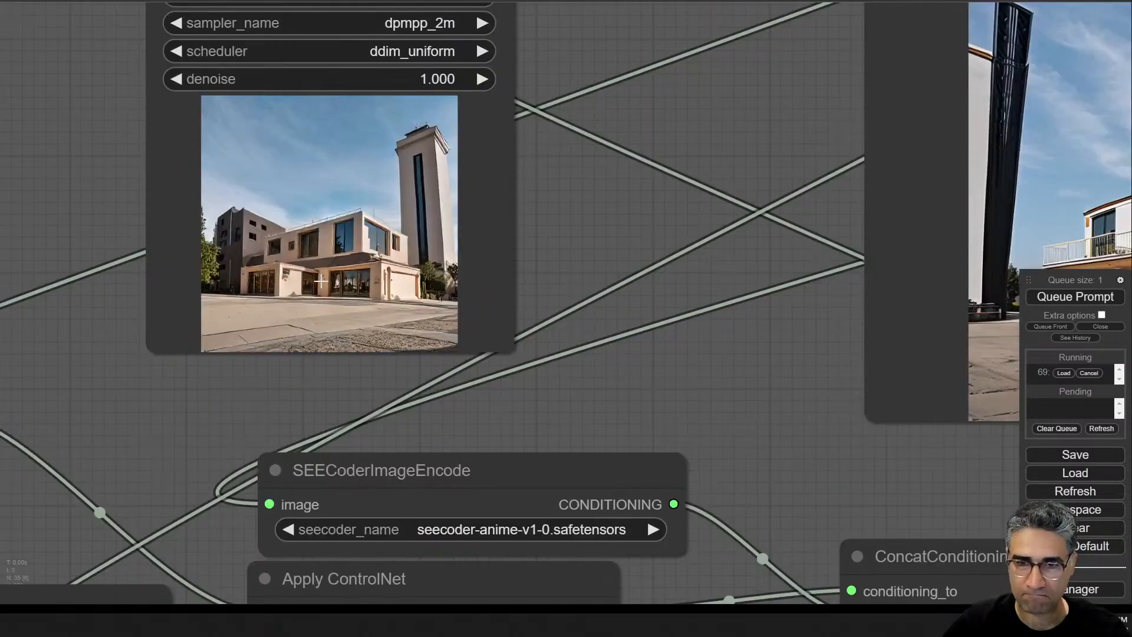
- Examine the facade, windows and surroundings of the house in the newly saved image
{"action": "left_click_drag", "start_coordinate": [641, 440], "coordinate": [904, 29]}
{"action": "scroll", "coordinate": [557, 252], "scroll_direction": "down", "scroll_amount": 5}
{"action": "left_click_drag", "start_coordinate": [685, 382], "coordinate": [668, 191]}
{"action": "left_click_drag", "start_coordinate": [402, 331], "coordinate": [317, 289]}
{"action": "left_click_drag", "start_coordinate": [389, 371], "coordinate": [351, 207]}
{"action": "left_click_drag", "start_coordinate": [487, 179], "coordinate": [220, 521]}
{"action": "scroll", "coordinate": [440, 315], "scroll_direction": "down", "scroll_amount": 3}
{"action": "scroll", "coordinate": [670, 229], "scroll_direction": "up", "scroll_amount": 5}
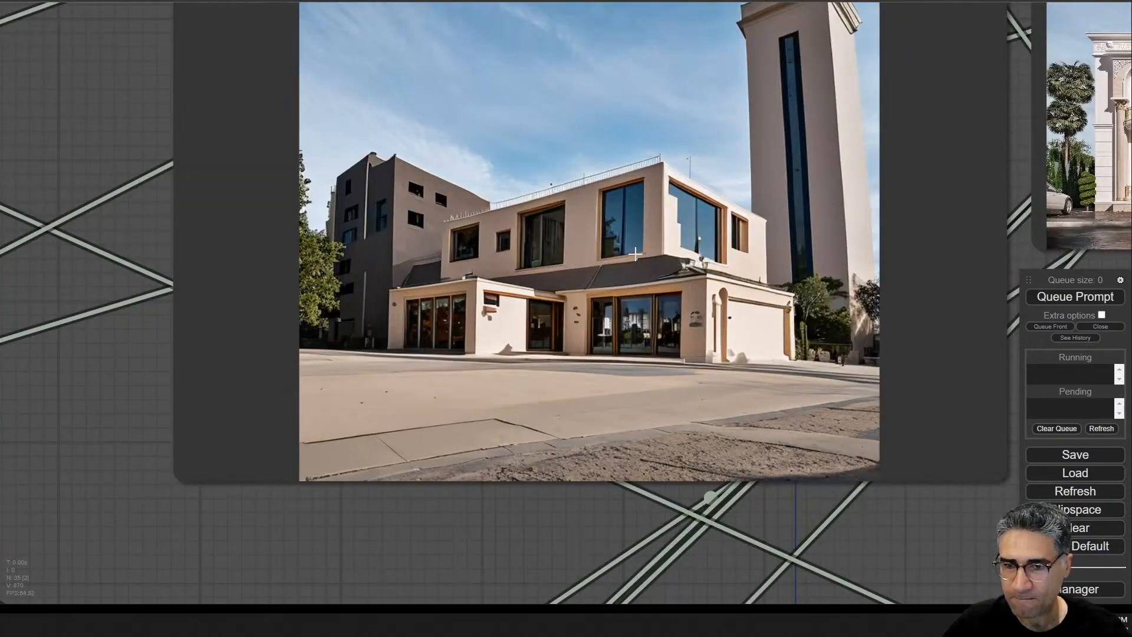
- Move the villa reference's Load Image node down, away from the sketch's Load Image node
{"action": "scroll", "coordinate": [635, 254], "scroll_direction": "down", "scroll_amount": 10}
{"action": "left_click_drag", "start_coordinate": [662, 268], "coordinate": [523, 363]}
{"action": "left_click", "coordinate": [737, 211]}
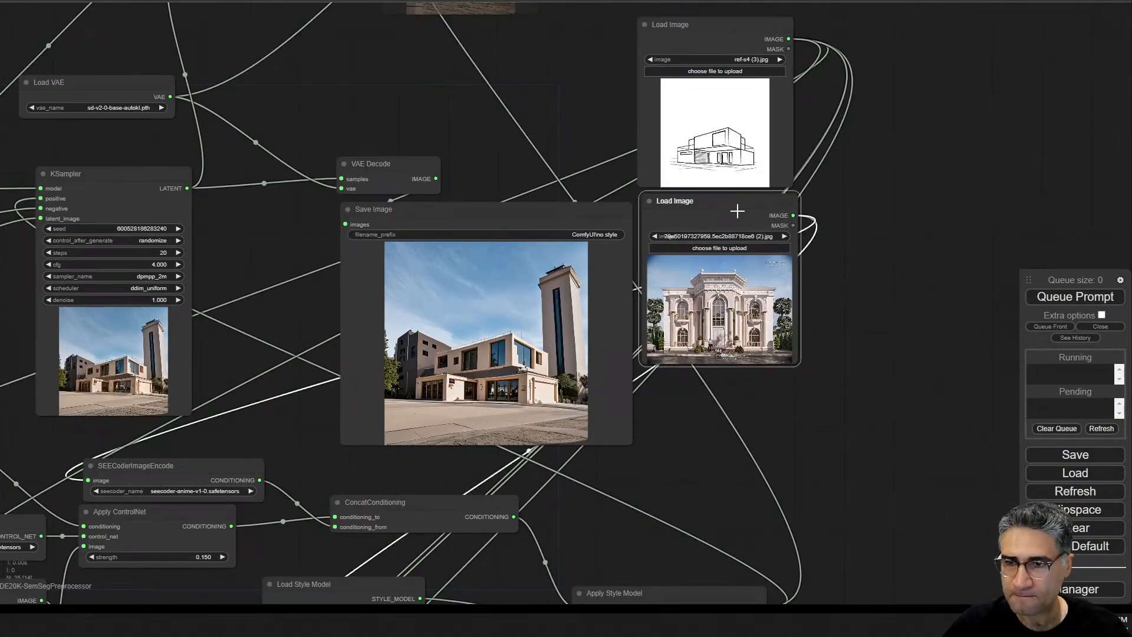
{"action": "left_click_drag", "start_coordinate": [737, 211], "coordinate": [751, 255]}
- Set the first Load ControlNet Model node to control_sd15_scribble_slimmed.safetensors and queue the workflow
{"action": "left_click_drag", "start_coordinate": [252, 348], "coordinate": [740, 119]}
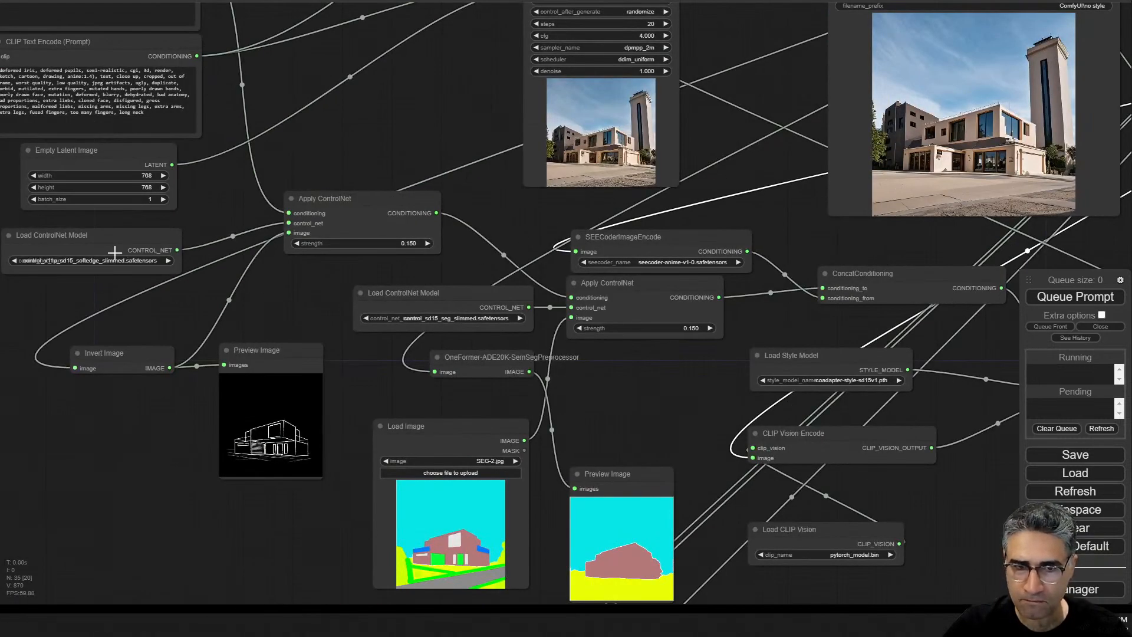
{"action": "scroll", "coordinate": [88, 278], "scroll_direction": "up", "scroll_amount": 3}
{"action": "left_click_drag", "start_coordinate": [73, 286], "coordinate": [374, 273]}
{"action": "left_click", "coordinate": [375, 274]}
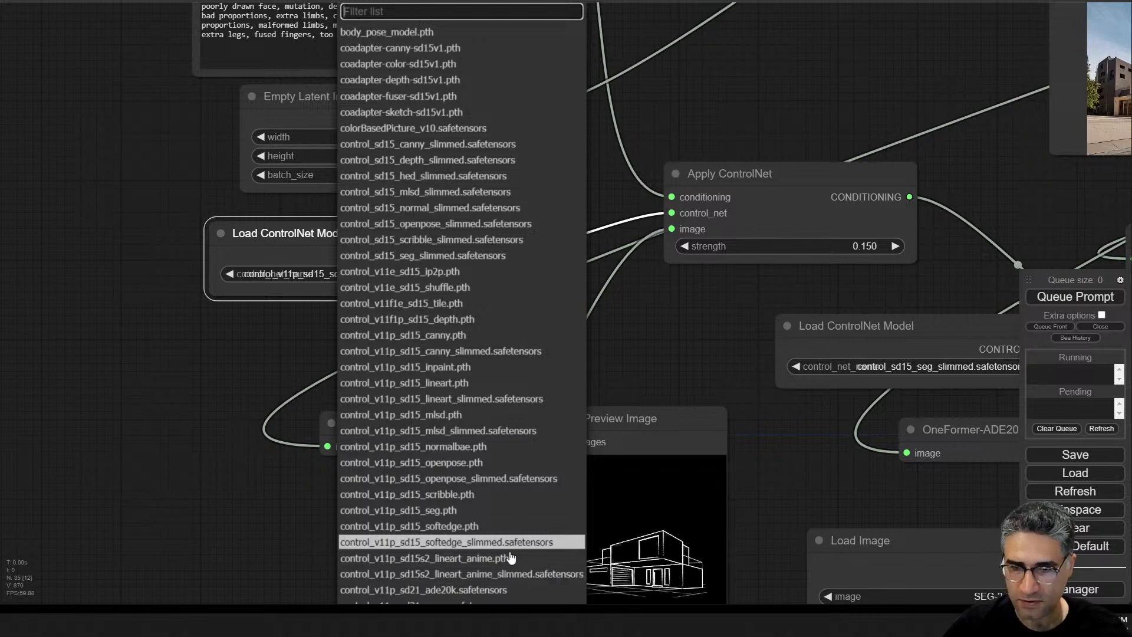
{"action": "left_click", "coordinate": [457, 241]}
{"action": "left_click_drag", "start_coordinate": [713, 330], "coordinate": [117, 303]}
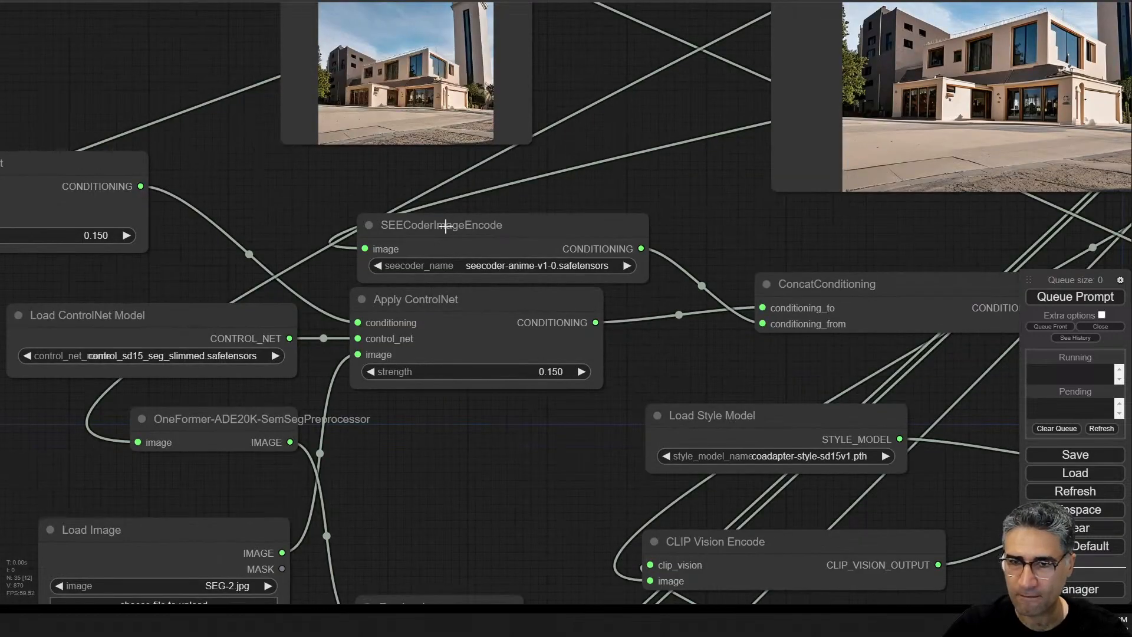
{"action": "left_click", "coordinate": [1084, 298]}
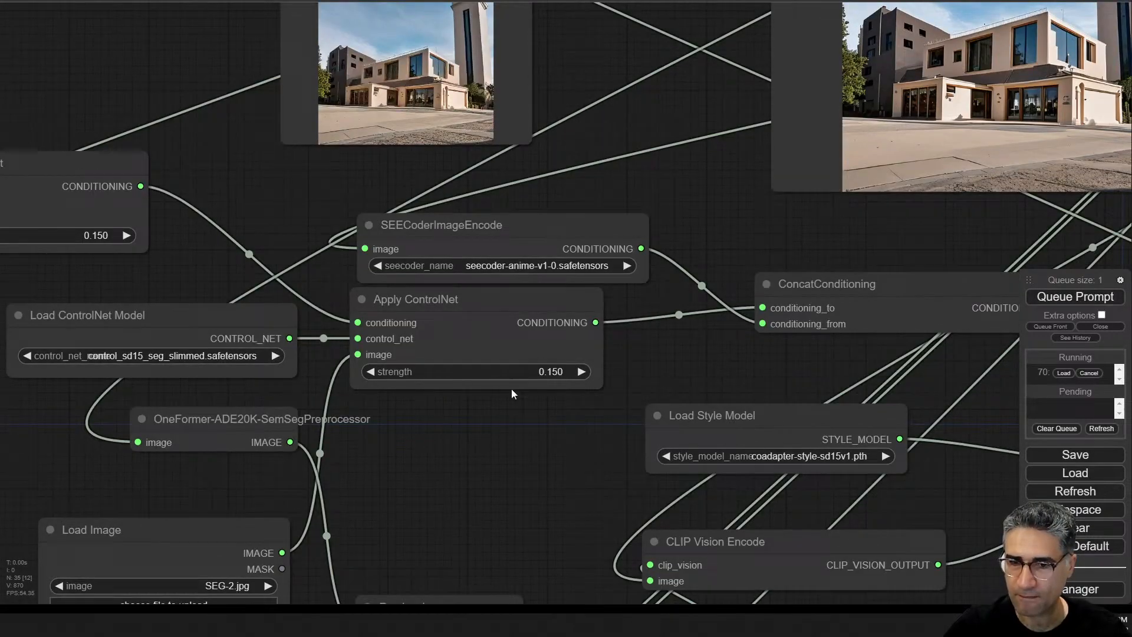
- Examine the building's tower, arches and balcony in the KSampler preview and saved image against the villa reference
{"action": "left_click_drag", "start_coordinate": [511, 422], "coordinate": [490, 509]}
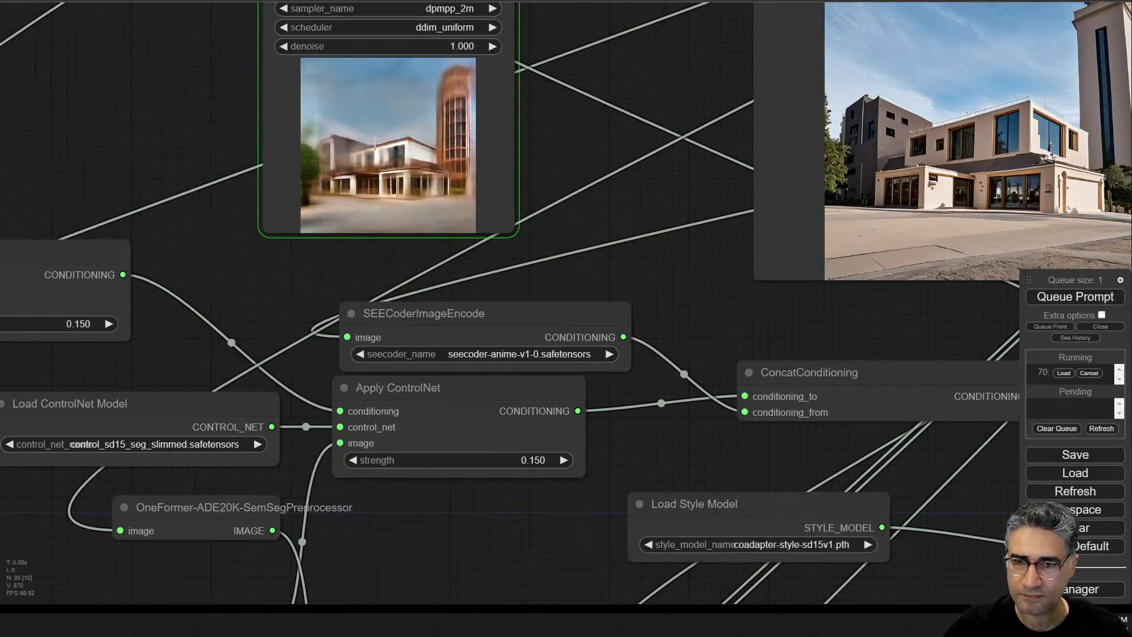
{"action": "scroll", "coordinate": [375, 144], "scroll_direction": "up", "scroll_amount": 6}
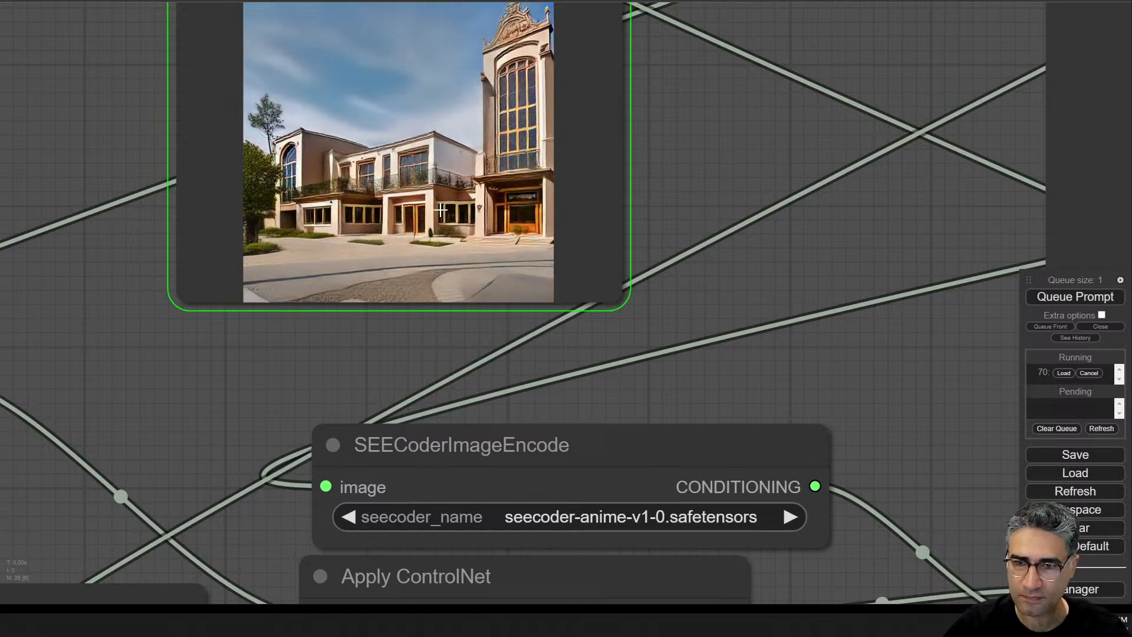
{"action": "scroll", "coordinate": [446, 203], "scroll_direction": "up", "scroll_amount": 10}
{"action": "scroll", "coordinate": [422, 188], "scroll_direction": "down", "scroll_amount": 12}
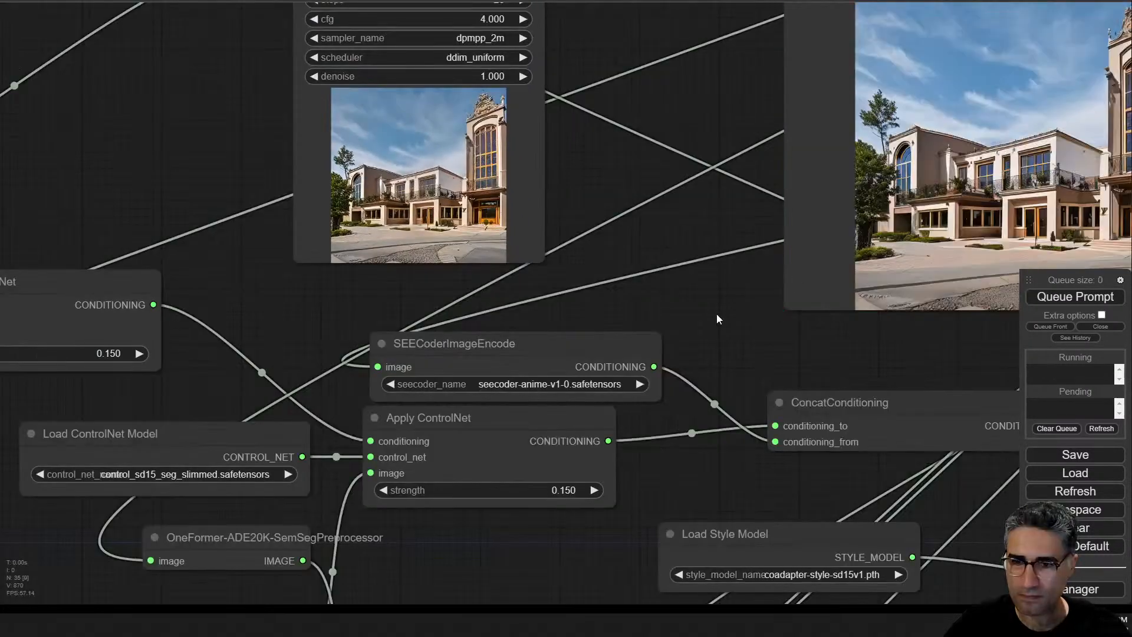
{"action": "left_click_drag", "start_coordinate": [718, 318], "coordinate": [291, 346]}
{"action": "left_click_drag", "start_coordinate": [899, 202], "coordinate": [730, 201]}
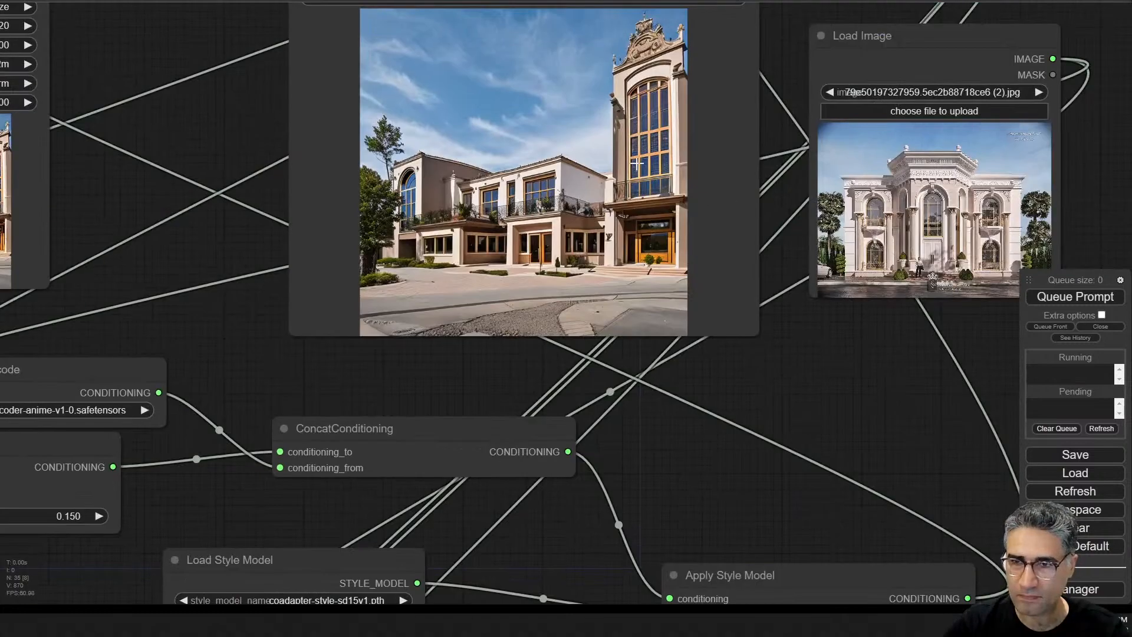
{"action": "scroll", "coordinate": [679, 105], "scroll_direction": "up", "scroll_amount": 5}
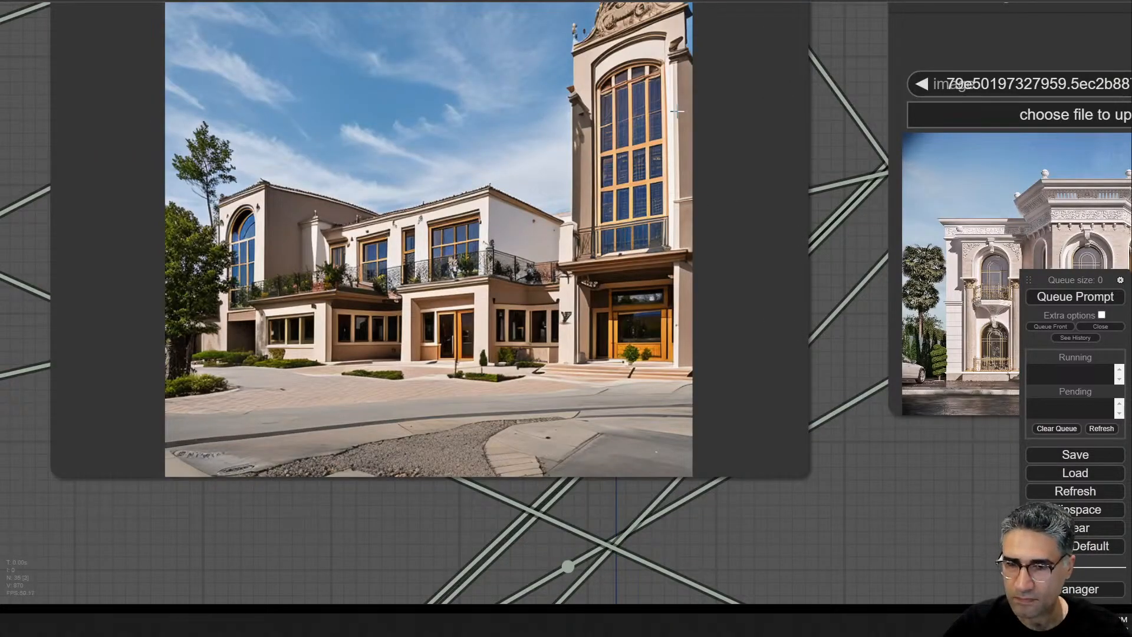
{"action": "scroll", "coordinate": [677, 110], "scroll_direction": "down", "scroll_amount": 6}
{"action": "scroll", "coordinate": [635, 201], "scroll_direction": "up", "scroll_amount": 6}
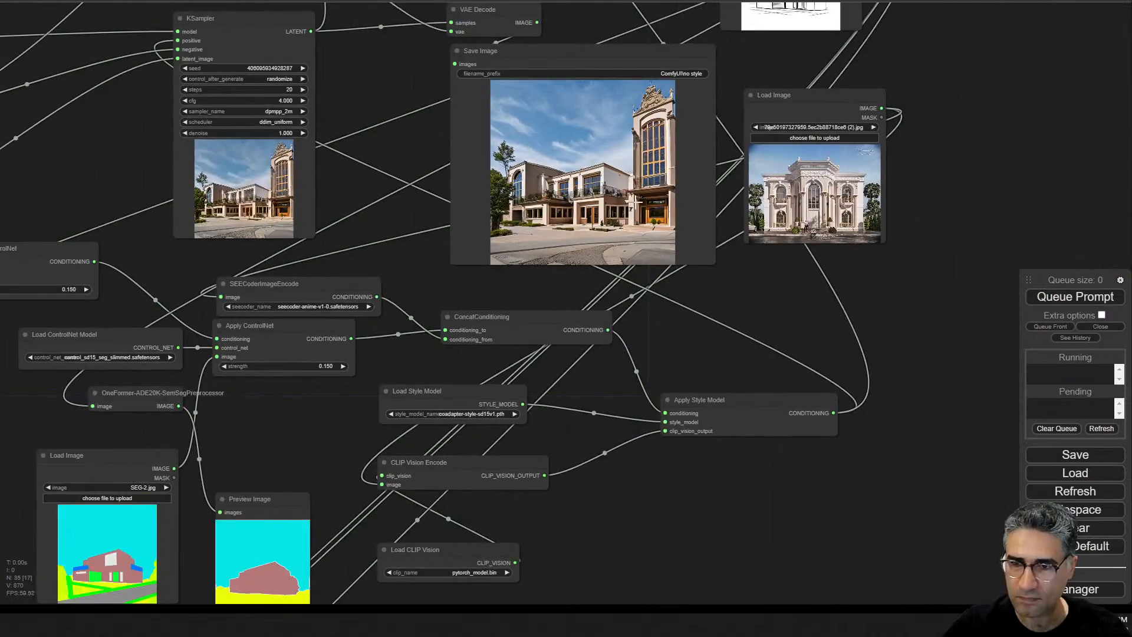
{"action": "scroll", "coordinate": [511, 315], "scroll_direction": "down", "scroll_amount": 6}
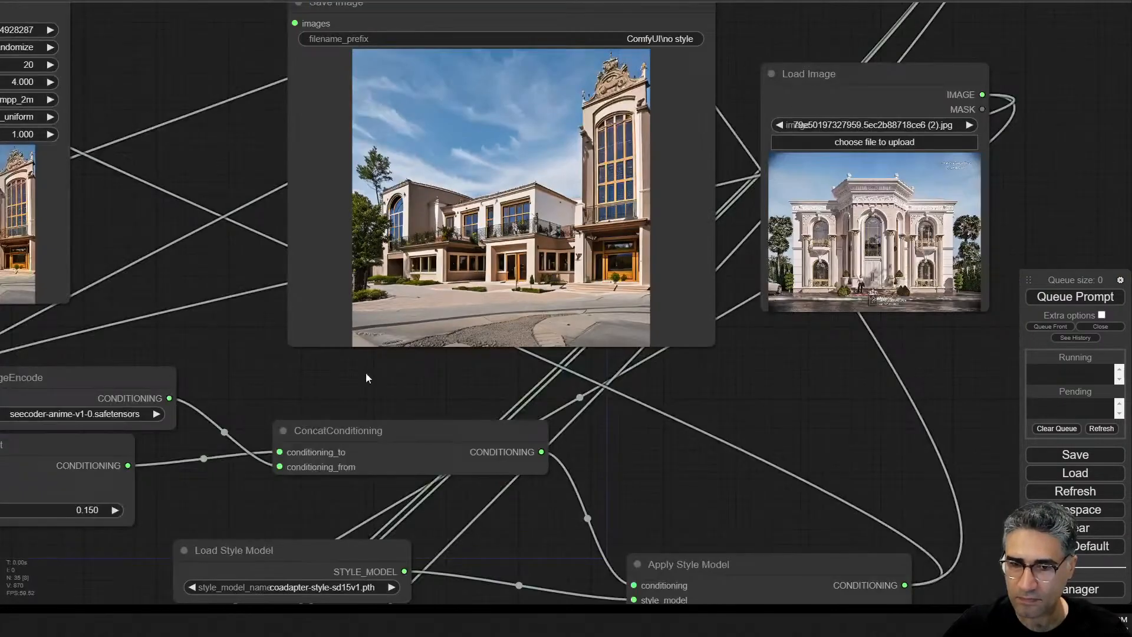
- Move the CLIP Vision Encode node below Apply Style Model and shift the villa reference's Load Image node away from Save Image
{"action": "left_click_drag", "start_coordinate": [374, 375], "coordinate": [737, 116]}
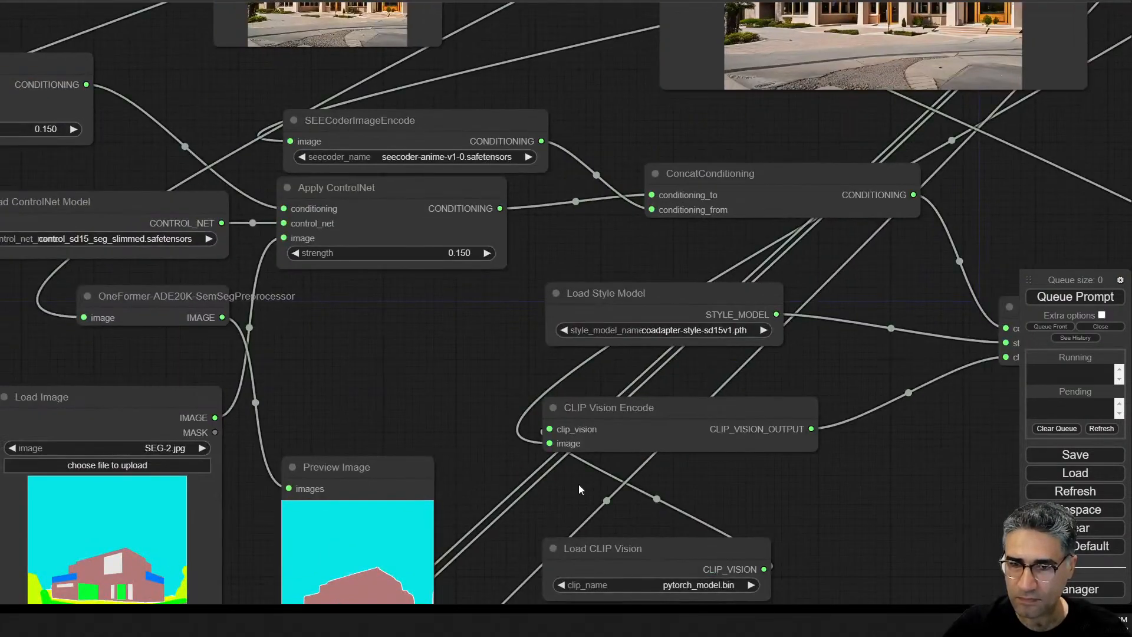
{"action": "left_click_drag", "start_coordinate": [421, 436], "coordinate": [111, 261]}
{"action": "left_click_drag", "start_coordinate": [430, 278], "coordinate": [760, 356]}
{"action": "scroll", "coordinate": [524, 247], "scroll_direction": "down", "scroll_amount": 4}
{"action": "left_click_drag", "start_coordinate": [524, 247], "coordinate": [292, 476]}
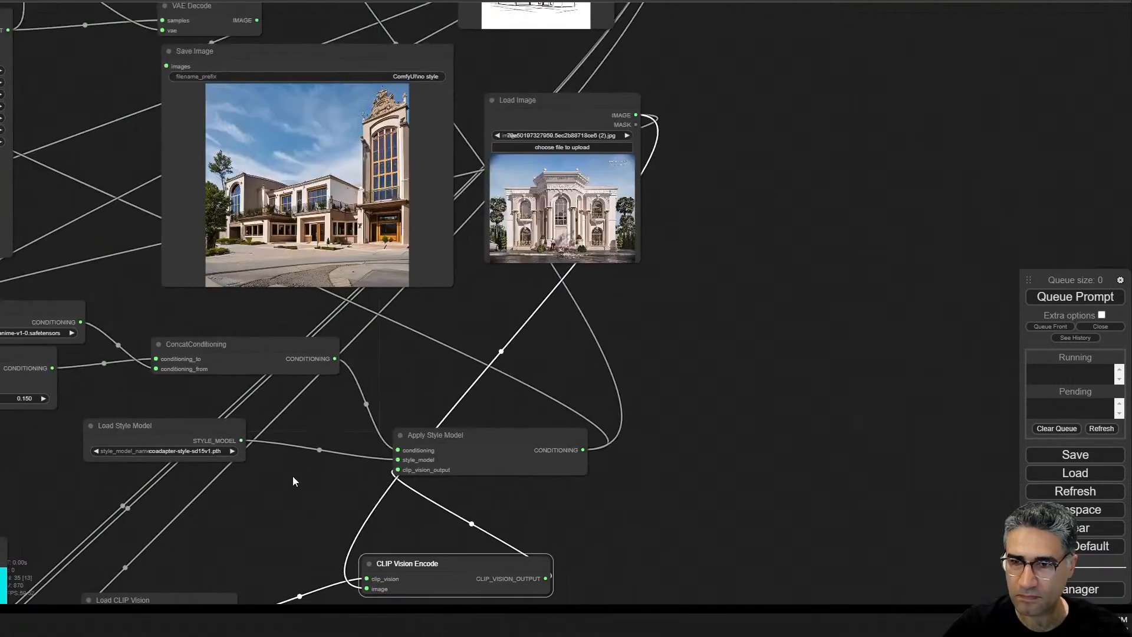
{"action": "left_click_drag", "start_coordinate": [607, 115], "coordinate": [575, 395]}
{"action": "left_click_drag", "start_coordinate": [535, 310], "coordinate": [571, 185]}
{"action": "left_click_drag", "start_coordinate": [374, 183], "coordinate": [350, 179]}
{"action": "left_click_drag", "start_coordinate": [919, 252], "coordinate": [981, 3]}
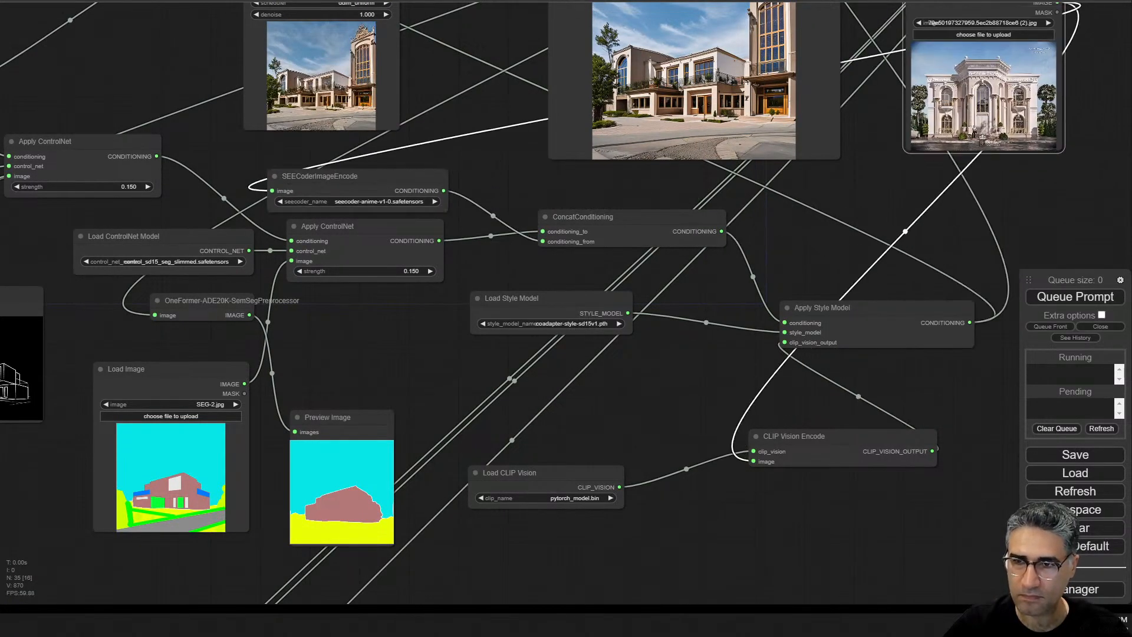
{"action": "left_click_drag", "start_coordinate": [380, 63], "coordinate": [326, 207]}
{"action": "left_click_drag", "start_coordinate": [408, 170], "coordinate": [531, 1]}
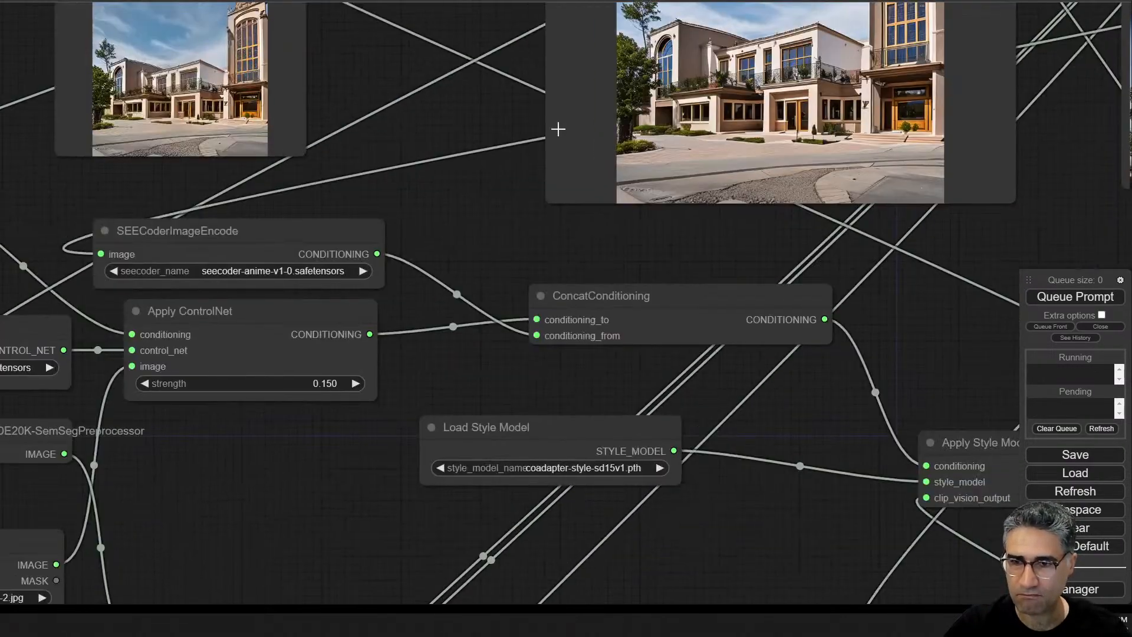
- Set the second Apply ControlNet node's strength to 0.3 and queue the workflow
{"action": "scroll", "coordinate": [528, 197], "scroll_direction": "down", "scroll_amount": 5}
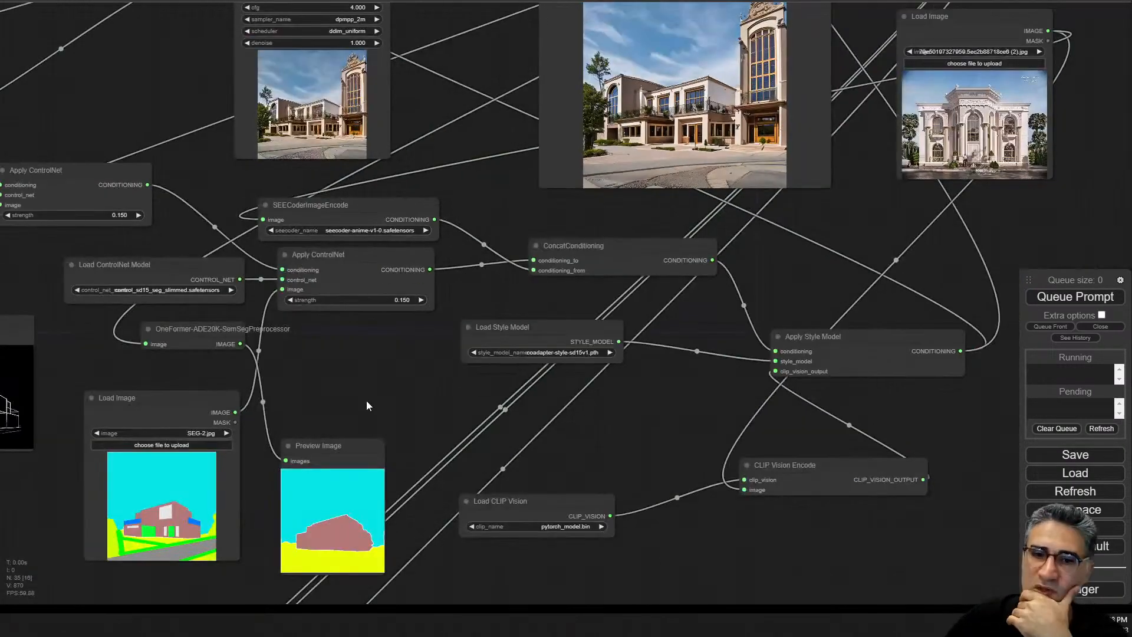
{"action": "scroll", "coordinate": [373, 337], "scroll_direction": "up", "scroll_amount": 3}
{"action": "left_click", "coordinate": [394, 288]}
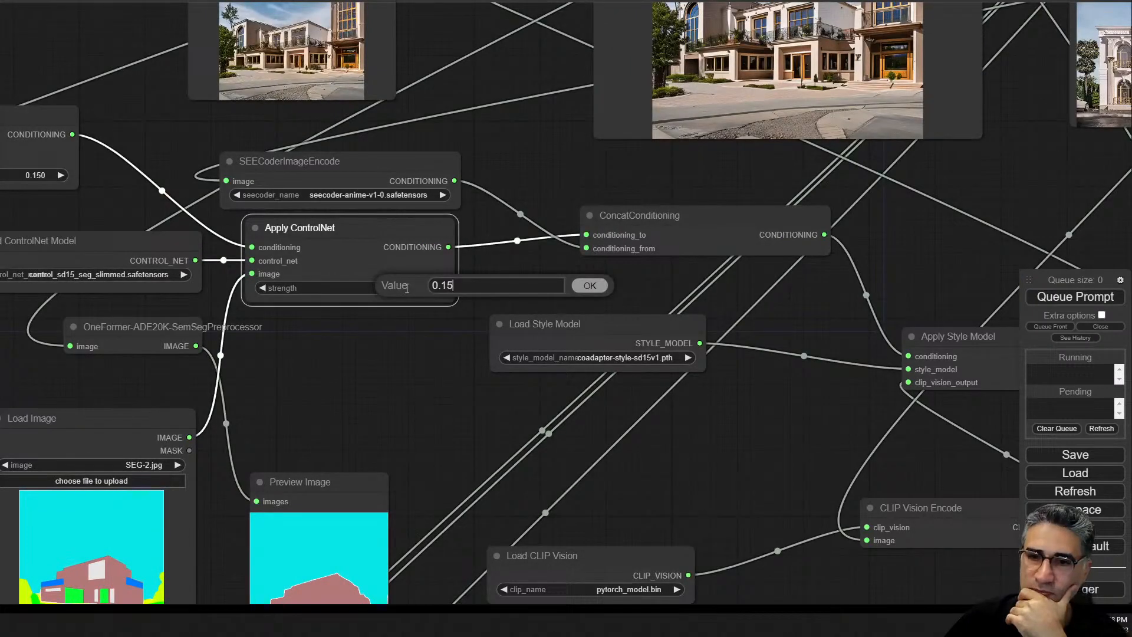
{"action": "double_click", "coordinate": [443, 287]}
{"action": "type", "text": "0.3"}
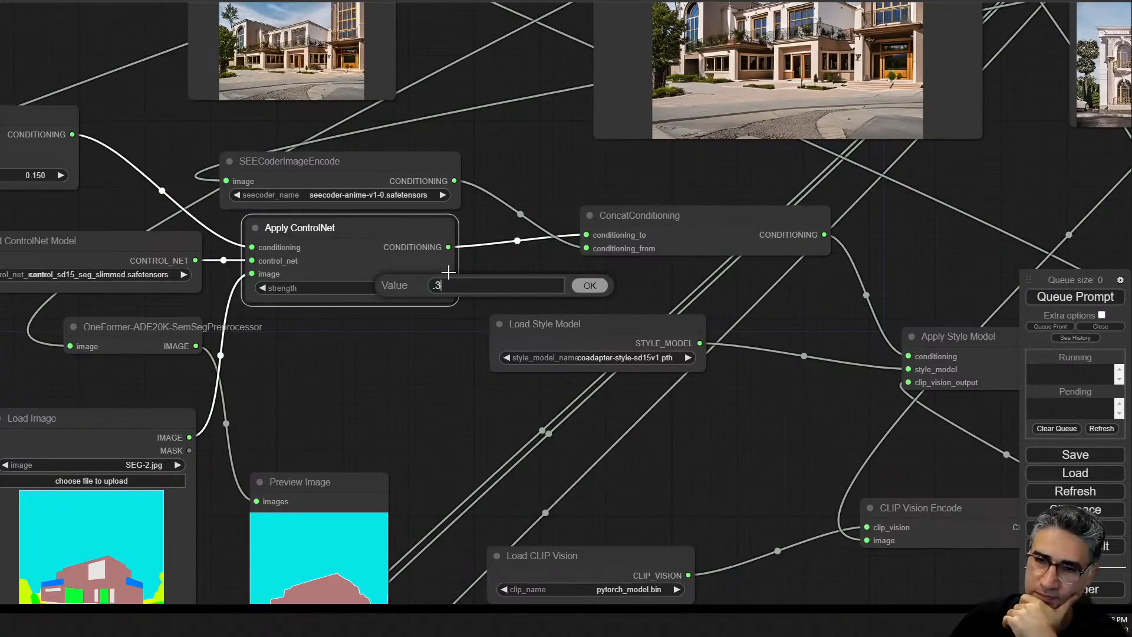
{"action": "key", "text": "Return"}
{"action": "left_click", "coordinate": [1072, 298]}
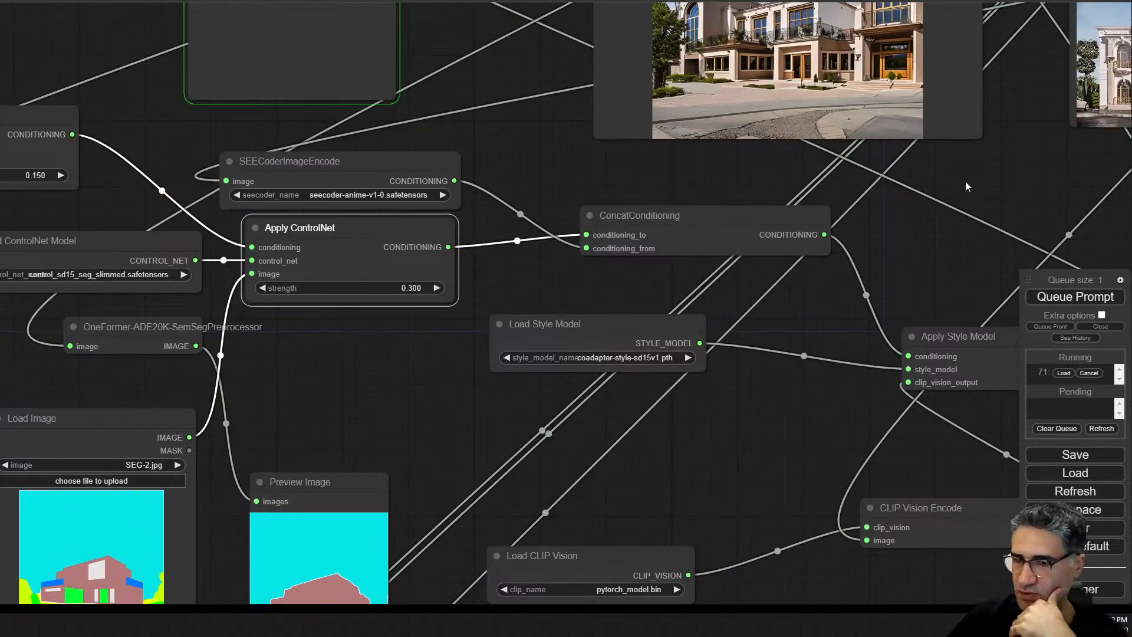
- Examine the house's columns, balcony and terrace in the new saved image beside the villa reference
{"action": "left_click_drag", "start_coordinate": [974, 164], "coordinate": [754, 352]}
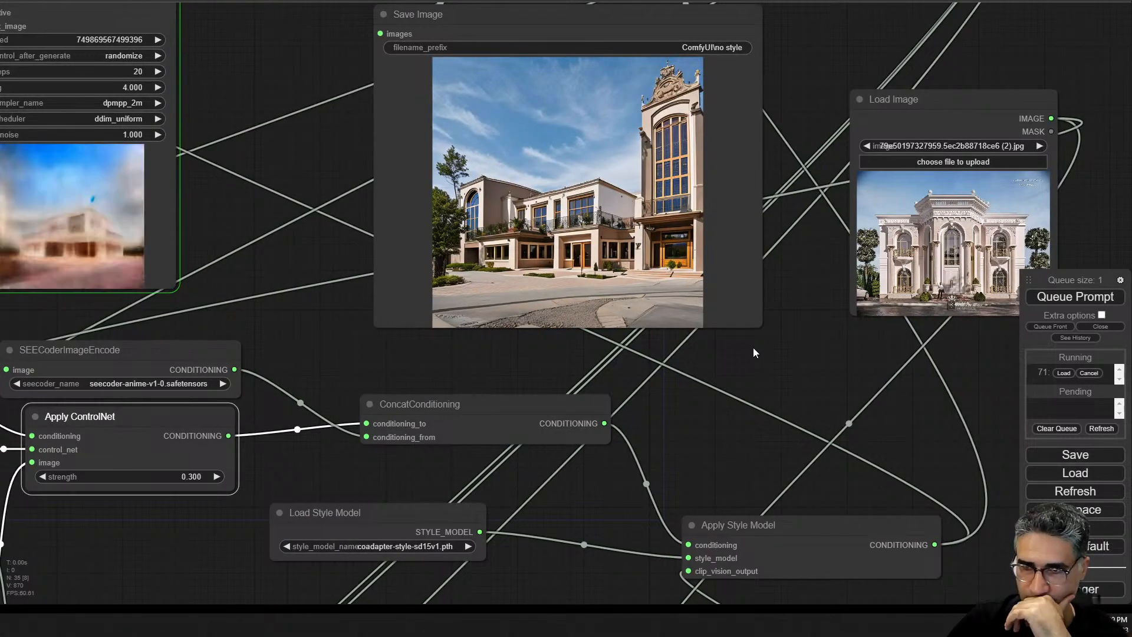
{"action": "left_click_drag", "start_coordinate": [307, 319], "coordinate": [477, 307]}
{"action": "scroll", "coordinate": [184, 201], "scroll_direction": "up", "scroll_amount": 12}
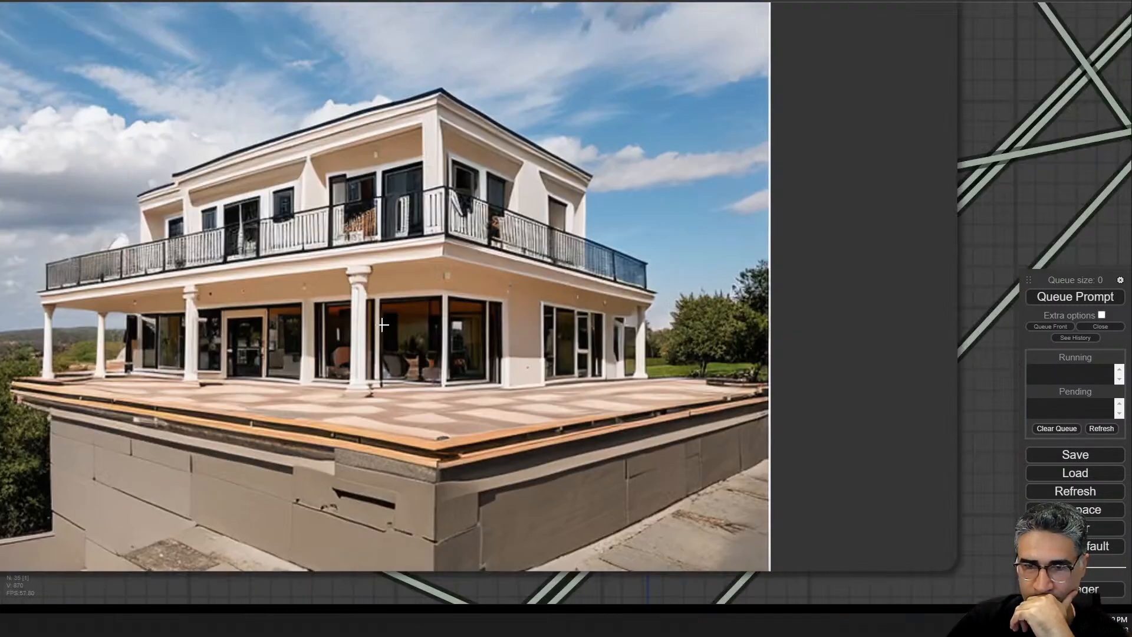
{"action": "scroll", "coordinate": [383, 324], "scroll_direction": "down", "scroll_amount": 10}
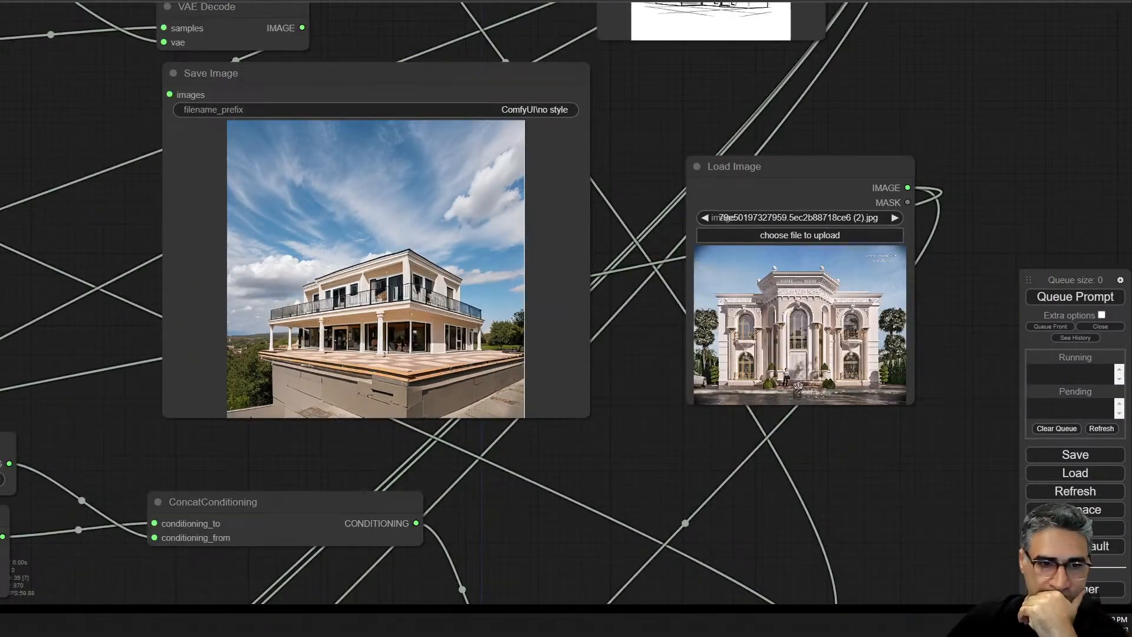
- Replace the villa style reference with the portrait image of a white arched villa whose file name begins with 492BA676
{"action": "left_click_drag", "start_coordinate": [1131, 295], "coordinate": [774, 342]}
{"action": "scroll", "coordinate": [600, 373], "scroll_direction": "up", "scroll_amount": 5}
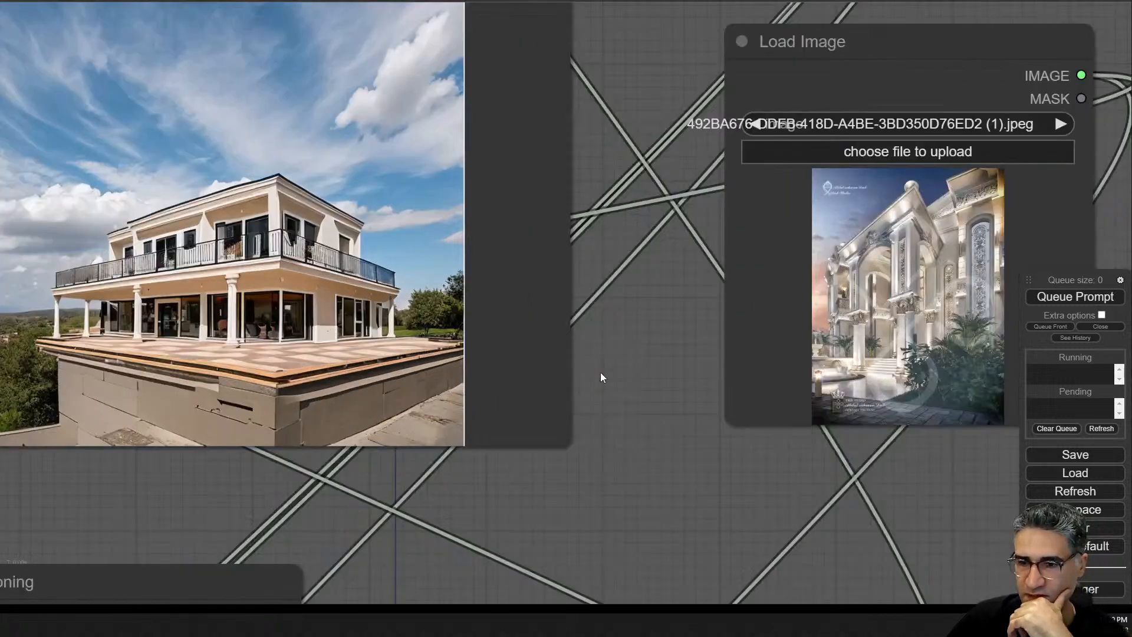
- Queue the workflow with the white arched villa reference and follow the render in the KSampler preview
{"action": "left_click", "coordinate": [1088, 301]}
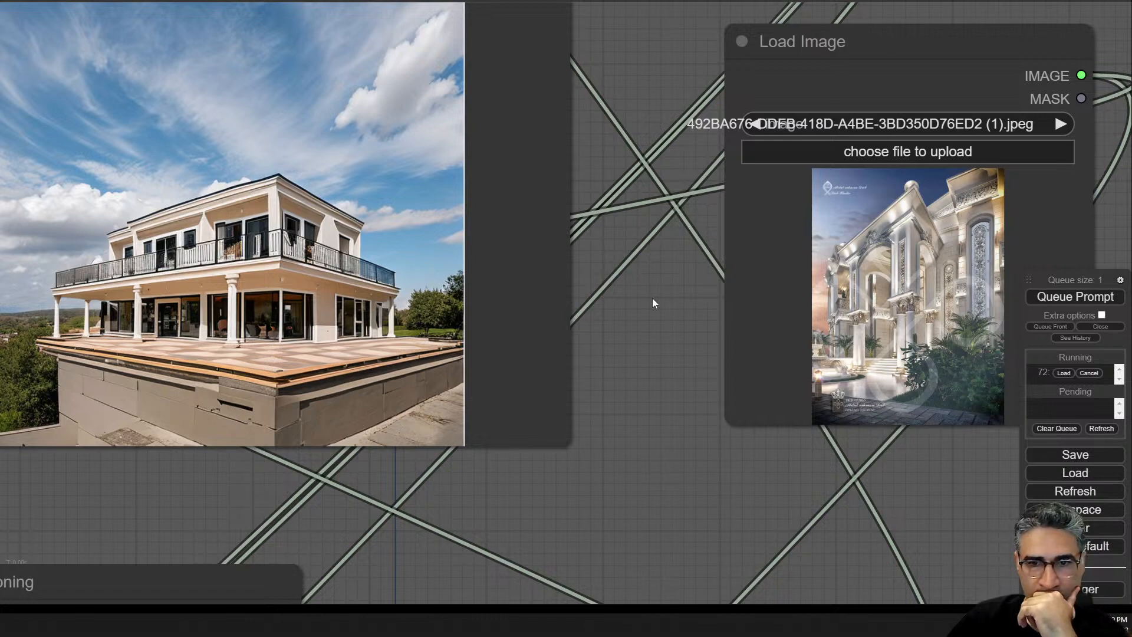
{"action": "scroll", "coordinate": [652, 298], "scroll_direction": "down", "scroll_amount": 2}
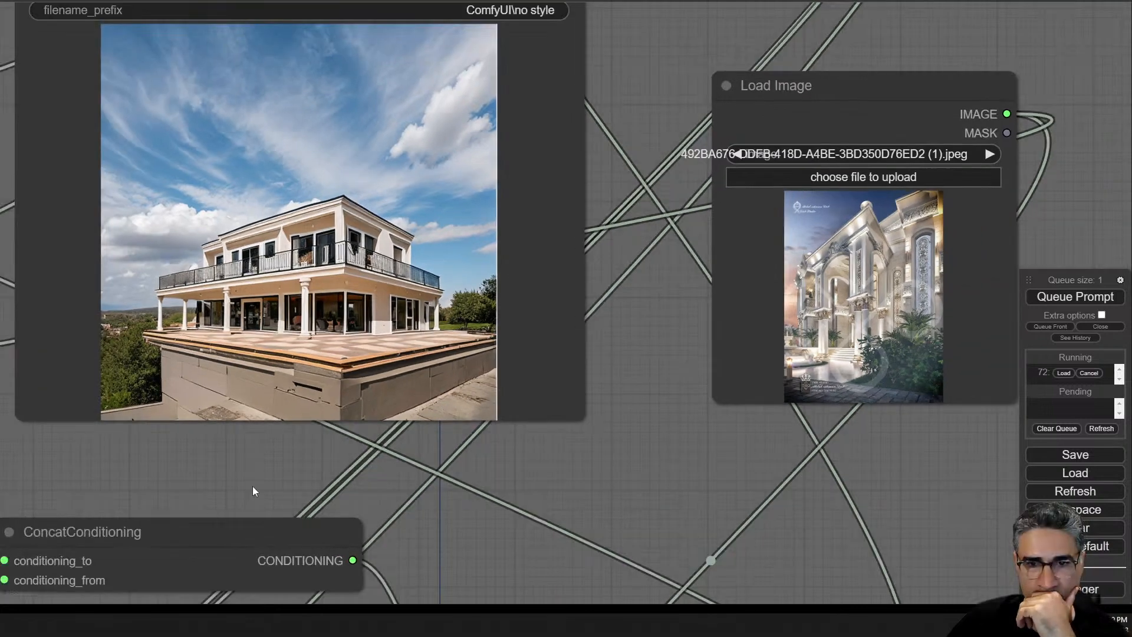
{"action": "left_click_drag", "start_coordinate": [253, 485], "coordinate": [940, 387]}
{"action": "scroll", "coordinate": [940, 386], "scroll_direction": "down", "scroll_amount": 4}
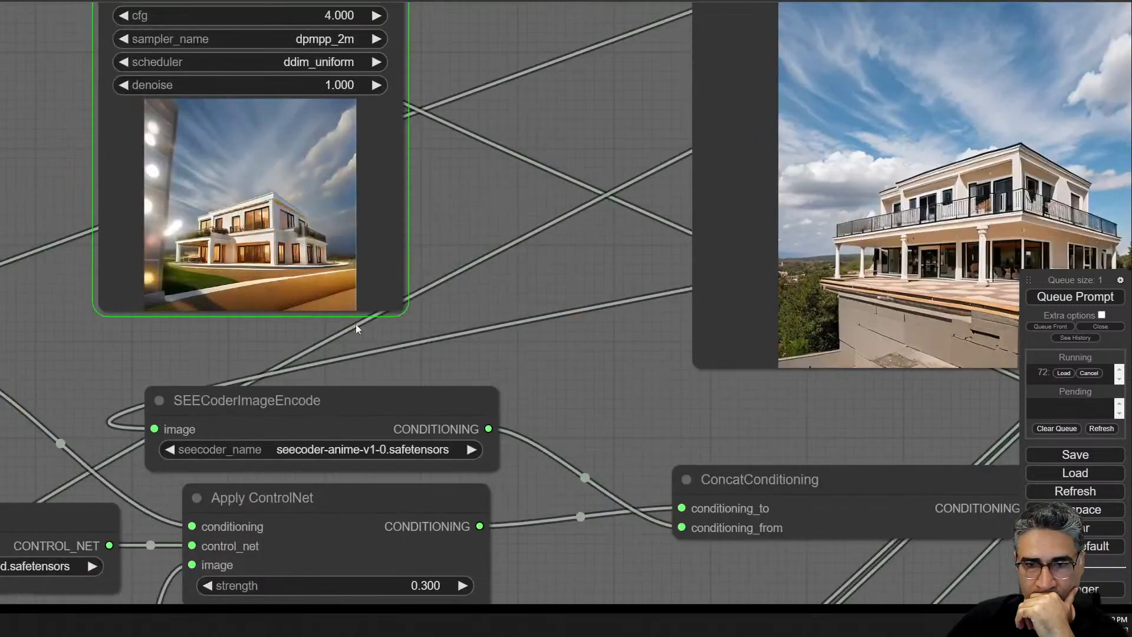
{"action": "scroll", "coordinate": [206, 259], "scroll_direction": "up", "scroll_amount": 5}
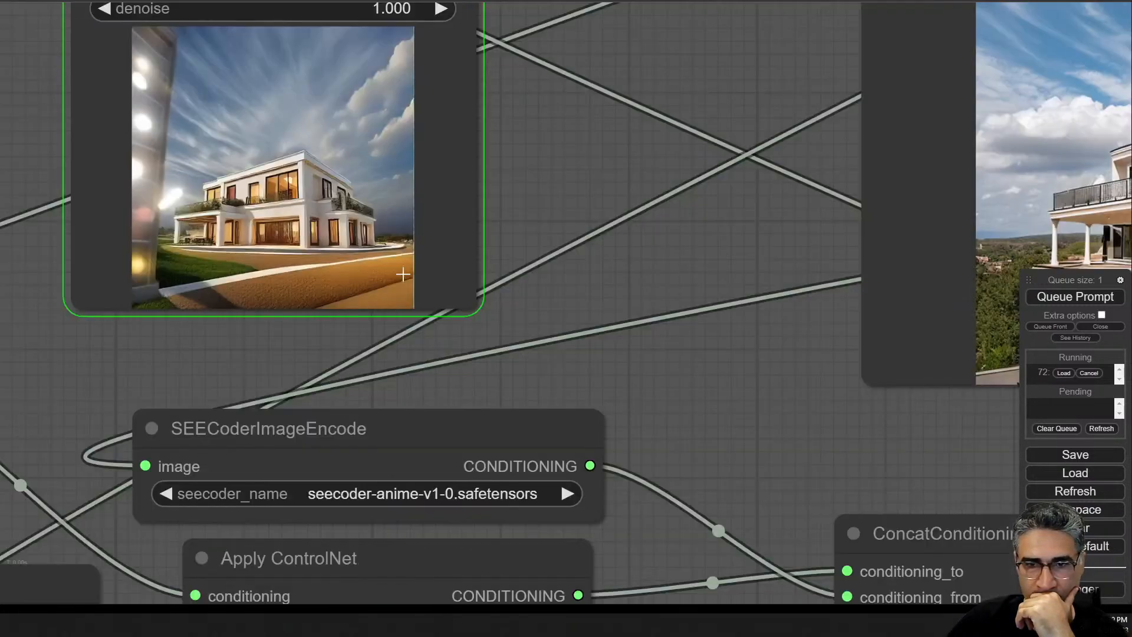
{"action": "scroll", "coordinate": [656, 378], "scroll_direction": "down", "scroll_amount": 2}
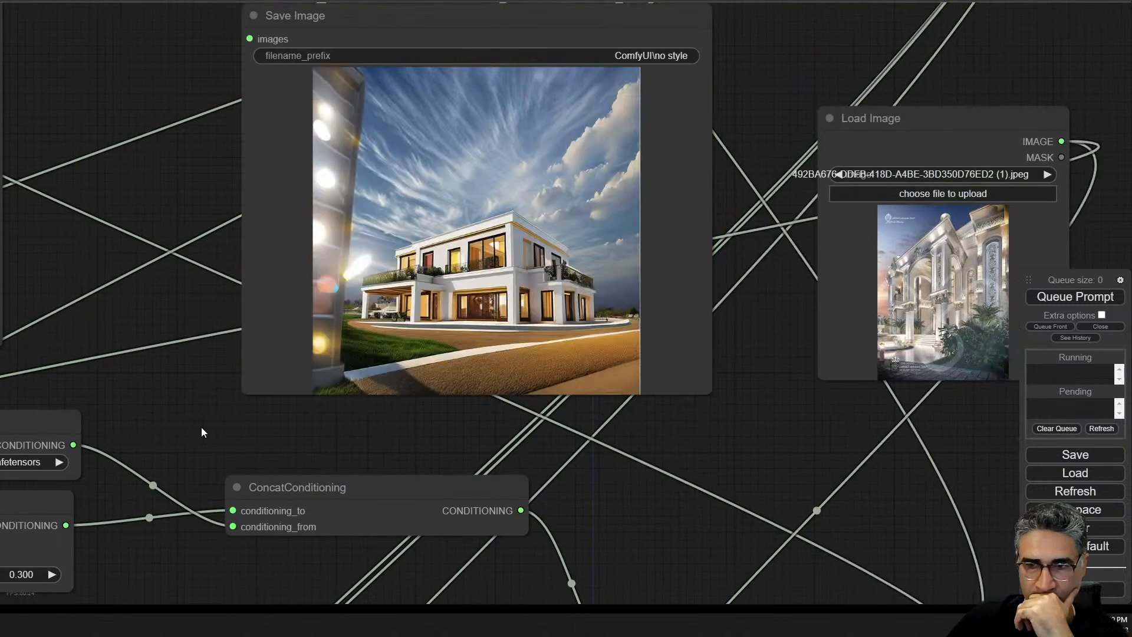
- Compare the house's facade, windows and balconies in the saved image with the arched villa reference
{"action": "left_click_drag", "start_coordinate": [201, 432], "coordinate": [192, 434]}
{"action": "scroll", "coordinate": [678, 305], "scroll_direction": "up", "scroll_amount": 5}
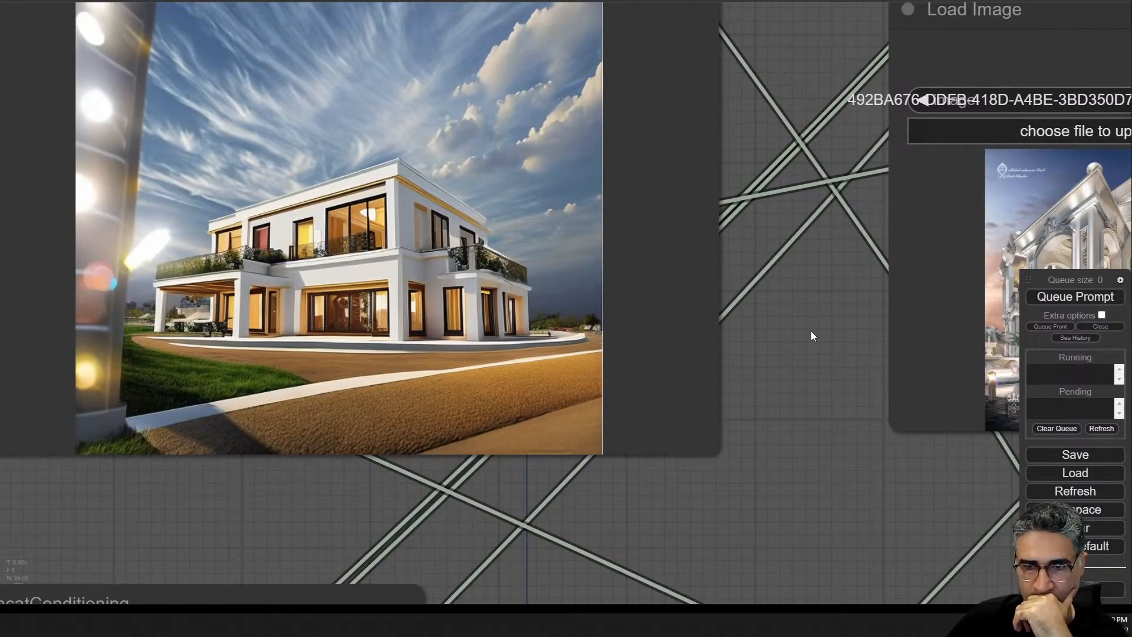
{"action": "left_click_drag", "start_coordinate": [812, 330], "coordinate": [809, 268]}
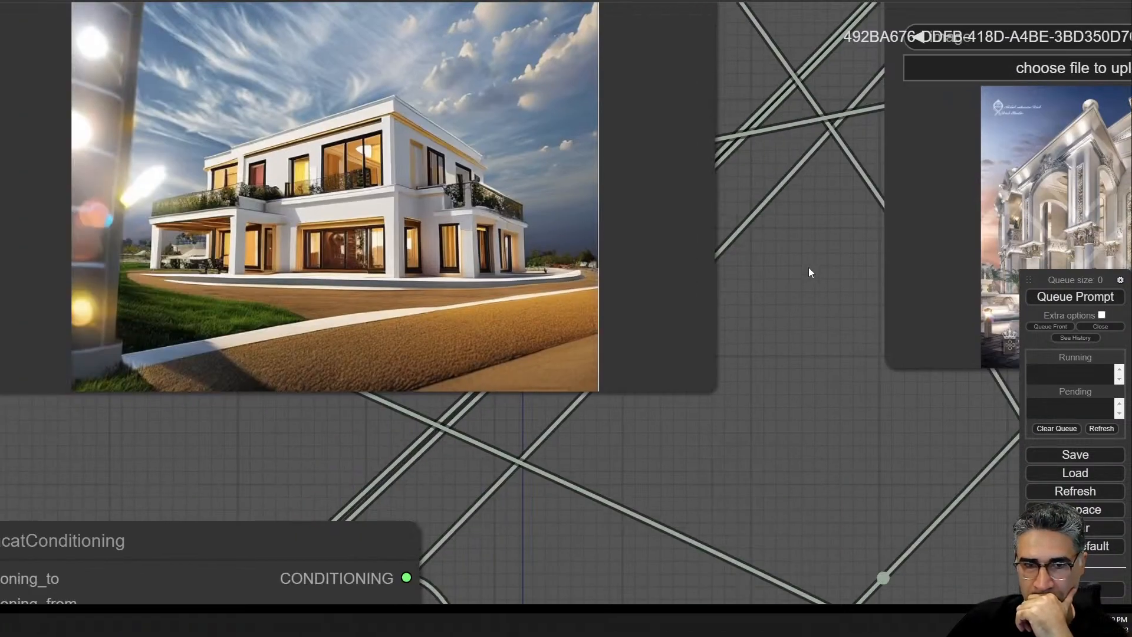
{"action": "scroll", "coordinate": [674, 319], "scroll_direction": "right", "scroll_amount": 5}
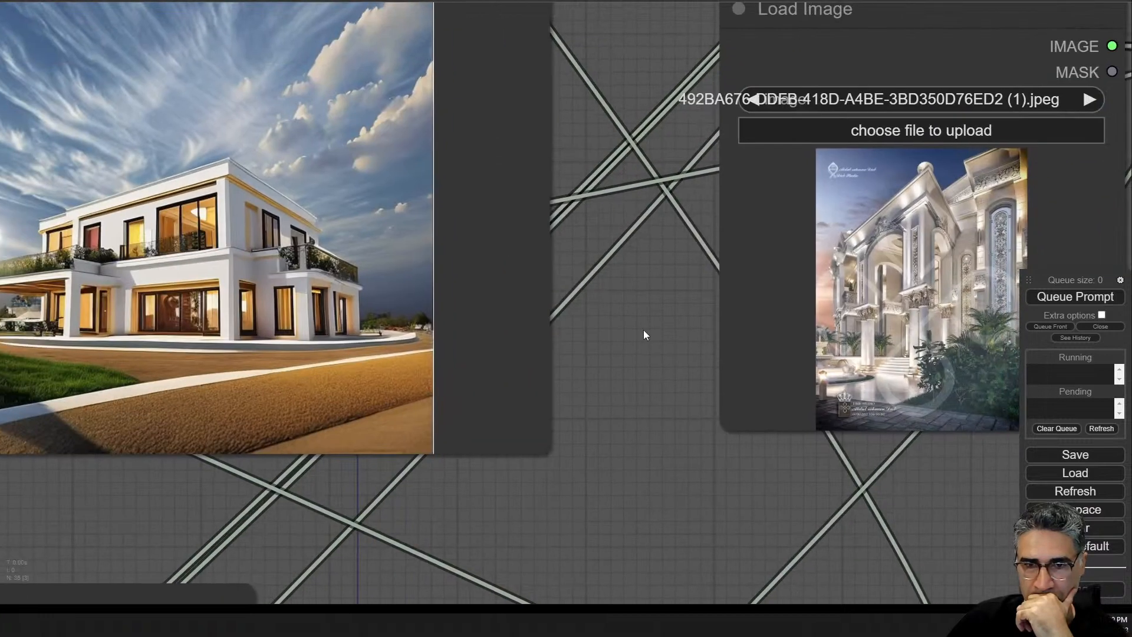
{"action": "scroll", "coordinate": [643, 330], "scroll_direction": "up", "scroll_amount": 3}
{"action": "scroll", "coordinate": [633, 359], "scroll_direction": "down", "scroll_amount": 8}
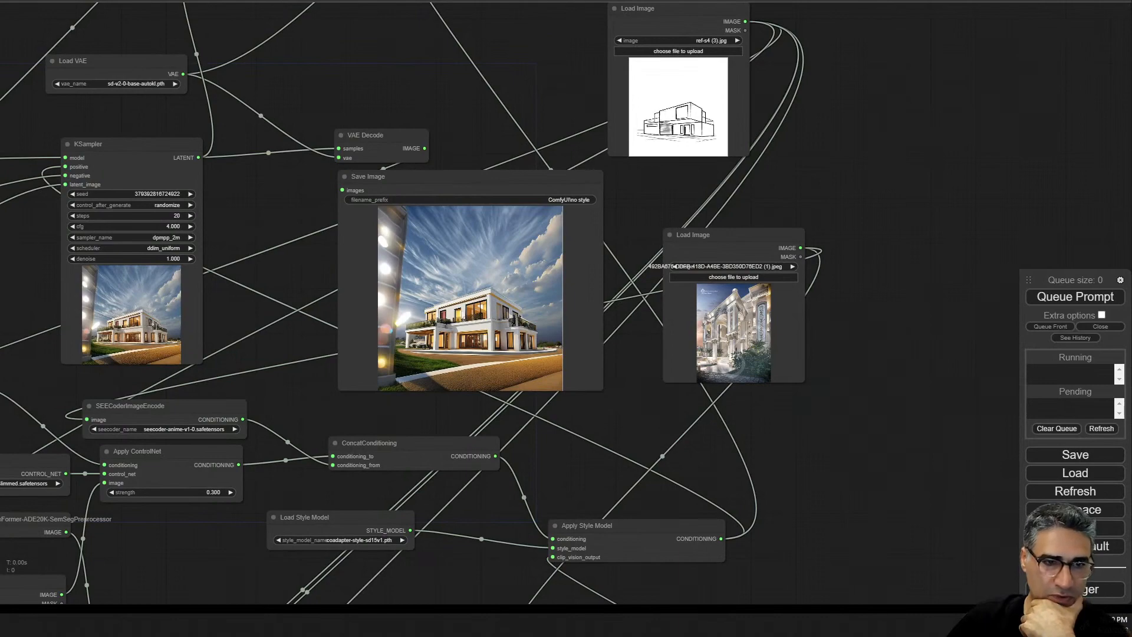
- Replace the style reference with the desain-rumah-mediteran-3-lantai villa image and queue the workflow
{"action": "left_click_drag", "start_coordinate": [787, 224], "coordinate": [734, 330]}
{"action": "scroll", "coordinate": [663, 334], "scroll_direction": "up", "scroll_amount": 15}
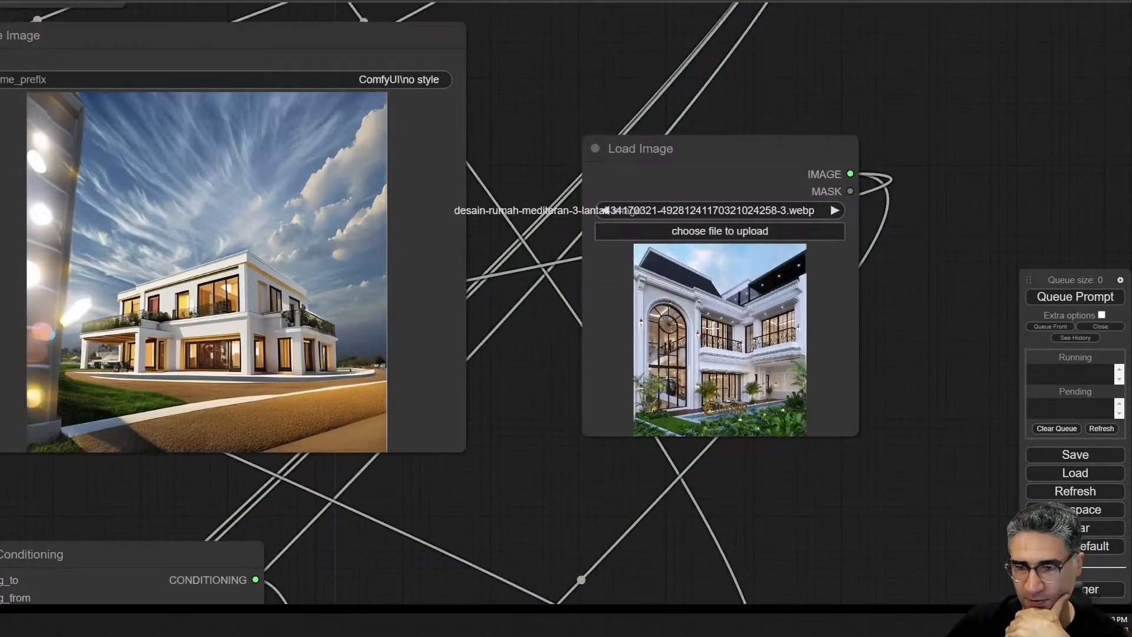
{"action": "scroll", "coordinate": [663, 334], "scroll_direction": "up", "scroll_amount": 8}
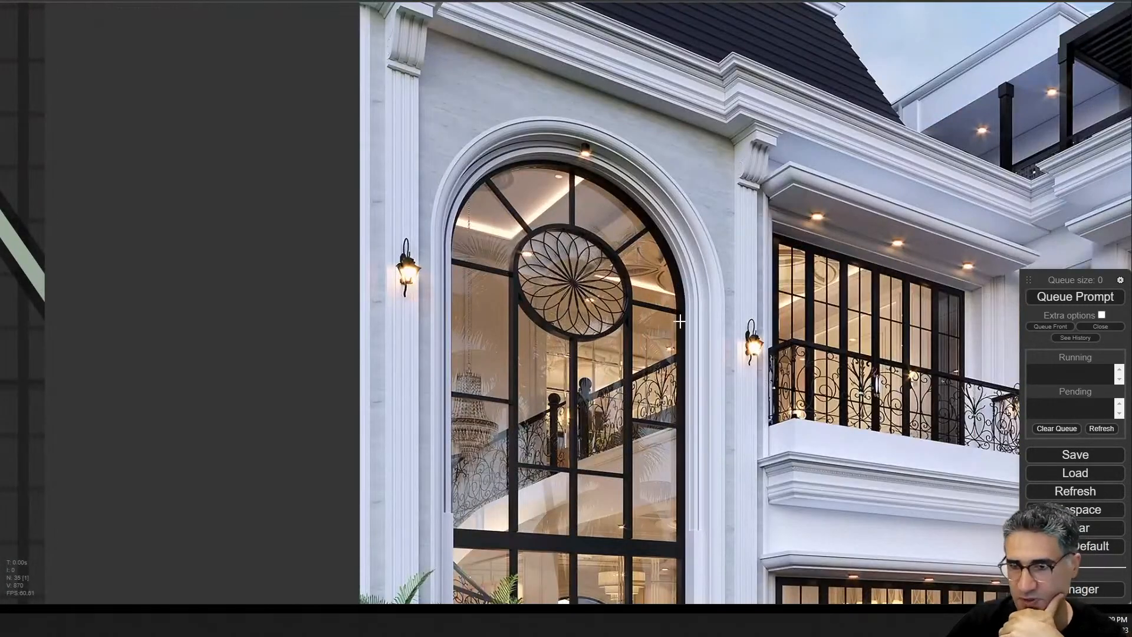
{"action": "scroll", "coordinate": [681, 319], "scroll_direction": "down", "scroll_amount": 8}
{"action": "key", "text": "ctrl+Return"}
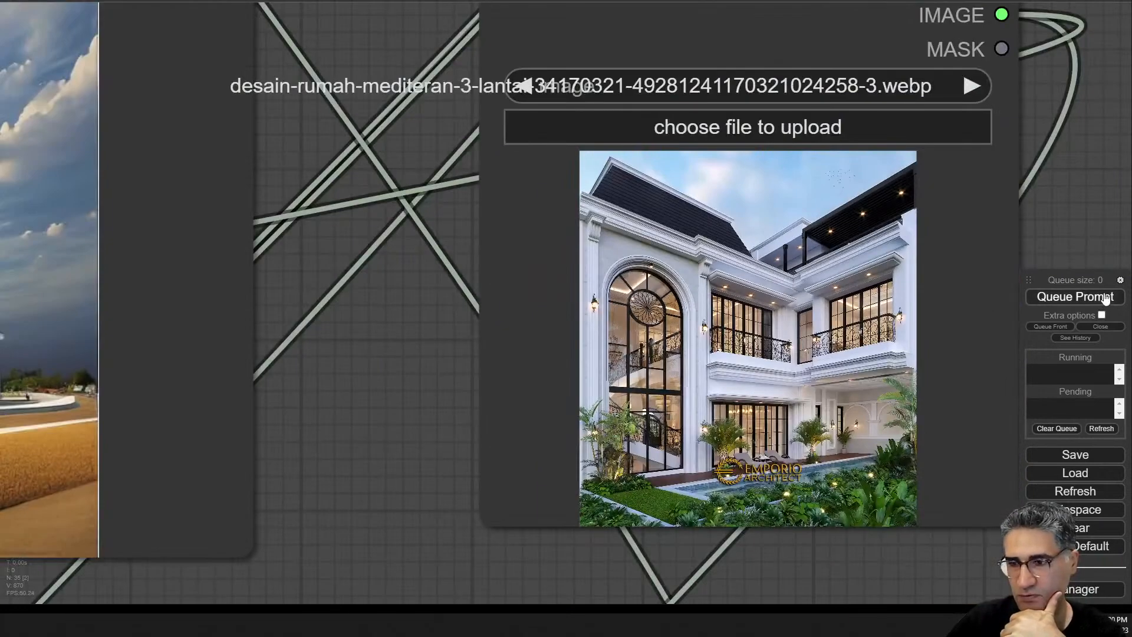
- Follow the KSampler preview and examine the new result's roof, columns and balconies beside the Mediterranean villa reference
{"action": "left_click_drag", "start_coordinate": [274, 451], "coordinate": [804, 396]}
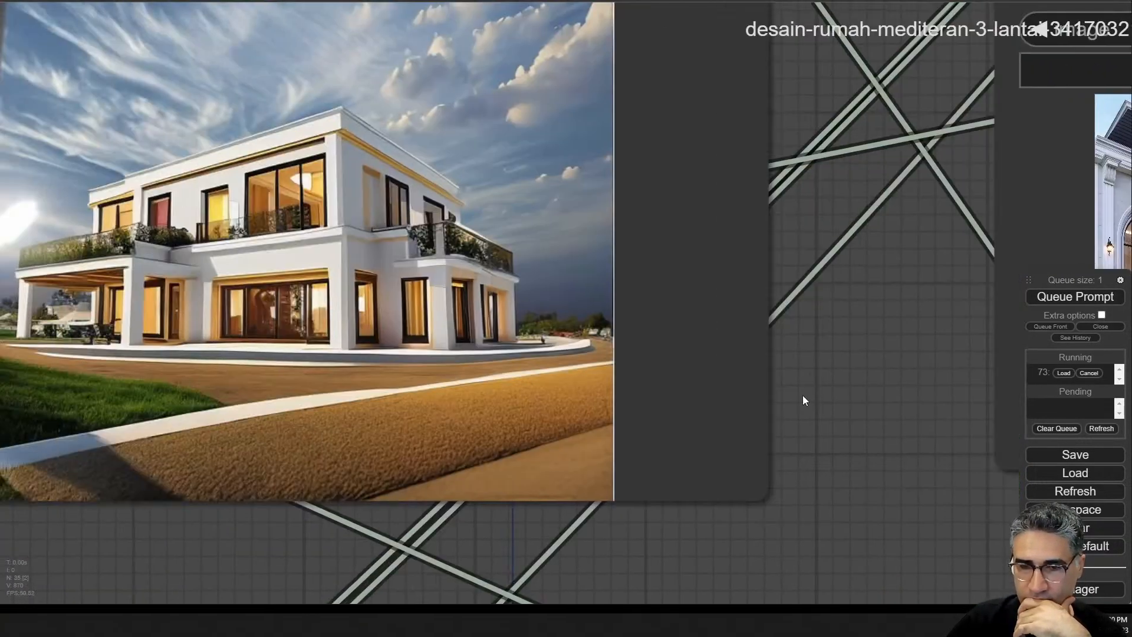
{"action": "scroll", "coordinate": [775, 310], "scroll_direction": "down", "scroll_amount": 5}
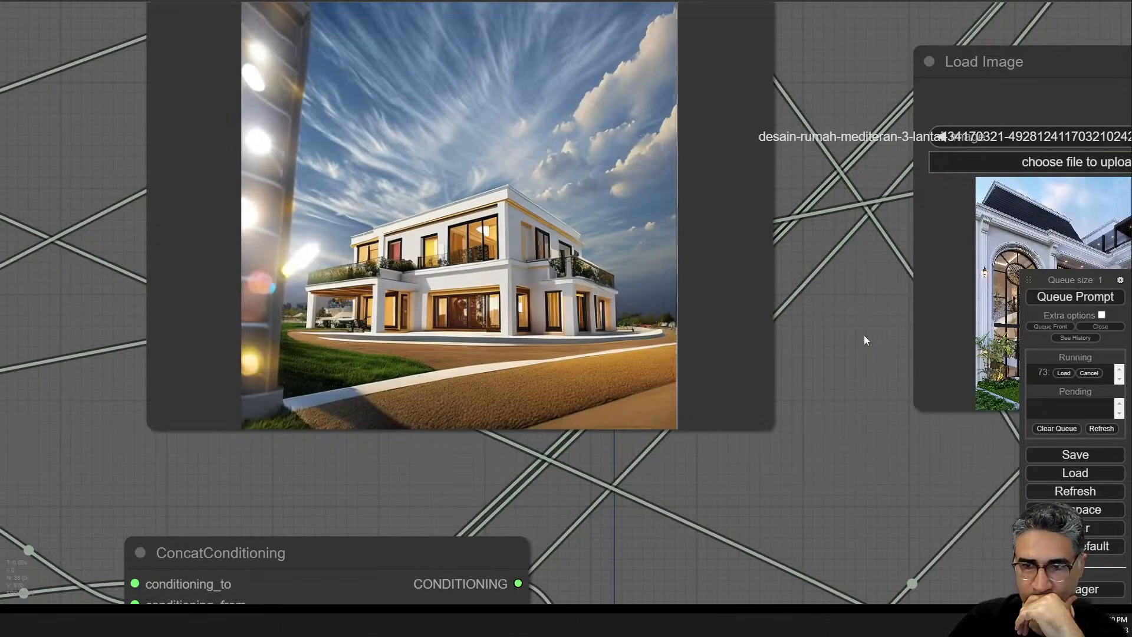
{"action": "left_click_drag", "start_coordinate": [843, 344], "coordinate": [604, 354]}
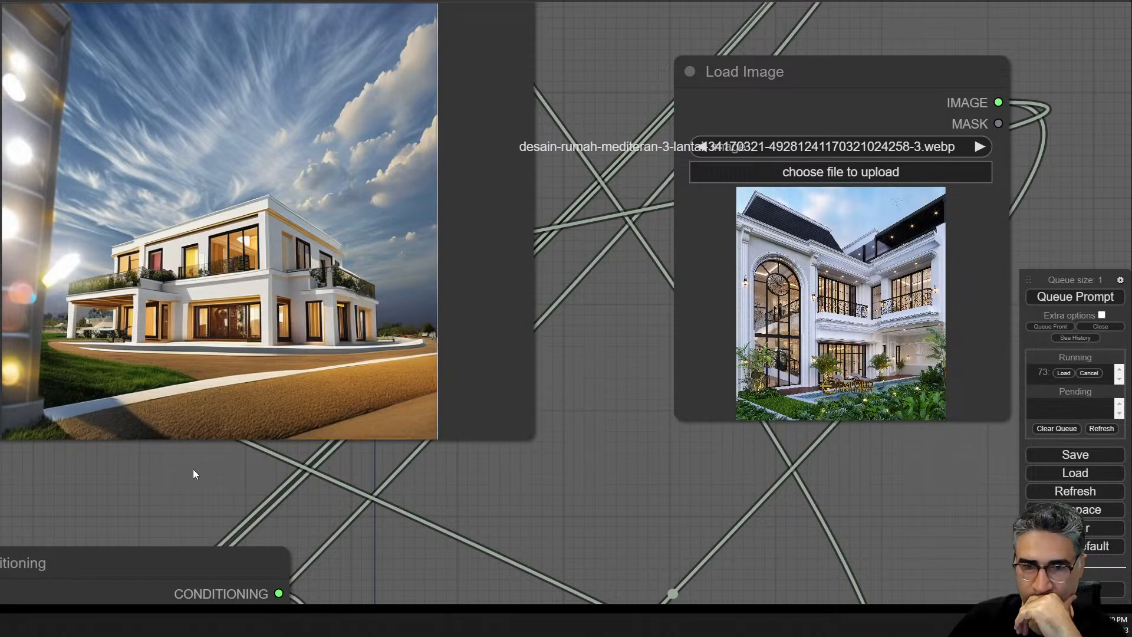
{"action": "left_click_drag", "start_coordinate": [193, 468], "coordinate": [412, 456]}
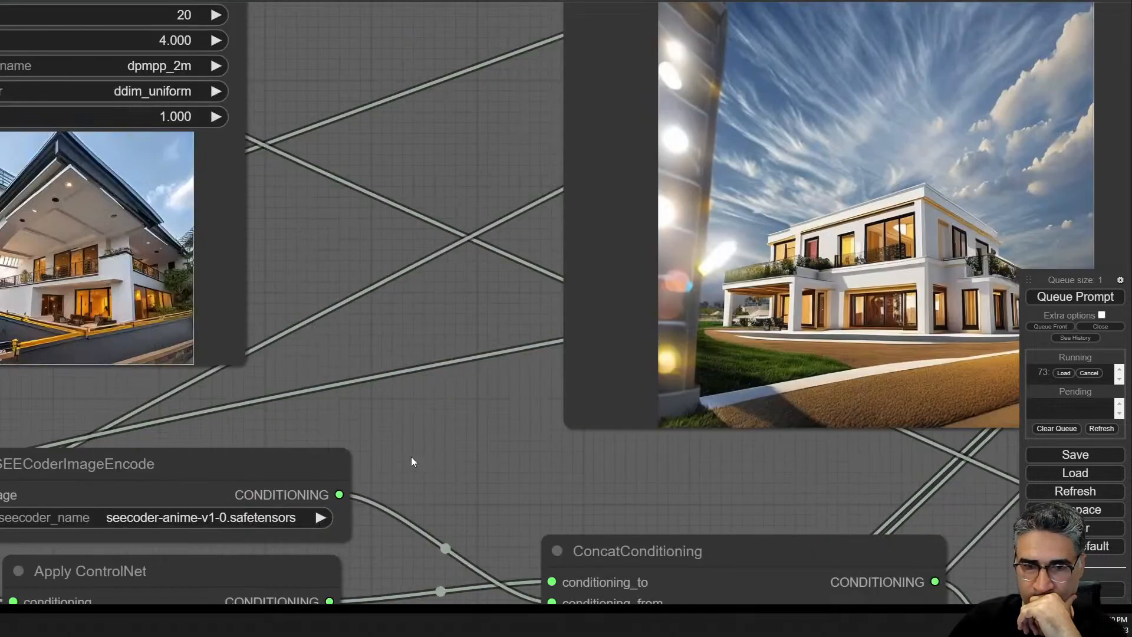
{"action": "left_click_drag", "start_coordinate": [516, 438], "coordinate": [199, 406]}
{"action": "scroll", "coordinate": [224, 413], "scroll_direction": "down", "scroll_amount": 4}
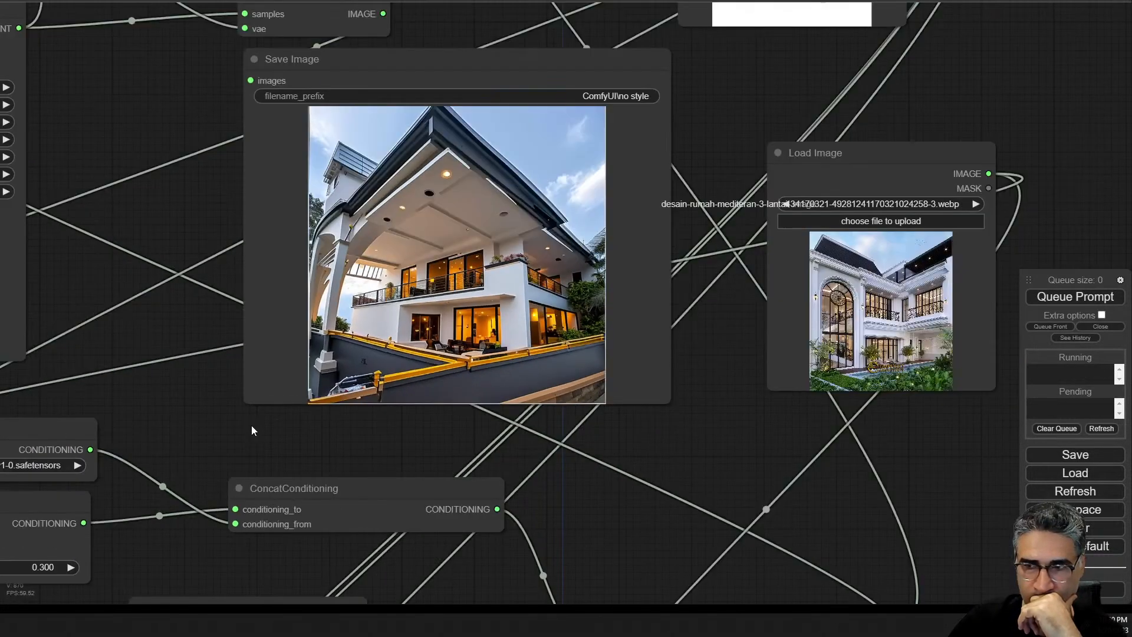
{"action": "scroll", "coordinate": [533, 319], "scroll_direction": "up", "scroll_amount": 4}
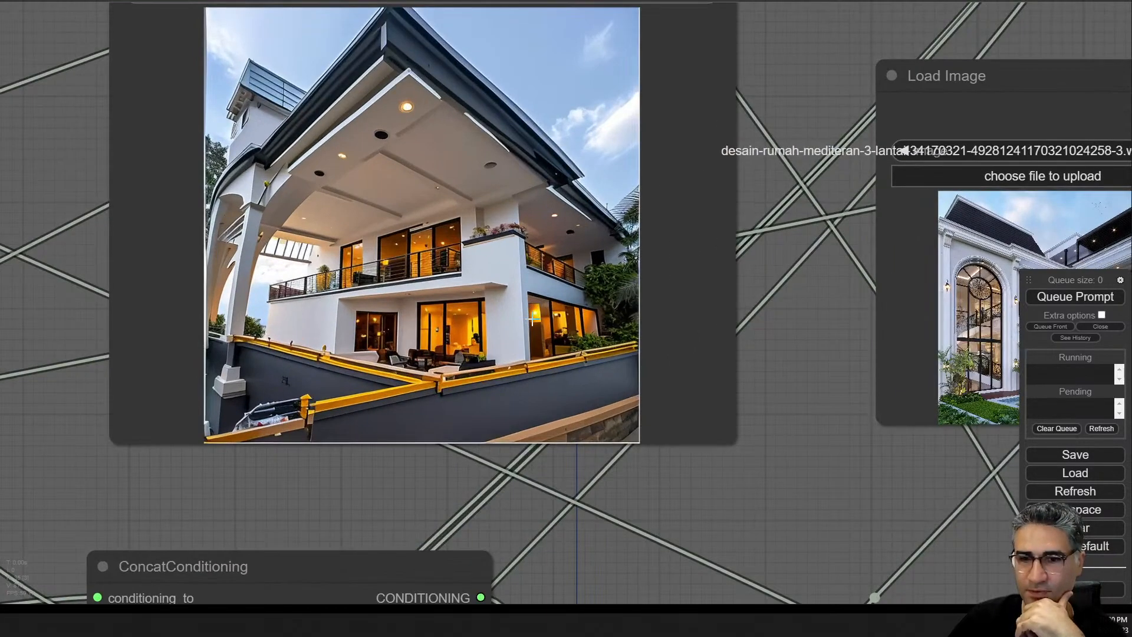
{"action": "left_click_drag", "start_coordinate": [797, 464], "coordinate": [677, 429]}
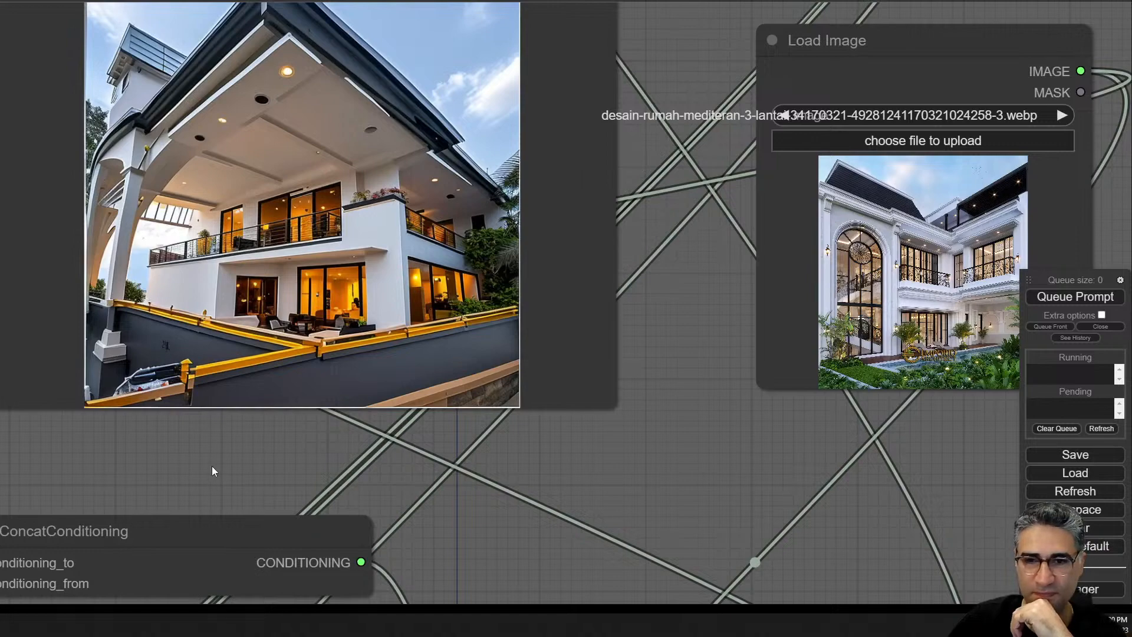
- Set the first Apply ControlNet node's strength to 0.5
{"action": "left_click_drag", "start_coordinate": [211, 466], "coordinate": [335, 309]}
{"action": "scroll", "coordinate": [257, 279], "scroll_direction": "down", "scroll_amount": 3}
{"action": "left_click_drag", "start_coordinate": [257, 279], "coordinate": [525, 89]}
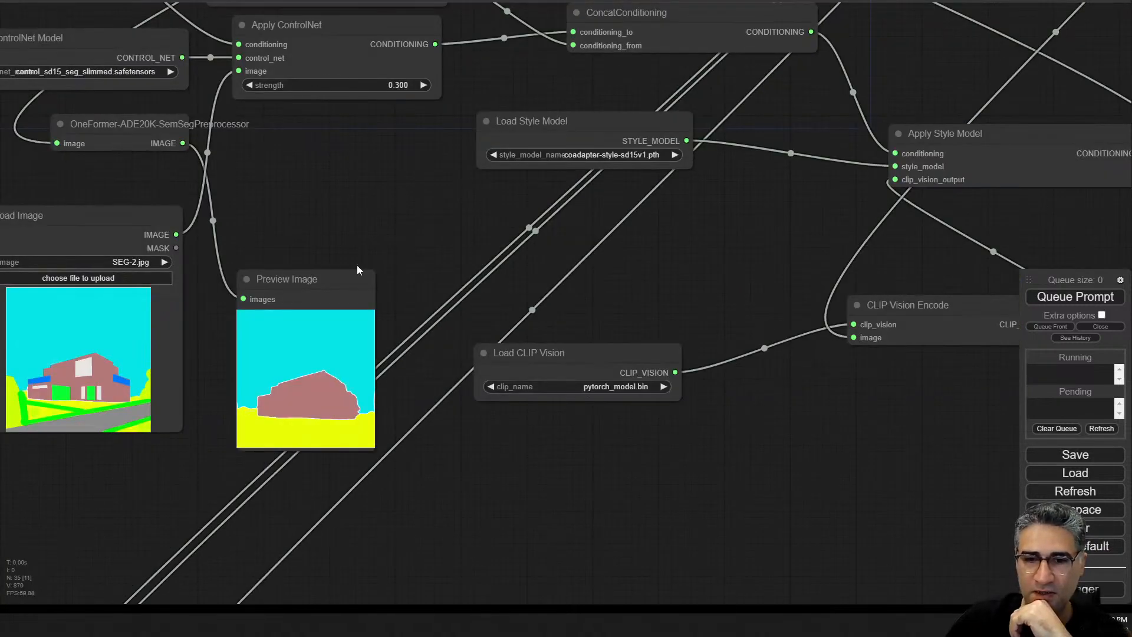
{"action": "left_click_drag", "start_coordinate": [454, 153], "coordinate": [640, 369]}
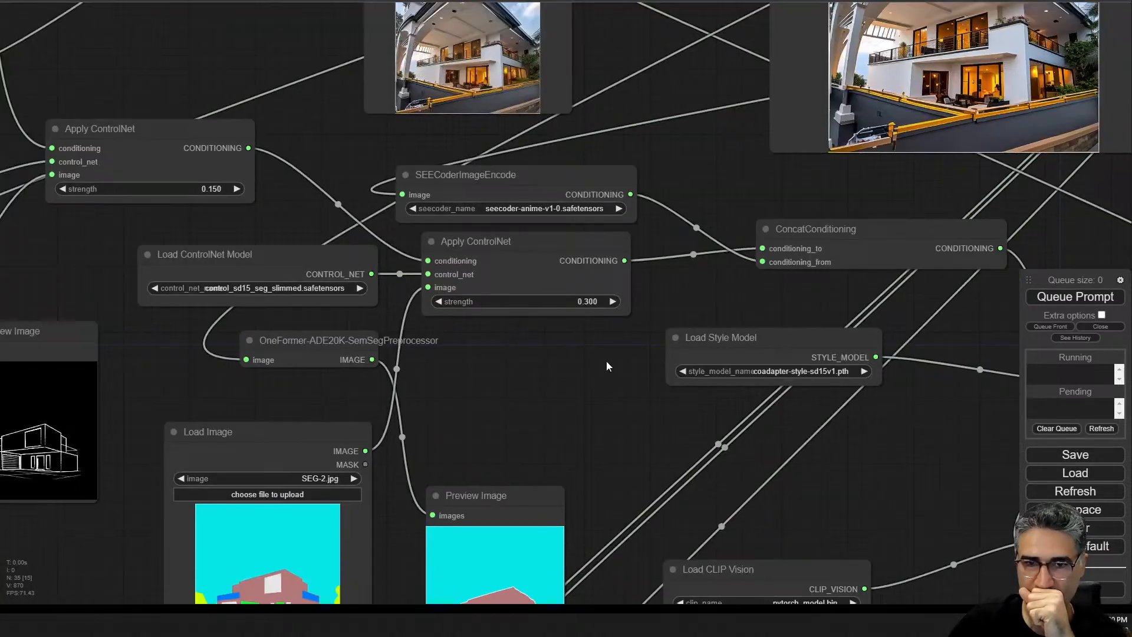
{"action": "left_click", "coordinate": [202, 189]}
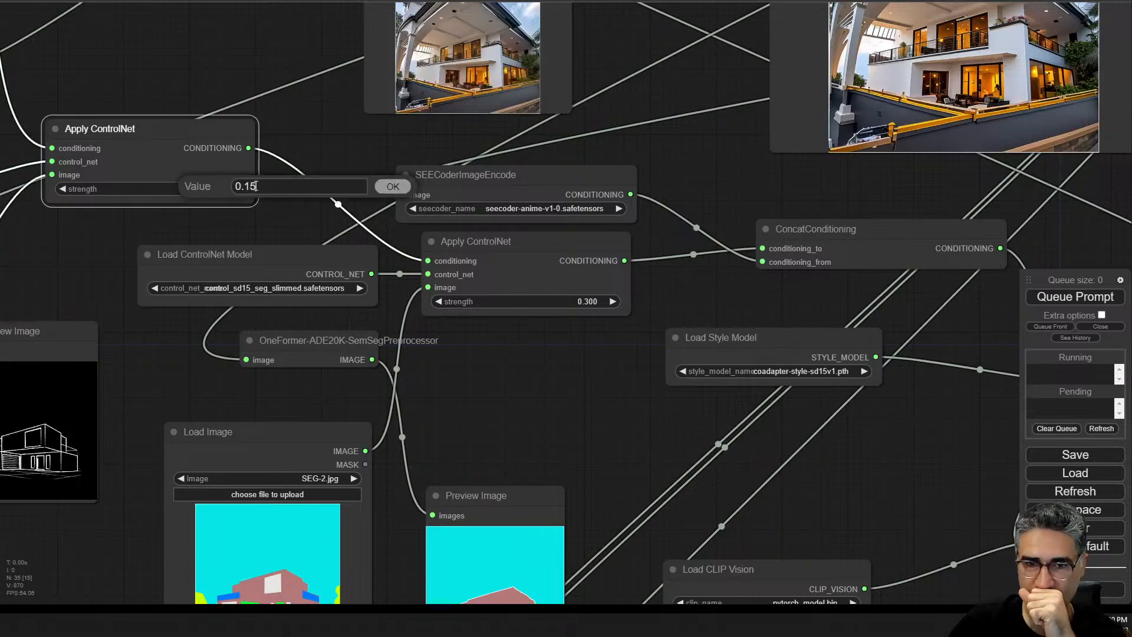
{"action": "double_click", "coordinate": [254, 186]}
{"action": "type", "text": ".2"}
{"action": "key", "text": "Return"}
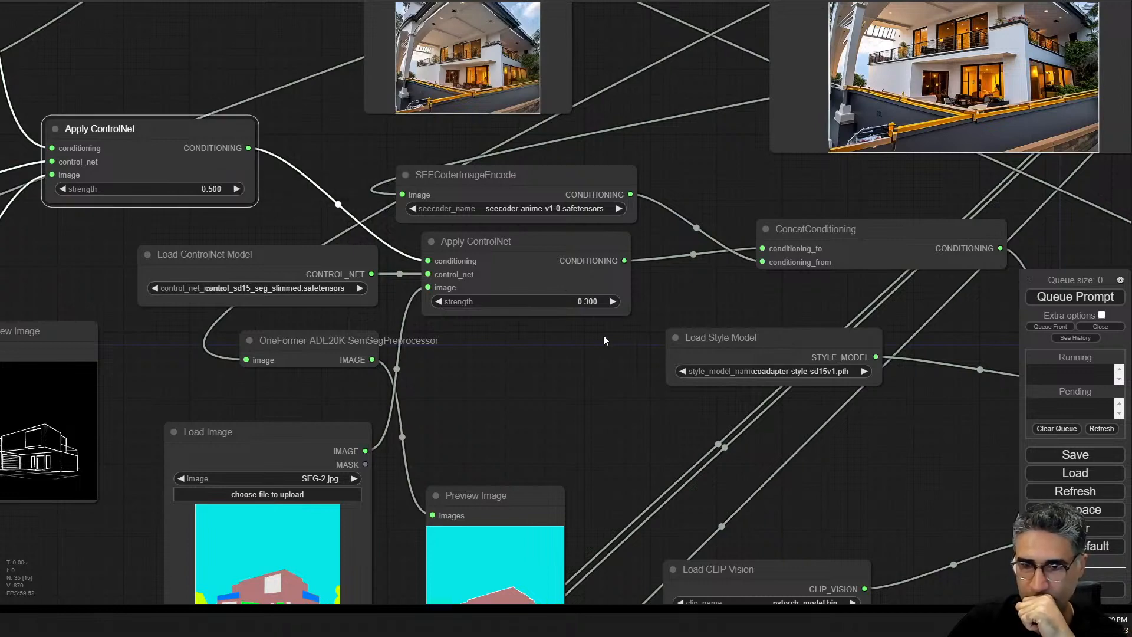
- Set the second Apply ControlNet node's strength to 0.5 and queue the workflow
{"action": "left_click", "coordinate": [557, 302]}
{"action": "type", "text": ".5"}
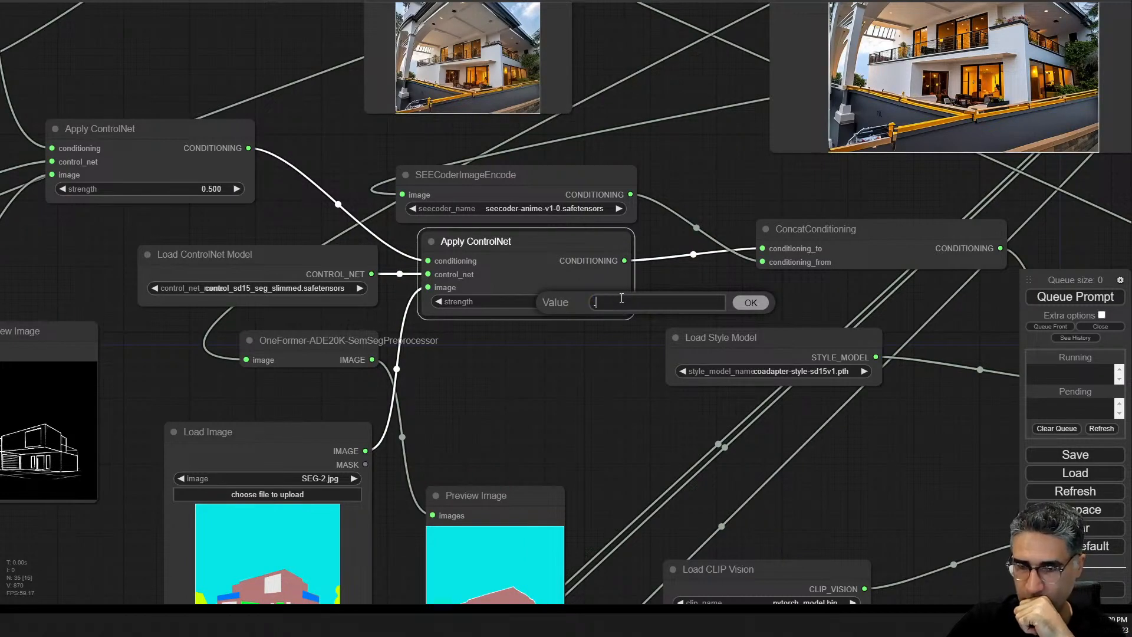
{"action": "key", "text": "Return"}
{"action": "left_click", "coordinate": [1076, 297]}
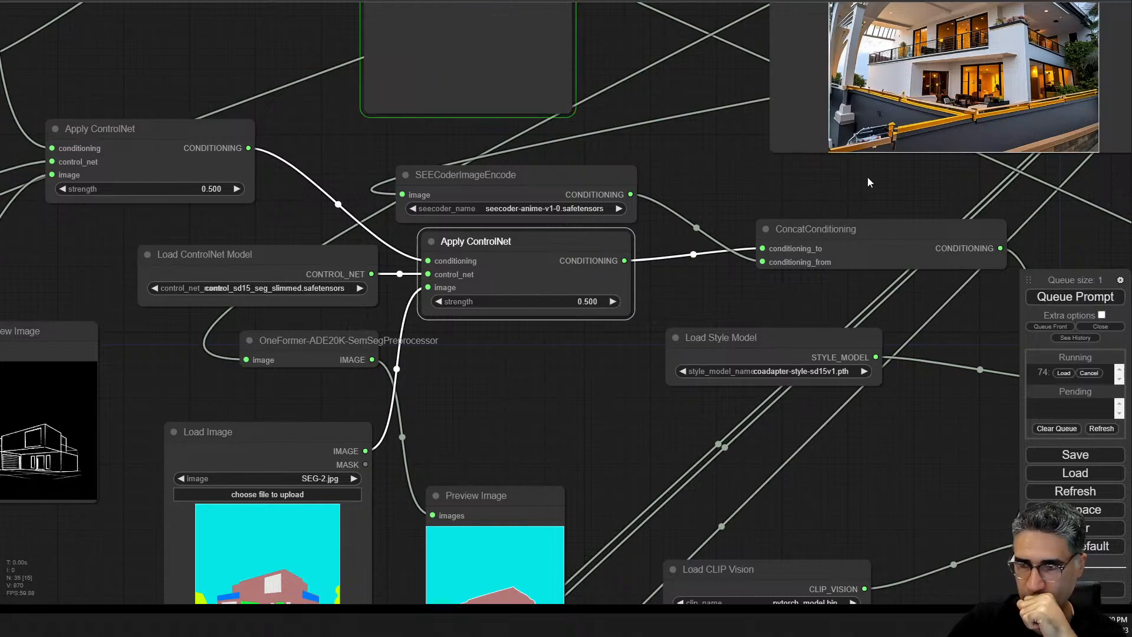
- Examine the house's shape, windows and terrace in the KSampler preview and the new saved image
{"action": "left_click_drag", "start_coordinate": [859, 181], "coordinate": [429, 369]}
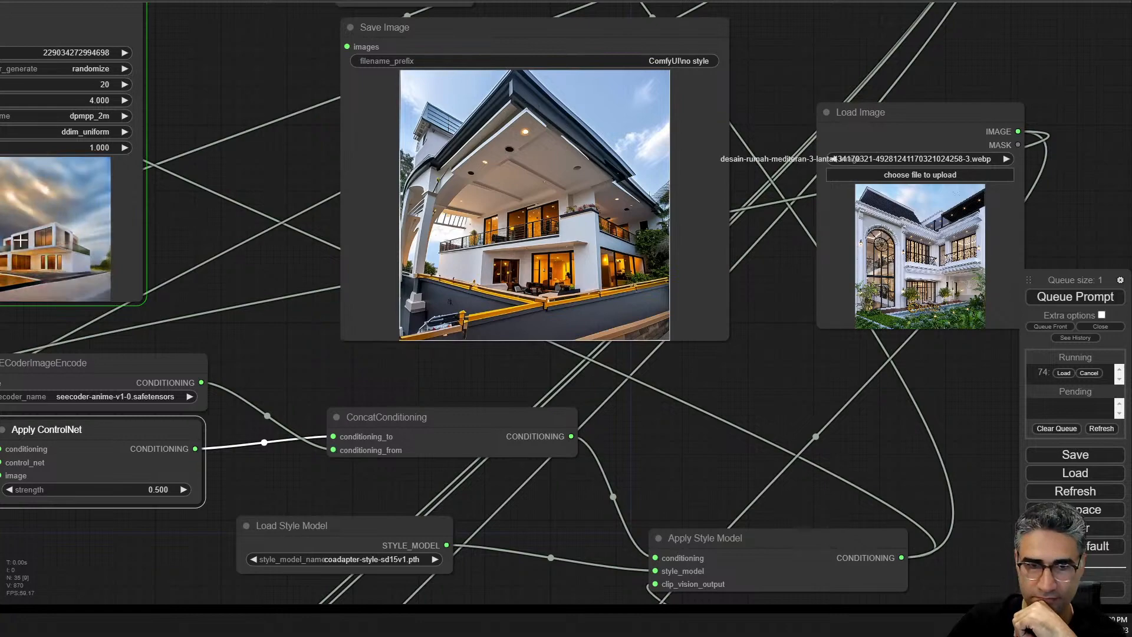
{"action": "scroll", "coordinate": [17, 239], "scroll_direction": "up", "scroll_amount": 5}
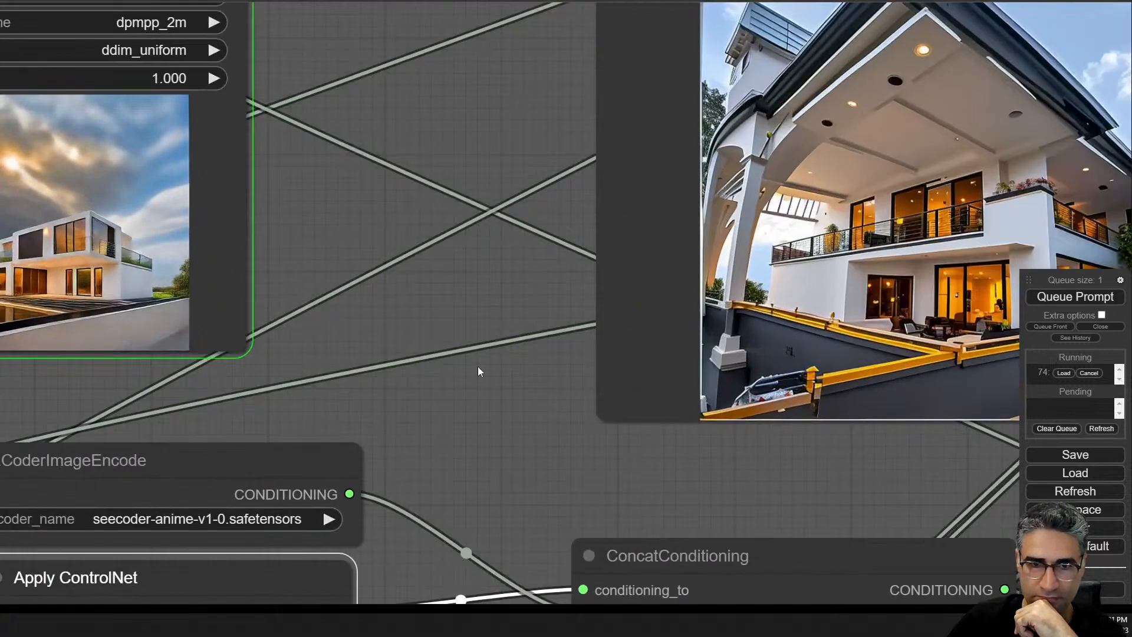
{"action": "scroll", "coordinate": [148, 242], "scroll_direction": "up", "scroll_amount": 5}
{"action": "left_click_drag", "start_coordinate": [517, 225], "coordinate": [807, 187]}
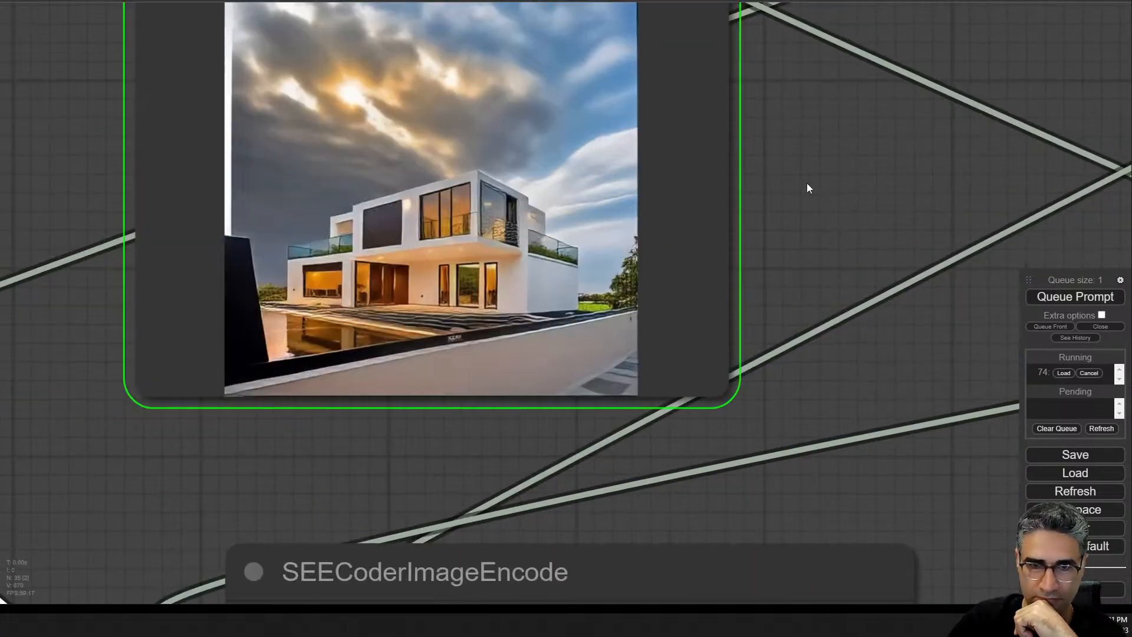
{"action": "scroll", "coordinate": [455, 234], "scroll_direction": "up", "scroll_amount": 6}
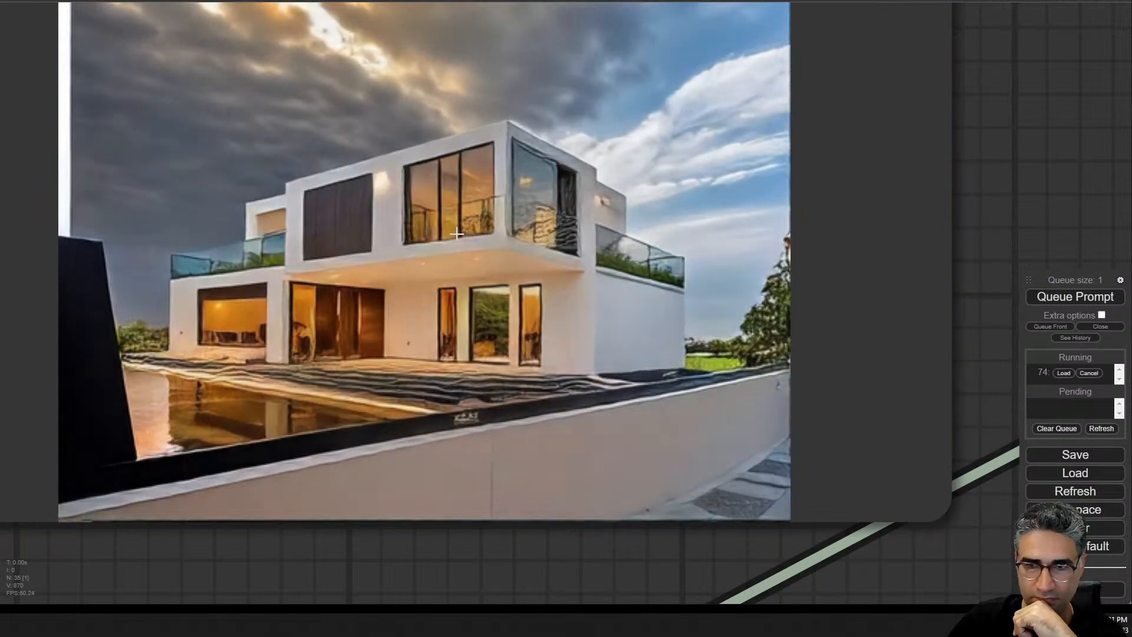
{"action": "scroll", "coordinate": [457, 234], "scroll_direction": "down", "scroll_amount": 8}
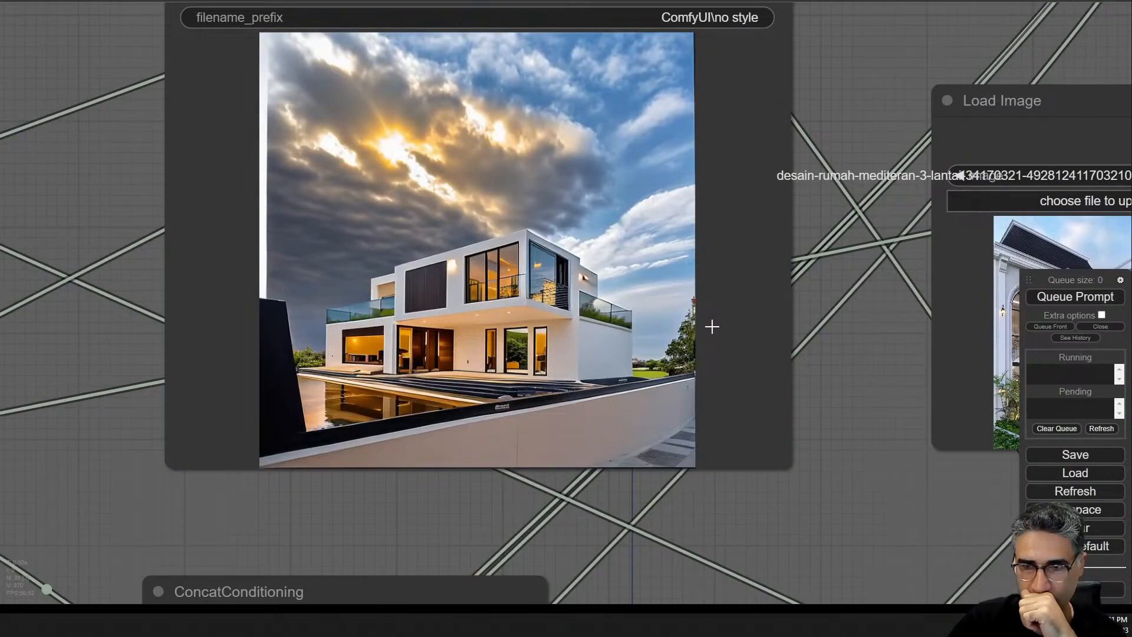
- Replace the Mediterranean villa style reference with the Greek temple image classical-architecture-1.webp
{"action": "left_click_drag", "start_coordinate": [851, 434], "coordinate": [544, 398]}
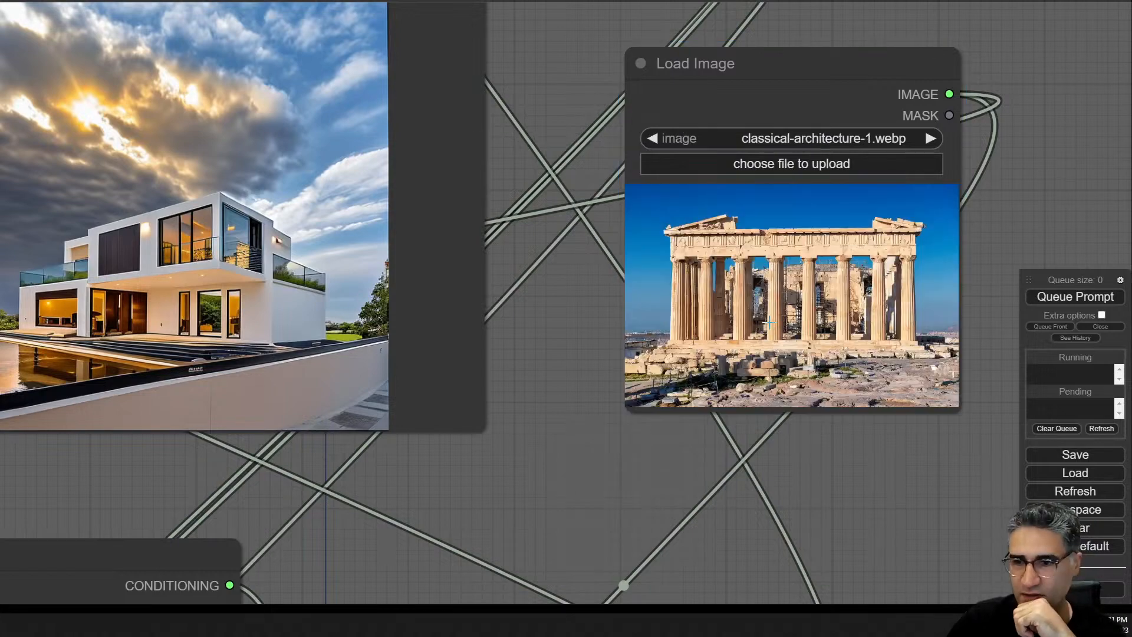
- Set the first Apply ControlNet node's strength to 0.2
{"action": "left_click_drag", "start_coordinate": [469, 477], "coordinate": [650, 221]}
{"action": "scroll", "coordinate": [508, 344], "scroll_direction": "down", "scroll_amount": 2}
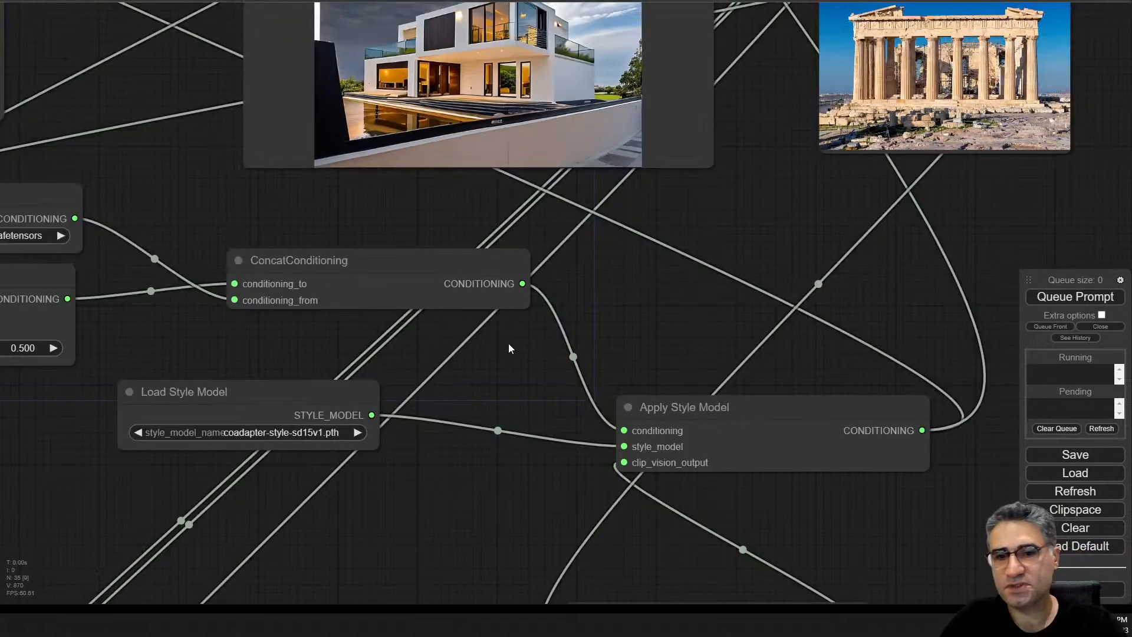
{"action": "left_click_drag", "start_coordinate": [323, 231], "coordinate": [790, 393]}
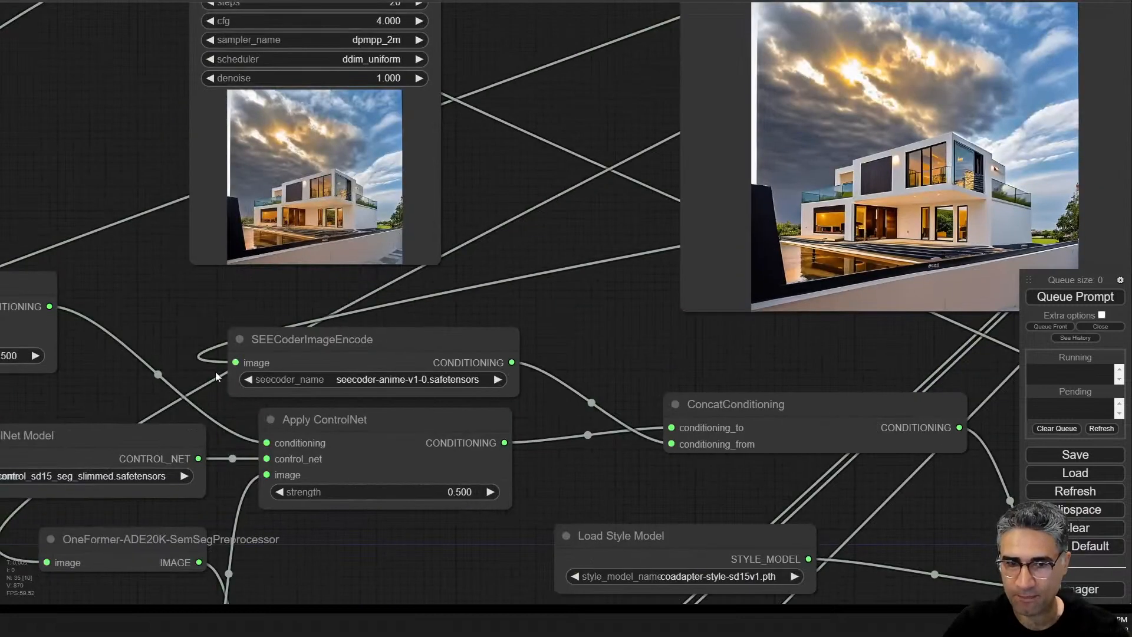
{"action": "left_click_drag", "start_coordinate": [218, 376], "coordinate": [389, 365]}
{"action": "left_click", "coordinate": [185, 347]}
{"action": "left_click", "coordinate": [155, 349]}
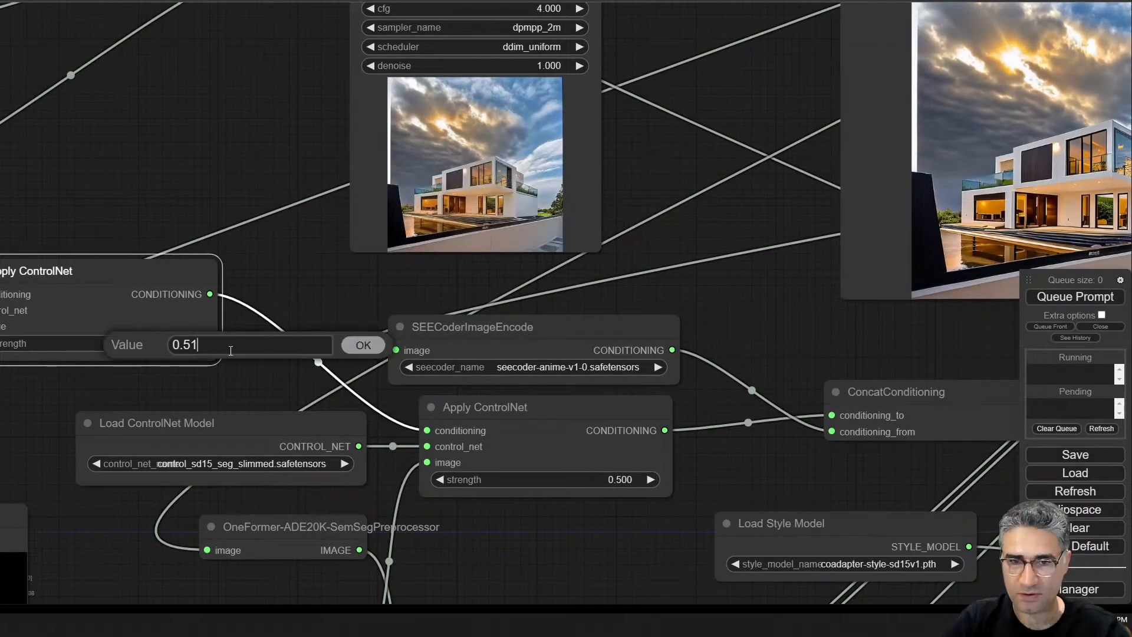
{"action": "type", "text": "."}
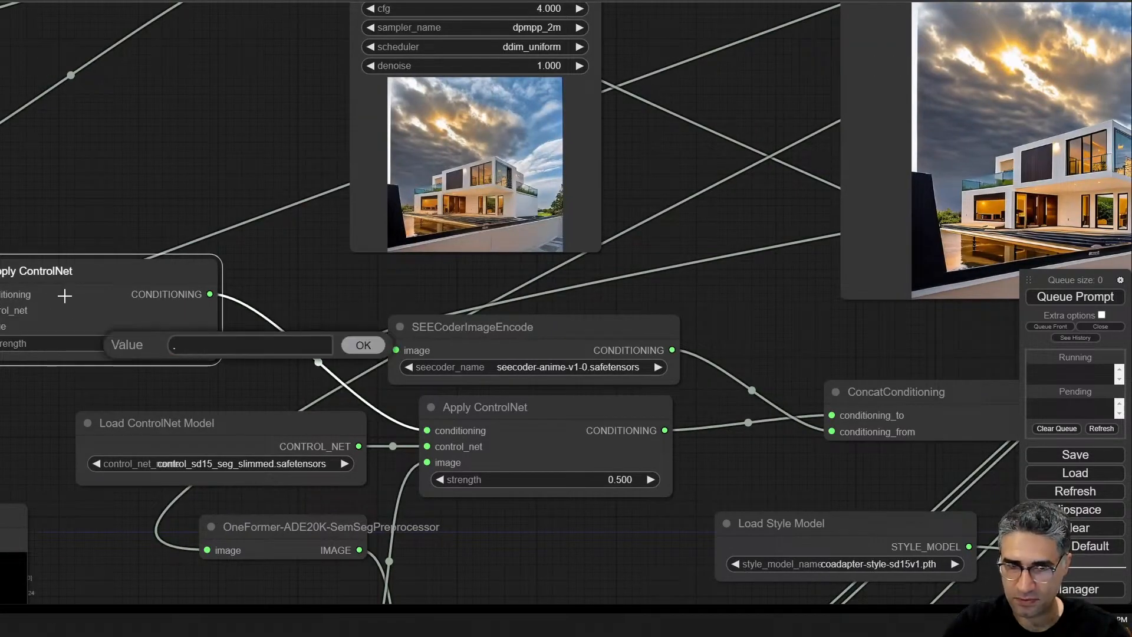
{"action": "type", "text": "2"}
{"action": "key", "text": "Return"}
- Set the second Apply ControlNet node's strength to 0.2 and queue the workflow
{"action": "left_click", "coordinate": [636, 475]}
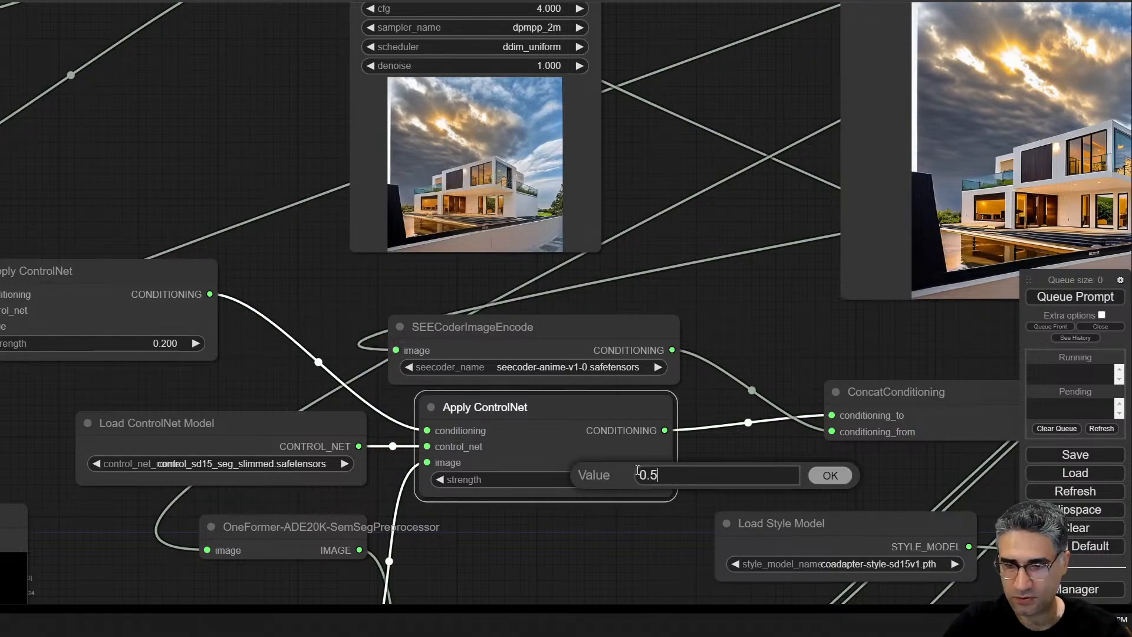
{"action": "type", "text": ".2"}
{"action": "key", "text": "Return"}
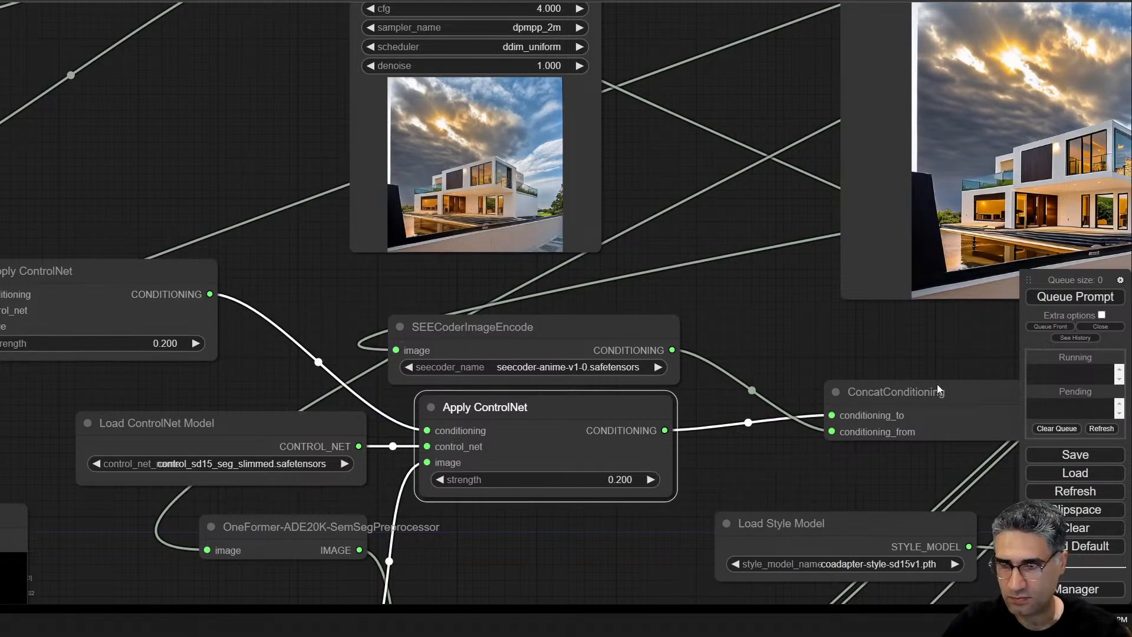
{"action": "left_click", "coordinate": [1098, 296]}
- Compare the house in the KSampler preview and saved image with the Greek temple reference, and queue another generation
{"action": "left_click_drag", "start_coordinate": [805, 350], "coordinate": [399, 372]}
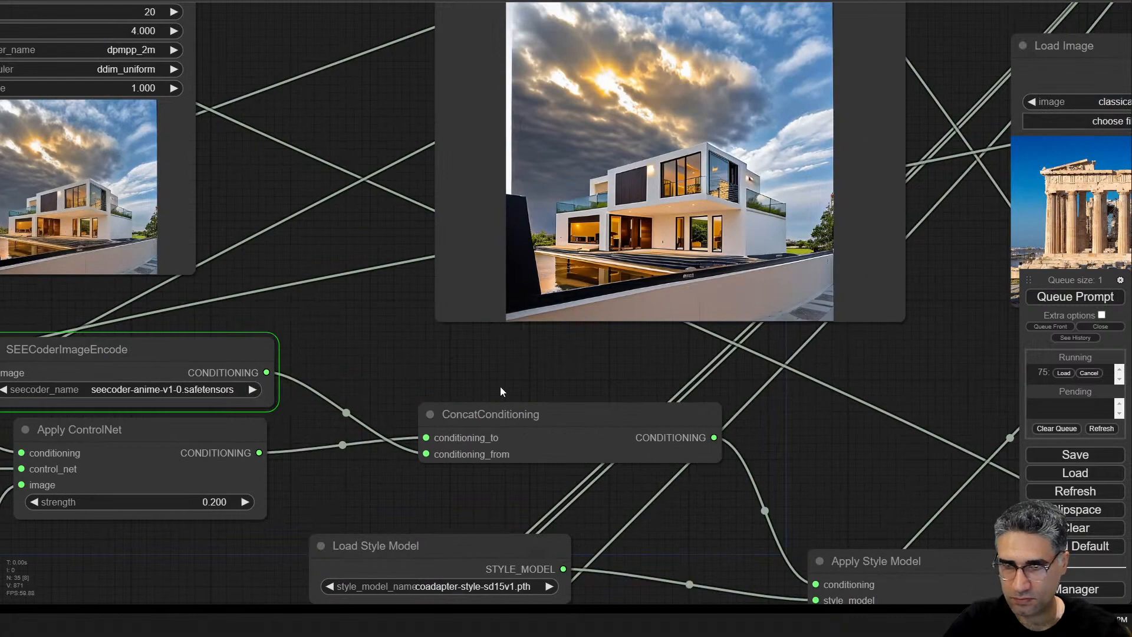
{"action": "left_click_drag", "start_coordinate": [500, 387], "coordinate": [724, 296]}
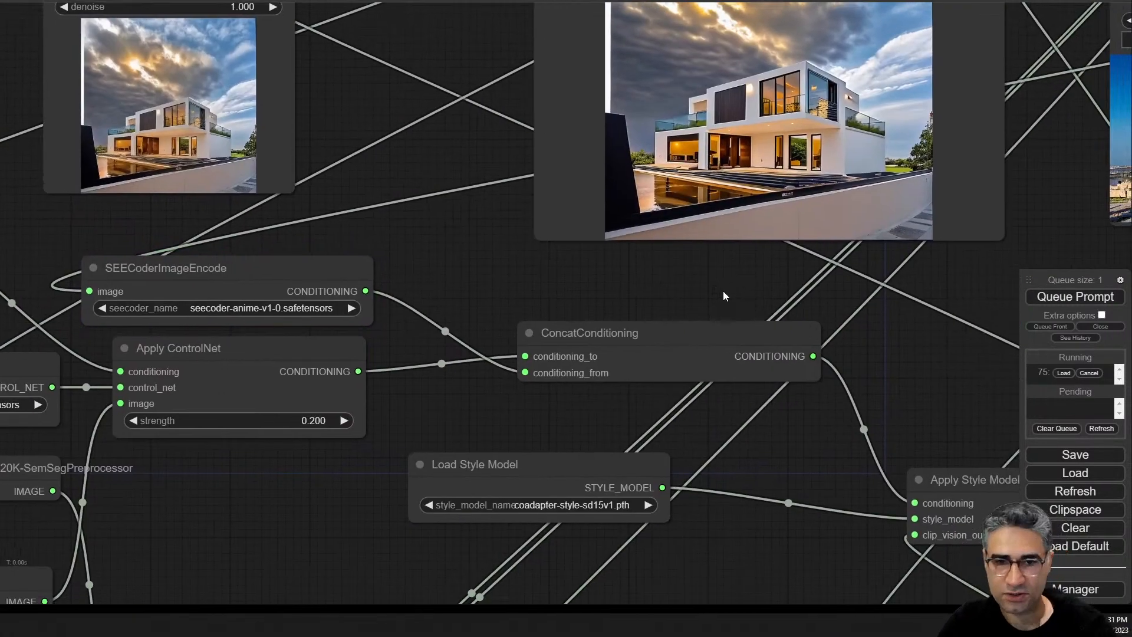
{"action": "scroll", "coordinate": [722, 291], "scroll_direction": "down", "scroll_amount": 4}
{"action": "left_click_drag", "start_coordinate": [586, 441], "coordinate": [979, 516]}
{"action": "scroll", "coordinate": [383, 338], "scroll_direction": "up", "scroll_amount": 8}
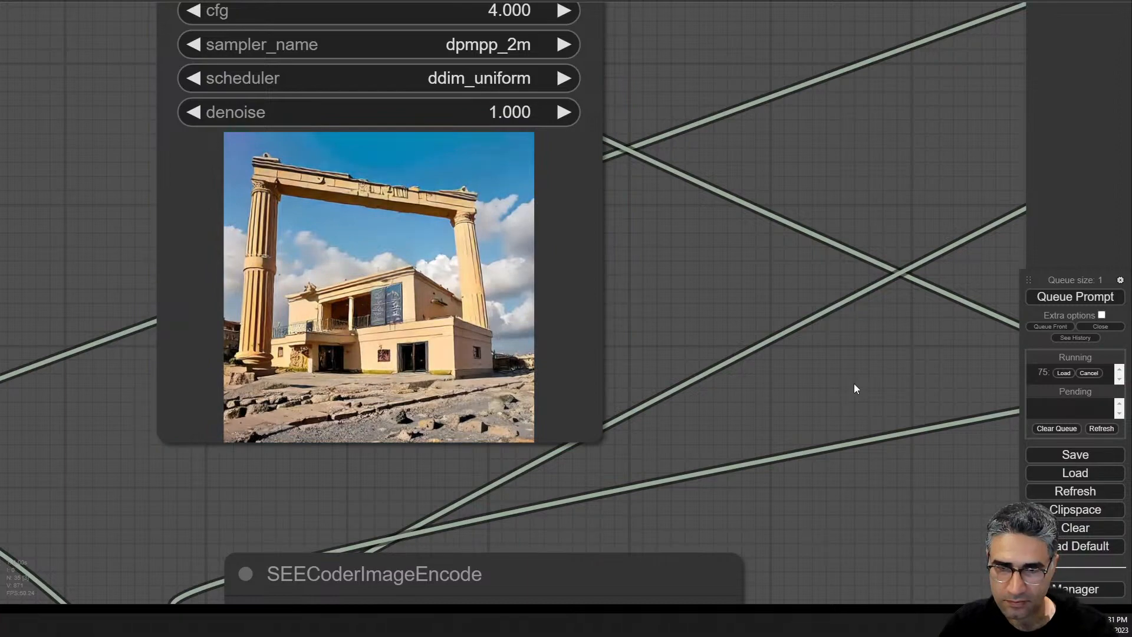
{"action": "left_click_drag", "start_coordinate": [854, 384], "coordinate": [811, 392]}
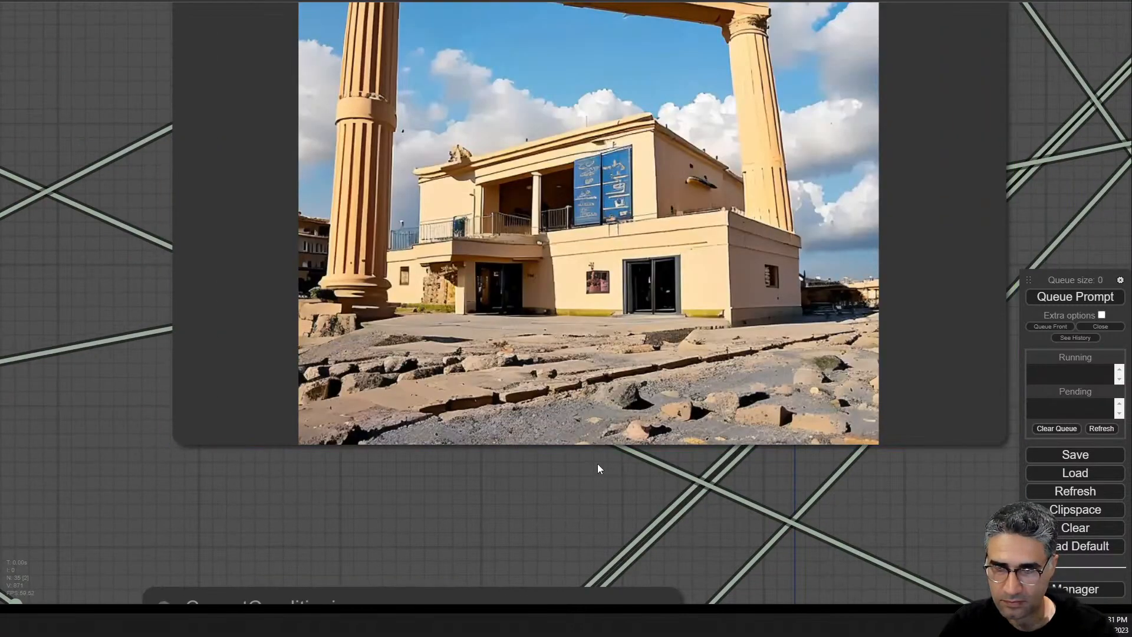
{"action": "left_click_drag", "start_coordinate": [597, 464], "coordinate": [373, 430]}
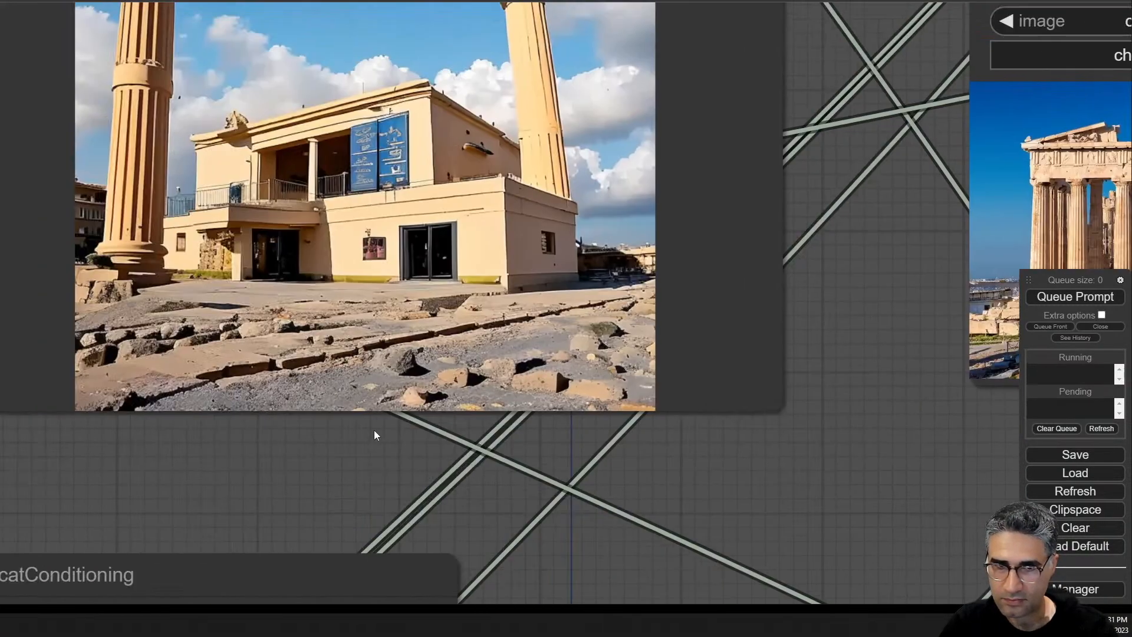
{"action": "scroll", "coordinate": [374, 434], "scroll_direction": "down", "scroll_amount": 3}
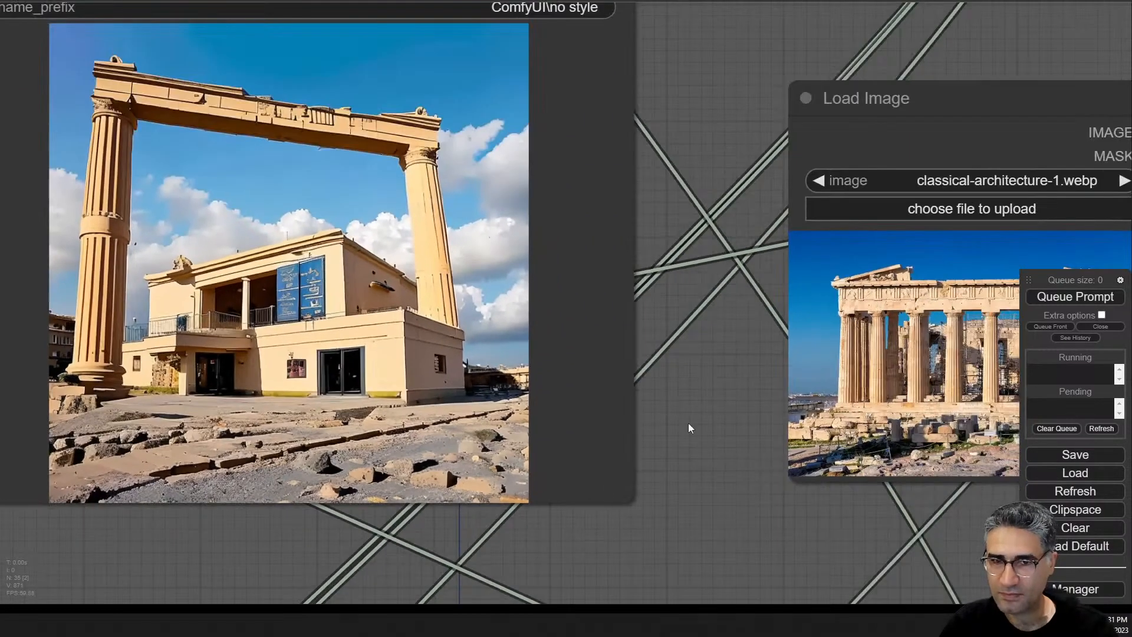
{"action": "left_click_drag", "start_coordinate": [710, 374], "coordinate": [635, 329]}
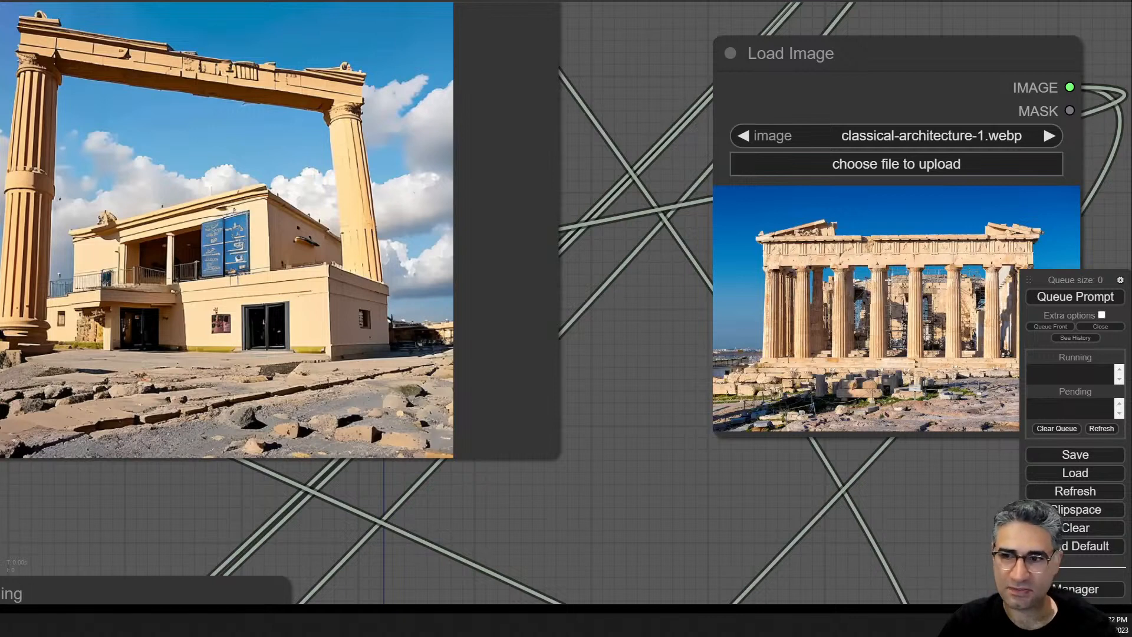
{"action": "left_click", "coordinate": [1057, 296]}
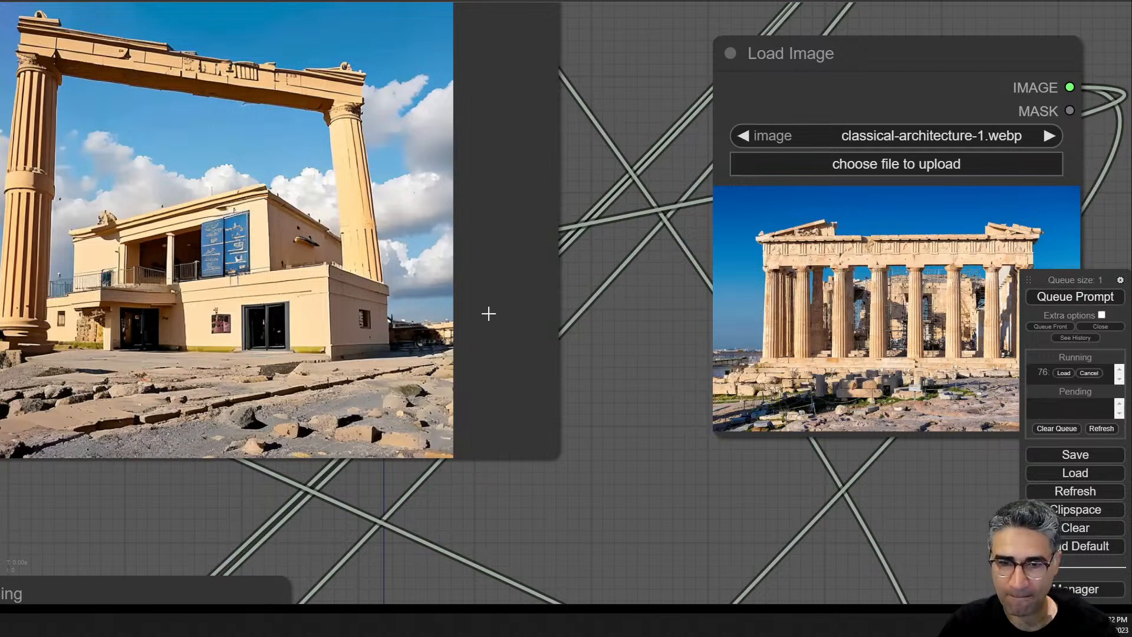
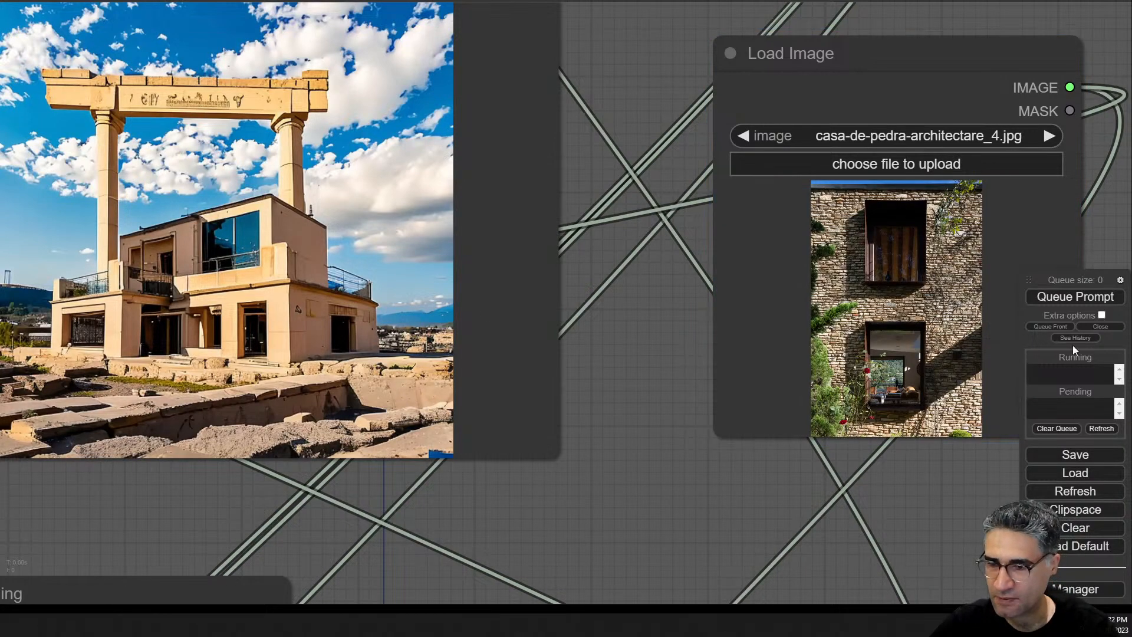
- Inspect the stone-wall reference casa-de-pedra-architectare_4.jpg up close and queue the workflow with it
{"action": "scroll", "coordinate": [926, 309], "scroll_direction": "up", "scroll_amount": 4}
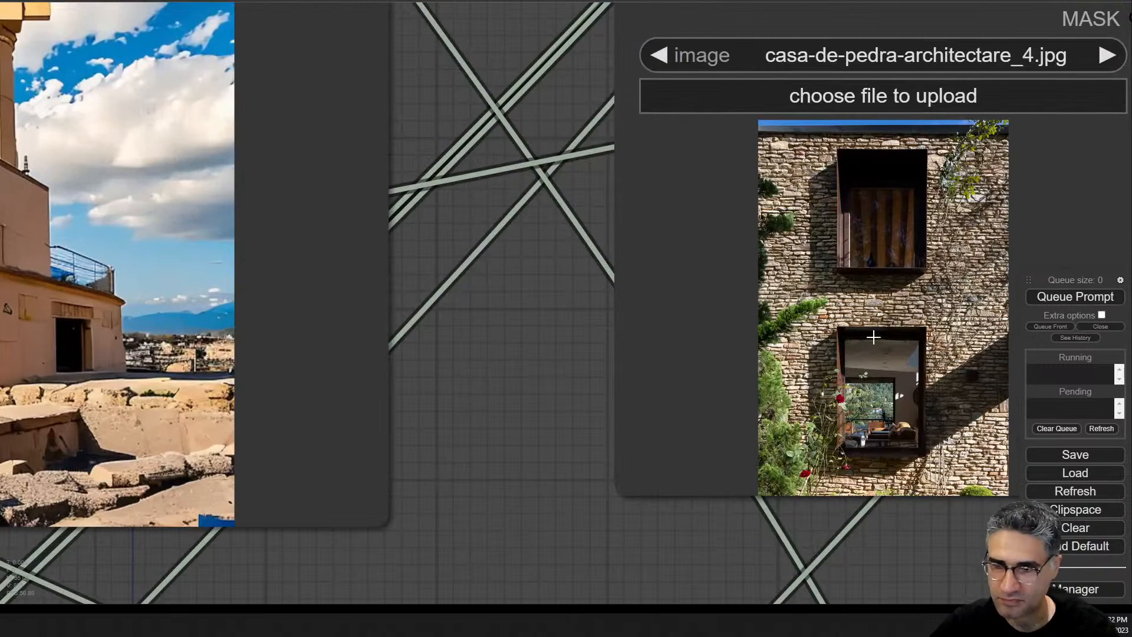
{"action": "scroll", "coordinate": [887, 360], "scroll_direction": "up", "scroll_amount": 5}
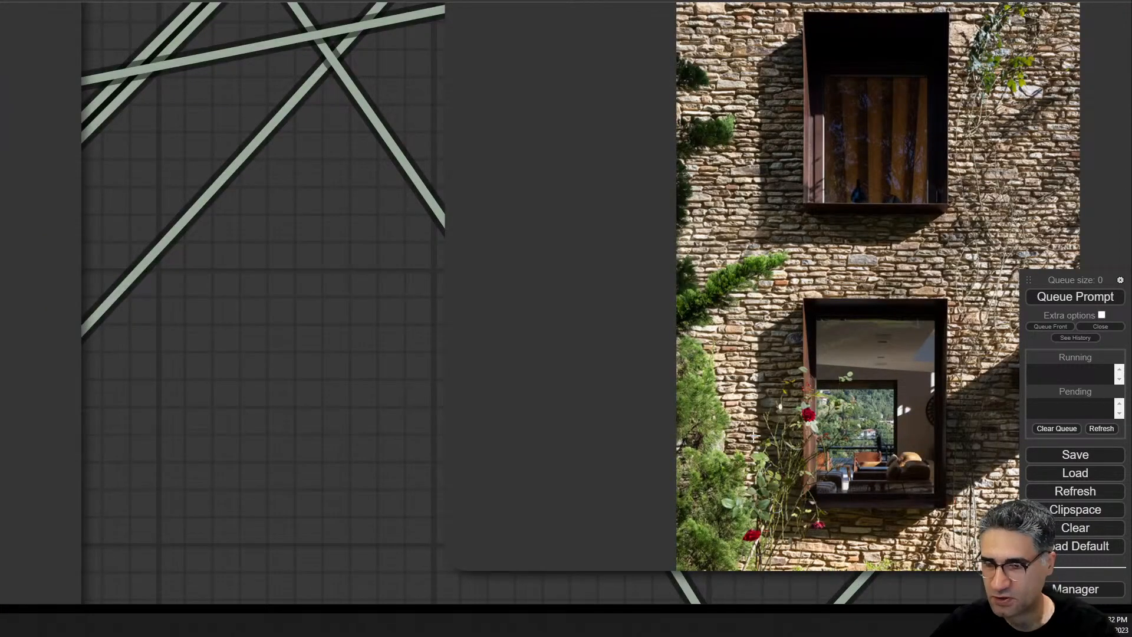
{"action": "left_click", "coordinate": [1076, 299]}
{"action": "scroll", "coordinate": [625, 373], "scroll_direction": "down", "scroll_amount": 5}
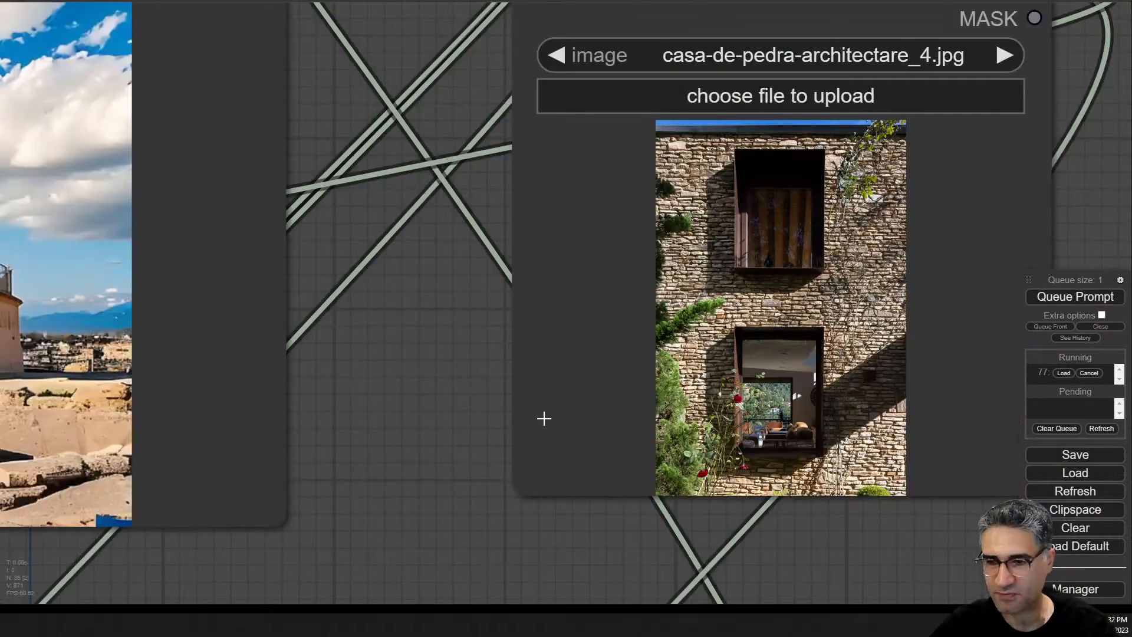
{"action": "left_click_drag", "start_coordinate": [429, 451], "coordinate": [730, 405]}
{"action": "scroll", "coordinate": [857, 448], "scroll_direction": "down", "scroll_amount": 3}
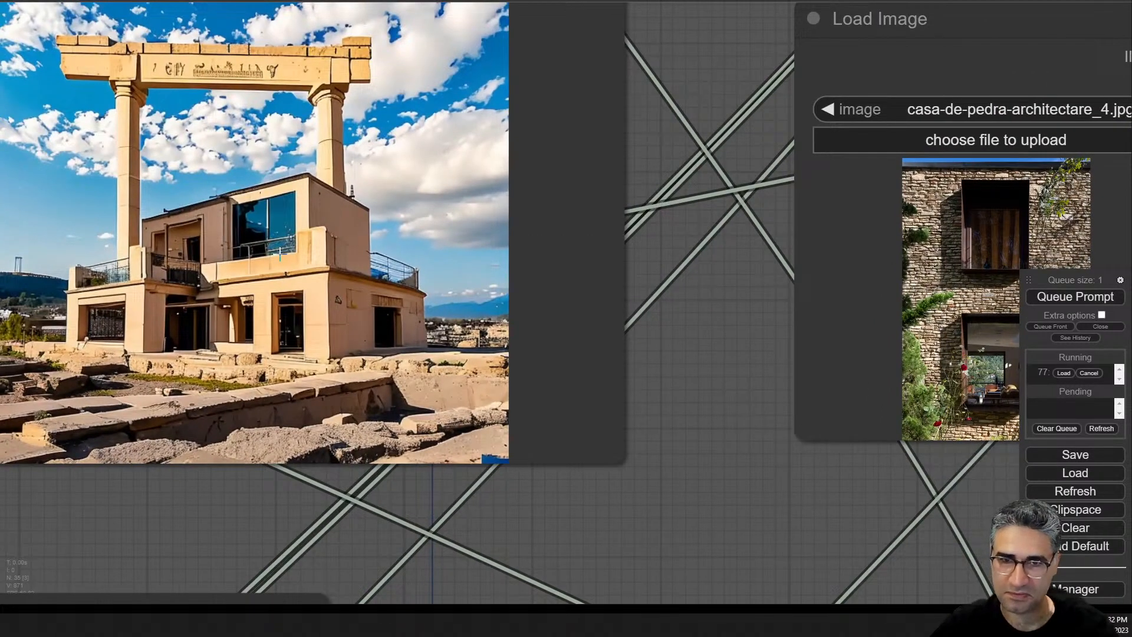
- Examine the in-progress render in the KSampler preview alongside the saved output image
{"action": "left_click_drag", "start_coordinate": [255, 493], "coordinate": [521, 442]}
{"action": "scroll", "coordinate": [521, 442], "scroll_direction": "down", "scroll_amount": 4}
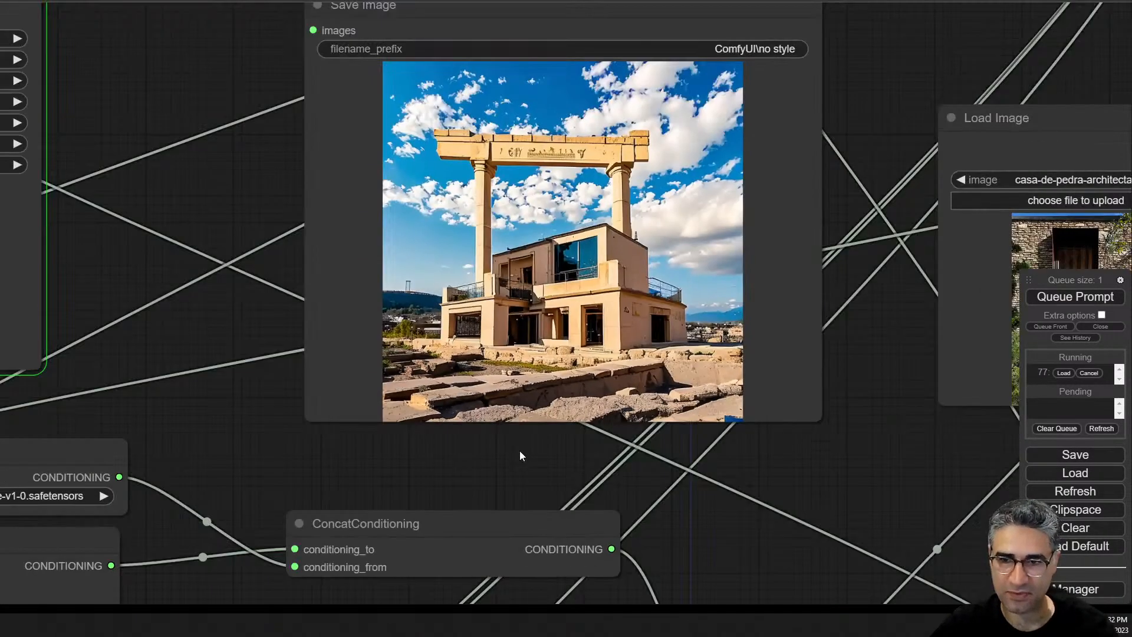
{"action": "left_click_drag", "start_coordinate": [344, 485], "coordinate": [766, 499]}
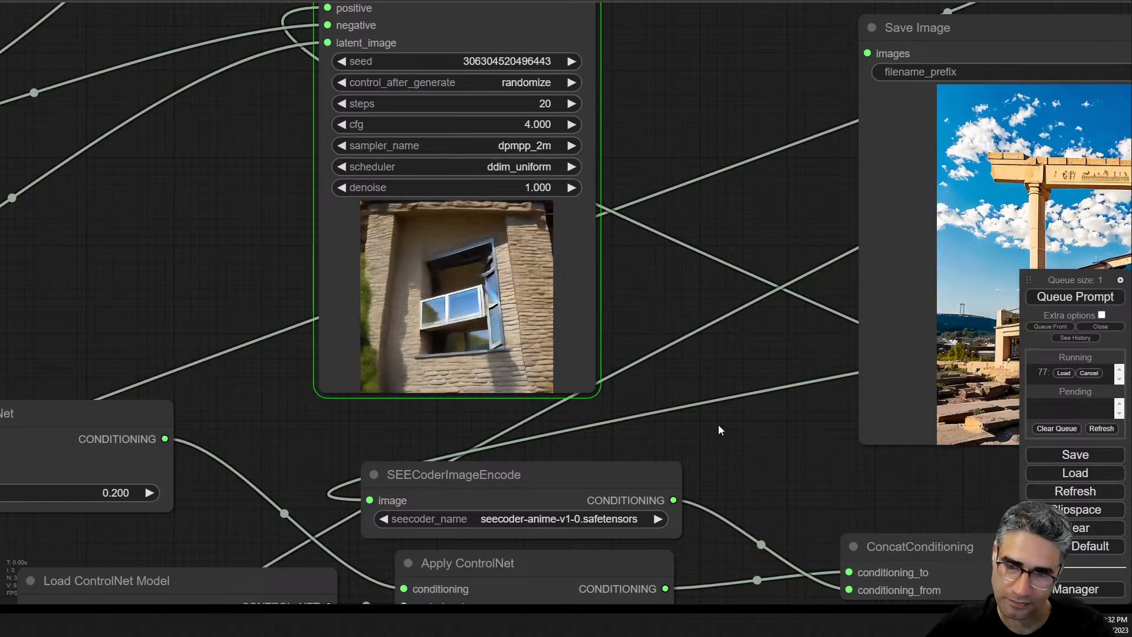
{"action": "scroll", "coordinate": [490, 289], "scroll_direction": "up", "scroll_amount": 5}
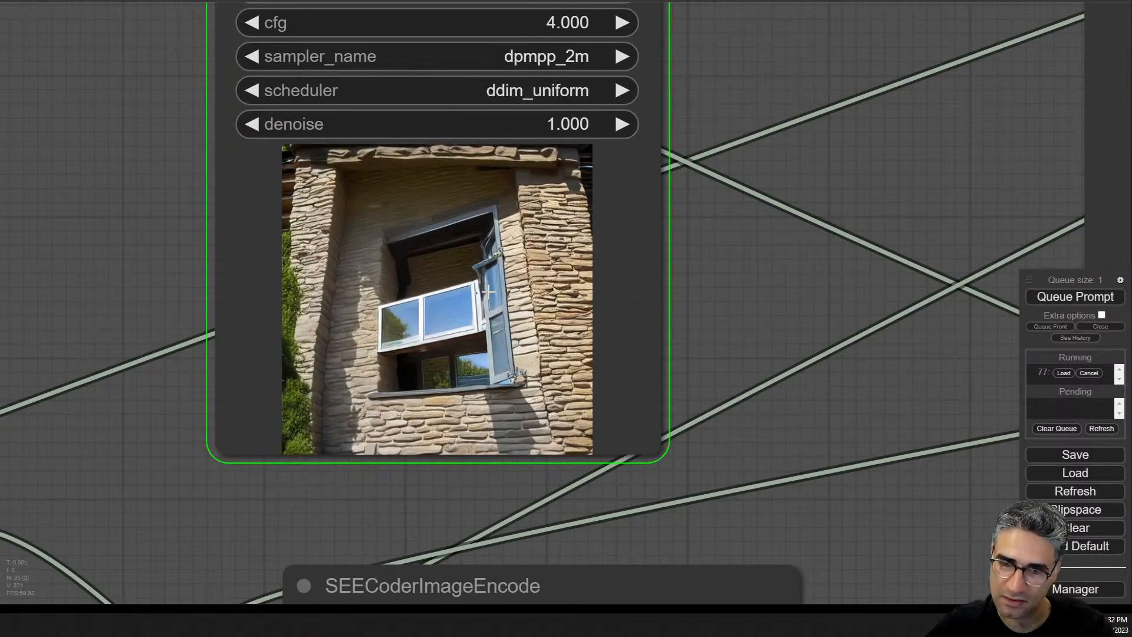
{"action": "scroll", "coordinate": [488, 291], "scroll_direction": "down", "scroll_amount": 4}
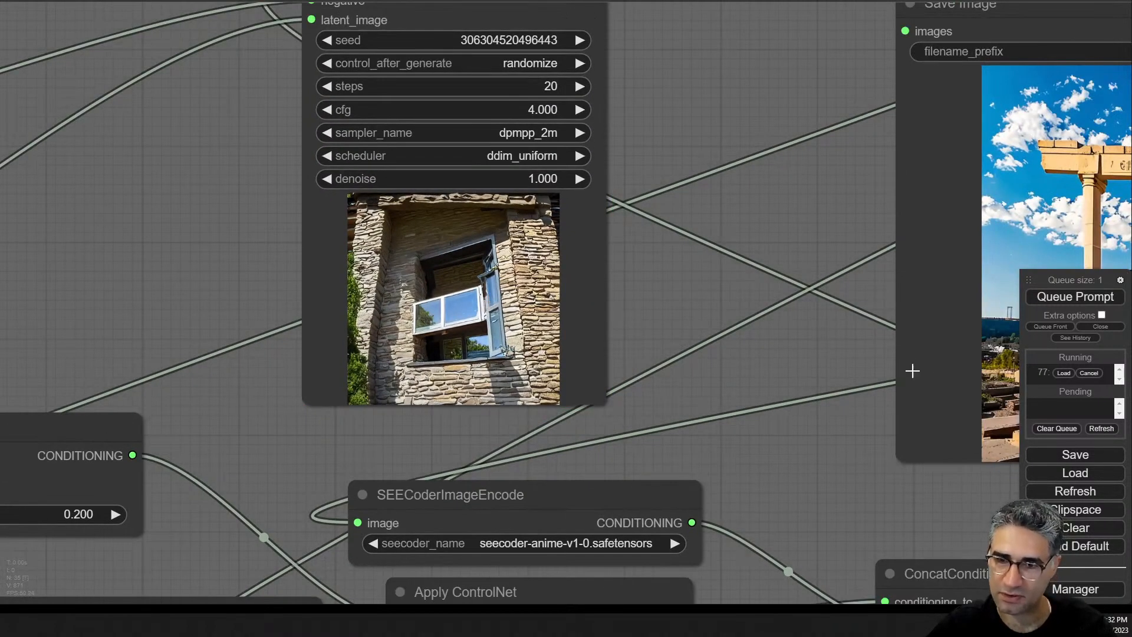
- Set the strength of the Apply ControlNet node fed by the scribble model to 0.5
{"action": "left_click_drag", "start_coordinate": [910, 378], "coordinate": [200, 306]}
{"action": "scroll", "coordinate": [282, 334], "scroll_direction": "down", "scroll_amount": 4}
{"action": "left_click_drag", "start_coordinate": [207, 352], "coordinate": [1083, 106]}
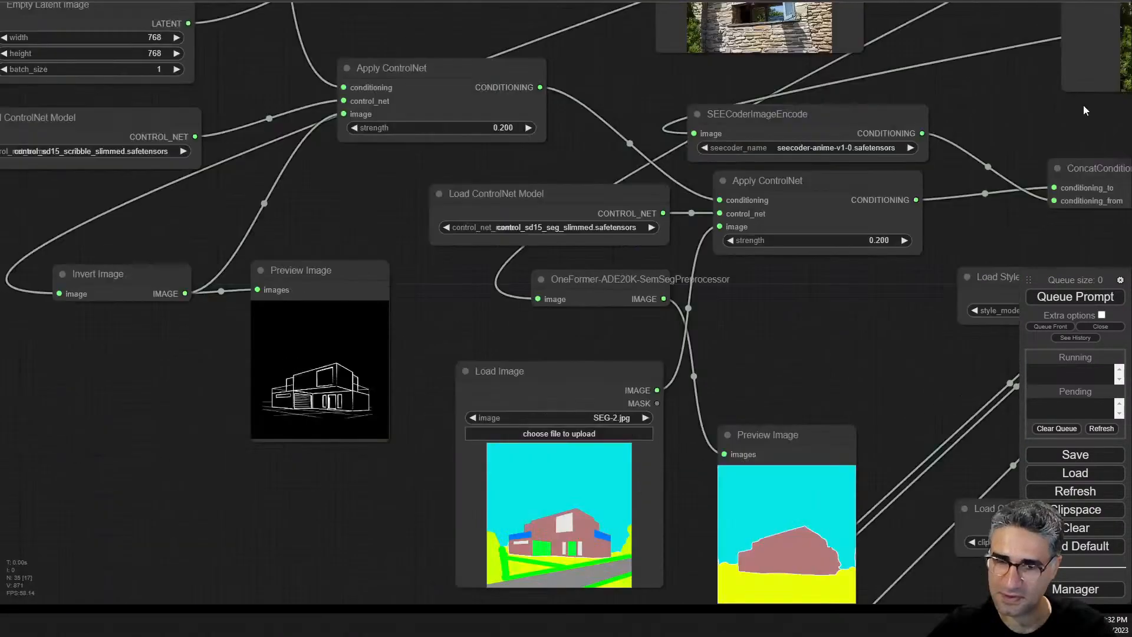
{"action": "left_click_drag", "start_coordinate": [504, 287], "coordinate": [501, 253]}
{"action": "left_click", "coordinate": [543, 146]}
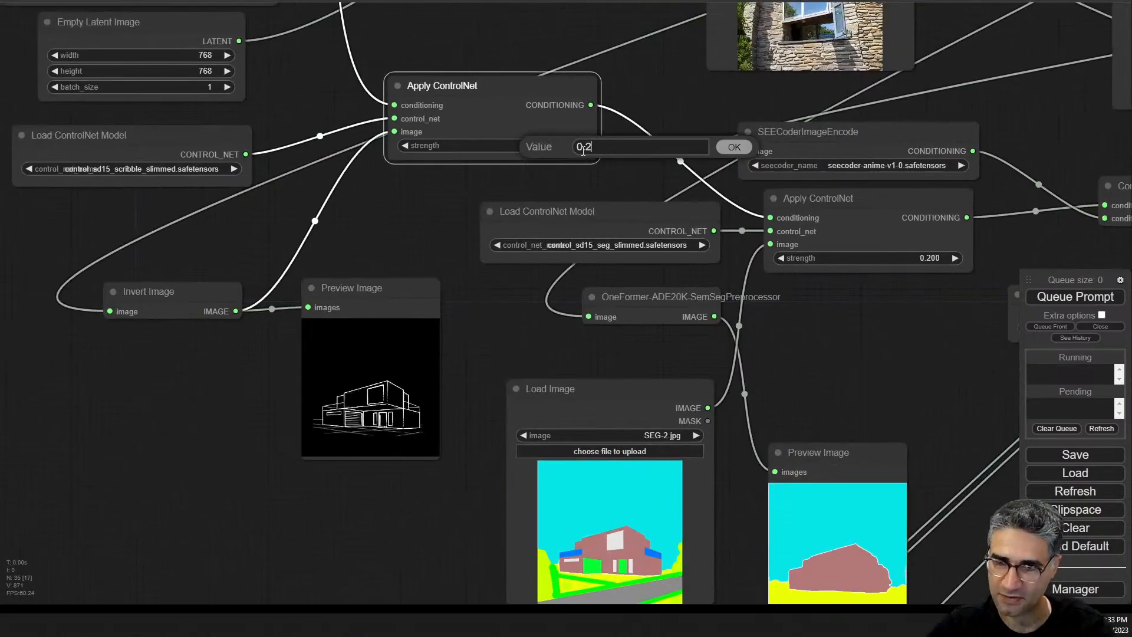
{"action": "type", "text": "0.5"}
{"action": "key", "text": "Return"}
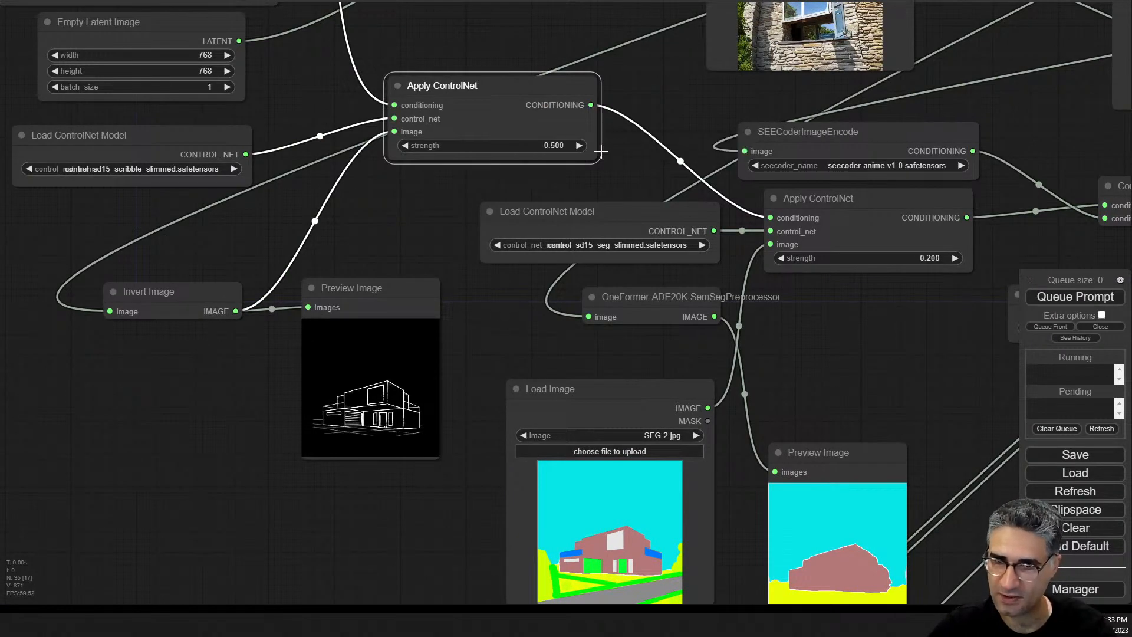
- Set the segmentation Apply ControlNet node's strength to 0.5 and queue a new generation
{"action": "left_click", "coordinate": [911, 255]}
{"action": "type", "text": "0.5"}
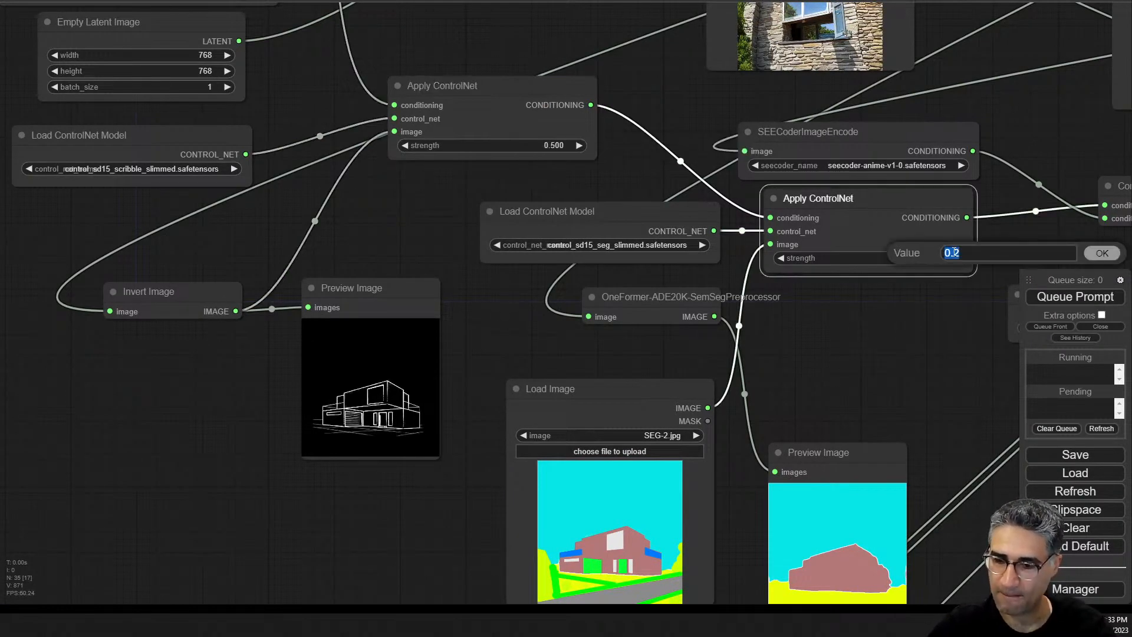
{"action": "key", "text": "Return"}
{"action": "left_click_drag", "start_coordinate": [974, 337], "coordinate": [701, 470]}
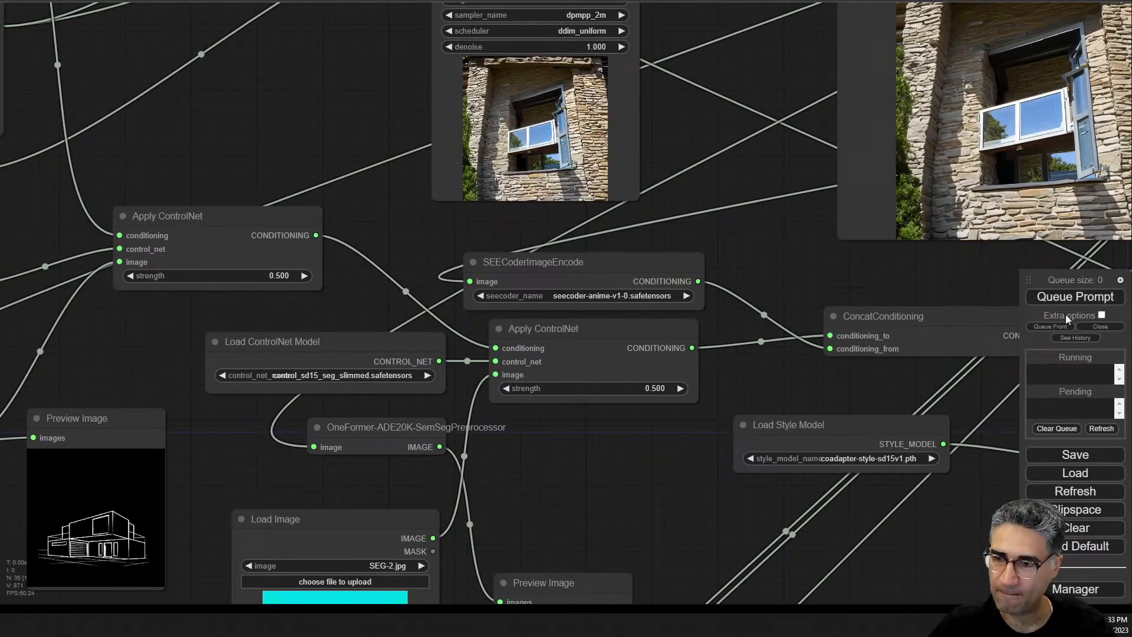
{"action": "left_click", "coordinate": [1074, 297]}
- Examine the new house render in the KSampler preview and Save Image node, comparing its materials with the stone facade reference
{"action": "left_click_drag", "start_coordinate": [698, 75], "coordinate": [356, 268]}
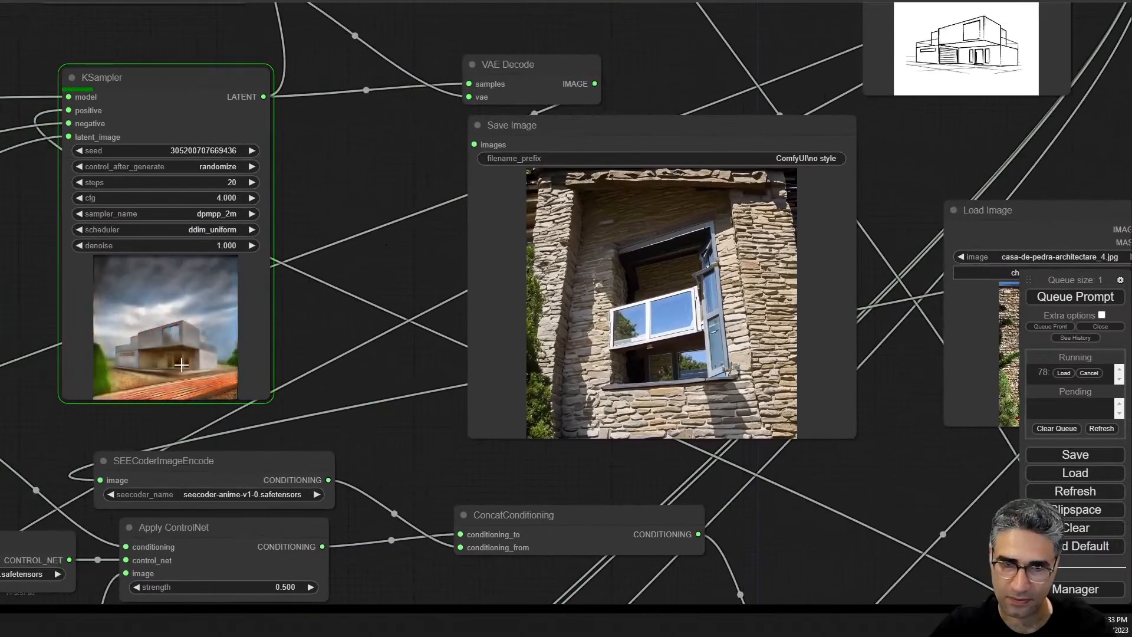
{"action": "scroll", "coordinate": [127, 359], "scroll_direction": "up", "scroll_amount": 3}
{"action": "scroll", "coordinate": [127, 360], "scroll_direction": "up", "scroll_amount": 8}
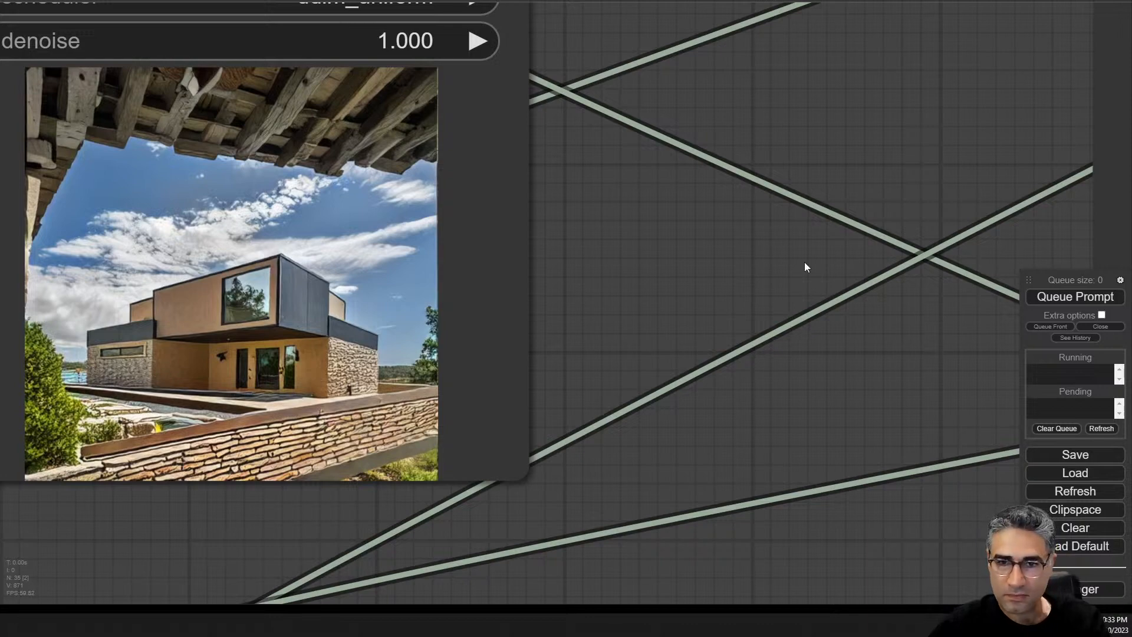
{"action": "left_click_drag", "start_coordinate": [735, 266], "coordinate": [109, 260]}
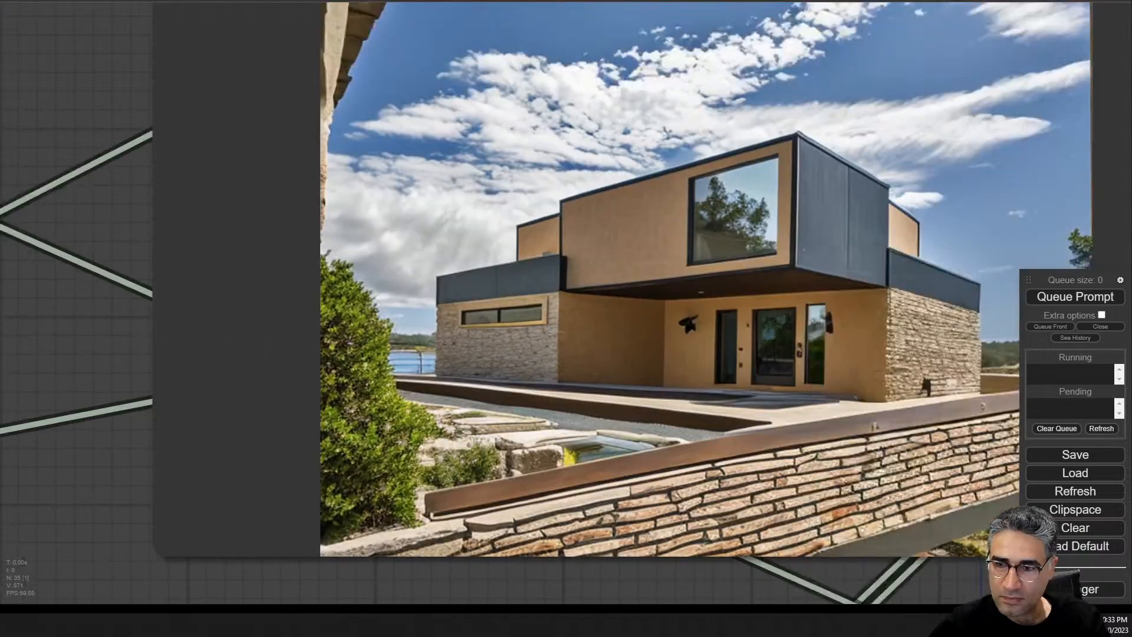
{"action": "left_click_drag", "start_coordinate": [673, 435], "coordinate": [301, 369]}
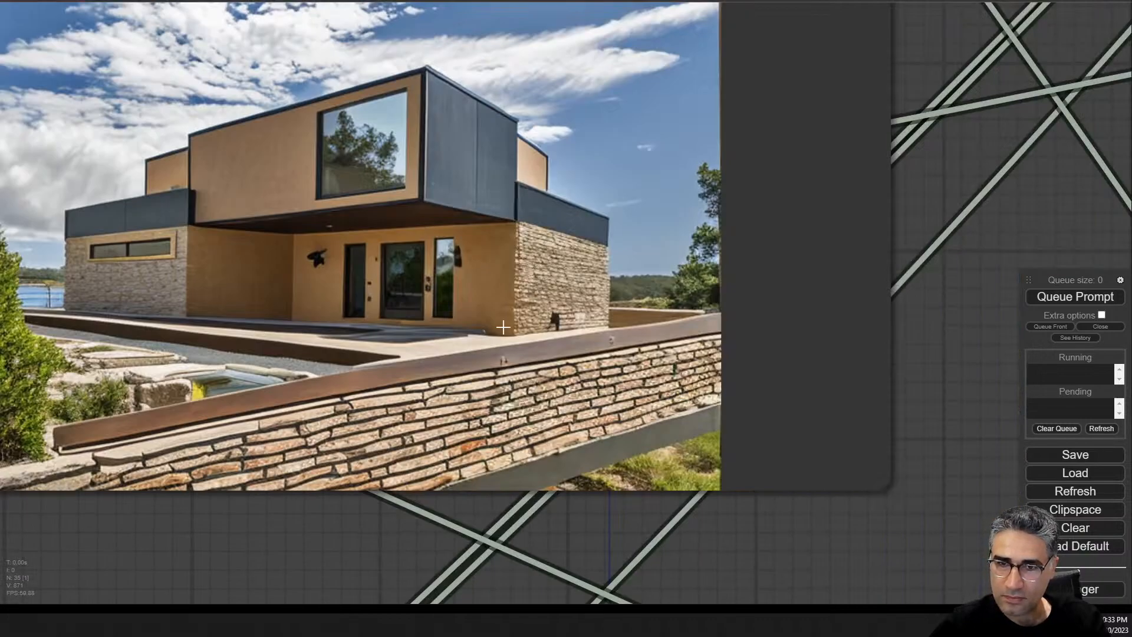
{"action": "scroll", "coordinate": [380, 239], "scroll_direction": "down", "scroll_amount": 6}
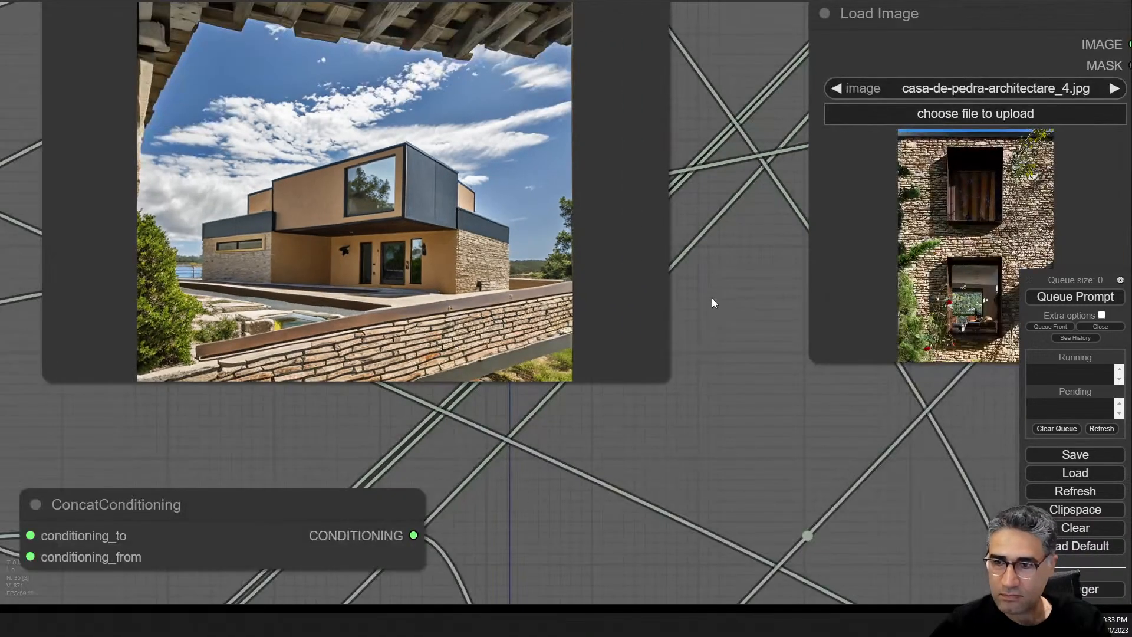
{"action": "left_click_drag", "start_coordinate": [710, 299], "coordinate": [692, 306]}
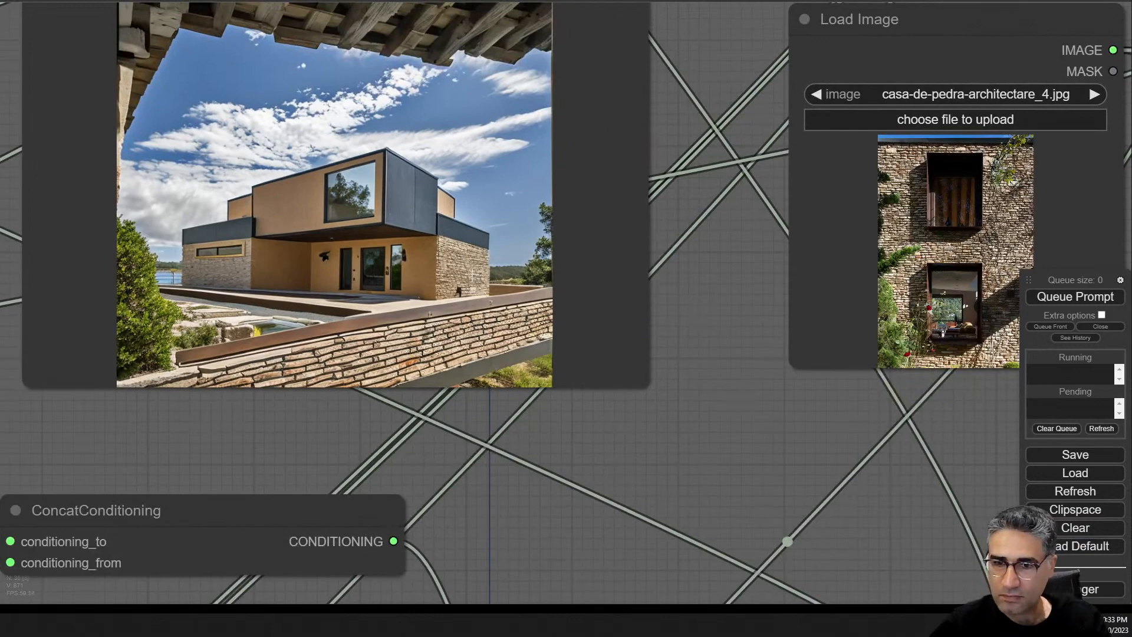
{"action": "scroll", "coordinate": [465, 272], "scroll_direction": "up", "scroll_amount": 4}
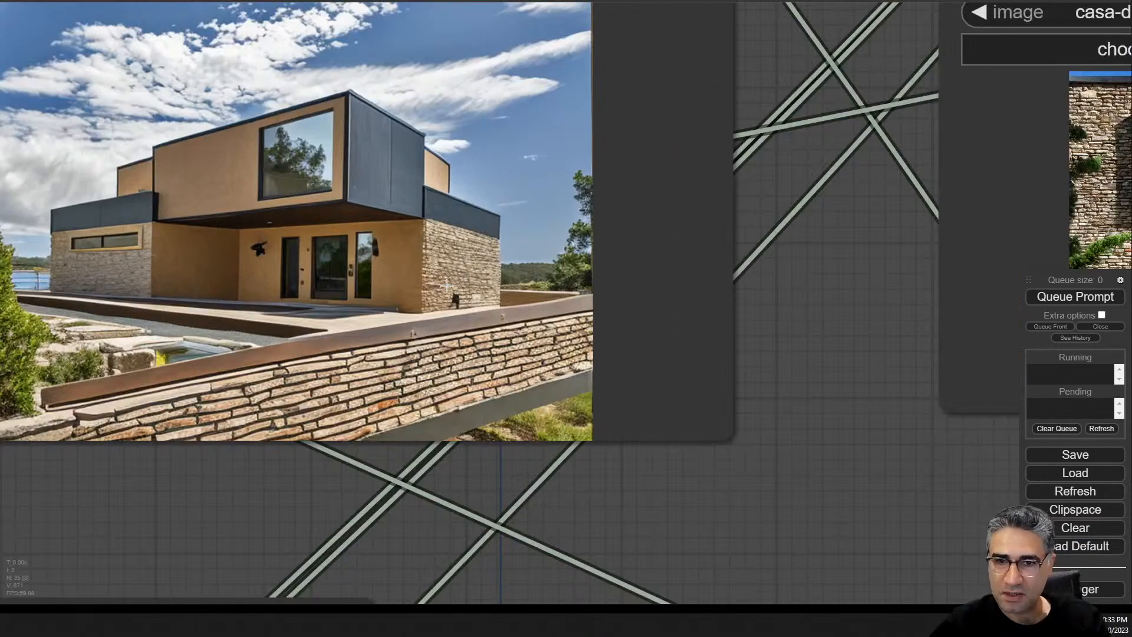
{"action": "left_click_drag", "start_coordinate": [824, 356], "coordinate": [537, 399]}
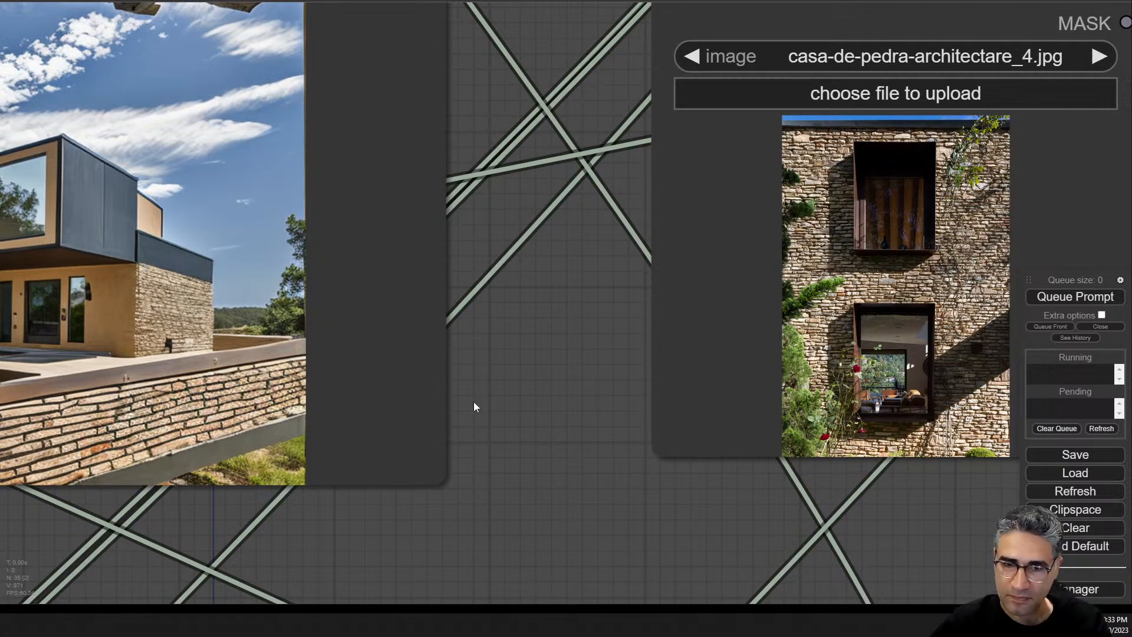
{"action": "left_click_drag", "start_coordinate": [475, 405], "coordinate": [911, 455]}
{"action": "scroll", "coordinate": [499, 352], "scroll_direction": "up", "scroll_amount": 3}
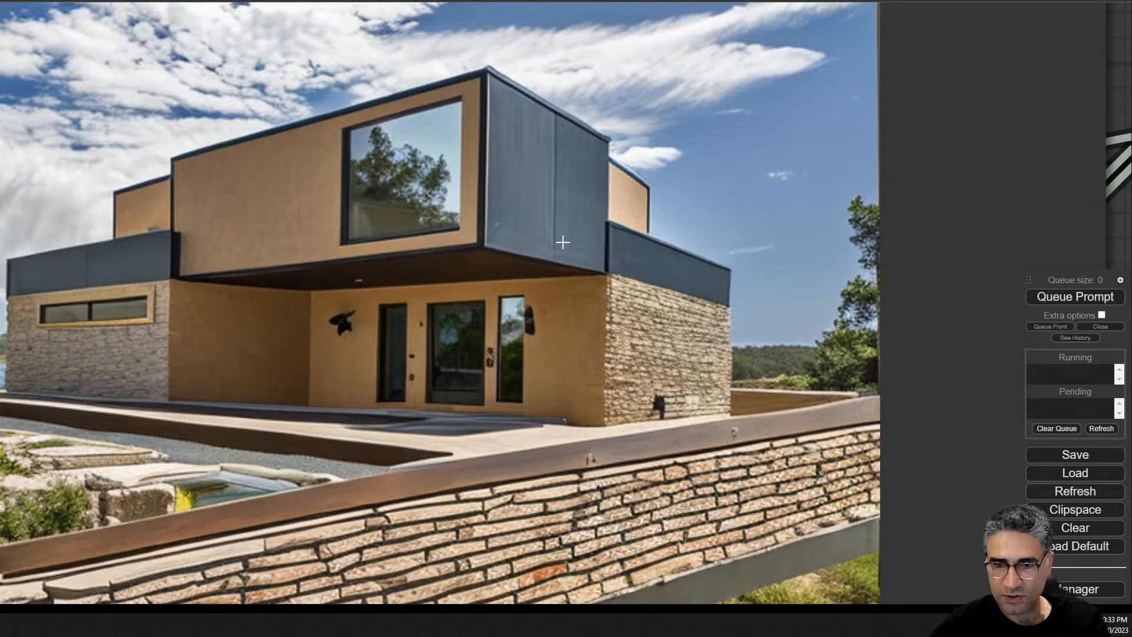
{"action": "scroll", "coordinate": [562, 242], "scroll_direction": "down", "scroll_amount": 5}
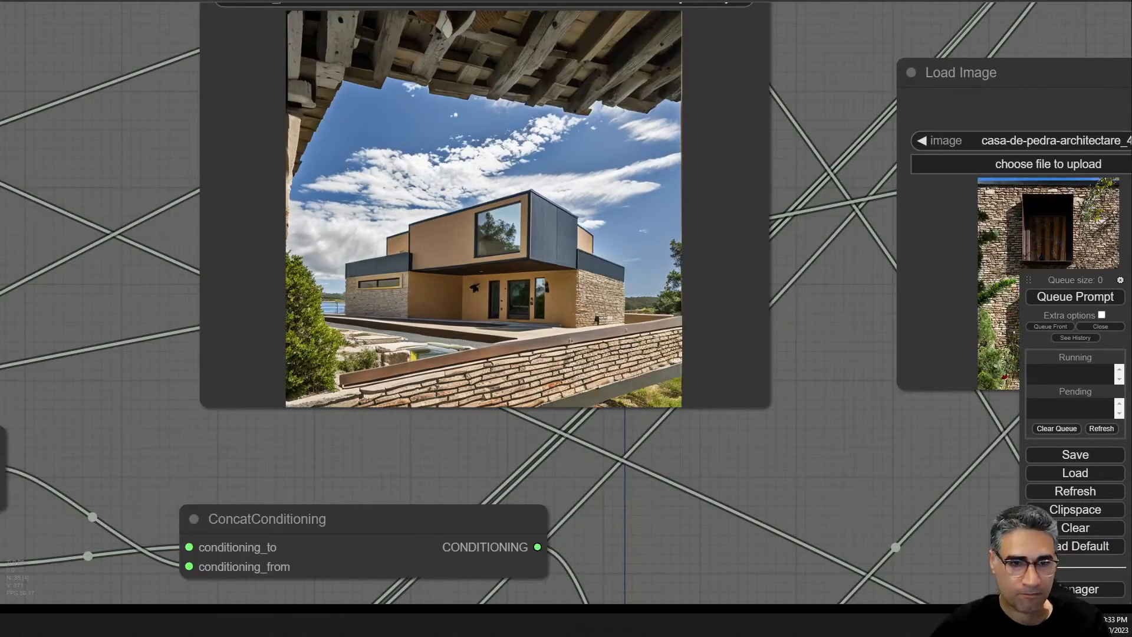
- Replace the stone facade reference in the Load Image node with the brick house photo and queue a generation
{"action": "left_click_drag", "start_coordinate": [944, 283], "coordinate": [1006, 236]}
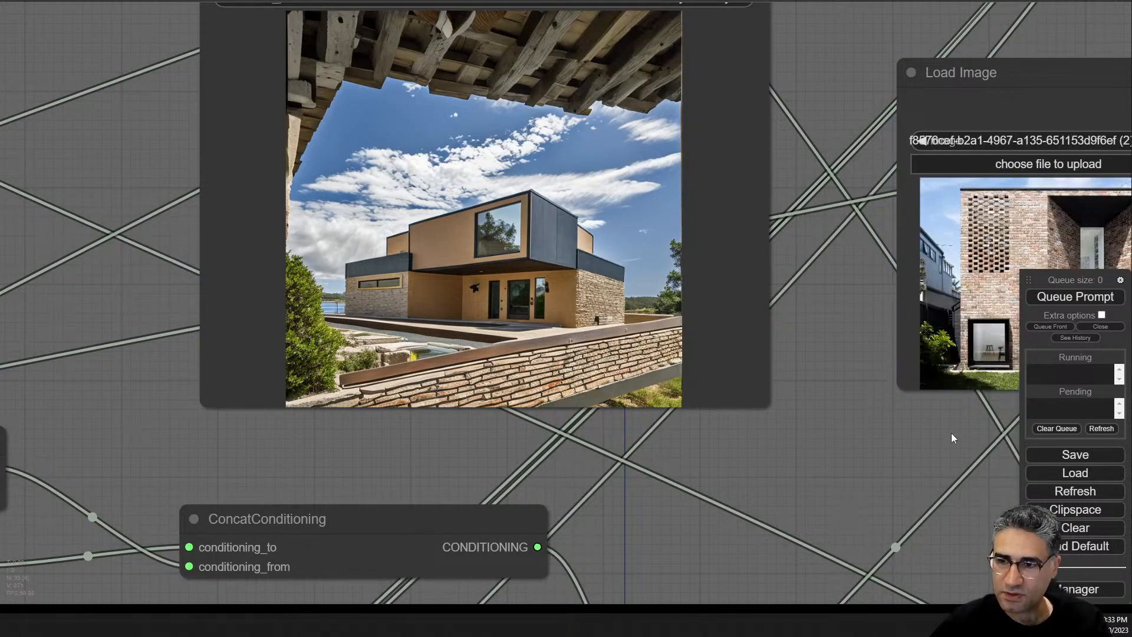
{"action": "key", "text": "ctrl+Return"}
{"action": "left_click_drag", "start_coordinate": [958, 449], "coordinate": [726, 437]}
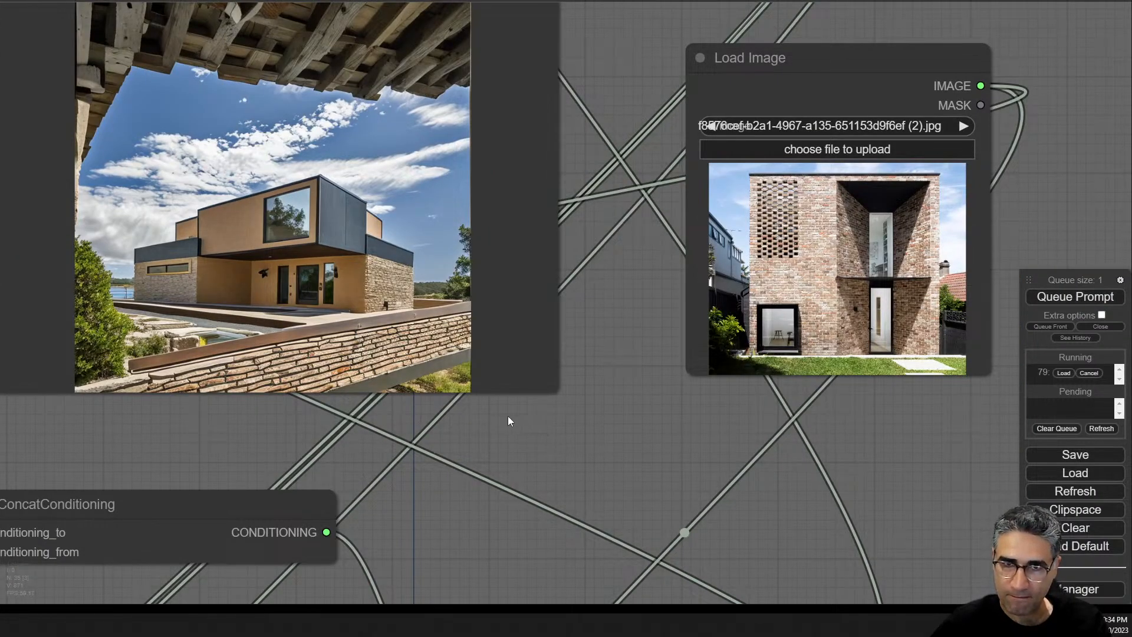
{"action": "left_click_drag", "start_coordinate": [273, 452], "coordinate": [1058, 452]}
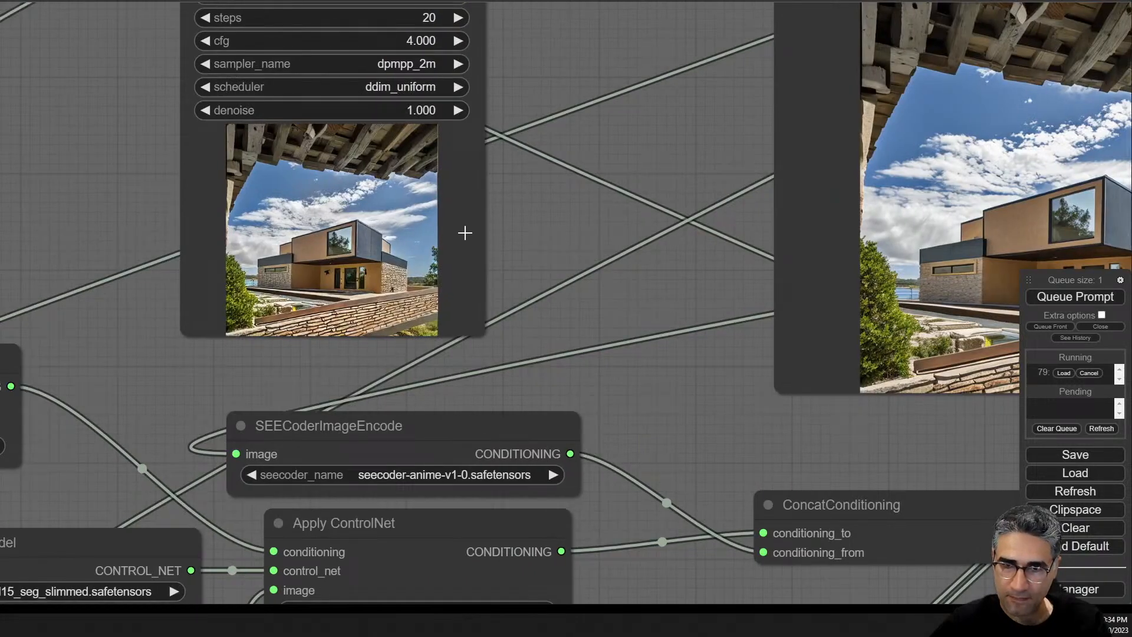
{"action": "scroll", "coordinate": [326, 220], "scroll_direction": "up", "scroll_amount": 5}
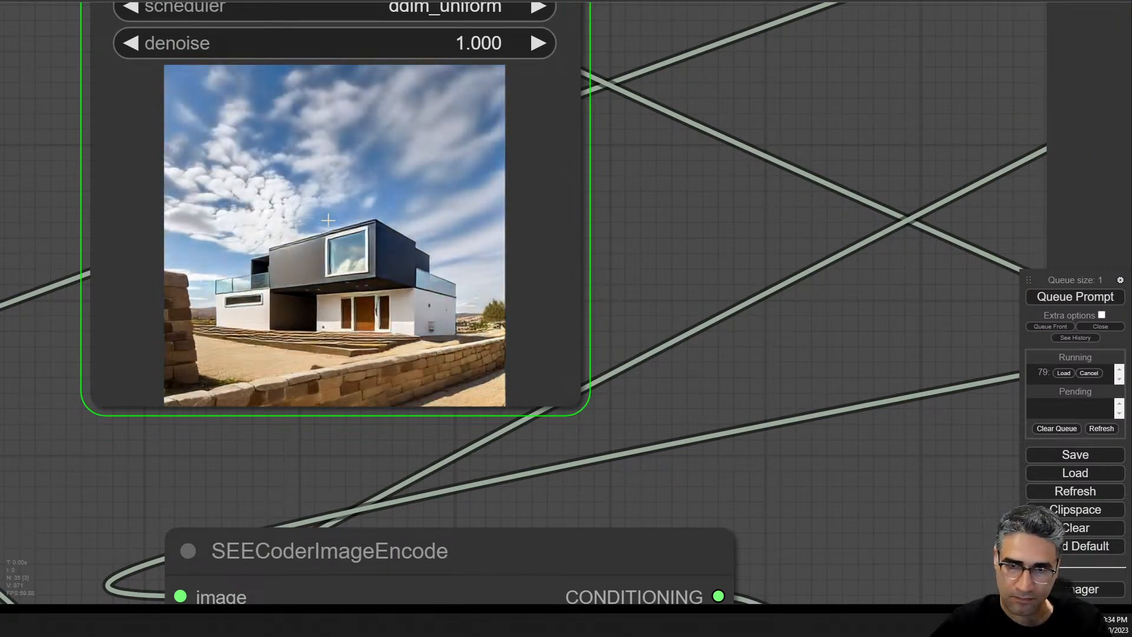
{"action": "scroll", "coordinate": [328, 220], "scroll_direction": "up", "scroll_amount": 5}
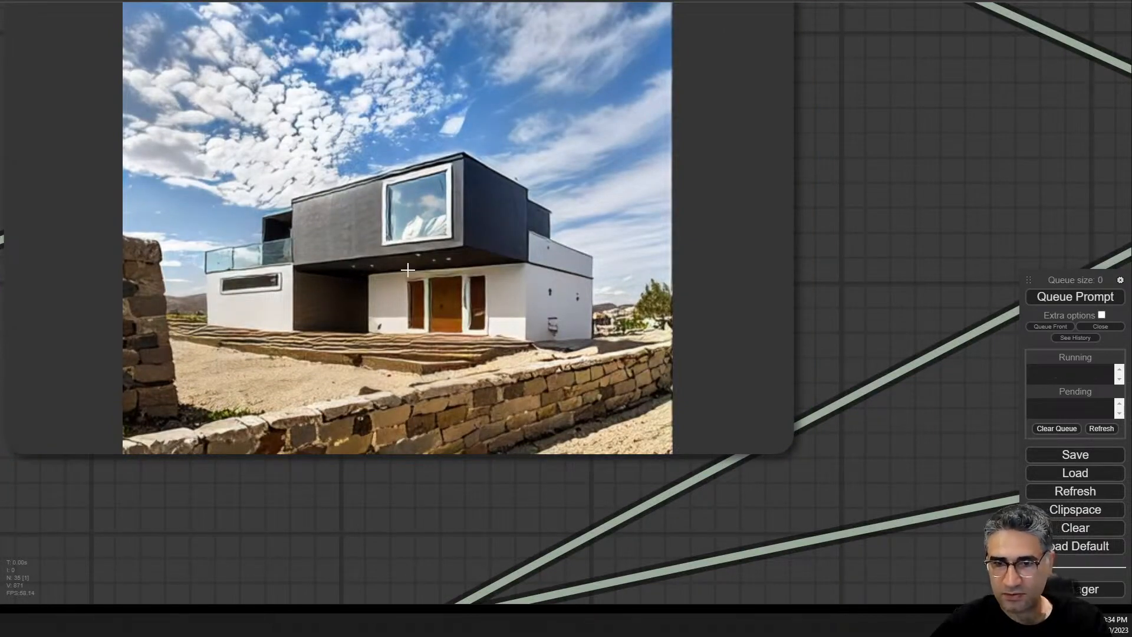
- Clear the "classic luxury building" text from the positive CLIP Text Encode prompt and queue a generation without it
{"action": "scroll", "coordinate": [419, 275], "scroll_direction": "down", "scroll_amount": 10}
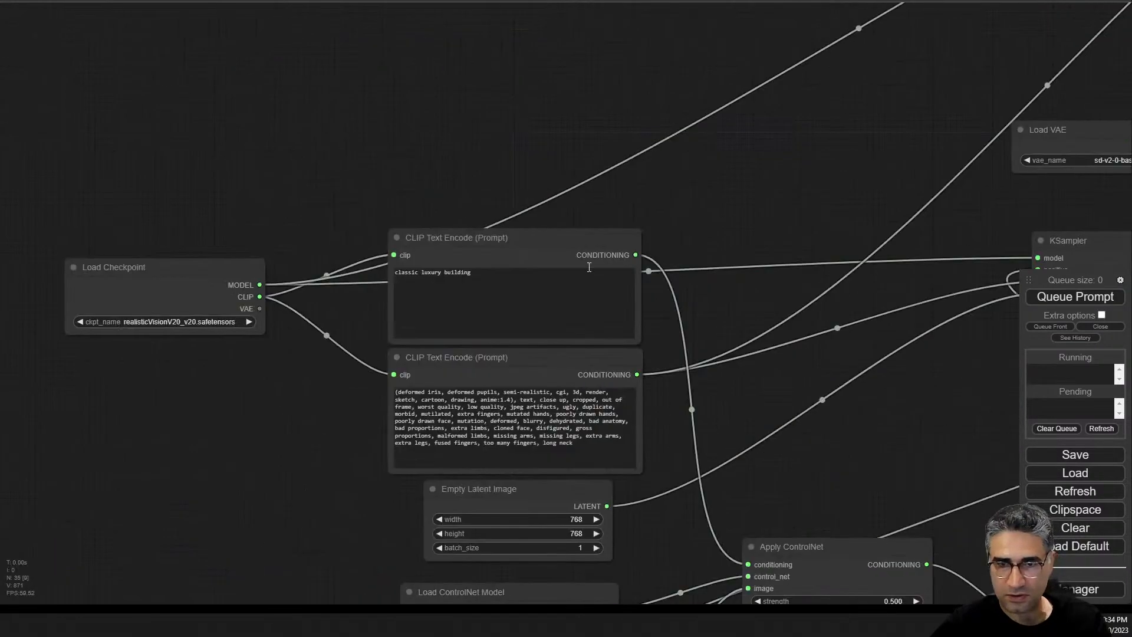
{"action": "scroll", "coordinate": [435, 250], "scroll_direction": "up", "scroll_amount": 7}
{"action": "left_click_drag", "start_coordinate": [587, 340], "coordinate": [420, 335]}
{"action": "left_click", "coordinate": [459, 336]}
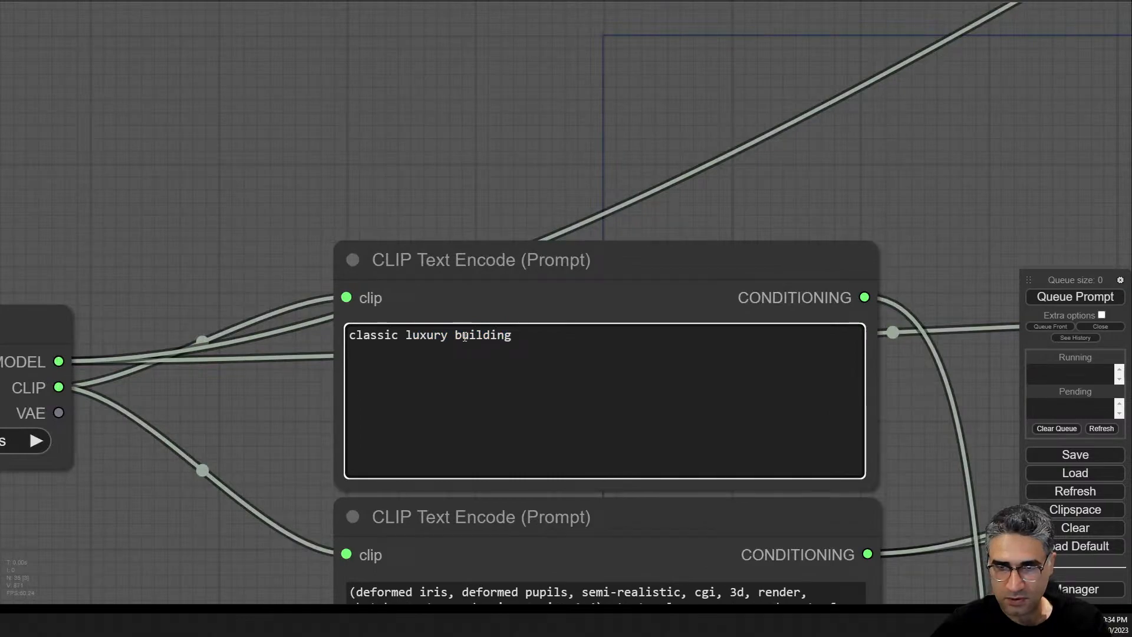
{"action": "left_click_drag", "start_coordinate": [519, 337], "coordinate": [355, 351]}
{"action": "key", "text": "BackSpace"}
{"action": "key", "text": "BackSpace"}
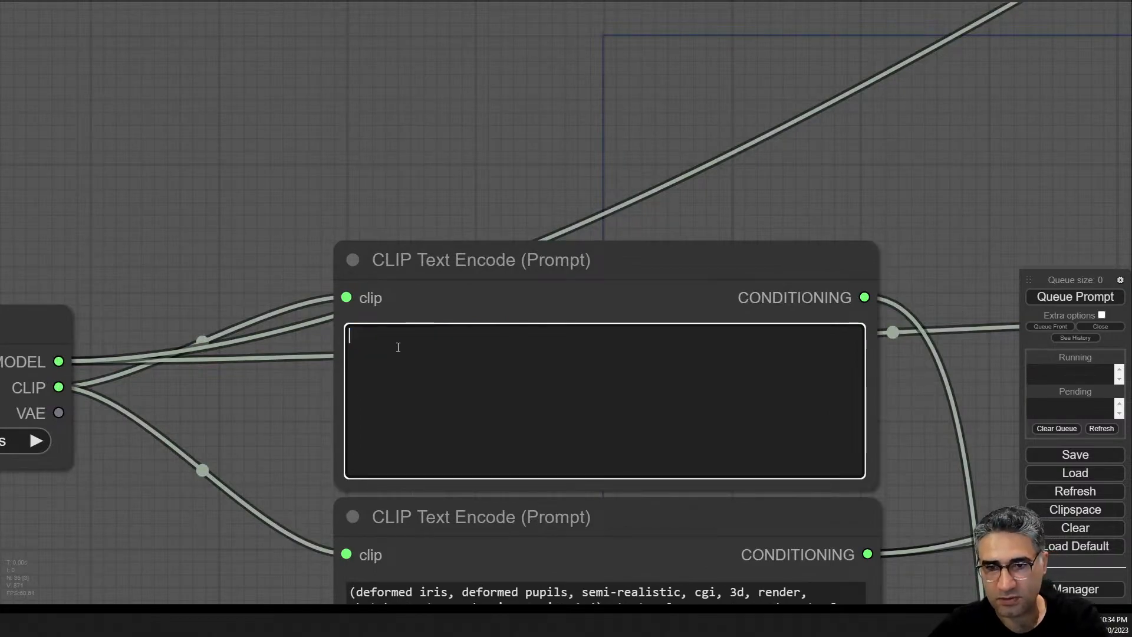
{"action": "key", "text": "ctrl+Return"}
- Examine the render generated without a positive prompt and compare its facade with the brick house reference image
{"action": "left_click_drag", "start_coordinate": [707, 188], "coordinate": [37, 23]}
{"action": "scroll", "coordinate": [252, 160], "scroll_direction": "down", "scroll_amount": 6}
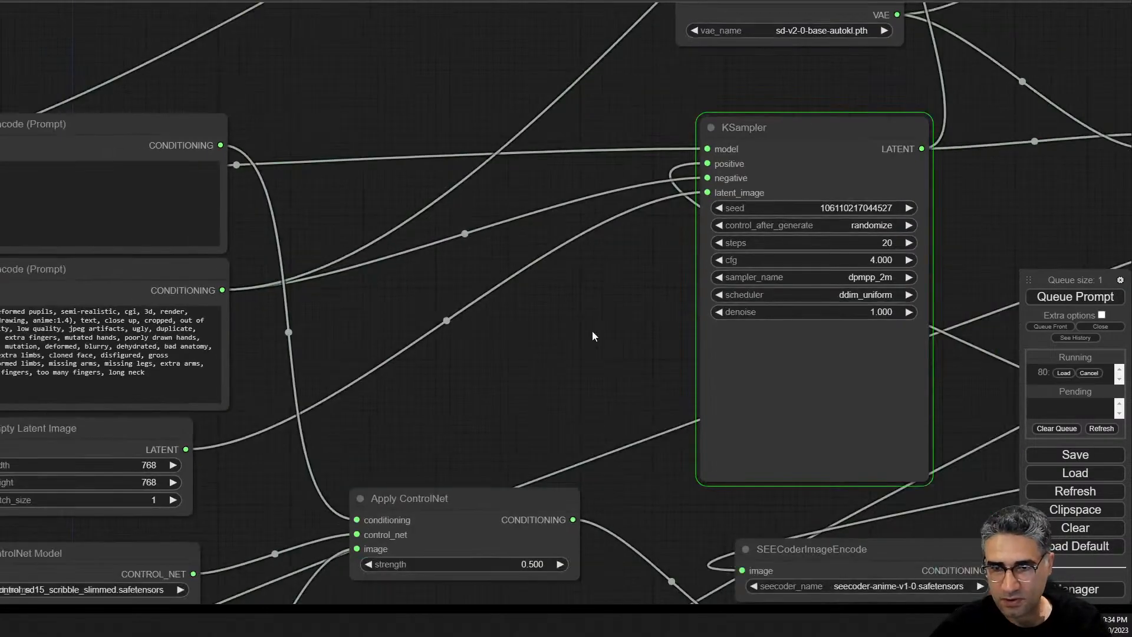
{"action": "left_click_drag", "start_coordinate": [592, 330], "coordinate": [1, 281]}
{"action": "left_click_drag", "start_coordinate": [798, 539], "coordinate": [465, 460]}
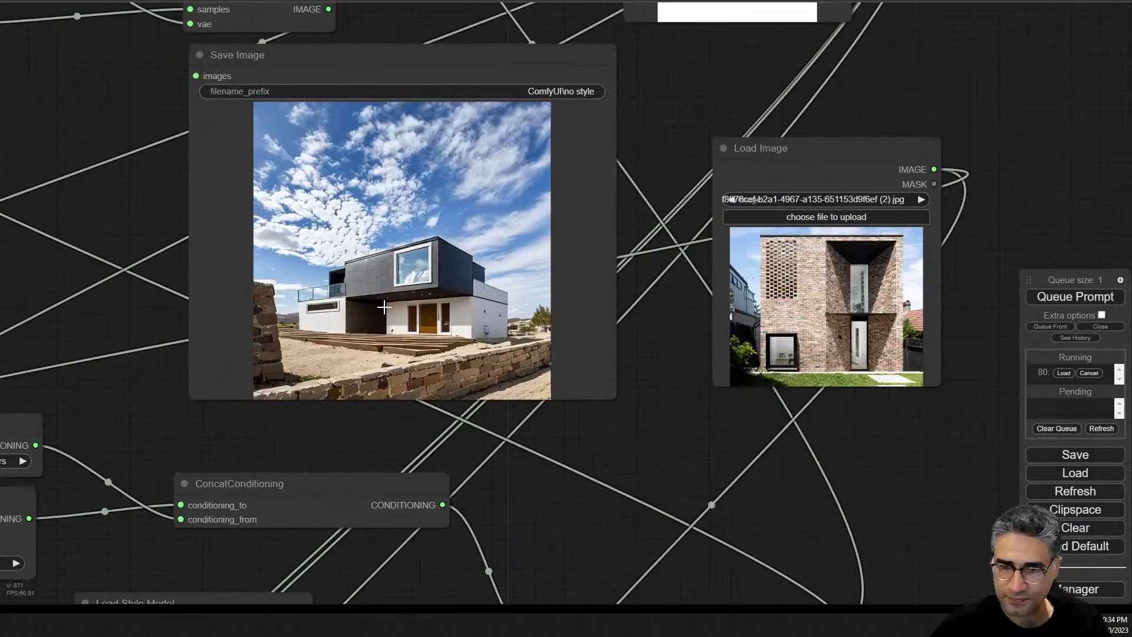
{"action": "scroll", "coordinate": [387, 296], "scroll_direction": "up", "scroll_amount": 3}
{"action": "scroll", "coordinate": [387, 296], "scroll_direction": "down", "scroll_amount": 1}
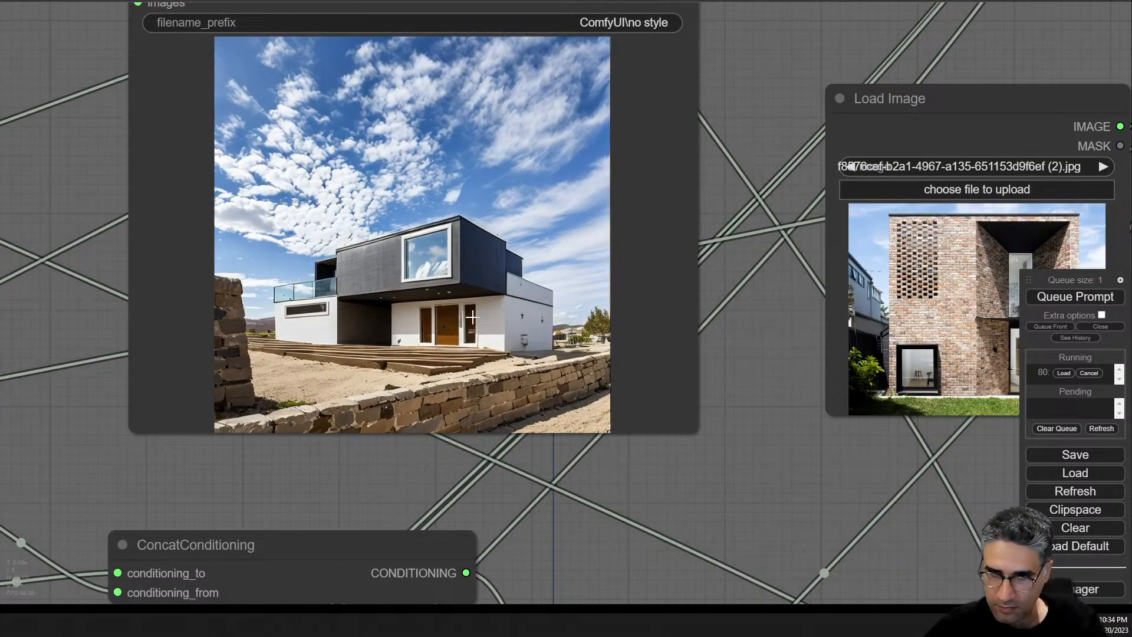
{"action": "scroll", "coordinate": [471, 317], "scroll_direction": "down", "scroll_amount": 3}
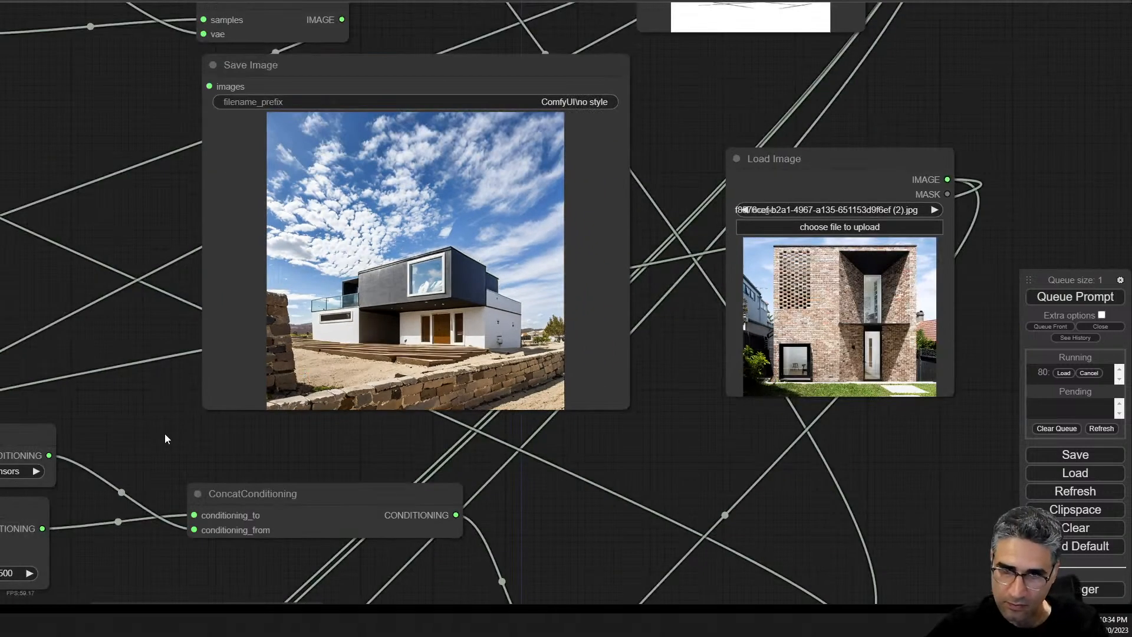
{"action": "left_click_drag", "start_coordinate": [157, 428], "coordinate": [638, 458]}
{"action": "scroll", "coordinate": [342, 341], "scroll_direction": "up", "scroll_amount": 3}
{"action": "scroll", "coordinate": [341, 341], "scroll_direction": "up", "scroll_amount": 7}
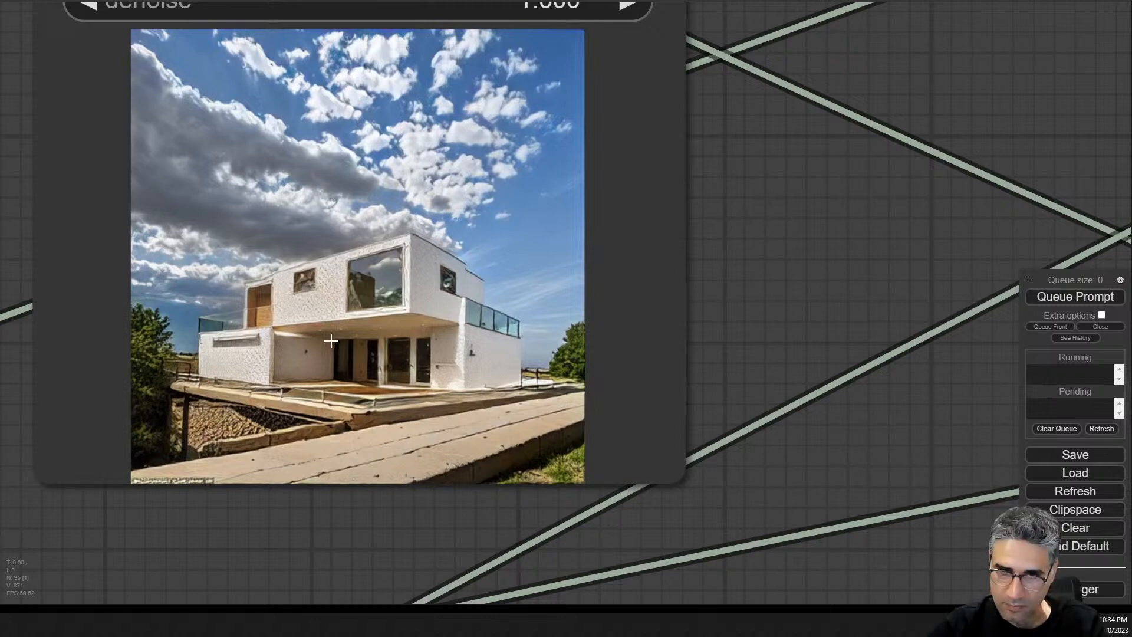
{"action": "scroll", "coordinate": [338, 341], "scroll_direction": "down", "scroll_amount": 5}
{"action": "left_click_drag", "start_coordinate": [744, 380], "coordinate": [698, 442]}
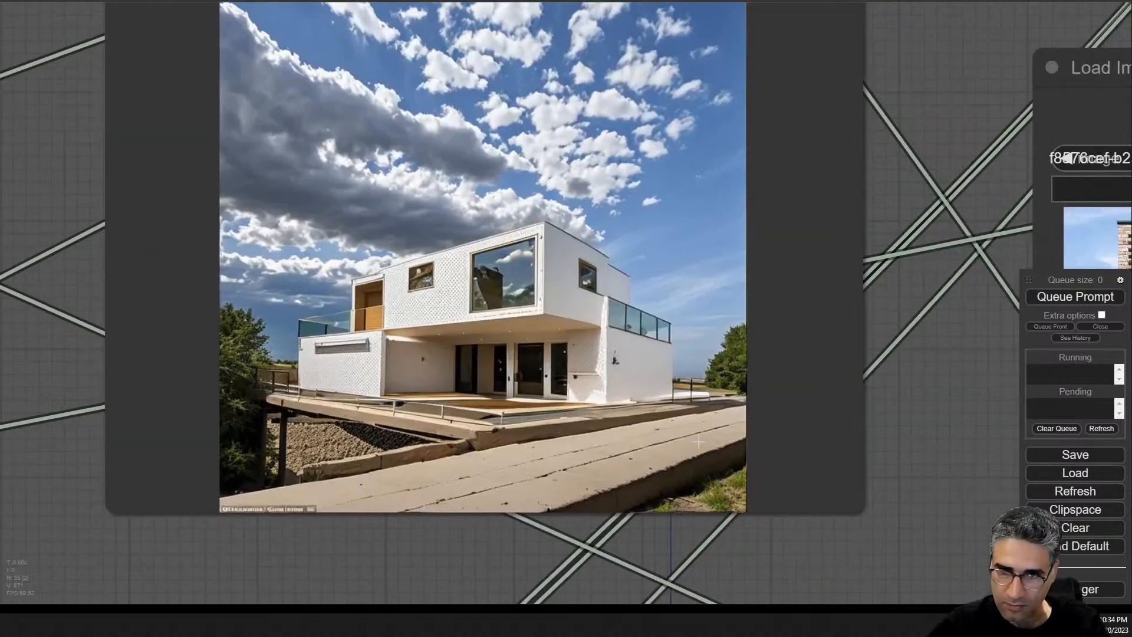
{"action": "left_click_drag", "start_coordinate": [900, 405], "coordinate": [609, 371]}
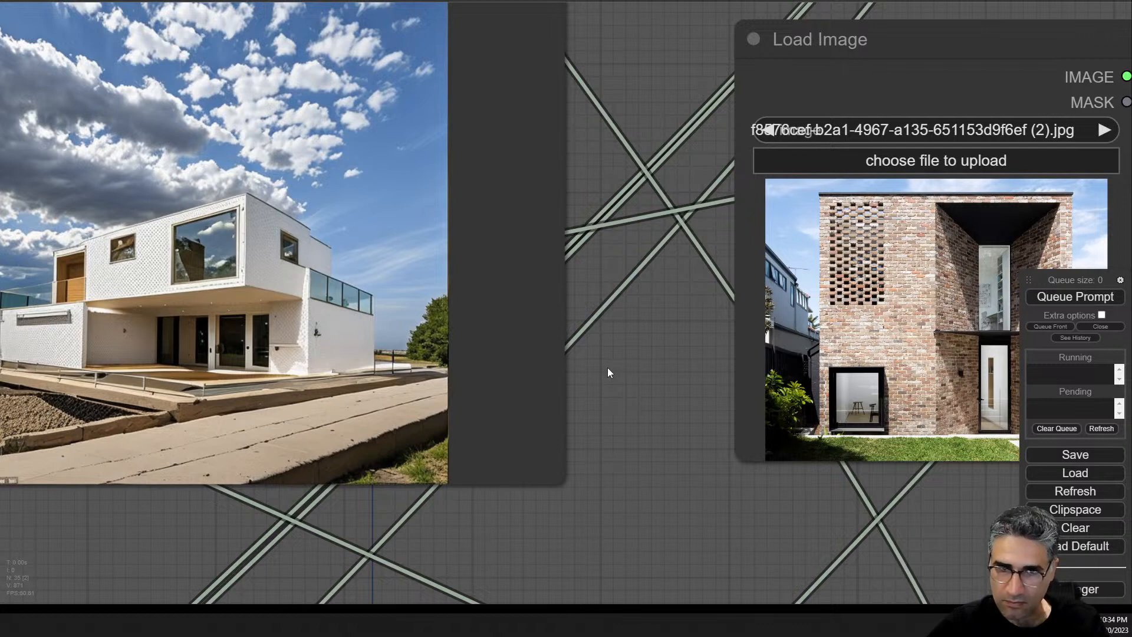
{"action": "left_click_drag", "start_coordinate": [607, 367], "coordinate": [752, 363]}
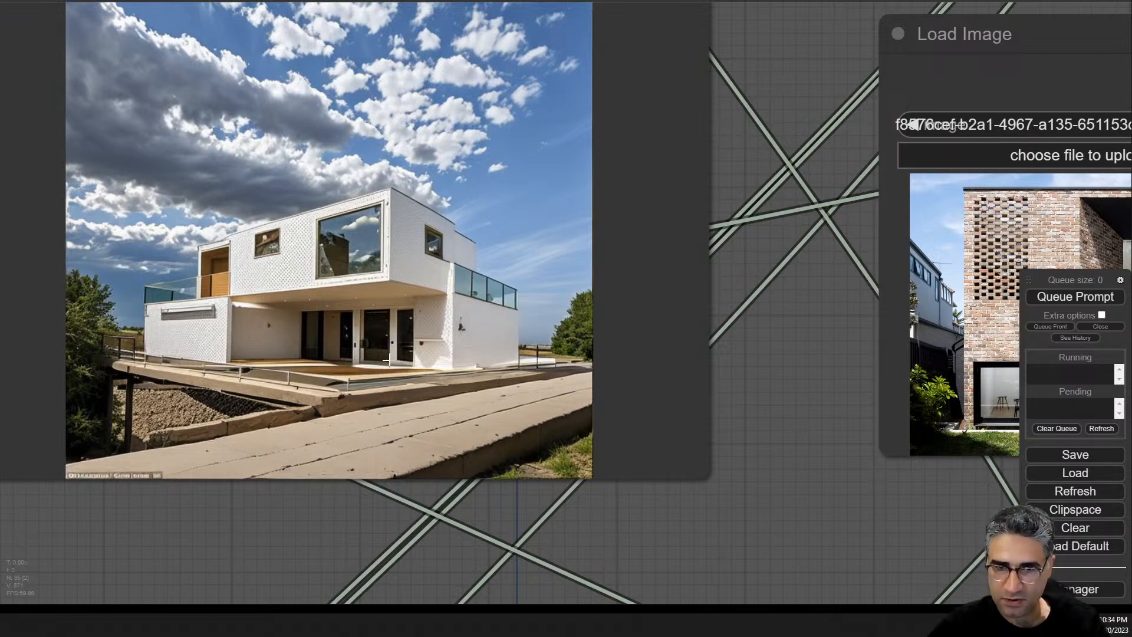
- Set the segmentation Apply ControlNet strength to 1 and queue a generation
{"action": "scroll", "coordinate": [395, 365], "scroll_direction": "down", "scroll_amount": 5}
{"action": "left_click_drag", "start_coordinate": [253, 457], "coordinate": [498, 49]}
{"action": "left_click_drag", "start_coordinate": [602, 354], "coordinate": [802, 341]}
{"action": "left_click", "coordinate": [378, 169]}
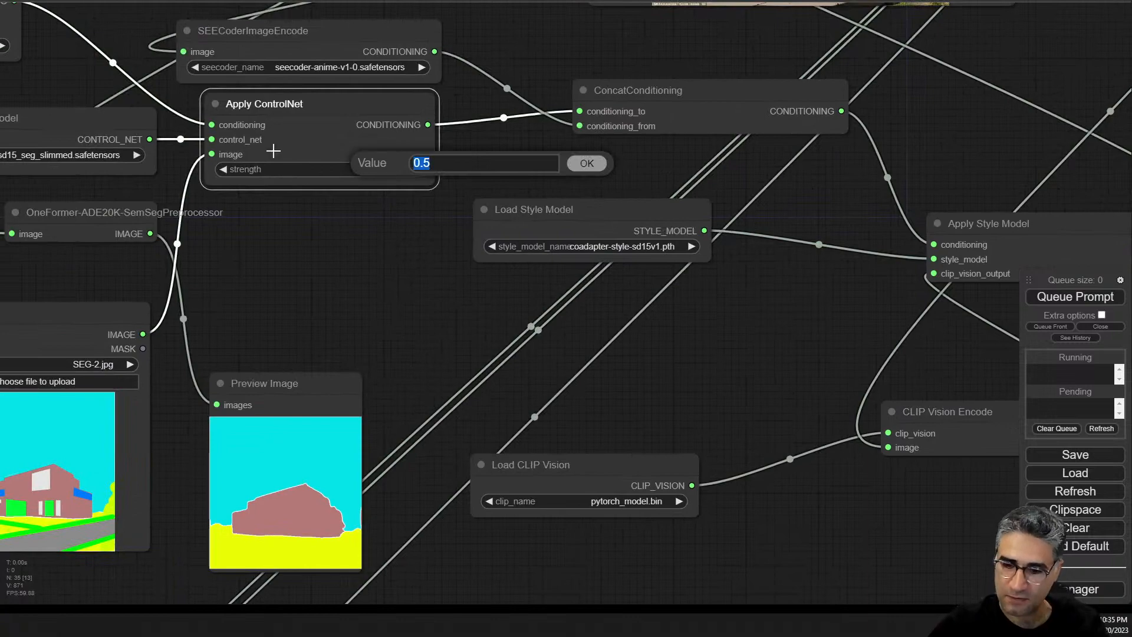
{"action": "type", "text": "1"}
{"action": "key", "text": "Return"}
{"action": "left_click_drag", "start_coordinate": [372, 289], "coordinate": [896, 401]}
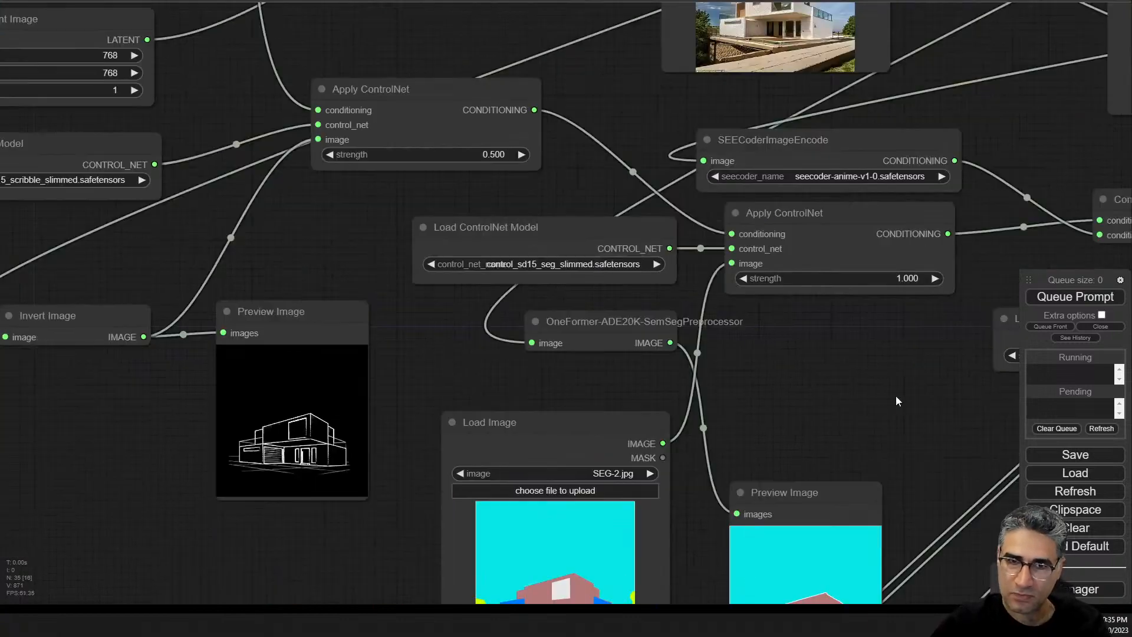
{"action": "left_click", "coordinate": [1085, 298]}
- Examine the render made with full segmentation ControlNet strength, checking the house facade and foreground wall up close
{"action": "left_click_drag", "start_coordinate": [1039, 137], "coordinate": [557, 370]}
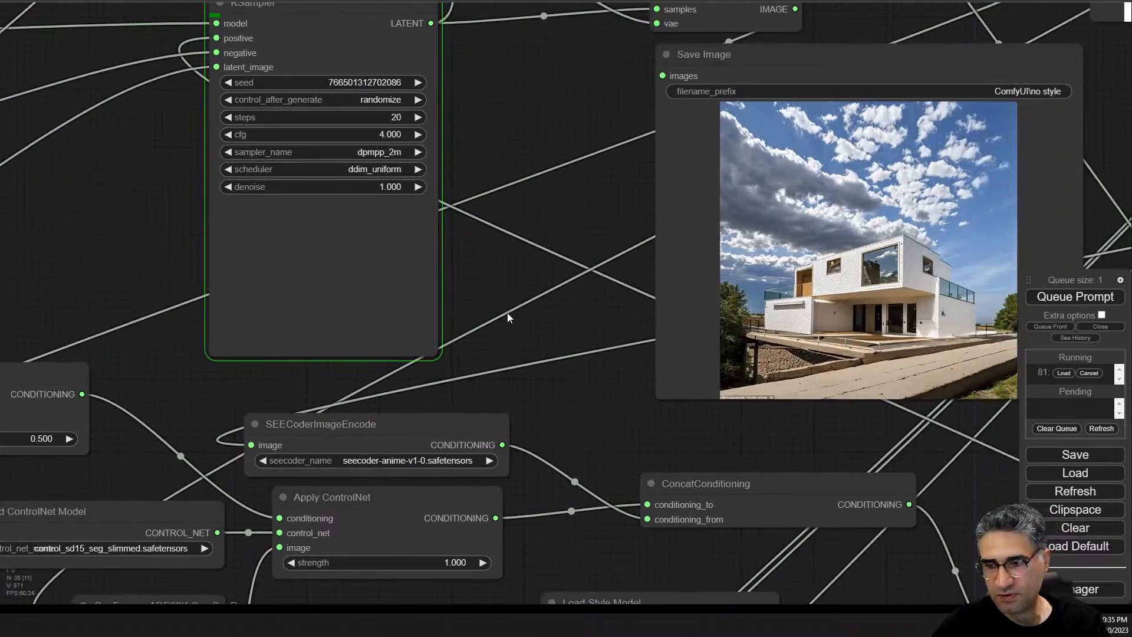
{"action": "scroll", "coordinate": [344, 306], "scroll_direction": "up", "scroll_amount": 8}
{"action": "scroll", "coordinate": [344, 306], "scroll_direction": "up", "scroll_amount": 3}
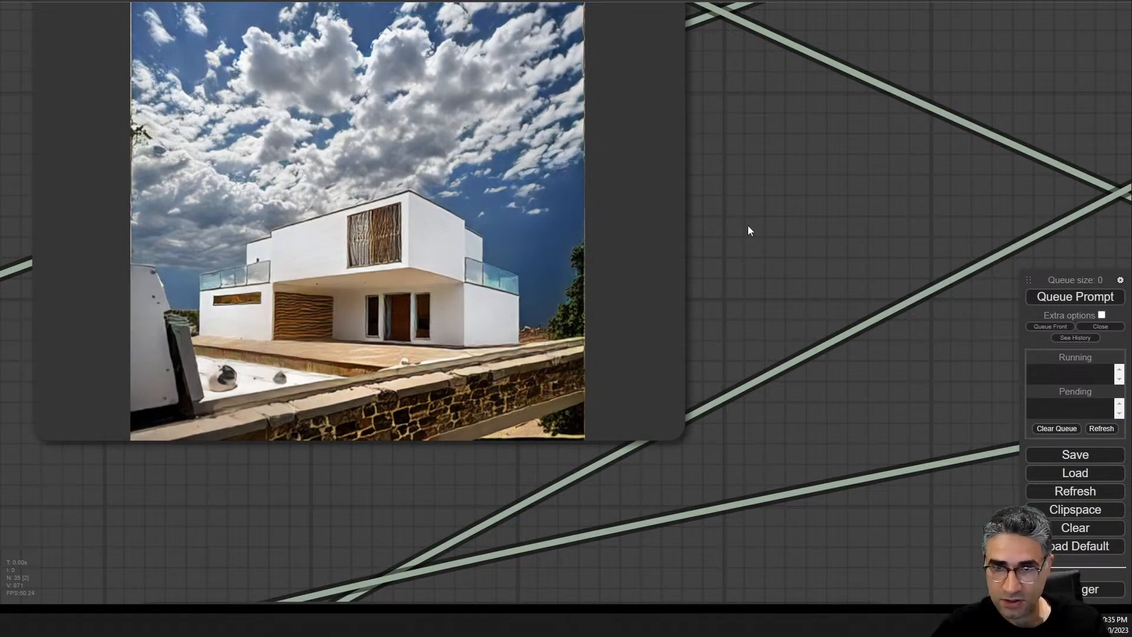
{"action": "left_click_drag", "start_coordinate": [748, 229], "coordinate": [673, 211]}
{"action": "scroll", "coordinate": [673, 211], "scroll_direction": "up", "scroll_amount": 5}
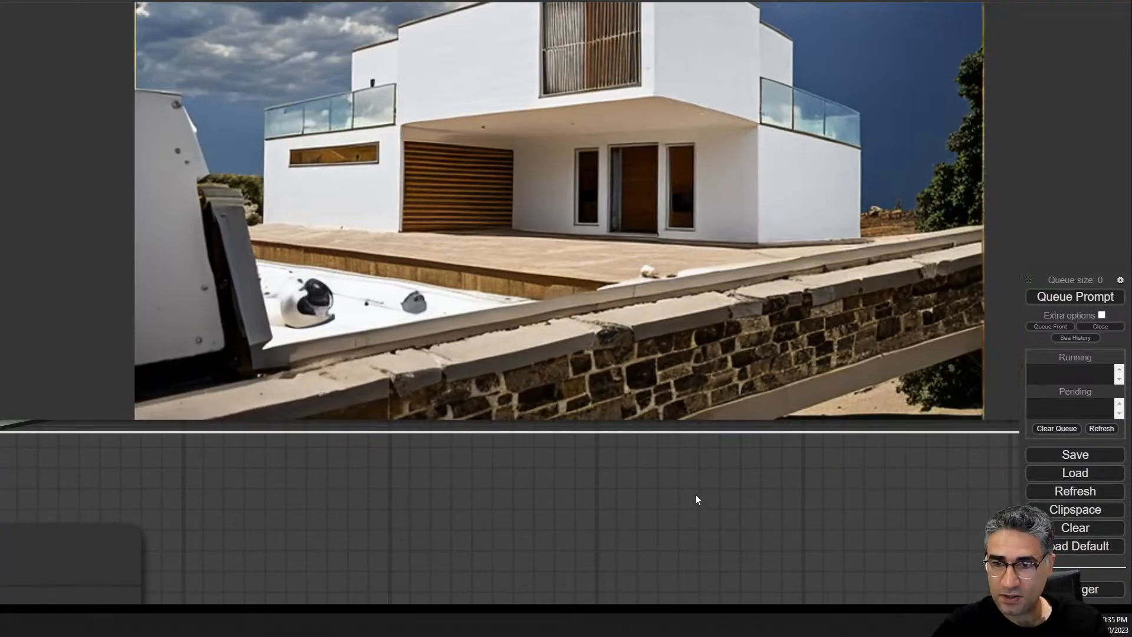
{"action": "scroll", "coordinate": [698, 494], "scroll_direction": "down", "scroll_amount": 4}
{"action": "left_click_drag", "start_coordinate": [682, 498], "coordinate": [378, 461]}
{"action": "scroll", "coordinate": [68, 451], "scroll_direction": "down", "scroll_amount": 4}
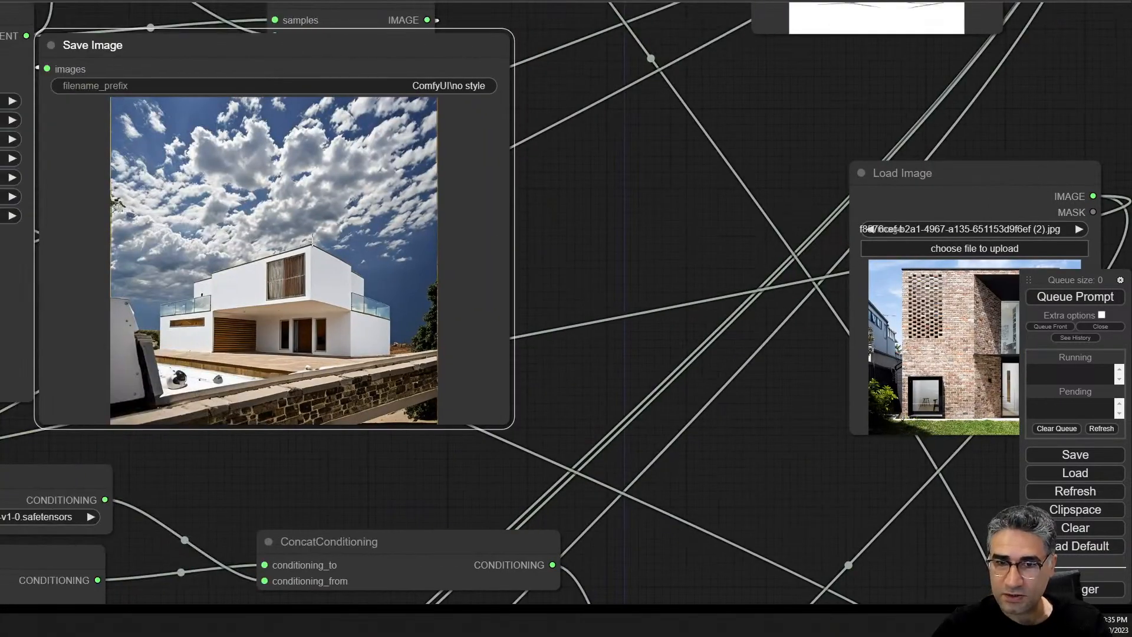
- Move the Save Image and brick house Load Image nodes closer together and compare the render with the reference
{"action": "left_click_drag", "start_coordinate": [315, 252], "coordinate": [386, 288]}
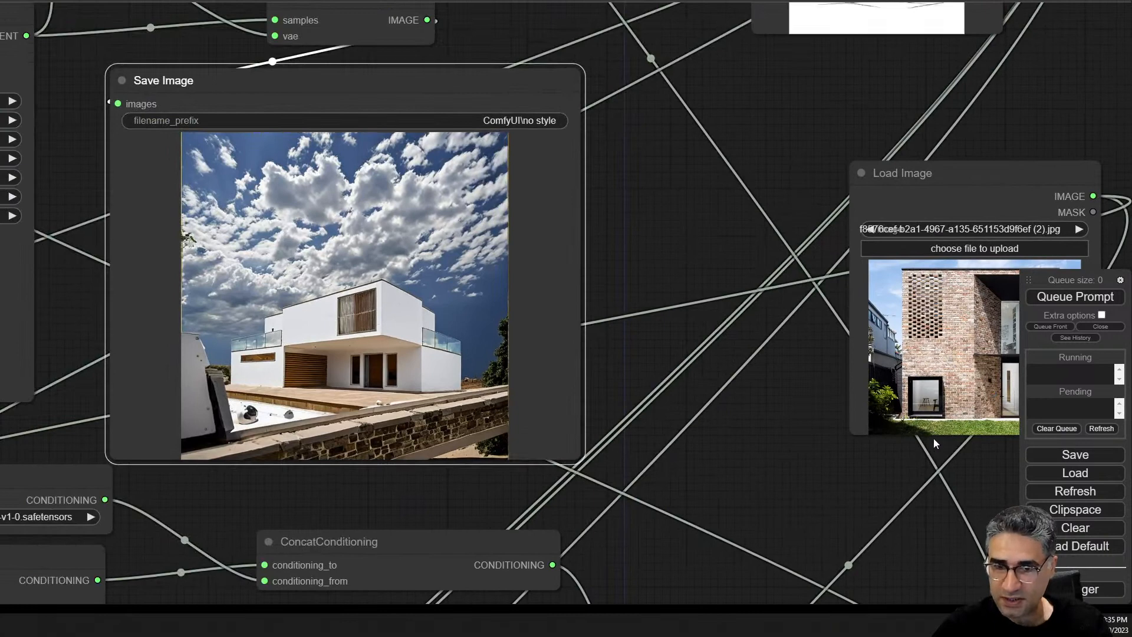
{"action": "left_click_drag", "start_coordinate": [944, 173], "coordinate": [843, 173]}
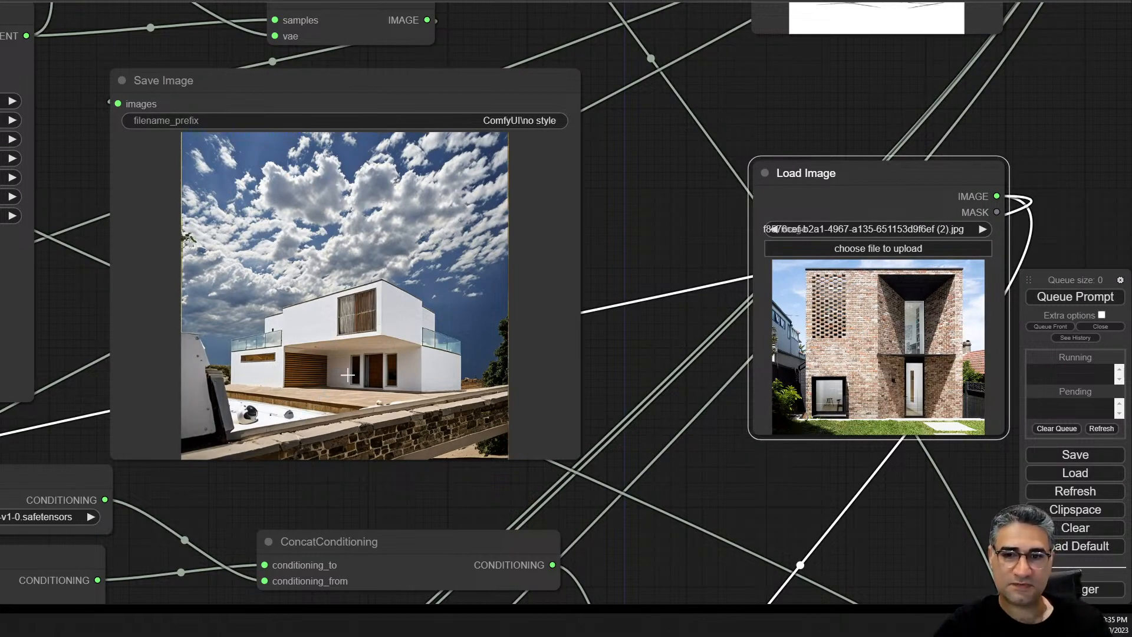
{"action": "scroll", "coordinate": [347, 374], "scroll_direction": "up", "scroll_amount": 4}
{"action": "scroll", "coordinate": [321, 385], "scroll_direction": "up", "scroll_amount": 5}
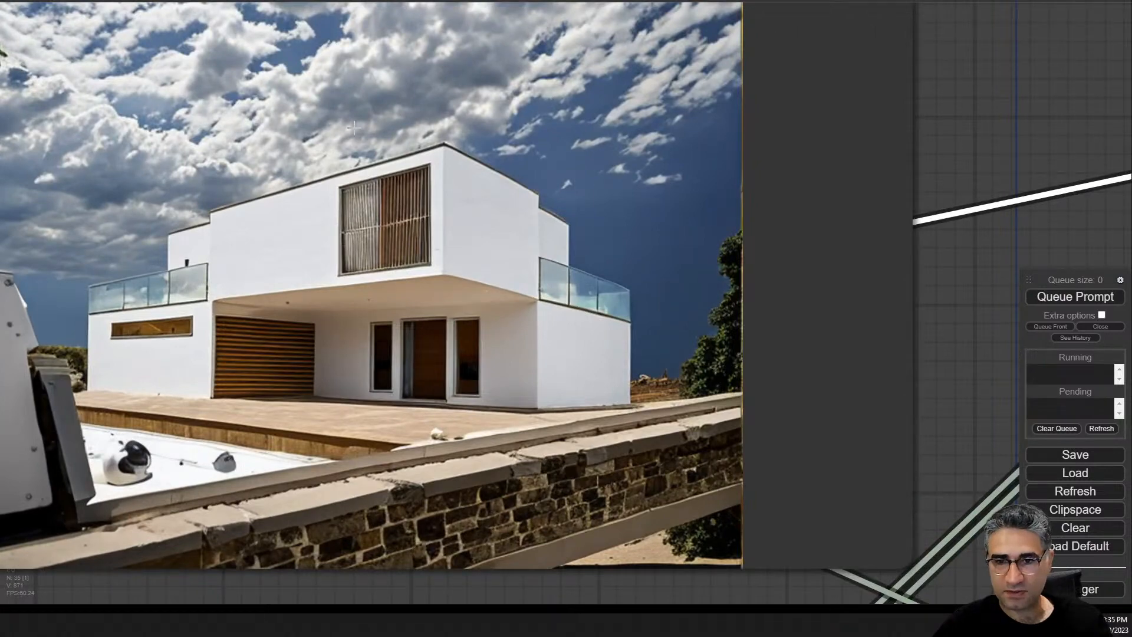
{"action": "scroll", "coordinate": [353, 127], "scroll_direction": "down", "scroll_amount": 8}
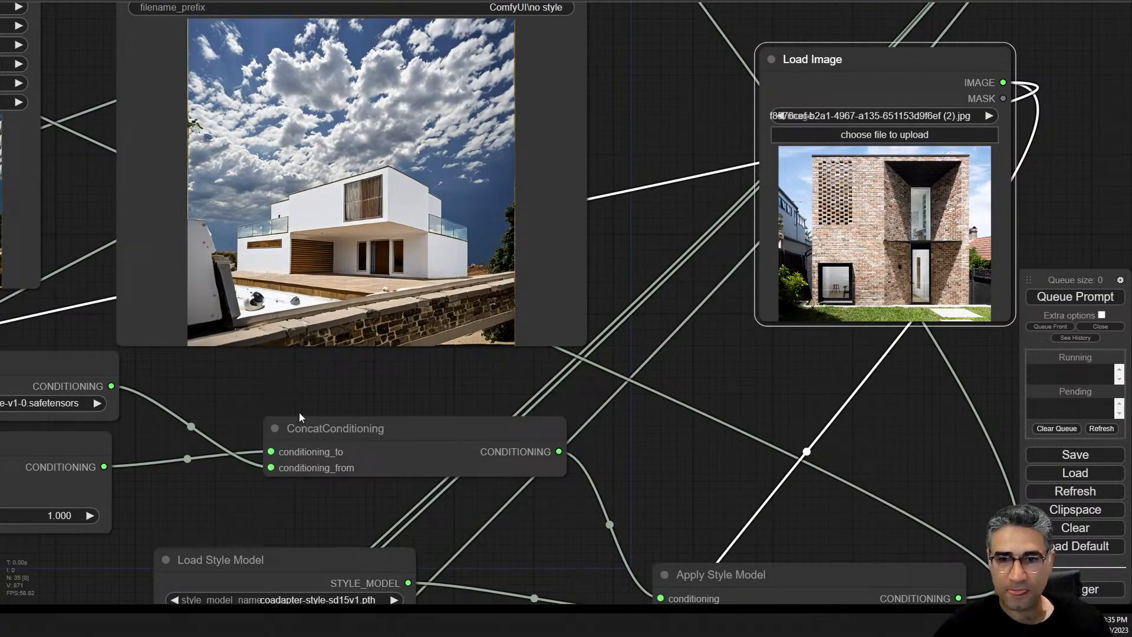
- Enter "brick walls" in the empty positive CLIP Text Encode prompt and queue a generation
{"action": "left_click_drag", "start_coordinate": [300, 413], "coordinate": [1123, 439]}
{"action": "left_click_drag", "start_coordinate": [395, 220], "coordinate": [962, 333]}
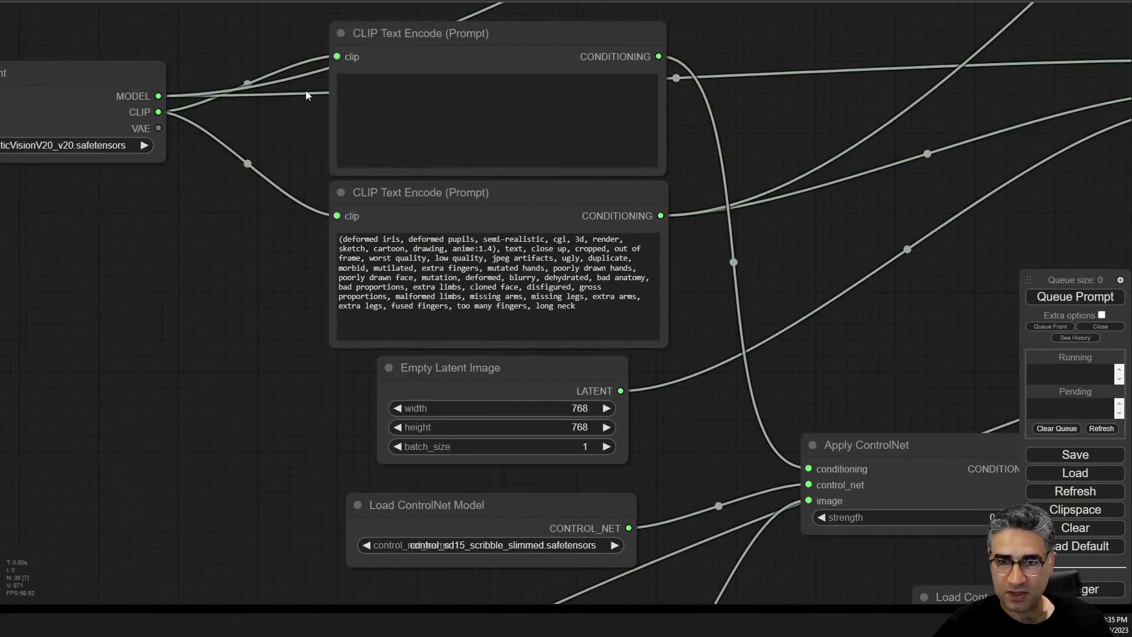
{"action": "left_click", "coordinate": [368, 106]}
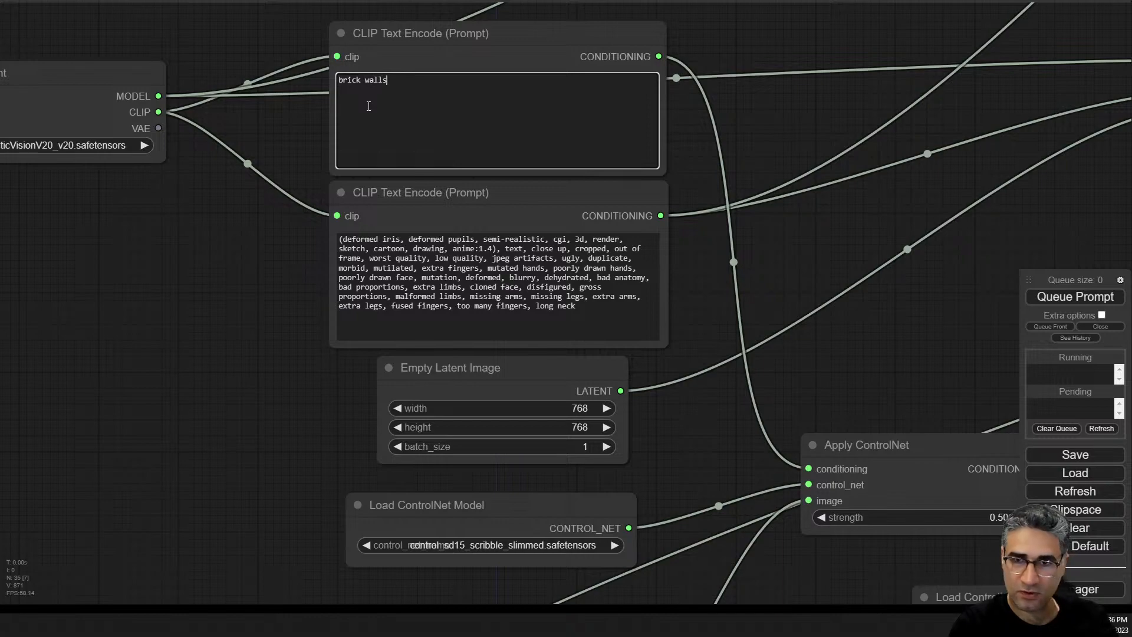
{"action": "left_click", "coordinate": [1079, 303]}
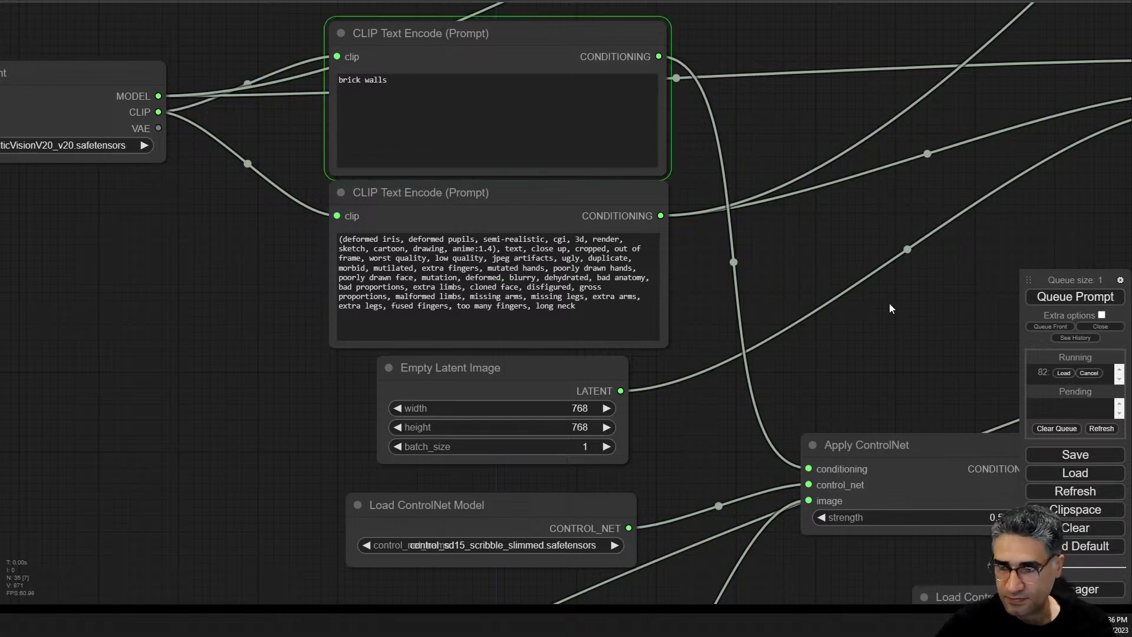
- Examine the "brick walls" render in the KSampler preview against the previous result in the Save Image node
{"action": "left_click_drag", "start_coordinate": [889, 303], "coordinate": [110, 323]}
{"action": "left_click_drag", "start_coordinate": [683, 389], "coordinate": [352, 319]}
{"action": "scroll", "coordinate": [157, 329], "scroll_direction": "up", "scroll_amount": 9}
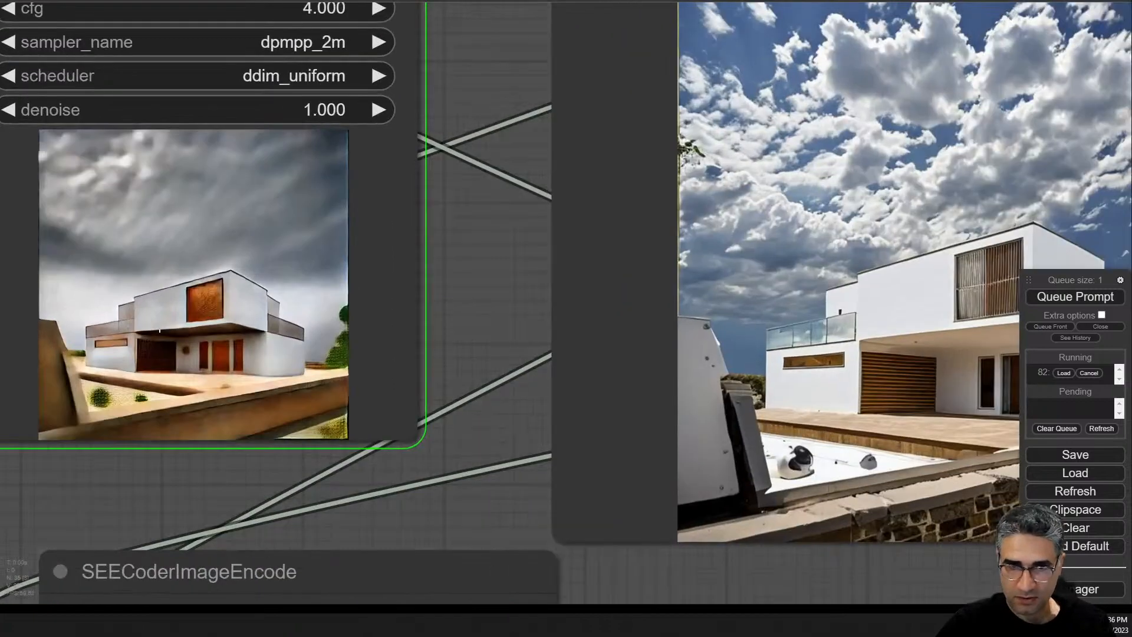
{"action": "scroll", "coordinate": [179, 333], "scroll_direction": "up", "scroll_amount": 5}
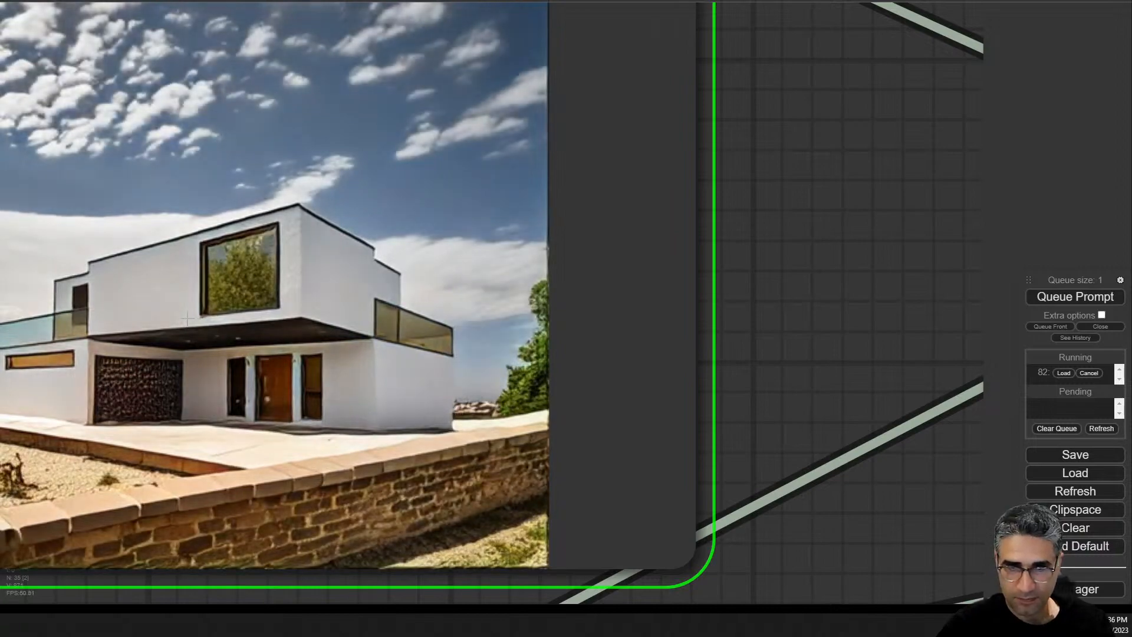
{"action": "scroll", "coordinate": [187, 318], "scroll_direction": "down", "scroll_amount": 5}
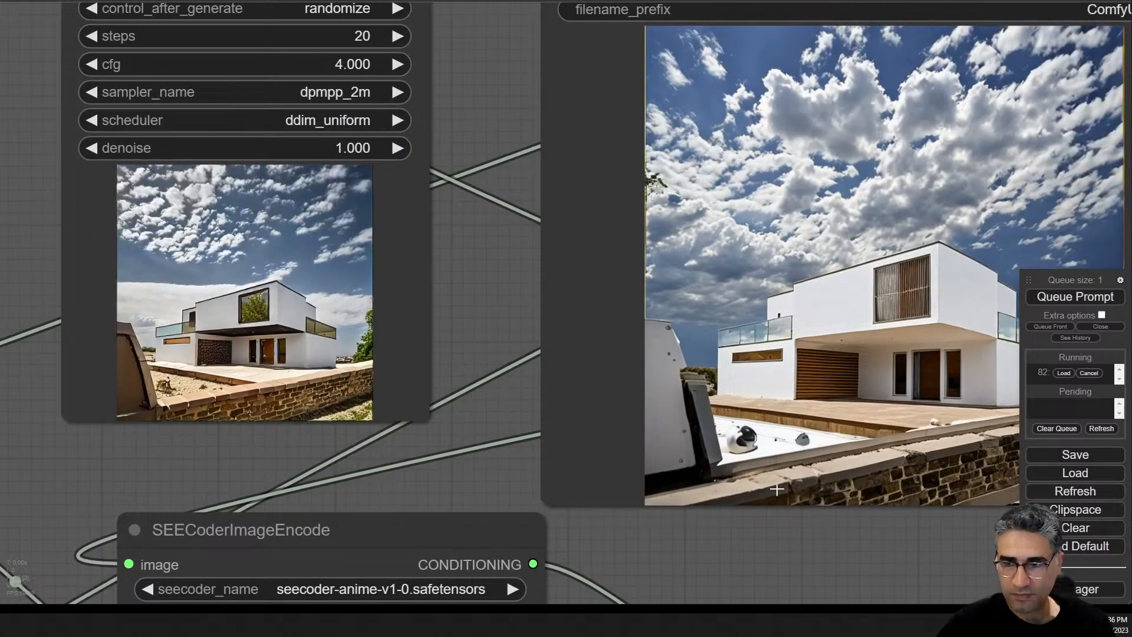
- Extend the positive prompt to "house with brick walls" and queue a generation
{"action": "left_click_drag", "start_coordinate": [876, 543], "coordinate": [232, 466]}
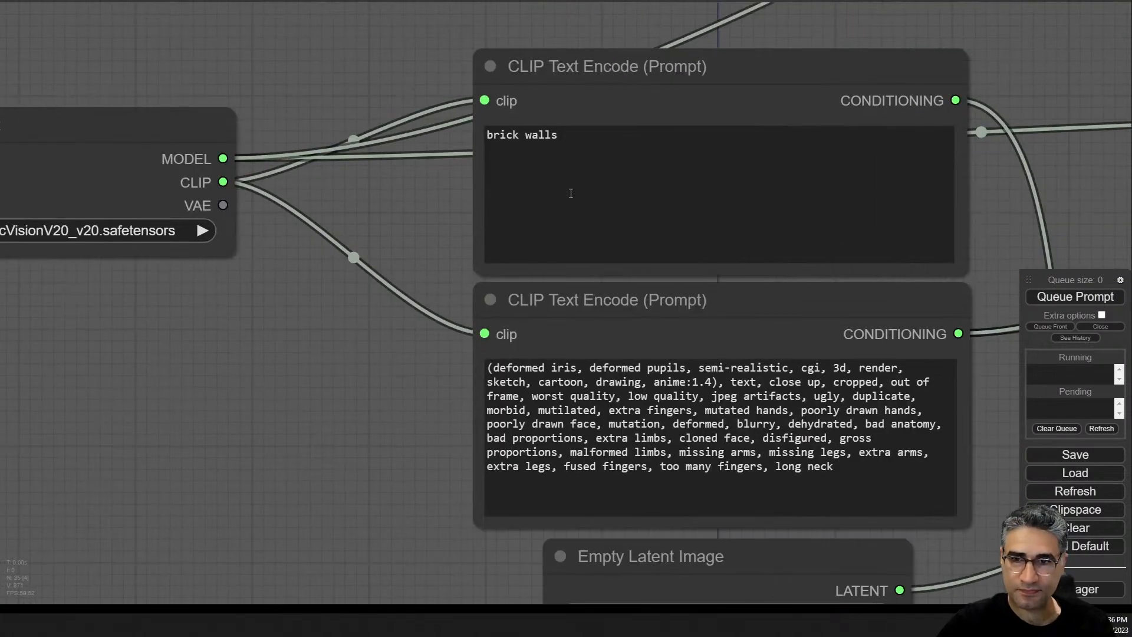
{"action": "left_click", "coordinate": [483, 134]}
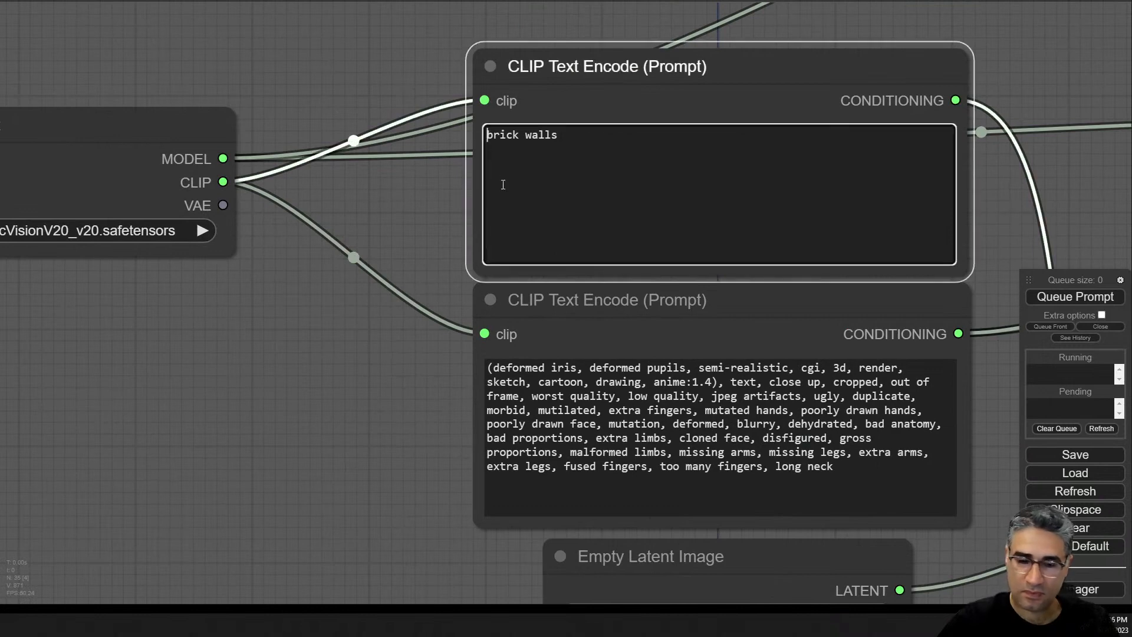
{"action": "type", "text": "house with"}
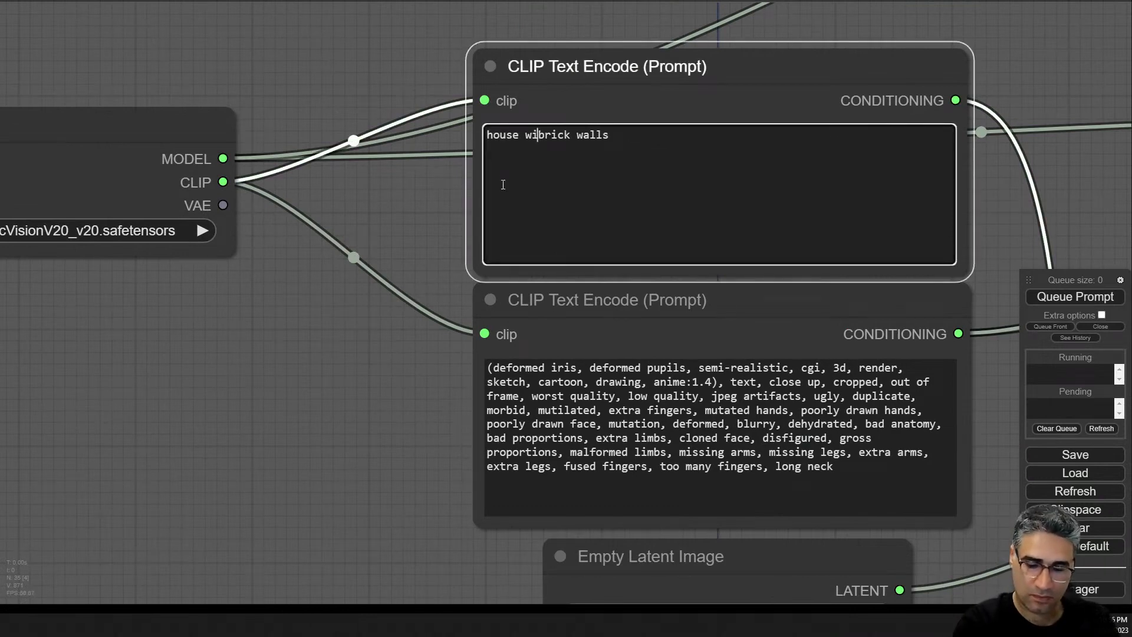
{"action": "left_click", "coordinate": [1023, 292]}
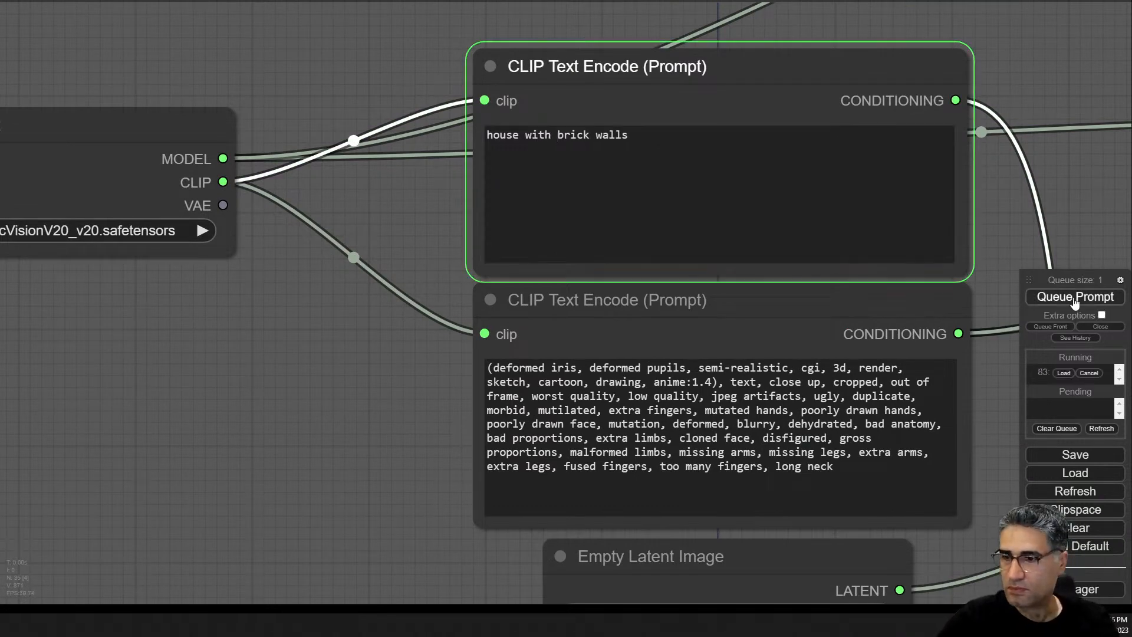
- Examine the "house with brick walls" render up close and compare it with the brick house reference
{"action": "left_click_drag", "start_coordinate": [767, 306], "coordinate": [400, 306]}
{"action": "scroll", "coordinate": [566, 318], "scroll_direction": "down", "scroll_amount": 3}
{"action": "scroll", "coordinate": [566, 319], "scroll_direction": "up", "scroll_amount": 4}
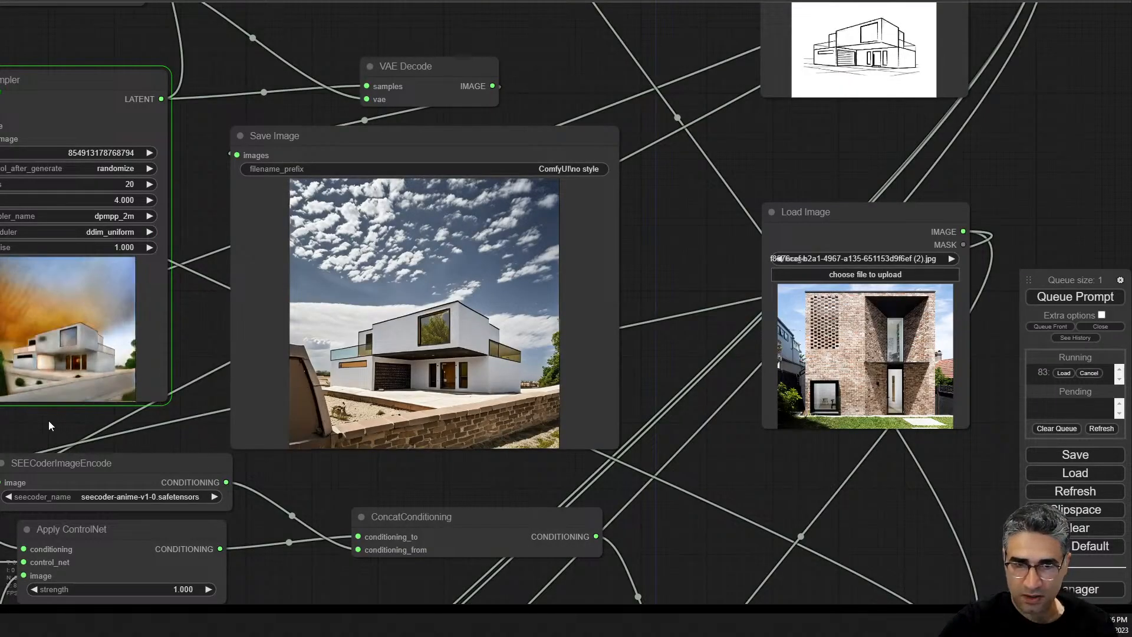
{"action": "left_click_drag", "start_coordinate": [124, 384], "coordinate": [332, 381]}
{"action": "scroll", "coordinate": [331, 381], "scroll_direction": "up", "scroll_amount": 12}
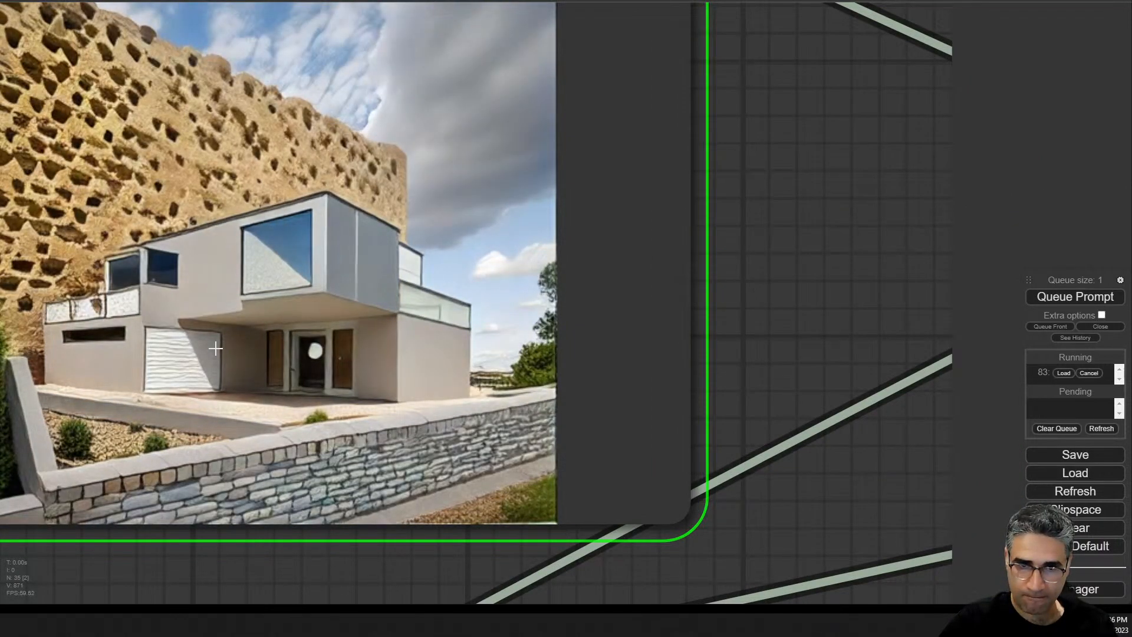
{"action": "scroll", "coordinate": [215, 348], "scroll_direction": "down", "scroll_amount": 5}
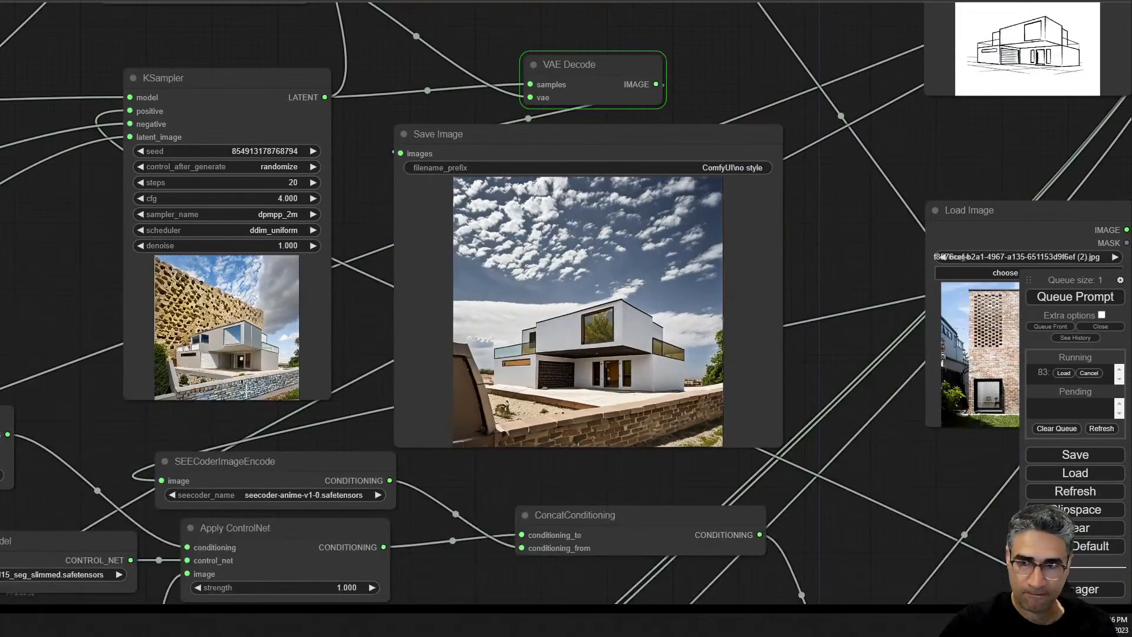
{"action": "left_click_drag", "start_coordinate": [849, 476], "coordinate": [748, 473]}
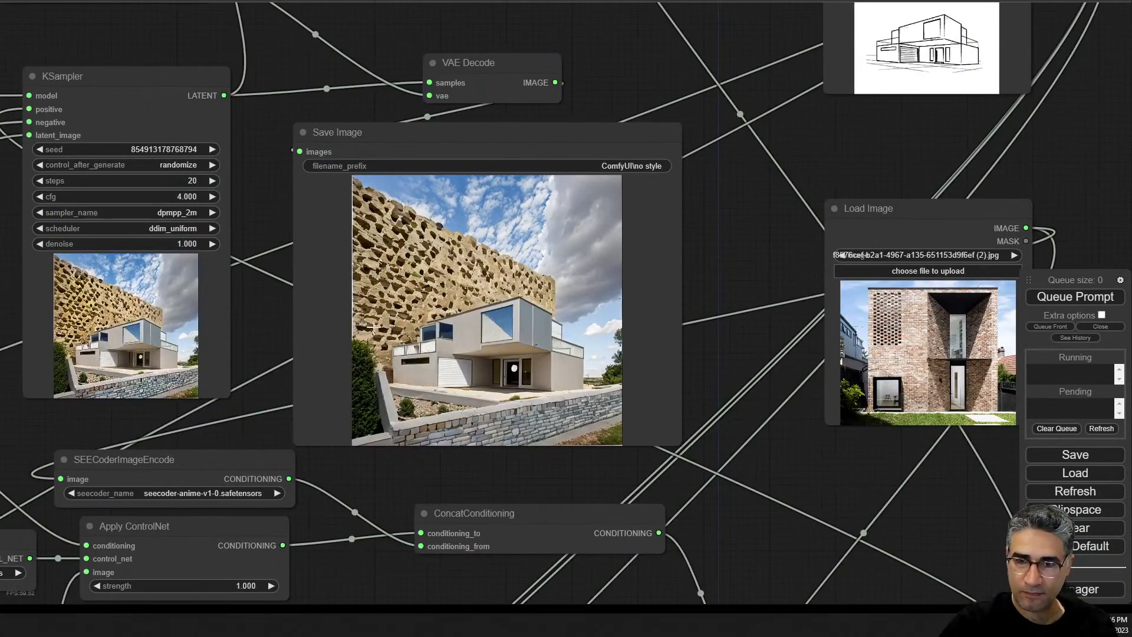
- Replace "with" in the positive prompt so it reads "house modern style brick walls" and queue a generation
{"action": "left_click_drag", "start_coordinate": [51, 431], "coordinate": [698, 464]}
{"action": "left_click_drag", "start_coordinate": [254, 169], "coordinate": [611, 212]}
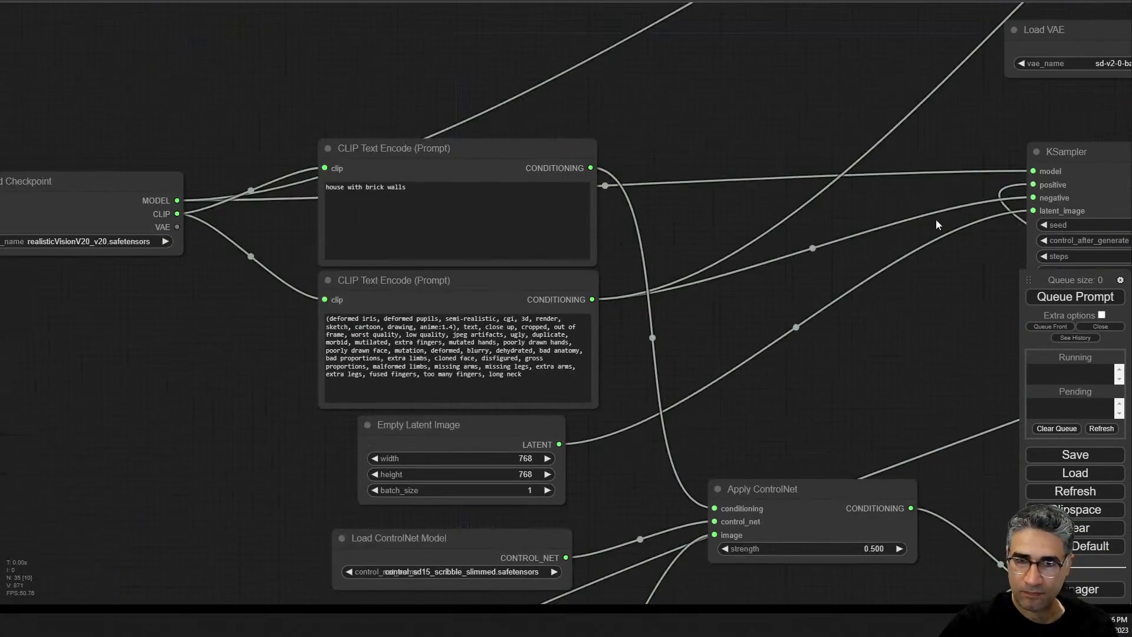
{"action": "scroll", "coordinate": [309, 172], "scroll_direction": "up", "scroll_amount": 10}
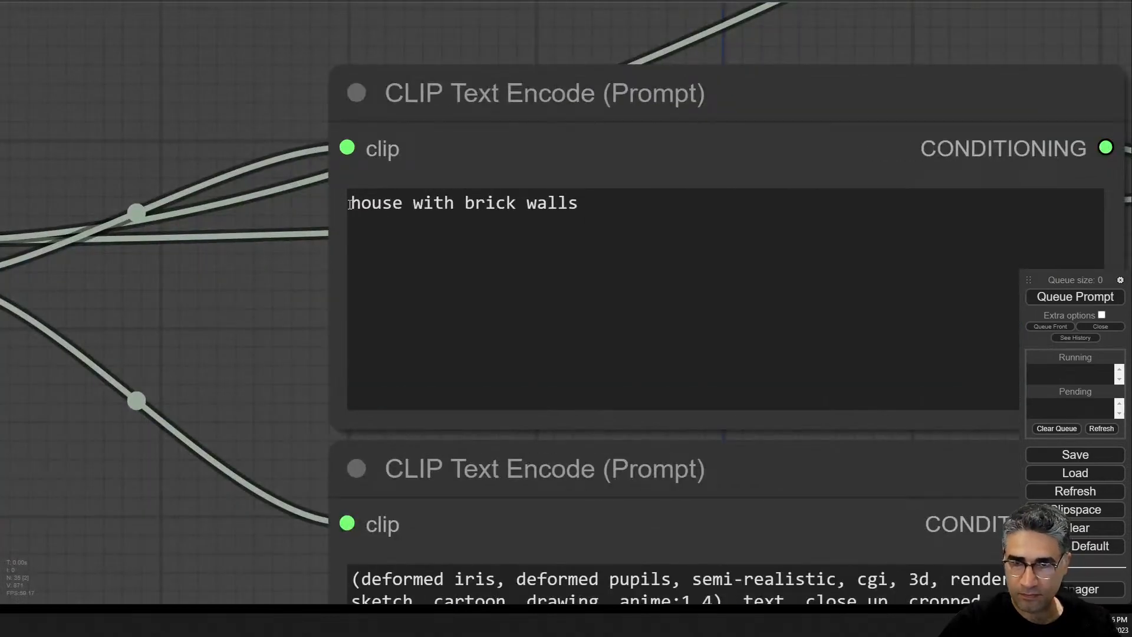
{"action": "left_click", "coordinate": [351, 204]}
{"action": "left_click_drag", "start_coordinate": [416, 210], "coordinate": [454, 206]}
{"action": "type", "text": "moder"}
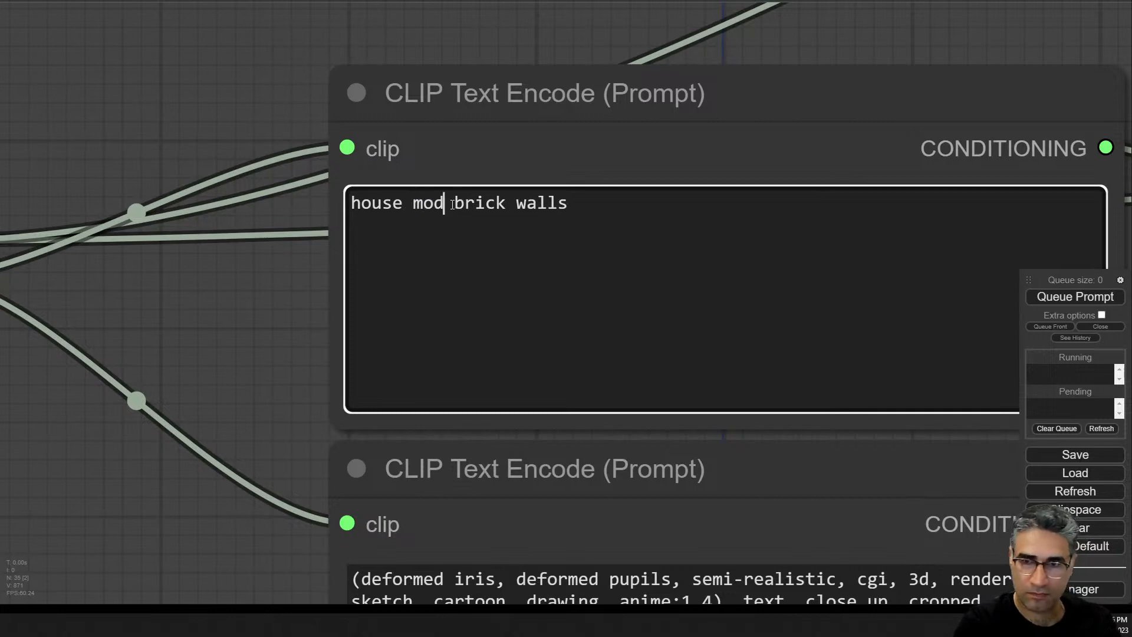
{"action": "type", "text": "n style"}
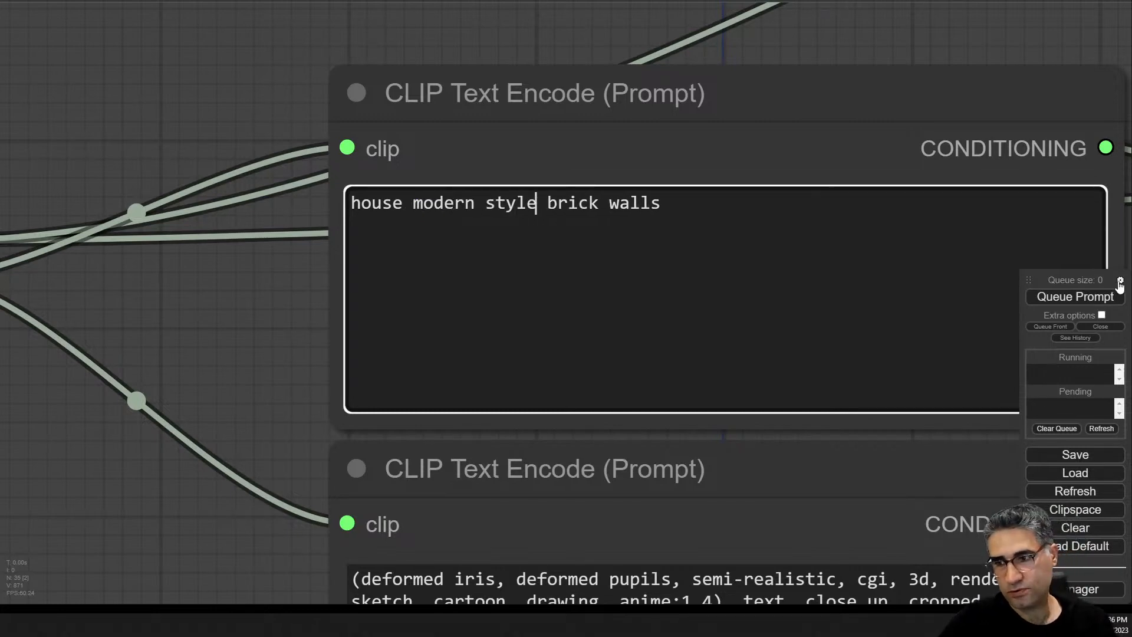
{"action": "left_click", "coordinate": [1074, 296]}
- Examine the "house modern style brick walls" render in the preview and Save Image node, and review the prompt and ControlNet nodes
{"action": "scroll", "coordinate": [272, 384], "scroll_direction": "down", "scroll_amount": 12}
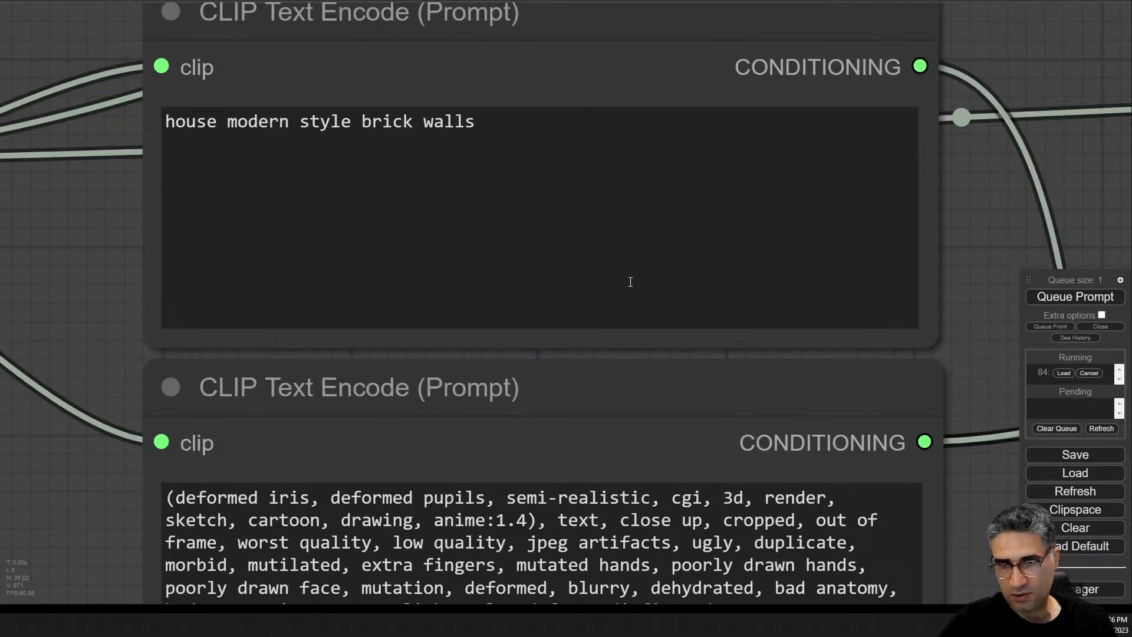
{"action": "scroll", "coordinate": [936, 413], "scroll_direction": "up", "scroll_amount": 8}
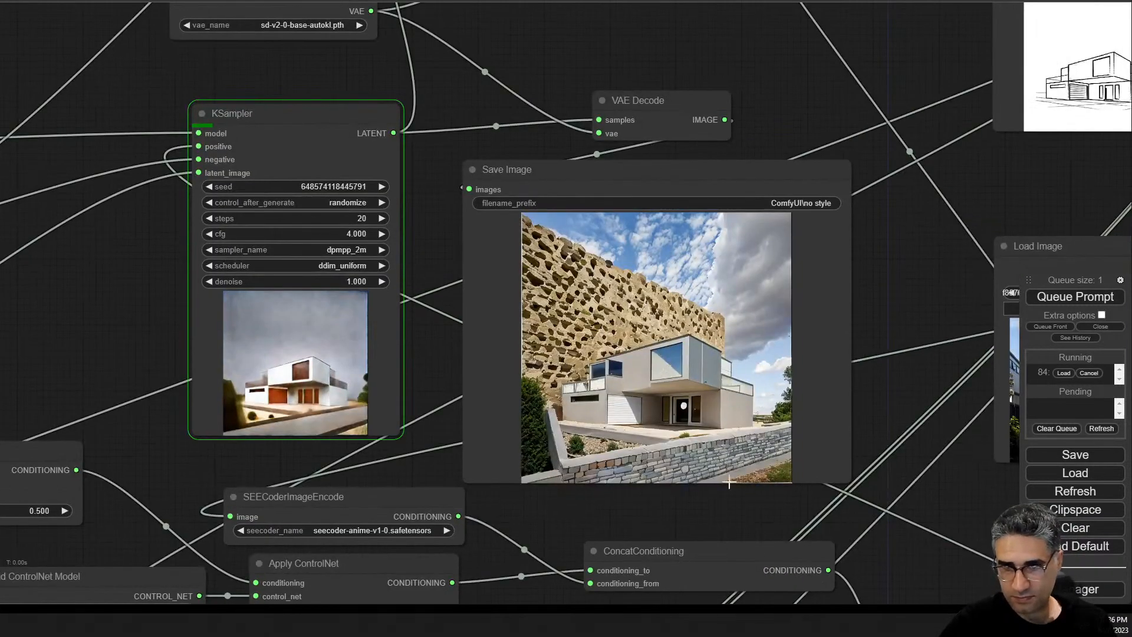
{"action": "scroll", "coordinate": [283, 378], "scroll_direction": "up", "scroll_amount": 10}
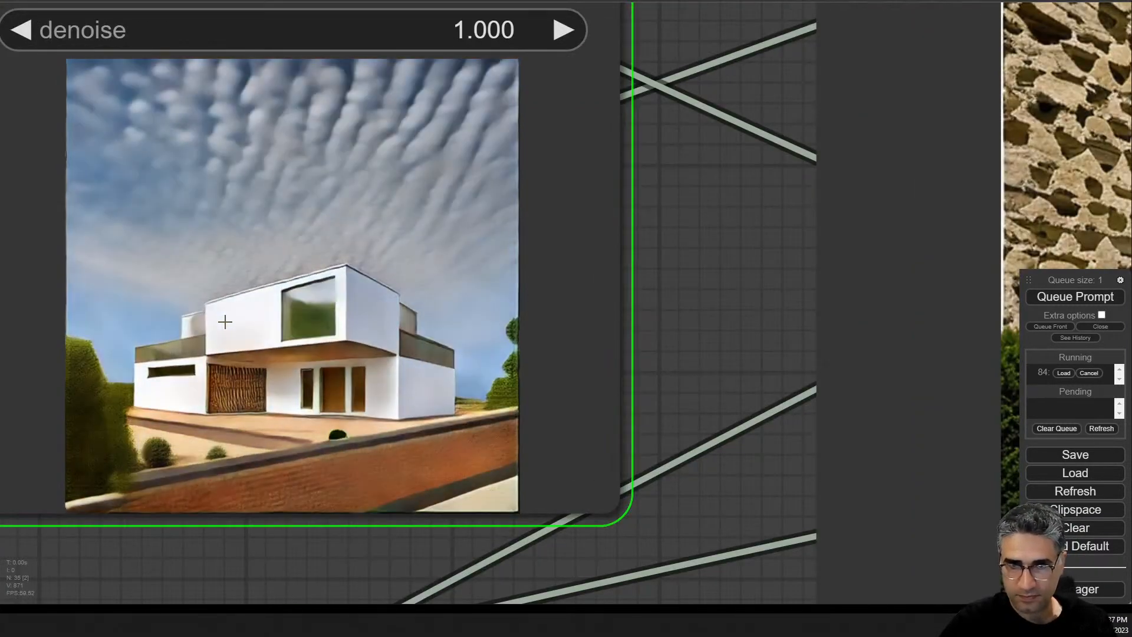
{"action": "left_click_drag", "start_coordinate": [631, 307], "coordinate": [767, 263]}
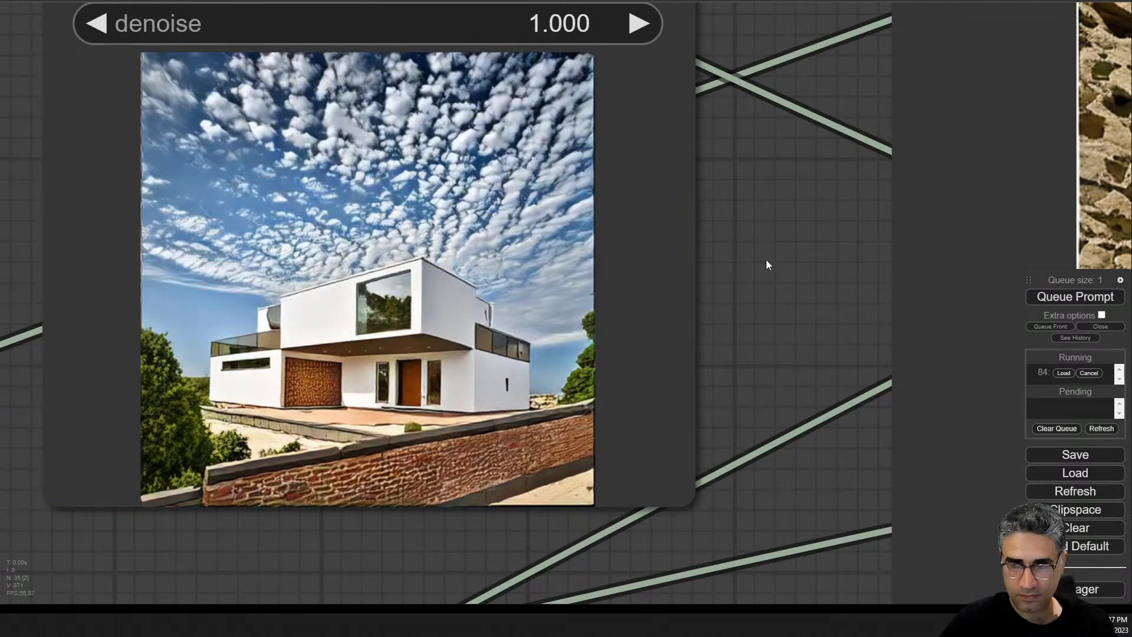
{"action": "left_click_drag", "start_coordinate": [767, 265], "coordinate": [172, 331]}
{"action": "scroll", "coordinate": [171, 330], "scroll_direction": "down", "scroll_amount": 3}
{"action": "scroll", "coordinate": [321, 352], "scroll_direction": "down", "scroll_amount": 4}
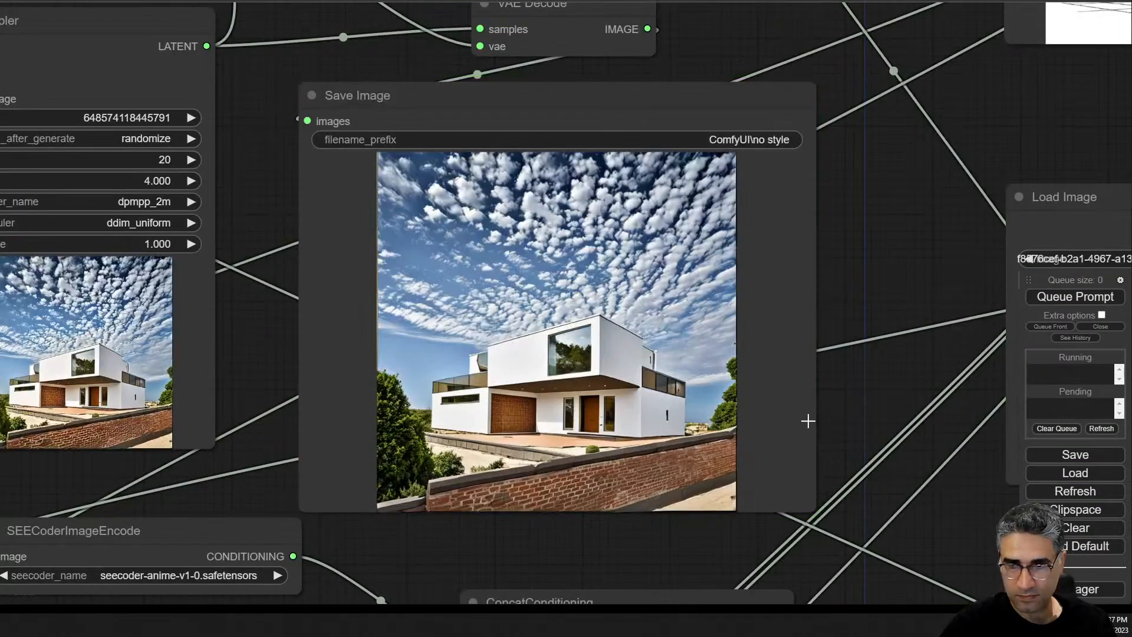
{"action": "left_click_drag", "start_coordinate": [226, 355], "coordinate": [739, 518]}
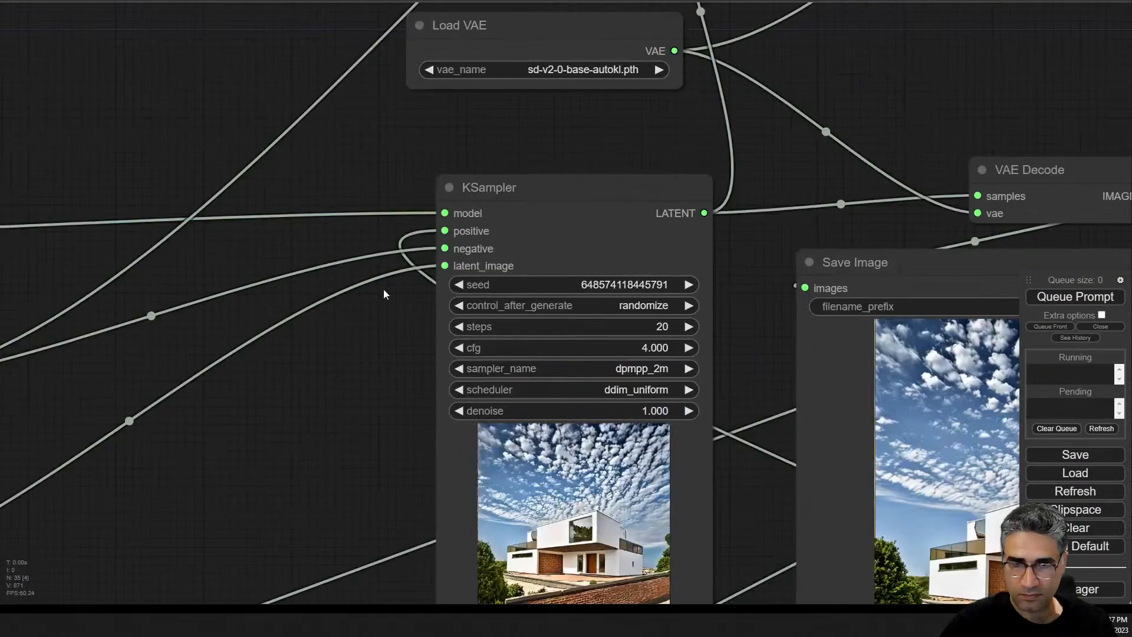
{"action": "left_click_drag", "start_coordinate": [657, 267], "coordinate": [531, 263]}
{"action": "scroll", "coordinate": [578, 354], "scroll_direction": "down", "scroll_amount": 5}
{"action": "left_click_drag", "start_coordinate": [578, 354], "coordinate": [105, 66]}
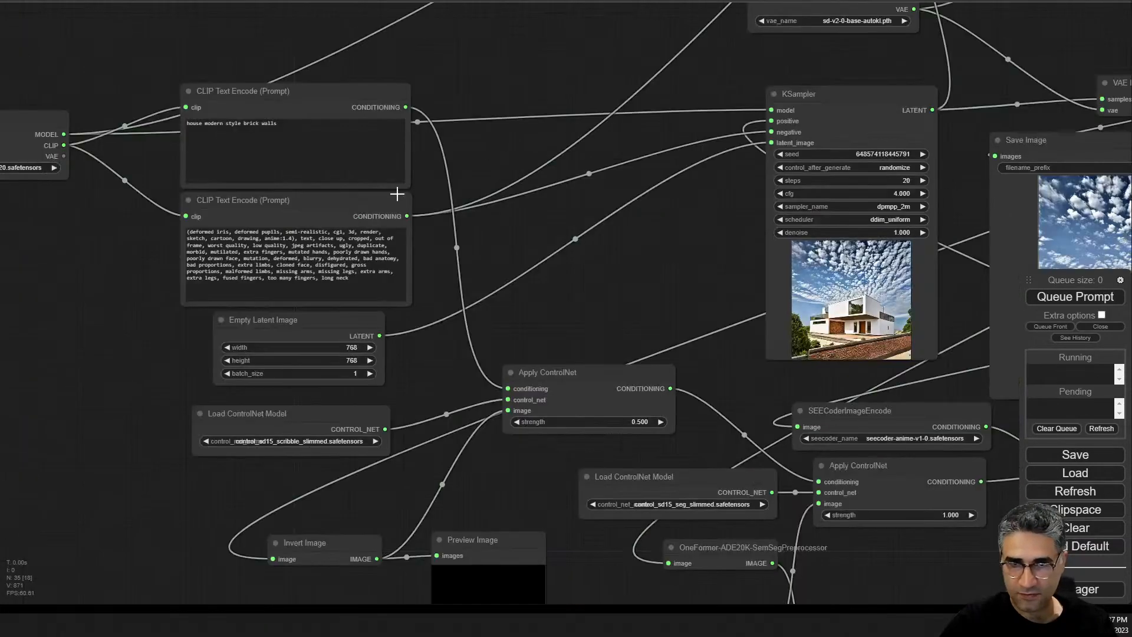
- Replace "house" with "building" in the positive prompt so it reads "building modern style brick walls" and queue a generation
{"action": "scroll", "coordinate": [105, 66], "scroll_direction": "up", "scroll_amount": 2}
{"action": "scroll", "coordinate": [147, 77], "scroll_direction": "up", "scroll_amount": 5}
{"action": "left_click_drag", "start_coordinate": [313, 199], "coordinate": [519, 199]}
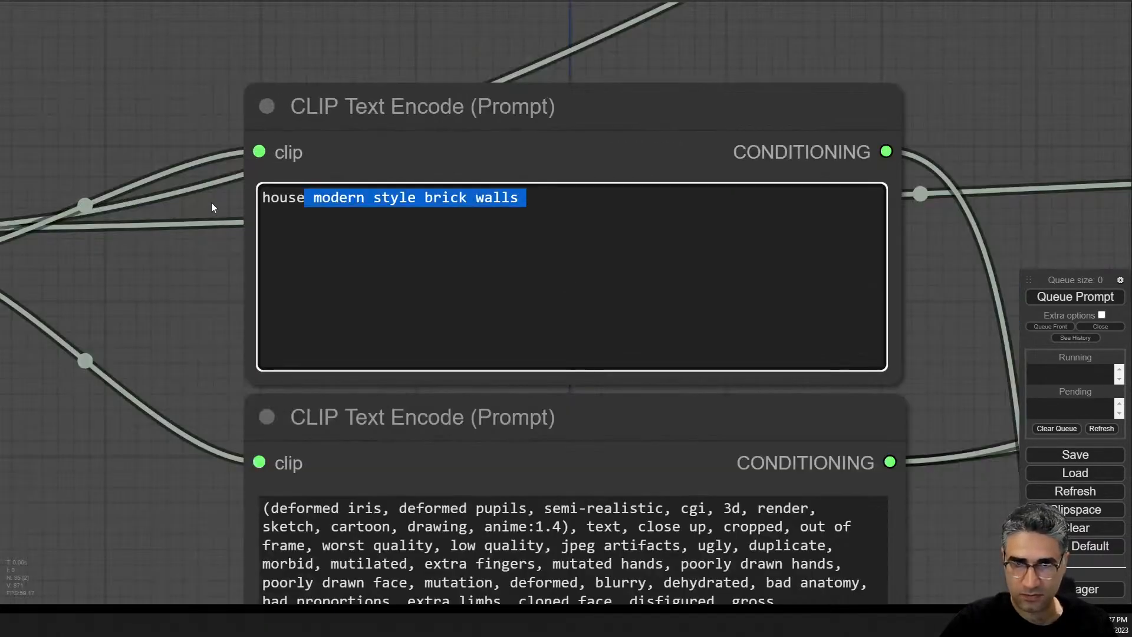
{"action": "double_click", "coordinate": [301, 199]}
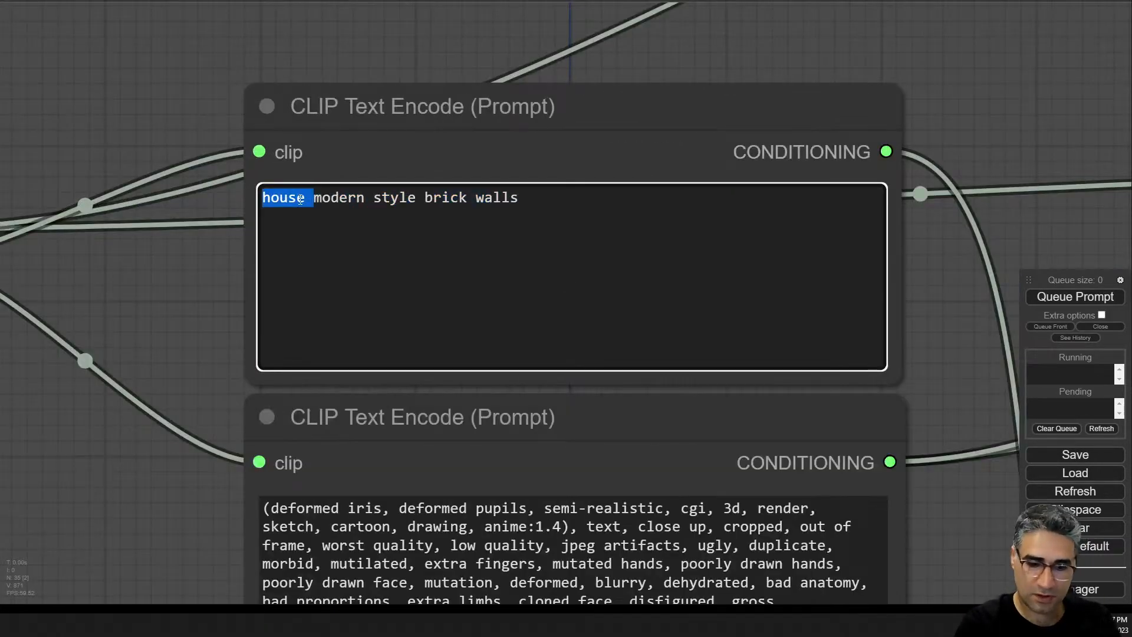
{"action": "type", "text": "building"}
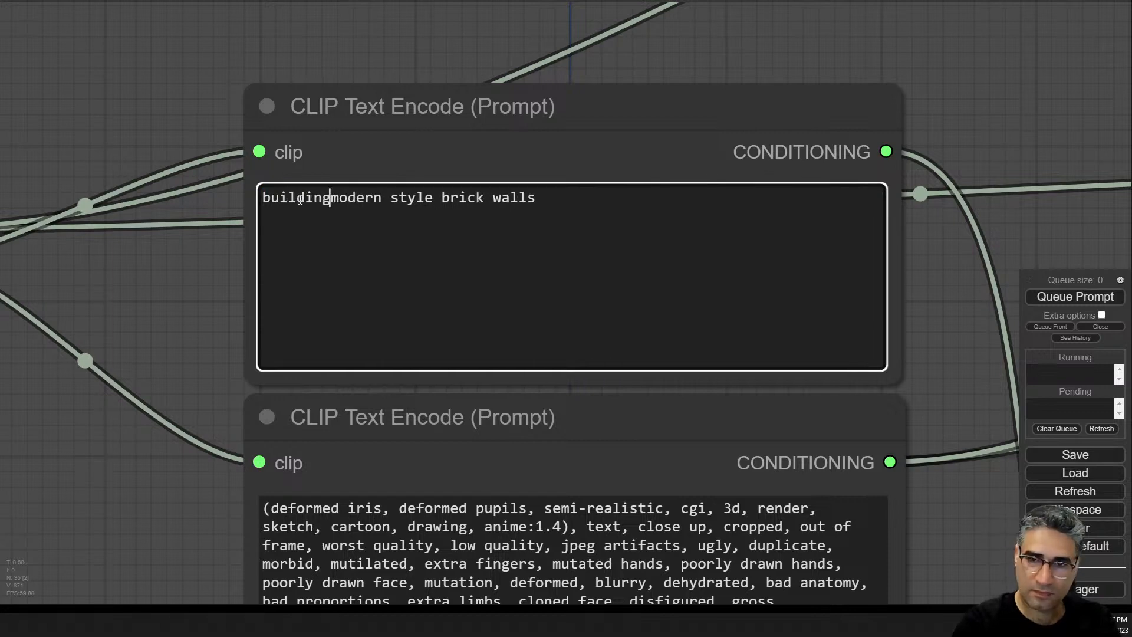
{"action": "left_click", "coordinate": [1081, 298]}
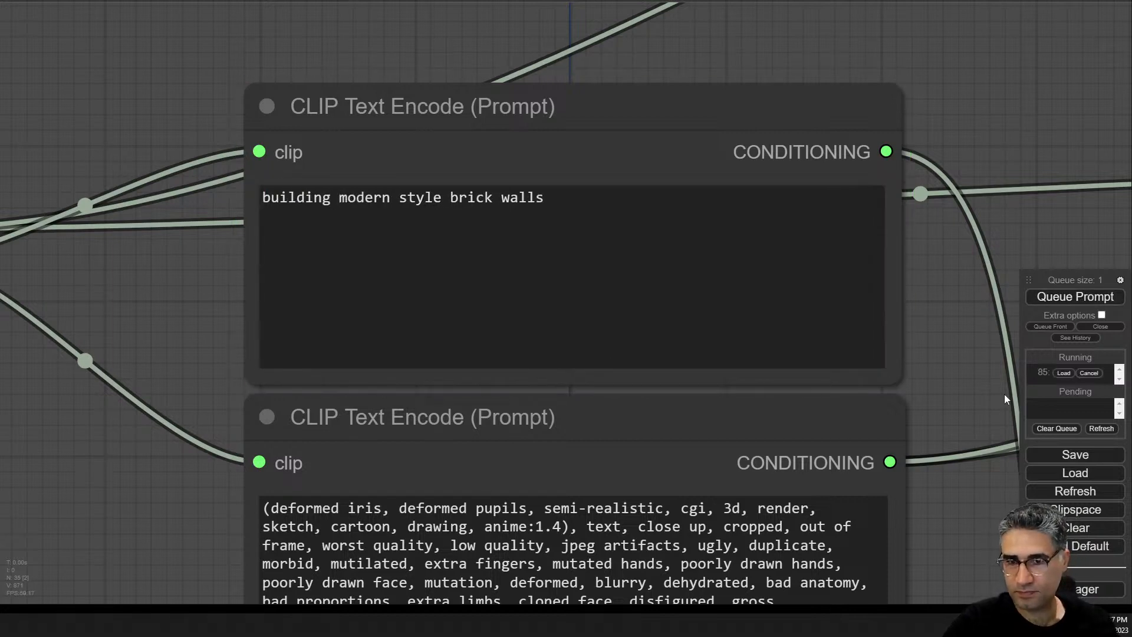
- Examine the "building modern style brick walls" render in the KSampler preview and compare it with the previous saved image
{"action": "left_click_drag", "start_coordinate": [967, 412], "coordinate": [68, 328]}
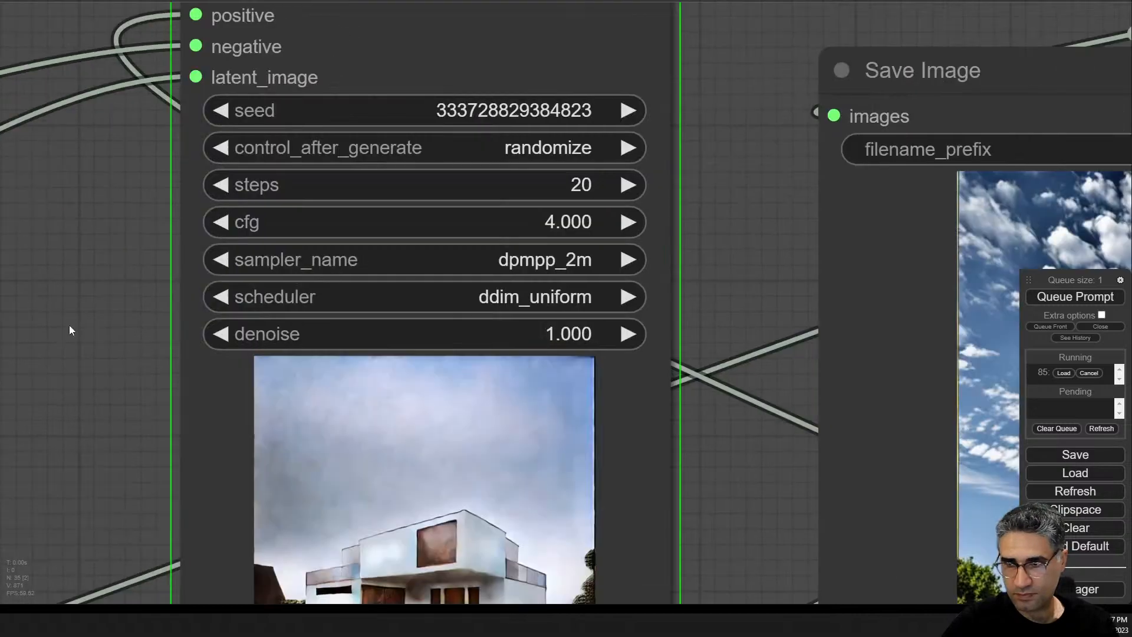
{"action": "scroll", "coordinate": [462, 394], "scroll_direction": "down", "scroll_amount": 5}
{"action": "left_click_drag", "start_coordinate": [553, 472], "coordinate": [377, 284]}
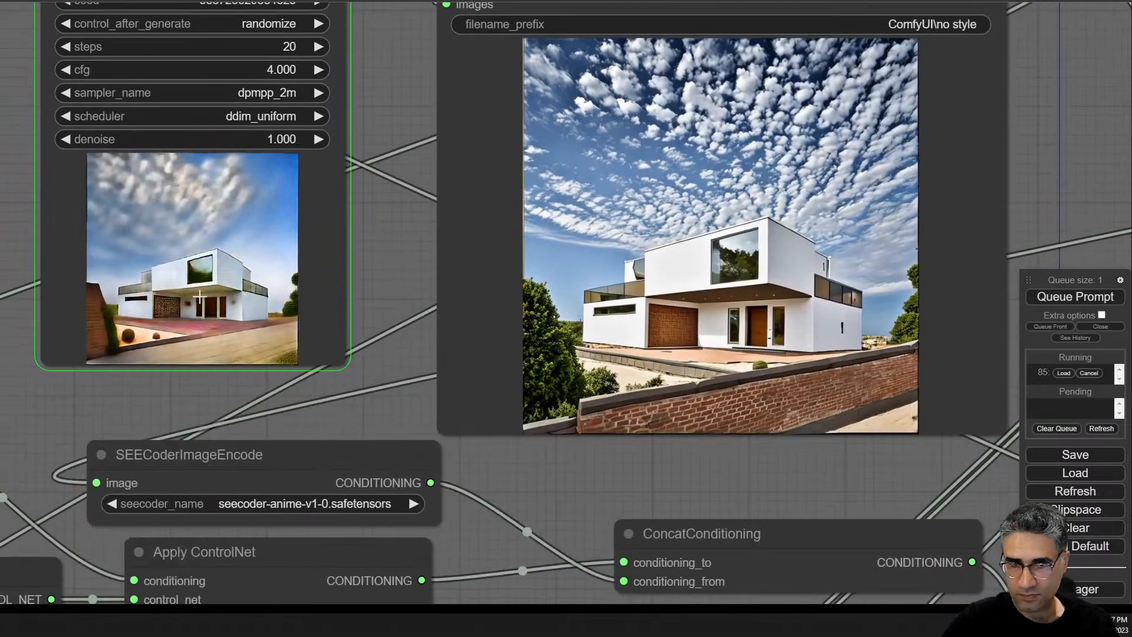
{"action": "scroll", "coordinate": [146, 281], "scroll_direction": "up", "scroll_amount": 9}
{"action": "scroll", "coordinate": [146, 281], "scroll_direction": "down", "scroll_amount": 6}
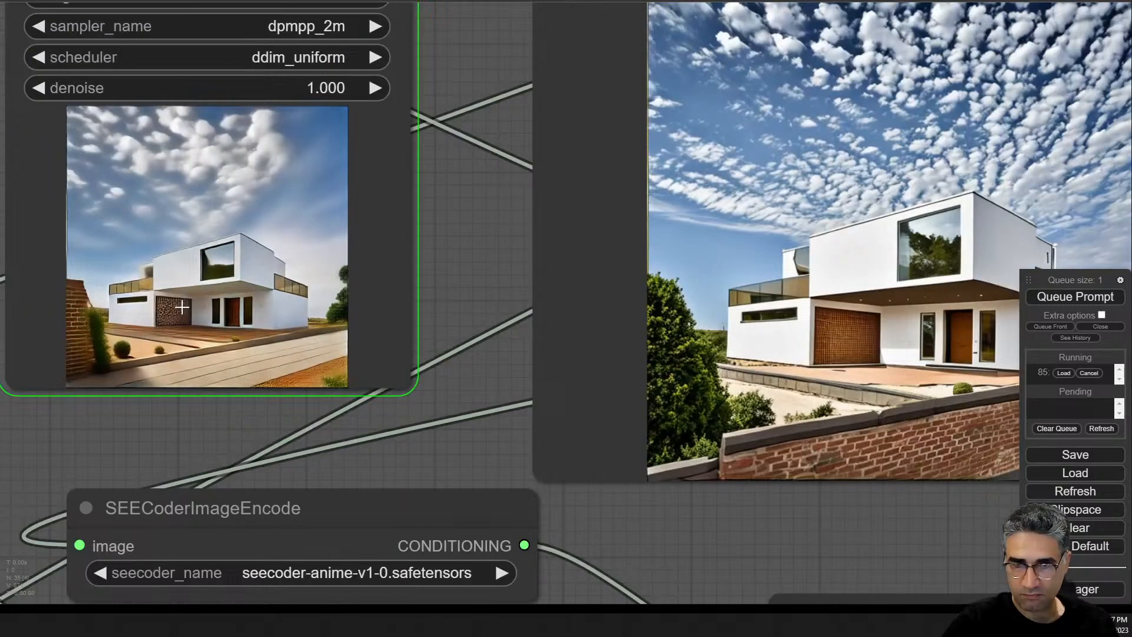
{"action": "scroll", "coordinate": [115, 422], "scroll_direction": "up", "scroll_amount": 6}
- Load hyde-park-barracks-sydney.jpg as the style reference image in place of the brick house photo and queue a generation
{"action": "left_click_drag", "start_coordinate": [116, 422], "coordinate": [361, 447]}
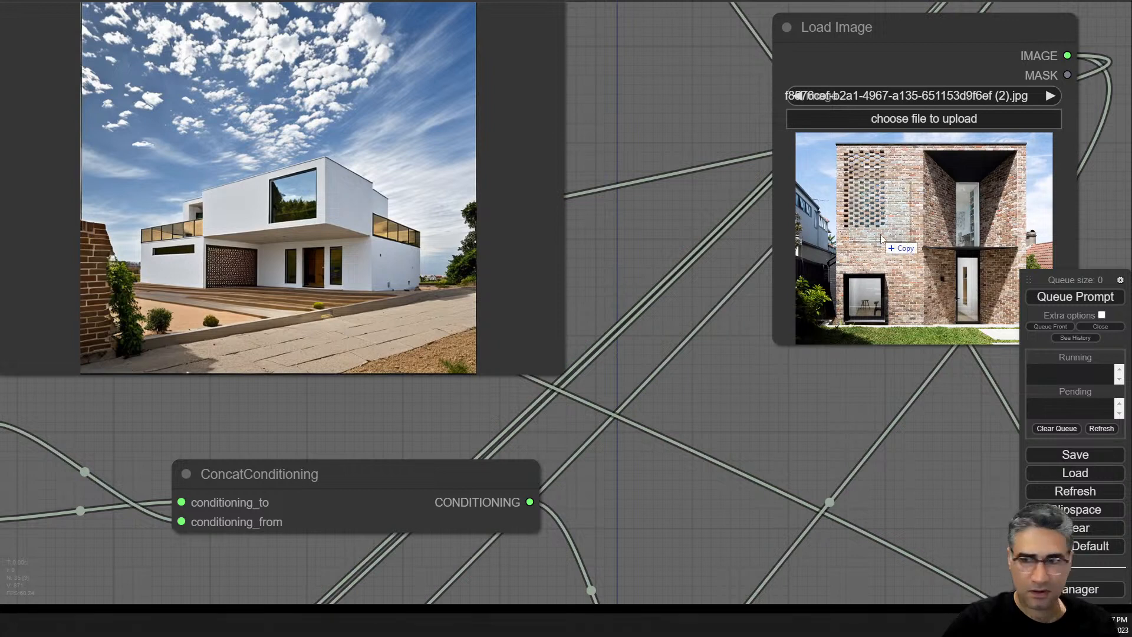
{"action": "left_click_drag", "start_coordinate": [885, 218], "coordinate": [927, 208]}
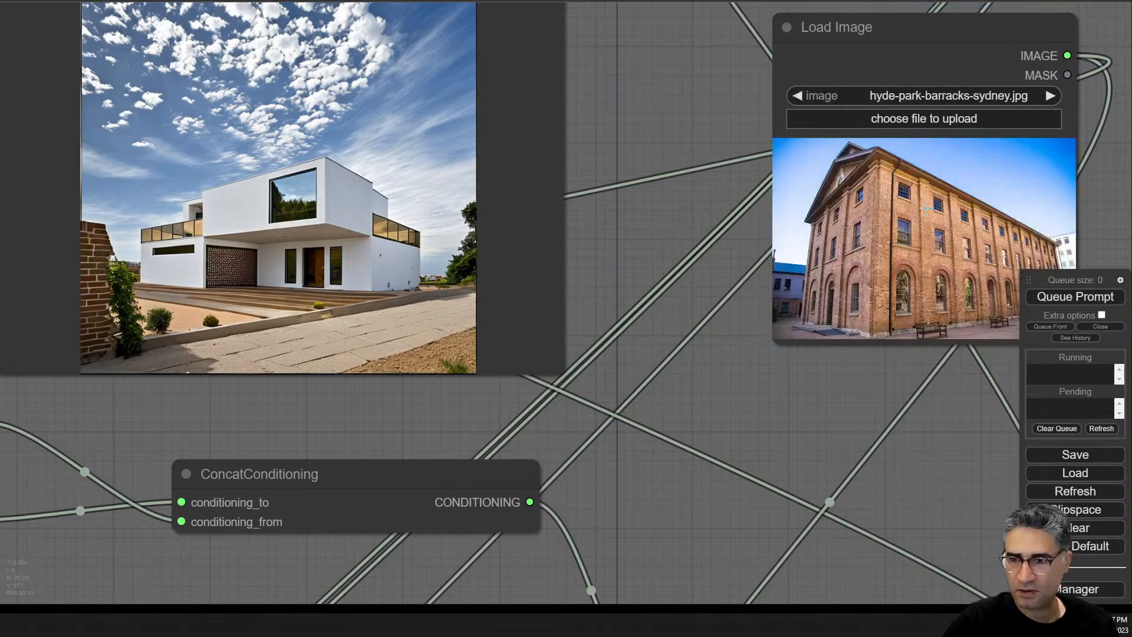
{"action": "left_click", "coordinate": [1074, 299]}
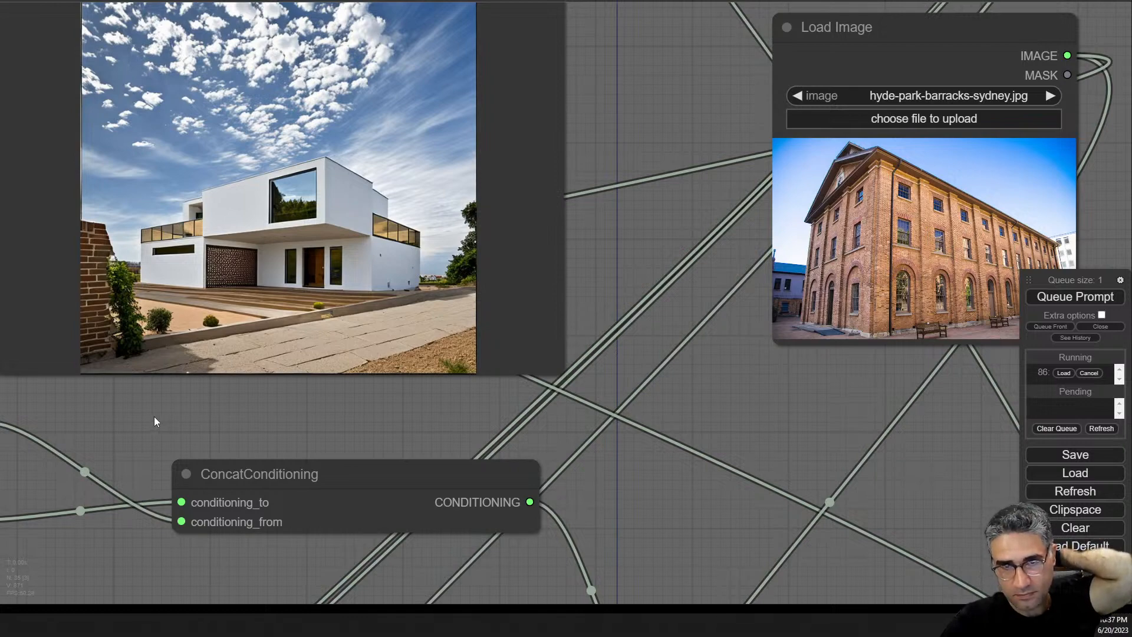
- Examine the render made with the barracks reference up close, in the KSampler preview and the Save Image node
{"action": "left_click_drag", "start_coordinate": [160, 417], "coordinate": [781, 401]}
{"action": "scroll", "coordinate": [378, 211], "scroll_direction": "up", "scroll_amount": 6}
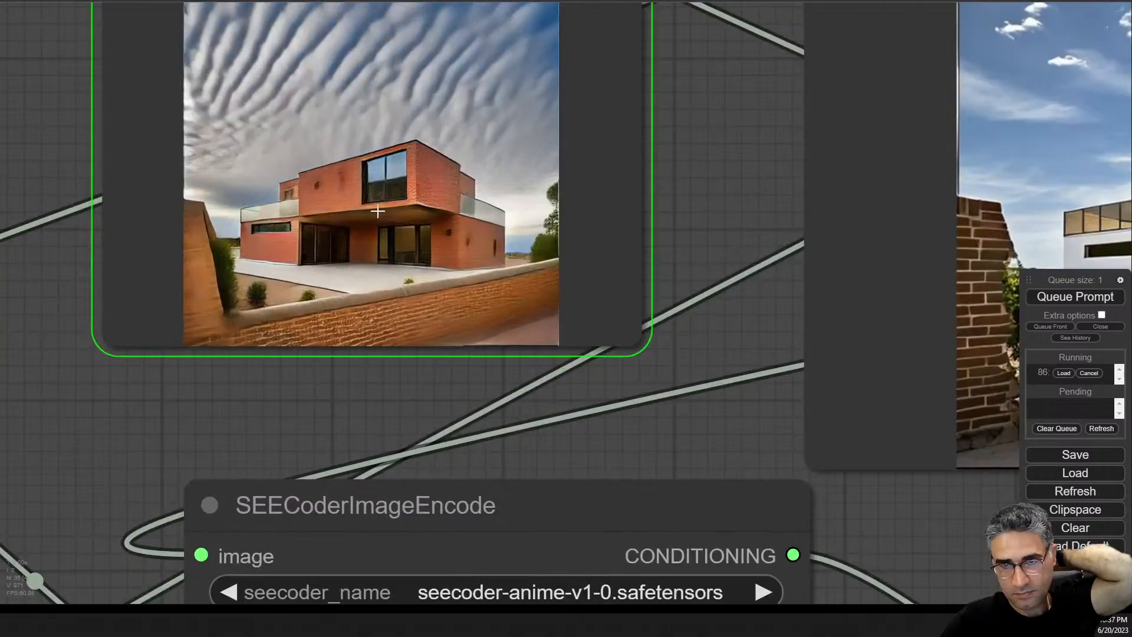
{"action": "scroll", "coordinate": [377, 211], "scroll_direction": "up", "scroll_amount": 5}
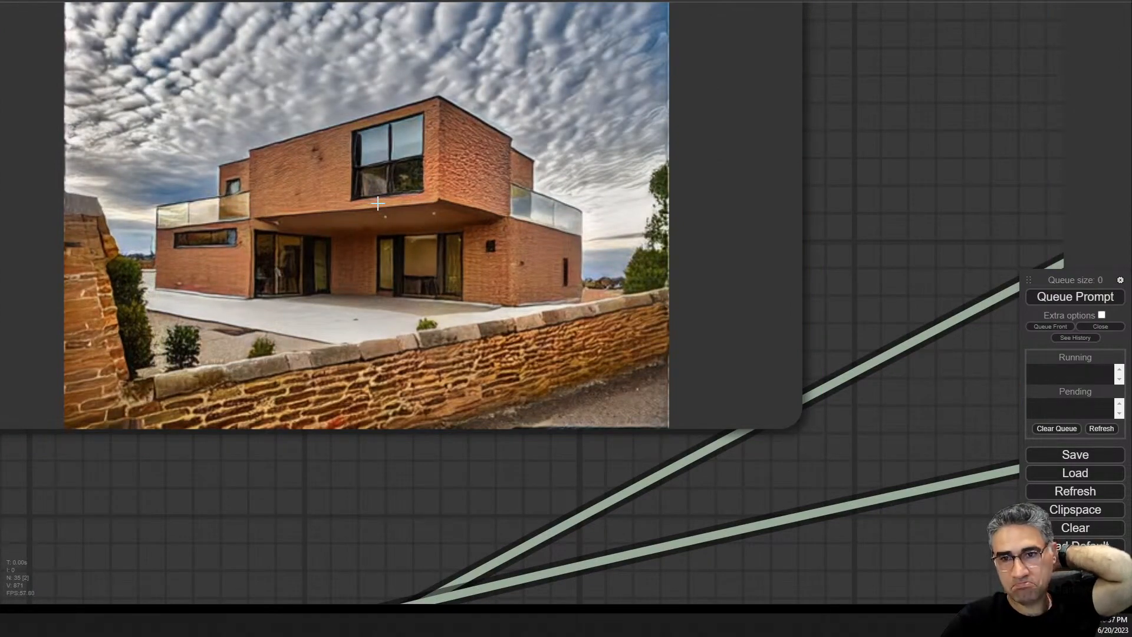
{"action": "scroll", "coordinate": [378, 203], "scroll_direction": "down", "scroll_amount": 10}
{"action": "left_click_drag", "start_coordinate": [949, 391], "coordinate": [542, 437]}
{"action": "scroll", "coordinate": [537, 236], "scroll_direction": "up", "scroll_amount": 5}
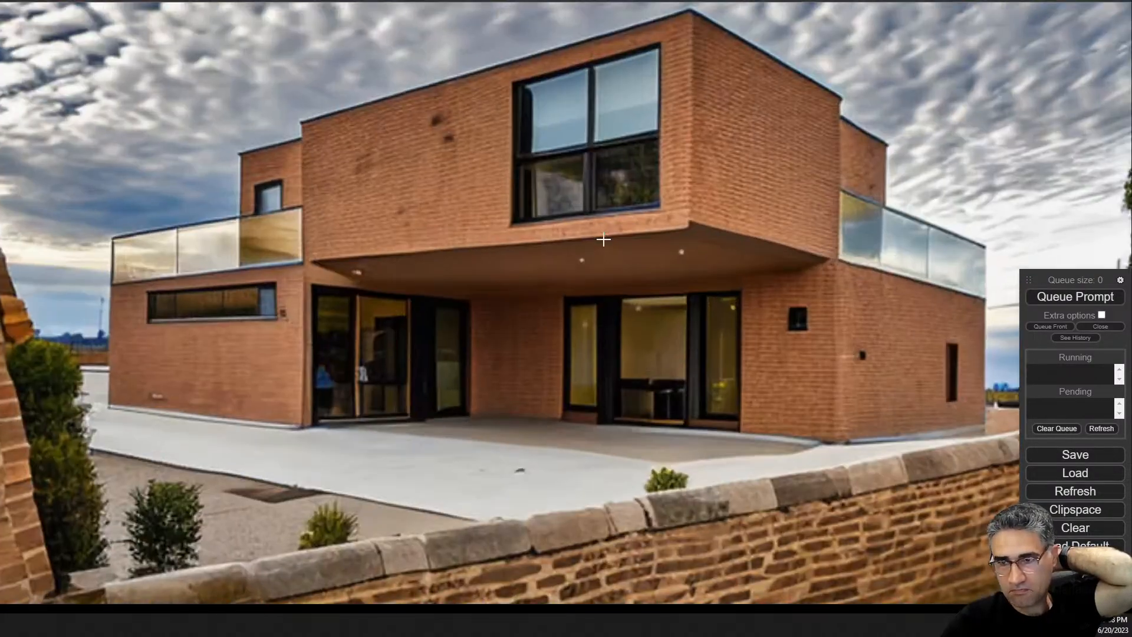
{"action": "scroll", "coordinate": [626, 259], "scroll_direction": "down", "scroll_amount": 1}
{"action": "scroll", "coordinate": [626, 259], "scroll_direction": "down", "scroll_amount": 10}
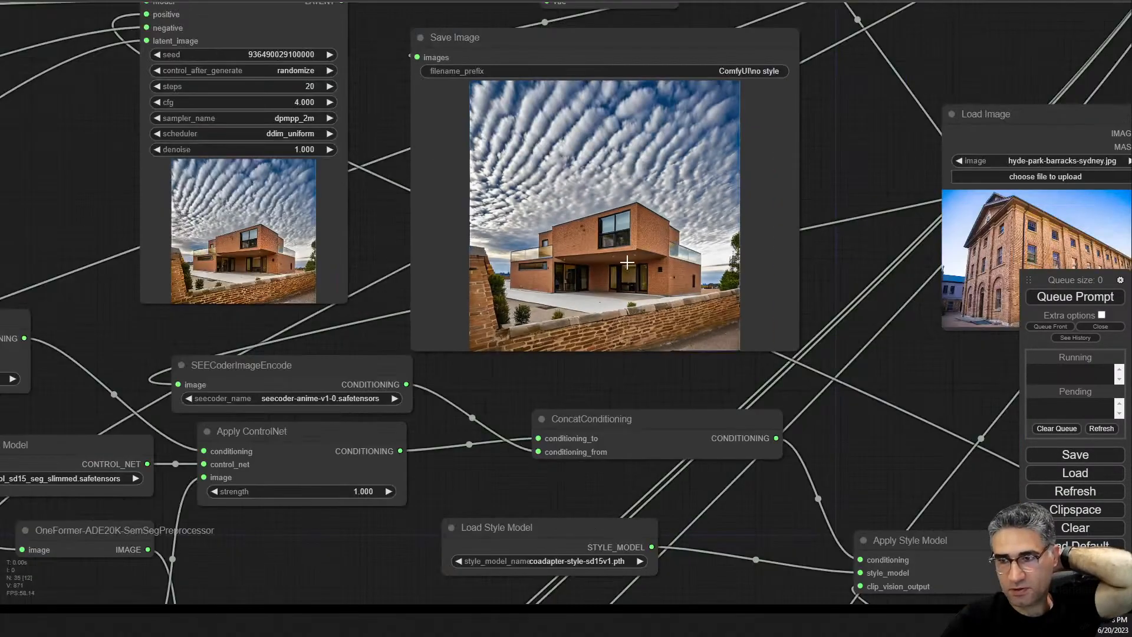
- Clear all text from the positive prompt and queue a generation
{"action": "scroll", "coordinate": [627, 262], "scroll_direction": "down", "scroll_amount": 10}
{"action": "left_click_drag", "start_coordinate": [279, 213], "coordinate": [651, 307]}
{"action": "scroll", "coordinate": [651, 307], "scroll_direction": "up", "scroll_amount": 3}
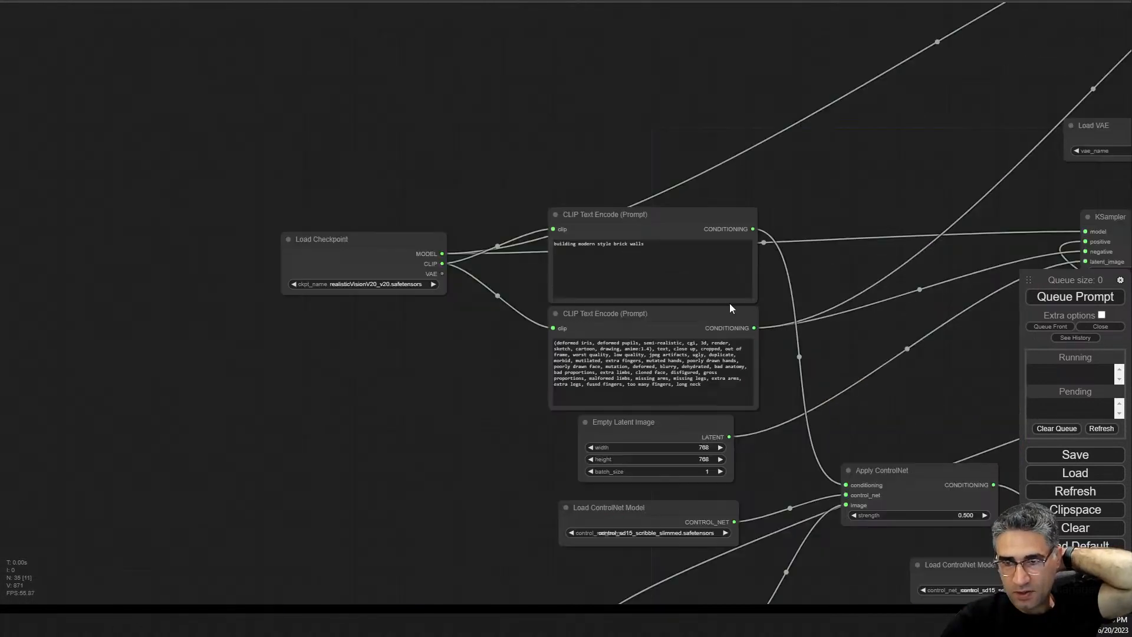
{"action": "scroll", "coordinate": [673, 168], "scroll_direction": "up", "scroll_amount": 9}
{"action": "left_click", "coordinate": [599, 346]}
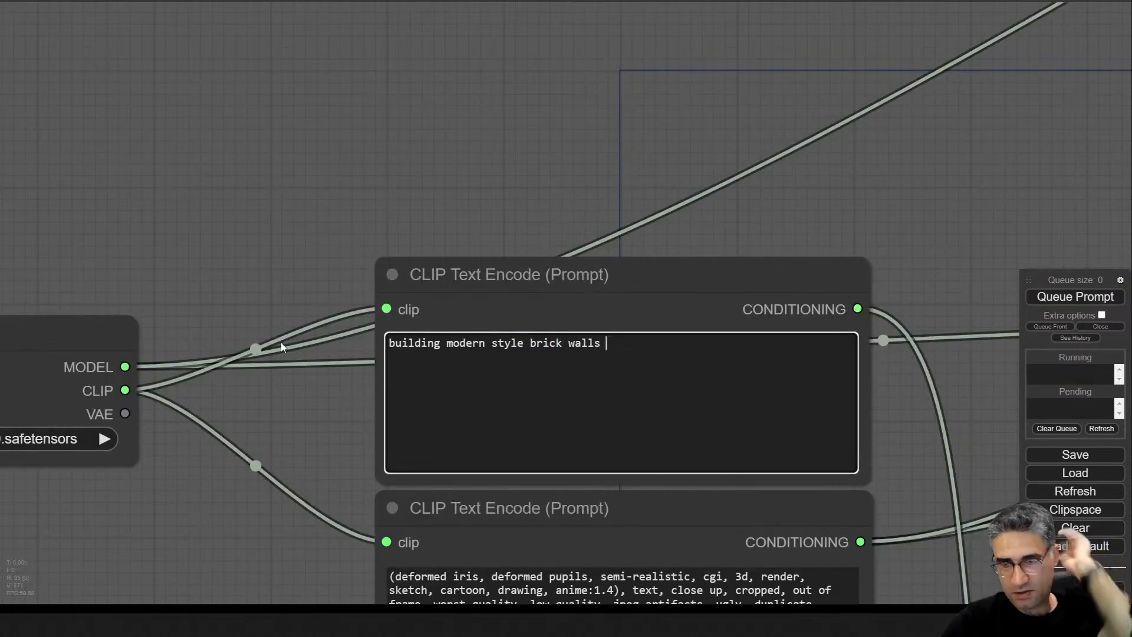
{"action": "double_click", "coordinate": [599, 345]}
{"action": "key", "text": "End"}
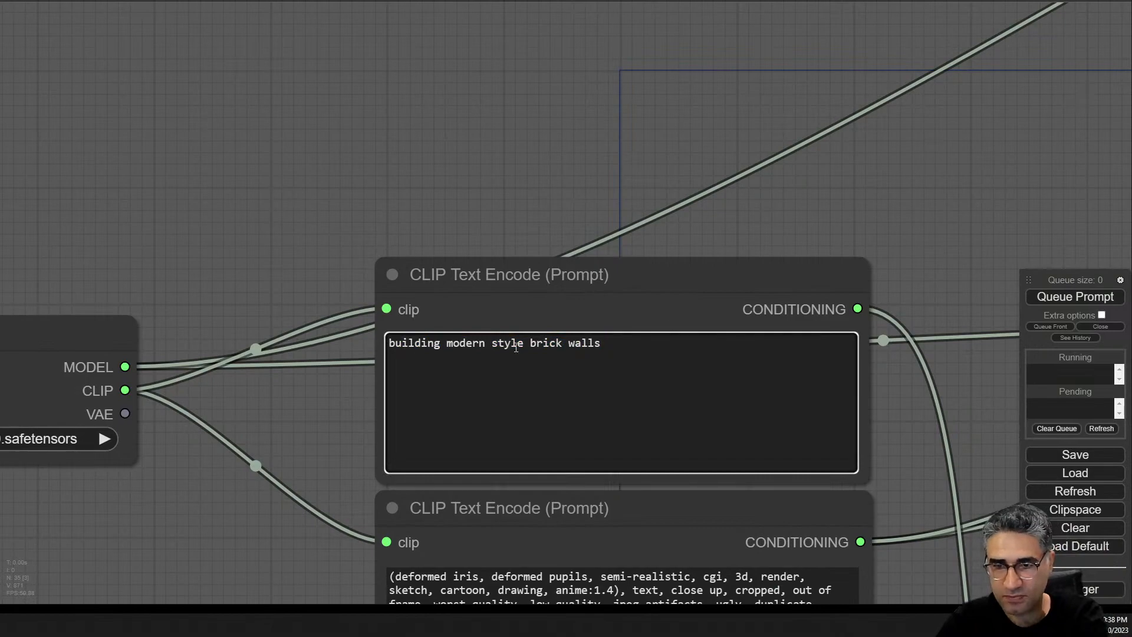
{"action": "key", "text": "ctrl+BackSpace"}
{"action": "key", "text": "ctrl+BackSpace"}
{"action": "key", "text": "ctrl+BackSpace"}
{"action": "key", "text": "ctrl+BackSpace"}
{"action": "key", "text": "ctrl+BackSpace"}
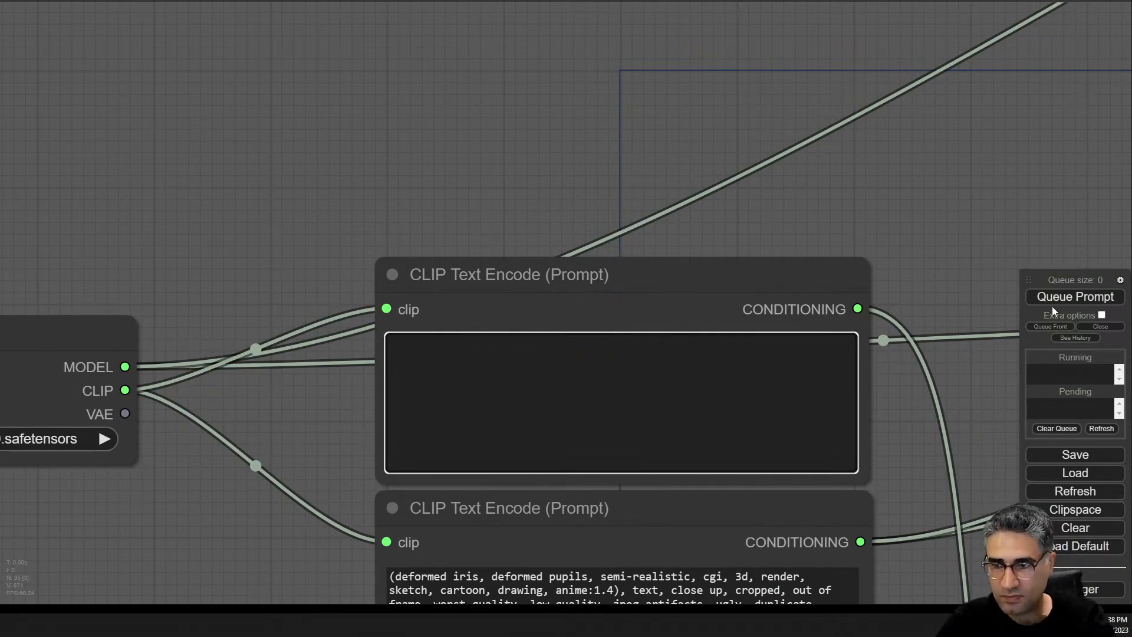
{"action": "left_click", "coordinate": [1052, 306]}
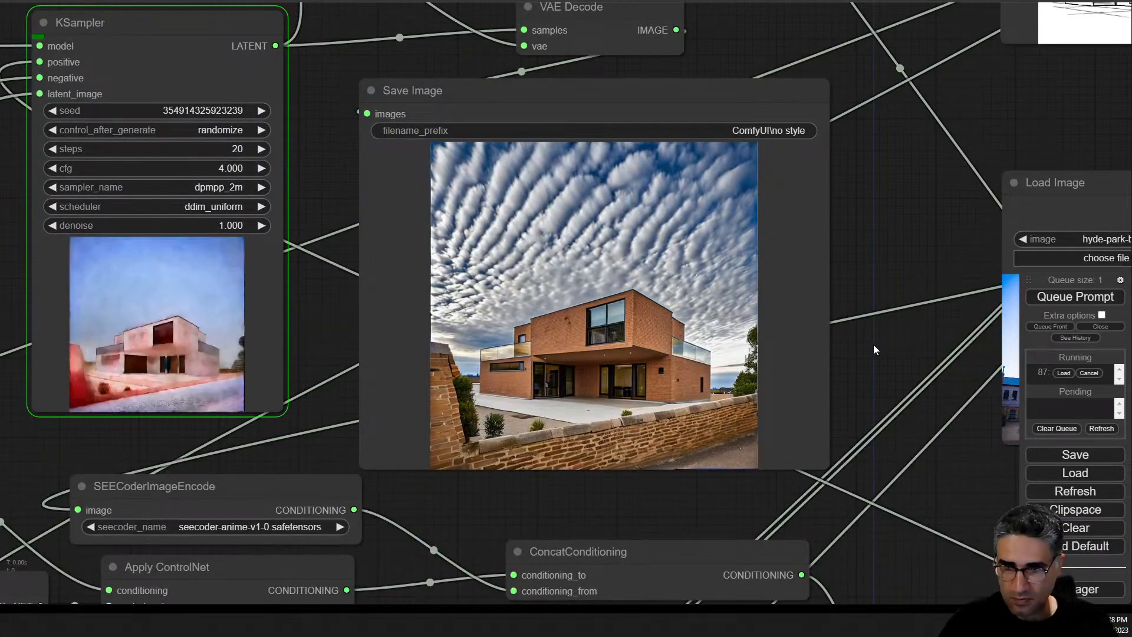
- Examine the render made with an empty positive prompt and compare its brickwork with the barracks reference photo
{"action": "scroll", "coordinate": [165, 354], "scroll_direction": "up", "scroll_amount": 10}
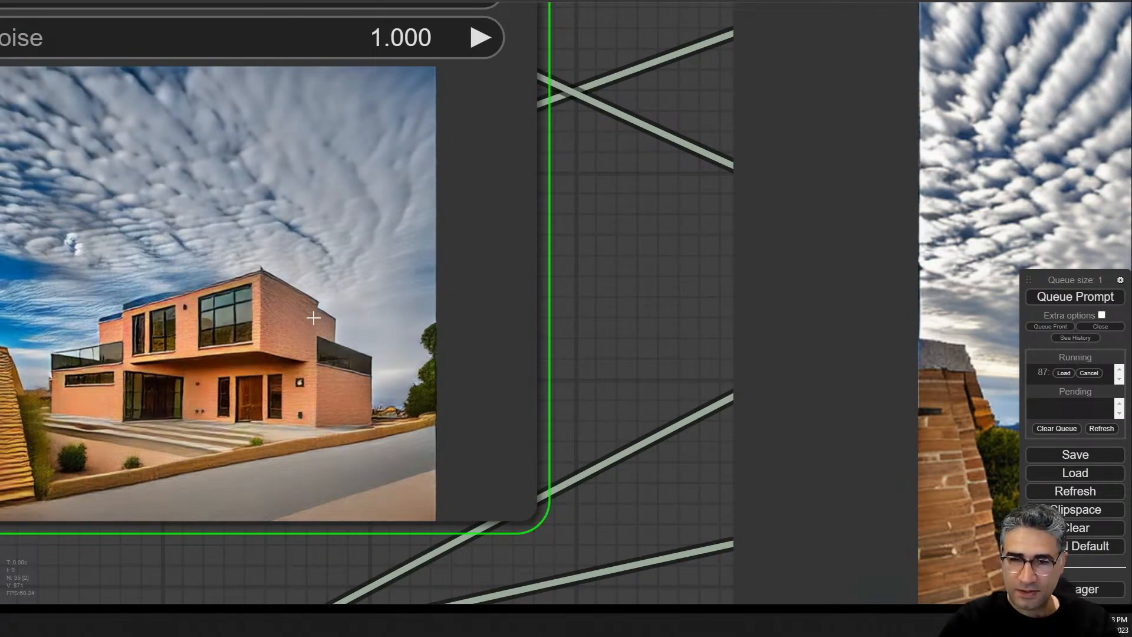
{"action": "scroll", "coordinate": [377, 401], "scroll_direction": "down", "scroll_amount": 4}
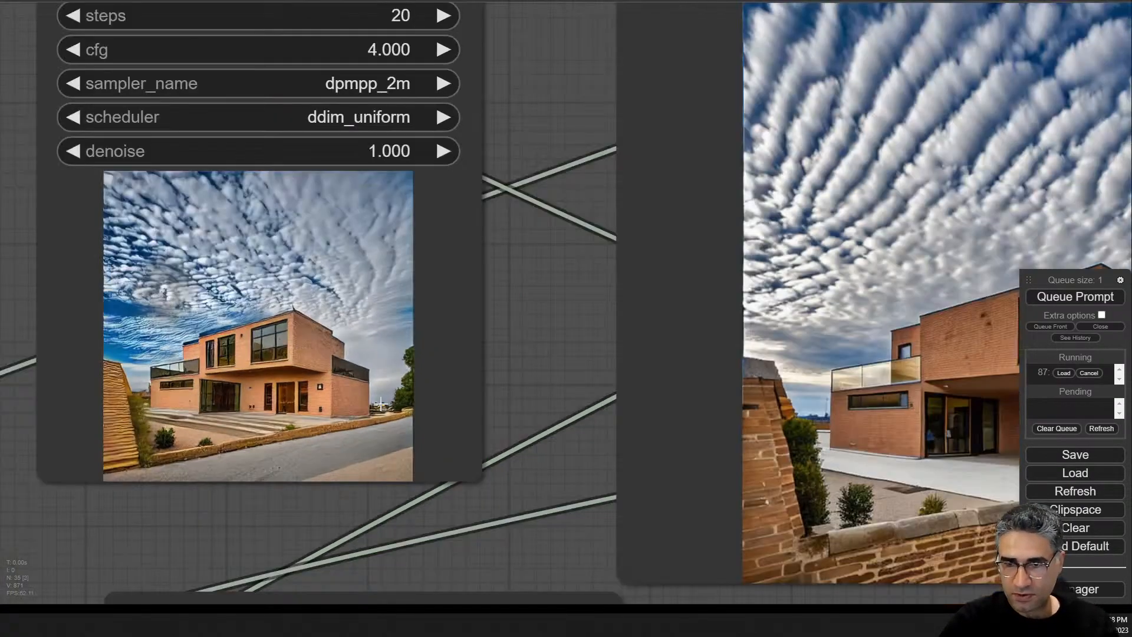
{"action": "scroll", "coordinate": [380, 403], "scroll_direction": "down", "scroll_amount": 8}
{"action": "left_click_drag", "start_coordinate": [943, 501], "coordinate": [627, 397]}
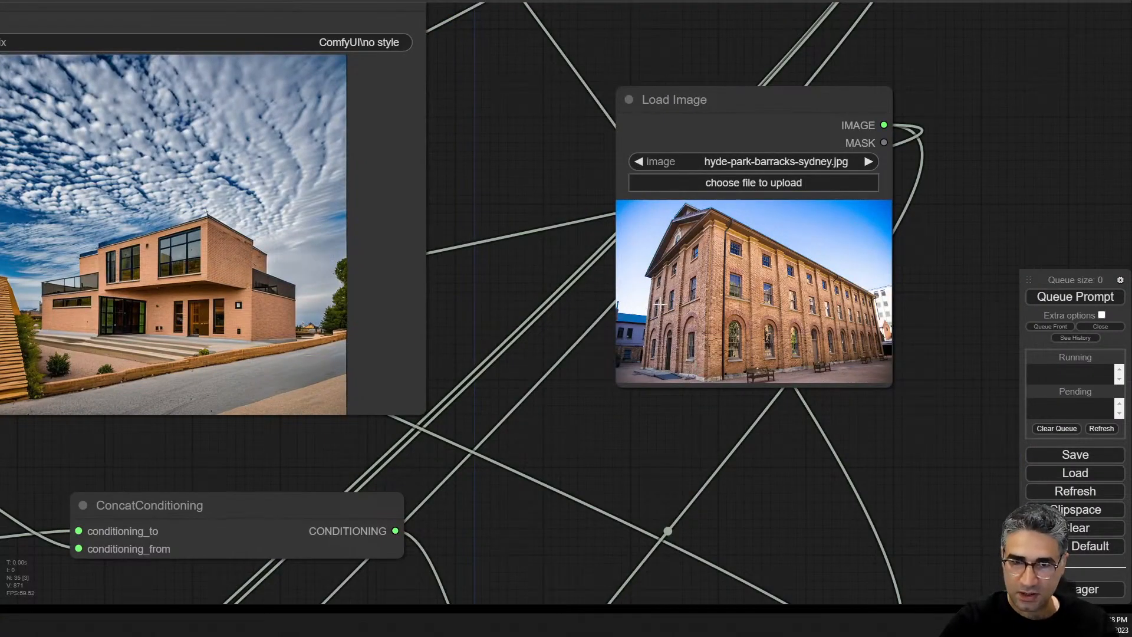
{"action": "scroll", "coordinate": [663, 316], "scroll_direction": "up", "scroll_amount": 5}
{"action": "scroll", "coordinate": [819, 354], "scroll_direction": "up", "scroll_amount": 5}
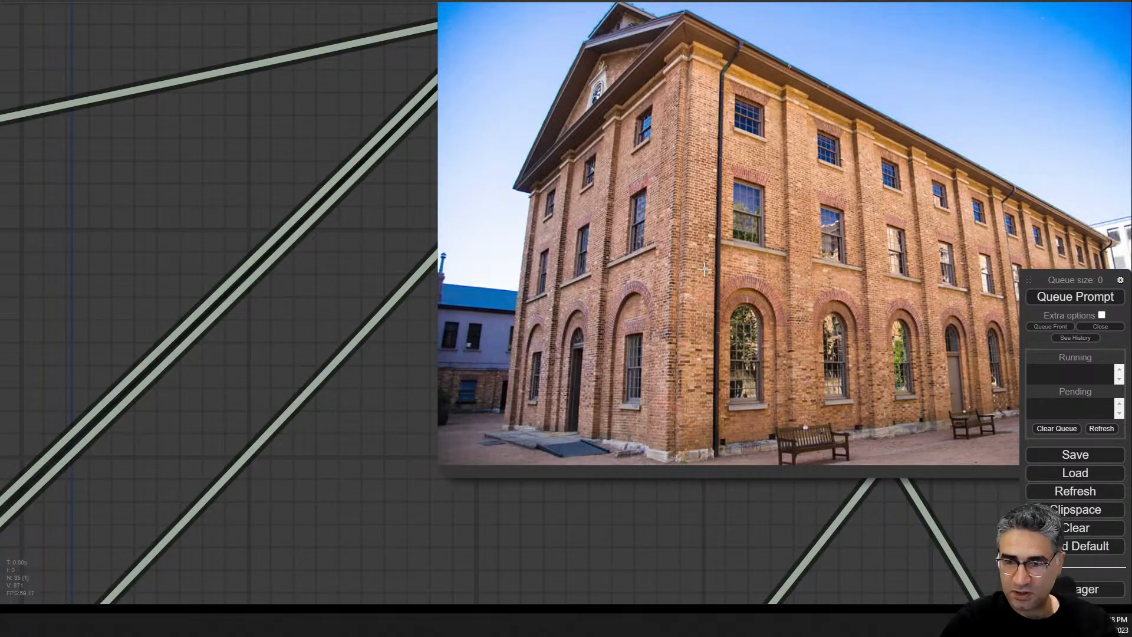
{"action": "scroll", "coordinate": [698, 274], "scroll_direction": "down", "scroll_amount": 8}
{"action": "left_click_drag", "start_coordinate": [83, 249], "coordinate": [393, 220]}
{"action": "scroll", "coordinate": [393, 220], "scroll_direction": "up", "scroll_amount": 4}
{"action": "scroll", "coordinate": [280, 158], "scroll_direction": "up", "scroll_amount": 3}
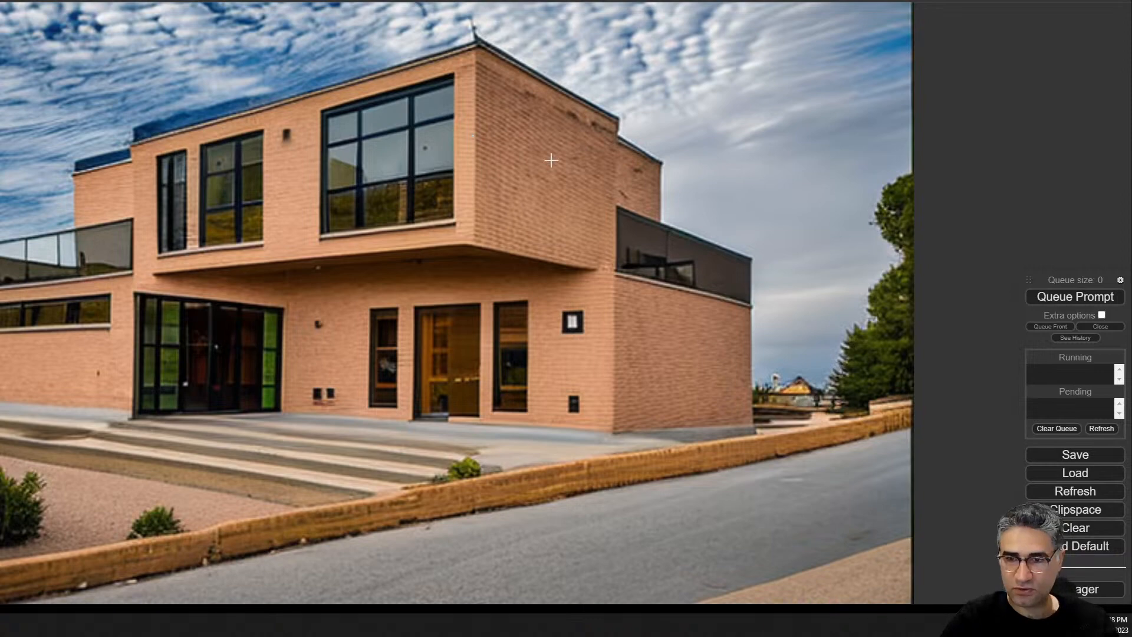
{"action": "scroll", "coordinate": [551, 160], "scroll_direction": "down", "scroll_amount": 5}
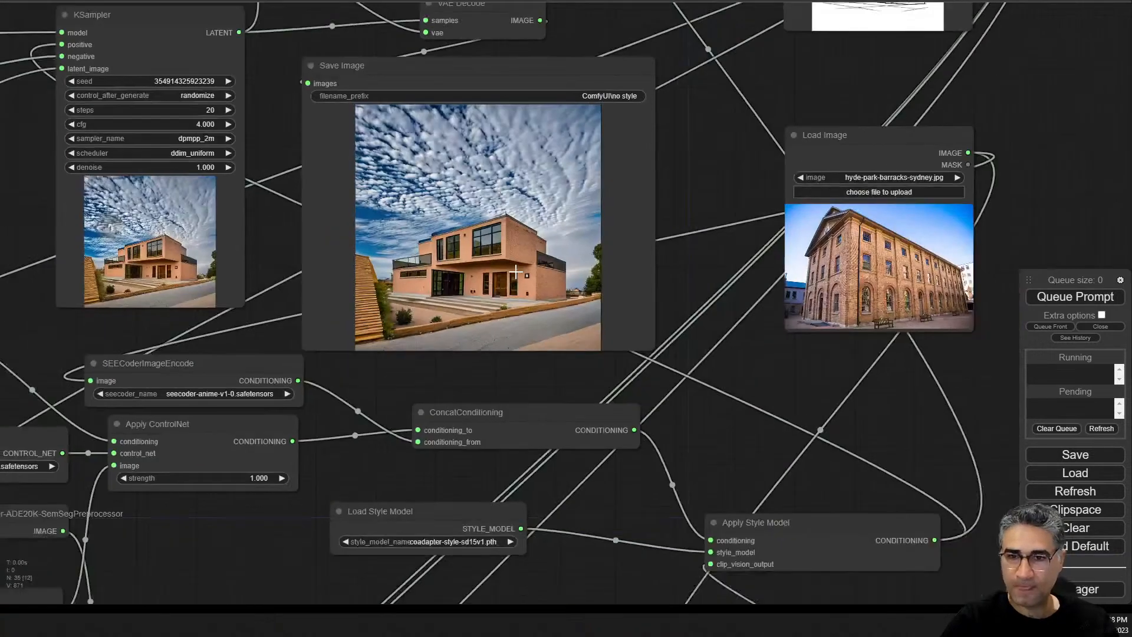
- Stack the sketch and barracks Load Image nodes beside the Save Image node and compare both inputs with the render
{"action": "left_click_drag", "start_coordinate": [775, 121], "coordinate": [717, 153]}
{"action": "left_click_drag", "start_coordinate": [799, 170], "coordinate": [672, 204]}
{"action": "left_click_drag", "start_coordinate": [713, 116], "coordinate": [773, 320]}
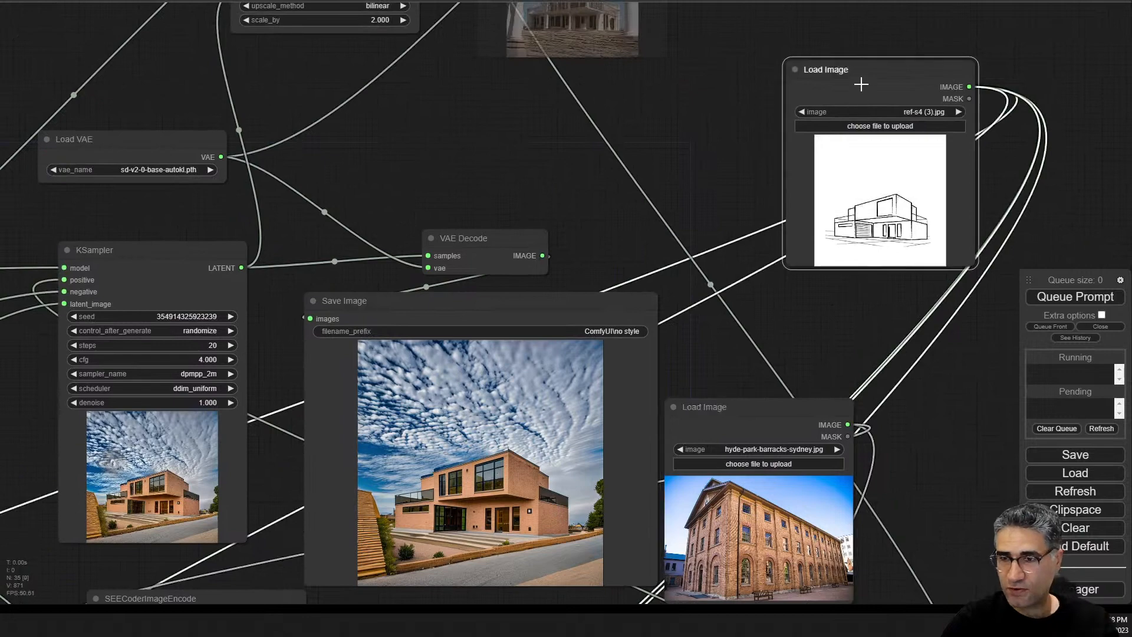
{"action": "mouse_move", "coordinate": [859, 81]}
{"action": "left_mouse_down"}
{"action": "mouse_move", "coordinate": [719, 208]}
{"action": "mouse_move", "coordinate": [747, 224]}
{"action": "mouse_move", "coordinate": [737, 220]}
{"action": "left_mouse_up"}
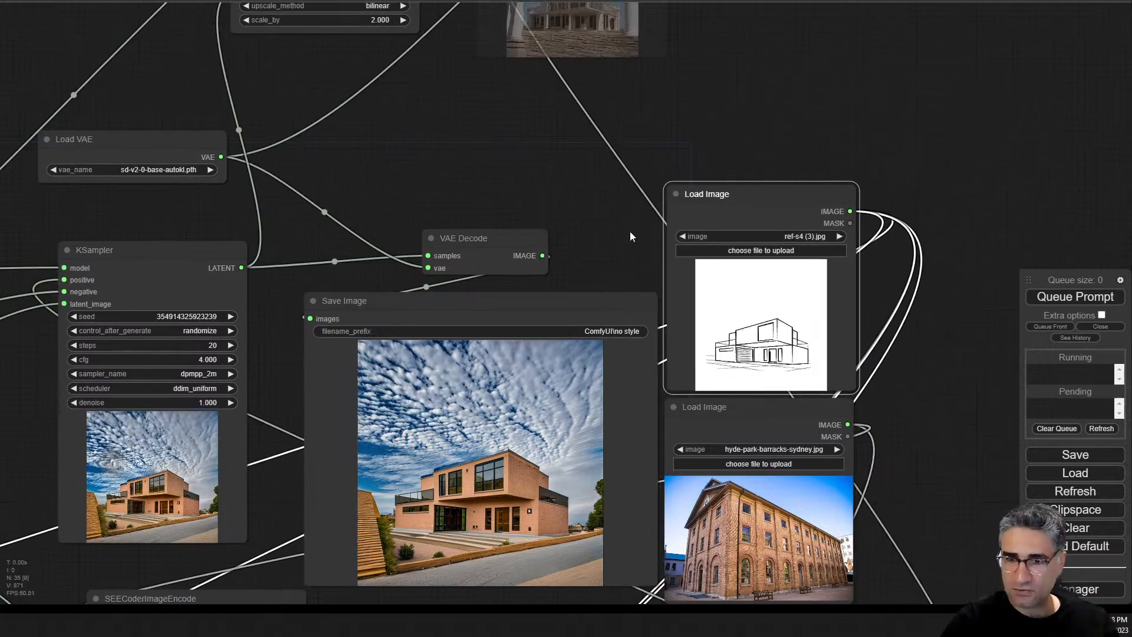
{"action": "left_click_drag", "start_coordinate": [630, 231], "coordinate": [565, 82]}
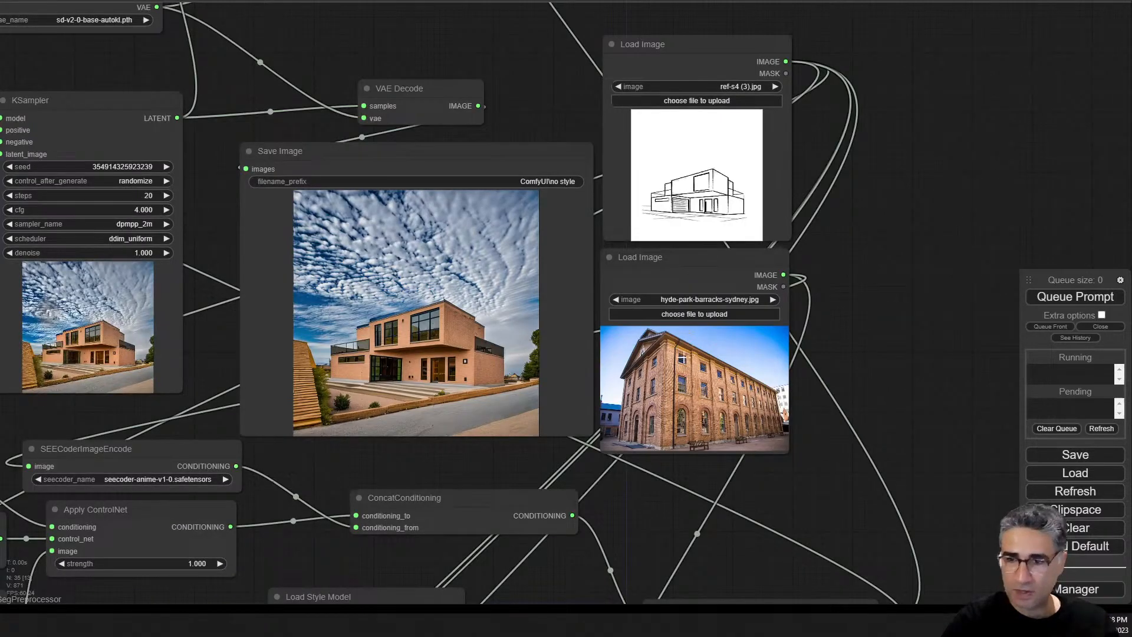
{"action": "scroll", "coordinate": [699, 197], "scroll_direction": "up", "scroll_amount": 3}
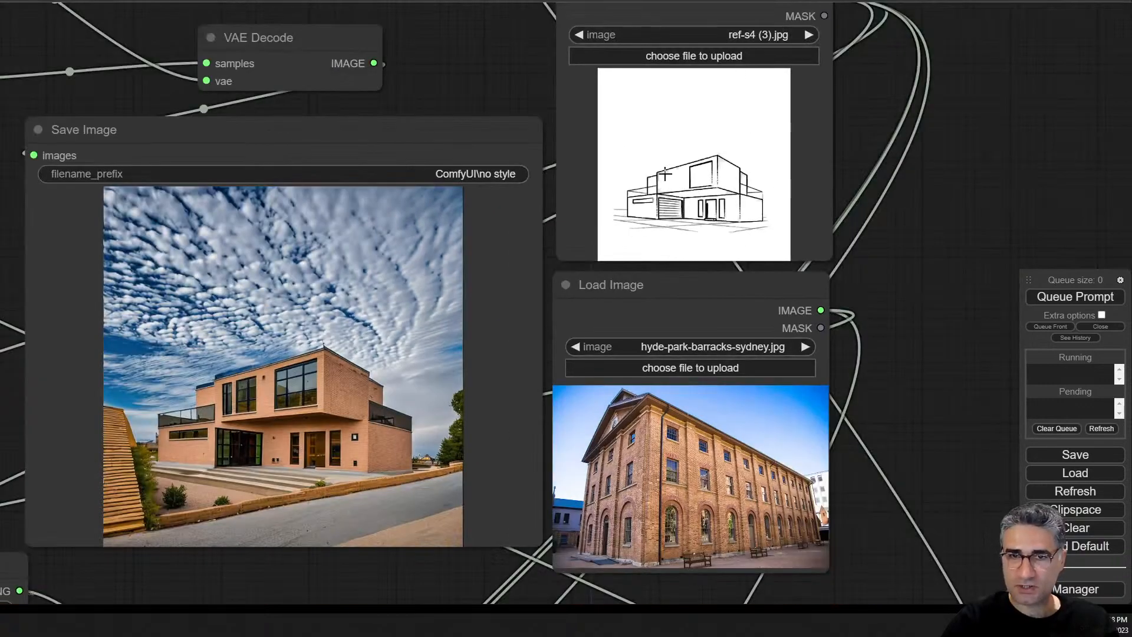
{"action": "scroll", "coordinate": [274, 451], "scroll_direction": "up", "scroll_amount": 5}
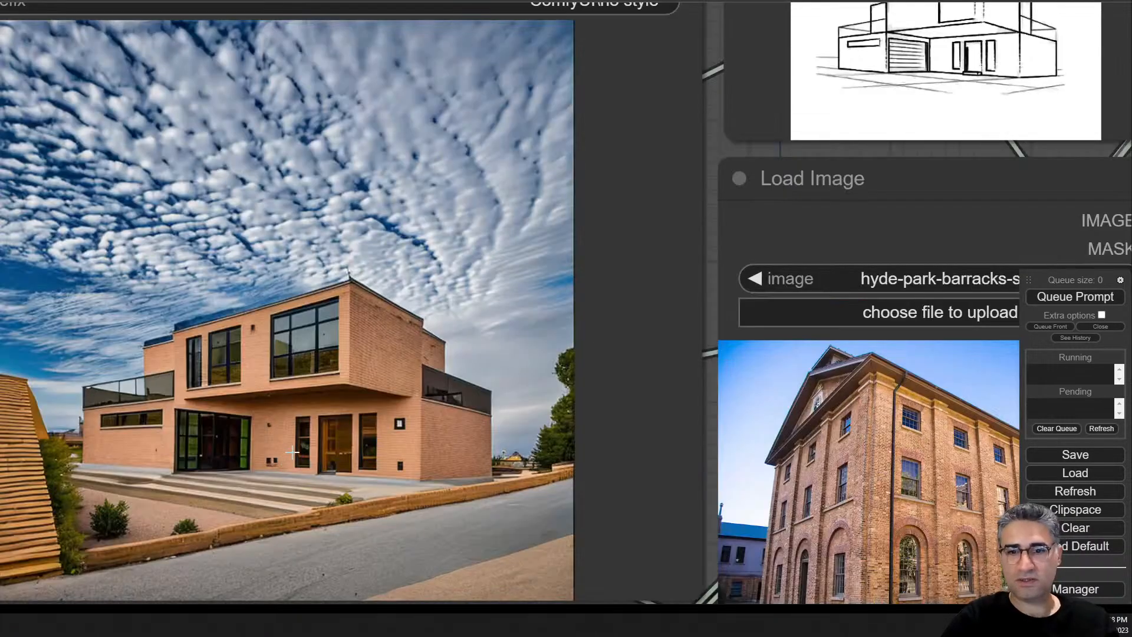
{"action": "scroll", "coordinate": [291, 451], "scroll_direction": "down", "scroll_amount": 5}
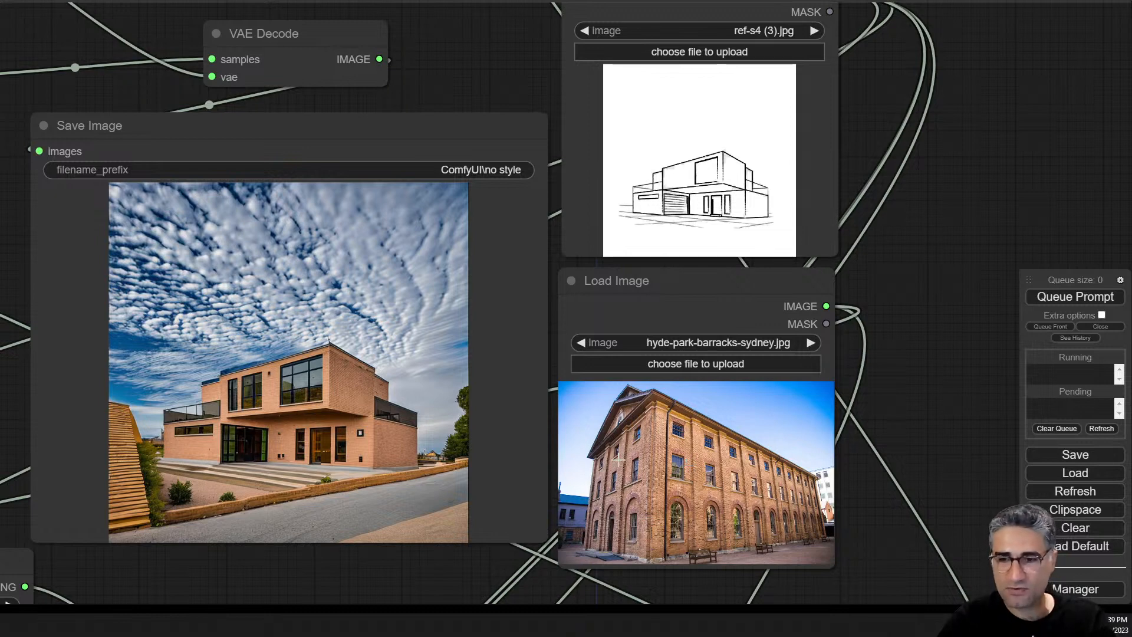
- Nudge the barracks Load Image node, load ref-s5.jpg as the input sketch, and queue a generation
{"action": "left_click_drag", "start_coordinate": [625, 289], "coordinate": [622, 284]}
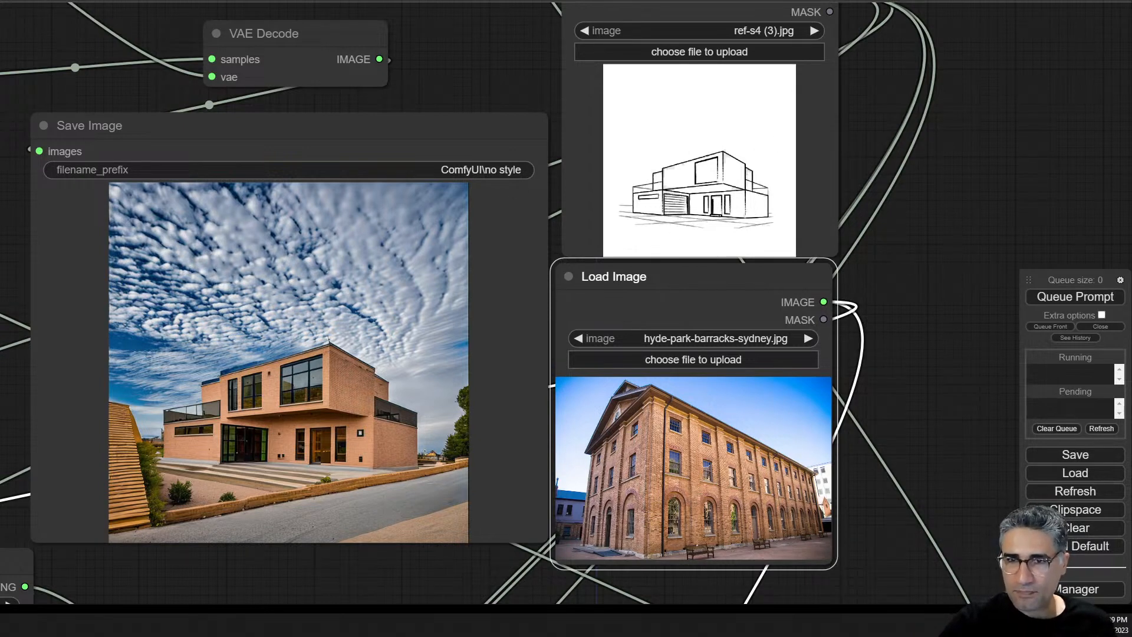
{"action": "left_click_drag", "start_coordinate": [691, 86], "coordinate": [696, 123]}
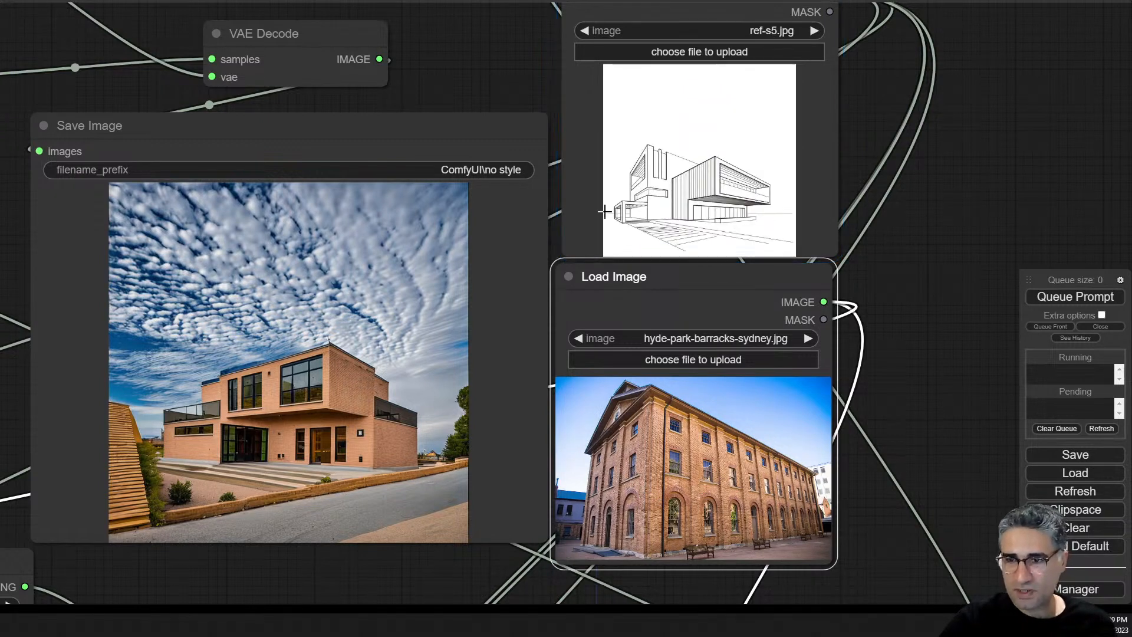
{"action": "left_click", "coordinate": [1080, 299]}
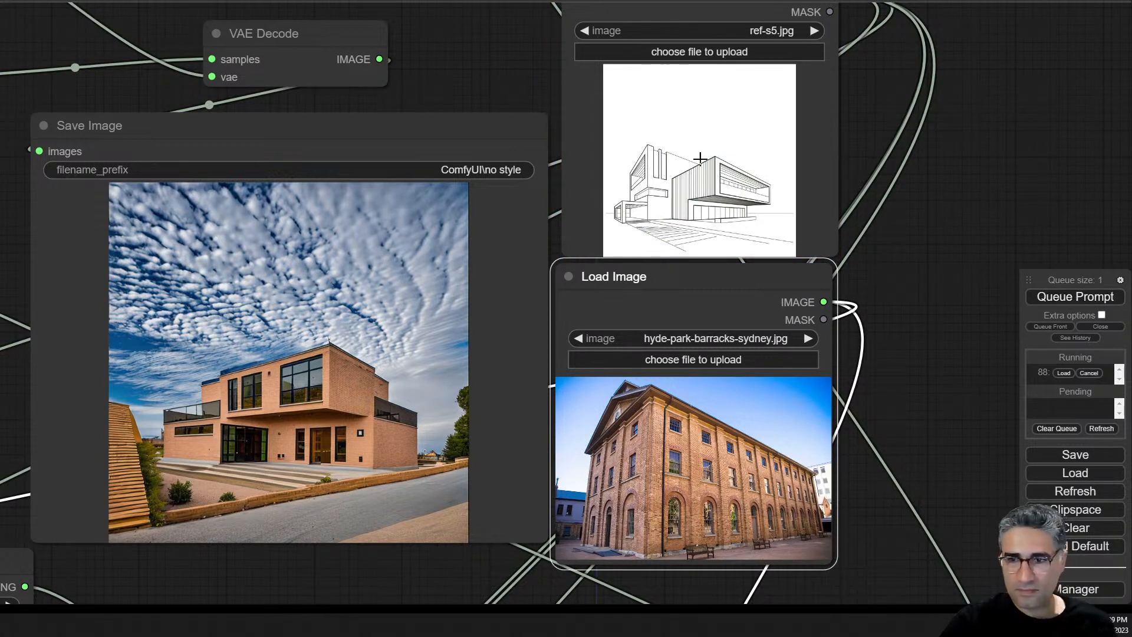
{"action": "scroll", "coordinate": [690, 206], "scroll_direction": "up", "scroll_amount": 3}
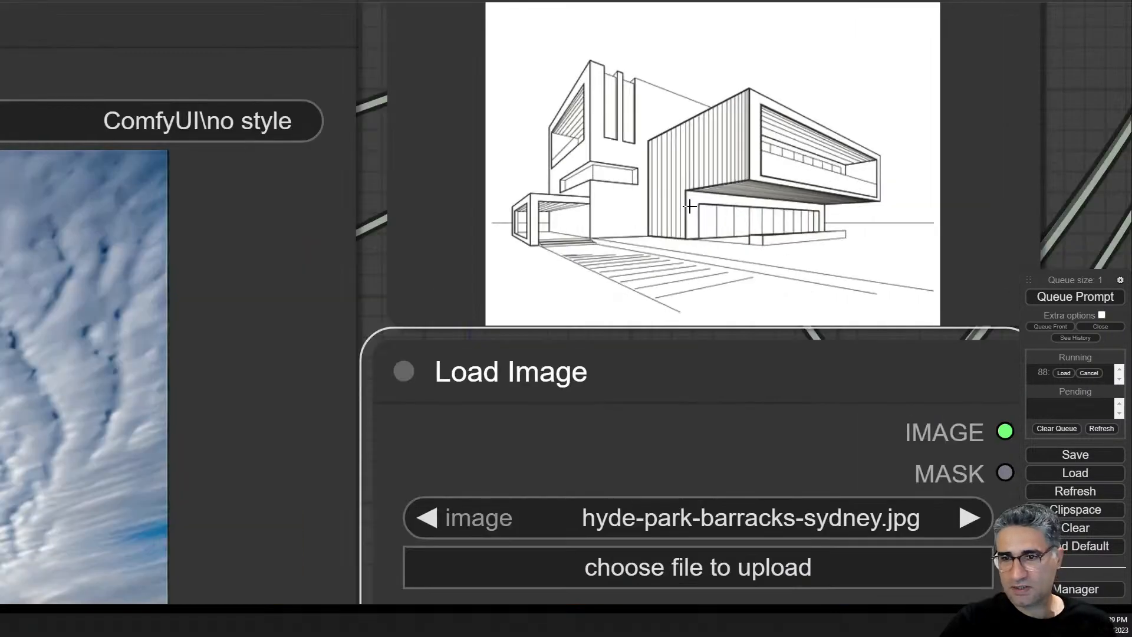
- Move the SEG-2.jpg Load Image node away from the OneFormer-ADE20K preprocessor, to a spot beside the inverted sketch preview
{"action": "scroll", "coordinate": [691, 218], "scroll_direction": "down", "scroll_amount": 4}
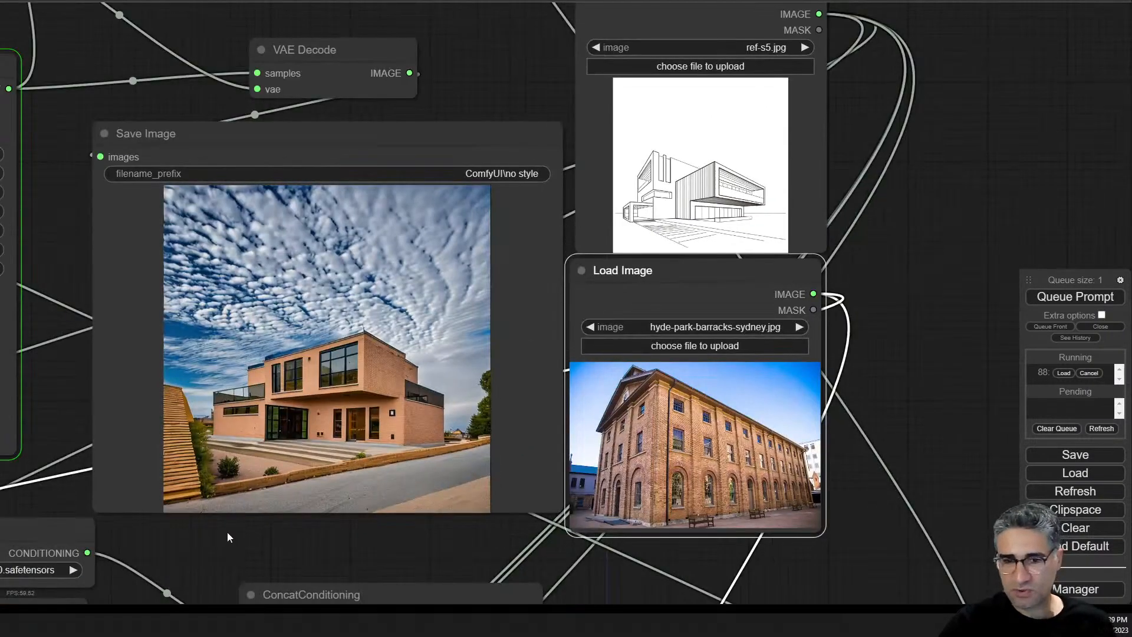
{"action": "left_click_drag", "start_coordinate": [227, 532], "coordinate": [910, 221]}
{"action": "scroll", "coordinate": [276, 472], "scroll_direction": "down", "scroll_amount": 2}
{"action": "left_click_drag", "start_coordinate": [276, 472], "coordinate": [346, 154]}
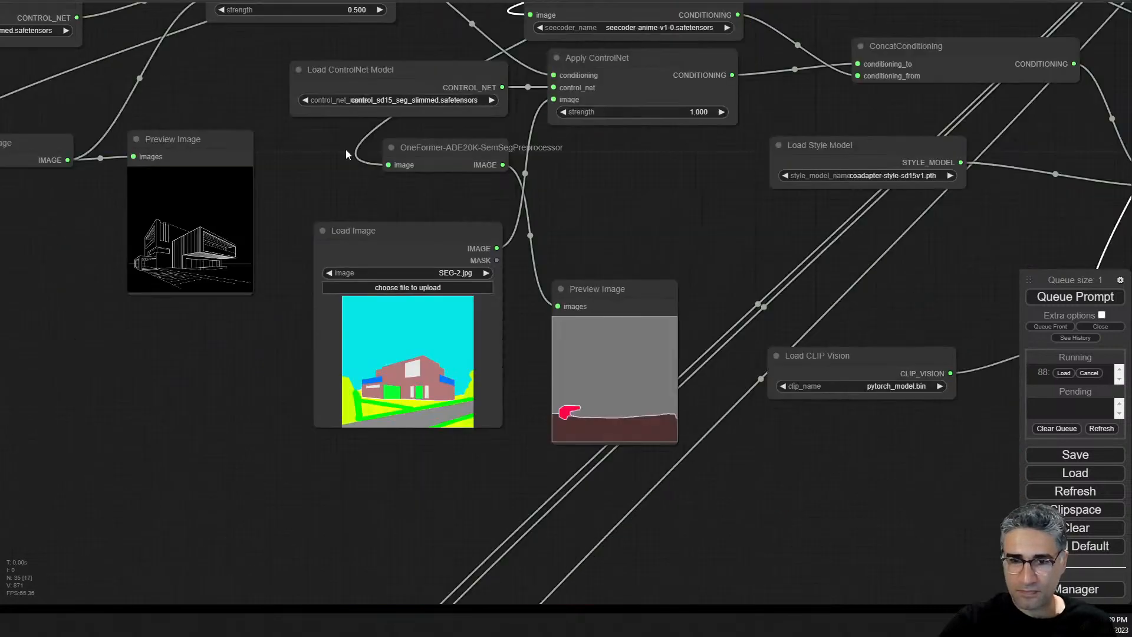
{"action": "left_click_drag", "start_coordinate": [448, 130], "coordinate": [433, 223]}
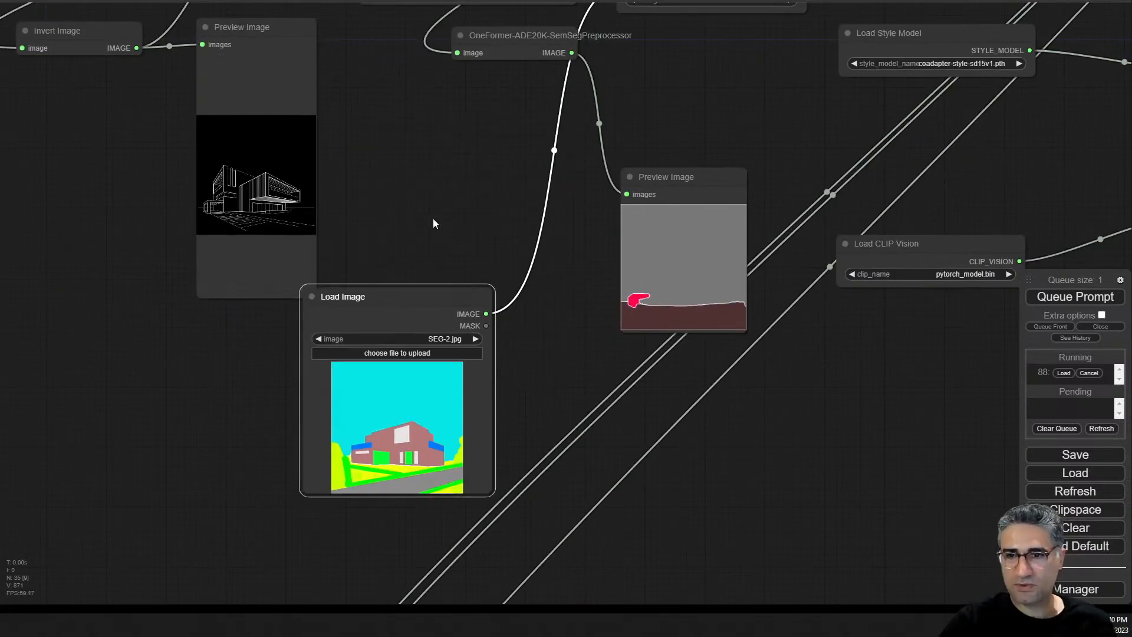
{"action": "scroll", "coordinate": [436, 218], "scroll_direction": "down", "scroll_amount": 4}
{"action": "scroll", "coordinate": [432, 300], "scroll_direction": "up", "scroll_amount": 5}
{"action": "left_click_drag", "start_coordinate": [441, 141], "coordinate": [349, 439]}
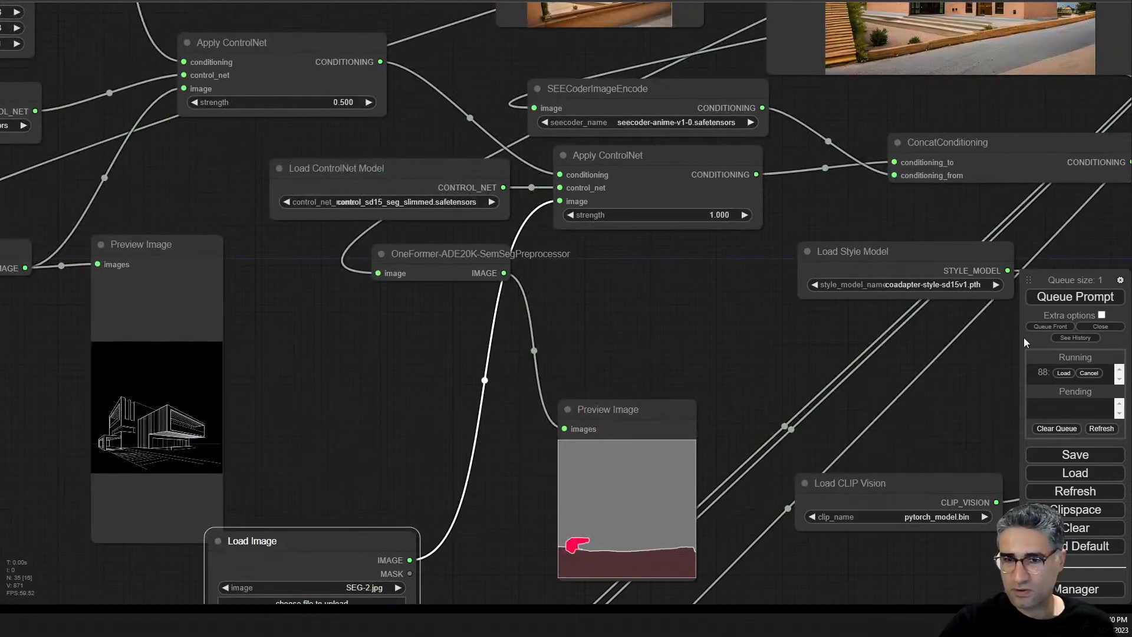
- Connect the OneFormer-ADE20K-SemSegPreprocessor image output to the image input of the segmentation Apply ControlNet node
{"action": "left_click_drag", "start_coordinate": [689, 332], "coordinate": [273, 560]}
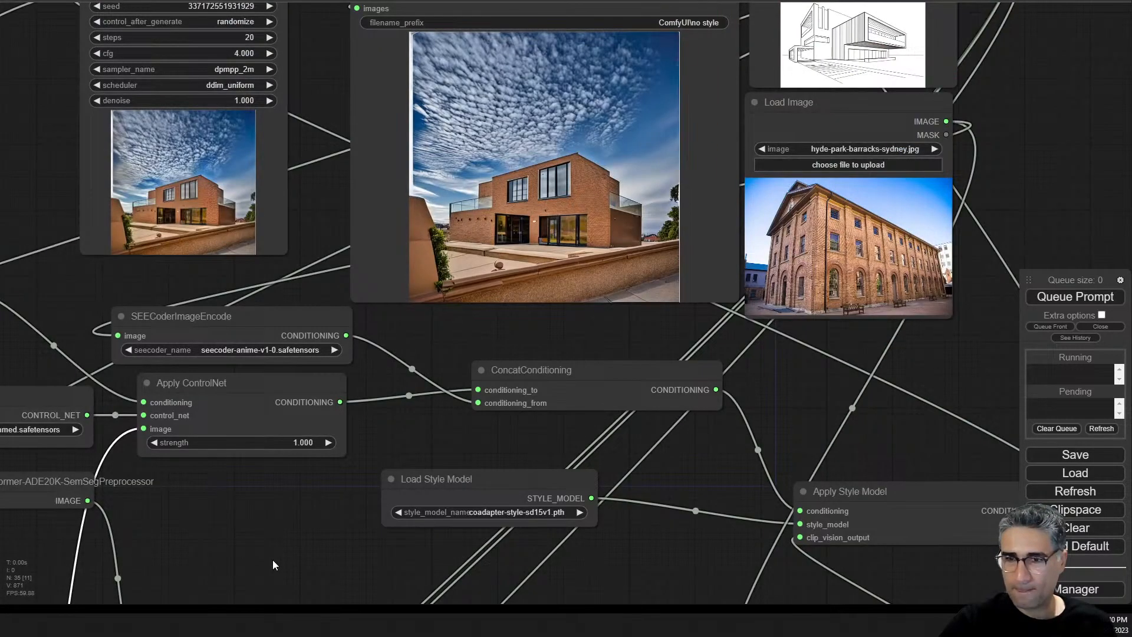
{"action": "left_click_drag", "start_coordinate": [87, 501], "coordinate": [144, 429]}
{"action": "left_click_drag", "start_coordinate": [214, 522], "coordinate": [451, 219]}
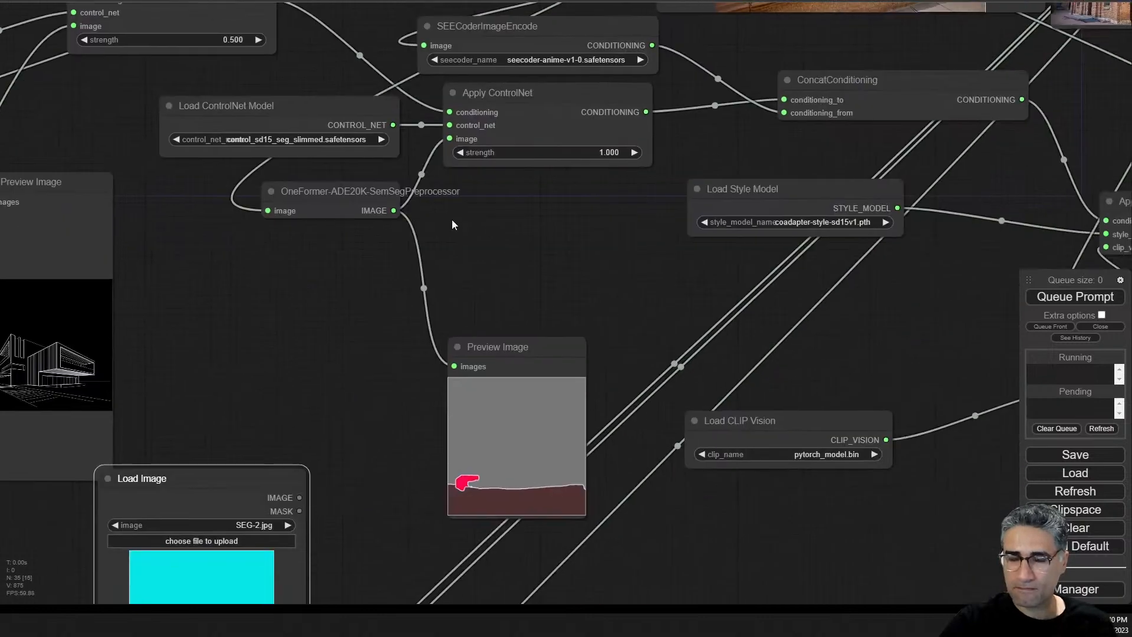
- Inspect the ADE20K segmentation preview closely and nudge the OneFormer-ADE20K-SemSegPreprocessor node slightly to the left
{"action": "scroll", "coordinate": [447, 220], "scroll_direction": "up", "scroll_amount": 2}
{"action": "left_click_drag", "start_coordinate": [521, 367], "coordinate": [475, 114]}
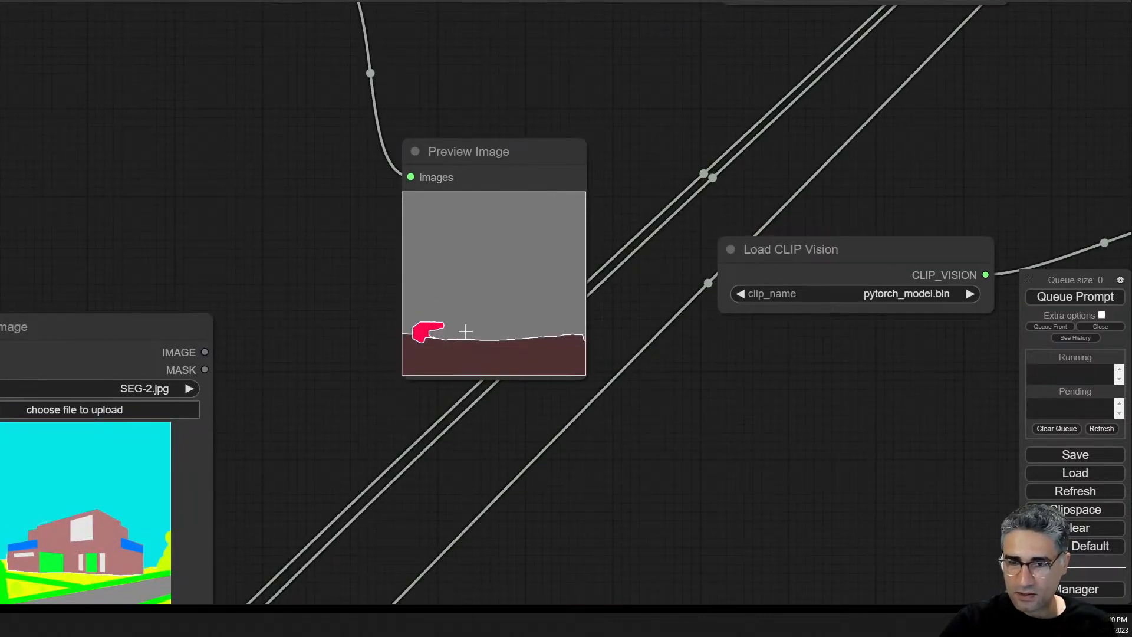
{"action": "scroll", "coordinate": [470, 307], "scroll_direction": "up", "scroll_amount": 5}
{"action": "scroll", "coordinate": [470, 306], "scroll_direction": "up", "scroll_amount": 6}
{"action": "scroll", "coordinate": [475, 310], "scroll_direction": "down", "scroll_amount": 14}
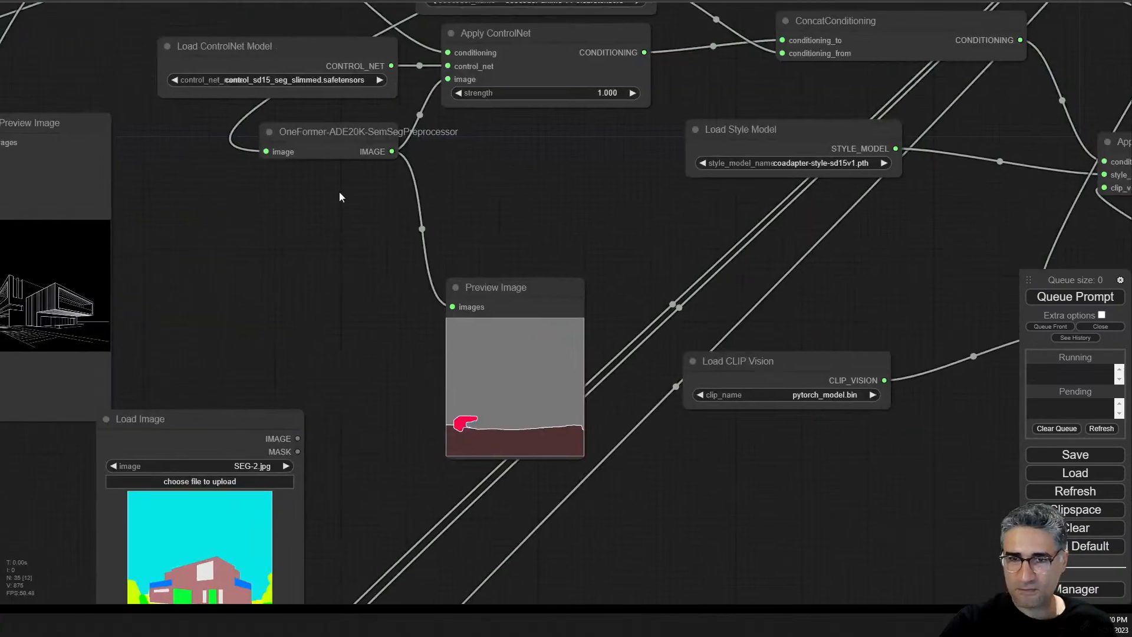
{"action": "left_click_drag", "start_coordinate": [328, 132], "coordinate": [303, 127]}
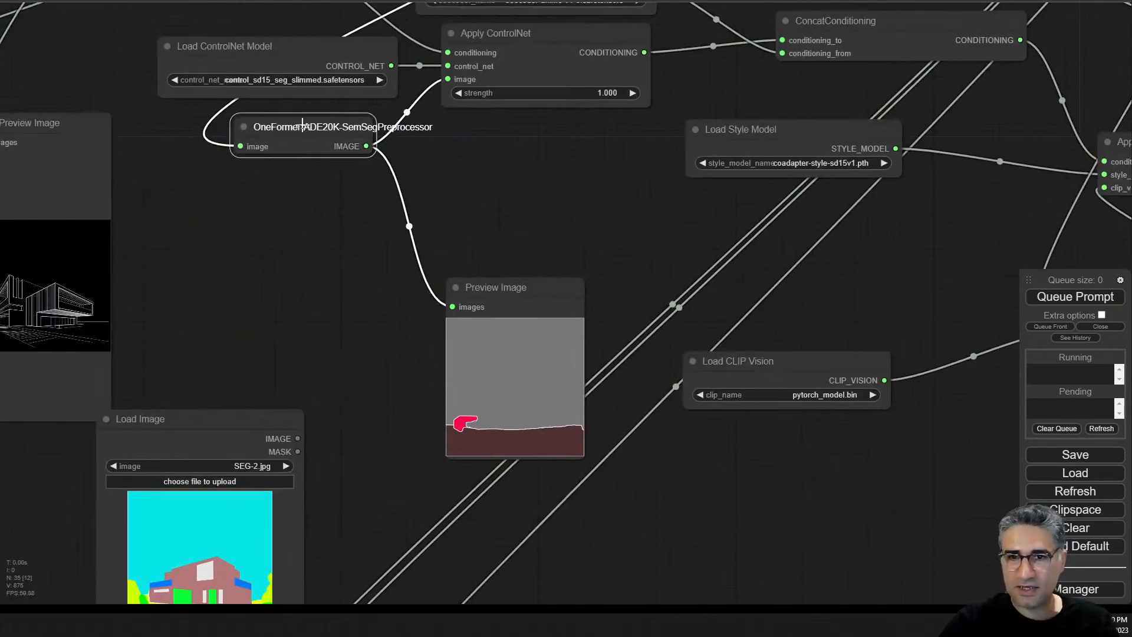
{"action": "left_click_drag", "start_coordinate": [341, 292], "coordinate": [366, 305]}
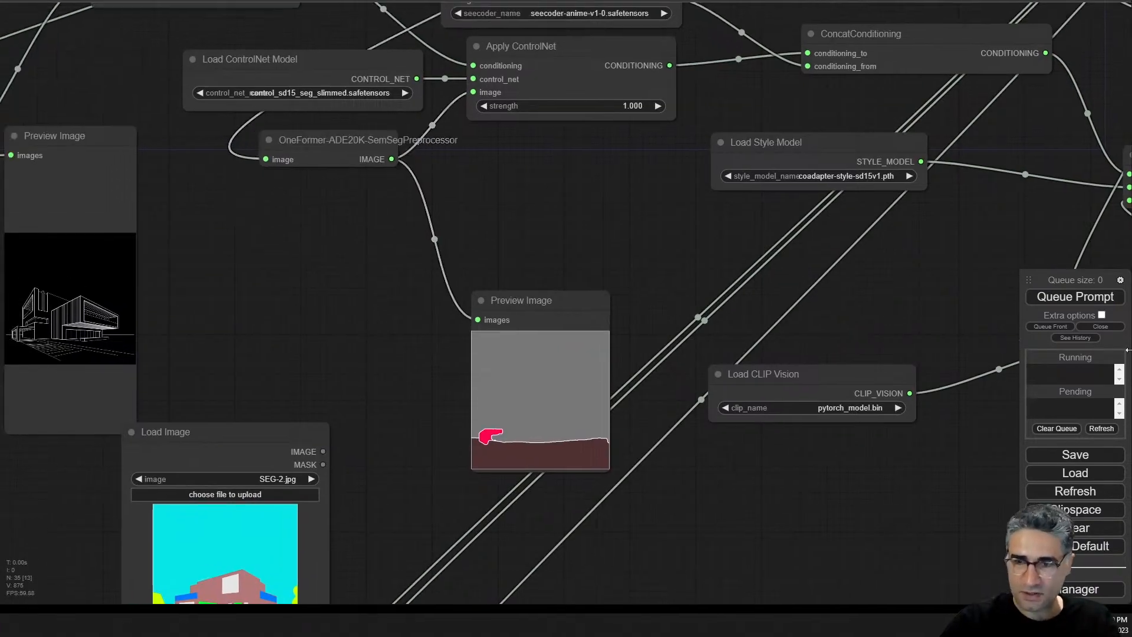
- Queue a test generation with the ADE20K segmentation and cancel the running job
{"action": "left_click", "coordinate": [1074, 297]}
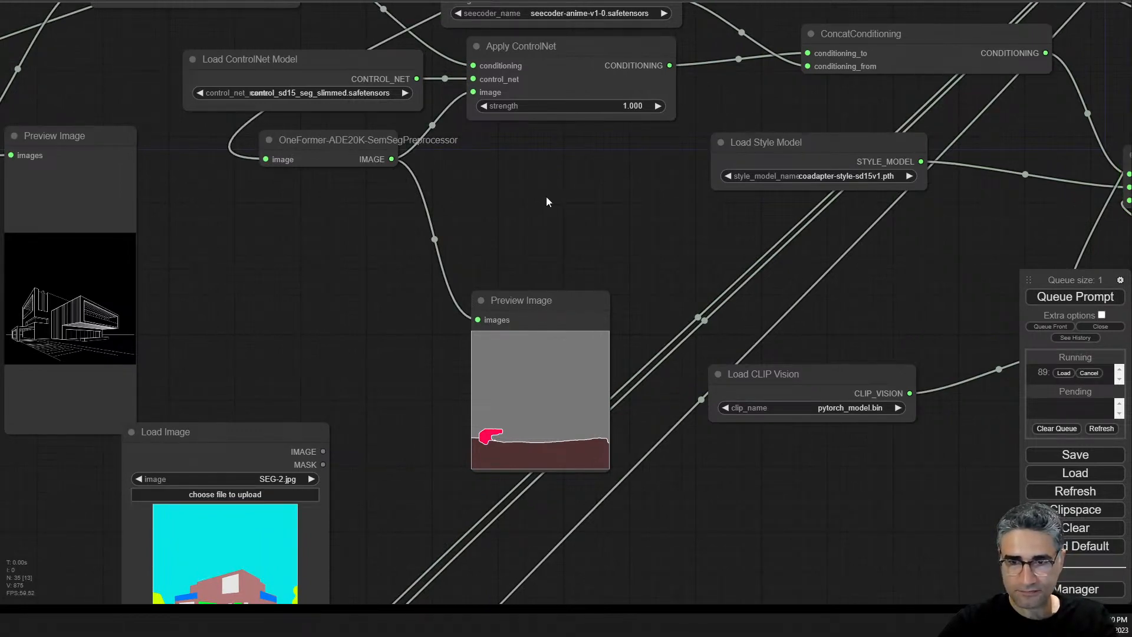
{"action": "left_click_drag", "start_coordinate": [546, 200], "coordinate": [423, 490]}
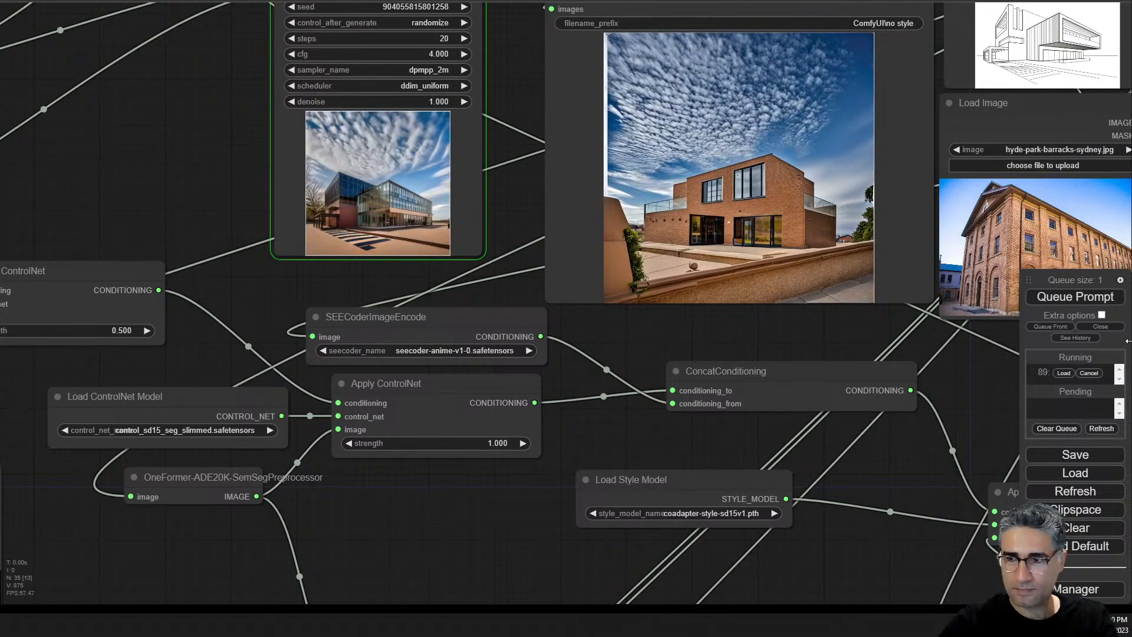
{"action": "left_click", "coordinate": [1088, 373]}
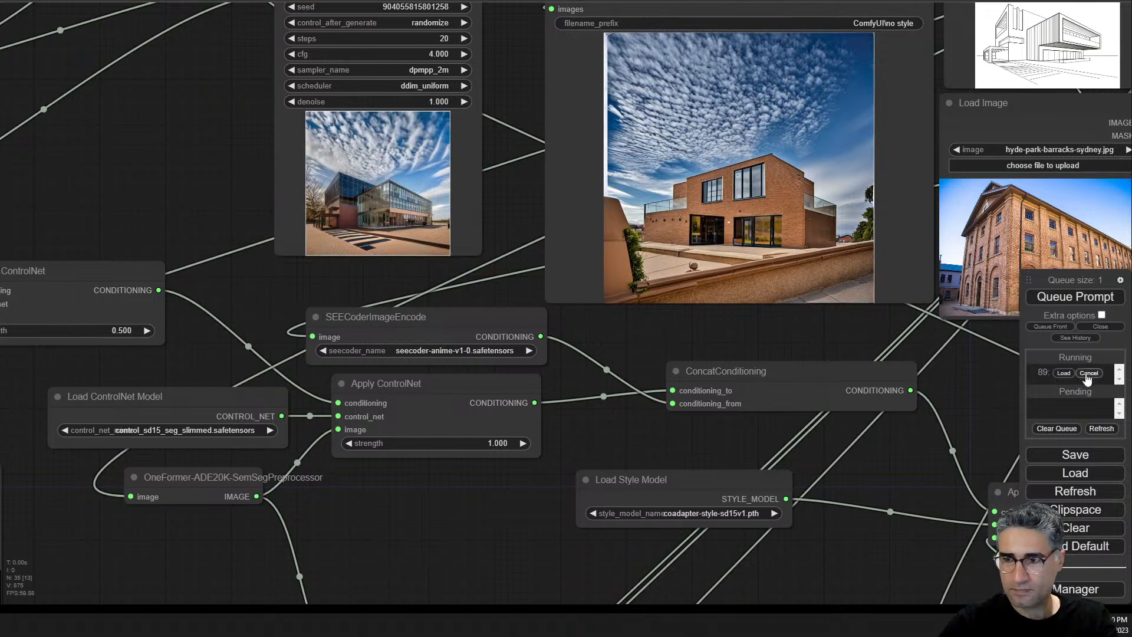
- Search the nodes for "seg" and add a OneFormer-COCO-SemSegPreprocessor between the ADE20K preprocessor and the SEG-2.jpg Load Image node
{"action": "left_click_drag", "start_coordinate": [359, 473], "coordinate": [513, 205]}
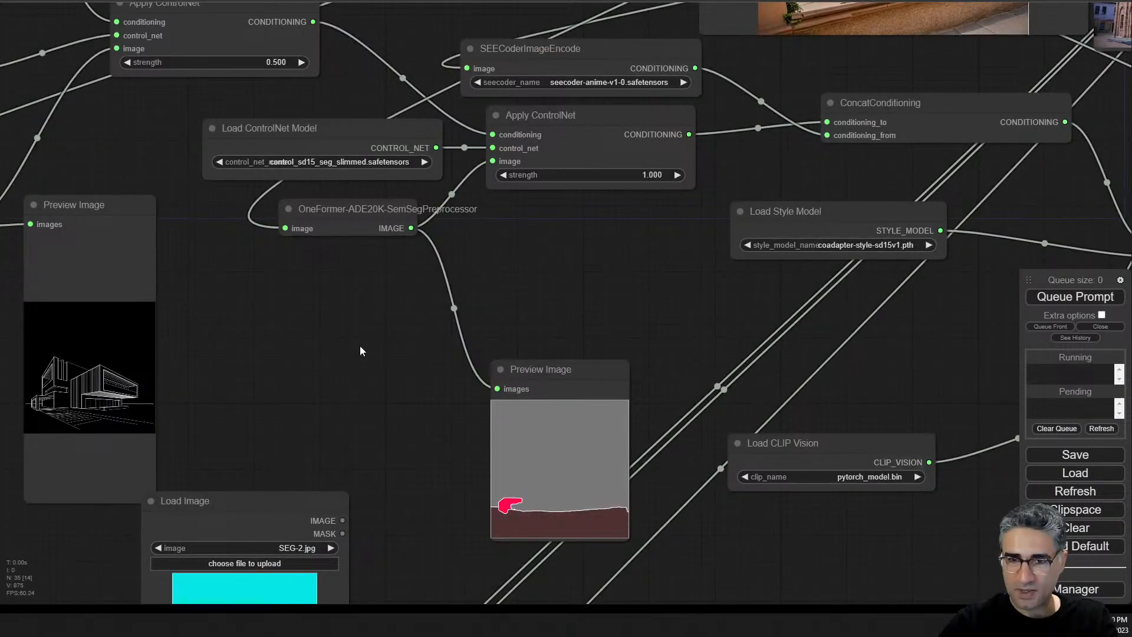
{"action": "left_click_drag", "start_coordinate": [360, 346], "coordinate": [370, 327]}
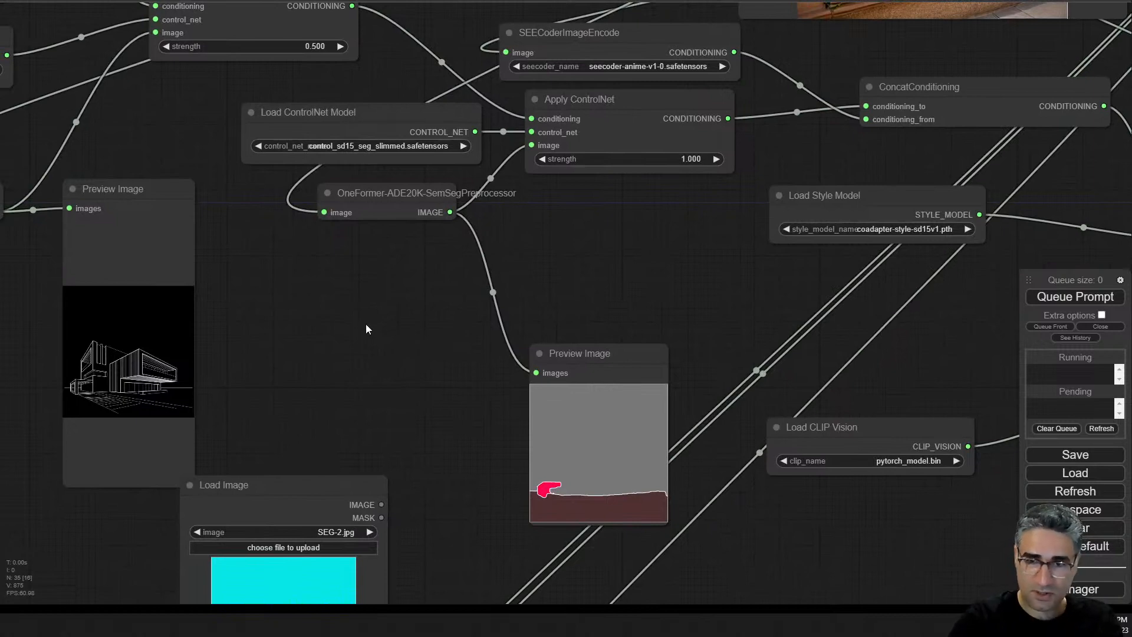
{"action": "double_click", "coordinate": [365, 325]}
{"action": "type", "text": "seg"}
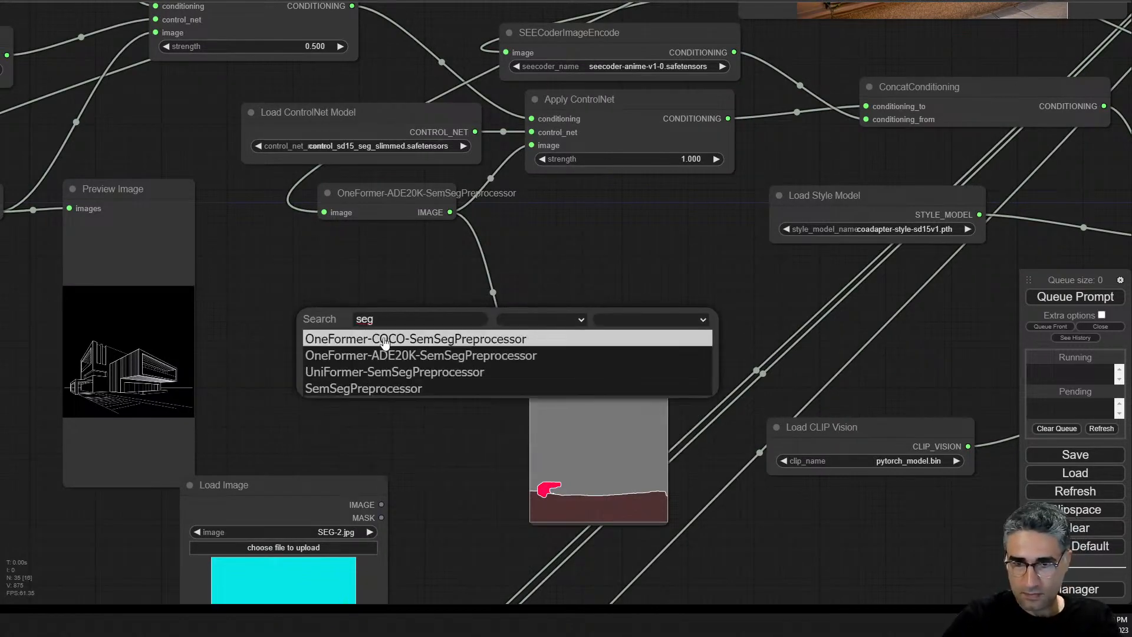
{"action": "left_click", "coordinate": [383, 339]}
{"action": "double_click", "coordinate": [373, 401]}
{"action": "type", "text": "se"}
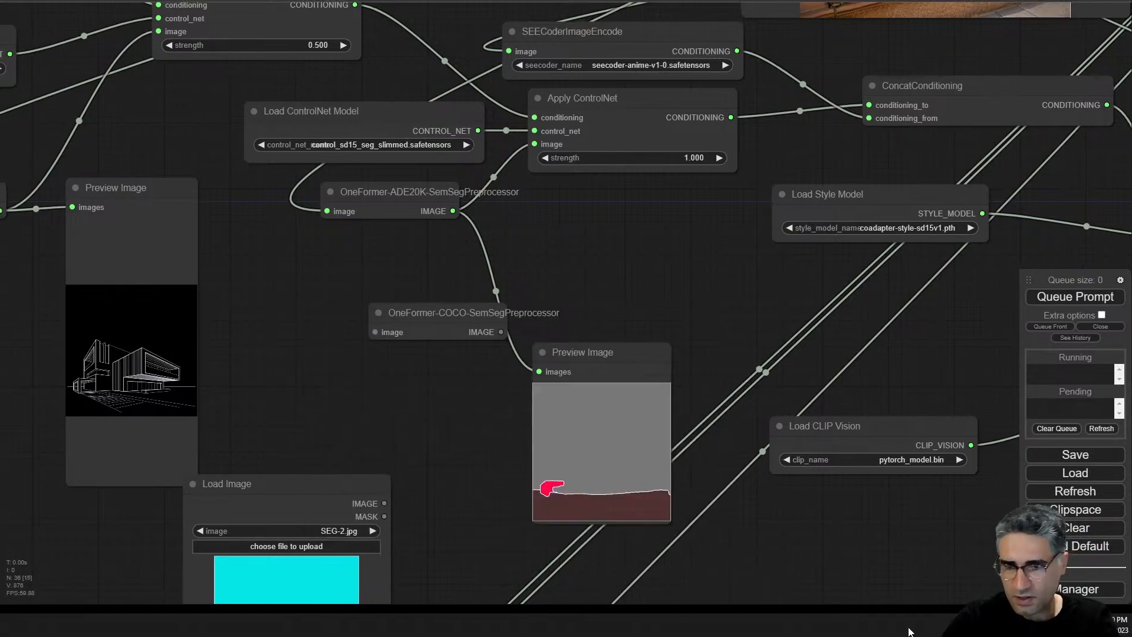
- Separate the existing COCO segmentation preview from the overlapping test previews and place it above and to the right of them
{"action": "scroll", "coordinate": [785, 546], "scroll_direction": "down", "scroll_amount": 4}
{"action": "left_click_drag", "start_coordinate": [807, 580], "coordinate": [457, 139]}
{"action": "scroll", "coordinate": [519, 243], "scroll_direction": "down", "scroll_amount": 5}
{"action": "left_click_drag", "start_coordinate": [381, 390], "coordinate": [520, 295]}
{"action": "scroll", "coordinate": [520, 295], "scroll_direction": "up", "scroll_amount": 1}
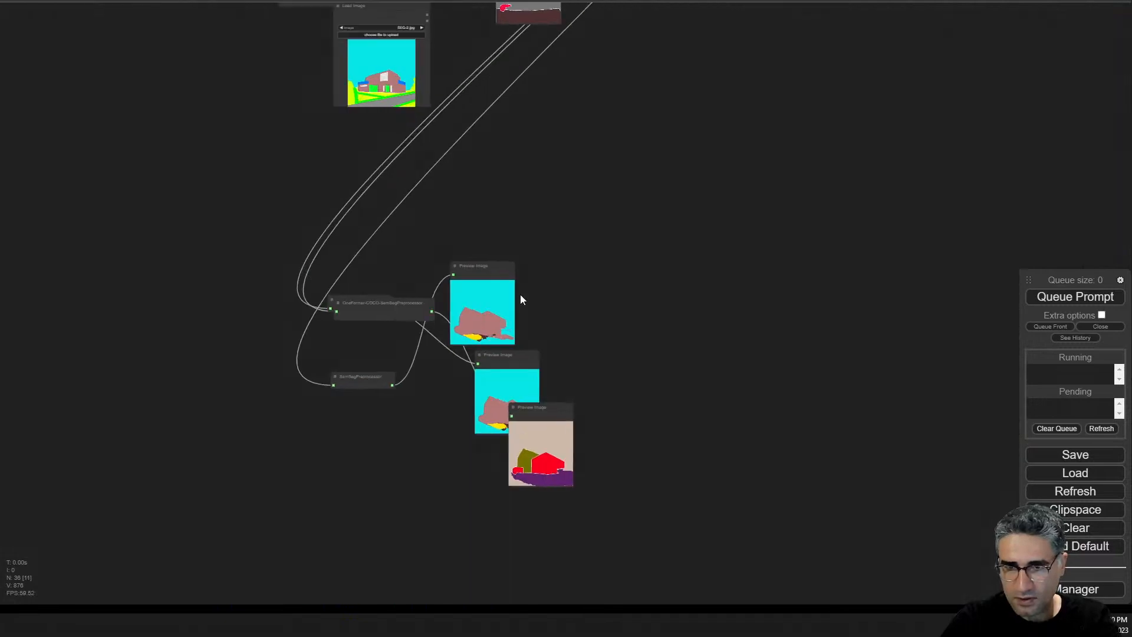
{"action": "scroll", "coordinate": [520, 300], "scroll_direction": "up", "scroll_amount": 10}
{"action": "scroll", "coordinate": [674, 317], "scroll_direction": "down", "scroll_amount": 3}
{"action": "left_click_drag", "start_coordinate": [675, 317], "coordinate": [576, 88]}
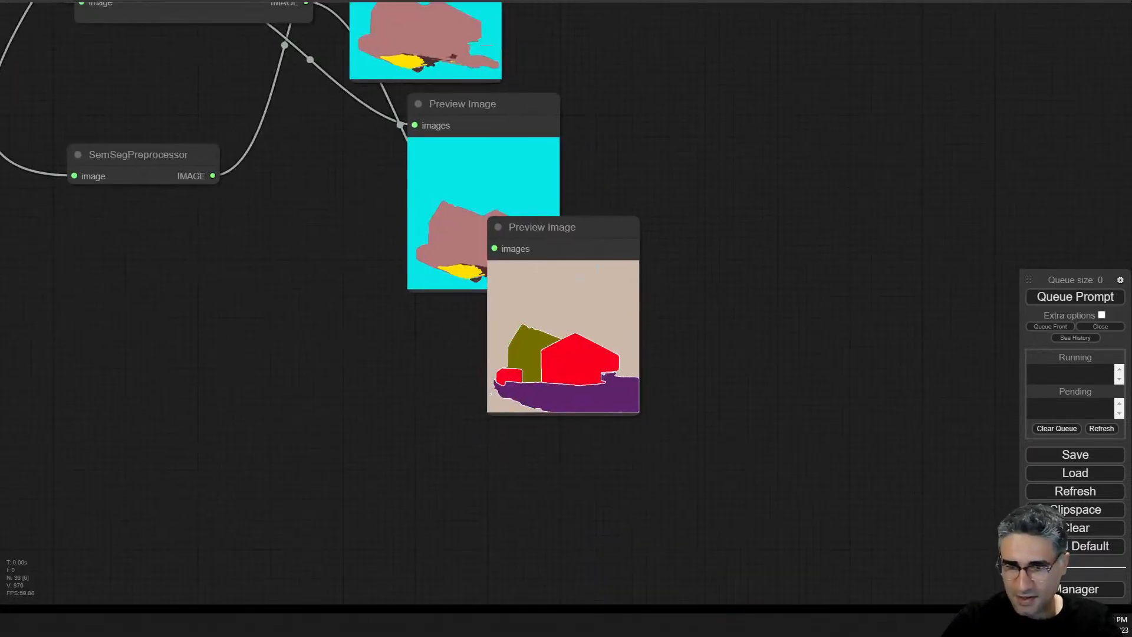
{"action": "left_click_drag", "start_coordinate": [568, 250], "coordinate": [511, 335]}
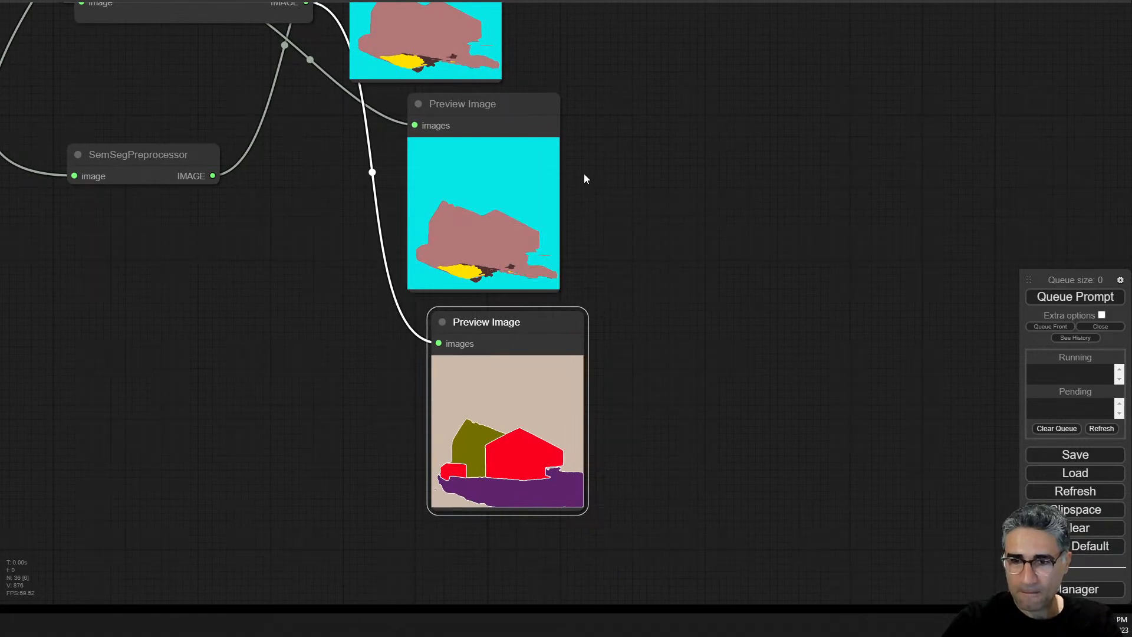
{"action": "left_click_drag", "start_coordinate": [585, 175], "coordinate": [622, 391]}
{"action": "left_click_drag", "start_coordinate": [561, 534], "coordinate": [670, 2]}
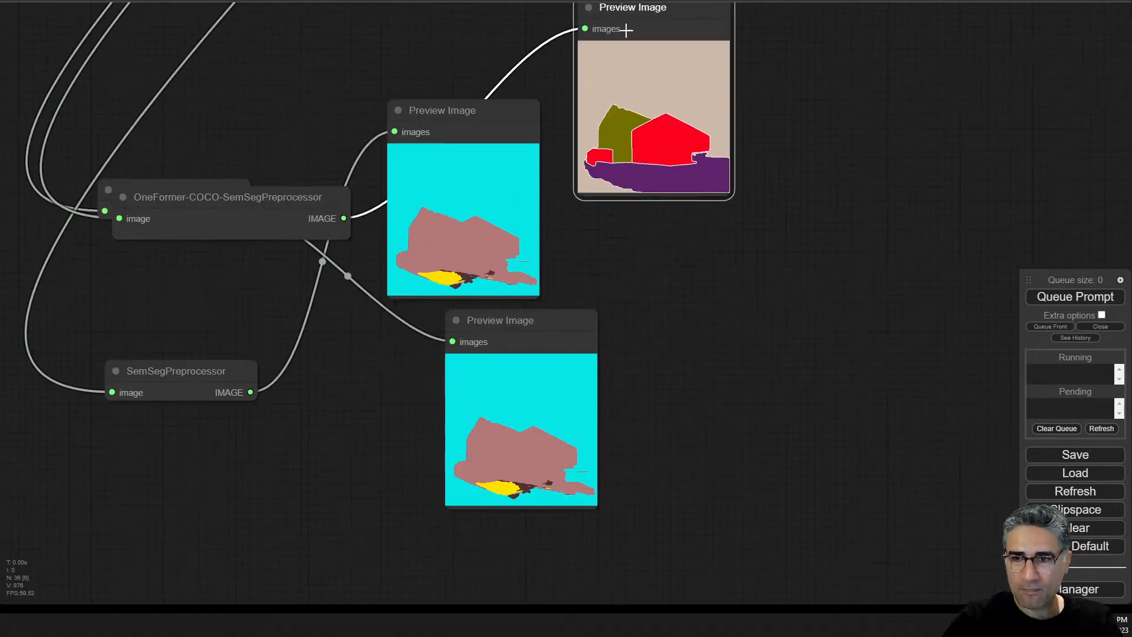
- Move the already wired OneFormer-COCO-SemSegPreprocessor node up to the ControlNet group, directly below the ADE20K preprocessor
{"action": "left_click_drag", "start_coordinate": [309, 203], "coordinate": [309, 6]}
{"action": "left_click_drag", "start_coordinate": [411, 81], "coordinate": [387, 441]}
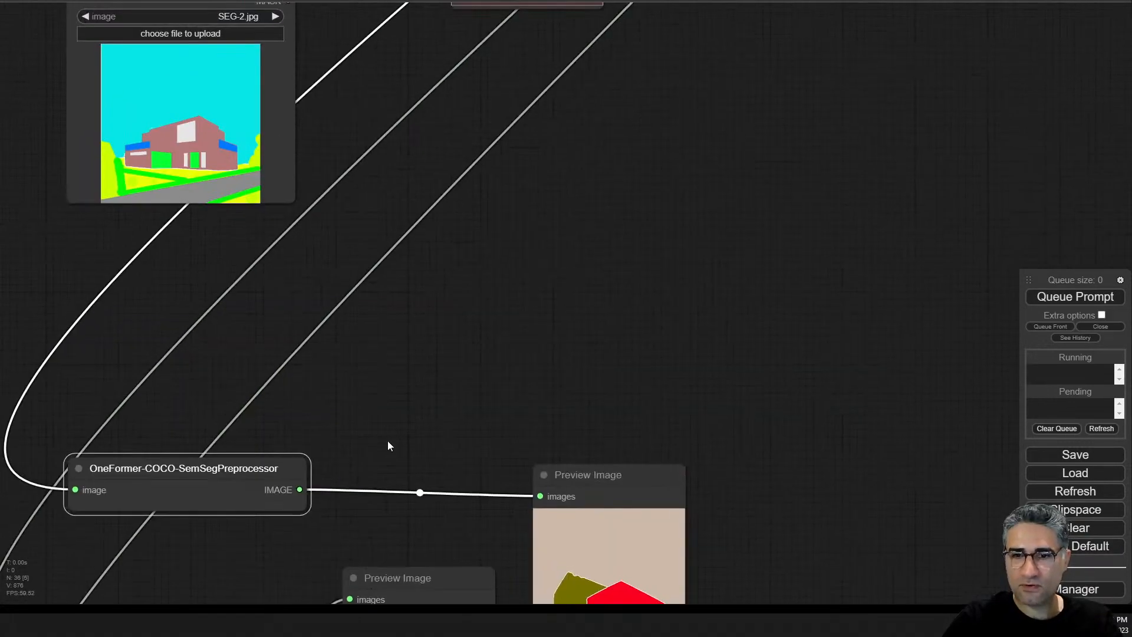
{"action": "scroll", "coordinate": [384, 407], "scroll_direction": "down", "scroll_amount": 4}
{"action": "left_click_drag", "start_coordinate": [296, 478], "coordinate": [374, 78]}
{"action": "left_click_drag", "start_coordinate": [350, 137], "coordinate": [361, 550]}
{"action": "left_click_drag", "start_coordinate": [347, 449], "coordinate": [319, 326]}
- Connect the wired COCO preprocessor's output to the segmentation Apply ControlNet's image input, and queue a generation
{"action": "scroll", "coordinate": [330, 325], "scroll_direction": "up", "scroll_amount": 10}
{"action": "left_click_drag", "start_coordinate": [417, 402], "coordinate": [545, 166]}
{"action": "scroll", "coordinate": [458, 373], "scroll_direction": "down", "scroll_amount": 6}
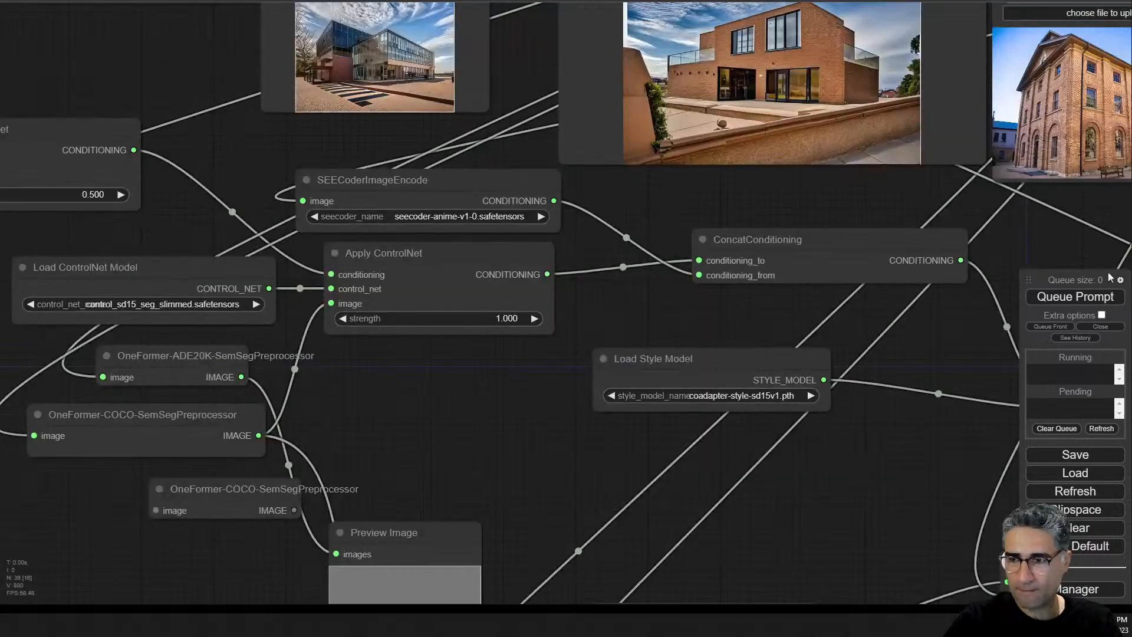
{"action": "left_click", "coordinate": [1106, 297]}
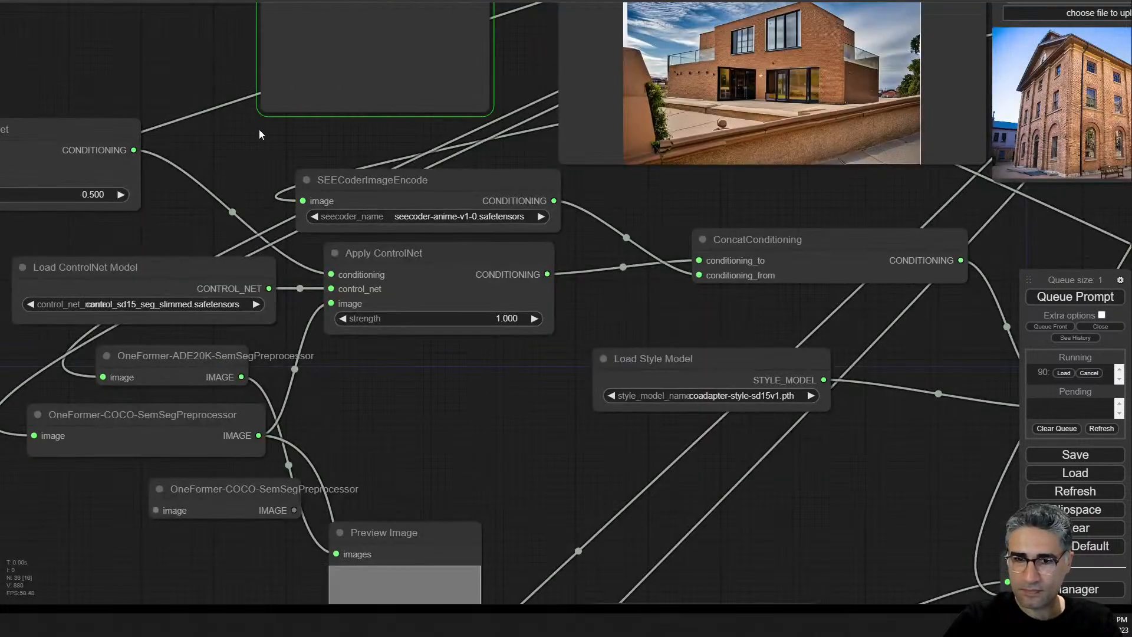
{"action": "left_click_drag", "start_coordinate": [261, 130], "coordinate": [320, 345]}
{"action": "scroll", "coordinate": [411, 290], "scroll_direction": "up", "scroll_amount": 6}
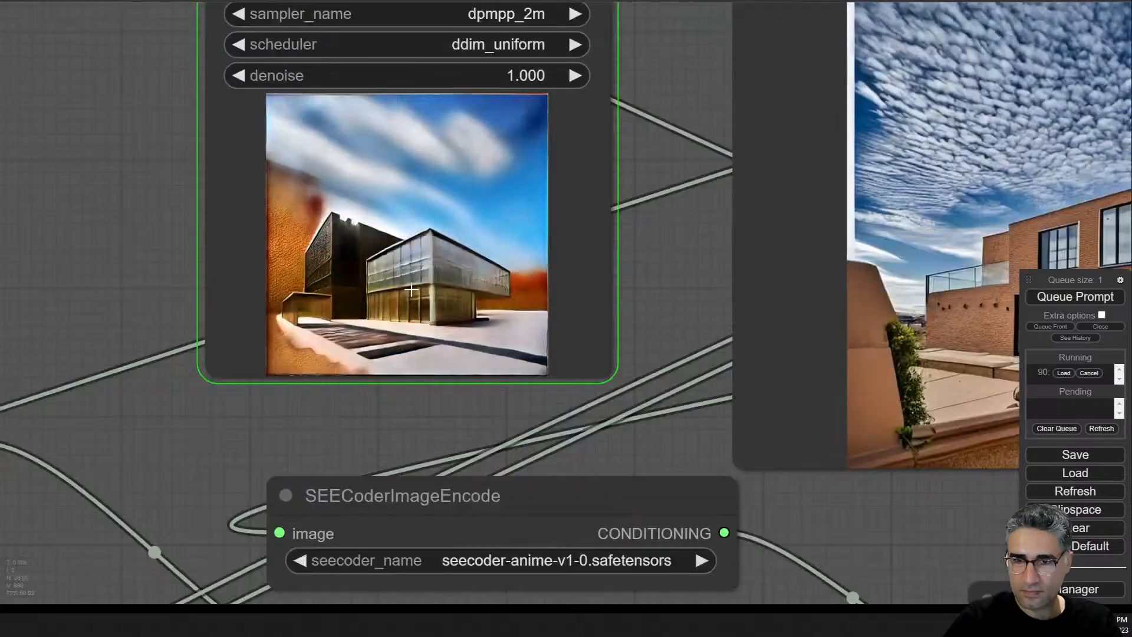
{"action": "scroll", "coordinate": [411, 290], "scroll_direction": "up", "scroll_amount": 4}
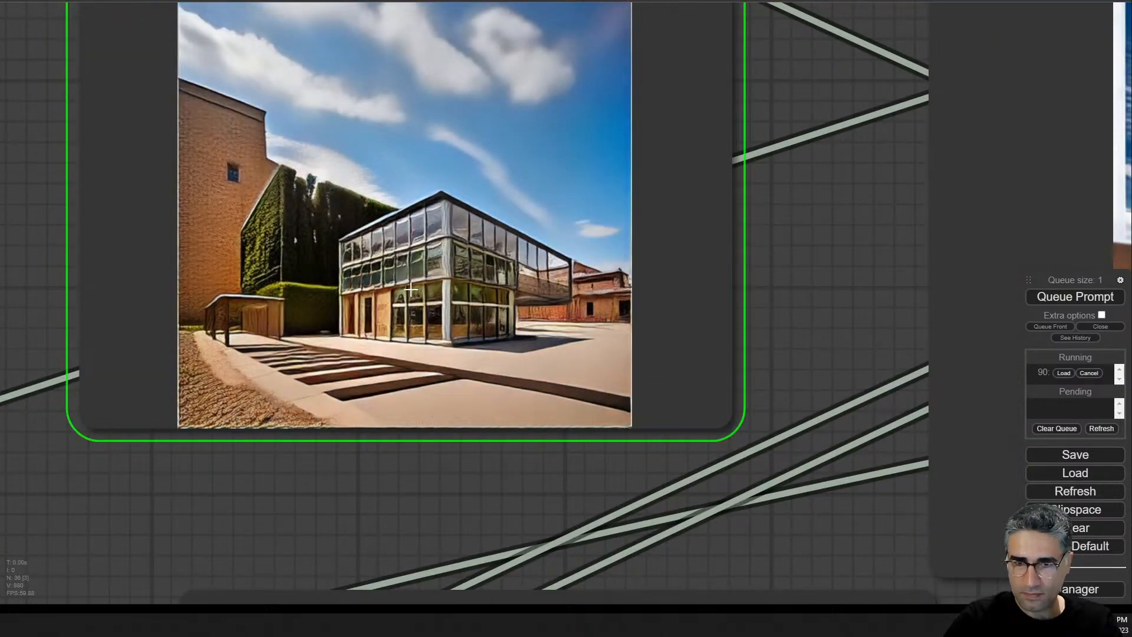
{"action": "scroll", "coordinate": [411, 291], "scroll_direction": "down", "scroll_amount": 5}
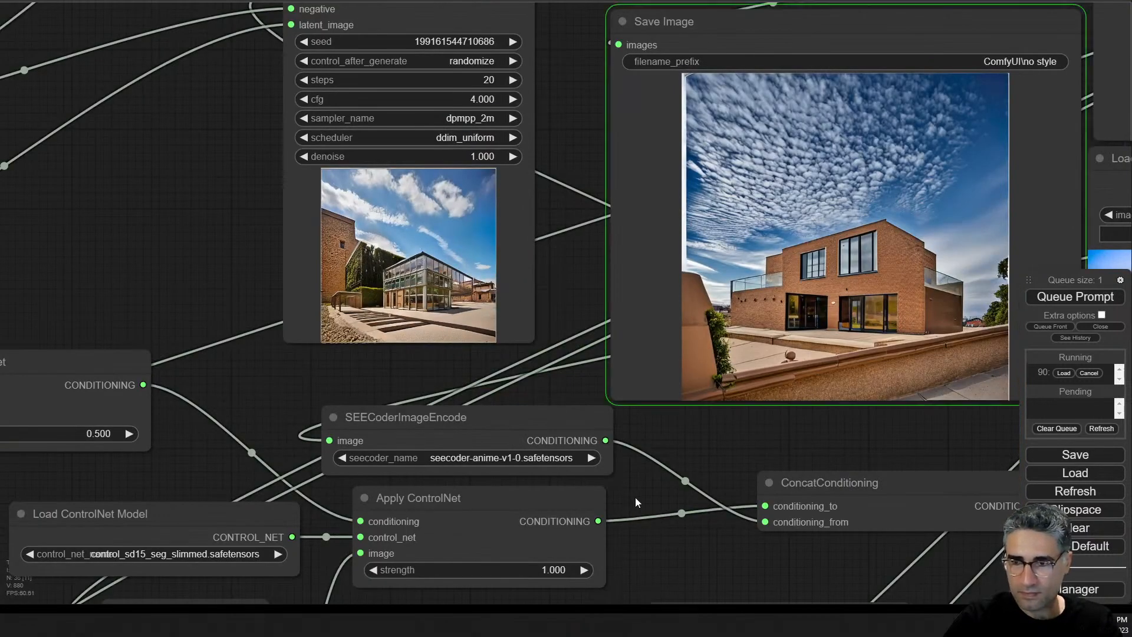
- Bring the COCO segmentation Preview Image node up and place it just below the ADE20K preview for comparison
{"action": "left_click_drag", "start_coordinate": [634, 497], "coordinate": [710, 79]}
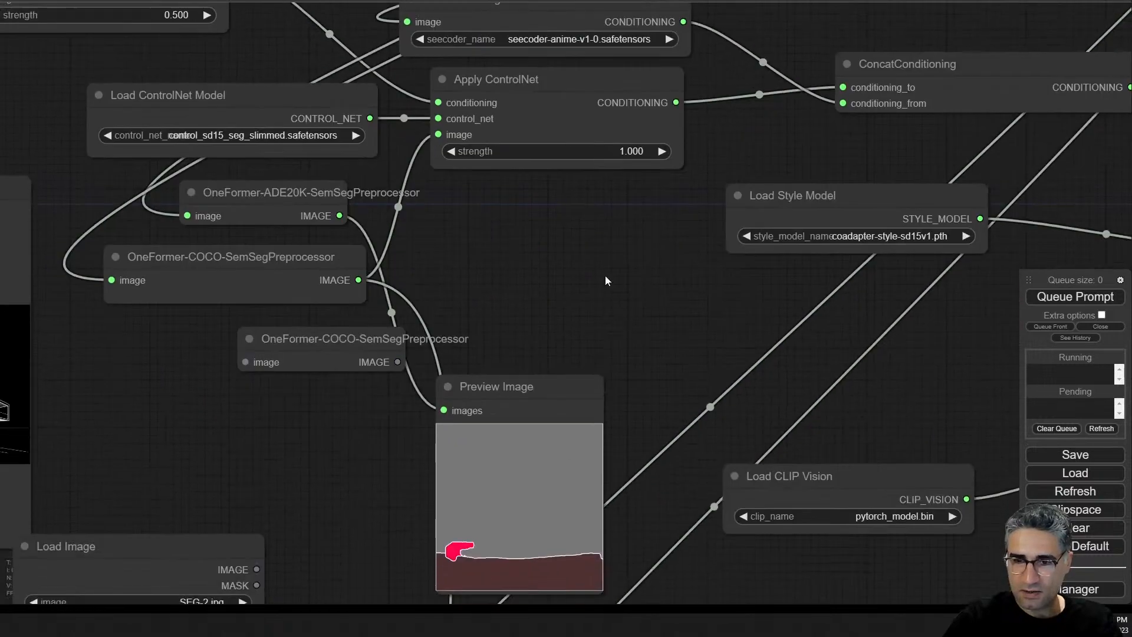
{"action": "scroll", "coordinate": [605, 274], "scroll_direction": "down", "scroll_amount": 3}
{"action": "left_click_drag", "start_coordinate": [561, 572], "coordinate": [522, 406]}
{"action": "scroll", "coordinate": [522, 406], "scroll_direction": "down", "scroll_amount": 2}
{"action": "left_click_drag", "start_coordinate": [402, 291], "coordinate": [382, 16]}
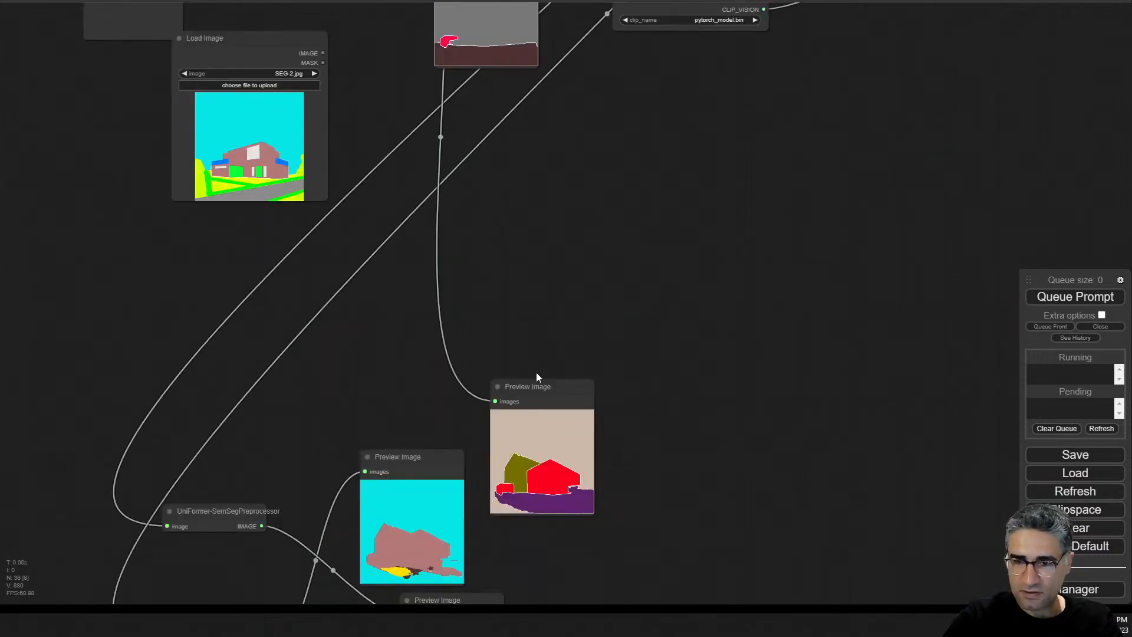
{"action": "left_click_drag", "start_coordinate": [536, 372], "coordinate": [550, 15]}
{"action": "left_click_drag", "start_coordinate": [496, 124], "coordinate": [495, 565]}
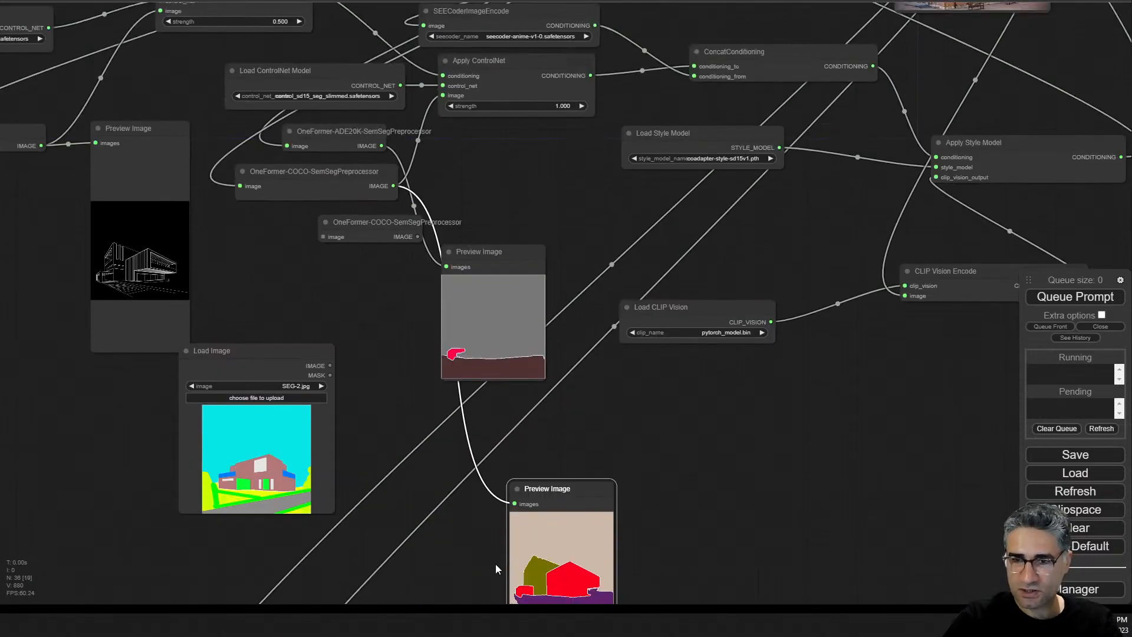
{"action": "left_click_drag", "start_coordinate": [542, 488], "coordinate": [594, 420]}
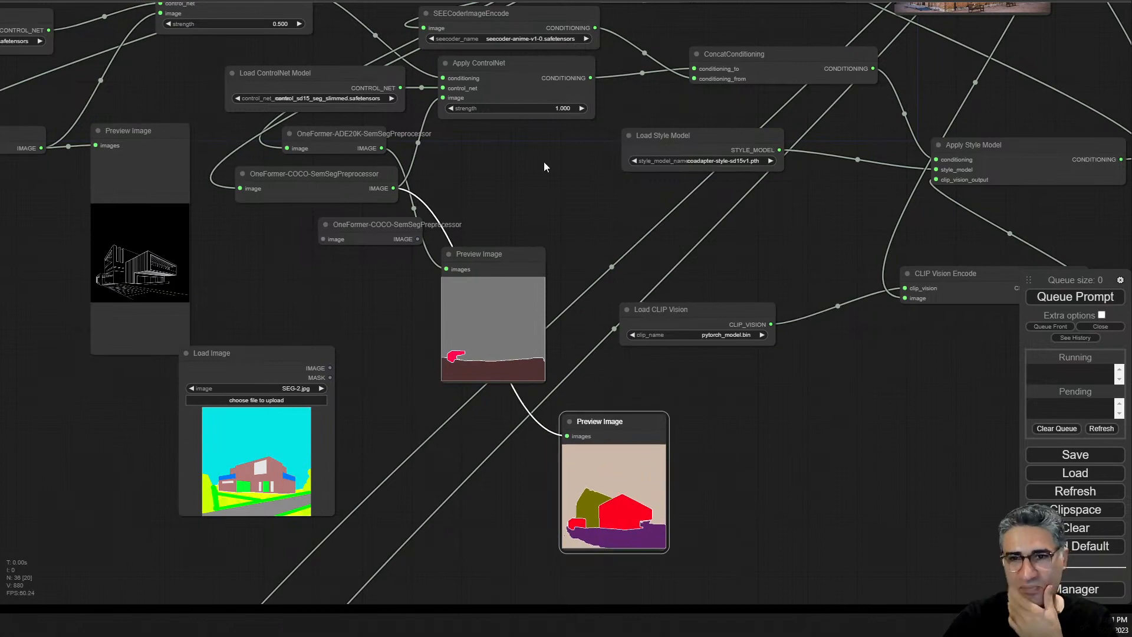
- Check the segmentation ControlNet model's wiring and shift the connected OneFormer-COCO preprocessor node down and to the left
{"action": "left_click_drag", "start_coordinate": [543, 167], "coordinate": [527, 274]}
{"action": "scroll", "coordinate": [350, 224], "scroll_direction": "up", "scroll_amount": 10}
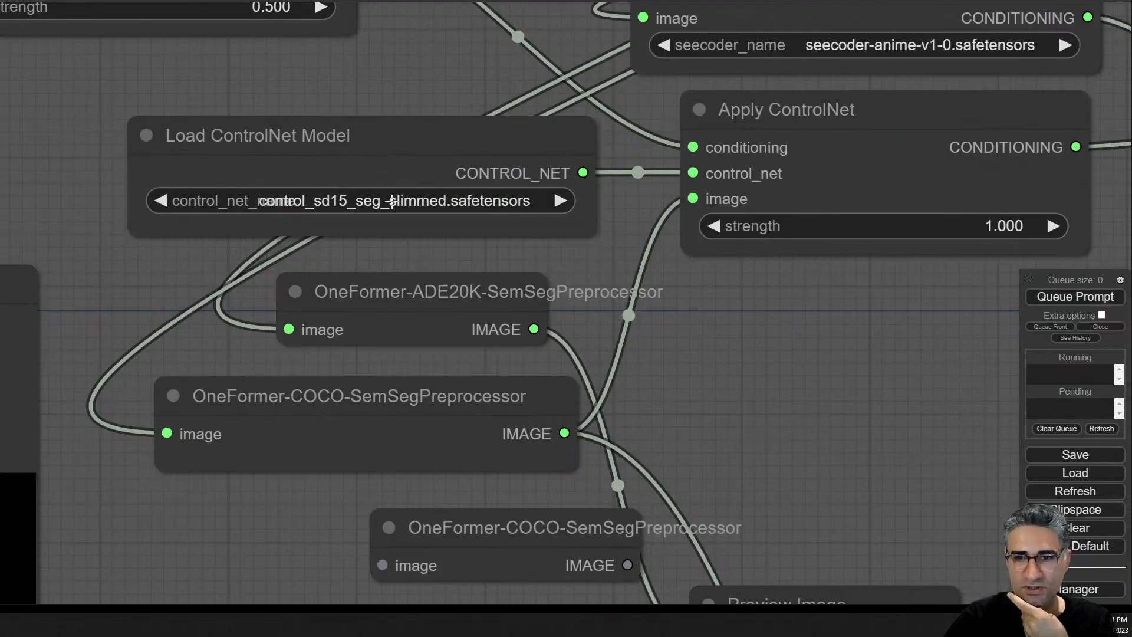
{"action": "left_click", "coordinate": [280, 151]}
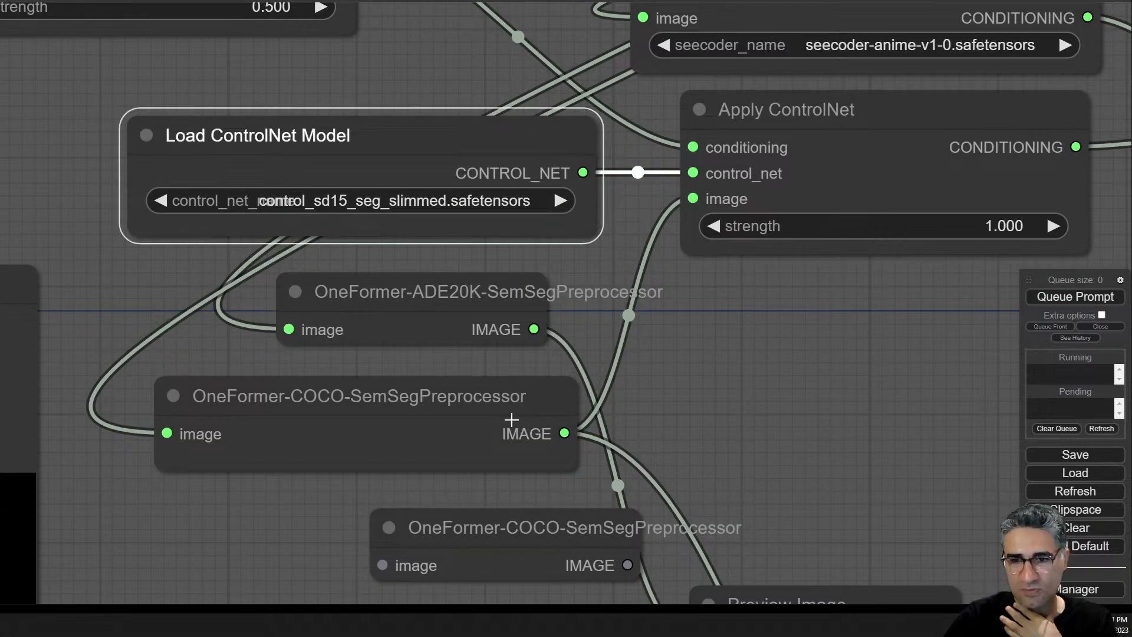
{"action": "left_click_drag", "start_coordinate": [495, 430], "coordinate": [387, 466]}
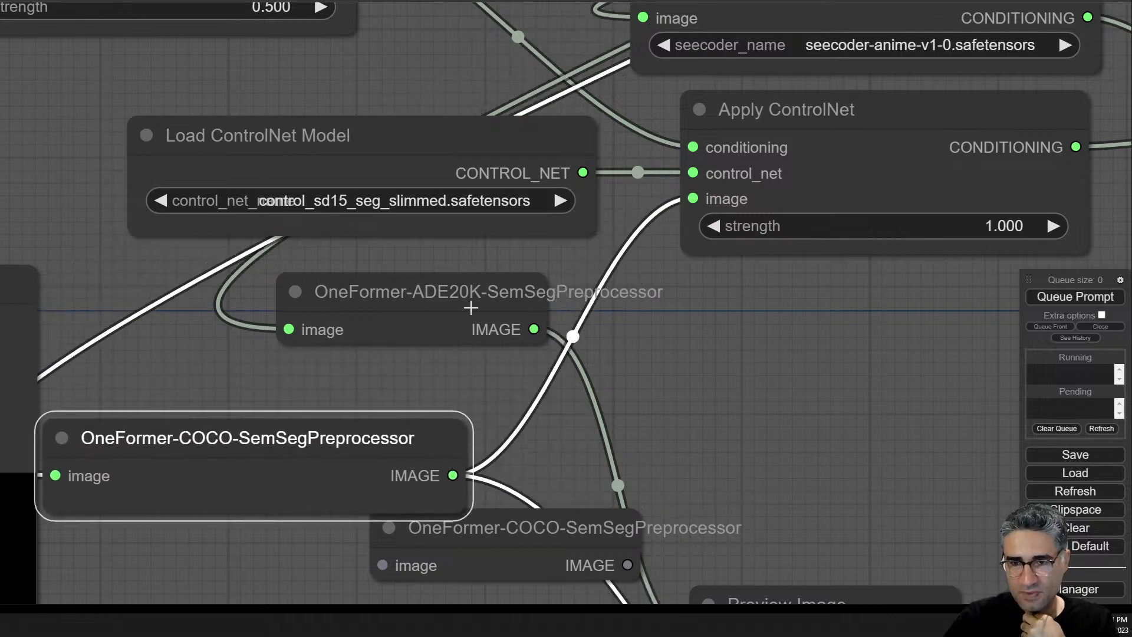
{"action": "left_click_drag", "start_coordinate": [824, 340], "coordinate": [592, 225]}
{"action": "scroll", "coordinate": [765, 288], "scroll_direction": "down", "scroll_amount": 5}
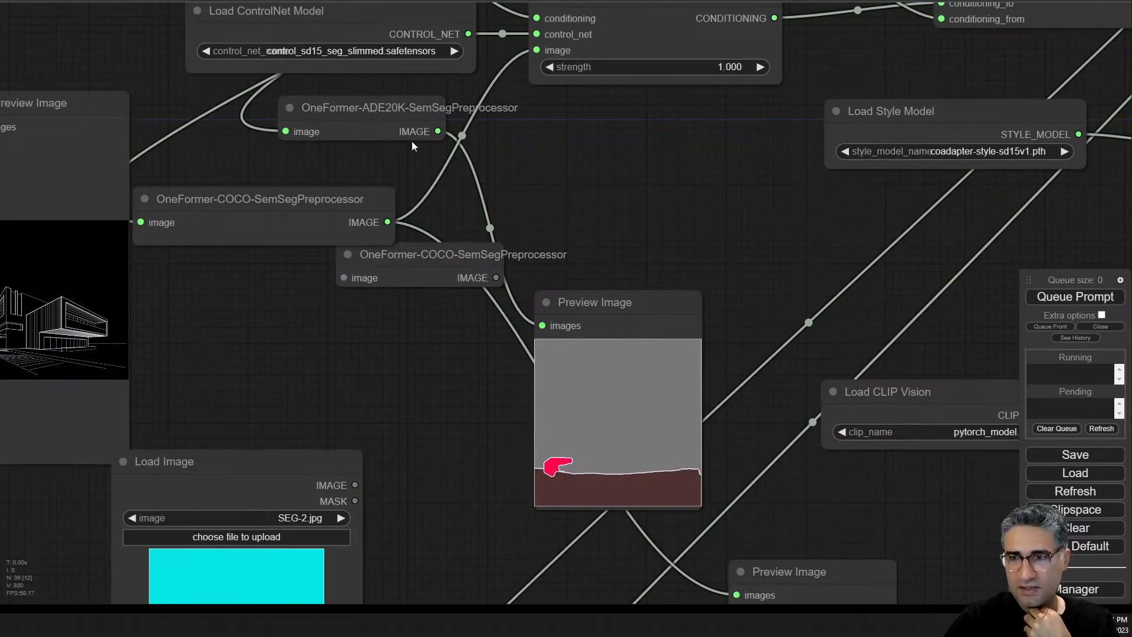
- Examine the ref-s5.jpg line sketch up close and compare it with the ADE20K and COCO segmentation previews
{"action": "left_click_drag", "start_coordinate": [596, 181], "coordinate": [3, 605]}
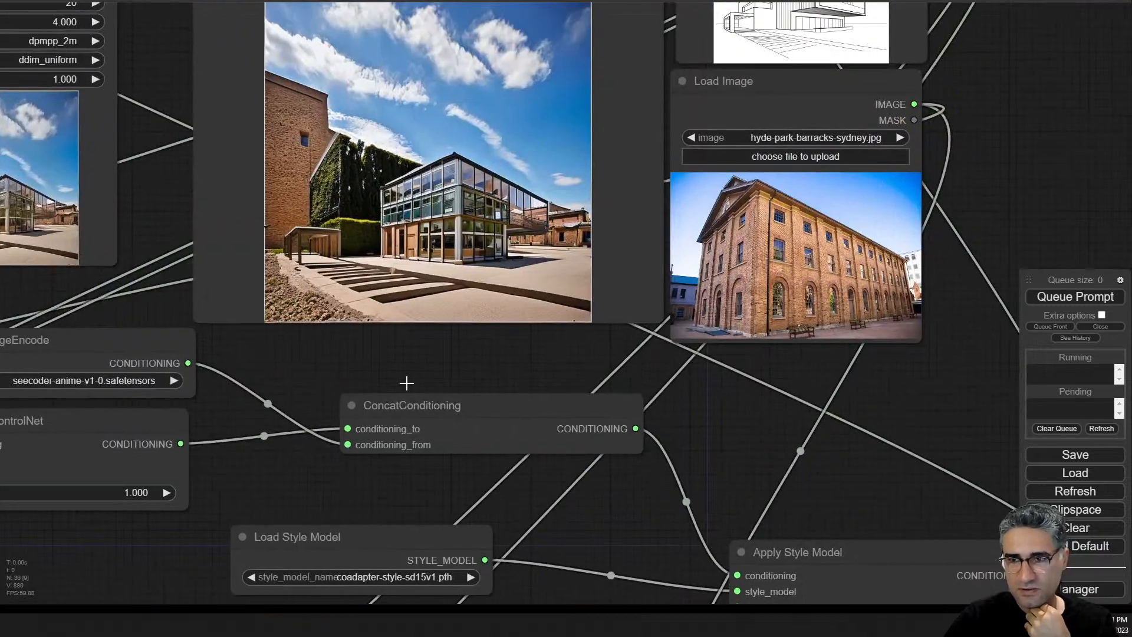
{"action": "left_click_drag", "start_coordinate": [933, 40], "coordinate": [884, 295]}
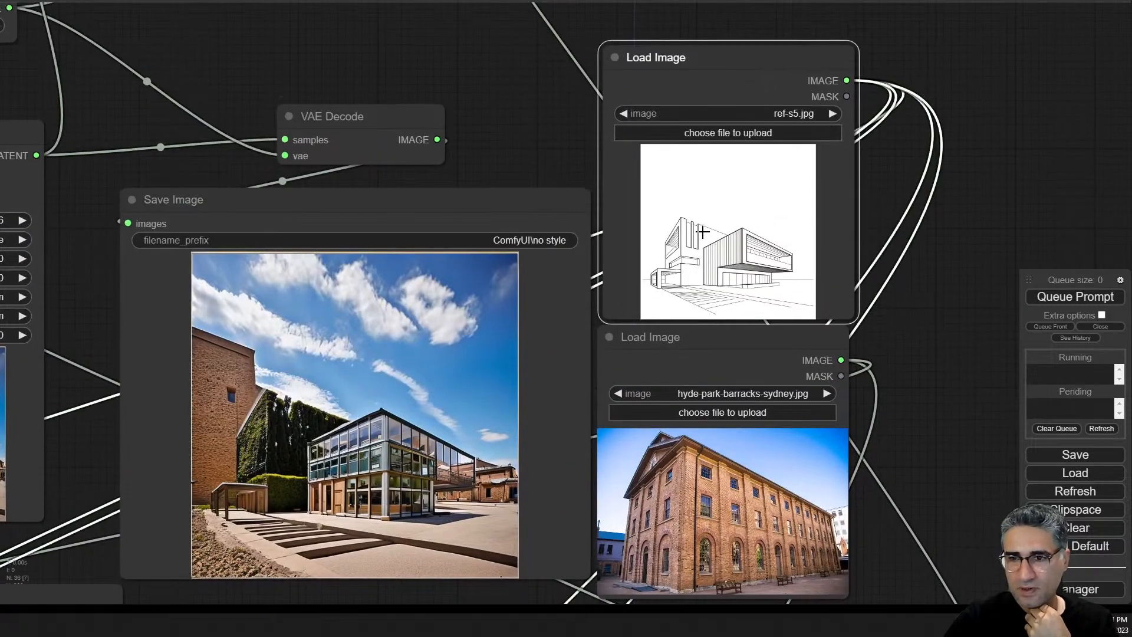
{"action": "scroll", "coordinate": [716, 255], "scroll_direction": "up", "scroll_amount": 5}
{"action": "scroll", "coordinate": [716, 255], "scroll_direction": "up", "scroll_amount": 5}
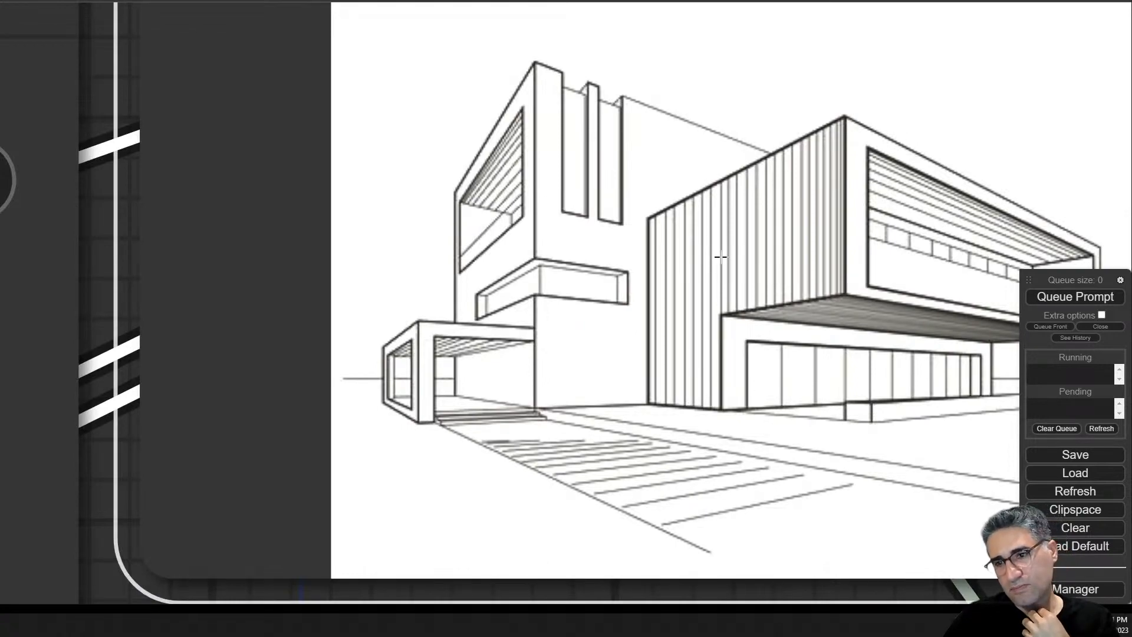
{"action": "scroll", "coordinate": [707, 270], "scroll_direction": "down", "scroll_amount": 15}
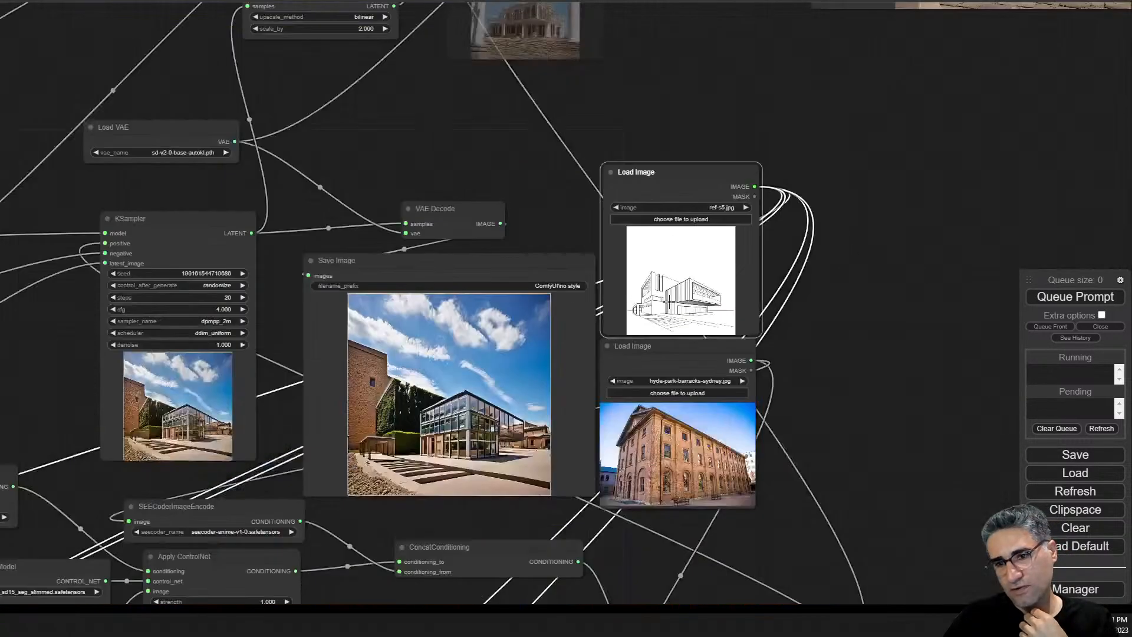
{"action": "scroll", "coordinate": [671, 302], "scroll_direction": "down", "scroll_amount": 3}
{"action": "left_click_drag", "start_coordinate": [355, 565], "coordinate": [609, 309]}
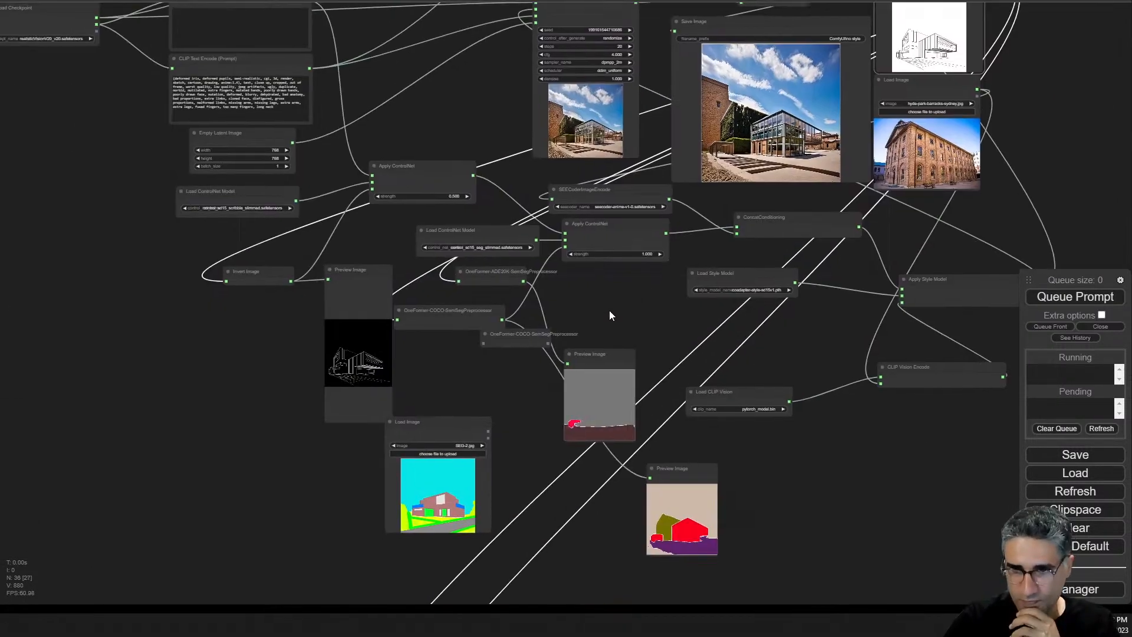
{"action": "scroll", "coordinate": [591, 338], "scroll_direction": "up", "scroll_amount": 5}
{"action": "scroll", "coordinate": [590, 243], "scroll_direction": "up", "scroll_amount": 2}
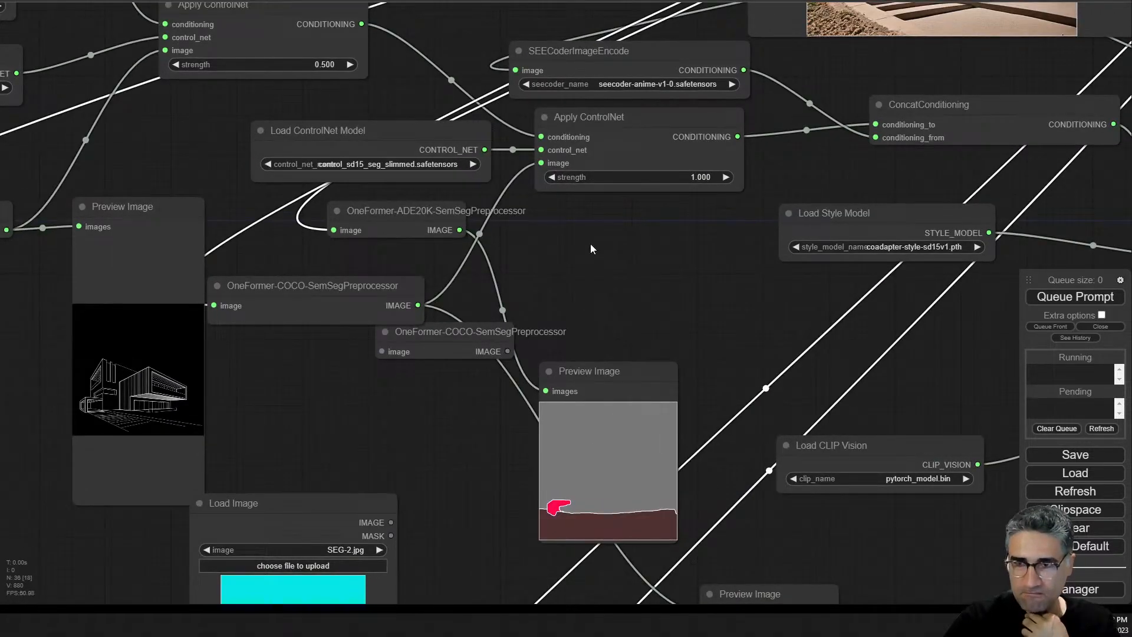
- Set the segmentation Apply ControlNet's strength to 0, and space out the ADE20K preview and the unconnected OneFormer-COCO preprocessor node
{"action": "left_click_drag", "start_coordinate": [622, 225], "coordinate": [101, 166]}
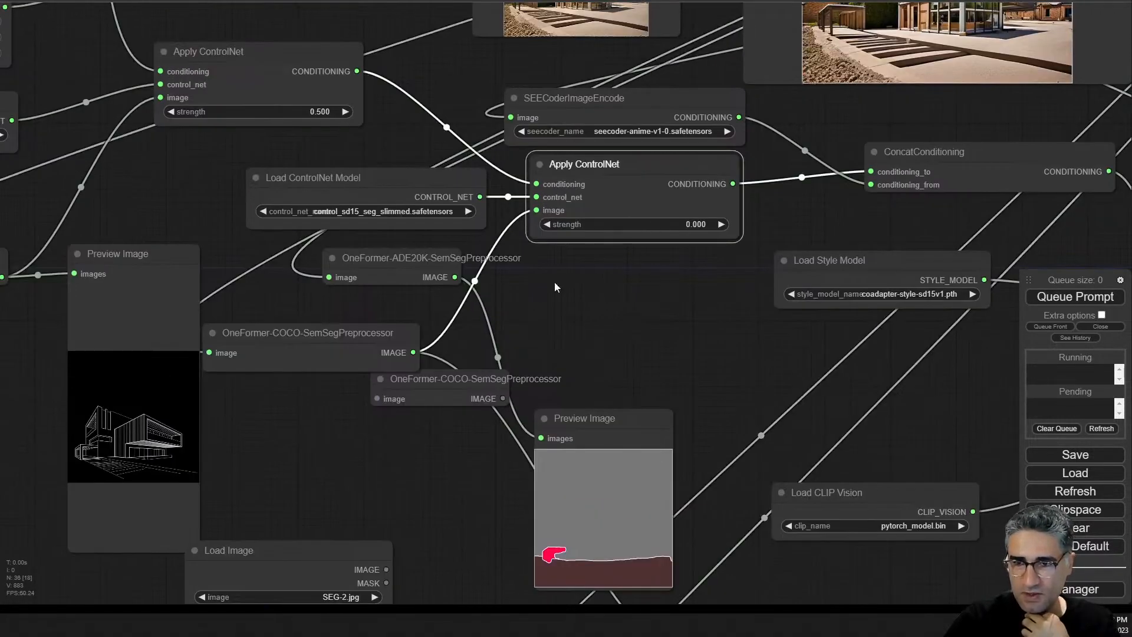
{"action": "left_click_drag", "start_coordinate": [714, 375], "coordinate": [717, 409]}
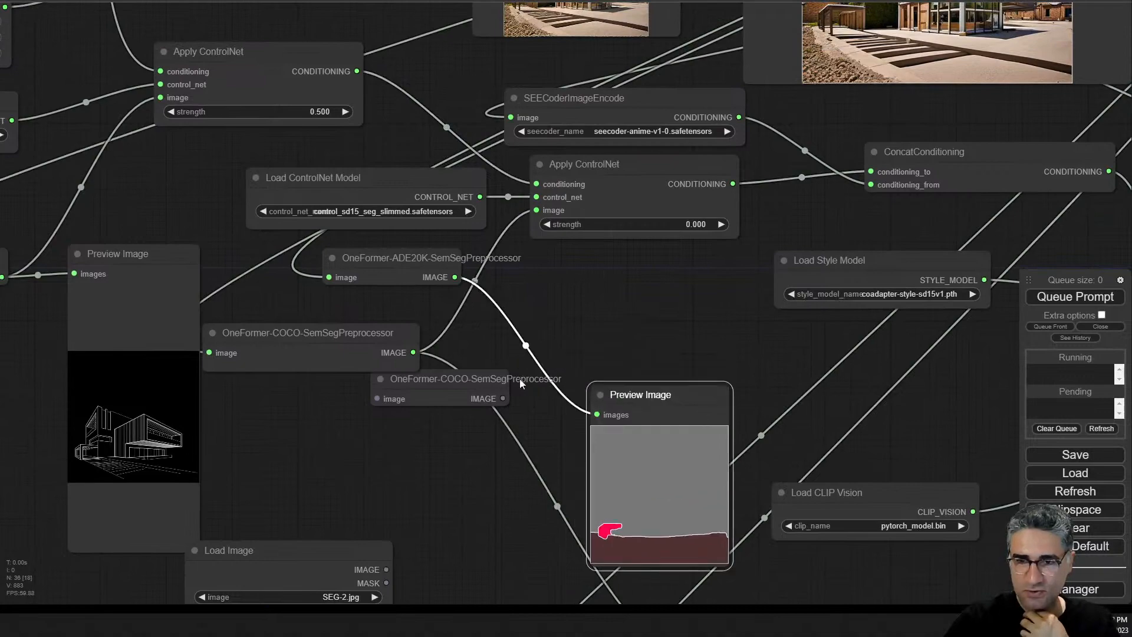
{"action": "left_click_drag", "start_coordinate": [434, 378], "coordinate": [386, 464]}
{"action": "left_click_drag", "start_coordinate": [412, 352], "coordinate": [536, 210]}
{"action": "left_click_drag", "start_coordinate": [596, 313], "coordinate": [512, 529]}
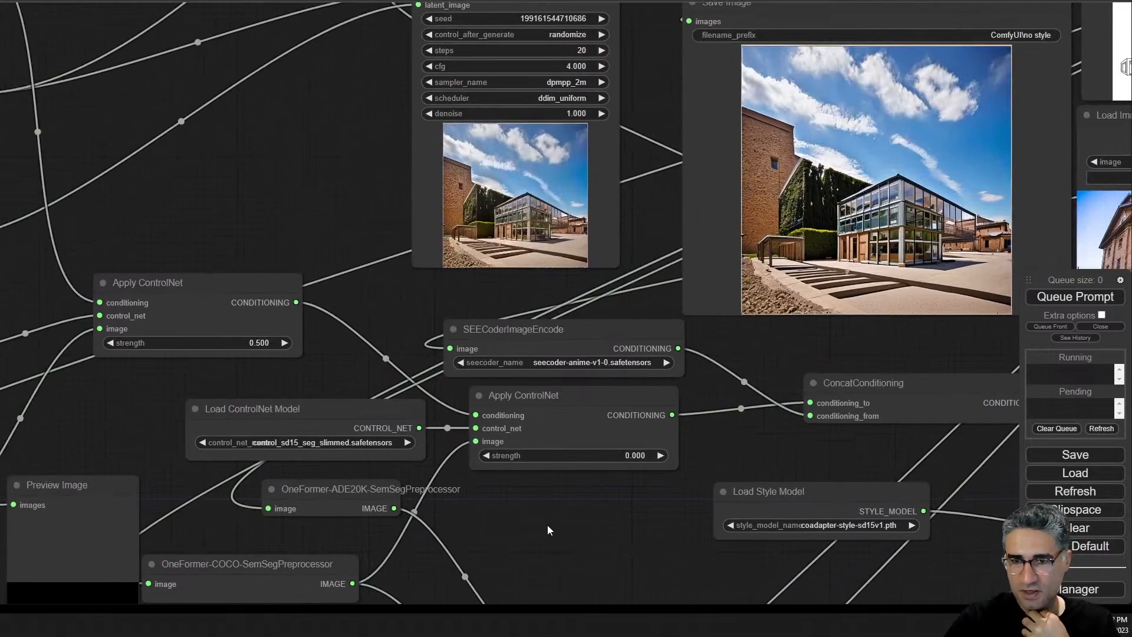
- Set the scribble Apply ControlNet's strength to 0.9 and queue a generation
{"action": "scroll", "coordinate": [222, 348], "scroll_direction": "up", "scroll_amount": 5}
{"action": "left_click_drag", "start_coordinate": [180, 370], "coordinate": [686, 253]}
{"action": "left_click_drag", "start_coordinate": [866, 195], "coordinate": [759, 267]}
{"action": "left_click_drag", "start_coordinate": [265, 162], "coordinate": [896, 98]}
{"action": "left_click_drag", "start_coordinate": [943, 248], "coordinate": [126, 286]}
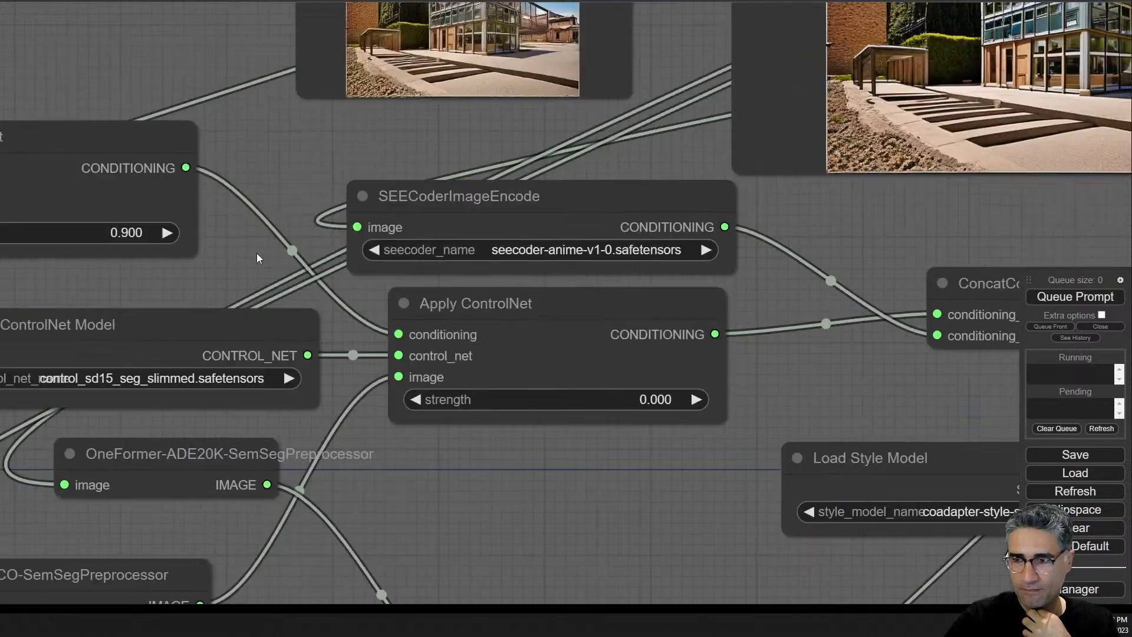
{"action": "left_click", "coordinate": [1060, 302]}
- Inspect the new render's facade, stairs and materials, comparing it with the line sketch and the brick barracks reference
{"action": "left_click_drag", "start_coordinate": [1012, 237], "coordinate": [834, 526]}
{"action": "left_click_drag", "start_coordinate": [925, 514], "coordinate": [1046, 515]}
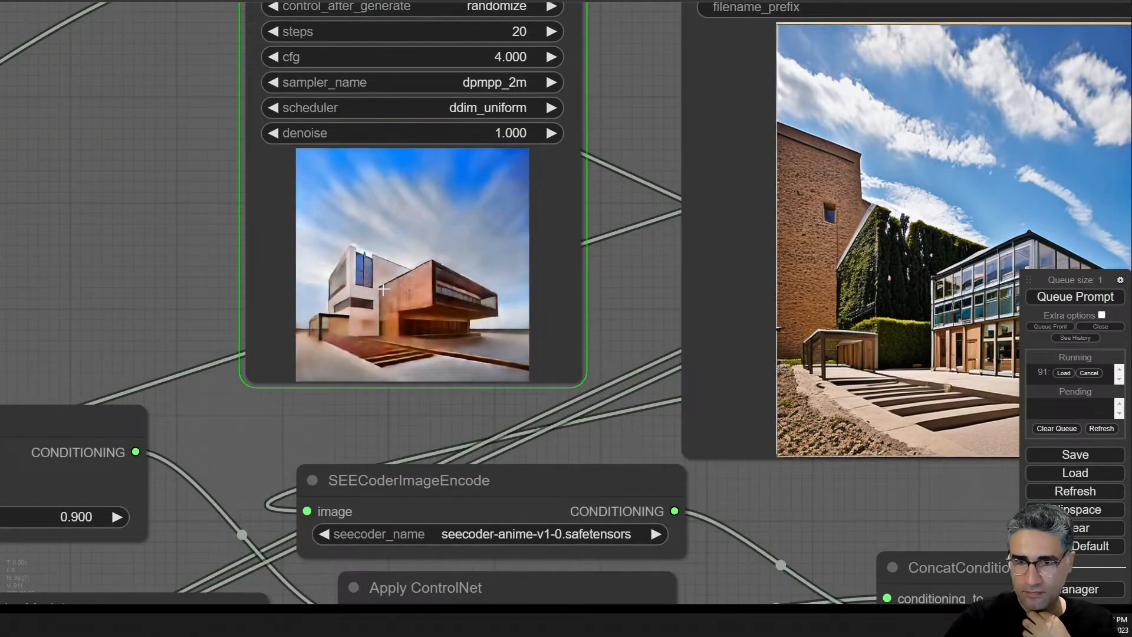
{"action": "scroll", "coordinate": [380, 294], "scroll_direction": "up", "scroll_amount": 4}
{"action": "scroll", "coordinate": [352, 319], "scroll_direction": "up", "scroll_amount": 5}
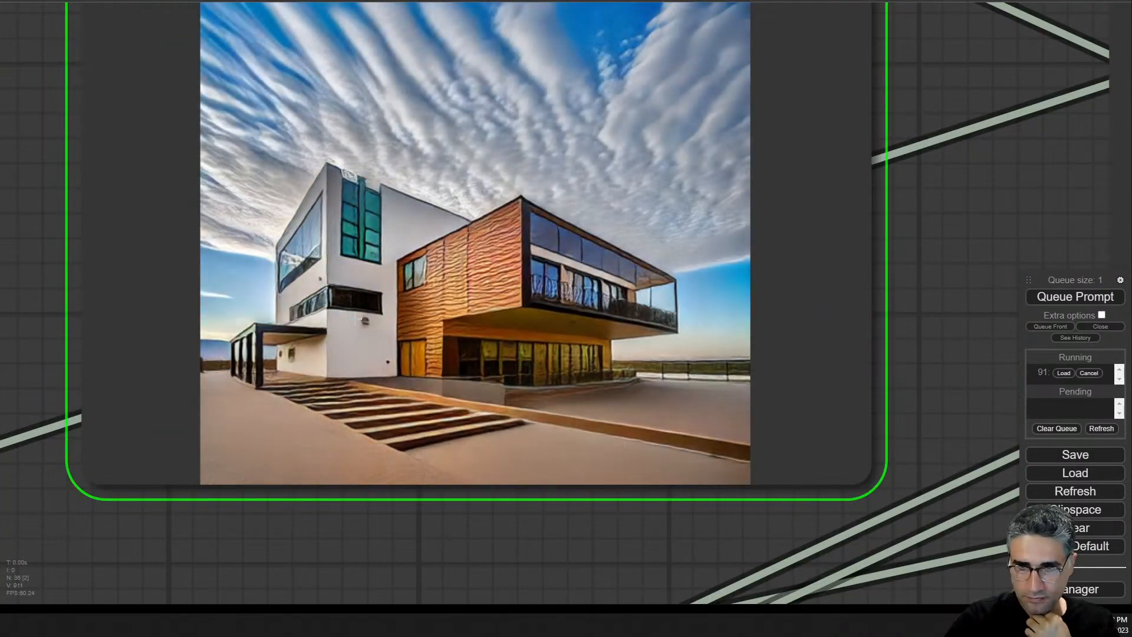
{"action": "scroll", "coordinate": [359, 312], "scroll_direction": "down", "scroll_amount": 9}
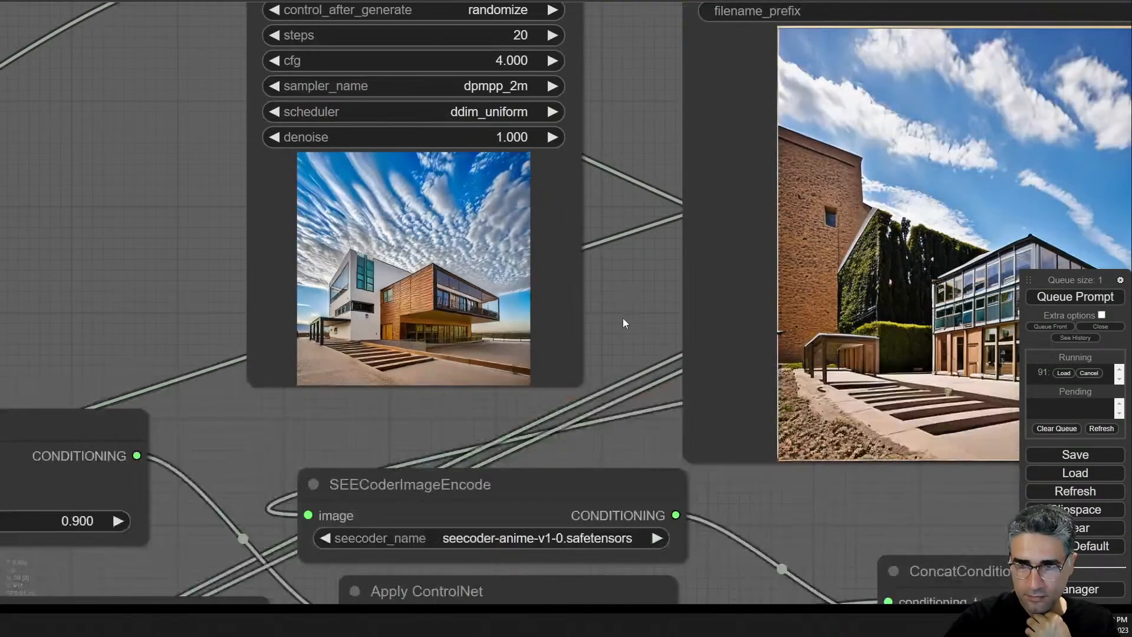
{"action": "left_click_drag", "start_coordinate": [657, 296], "coordinate": [505, 324]}
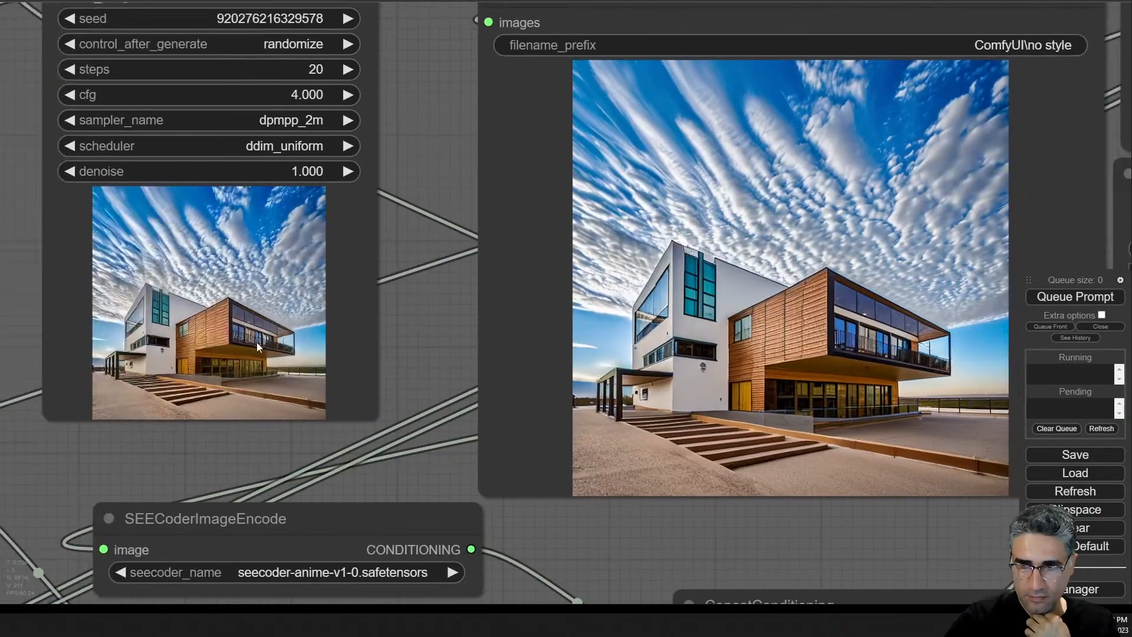
{"action": "left_click_drag", "start_coordinate": [825, 348], "coordinate": [274, 356]}
{"action": "left_click_drag", "start_coordinate": [0, 341], "coordinate": [65, 396]}
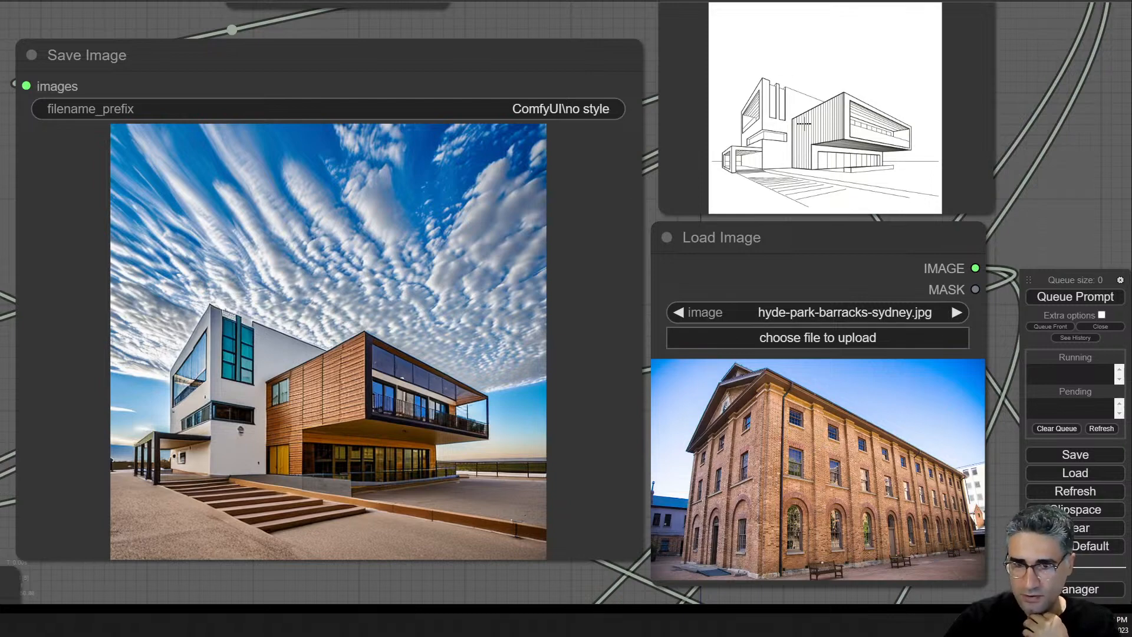
{"action": "scroll", "coordinate": [856, 144], "scroll_direction": "up", "scroll_amount": 5}
{"action": "scroll", "coordinate": [772, 124], "scroll_direction": "down", "scroll_amount": 5}
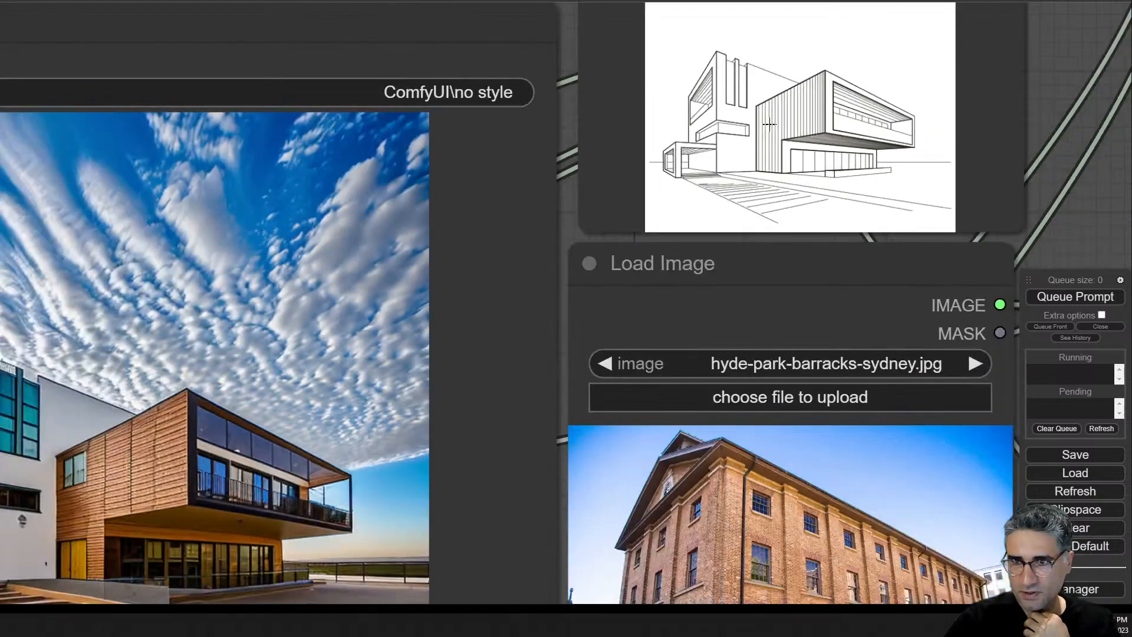
{"action": "scroll", "coordinate": [155, 411], "scroll_direction": "up", "scroll_amount": 4}
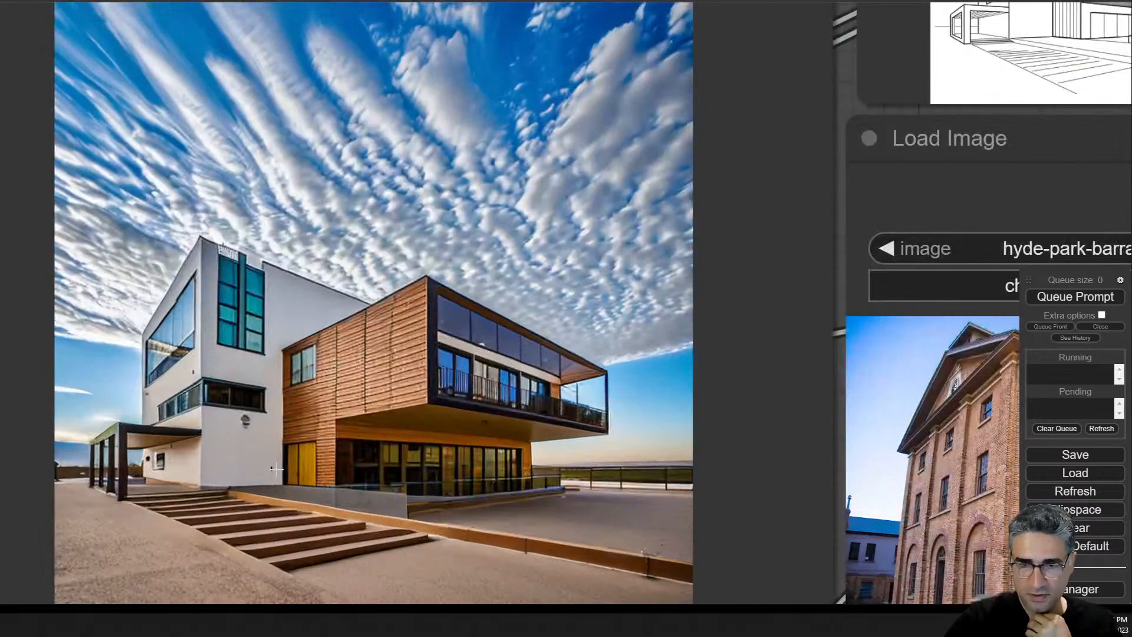
{"action": "scroll", "coordinate": [255, 486], "scroll_direction": "down", "scroll_amount": 5}
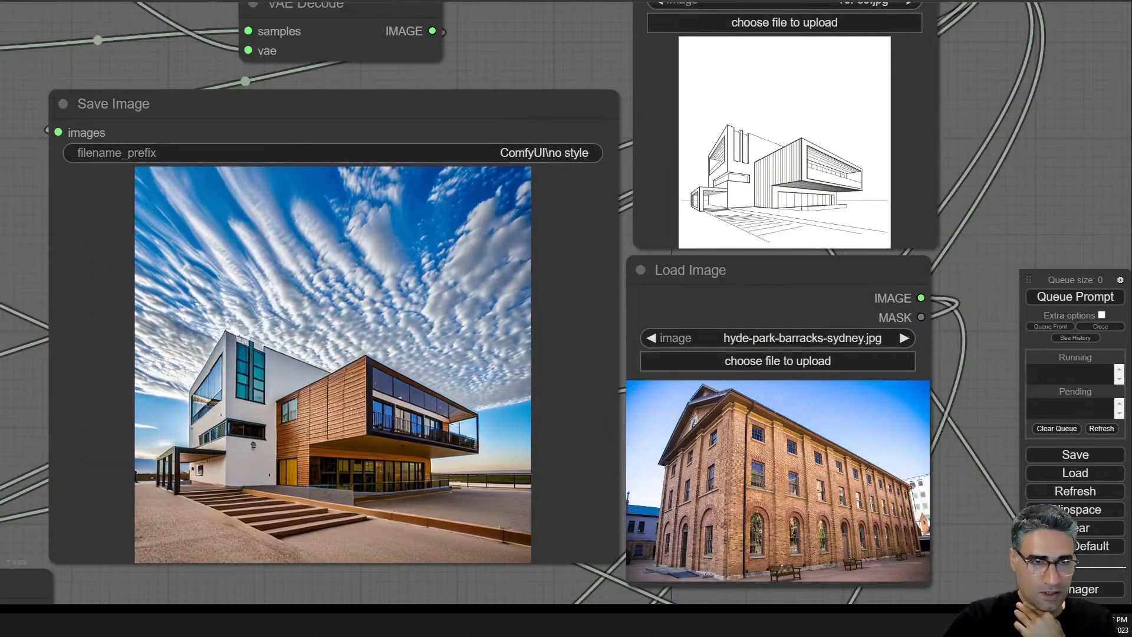
- Load Contemporary-villa-design1.jpg.webp as the style reference image and queue a generation
{"action": "left_click_drag", "start_coordinate": [1061, 465], "coordinate": [790, 465]}
{"action": "scroll", "coordinate": [730, 483], "scroll_direction": "up", "scroll_amount": 3}
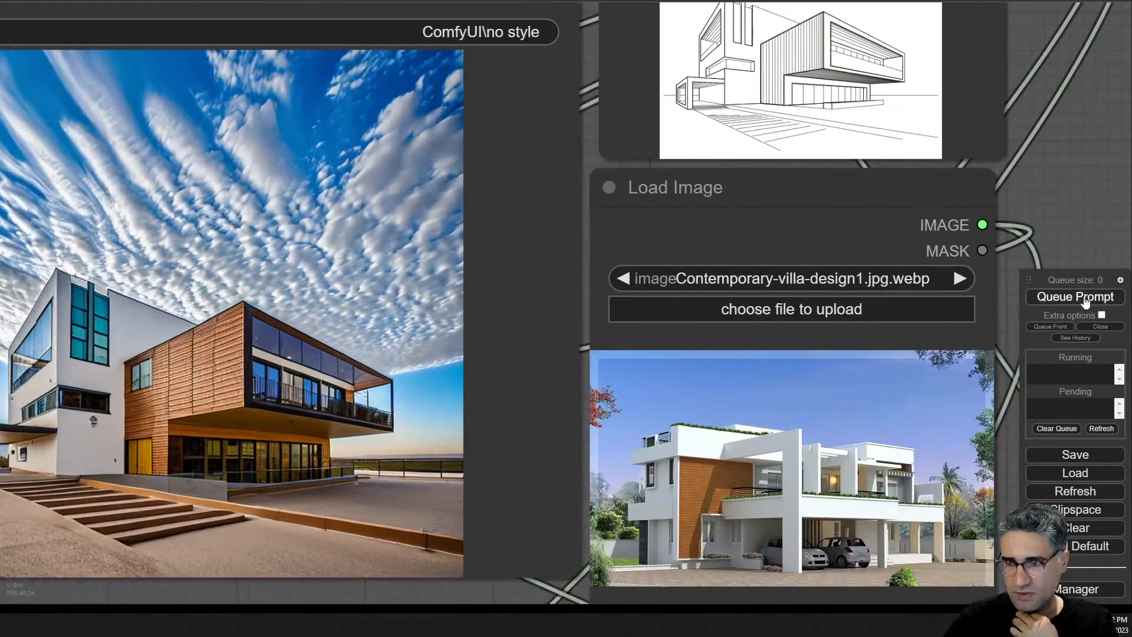
{"action": "left_click", "coordinate": [1047, 297]}
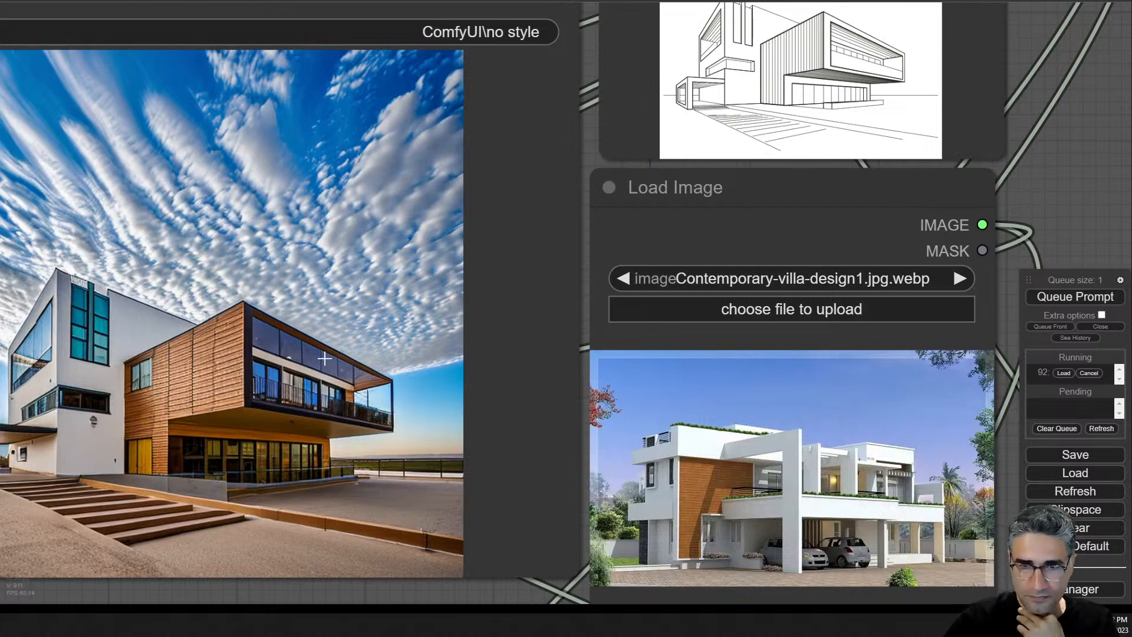
- Review the villa-referenced render against the input sketch and reference image, and look over the whole node graph
{"action": "scroll", "coordinate": [319, 293], "scroll_direction": "down", "scroll_amount": 1}
{"action": "scroll", "coordinate": [319, 293], "scroll_direction": "down", "scroll_amount": 1}
{"action": "left_click_drag", "start_coordinate": [953, 232], "coordinate": [1071, 153]}
{"action": "scroll", "coordinate": [513, 312], "scroll_direction": "down", "scroll_amount": 2}
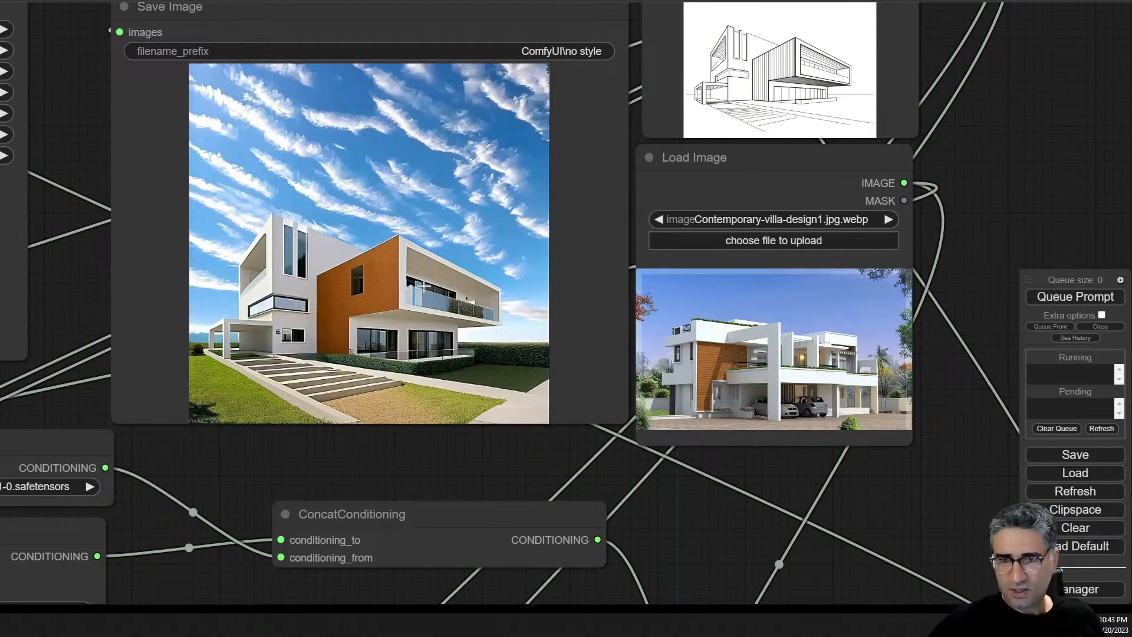
{"action": "scroll", "coordinate": [409, 289], "scroll_direction": "down", "scroll_amount": 15}
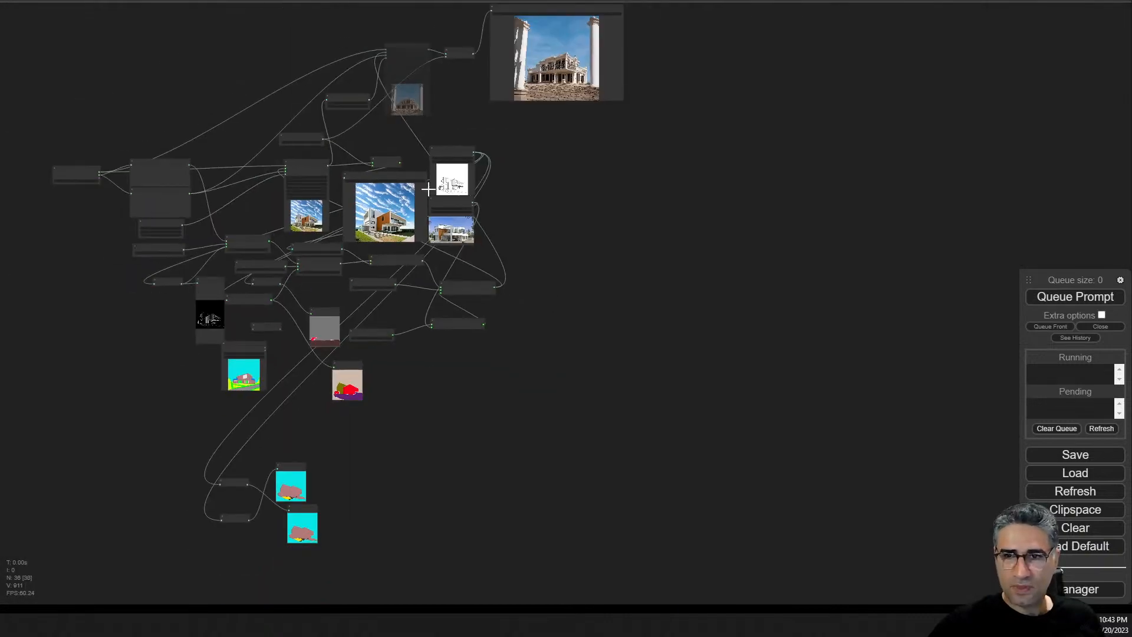
{"action": "scroll", "coordinate": [422, 189], "scroll_direction": "up", "scroll_amount": 12}
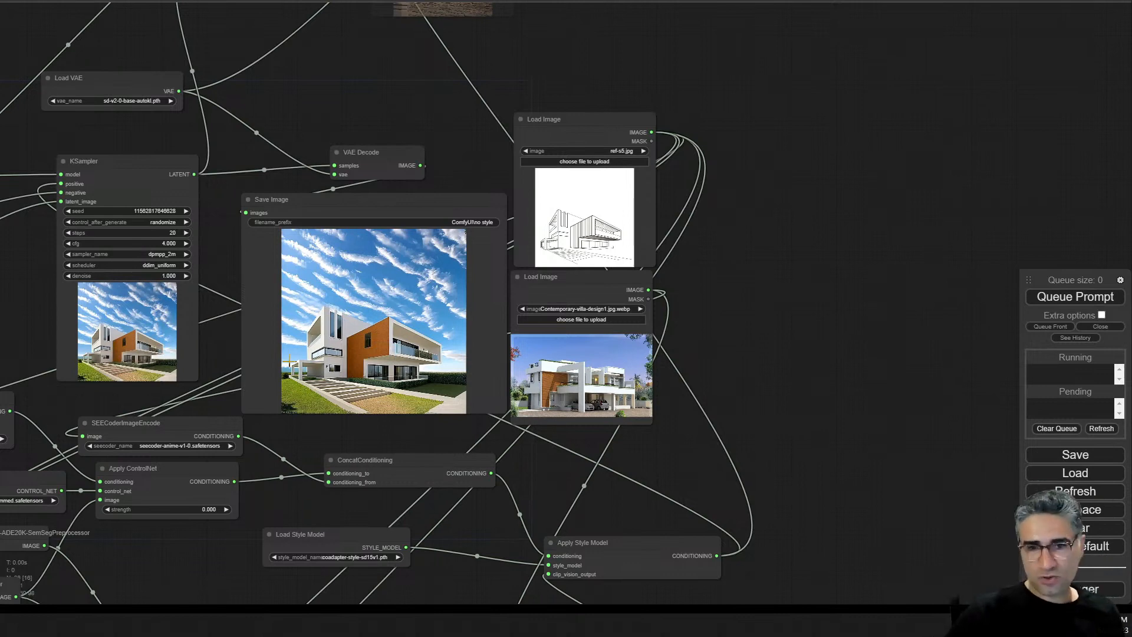
{"action": "scroll", "coordinate": [289, 362], "scroll_direction": "down", "scroll_amount": 5}
{"action": "left_click_drag", "start_coordinate": [756, 334], "coordinate": [914, 138]}
{"action": "scroll", "coordinate": [766, 211], "scroll_direction": "up", "scroll_amount": 3}
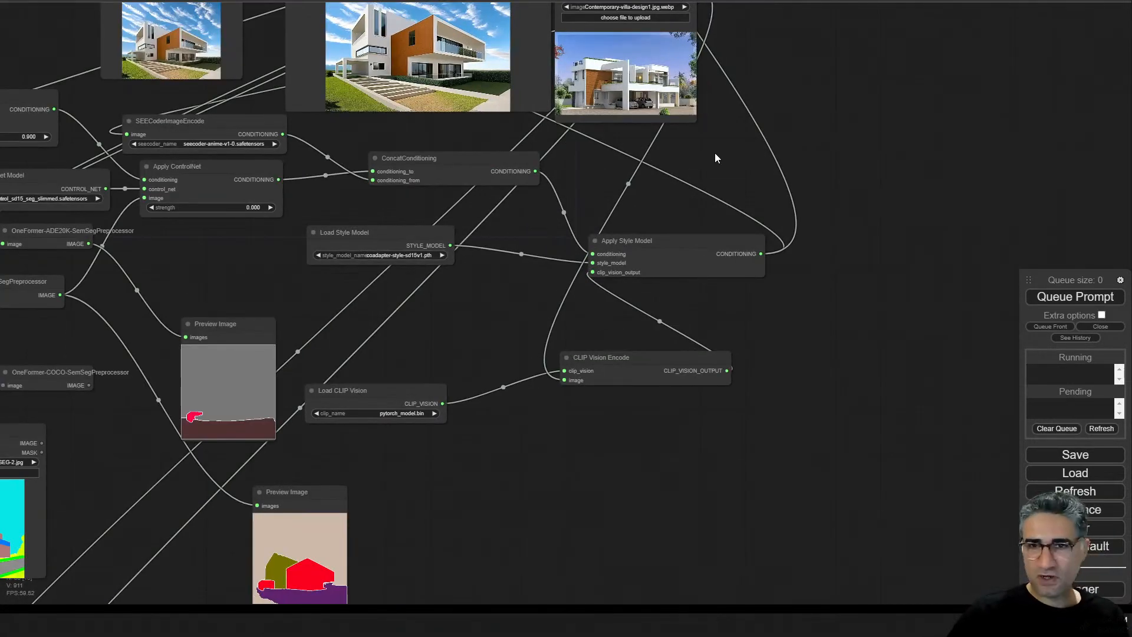
{"action": "left_click_drag", "start_coordinate": [715, 153], "coordinate": [741, 450]}
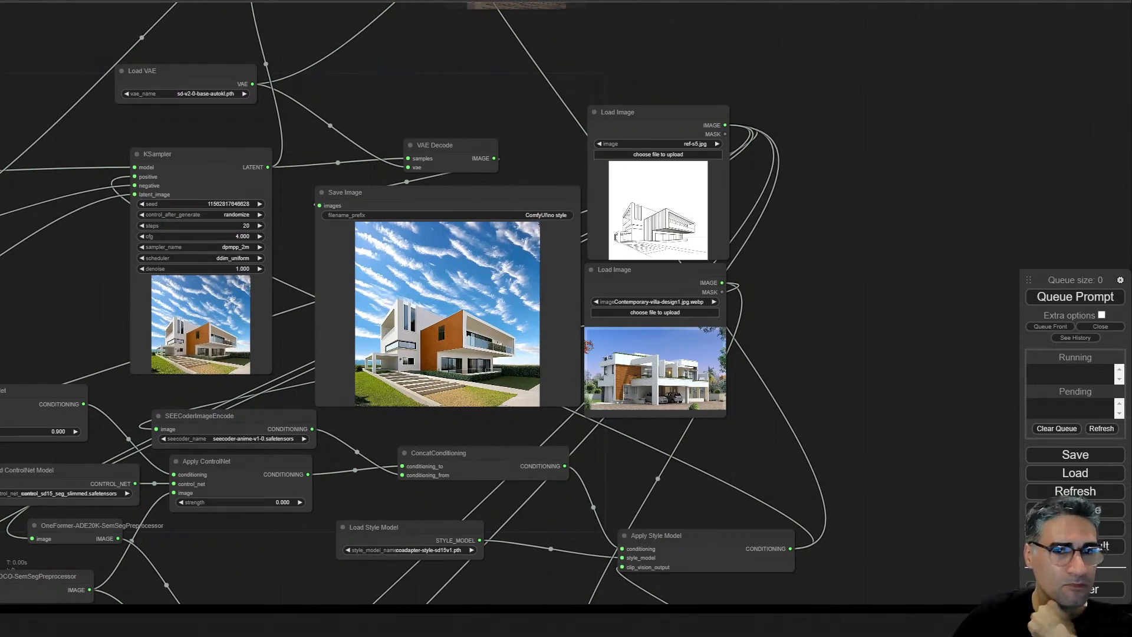
{"action": "scroll", "coordinate": [554, 186], "scroll_direction": "up", "scroll_amount": 5}
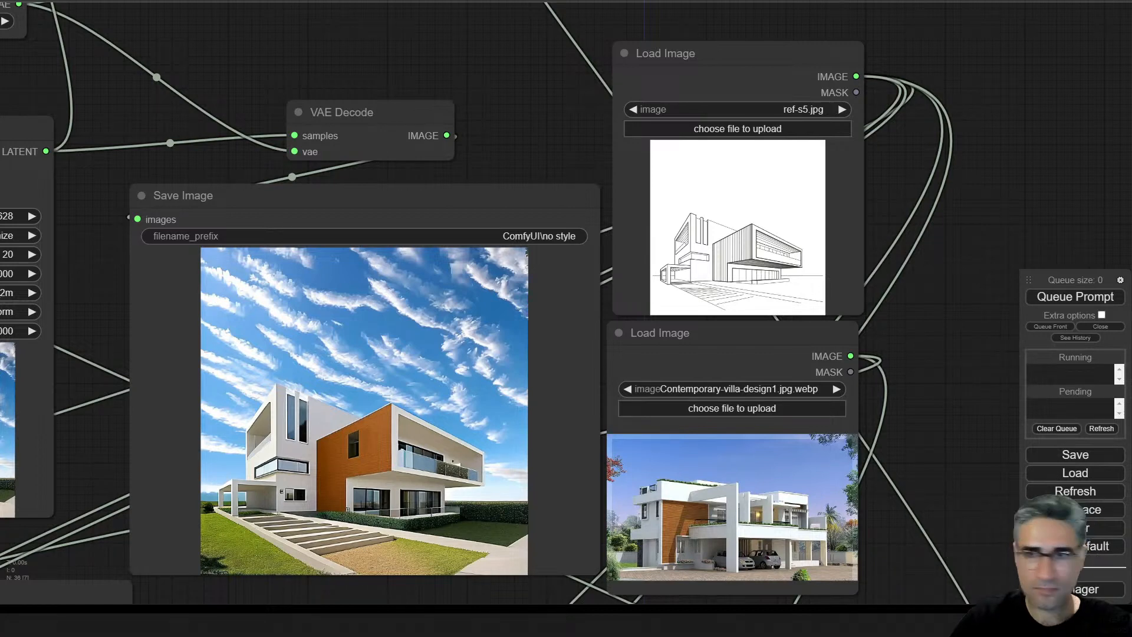
- Search Google Images for "sketch building" in a new browser tab
{"action": "key", "text": "ctrl+t"}
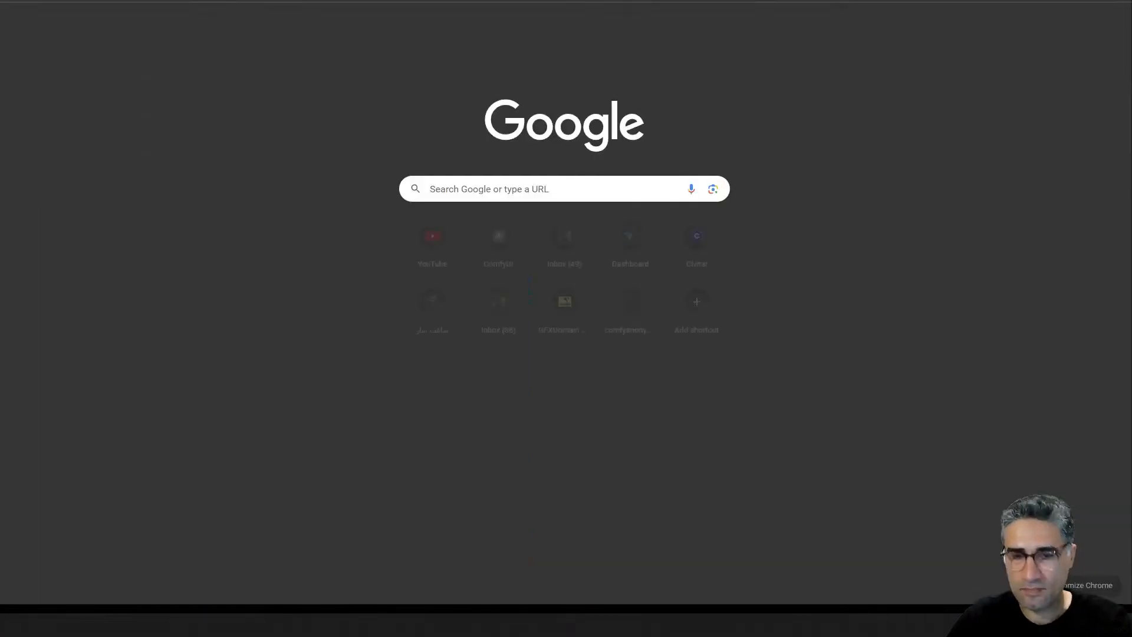
{"action": "type", "text": "sketch building"}
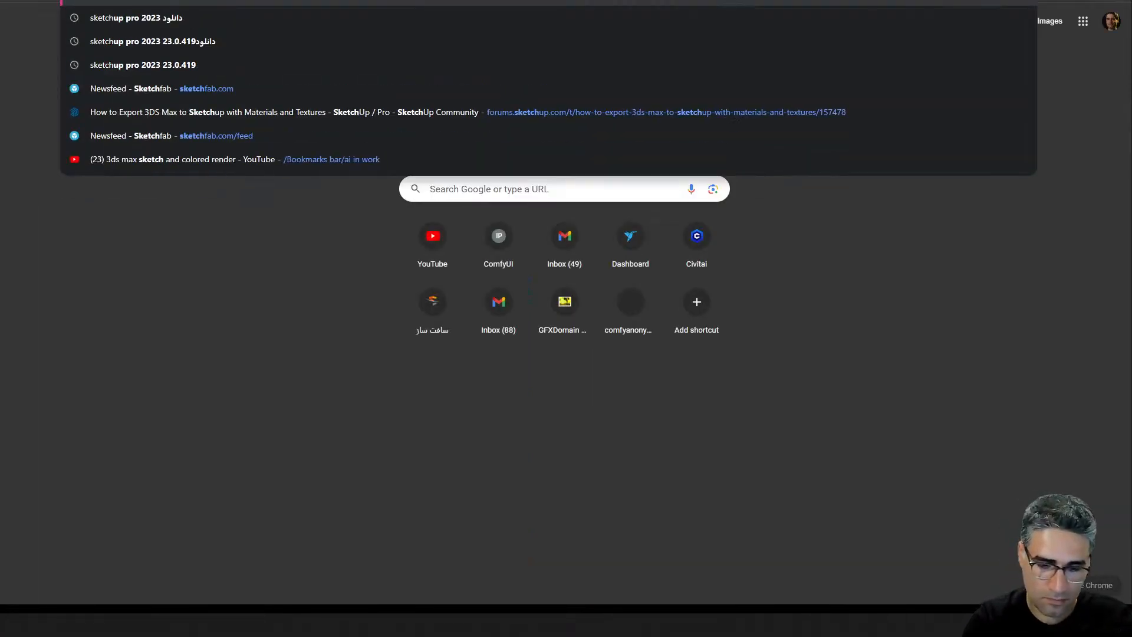
{"action": "key", "text": "Return"}
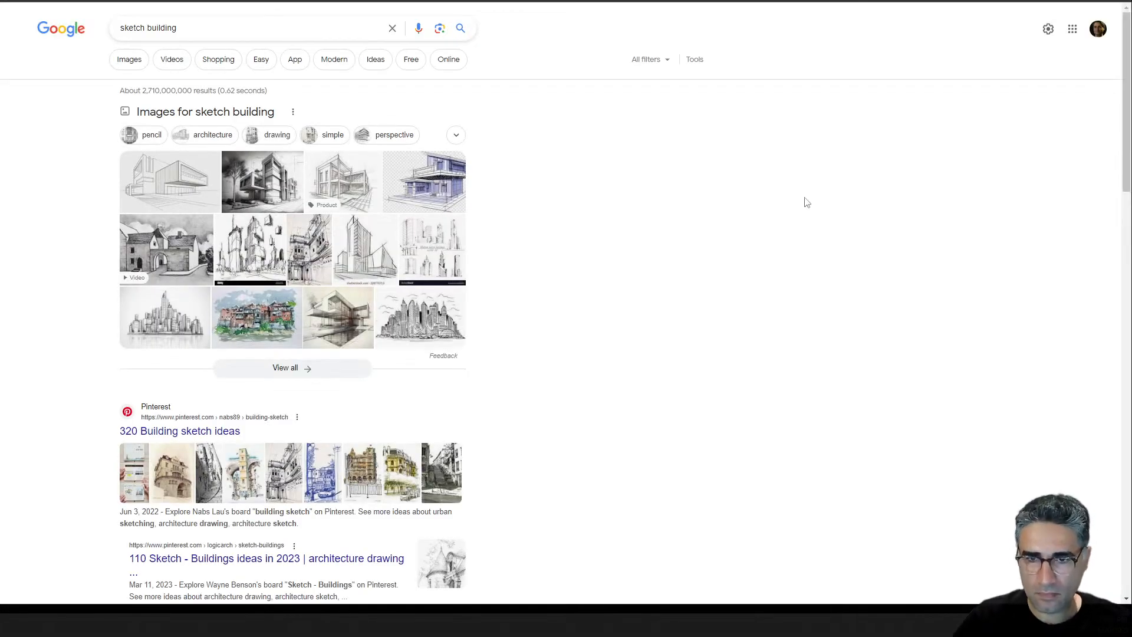
{"action": "left_click", "coordinate": [129, 59]}
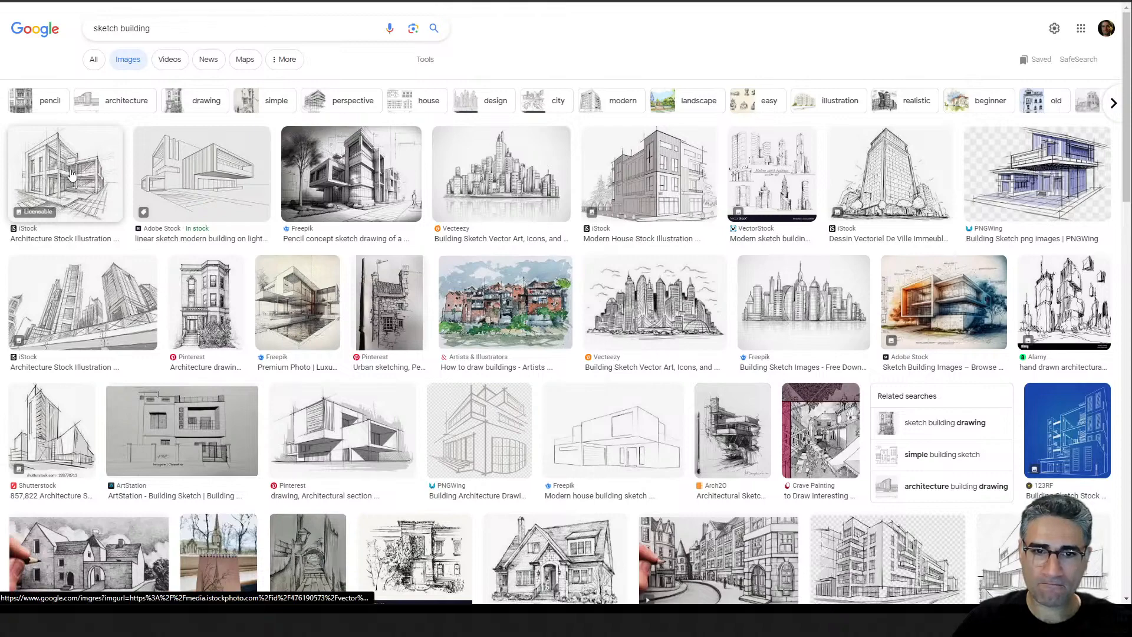
- Browse the "sketch building" image results for clean architectural line drawings of modern houses and buildings
{"action": "scroll", "coordinate": [519, 442], "scroll_direction": "down", "scroll_amount": 6}
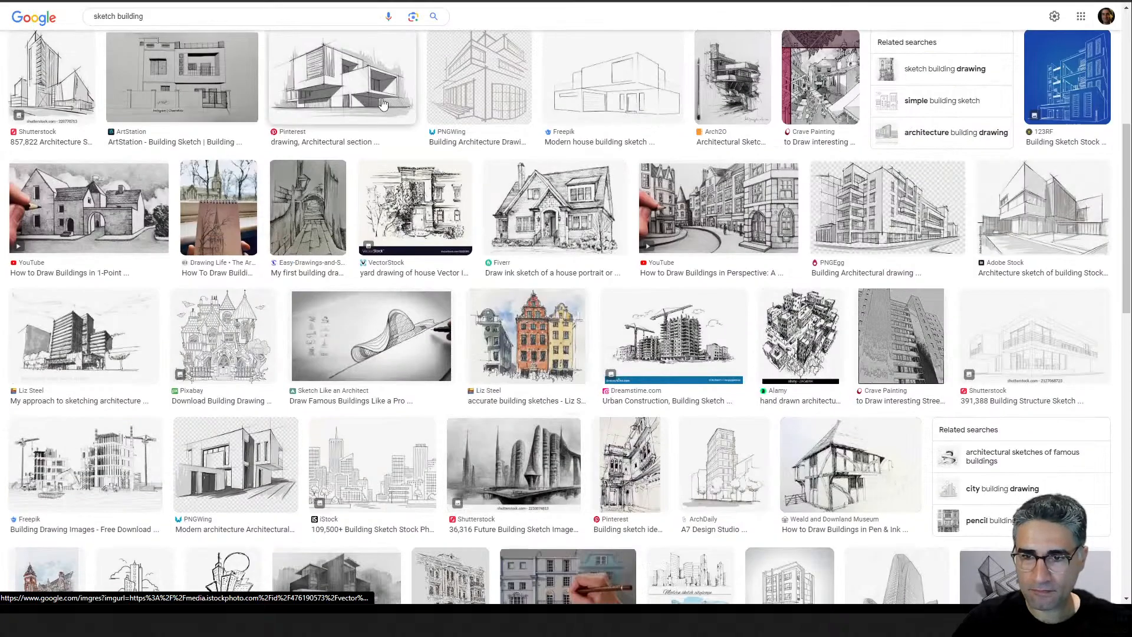
{"action": "scroll", "coordinate": [528, 445], "scroll_direction": "down", "scroll_amount": 3}
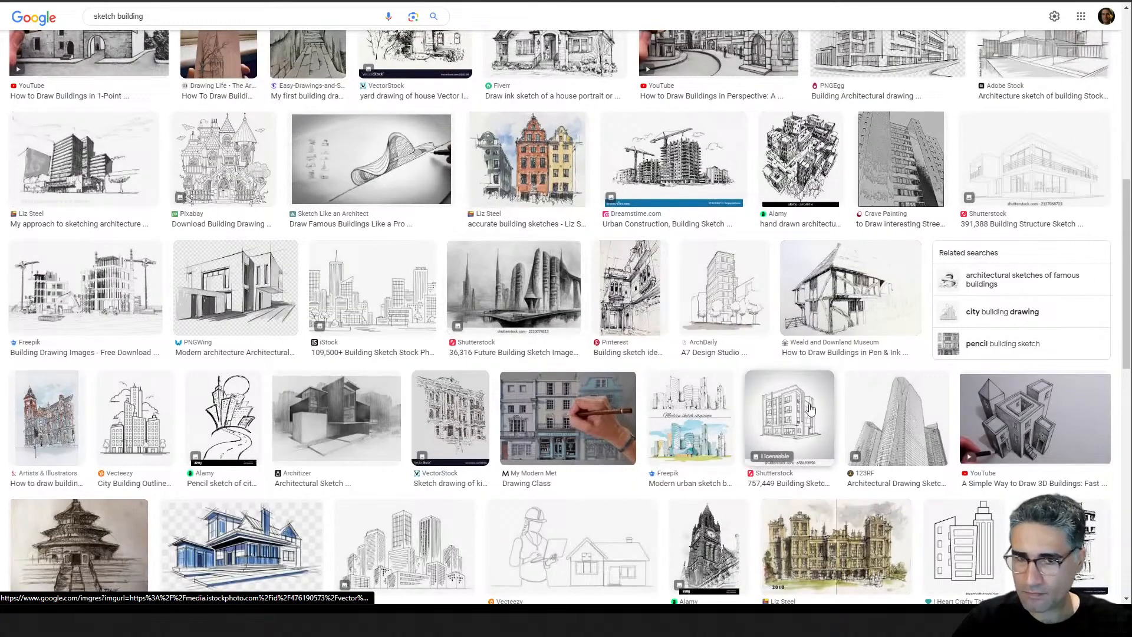
{"action": "scroll", "coordinate": [387, 513], "scroll_direction": "up", "scroll_amount": 5}
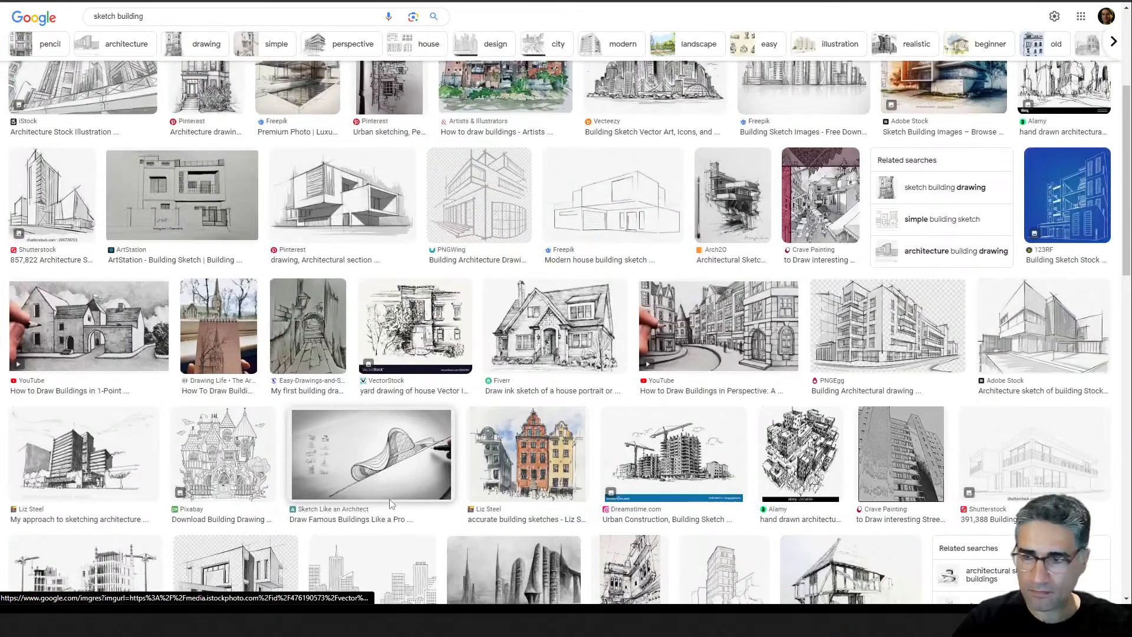
{"action": "scroll", "coordinate": [389, 504], "scroll_direction": "down", "scroll_amount": 1}
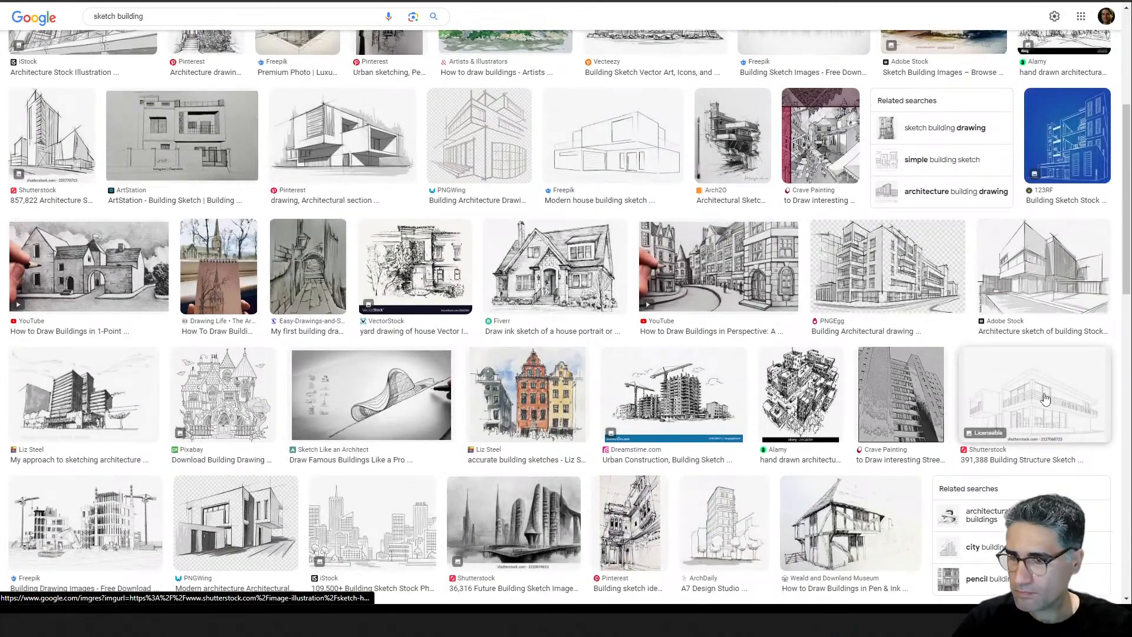
{"action": "scroll", "coordinate": [1045, 399], "scroll_direction": "down", "scroll_amount": 10}
{"action": "scroll", "coordinate": [1046, 399], "scroll_direction": "down", "scroll_amount": 5}
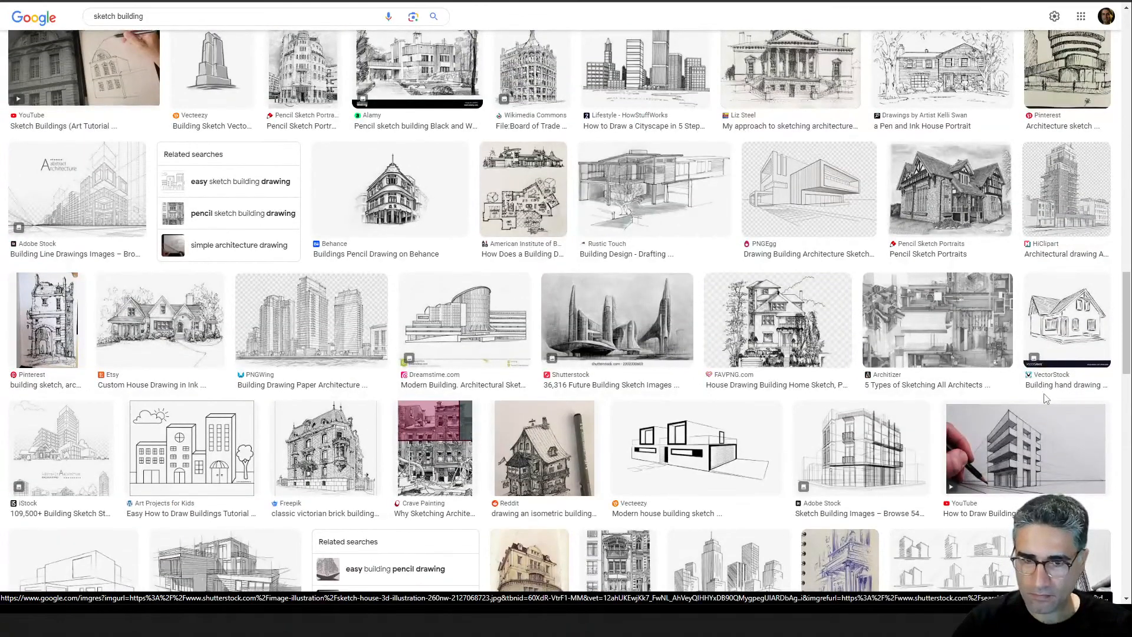
{"action": "scroll", "coordinate": [1045, 400], "scroll_direction": "down", "scroll_amount": 5}
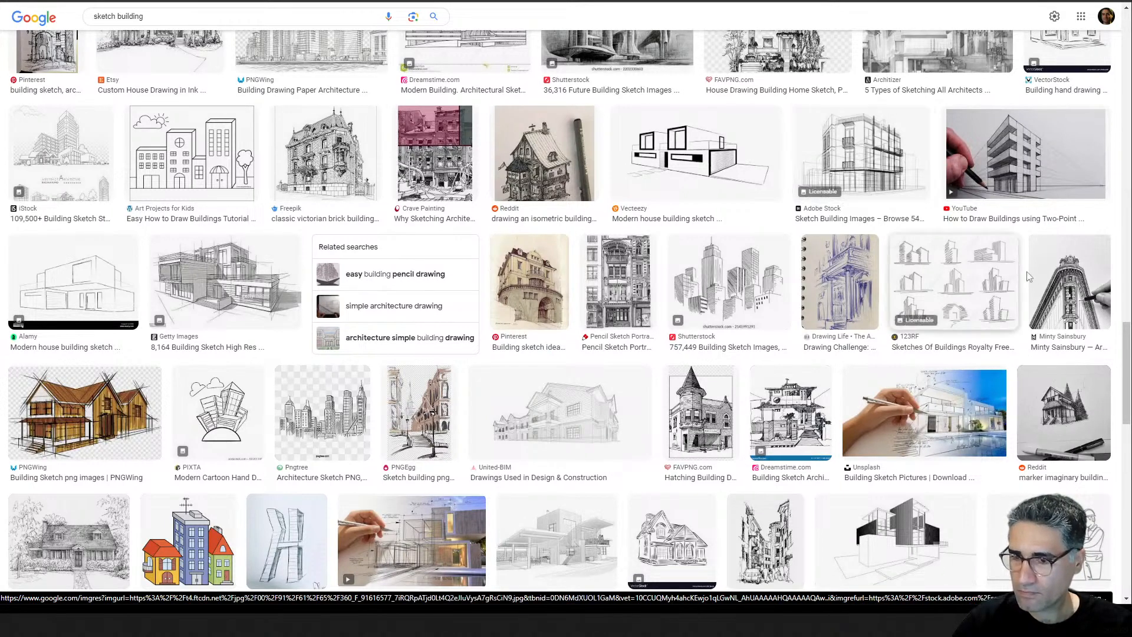
- Open the iStock two-storey modern house sketch at full size in its own tab and download it
{"action": "key", "text": "ctrl+Tab"}
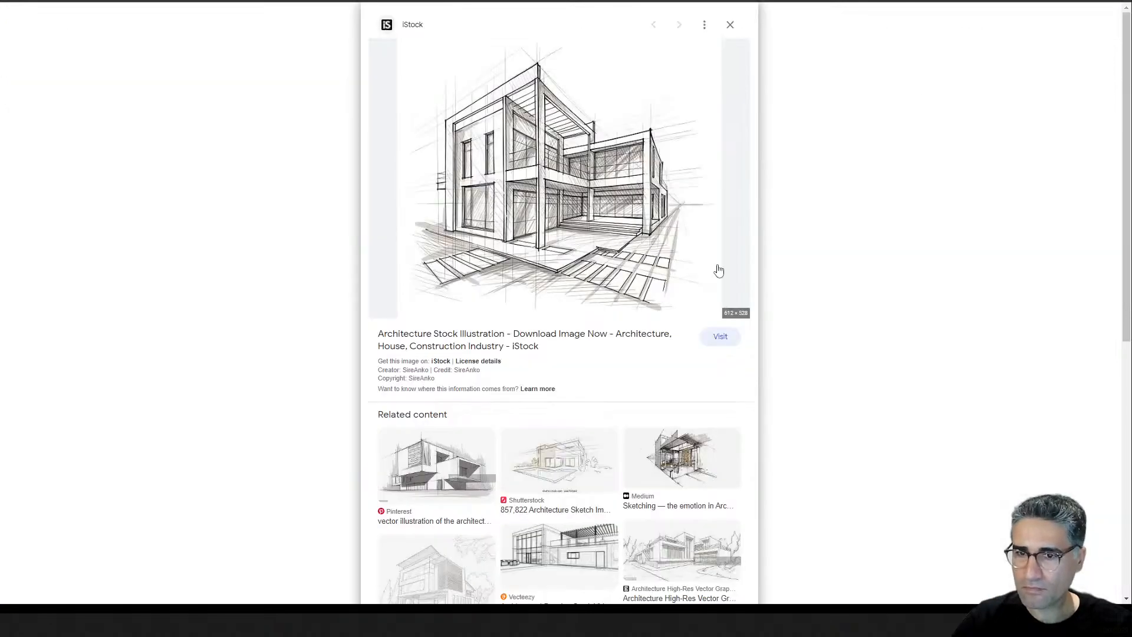
{"action": "right_click", "coordinate": [588, 191]}
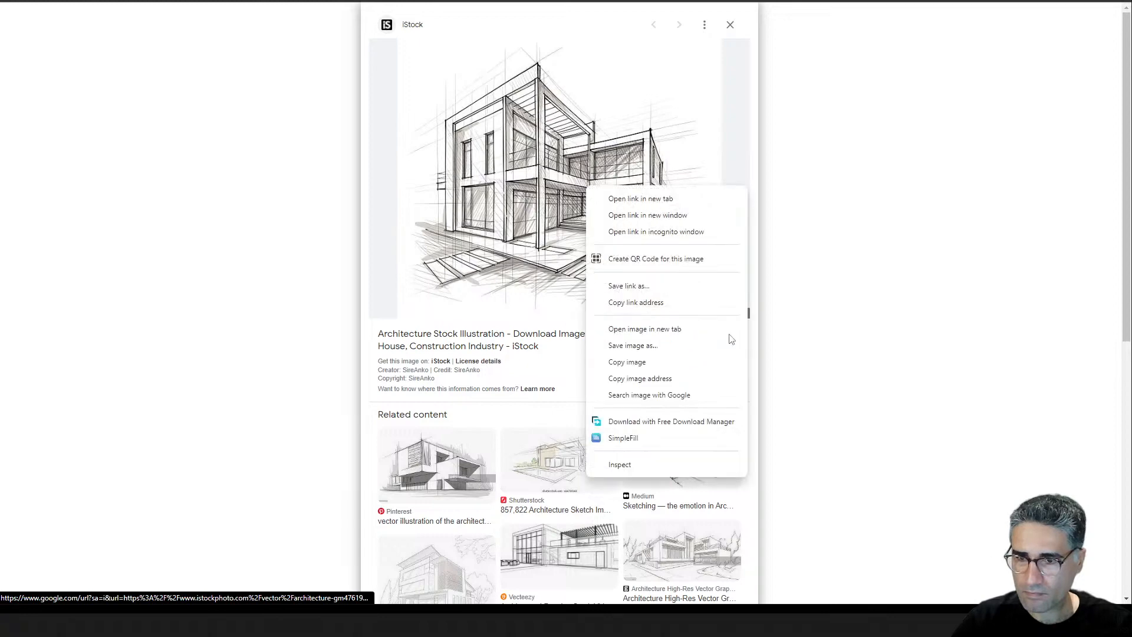
{"action": "left_click", "coordinate": [675, 329]}
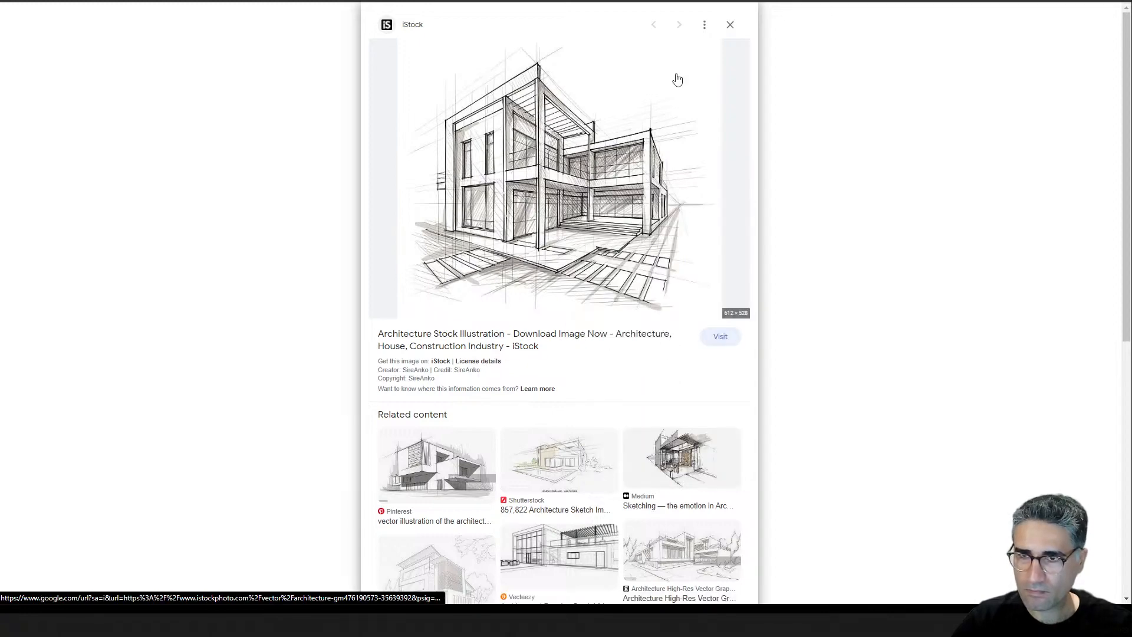
{"action": "key", "text": "ctrl+Tab"}
{"action": "right_click", "coordinate": [572, 308]}
{"action": "left_click", "coordinate": [652, 391]}
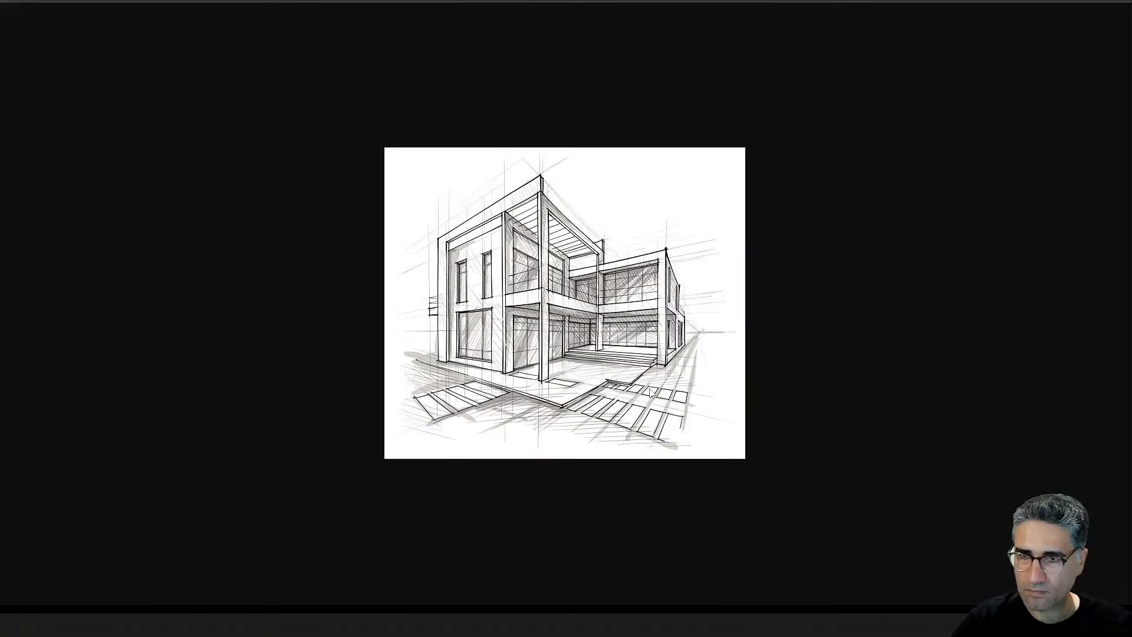
- View the Shutterstock building structure sketch in its preview tab as a possible input drawing
{"action": "key", "text": "ctrl+shift+Tab"}
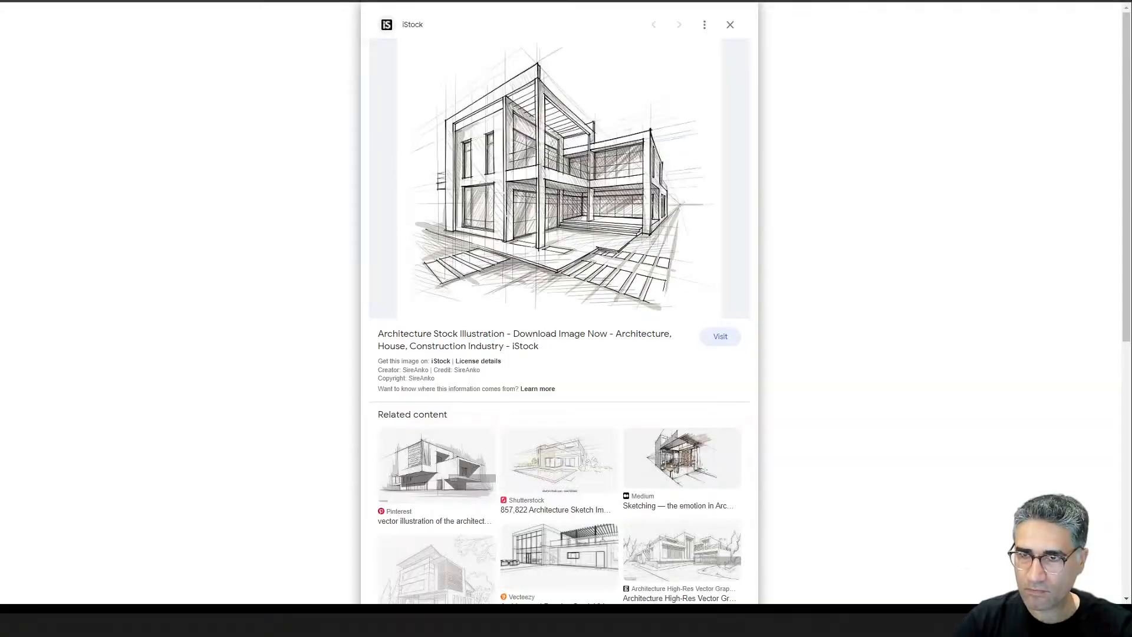
{"action": "key", "text": "Right"}
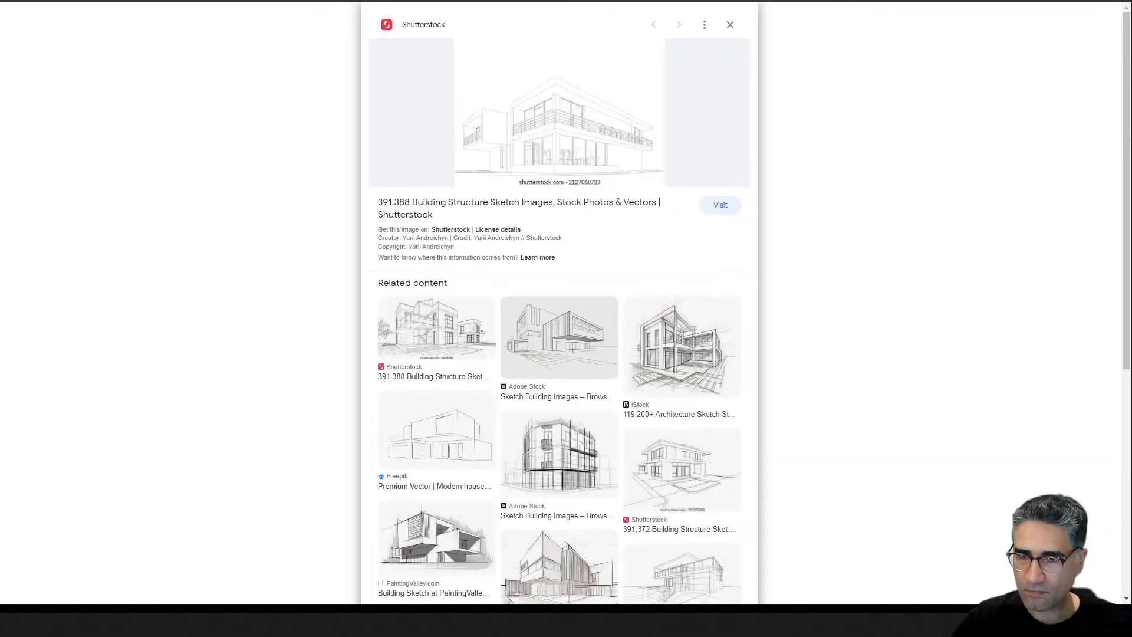
{"action": "right_click", "coordinate": [580, 124]}
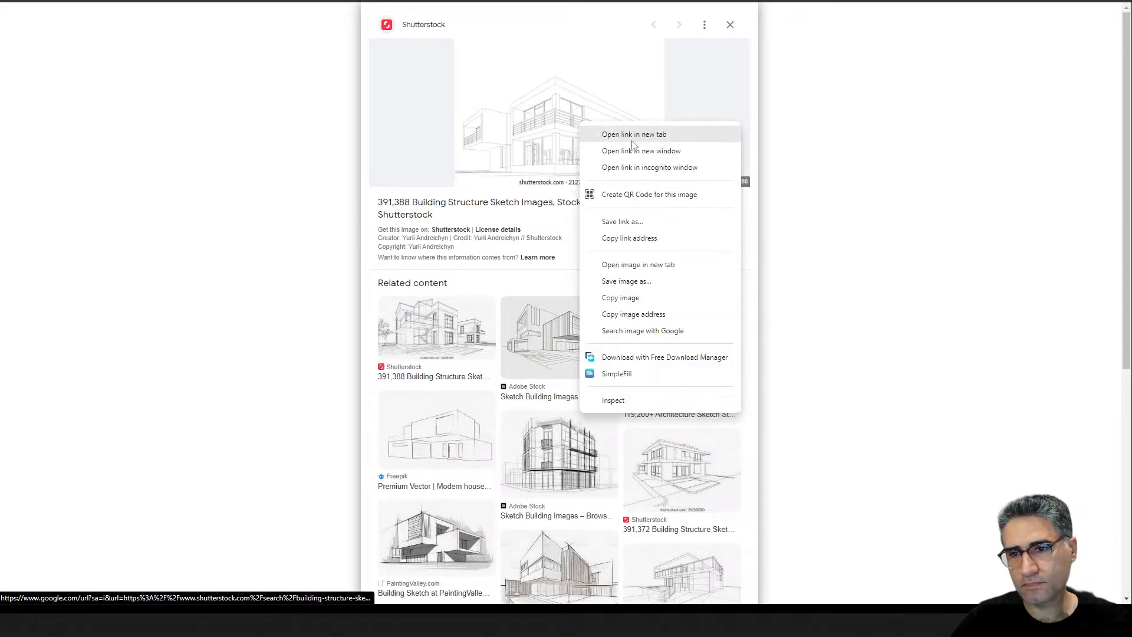
{"action": "key", "text": "Escape"}
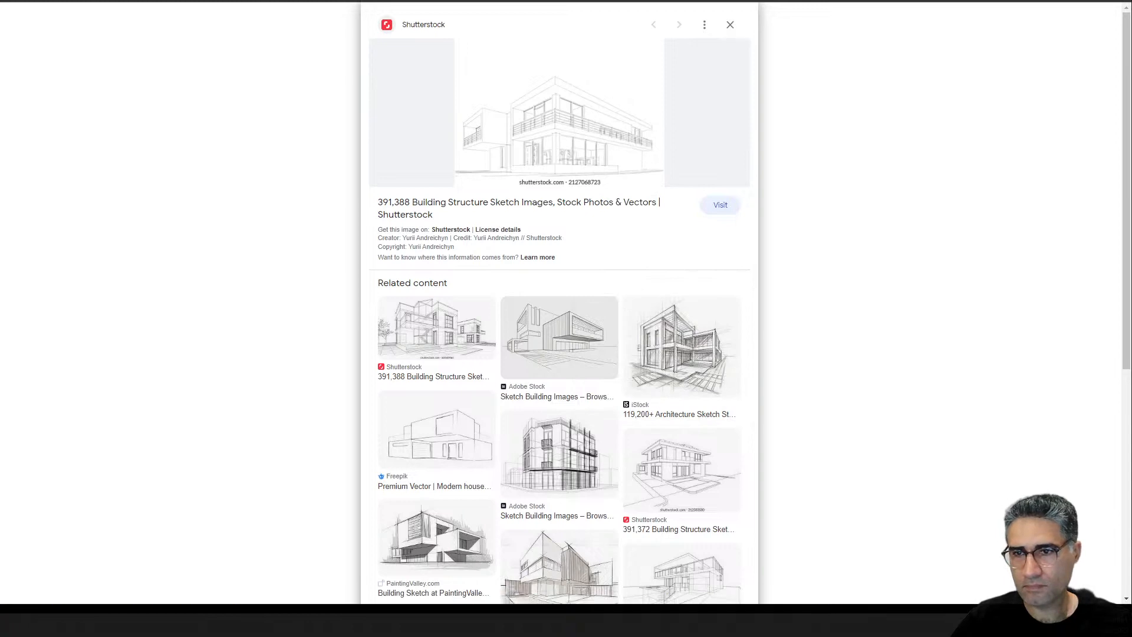
- Open the Art Projects for Kids drawing of city buildings at full size in a new tab and download it
{"action": "key", "text": "Right"}
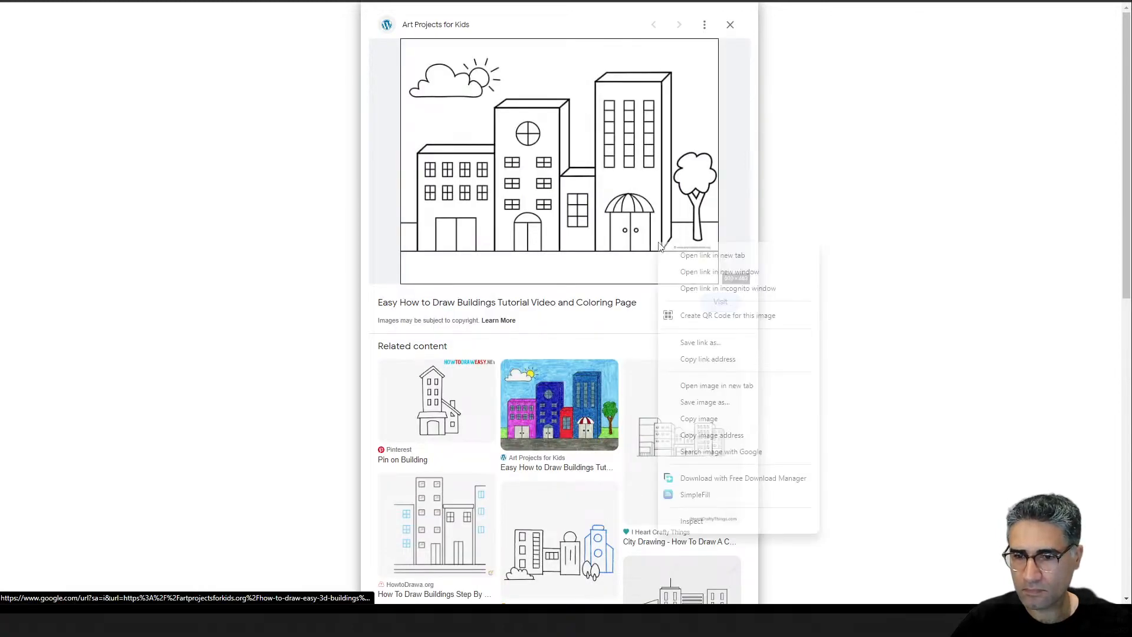
{"action": "right_click", "coordinate": [656, 242]}
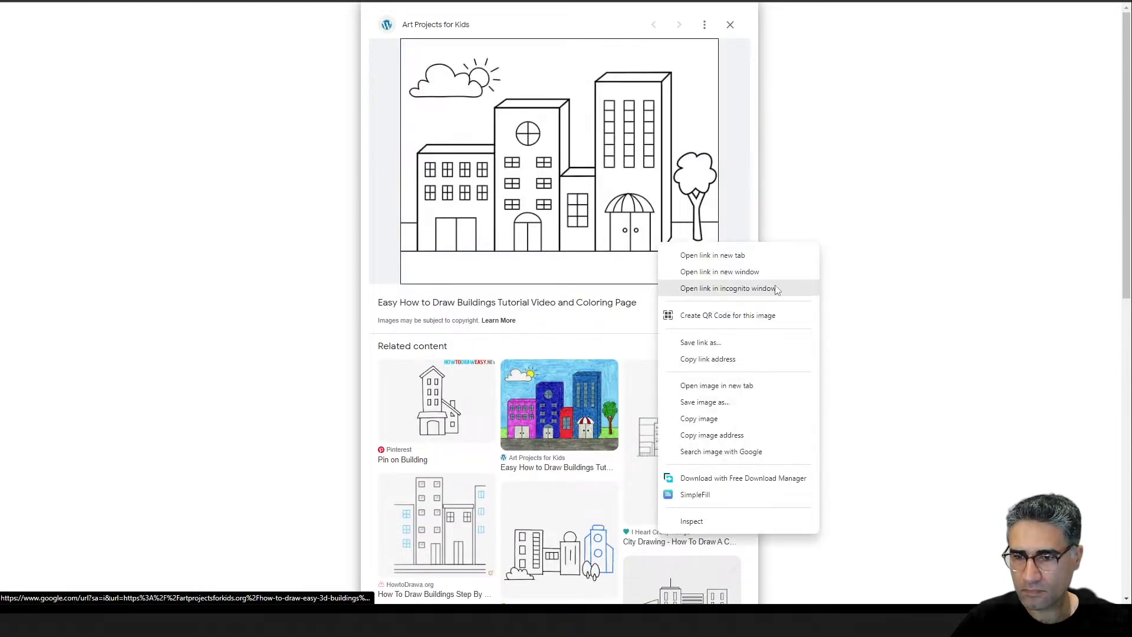
{"action": "left_click", "coordinate": [737, 384]}
{"action": "key", "text": "ctrl+Tab"}
{"action": "right_click", "coordinate": [571, 246]}
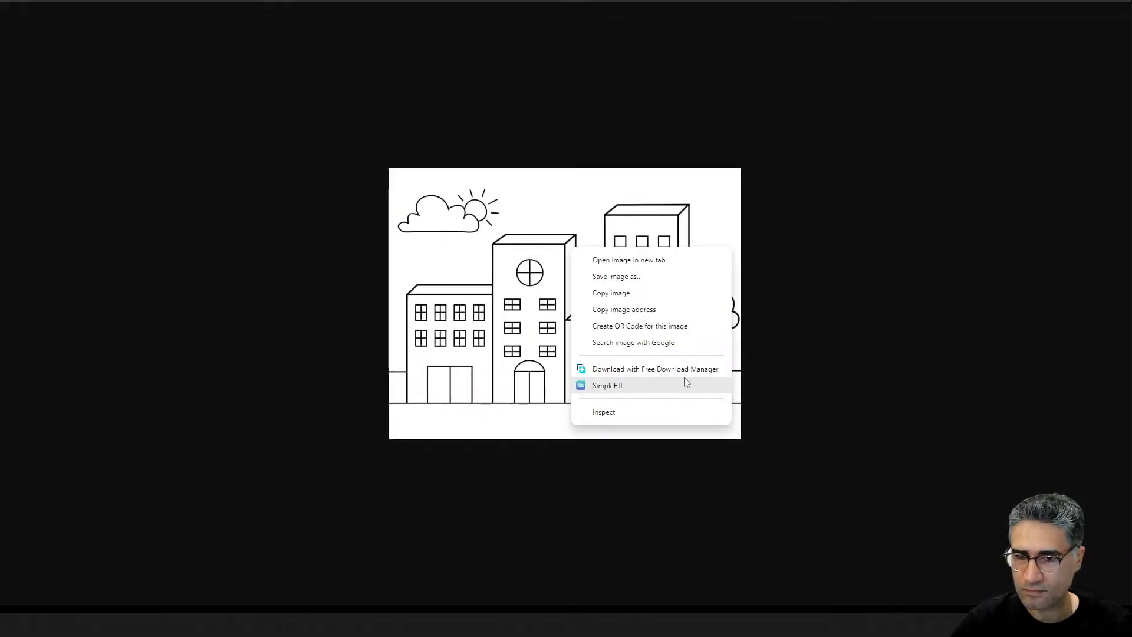
{"action": "left_click", "coordinate": [682, 380]}
- Open the Adobe Stock corner building wireframe sketch at full size in a new tab and download it
{"action": "key", "text": "ctrl+shift+Tab"}
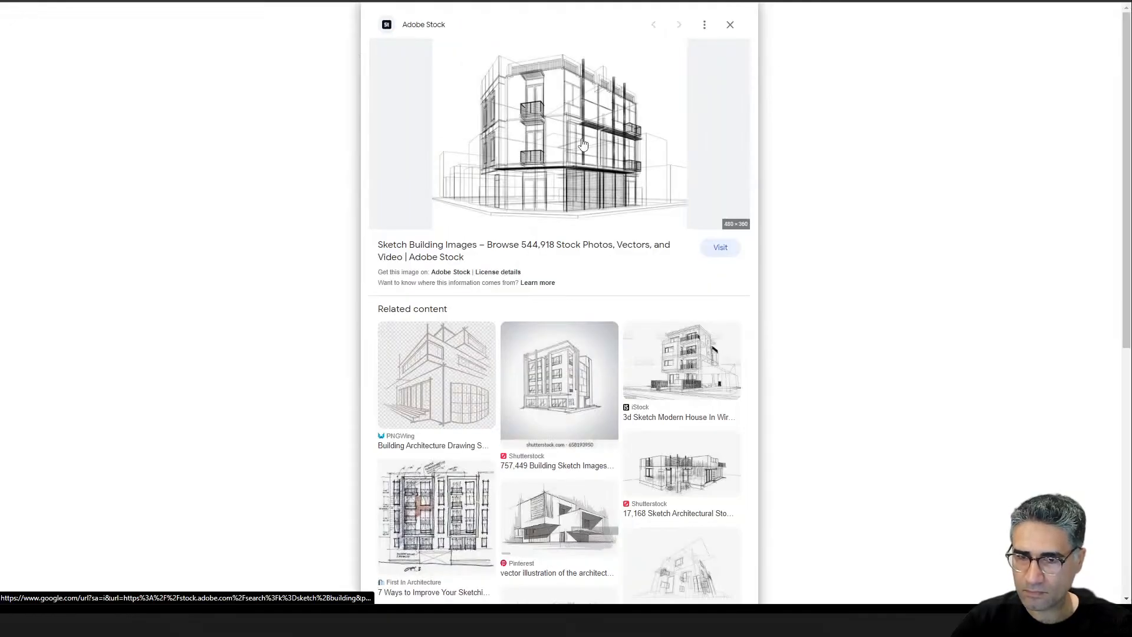
{"action": "right_click", "coordinate": [582, 141]}
{"action": "left_click", "coordinate": [643, 285]}
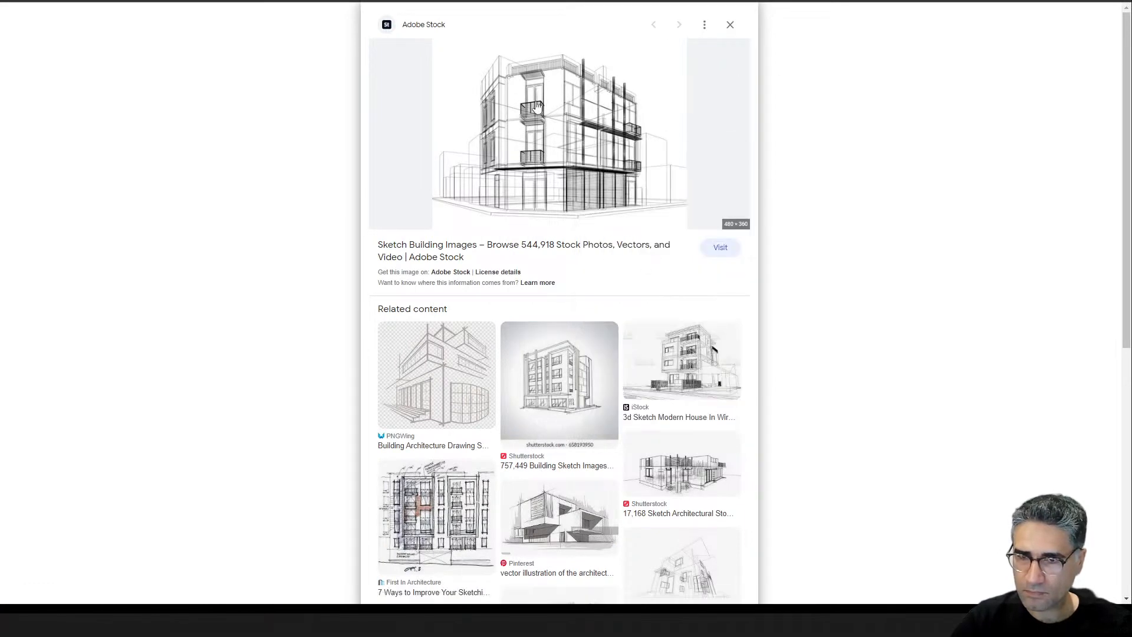
{"action": "key", "text": "ctrl+Tab"}
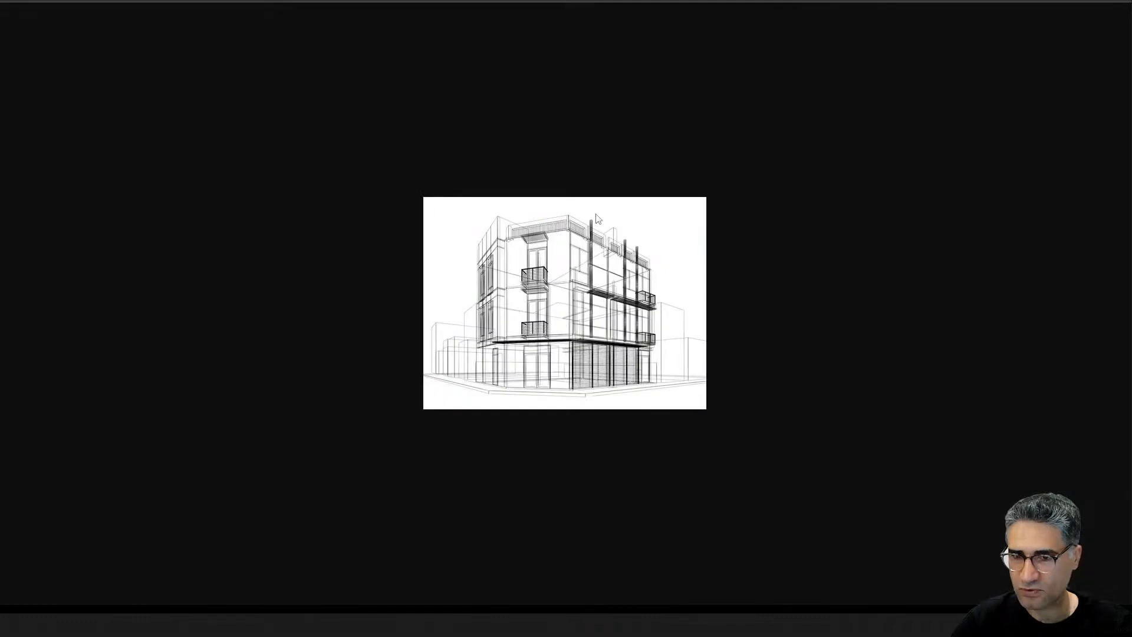
{"action": "right_click", "coordinate": [531, 301]}
{"action": "left_click", "coordinate": [586, 424]}
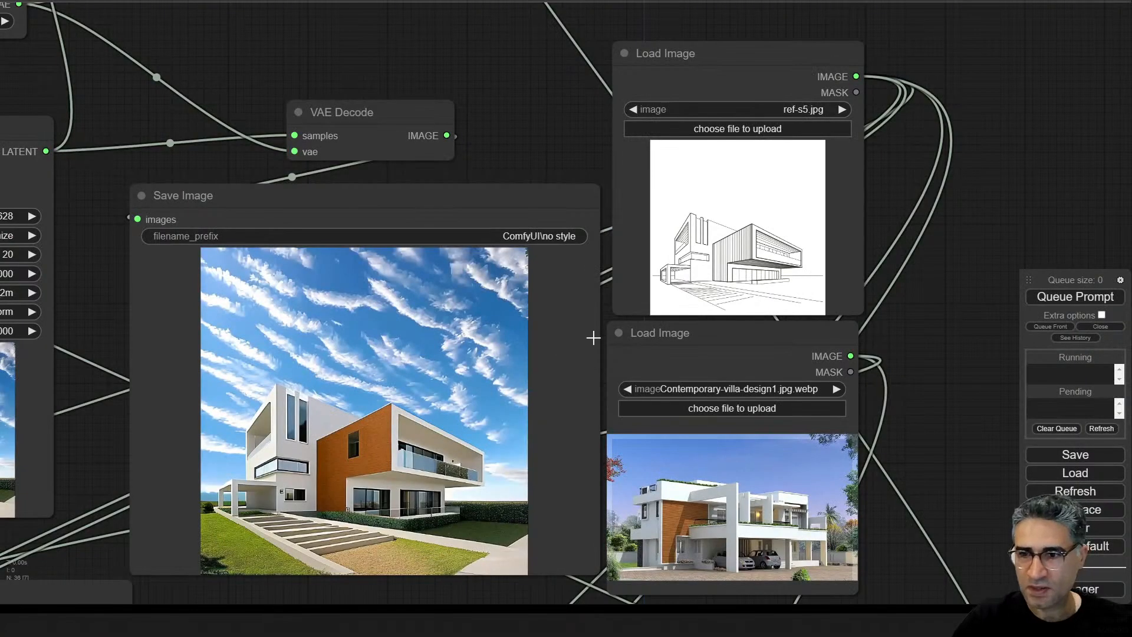
{"action": "scroll", "coordinate": [698, 325], "scroll_direction": "up", "scroll_amount": 2}
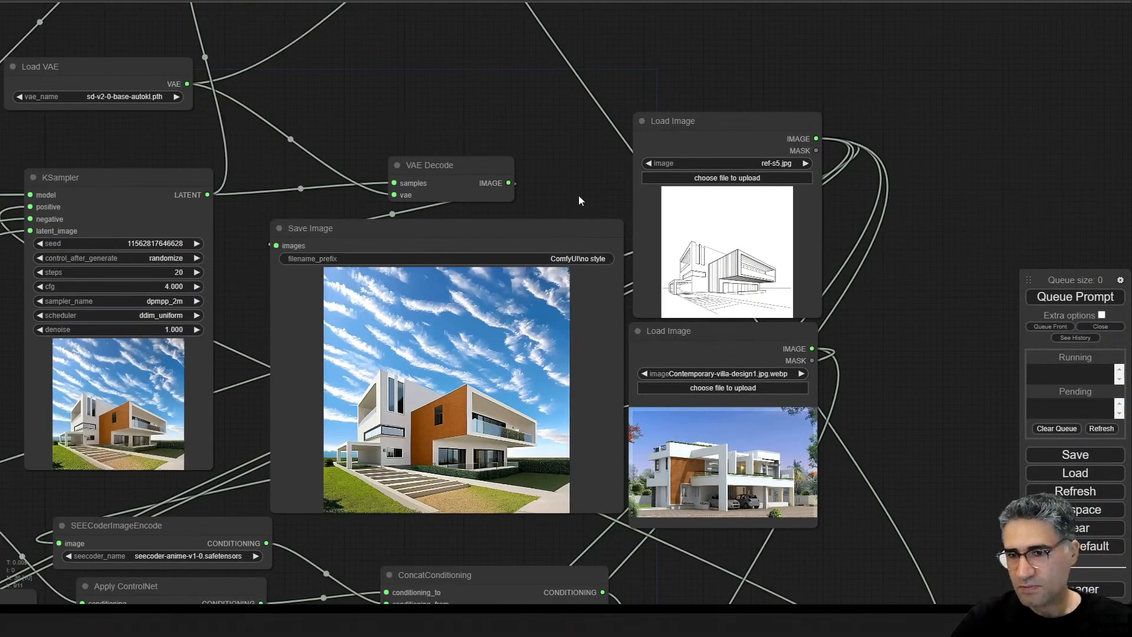
{"action": "left_click_drag", "start_coordinate": [575, 170], "coordinate": [605, 58]}
{"action": "scroll", "coordinate": [618, 70], "scroll_direction": "up", "scroll_amount": 2}
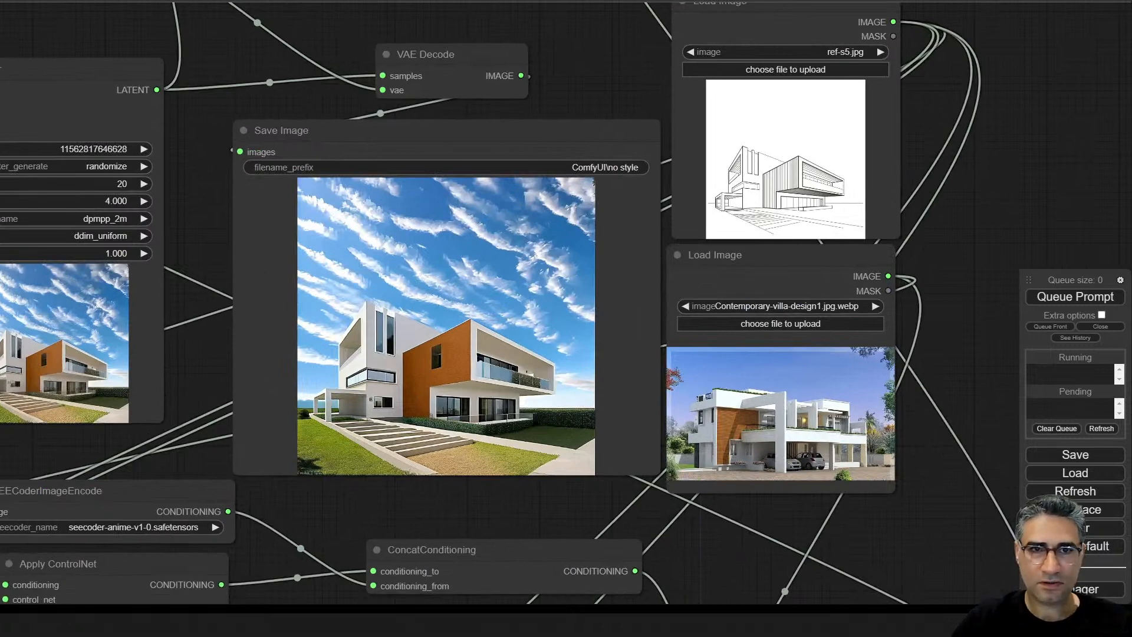
{"action": "mouse_move", "coordinate": [542, 63]}
{"action": "left_mouse_down"}
{"action": "mouse_move", "coordinate": [855, 200]}
{"action": "mouse_move", "coordinate": [813, 189]}
{"action": "left_mouse_up"}
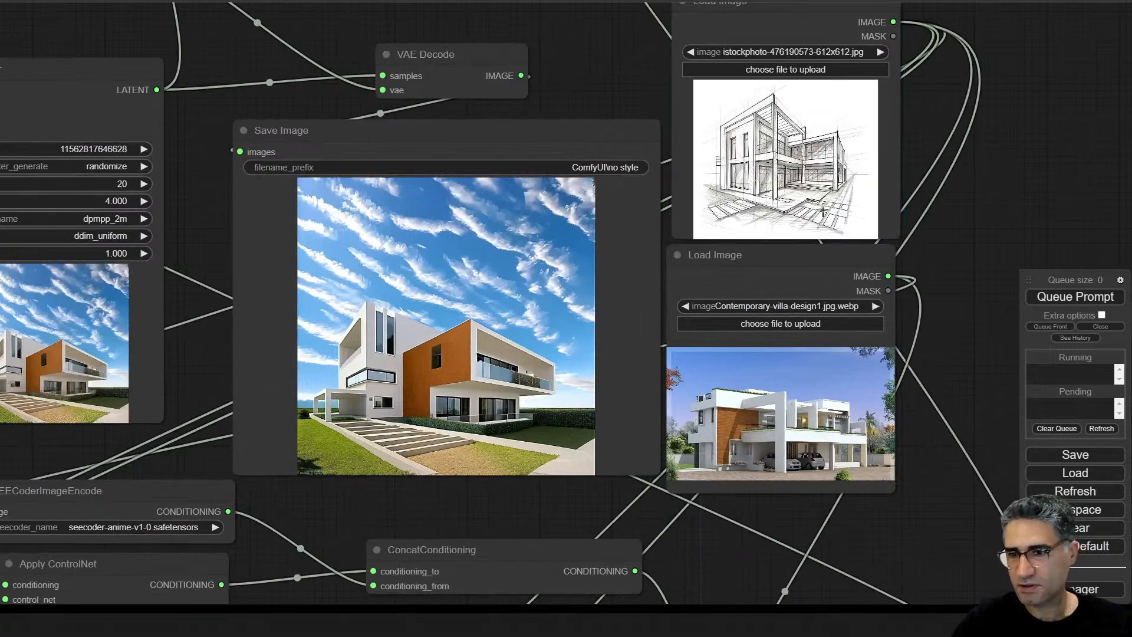
{"action": "left_click", "coordinate": [1081, 304]}
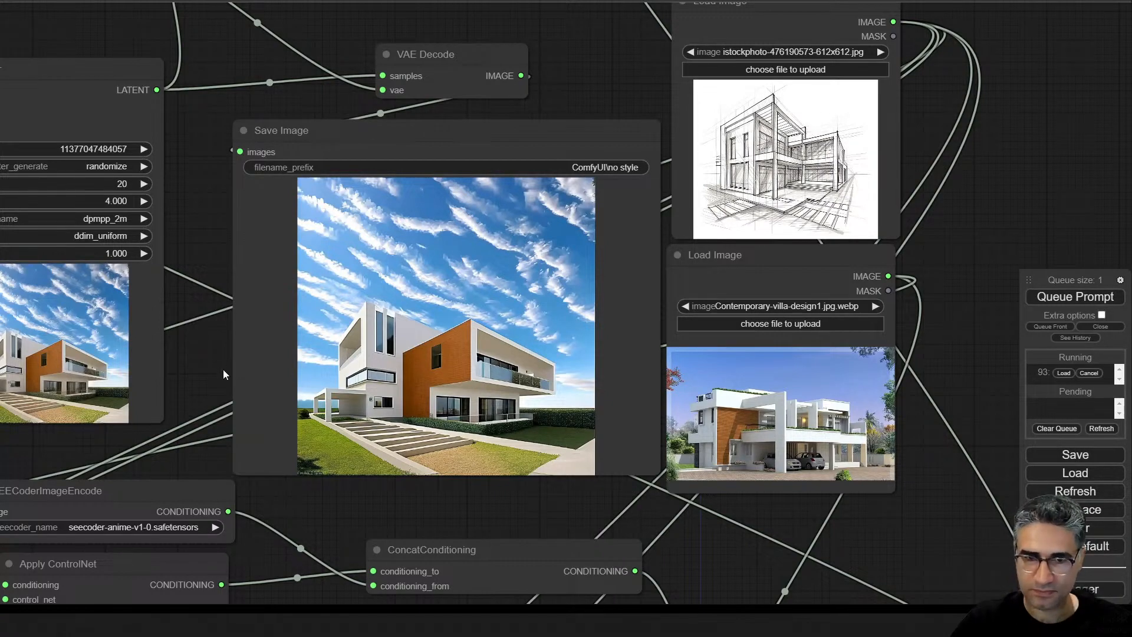
- Check the inverted sketch and segmentation previews, and move the connected OneFormer-COCO-SemSegPreprocessor node down beside its preview
{"action": "left_click_drag", "start_coordinate": [290, 372], "coordinate": [466, 330]}
{"action": "left_click_drag", "start_coordinate": [180, 446], "coordinate": [394, 29]}
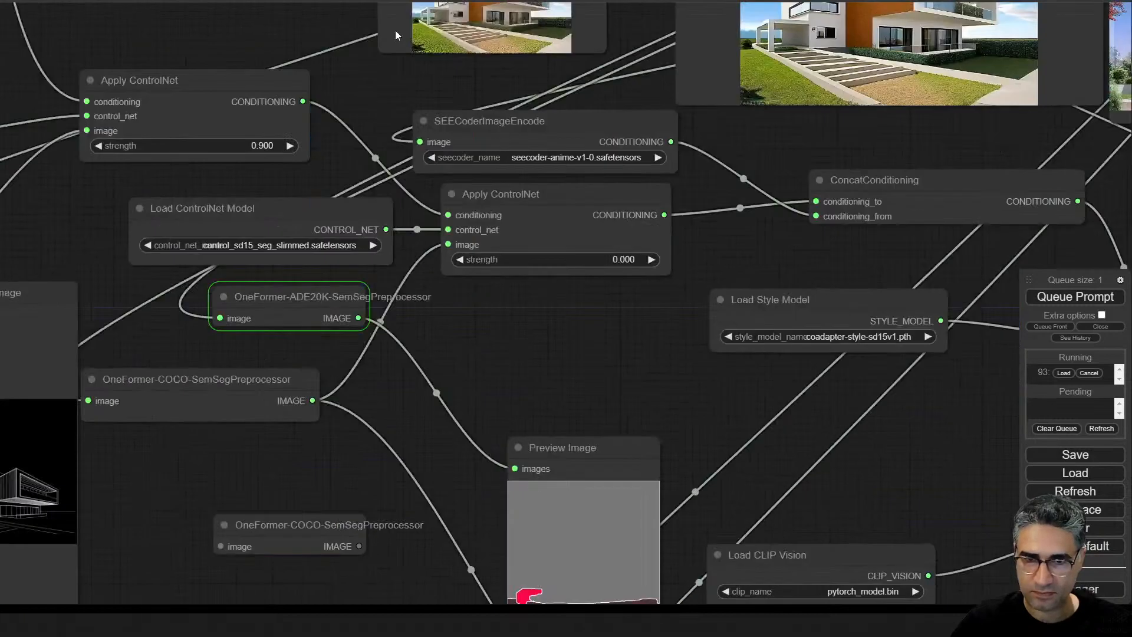
{"action": "scroll", "coordinate": [431, 278], "scroll_direction": "down", "scroll_amount": 5}
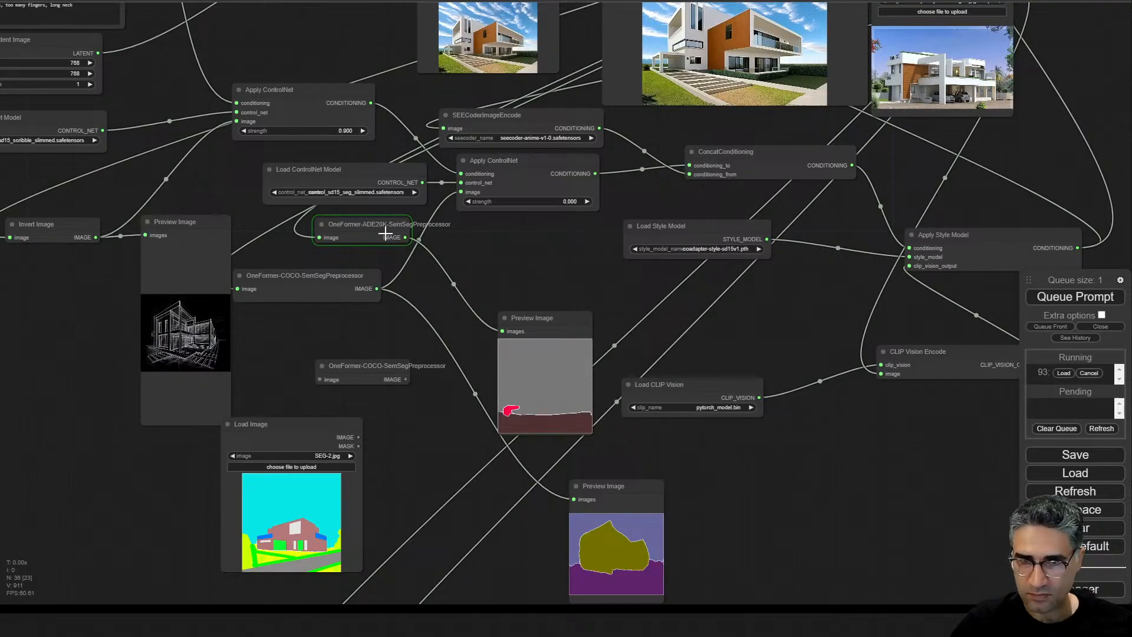
{"action": "scroll", "coordinate": [402, 239], "scroll_direction": "up", "scroll_amount": 4}
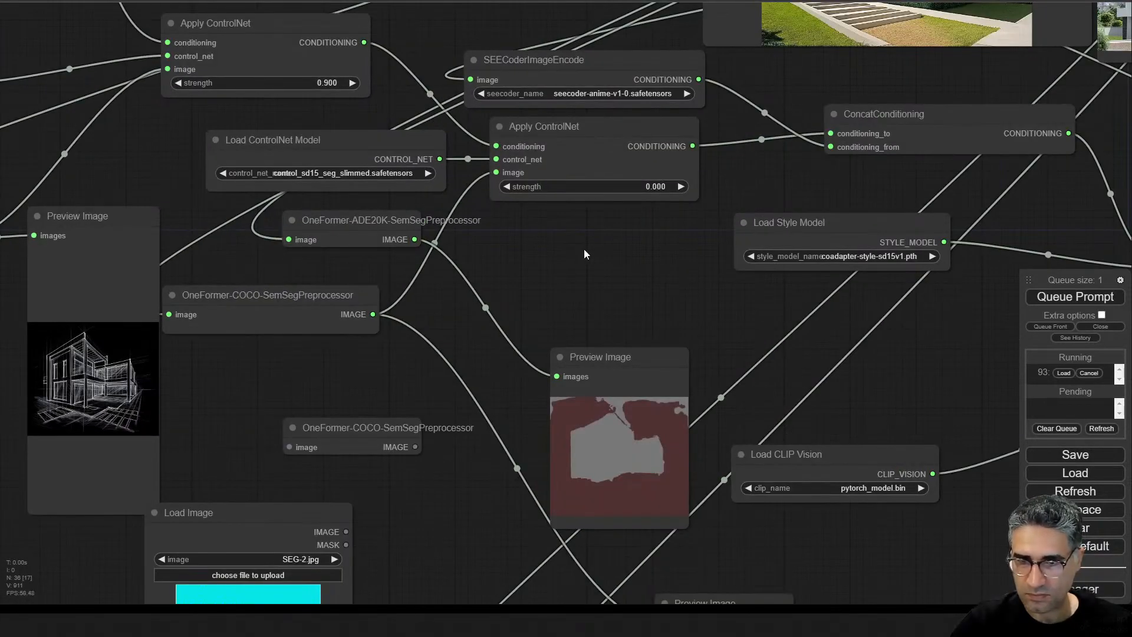
{"action": "left_click_drag", "start_coordinate": [598, 263], "coordinate": [531, 1]}
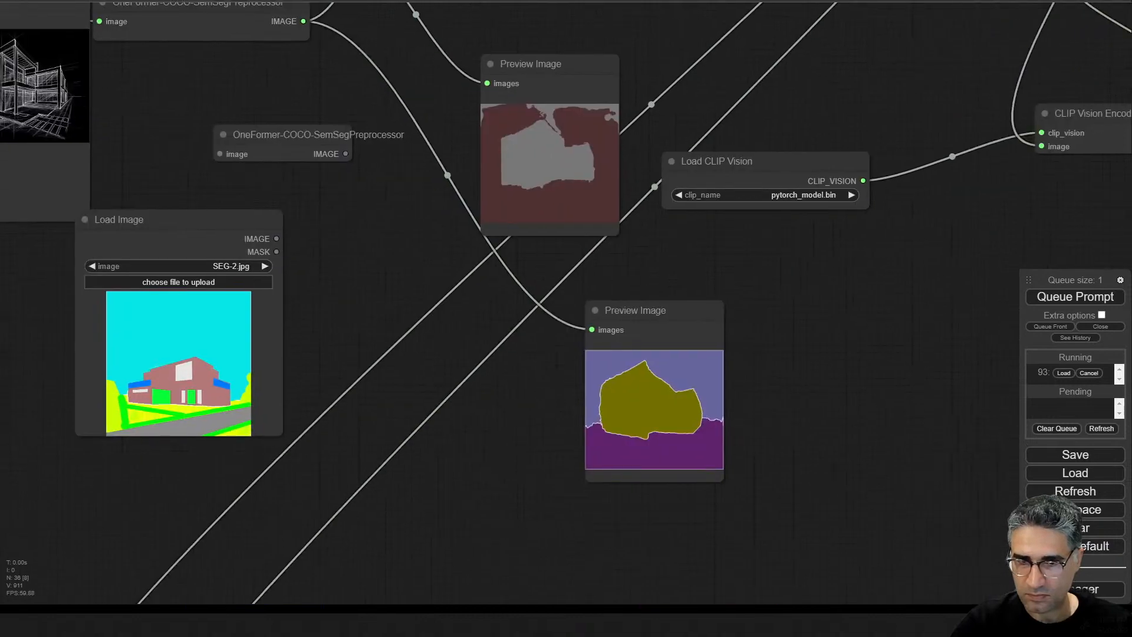
{"action": "scroll", "coordinate": [470, 263], "scroll_direction": "down", "scroll_amount": 2}
{"action": "left_click_drag", "start_coordinate": [399, 277], "coordinate": [415, 406]}
{"action": "left_click_drag", "start_coordinate": [315, 187], "coordinate": [495, 607]}
- Review the lower segmentation previews, and inspect the new render's facade, terrace and paving against the house sketch and villa reference
{"action": "left_click_drag", "start_coordinate": [810, 451], "coordinate": [792, 193]}
{"action": "scroll", "coordinate": [747, 257], "scroll_direction": "down", "scroll_amount": 5}
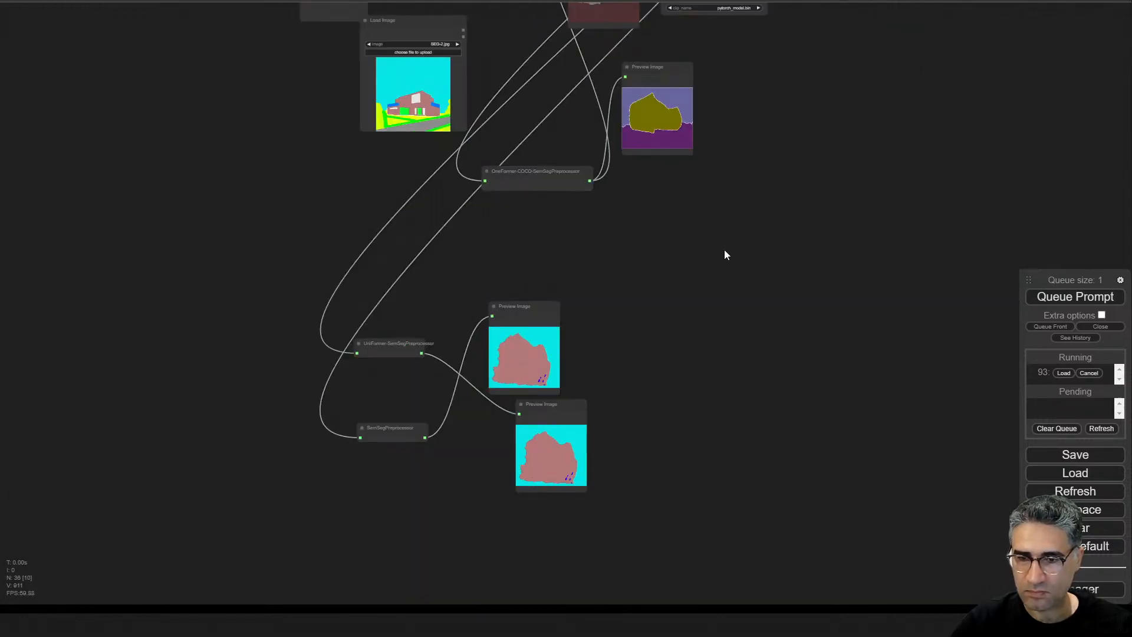
{"action": "left_click_drag", "start_coordinate": [725, 250], "coordinate": [638, 522]}
{"action": "left_click_drag", "start_coordinate": [445, 440], "coordinate": [446, 561]}
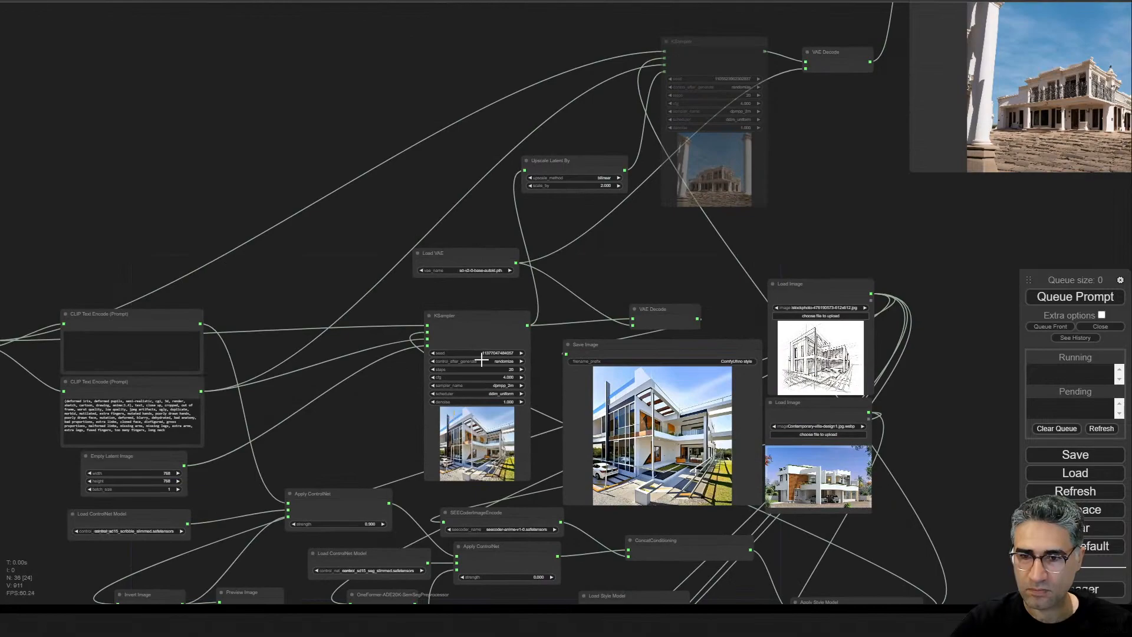
{"action": "scroll", "coordinate": [628, 476], "scroll_direction": "up", "scroll_amount": 5}
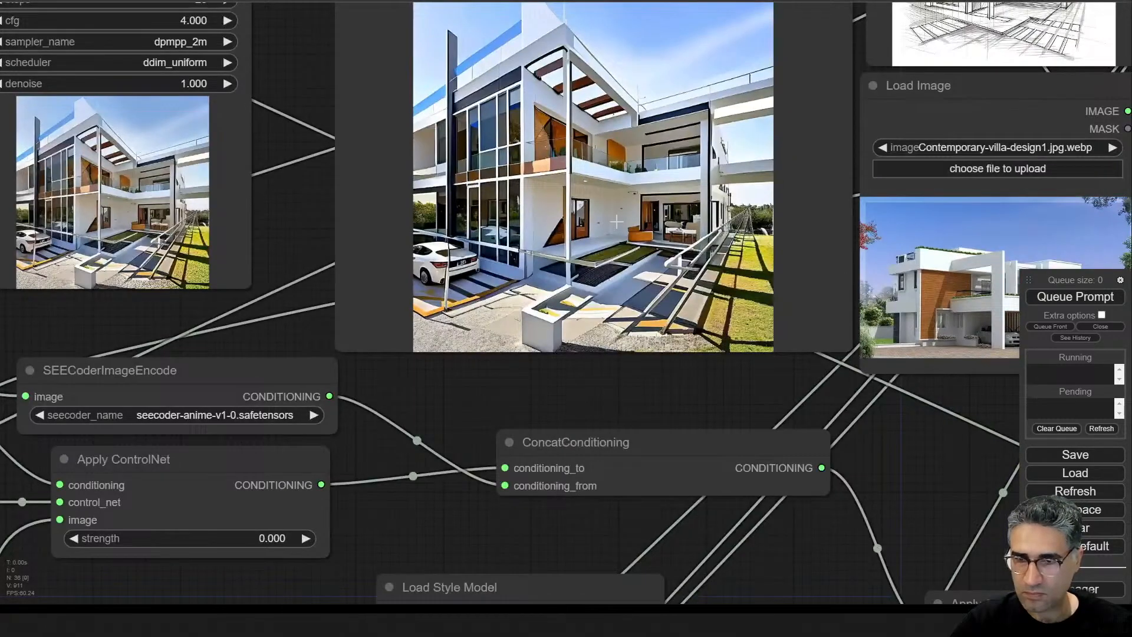
{"action": "scroll", "coordinate": [618, 222], "scroll_direction": "up", "scroll_amount": 5}
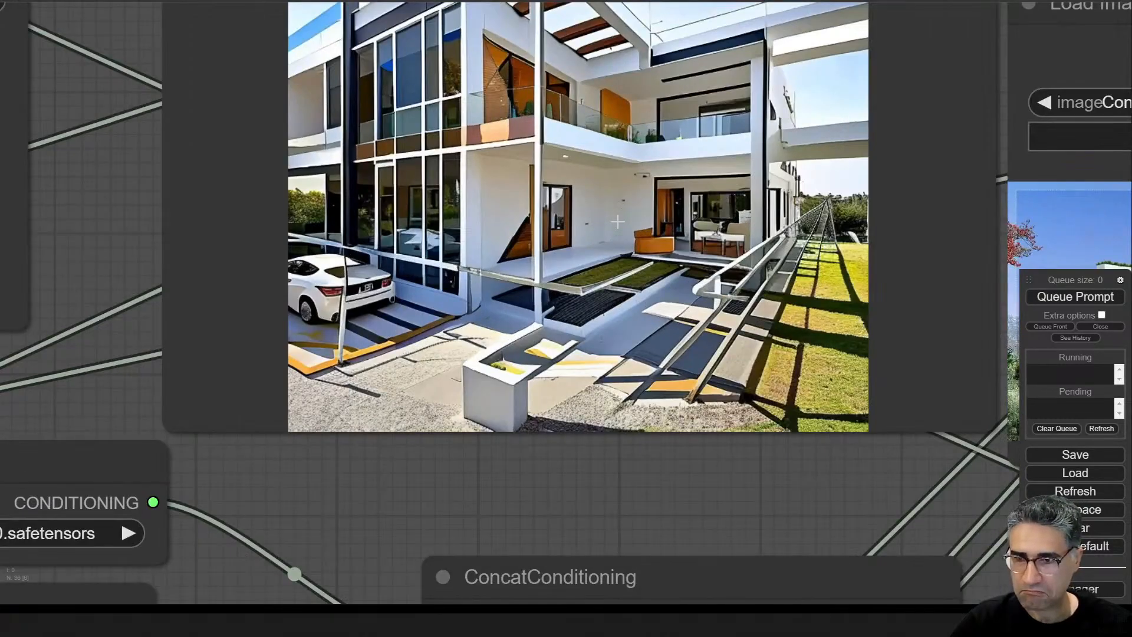
{"action": "scroll", "coordinate": [618, 222], "scroll_direction": "down", "scroll_amount": 5}
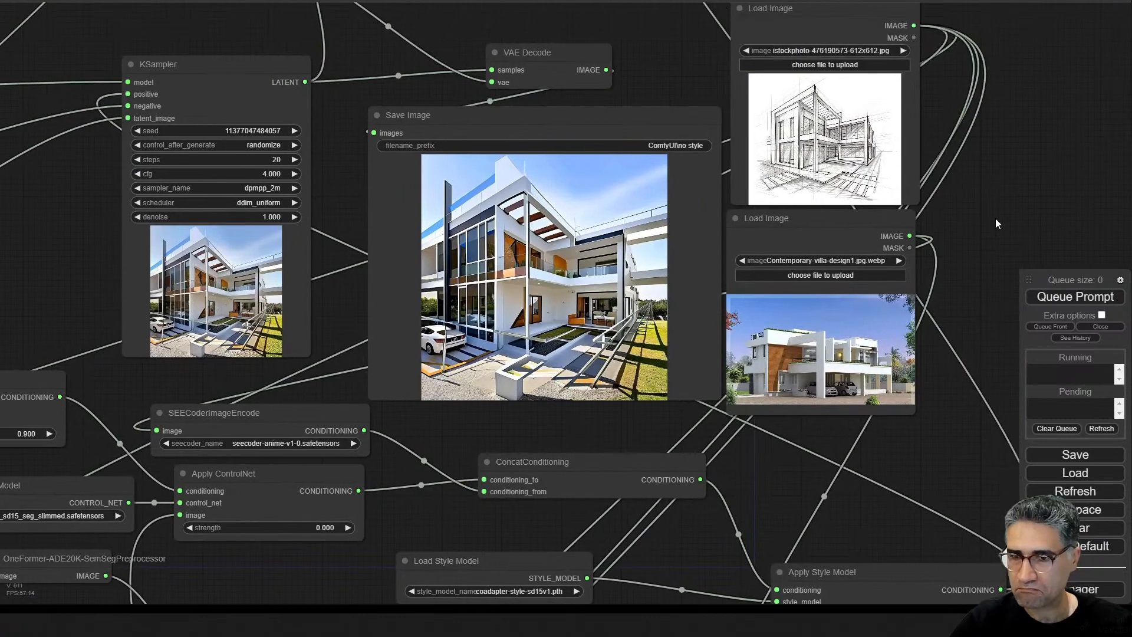
{"action": "scroll", "coordinate": [440, 199], "scroll_direction": "up", "scroll_amount": 6}
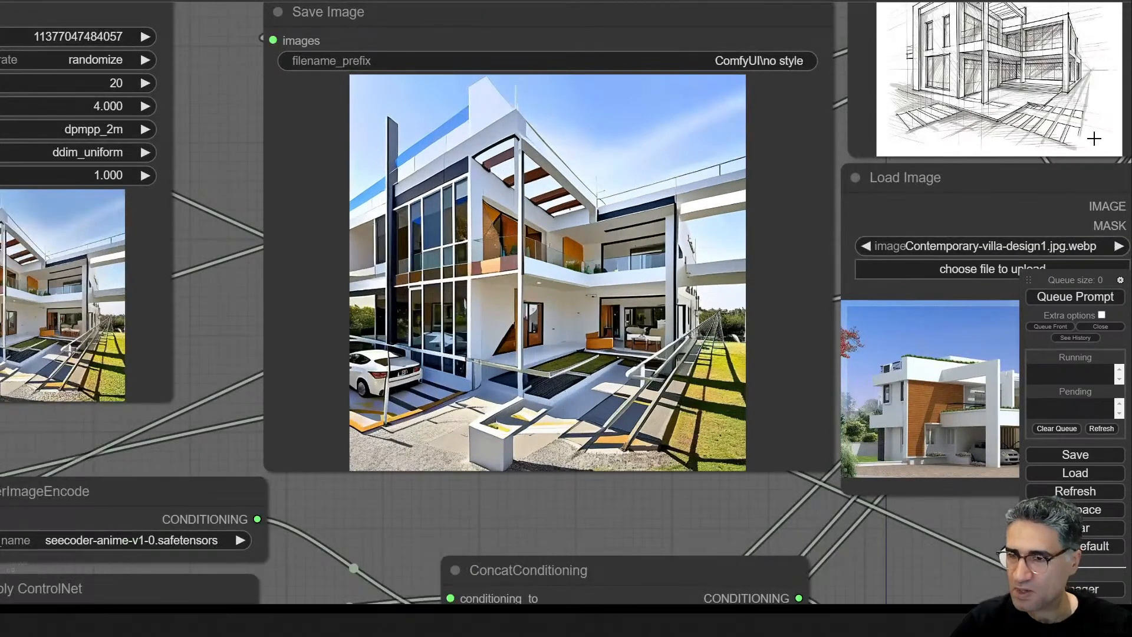
- Compare the new render's roof structure, columns and facade with the house sketch and the villa reference
{"action": "left_click_drag", "start_coordinate": [706, 491], "coordinate": [567, 530]}
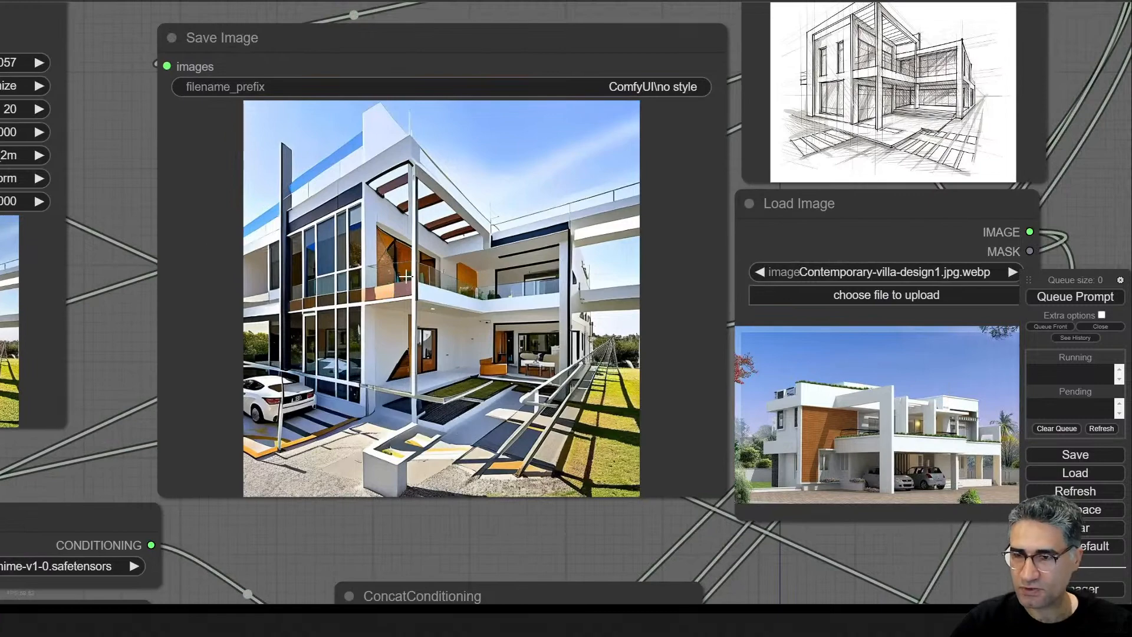
{"action": "scroll", "coordinate": [406, 275], "scroll_direction": "down", "scroll_amount": 3}
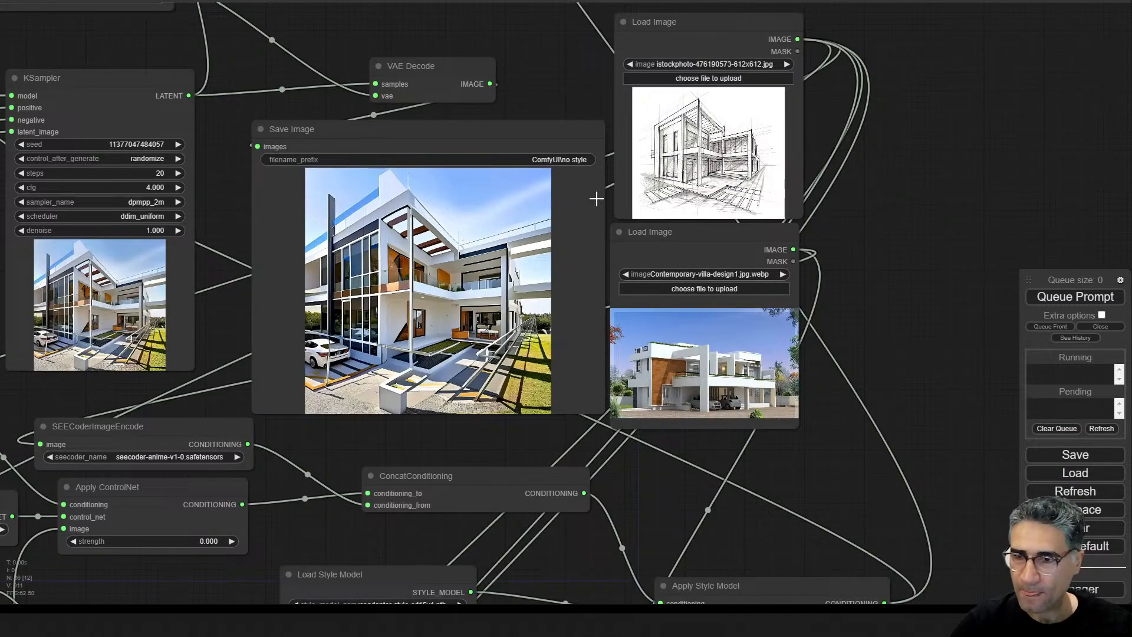
{"action": "scroll", "coordinate": [707, 135], "scroll_direction": "up", "scroll_amount": 10}
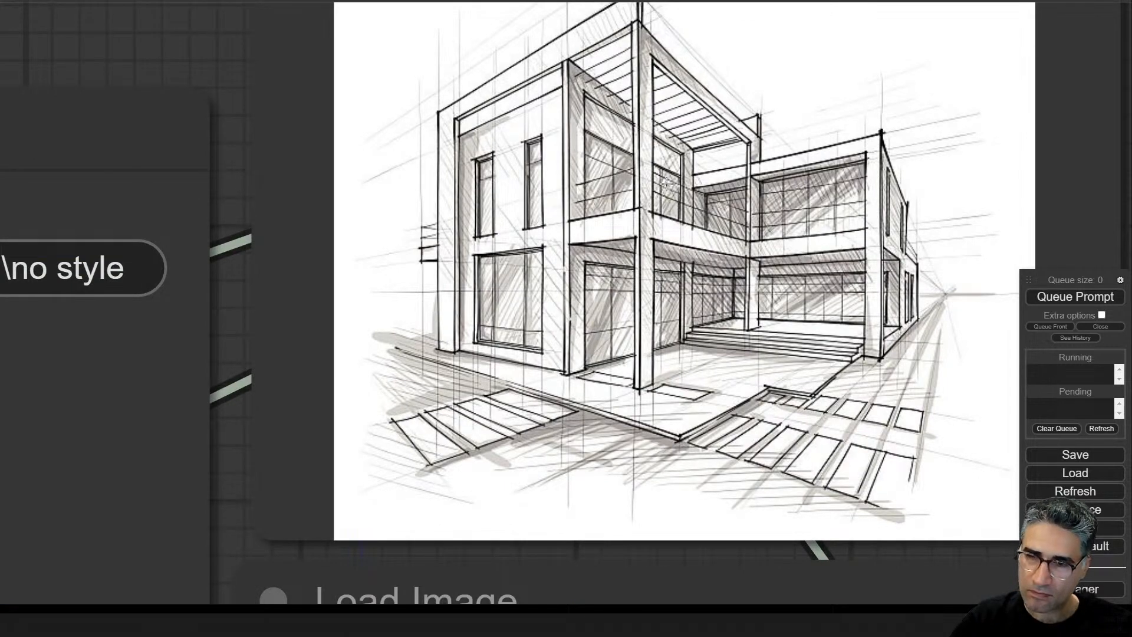
{"action": "scroll", "coordinate": [652, 186], "scroll_direction": "down", "scroll_amount": 15}
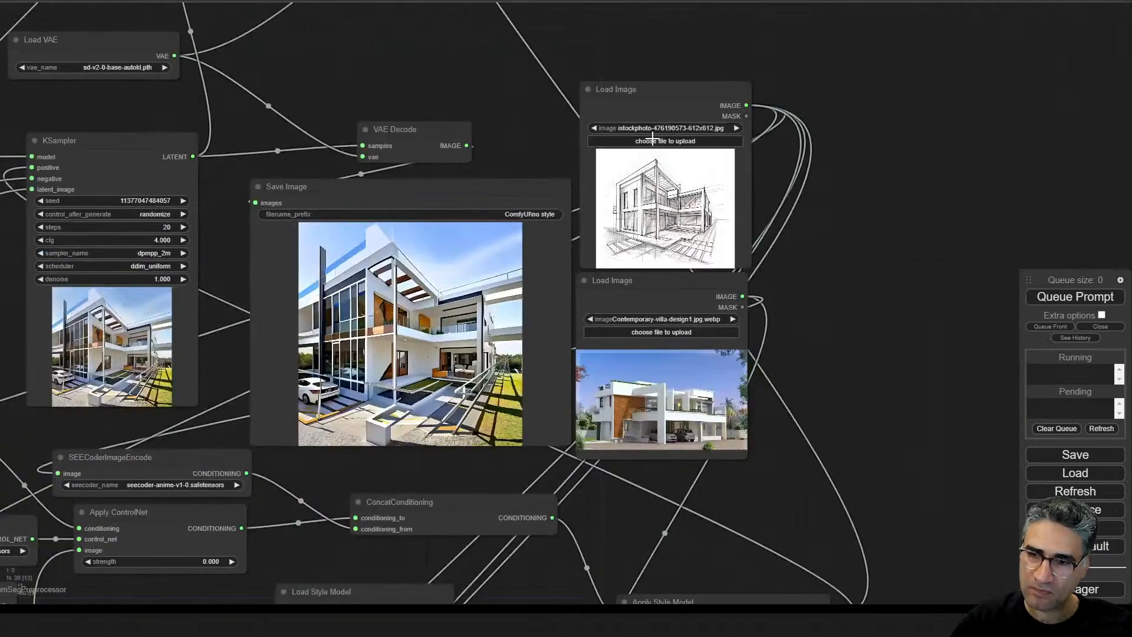
{"action": "scroll", "coordinate": [343, 239], "scroll_direction": "up", "scroll_amount": 5}
{"action": "scroll", "coordinate": [589, 236], "scroll_direction": "down", "scroll_amount": 4}
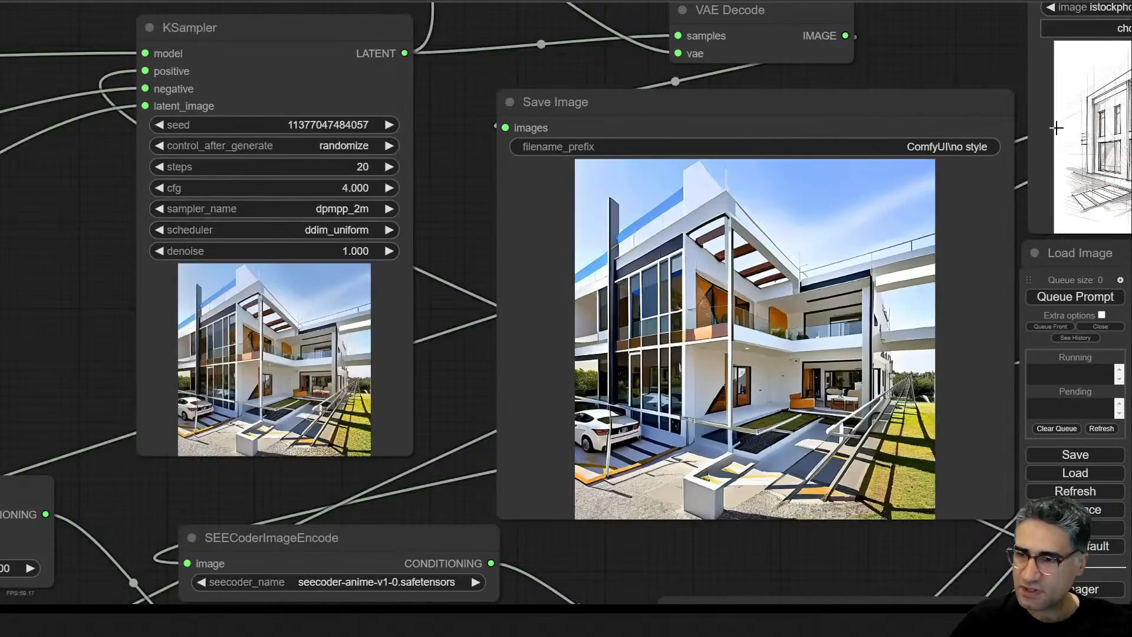
{"action": "scroll", "coordinate": [636, 170], "scroll_direction": "up", "scroll_amount": 4}
{"action": "scroll", "coordinate": [662, 112], "scroll_direction": "up", "scroll_amount": 8}
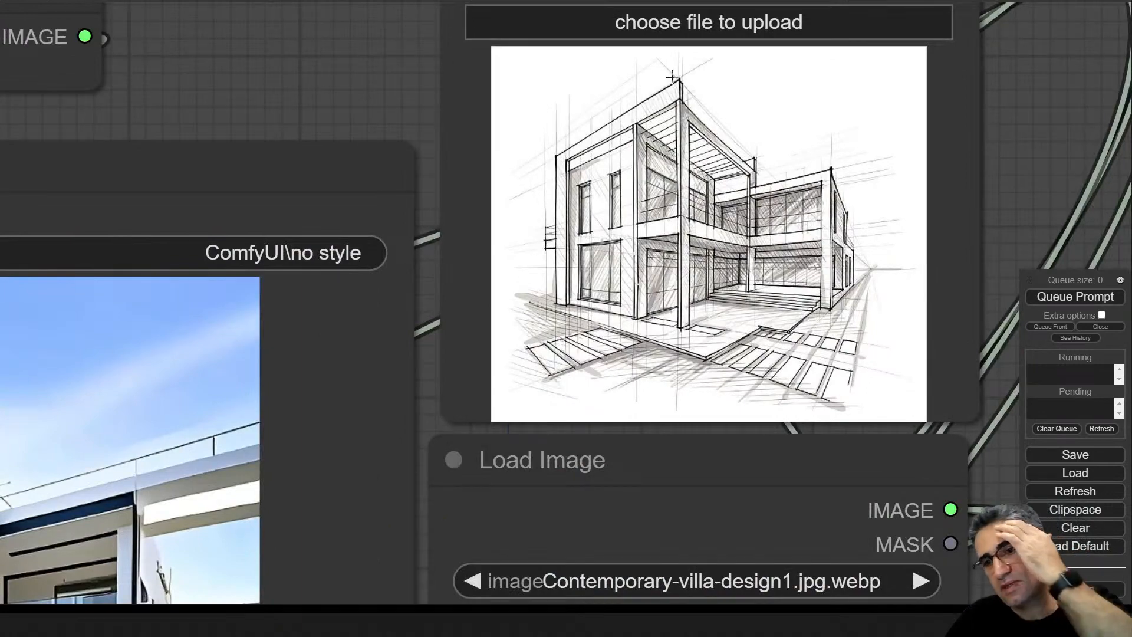
{"action": "scroll", "coordinate": [672, 76], "scroll_direction": "down", "scroll_amount": 10}
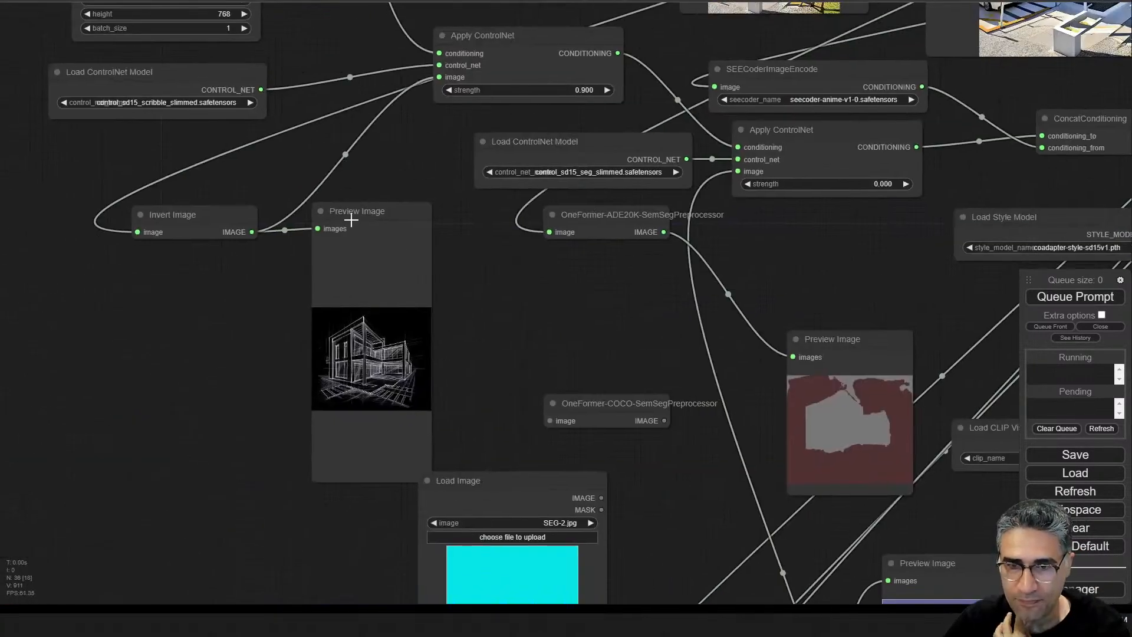
- Move the Invert Image node and its connected Preview Image node away from the ControlNet nodes to clear space between them
{"action": "left_click", "coordinate": [372, 219]}
{"action": "left_click_drag", "start_coordinate": [369, 239], "coordinate": [308, 365]}
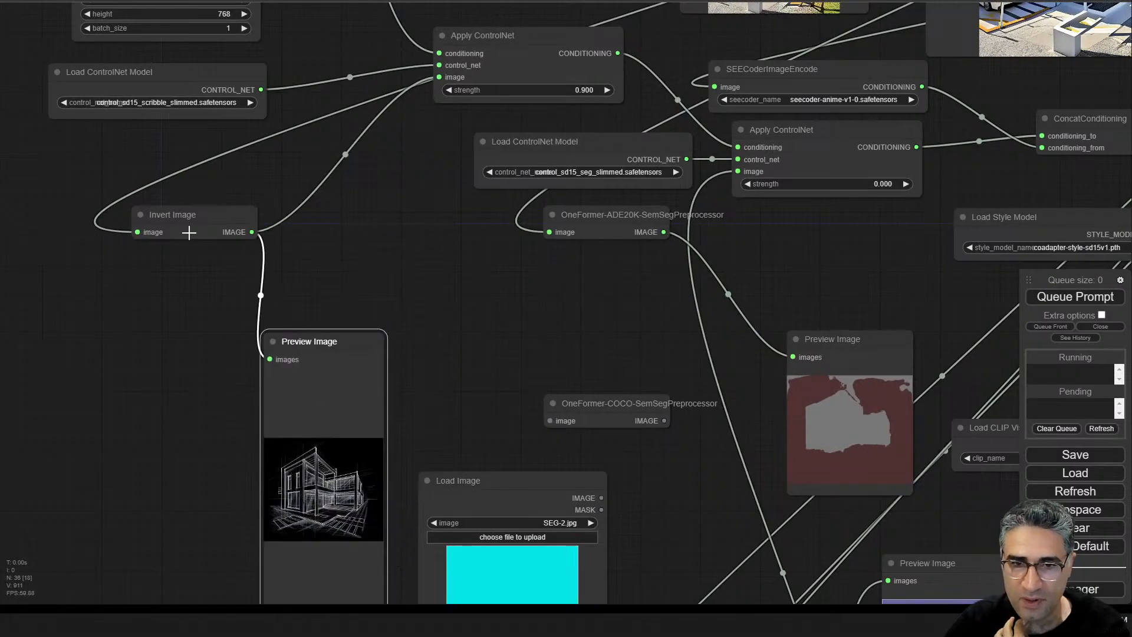
{"action": "left_click_drag", "start_coordinate": [189, 232], "coordinate": [88, 263]}
{"action": "left_click_drag", "start_coordinate": [330, 386], "coordinate": [244, 425]}
{"action": "scroll", "coordinate": [201, 507], "scroll_direction": "up", "scroll_amount": 8}
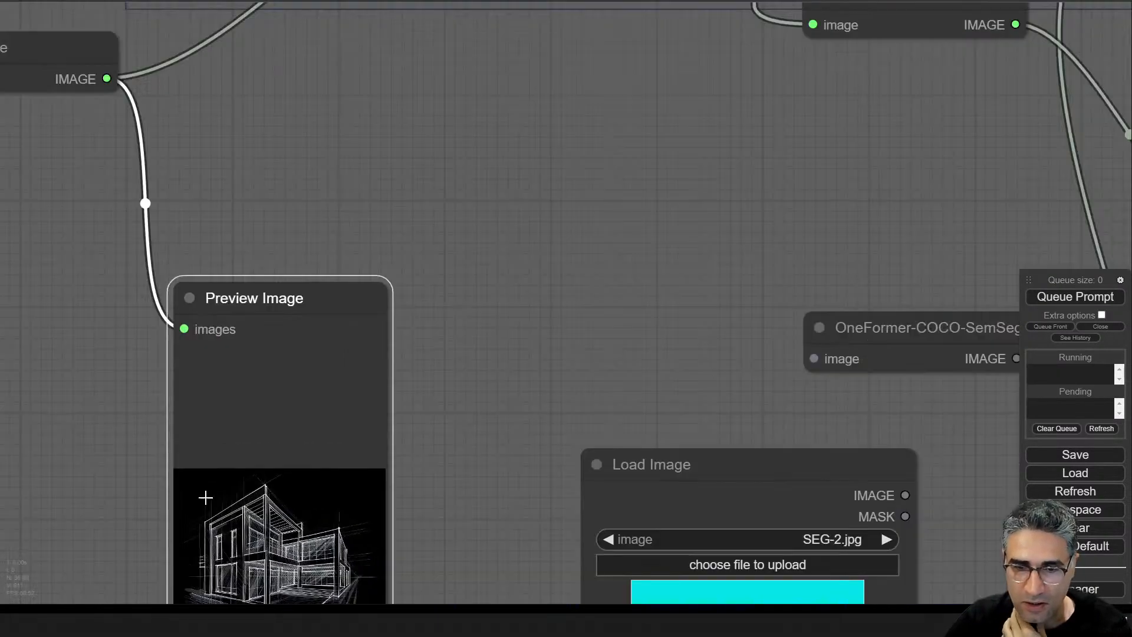
{"action": "scroll", "coordinate": [384, 427], "scroll_direction": "down", "scroll_amount": 4}
- Add an HEDPreprocessor node in the cleared space and connect the Invert Image output to its image input
{"action": "left_click_drag", "start_coordinate": [460, 140], "coordinate": [536, 483]}
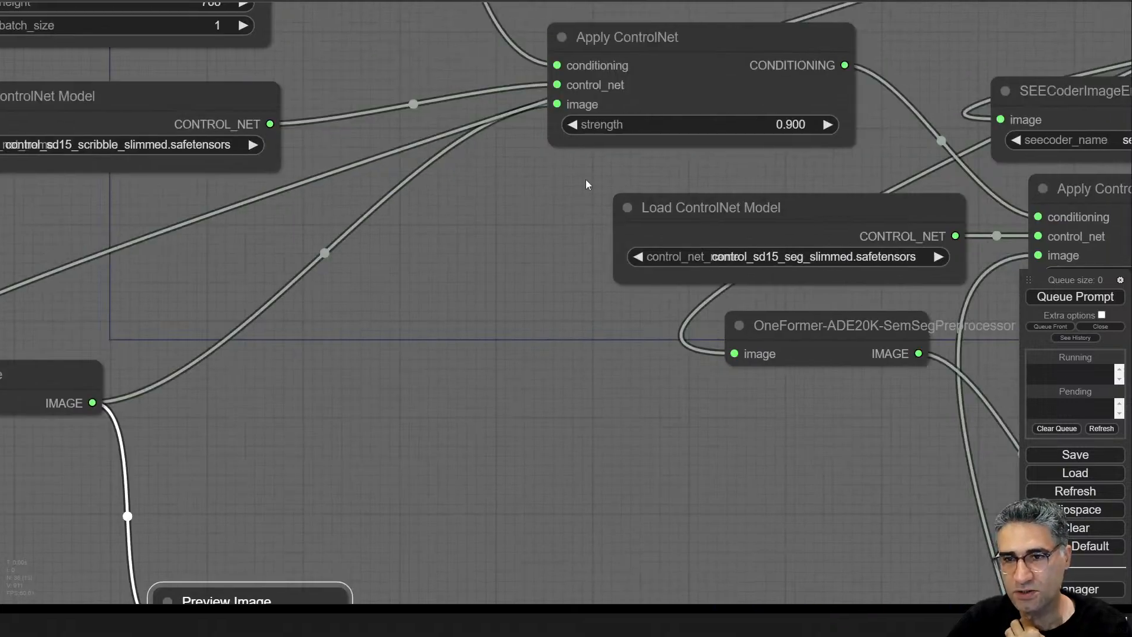
{"action": "scroll", "coordinate": [444, 382], "scroll_direction": "down", "scroll_amount": 2}
{"action": "left_click_drag", "start_coordinate": [444, 382], "coordinate": [521, 238]}
{"action": "double_click", "coordinate": [445, 302]}
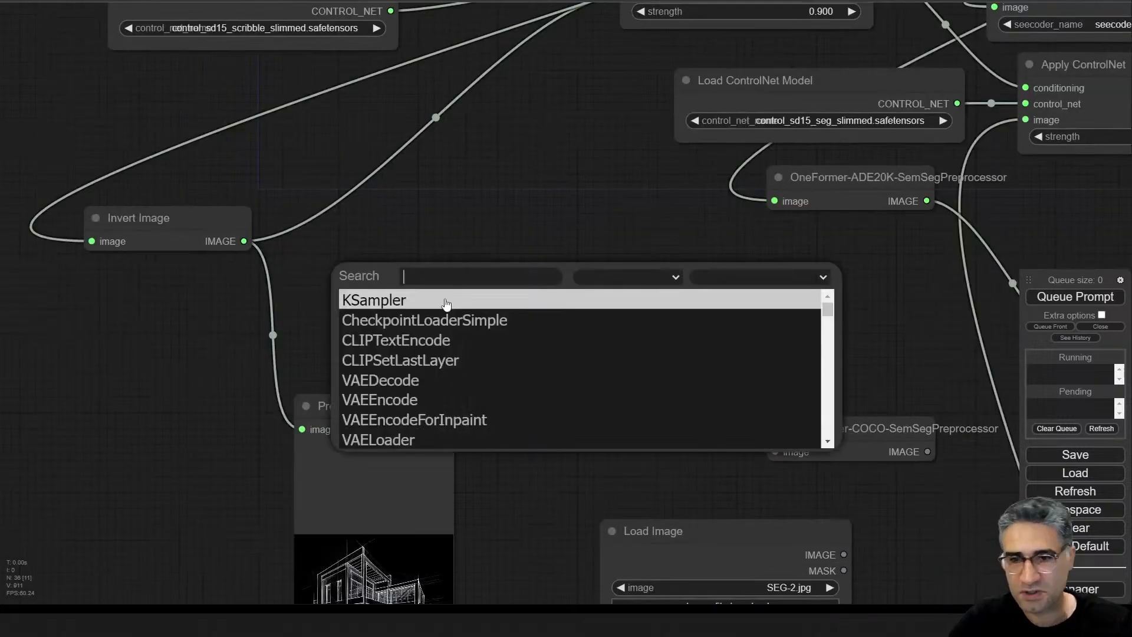
{"action": "type", "text": "hed"}
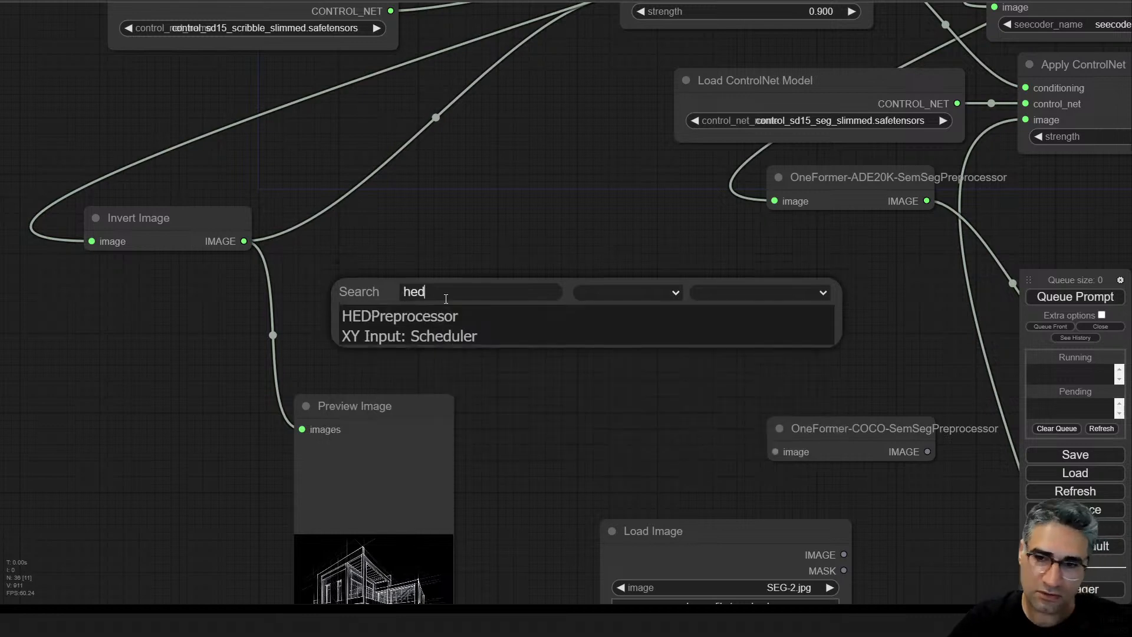
{"action": "left_click", "coordinate": [426, 318]}
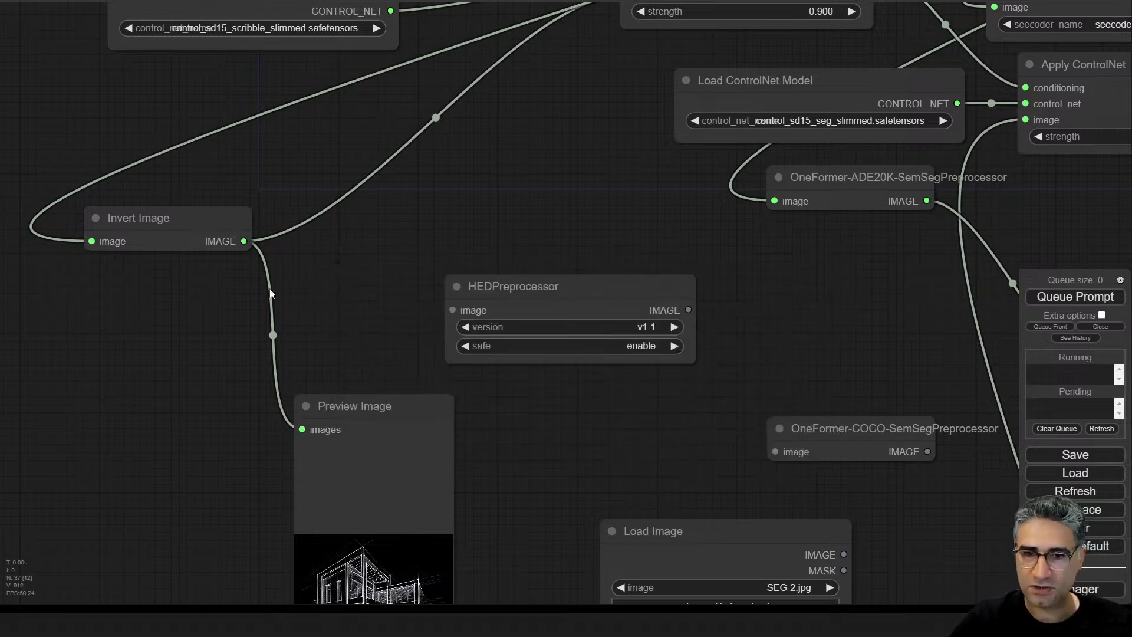
{"action": "left_click_drag", "start_coordinate": [249, 241], "coordinate": [454, 312]}
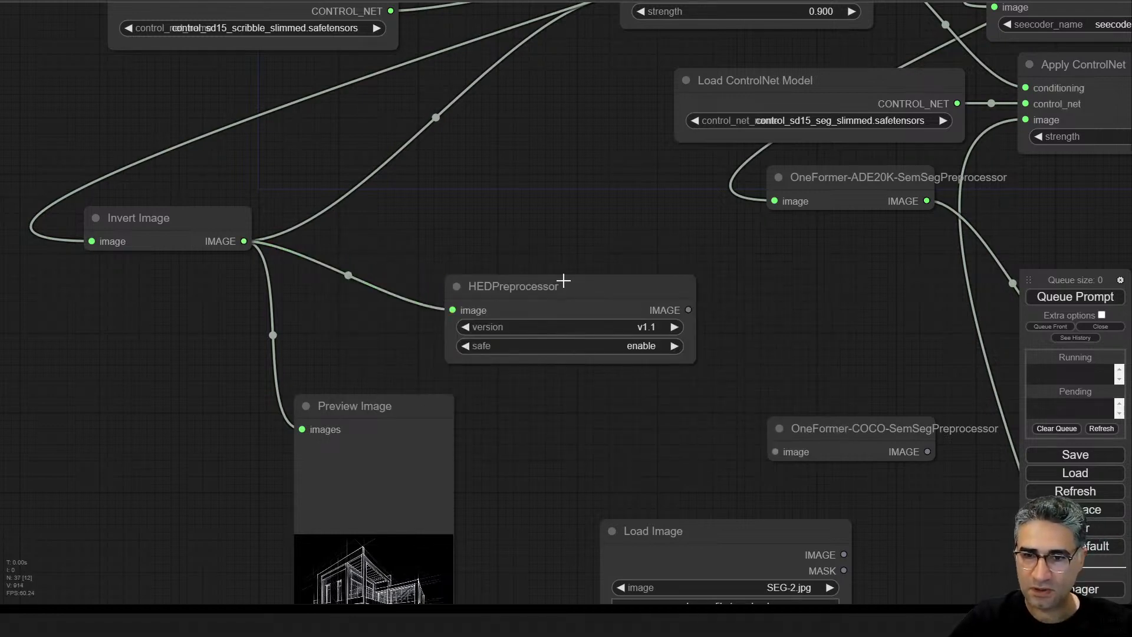
- Place the HEDPreprocessor closer to Invert Image and attach a new Preview Image node to its output
{"action": "left_click_drag", "start_coordinate": [593, 287], "coordinate": [458, 264]}
{"action": "left_click_drag", "start_coordinate": [553, 286], "coordinate": [576, 298]}
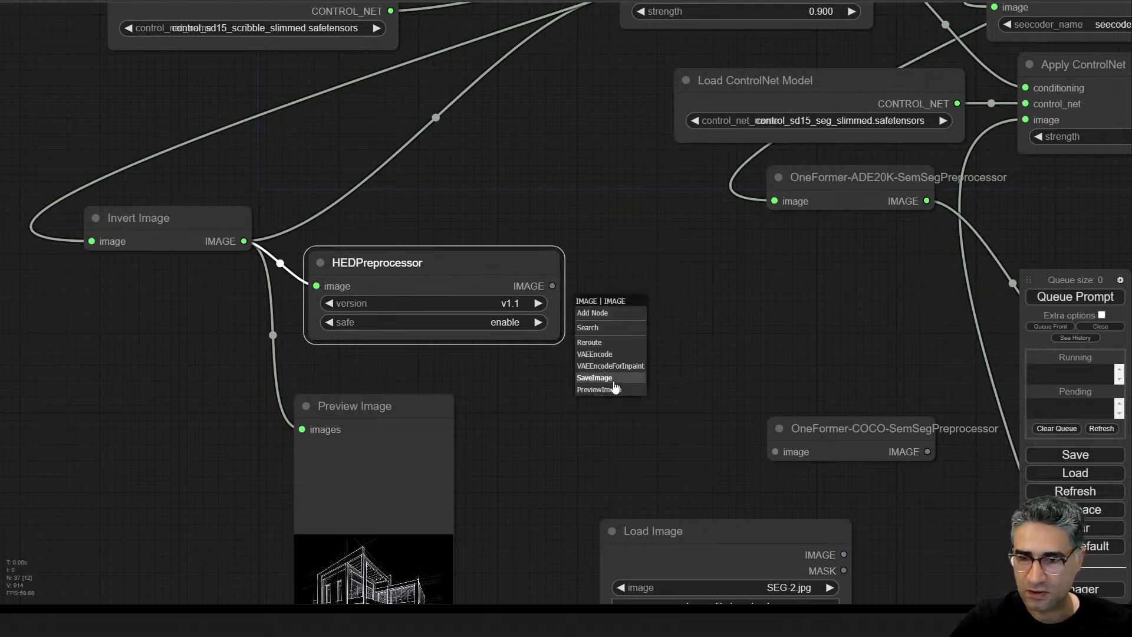
{"action": "left_click", "coordinate": [613, 390]}
{"action": "left_click_drag", "start_coordinate": [591, 209], "coordinate": [470, 240]}
- Feed the HEDPreprocessor output into the scribble Apply ControlNet's image input, and queue a generation
{"action": "mouse_move", "coordinate": [431, 316]}
{"action": "left_mouse_down"}
{"action": "mouse_move", "coordinate": [500, 88]}
{"action": "mouse_move", "coordinate": [506, 25]}
{"action": "left_mouse_up"}
{"action": "left_click", "coordinate": [1075, 297]}
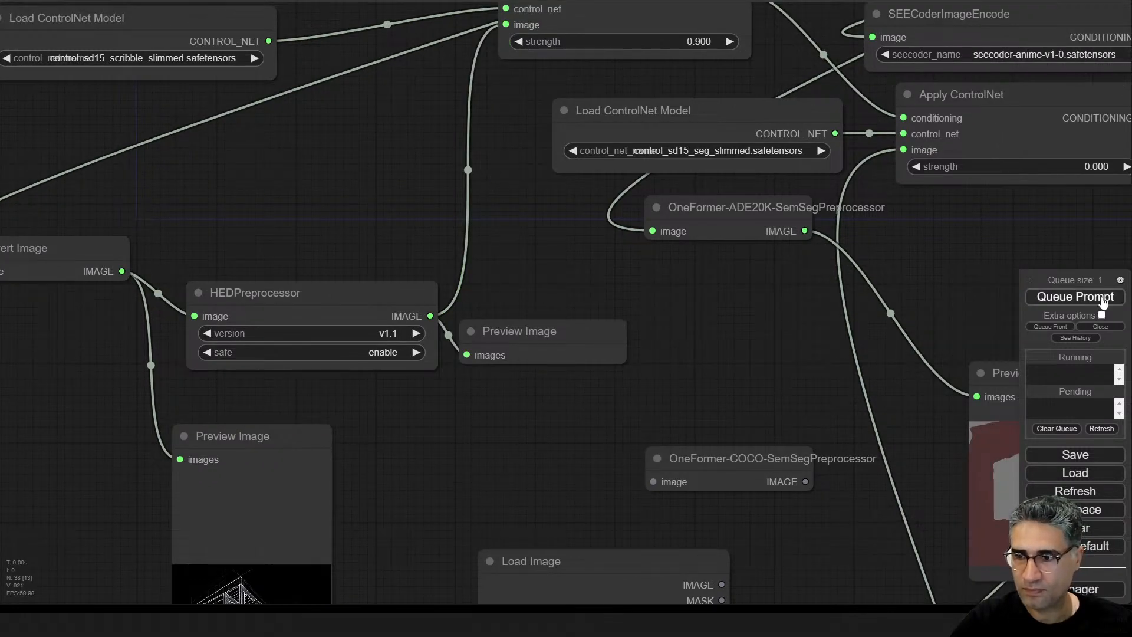
{"action": "mouse_move", "coordinate": [531, 331]}
{"action": "left_mouse_down"}
{"action": "mouse_move", "coordinate": [489, 180]}
{"action": "mouse_move", "coordinate": [540, 318]}
{"action": "left_mouse_up"}
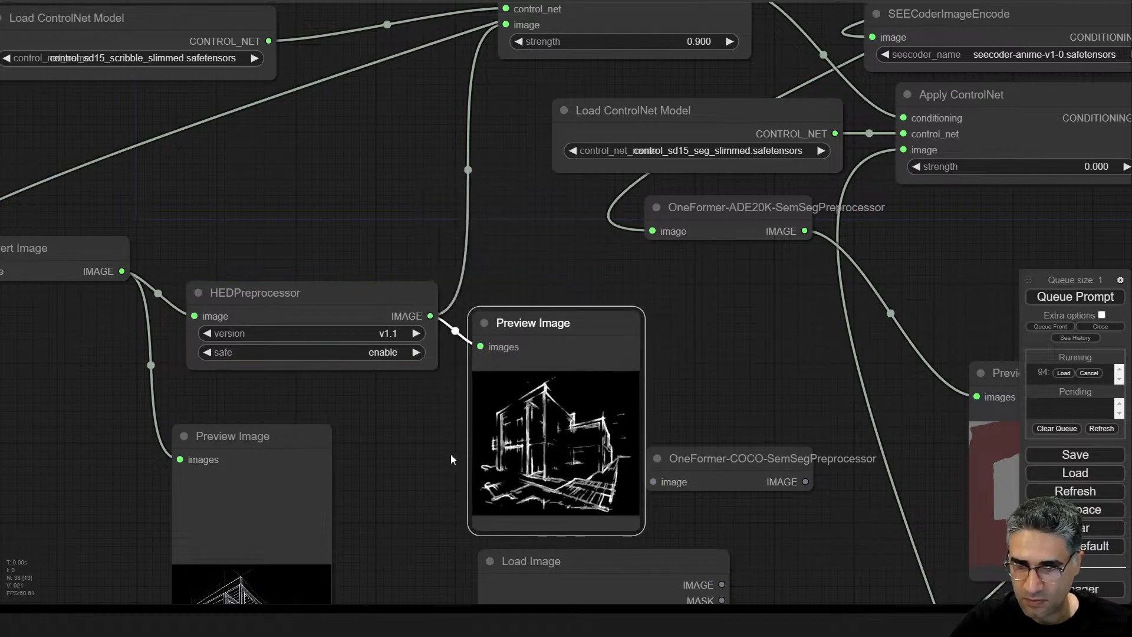
- Compare the HED edge preview with the inverted sketch preview, and inspect the new render against the house sketch
{"action": "left_click_drag", "start_coordinate": [347, 601], "coordinate": [320, 337]}
{"action": "scroll", "coordinate": [321, 337], "scroll_direction": "up", "scroll_amount": 5}
{"action": "left_click_drag", "start_coordinate": [399, 223], "coordinate": [361, 387]}
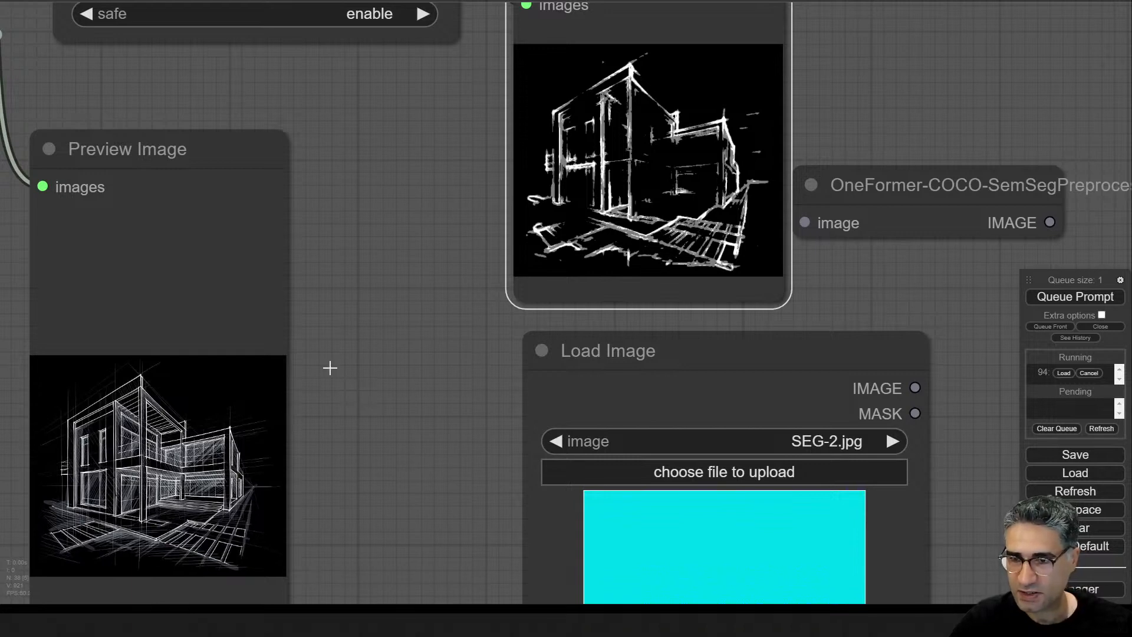
{"action": "left_click_drag", "start_coordinate": [656, 103], "coordinate": [661, 167]}
{"action": "scroll", "coordinate": [616, 180], "scroll_direction": "up", "scroll_amount": 3}
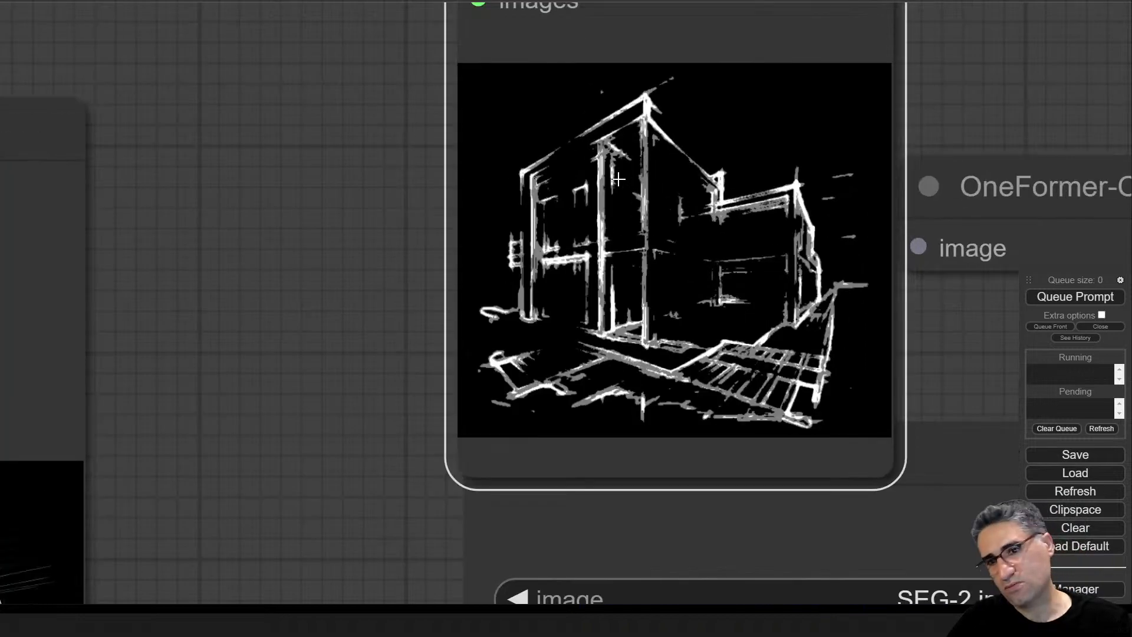
{"action": "scroll", "coordinate": [655, 201], "scroll_direction": "down", "scroll_amount": 5}
{"action": "scroll", "coordinate": [659, 222], "scroll_direction": "down", "scroll_amount": 3}
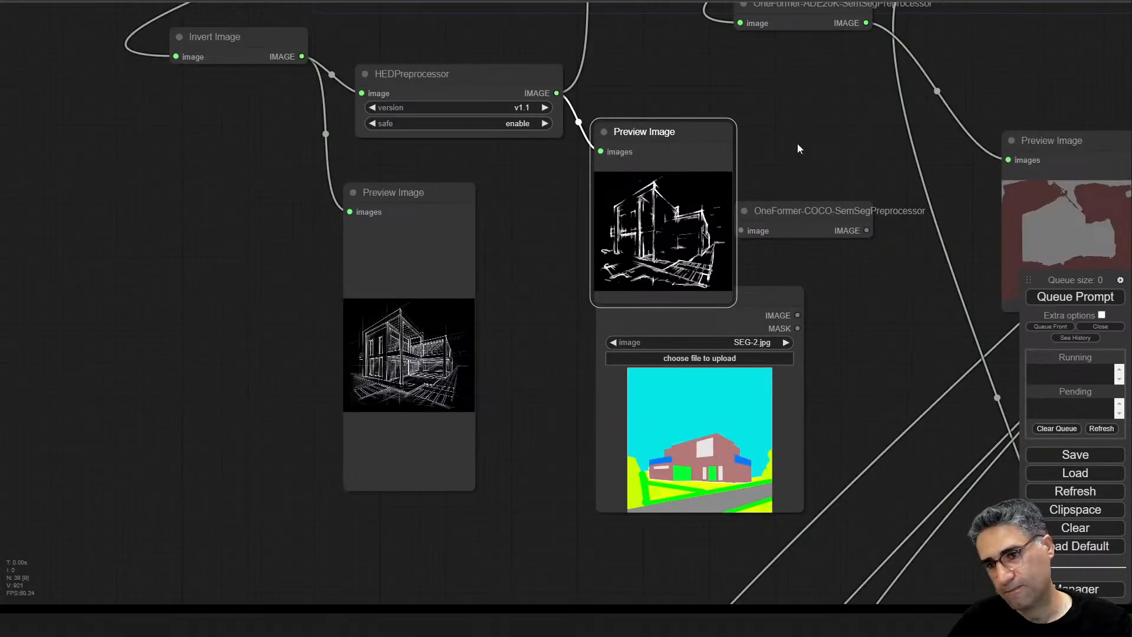
{"action": "scroll", "coordinate": [797, 144], "scroll_direction": "up", "scroll_amount": 4}
{"action": "scroll", "coordinate": [635, 272], "scroll_direction": "down", "scroll_amount": 3}
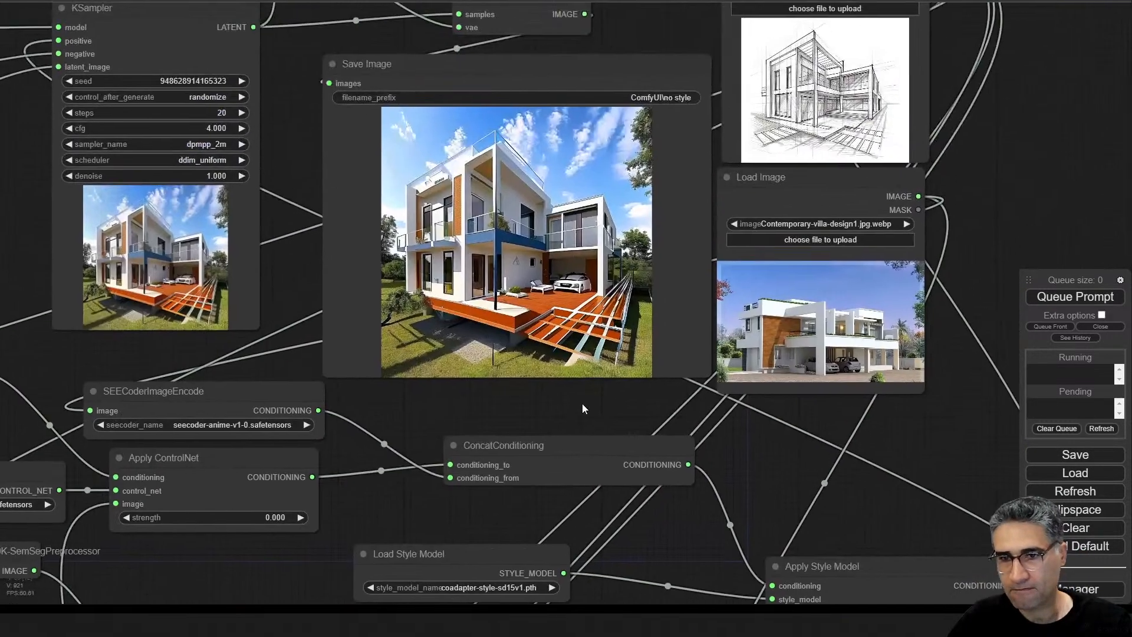
{"action": "scroll", "coordinate": [561, 274], "scroll_direction": "up", "scroll_amount": 5}
{"action": "scroll", "coordinate": [561, 274], "scroll_direction": "down", "scroll_amount": 3}
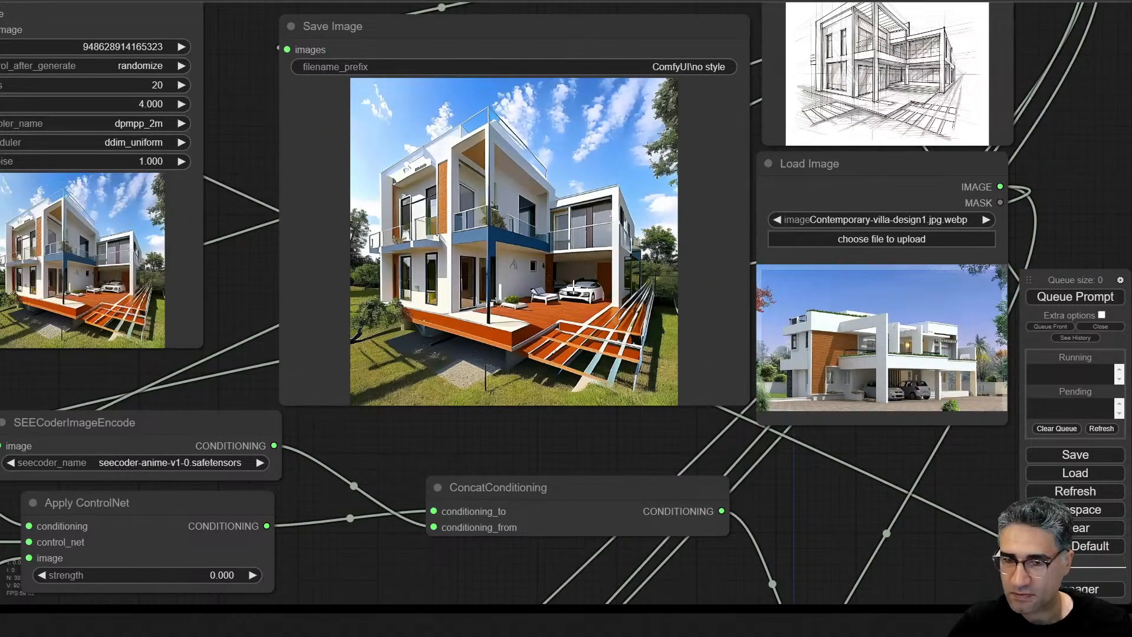
- Load Buildings-Coloring-Page-1.jpg (1).webp as the input sketch in place of the house sketch
{"action": "left_click_drag", "start_coordinate": [441, 446], "coordinate": [984, 120]}
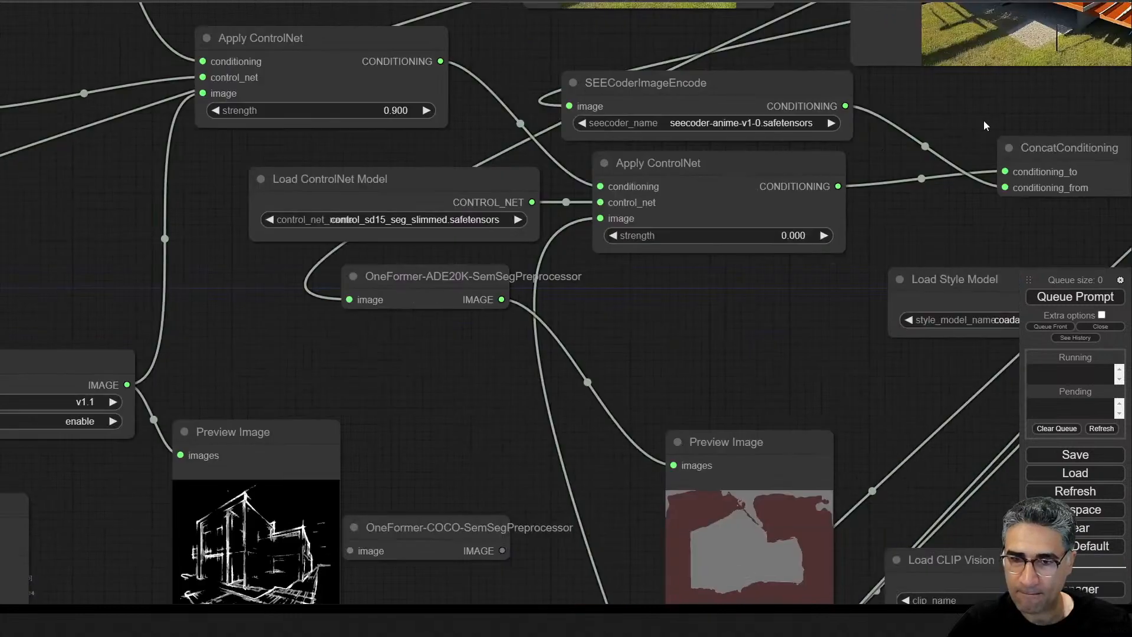
{"action": "left_click_drag", "start_coordinate": [708, 343], "coordinate": [432, 590]}
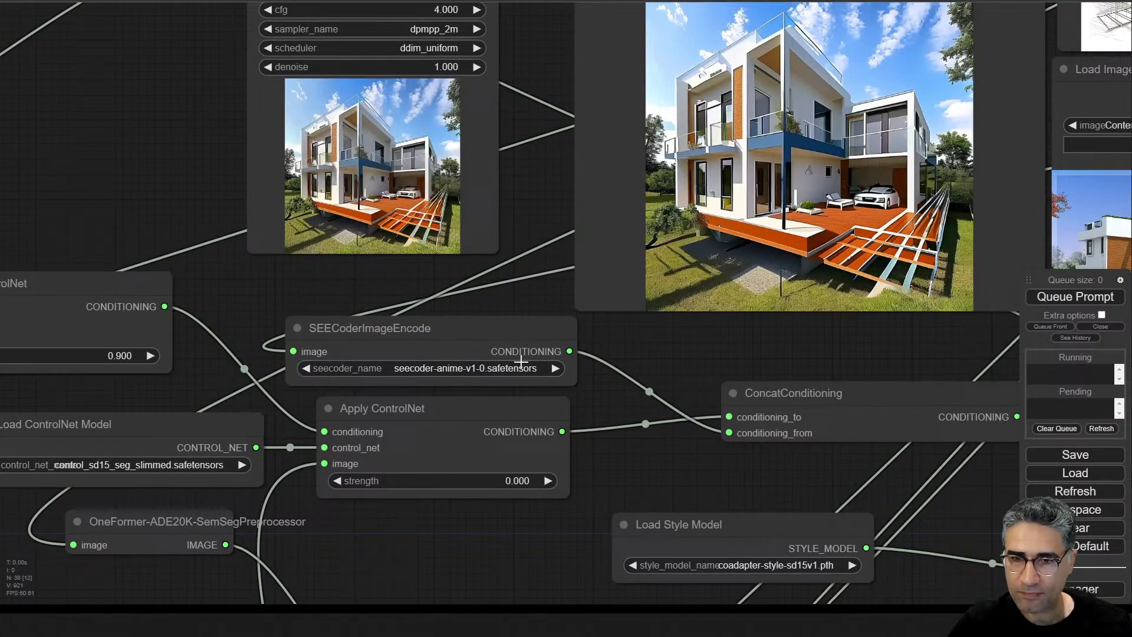
{"action": "left_click_drag", "start_coordinate": [535, 214], "coordinate": [447, 354]}
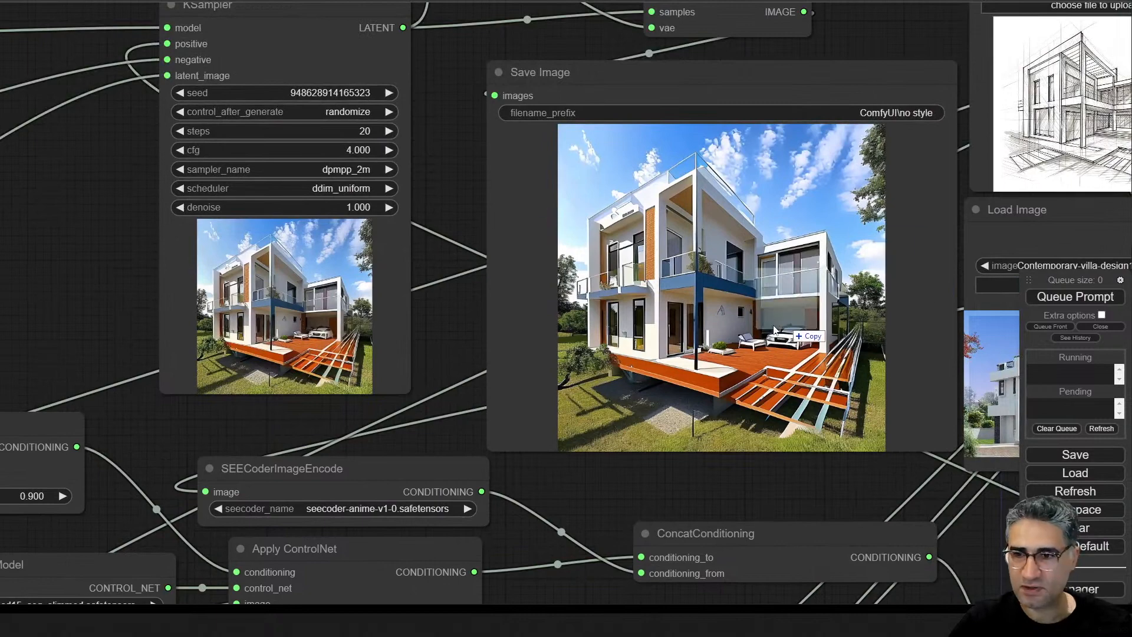
{"action": "scroll", "coordinate": [772, 392], "scroll_direction": "down", "scroll_amount": 5}
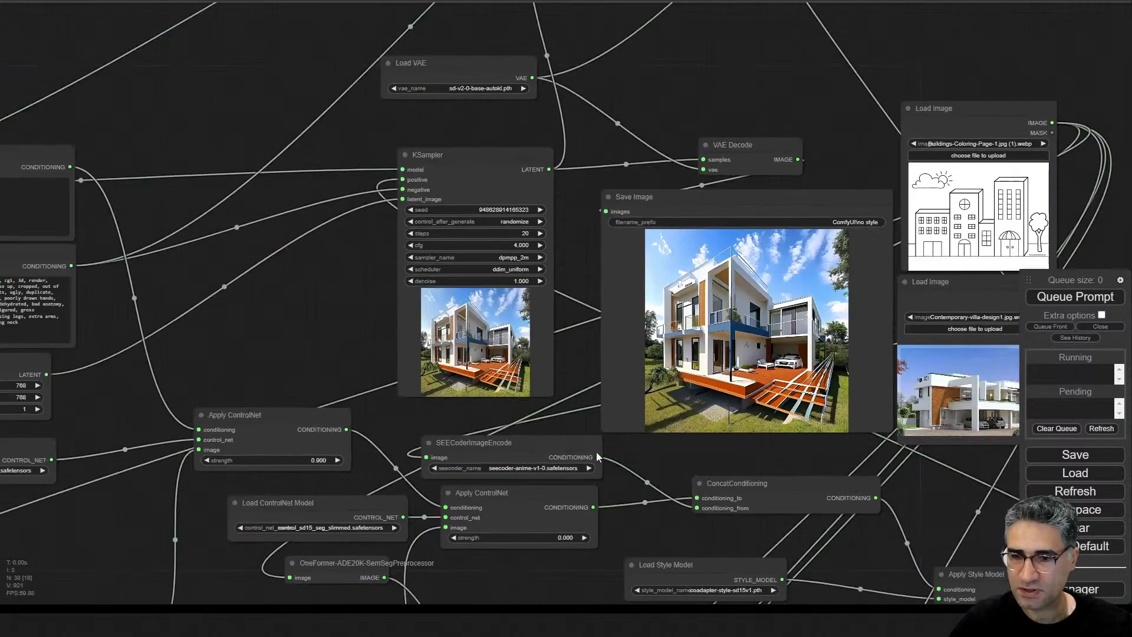
- Bypass the HEDPreprocessor by connecting Invert Image directly to the scribble Apply ControlNet's image input, and queue a generation
{"action": "left_click_drag", "start_coordinate": [53, 558], "coordinate": [200, 252]}
{"action": "left_click_drag", "start_coordinate": [176, 313], "coordinate": [243, 312]}
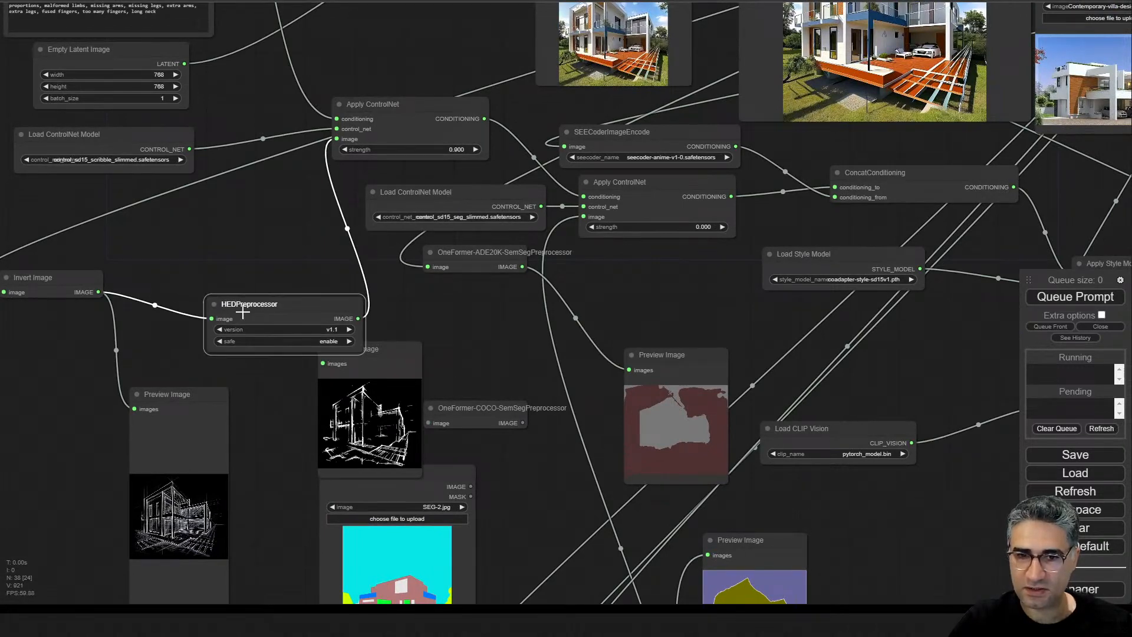
{"action": "left_click_drag", "start_coordinate": [93, 296], "coordinate": [336, 139]}
{"action": "left_click", "coordinate": [1098, 297]}
- Follow the sampler preview, and examine the finished street-facade render against the coloring-page sketch and villa reference
{"action": "left_click_drag", "start_coordinate": [1003, 207], "coordinate": [674, 380]}
{"action": "scroll", "coordinate": [184, 269], "scroll_direction": "up", "scroll_amount": 5}
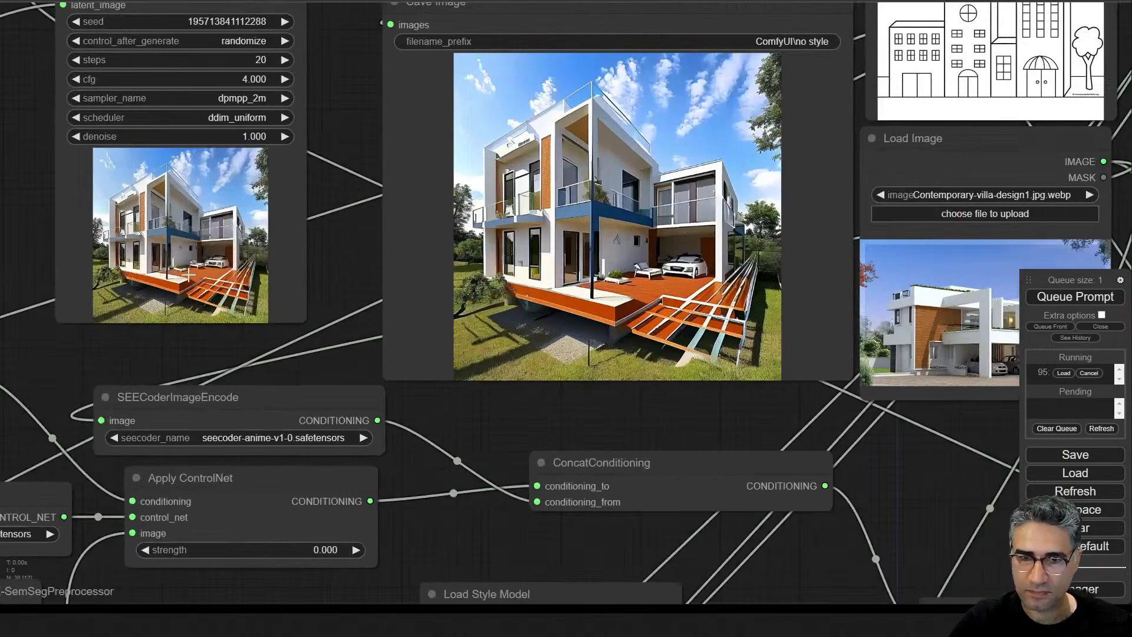
{"action": "left_click_drag", "start_coordinate": [334, 266], "coordinate": [377, 293]}
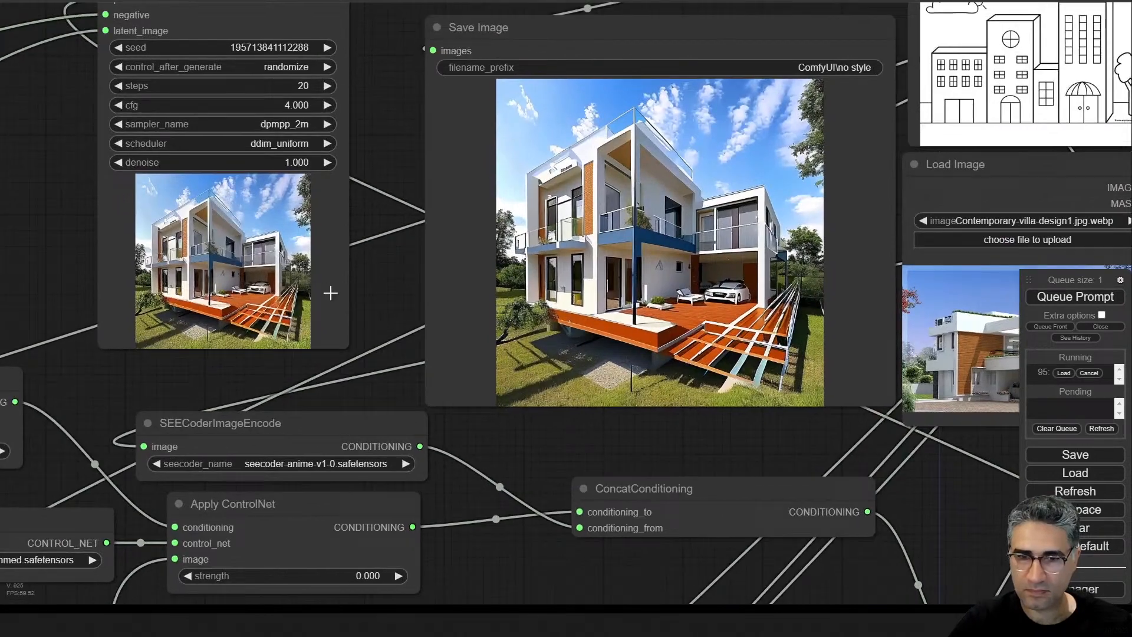
{"action": "scroll", "coordinate": [214, 260], "scroll_direction": "up", "scroll_amount": 5}
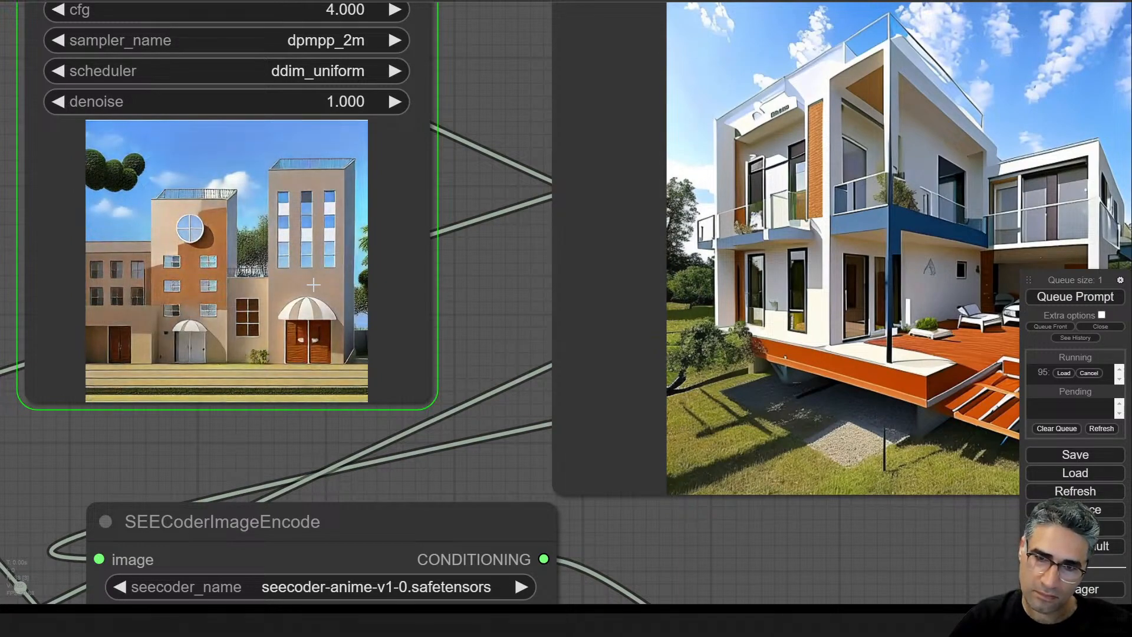
{"action": "scroll", "coordinate": [313, 285], "scroll_direction": "down", "scroll_amount": 3}
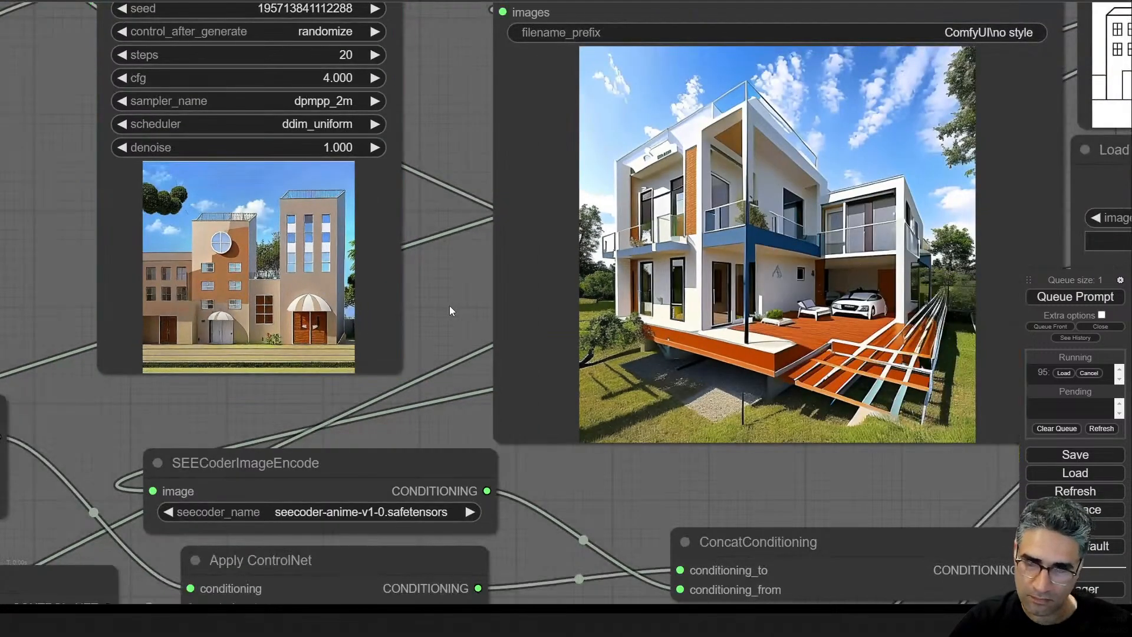
{"action": "left_click_drag", "start_coordinate": [449, 305], "coordinate": [407, 286]}
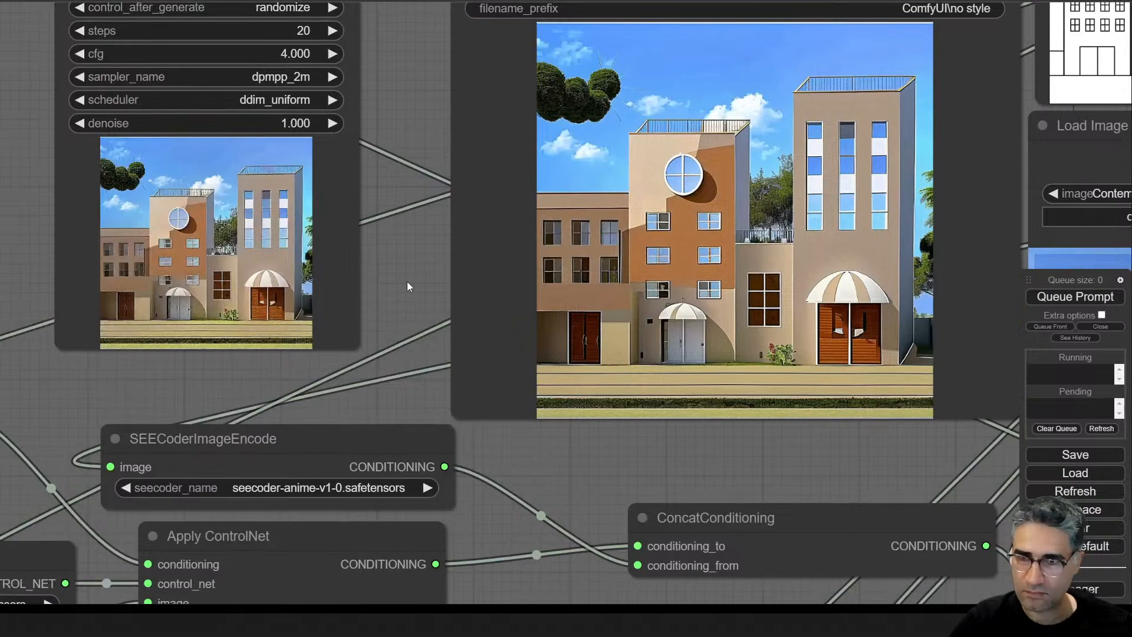
{"action": "left_click_drag", "start_coordinate": [408, 283], "coordinate": [250, 383]}
{"action": "scroll", "coordinate": [245, 386], "scroll_direction": "down", "scroll_amount": 2}
{"action": "scroll", "coordinate": [649, 318], "scroll_direction": "down", "scroll_amount": 1}
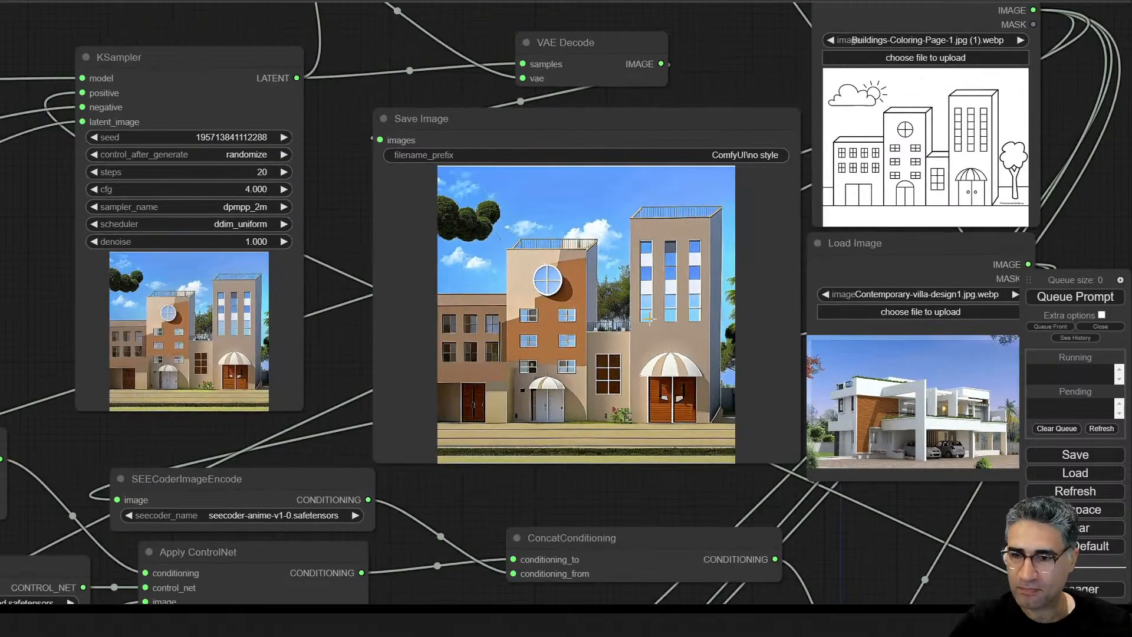
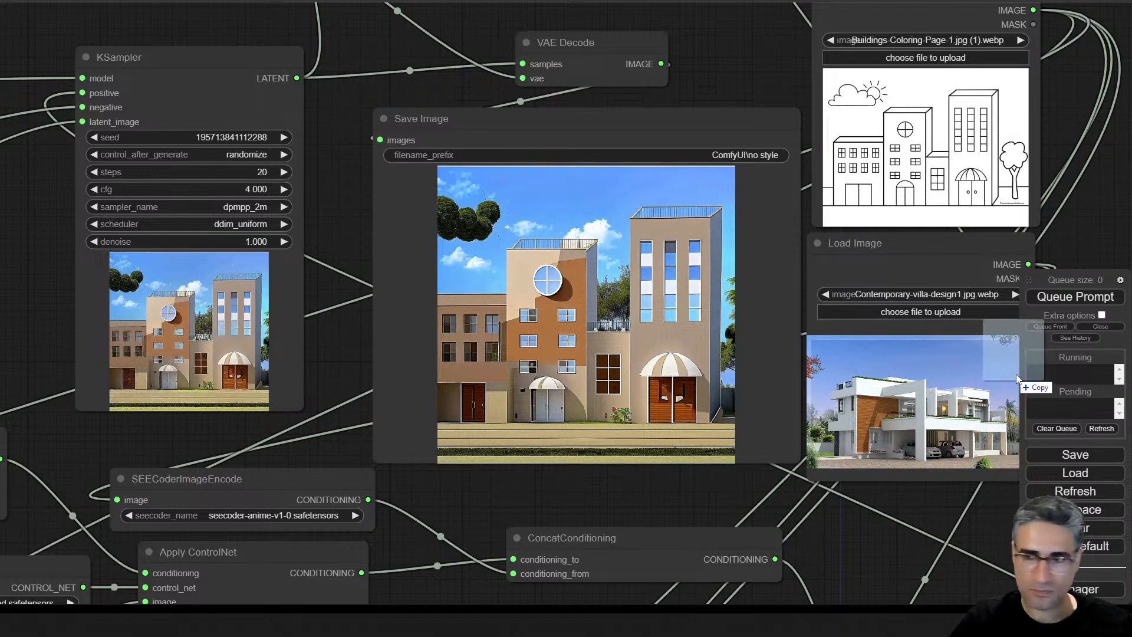
- Load garden-of-communities-pavilion-hello-wood_18.jpg as the reference image in place of the contemporary villa, and queue a generation
{"action": "left_click_drag", "start_coordinate": [1131, 377], "coordinate": [957, 413]}
{"action": "left_click", "coordinate": [1075, 297]}
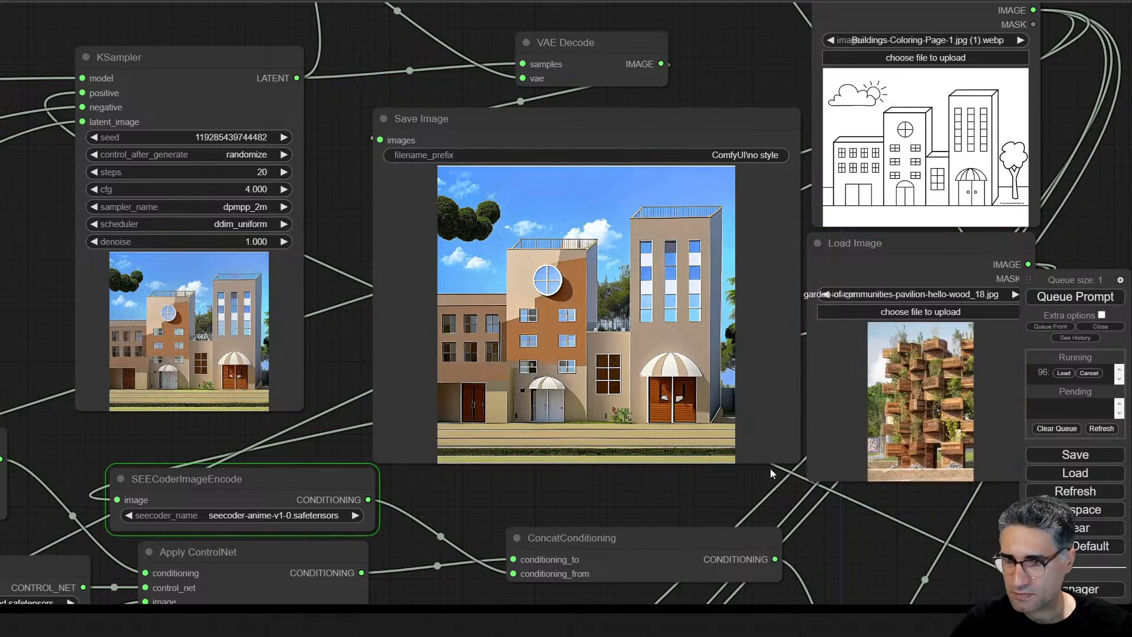
- Examine the wooden pavilion reference, follow the sampler preview, and compare the finished street-facade render with that reference
{"action": "scroll", "coordinate": [964, 516], "scroll_direction": "up", "scroll_amount": 5}
{"action": "scroll", "coordinate": [925, 380], "scroll_direction": "up", "scroll_amount": 5}
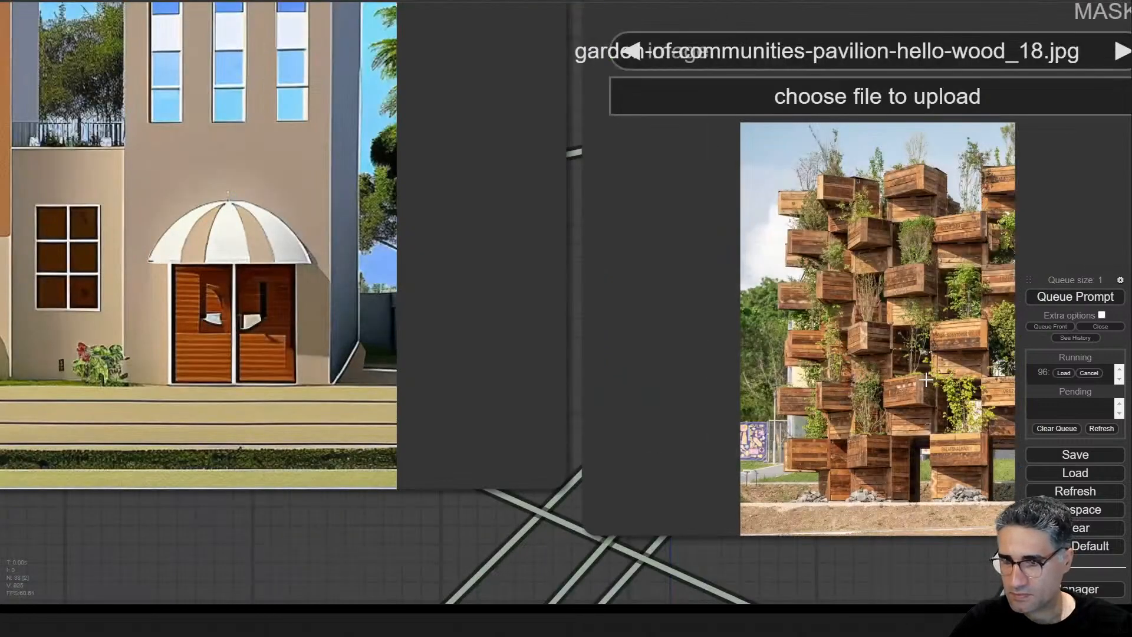
{"action": "scroll", "coordinate": [925, 379], "scroll_direction": "down", "scroll_amount": 4}
{"action": "left_click_drag", "start_coordinate": [214, 508], "coordinate": [684, 515]}
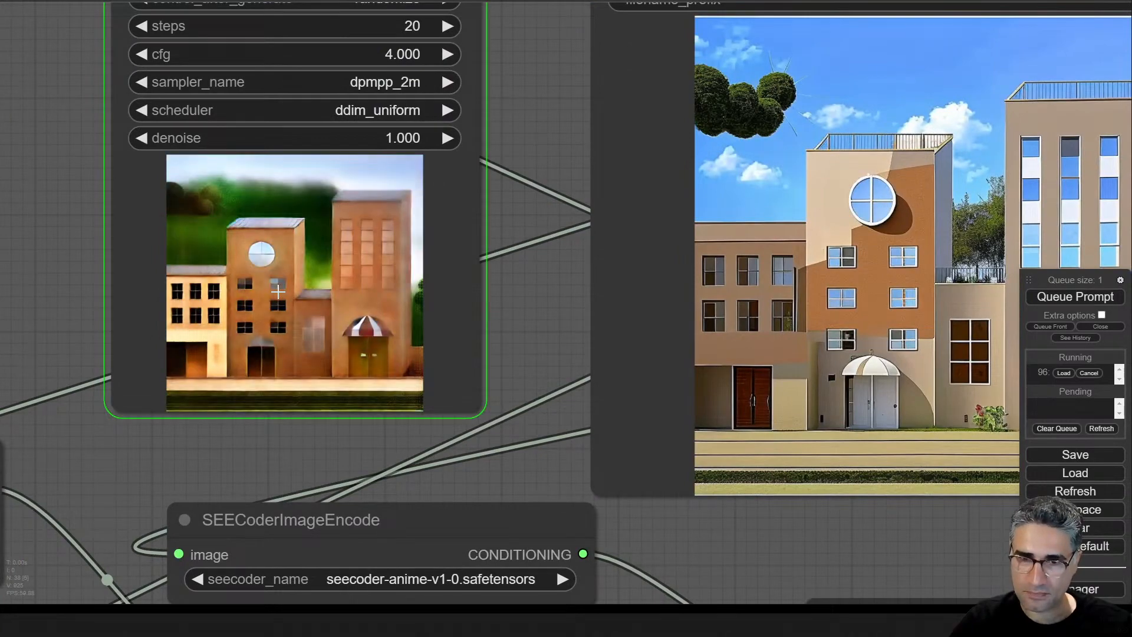
{"action": "scroll", "coordinate": [278, 290], "scroll_direction": "up", "scroll_amount": 5}
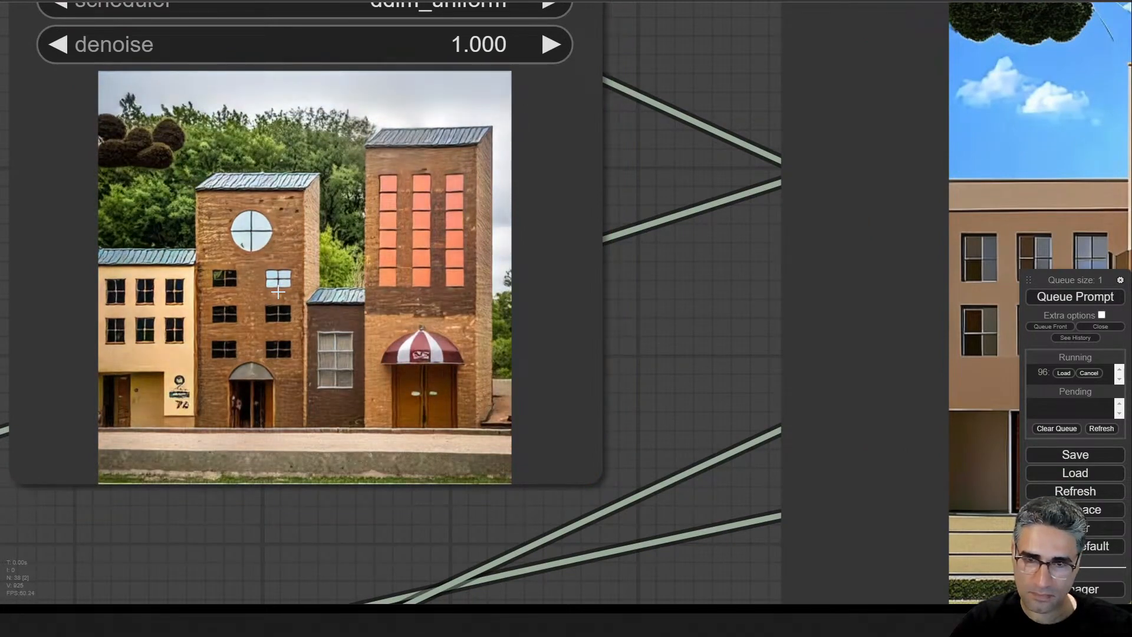
{"action": "scroll", "coordinate": [278, 291], "scroll_direction": "down", "scroll_amount": 8}
{"action": "left_click_drag", "start_coordinate": [812, 494], "coordinate": [374, 352]}
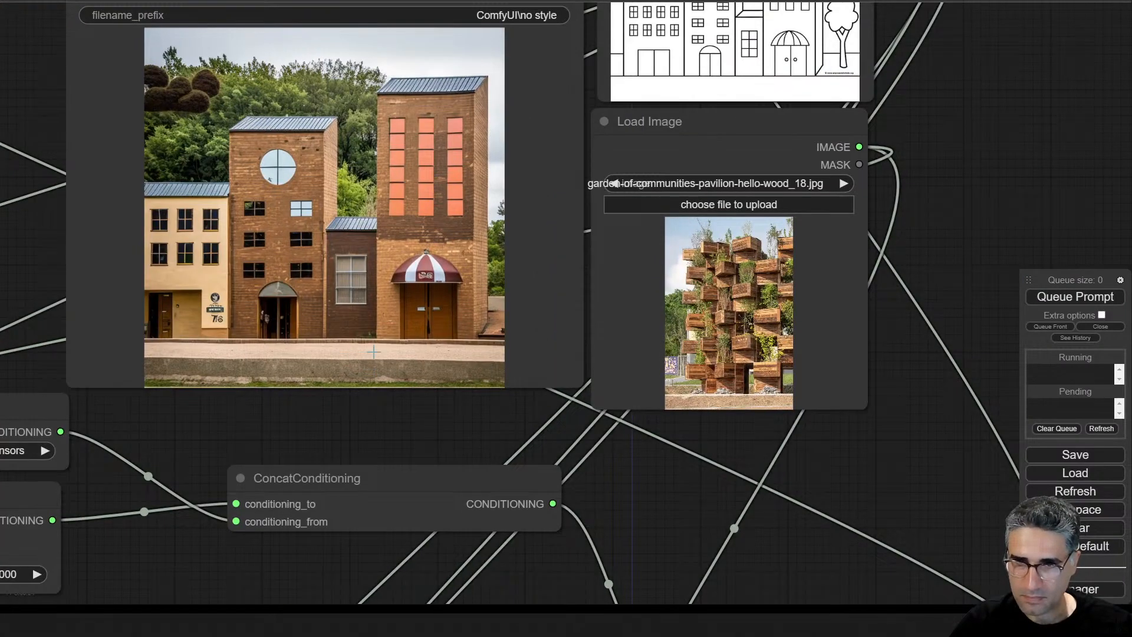
{"action": "scroll", "coordinate": [373, 352], "scroll_direction": "up", "scroll_amount": 6}
{"action": "scroll", "coordinate": [287, 196], "scroll_direction": "down", "scroll_amount": 5}
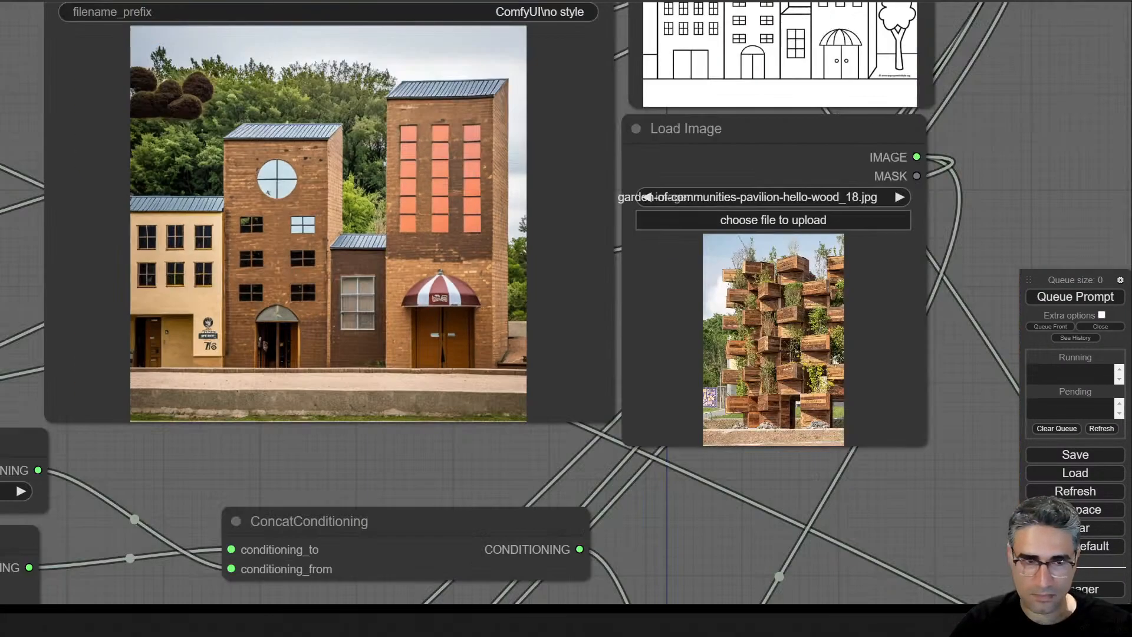
- Load Gothic-Architecture.jpeg.webp as the reference image in place of the wooden pavilion, and queue a generation
{"action": "left_click_drag", "start_coordinate": [207, 303], "coordinate": [765, 330]}
{"action": "scroll", "coordinate": [761, 353], "scroll_direction": "up", "scroll_amount": 10}
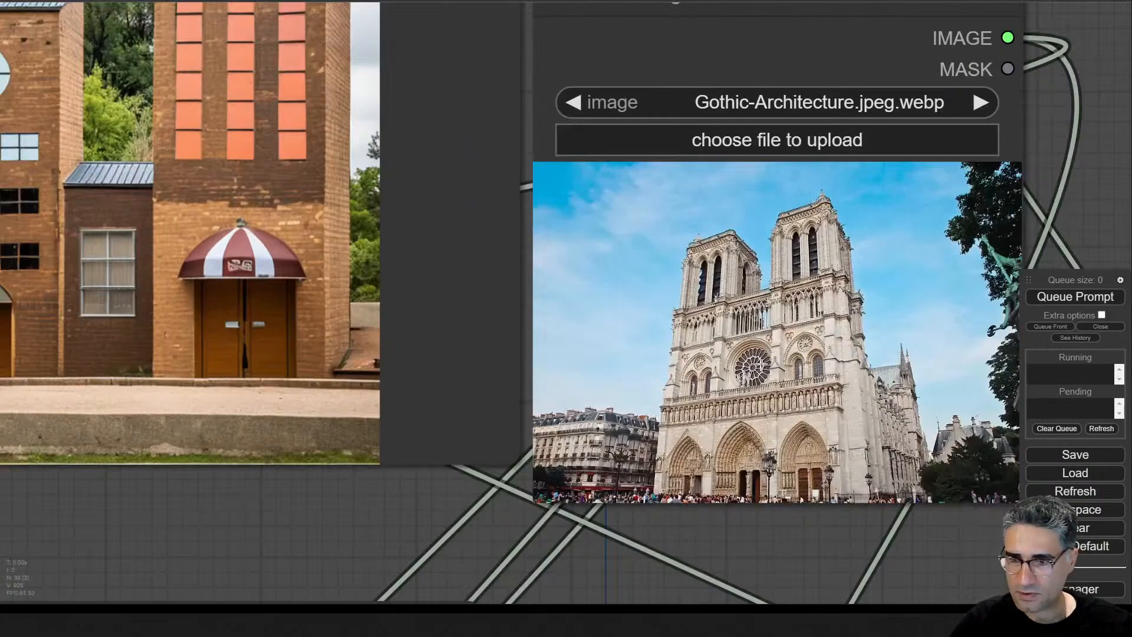
{"action": "left_click", "coordinate": [1055, 296]}
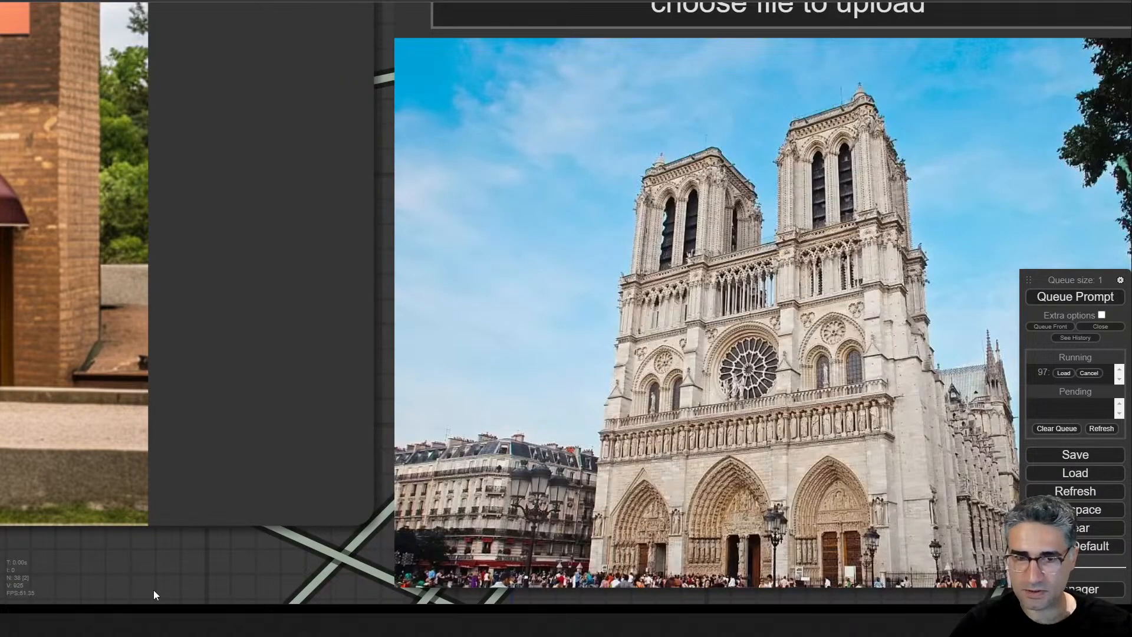
- Follow the sampler preview of the Gothic-styled street facade, and view the finished render beside the cathedral reference
{"action": "scroll", "coordinate": [327, 511], "scroll_direction": "down", "scroll_amount": 6}
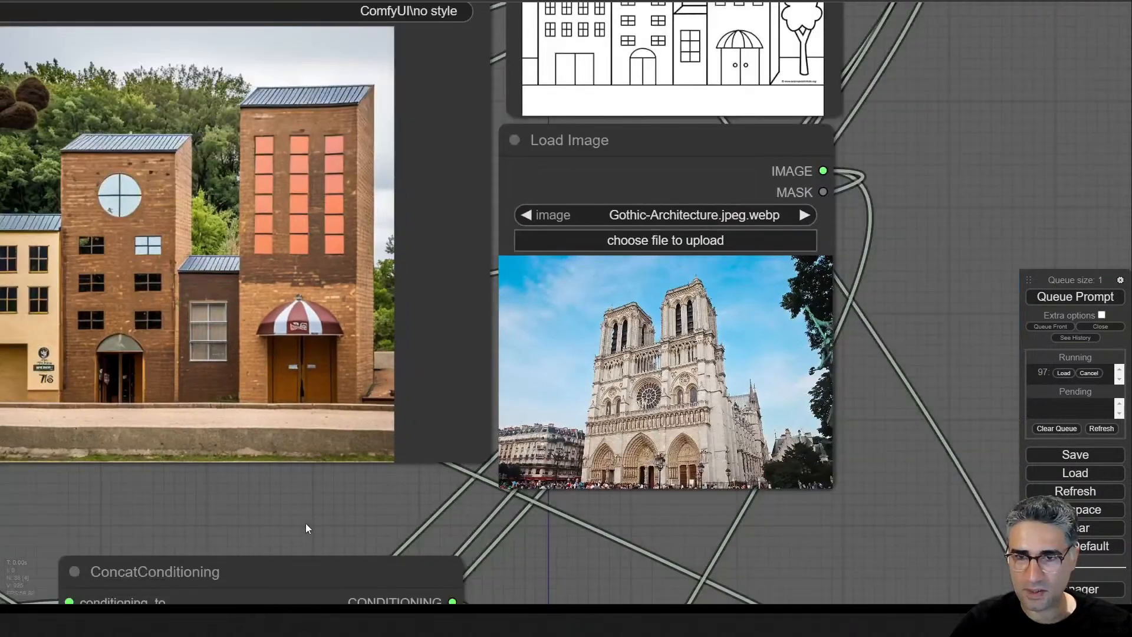
{"action": "left_click_drag", "start_coordinate": [114, 503], "coordinate": [273, 509]}
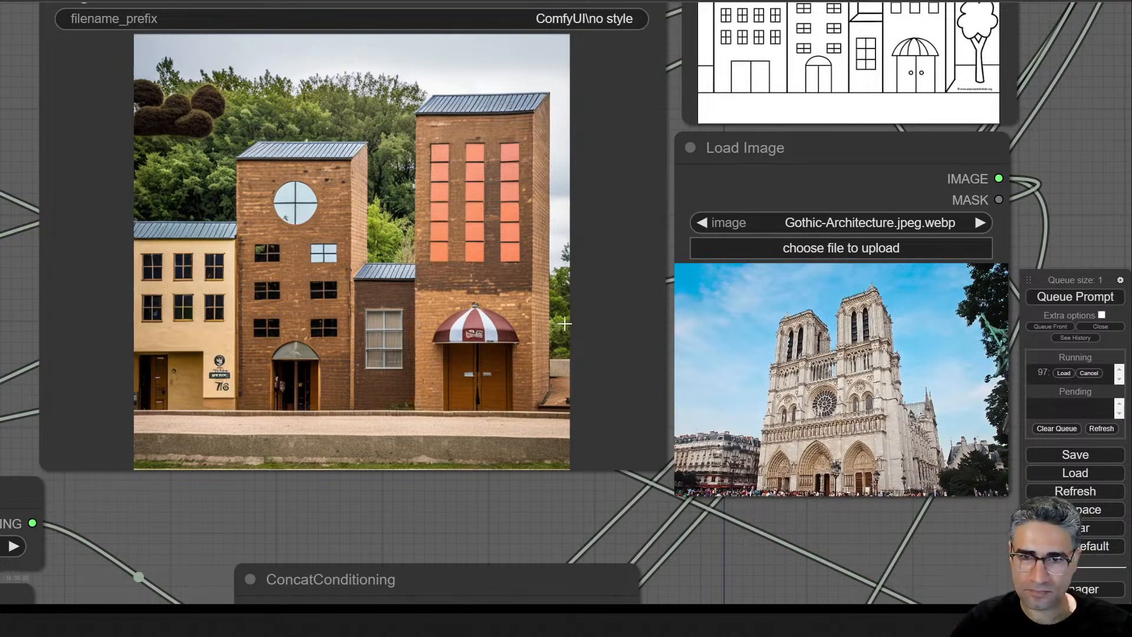
{"action": "scroll", "coordinate": [564, 324], "scroll_direction": "down", "scroll_amount": 5}
{"action": "left_click_drag", "start_coordinate": [595, 414], "coordinate": [771, 370]}
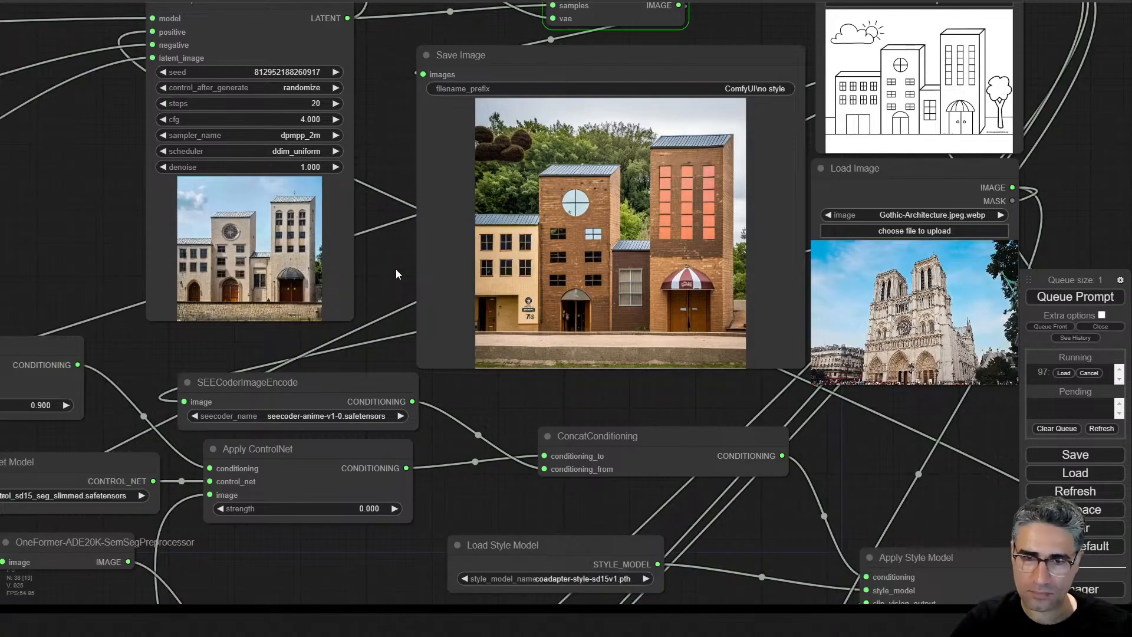
{"action": "scroll", "coordinate": [721, 333], "scroll_direction": "up", "scroll_amount": 3}
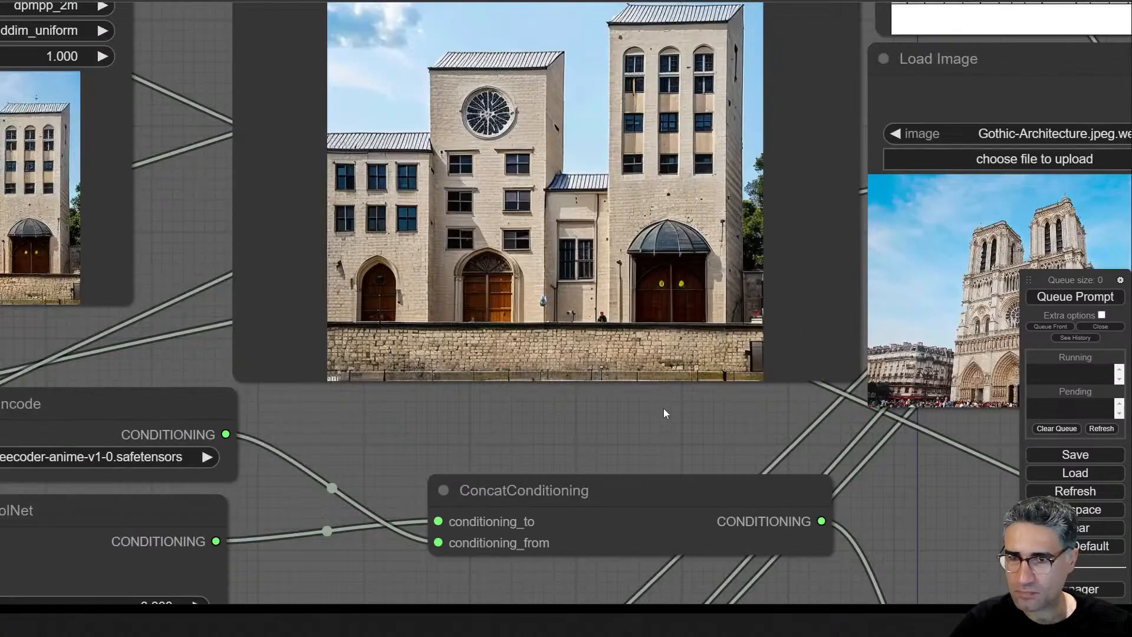
{"action": "left_click_drag", "start_coordinate": [663, 408], "coordinate": [476, 493]}
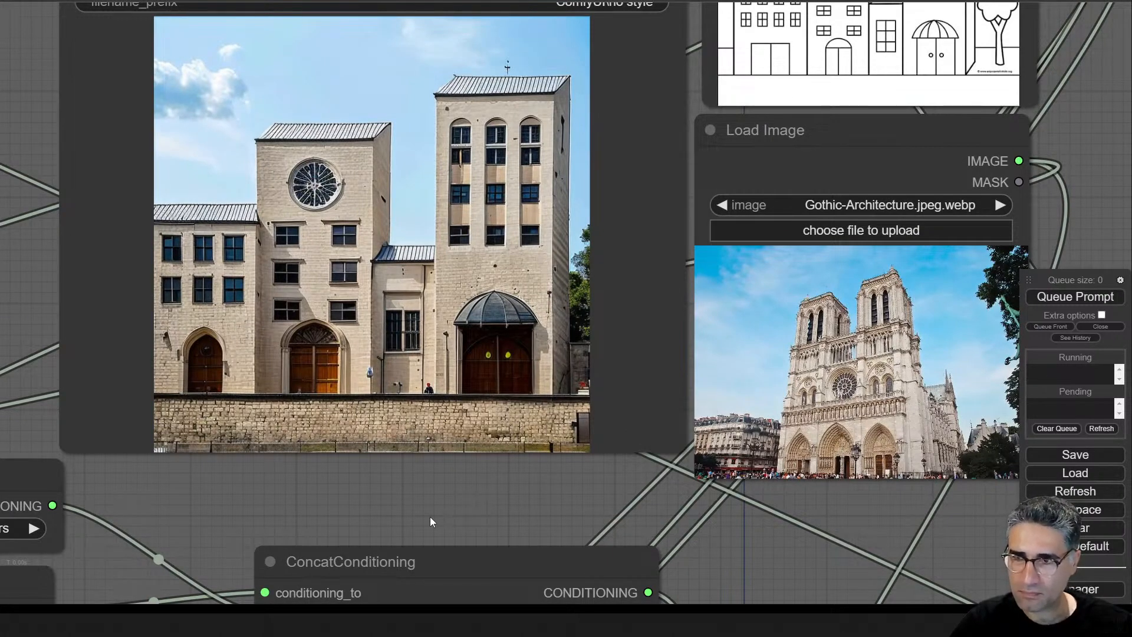
{"action": "left_click_drag", "start_coordinate": [429, 517], "coordinate": [416, 529]}
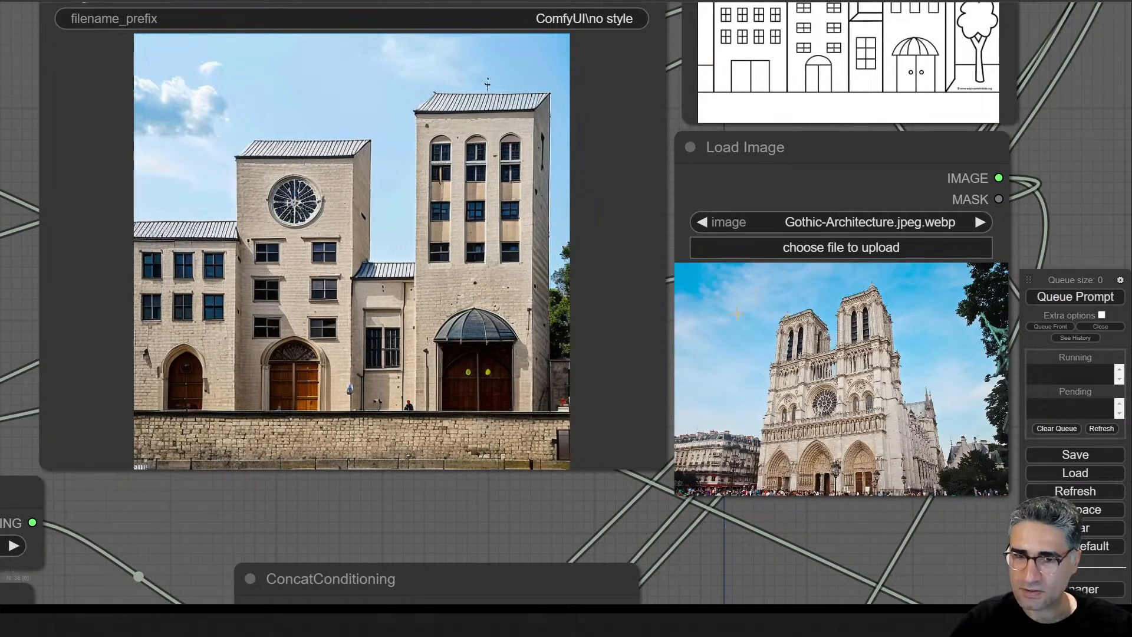
{"action": "scroll", "coordinate": [422, 514], "scroll_direction": "down", "scroll_amount": 2}
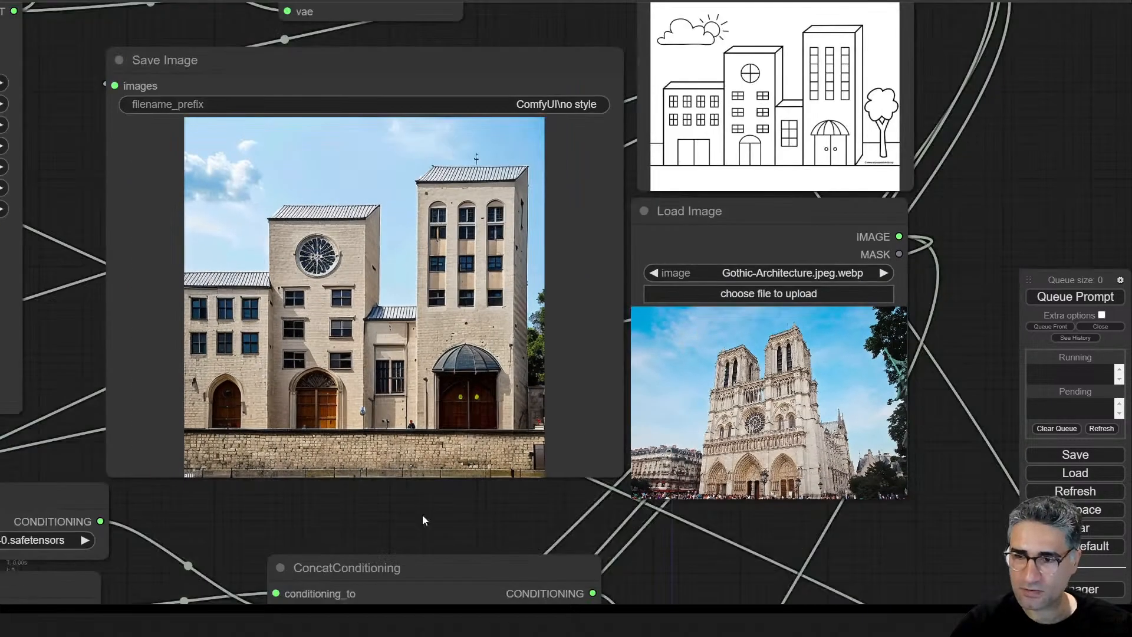
{"action": "left_click_drag", "start_coordinate": [416, 514], "coordinate": [364, 509]}
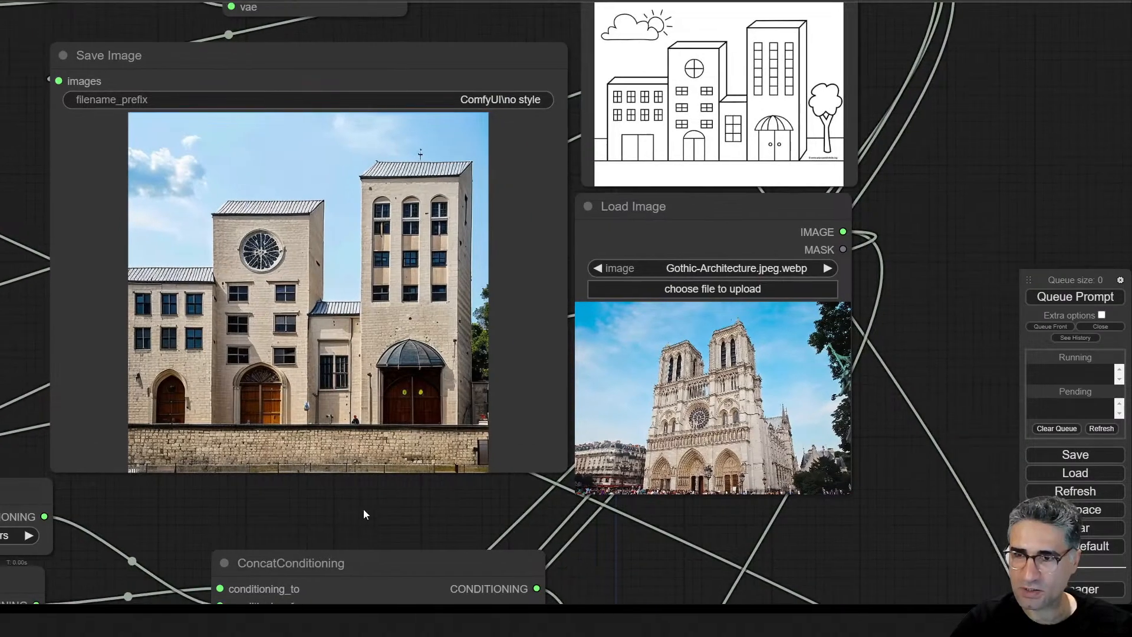
- Compare the coloring-page sketch and the Gothic cathedral reference with the tower windows and rooflines of the finished render
{"action": "scroll", "coordinate": [796, 222], "scroll_direction": "up", "scroll_amount": 5}
{"action": "scroll", "coordinate": [949, 312], "scroll_direction": "down", "scroll_amount": 1}
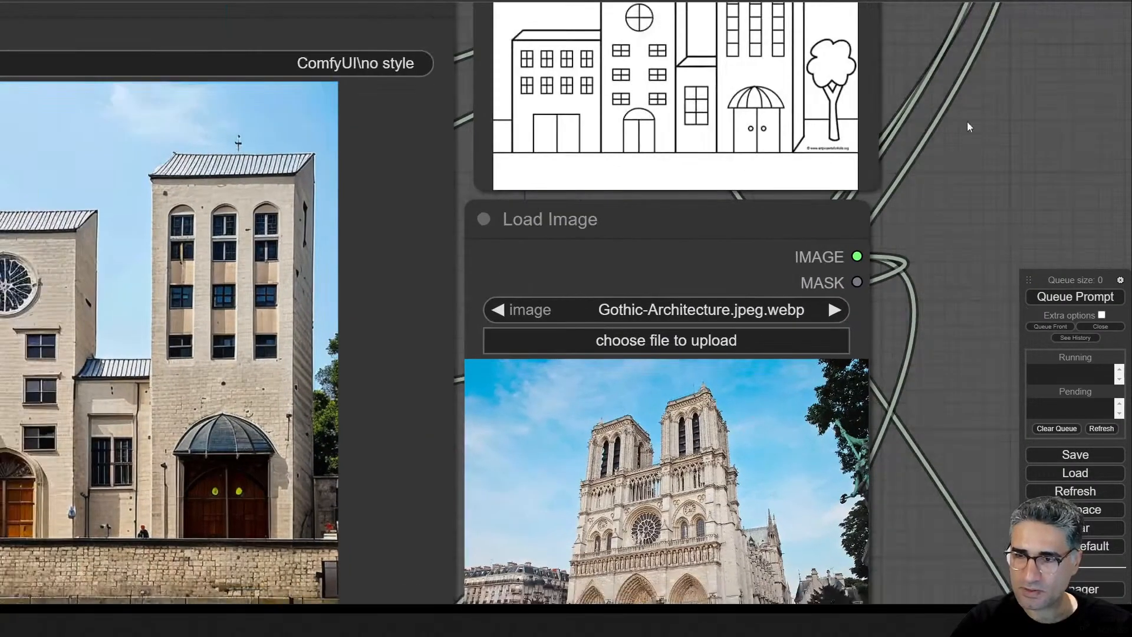
{"action": "left_click_drag", "start_coordinate": [967, 121], "coordinate": [890, 322]}
{"action": "scroll", "coordinate": [658, 258], "scroll_direction": "up", "scroll_amount": 4}
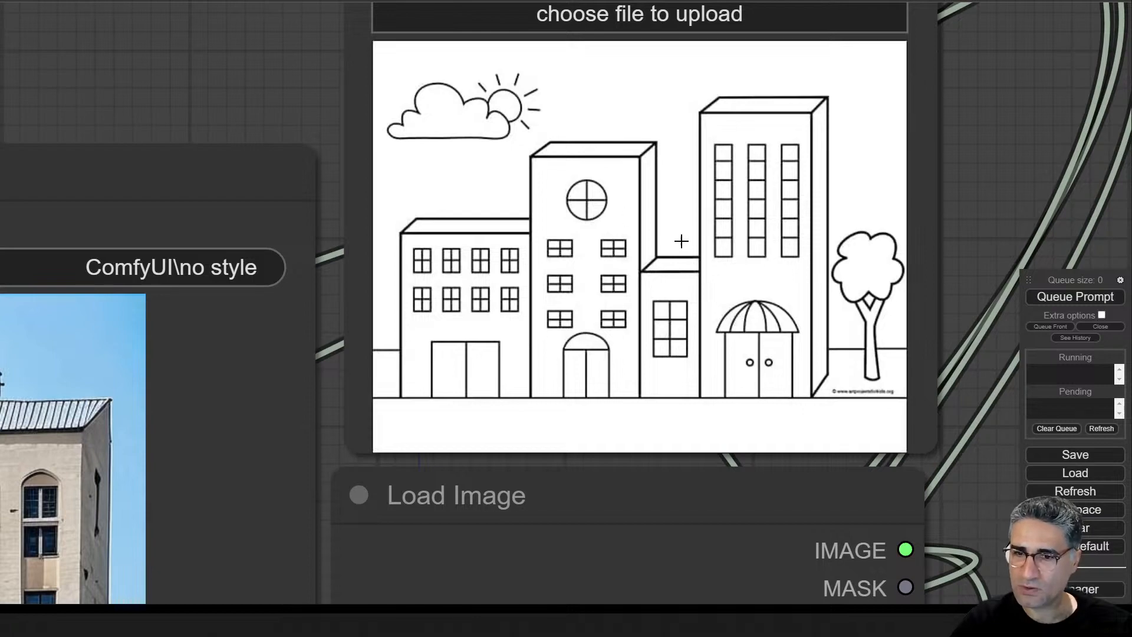
{"action": "left_click_drag", "start_coordinate": [972, 523], "coordinate": [1027, 1]}
{"action": "left_click_drag", "start_coordinate": [669, 519], "coordinate": [735, 536]}
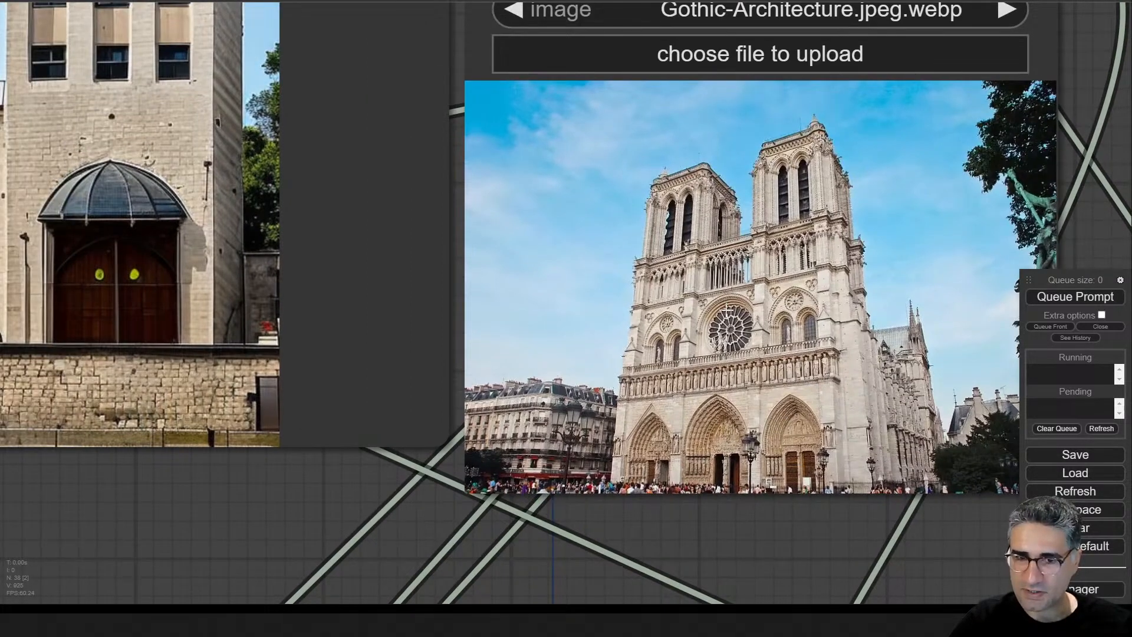
{"action": "scroll", "coordinate": [727, 310], "scroll_direction": "down", "scroll_amount": 3}
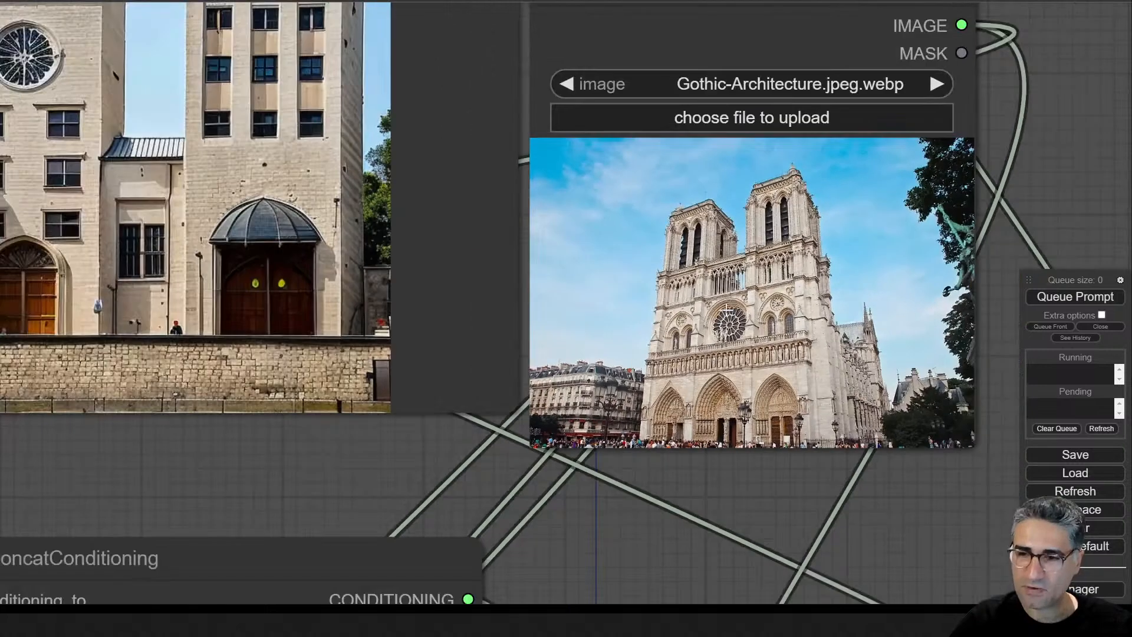
{"action": "left_click_drag", "start_coordinate": [256, 467], "coordinate": [396, 540]}
{"action": "scroll", "coordinate": [674, 519], "scroll_direction": "down", "scroll_amount": 3}
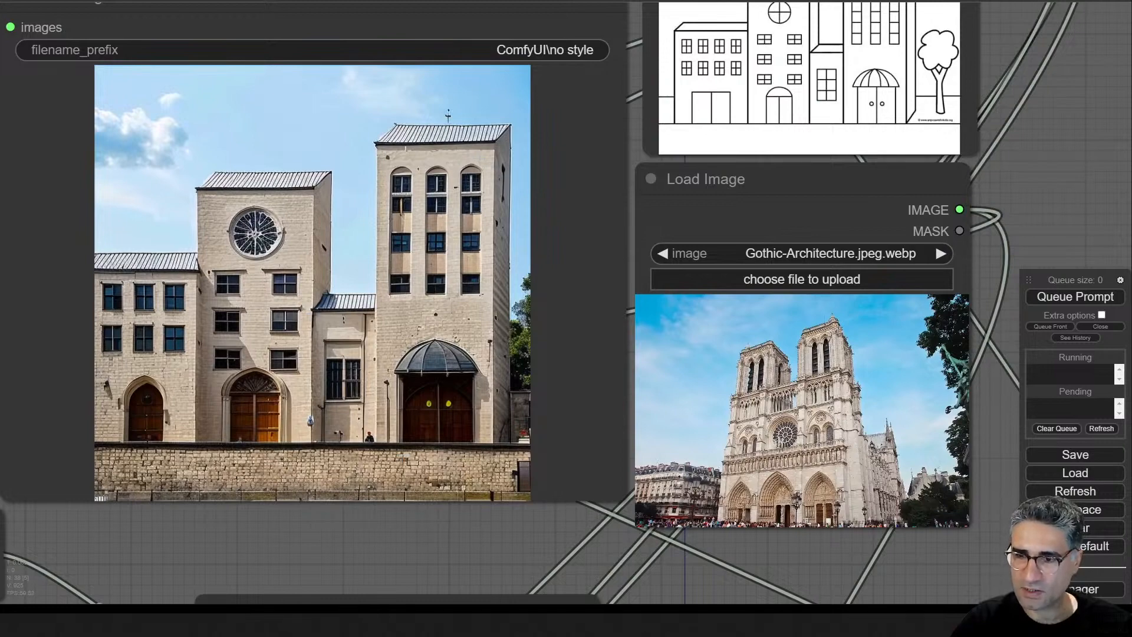
{"action": "scroll", "coordinate": [673, 304], "scroll_direction": "up", "scroll_amount": 4}
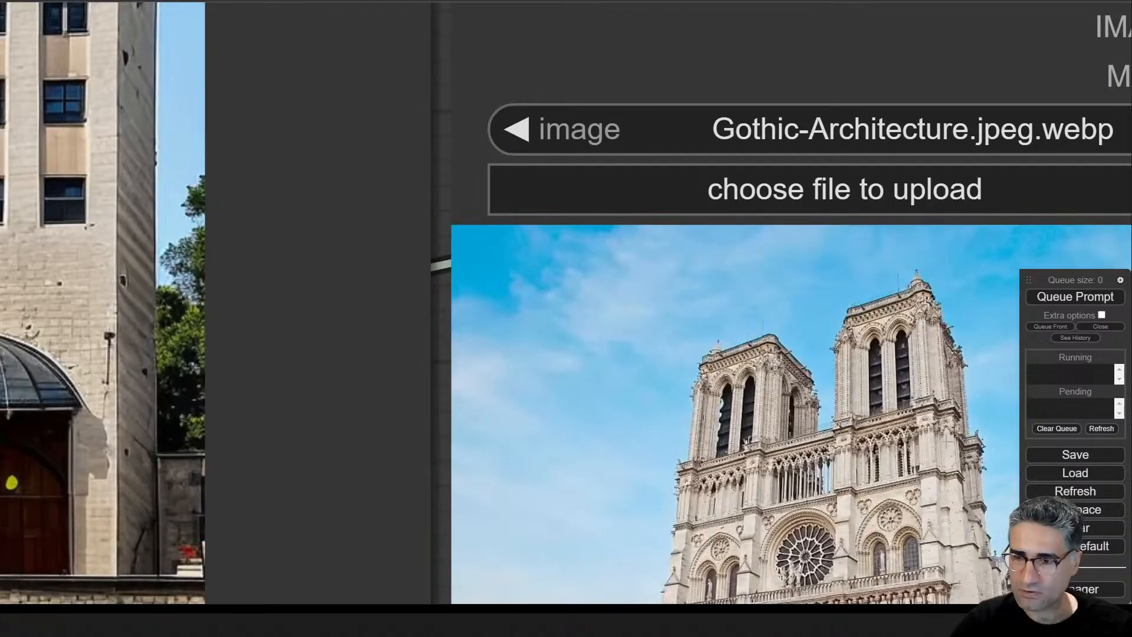
{"action": "scroll", "coordinate": [947, 439], "scroll_direction": "down", "scroll_amount": 3}
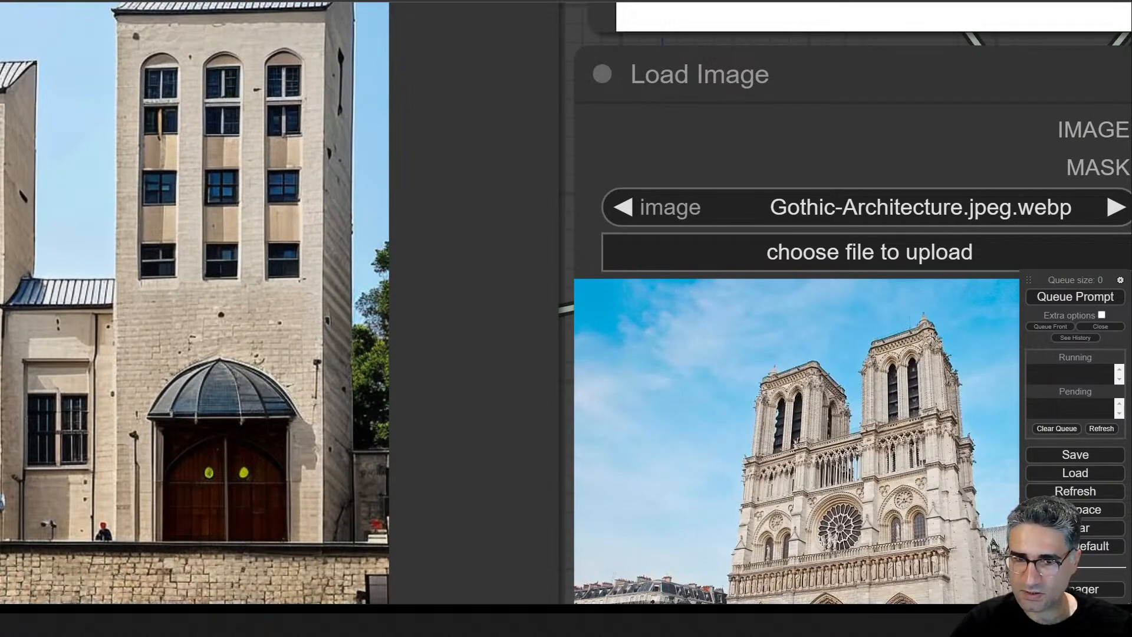
- Inspect the arched doors, domed entrance and stone wall of the Gothic-styled render up close against its reference
{"action": "scroll", "coordinate": [222, 386], "scroll_direction": "down", "scroll_amount": 6}
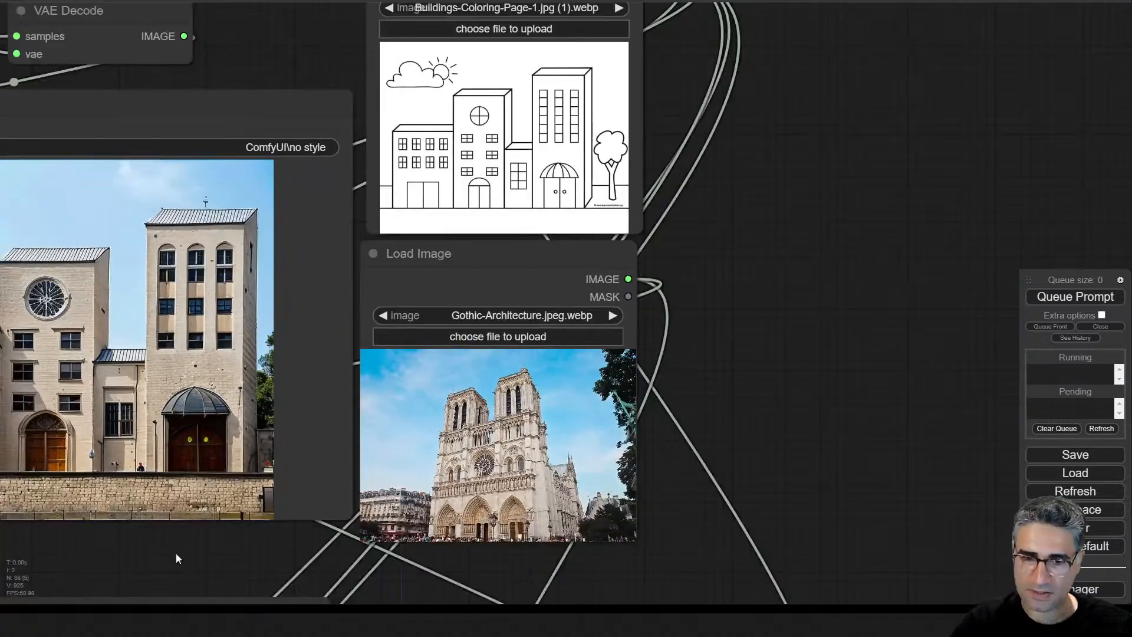
{"action": "left_click_drag", "start_coordinate": [176, 558], "coordinate": [386, 420]}
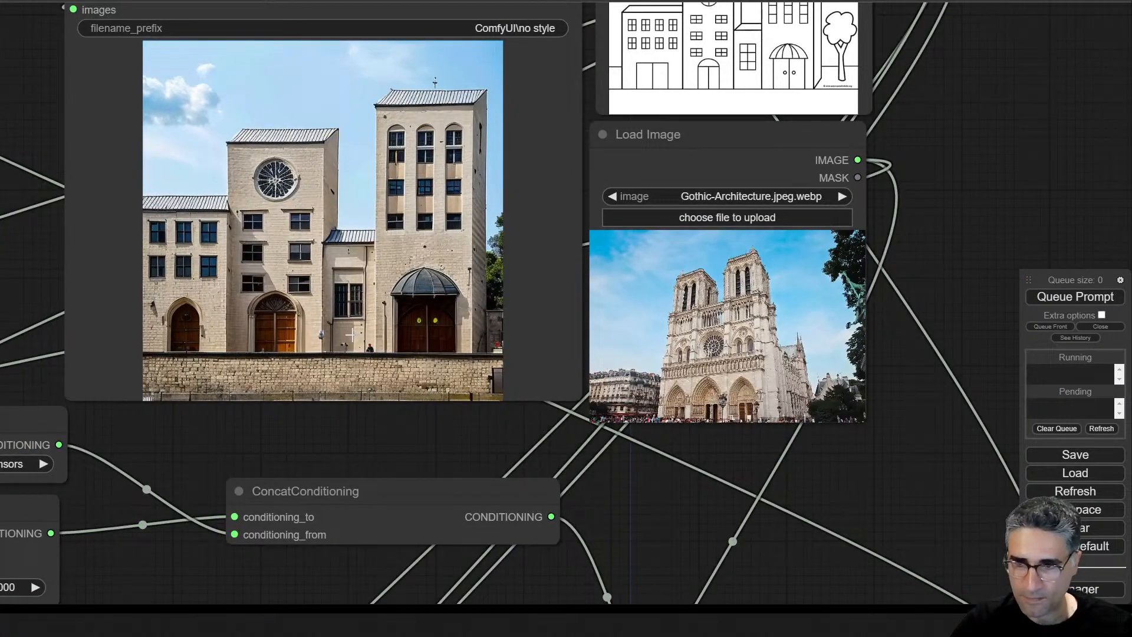
{"action": "scroll", "coordinate": [351, 335], "scroll_direction": "up", "scroll_amount": 9}
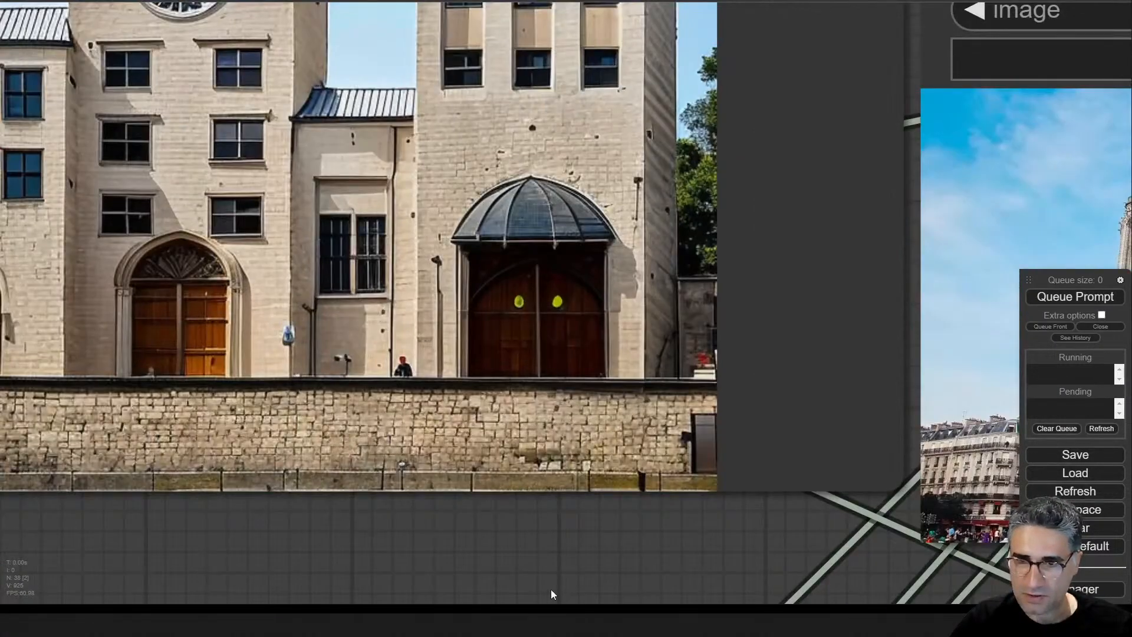
{"action": "scroll", "coordinate": [554, 596], "scroll_direction": "right", "scroll_amount": 10}
{"action": "scroll", "coordinate": [606, 500], "scroll_direction": "left", "scroll_amount": 10}
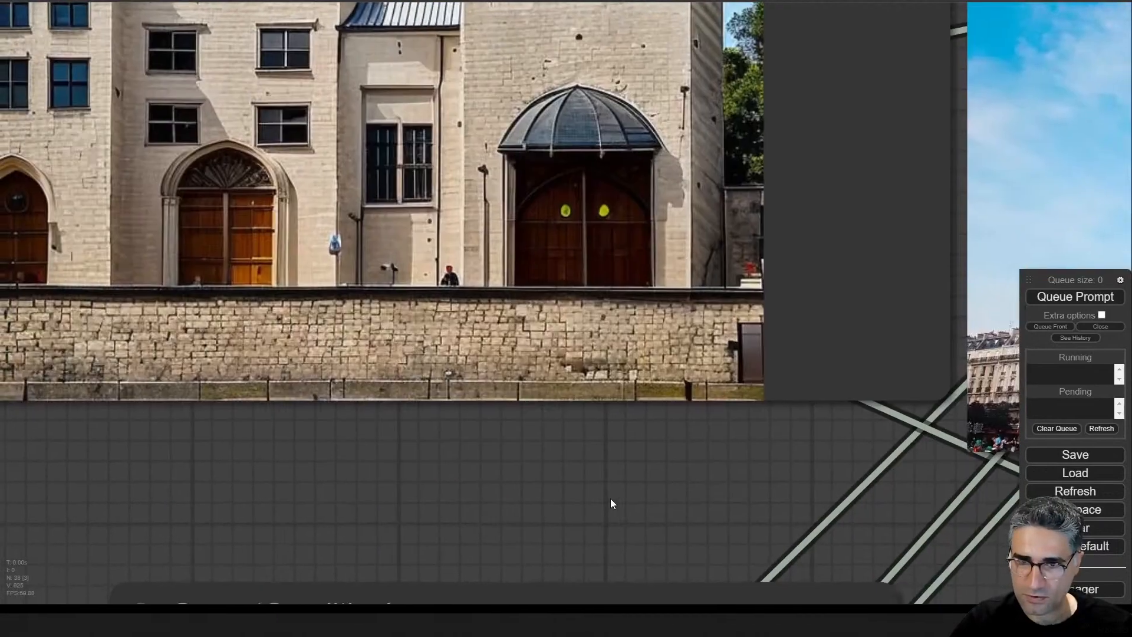
{"action": "left_click_drag", "start_coordinate": [610, 498], "coordinate": [610, 531]}
{"action": "scroll", "coordinate": [613, 526], "scroll_direction": "down", "scroll_amount": 10}
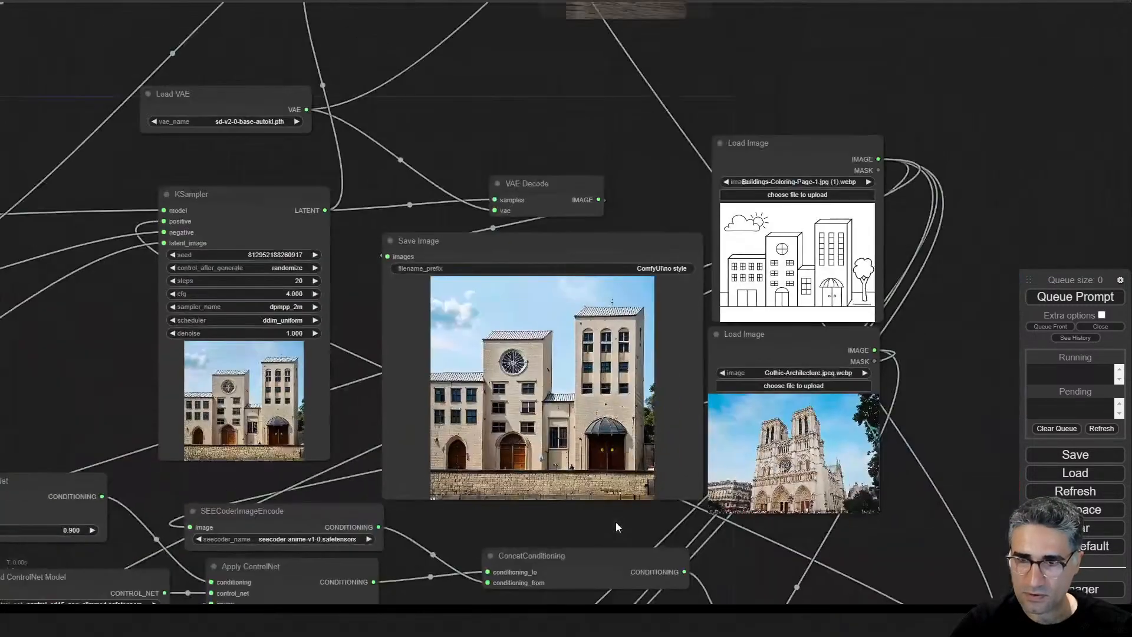
{"action": "scroll", "coordinate": [779, 467], "scroll_direction": "up", "scroll_amount": 9}
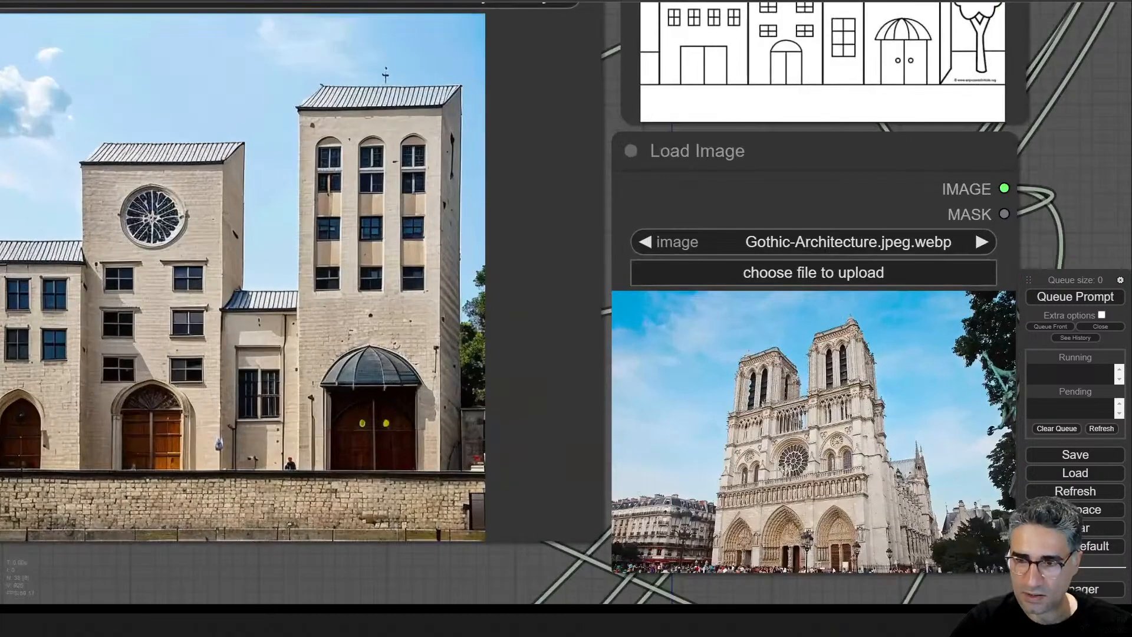
- Load ref-s4 (4).jpg as the input sketch in place of the coloring-page buildings, and queue a generation
{"action": "scroll", "coordinate": [779, 467], "scroll_direction": "down", "scroll_amount": 3}
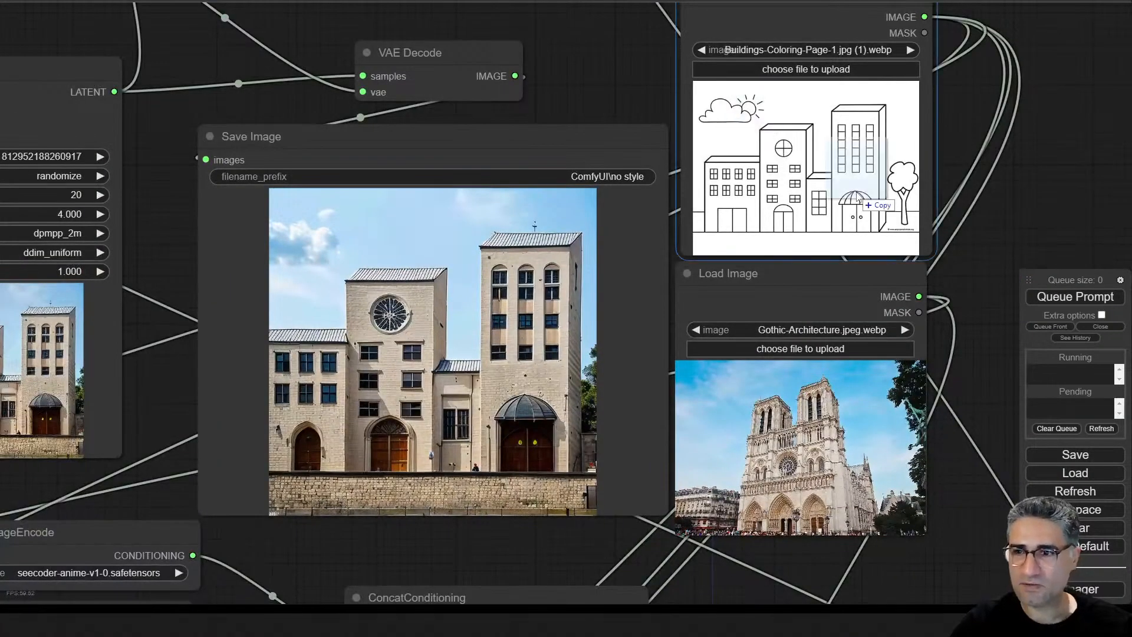
{"action": "key", "text": "ctrl+v"}
{"action": "key", "text": "ctrl+Return"}
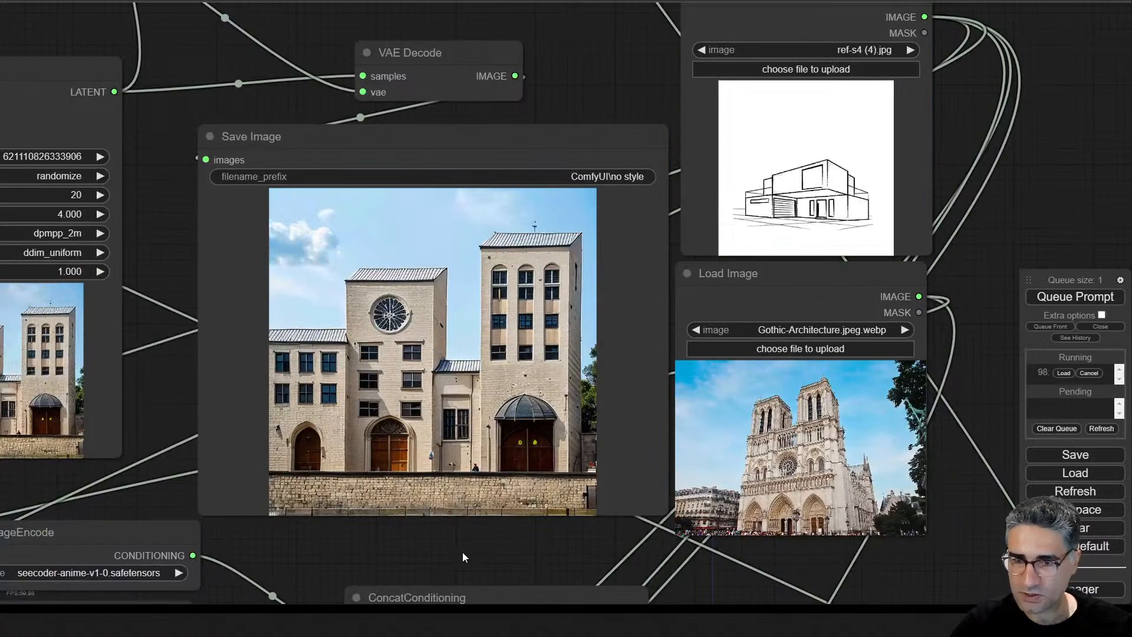
- Review the cathedral reference and previous render, and examine the sampler preview of the modern house sketch's generation
{"action": "left_click_drag", "start_coordinate": [438, 552], "coordinate": [465, 507]}
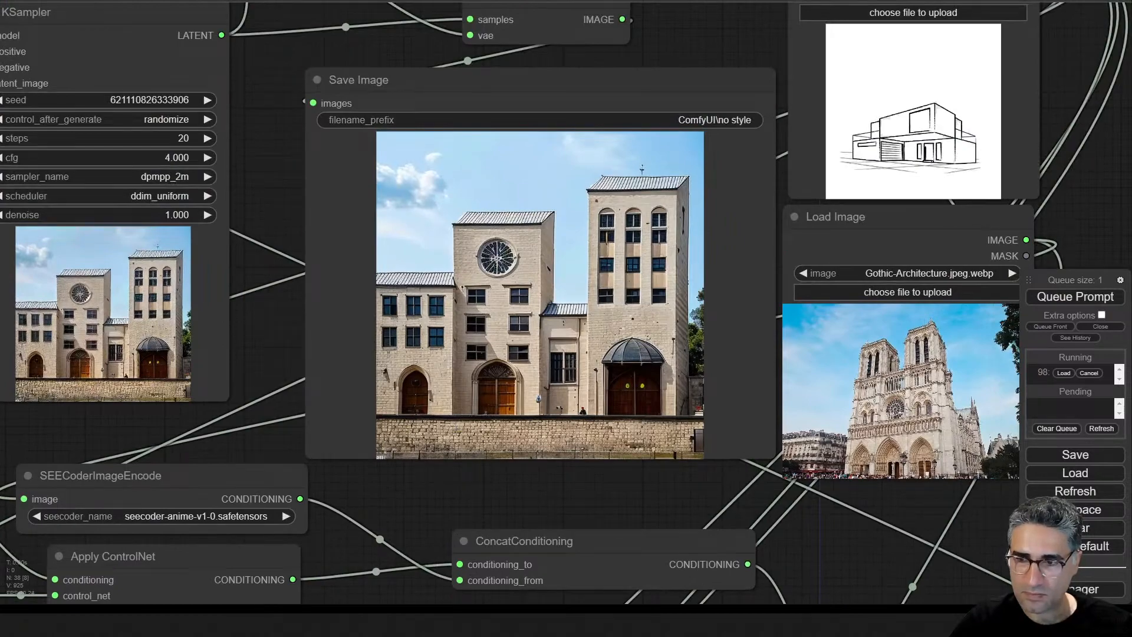
{"action": "scroll", "coordinate": [898, 421], "scroll_direction": "up", "scroll_amount": 12}
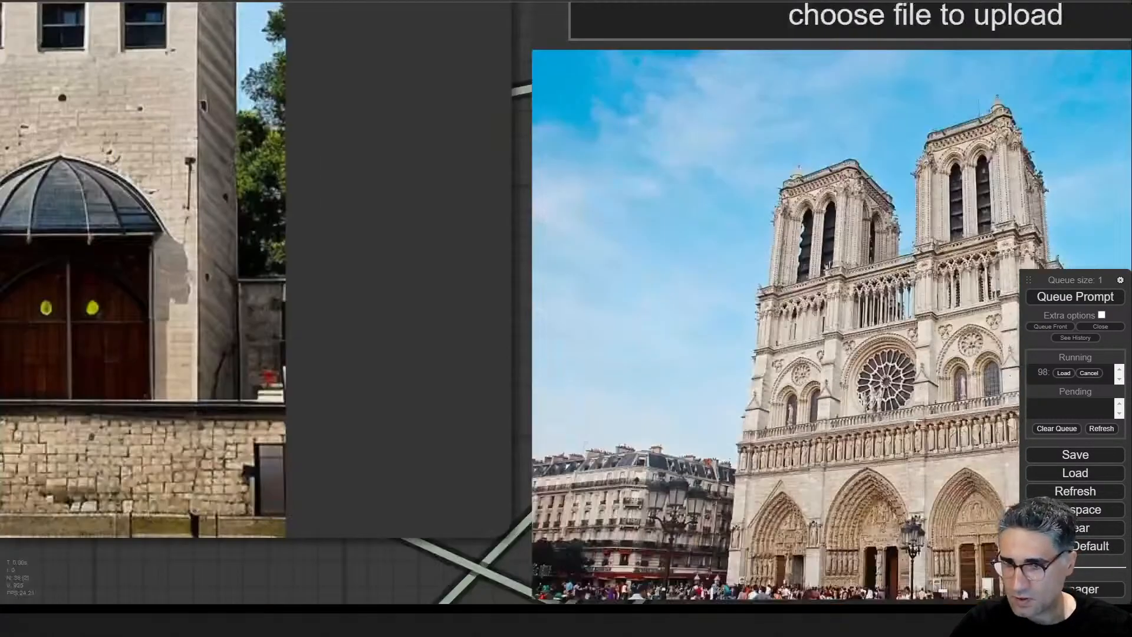
{"action": "scroll", "coordinate": [919, 419], "scroll_direction": "down", "scroll_amount": 5}
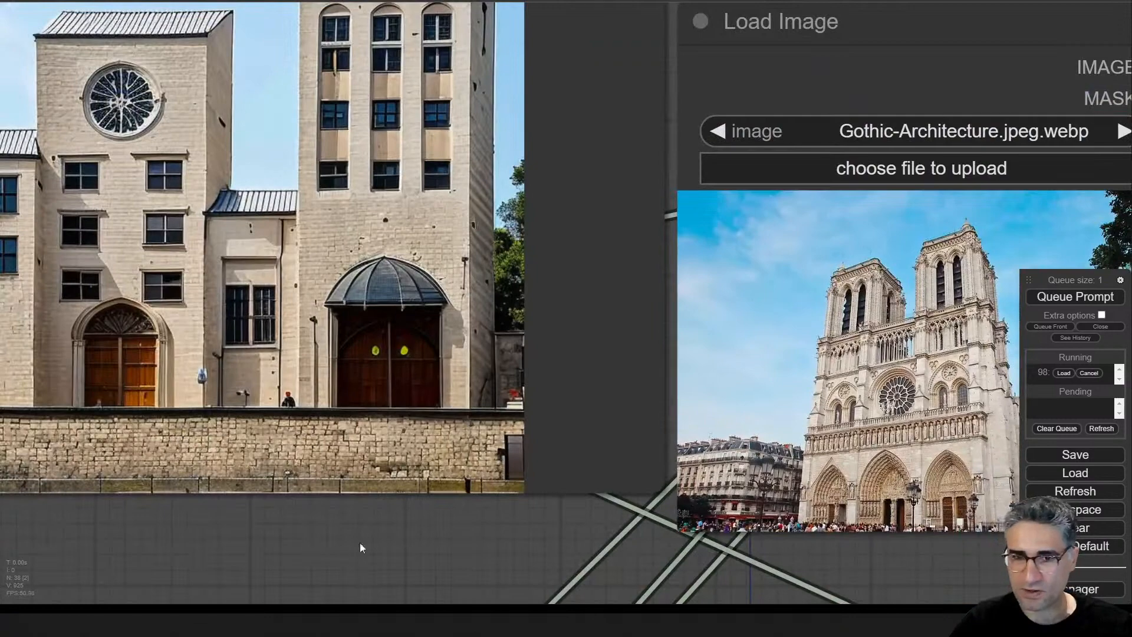
{"action": "left_click_drag", "start_coordinate": [360, 547], "coordinate": [589, 495]}
{"action": "scroll", "coordinate": [589, 495], "scroll_direction": "down", "scroll_amount": 3}
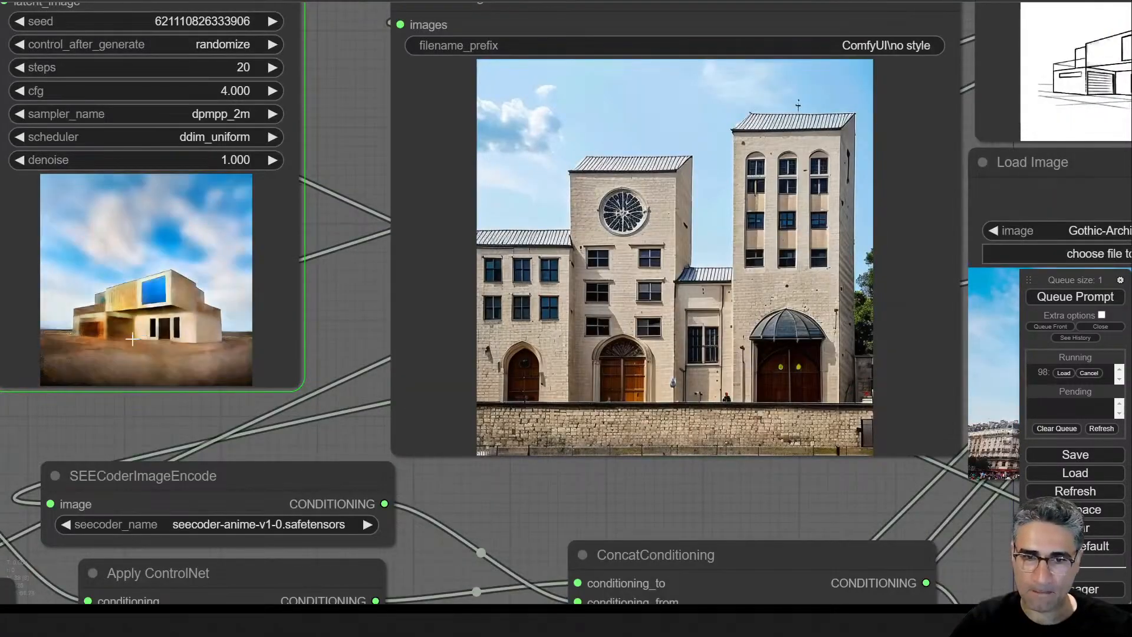
{"action": "scroll", "coordinate": [131, 339], "scroll_direction": "up", "scroll_amount": 5}
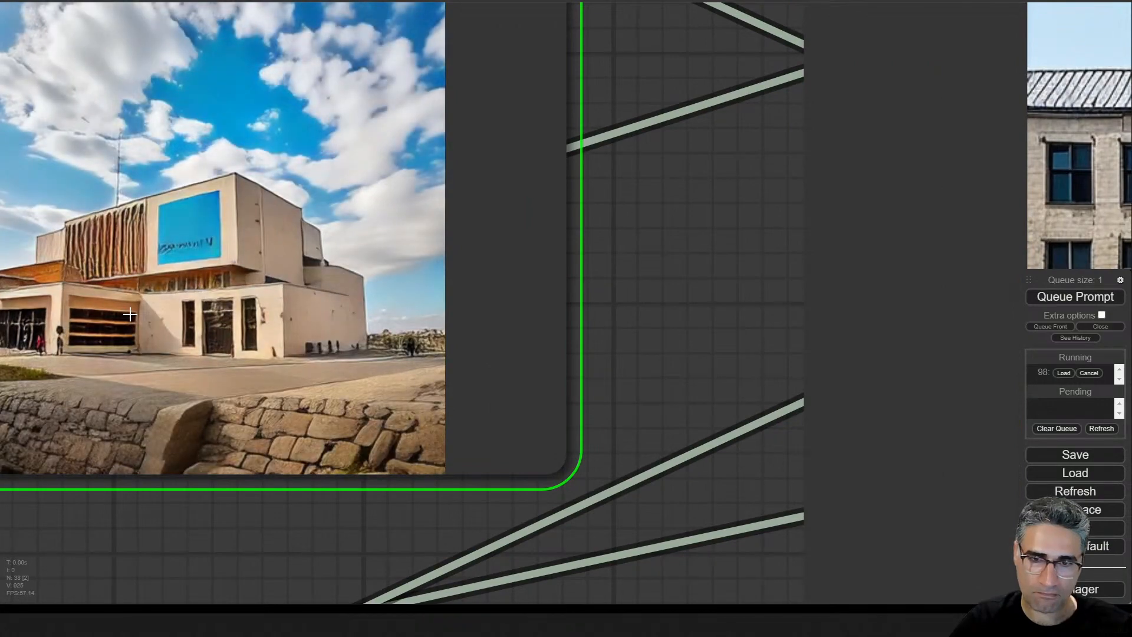
- Compare the modern building render's facade and massing with the house line sketch and the Gothic cathedral reference
{"action": "scroll", "coordinate": [130, 314], "scroll_direction": "down", "scroll_amount": 6}
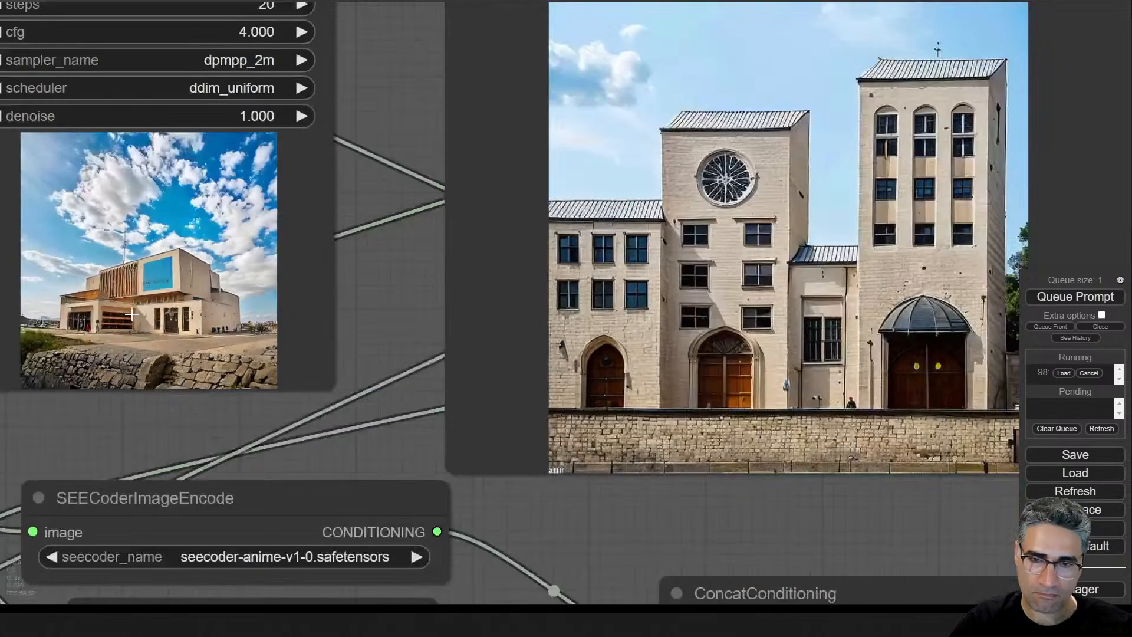
{"action": "left_click_drag", "start_coordinate": [854, 525], "coordinate": [426, 486]}
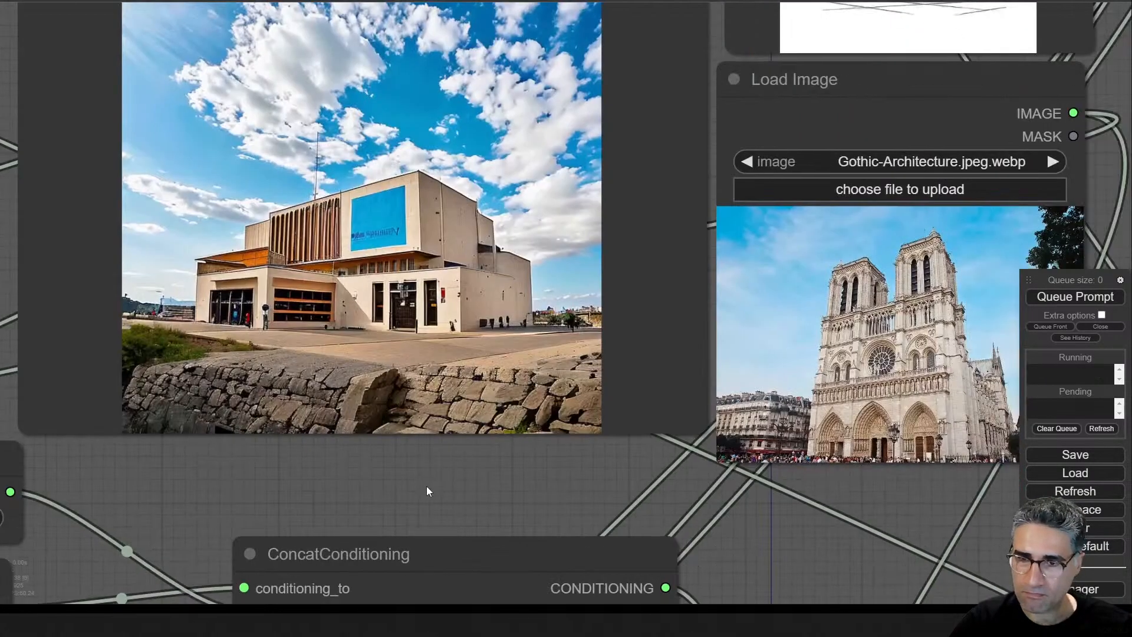
{"action": "scroll", "coordinate": [358, 300], "scroll_direction": "up", "scroll_amount": 1}
{"action": "scroll", "coordinate": [357, 290], "scroll_direction": "up", "scroll_amount": 4}
{"action": "scroll", "coordinate": [357, 290], "scroll_direction": "down", "scroll_amount": 6}
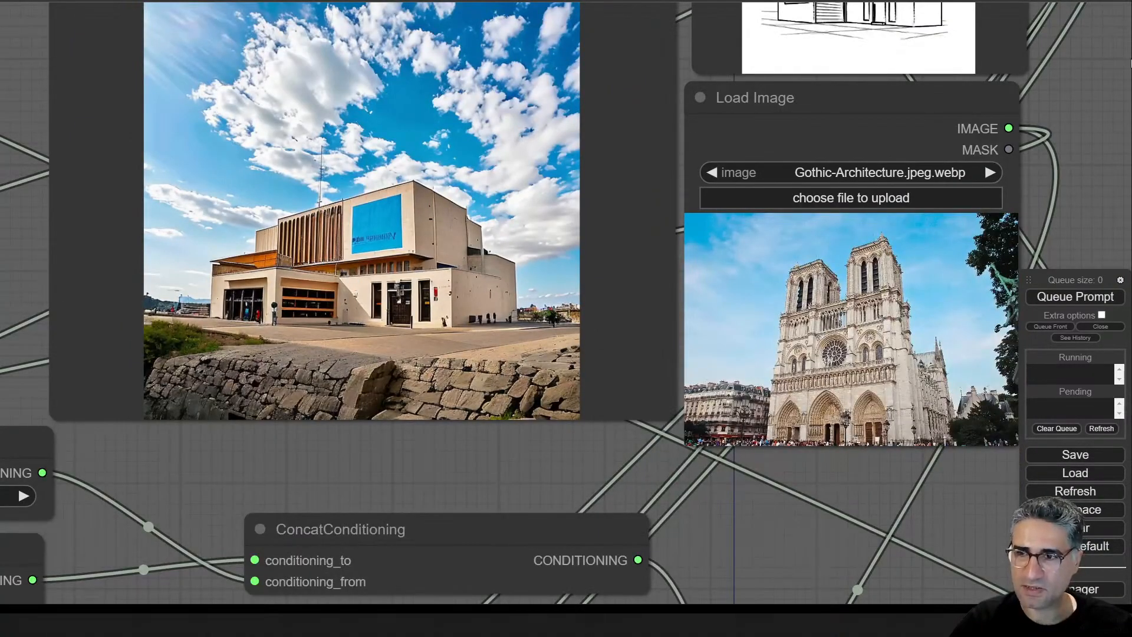
{"action": "left_click_drag", "start_coordinate": [1108, 117], "coordinate": [1073, 241]}
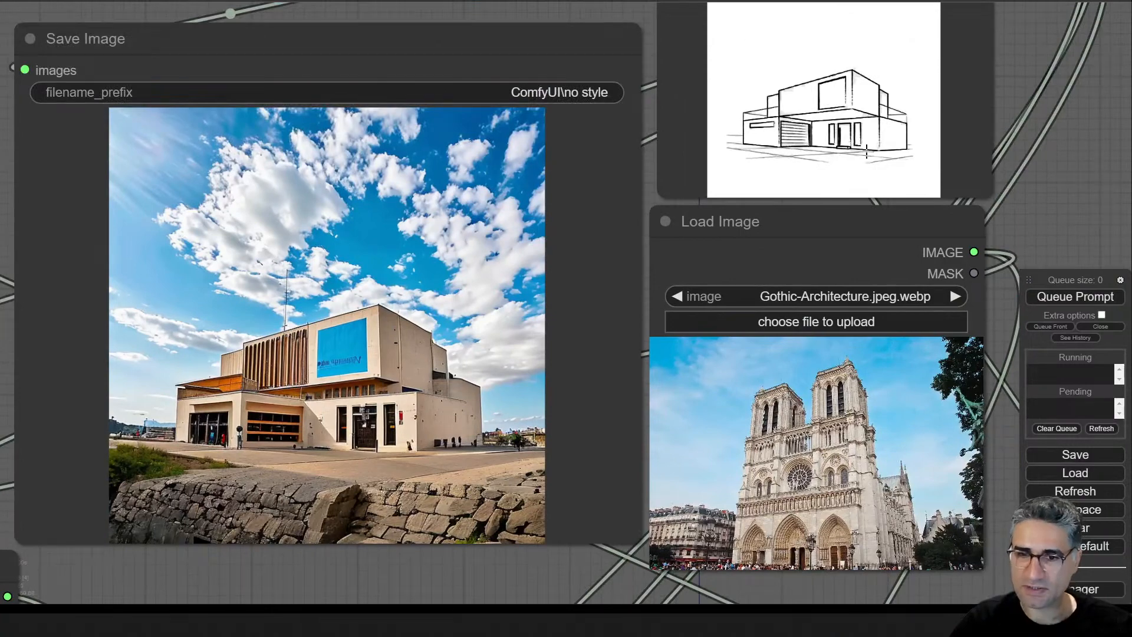
- Connect the SEG-2.jpg image to the image input of the segmentation Apply ControlNet, and move its Load Image node just beneath it
{"action": "scroll", "coordinate": [599, 410], "scroll_direction": "down", "scroll_amount": 5}
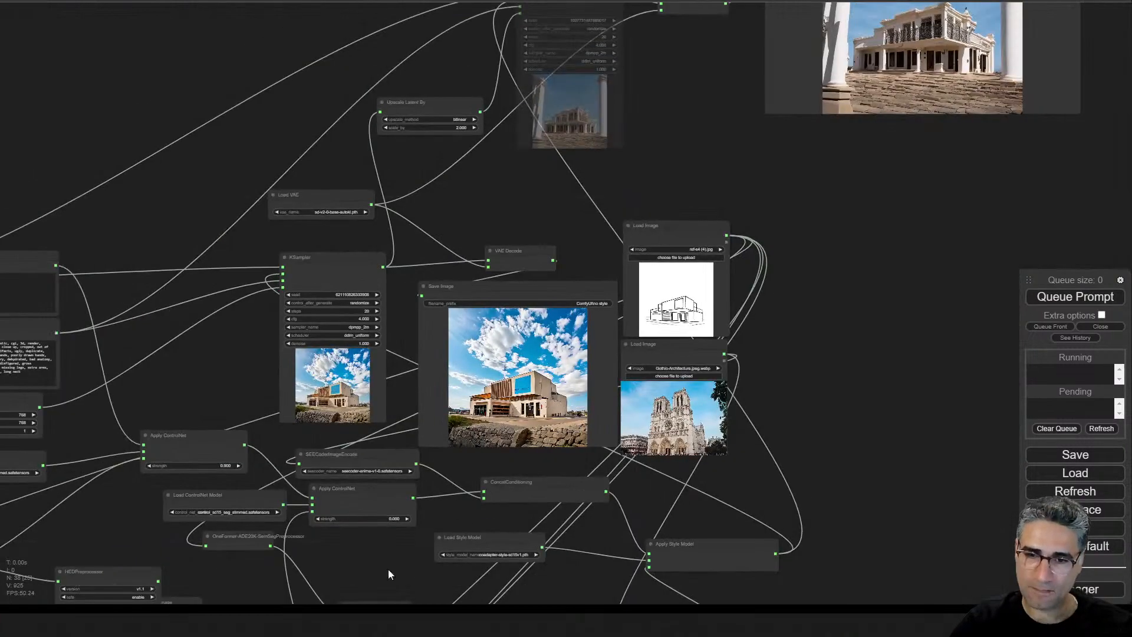
{"action": "left_click_drag", "start_coordinate": [388, 568], "coordinate": [635, 103]}
{"action": "scroll", "coordinate": [513, 323], "scroll_direction": "up", "scroll_amount": 5}
{"action": "left_click_drag", "start_coordinate": [515, 274], "coordinate": [387, 553]}
{"action": "left_click_drag", "start_coordinate": [330, 485], "coordinate": [453, 186]}
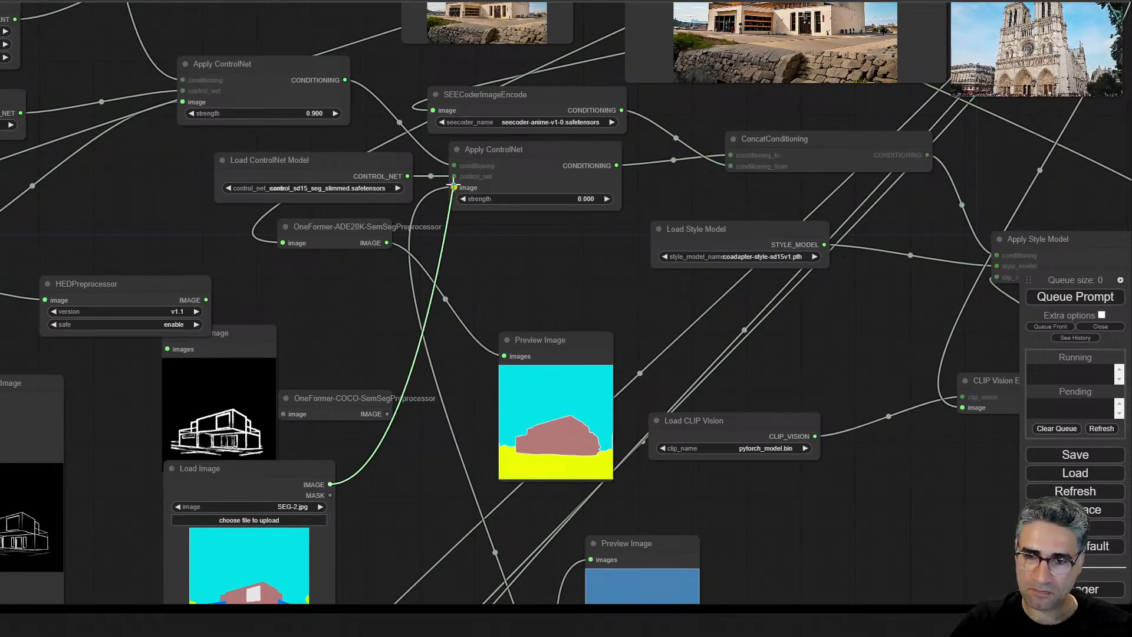
{"action": "mouse_move", "coordinate": [379, 538]}
{"action": "left_mouse_down"}
{"action": "mouse_move", "coordinate": [451, 100]}
{"action": "mouse_move", "coordinate": [488, 30]}
{"action": "mouse_move", "coordinate": [476, 477]}
{"action": "mouse_move", "coordinate": [393, 416]}
{"action": "mouse_move", "coordinate": [541, 399]}
{"action": "mouse_move", "coordinate": [550, 409]}
{"action": "left_mouse_up"}
{"action": "left_click_drag", "start_coordinate": [412, 246], "coordinate": [597, 298]}
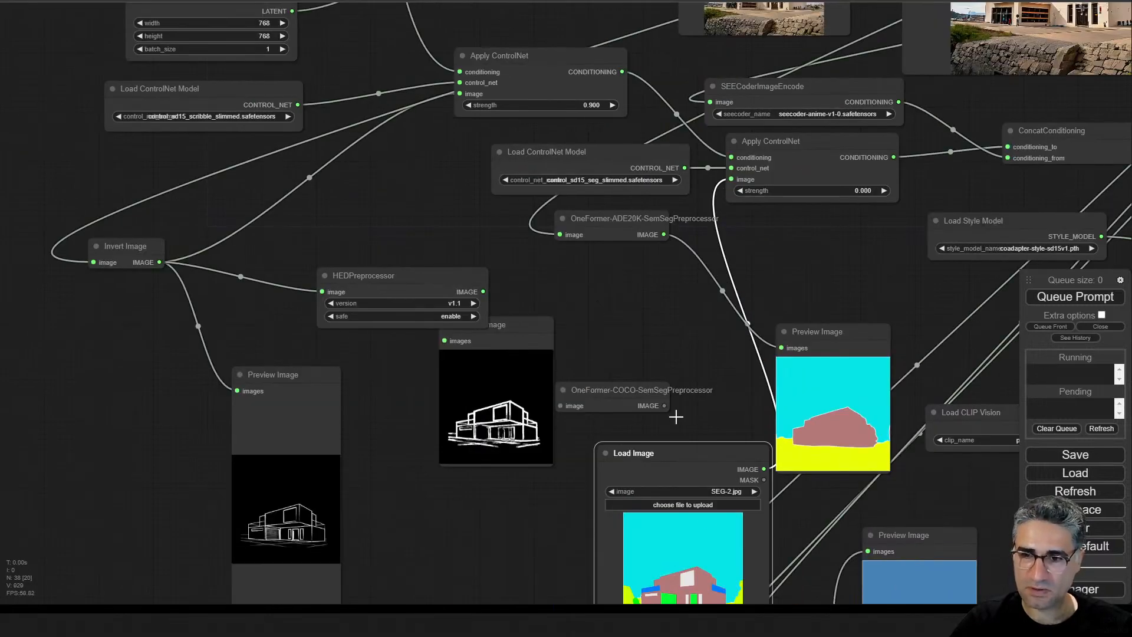
{"action": "left_click_drag", "start_coordinate": [691, 475], "coordinate": [660, 292]}
{"action": "scroll", "coordinate": [671, 299], "scroll_direction": "up", "scroll_amount": 1}
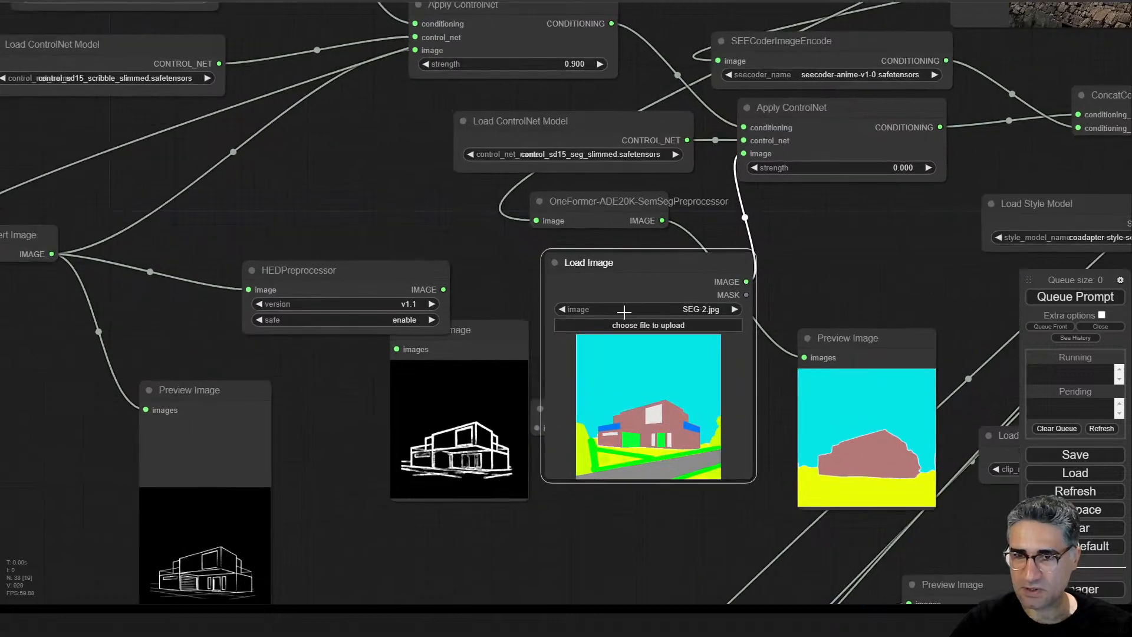
- Set the scribble ControlNet strength to 0.110 and the segmentation ControlNet strength to 0.820, and queue a generation
{"action": "scroll", "coordinate": [425, 200], "scroll_direction": "up", "scroll_amount": 3}
{"action": "left_click_drag", "start_coordinate": [390, 233], "coordinate": [346, 233]}
{"action": "left_click_drag", "start_coordinate": [677, 327], "coordinate": [726, 341]}
{"action": "left_click", "coordinate": [1070, 300]}
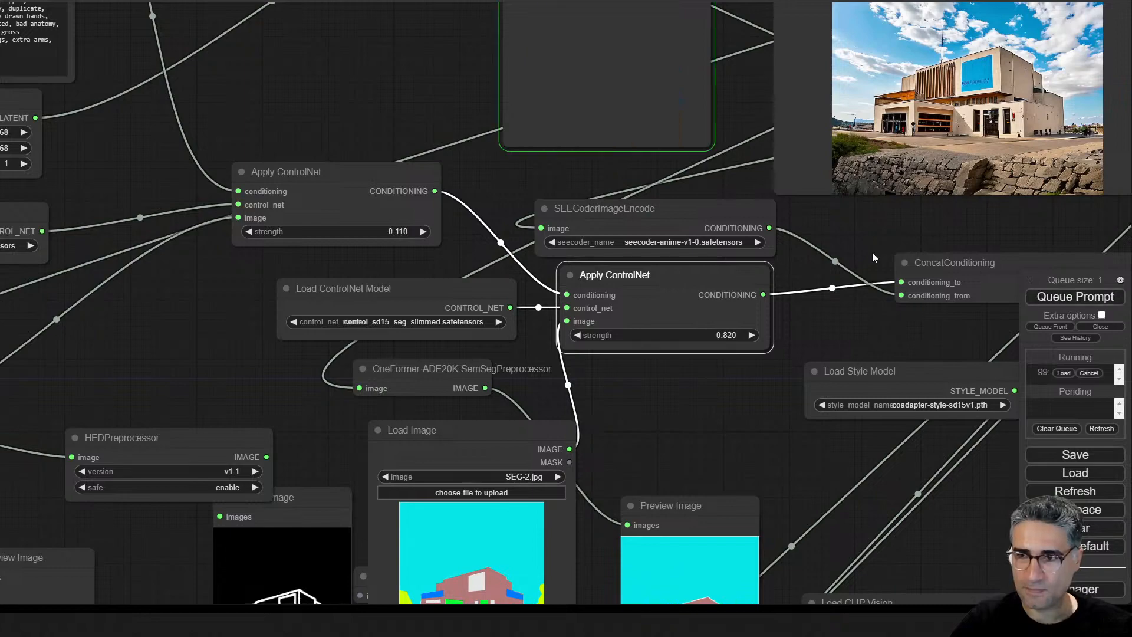
- Examine the sampler preview of the segmentation-guided generation up close as the stone building forms
{"action": "left_click_drag", "start_coordinate": [873, 242], "coordinate": [461, 403]}
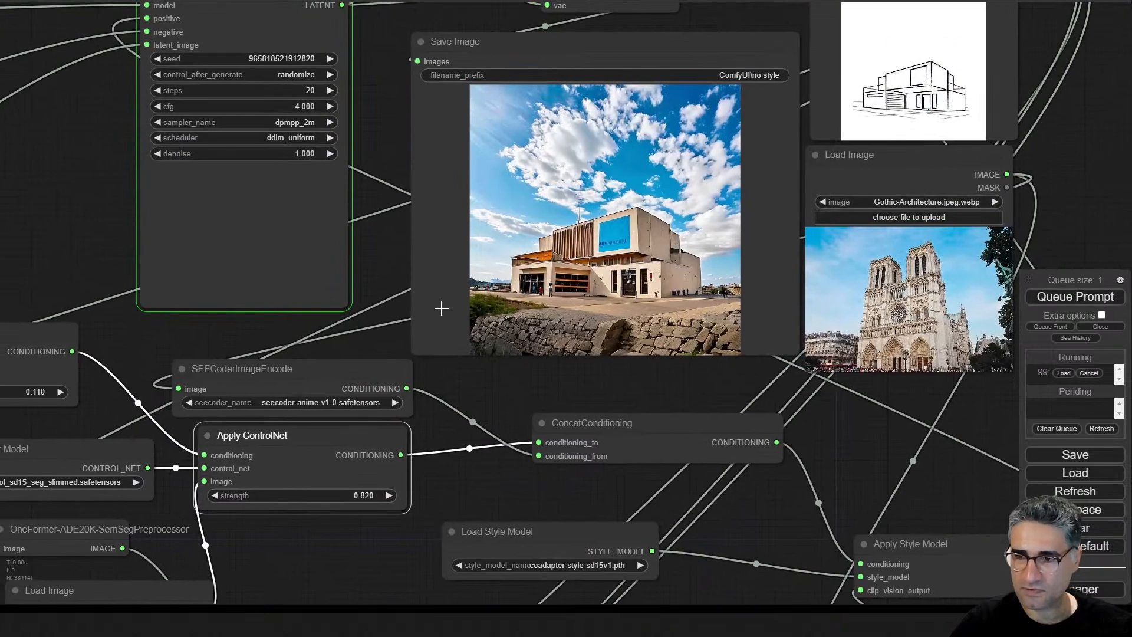
{"action": "scroll", "coordinate": [224, 247], "scroll_direction": "up", "scroll_amount": 10}
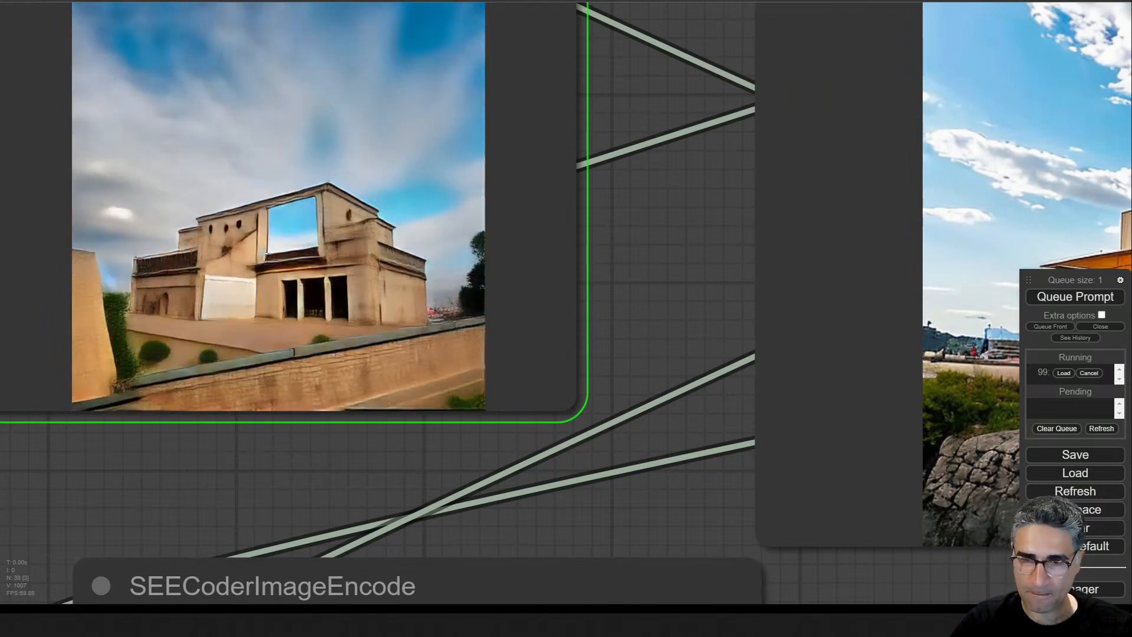
{"action": "scroll", "coordinate": [266, 253], "scroll_direction": "up", "scroll_amount": 4}
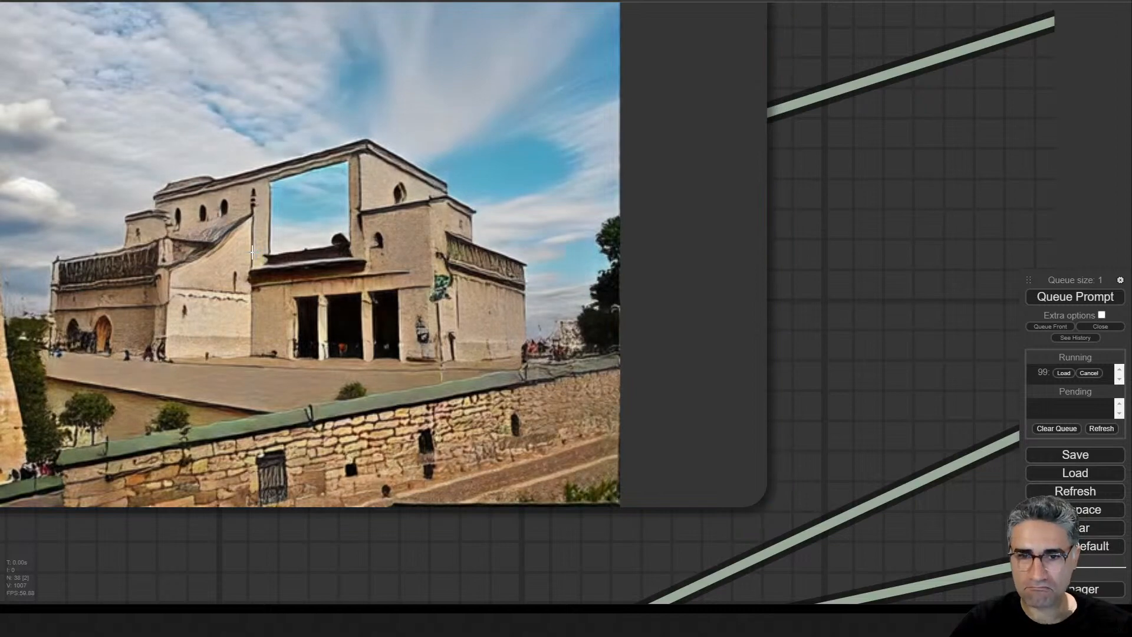
{"action": "scroll", "coordinate": [267, 255], "scroll_direction": "down", "scroll_amount": 2}
{"action": "scroll", "coordinate": [266, 260], "scroll_direction": "down", "scroll_amount": 7}
- Review the segmentation setup, and inspect the finished stone building render's window opening, entrance and foreground wall
{"action": "left_click_drag", "start_coordinate": [802, 497], "coordinate": [544, 43]}
{"action": "scroll", "coordinate": [425, 154], "scroll_direction": "down", "scroll_amount": 5}
{"action": "left_click_drag", "start_coordinate": [274, 335], "coordinate": [425, 441]}
{"action": "left_click_drag", "start_coordinate": [432, 321], "coordinate": [450, 319]}
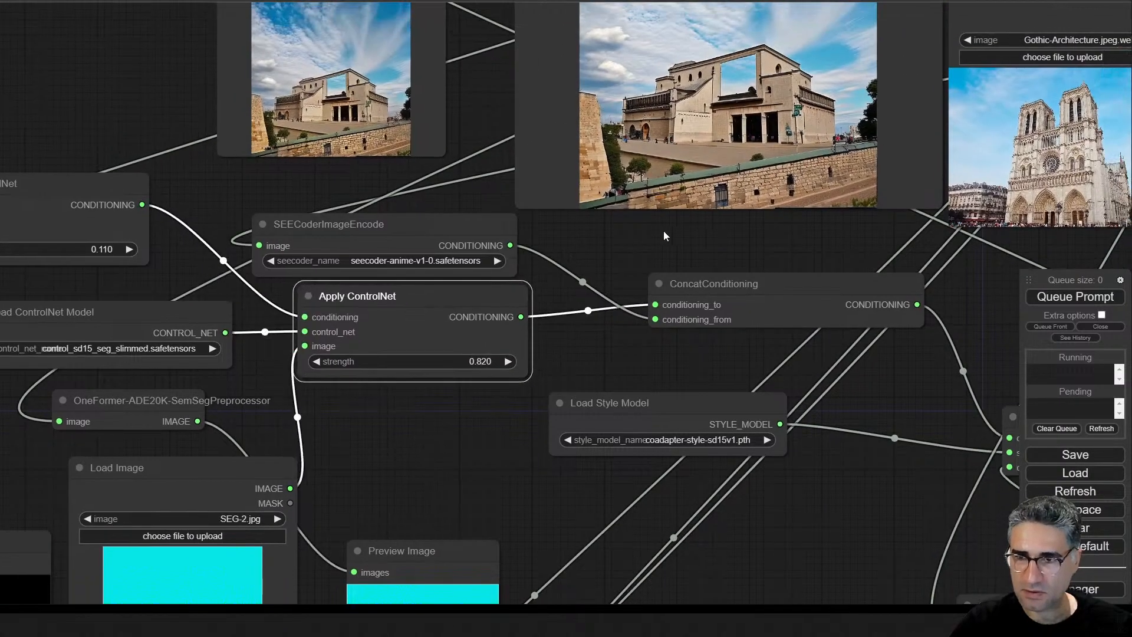
{"action": "left_click_drag", "start_coordinate": [662, 231], "coordinate": [507, 316]}
{"action": "scroll", "coordinate": [540, 261], "scroll_direction": "up", "scroll_amount": 5}
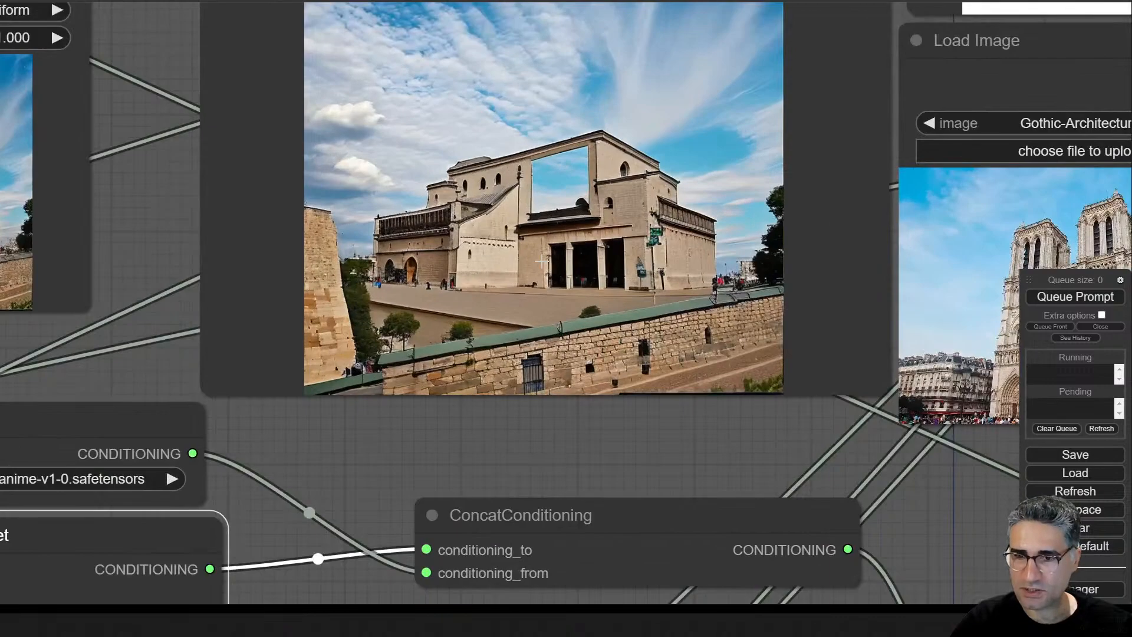
{"action": "scroll", "coordinate": [541, 261], "scroll_direction": "up", "scroll_amount": 3}
{"action": "scroll", "coordinate": [450, 238], "scroll_direction": "down", "scroll_amount": 4}
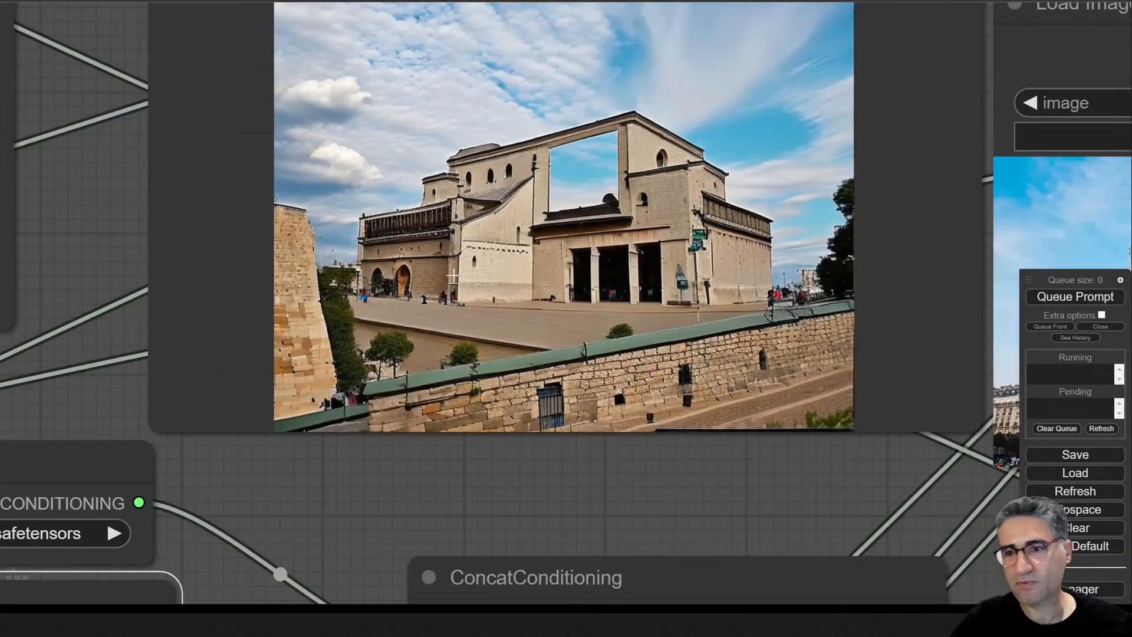
{"action": "scroll", "coordinate": [559, 249], "scroll_direction": "down", "scroll_amount": 2}
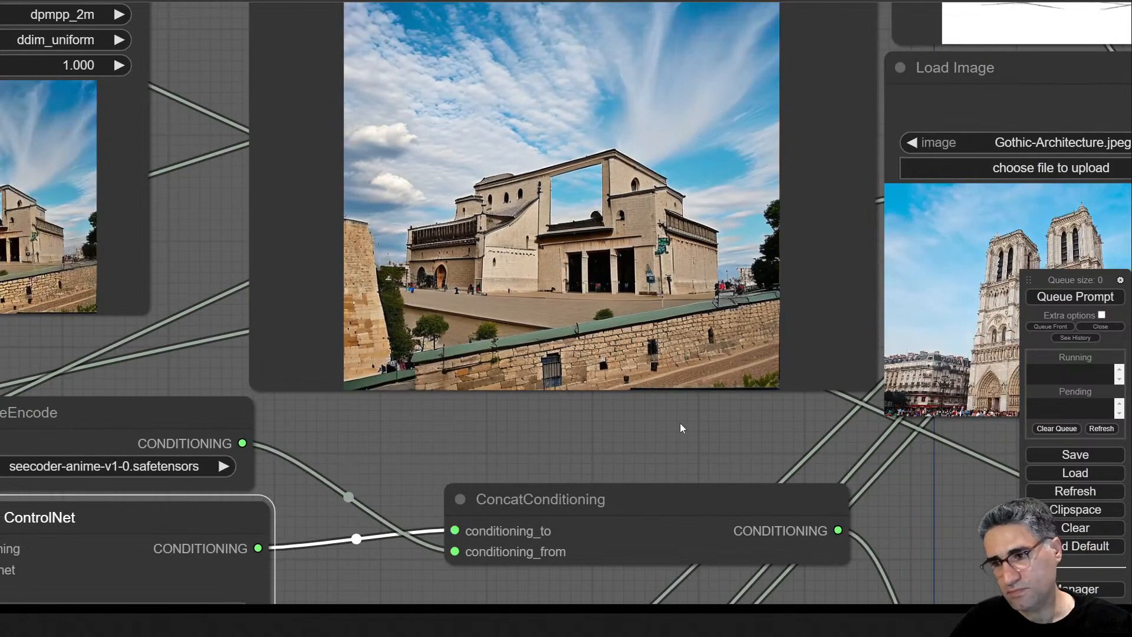
- Set the segmentation ControlNet strength to 1 and queue a new generation
{"action": "left_click_drag", "start_coordinate": [632, 414], "coordinate": [784, 116]}
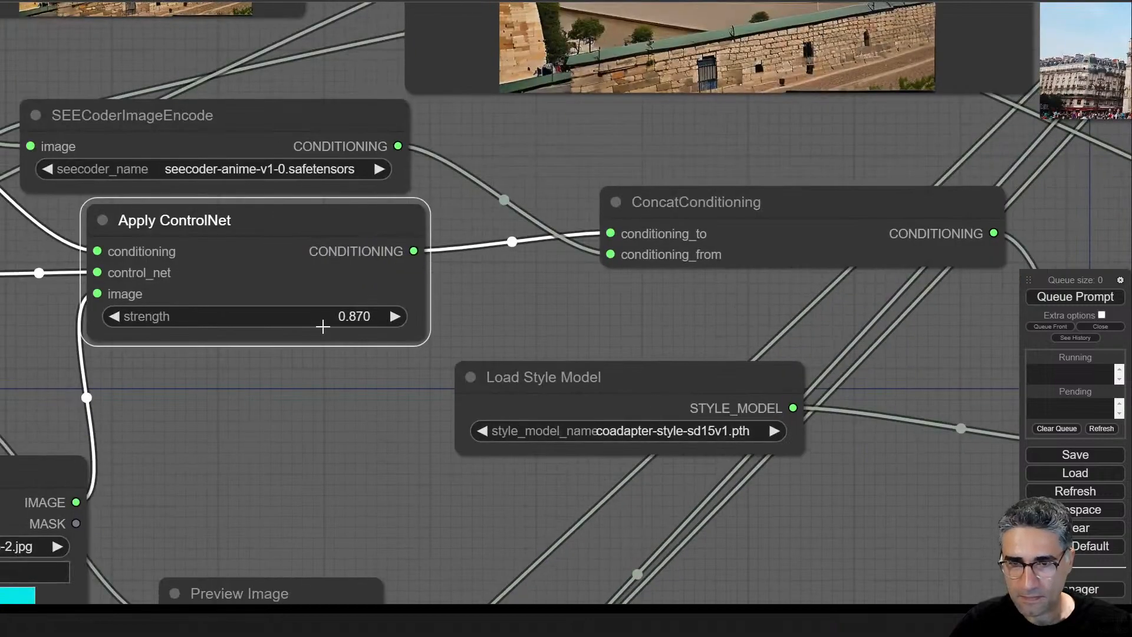
{"action": "left_click_drag", "start_coordinate": [322, 326], "coordinate": [328, 323]}
{"action": "left_click", "coordinate": [219, 309]}
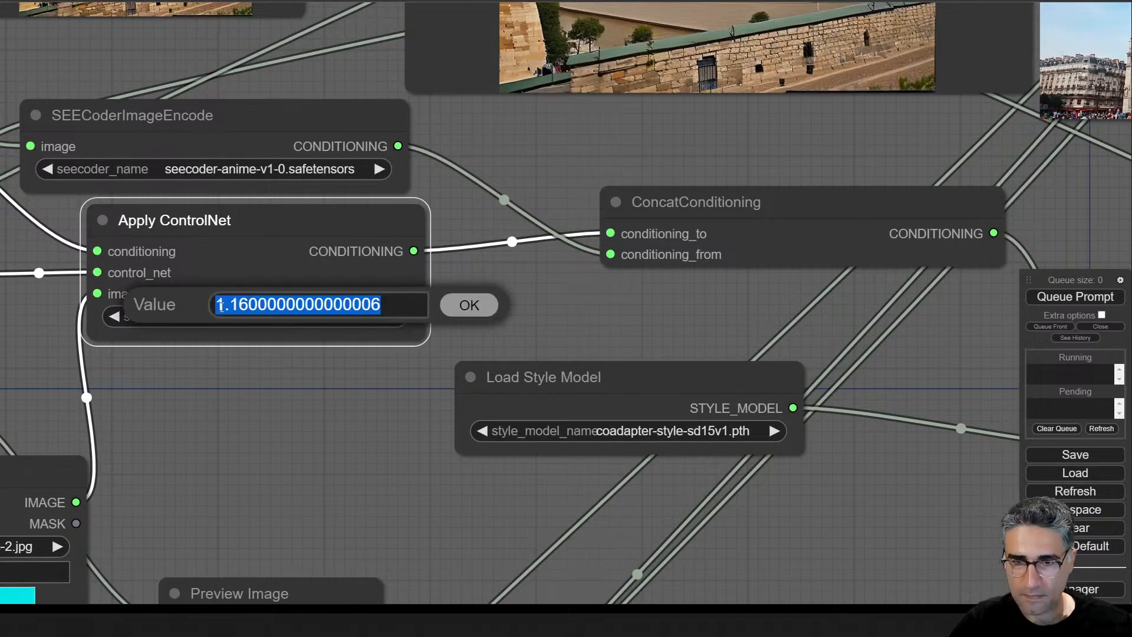
{"action": "left_click", "coordinate": [220, 305]}
{"action": "double_click", "coordinate": [360, 304]}
{"action": "type", "text": "1"}
{"action": "key", "text": "Return"}
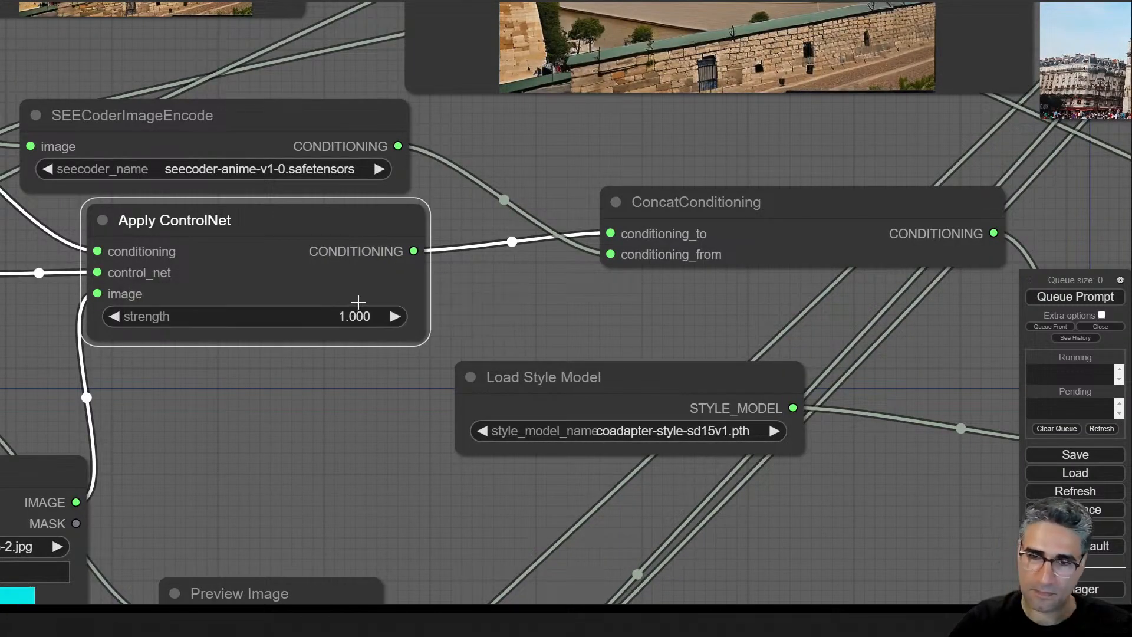
{"action": "left_click", "coordinate": [1075, 296]}
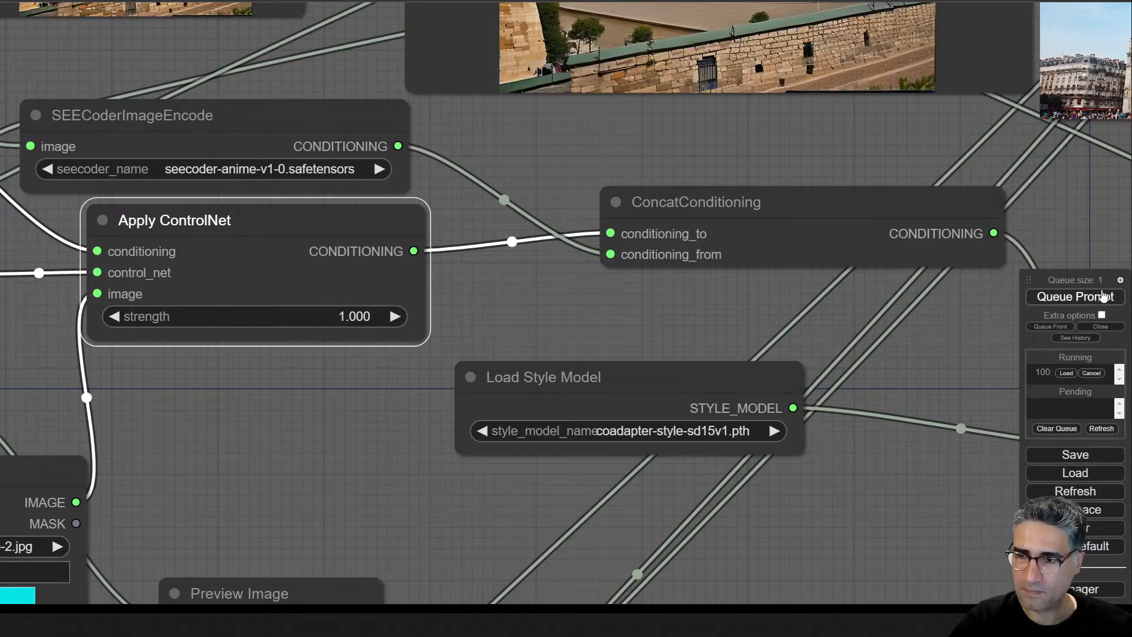
- Examine the sampler preview of the full-strength segmentation generation, including its arched window, entrance and foreground
{"action": "left_click_drag", "start_coordinate": [796, 112], "coordinate": [848, 492]}
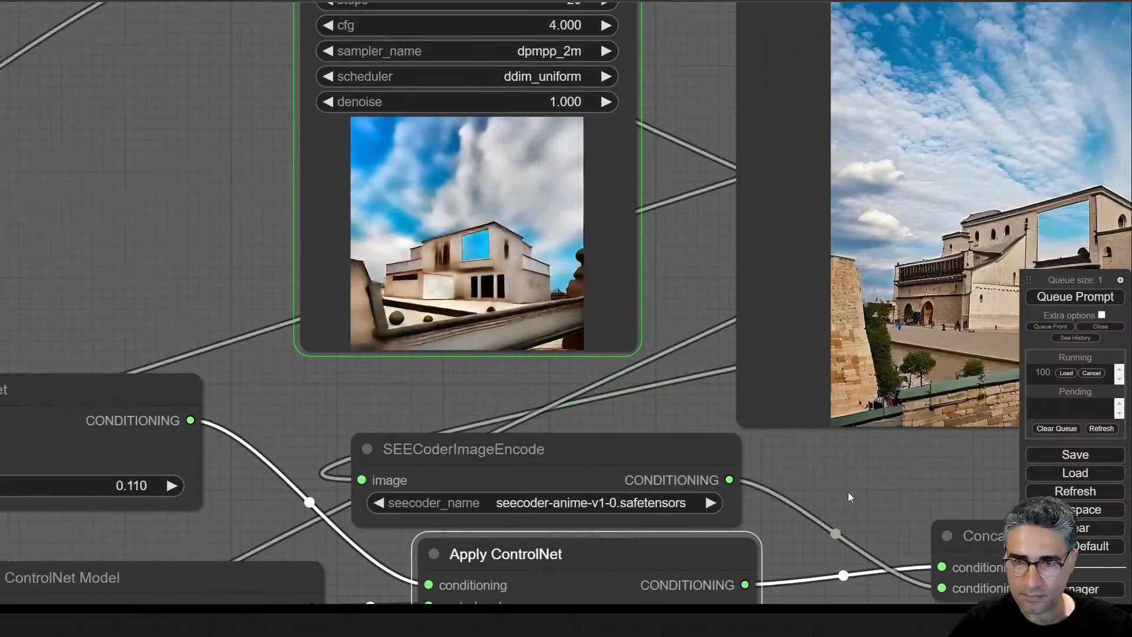
{"action": "scroll", "coordinate": [507, 265], "scroll_direction": "up", "scroll_amount": 5}
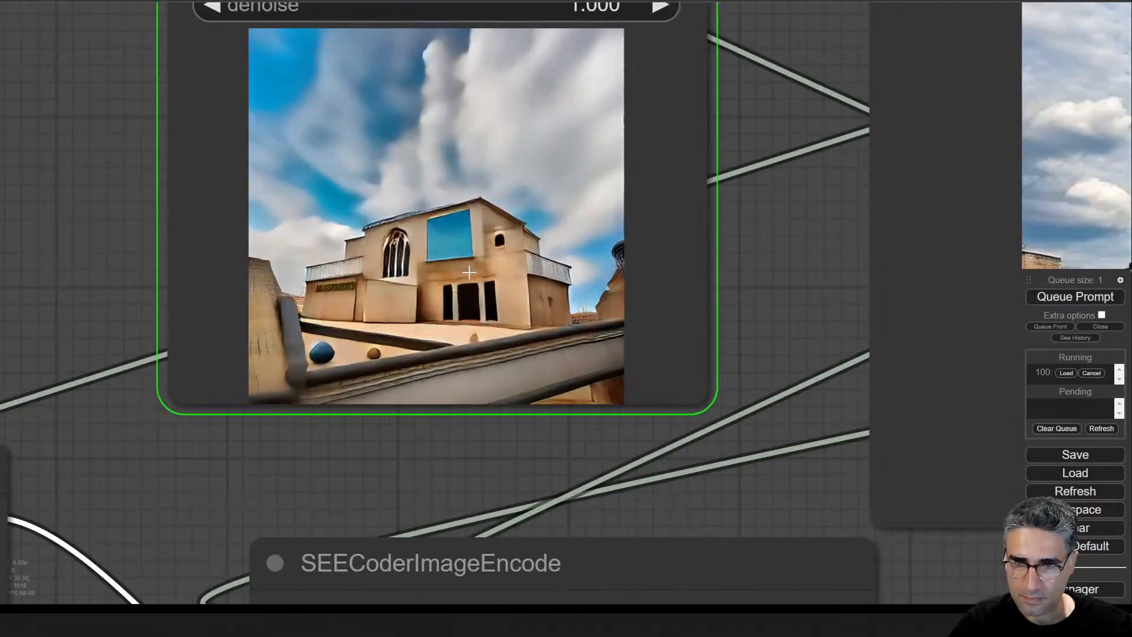
{"action": "scroll", "coordinate": [389, 283], "scroll_direction": "up", "scroll_amount": 4}
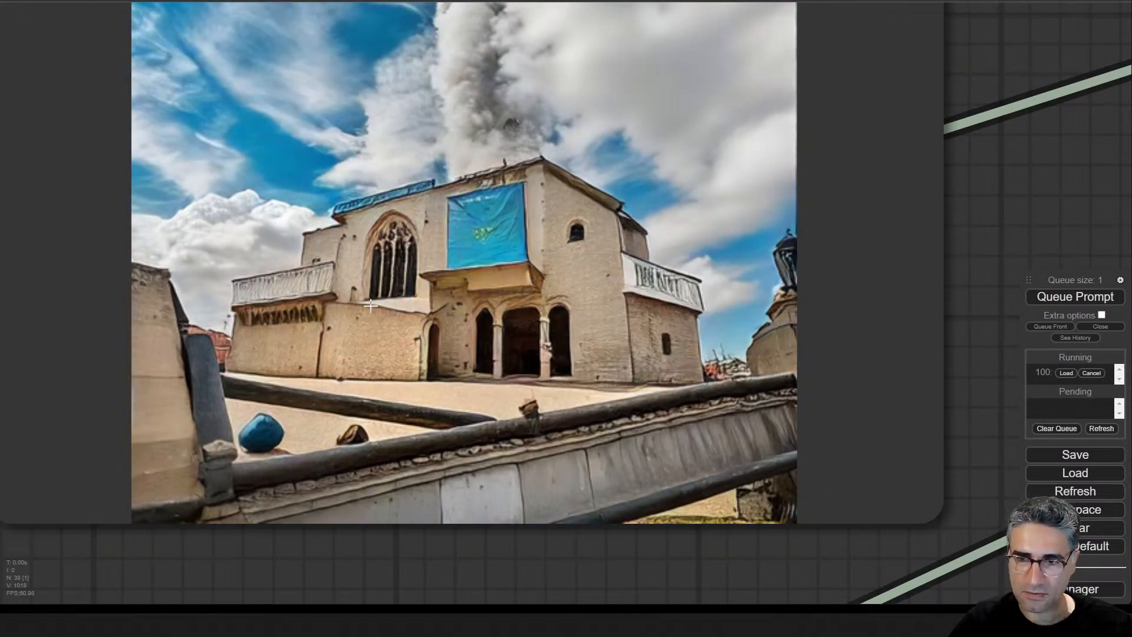
{"action": "scroll", "coordinate": [370, 305], "scroll_direction": "down", "scroll_amount": 5}
{"action": "scroll", "coordinate": [436, 442], "scroll_direction": "down", "scroll_amount": 3}
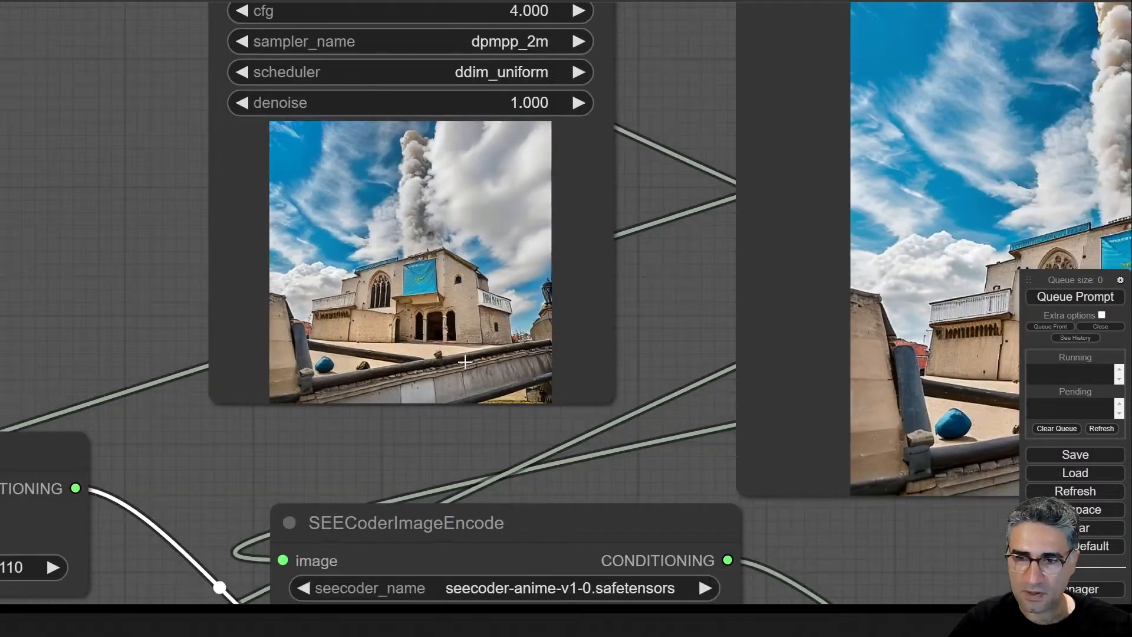
- Compare the finished render with the blue banner and arched window against the house sketch and the Gothic cathedral reference
{"action": "left_click_drag", "start_coordinate": [634, 326], "coordinate": [245, 250]}
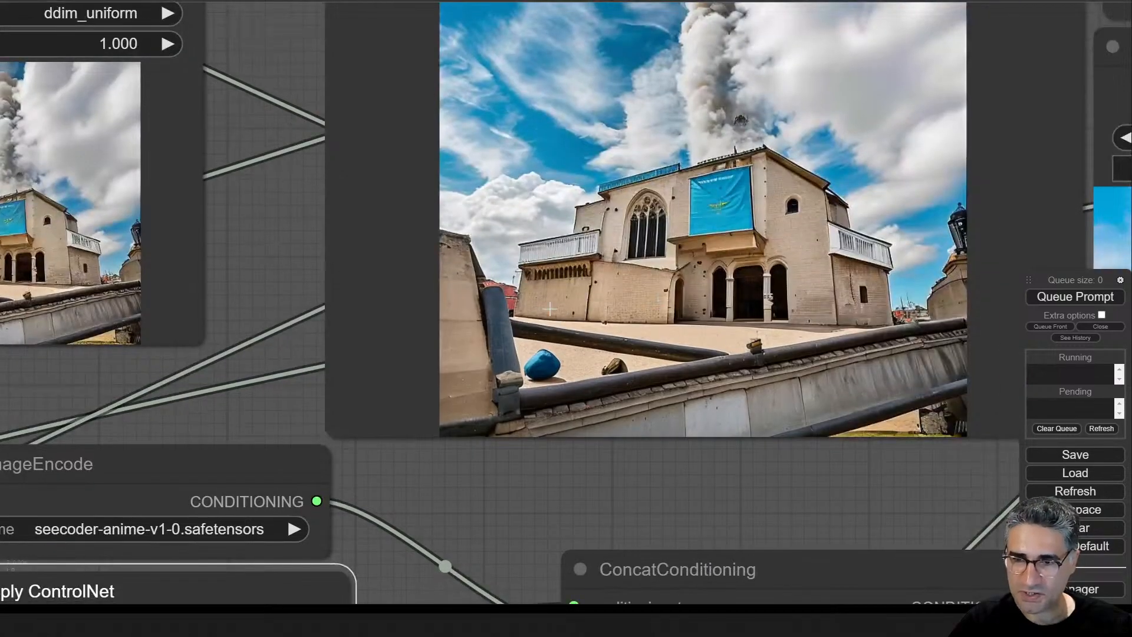
{"action": "scroll", "coordinate": [758, 139], "scroll_direction": "down", "scroll_amount": 5}
{"action": "scroll", "coordinate": [605, 438], "scroll_direction": "up", "scroll_amount": 1}
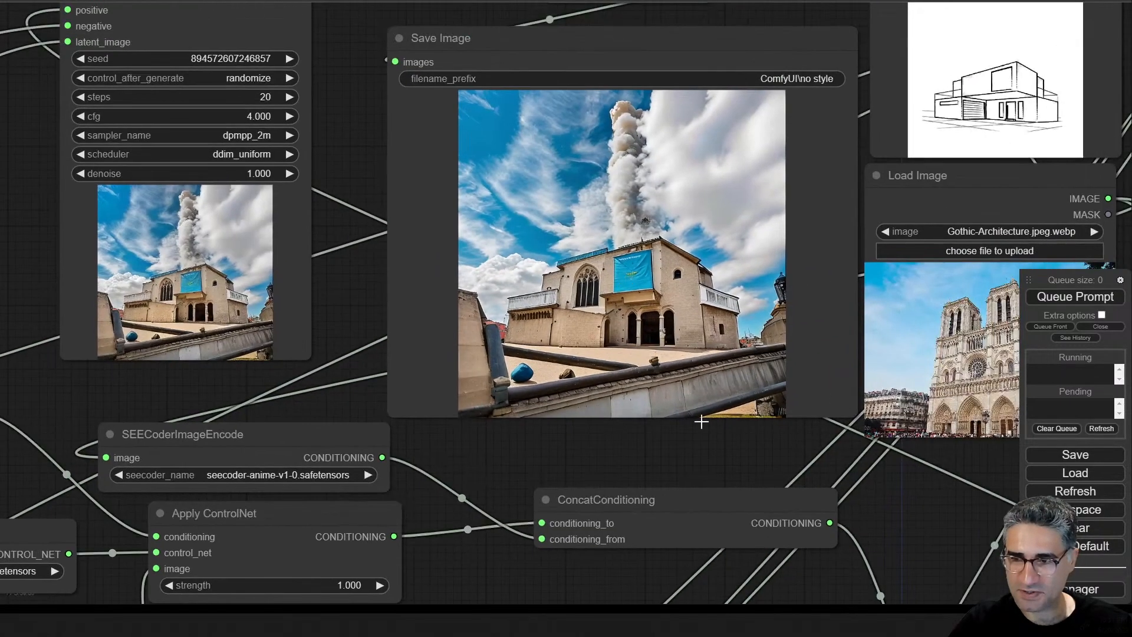
{"action": "left_click_drag", "start_coordinate": [610, 462], "coordinate": [340, 444]}
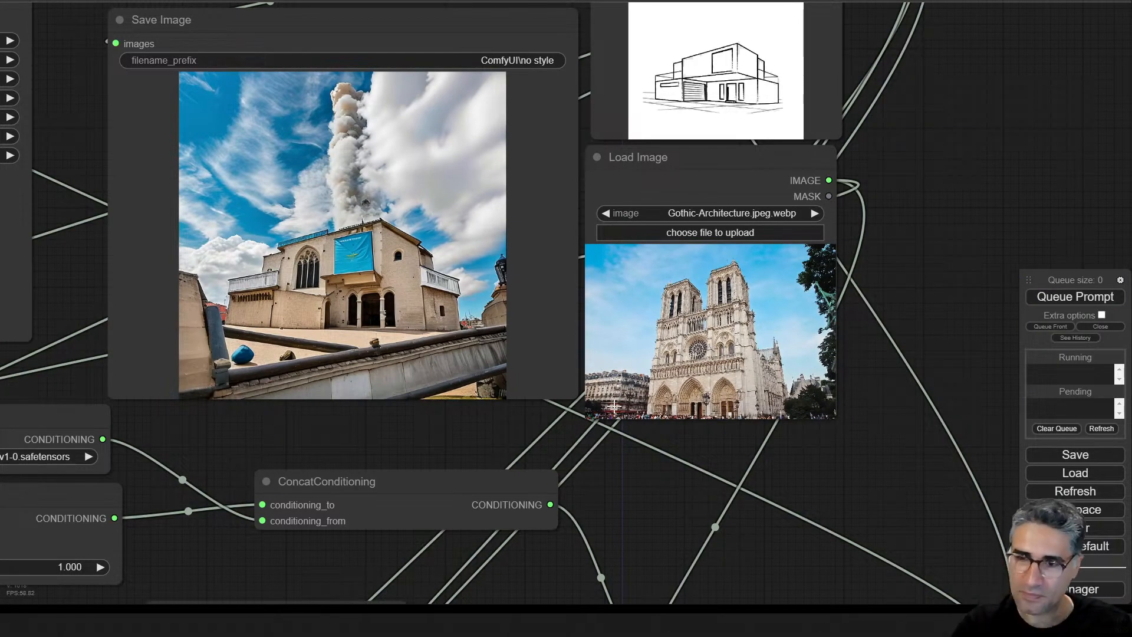
{"action": "scroll", "coordinate": [661, 68], "scroll_direction": "up", "scroll_amount": 4}
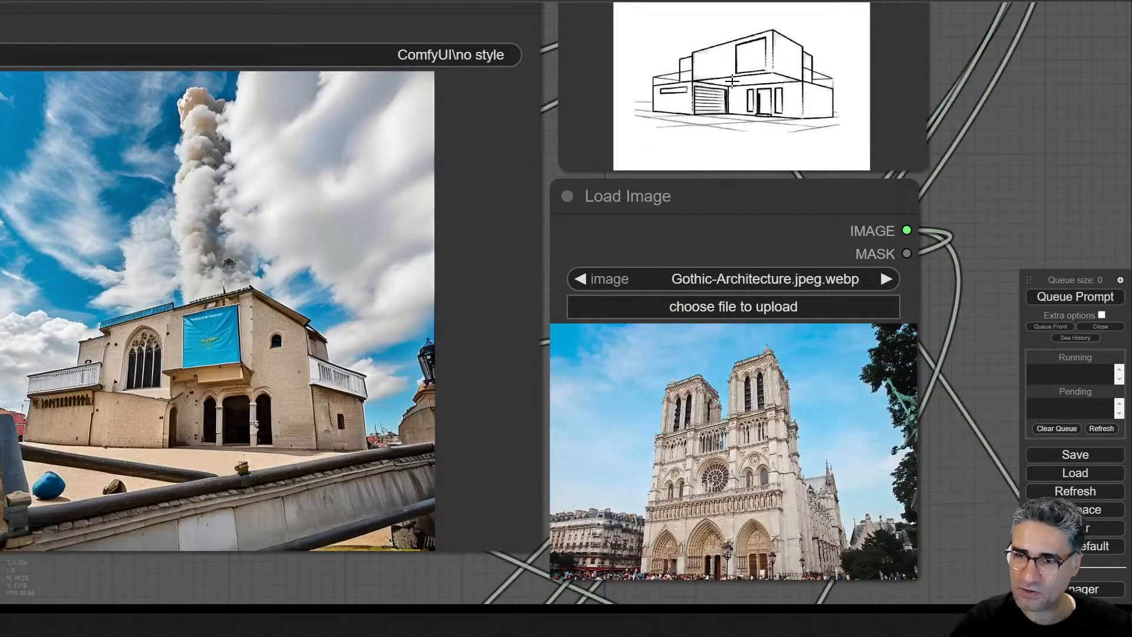
{"action": "scroll", "coordinate": [902, 415], "scroll_direction": "down", "scroll_amount": 4}
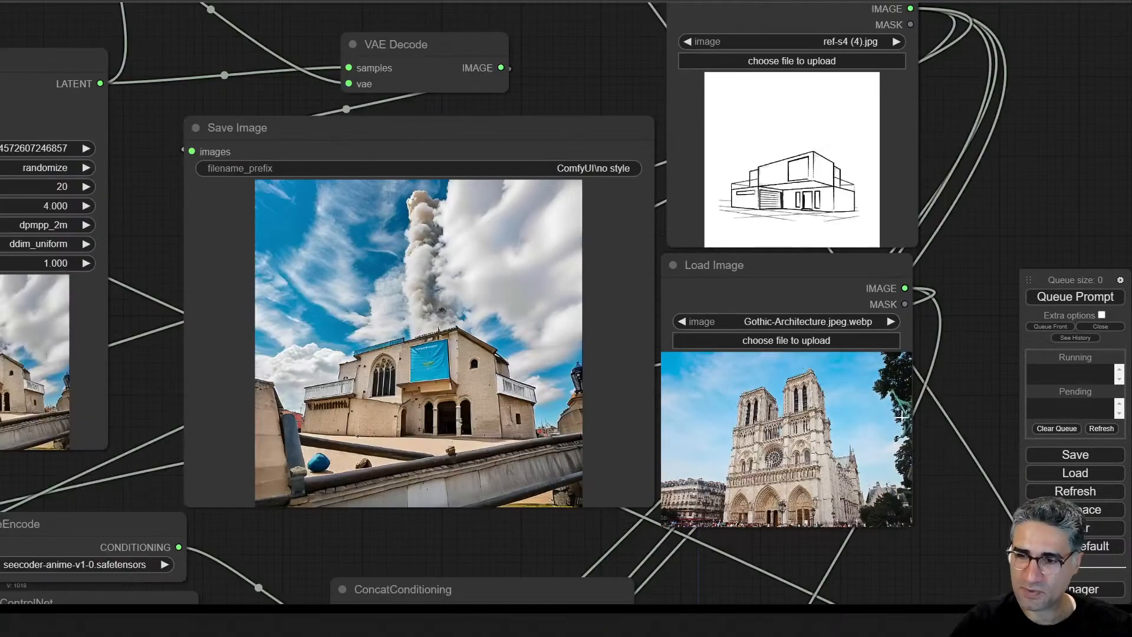
{"action": "left_click_drag", "start_coordinate": [901, 415], "coordinate": [889, 364]}
{"action": "scroll", "coordinate": [702, 176], "scroll_direction": "up", "scroll_amount": 5}
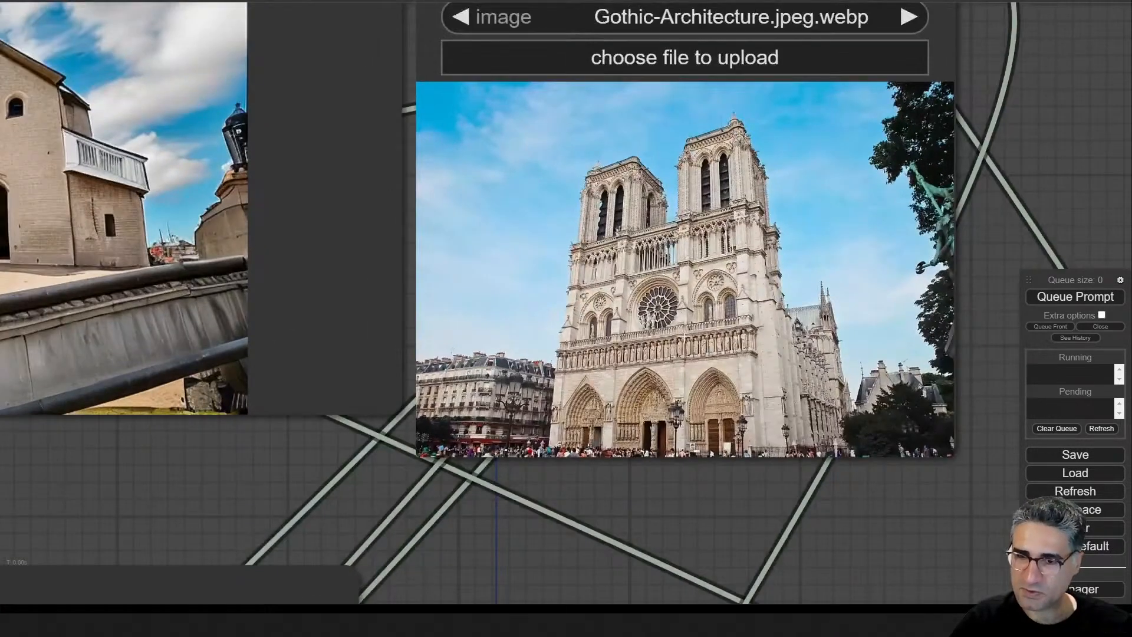
{"action": "scroll", "coordinate": [702, 288], "scroll_direction": "down", "scroll_amount": 5}
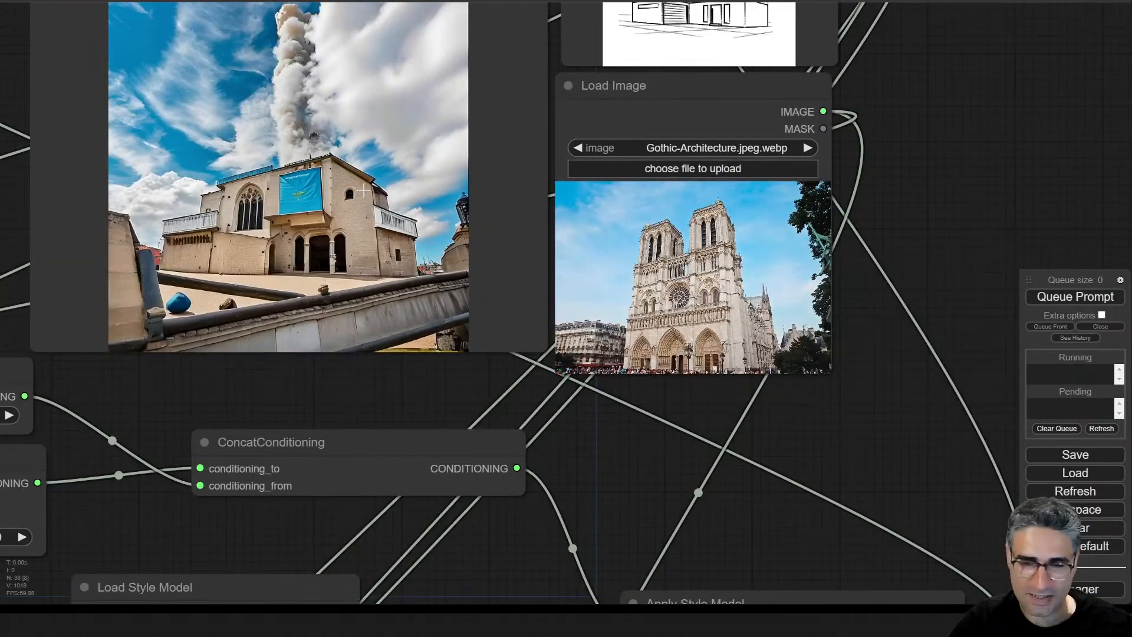
{"action": "scroll", "coordinate": [200, 160], "scroll_direction": "up", "scroll_amount": 4}
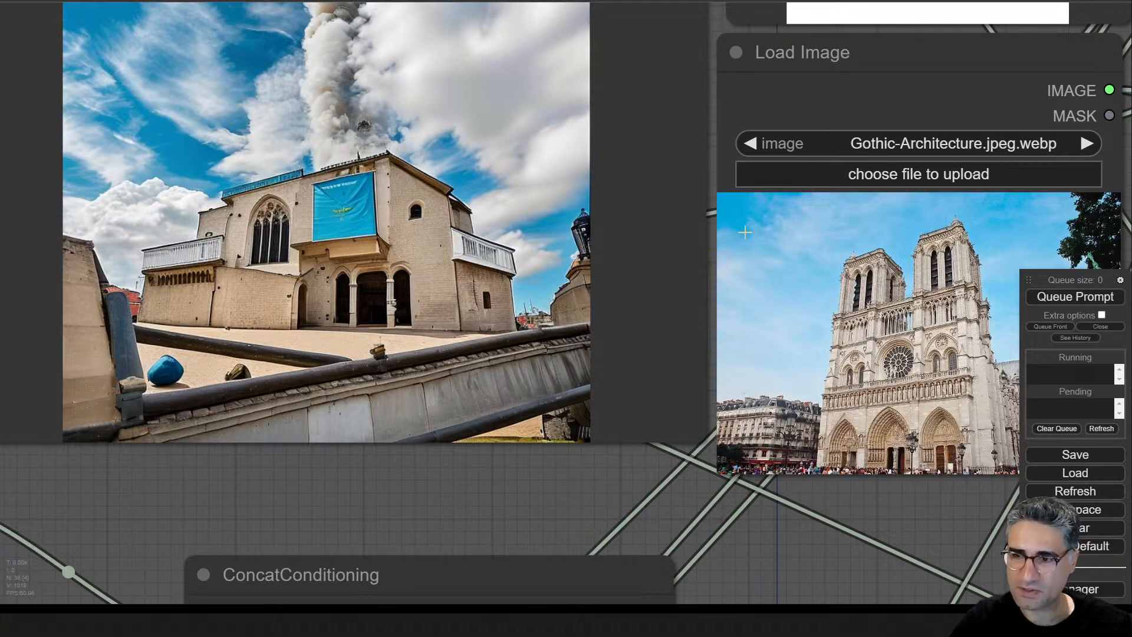
- Raise the scribble ControlNet strength to 0.350 and queue a generation
{"action": "scroll", "coordinate": [412, 345], "scroll_direction": "down", "scroll_amount": 6}
{"action": "left_click_drag", "start_coordinate": [254, 458], "coordinate": [924, 162]}
{"action": "left_click_drag", "start_coordinate": [338, 148], "coordinate": [348, 148]}
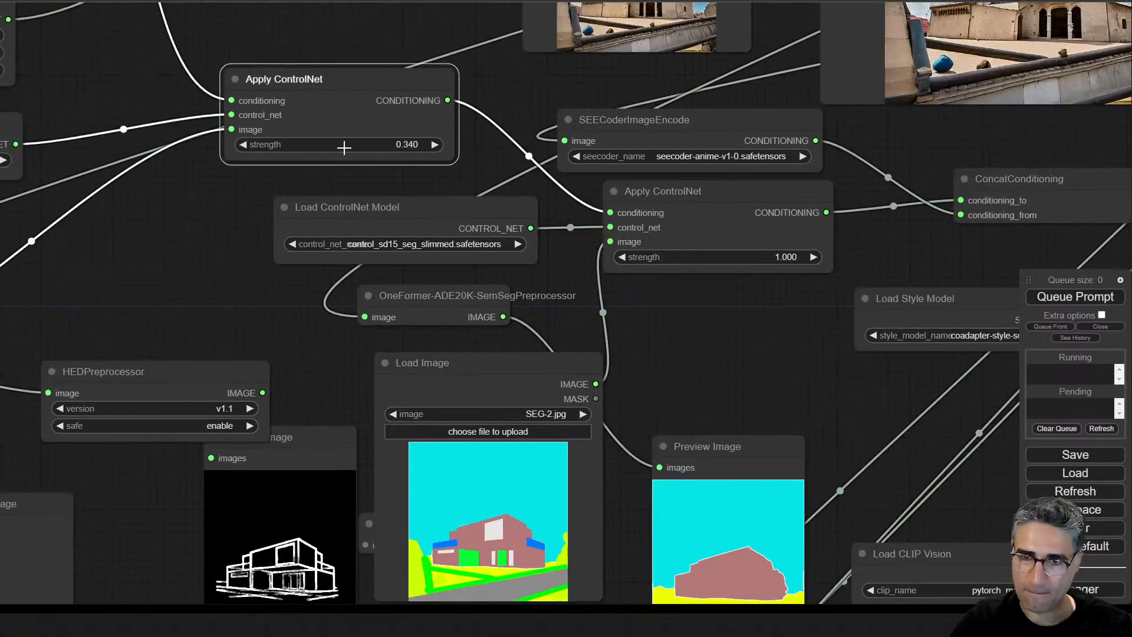
{"action": "left_click", "coordinate": [1093, 298]}
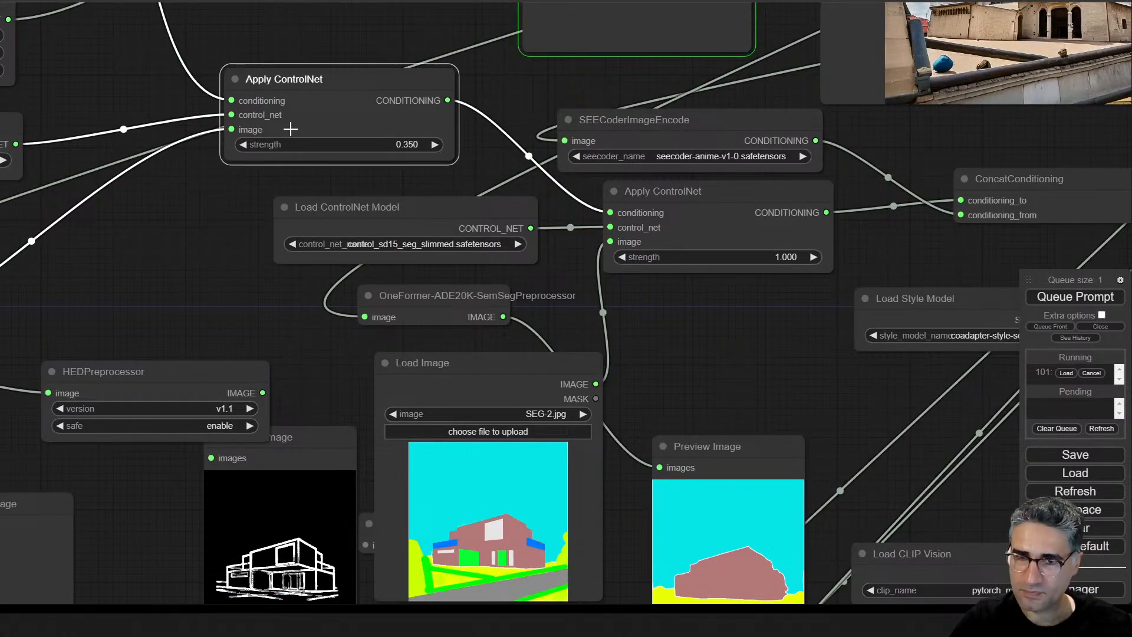
- Compare the sampler preview and finished render from the 0.350 scribble strength with the Gothic cathedral reference
{"action": "left_click_drag", "start_coordinate": [170, 202], "coordinate": [144, 584]}
{"action": "scroll", "coordinate": [635, 261], "scroll_direction": "up", "scroll_amount": 10}
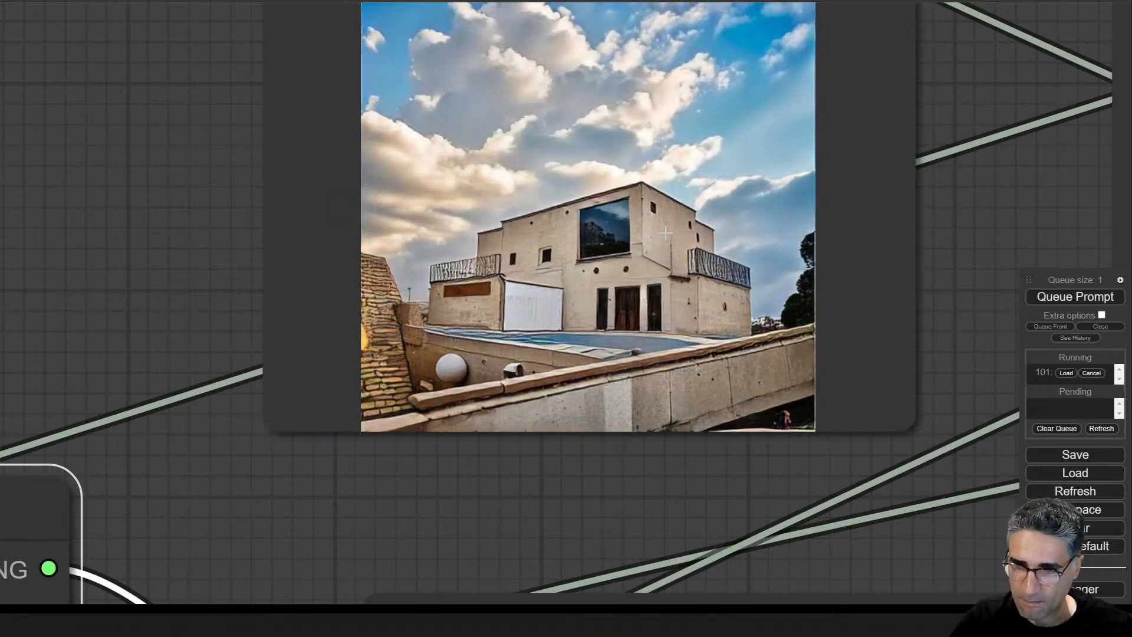
{"action": "scroll", "coordinate": [665, 233], "scroll_direction": "down", "scroll_amount": 4}
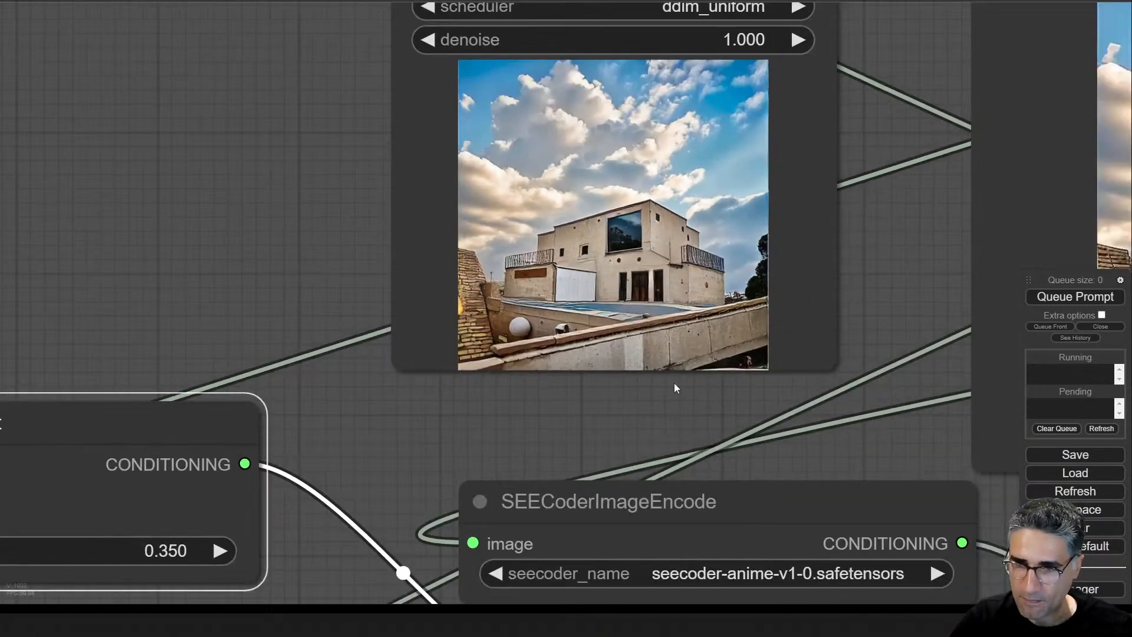
{"action": "left_click_drag", "start_coordinate": [678, 400], "coordinate": [239, 379]}
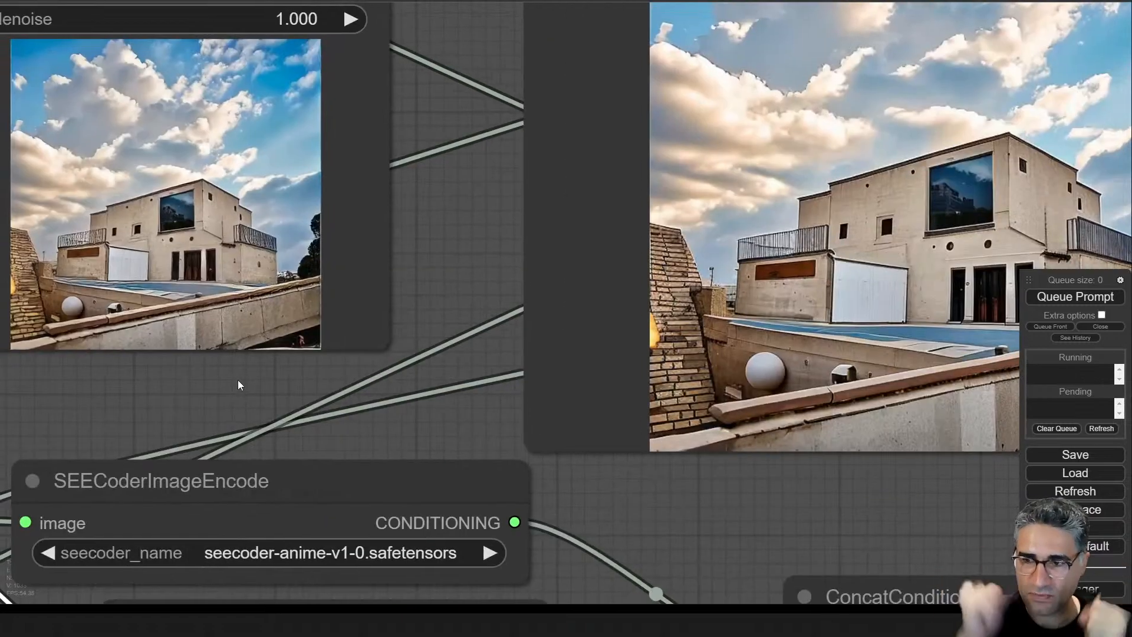
{"action": "left_click_drag", "start_coordinate": [939, 519], "coordinate": [337, 533]}
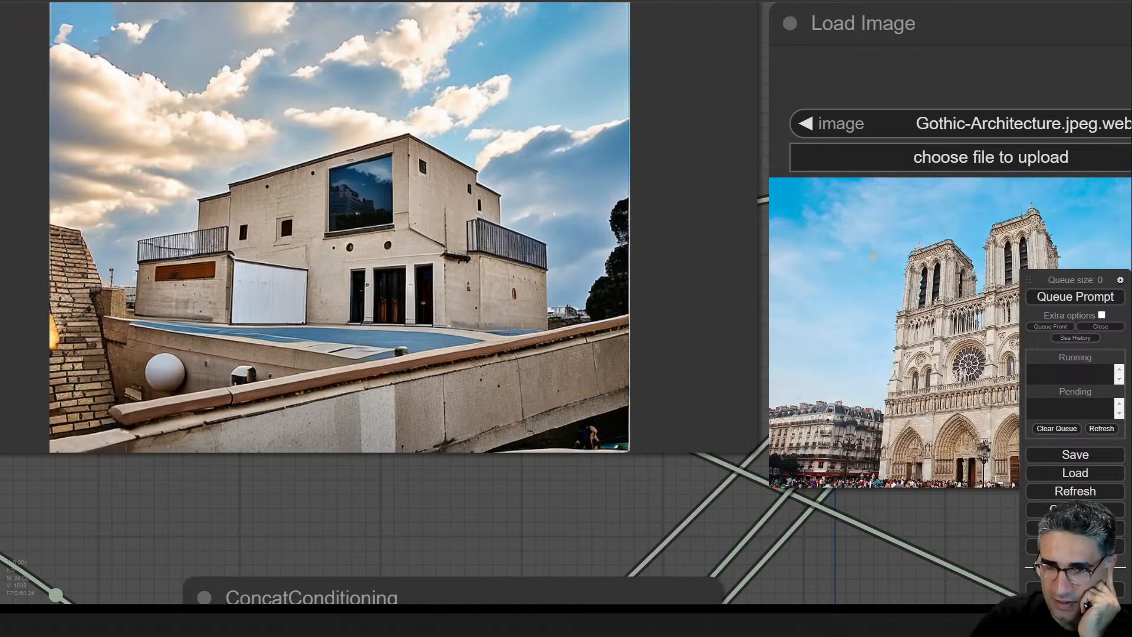
{"action": "scroll", "coordinate": [872, 255], "scroll_direction": "down", "scroll_amount": 5}
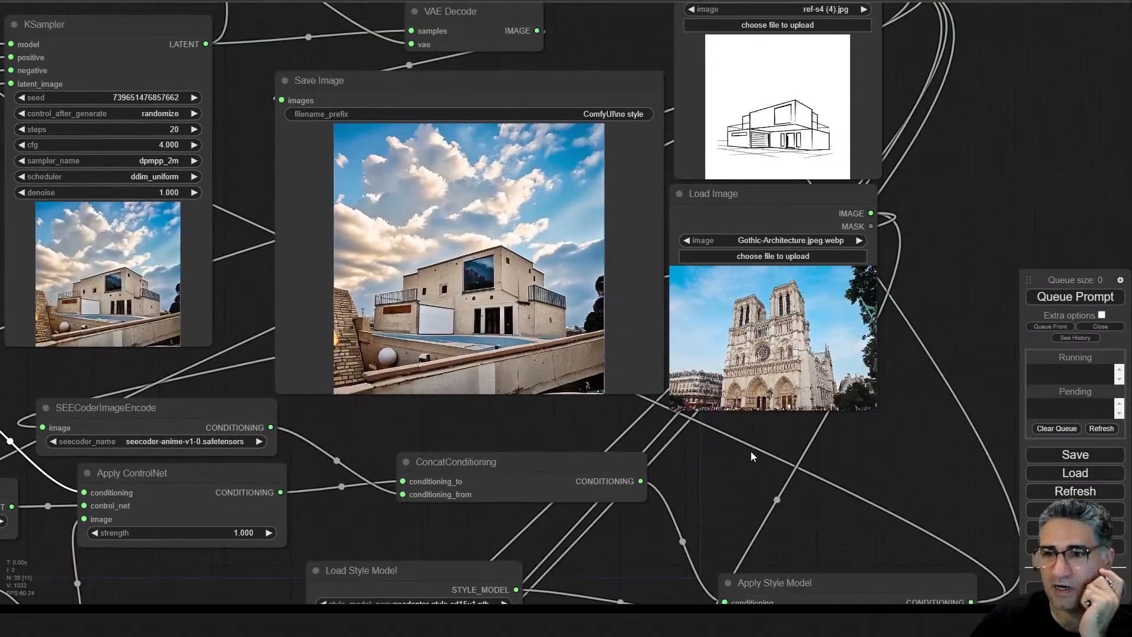
- Replace the Gothic cathedral reference image with s3 (2).jpg and queue a generation
{"action": "left_click_drag", "start_coordinate": [752, 451], "coordinate": [764, 506]}
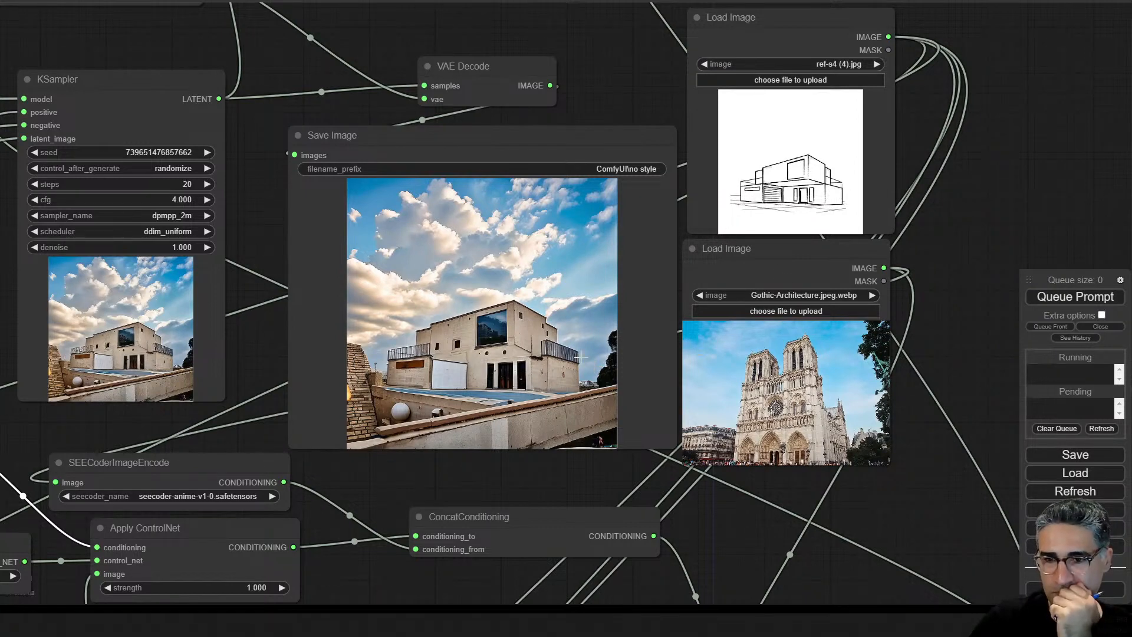
{"action": "left_click_drag", "start_coordinate": [594, 366], "coordinate": [785, 410]}
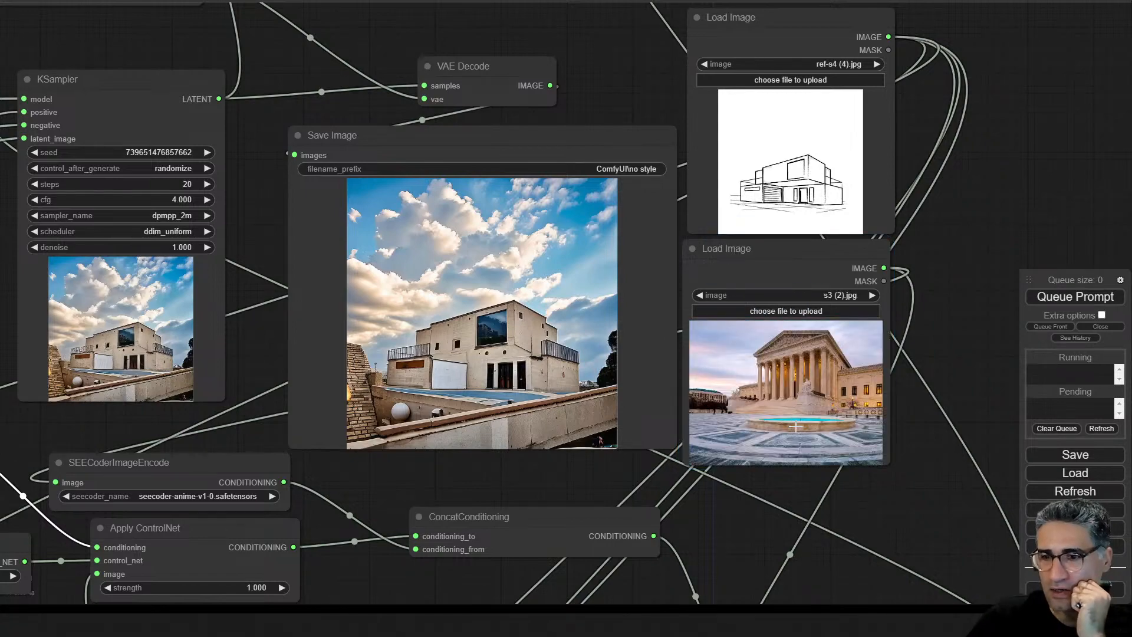
{"action": "scroll", "coordinate": [784, 410], "scroll_direction": "up", "scroll_amount": 5}
{"action": "scroll", "coordinate": [657, 451], "scroll_direction": "down", "scroll_amount": 2}
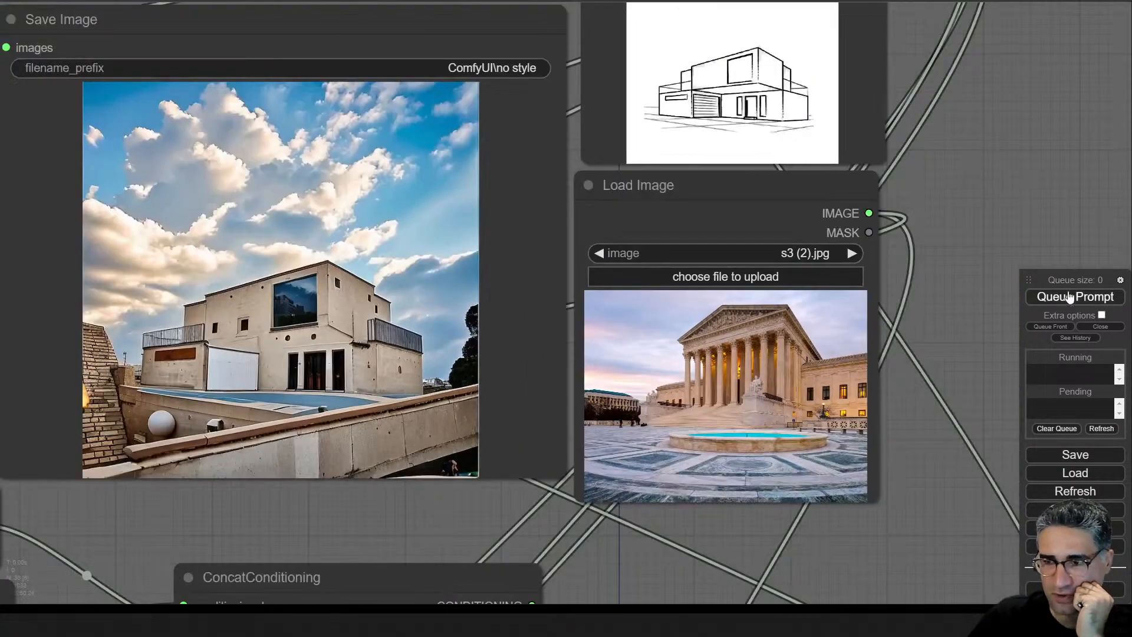
{"action": "left_click", "coordinate": [1087, 296]}
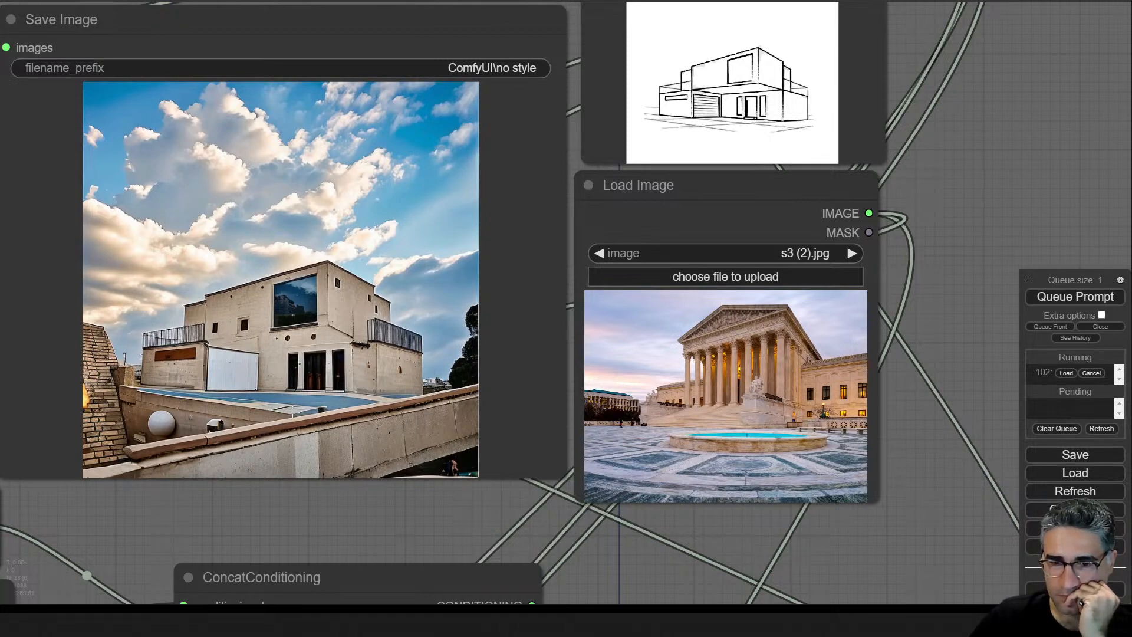
- Examine the sampler preview and finished render of the new generation against the columned building reference
{"action": "scroll", "coordinate": [292, 424], "scroll_direction": "down", "scroll_amount": 4}
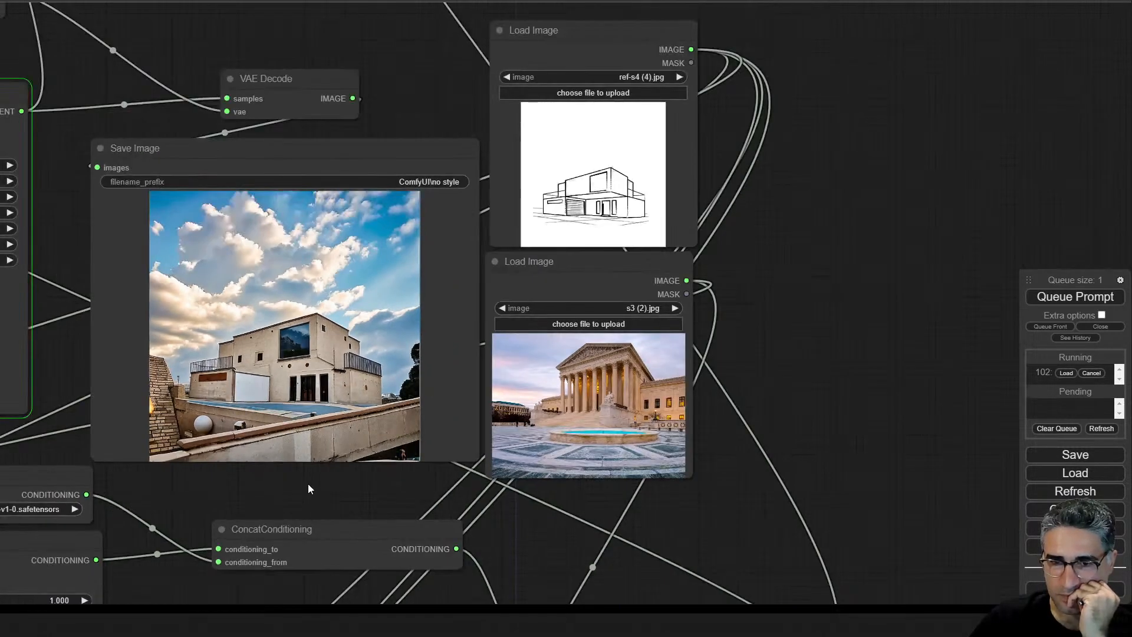
{"action": "left_click_drag", "start_coordinate": [308, 483], "coordinate": [601, 436]}
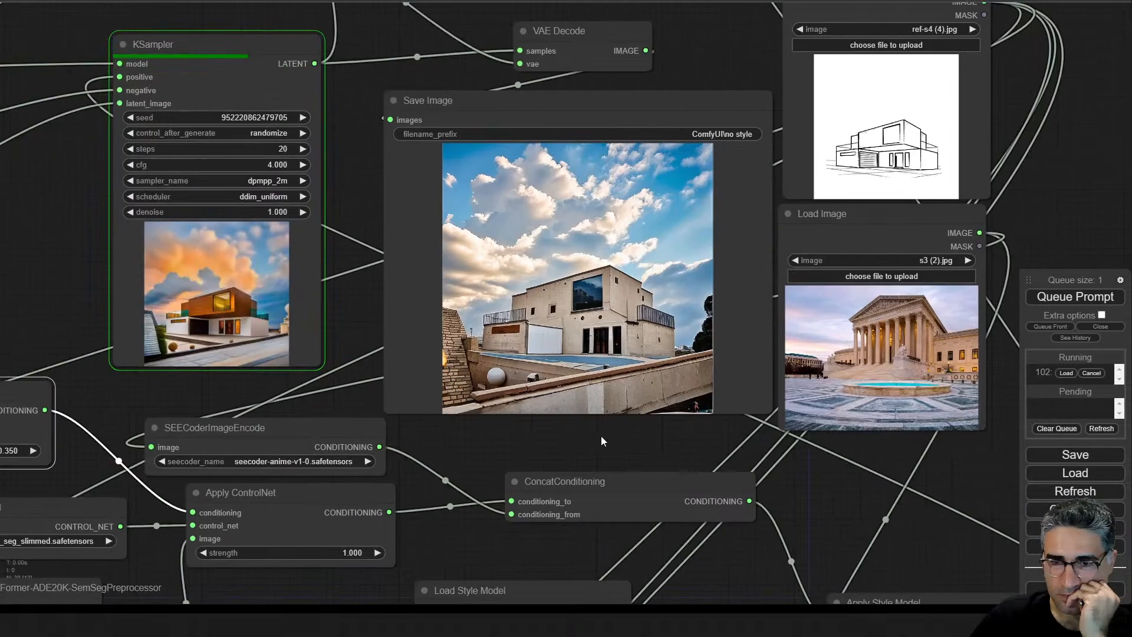
{"action": "scroll", "coordinate": [148, 291], "scroll_direction": "up", "scroll_amount": 5}
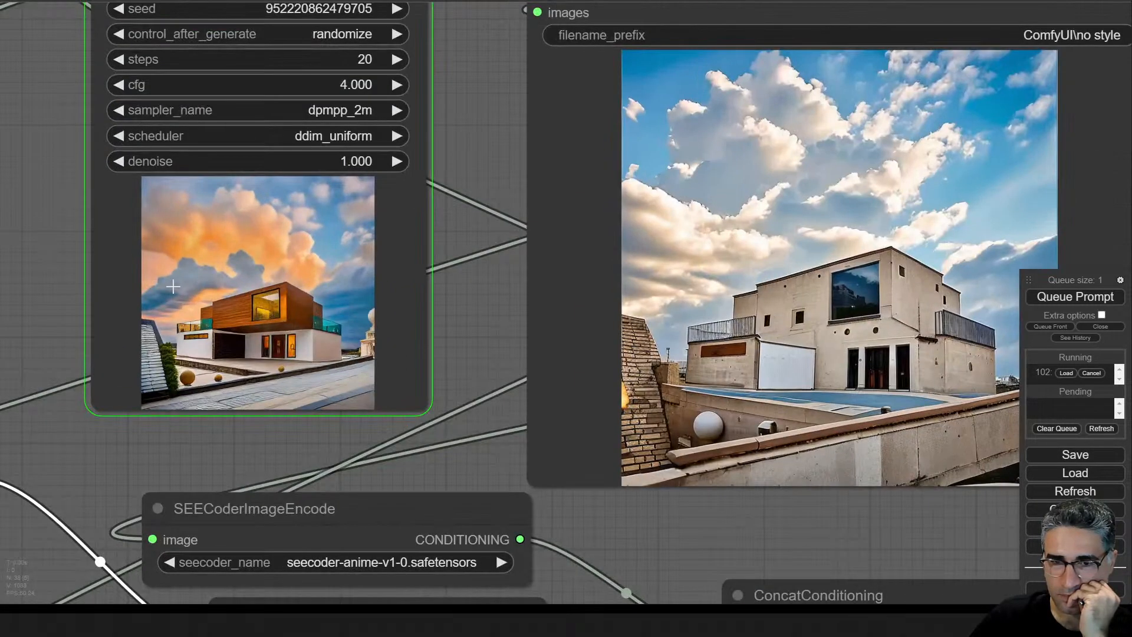
{"action": "scroll", "coordinate": [236, 325], "scroll_direction": "up", "scroll_amount": 6}
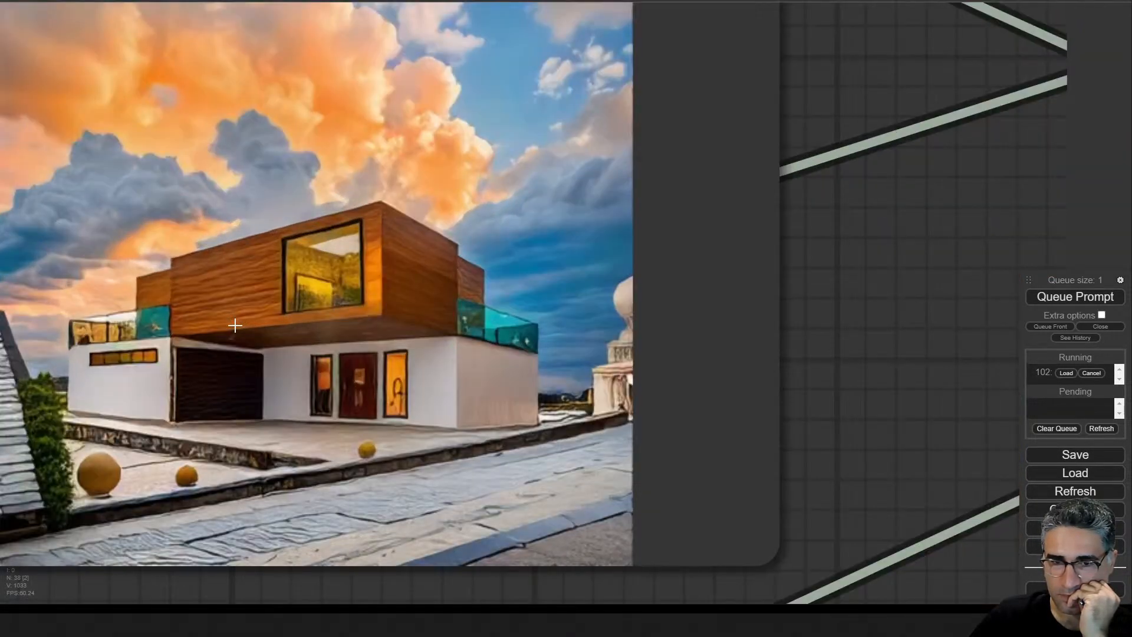
{"action": "scroll", "coordinate": [235, 325], "scroll_direction": "down", "scroll_amount": 9}
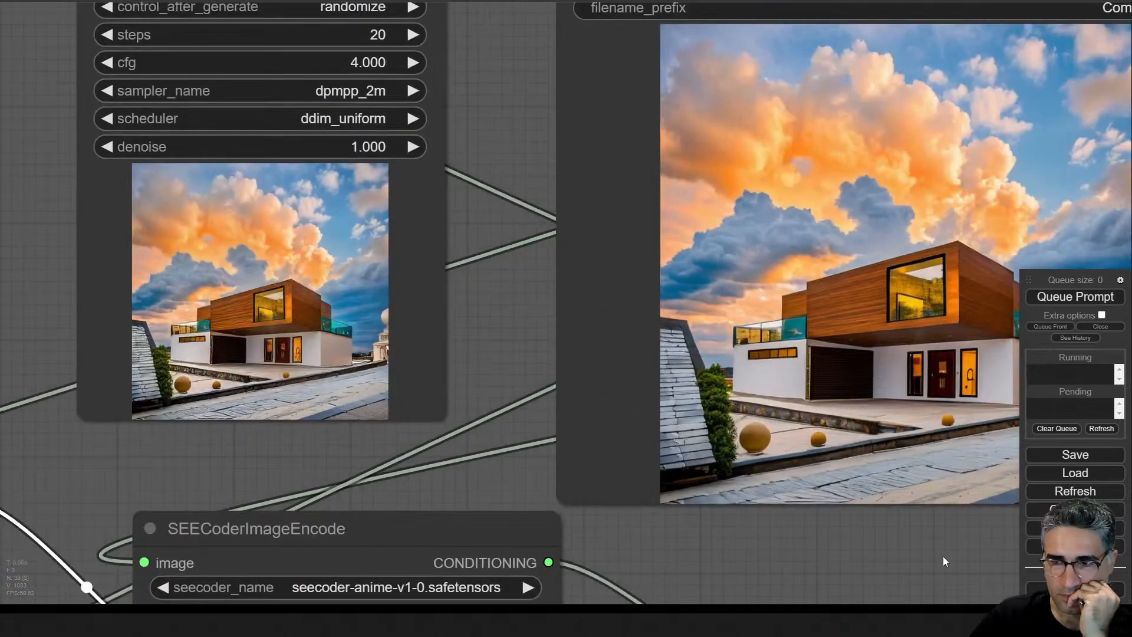
{"action": "left_click_drag", "start_coordinate": [943, 557], "coordinate": [224, 497]}
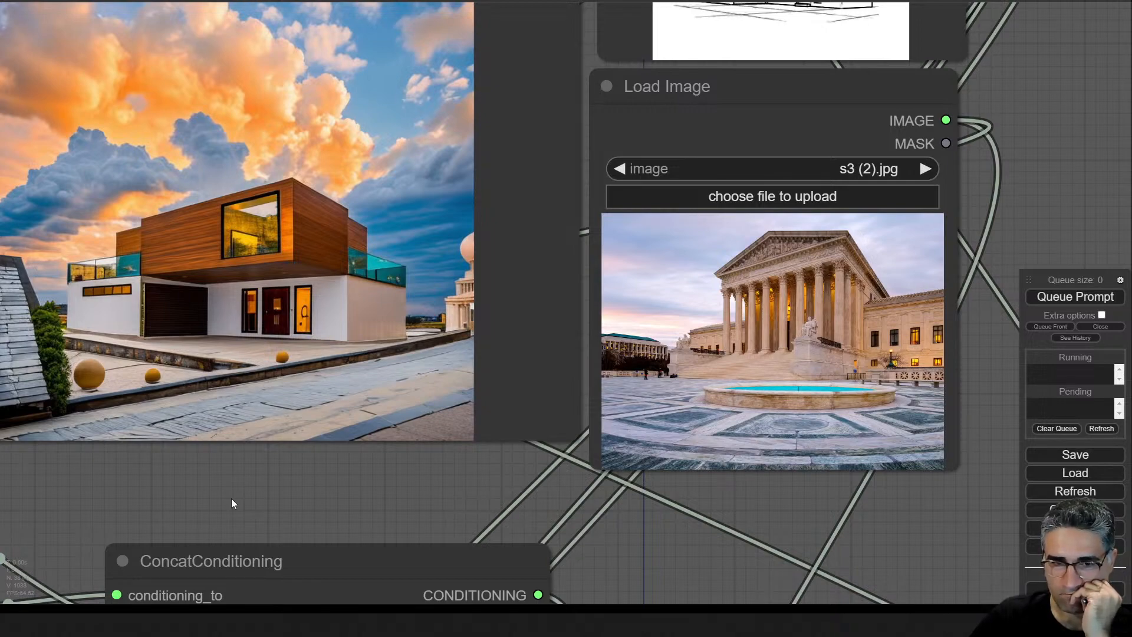
{"action": "left_click_drag", "start_coordinate": [231, 499], "coordinate": [350, 459]}
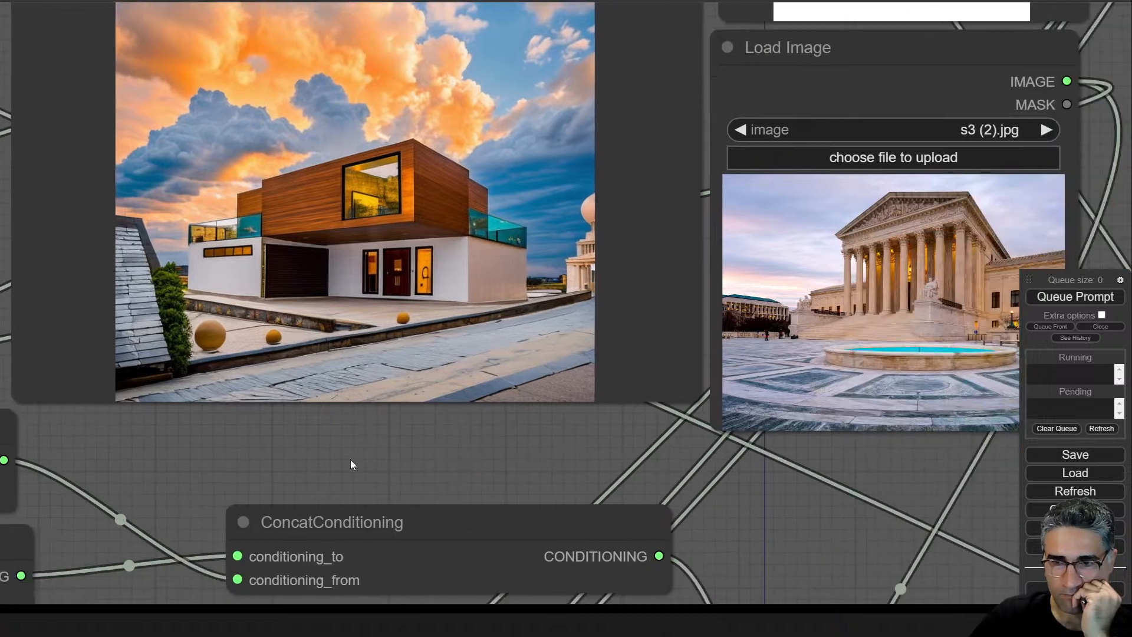